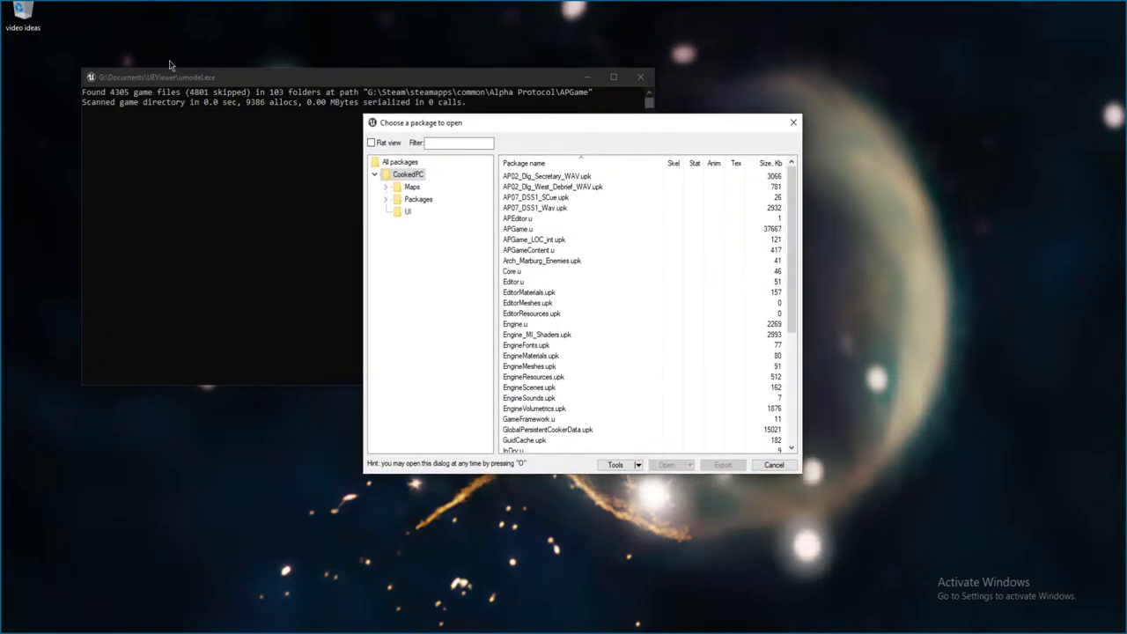
- Minimize the umodel console window and reposition the package chooser on the desktop
drag(167, 81, 188, 102)
click(605, 100)
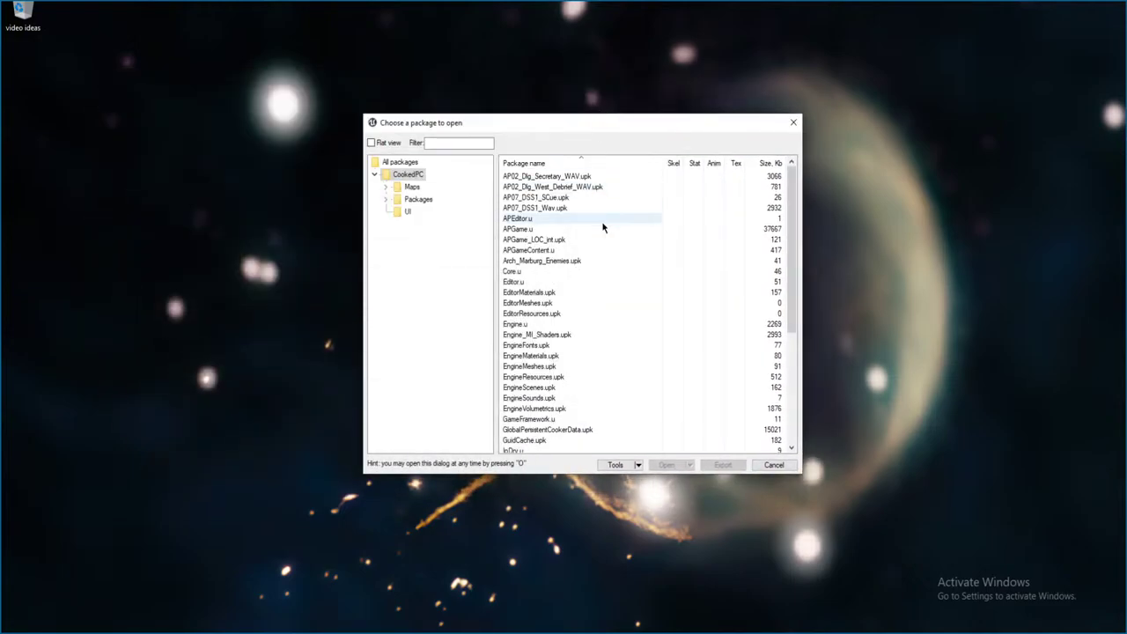
drag(588, 130, 560, 144)
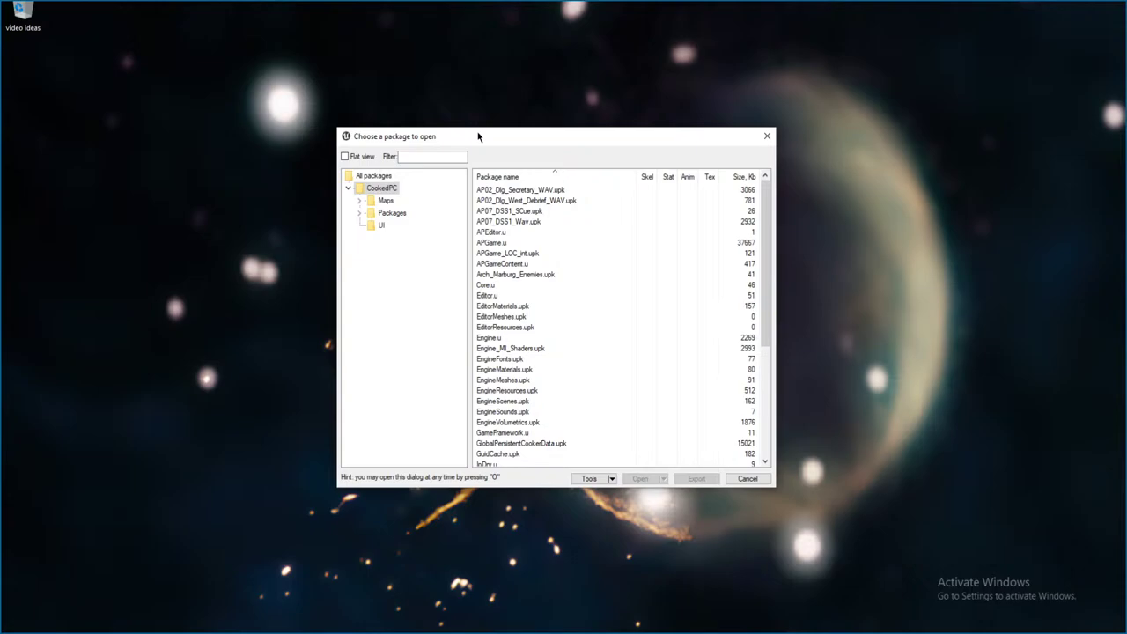
- Switch to Steam, view the library page of Alpha Protocol and minimize the window
click(162, 630)
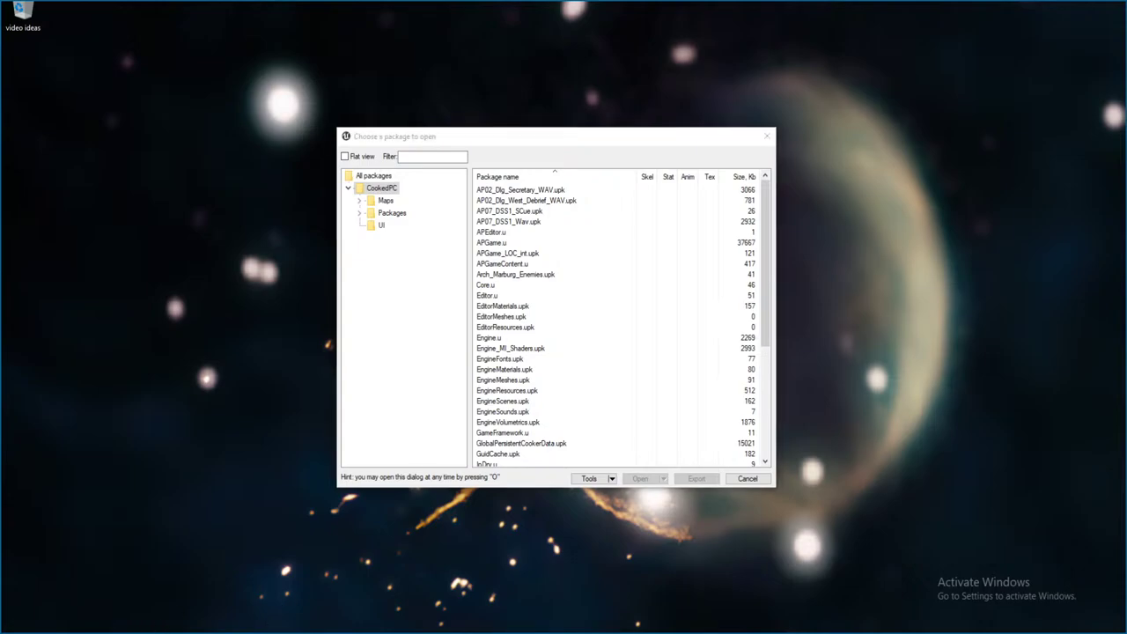
click(140, 616)
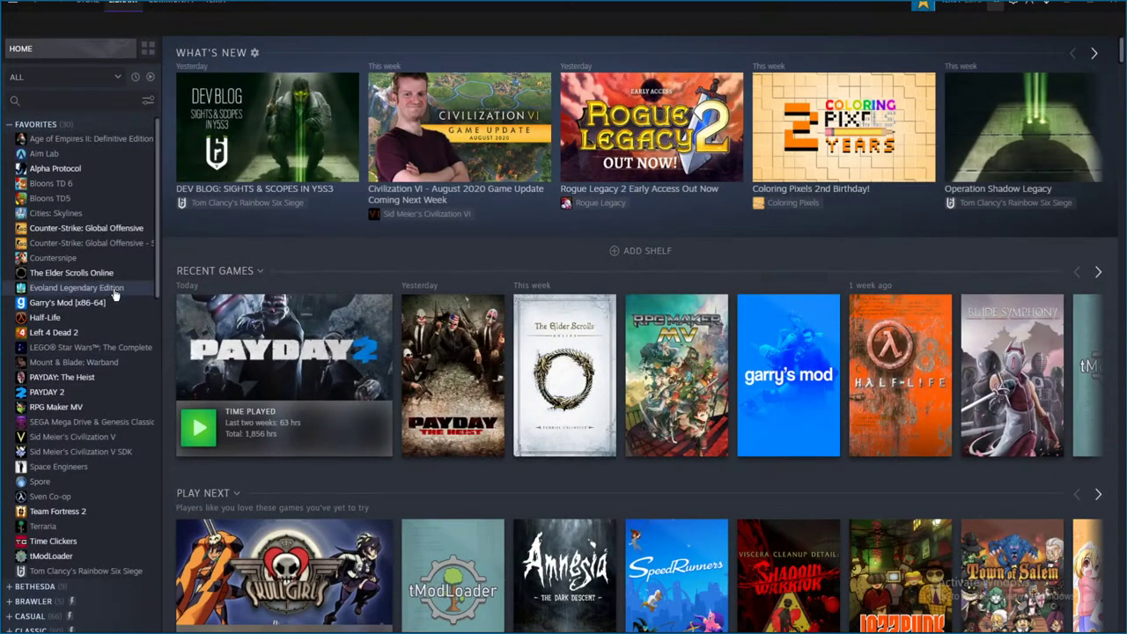
click(72, 170)
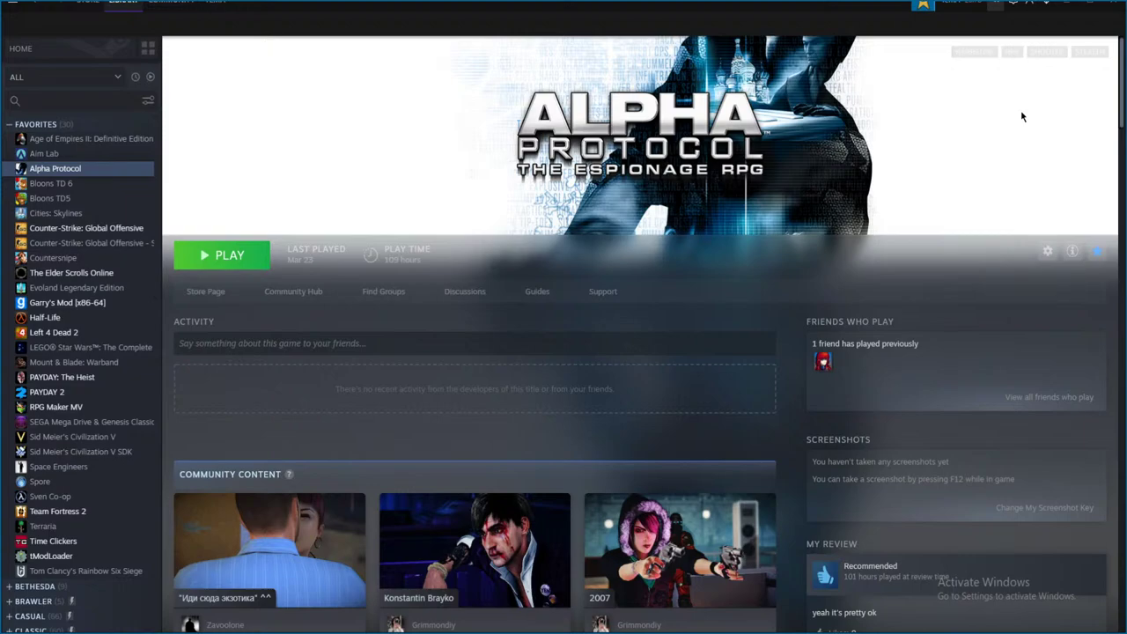
click(1067, 6)
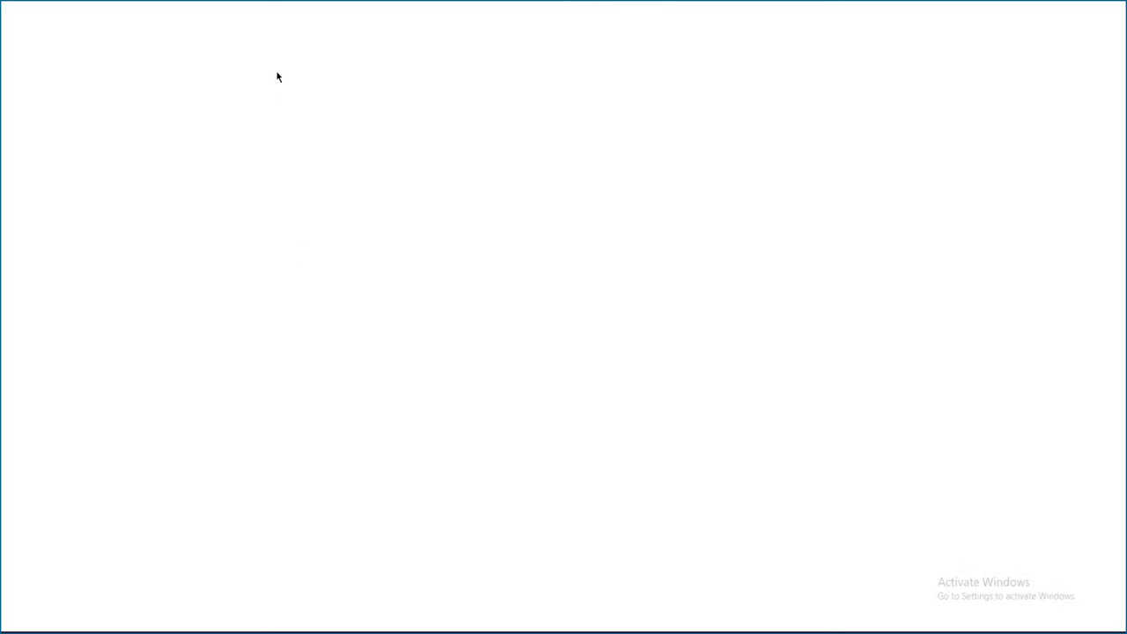
- Load speedrun.com in the web browser and reach the Alpha Protocol game page through the signed-in user's profile
text(speedru)
key(Return)
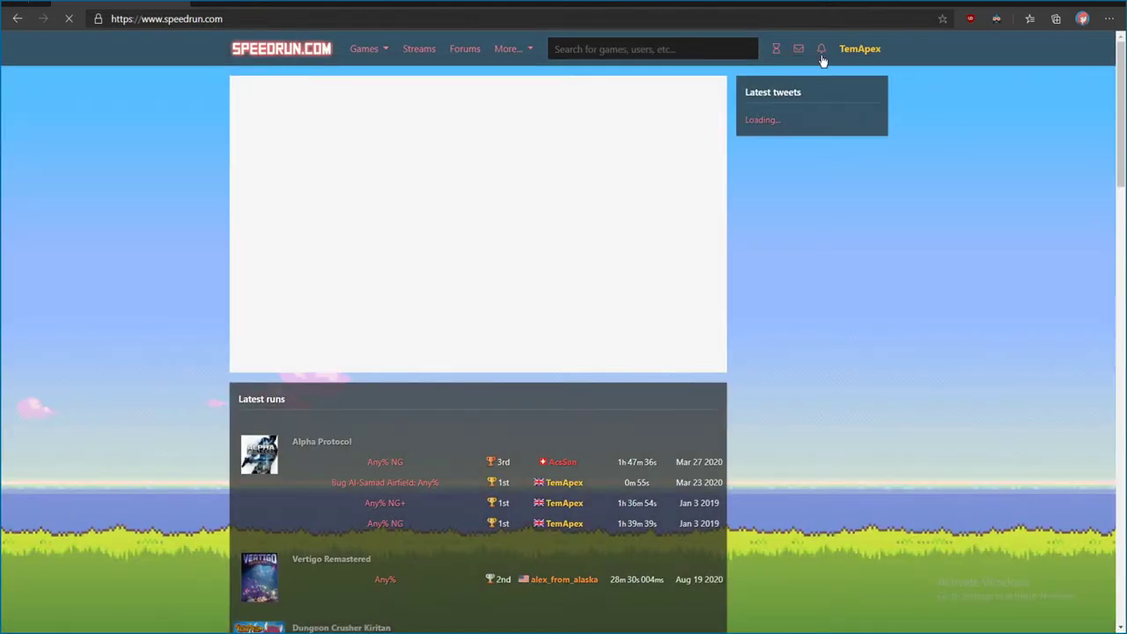
click(858, 50)
click(832, 78)
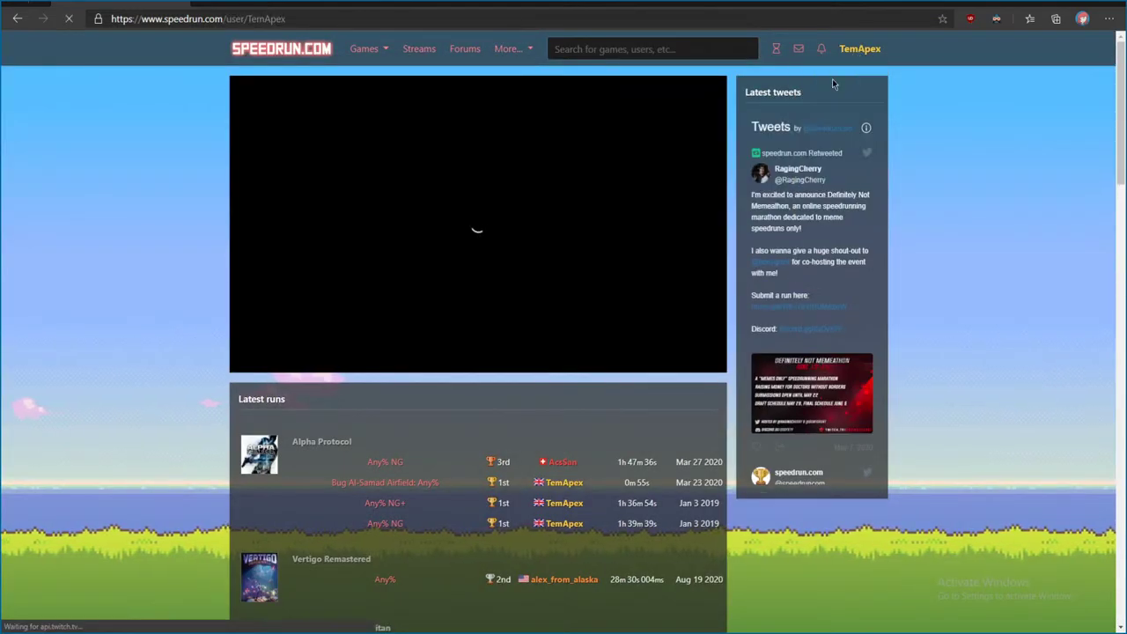
click(470, 249)
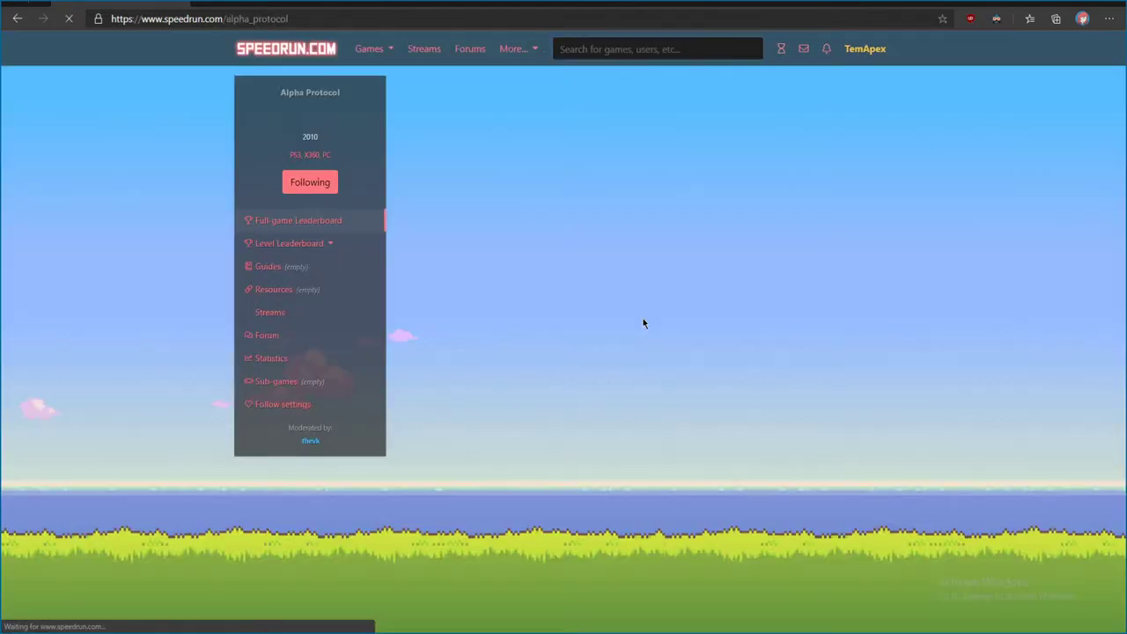
- Compare the Any% NG+ and Any% NG full-game leaderboards for Alpha Protocol
click(487, 89)
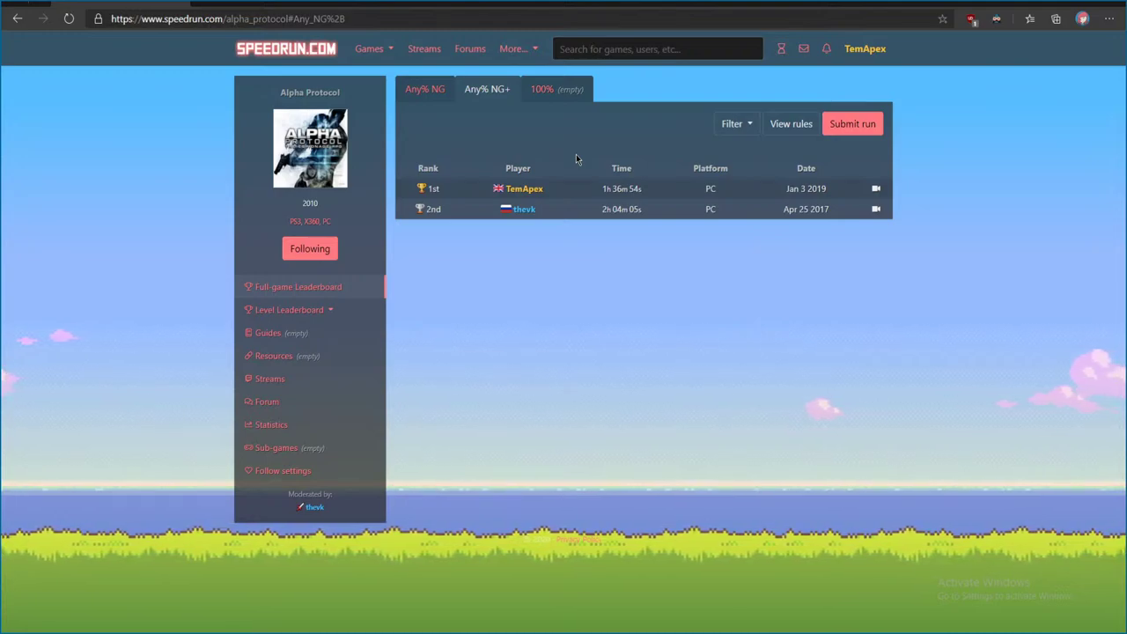
click(424, 89)
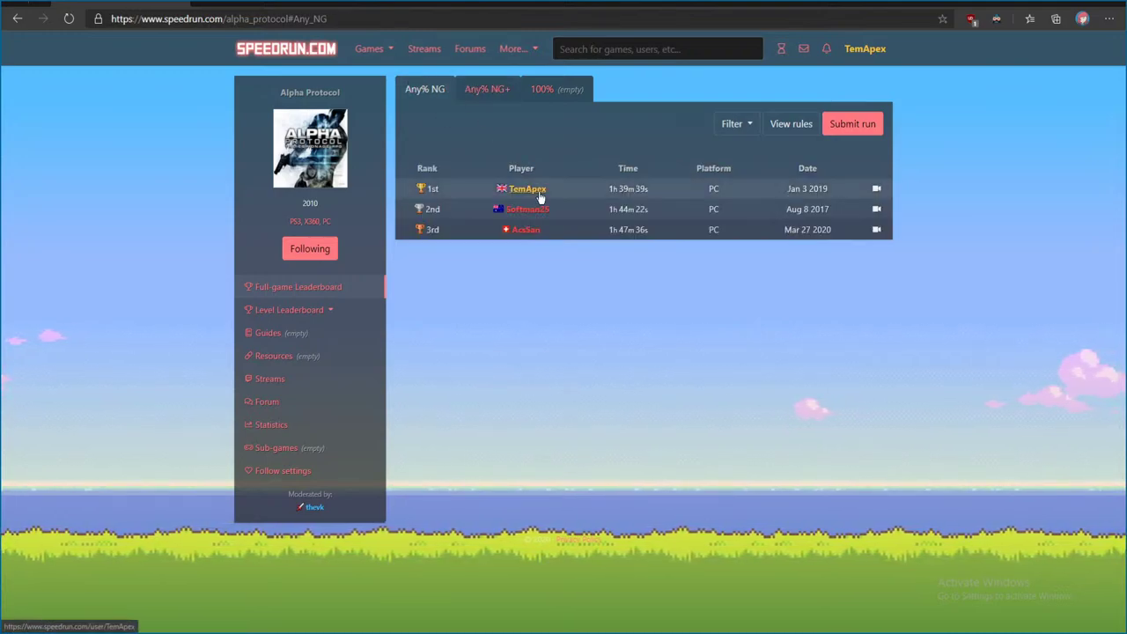
click(480, 89)
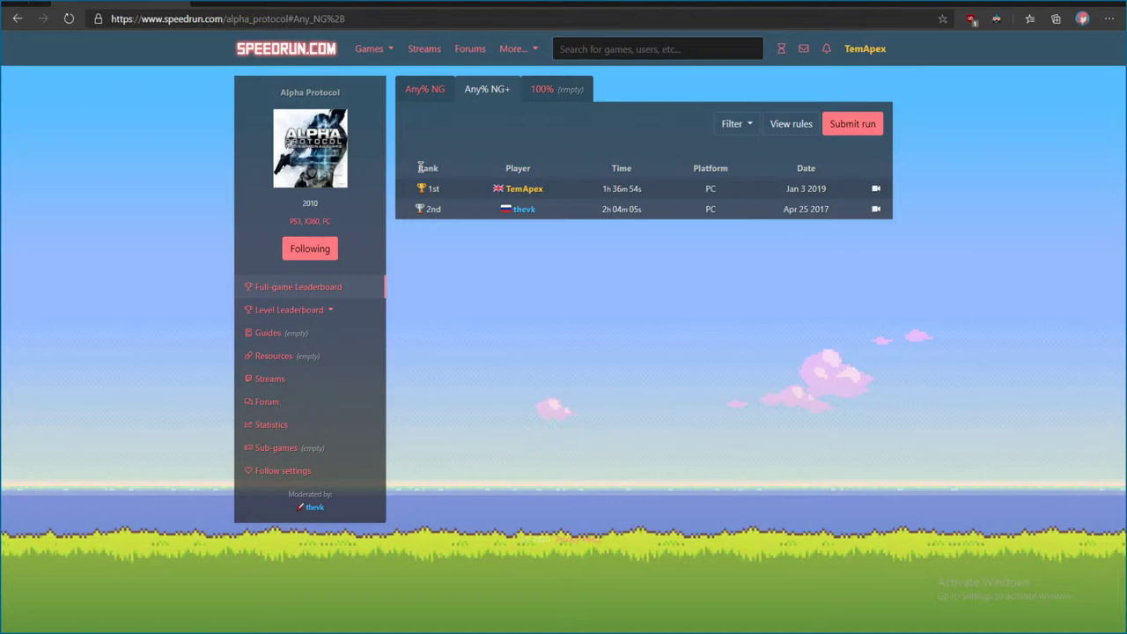
- Search the web for "alpha protocol uli booi" in a new browser tab and open Eurogamer's article on the making of Alpha Protocol
click(201, 4)
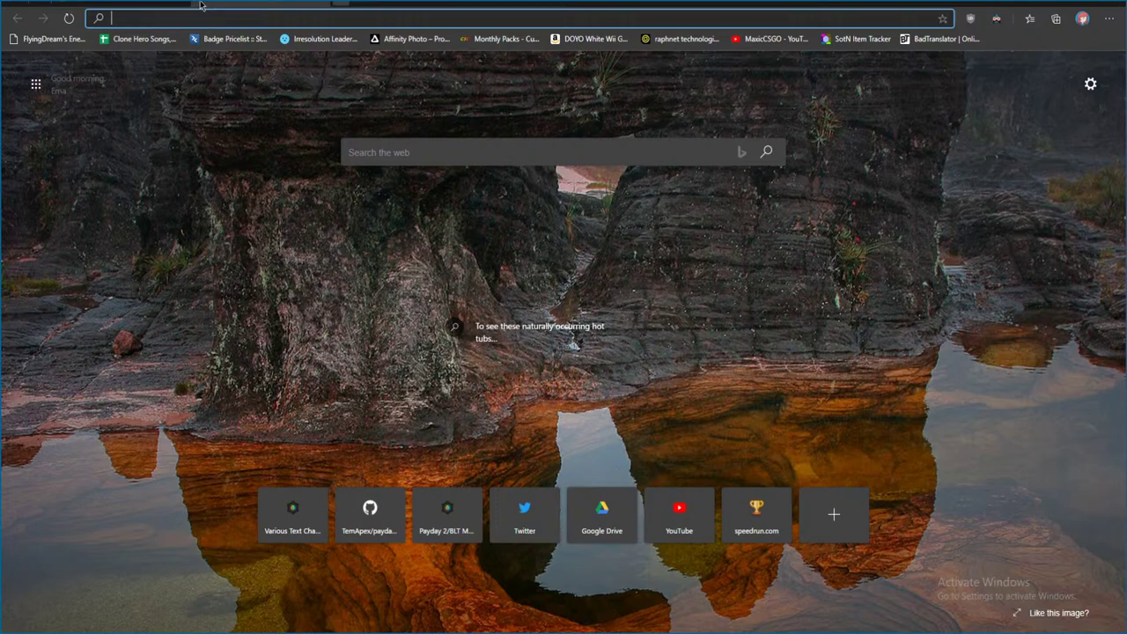
text(alpha protocol ult boot)
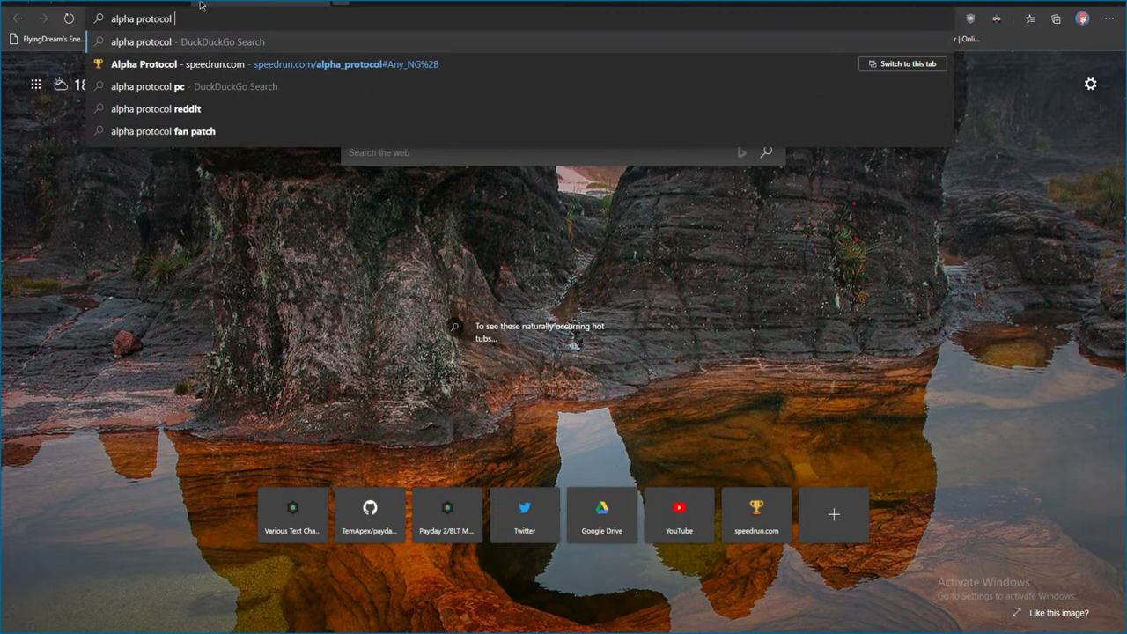
key(Return)
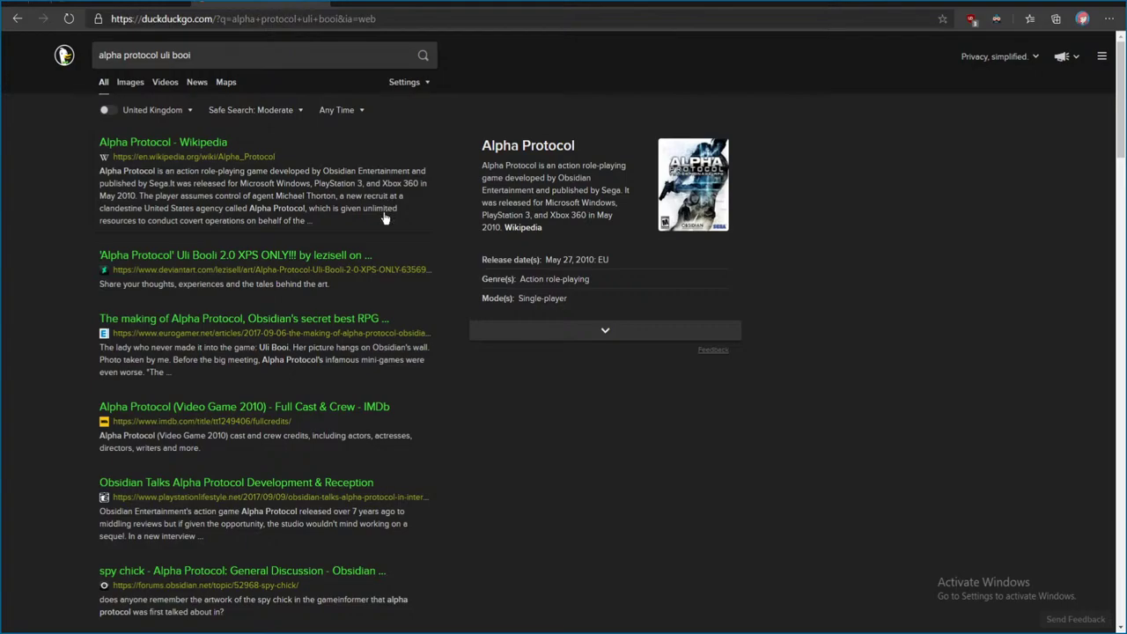
scroll(388, 212, down, 1)
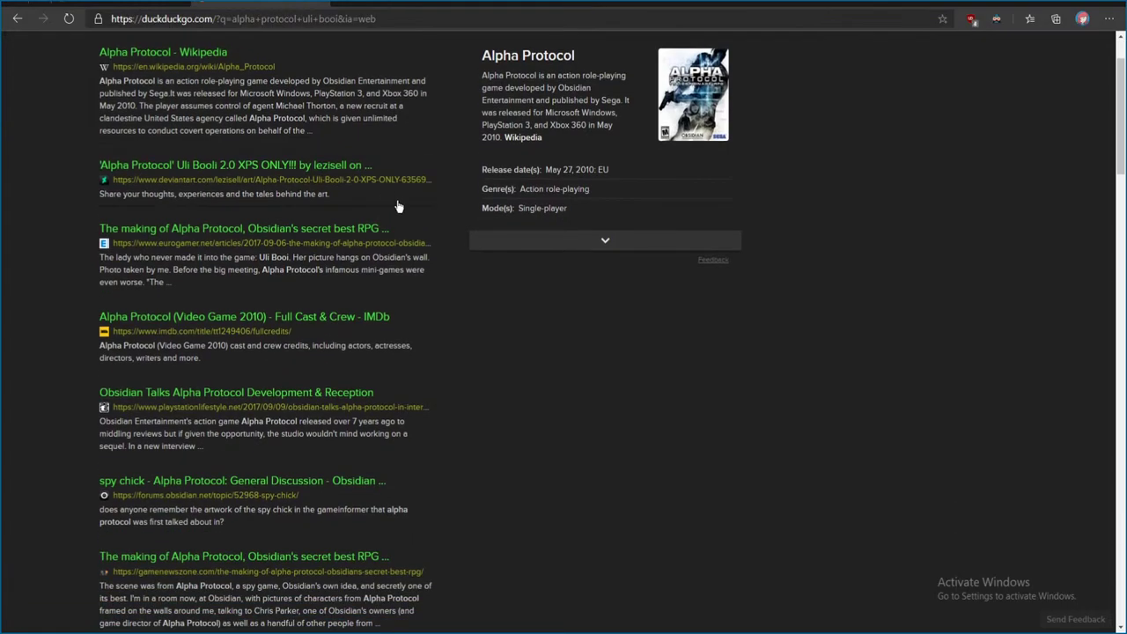
click(335, 229)
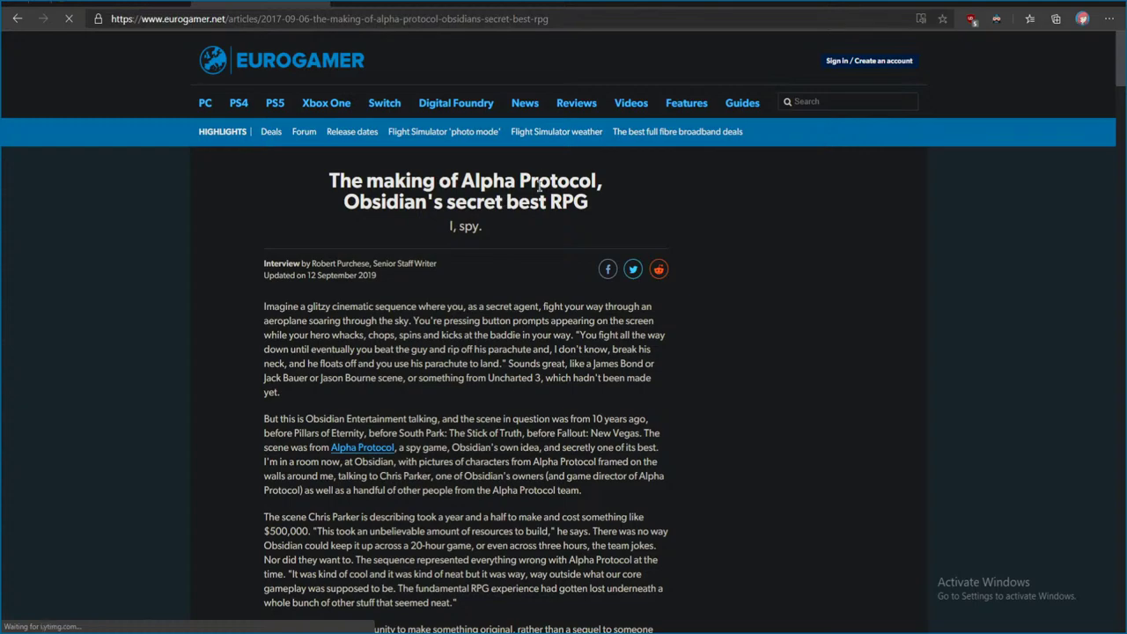
- Read the opening paragraphs of the Eurogamer article about the aeroplane scene and the game's early development
scroll(476, 309, down, 1)
scroll(346, 222, down, 1)
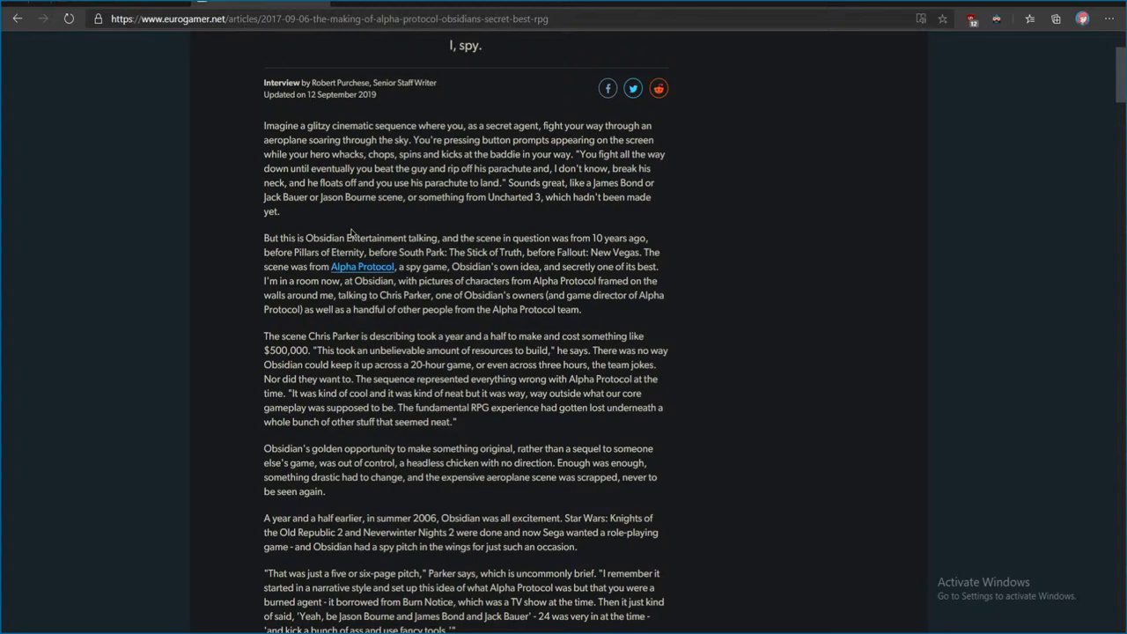
scroll(357, 231, up, 1)
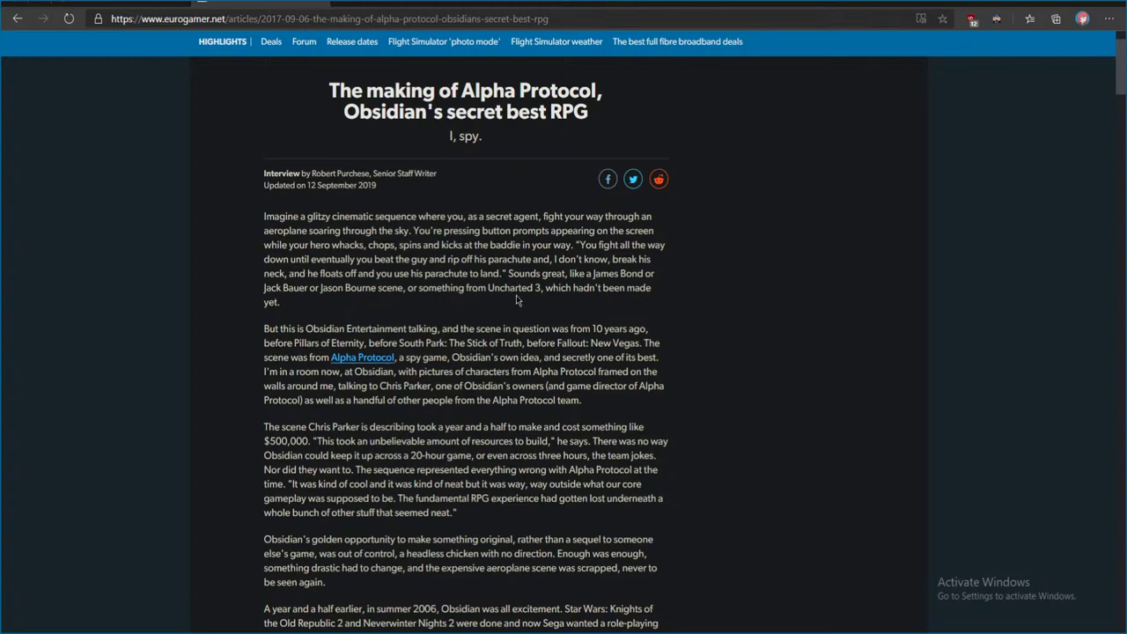
scroll(516, 295, down, 1)
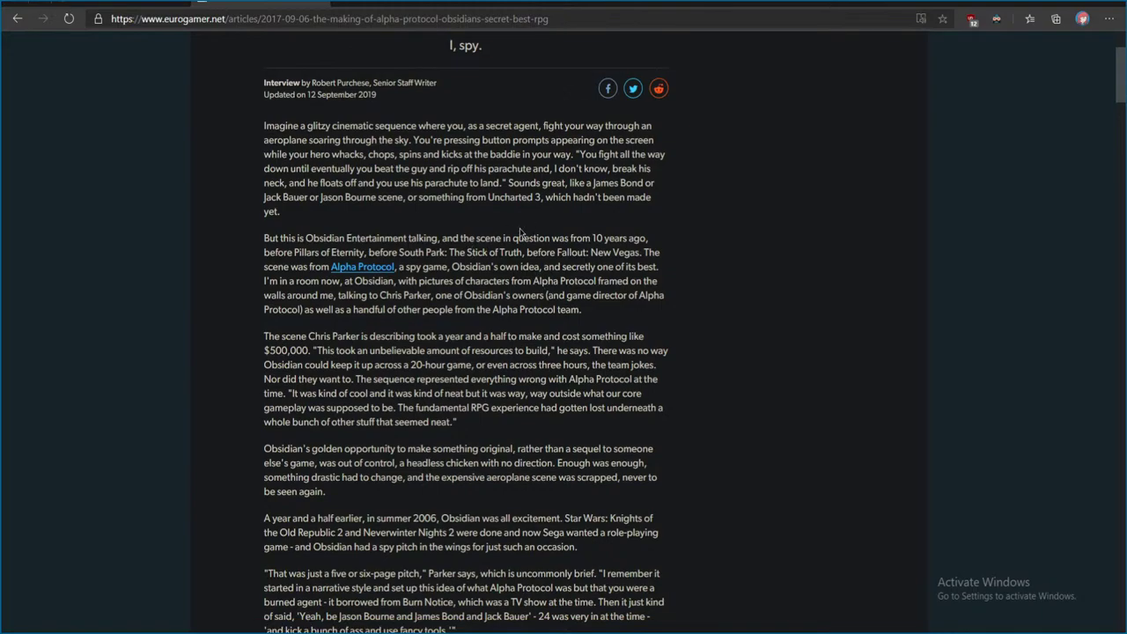
drag(469, 238, 608, 238)
click(630, 234)
scroll(361, 273, down, 1)
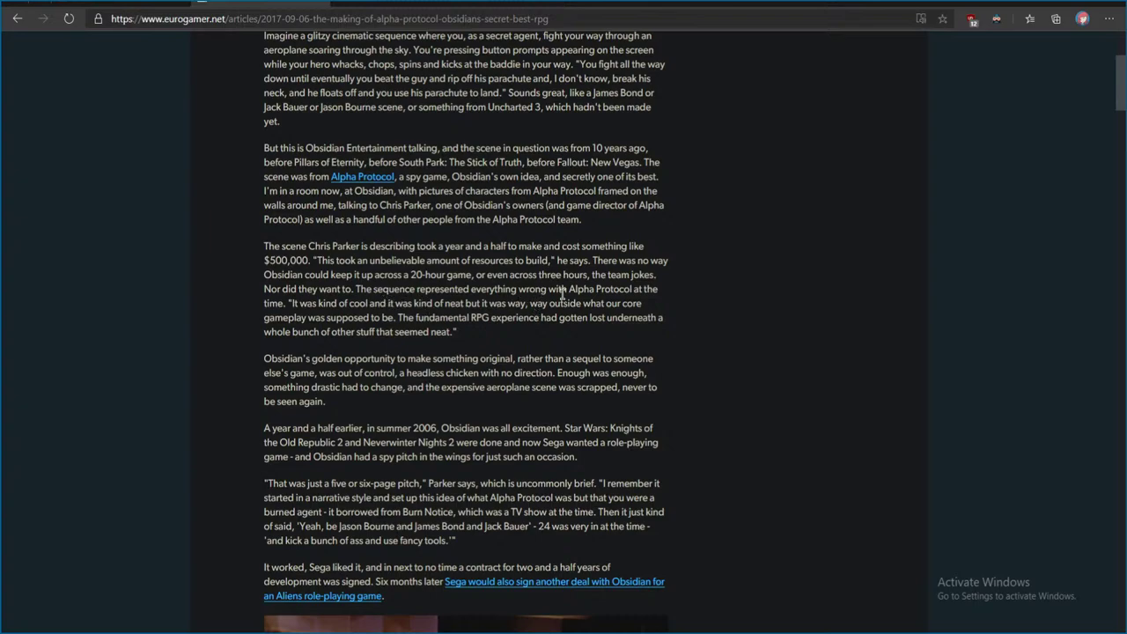
scroll(454, 301, down, 1)
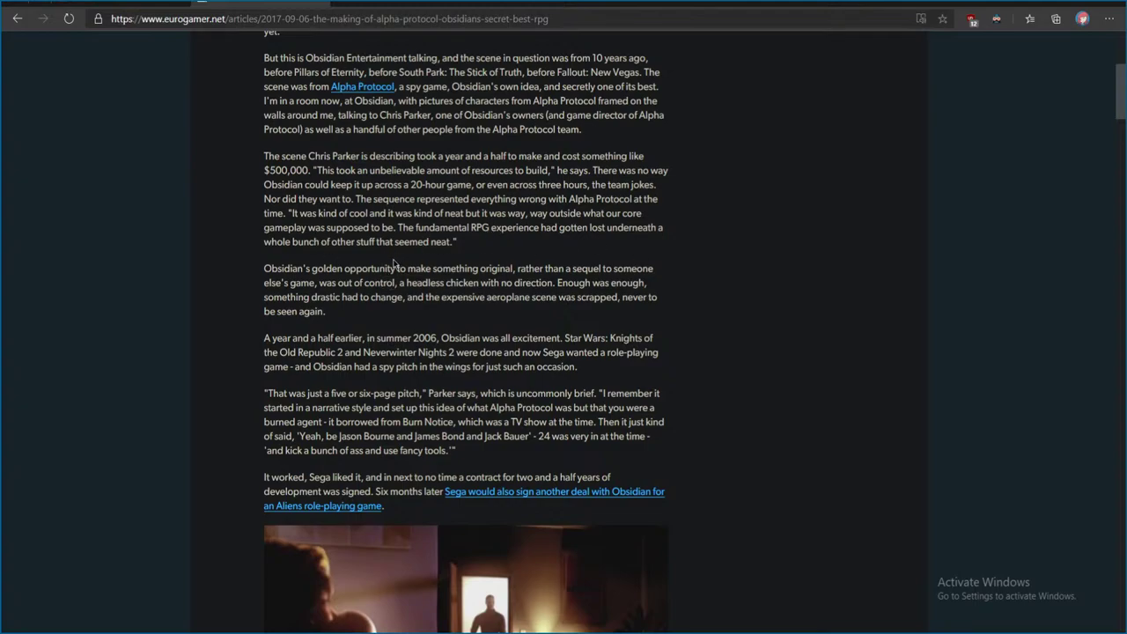
scroll(391, 262, down, 1)
scroll(475, 246, up, 1)
scroll(502, 239, up, 3)
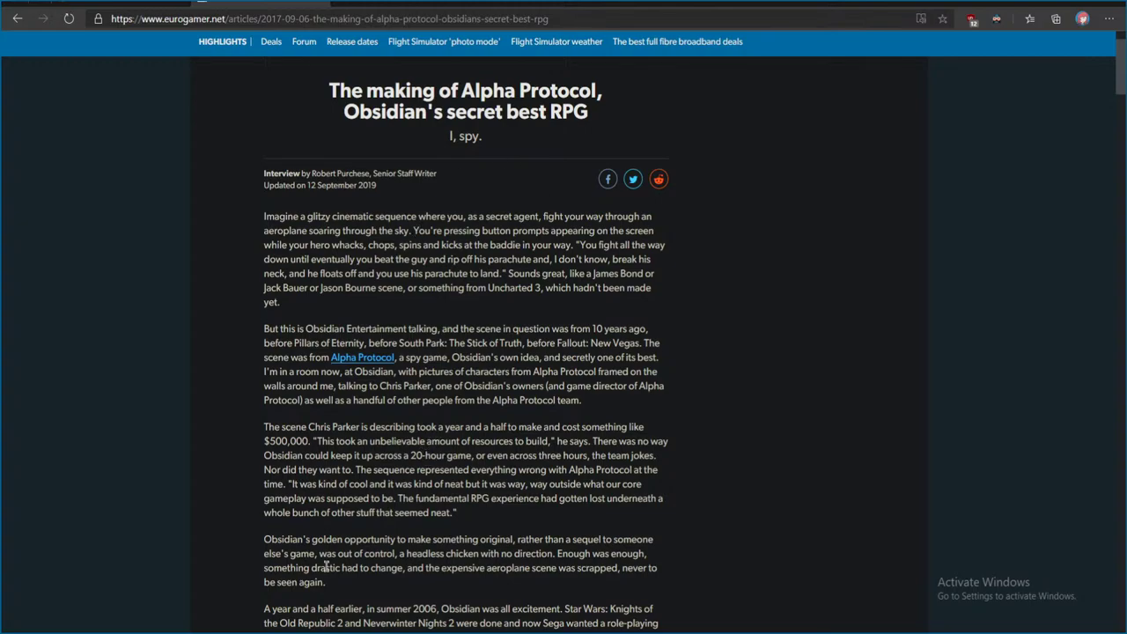
scroll(458, 497, down, 1)
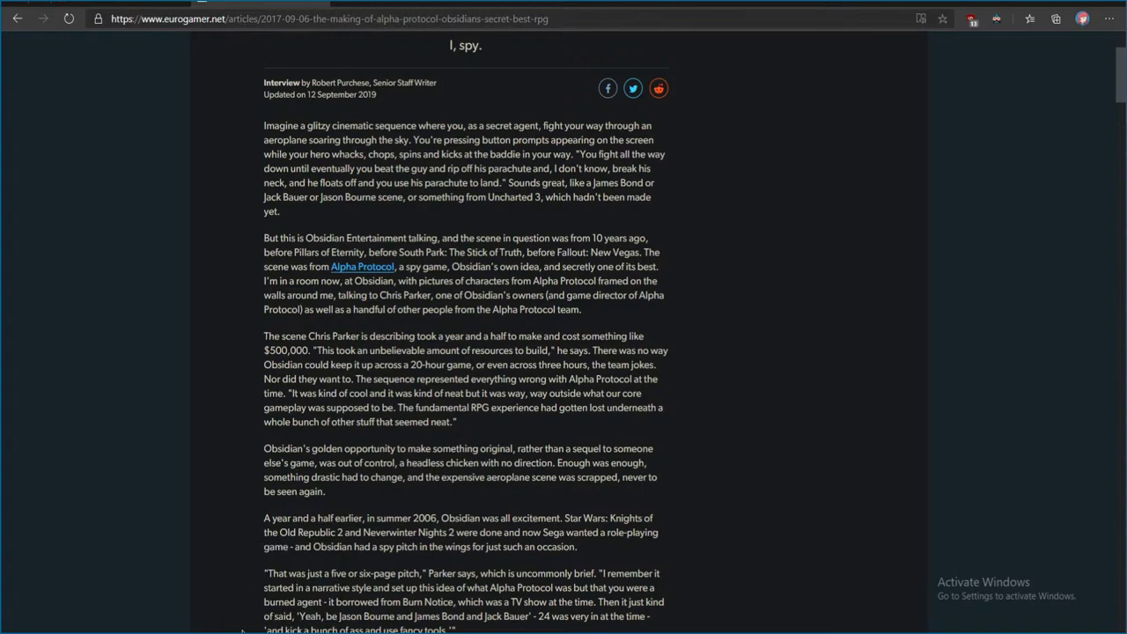
- Switch to UE Viewer's package chooser and list the contents of the Vehicles folder under Packages
click(294, 597)
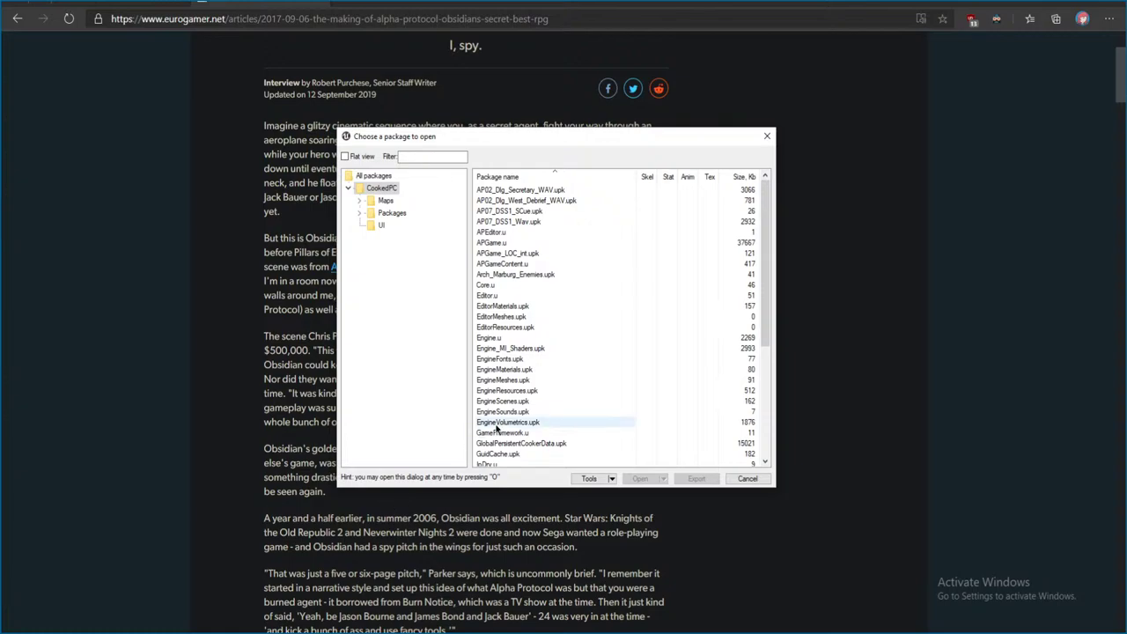
drag(498, 137, 719, 163)
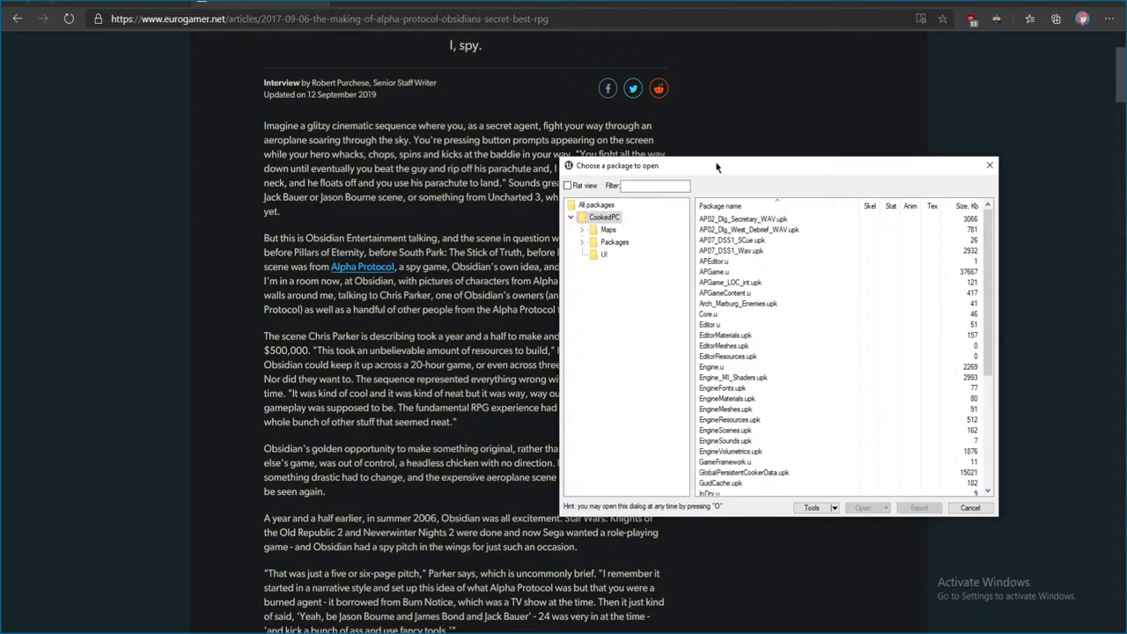
click(581, 242)
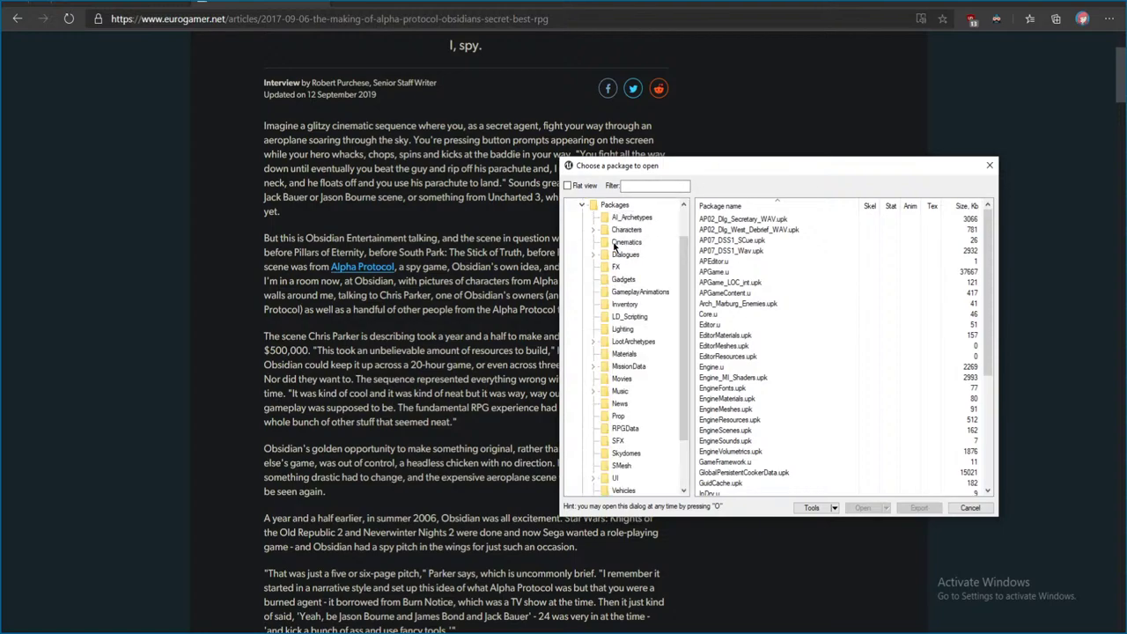
scroll(683, 274, down, 2)
click(623, 428)
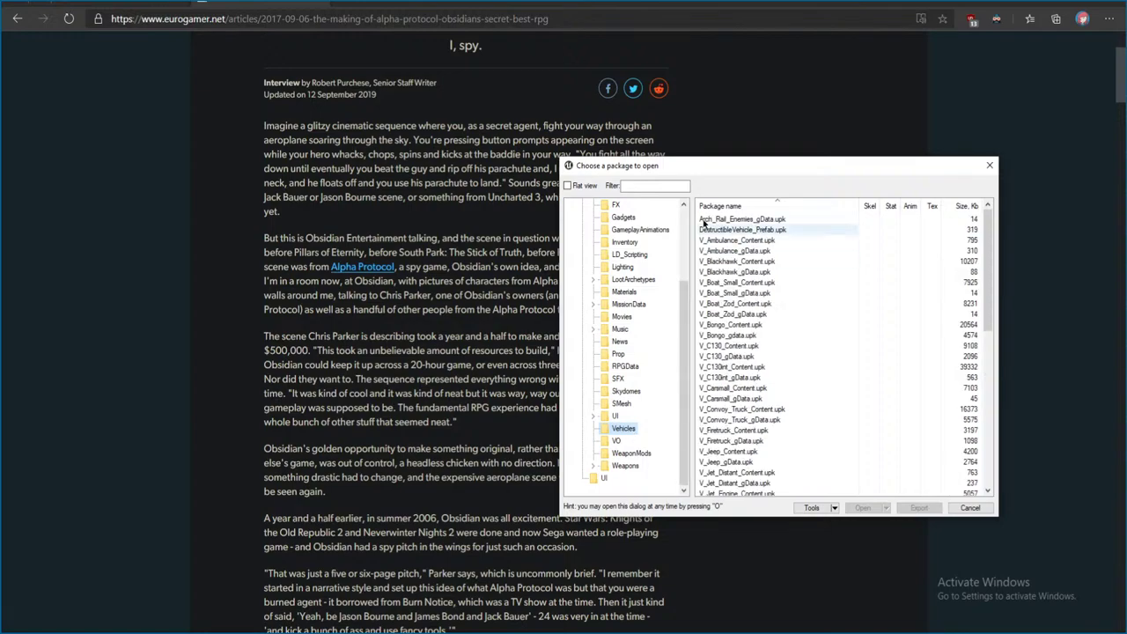
- Open the V_C130int_Content.upk package and advance to its next mesh, V_C130_blnk_02
drag(686, 176, 742, 148)
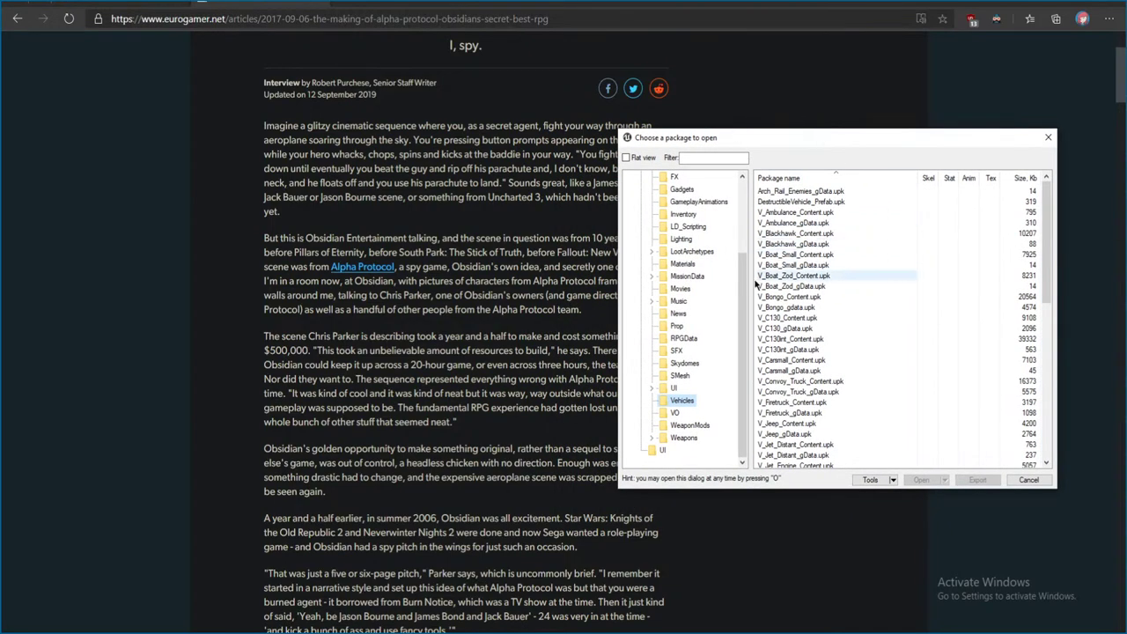
scroll(851, 317, down, 1)
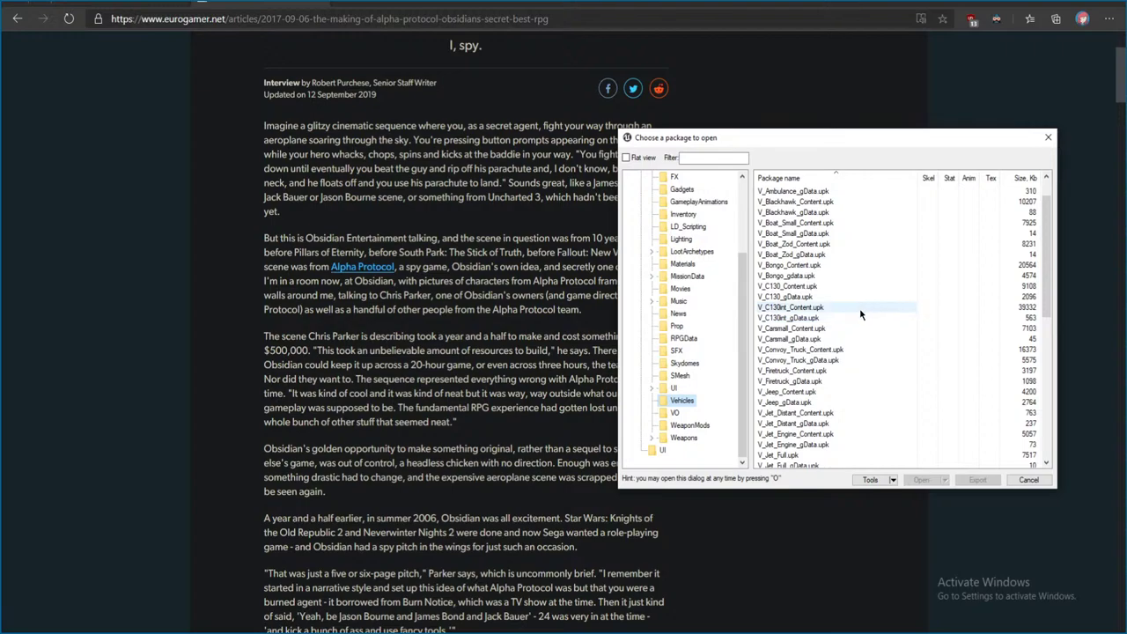
double_click(815, 307)
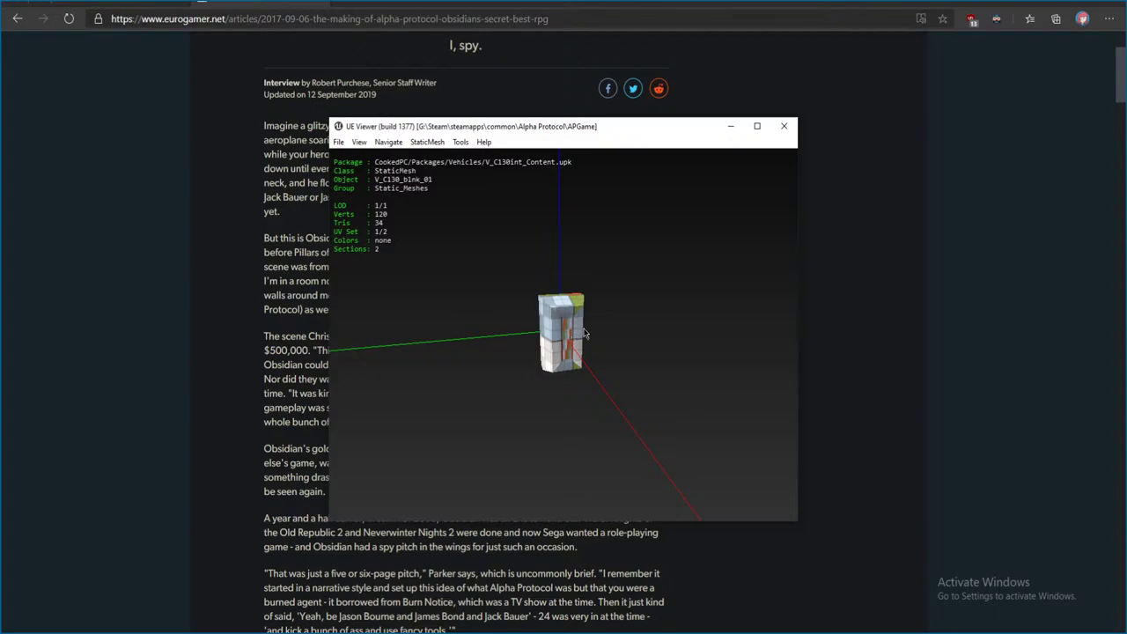
key(Page_Down)
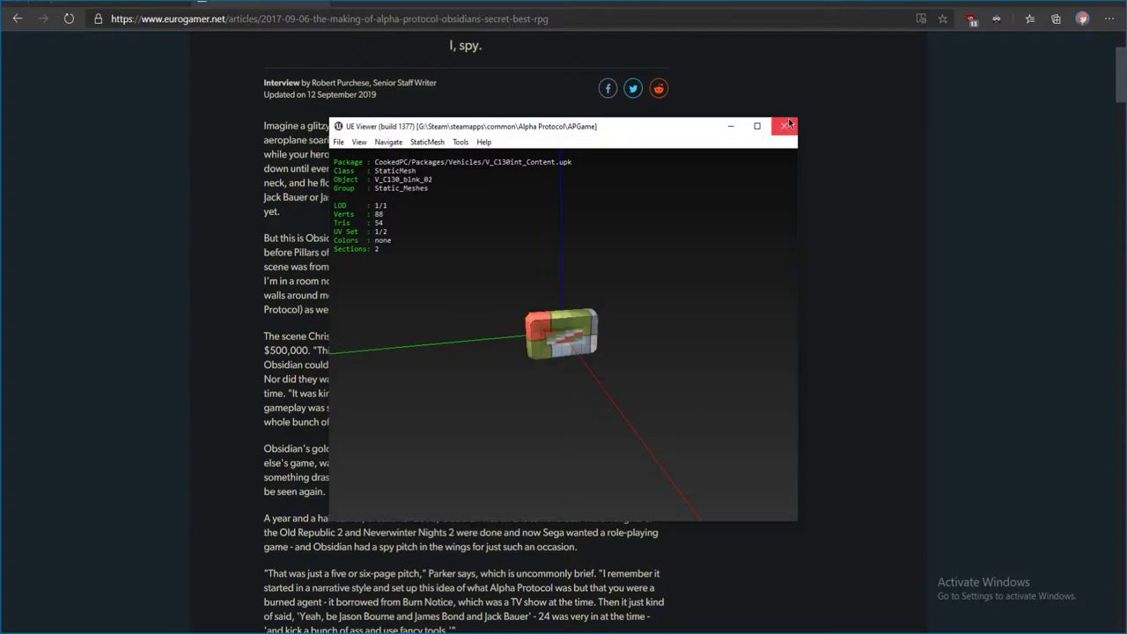
- Exit UE Viewer and relaunch umodel.exe from the UEViewer folder in Documents
click(339, 141)
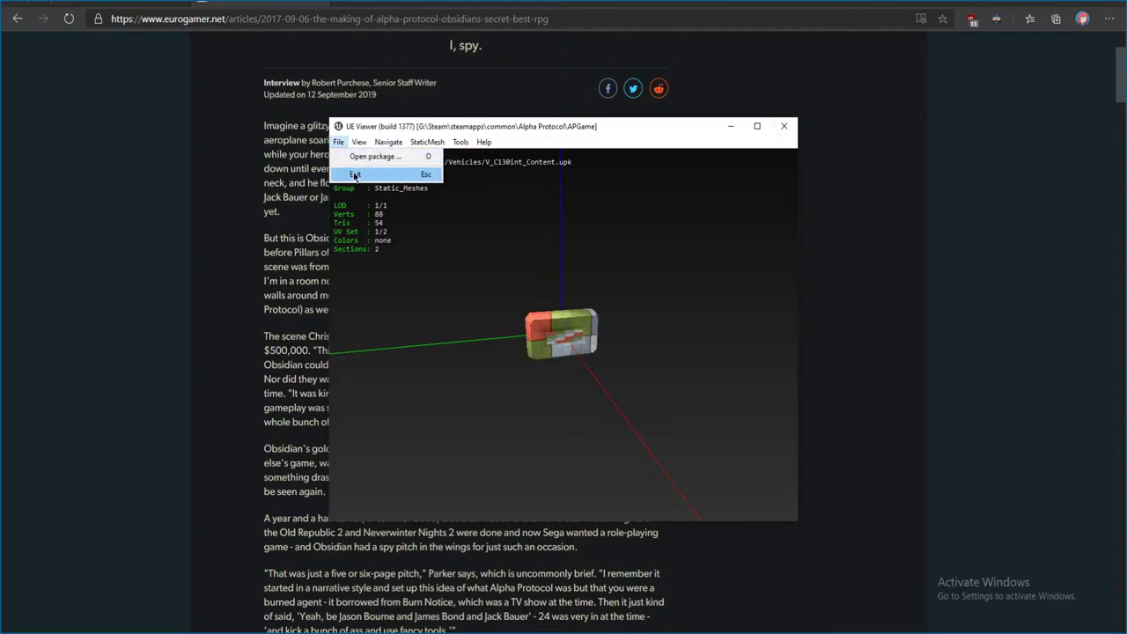
click(355, 174)
click(78, 629)
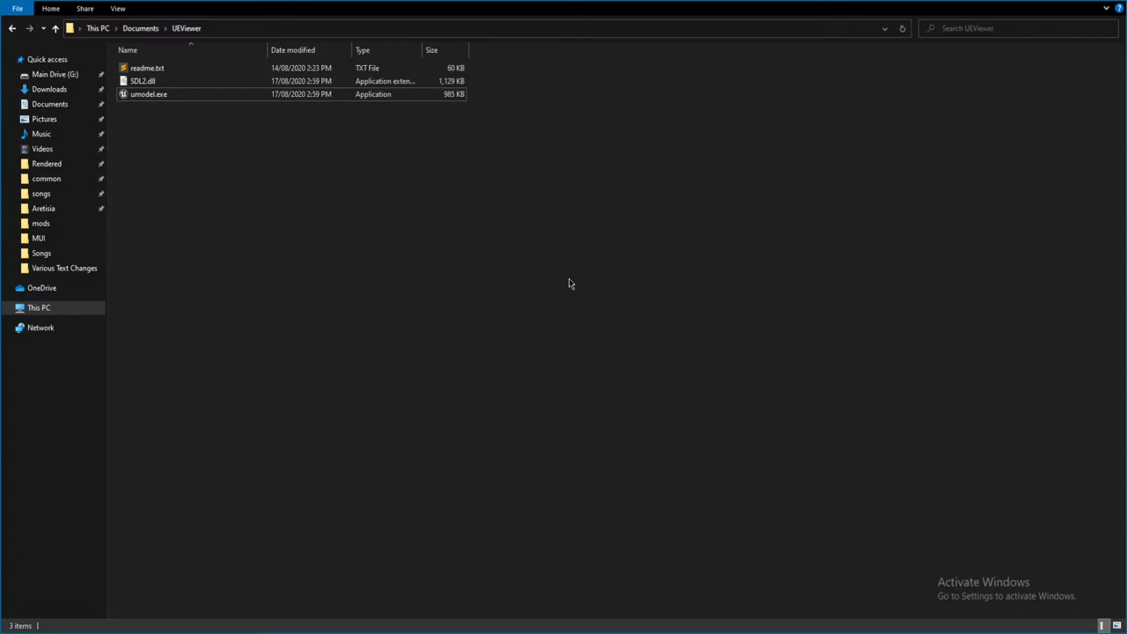
click(169, 99)
double_click(176, 97)
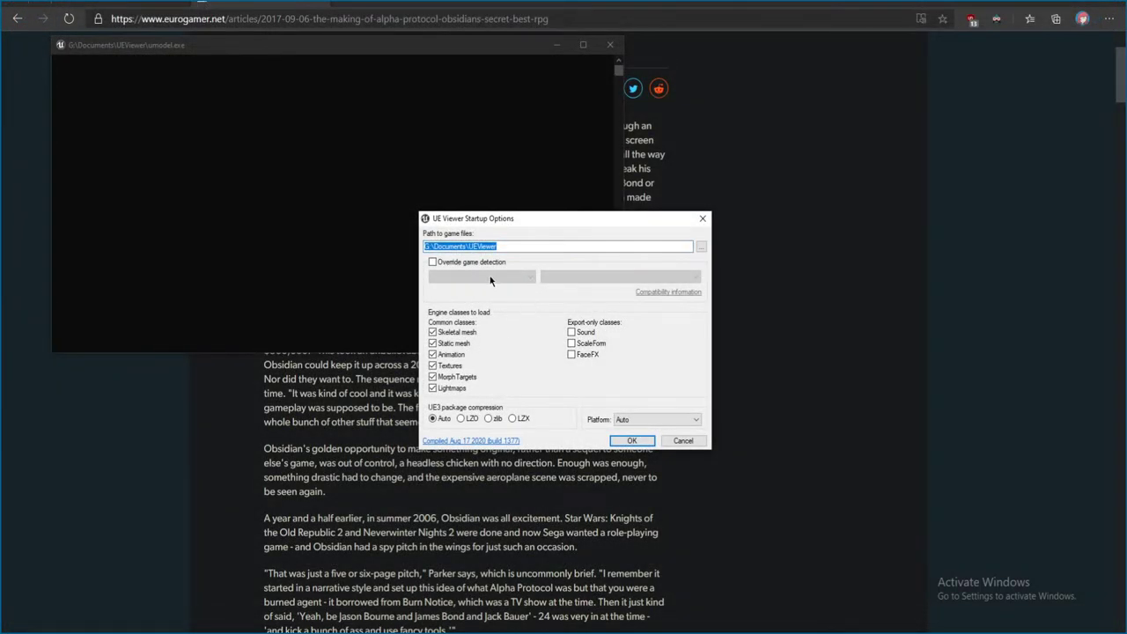
- Set the game files path to the APGame folder inside Steam's Alpha Protocol directory and start the viewer with it
click(704, 249)
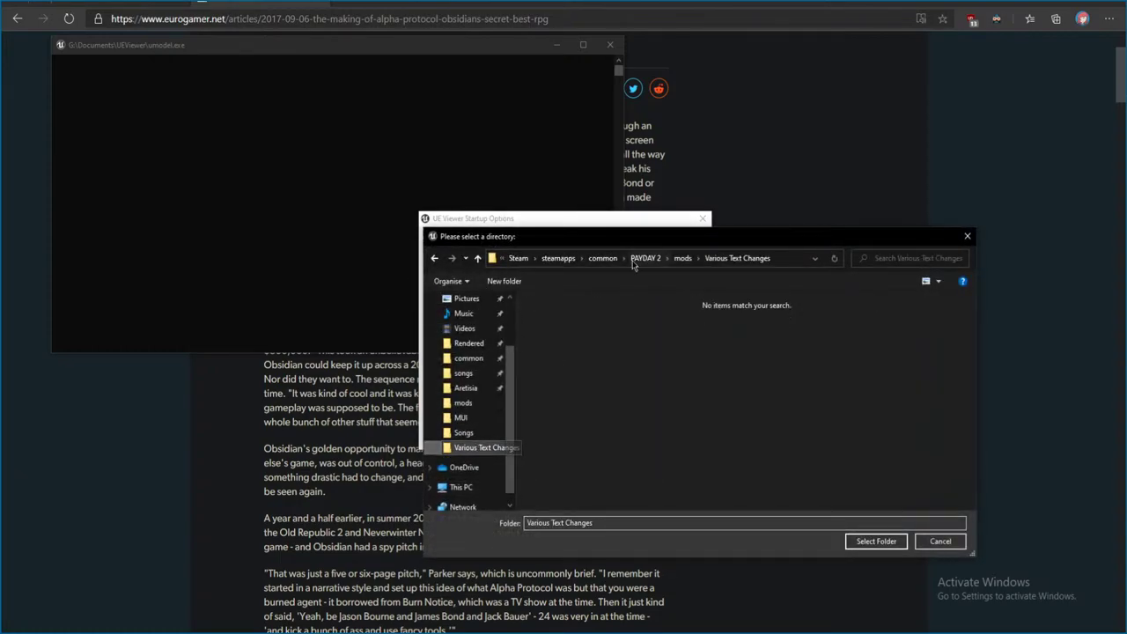
click(600, 259)
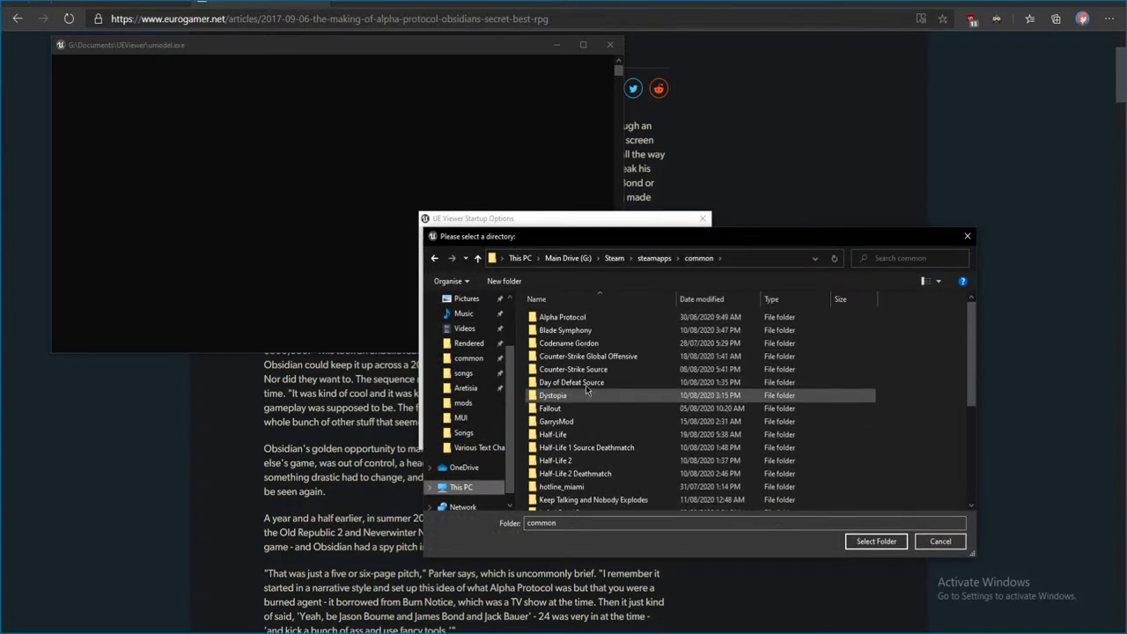
double_click(562, 317)
click(553, 330)
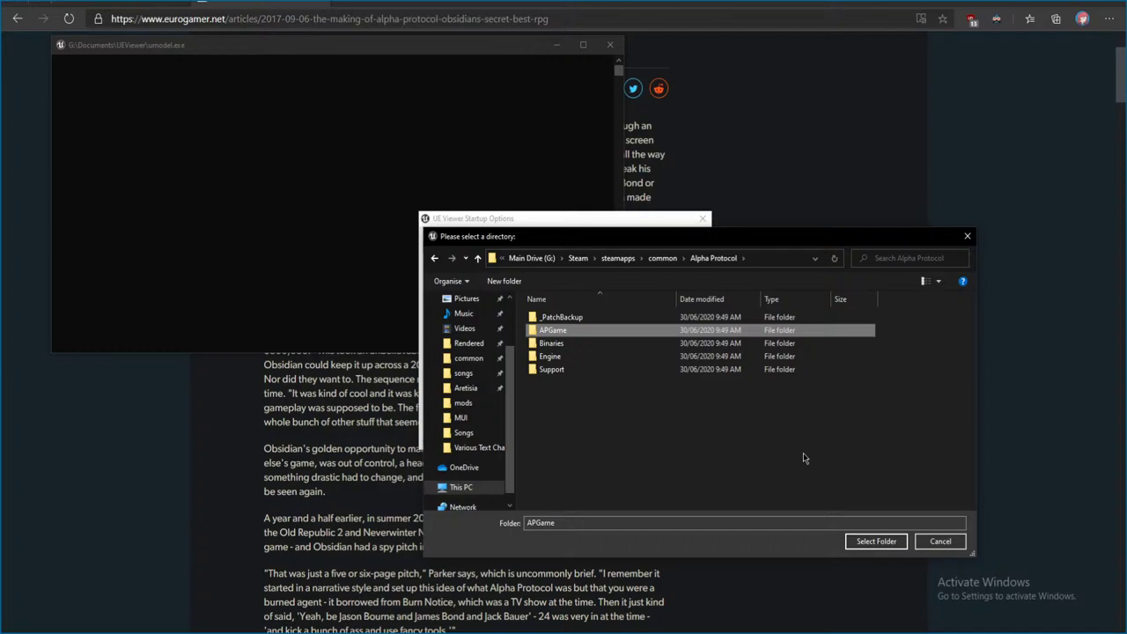
click(889, 549)
click(629, 436)
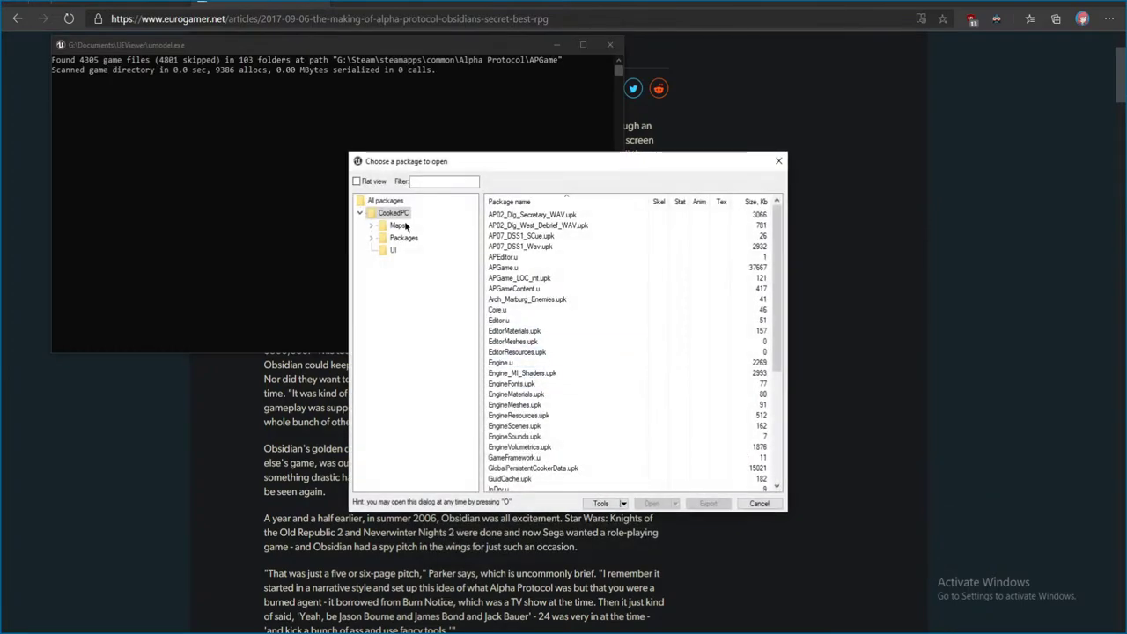
- Open the V_C130int_Content.upk package from the Vehicles folder under Packages
click(370, 238)
scroll(422, 369, down, 3)
click(425, 423)
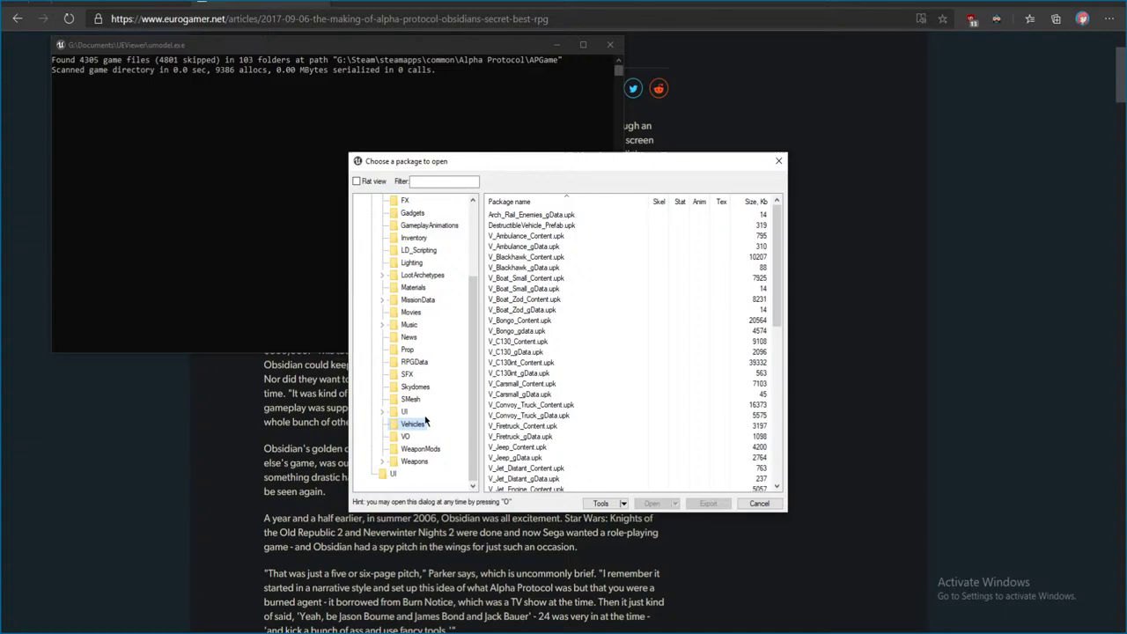
click(538, 363)
double_click(537, 364)
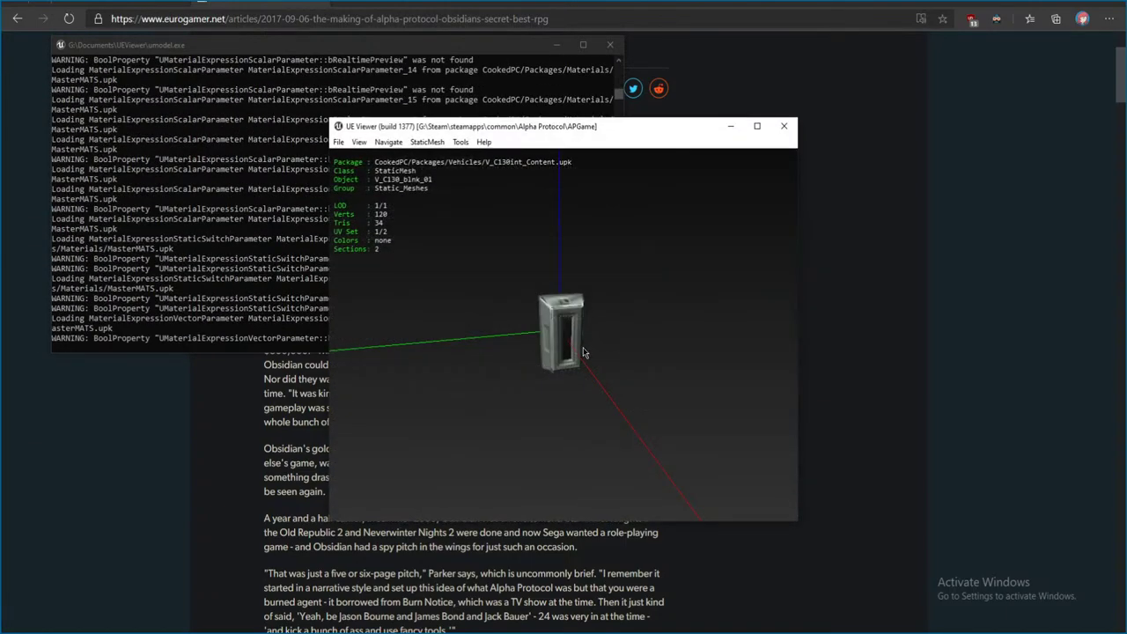
- Advance through the package to the V_C130bay mesh and examine the cargo bay interior from several angles
drag(583, 352, 632, 397)
key(Page_Down)
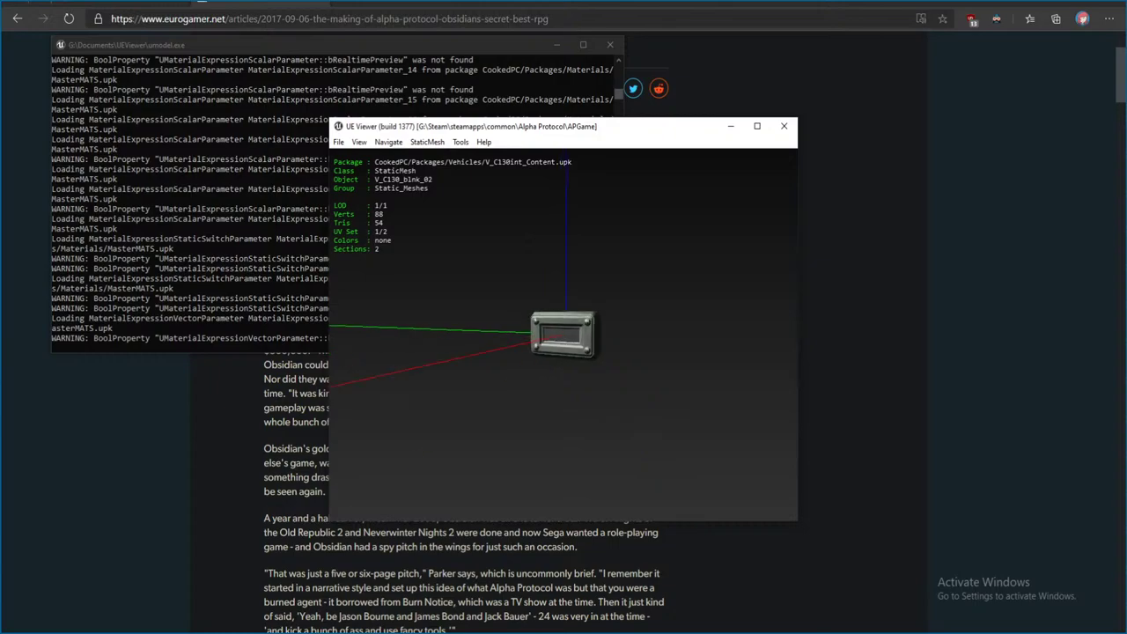
key(Page_Down)
key(Page_Down)
key(Page_Down)
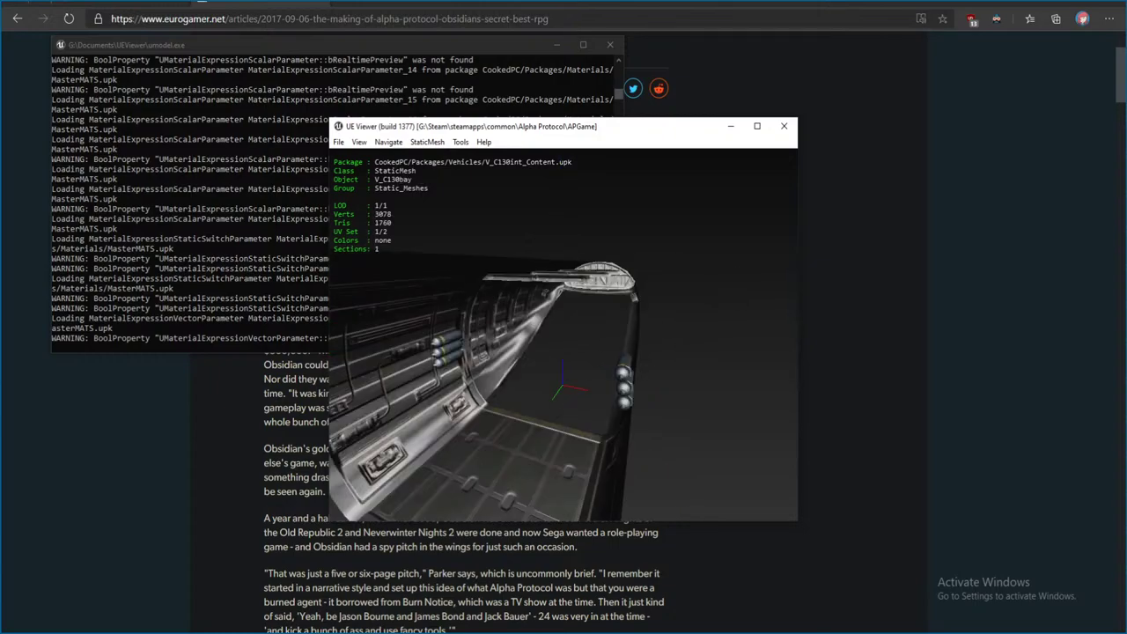
drag(616, 398, 670, 398)
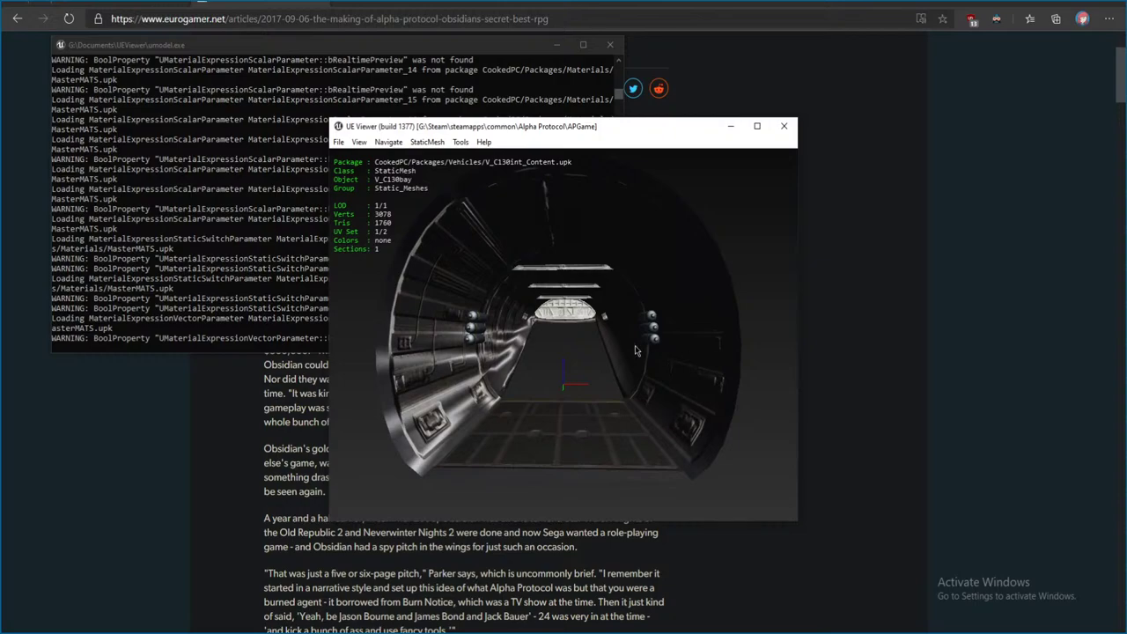
mouse_move(635, 345)
mouse_down()
mouse_move(709, 347)
mouse_move(650, 349)
mouse_up()
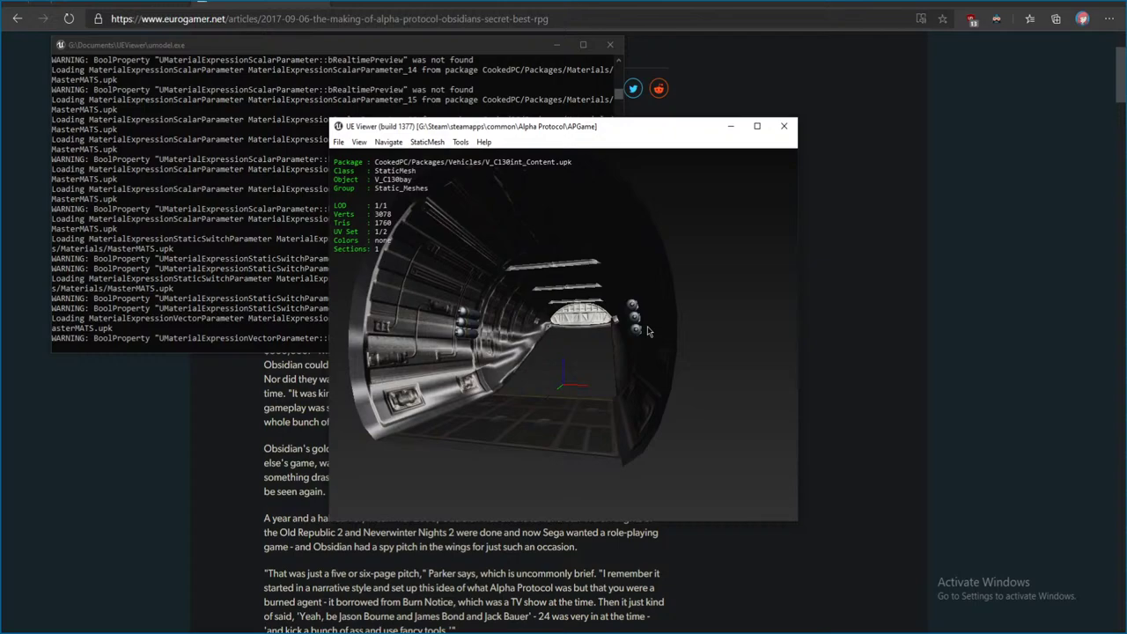
drag(647, 331, 621, 333)
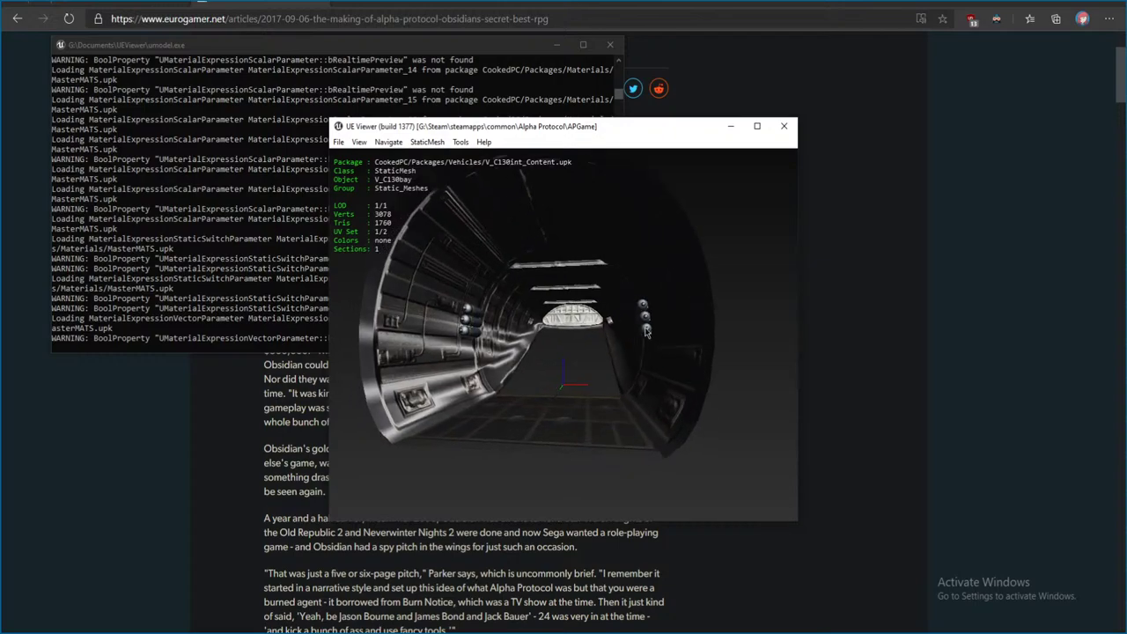
- Browse the following C130 interior meshes, from the V_C130bay2 floor through the walls, seat and cockpit consoles, up to V_C130pitb
key(Page_Down)
key(Page_Down)
key(Page_Down)
key(Page_Down)
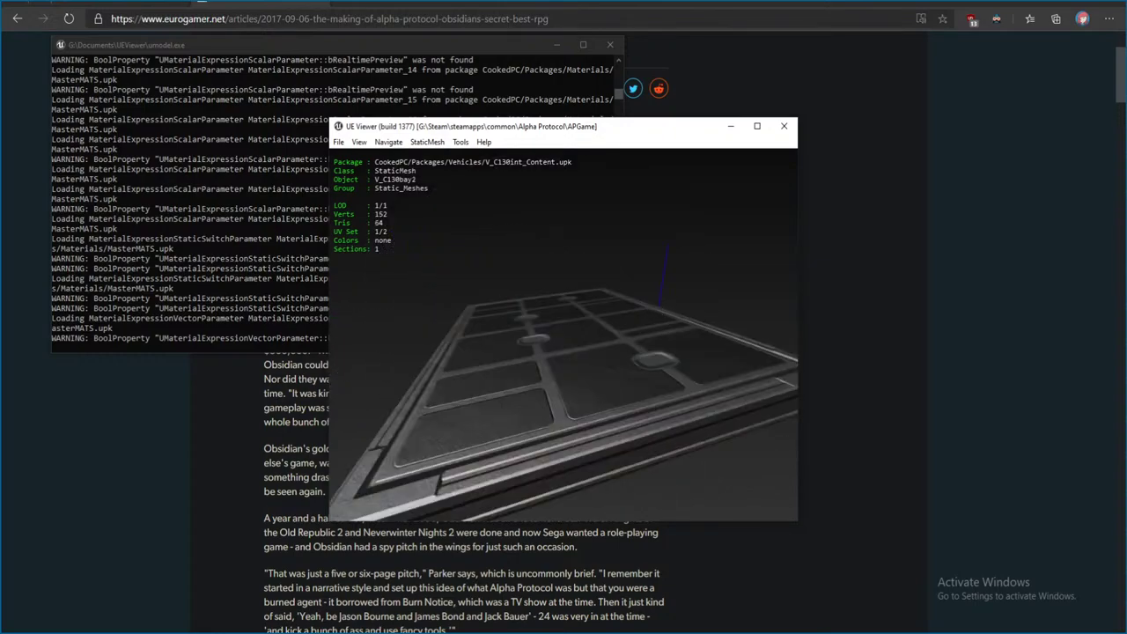
key(Page_Down)
key(Page_Down)
key(Page_Down)
key(Page_Down)
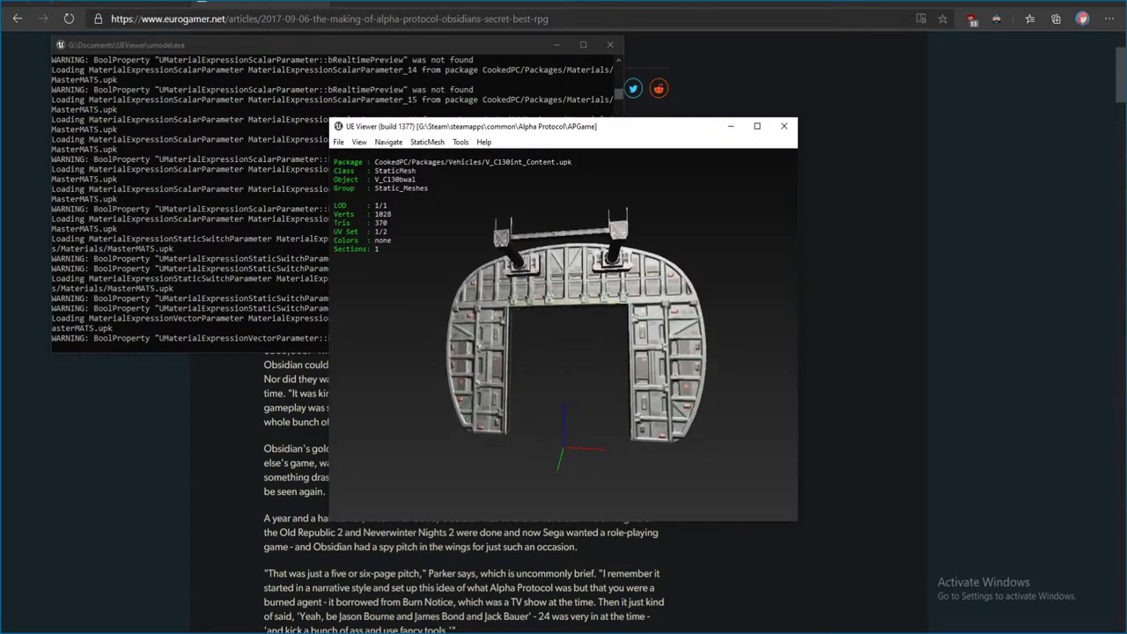
key(Page_Down)
key(Page_Down)
key(Page_Down)
key(Page_Down)
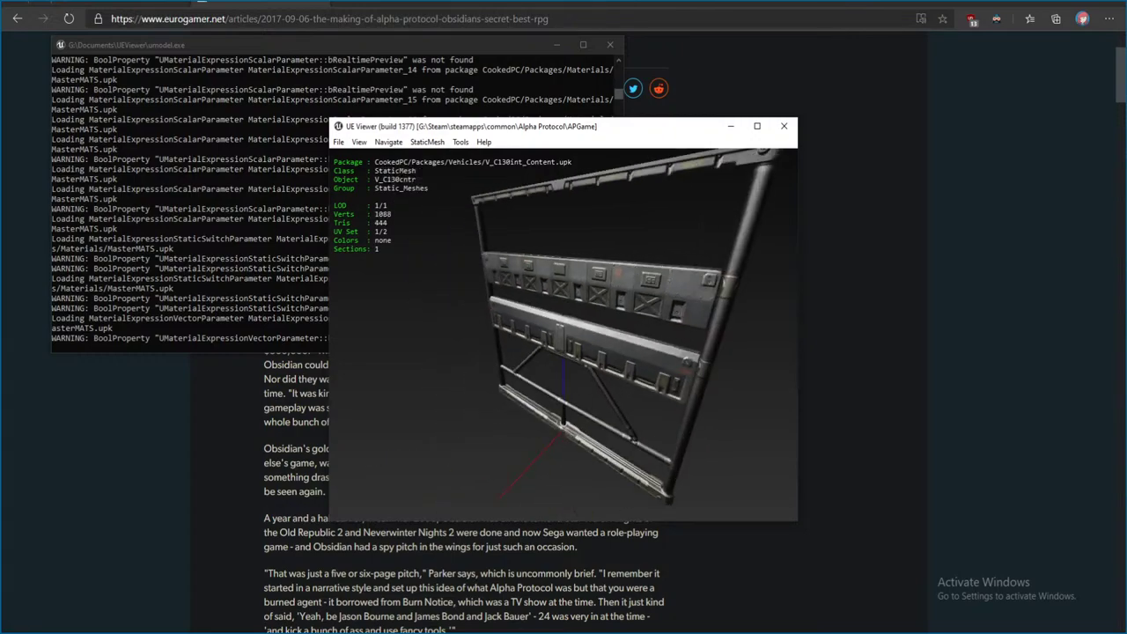
key(Page_Down)
key(Page_Down)
key(Page_Down)
key(Page_Down)
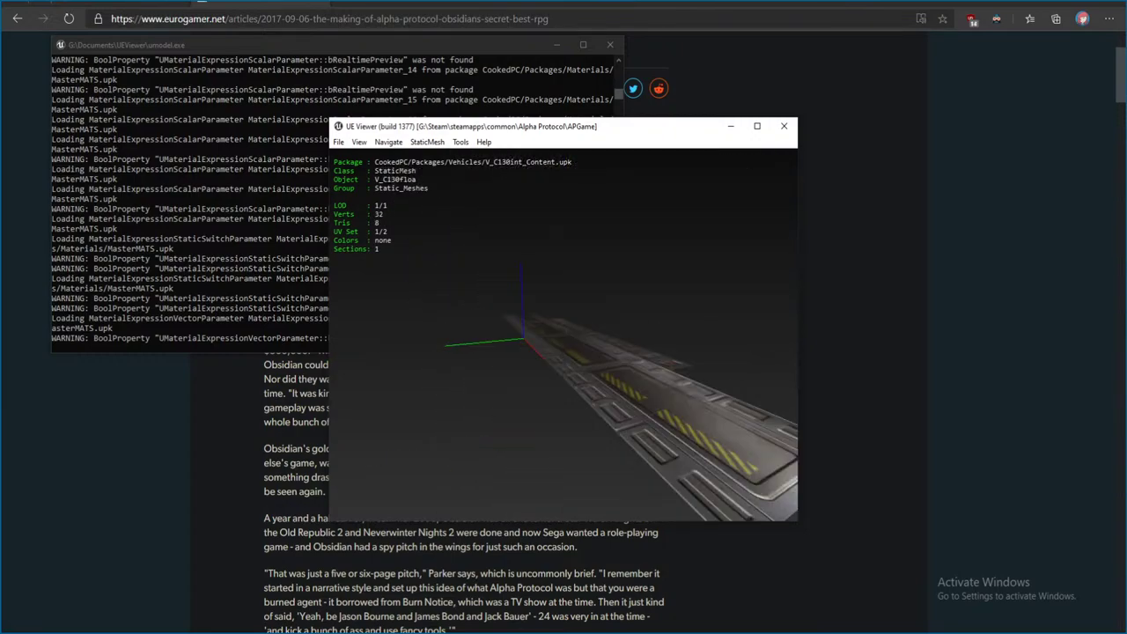
key(Page_Down)
key(Page_Down)
key(Page_Down)
key(Page_Down)
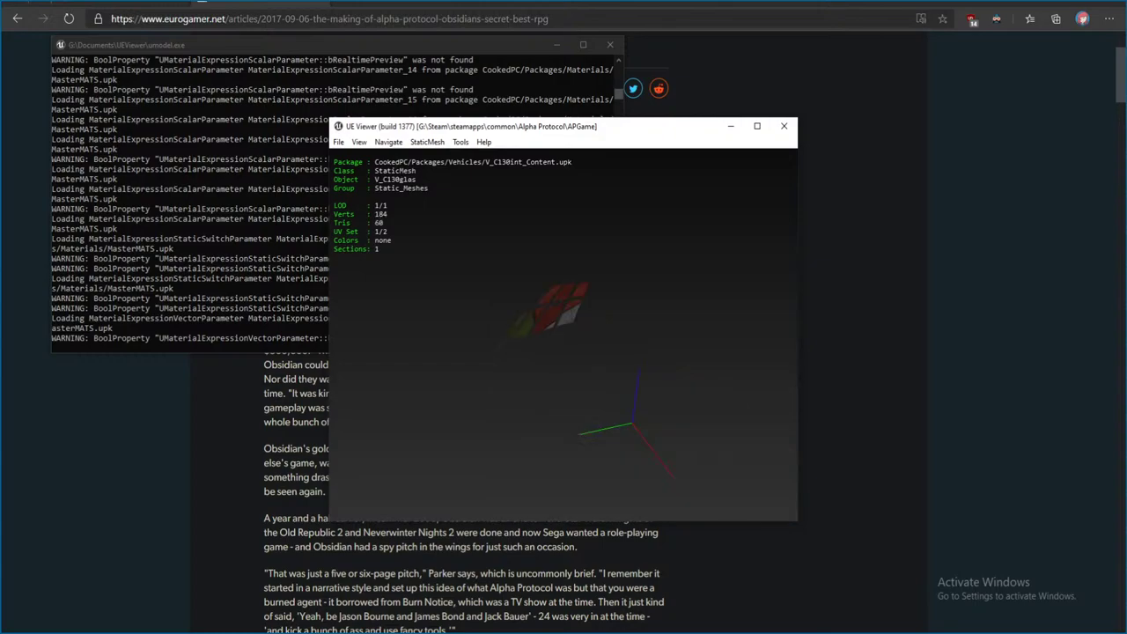
key(Page_Down)
key(Page_Down)
key(Page_Down)
key(Page_Down)
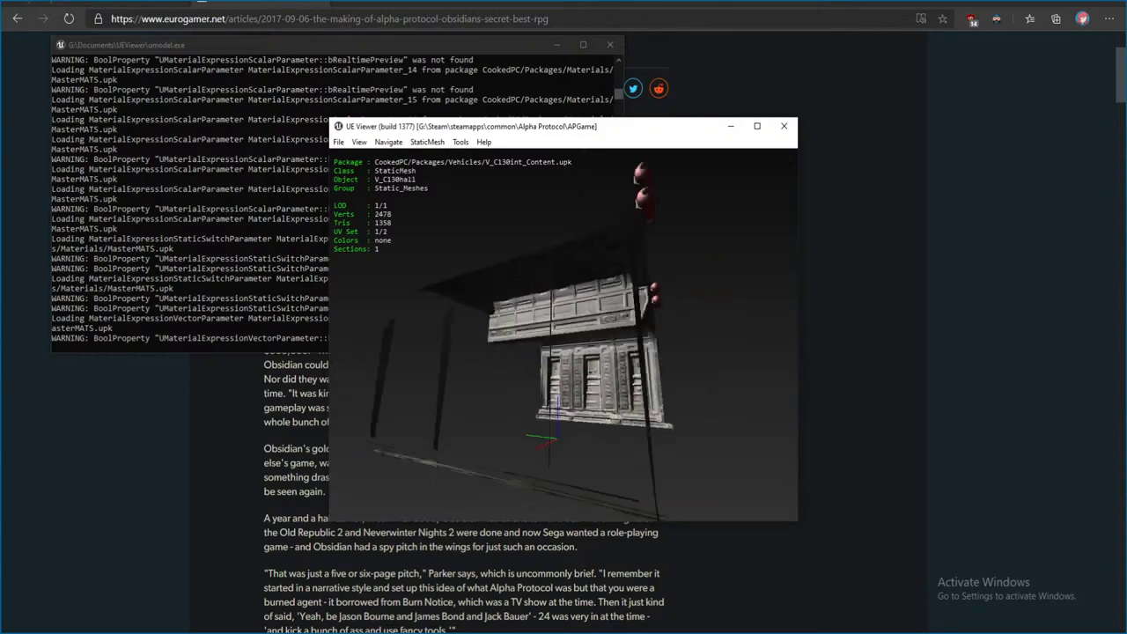
key(Page_Down)
key(Page_Down)
key(Page_Down)
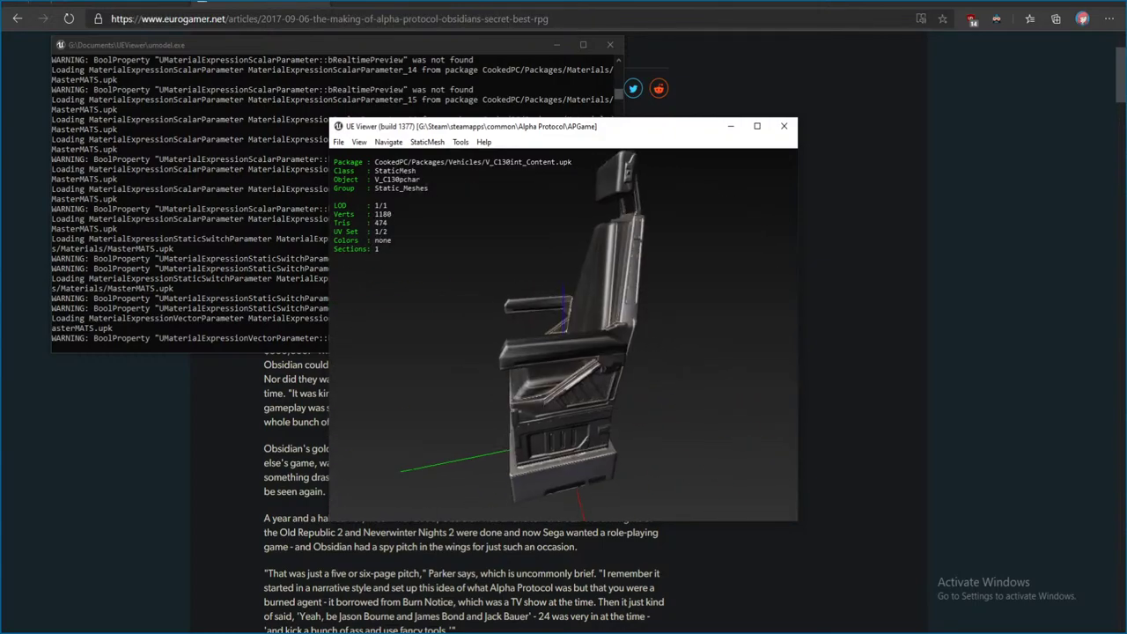
key(Page_Down)
key(Page_Down)
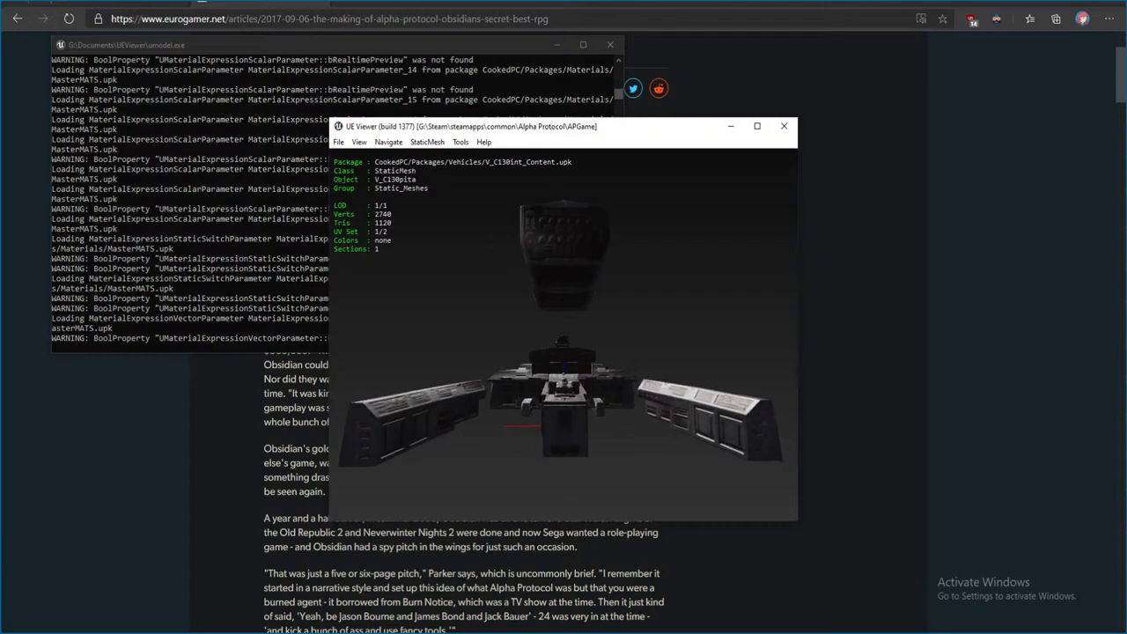
key(Page_Down)
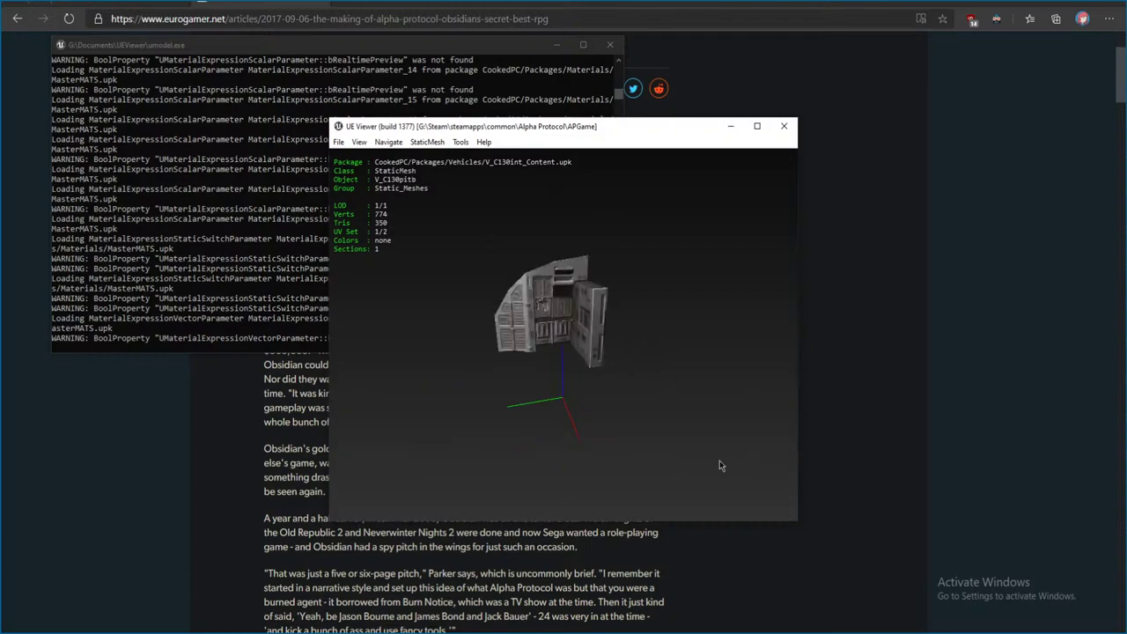
- Maximise the viewer window and examine the next mesh, the cockpit shell V_C130pitc, by rotating it
click(757, 126)
key(Page_Down)
drag(563, 317, 686, 317)
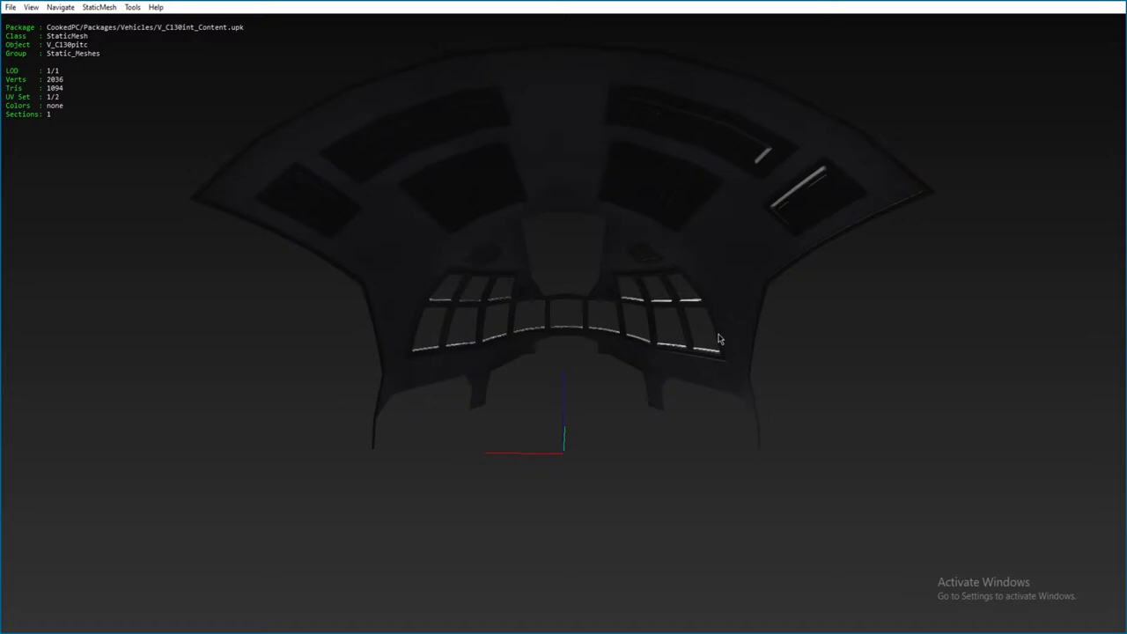
- Browse the remaining wall, panel and roof meshes up to V_CockpitDoor and examine the door at an angle
key(Page_Down)
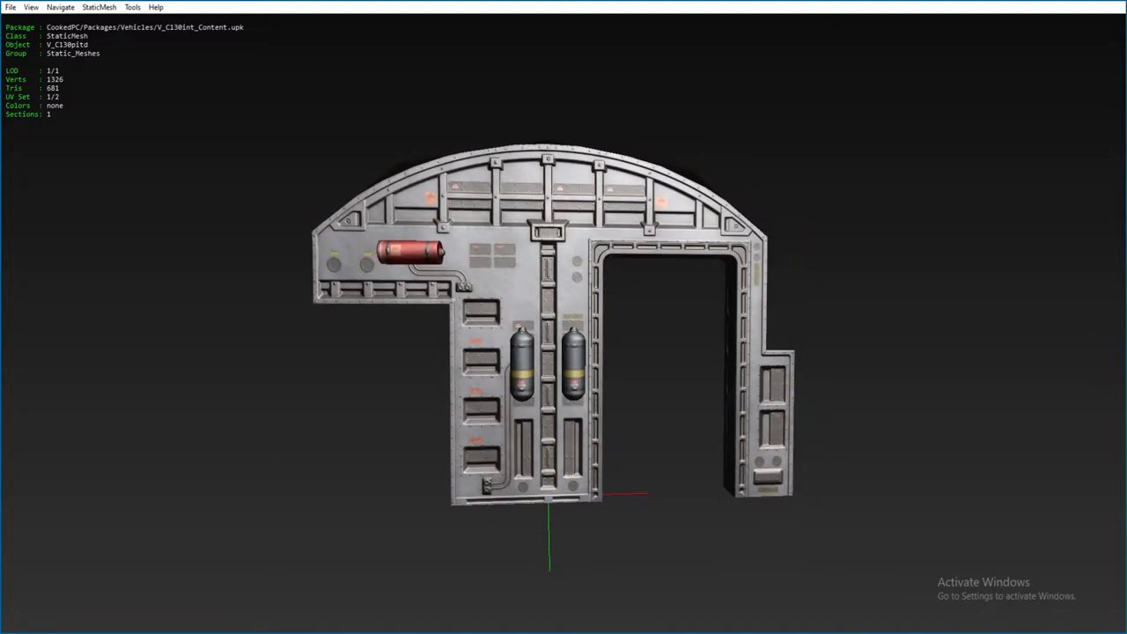
key(Page_Down)
key(Page_Down)
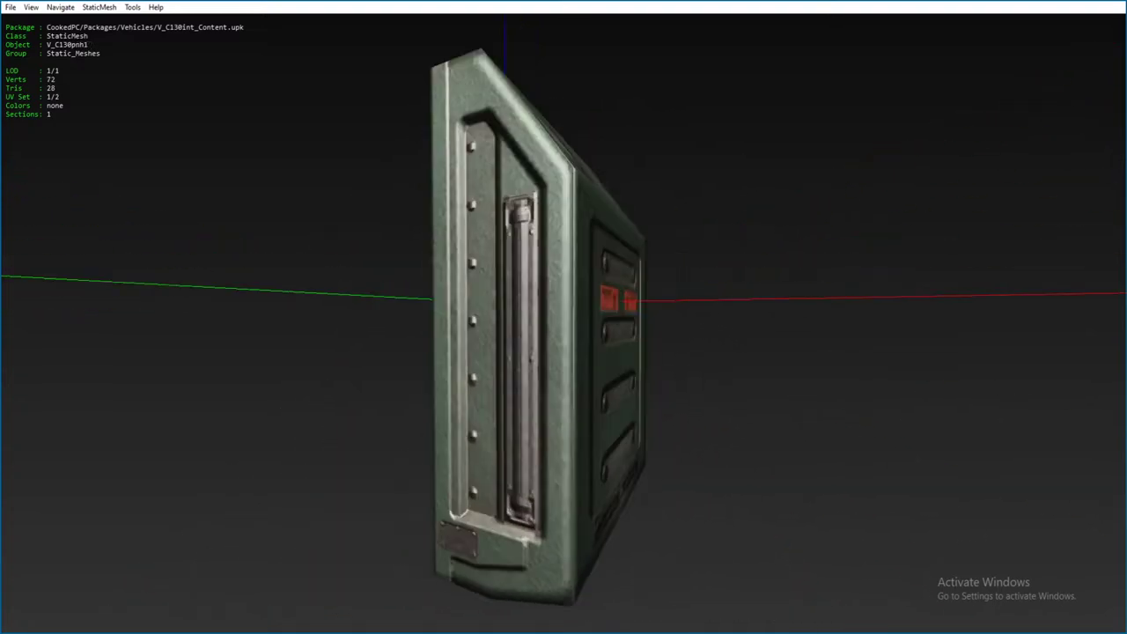
key(Page_Down)
key(Page_Down)
key(Page_Down)
key(Page_Down)
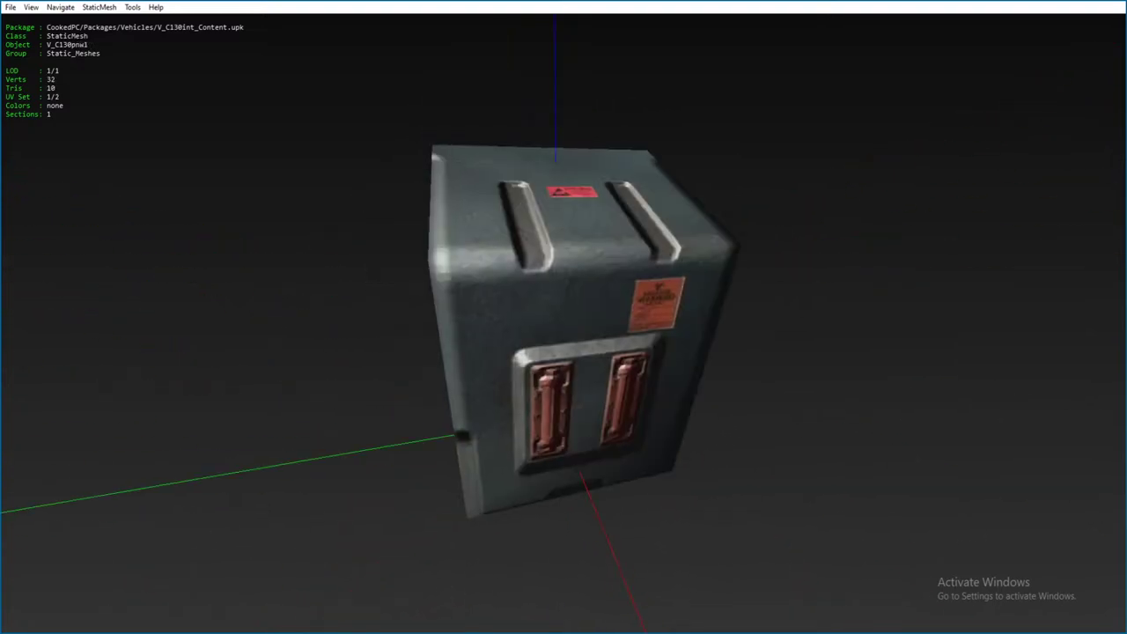
key(Page_Down)
key(Page_Down)
key(Page_Down)
key(Page_Down)
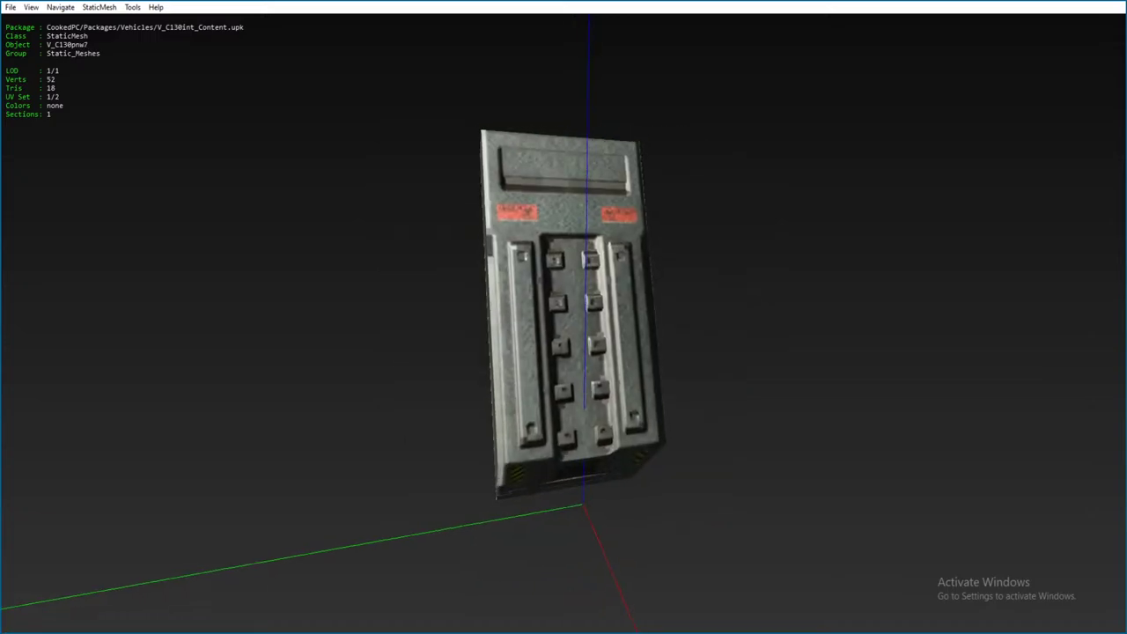
key(Page_Down)
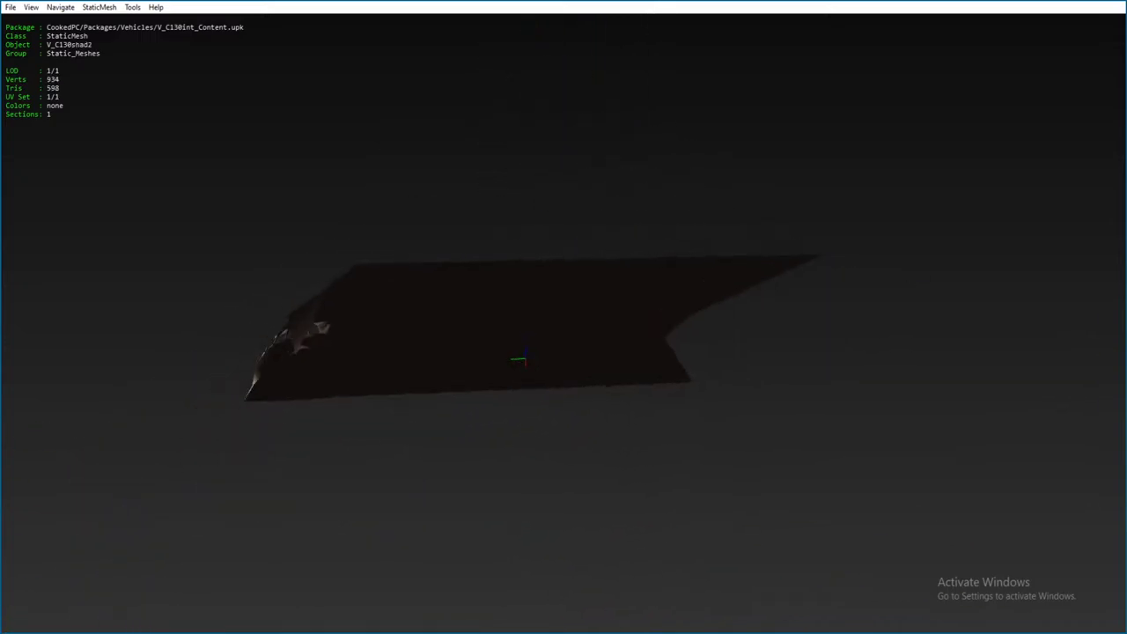
key(Page_Down)
key(Page_Down)
key(Page_Down)
key(Page_Down)
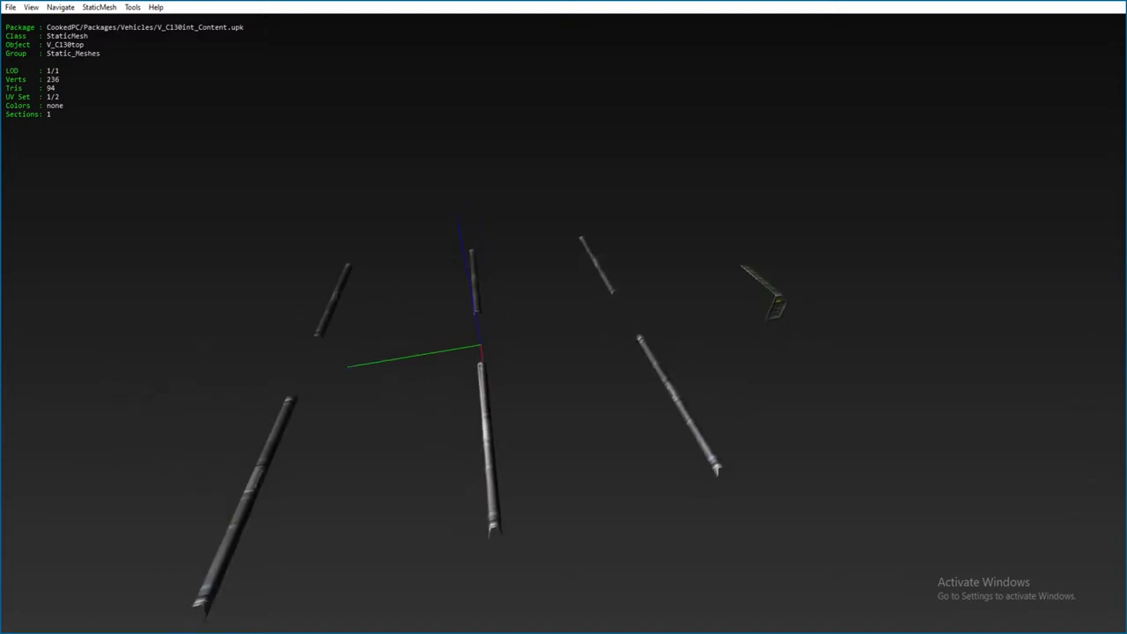
key(Page_Down)
key(Page_Down)
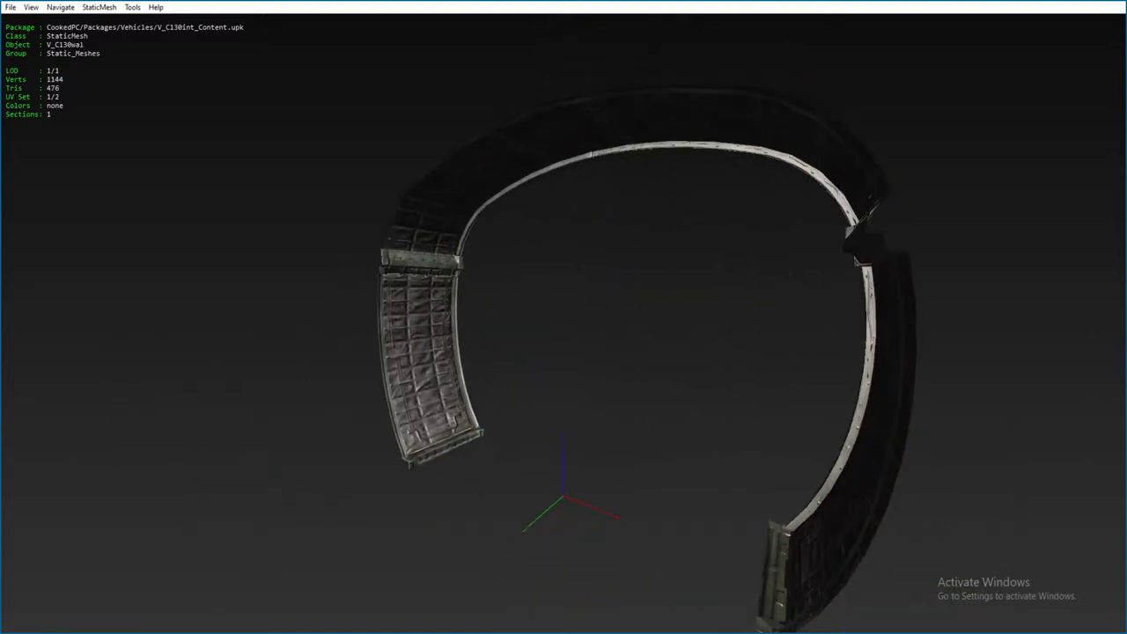
key(Page_Down)
key(Page_Down)
key(Page_Down)
key(Page_Down)
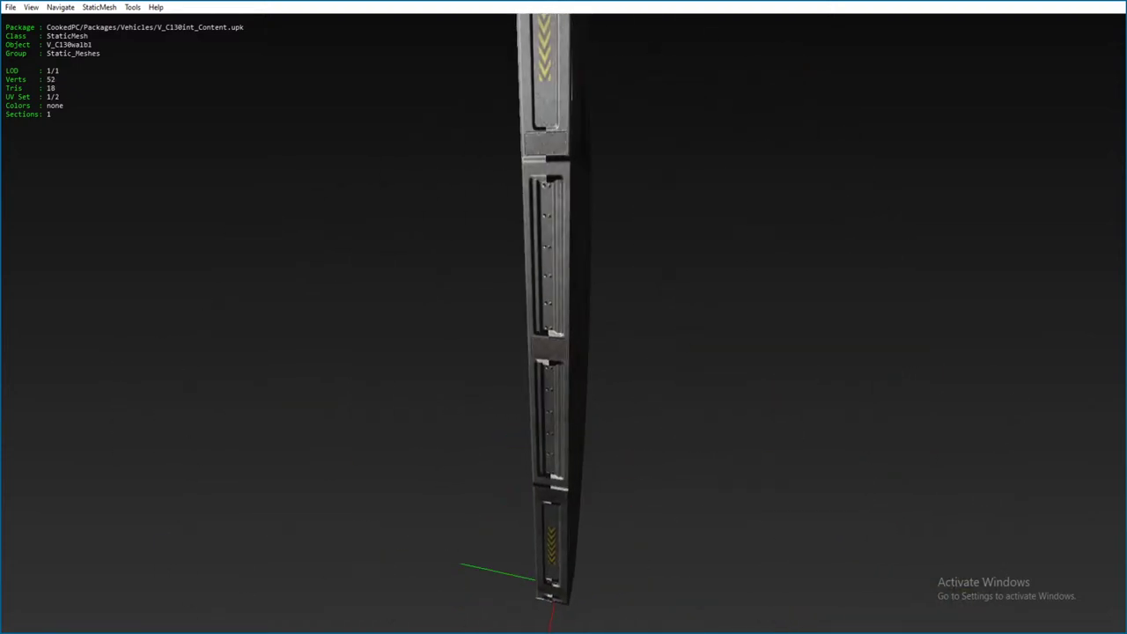
key(Page_Down)
key(Page_Down)
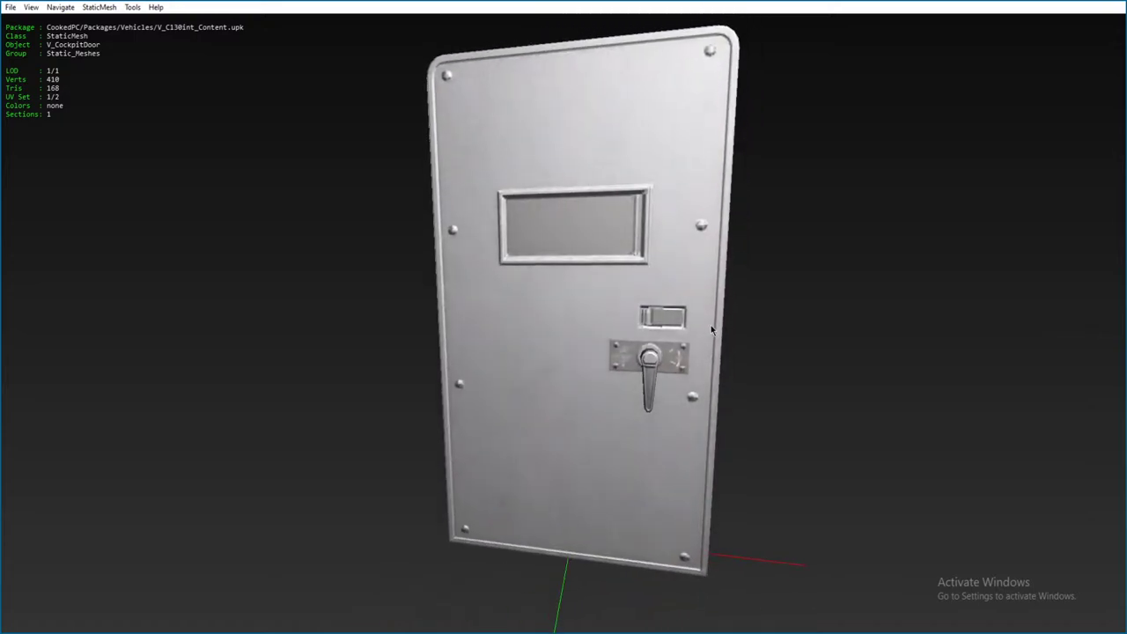
drag(710, 325, 805, 380)
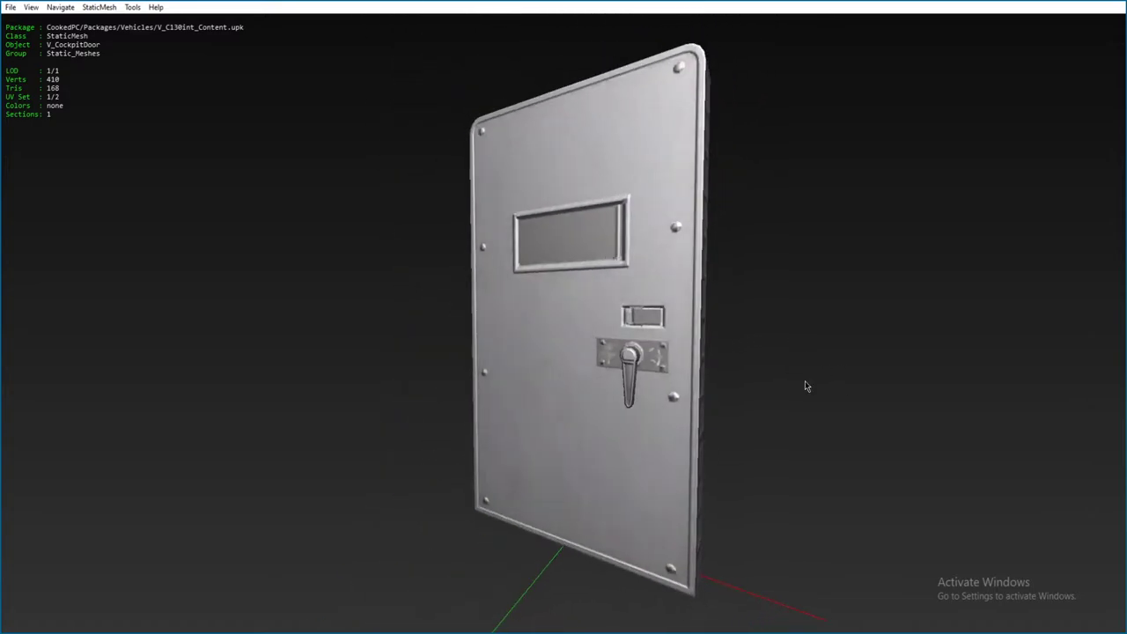
drag(706, 377, 705, 362)
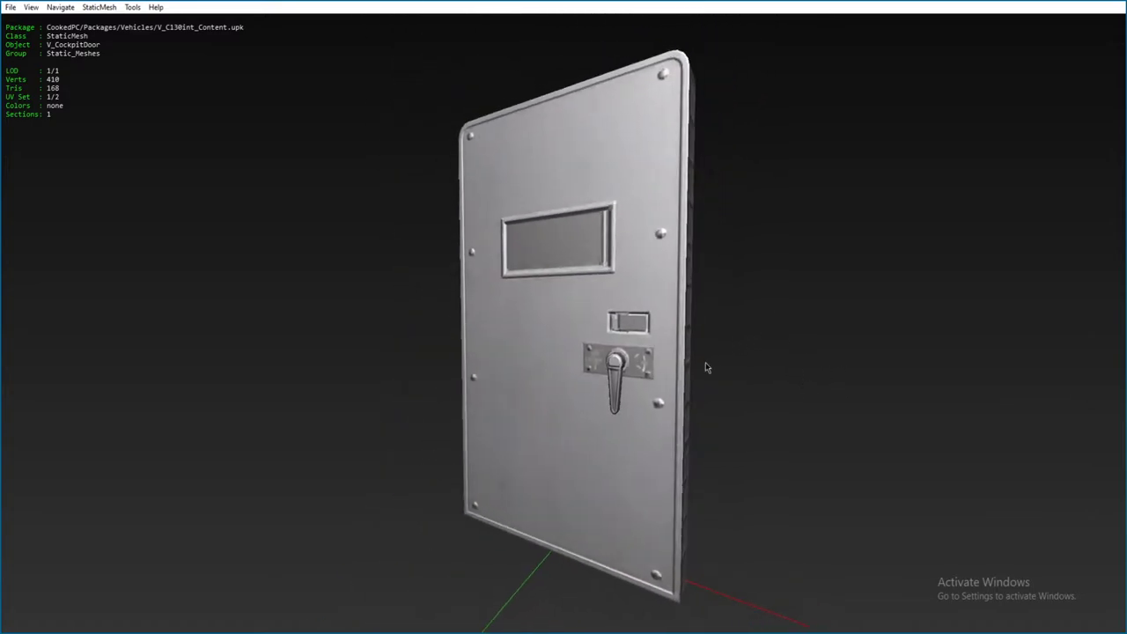
- Bring up the package chooser again from the open V_CockpitDoor mesh
click(129, 7)
mouse_move(113, 3)
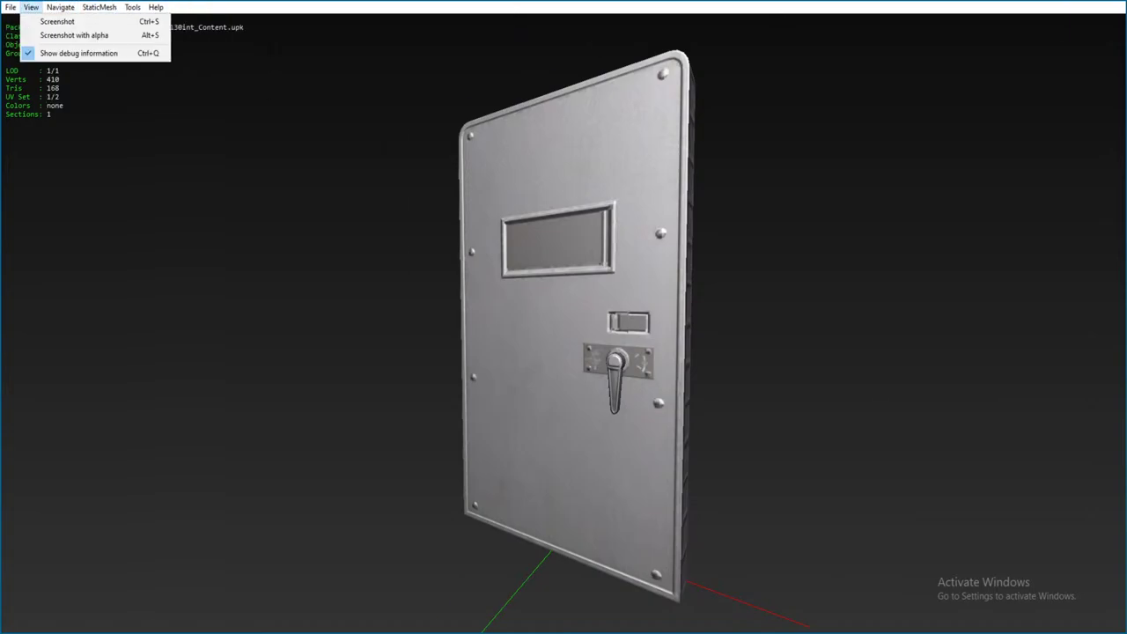
click(31, 7)
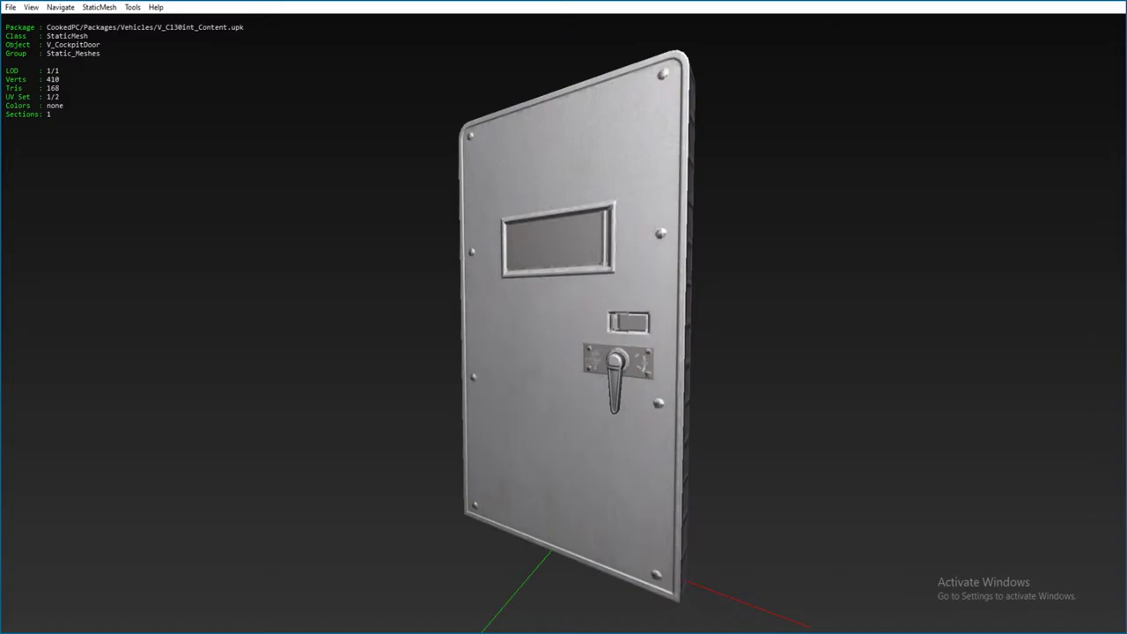
click(11, 7)
click(36, 23)
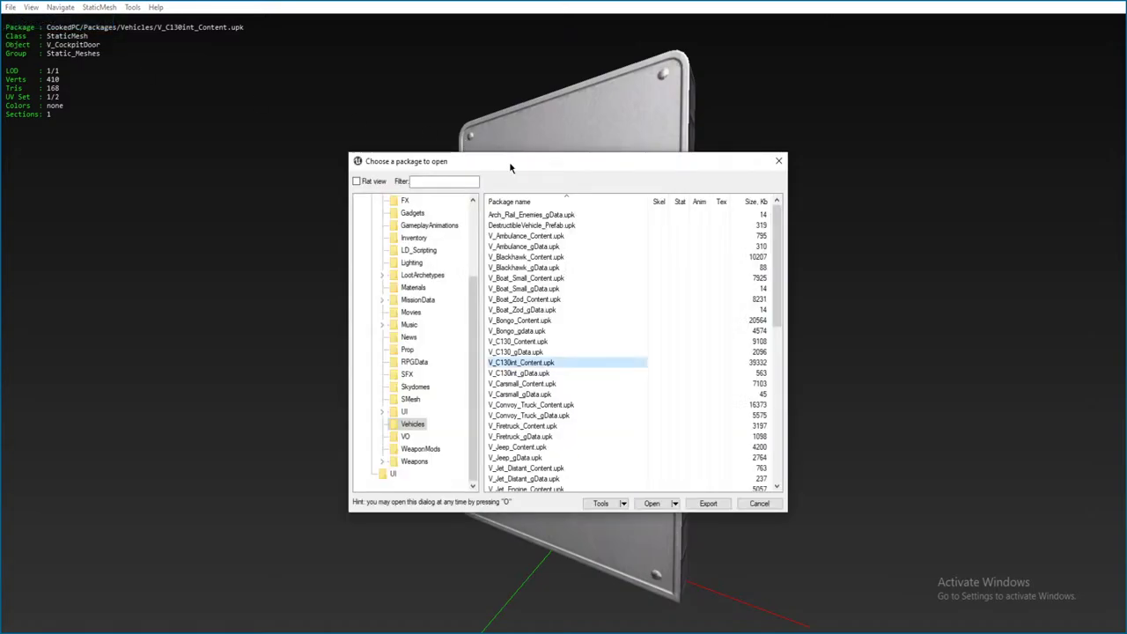
- Look through the vehicle packages and open V_Tourbus_Content.upk from the Vehicles folder
drag(507, 169, 492, 160)
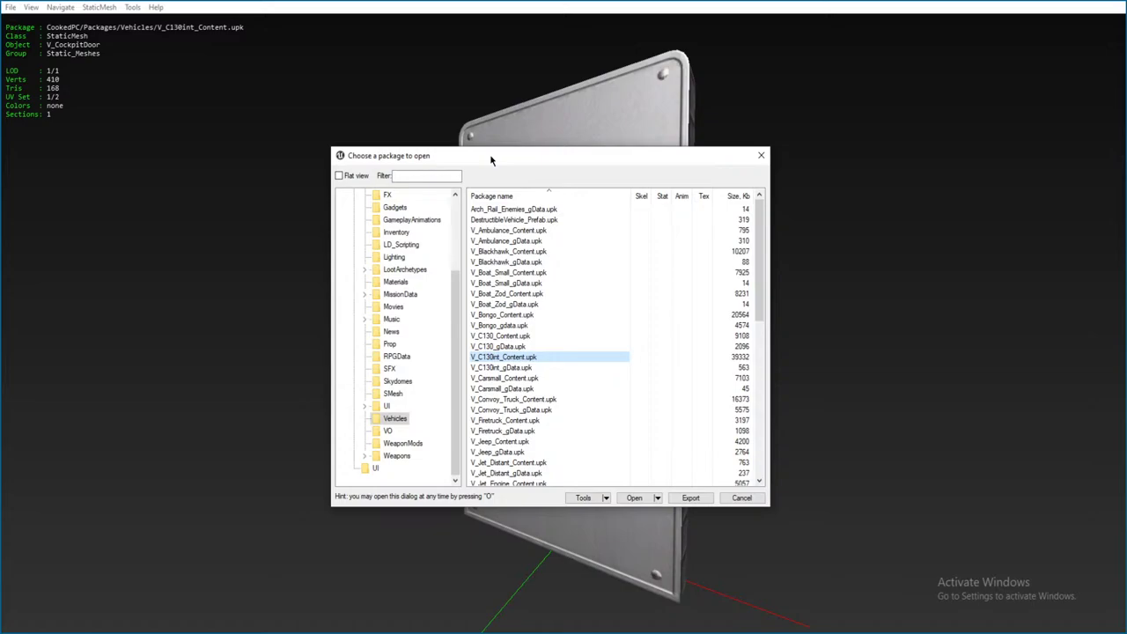
click(599, 441)
scroll(599, 443, down, 5)
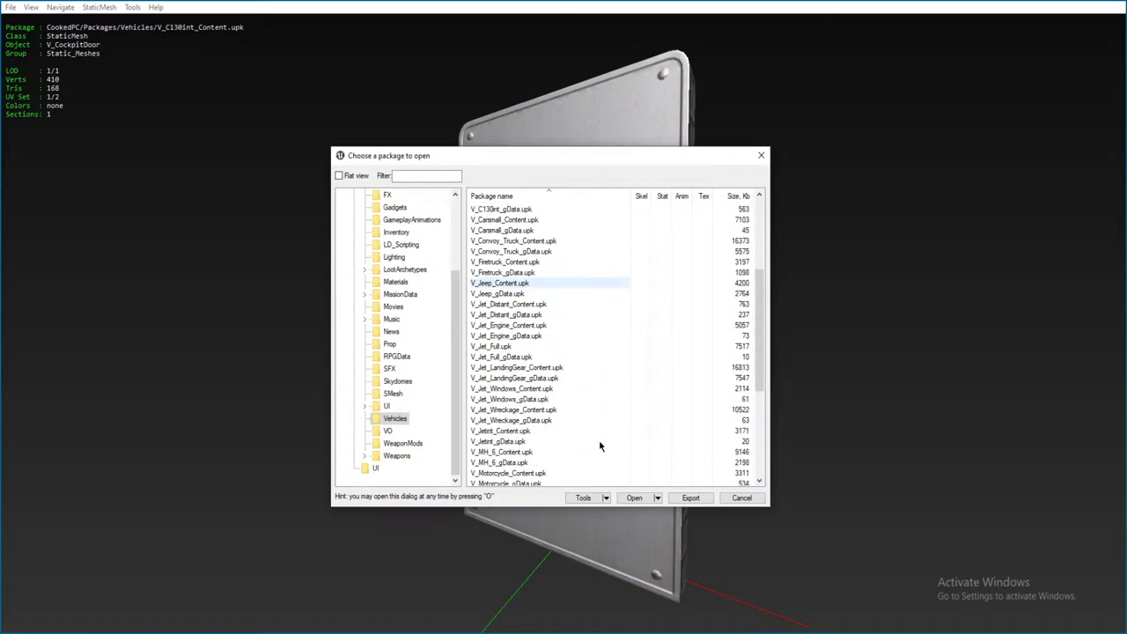
scroll(599, 446, down, 6)
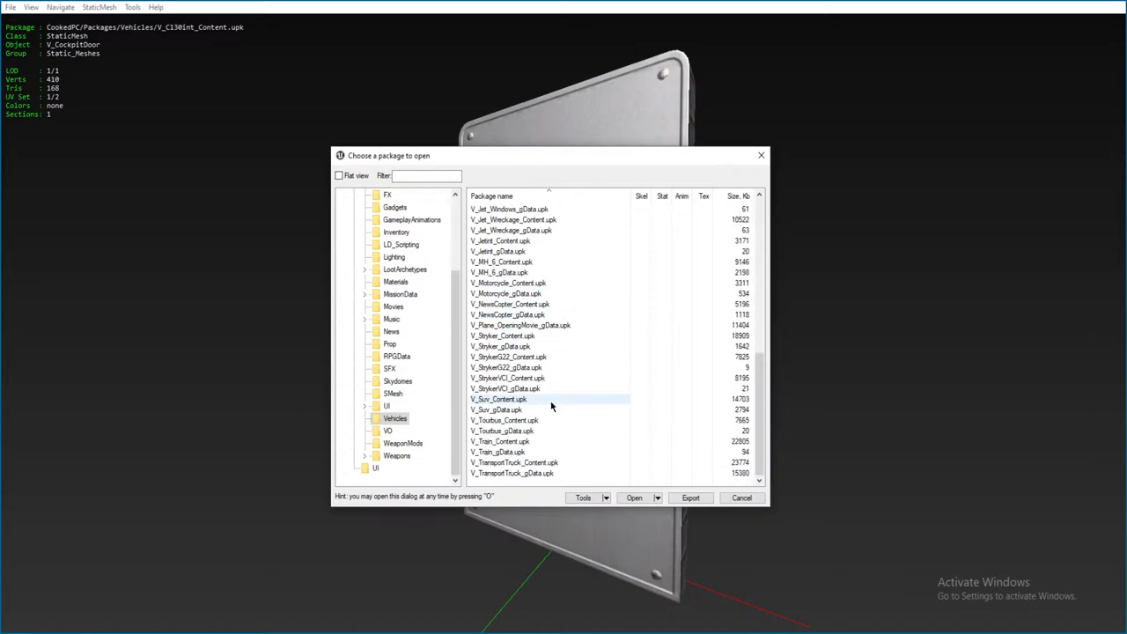
scroll(556, 377, up, 11)
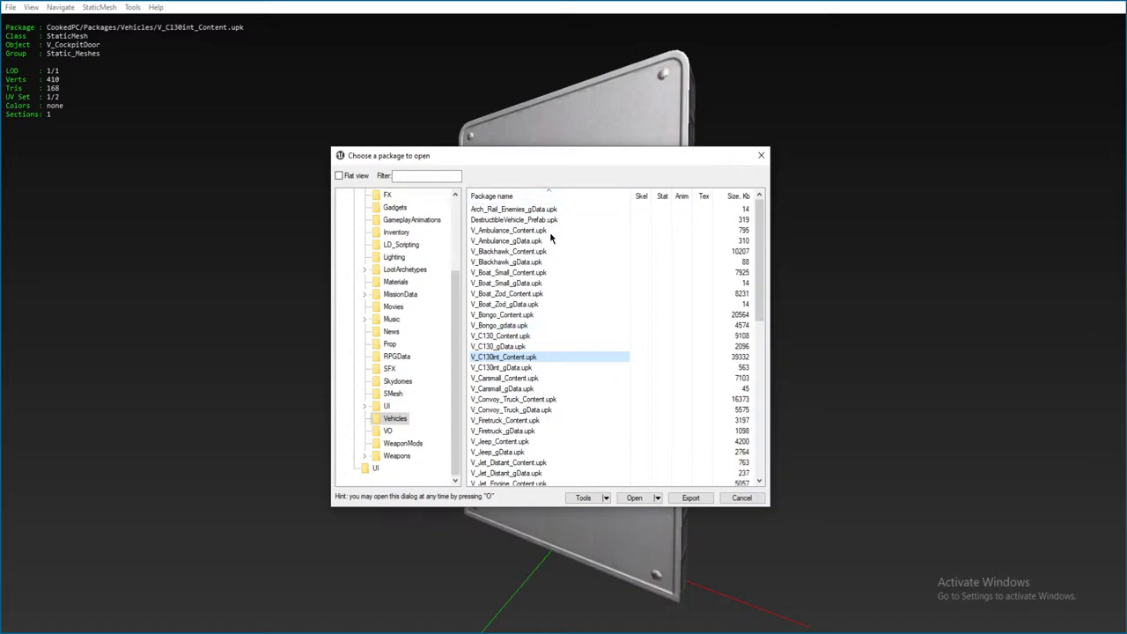
scroll(542, 300, down, 9)
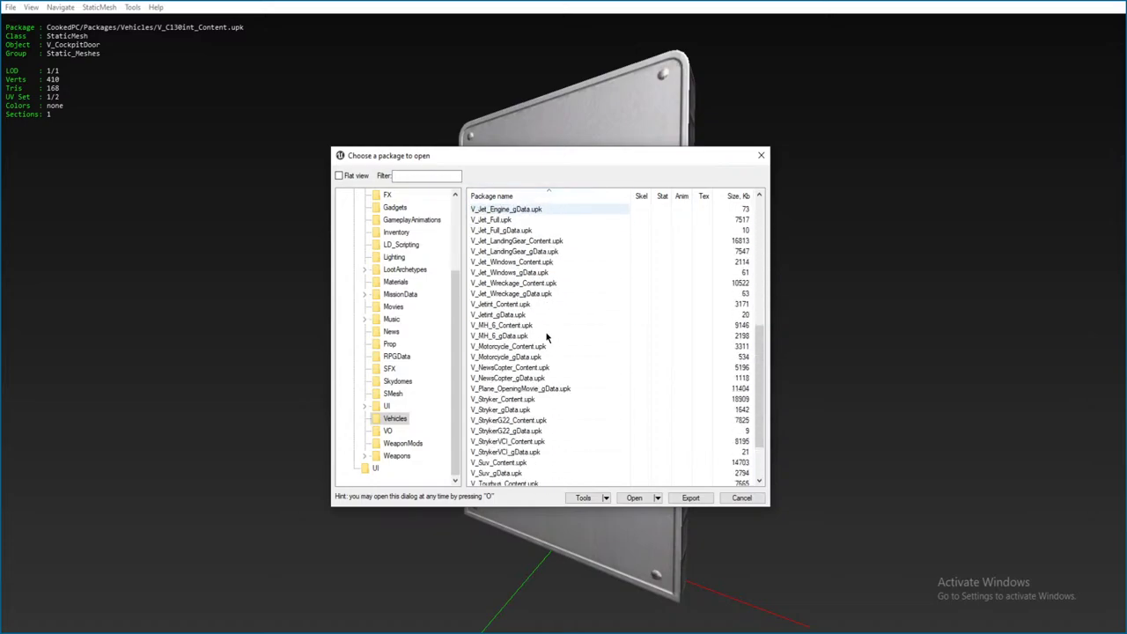
scroll(546, 337, down, 2)
scroll(546, 335, up, 2)
scroll(547, 335, down, 2)
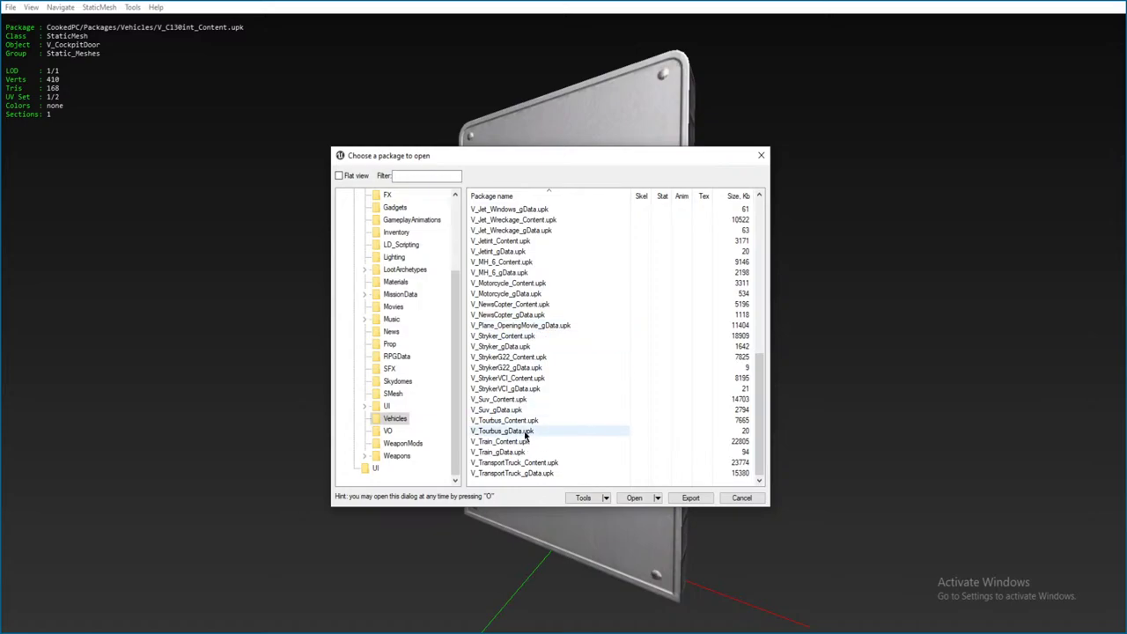
click(506, 421)
double_click(506, 421)
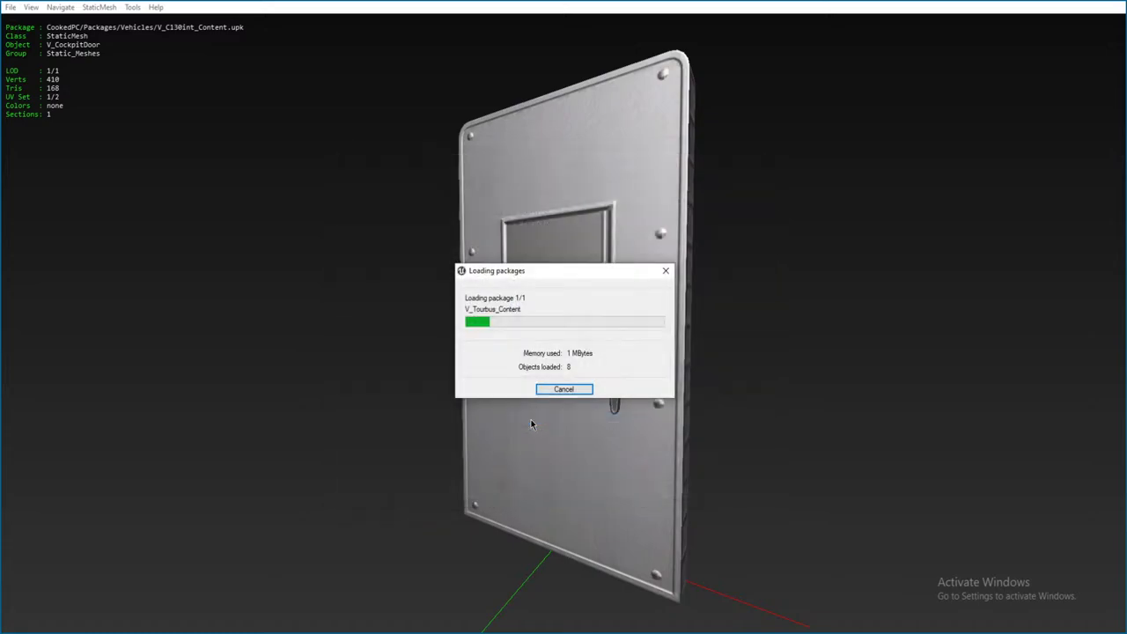
- Examine the V_Tourbus mesh by rotating it to view the bus from several sides
drag(531, 424, 449, 404)
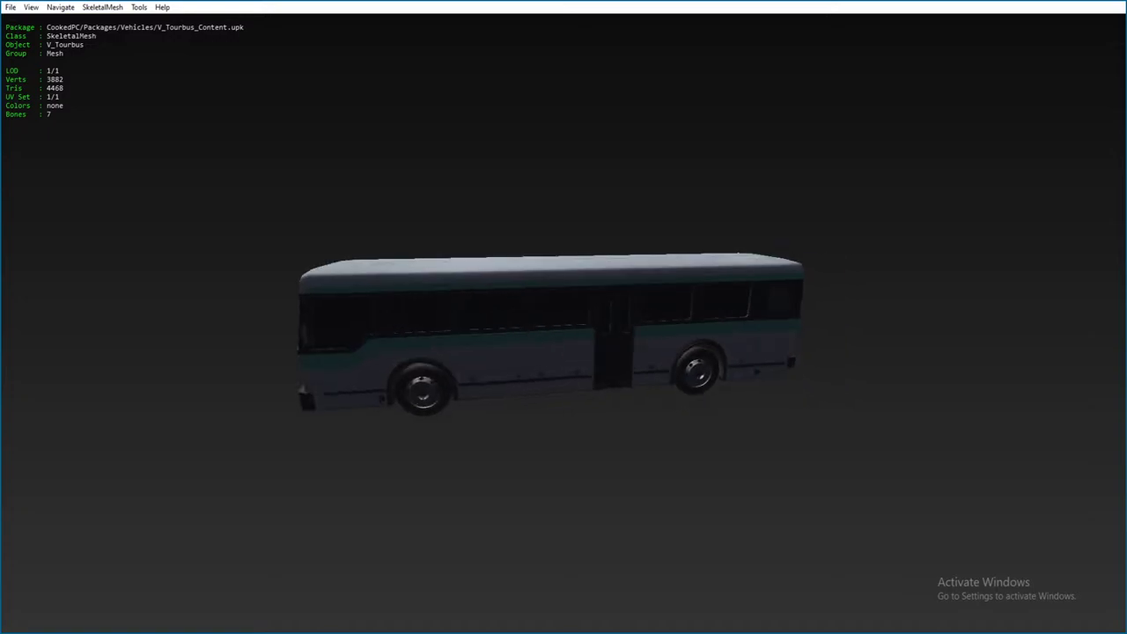
drag(551, 372, 478, 372)
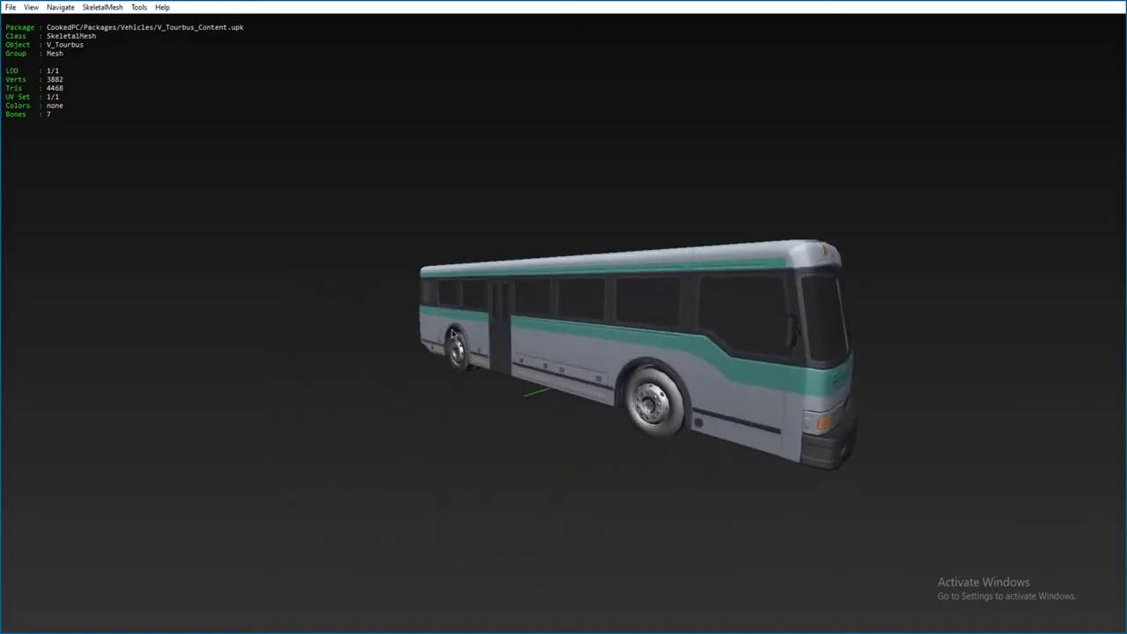
drag(452, 335, 126, 298)
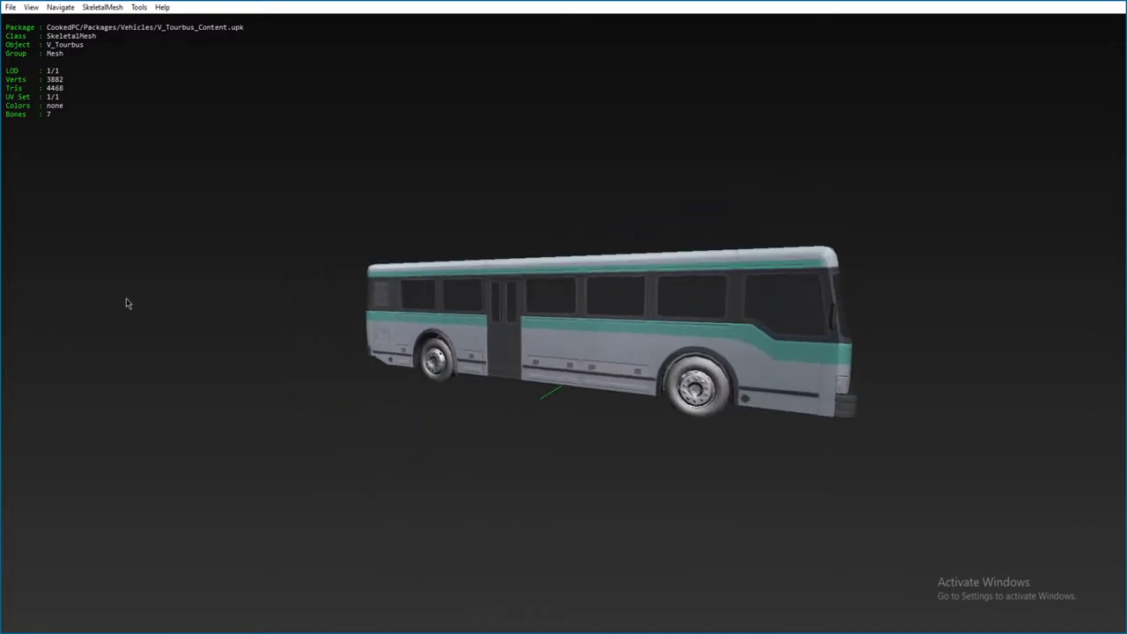
key(ctrl+x)
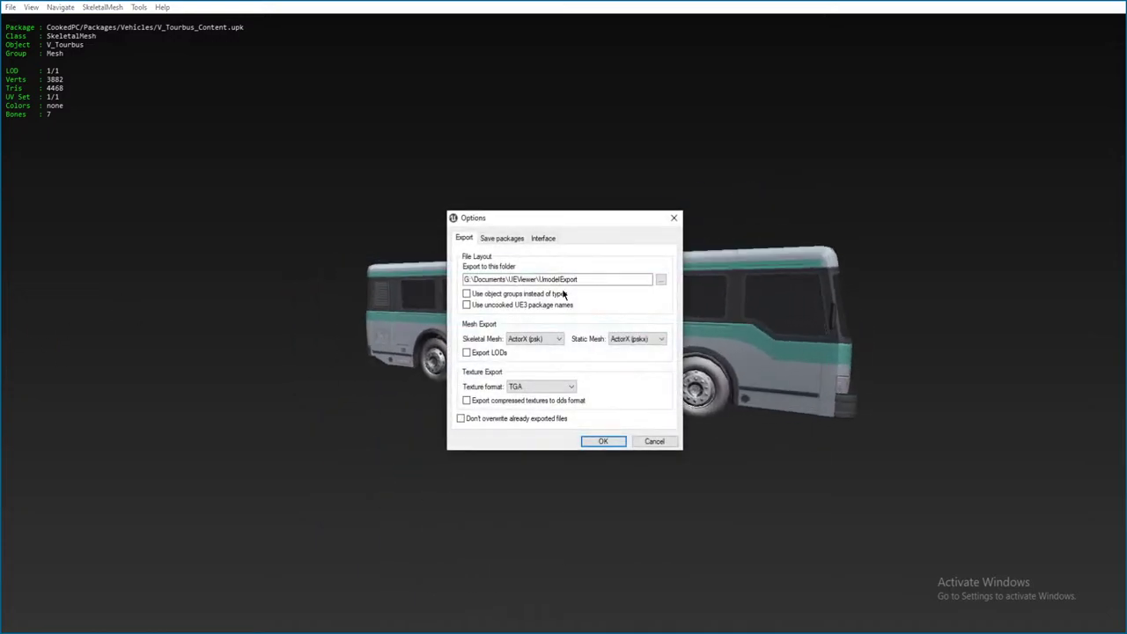
click(654, 441)
- Bring up the package chooser again and open V_C130_Content.upk from the Vehicles folder
click(10, 7)
click(35, 19)
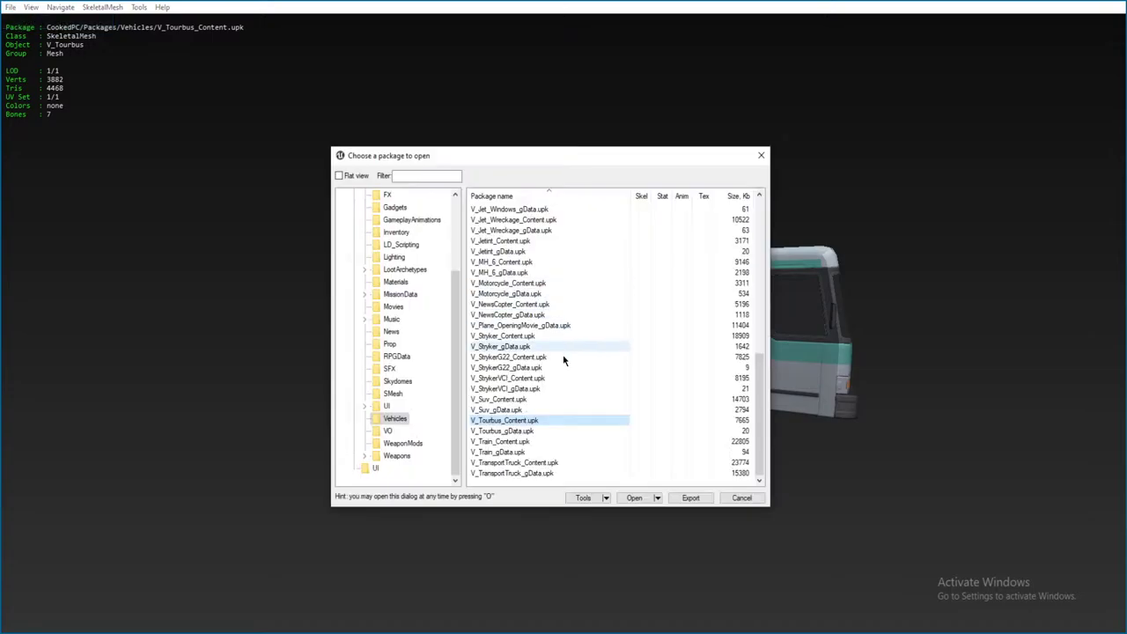
scroll(540, 418, up, 4)
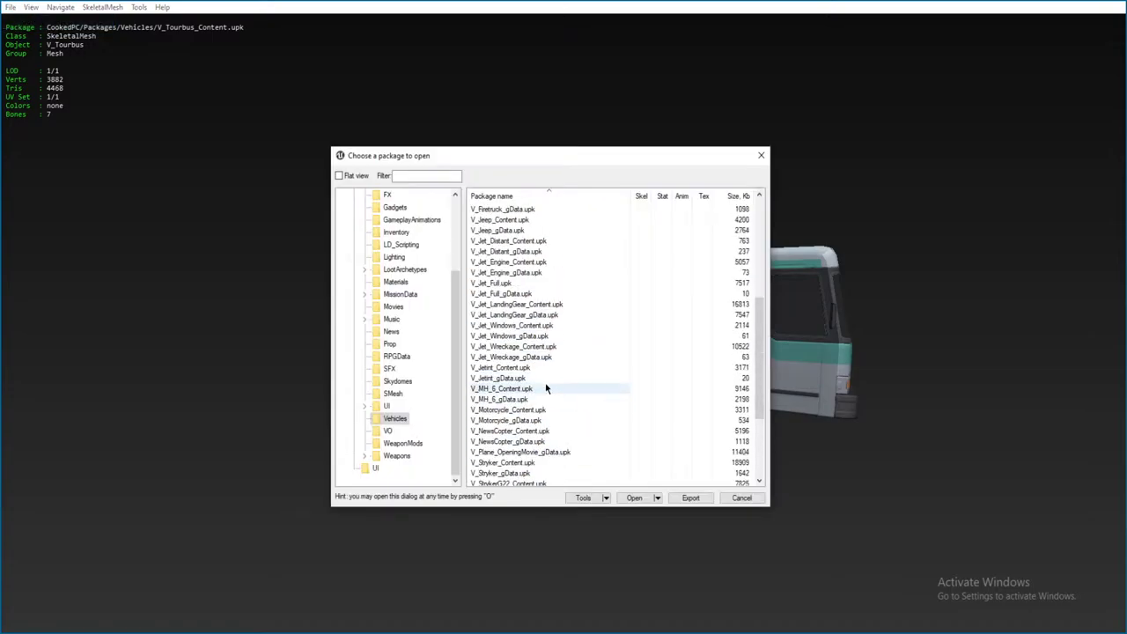
scroll(590, 344, up, 1)
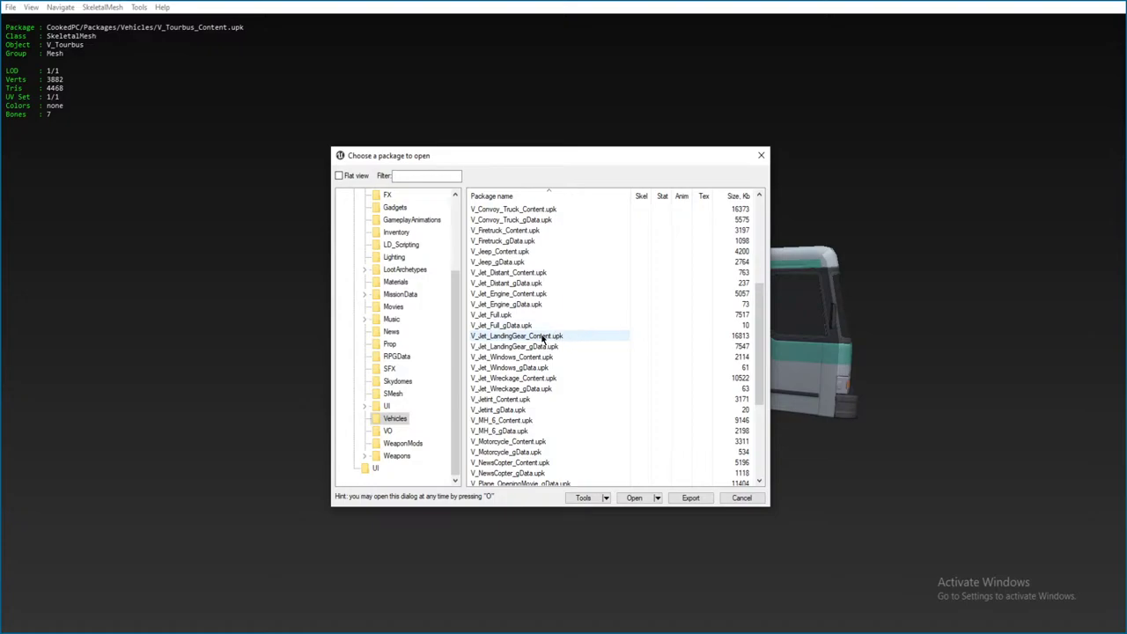
scroll(548, 328, down, 3)
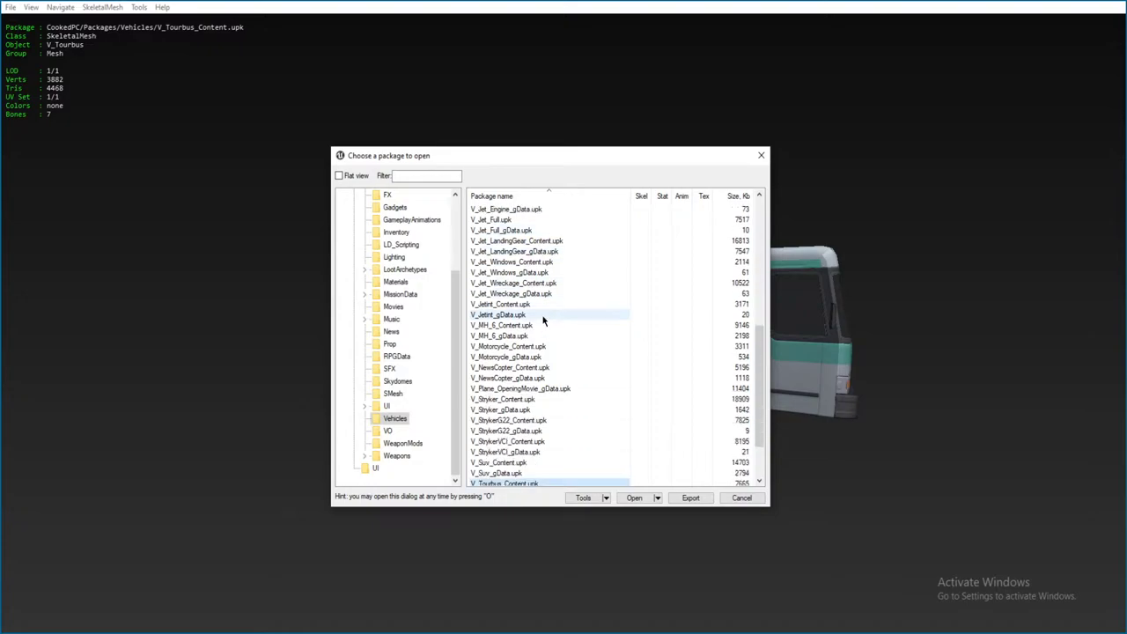
scroll(530, 317, up, 5)
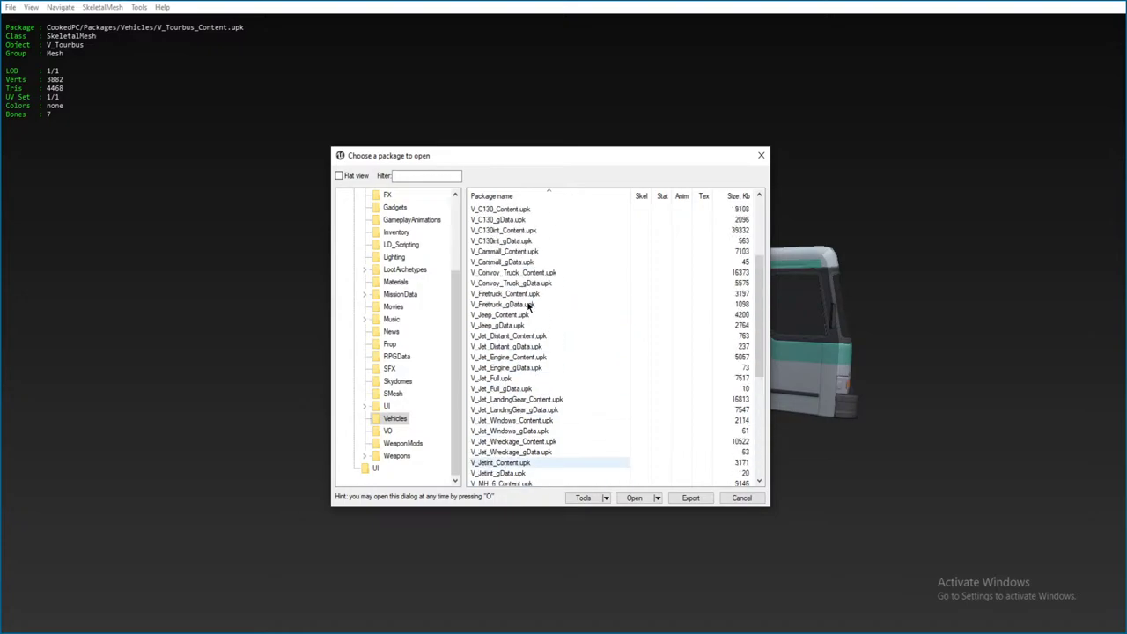
scroll(547, 397, up, 3)
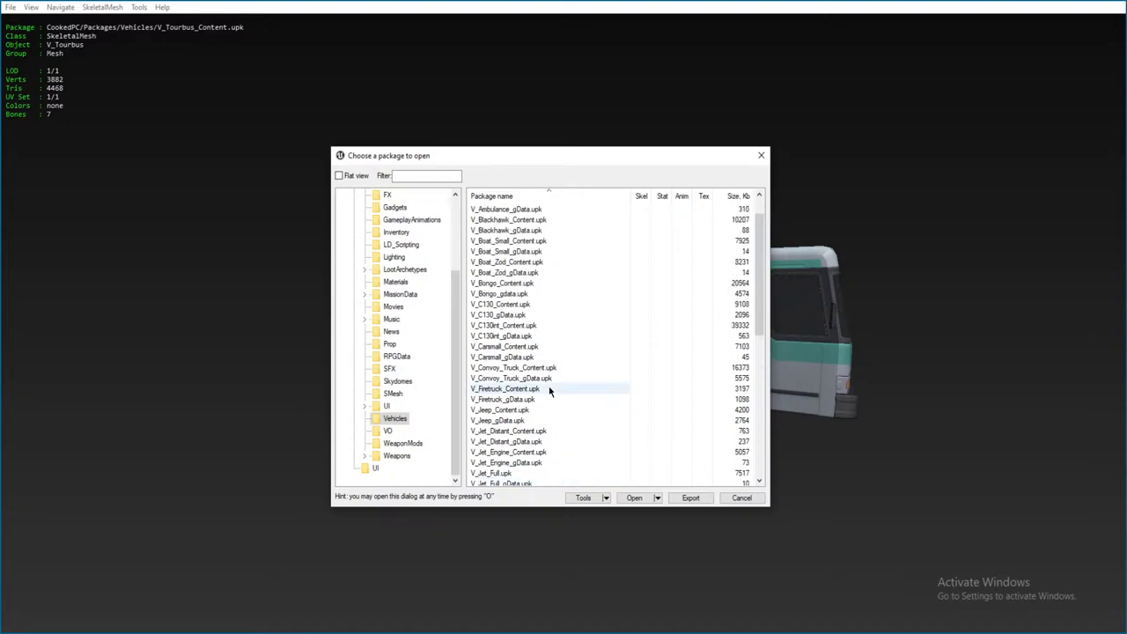
double_click(520, 303)
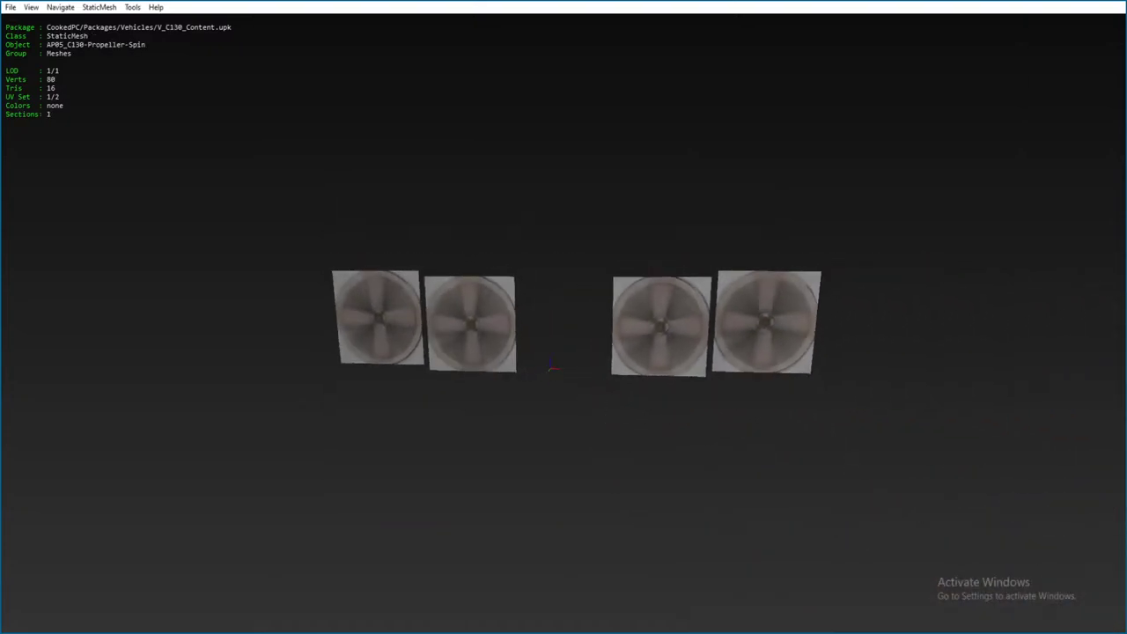
- Browse from the C130 spinning propeller mesh on to Cargo_Net and rotate the net
key(Page_Down)
drag(564, 352, 563, 363)
key(Page_Down)
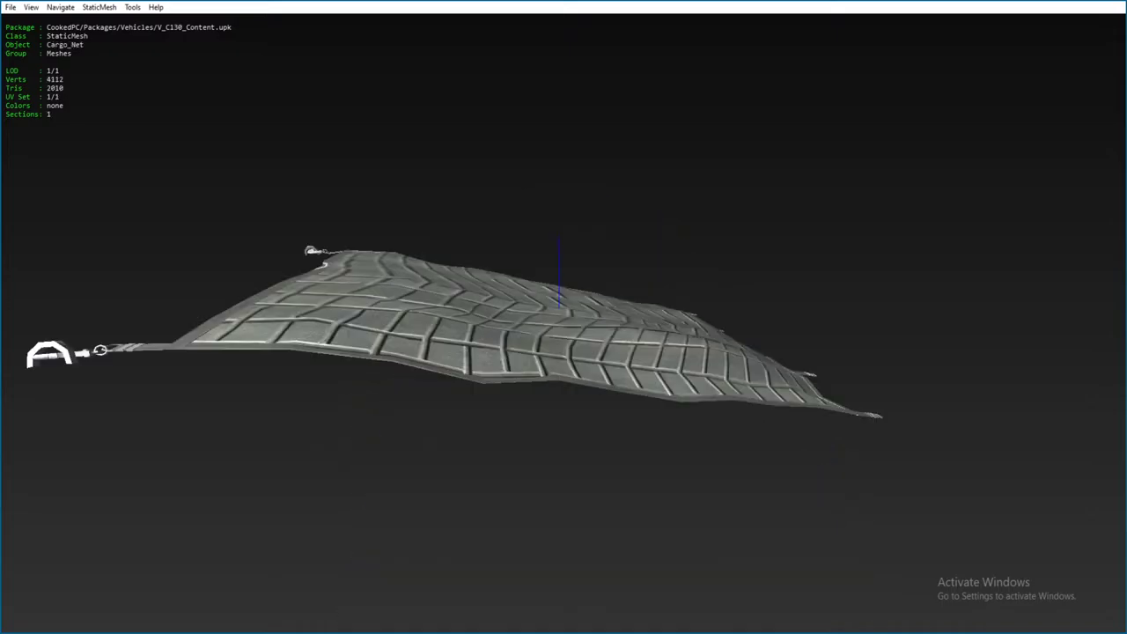
drag(563, 396, 493, 321)
- Browse the remaining C130 meshes up to V_Plane_A and rotate the full aircraft to inspect its exterior
key(Page_Down)
key(Page_Down)
key(Page_Down)
key(Page_Down)
scroll(563, 352, up, 2)
drag(563, 396, 722, 388)
key(Page_Down)
key(Page_Up)
key(Page_Down)
key(Page_Up)
key(Page_Down)
drag(611, 396, 735, 396)
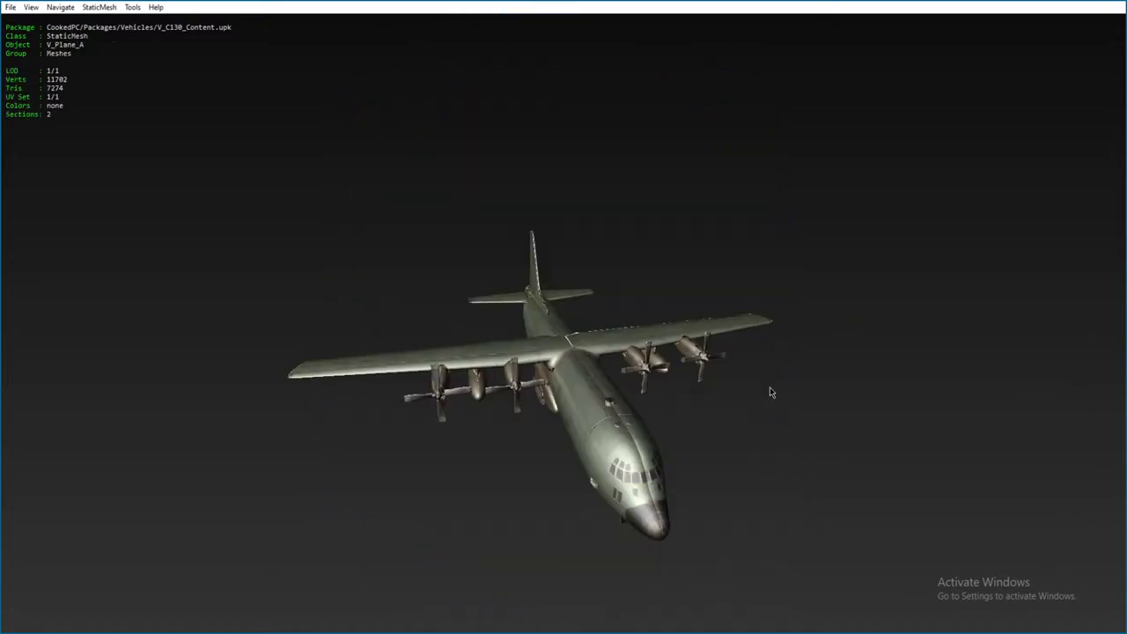
drag(770, 445, 778, 446)
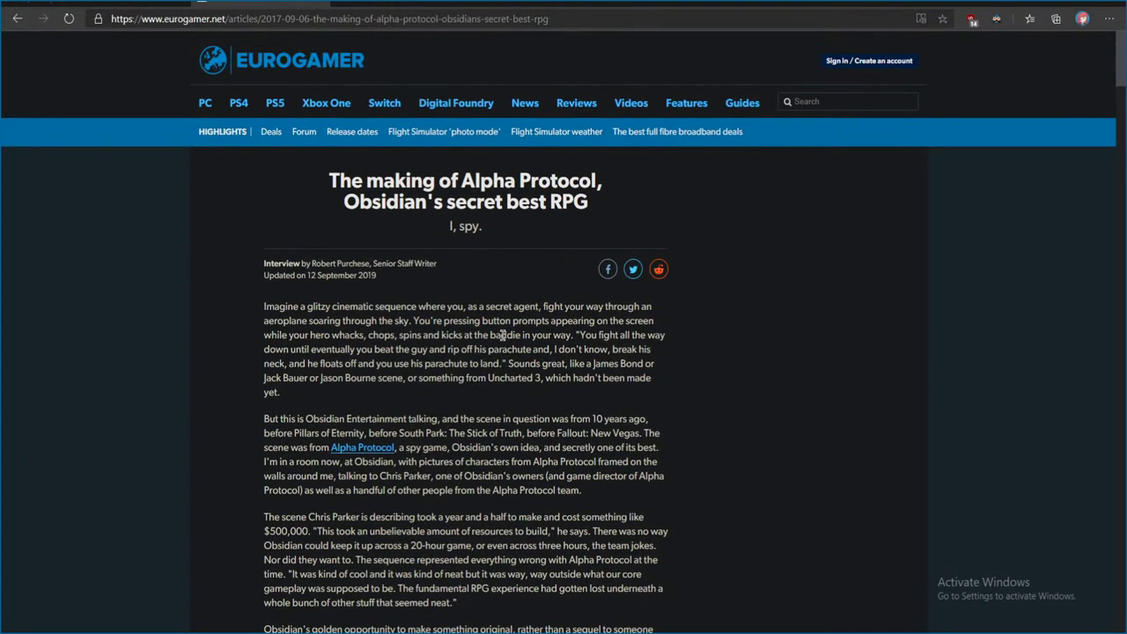
- Switch to the browser's Eurogamer article on the making of Alpha Protocol and read about the scrapped aeroplane scene and original pitch
scroll(524, 313, down, 2)
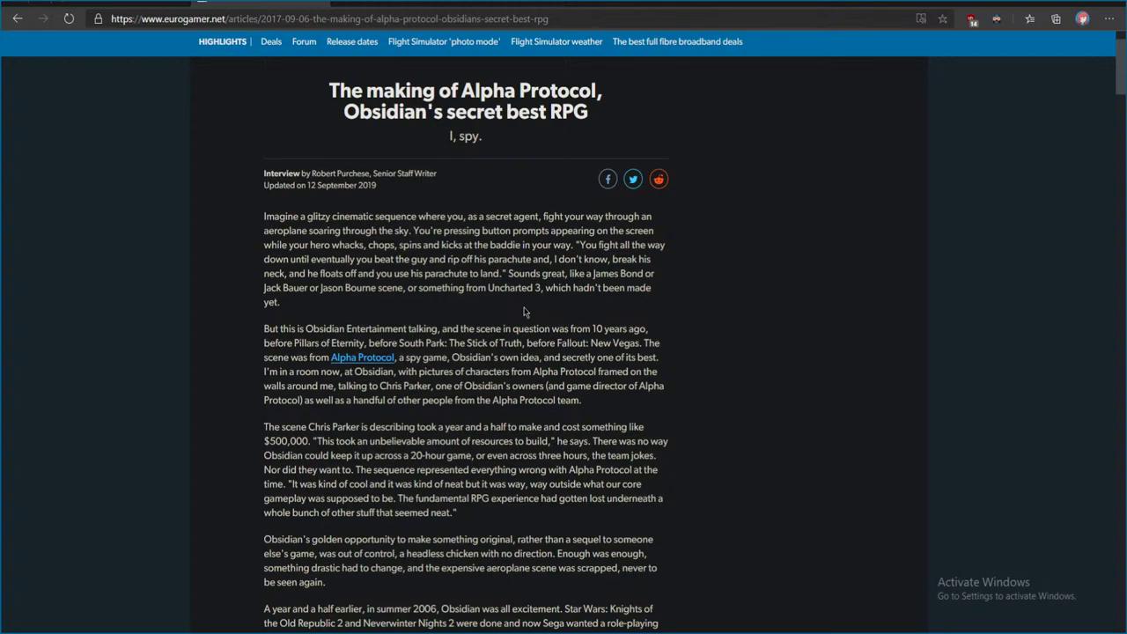
scroll(652, 428, down, 10)
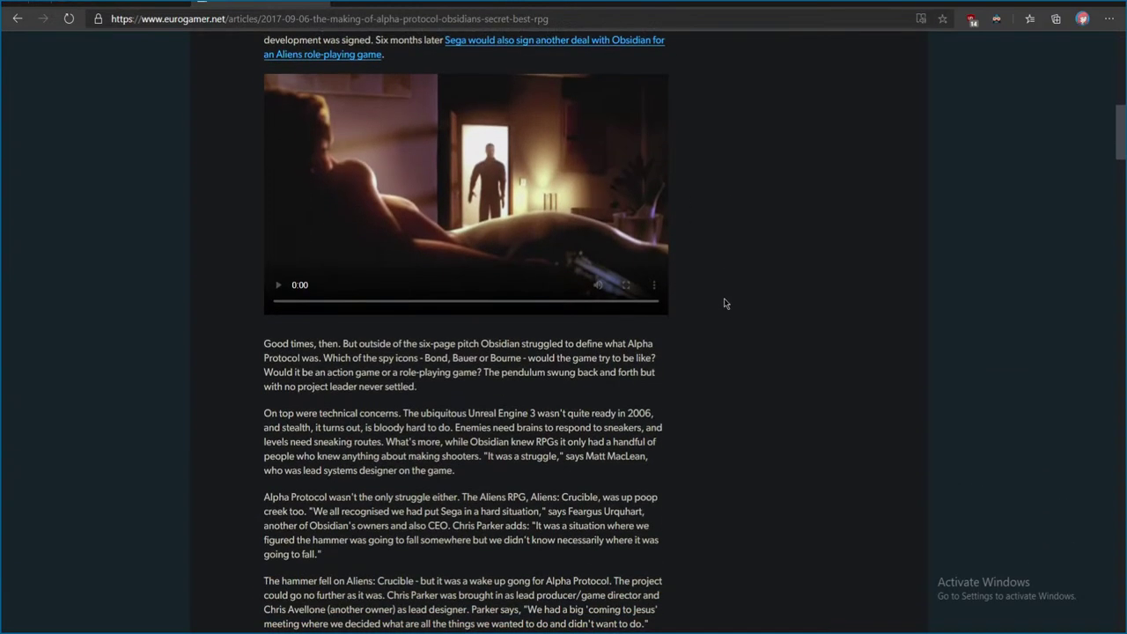
scroll(724, 304, up, 10)
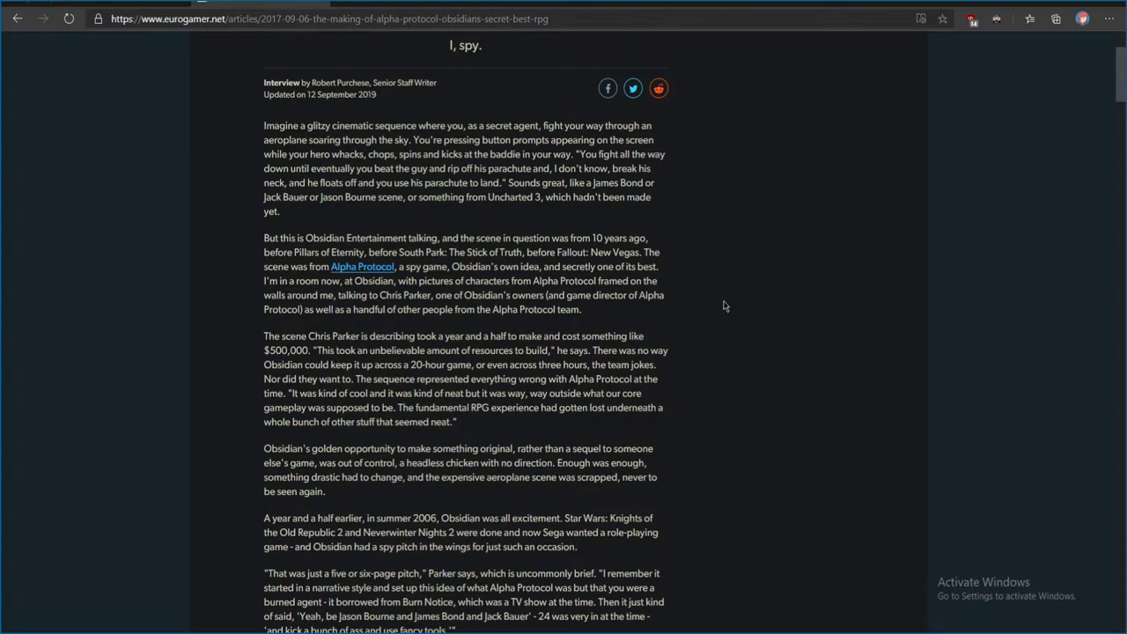
scroll(724, 305, down, 3)
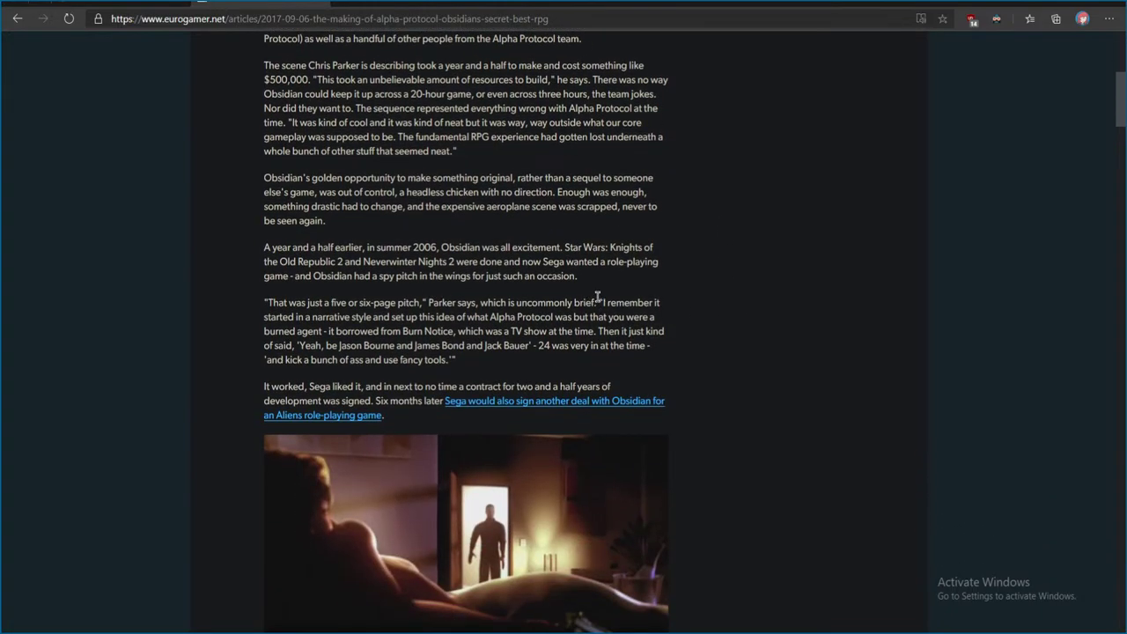
drag(350, 318, 574, 327)
click(622, 320)
scroll(405, 356, down, 1)
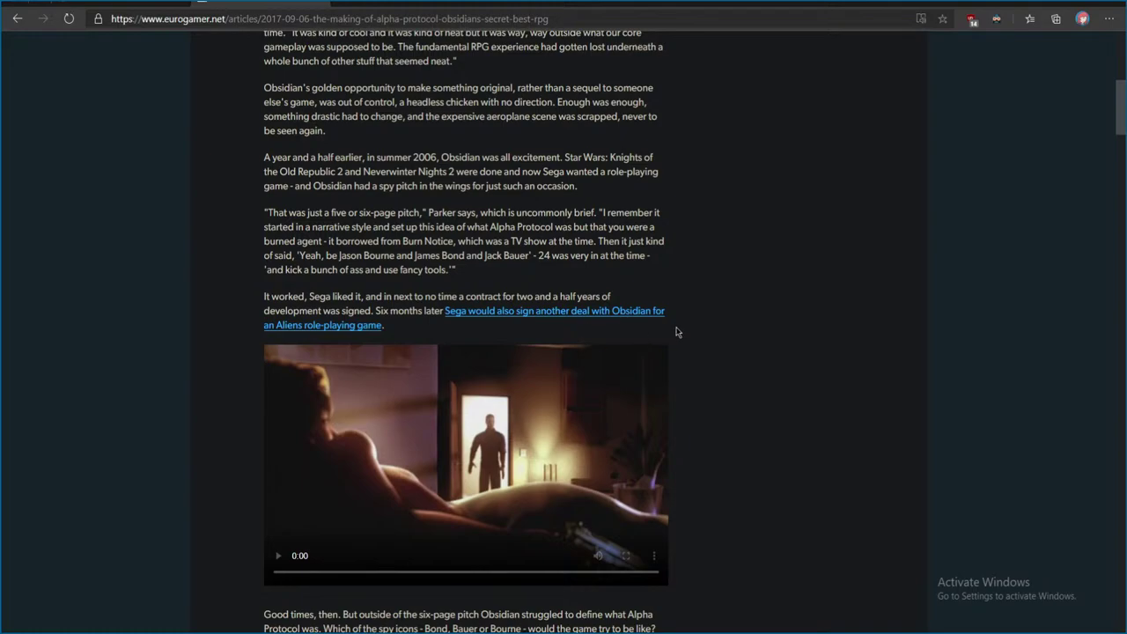
- Read the article's paragraphs on the game's unsettled direction and the Unreal Engine 3 technical concerns in 2006
scroll(675, 326, down, 2)
scroll(410, 229, down, 3)
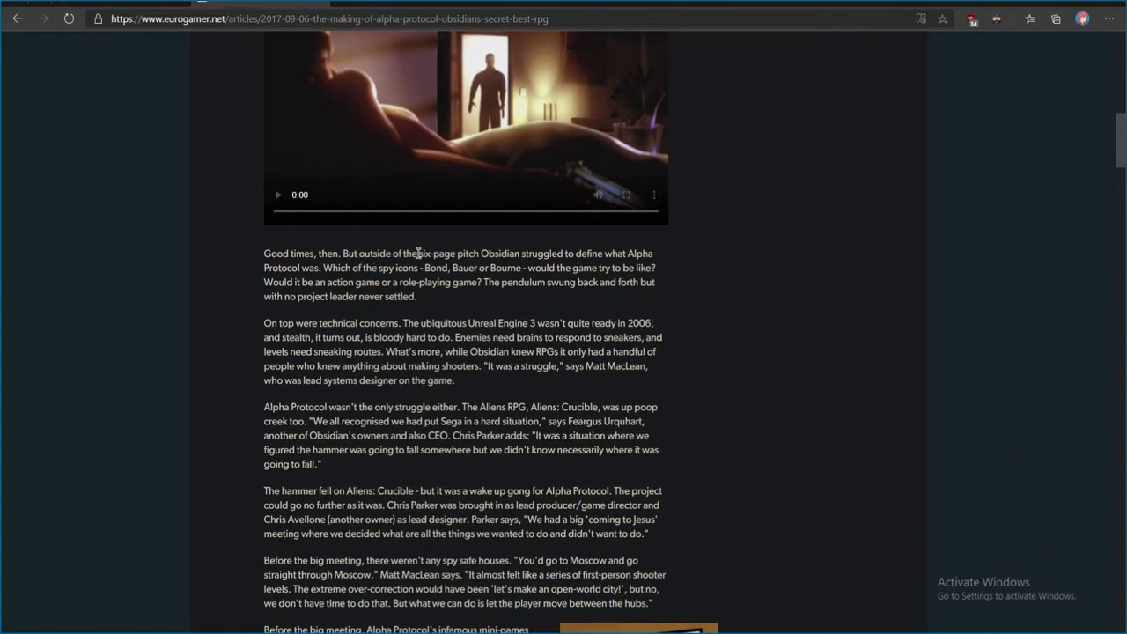
scroll(423, 248, down, 1)
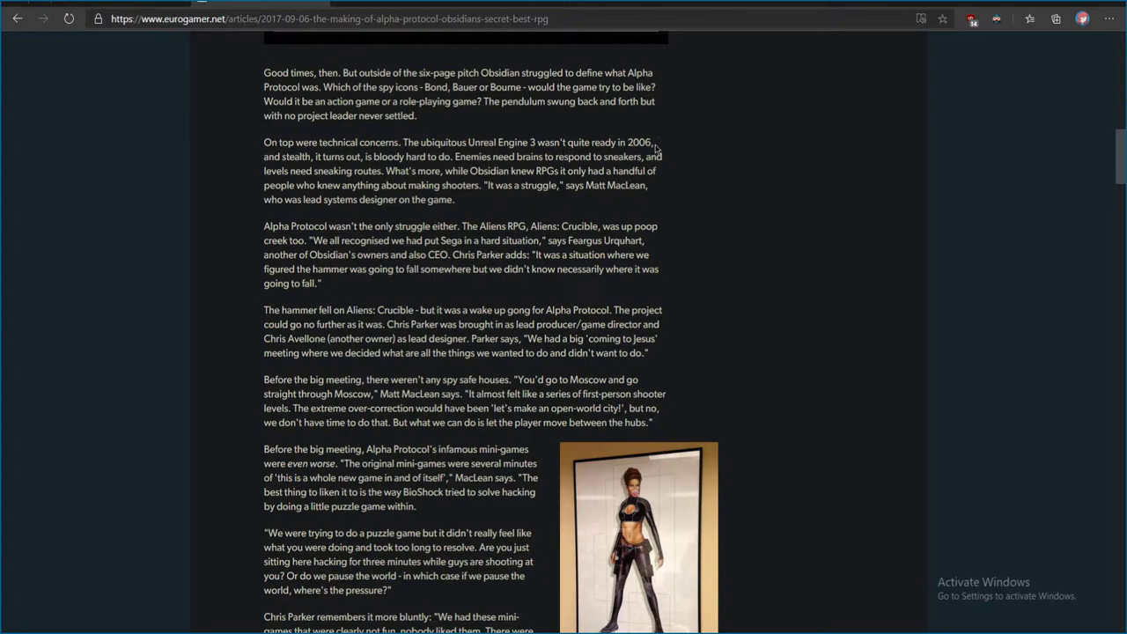
scroll(682, 222, up, 1)
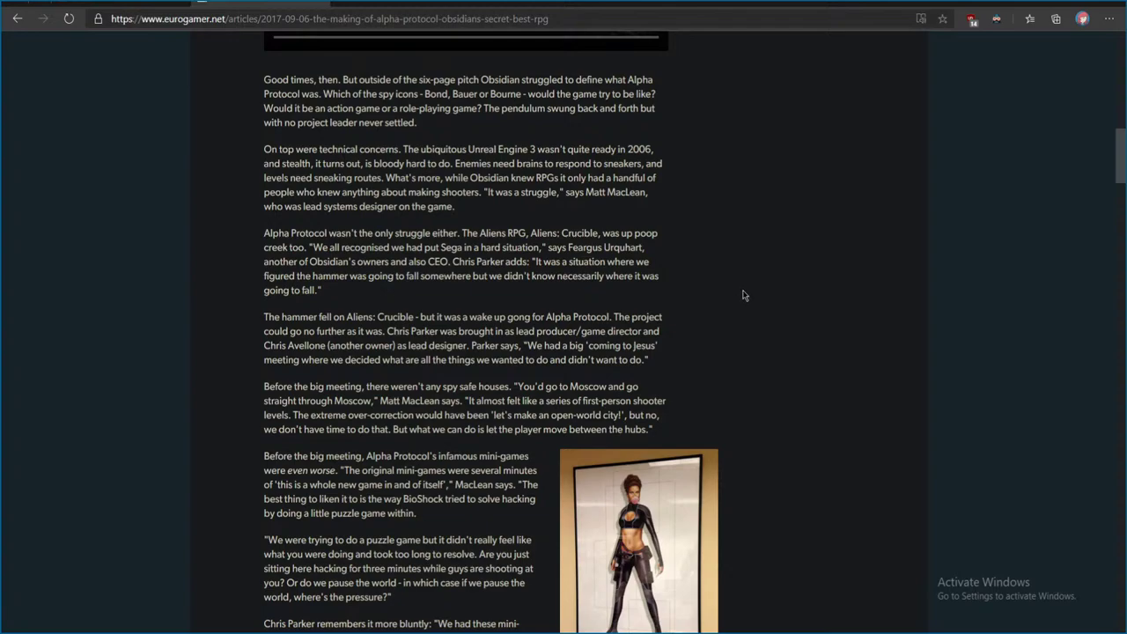
double_click(637, 148)
- Read on to the photo of the cut character and highlight the name Uli Booi in its caption
scroll(695, 264, down, 2)
scroll(665, 423, down, 1)
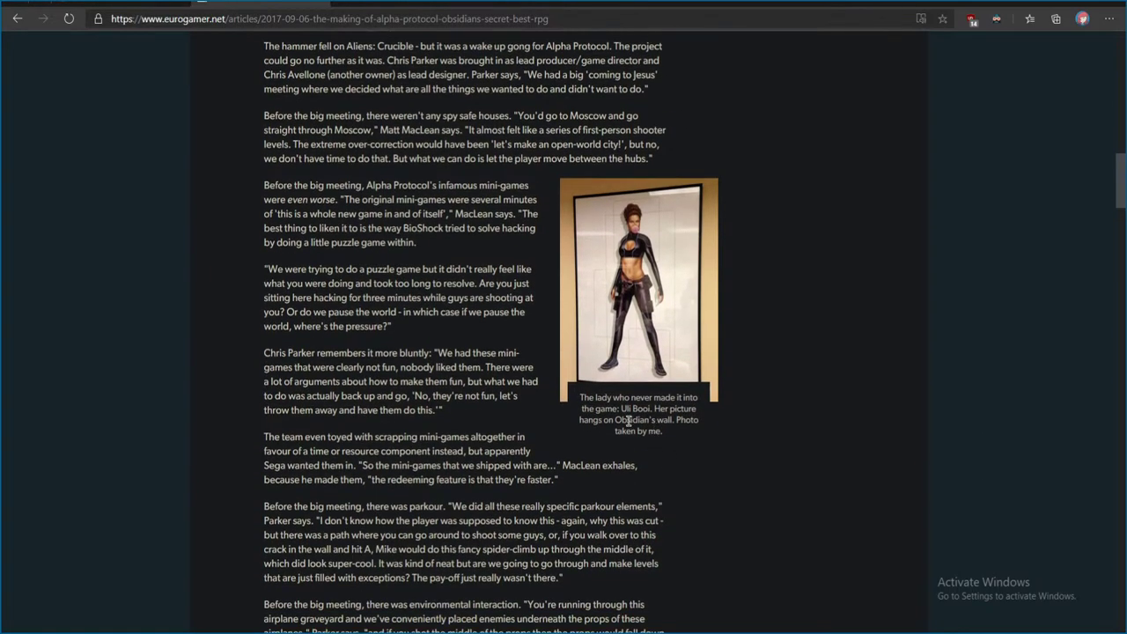
drag(620, 408, 652, 410)
click(833, 354)
- Switch back to UE Viewer and bring up the package chooser from the open V_Plane_A mesh
click(334, 595)
click(244, 601)
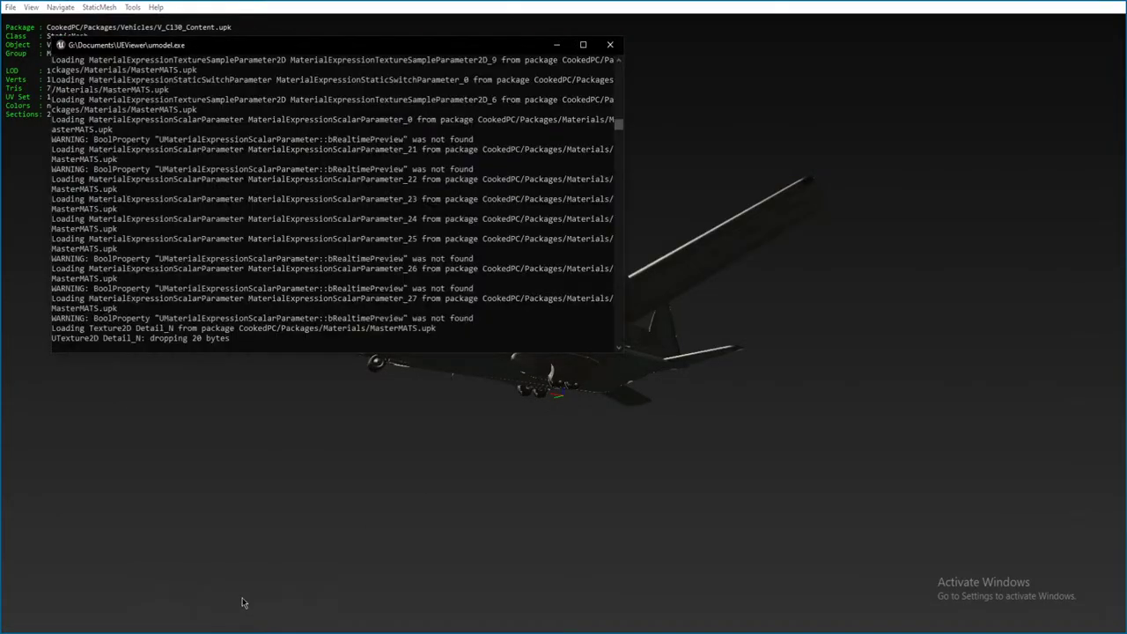
click(12, 7)
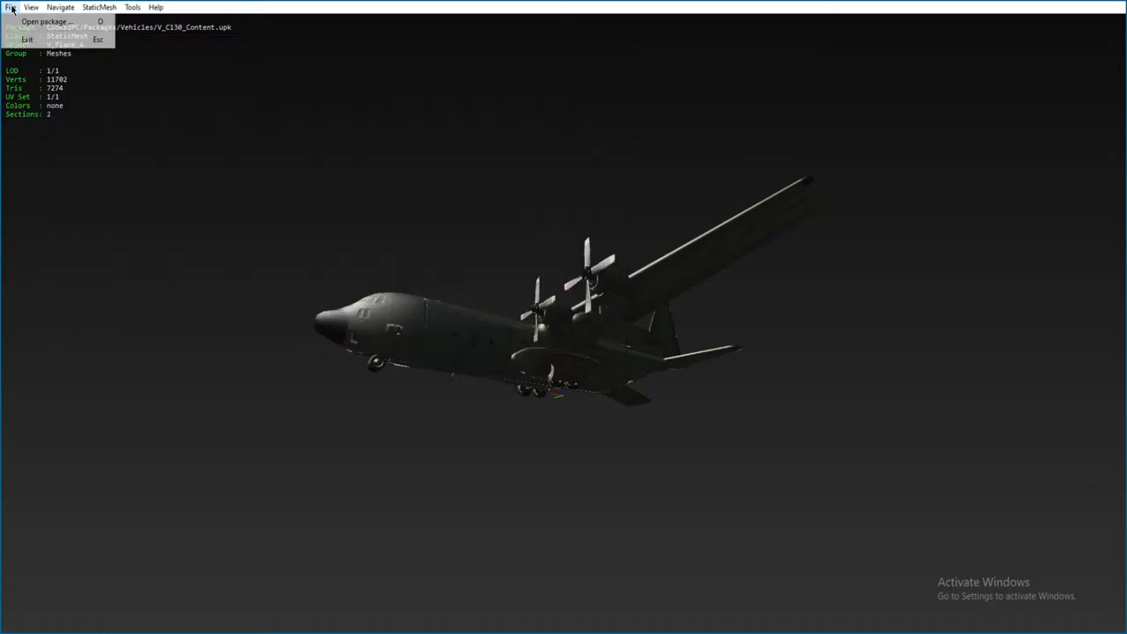
click(28, 24)
- Look through the packages in the Characters folder and select NPC_Uli_Booli_Content.upk
scroll(405, 376, up, 2)
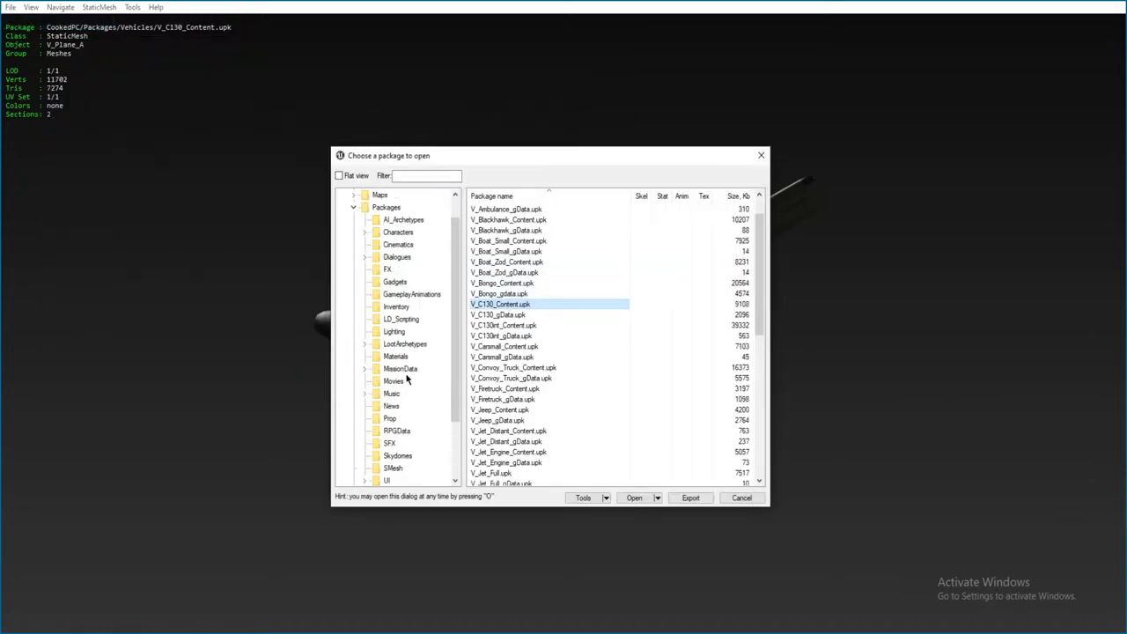
click(392, 234)
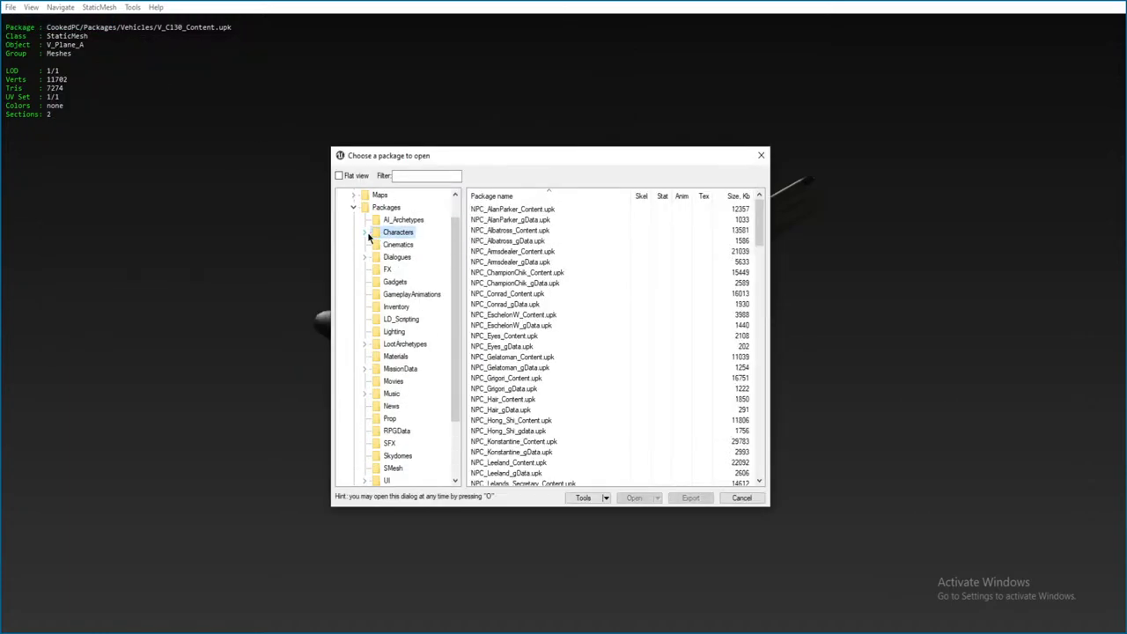
scroll(548, 317, down, 3)
scroll(547, 324, down, 10)
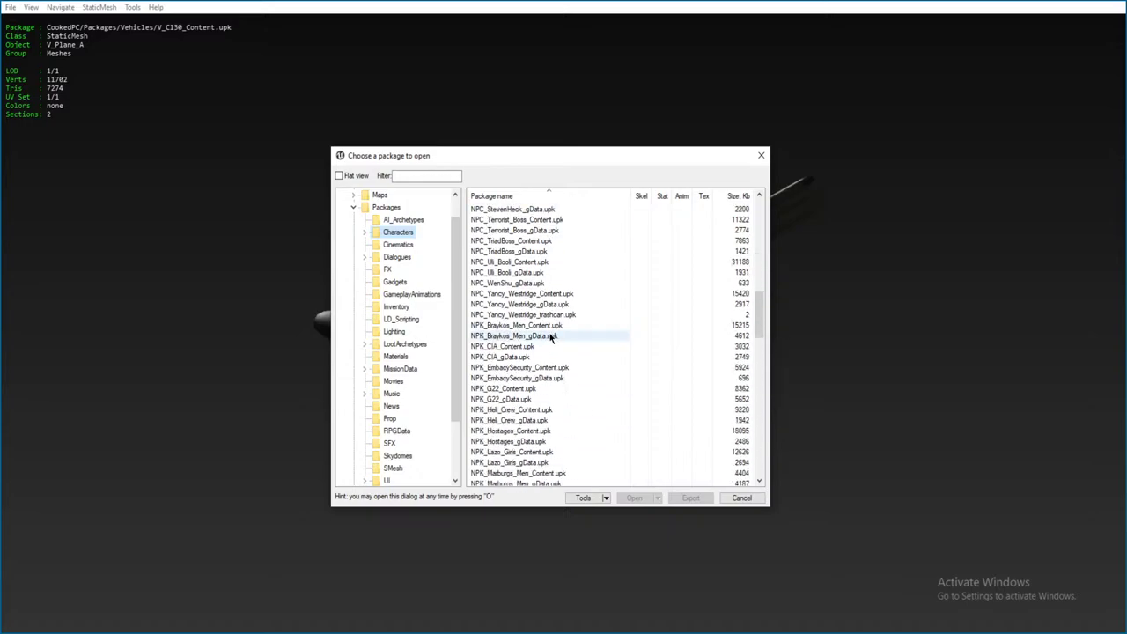
scroll(553, 345, down, 6)
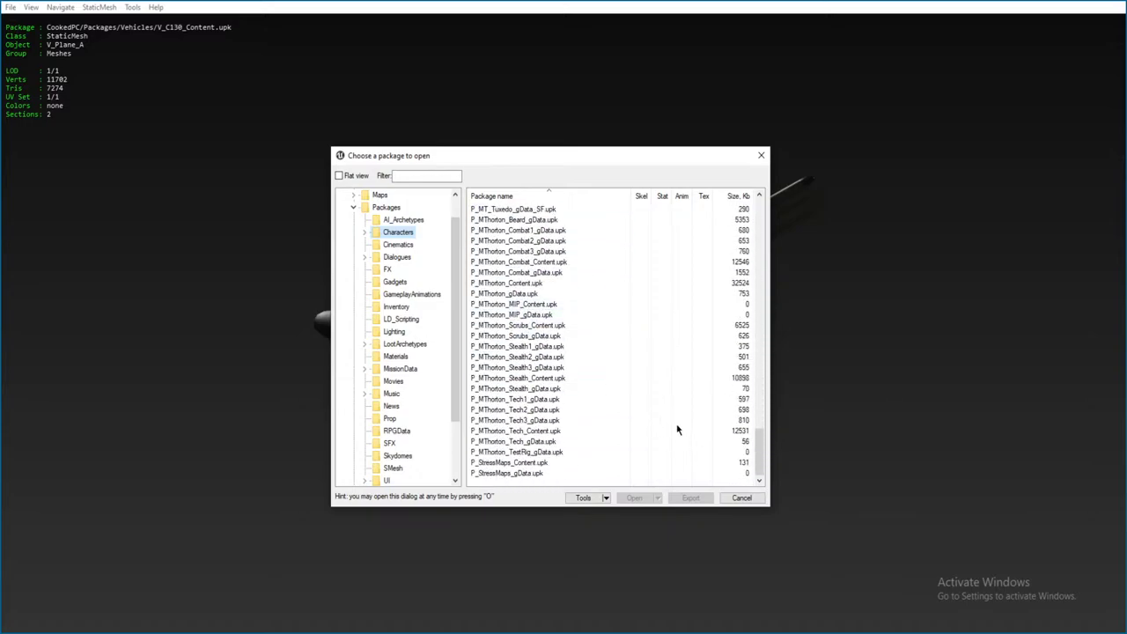
drag(757, 451, 748, 287)
click(498, 441)
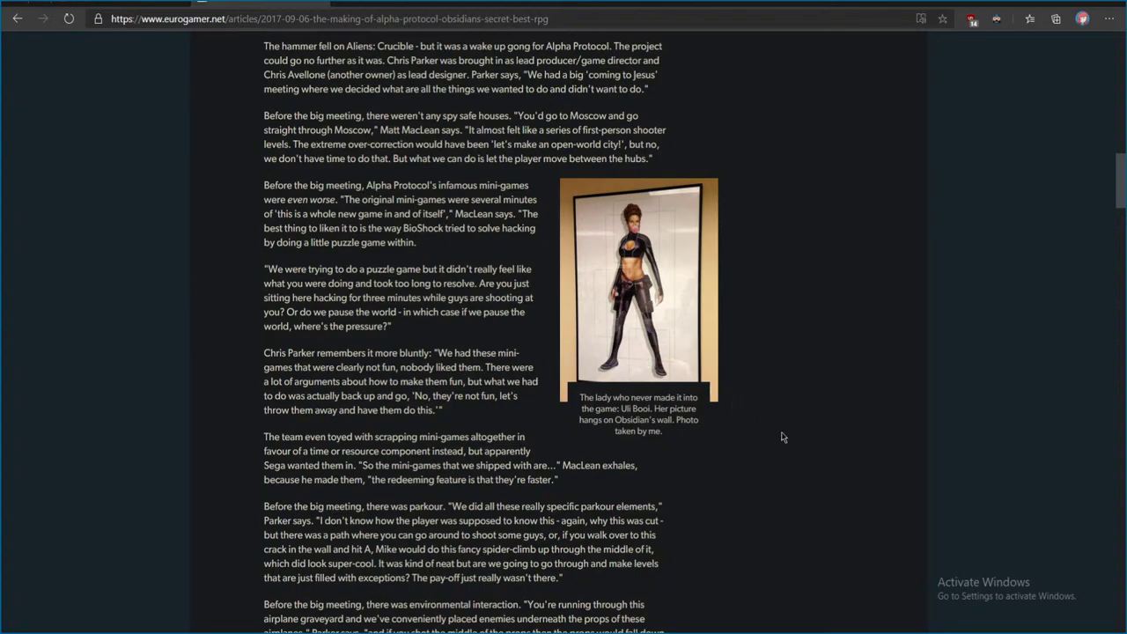
- Search the Eurogamer article for "uli booi", go through each mention, return to the photo caption and close the search
key(ctrl+f)
text(uli booi)
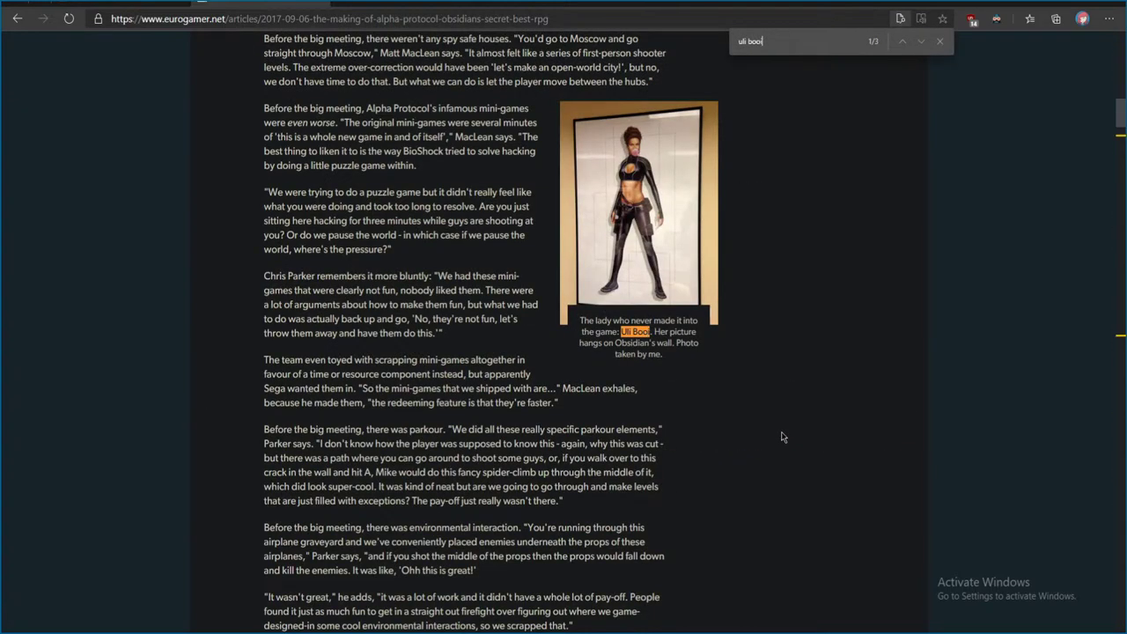
key(Return)
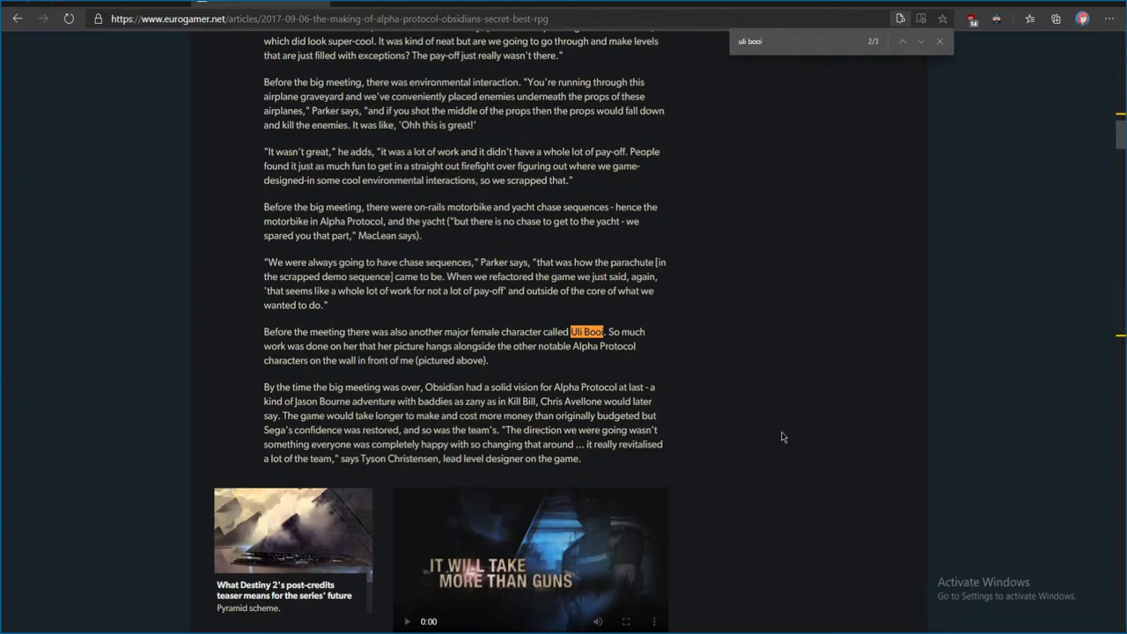
key(Return)
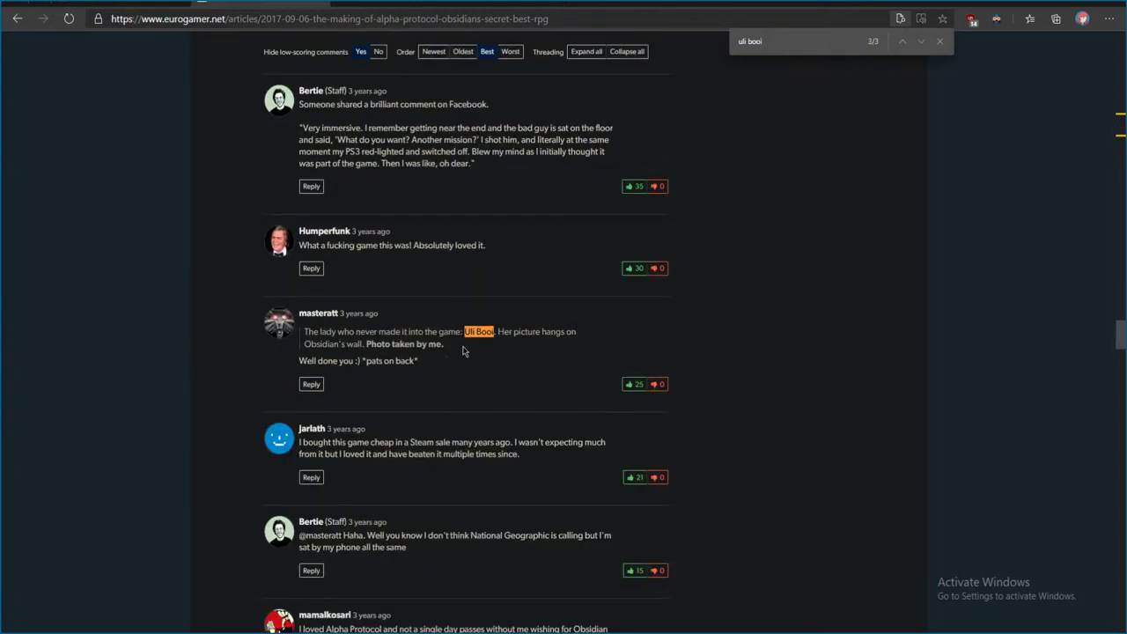
click(901, 44)
click(901, 45)
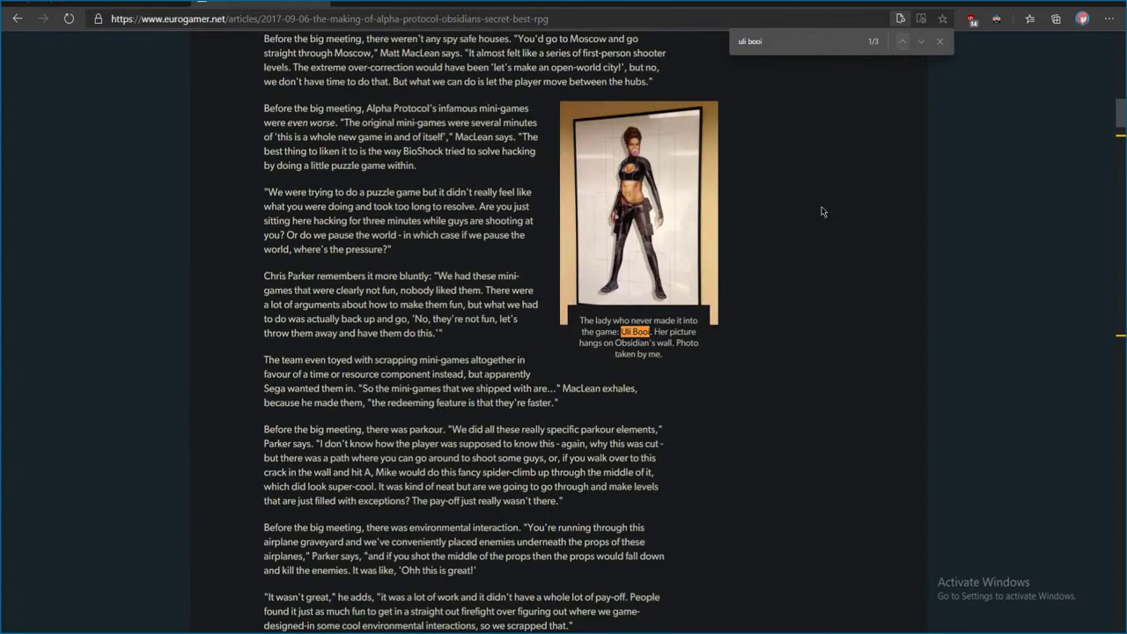
click(941, 43)
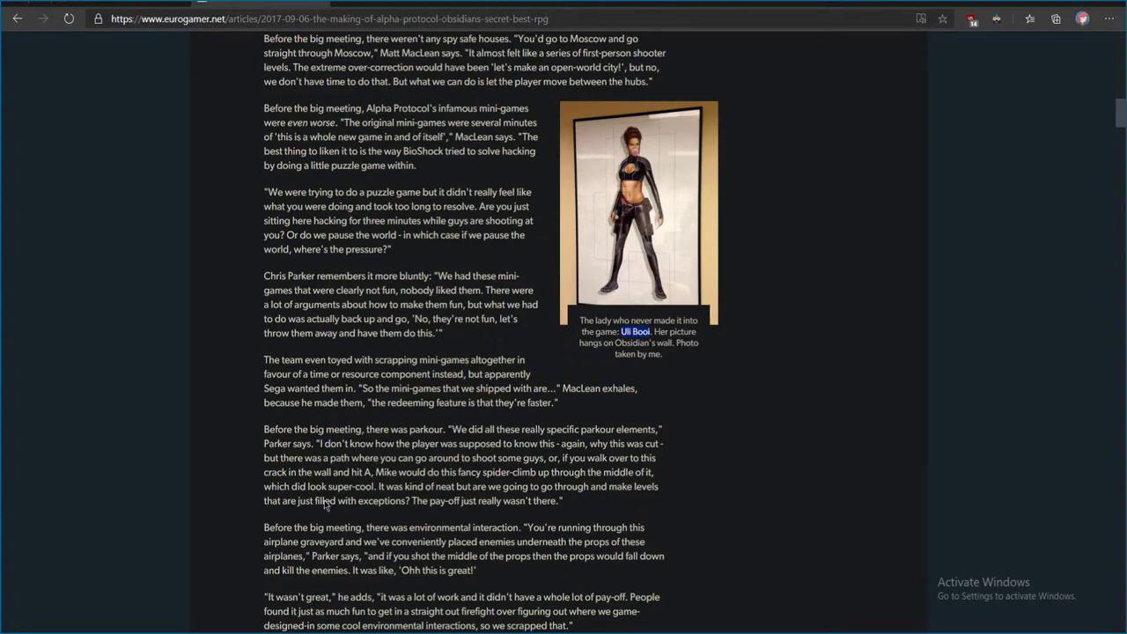
- Switch back to UE Viewer, open the selected NPC_Uli_Booli_Content.upk package and turn the uli_cat mesh to face the view
mouse_move(317, 623)
click(346, 600)
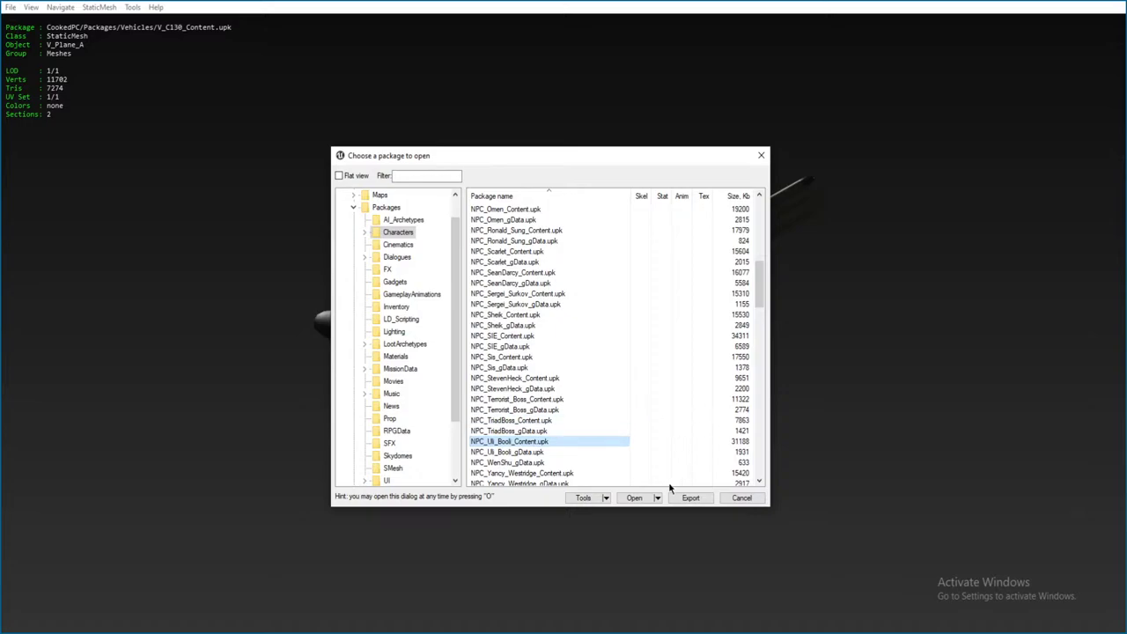
click(633, 498)
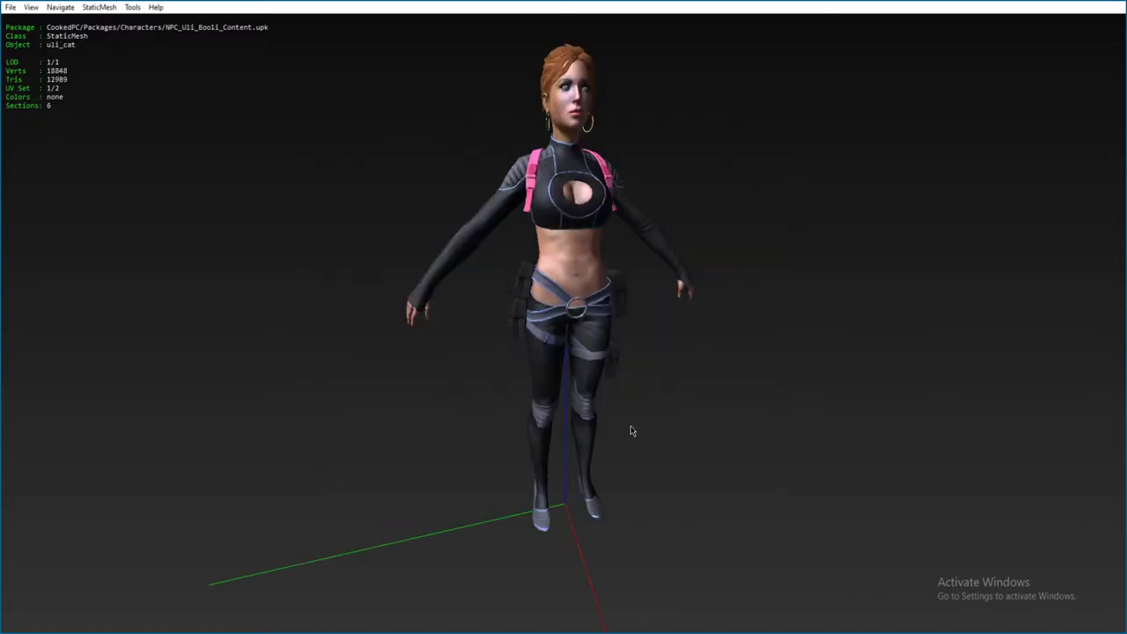
drag(727, 403, 776, 364)
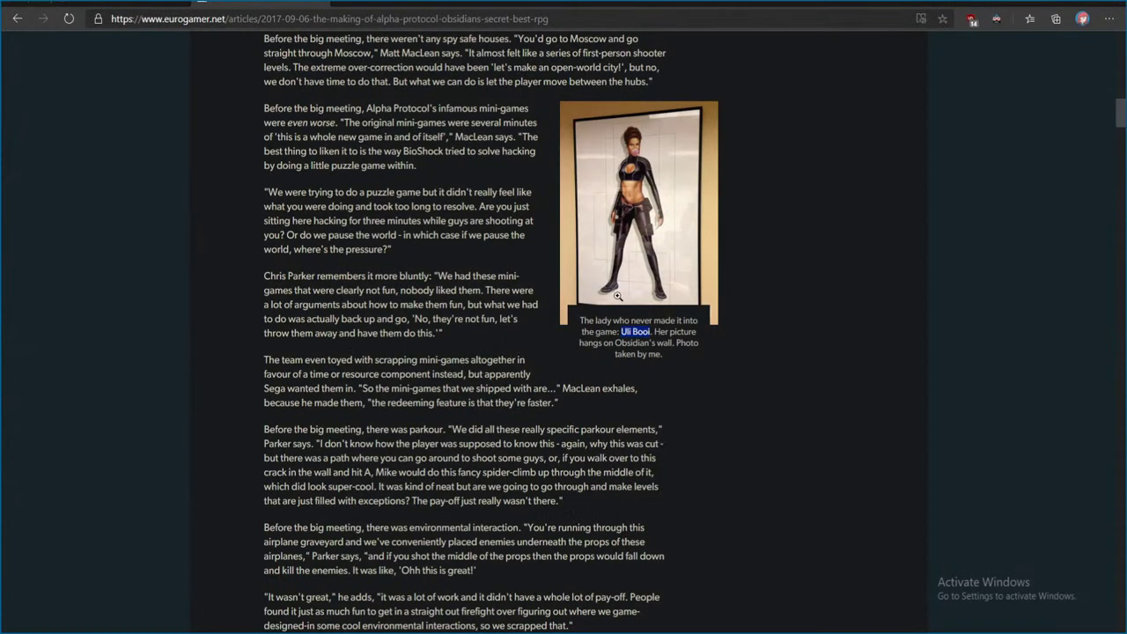
- Compare the cut character's photo in the browser article with the uli_cat mesh in UE Viewer, examining the mesh from several angles
scroll(618, 295, up, 1)
click(800, 312)
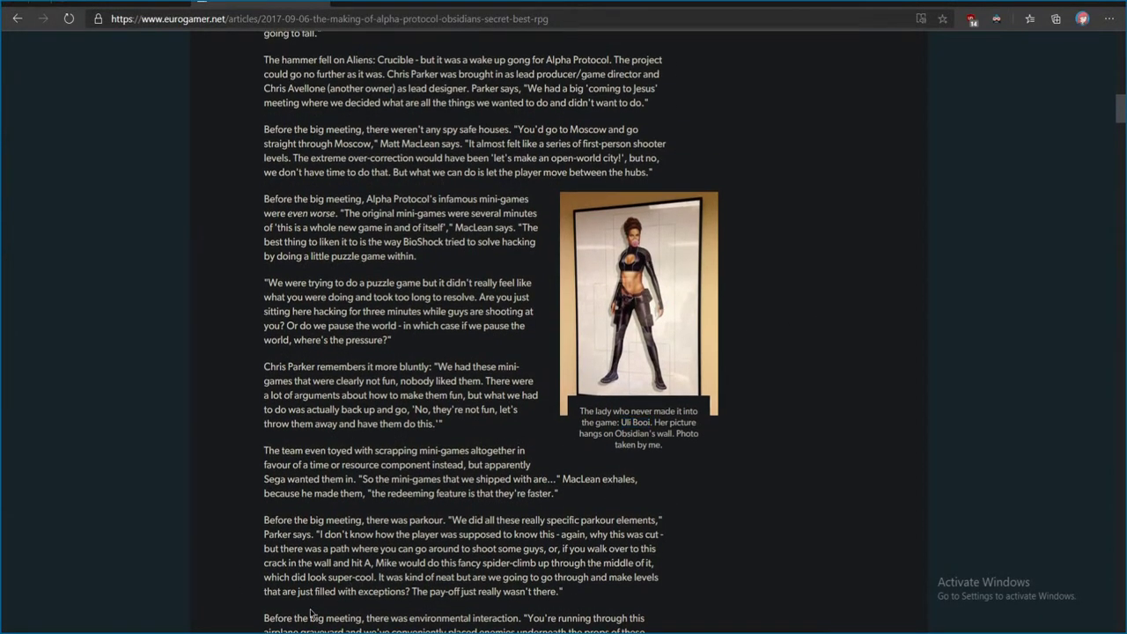
key(alt+Tab)
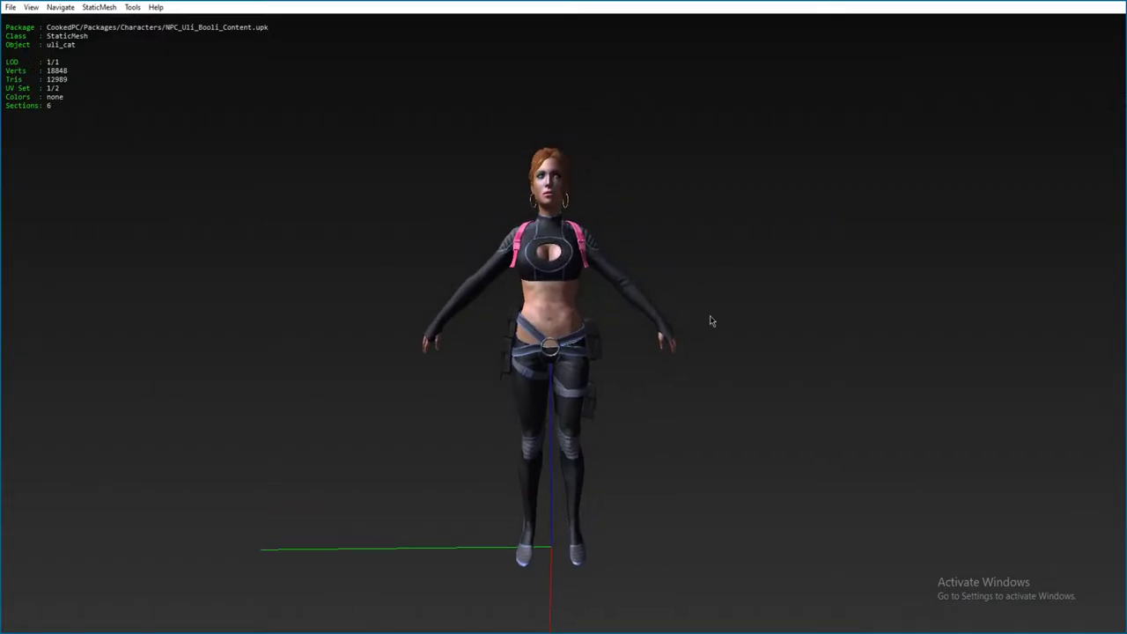
drag(711, 321, 736, 316)
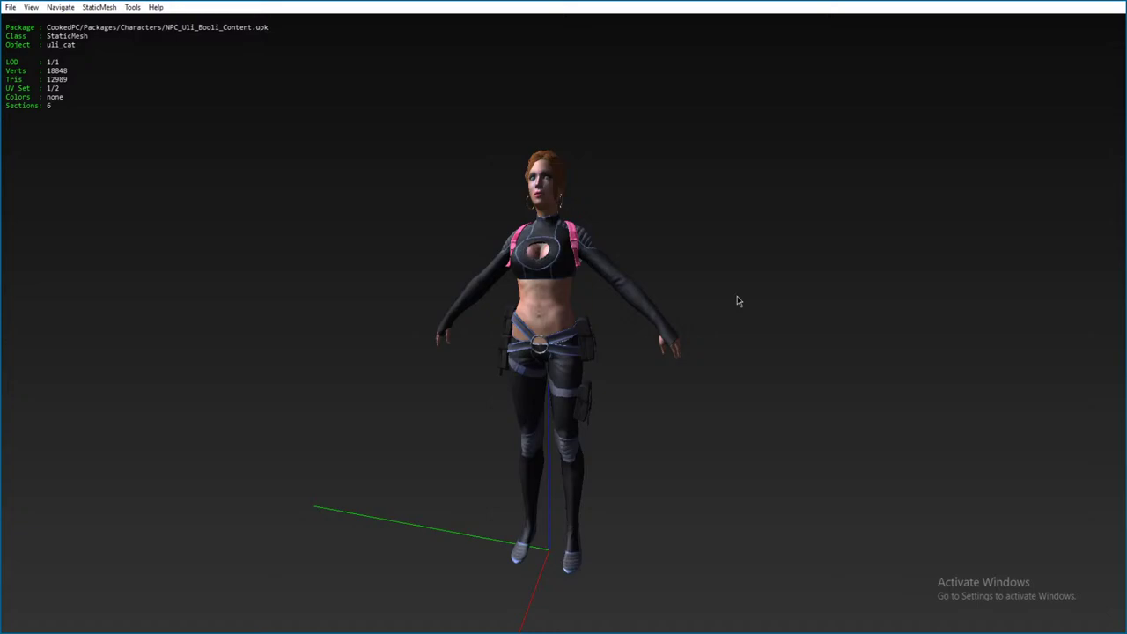
drag(853, 315, 887, 332)
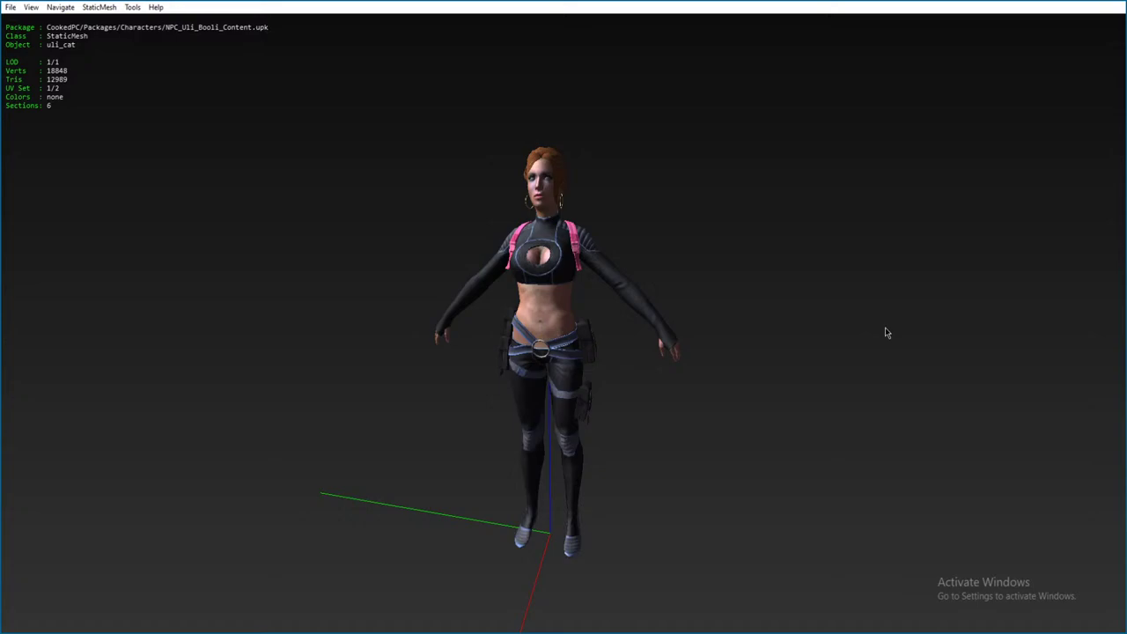
drag(404, 270, 135, 272)
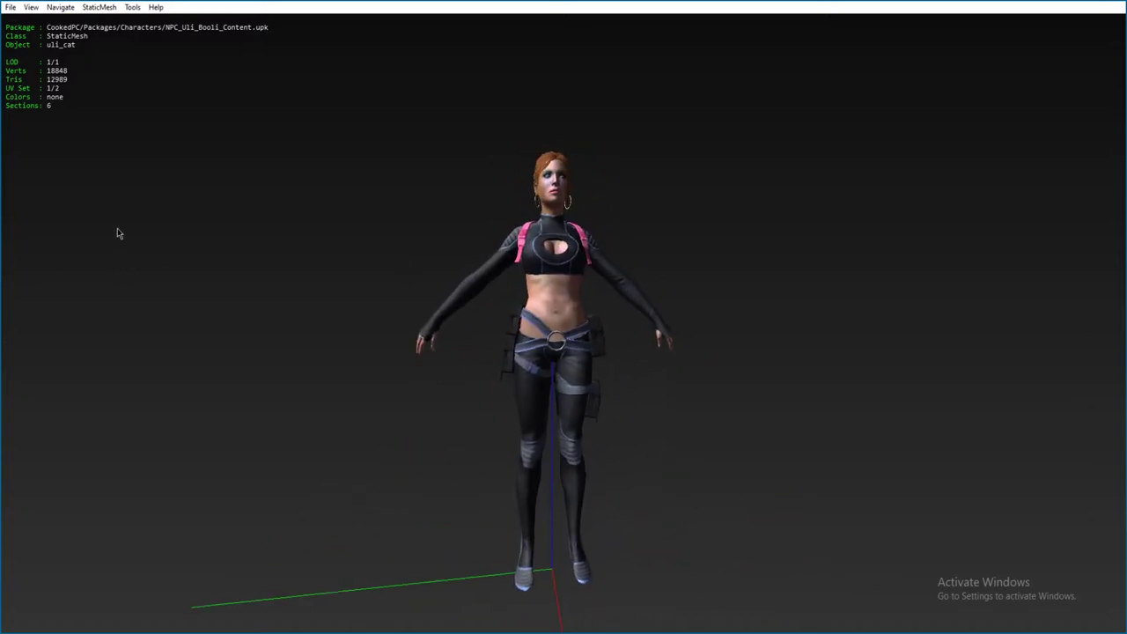
drag(765, 276, 812, 291)
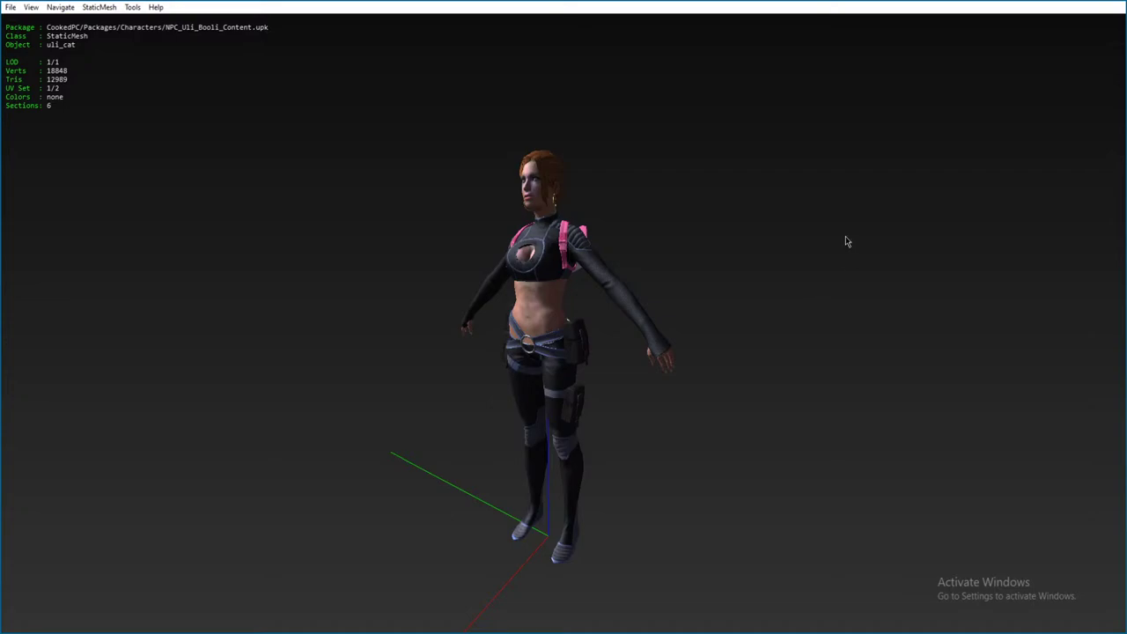
key(o)
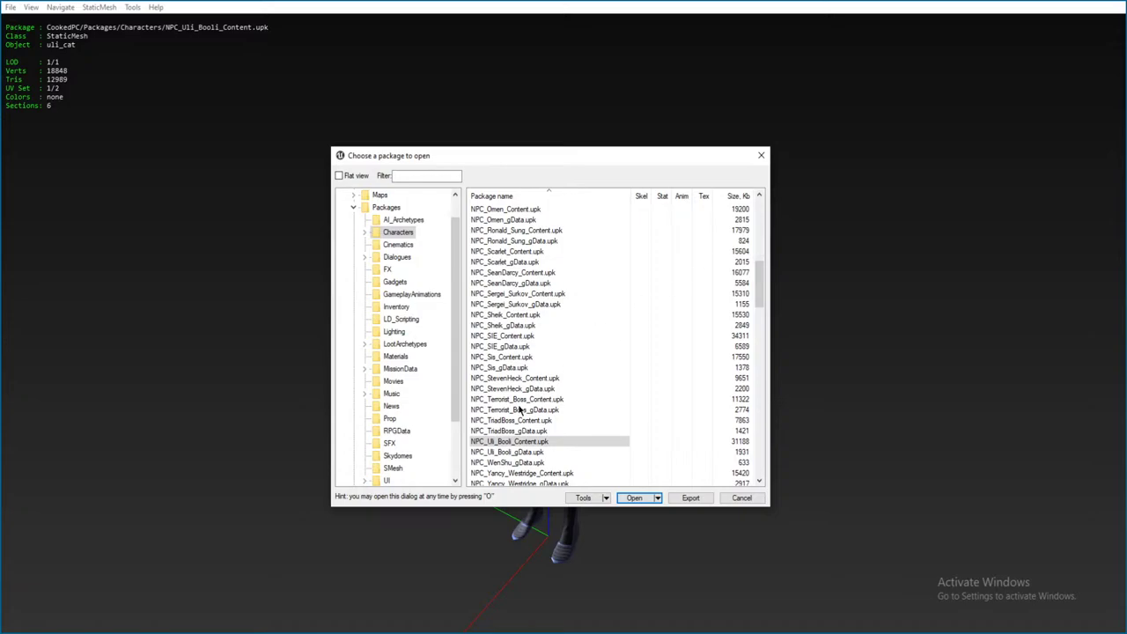
scroll(547, 420, down, 3)
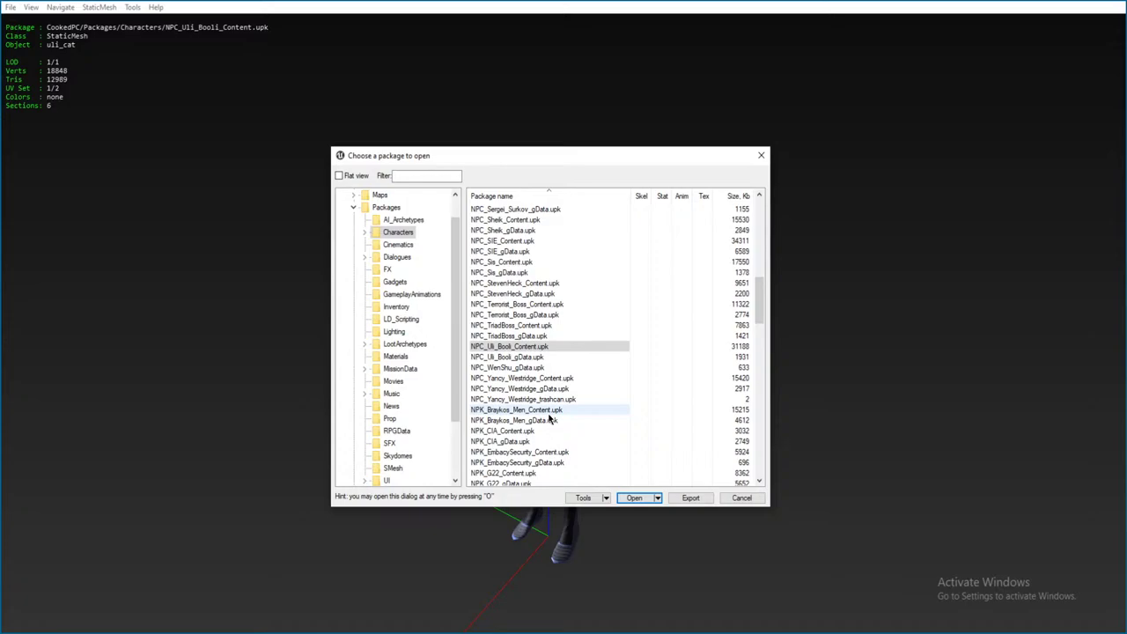
scroll(621, 378, down, 1)
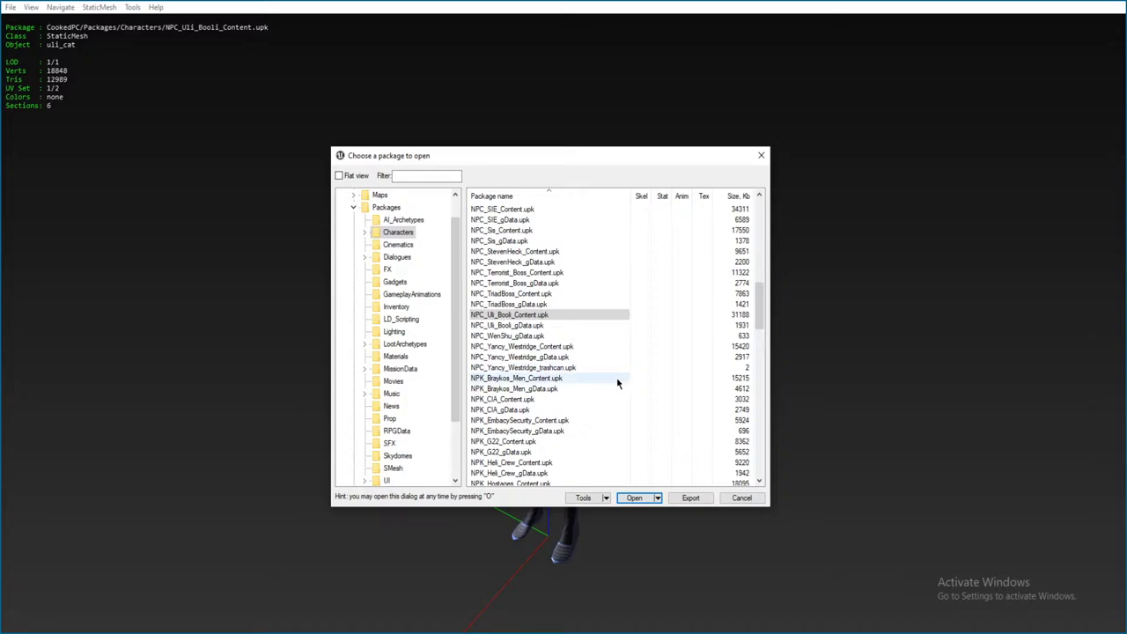
scroll(592, 401, up, 2)
click(549, 380)
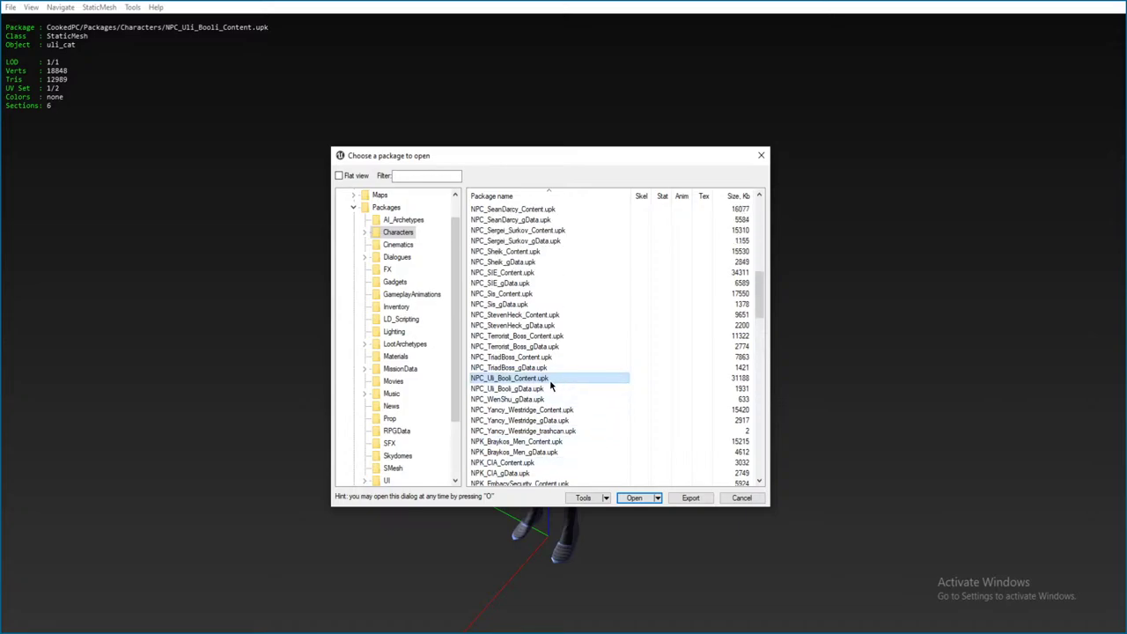
drag(525, 159, 823, 156)
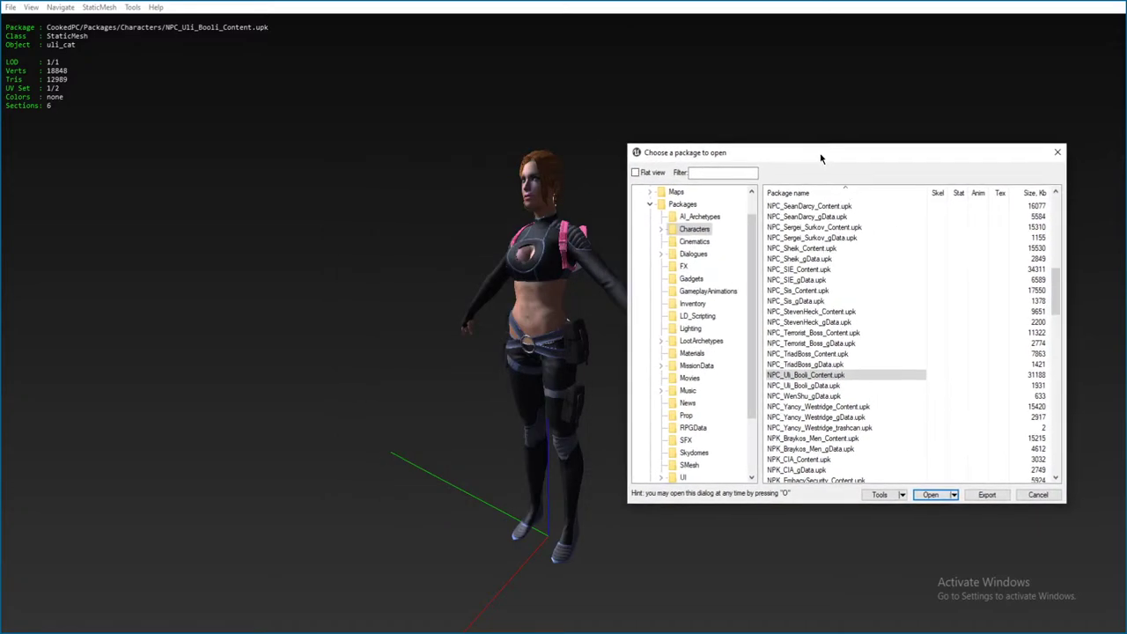
click(1039, 494)
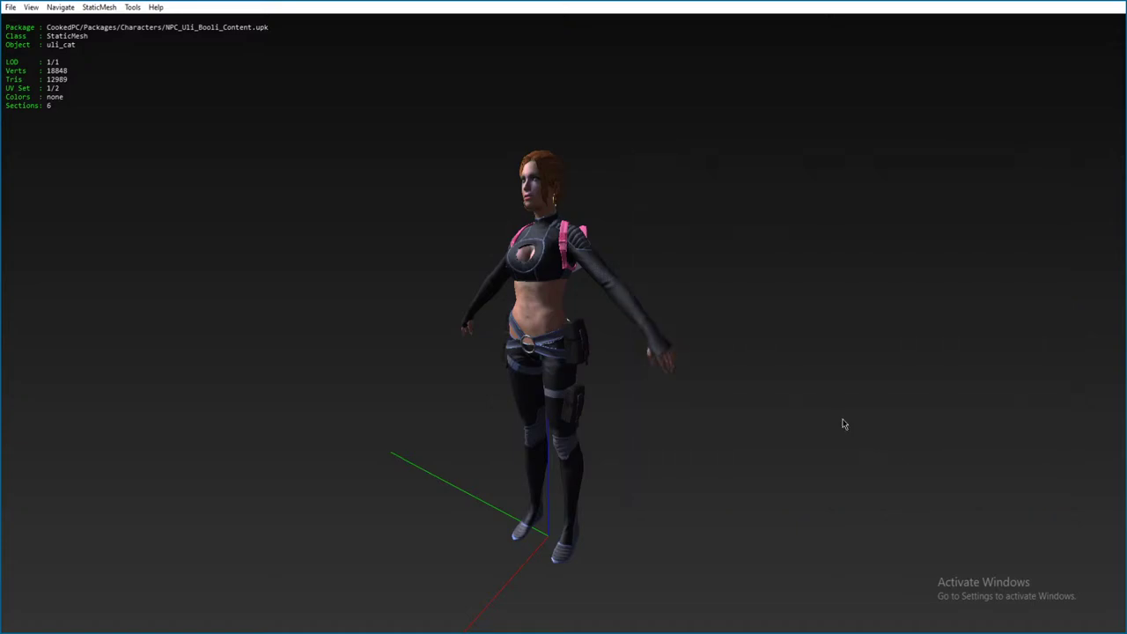
- Show the package's uli_new_hair mesh and examine it from several angles
key(Page_Down)
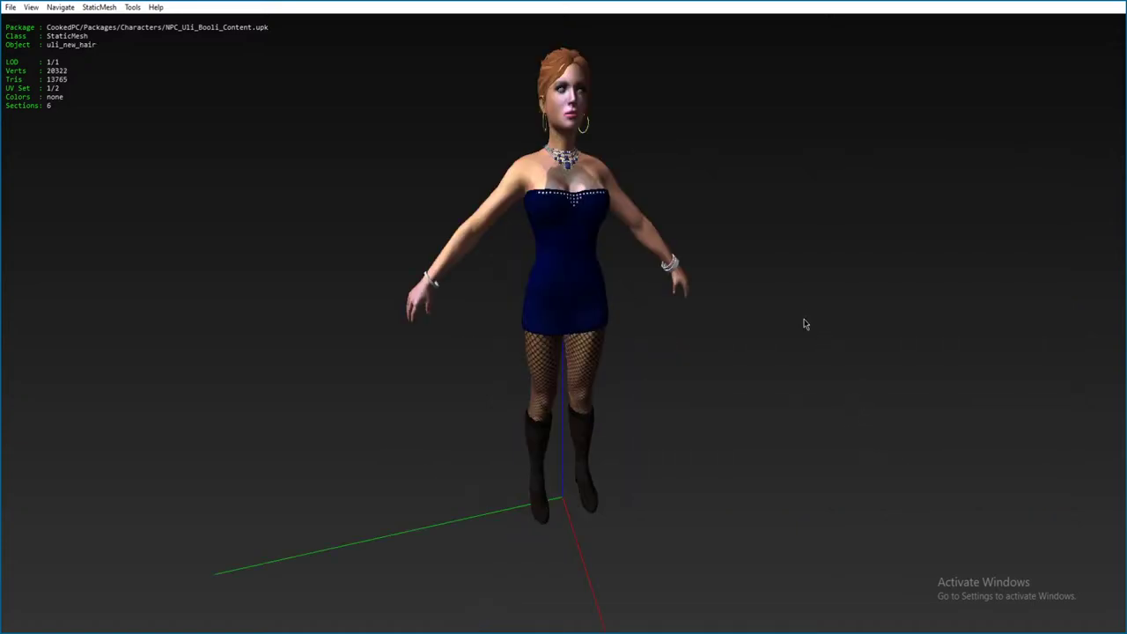
drag(804, 324, 686, 280)
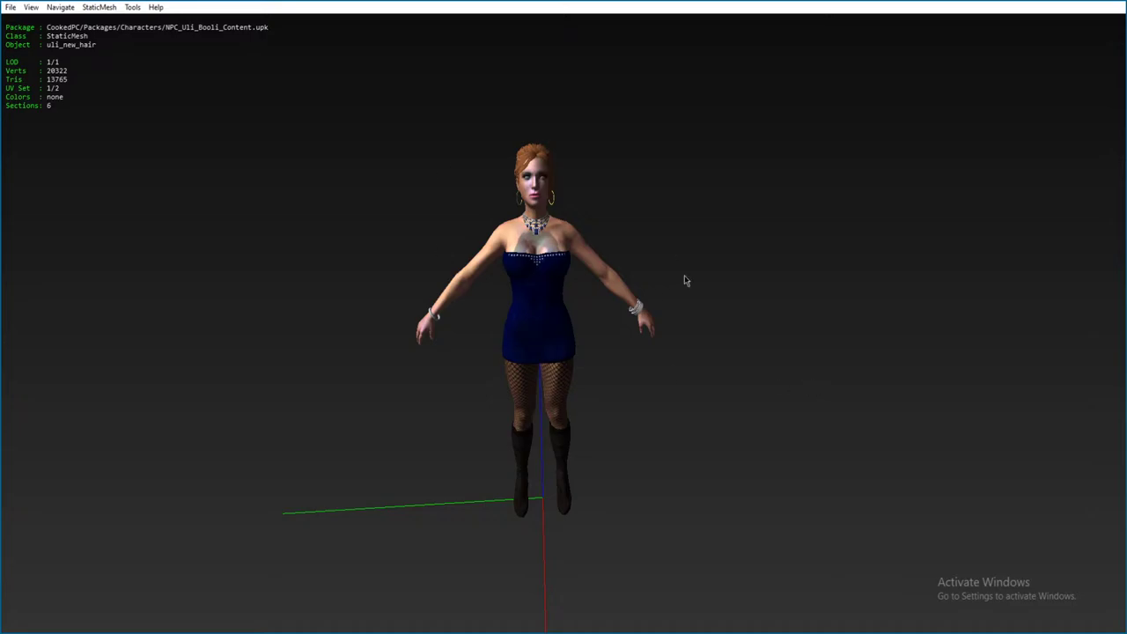
mouse_move(652, 362)
mouse_down()
mouse_move(629, 335)
mouse_move(670, 354)
mouse_up()
drag(652, 263, 840, 343)
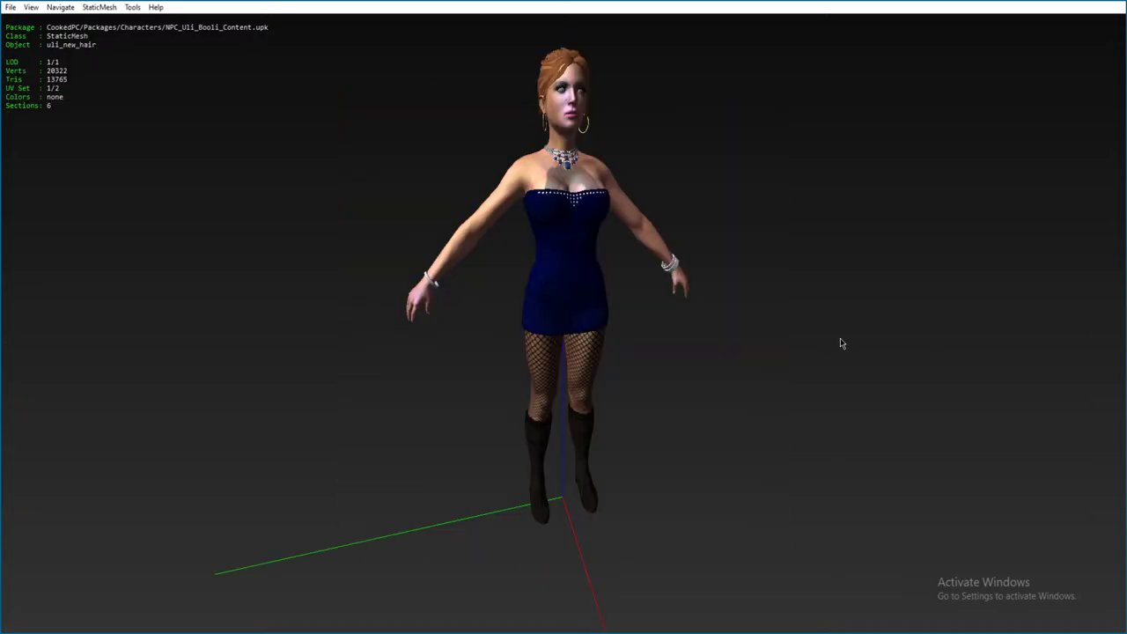
drag(752, 349, 845, 239)
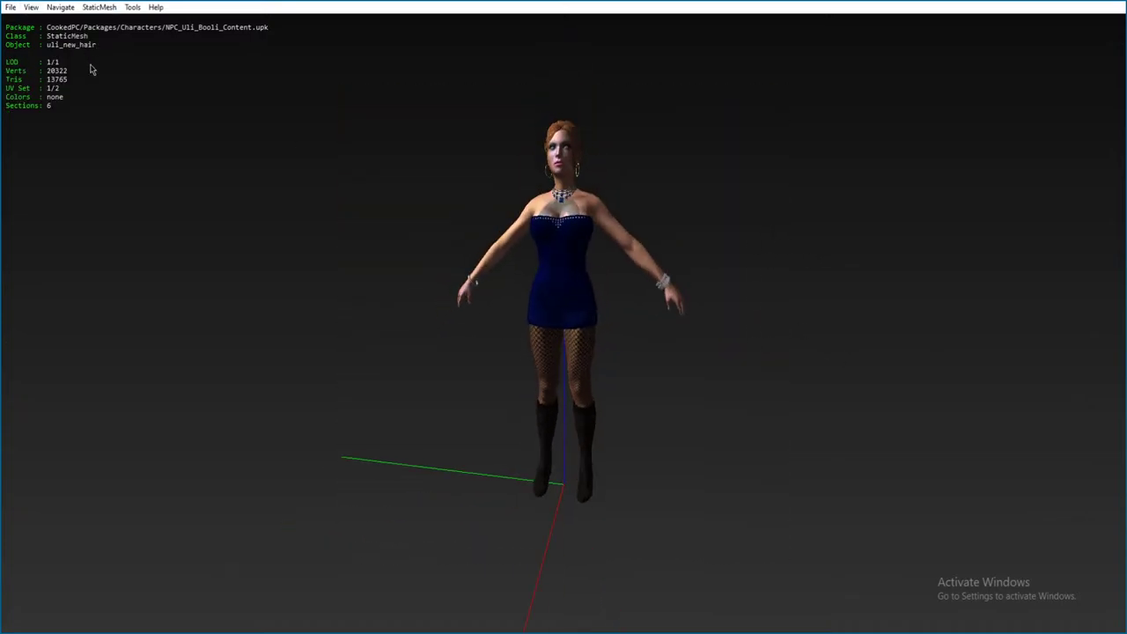
- Reopen the package chooser and look through the Characters folder's package list from the NPK and NPT entries back to the first NPC entries
key(o)
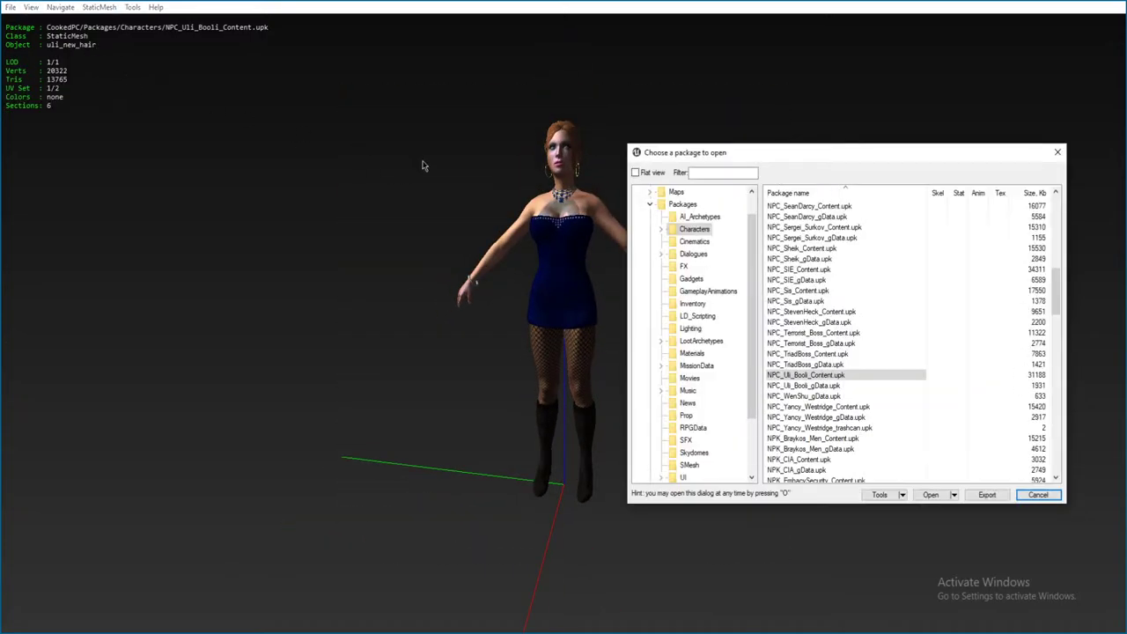
scroll(868, 437, down, 6)
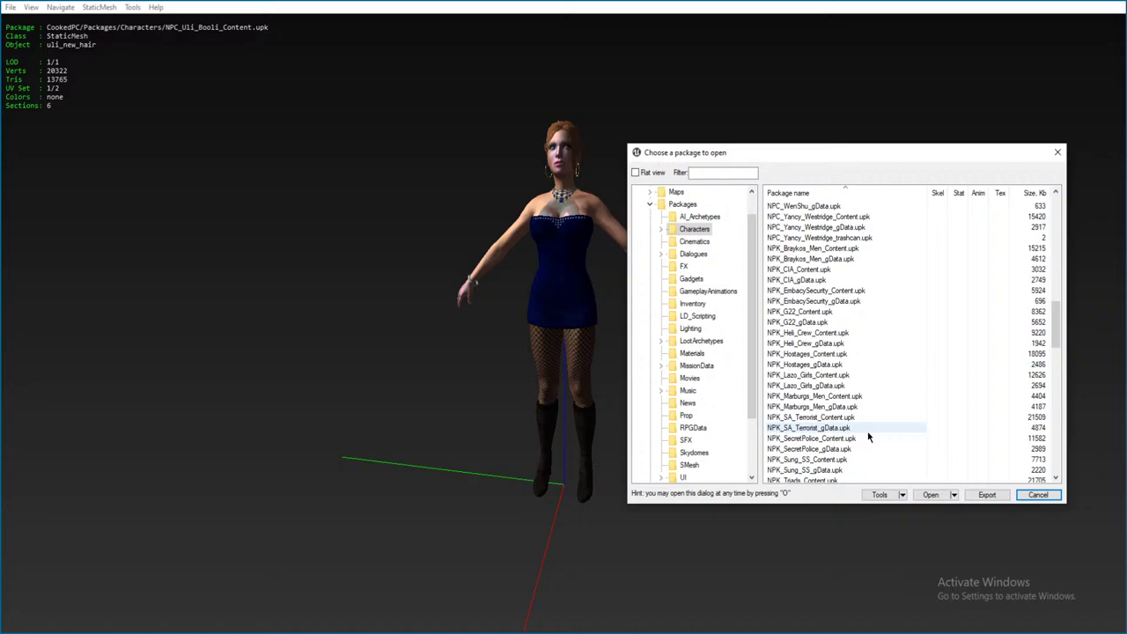
scroll(876, 428, down, 12)
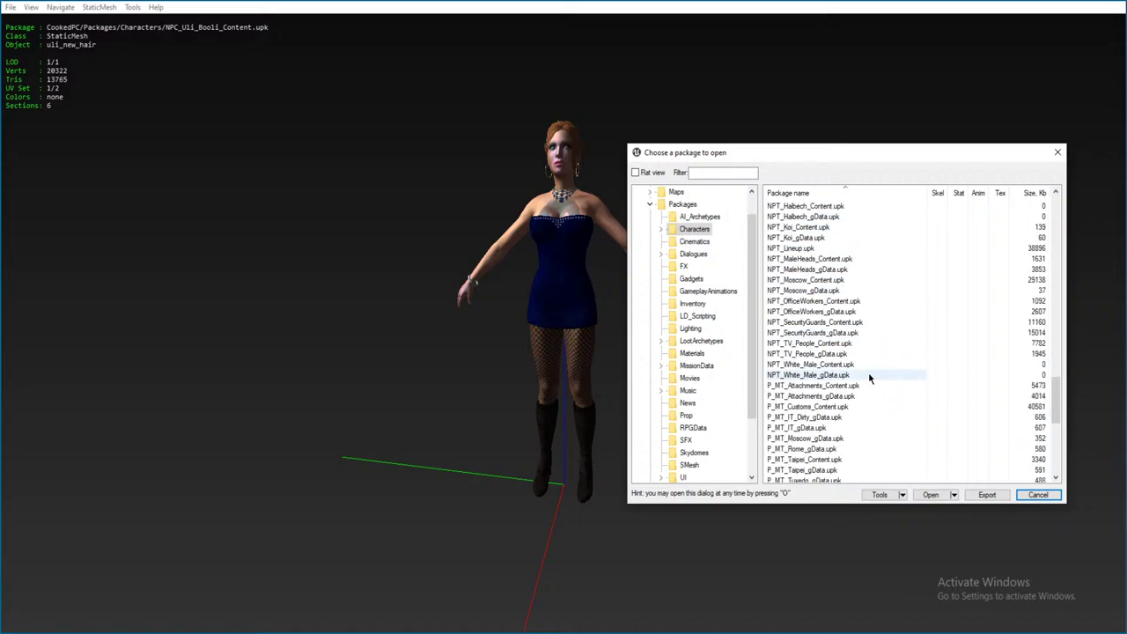
scroll(869, 361, up, 20)
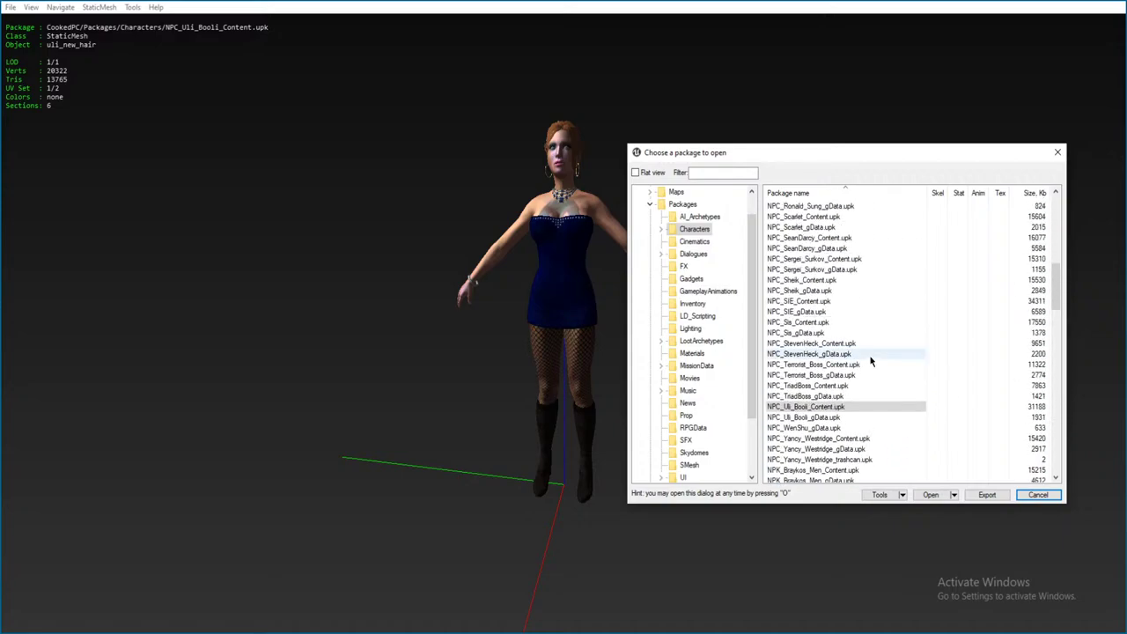
scroll(870, 359, up, 5)
drag(783, 151, 829, 158)
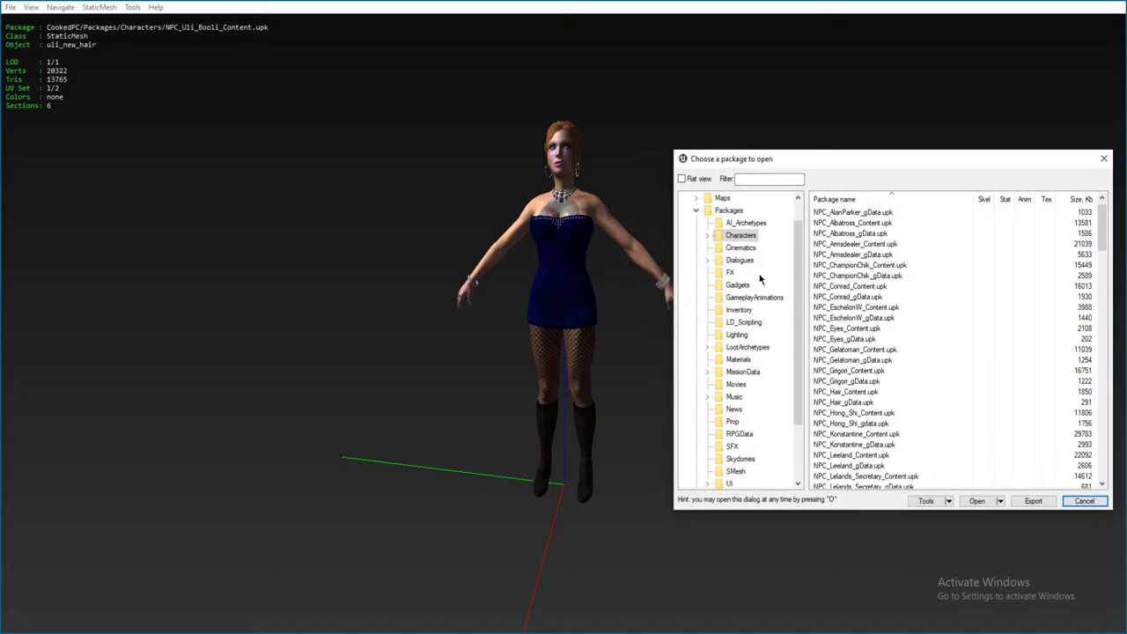
- Expand the Music folder in the package chooser and look through the packages in its NEW subfolder
scroll(747, 285, up, 1)
scroll(744, 352, down, 2)
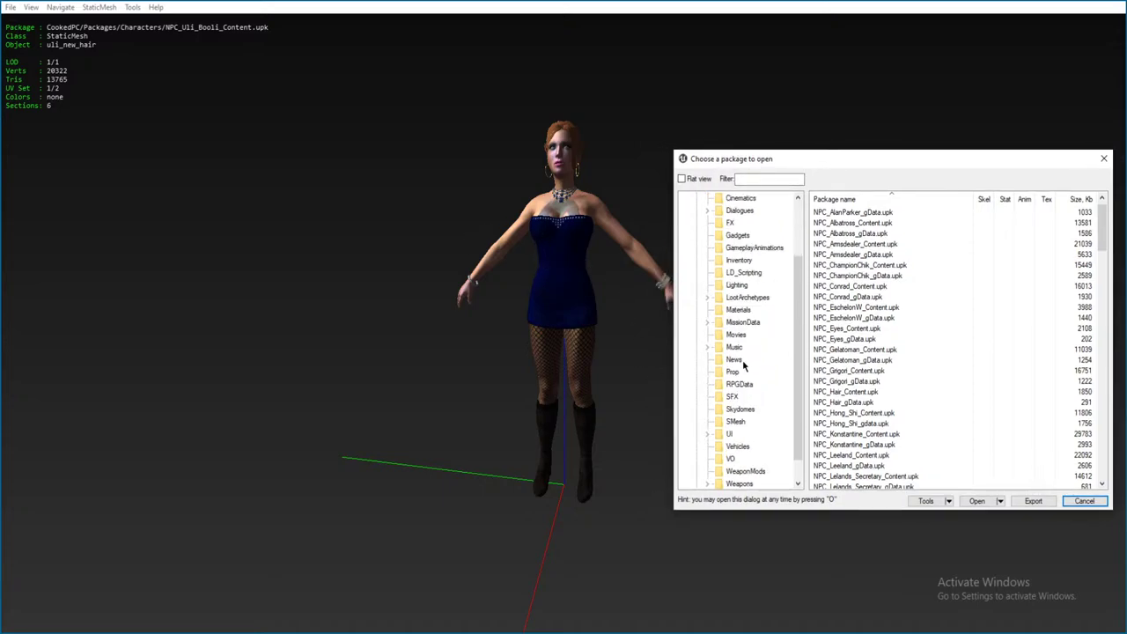
click(708, 348)
drag(817, 161, 582, 139)
click(496, 324)
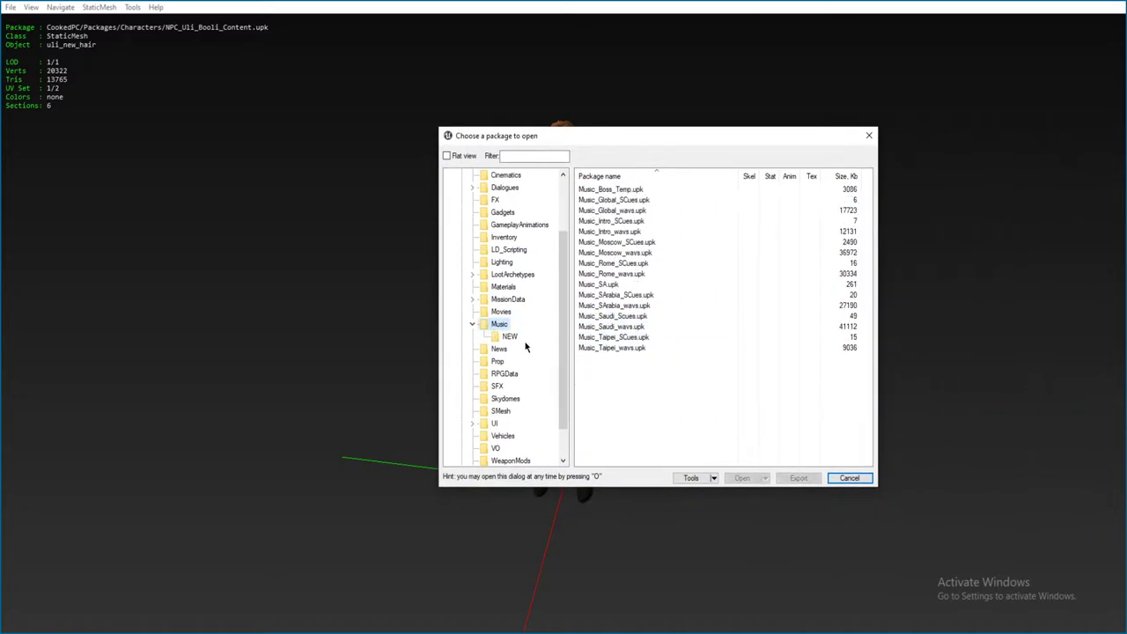
click(509, 336)
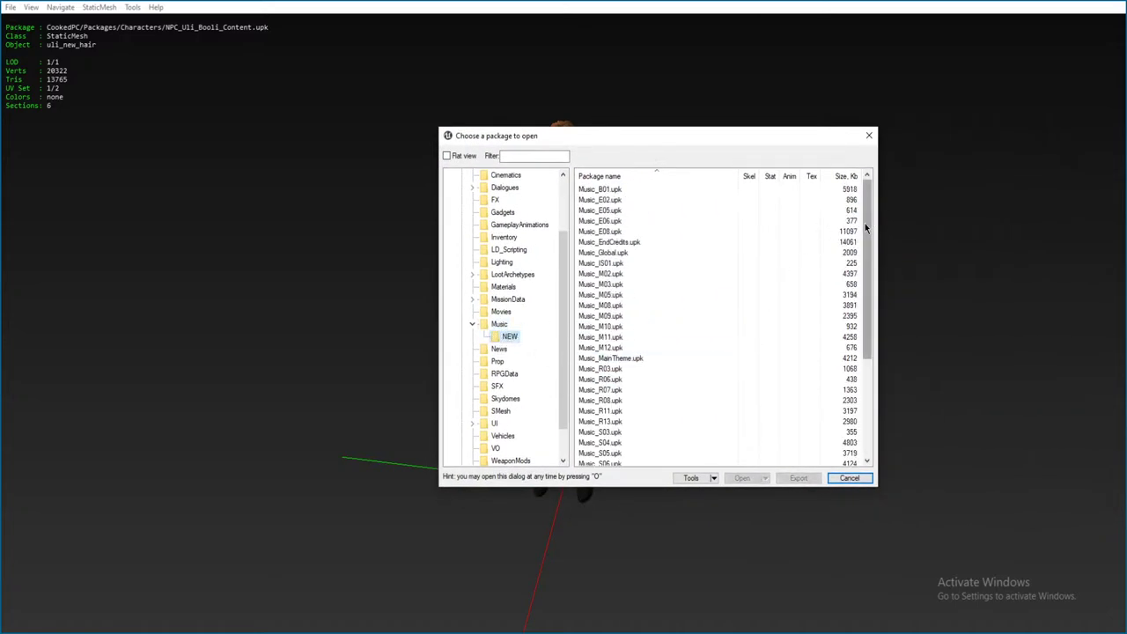
drag(868, 226, 884, 180)
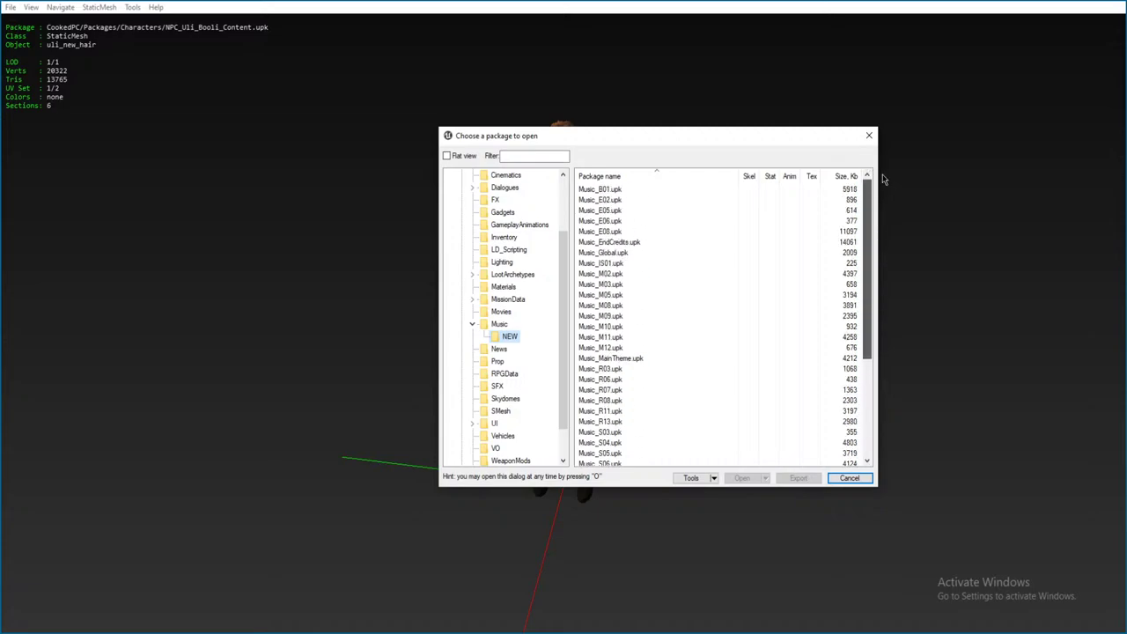
- Open File Explorer and go to the Steam library's common folder by way of the recent Various Text Changes folder
key(super+e)
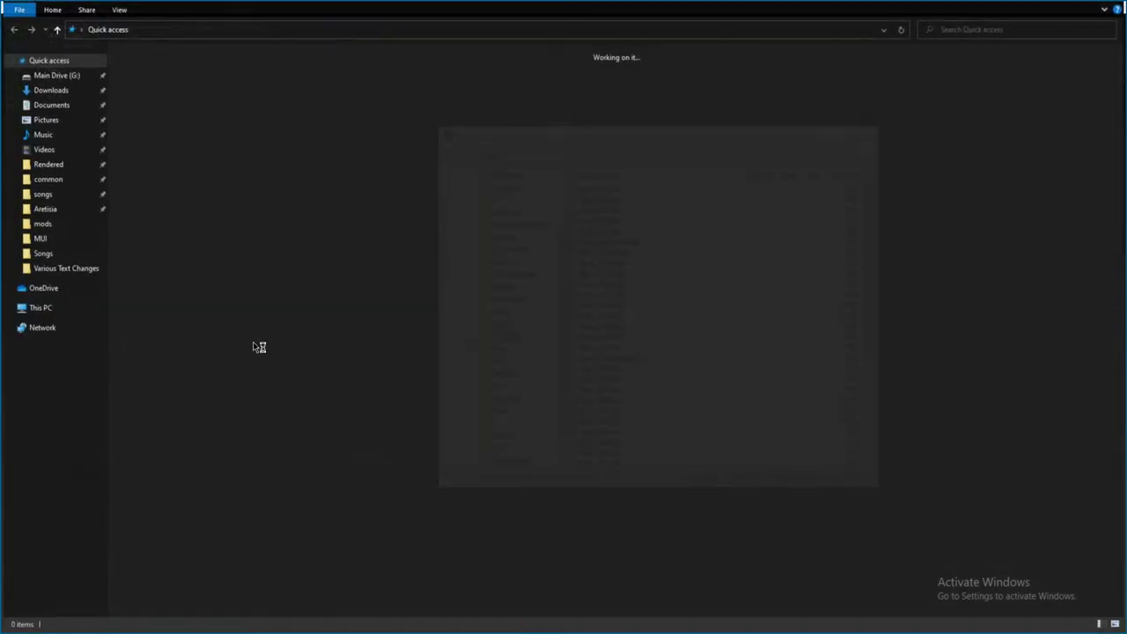
click(70, 267)
click(356, 29)
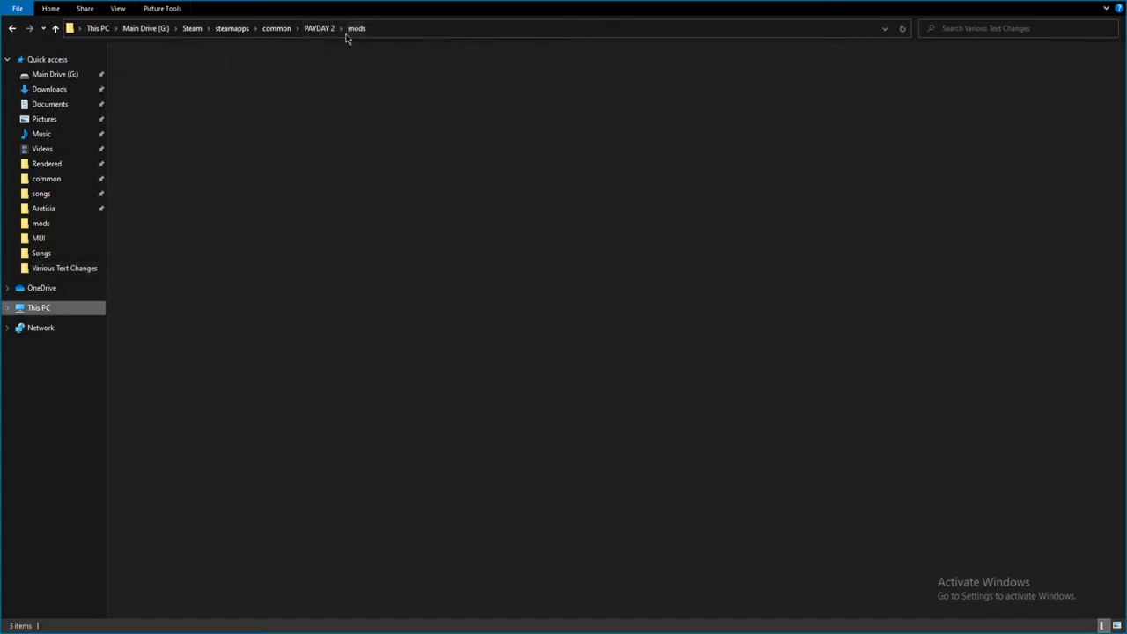
click(333, 33)
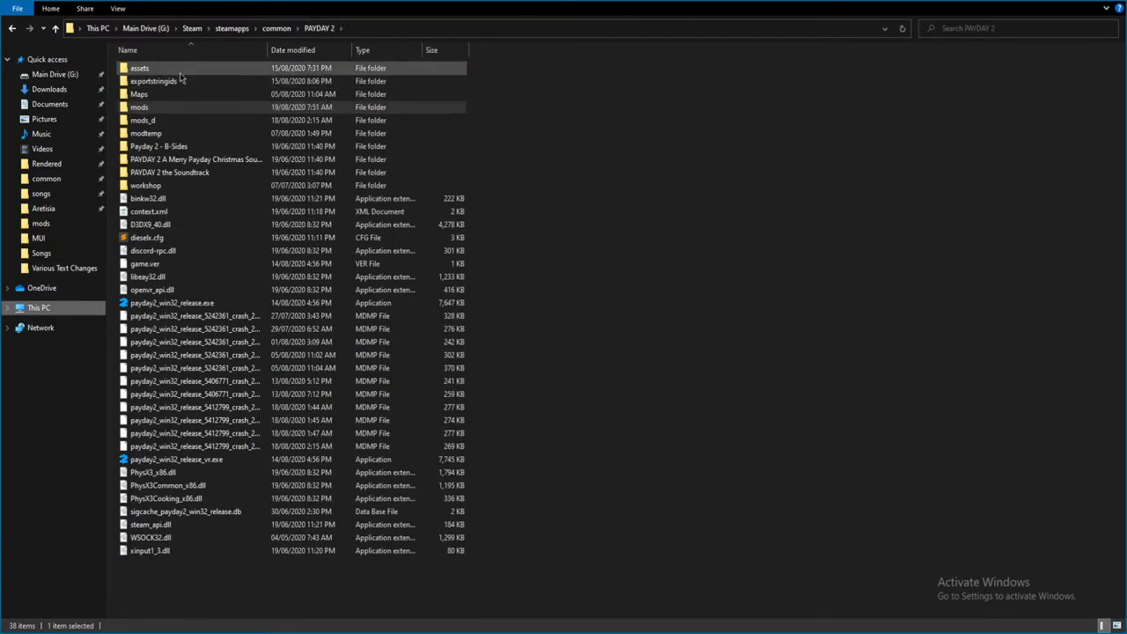
click(275, 28)
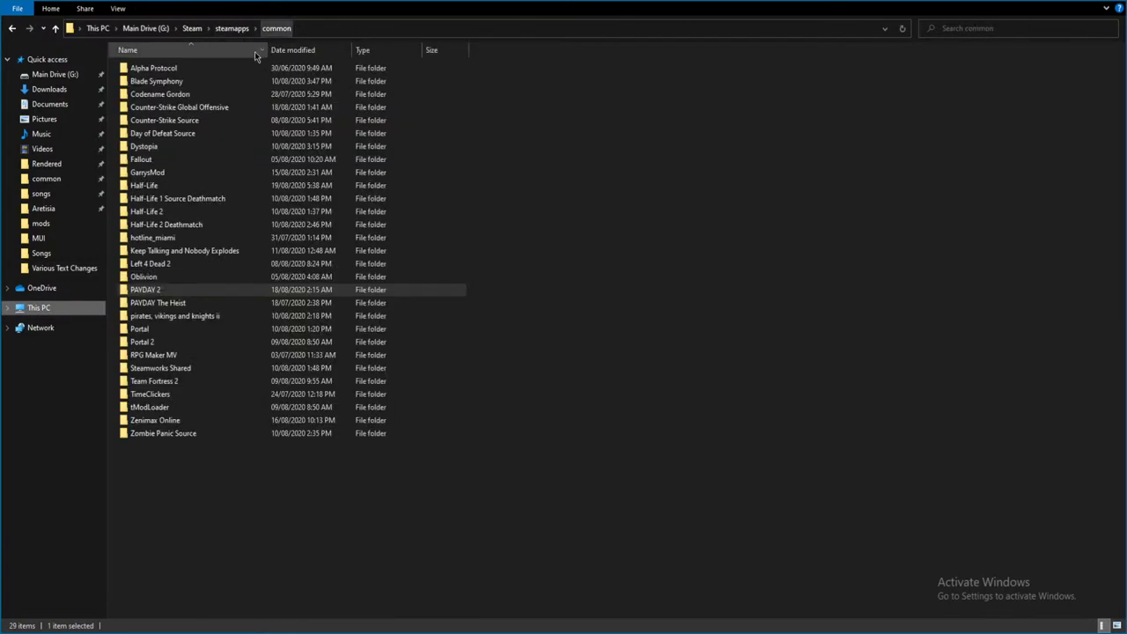
- Open the Alpha Protocol game's APGame\CookedPC\Maps\Game folder
double_click(193, 72)
double_click(173, 94)
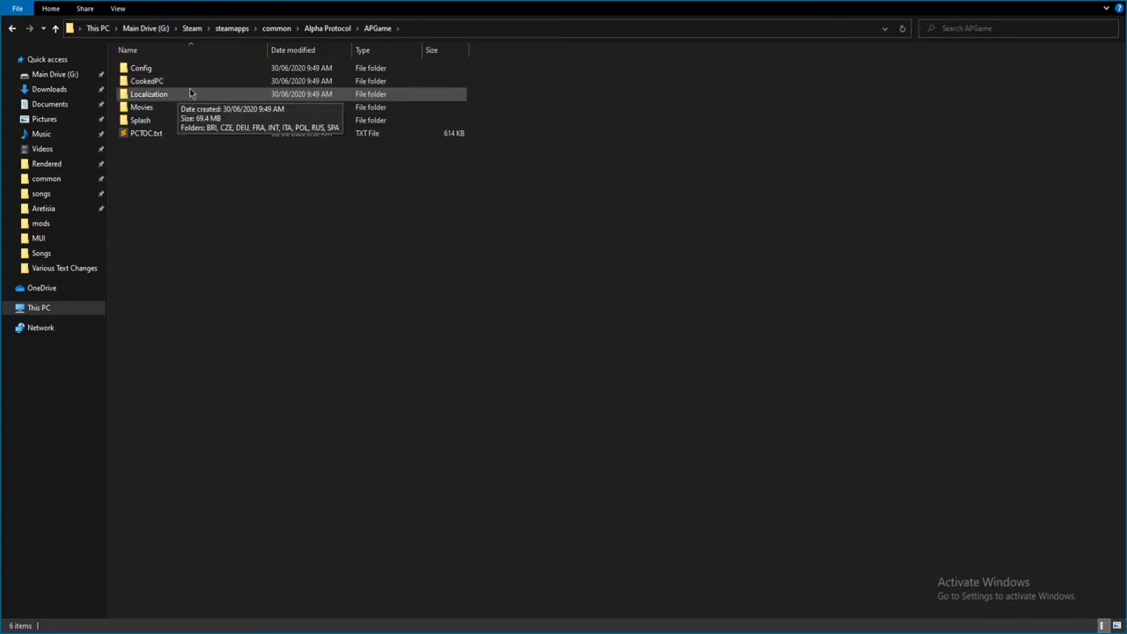
double_click(180, 80)
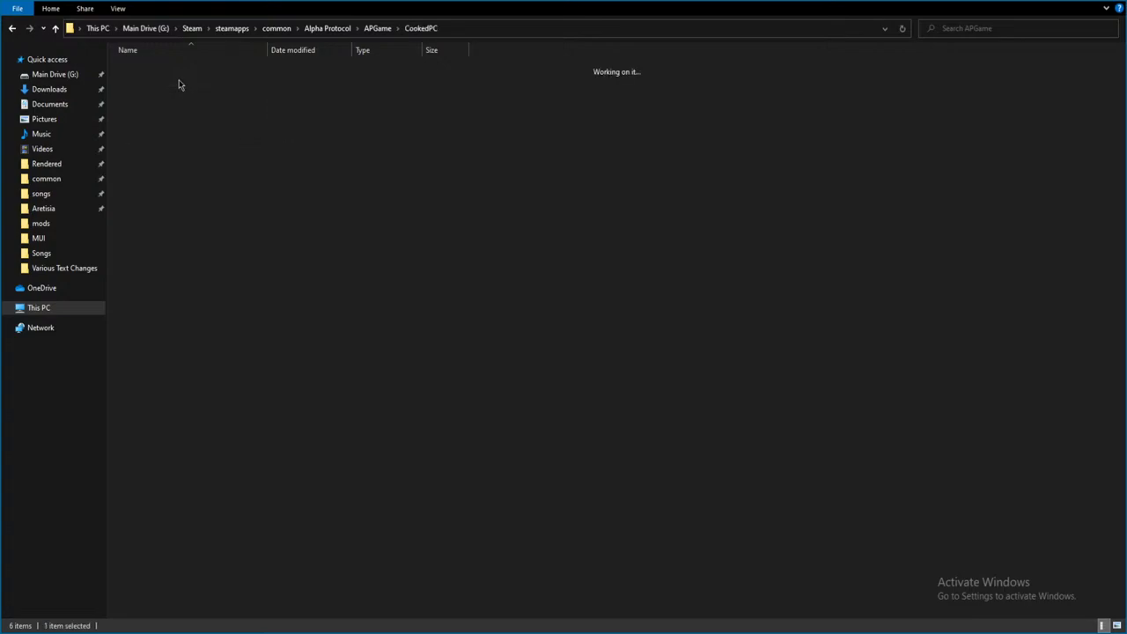
double_click(188, 70)
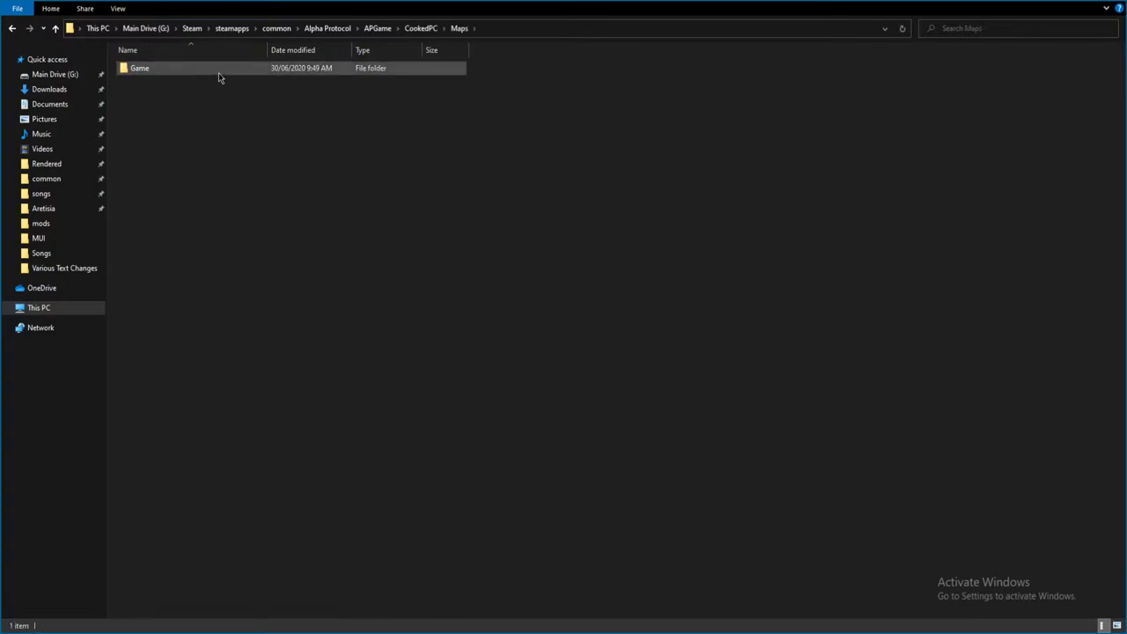
double_click(218, 70)
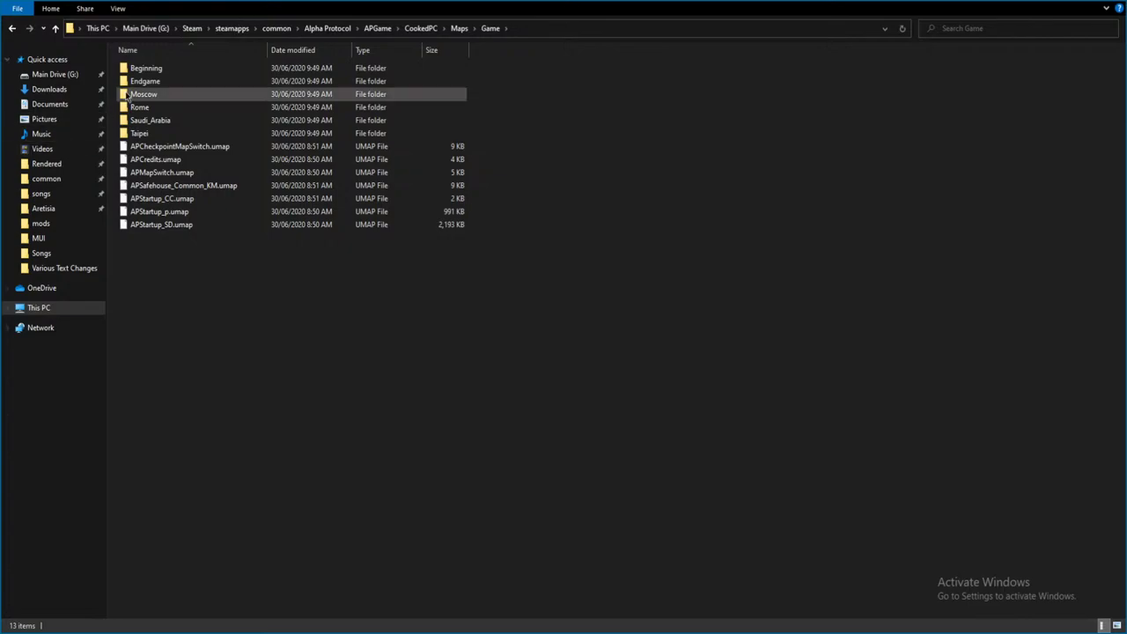
- Check the B01 and IB01 folders inside the Beginning maps folder, then return to the Game folder
double_click(160, 70)
click(159, 70)
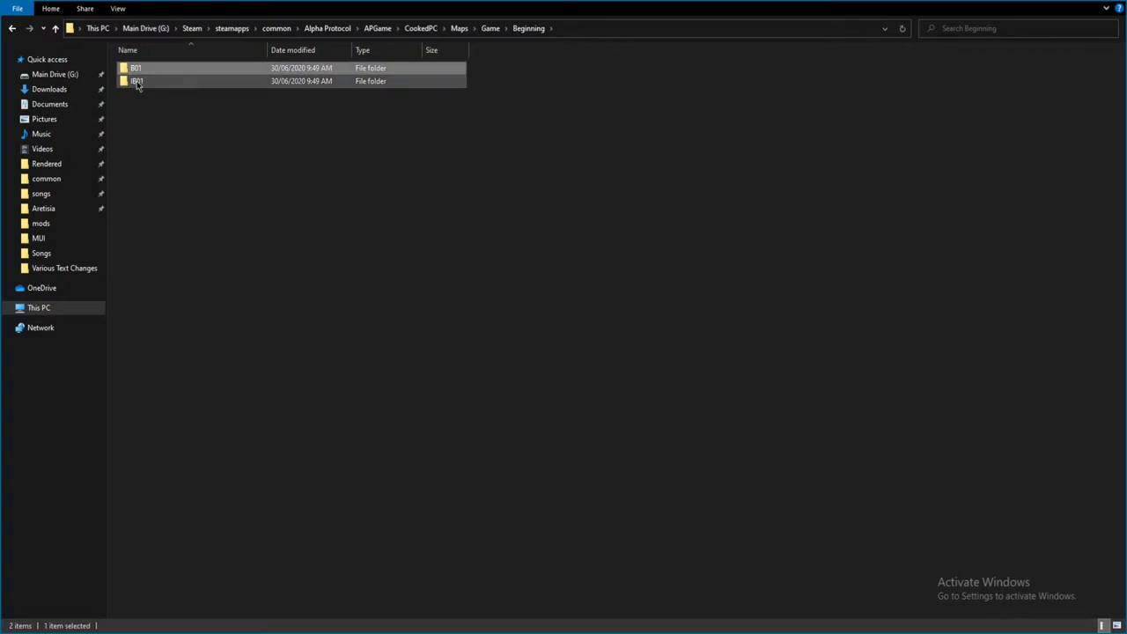
click(141, 82)
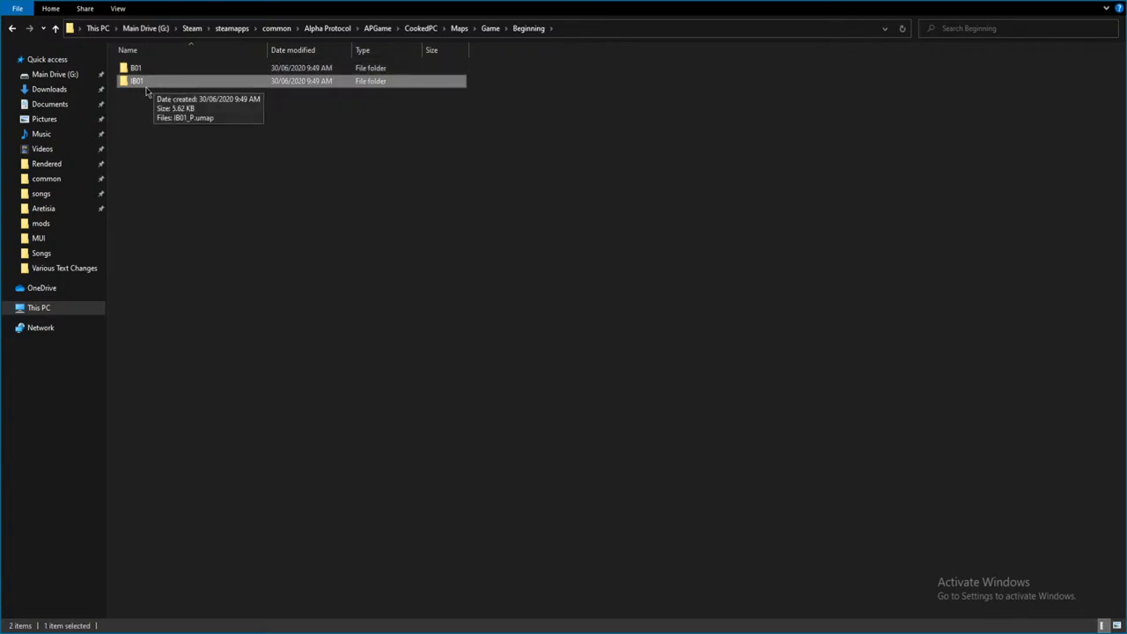
key(BackSpace)
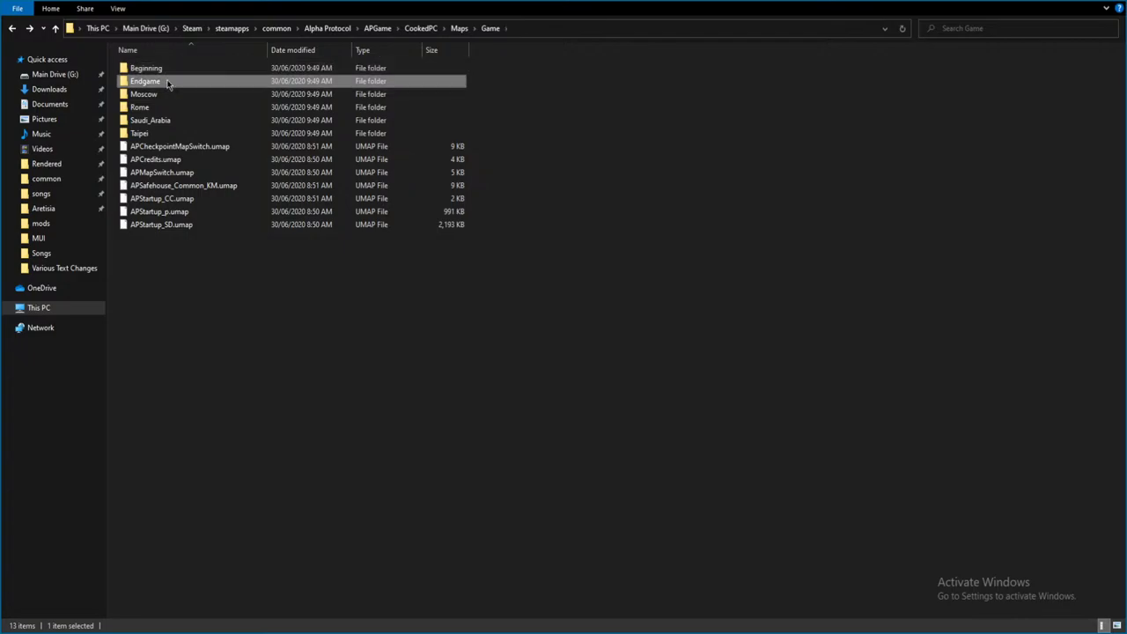
- Look through the mission folders inside Endgame and Moscow, returning to the Game folder after each
double_click(158, 80)
key(BackSpace)
double_click(168, 94)
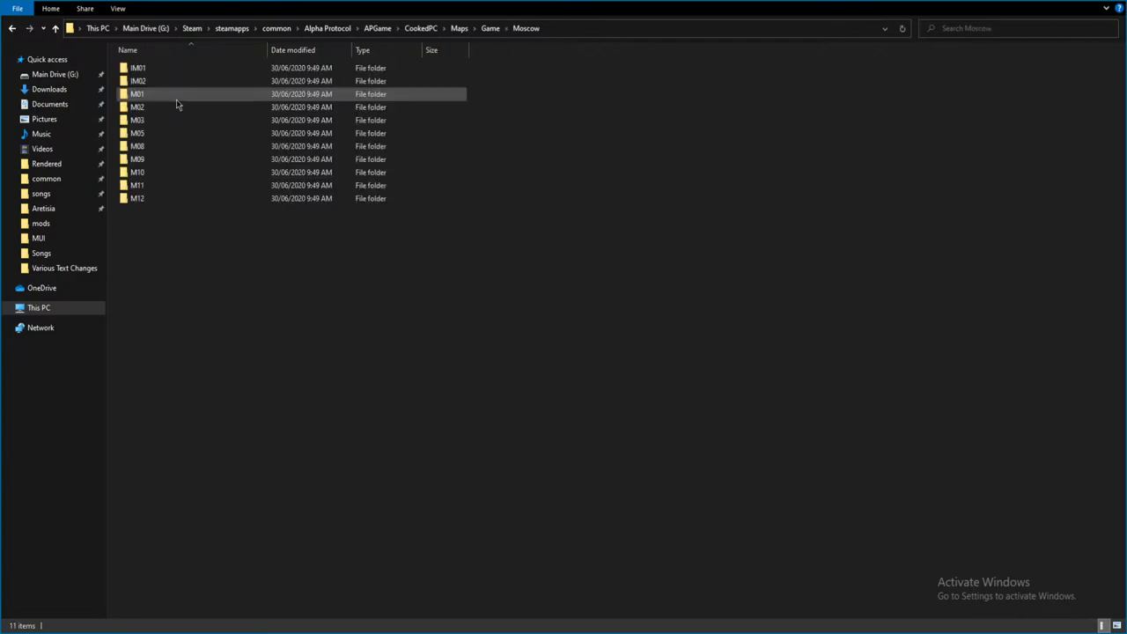
key(BackSpace)
click(173, 79)
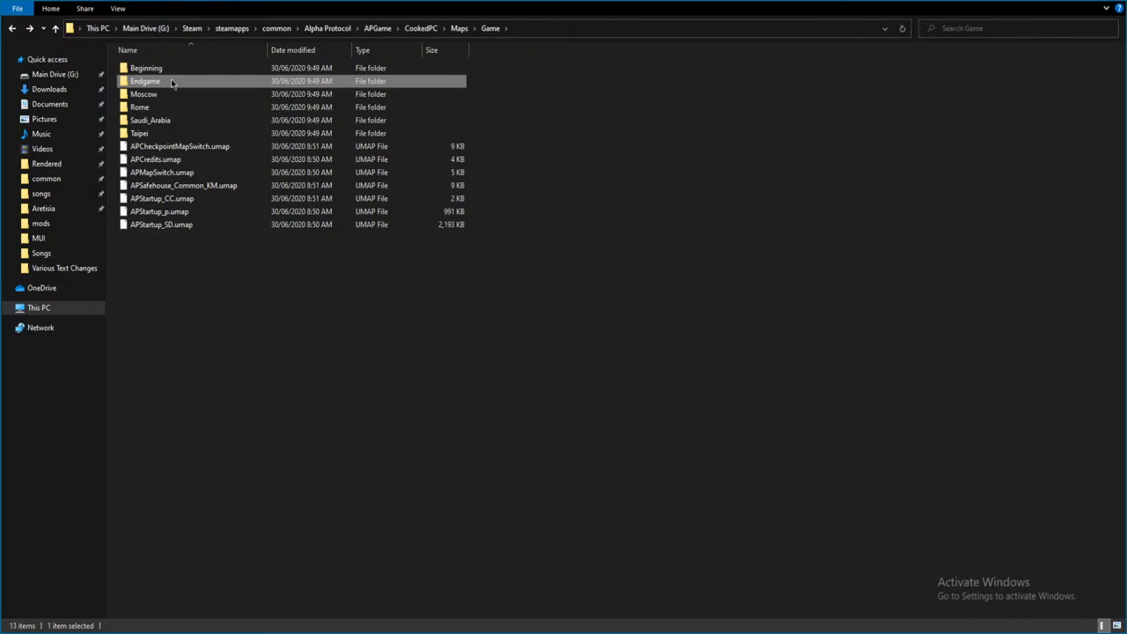
double_click(170, 79)
key(BackSpace)
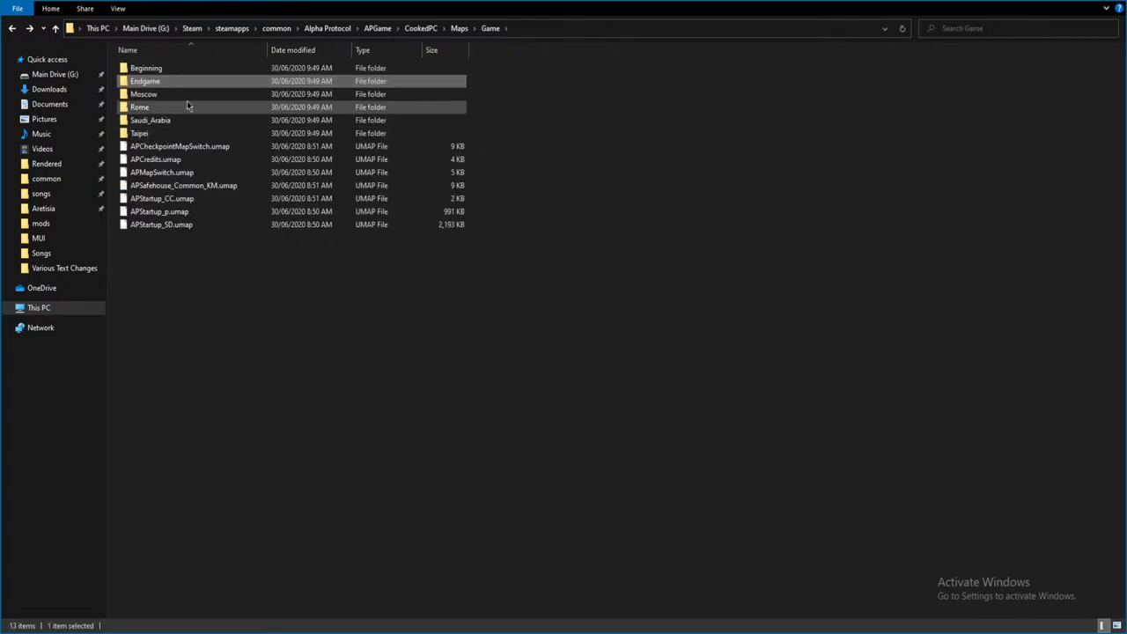
- Examine the Rome mission folders, including RC01, R11 and the IR01 and IR02 pair, and return to the Game folder
double_click(186, 106)
click(166, 238)
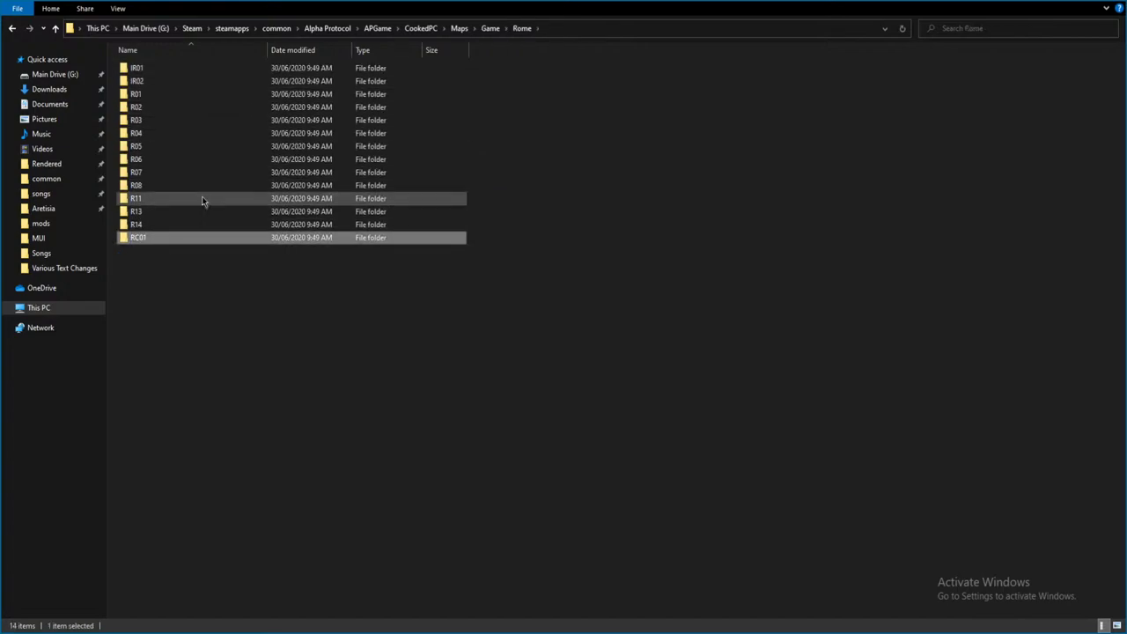
mouse_move(202, 201)
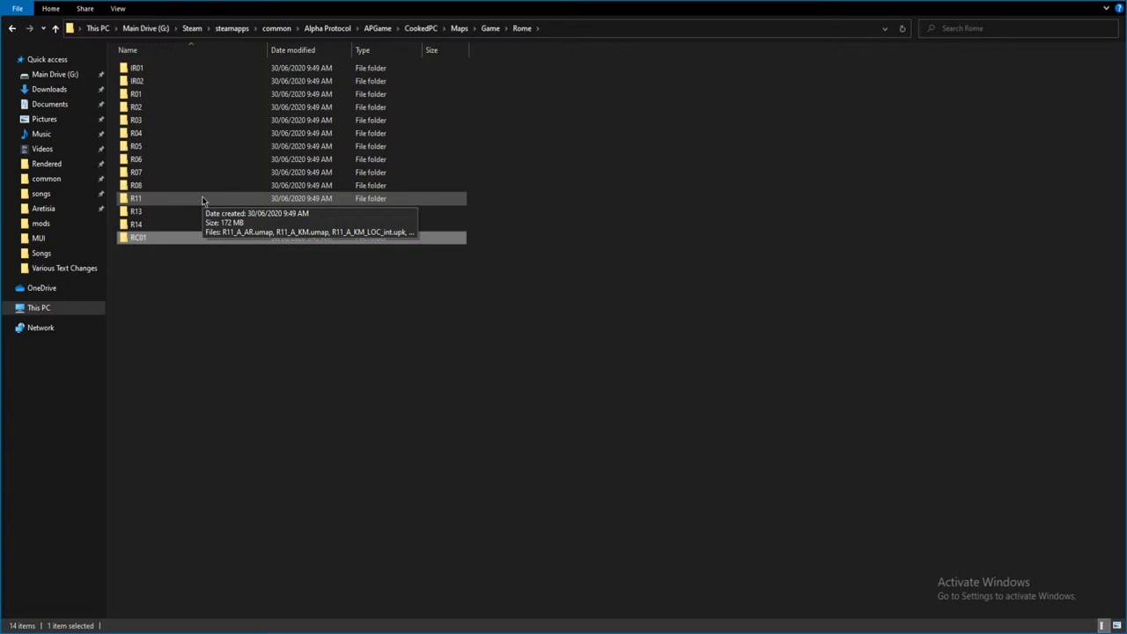
key(BackSpace)
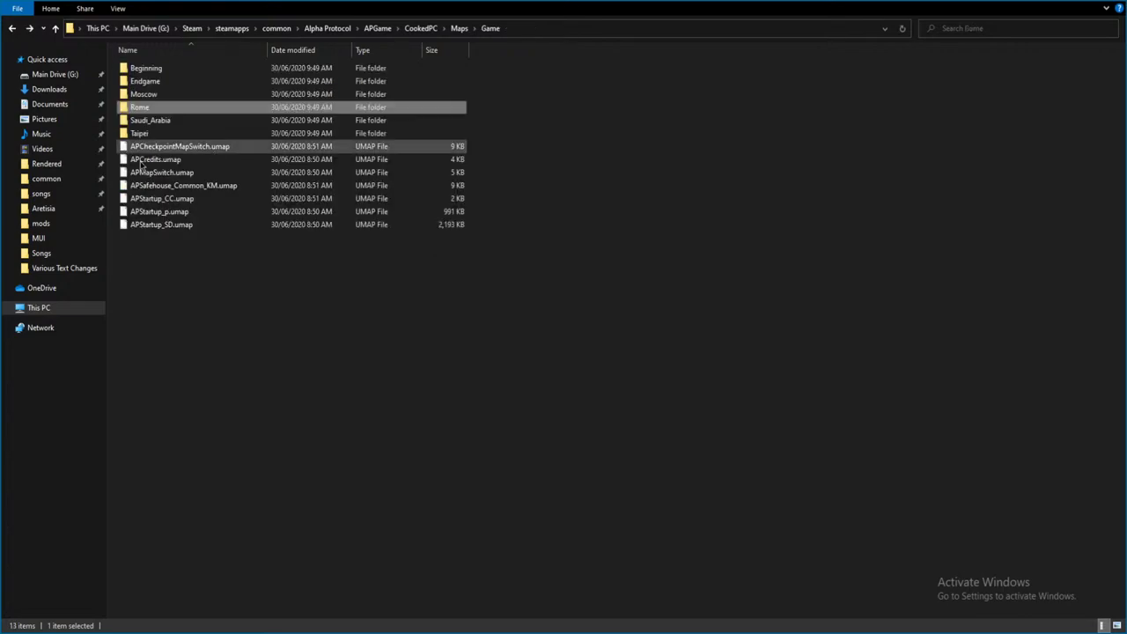
double_click(150, 109)
click(164, 83)
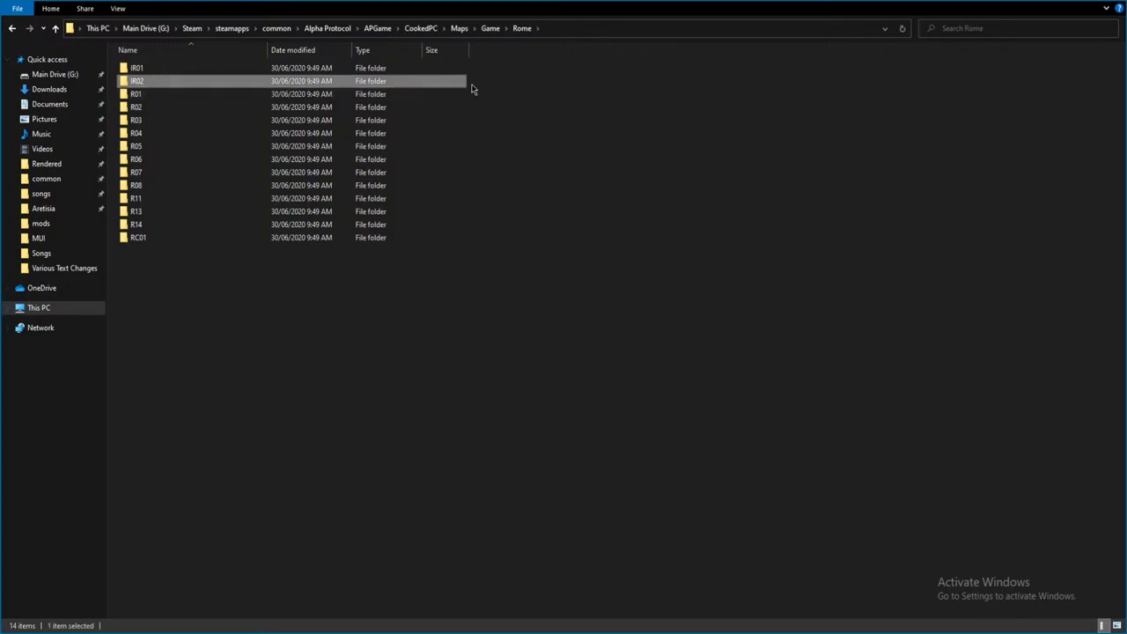
key(shift+Up)
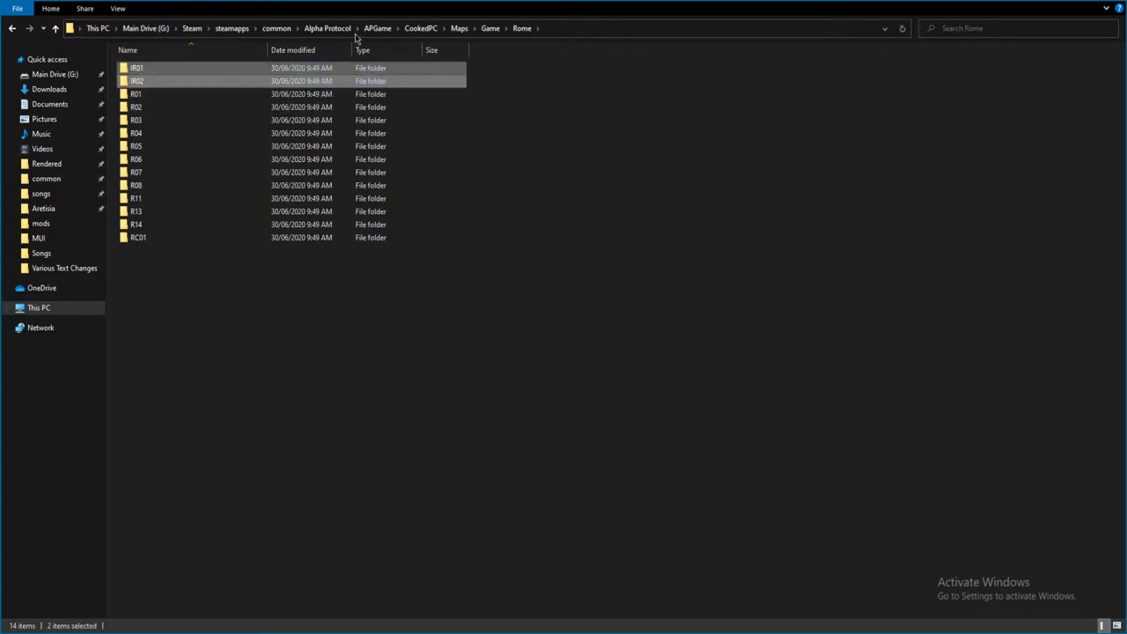
key(BackSpace)
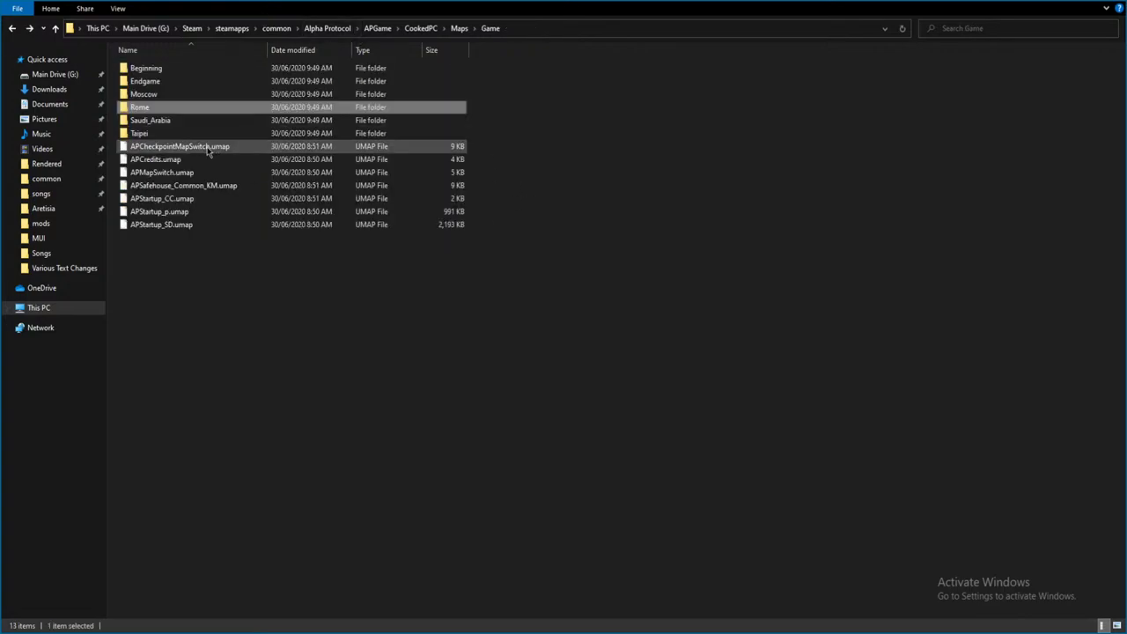
- Look at the Beginning folder's IB01 map folder again and go back to the Game folder
double_click(167, 70)
click(169, 71)
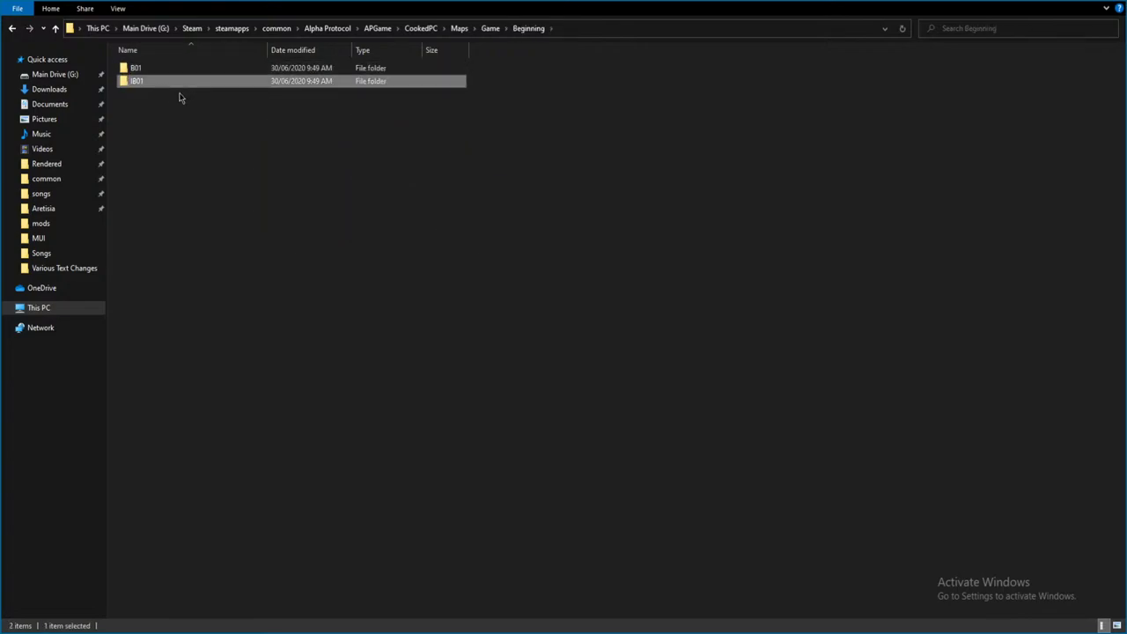
key(BackSpace)
- Open the Endgame folder and go through its mission folders from E01 to E08, ending on E05
double_click(188, 81)
click(170, 71)
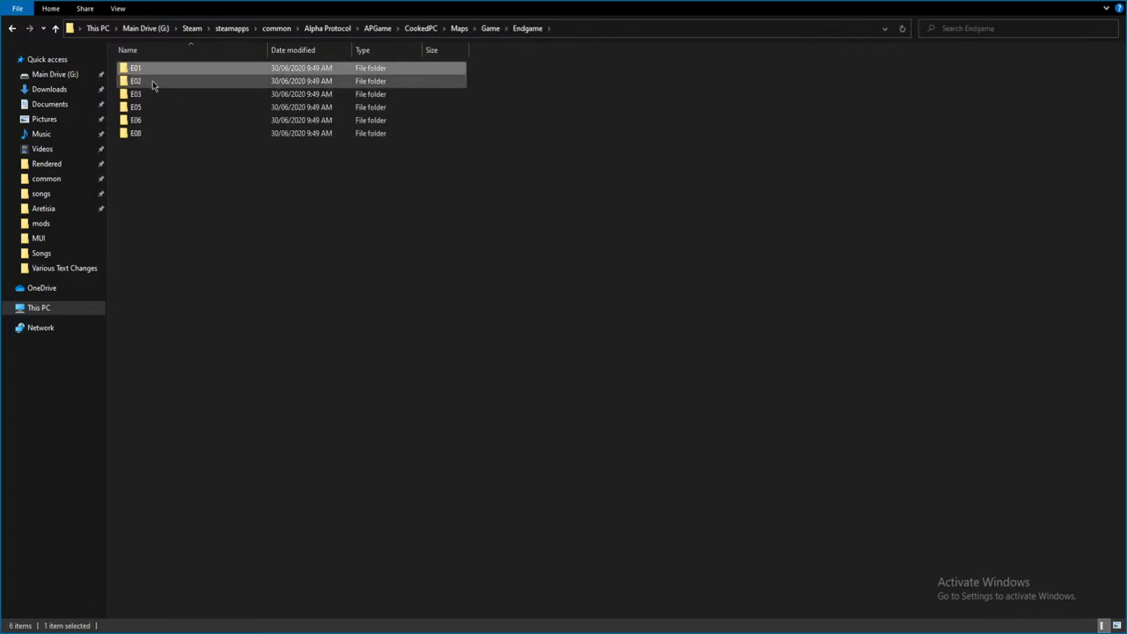
click(154, 95)
click(151, 107)
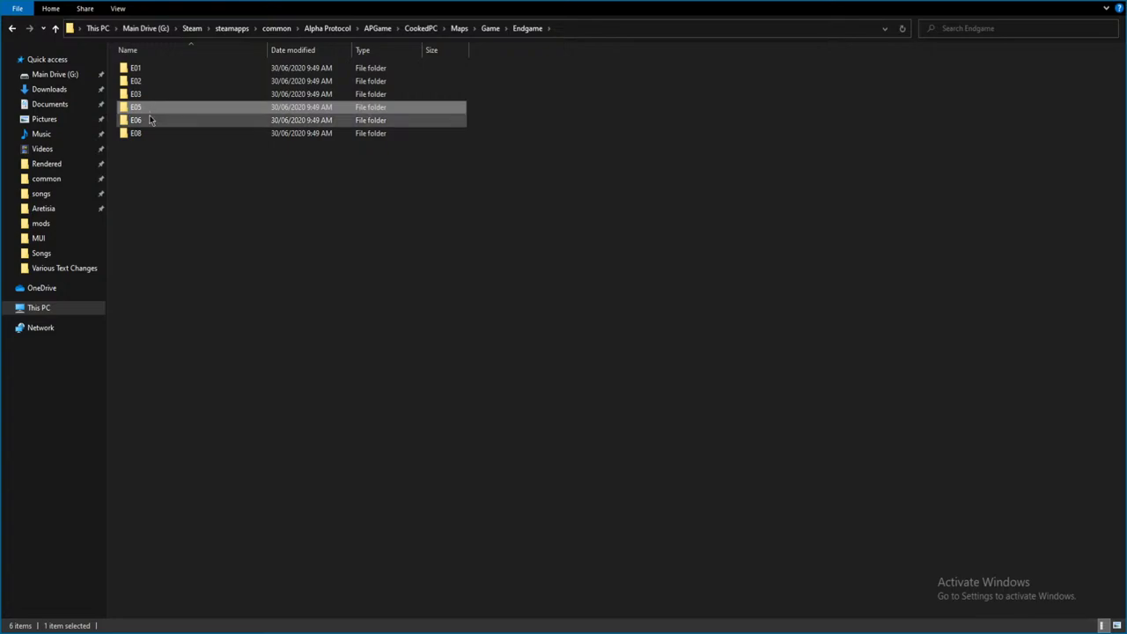
click(150, 121)
click(151, 133)
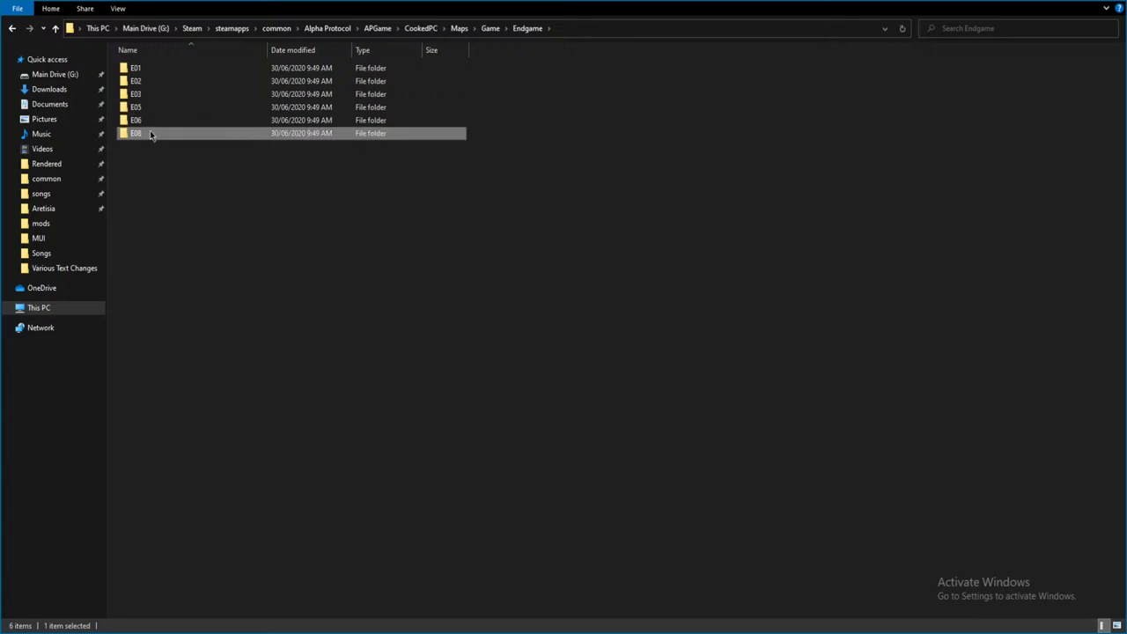
click(153, 106)
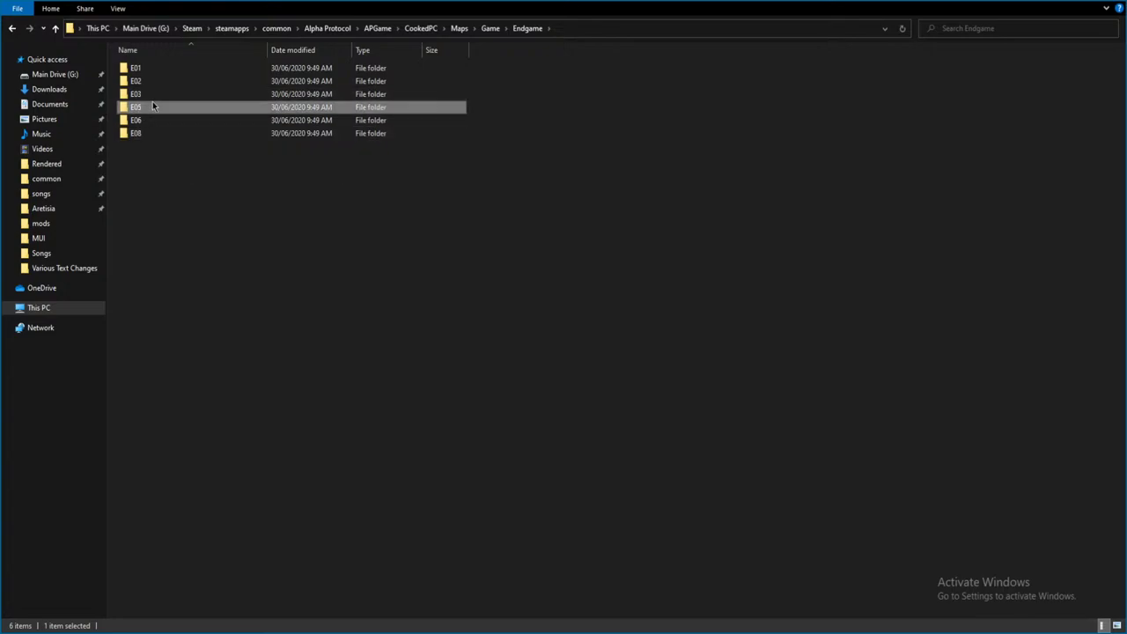
- Go back to the Game folder, open Moscow and go through its mission folders down to M11
key(BackSpace)
double_click(166, 97)
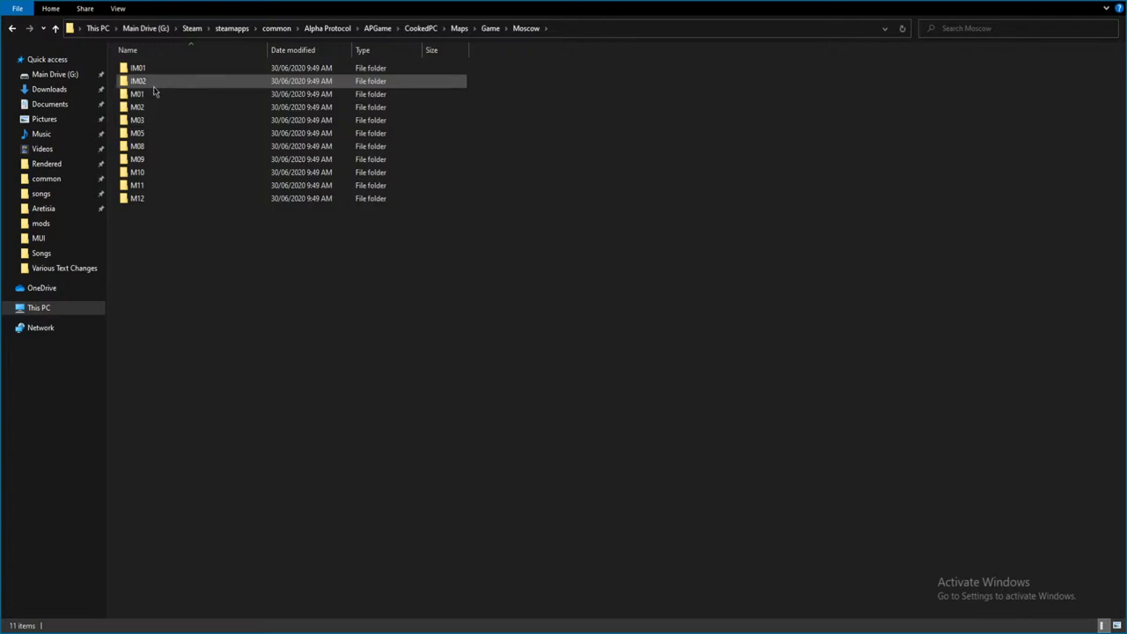
click(159, 103)
key(Down)
key(Down)
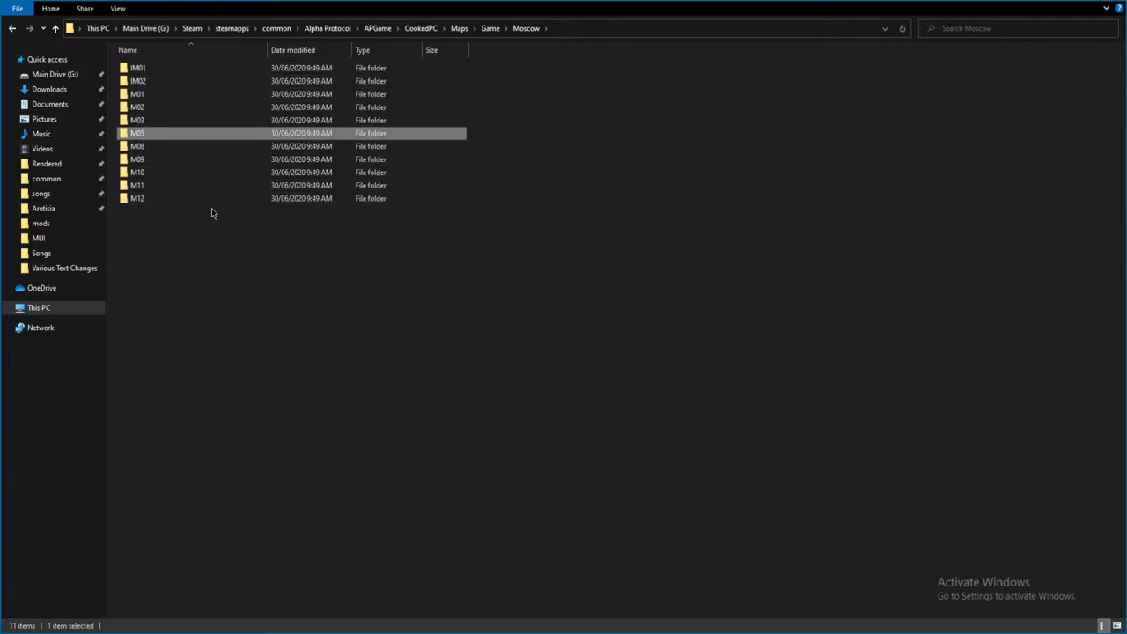
key(Down)
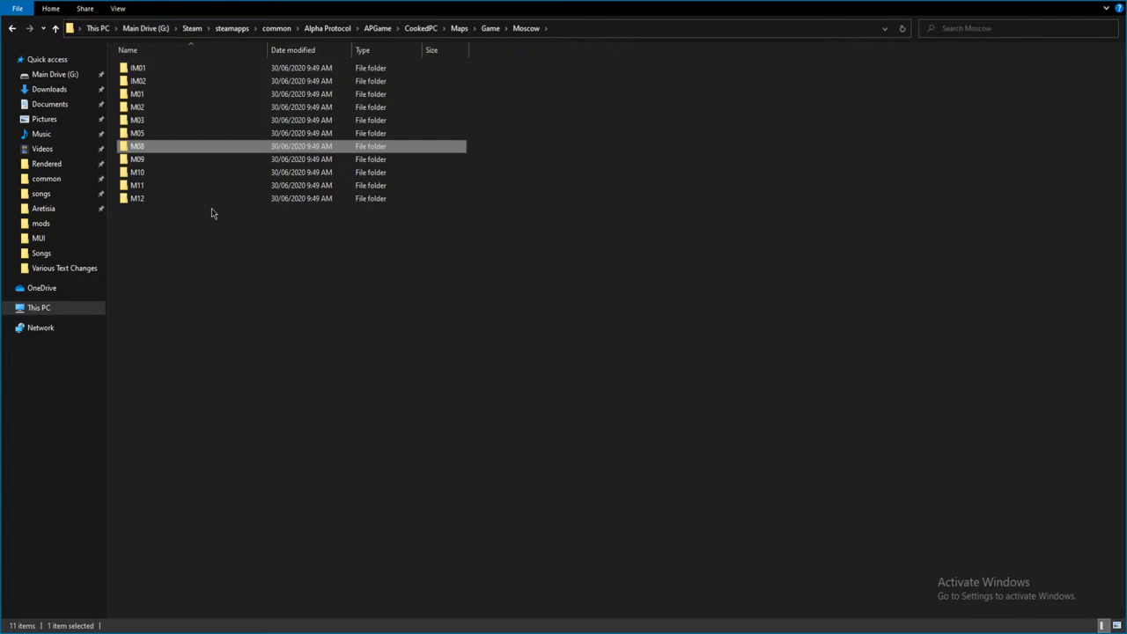
key(Down)
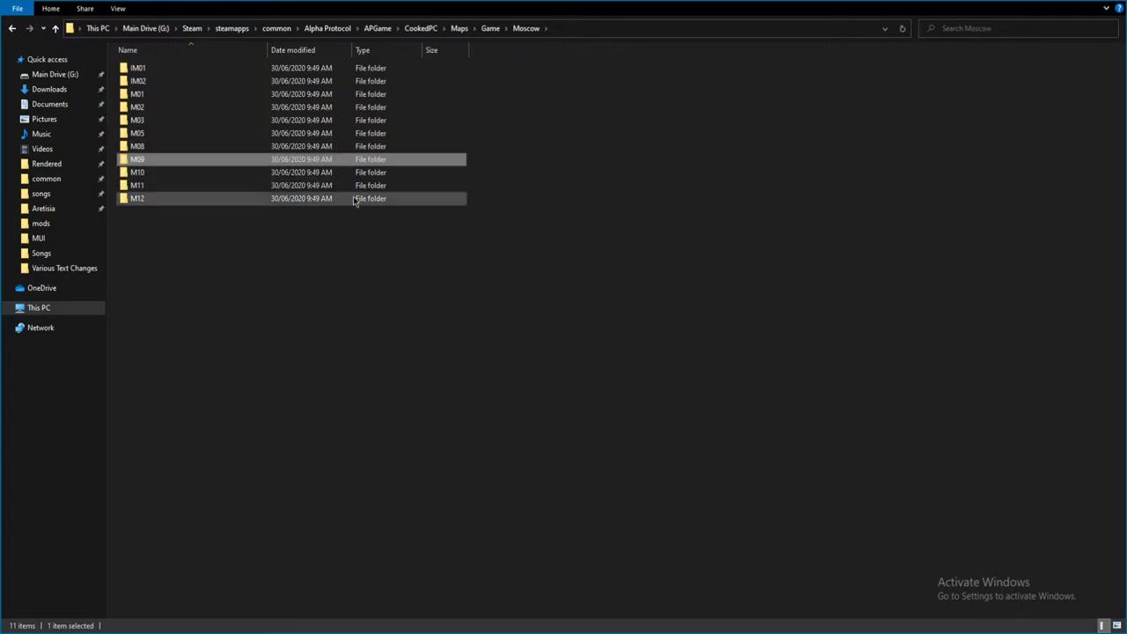
key(Down)
key(Down)
key(Down)
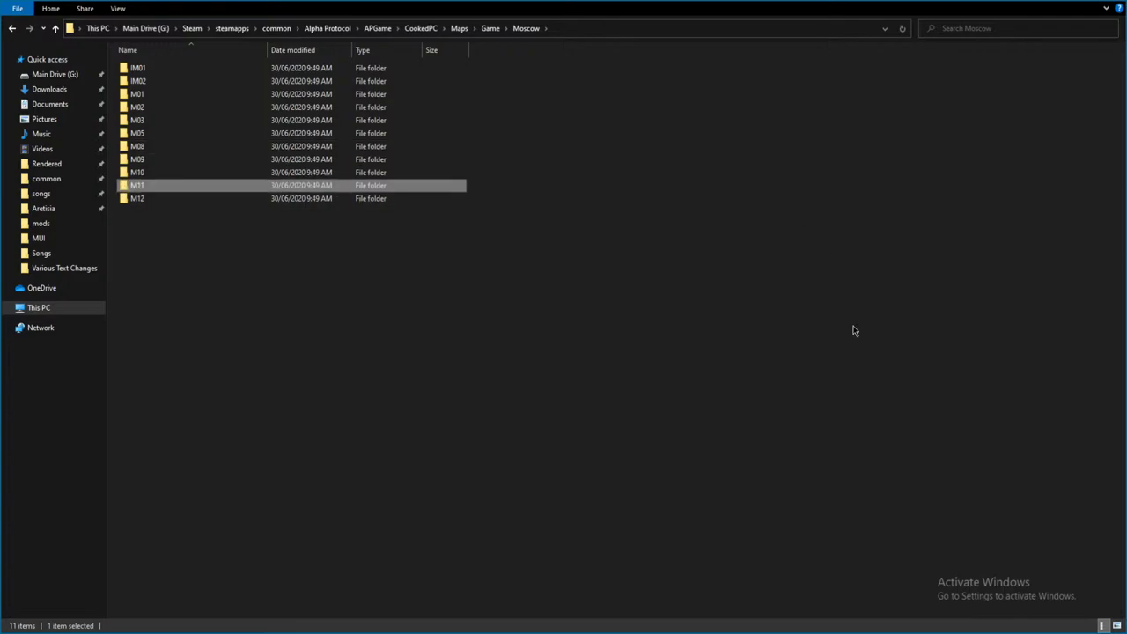
- Return to the Game folder, open Rome and go through its mission folders from R01 to R14
key(alt+Up)
double_click(207, 107)
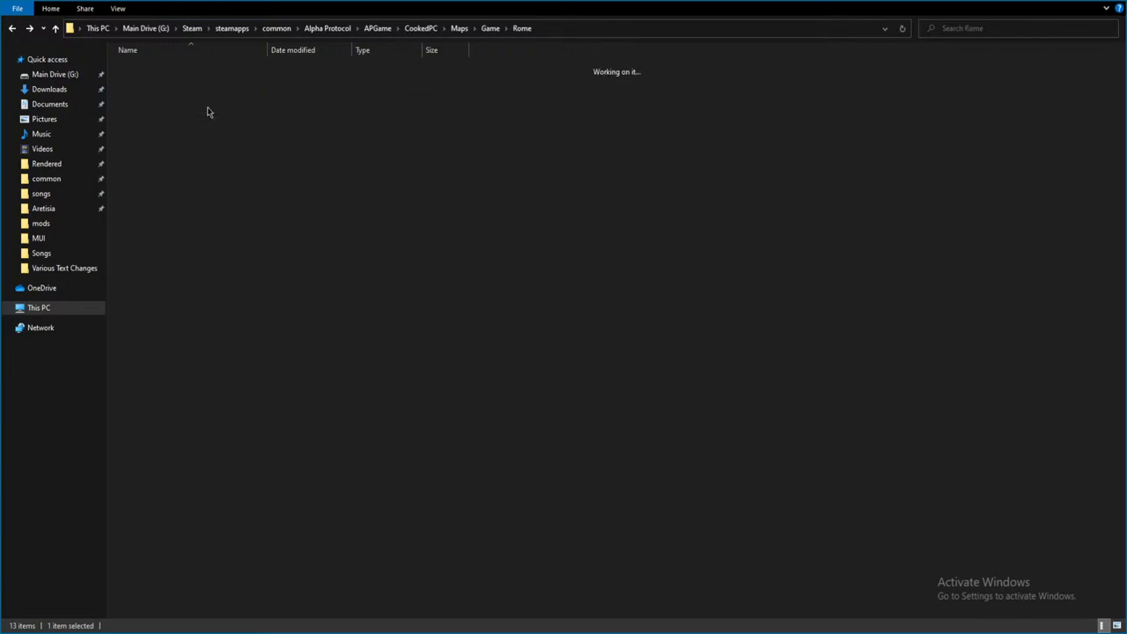
click(190, 96)
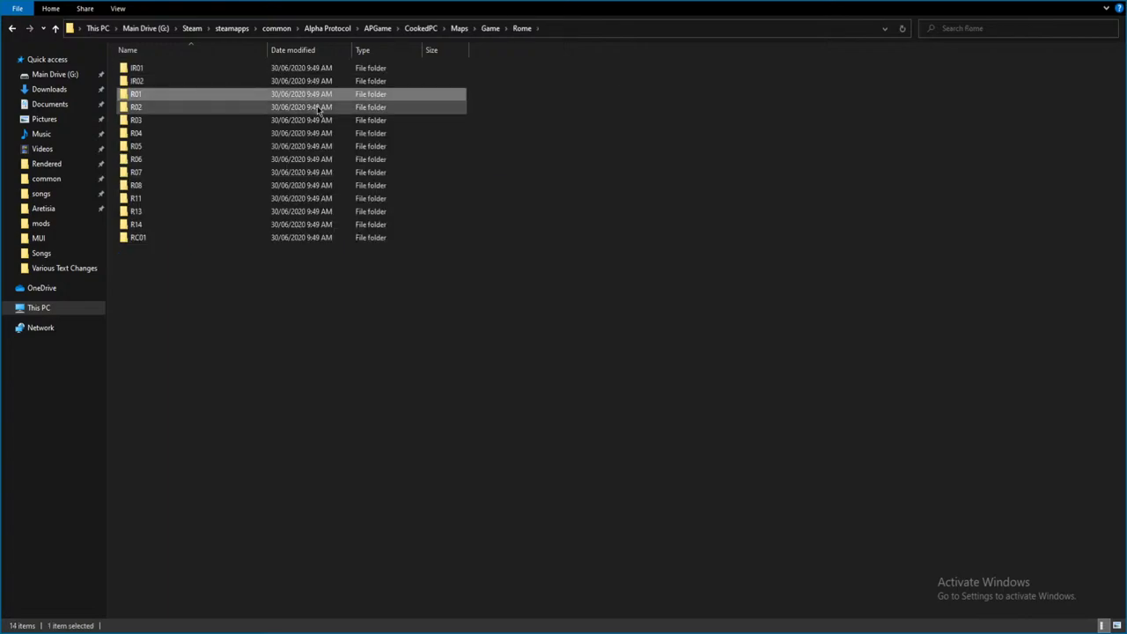
key(Down)
key(Down)
key(Down)
key(Down)
key(Down)
key(Down)
key(Down)
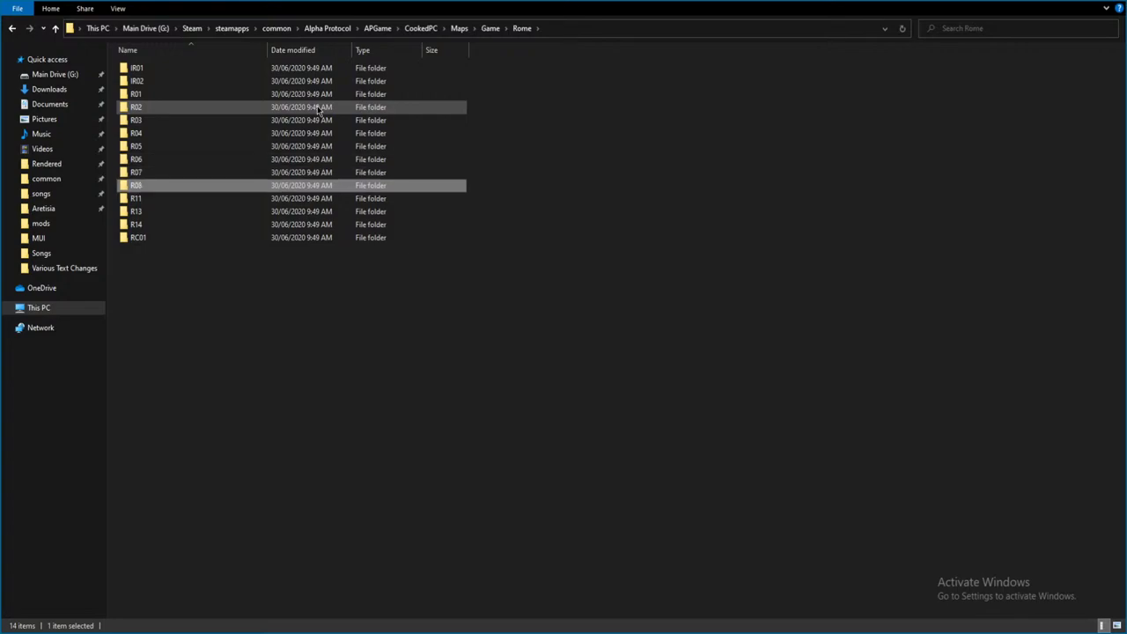
key(Down)
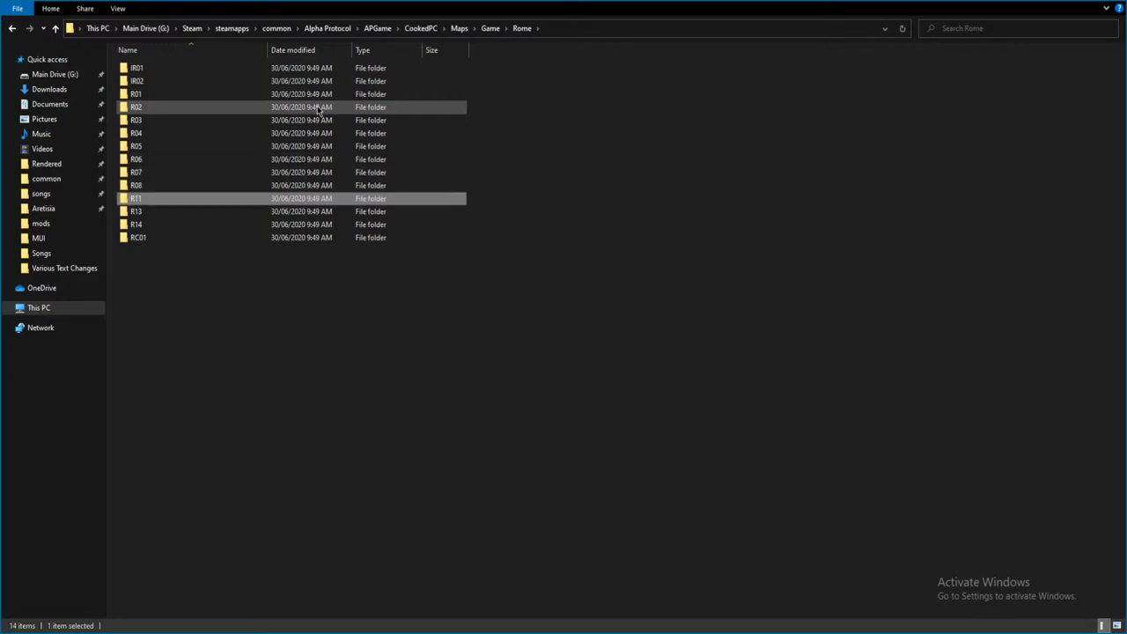
key(Down)
key(Down)
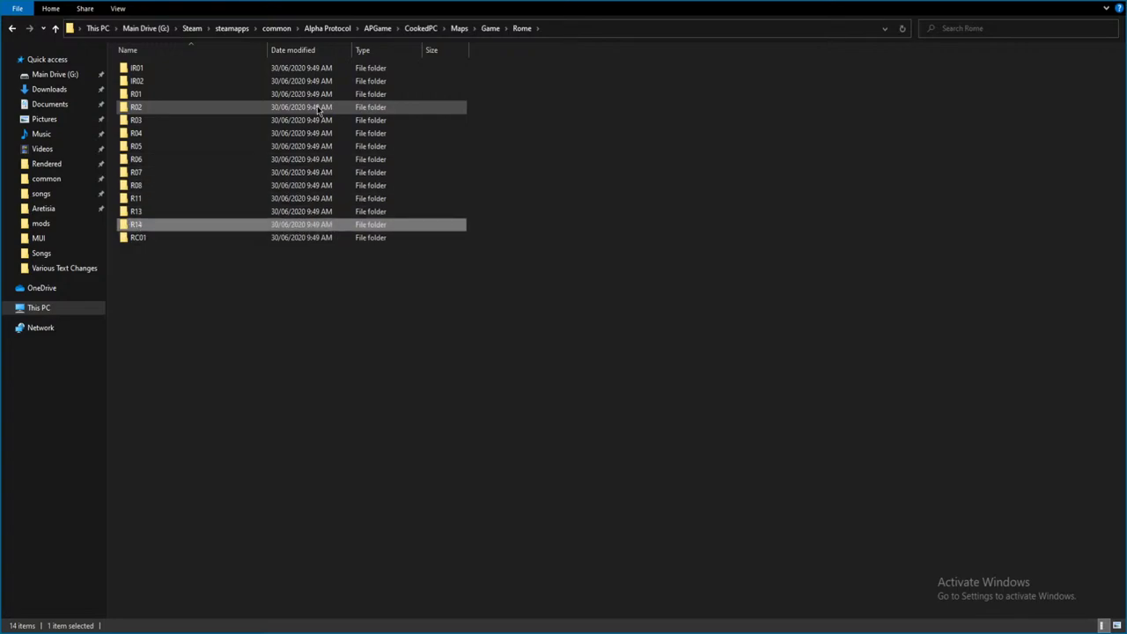
- Look over the mission folders inside Saudi_Arabia and return to the Game folder
key(BackSpace)
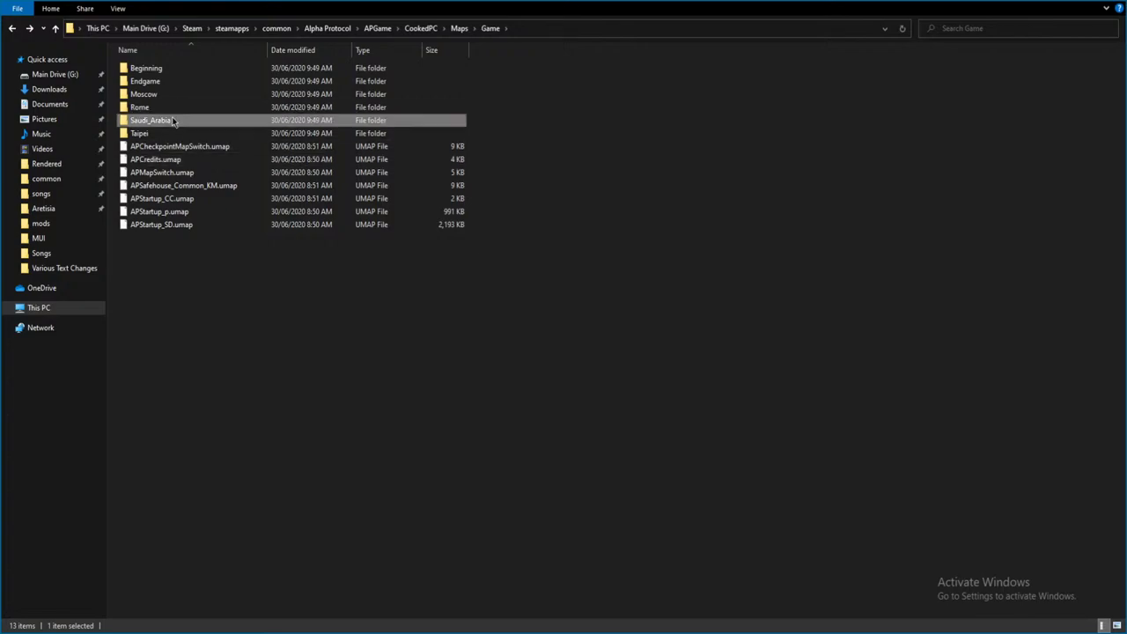
double_click(171, 120)
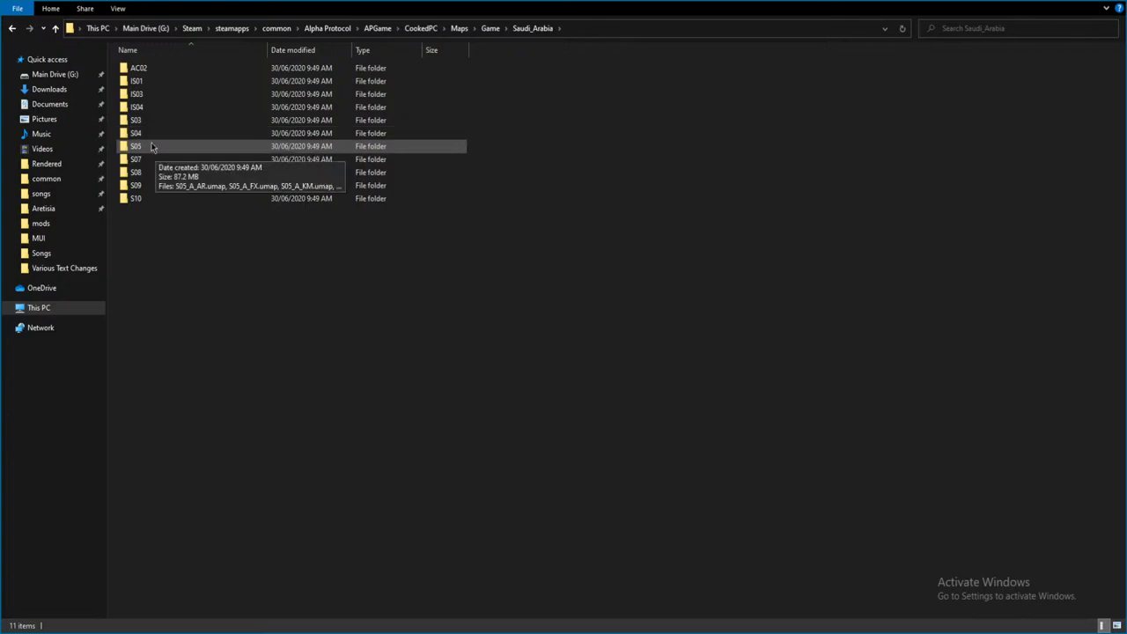
key(BackSpace)
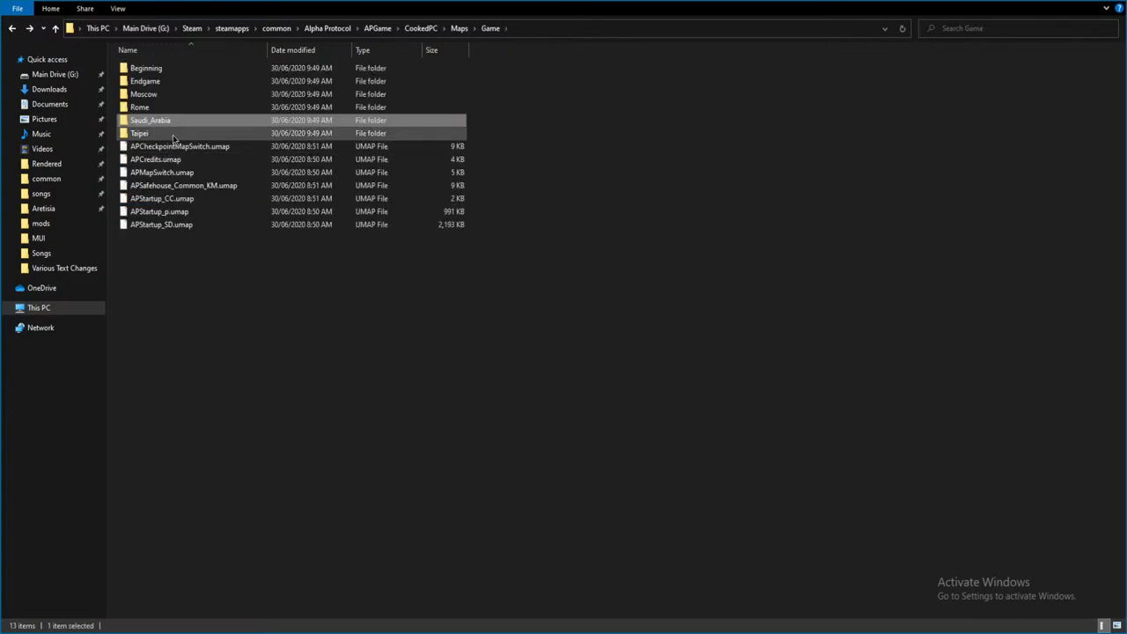
- Open the Taipei folder, go through its mission folders from T01 to T11, and return to the Game folder
double_click(145, 133)
click(203, 106)
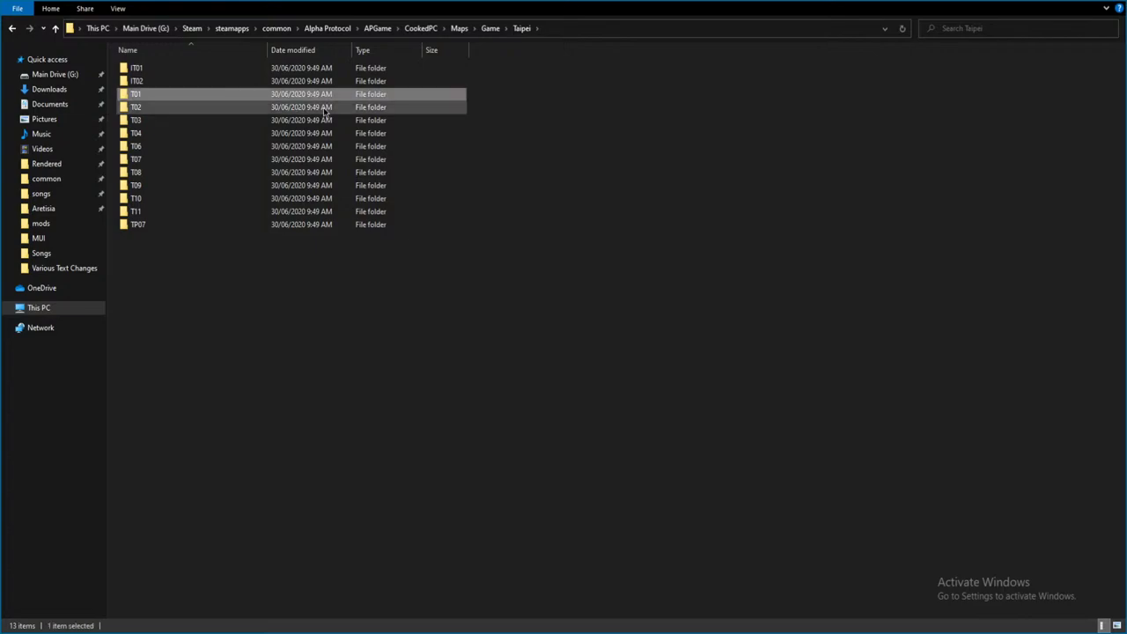
key(Down)
key(Down)
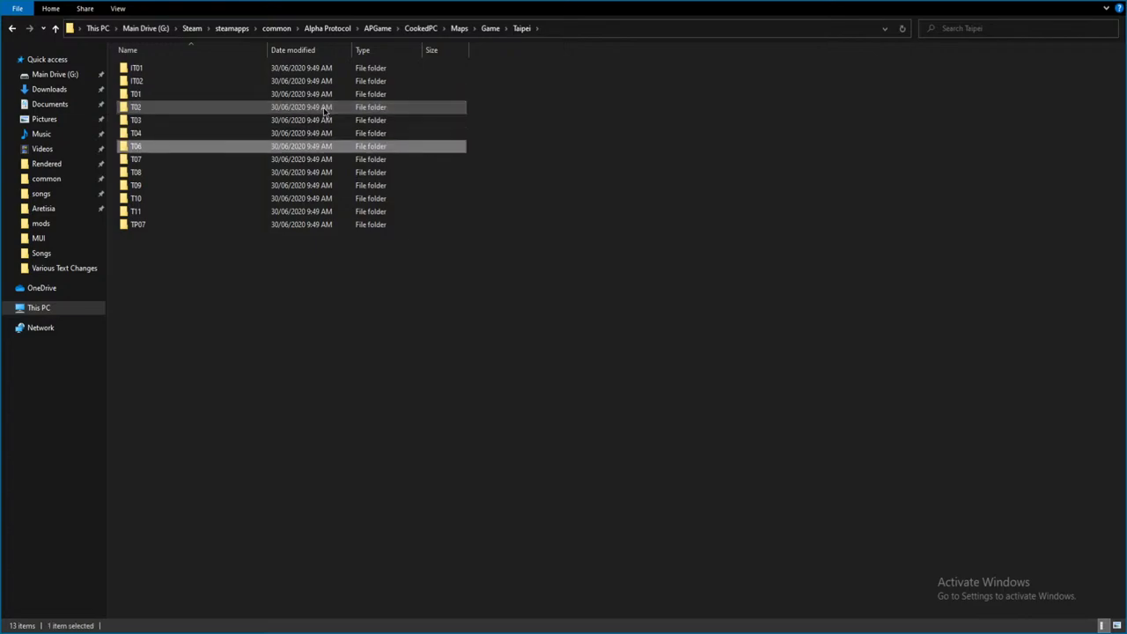
key(Down)
key(Down)
key(Down)
key(Down)
key(Down)
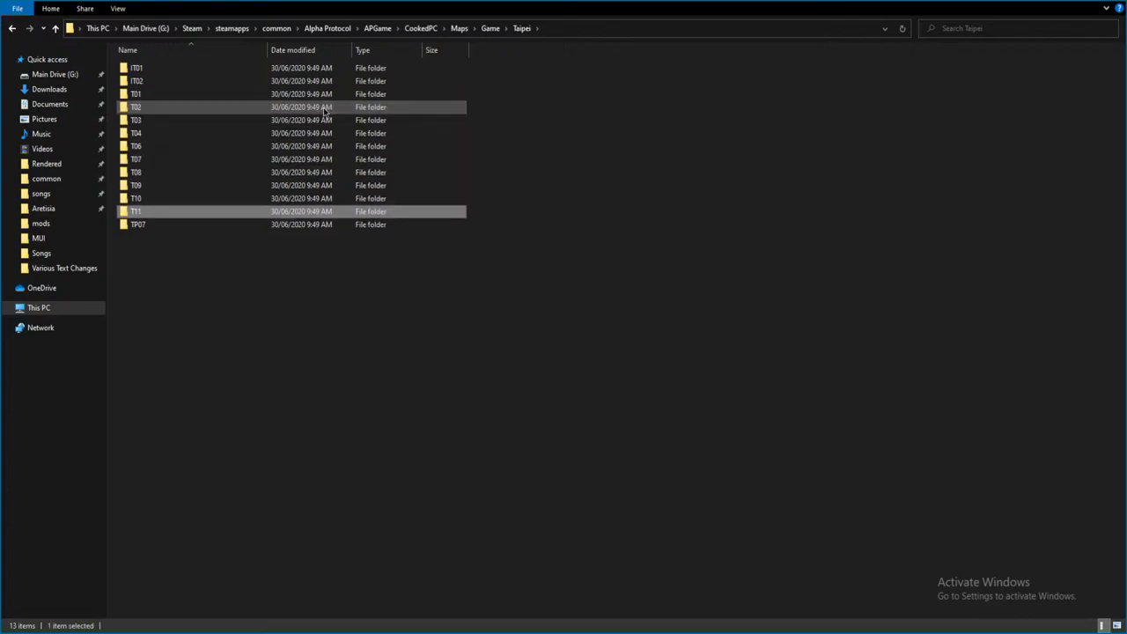
key(BackSpace)
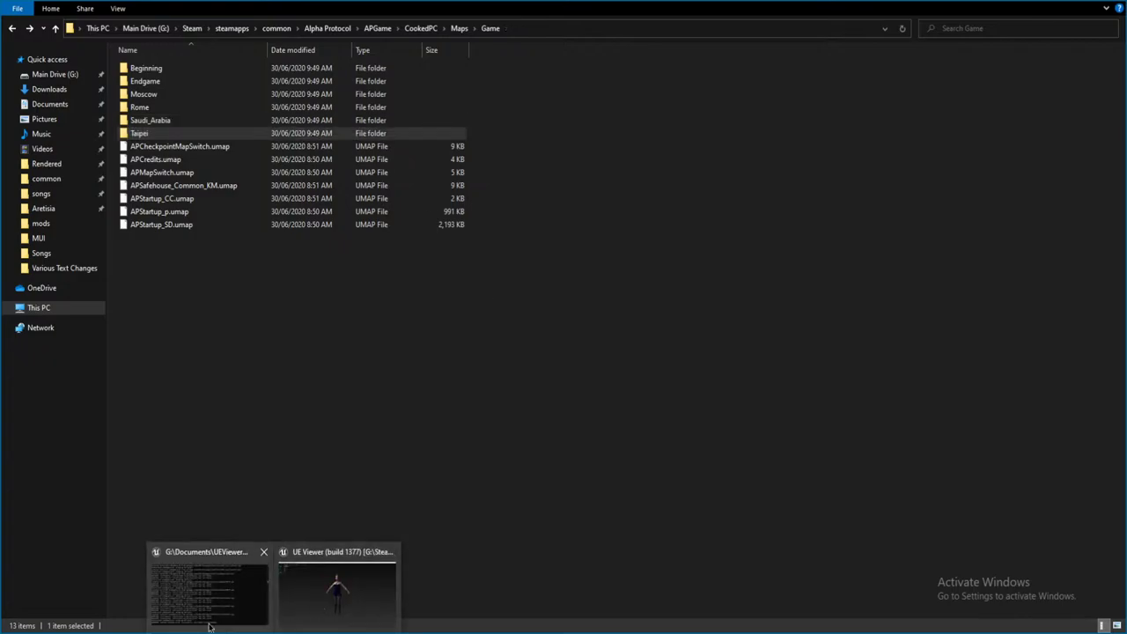
- Check the Music NEW package list in UE Viewer, repositioning its package dialog, and switch back to the Game folder in File Explorer
click(305, 618)
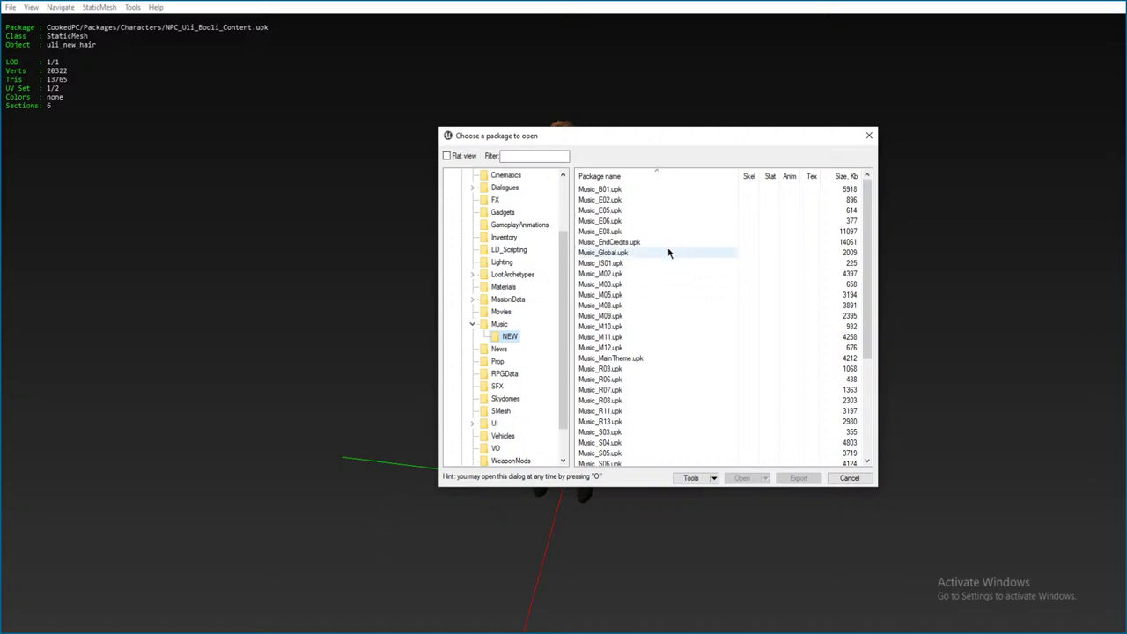
drag(641, 141, 572, 142)
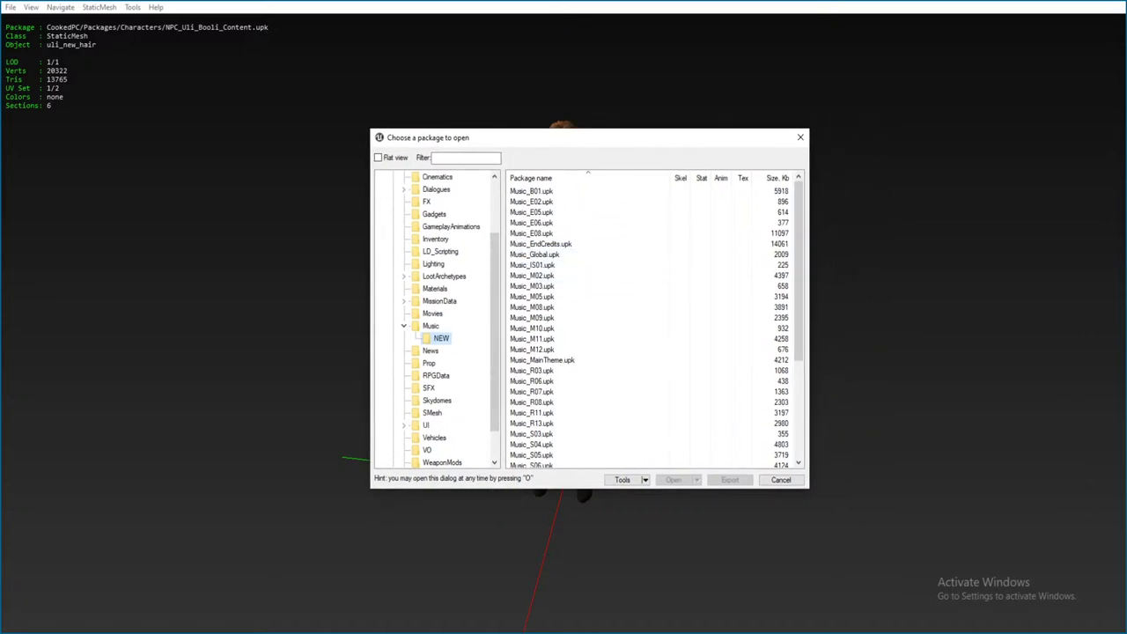
click(98, 603)
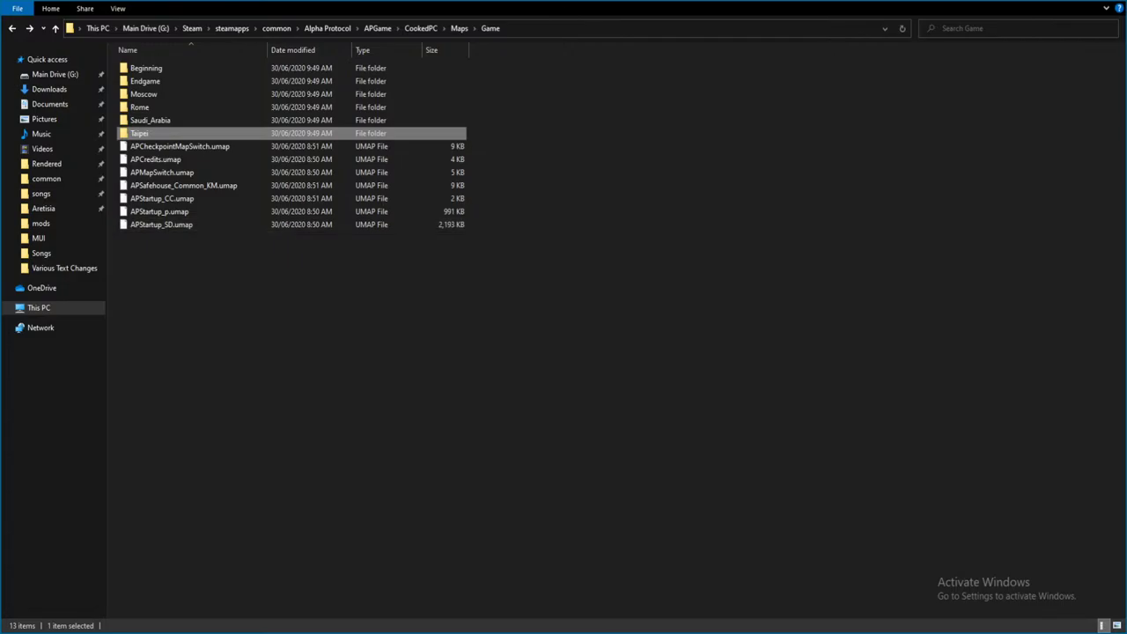
click(339, 581)
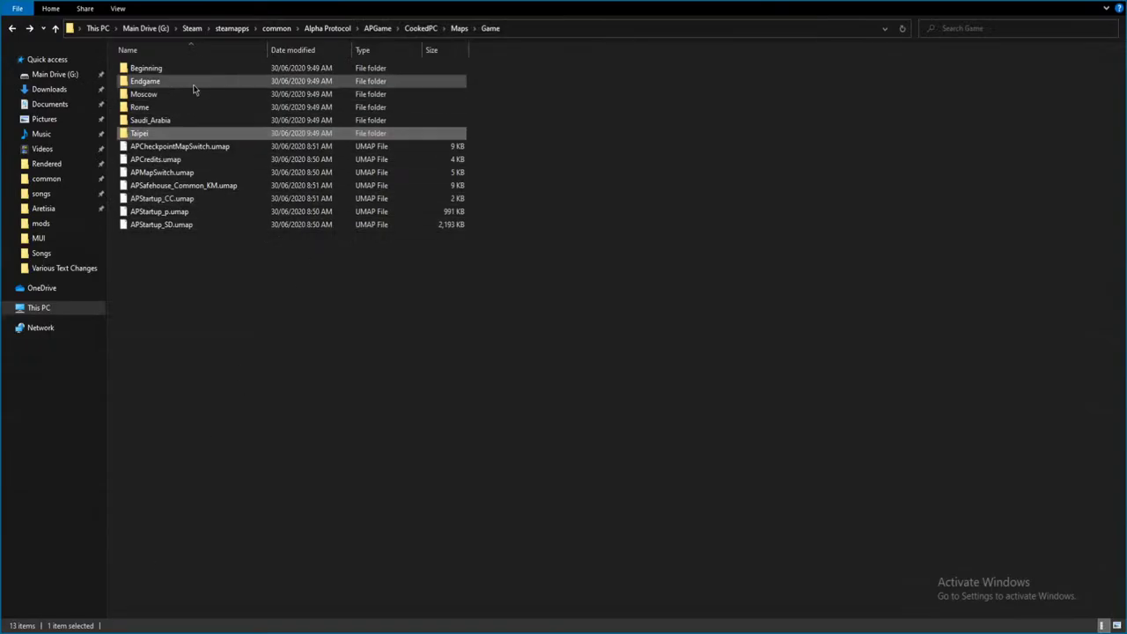
- Compare the mission folders in Endgame with the Music_E packages in UE Viewer, selecting Music_E08.upk and the E08 folder
double_click(186, 90)
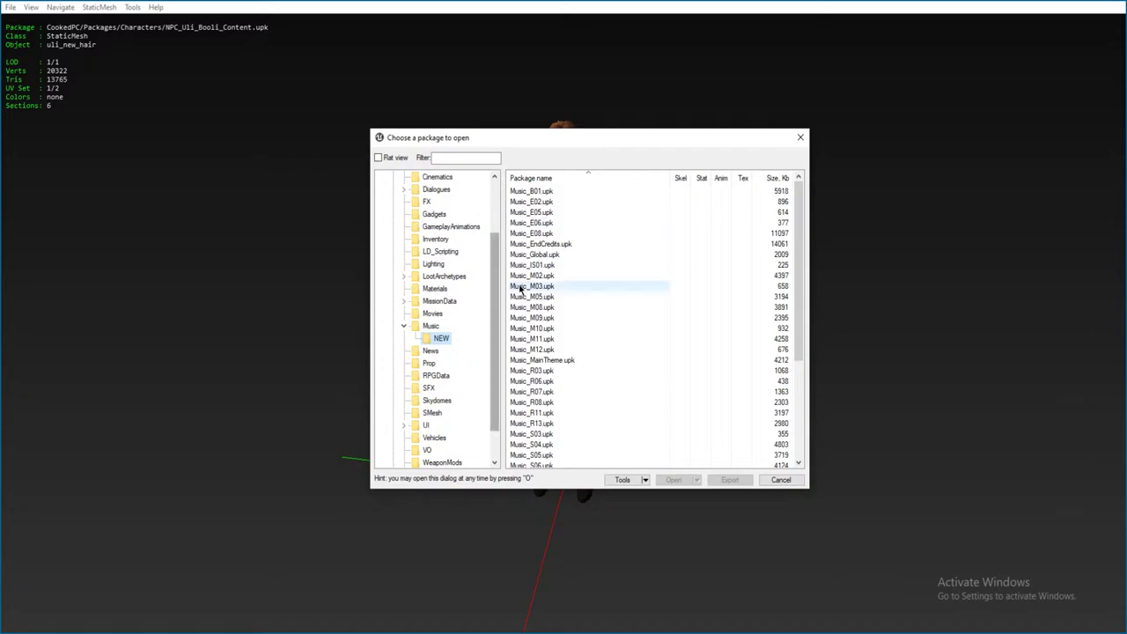
click(555, 233)
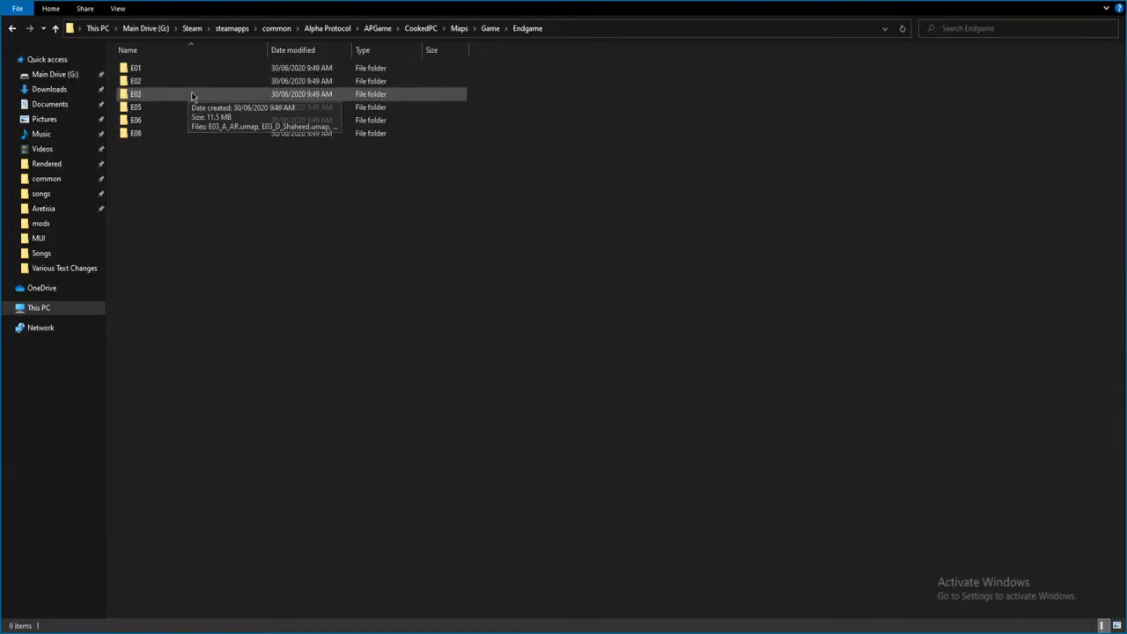
shift+click(136, 93)
click(179, 124)
click(181, 133)
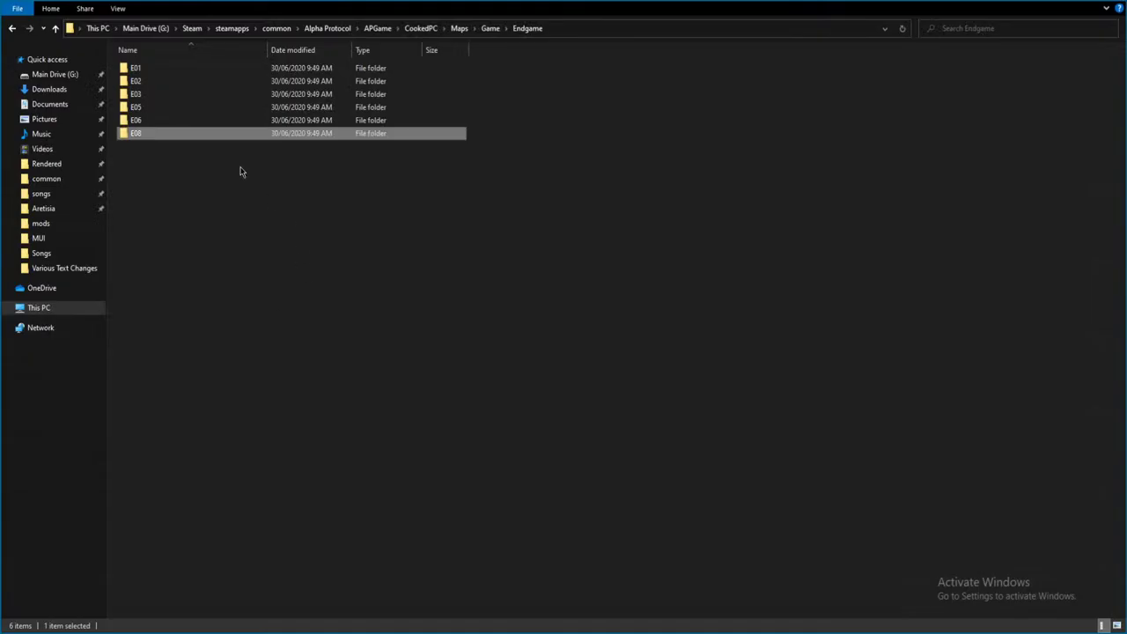
- Return to the Game folder, open Moscow and select its M01 mission folder
key(alt+Up)
double_click(199, 91)
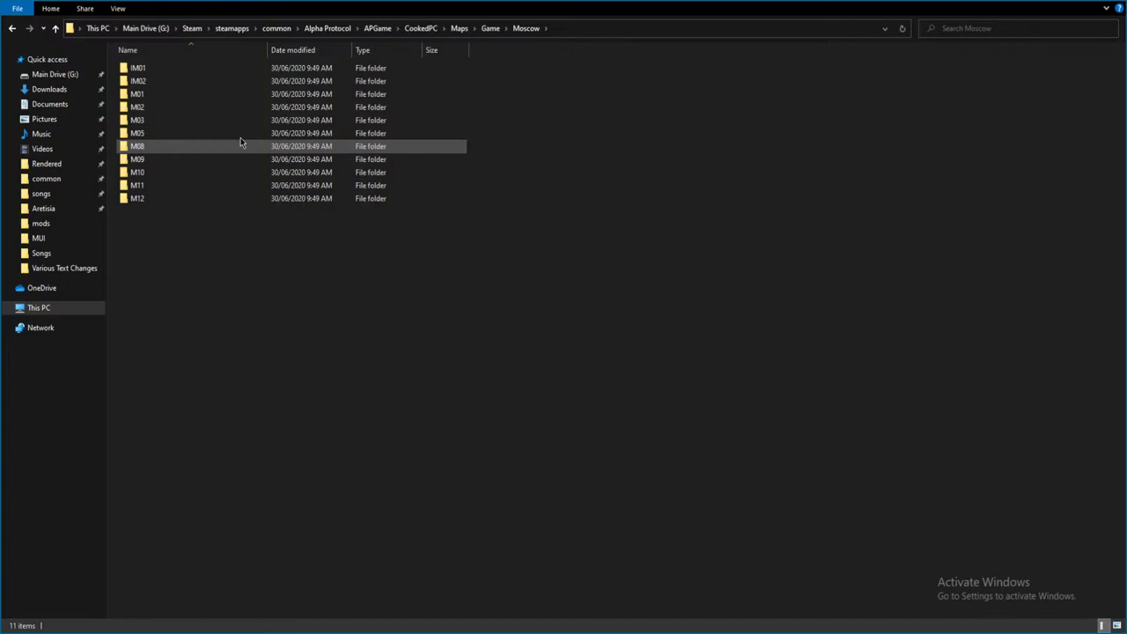
click(210, 95)
- Shrink the File Explorer window and place it beside the package dialog to compare the Moscow folders with the Music_M packages
drag(422, 4, 546, 103)
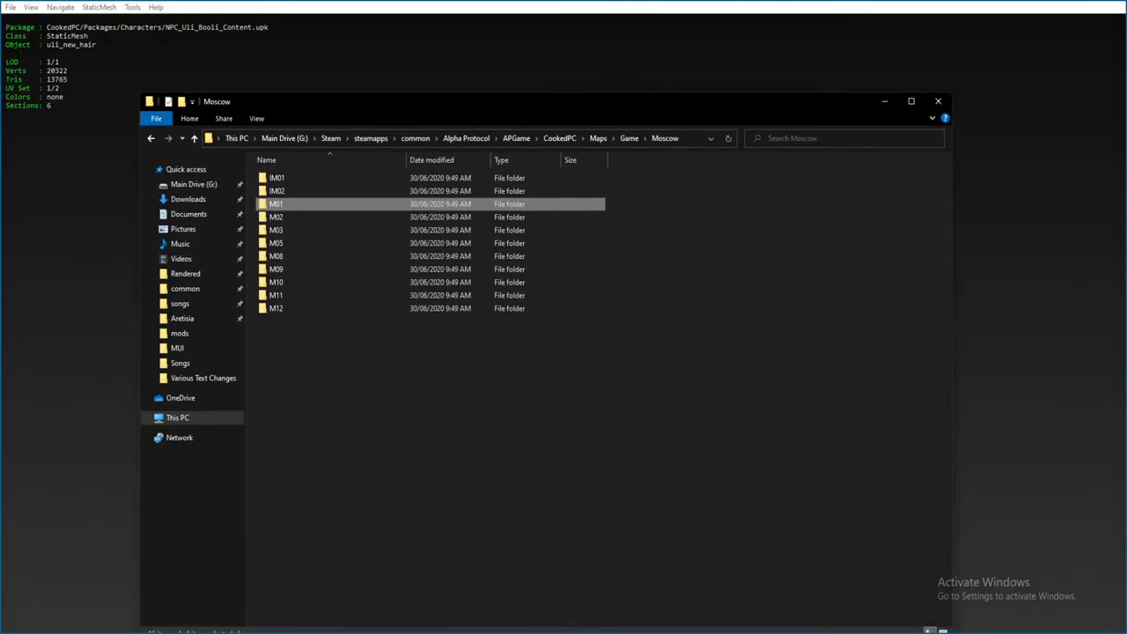
drag(951, 624, 549, 632)
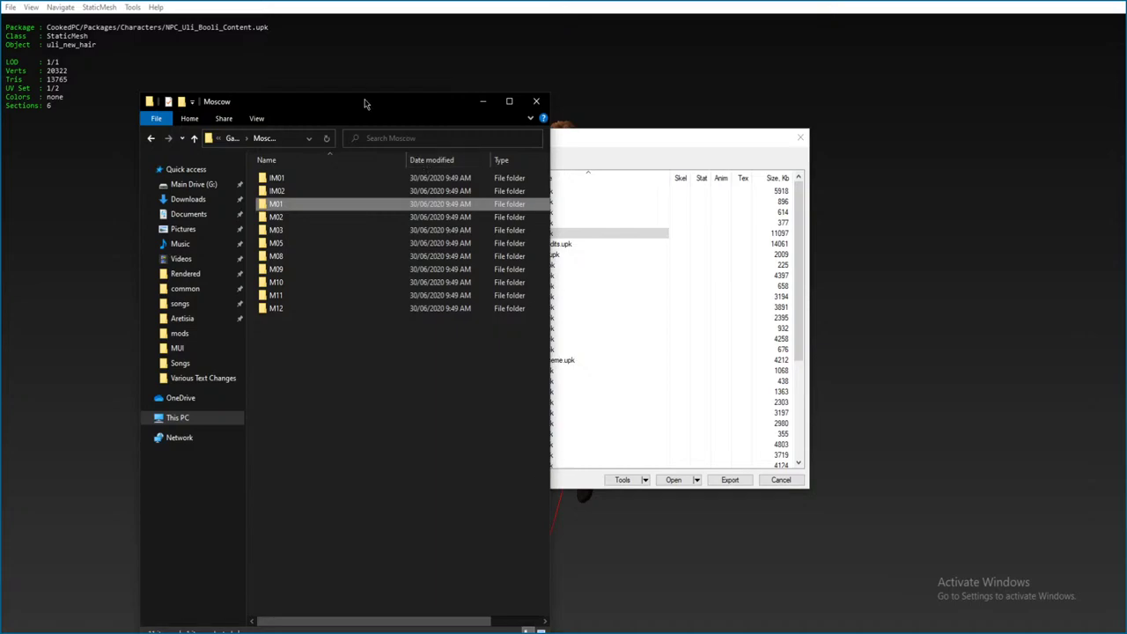
drag(365, 105, 916, 70)
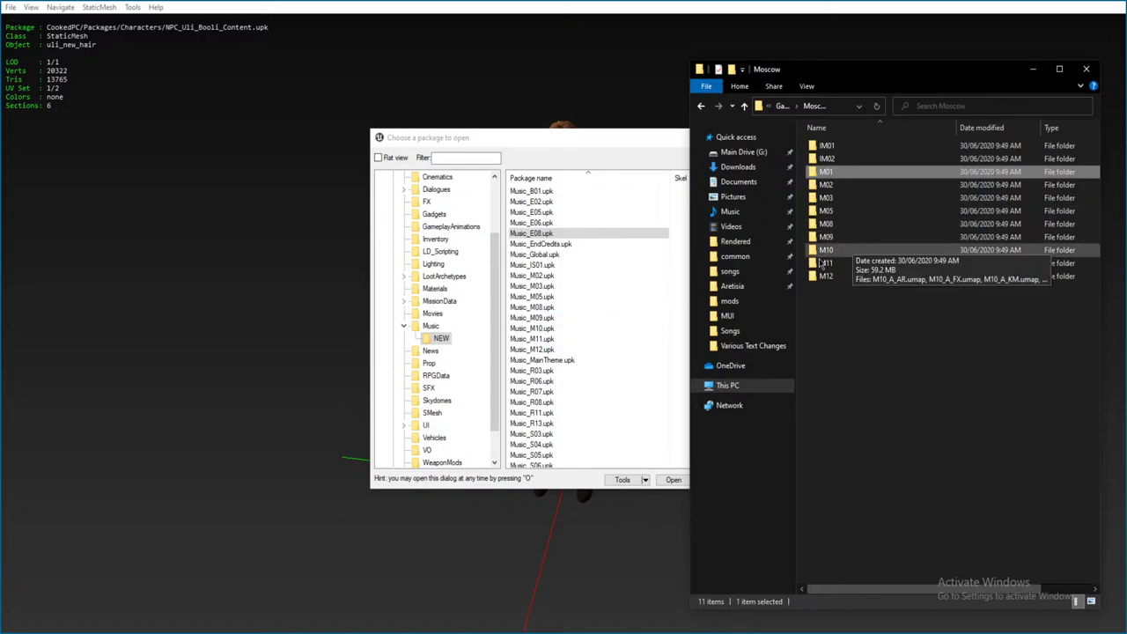
scroll(557, 385, down, 1)
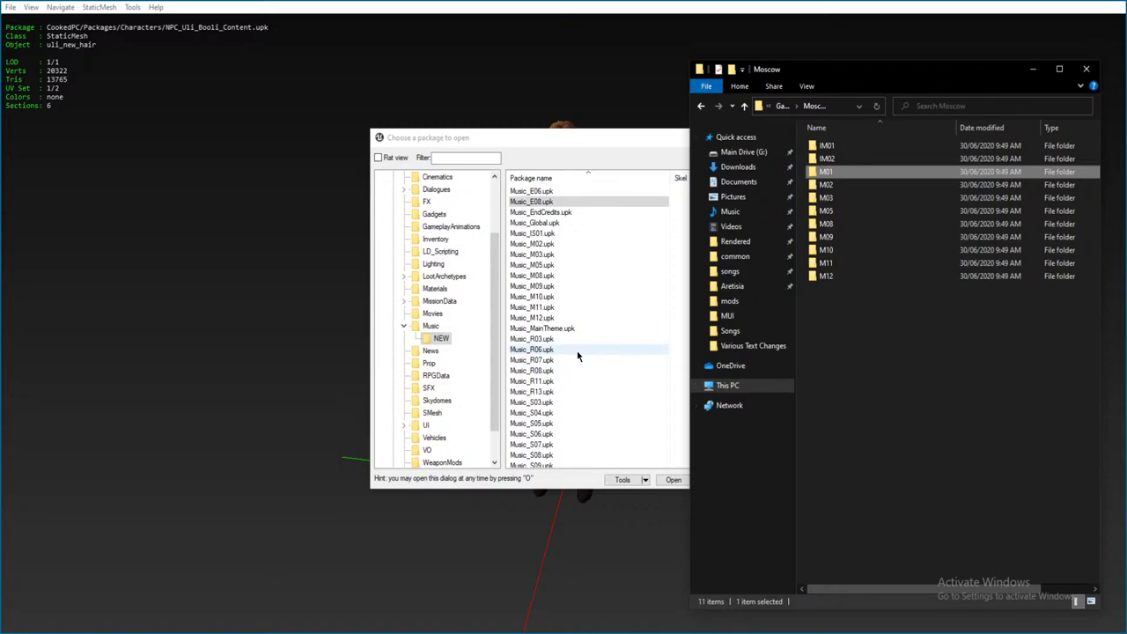
- Open the Rome folder and compare its mission folders with the Music_R packages in UE Viewer
key(alt+Left)
double_click(853, 186)
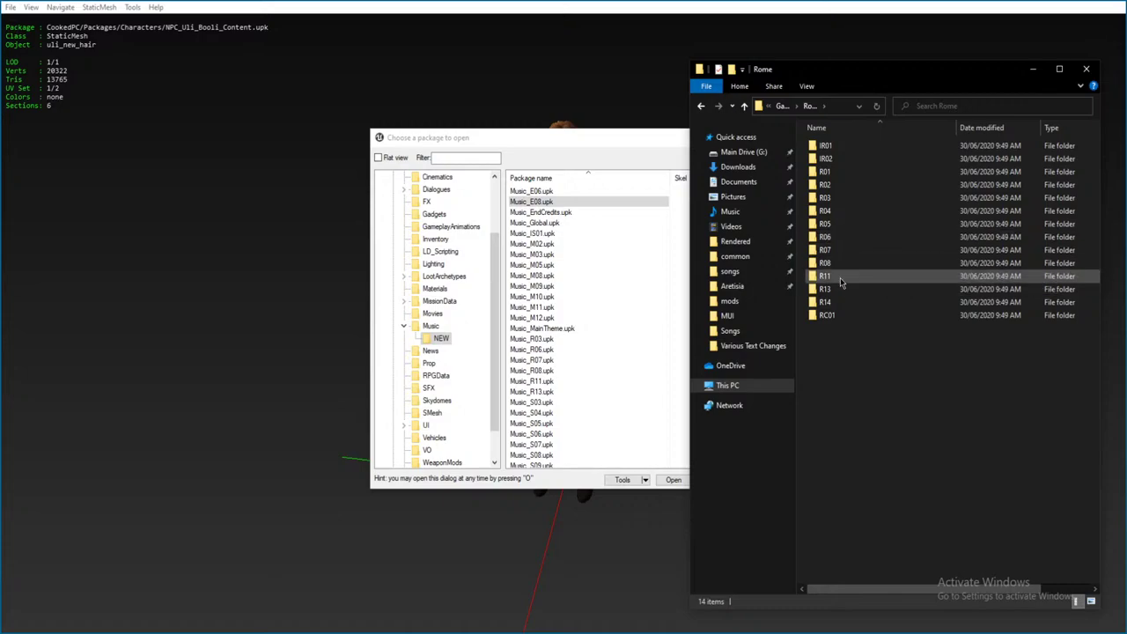
scroll(563, 387, down, 2)
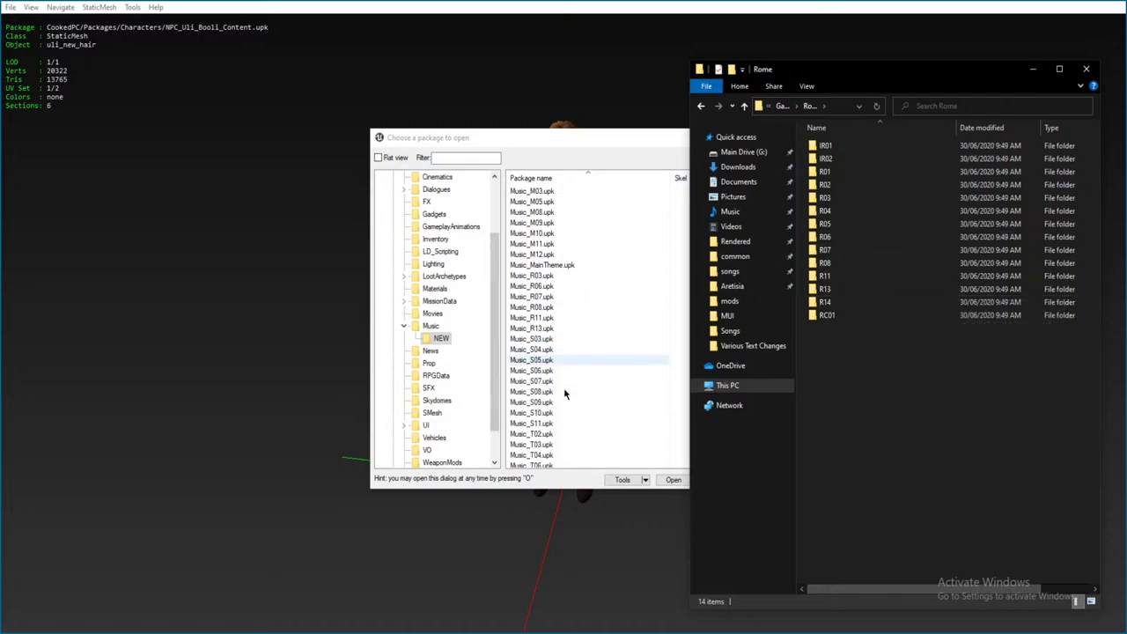
- Open the Saudi_Arabia folder and compare its mission folders with the Music_S packages, selecting Music_S06.upk
key(alt+Up)
double_click(845, 197)
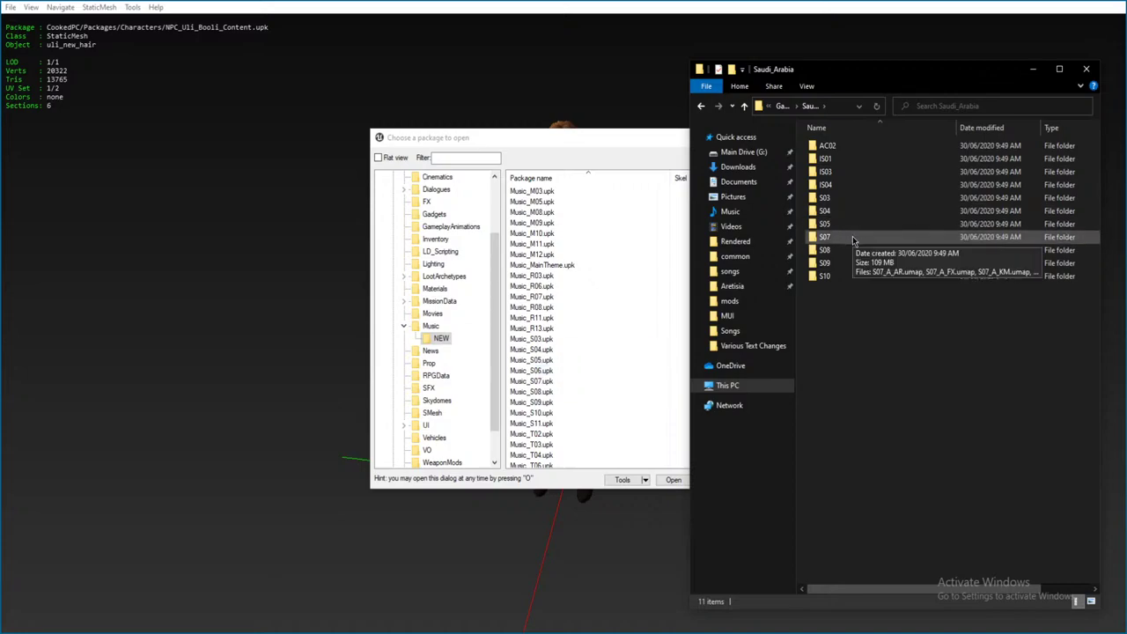
click(546, 371)
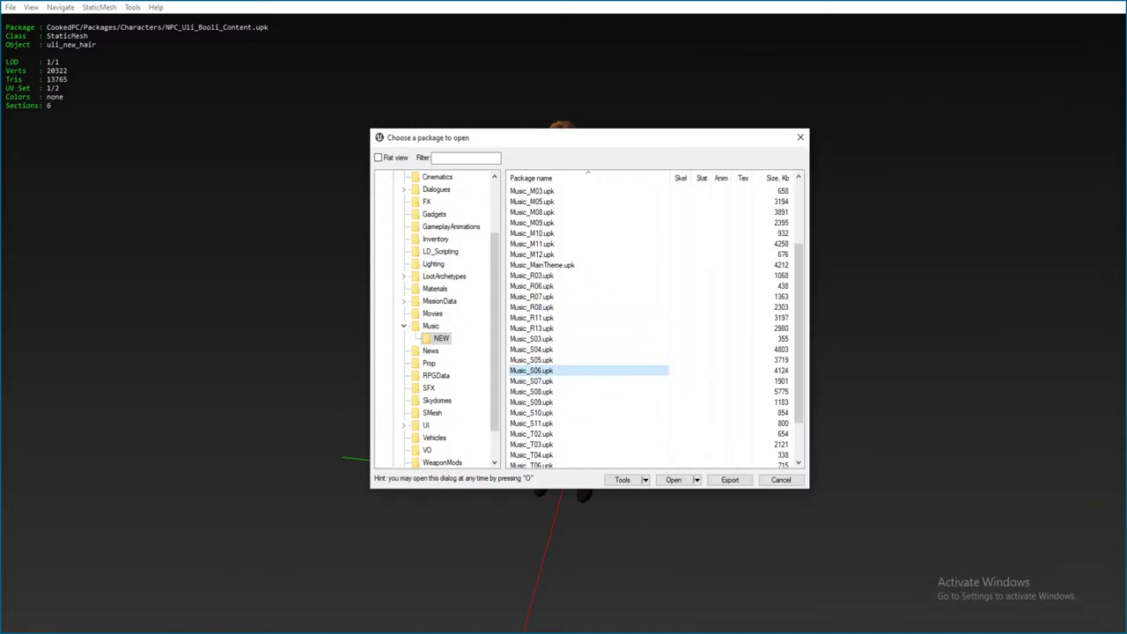
key(alt+Tab)
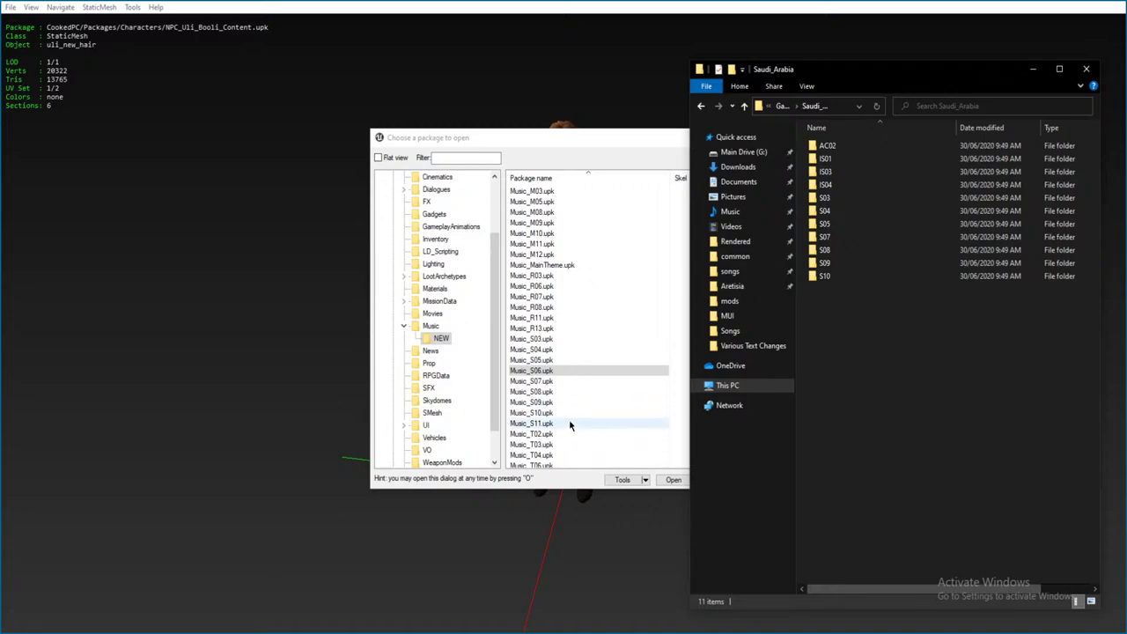
scroll(555, 411, down, 2)
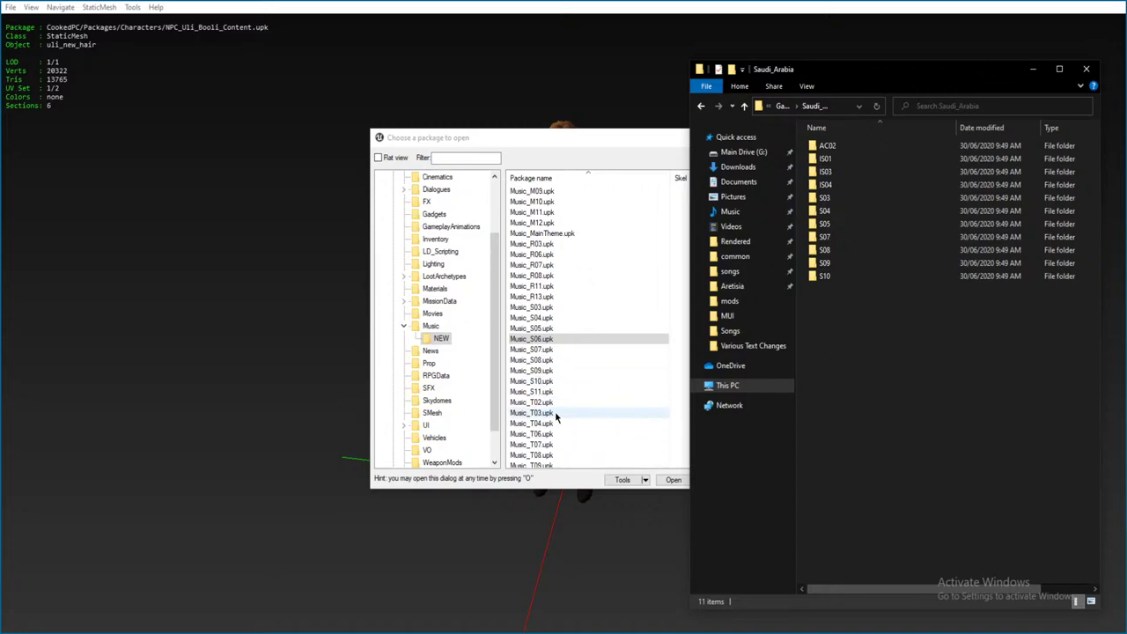
- Open the Taipei folder, compare its mission folders with the Music_T packages, and return to the Game folder
key(alt+Left)
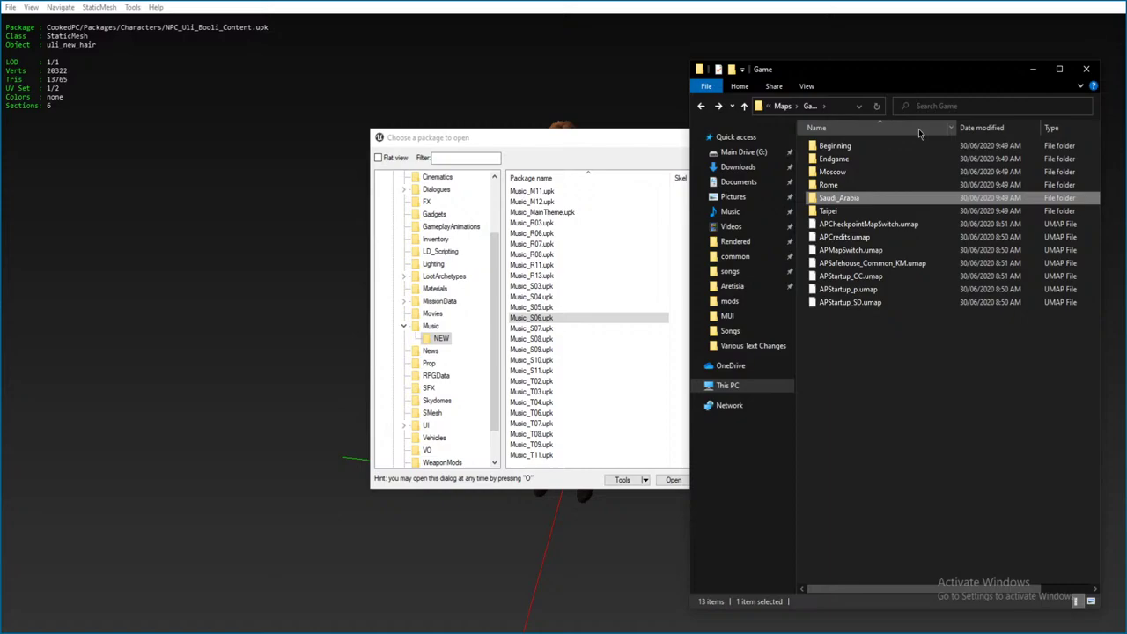
double_click(841, 210)
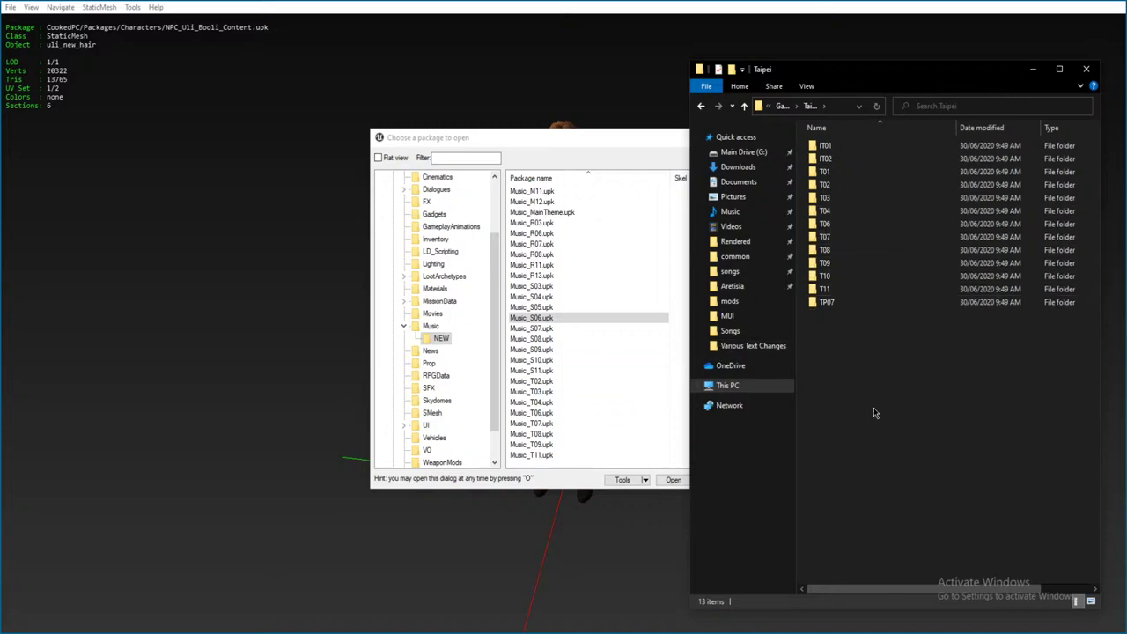
key(alt+Up)
scroll(572, 350, up, 5)
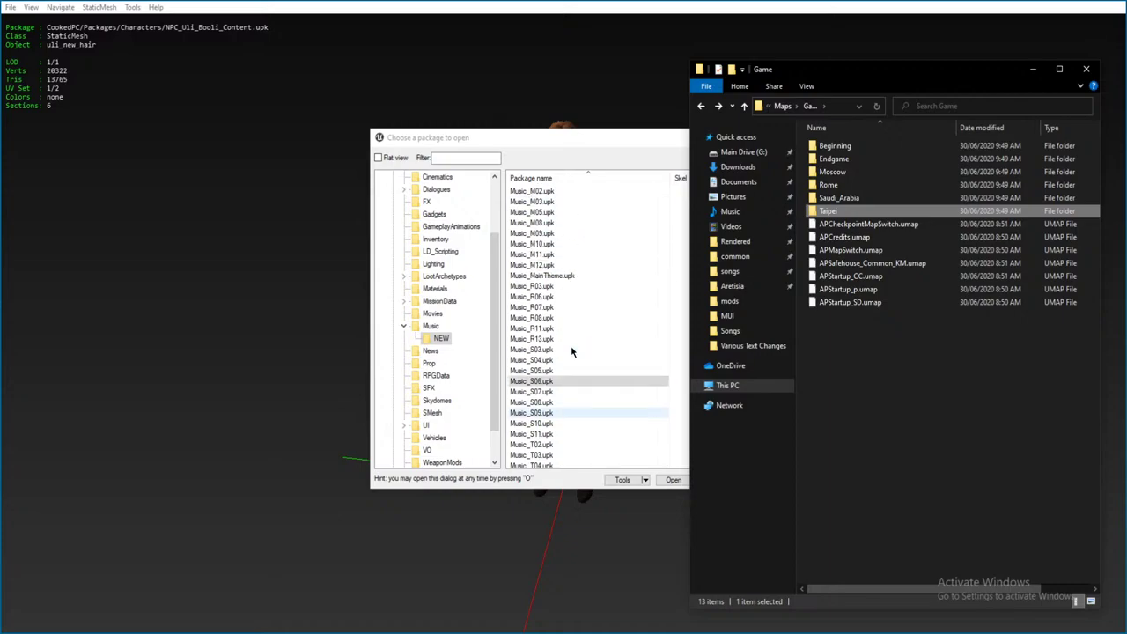
- View the packages in the Music folder, review its NEW subfolder again, and show the Game folder beside the list
click(431, 327)
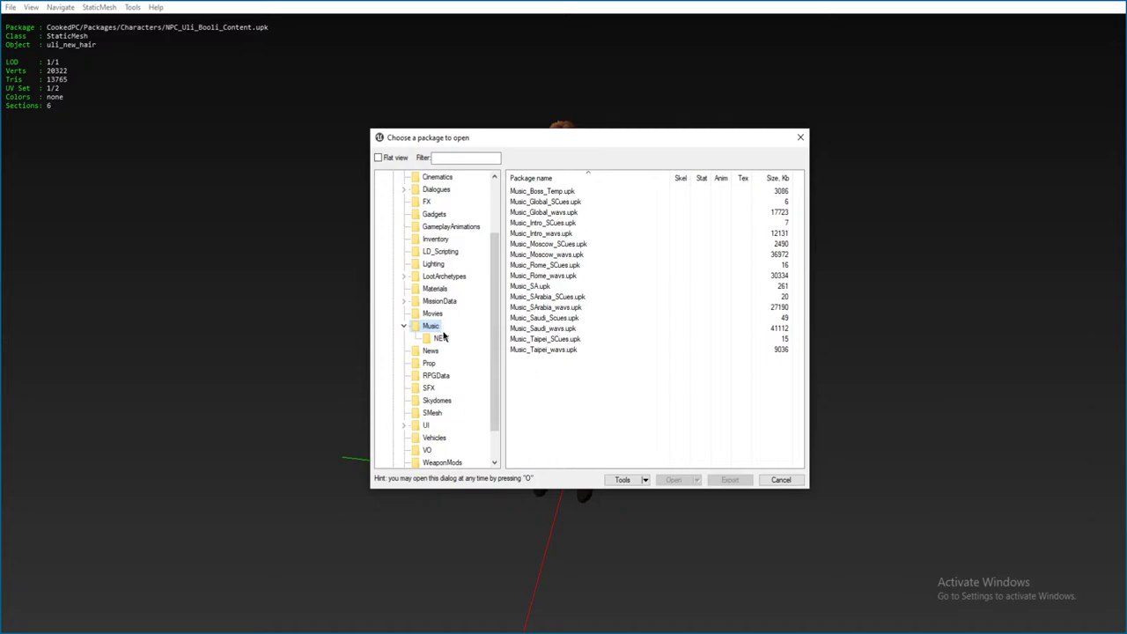
scroll(445, 336, up, 1)
click(437, 376)
scroll(587, 322, down, 1)
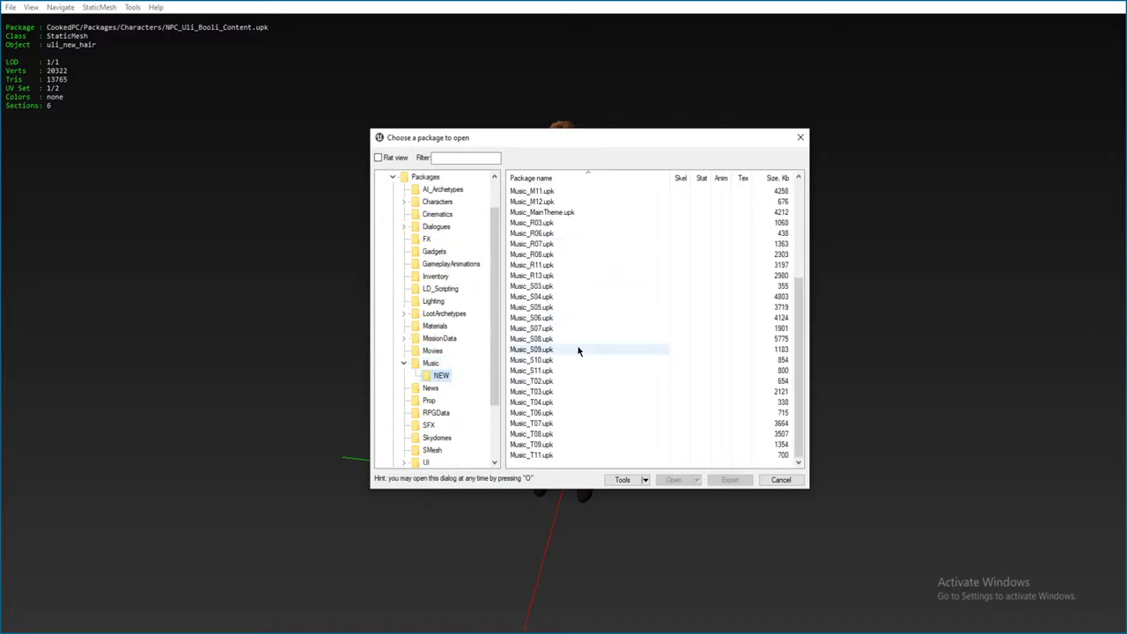
key(alt+Tab)
click(860, 351)
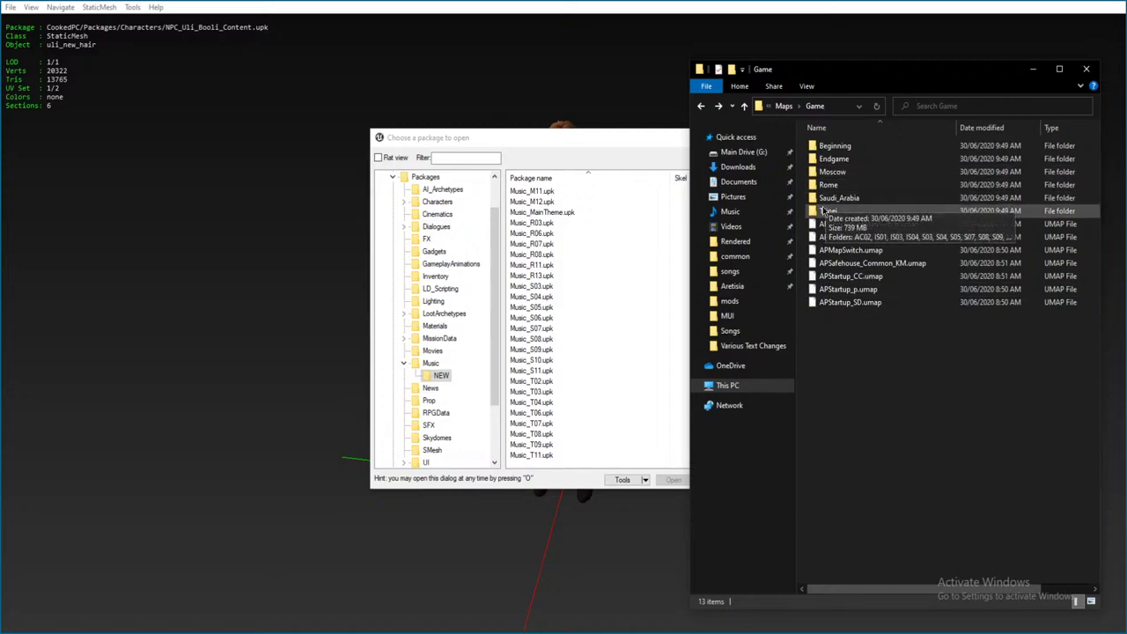
scroll(592, 352, up, 5)
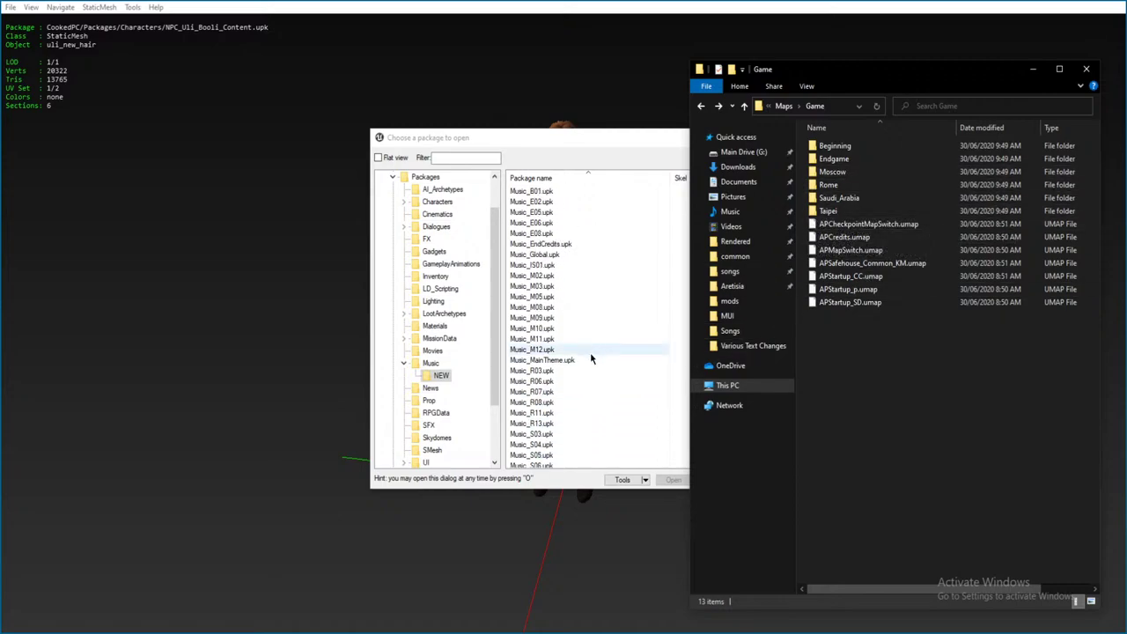
scroll(436, 320, up, 1)
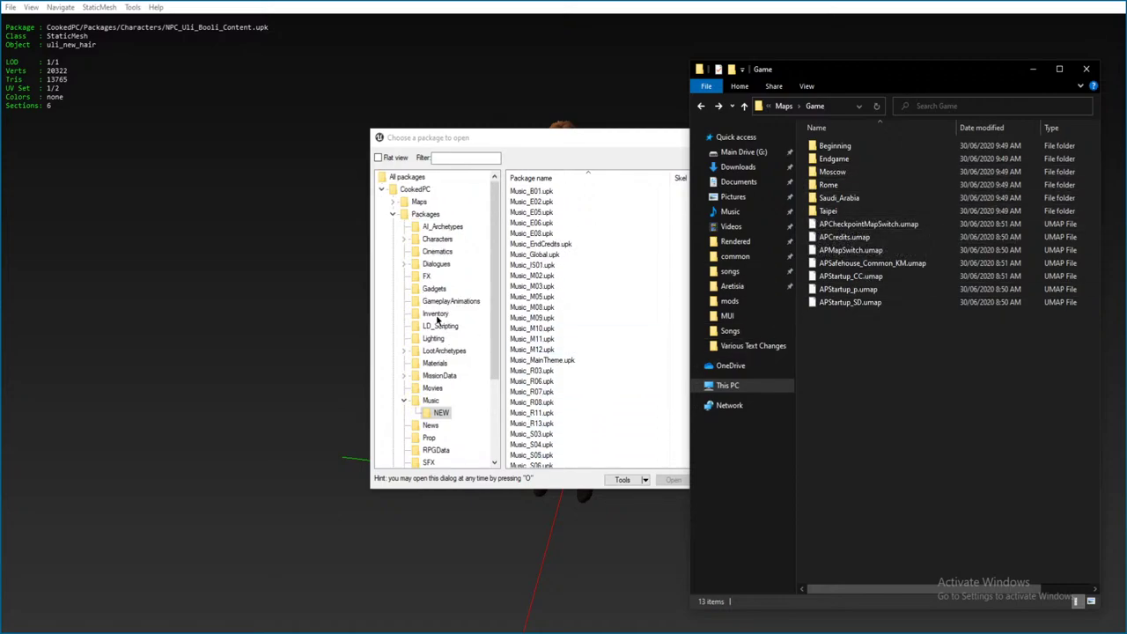
- Open the VO package folder and look through its voice-over packages
scroll(436, 320, down, 3)
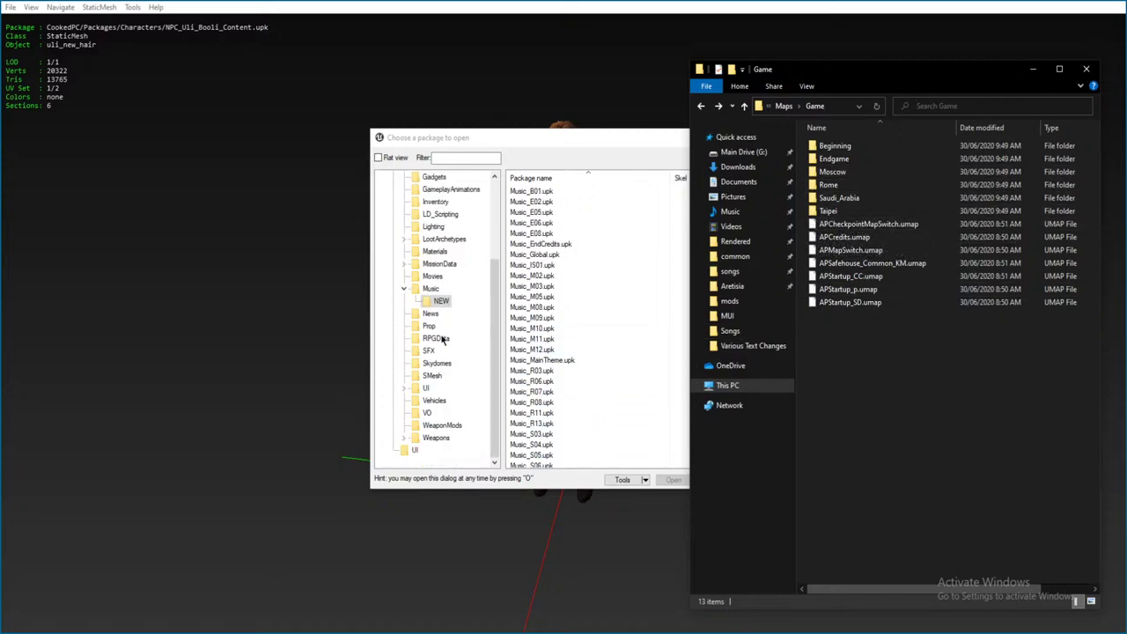
click(427, 412)
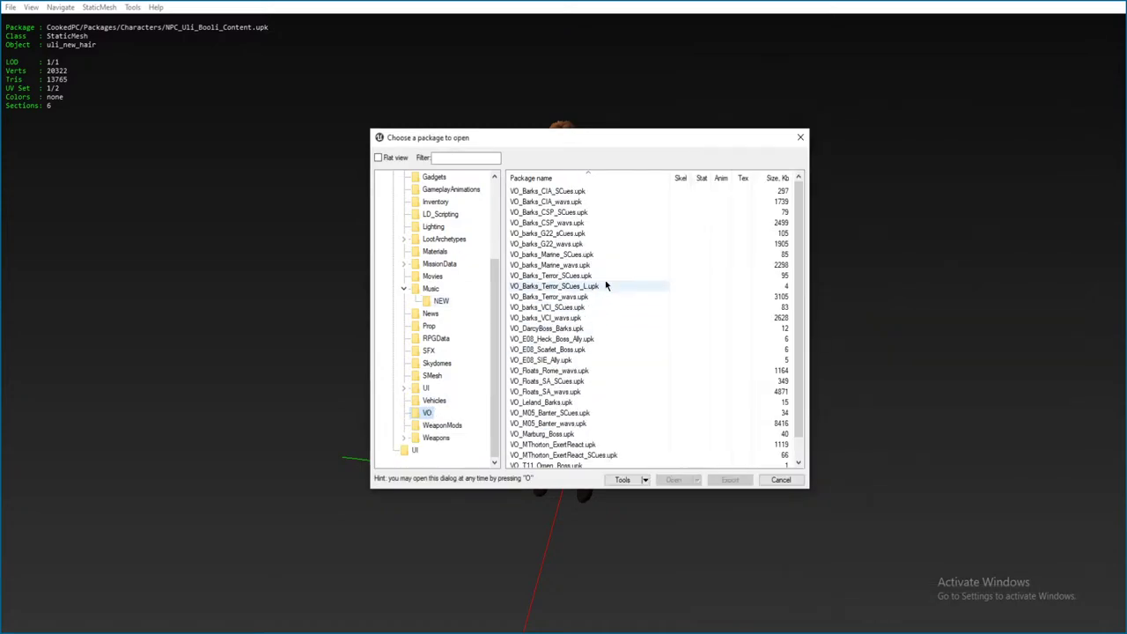
scroll(603, 285, down, 1)
scroll(431, 419, up, 3)
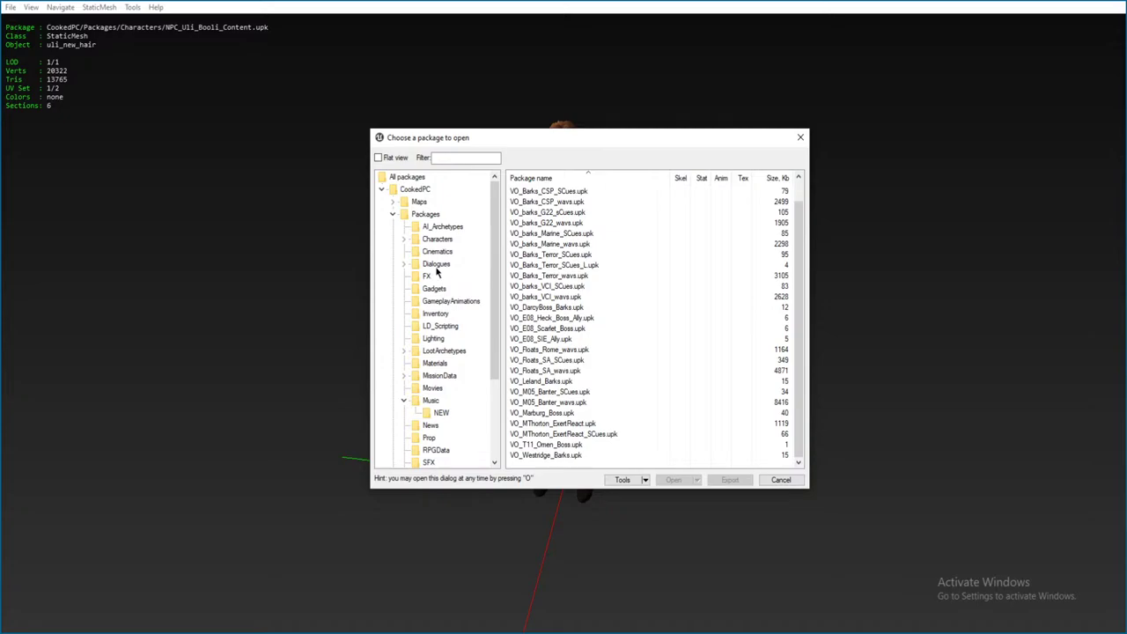
- Open the Dialogues package folder and look through its AP and B01 packages
click(435, 264)
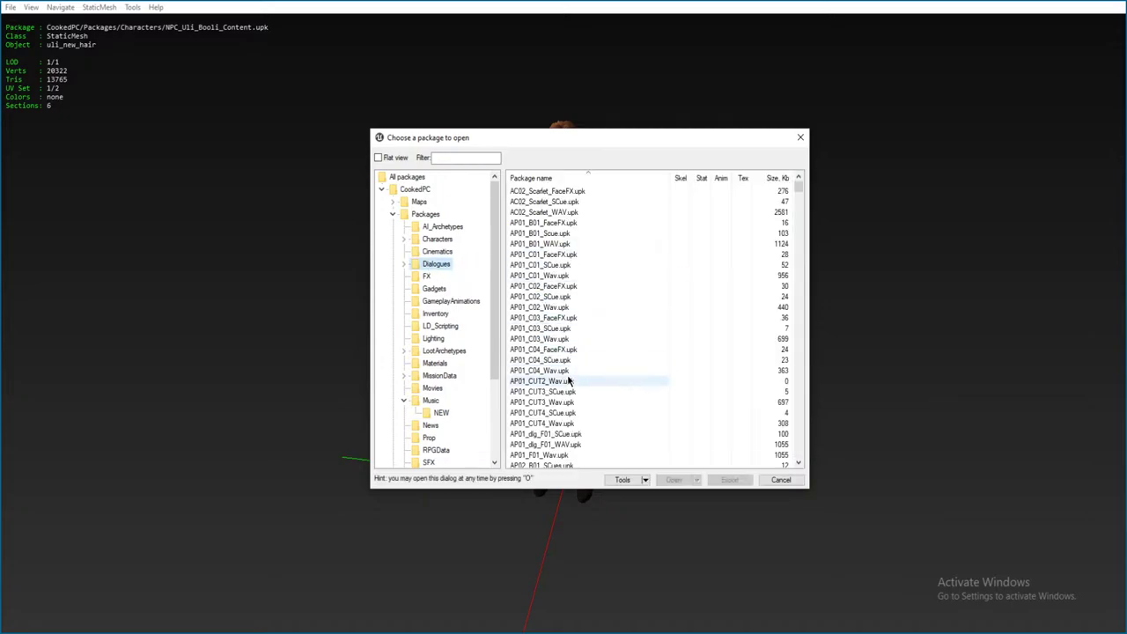
scroll(573, 380, down, 12)
scroll(572, 380, down, 9)
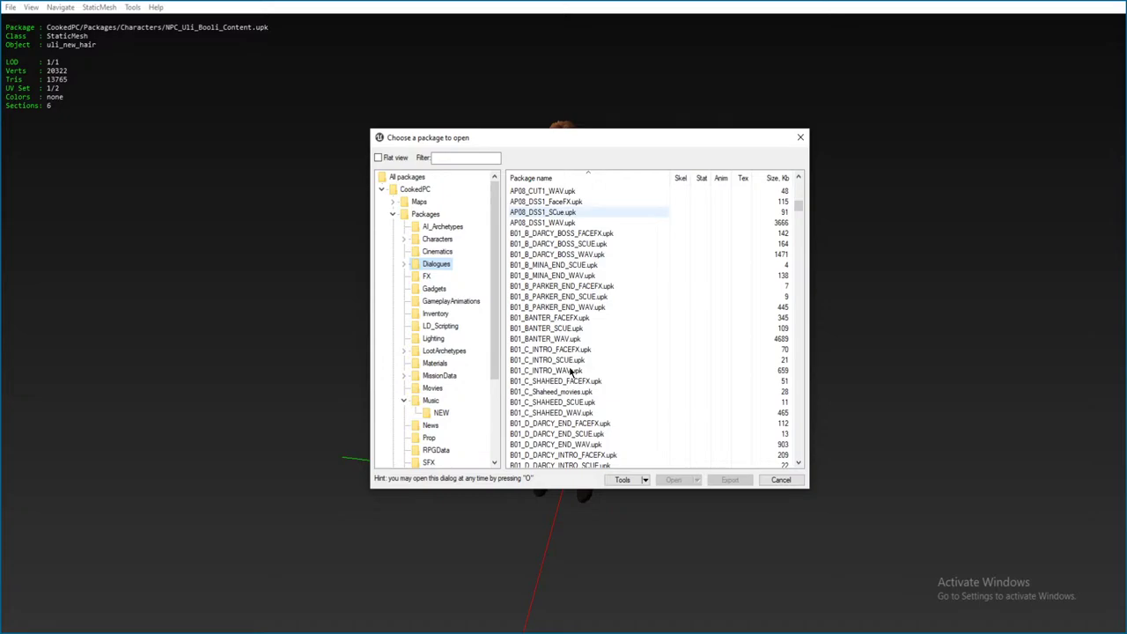
scroll(571, 373, up, 5)
- Check the Beginning, Endgame, Moscow and Saudi_Arabia map folders in File Explorer
key(alt+Tab)
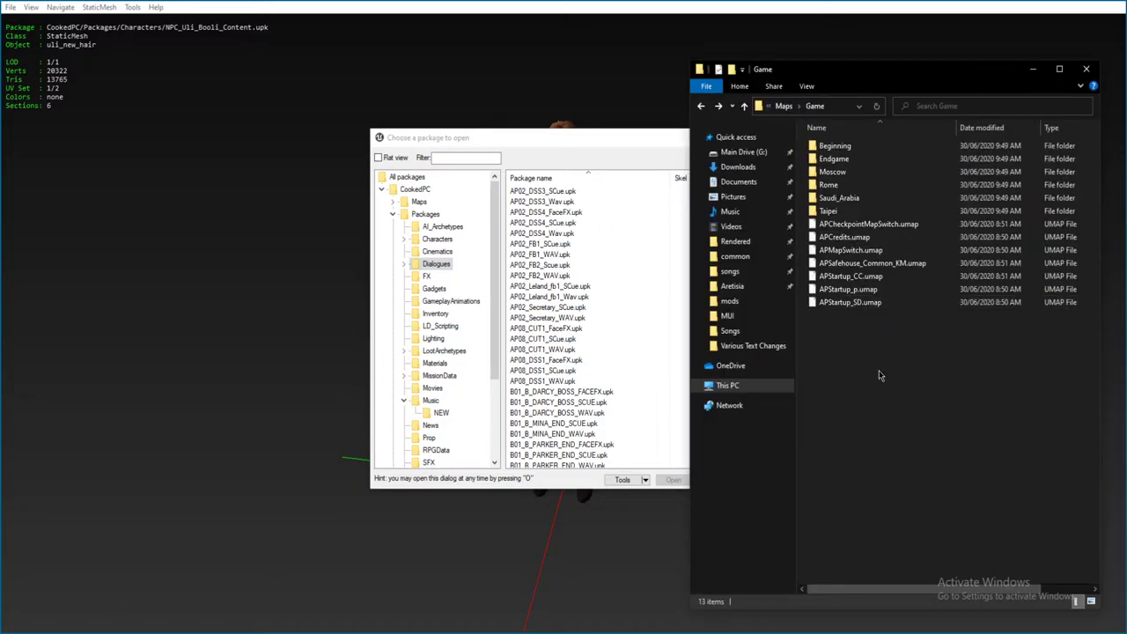
double_click(835, 145)
key(alt+Left)
click(858, 162)
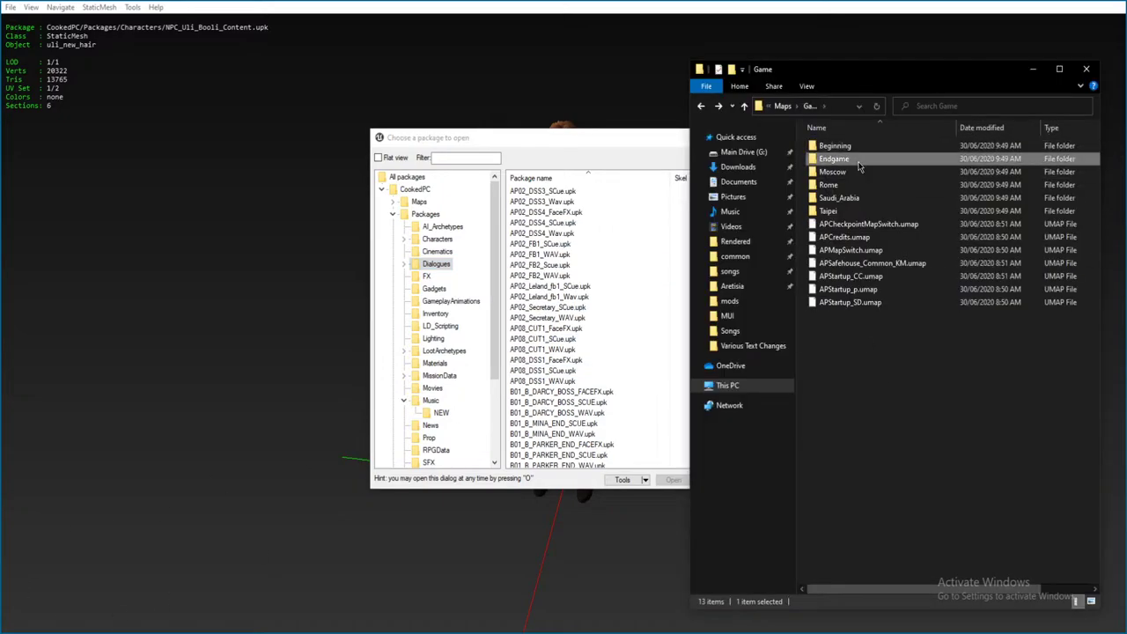
double_click(858, 162)
key(alt+Left)
double_click(860, 173)
key(alt+Left)
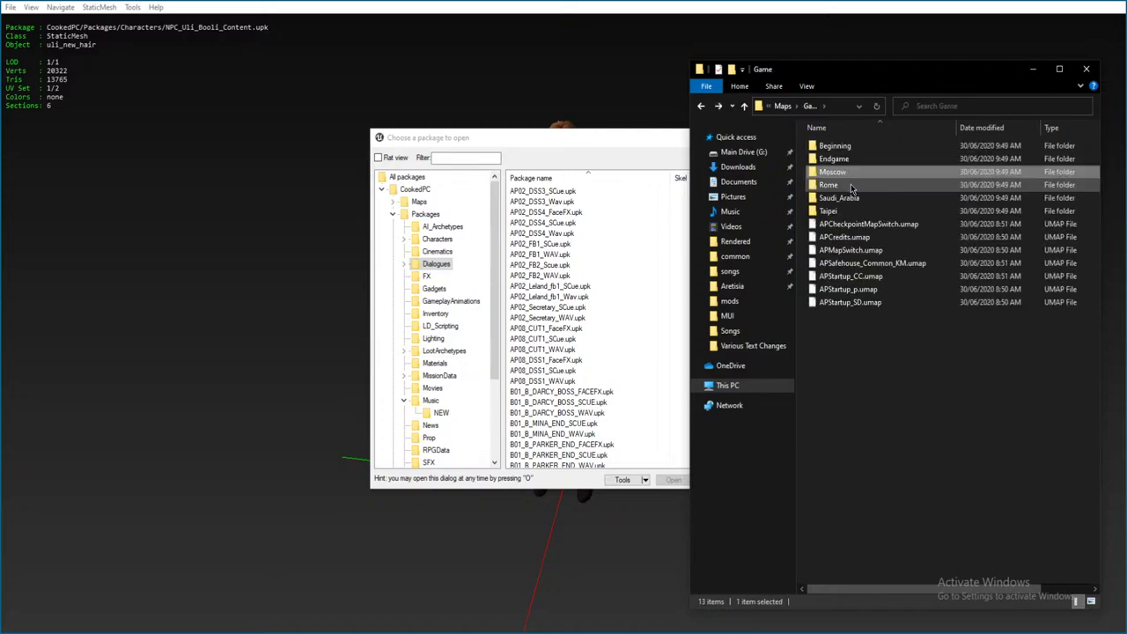
drag(889, 359, 889, 391)
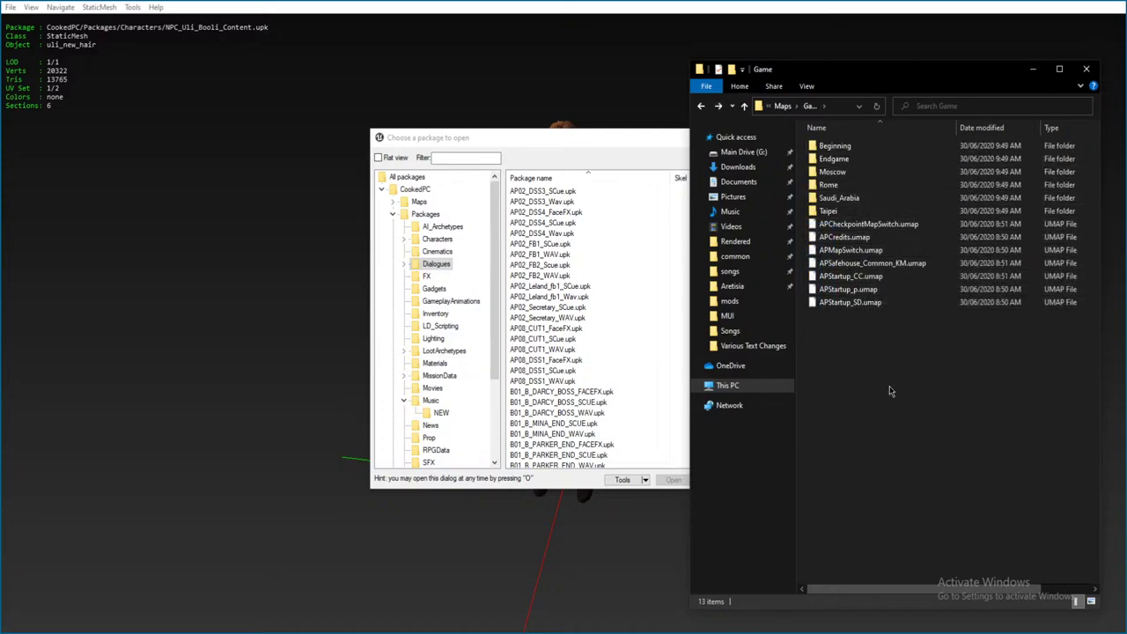
double_click(841, 197)
double_click(862, 206)
- Select AP08_DSS1_FaceFX.upk and look through the Dialogues packages from B01 to the E02–E05 entries
click(601, 360)
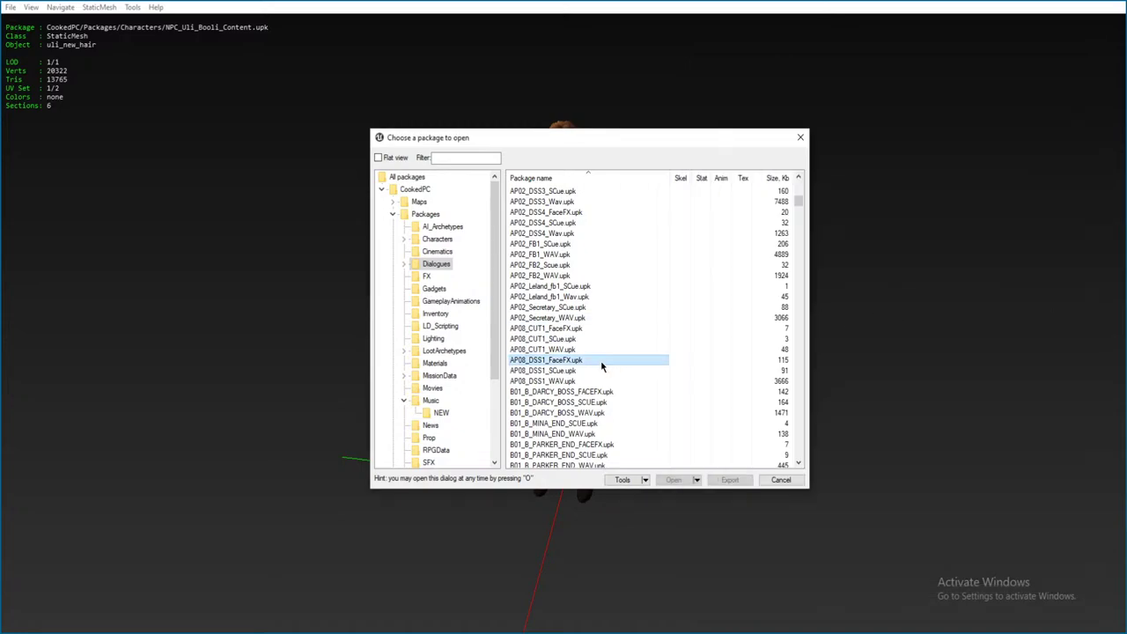
scroll(600, 366, down, 8)
scroll(603, 396, up, 4)
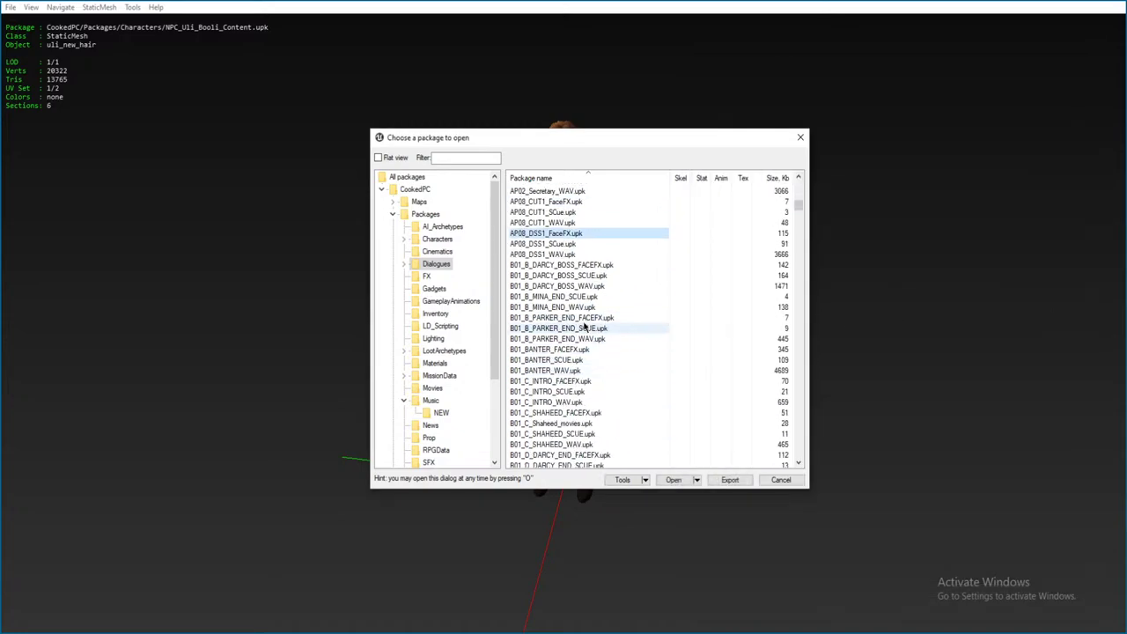
scroll(552, 368, down, 20)
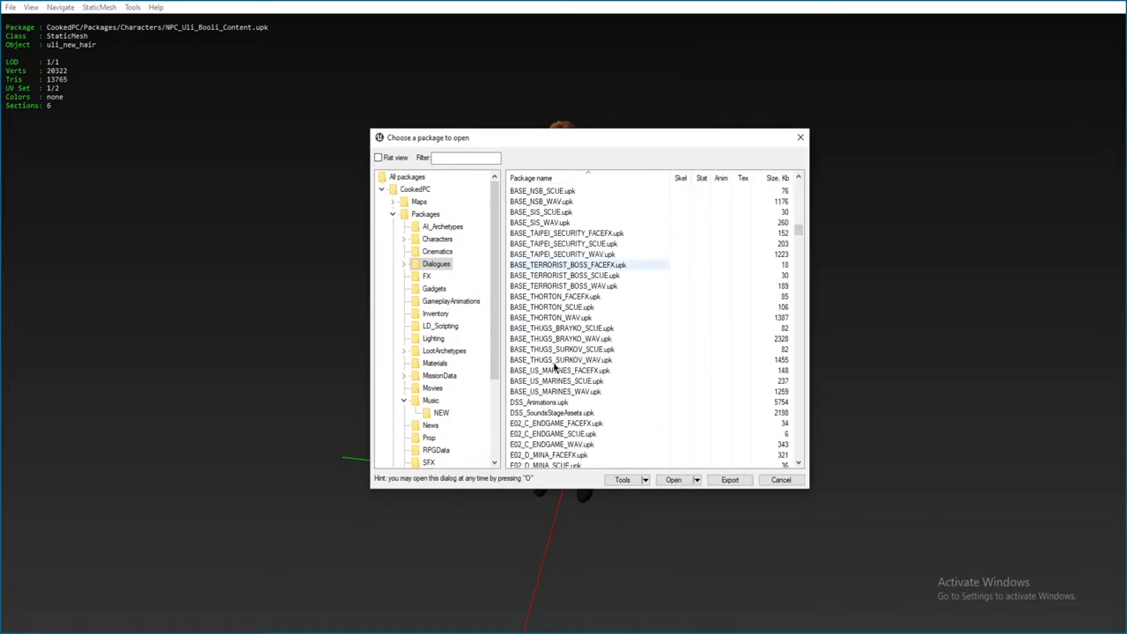
scroll(555, 373, up, 4)
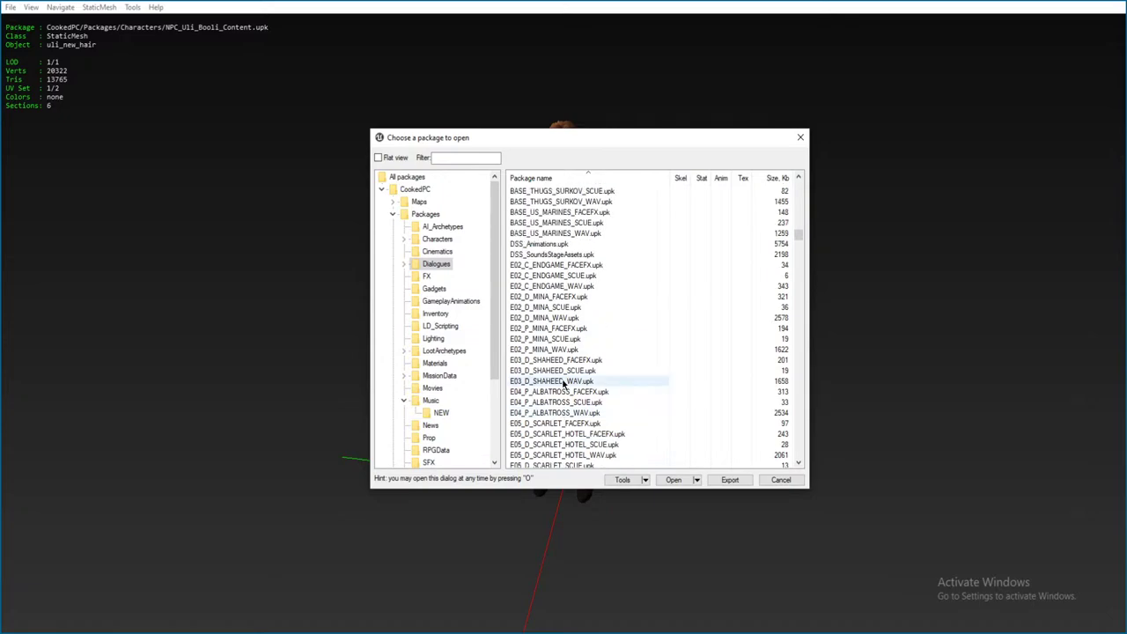
- Open the Endgame map folder, select E03, and compare its mission folders with the E-prefixed dialogue packages
click(110, 626)
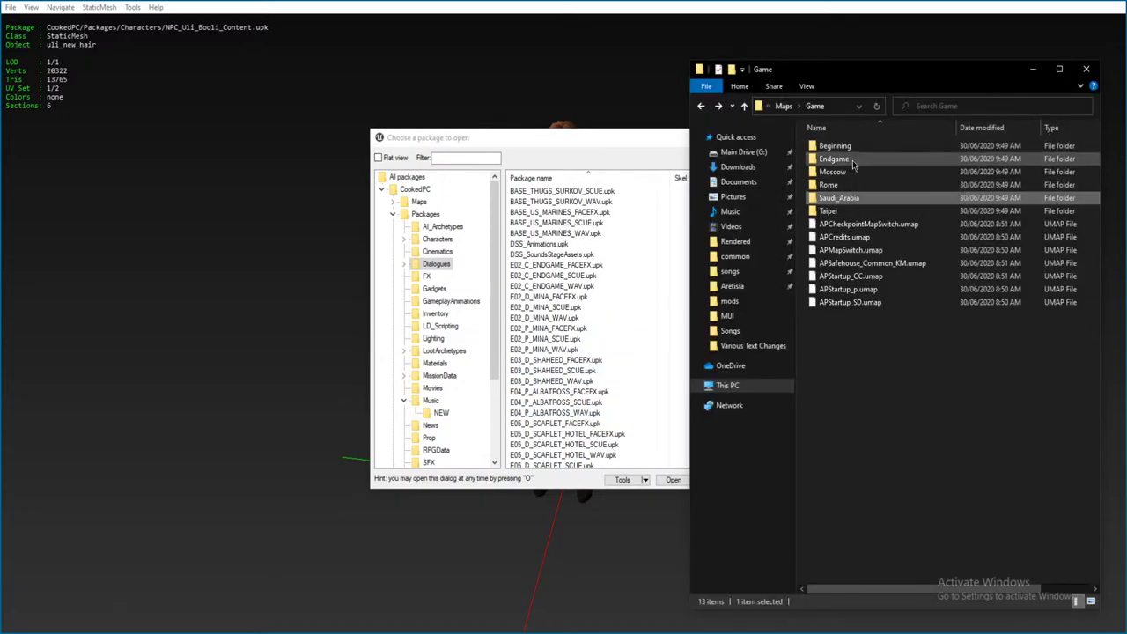
double_click(819, 197)
scroll(546, 343, down, 1)
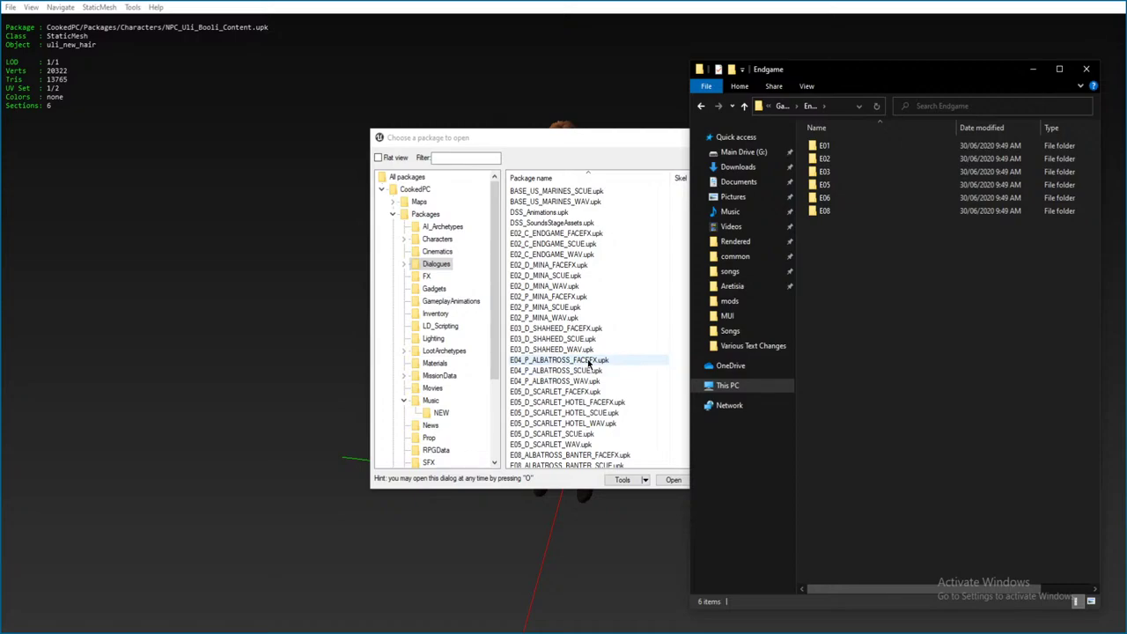
click(840, 171)
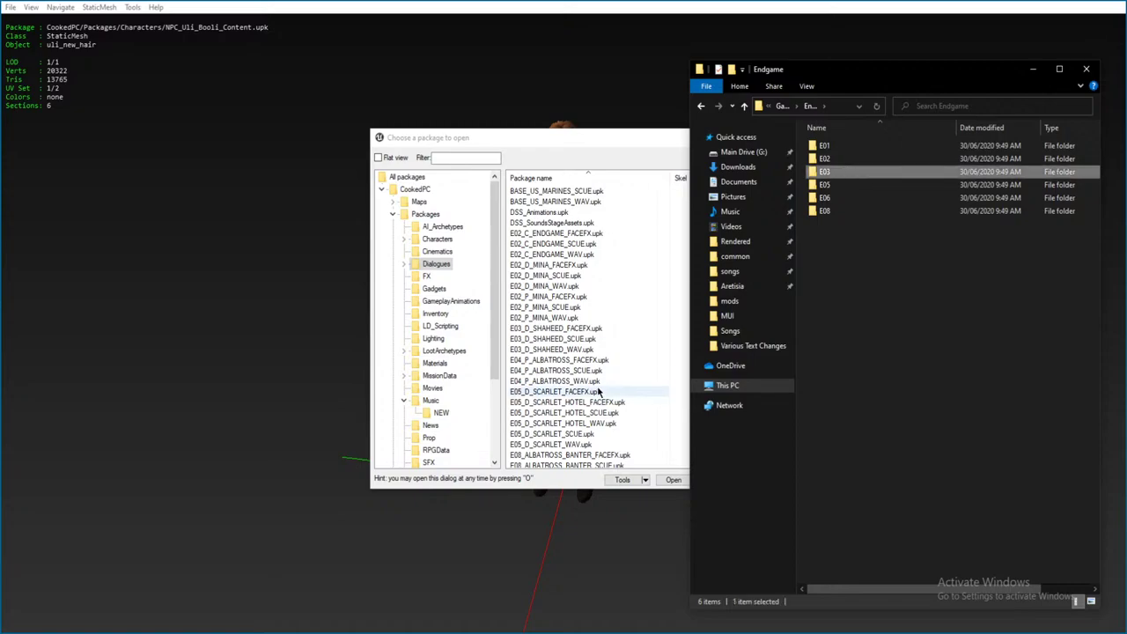
scroll(590, 405, down, 4)
scroll(590, 404, down, 8)
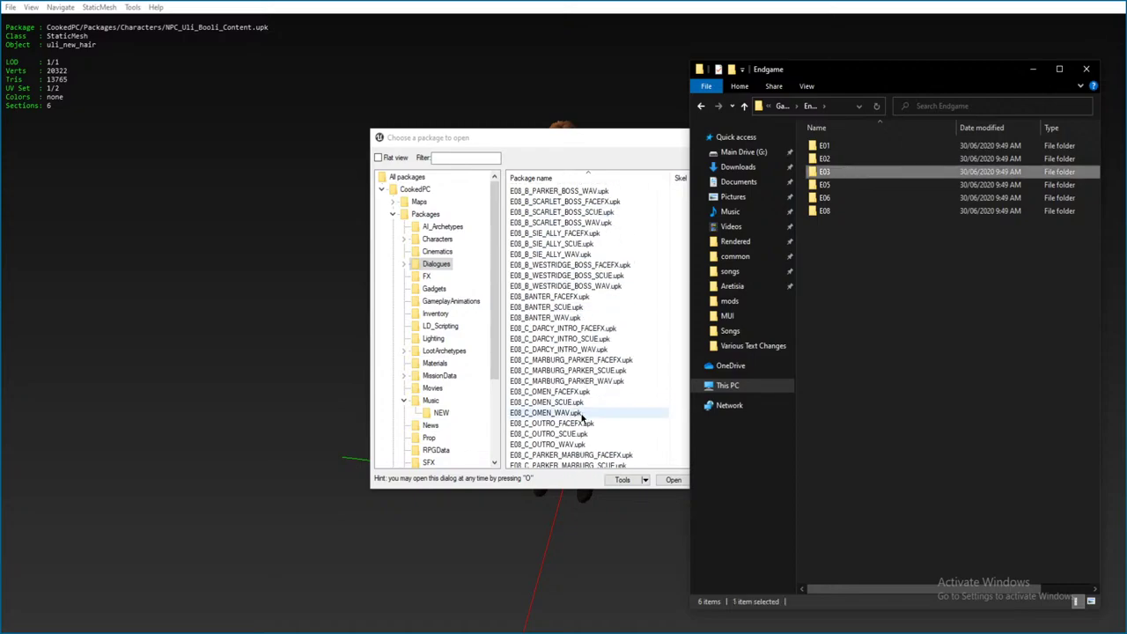
- Find the IB01 to IS04 dialogue packages and check the Beginning and Endgame map folders for matching missions
scroll(581, 420, down, 12)
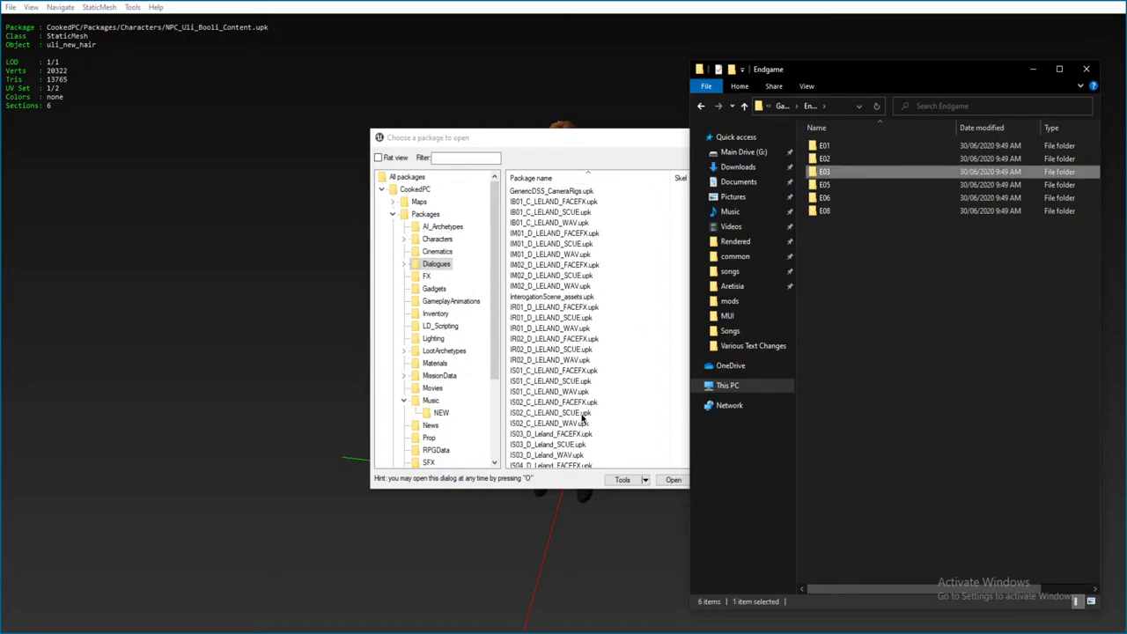
scroll(582, 420, up, 1)
click(942, 284)
key(alt+Up)
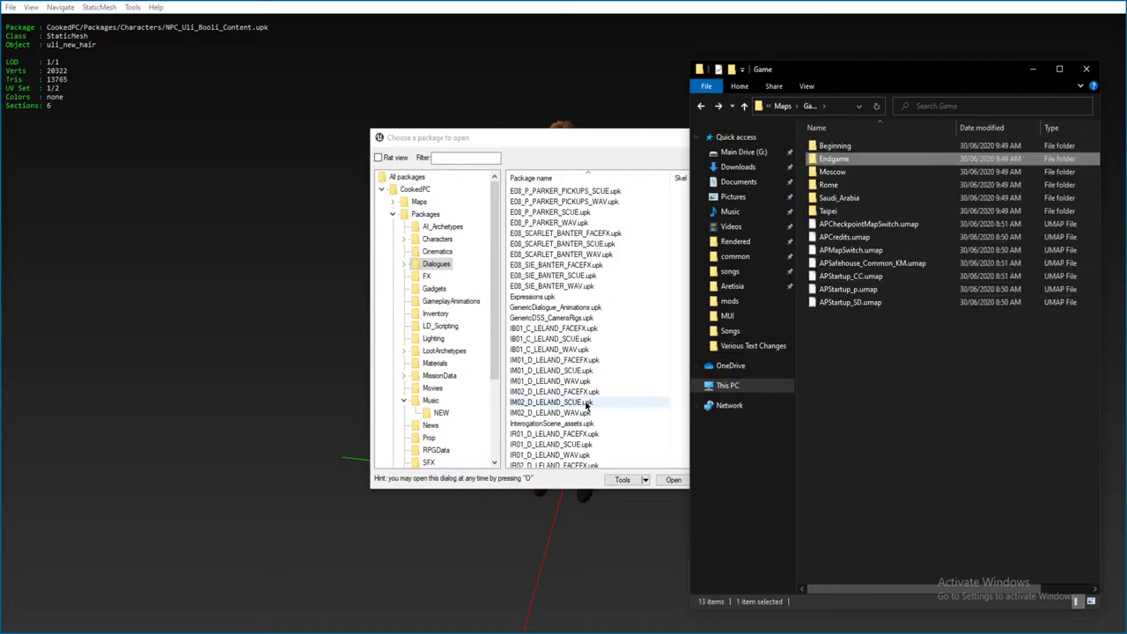
double_click(835, 145)
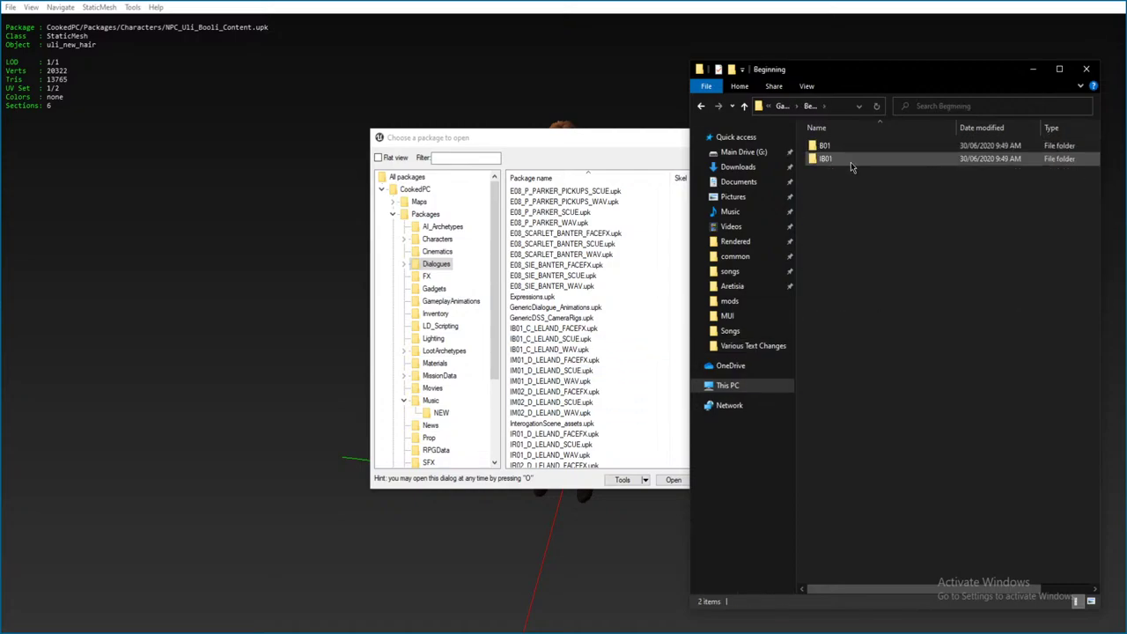
key(alt+Up)
double_click(858, 160)
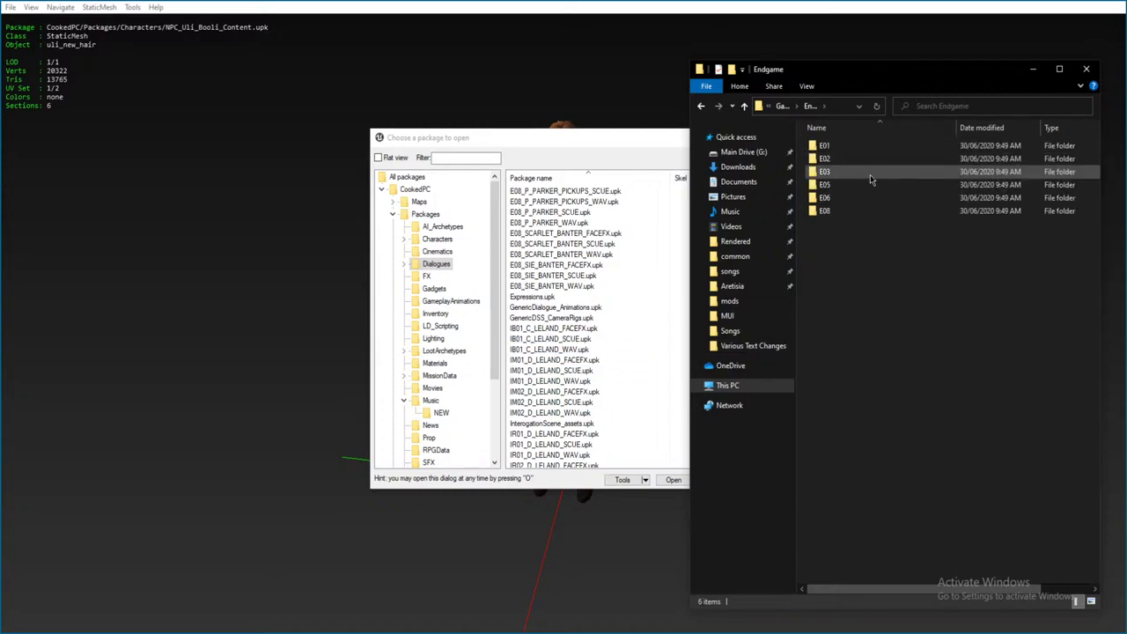
key(alt+Up)
- Inspect the AC02 folder inside Saudi_Arabia and return to the Game folder
double_click(852, 197)
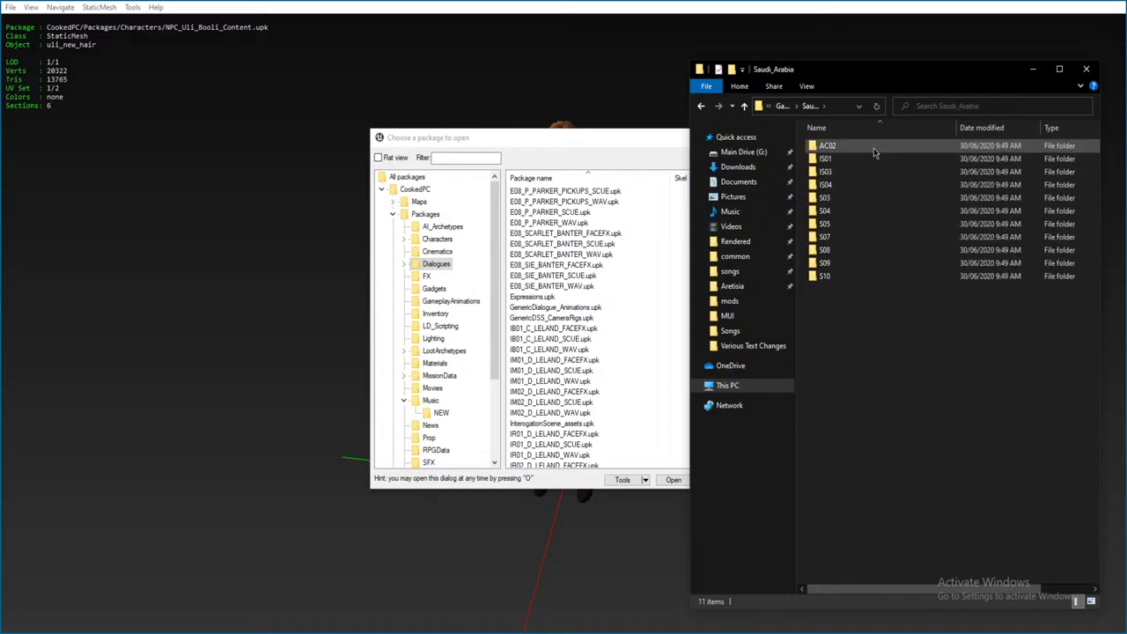
double_click(862, 148)
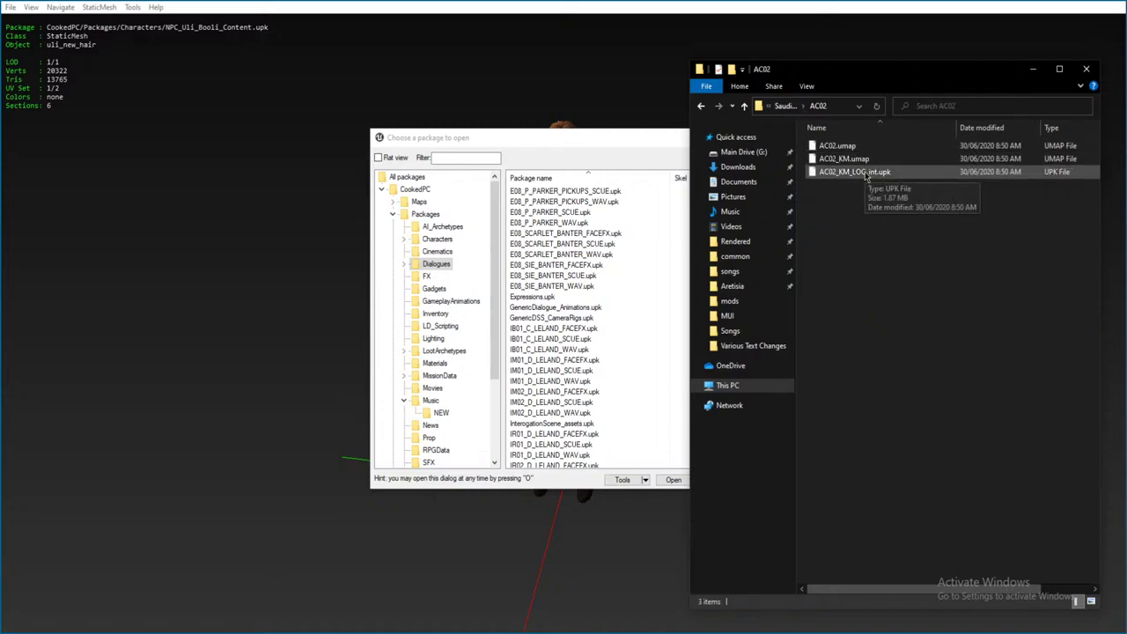
key(alt+Up)
key(alt+Up)
- Check the Rome and Moscow map folders, then select IM01_D_LELAND_SCUE.upk and IM02_D_LELAND_WAV.upk in the dialogue package list
double_click(866, 173)
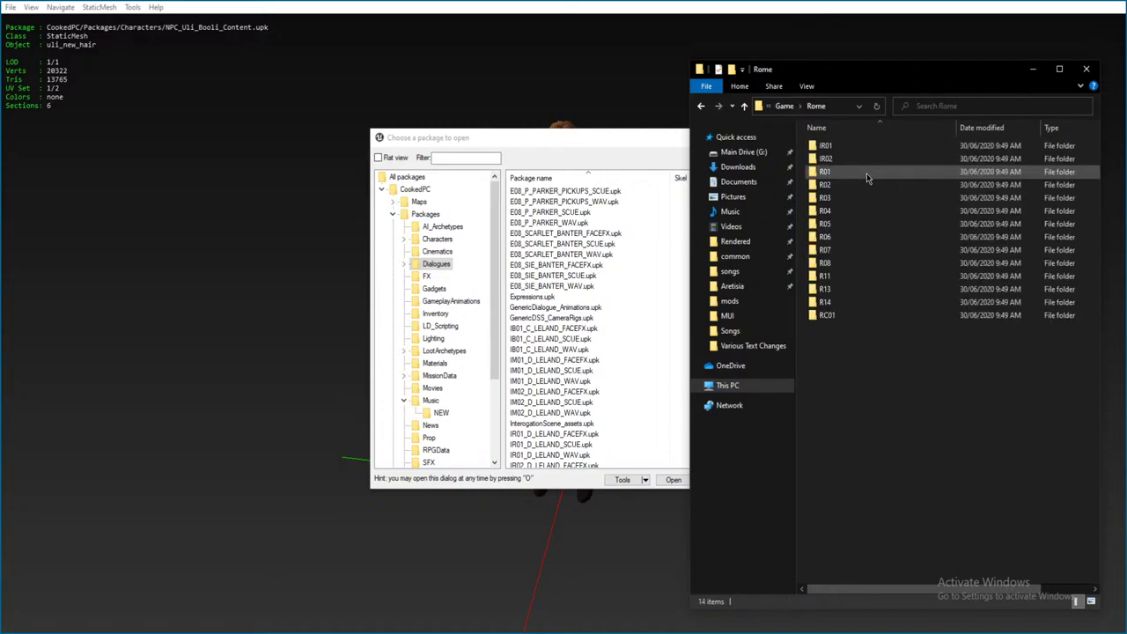
key(alt+Up)
double_click(859, 160)
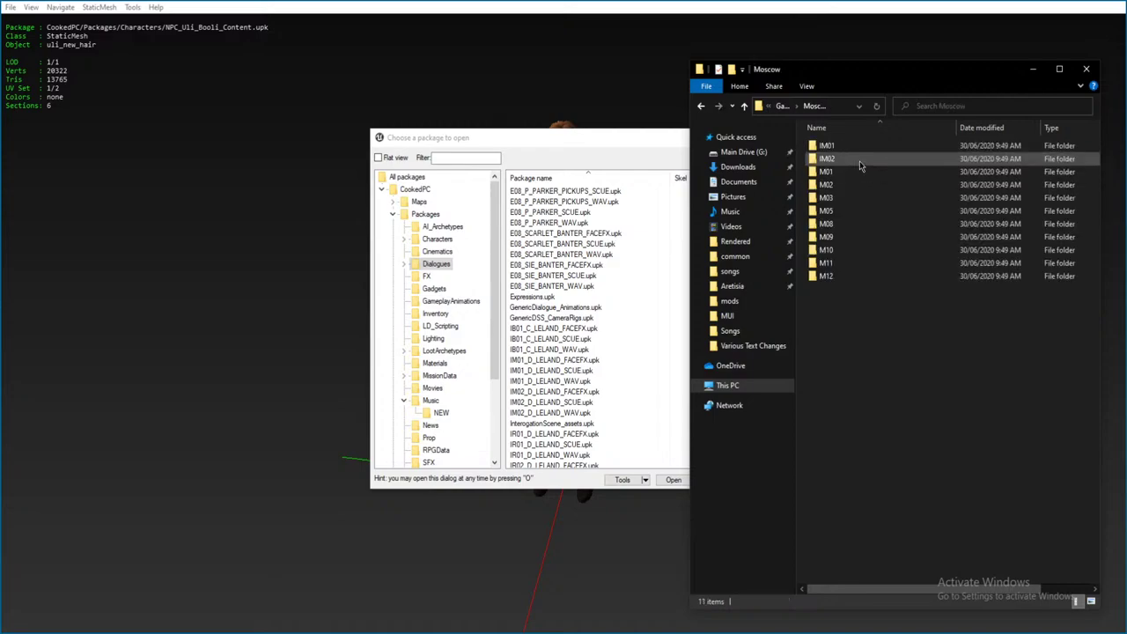
click(550, 369)
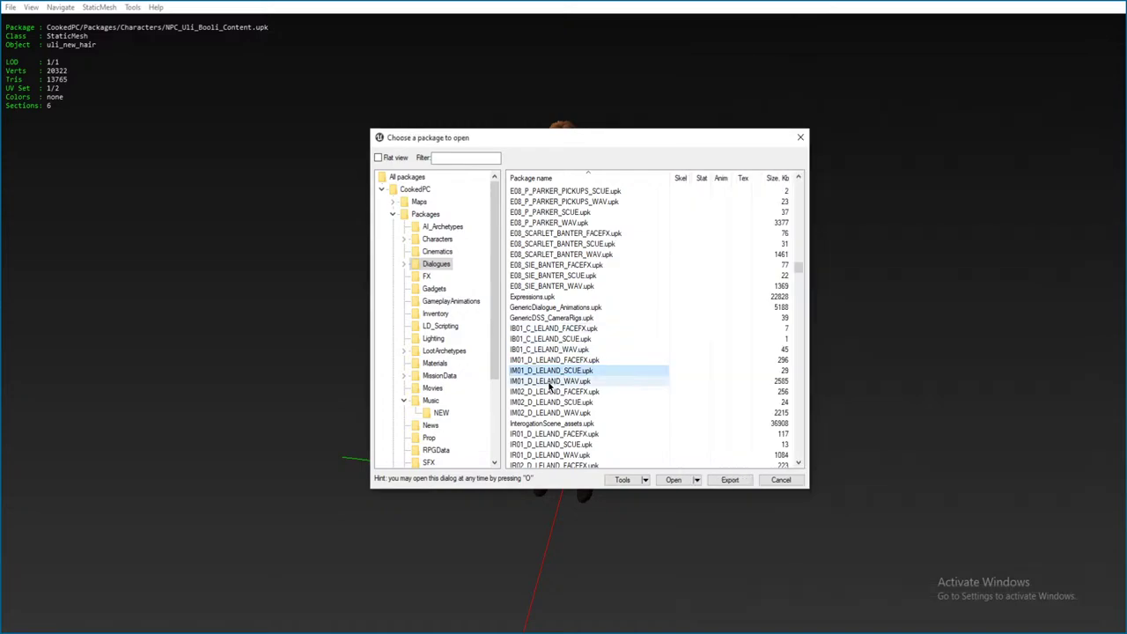
click(515, 413)
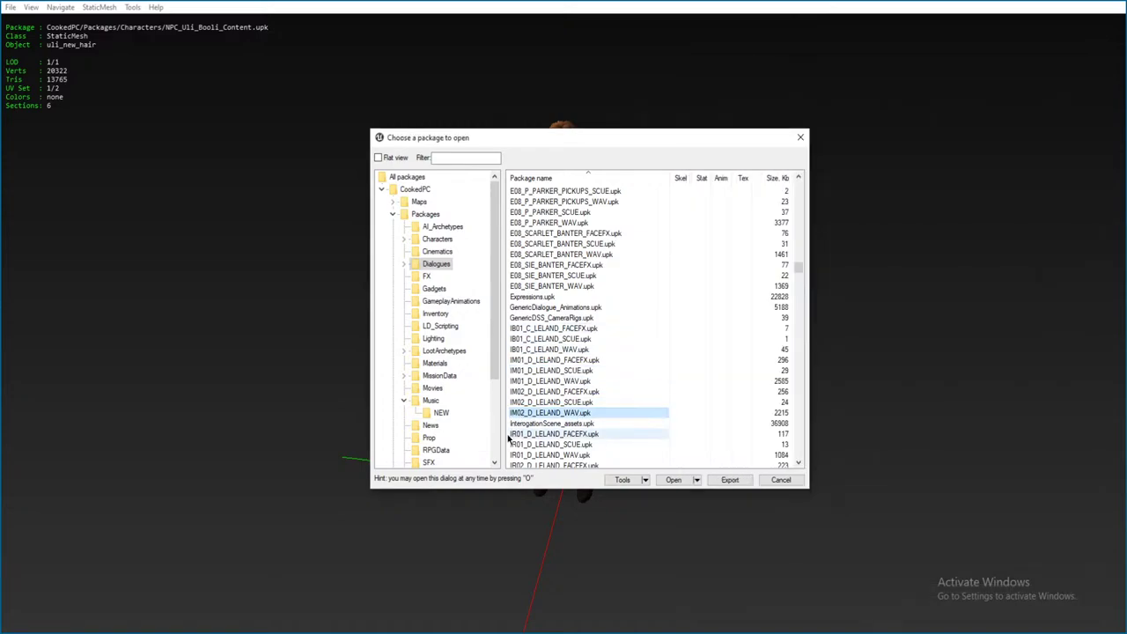
- Browse the dialogue packages from IM01 to the M01 entries and reopen the Moscow map folder in File Explorer
scroll(641, 355, down, 2)
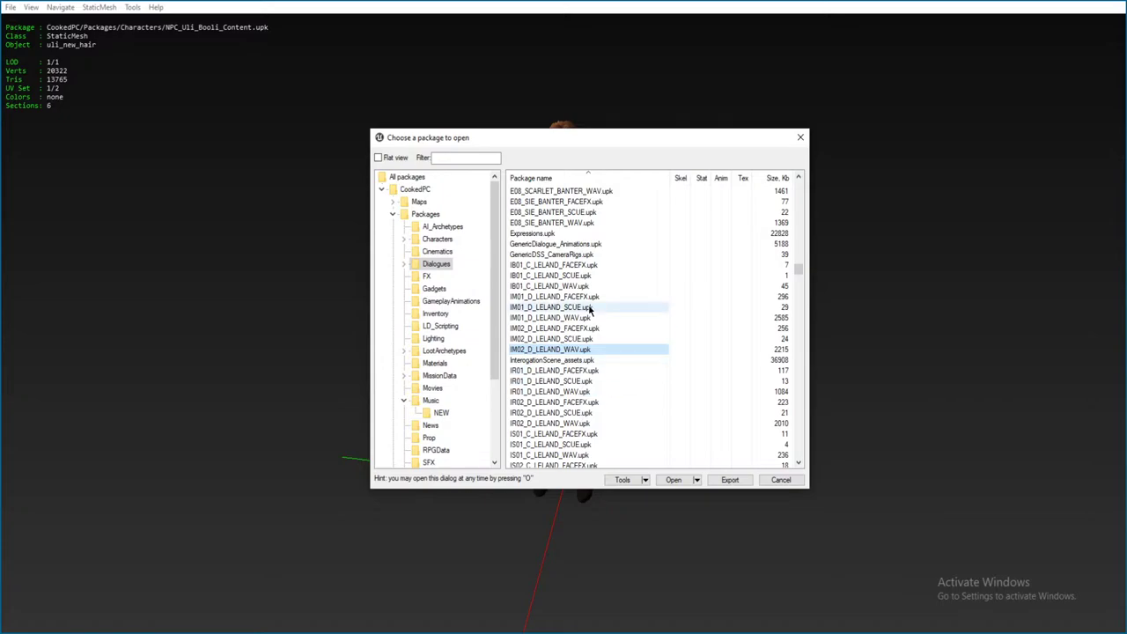
scroll(616, 307, down, 3)
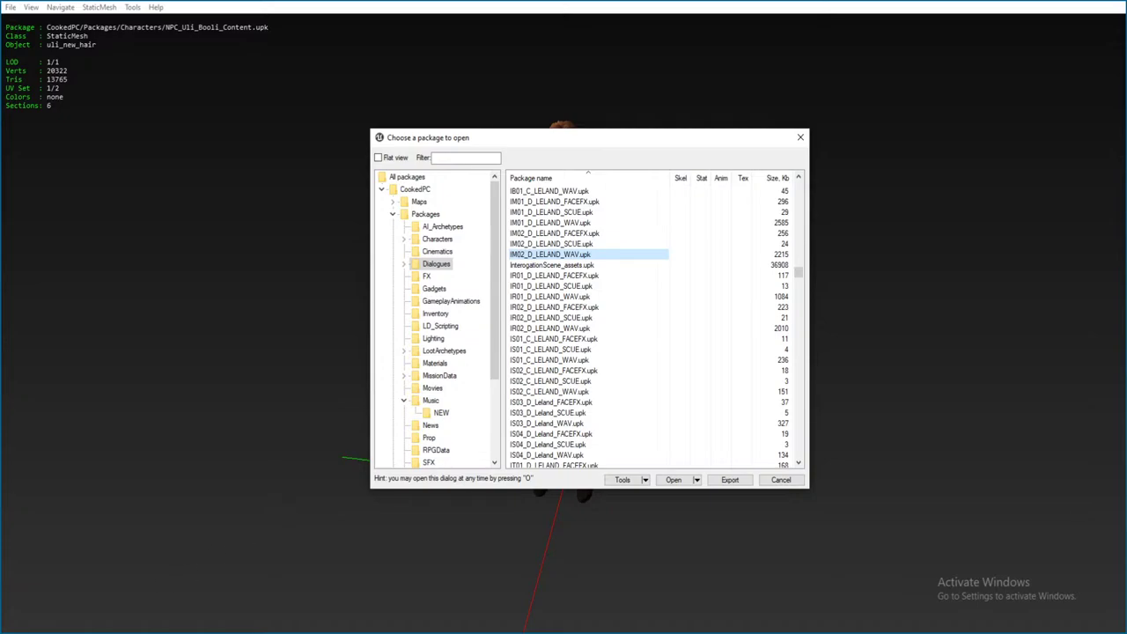
key(alt+Tab)
scroll(590, 332, down, 10)
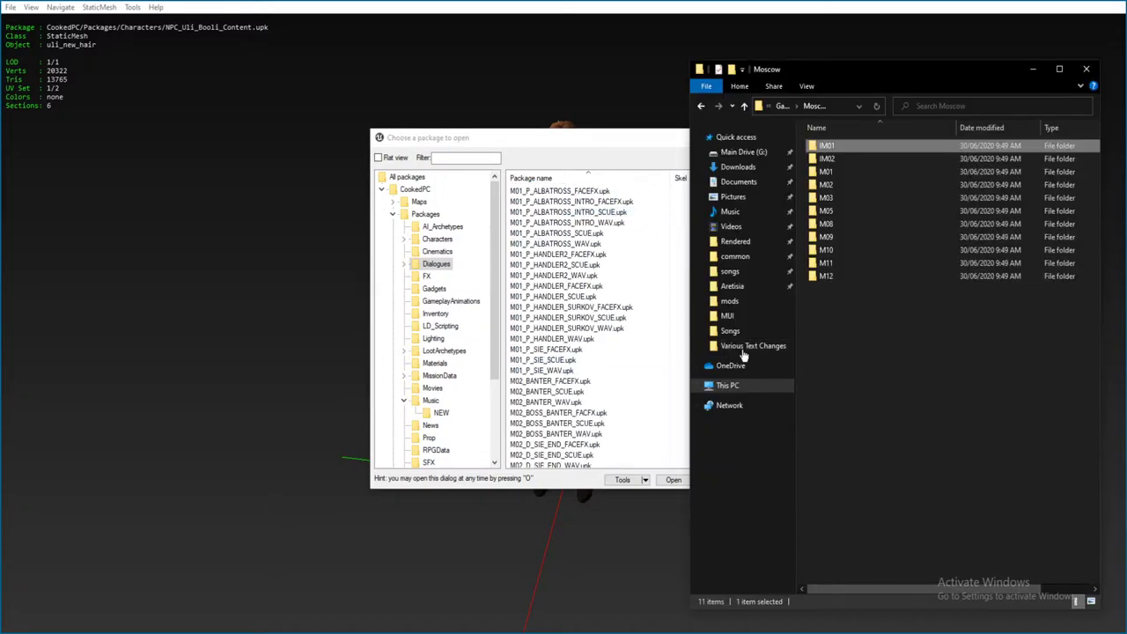
click(743, 106)
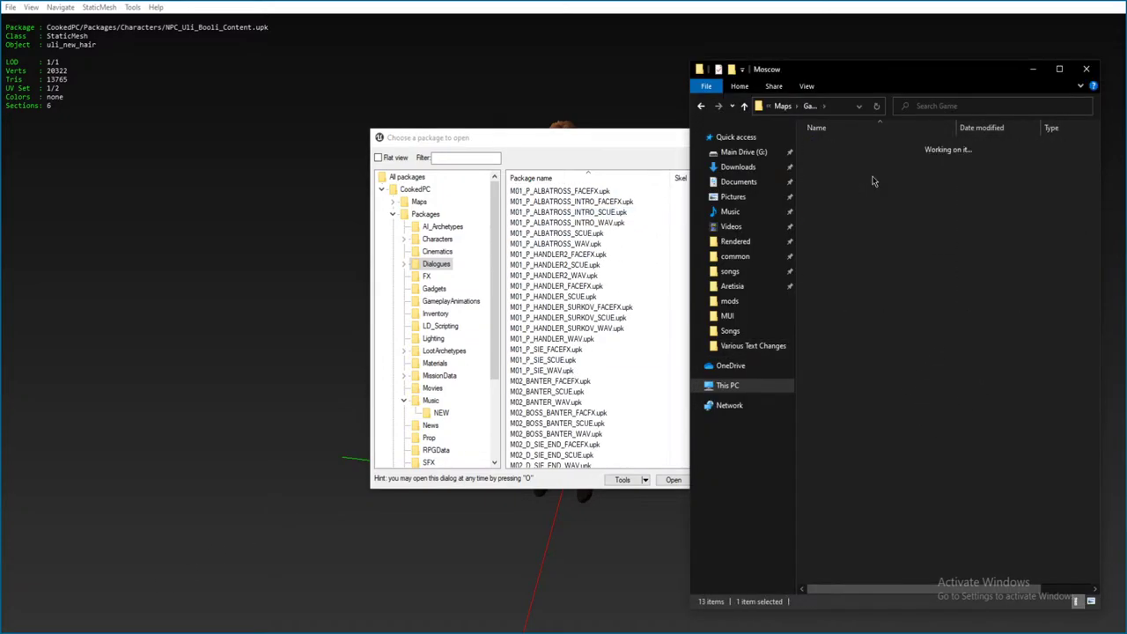
double_click(856, 222)
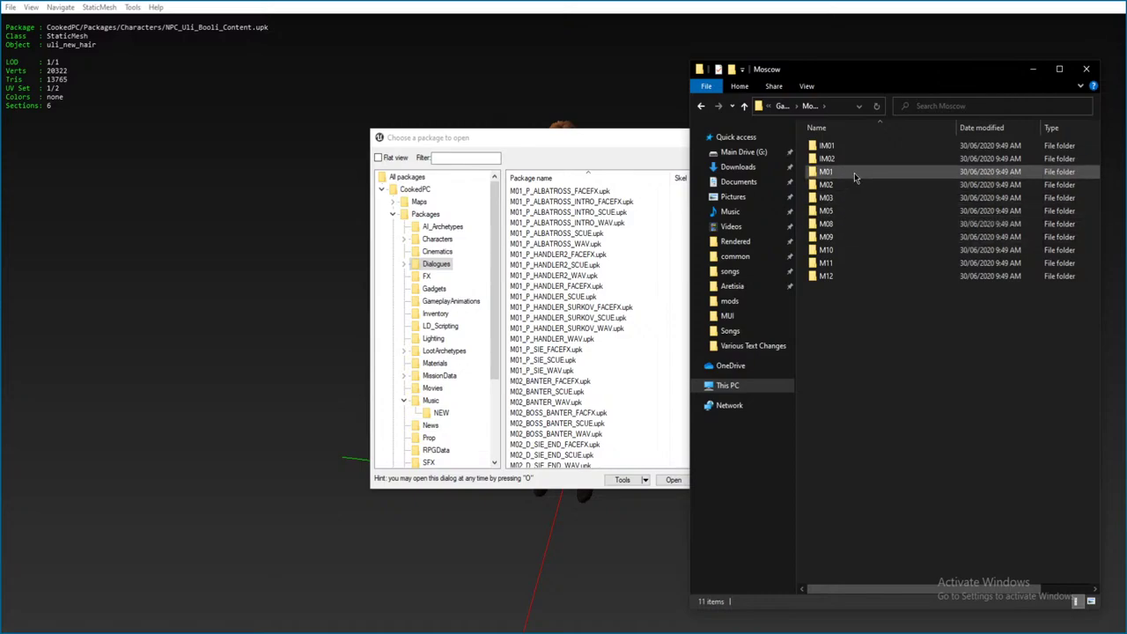
- Compare the M02 to M11 dialogue packages with the Moscow mission folders, continuing through the MISC, MS02 and O1 packages
scroll(576, 361, down, 6)
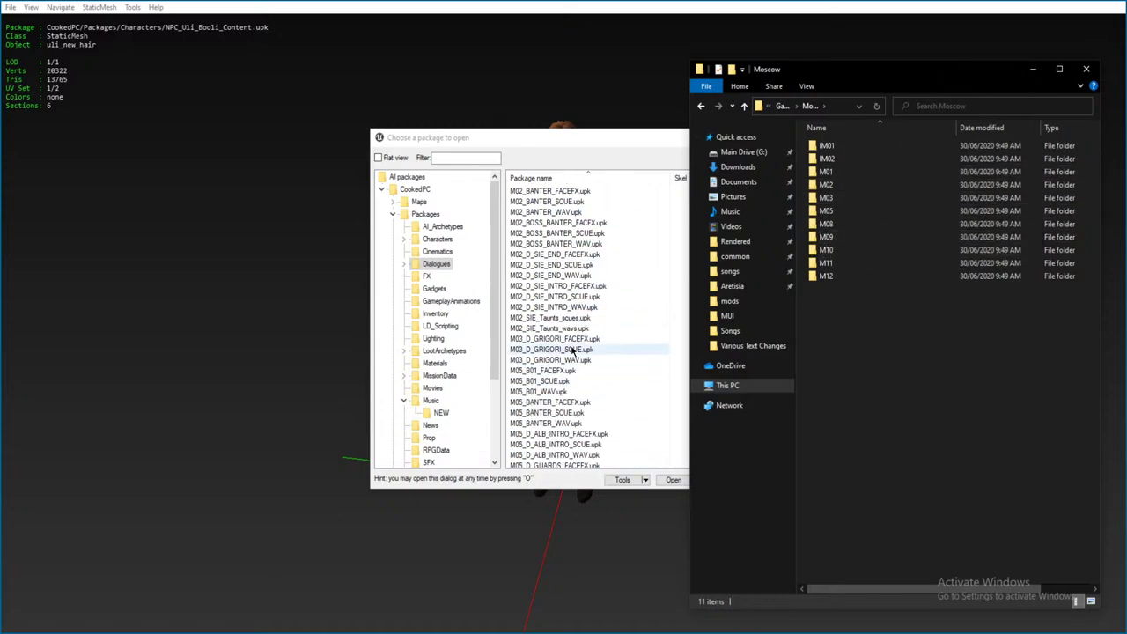
scroll(572, 350, down, 10)
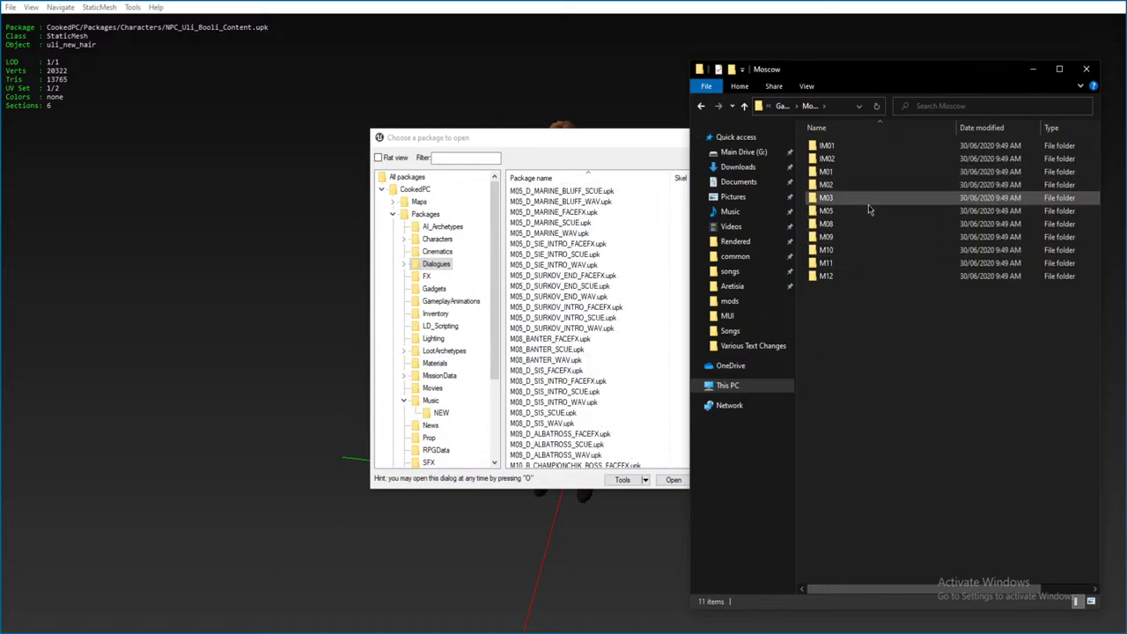
scroll(586, 330, down, 5)
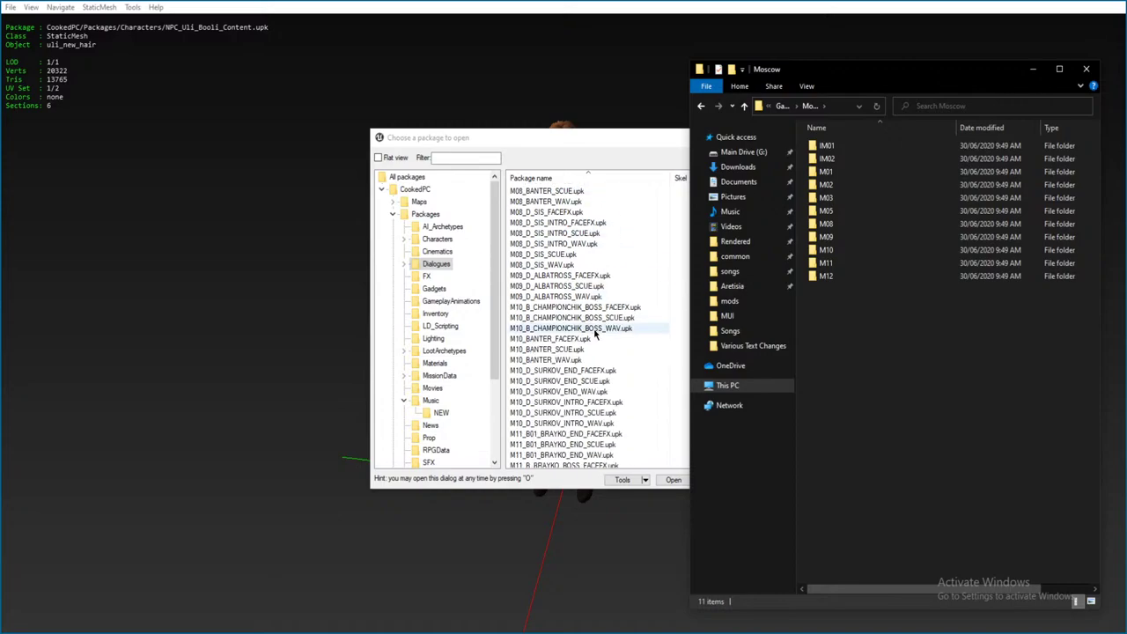
scroll(608, 345, down, 15)
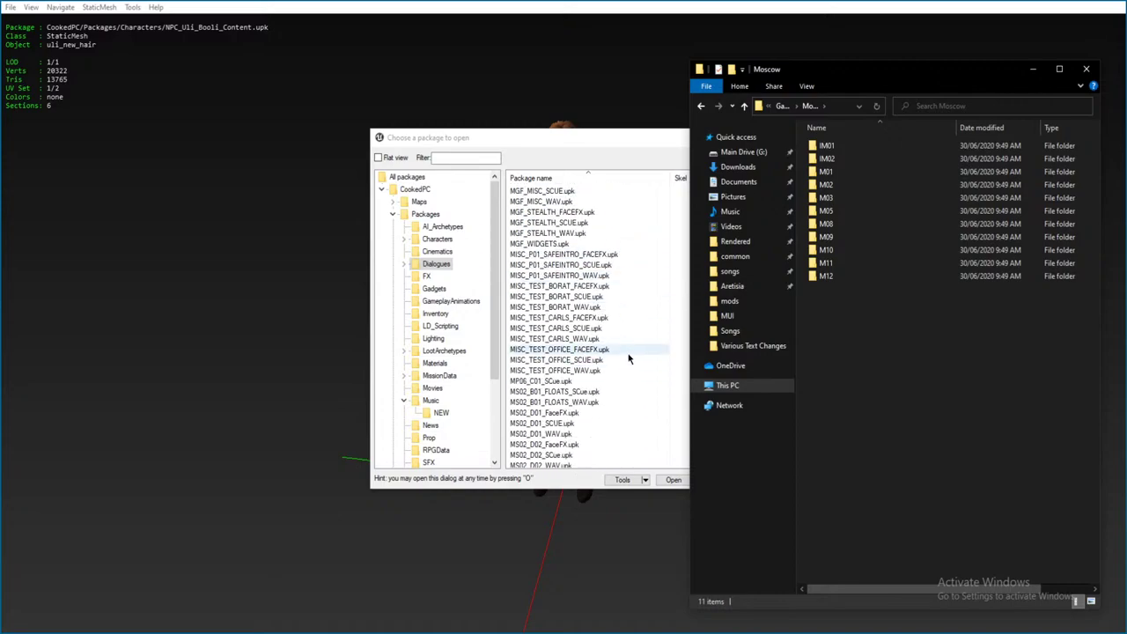
scroll(629, 358, down, 5)
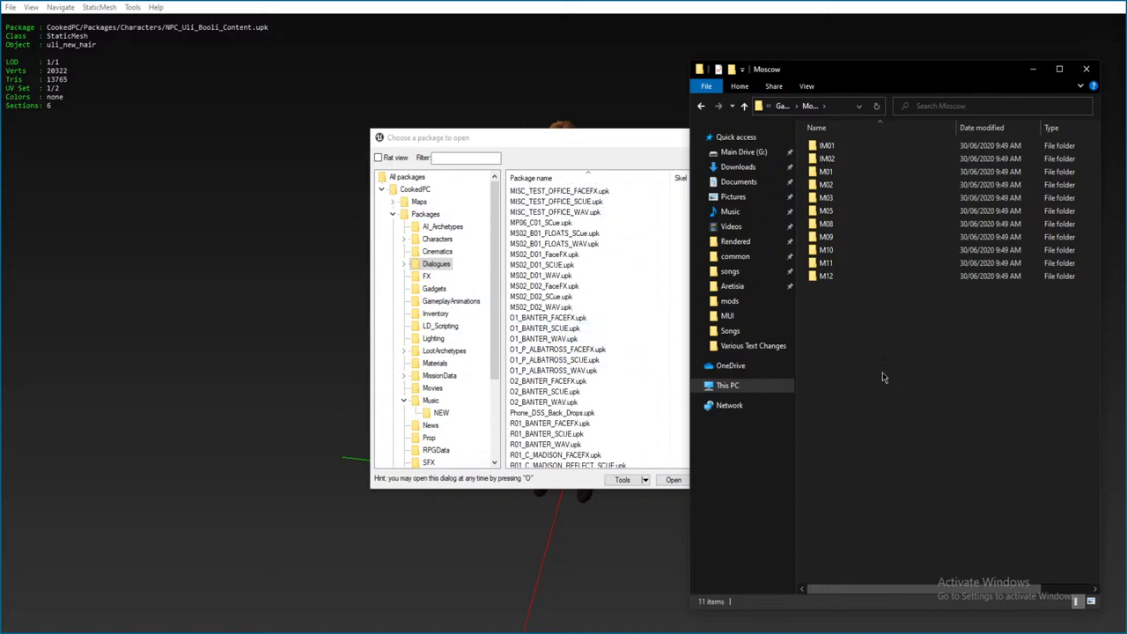
- Check the Beginning, Endgame and Taipei map folders, and open the Saudi_Arabia folder
key(alt+Up)
double_click(835, 145)
key(alt+Up)
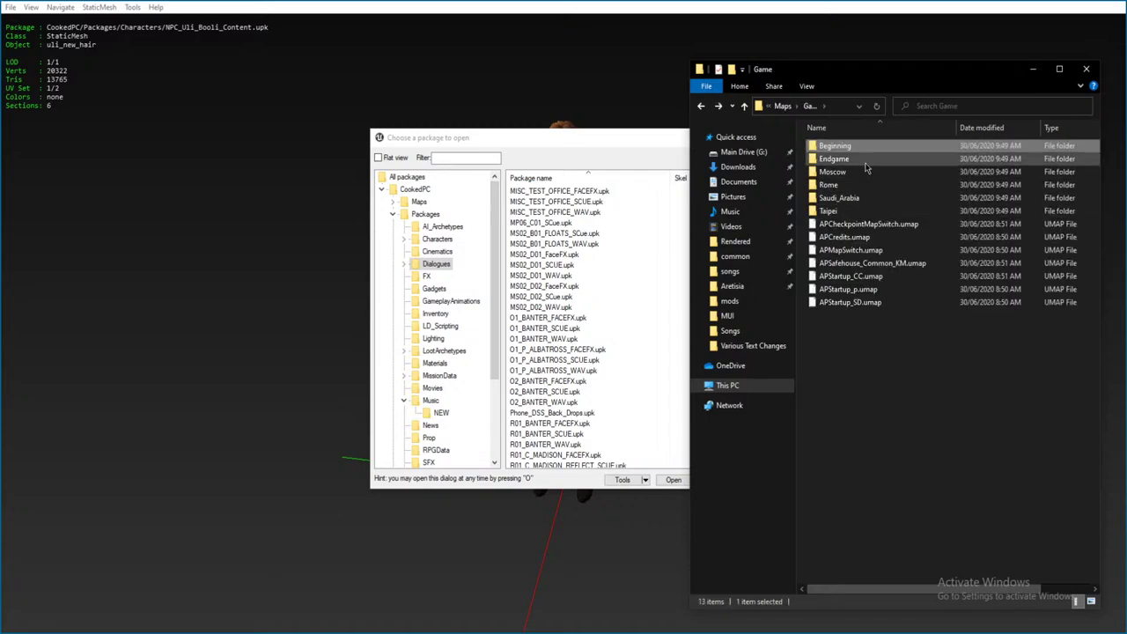
double_click(858, 160)
key(alt+Up)
double_click(842, 211)
key(alt+Up)
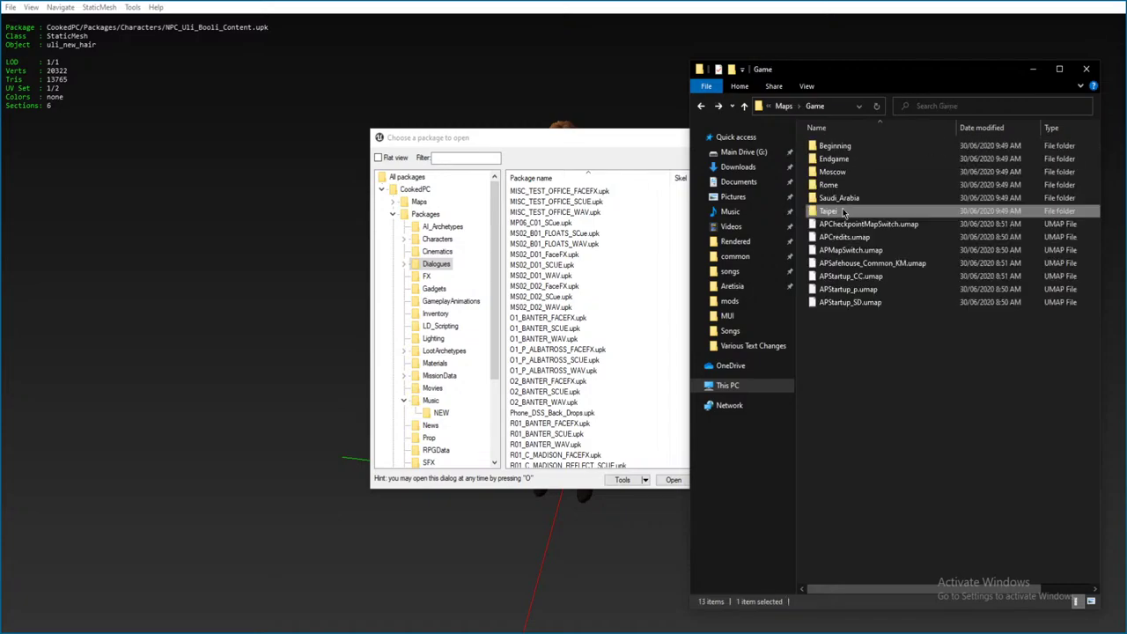
double_click(838, 198)
- Look through the Rome dialogue packages with R, RP and RS prefixes, down to the first S-prefixed packages
scroll(581, 401, down, 10)
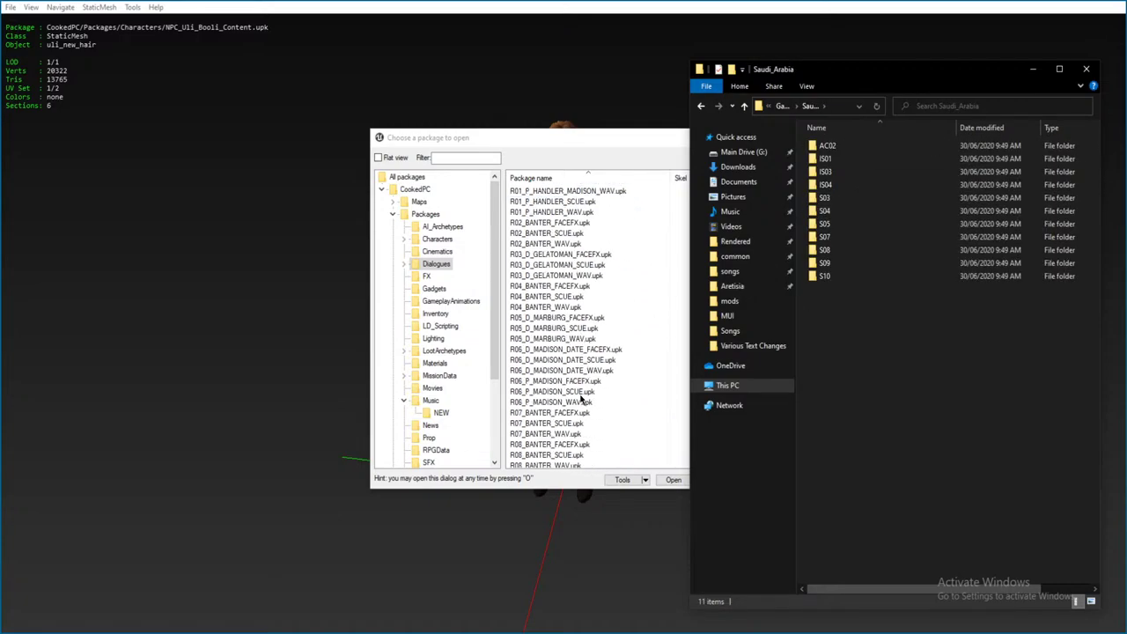
scroll(581, 401, down, 15)
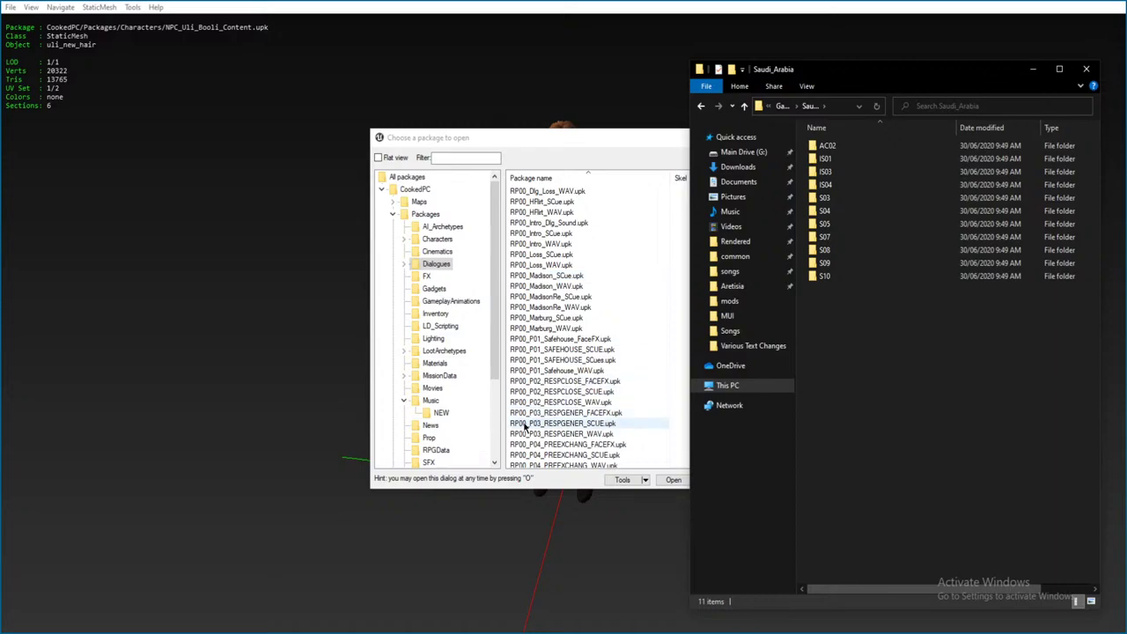
scroll(563, 387, down, 5)
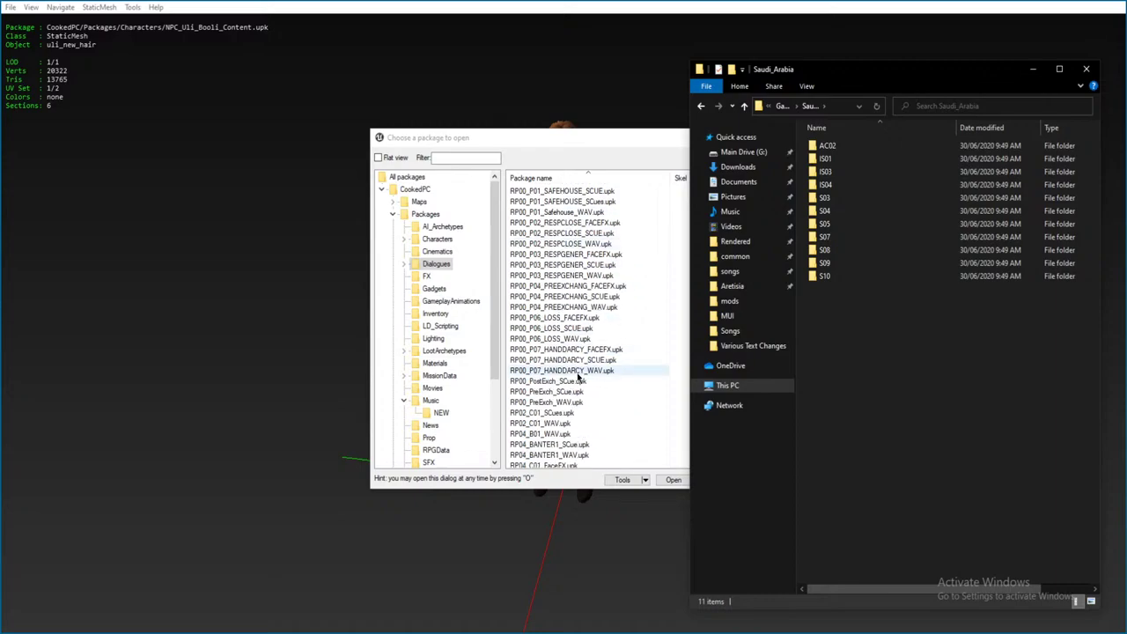
scroll(579, 377, down, 1)
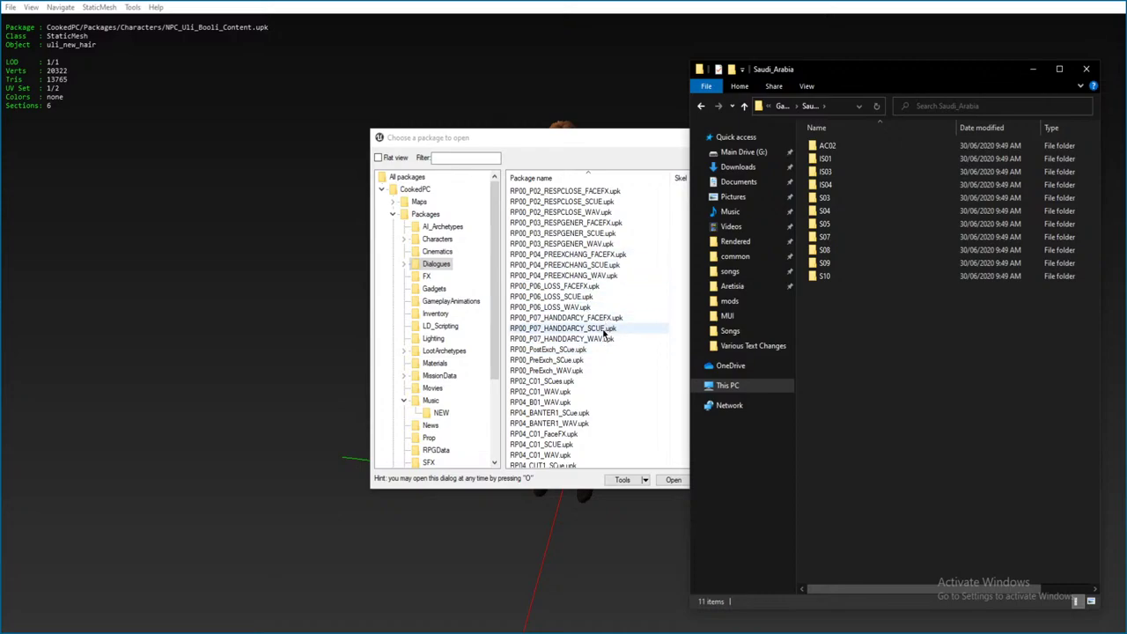
scroll(605, 334, up, 3)
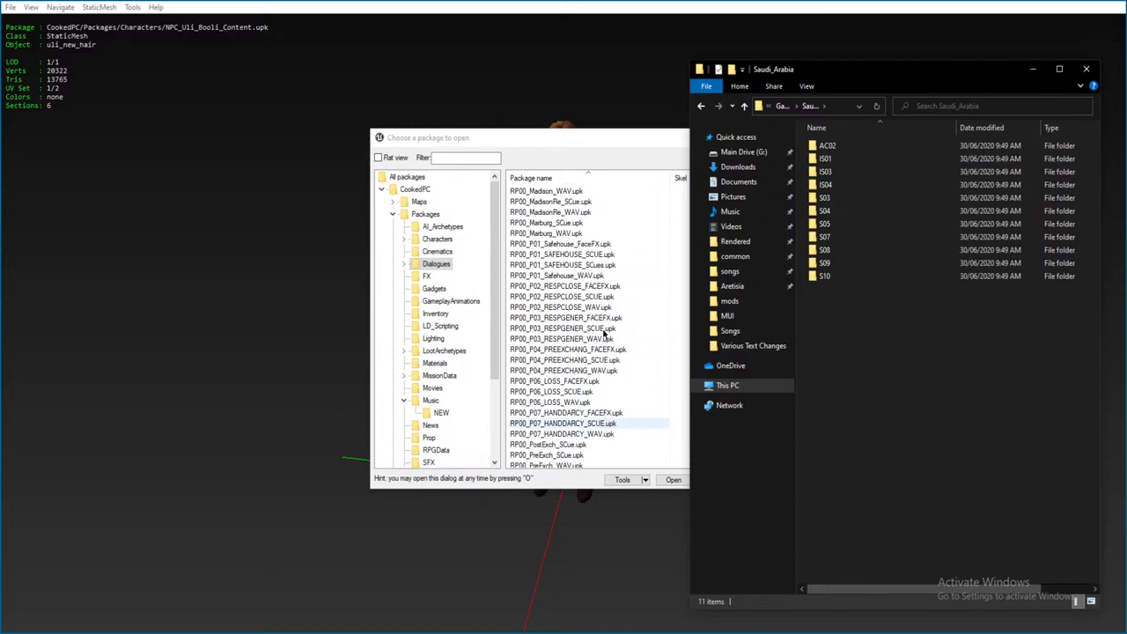
scroll(605, 333, down, 7)
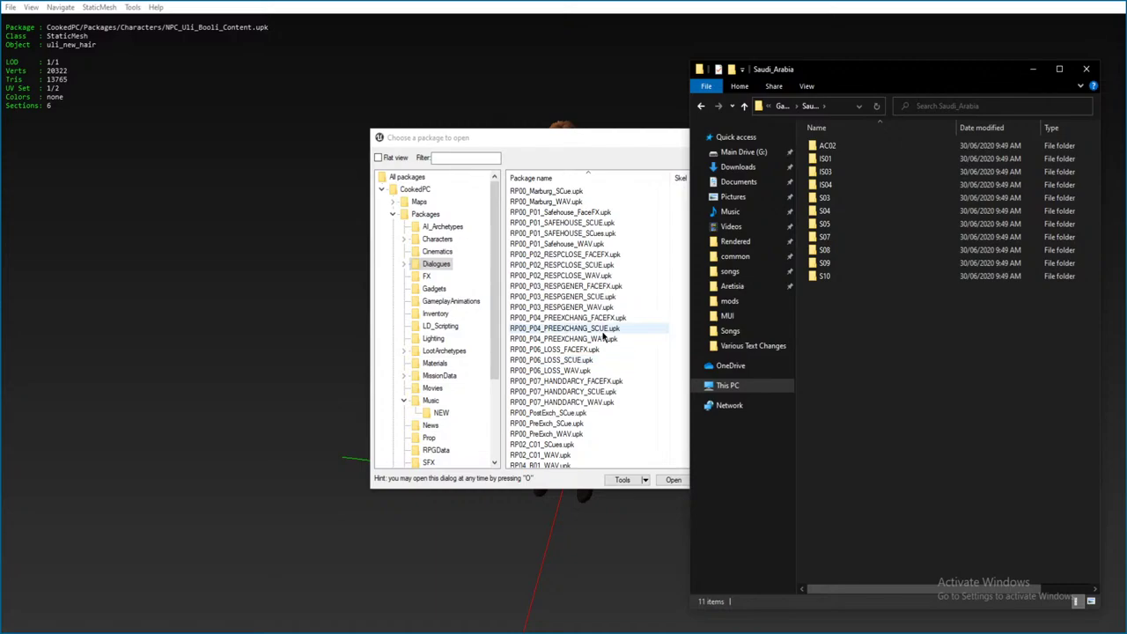
scroll(600, 344, down, 15)
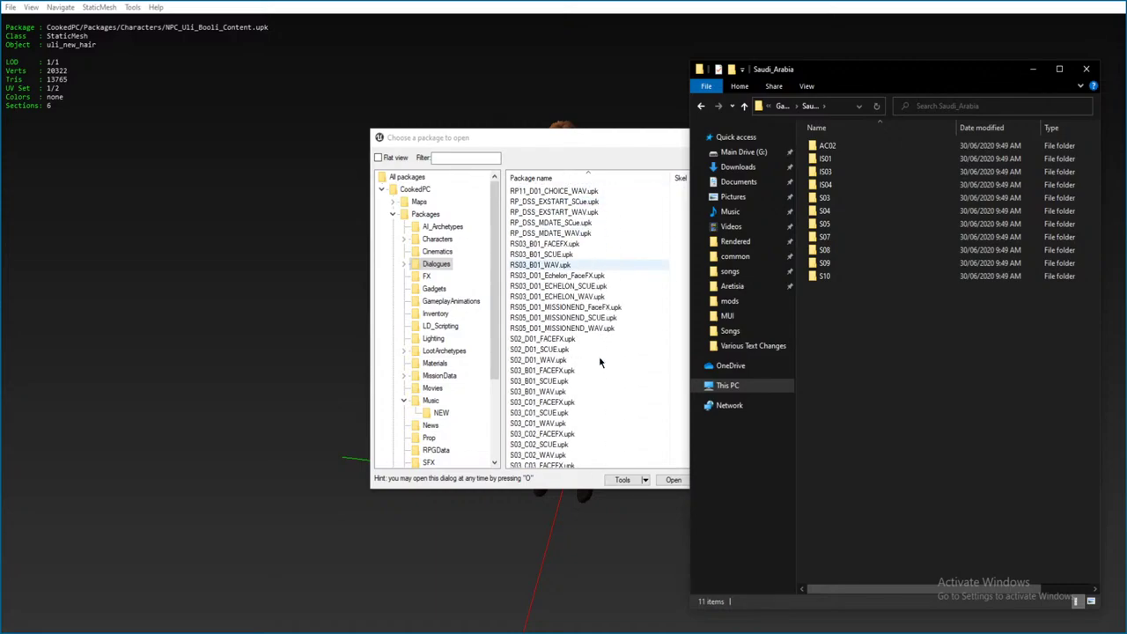
- Compare the S02 to S08 dialogue packages with the Saudi_Arabia mission folders, checking the S06 packages in particular
scroll(598, 361, down, 1)
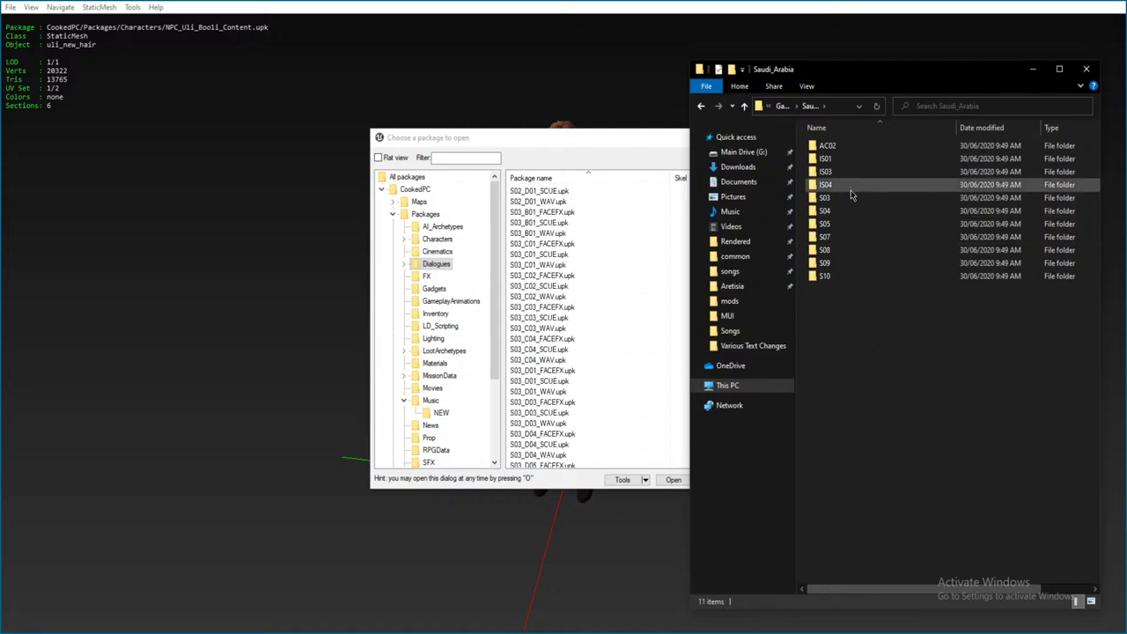
scroll(572, 387, up, 6)
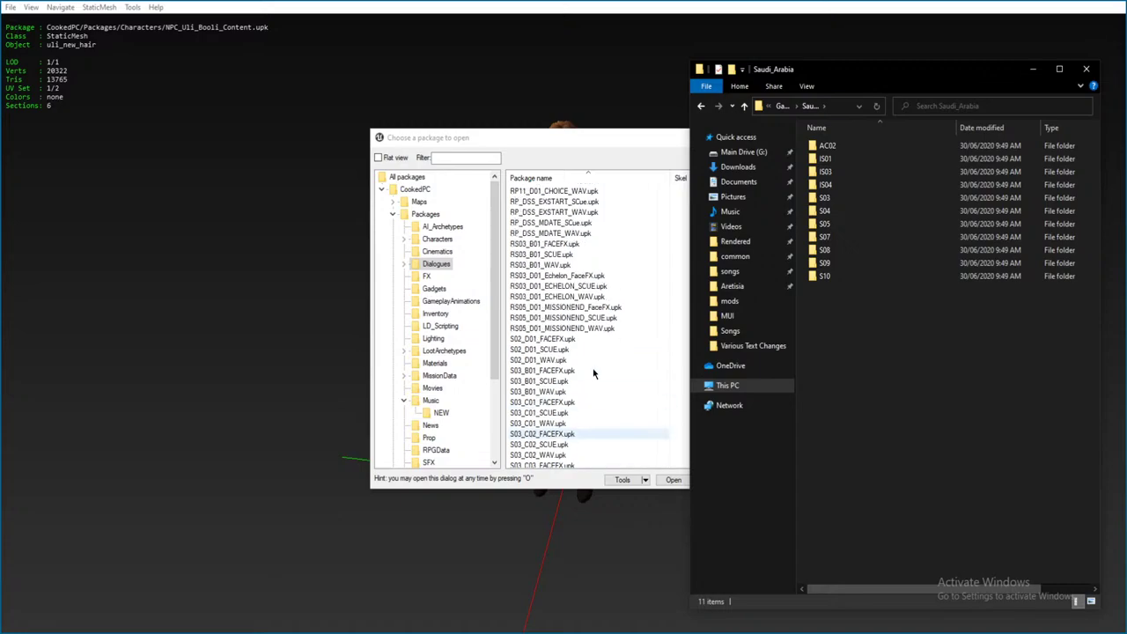
scroll(570, 386, down, 15)
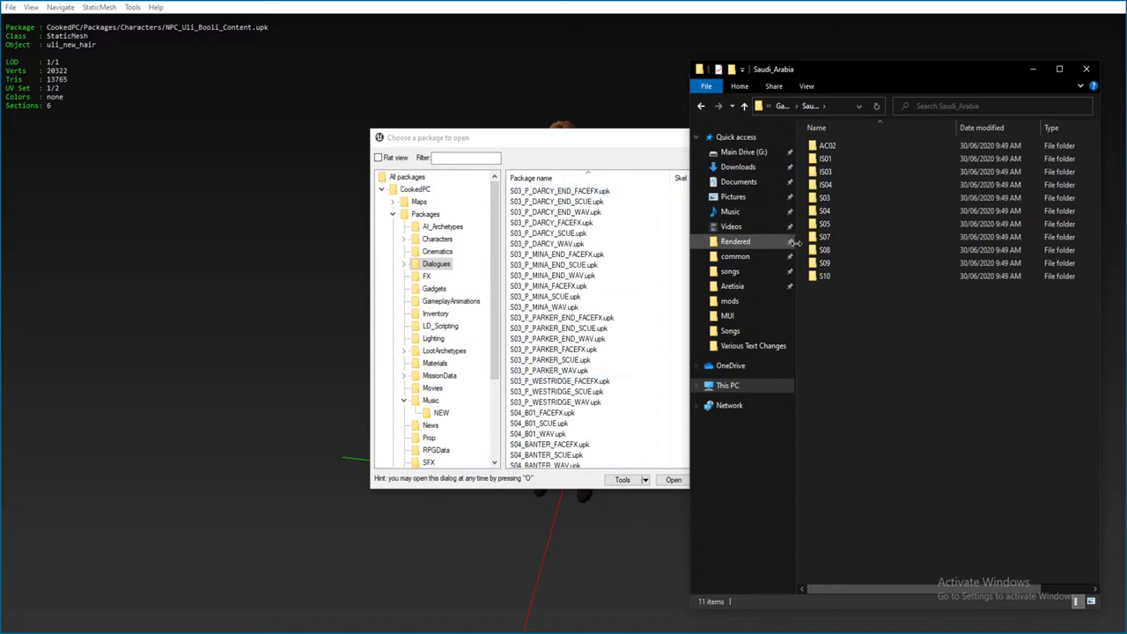
scroll(564, 382, down, 2)
scroll(560, 380, down, 4)
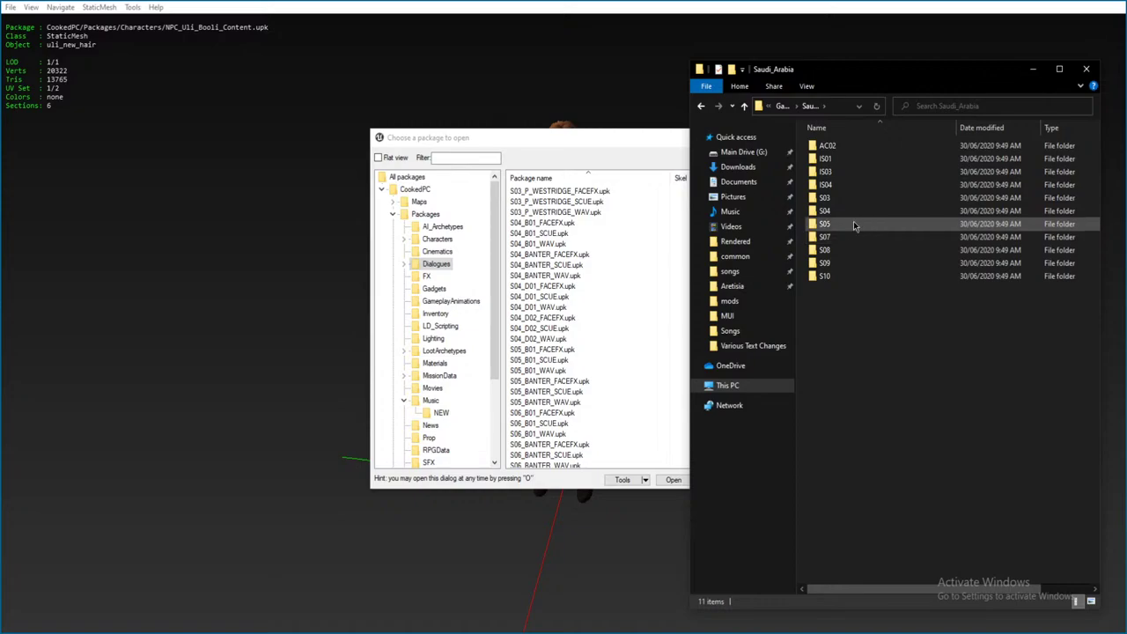
scroll(546, 374, down, 2)
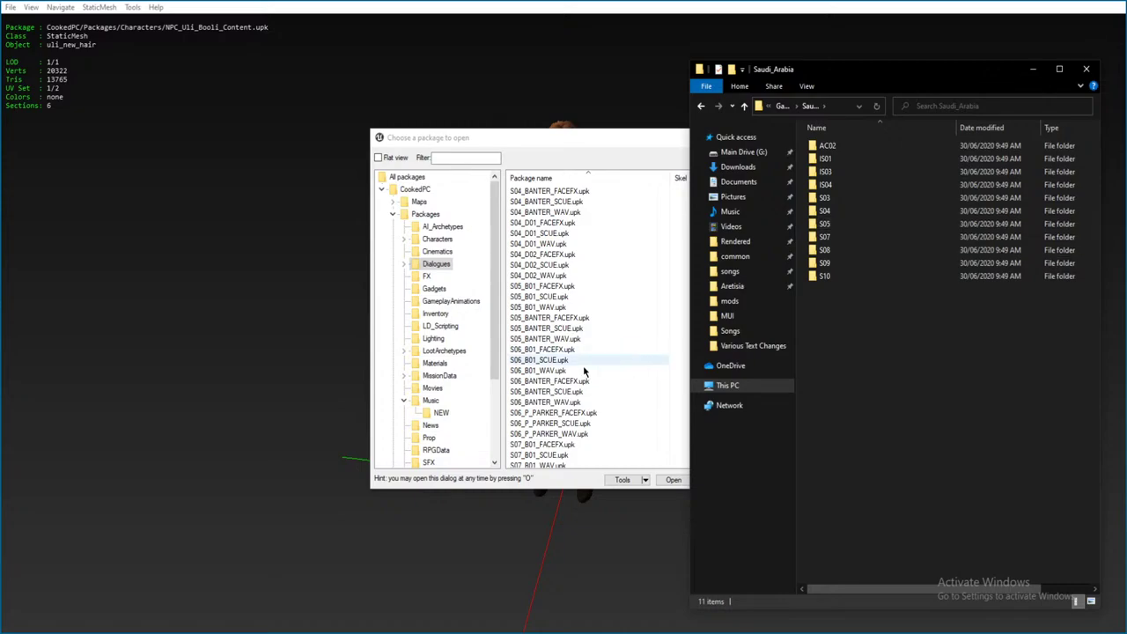
scroll(576, 376, down, 2)
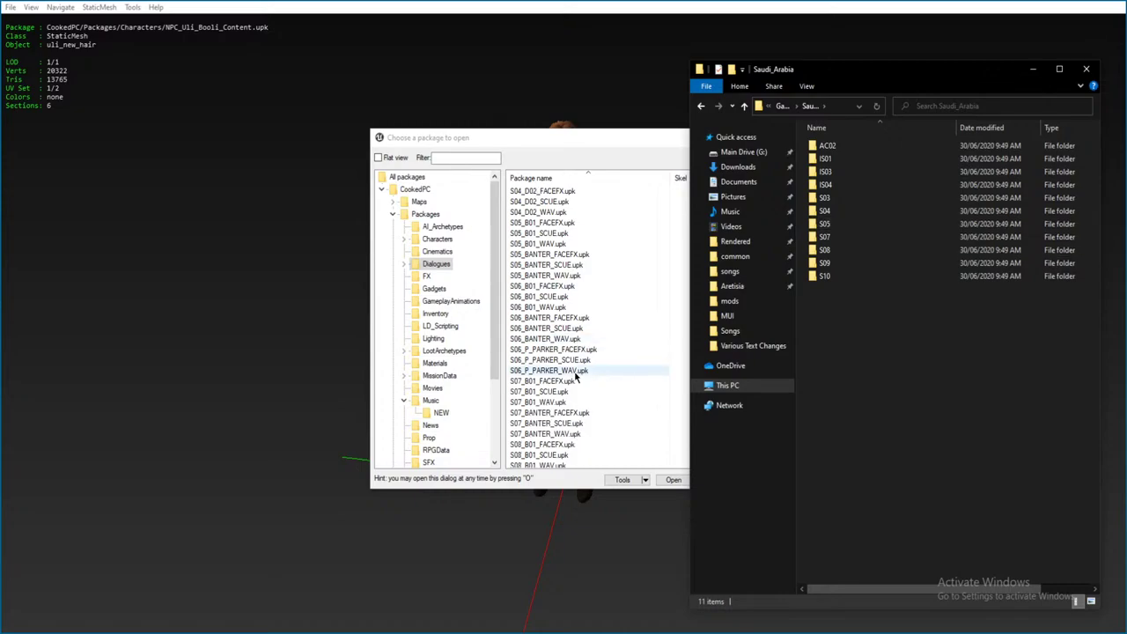
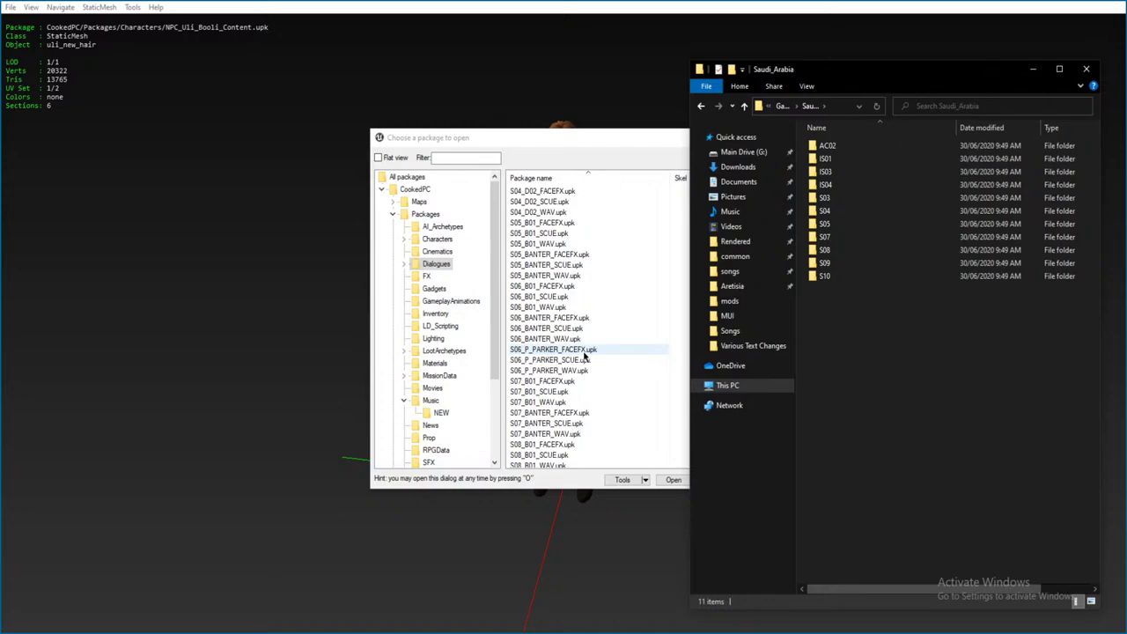
scroll(583, 357, down, 4)
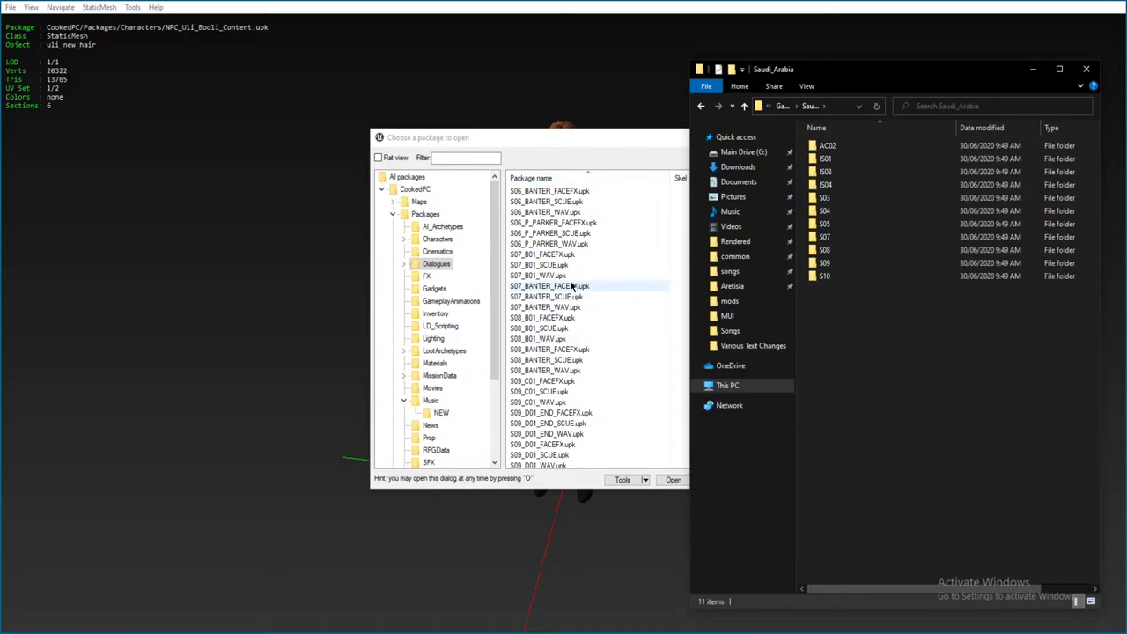
scroll(564, 264, up, 2)
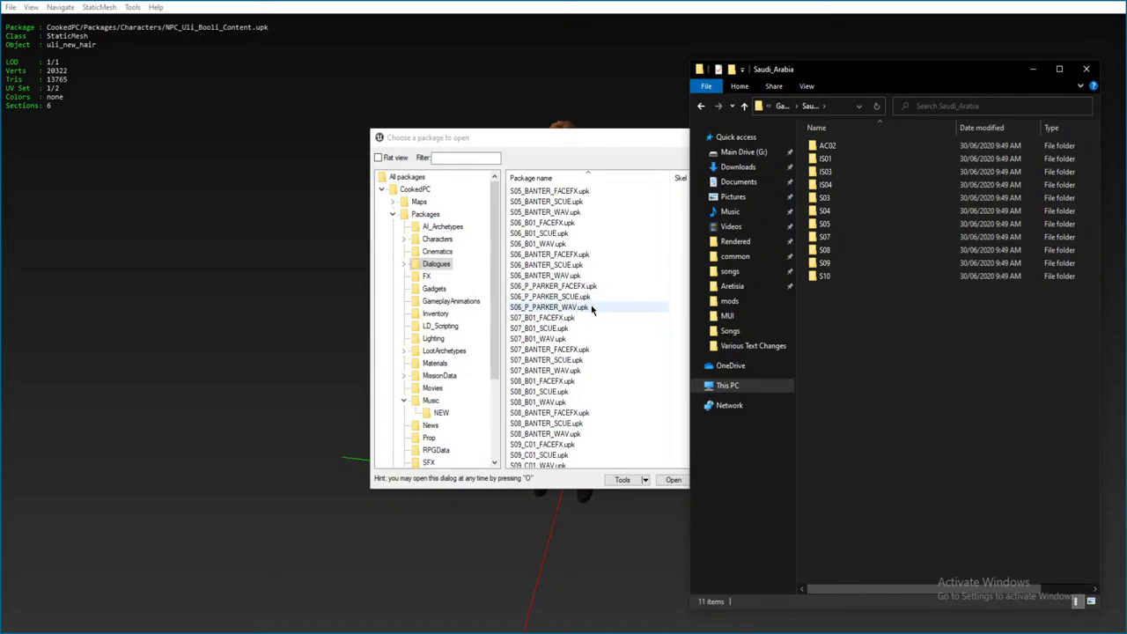
- Move and widen the package chooser so it sits beside the Saudi_Arabia folder window without overlapping it
click(541, 137)
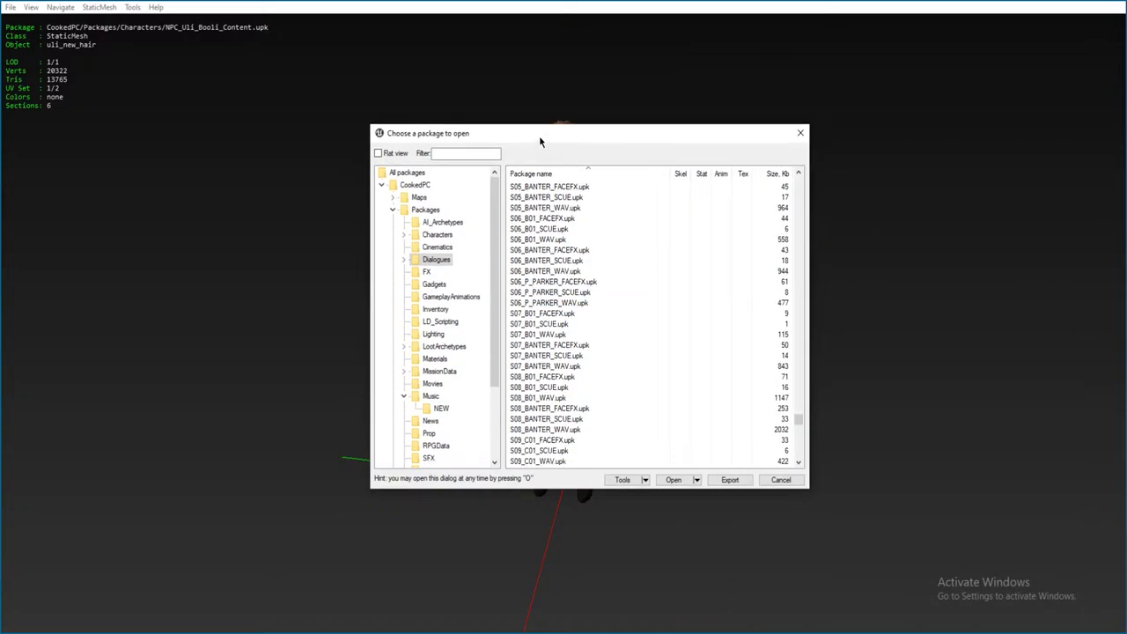
drag(539, 139, 234, 118)
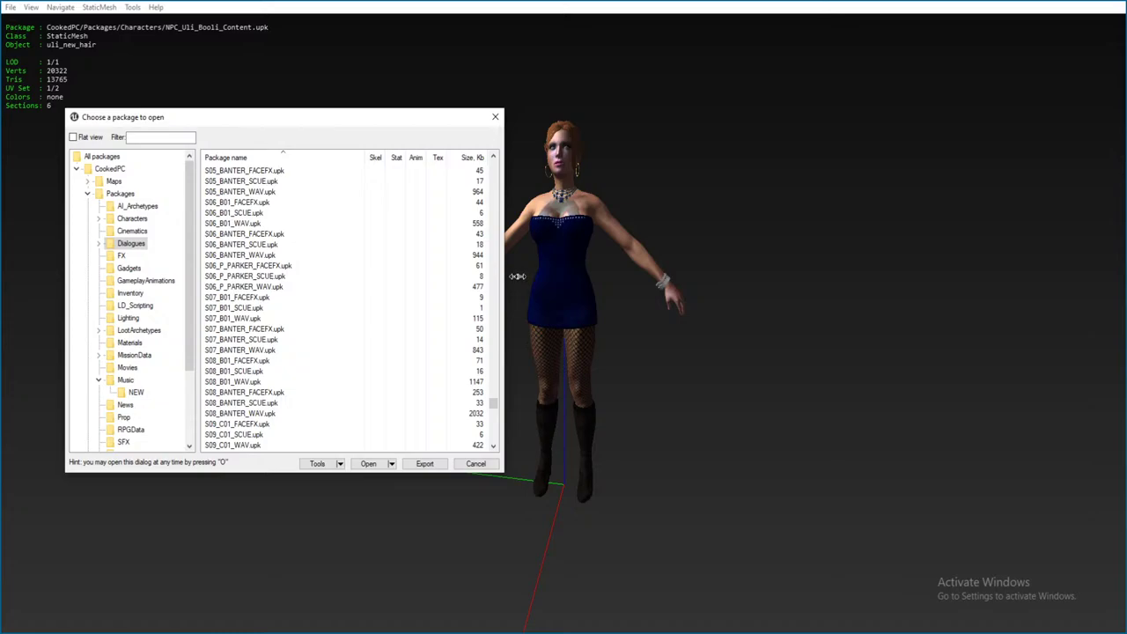
drag(517, 277, 603, 280)
key(alt+Tab)
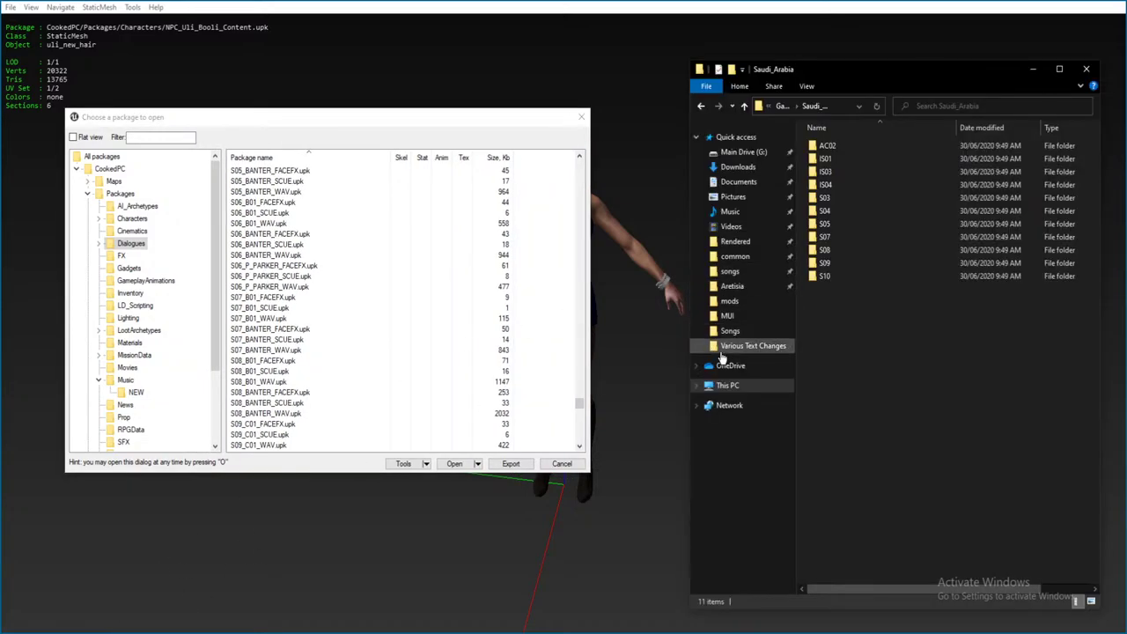
- Compare the S07 to S09 dialogue packages with the Saudi_Arabia folders and continue to the T01 packages
scroll(352, 377, down, 7)
scroll(326, 374, up, 1)
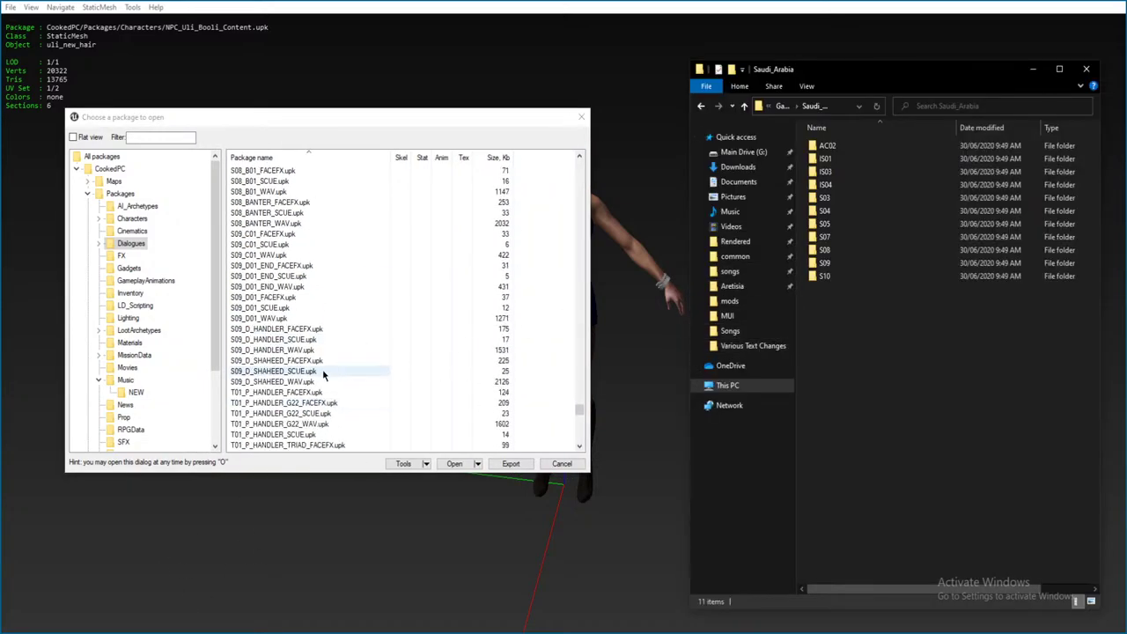
scroll(327, 315, up, 2)
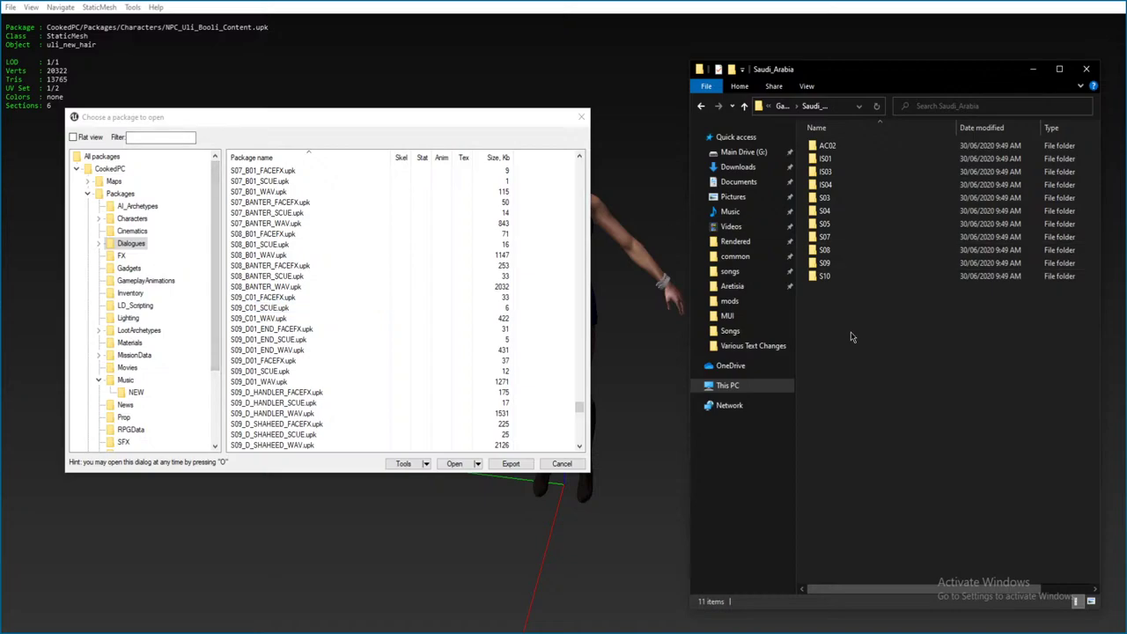
scroll(296, 317, down, 2)
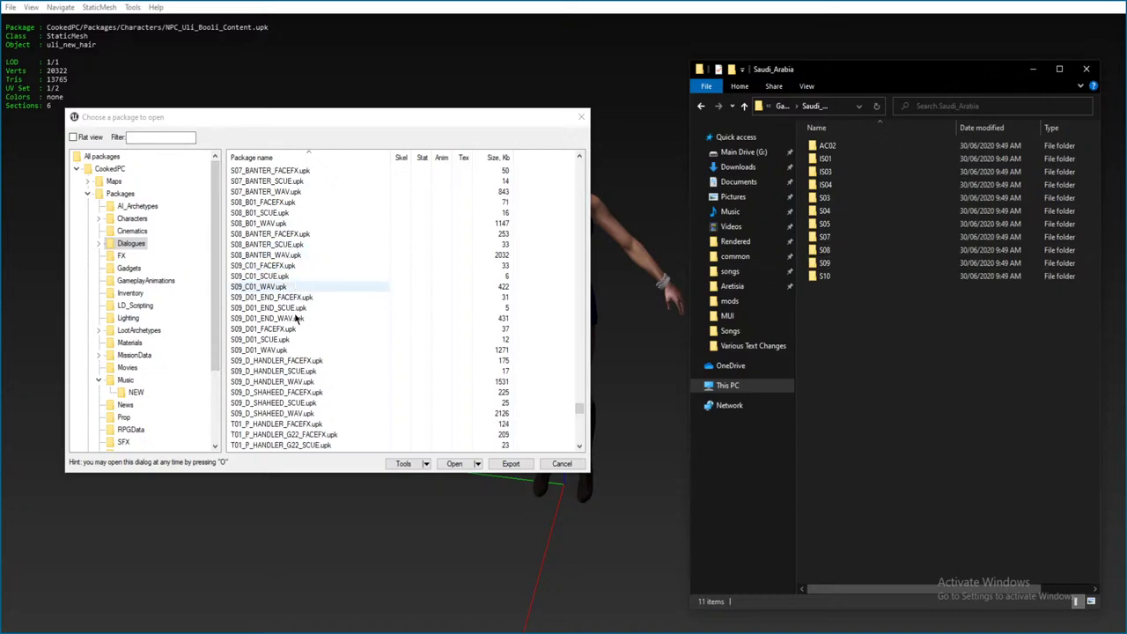
scroll(263, 357, down, 7)
scroll(256, 291, up, 3)
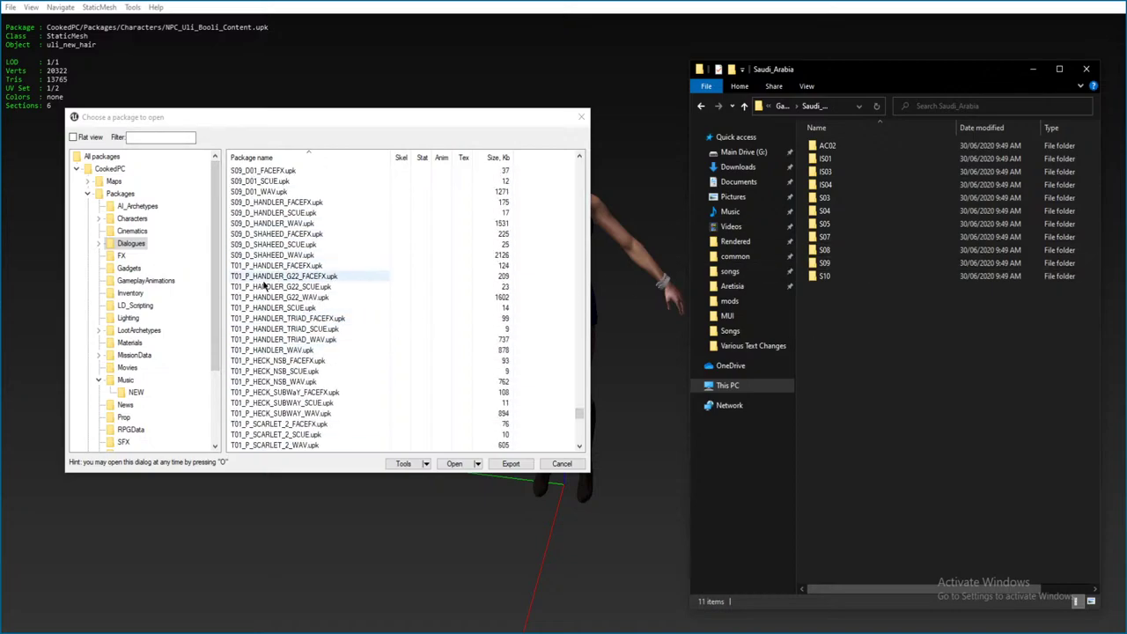
- Look inside the Saudi_Arabia S10 folder and continue through the dialogue packages to T05
double_click(821, 277)
key(alt+Left)
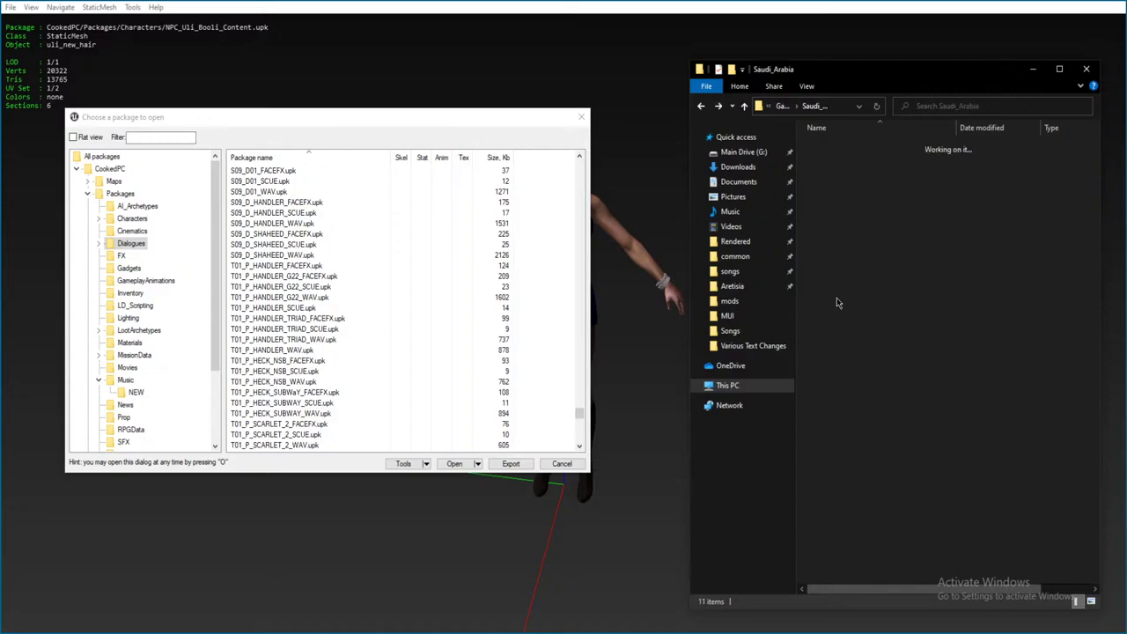
scroll(296, 350, down, 6)
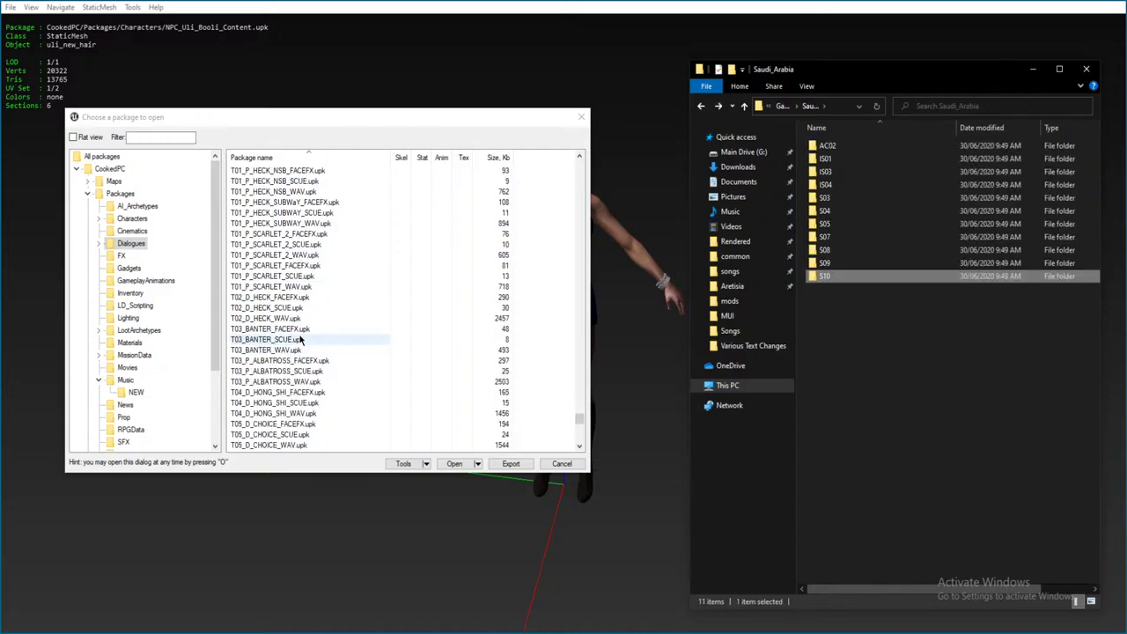
- Switch the folder window from Saudi_Arabia to the Taipei mission folders, checking the Beginning folder on the way
key(alt+Left)
click(845, 148)
double_click(846, 148)
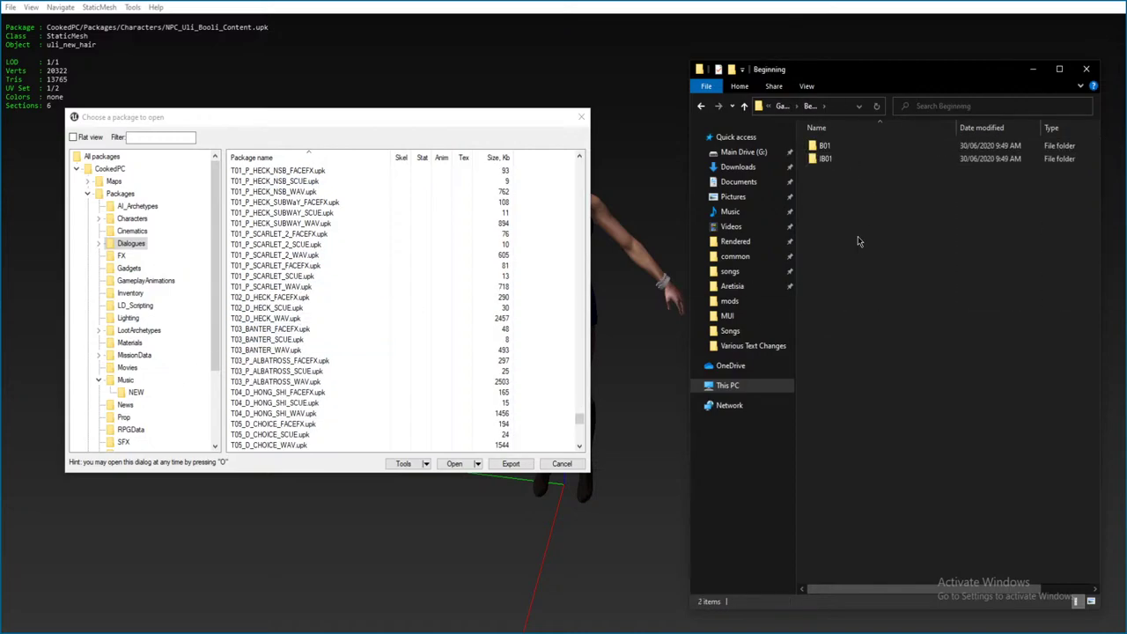
key(alt+Left)
double_click(830, 210)
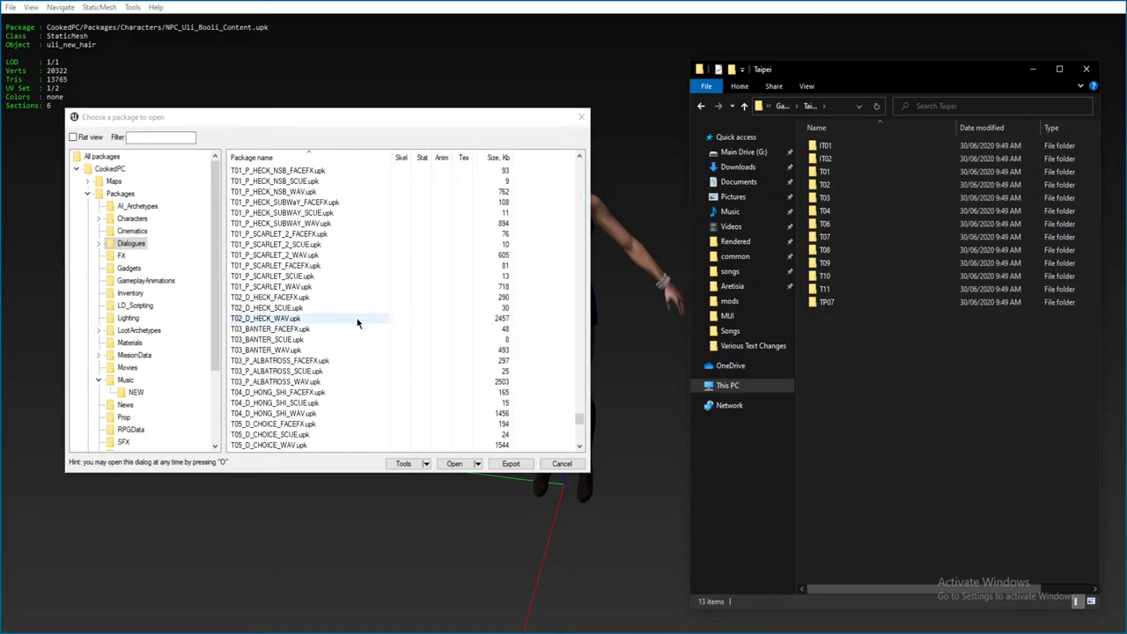
- Compare the T02 to T07 dialogue packages with the Taipei mission folders, checking the T05_D_CHOICE packages in particular
click(832, 197)
scroll(265, 353, down, 4)
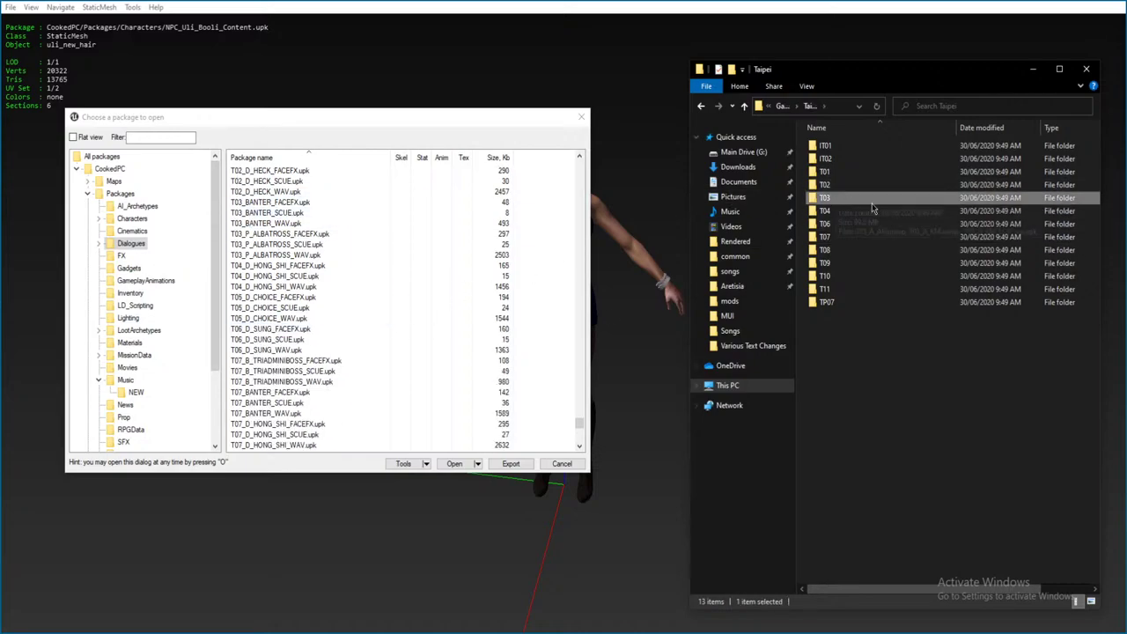
click(307, 308)
click(306, 318)
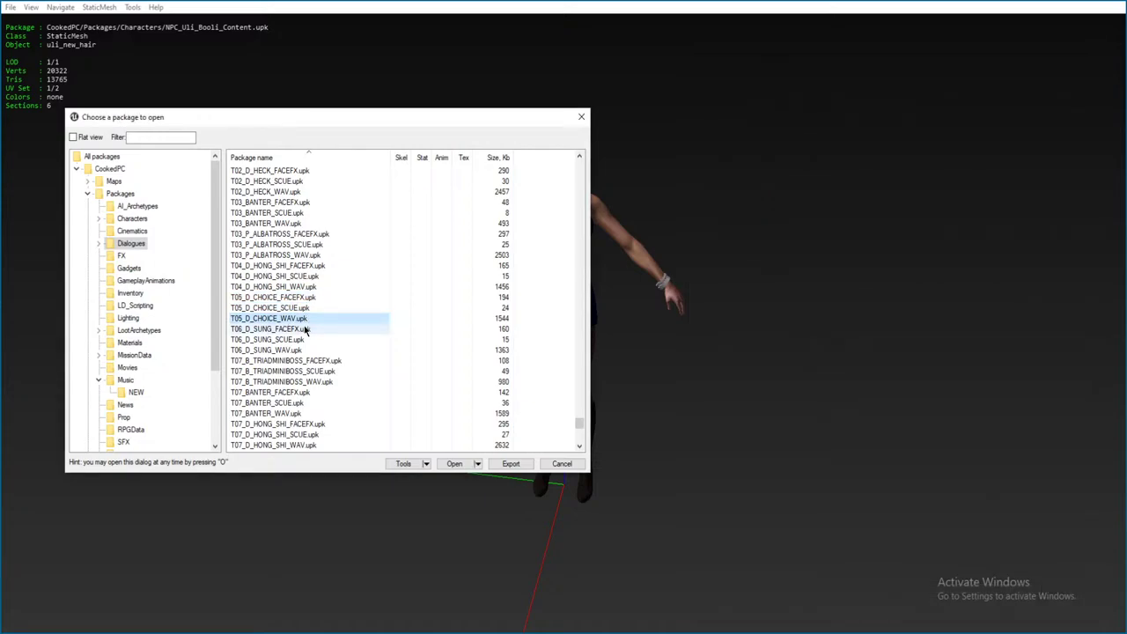
click(71, 628)
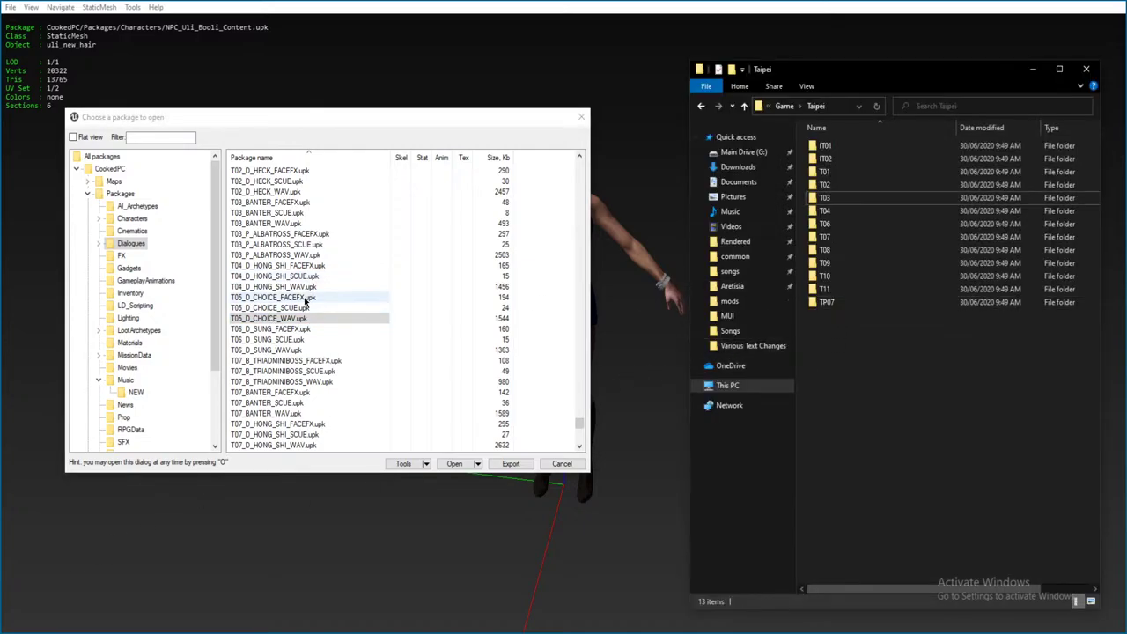
- Look through the T09 and T11 dialogue packages alongside the Taipei folders, down to the TP13 and VO_TRIADS packages
scroll(304, 302, down, 15)
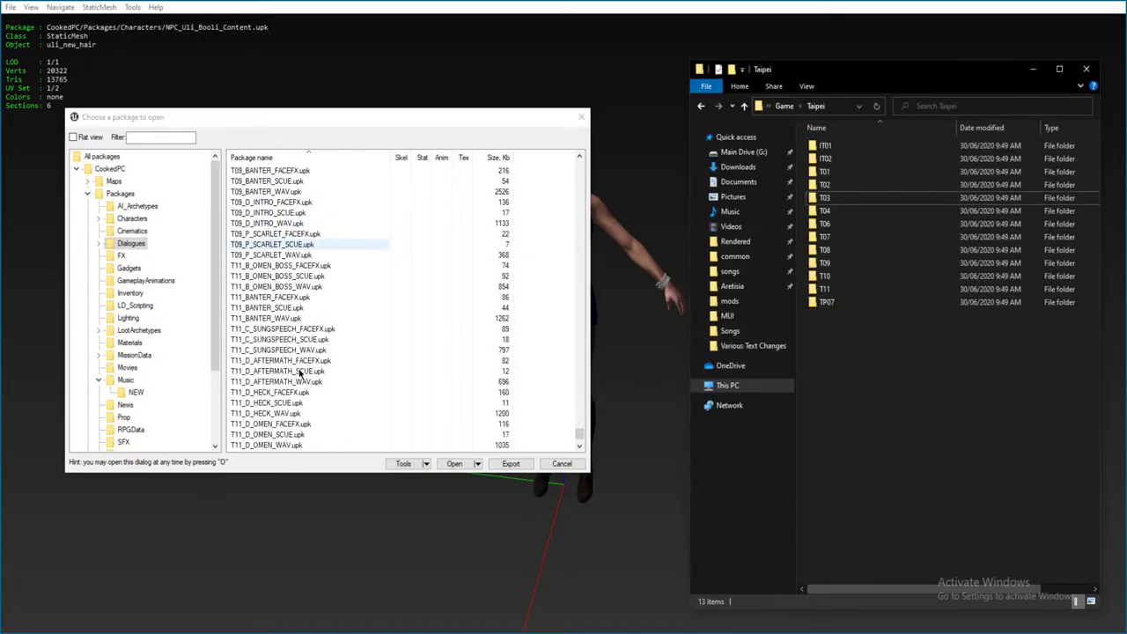
scroll(300, 374, down, 1)
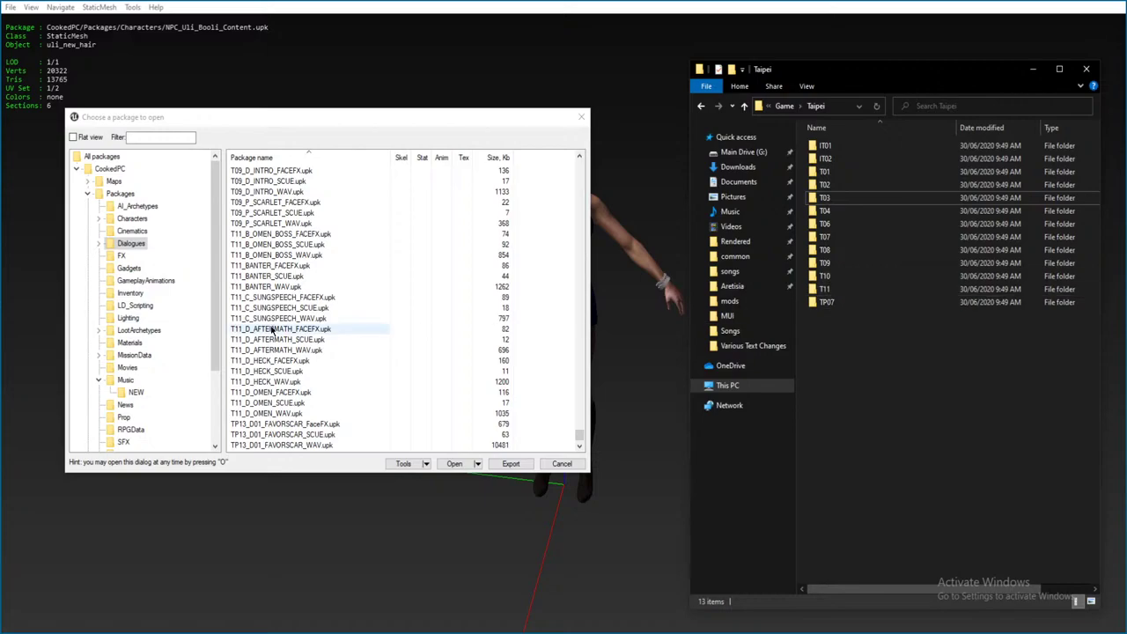
scroll(270, 327, down, 1)
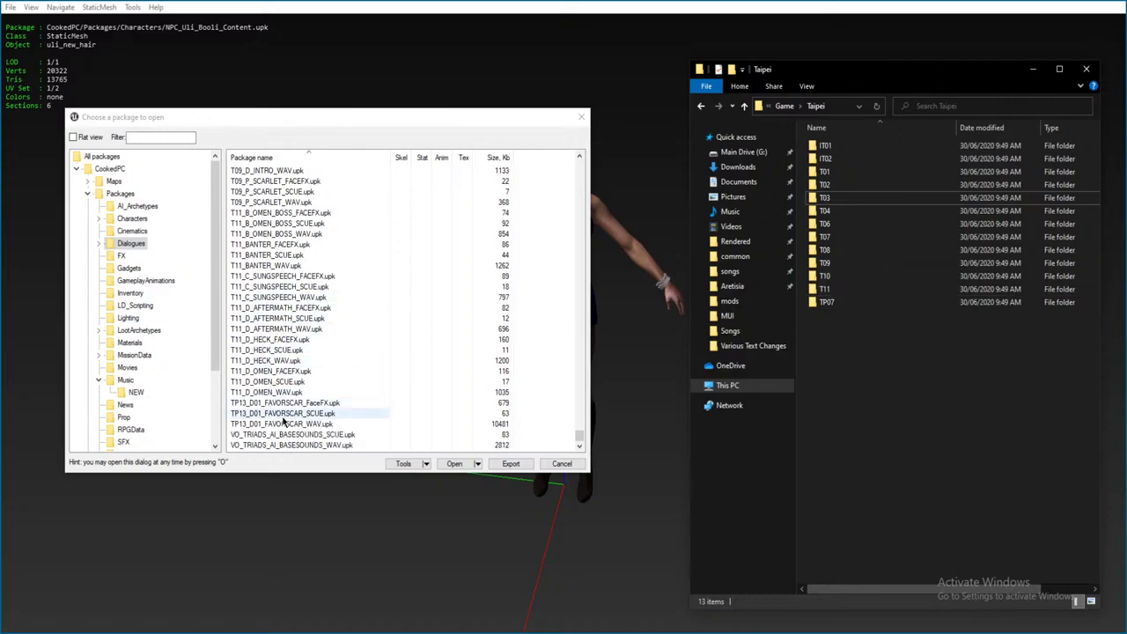
- Look inside Taipei's TP07 and T07 folders and return to the Taipei folder list
double_click(841, 304)
key(alt+Left)
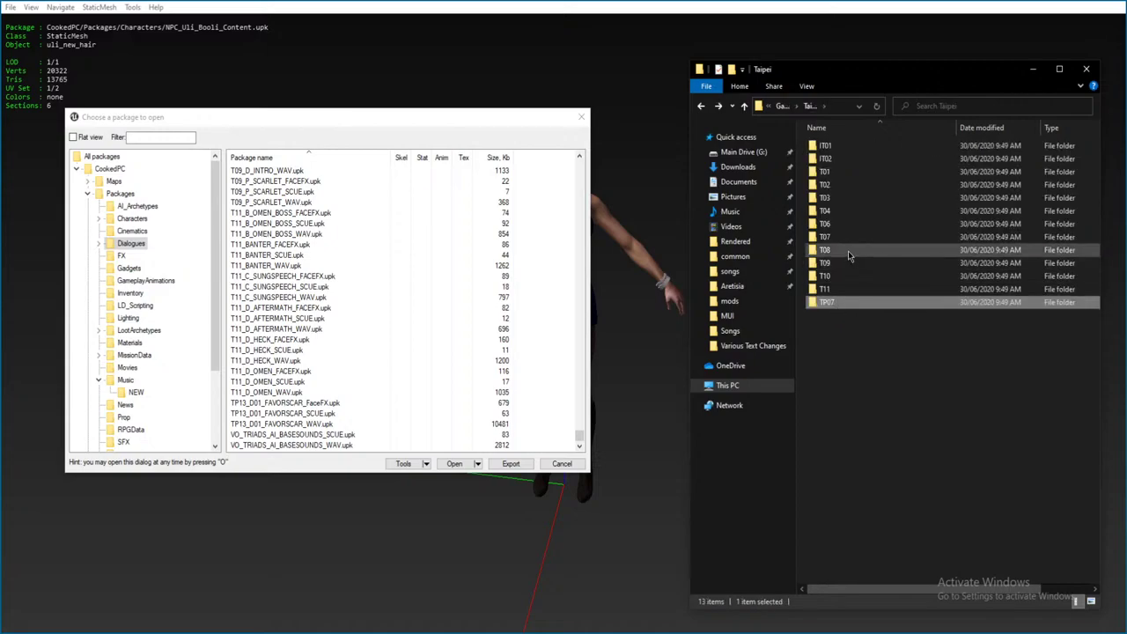
double_click(840, 238)
scroll(878, 286, down, 1)
key(alt+Left)
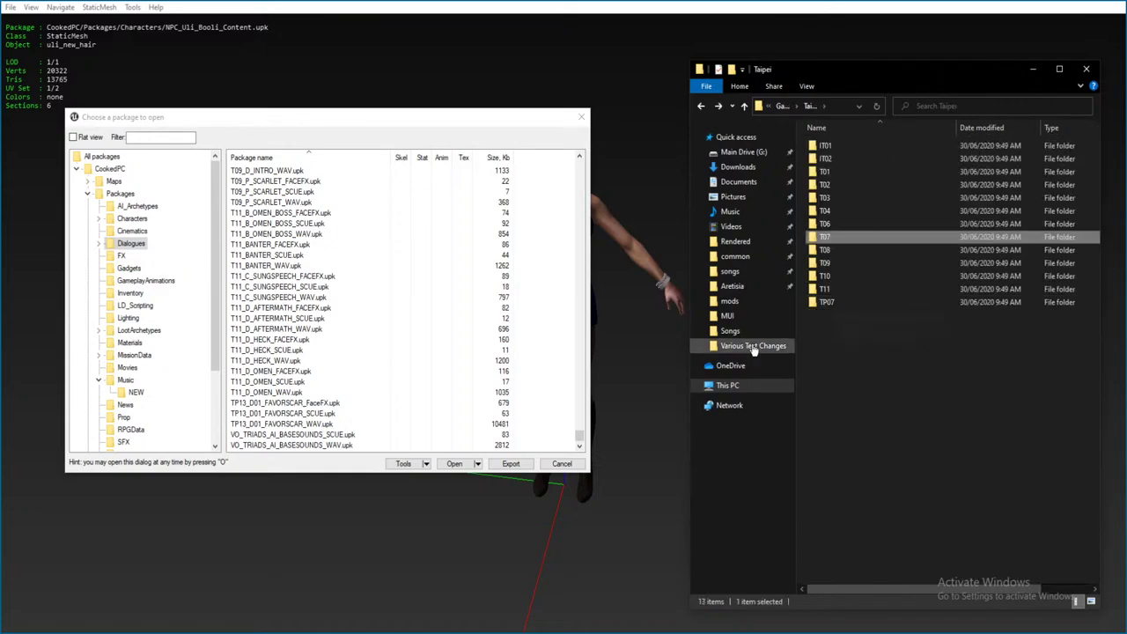
click(837, 302)
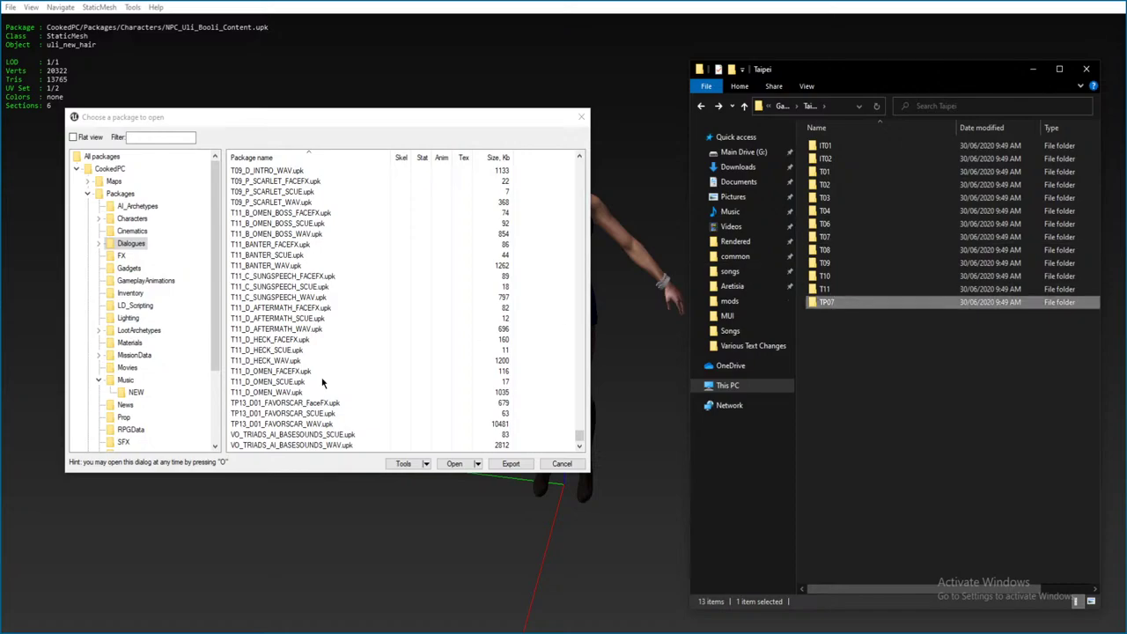
- Compare the TP13_D01_FAVORSCAR dialogue packages with the Taipei mission folders
click(291, 423)
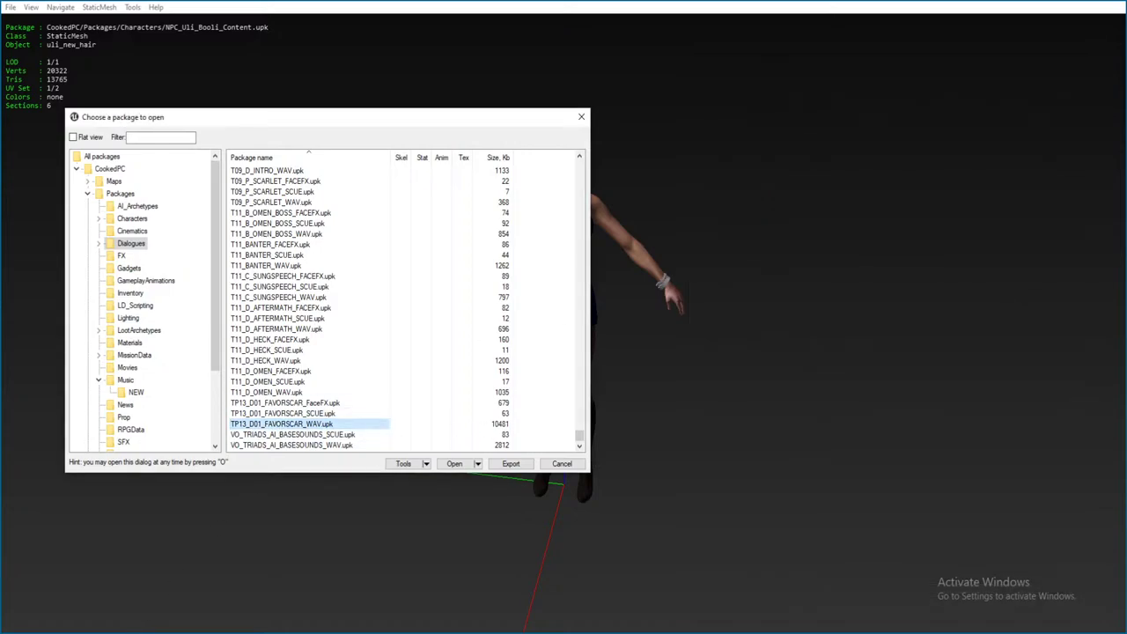
key(alt+Tab)
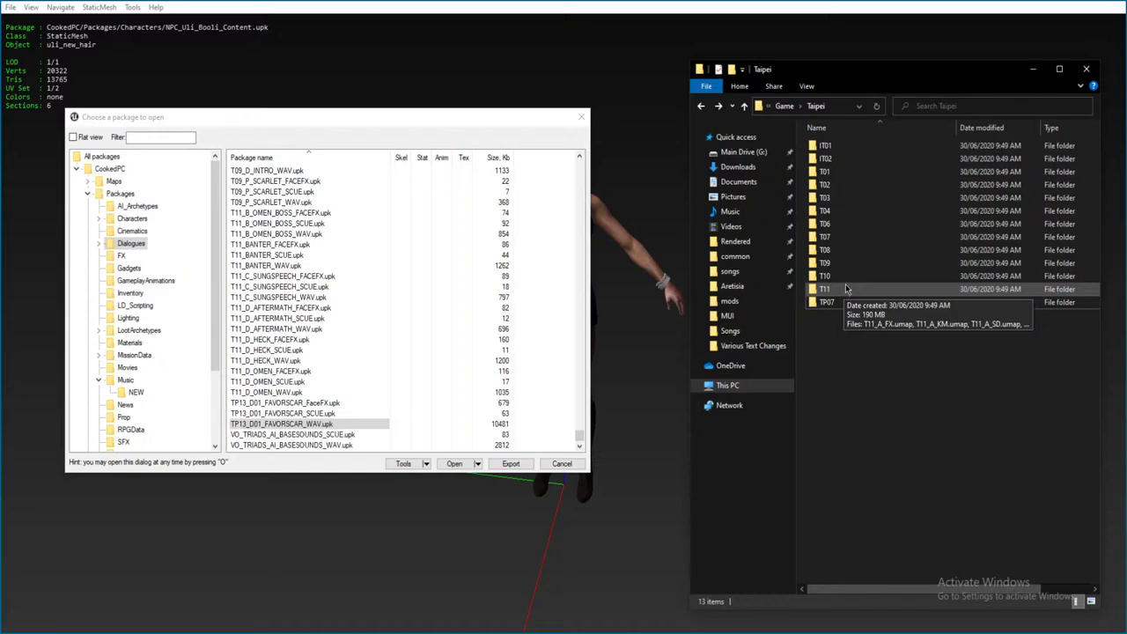
click(354, 425)
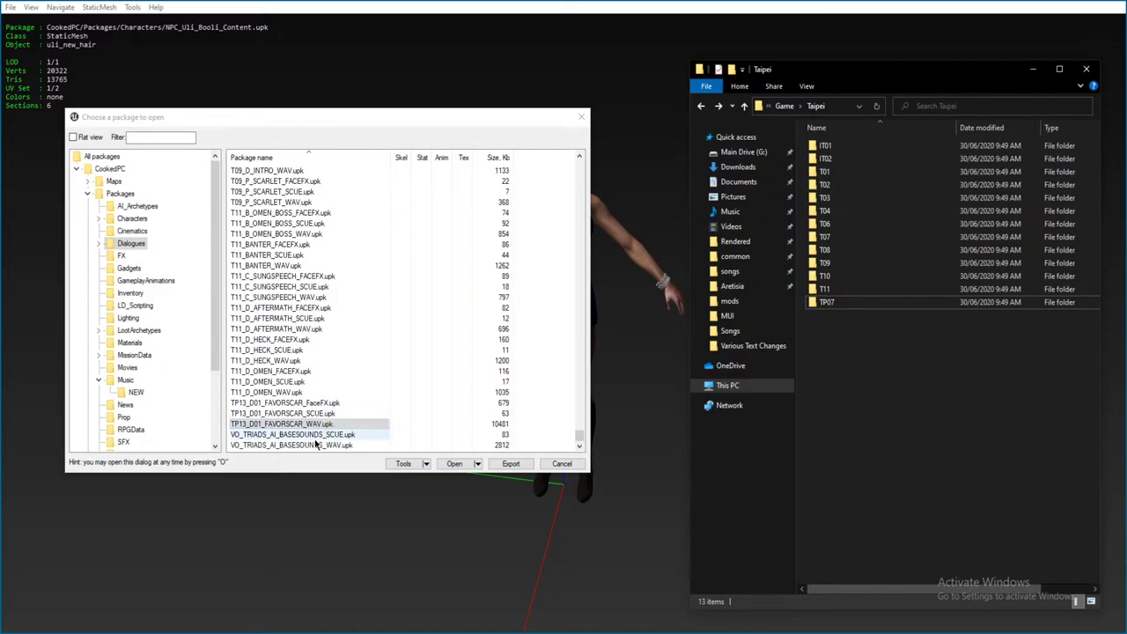
- Return to the start of the dialogue package list, at the AC02 and AP01 packages
scroll(315, 445, up, 15)
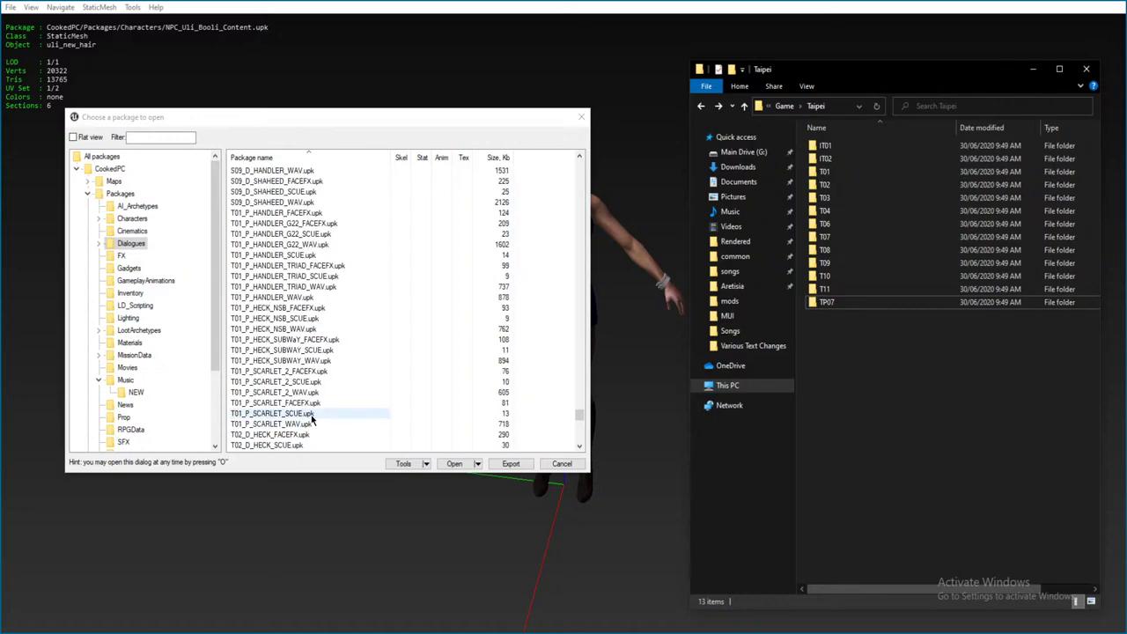
scroll(304, 424, up, 7)
click(579, 391)
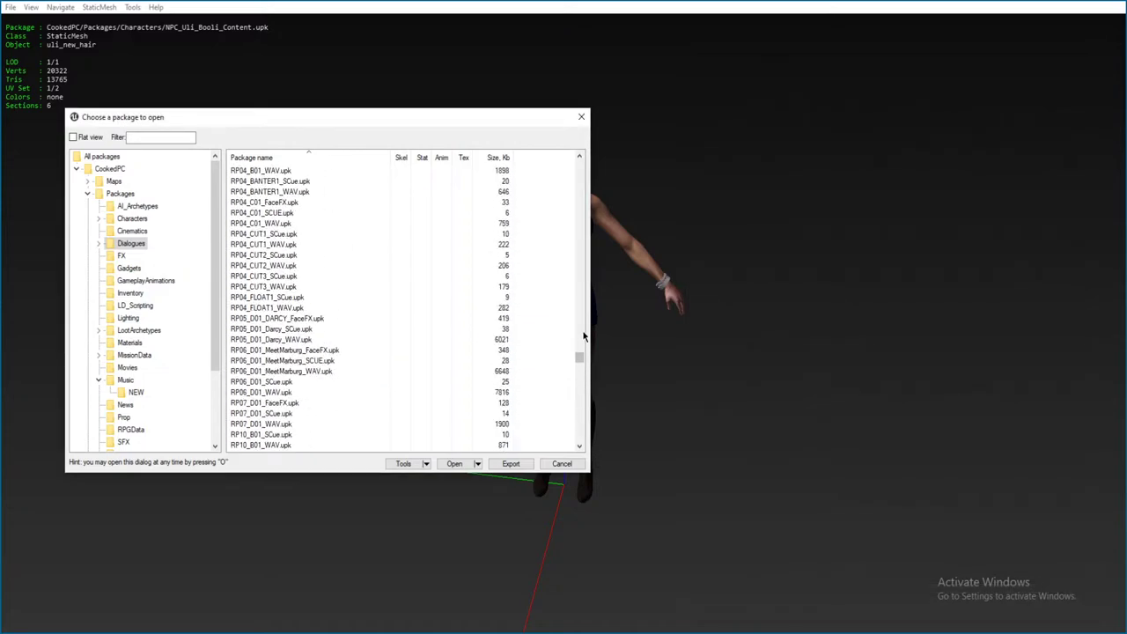
drag(578, 359, 578, 168)
scroll(302, 297, up, 5)
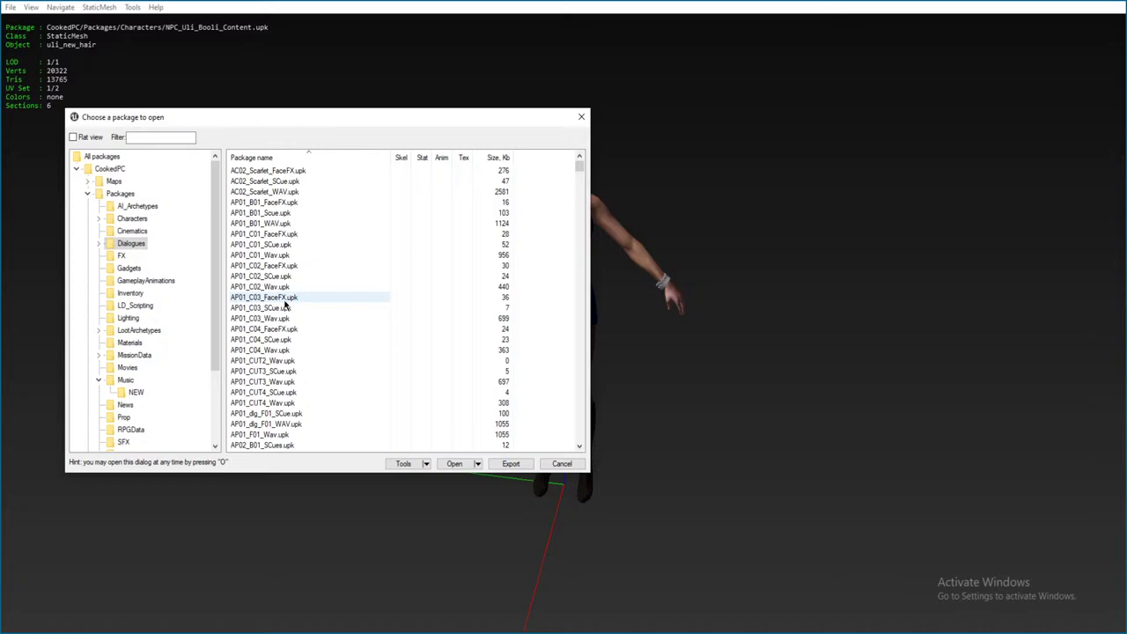
- Examine the AP01 and AP02 dialogue packages, including the Debrief, ScratchVO, Mina and DSS entries
scroll(284, 310, down, 1)
scroll(288, 296, up, 1)
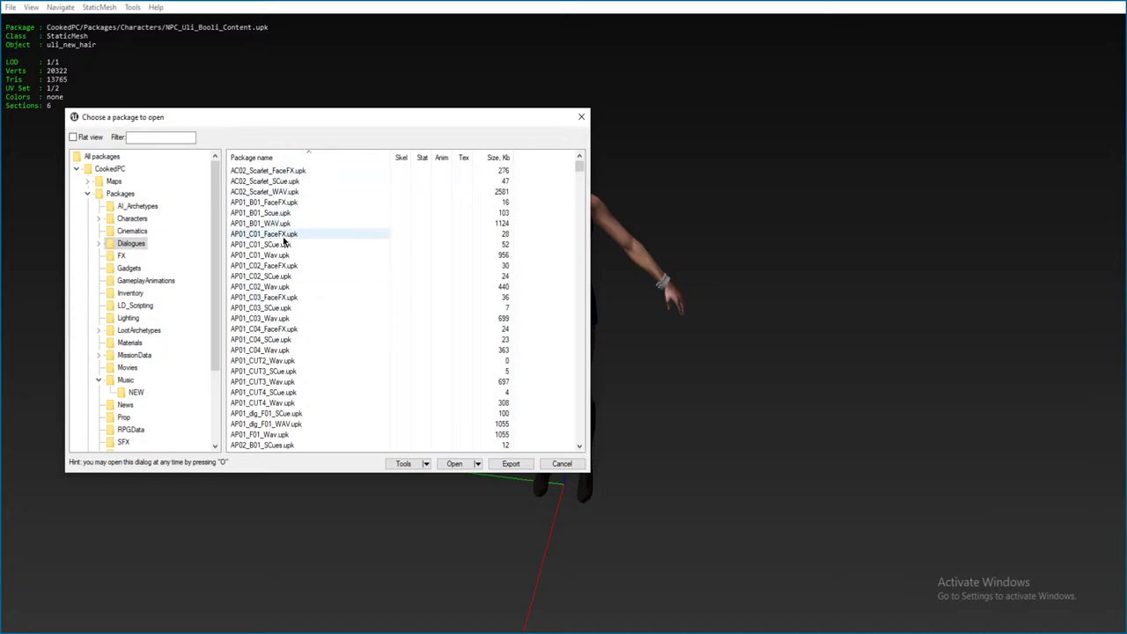
scroll(280, 291, down, 9)
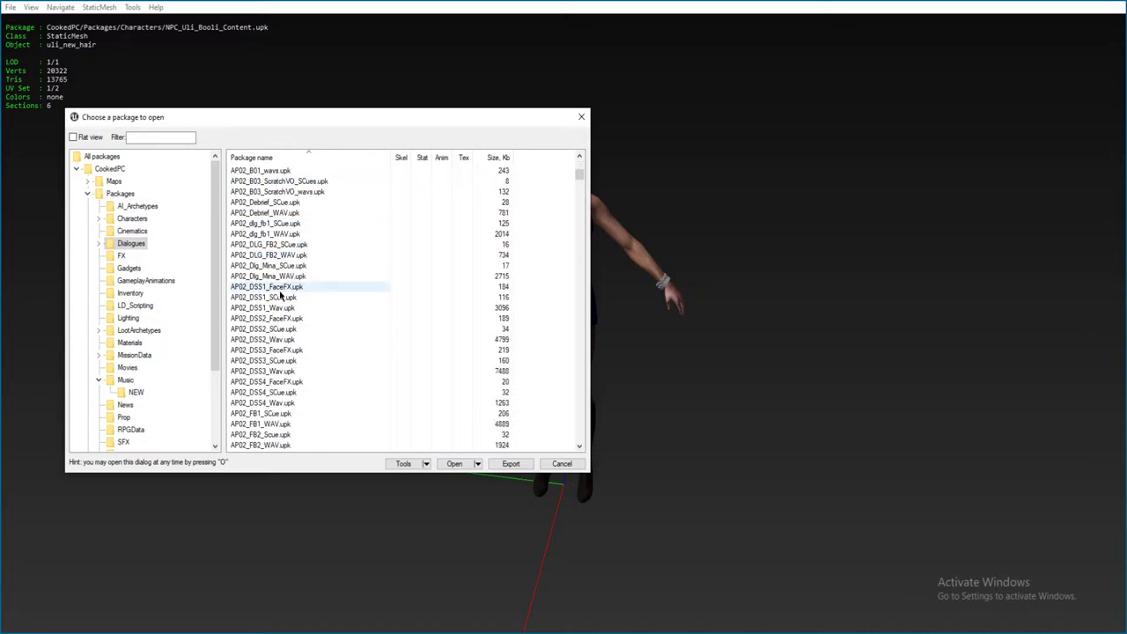
scroll(278, 299, down, 6)
scroll(286, 308, up, 3)
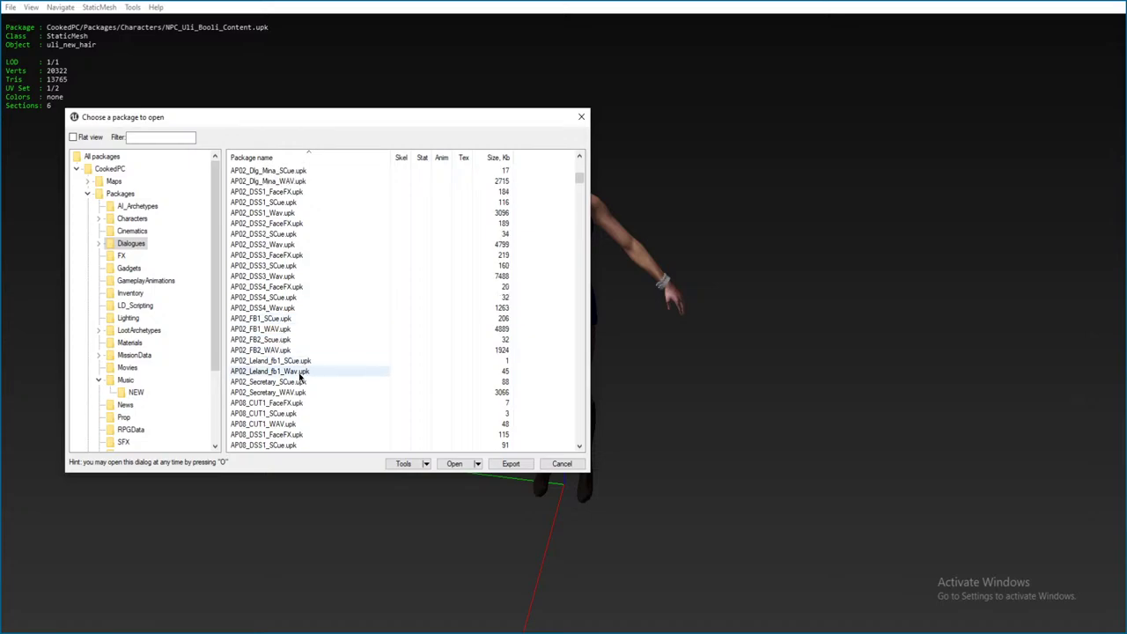
scroll(296, 322, up, 3)
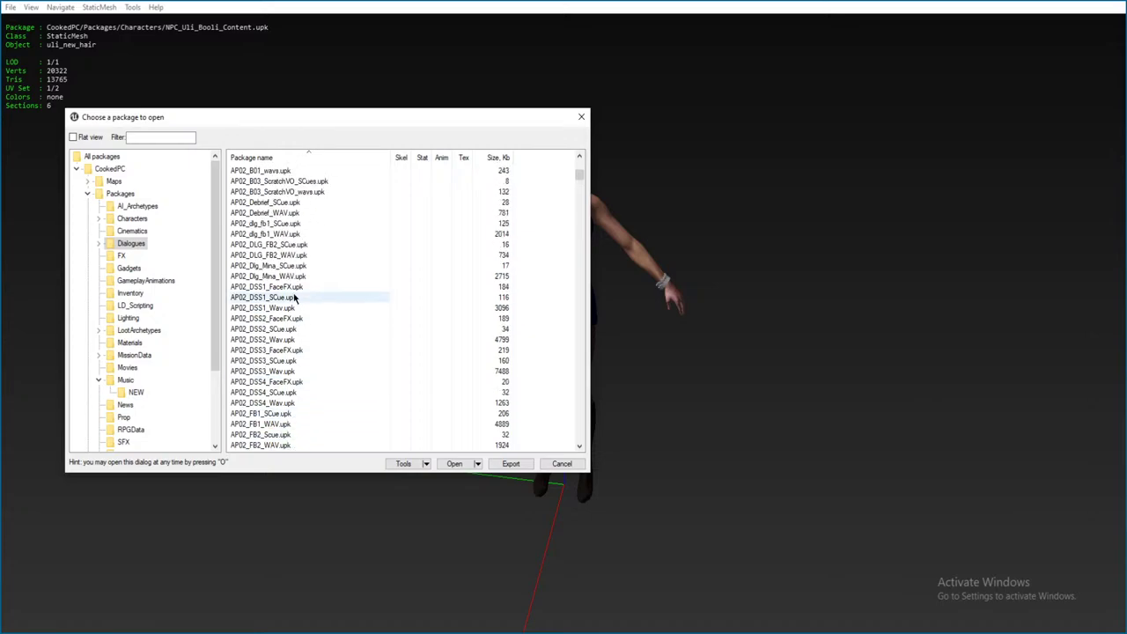
scroll(295, 303, up, 1)
scroll(312, 309, up, 1)
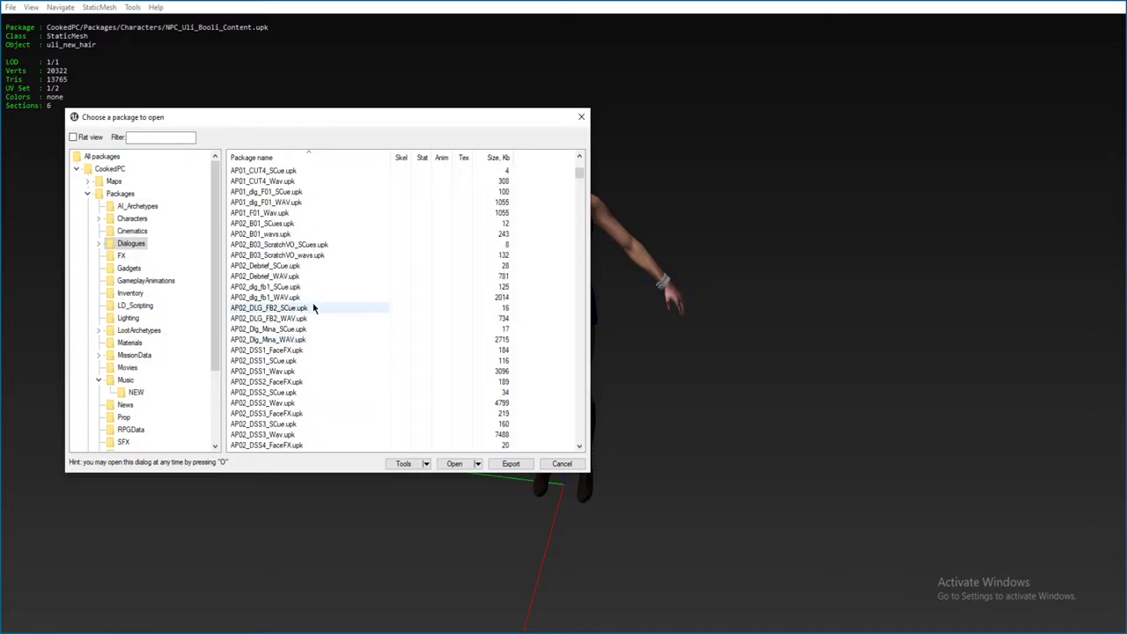
scroll(310, 308, up, 1)
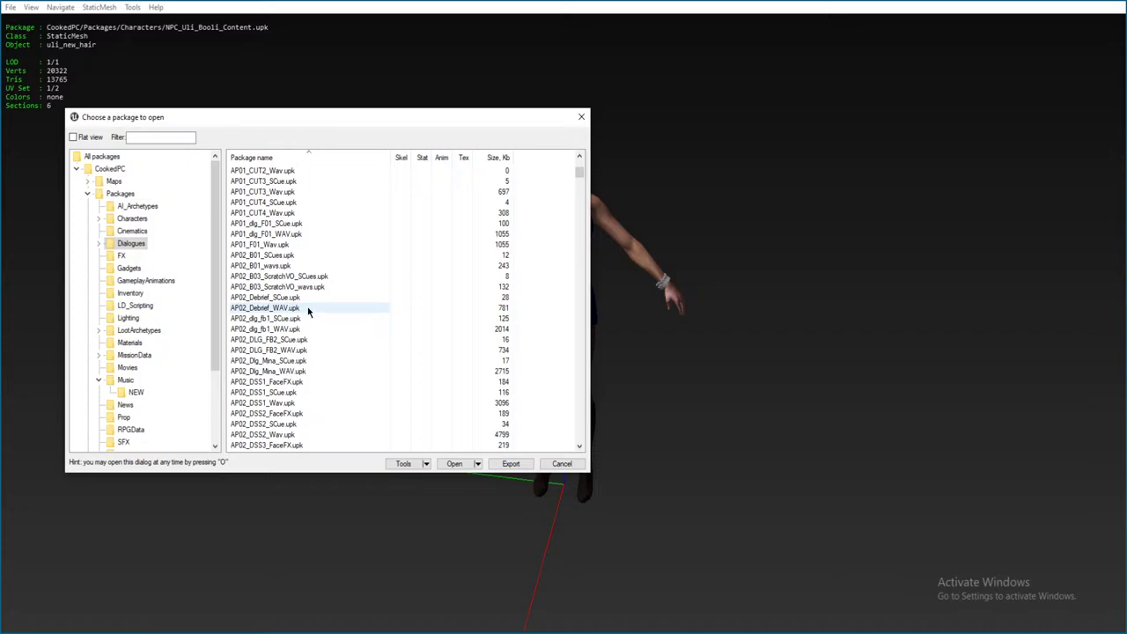
scroll(309, 309, up, 1)
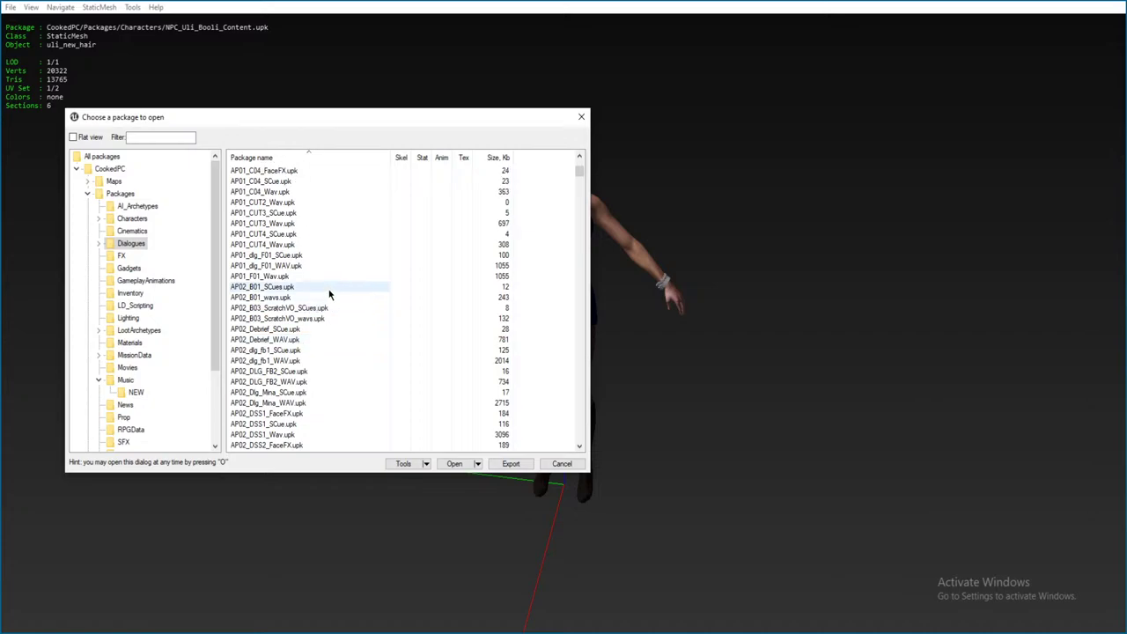
scroll(317, 299, up, 5)
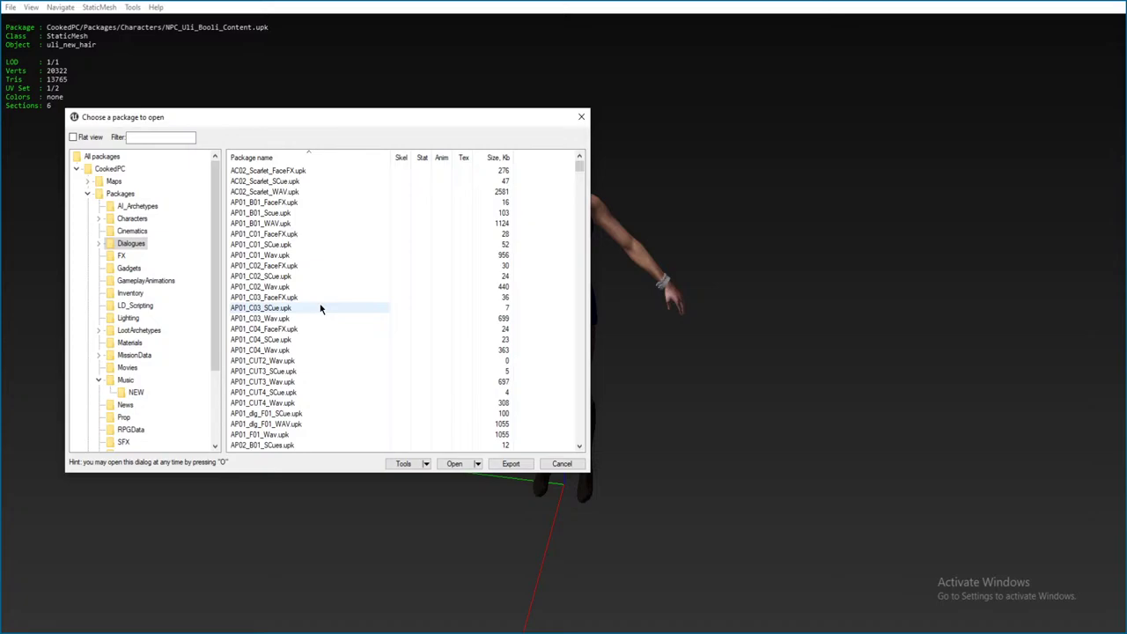
- Review the AP01 to AP08 dialogue packages again, from AP01_B01_FaceFX.upk down to the first B01 packages and back
click(295, 202)
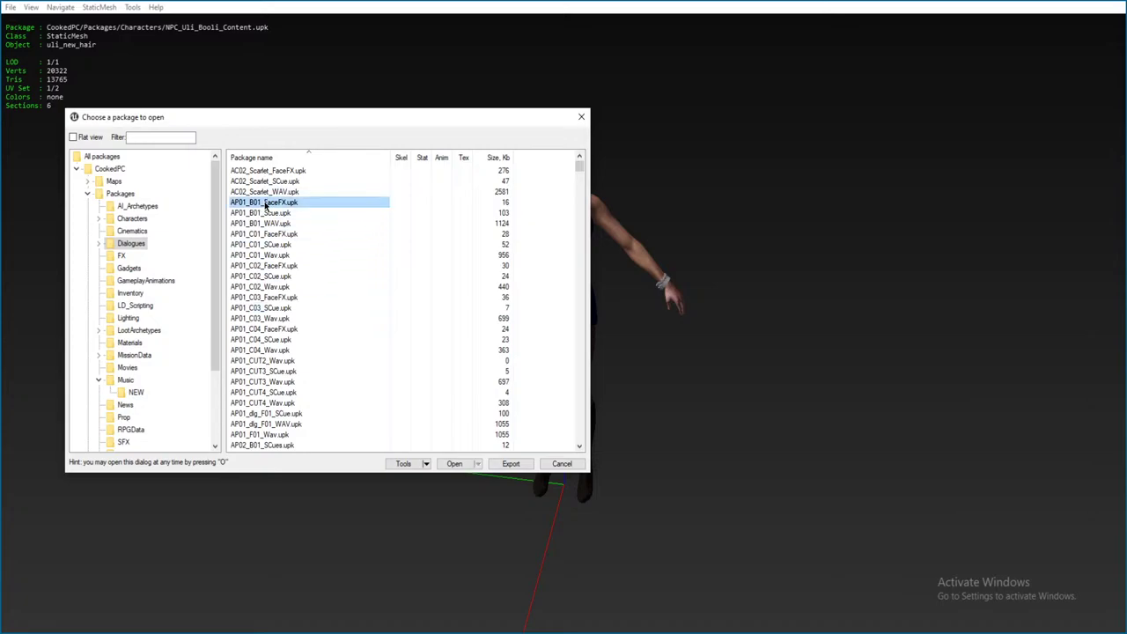
scroll(295, 264, down, 15)
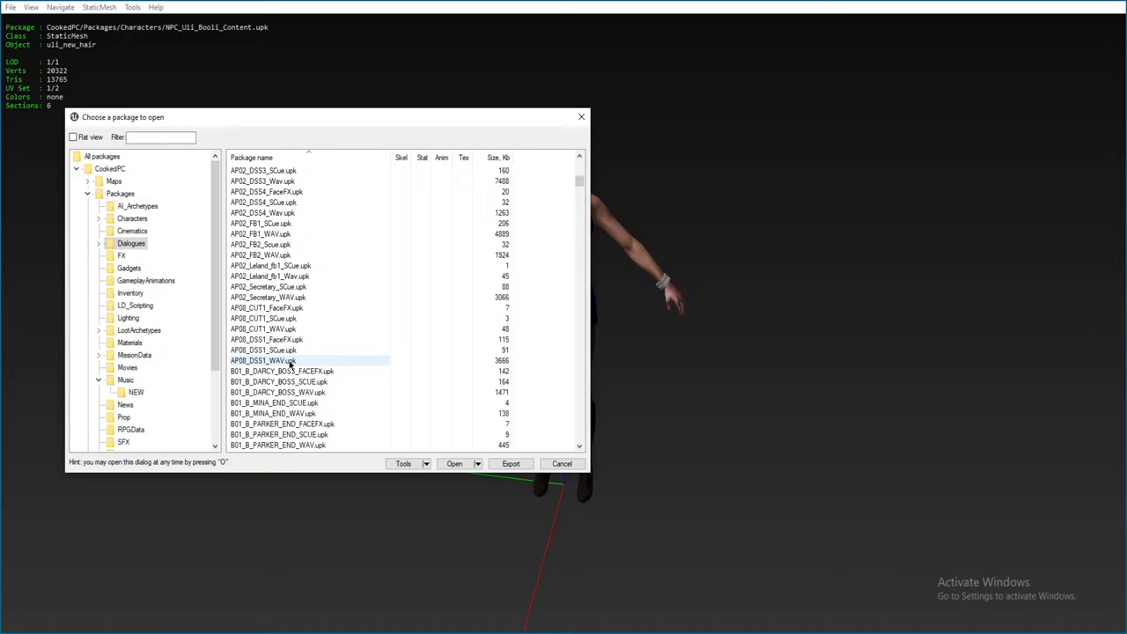
scroll(291, 361, up, 15)
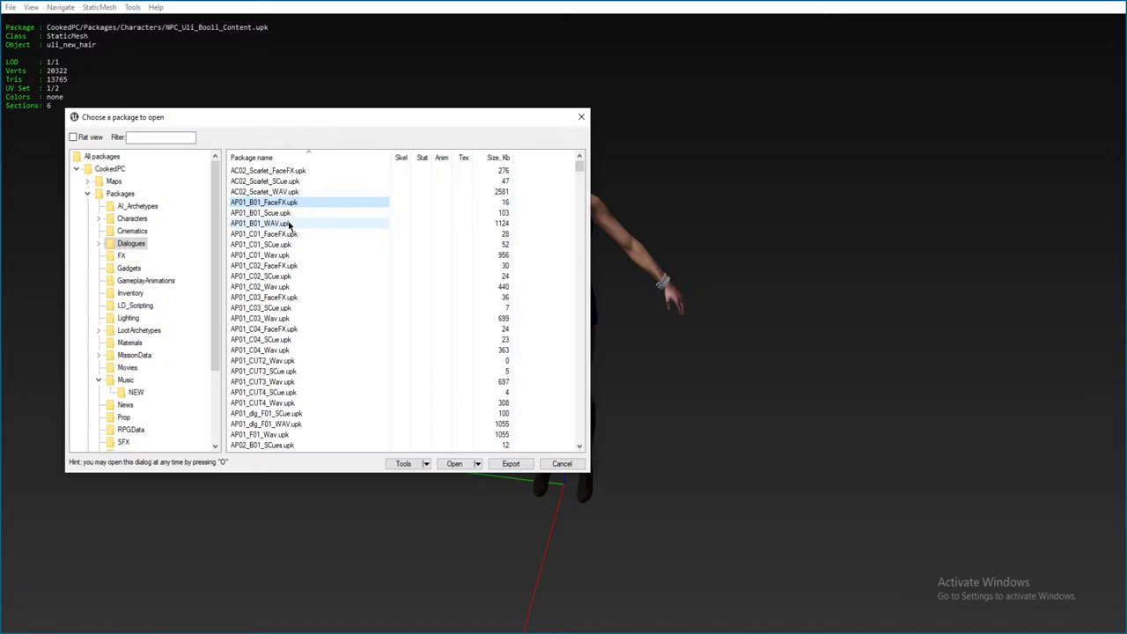
scroll(286, 227, down, 15)
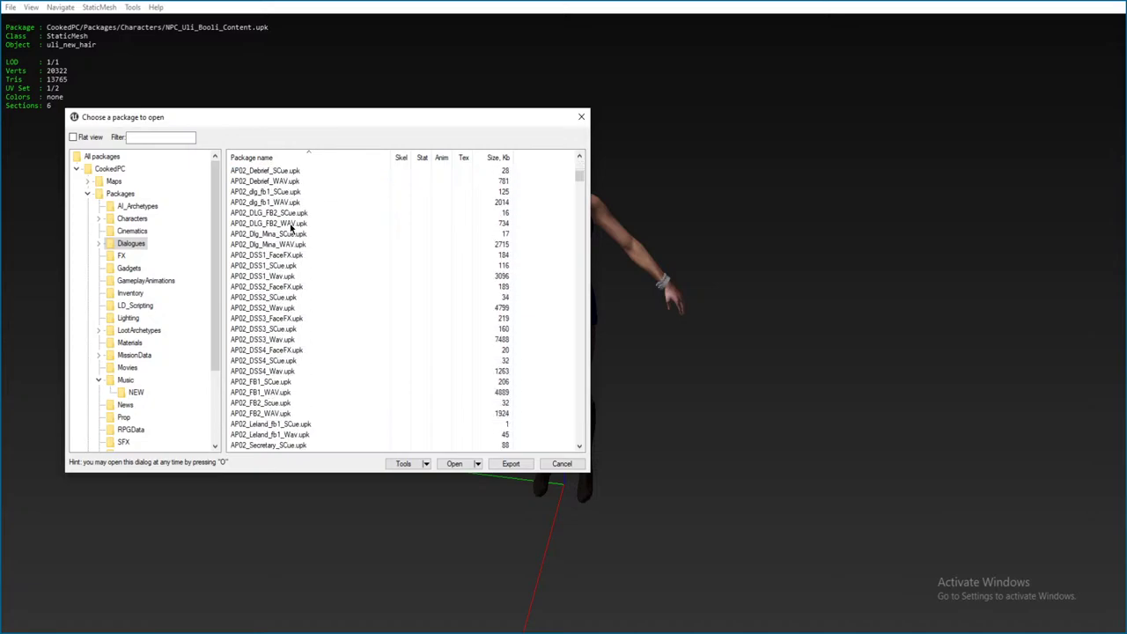
scroll(300, 325, up, 12)
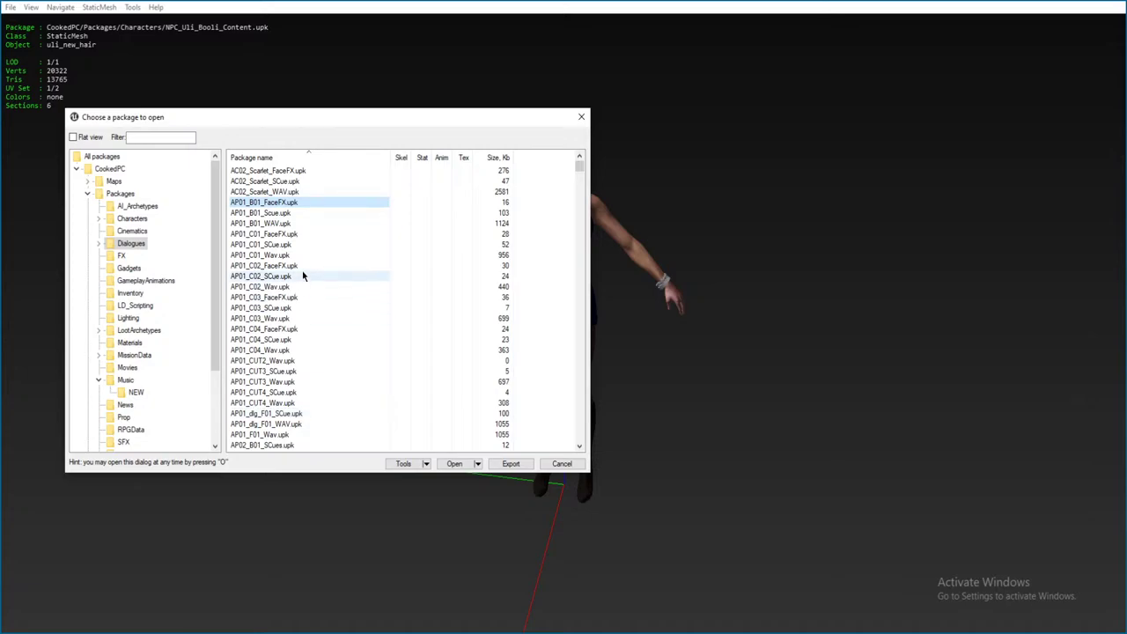
- Load AP01_B01_WAV.upk to view its class statistics and bring the package chooser back up
double_click(291, 226)
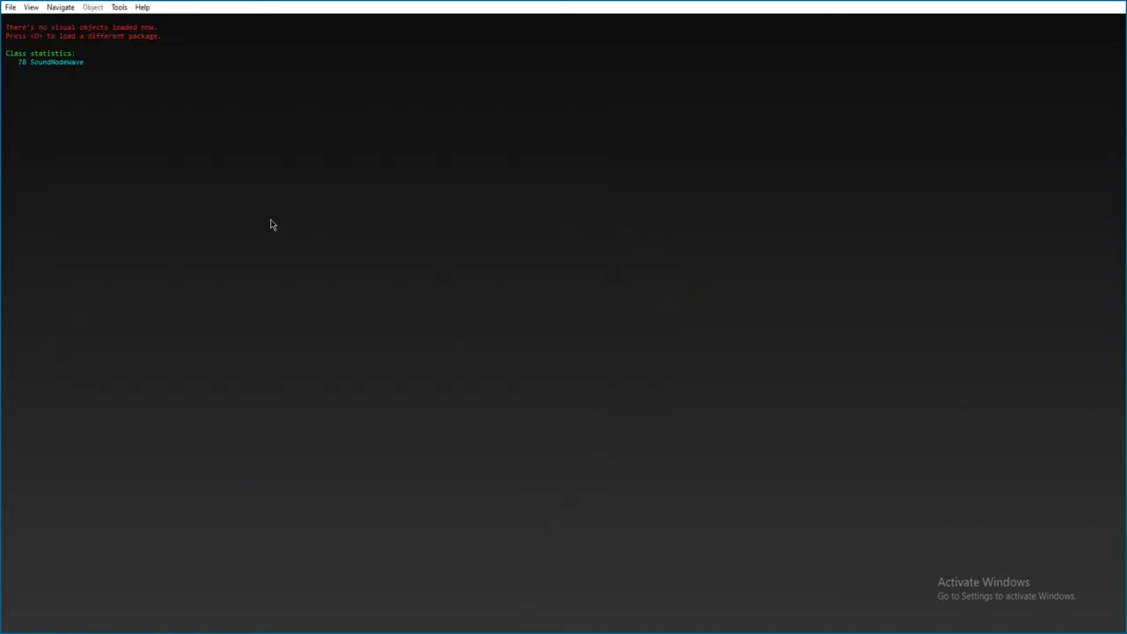
click(99, 629)
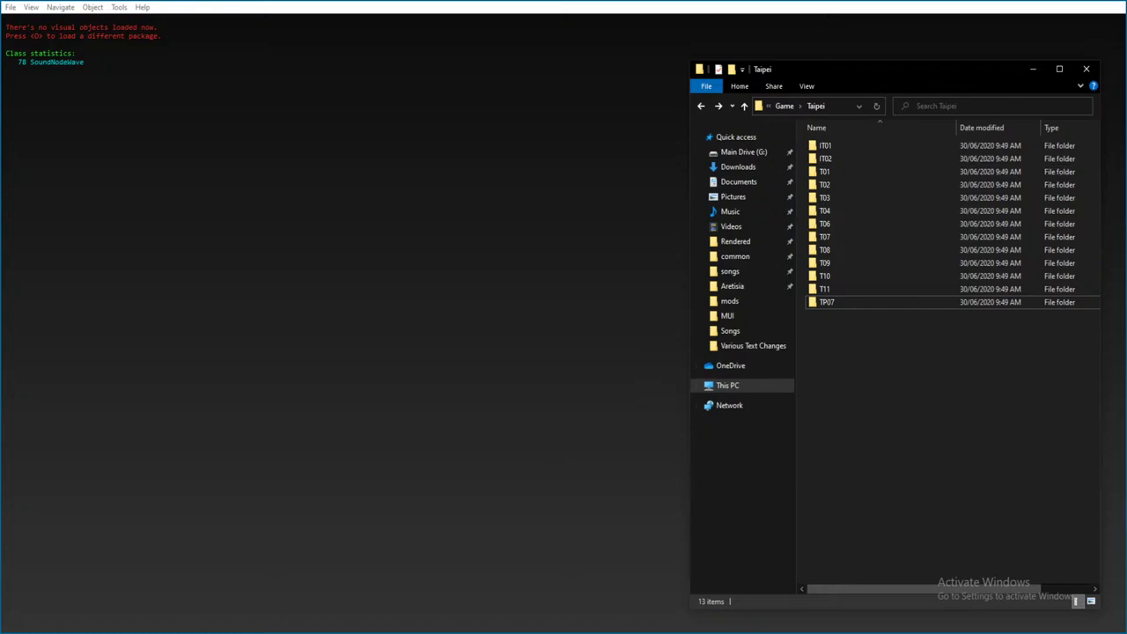
mouse_move(268, 629)
click(309, 574)
key(o)
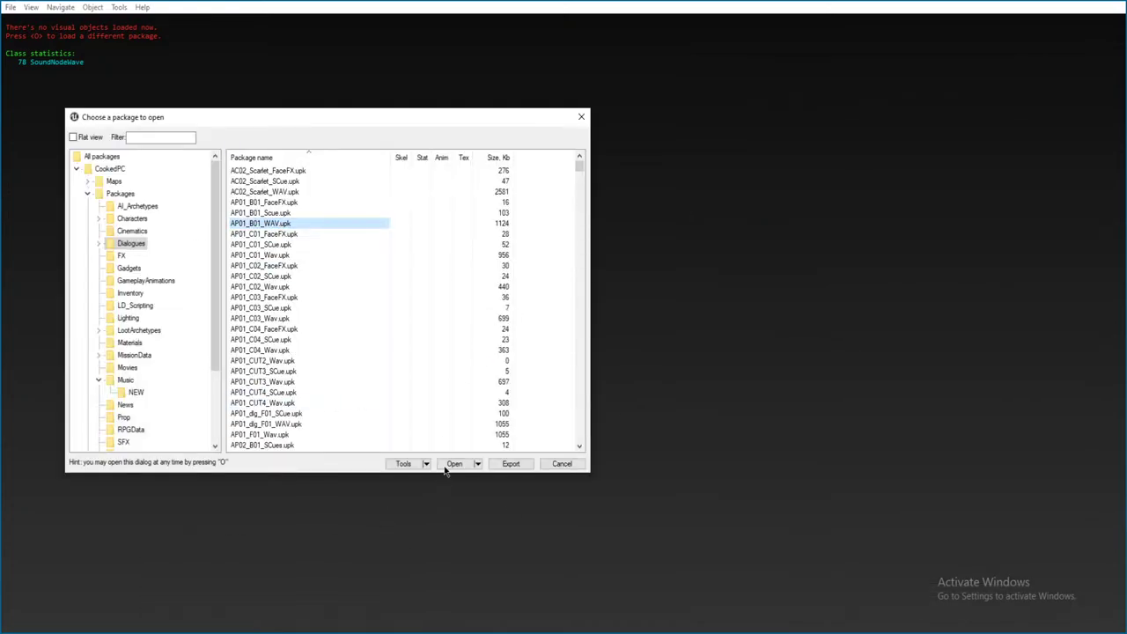
click(477, 465)
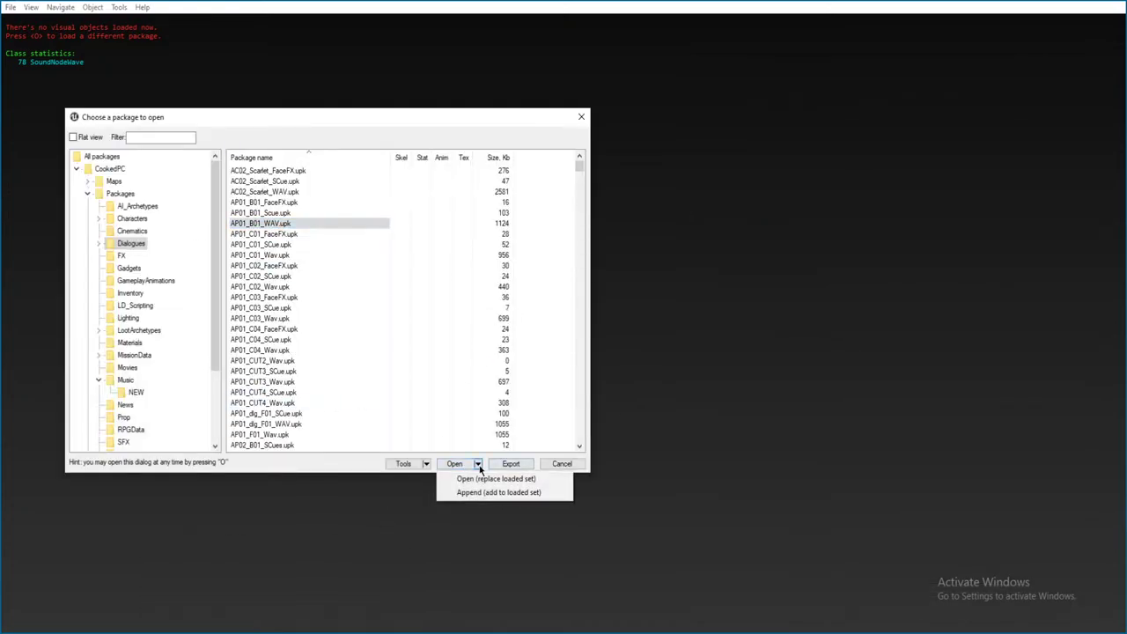
click(427, 464)
click(368, 468)
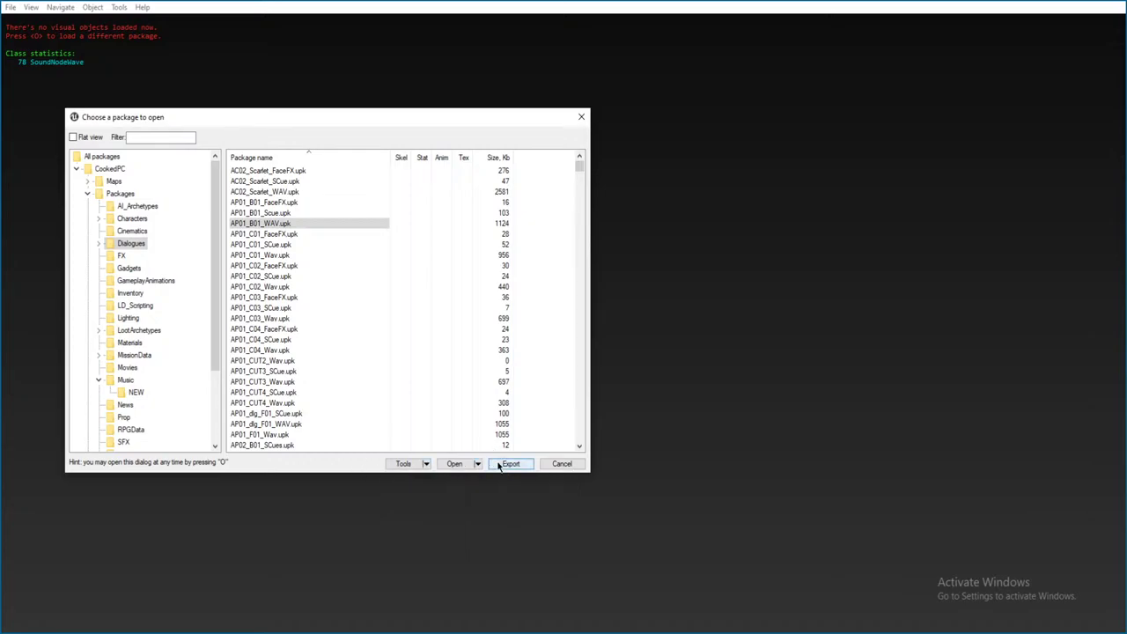
- Start exporting AP01_B01_WAV.upk and browse for its export directory to the UEViewer folder in Documents
click(509, 464)
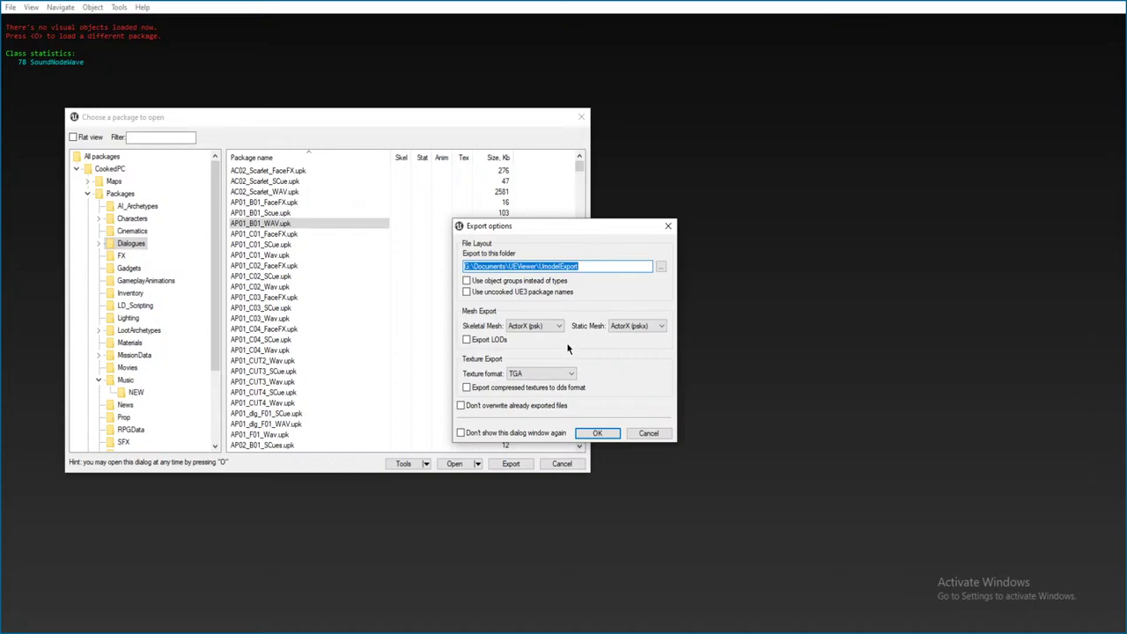
click(660, 265)
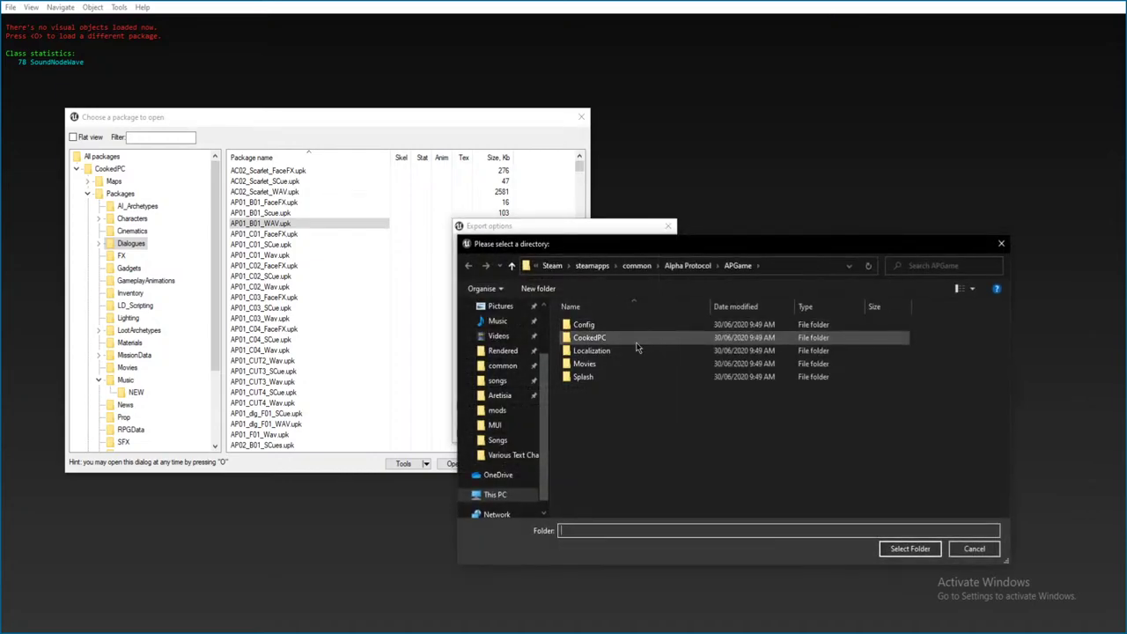
right_click(626, 431)
click(544, 415)
scroll(519, 387, up, 1)
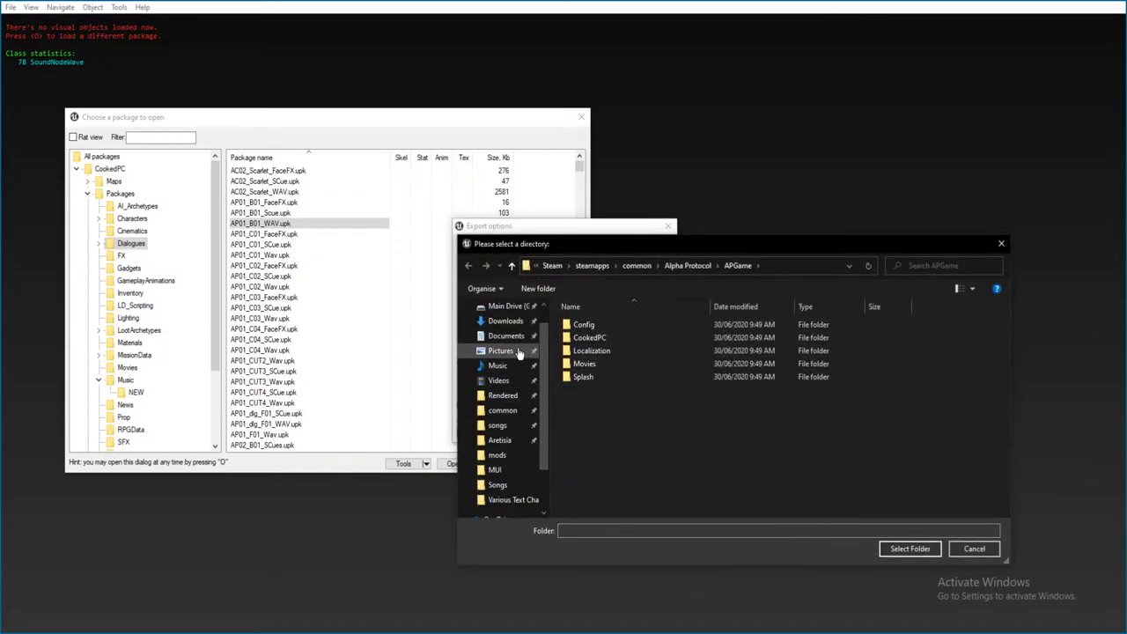
click(505, 335)
scroll(641, 427, down, 2)
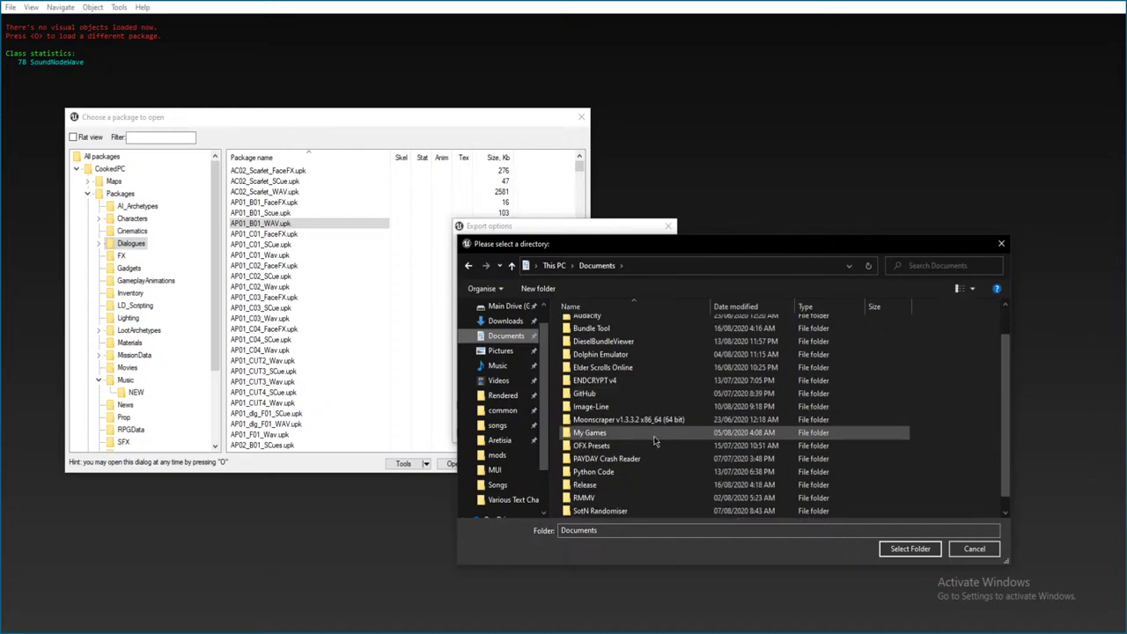
scroll(649, 444, up, 2)
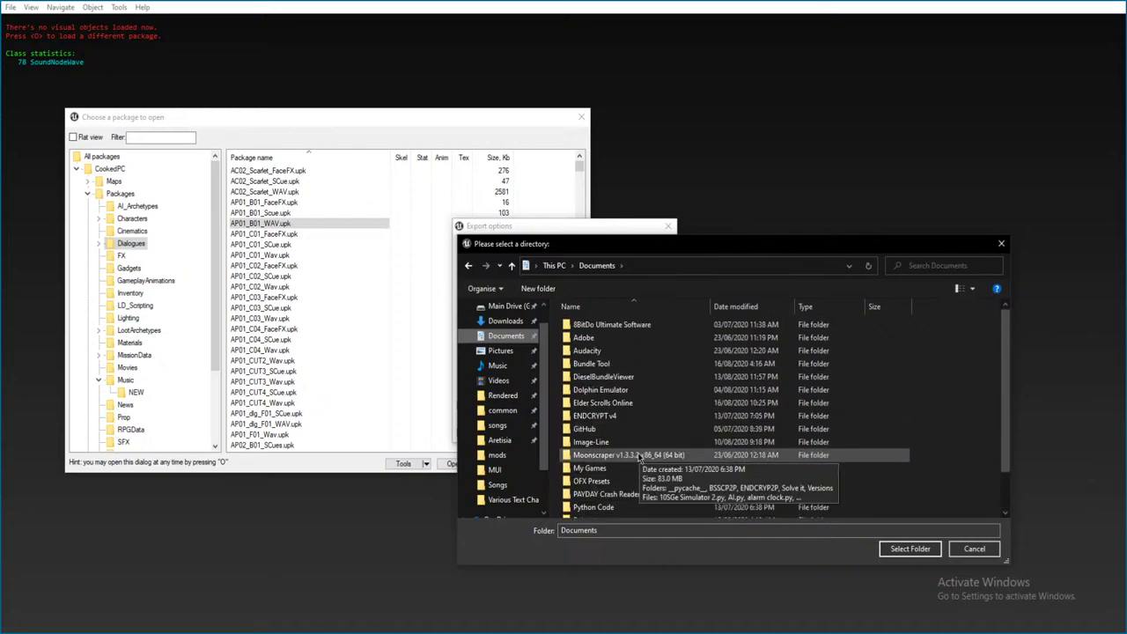
scroll(649, 400, down, 2)
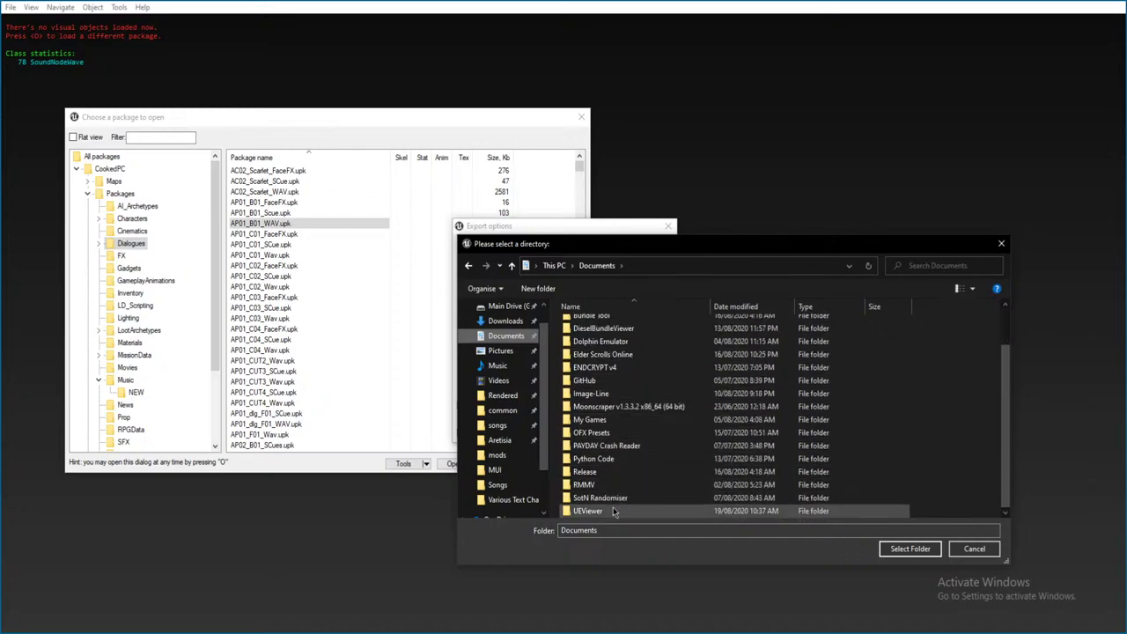
double_click(649, 511)
- Create a folder named Exported inside UEViewer, select it as the export destination and run the export
right_click(665, 423)
mouse_move(692, 553)
click(810, 551)
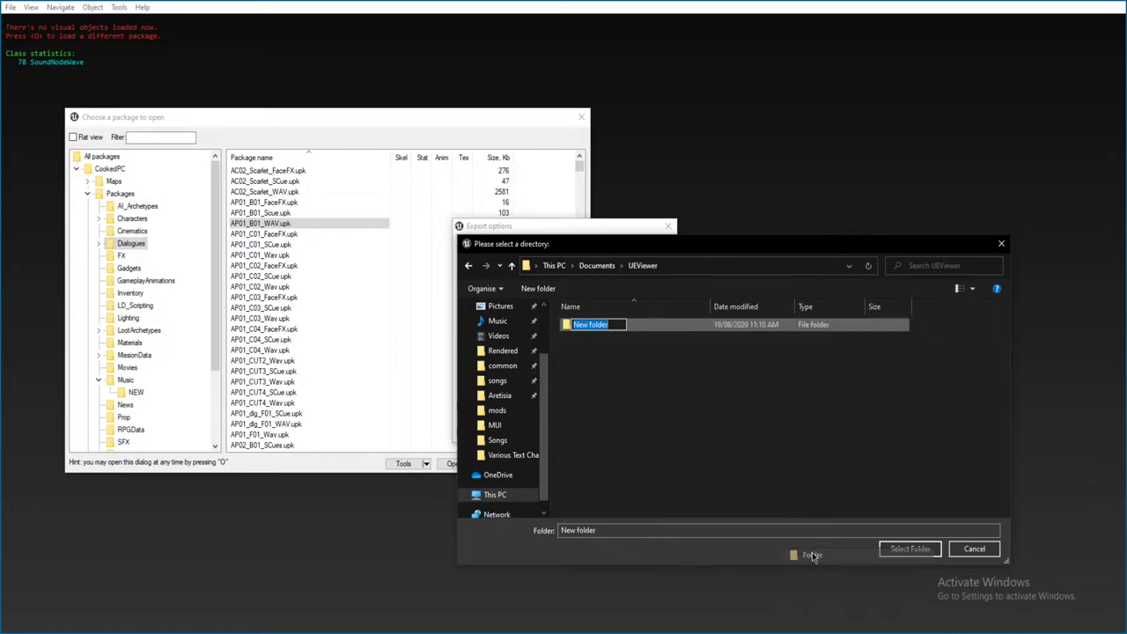
text(Exported)
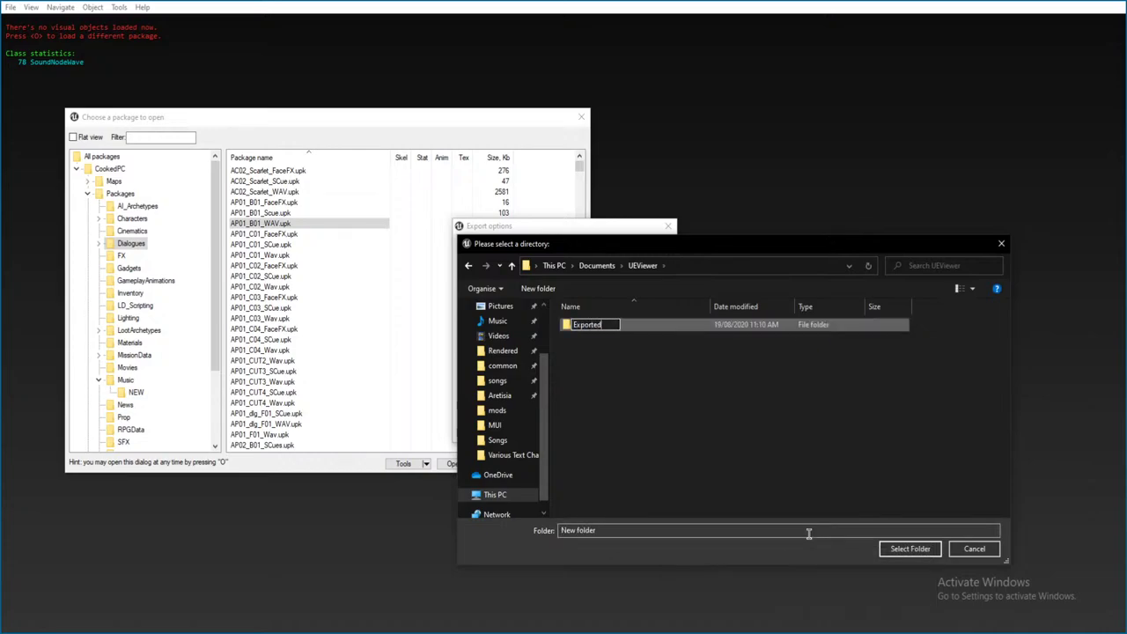
key(Return)
key(Return)
click(911, 552)
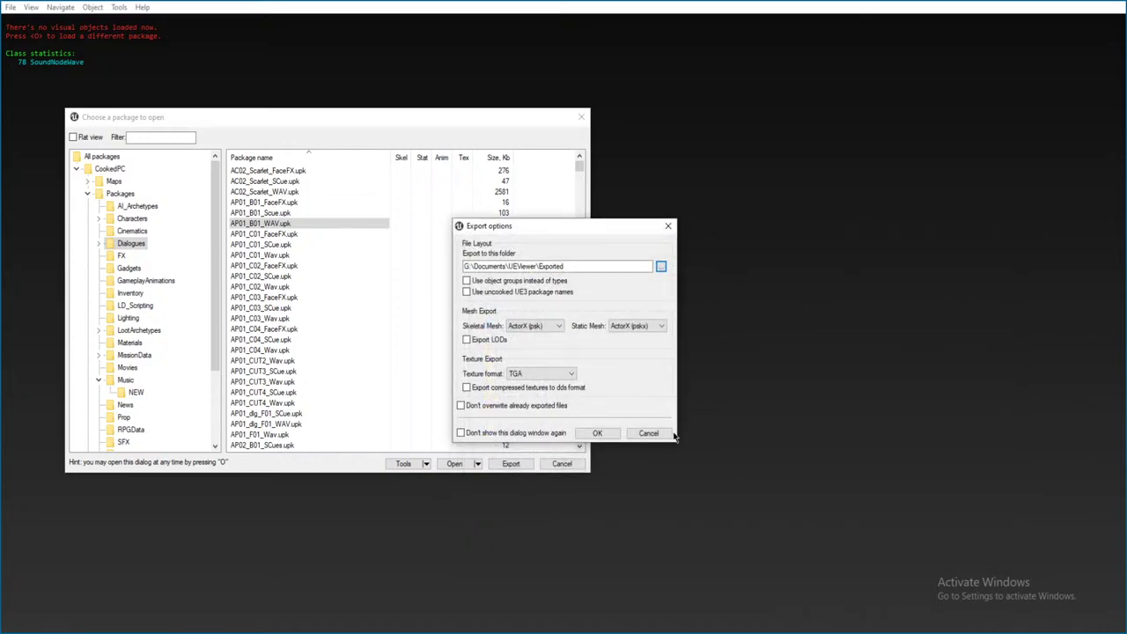
click(596, 434)
- Switch to File Explorer and open Documents\UEViewer\Exported to check the exported files
click(90, 614)
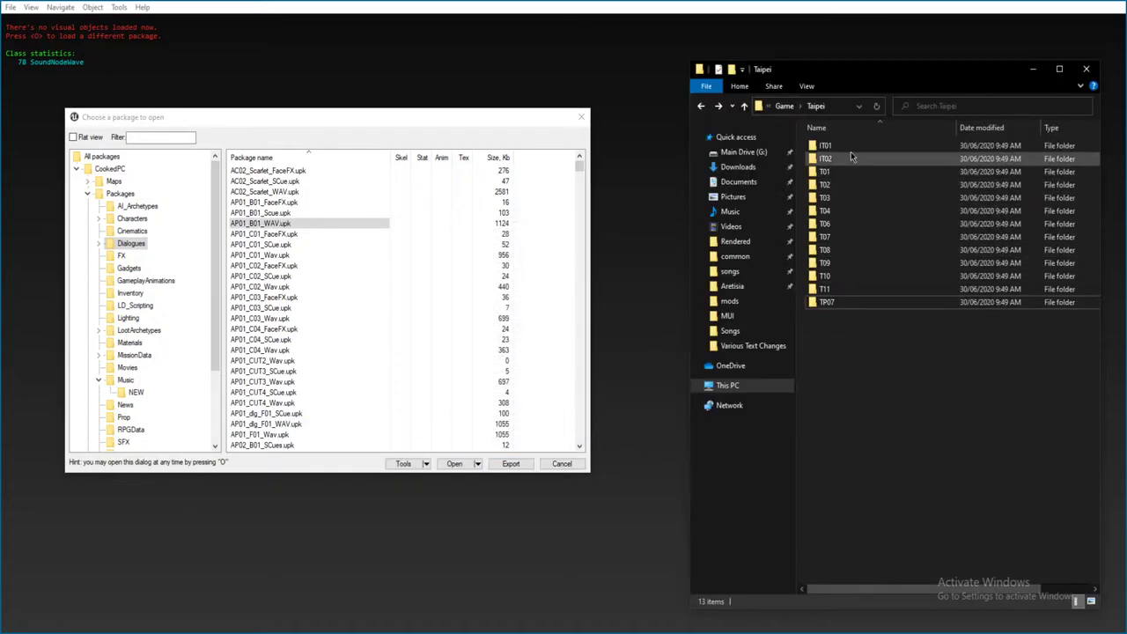
click(739, 182)
drag(878, 77, 784, 80)
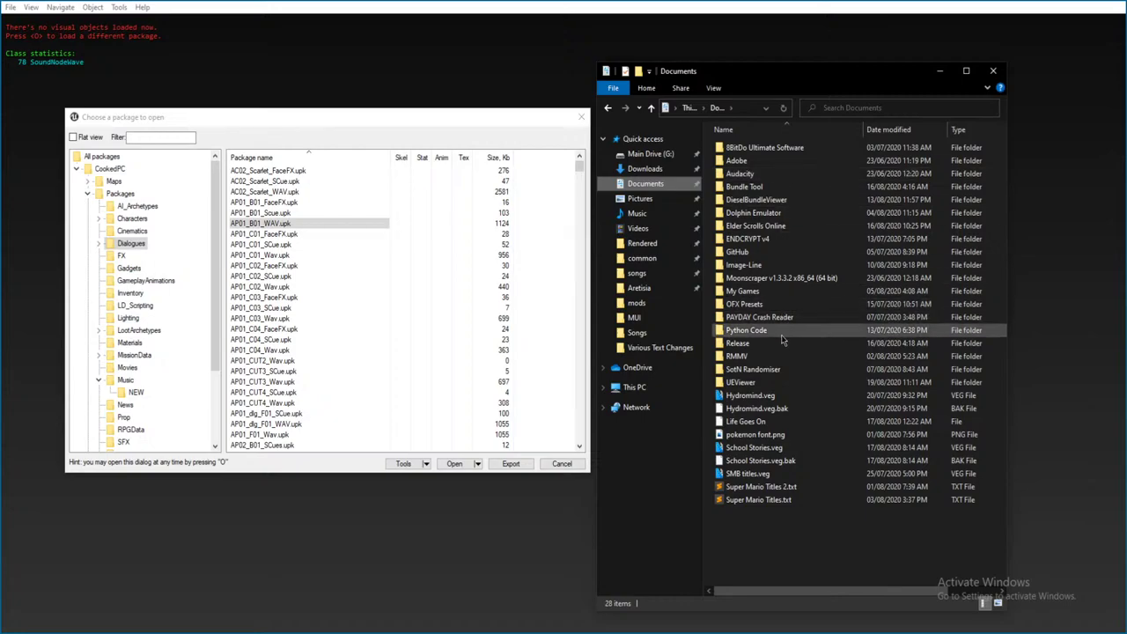
drag(774, 384, 775, 372)
double_click(757, 382)
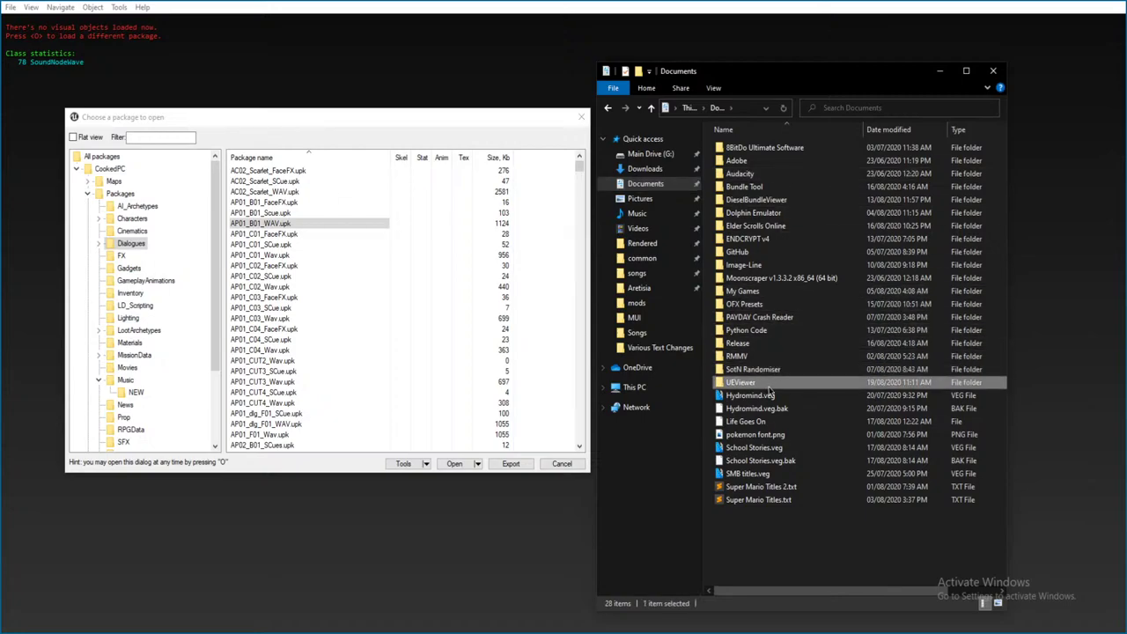
double_click(757, 164)
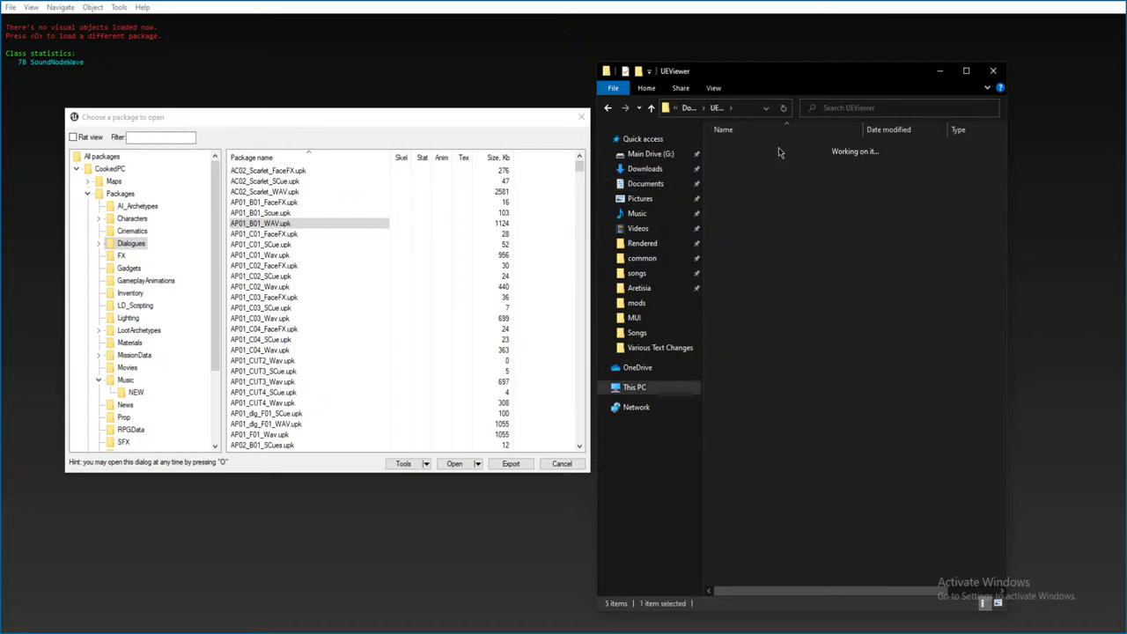
- Return to the package chooser and export AP01_B01_WAV.upk again
click(284, 224)
right_click(284, 226)
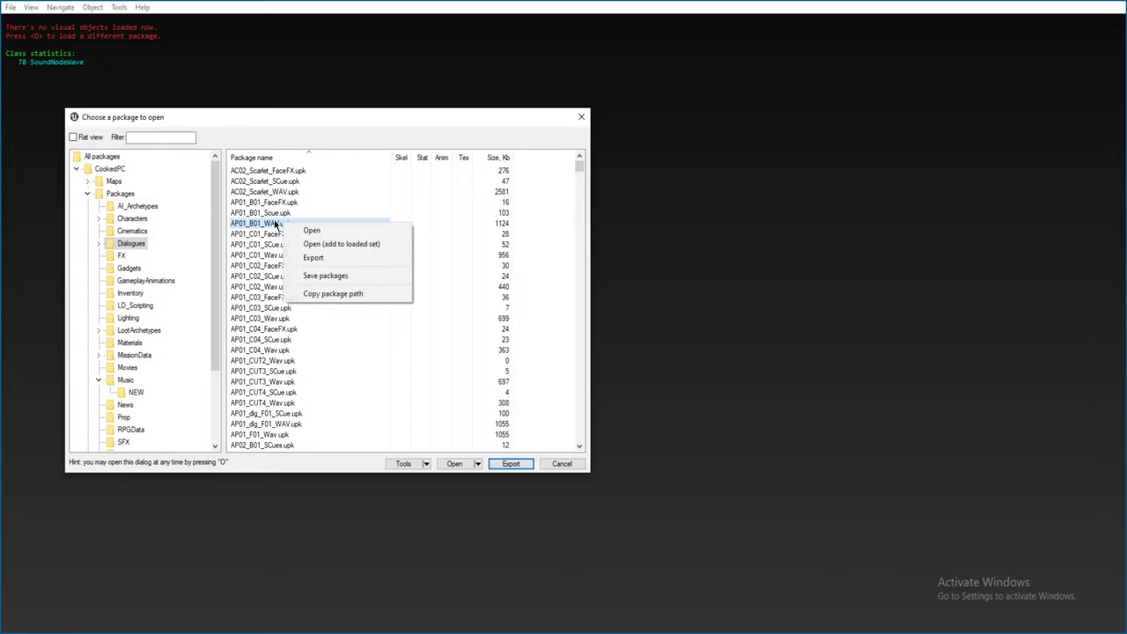
click(338, 258)
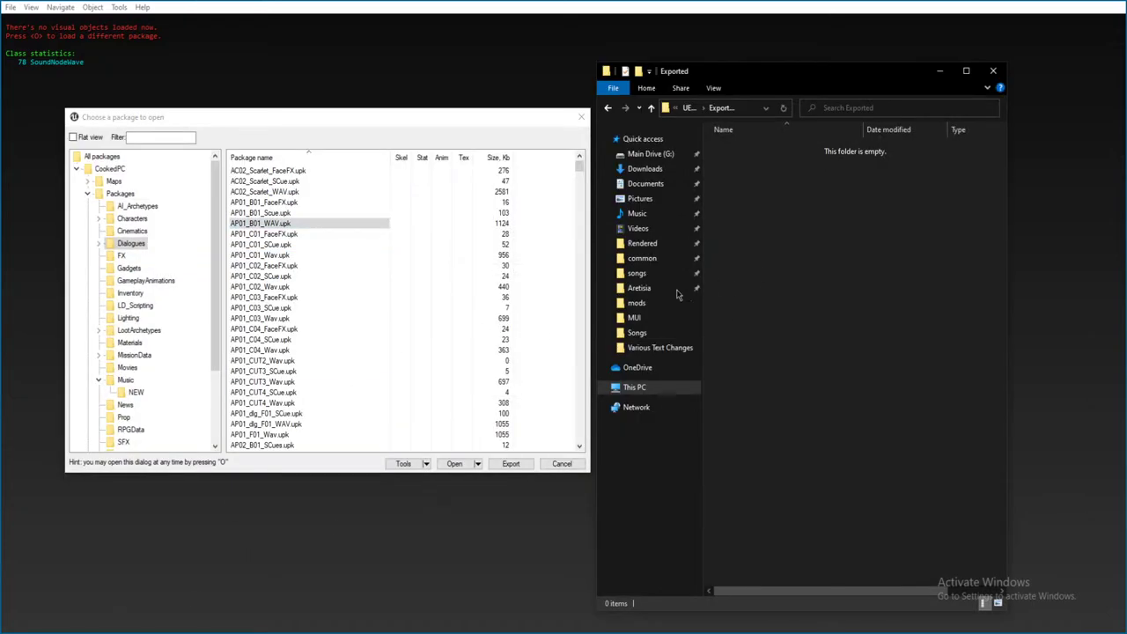
- Export the AP01_B01_Scue.upk and AP01_B01_FaceFX.upk dialogue packages
click(285, 225)
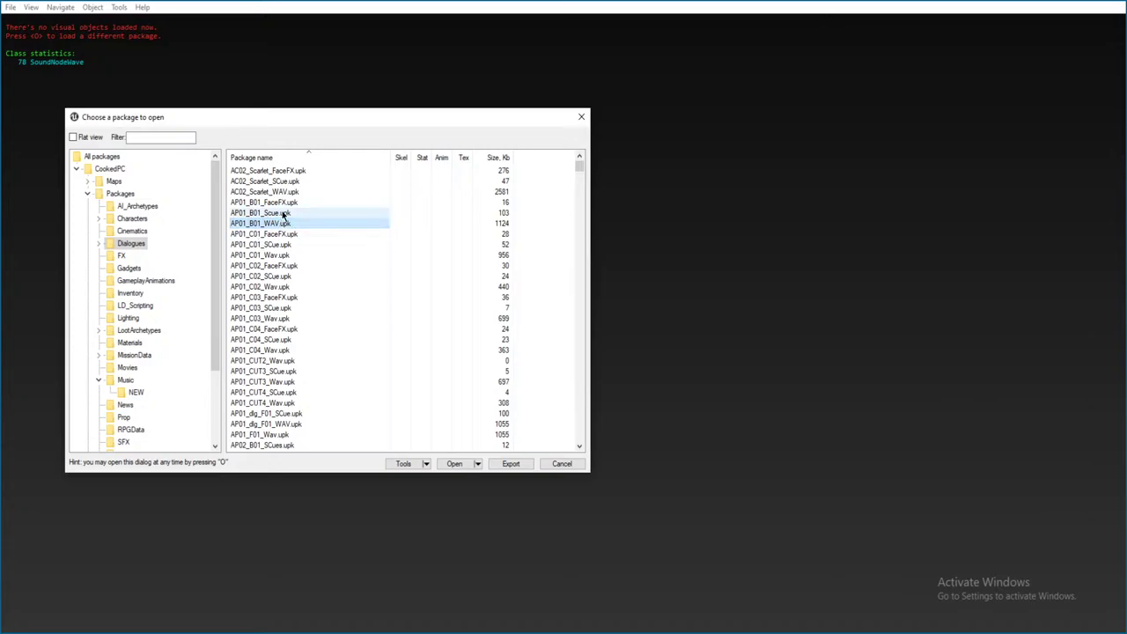
right_click(283, 214)
click(310, 247)
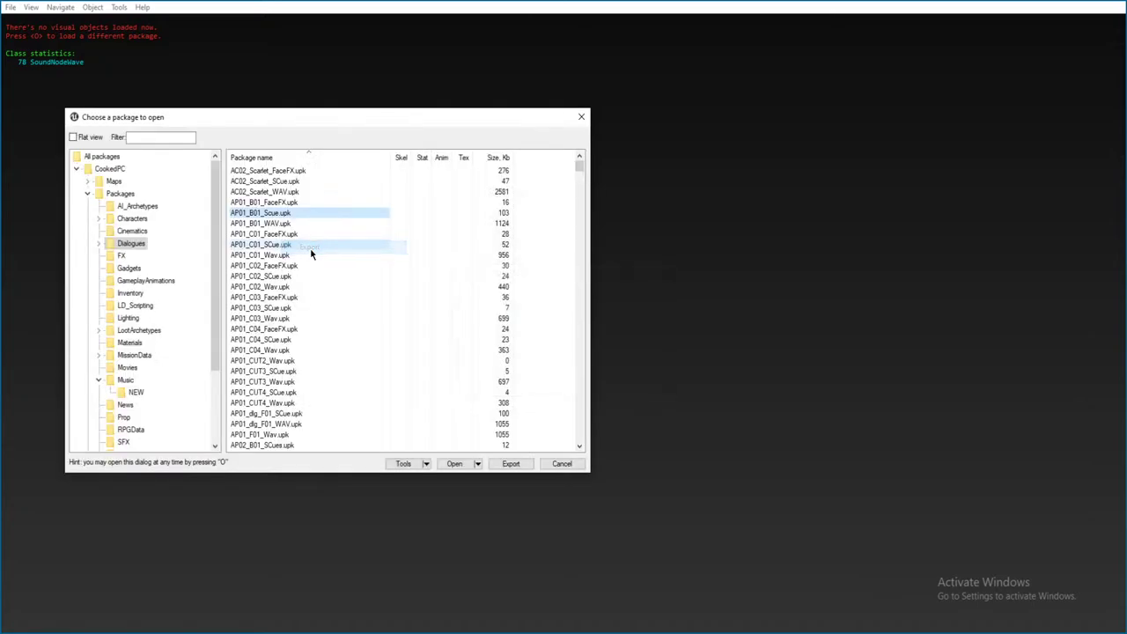
right_click(295, 204)
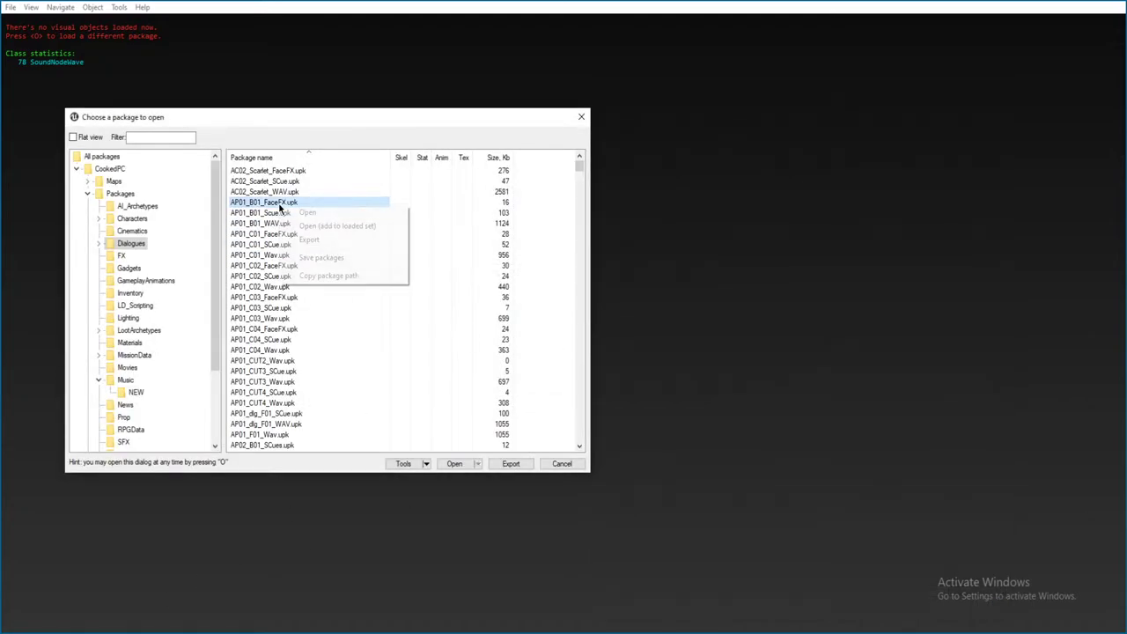
click(326, 240)
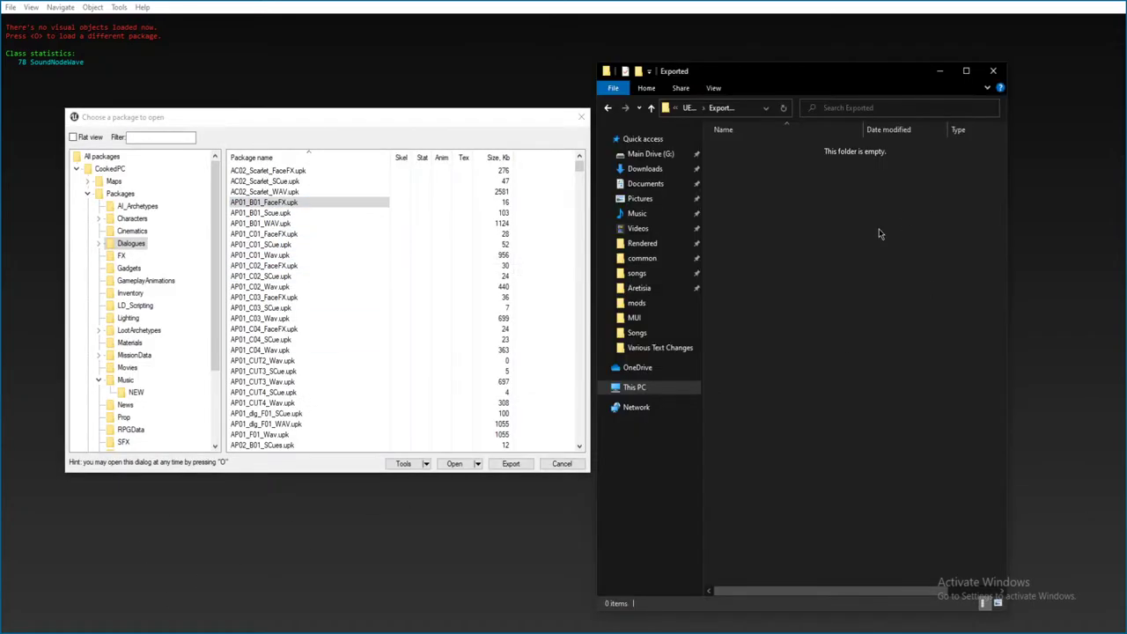
- Leave the Exported folder, widen the File Explorer window and go to Alpha Protocol's CookedPC\Packages\Dialogues folder
key(alt+Left)
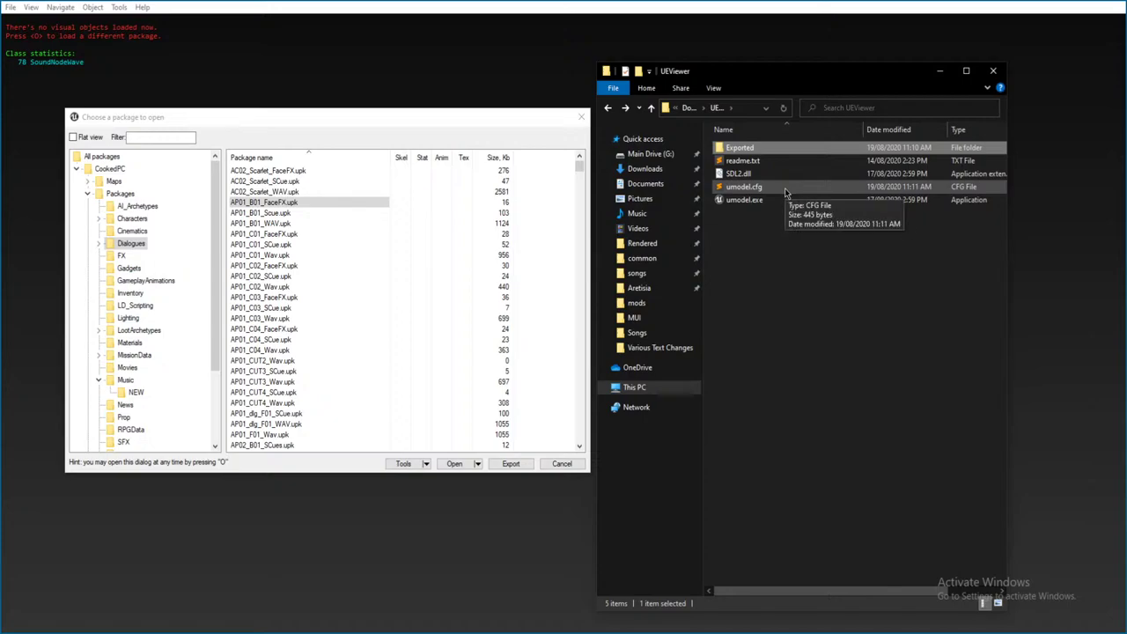
key(alt+Left)
double_click(787, 288)
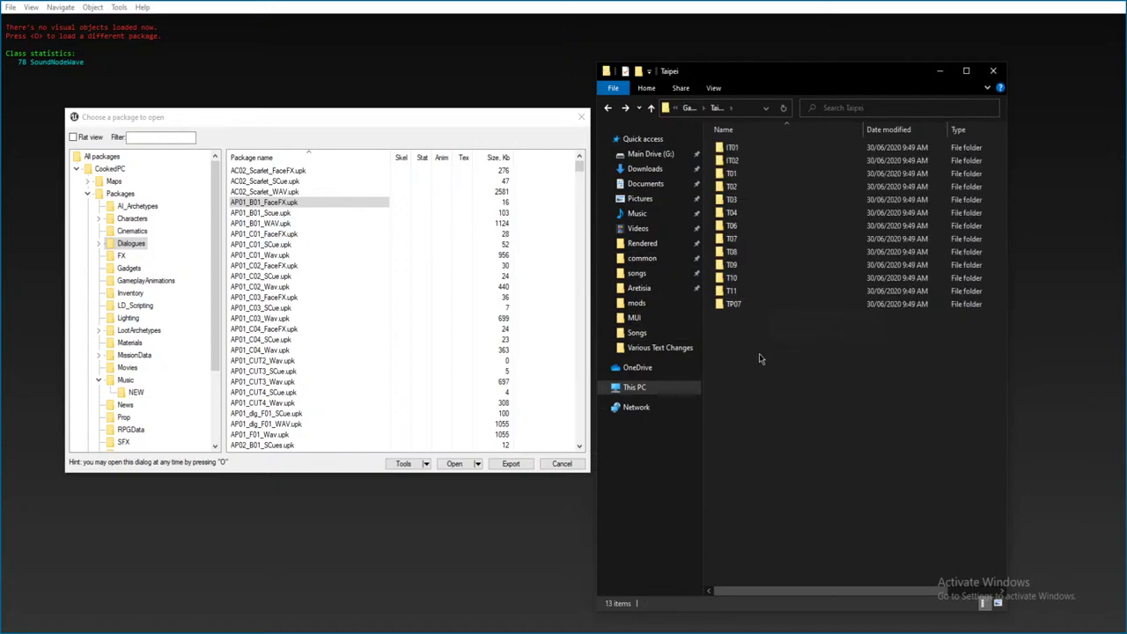
key(alt+Up)
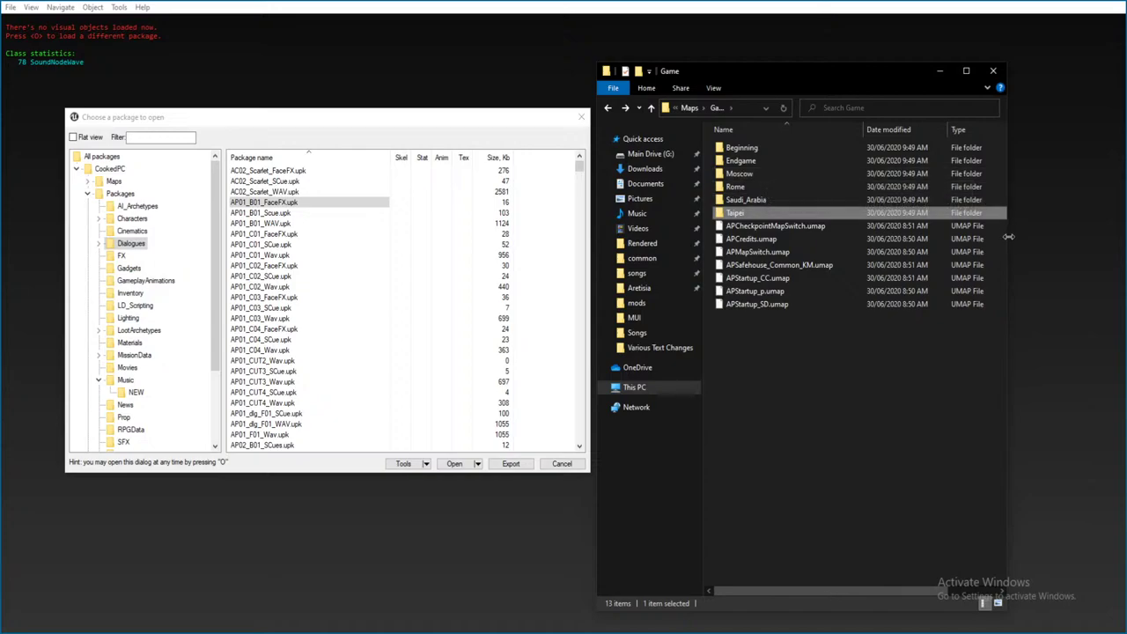
drag(1008, 236, 1121, 236)
click(749, 107)
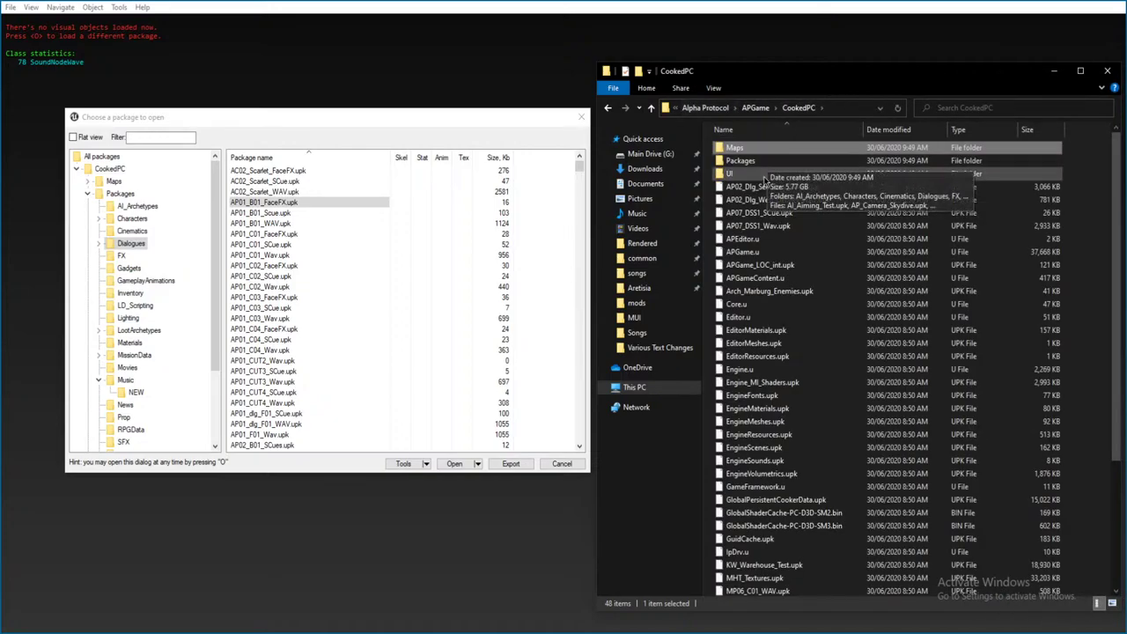
double_click(802, 163)
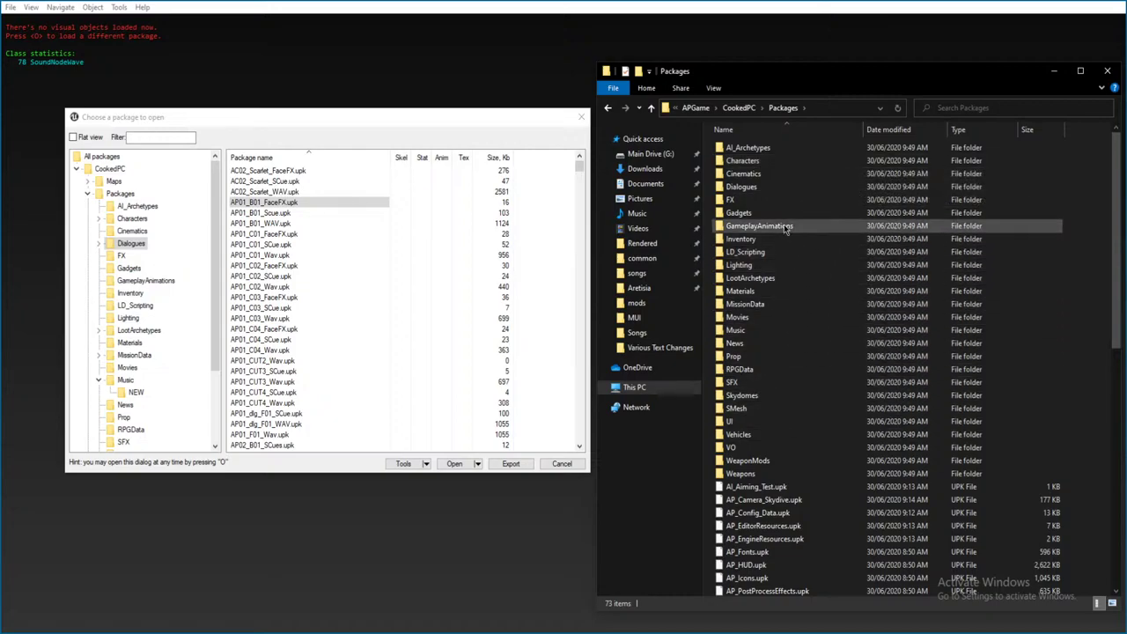
double_click(775, 184)
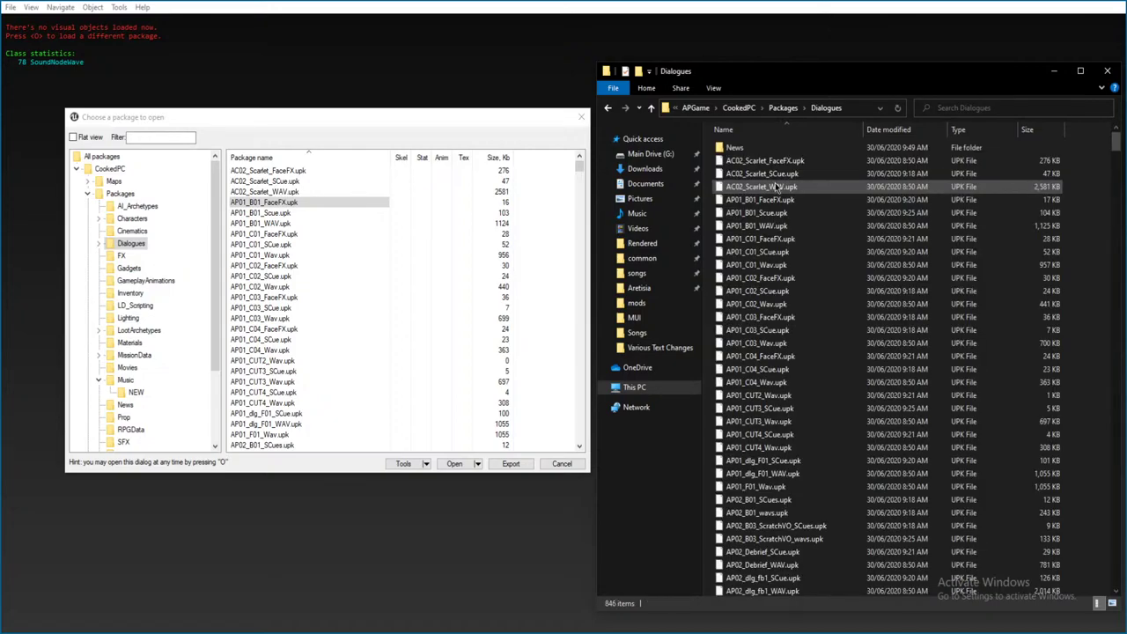
- Check the News subfolder and look over the AP01 and AP02 package files in the Dialogues folder
double_click(810, 145)
key(alt+Left)
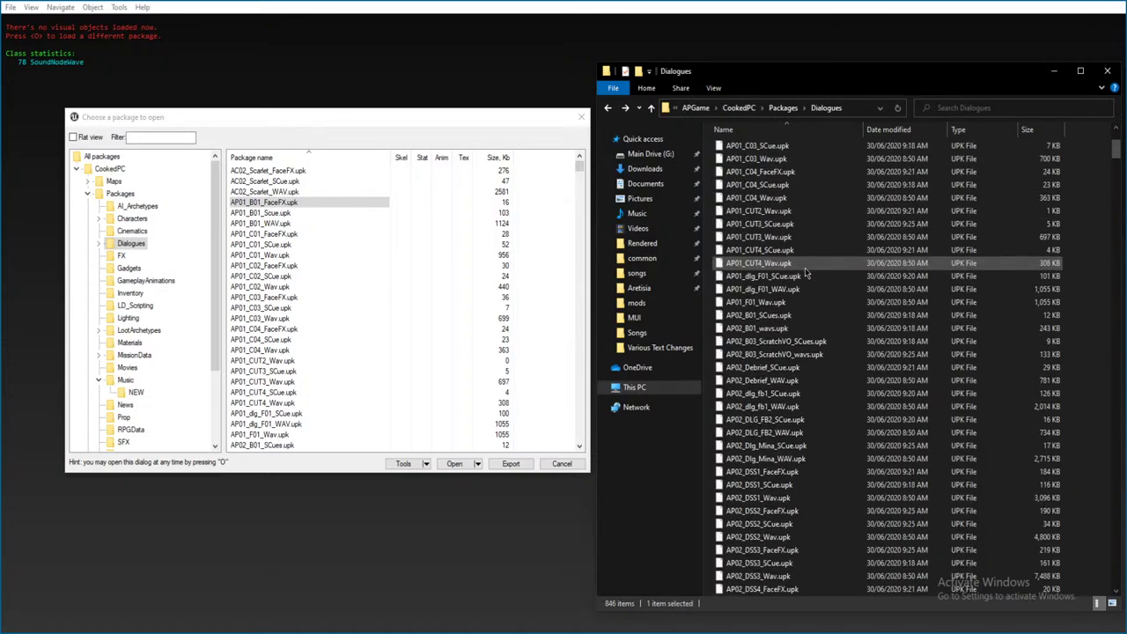
scroll(805, 264, down, 5)
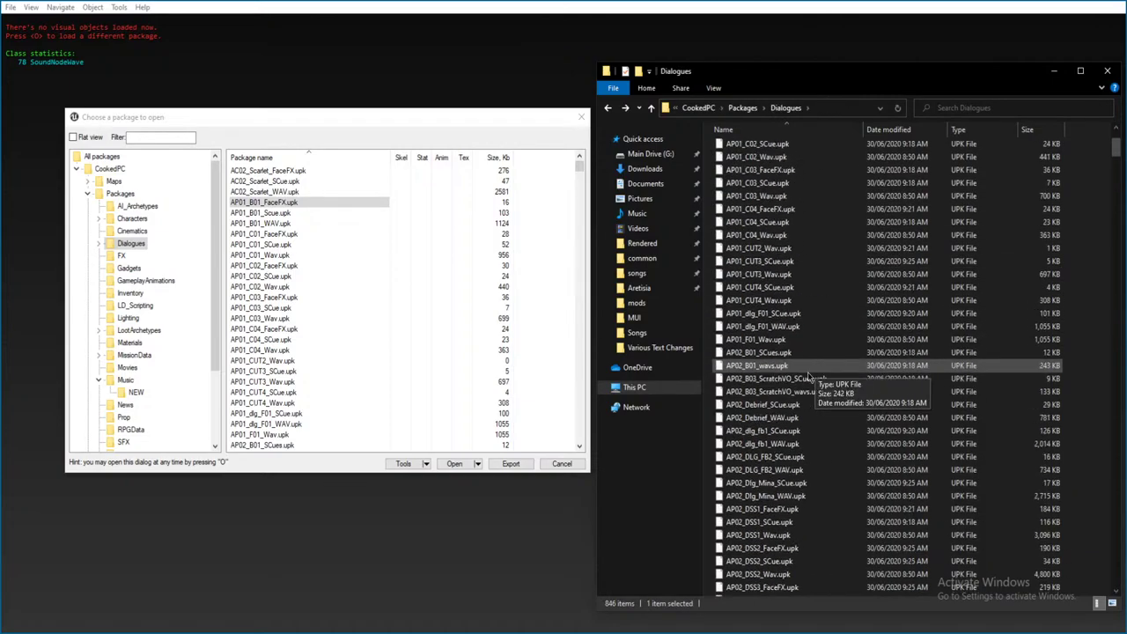
scroll(823, 370, up, 10)
- Switch back to the package chooser, check the package opening options and review the AP01 to AP08 dialogue packages
click(209, 135)
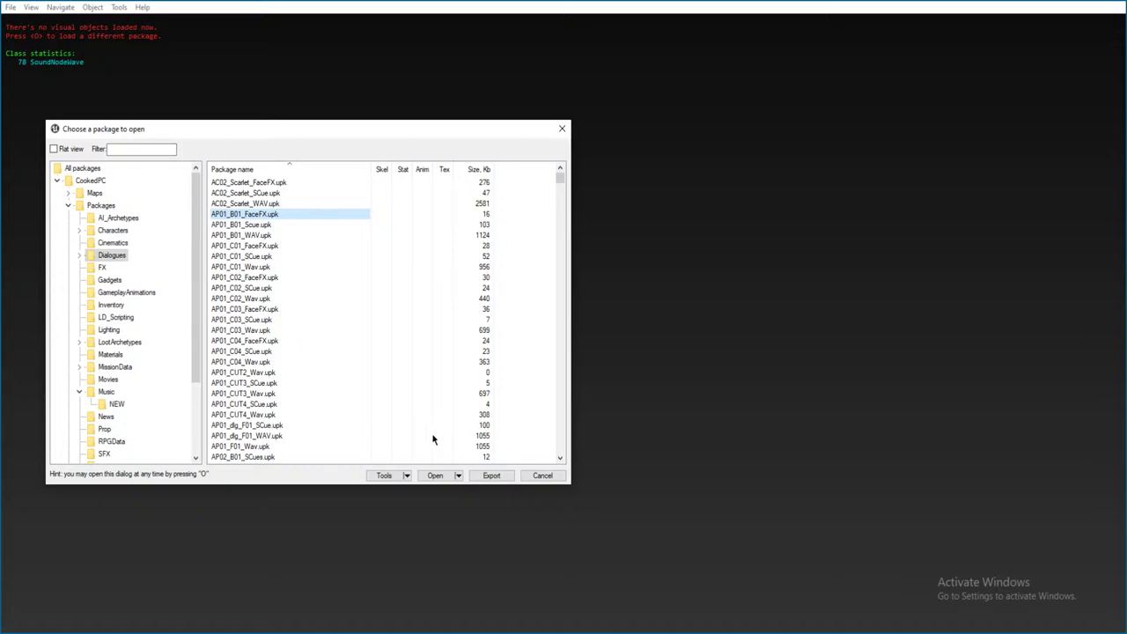
click(457, 475)
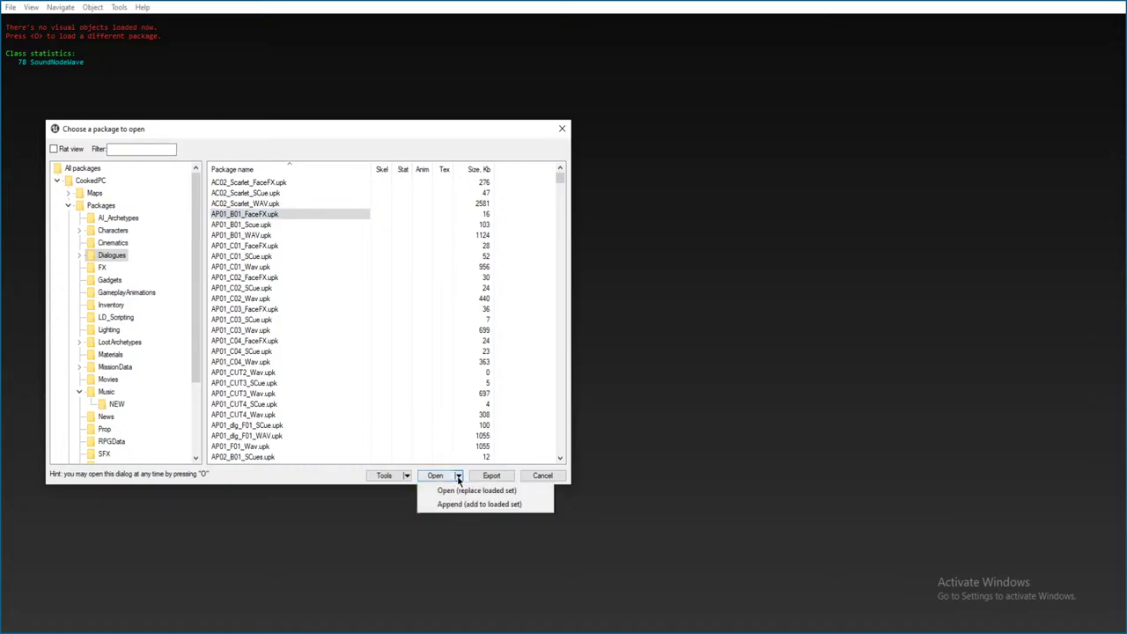
click(457, 477)
scroll(315, 321, down, 15)
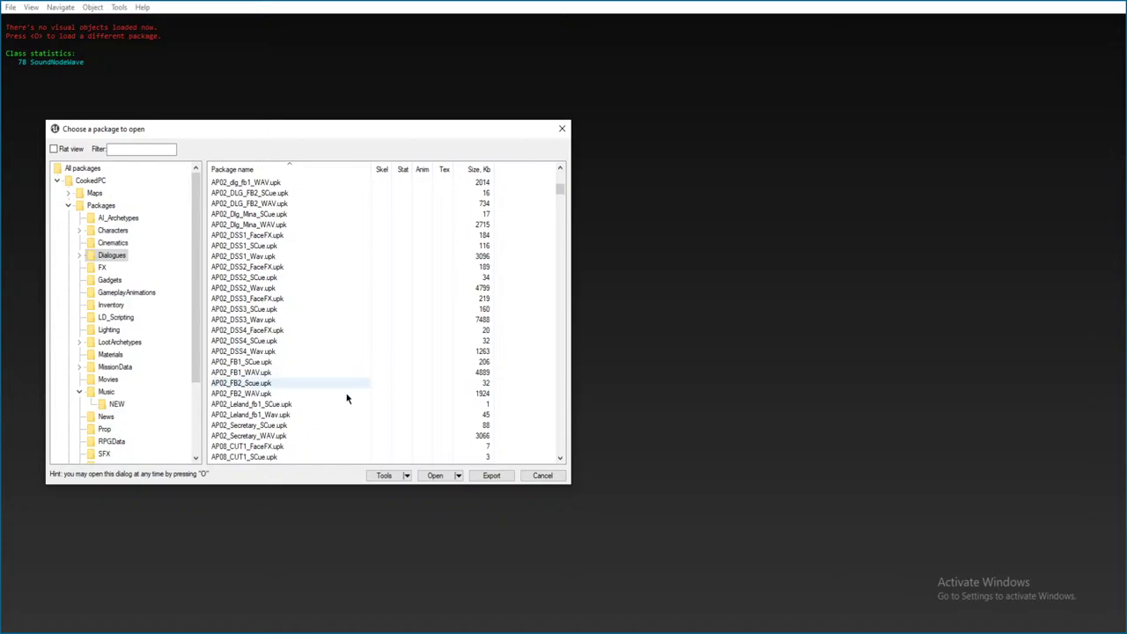
scroll(345, 401, up, 12)
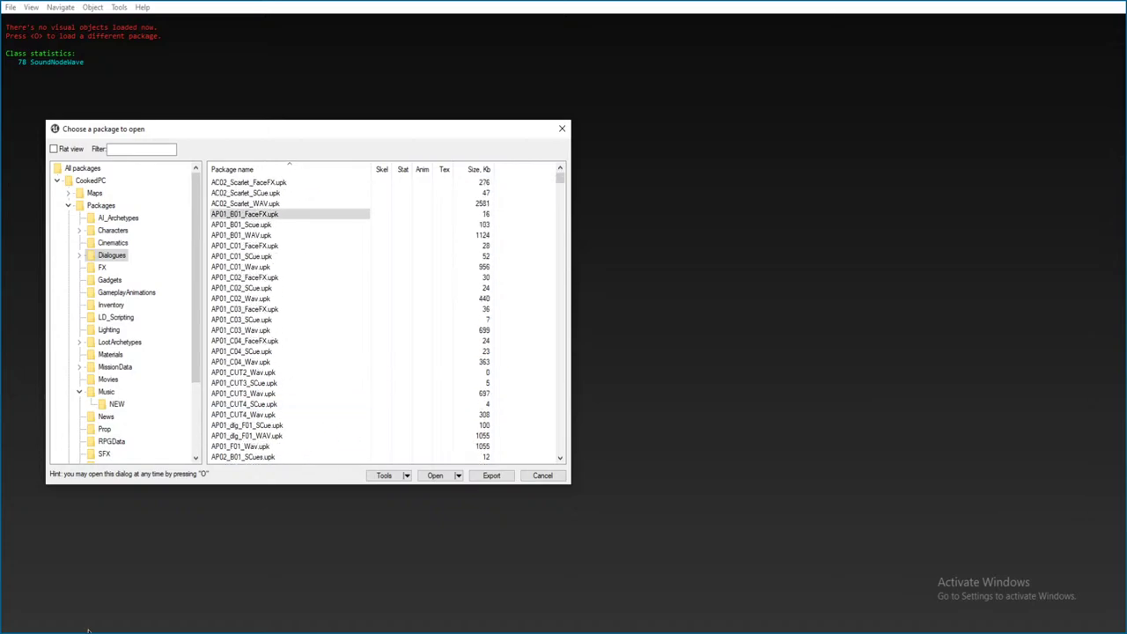
- Close the package chooser and review the Export, Save packages and Interface options without changing them
click(543, 475)
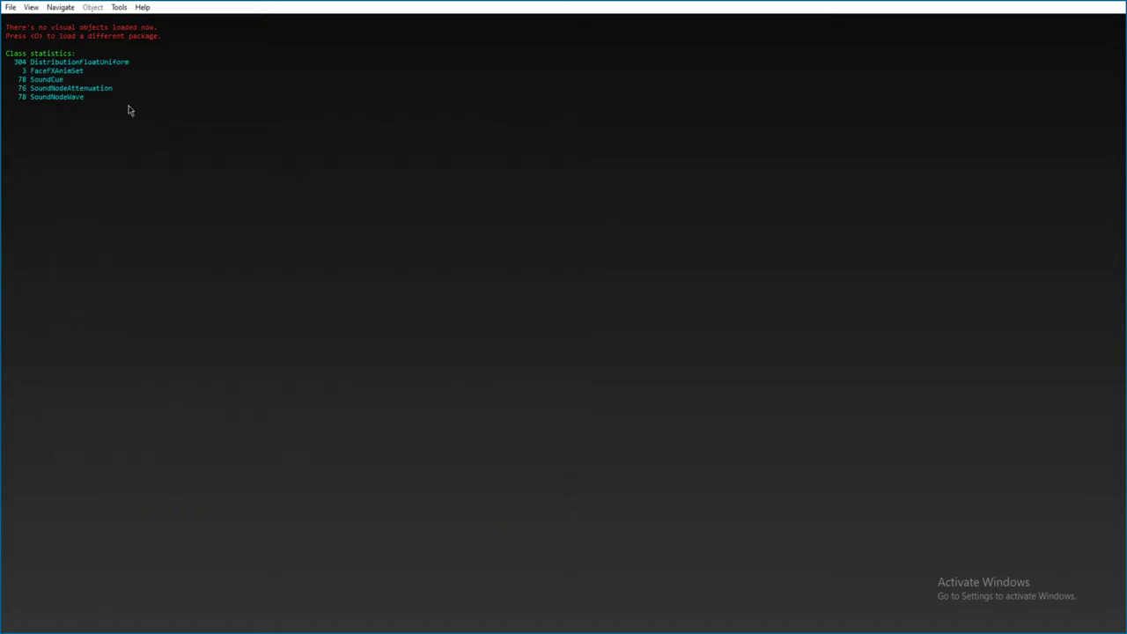
click(60, 7)
click(92, 7)
click(118, 8)
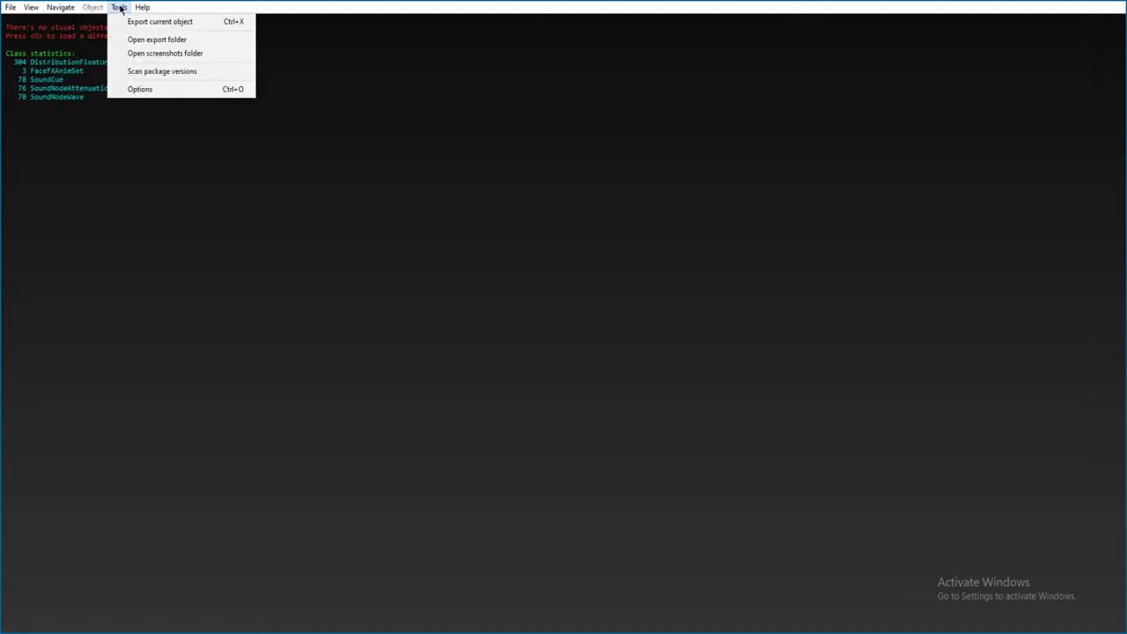
click(135, 90)
drag(523, 216, 489, 212)
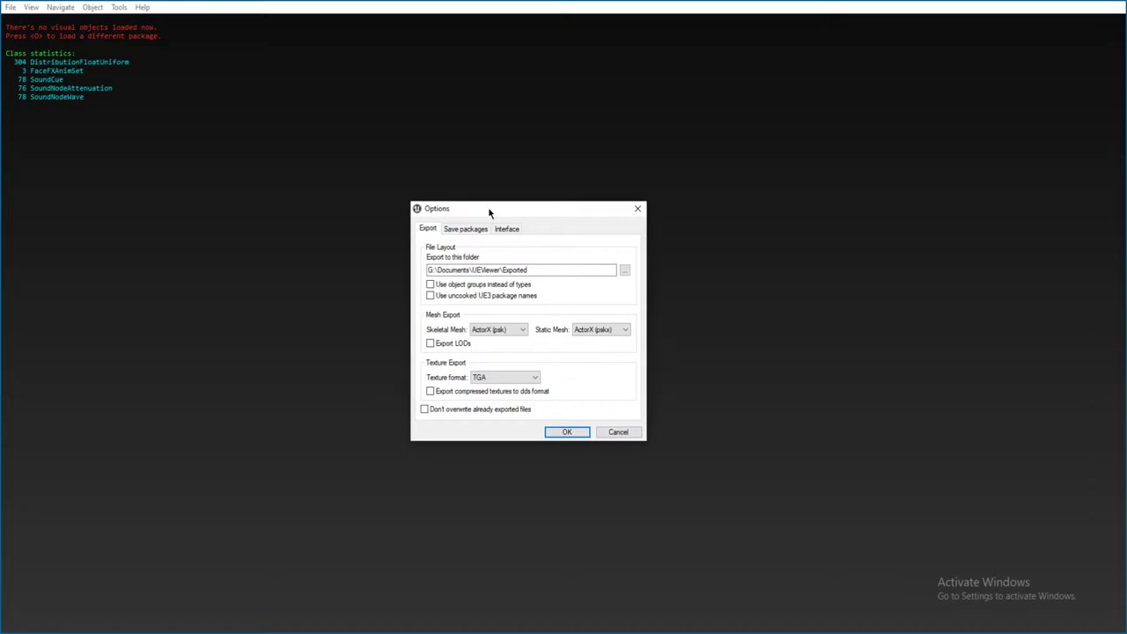
click(467, 228)
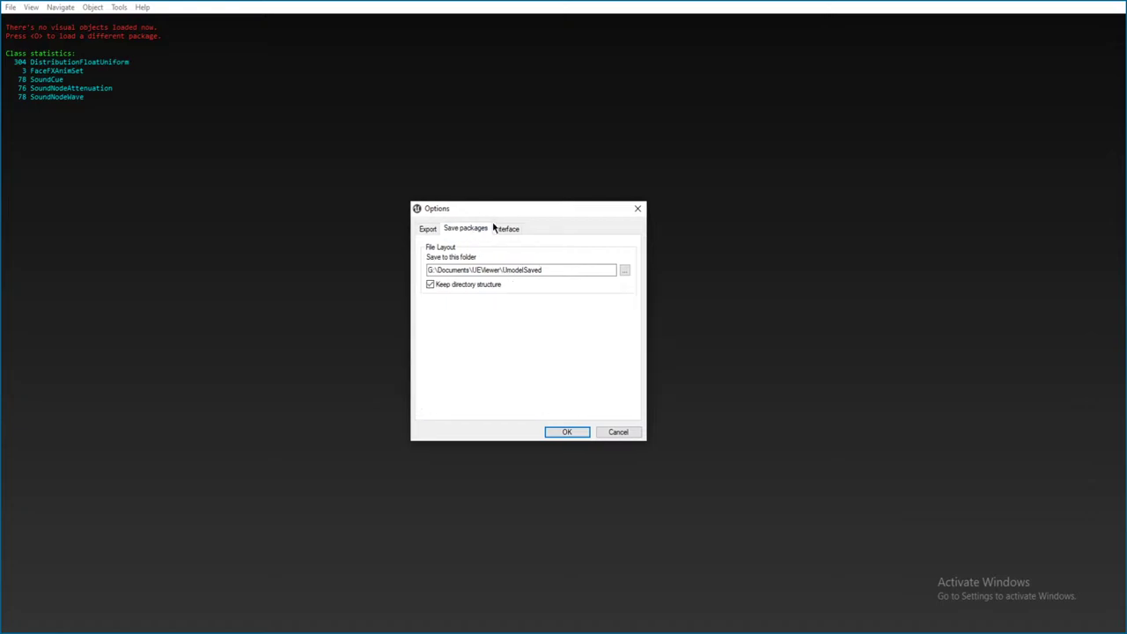
click(508, 229)
click(617, 431)
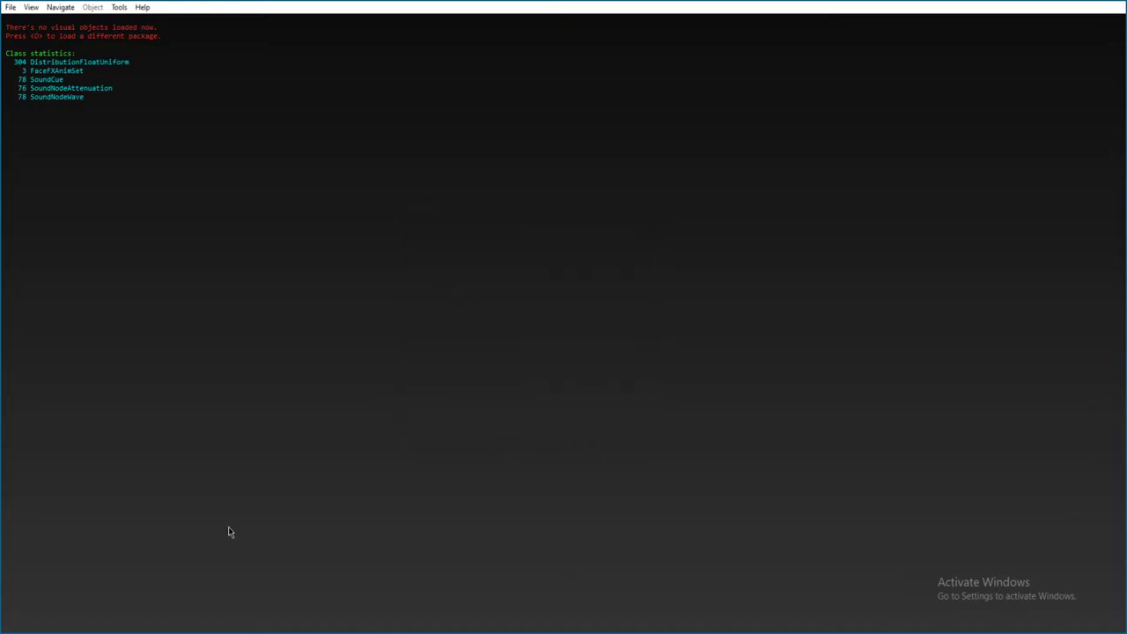
- Check the available view and navigation commands and switch back to the Dialogues folder in File Explorer
click(30, 7)
mouse_move(55, 8)
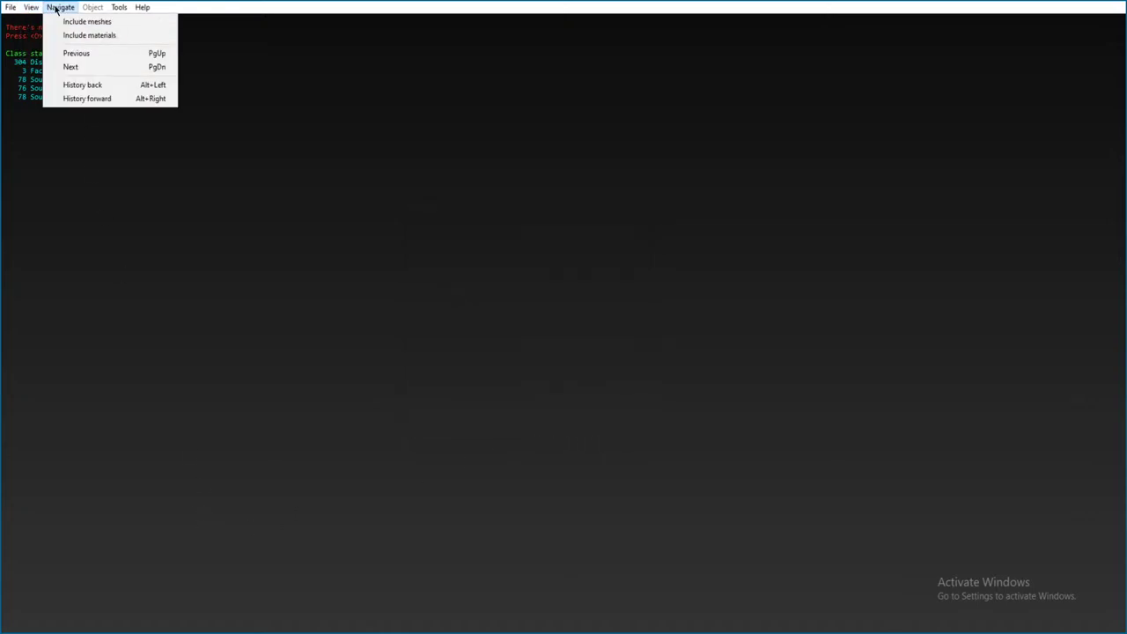
click(260, 420)
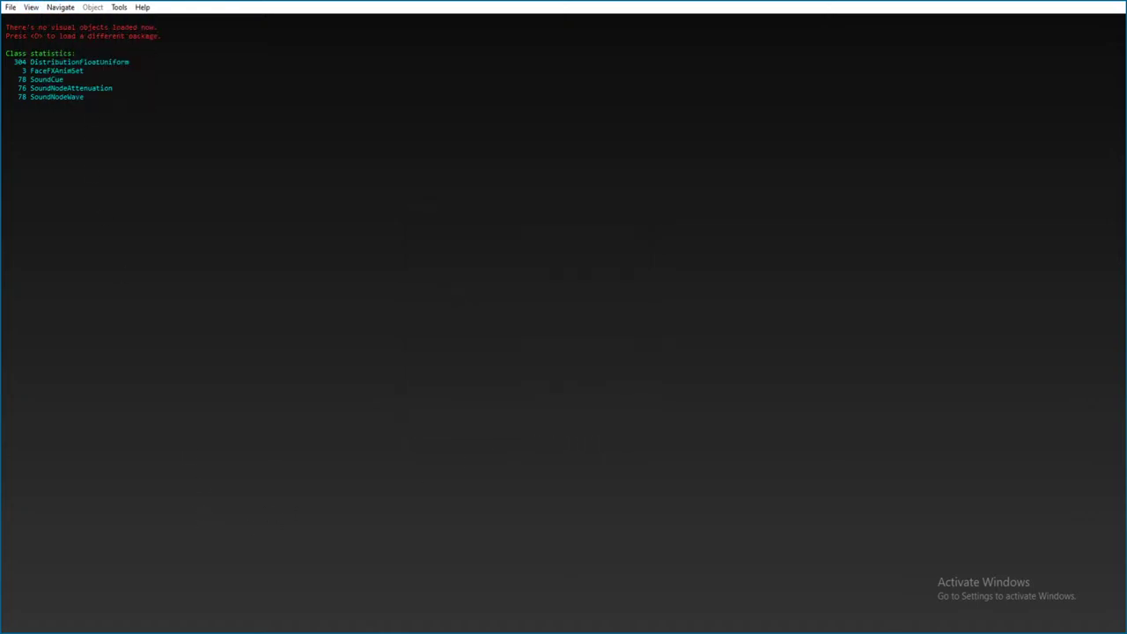
key(alt+Tab)
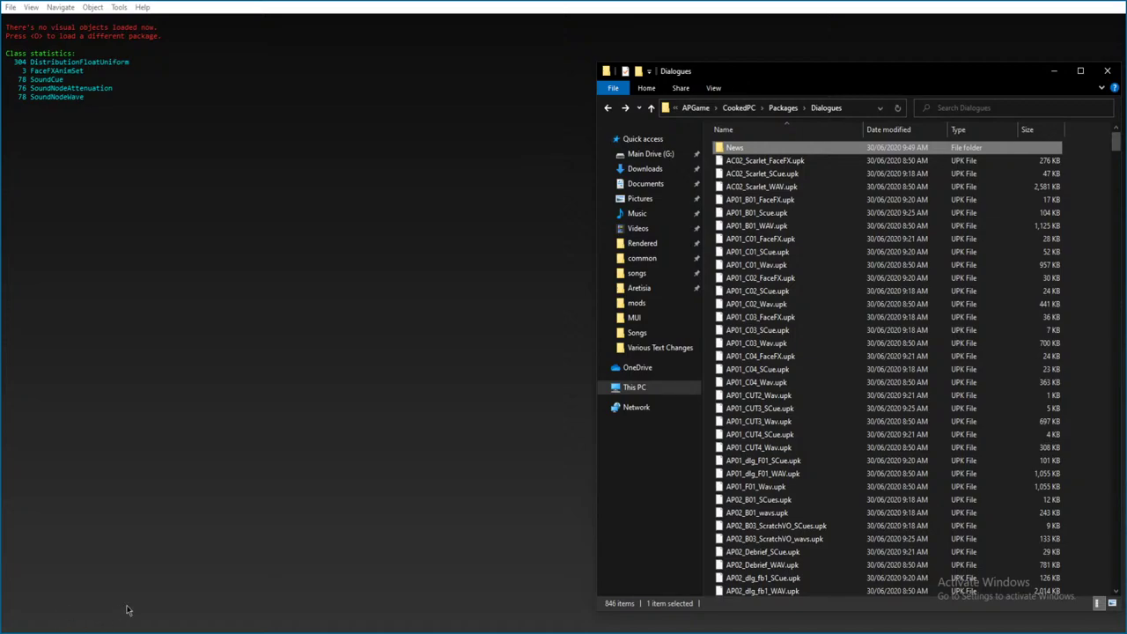
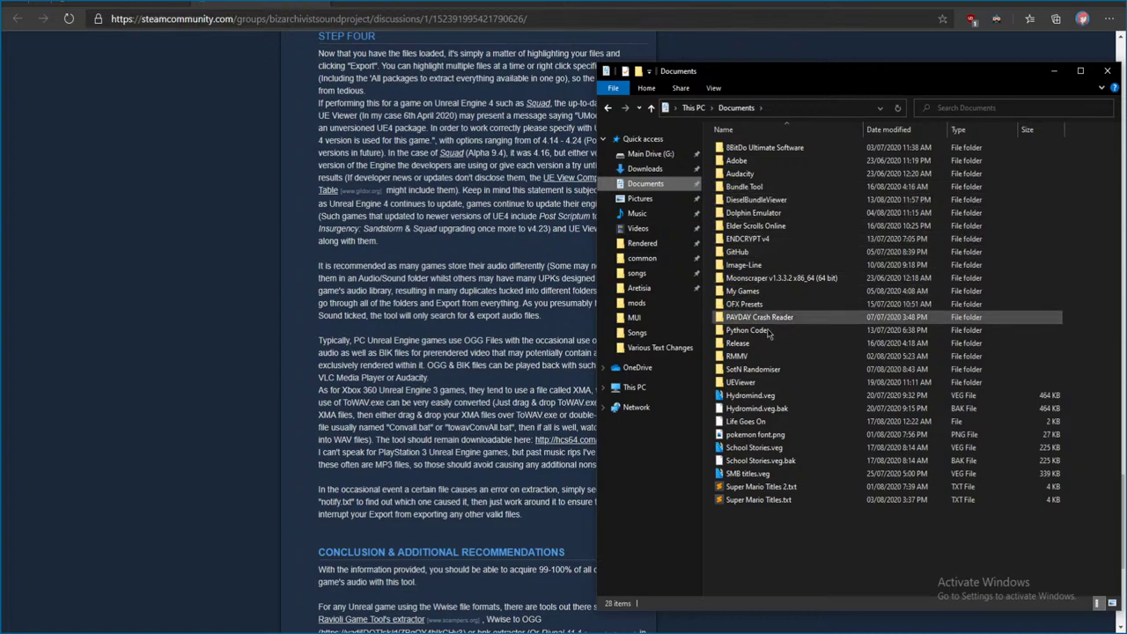
- Open the UEViewer folder inside Documents and launch umodel.exe
double_click(753, 382)
double_click(745, 200)
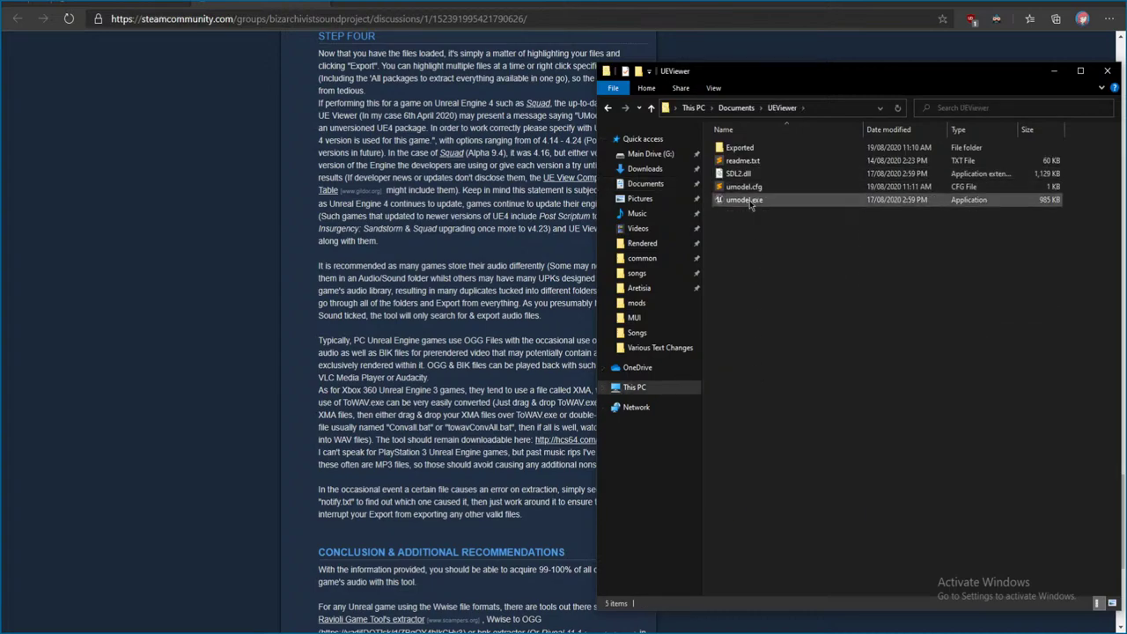
drag(533, 220, 522, 221)
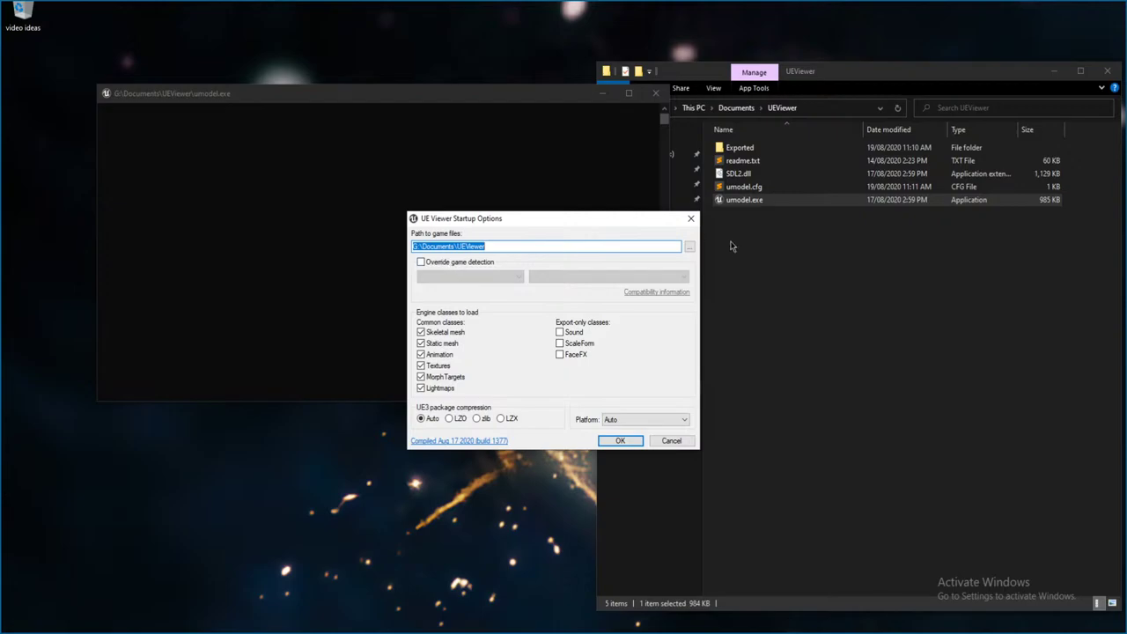
- Set the path to game files to G:\Steam\steamapps\common\Alpha Protocol\APGame
click(690, 247)
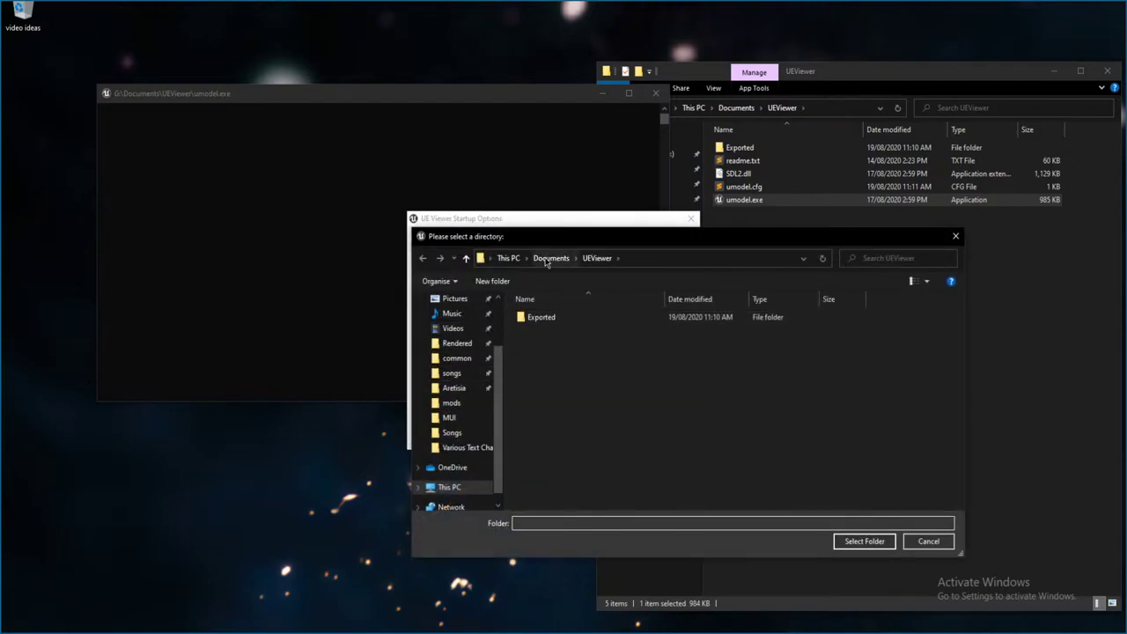
scroll(475, 422, up, 1)
click(445, 463)
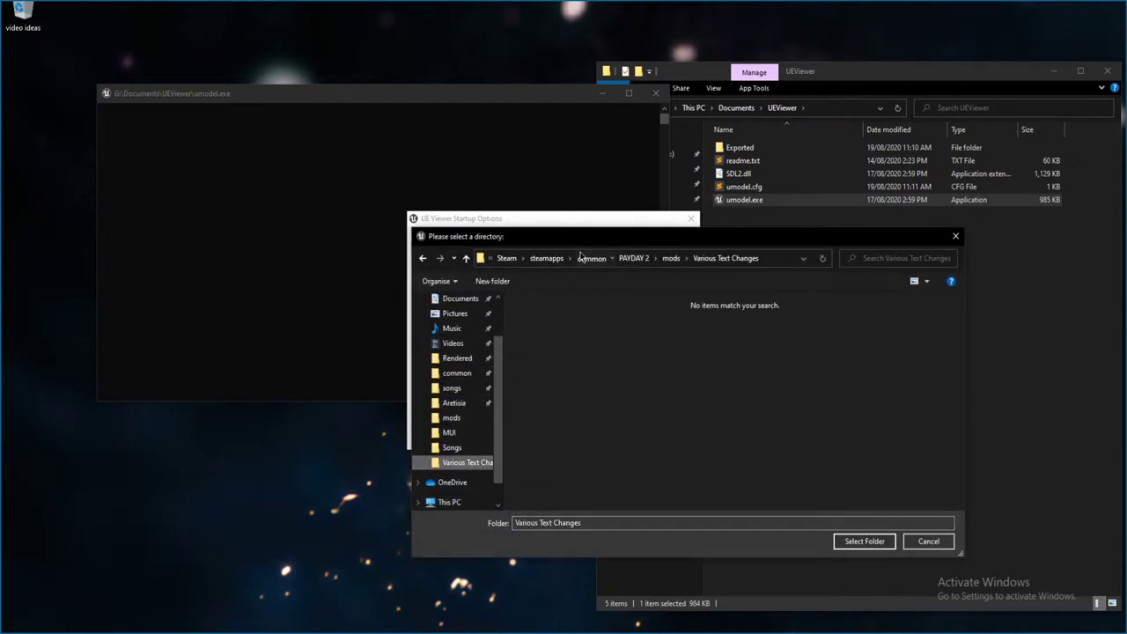
click(590, 257)
double_click(548, 317)
click(552, 331)
double_click(552, 330)
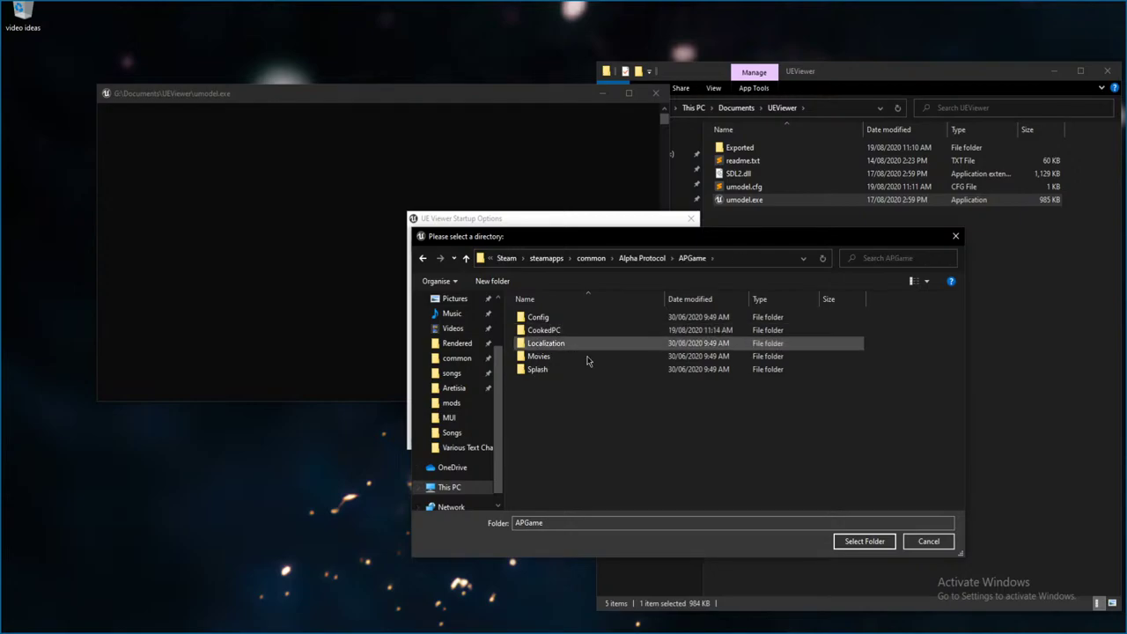
click(863, 542)
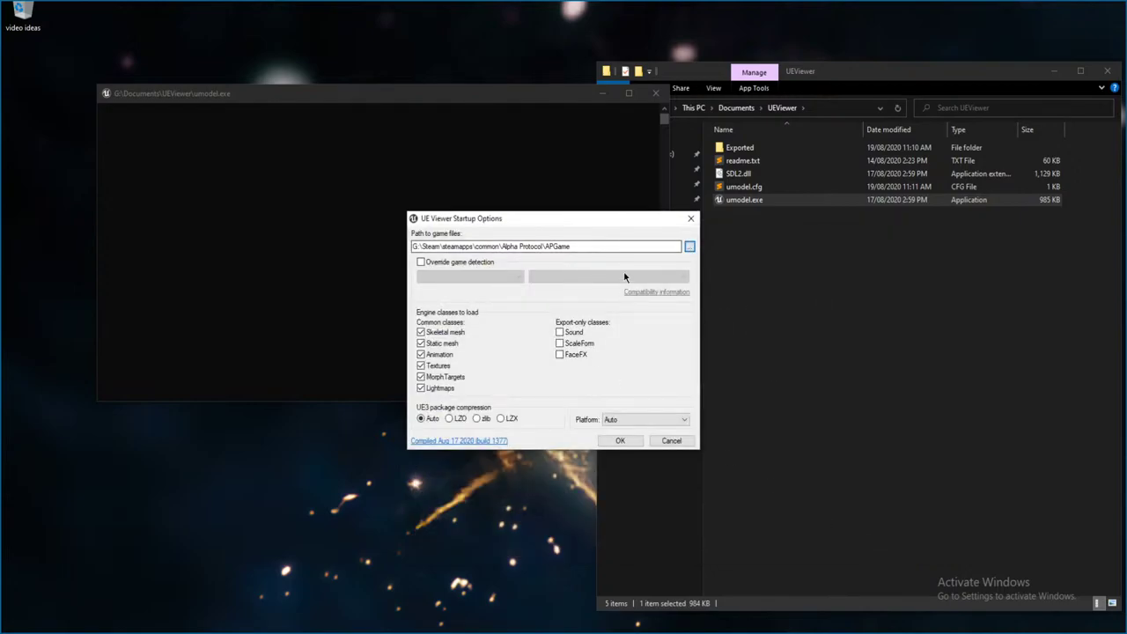
- Disable all common engine classes, enable only the Sound export class and load the game's packages
click(442, 388)
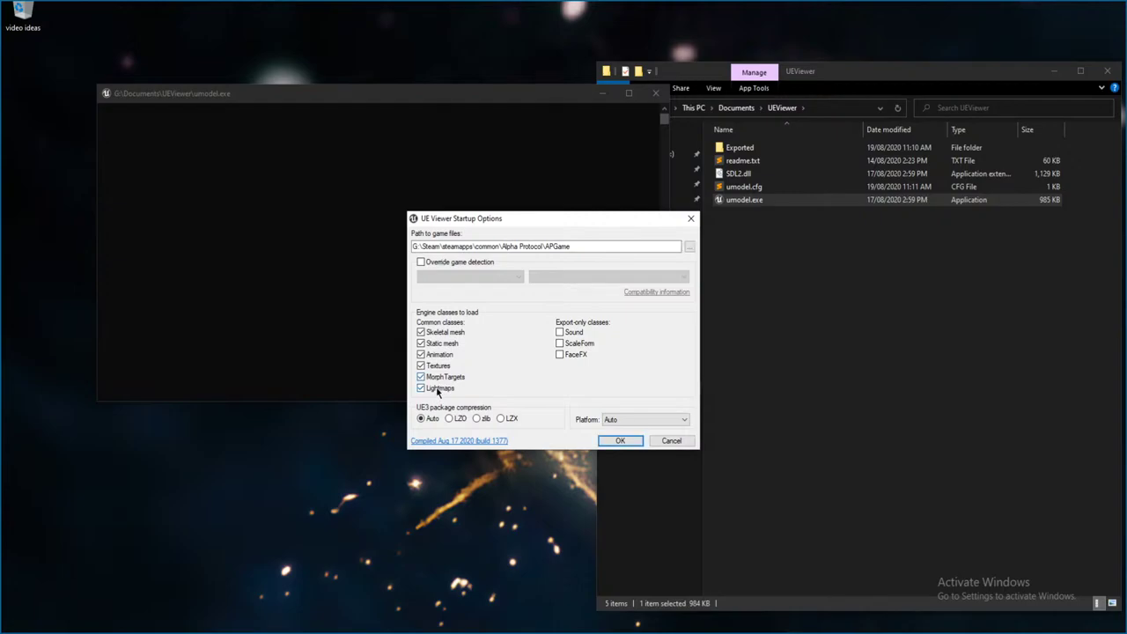
click(446, 377)
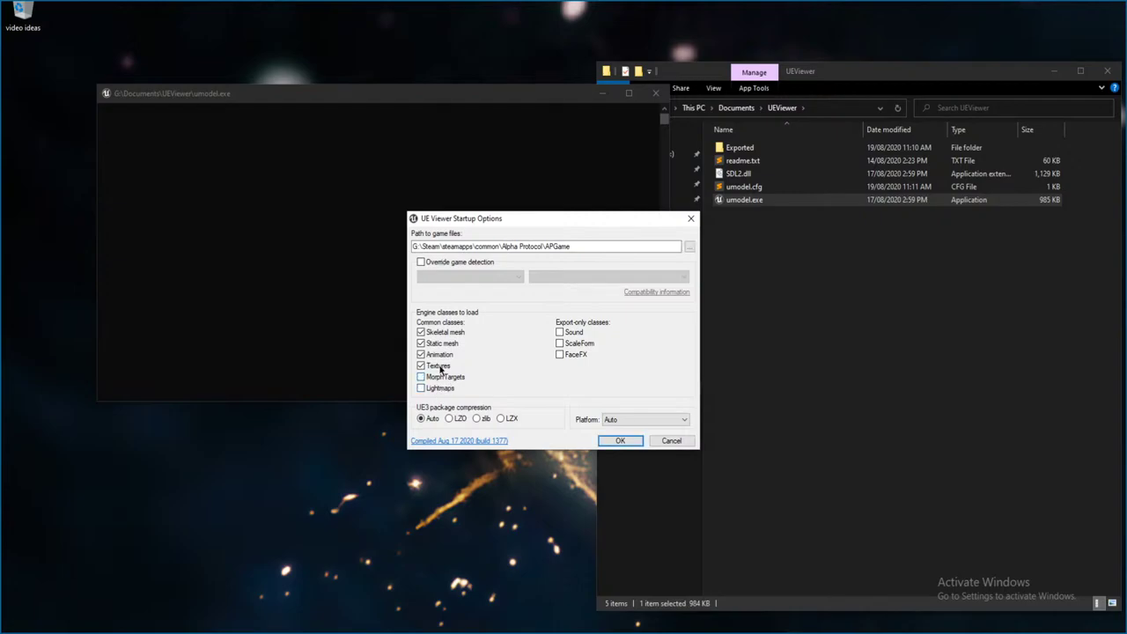
click(560, 332)
click(440, 366)
click(443, 356)
click(443, 344)
click(451, 333)
click(620, 441)
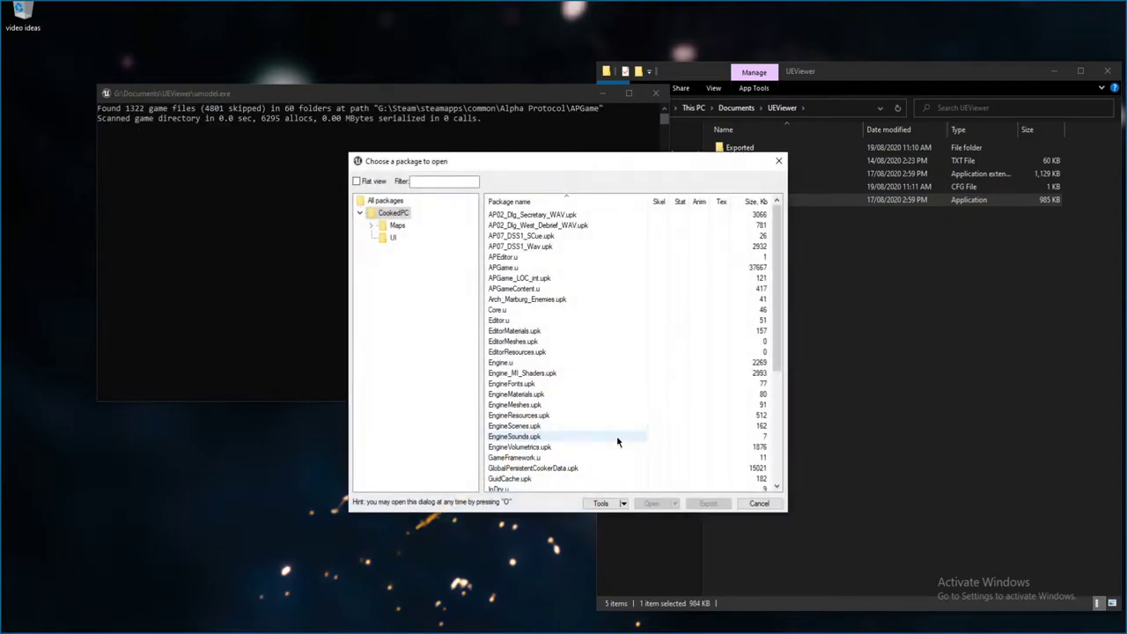
- Look through the CookedPC package list and its Maps folder for the dialogue packages and close the chooser
click(371, 226)
click(382, 239)
click(382, 239)
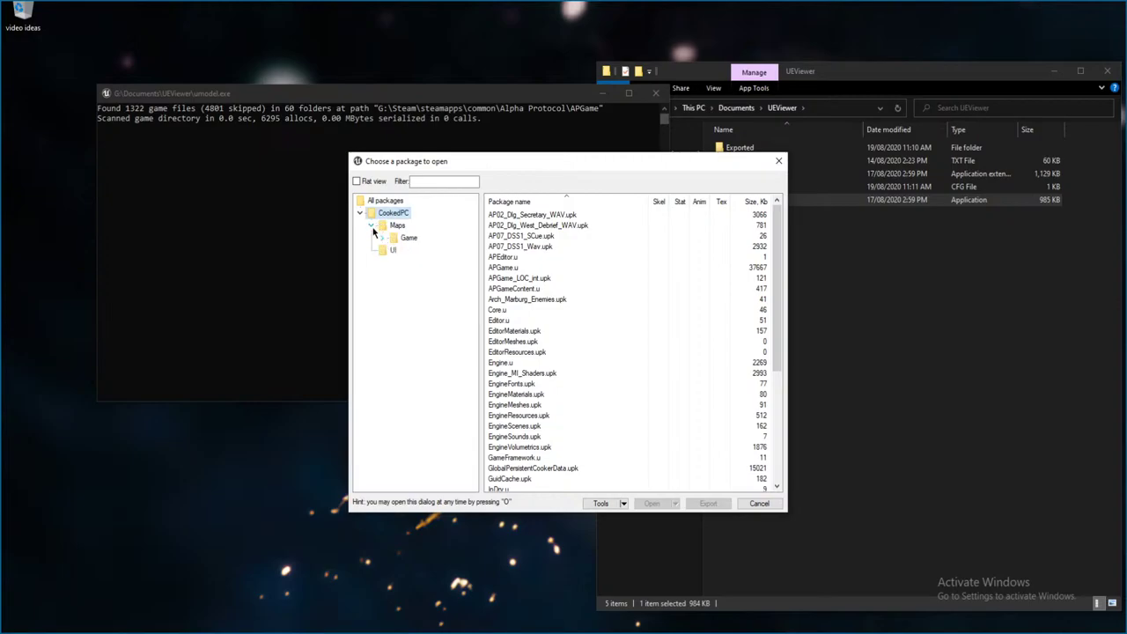
click(370, 225)
scroll(581, 269, down, 6)
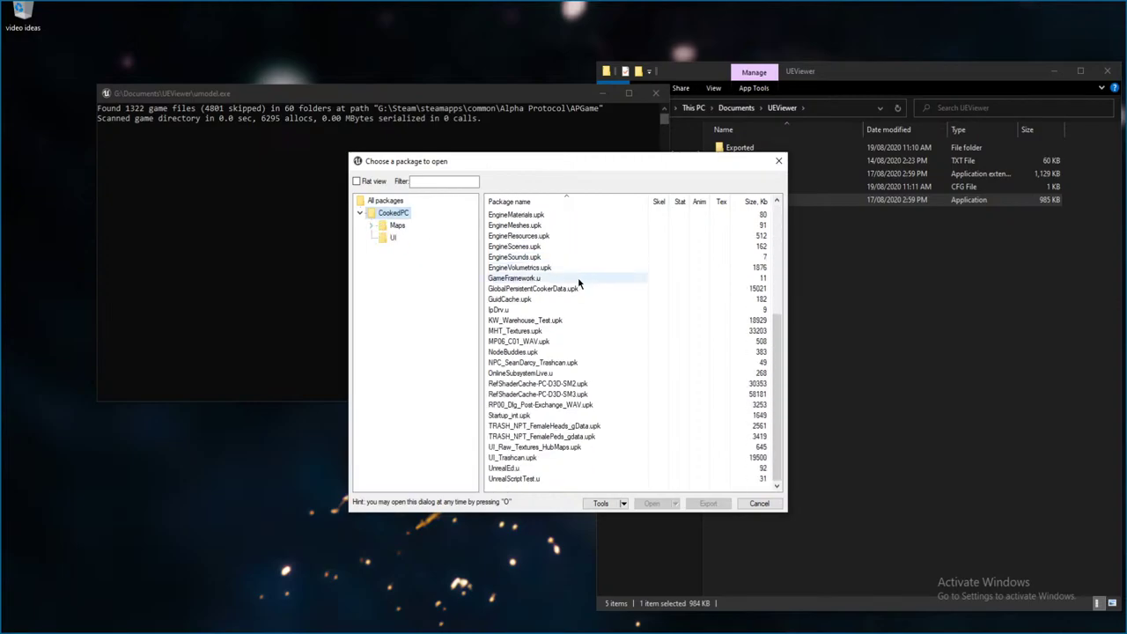
scroll(581, 273, up, 8)
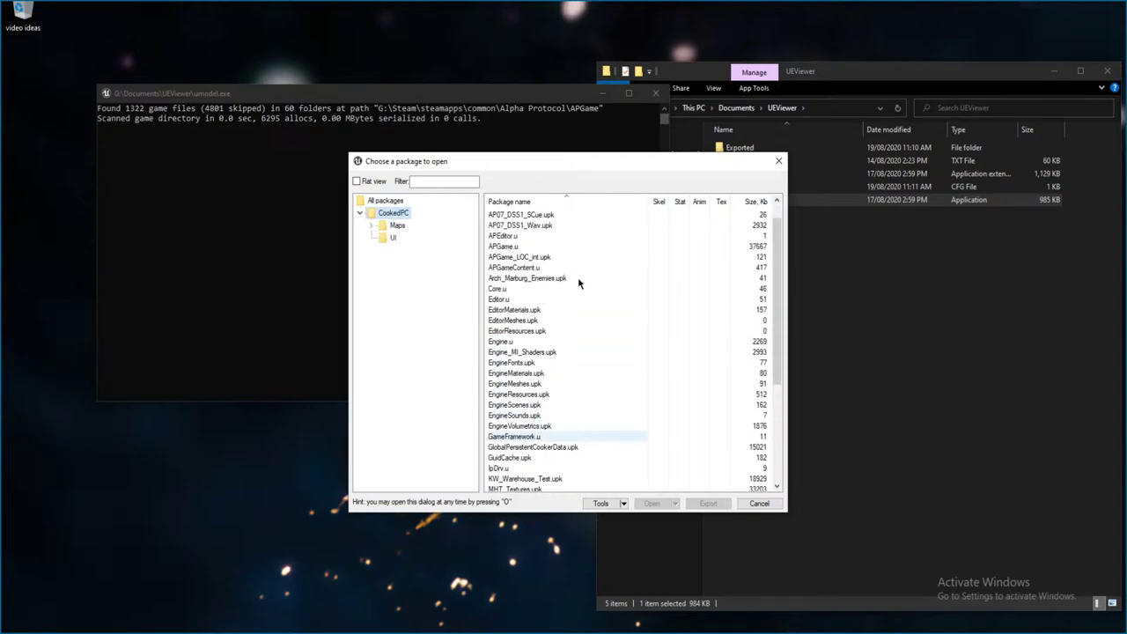
click(778, 160)
- Relaunch umodel.exe and load G:\Steam\steamapps\common\Alpha Protocol\APGame\CookedPC with the Sound class enabled
double_click(760, 203)
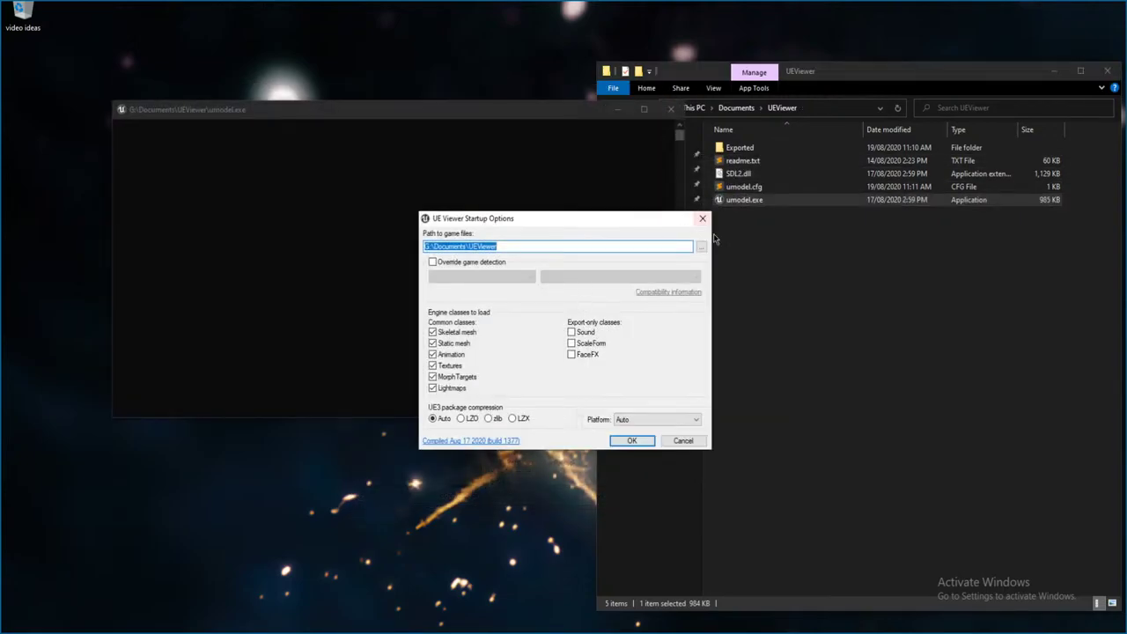
click(700, 246)
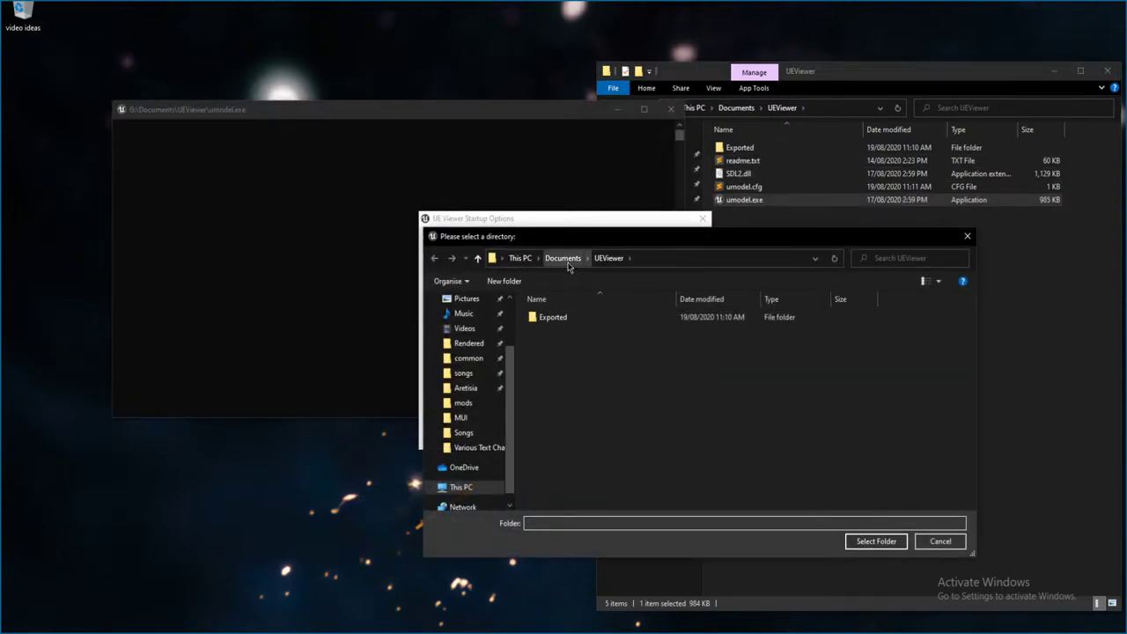
click(478, 447)
click(643, 258)
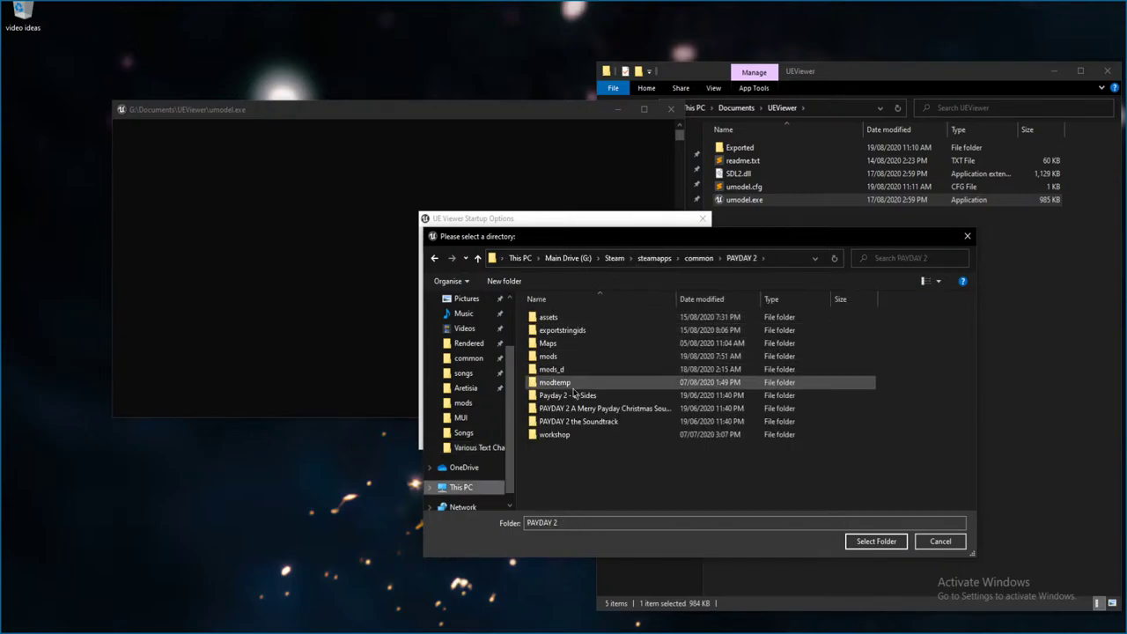
click(654, 258)
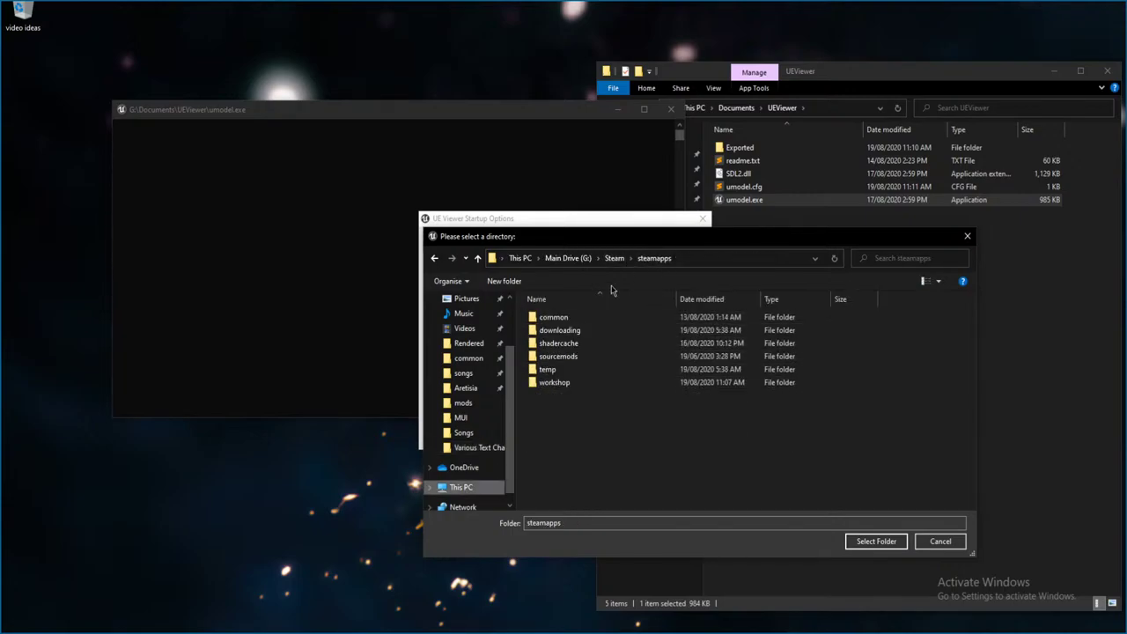
double_click(553, 317)
double_click(562, 317)
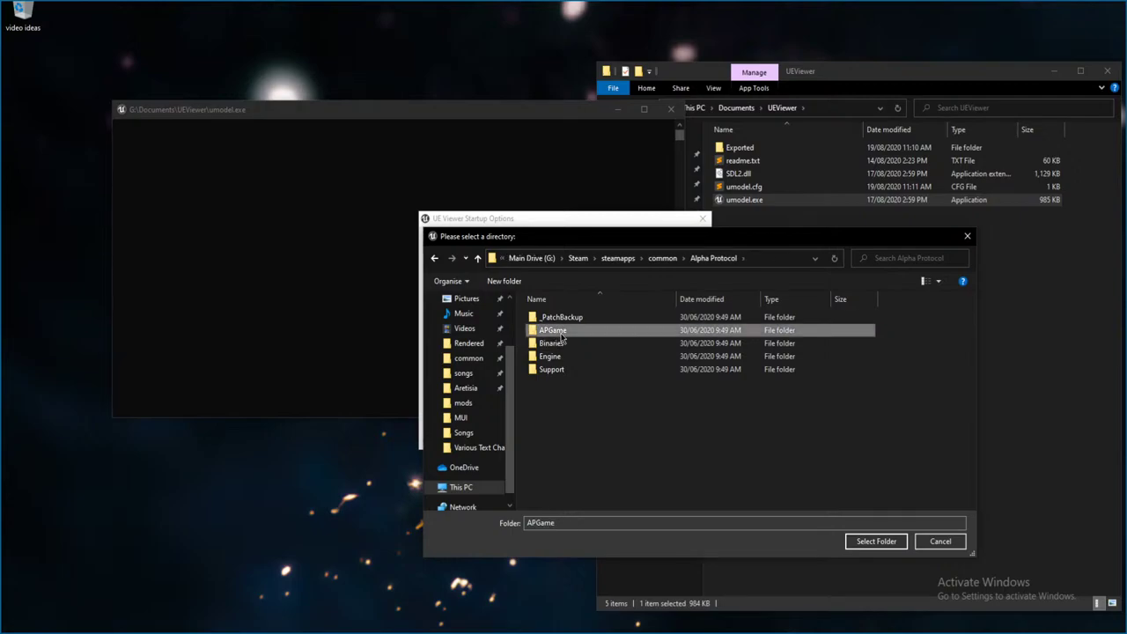
double_click(553, 330)
double_click(555, 331)
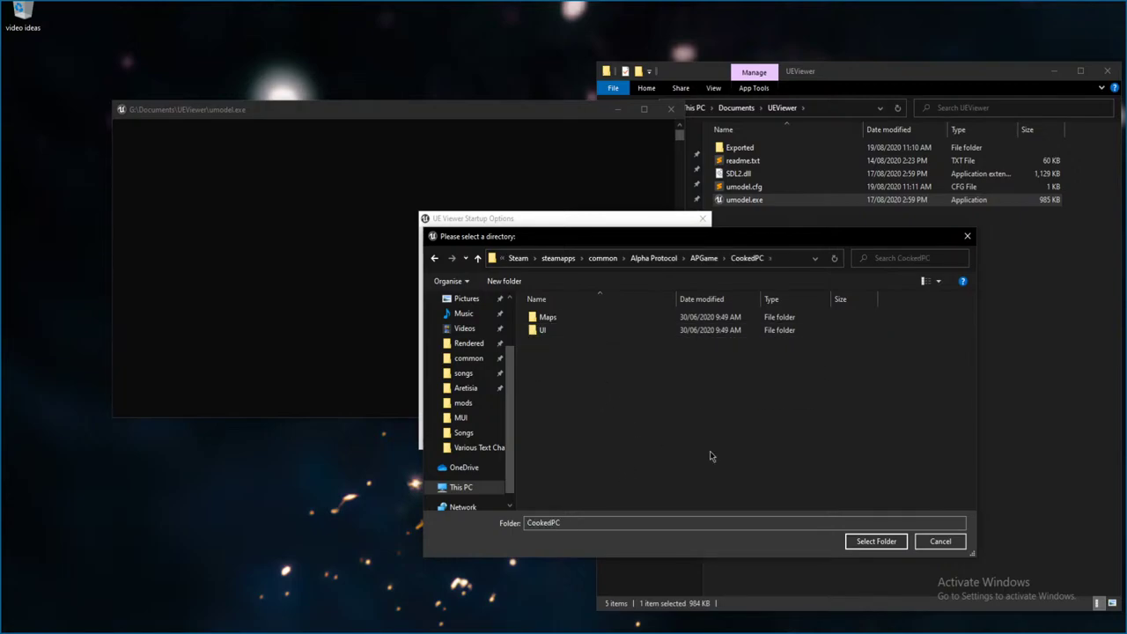
click(873, 542)
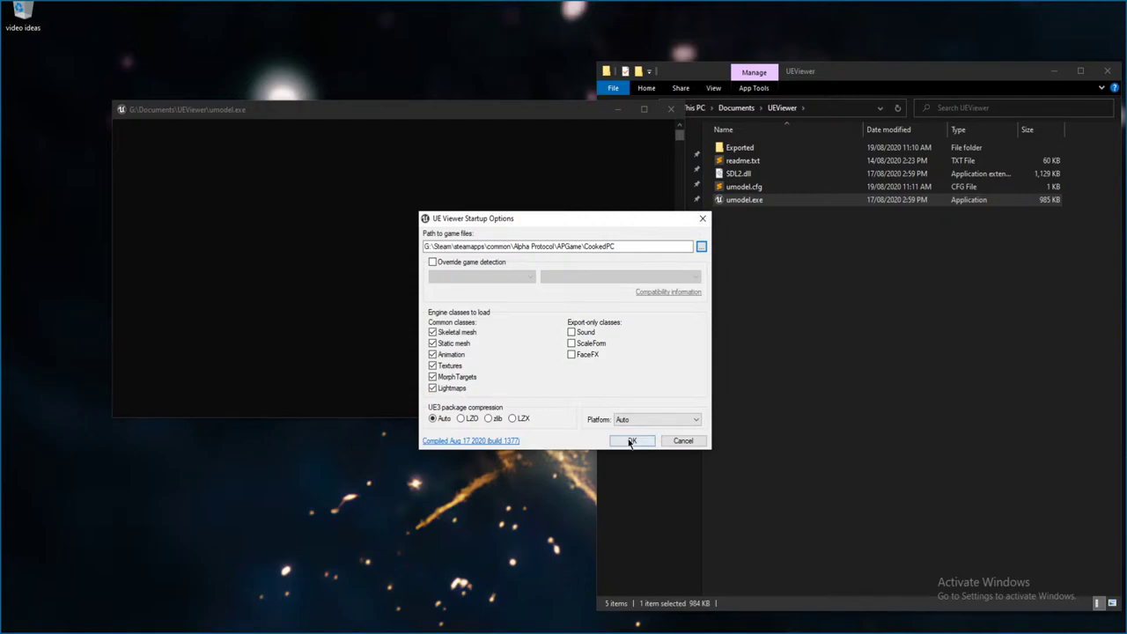
click(572, 332)
click(625, 440)
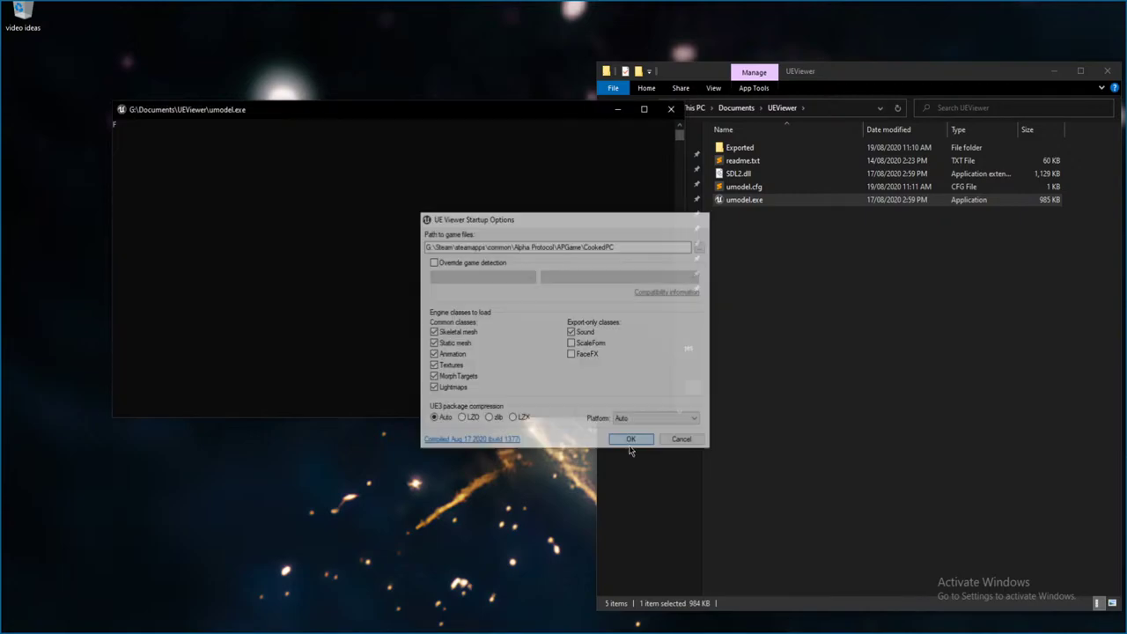
- Look through the Maps\Game folders and the full package list for dialogue packages and close the chooser
click(372, 226)
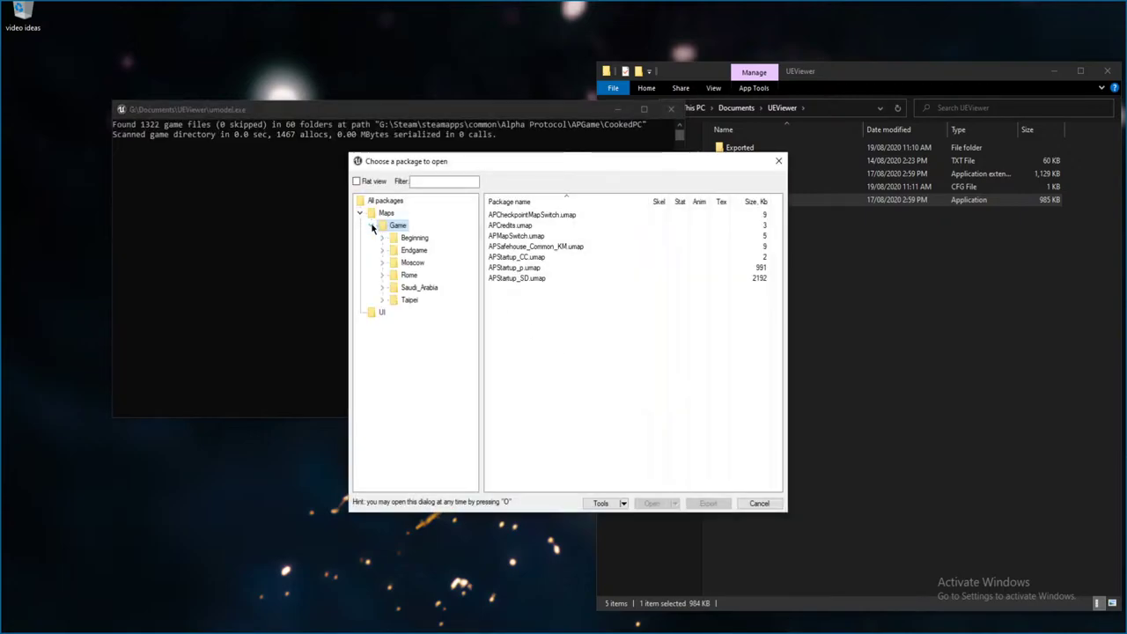
click(372, 227)
click(360, 213)
click(371, 202)
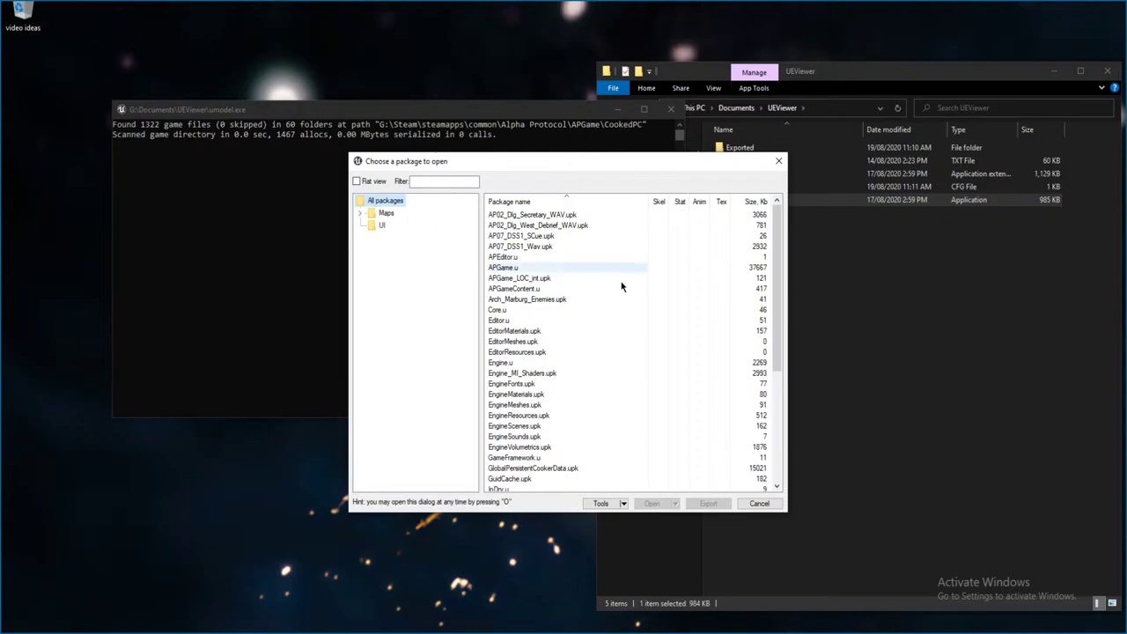
scroll(634, 308, down, 5)
click(778, 161)
- Start umodel.exe again and choose Alpha Protocol's APGame folder as the path to game files
double_click(748, 201)
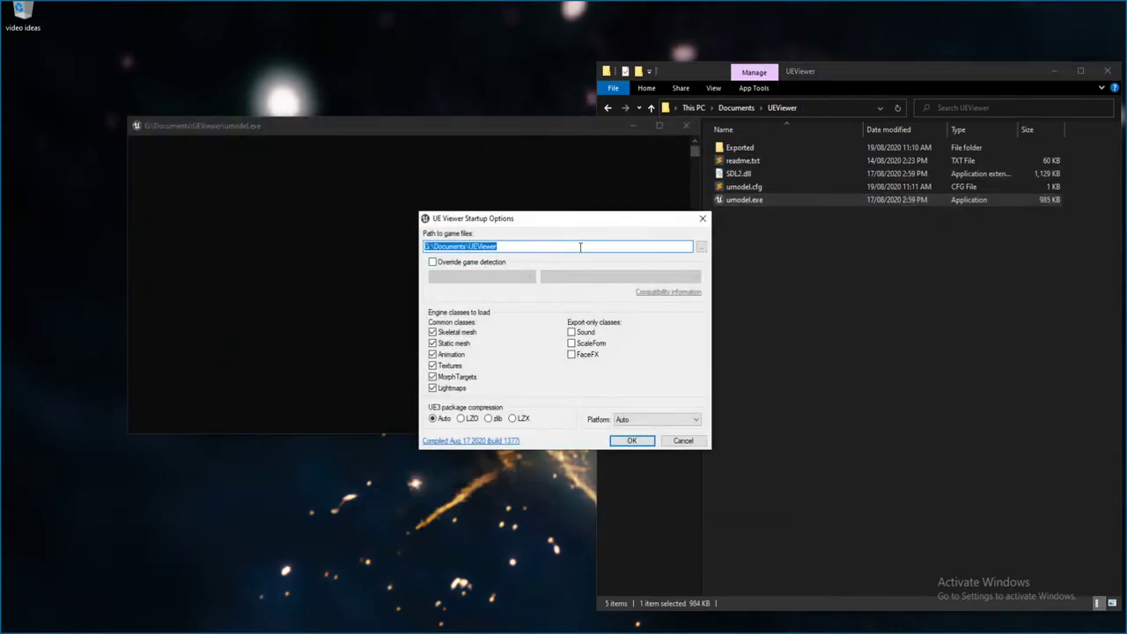
click(701, 247)
click(481, 448)
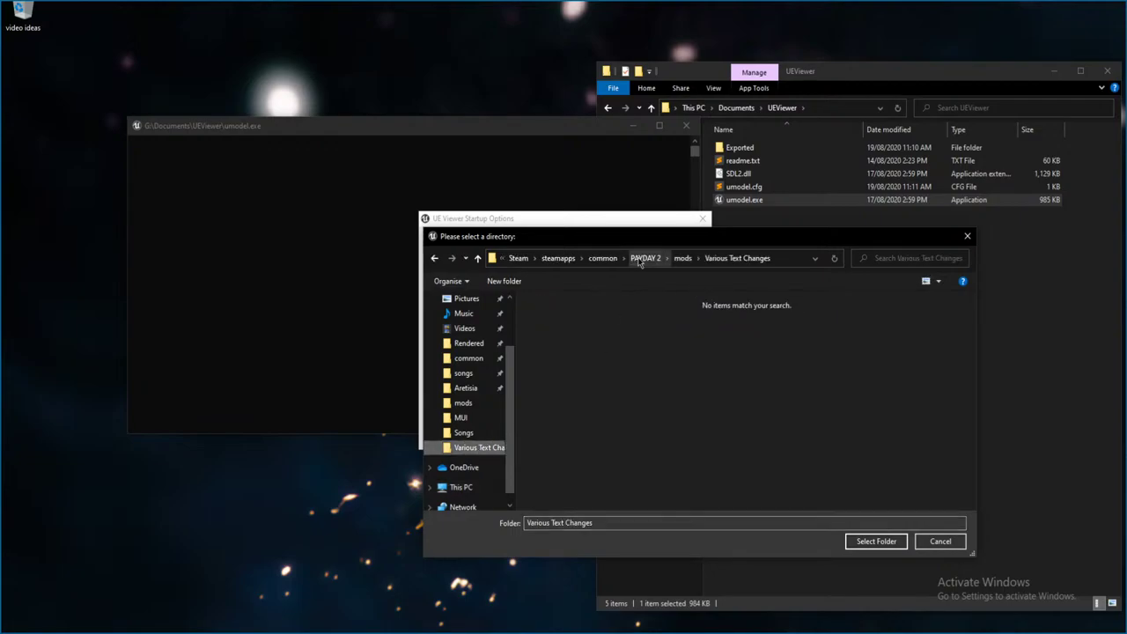
click(606, 257)
double_click(564, 317)
click(553, 330)
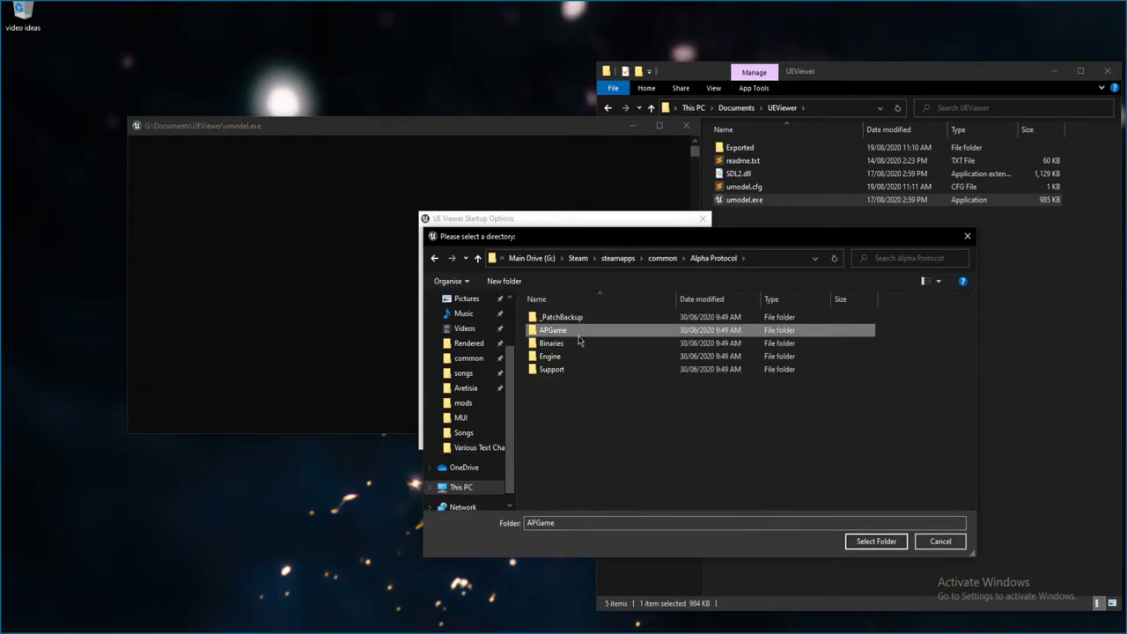
click(876, 541)
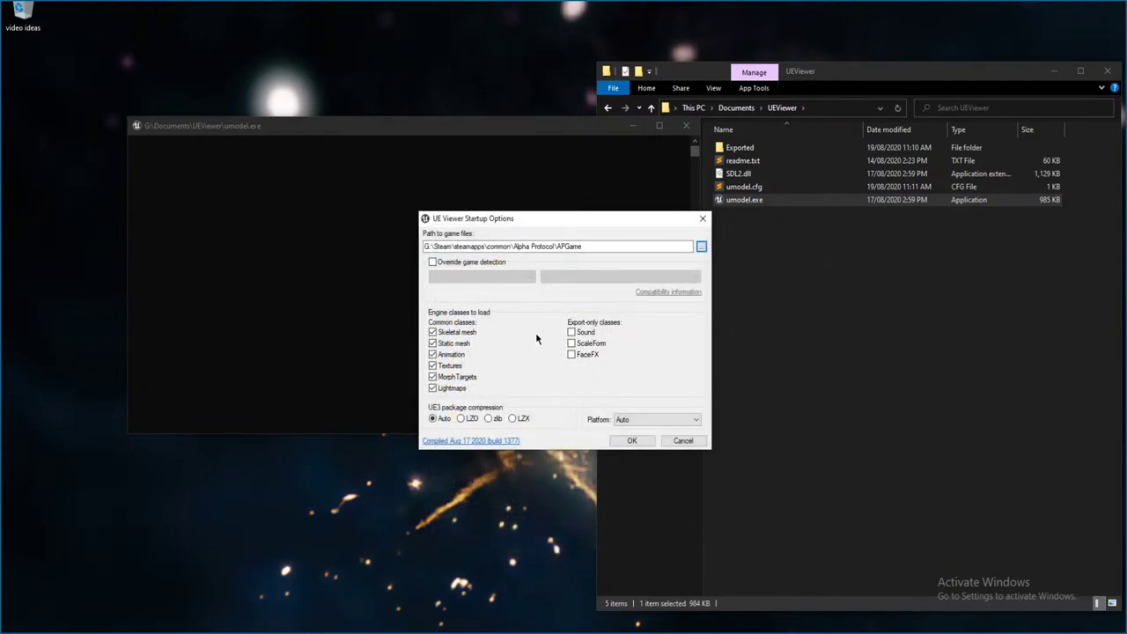
- Load the Alpha Protocol APGame files with the current startup options and expand the Maps and Game package folders
click(631, 441)
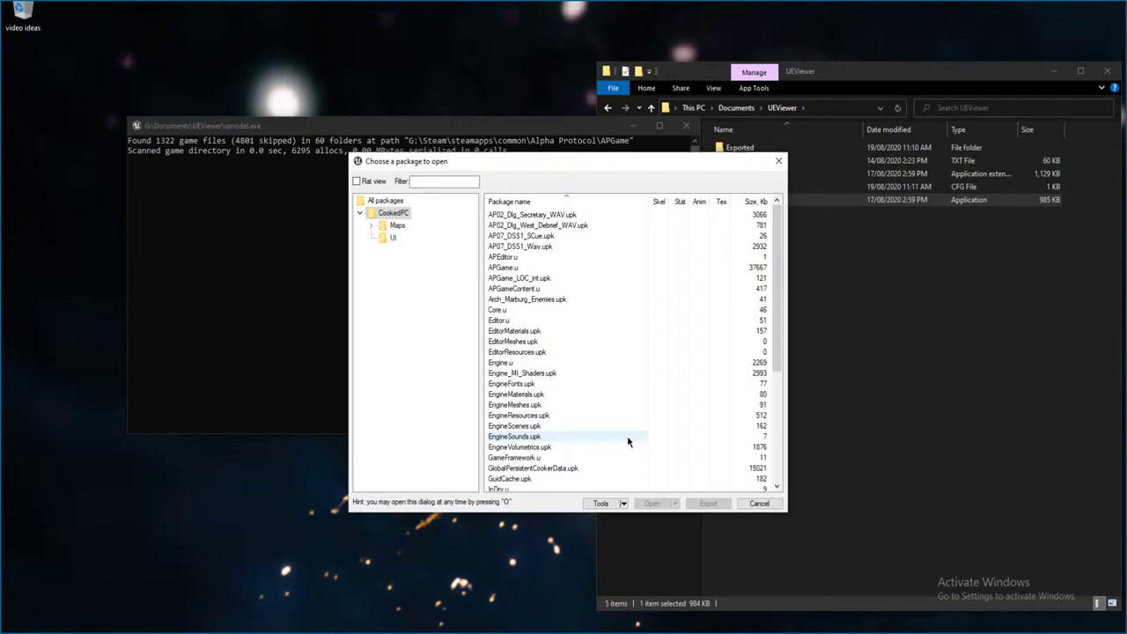
click(371, 225)
click(381, 238)
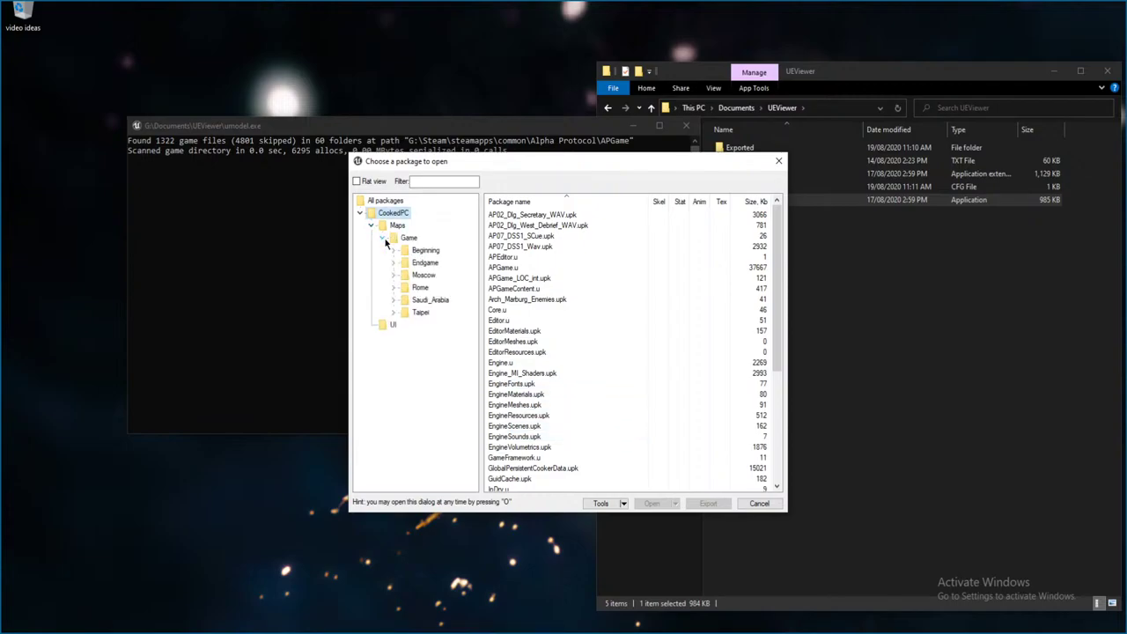
- Switch to Steam, verify the integrity of Alpha Protocol's local game files, and dismiss the validation result
click(877, 307)
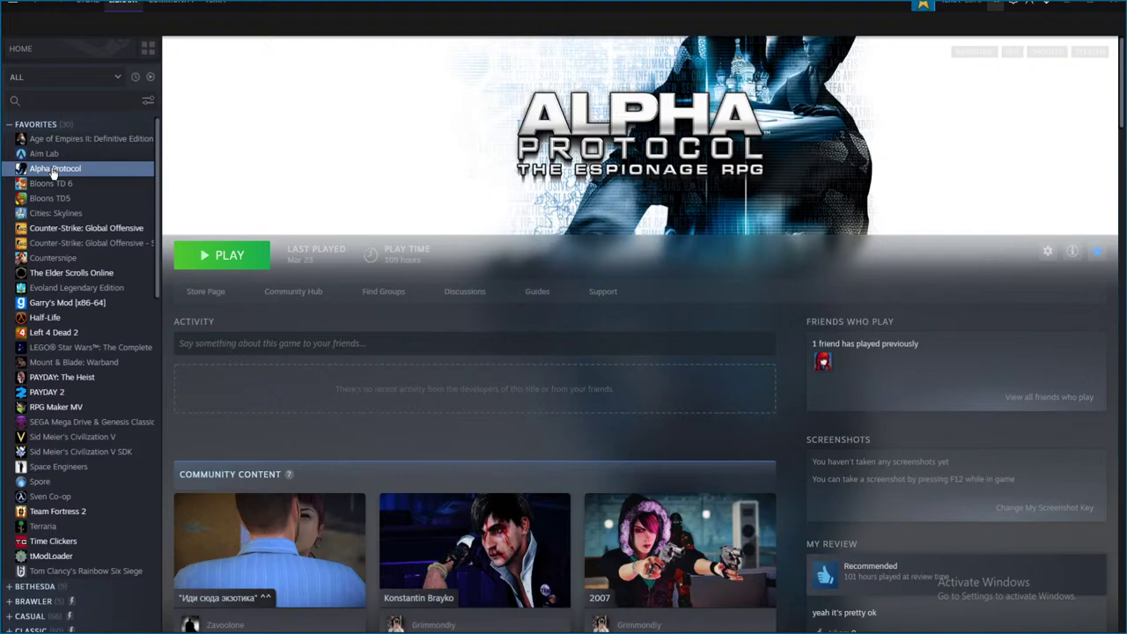
right_click(53, 171)
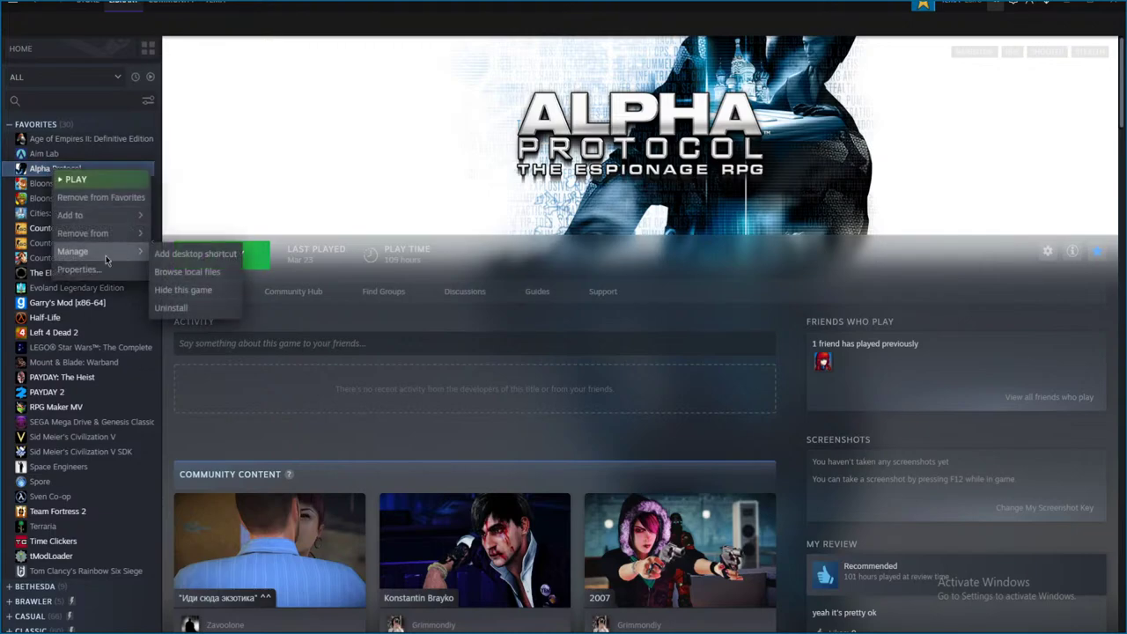
click(79, 263)
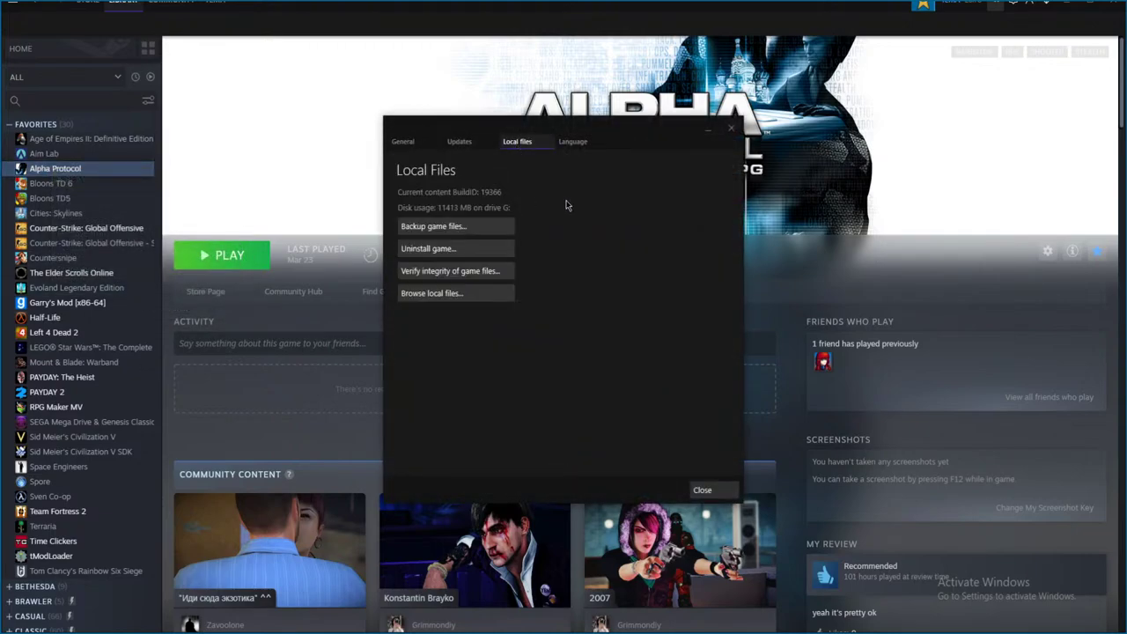
click(450, 272)
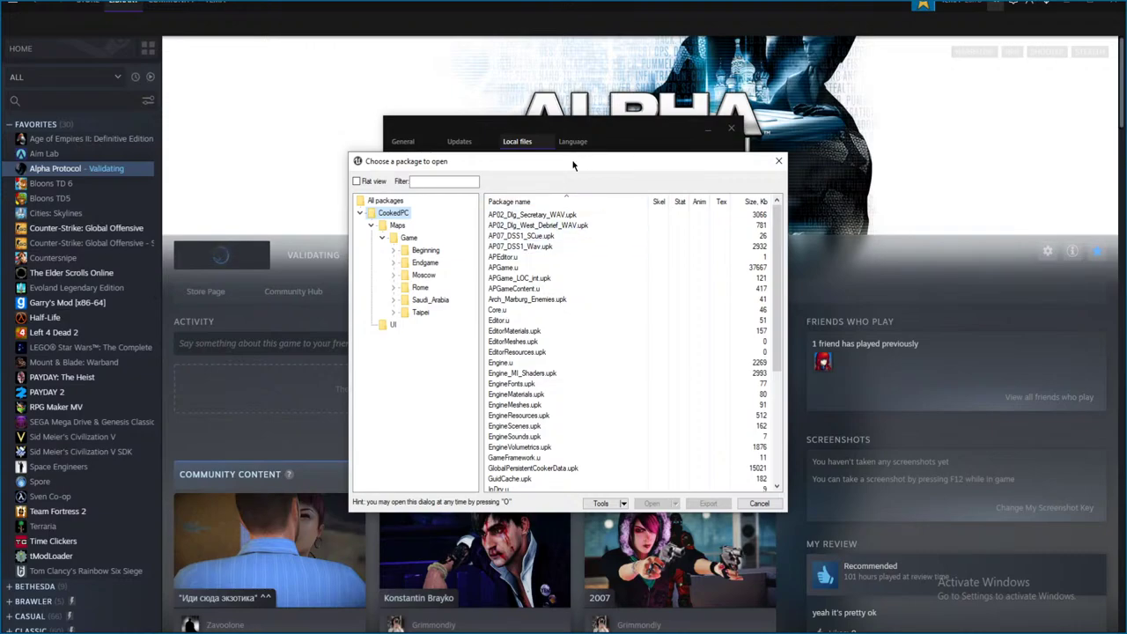
drag(577, 171, 690, 435)
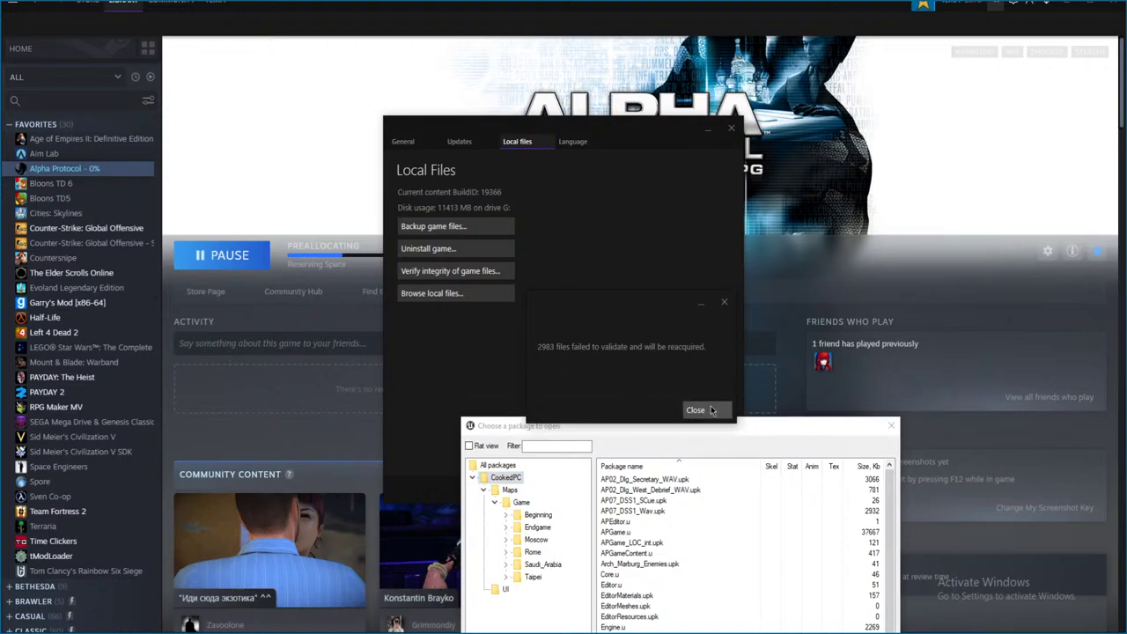
click(692, 409)
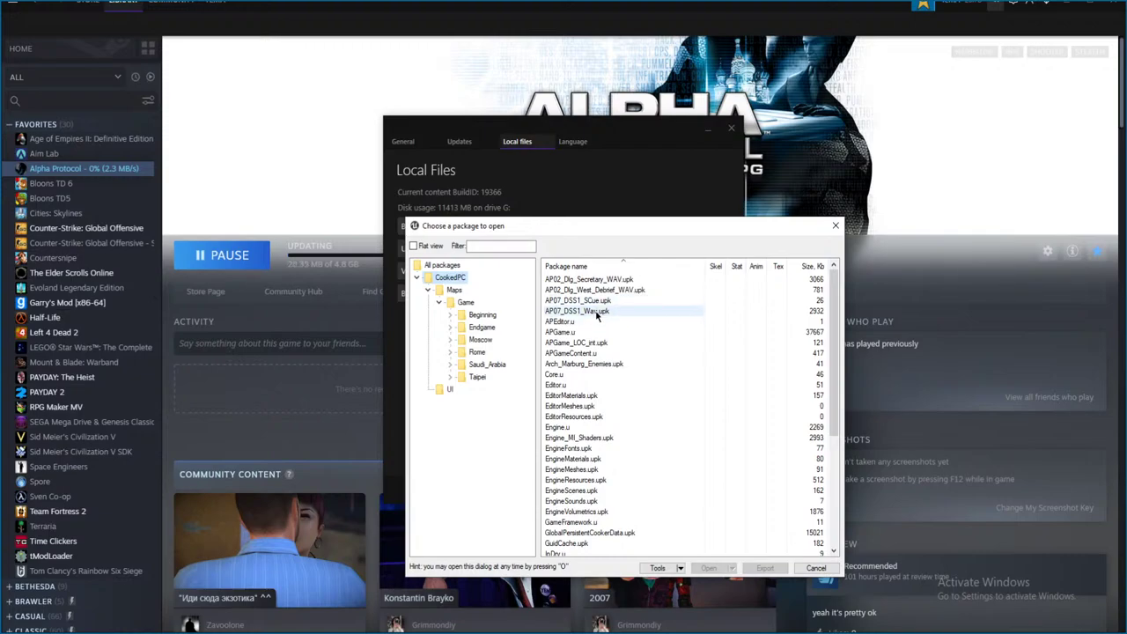
- Export the four packages from AP02_Dlg_Secretary_WAV.upk through AP07_DSS1_Wav.upk to G:\Documents\UEViewer\Exported with the default export options
click(598, 313)
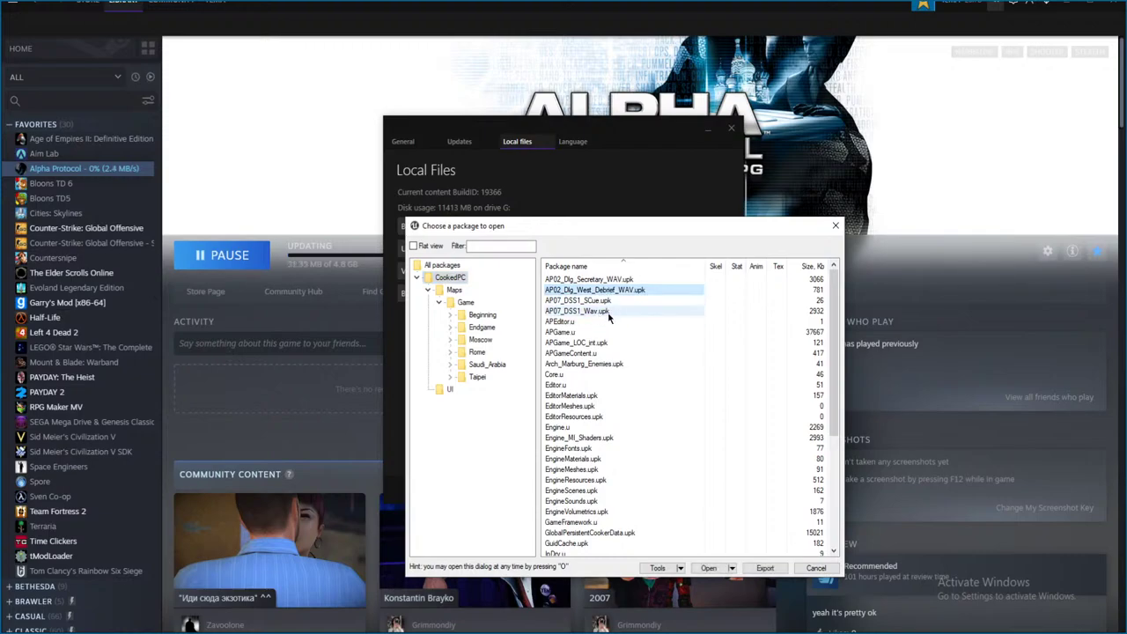
click(588, 279)
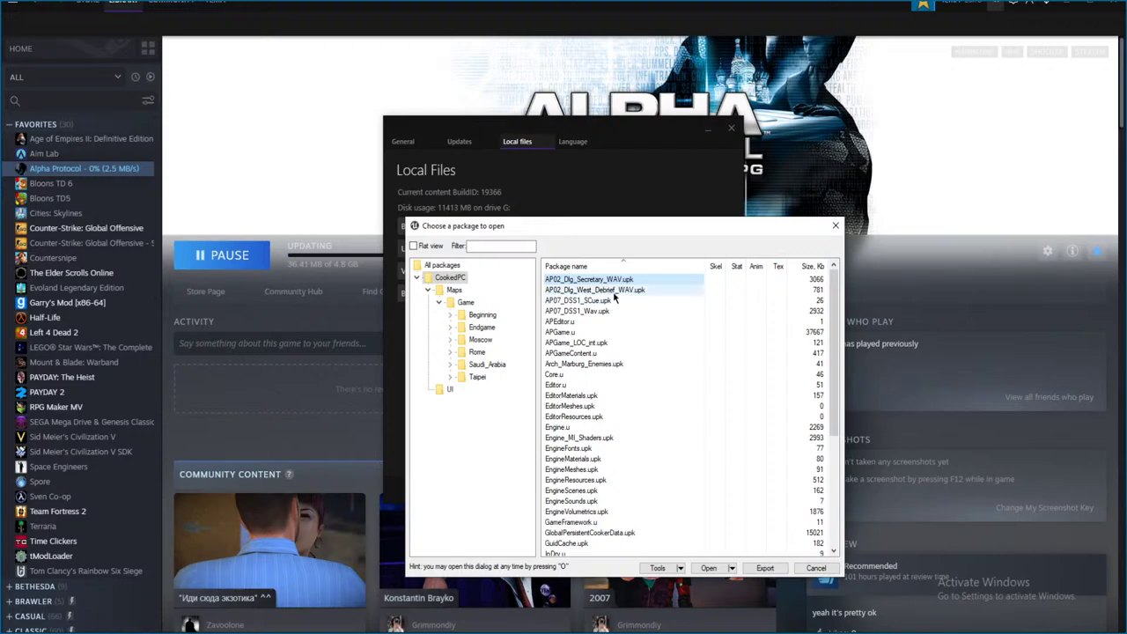
right_click(634, 280)
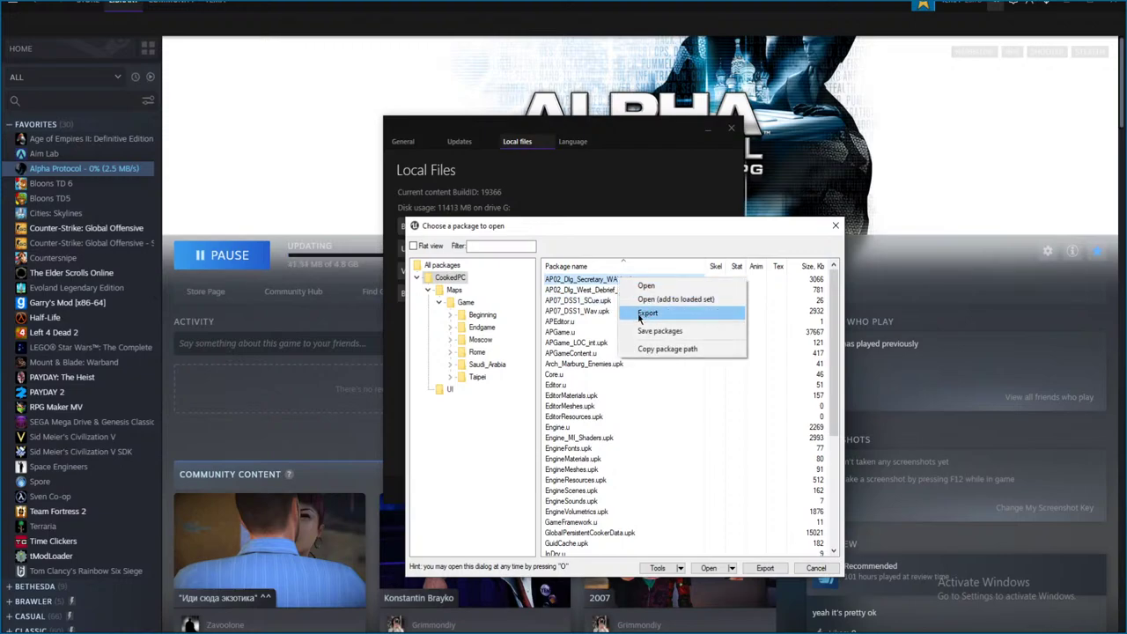
click(599, 282)
shift+click(603, 311)
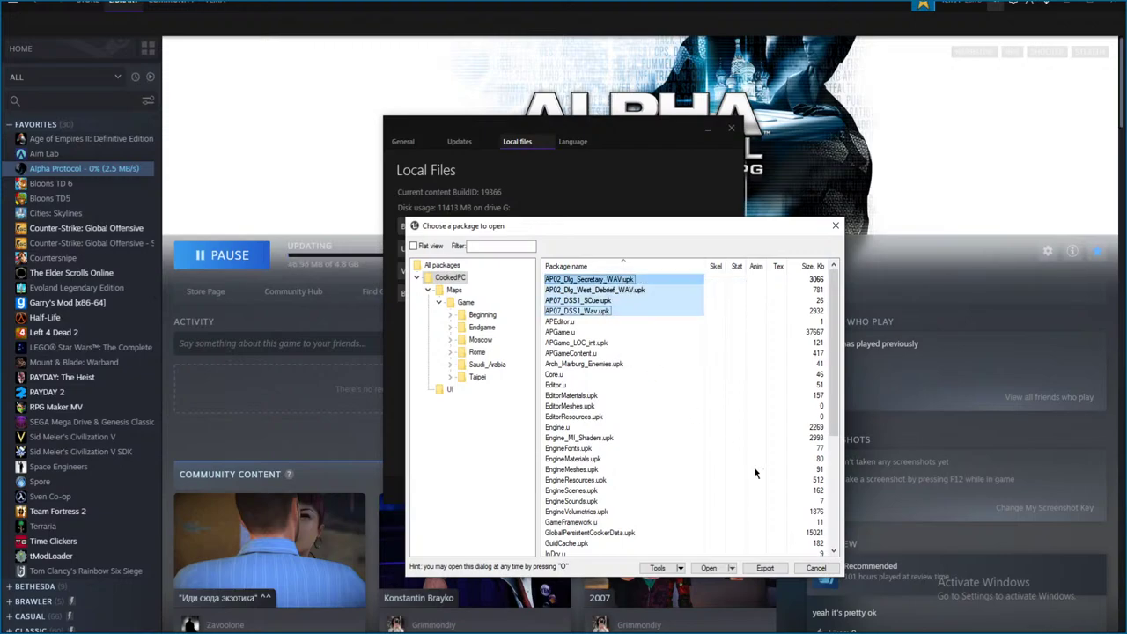
click(765, 568)
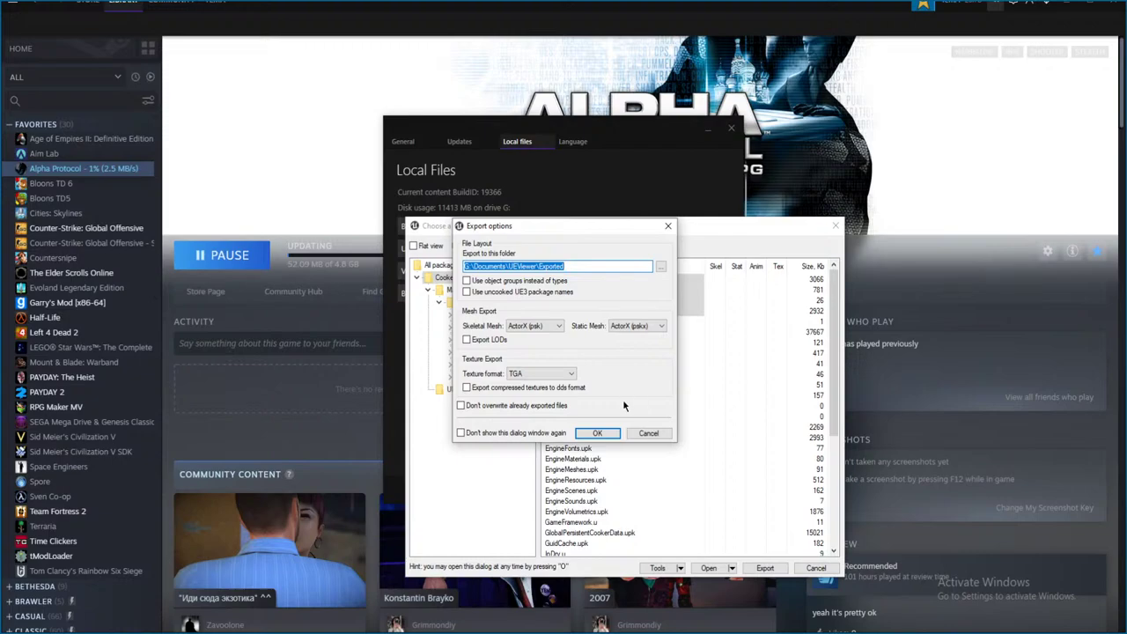
click(598, 433)
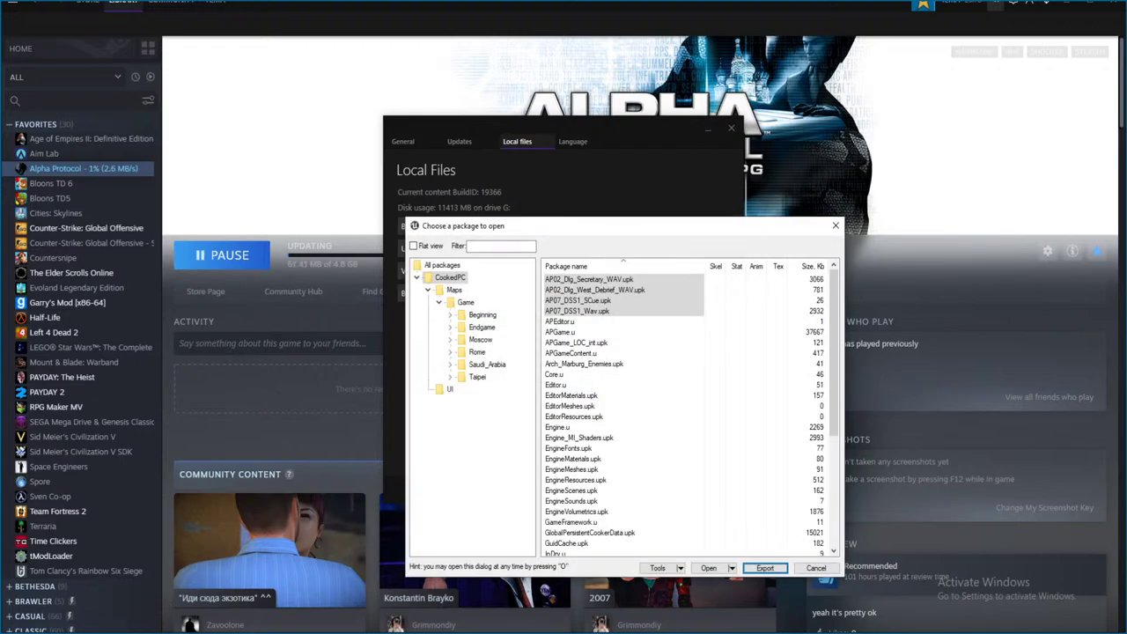
- Switch to File Explorer and open the SoundNodeWave folder inside Exported\AP07_DSS1_Wav
key(alt+Tab)
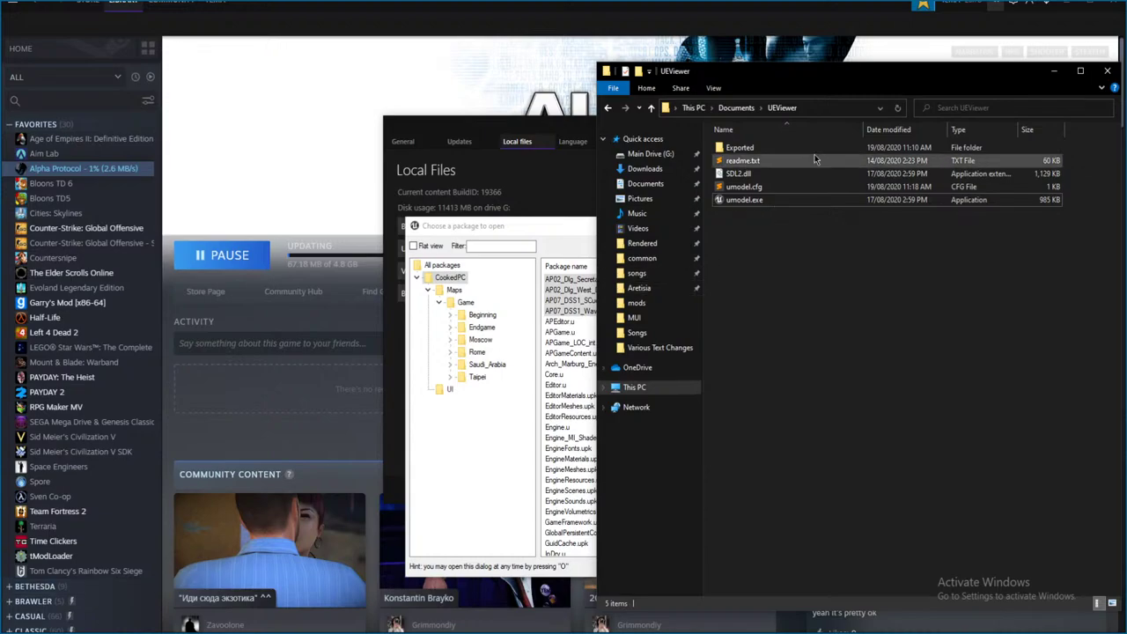
click(764, 147)
double_click(764, 147)
double_click(766, 173)
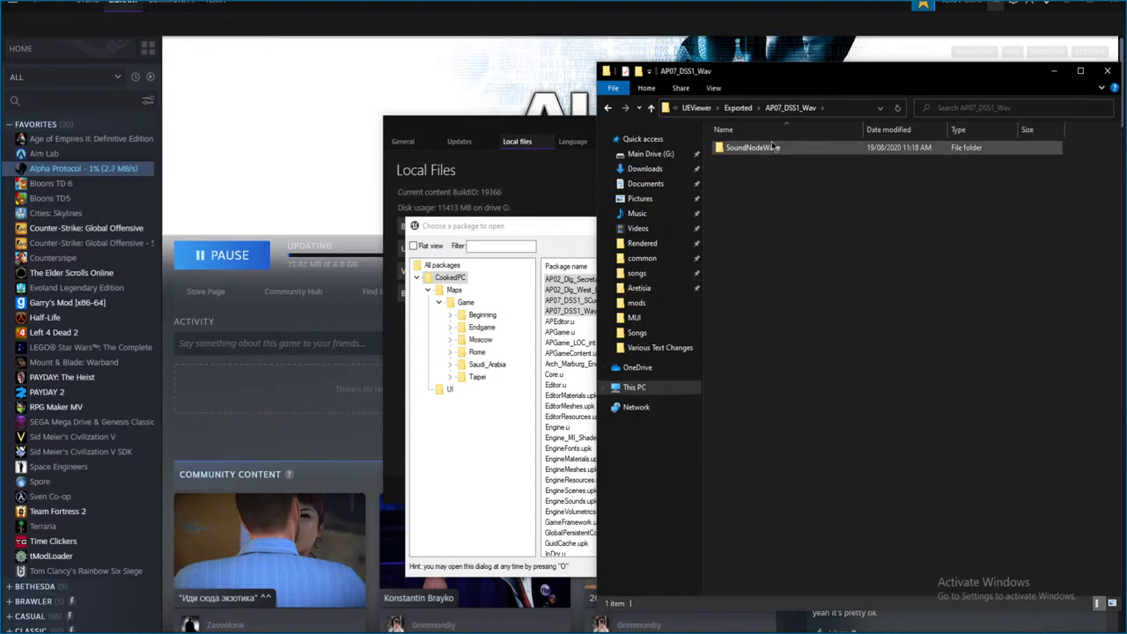
click(772, 148)
double_click(802, 149)
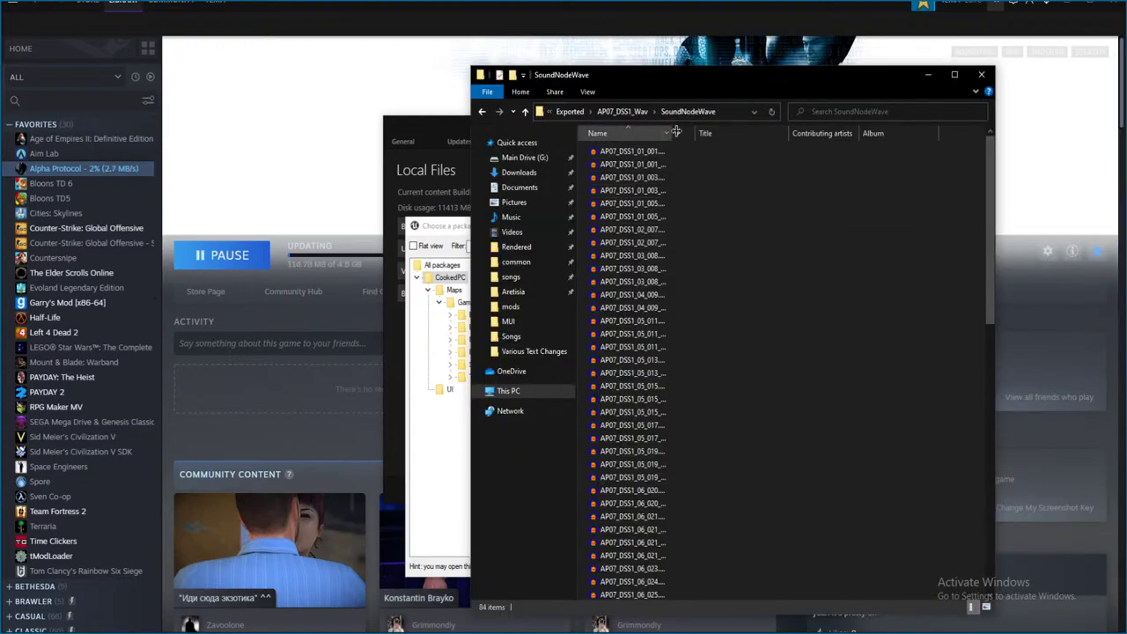
- Widen the Name column and look through the exported AP07_DSS1 .ogg files
drag(674, 133, 886, 165)
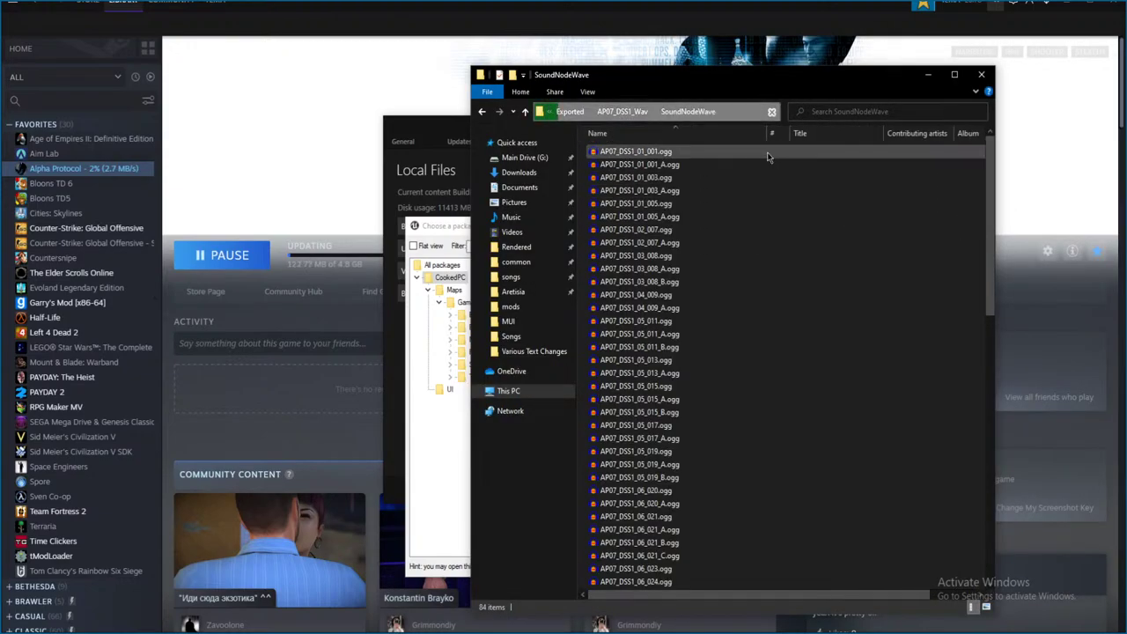
scroll(709, 350, down, 6)
scroll(709, 350, down, 10)
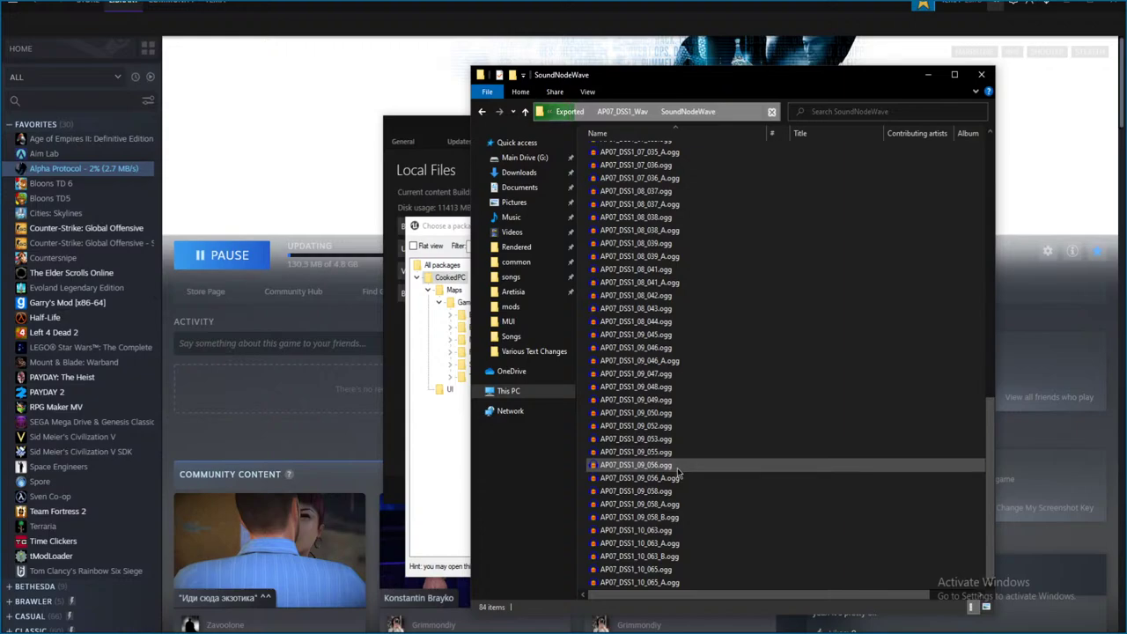
scroll(694, 437, up, 10)
- Return to the Exported folder and try to open the SoundNodeWave folder inside AP02_Dlg_Secretary_WAV
key(BackSpace)
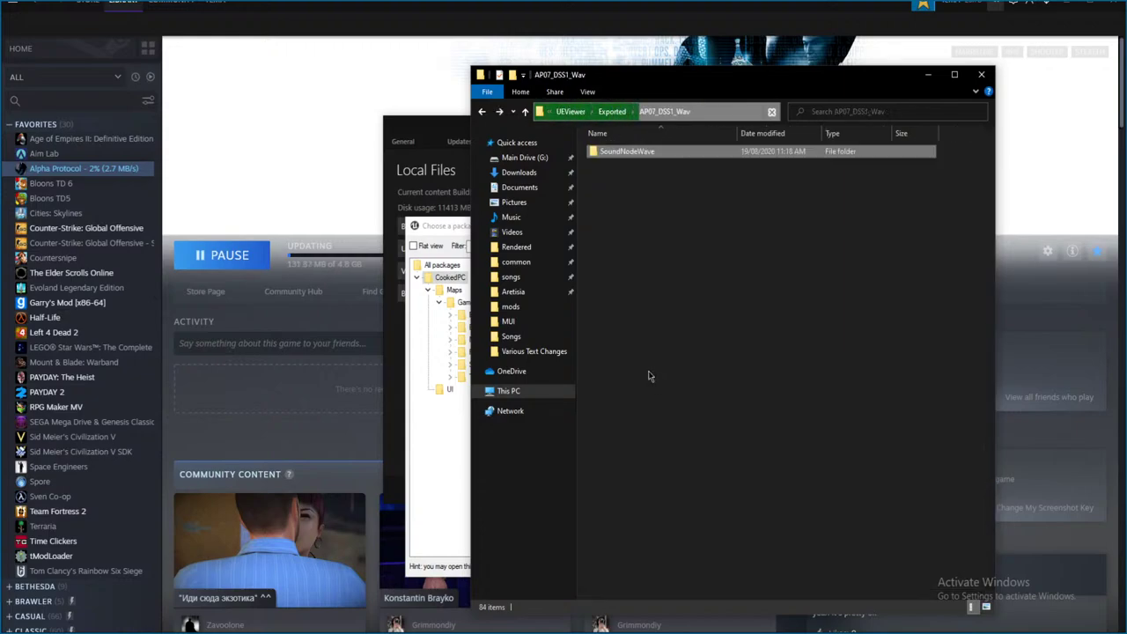
key(BackSpace)
key(Up)
key(Up)
key(Return)
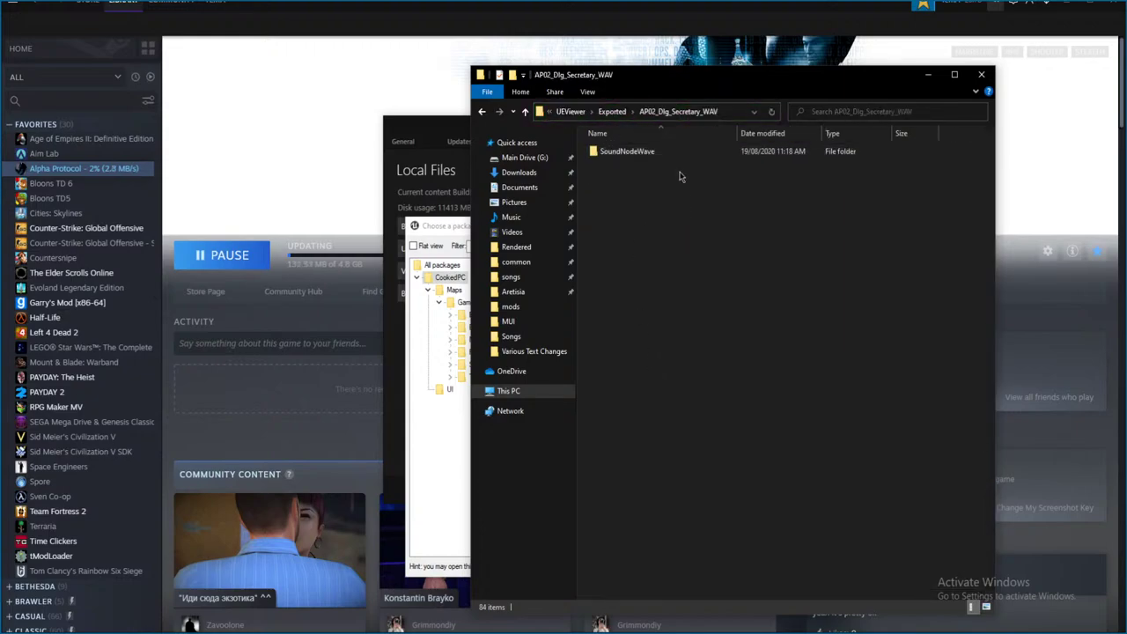
key(Down)
key(Return)
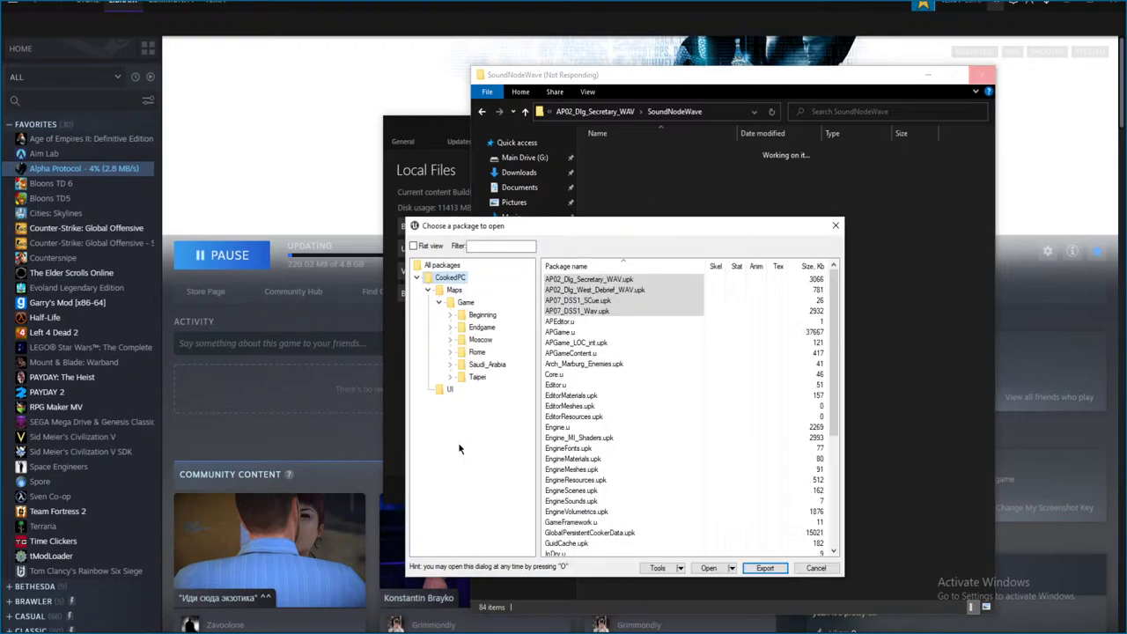
click(462, 445)
scroll(618, 368, down, 6)
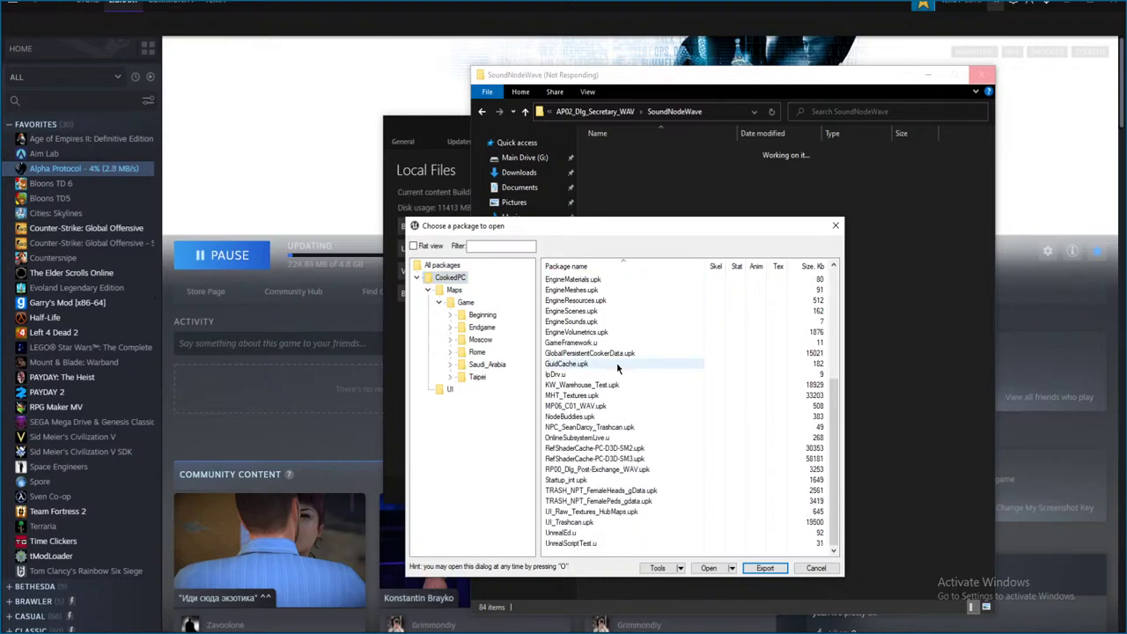
key(Home)
click(418, 277)
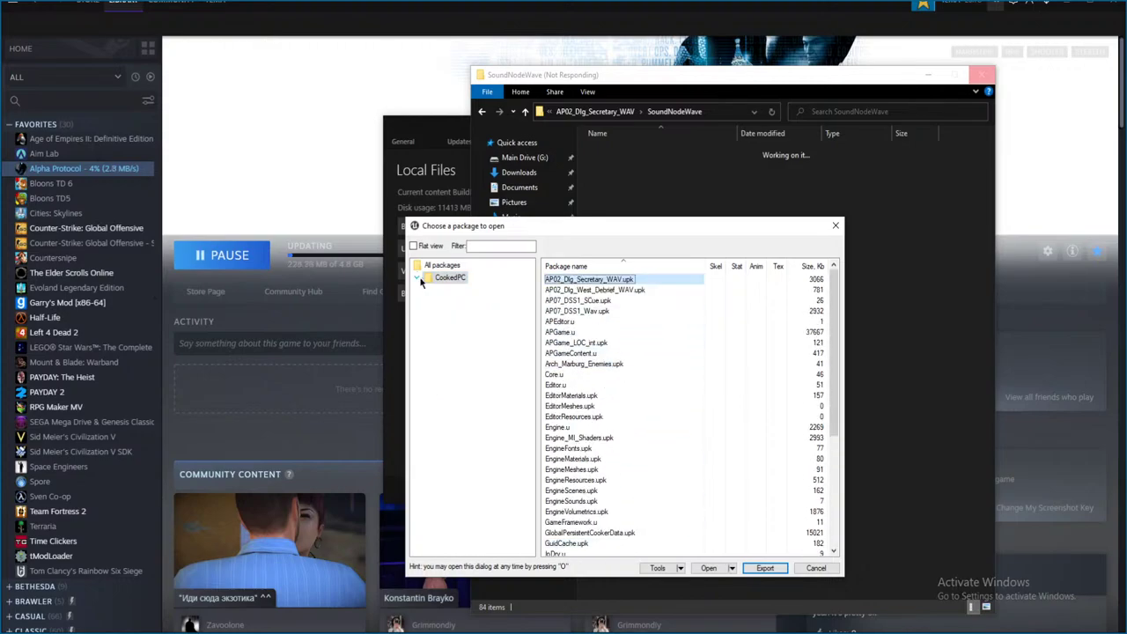
click(417, 277)
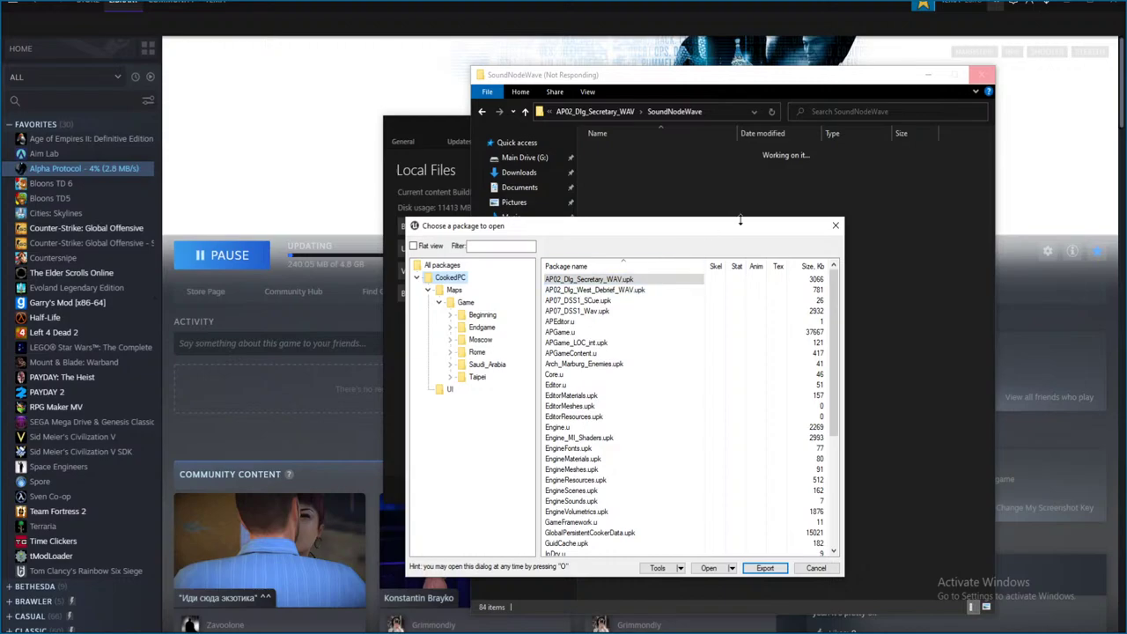
- Close the package chooser, the Alpha Protocol properties window and the unresponsive SoundNodeWave folder window
click(836, 225)
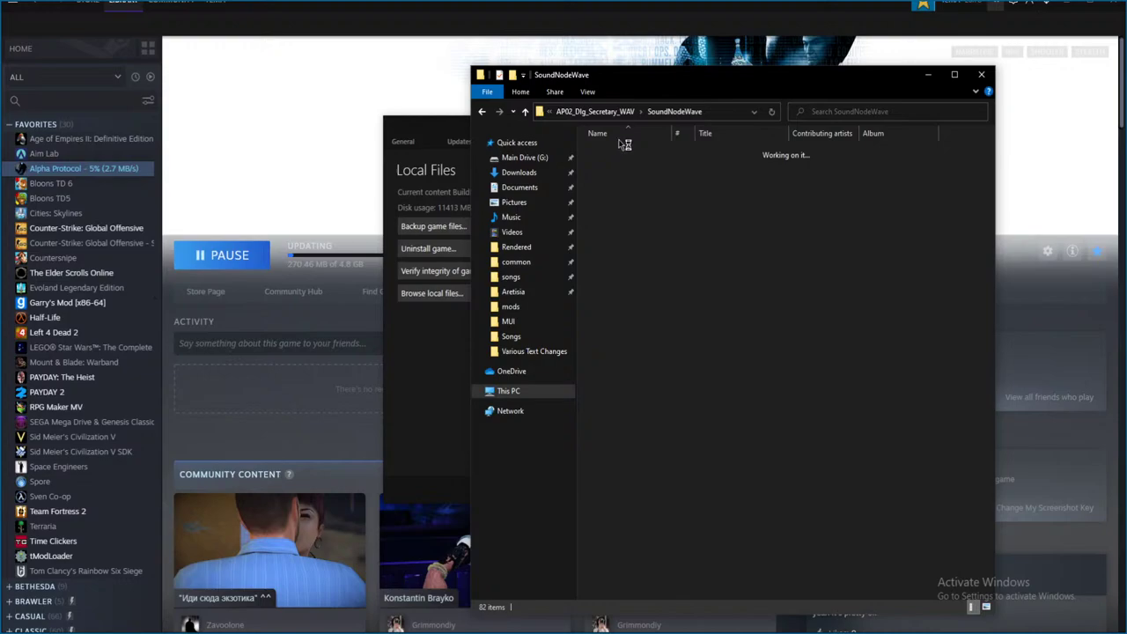
click(463, 135)
click(713, 492)
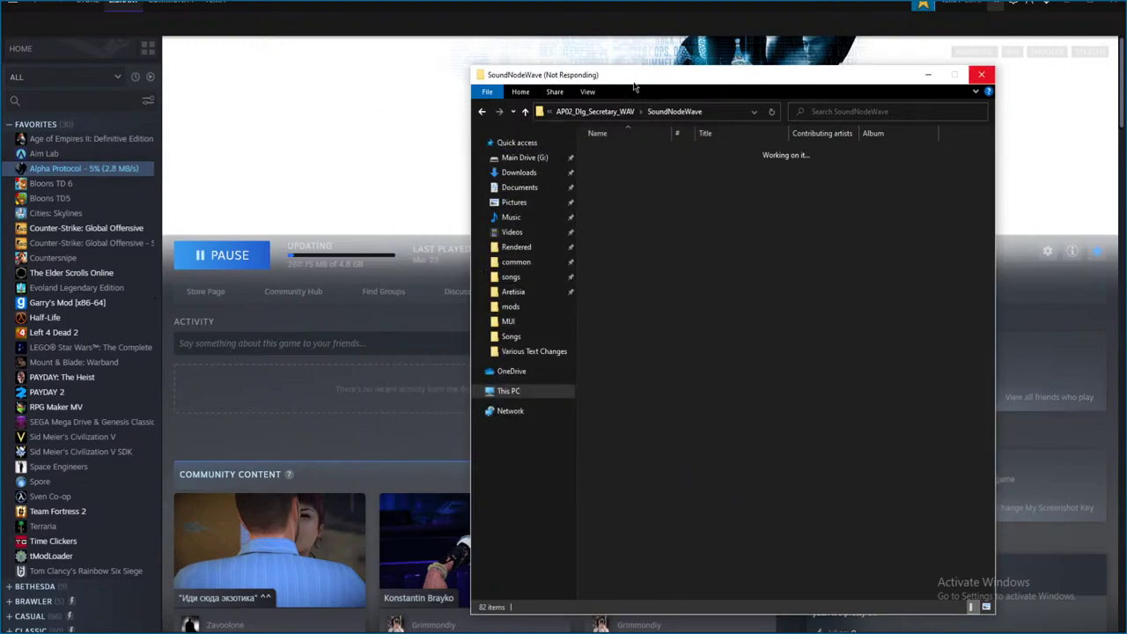
click(983, 76)
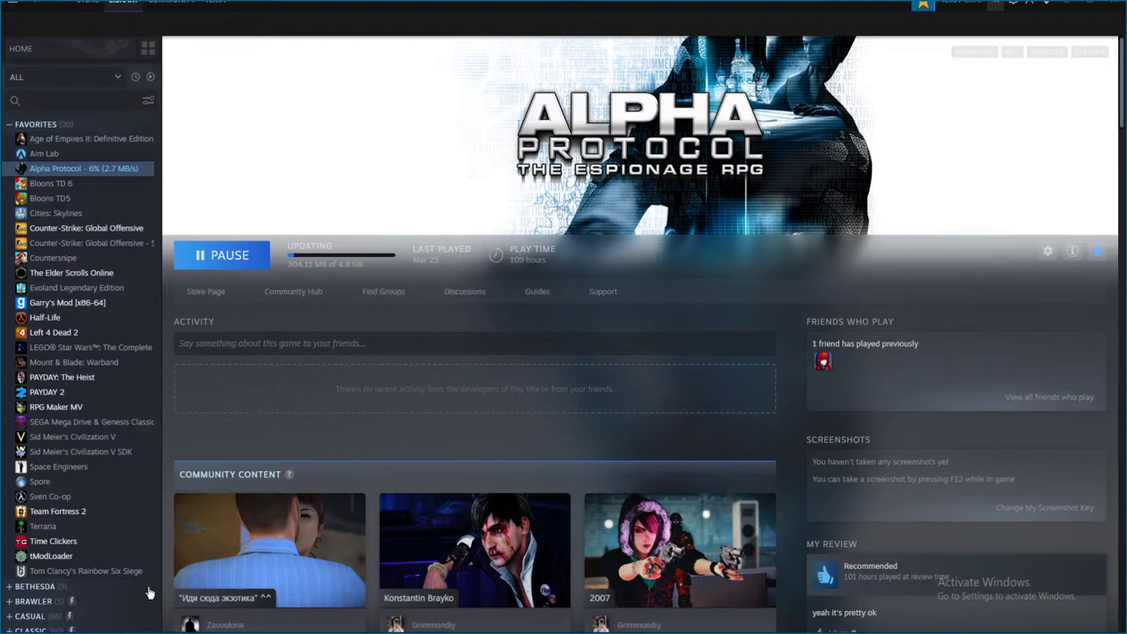
- In a new File Explorer window, open Documents\UEViewer\Exported\AP02_Dlg_Secretary_WAV\SoundNodeWave
key(super+e)
drag(669, 82, 595, 76)
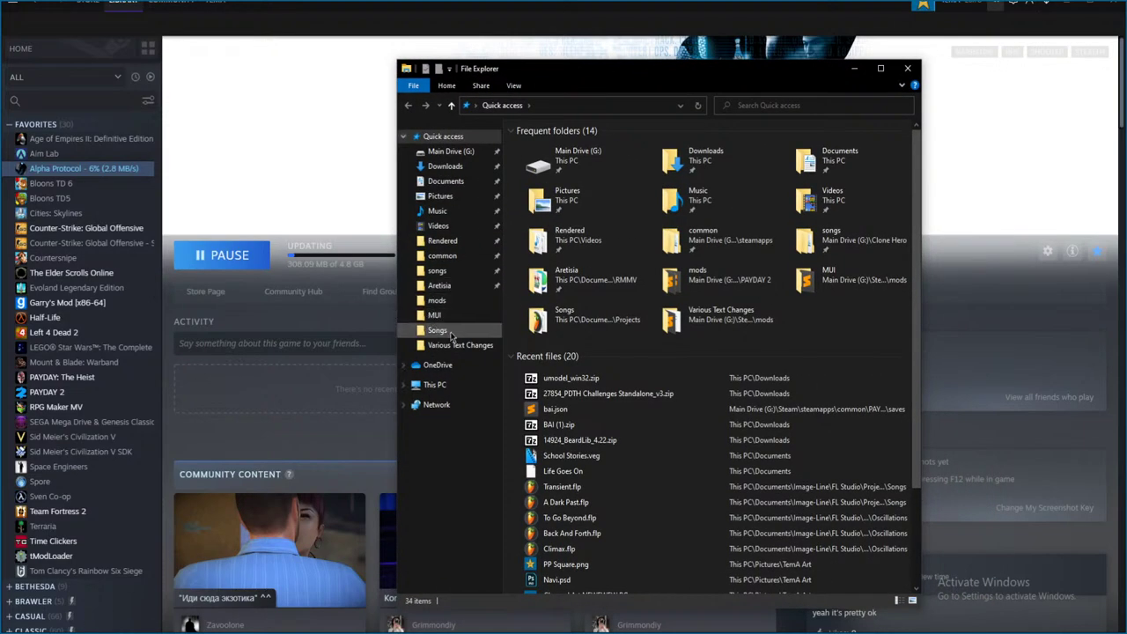
click(449, 180)
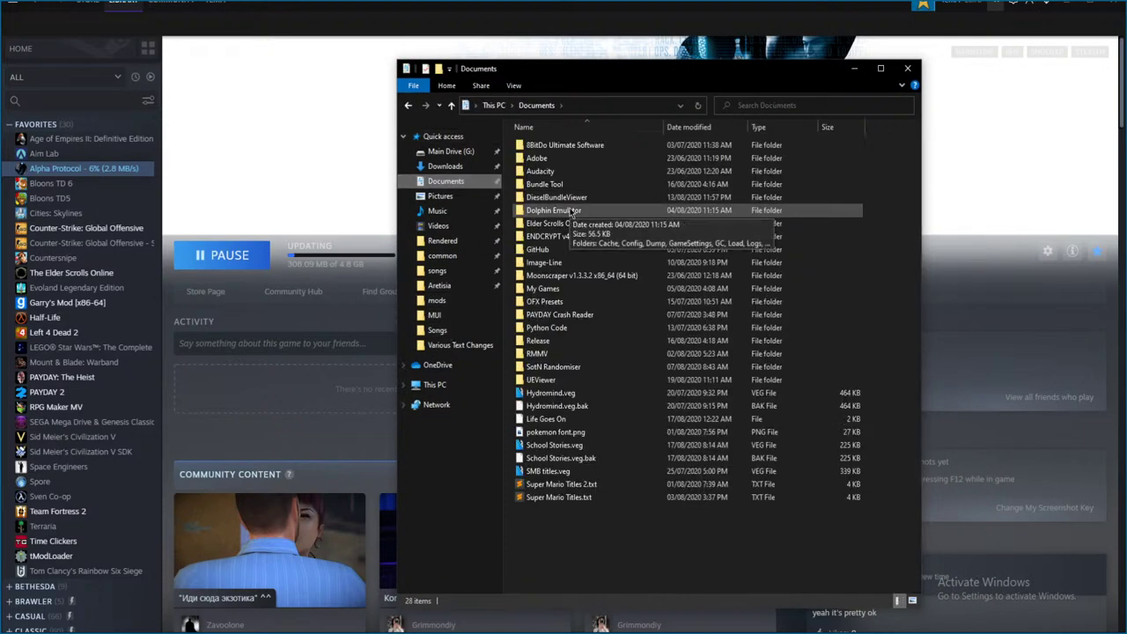
double_click(566, 380)
double_click(575, 146)
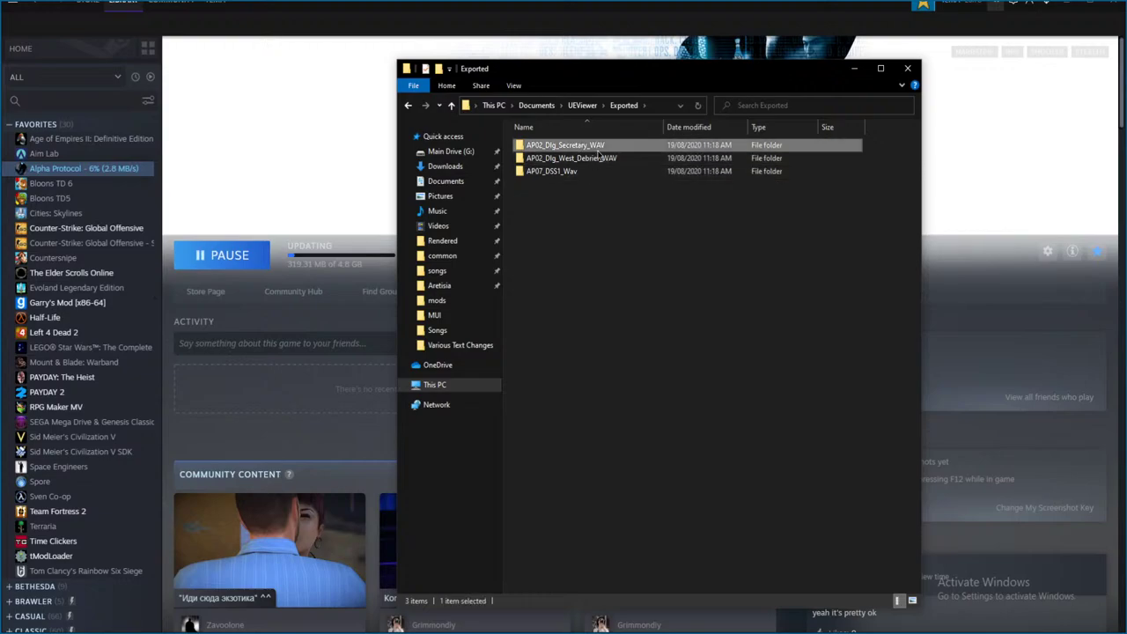
double_click(581, 145)
double_click(594, 145)
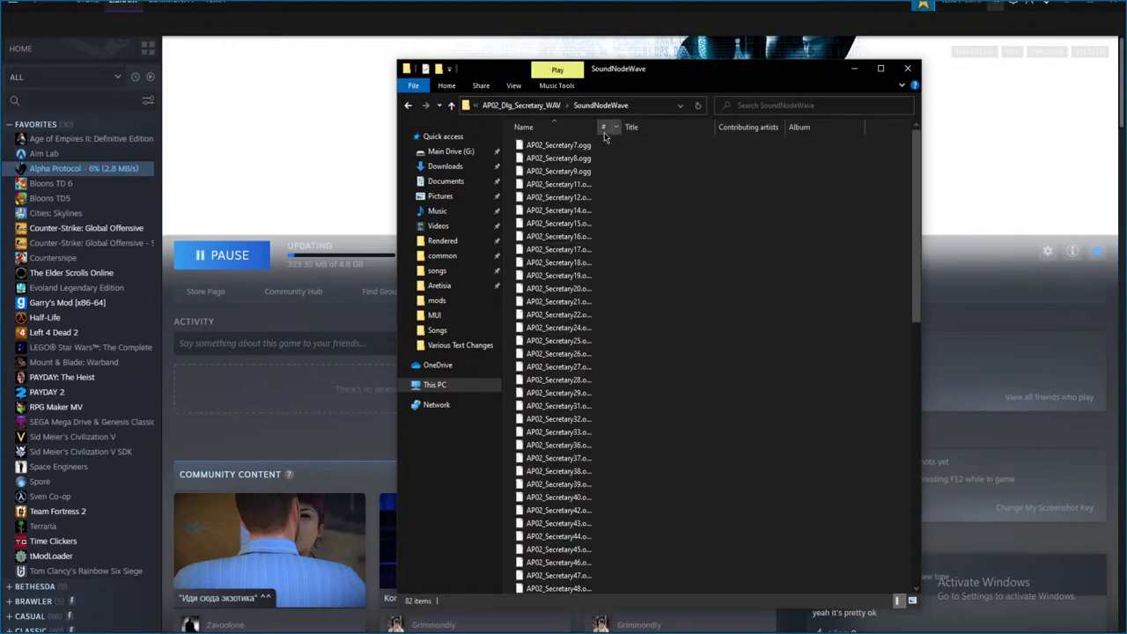
- Widen the Name column and look through the exported AP02_Secretary .ogg files
drag(600, 127, 642, 129)
scroll(675, 369, down, 10)
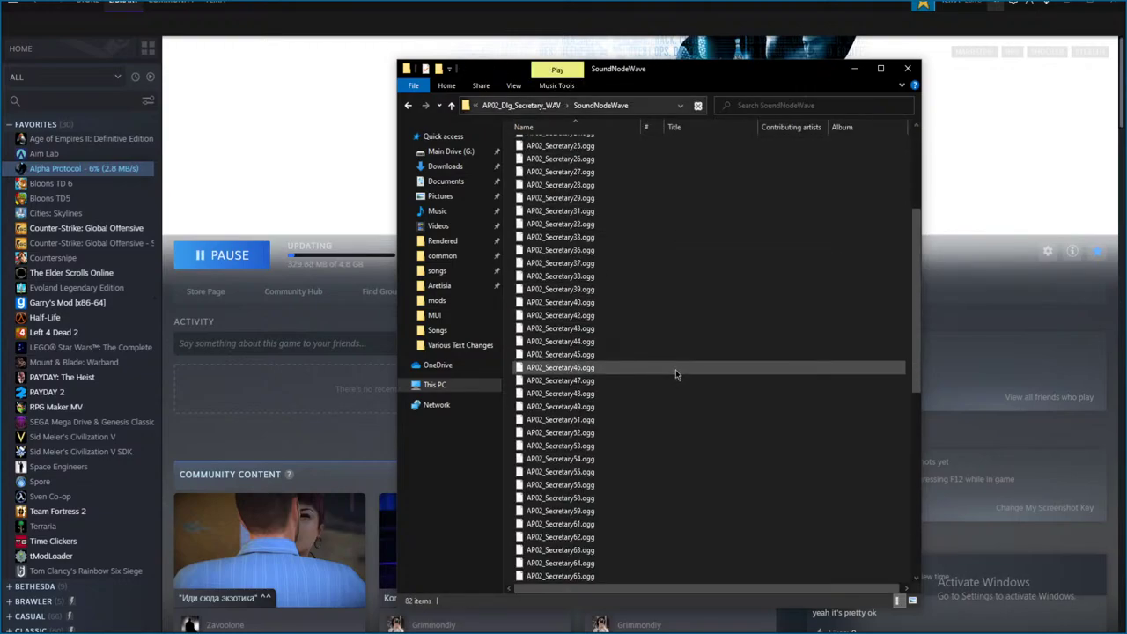
scroll(639, 350, up, 10)
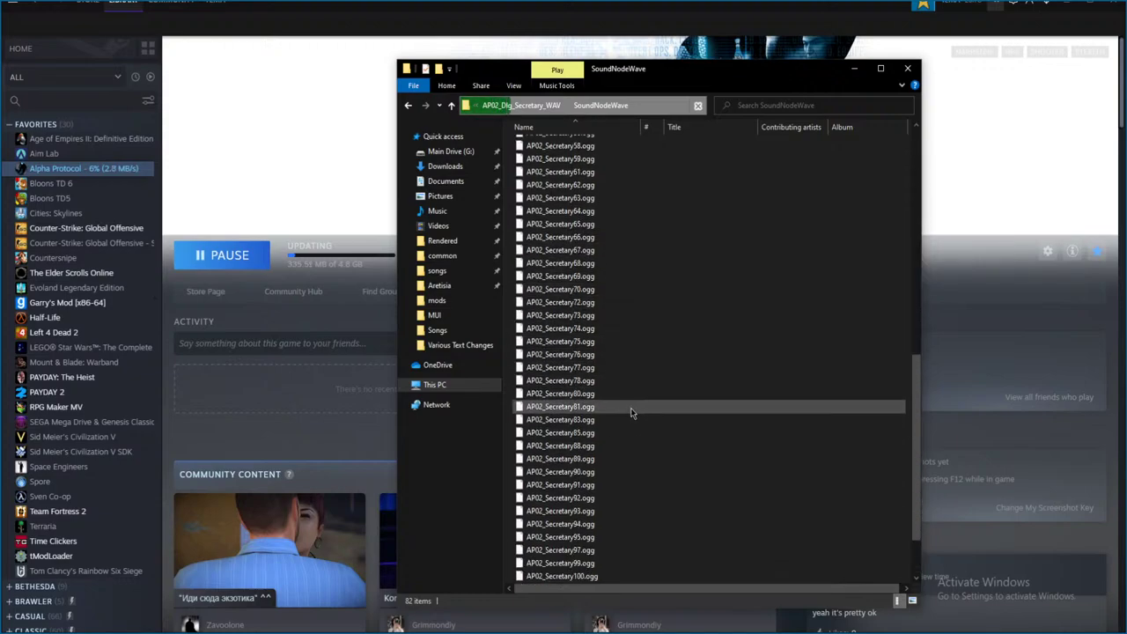
scroll(624, 462, down, 10)
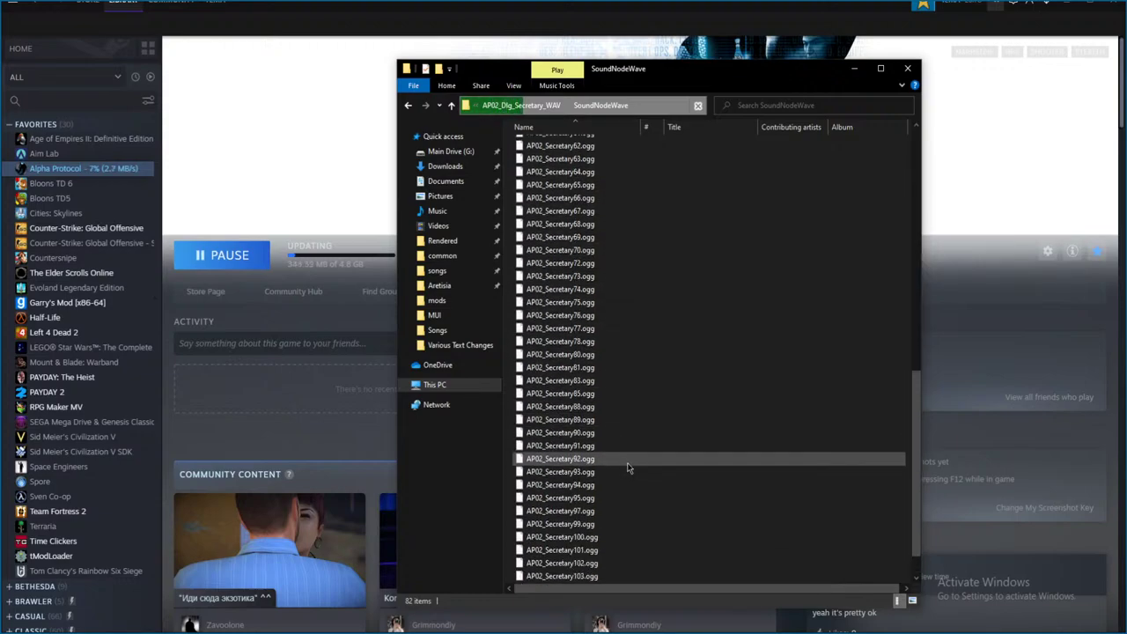
- Return to the Exported folder and try to open SoundNodeWave inside AP02_Dlg_West_Debrief_WAV, closing the unresponsive File Explorer window
scroll(622, 483, up, 10)
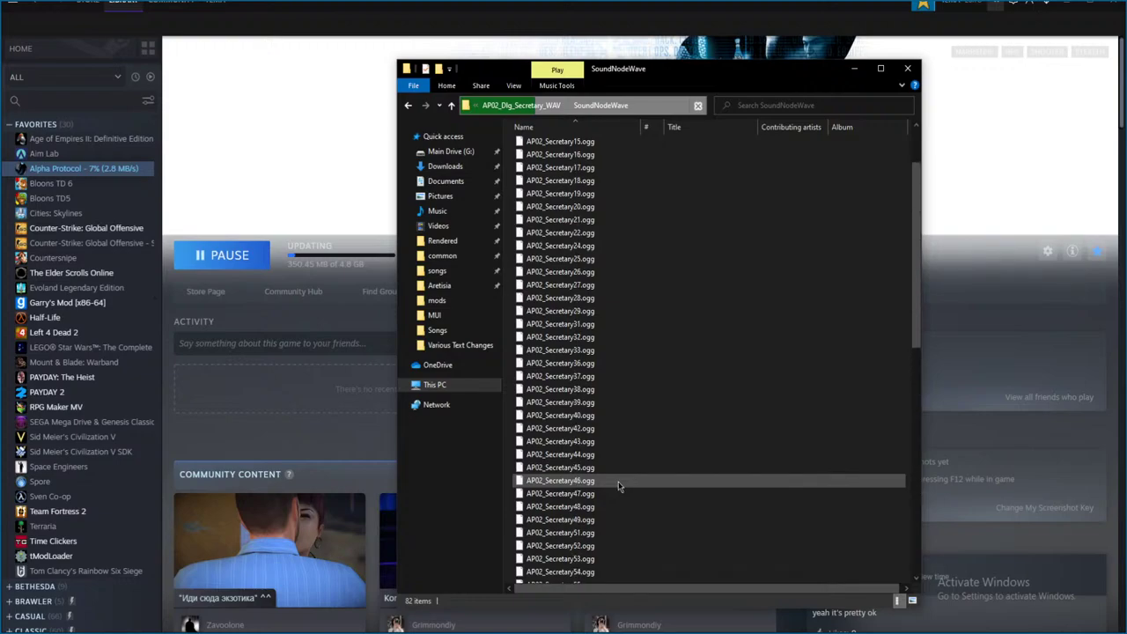
key(alt+Up)
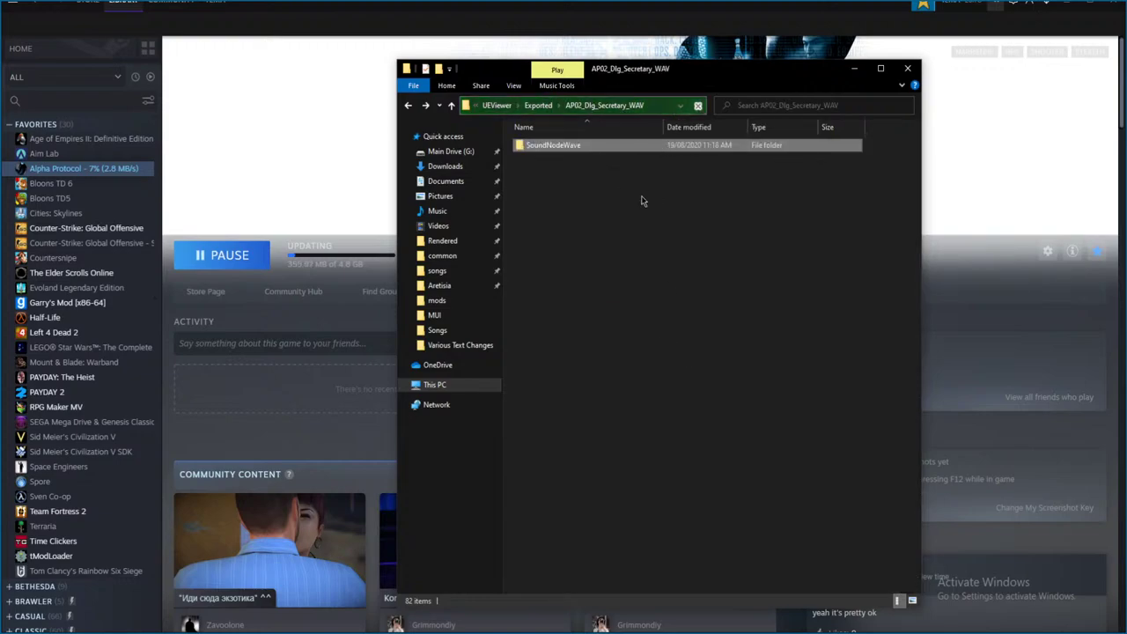
key(alt+Up)
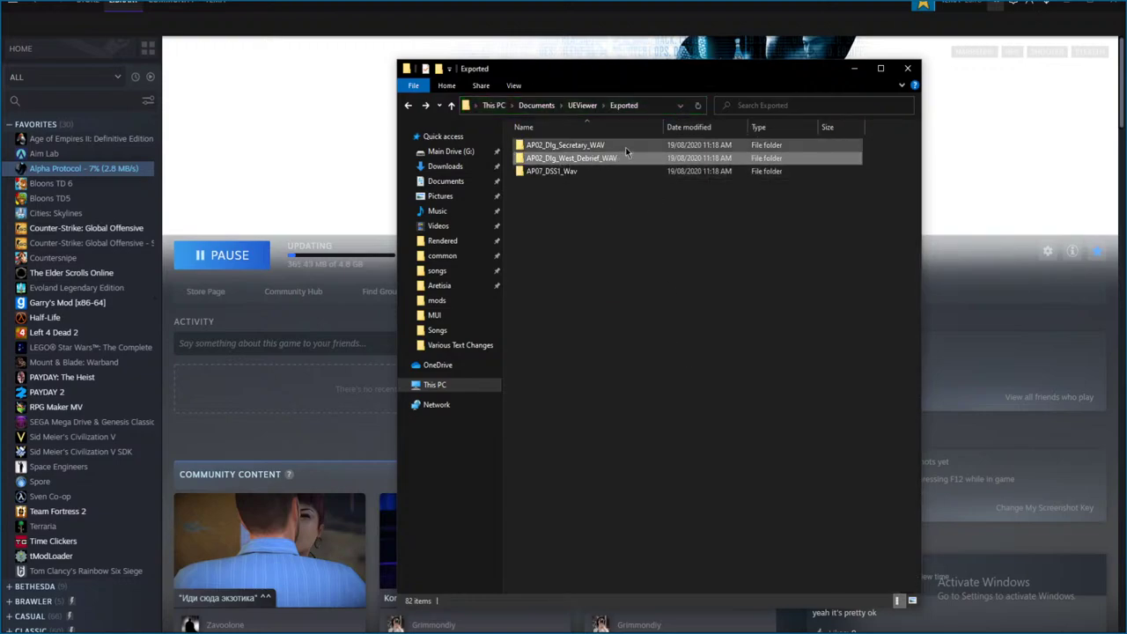
double_click(618, 163)
double_click(607, 148)
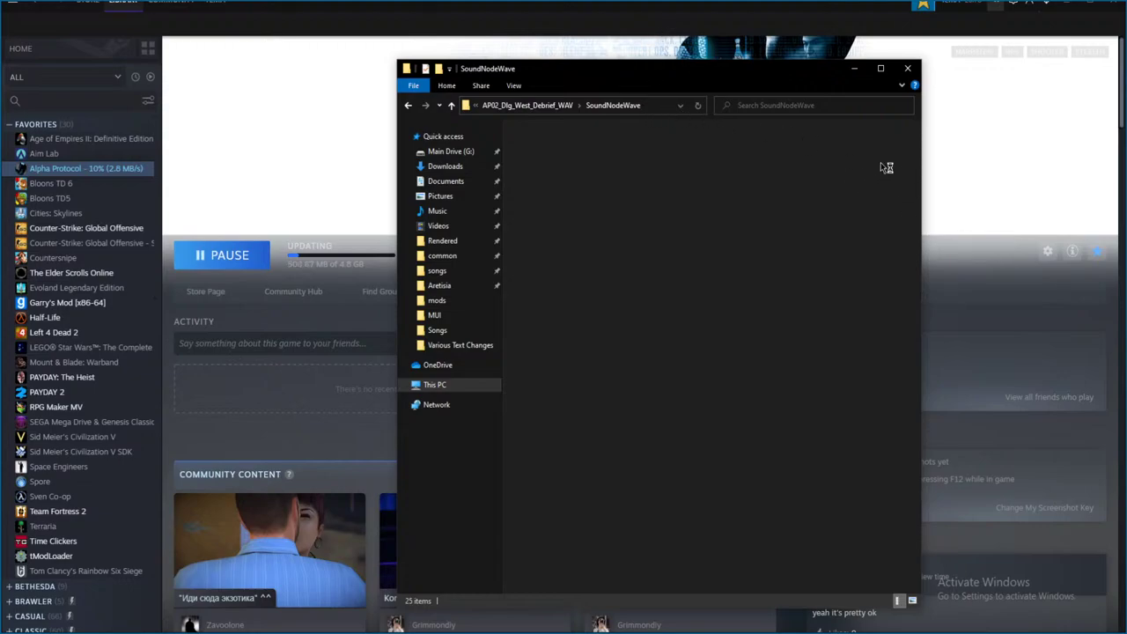
click(907, 70)
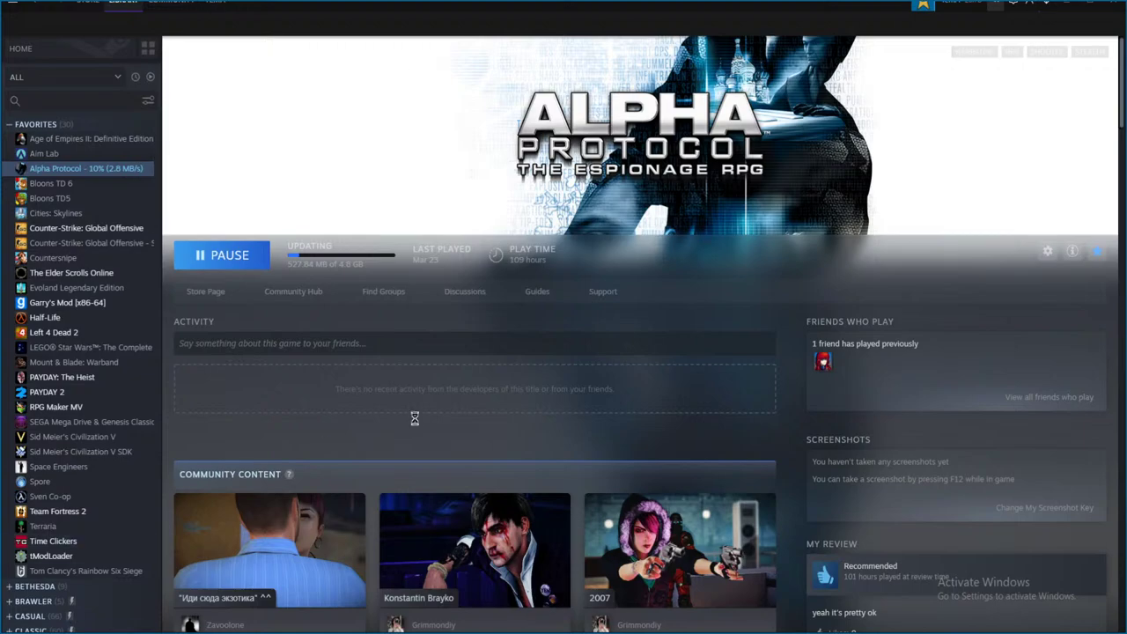
- In a new File Explorer window, open Documents\UEViewer\Exported\AP07_DSS1_Wav\SoundNodeWave
key(super+e)
click(467, 256)
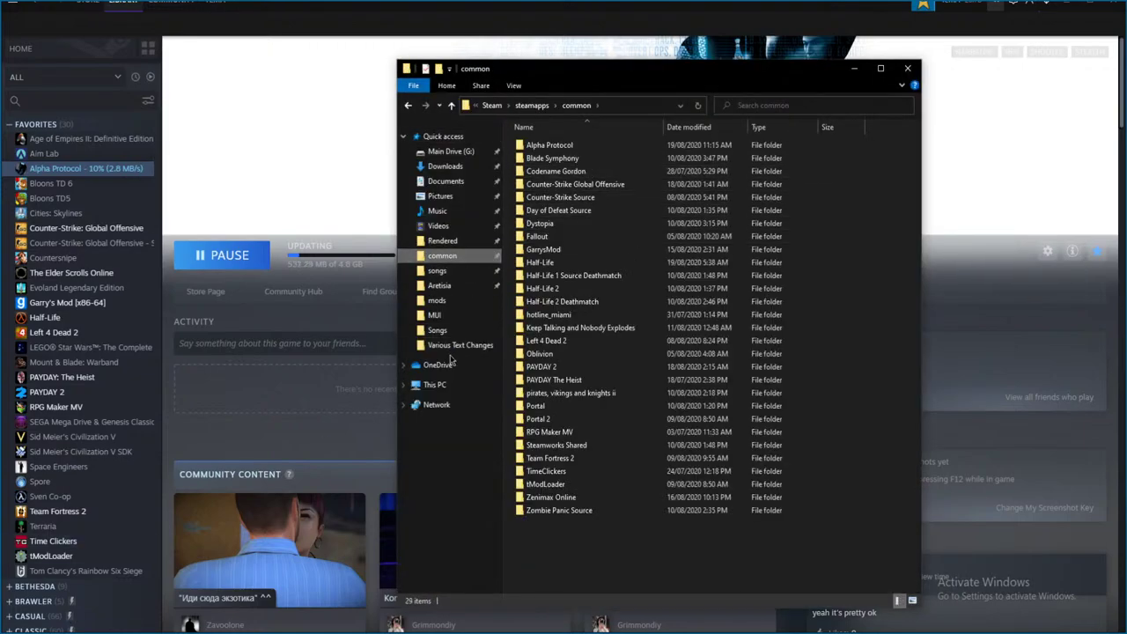
click(445, 181)
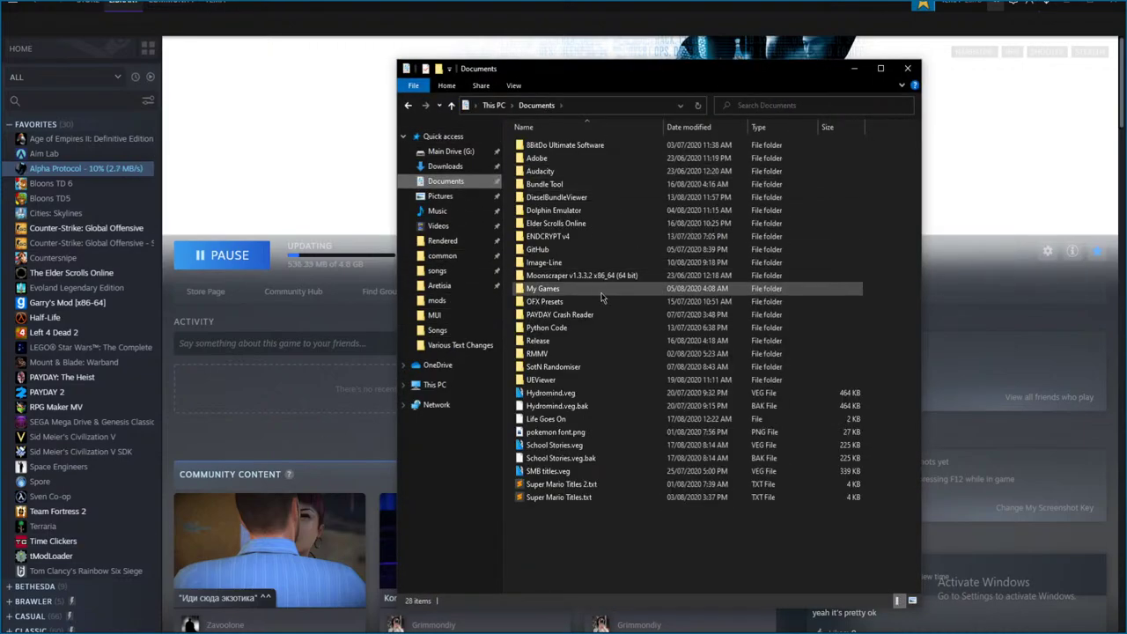
double_click(590, 367)
key(alt+Left)
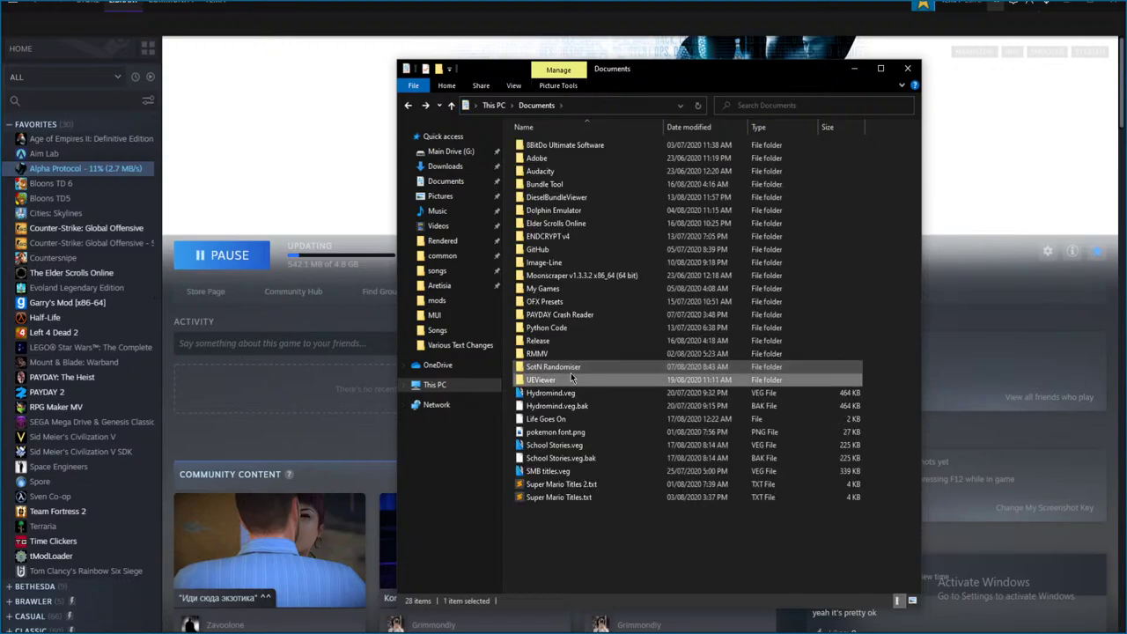
double_click(616, 388)
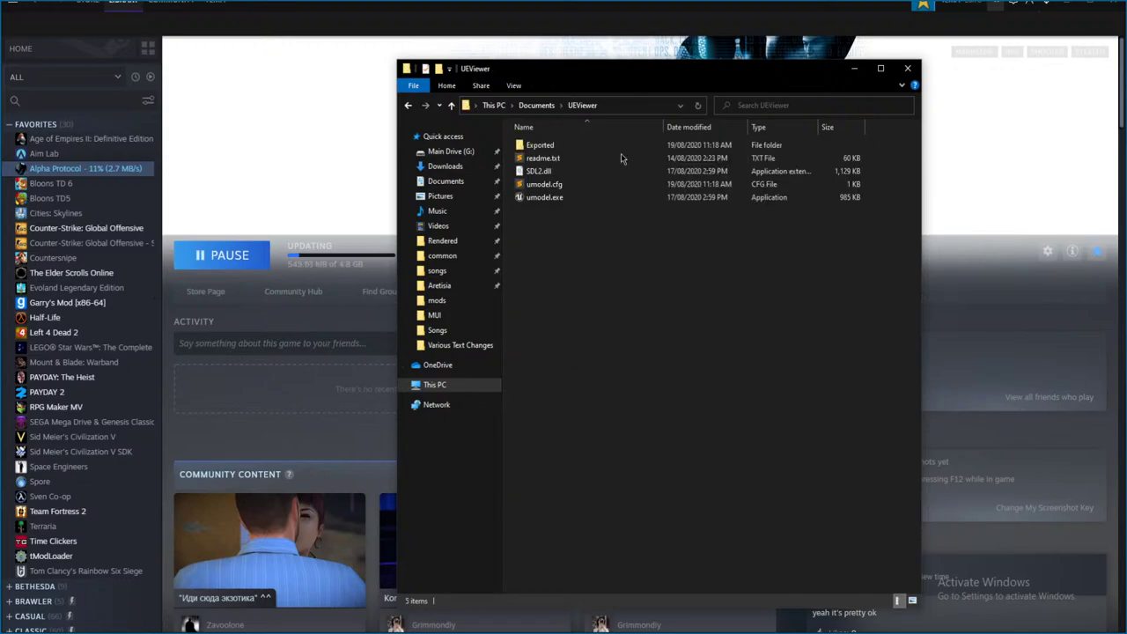
double_click(570, 147)
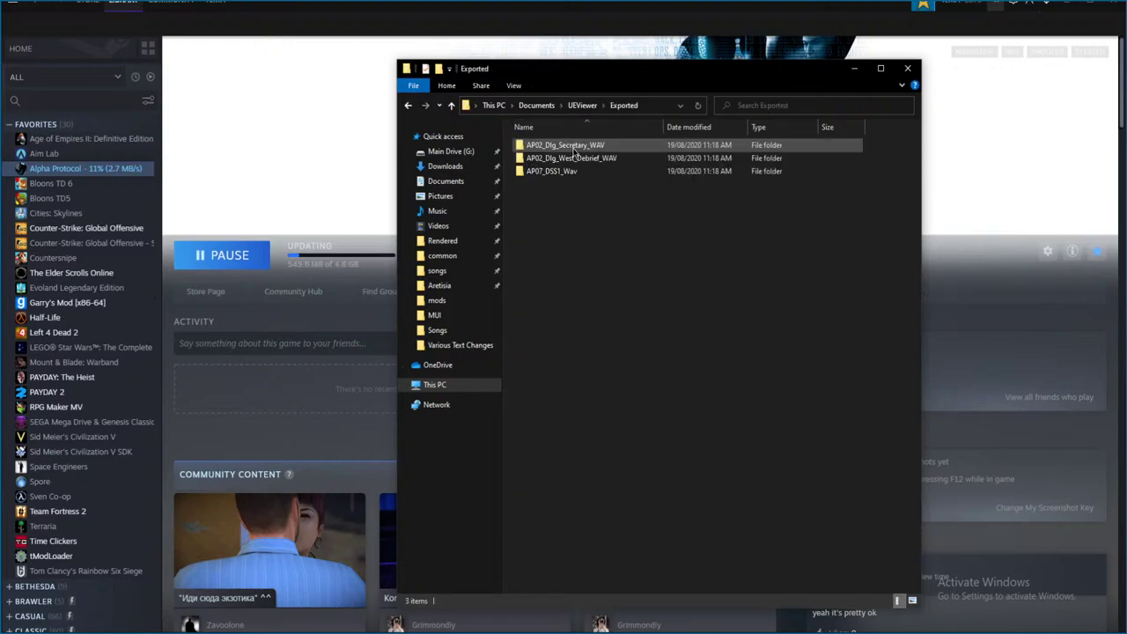
double_click(554, 171)
double_click(585, 146)
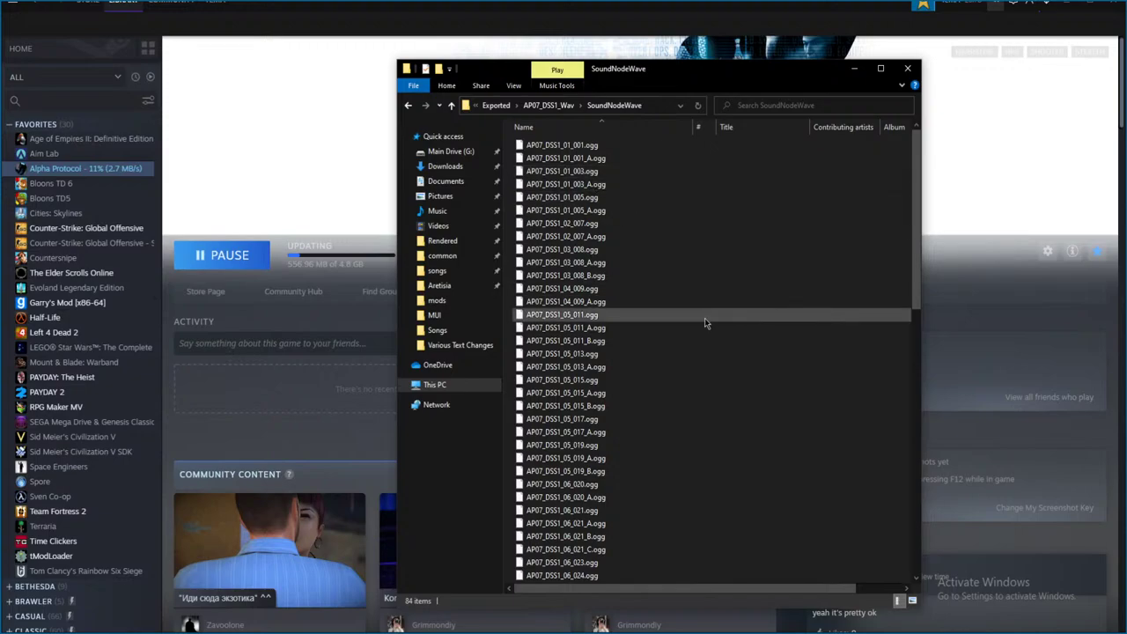
- Look through the exported AP07_DSS1 .ogg files from the start to the end of the list
scroll(696, 339, down, 15)
scroll(692, 353, up, 15)
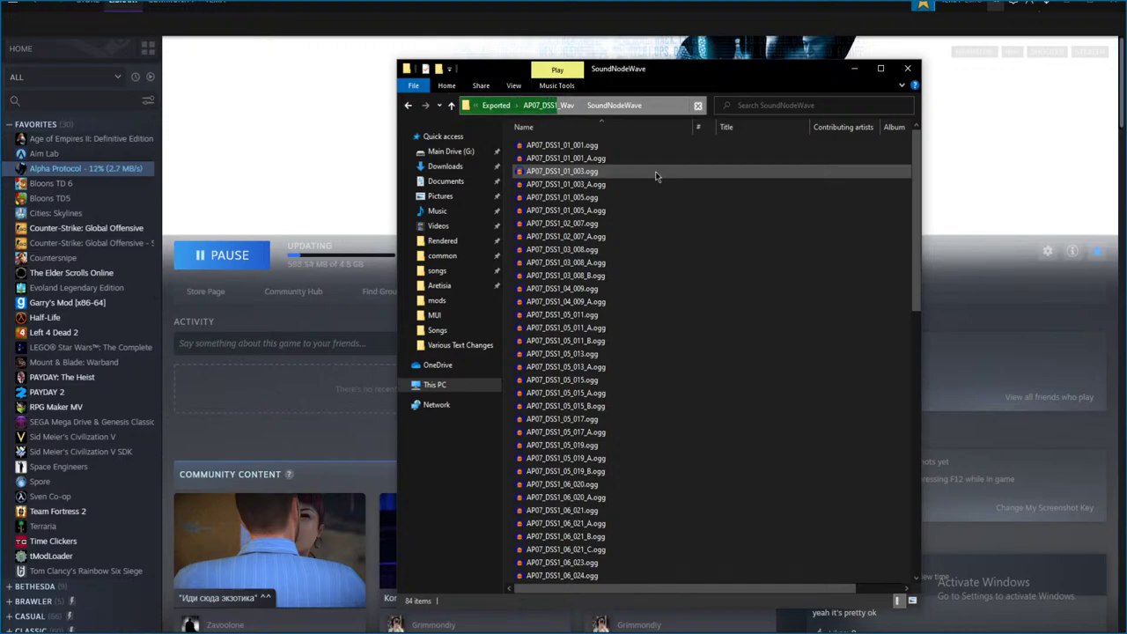
scroll(706, 335, down, 10)
scroll(700, 317, up, 10)
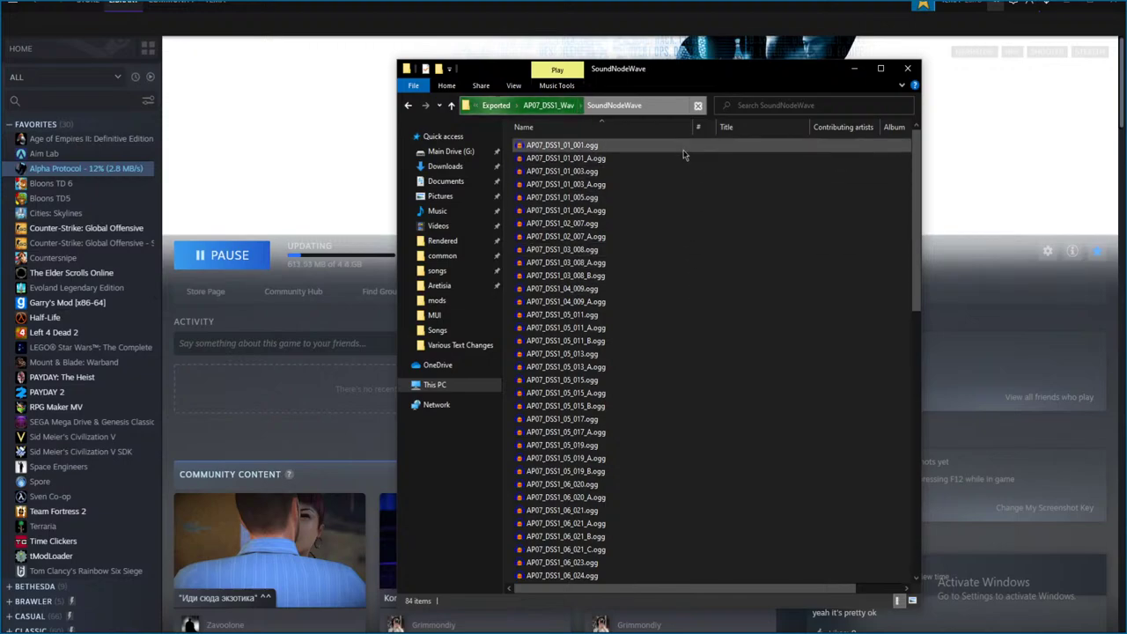
scroll(627, 299, down, 5)
scroll(628, 299, down, 8)
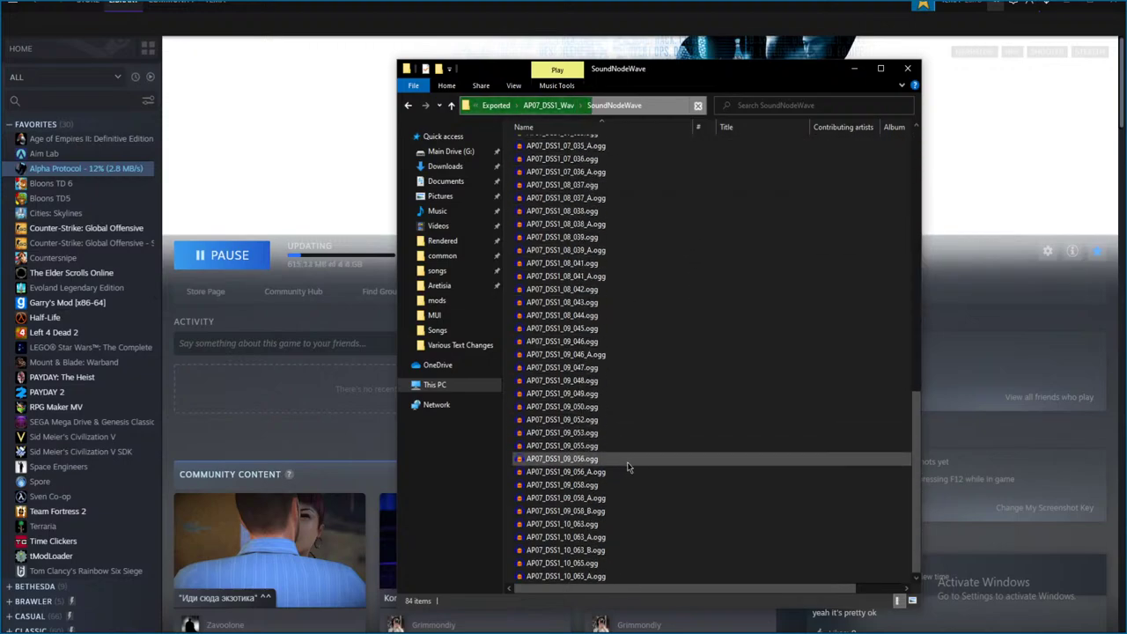
- Go back up to the Exported folder and view the .ogg files in AP02_Dlg_West_Debrief_WAV\SoundNodeWave
key(alt+Up)
key(alt+Up)
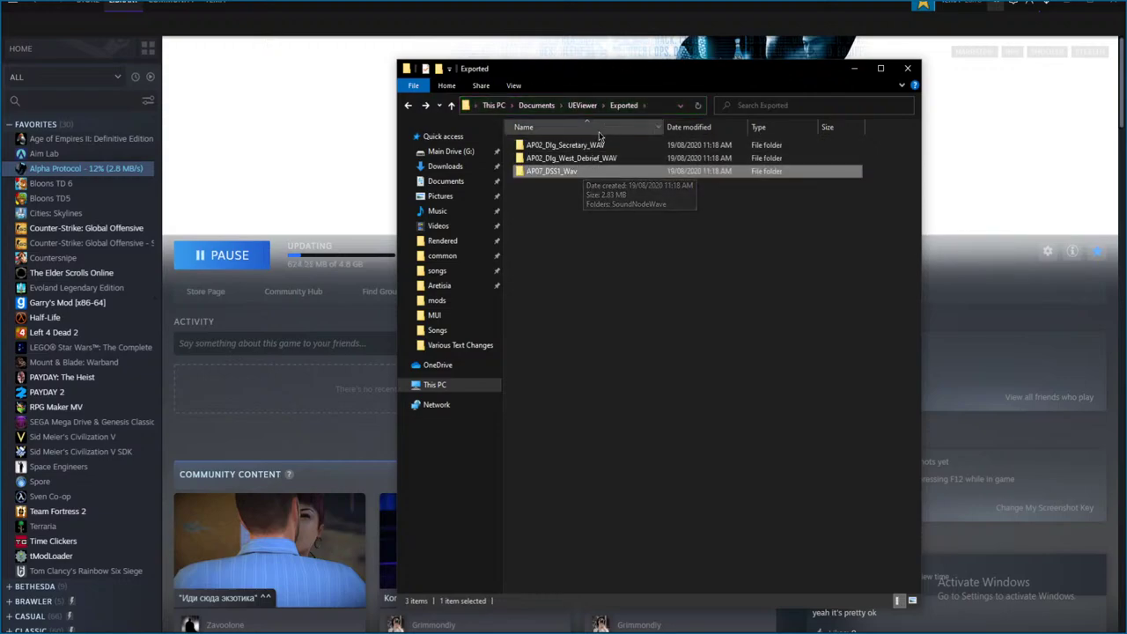
click(603, 159)
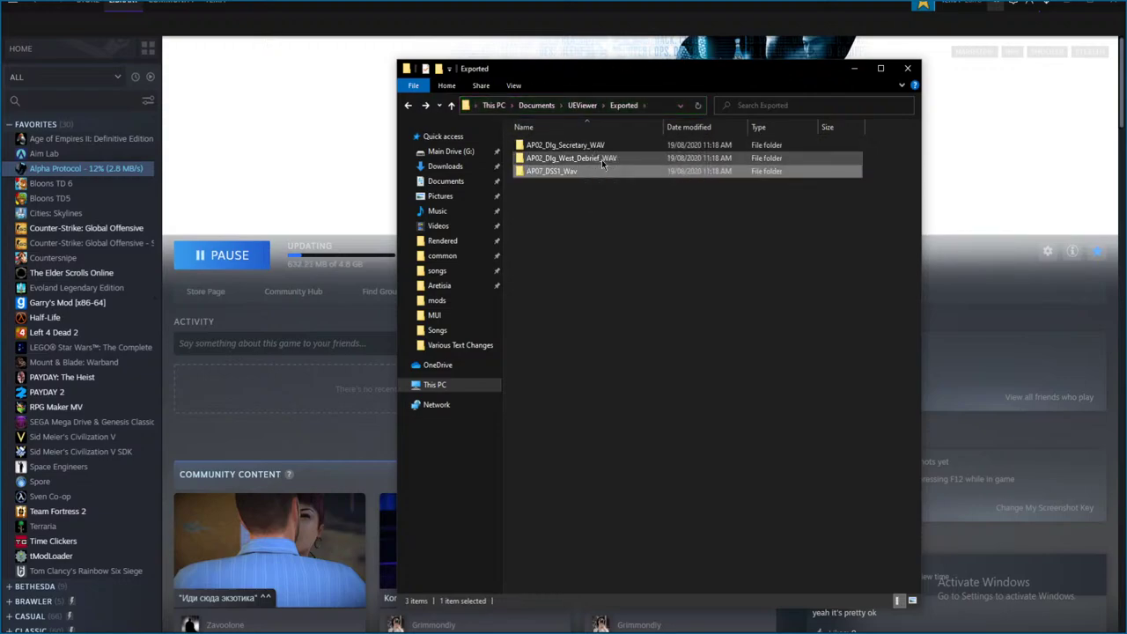
double_click(604, 160)
double_click(611, 146)
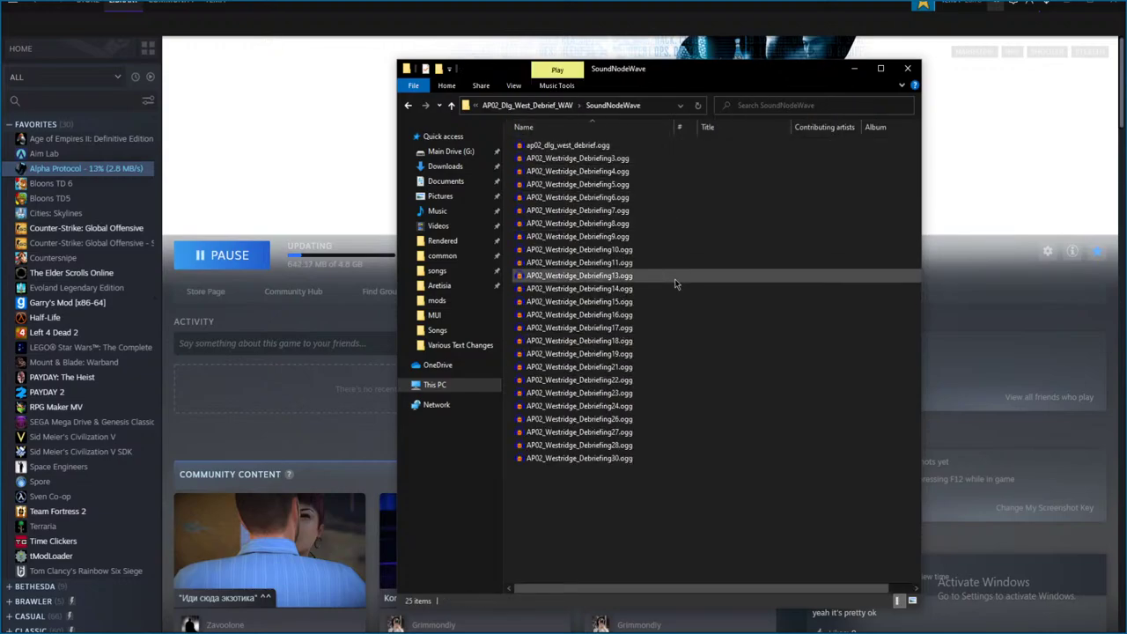
- Return to the Exported folder and reopen AP07_DSS1_Wav\SoundNodeWave, skimming its .ogg files
key(alt+Left)
key(alt+Left)
double_click(584, 171)
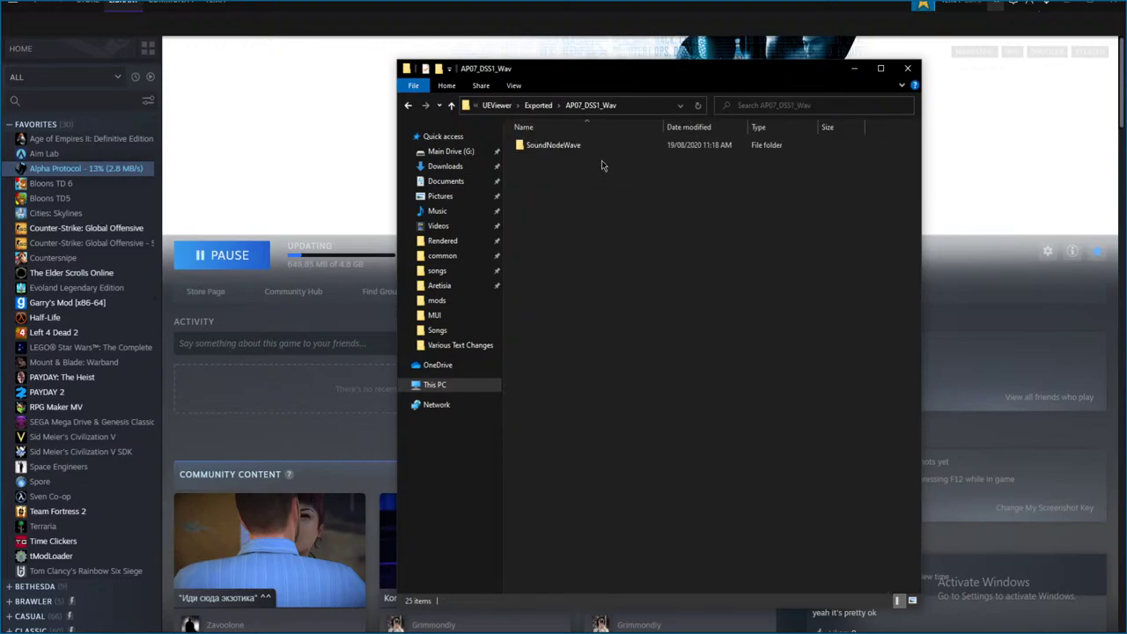
double_click(604, 146)
scroll(595, 330, down, 12)
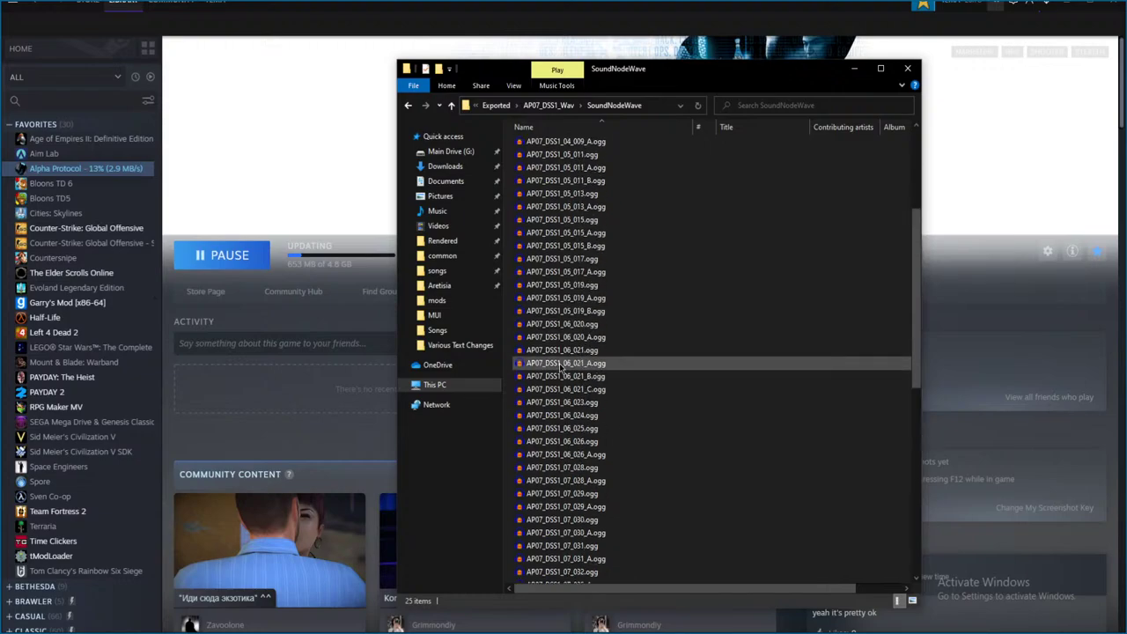
scroll(595, 331, up, 12)
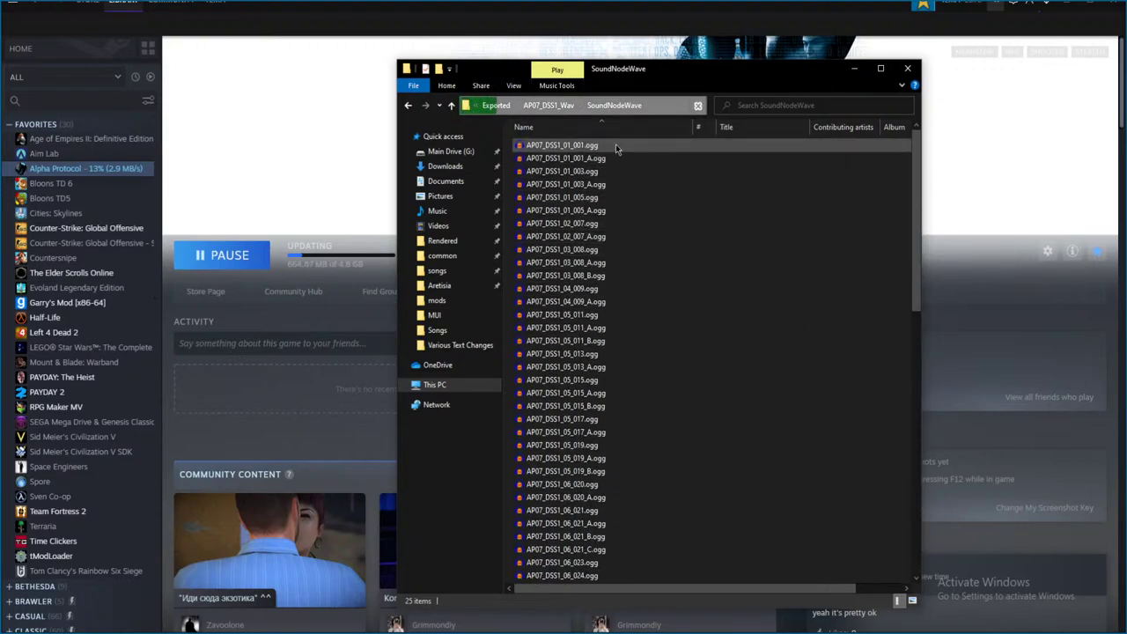
- Open AP07_DSS1_01_001.ogg in Audacity and play it, closing the project without saving
drag(615, 146, 672, 158)
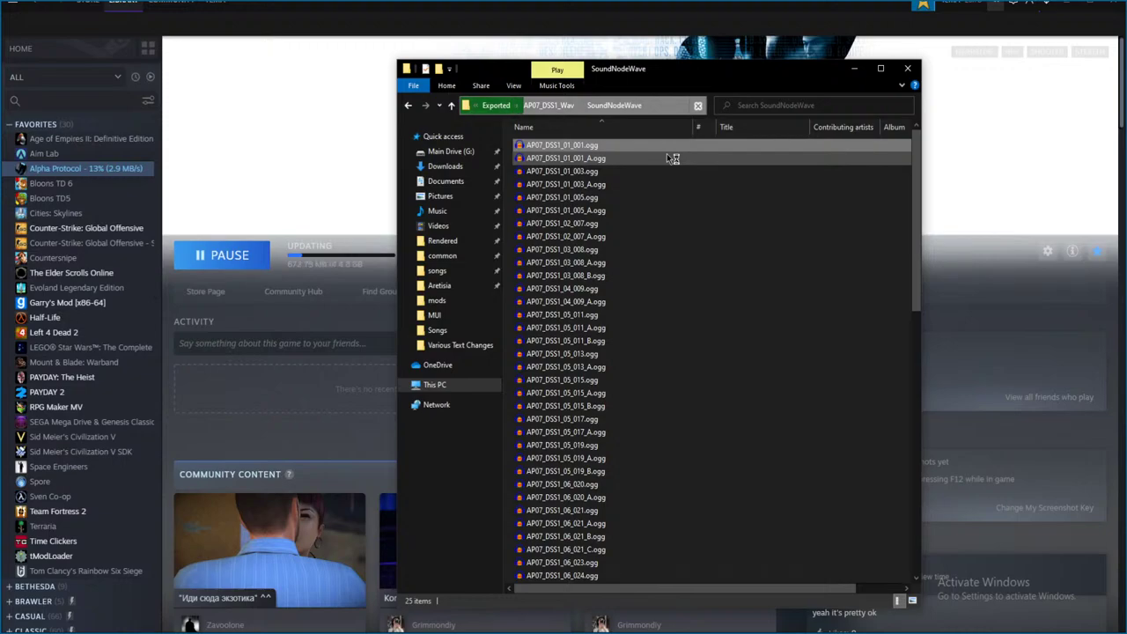
click(642, 146)
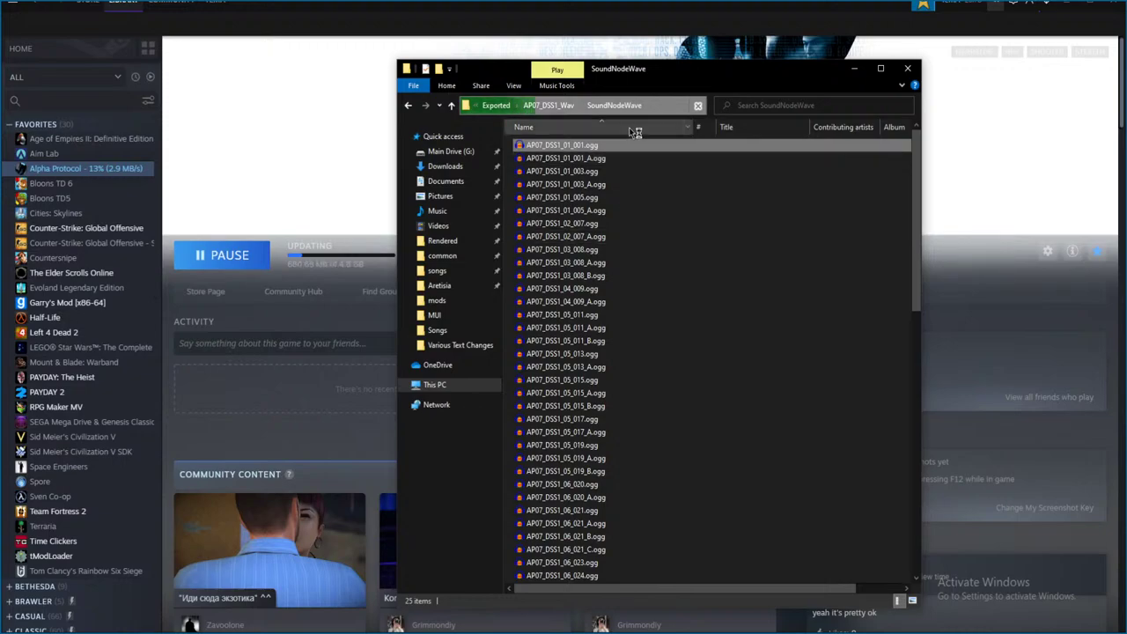
double_click(555, 250)
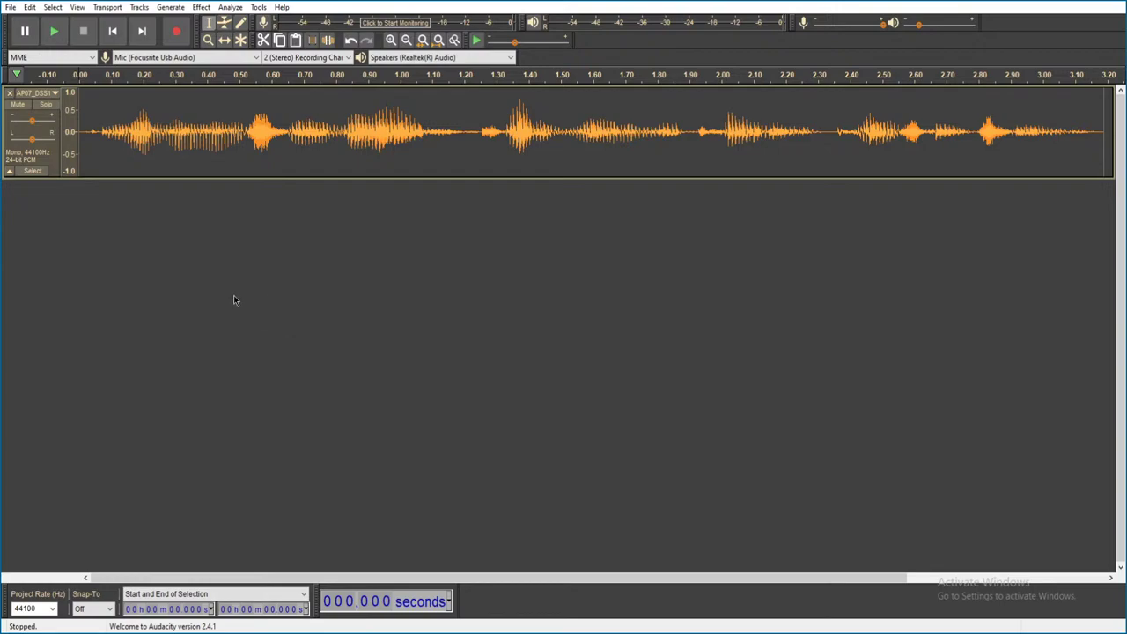
key(ctrl+3)
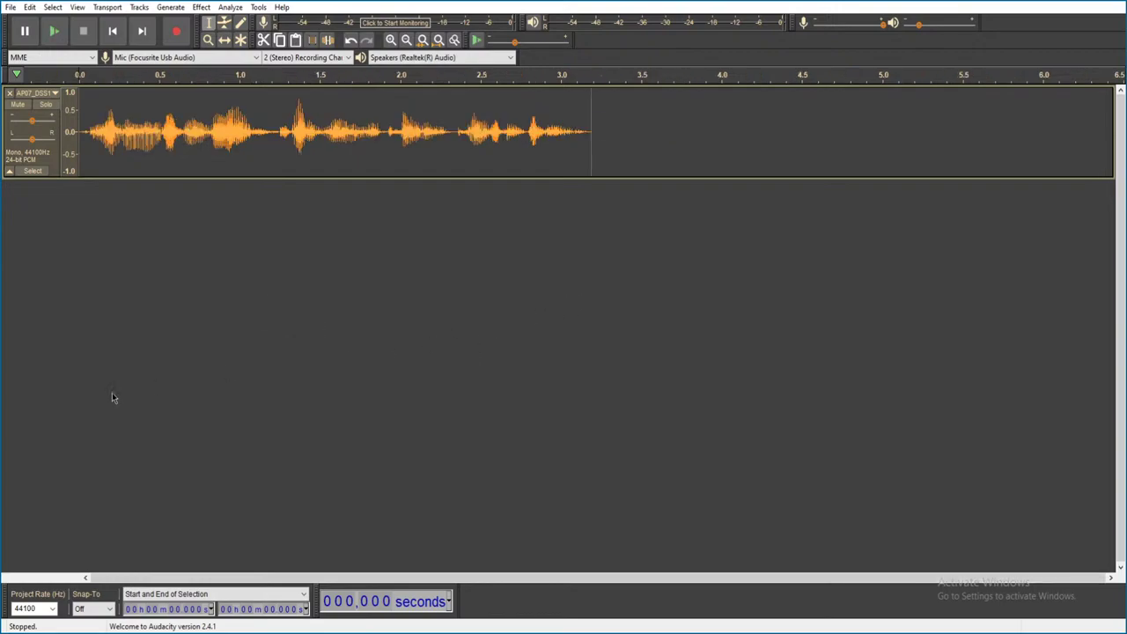
key(space)
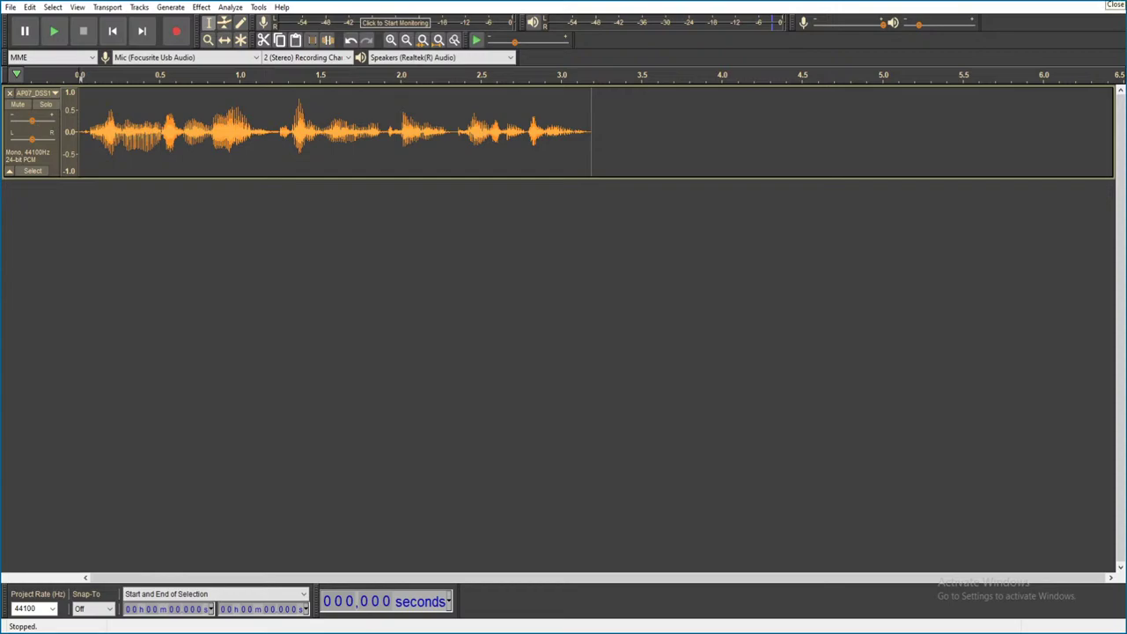
key(space)
key(alt+F4)
click(592, 311)
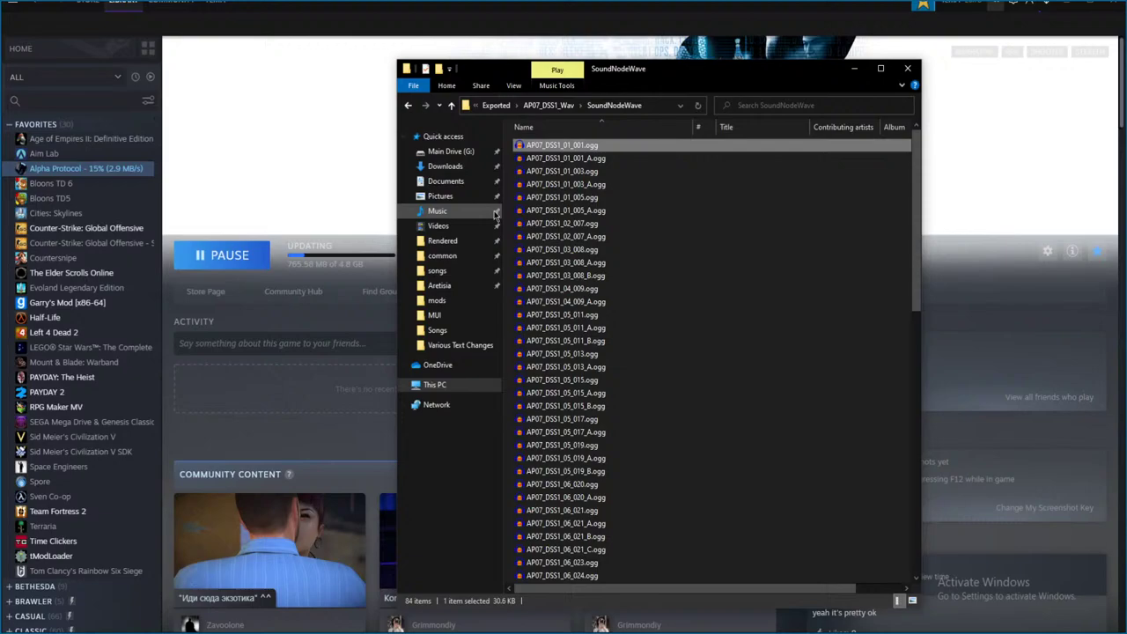
- Listen to AP07_DSS1_01_001_A.ogg in Audacity and close the project without saving
double_click(599, 159)
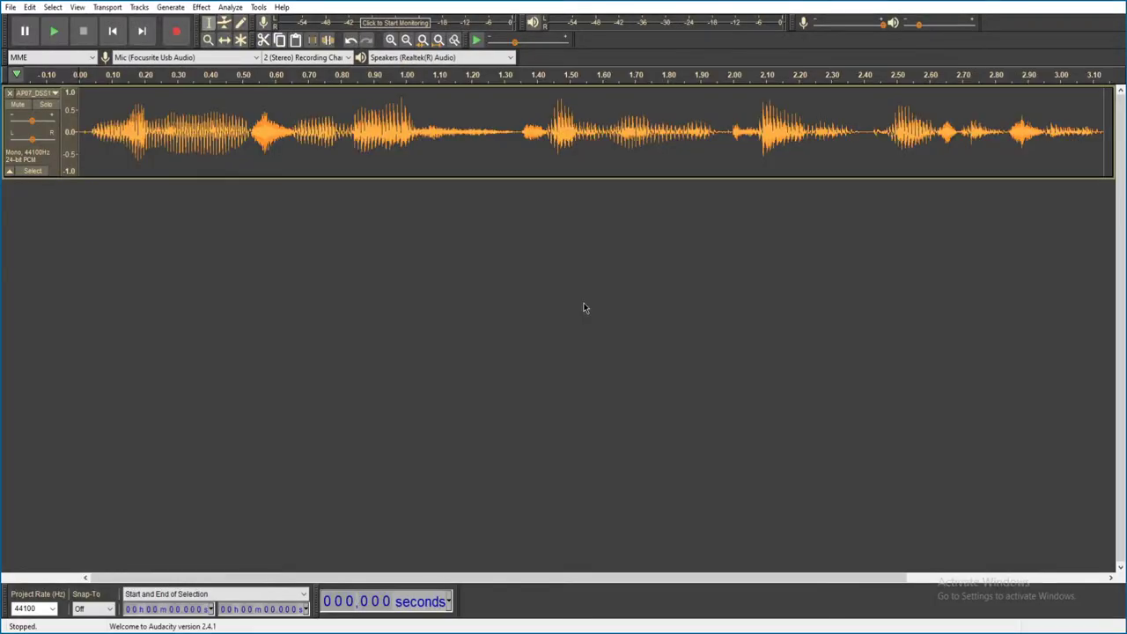
key(ctrl+3)
key(space)
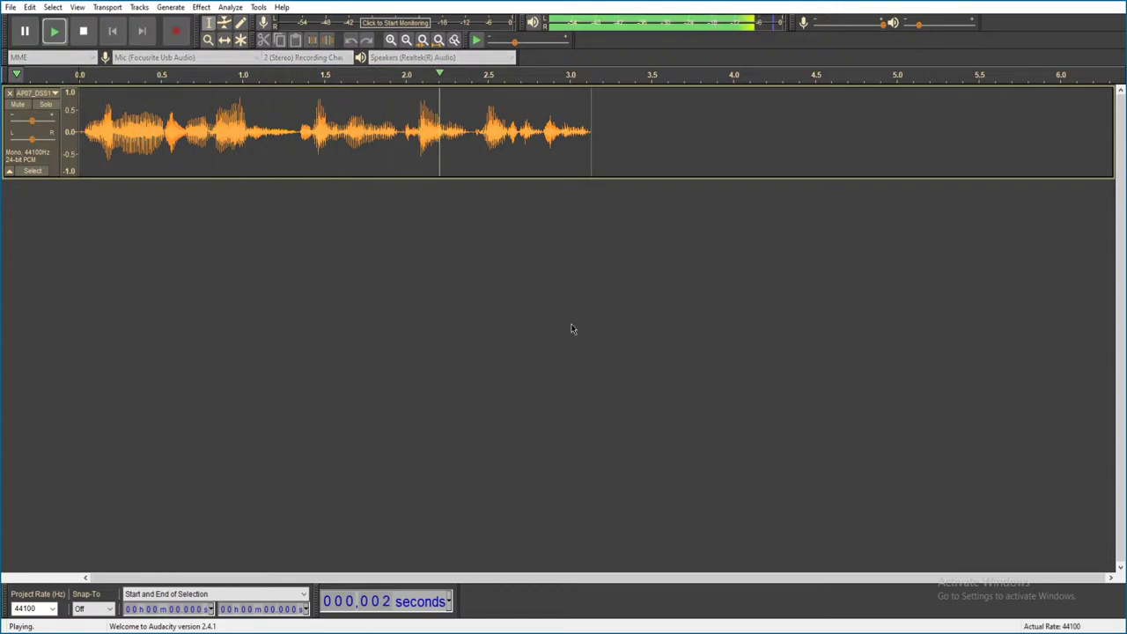
key(ctrl+w)
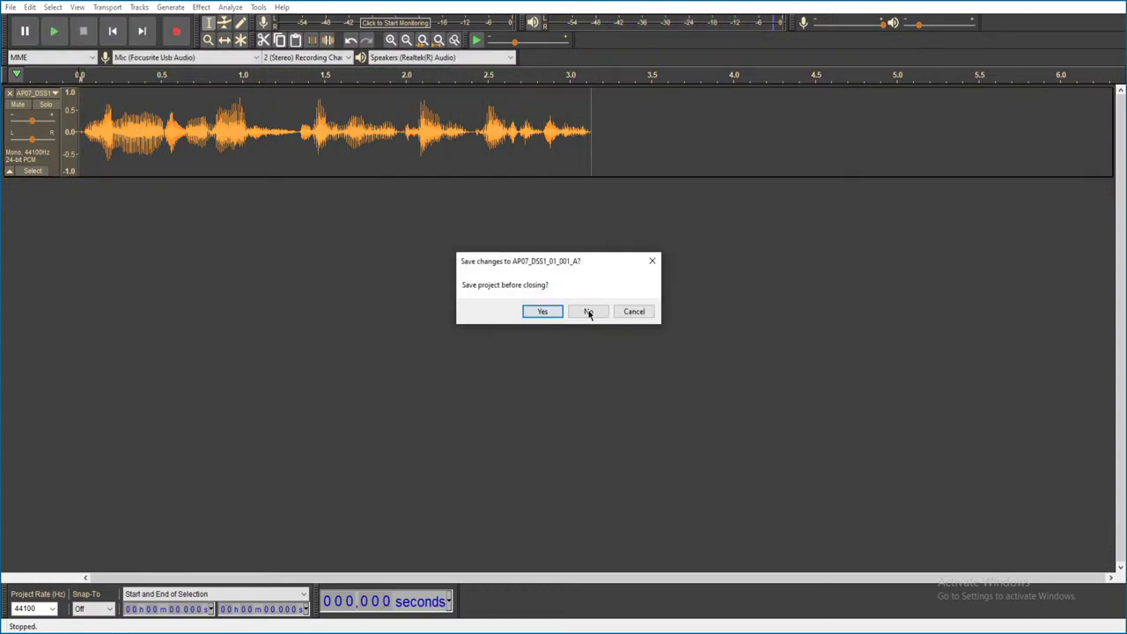
click(587, 311)
- Listen to AP07_DSS1_01_003.ogg in Audacity and close the project without saving
double_click(627, 170)
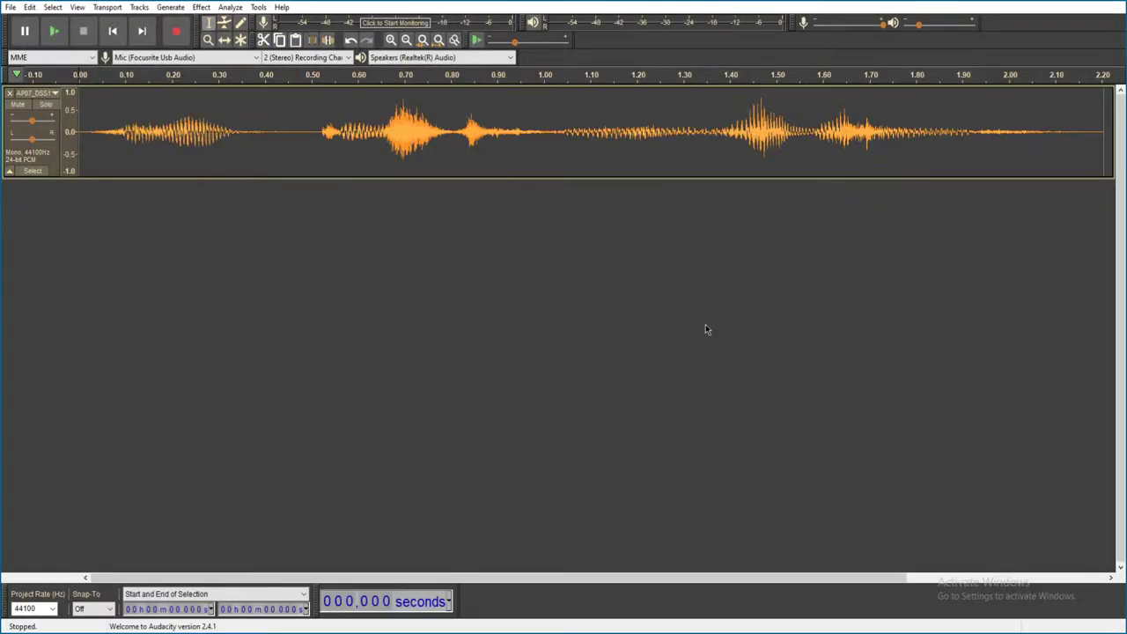
key(ctrl+3)
key(space)
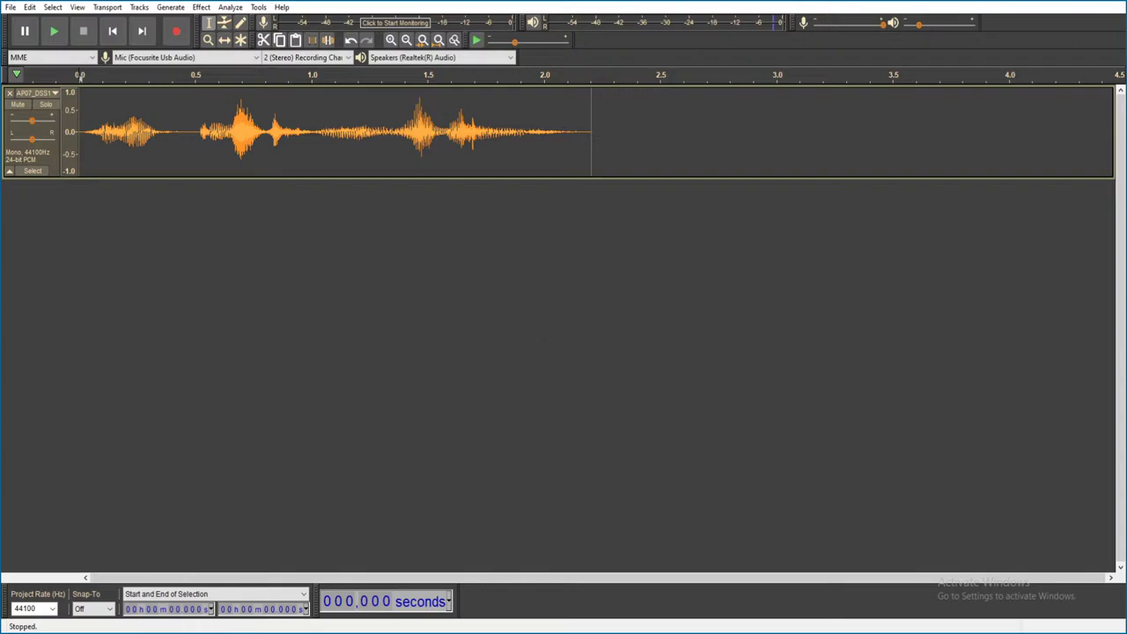
key(ctrl+w)
click(597, 312)
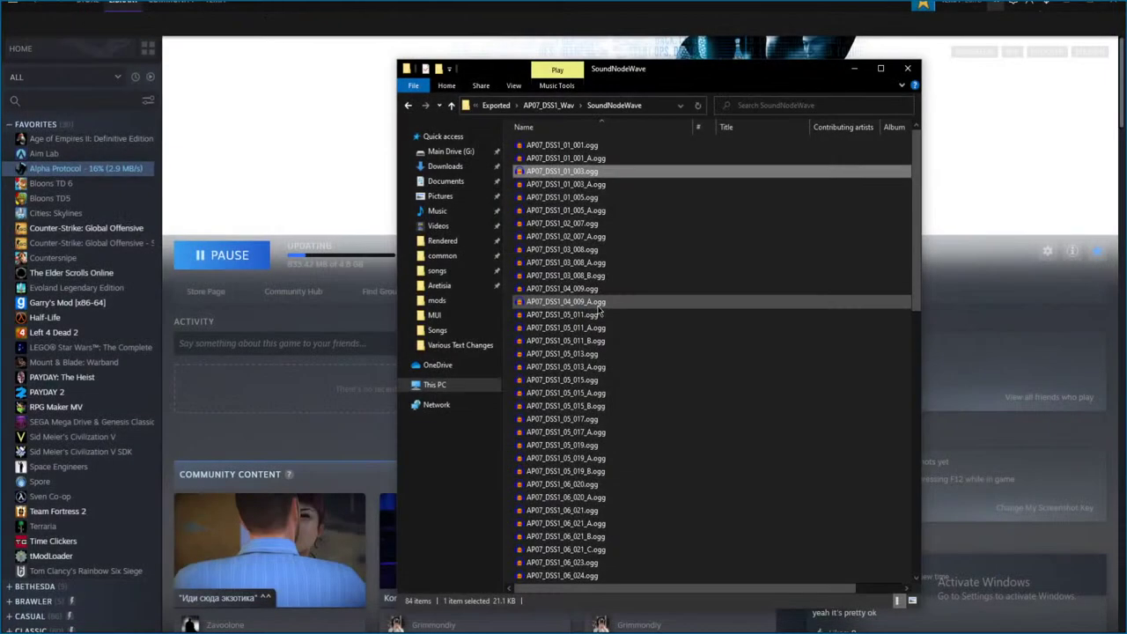
- Listen to AP07_DSS1_01_005.ogg in Audacity and close the project without saving
click(607, 197)
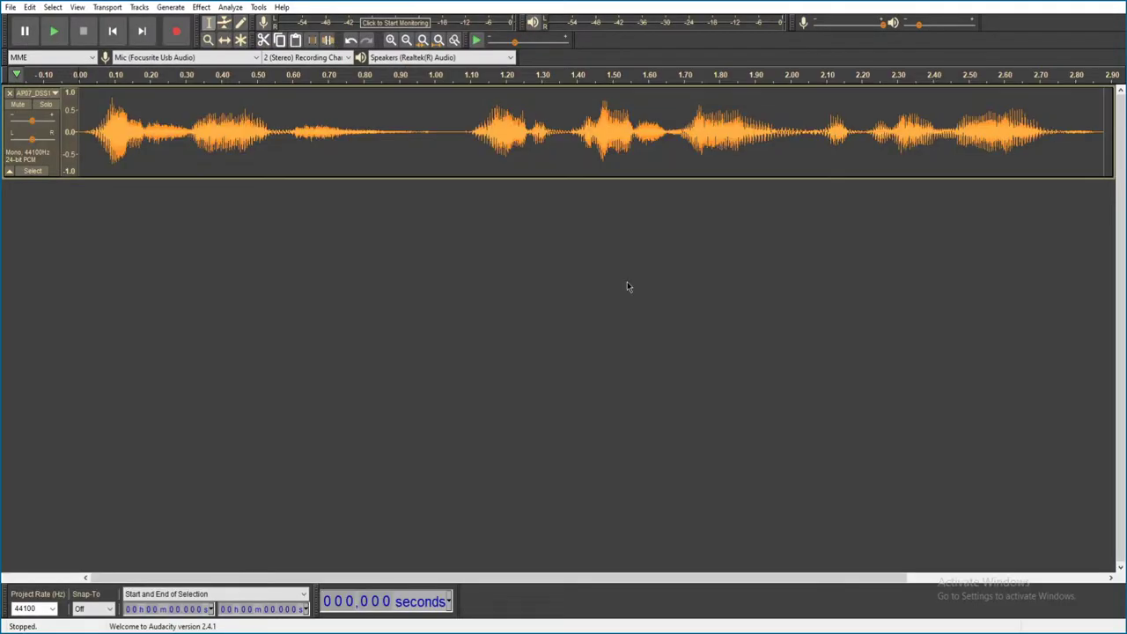
key(space)
key(space)
key(ctrl+w)
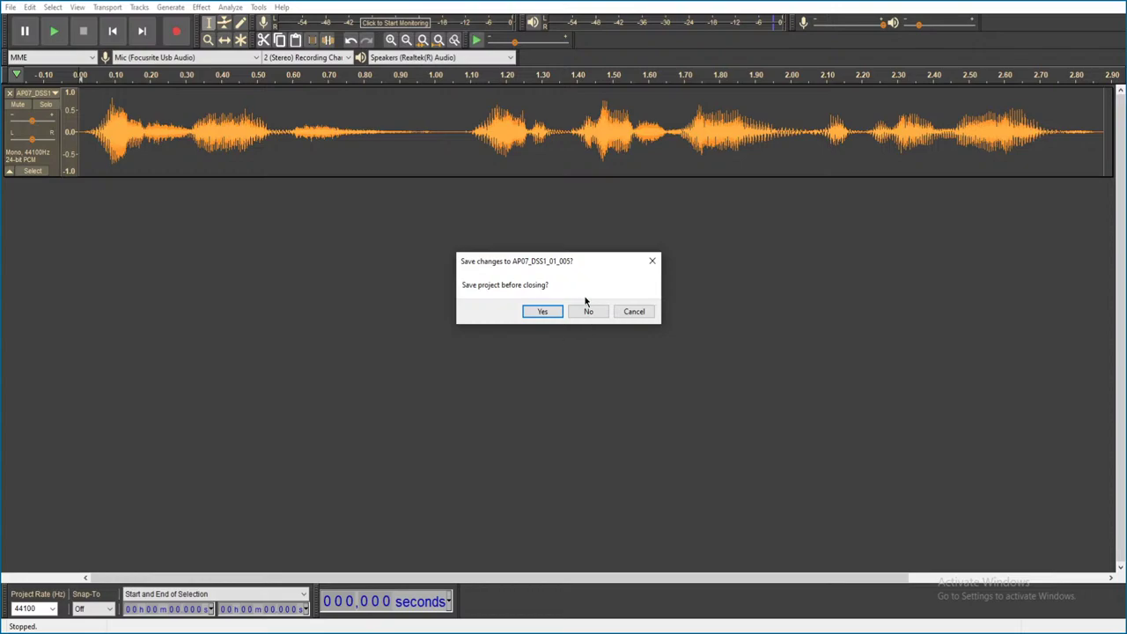
click(586, 308)
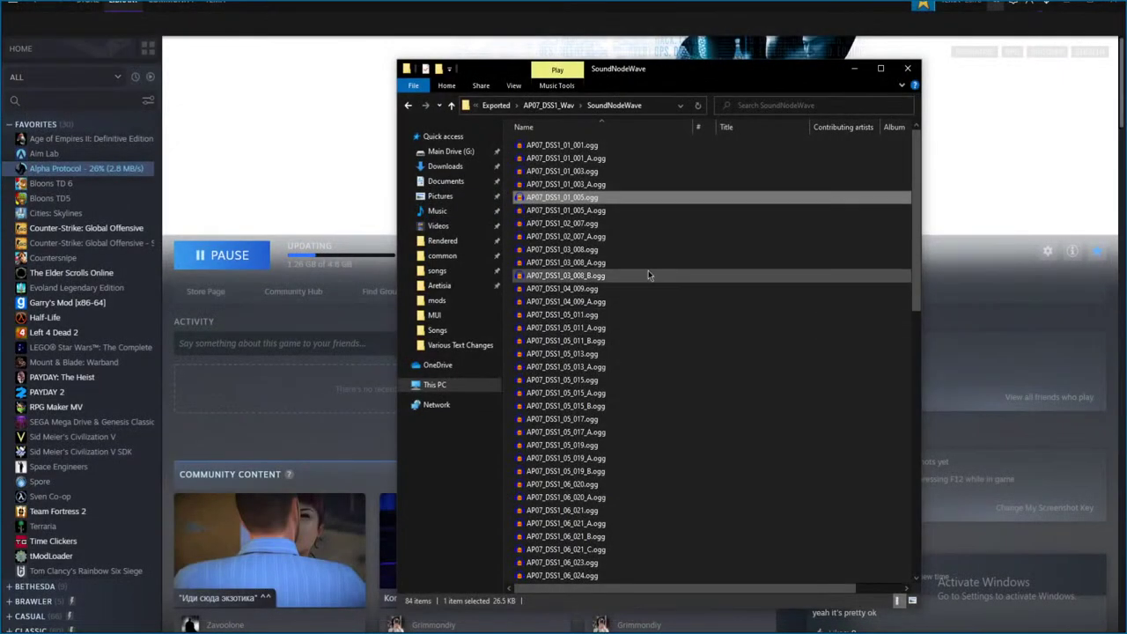
- Listen to AP07_DSS1_03_008.ogg in Audacity and close the project without saving
click(617, 222)
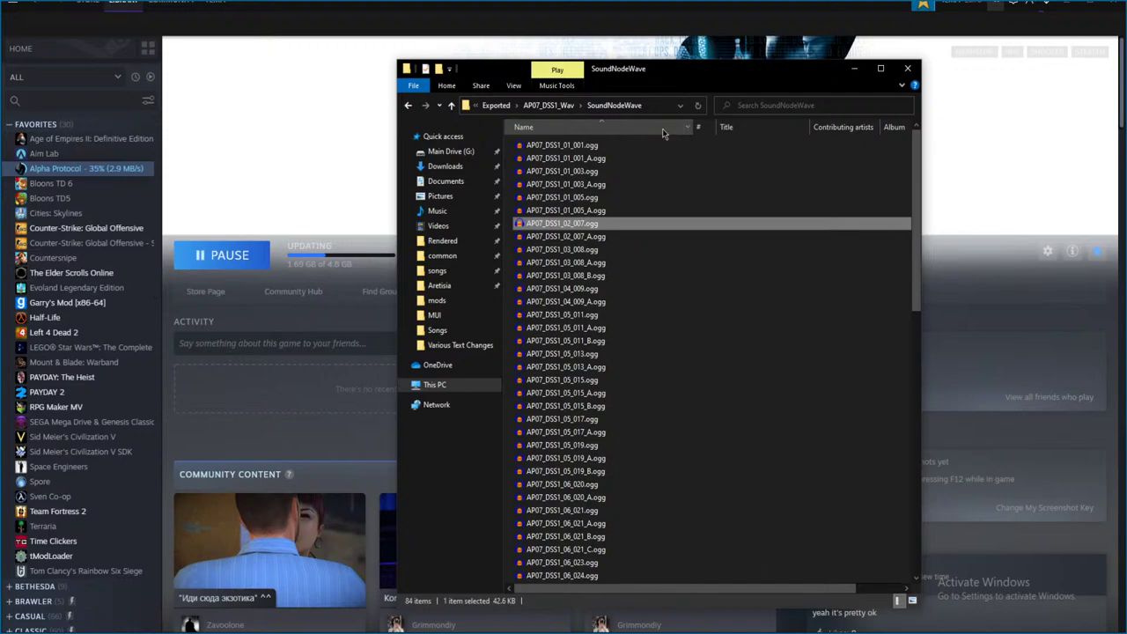
click(611, 250)
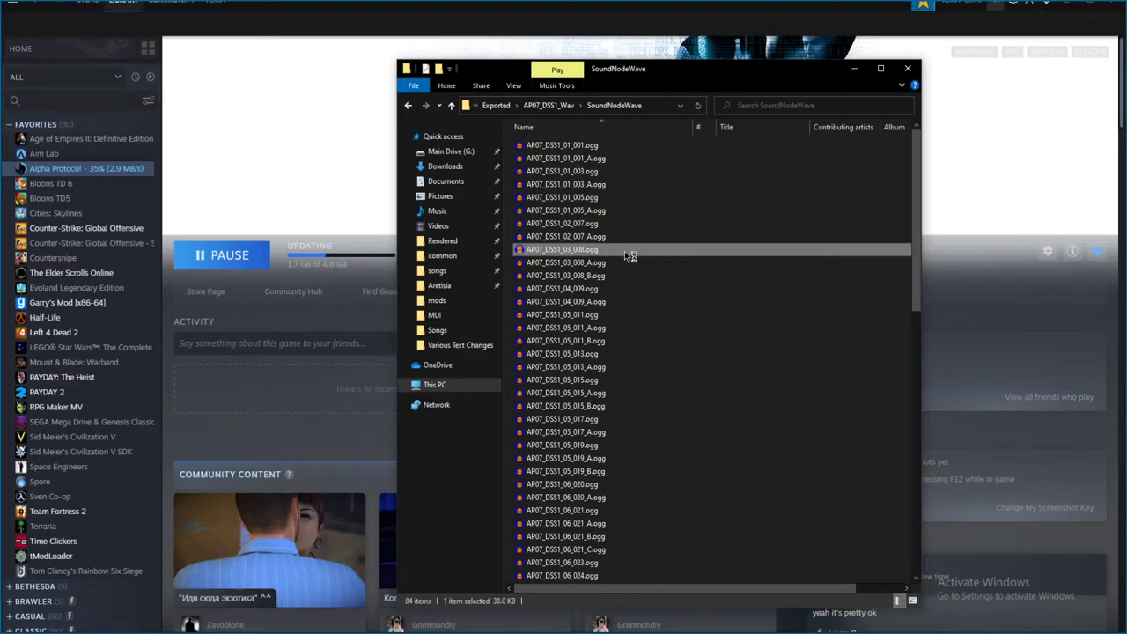
double_click(667, 314)
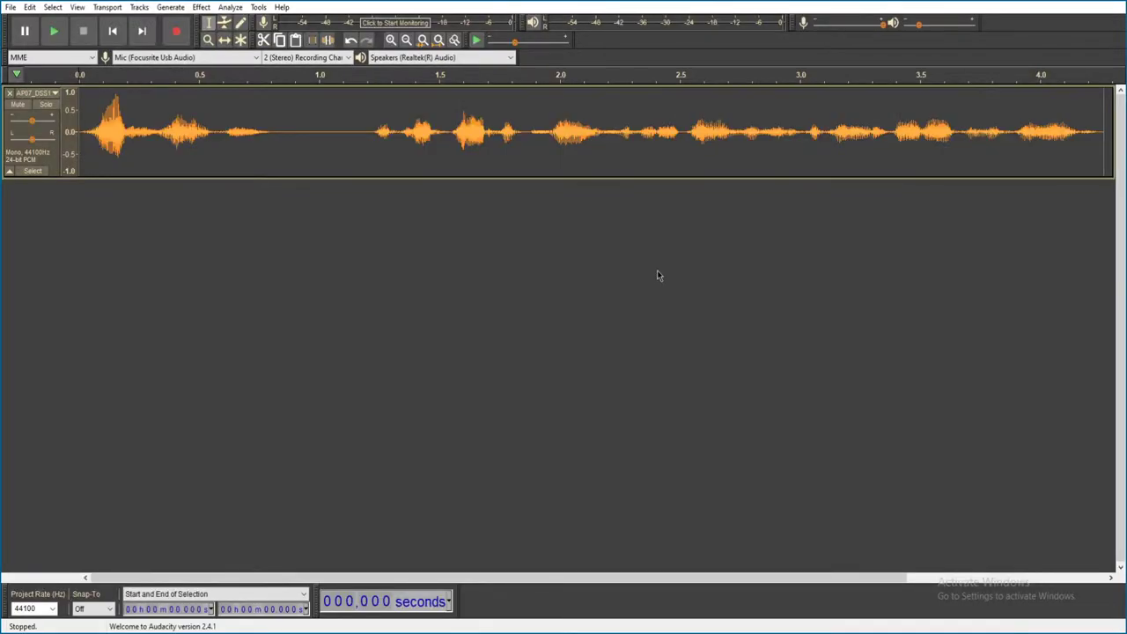
key(space)
key(alt+F4)
click(594, 311)
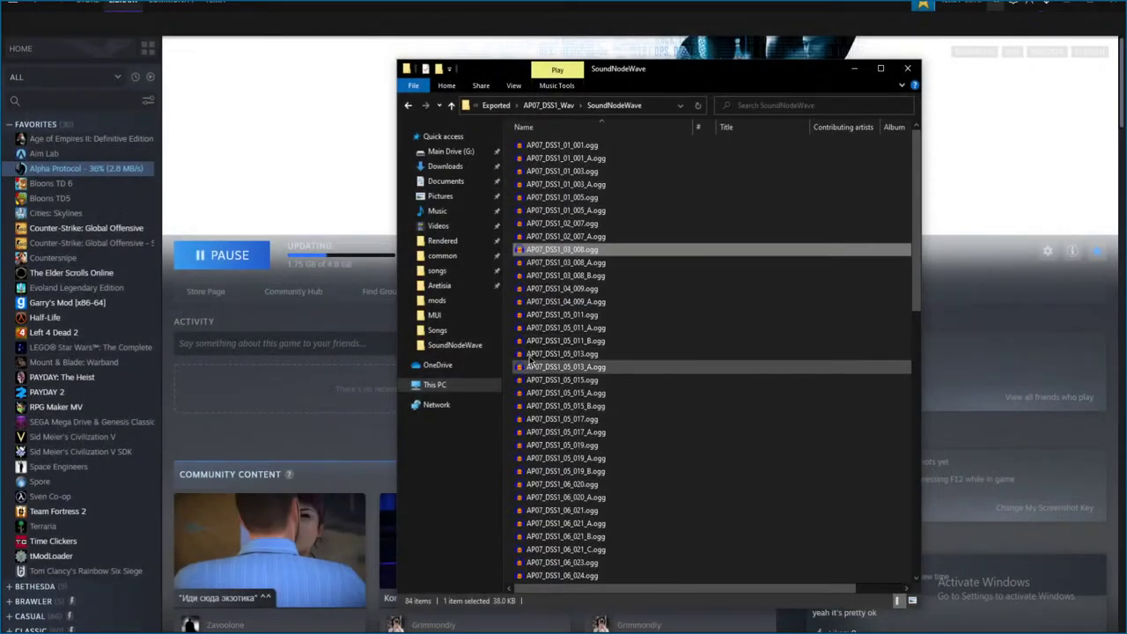
- Listen to AP07_DSS1_04_009.ogg in Audacity and close the project without saving
click(600, 289)
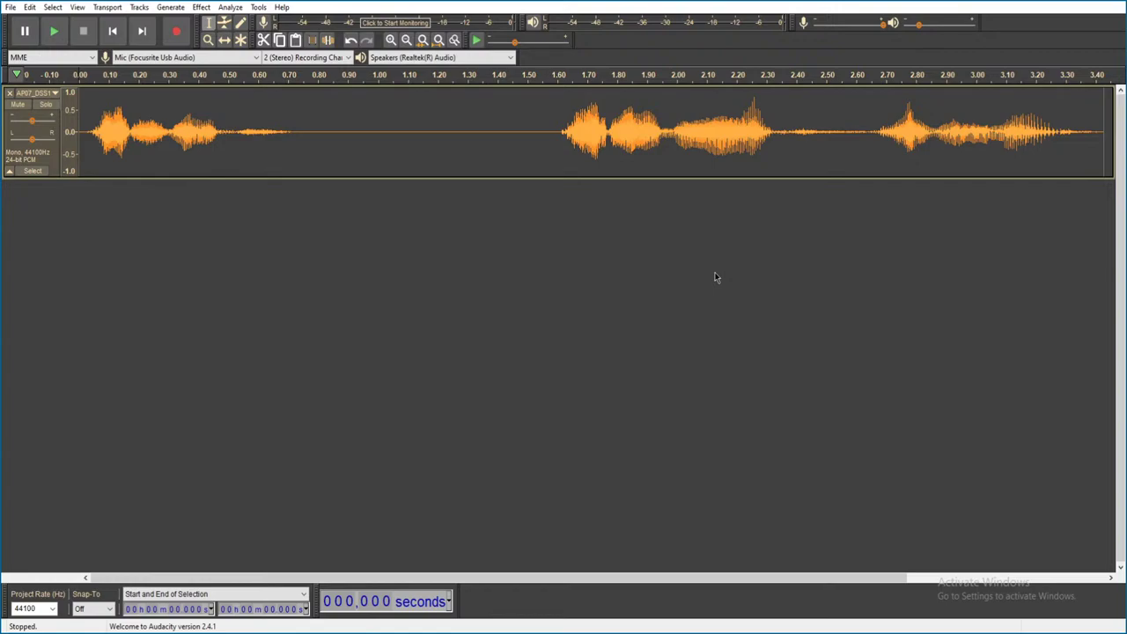
key(space)
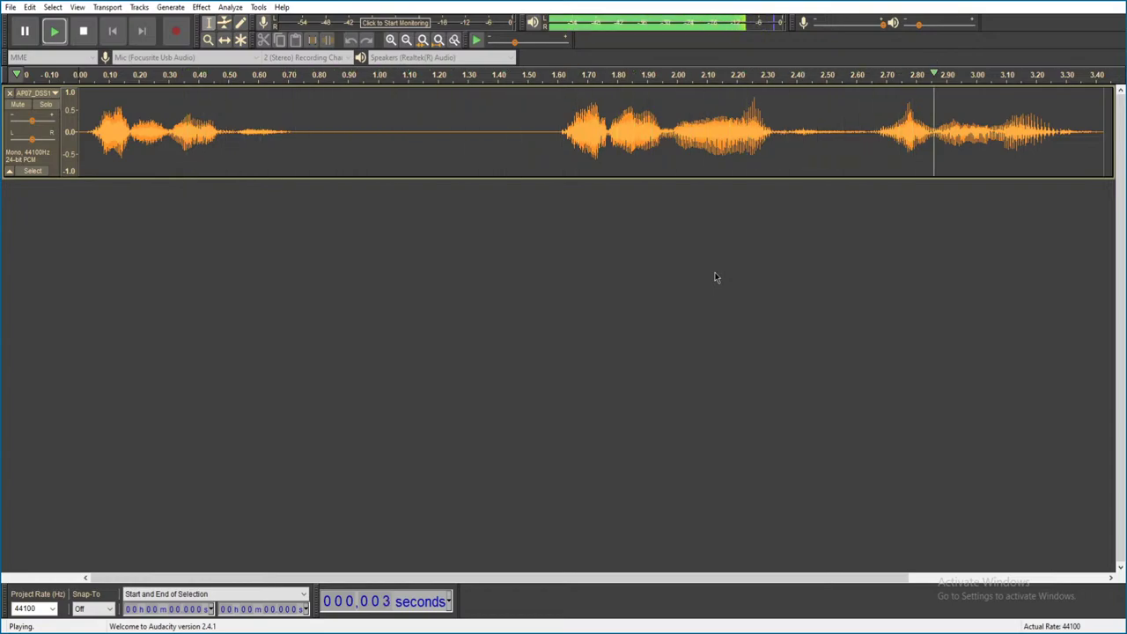
key(ctrl+w)
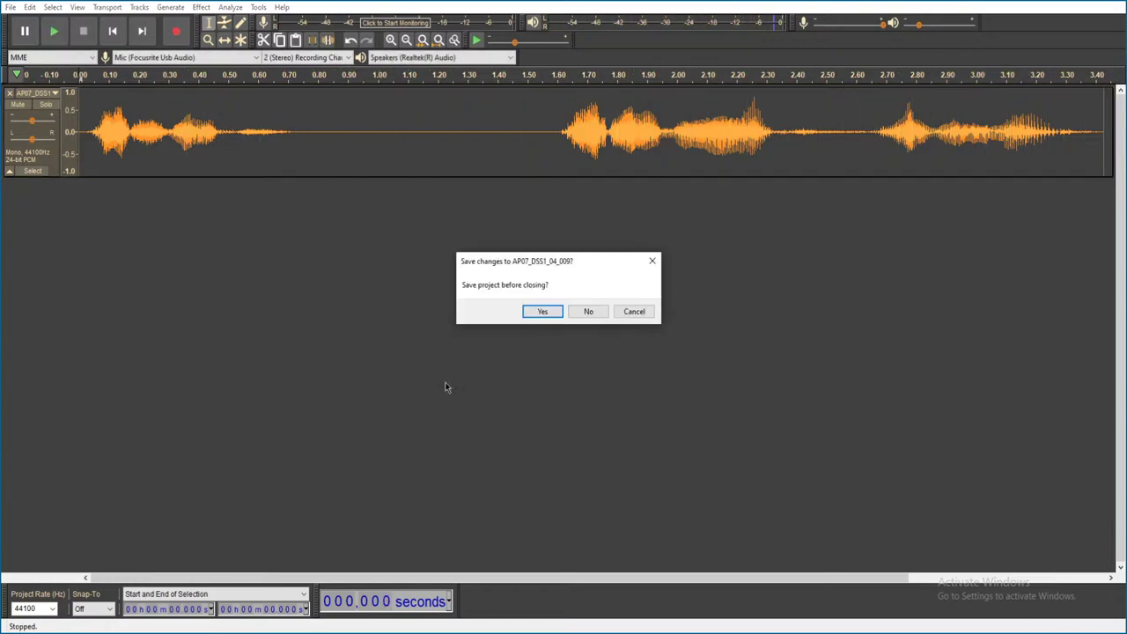
click(586, 310)
- Listen to AP07_DSS1_05_011.ogg in Audacity and close the project without saving
double_click(563, 321)
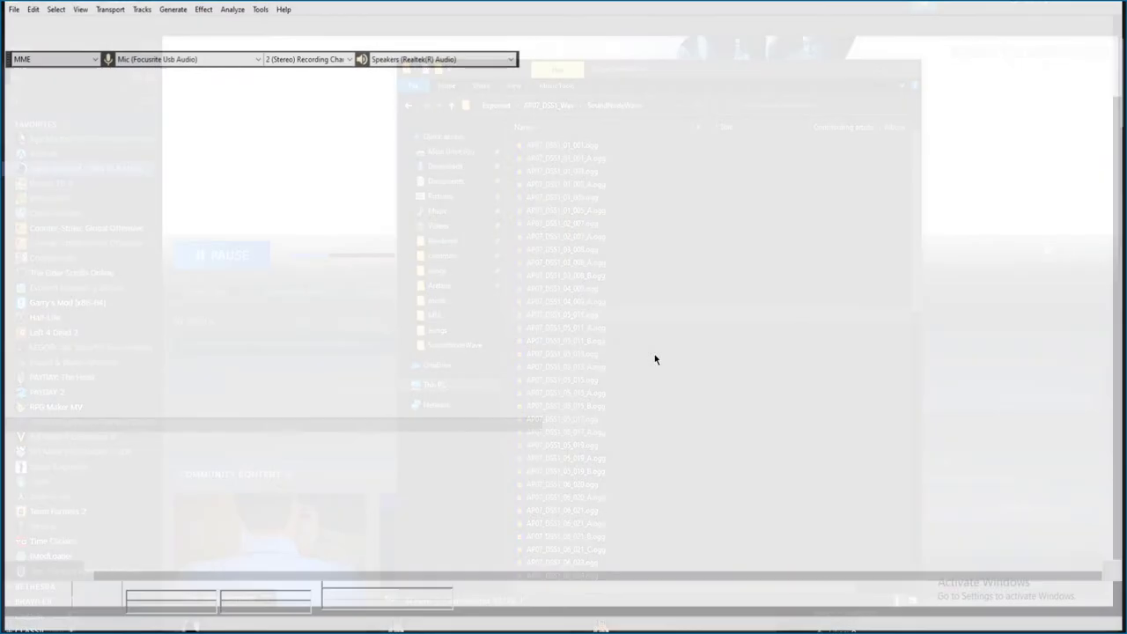
key(space)
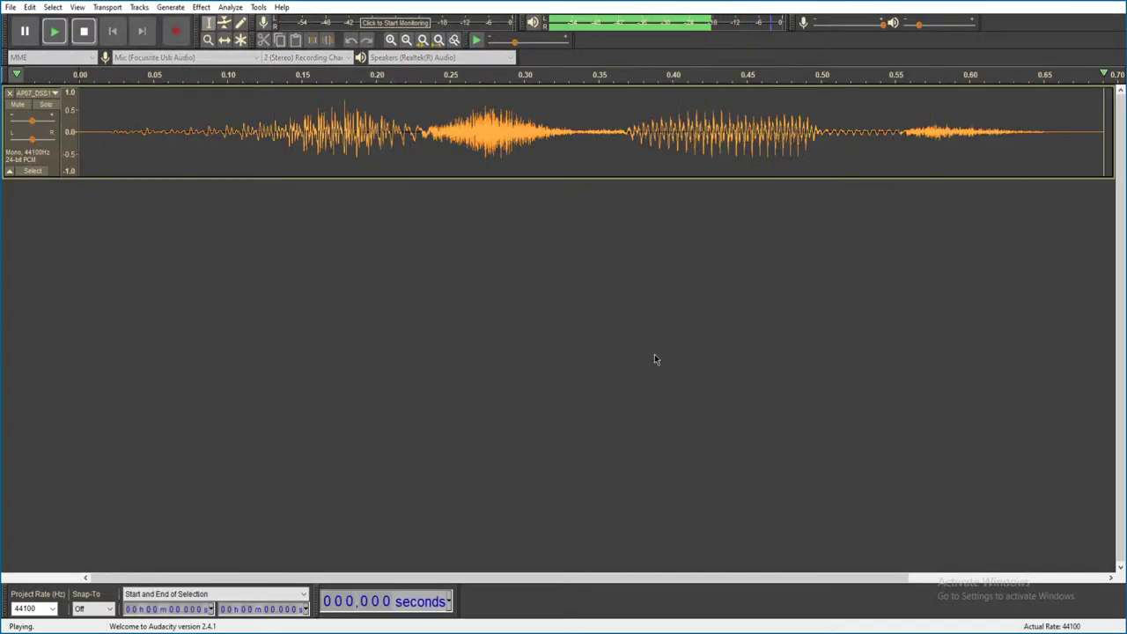
key(ctrl+w)
click(588, 311)
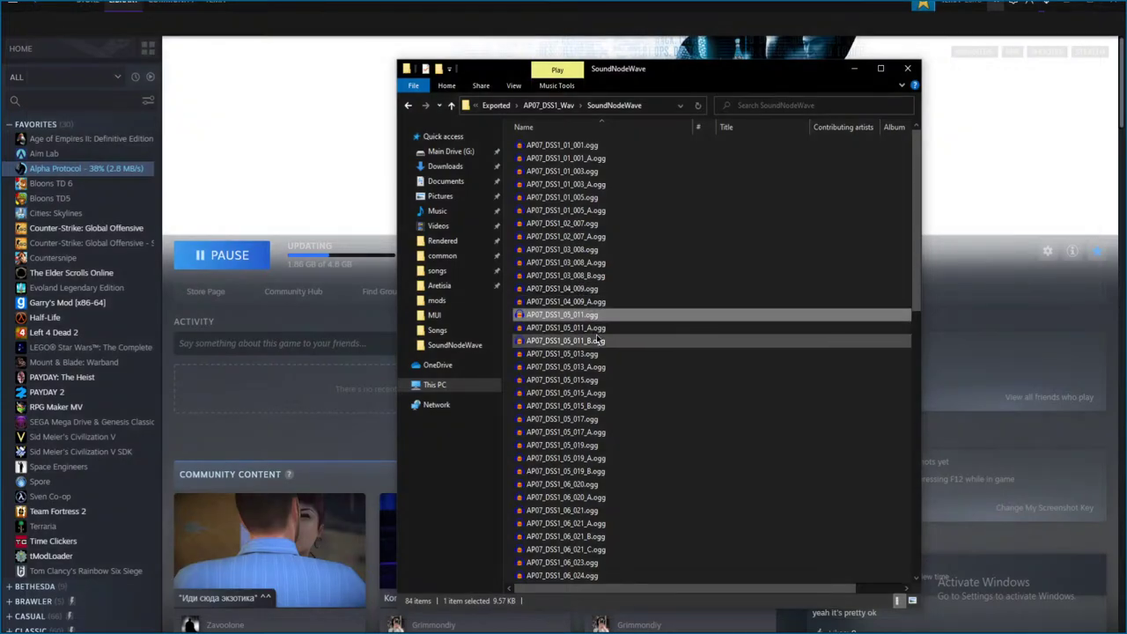
- Listen to AP07_DSS1_05_013.ogg in Audacity and close the project without saving
click(630, 351)
double_click(625, 342)
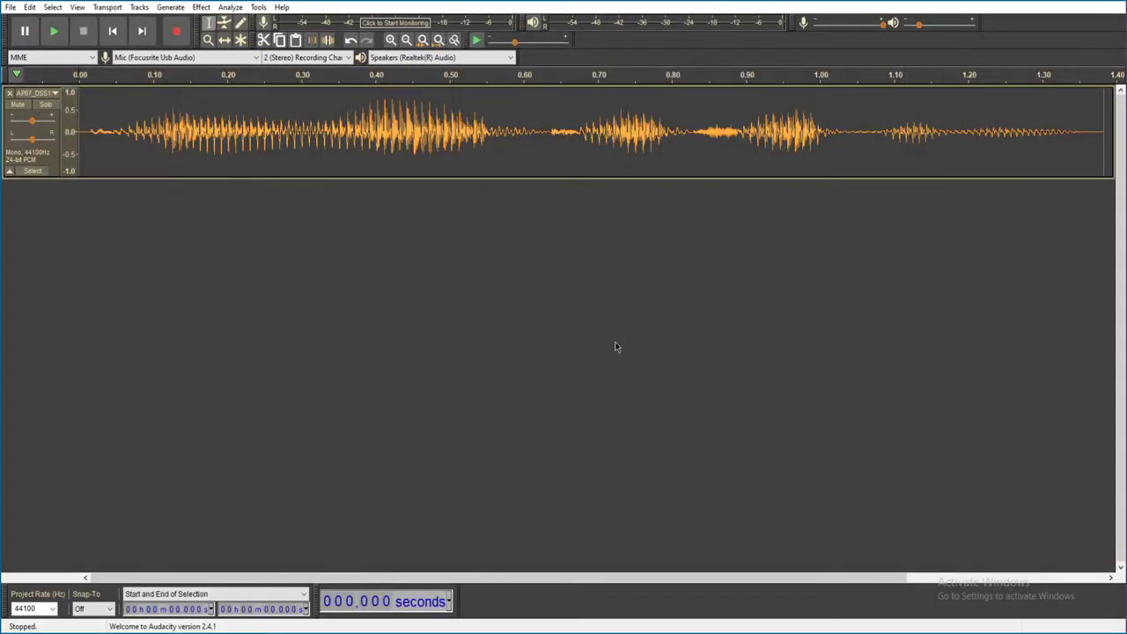
key(space)
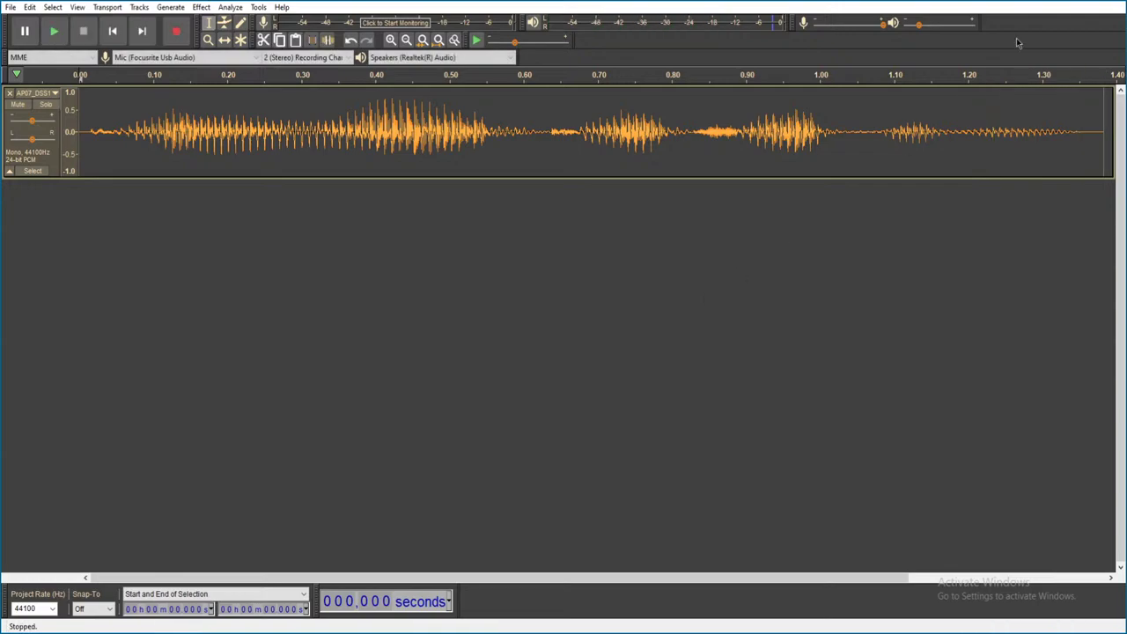
key(ctrl+w)
click(585, 317)
- Listen to AP07_DSS1_05_015.ogg in Audacity and close the project without saving
double_click(587, 381)
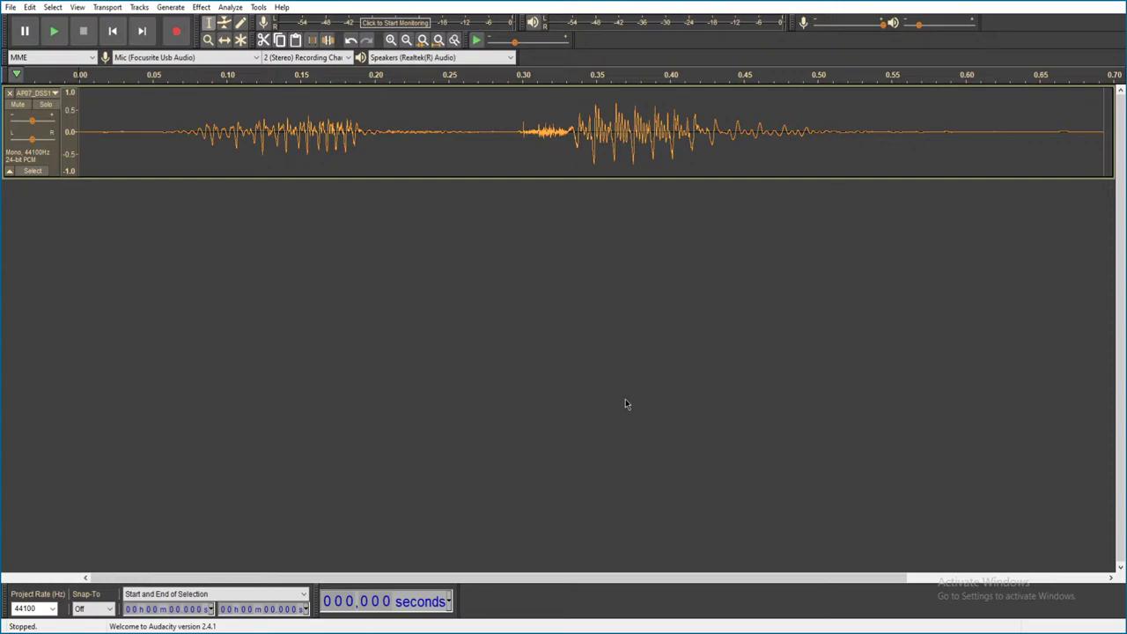
key(space)
key(alt+F4)
click(586, 310)
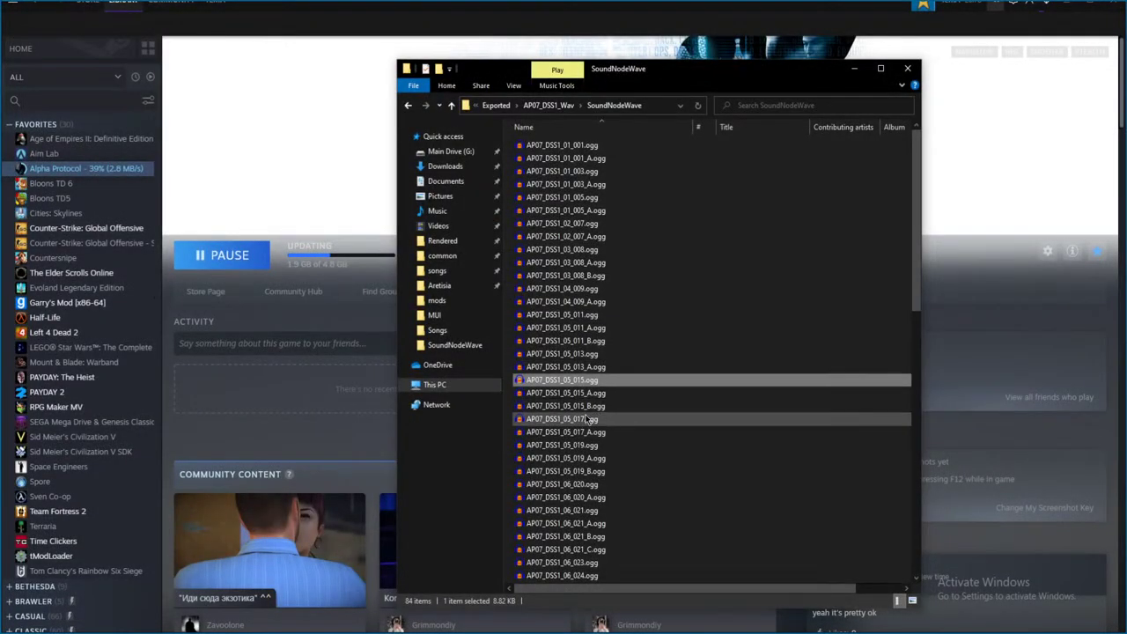
- Listen to AP07_DSS1_05_017.ogg in Audacity and close the project without saving
click(588, 420)
double_click(617, 443)
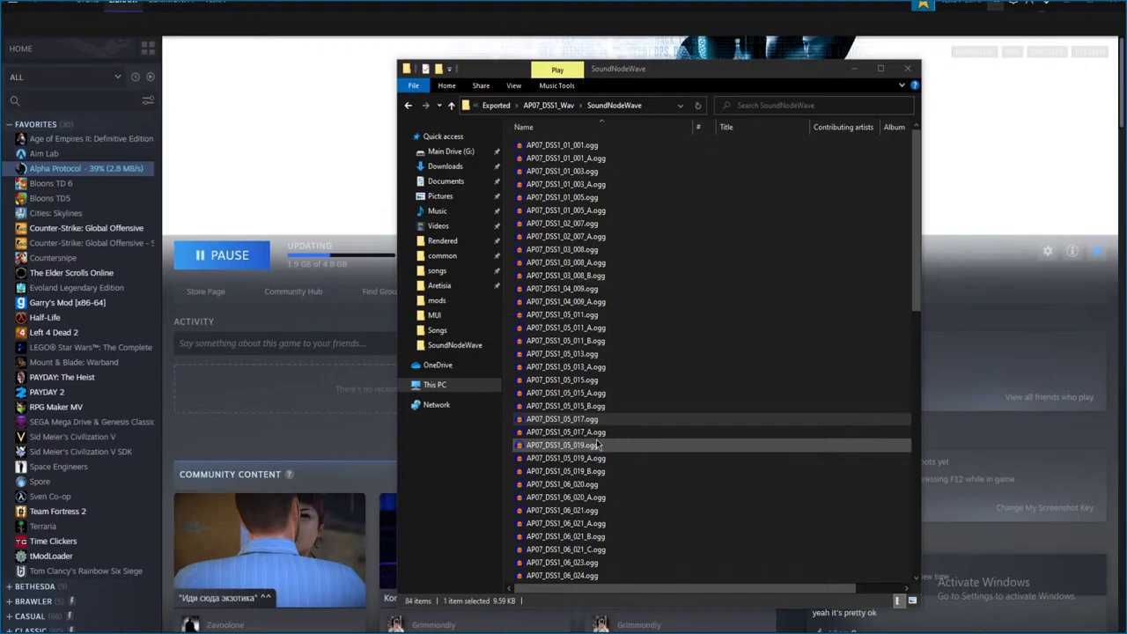
key(space)
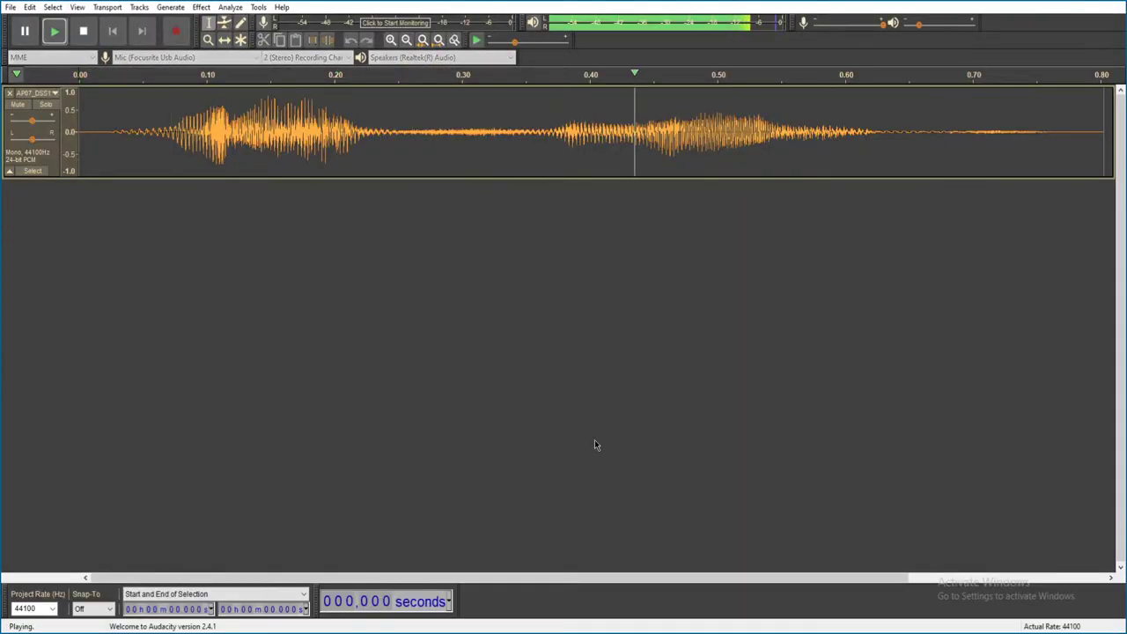
key(alt+F4)
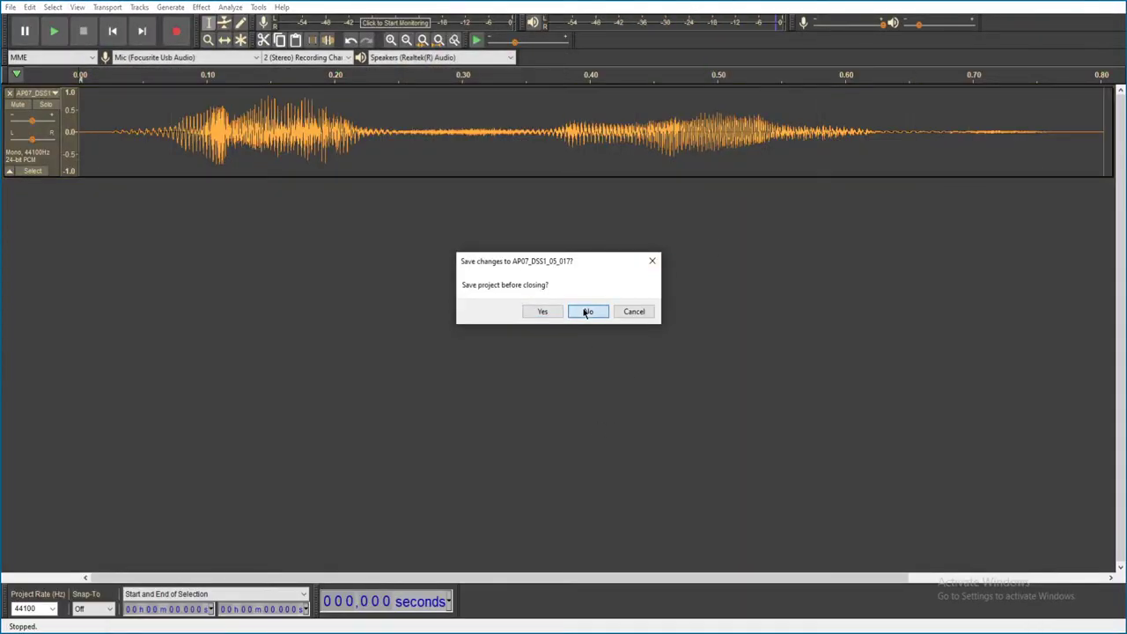
click(587, 312)
- Listen to AP07_DSS1_05_019.ogg in Audacity and close the project without saving
double_click(581, 444)
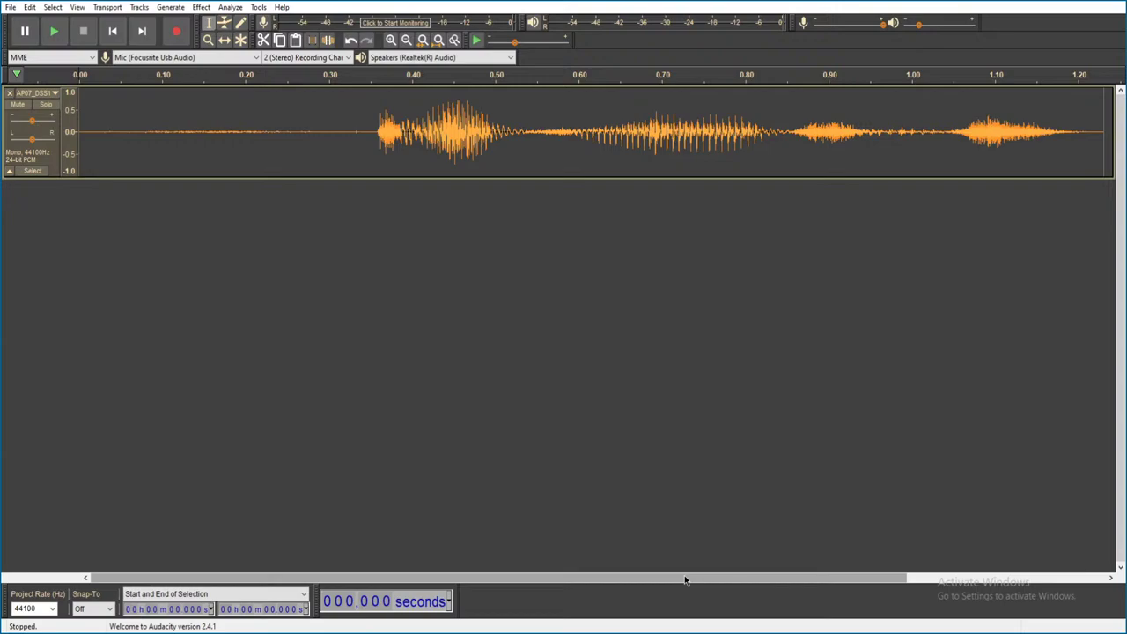
key(space)
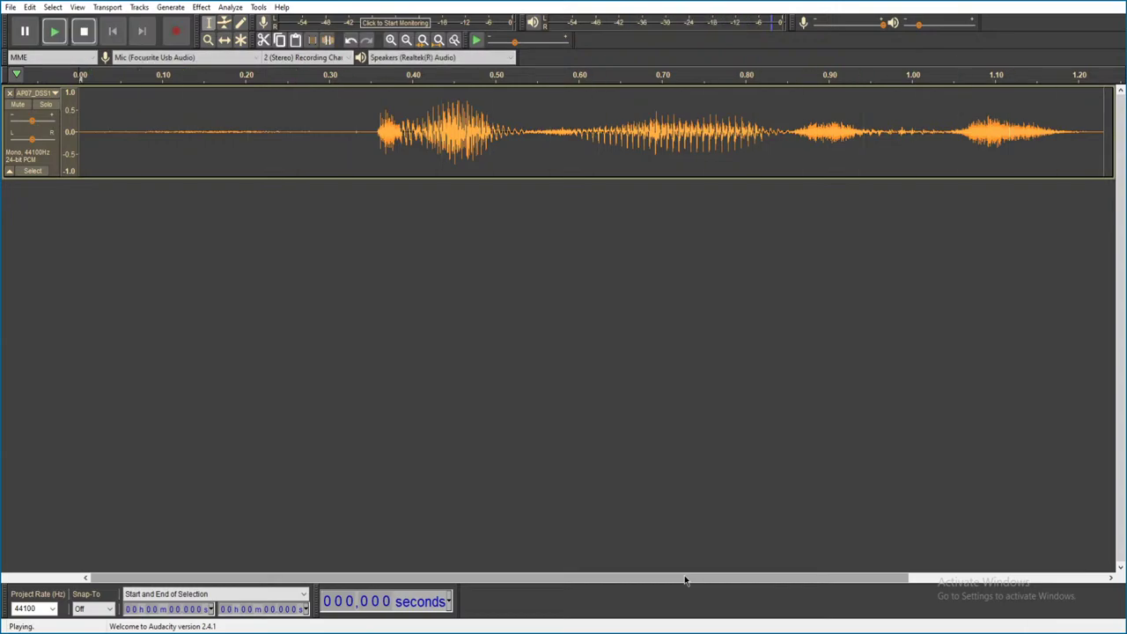
key(ctrl+w)
click(585, 312)
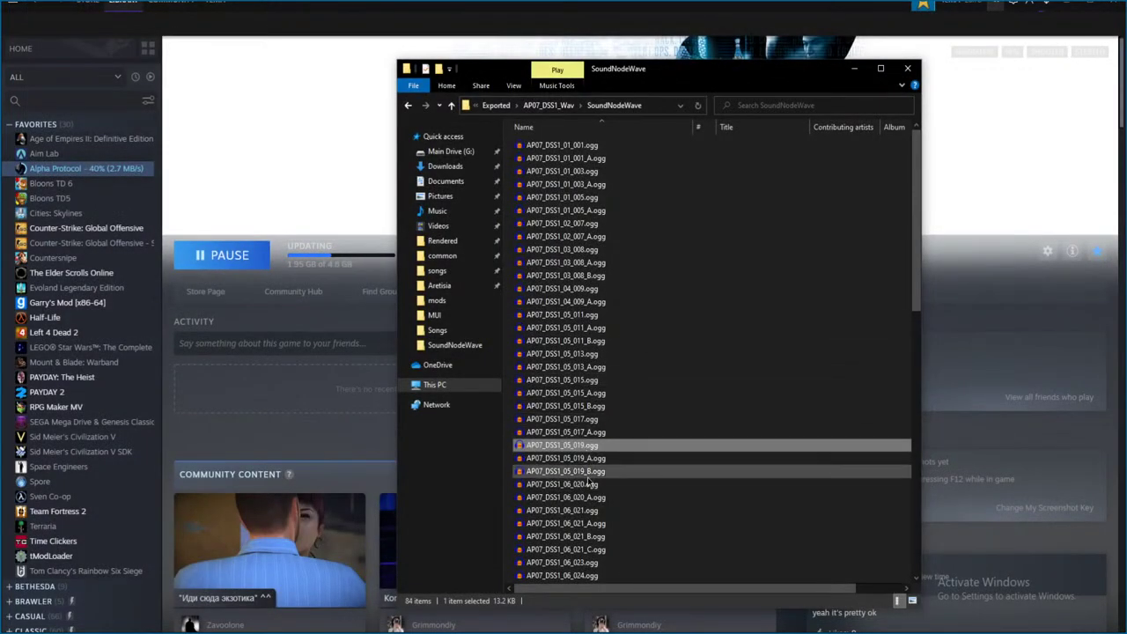
- Listen to AP07_DSS1_06_020.ogg in Audacity and close the project without saving
double_click(652, 421)
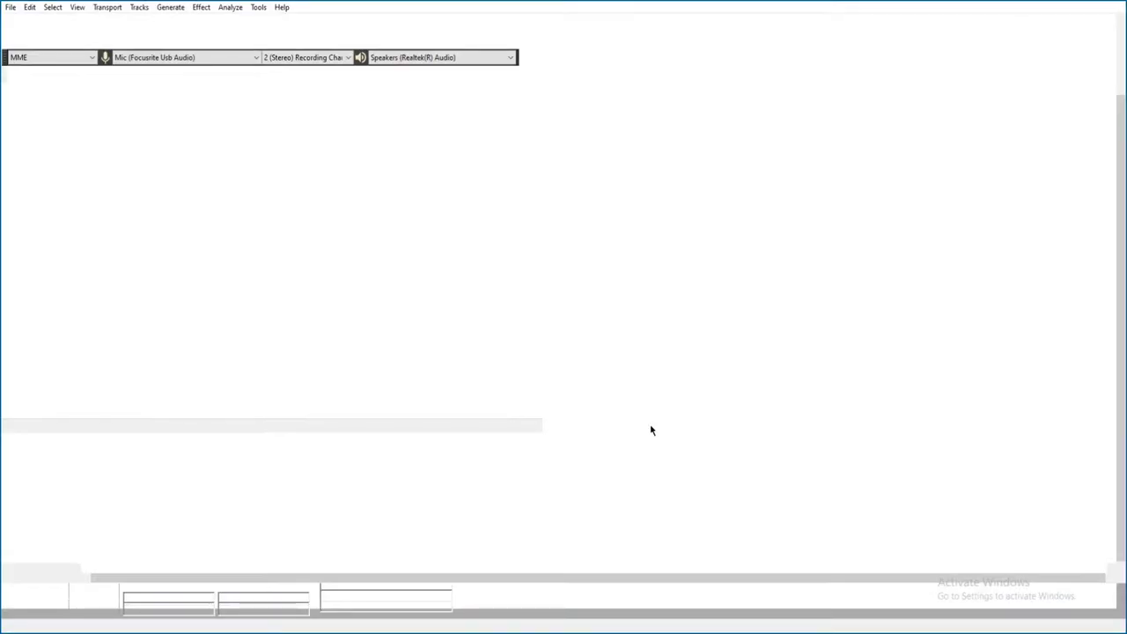
key(space)
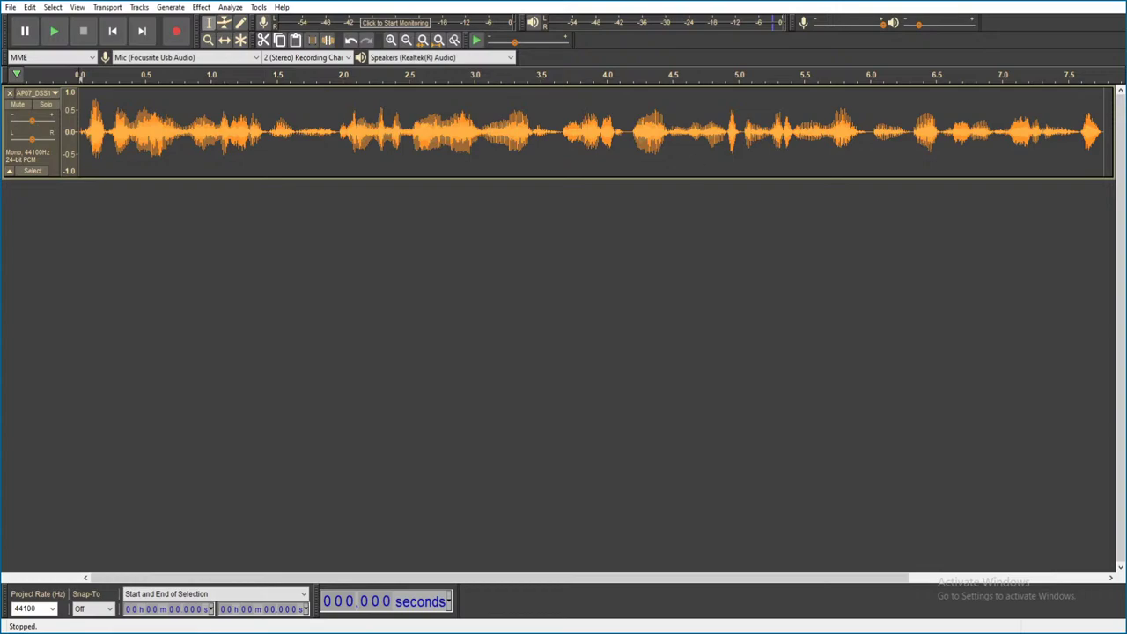
key(alt+F4)
click(590, 310)
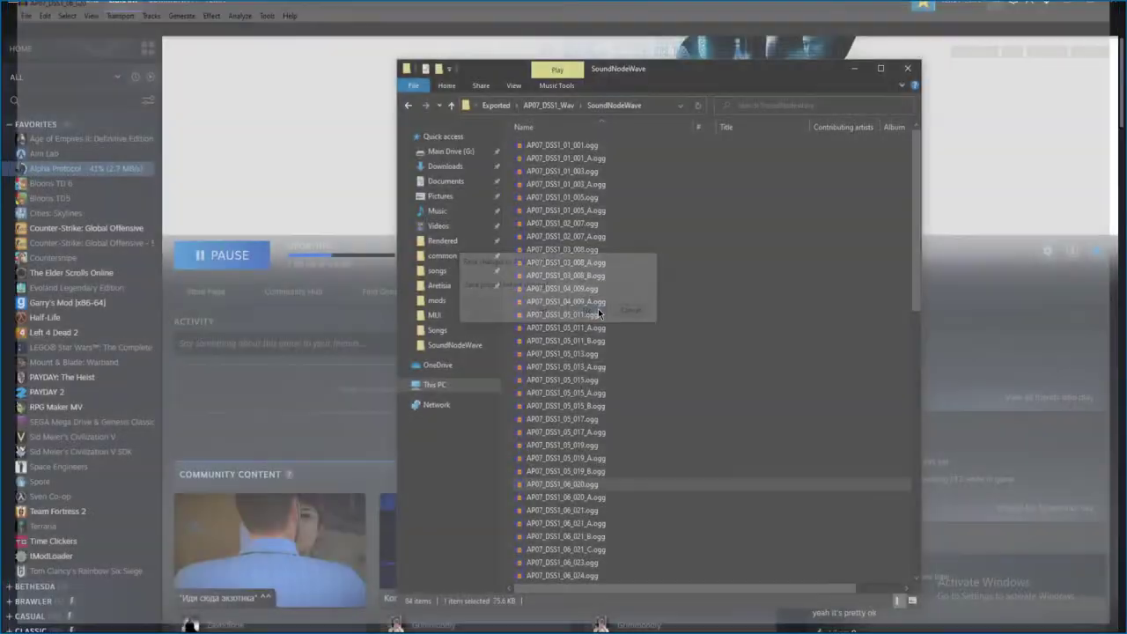
- Listen to AP07_DSS1_06_020_A.ogg in Audacity and close the project without saving
double_click(611, 496)
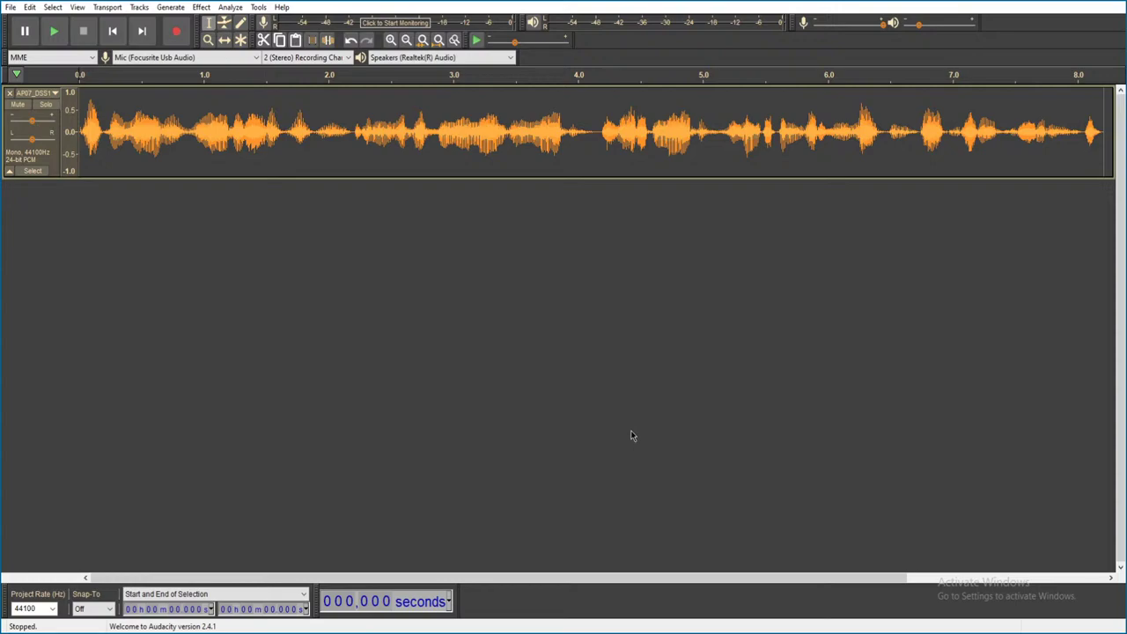
key(space)
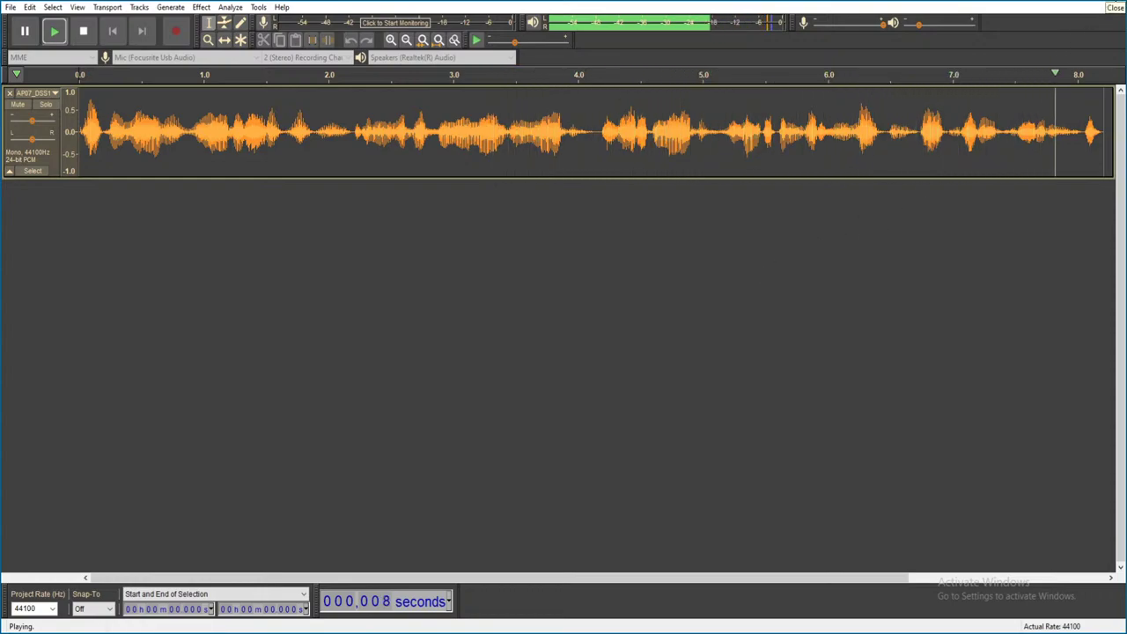
key(ctrl+w)
click(588, 312)
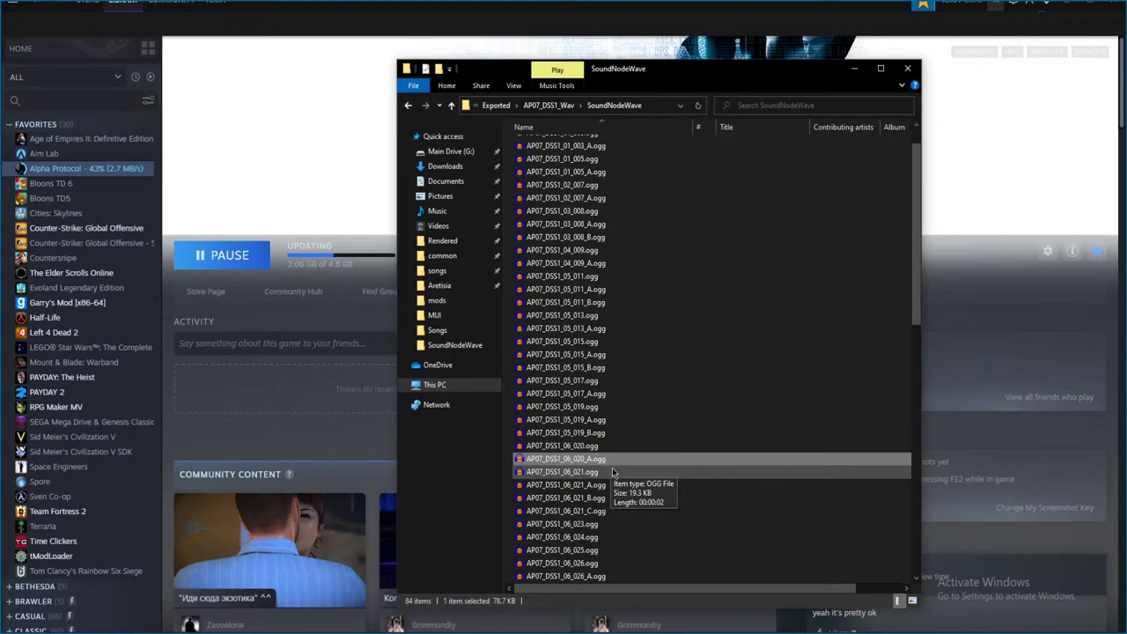
- Listen to AP07_DSS1_06_021.ogg in Audacity and close the project without saving
click(604, 473)
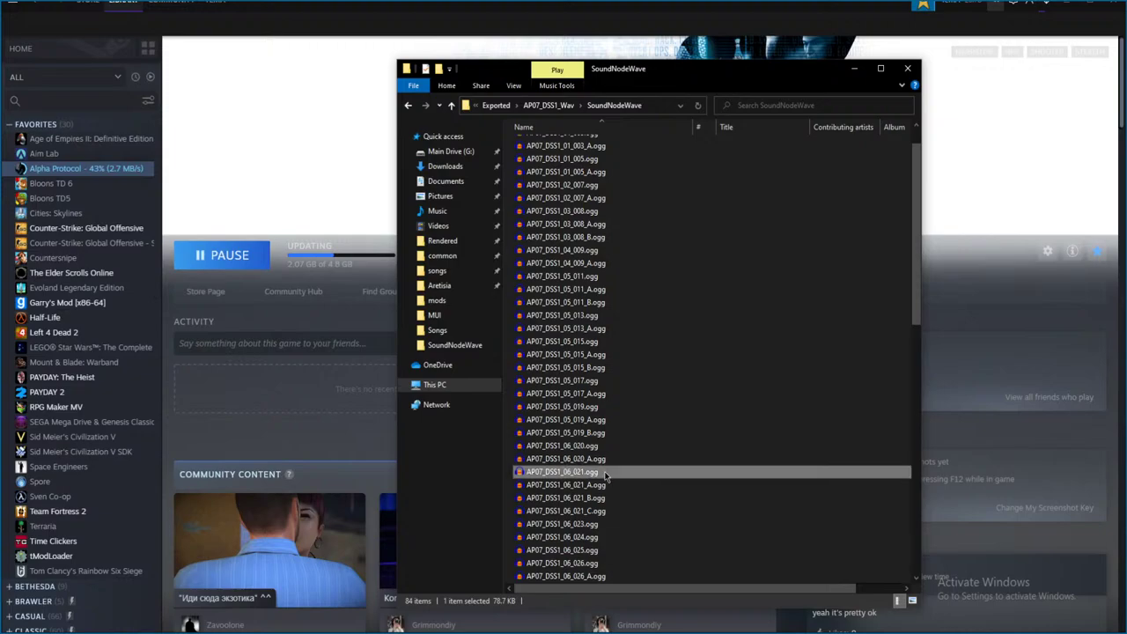
double_click(604, 473)
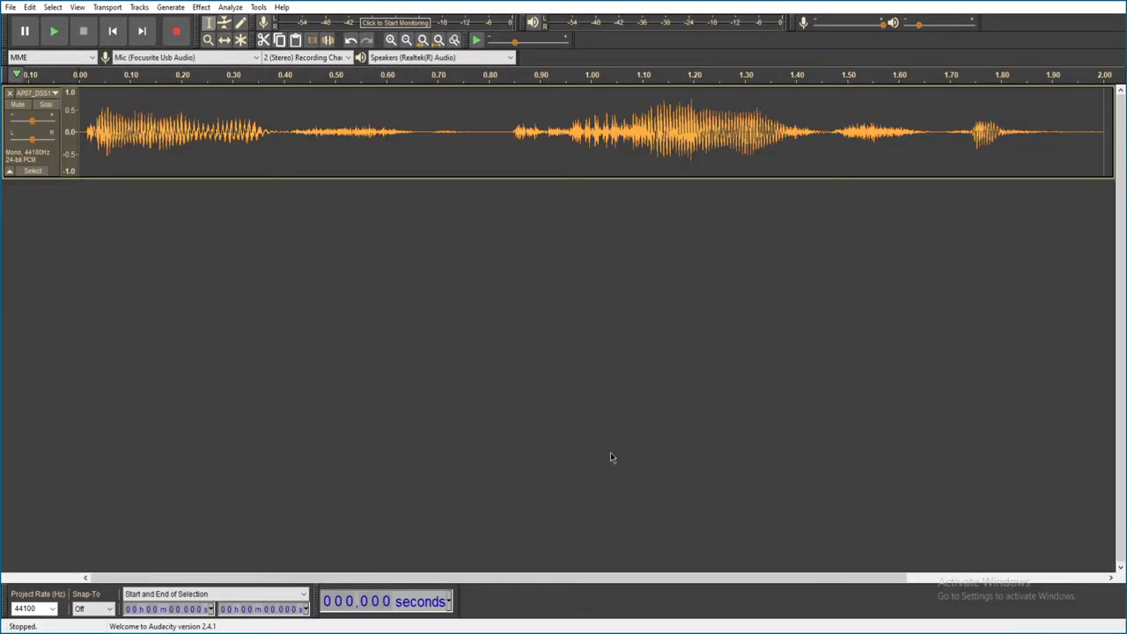
key(space)
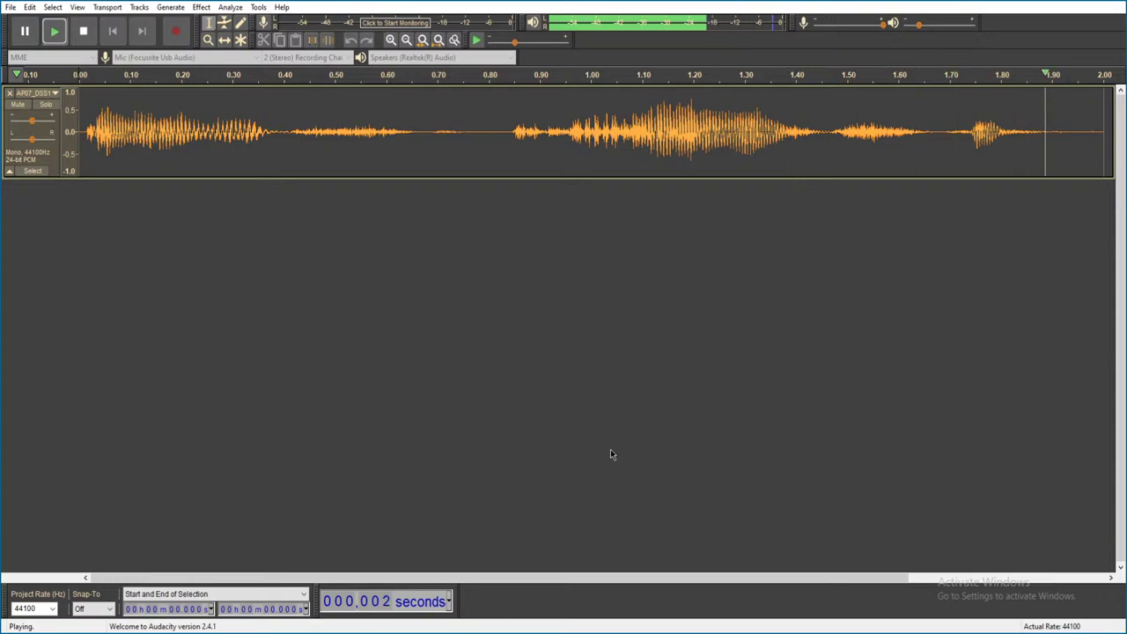
key(ctrl+w)
click(595, 313)
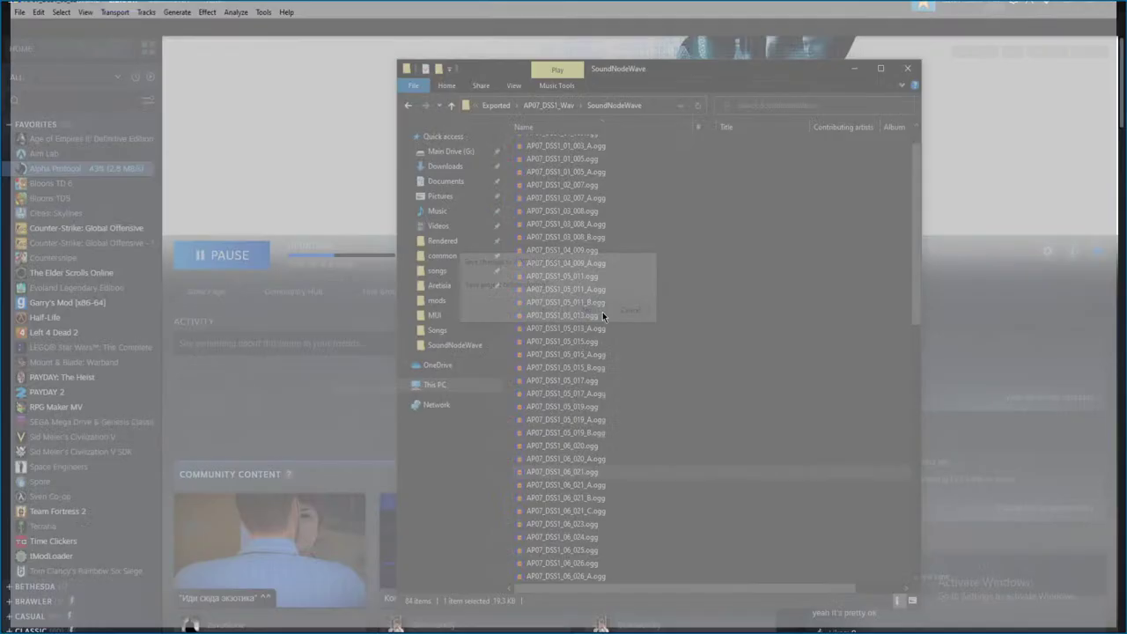
- Listen to AP07_DSS1_06_023.ogg in Audacity and close the project without saving
scroll(603, 476, down, 1)
click(595, 485)
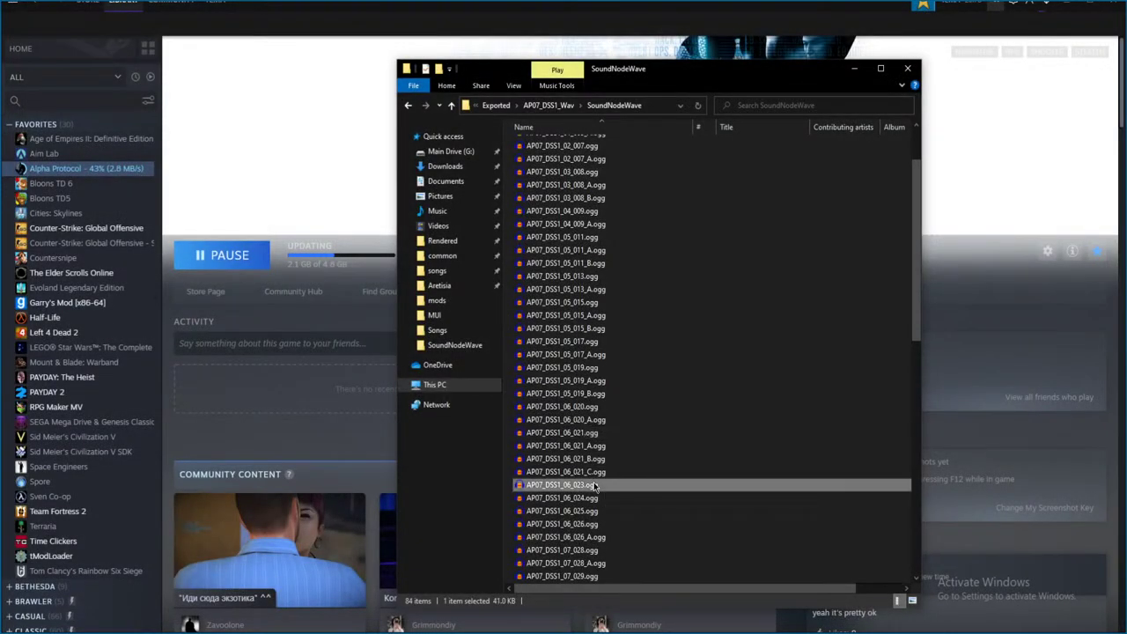
double_click(595, 485)
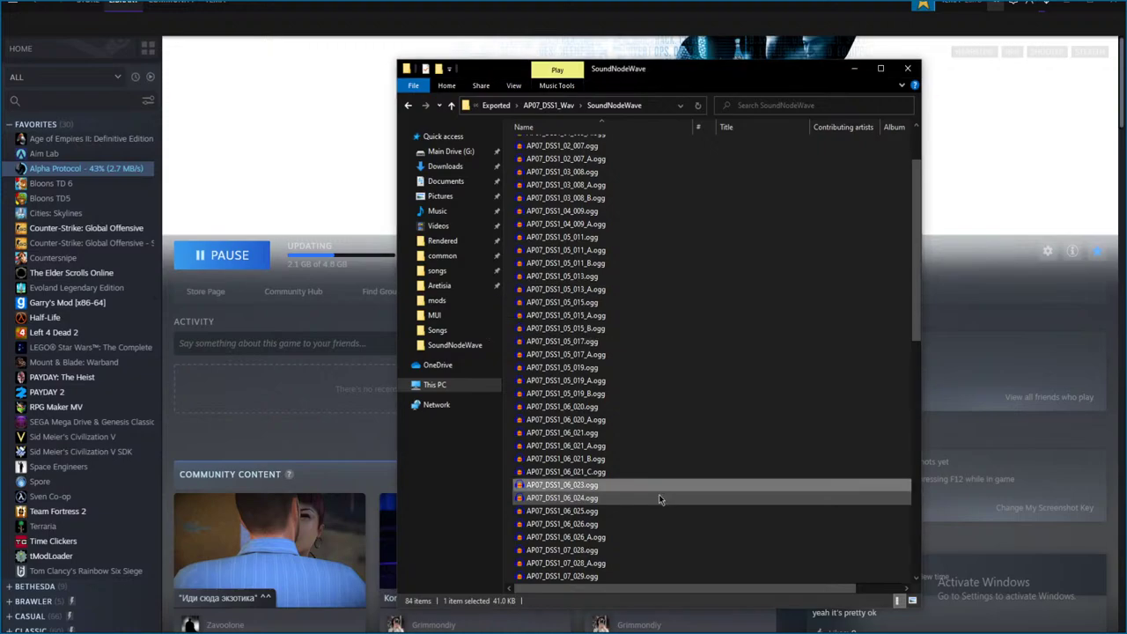
key(space)
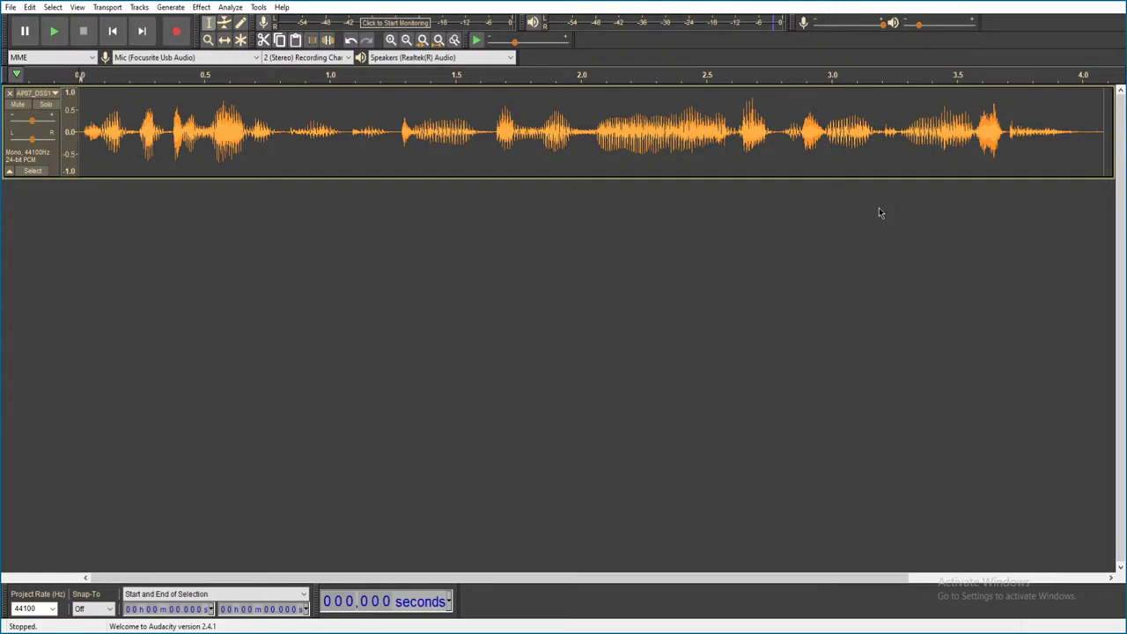
key(space)
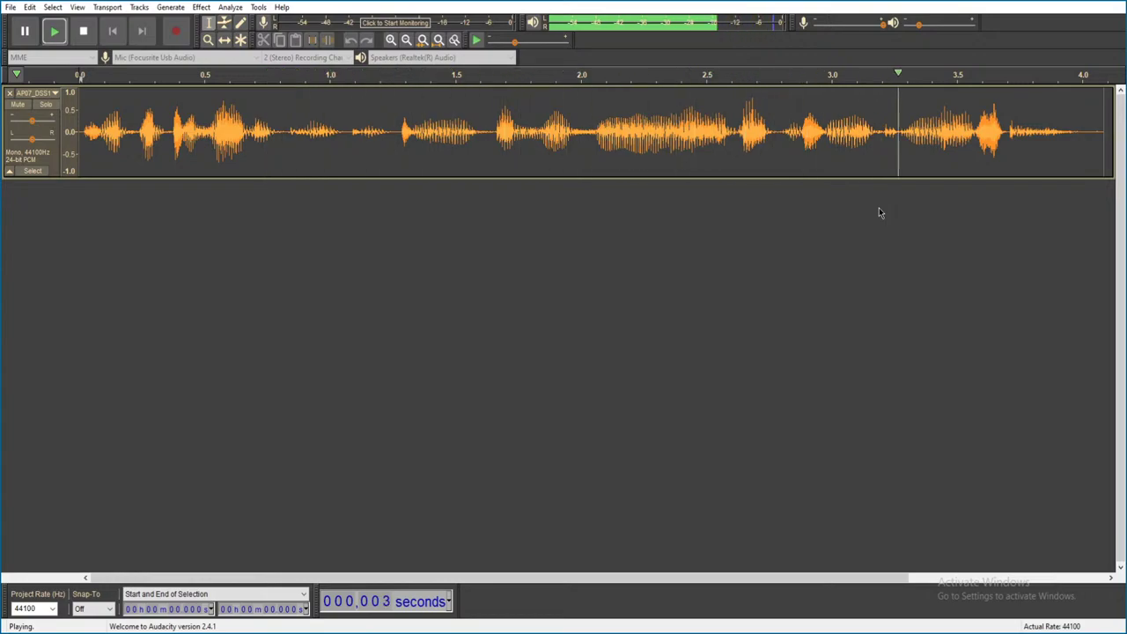
key(ctrl+w)
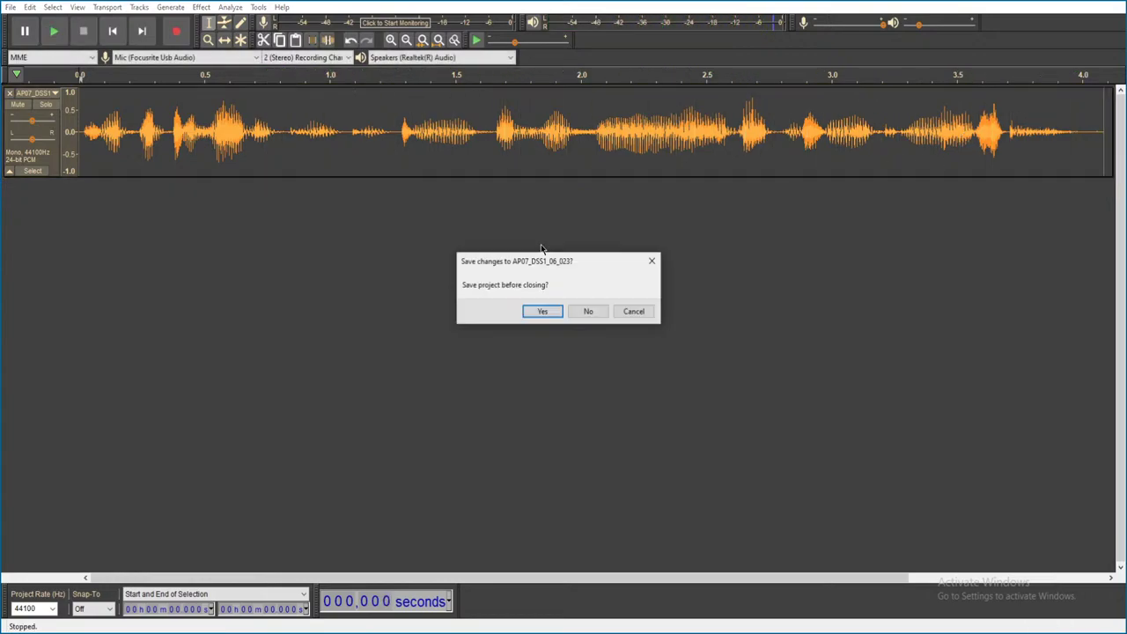
click(588, 312)
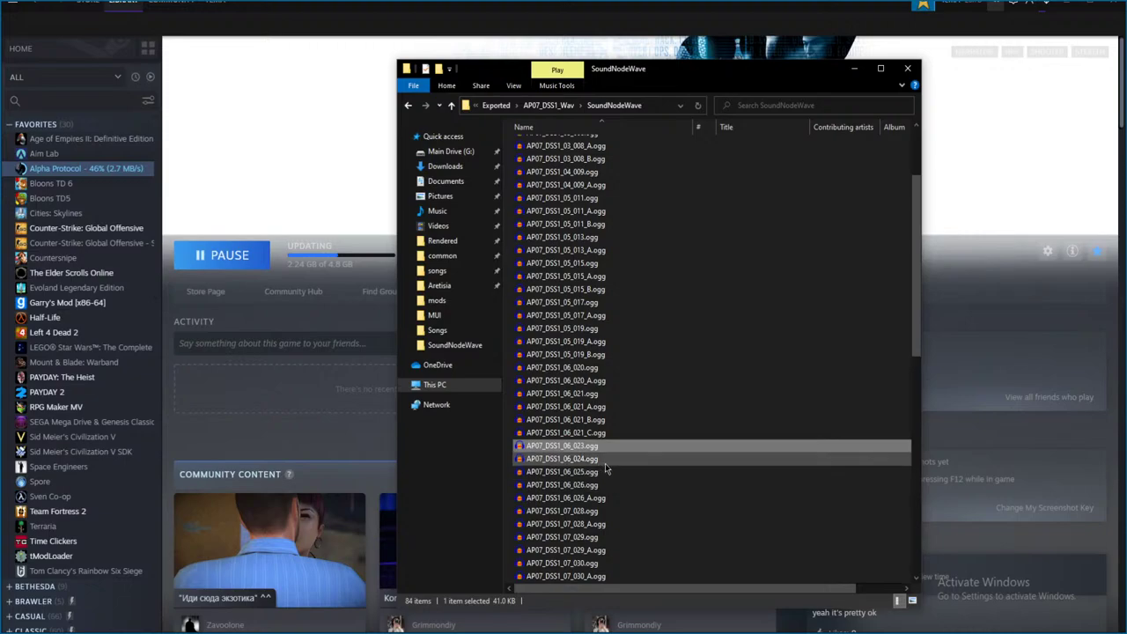
- Listen to AP07_DSS1_06_024.ogg in Audacity and close the project without saving
click(605, 464)
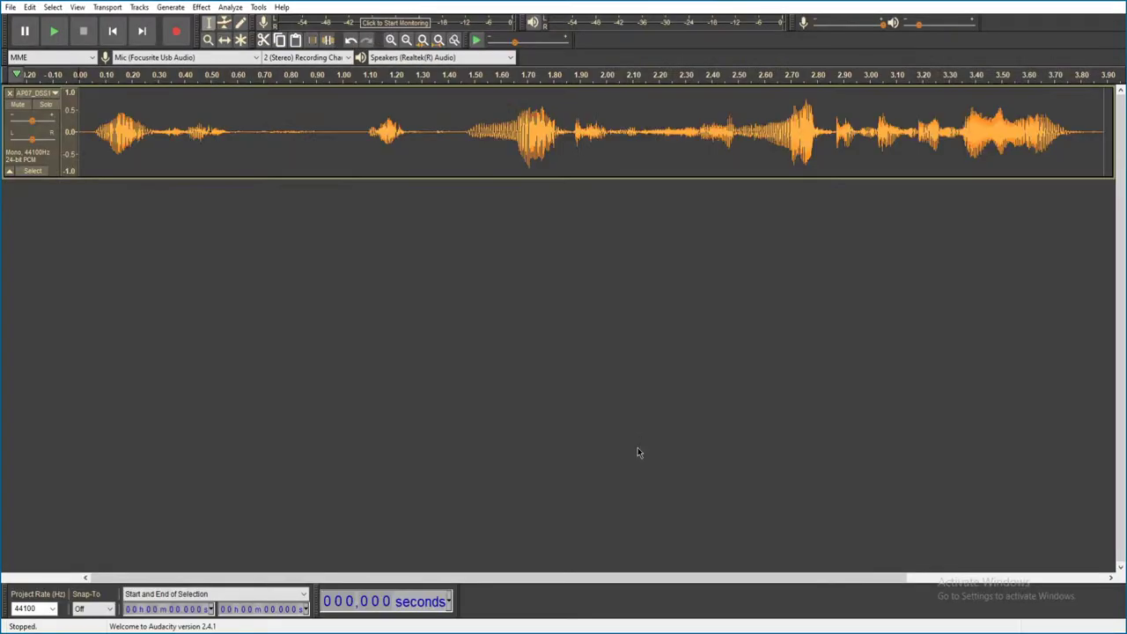
key(space)
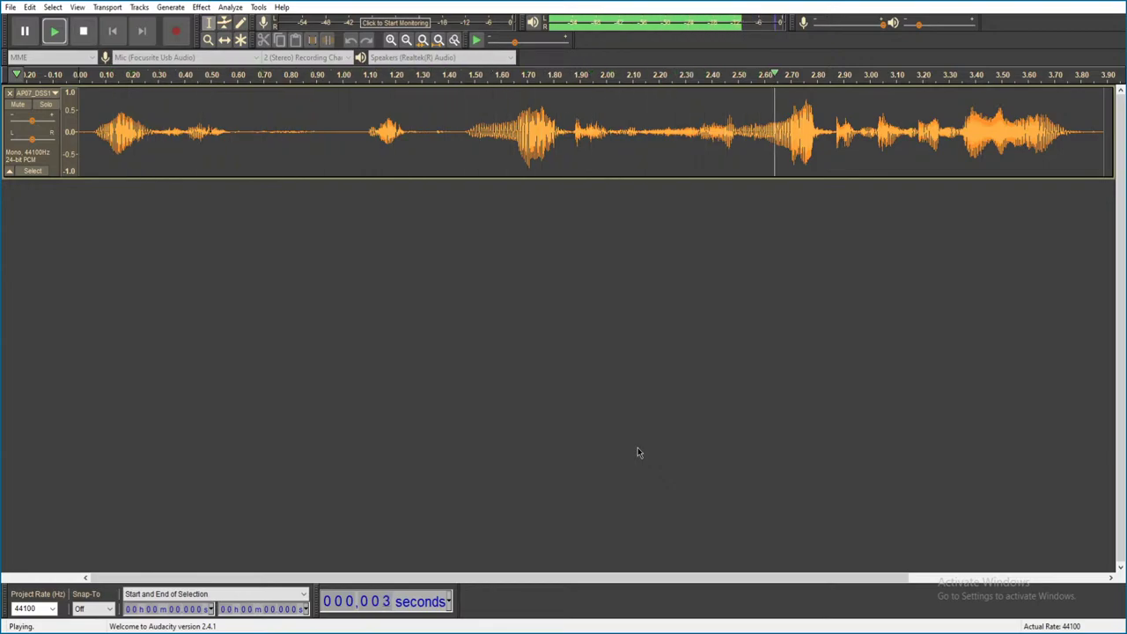
key(alt+F4)
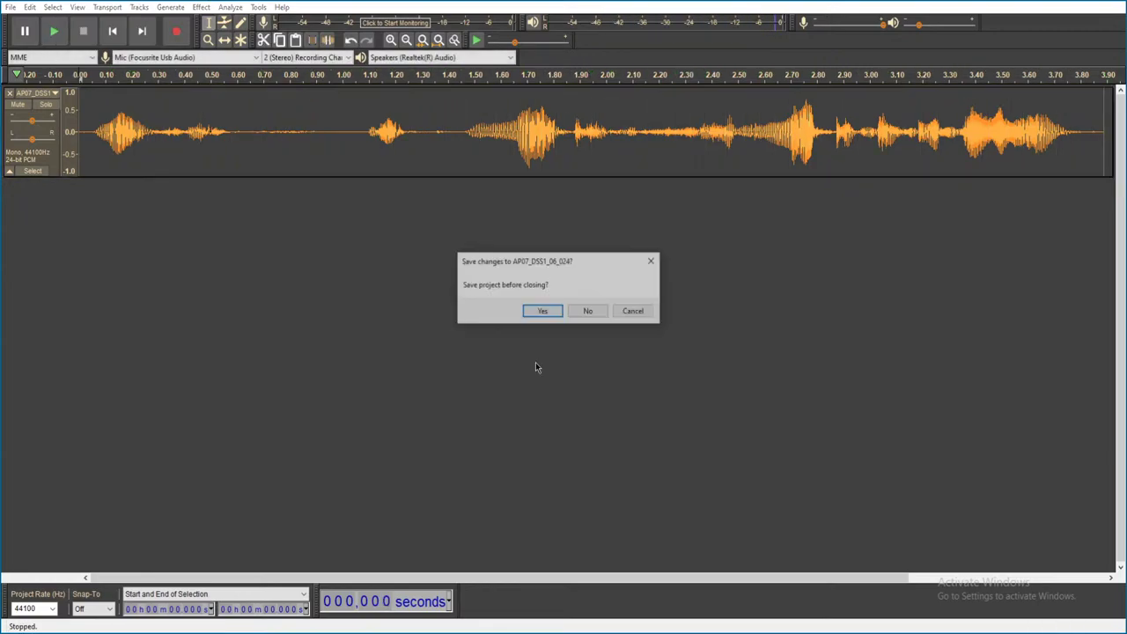
click(598, 312)
- Listen to AP07_DSS1_06_025.ogg in Audacity and close the project without saving
scroll(572, 421, down, 1)
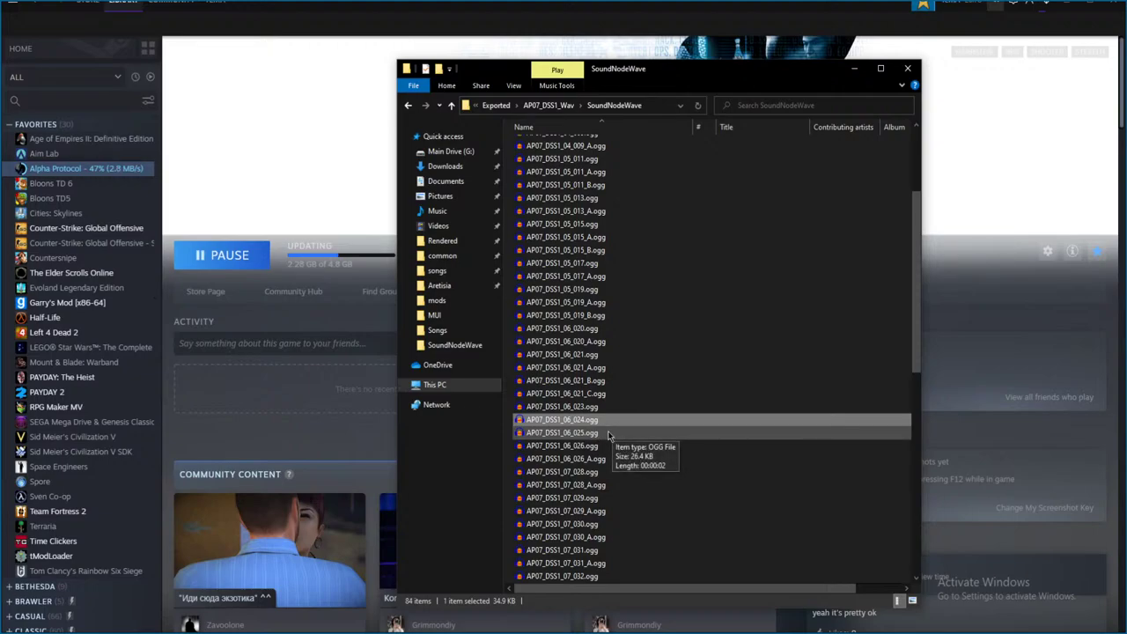
double_click(607, 433)
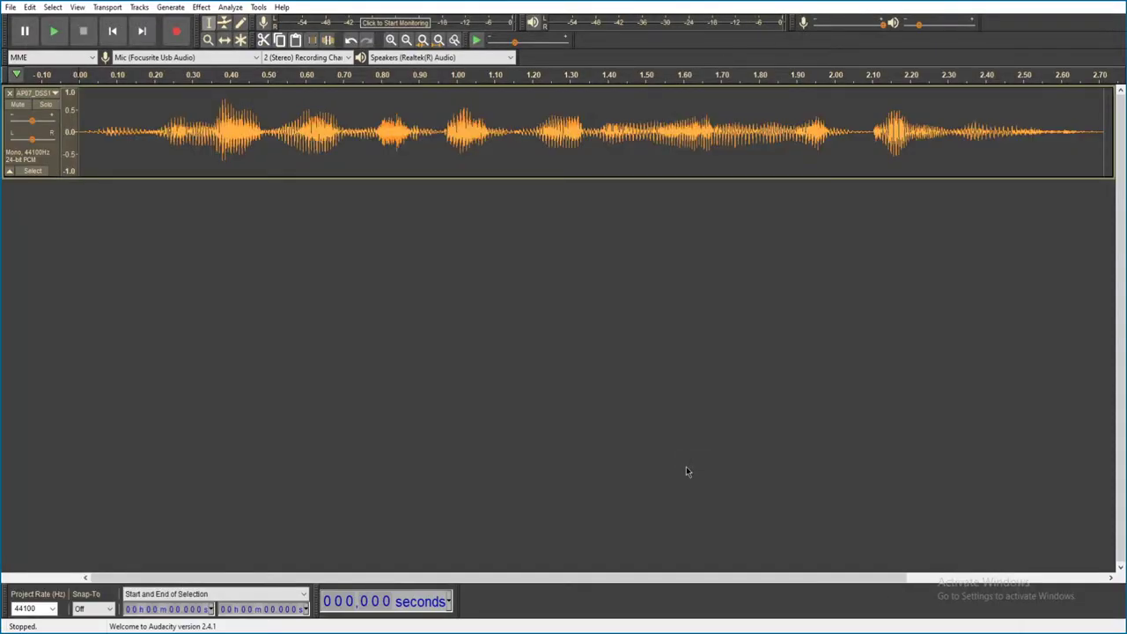
key(space)
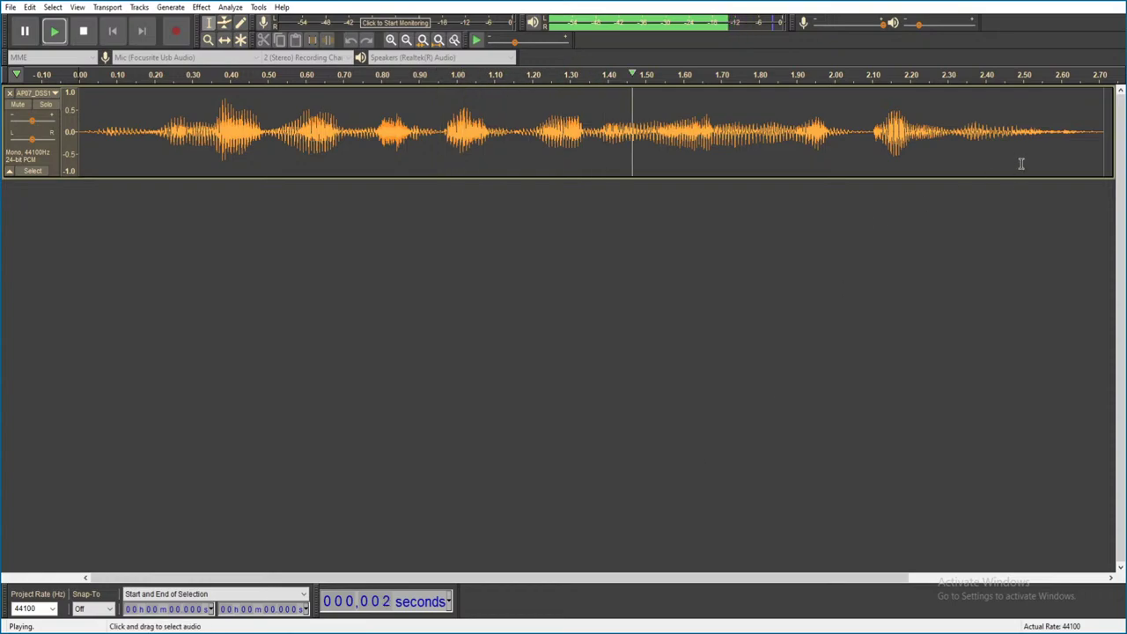
key(ctrl+w)
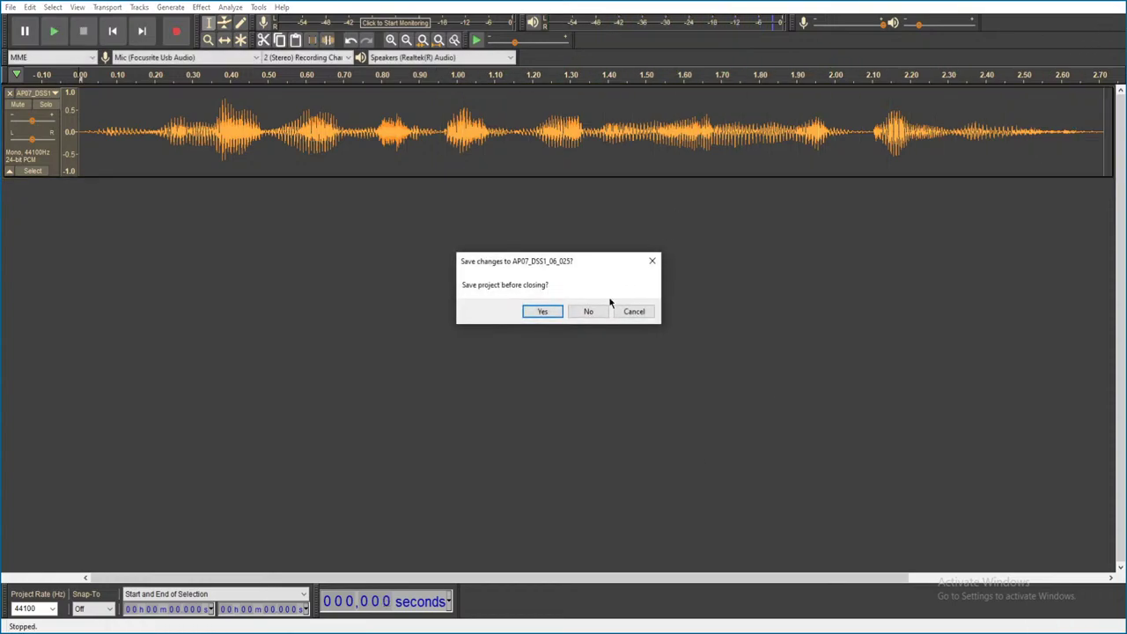
click(588, 311)
- Listen to AP07_DSS1_06_026.ogg in Audacity and close the project without saving
double_click(610, 447)
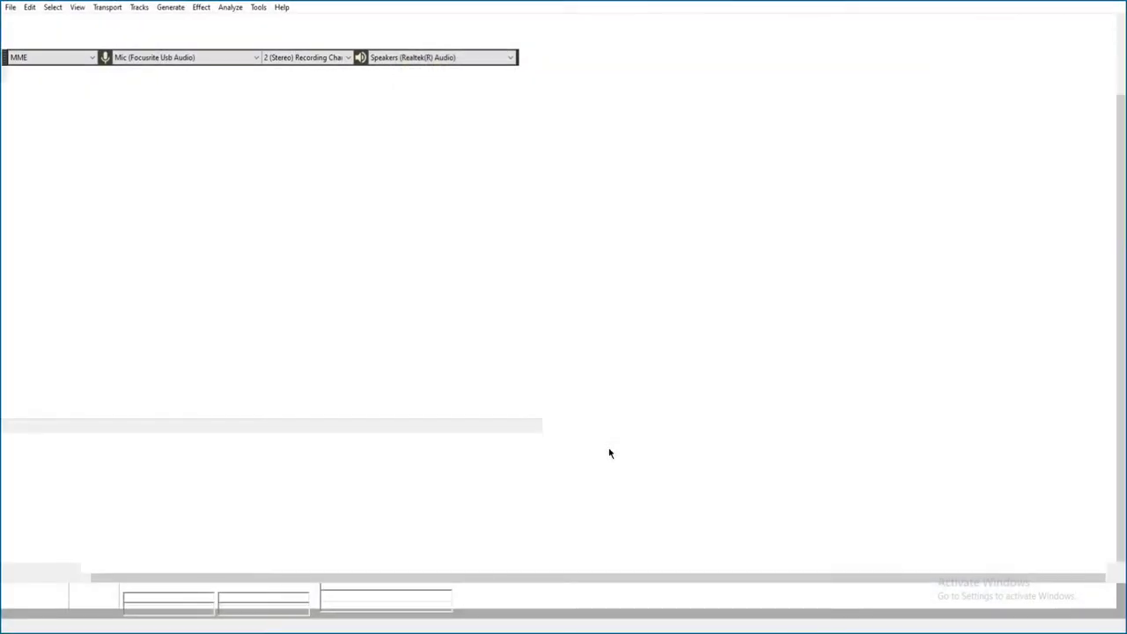
key(space)
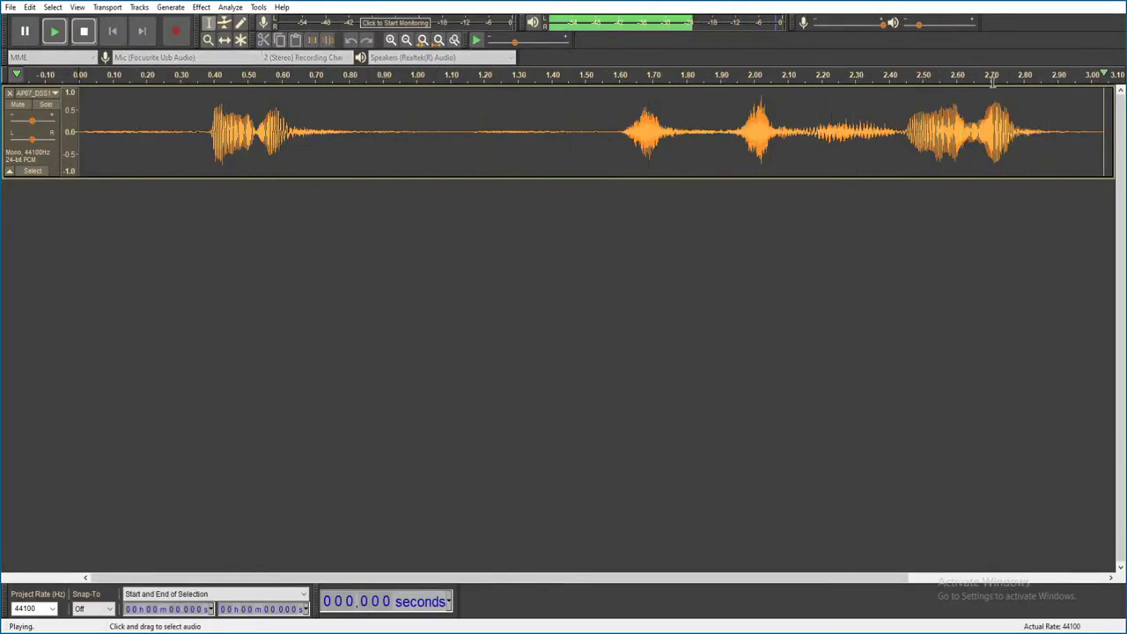
key(ctrl+w)
click(588, 312)
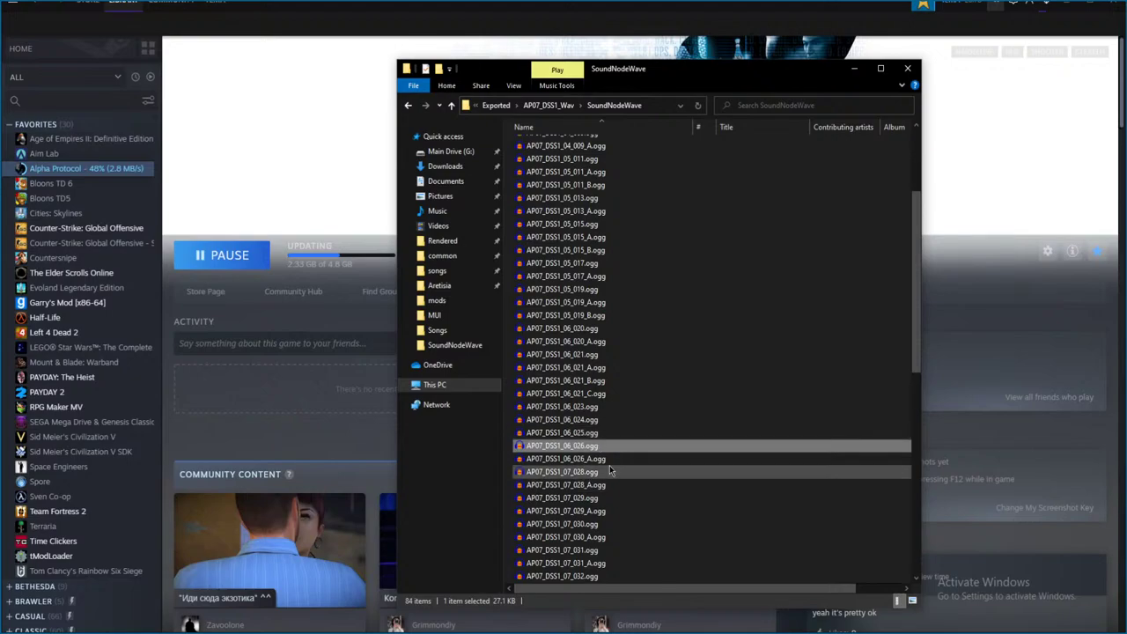
- Listen to AP07_DSS1_07_028.ogg in Audacity and close the project without saving
double_click(592, 499)
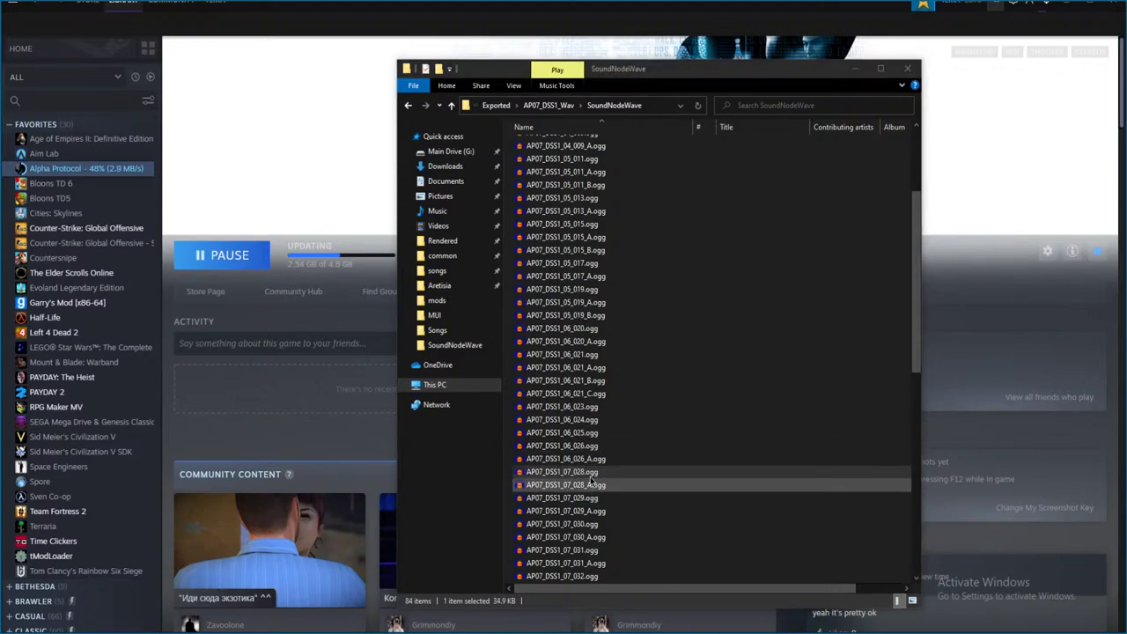
key(space)
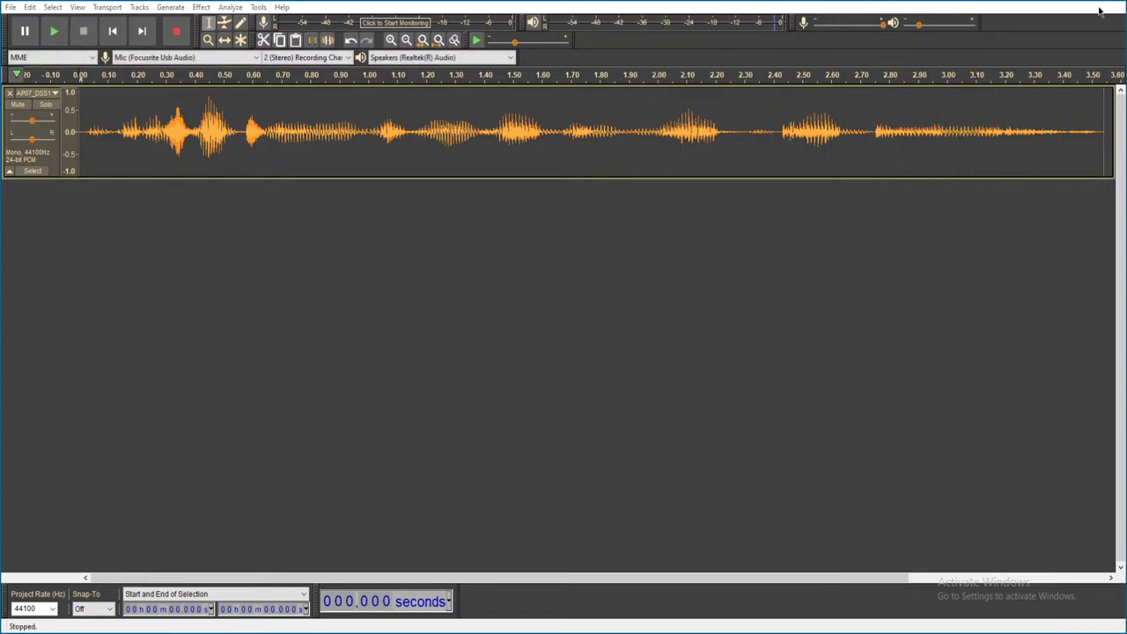
key(alt+F4)
click(585, 311)
- Listen to AP07_DSS1_07_029.ogg in Audacity and close the project without saving
scroll(570, 400, down, 1)
double_click(599, 472)
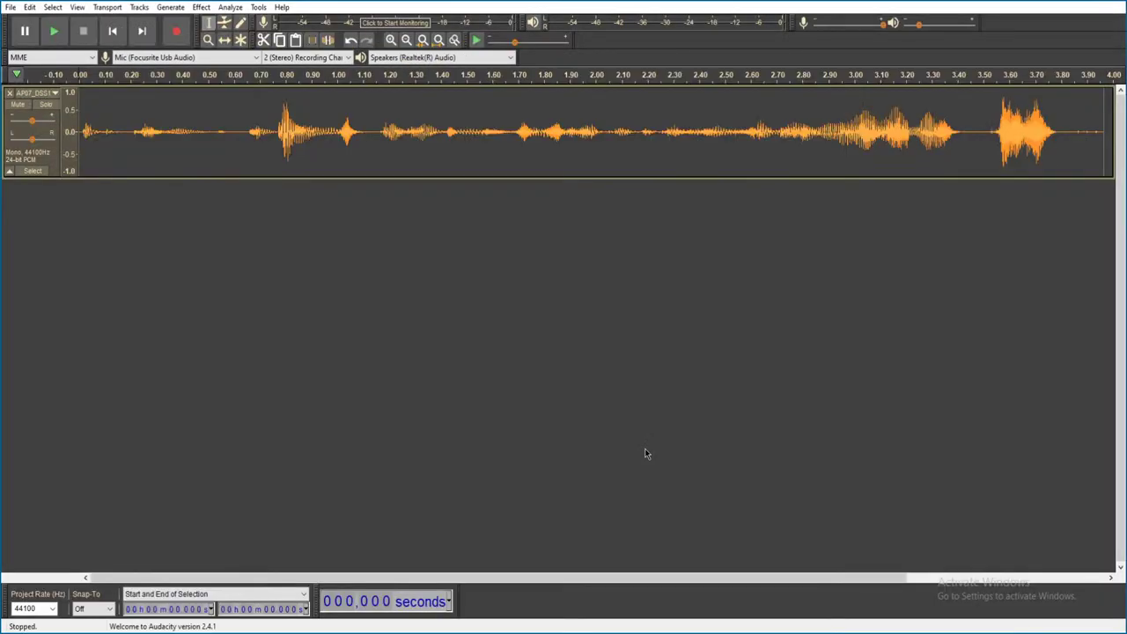
key(space)
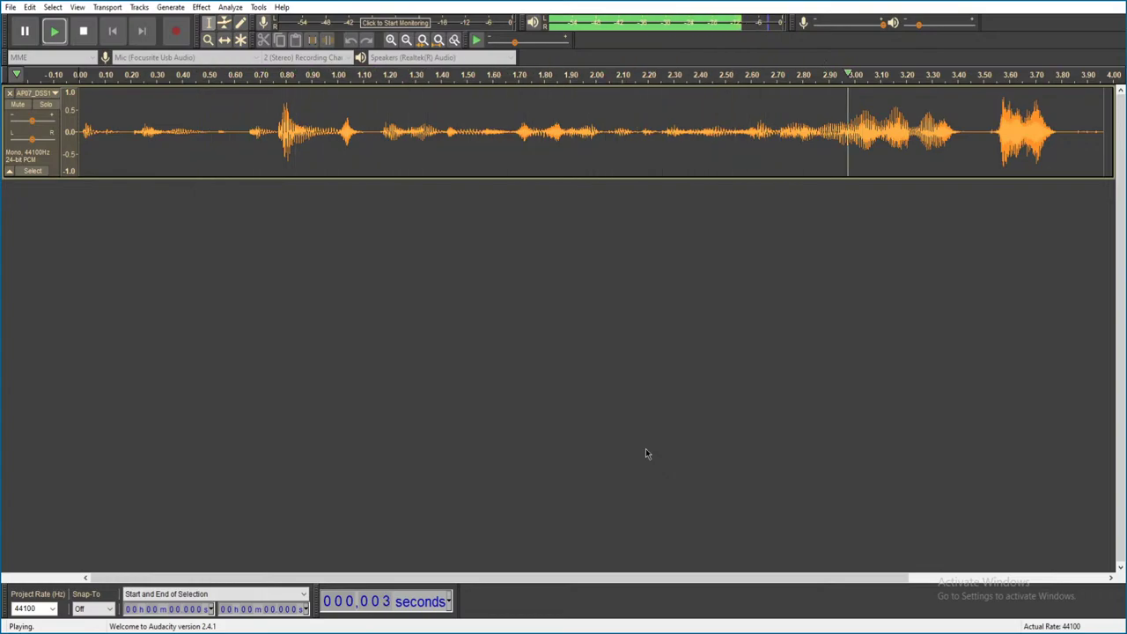
key(ctrl+w)
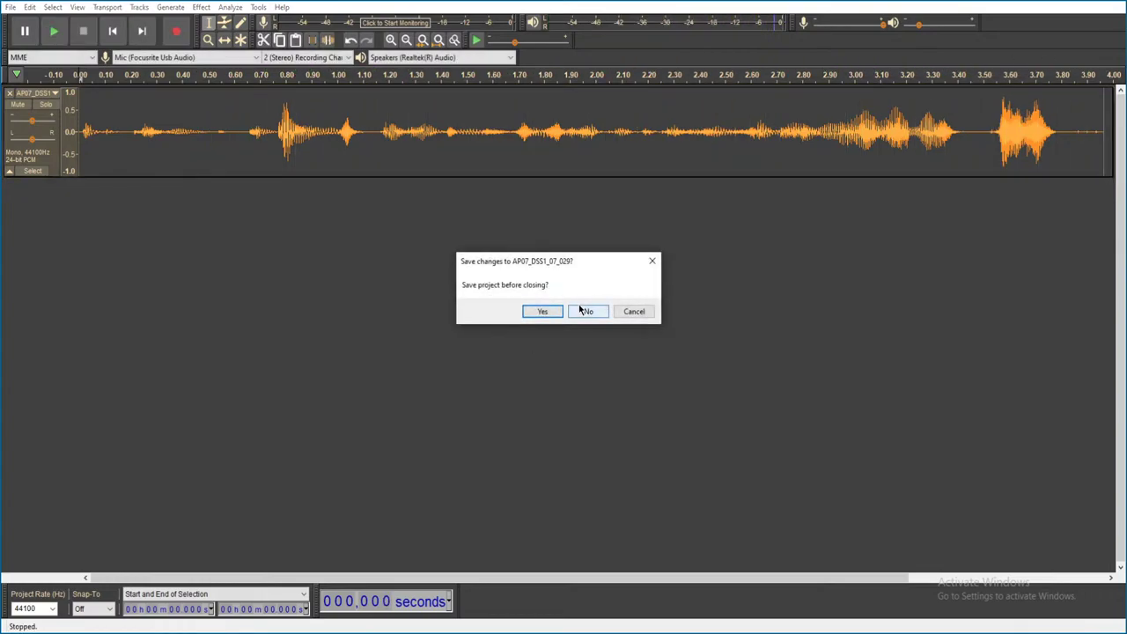
click(584, 309)
- Listen to AP07_DSS1_07_030.ogg in Audacity and close the project without saving
double_click(623, 432)
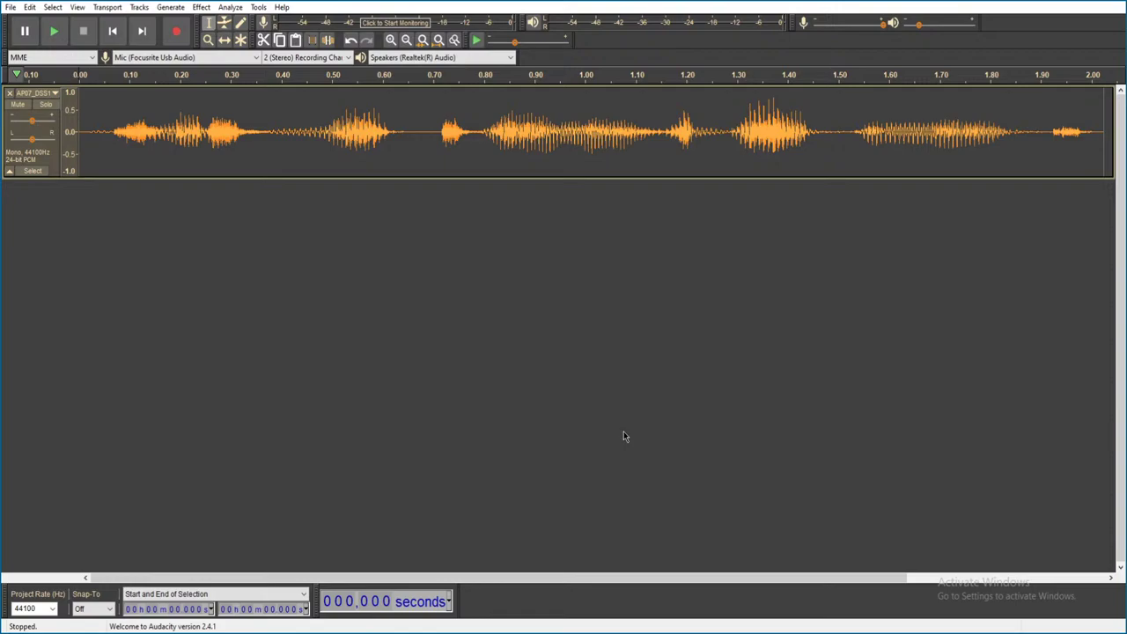
key(space)
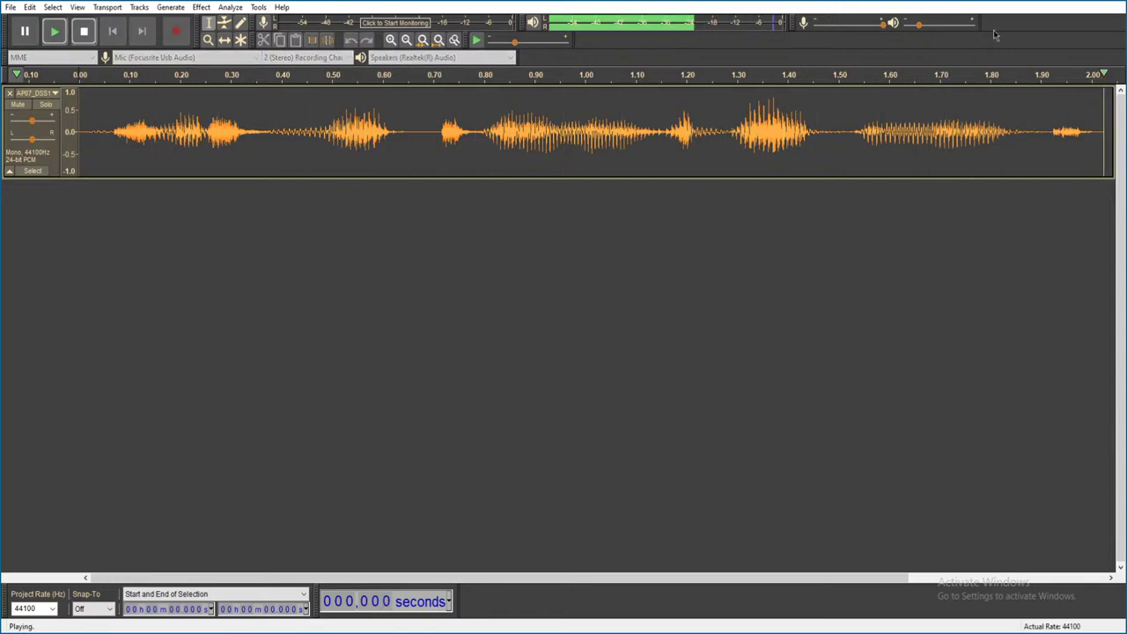
key(ctrl+w)
click(587, 310)
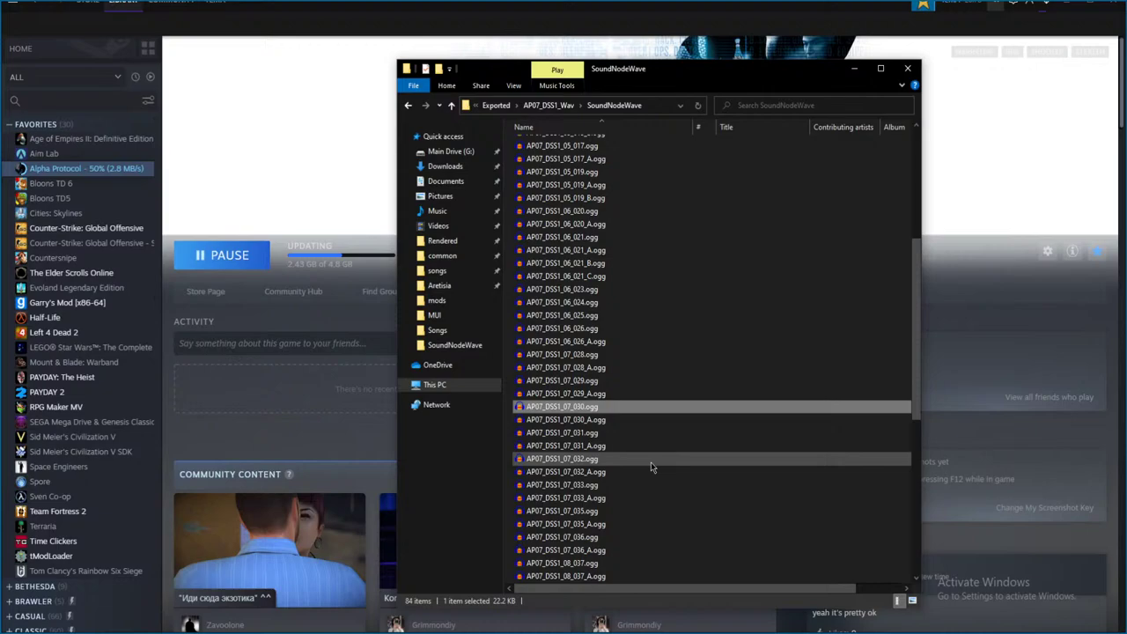
- Listen to AP07_DSS1_07_031.ogg in Audacity and close the project without saving
double_click(613, 429)
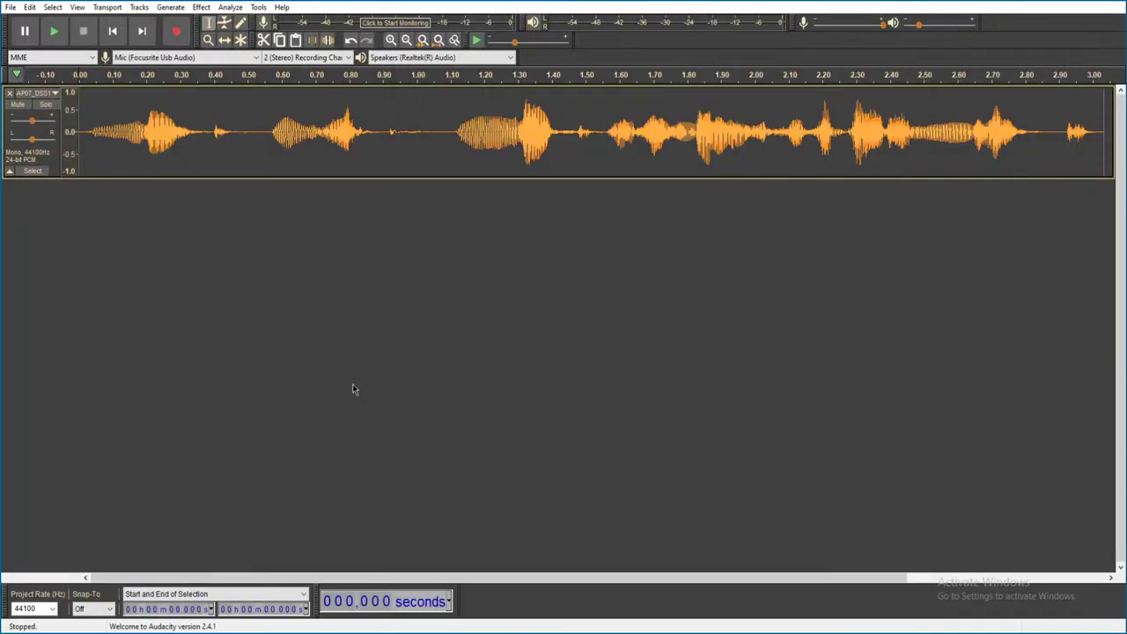
key(space)
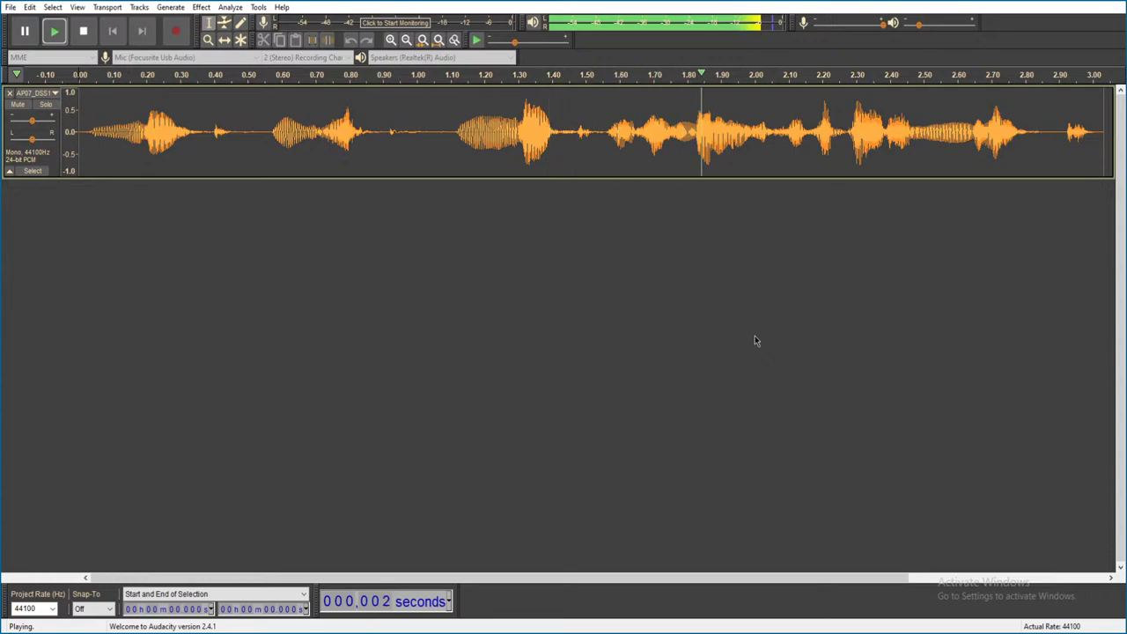
key(ctrl+w)
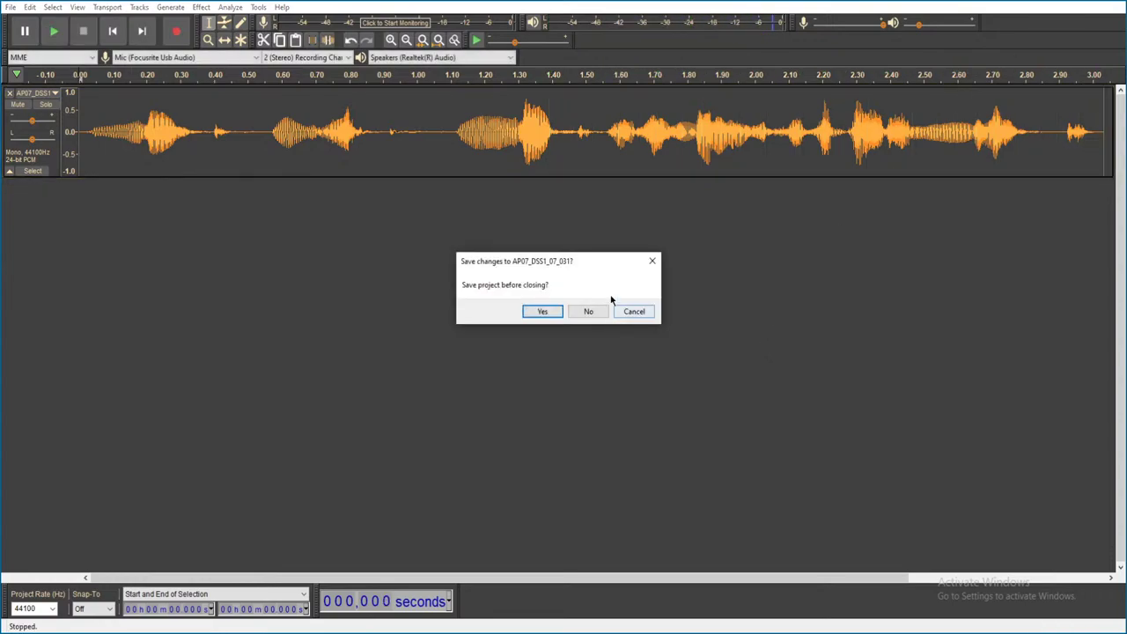
click(588, 311)
- Listen to AP07_DSS1_07_032.ogg in Audacity and close the project without saving
click(595, 421)
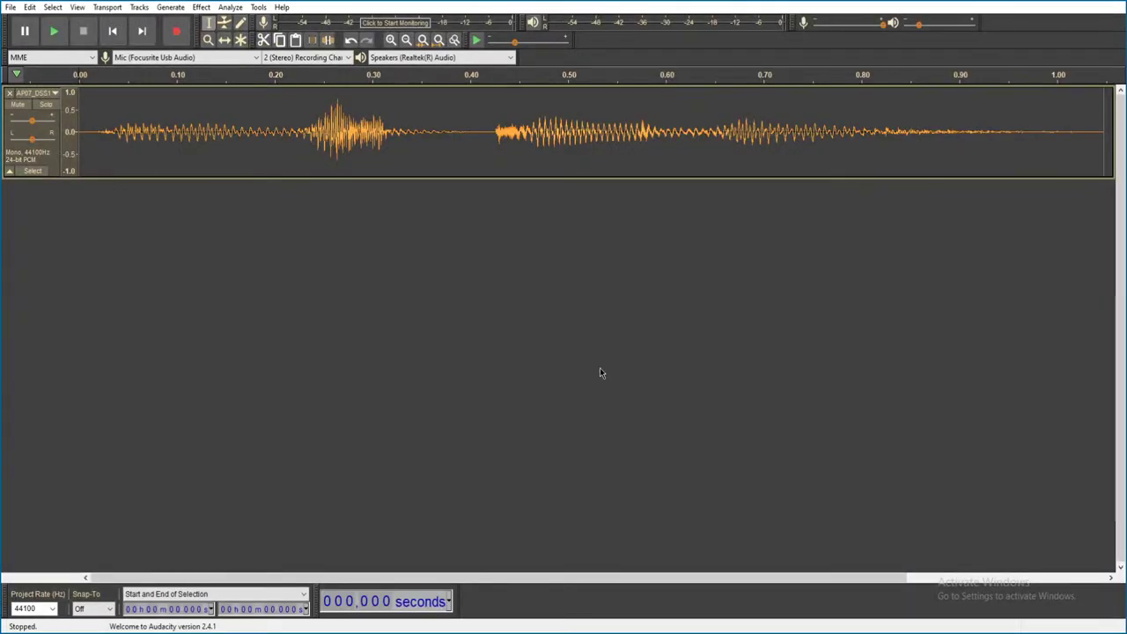
key(space)
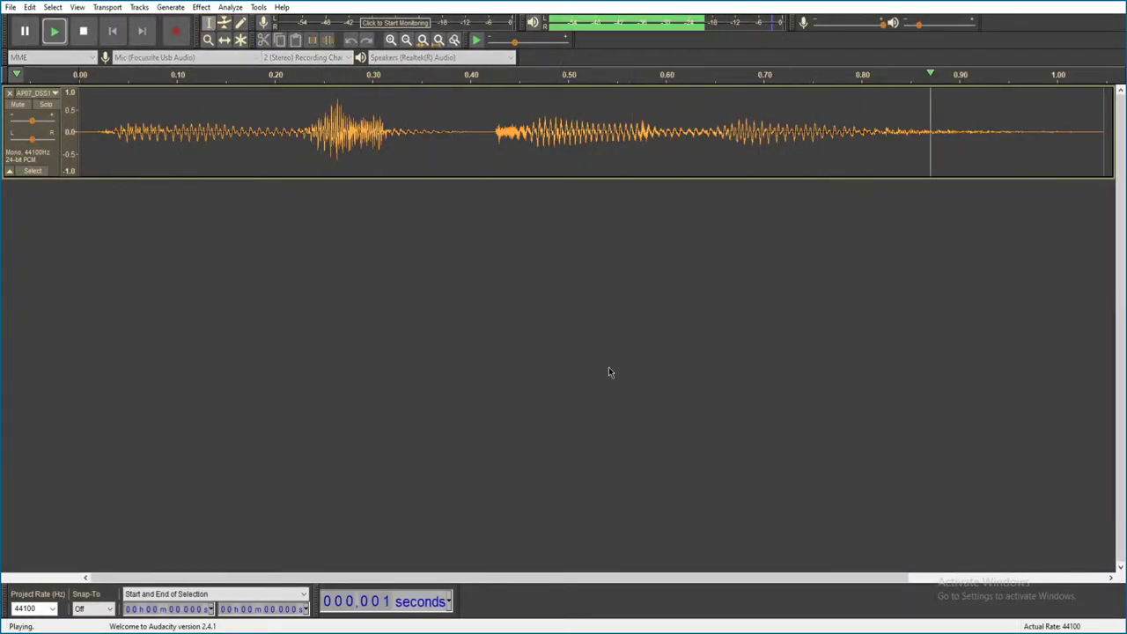
key(ctrl+w)
click(589, 312)
- Listen to AP07_DSS1_07_033.ogg in Audacity and close the project without saving
scroll(660, 405, down, 1)
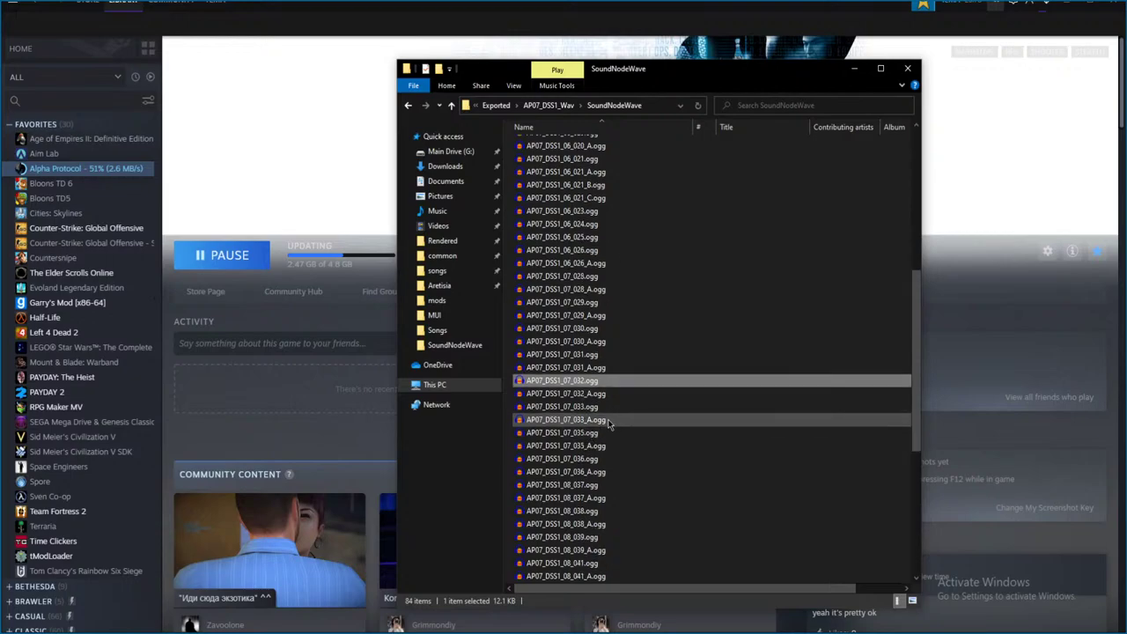
double_click(669, 434)
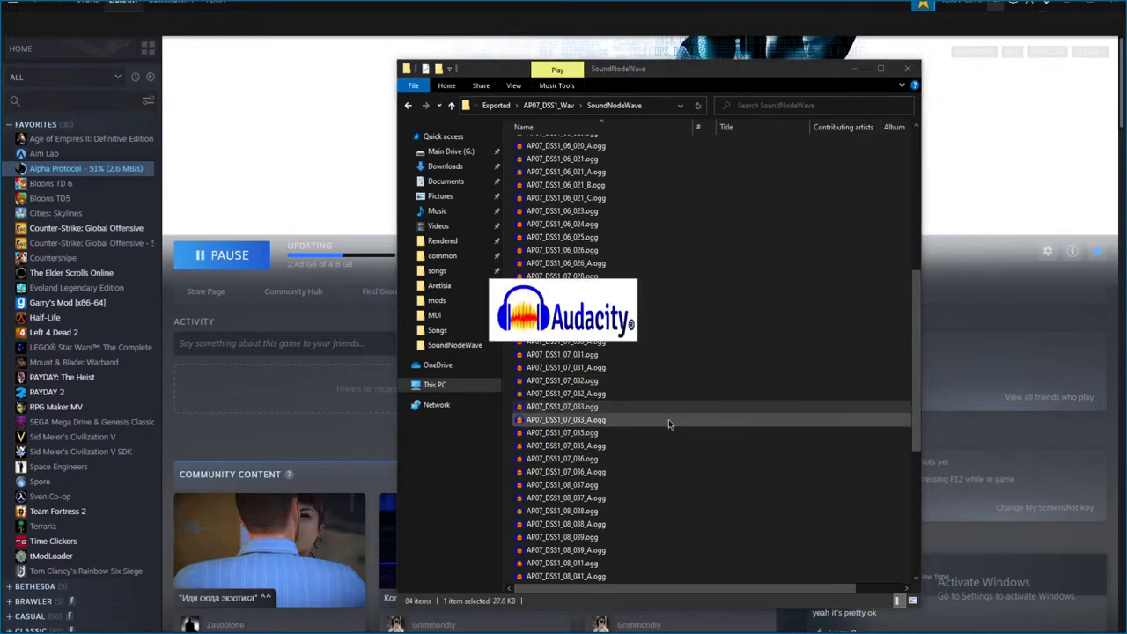
key(space)
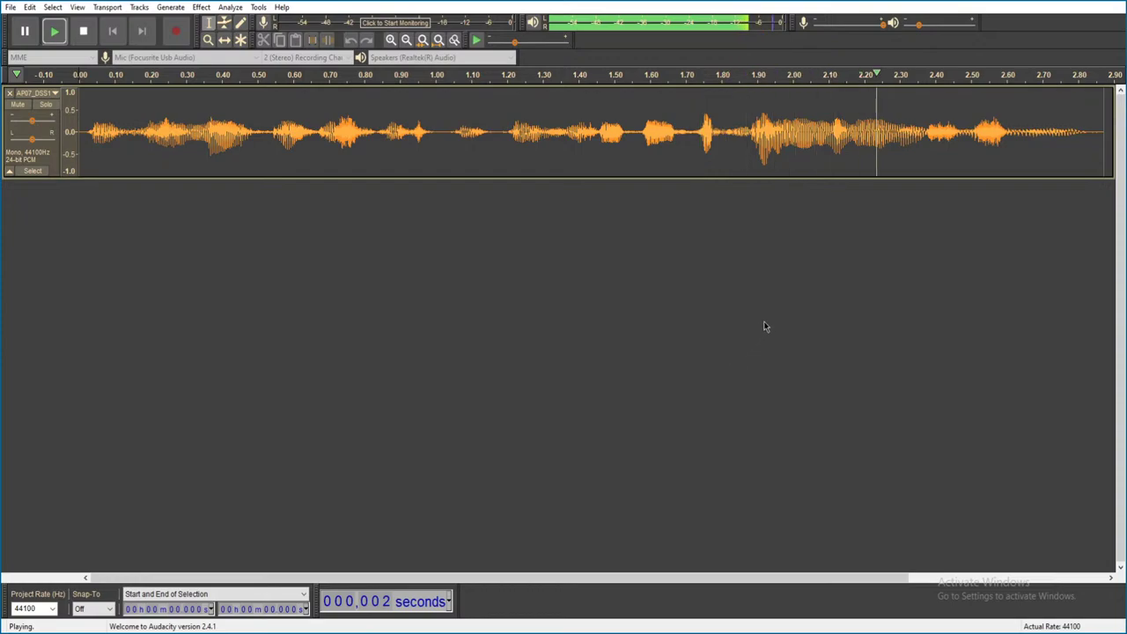
key(alt+F4)
click(589, 314)
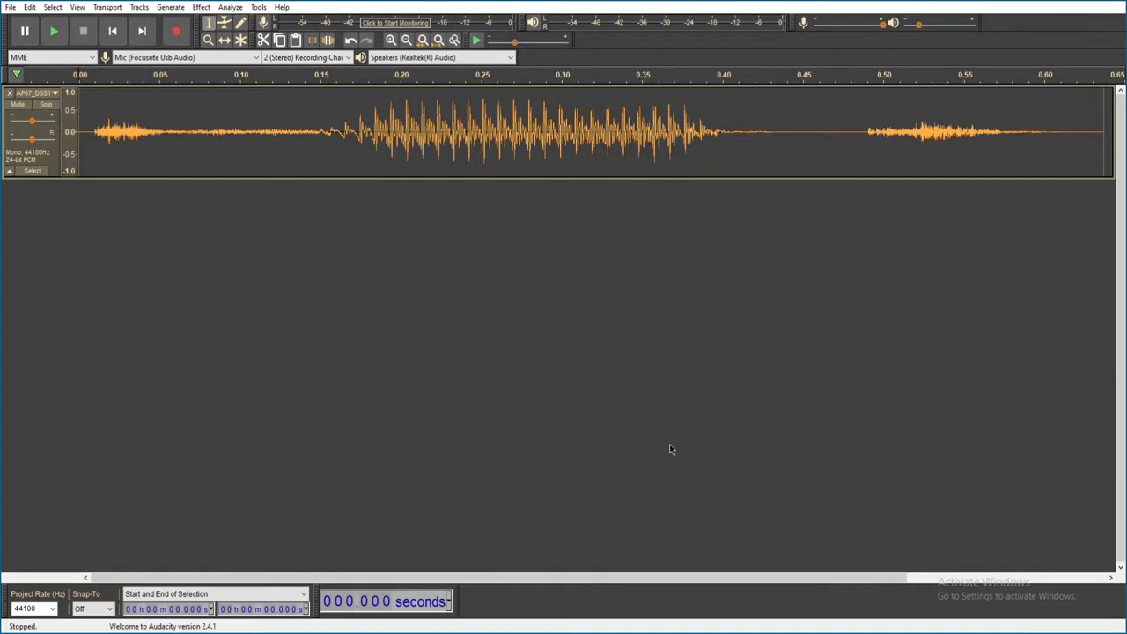
- Listen to AP07_DSS1_07_035.ogg in Audacity and close the project without saving
key(space)
key(alt+F4)
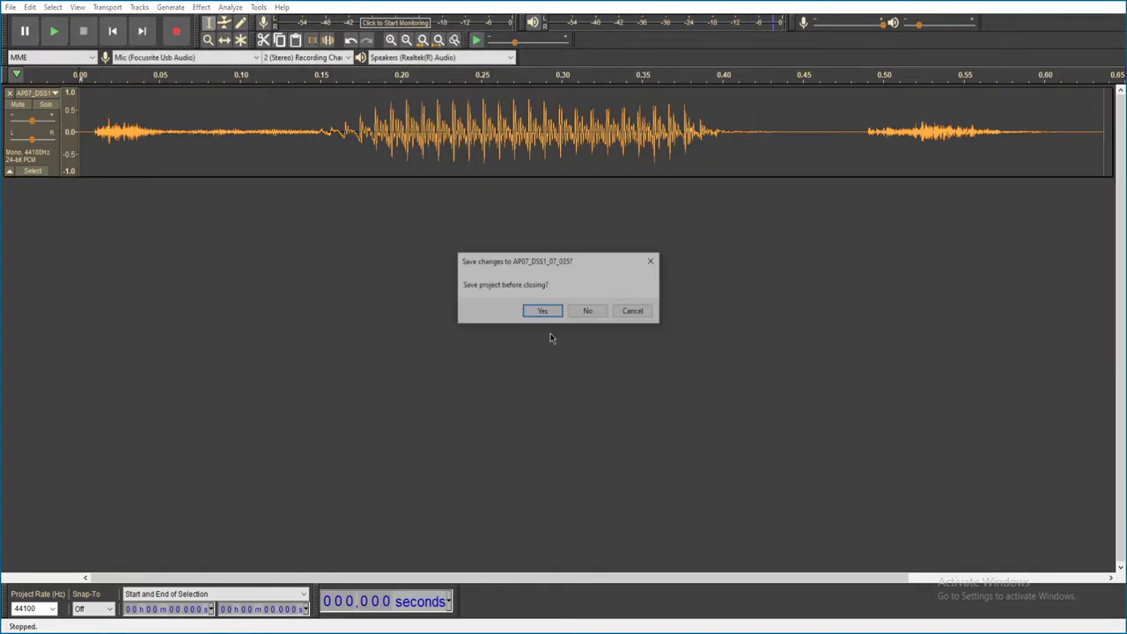
click(587, 310)
- Listen to AP07_DSS1_07_036.ogg in Audacity and close the project without saving
click(616, 459)
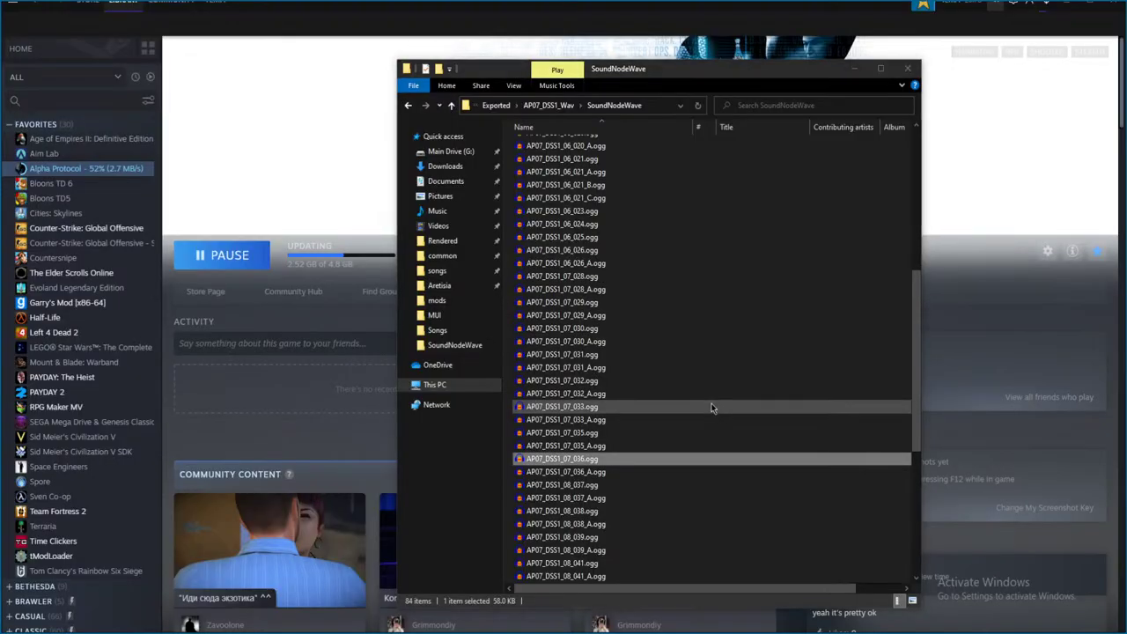
key(space)
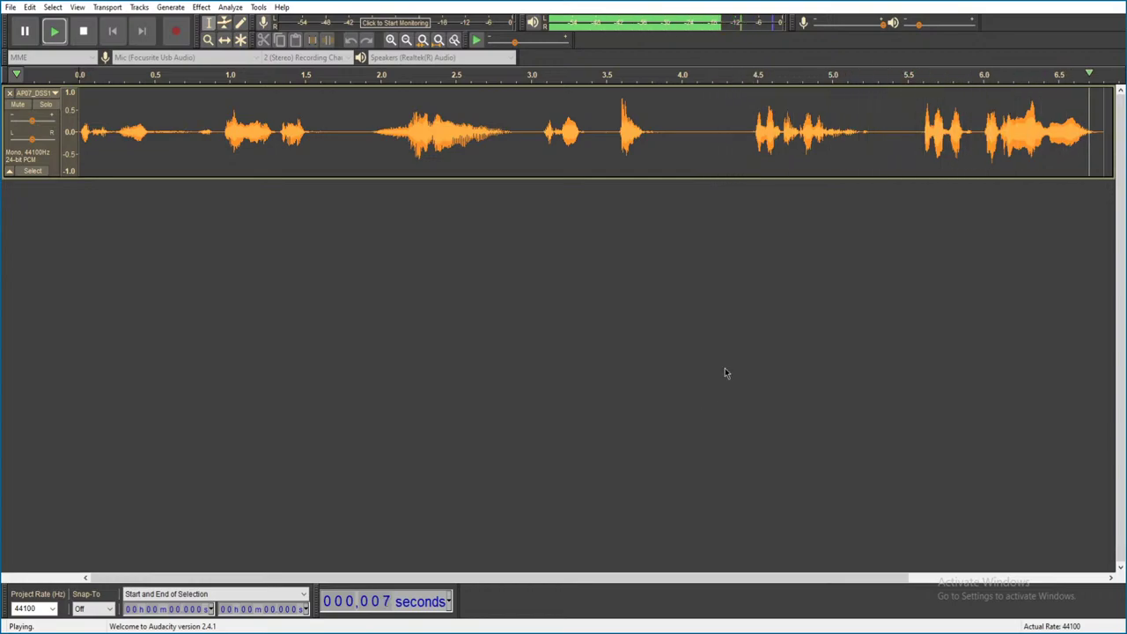
key(ctrl+w)
click(577, 313)
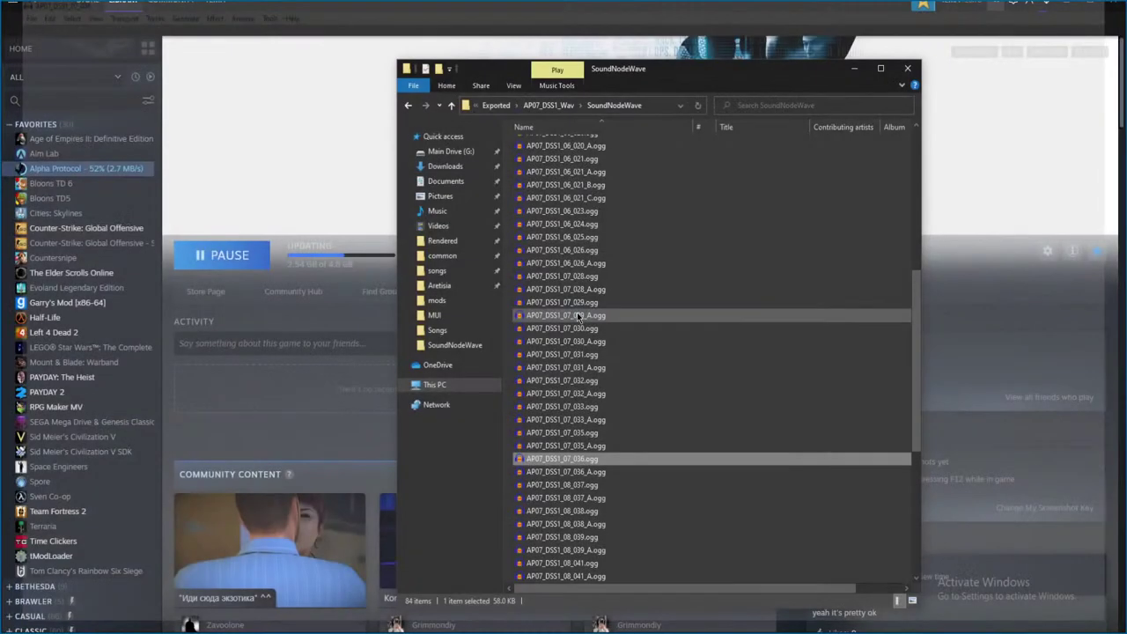
- Listen to AP07_DSS1_08_037.ogg in Audacity and close the project without saving
scroll(588, 361, down, 1)
double_click(621, 407)
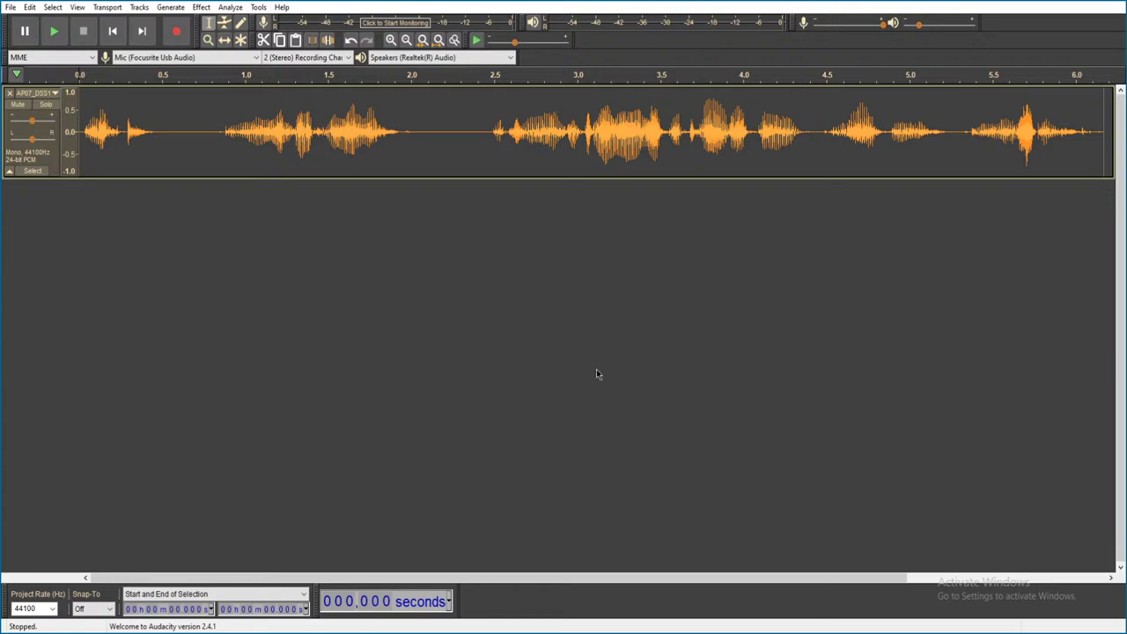
key(space)
key(alt+F4)
click(586, 308)
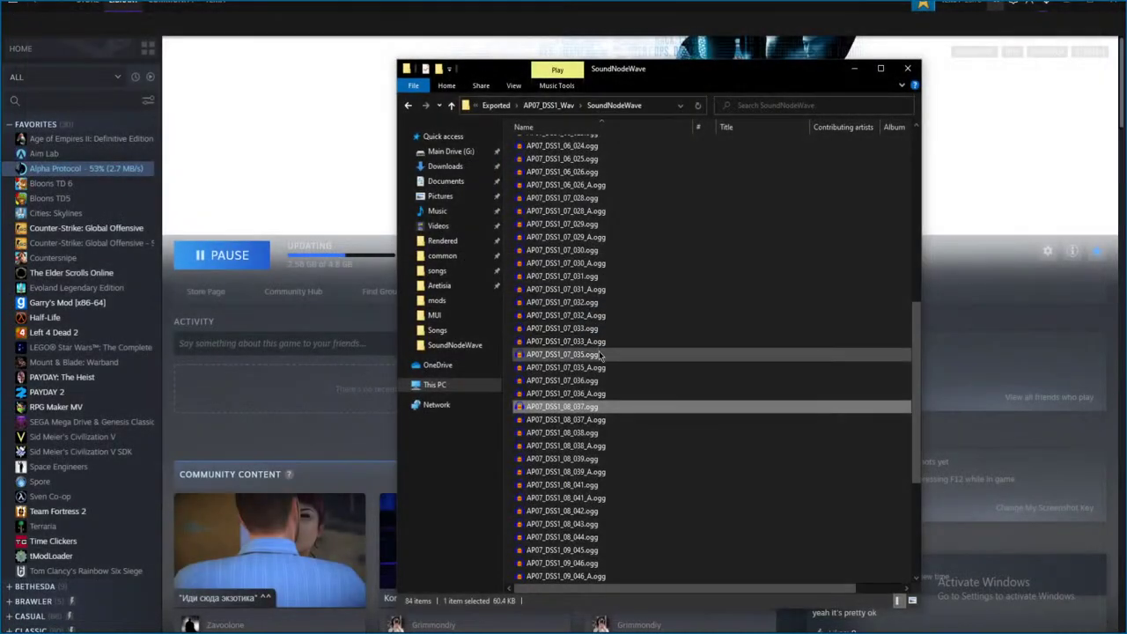
- Listen to AP07_DSS1_08_038.ogg in Audacity and close the project without saving
scroll(612, 351, down, 2)
double_click(667, 406)
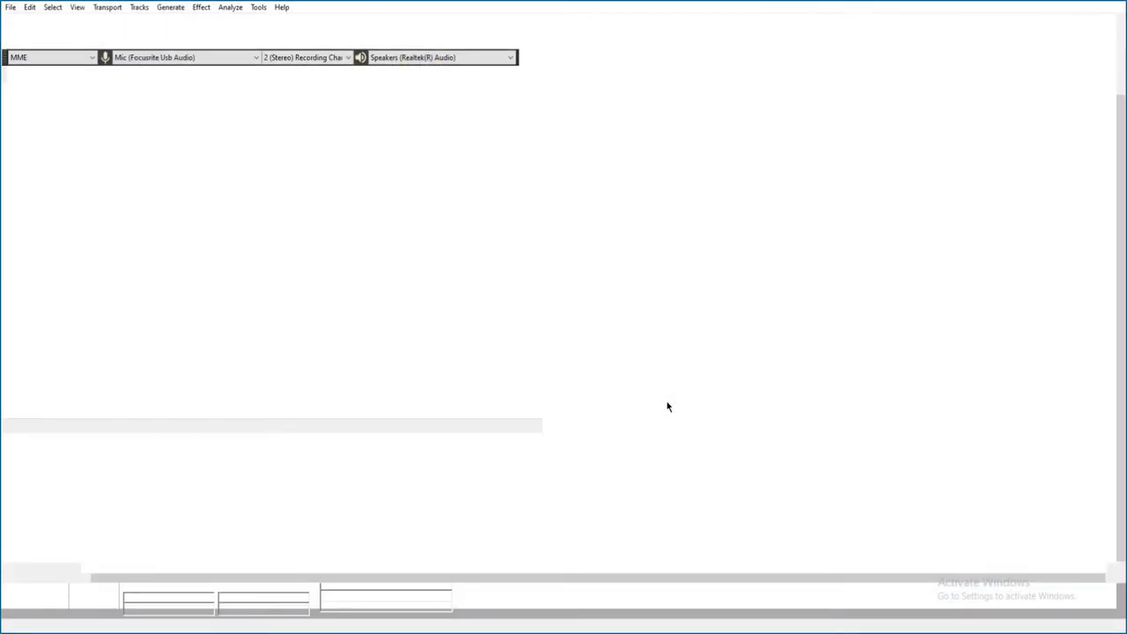
key(space)
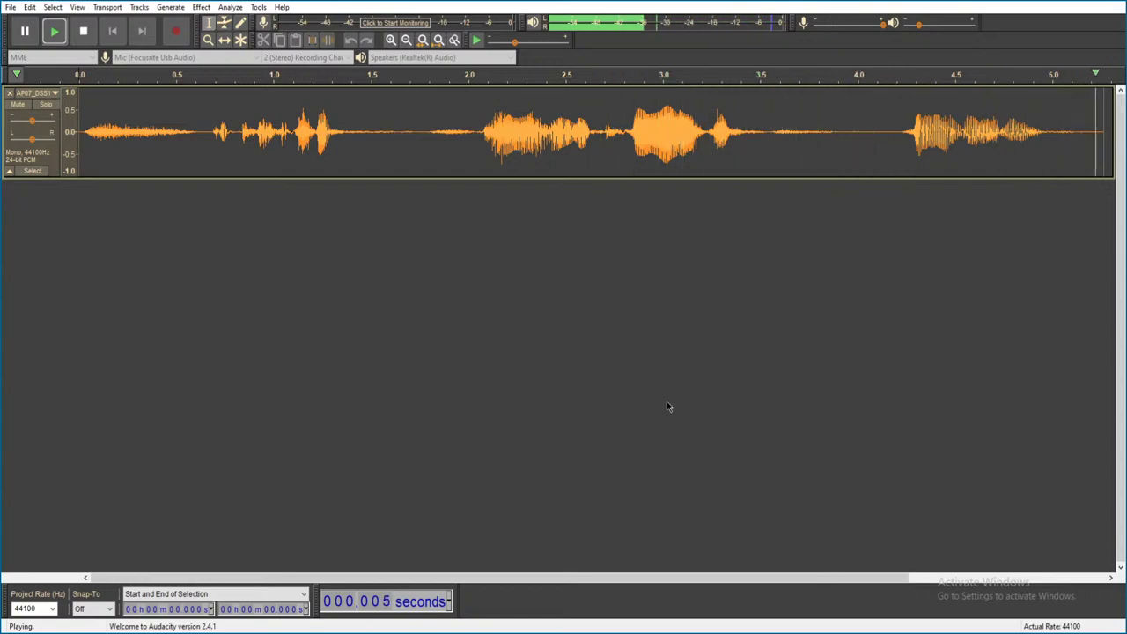
key(ctrl+w)
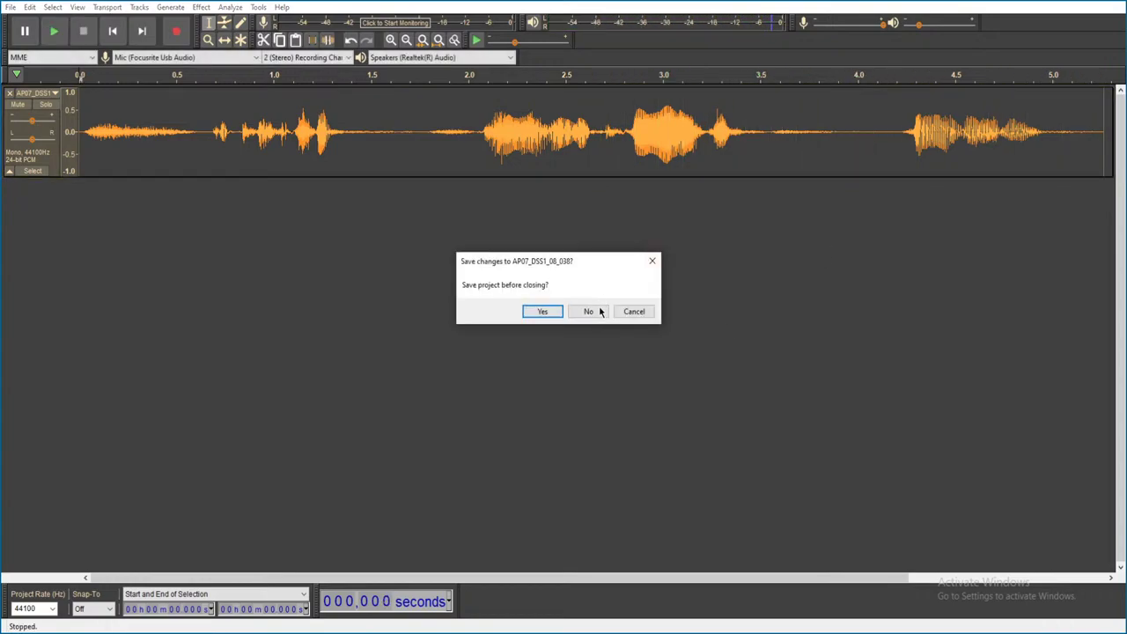
click(589, 312)
- Listen to AP07_DSS1_08_039.ogg in Audacity and close the project without saving
scroll(629, 350, down, 1)
click(628, 342)
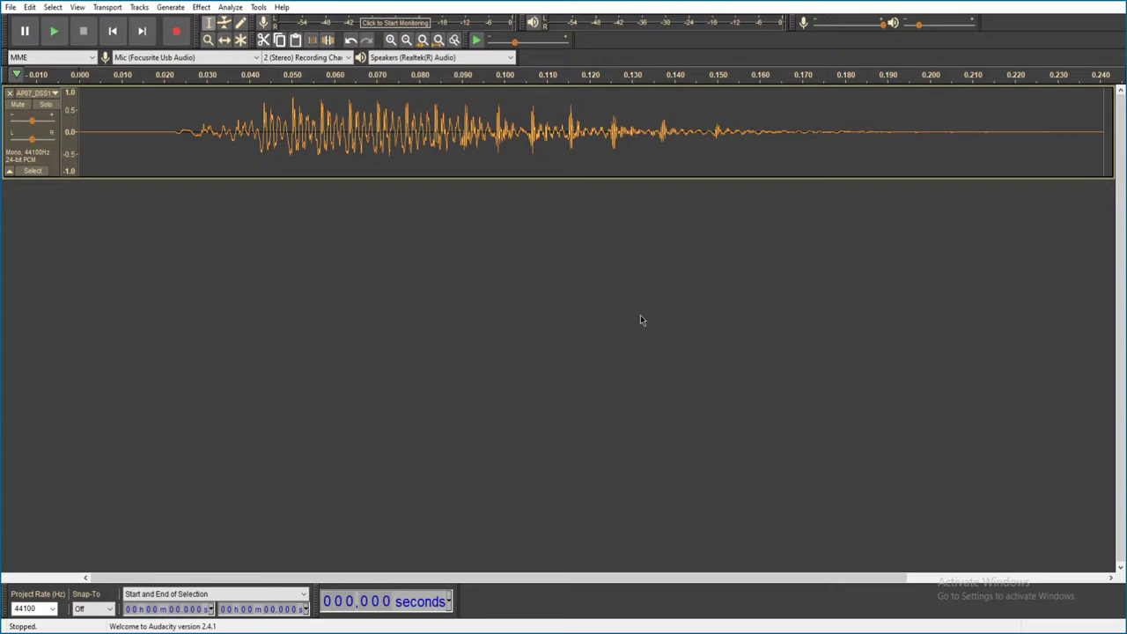
key(ctrl+3)
key(space)
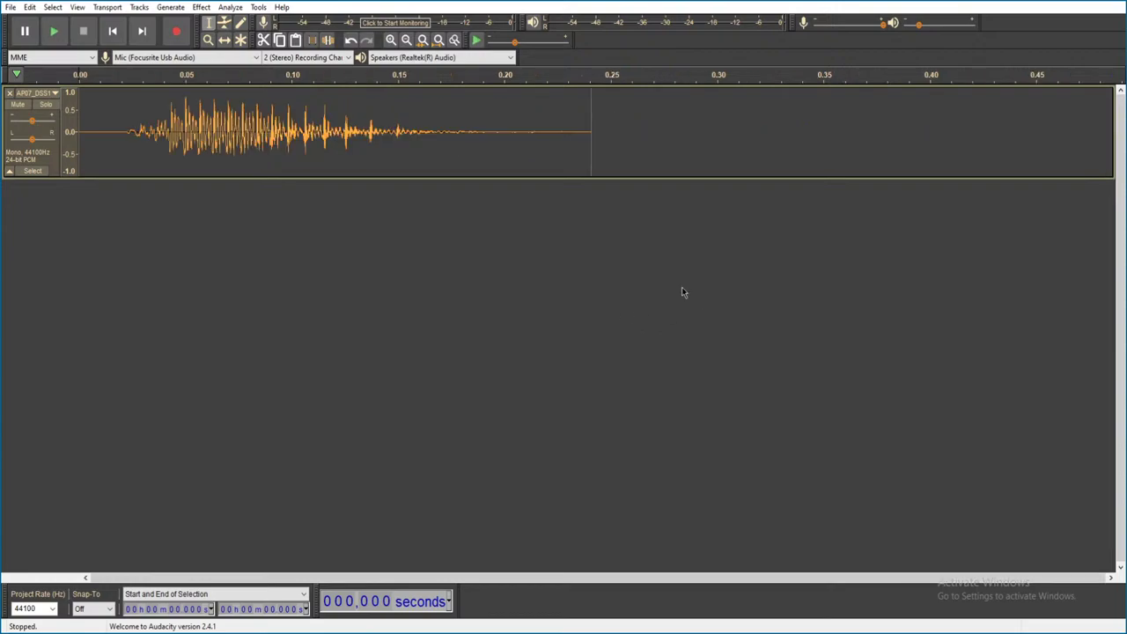
key(ctrl+w)
click(586, 312)
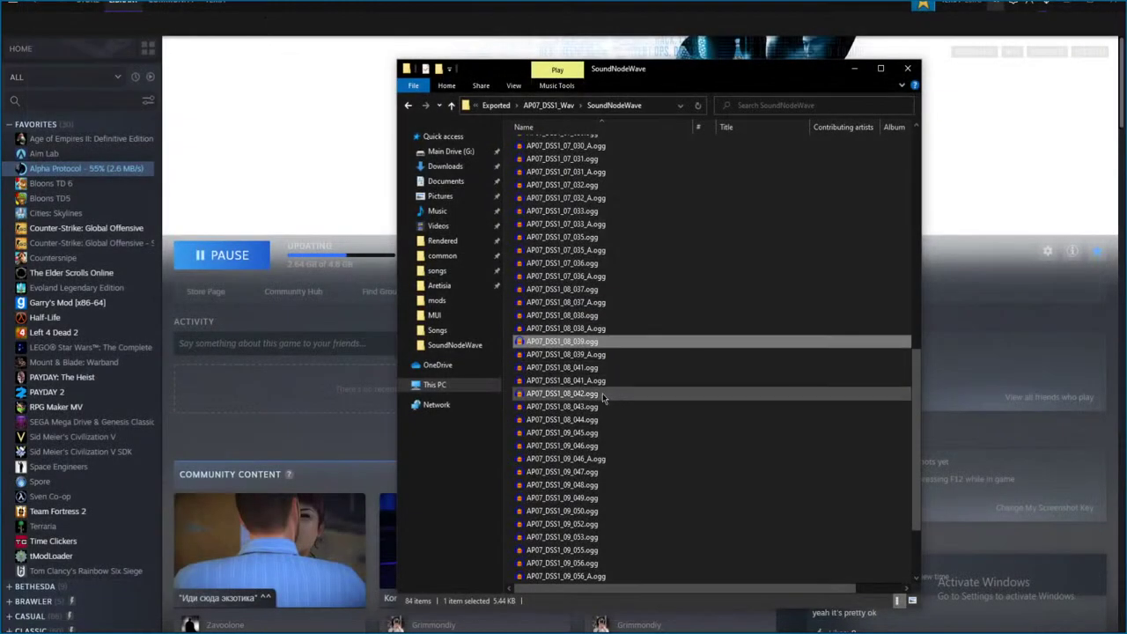
- Listen to AP07_DSS1_08_041.ogg in Audacity and close the project without saving
double_click(601, 408)
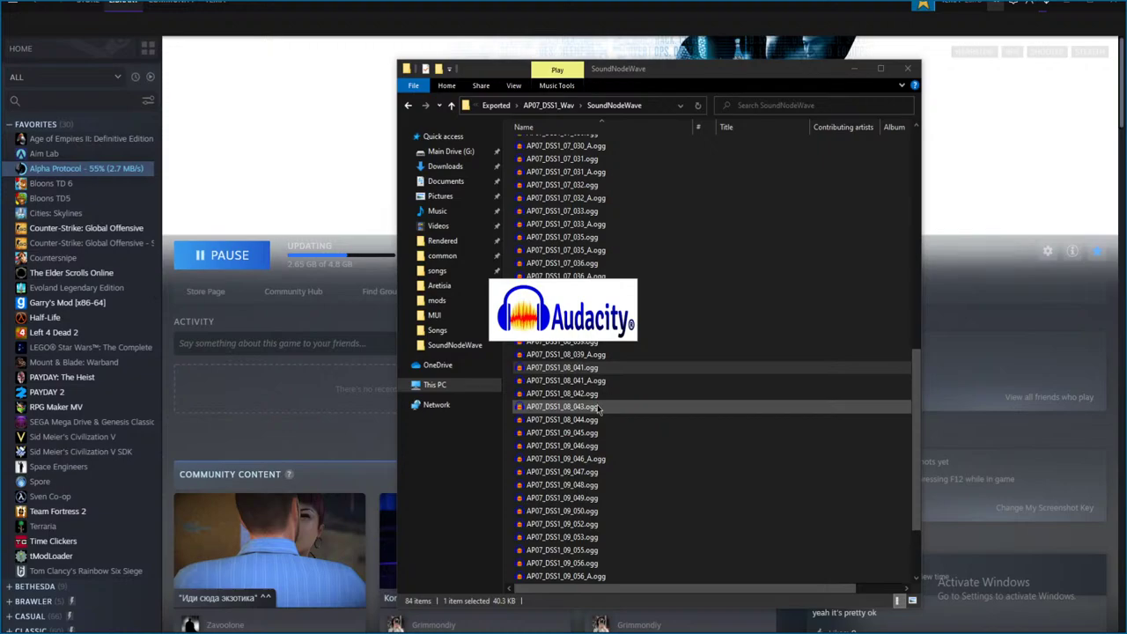
key(space)
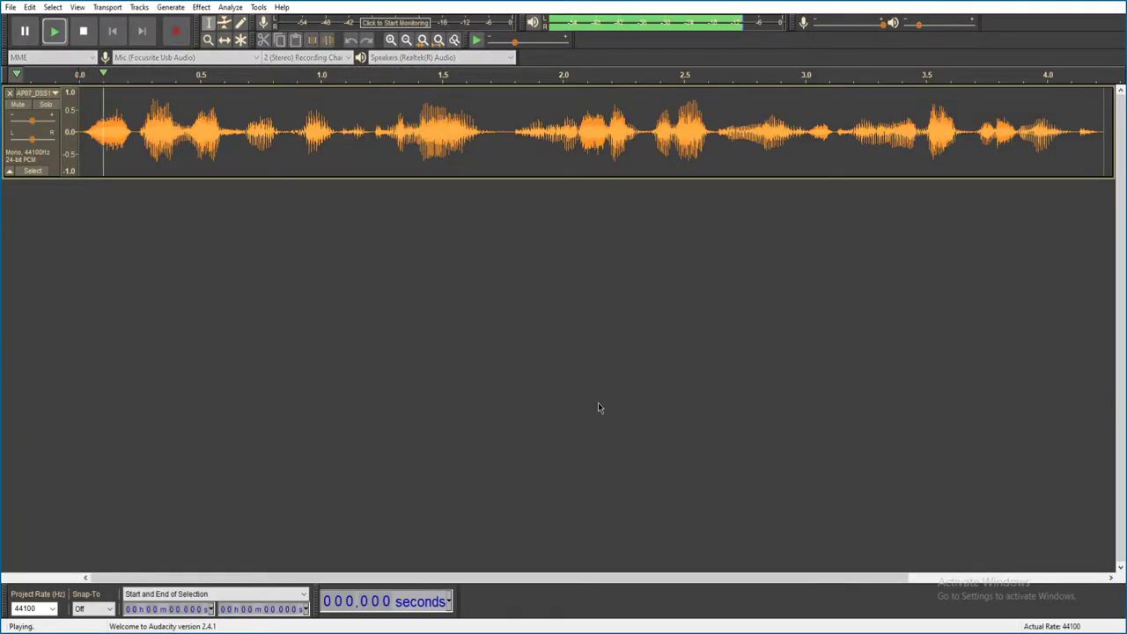
key(ctrl+3)
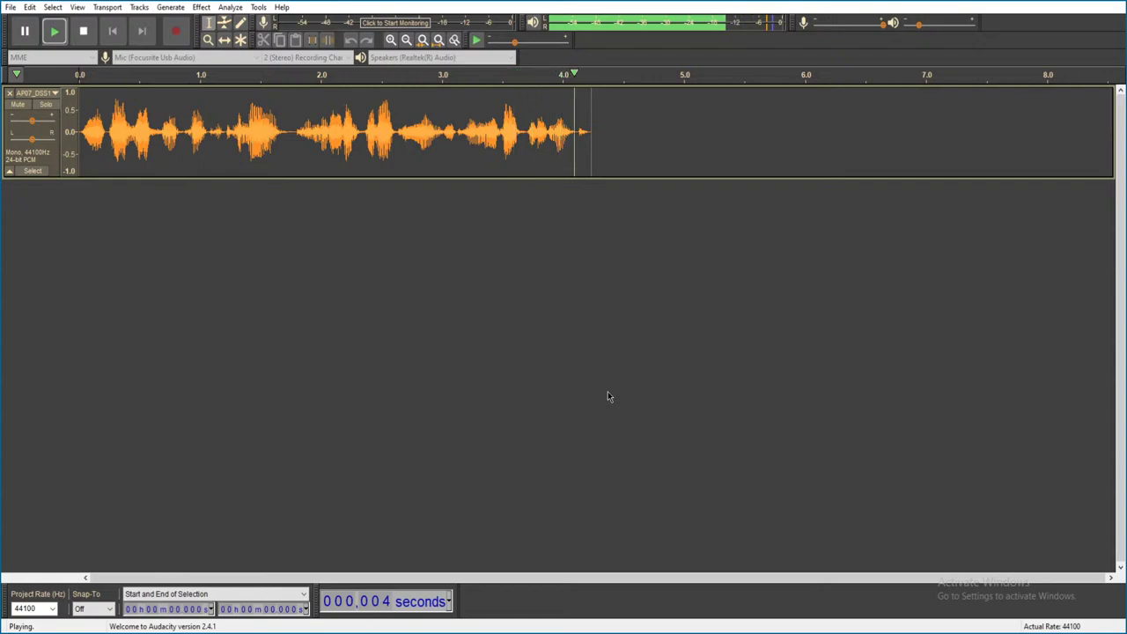
key(ctrl+w)
click(586, 311)
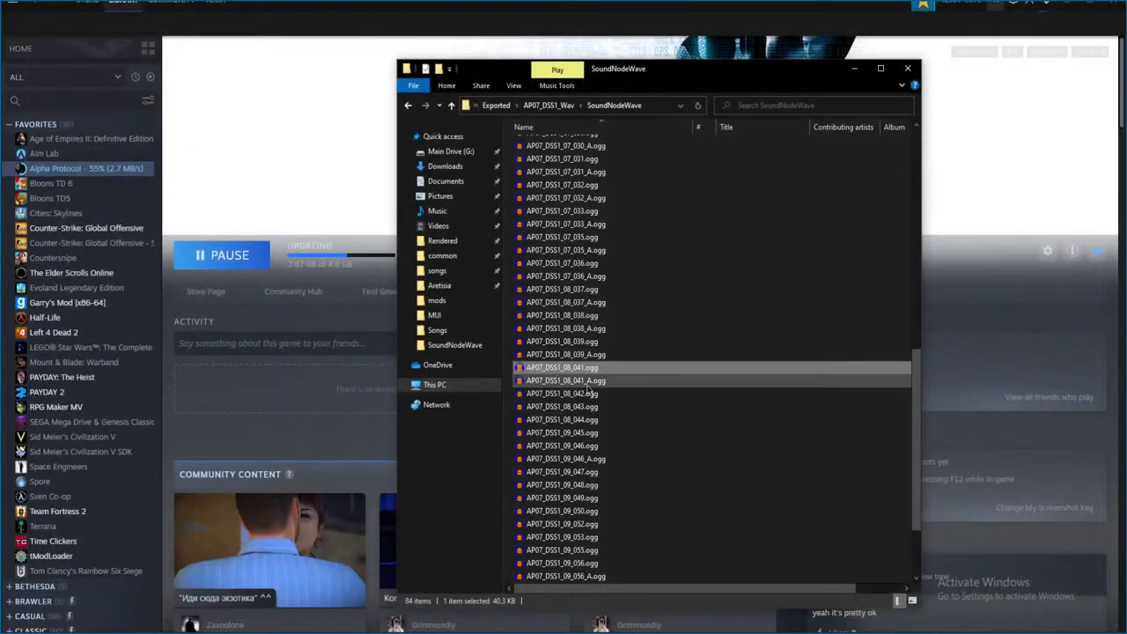
- Listen to AP07_DSS1_08_042.ogg in Audacity and close the project without saving
double_click(587, 393)
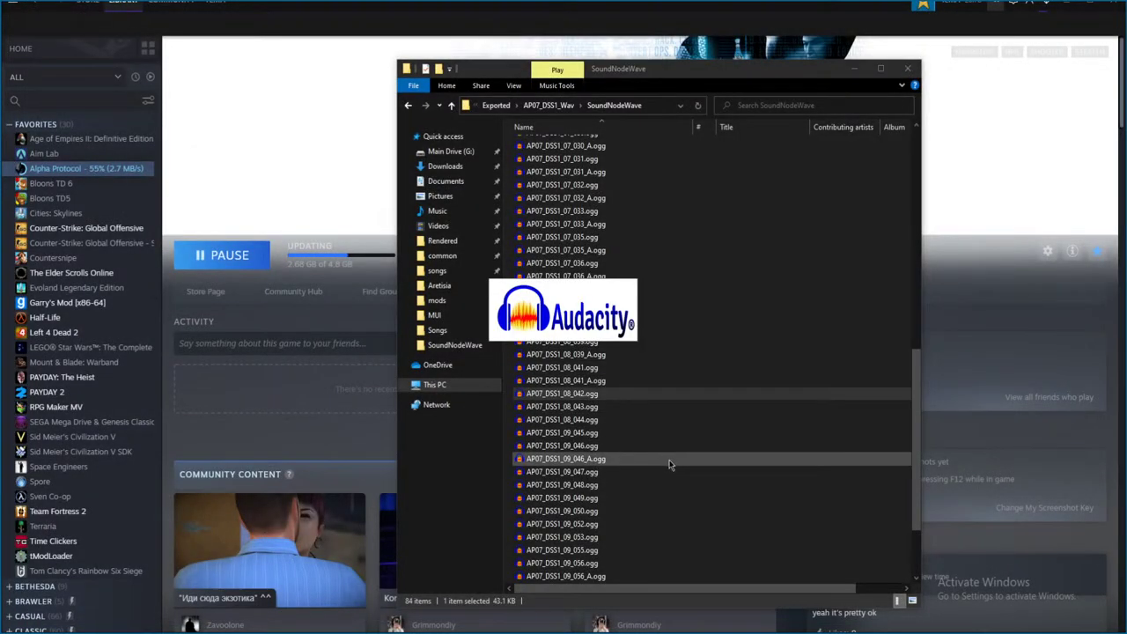
key(space)
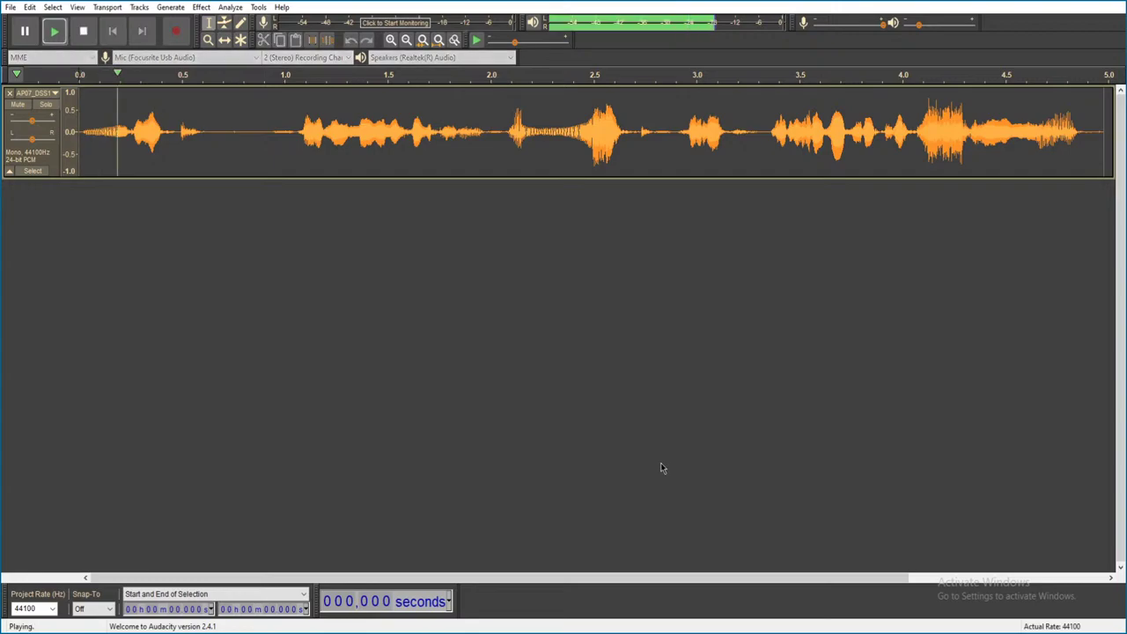
key(ctrl+3)
key(ctrl+3)
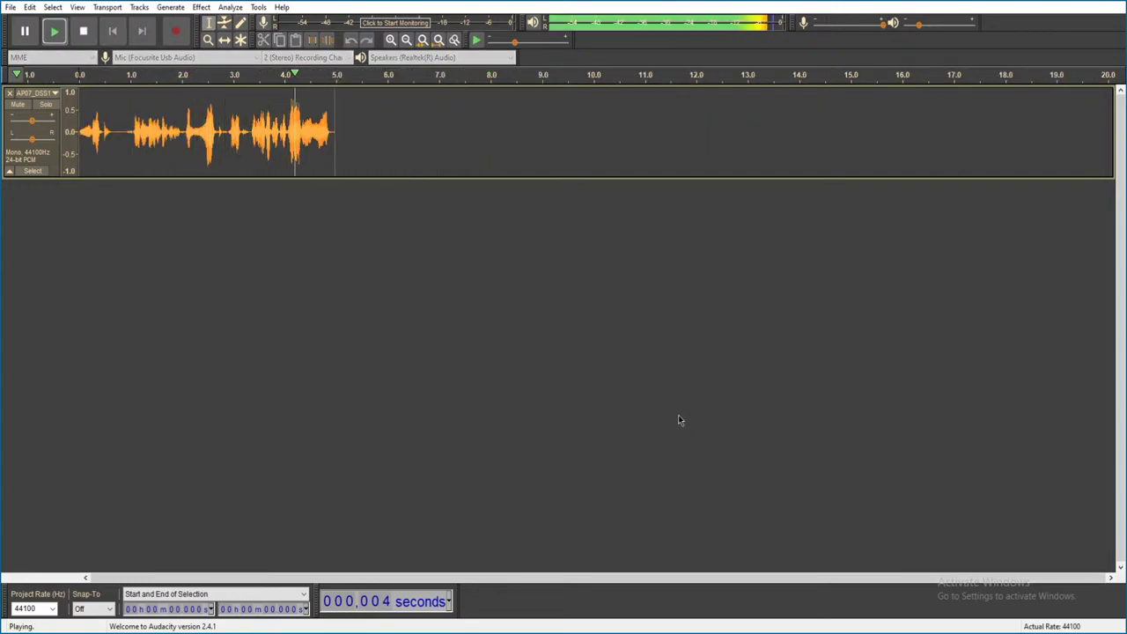
key(ctrl+w)
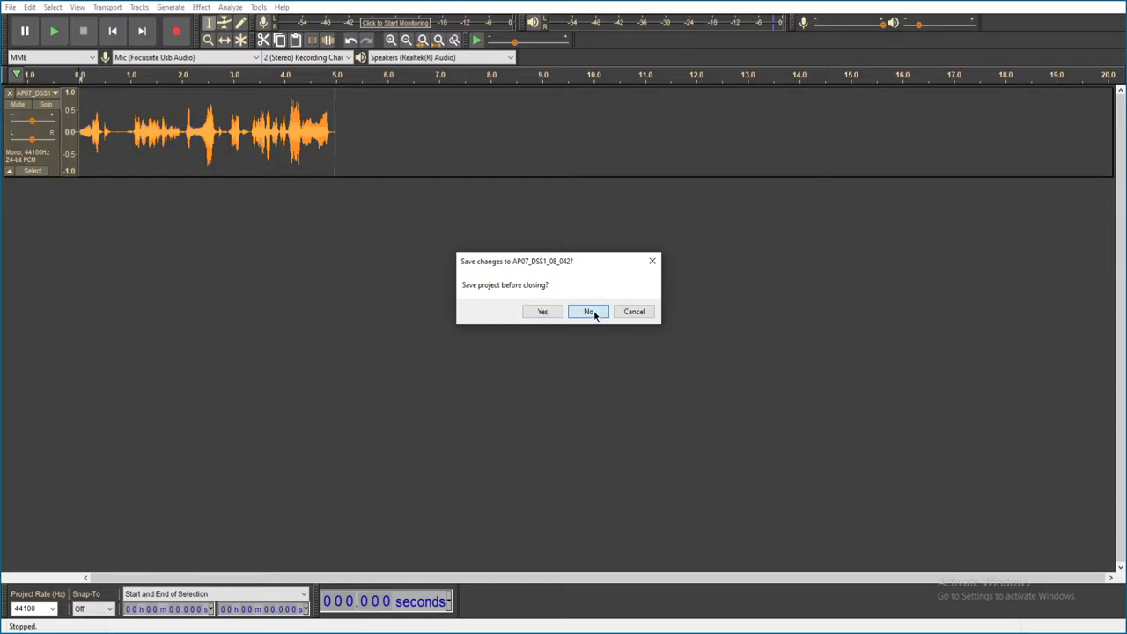
click(588, 311)
- Listen to AP07_DSS1_08_043.ogg in Audacity and close the project without saving
double_click(641, 408)
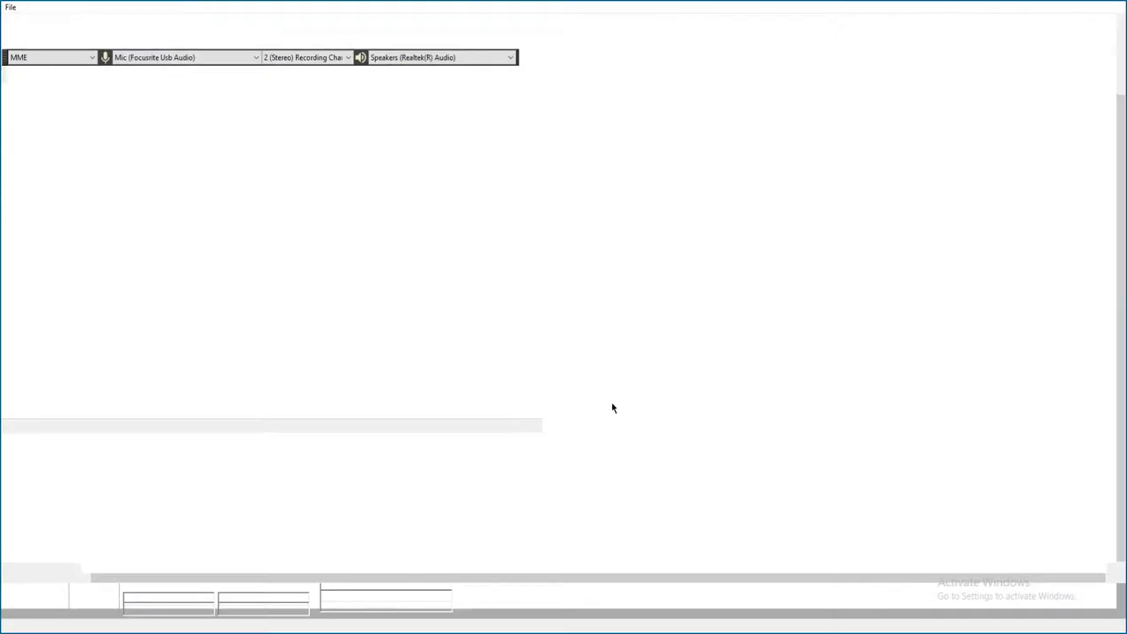
key(space)
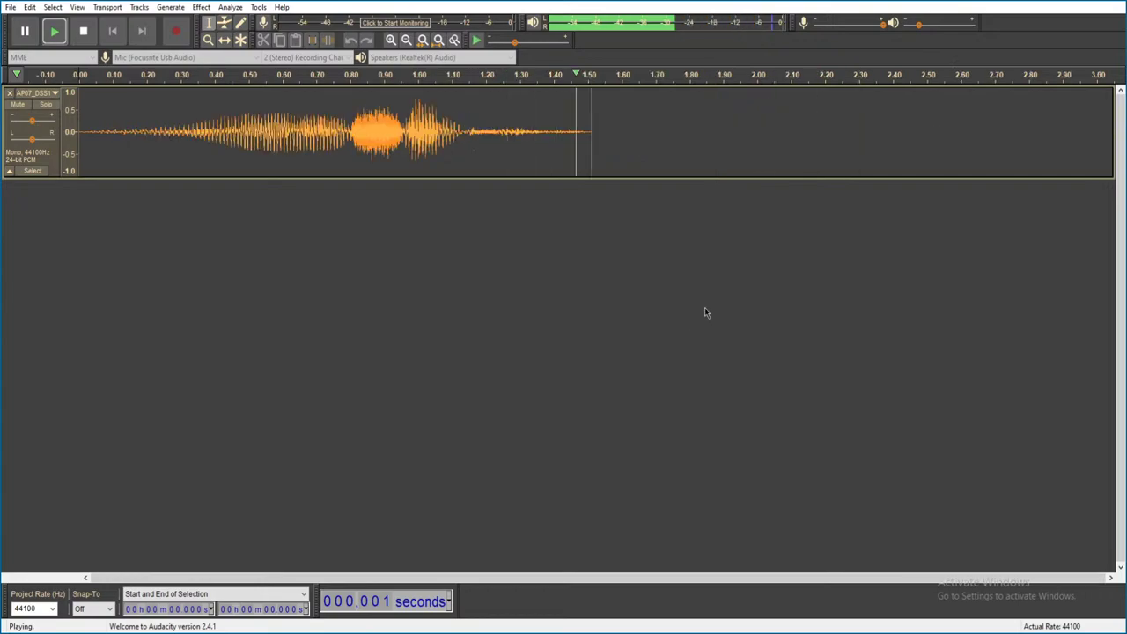
key(ctrl+w)
click(586, 310)
- Listen to AP07_DSS1_08_044.ogg in Audacity and close the project without saving
click(588, 419)
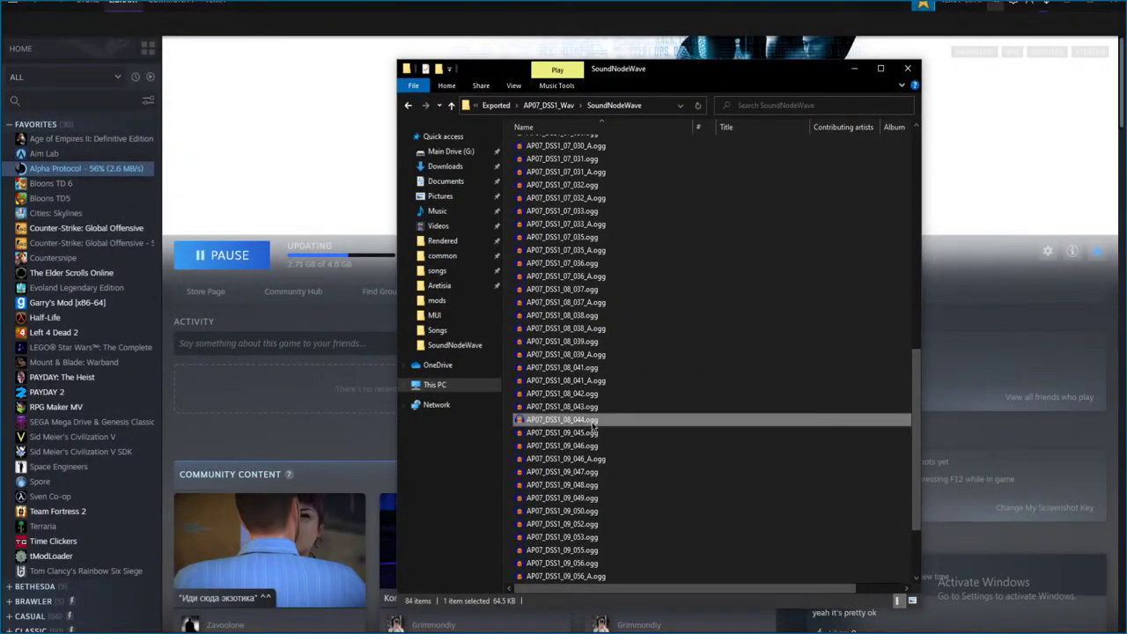
double_click(643, 485)
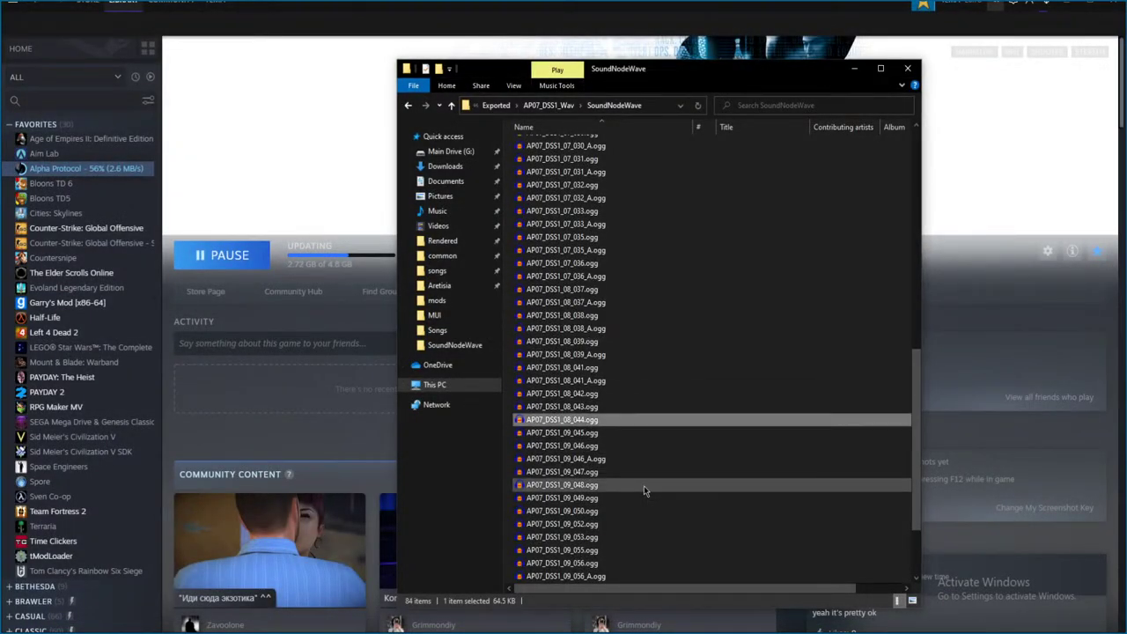
key(space)
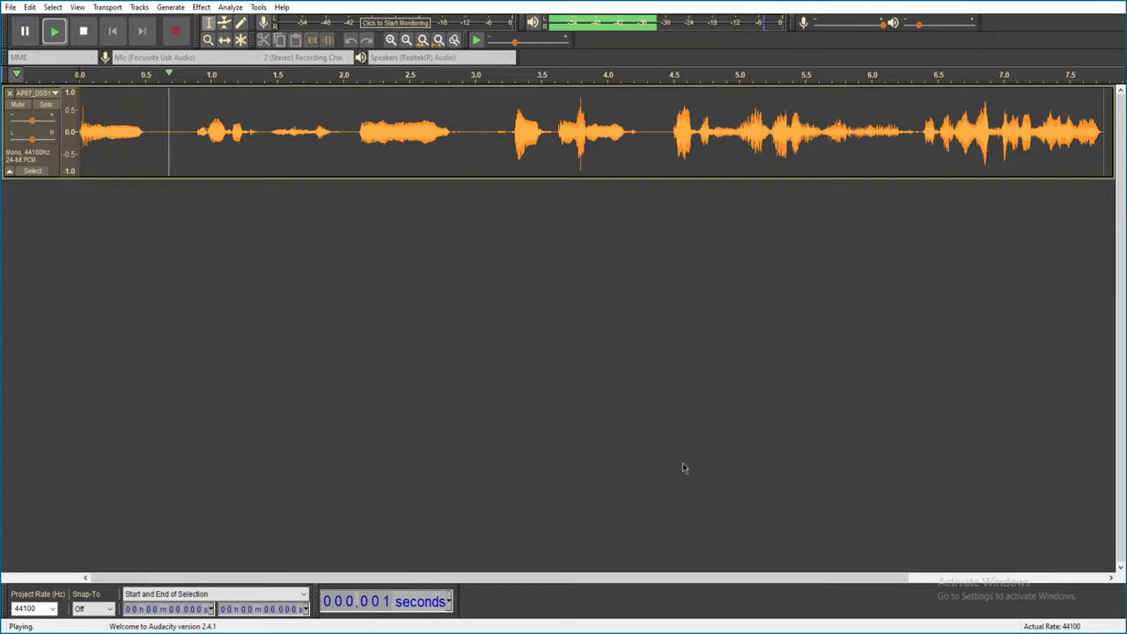
ctrl+scroll(677, 457, down, 1)
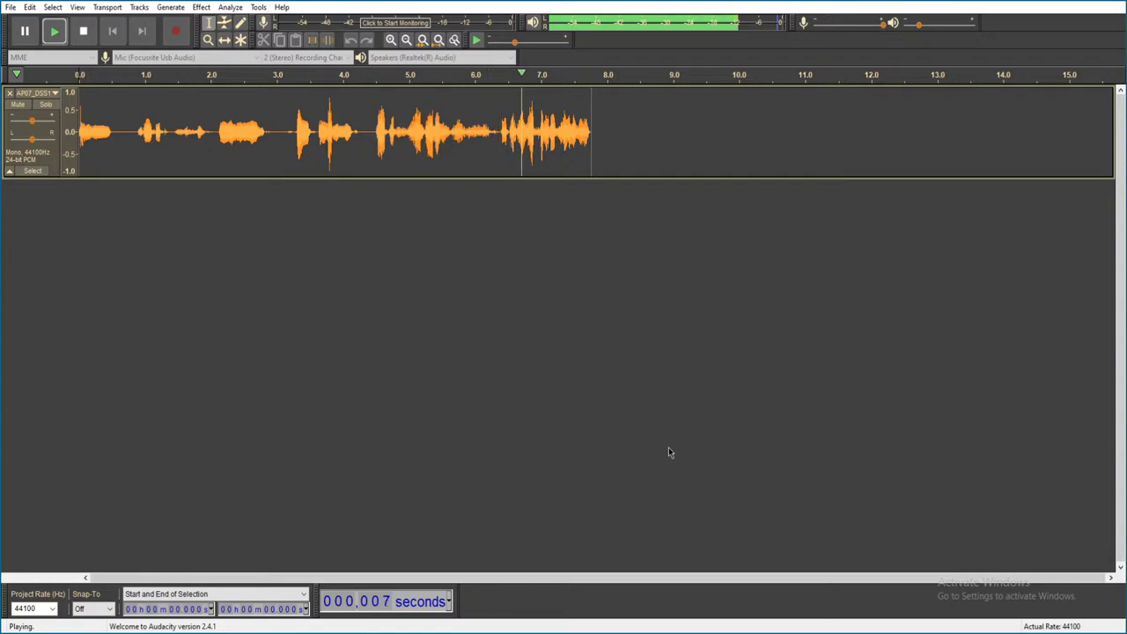
key(ctrl+w)
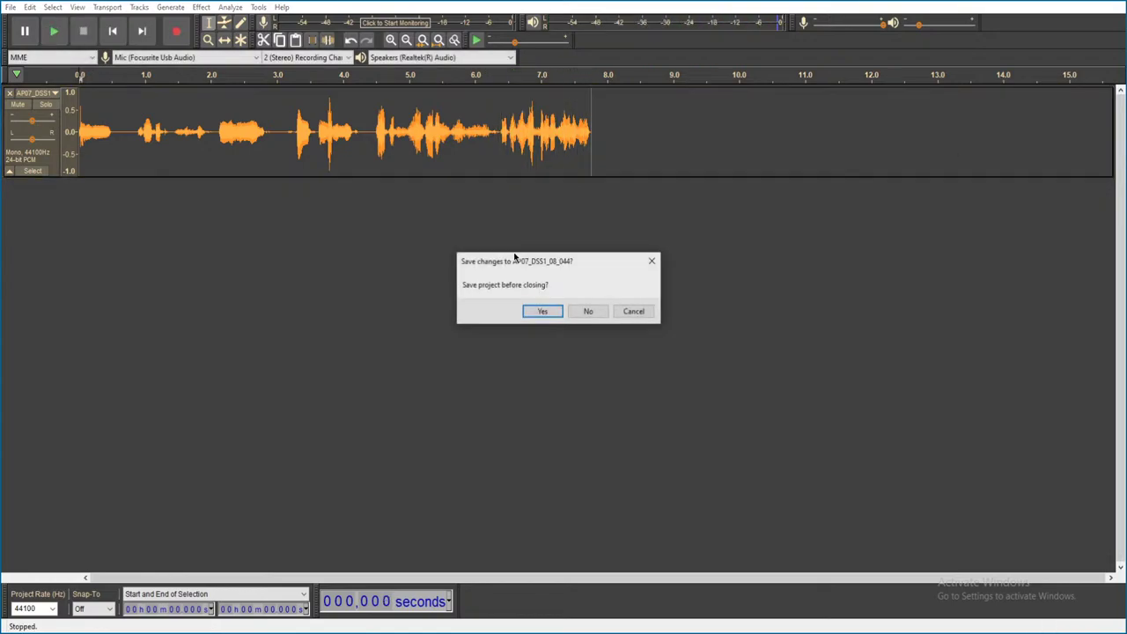
click(588, 311)
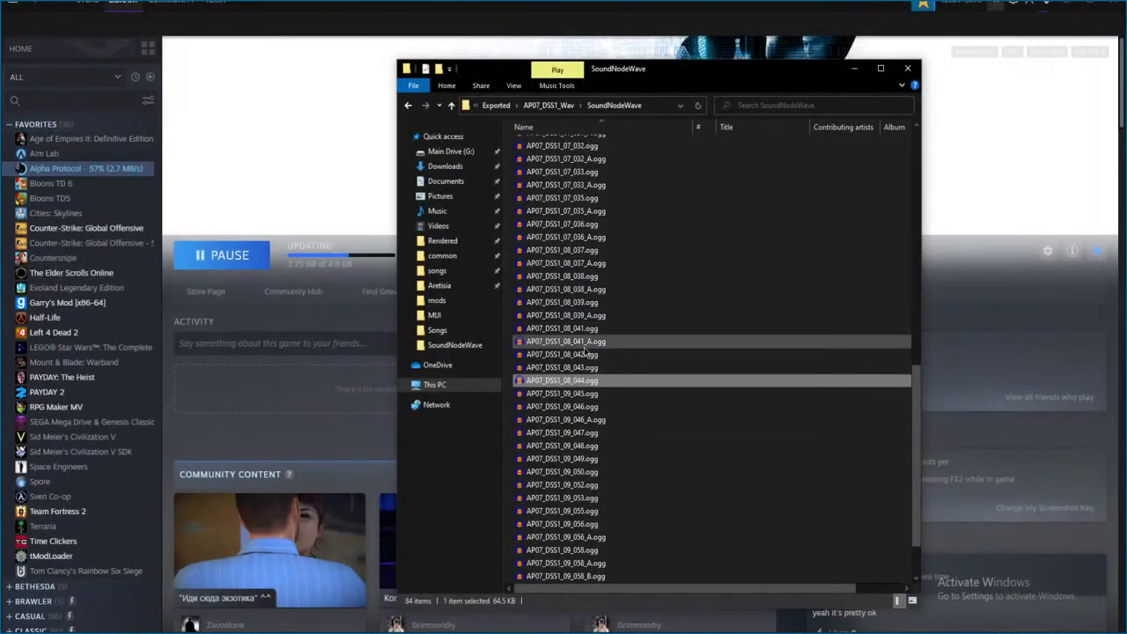
- Listen to AP07_DSS1_09_045.ogg in Audacity and close the project without saving
double_click(618, 393)
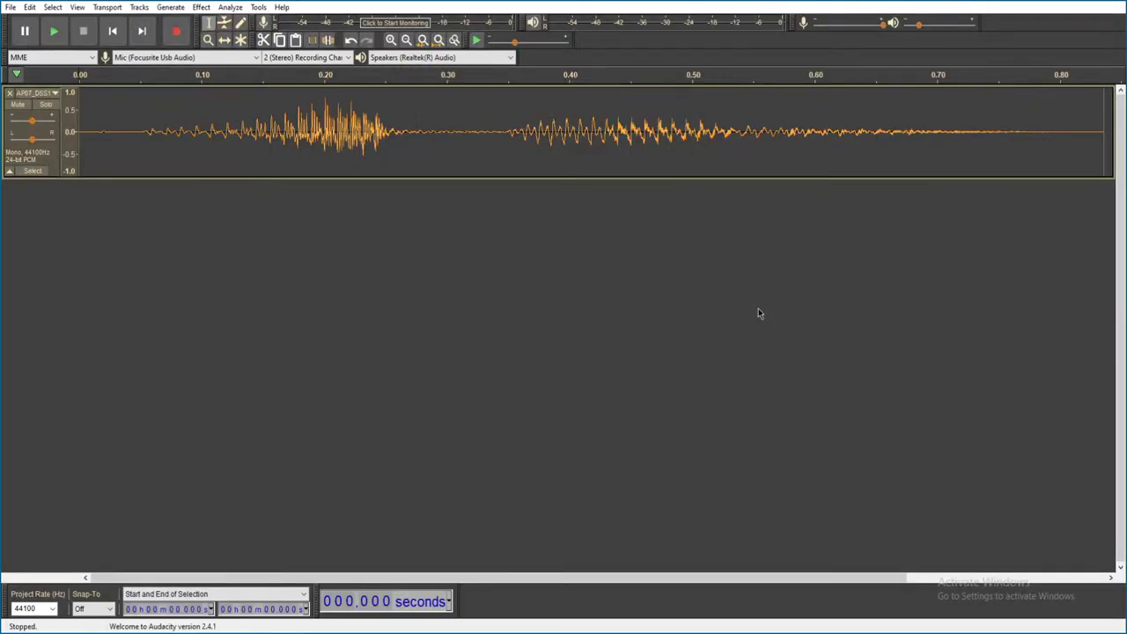
key(ctrl+3)
key(space)
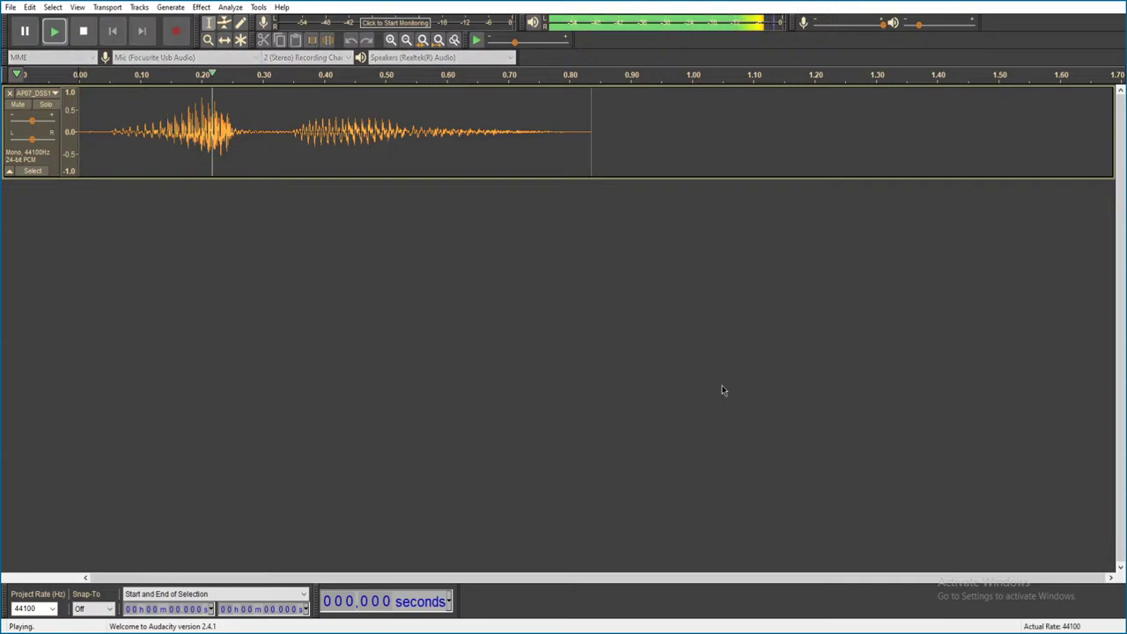
key(ctrl+w)
click(578, 308)
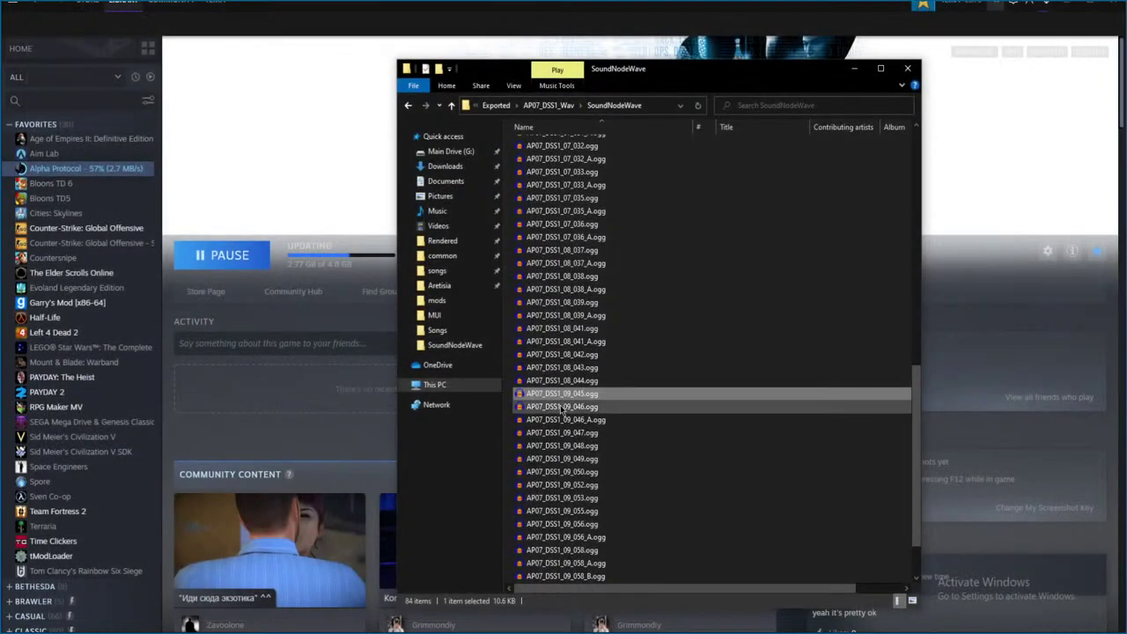
- Listen to AP07_DSS1_09_046.ogg in Audacity and close the project without saving
double_click(579, 473)
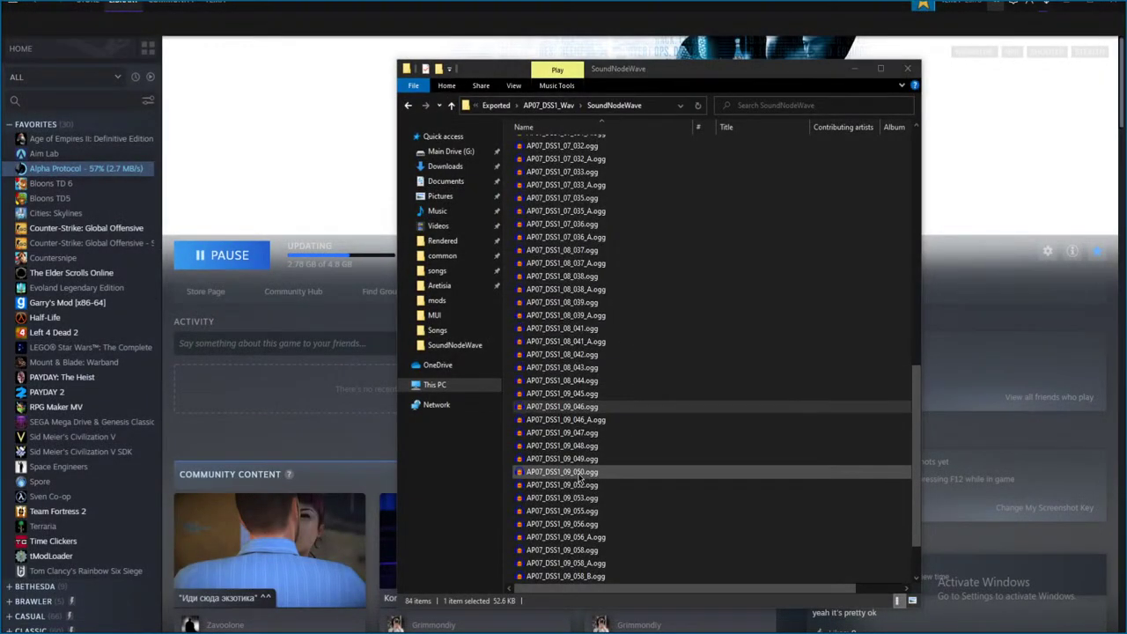
key(space)
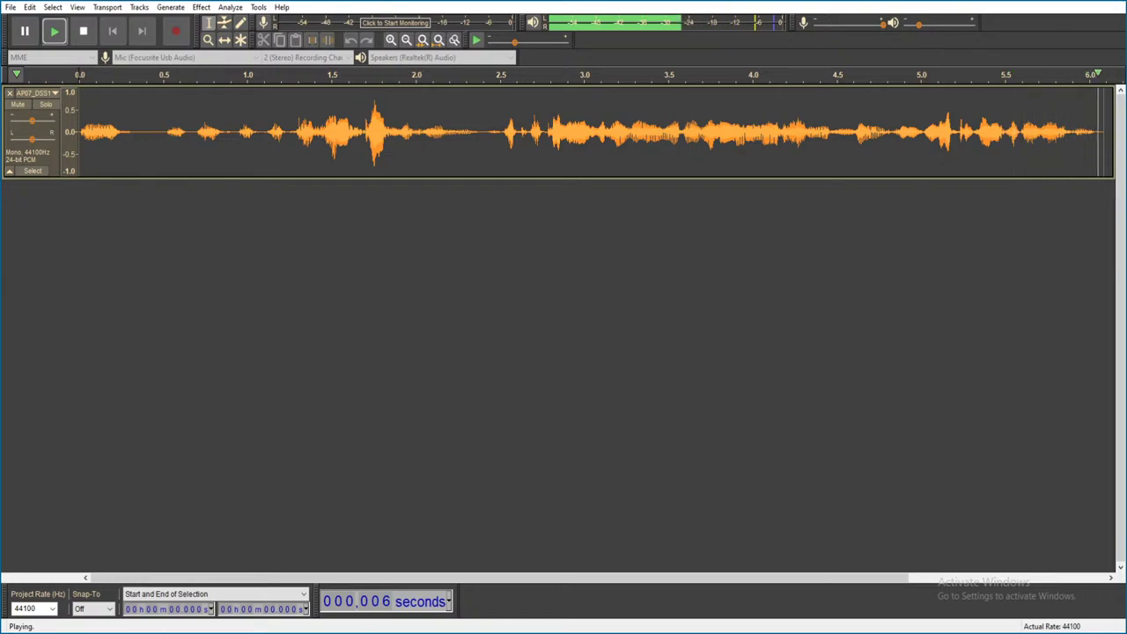
key(ctrl+w)
click(584, 312)
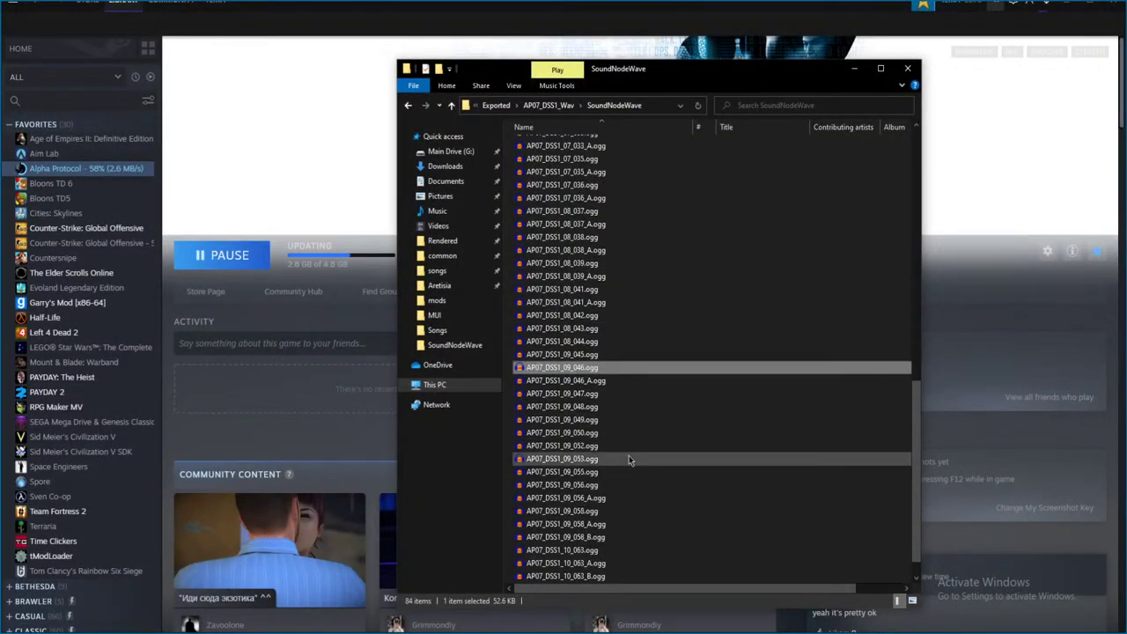
- Listen to AP07_DSS1_09_047.ogg in Audacity and close the project without saving
scroll(596, 480, down, 2)
double_click(596, 484)
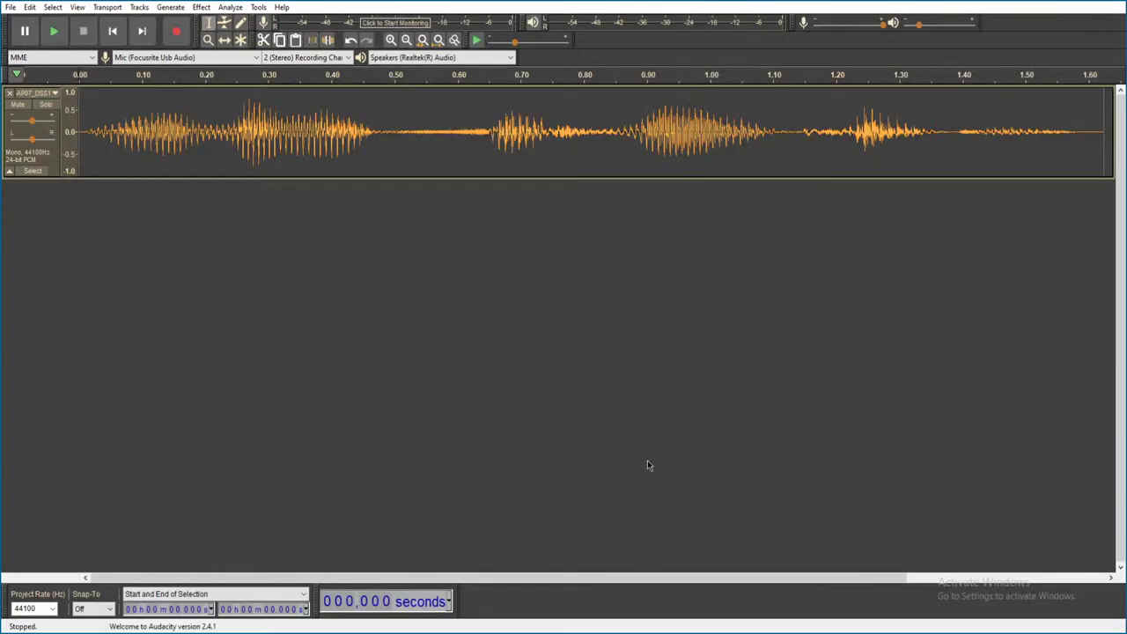
key(space)
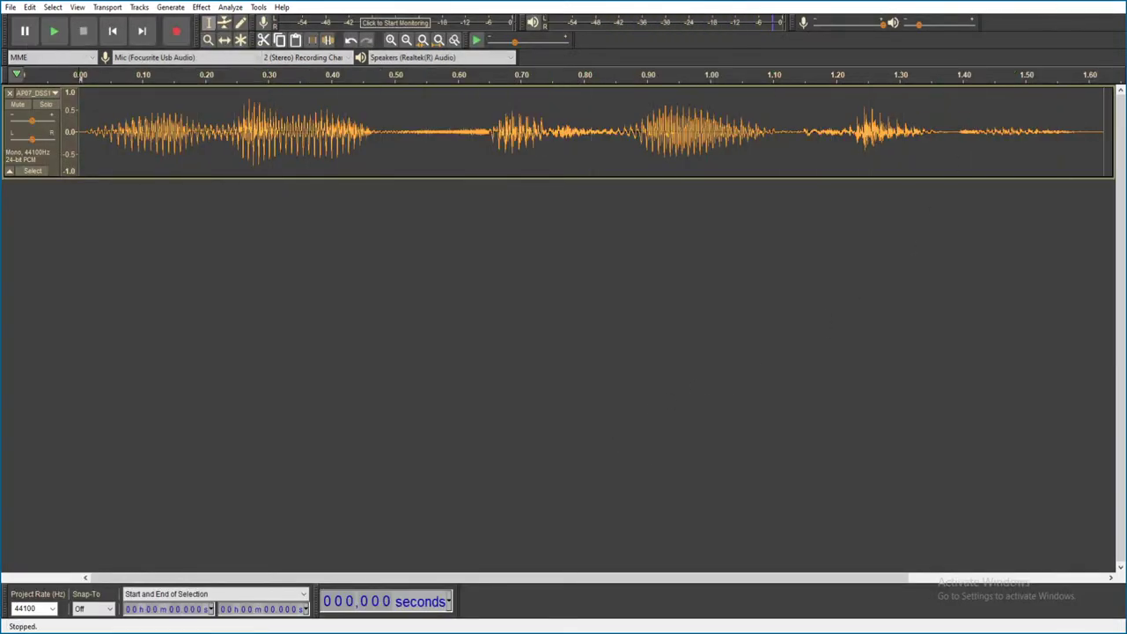
key(ctrl+w)
click(588, 312)
- Listen to AP07_DSS1_09_048.ogg in Audacity and close the project without saving
double_click(585, 380)
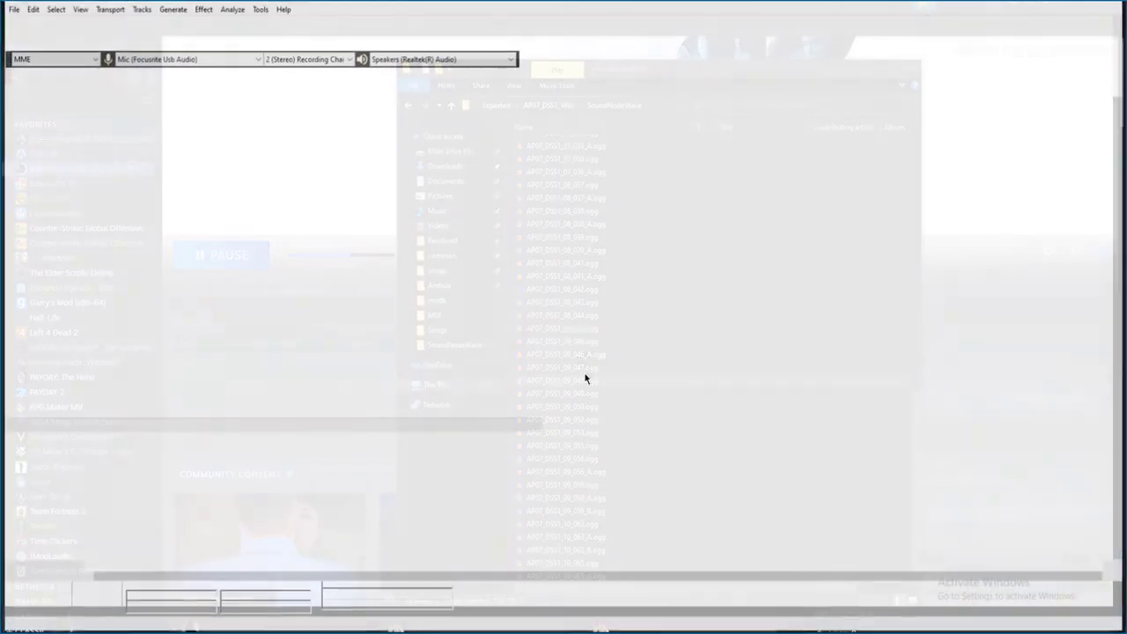
key(space)
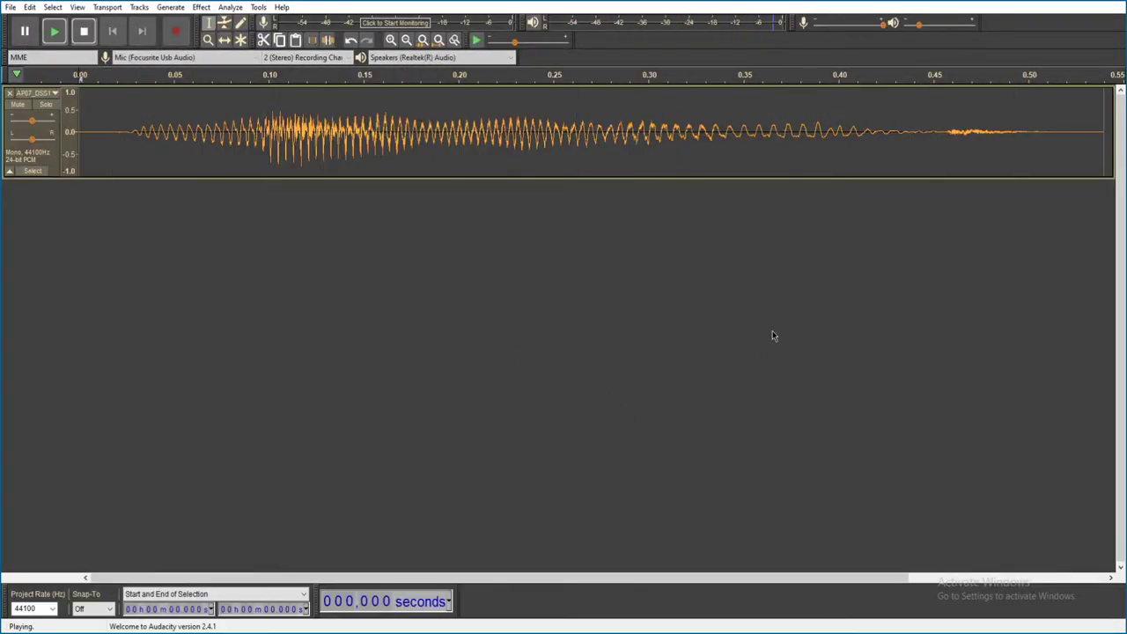
key(ctrl+w)
click(588, 313)
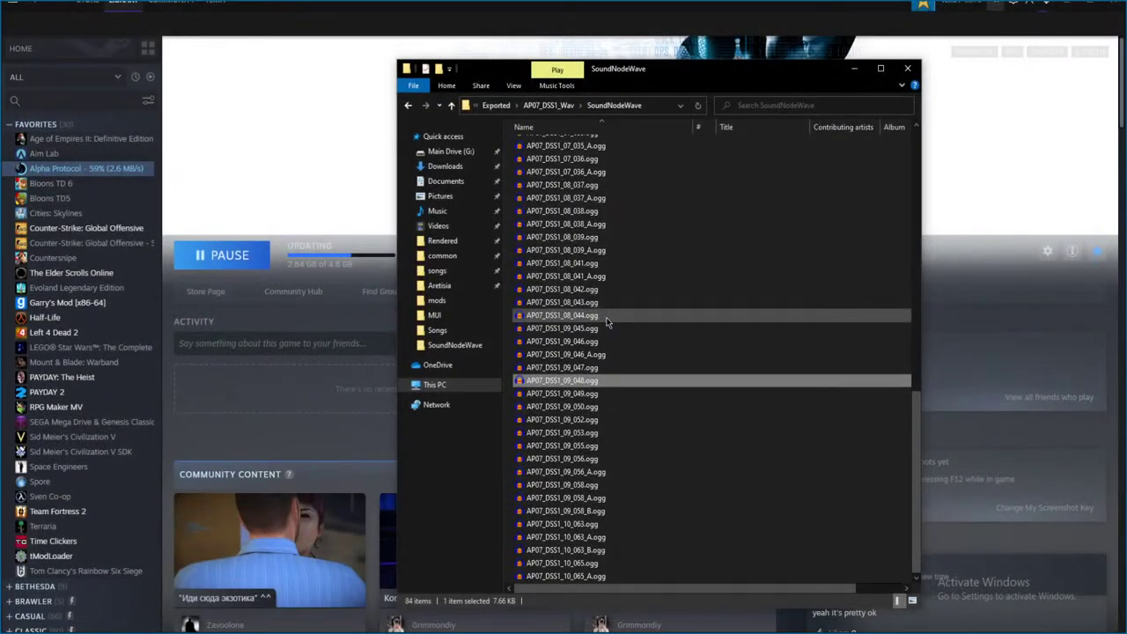
- Listen to AP07_DSS1_09_049.ogg in Audacity and close the project without saving
click(611, 394)
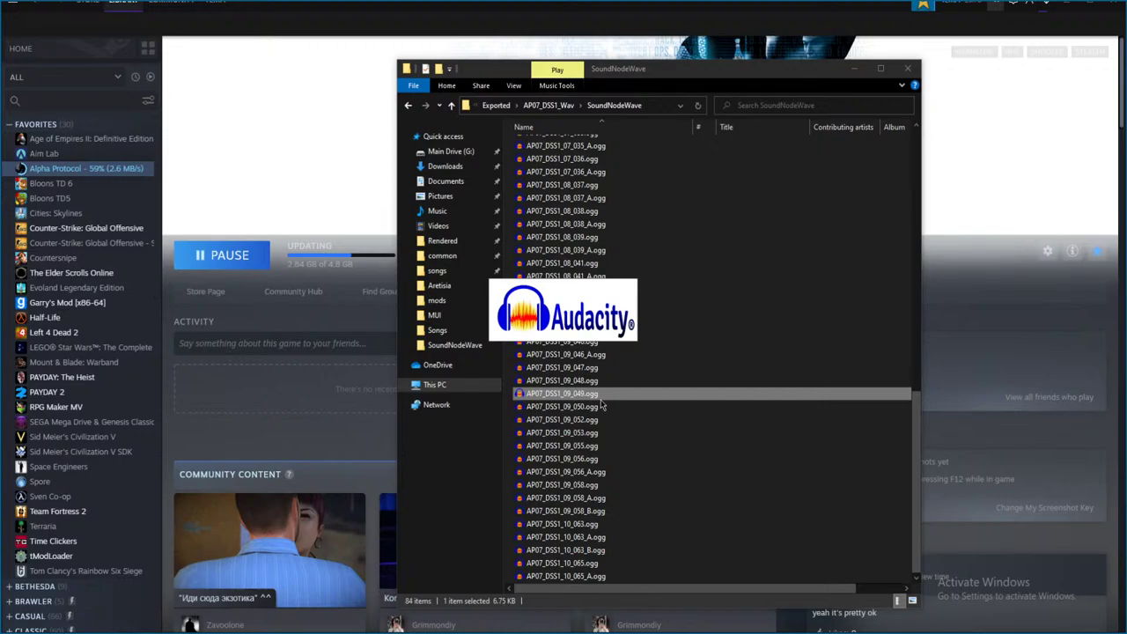
key(space)
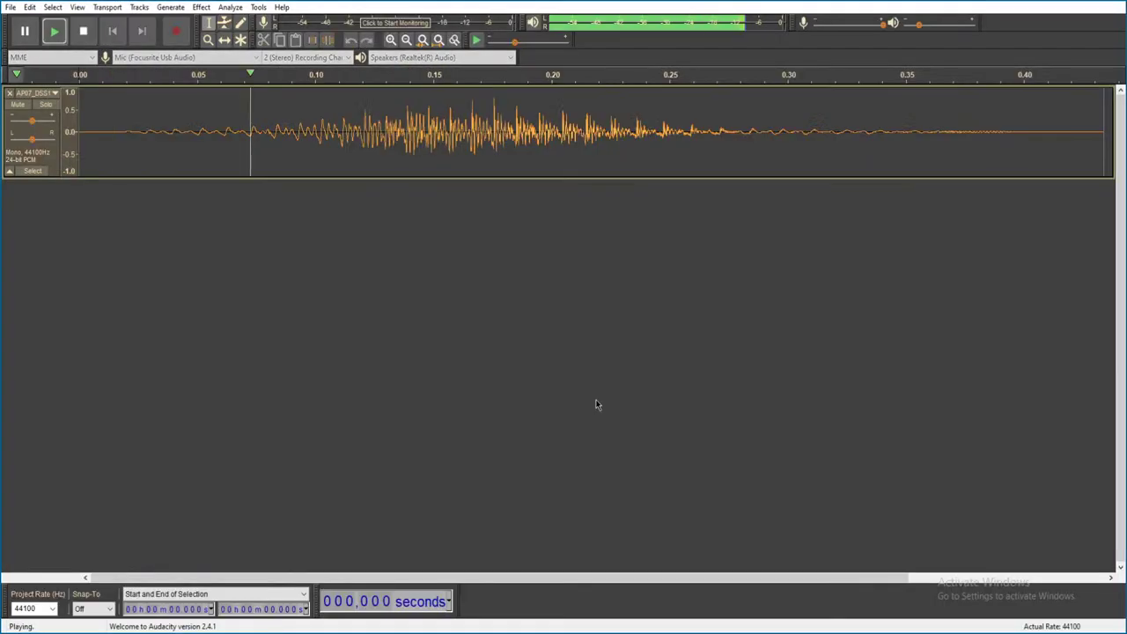
key(ctrl+w)
click(586, 312)
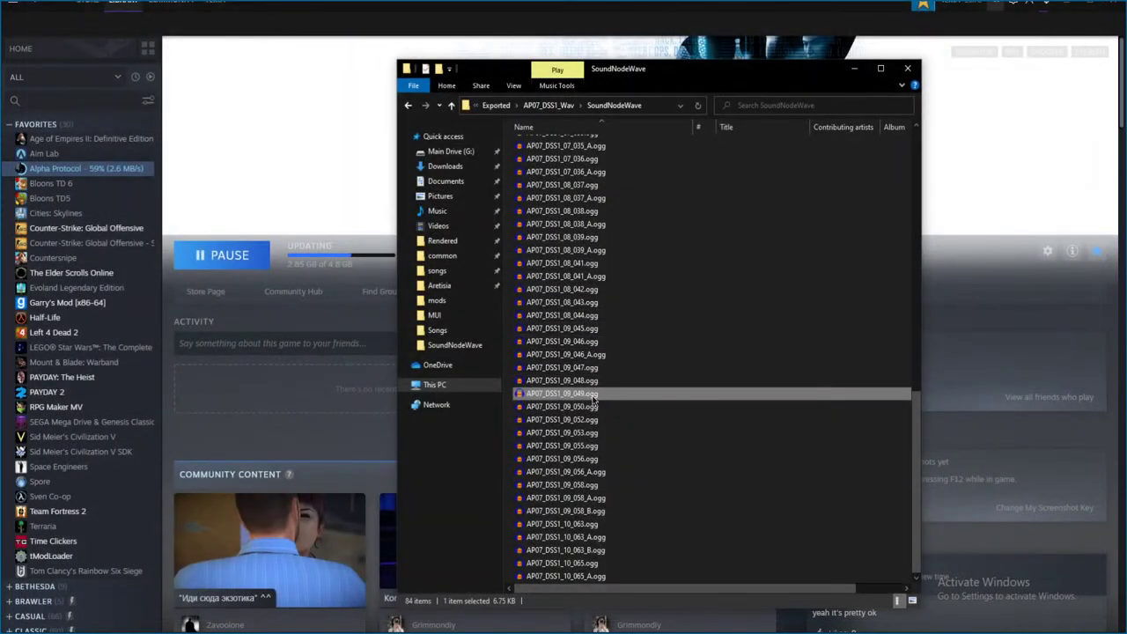
- Listen to AP07_DSS1_09_050.ogg in Audacity and close the project without saving
click(597, 407)
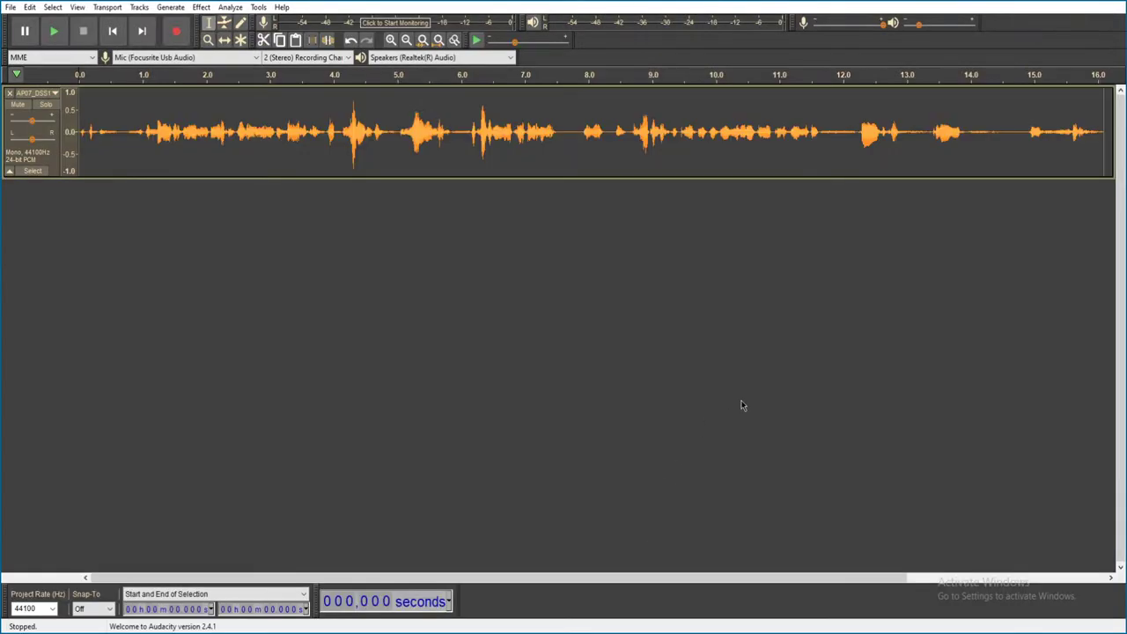
key(space)
key(alt+F4)
click(584, 319)
- Listen to AP07_DSS1_09_052.ogg in Audacity and close the project without saving
click(574, 421)
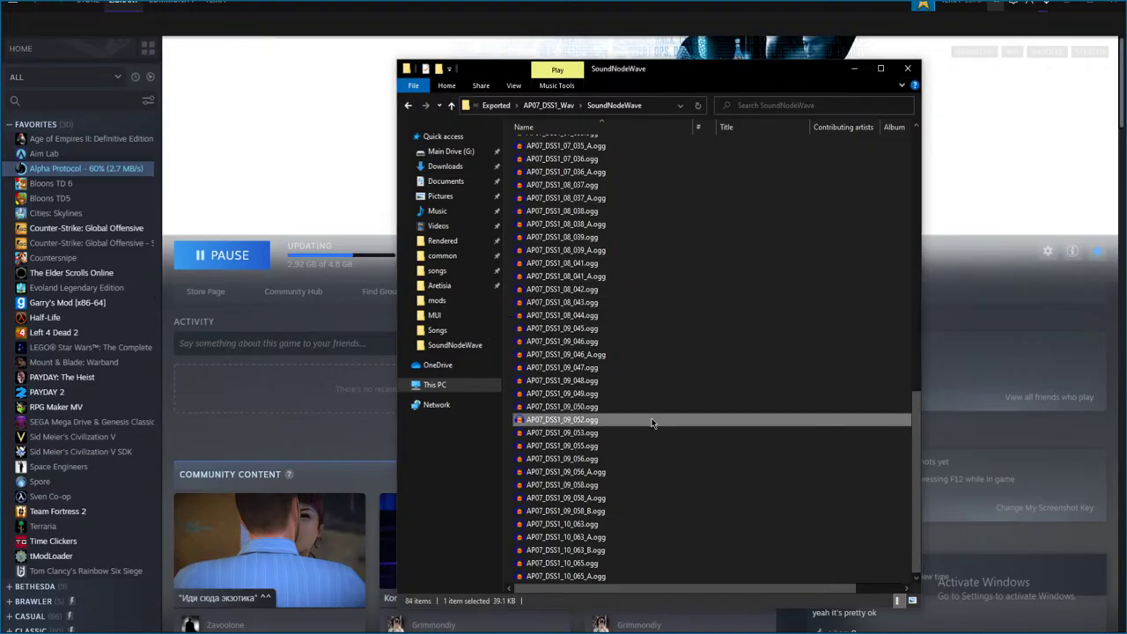
key(space)
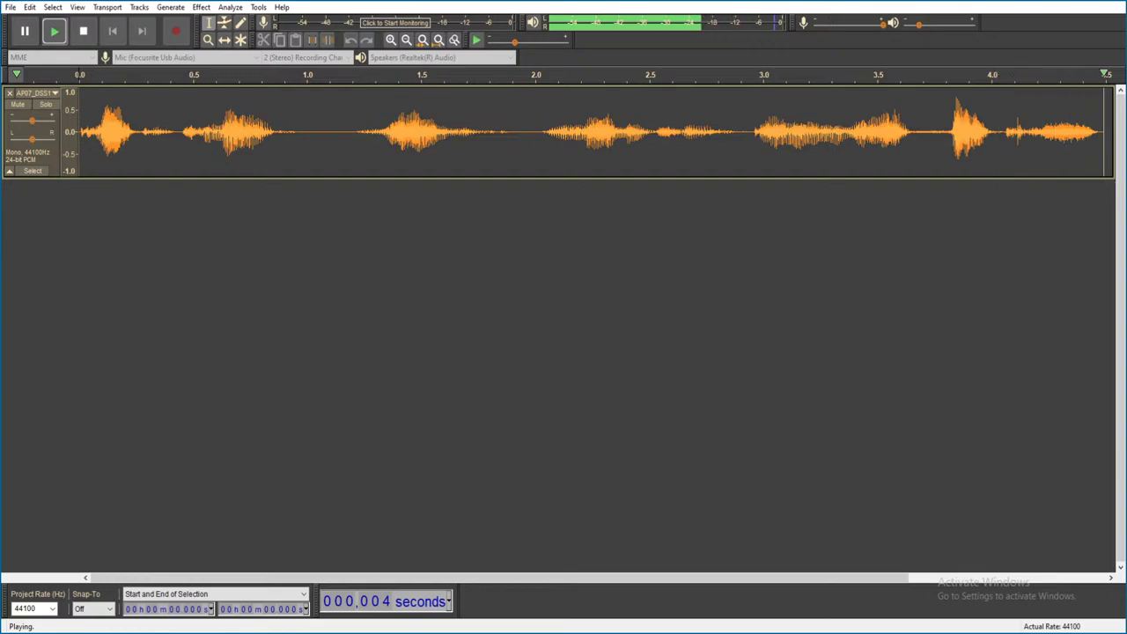
key(ctrl+w)
click(585, 312)
- Listen to AP07_DSS1_09_053.ogg in Audacity and close the project without saving
double_click(566, 393)
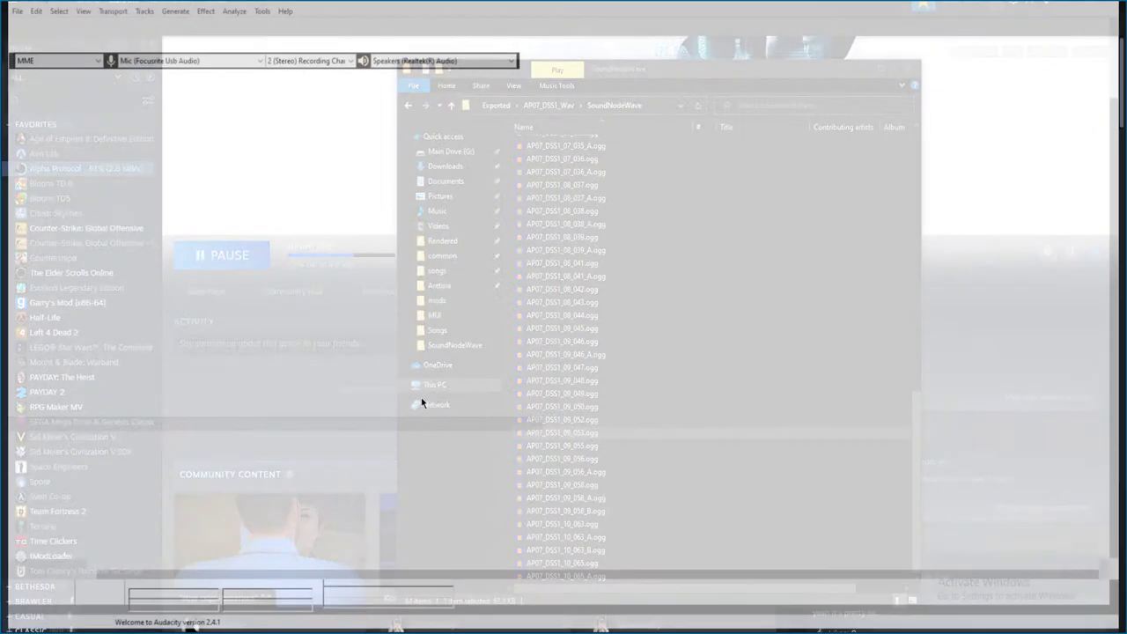
key(space)
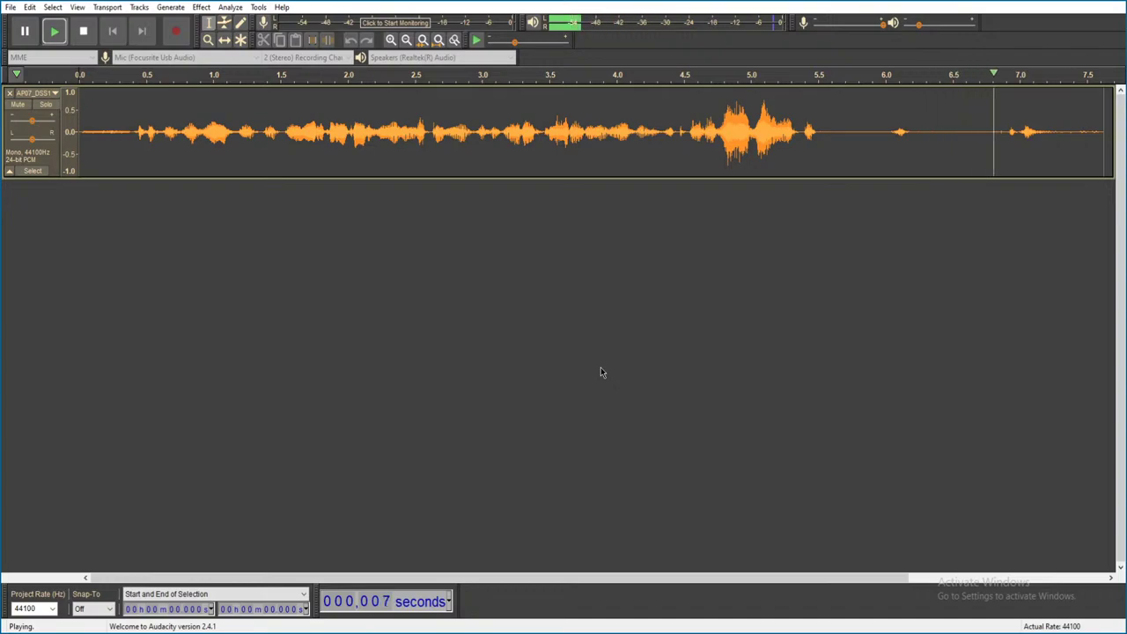
key(ctrl+w)
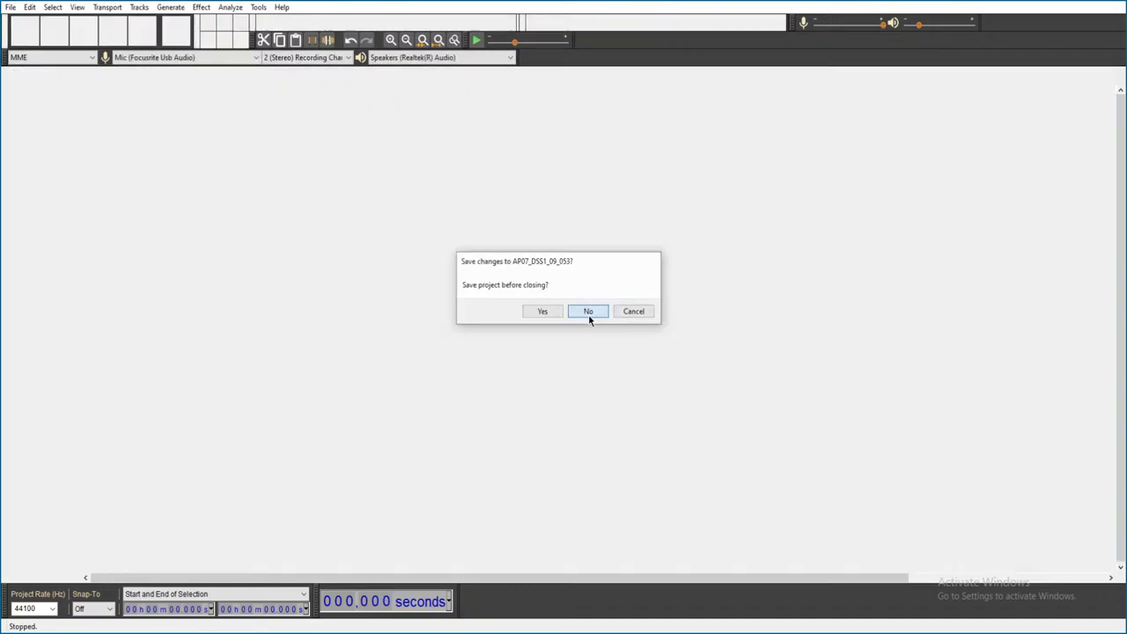
click(588, 312)
- Listen to AP07_DSS1_09_055.ogg in Audacity and close the project without saving
click(645, 447)
double_click(646, 447)
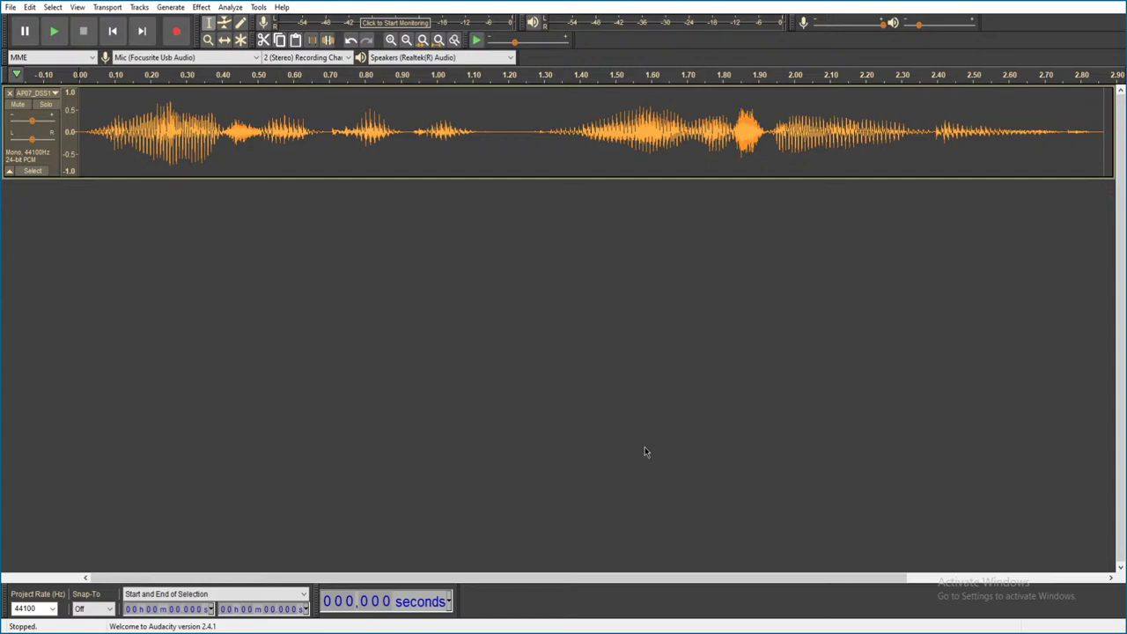
key(space)
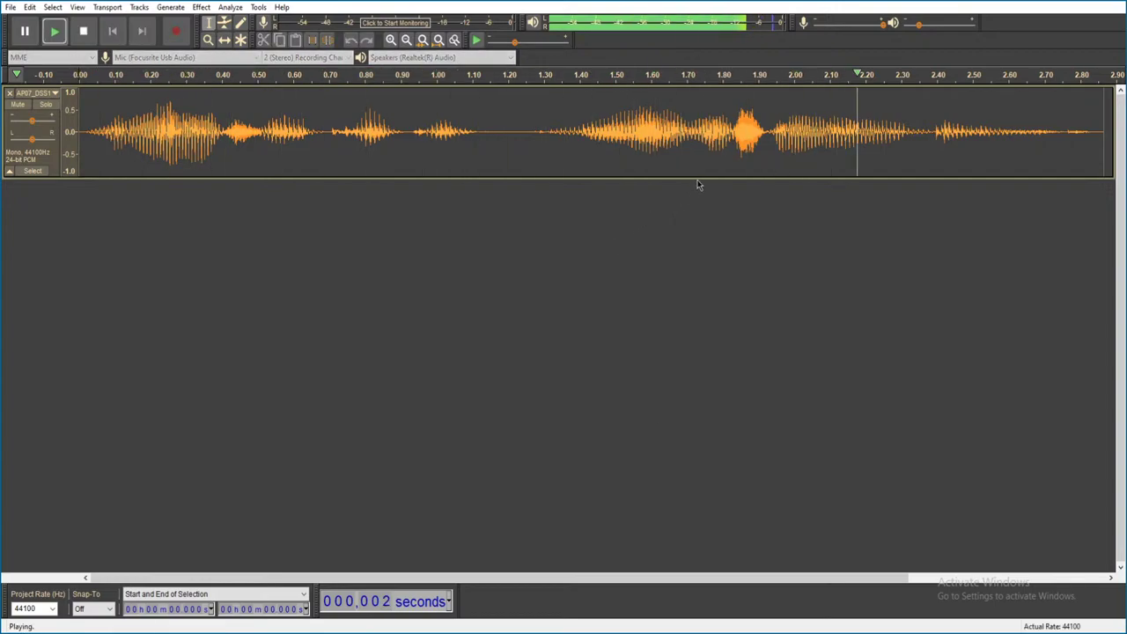
key(ctrl+w)
click(587, 310)
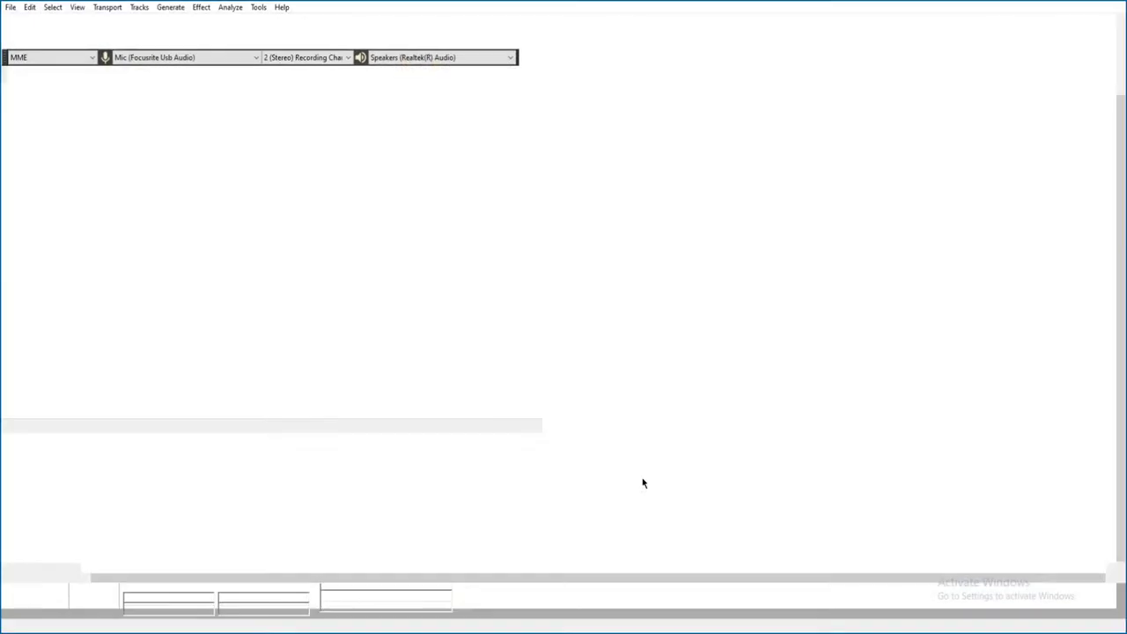
- Listen to AP07_DSS1_09_056.ogg in Audacity and close the project without saving
key(space)
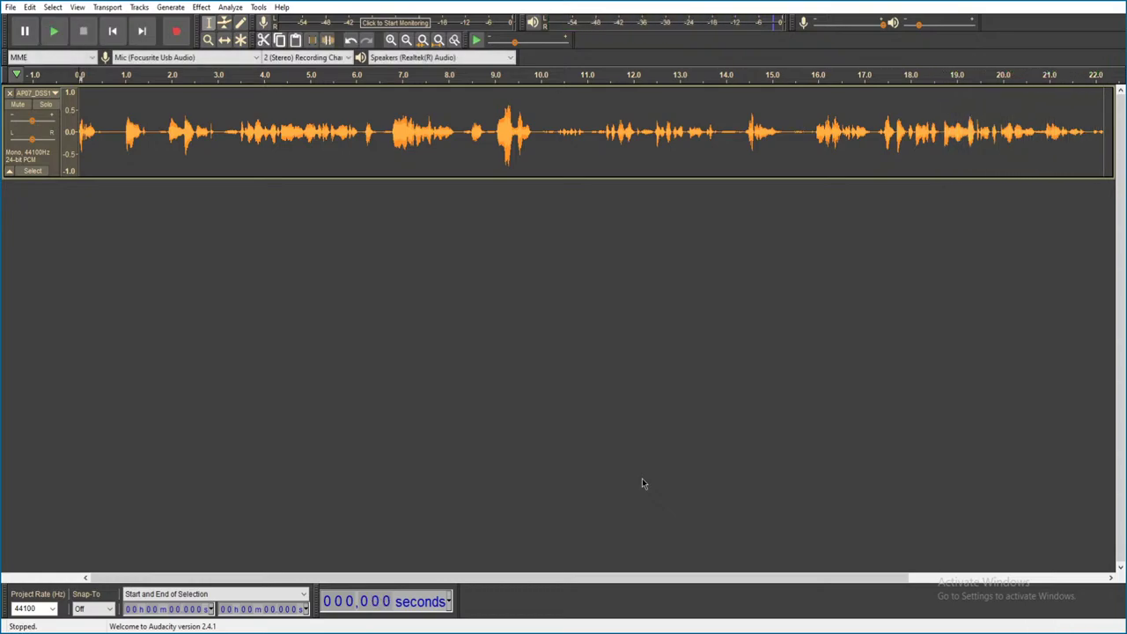
key(ctrl+w)
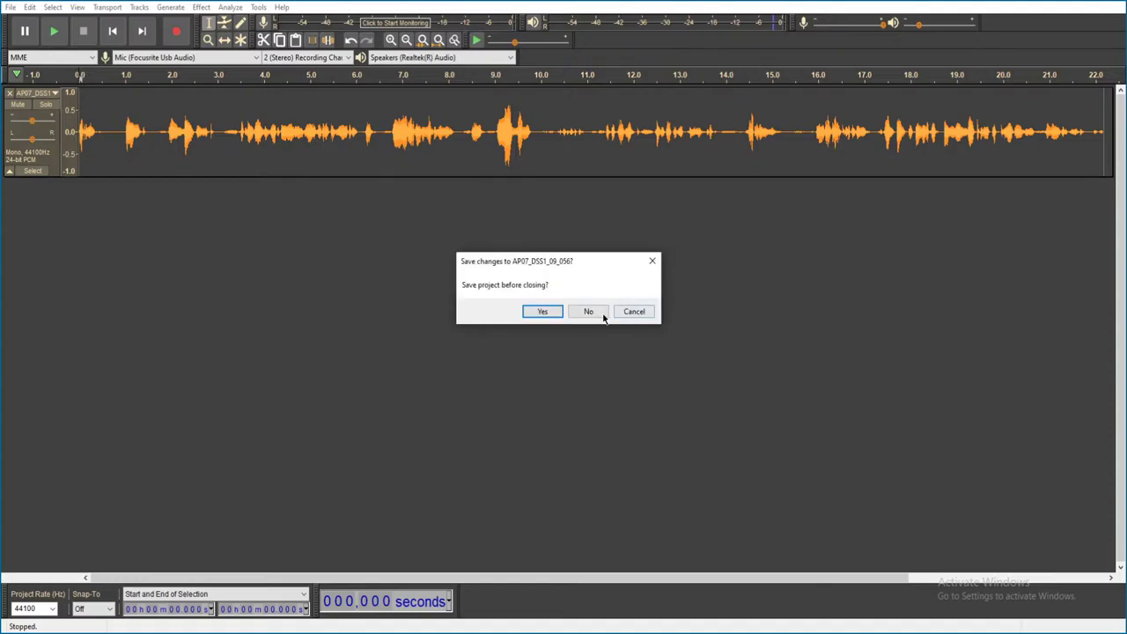
click(599, 315)
- Listen to AP07_DSS1_09_058.ogg in Audacity and close the project without saving
double_click(621, 485)
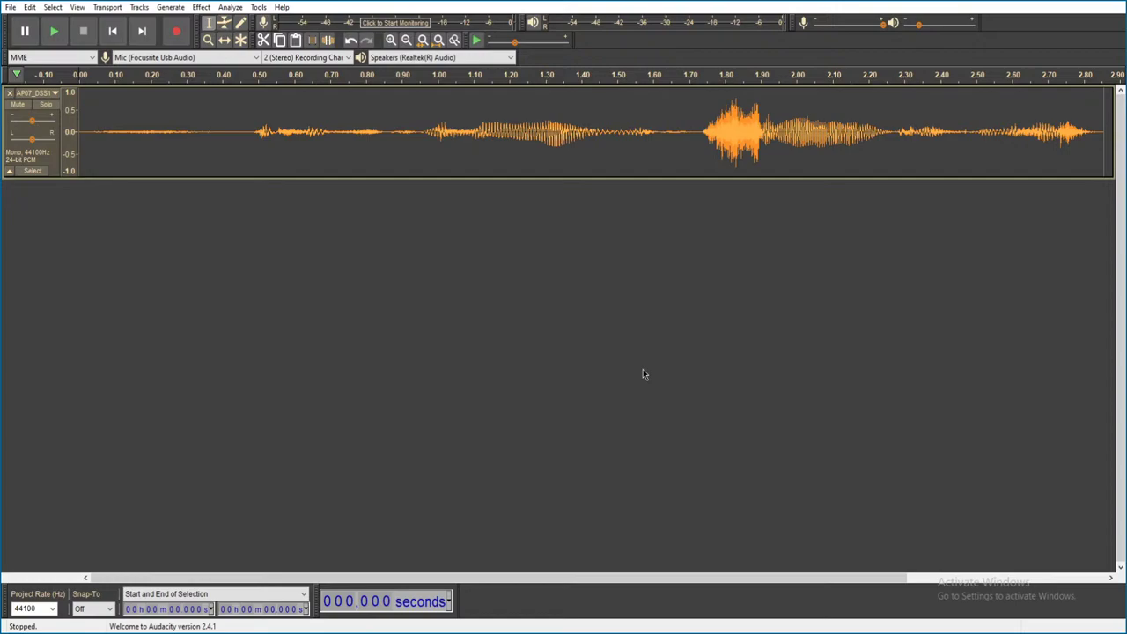
key(space)
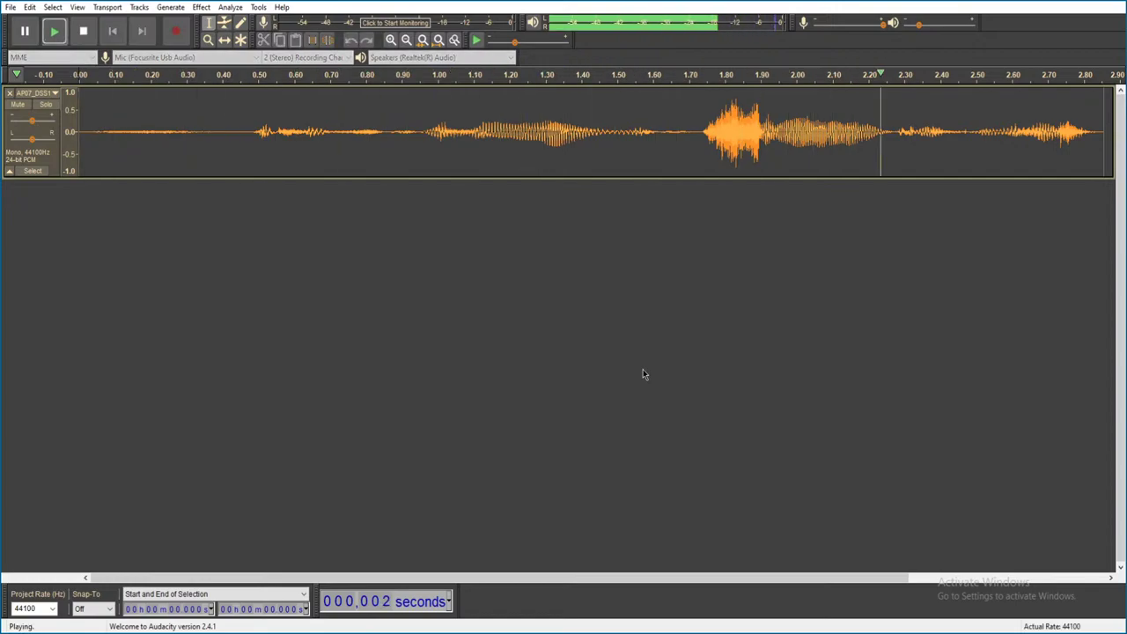
key(ctrl+w)
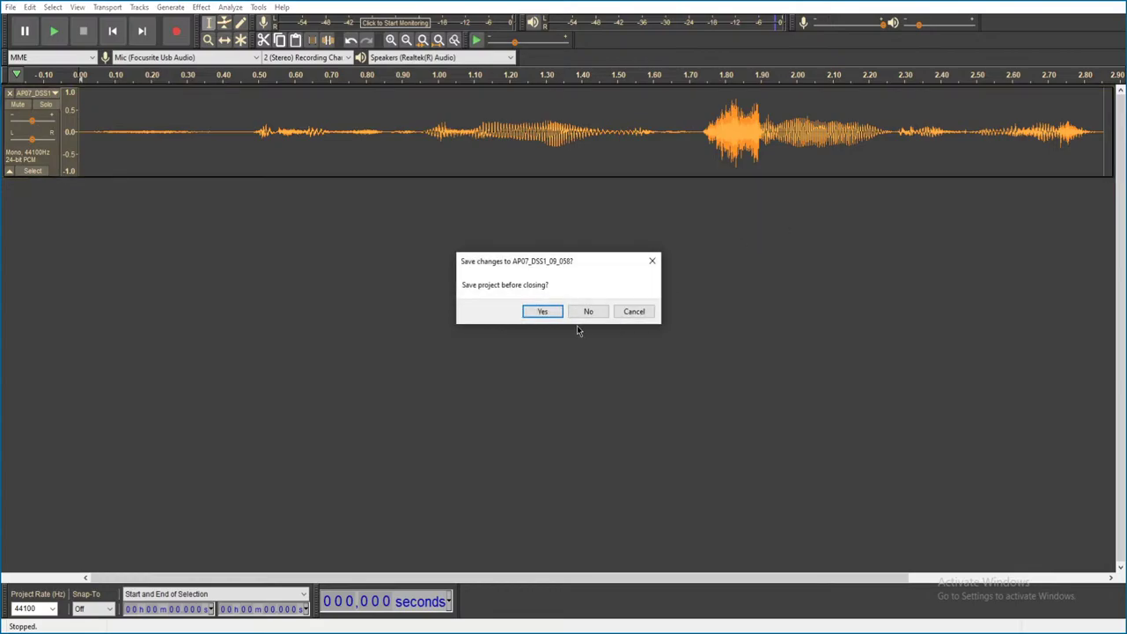
click(587, 312)
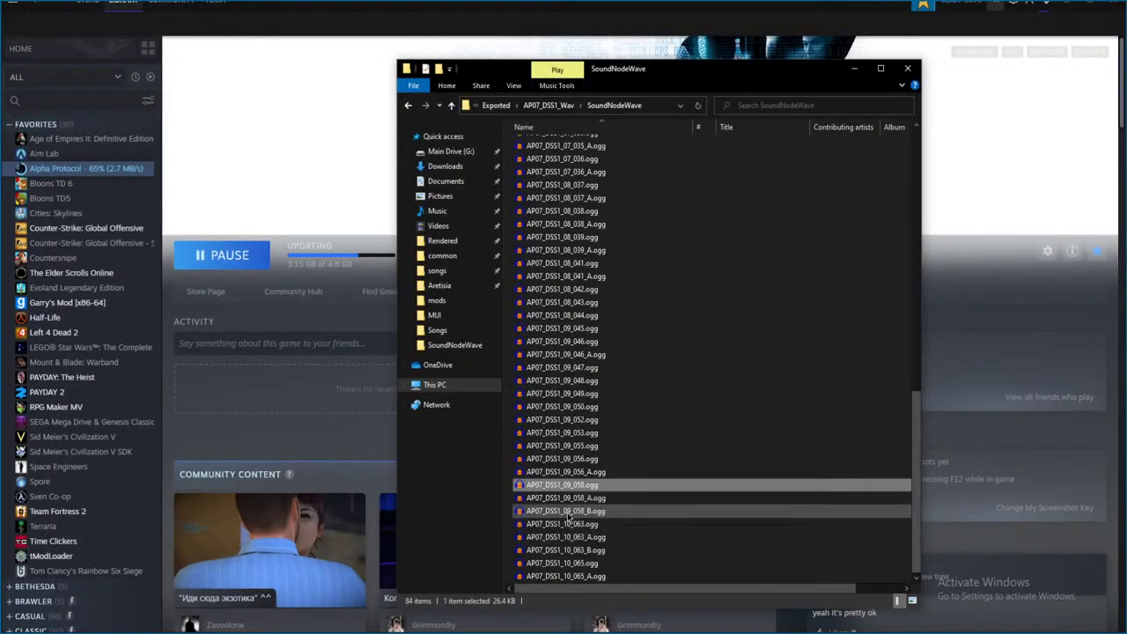
- Listen to AP07_DSS1_10_063.ogg in Audacity and close the project without saving
click(566, 524)
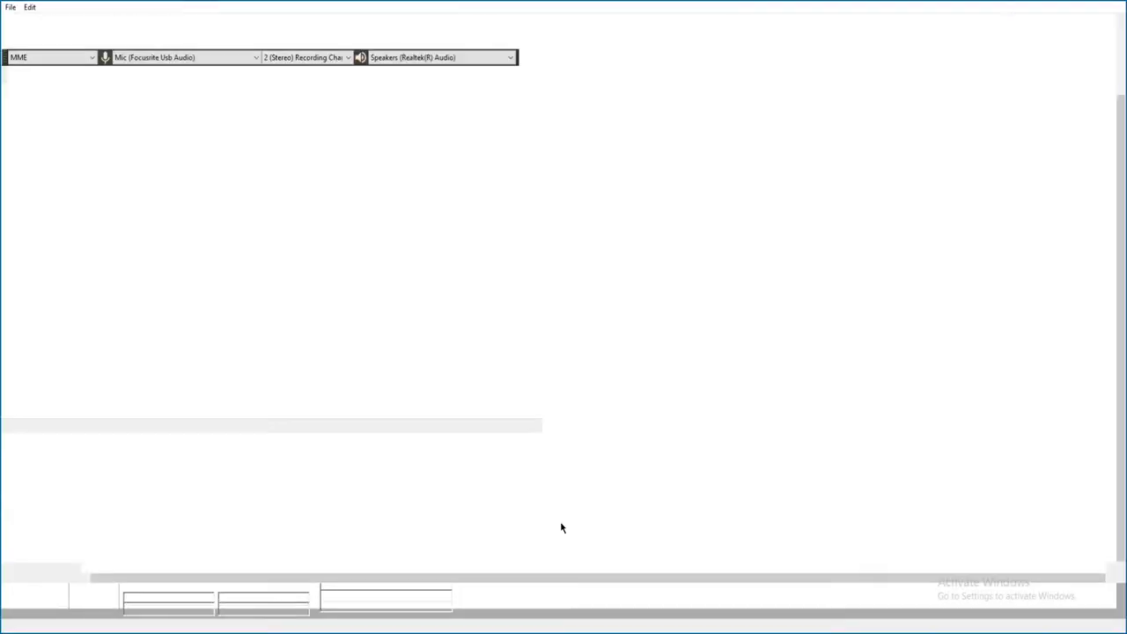
key(space)
key(ctrl+w)
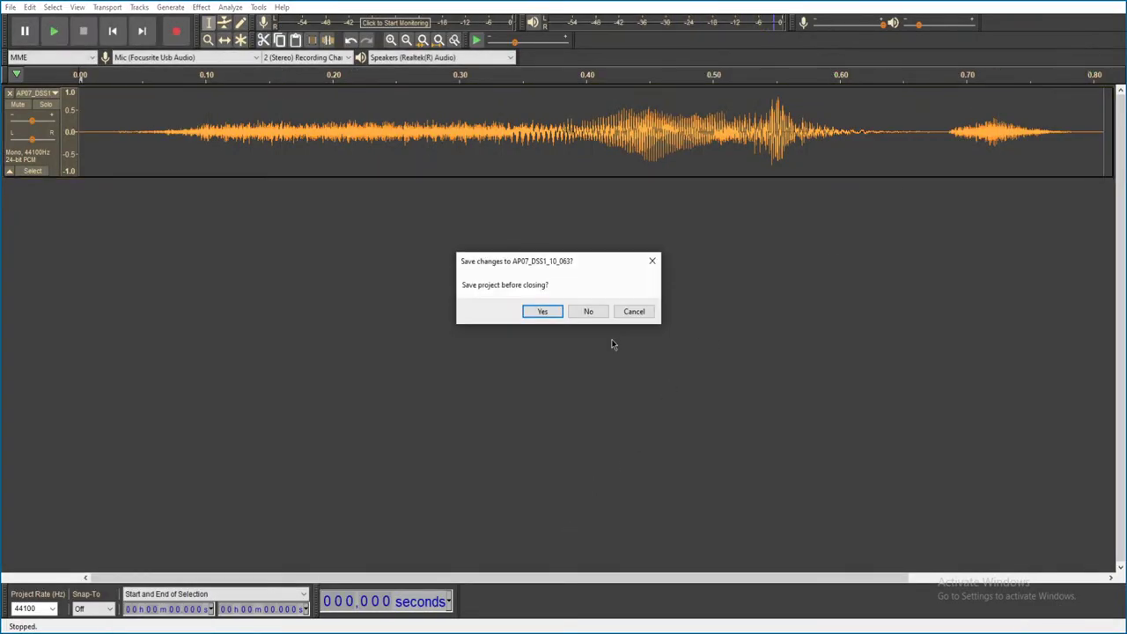
click(586, 312)
- Listen to AP07_DSS1_10_065.ogg in Audacity and close the project without saving
double_click(592, 563)
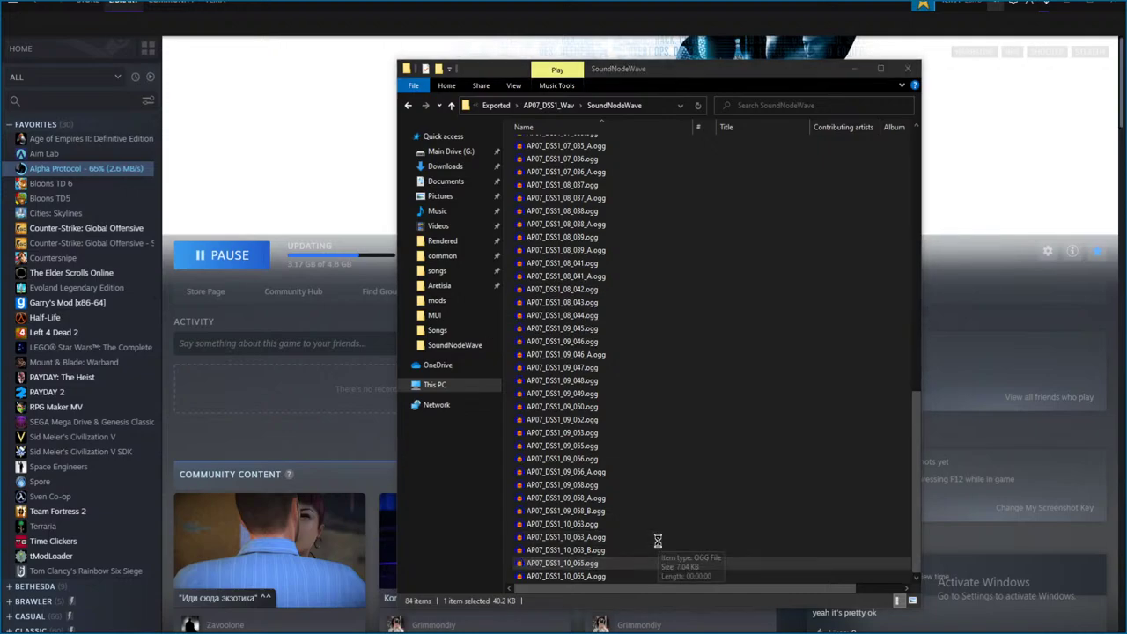
key(space)
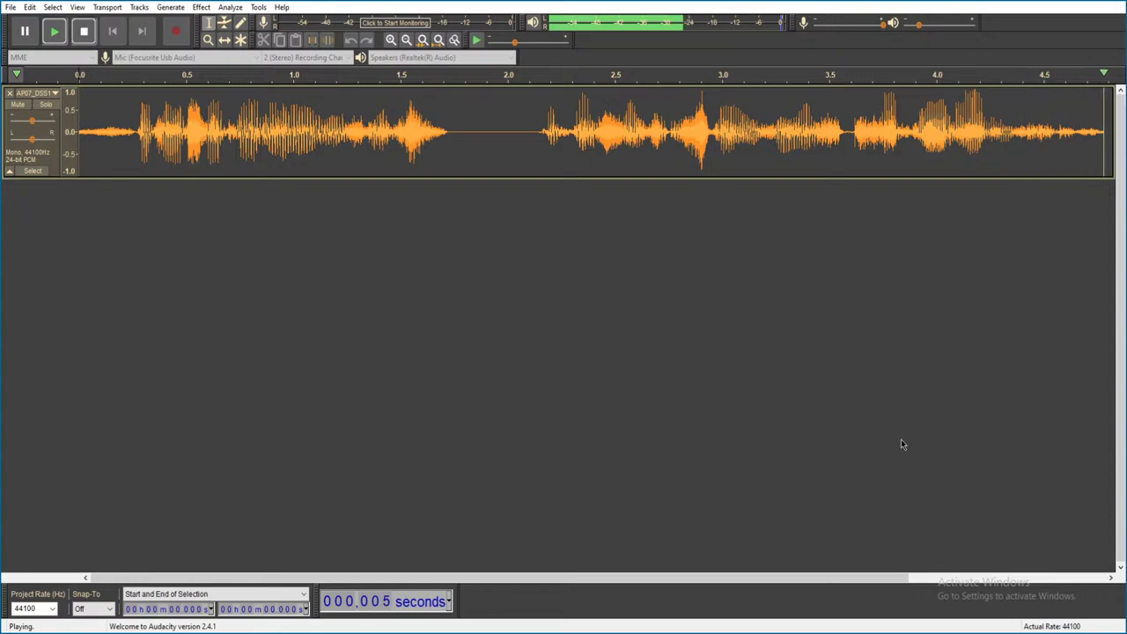
key(alt+F4)
click(589, 310)
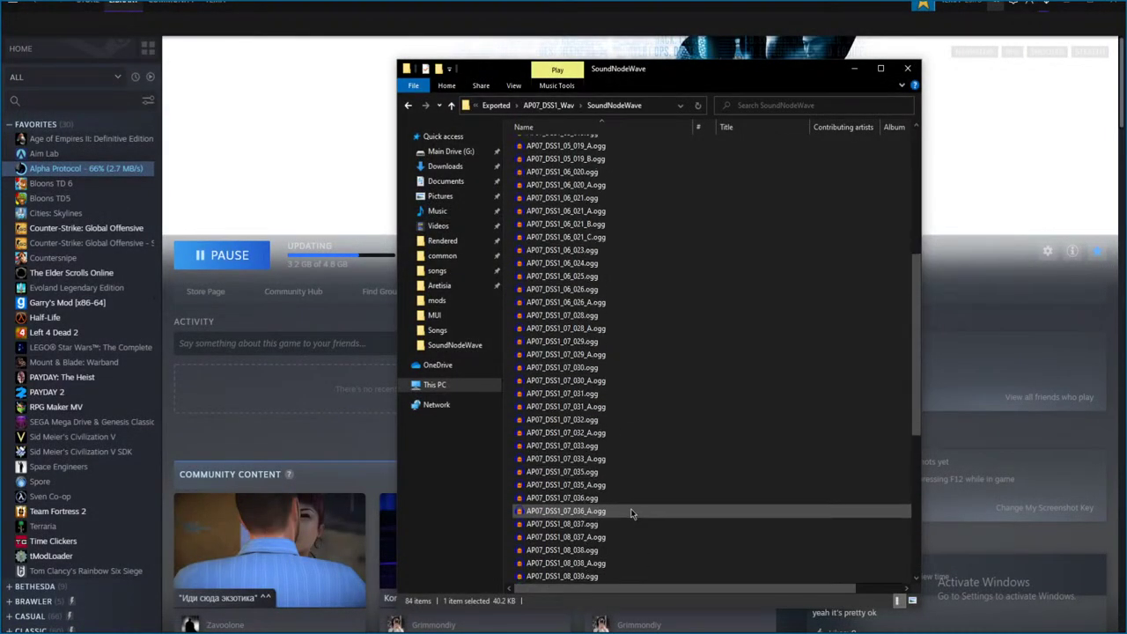
- Go back to the Exported folder and open the SoundNodeWave folder inside AP02_Dlg_Secretary_WAV
scroll(622, 526, up, 8)
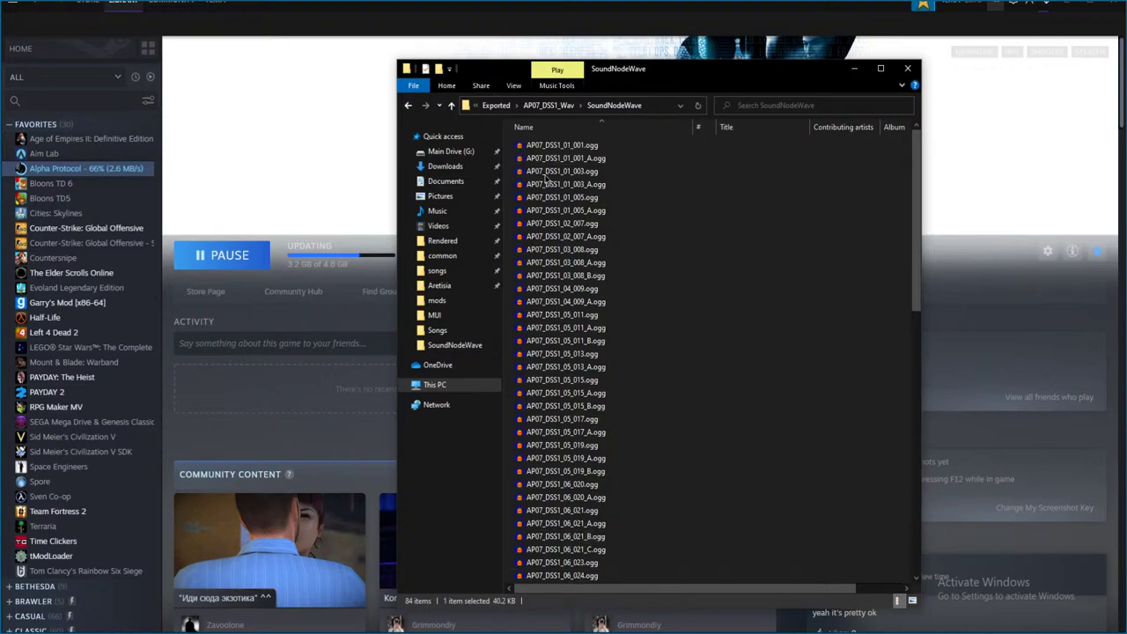
key(alt+Up)
key(alt+Up)
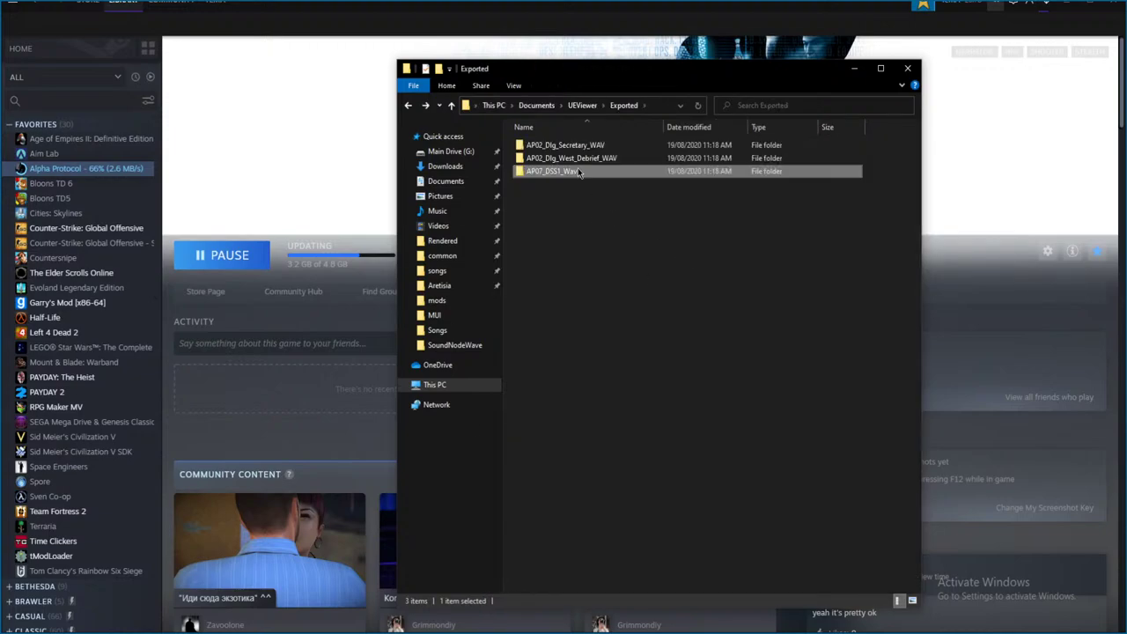
double_click(619, 146)
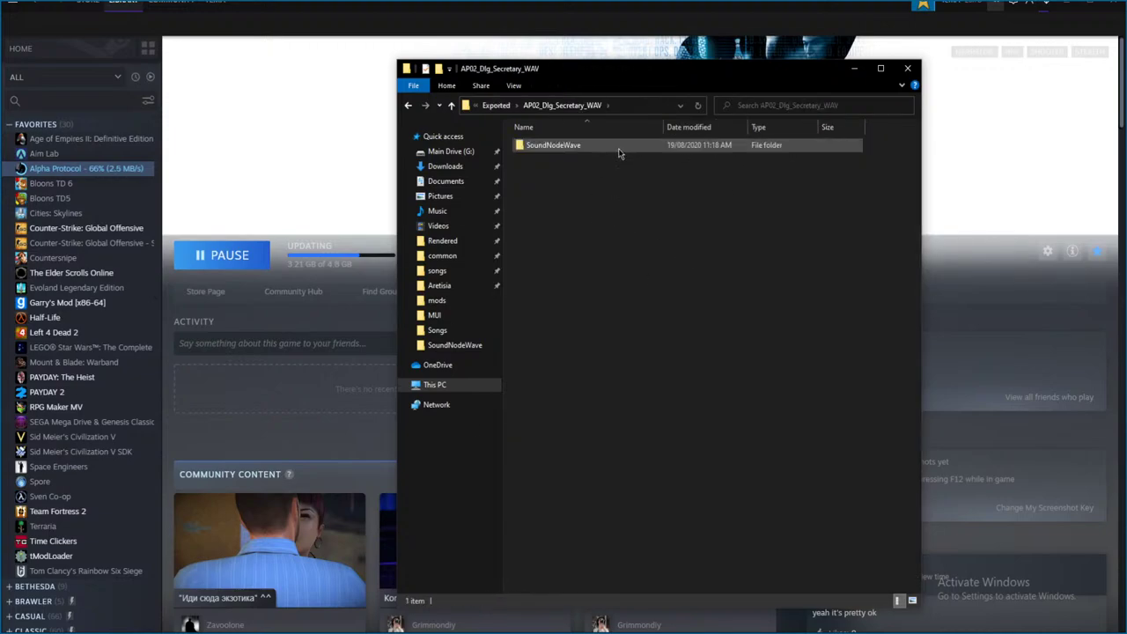
double_click(618, 146)
- Listen to AP02_Secretary7.ogg in Audacity and close the project without saving
double_click(610, 145)
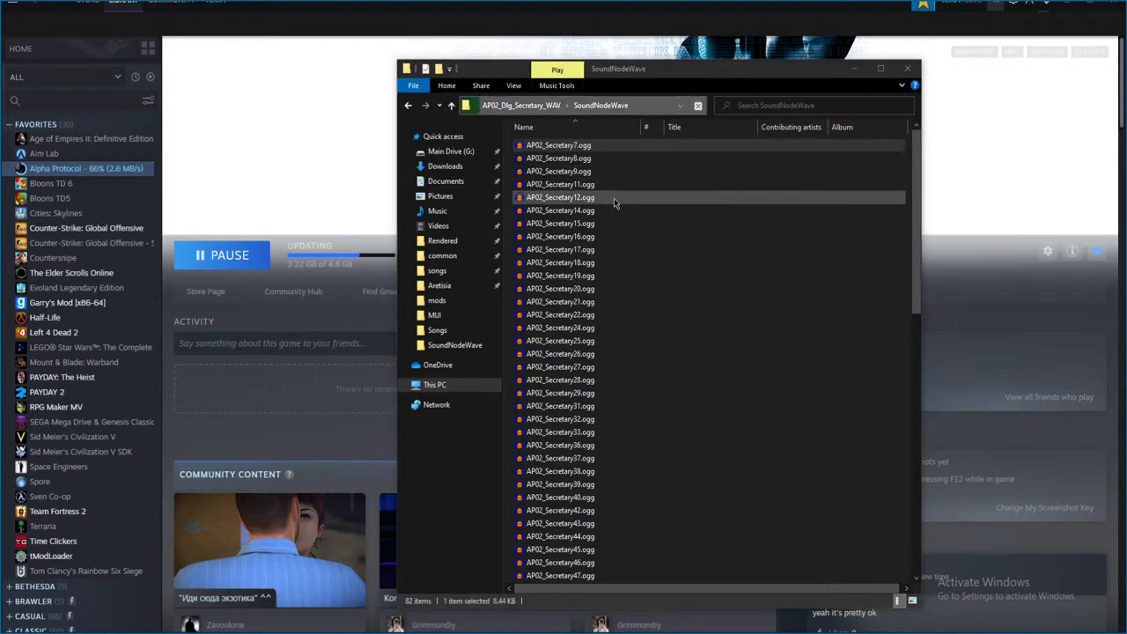
key(space)
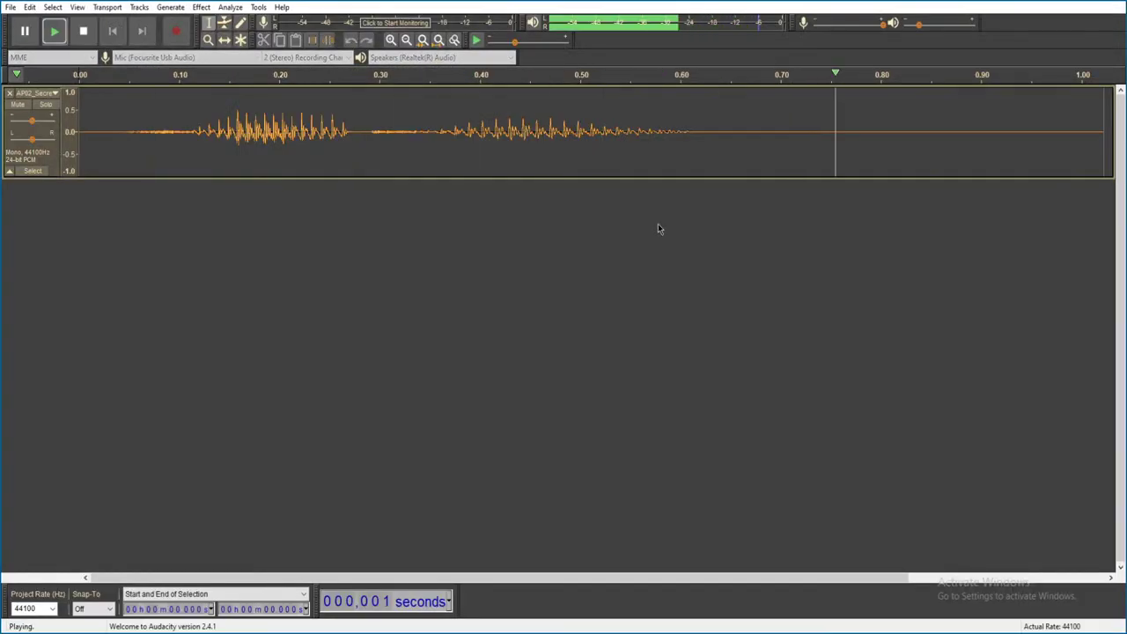
key(alt+F4)
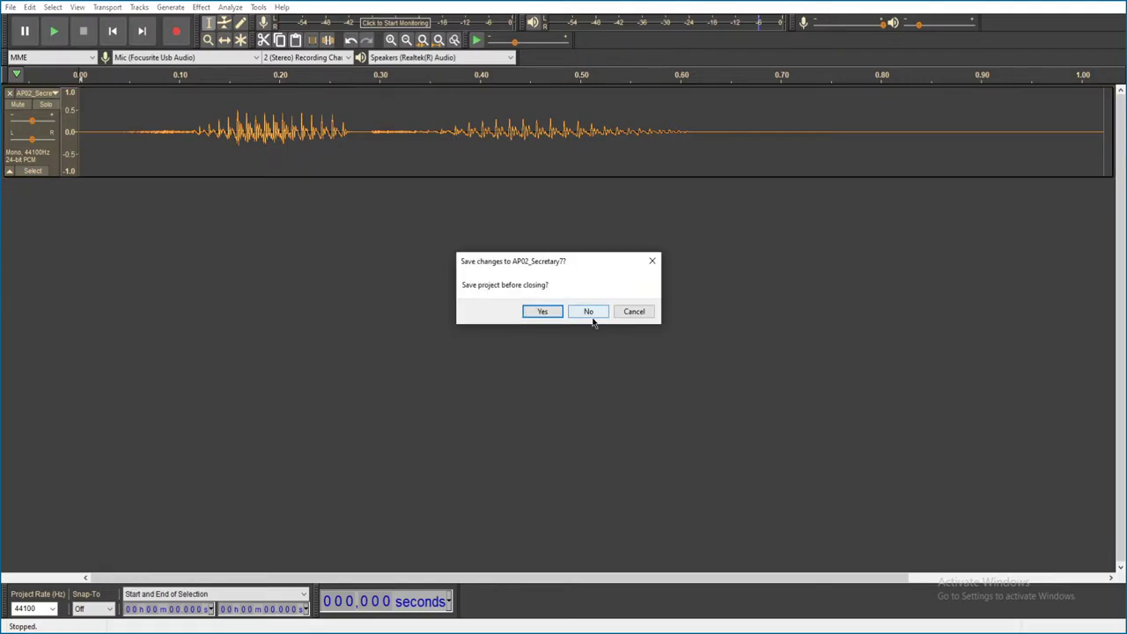
click(586, 313)
- Listen to AP02_Secretary8.ogg in Audacity and close the project without saving
double_click(605, 164)
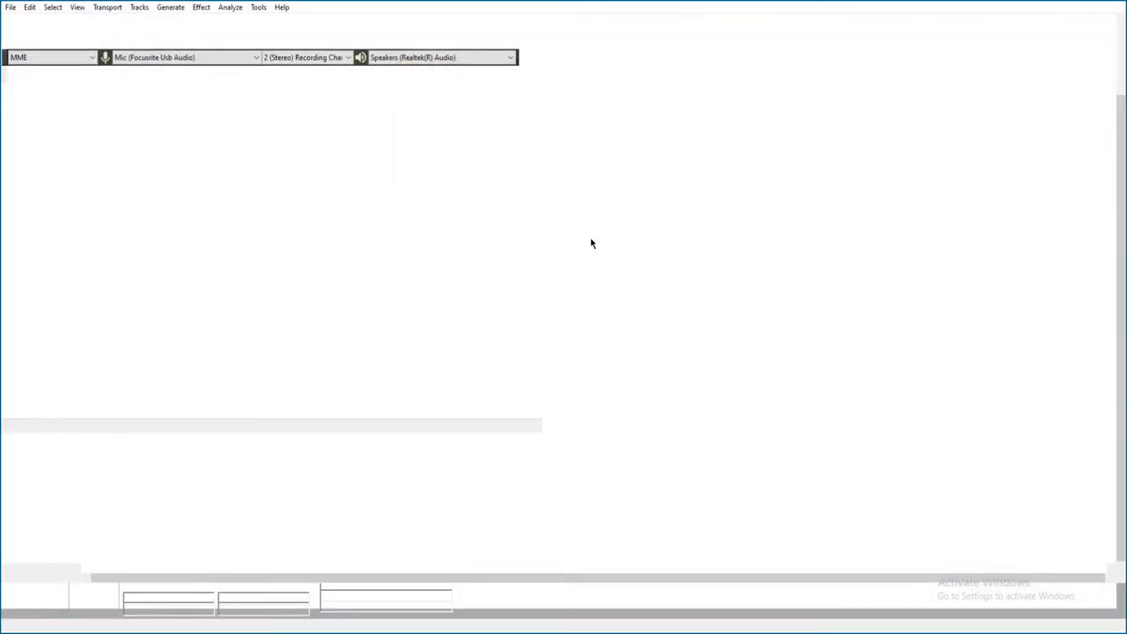
key(space)
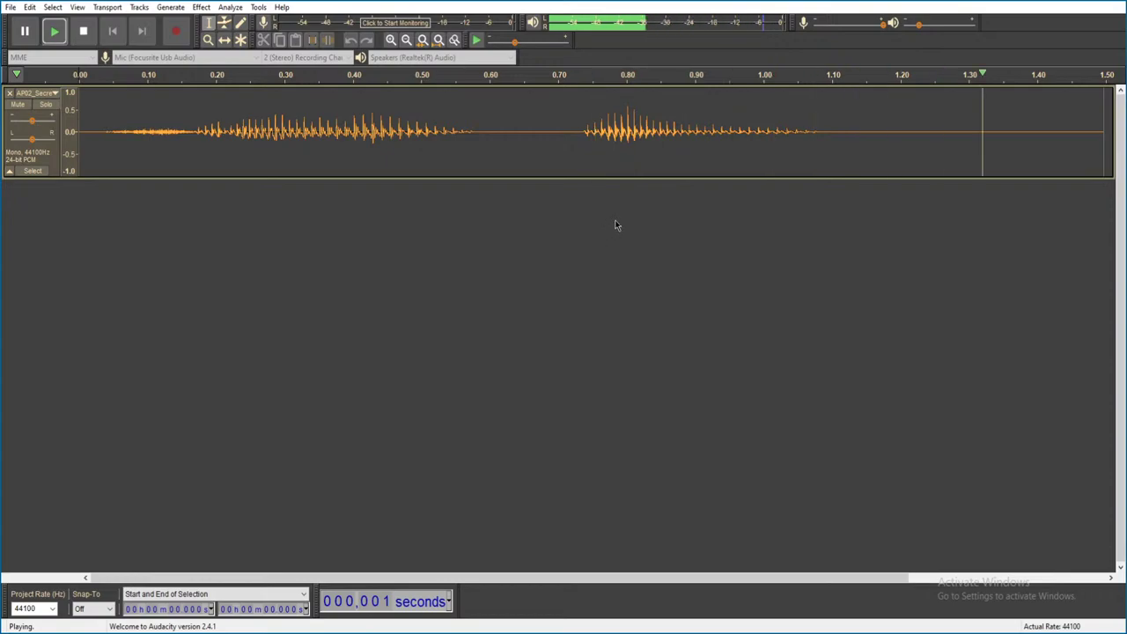
key(alt+F4)
click(588, 310)
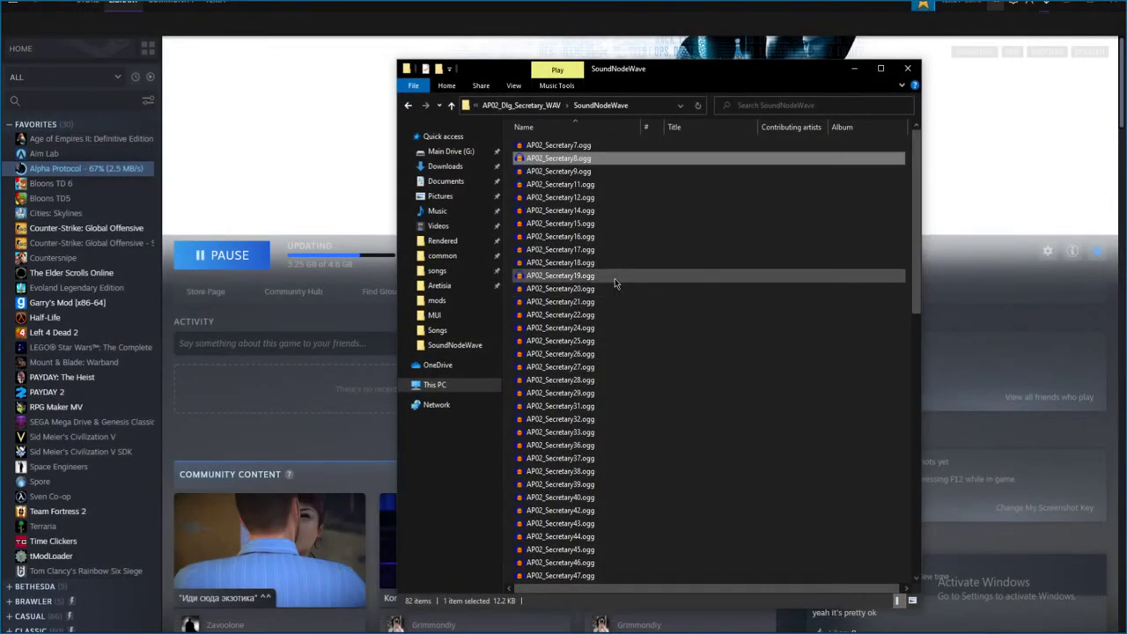
- Listen to AP02_Secretary11.ogg in Audacity and close the project without saving
scroll(626, 276, up, 1)
click(629, 272)
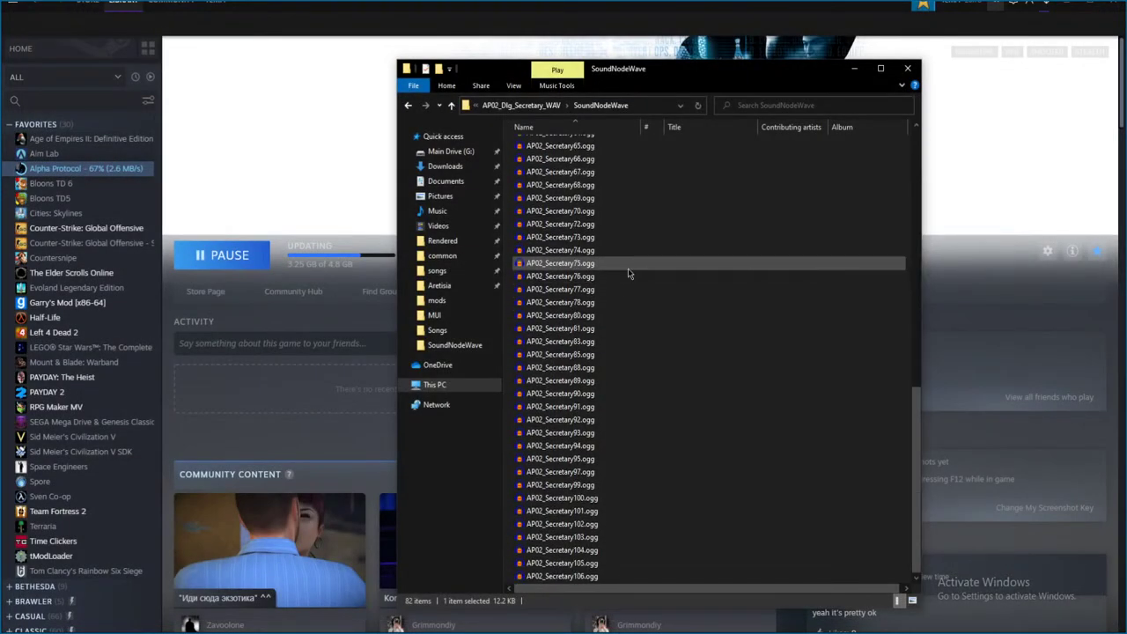
scroll(629, 258, down, 1)
scroll(630, 220, up, 3)
drag(629, 158, 740, 256)
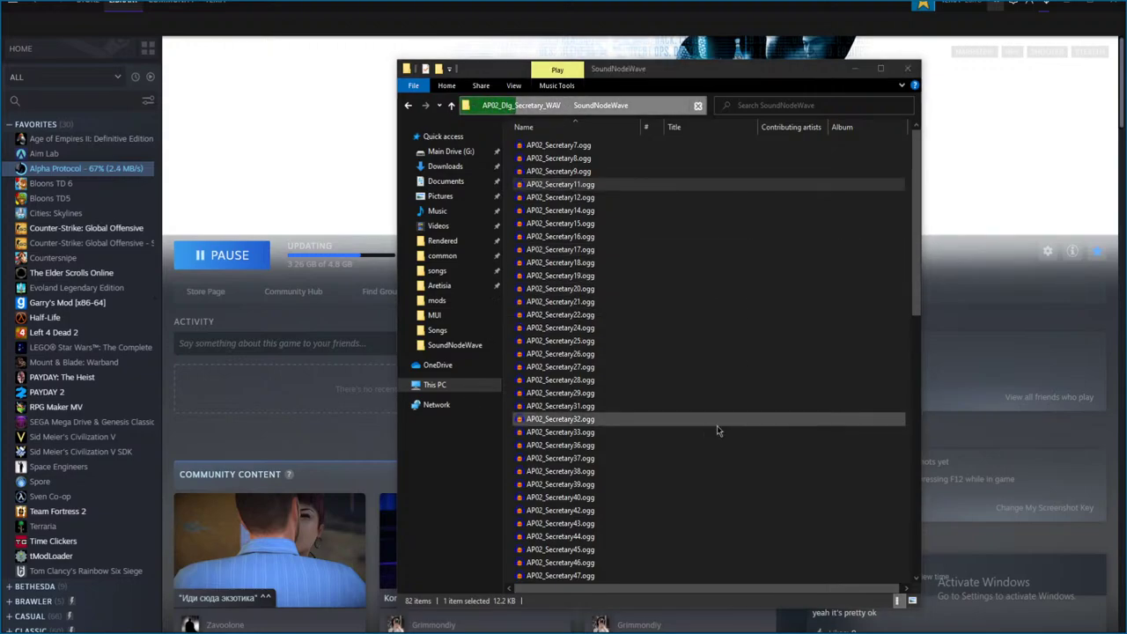
key(space)
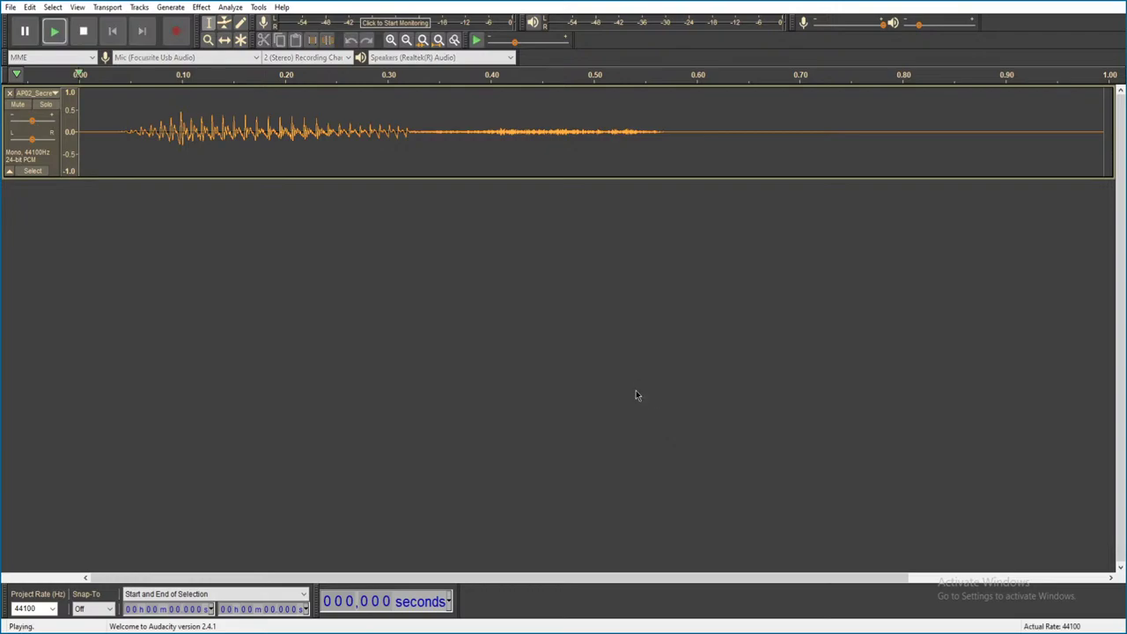
key(ctrl+w)
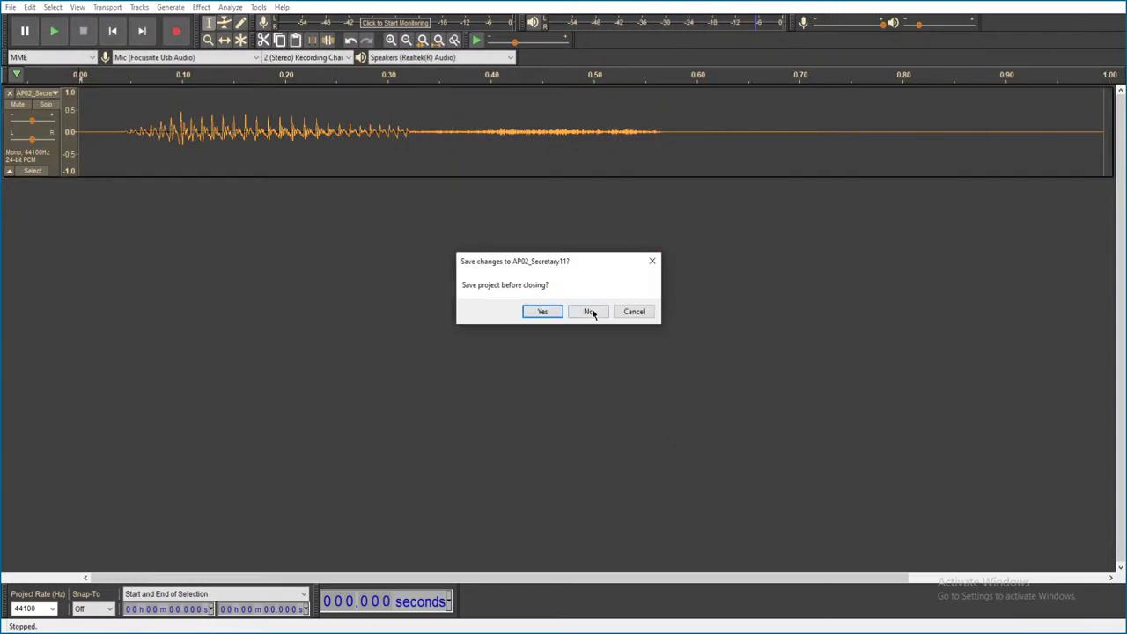
click(587, 310)
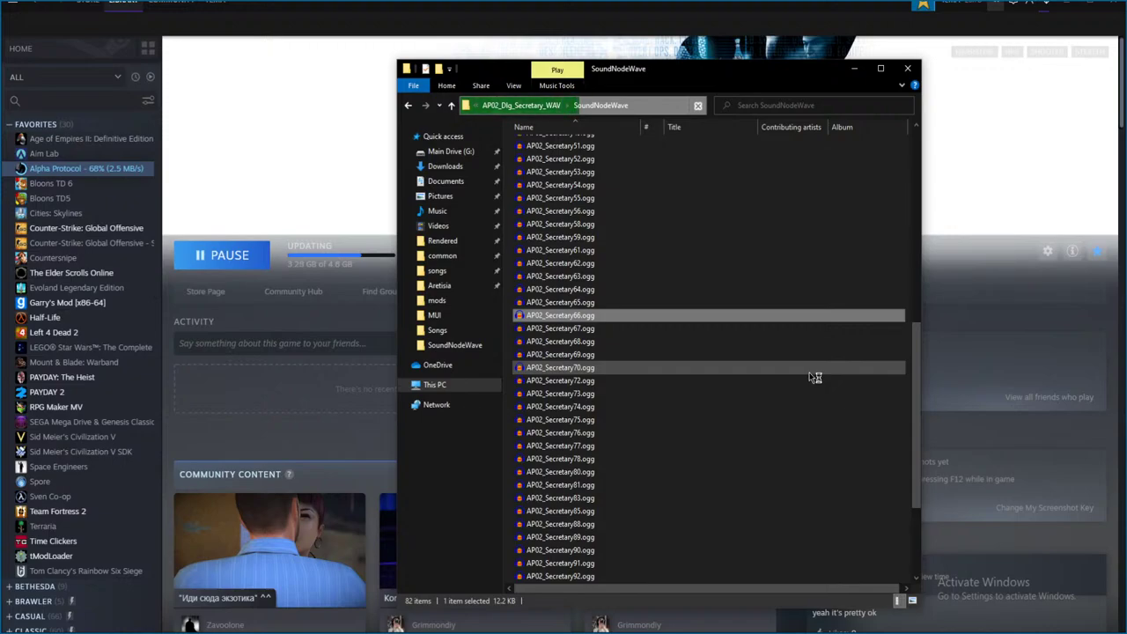
- Listen to AP02_Secretary66.ogg in Audacity and close the project without saving
double_click(809, 370)
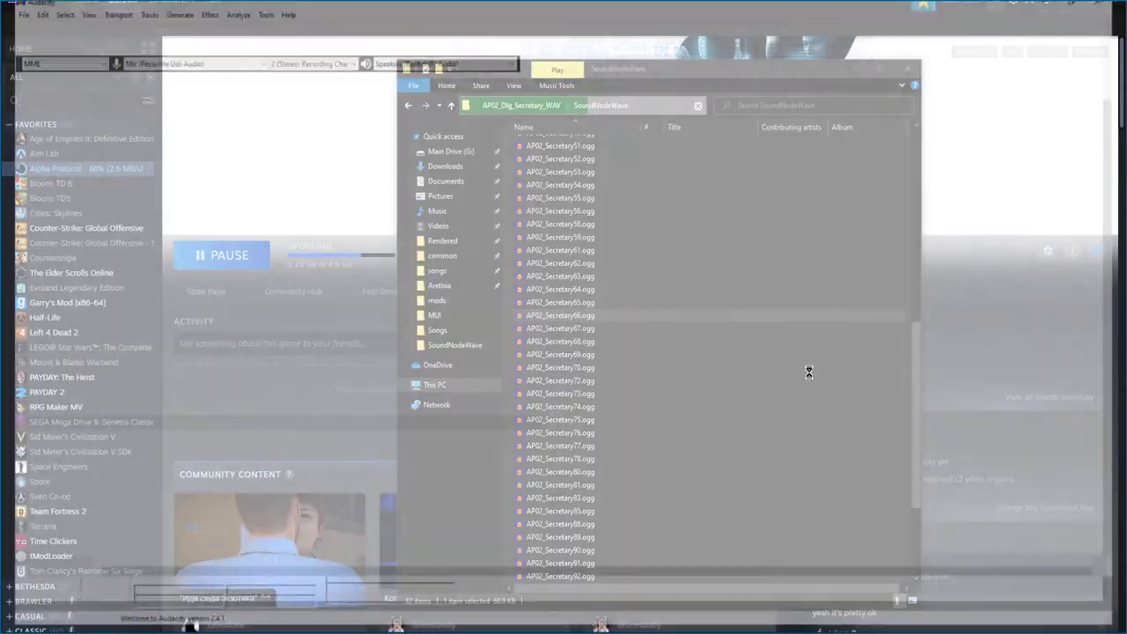
key(space)
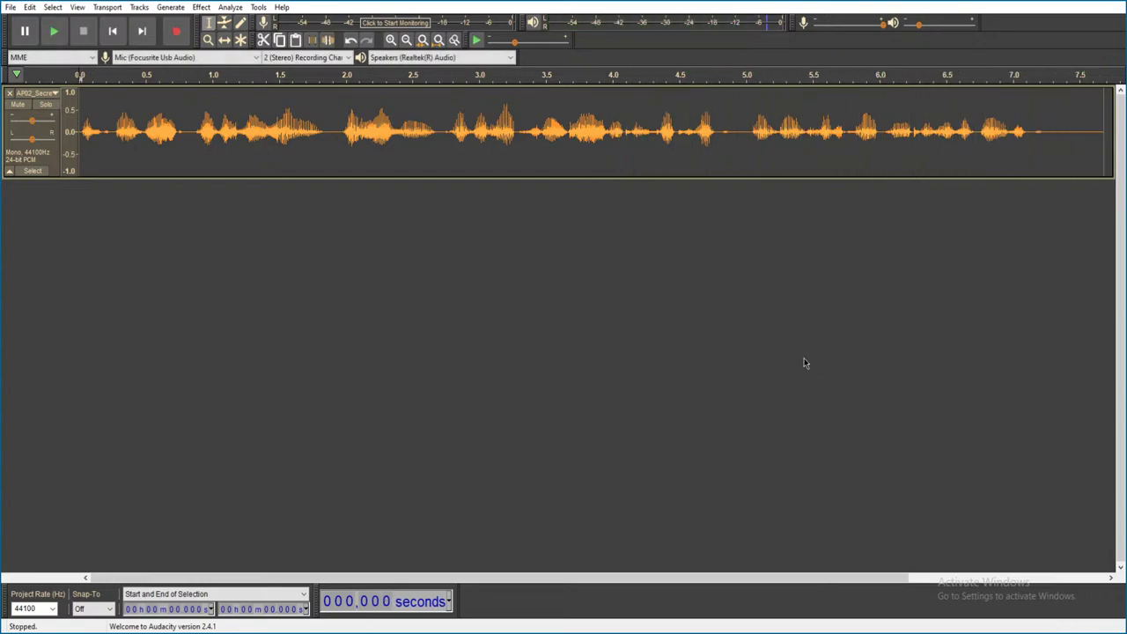
key(alt+F4)
click(586, 312)
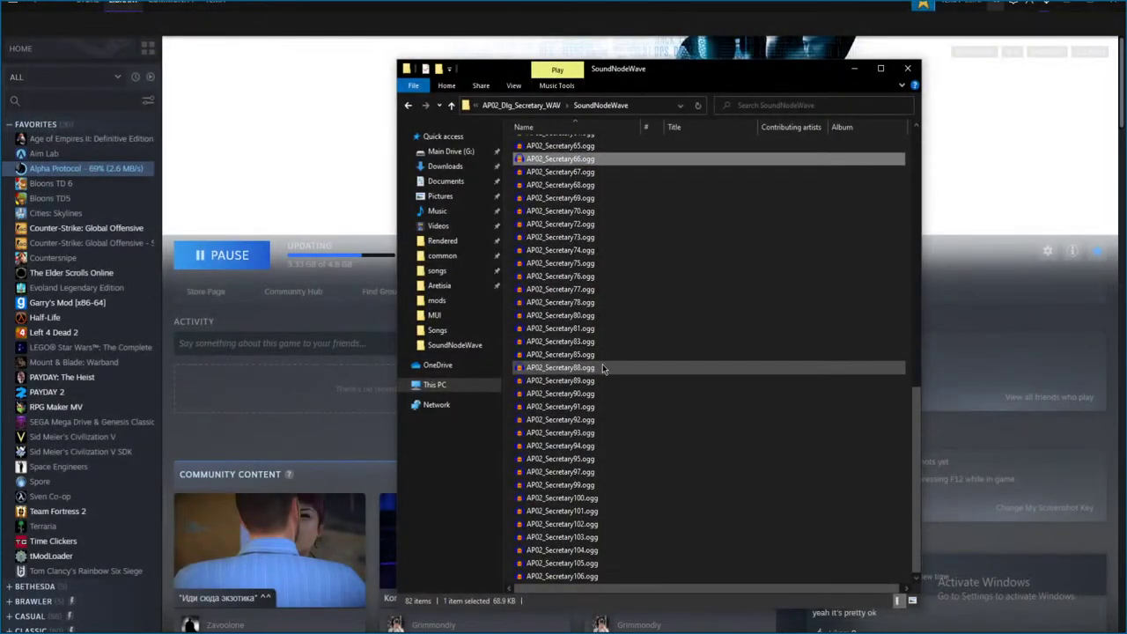
- Listen to AP02_Secretary37.ogg in Audacity and close the project without saving
scroll(607, 393, up, 10)
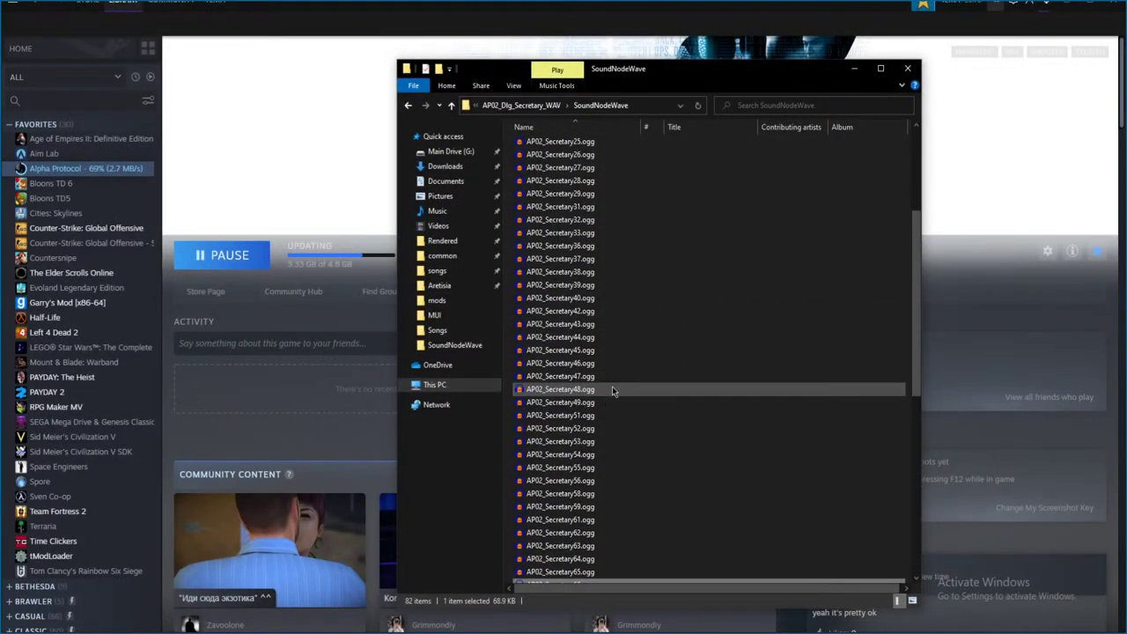
scroll(607, 380, up, 3)
double_click(675, 427)
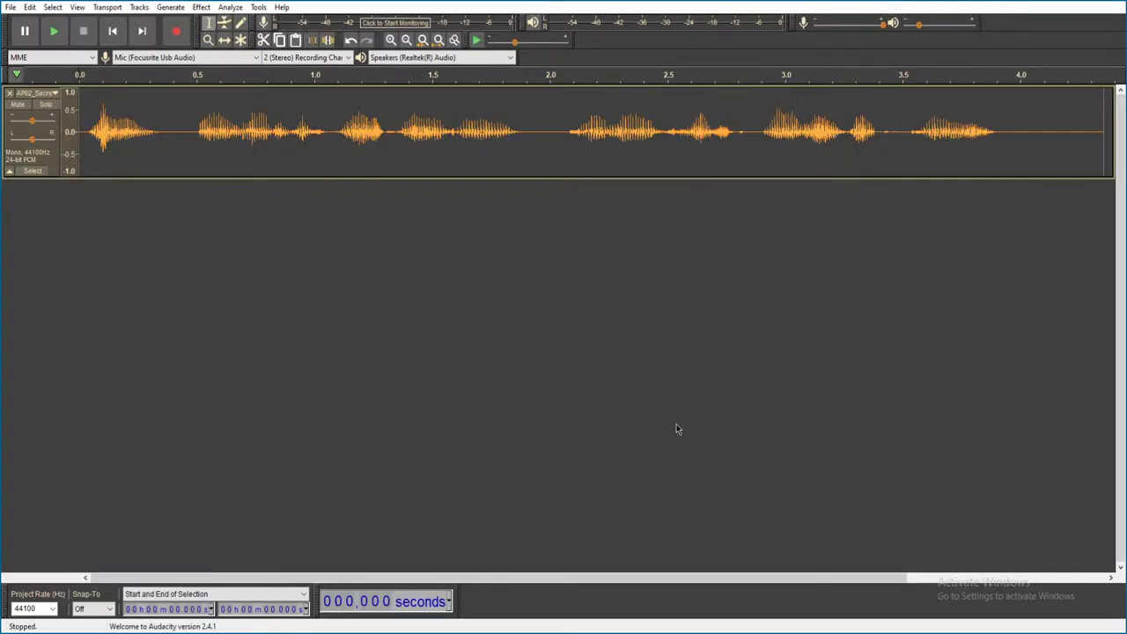
key(space)
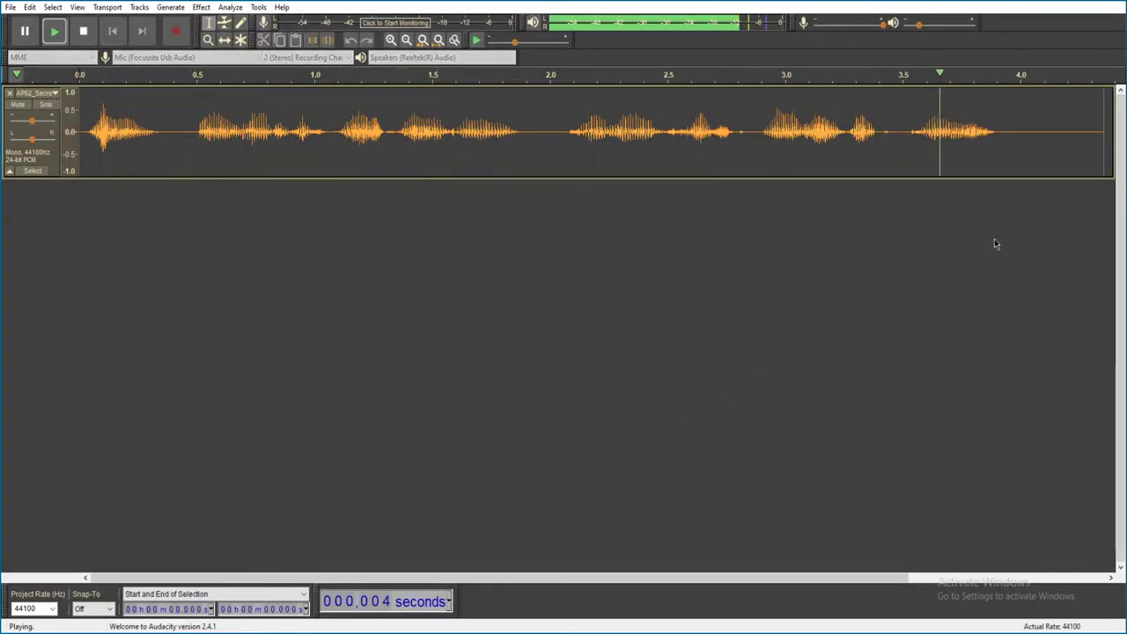
key(alt+F4)
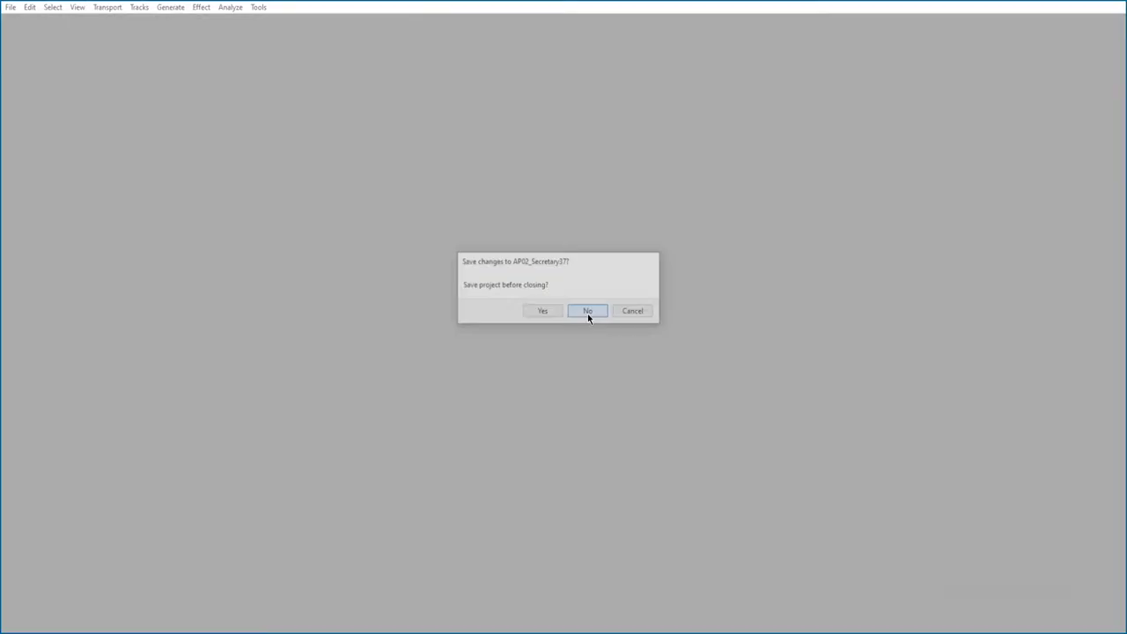
click(588, 310)
- Go back to the Exported folder and open the SoundNodeWave folder inside AP02_Dlg_West_Debrief_WAV
key(alt+Up)
key(alt+Up)
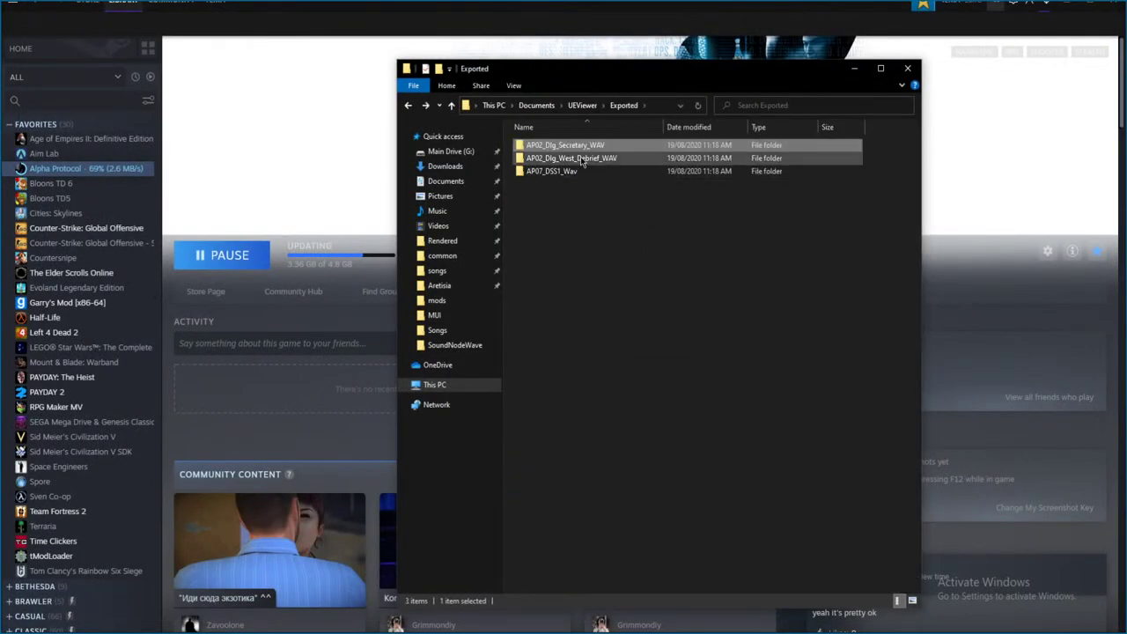
key(Down)
key(Return)
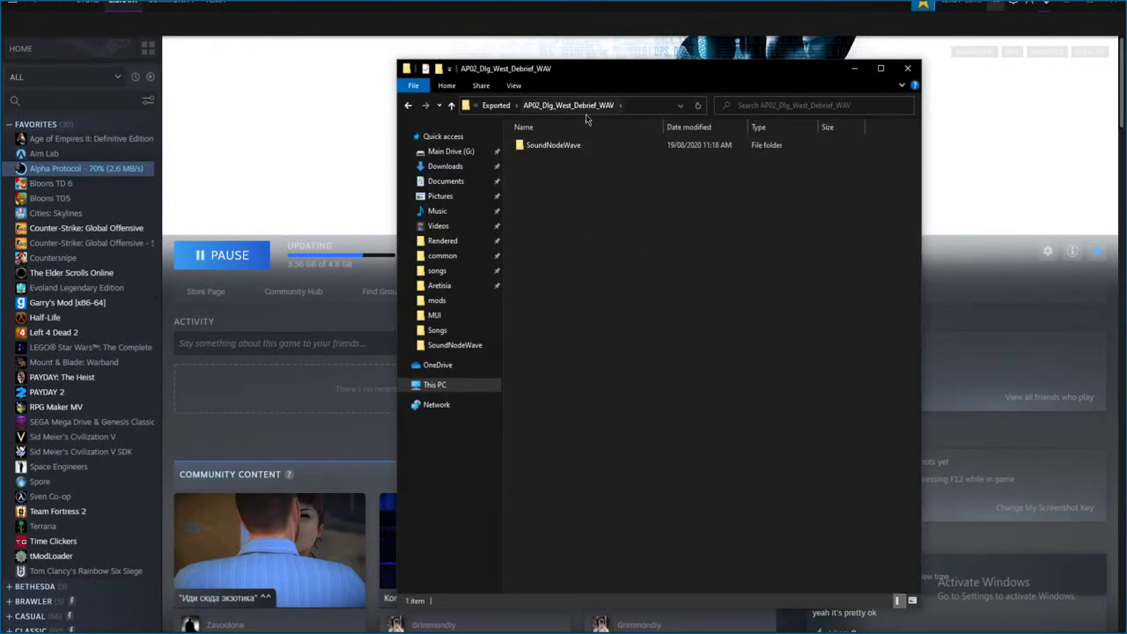
double_click(576, 146)
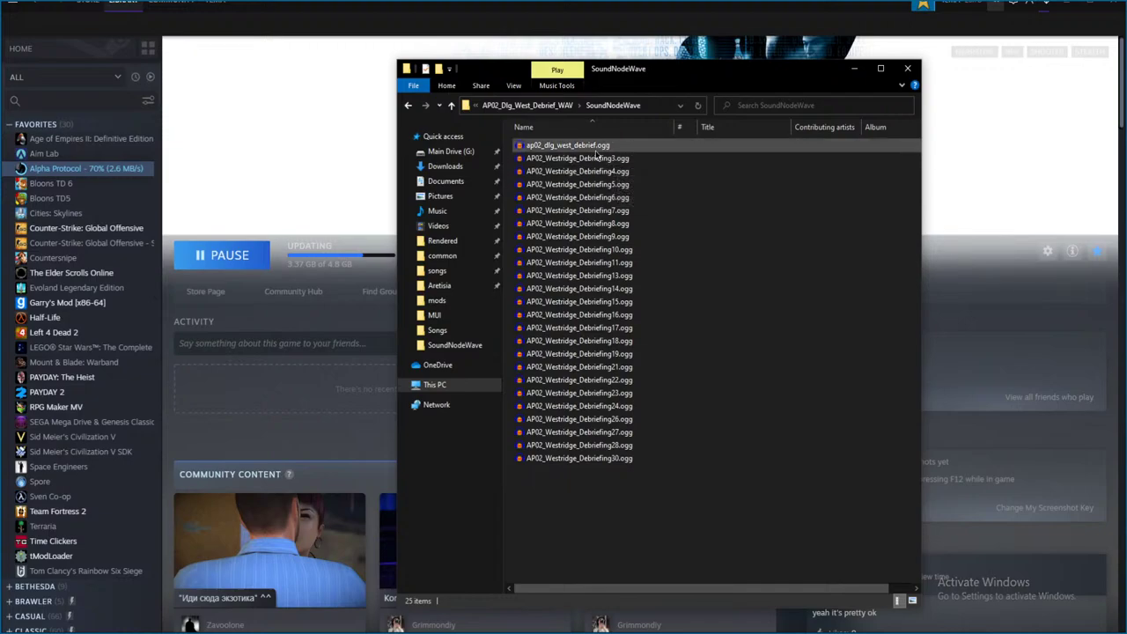
- Listen to ap02_dlg_west_debrief.ogg in Audacity and close the project without saving
click(600, 148)
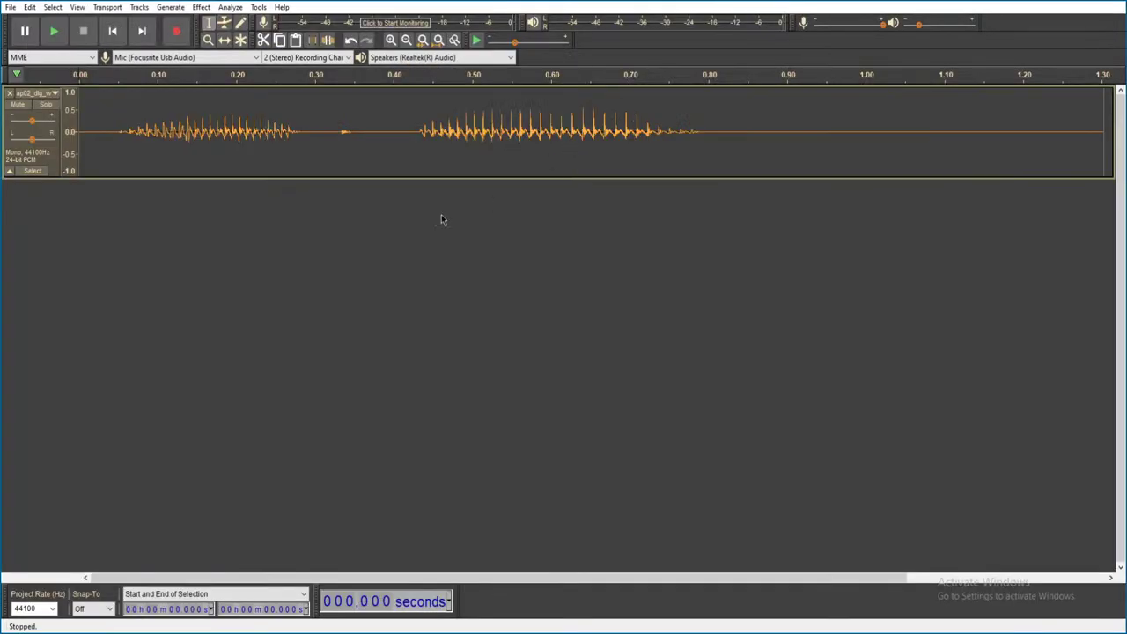
key(space)
key(ctrl+w)
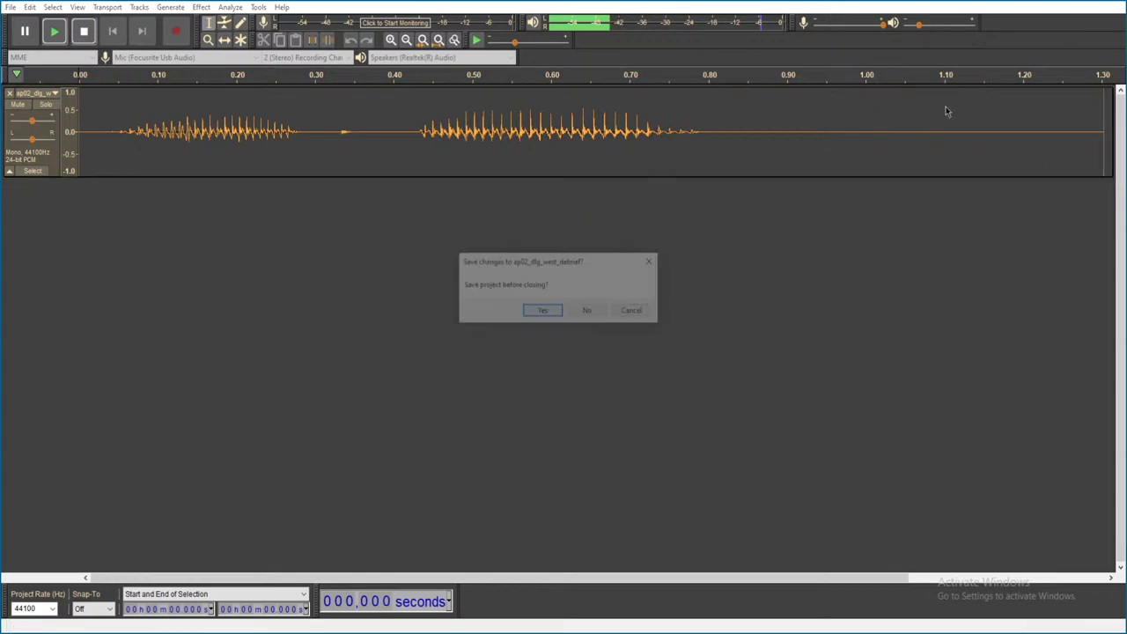
key(Tab)
key(Return)
- Listen to AP02_Westridge_Debriefing3.ogg in Audacity and close the project without saving
click(630, 159)
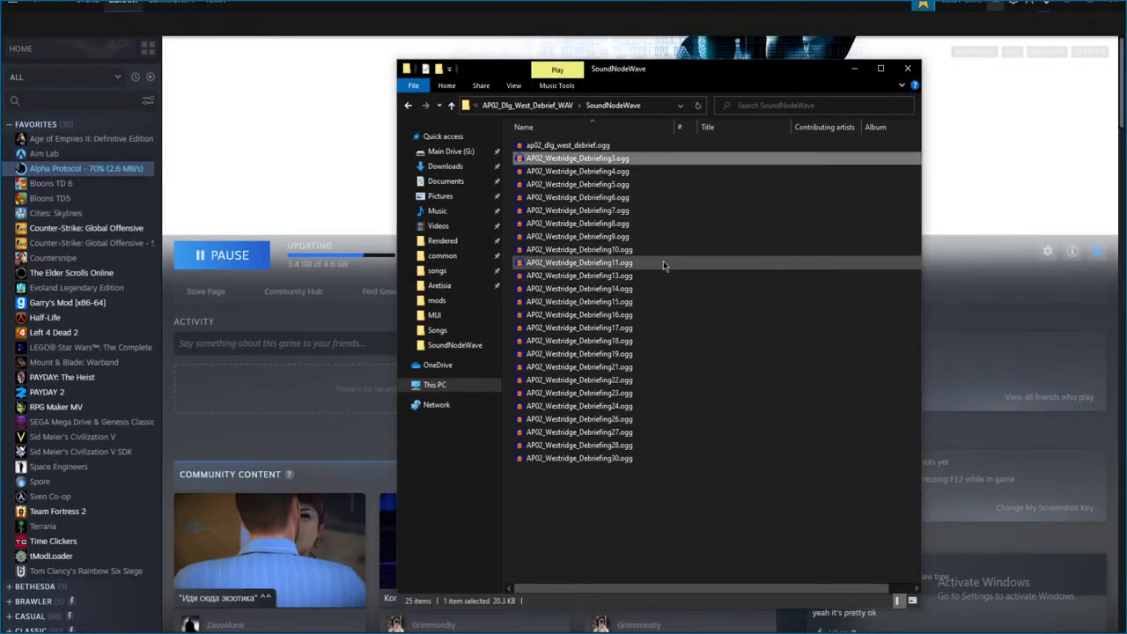
key(space)
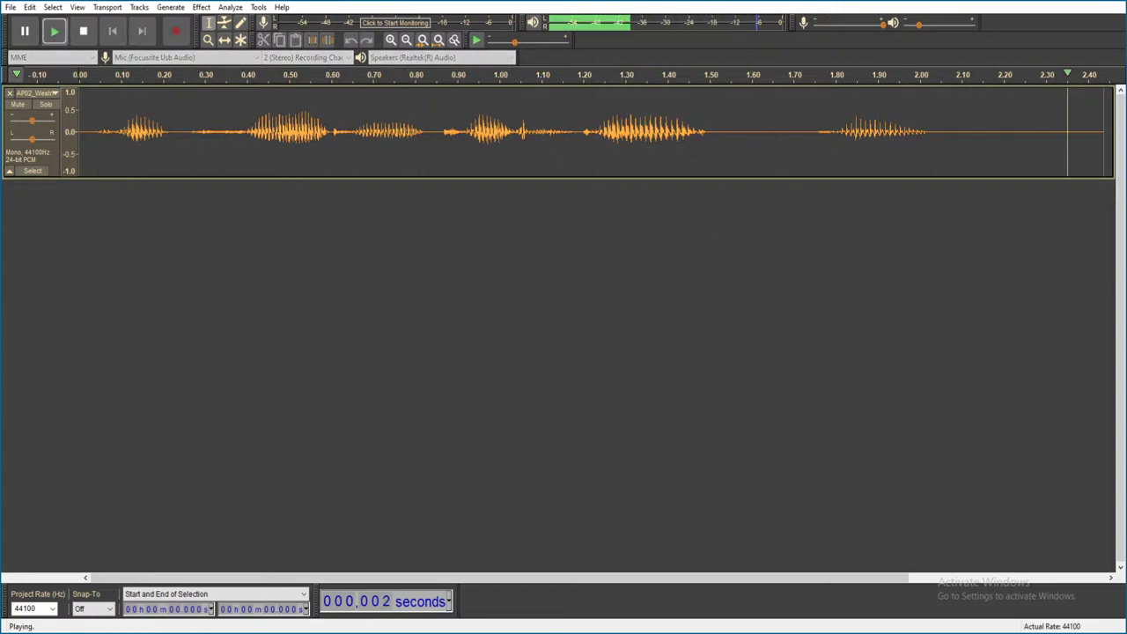
key(ctrl+w)
click(587, 312)
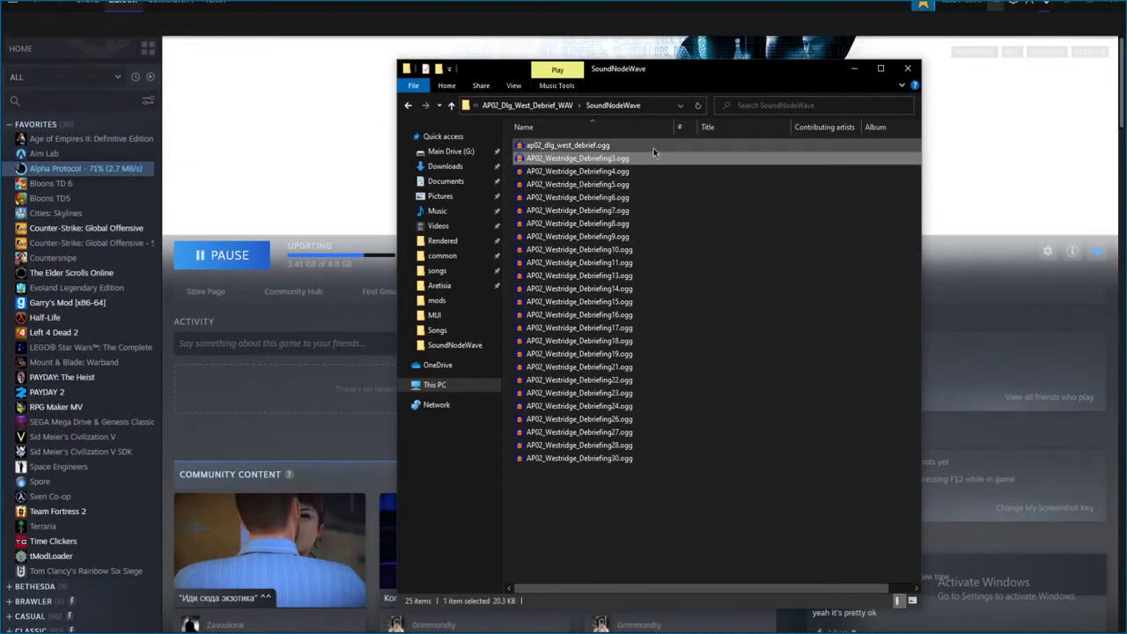
- Listen to AP02_Westridge_Debriefing4.ogg in Audacity and close the project without saving
double_click(627, 170)
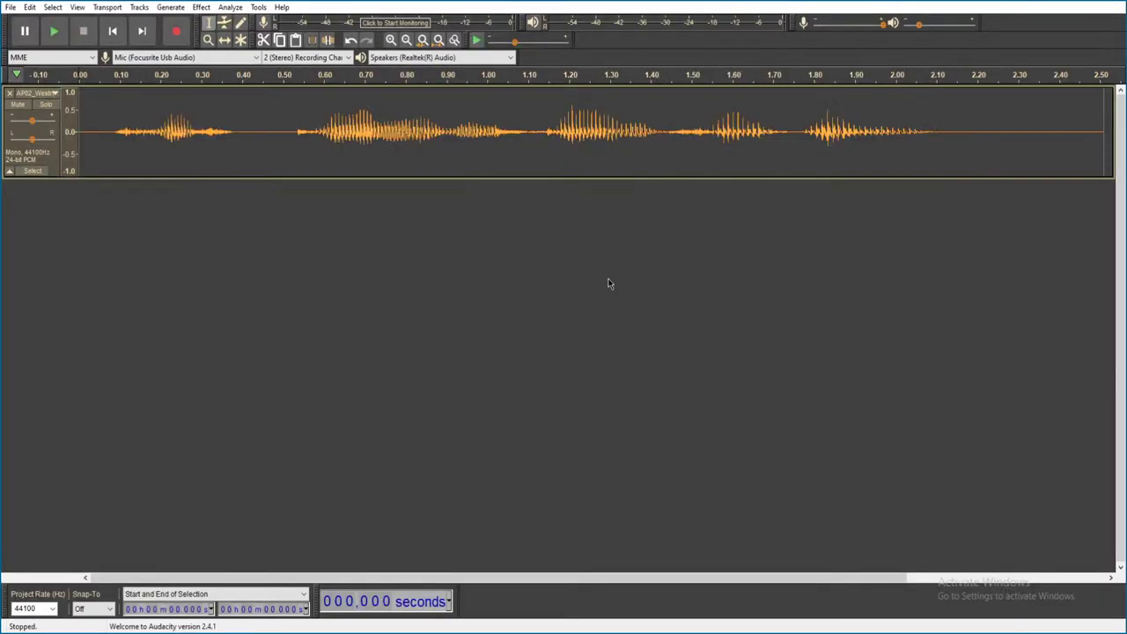
key(space)
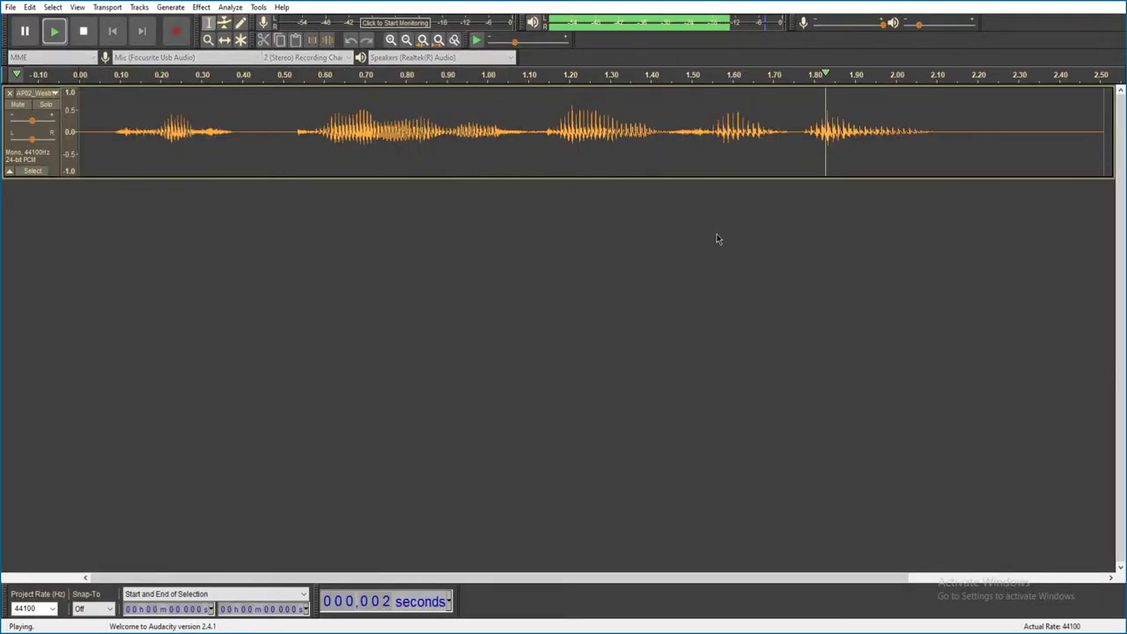
key(ctrl+w)
click(574, 317)
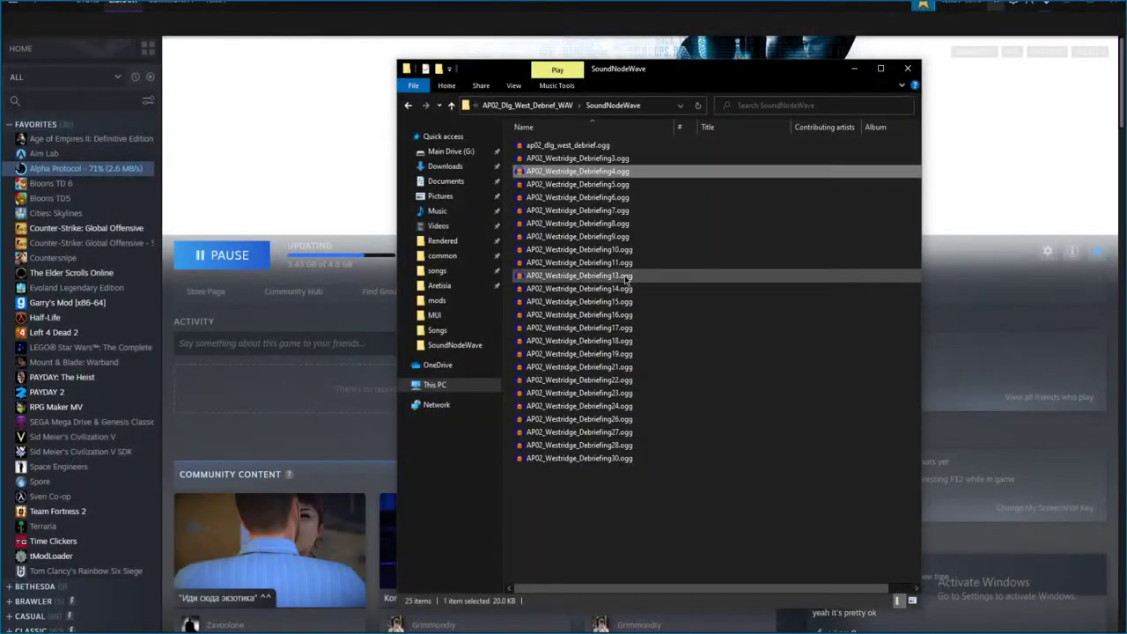
- Listen to AP02_Westridge_Debriefing13.ogg in Audacity and close the project without saving
double_click(669, 276)
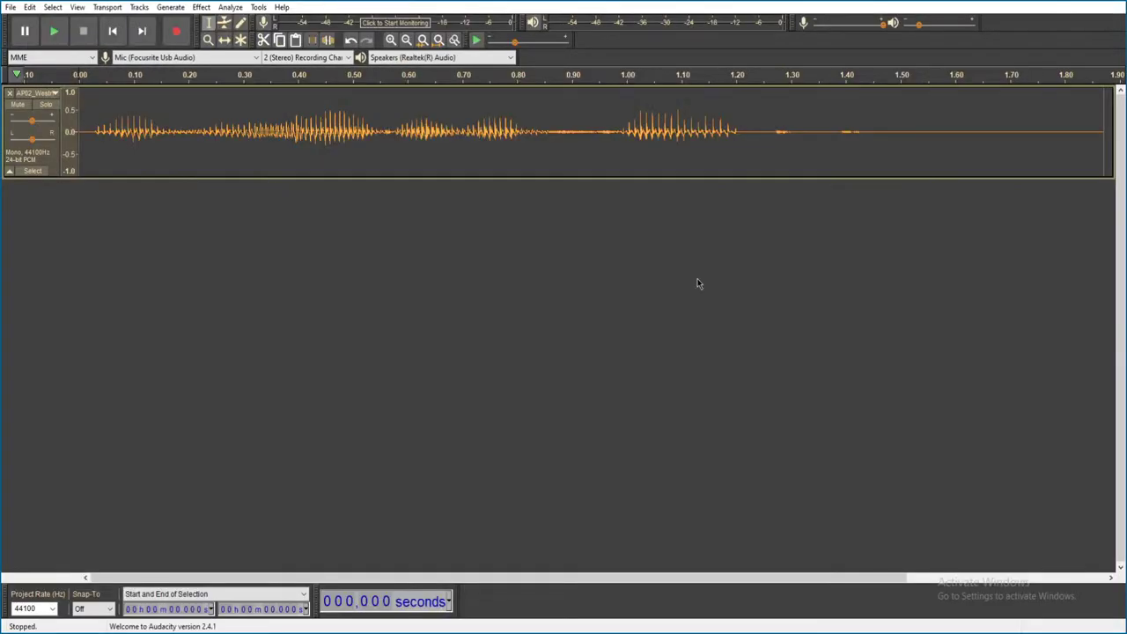
key(space)
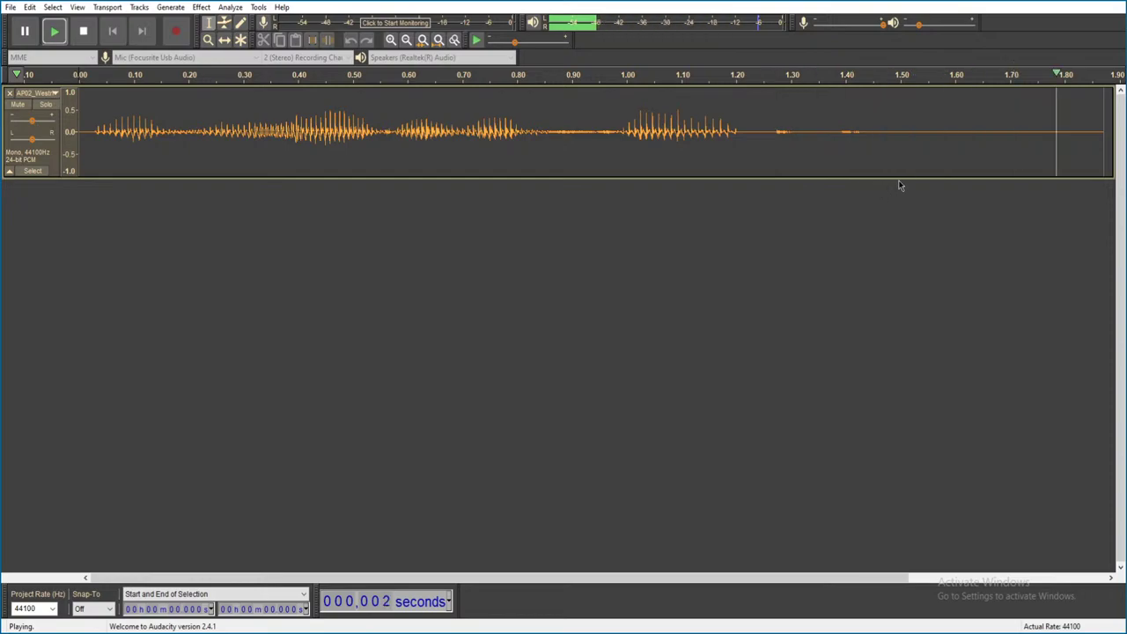
key(ctrl+w)
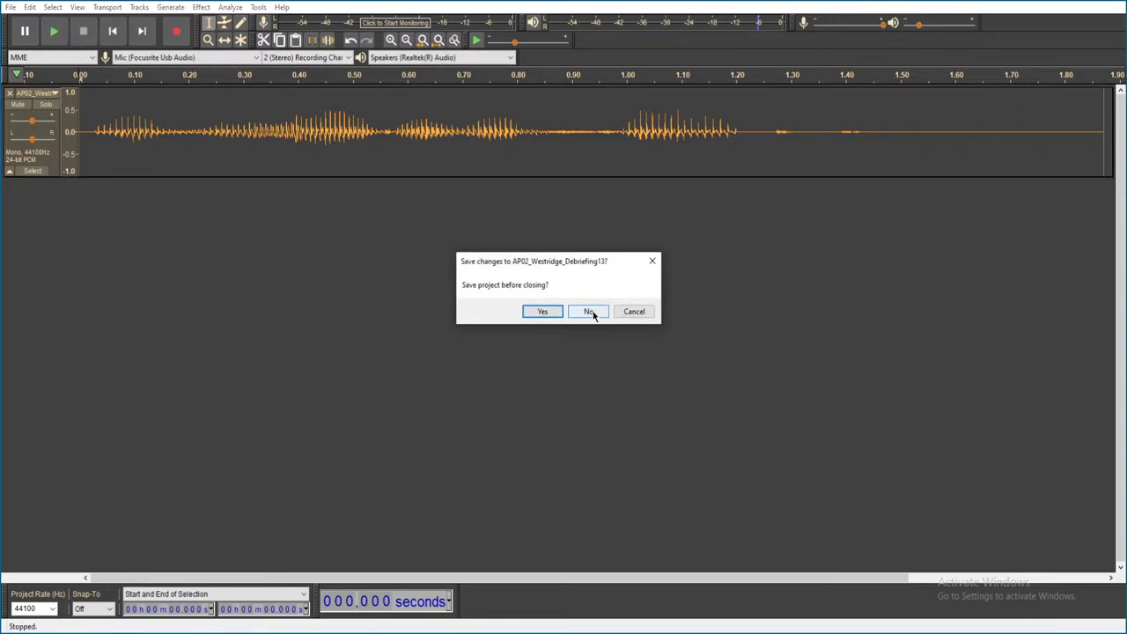
click(591, 313)
- Listen to AP02_Westridge_Debriefing22.ogg in Audacity and close the project without saving
click(608, 381)
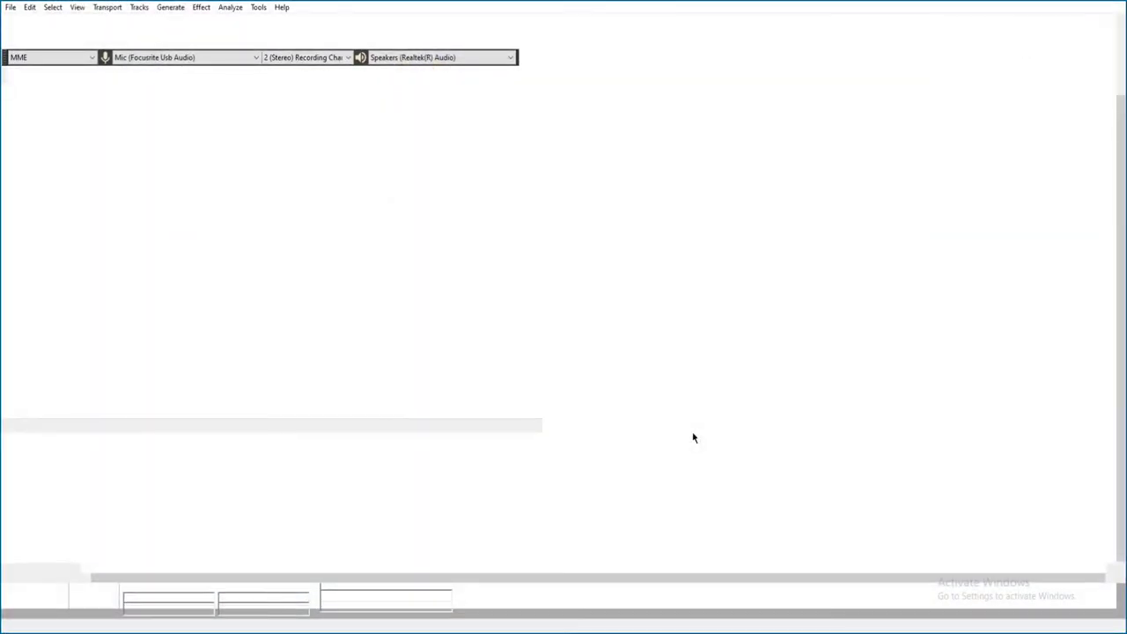
key(space)
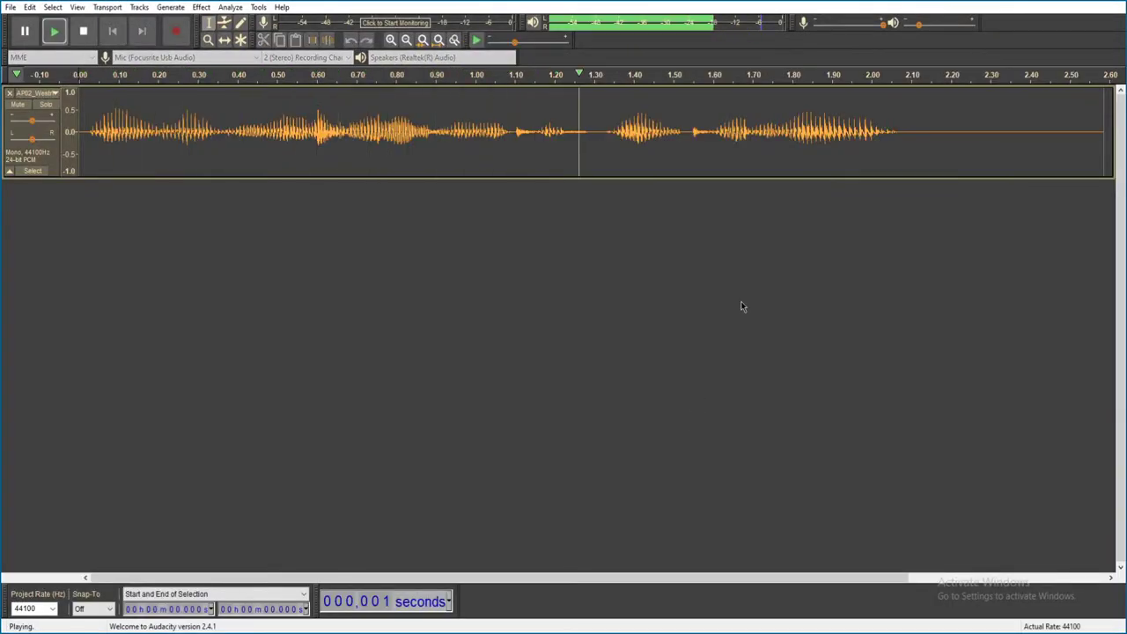
key(ctrl+w)
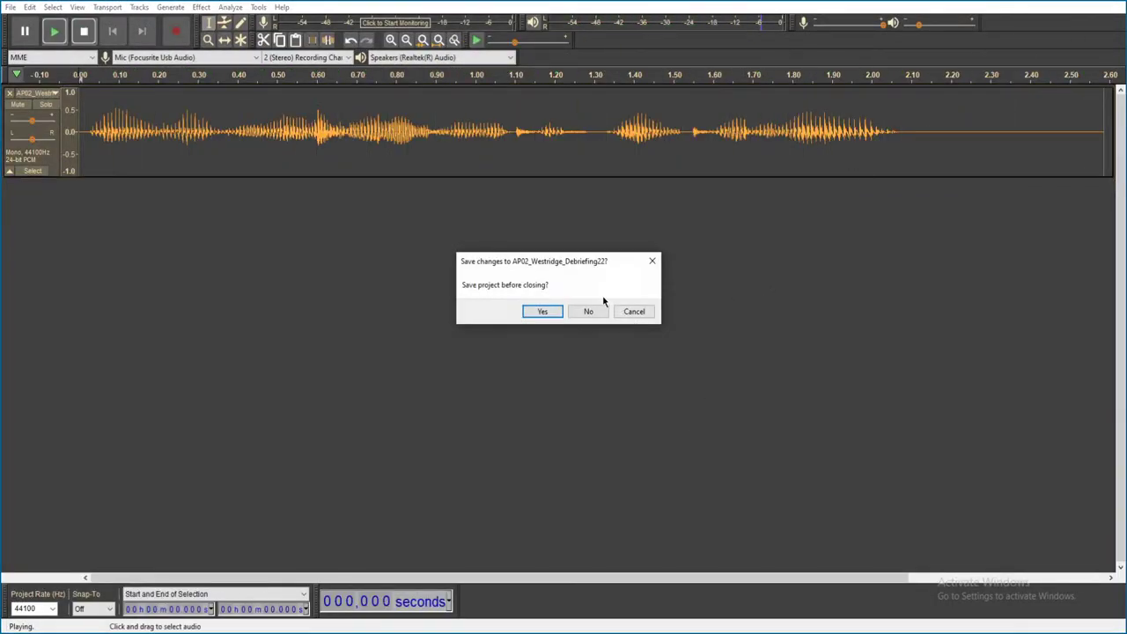
click(588, 313)
- Listen to AP02_Westridge_Debriefing30.ogg in Audacity and close the project without saving
double_click(581, 458)
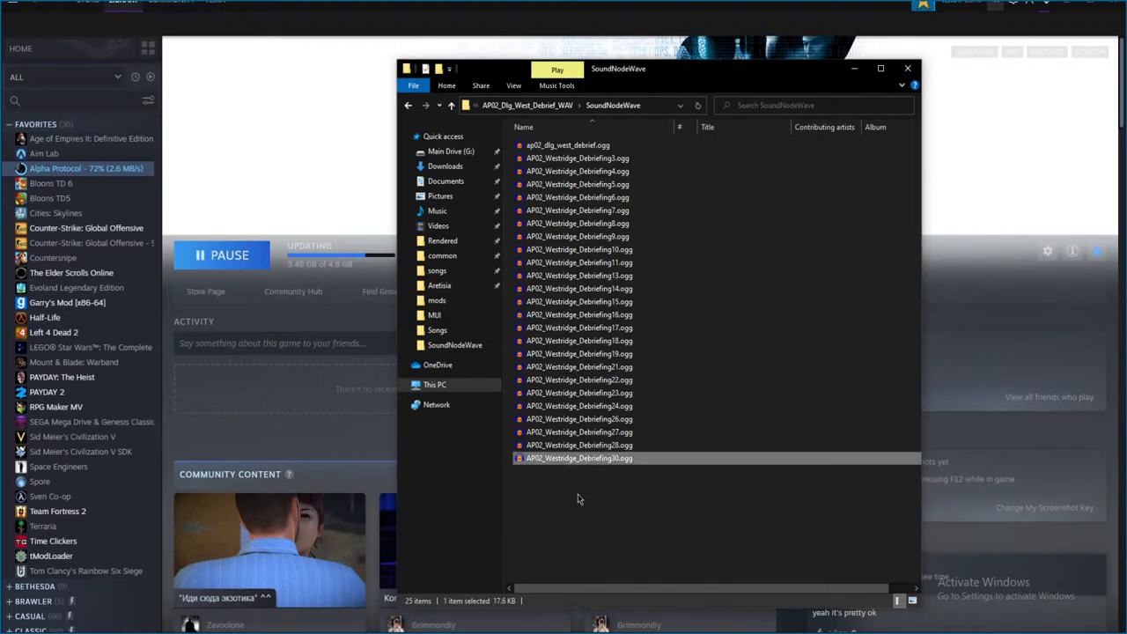
key(space)
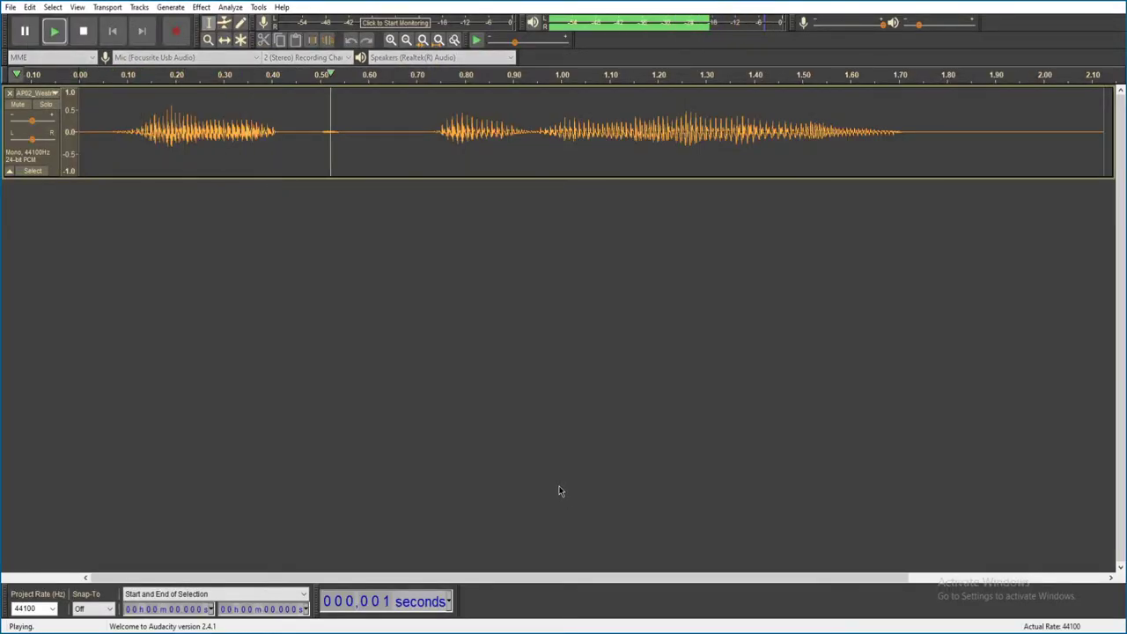
key(ctrl+w)
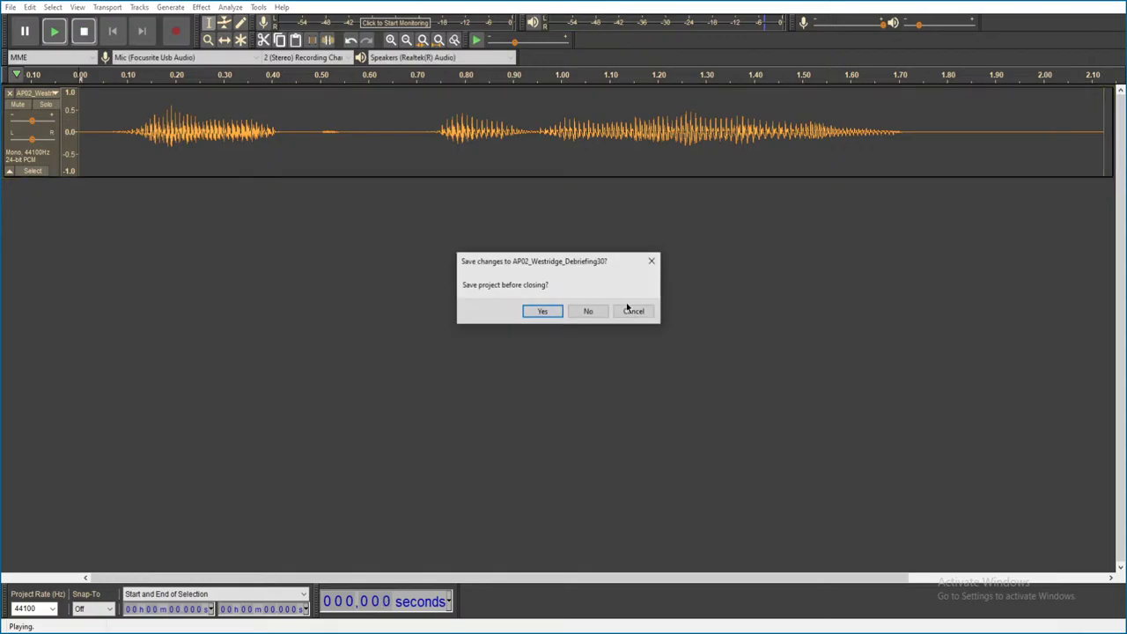
click(586, 312)
- Examine the list of exported .ogg files in the SoundNodeWave folder of AP07_DSS1_Wav
key(alt+Up)
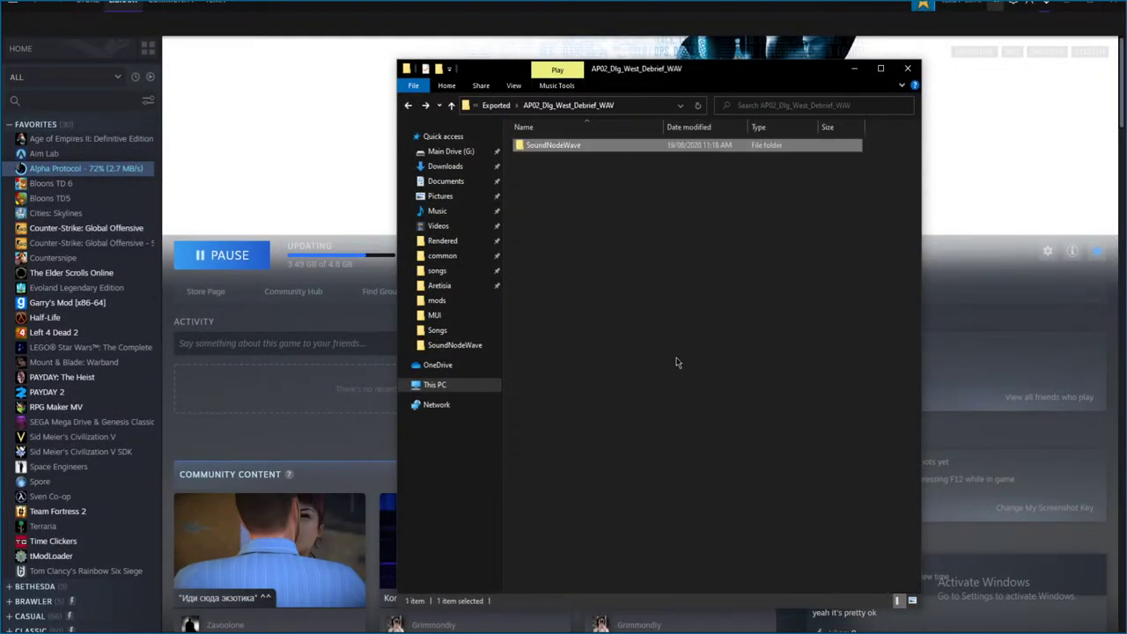
key(alt+Up)
key(alt+Up)
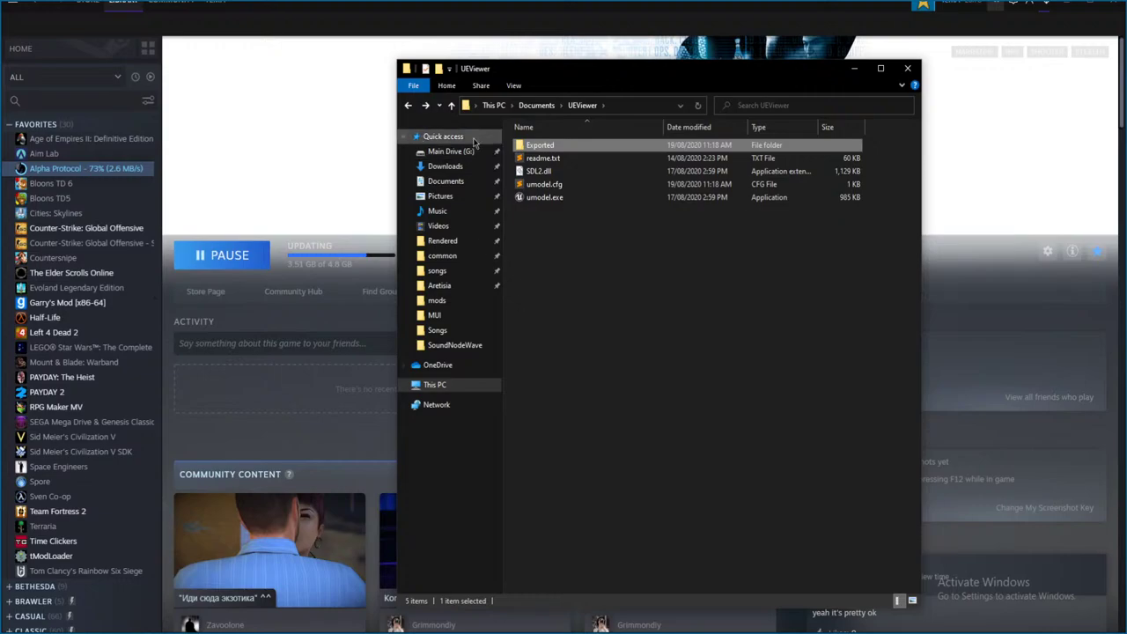
double_click(548, 146)
double_click(561, 172)
double_click(552, 144)
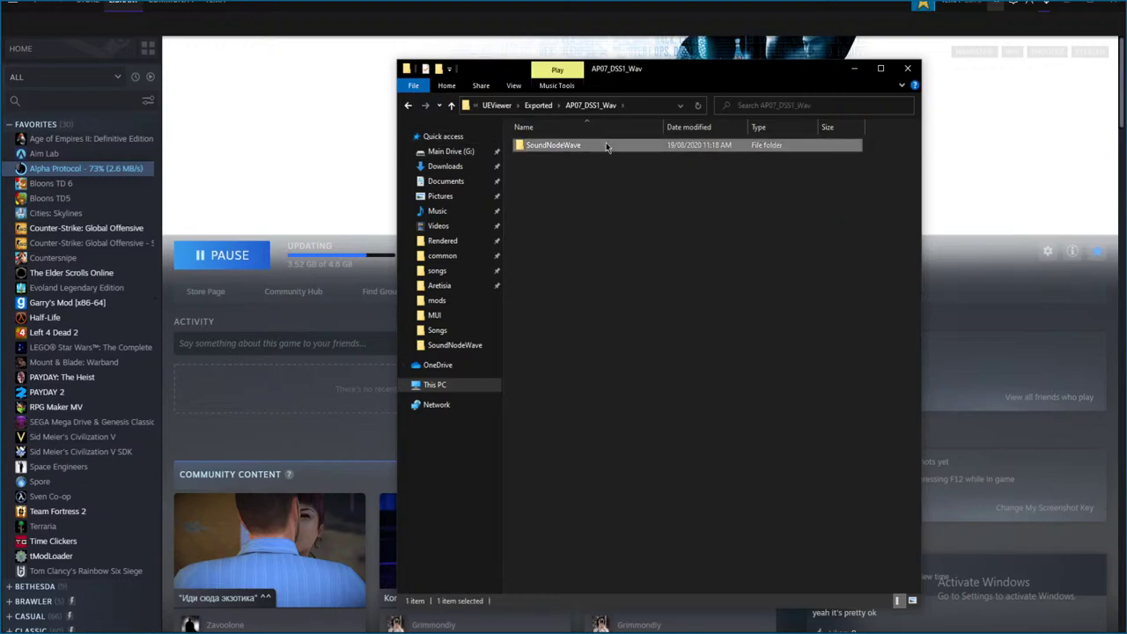
scroll(653, 339, down, 10)
scroll(653, 402, up, 5)
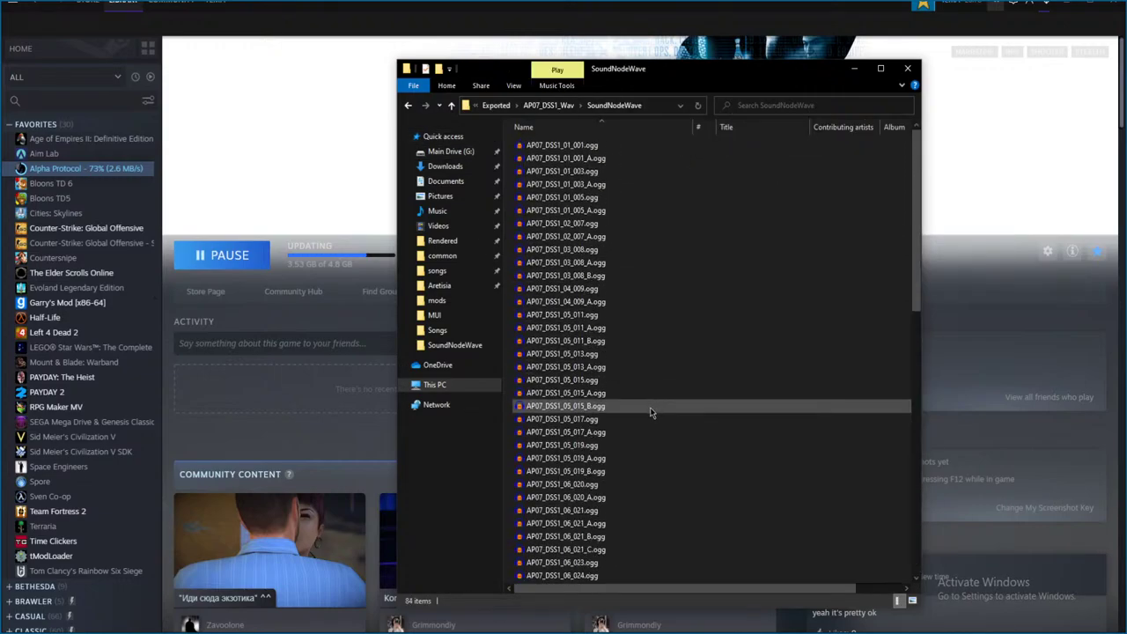
scroll(646, 423, down, 4)
scroll(639, 456, down, 3)
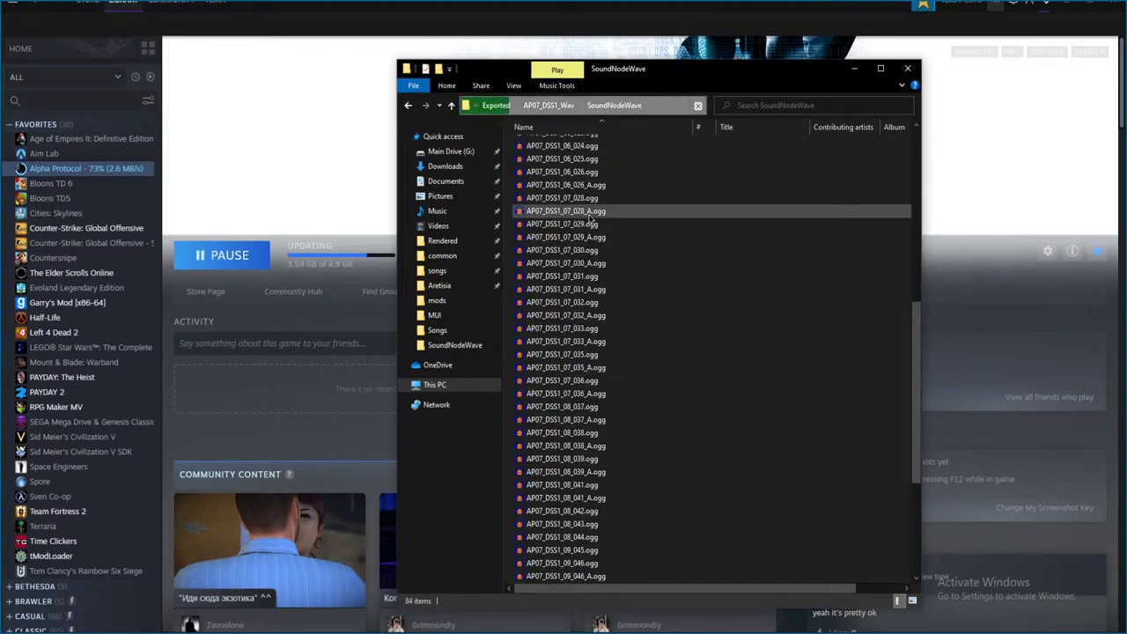
mouse_move(590, 219)
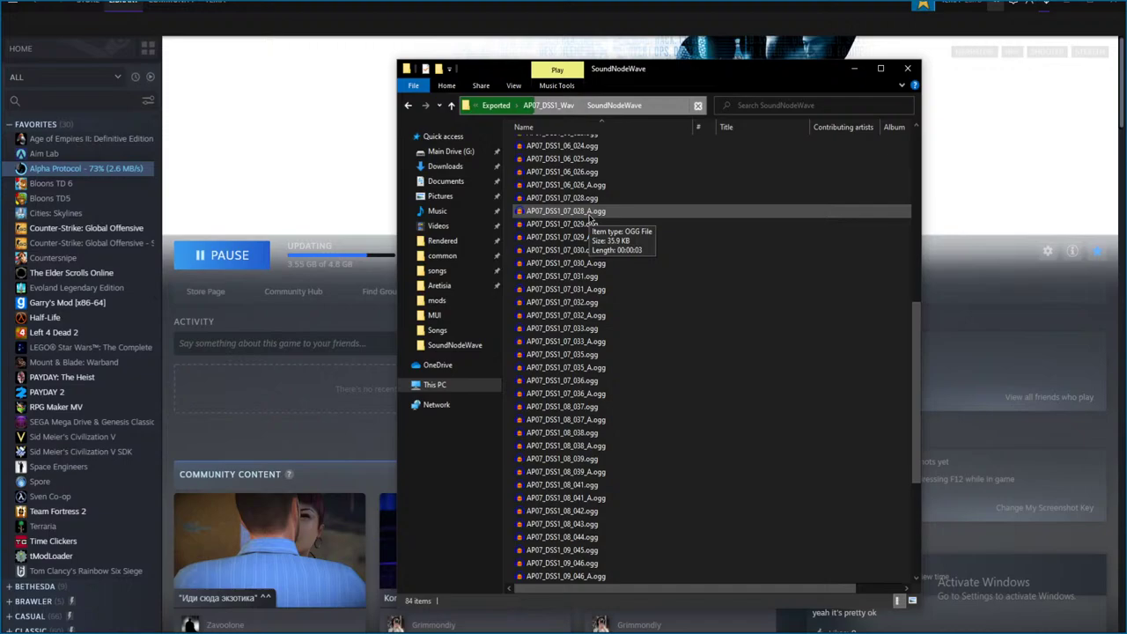
scroll(710, 274, up, 5)
key(alt+Up)
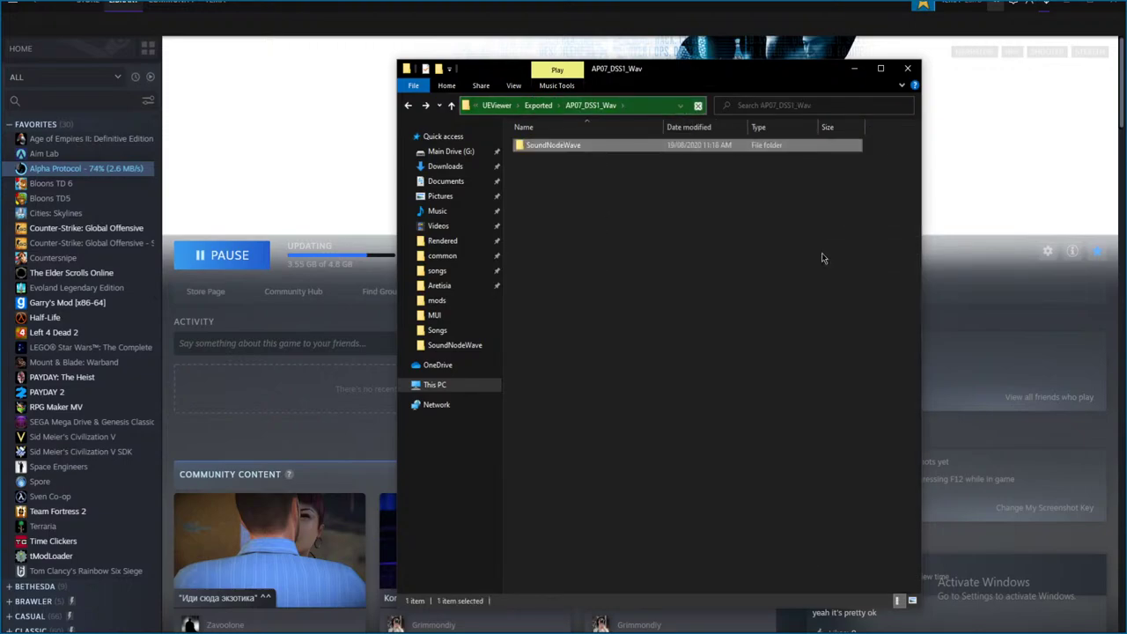
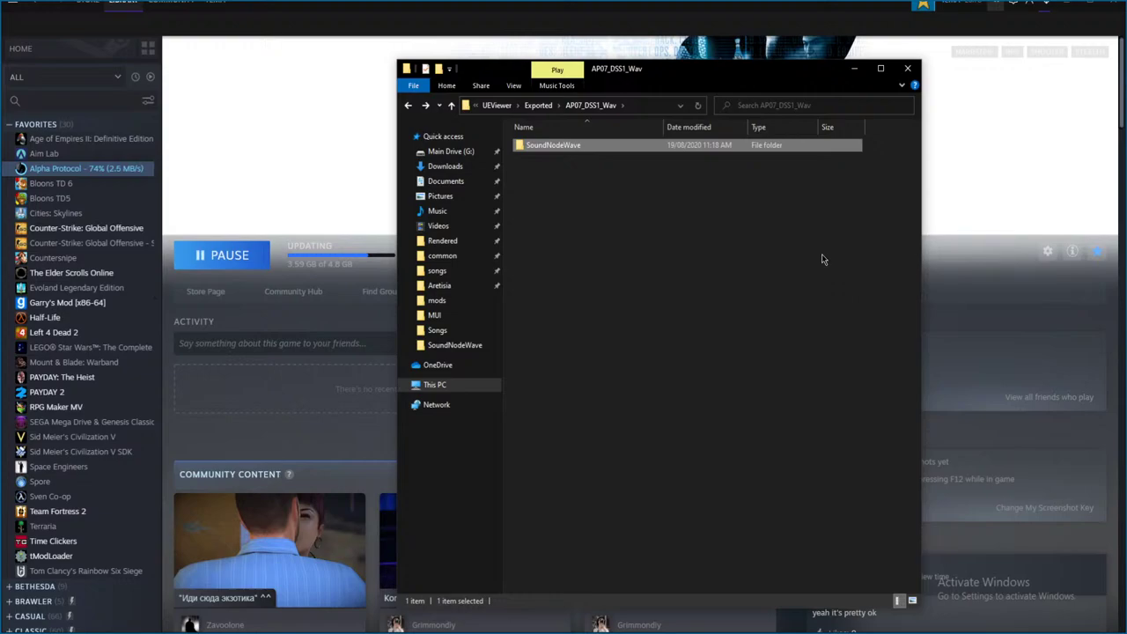
- Look through the exported files in the SoundNodeWave folder of AP02_Dlg_Secretary_WAV and return to the Exported folder
key(alt+Up)
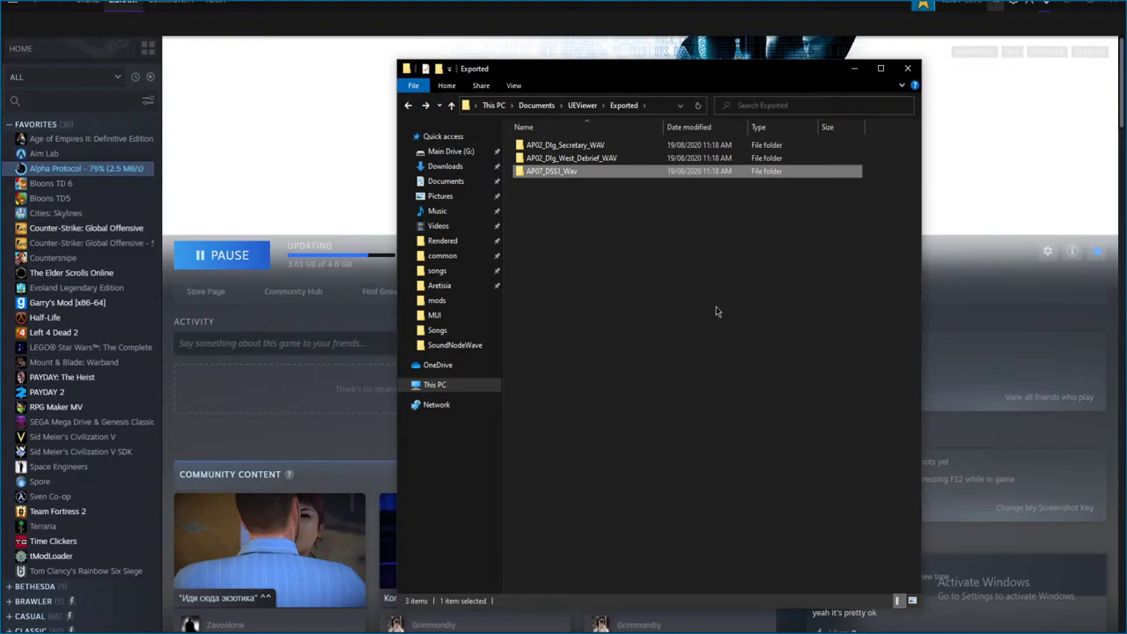
double_click(595, 146)
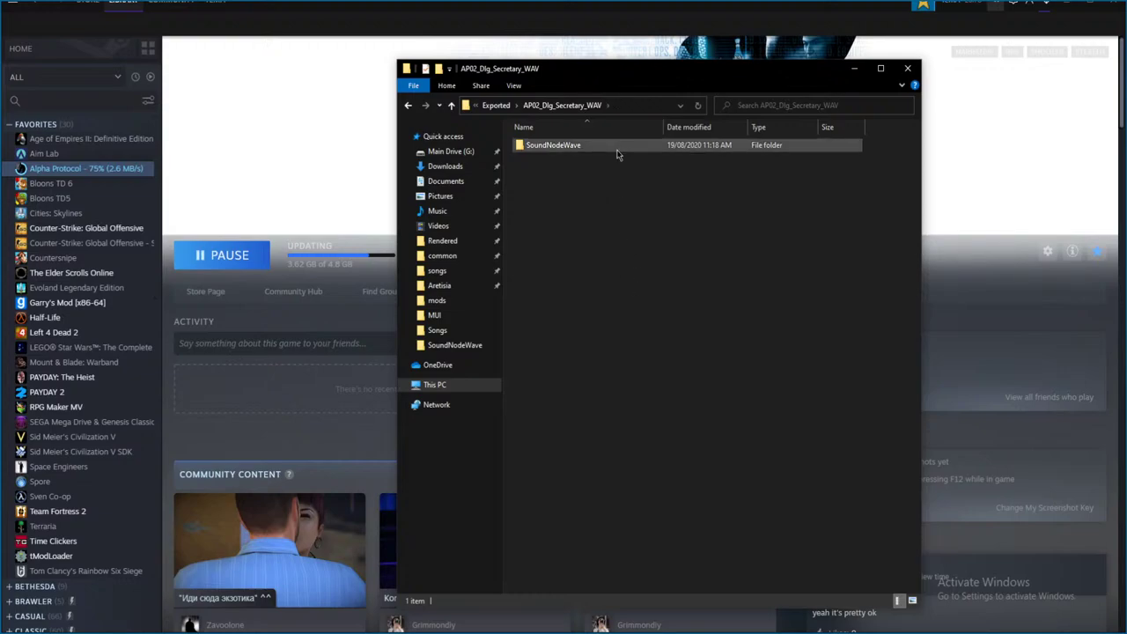
double_click(564, 145)
scroll(644, 410, down, 10)
key(alt+Left)
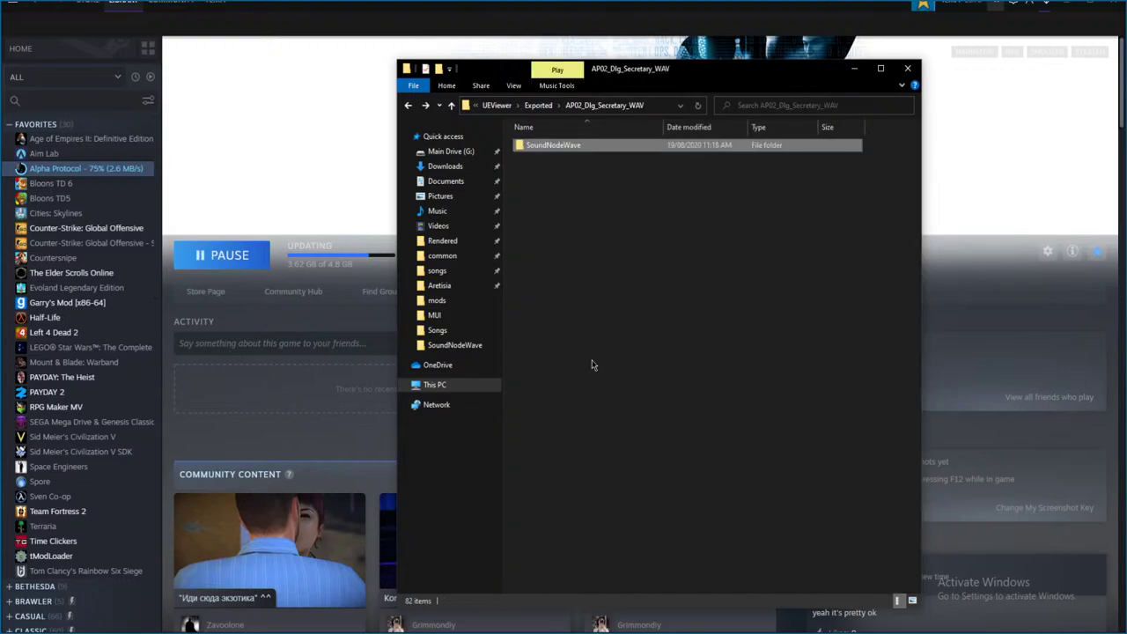
key(alt+Left)
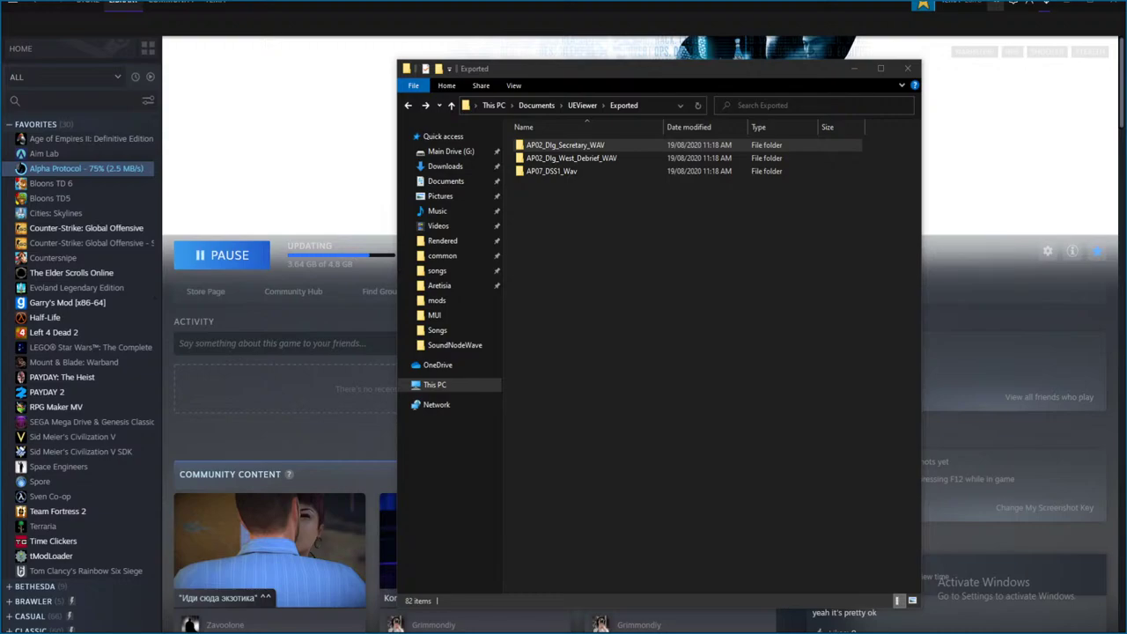
- Launch umodel.exe from the UEViewer folder
click(542, 392)
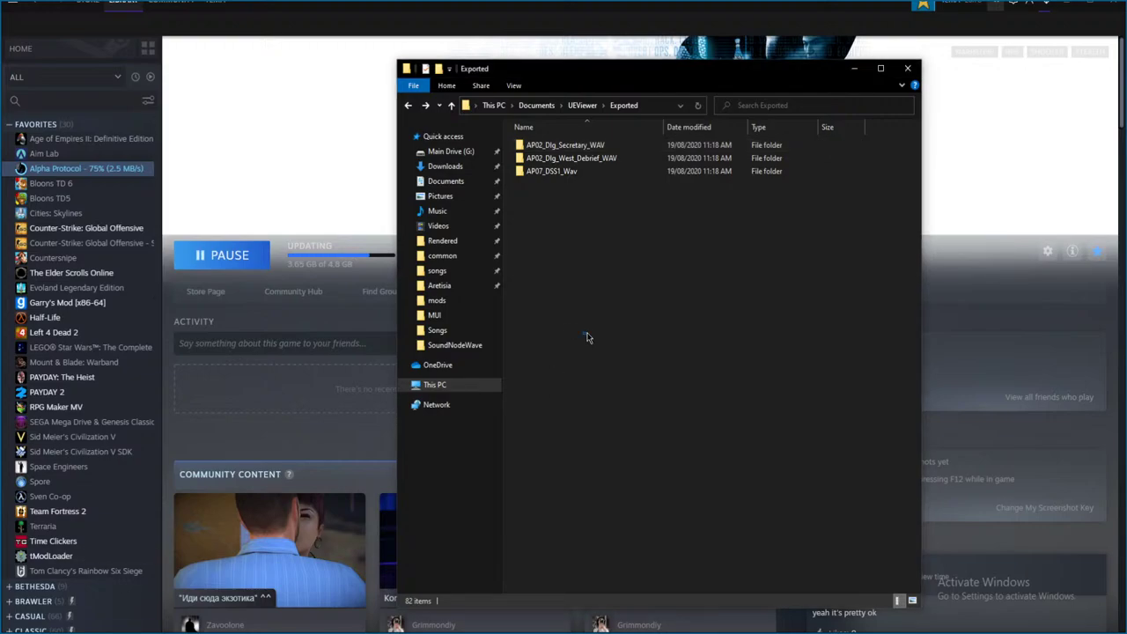
key(BackSpace)
double_click(557, 197)
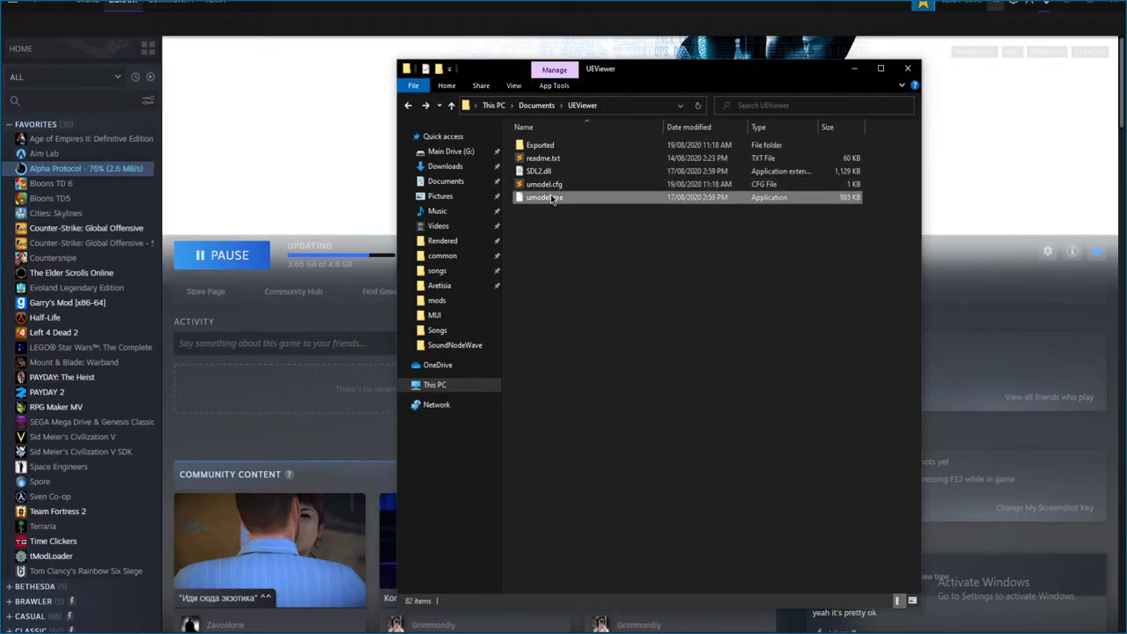
- Set the path to game files to G:\Steam\steamapps\common\Alpha Protocol\APGame and load the game's packages with the default classes
click(702, 248)
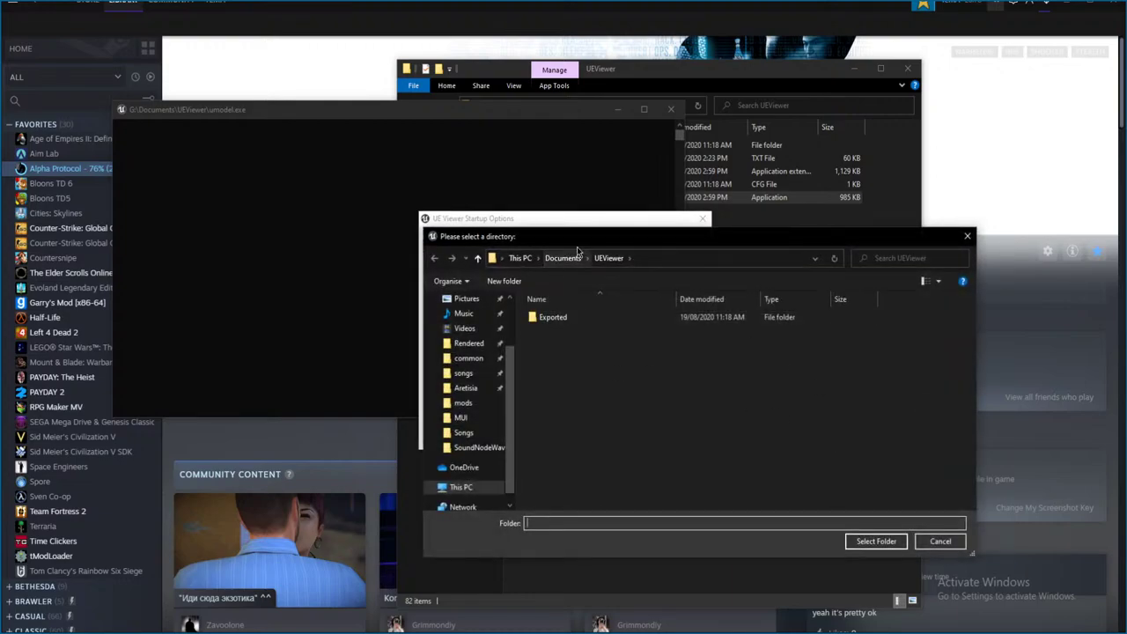
click(466, 447)
click(464, 432)
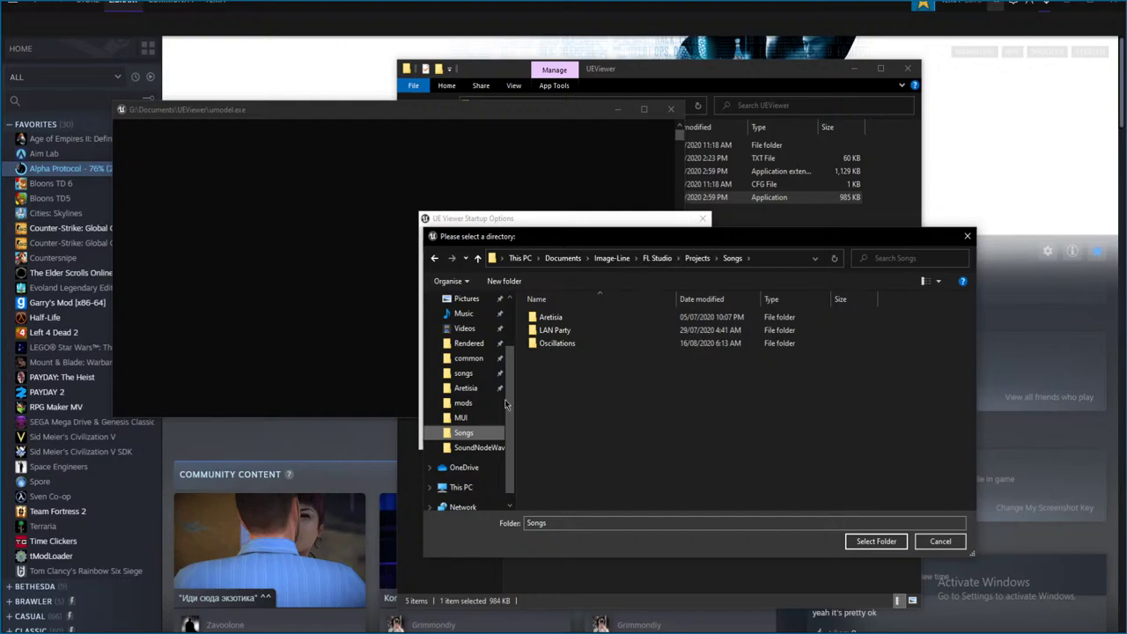
click(461, 417)
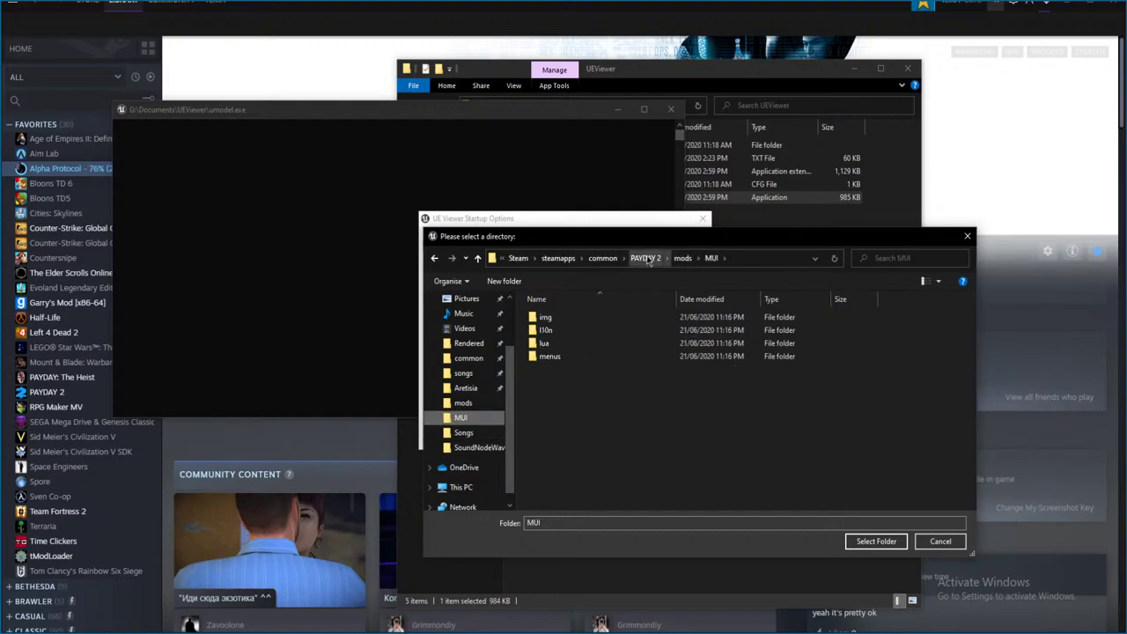
click(602, 258)
click(578, 317)
double_click(581, 319)
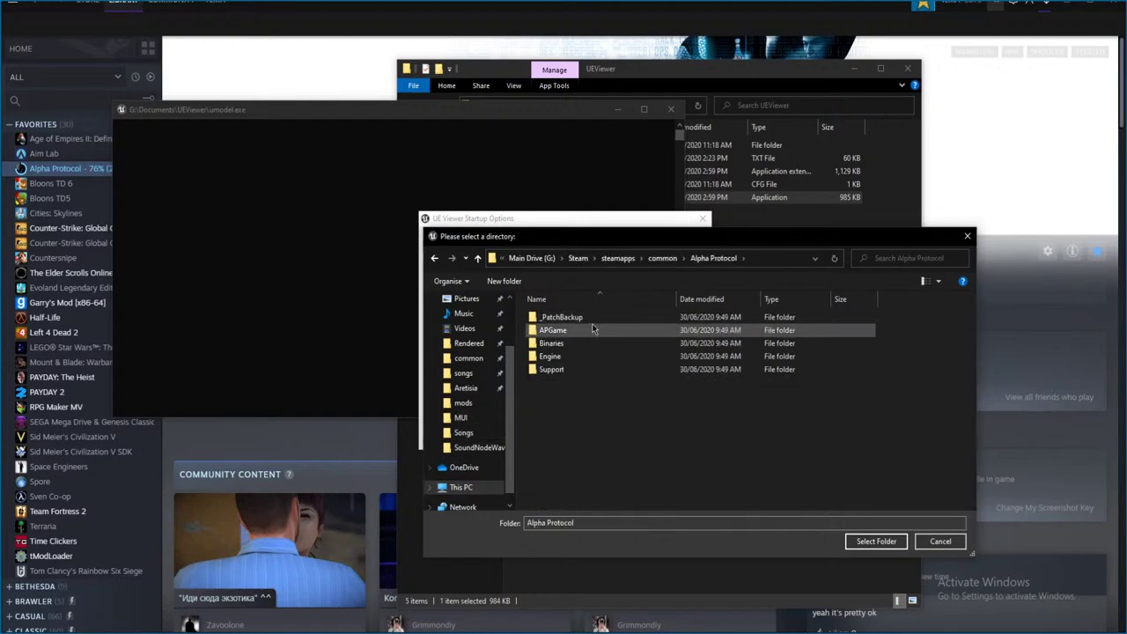
click(585, 331)
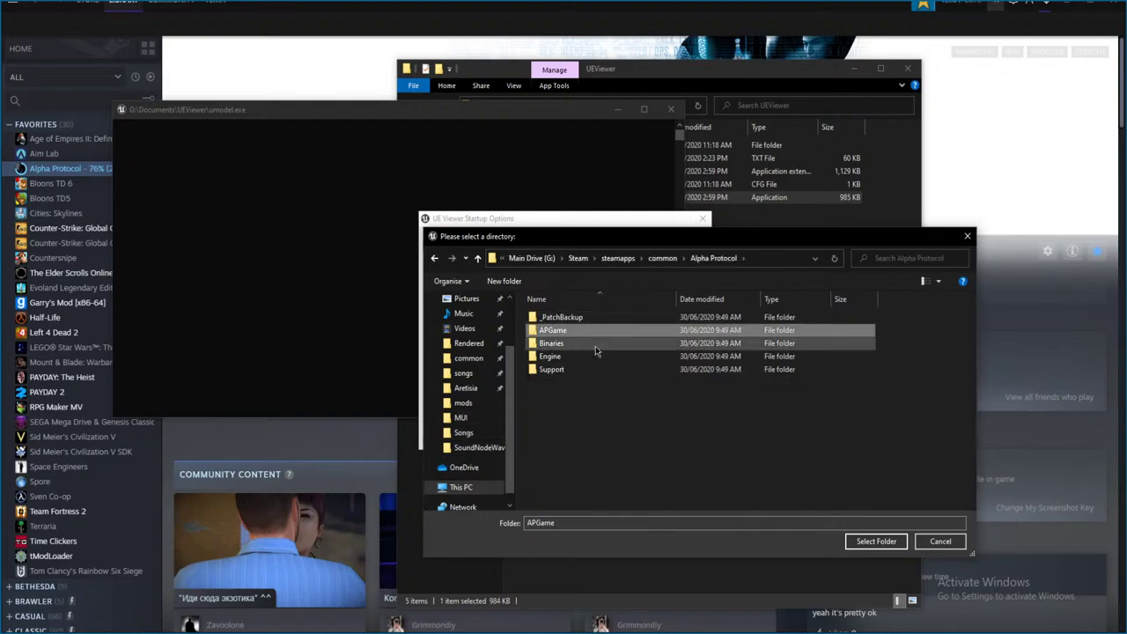
click(876, 541)
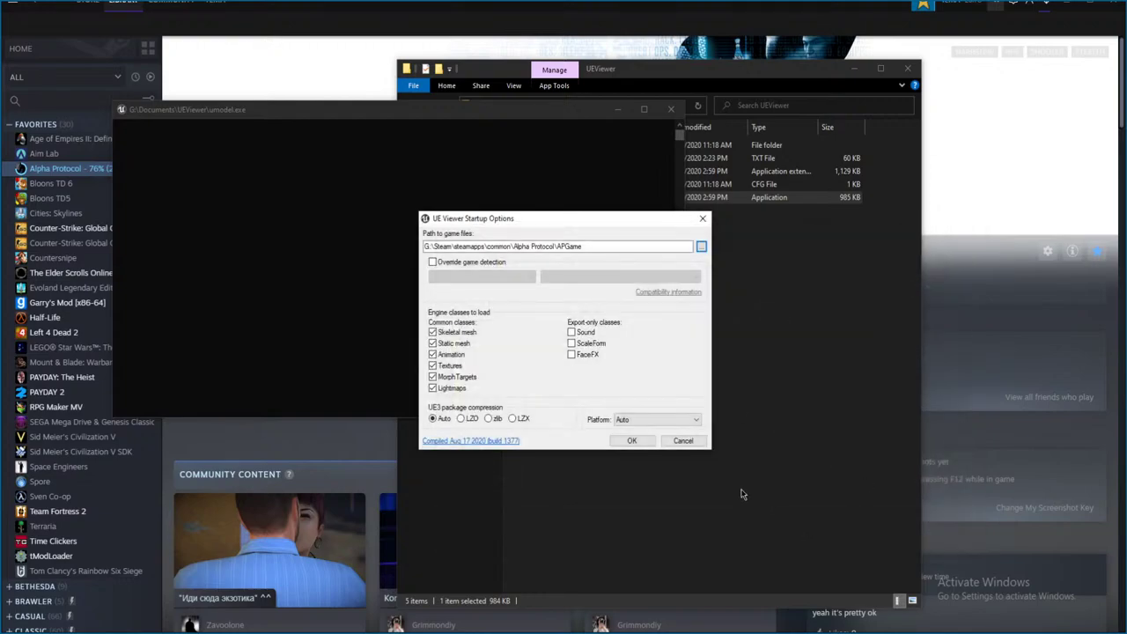
click(621, 442)
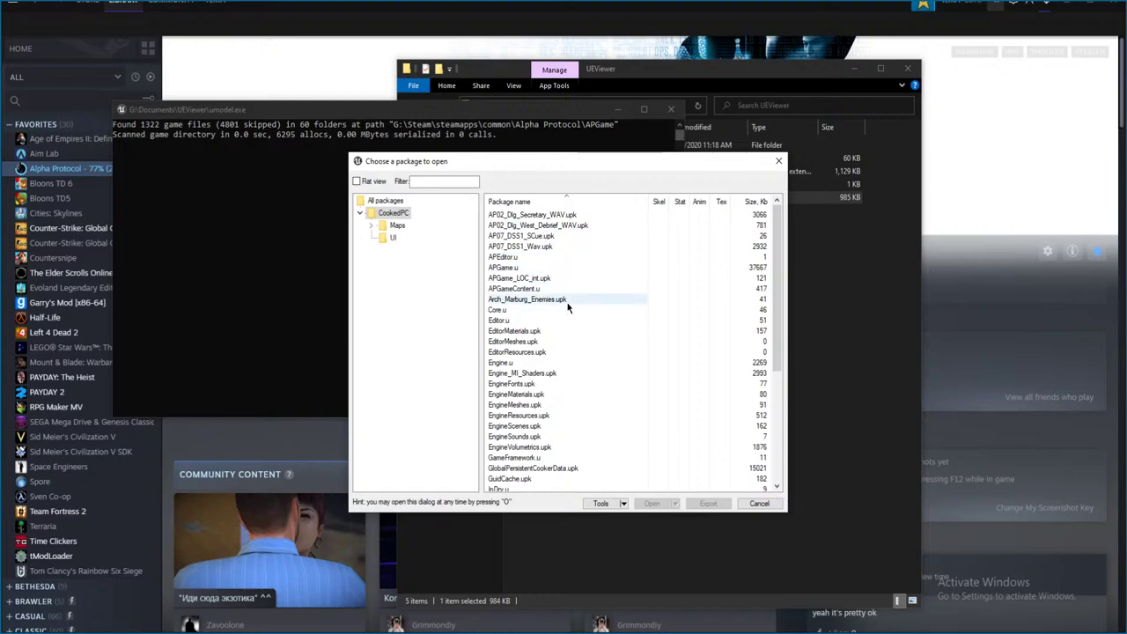
- Examine the packages in the B01 and IB01 folders under CookedPC/Maps/Game/Beginning
click(371, 225)
click(382, 238)
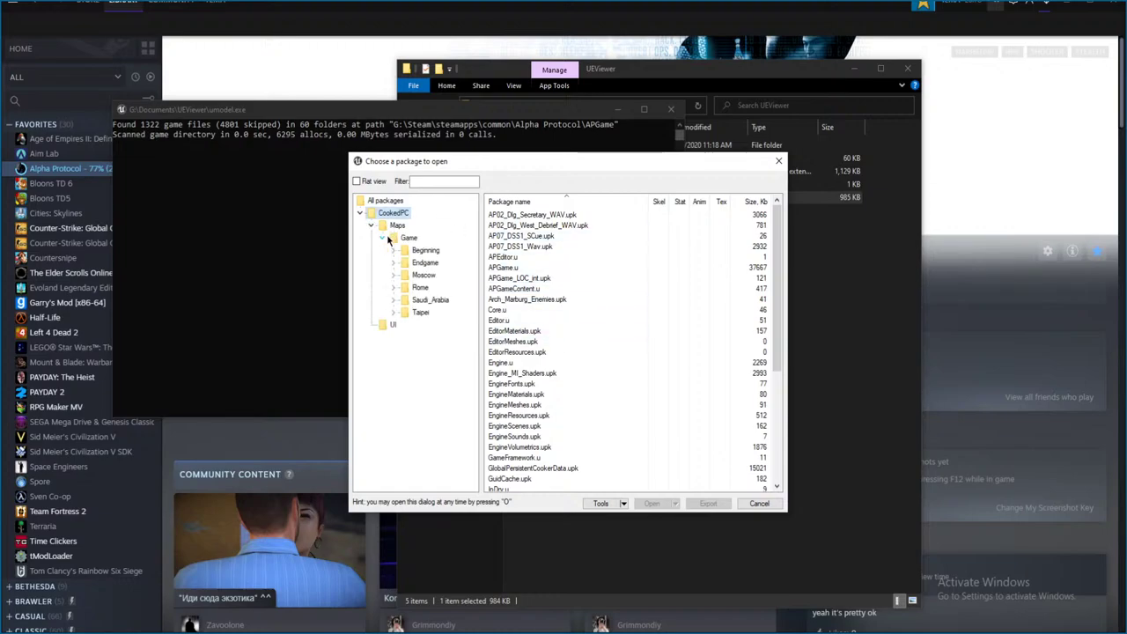
double_click(402, 251)
click(427, 263)
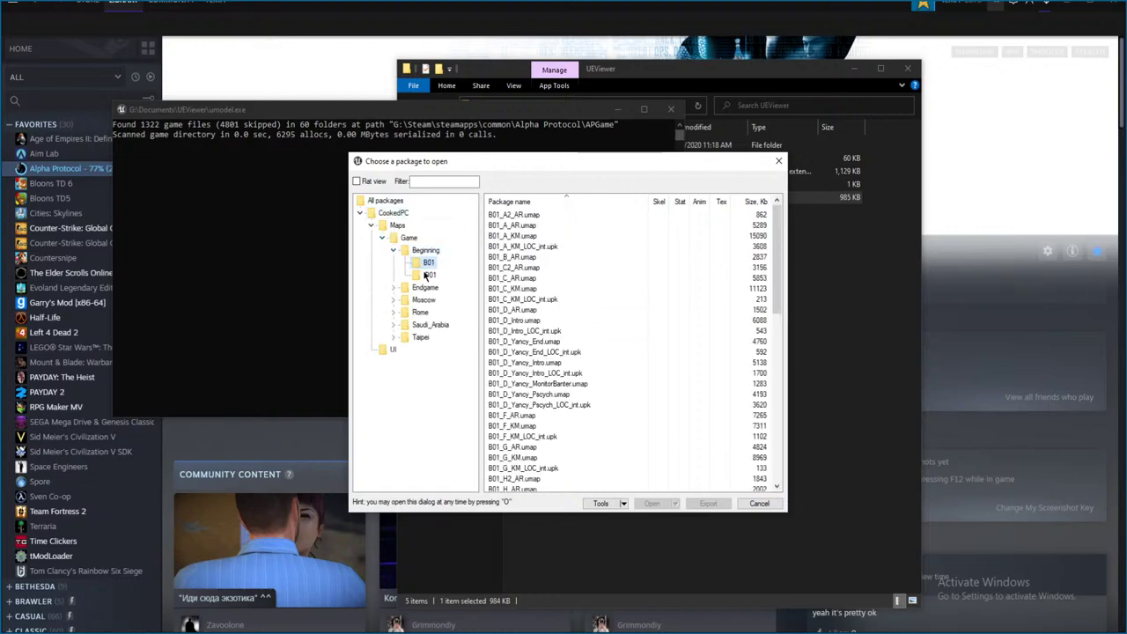
click(427, 275)
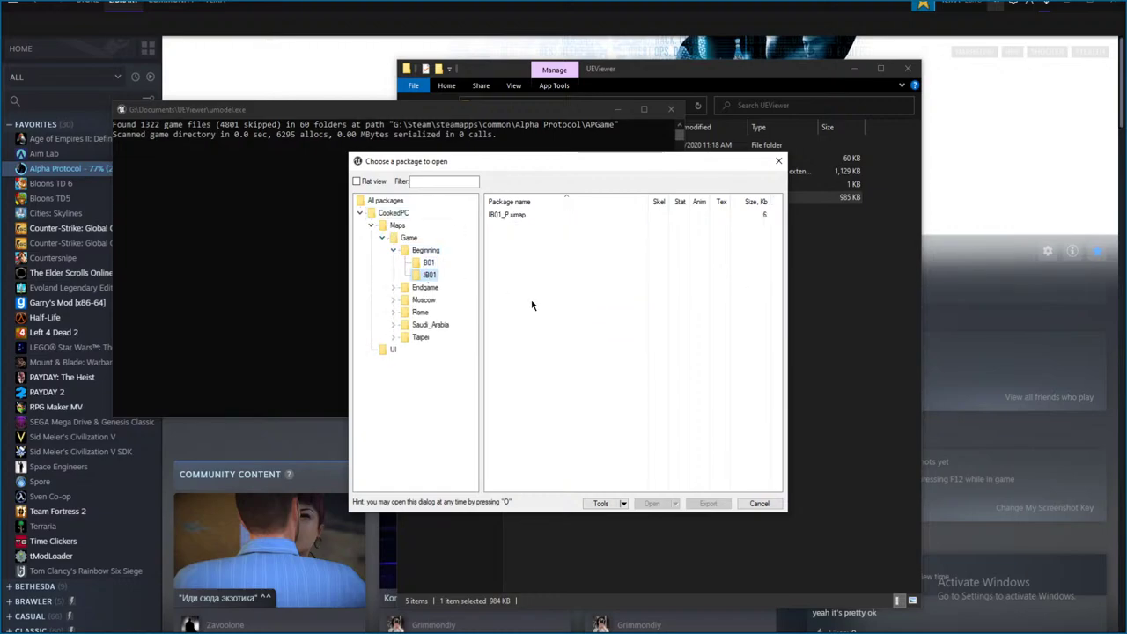
- Browse the Saudi_Arabia map folders AC02 and S03, and open S03_P.umap from S03
click(394, 325)
click(423, 339)
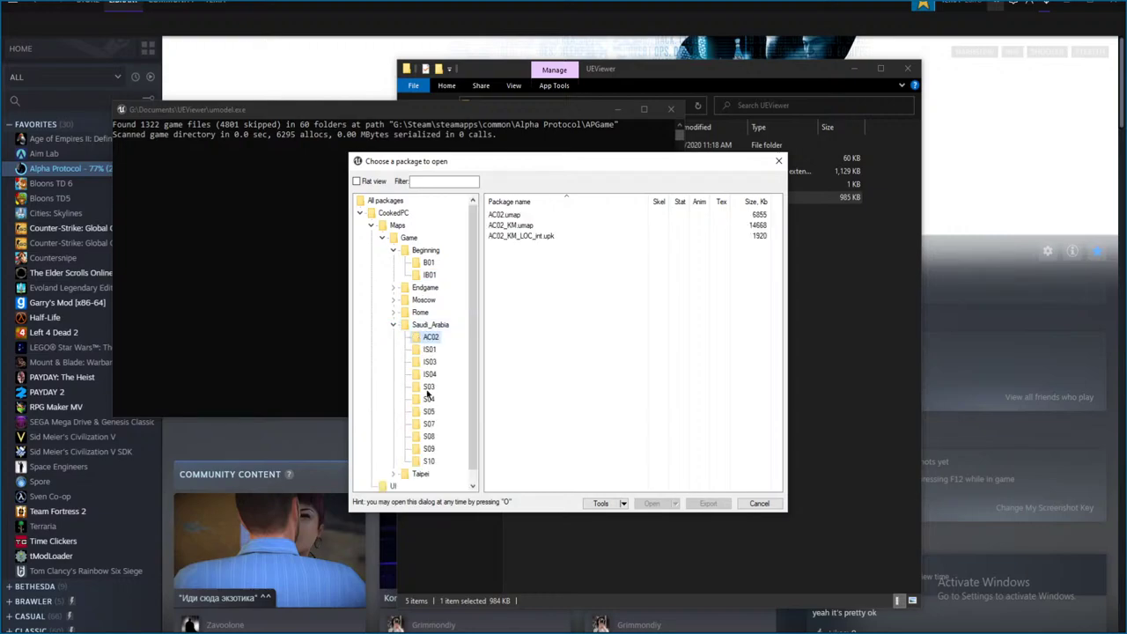
click(428, 389)
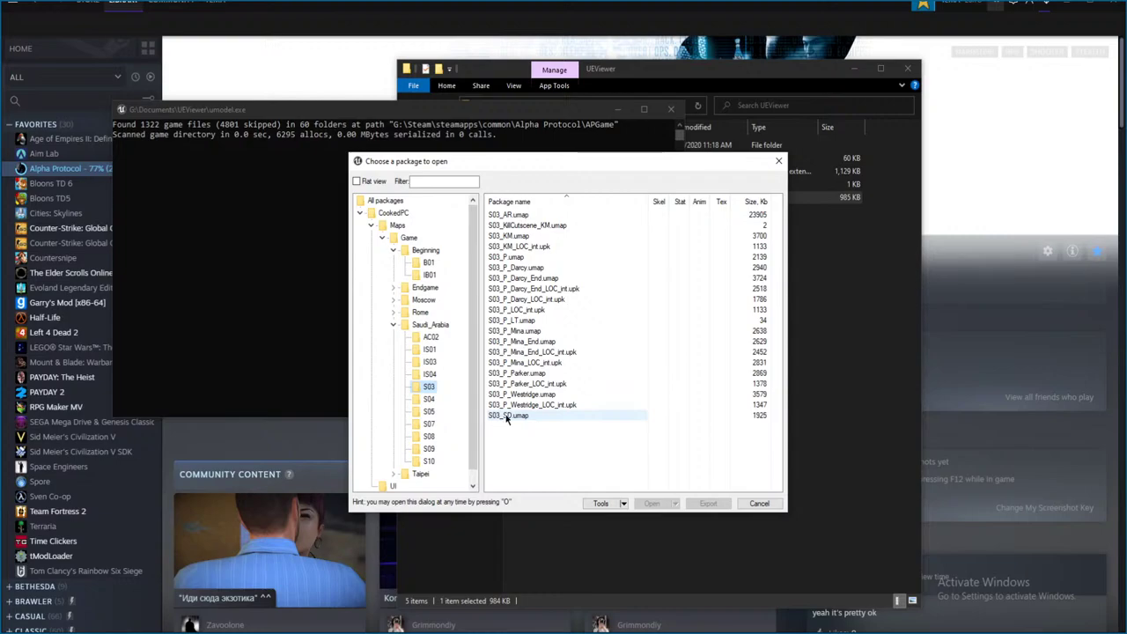
double_click(523, 259)
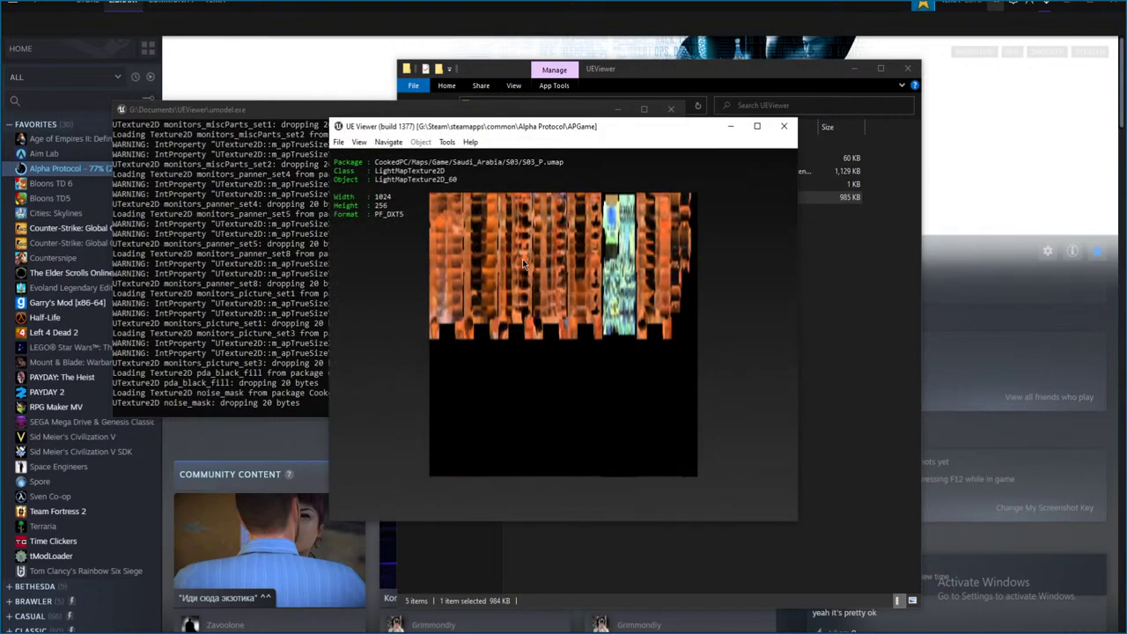
- Step through the loaded texture objects of S03_P.umap in the viewer
drag(522, 259, 516, 258)
key(Page_Down)
key(Page_Down)
key(Page_Down)
key(Page_Down)
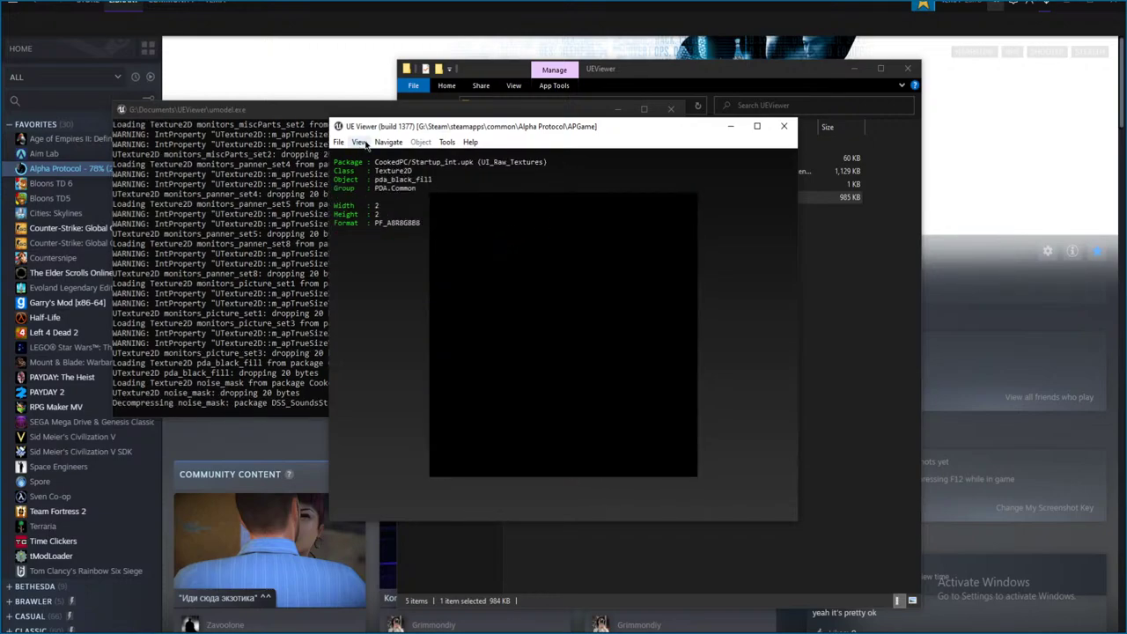
- Open the S03_P_LOC_int.upk and S03_AR.umap packages from the S03 folder to inspect their contents
key(o)
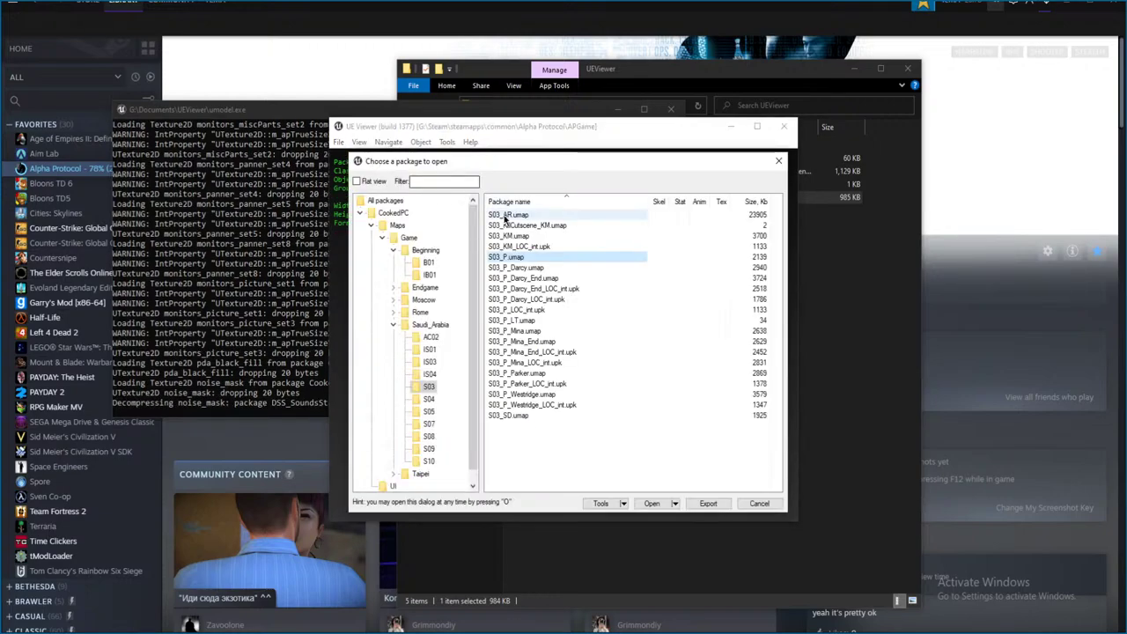
double_click(547, 309)
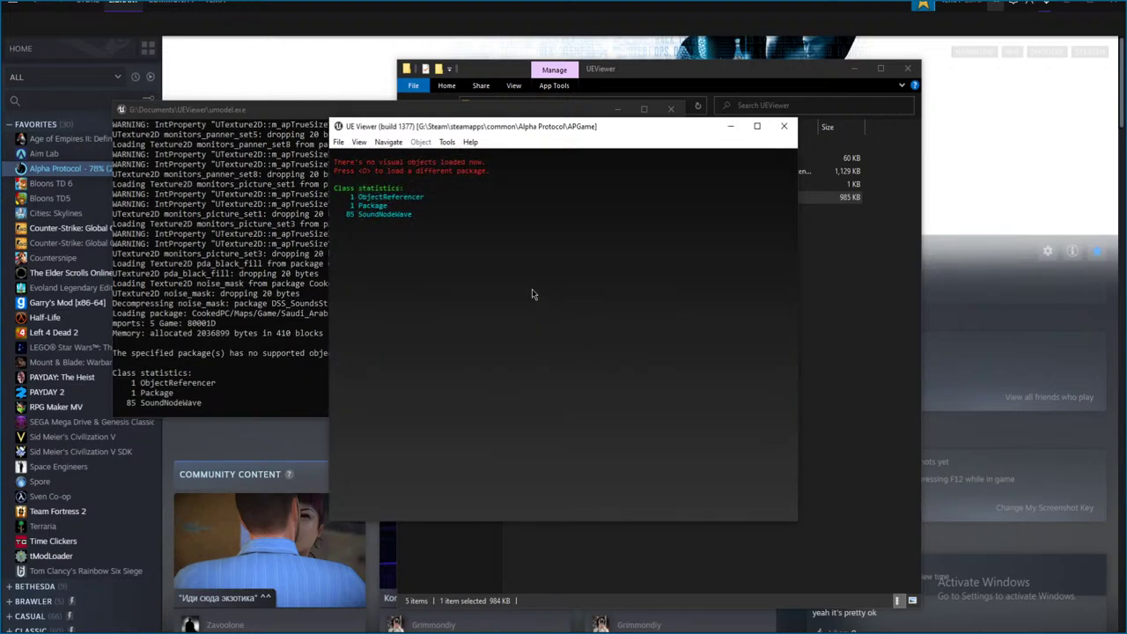
key(o)
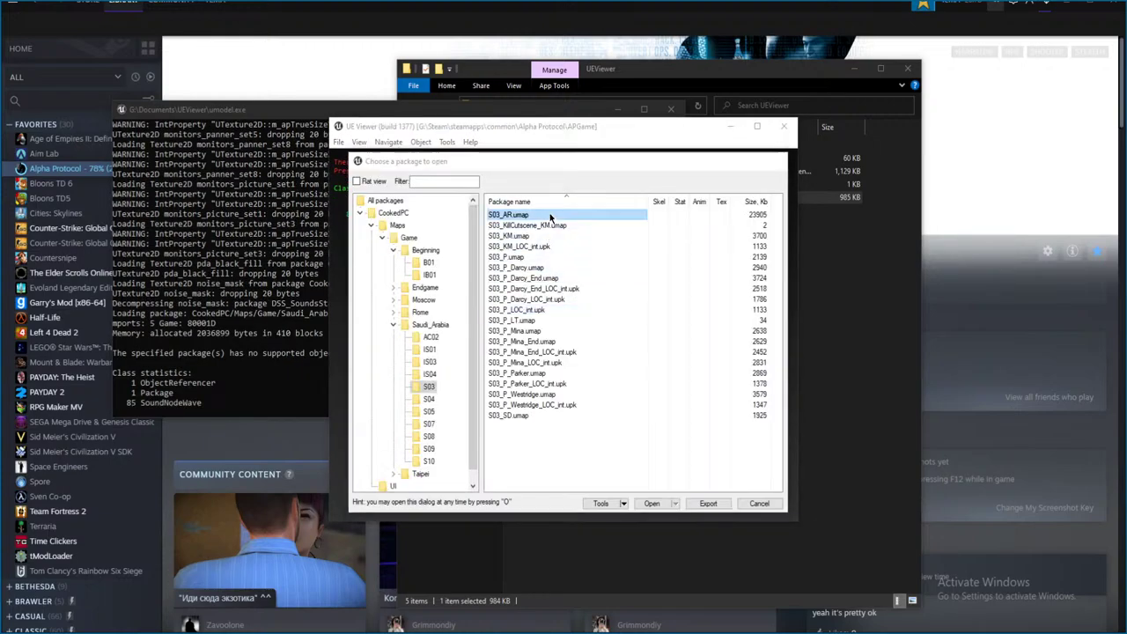
double_click(549, 215)
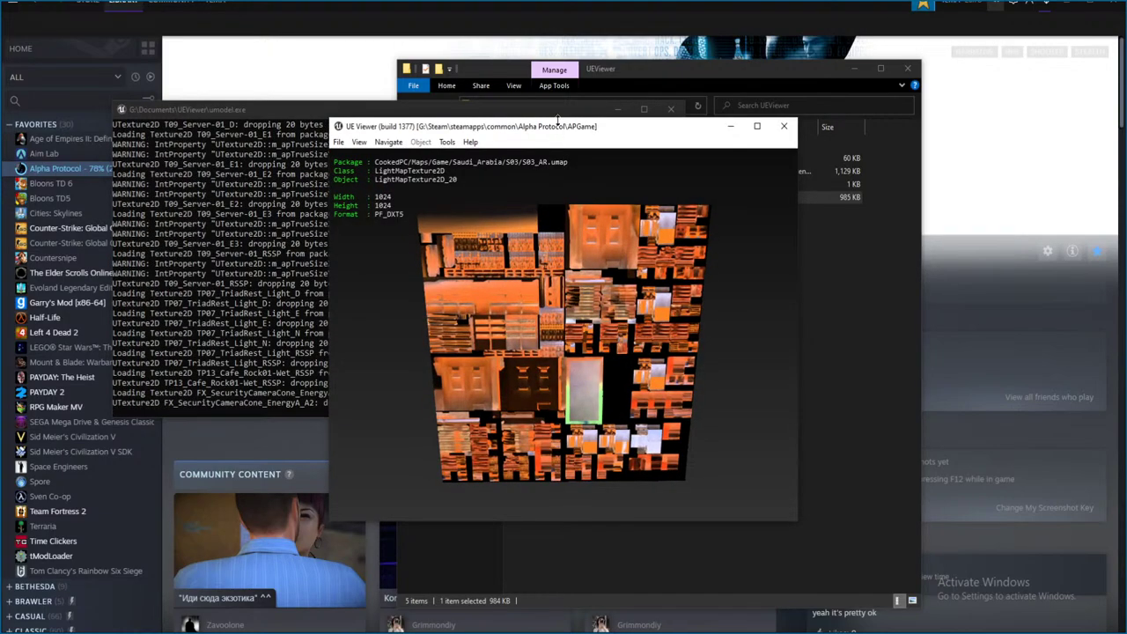
- Open the S03_SD.umap and S03_P_LT.umap packages from the S03 folder to inspect their contents
drag(555, 128, 556, 211)
key(o)
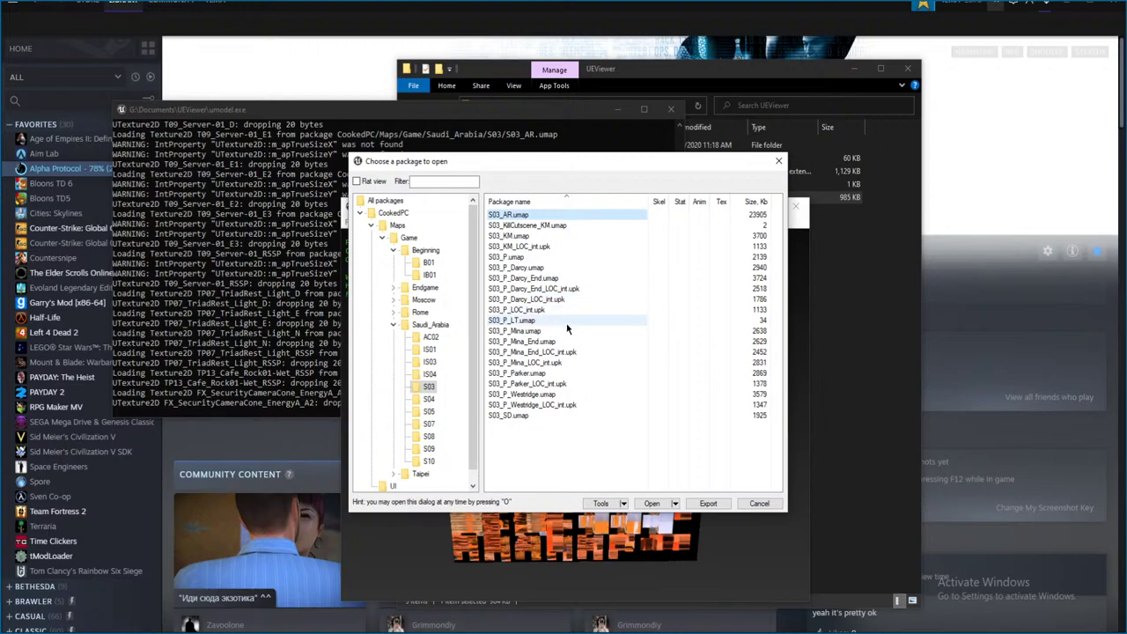
click(532, 416)
double_click(532, 416)
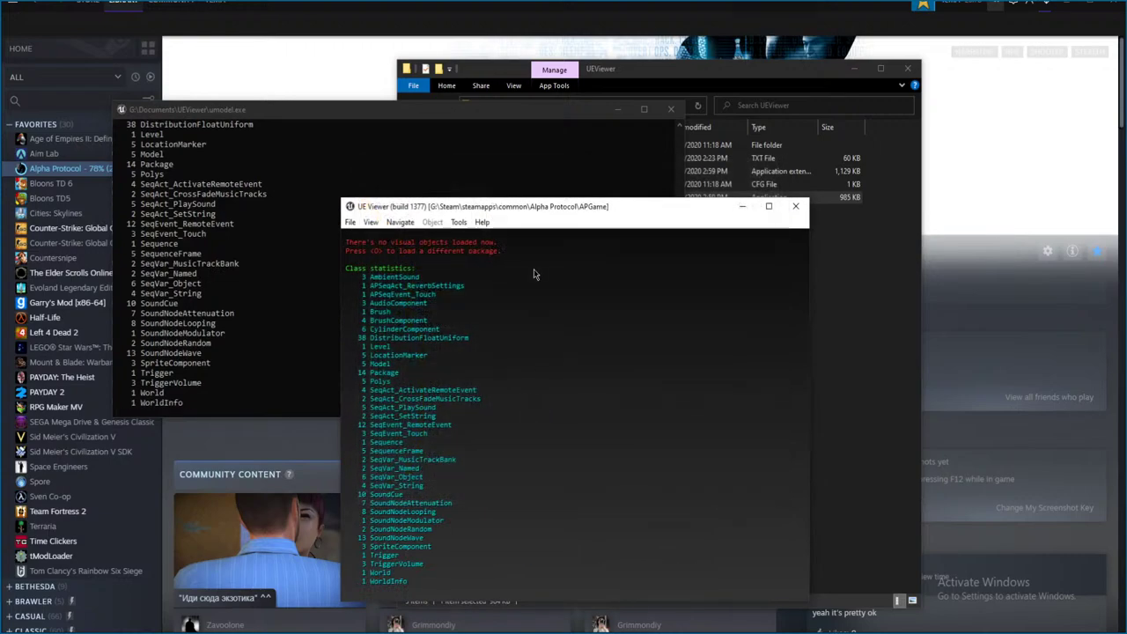
key(o)
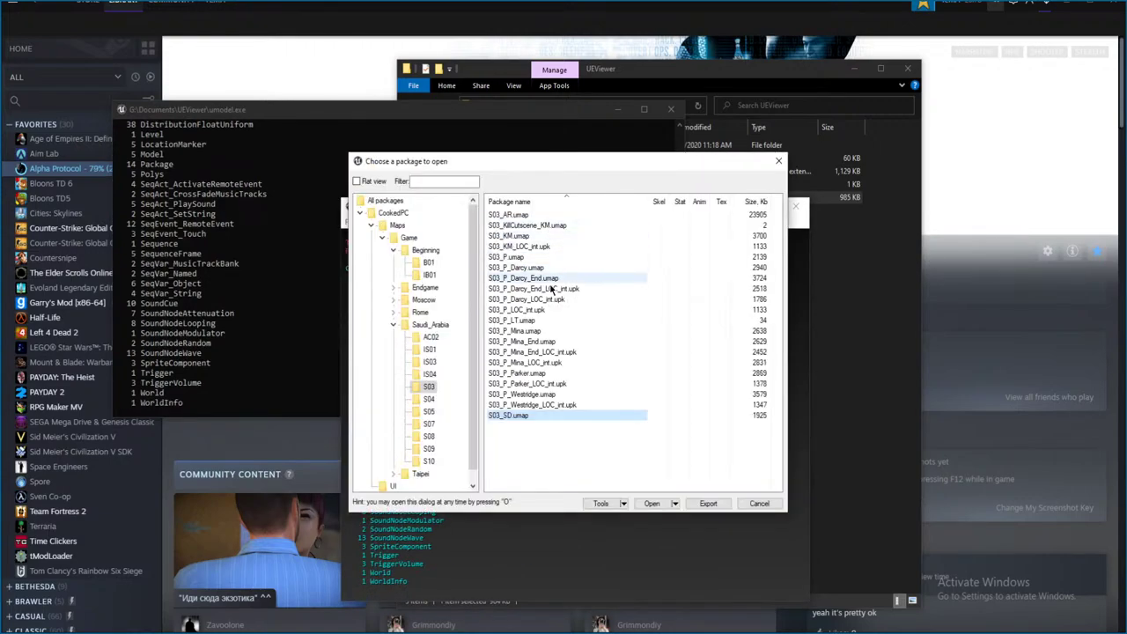
double_click(552, 321)
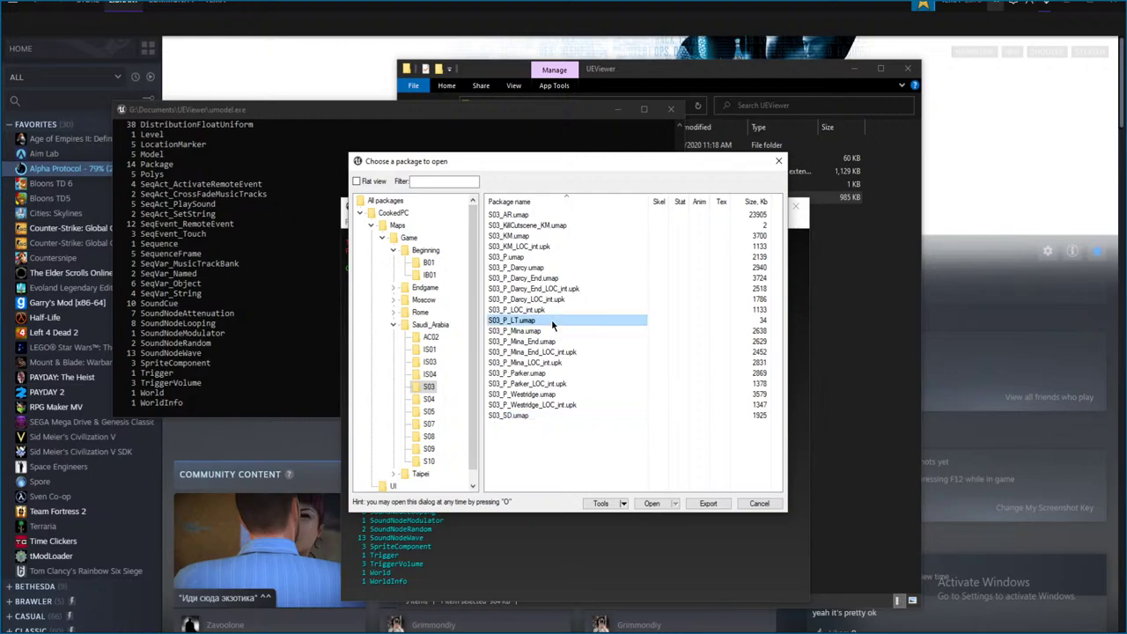
- Load S03_KM.umap and S03_KM_LOC_int.upk from the S03 folder to check what they contain
key(o)
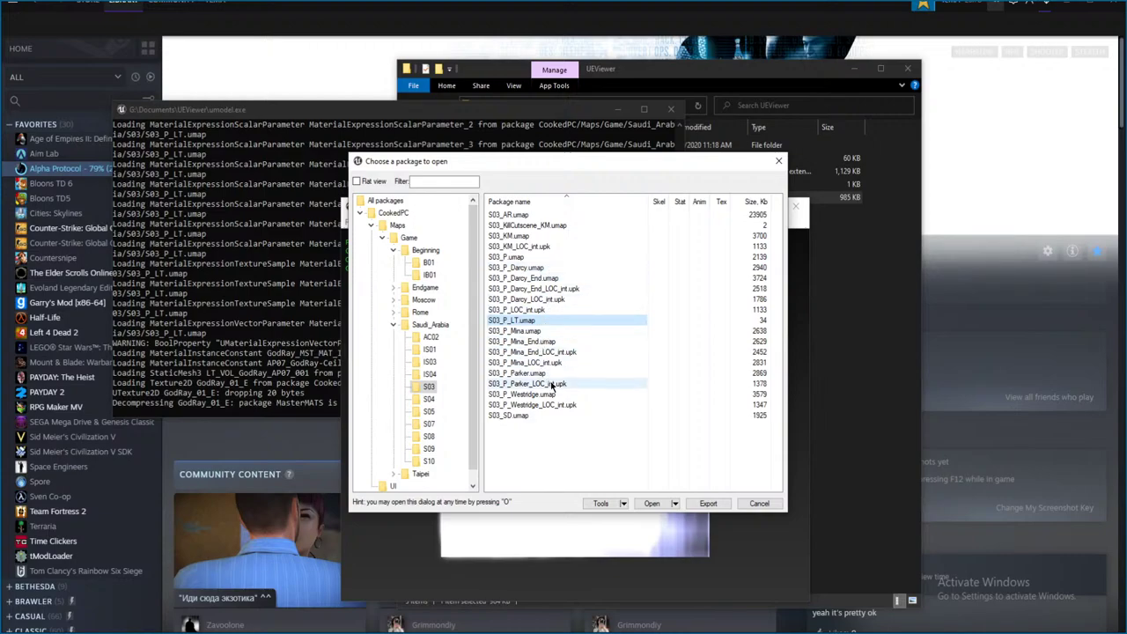
double_click(555, 236)
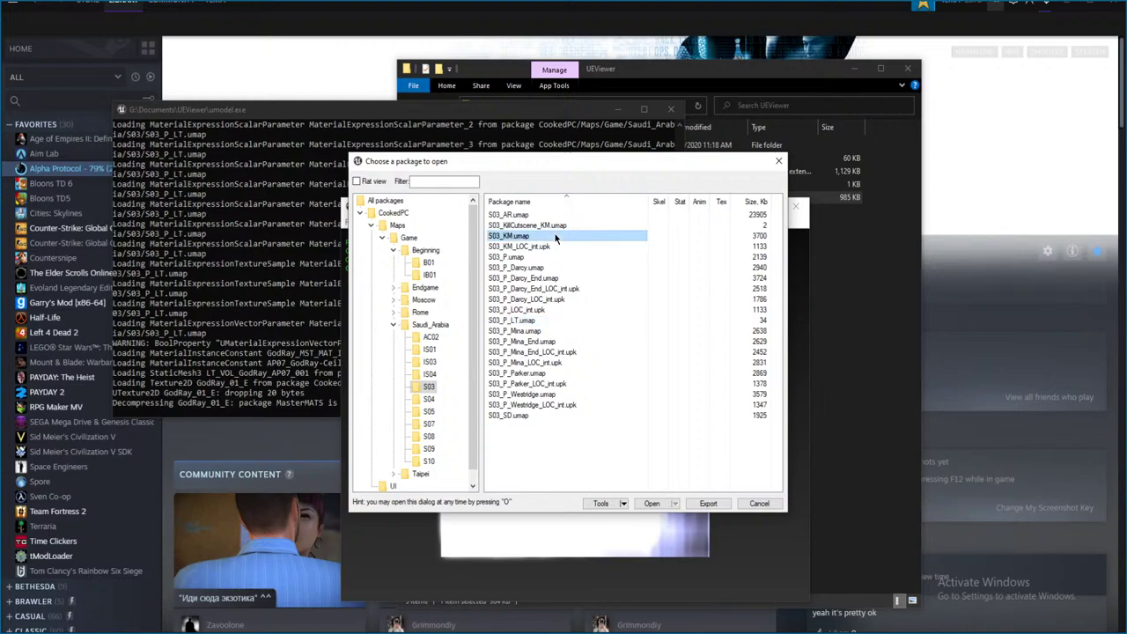
key(o)
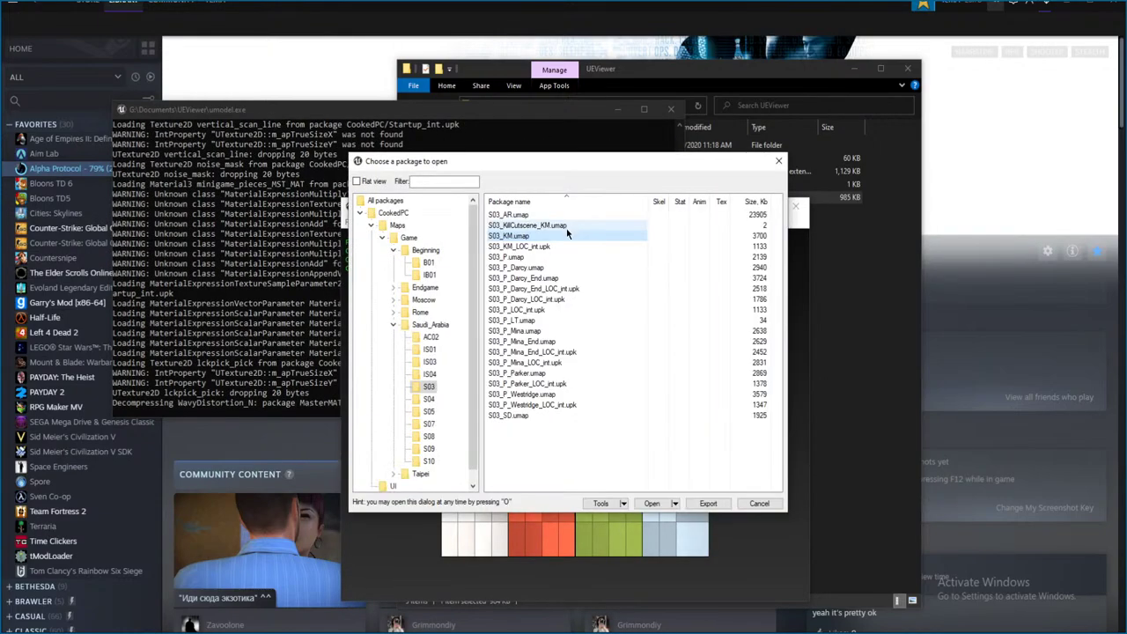
double_click(554, 246)
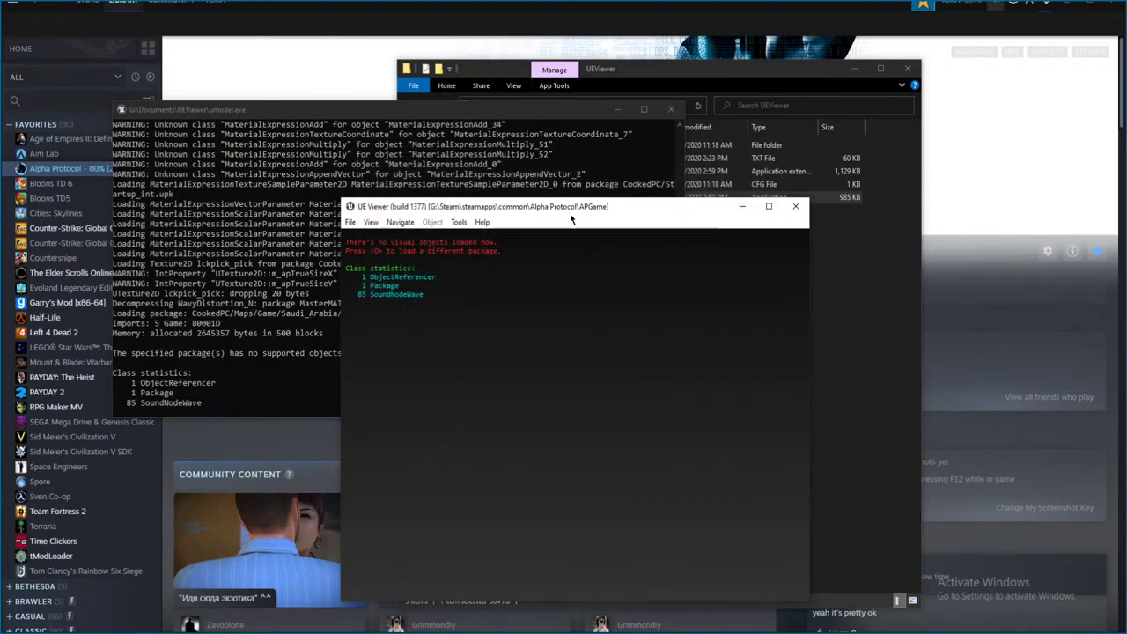
- Collapse the Saudi_Arabia, Beginning and Game folders in the package tree, and open APSafehouse_Common_KM.umap from Game
key(o)
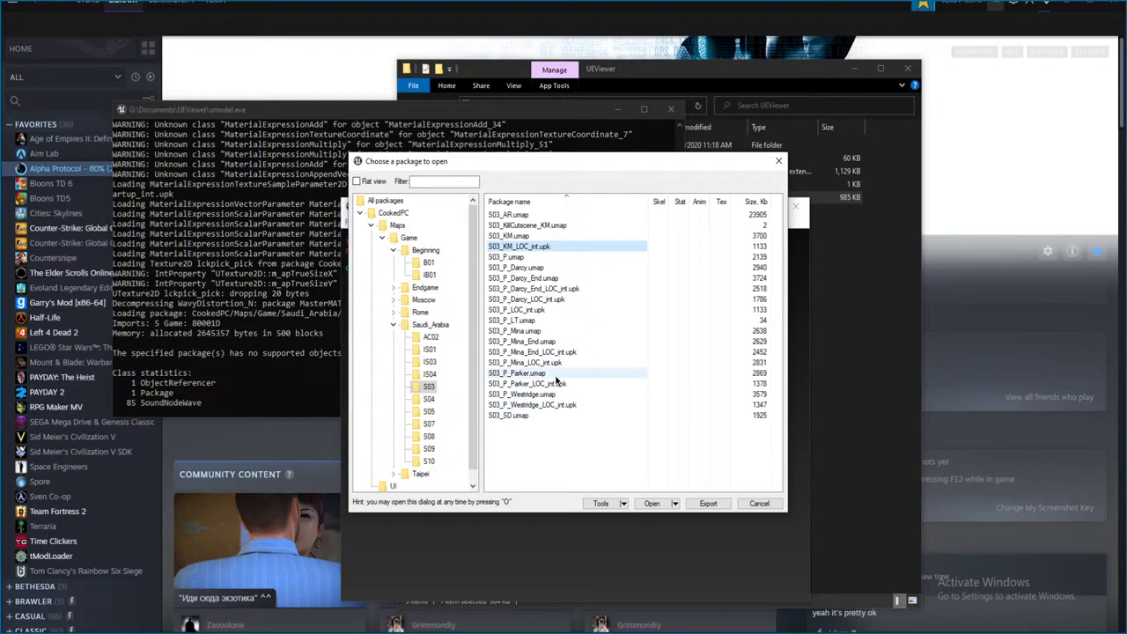
click(394, 326)
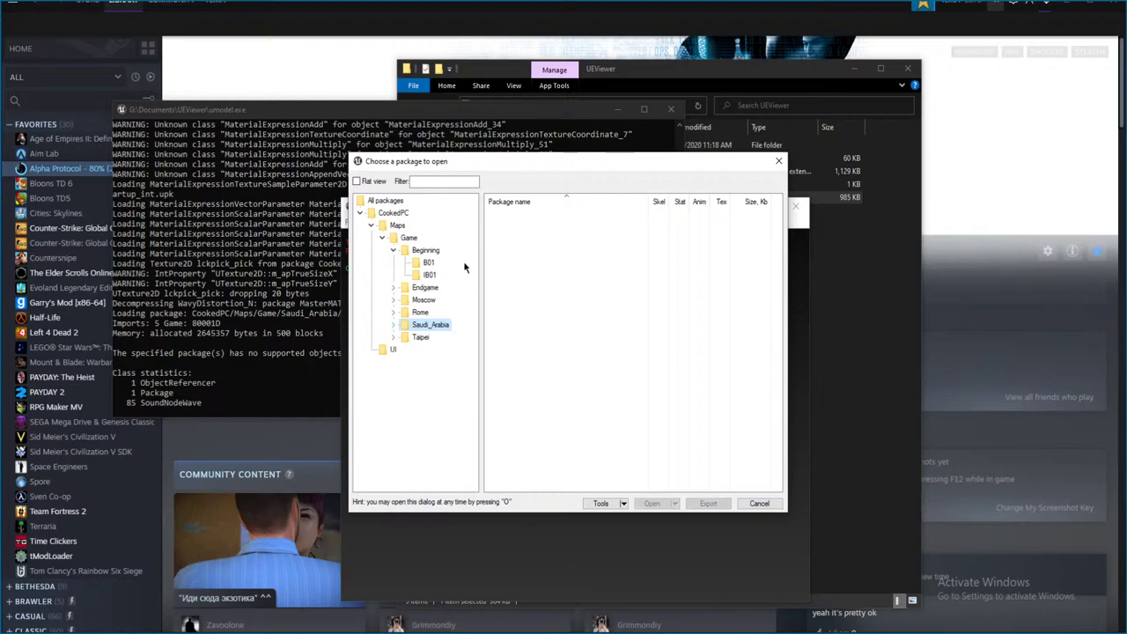
drag(411, 166, 477, 149)
click(458, 233)
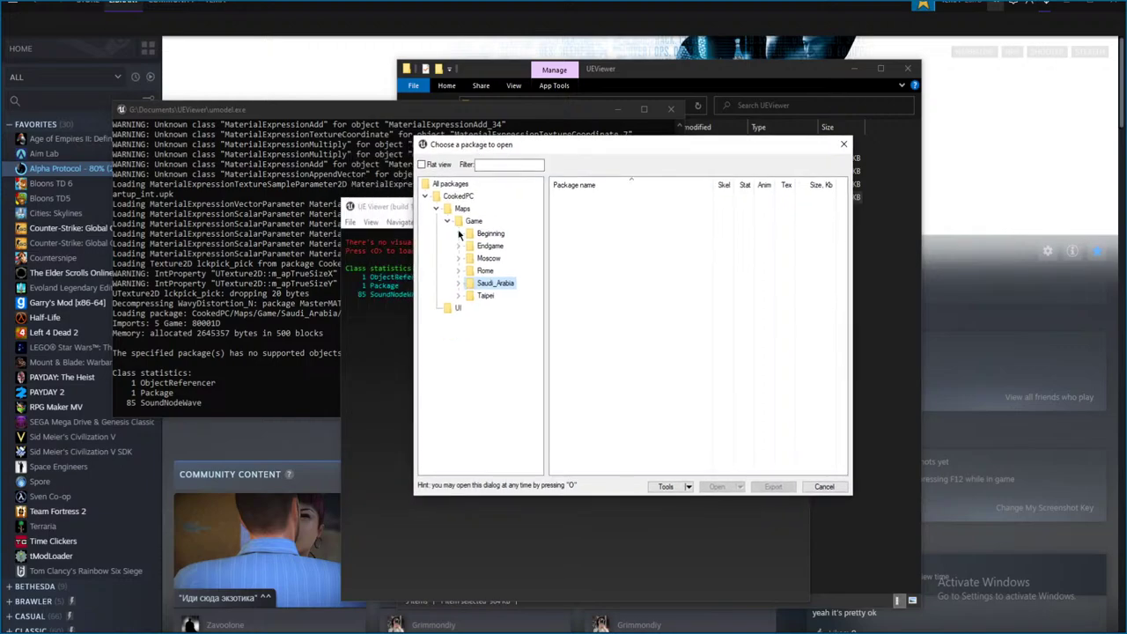
click(448, 221)
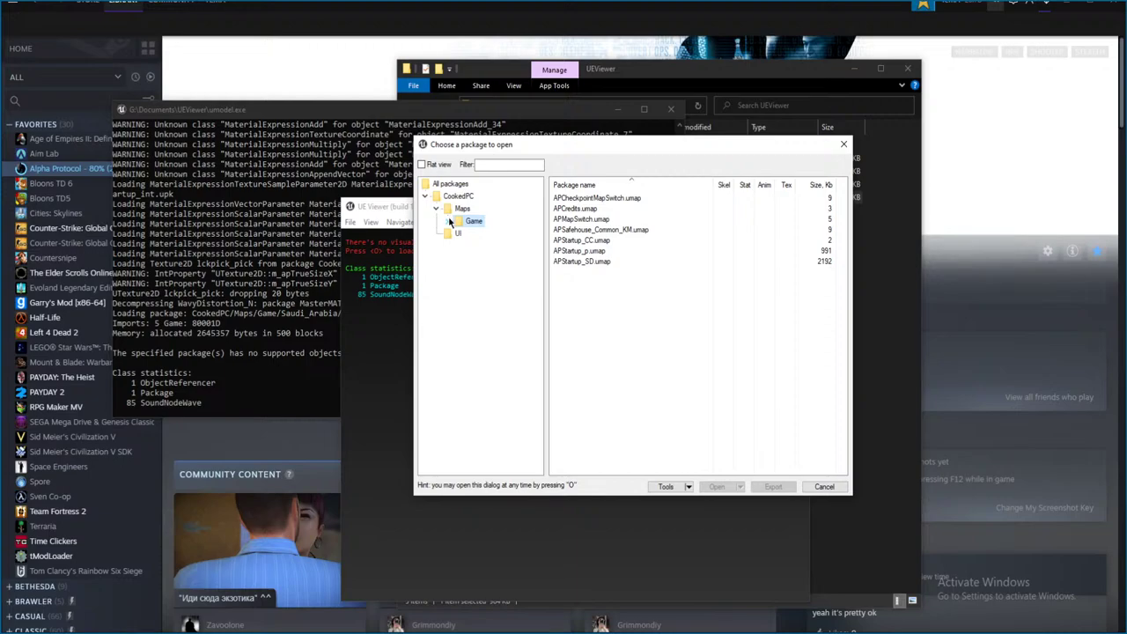
double_click(614, 230)
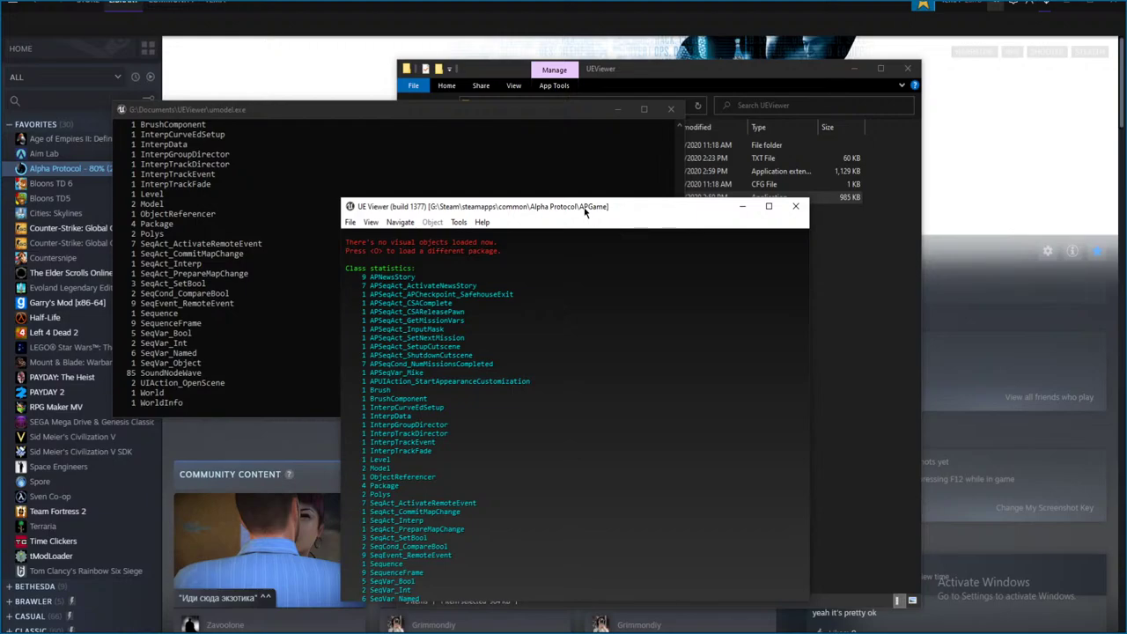
drag(586, 212, 622, 176)
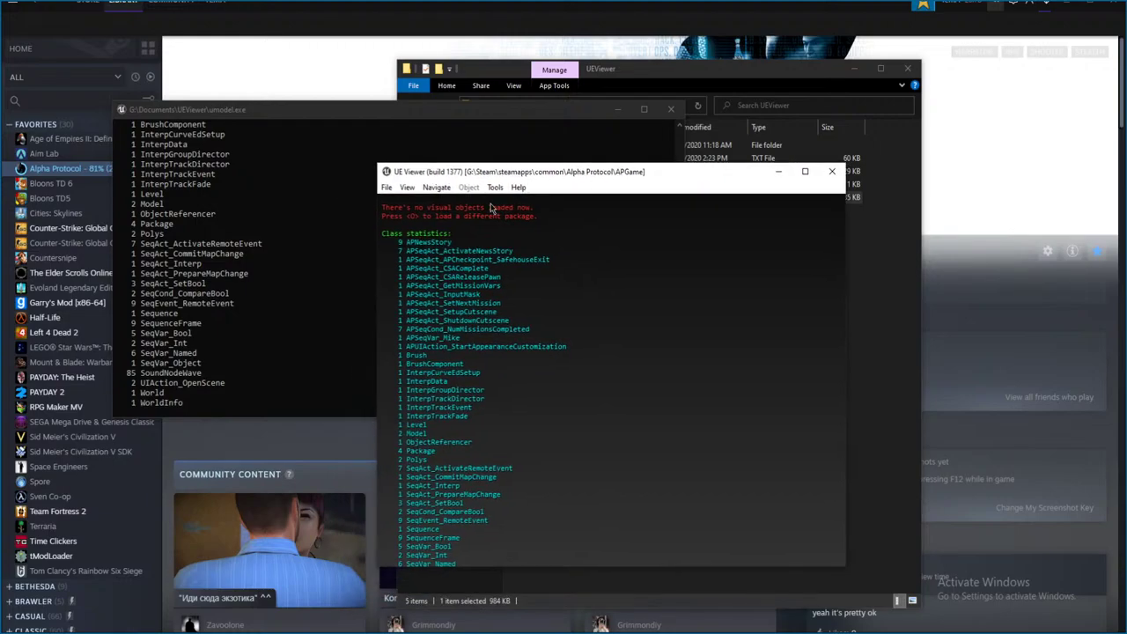
- Look through the packages stored directly in CookedPC and open APGame_LOC_int.upk
click(388, 188)
click(405, 203)
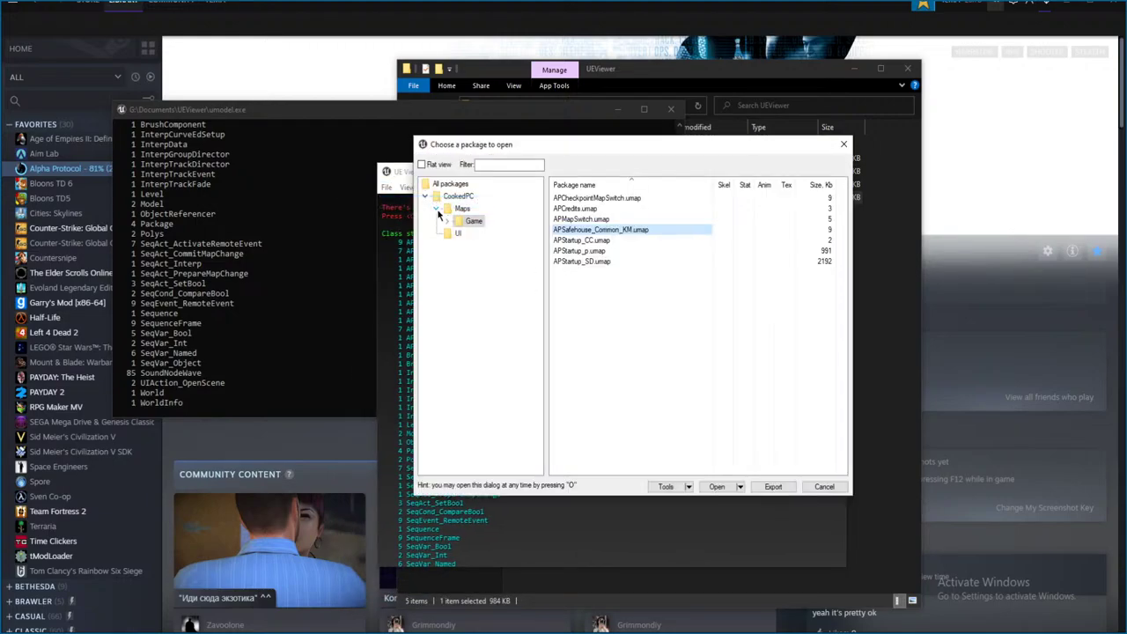
click(438, 215)
click(437, 197)
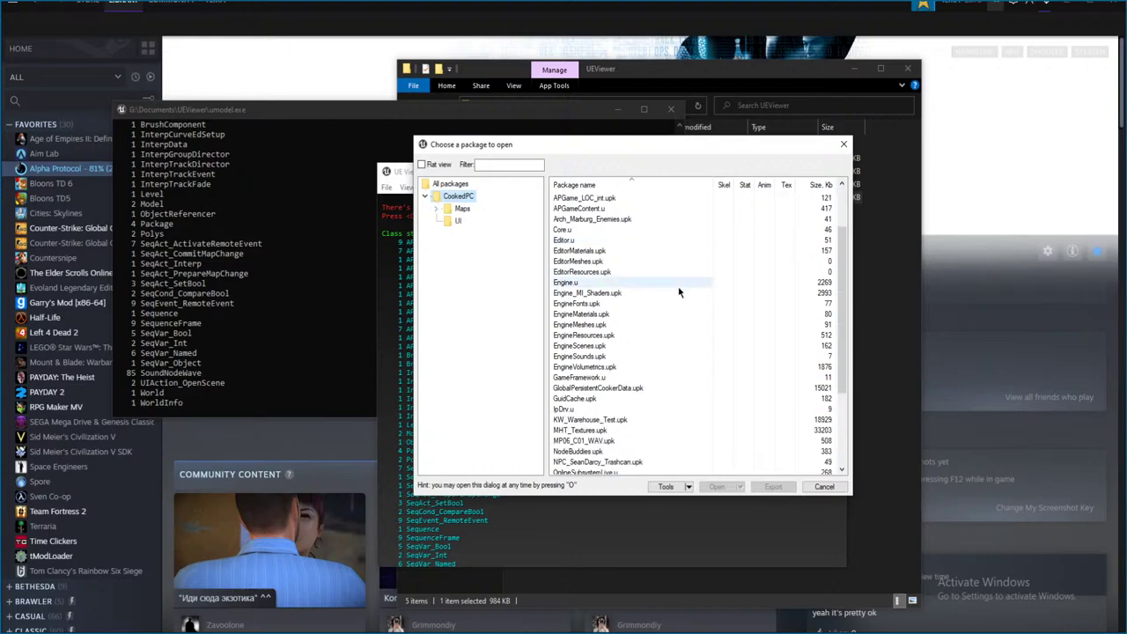
scroll(679, 293, down, 4)
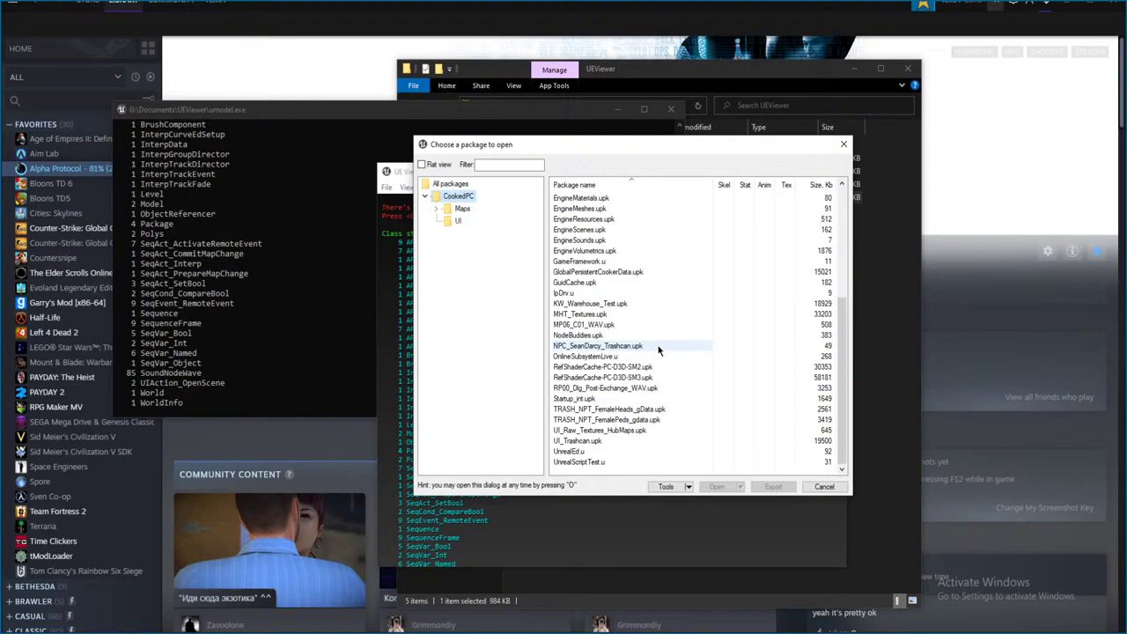
scroll(648, 440, up, 6)
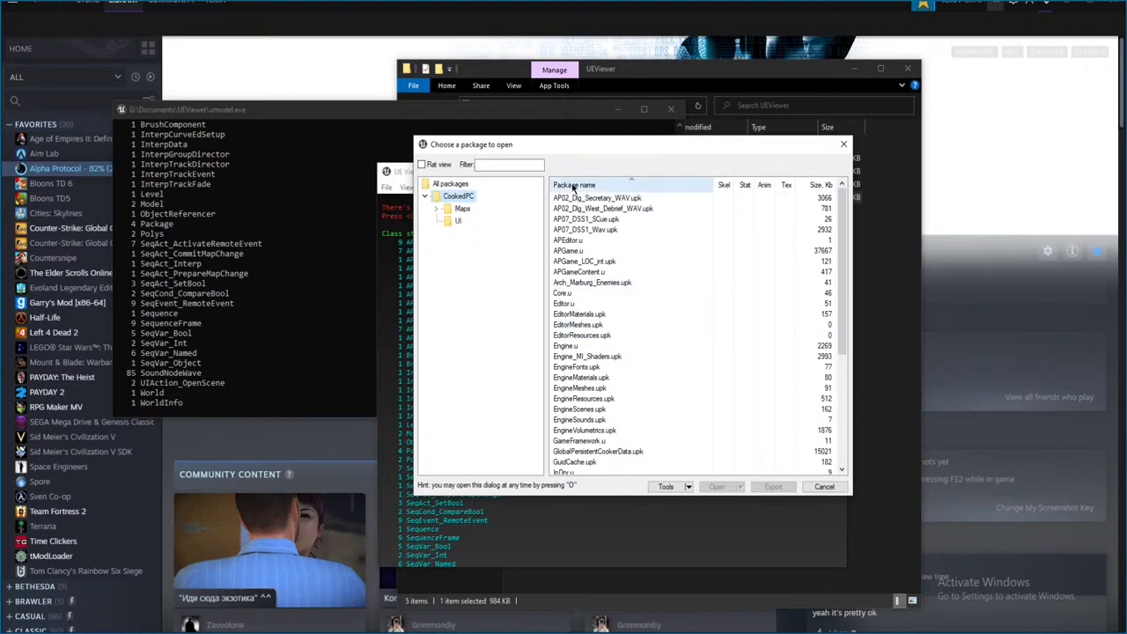
click(281, 77)
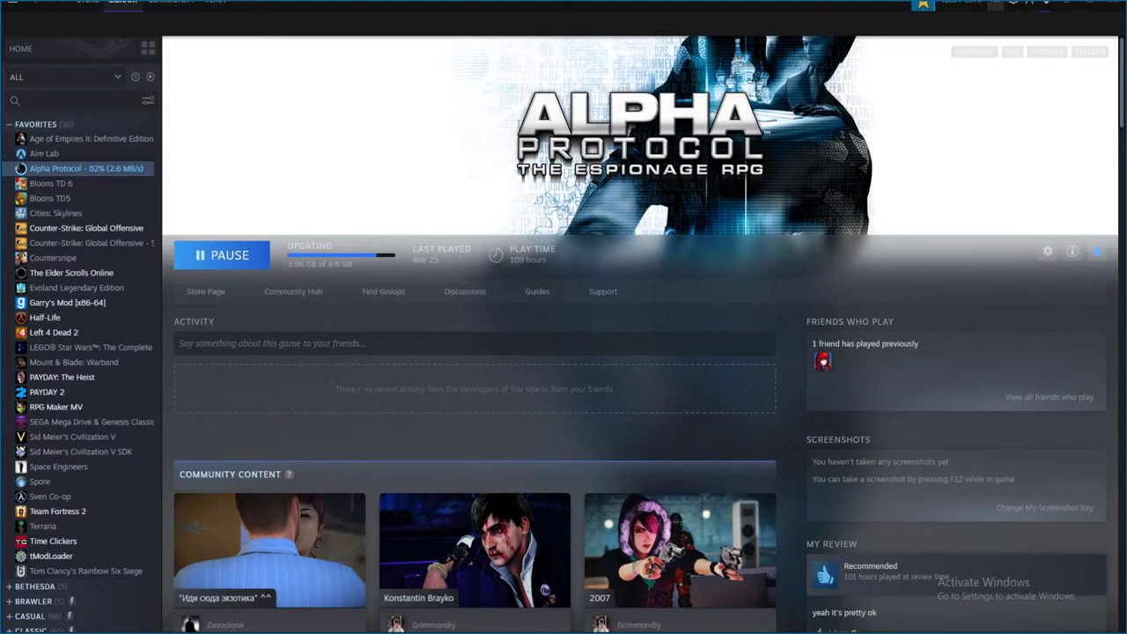
click(324, 594)
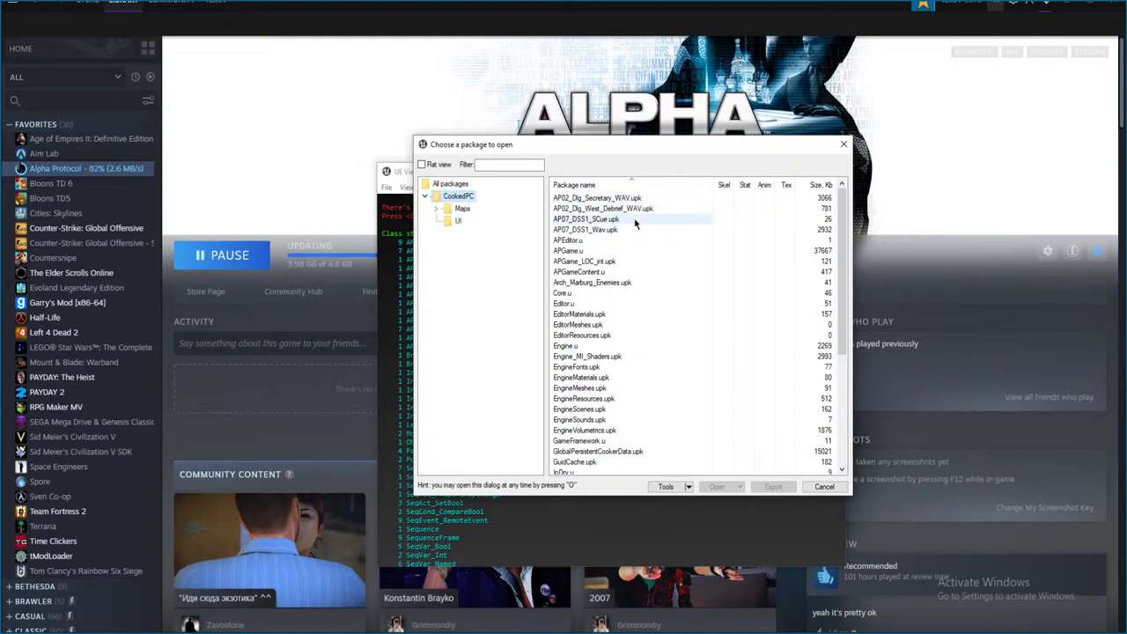
double_click(615, 264)
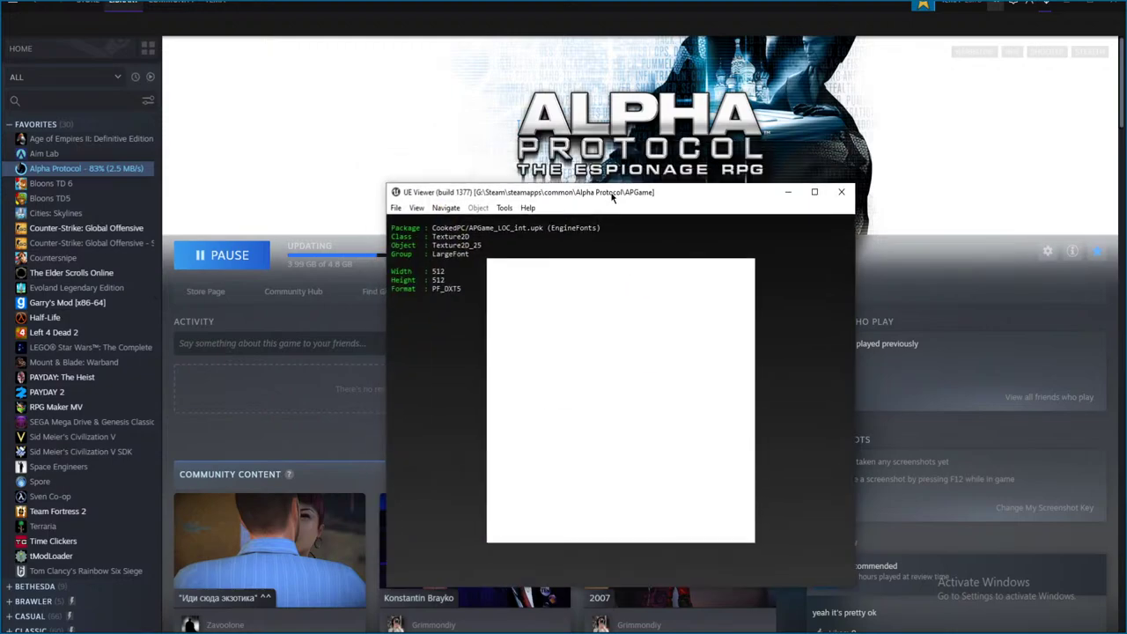
- Browse the remaining CookedPC packages and select MP06_C01_WAV.upk
key(o)
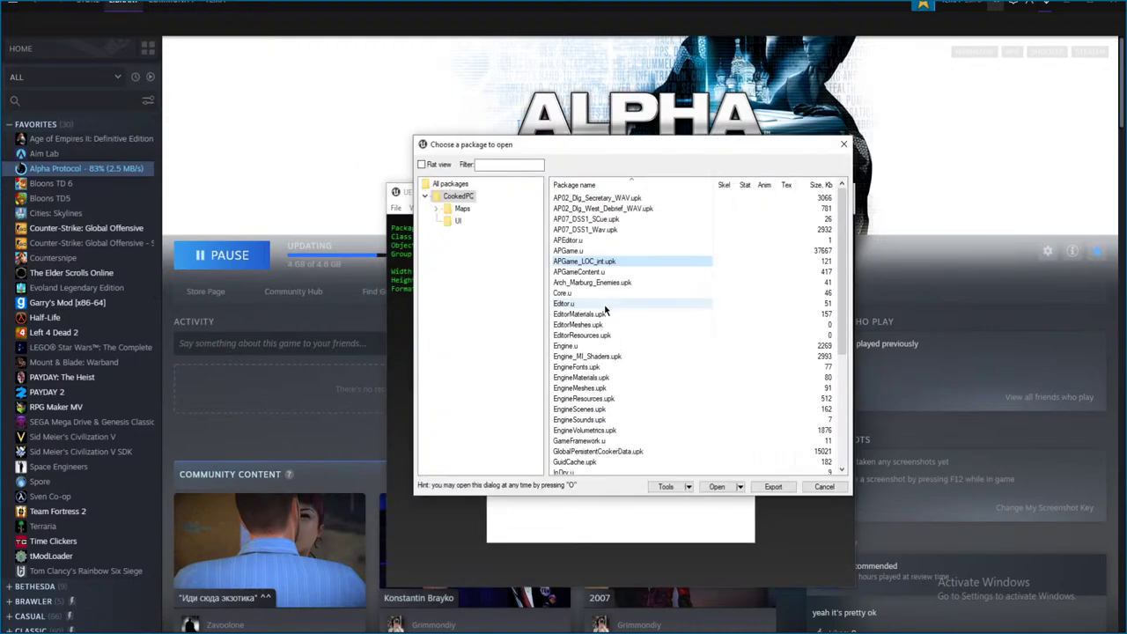
scroll(594, 338, down, 2)
scroll(594, 337, down, 3)
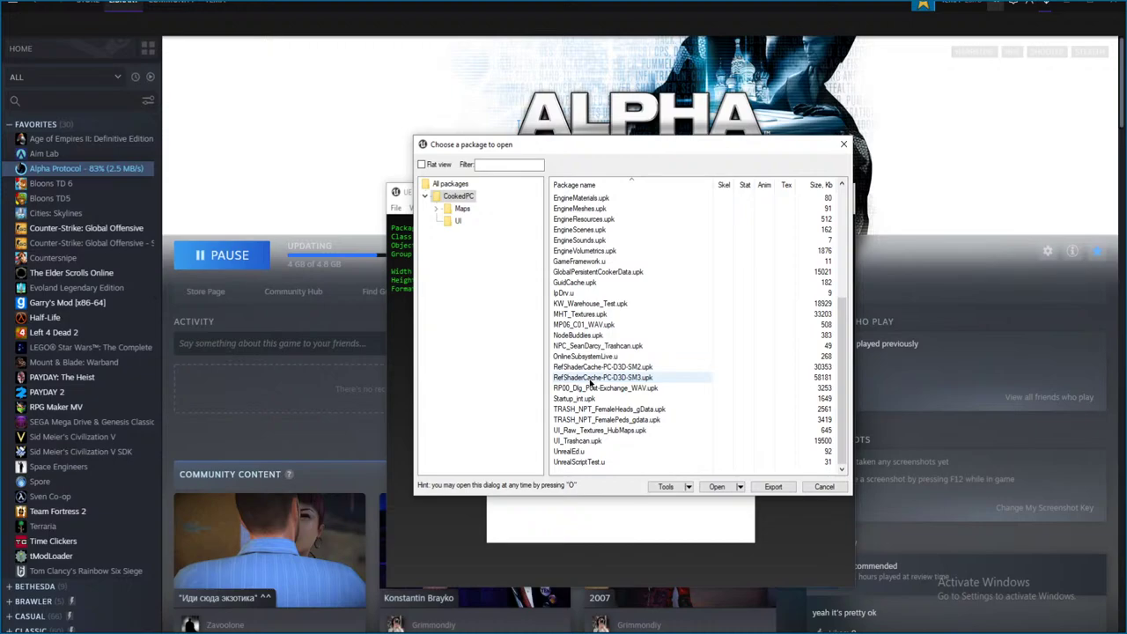
scroll(588, 380, up, 2)
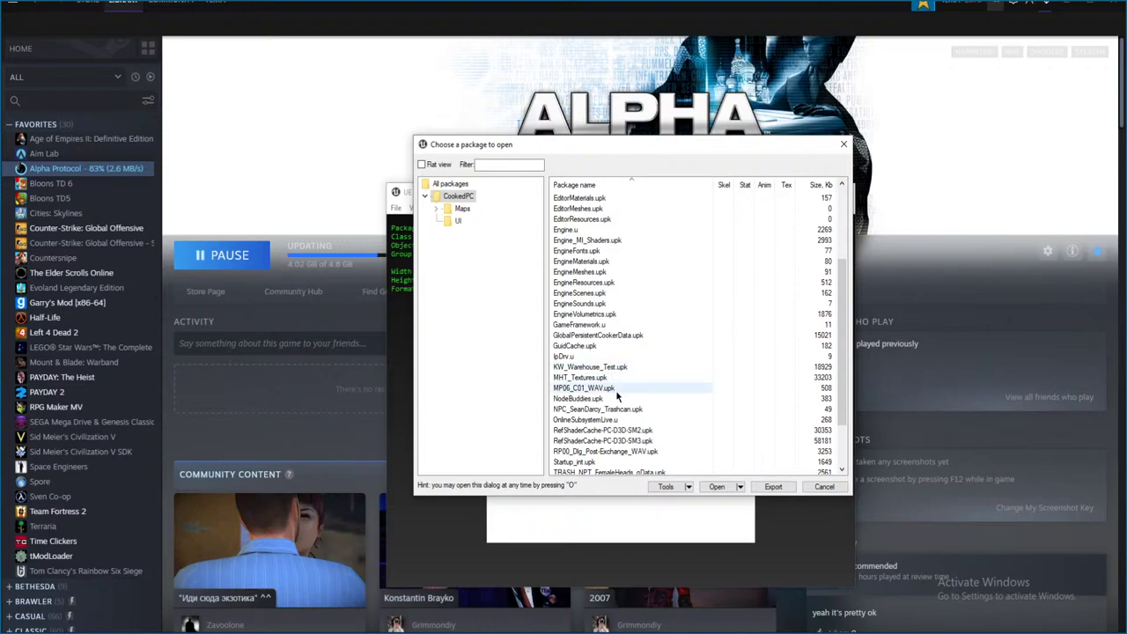
click(619, 389)
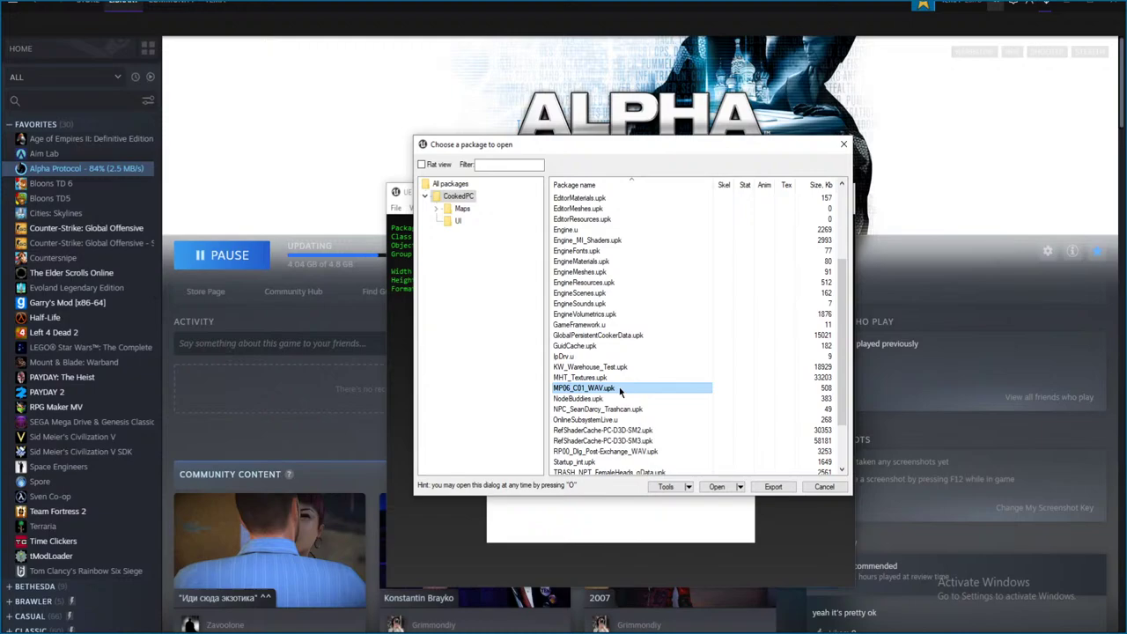
- Switch to File Explorer and go to Alpha Protocol's APGame/CookedPC/Maps/Game folder under steamapps/common
key(alt+Tab)
key(alt+Up)
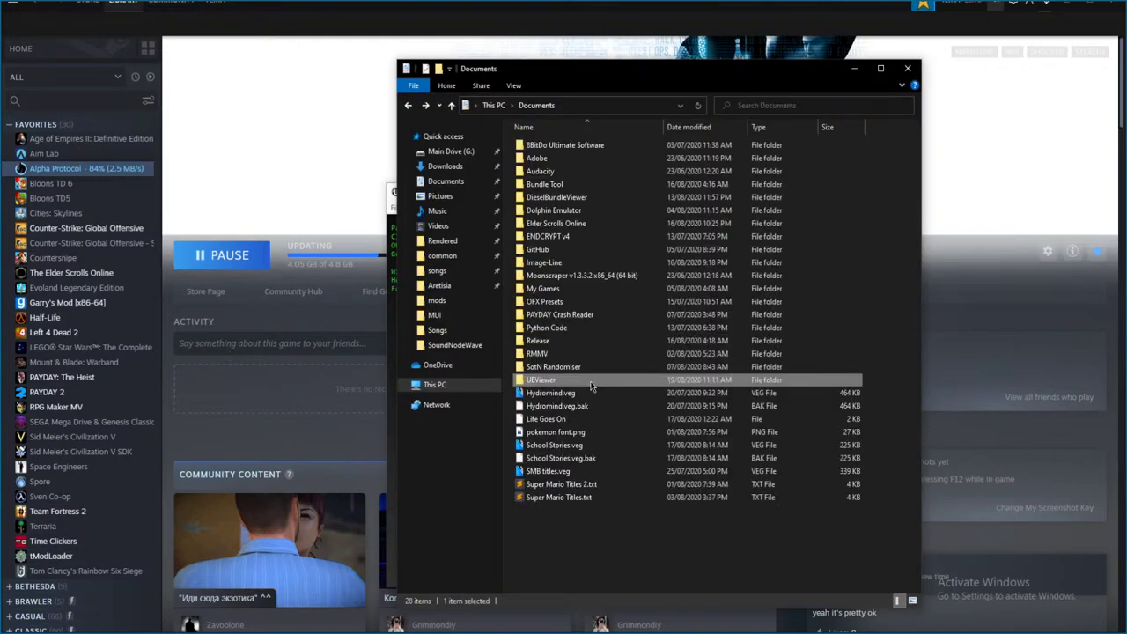
key(alt+Left)
key(alt+Left)
key(alt+Right)
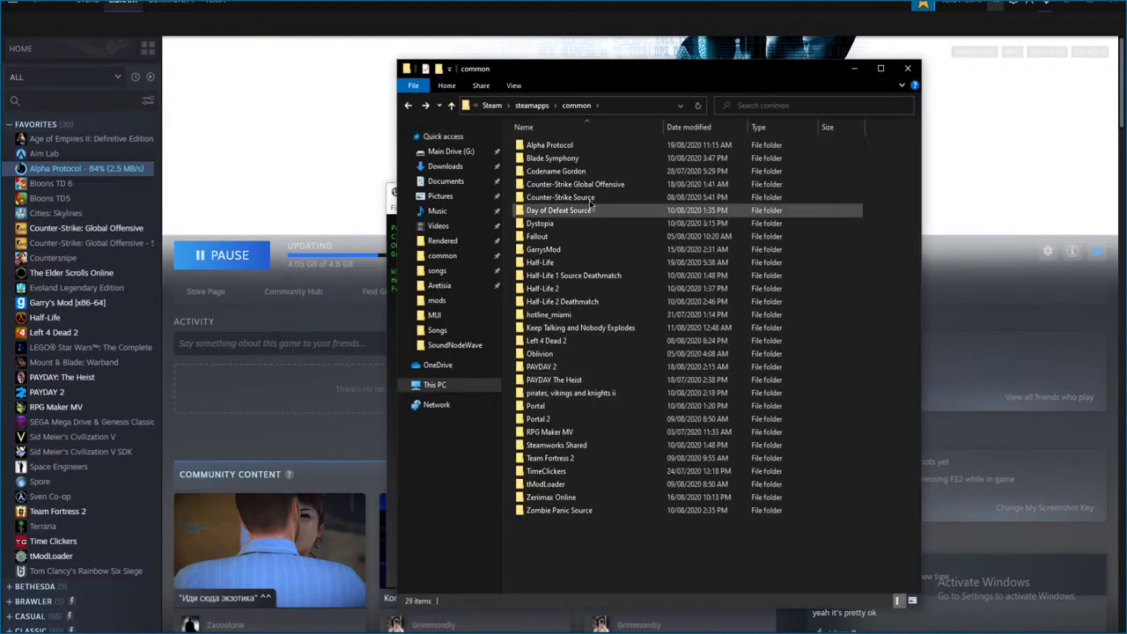
double_click(597, 146)
double_click(580, 160)
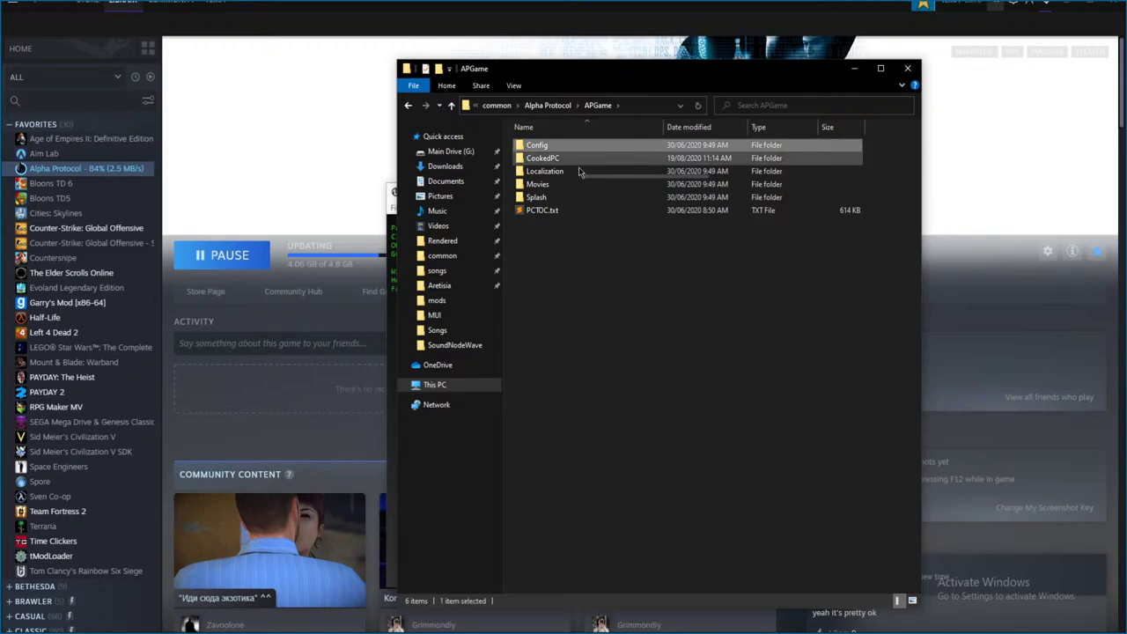
click(586, 158)
double_click(586, 159)
double_click(600, 148)
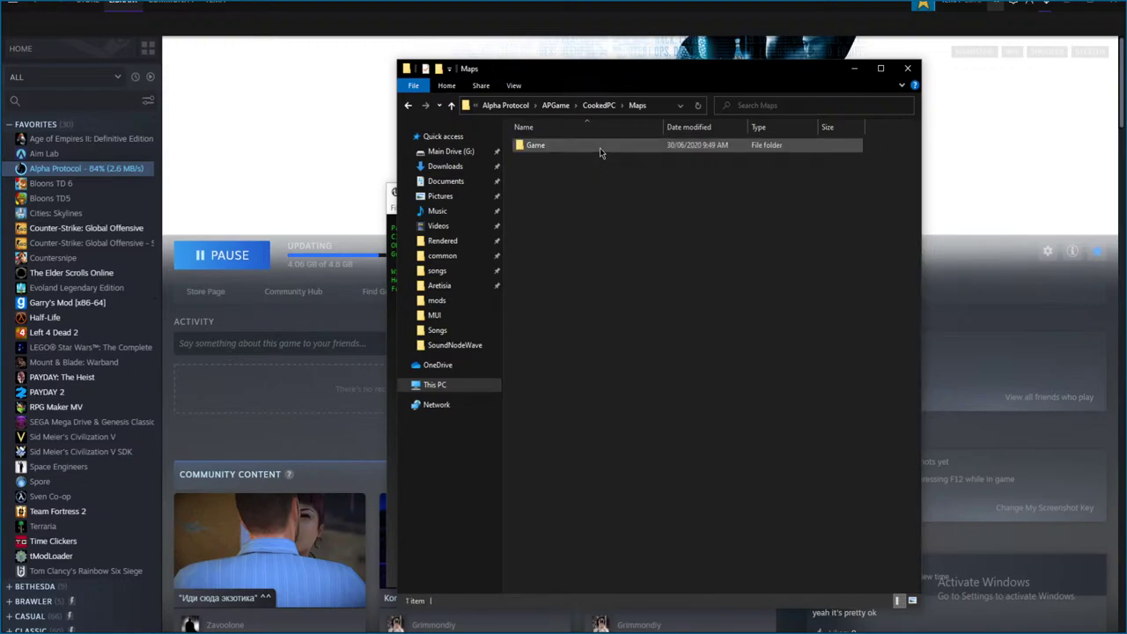
double_click(599, 148)
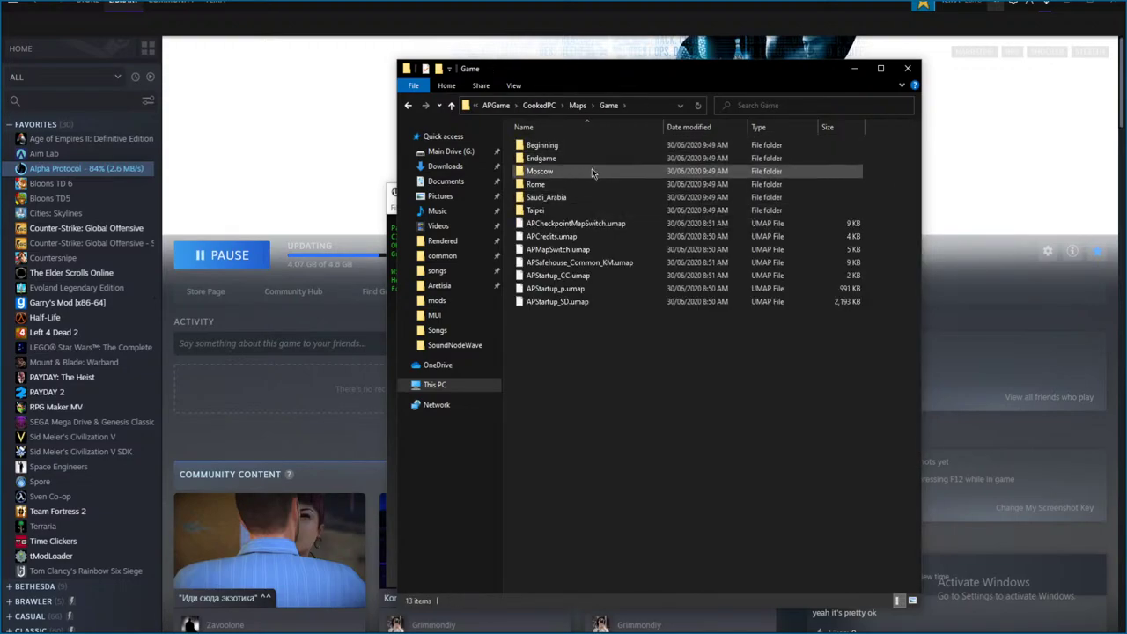
- Check the contents of the Moscow, Endgame, Beginning, Rome, Saudi_Arabia and Taipei map folders, returning to Game after each
double_click(590, 171)
key(BackSpace)
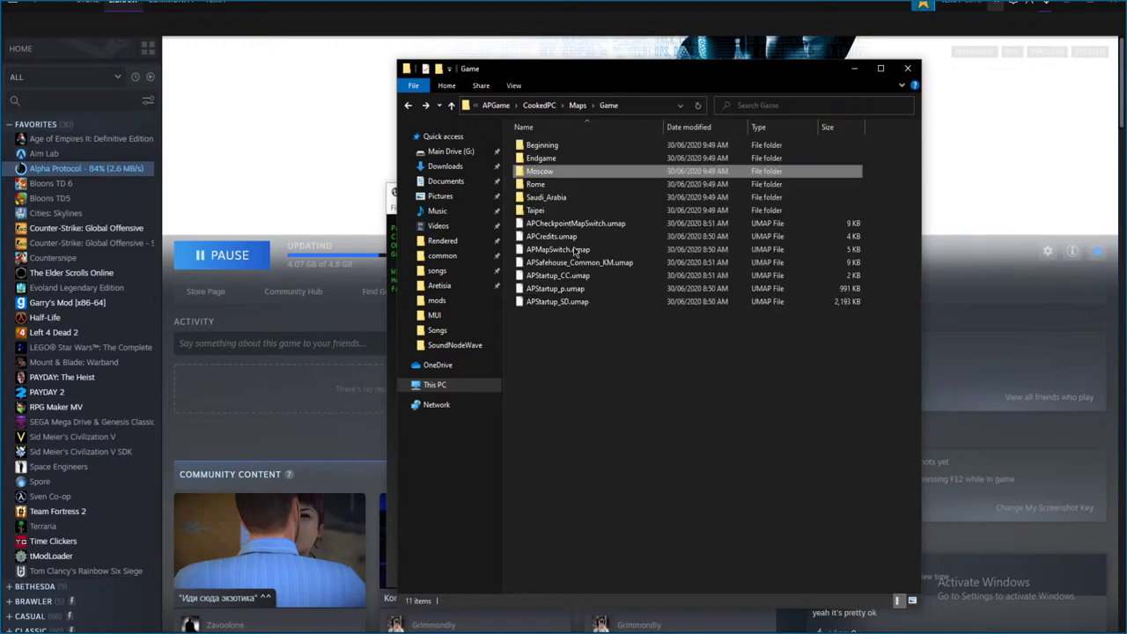
double_click(567, 157)
key(BackSpace)
double_click(551, 145)
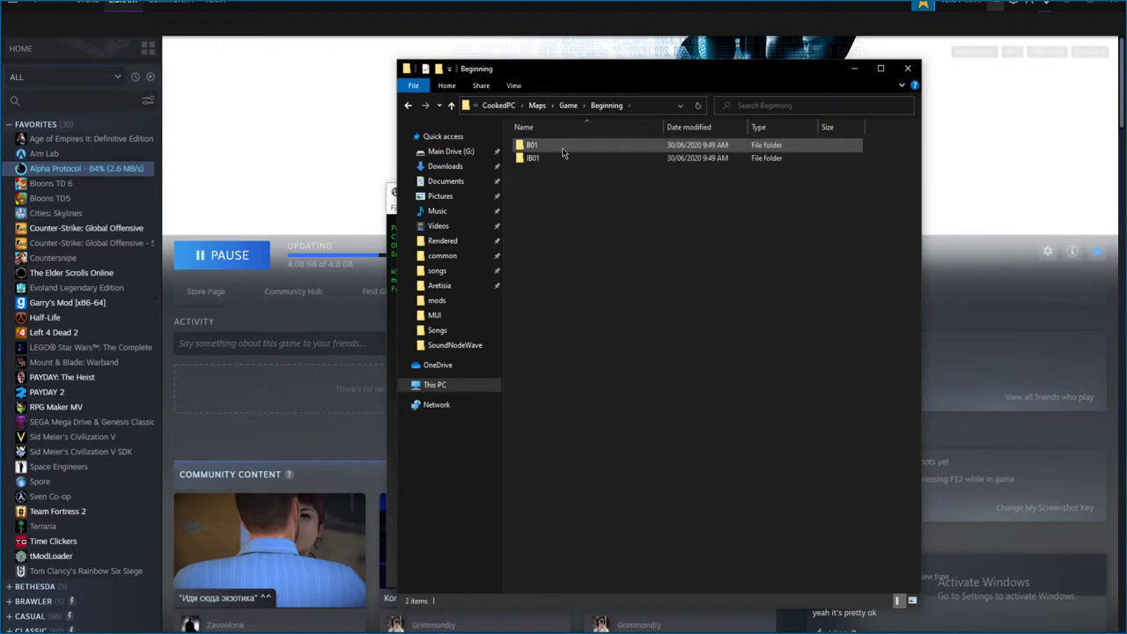
key(BackSpace)
click(558, 185)
double_click(558, 185)
key(BackSpace)
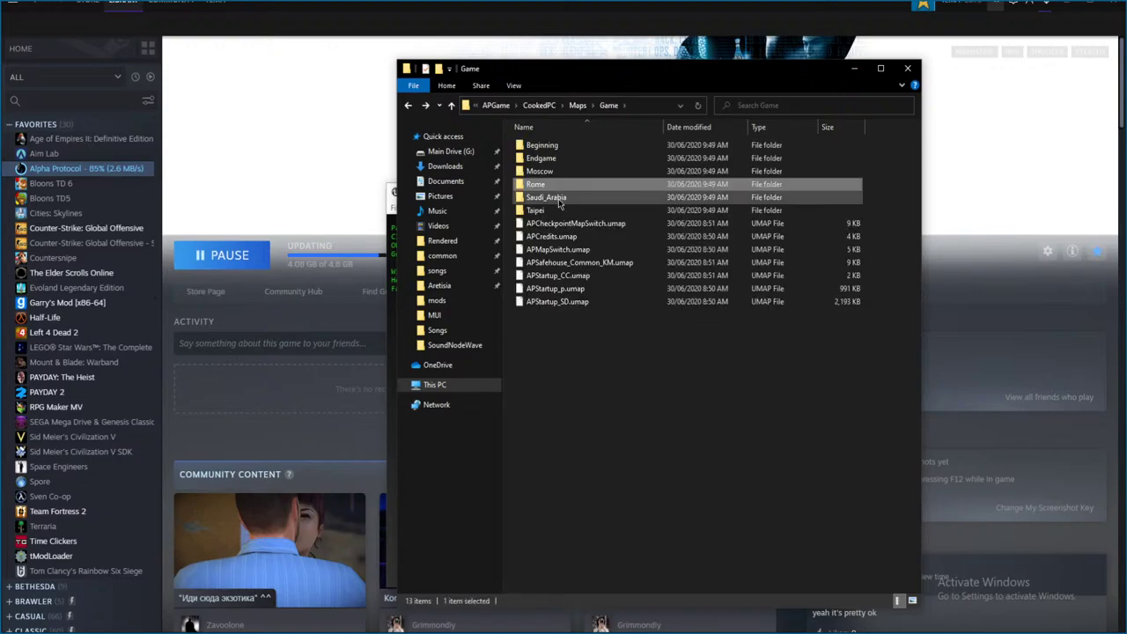
double_click(558, 197)
key(BackSpace)
double_click(550, 210)
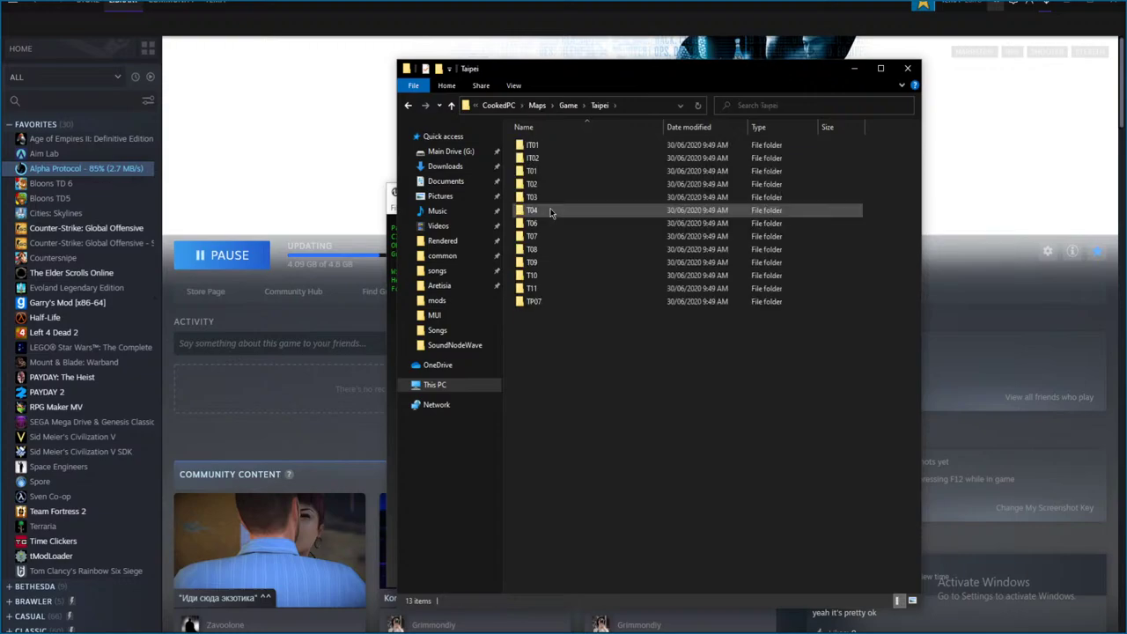
key(BackSpace)
double_click(556, 251)
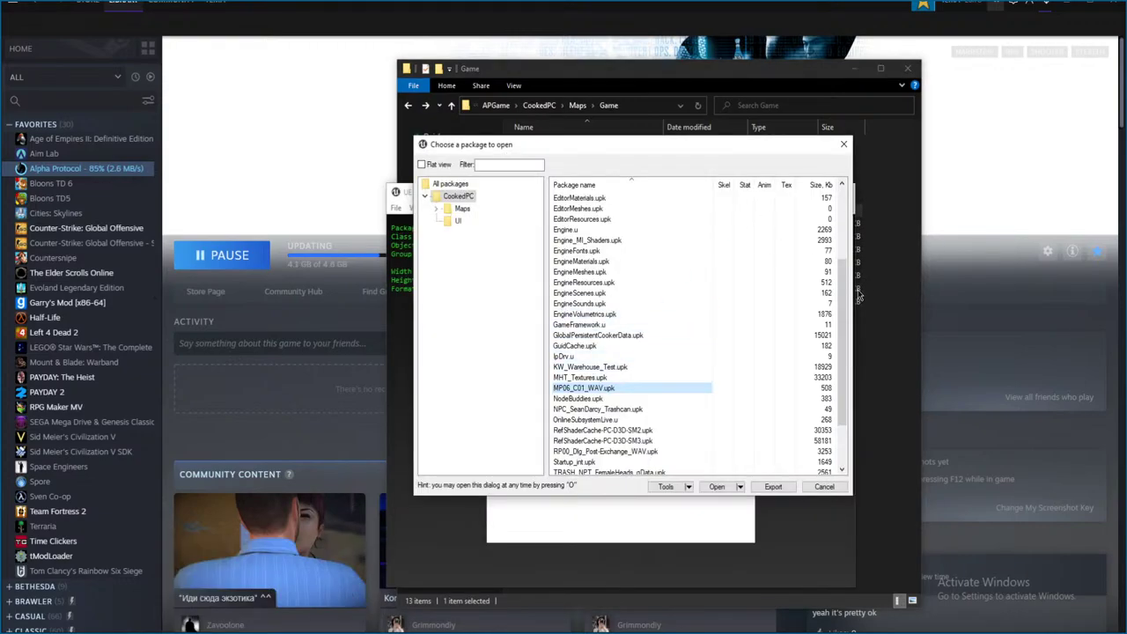
- Check the contents of the Moscow map folder once more and return to the Game folder
key(Escape)
double_click(555, 172)
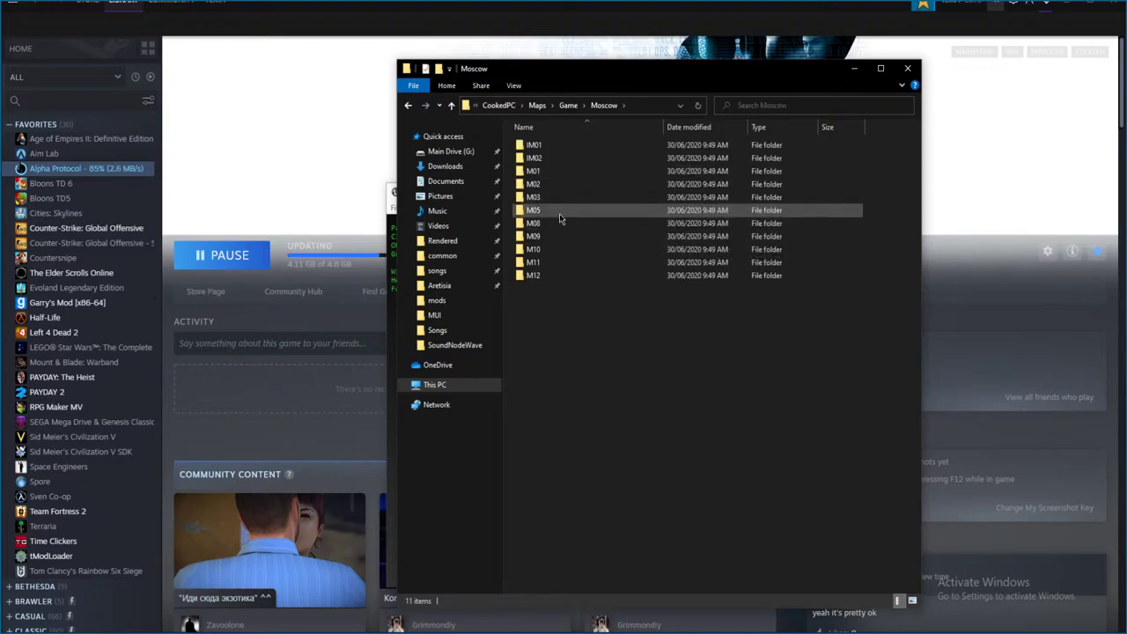
key(BackSpace)
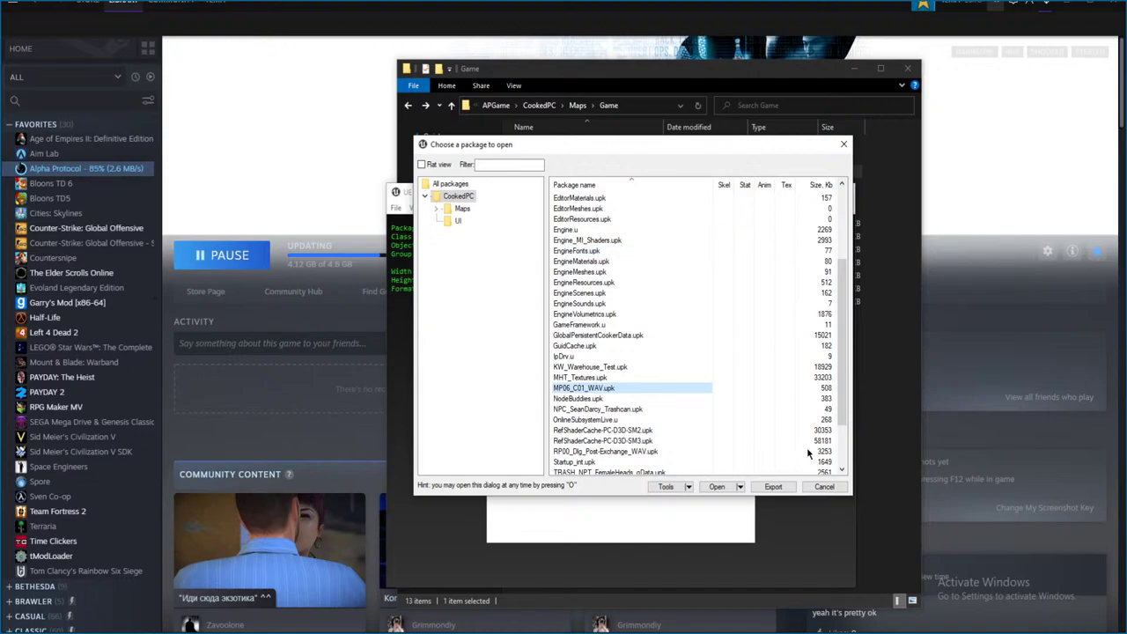
- Close the open UE Viewer session and relaunch umodel.exe from the Documents/UEViewer folder
click(823, 487)
click(841, 192)
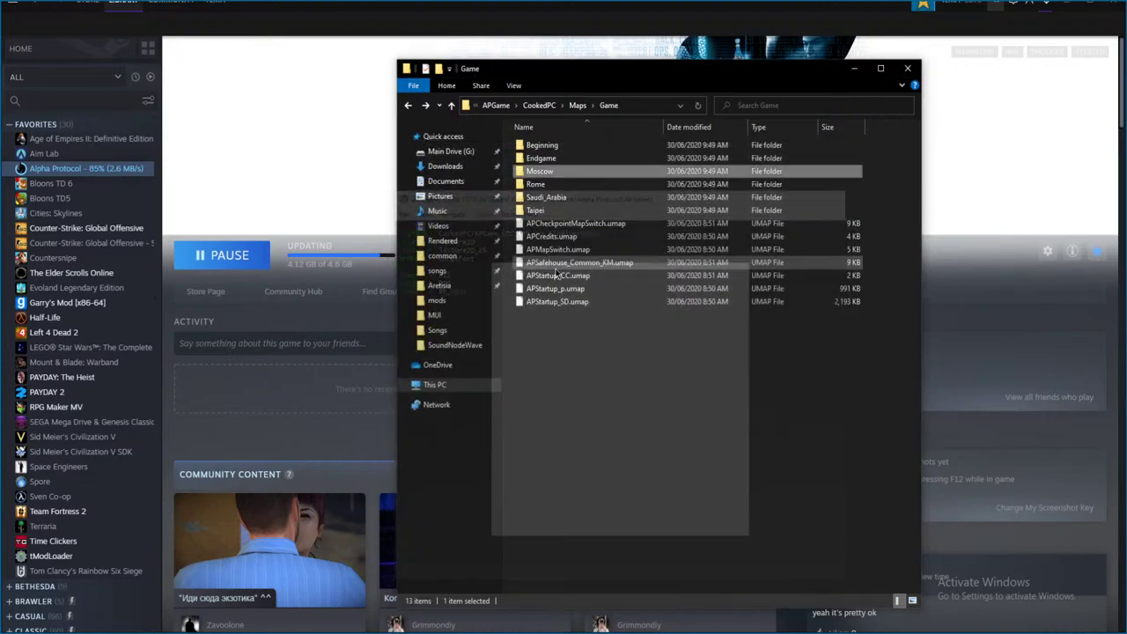
key(BackSpace)
key(BackSpace)
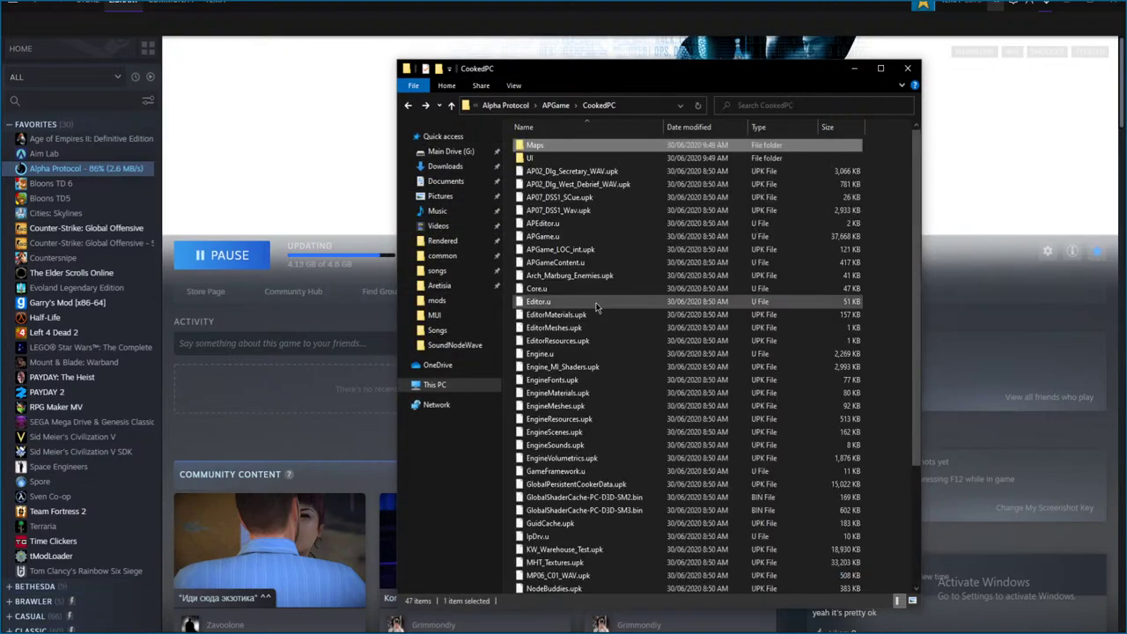
key(BackSpace)
click(475, 185)
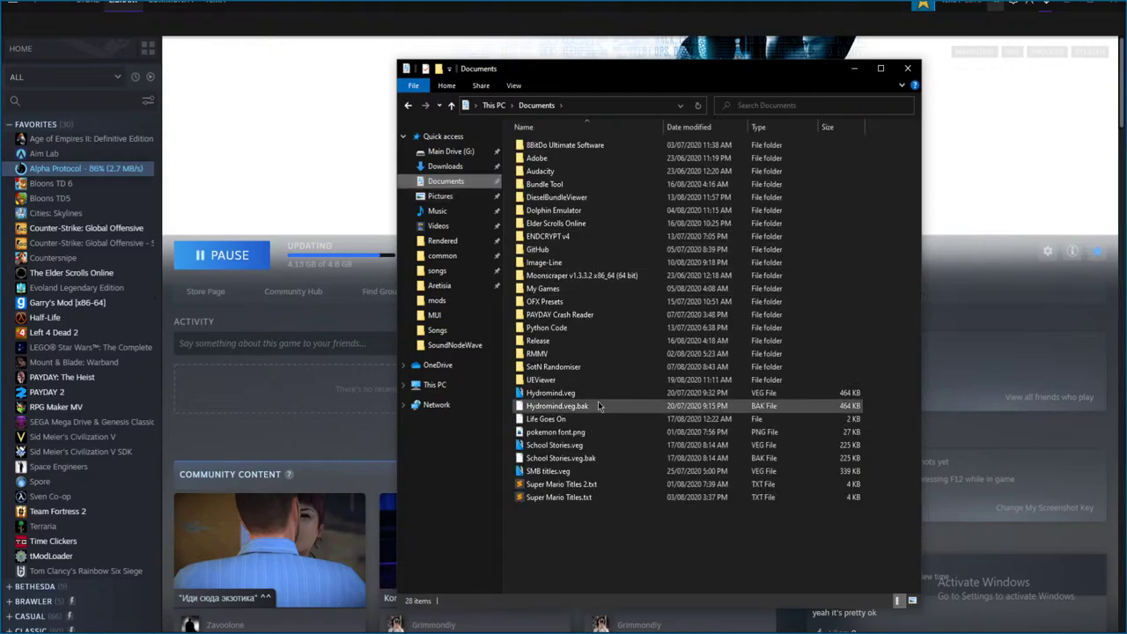
double_click(555, 380)
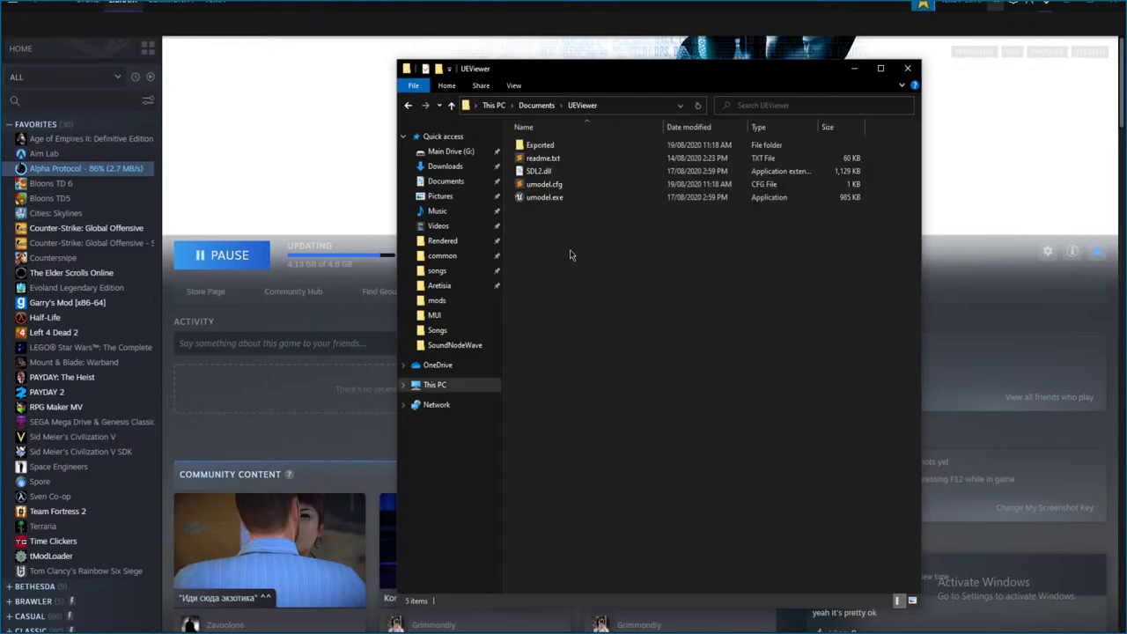
double_click(550, 197)
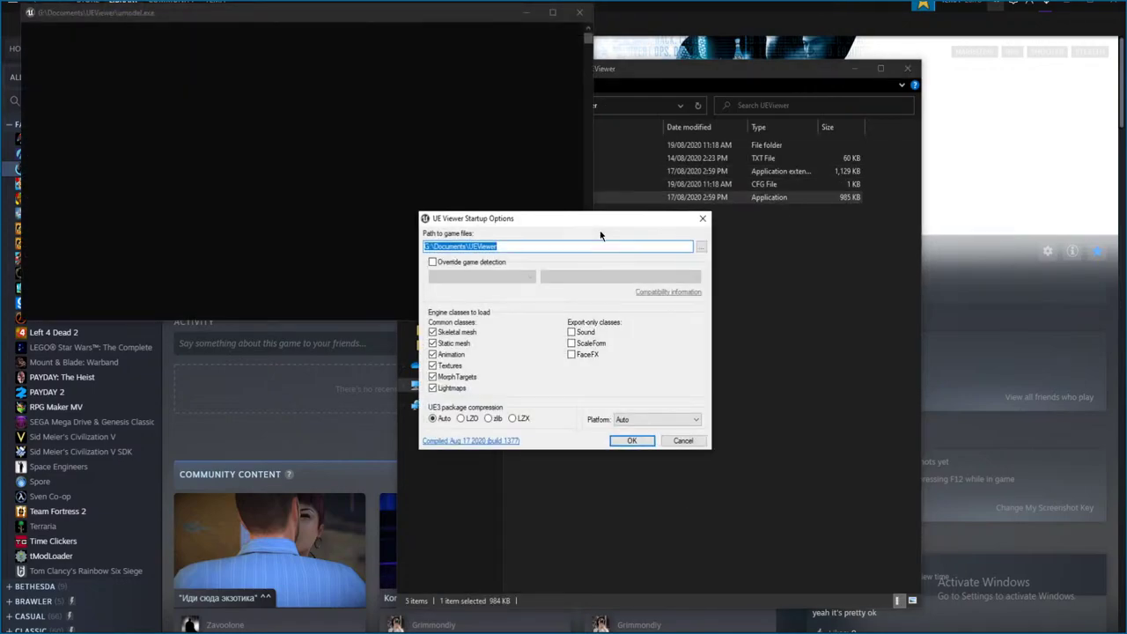
- Set the path to game files to Alpha Protocol's APGame folder under steamapps/common and confirm the startup options
click(701, 247)
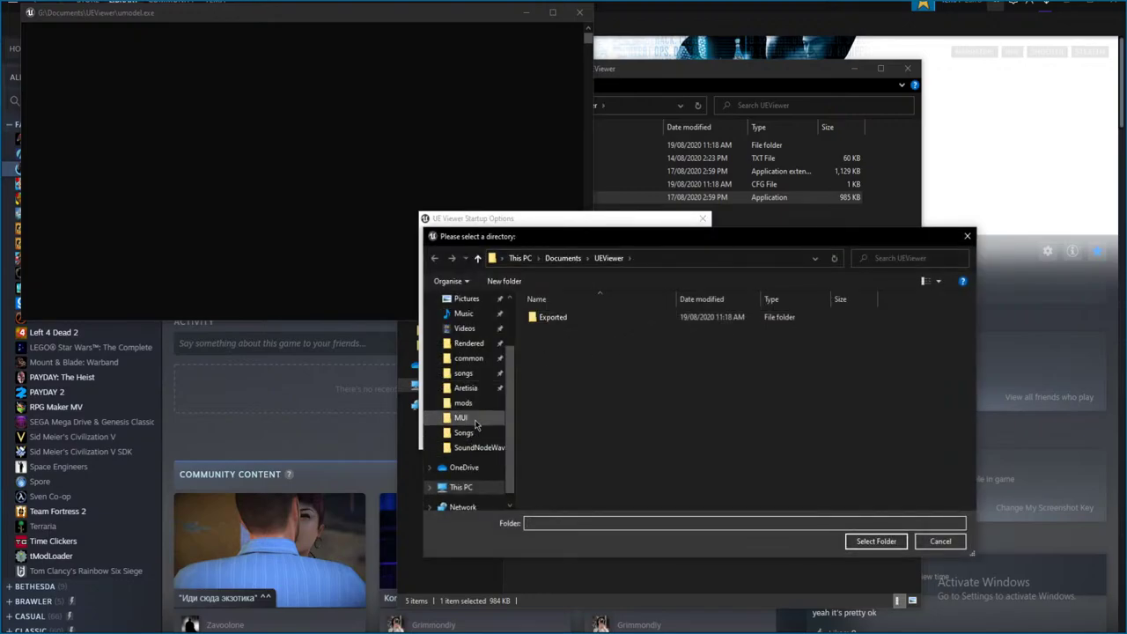
click(464, 403)
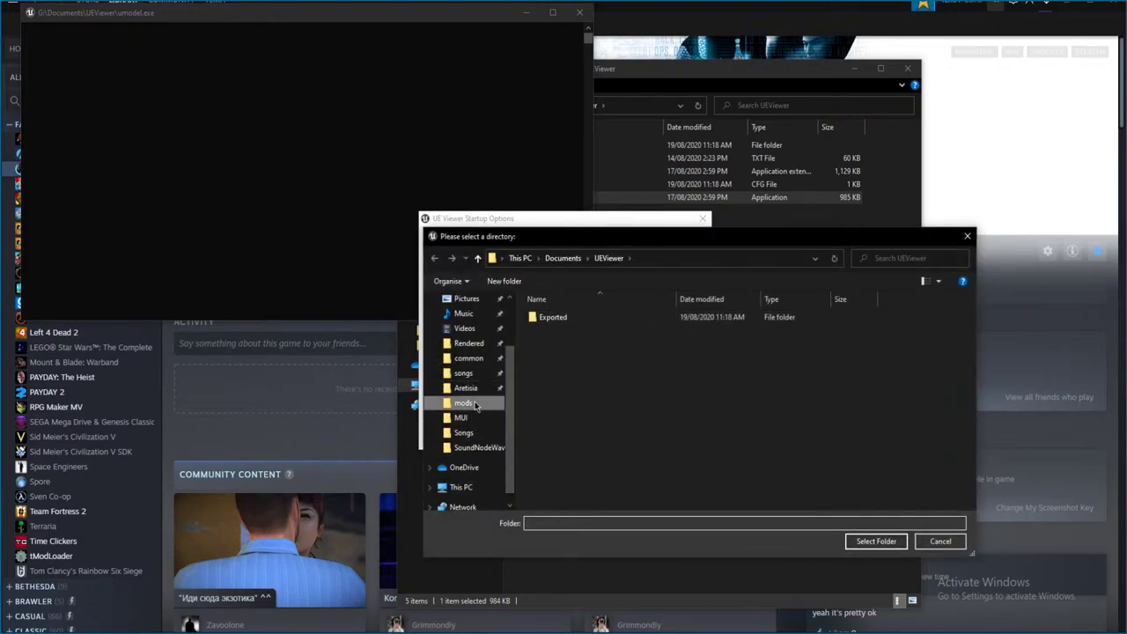
click(667, 258)
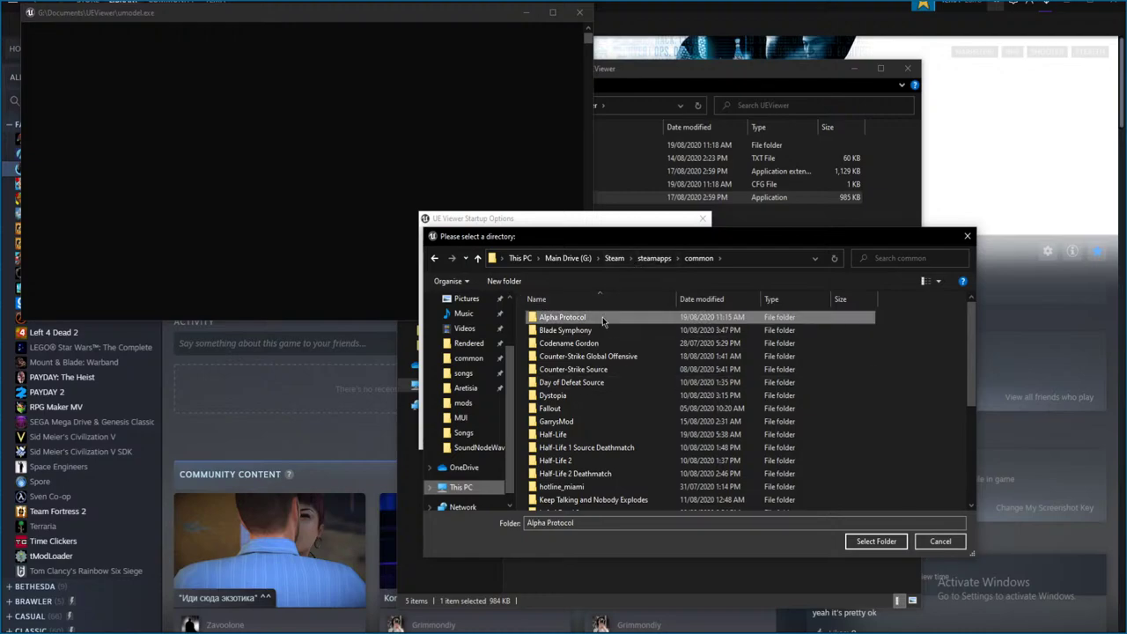
double_click(561, 317)
double_click(559, 329)
click(580, 331)
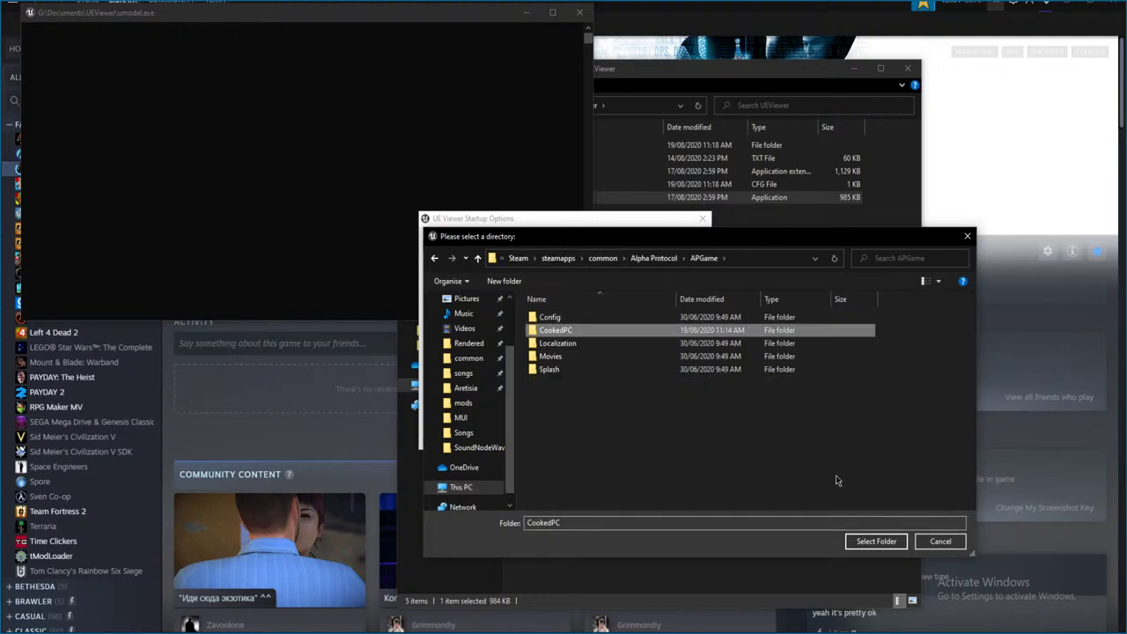
click(653, 258)
click(588, 332)
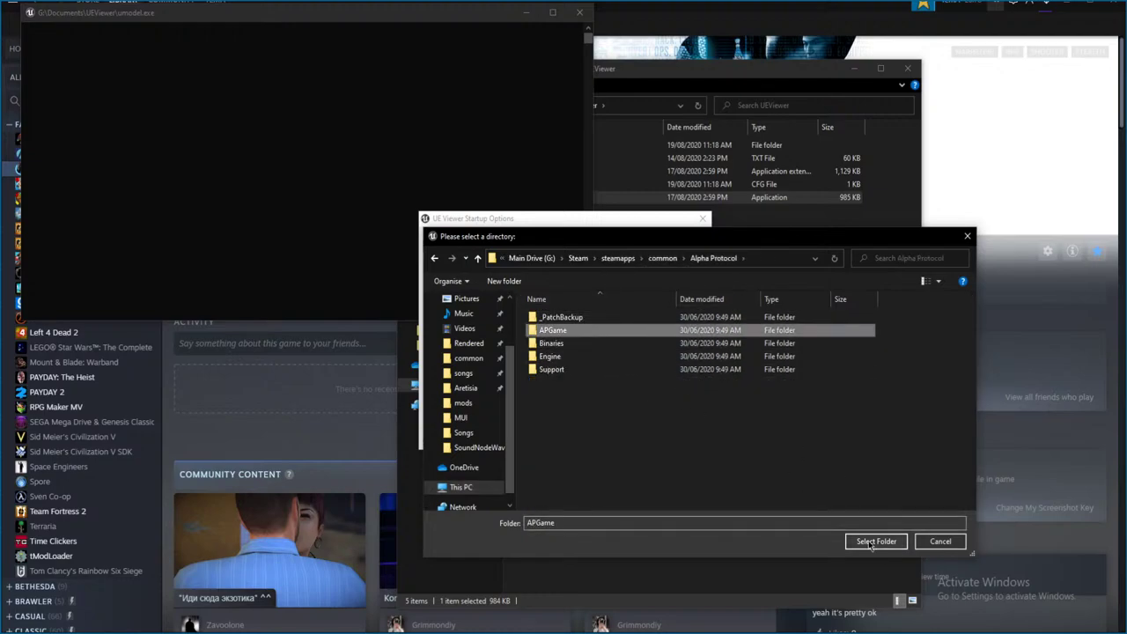
click(876, 540)
click(633, 444)
- Export the contents of RP00_Dlg_Post-Exchange_WAV.upk from the CookedPC packages
scroll(662, 416, down, 6)
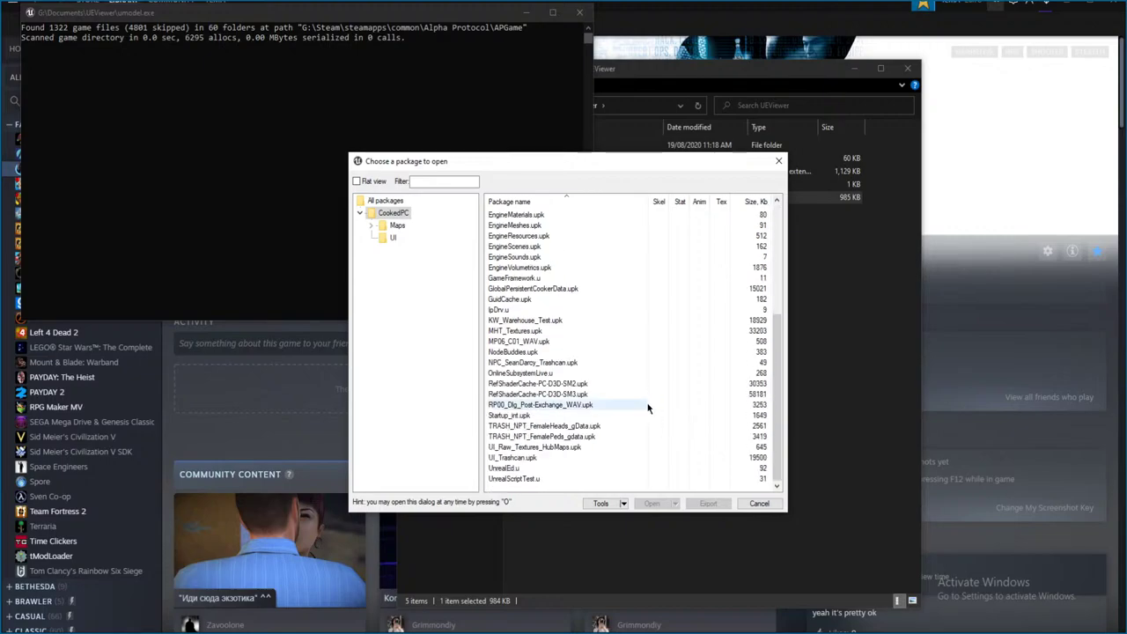
click(544, 407)
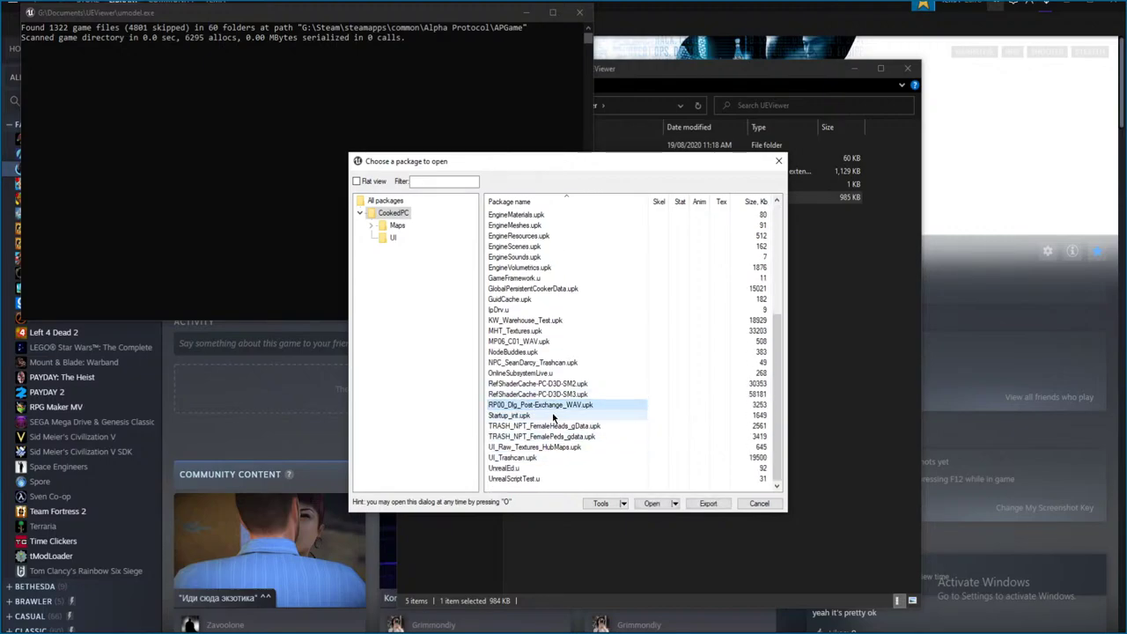
right_click(585, 409)
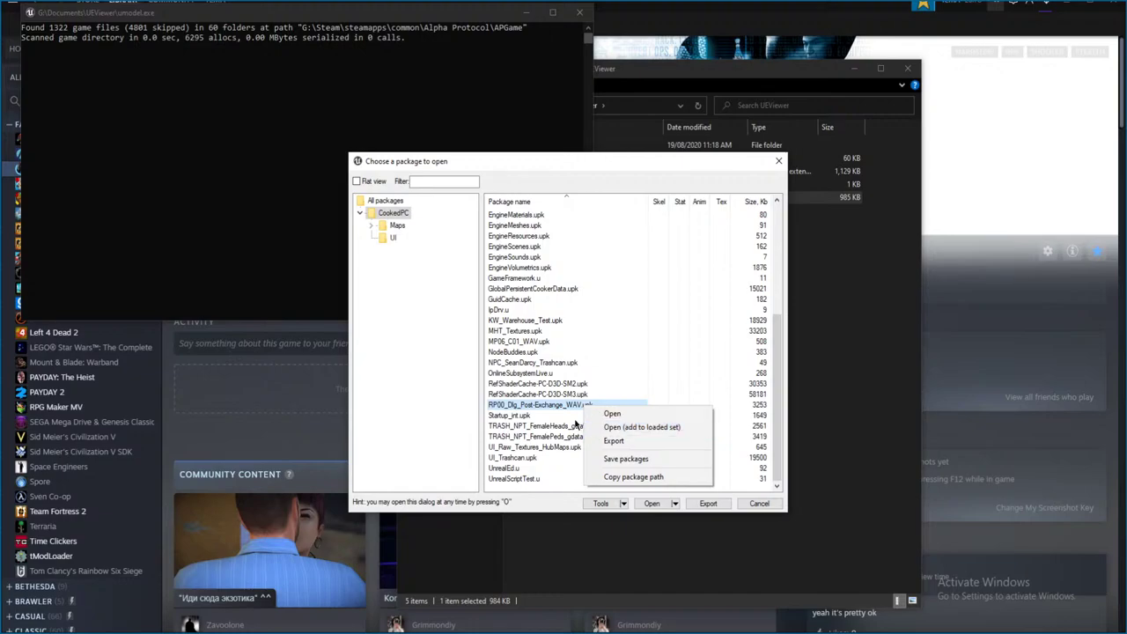
click(574, 408)
right_click(598, 406)
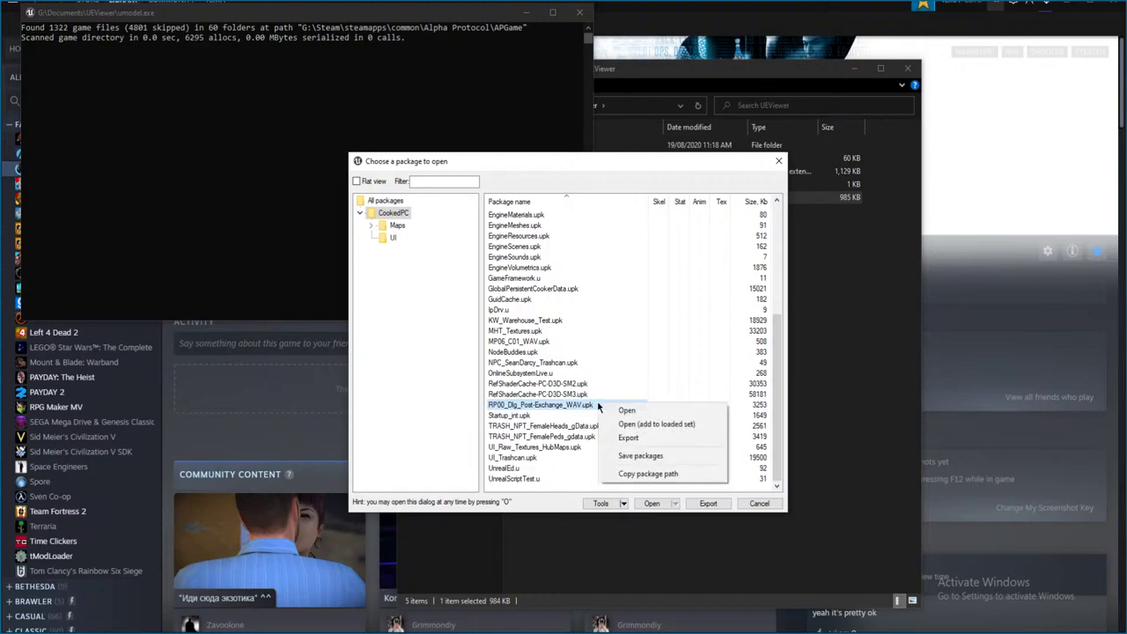
click(627, 438)
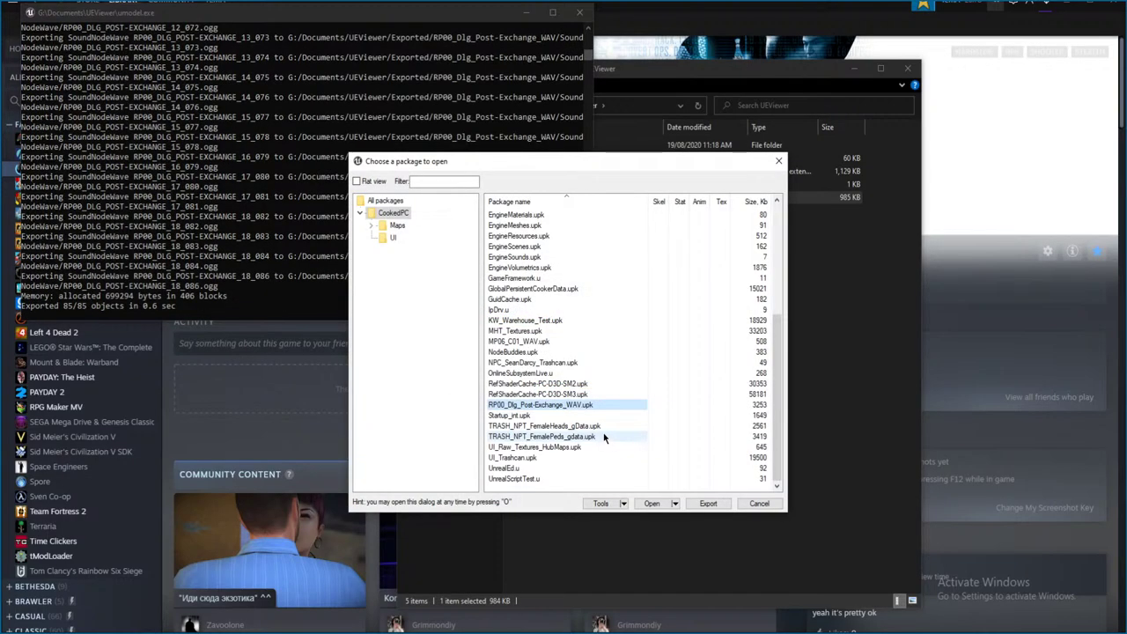
- Export the contents of MP06_C01_WAV.upk from the CookedPC packages
scroll(602, 423, up, 1)
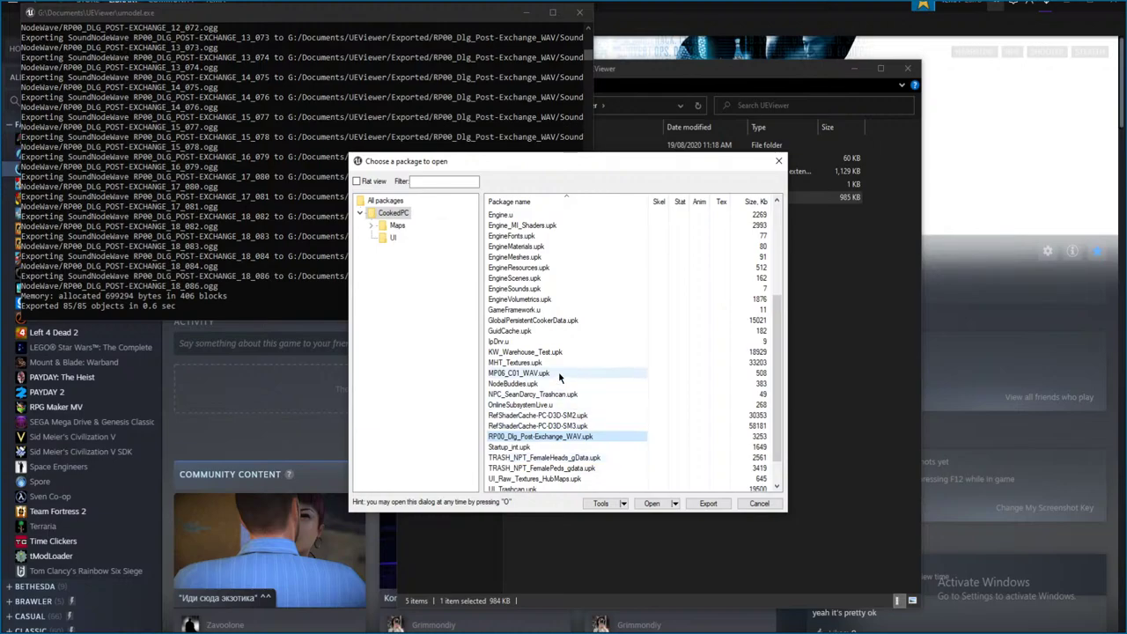
right_click(559, 375)
click(590, 409)
- Switch to File Explorer, look at the exported RP00_Dlg_Post-Exchange_WAV/SoundNodeWave files, and close UE Viewer's package chooser
click(596, 151)
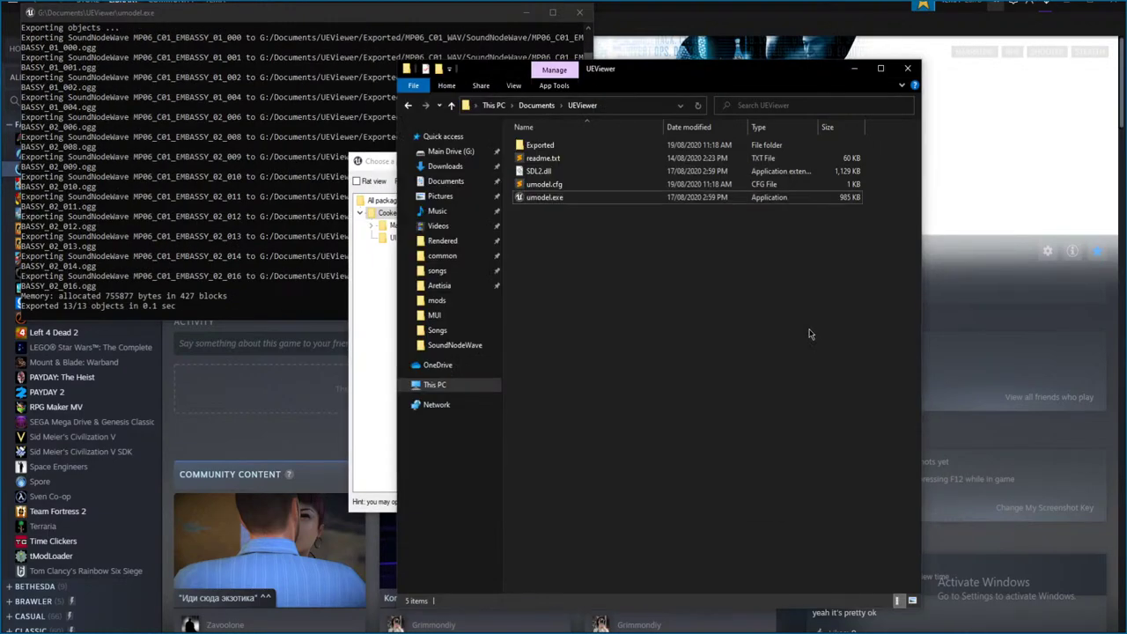
double_click(596, 148)
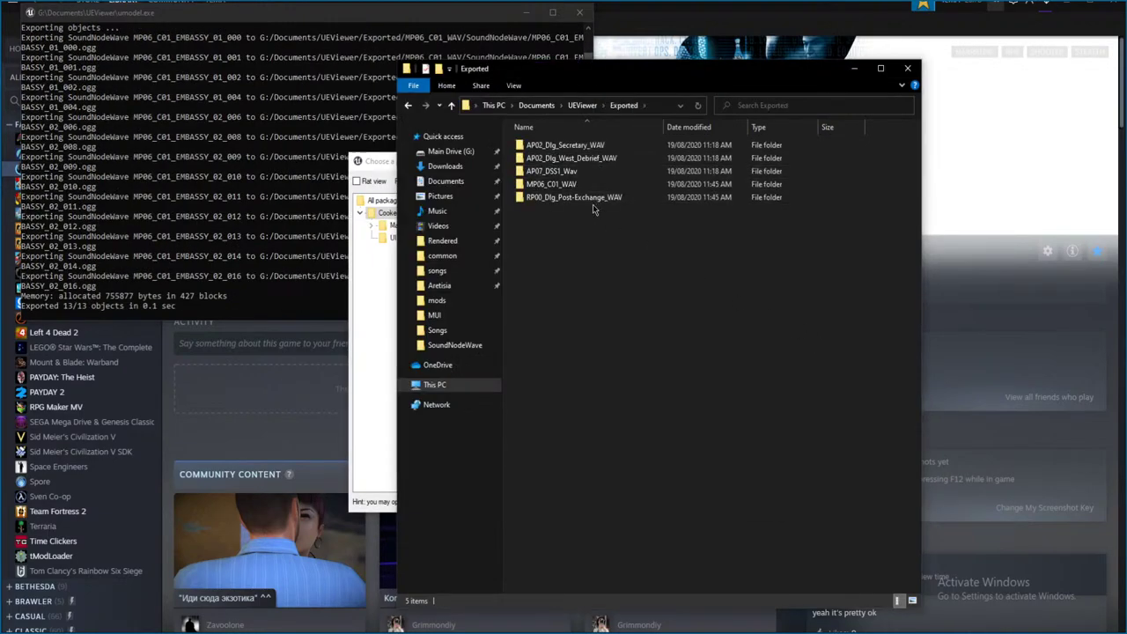
double_click(599, 199)
double_click(608, 150)
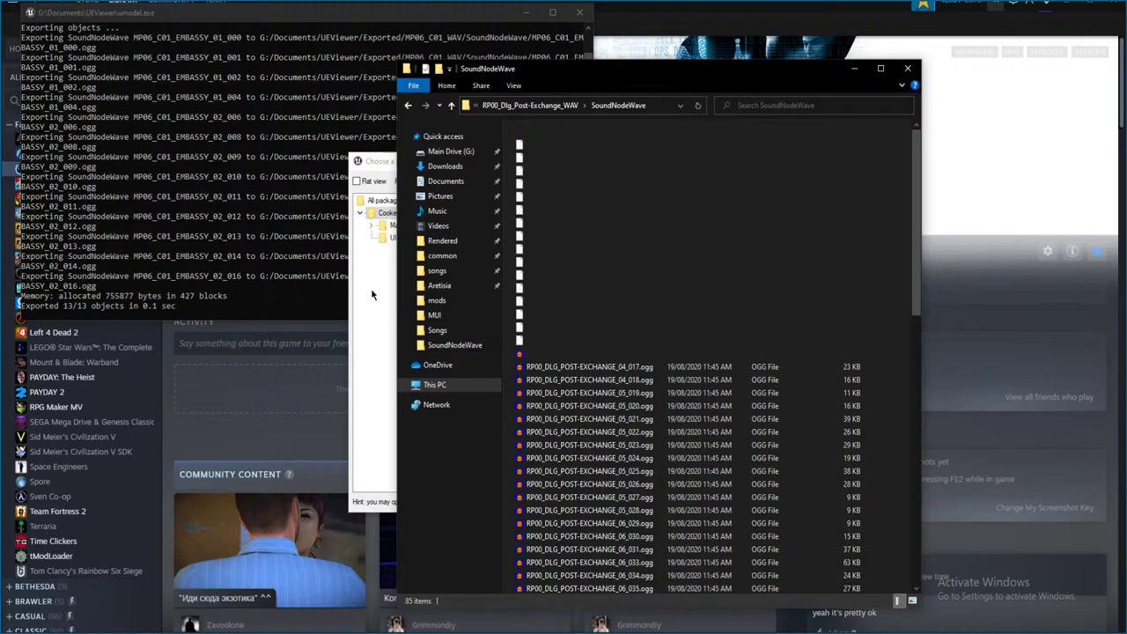
click(778, 161)
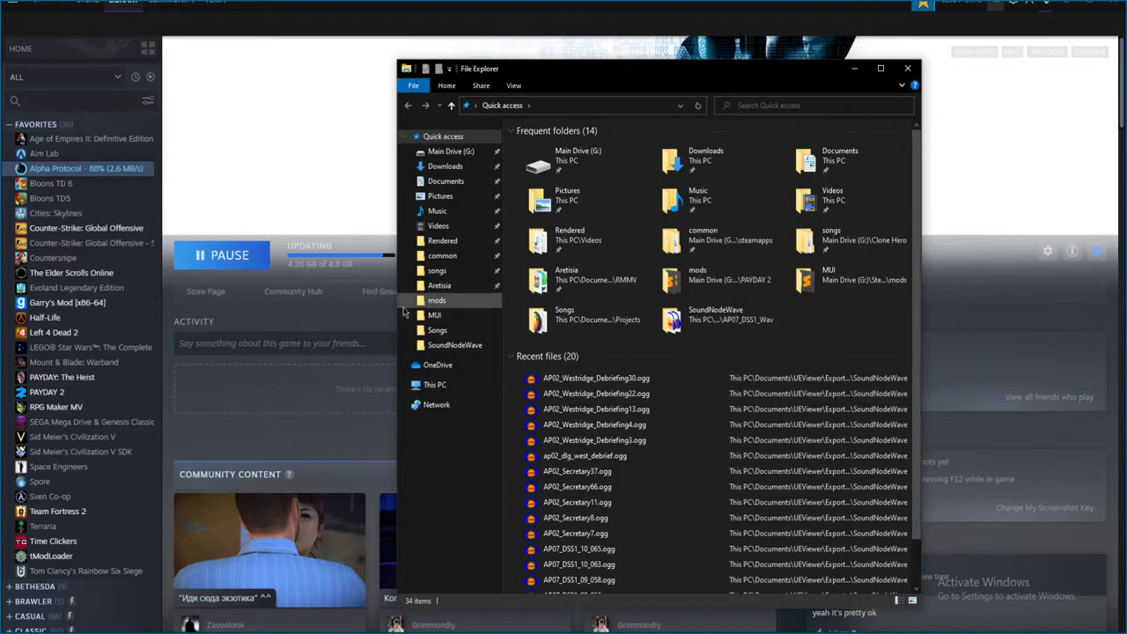
- Reopen the exported RP00_Dlg_Post-Exchange_WAV/SoundNodeWave folder and widen the Name column to show full file names
click(454, 344)
click(553, 107)
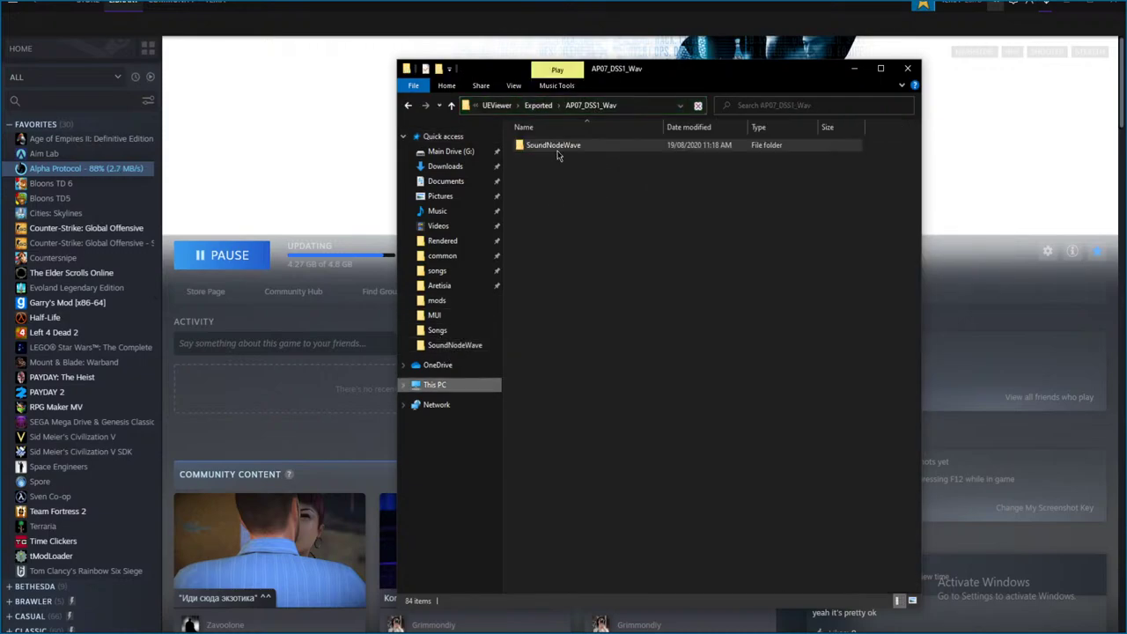
click(541, 107)
double_click(563, 197)
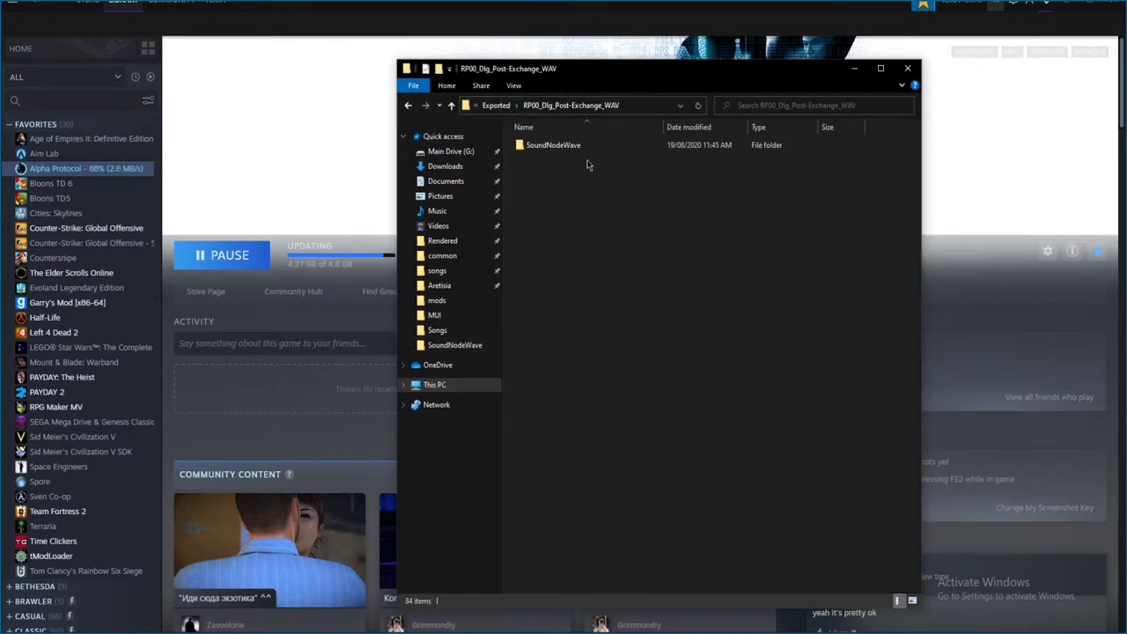
double_click(581, 146)
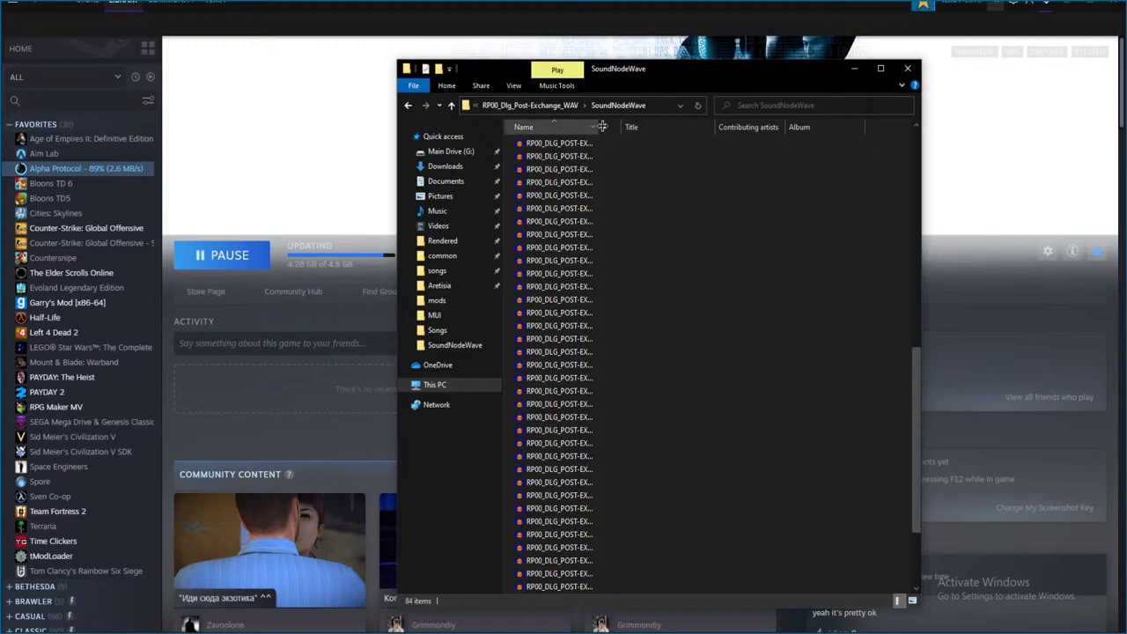
drag(600, 127, 770, 128)
- Open the SoundNodeWave folder of the exported MP06_C01_WAV package and fit the Name column to the file names
key(BackSpace)
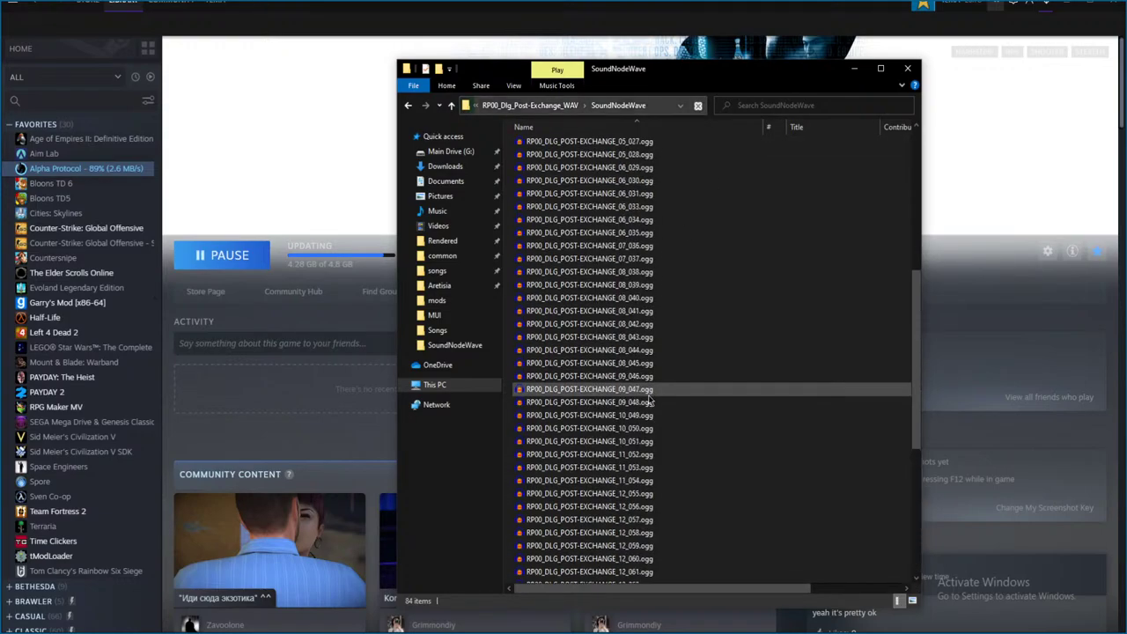
key(BackSpace)
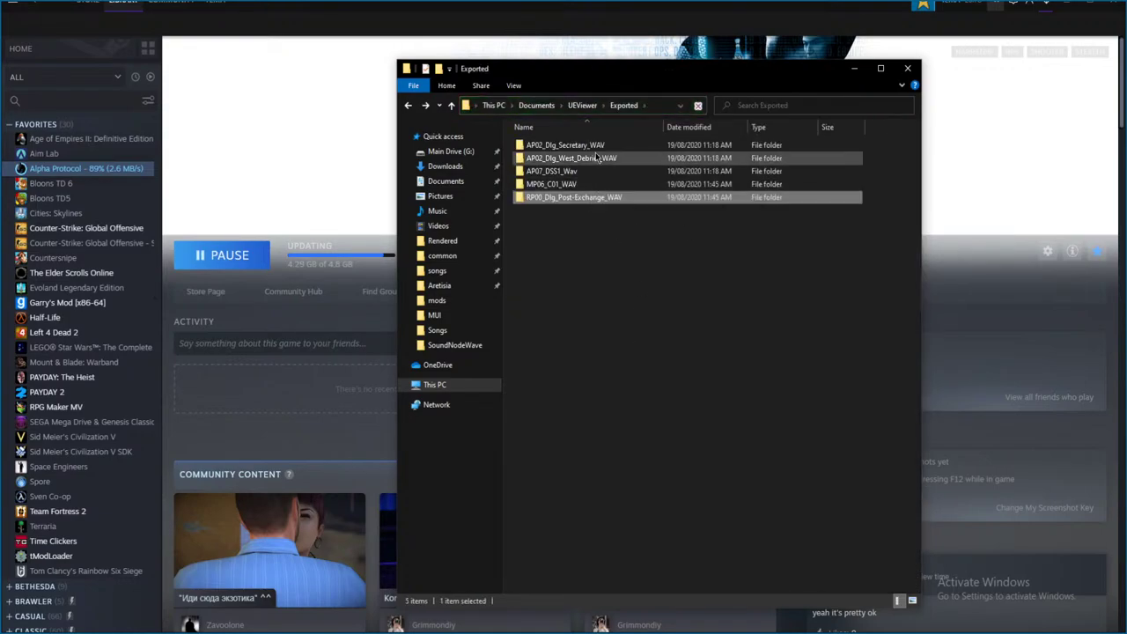
double_click(593, 184)
key(Down)
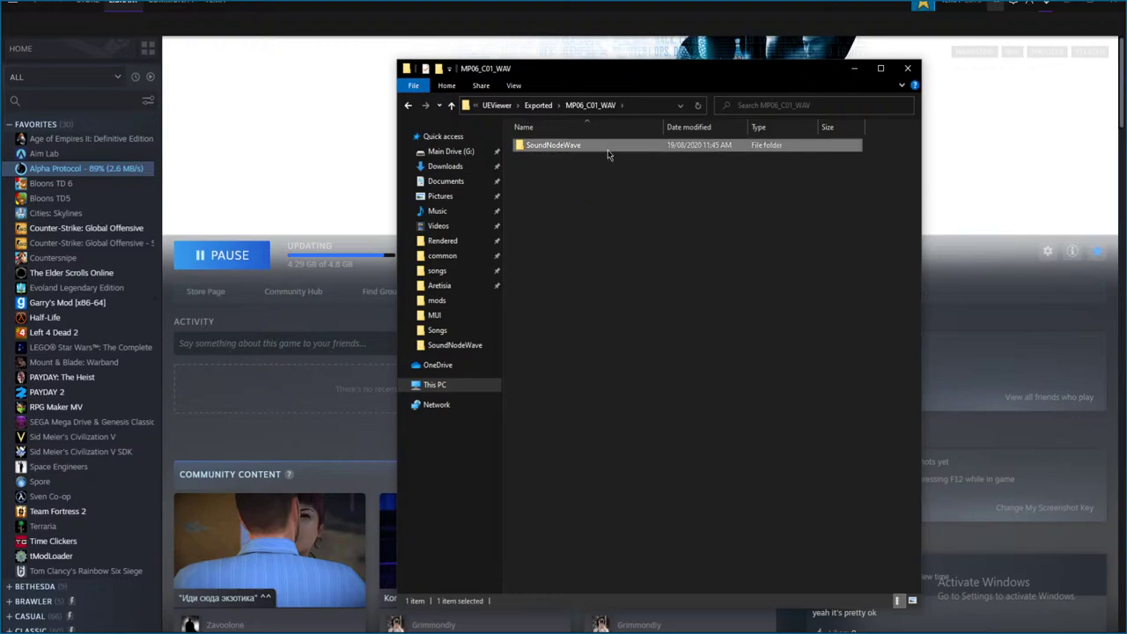
key(Return)
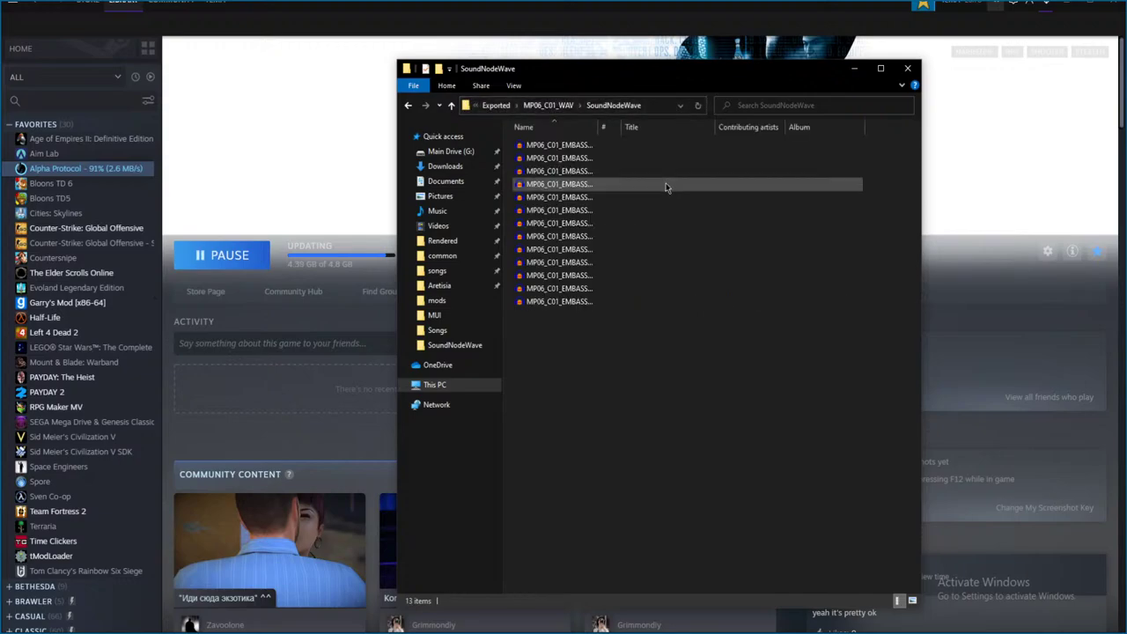
double_click(599, 127)
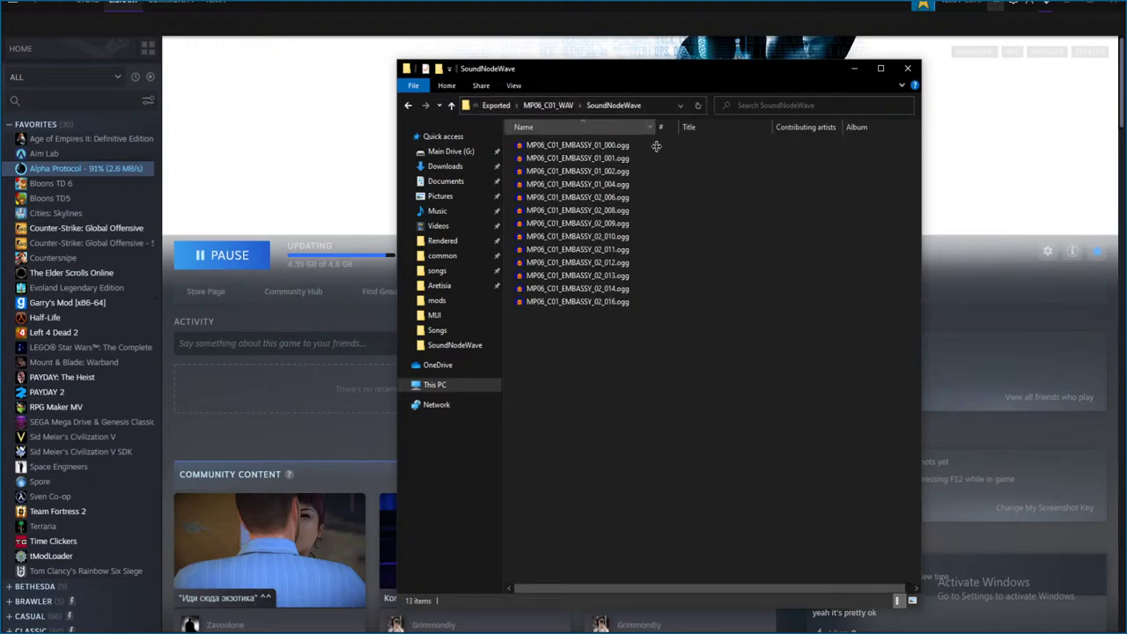
- Listen to MP06_C01_EMBASSY_01_000.ogg in Audacity and close it without saving
double_click(605, 146)
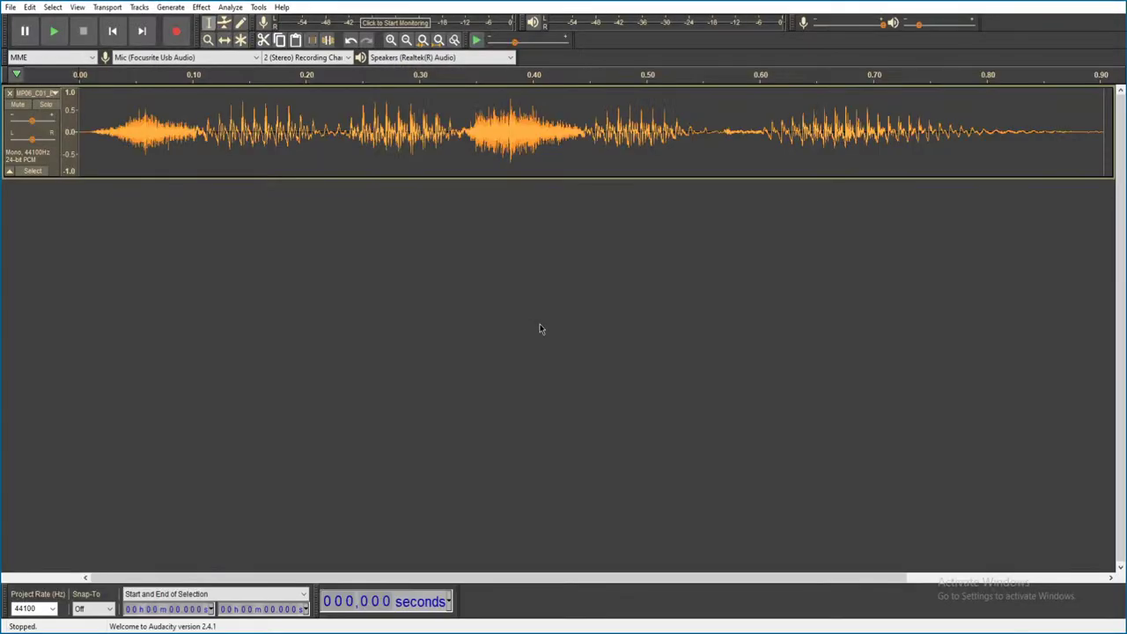
key(space)
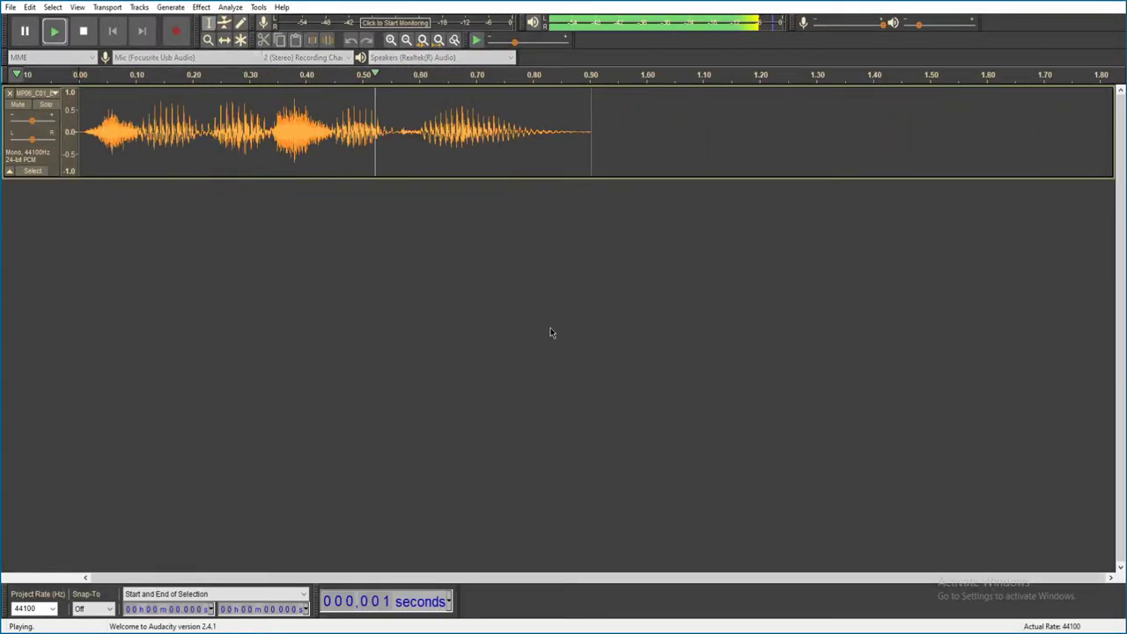
key(alt+F4)
click(587, 309)
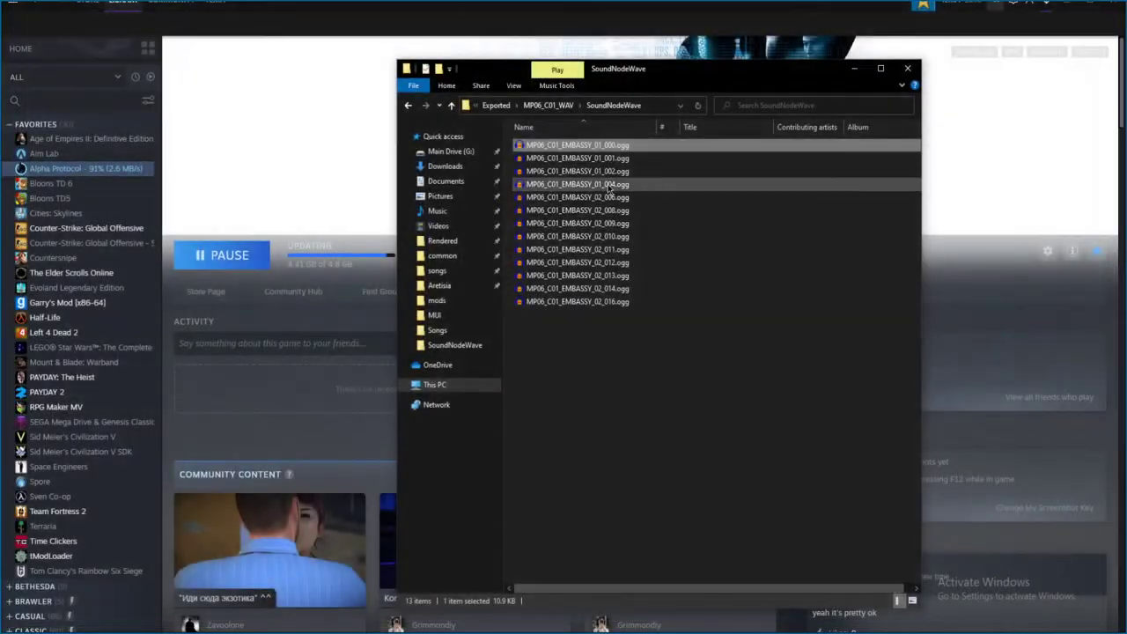
- Open MP06_C01_EMBASSY_01_001.ogg in Audacity and play it
double_click(607, 158)
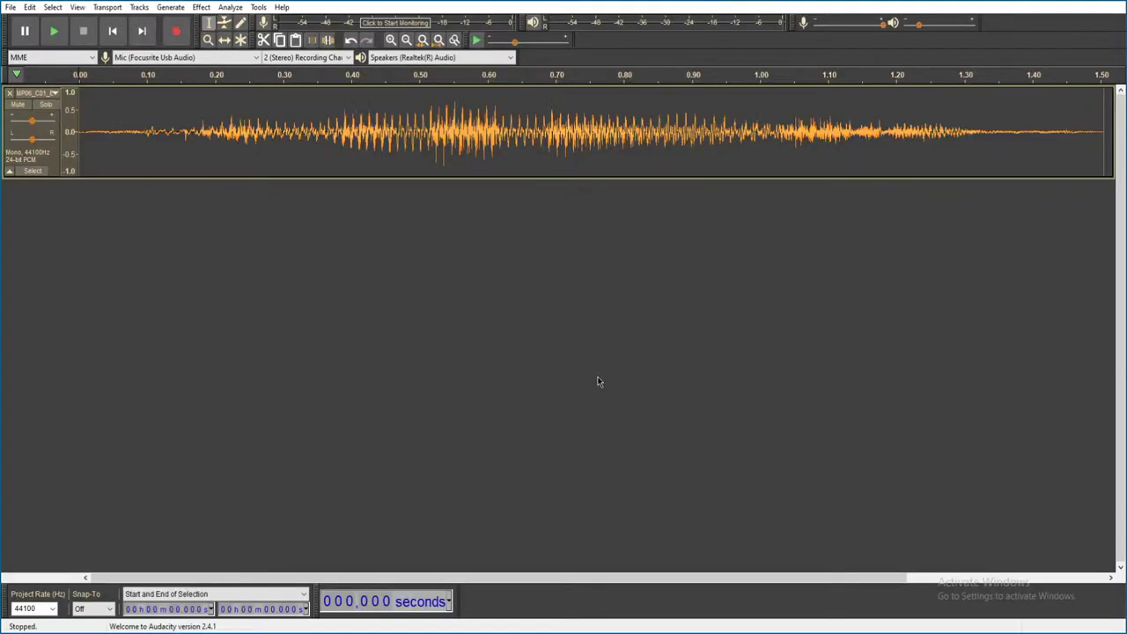
key(space)
key(ctrl+3)
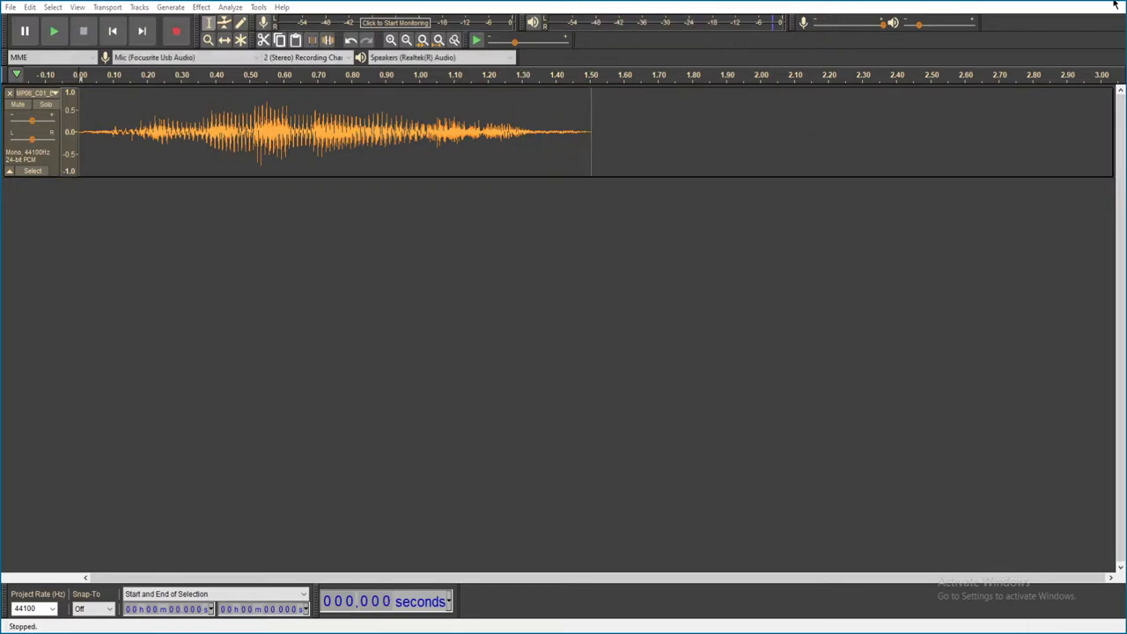
- Close the current project unsaved, and listen to MP06_C01_EMBASSY_02_010.ogg in Audacity, also closing it without saving
click(1115, 4)
click(585, 312)
click(587, 237)
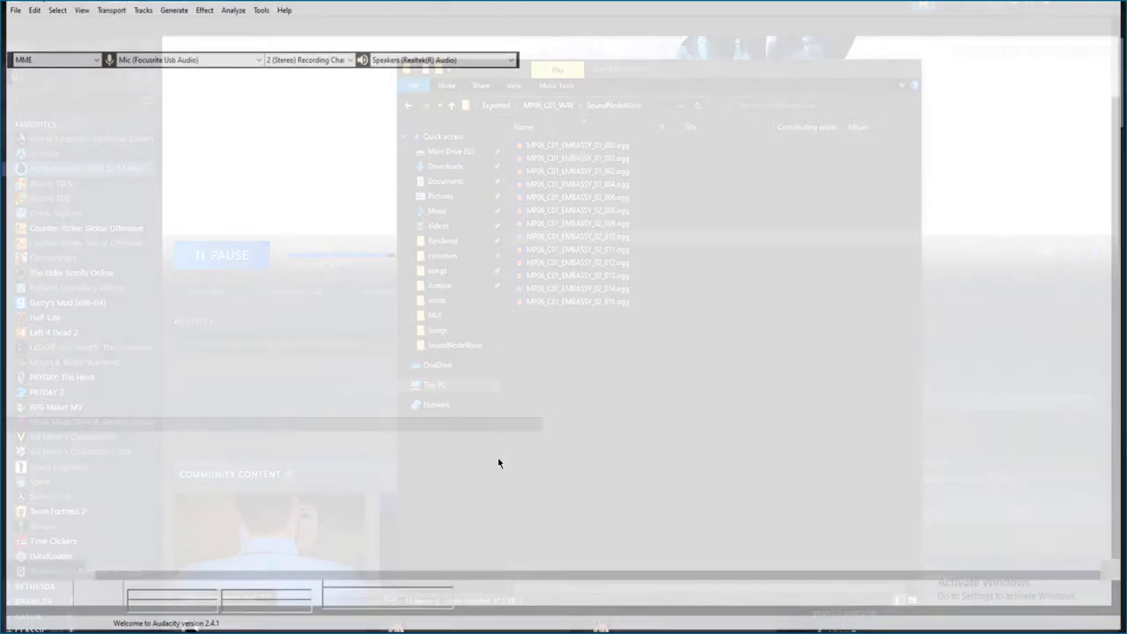
key(space)
key(ctrl+3)
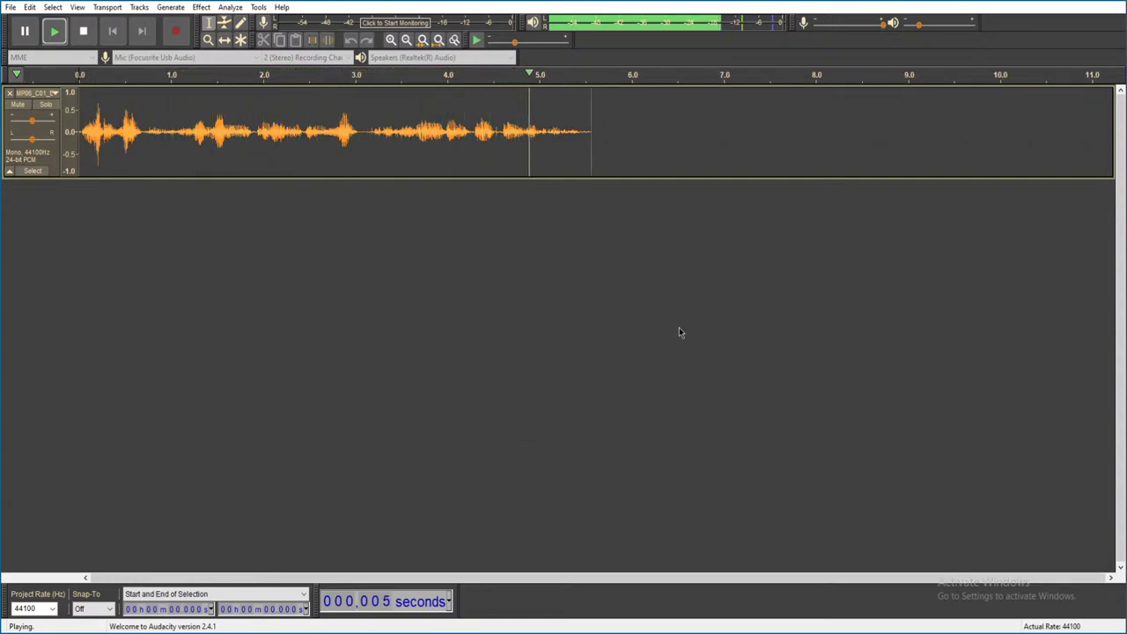
key(ctrl+w)
click(586, 309)
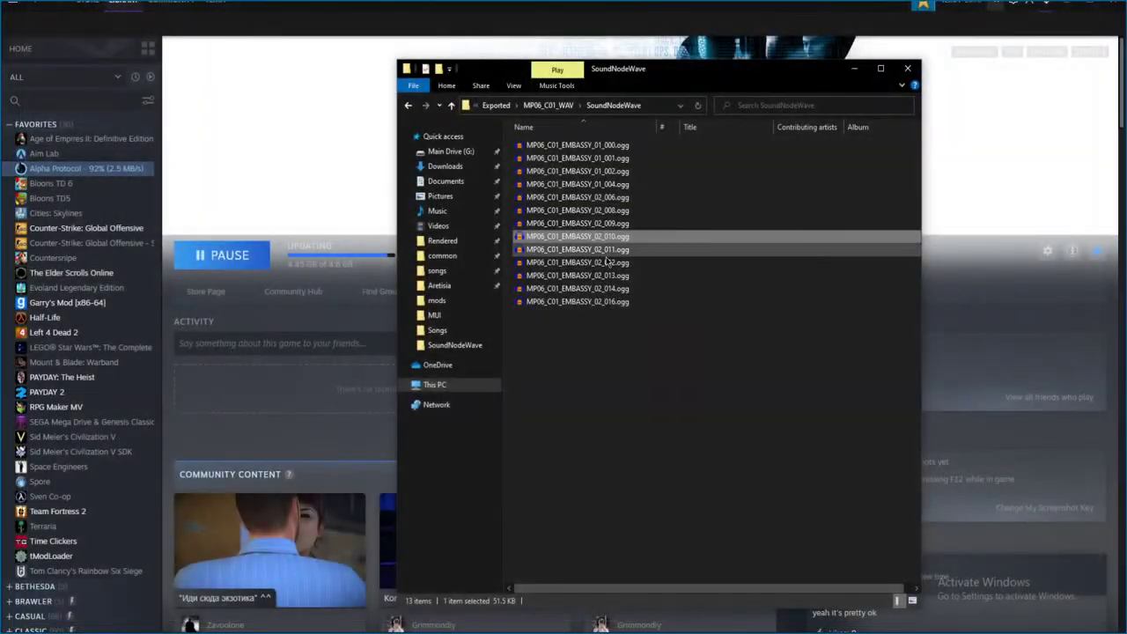
- Listen to MP06_C01_EMBASSY_02_016.ogg in Audacity with the waveform zoomed out, and close it without saving
double_click(611, 304)
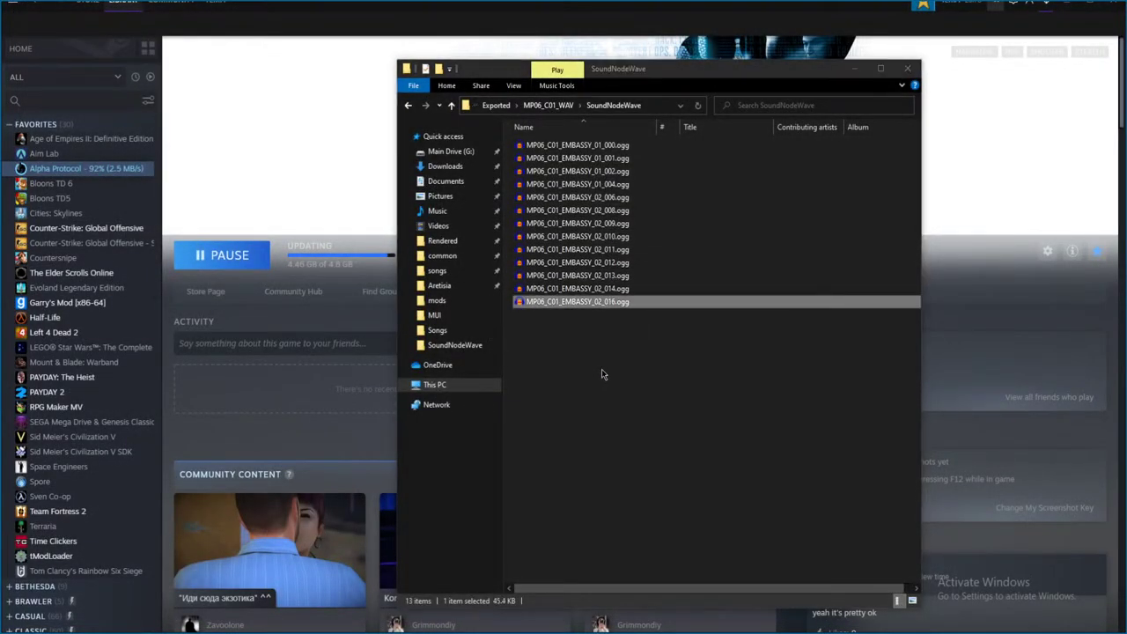
key(space)
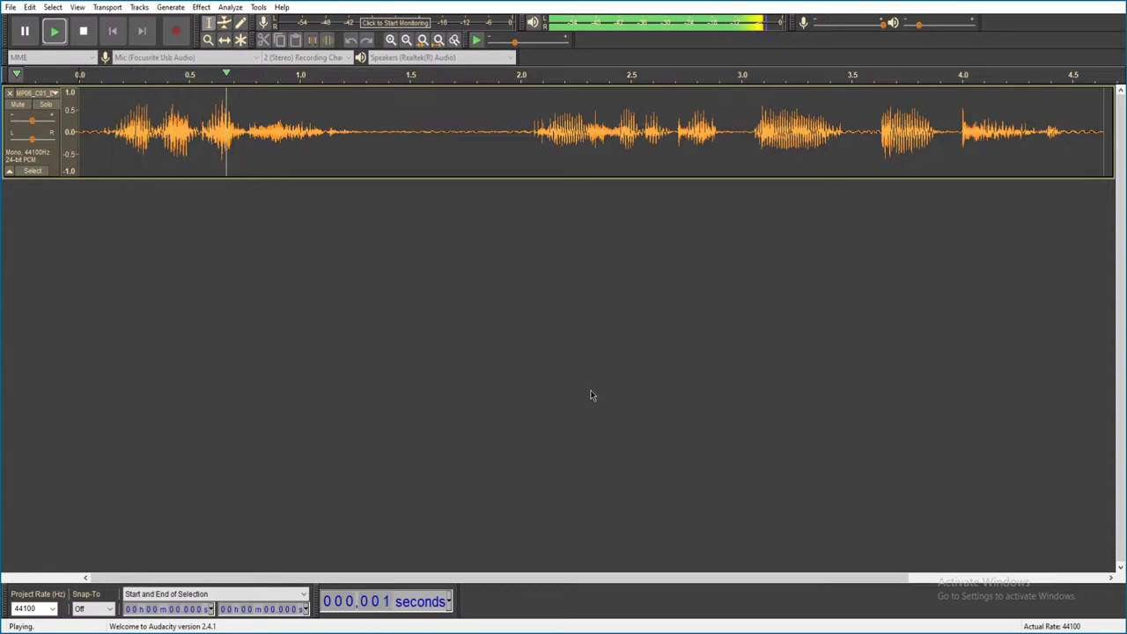
key(ctrl+3)
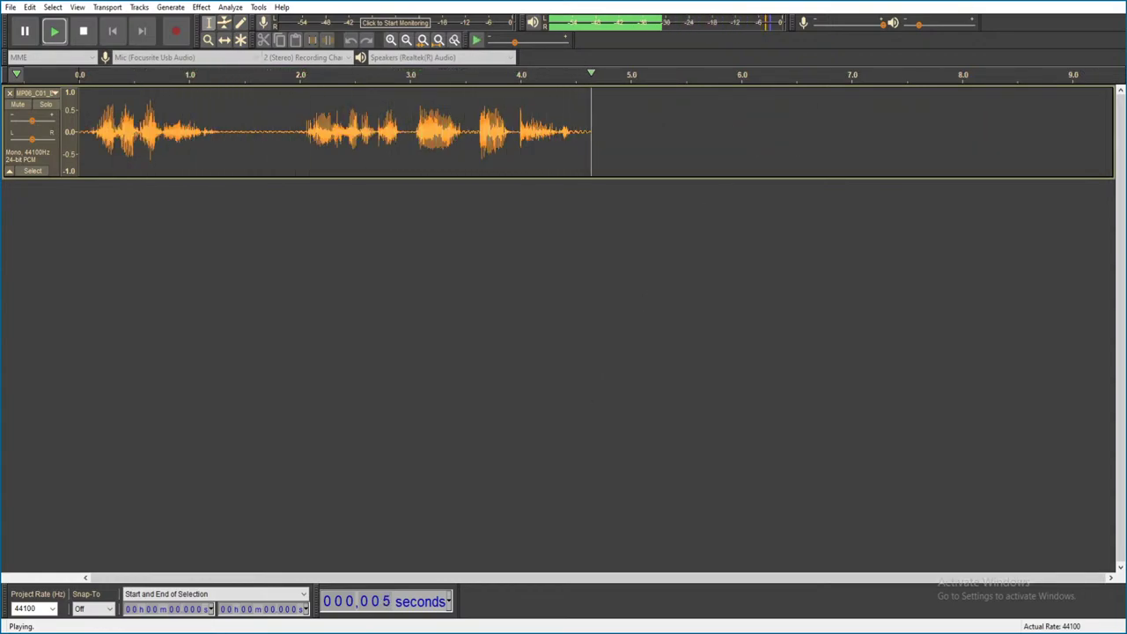
key(alt+F4)
click(586, 309)
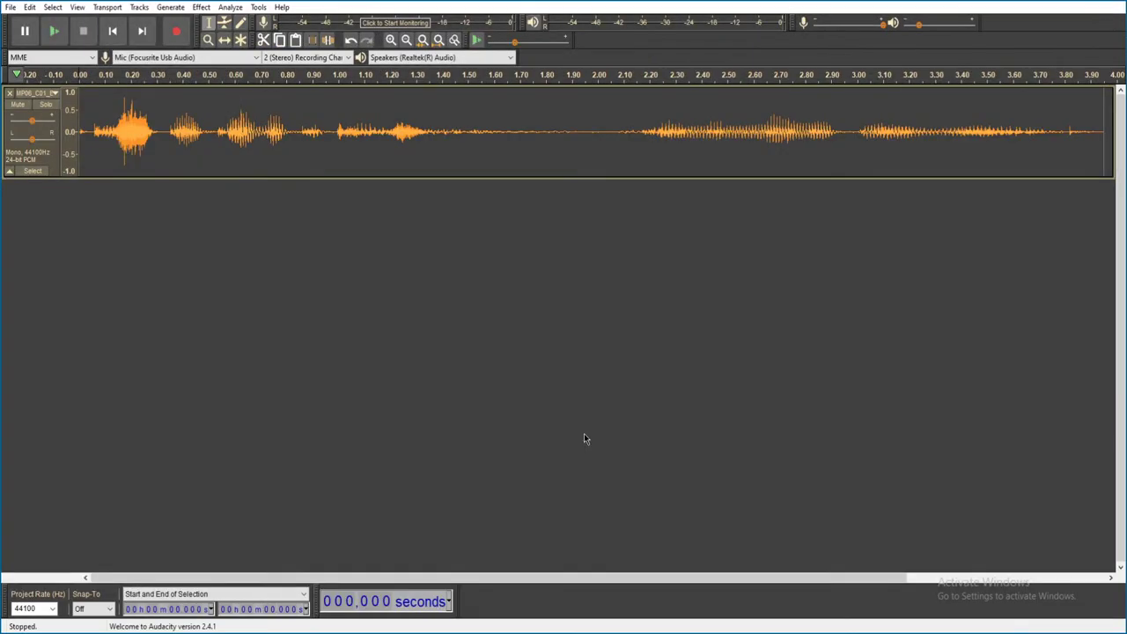
- Play MP06_C01_EMBASSY_02_014.ogg in Audacity with the waveform zoomed out, and close it without saving
key(ctrl+3)
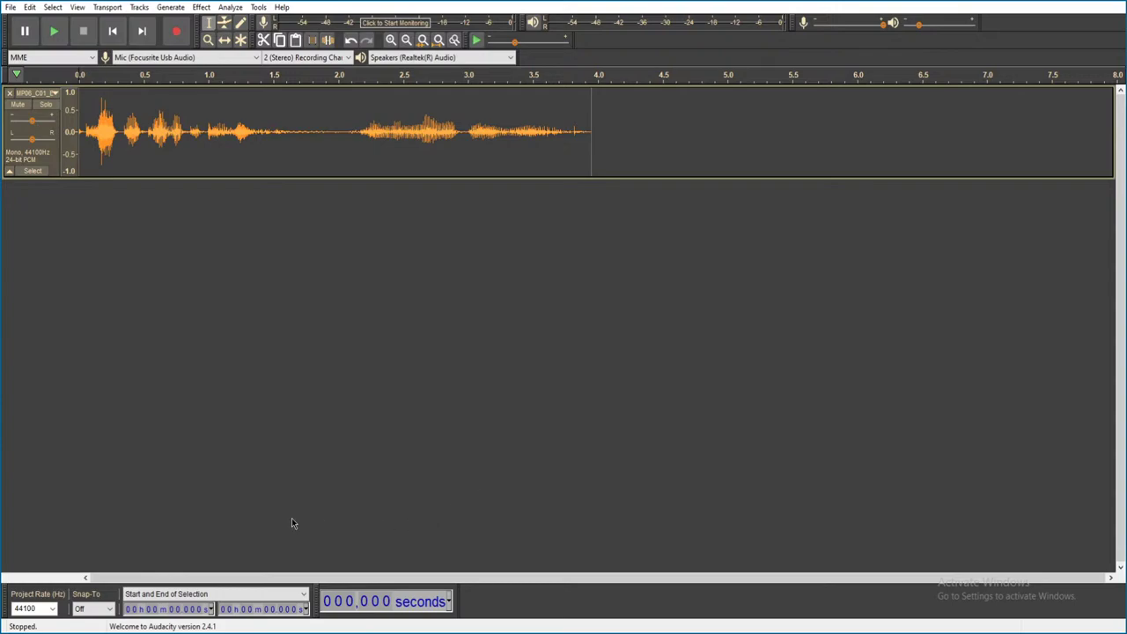
key(space)
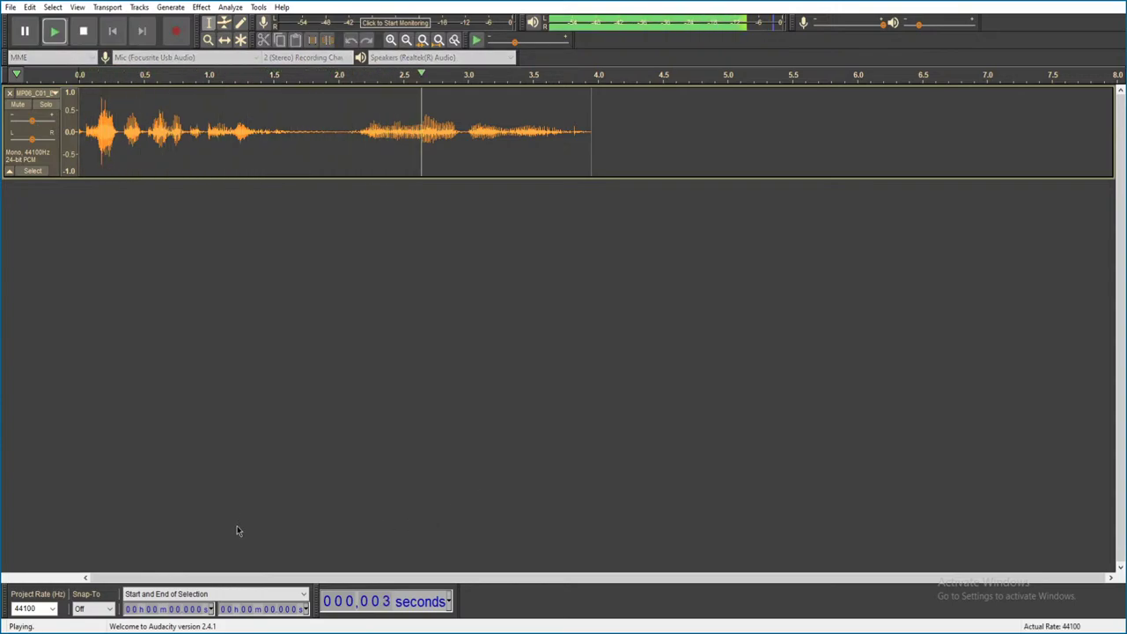
key(alt+F4)
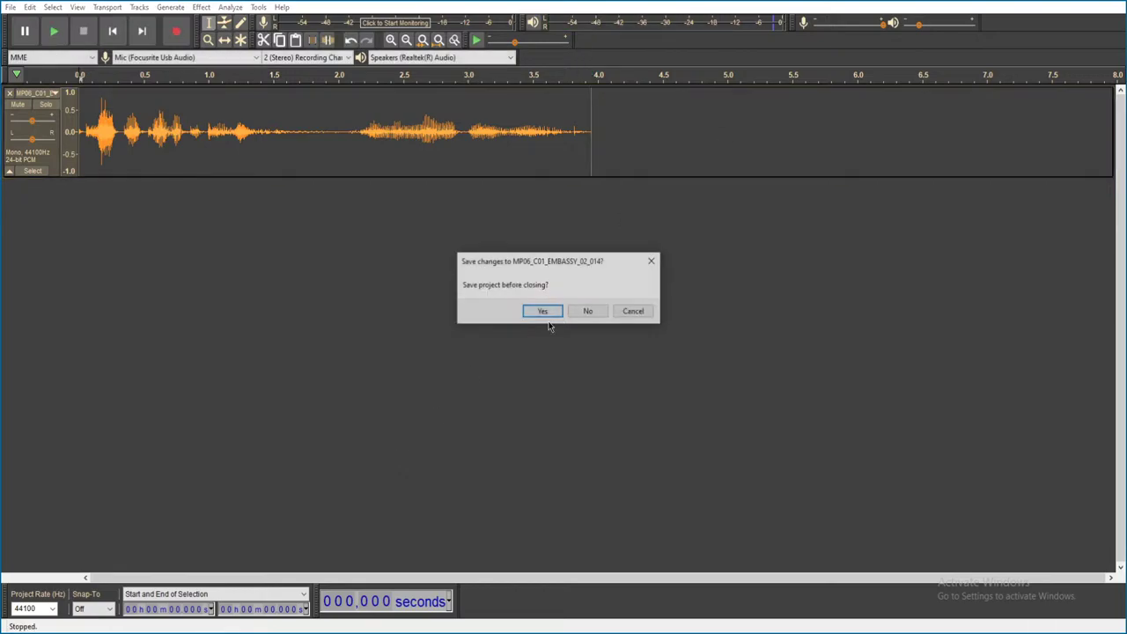
click(586, 309)
- Open MP06_C01_EMBASSY_02_013.ogg in Audacity, listen to it, and close it without saving
click(574, 276)
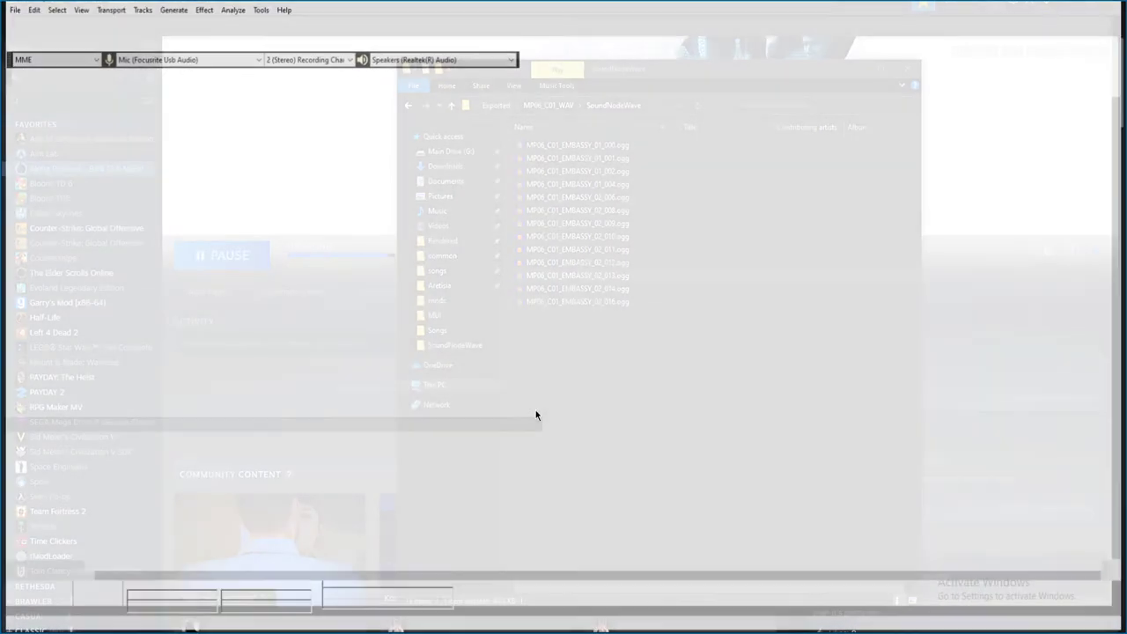
key(space)
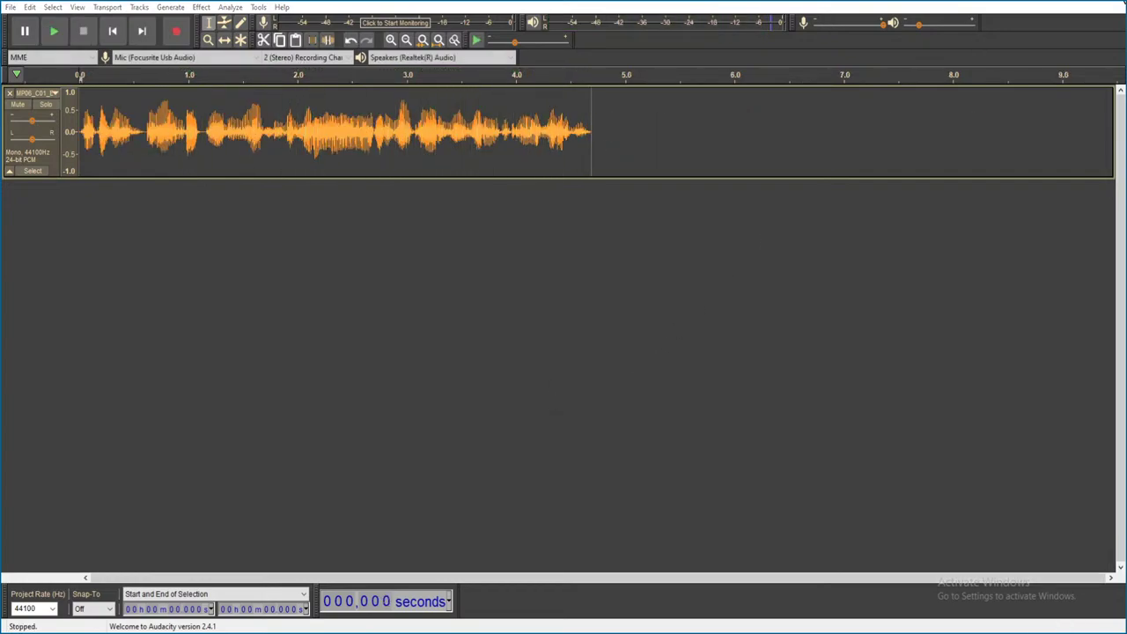
key(alt+F4)
click(574, 307)
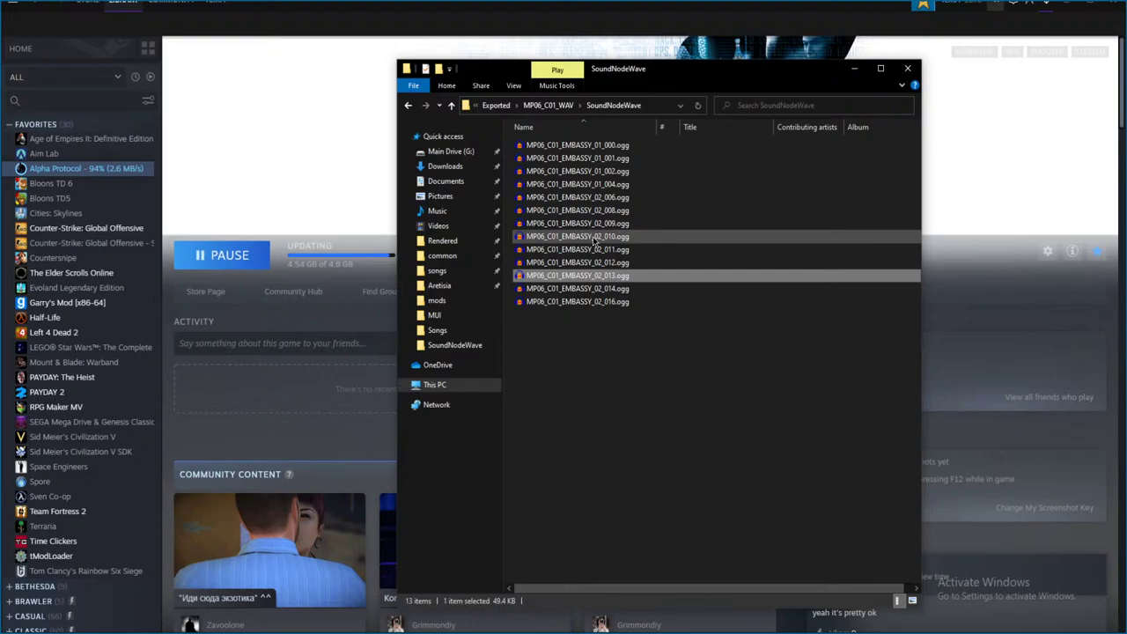
- Listen to MP06_C01_EMBASSY_02_010.ogg once more in Audacity and close it without saving
double_click(633, 236)
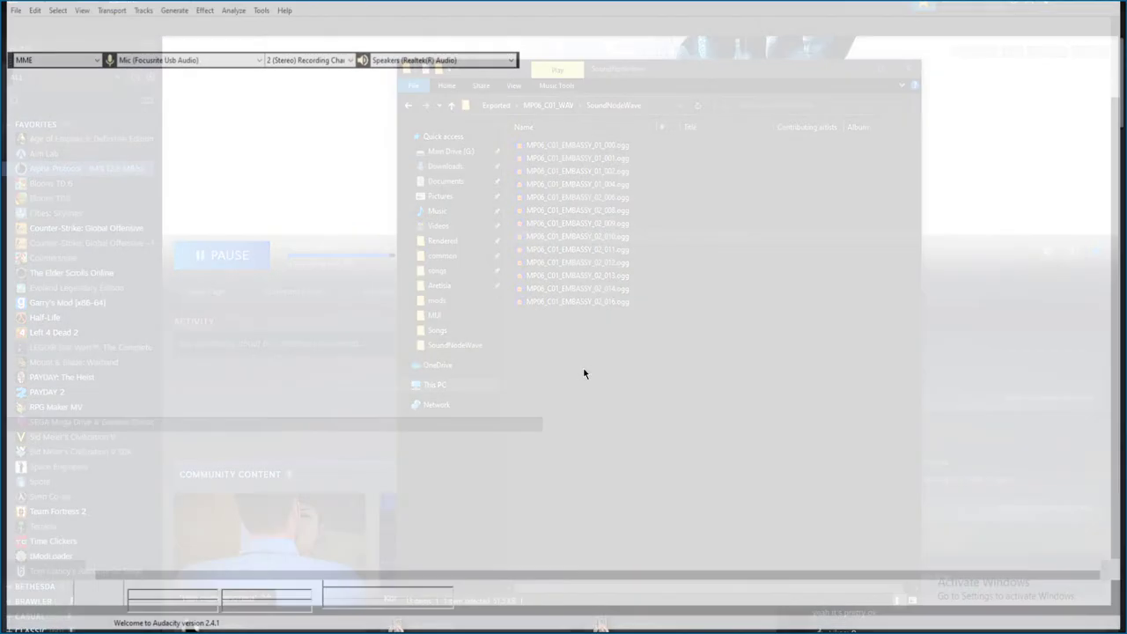
key(space)
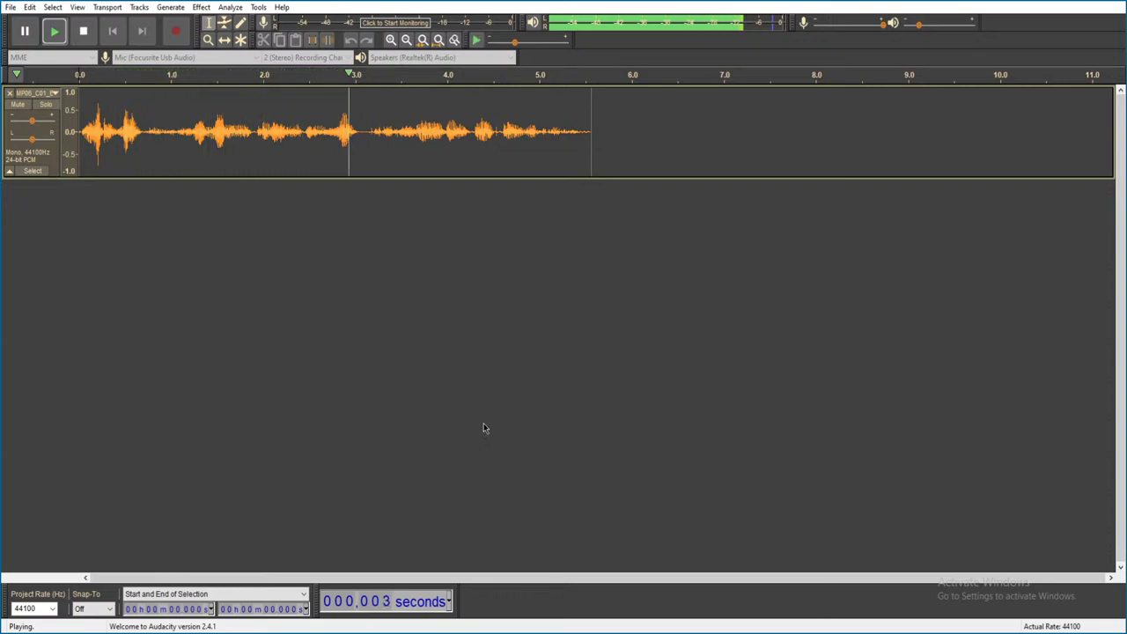
key(ctrl+w)
click(588, 311)
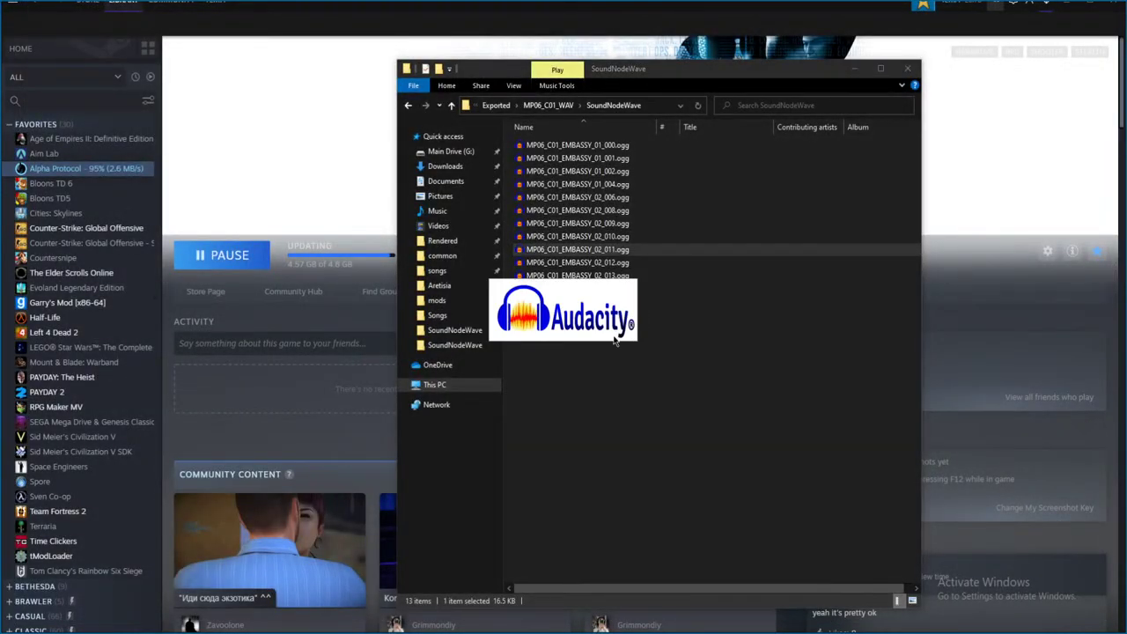
- Play MP06_C01_EMBASSY_02_011.ogg in Audacity with the waveform zoomed out, and close it without saving
key(space)
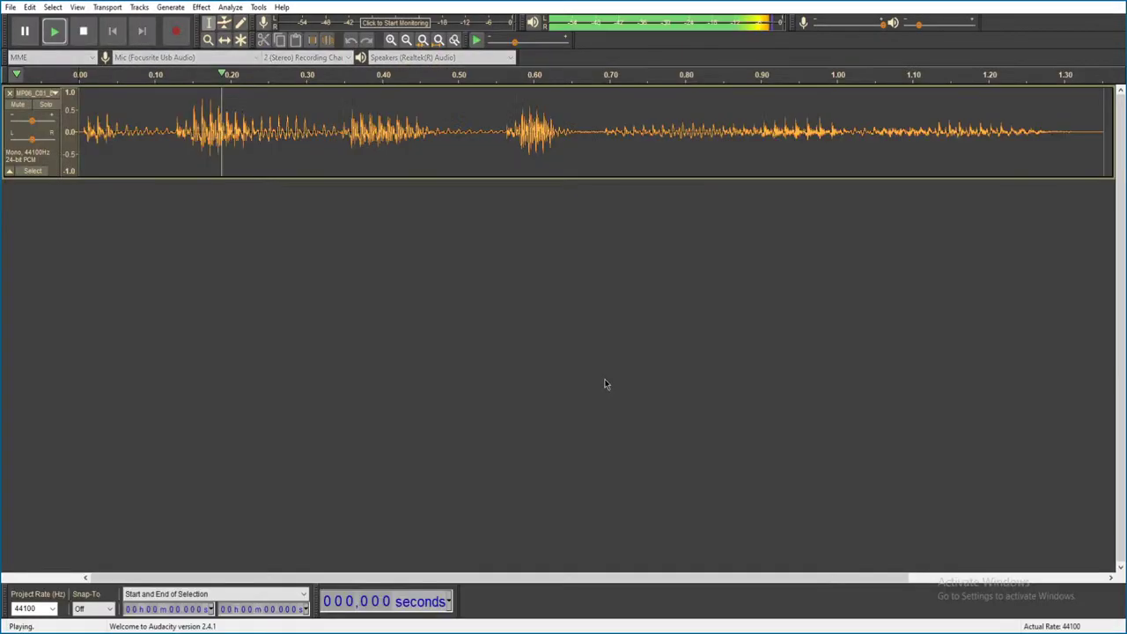
key(ctrl+3)
key(ctrl+w)
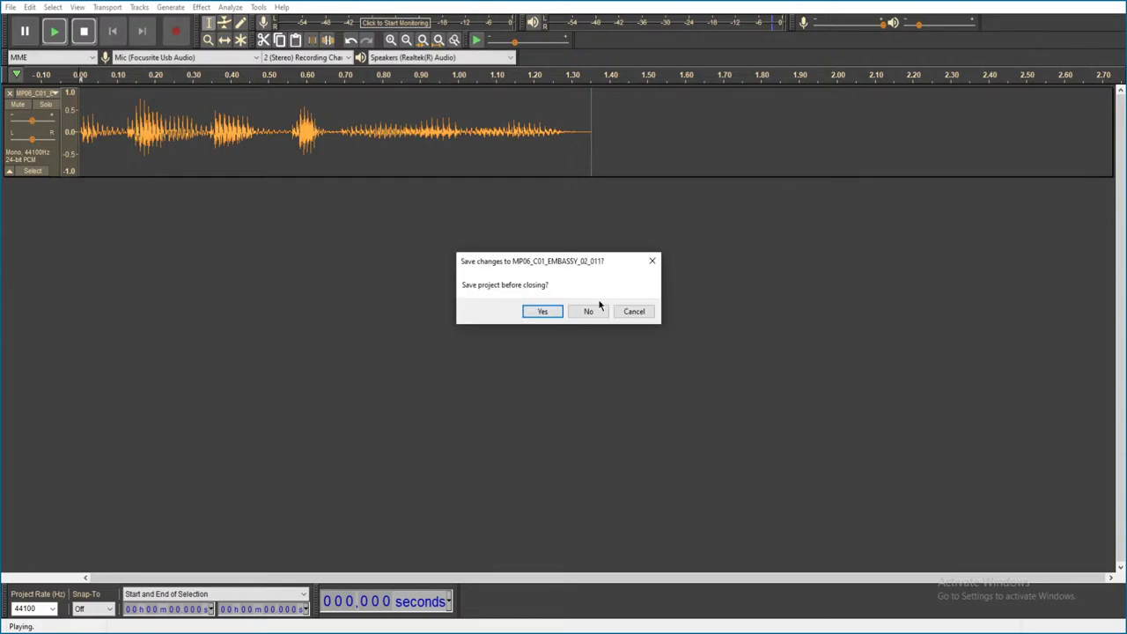
click(589, 311)
- Open MP06_C01_EMBASSY_02_012.ogg in Audacity, listen to the voice line, and close it without saving
double_click(608, 262)
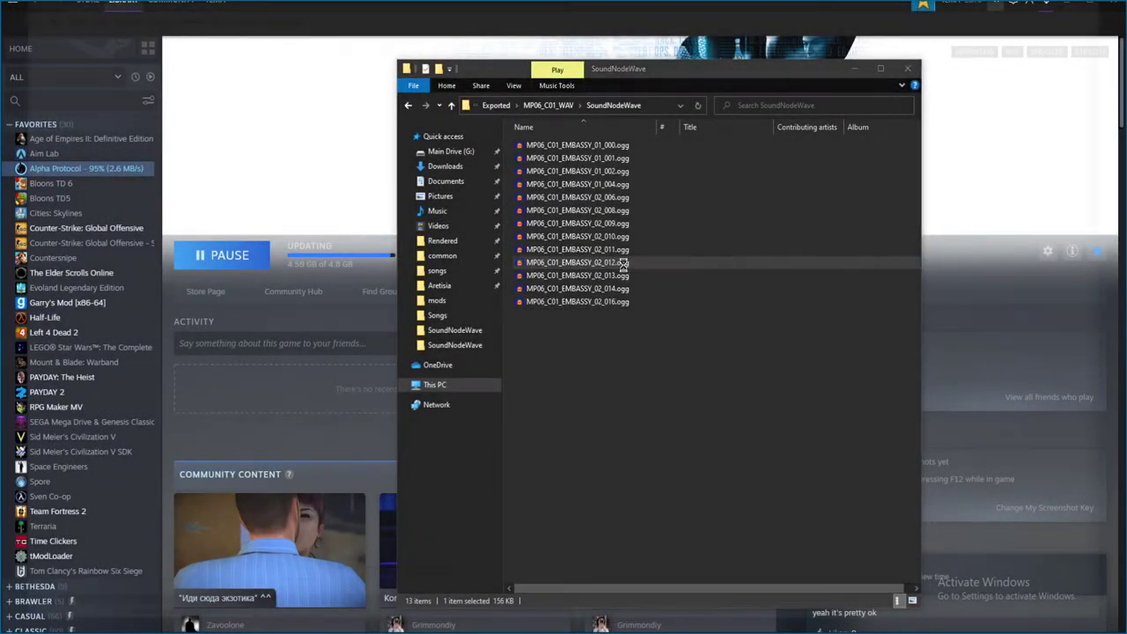
key(space)
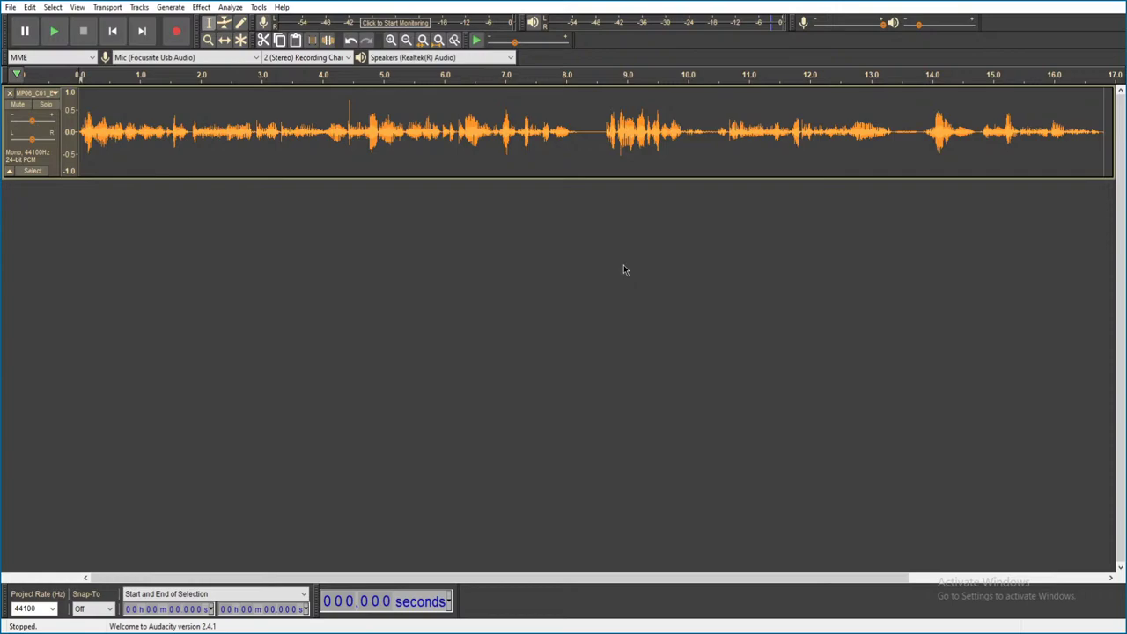
key(ctrl+w)
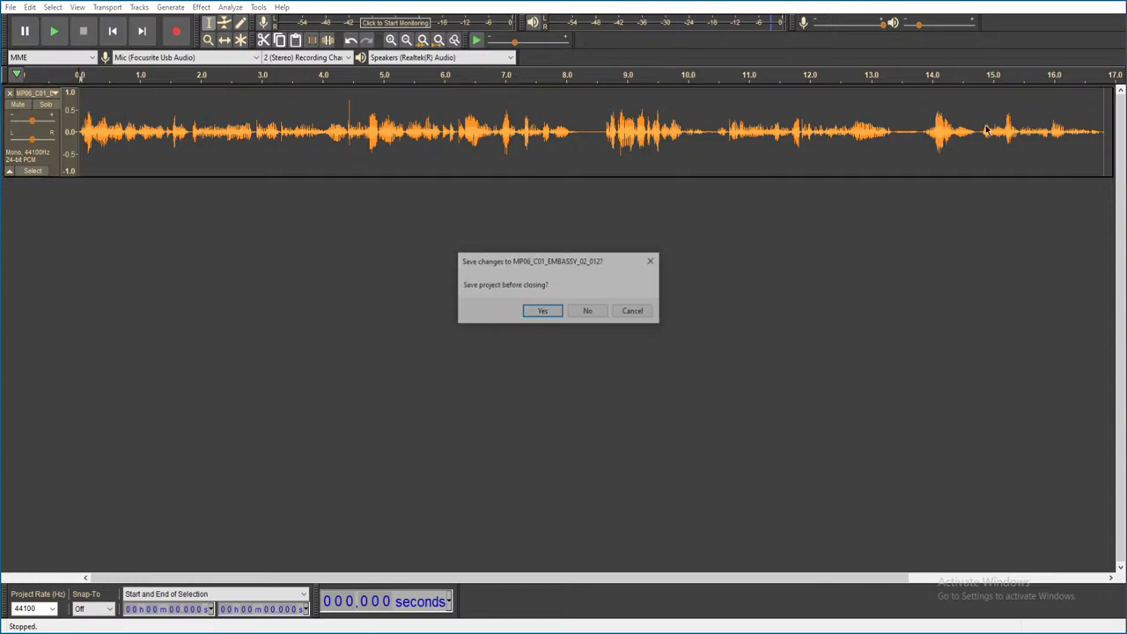
click(587, 311)
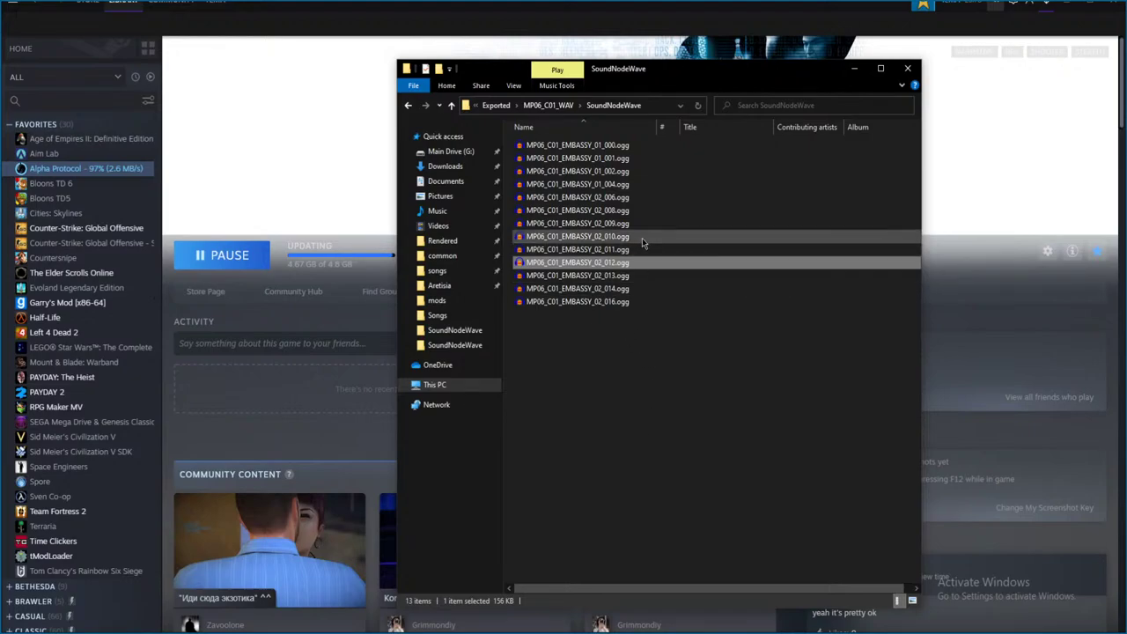
- Open MP06_C01_EMBASSY_02_008.ogg in Audacity, play it, and close it without saving
double_click(654, 212)
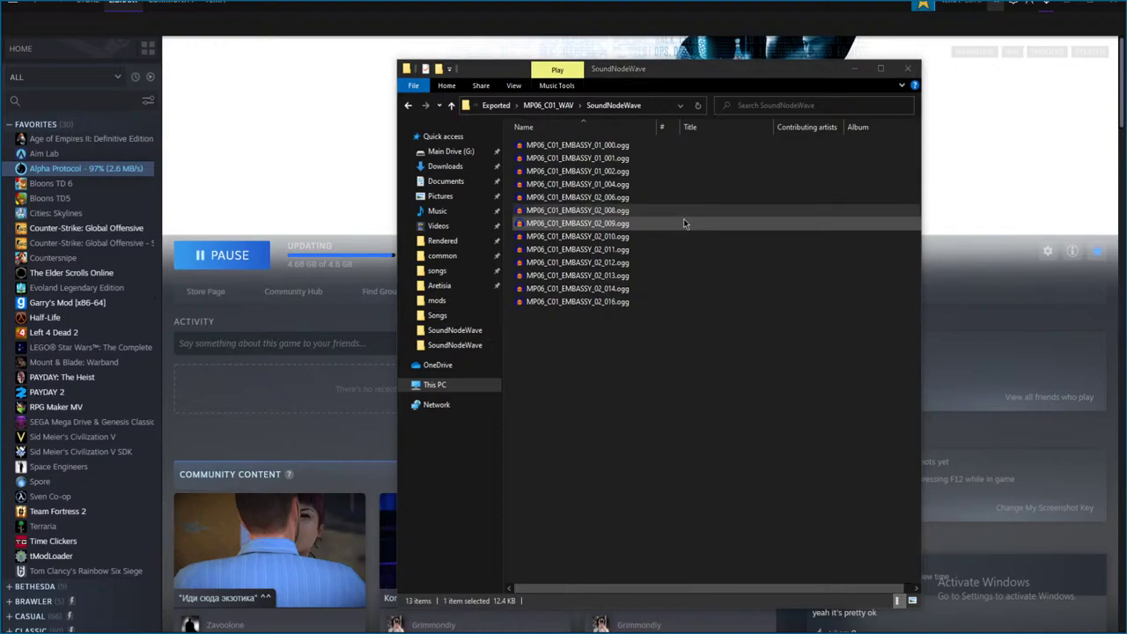
key(space)
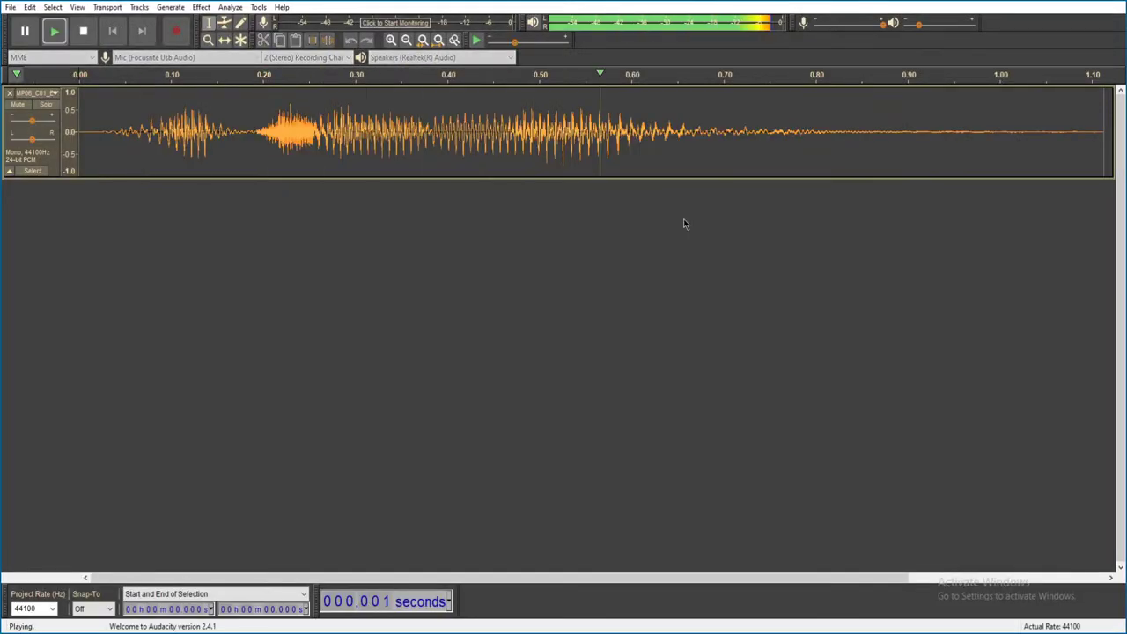
key(ctrl+w)
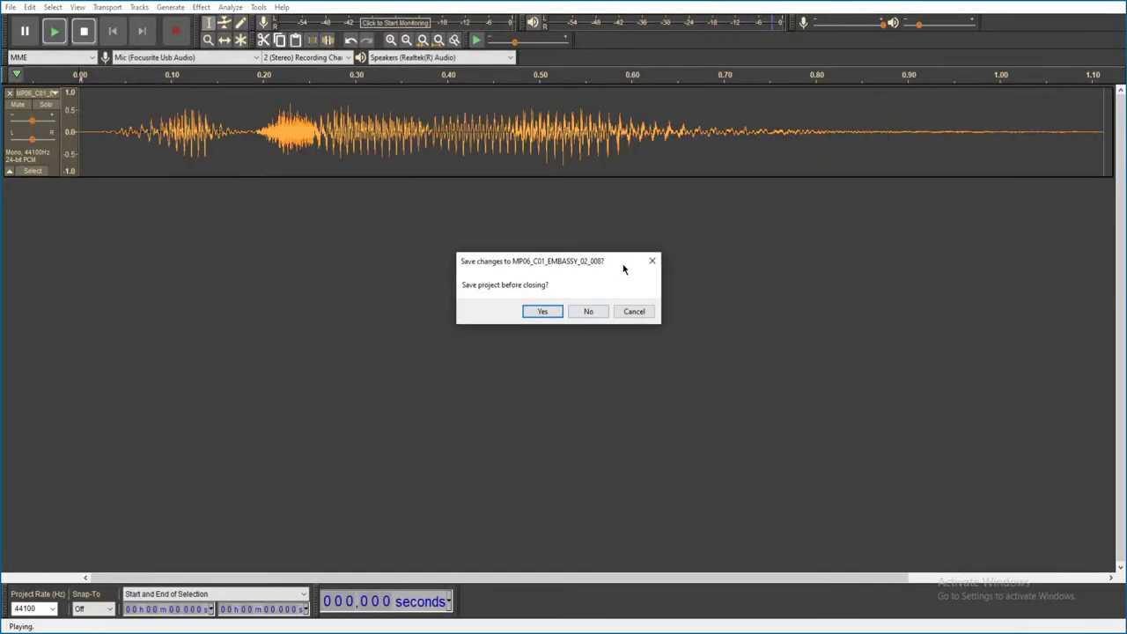
click(589, 310)
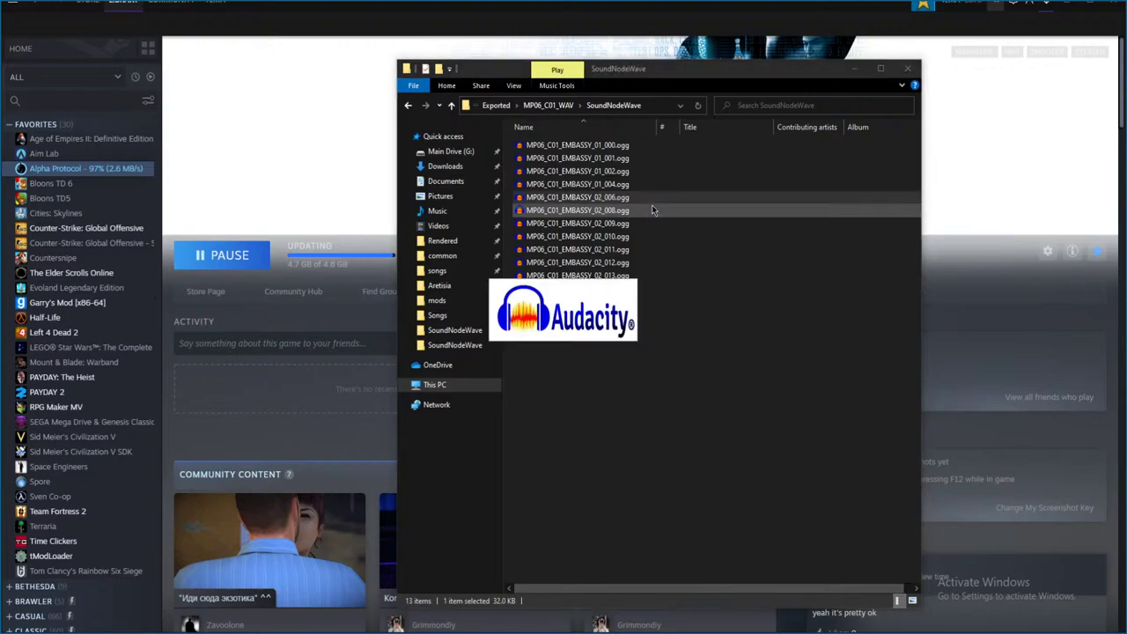
- Open MP06_C01_EMBASSY_02_006.ogg in Audacity, listen to it, and close it without saving
double_click(653, 209)
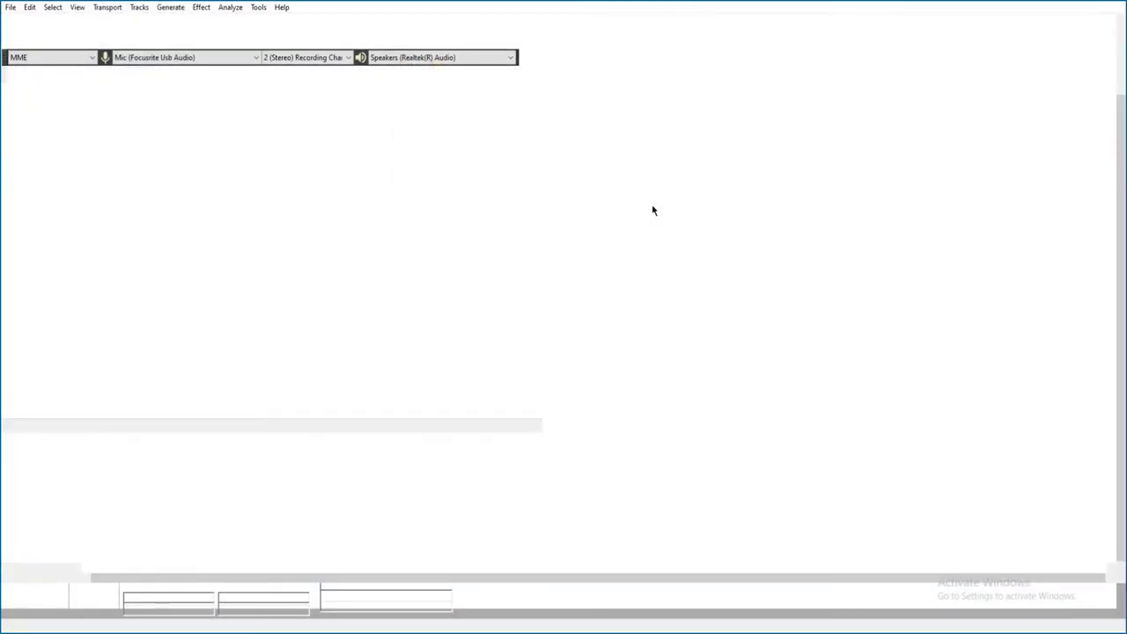
key(space)
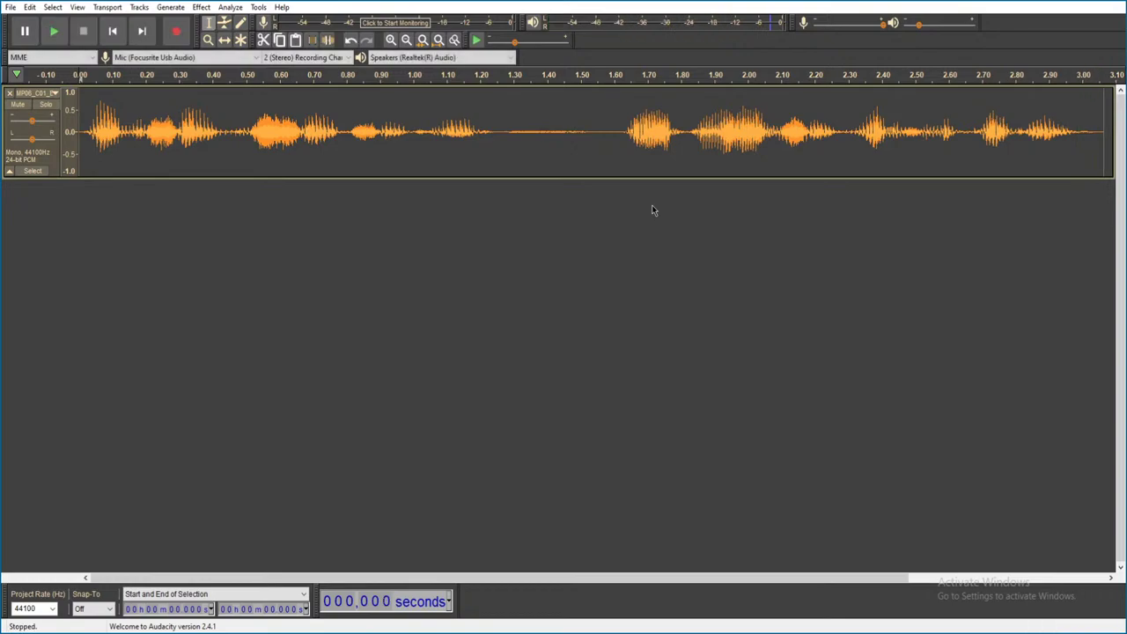
key(space)
key(alt+F4)
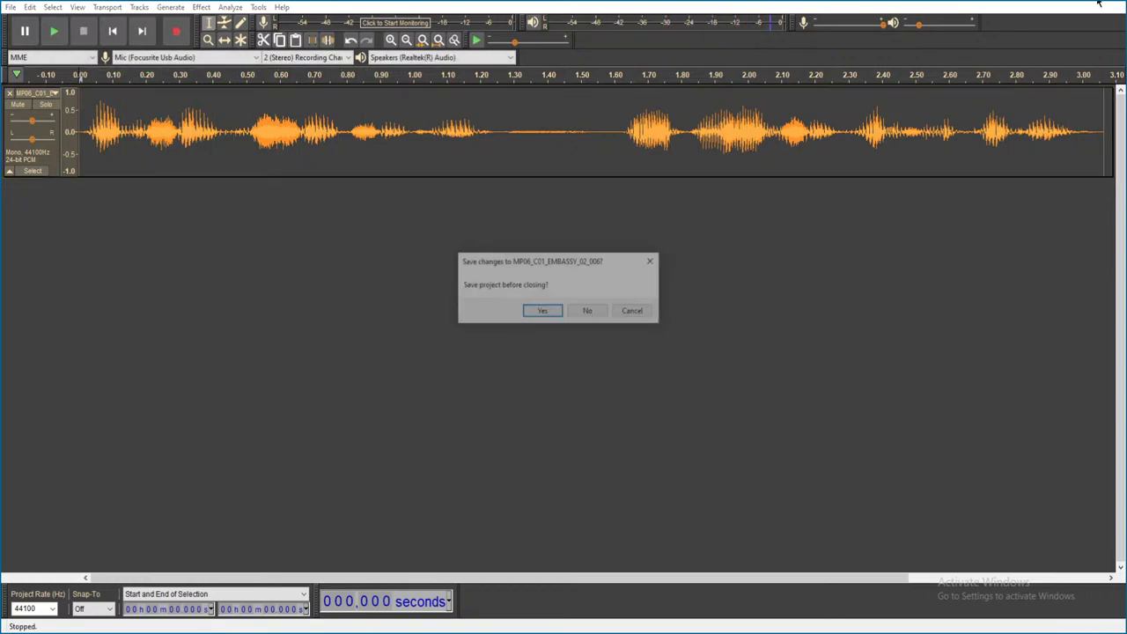
click(586, 311)
- Open MP06_C01_EMBASSY_01_004.ogg in Audacity, play it, and close it without saving
double_click(640, 184)
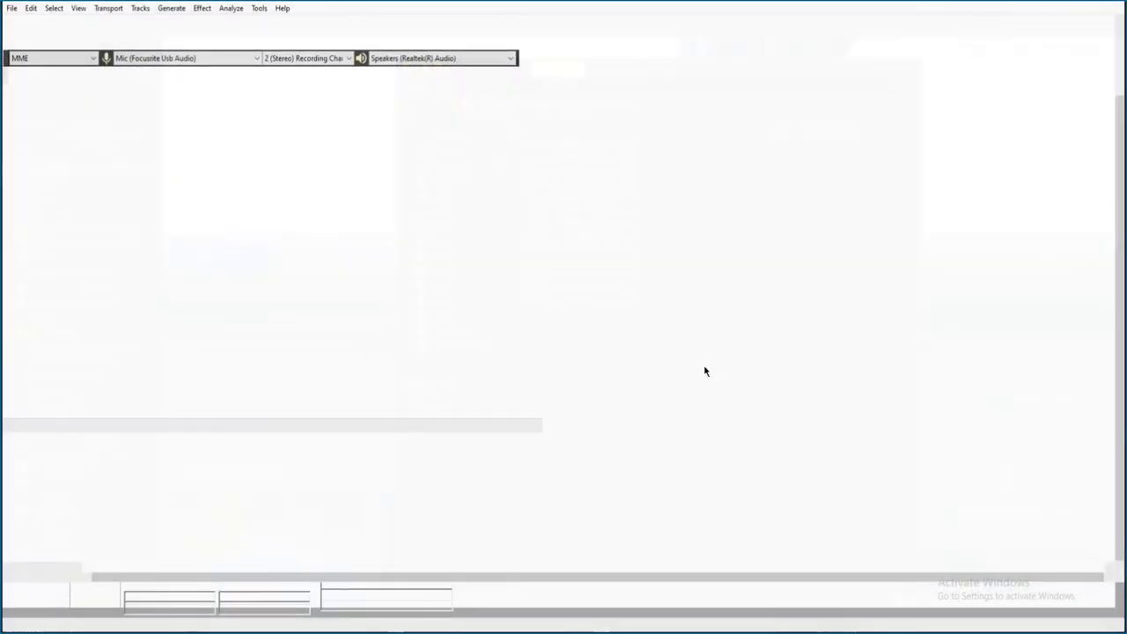
key(space)
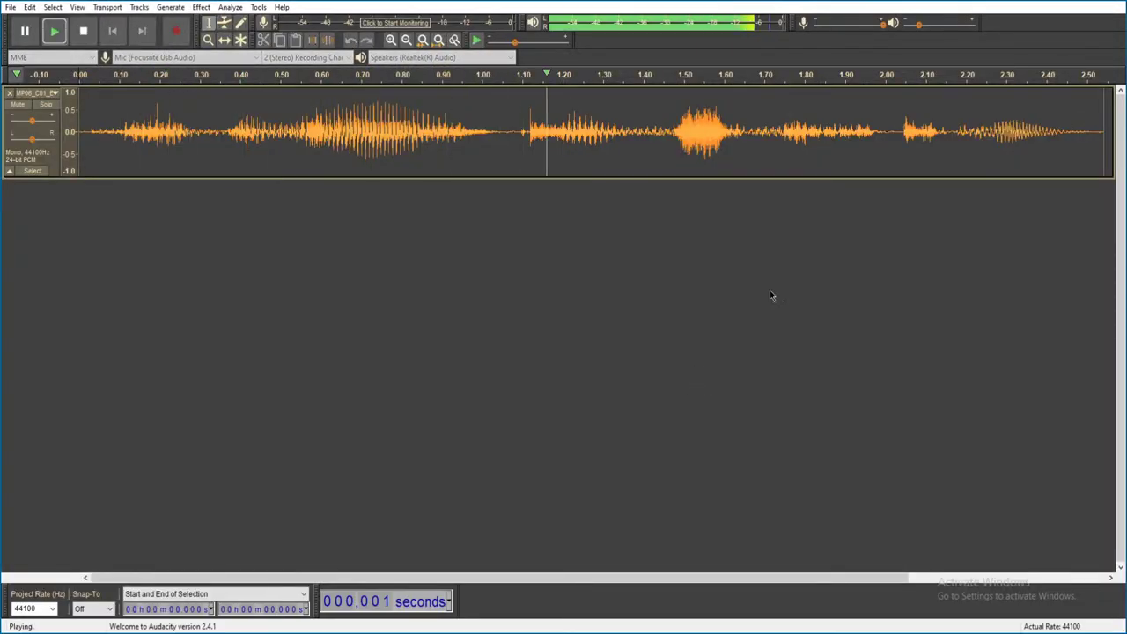
key(ctrl+w)
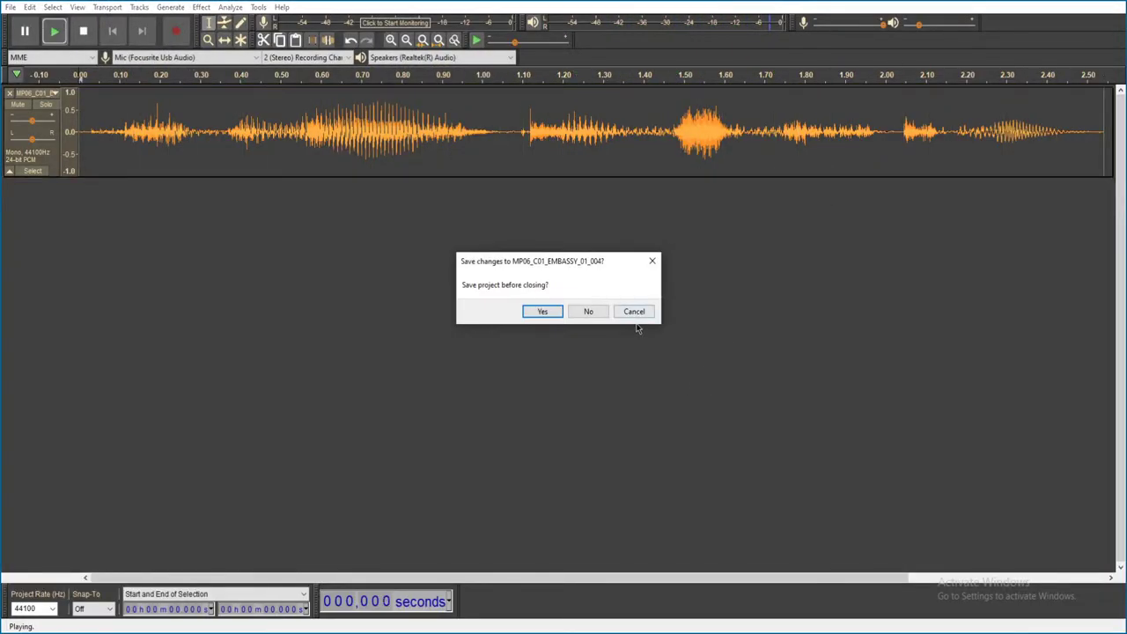
click(586, 310)
- Listen to MP06_C01_EMBASSY_01_002.ogg in Audacity without saving it, and go back up to the Exported folder
double_click(647, 170)
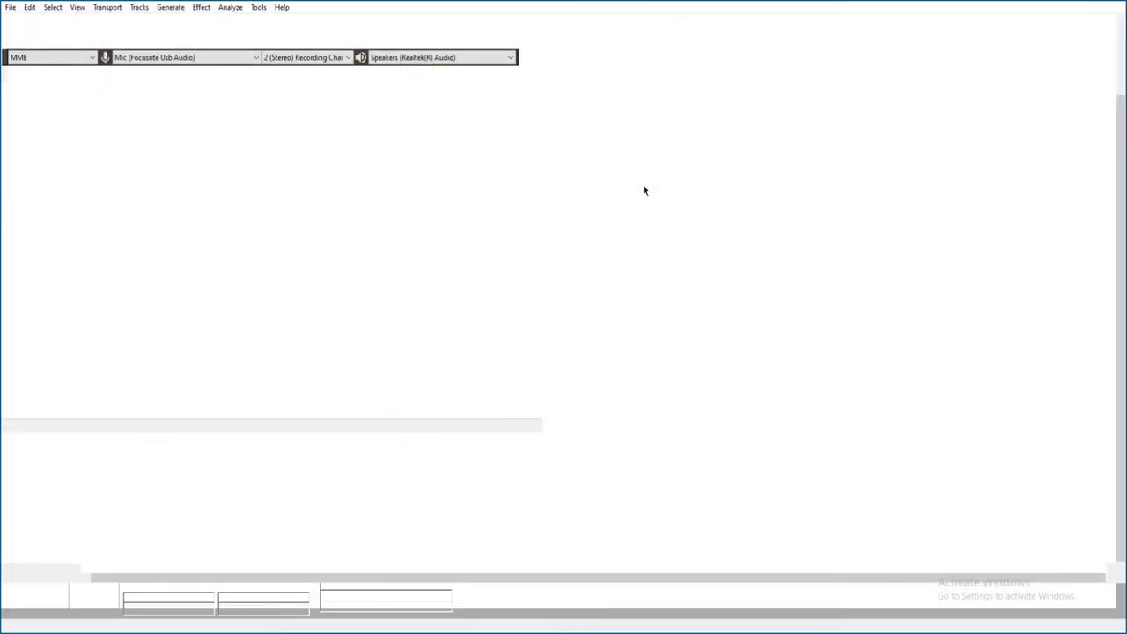
key(space)
key(ctrl+w)
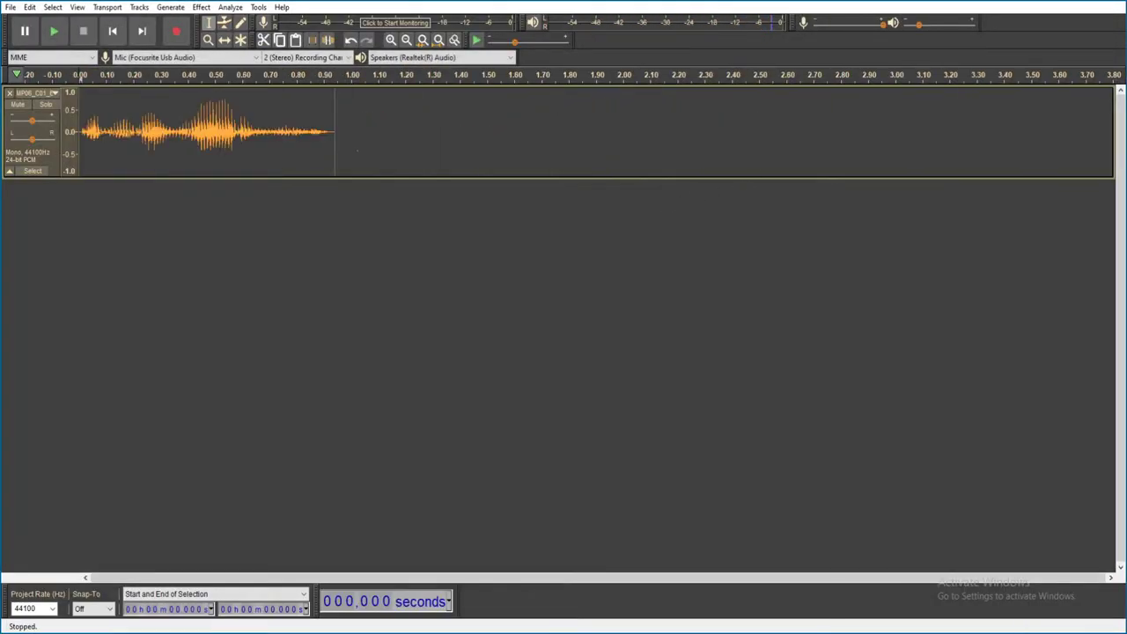
click(597, 317)
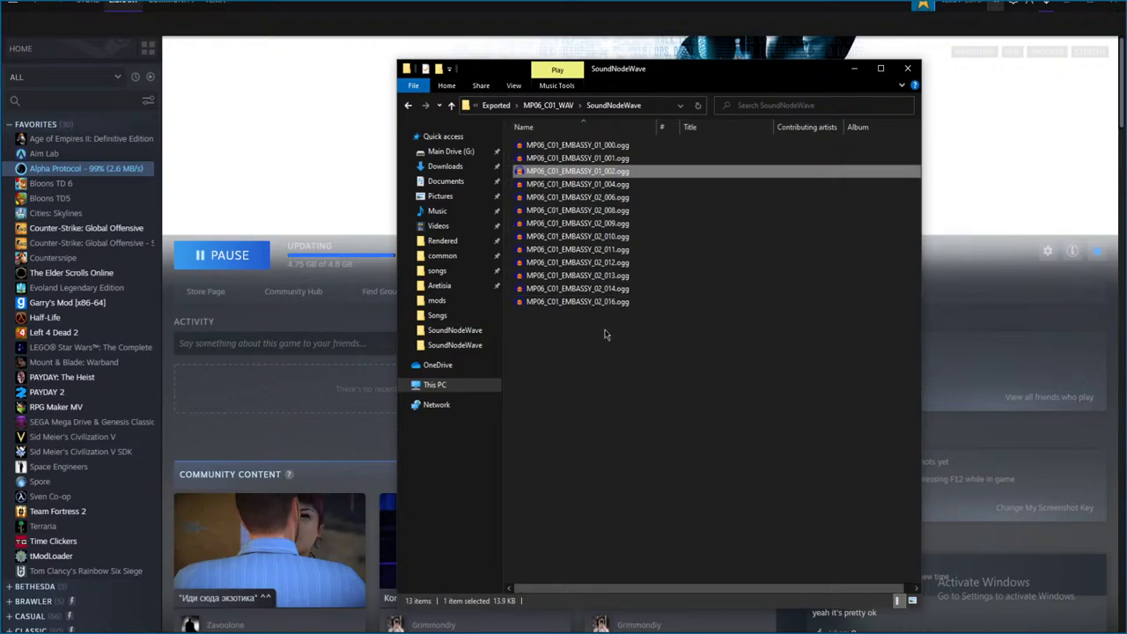
click(546, 105)
click(520, 105)
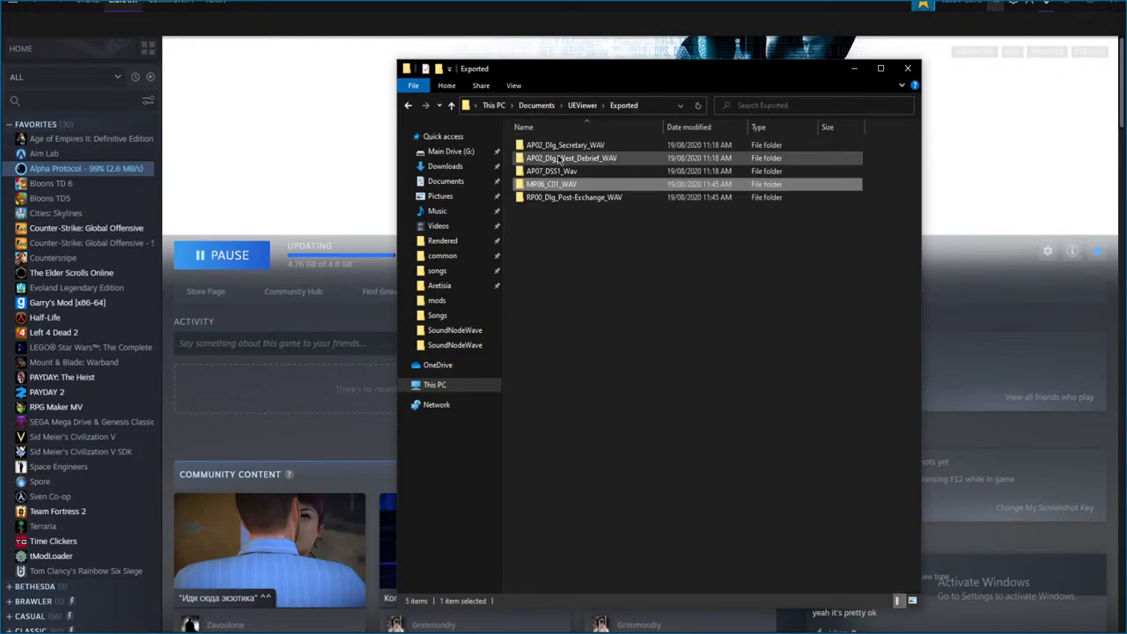
- Play RP00_DLG_POST-EXCHANGE_01_000.ogg from the RP00_Dlg_Post-Exchange_WAV SoundNodeWave folder in Audacity, and close it without saving
double_click(574, 199)
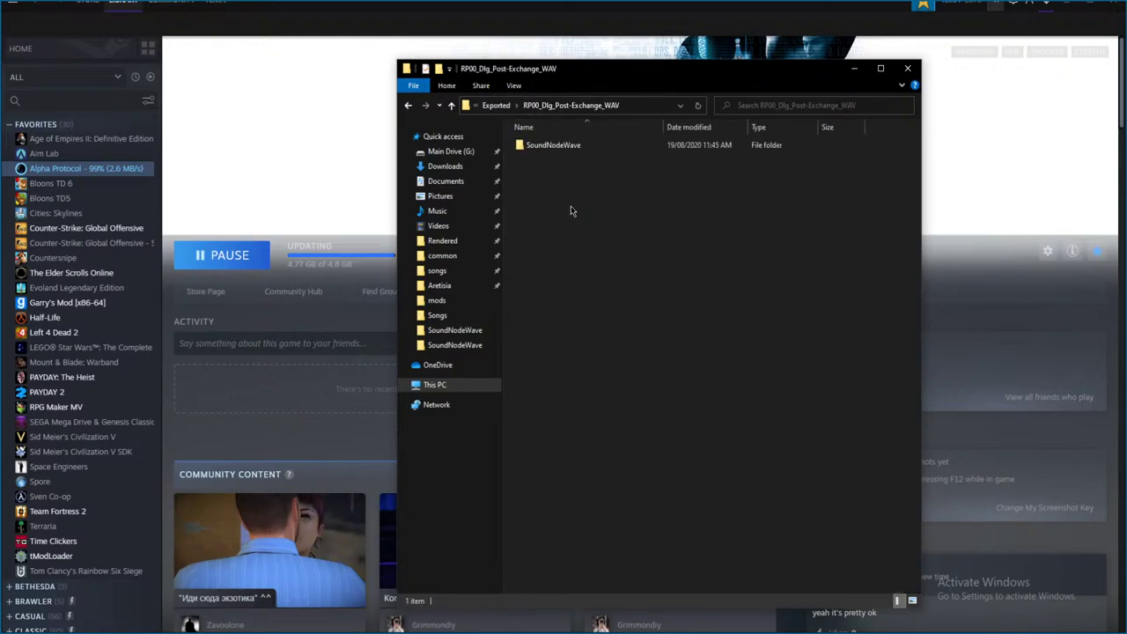
double_click(573, 147)
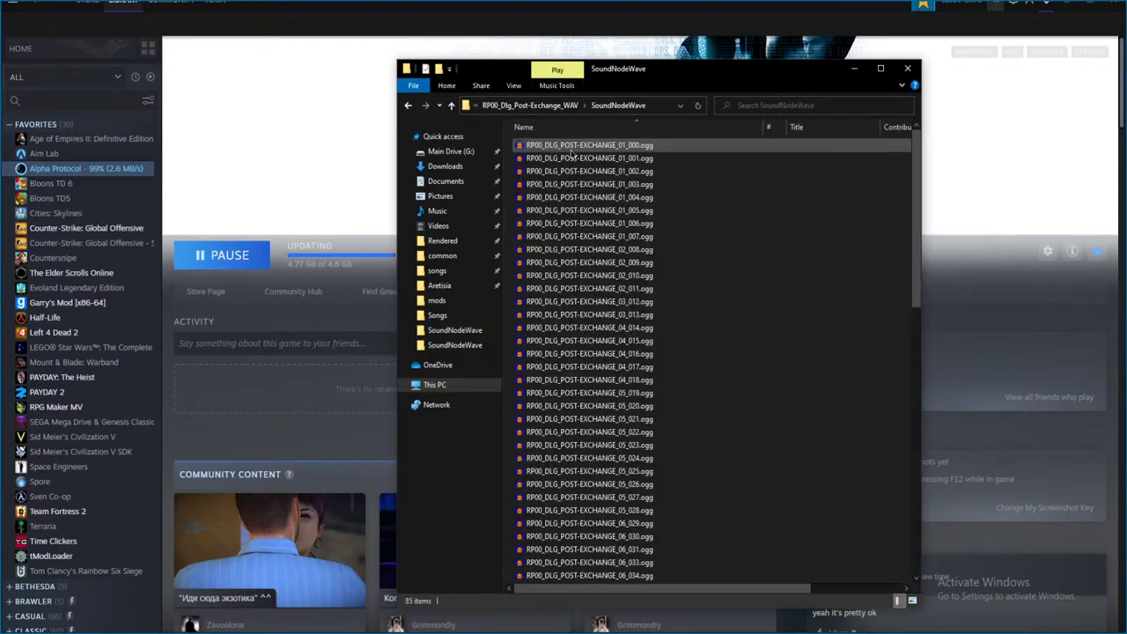
click(631, 146)
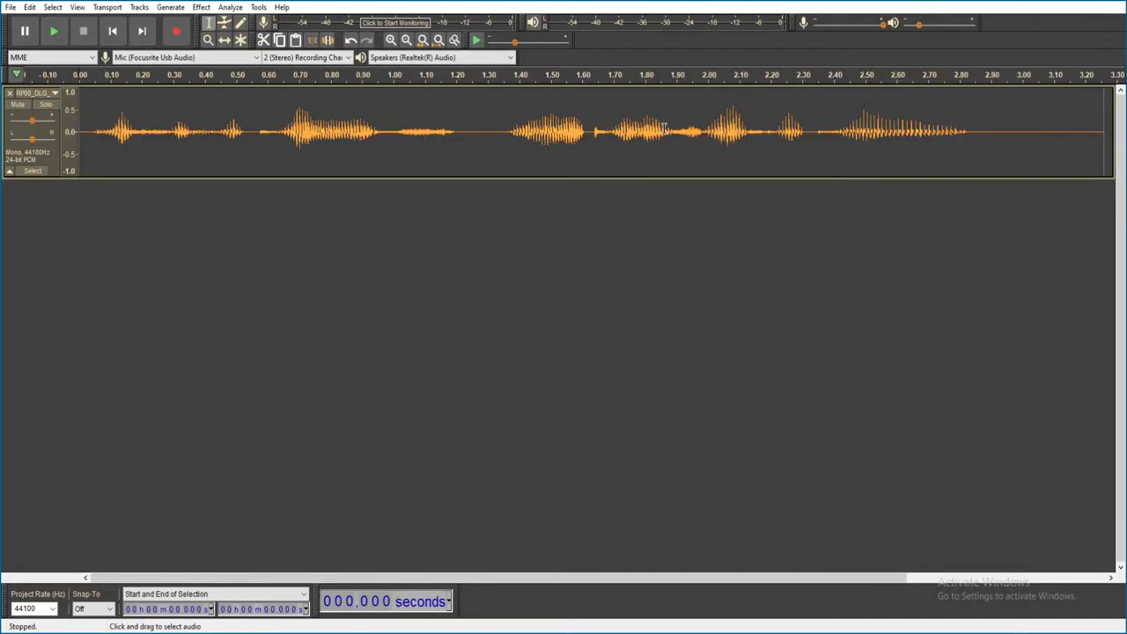
key(ctrl+3)
key(space)
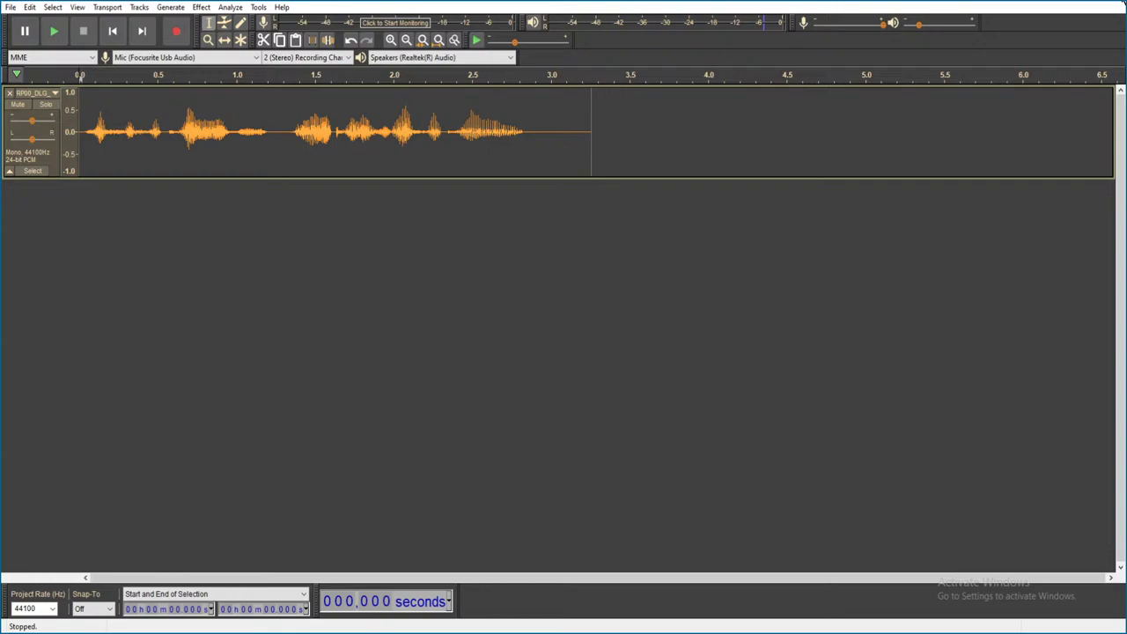
key(ctrl+w)
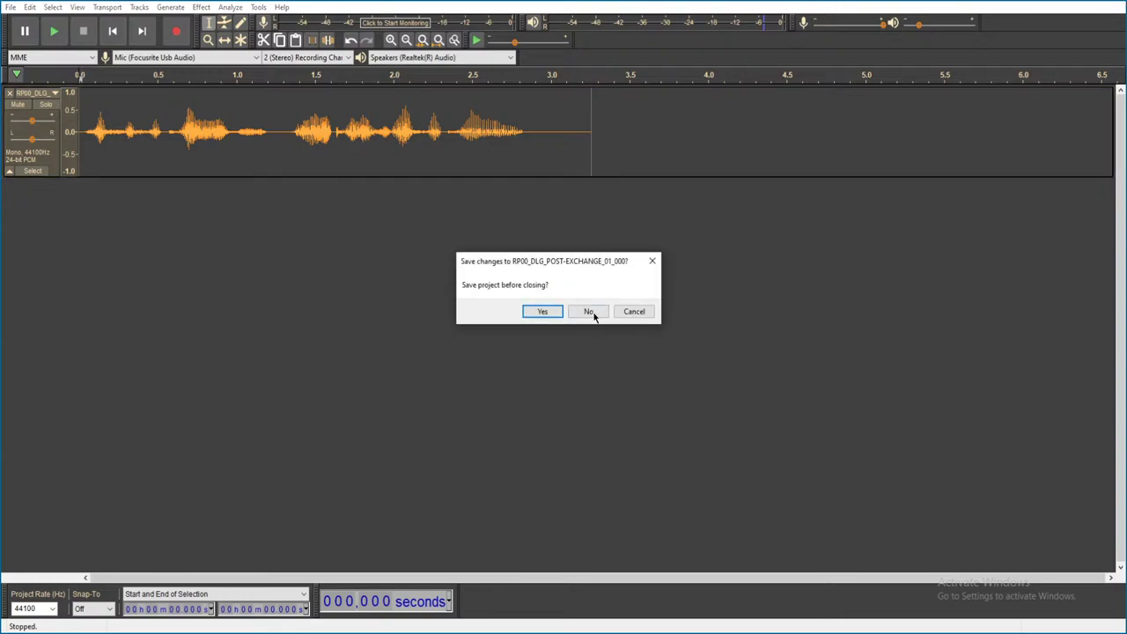
click(591, 313)
- Listen to RP00_DLG_POST-EXCHANGE_01_001.ogg in Audacity and close the project without saving
click(561, 159)
double_click(561, 159)
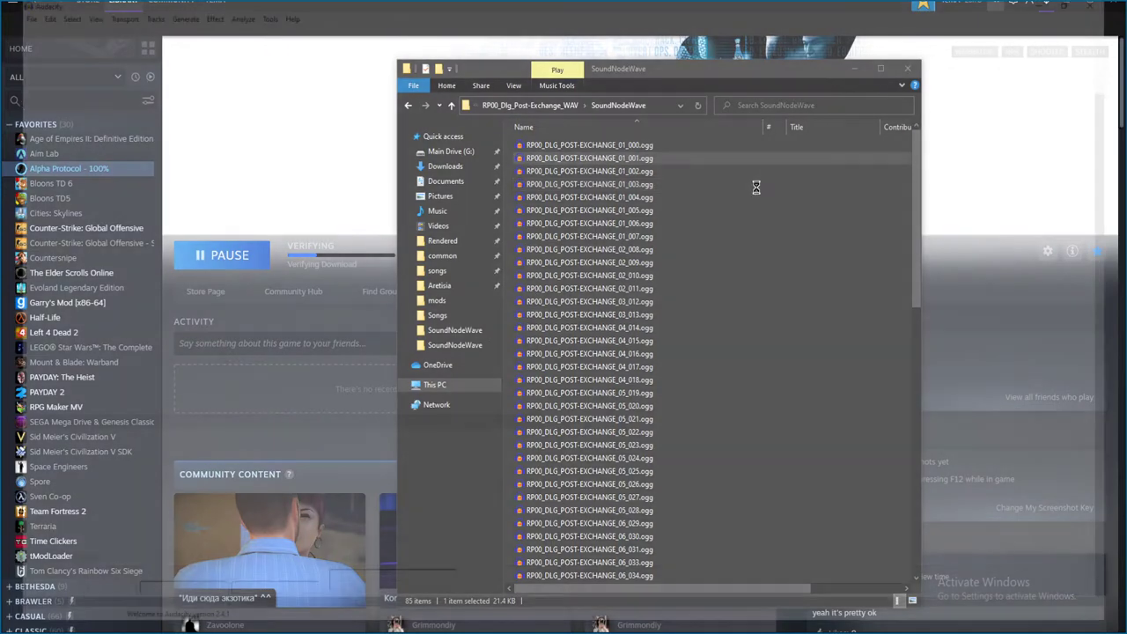
key(space)
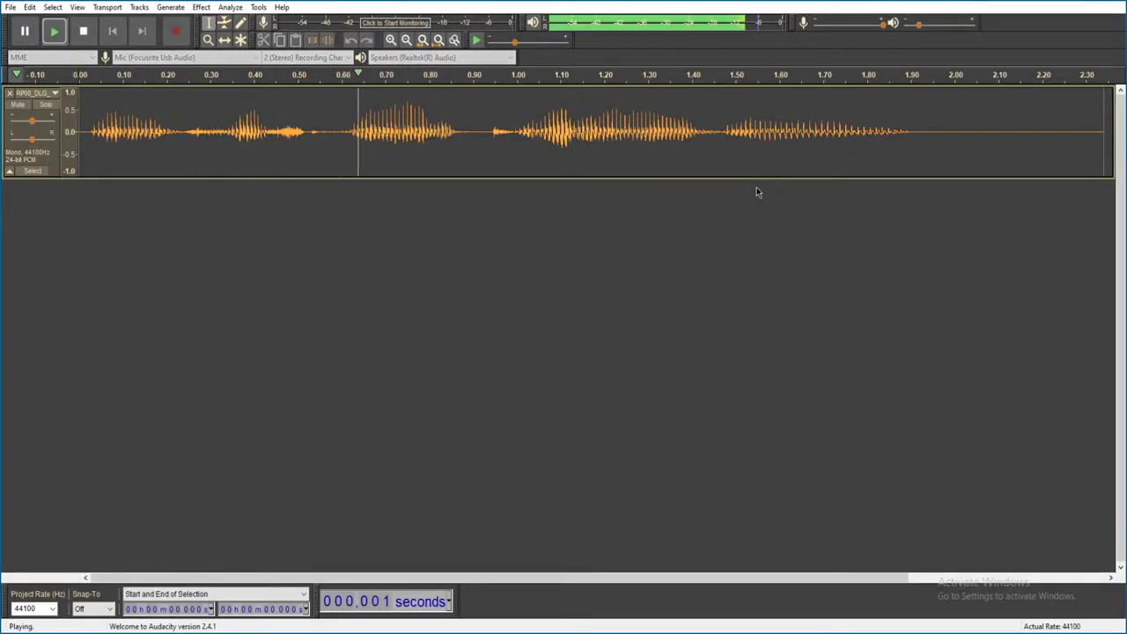
key(ctrl+w)
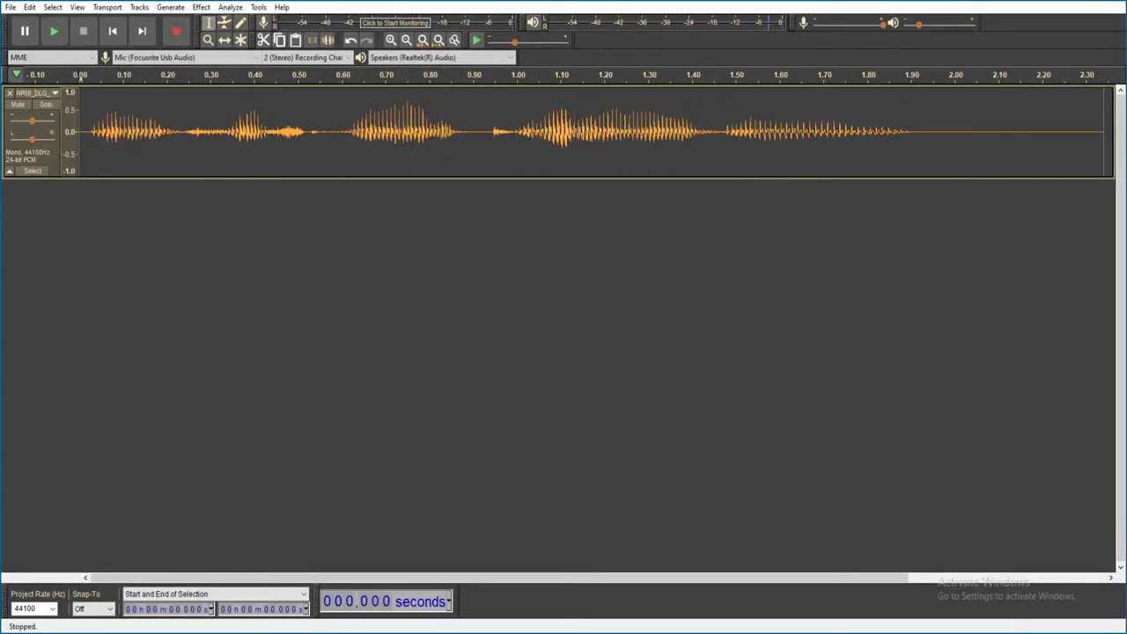
click(585, 311)
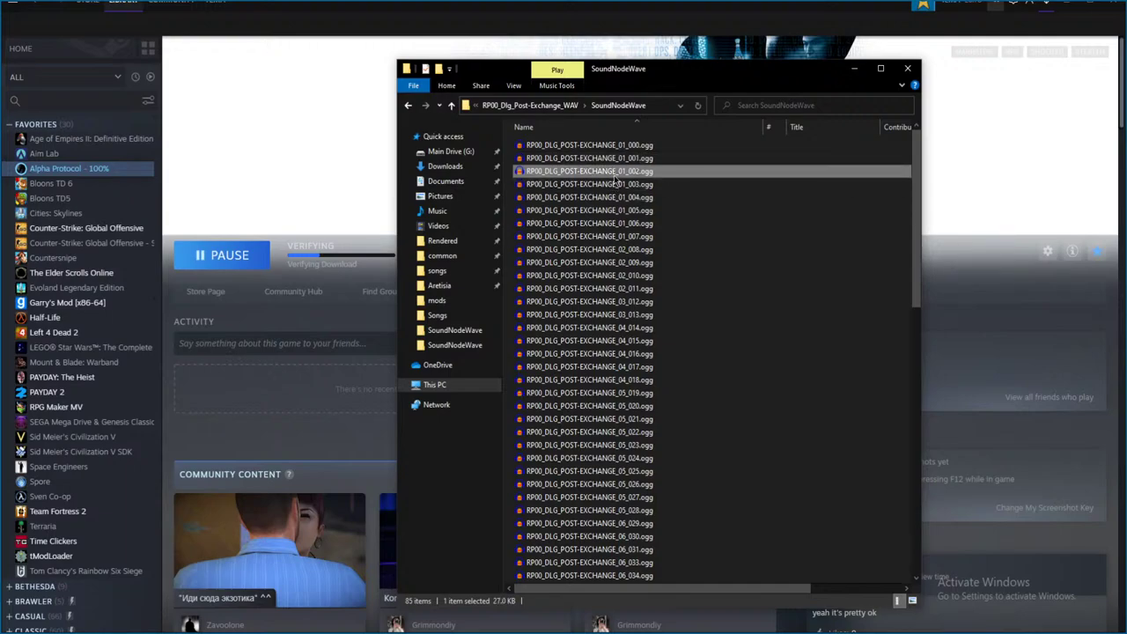
- Listen to RP00_DLG_POST-EXCHANGE_01_002.ogg in Audacity and close the project without saving
double_click(607, 173)
key(space)
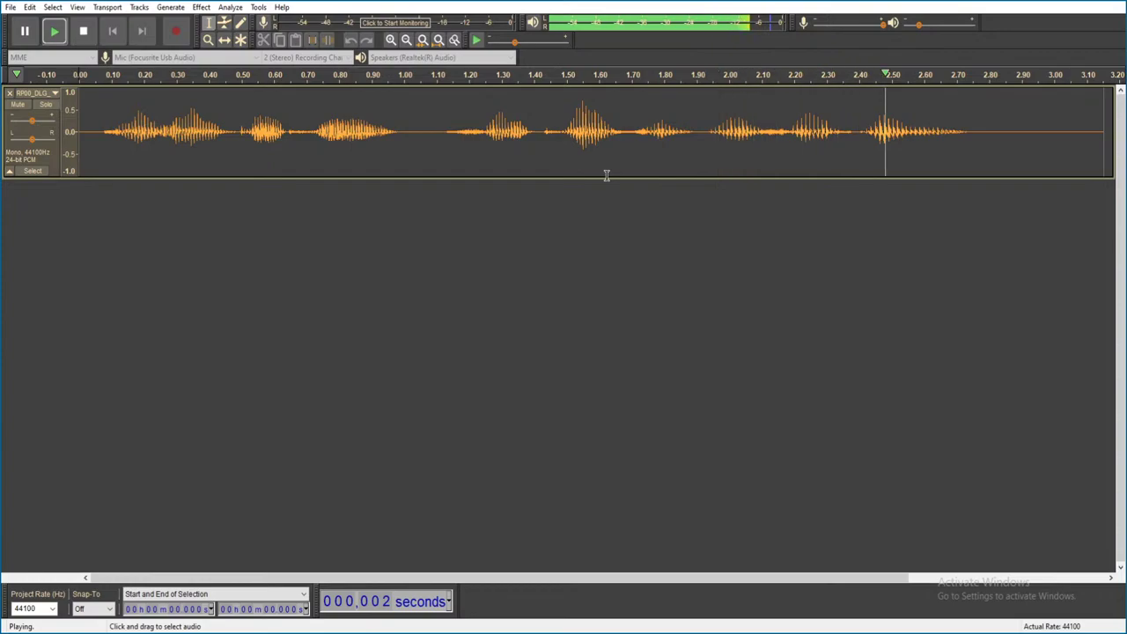
key(ctrl+w)
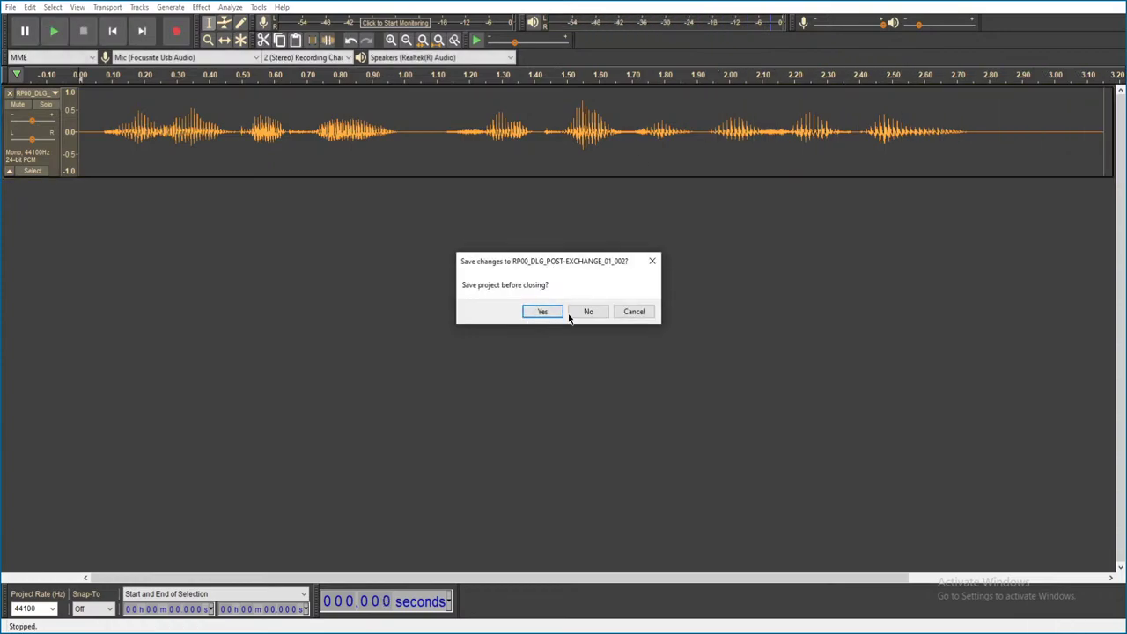
click(587, 310)
- Listen to RP00_DLG_POST-EXCHANGE_01_003.ogg in Audacity and close the project without saving
click(609, 184)
double_click(607, 184)
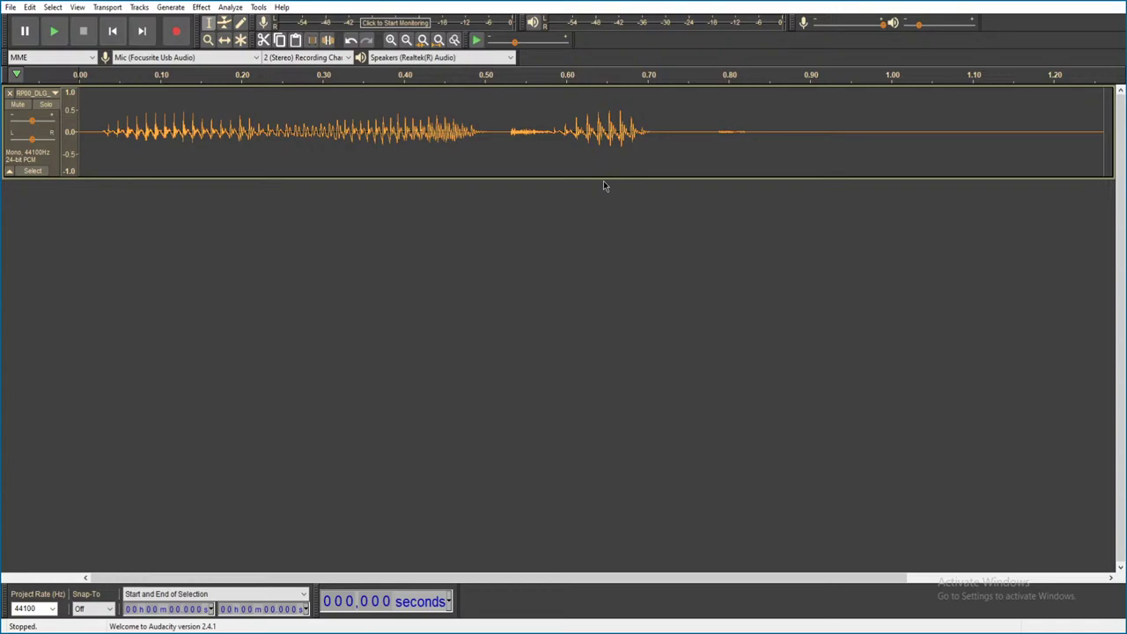
key(space)
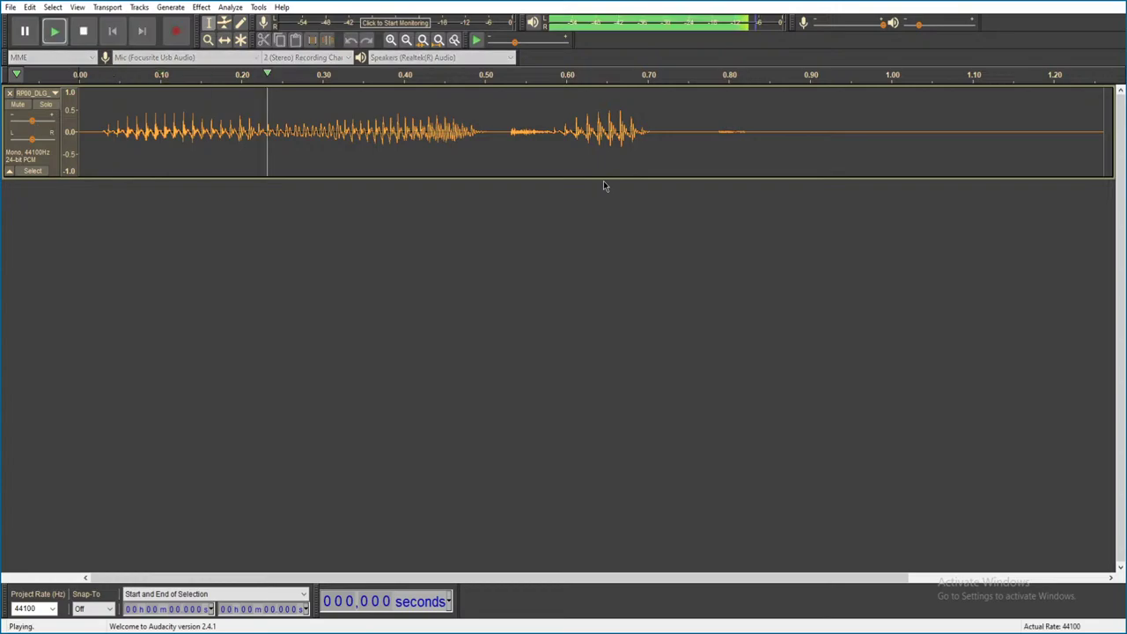
key(ctrl+w)
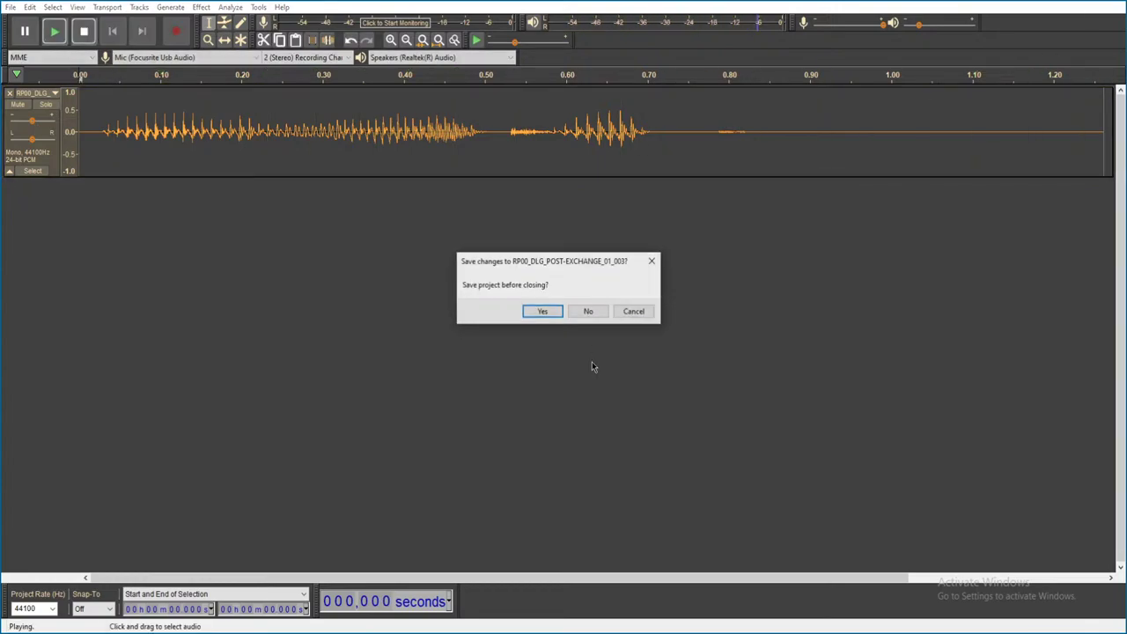
click(588, 313)
- Listen to RP00_DLG_POST-EXCHANGE_01_004.ogg in Audacity and close the project without saving
double_click(635, 198)
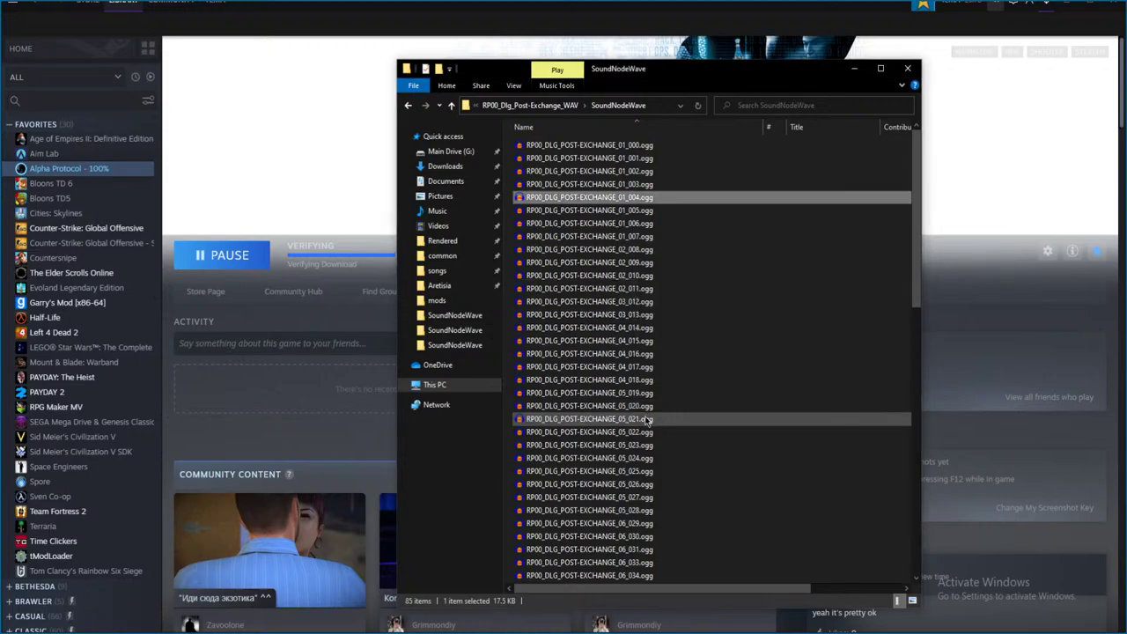
key(space)
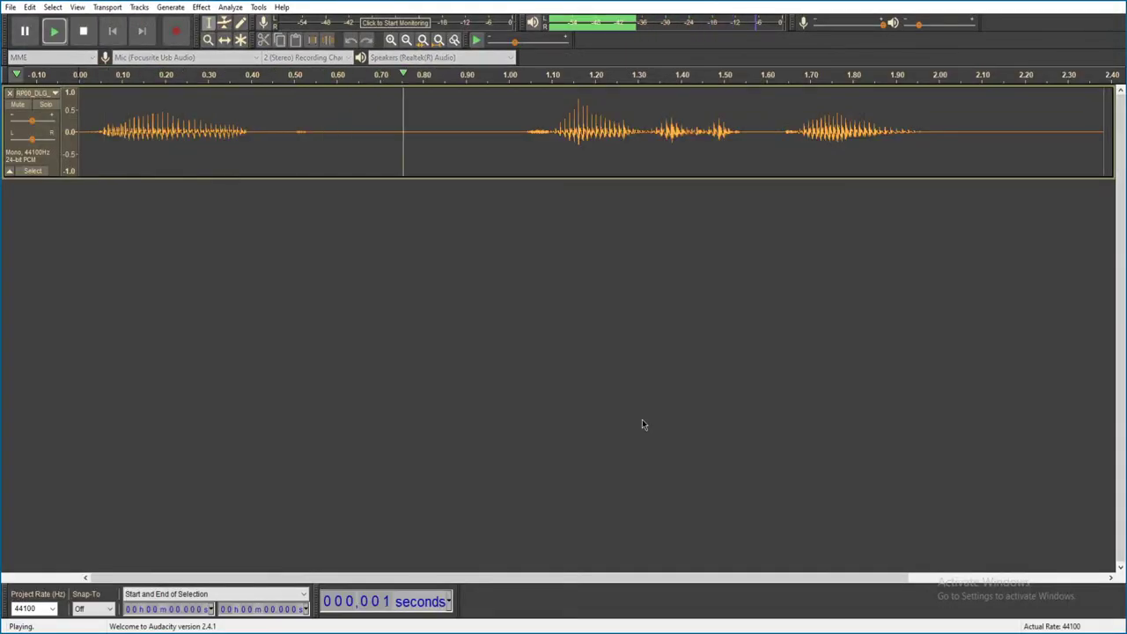
key(ctrl+w)
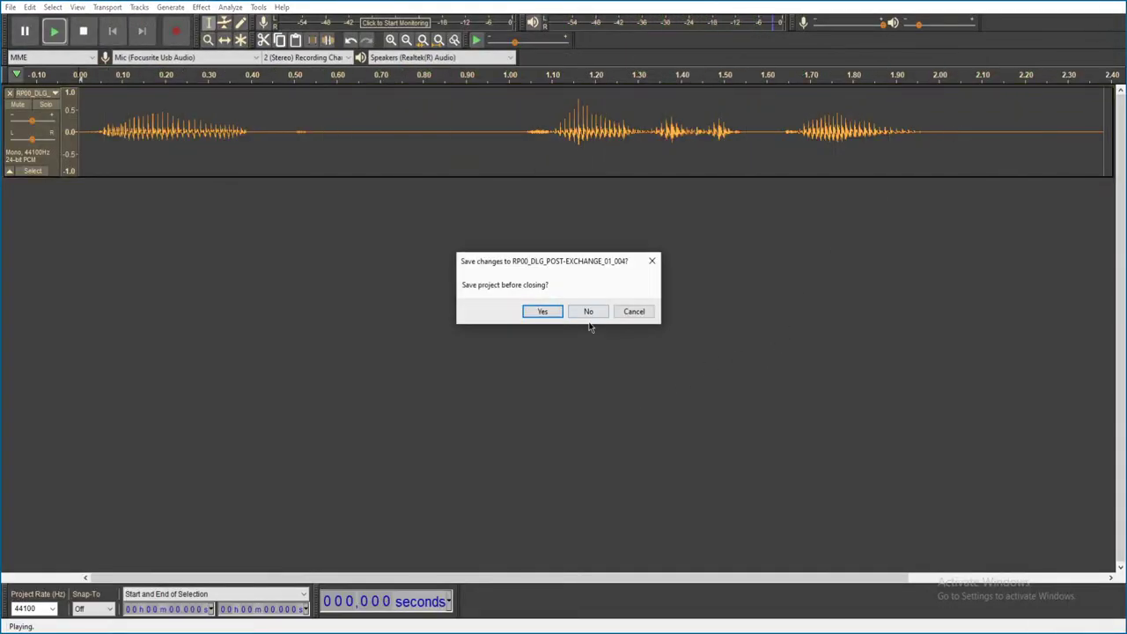
click(589, 312)
- Listen to RP00_DLG_POST-EXCHANGE_01_005.ogg in Audacity and close the project without saving
double_click(634, 211)
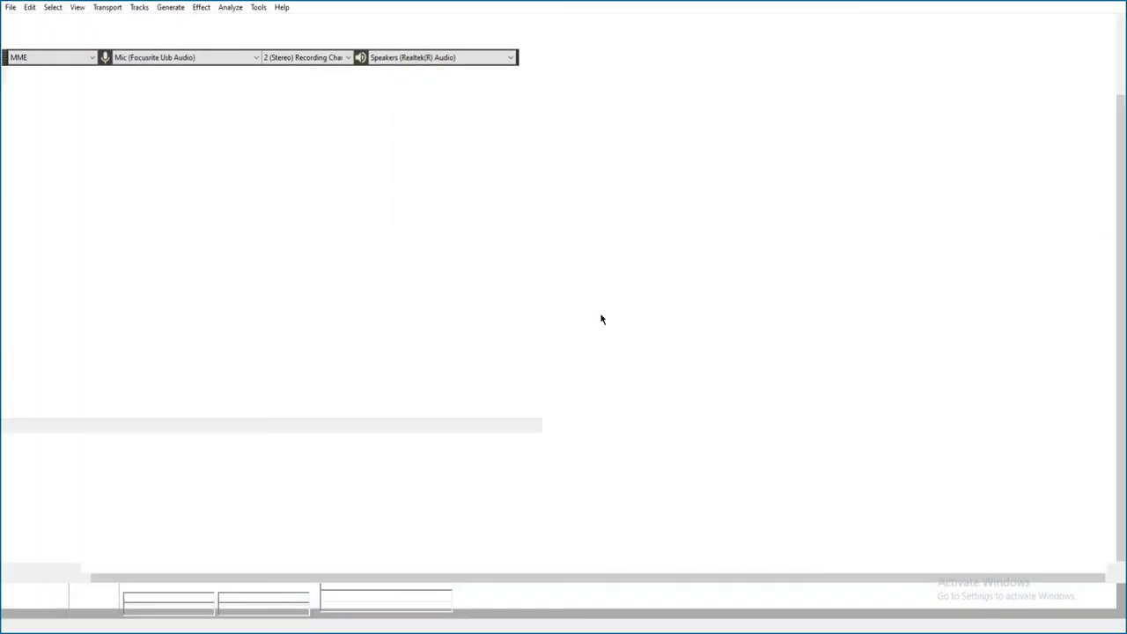
key(space)
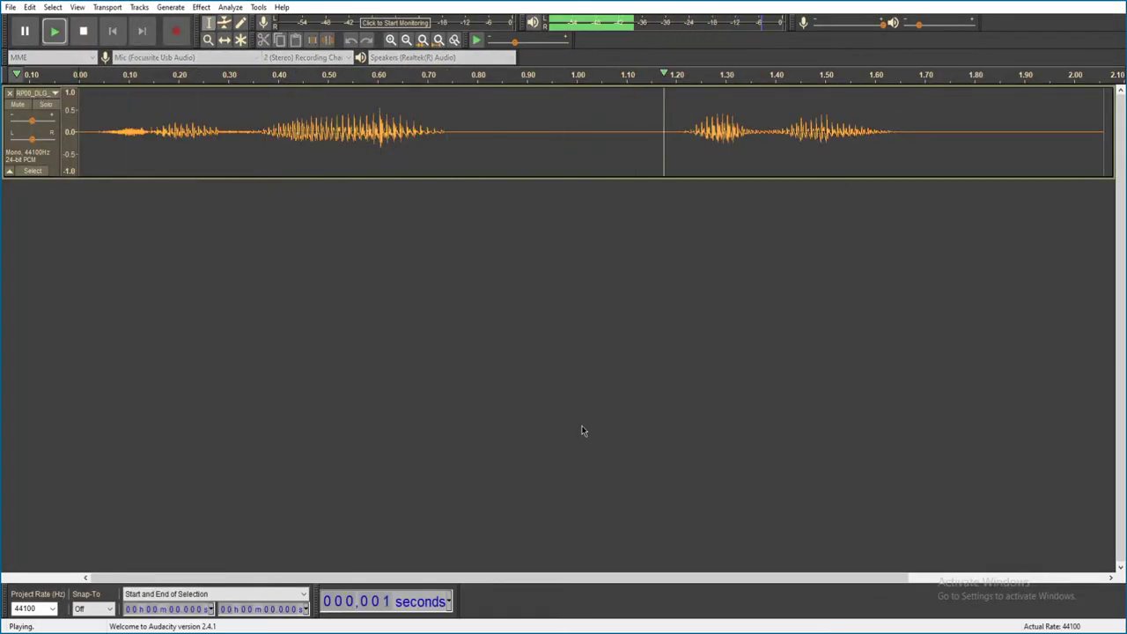
key(ctrl+w)
click(588, 311)
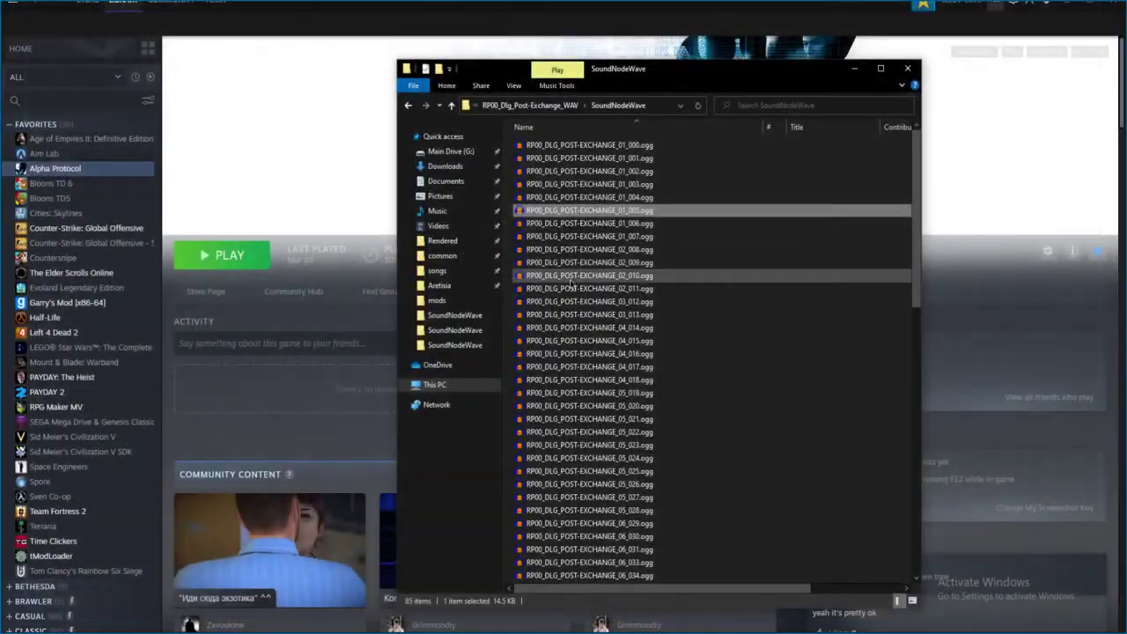
- Listen to RP00_DLG_POST-EXCHANGE_04_017.ogg in Audacity and close the project without saving
double_click(616, 289)
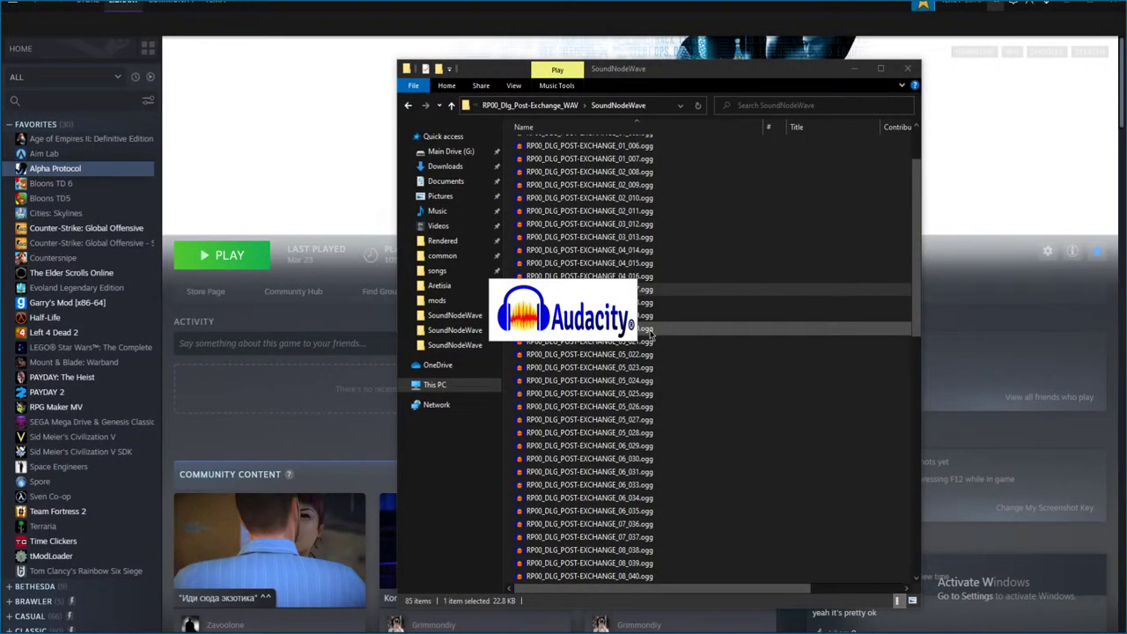
key(space)
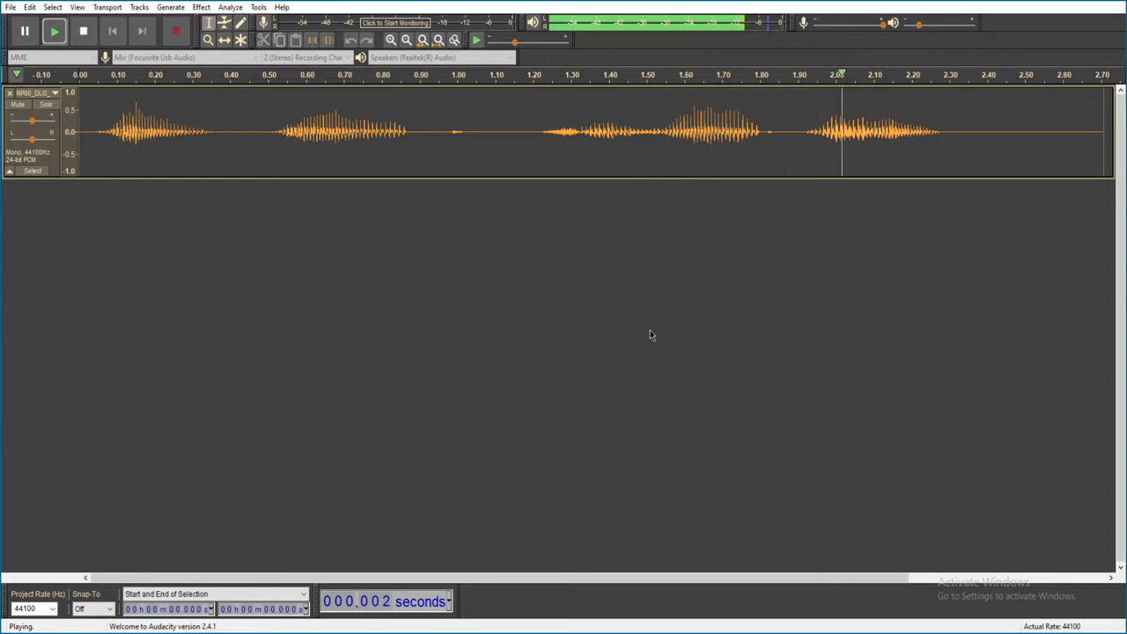
key(ctrl+w)
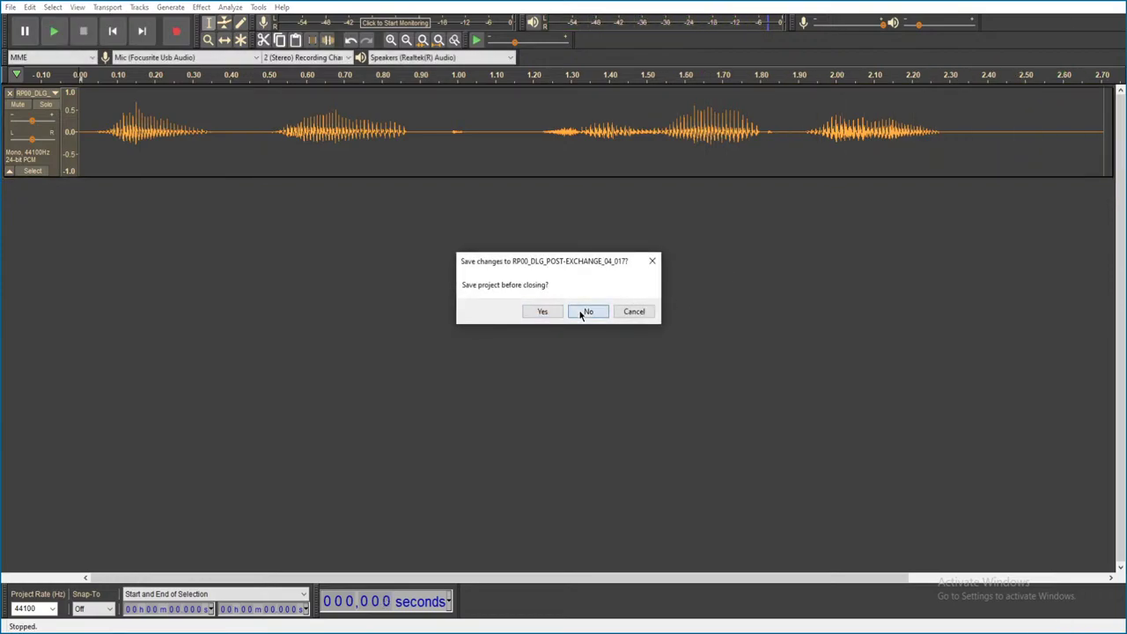
click(586, 312)
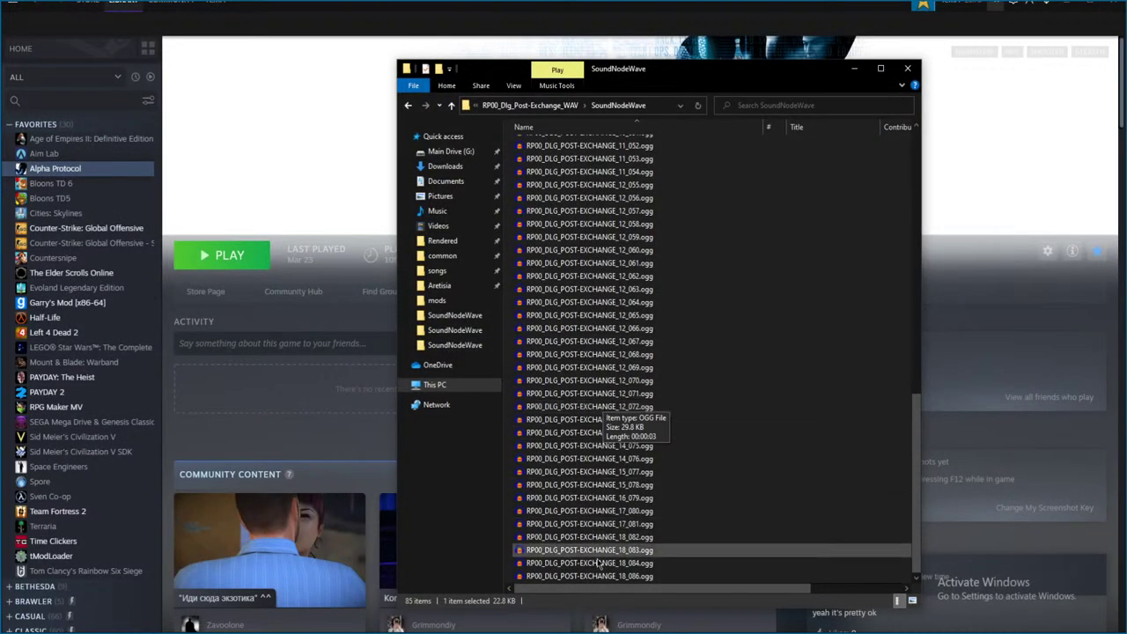
- Listen to RP00_DLG_POST-EXCHANGE_18_086.ogg in Audacity and close the project without saving
double_click(759, 355)
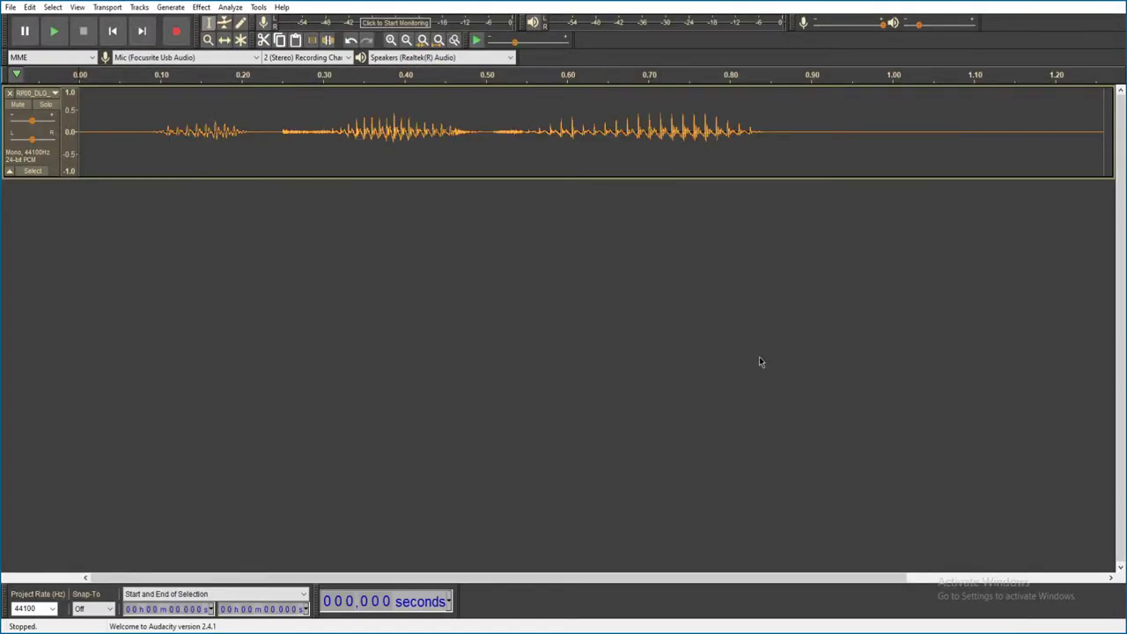
key(space)
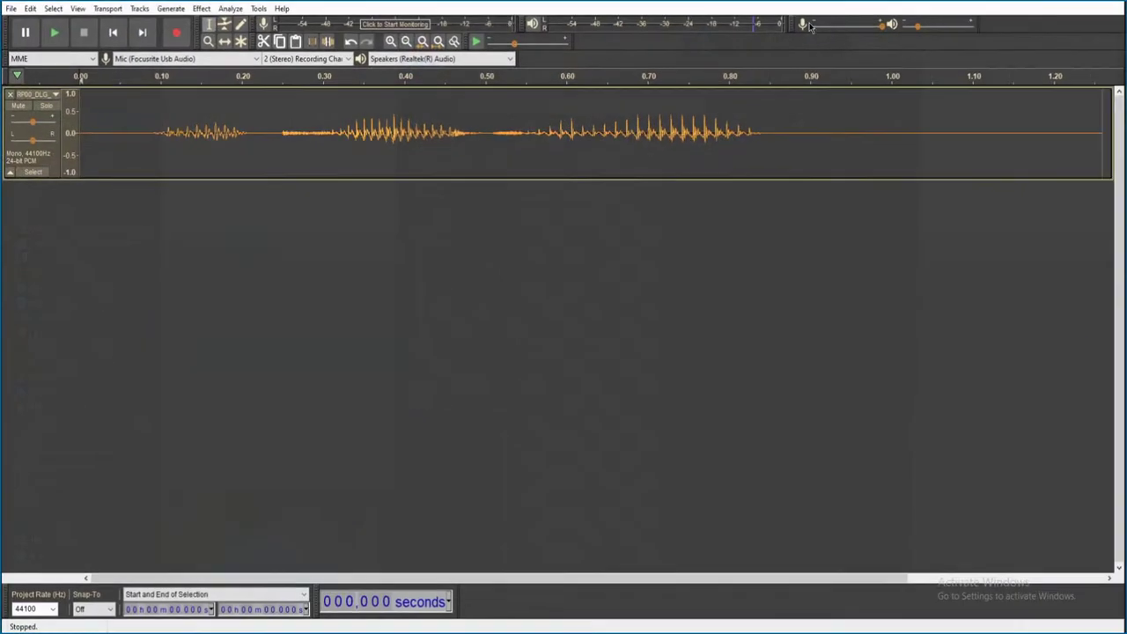
key(ctrl+w)
click(588, 311)
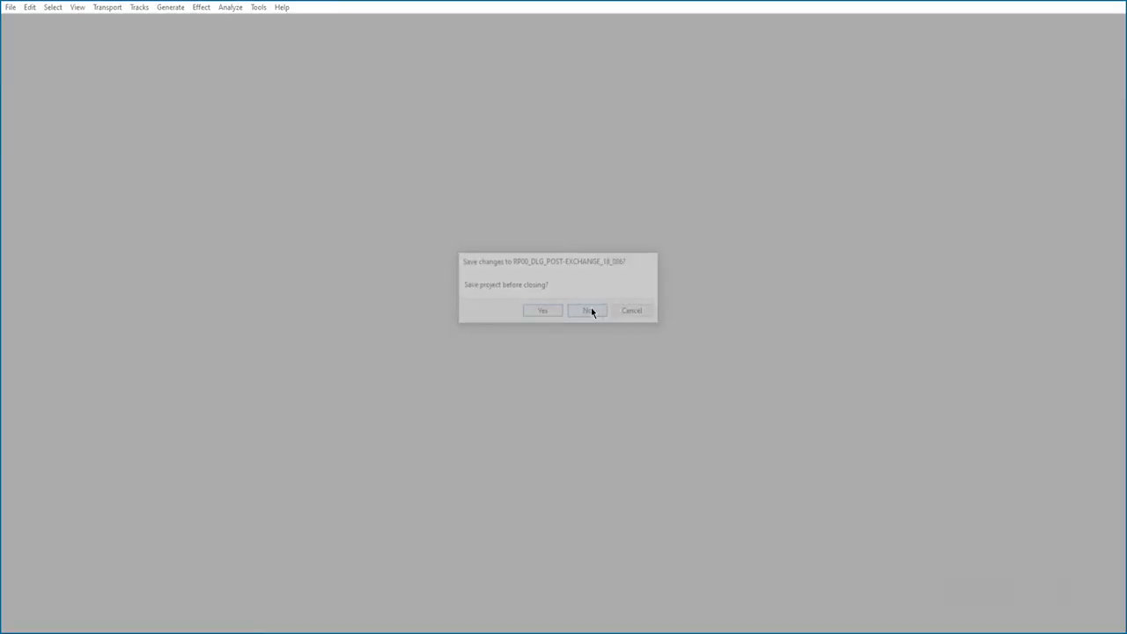
- Listen to another Post-Exchange dialogue clip near the end of the file list and close it without saving
scroll(657, 447, down, 1)
click(669, 434)
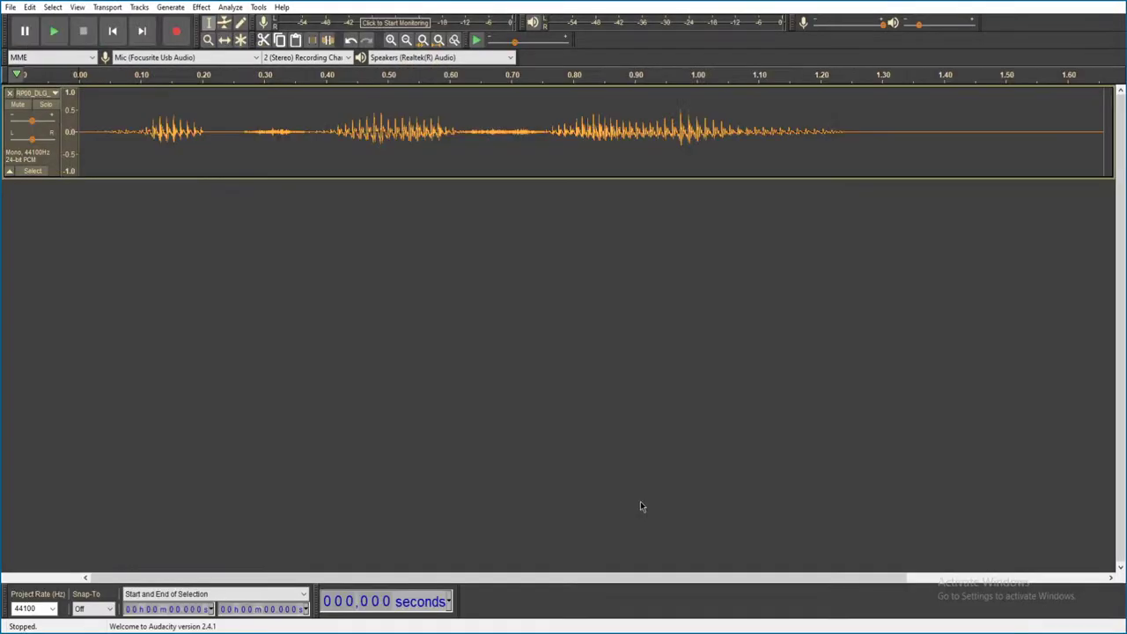
key(space)
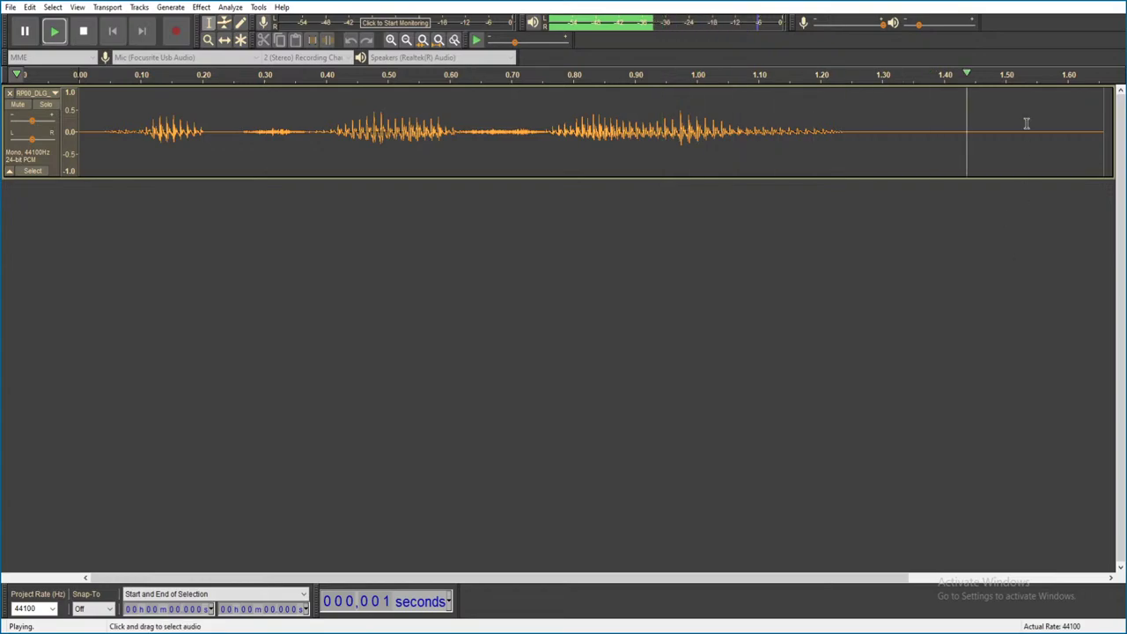
key(ctrl+w)
click(584, 313)
- Listen to RP00_DLG_POST-EXCHANGE_14_075.ogg in Audacity and close the project without saving
click(645, 446)
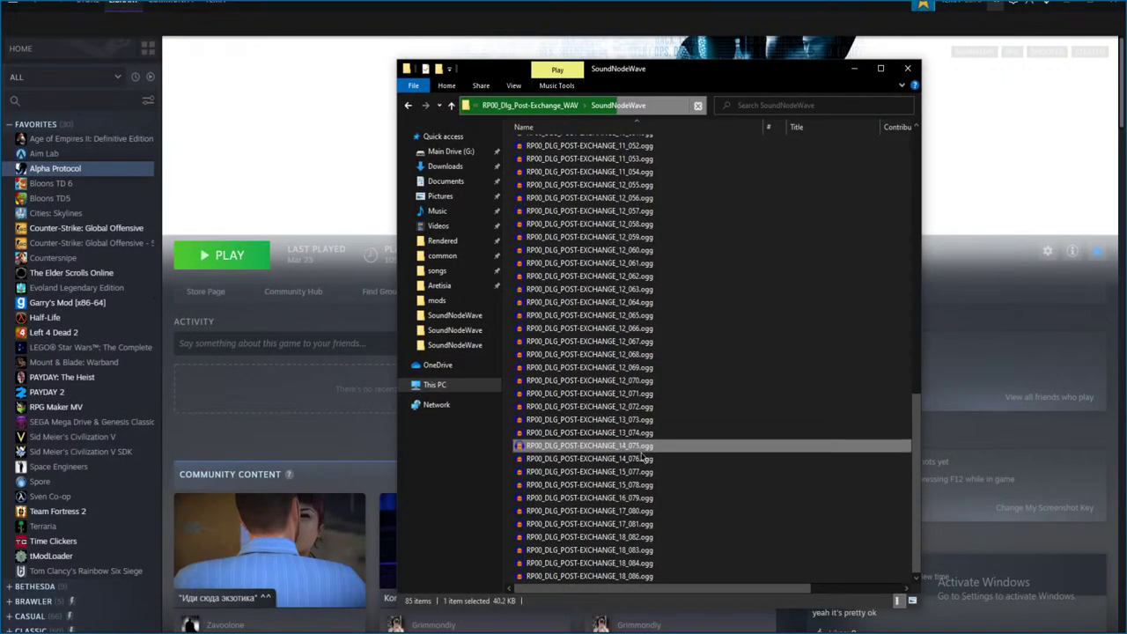
double_click(590, 446)
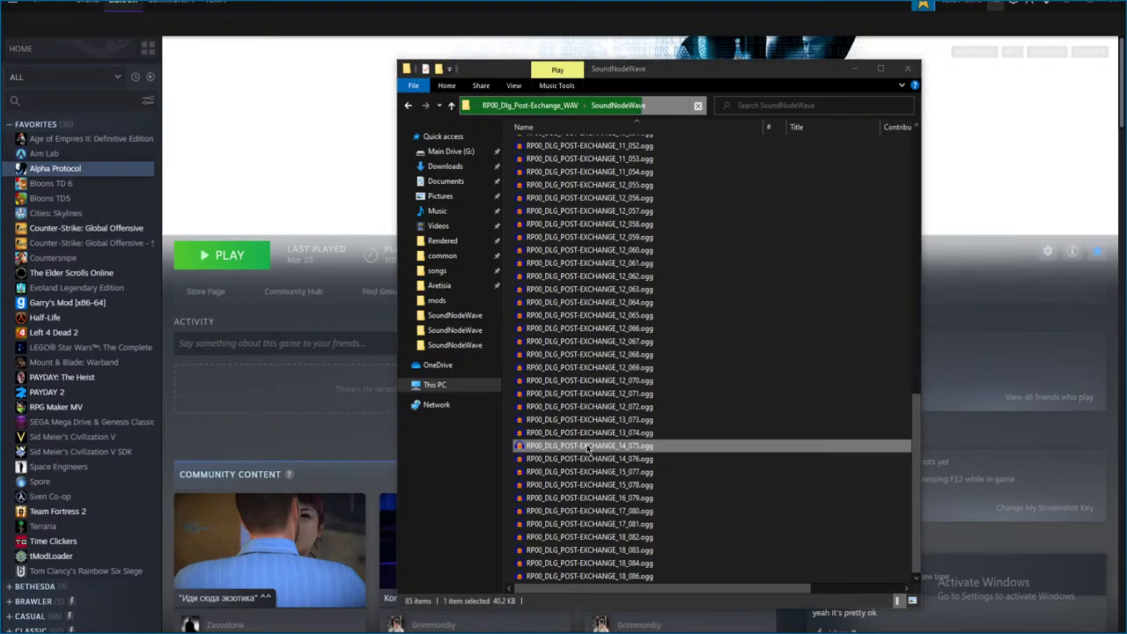
key(space)
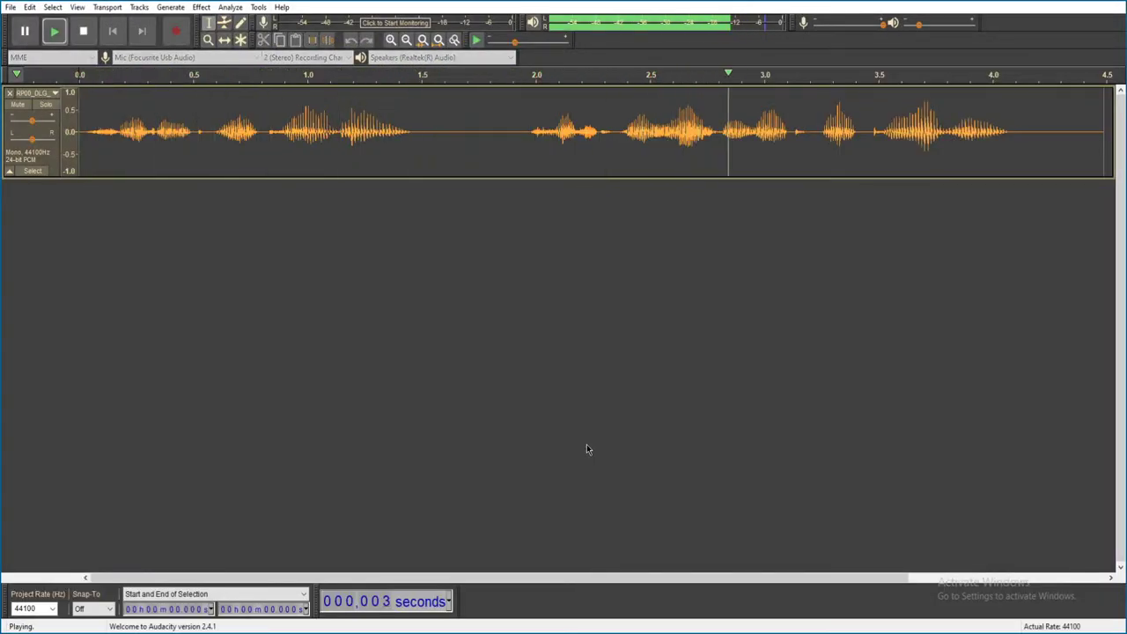
key(alt+F4)
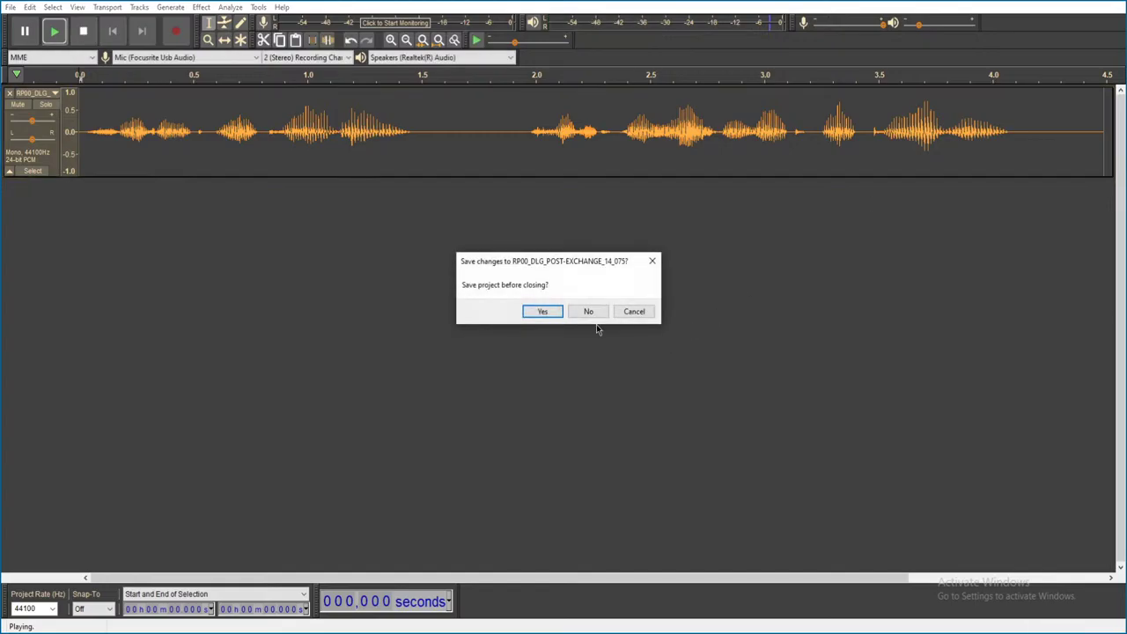
click(590, 312)
- Return to the Exported folder and open the SoundNodeWave folder inside MP06_C01_WAV
key(alt+Up)
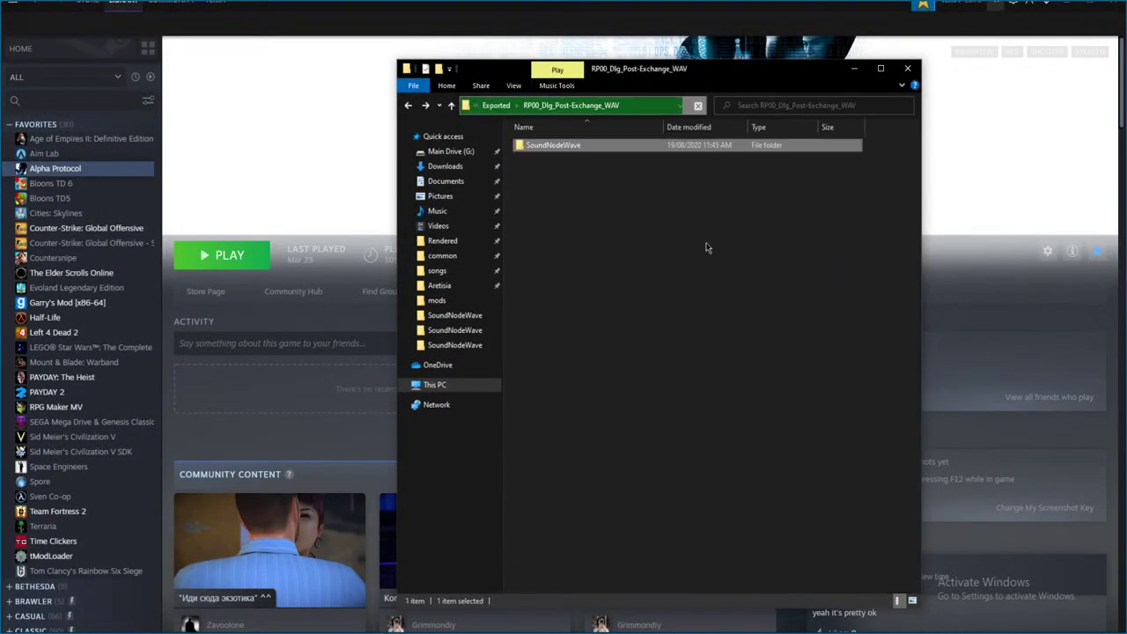
key(alt+Up)
double_click(552, 184)
double_click(553, 144)
click(529, 105)
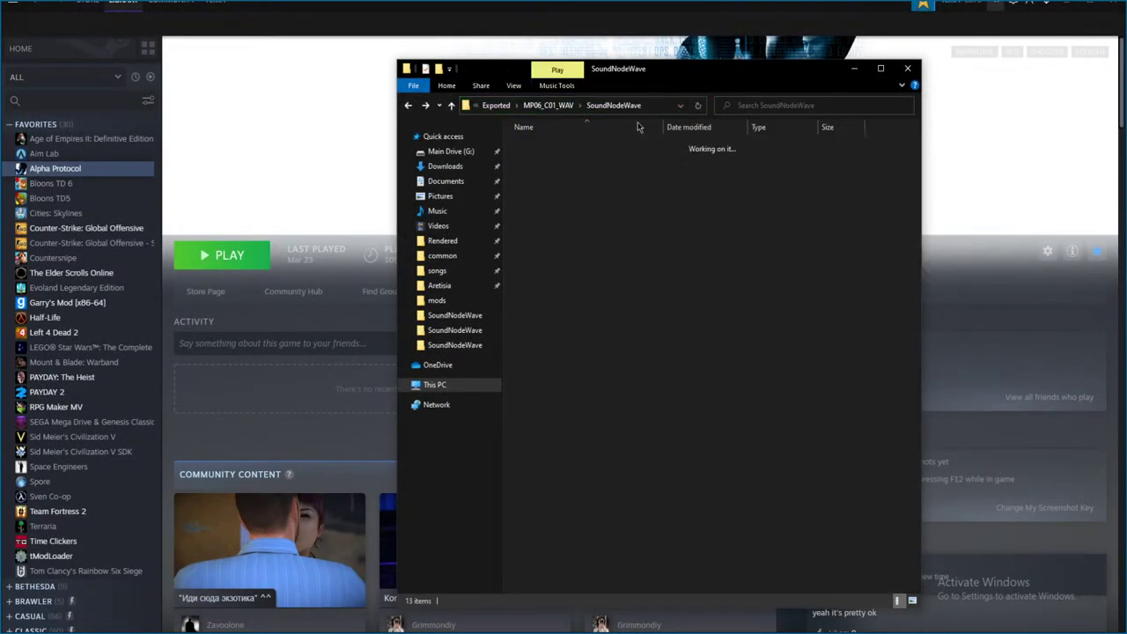
- Launch umodel.exe from the UEViewer folder and load the game files from the Steam common folder's Alpha Protocol\APGame directory
click(497, 105)
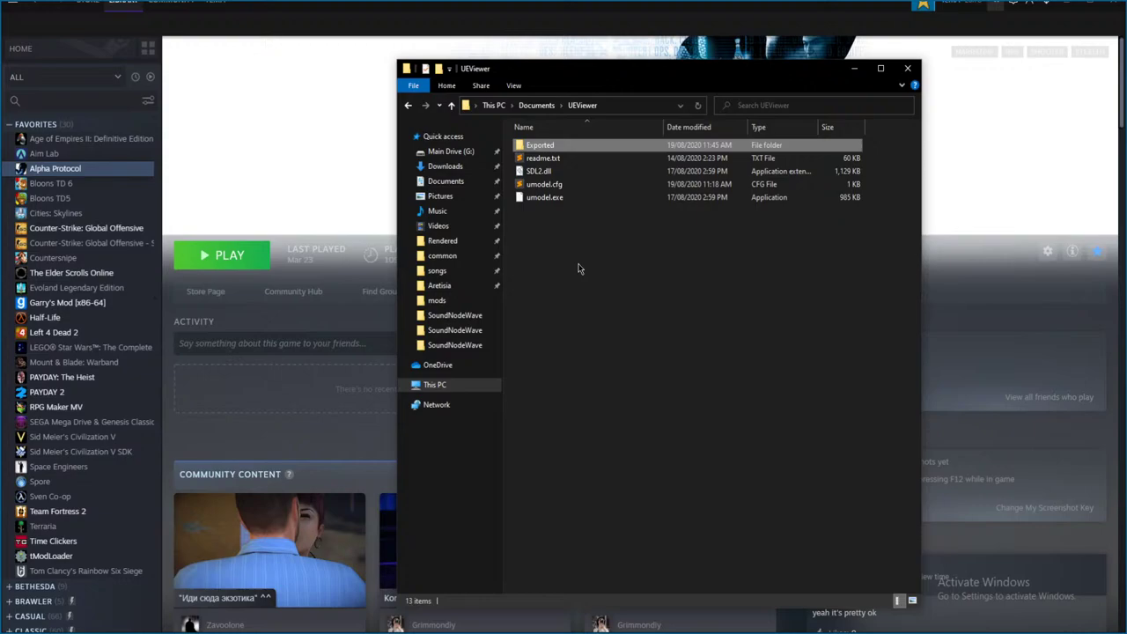
double_click(545, 197)
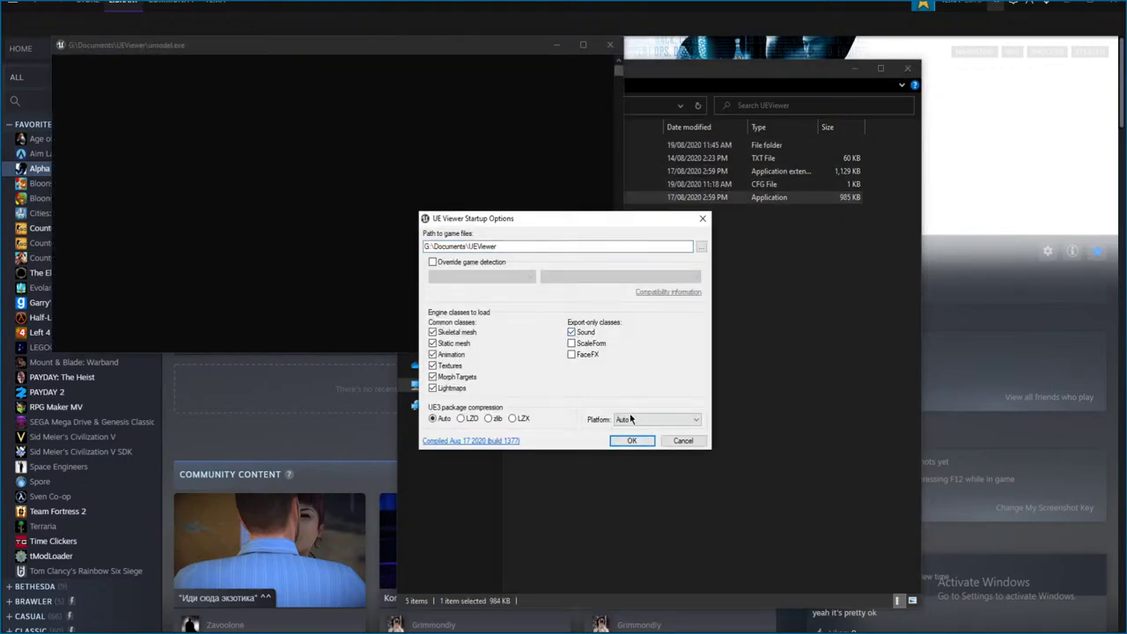
click(702, 249)
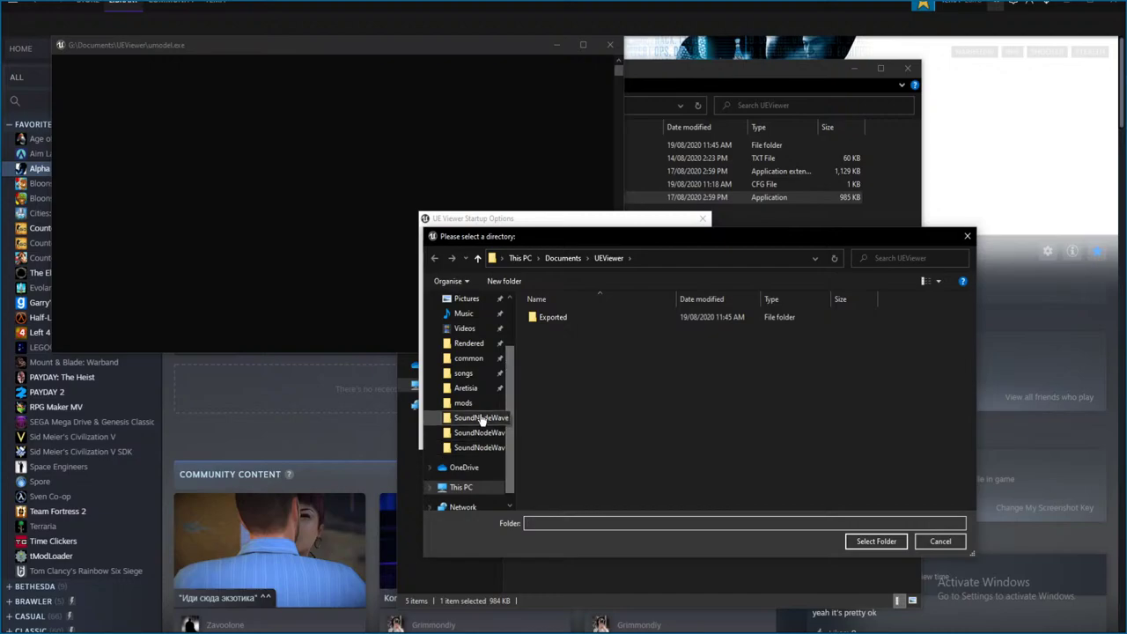
click(478, 404)
click(468, 358)
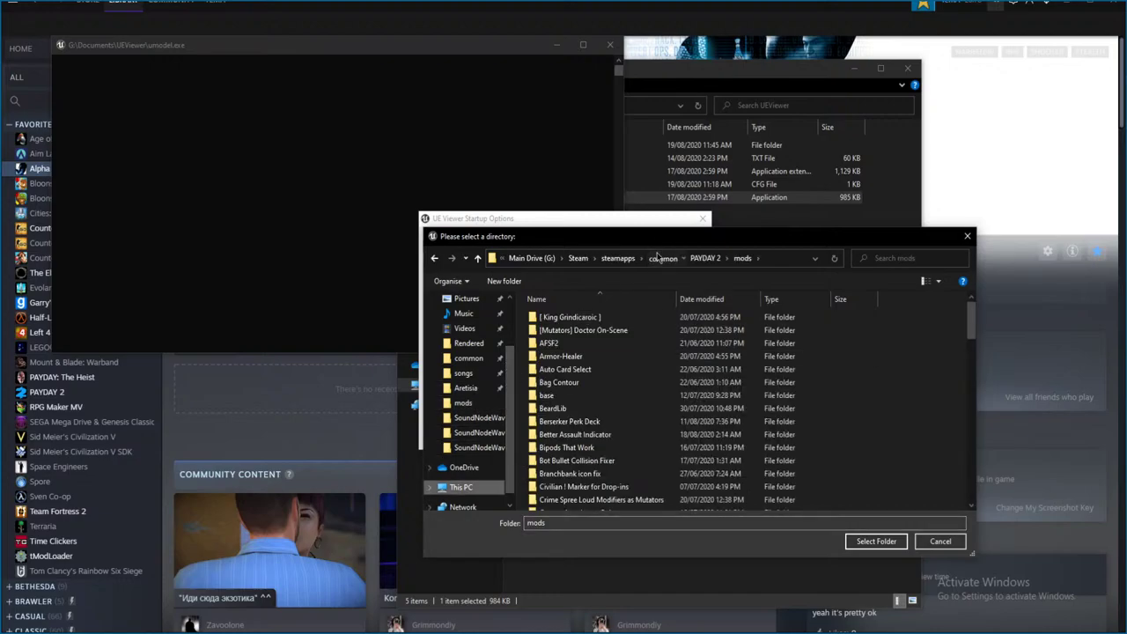
click(581, 318)
double_click(581, 317)
click(564, 331)
click(876, 541)
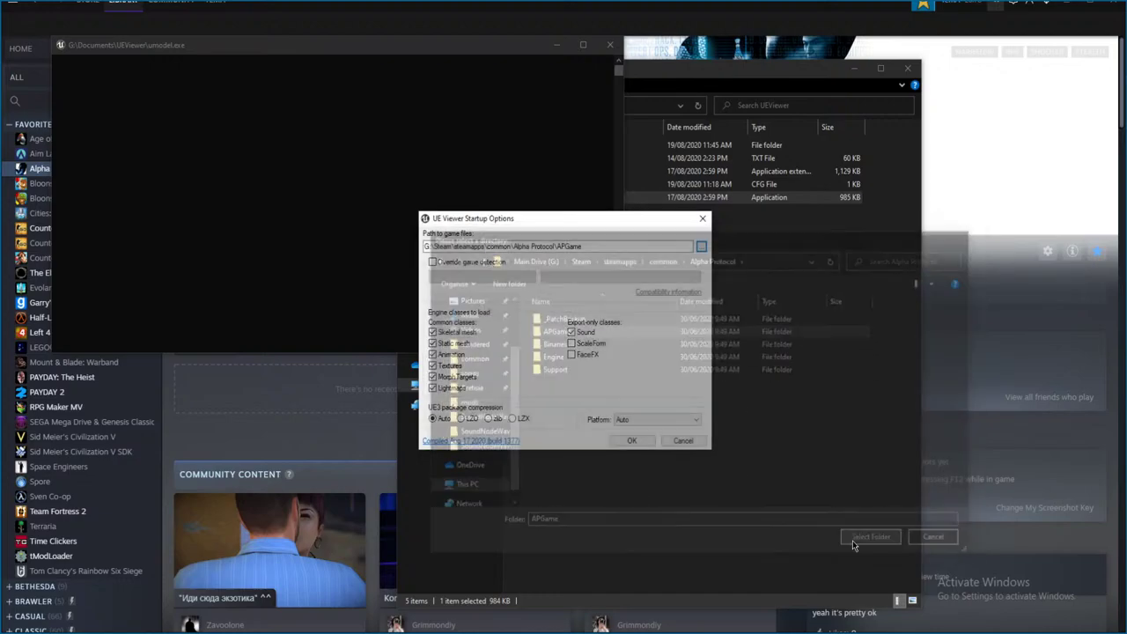
click(632, 440)
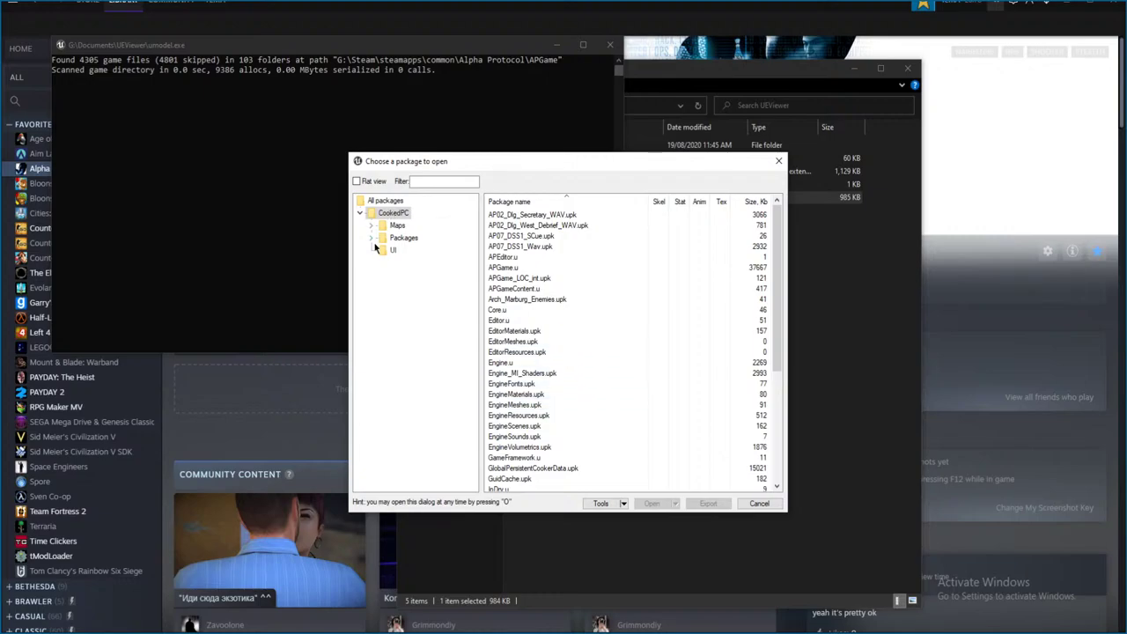
- In the Dialogues packages, select AP01_B01_WAV.upk and the AP01_C01, C02, C03 and C04 Wav packages
click(414, 251)
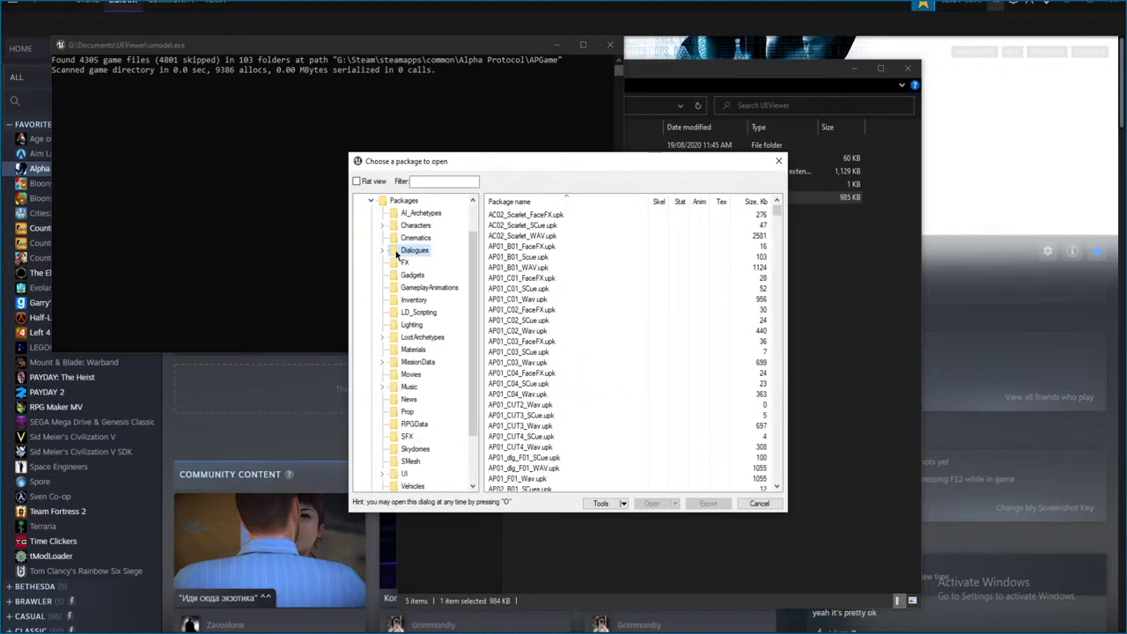
scroll(541, 251, up, 1)
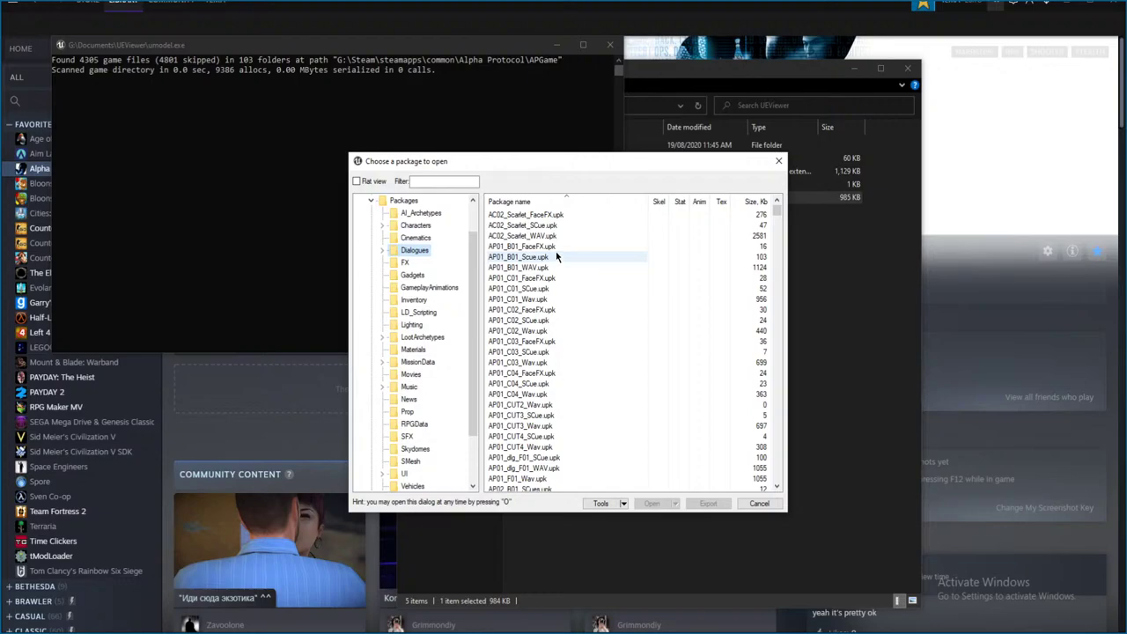
click(535, 268)
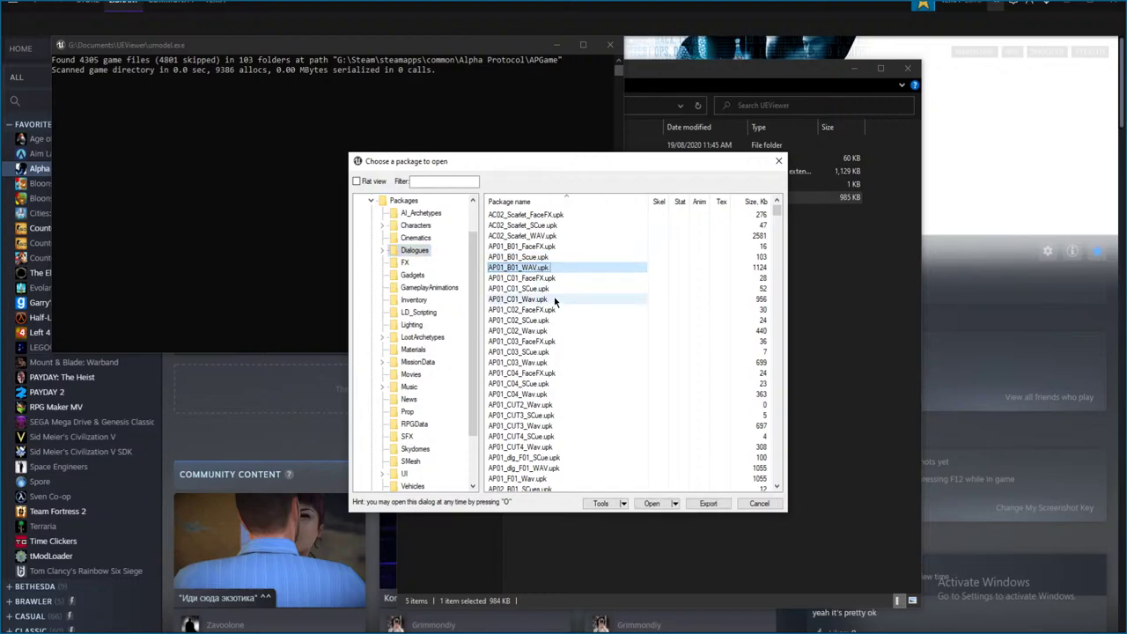
ctrl+click(554, 300)
ctrl+click(556, 330)
ctrl+click(557, 362)
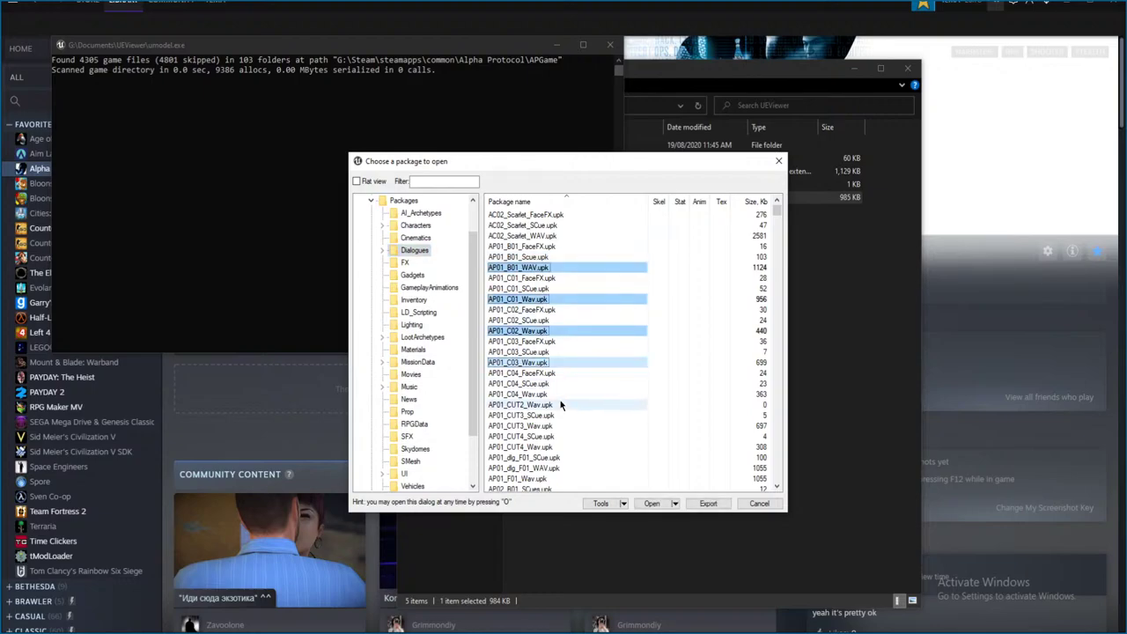
ctrl+click(558, 394)
- Add the AP01_CUT2, CUT3 and CUT4 Wav packages plus AP01_dlg_F01_WAV.upk and AP01_F01_Wav.upk to the selection
scroll(558, 395, down, 2)
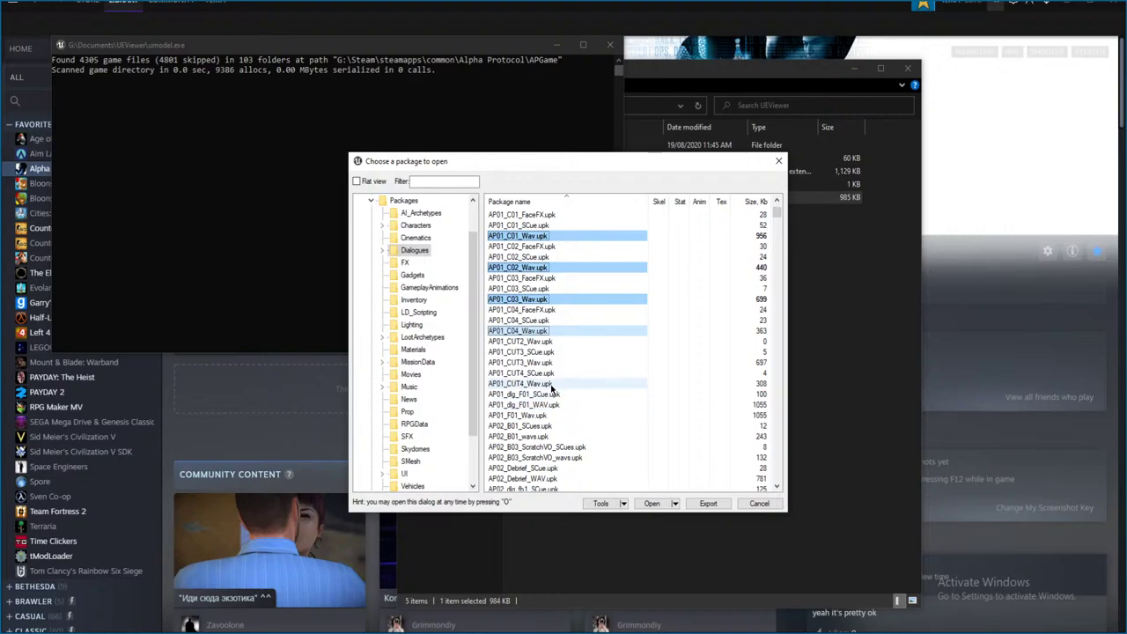
ctrl+click(552, 384)
ctrl+click(553, 362)
ctrl+click(553, 342)
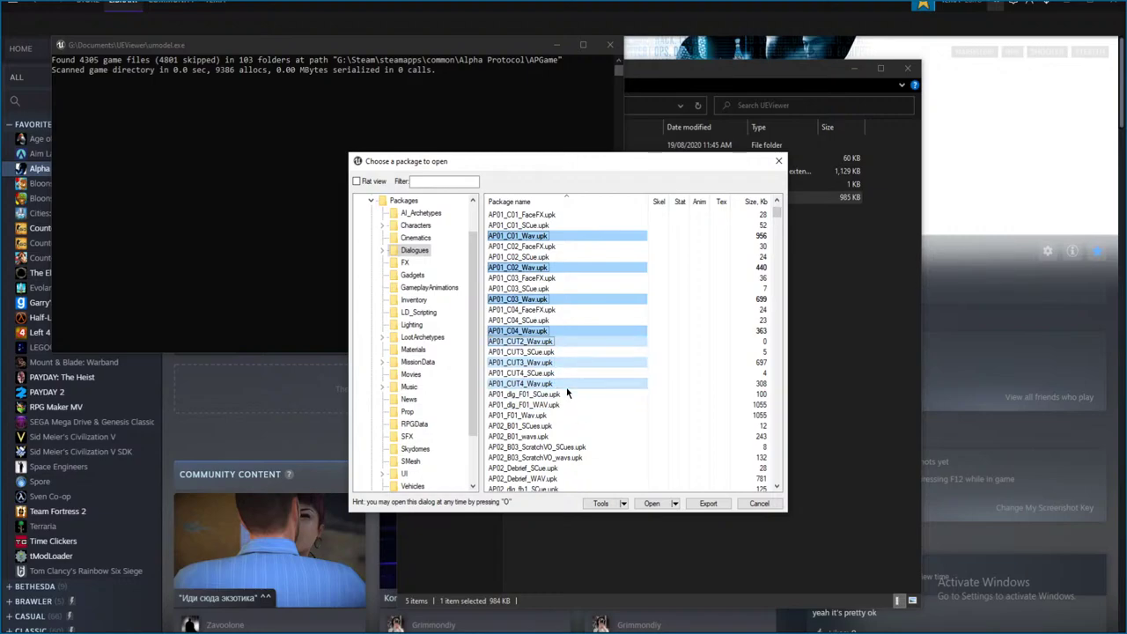
scroll(567, 394, down, 1)
ctrl+click(562, 373)
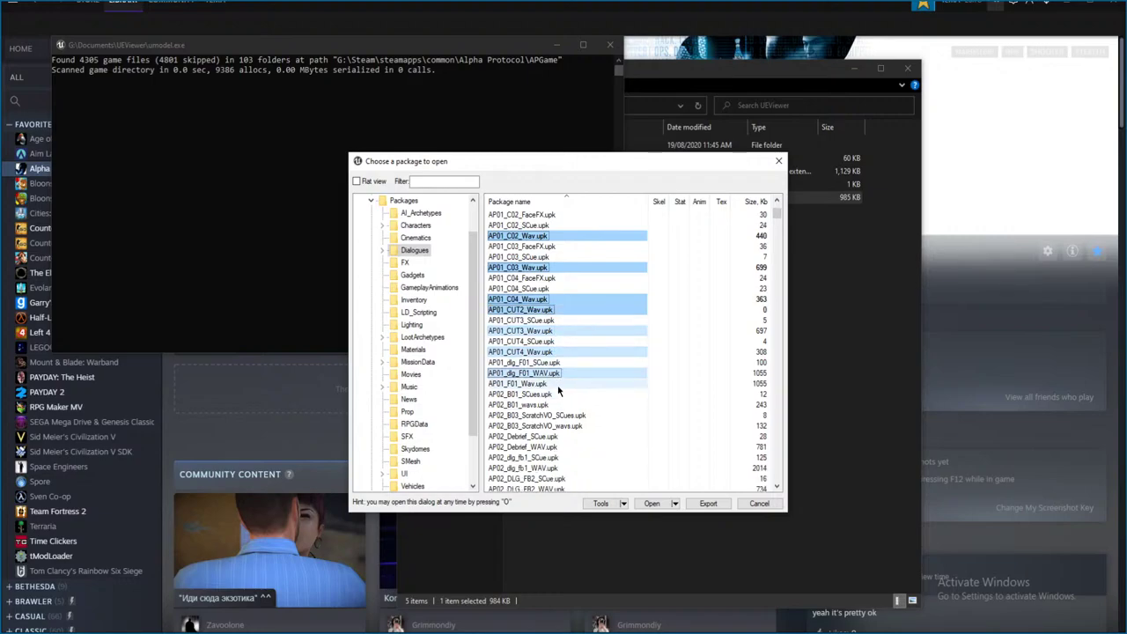
ctrl+click(558, 385)
- Add AP02_B01_wavs, AP02_B03_ScratchVO_wavs, and the AP02 Debrief, dlg_fb1, DLG_FB2 and Dlg_Mina WAV packages to the selection
ctrl+click(556, 404)
scroll(564, 412, down, 1)
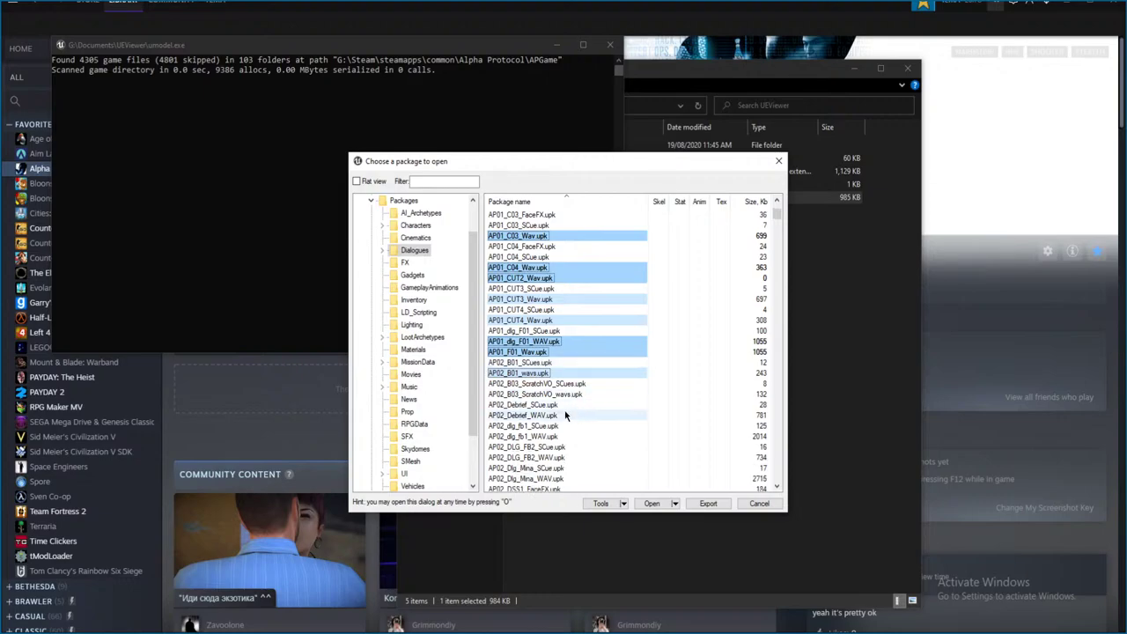
scroll(566, 409, down, 1)
ctrl+click(567, 362)
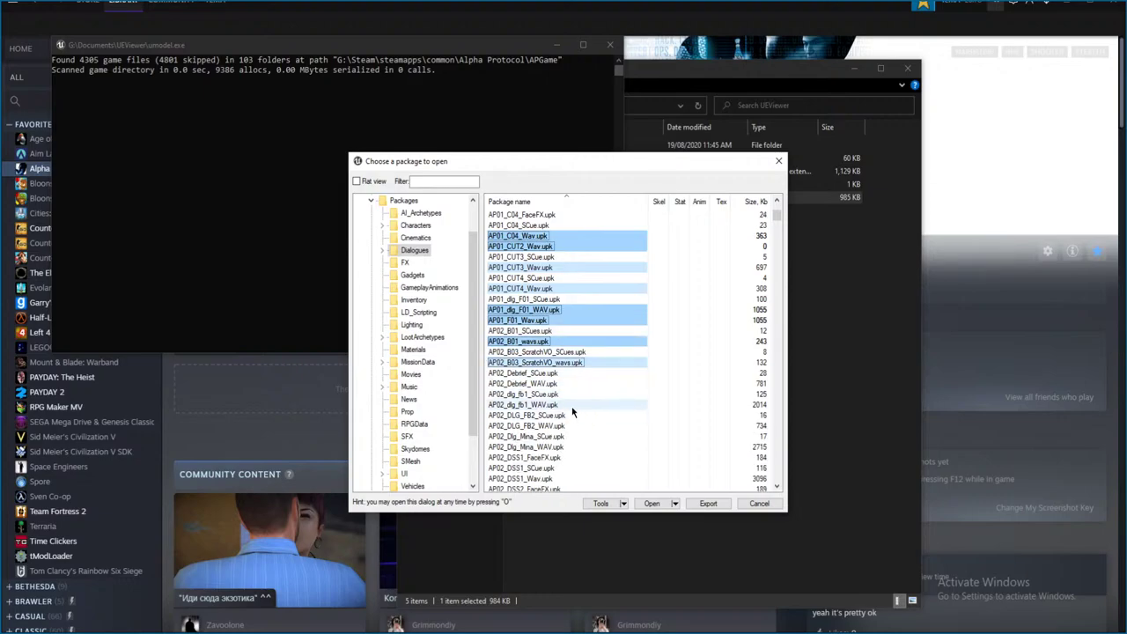
scroll(577, 407, down, 1)
ctrl+click(562, 352)
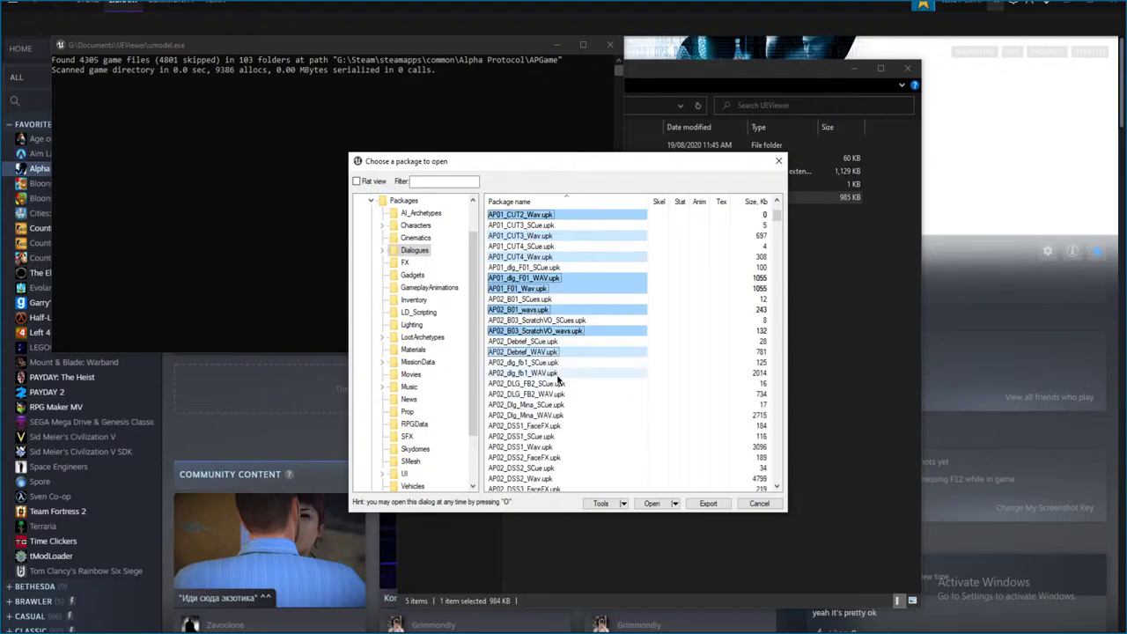
ctrl+click(558, 374)
ctrl+click(560, 393)
scroll(571, 415, down, 1)
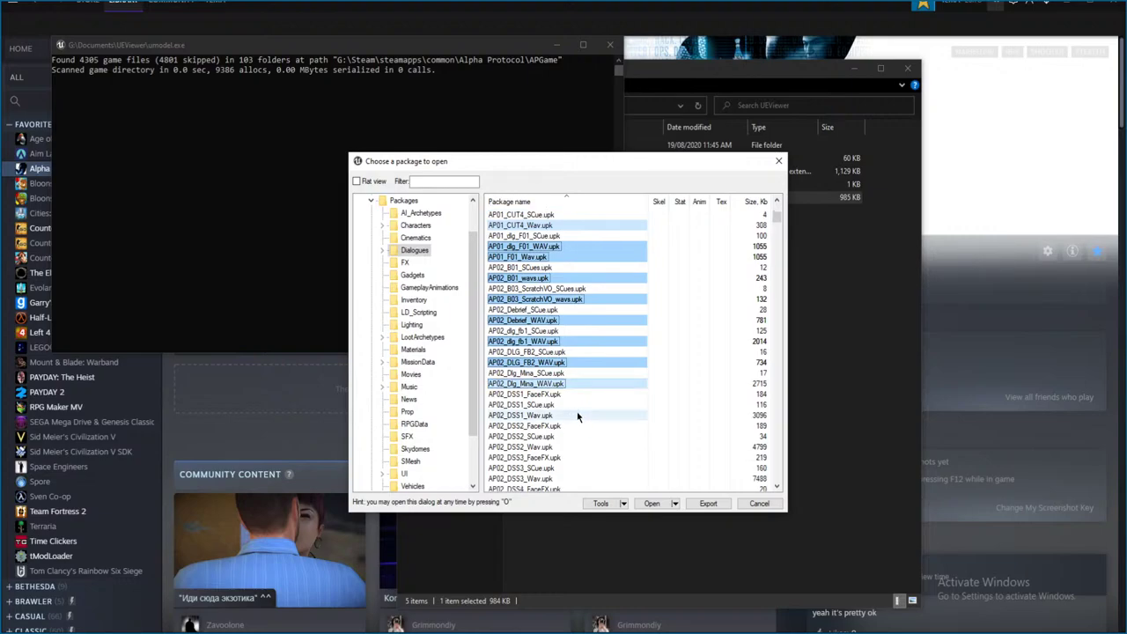
- Add the AP02_DSS1, DSS2, DSS3 and DSS4 Wav packages to the selection
ctrl+click(560, 415)
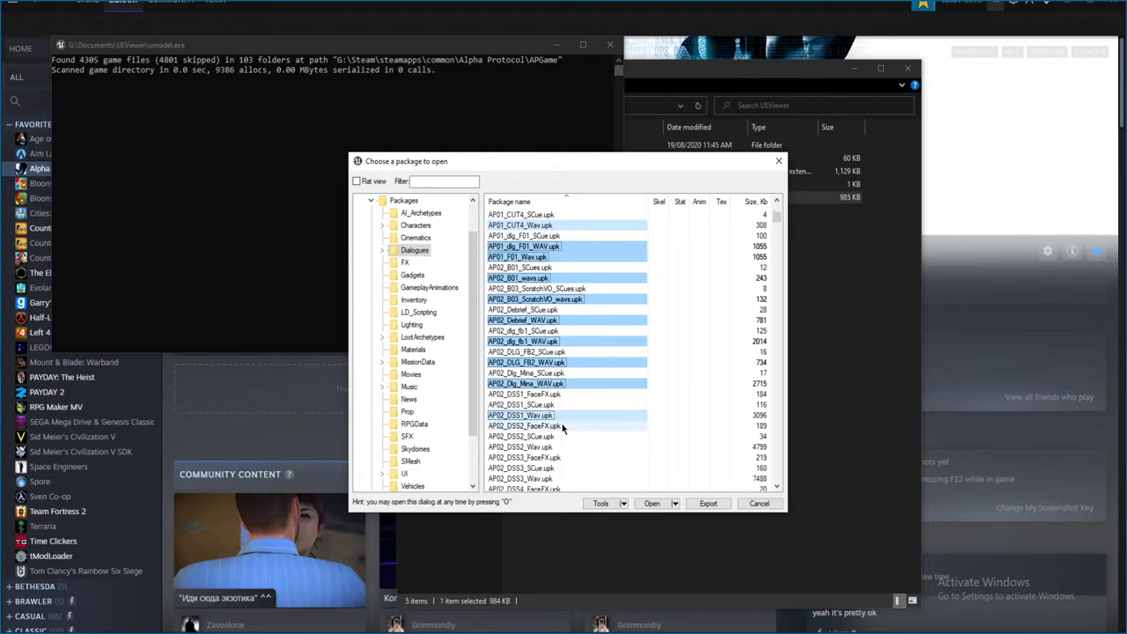
ctrl+click(560, 447)
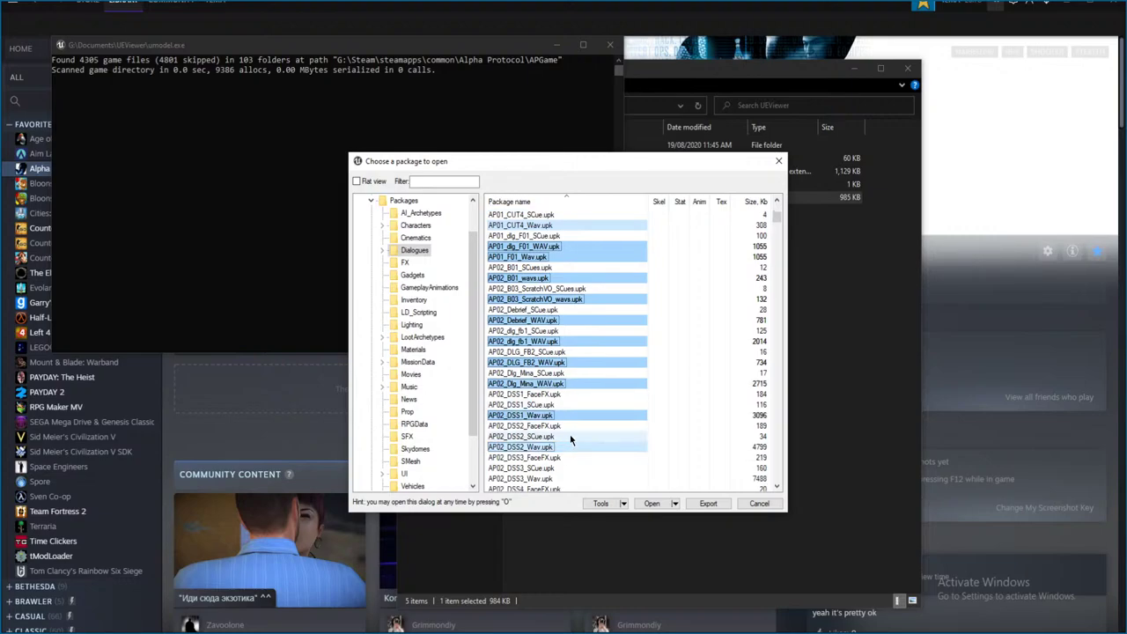
scroll(563, 436, down, 2)
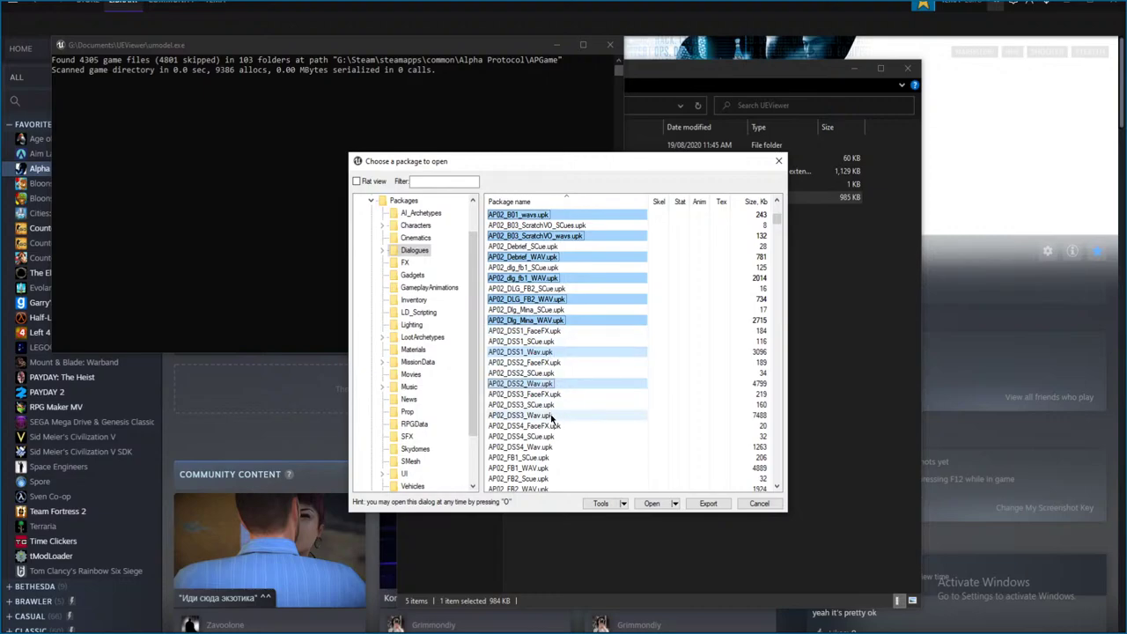
ctrl+click(552, 415)
scroll(577, 440, down, 2)
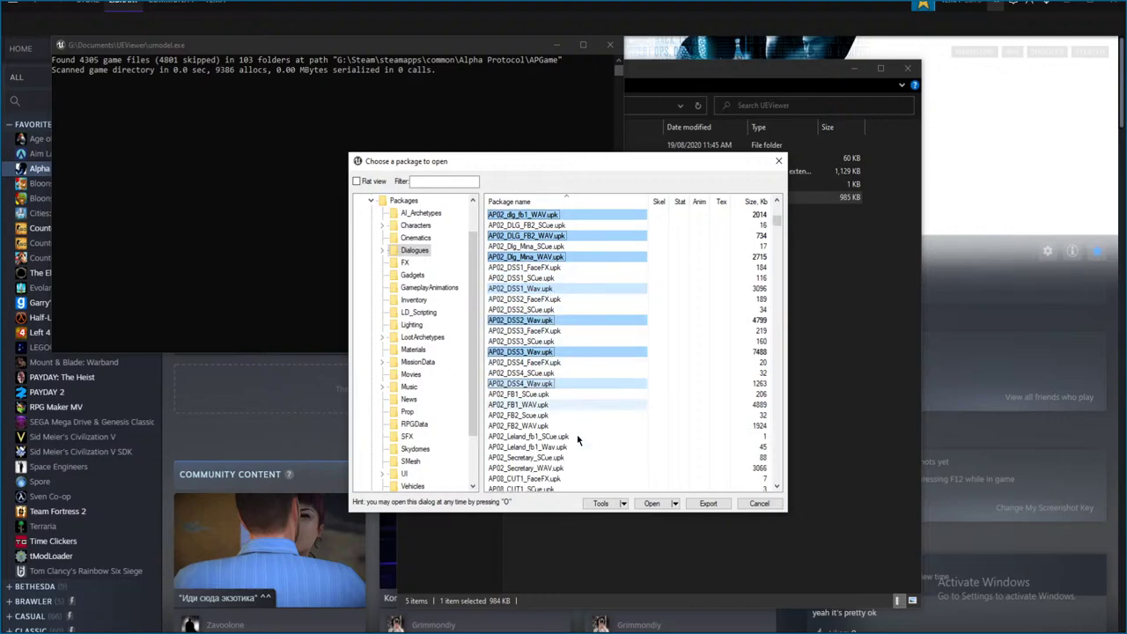
- Add AP02_FB1_WAV, AP02_FB2_WAV, AP02_Leland_fb1_Wav and AP02_Secretary_WAV to the selected packages
ctrl+click(532, 425)
ctrl+click(533, 404)
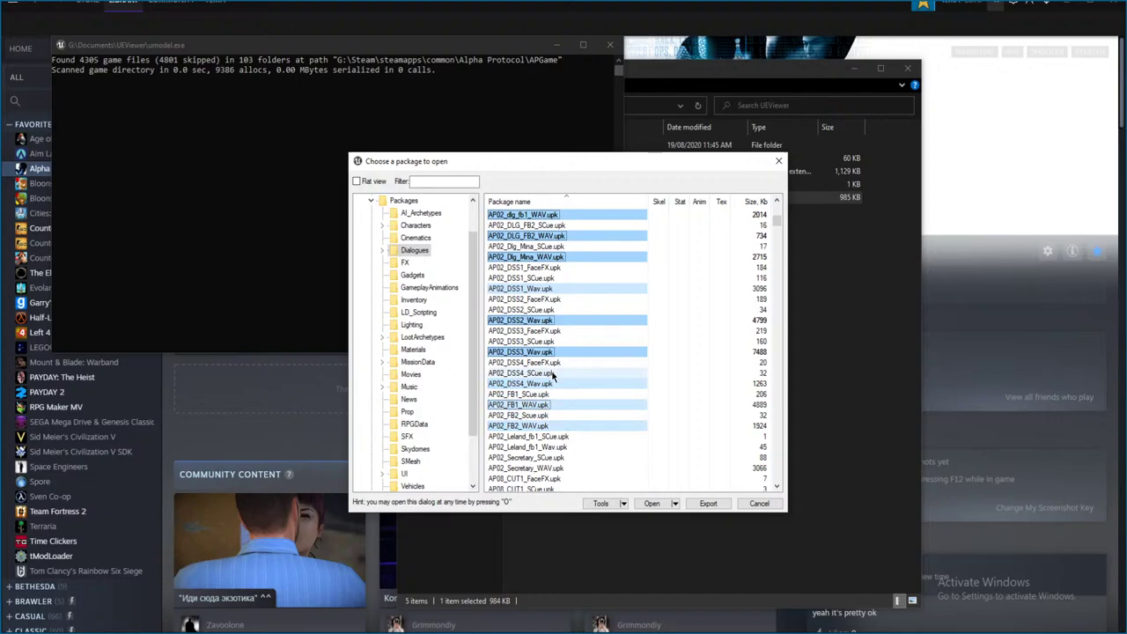
scroll(560, 323, down, 1)
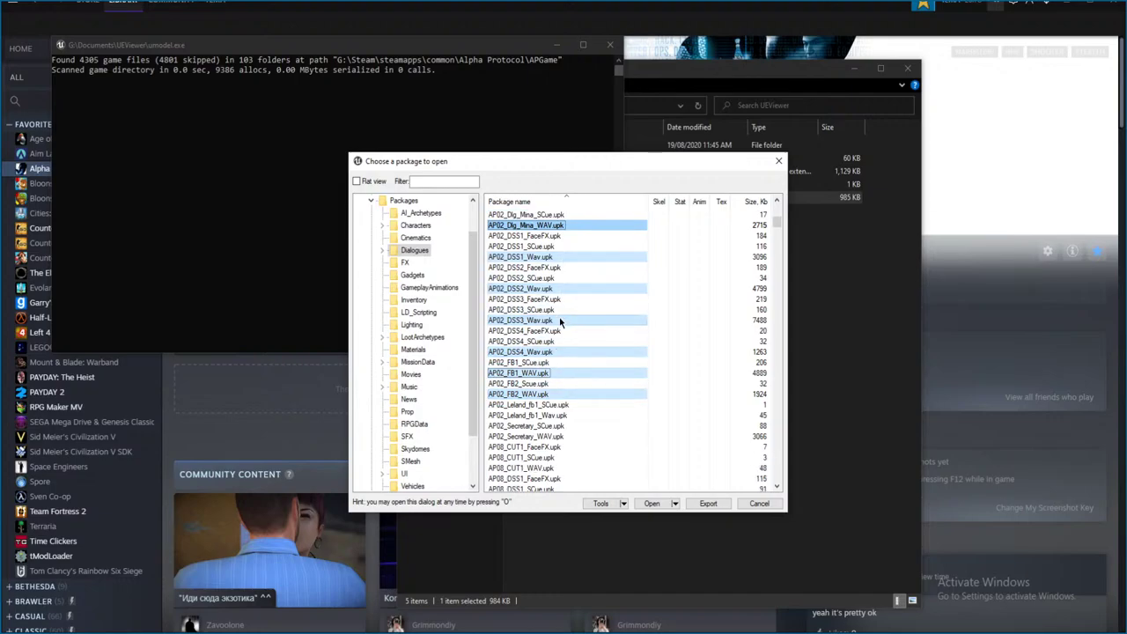
ctrl+click(568, 416)
ctrl+click(567, 435)
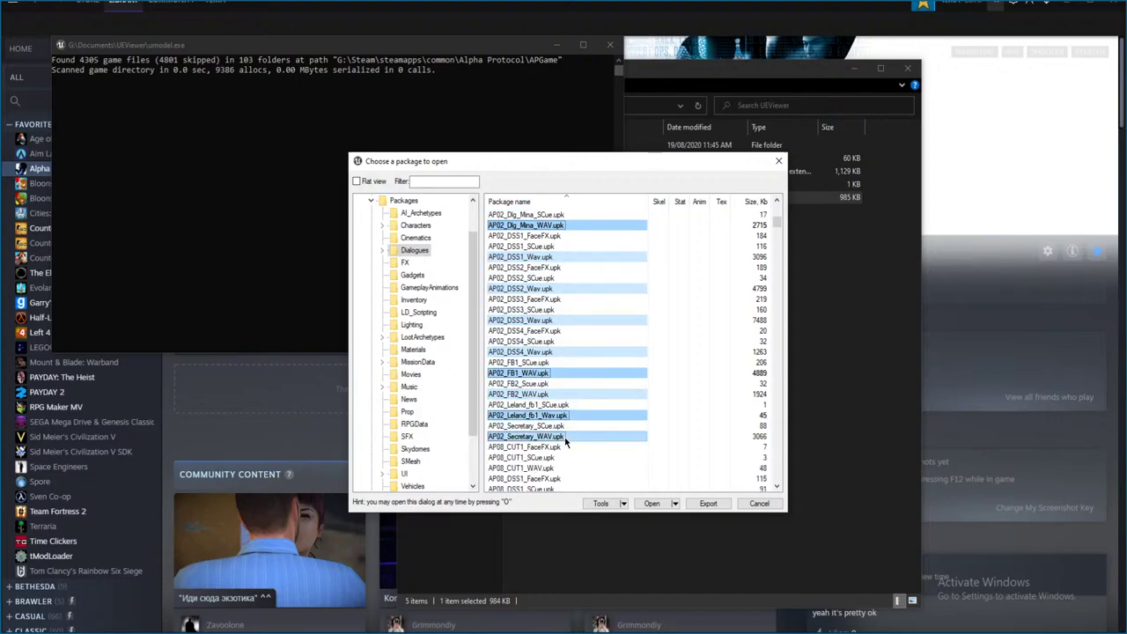
- Add AP08_CUT1_WAV.upk and AP08_DSS1_WAV.upk to the selection and export all selected packages
ctrl+click(558, 468)
scroll(560, 457, down, 2)
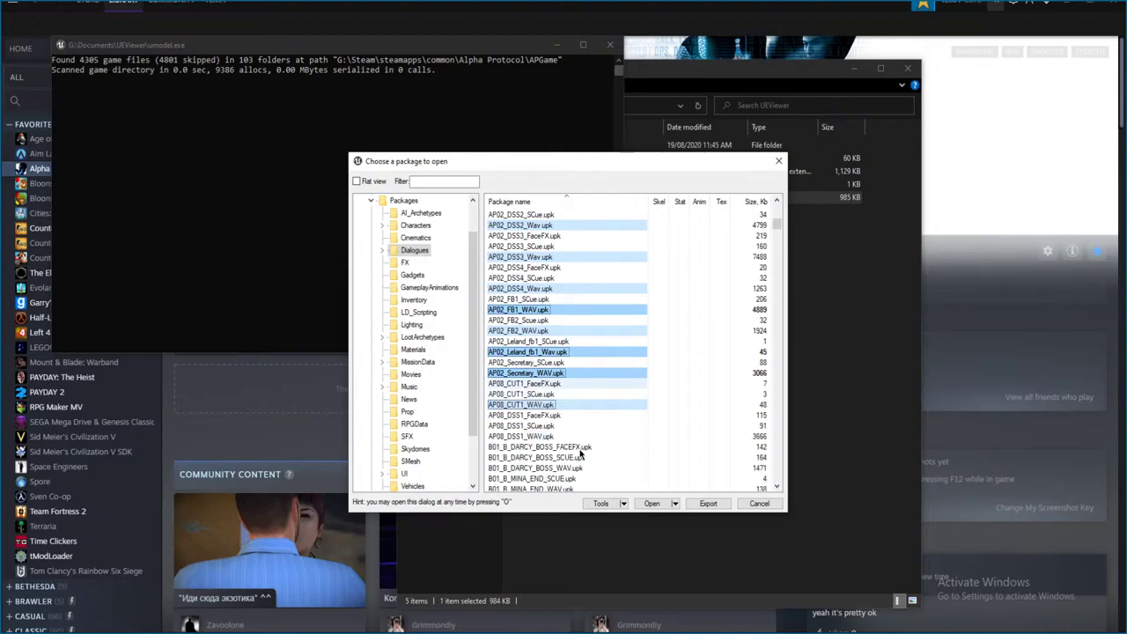
ctrl+click(566, 436)
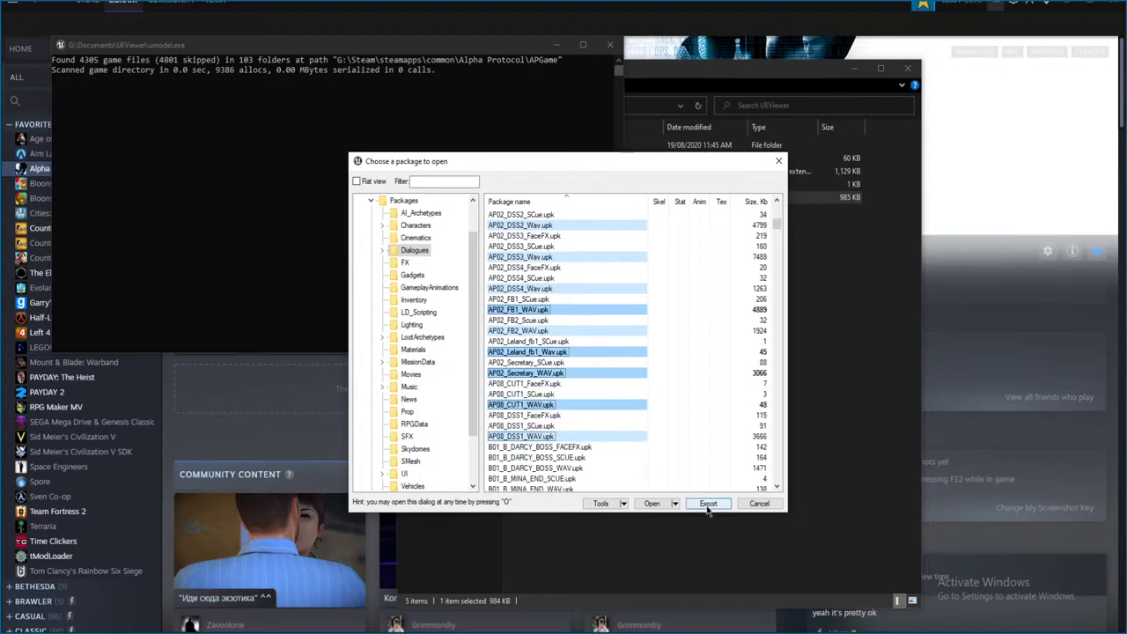
click(707, 504)
click(599, 433)
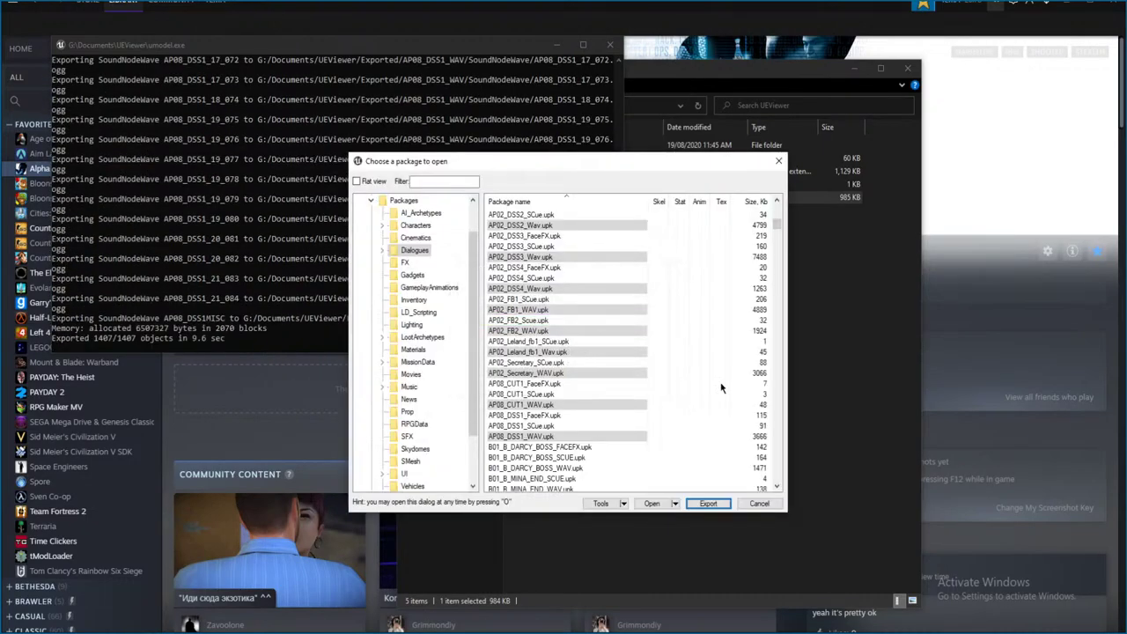
- Switch to File Explorer and open the SoundNodeWave folder inside Exported\AP01_B01_WAV
click(828, 401)
double_click(557, 146)
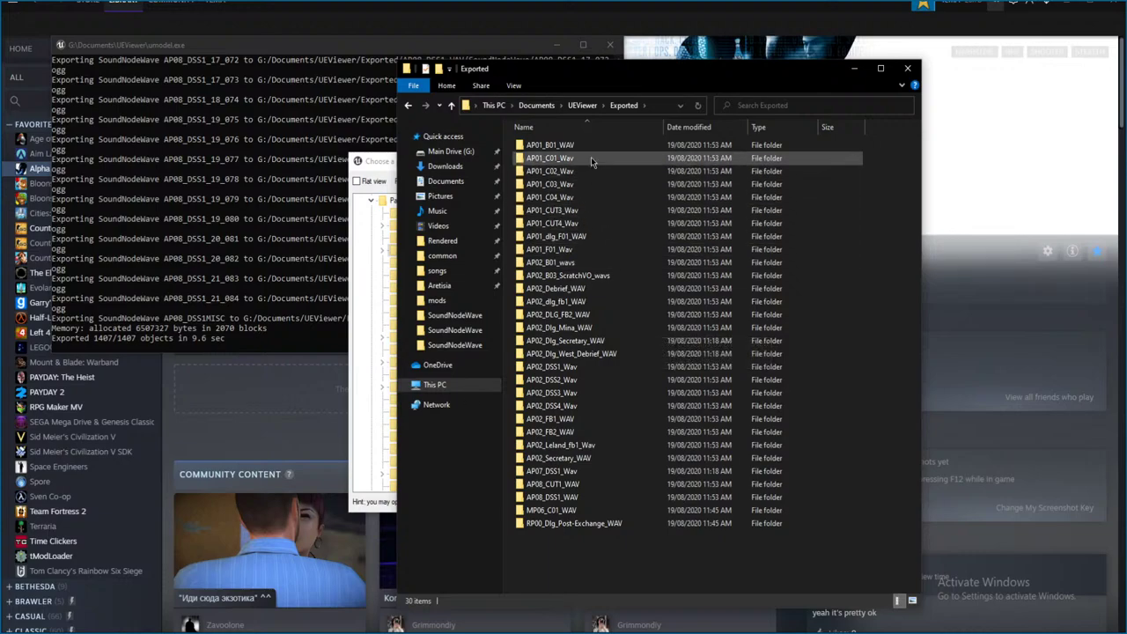
double_click(605, 143)
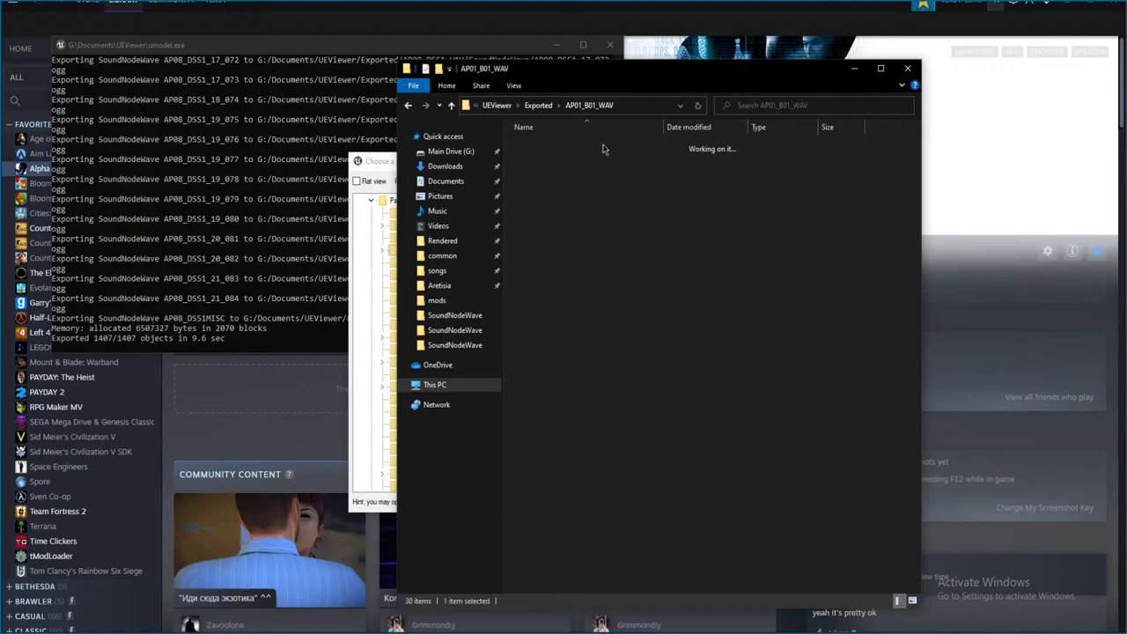
double_click(602, 141)
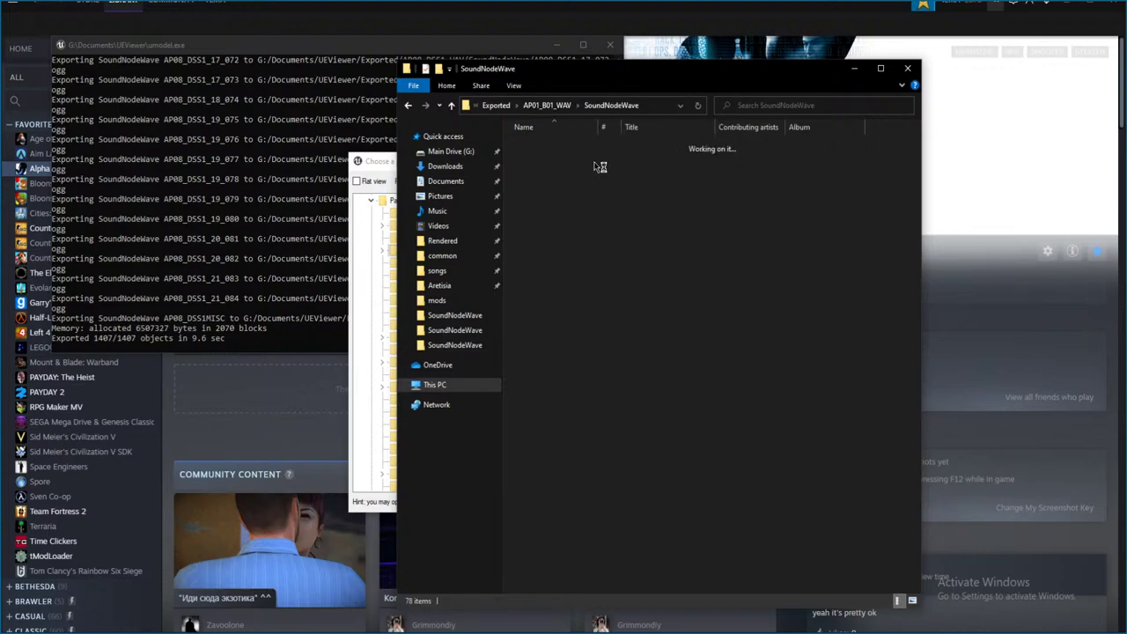
- Return to UE Viewer's package chooser and export Music_Boss_Temp.upk from the Music packages
click(378, 163)
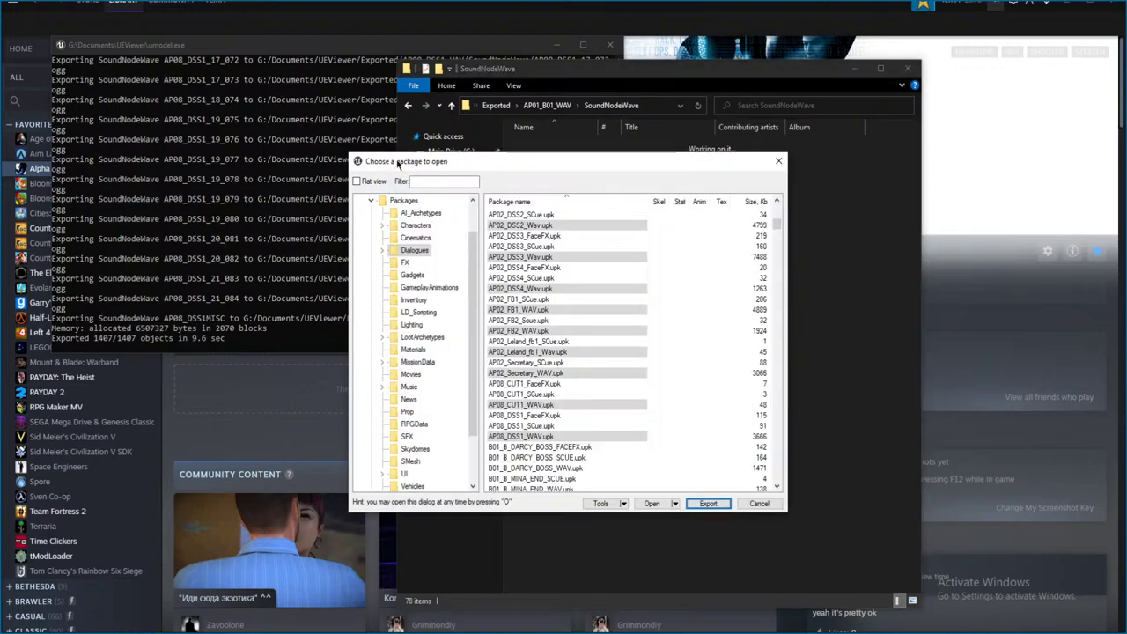
click(370, 182)
click(370, 182)
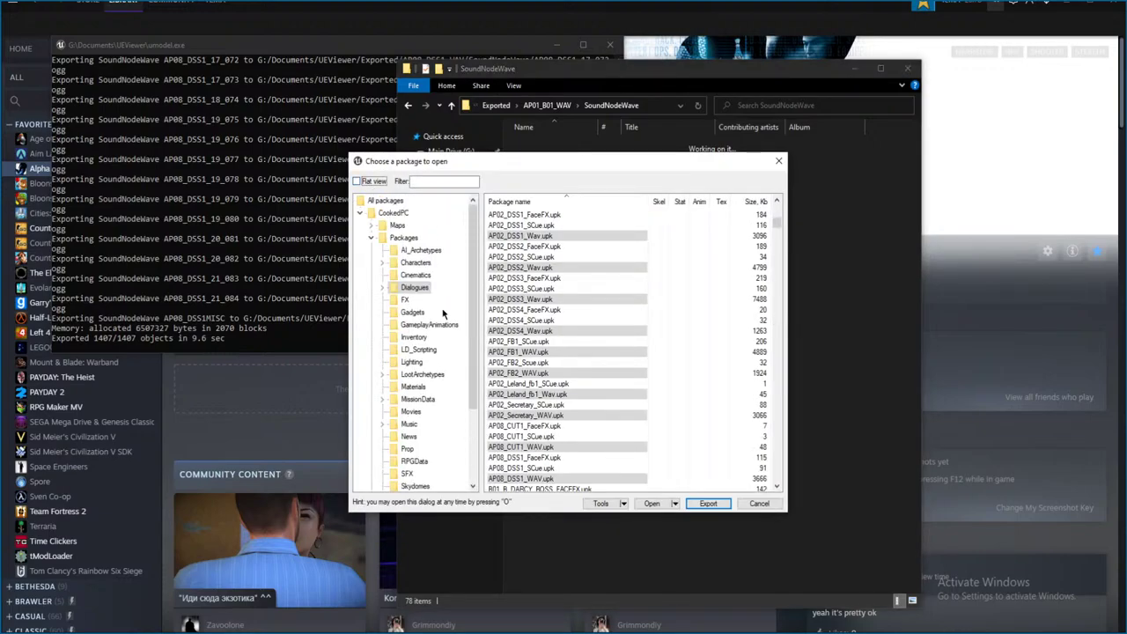
scroll(438, 337, down, 3)
click(399, 325)
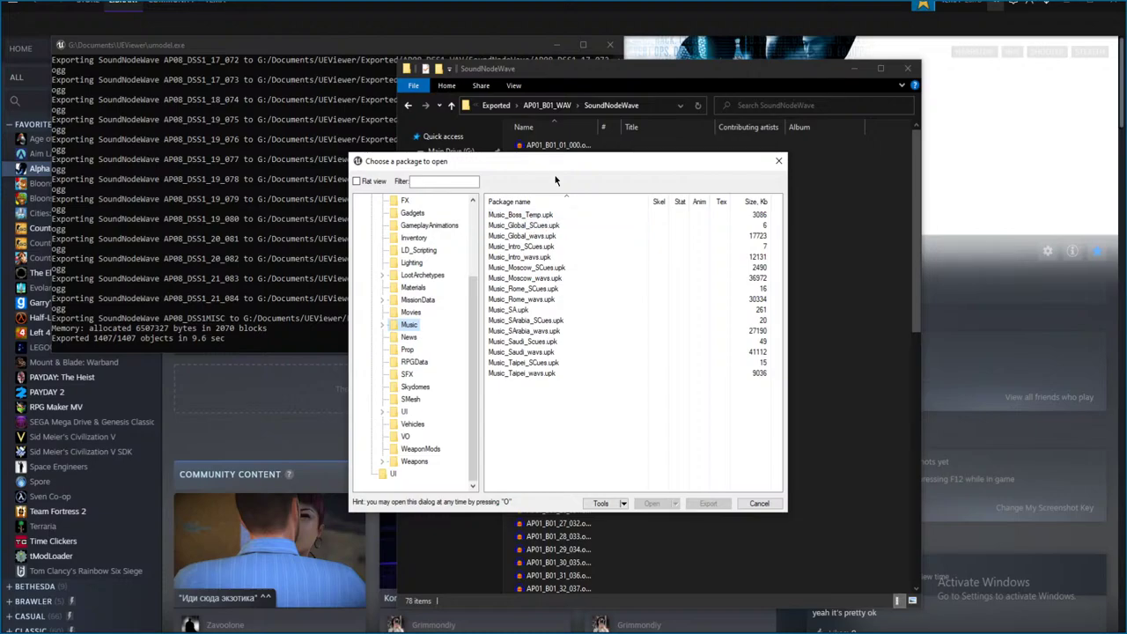
right_click(528, 215)
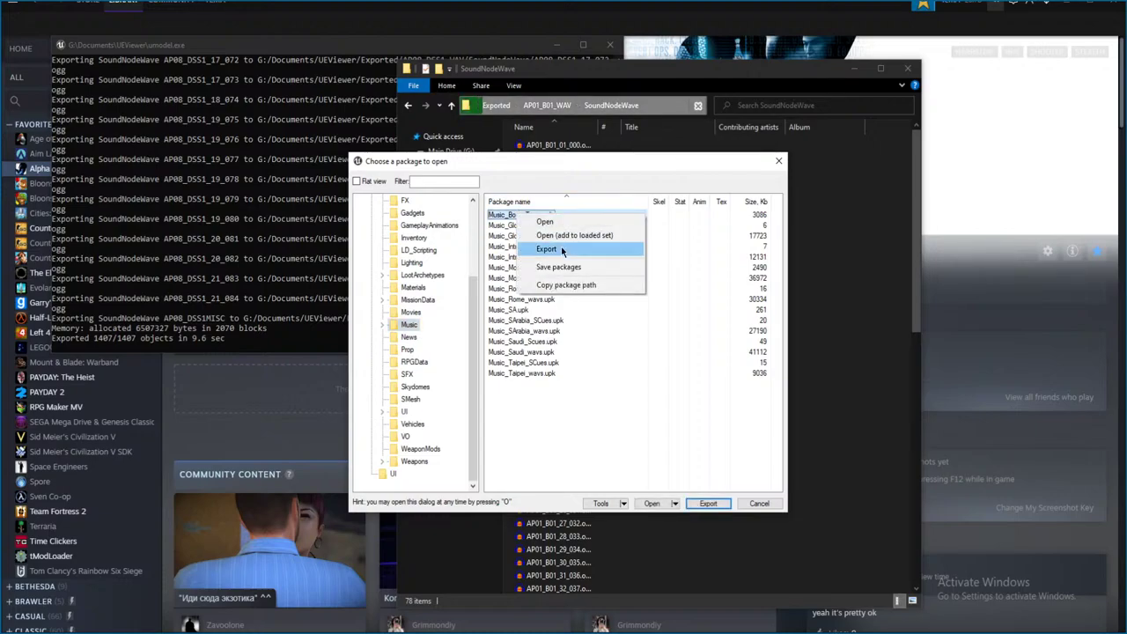
click(561, 250)
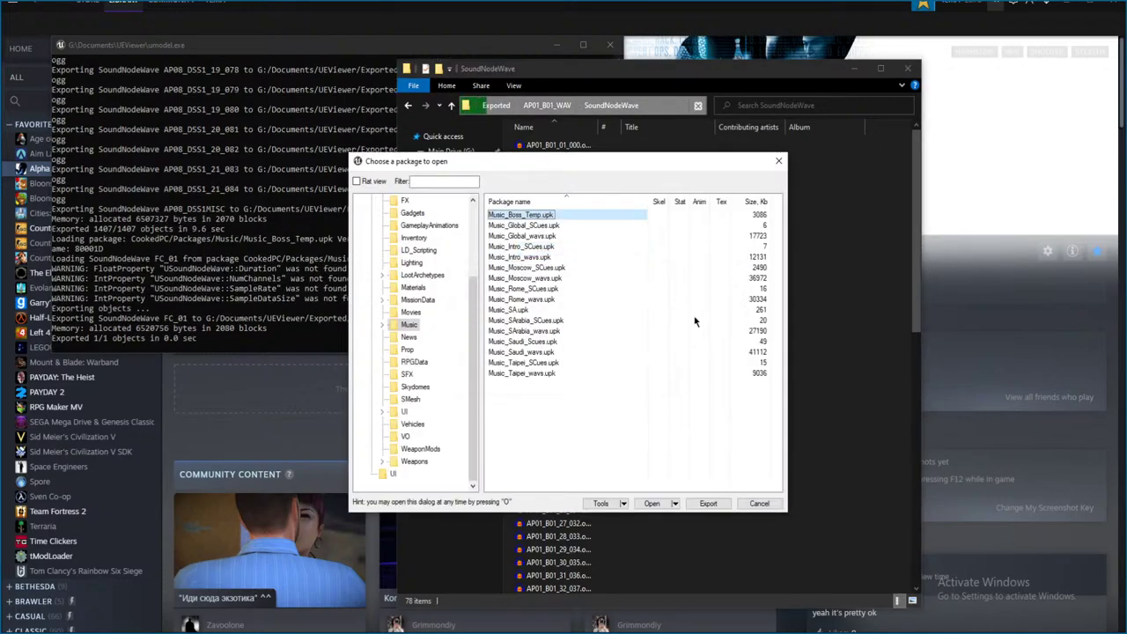
- Switch to File Explorer and open the SoundNodeWave folder inside Exported\Music_Boss_Temp
click(547, 105)
click(496, 105)
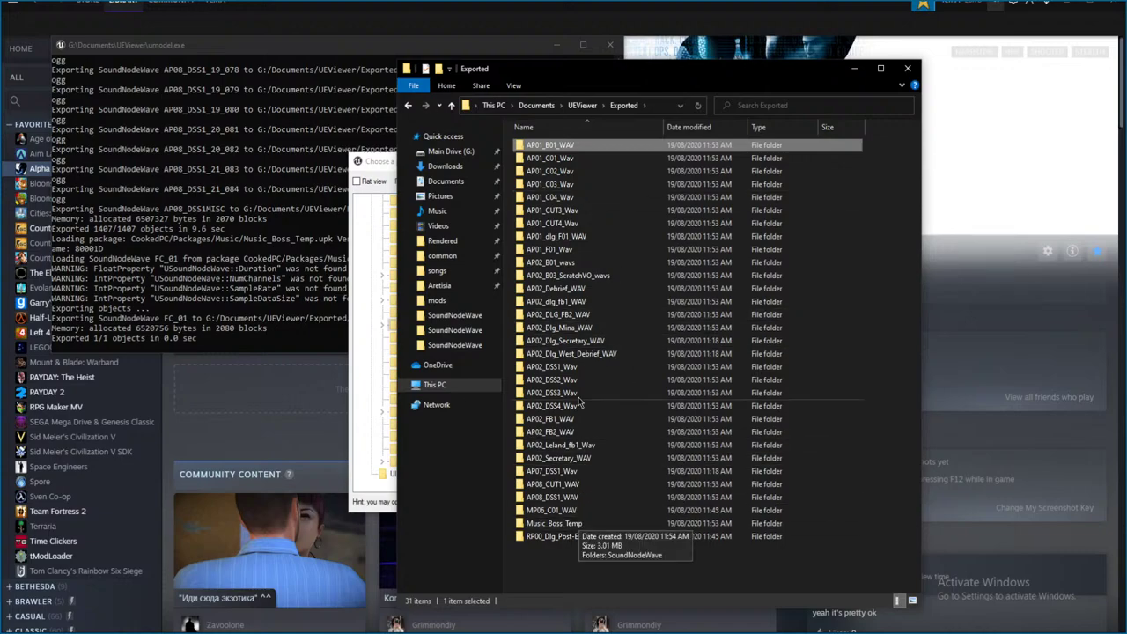
double_click(554, 523)
double_click(591, 146)
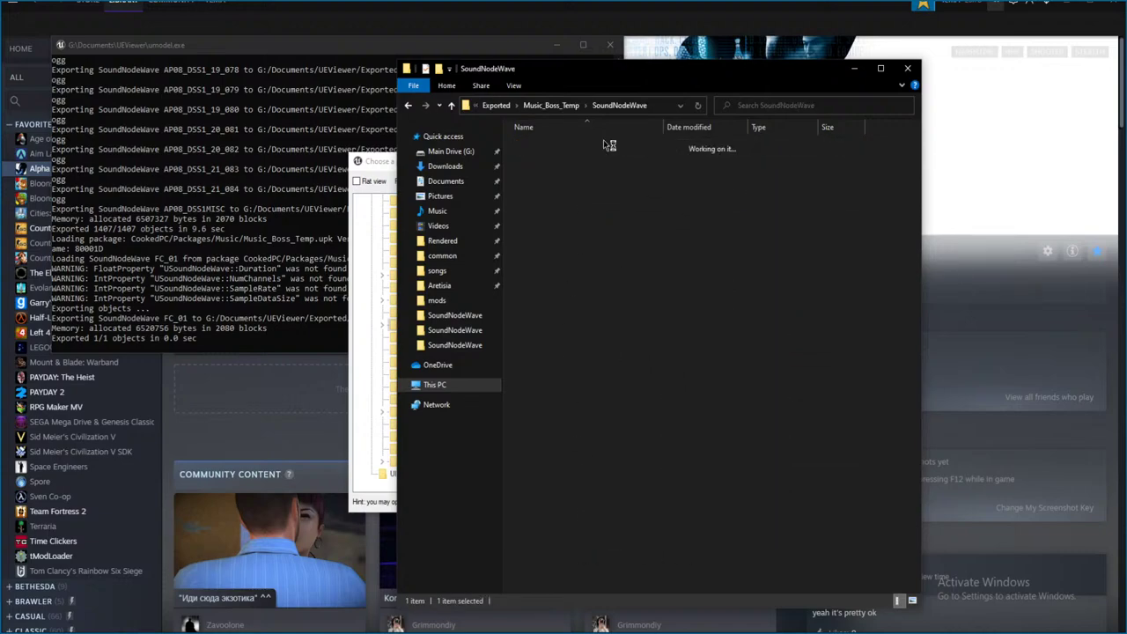
- Listen to the start of FC_01.ogg in Audacity, including around 12 seconds, and close it without saving
click(576, 146)
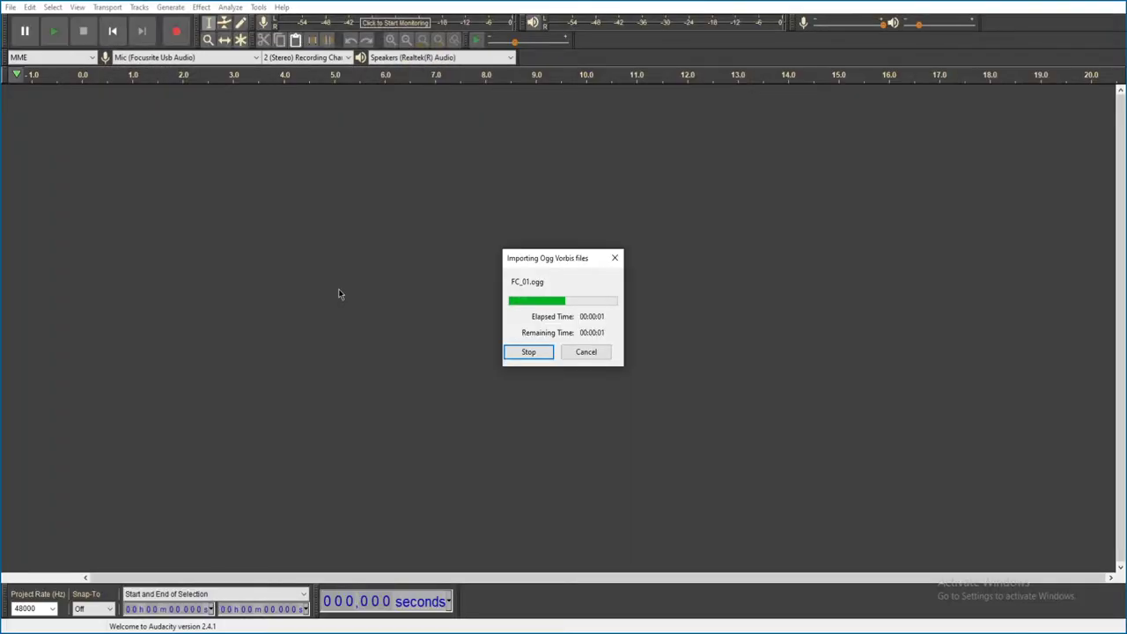
key(space)
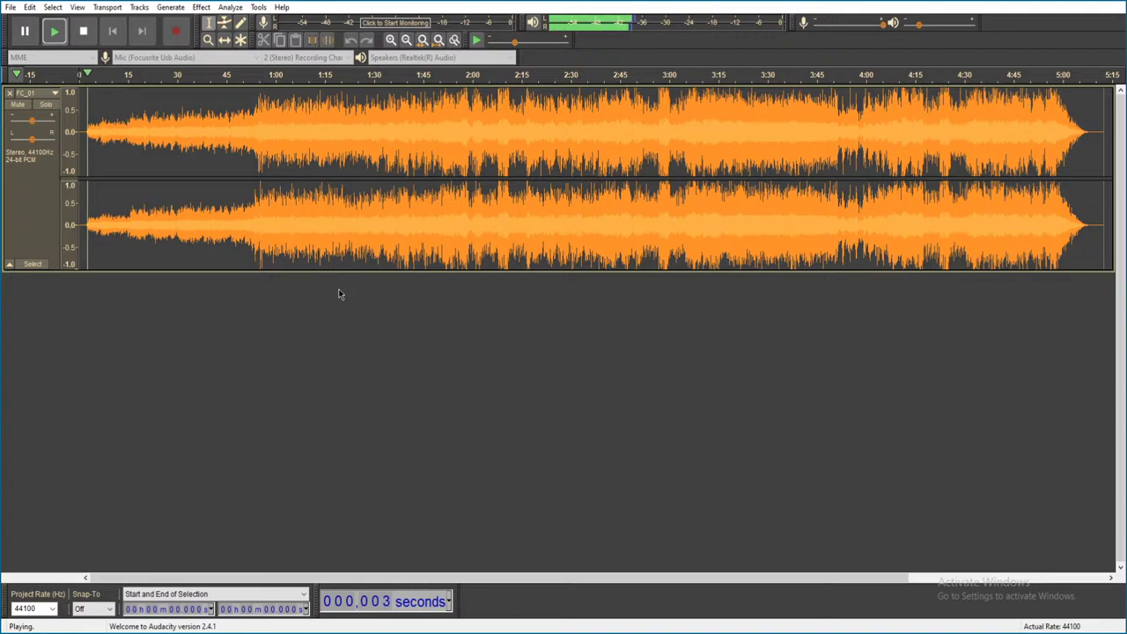
click(117, 219)
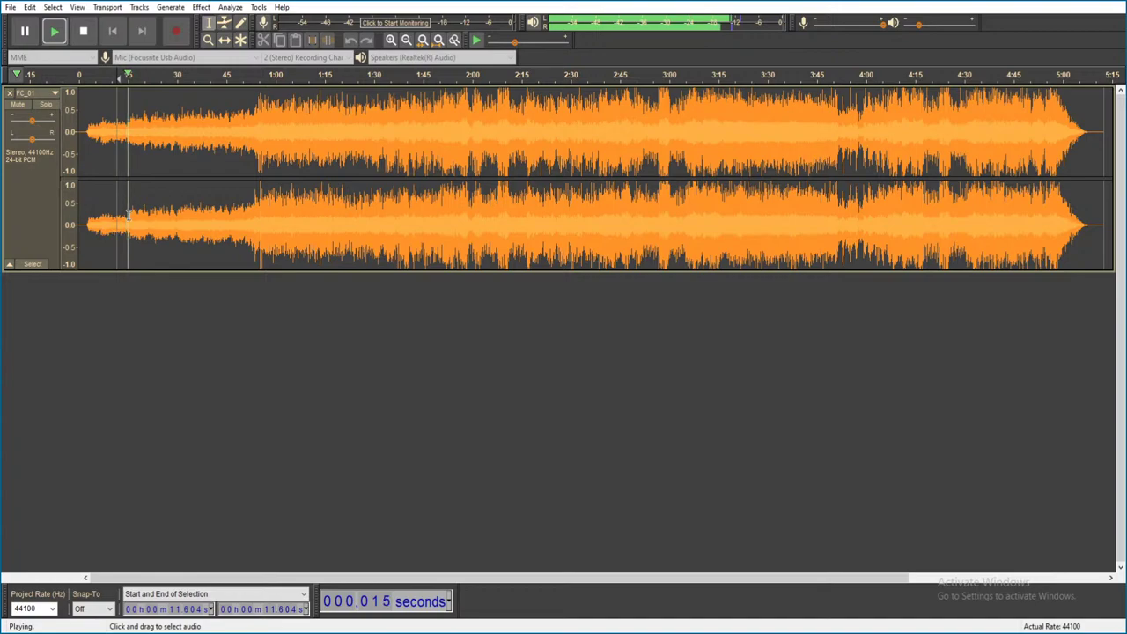
key(space)
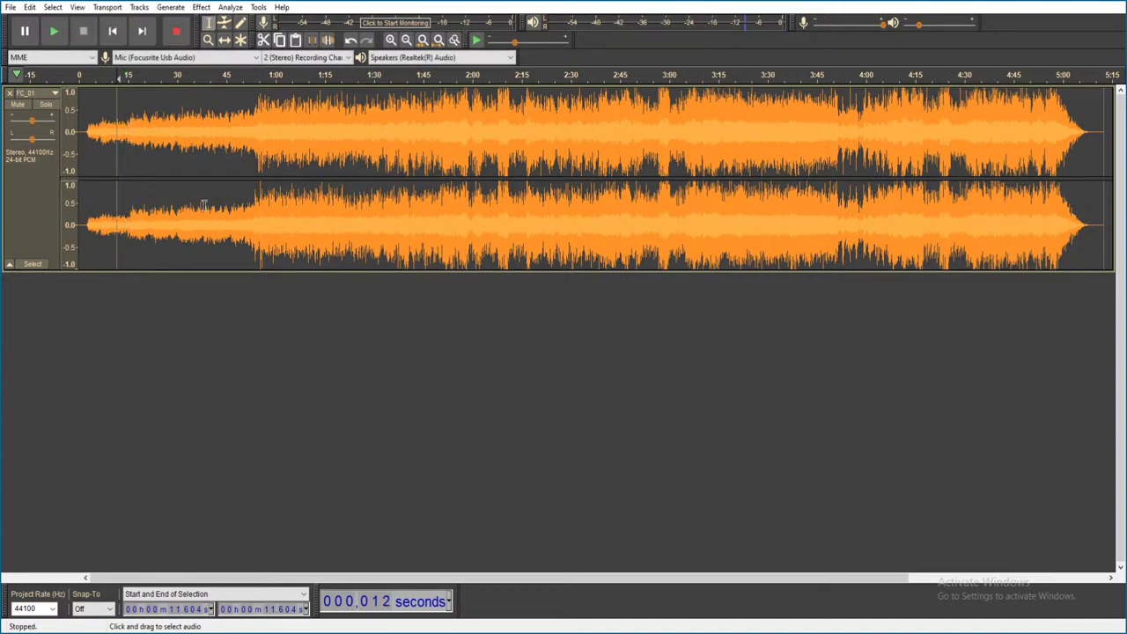
key(ctrl+w)
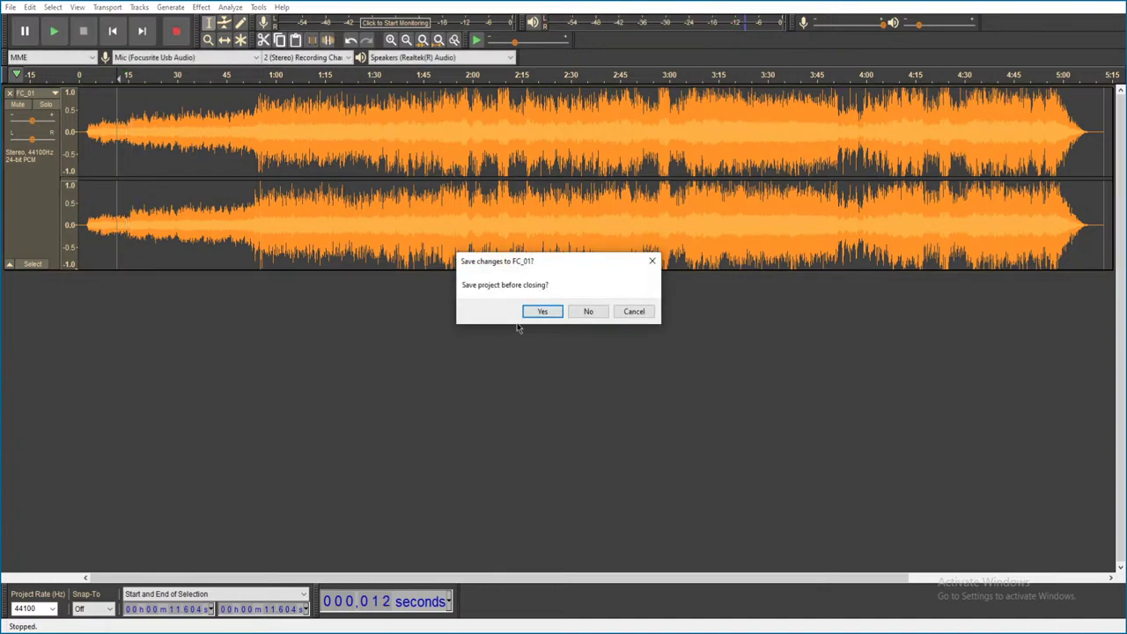
click(586, 312)
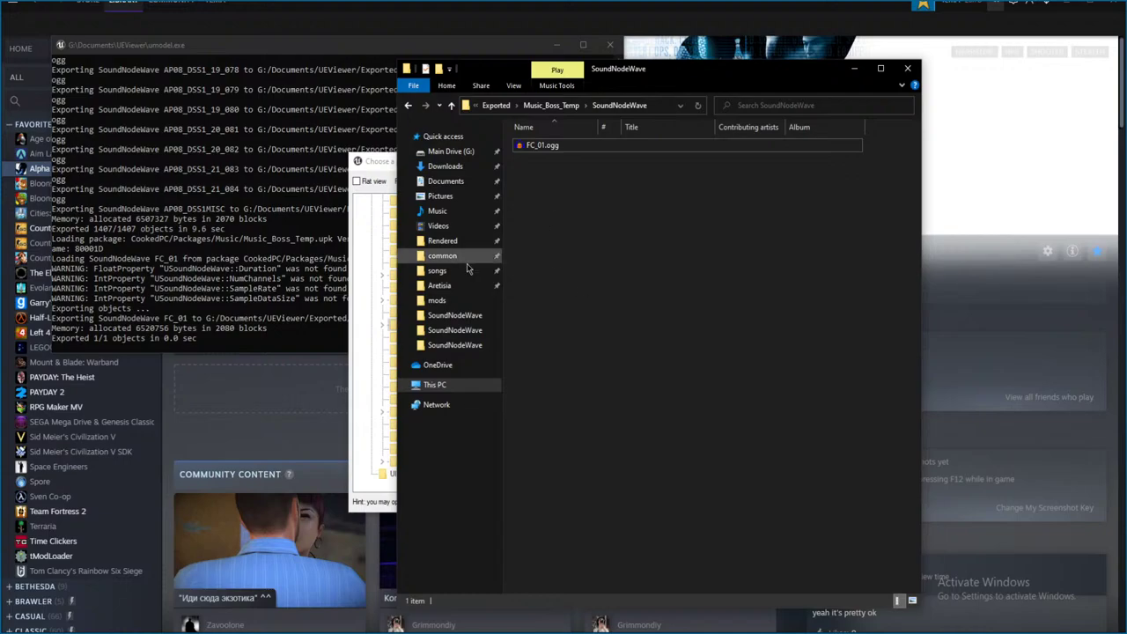
- Return File Explorer to the Exported folder and examine the packages in UE Viewer's Music\NEW subfolder
key(alt+Up)
key(alt+Up)
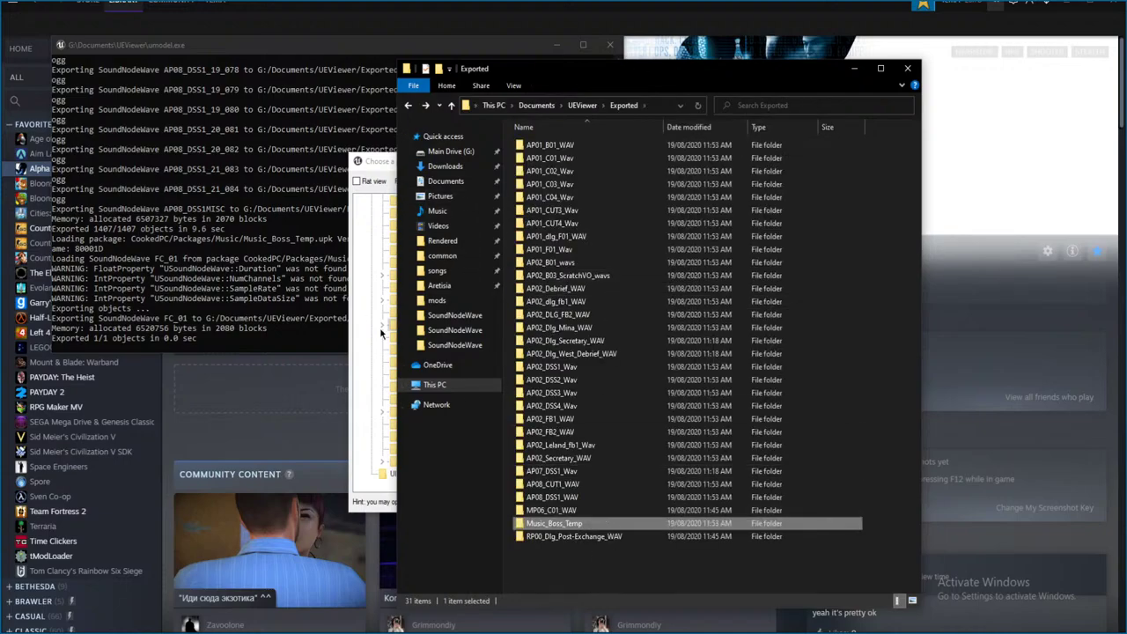
click(357, 360)
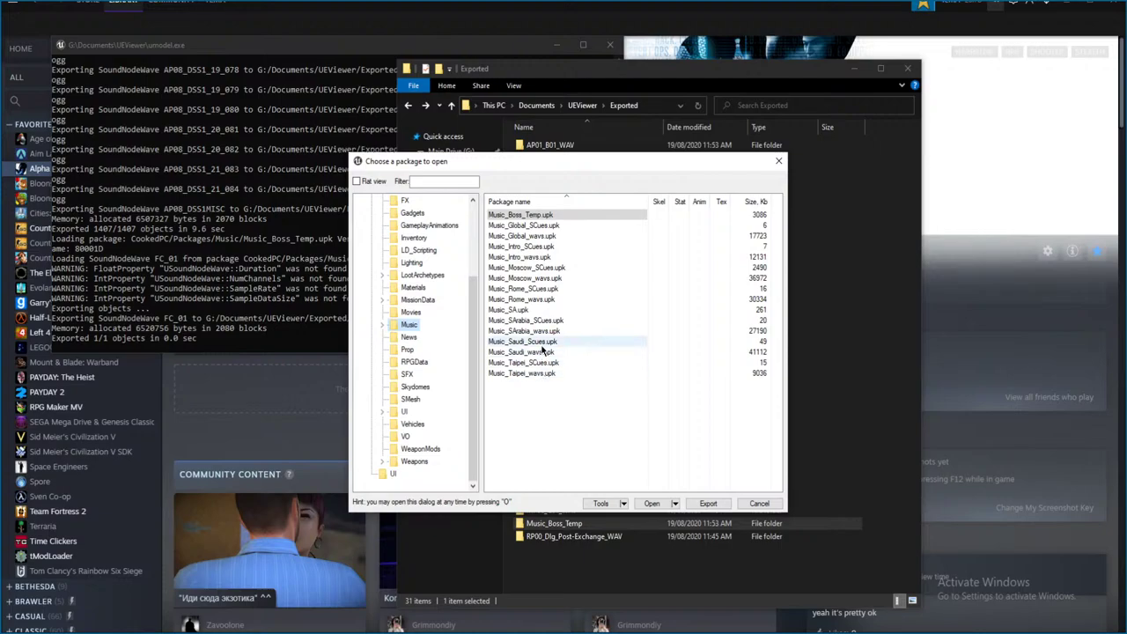
click(382, 324)
click(419, 337)
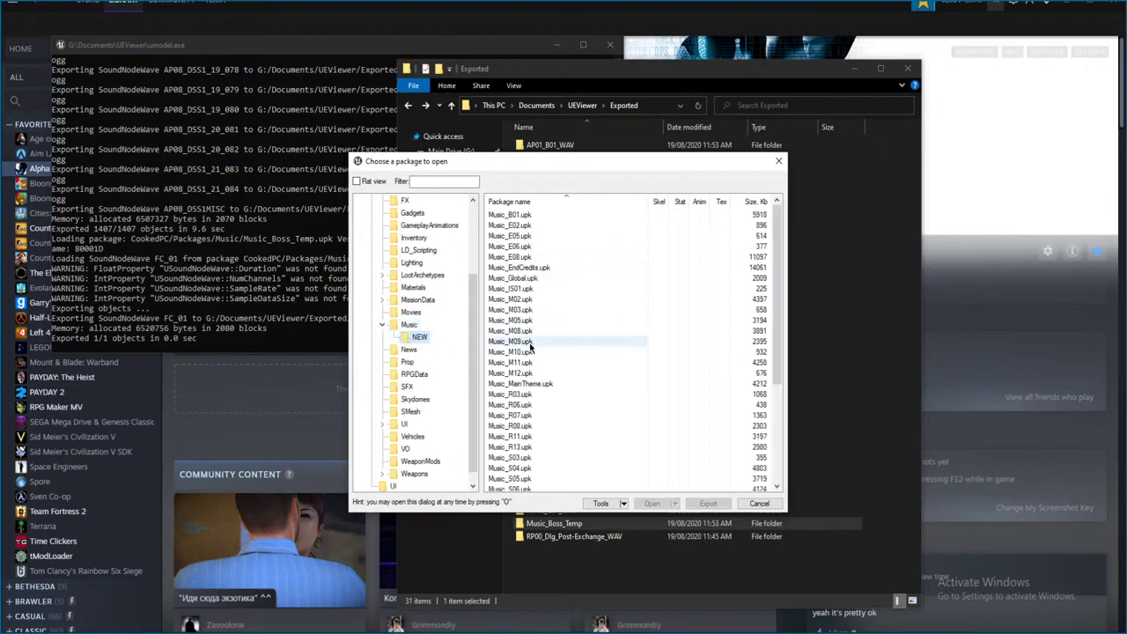
scroll(538, 354, up, 2)
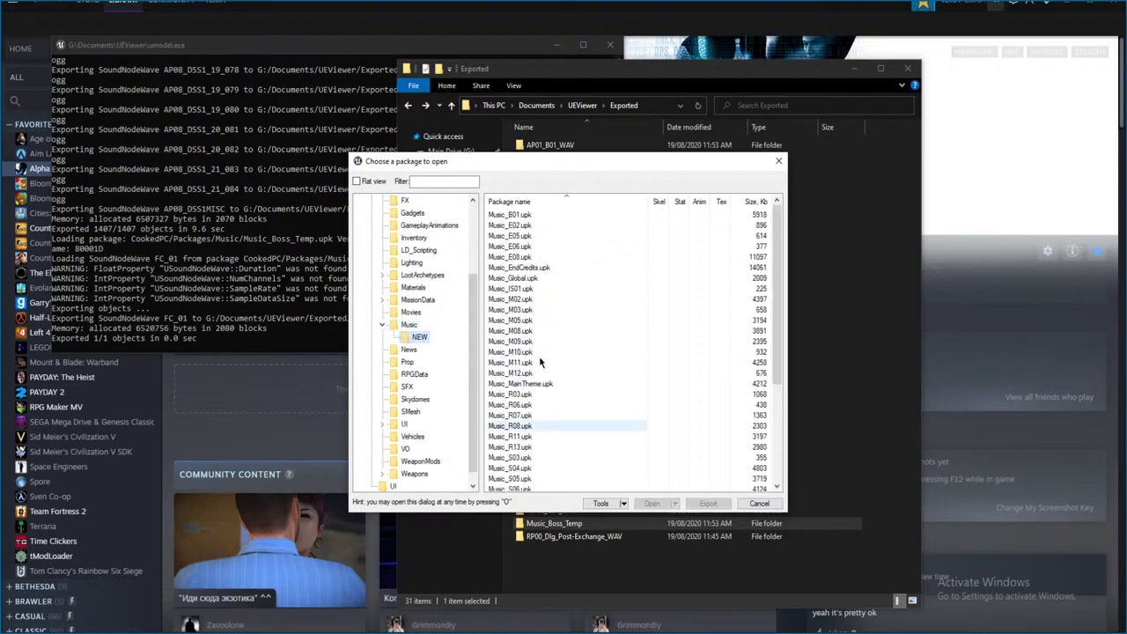
scroll(551, 398, down, 5)
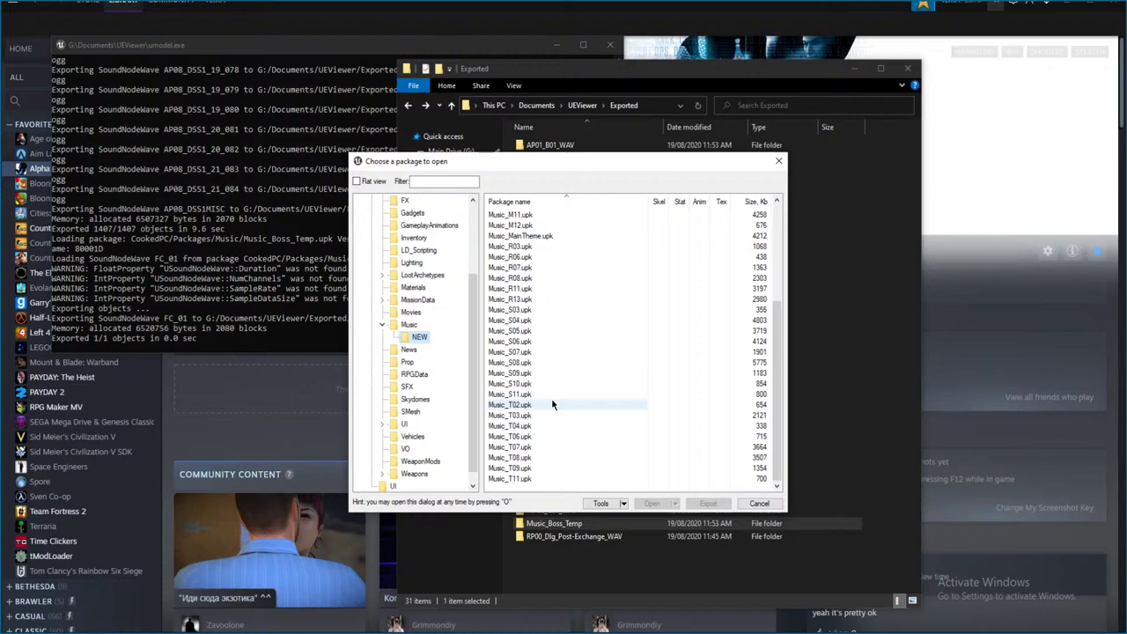
scroll(551, 403, up, 4)
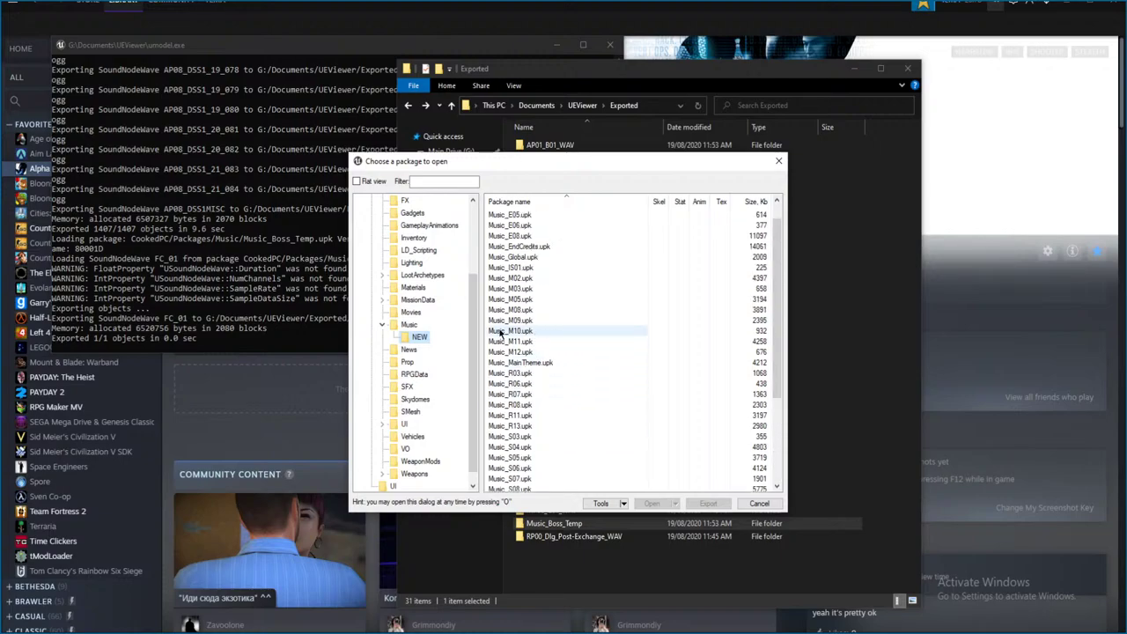
- Export Music_Moscow_wavs.upk from the main Music packages folder
click(408, 325)
right_click(553, 279)
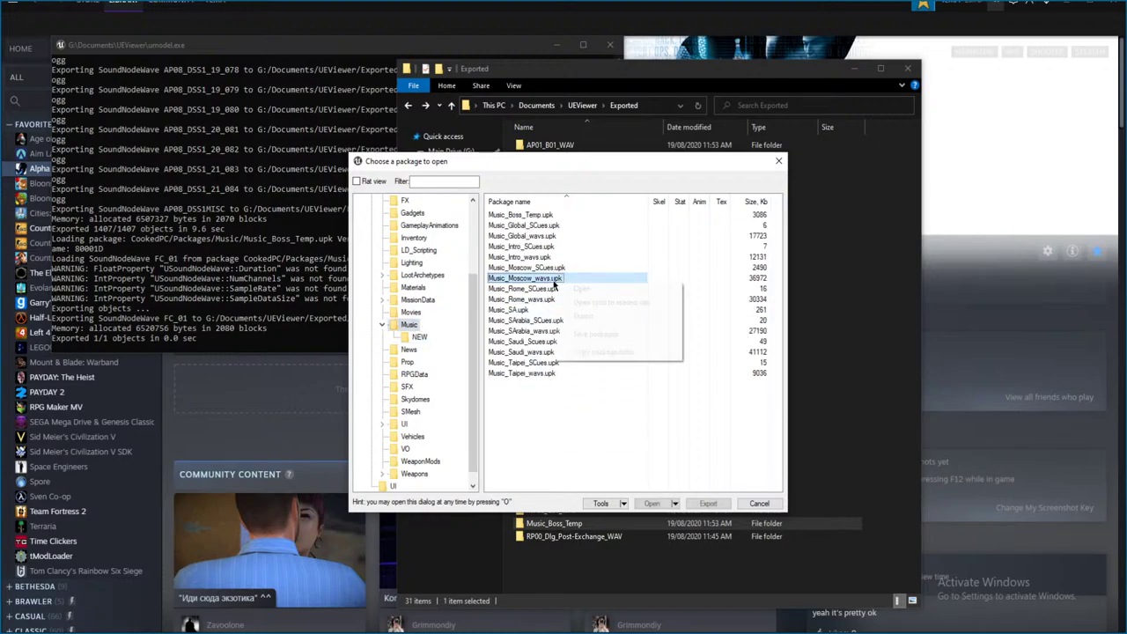
click(581, 317)
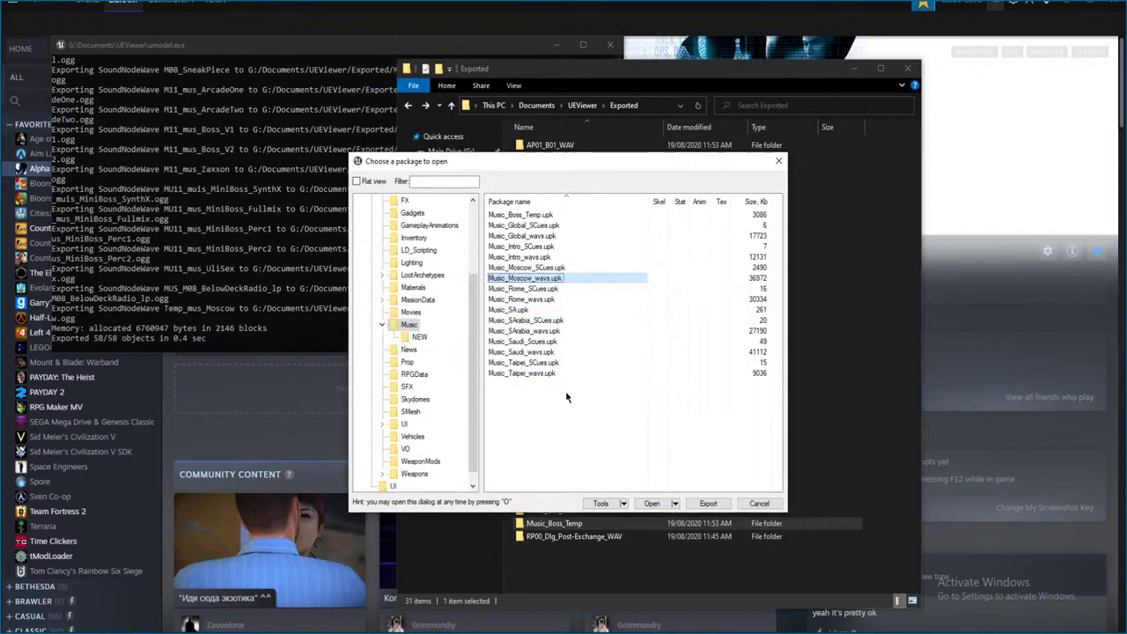
- Switch to File Explorer and open the SoundNodeWave folder inside Exported\Music_Moscow_wavs
click(879, 349)
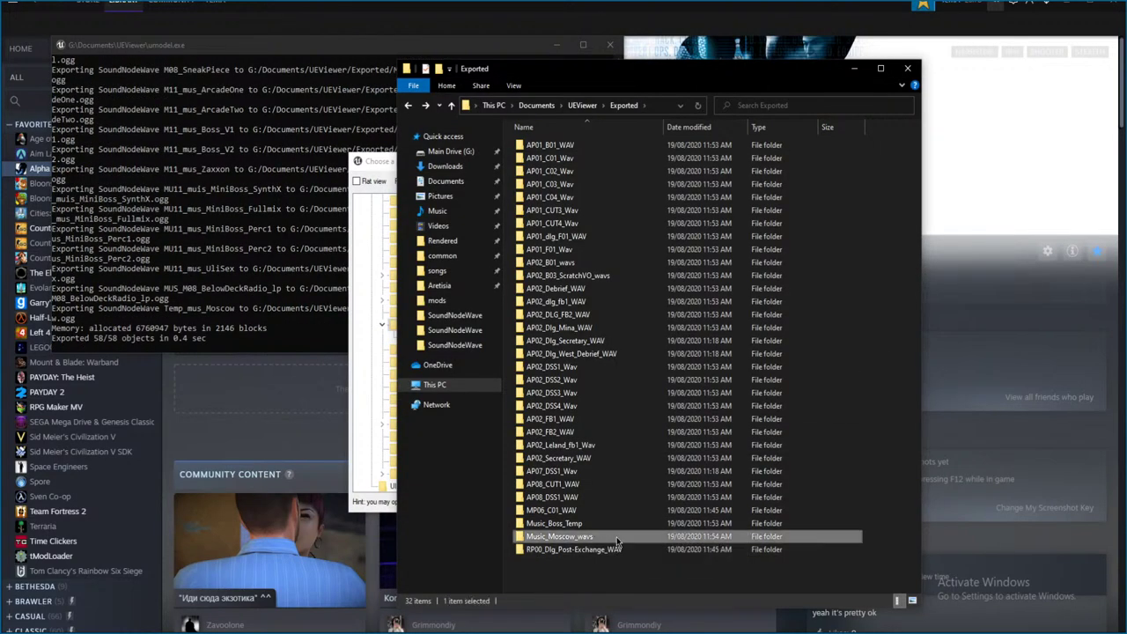
double_click(618, 539)
click(588, 145)
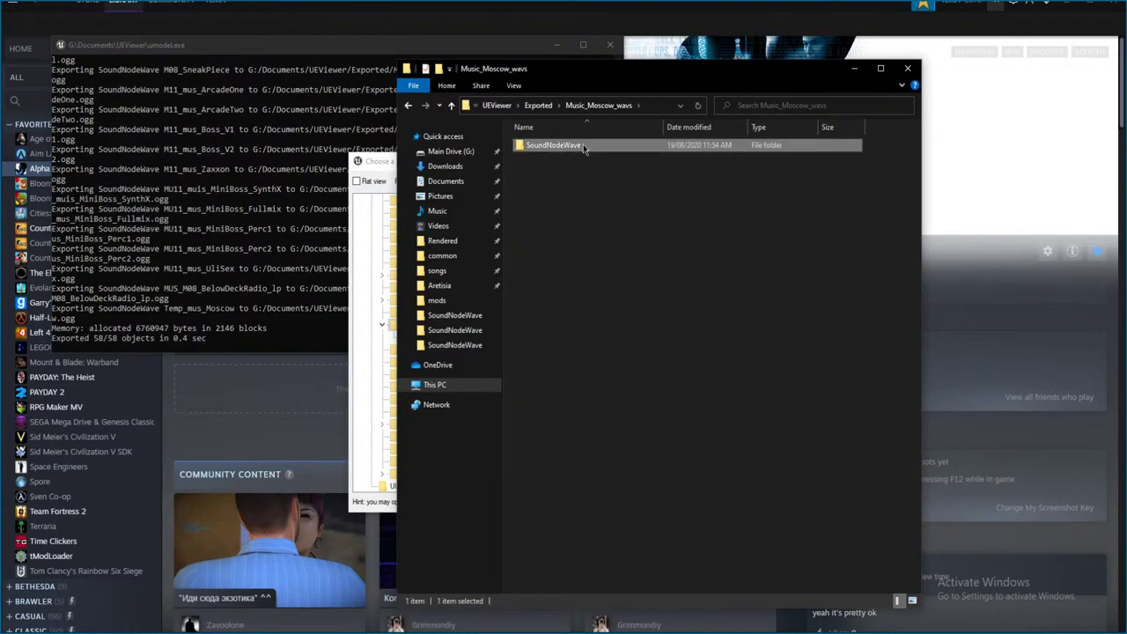
double_click(583, 146)
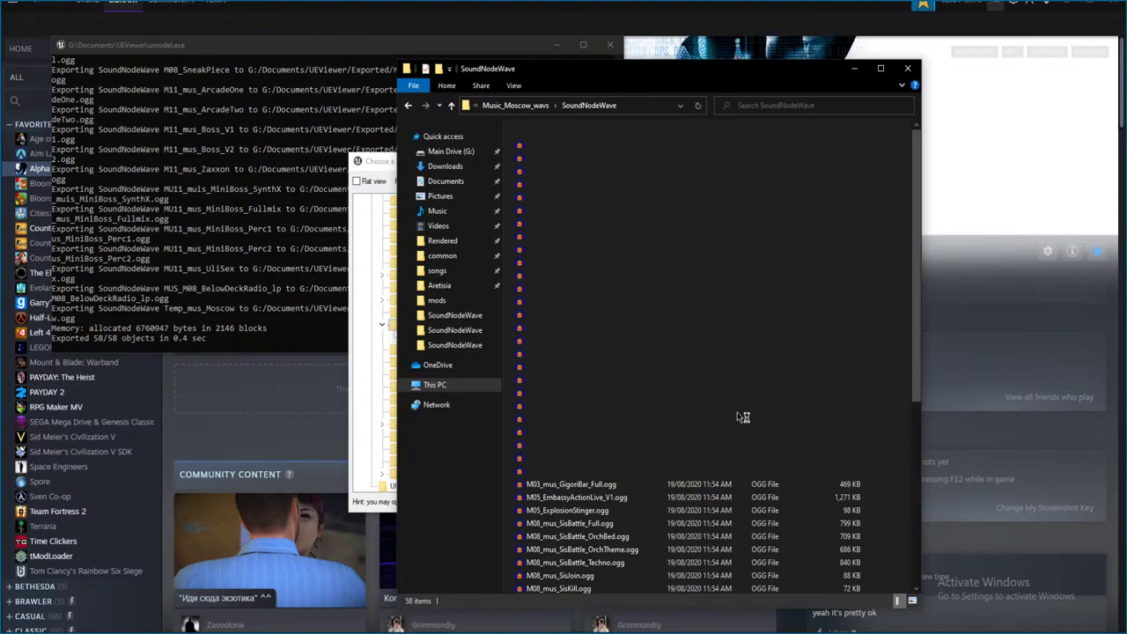
- Widen the Name column and the File Explorer window to show the full names of the exported Moscow music files
click(183, 278)
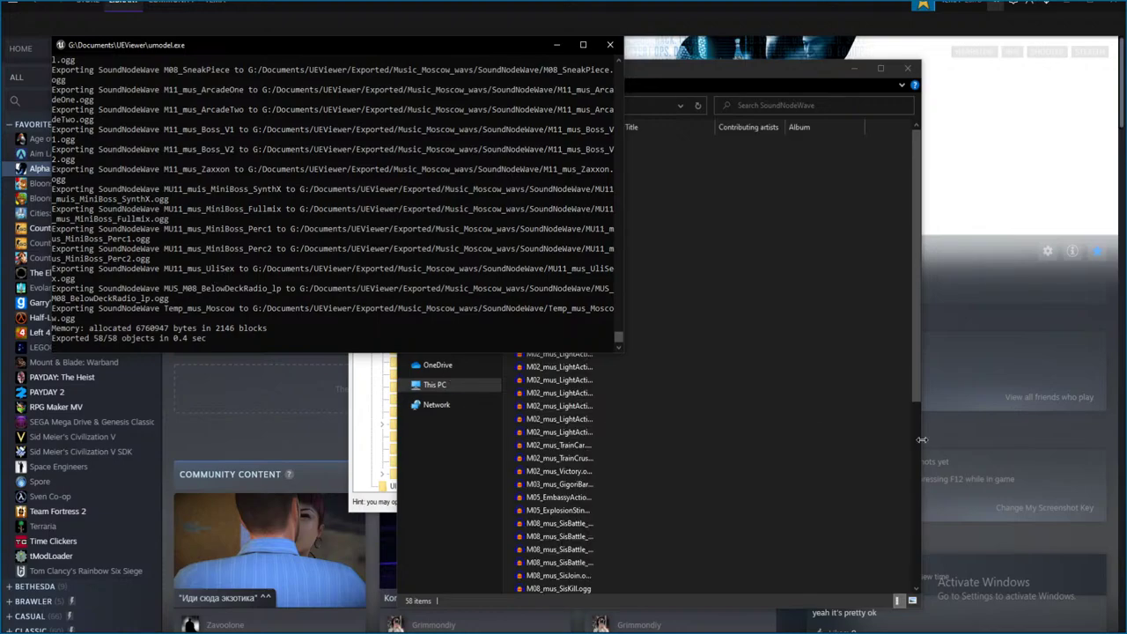
click(835, 406)
drag(629, 126, 695, 139)
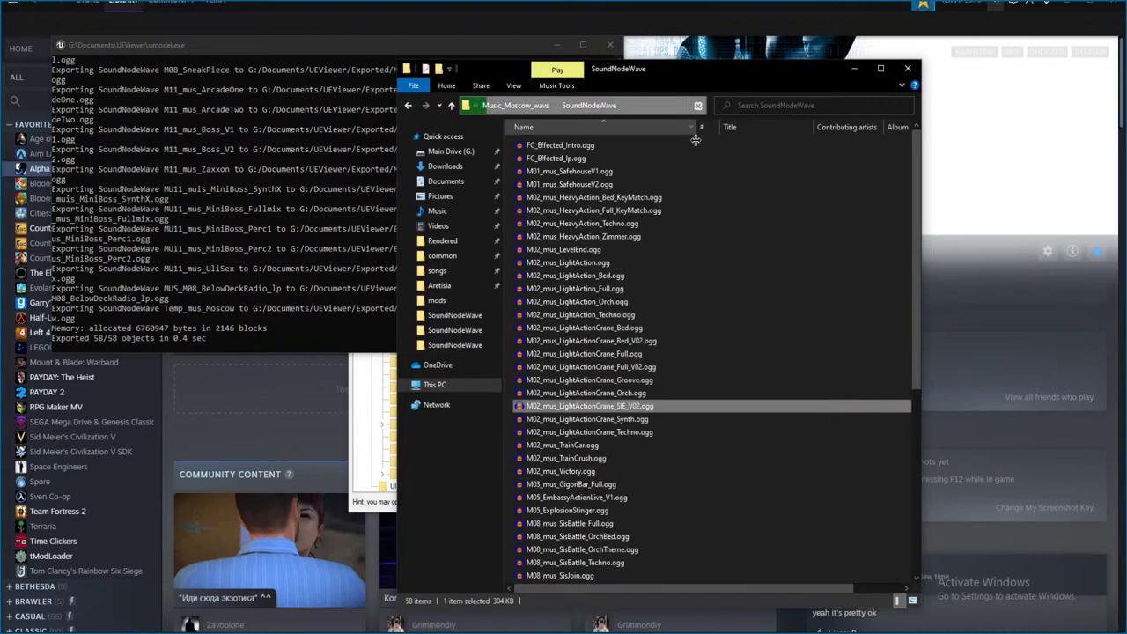
scroll(660, 308, down, 8)
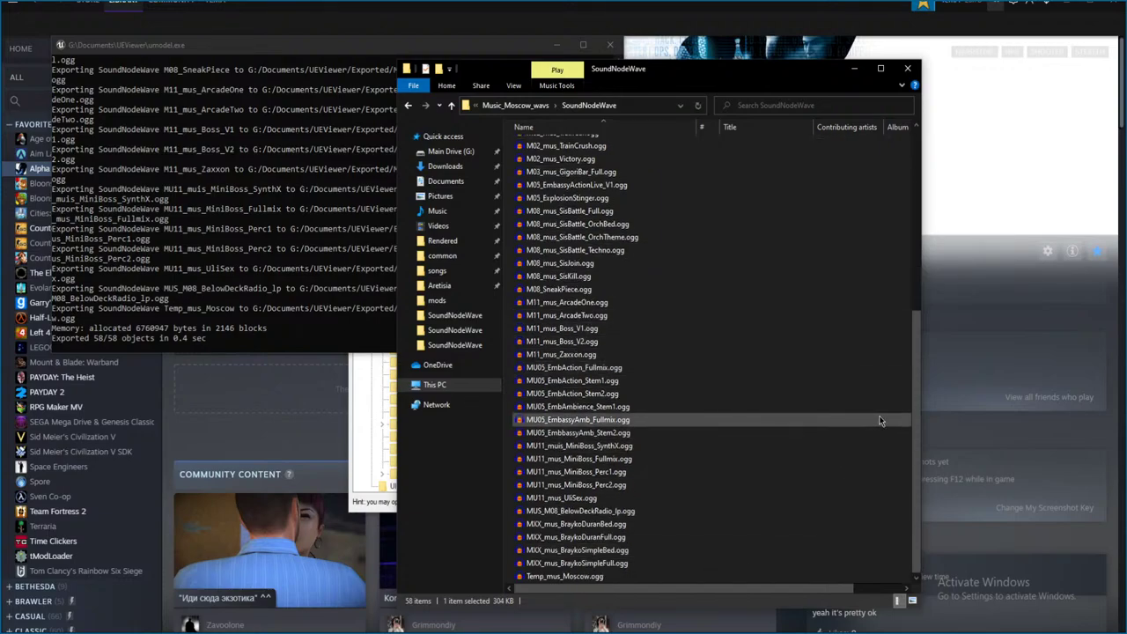
drag(921, 420, 1124, 423)
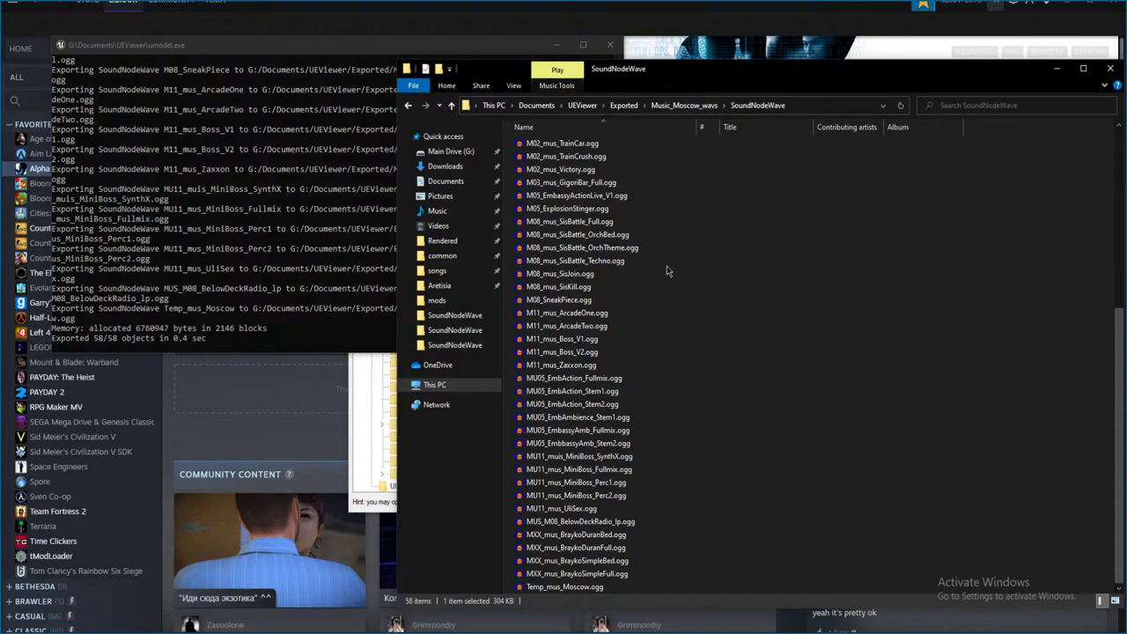
- Listen to MU11_mus_UliSex.ogg in Audacity and close it without saving
double_click(647, 484)
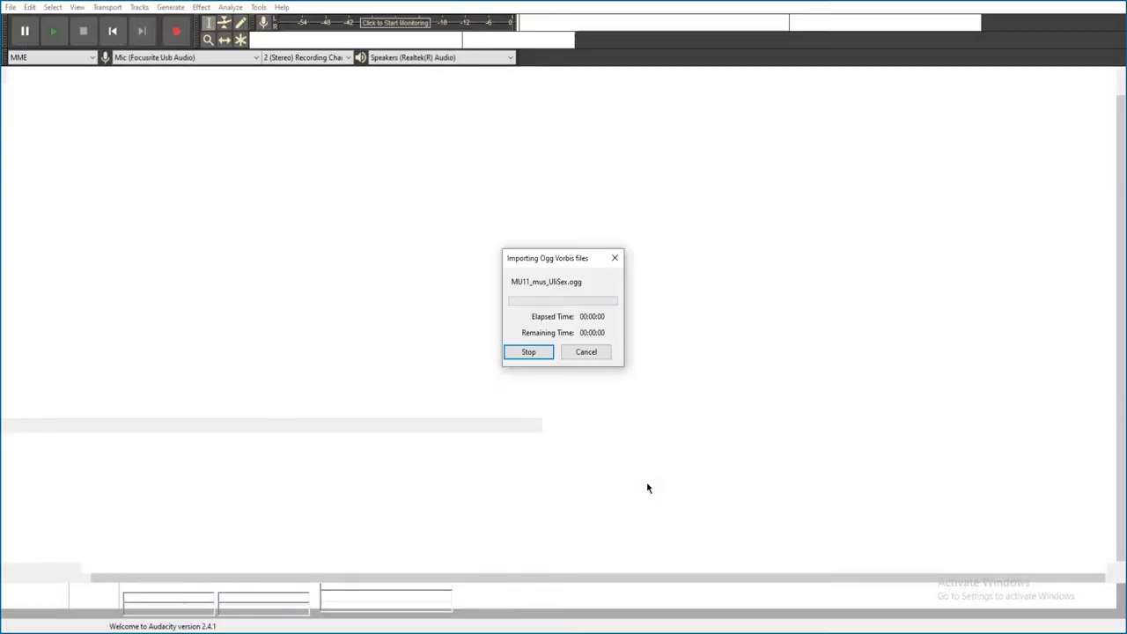
key(space)
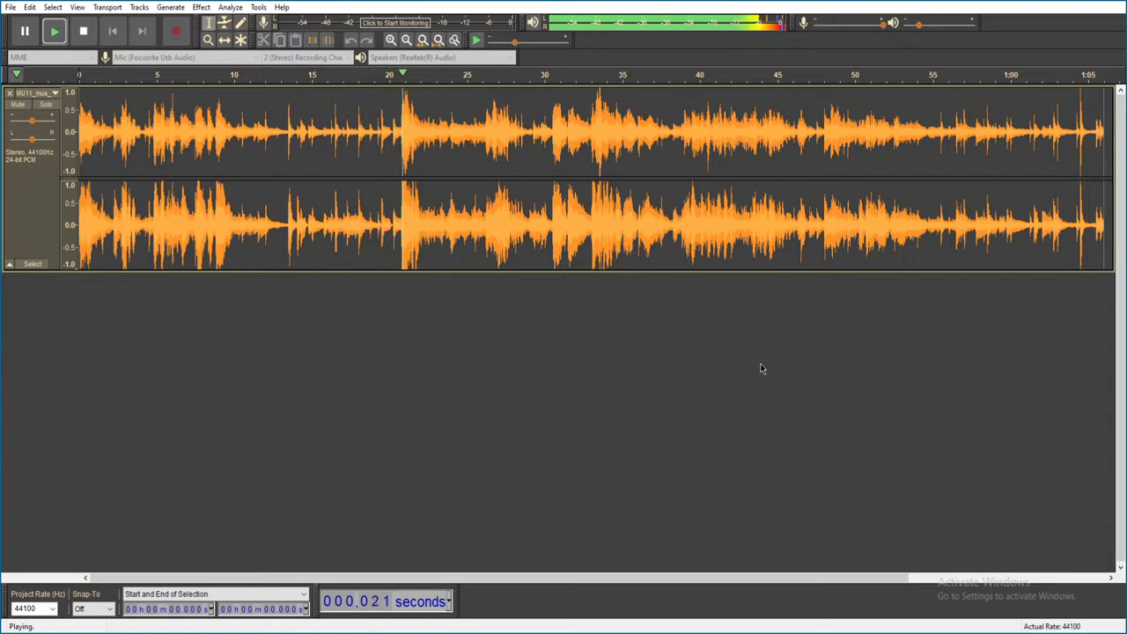
key(ctrl+w)
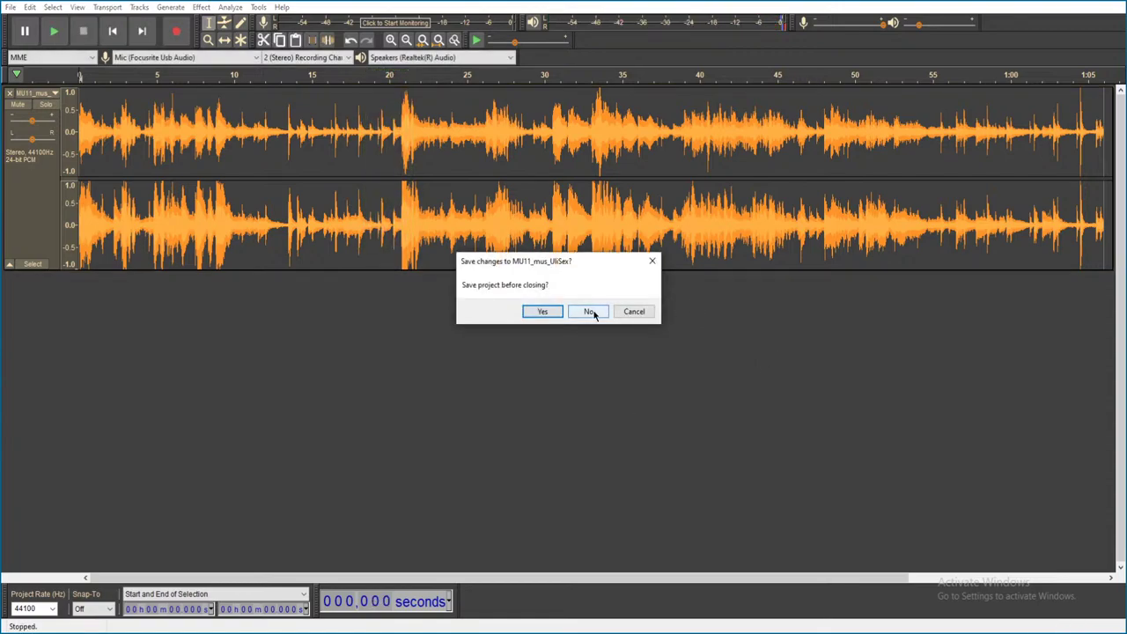
click(588, 312)
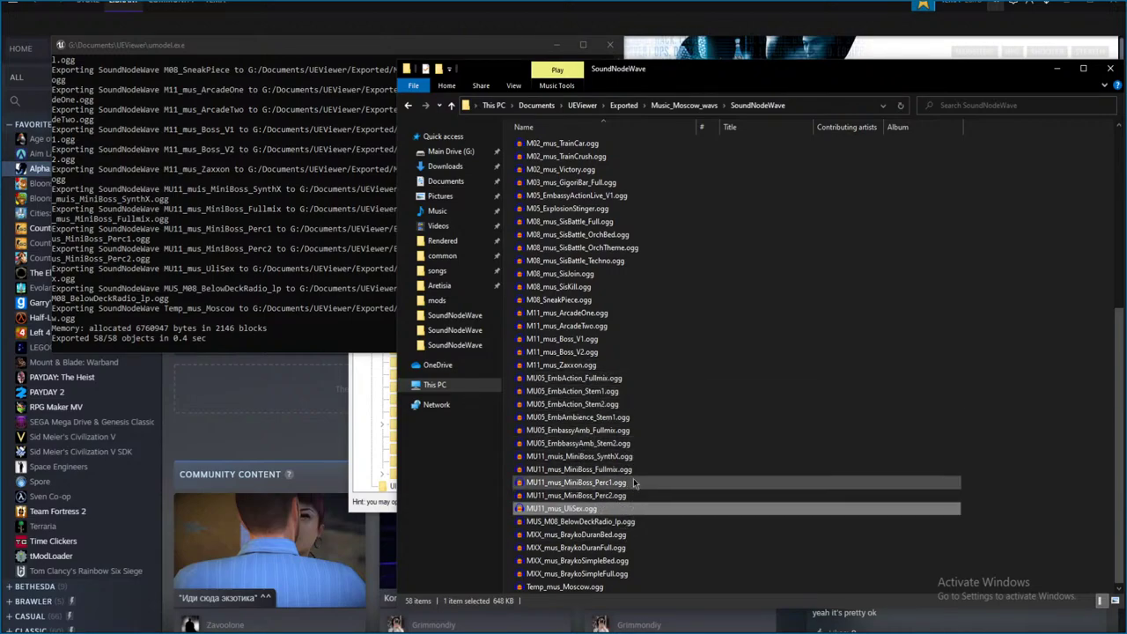
- Listen to Temp_mus_Moscow.ogg in Audacity and close it without saving
click(622, 588)
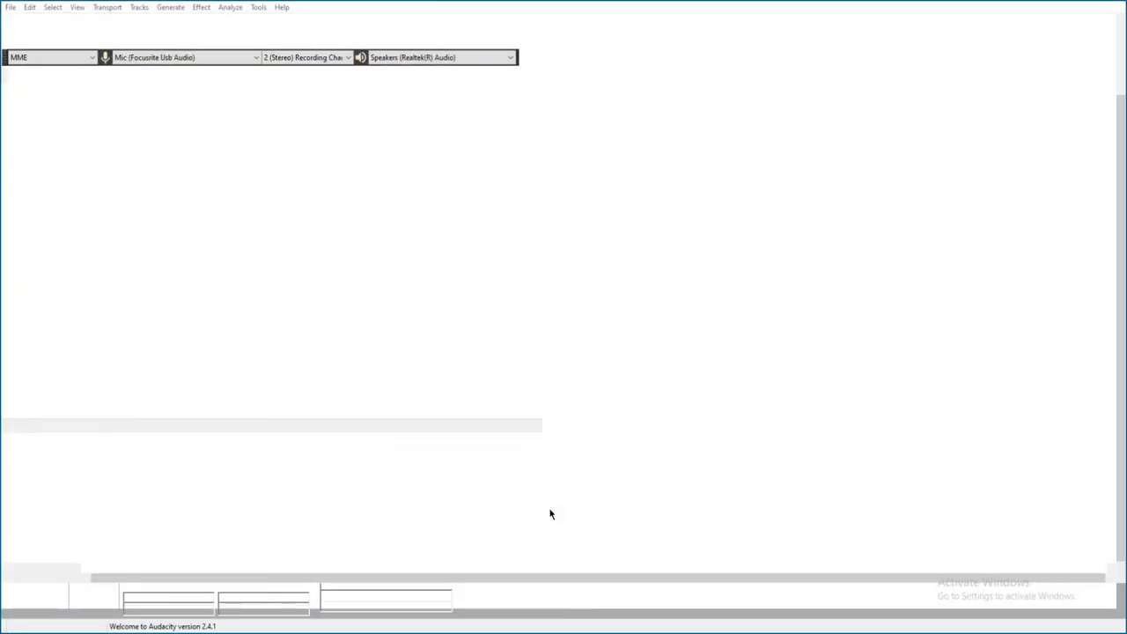
key(space)
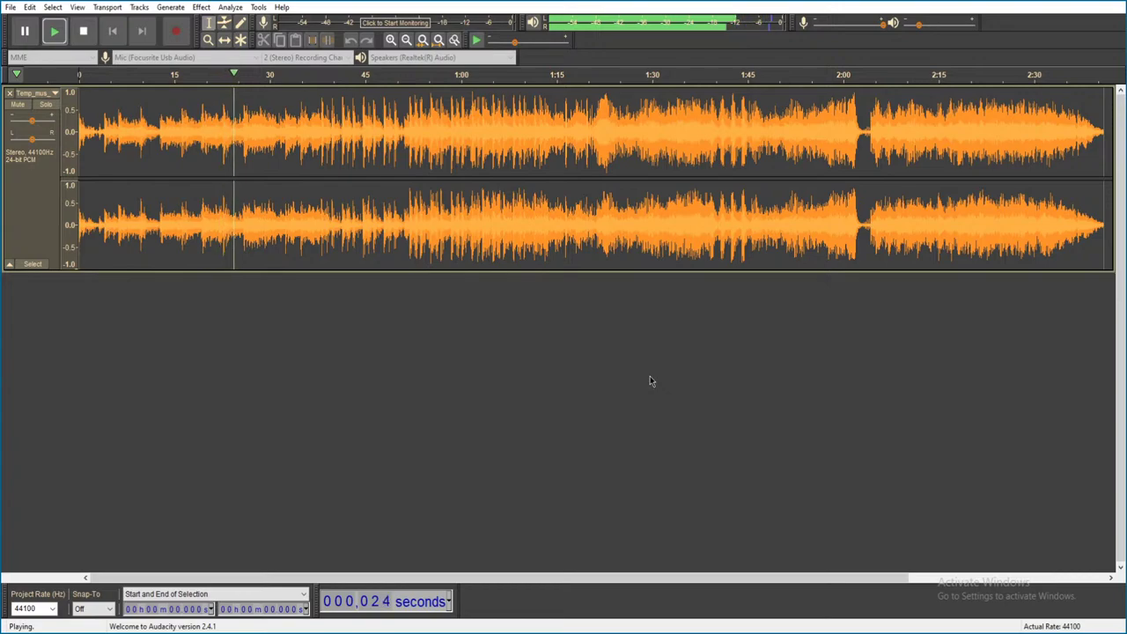
key(ctrl+w)
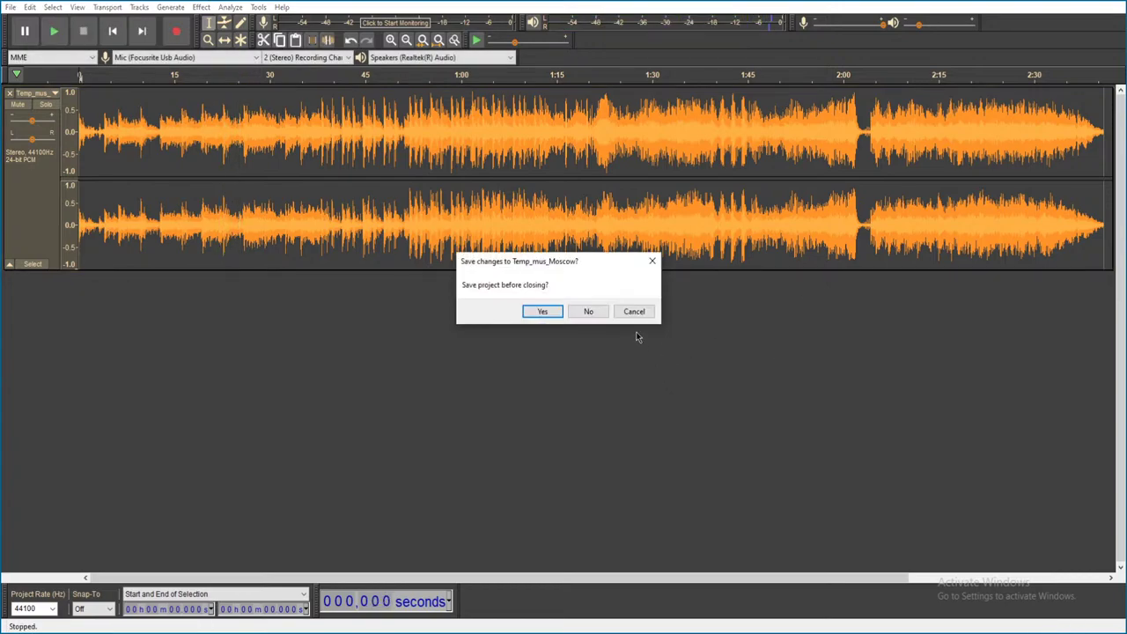
click(588, 310)
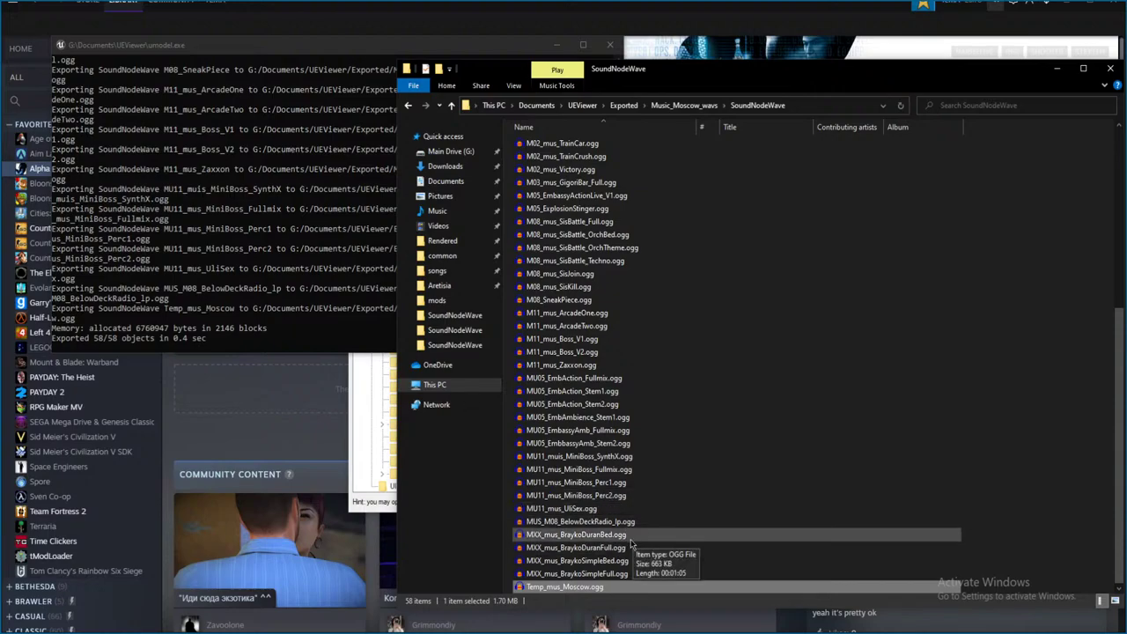
- Listen briefly to M11_mus_Boss_V1.ogg in Audacity and close it without saving
scroll(646, 372, up, 1)
click(659, 379)
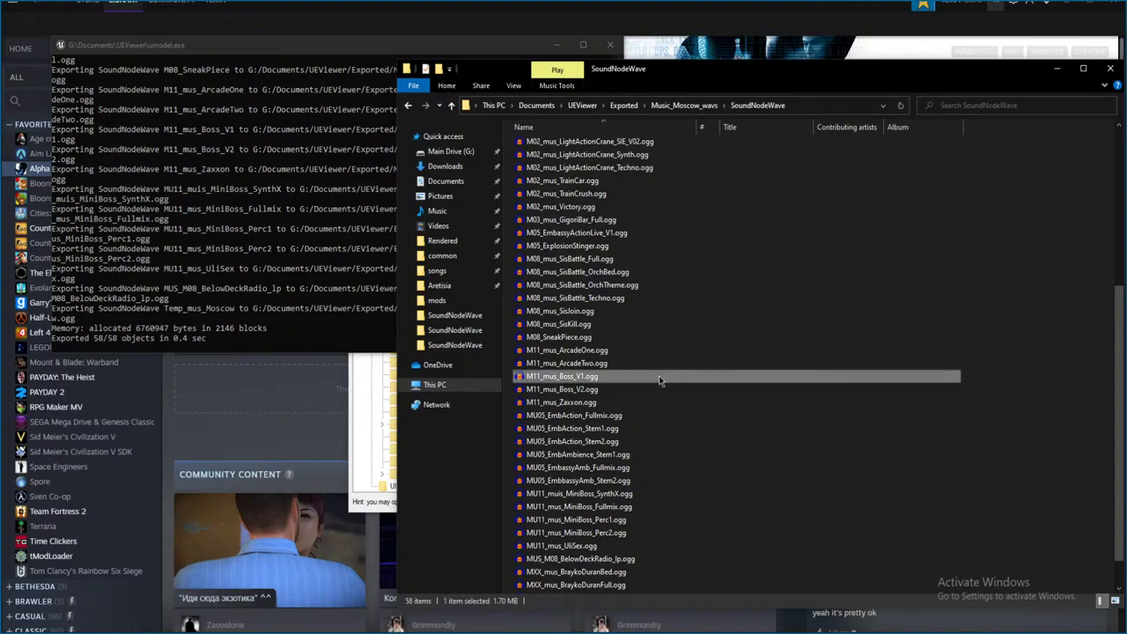
double_click(661, 380)
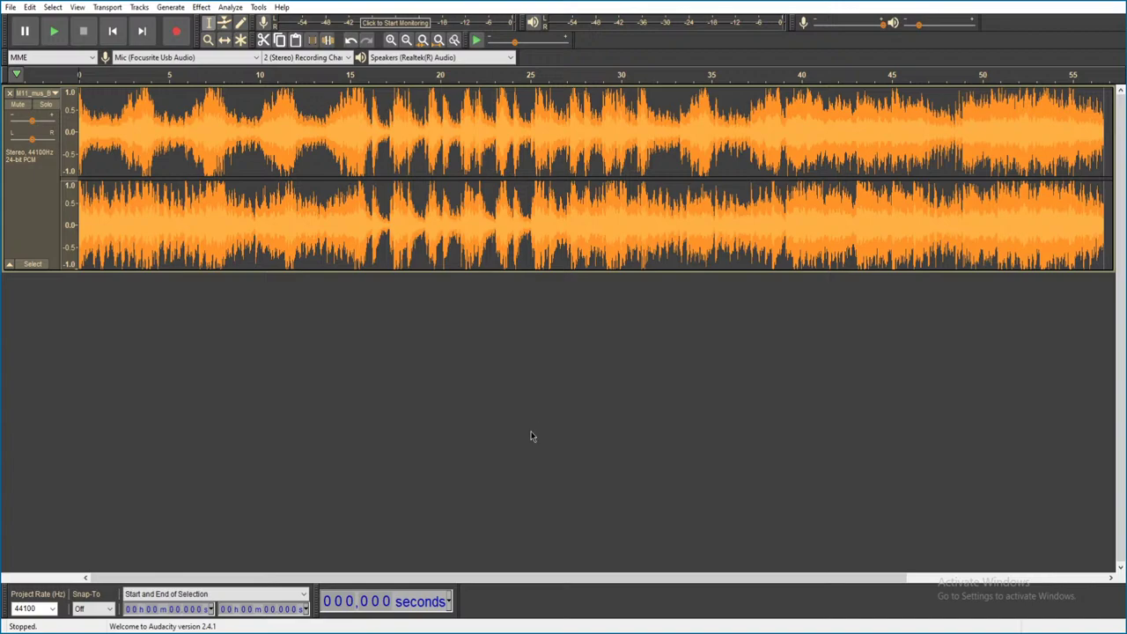
key(space)
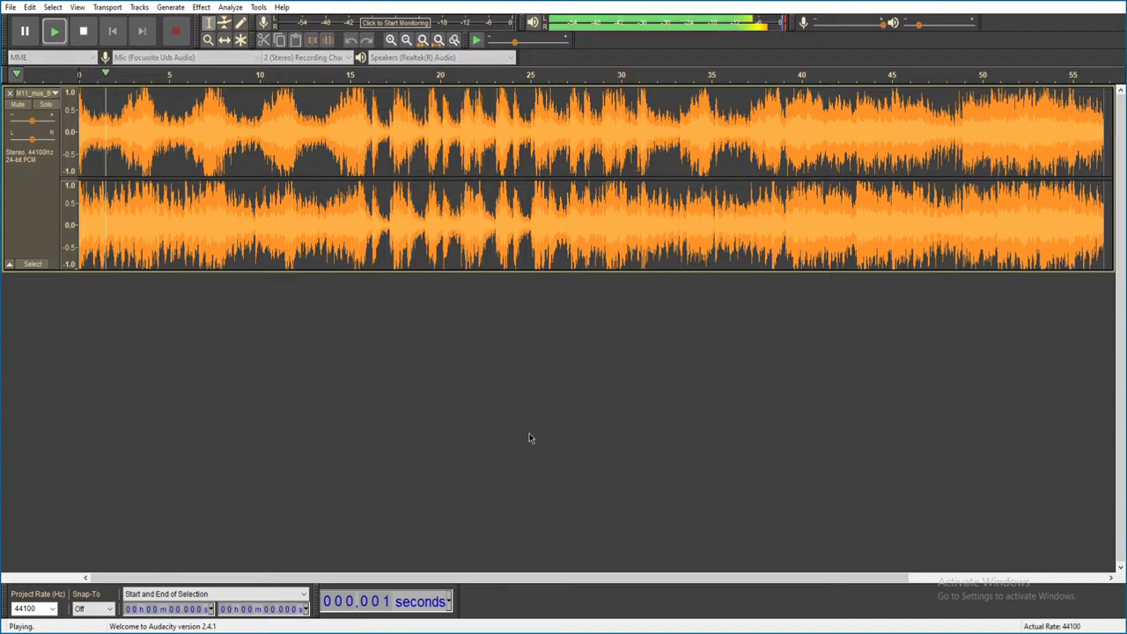
key(space)
key(alt+F4)
click(591, 309)
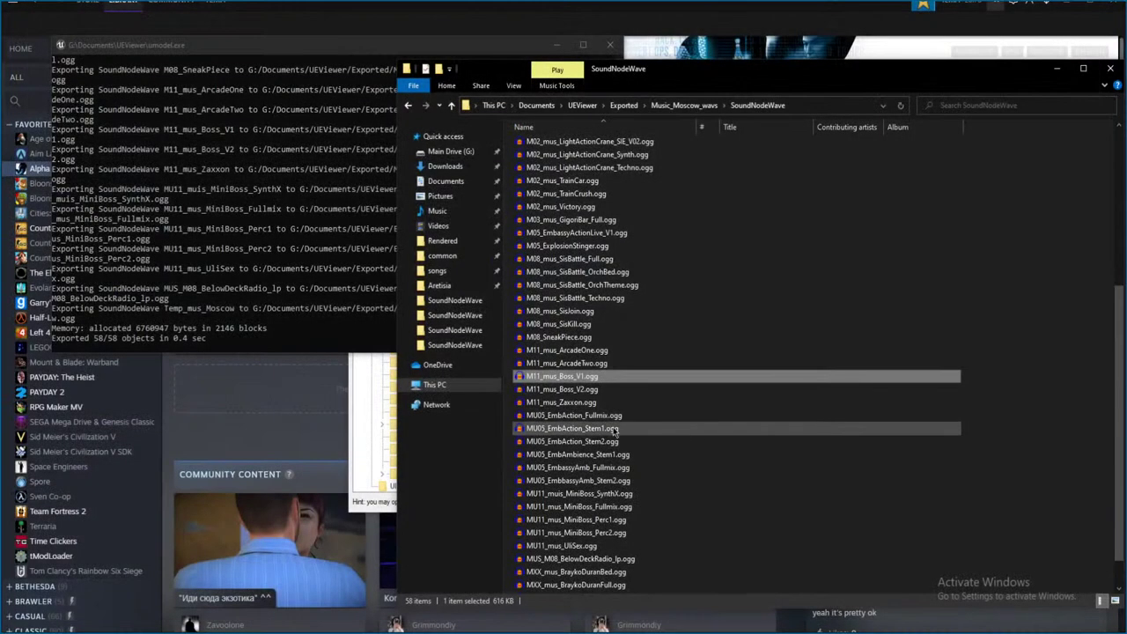
- Listen briefly to M11_mus_Boss_V2.ogg in Audacity and close it without saving
double_click(605, 389)
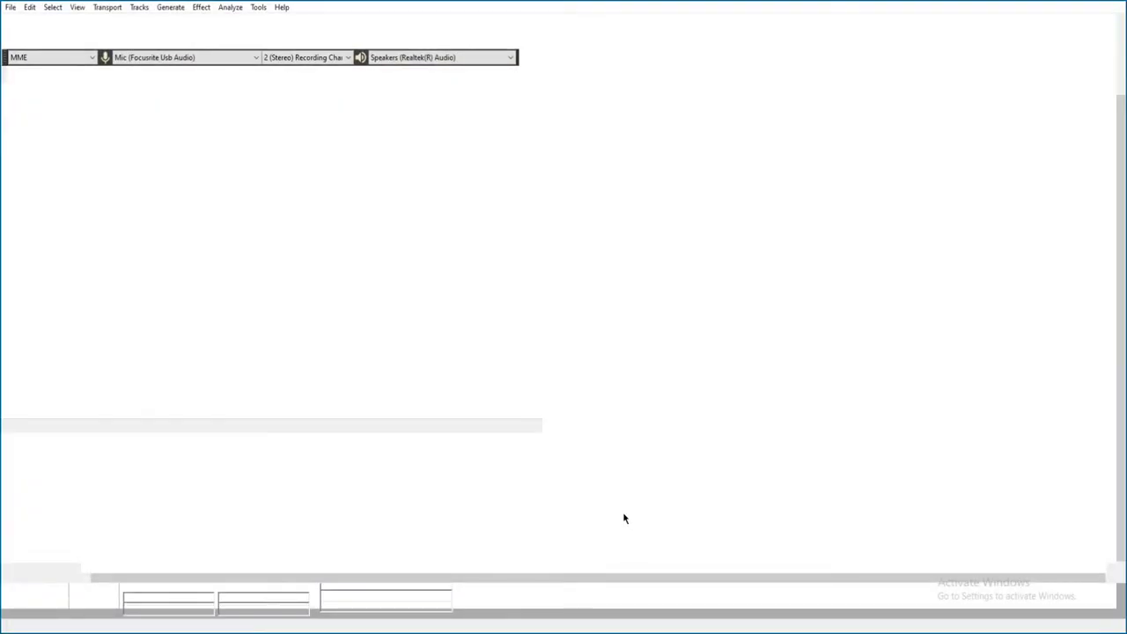
key(space)
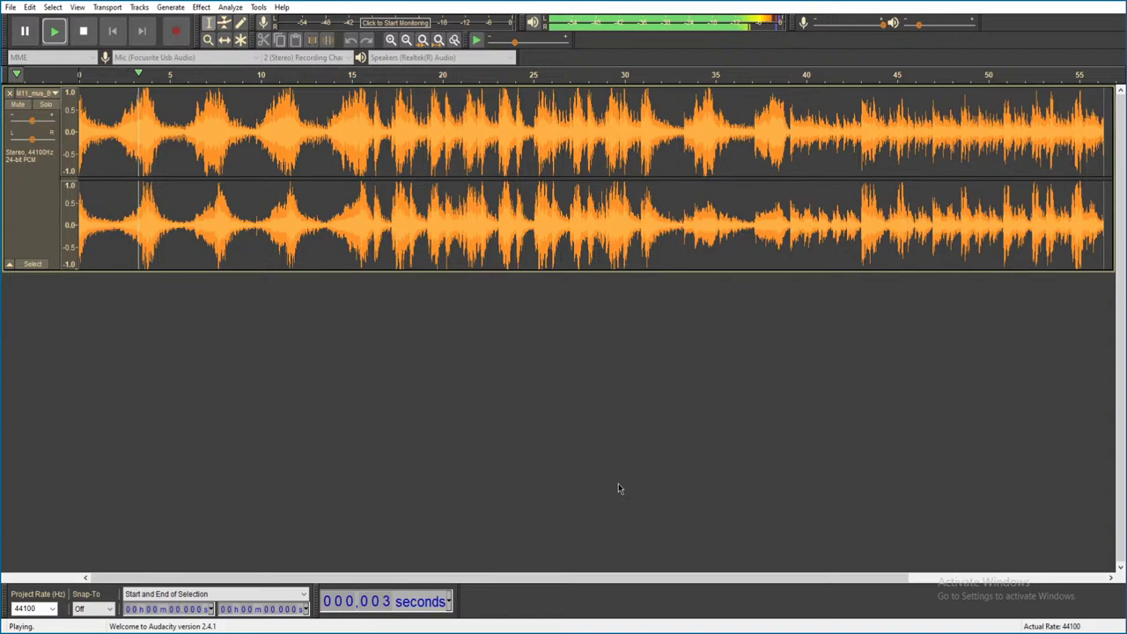
key(ctrl+w)
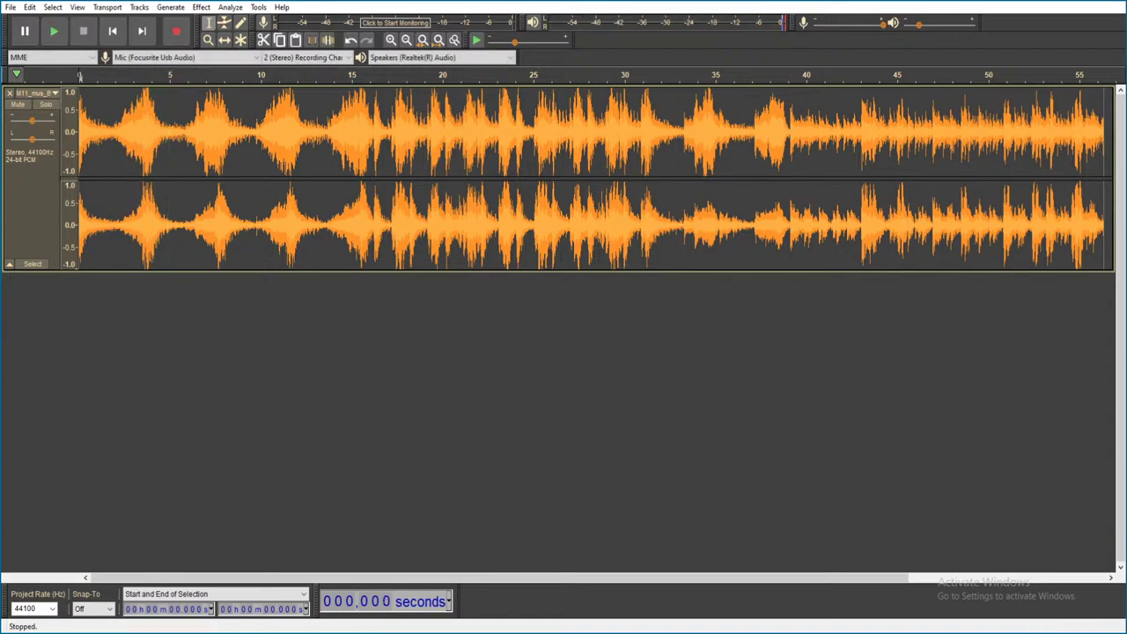
click(588, 312)
- Listen to M01_mus_SafehouseV1.ogg in Audacity, set the playback position to about 25 seconds, and close it without saving
scroll(642, 362, up, 9)
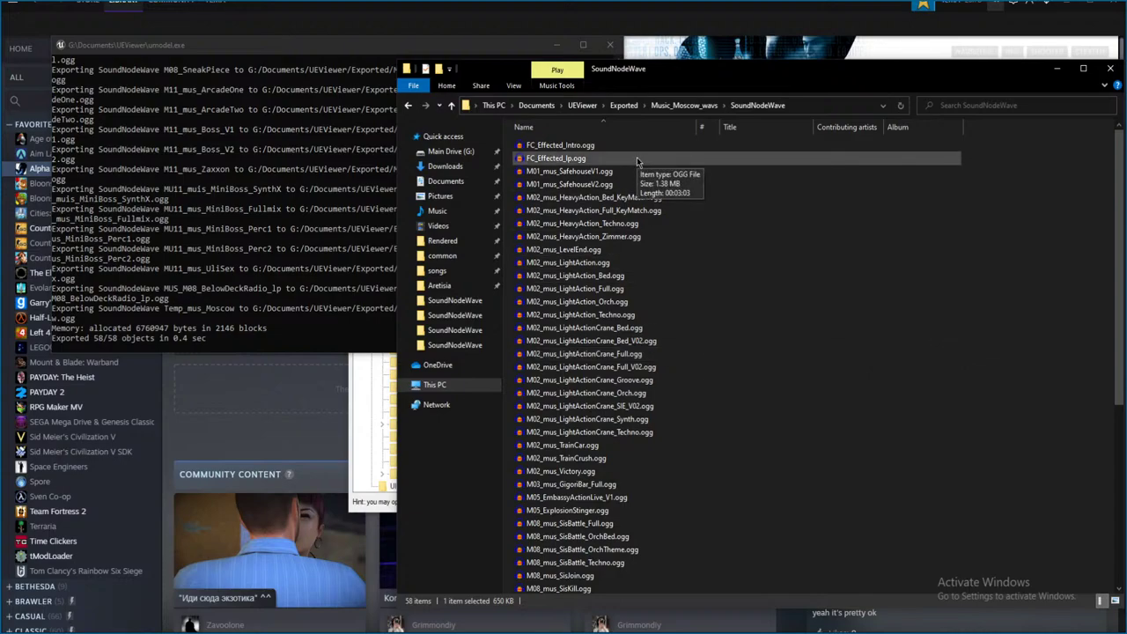
click(573, 145)
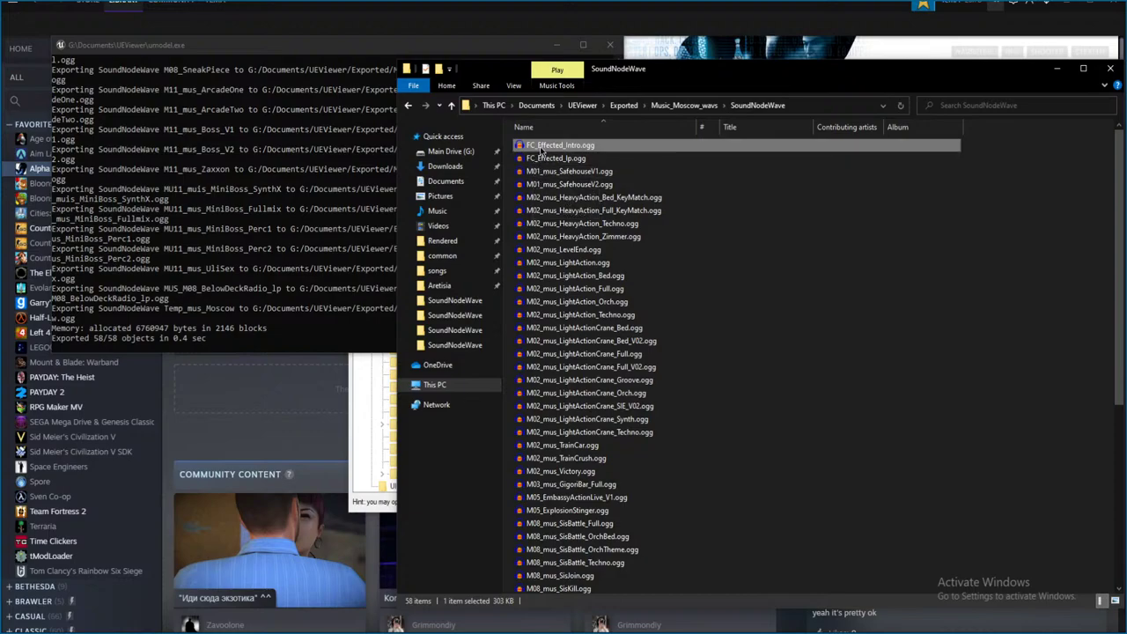
click(551, 159)
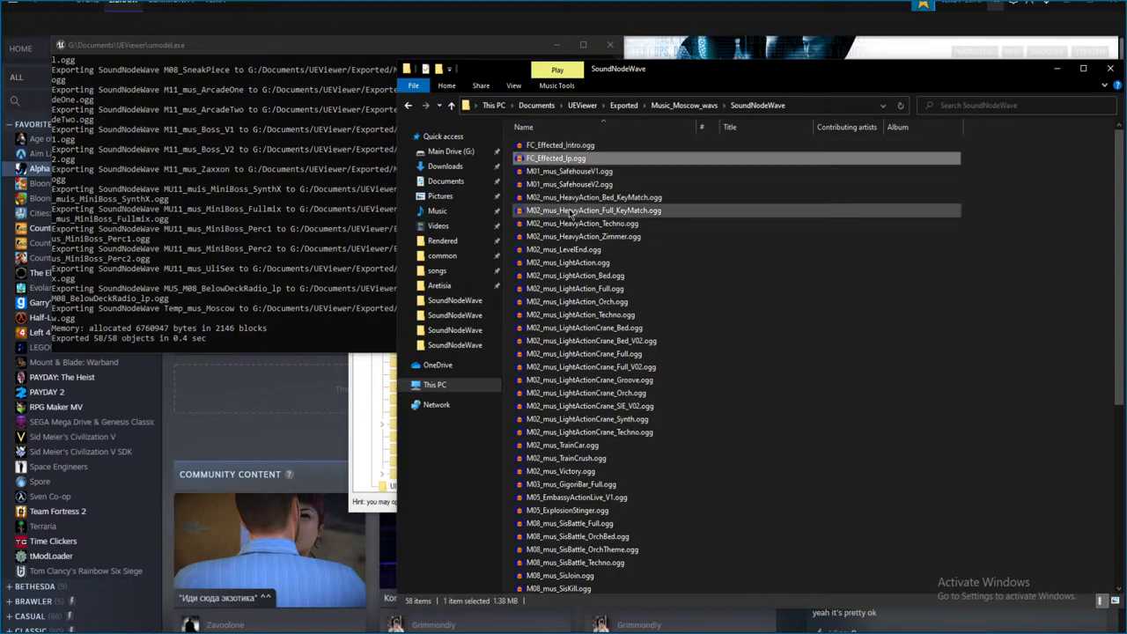
double_click(626, 173)
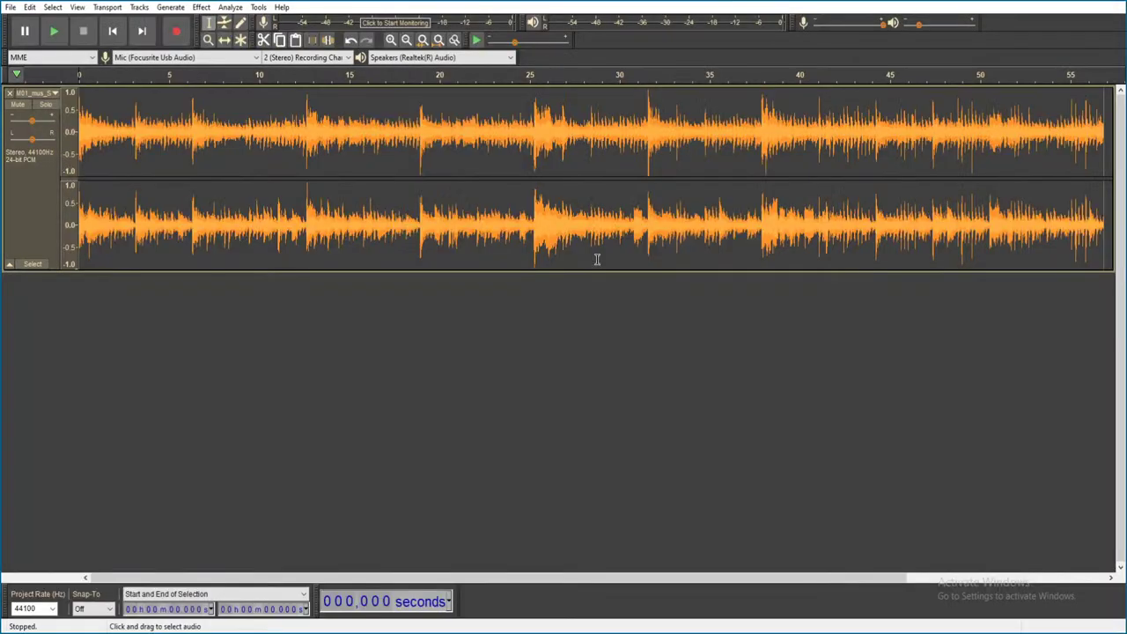
key(space)
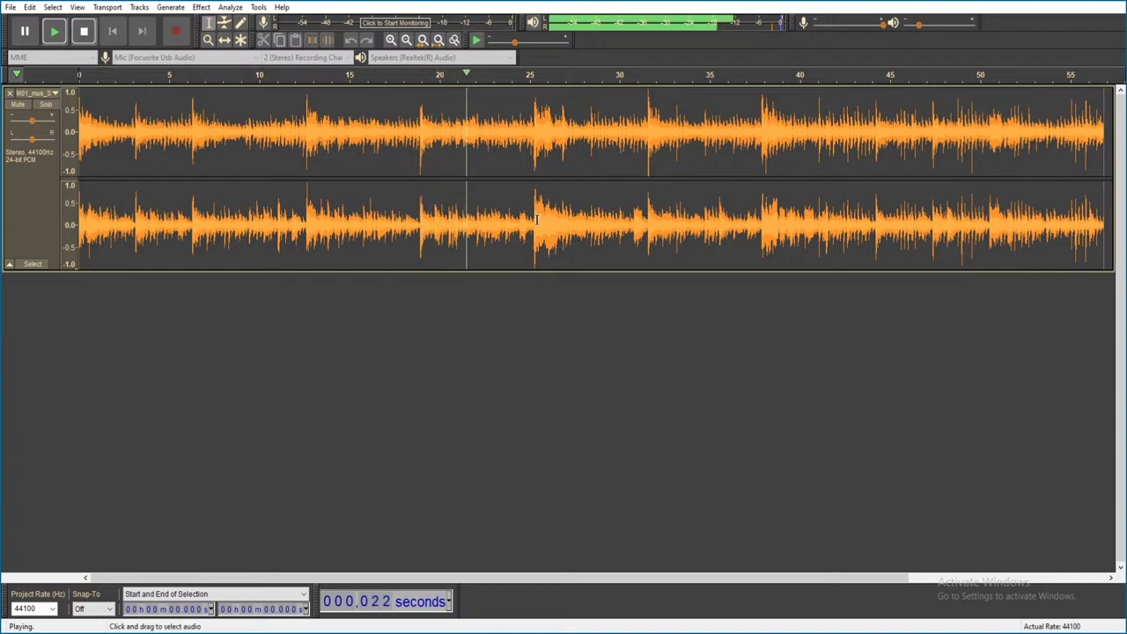
click(533, 261)
key(space)
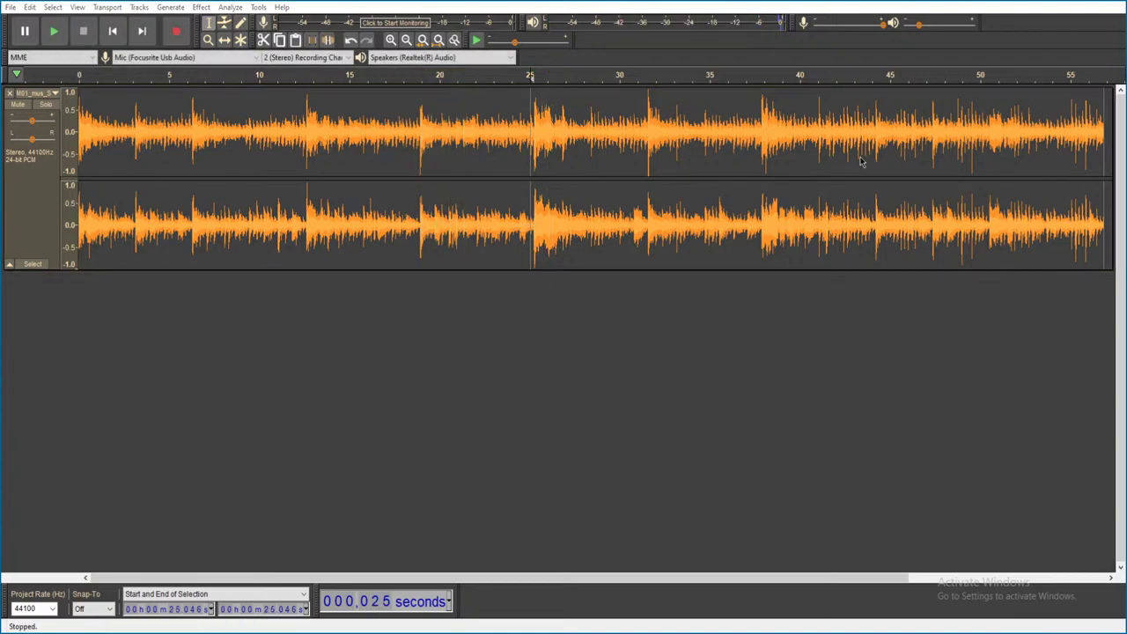
key(alt+F4)
click(600, 312)
- Listen to M01_mus_SafehouseV2.ogg in Audacity, replay it from about 24.6 seconds, and close it without saving
click(618, 186)
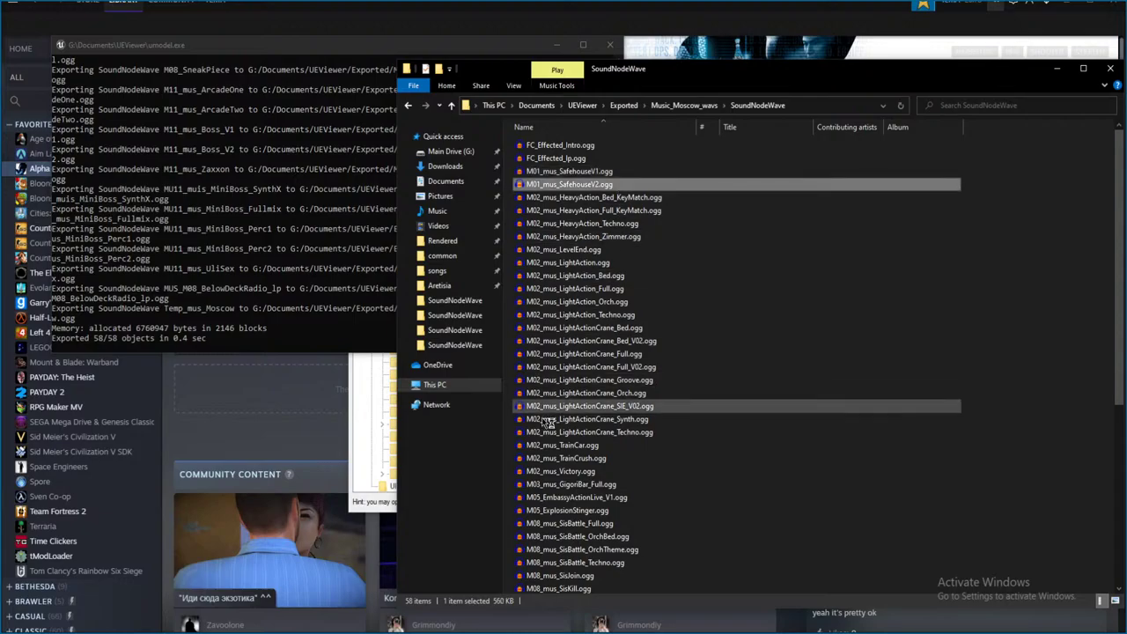
double_click(532, 446)
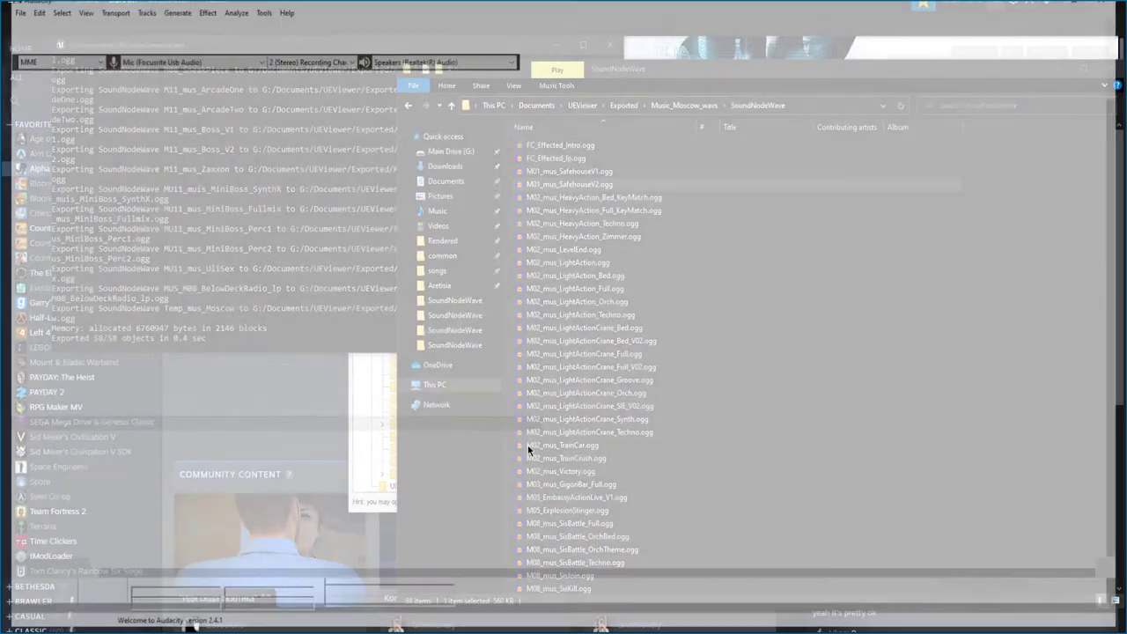
key(space)
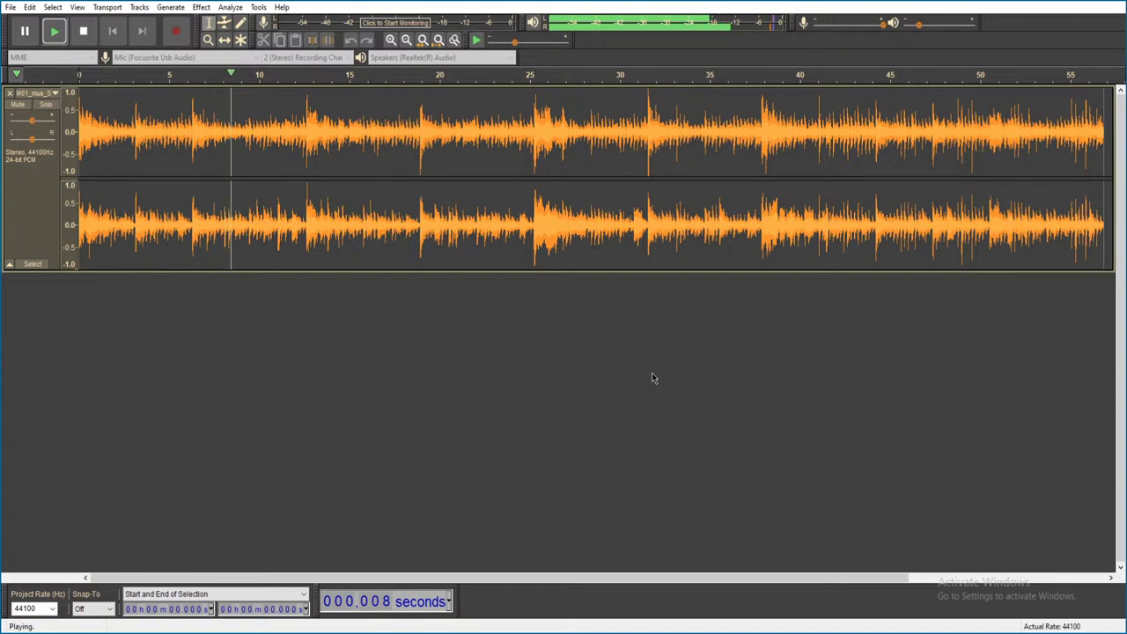
click(522, 131)
key(space)
key(space)
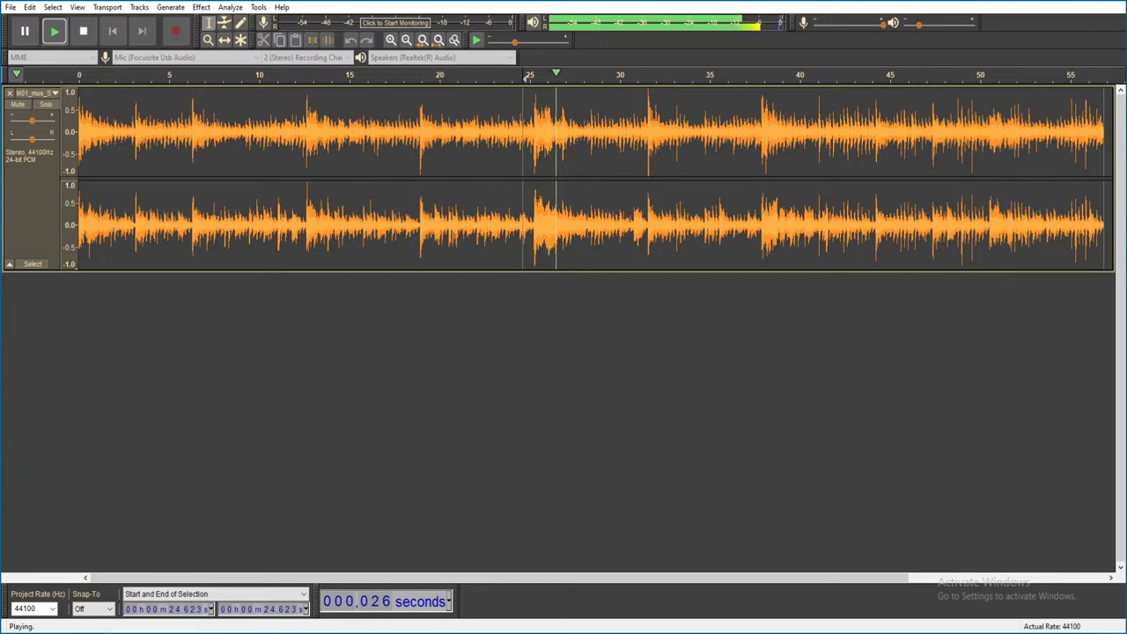
key(ctrl+w)
click(586, 312)
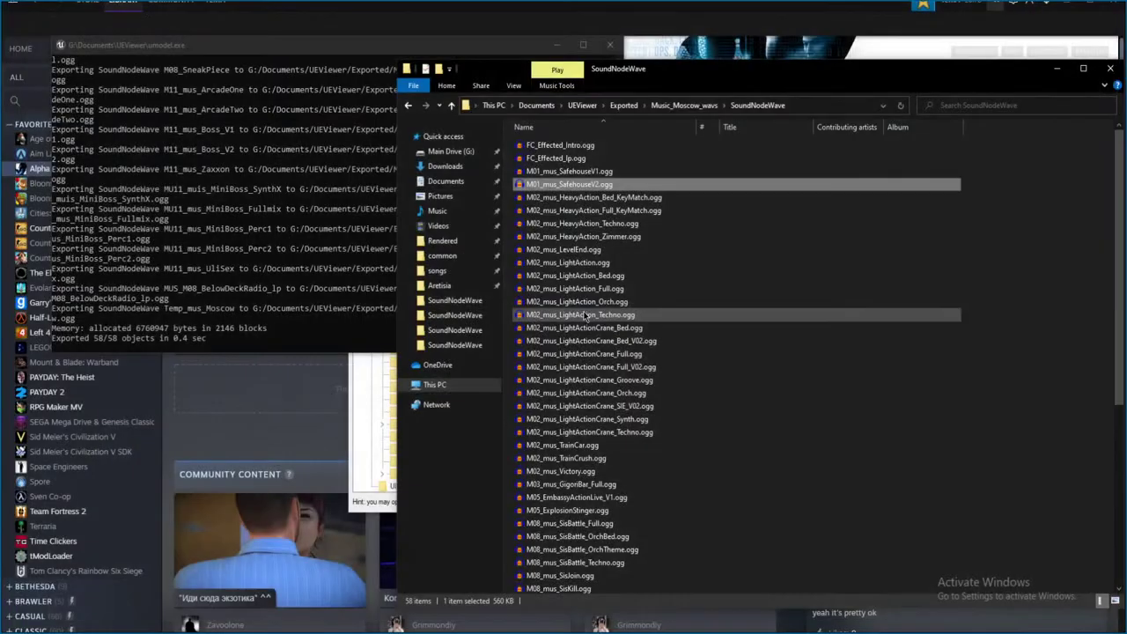
- Look through the exported Moscow music files down to the M11 arcade tracks for more music to identify
click(619, 248)
scroll(621, 264, down, 1)
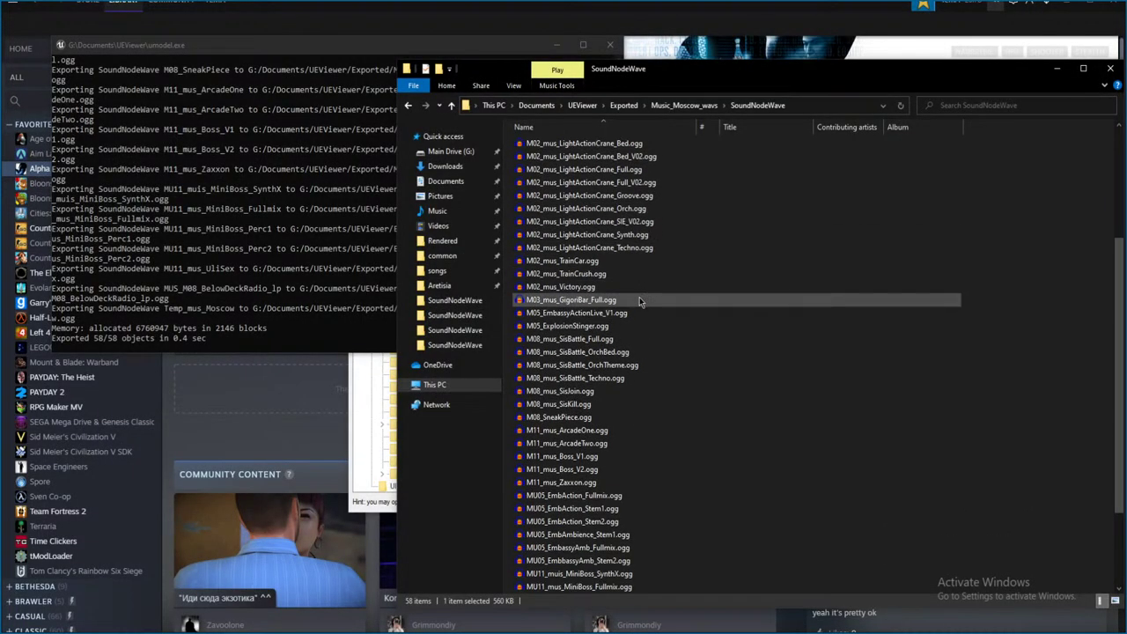
click(631, 315)
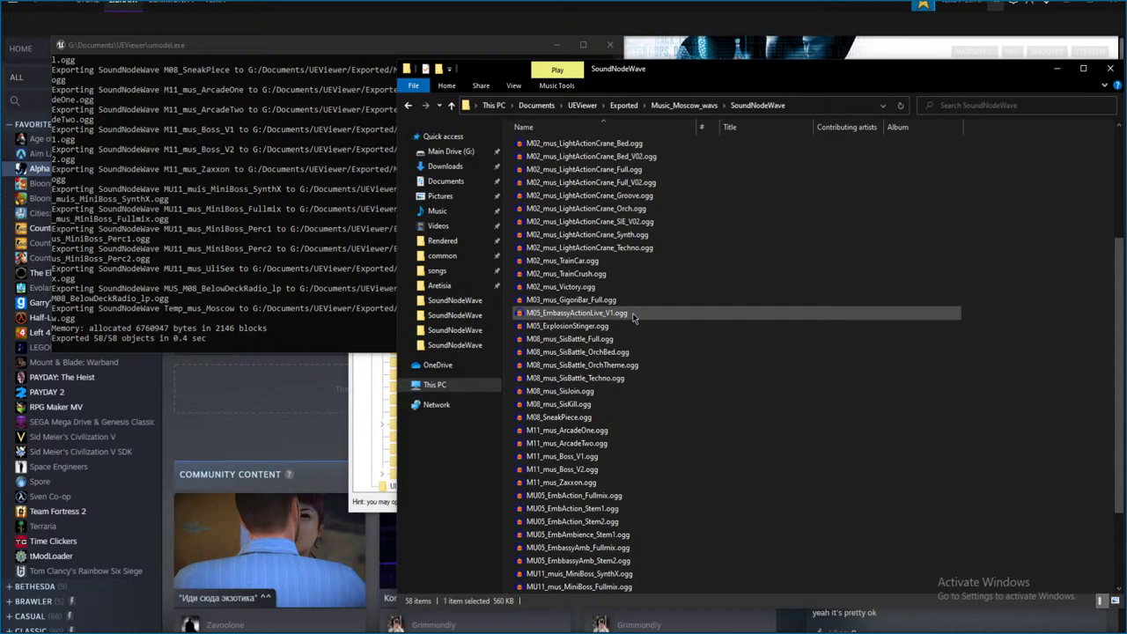
scroll(627, 370, down, 1)
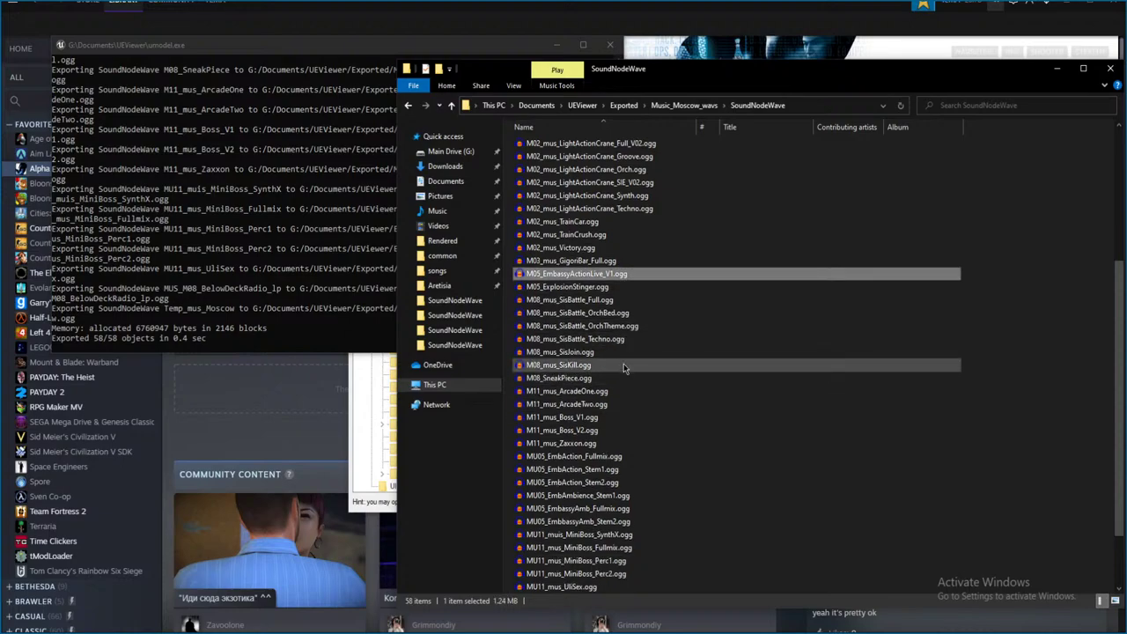
click(634, 341)
scroll(635, 343, down, 1)
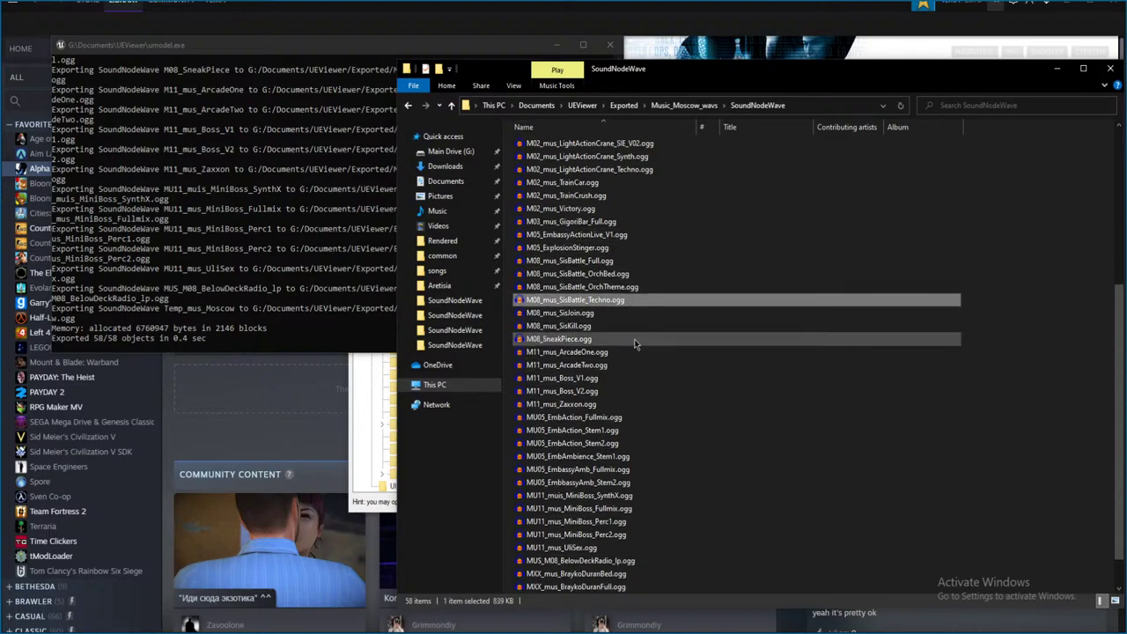
scroll(615, 346, down, 1)
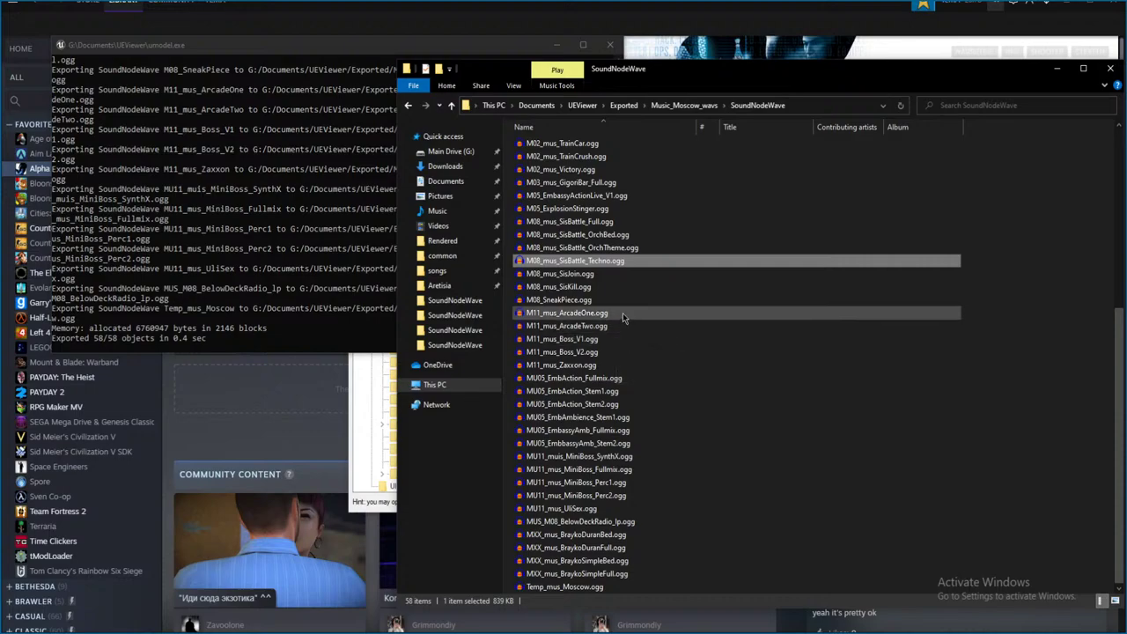
click(623, 312)
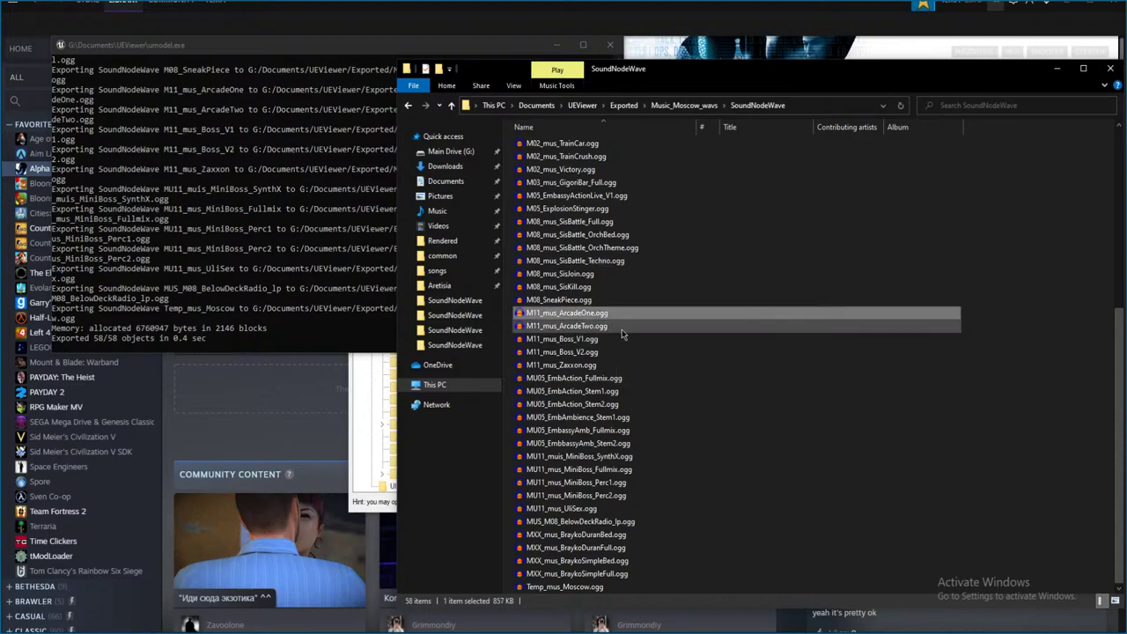
click(621, 328)
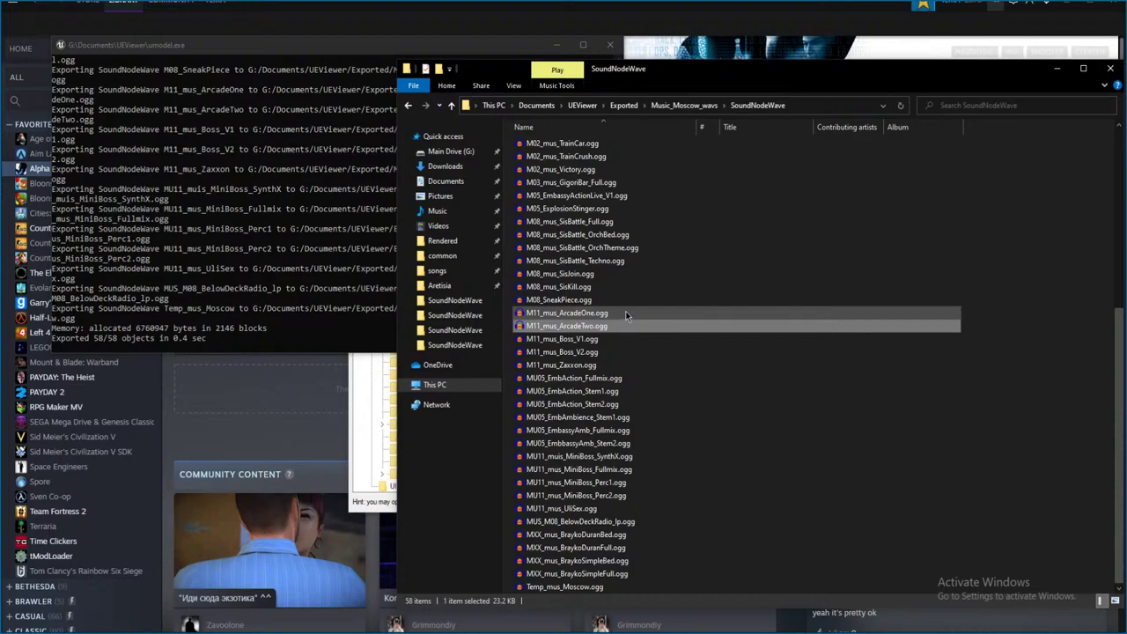
- Listen to M11_mus_ArcadeOne.ogg in Audacity for about 45 seconds and close it without saving
double_click(625, 311)
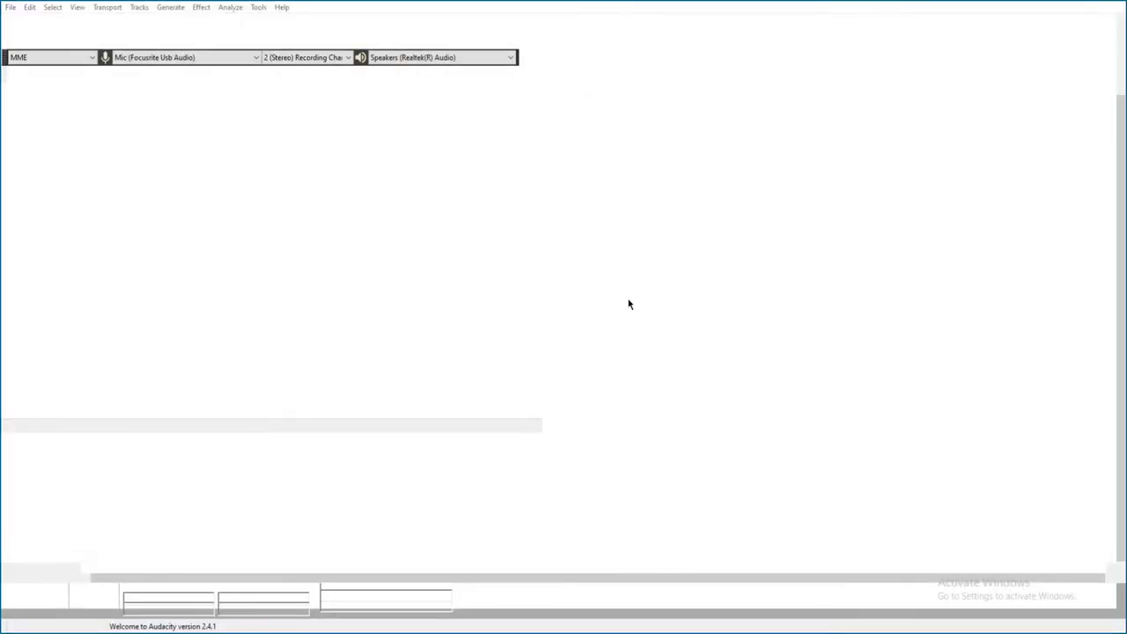
key(space)
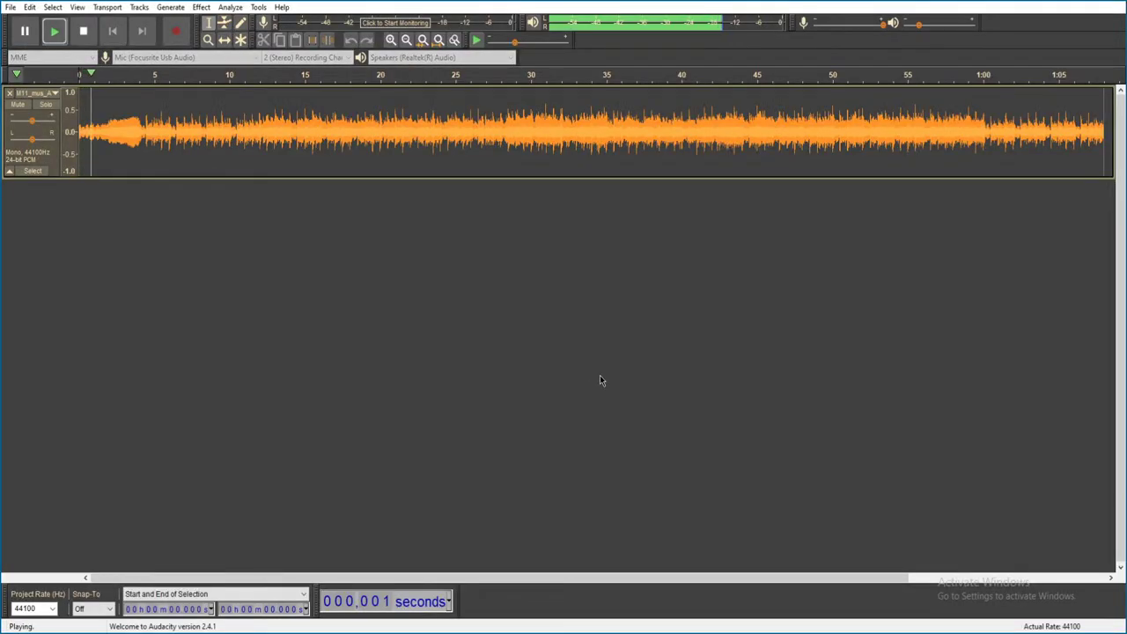
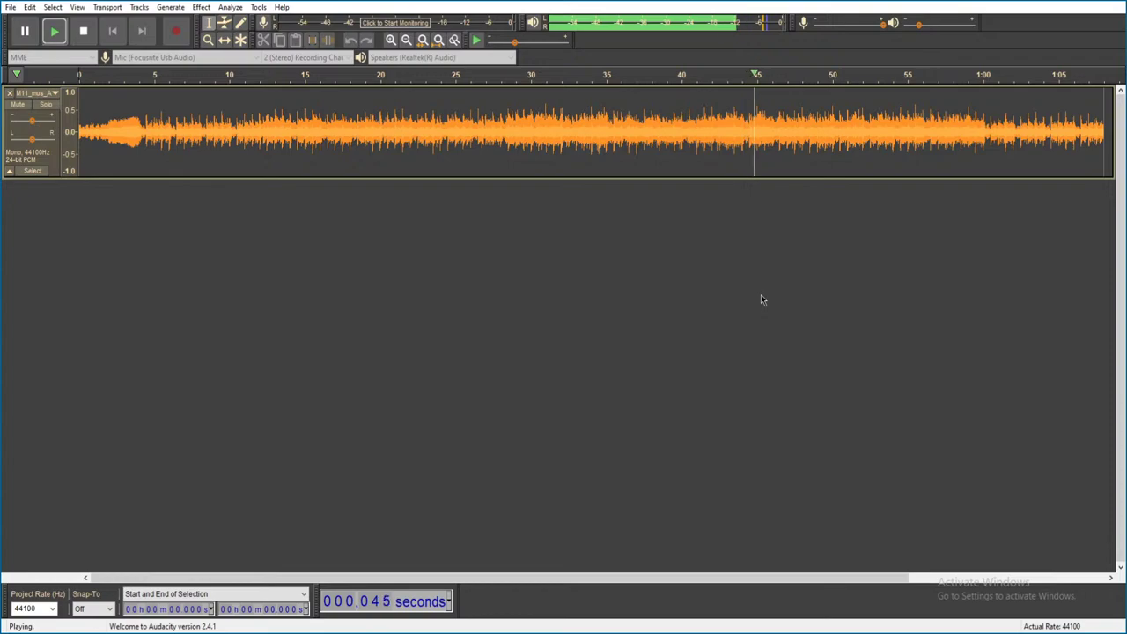
click(1114, 1)
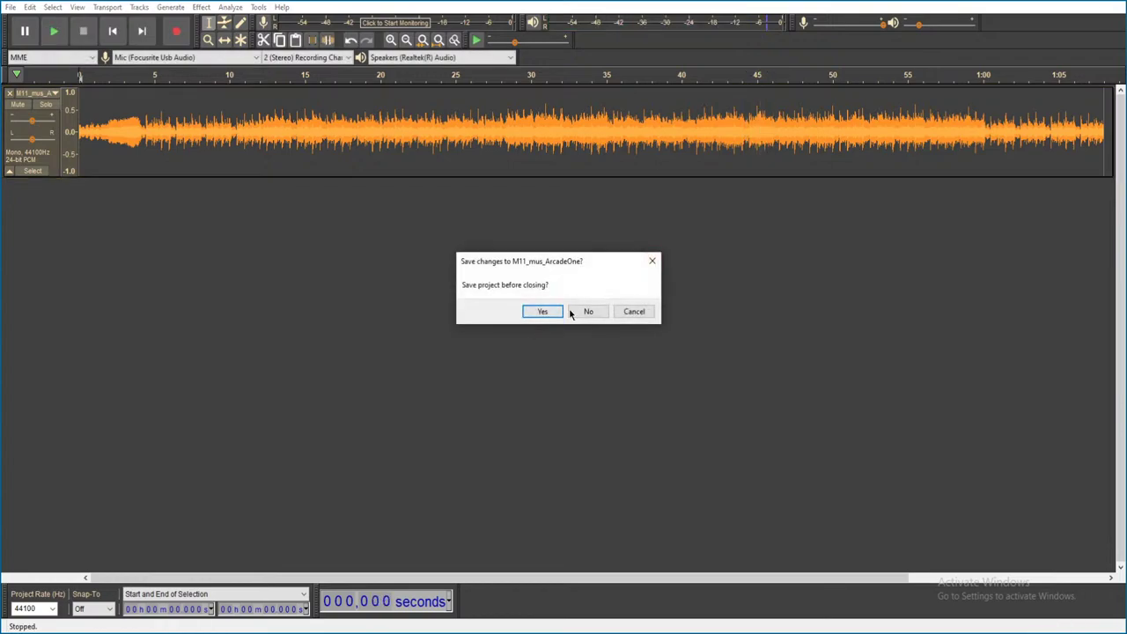
click(588, 311)
- Listen to M11_mus_ArcadeTwo.ogg in Audacity and close it without saving
click(573, 326)
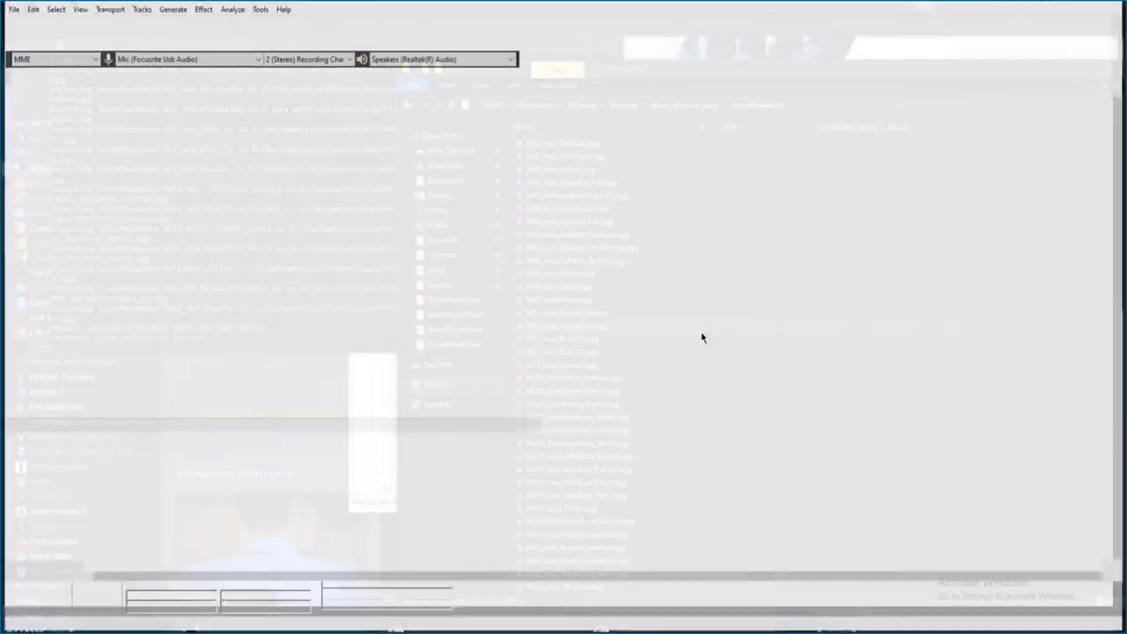
key(space)
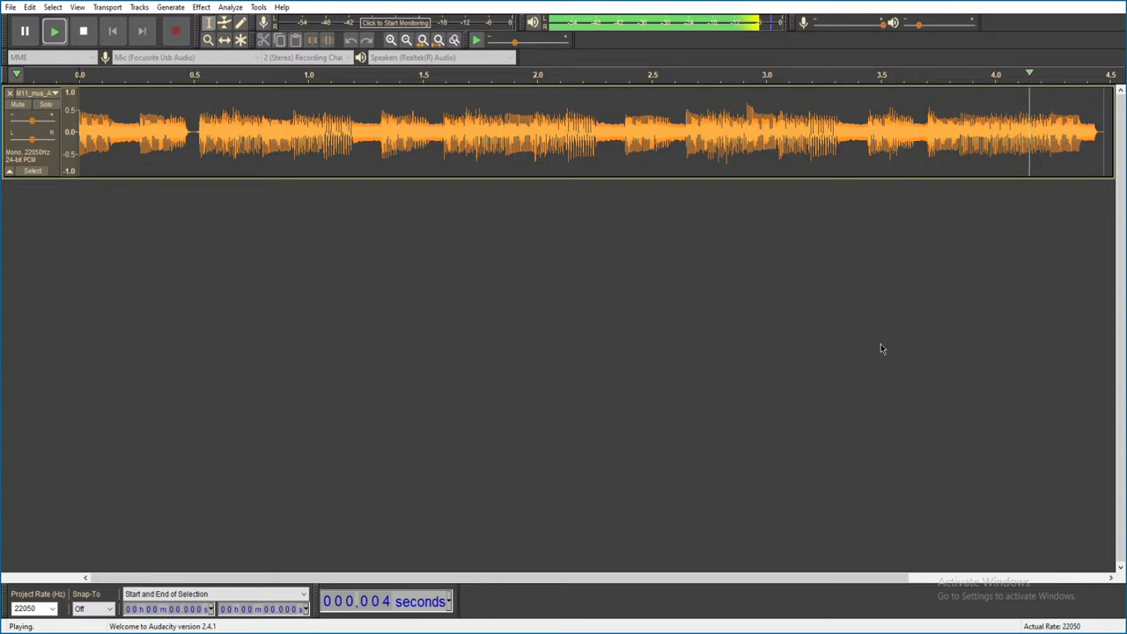
key(ctrl+w)
click(588, 312)
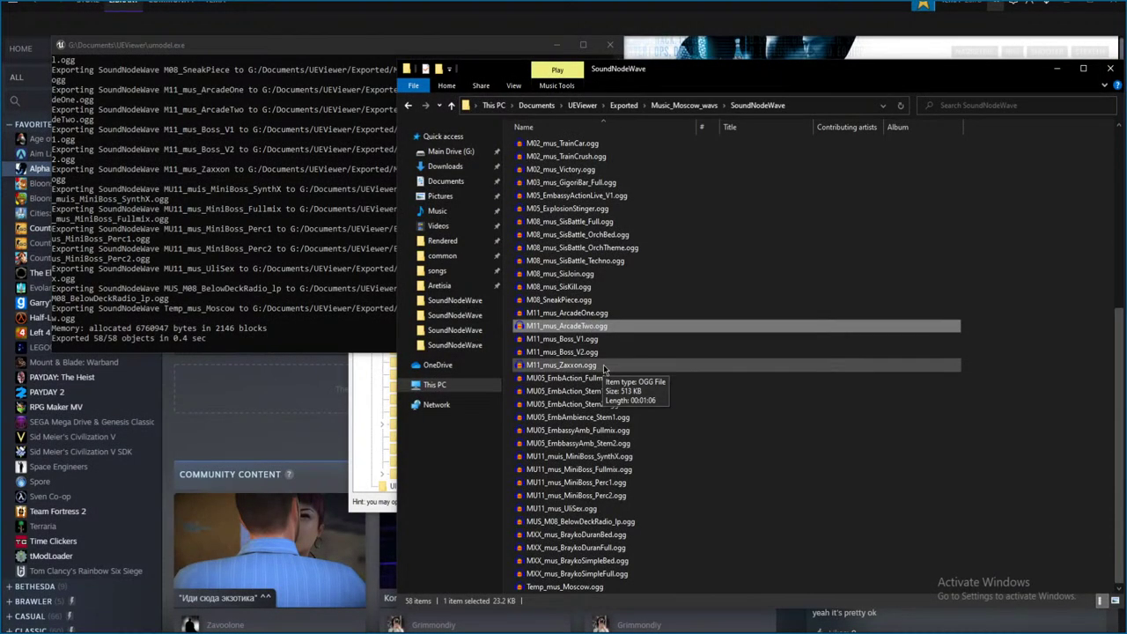
- Listen to the first 10 seconds or so of M11_mus_Zaxxon.ogg in Audacity and close it without saving
double_click(604, 367)
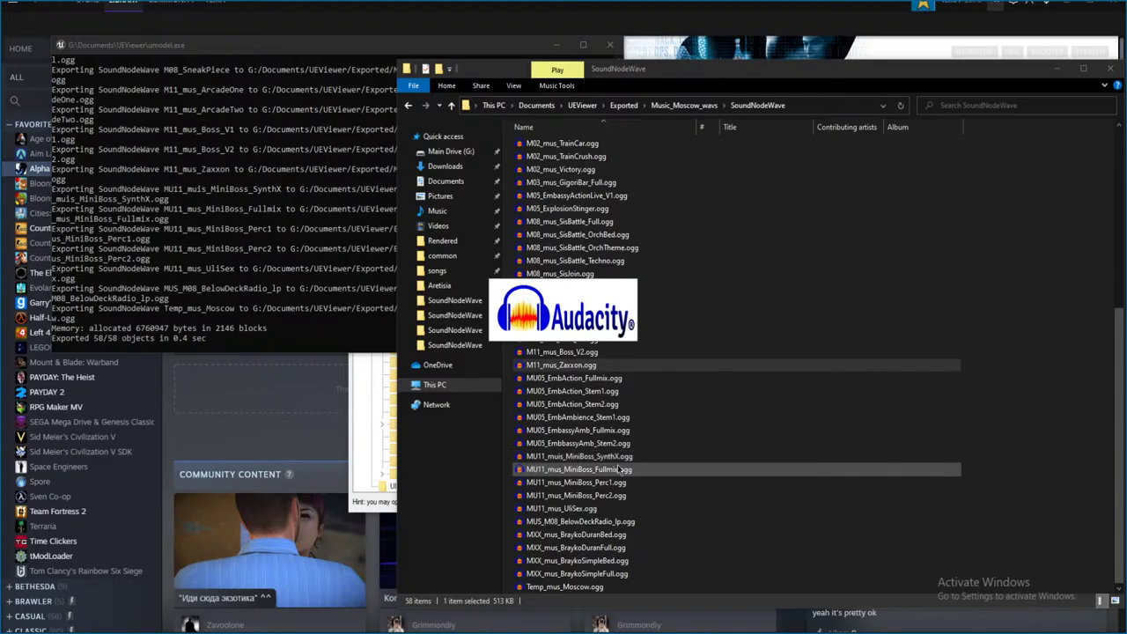
key(space)
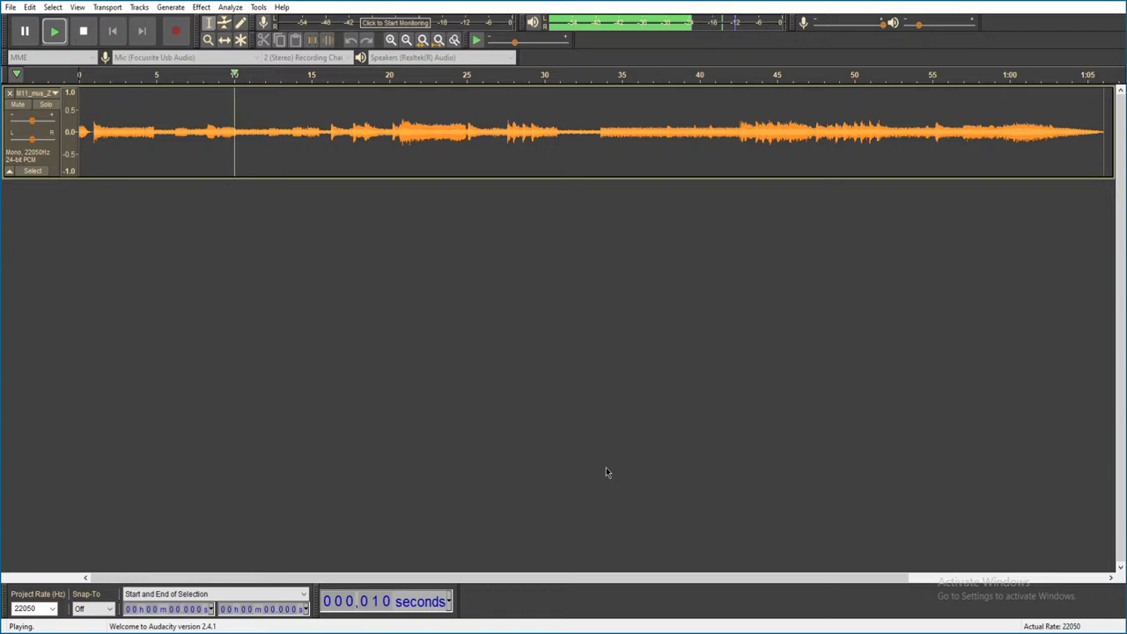
click(1116, 2)
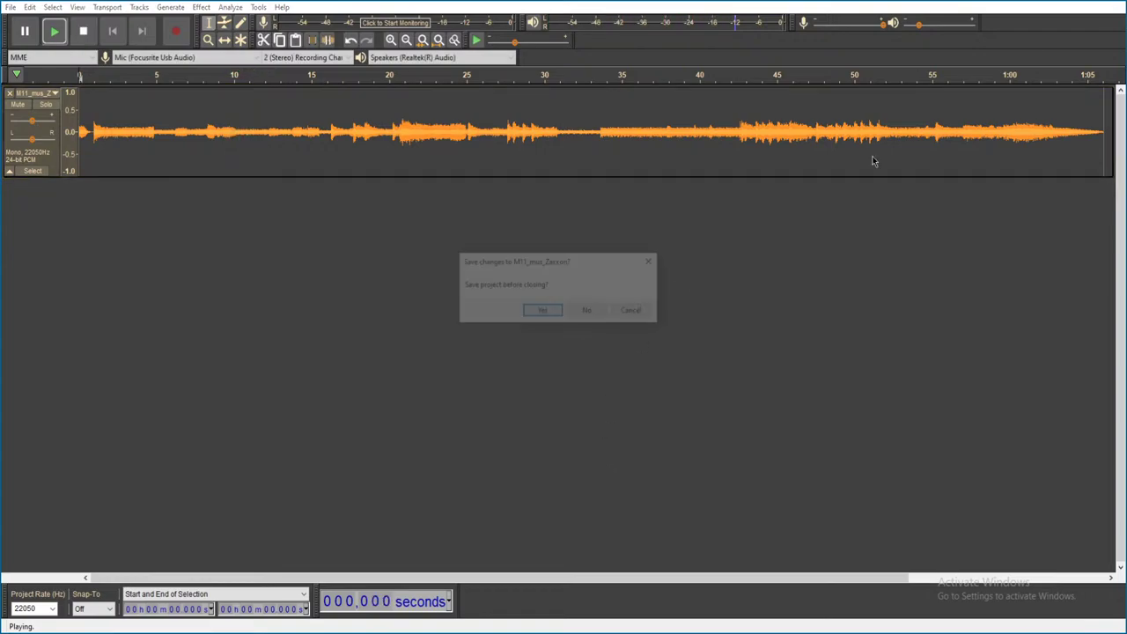
click(585, 312)
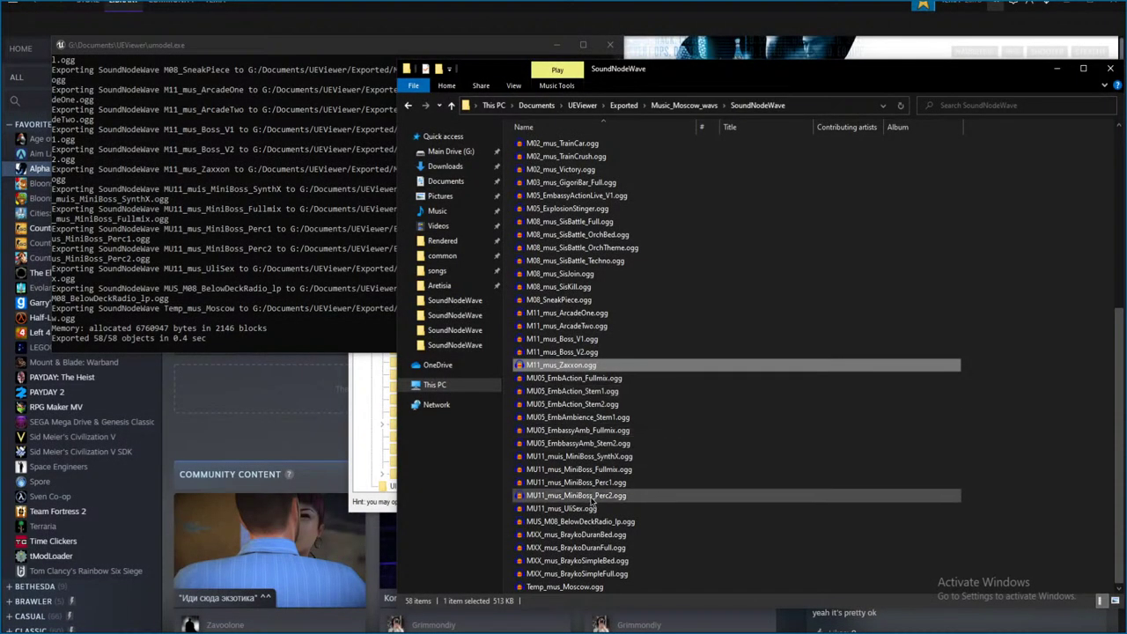
- Listen briefly to the start of MU11_muis_MiniBoss_SynthX.ogg in Audacity and close it without saving
double_click(648, 455)
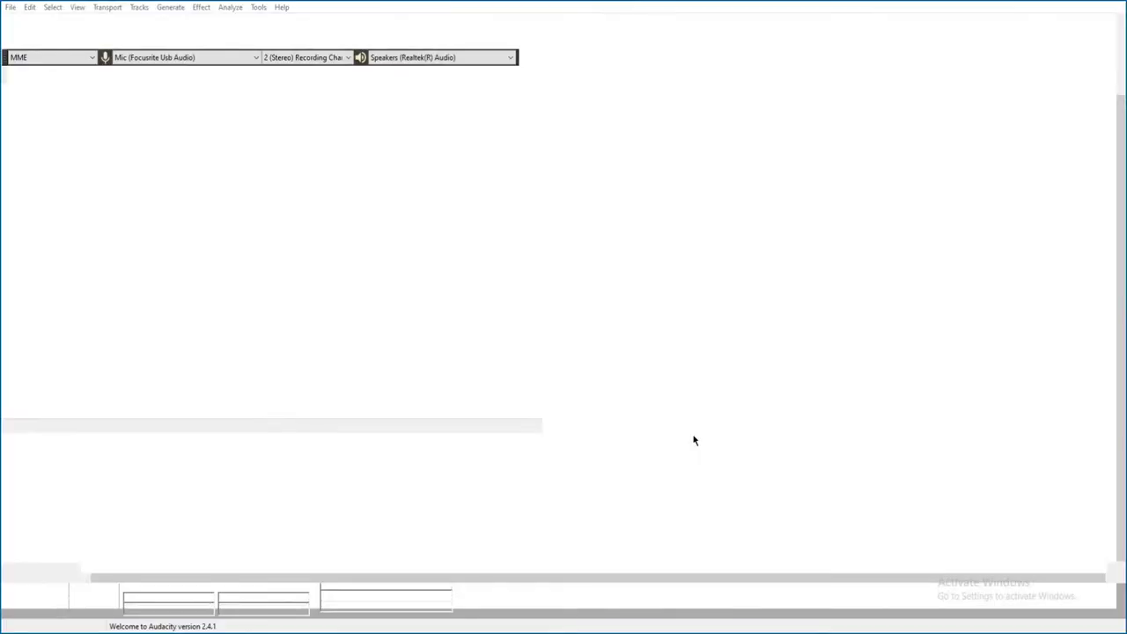
key(space)
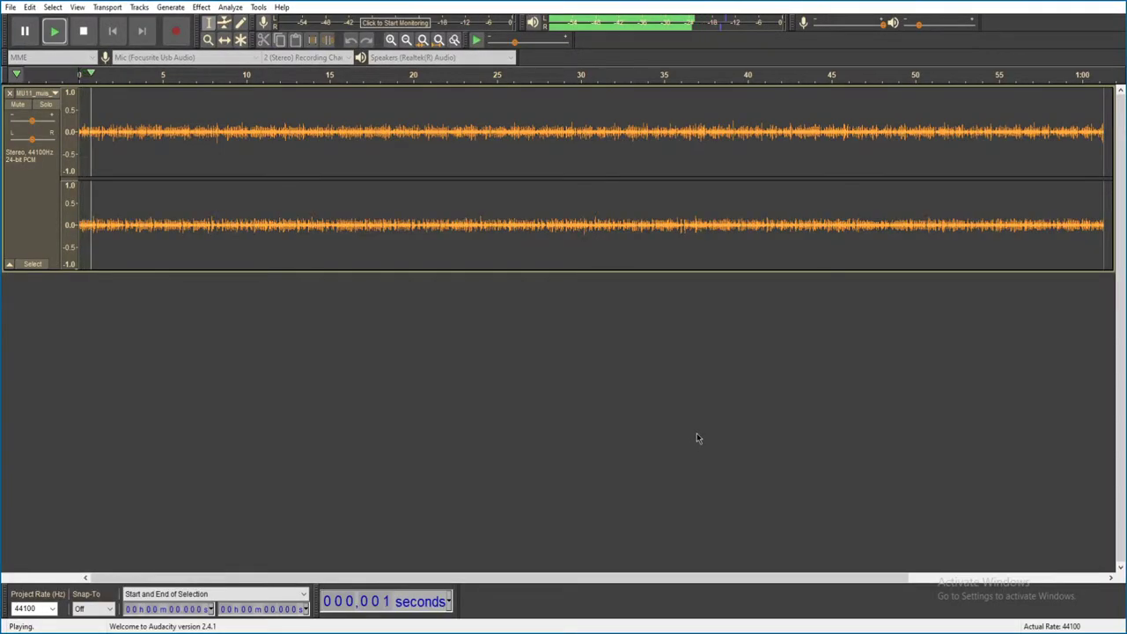
key(space)
key(alt+F4)
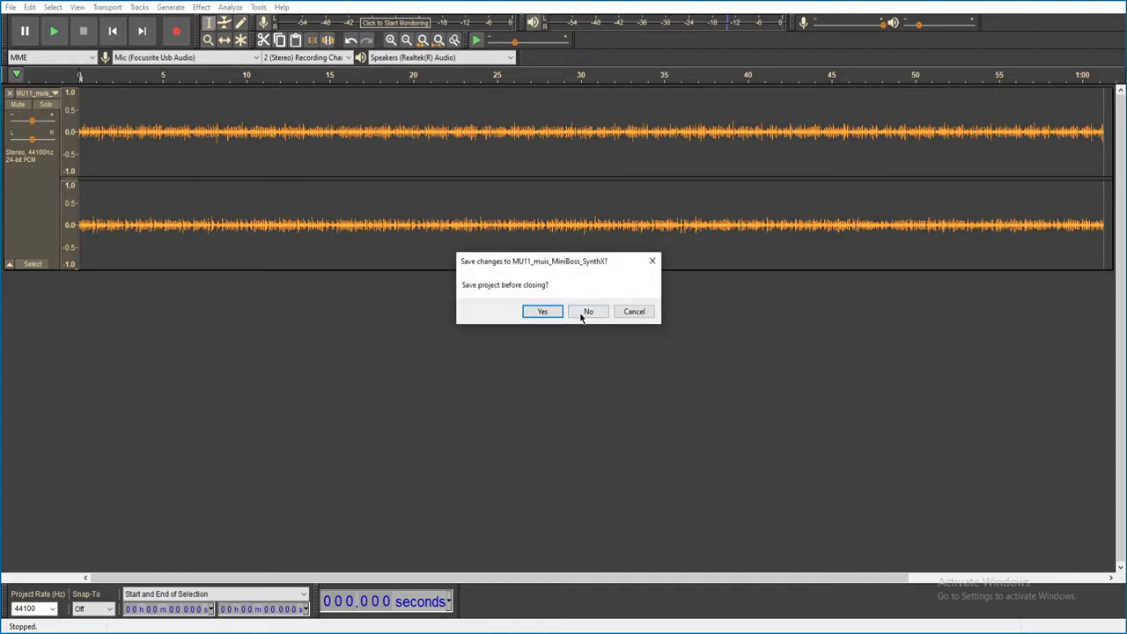
click(586, 312)
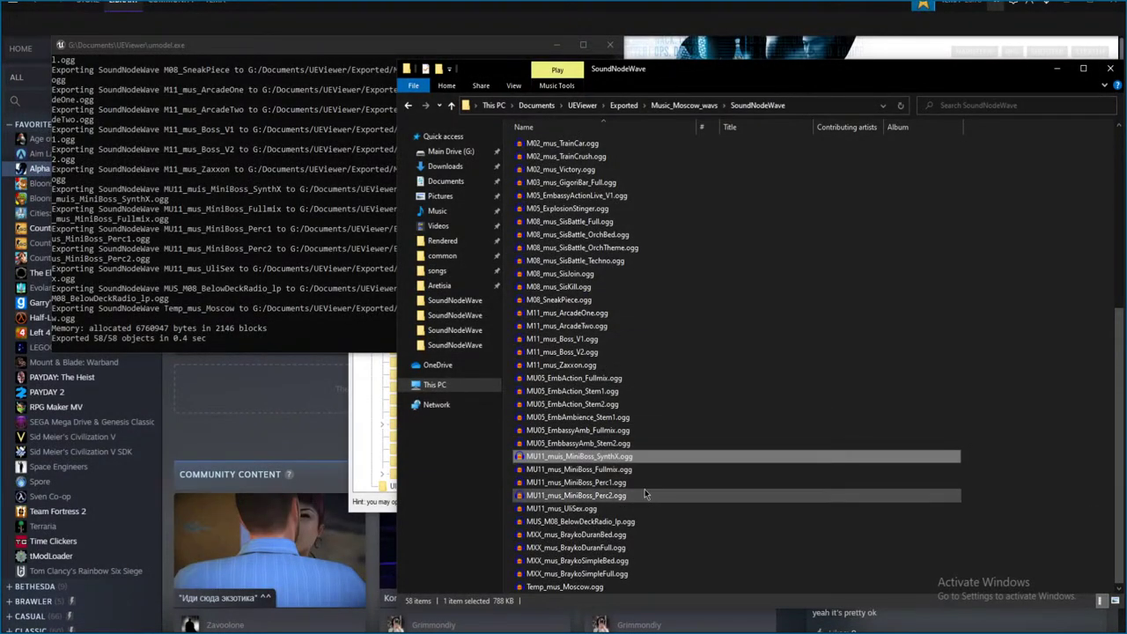
- Listen to at least the first 10 seconds of MU11_mus_MiniBoss_Fullmix.ogg in Audacity and close it without saving
double_click(659, 471)
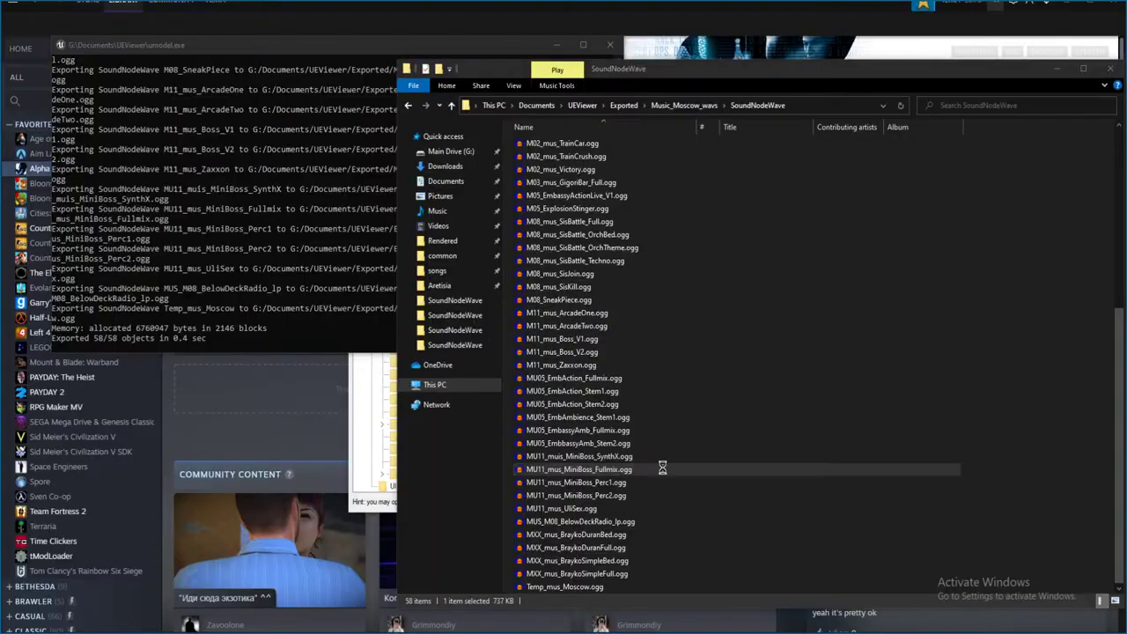
key(space)
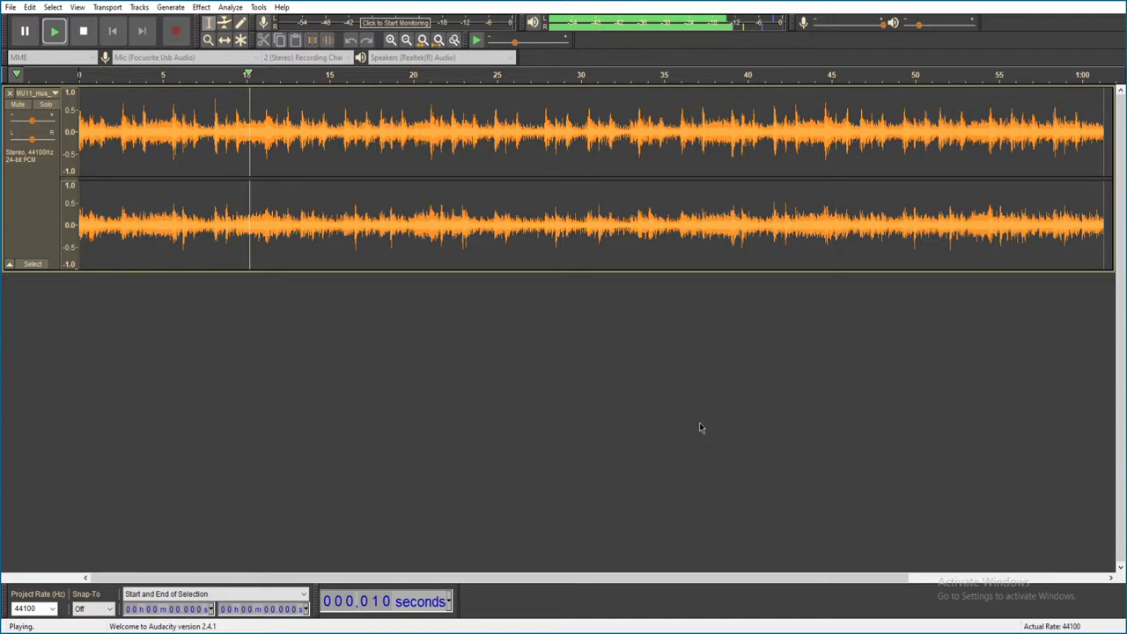
key(space)
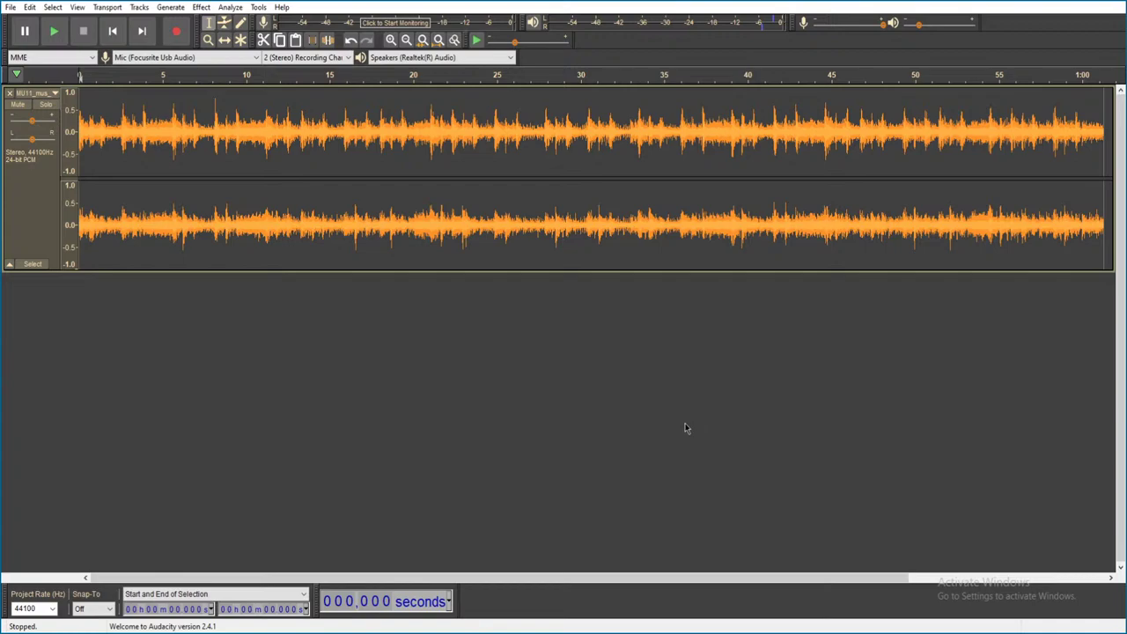
key(ctrl+w)
click(584, 310)
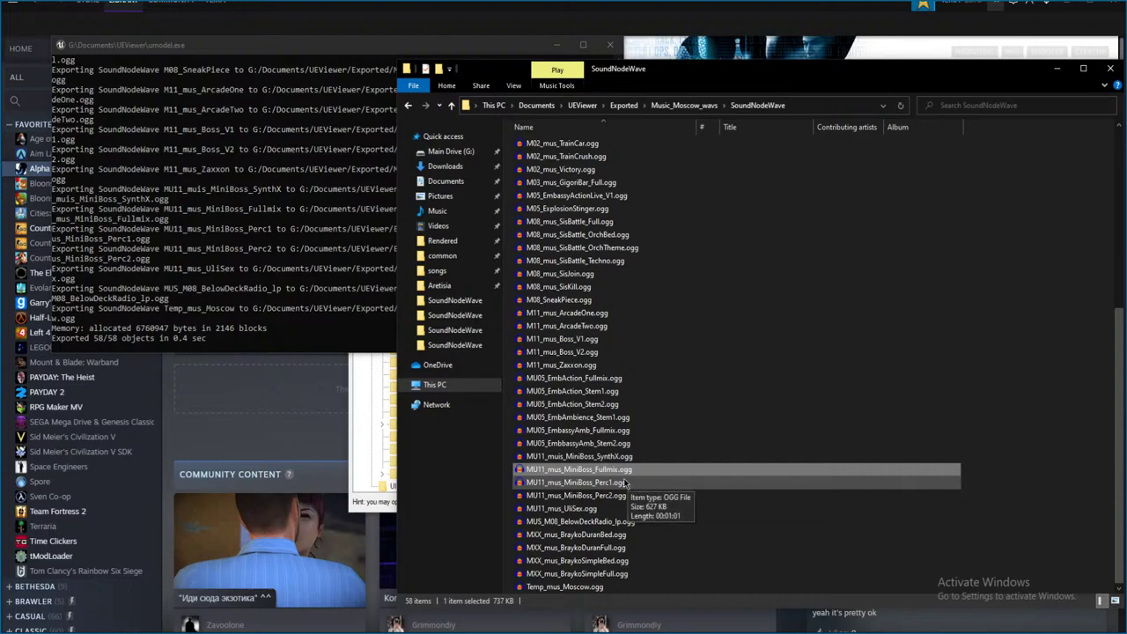
- Listen to about 19 seconds of MXX_mus_BraykoDuranFull.ogg in Audacity and close it without saving
click(621, 547)
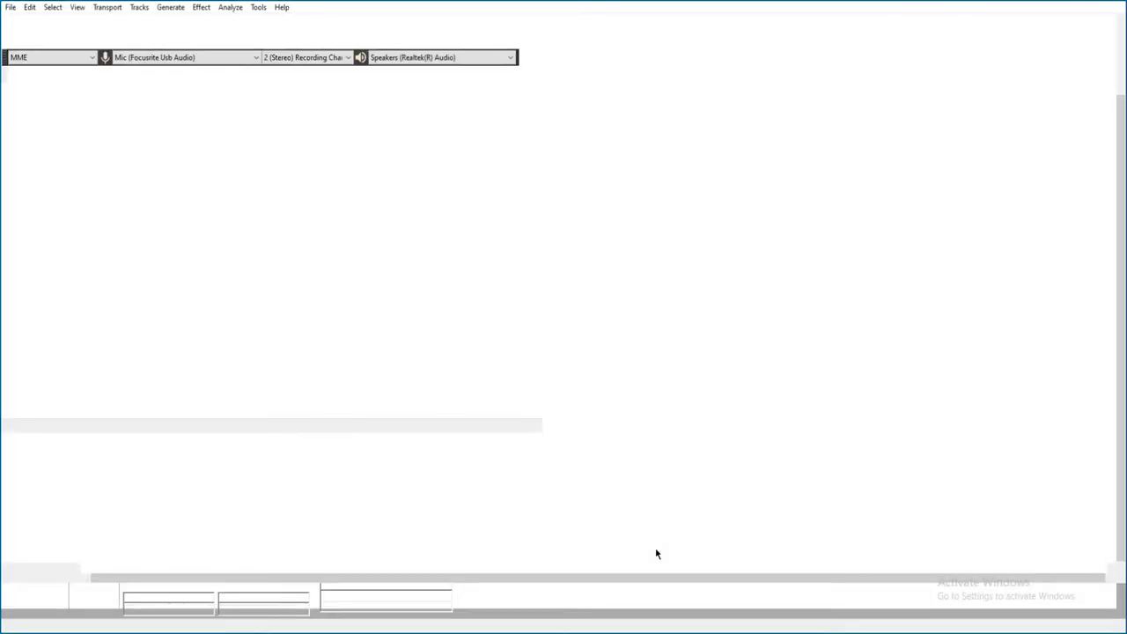
key(space)
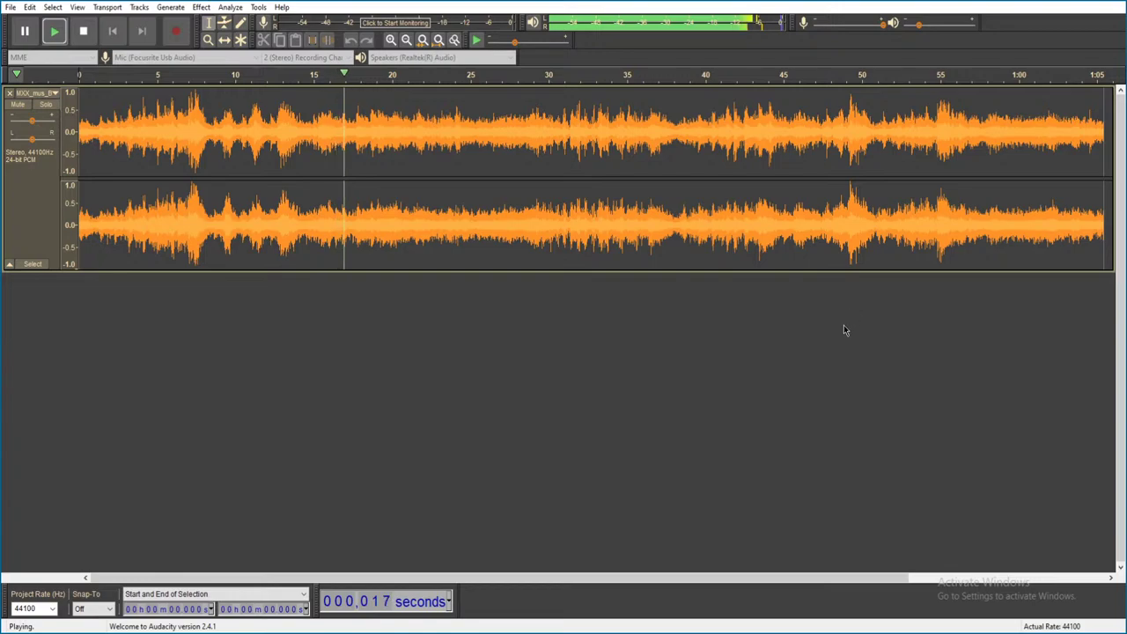
key(space)
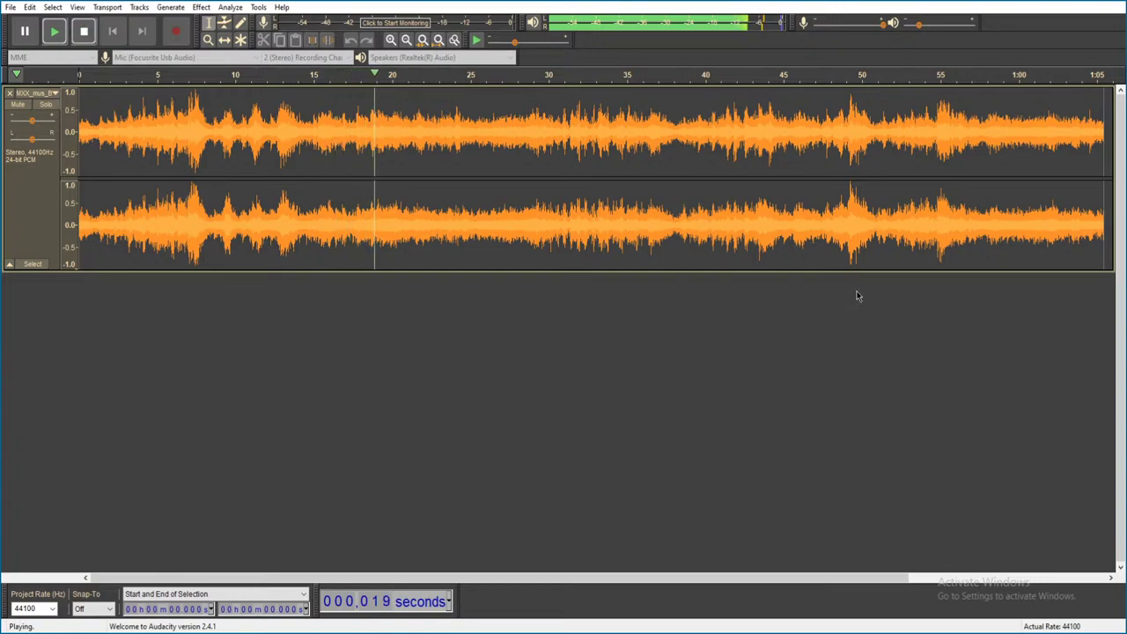
key(alt+F4)
click(584, 310)
- Listen to about 12 seconds of MXX_mus_BraykoSimpleFull.ogg in Audacity and close it without saving
double_click(622, 574)
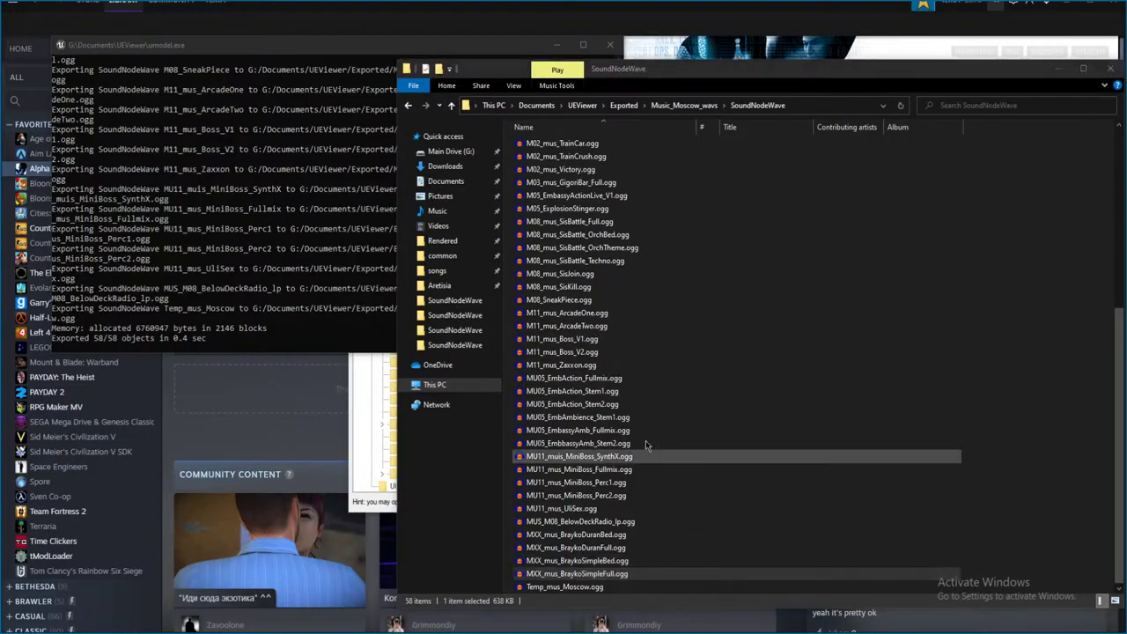
key(space)
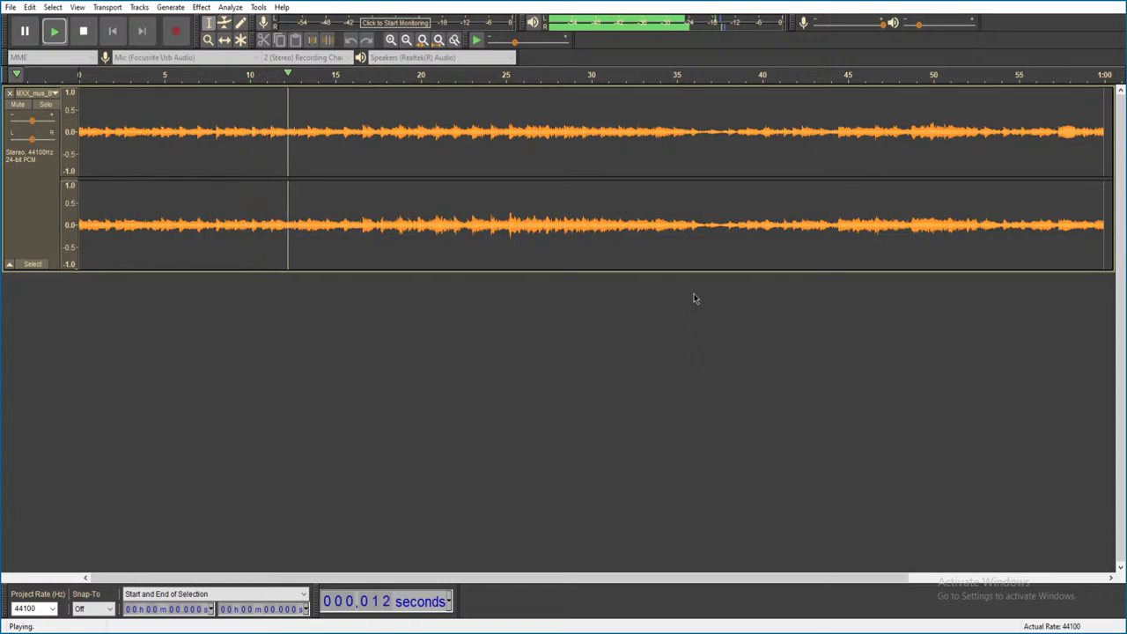
key(space)
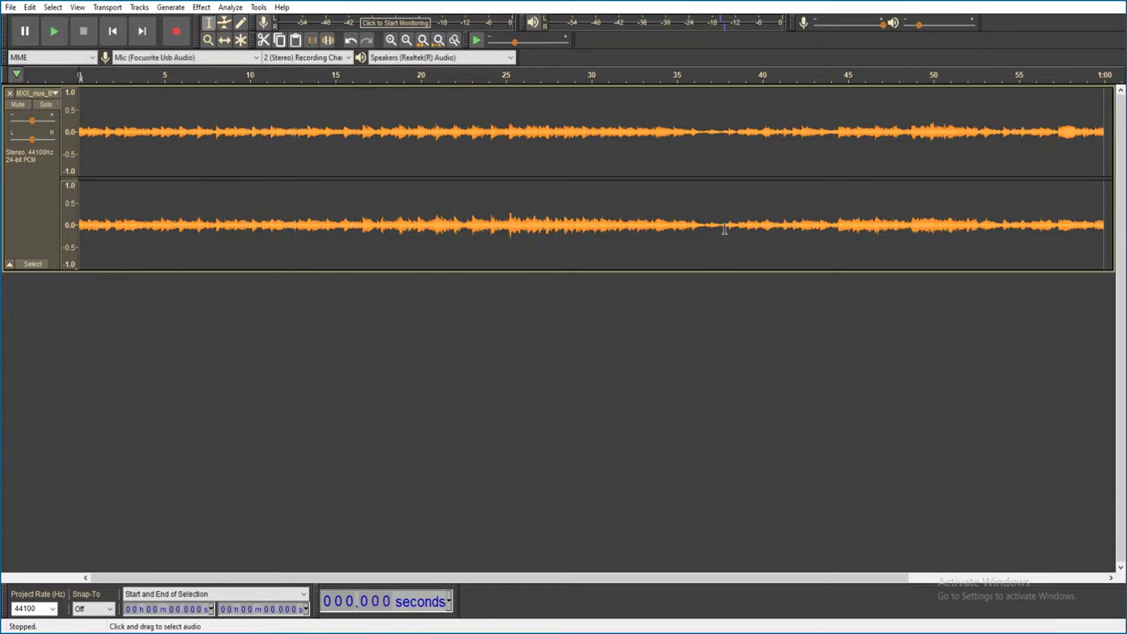
key(ctrl+w)
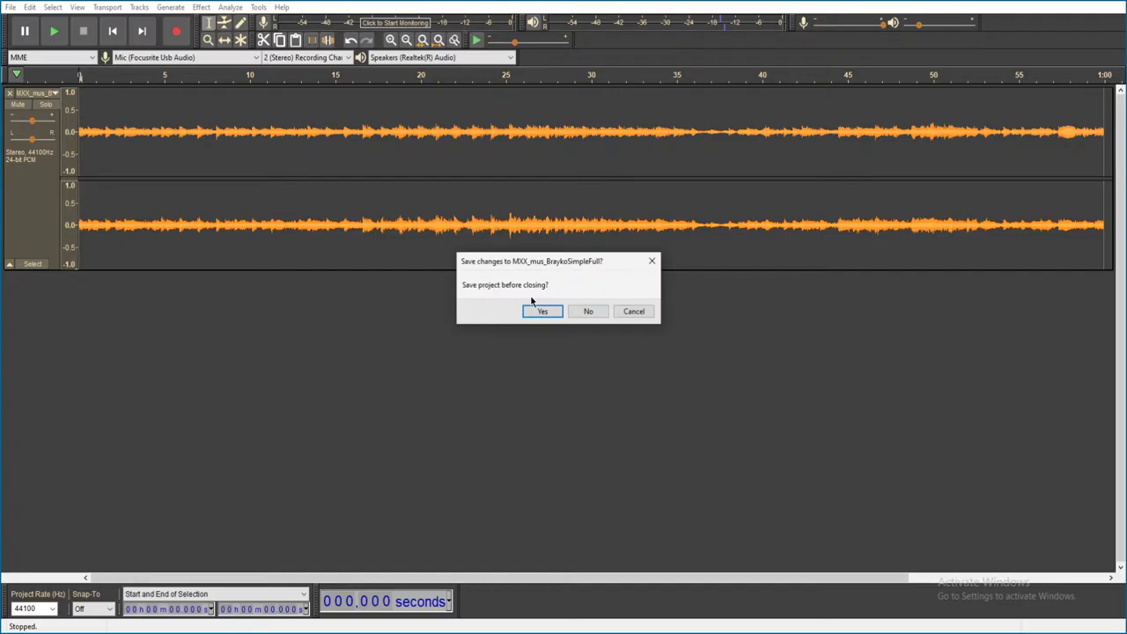
click(587, 310)
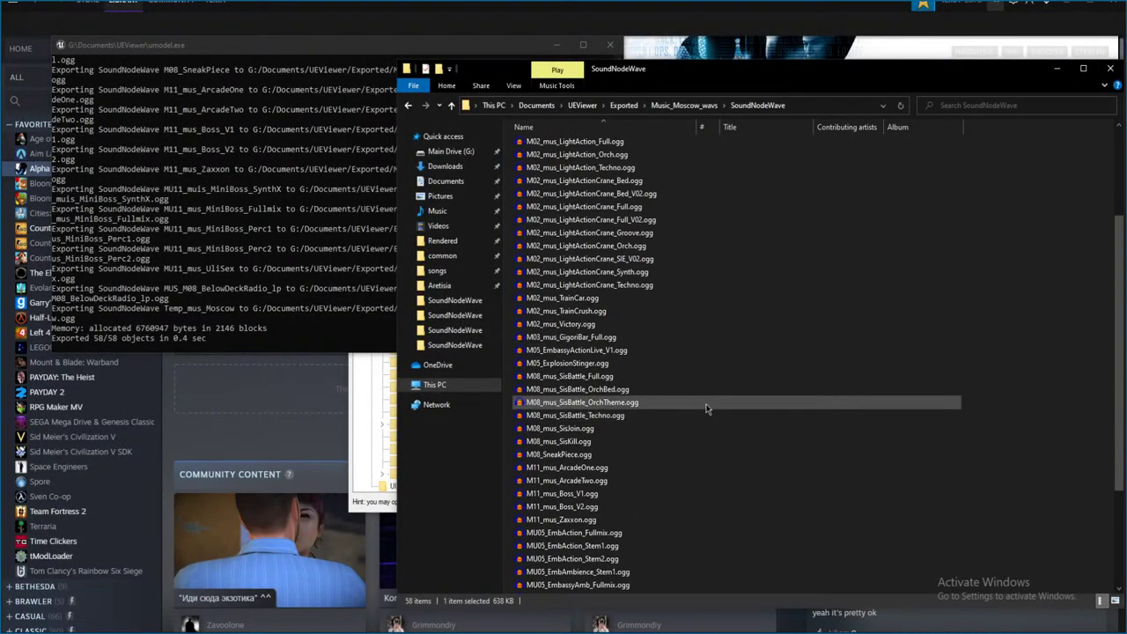
scroll(704, 403, up, 8)
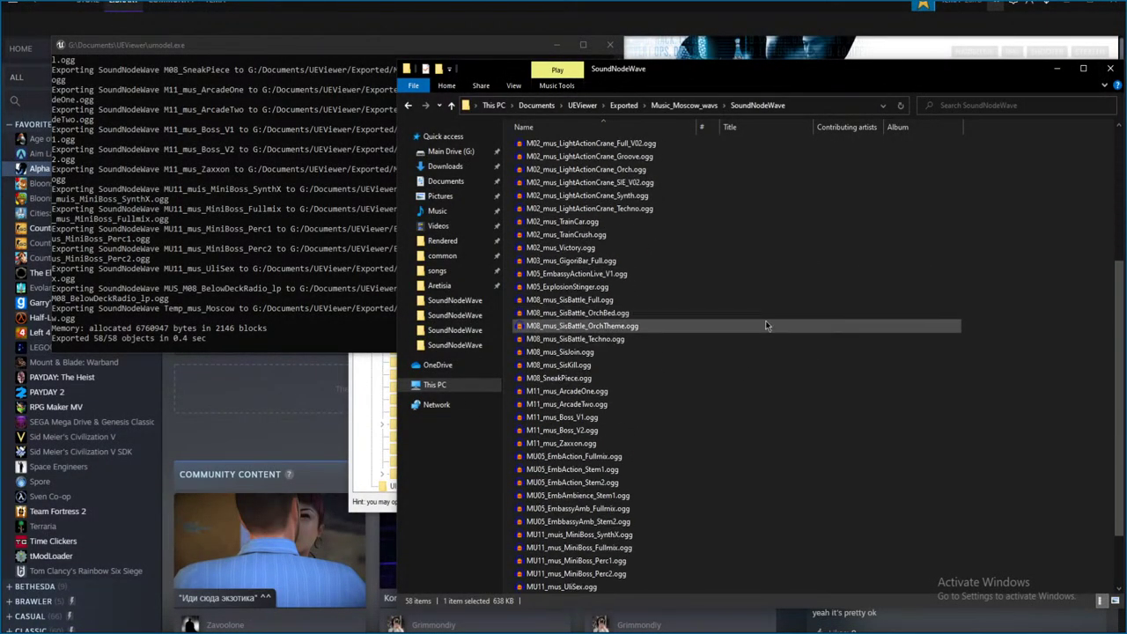
scroll(779, 396, down, 8)
click(656, 483)
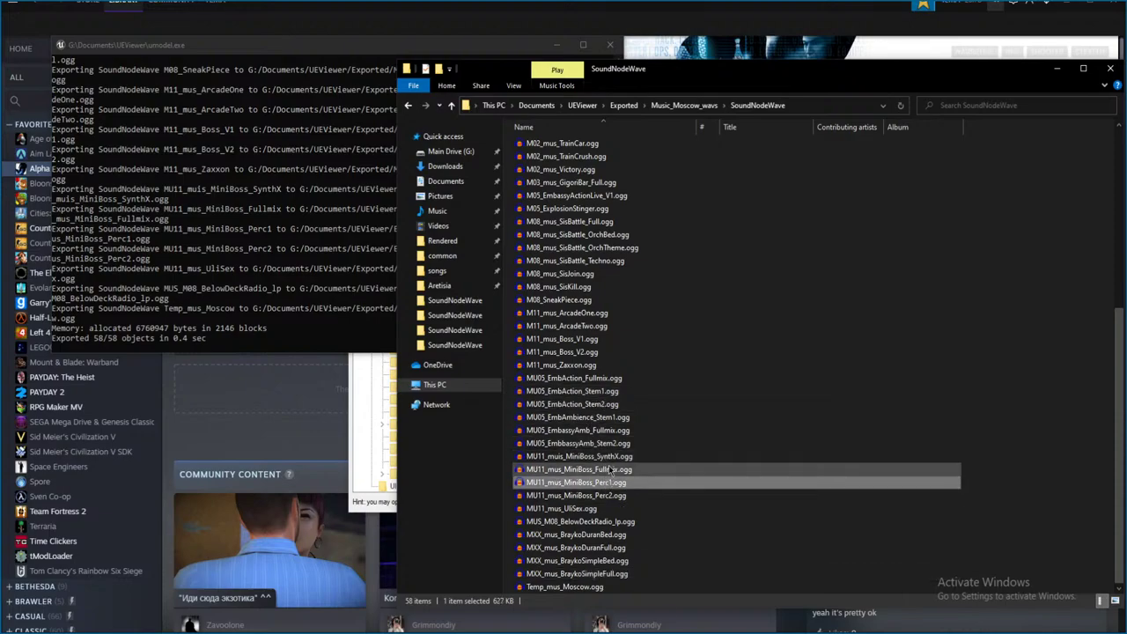
click(605, 339)
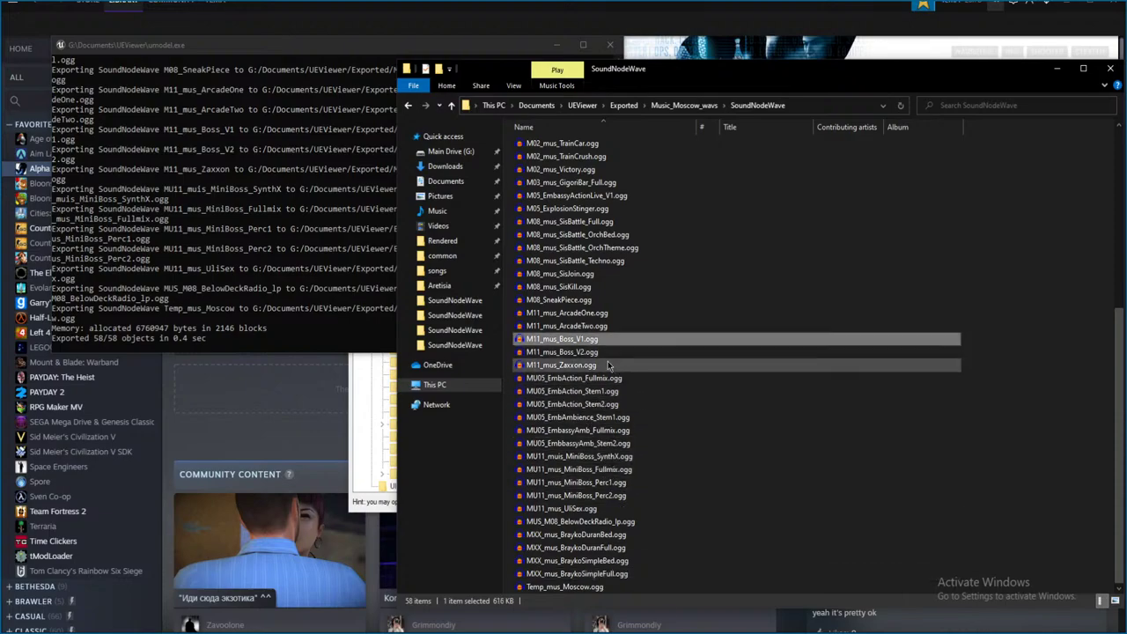
click(627, 314)
- Export the Music_M11.upk package from the NEW subfolder of Music in UEViewer
click(374, 414)
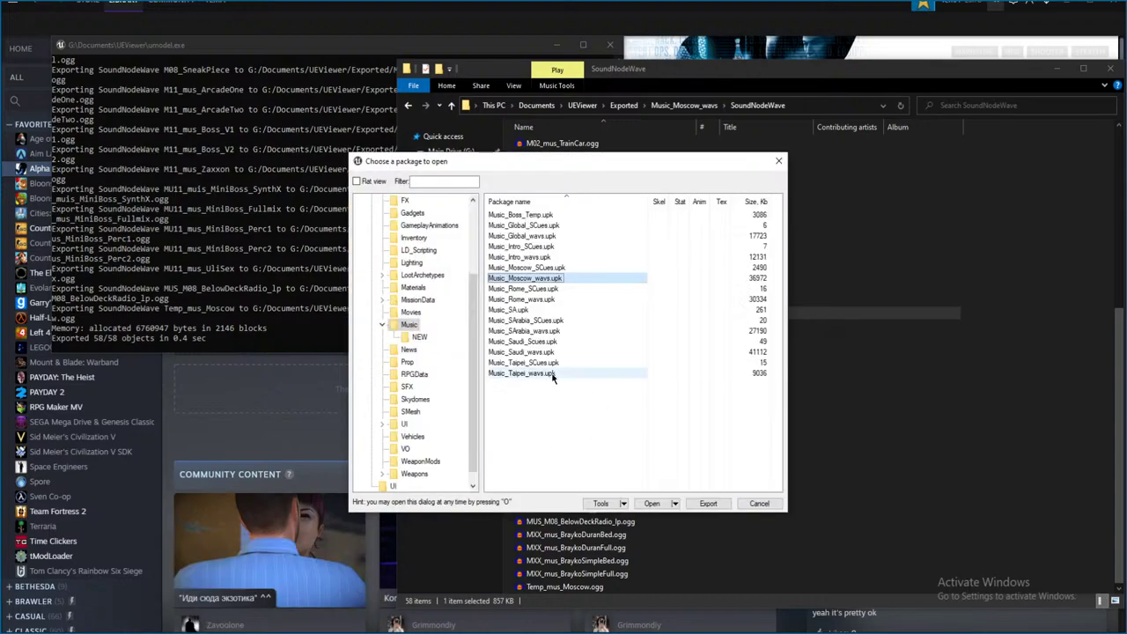
click(419, 338)
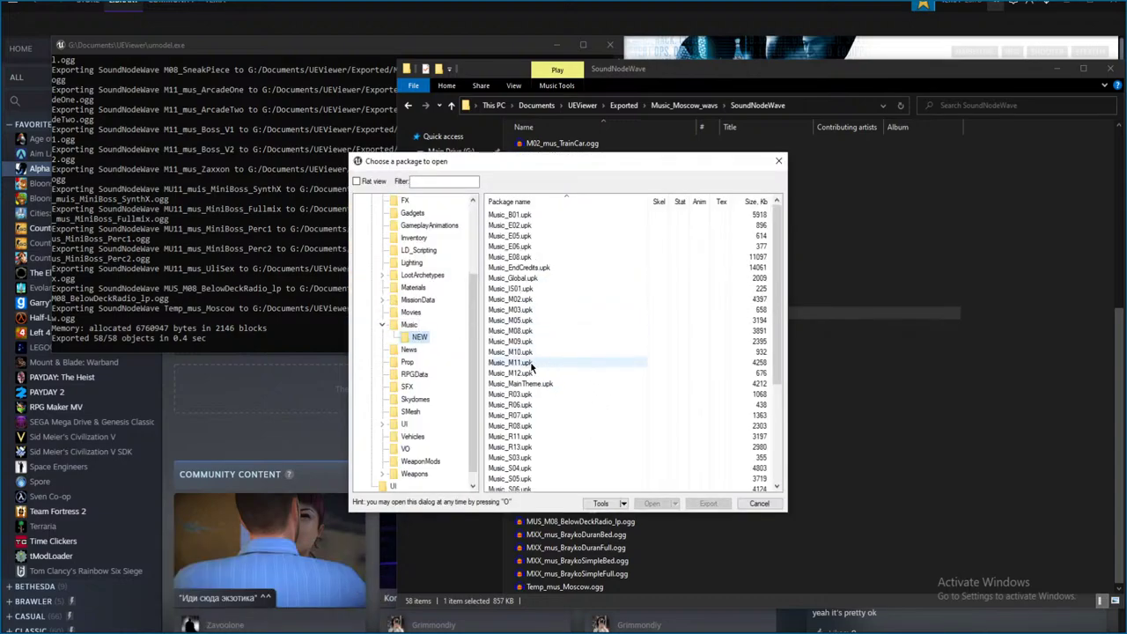
right_click(531, 363)
click(568, 400)
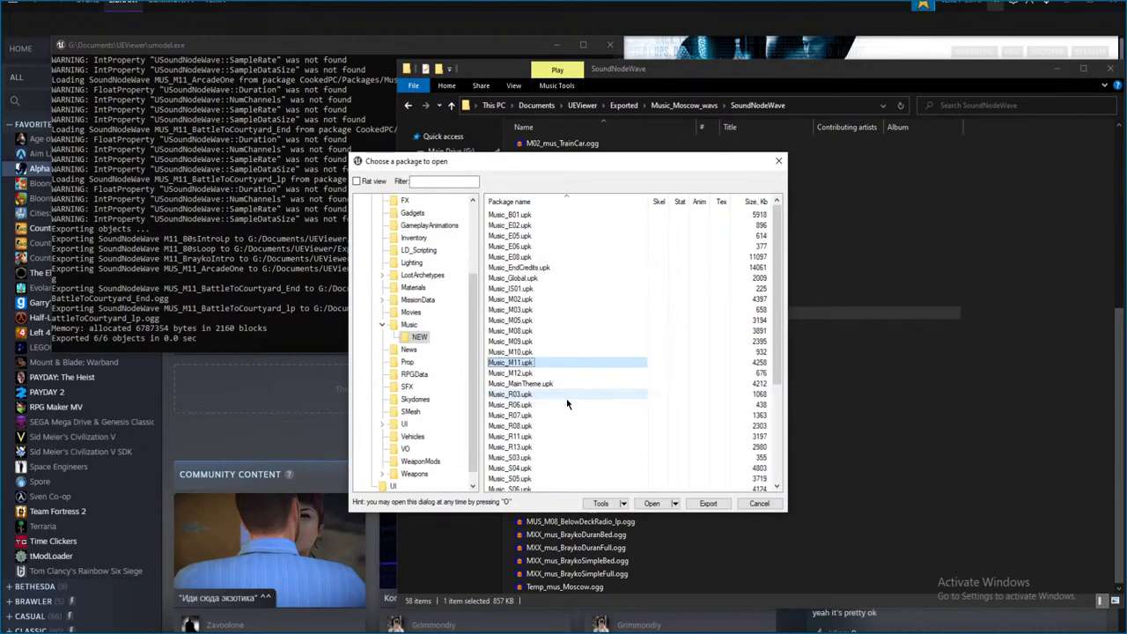
- Open the SoundNodeWave folder of the exported Music_M11 package in File Explorer
click(836, 380)
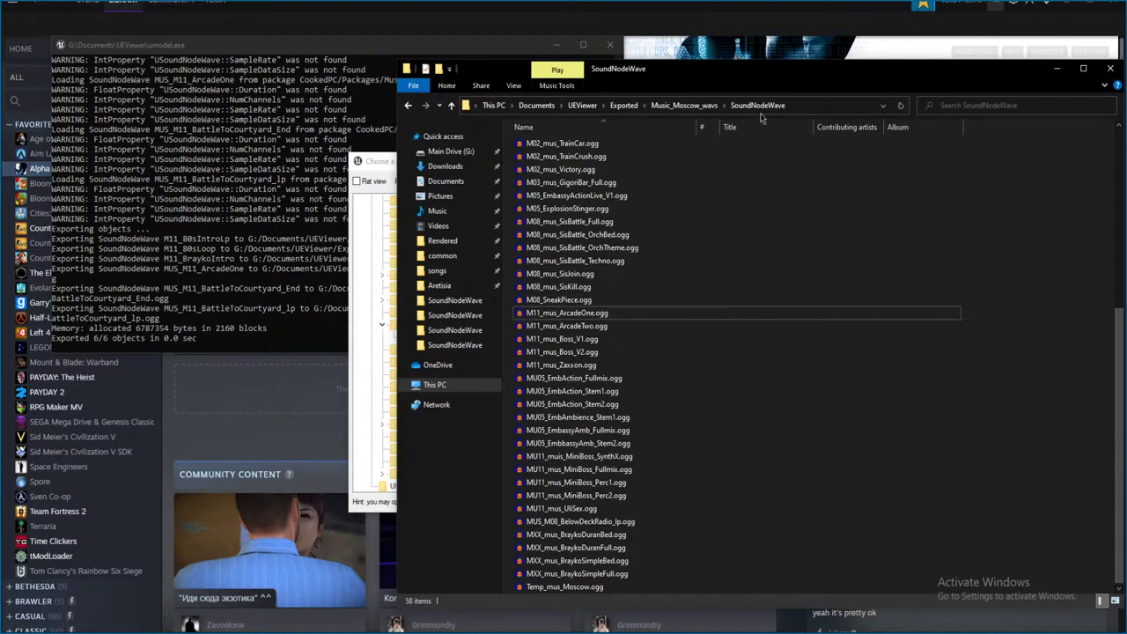
click(680, 106)
click(624, 106)
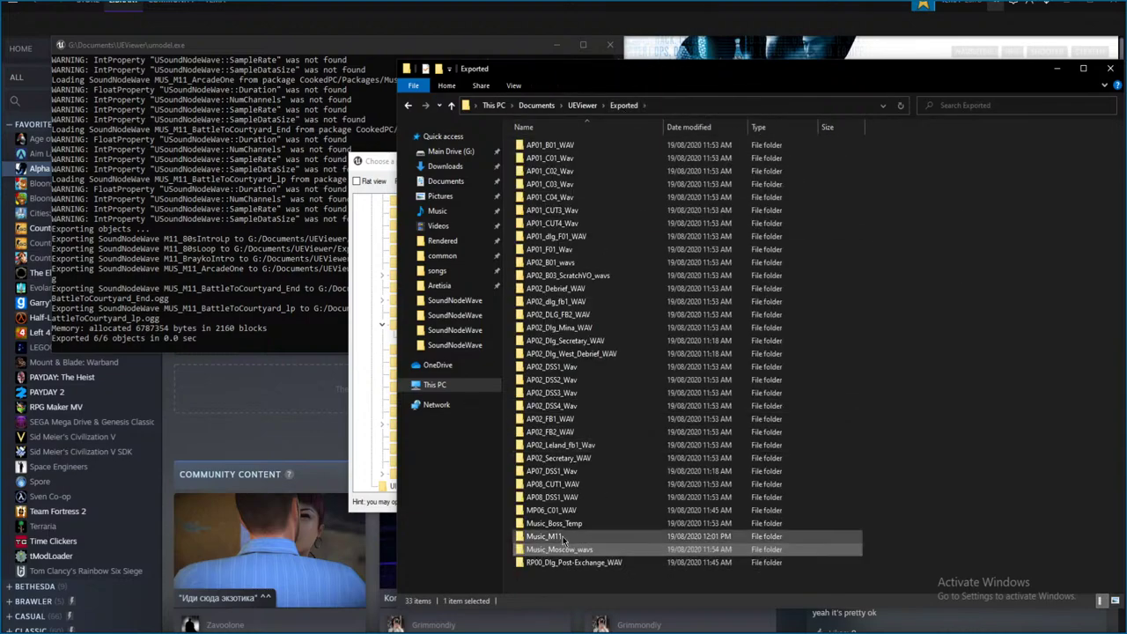
double_click(563, 541)
double_click(595, 146)
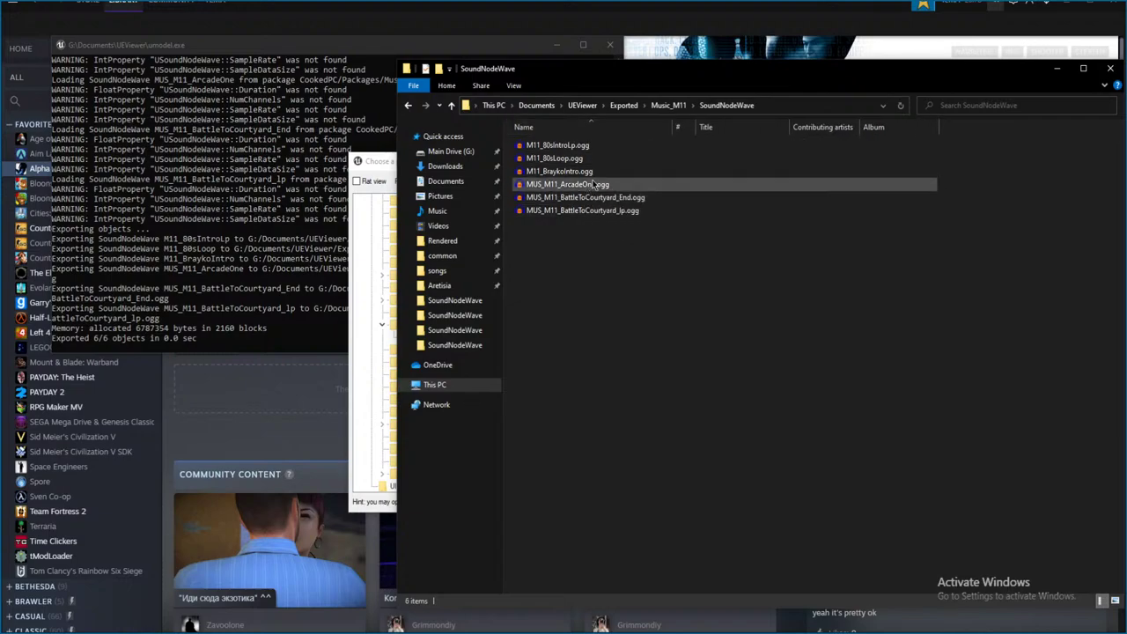
- Listen to about 15 seconds of MUS_M11_ArcadeOne.ogg in Audacity and close it without saving
double_click(623, 187)
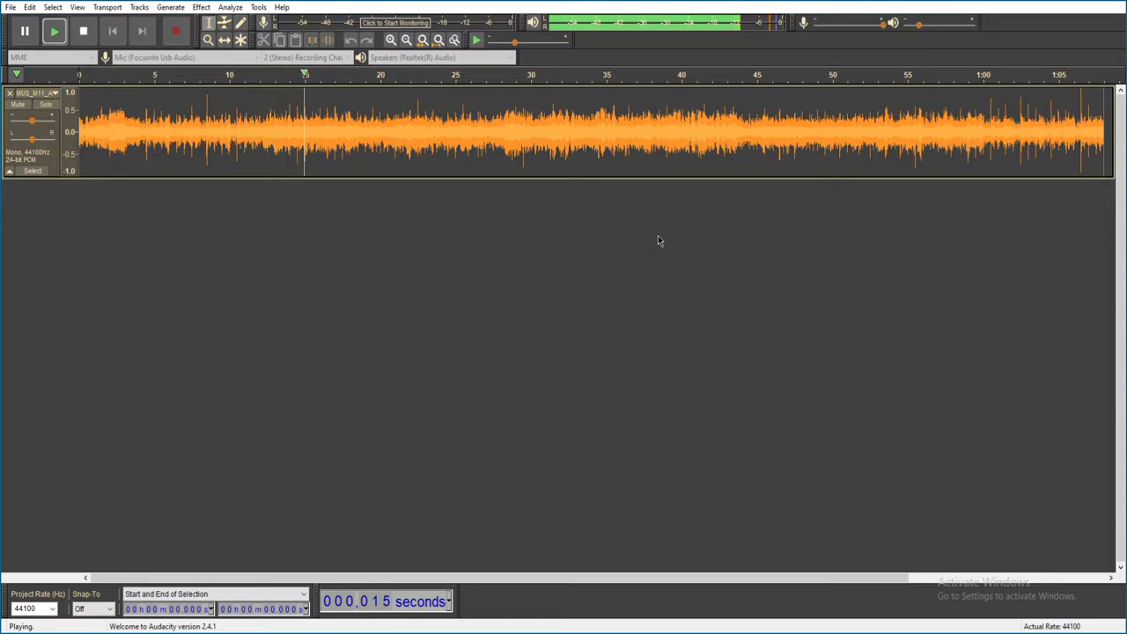
key(space)
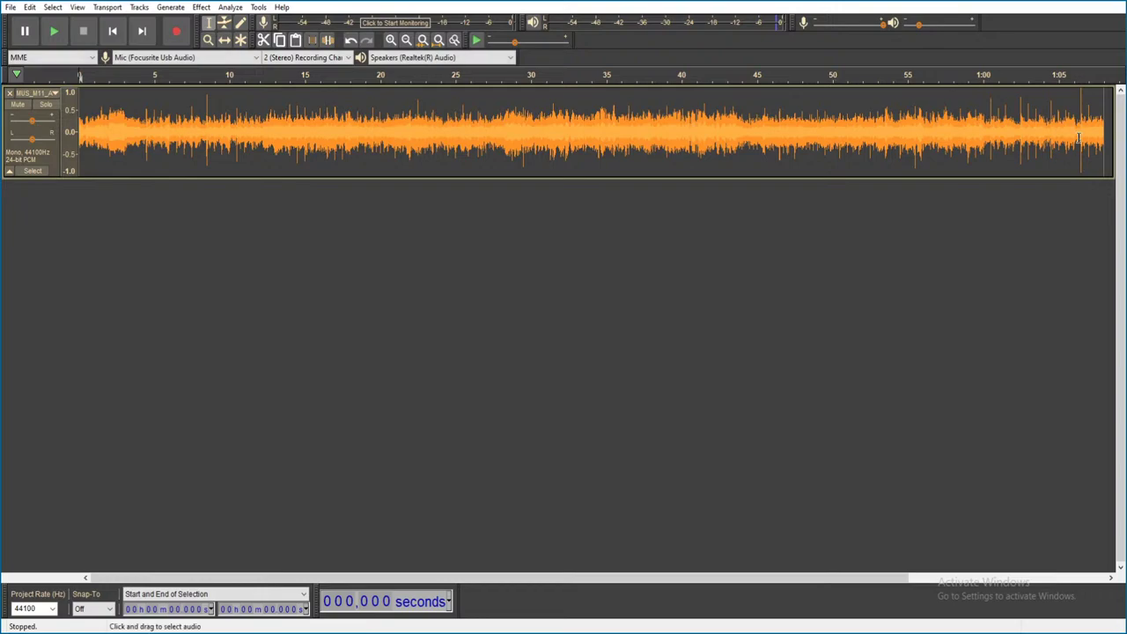
key(space)
key(alt+F4)
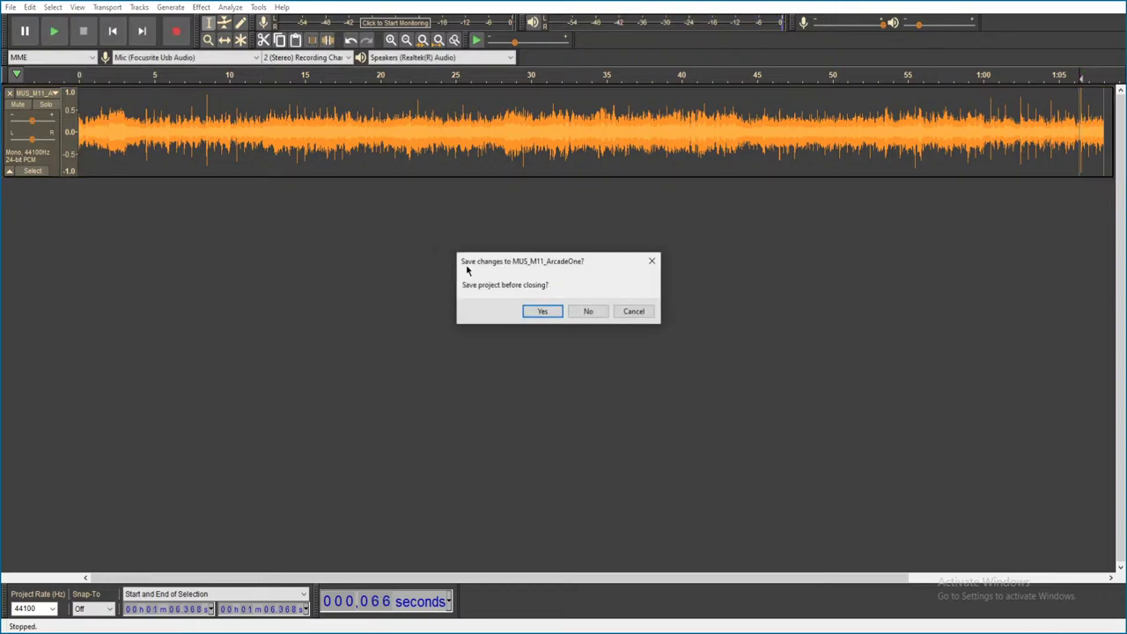
click(598, 315)
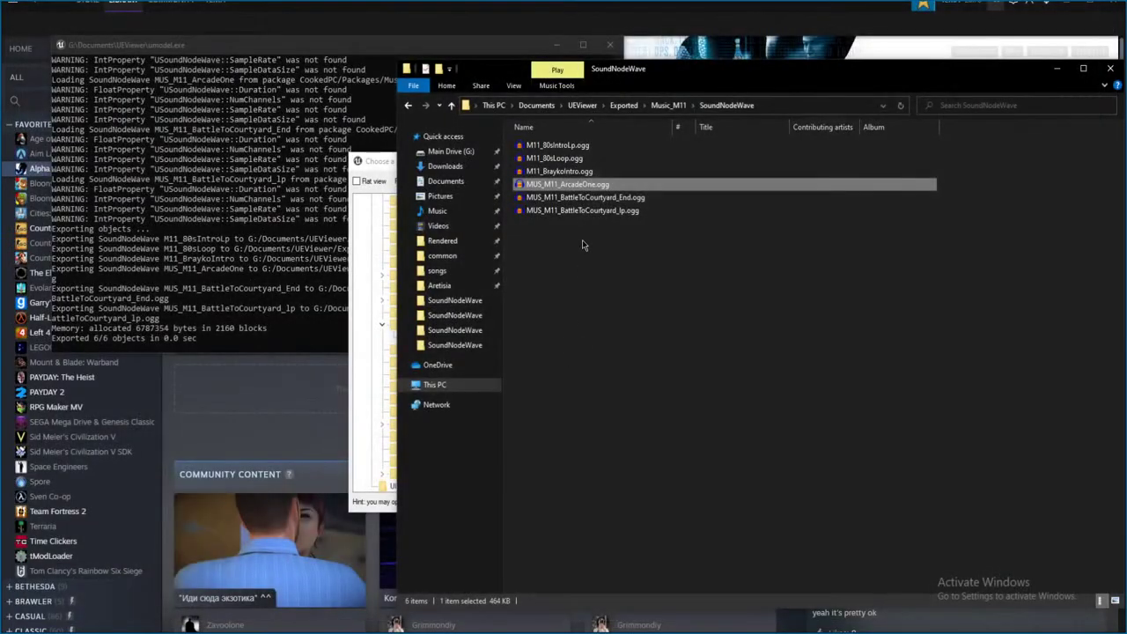
- Listen to M11_BraykoIntro.ogg from the Music_M11 export in Audacity and close it without saving
click(642, 211)
click(639, 170)
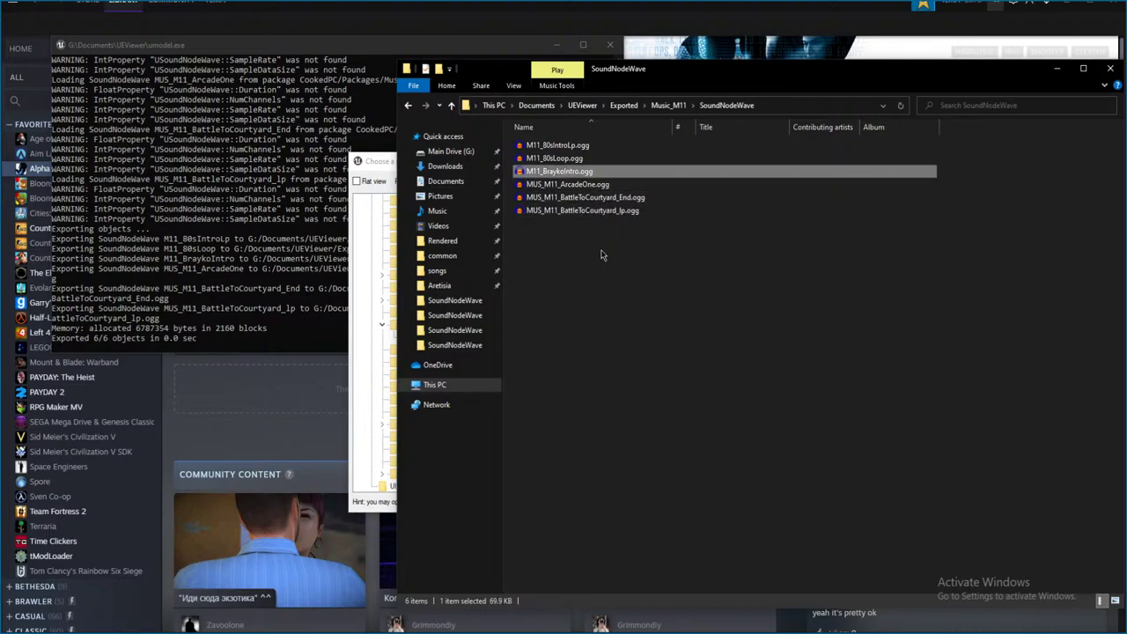
key(Return)
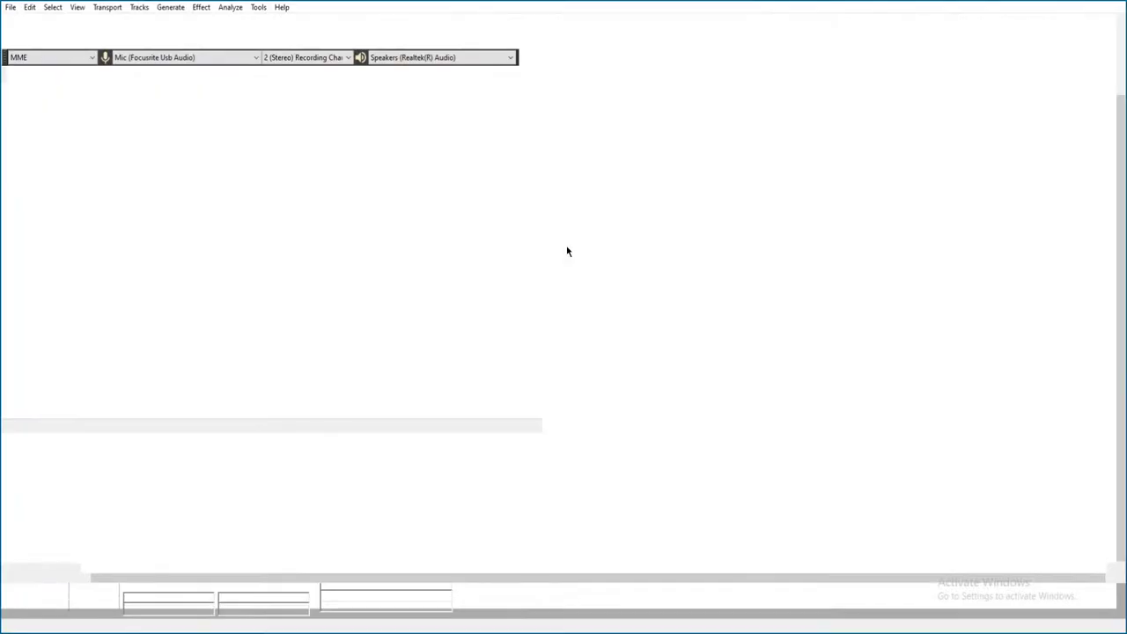
key(space)
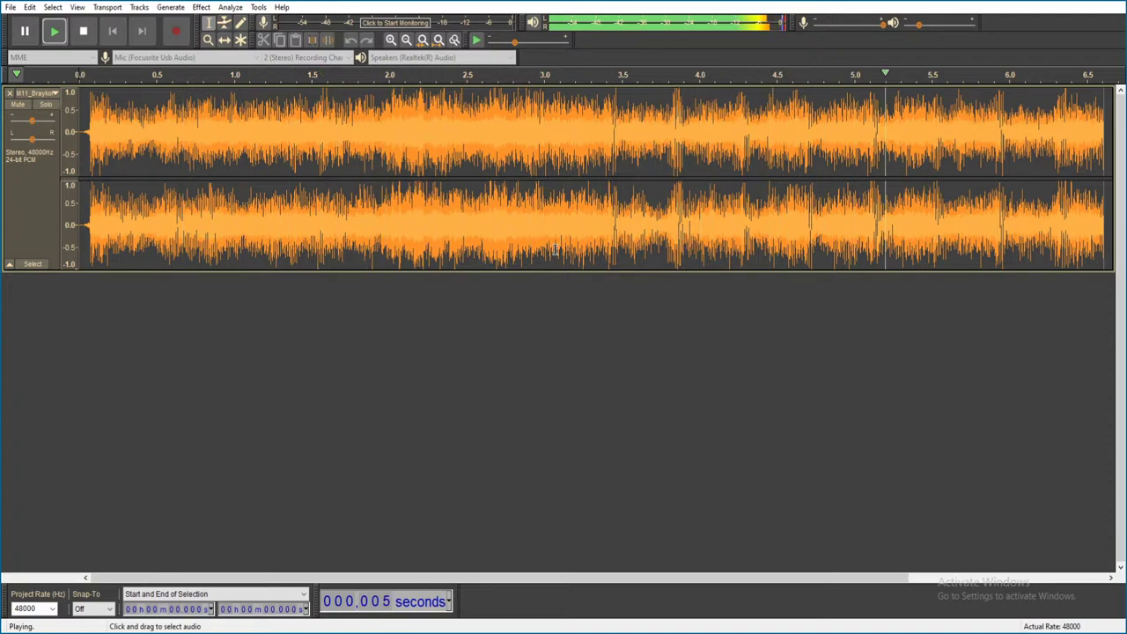
key(space)
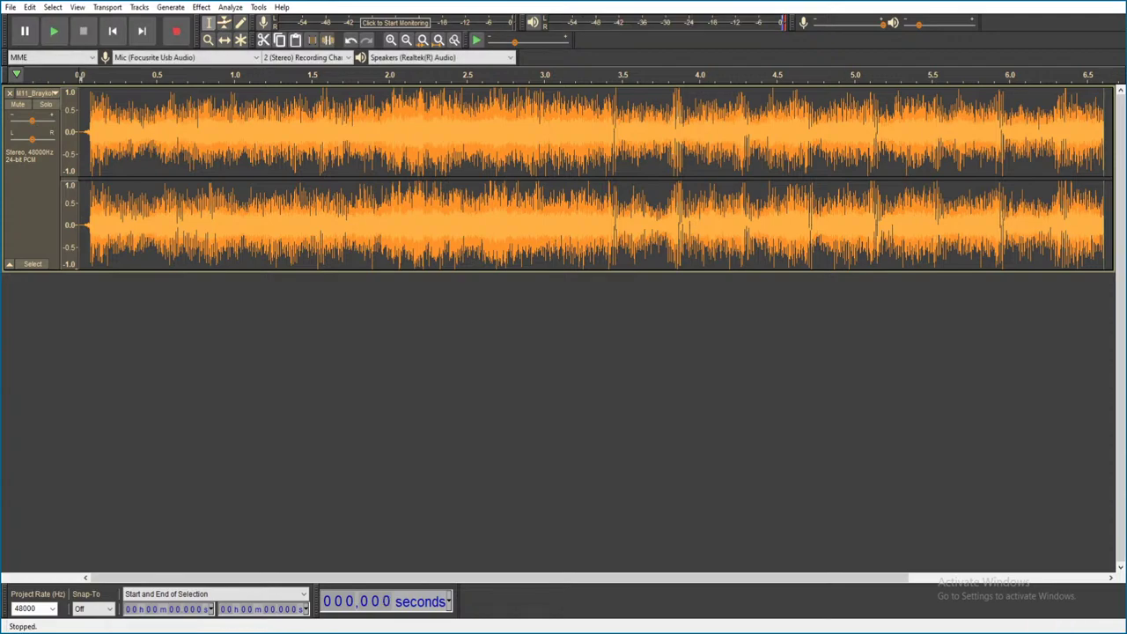
key(ctrl+w)
click(587, 311)
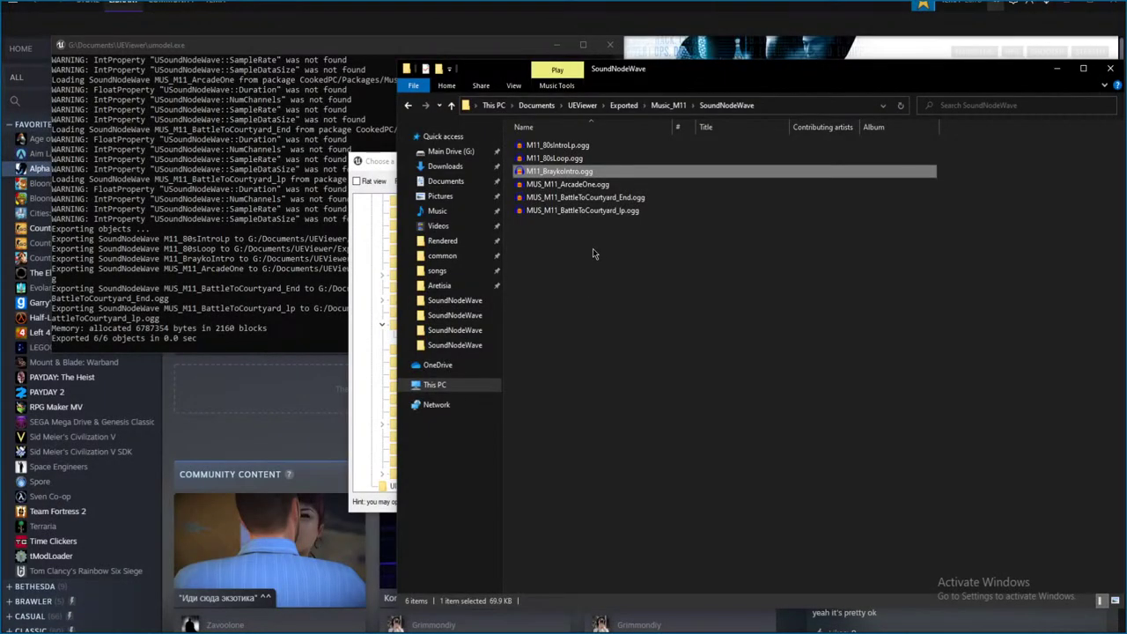
- Listen to M11_80sIntroLp.ogg from the Music_M11 export in Audacity and close it without saving
double_click(619, 148)
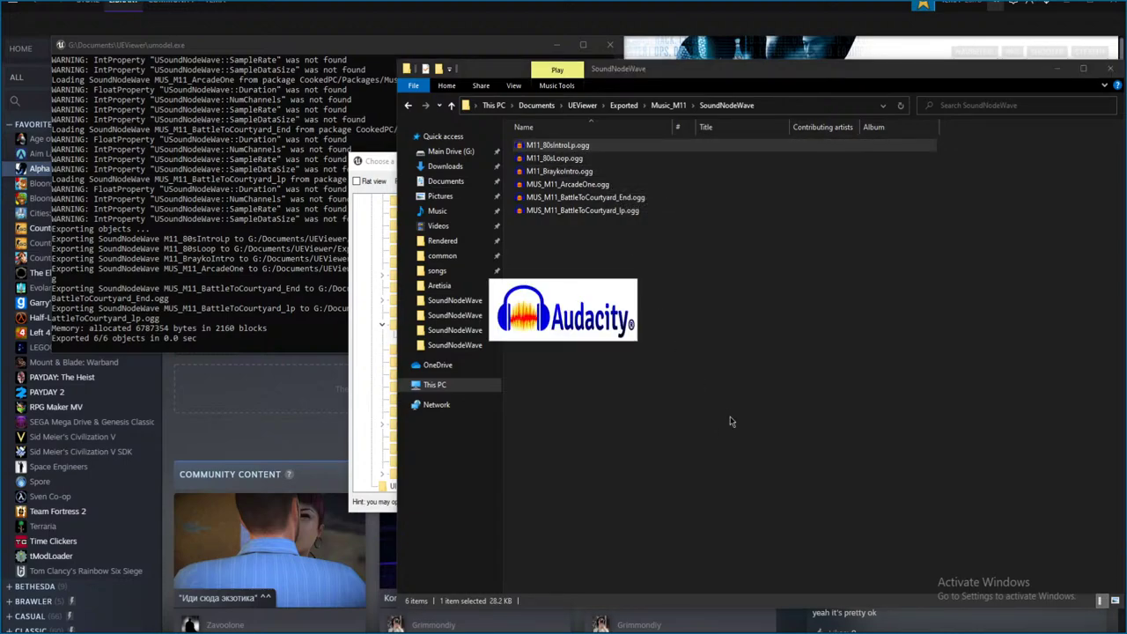
key(space)
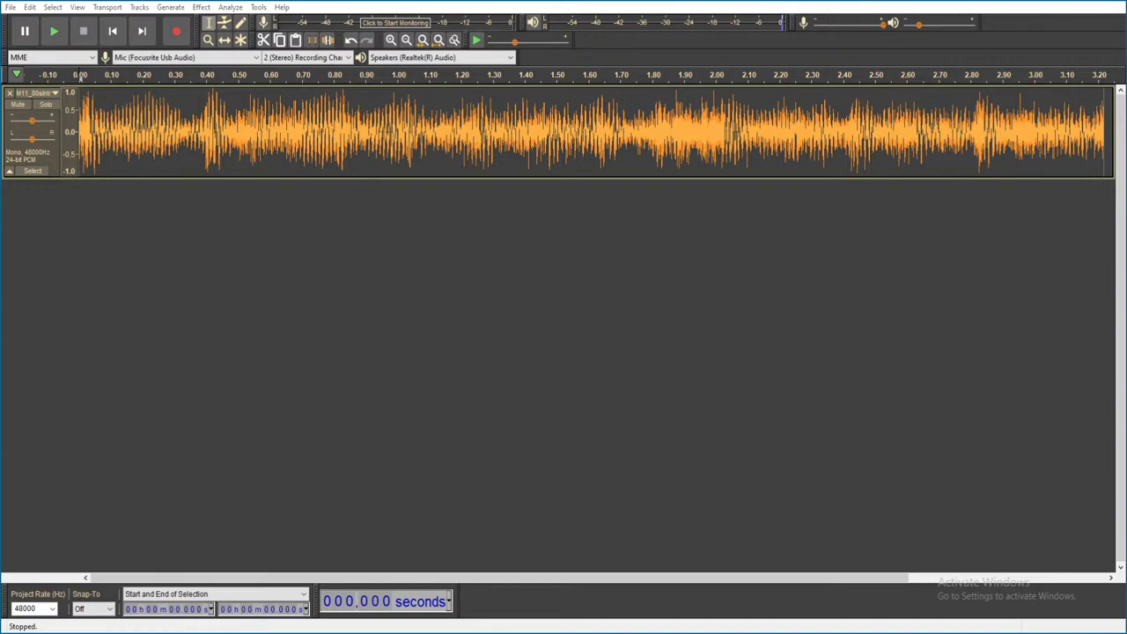
key(alt+F4)
click(589, 311)
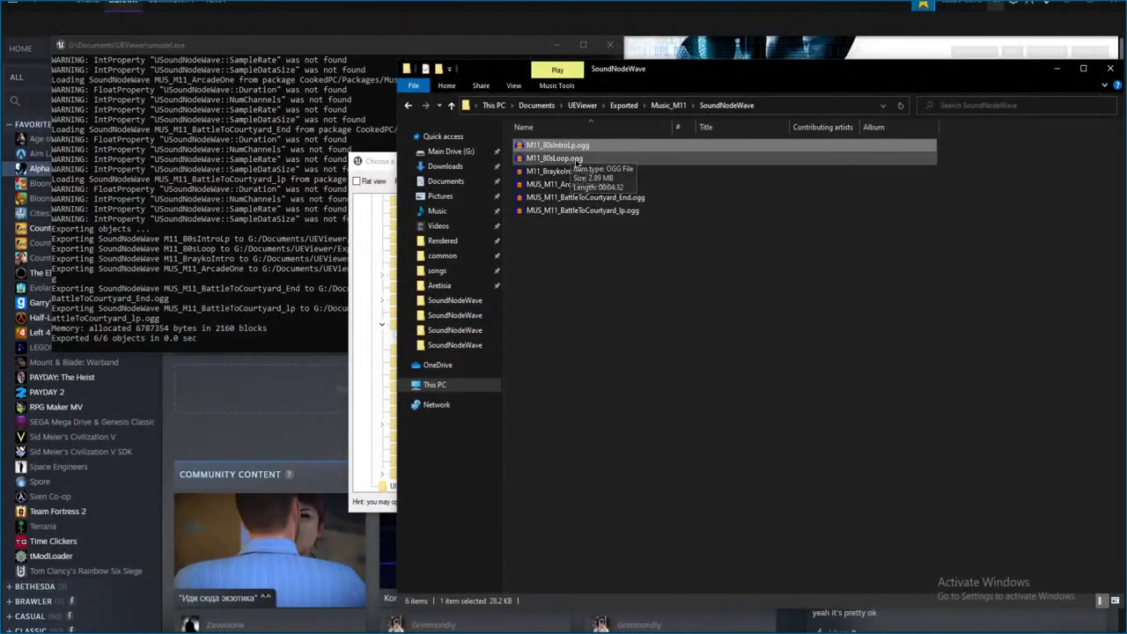
- Listen to M11_80sLoop.ogg in Audacity, skipping ahead to about 39 and 56 seconds, and close it without saving
double_click(554, 158)
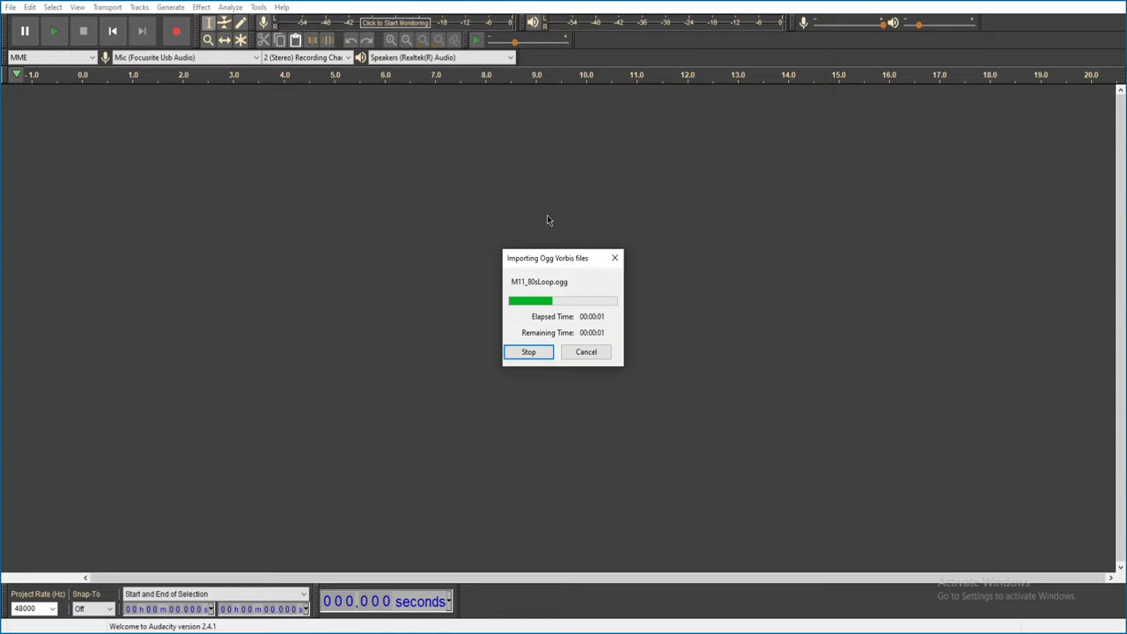
key(space)
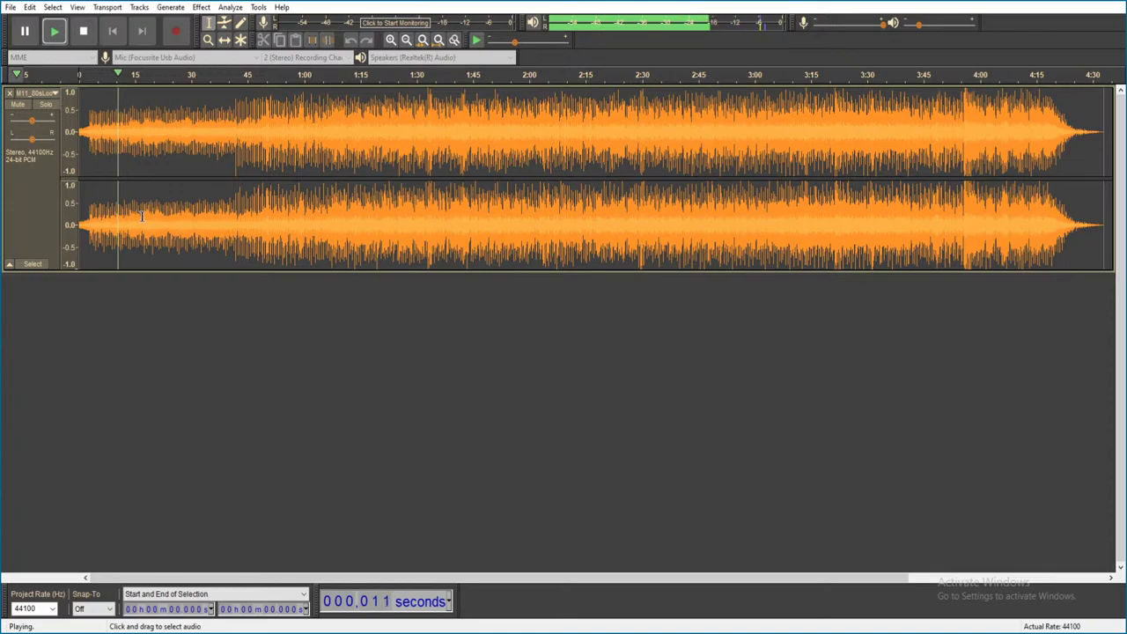
click(225, 218)
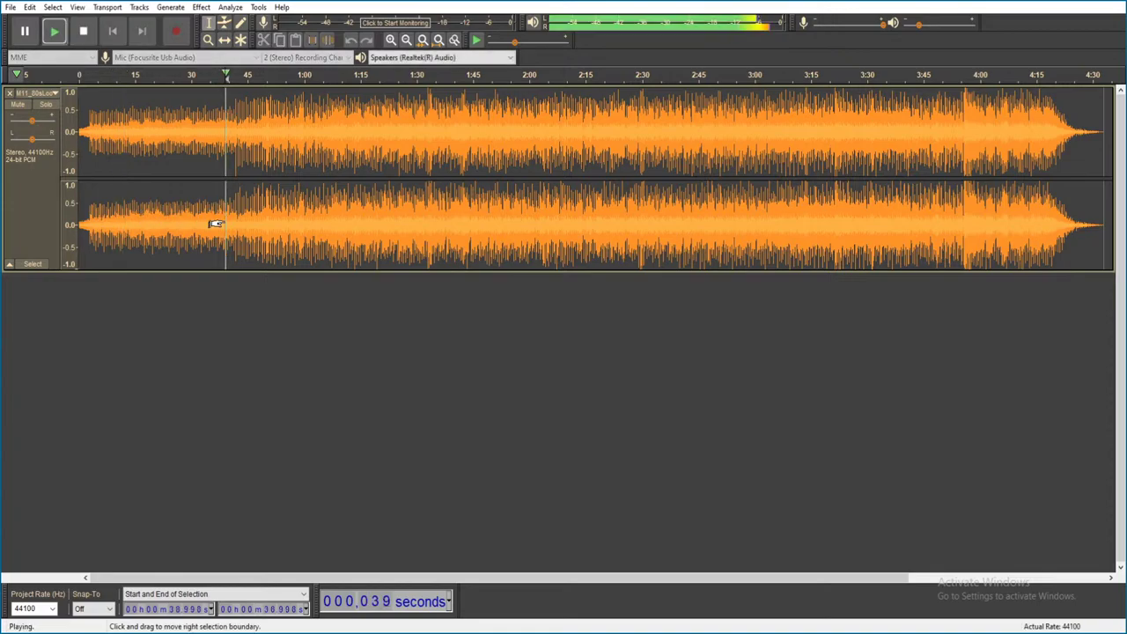
click(235, 226)
click(290, 224)
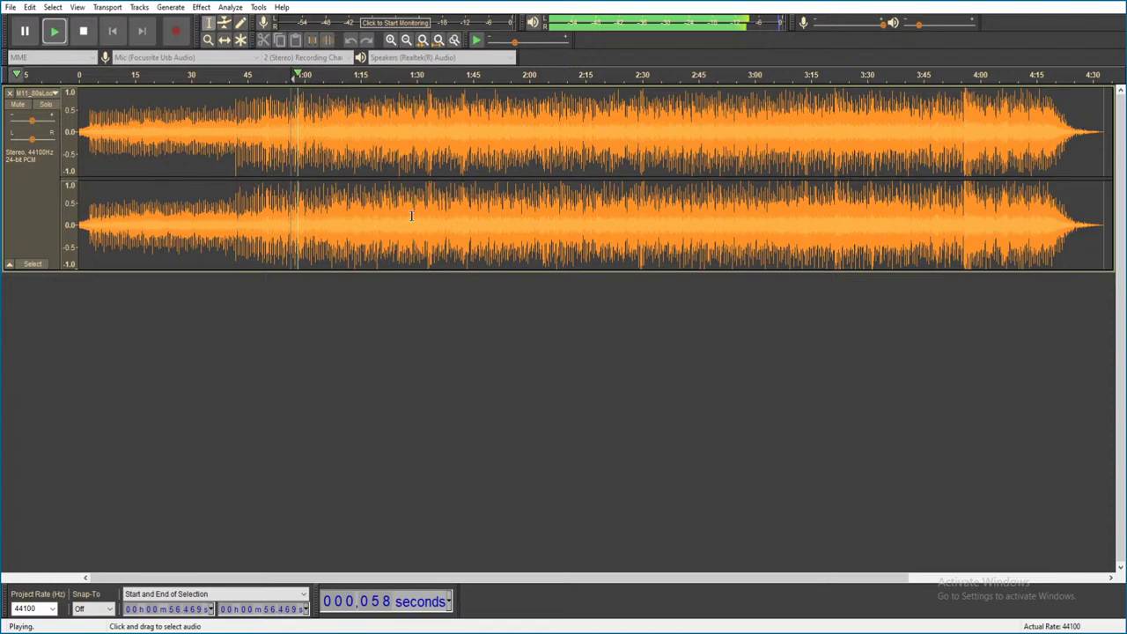
key(alt+F4)
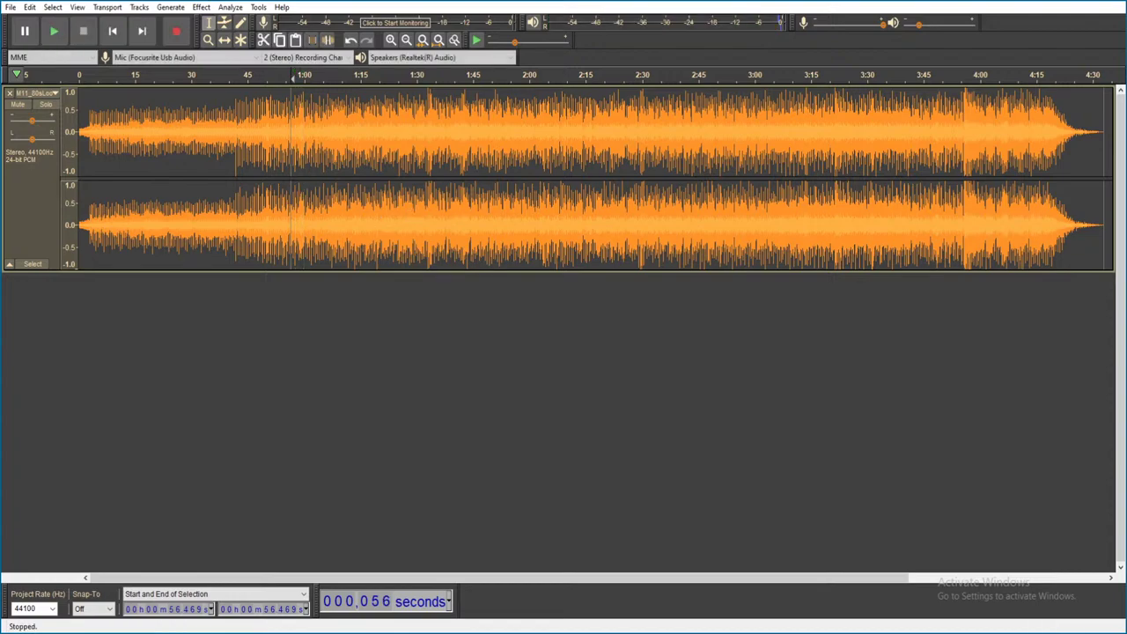
click(587, 309)
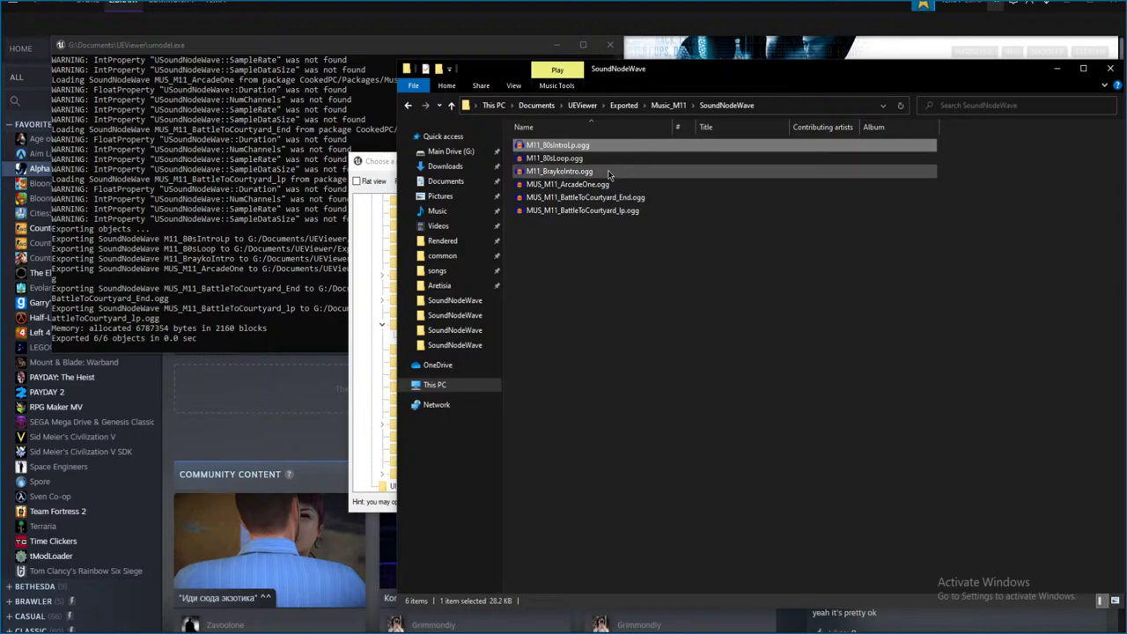
- Replay M11_80sIntroLp.ogg in Audacity and close it without saving
click(634, 211)
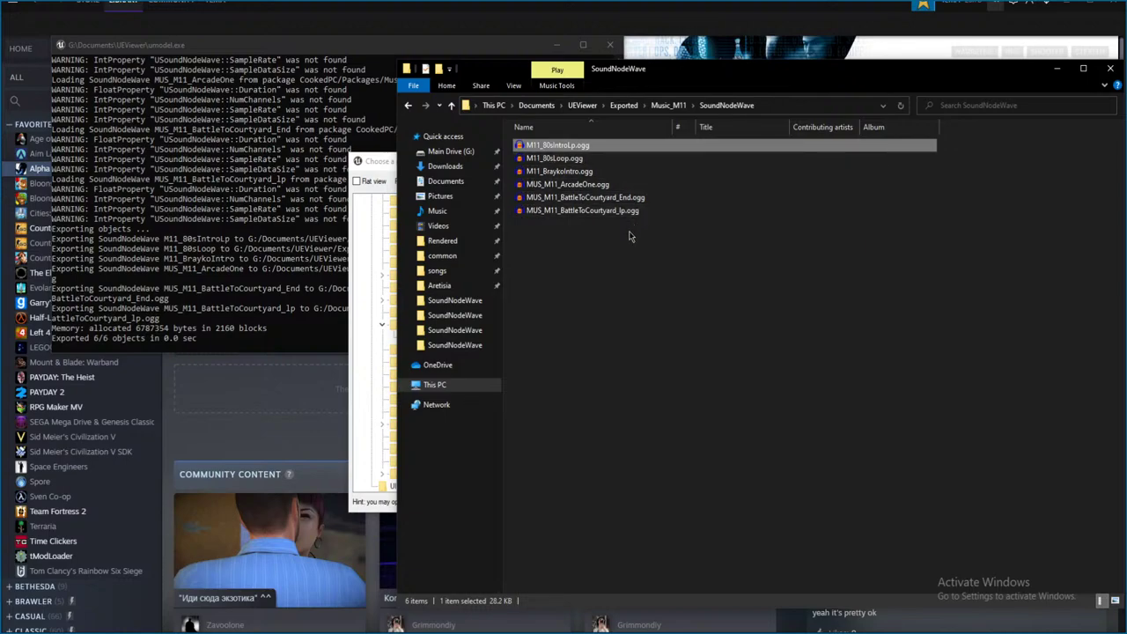
click(634, 236)
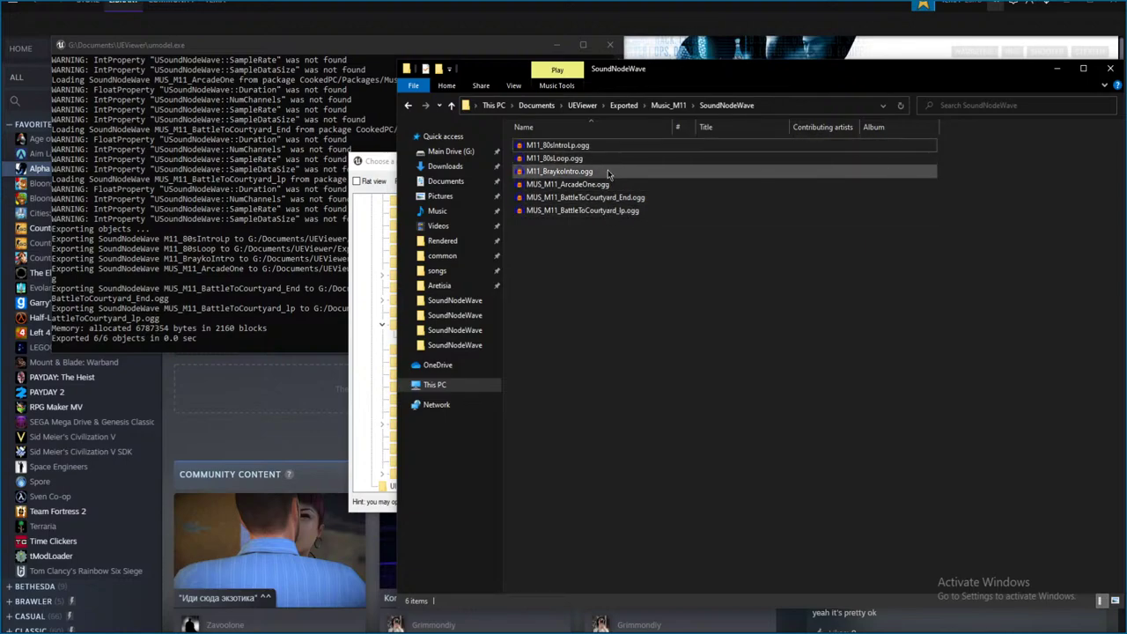
double_click(638, 211)
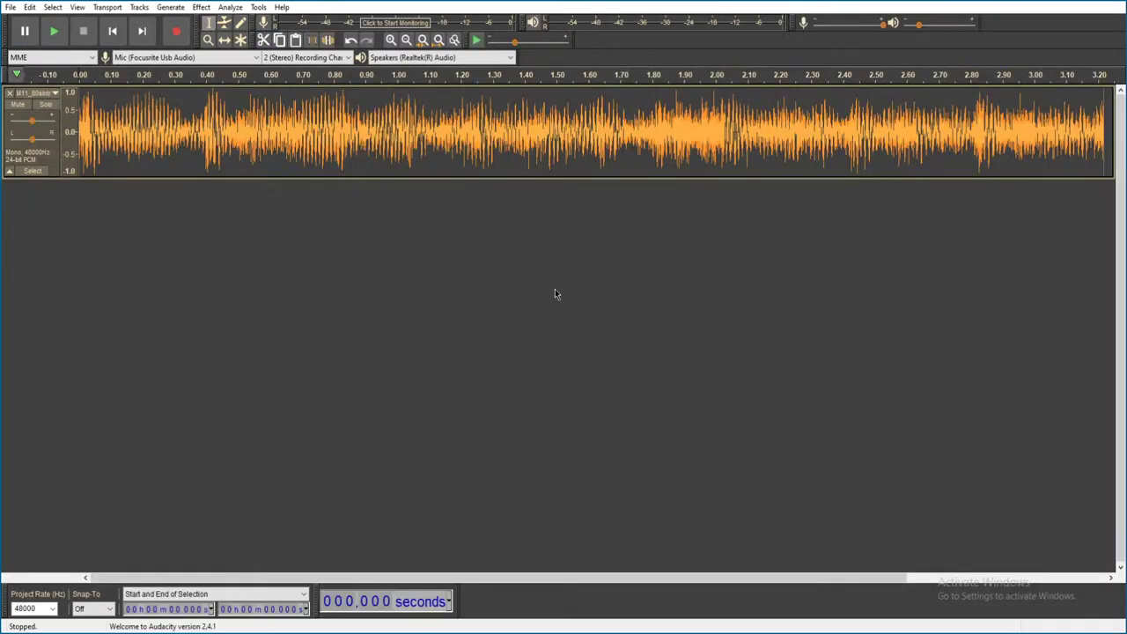
key(space)
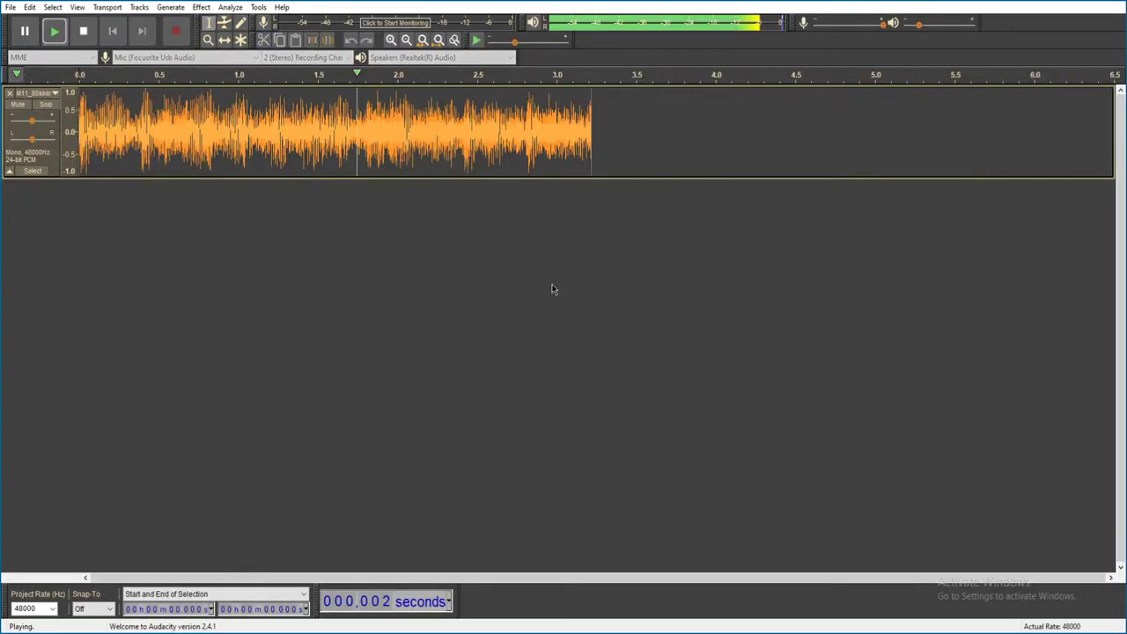
key(alt+F4)
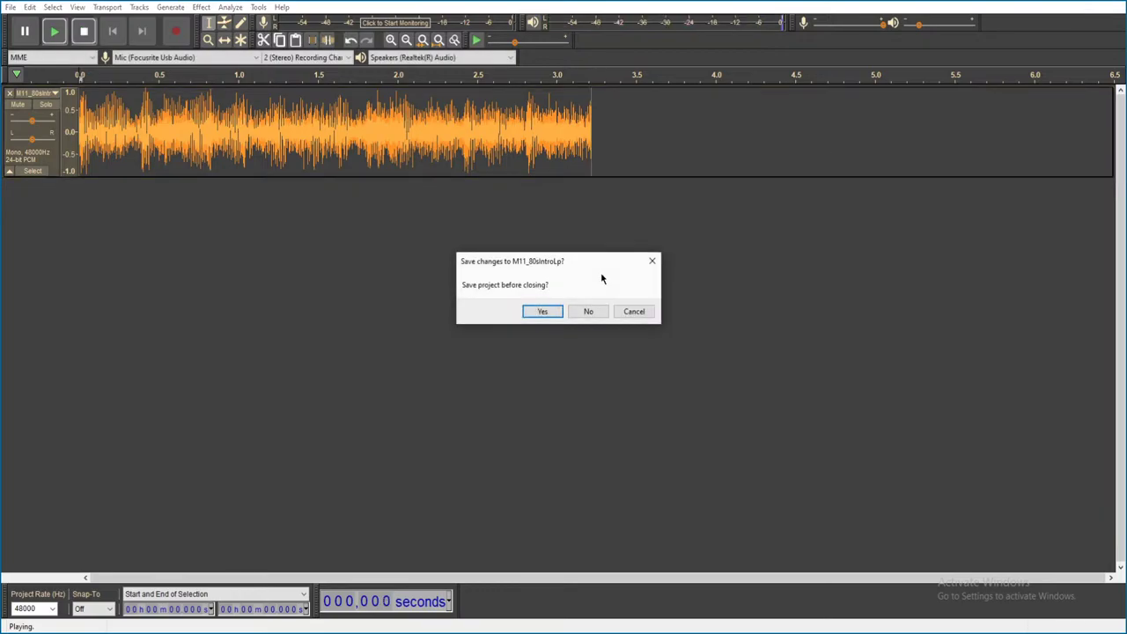
key(n)
- Replay M11_BraykoIntro.ogg in Audacity, skipping ahead to about 5.7 seconds, and close it without saving
double_click(616, 170)
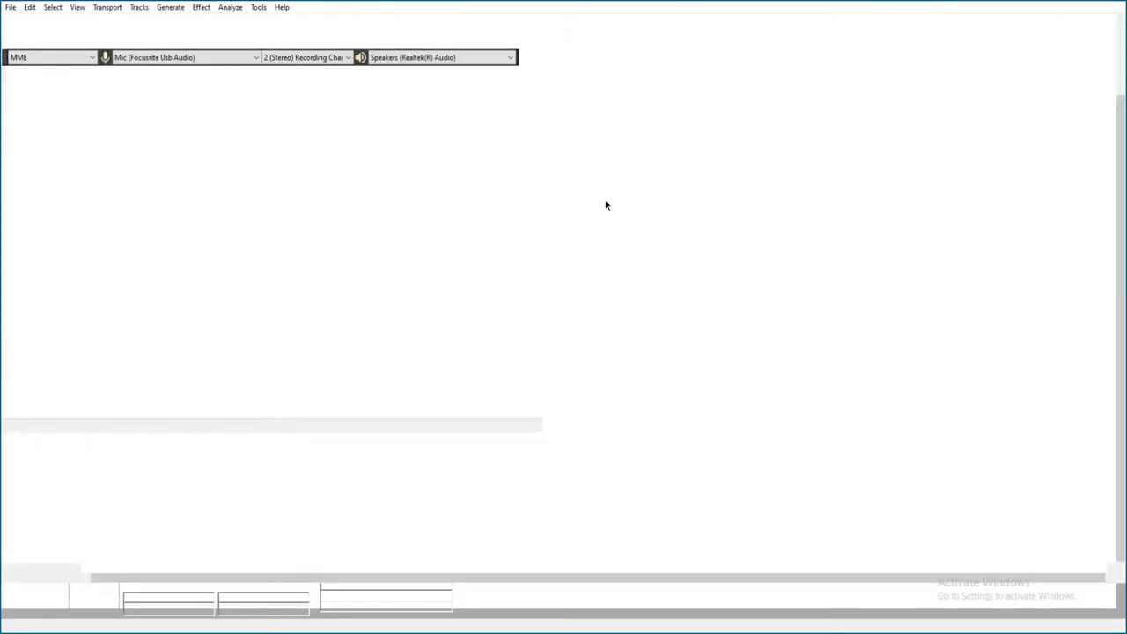
key(space)
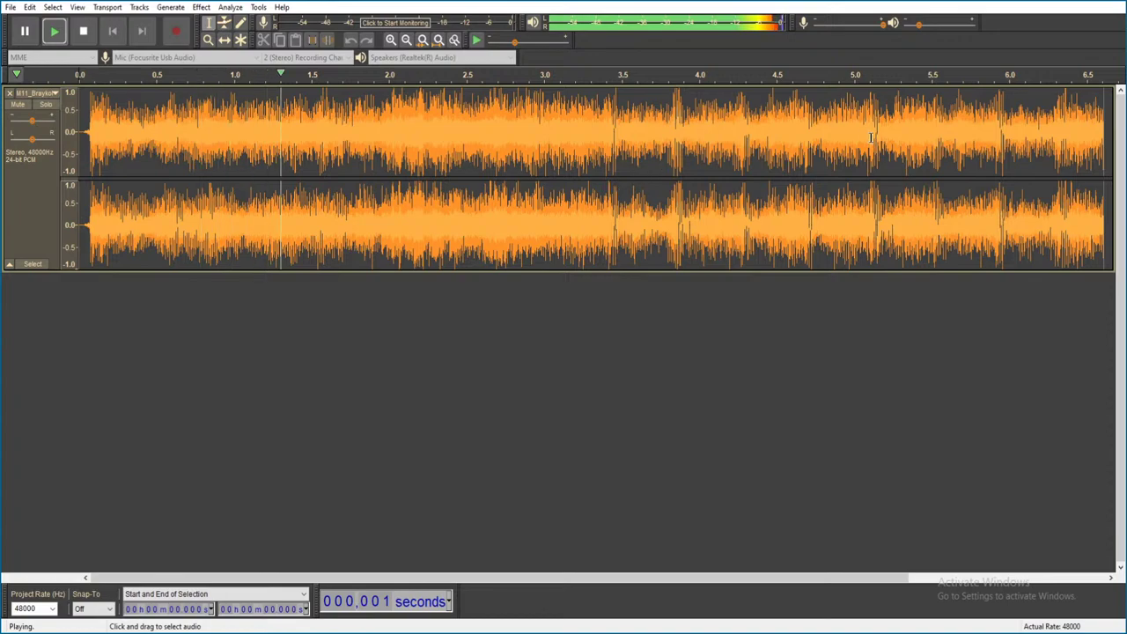
click(949, 132)
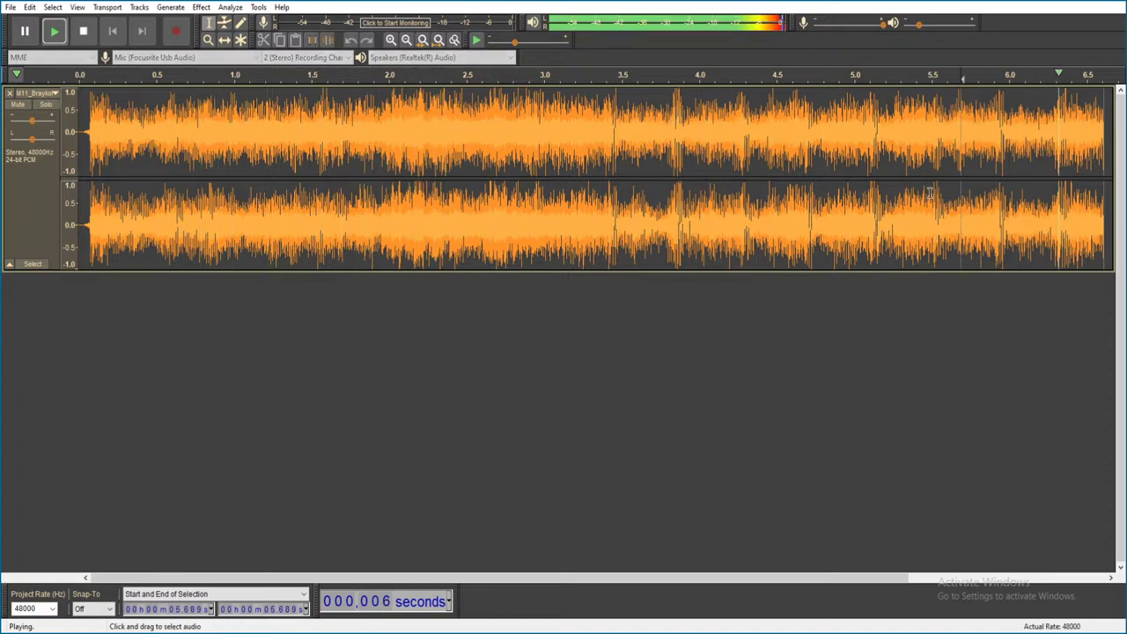
key(alt+F4)
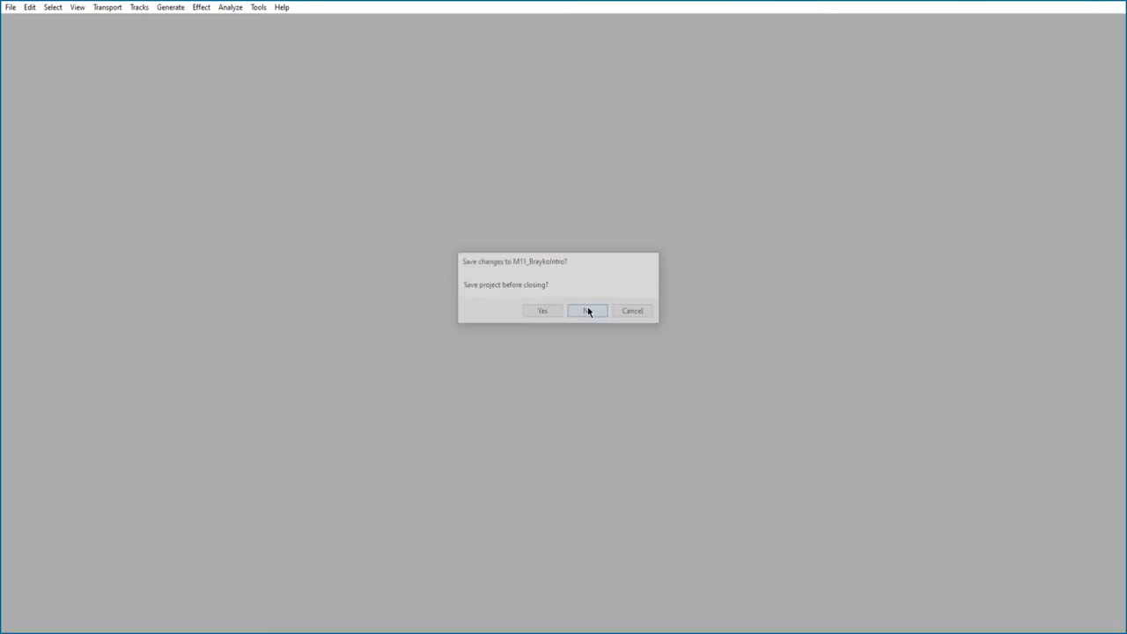
click(588, 306)
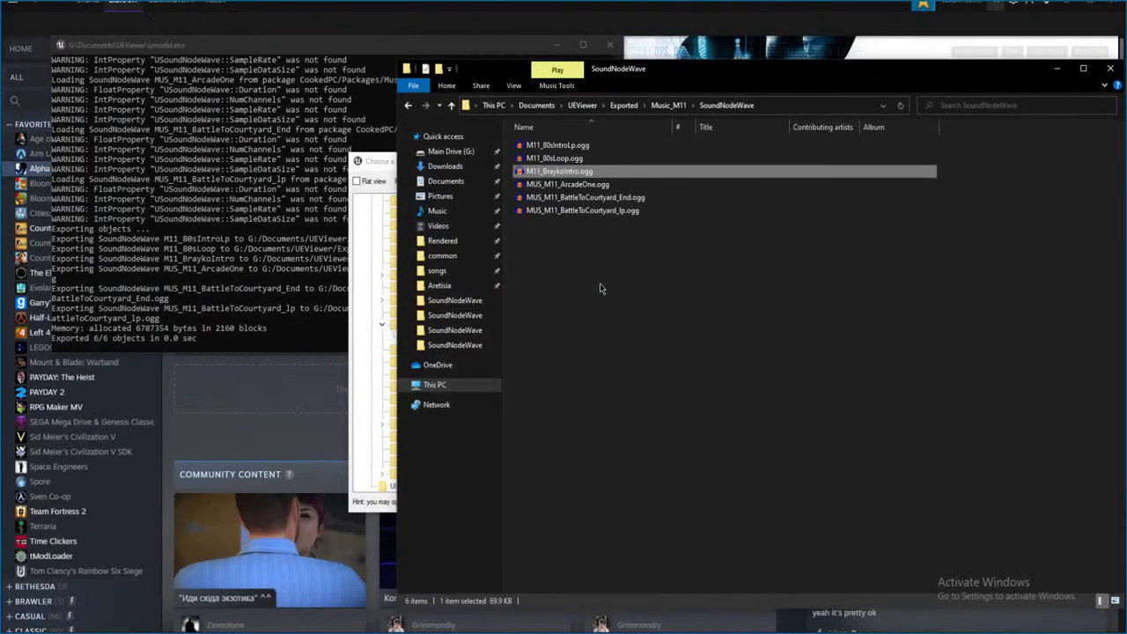
- Return to the Exported folder in File Explorer and open the SoundNodeWave folder inside Music_Moscow_wavs
key(BackSpace)
click(623, 106)
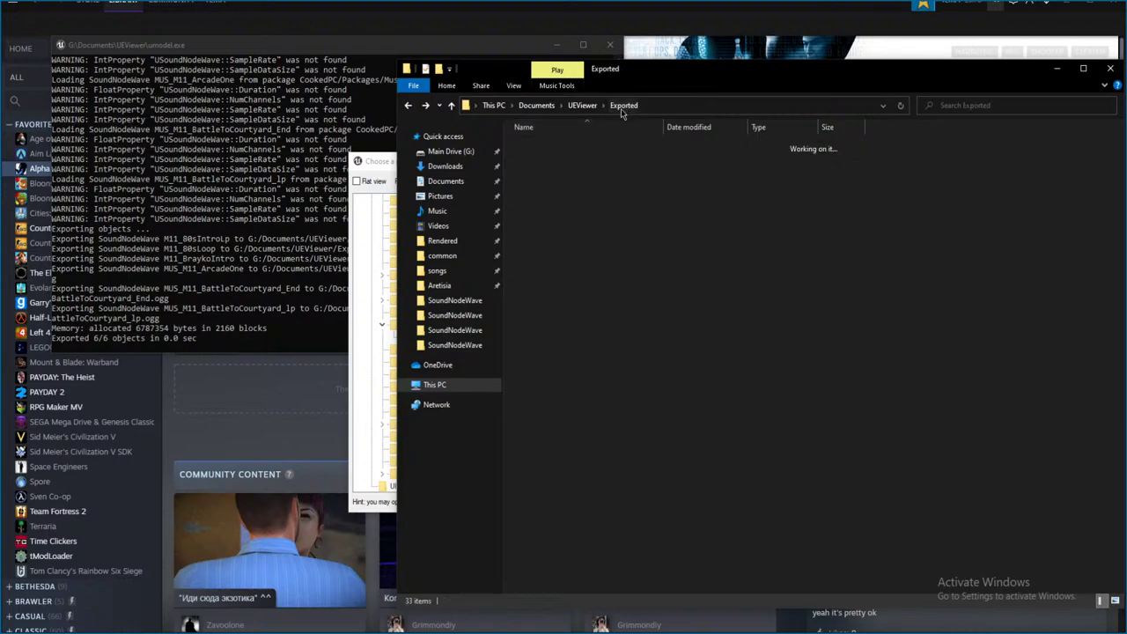
click(372, 374)
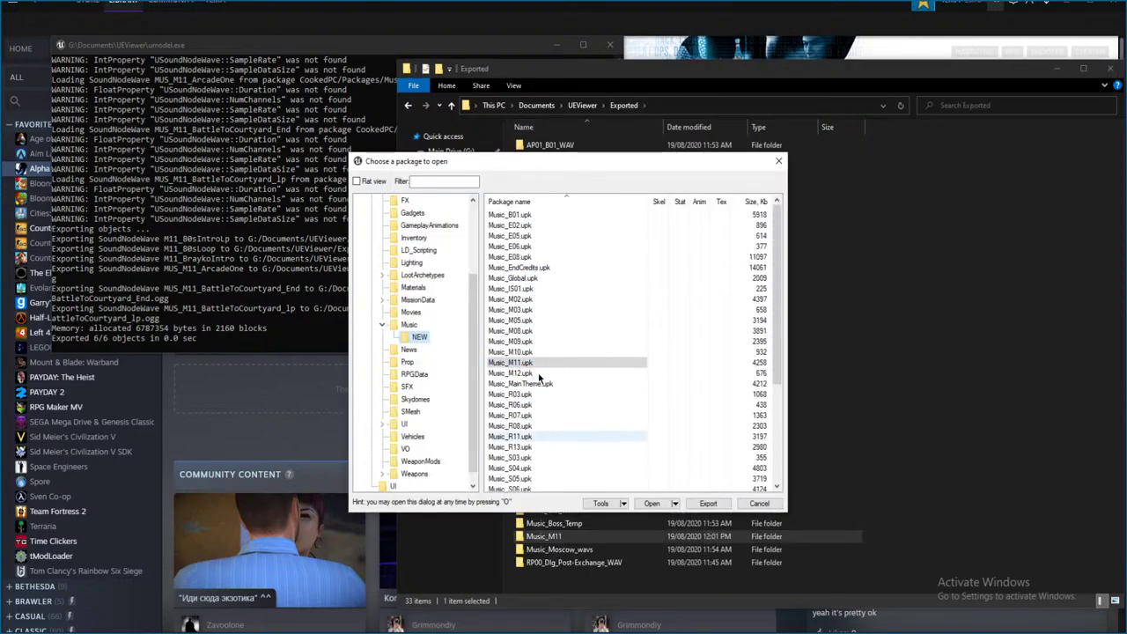
click(1029, 468)
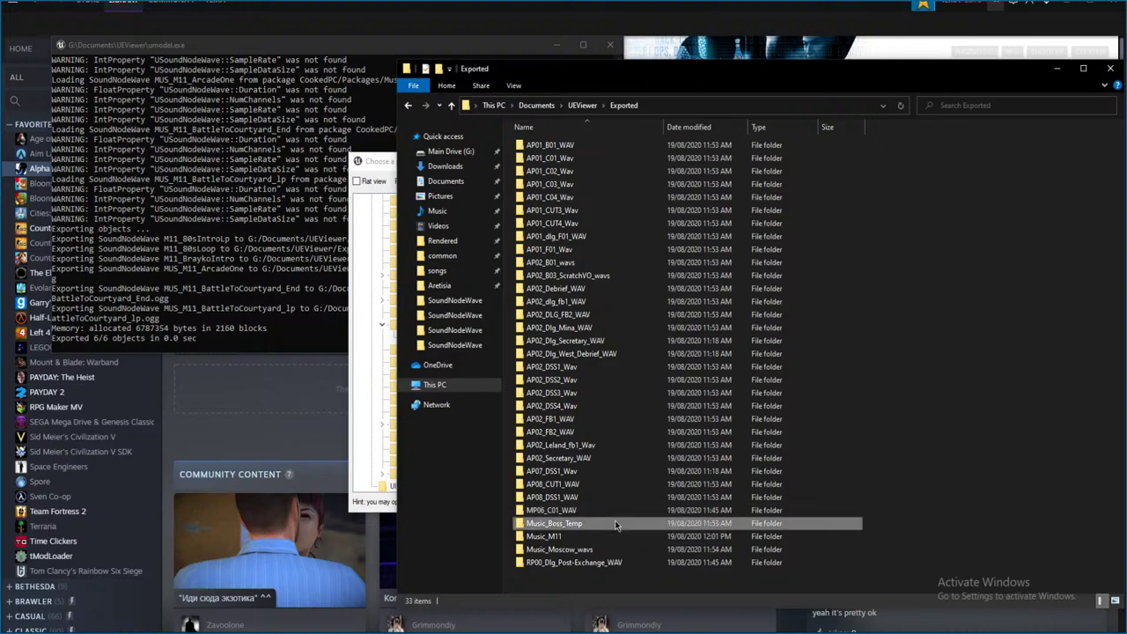
double_click(558, 549)
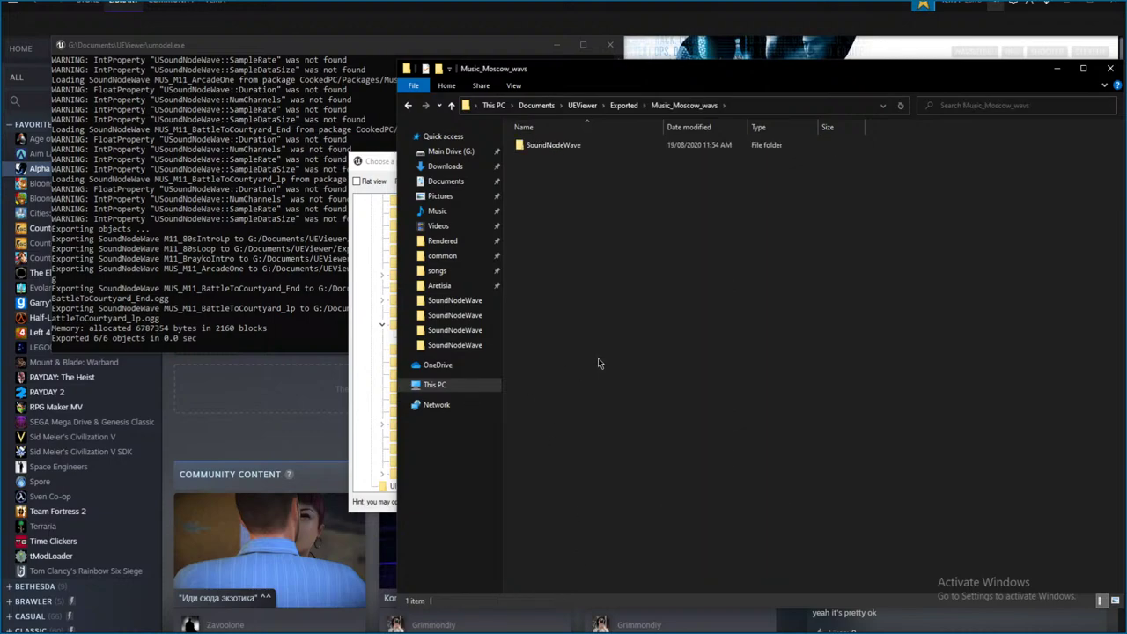
double_click(632, 145)
- Look through the list of extracted Moscow music files and go back to the Exported folder
scroll(608, 325, down, 7)
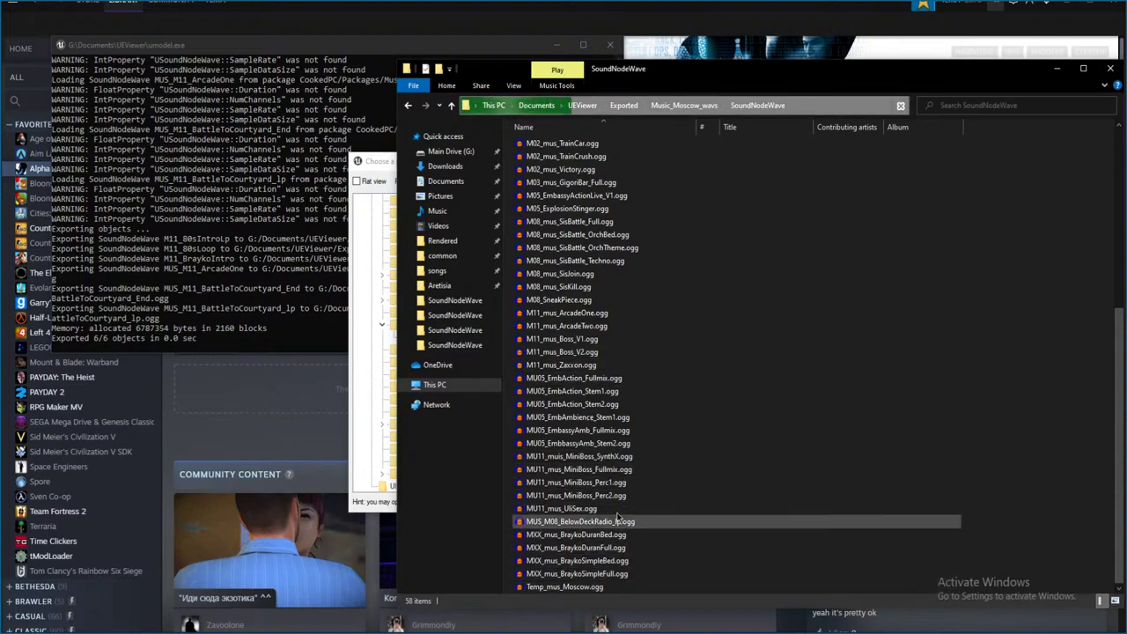
scroll(617, 472, up, 8)
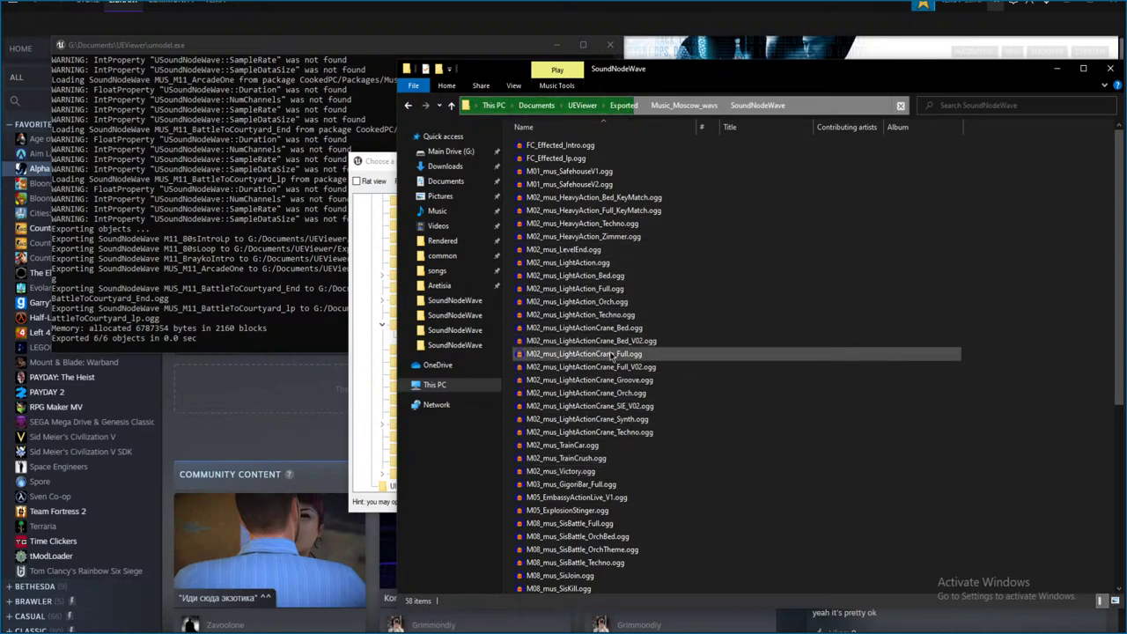
scroll(611, 355, down, 2)
scroll(611, 355, down, 1)
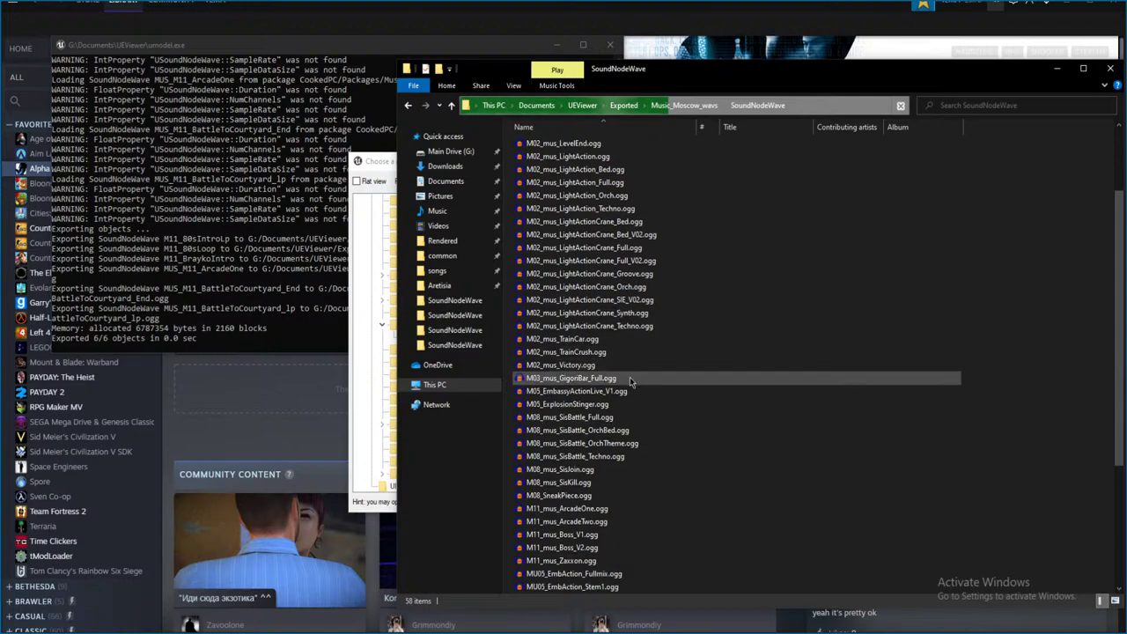
scroll(630, 379, down, 2)
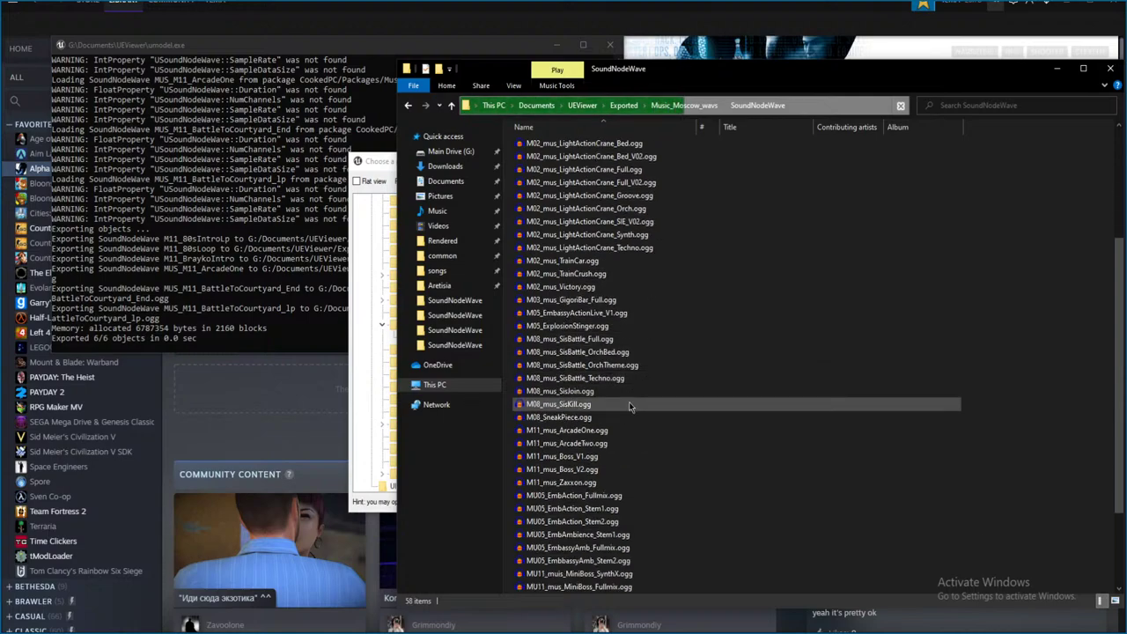
scroll(629, 402, down, 2)
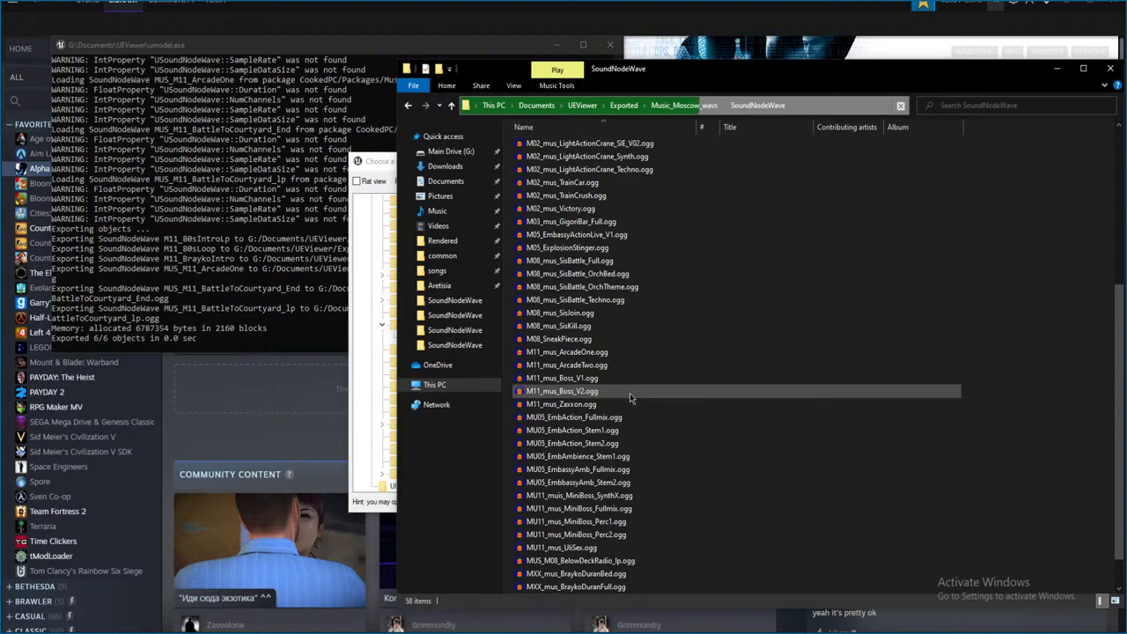
key(BackSpace)
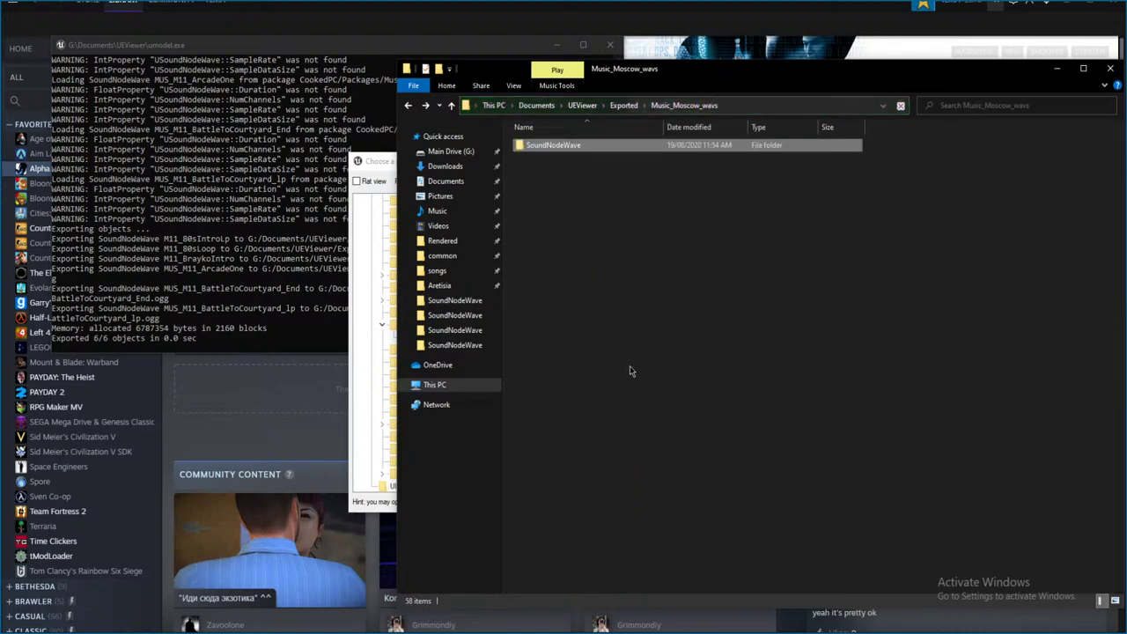
key(BackSpace)
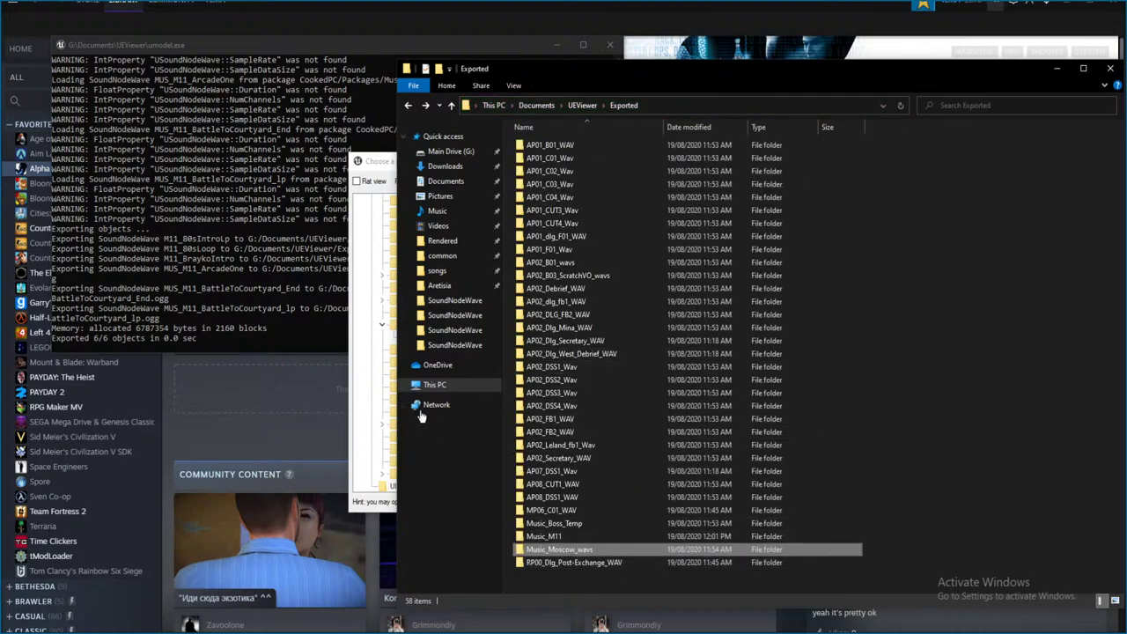
- Export the Music_M10.upk package from the NEW subfolder of Music in UEViewer
click(353, 375)
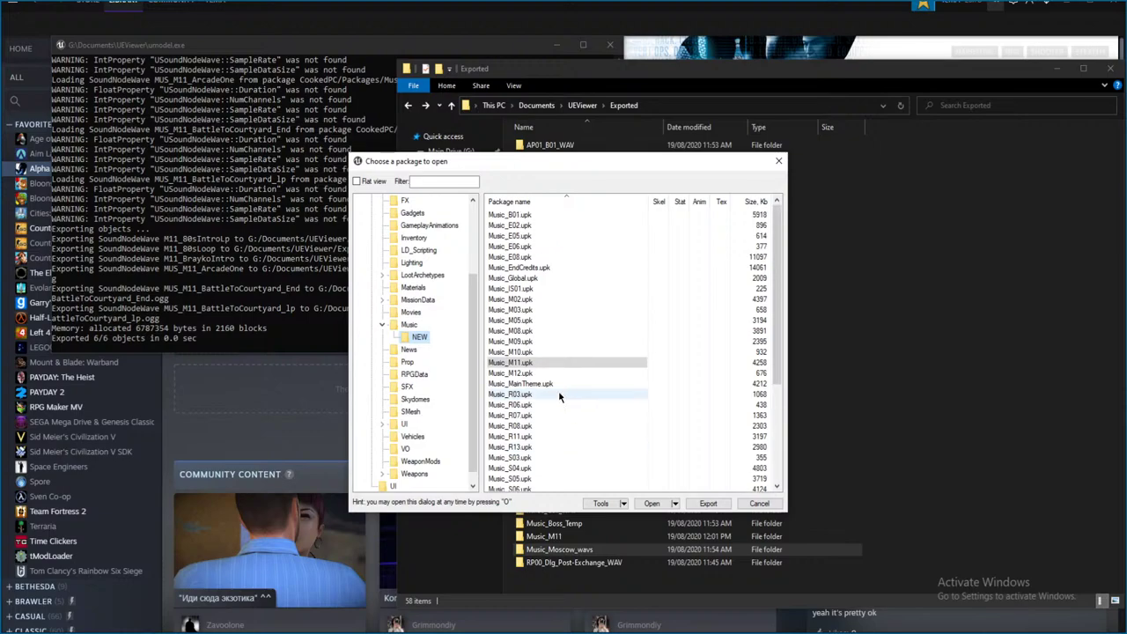
click(544, 352)
right_click(543, 352)
click(583, 384)
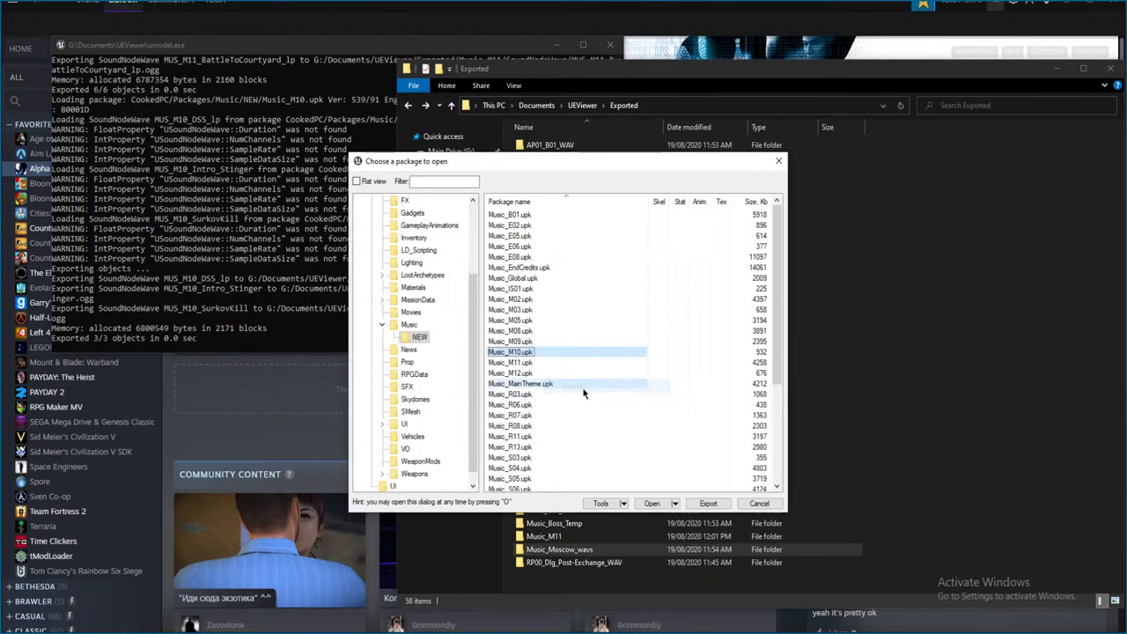
- Open the SoundNodeWave folder of the exported Music_M10 package in File Explorer
click(576, 529)
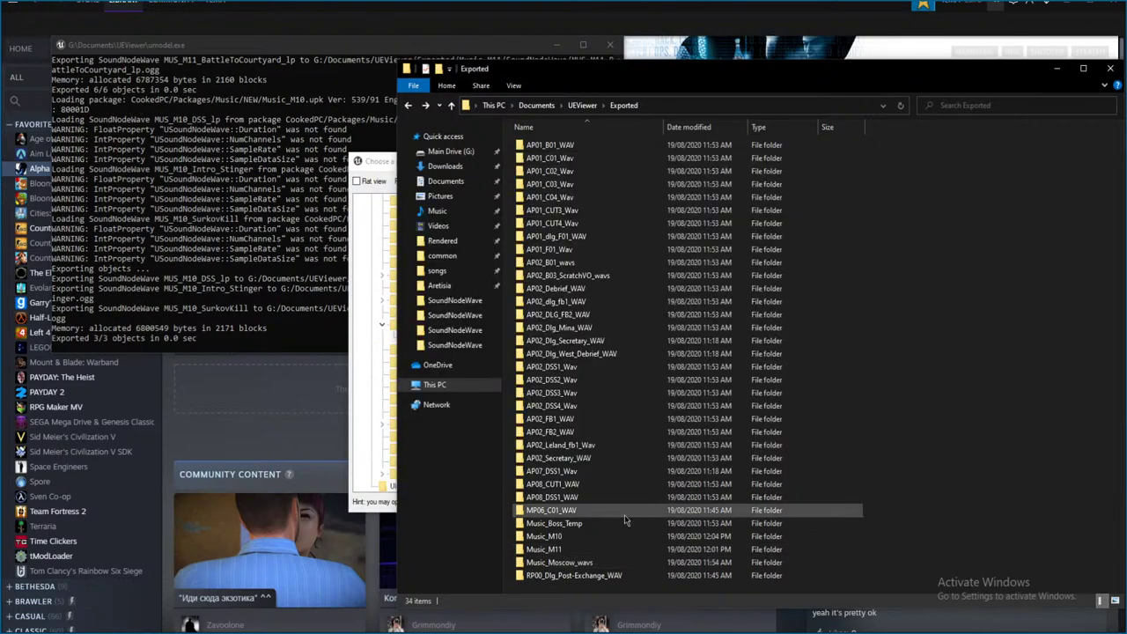
double_click(577, 525)
key(alt+Left)
double_click(567, 535)
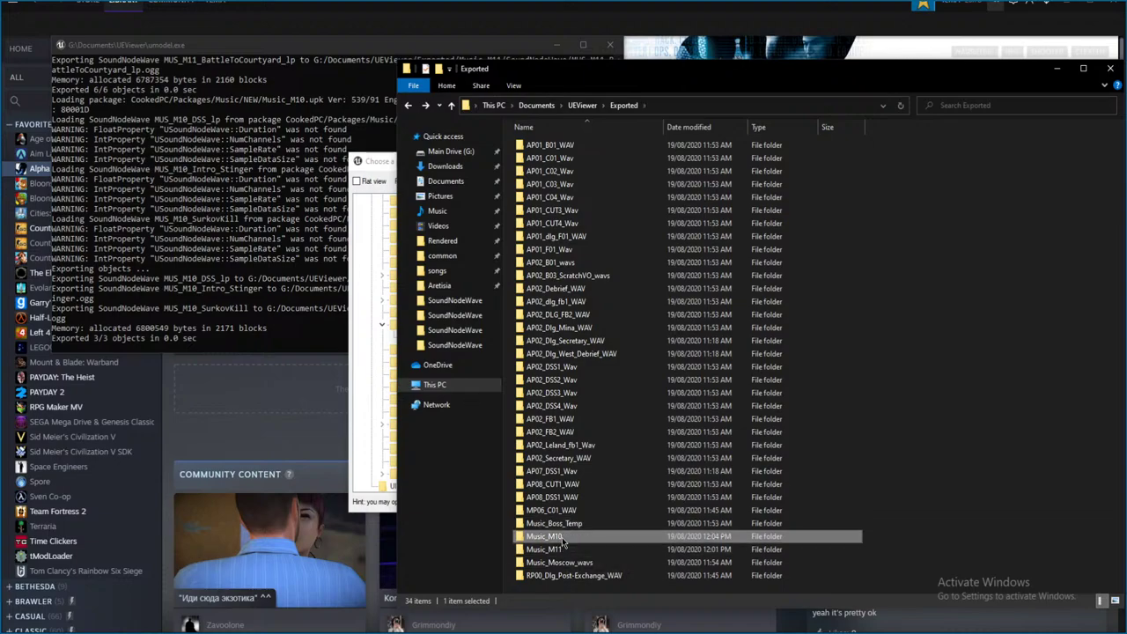
double_click(591, 147)
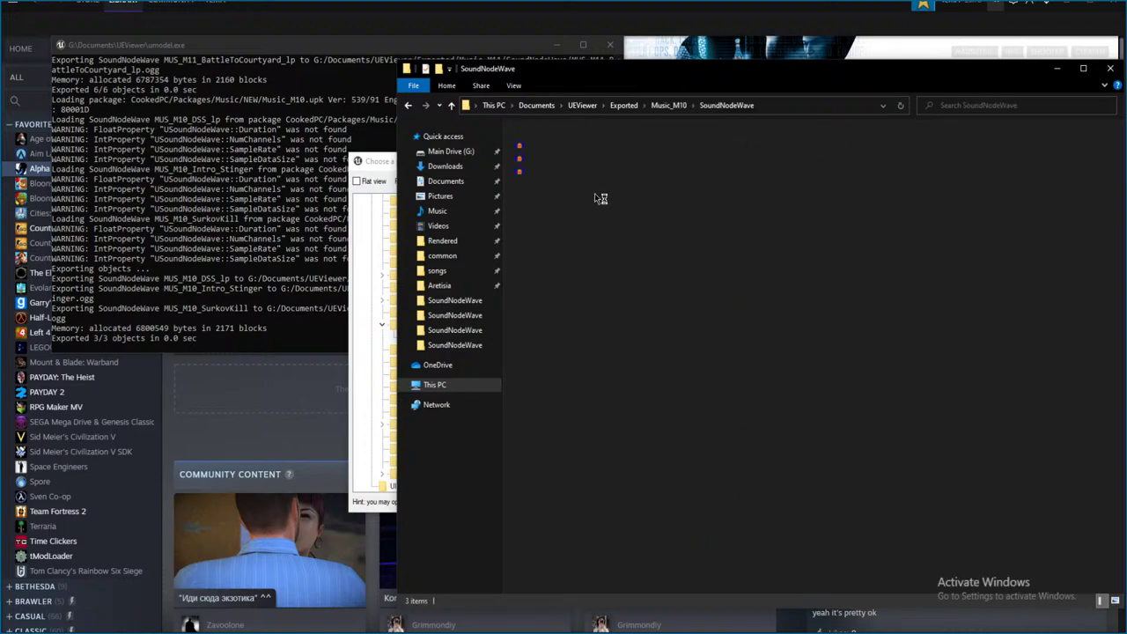
- Widen the file name column, play MUS_M10_SurkovKill.ogg in Audacity, and close it without saving the project
double_click(600, 125)
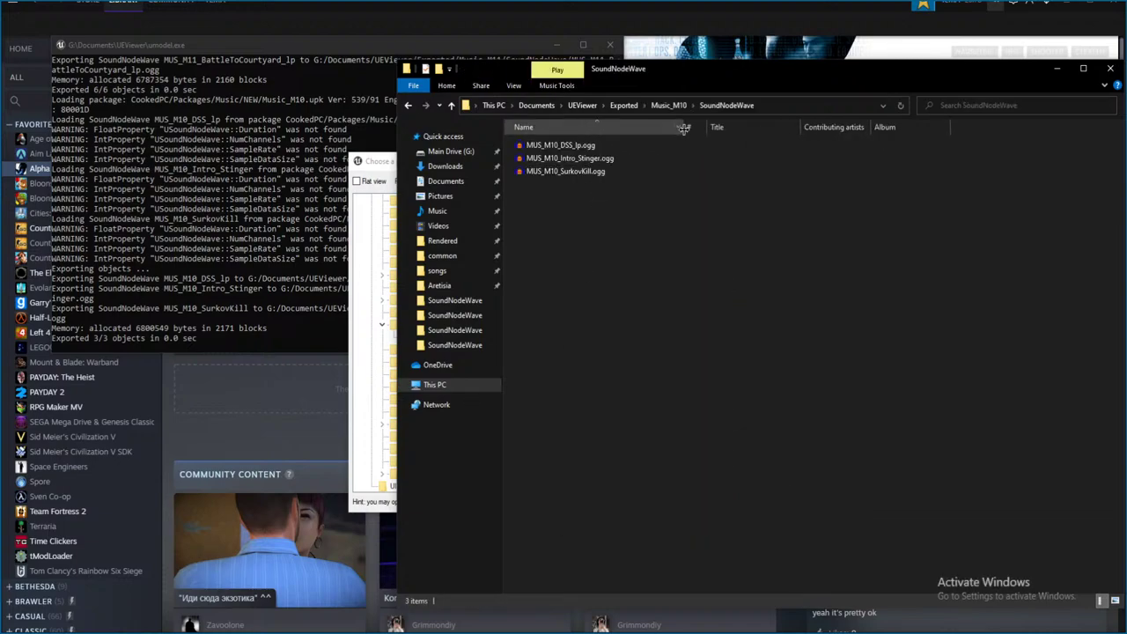
double_click(605, 176)
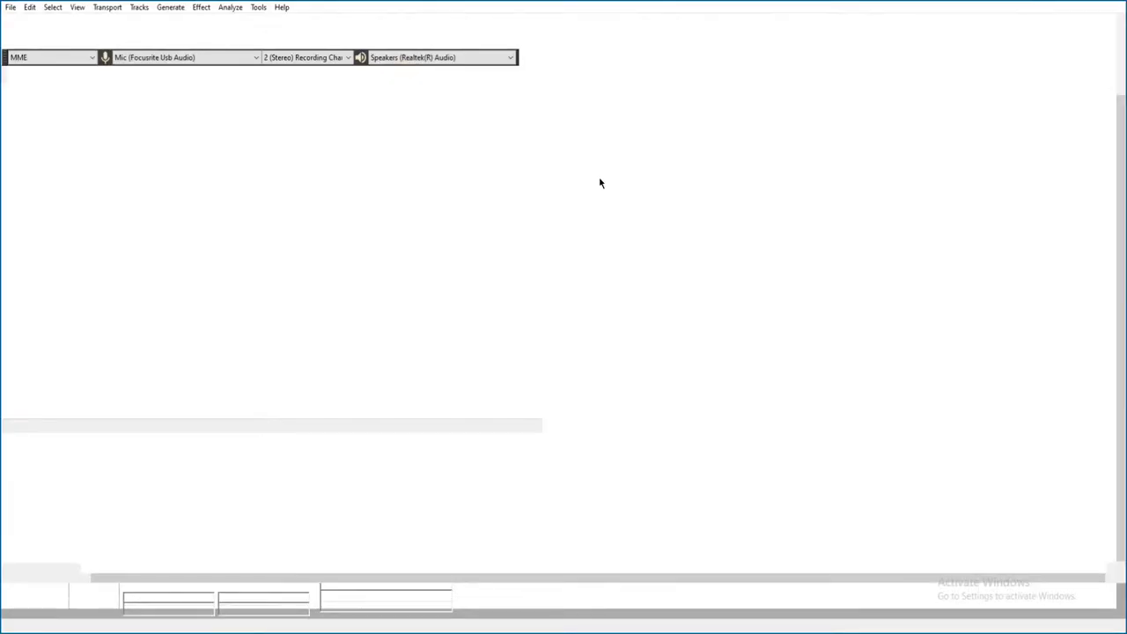
key(space)
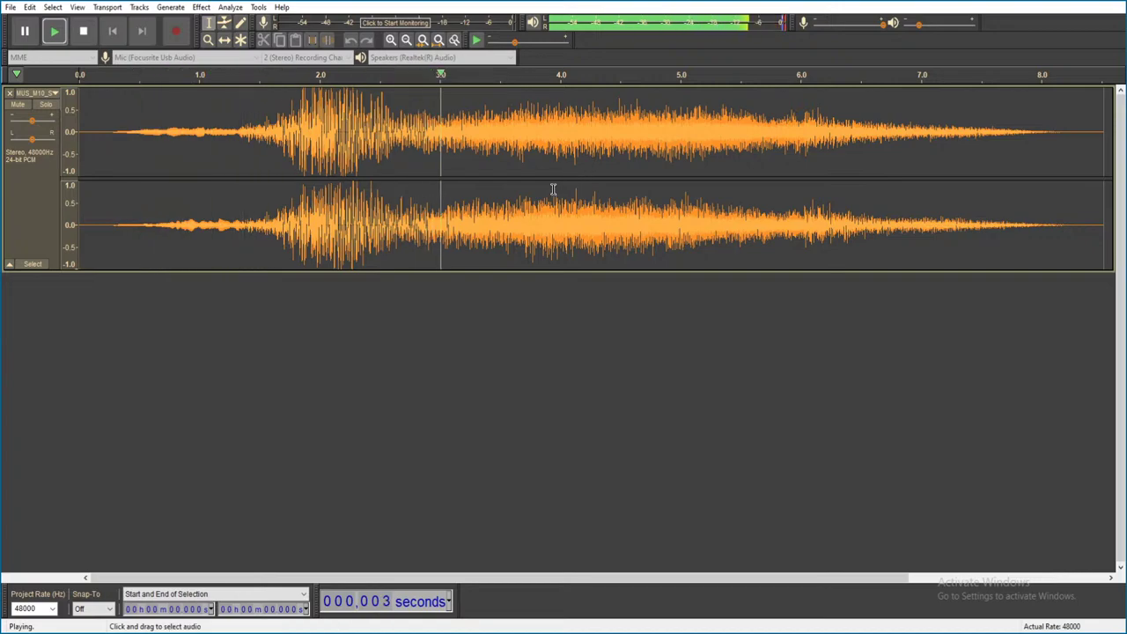
key(ctrl+3)
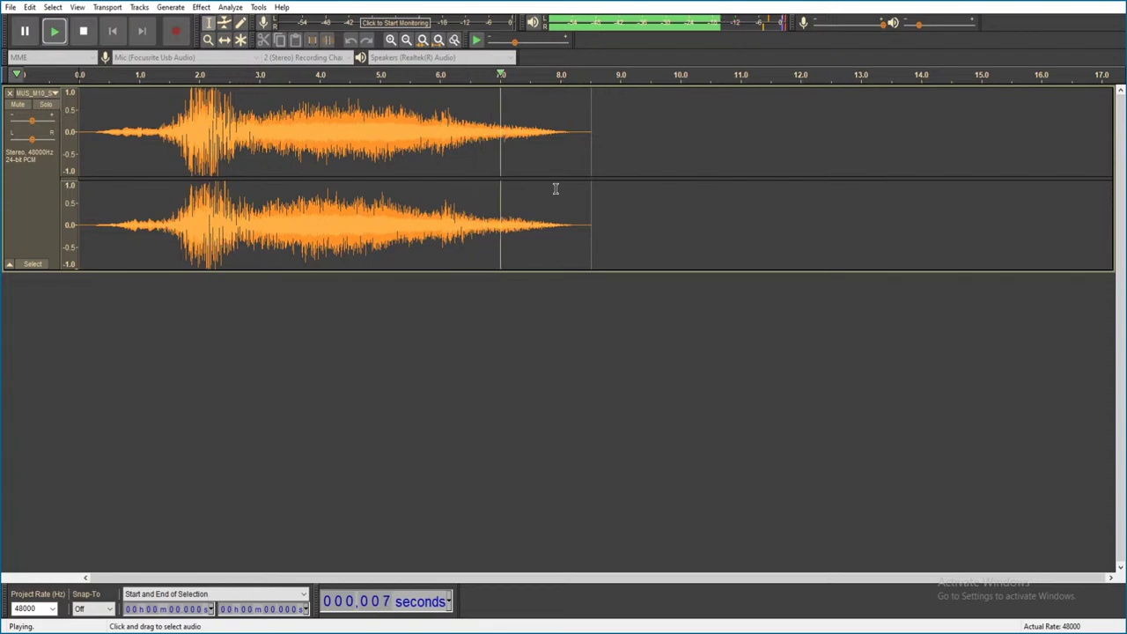
key(ctrl+w)
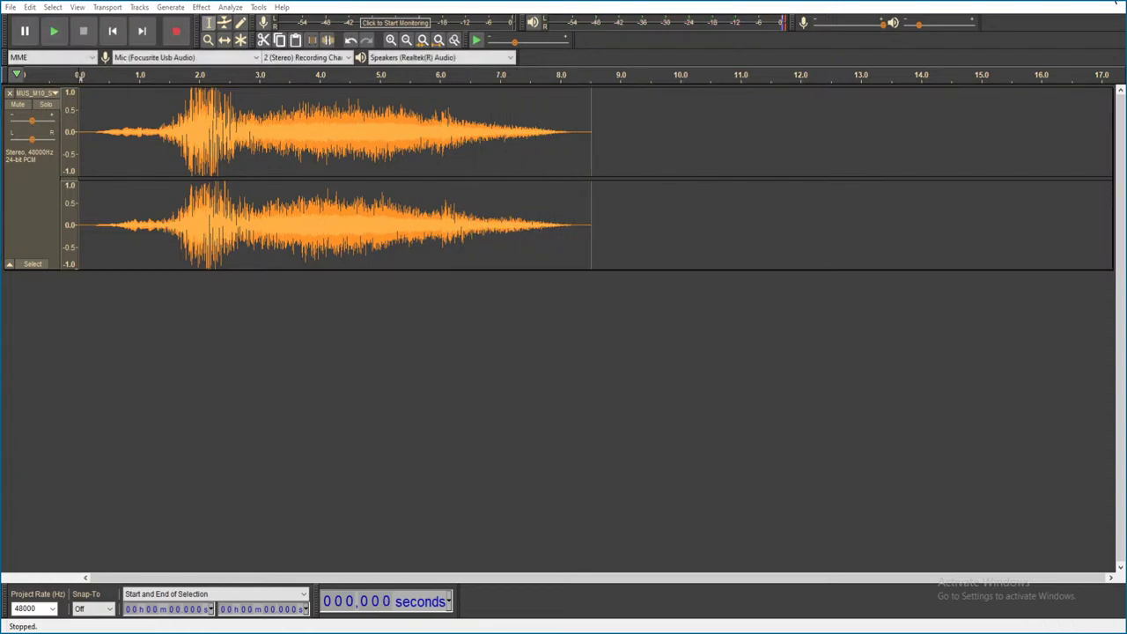
click(588, 311)
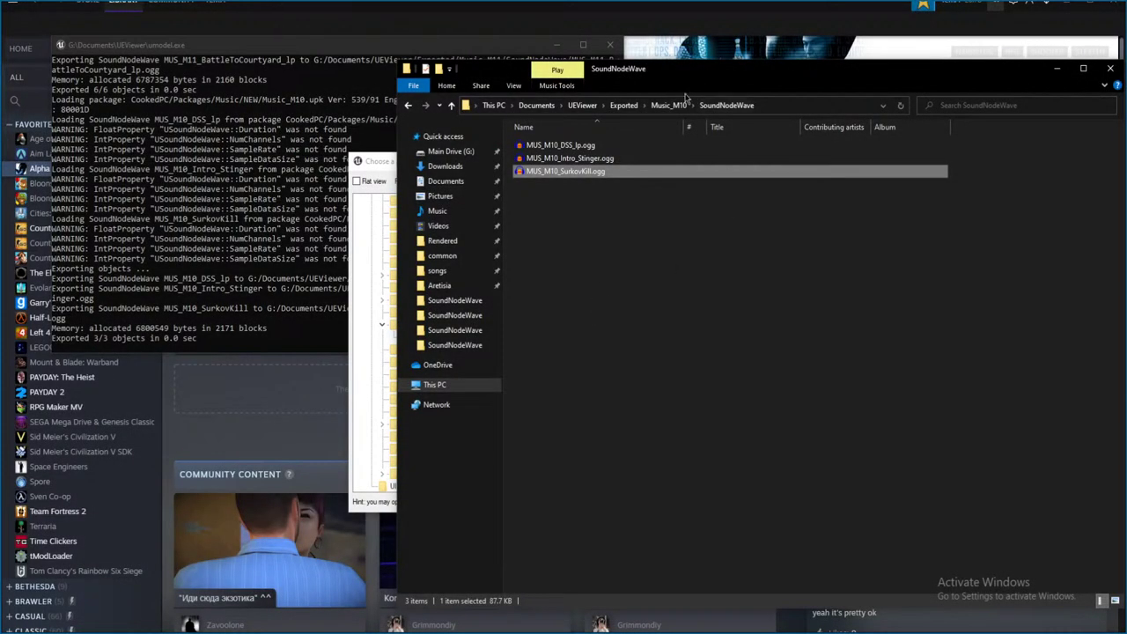
- Return to the Exported folder and export the Music_M12.upk package in UEViewer
key(BackSpace)
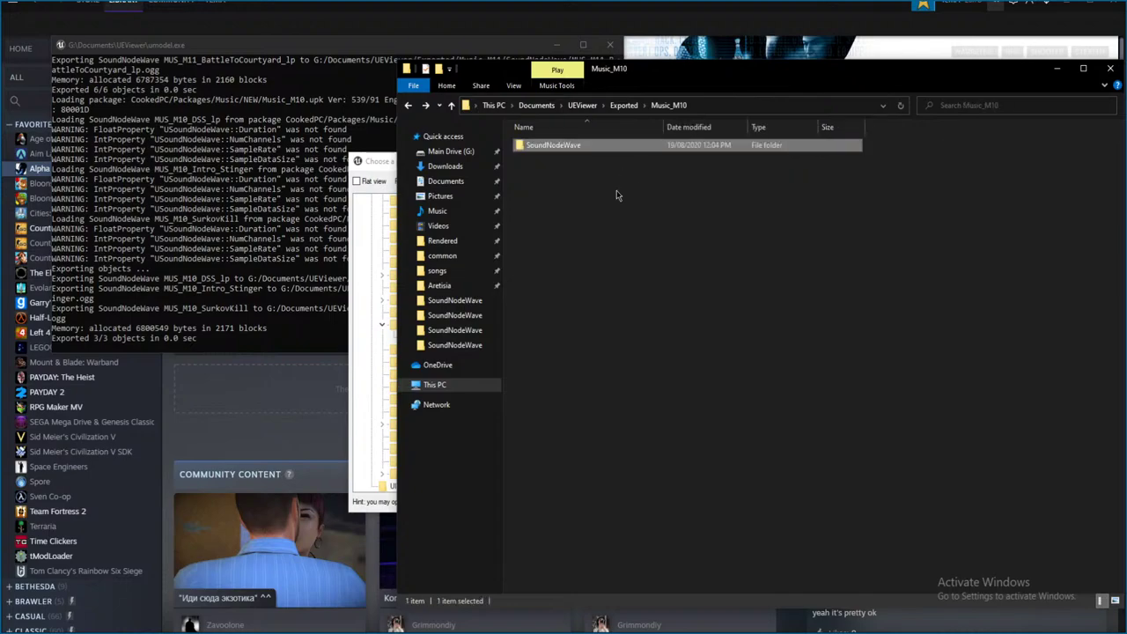
key(BackSpace)
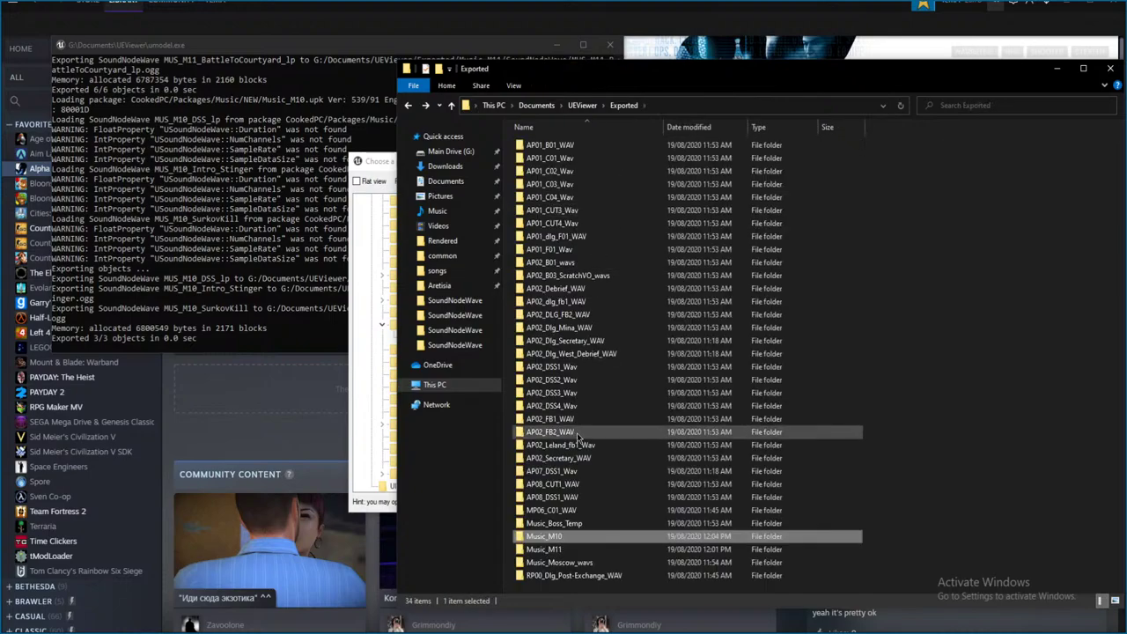
click(357, 371)
right_click(524, 371)
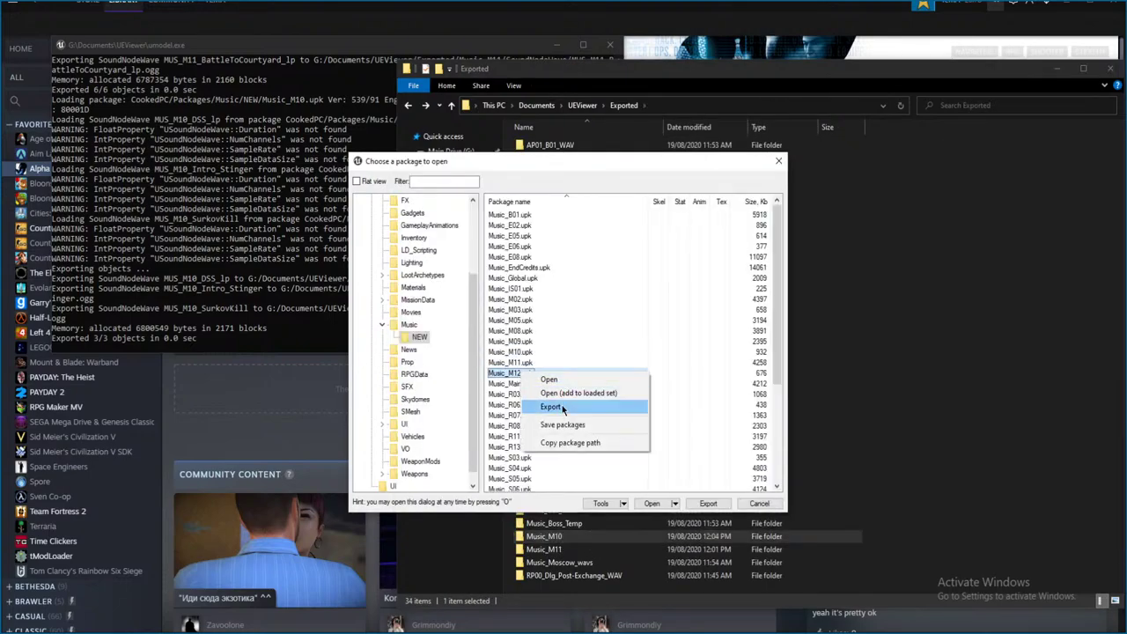
click(550, 405)
- Open the SoundNodeWave folder of the exported Music_M12 package in File Explorer
click(638, 536)
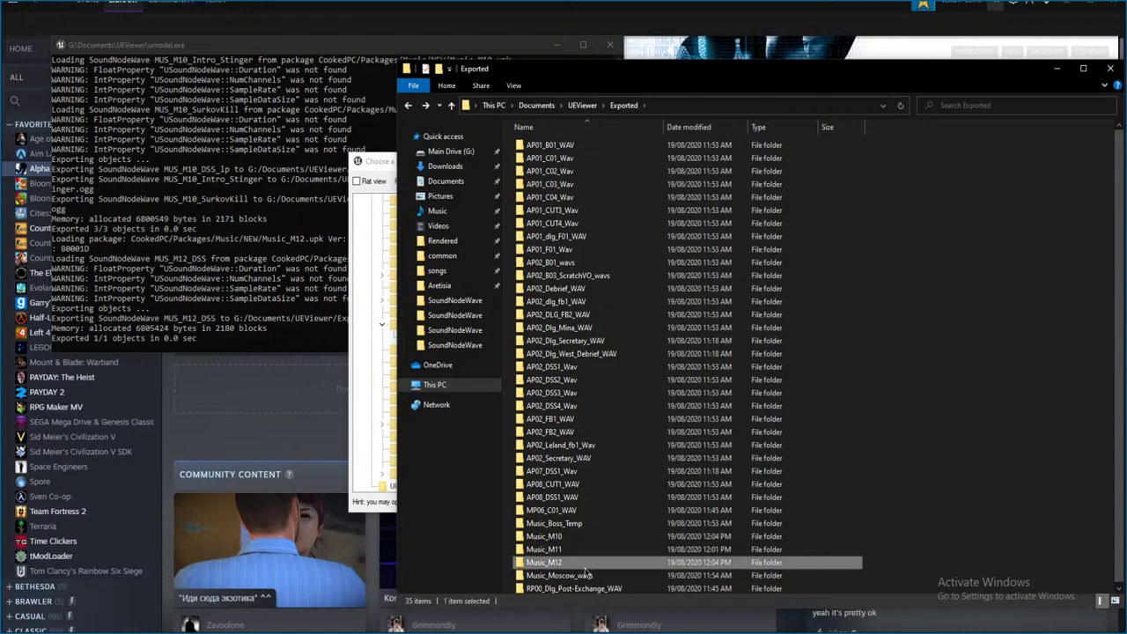
double_click(598, 562)
double_click(608, 146)
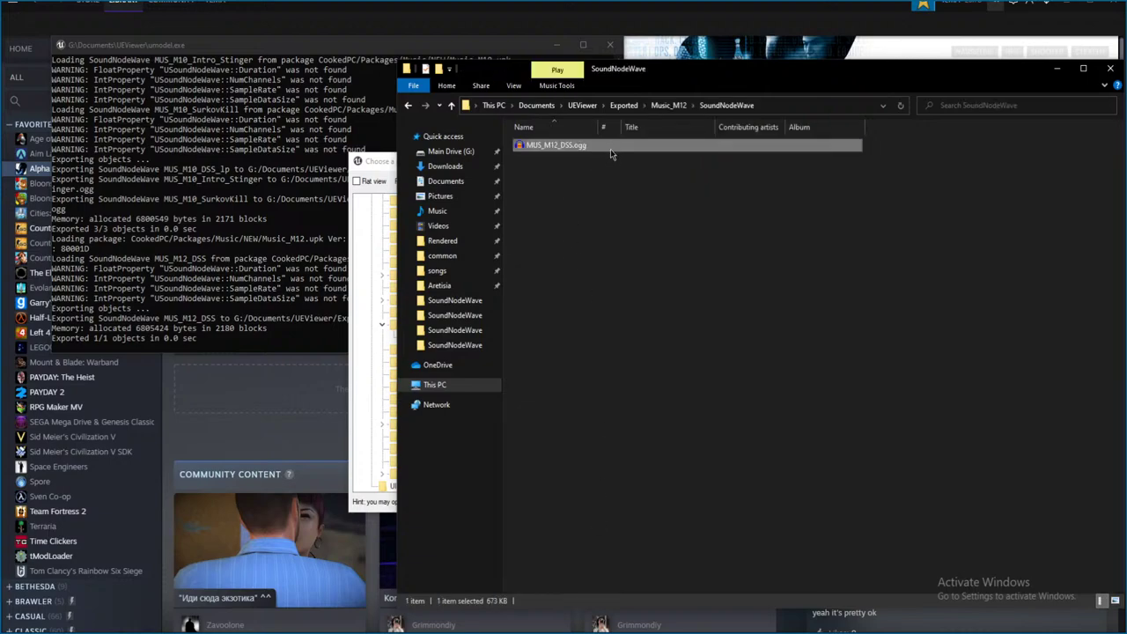
- Export the Music_M09.upk package from the NEW music subfolder in UEViewer
click(375, 192)
key(Up)
key(Up)
key(Up)
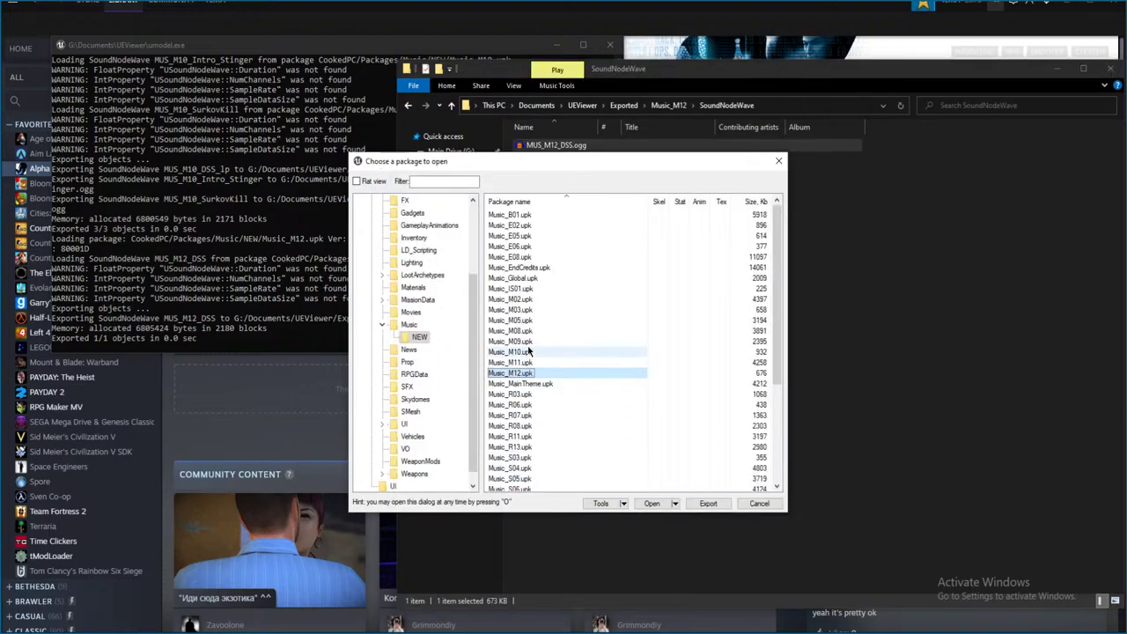
right_click(532, 343)
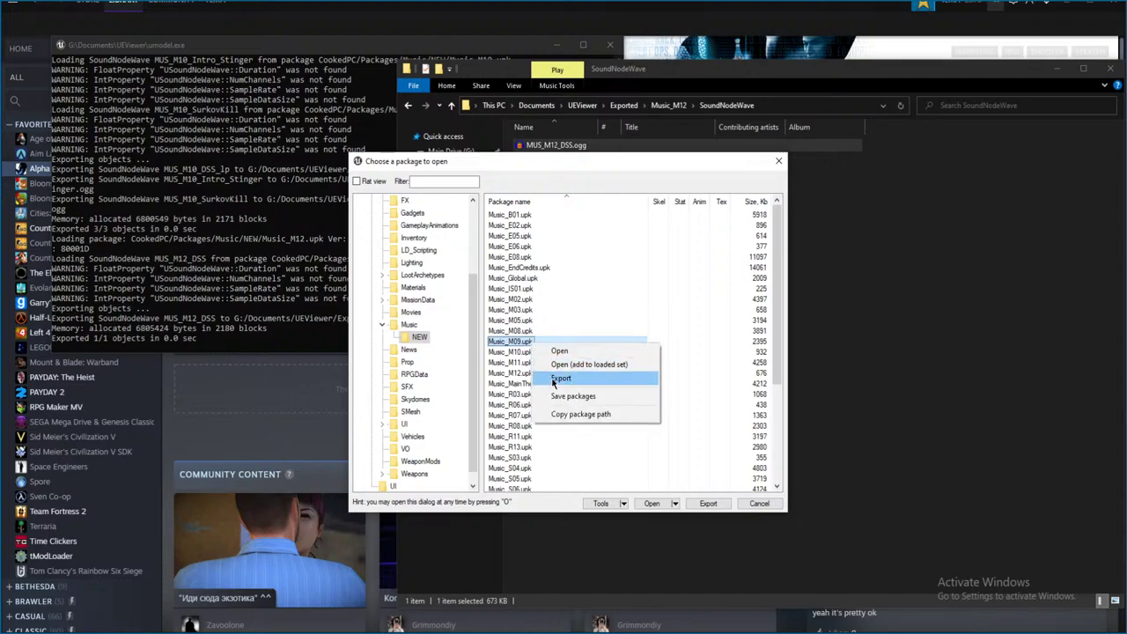
click(563, 378)
- Open the SoundNodeWave folder inside Music_M09 in File Explorer and widen the name column to show full file names
click(880, 360)
click(668, 105)
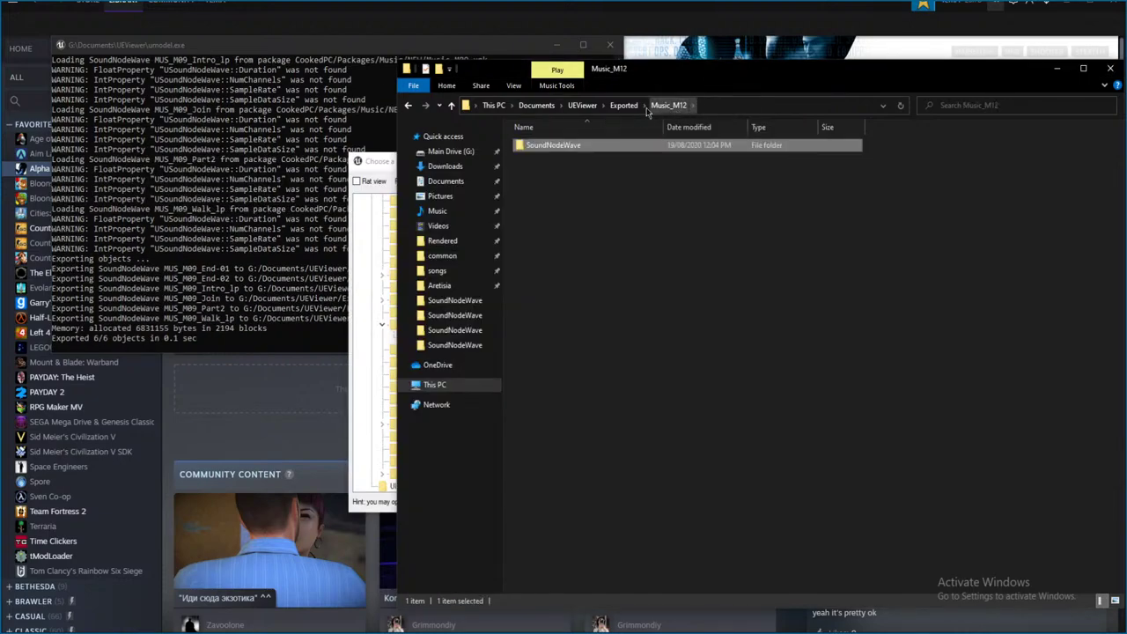
click(624, 105)
double_click(564, 537)
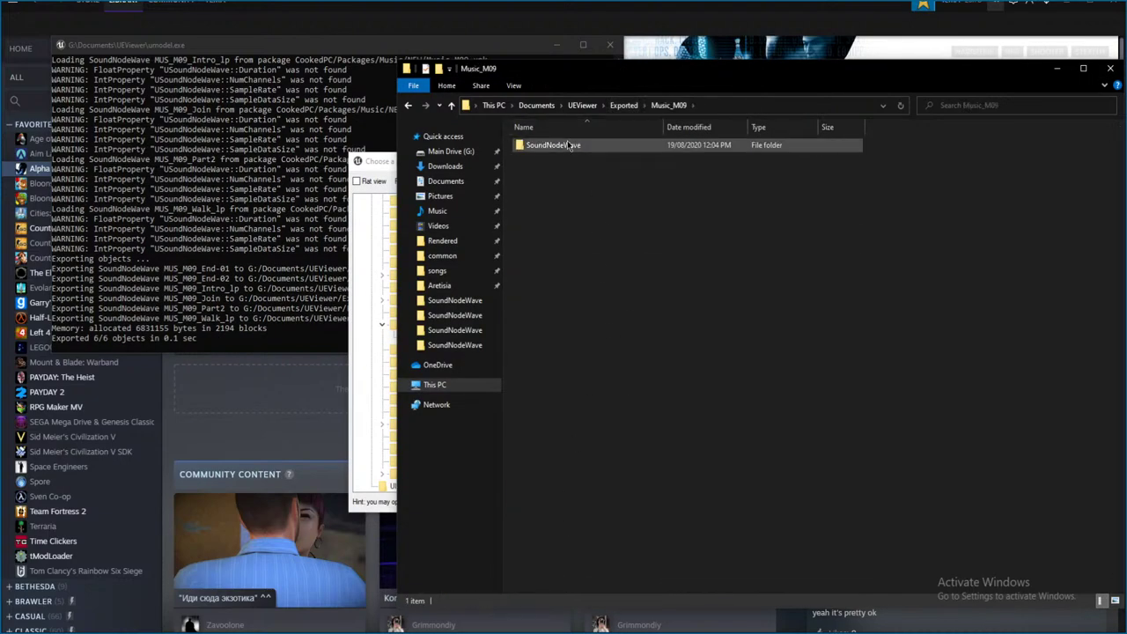
double_click(572, 145)
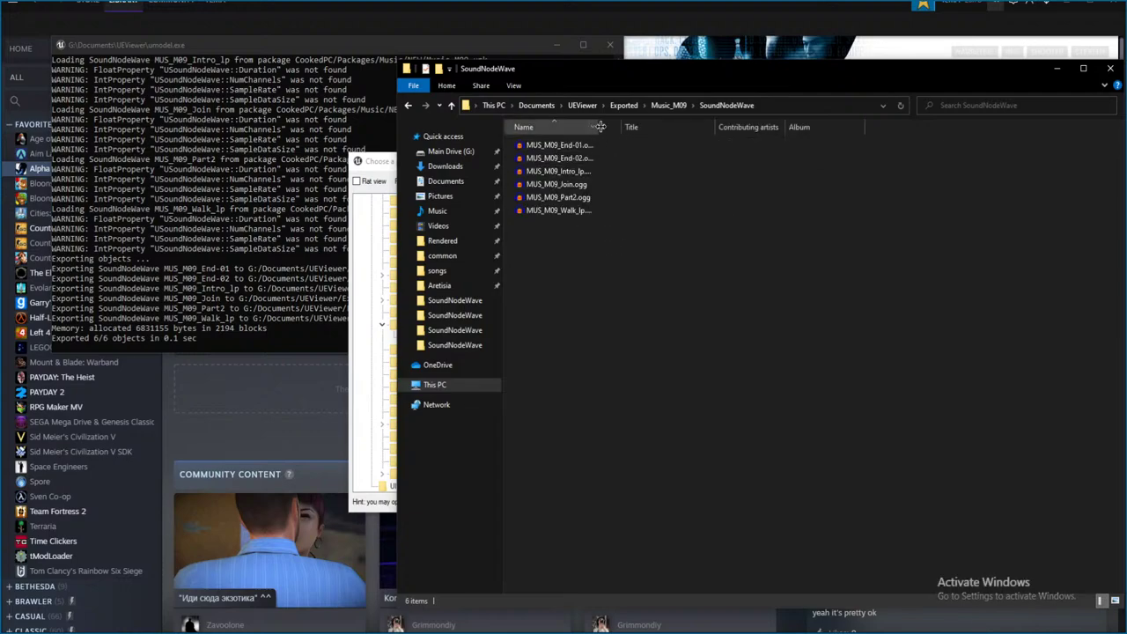
drag(600, 126, 663, 128)
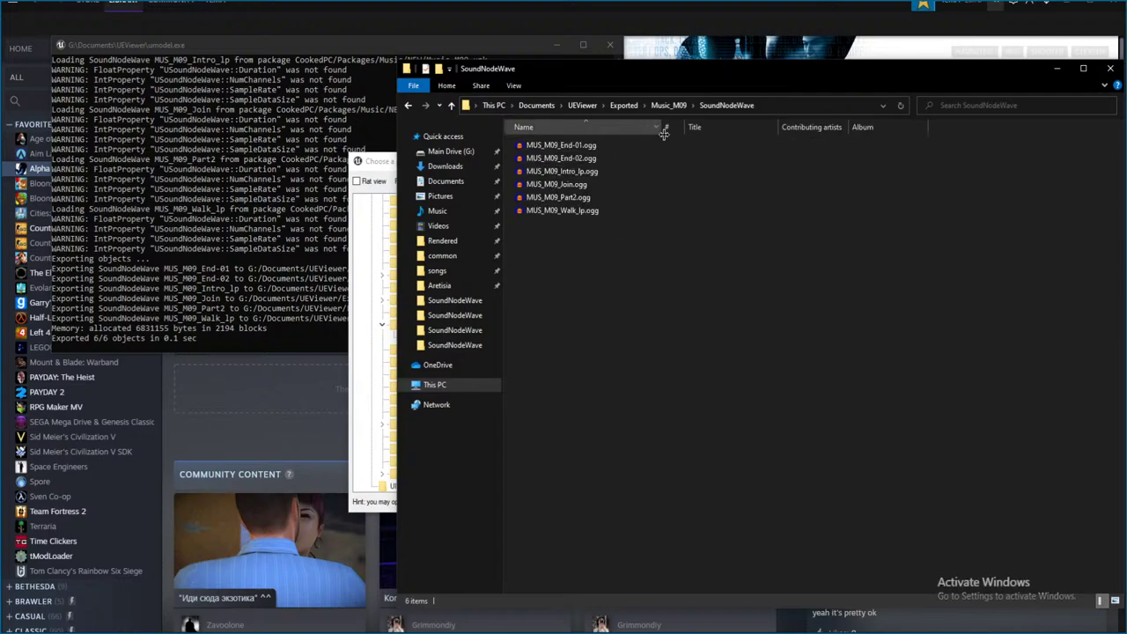
- Play MUS_M09_Intro_lp.ogg in Audacity with the whole waveform in view, and close it without saving the project
double_click(604, 173)
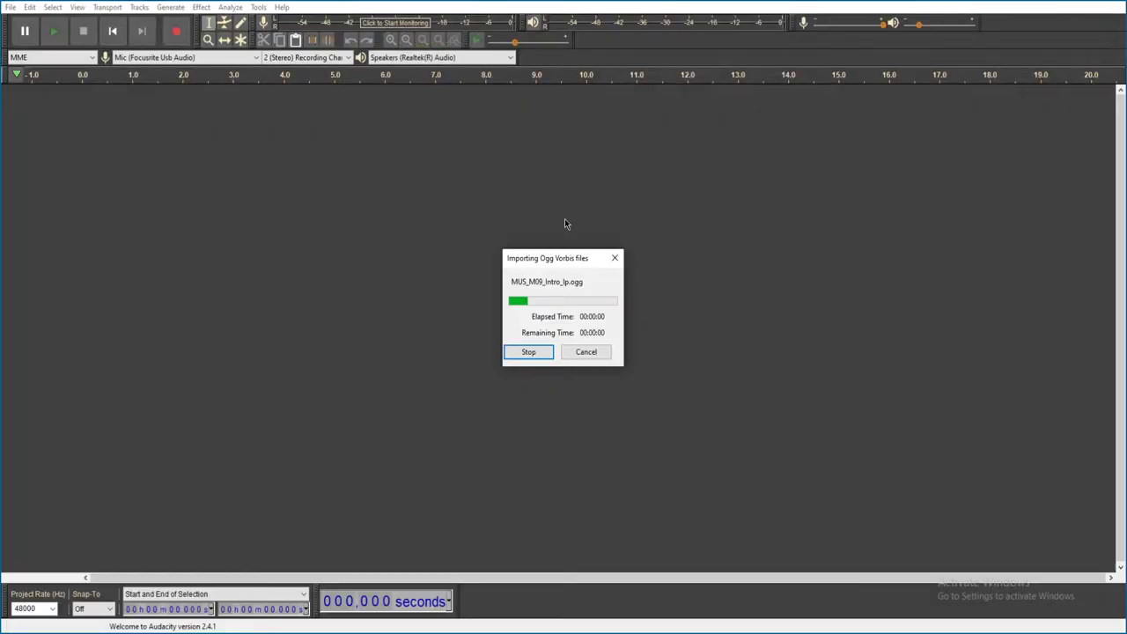
key(space)
key(ctrl+3)
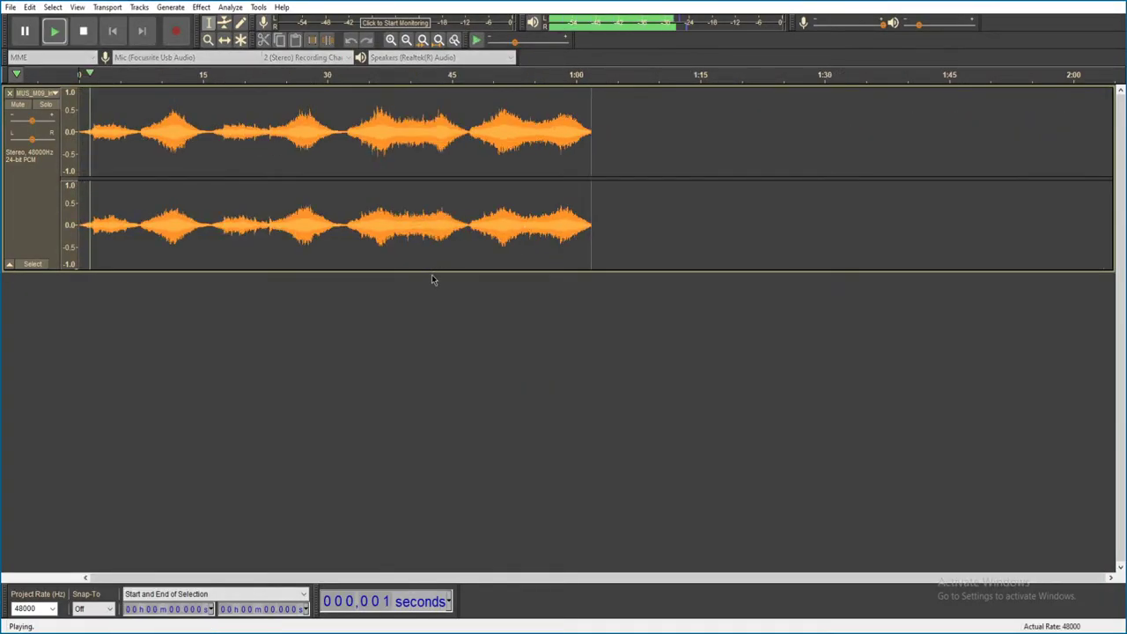
key(alt+F4)
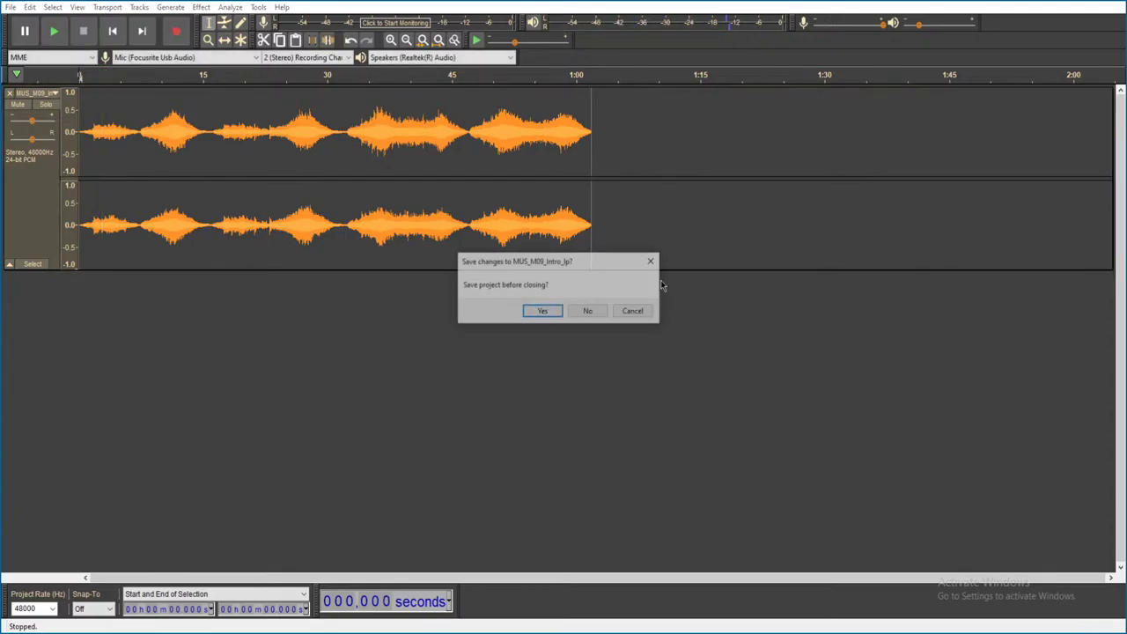
click(590, 310)
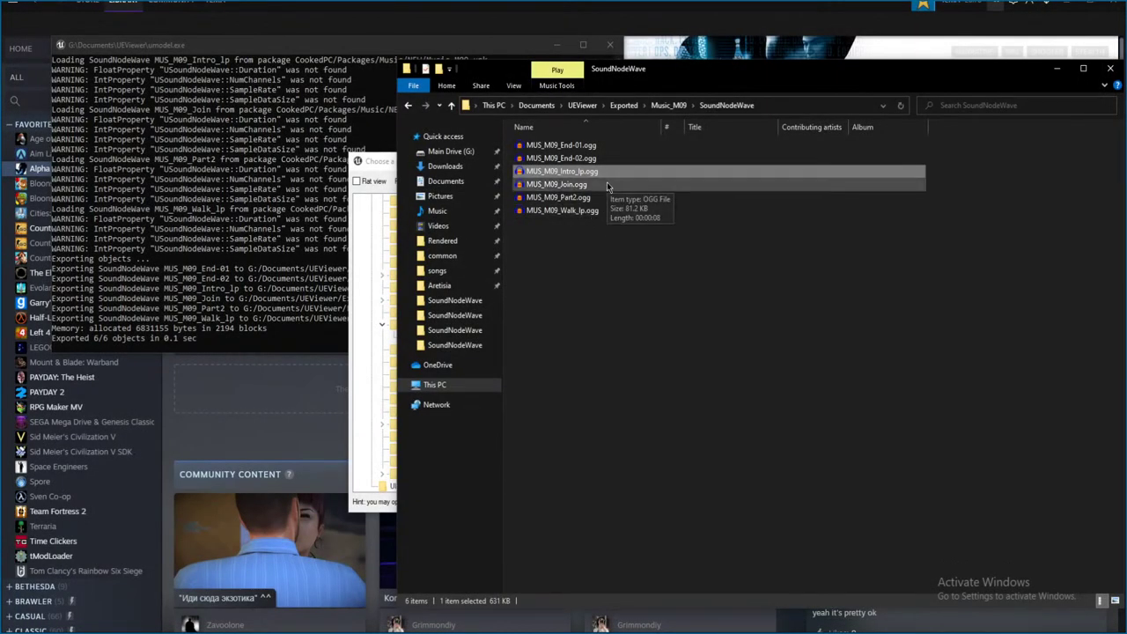
- Play MUS_M09_Part2.ogg in Audacity and close it without saving the project
click(593, 199)
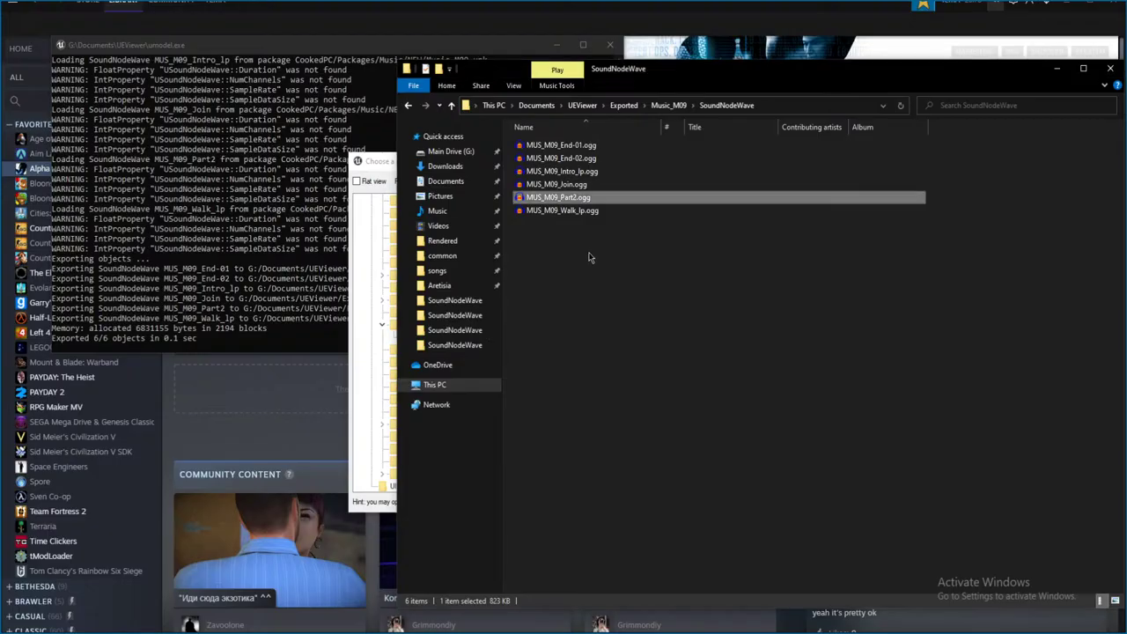
key(space)
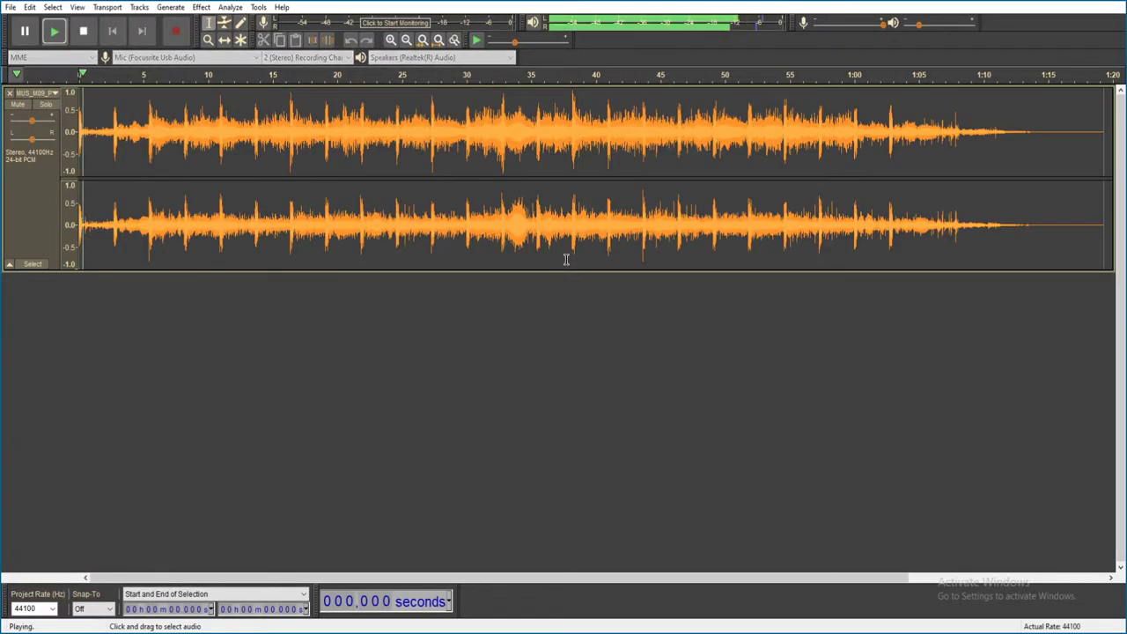
key(alt+F4)
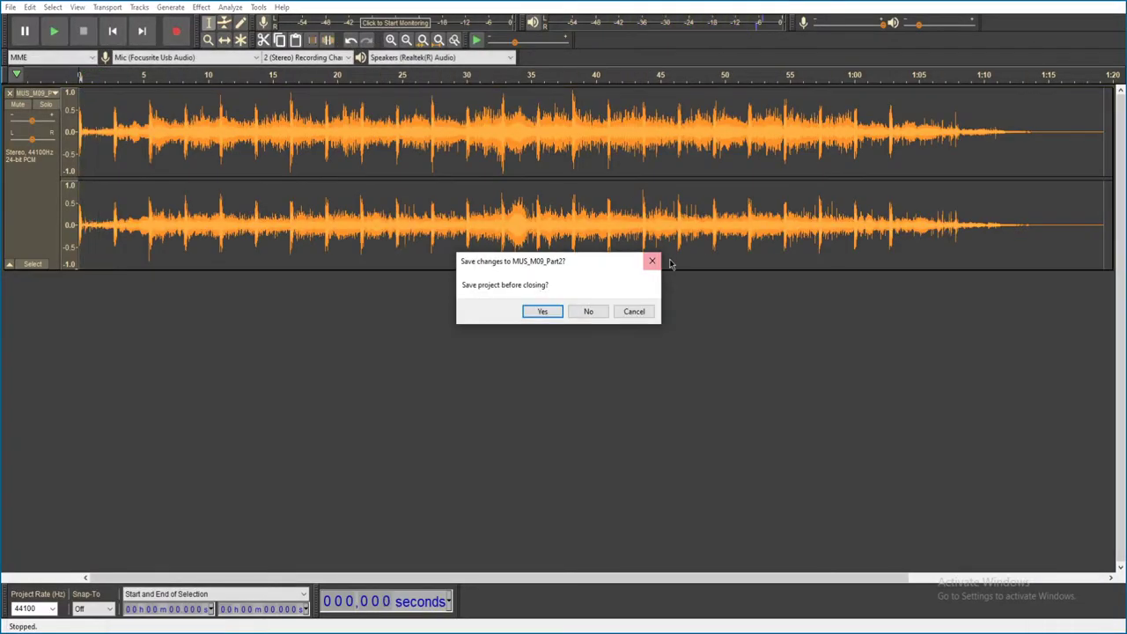
click(583, 309)
- Return to the Exported folder and export the Music_M08.upk package in UEViewer
key(alt+Up)
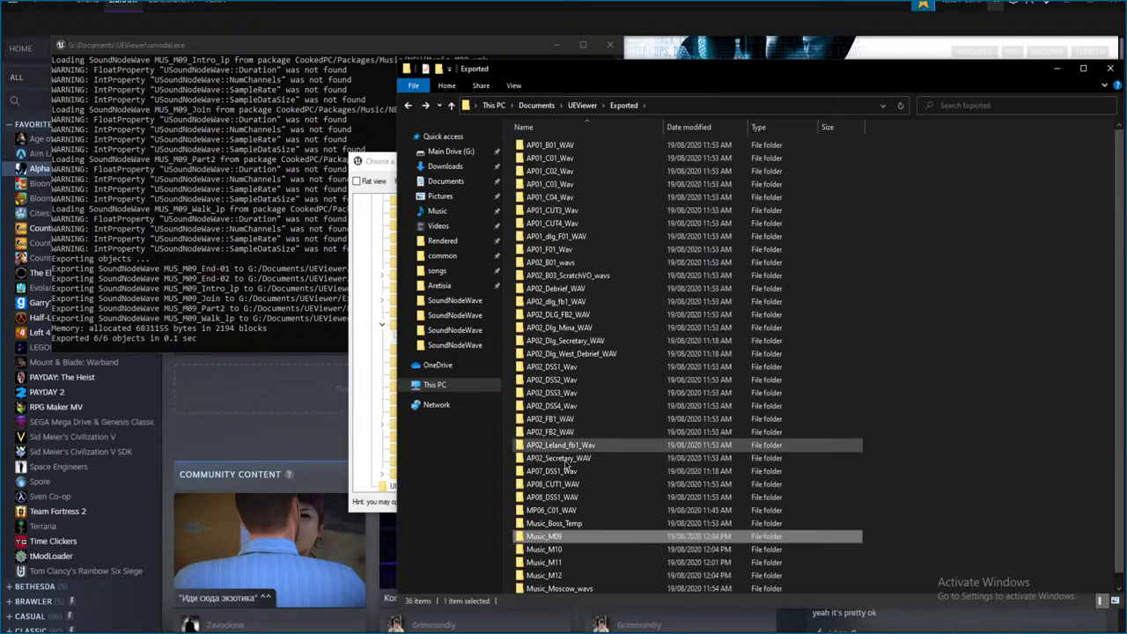
click(353, 467)
click(511, 330)
right_click(515, 332)
click(545, 366)
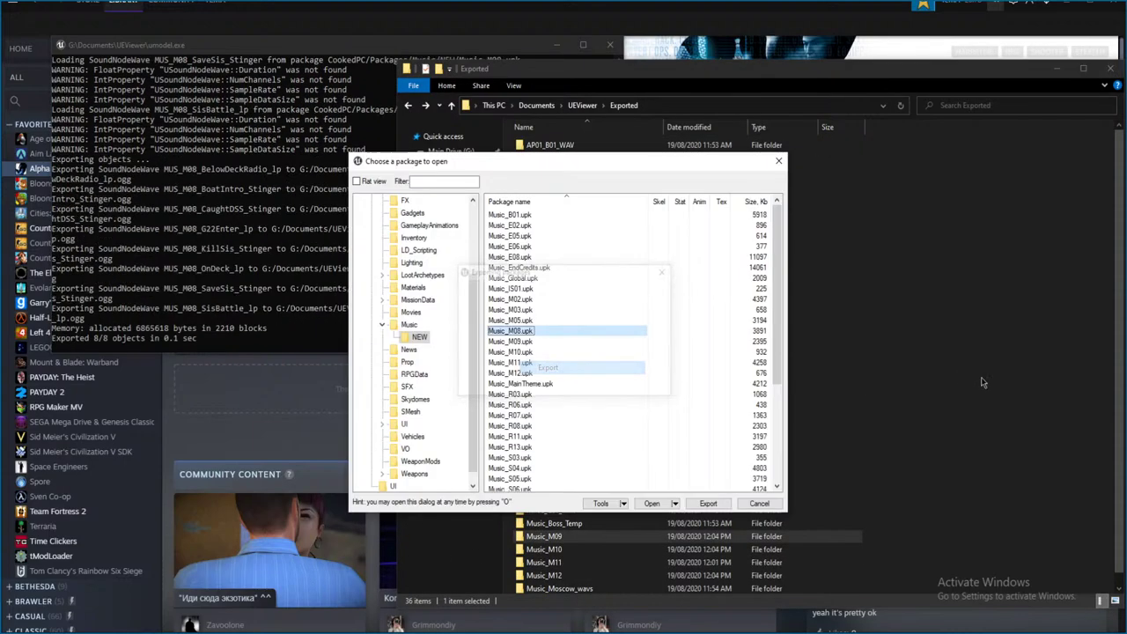
- Open the SoundNodeWave folder inside Music_M08 in File Explorer and widen the name column to show full file names
click(984, 382)
double_click(574, 533)
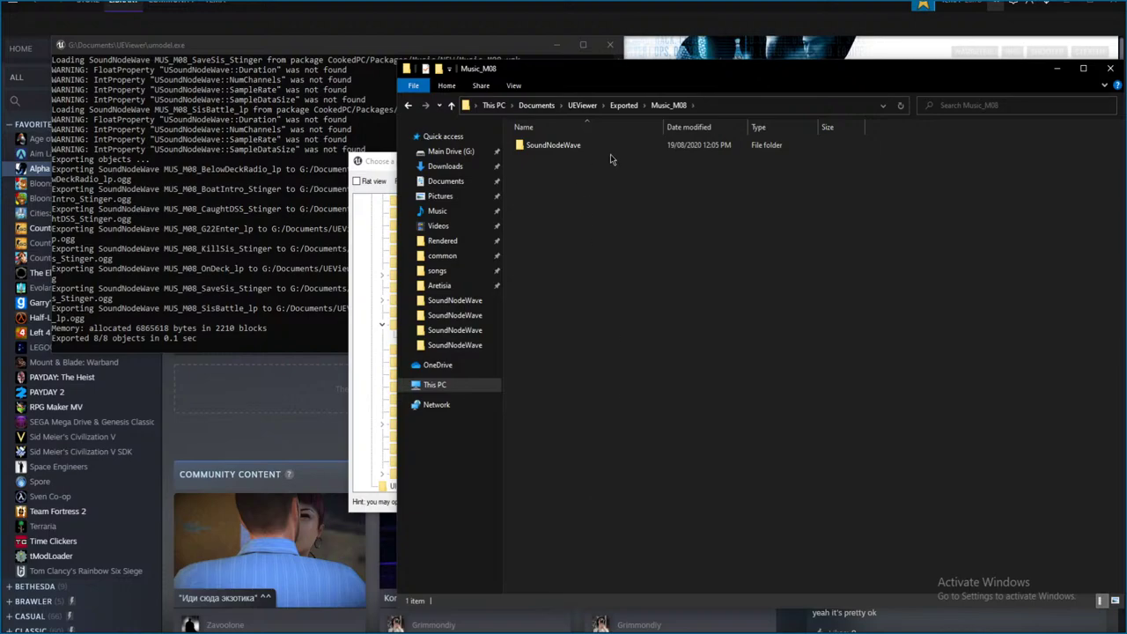
double_click(585, 145)
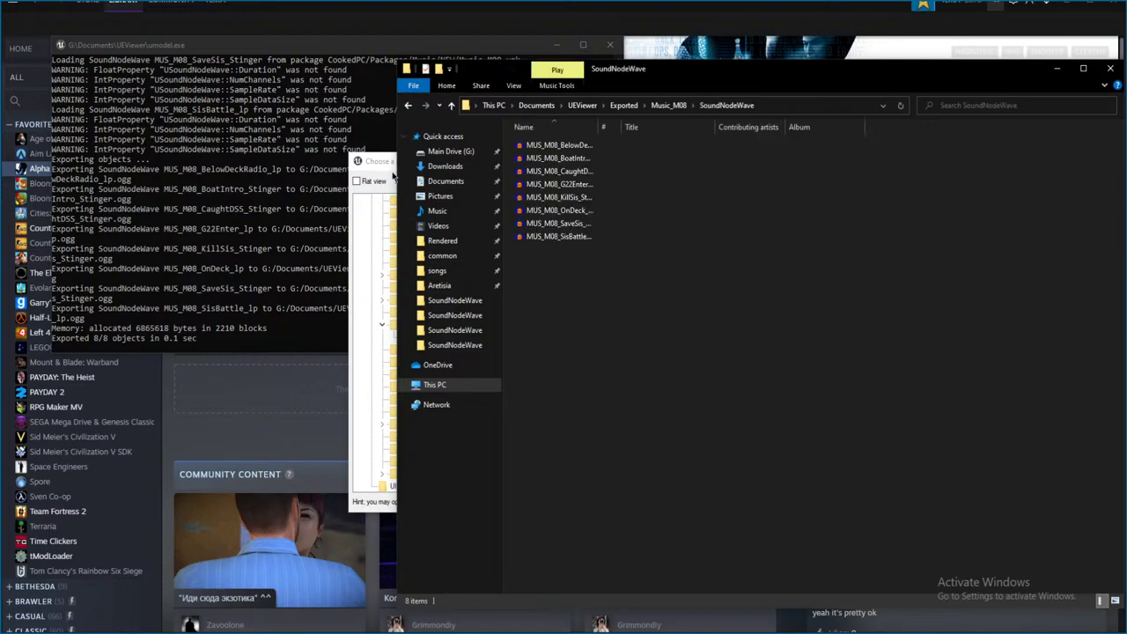
drag(598, 127, 676, 127)
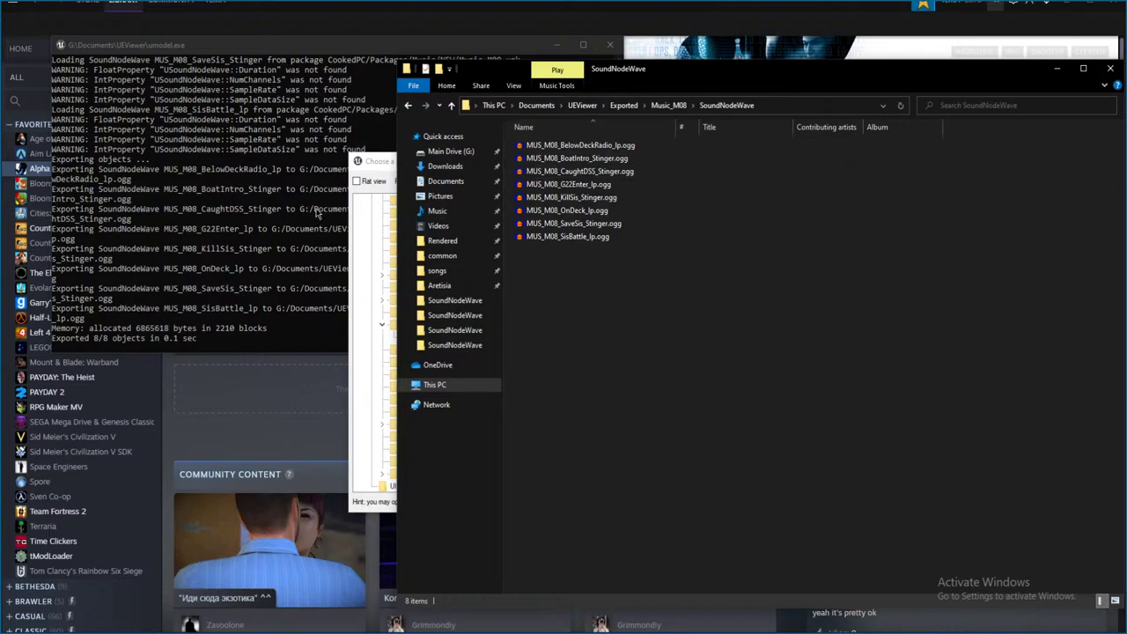
- Export the Music_Global.upk package from the NEW music subfolder in UEViewer
click(379, 165)
scroll(616, 335, down, 1)
scroll(599, 348, up, 1)
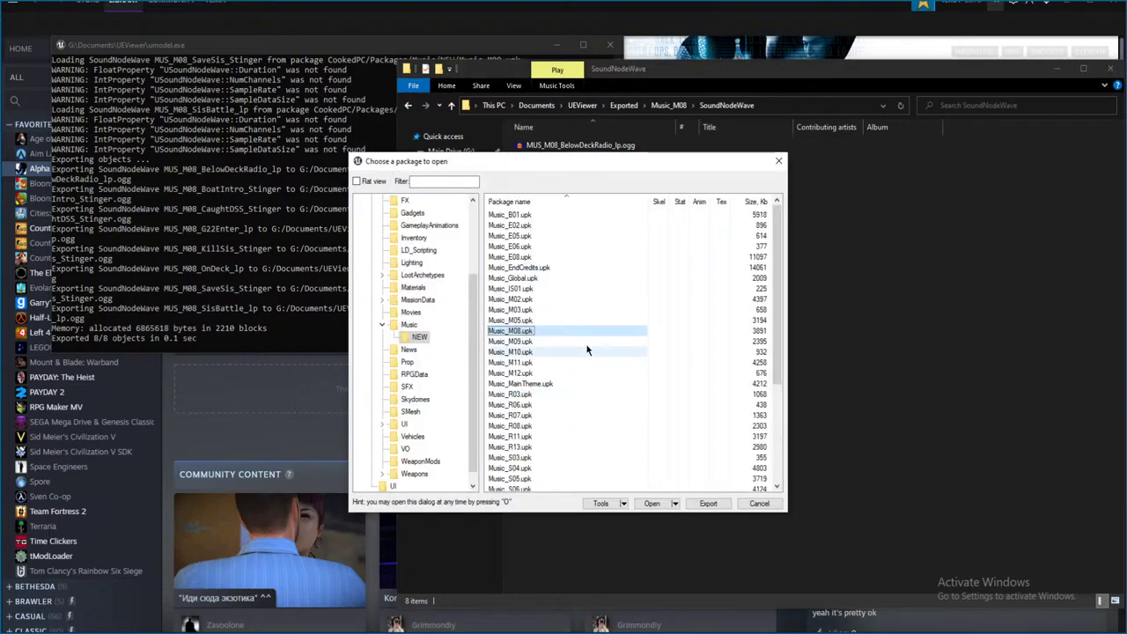
right_click(529, 277)
click(568, 314)
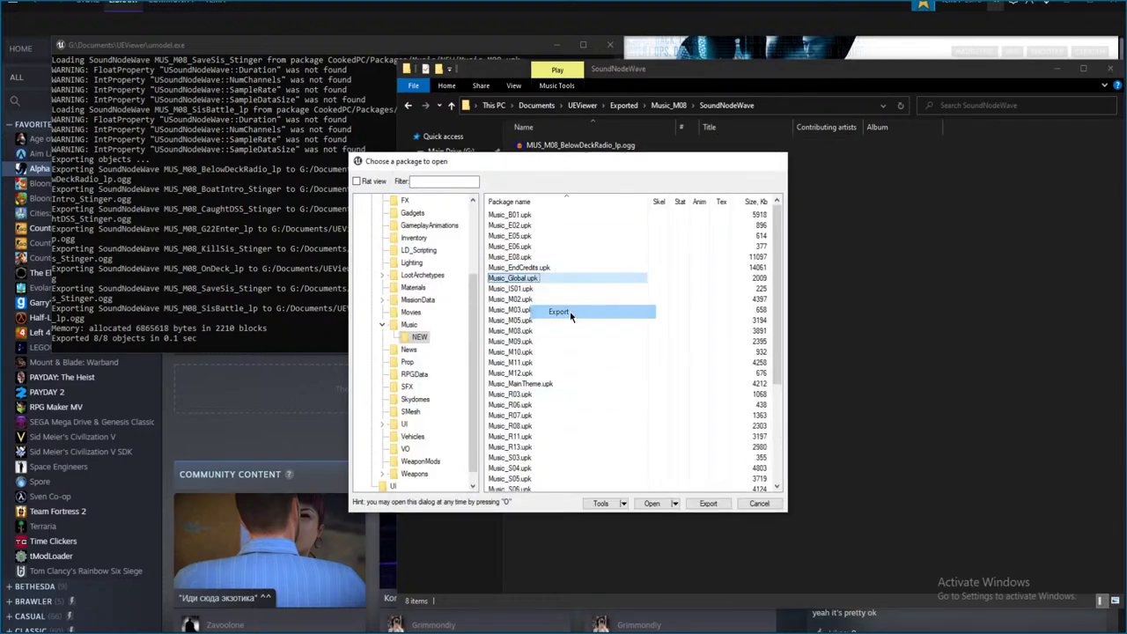
- Return to the Exported folder in File Explorer and open the SoundNodeWave folder inside Music_Global
click(961, 272)
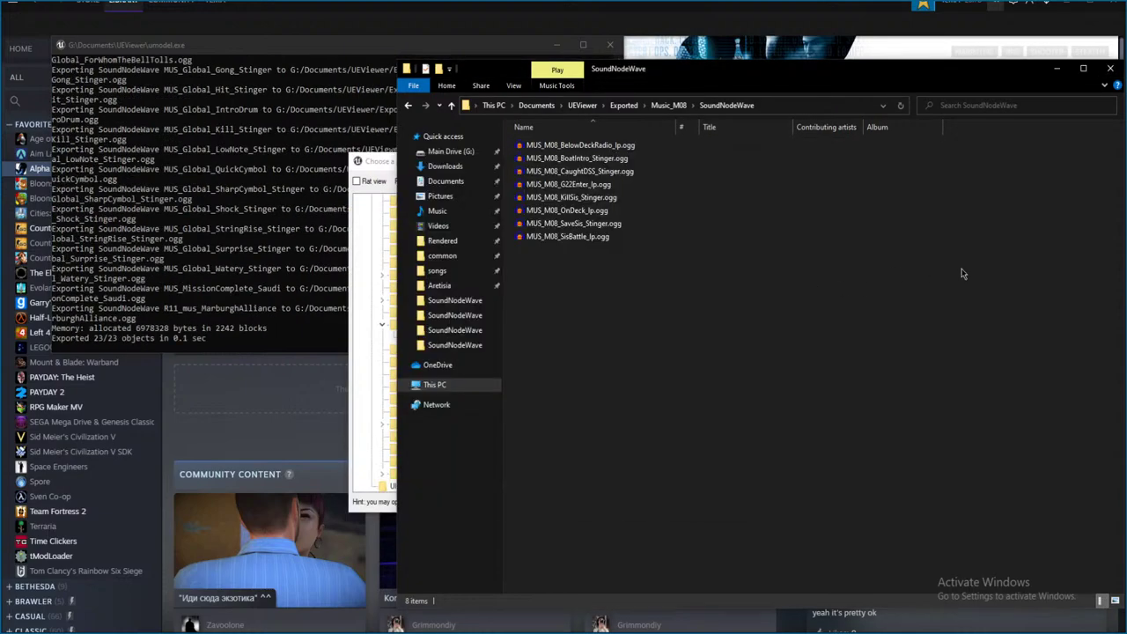
click(671, 105)
click(623, 106)
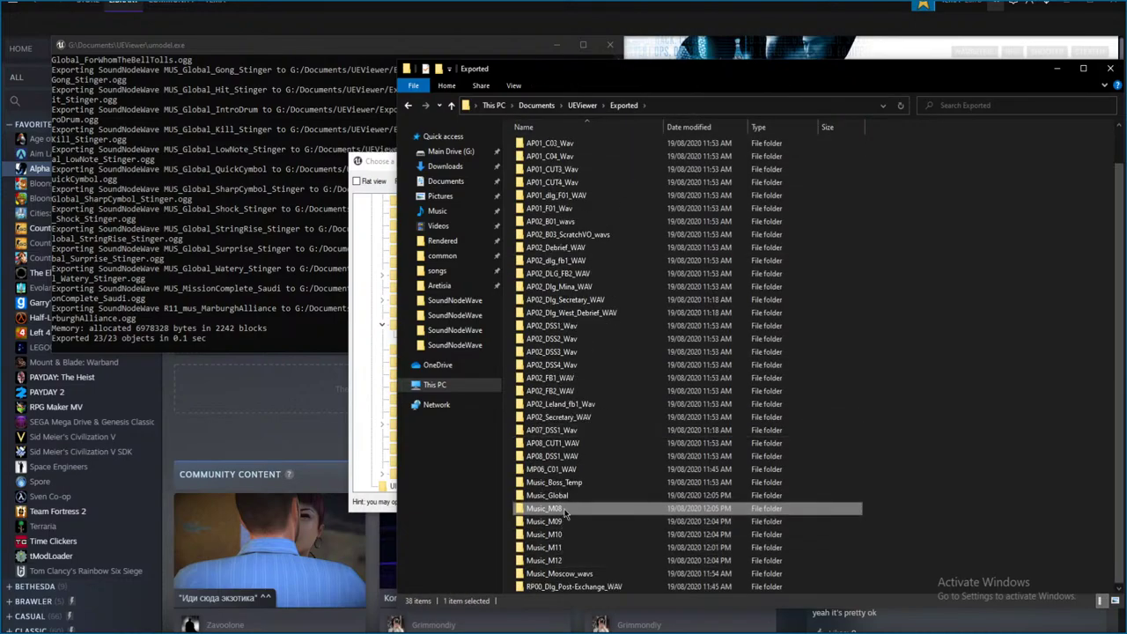
double_click(564, 498)
double_click(580, 148)
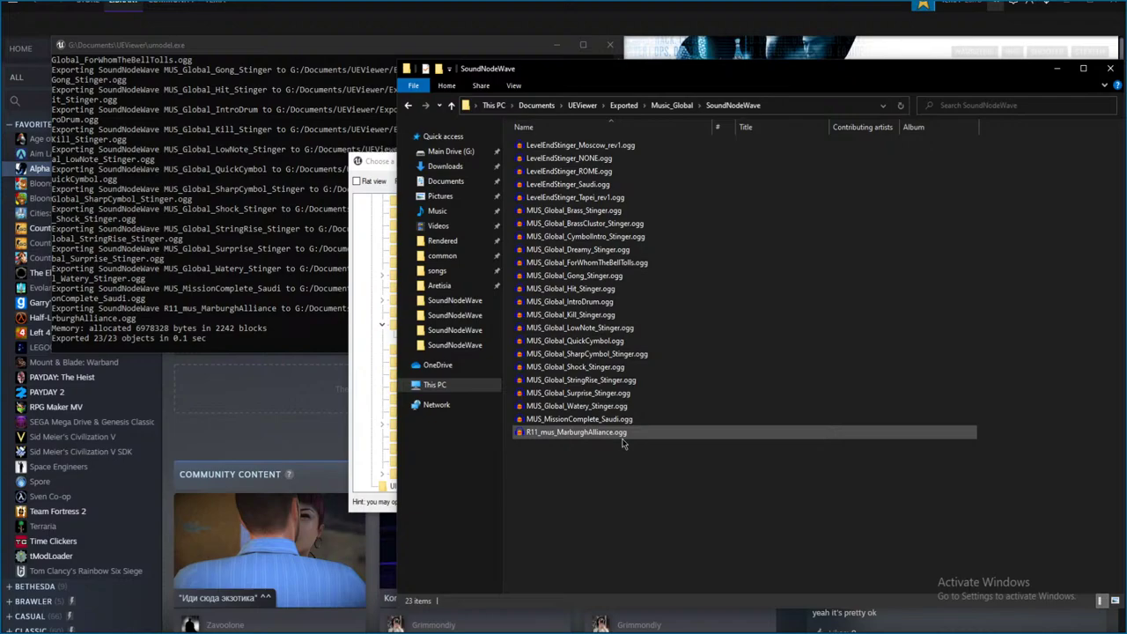
- Listen to MUS_Global_ForWhomTheBellTolls.ogg in Audacity and close it without saving
double_click(689, 263)
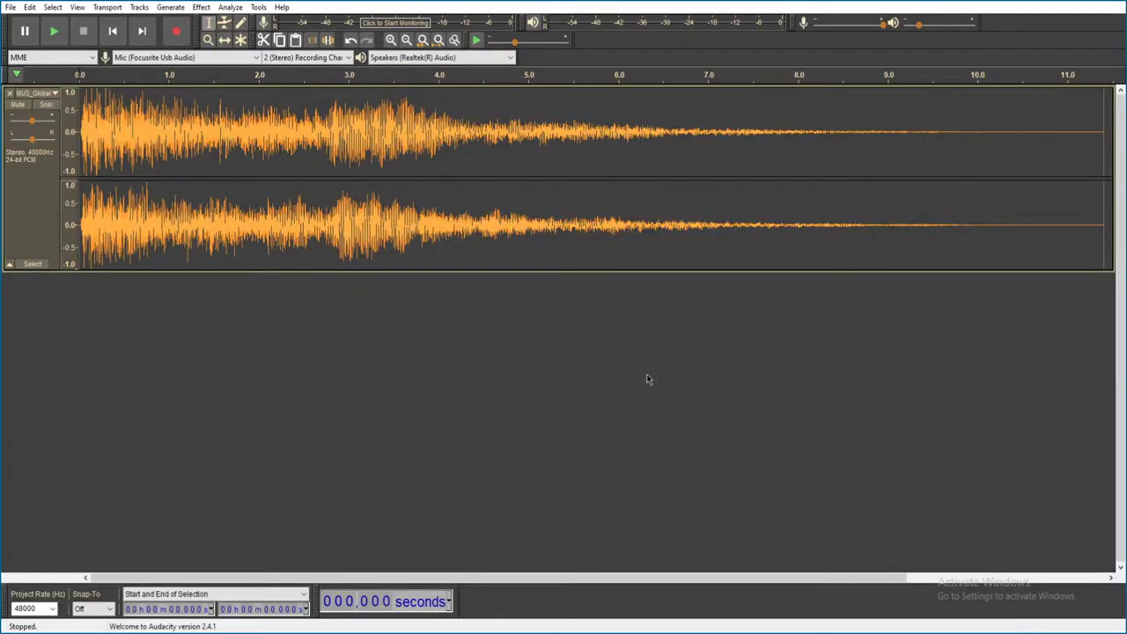
key(space)
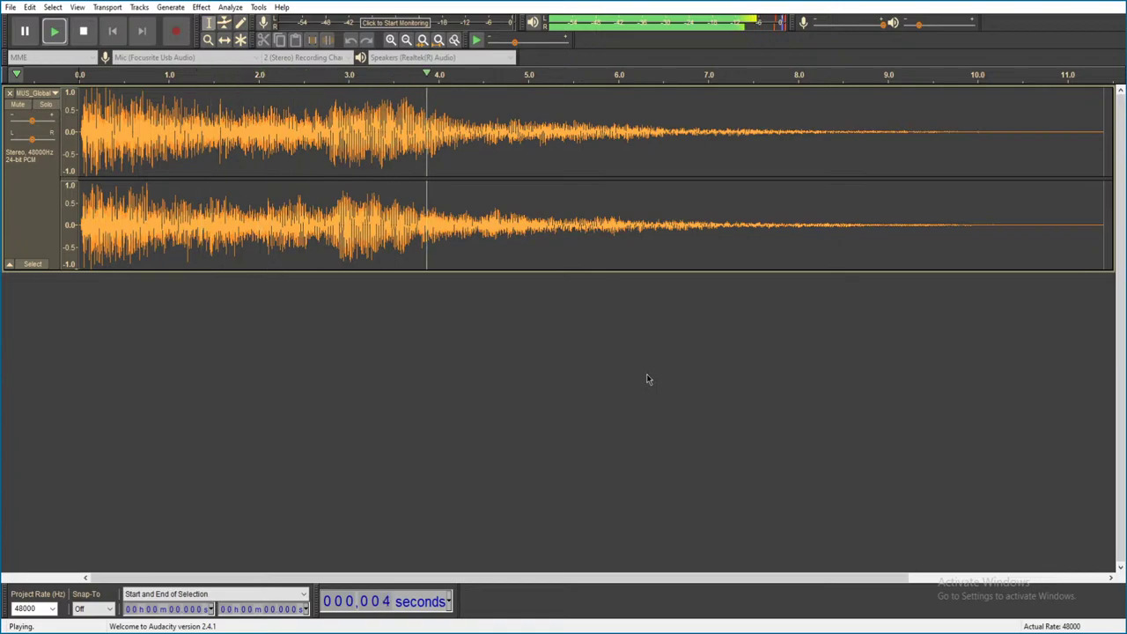
key(ctrl+3)
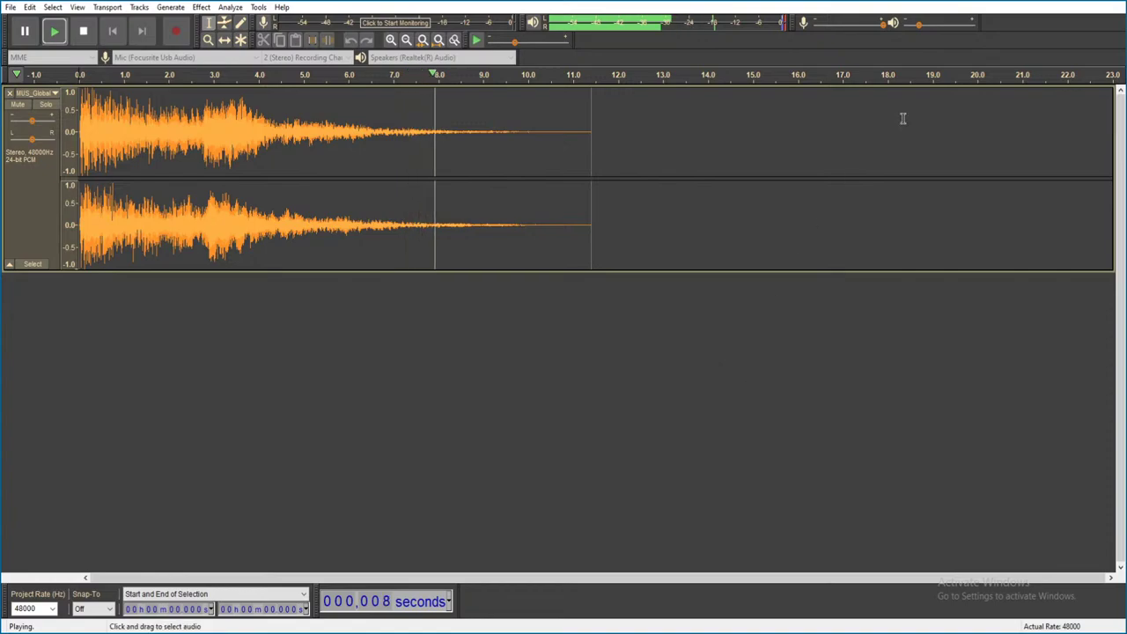
key(ctrl+w)
click(585, 310)
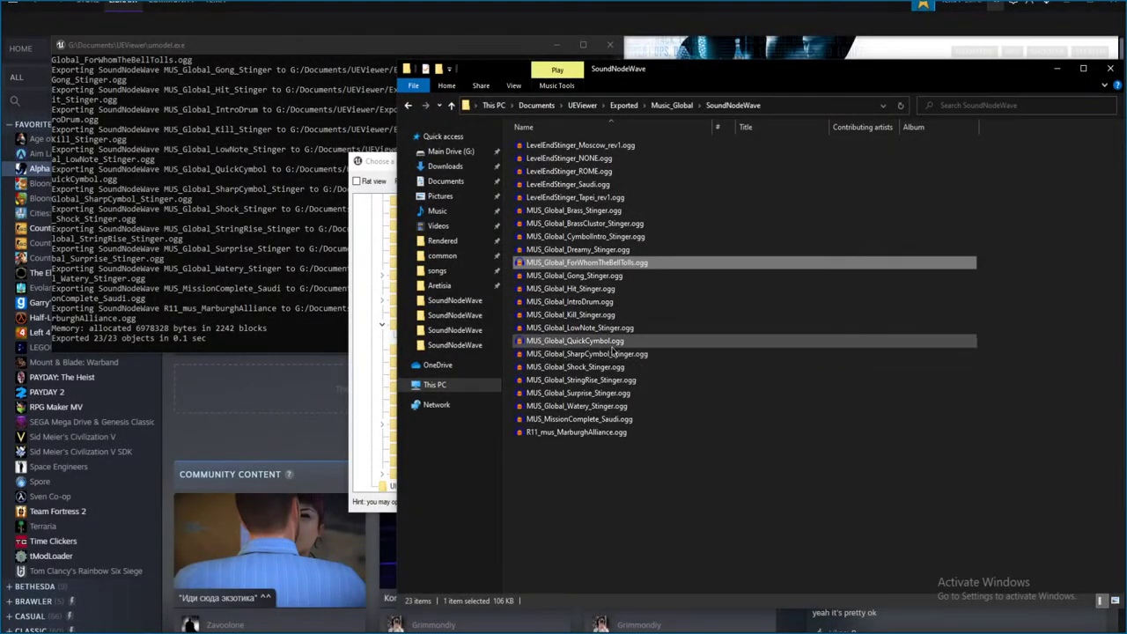
- Listen to R11_mus_MarburghAlliance.ogg from the Music_Global folder in Audacity and close it without saving
click(622, 452)
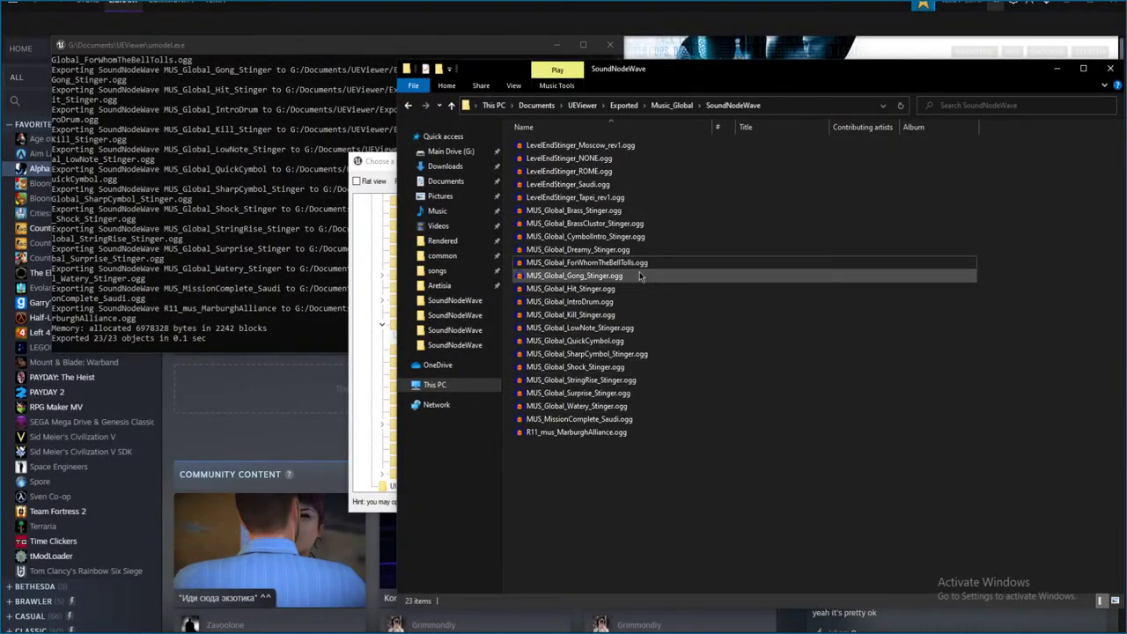
click(608, 436)
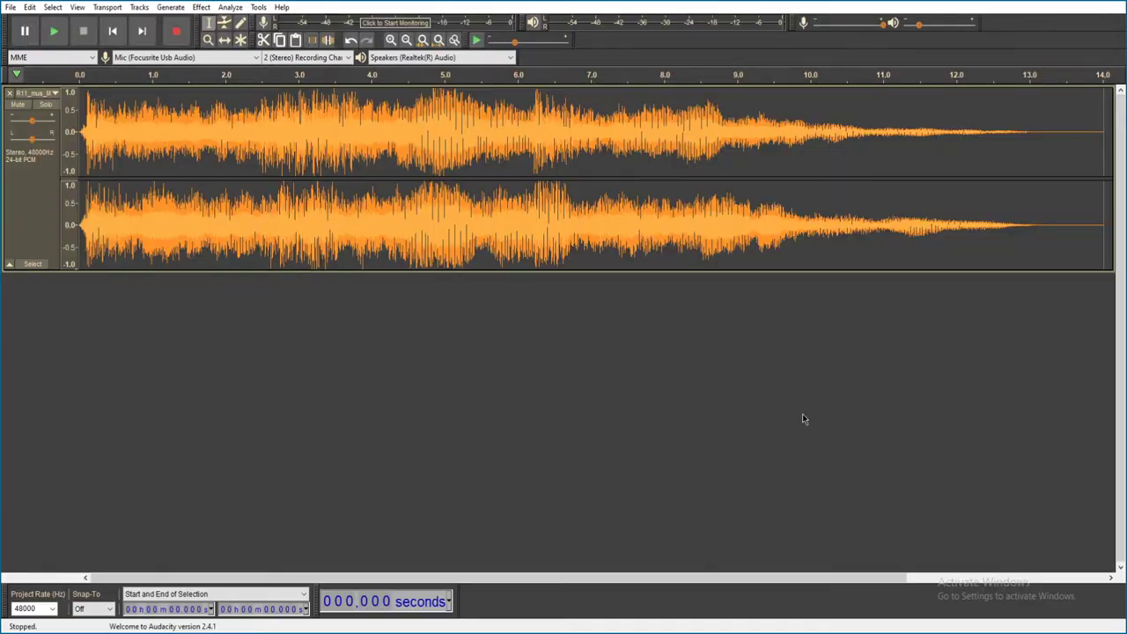
key(space)
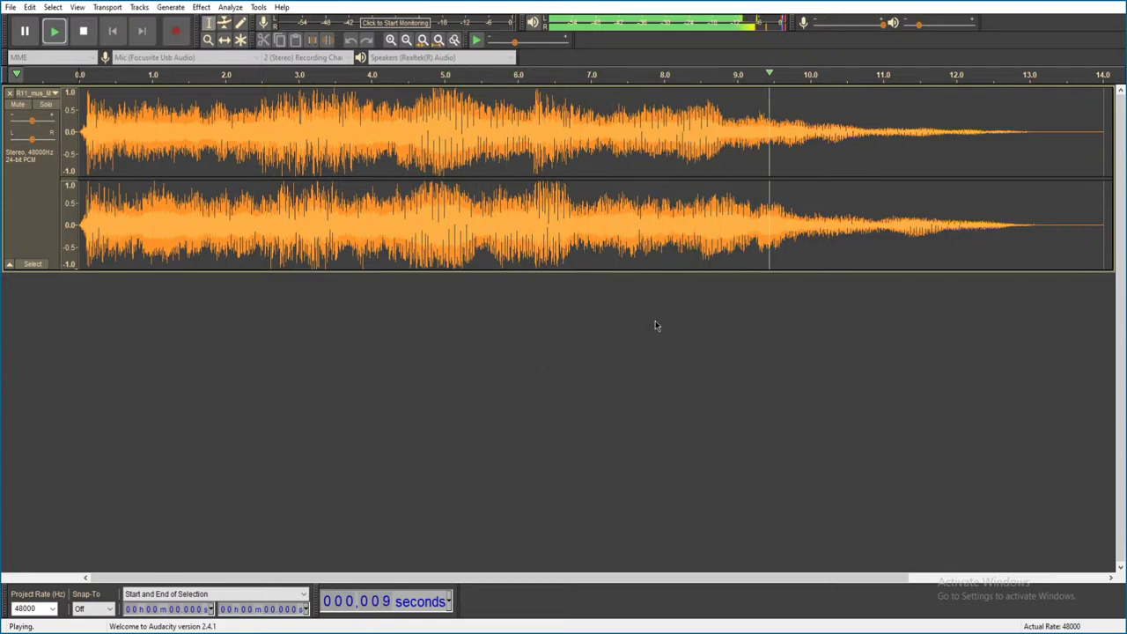
key(ctrl+w)
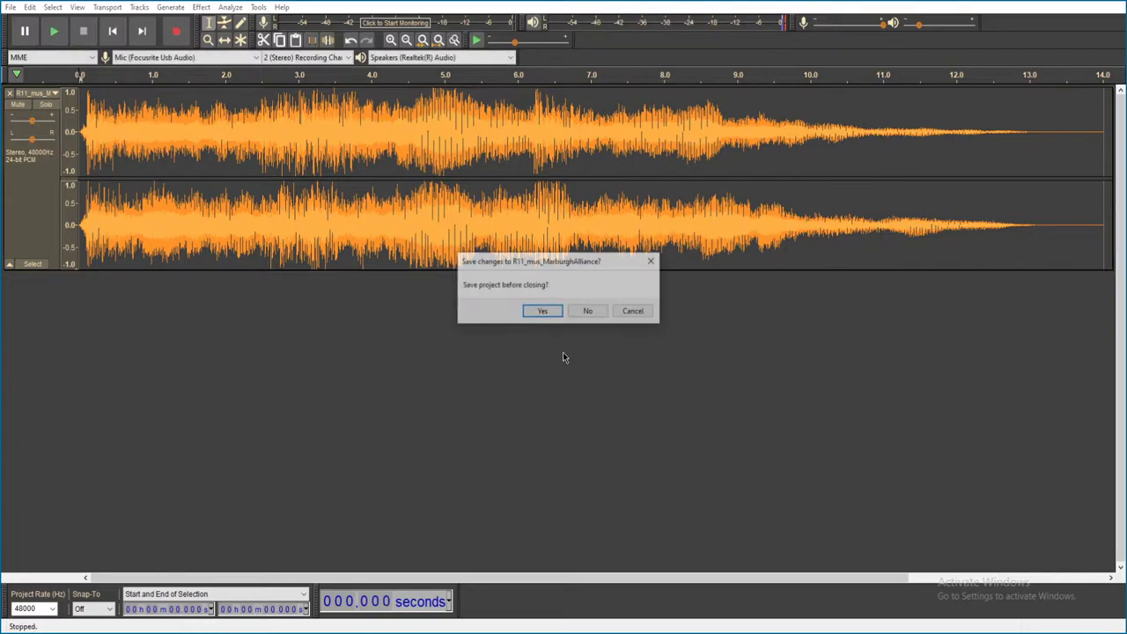
click(587, 311)
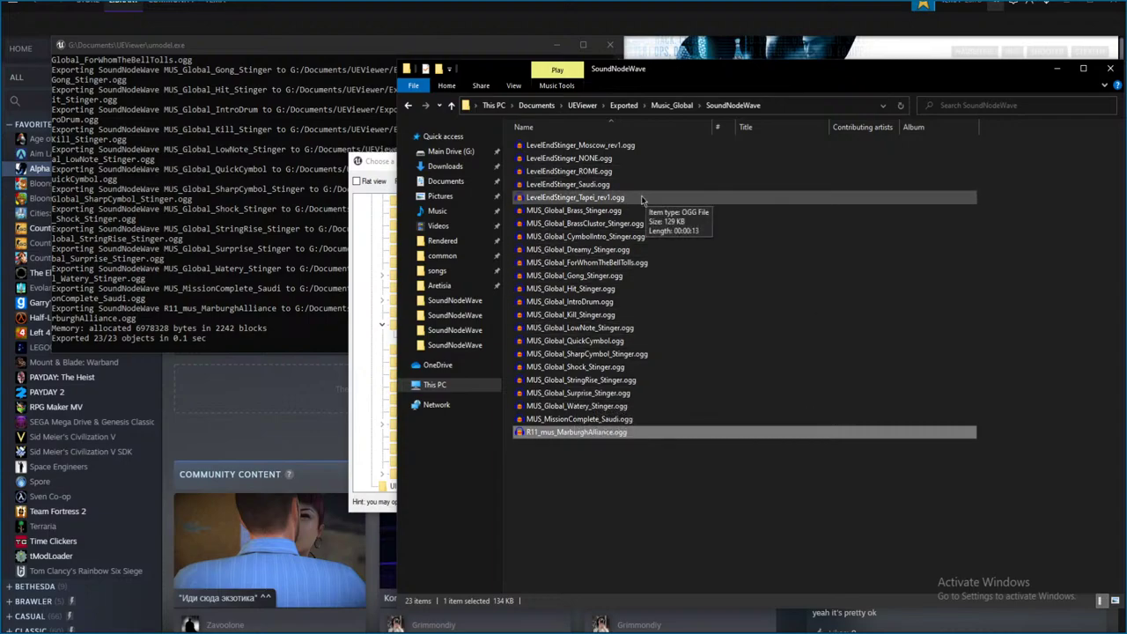
- Play the start of LevelEndStinger_Tapei_rev1.ogg in Audacity, stop it and close it without saving
double_click(540, 355)
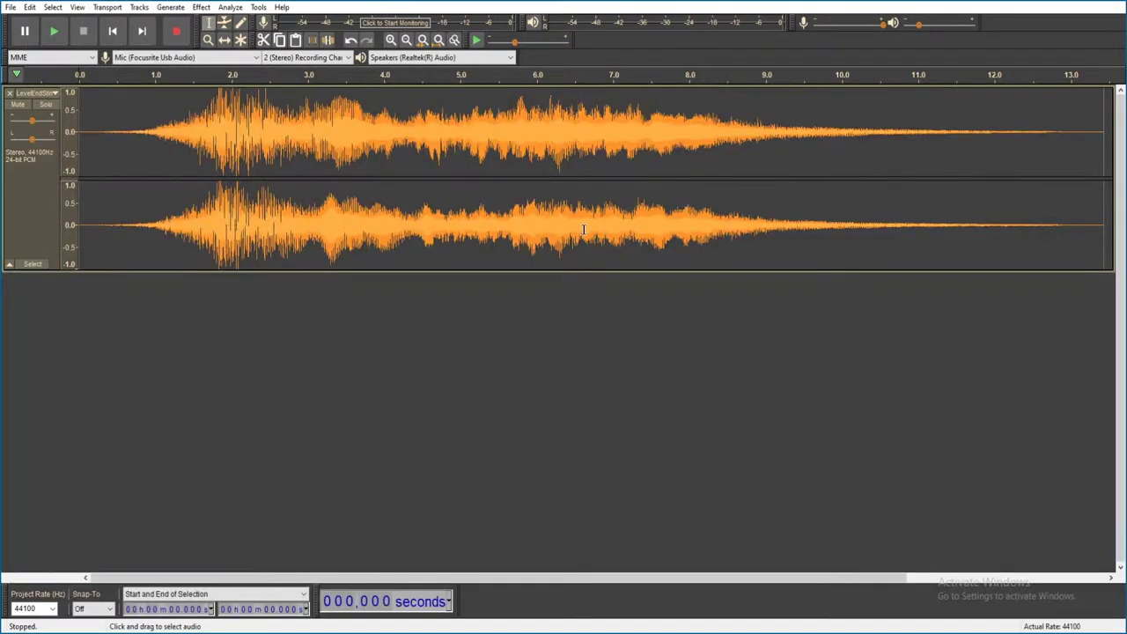
key(space)
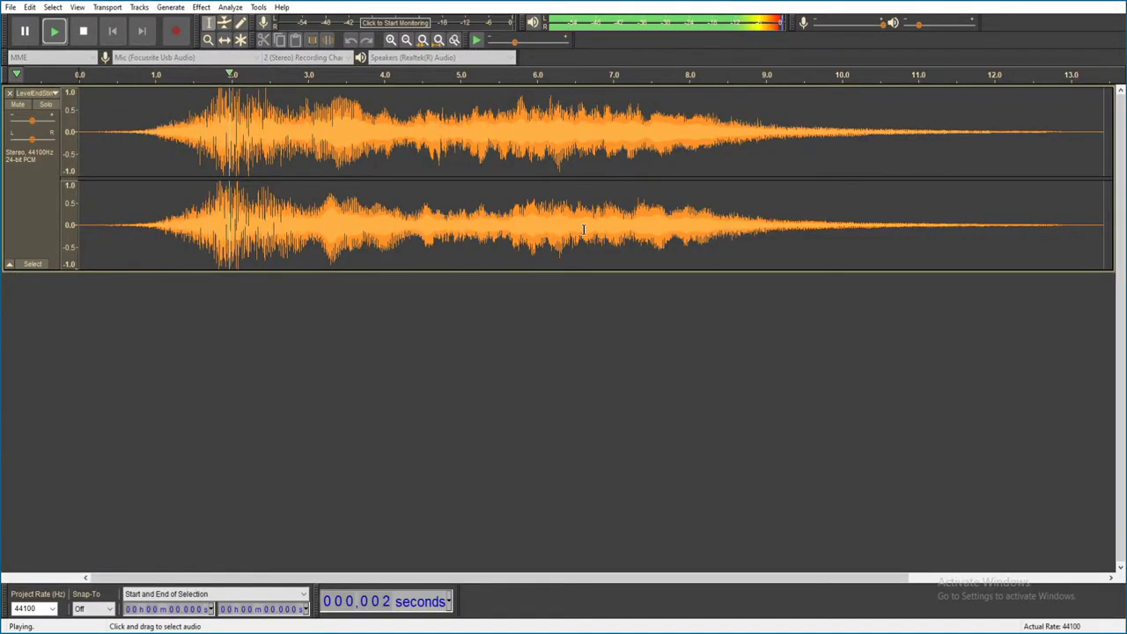
key(space)
key(ctrl+w)
click(586, 312)
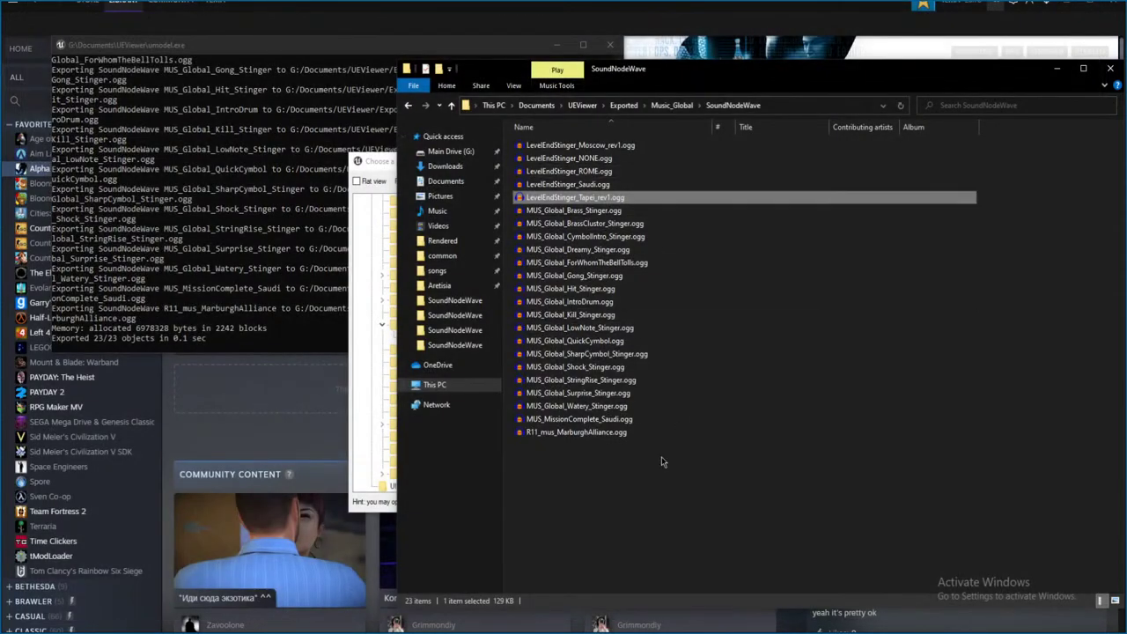
- Return to the Exported folder in File Explorer and export the RP10_DSS1_WAV.upk package from the Dialogues folder in UEViewer
key(BackSpace)
key(BackSpace)
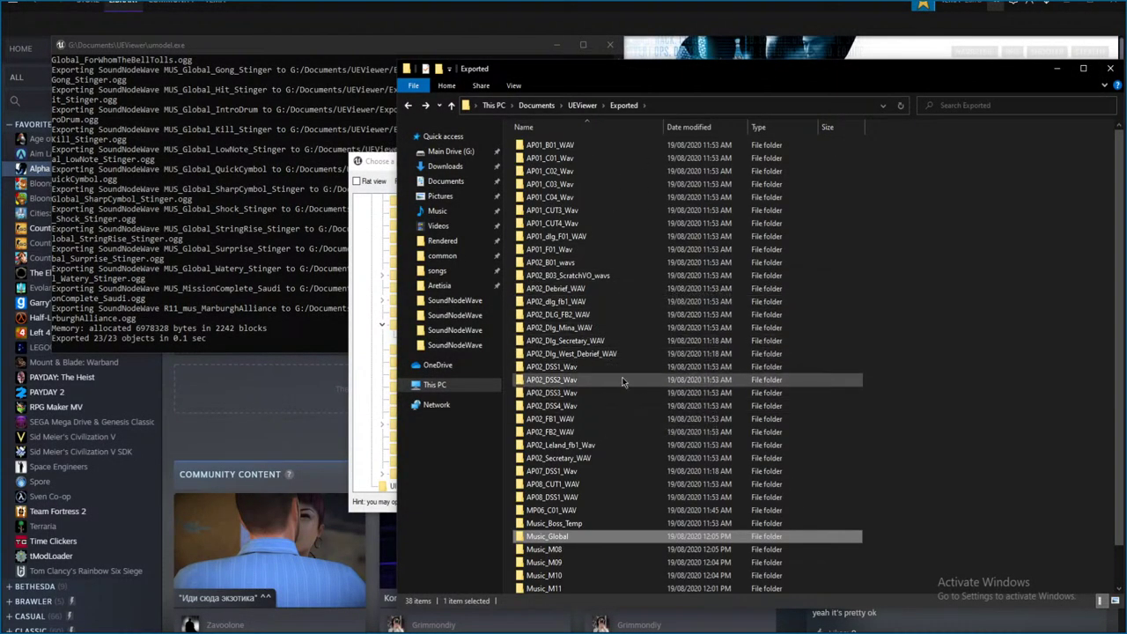
click(358, 354)
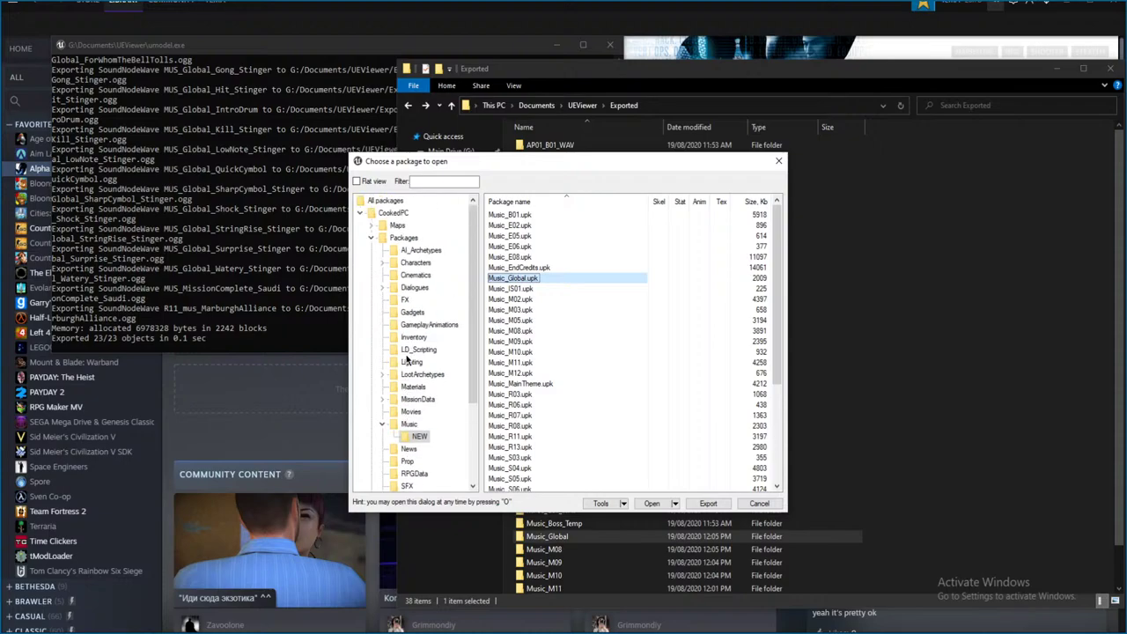
click(414, 287)
scroll(533, 370, down, 3)
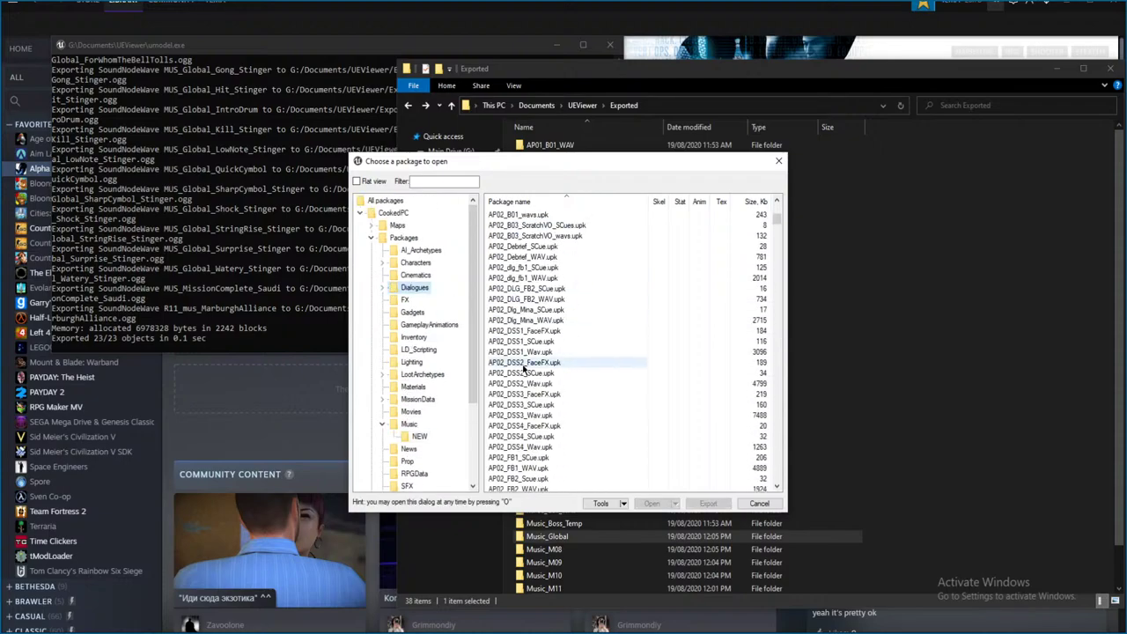
scroll(534, 377, down, 20)
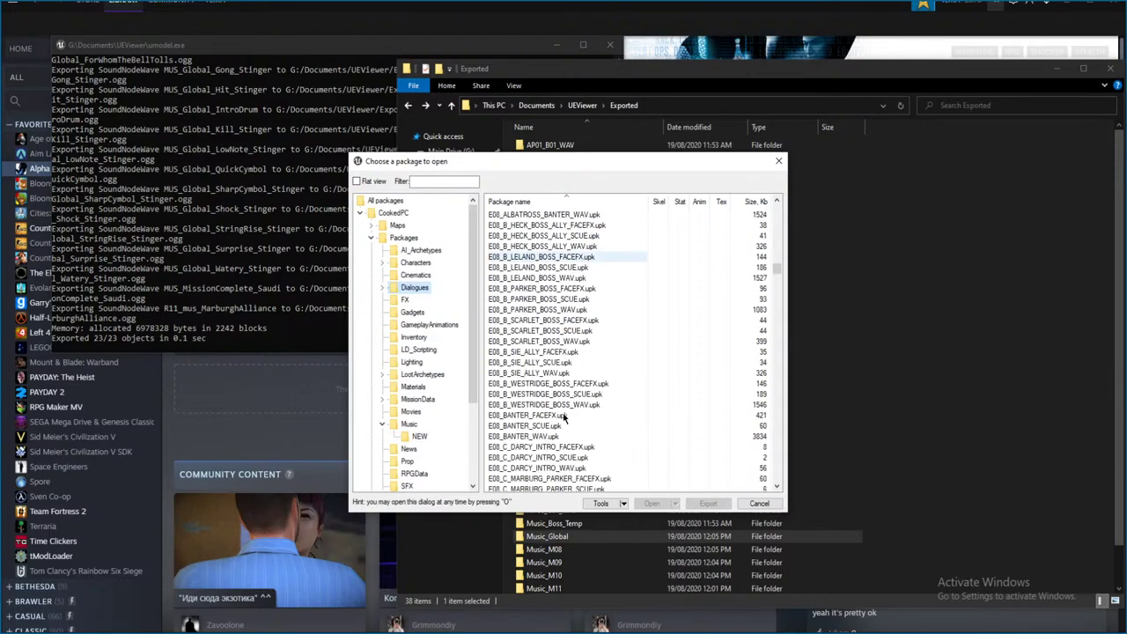
scroll(567, 411, down, 20)
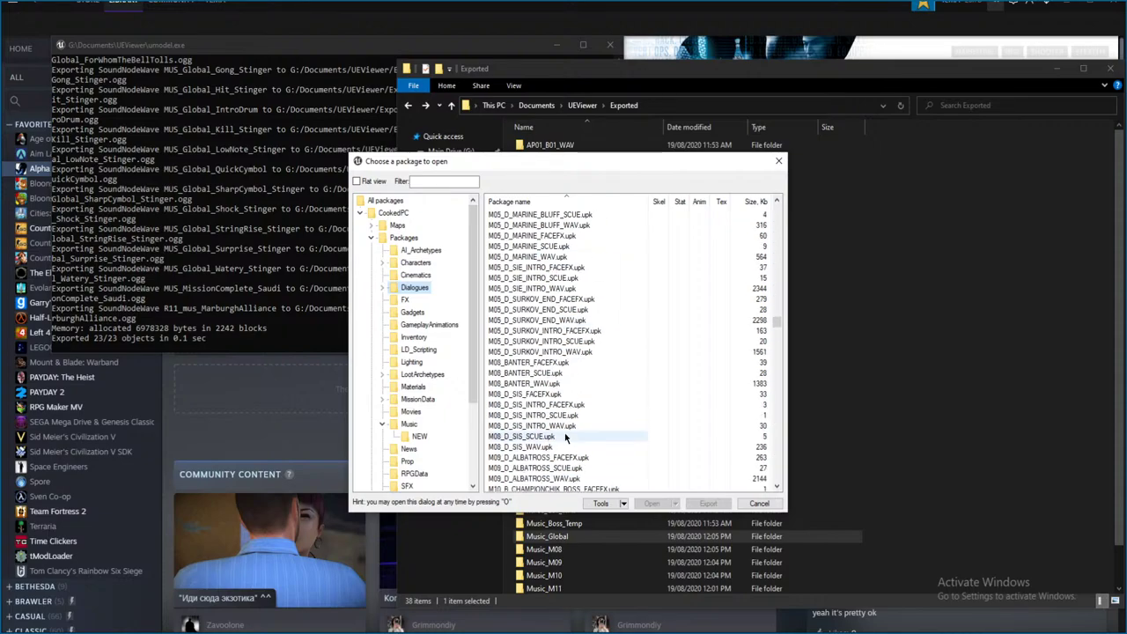
scroll(564, 458, down, 20)
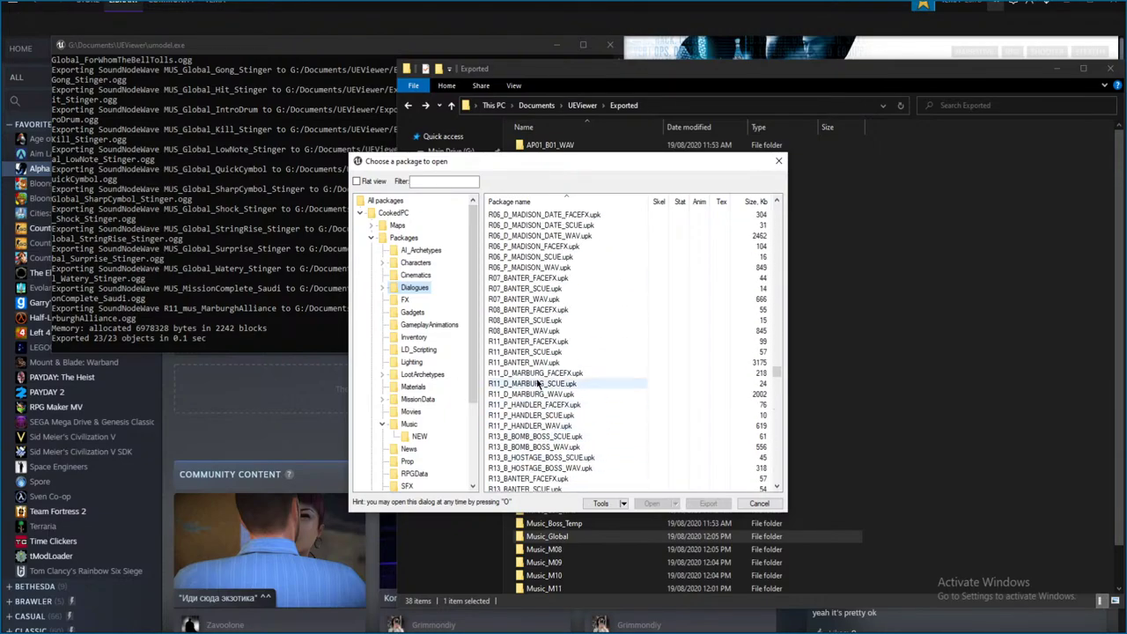
scroll(531, 334, down, 15)
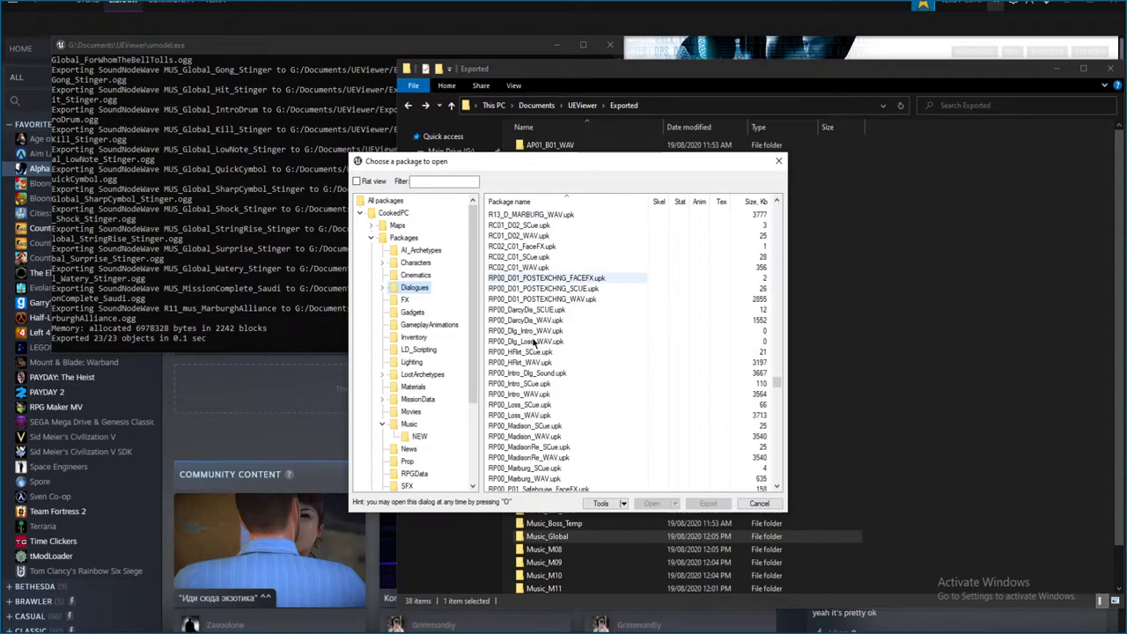
scroll(533, 352, down, 20)
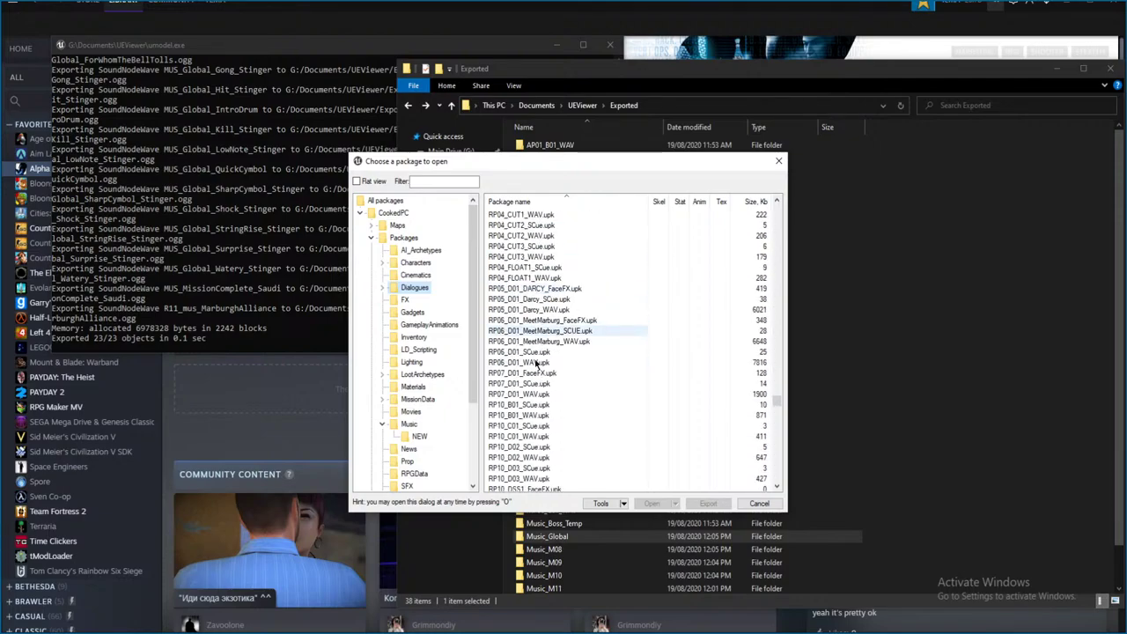
scroll(546, 370, down, 1)
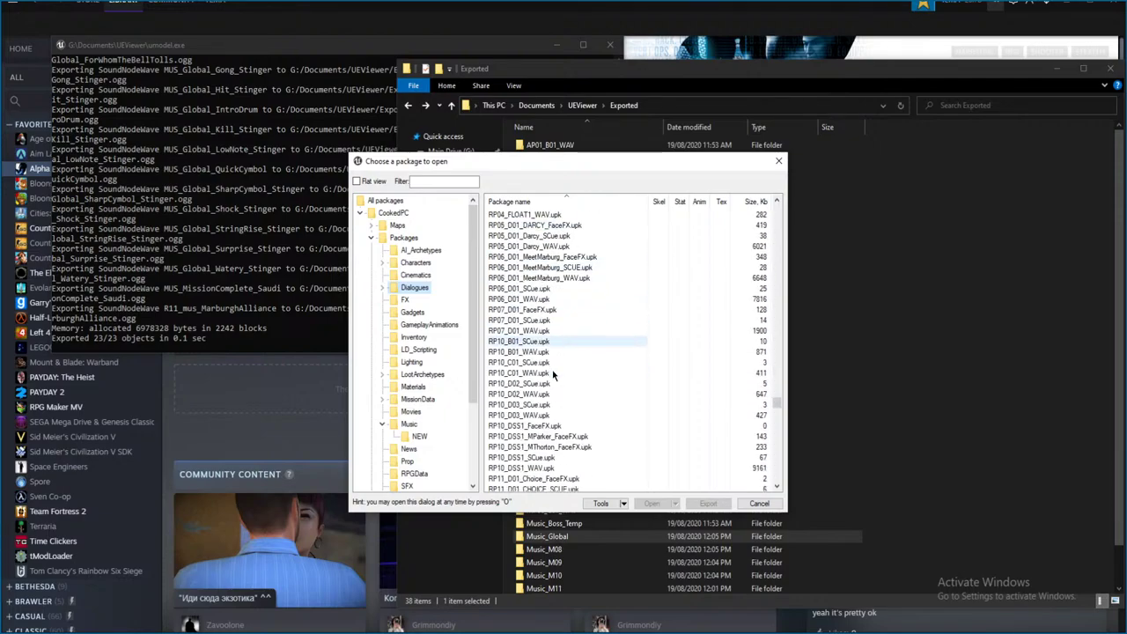
scroll(551, 396, down, 1)
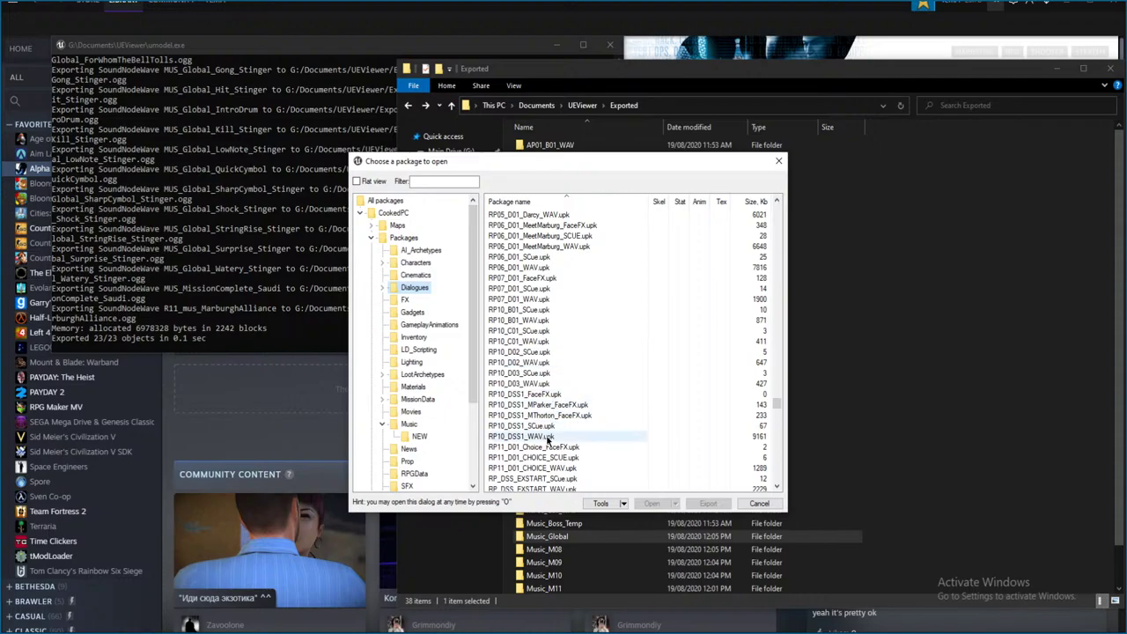
right_click(549, 439)
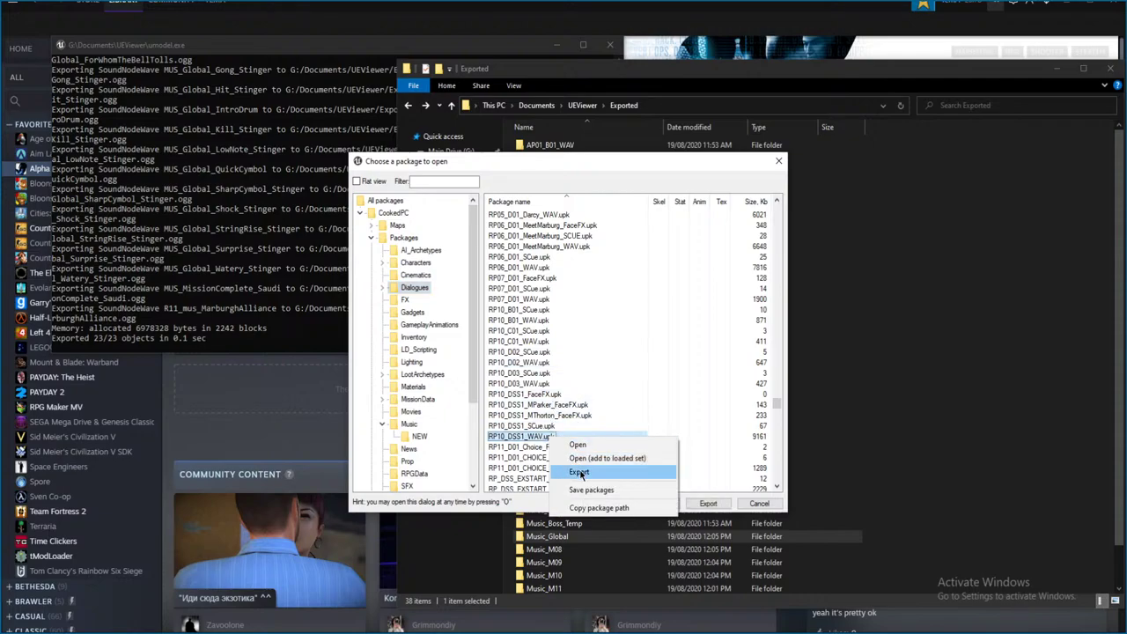
click(580, 473)
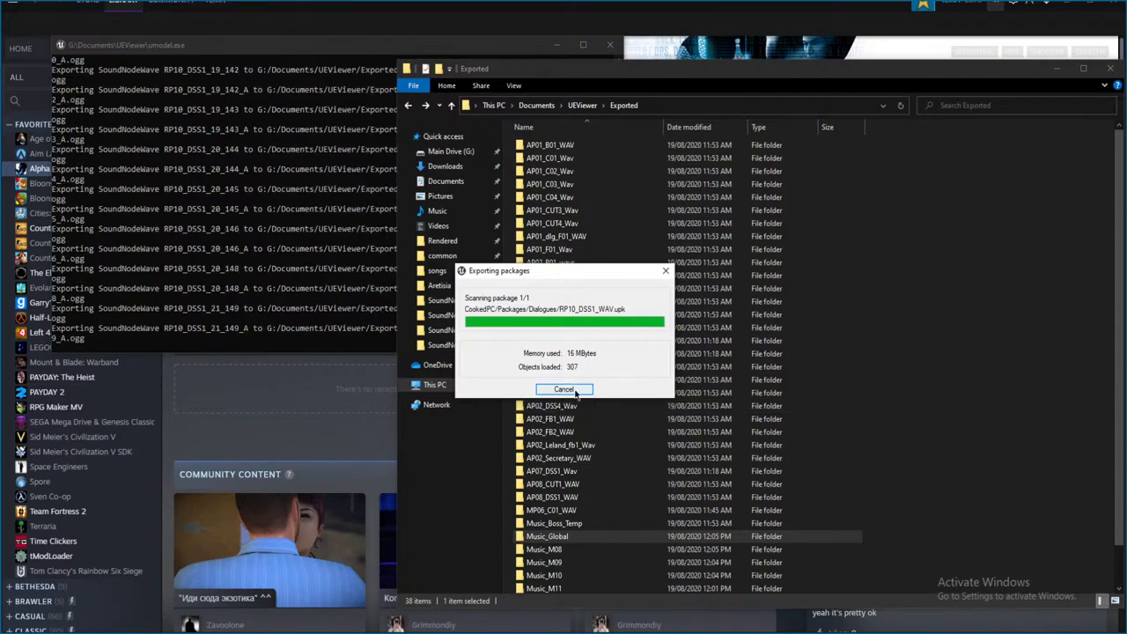
- Open the SoundNodeWave folder inside the exported RP10_DSS1_WAV folder in File Explorer
click(964, 414)
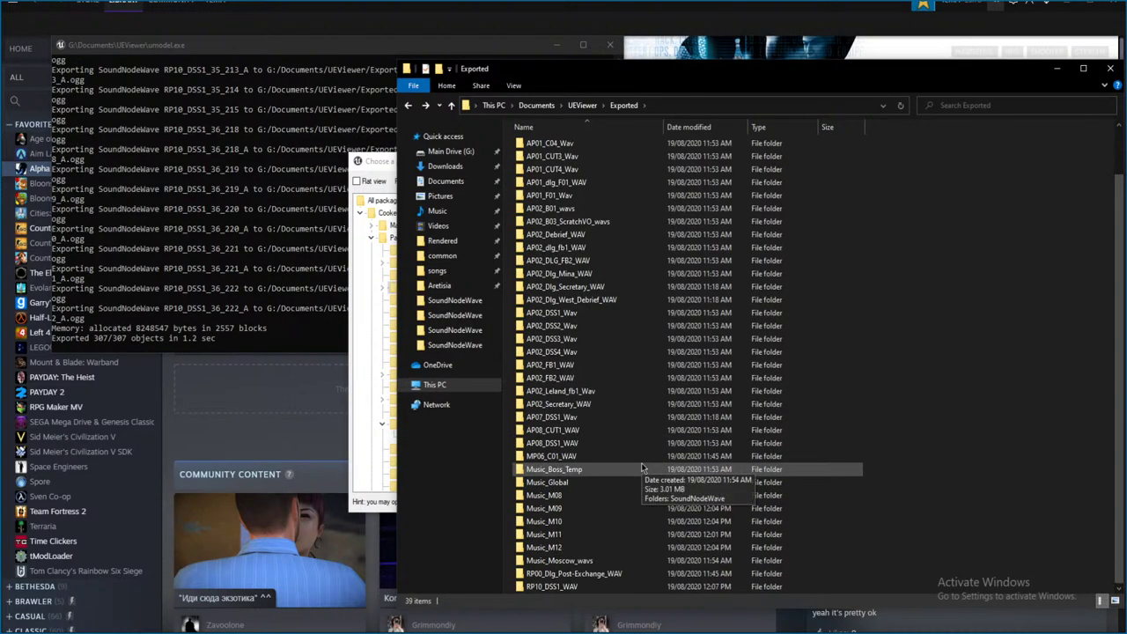
scroll(617, 528, down, 2)
double_click(582, 587)
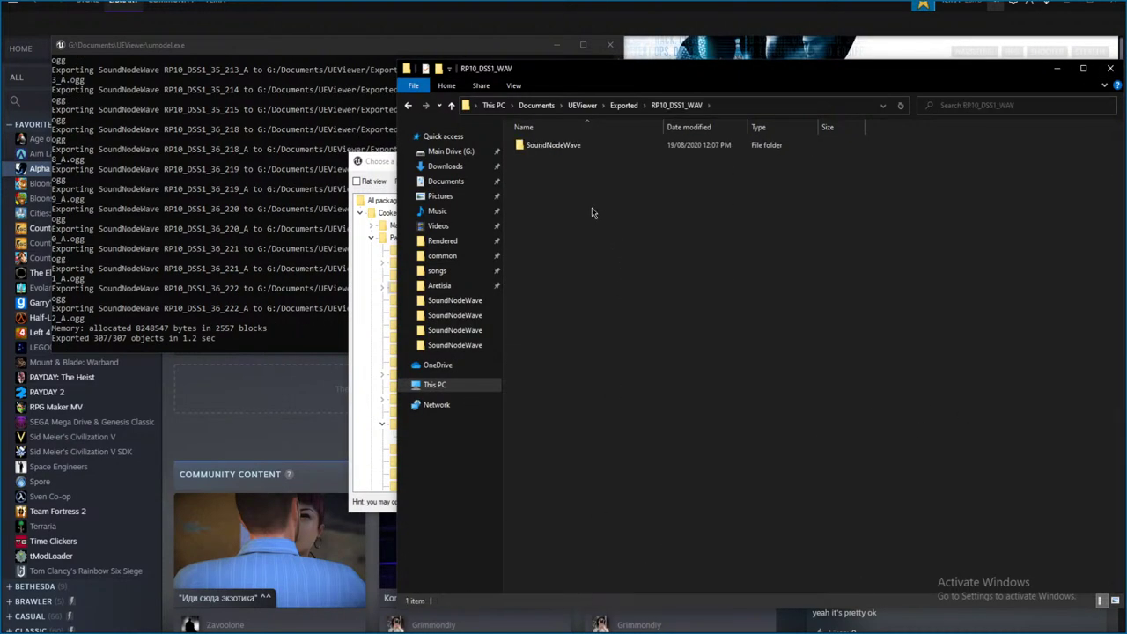
double_click(582, 145)
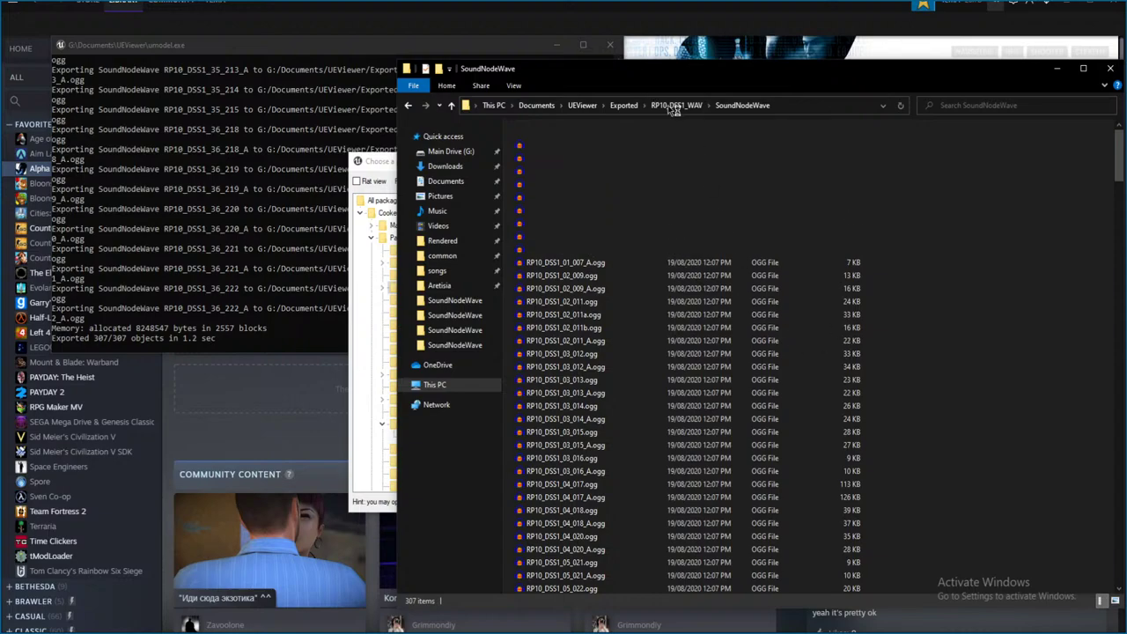
- Export the Music_SA.upk, Music_SArabia_wavs.upk and Music_Saudi_wavs.upk packages from the Music folder in UEViewer
click(370, 379)
scroll(584, 363, down, 3)
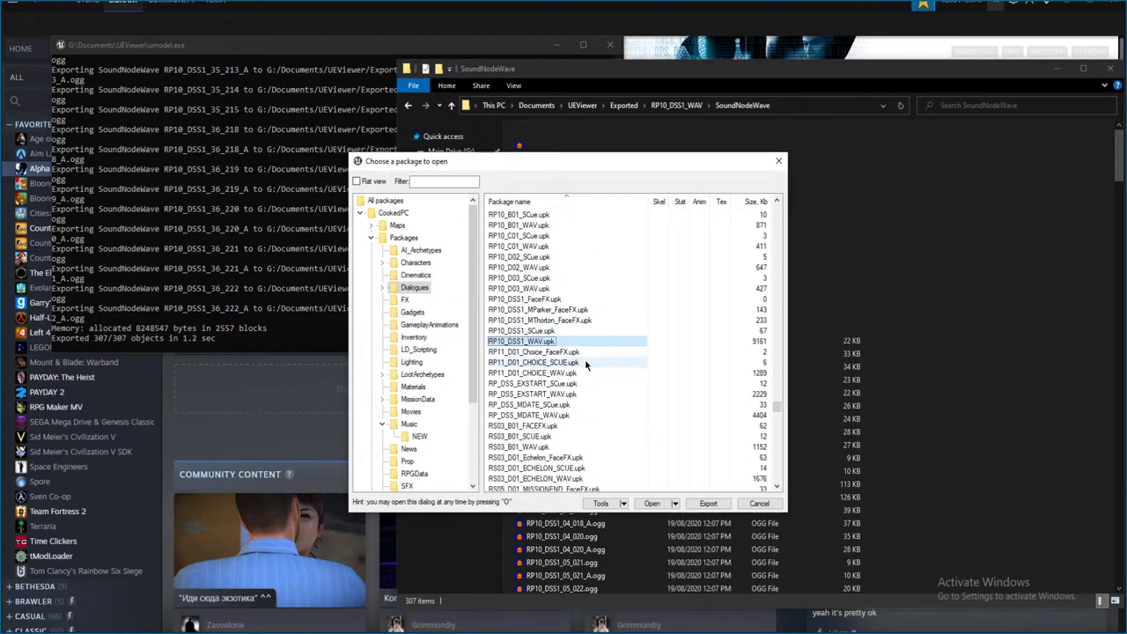
click(393, 425)
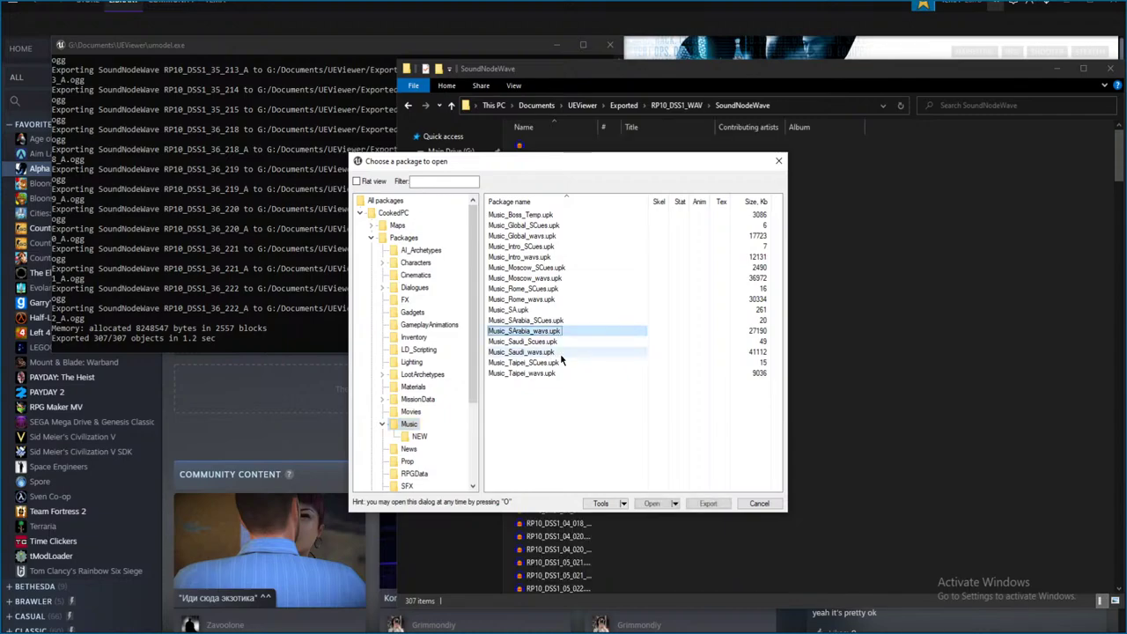
click(555, 331)
click(556, 308)
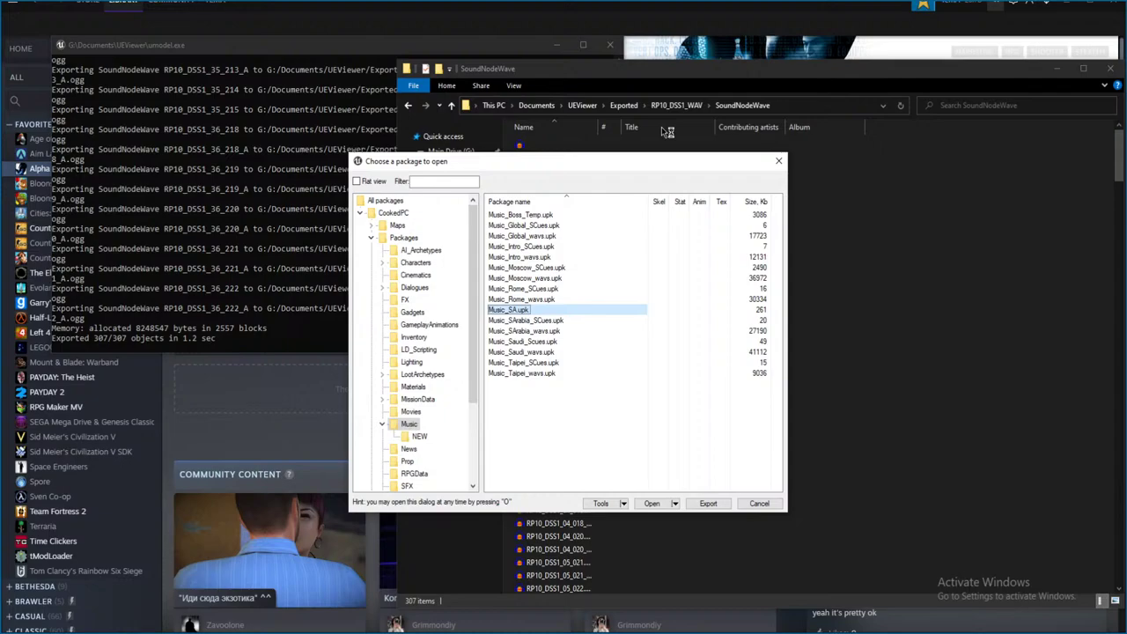
right_click(533, 308)
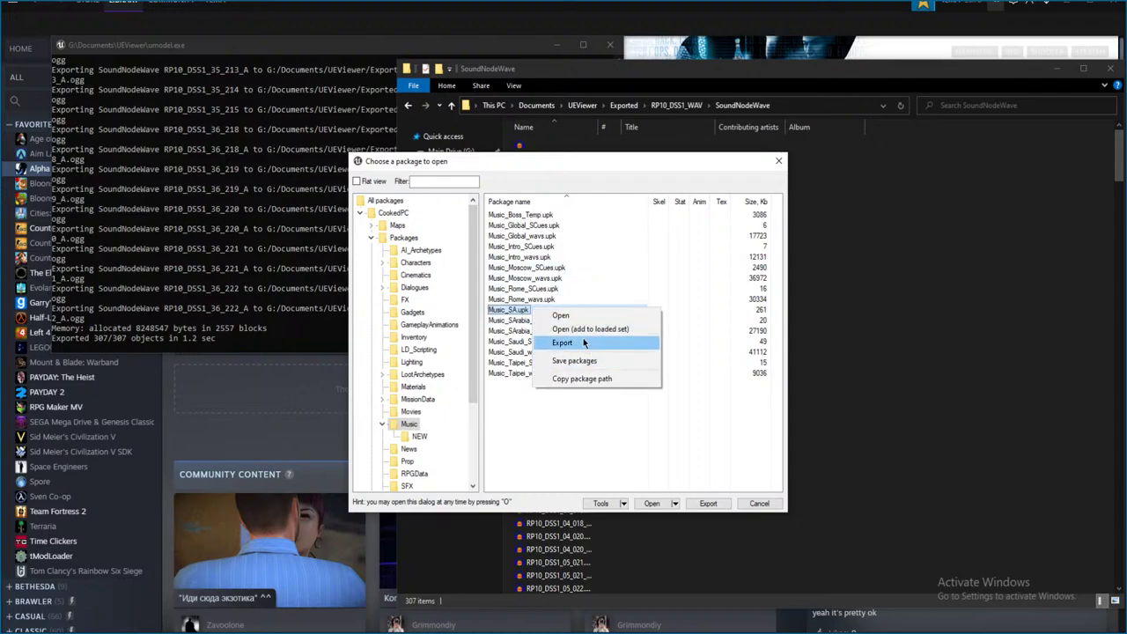
click(573, 344)
right_click(549, 333)
click(579, 367)
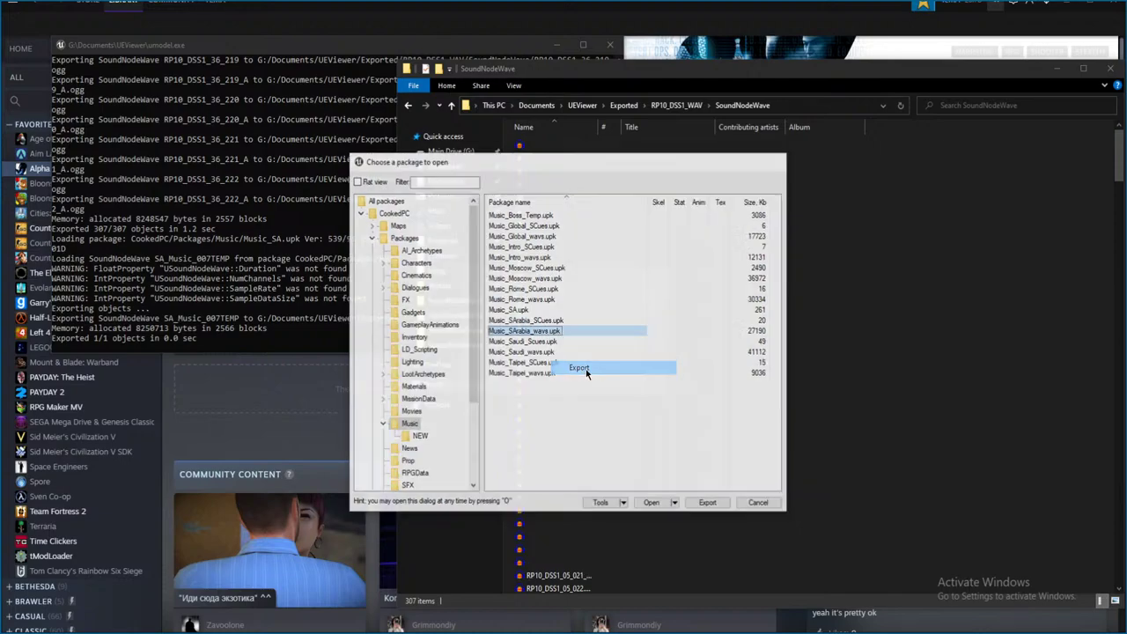
right_click(548, 352)
click(578, 386)
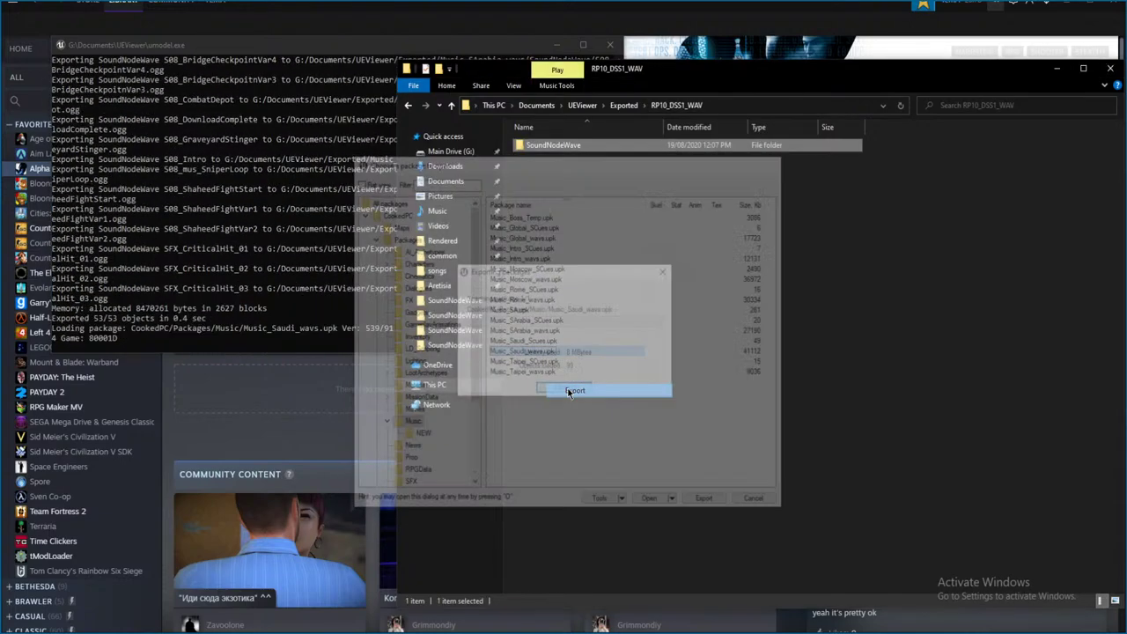
- Open the SoundNodeWave folder inside the exported Music_SA folder and widen the Name column to fit the file name
click(623, 105)
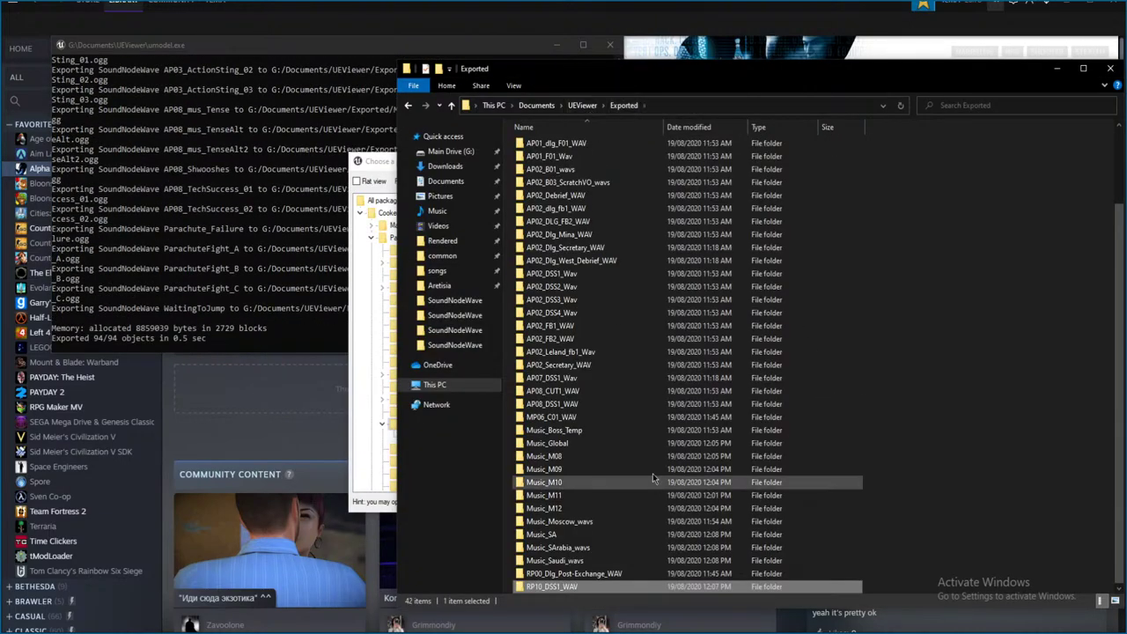
double_click(576, 535)
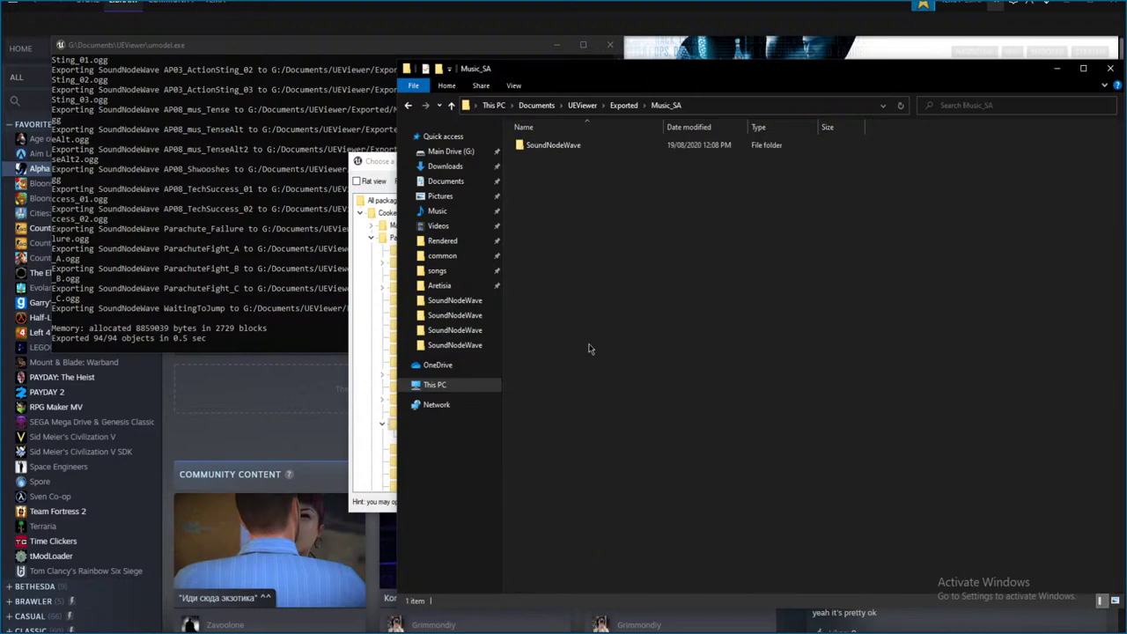
double_click(576, 146)
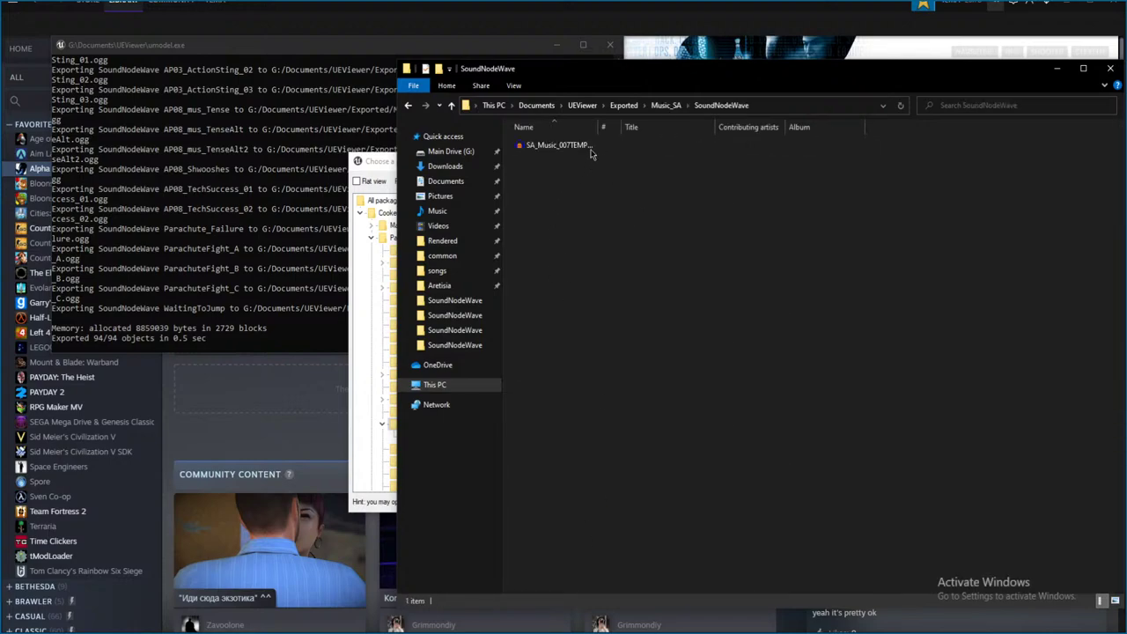
double_click(599, 127)
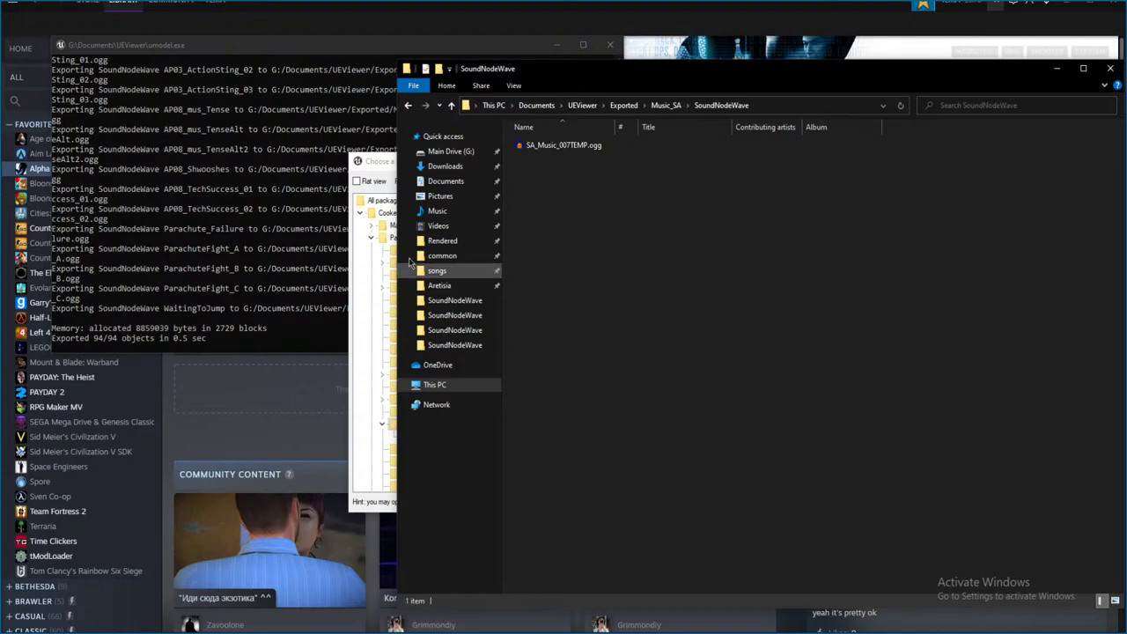
- Open a second File Explorer window and go to Steam's common folder in it
right_click(445, 285)
right_click(447, 271)
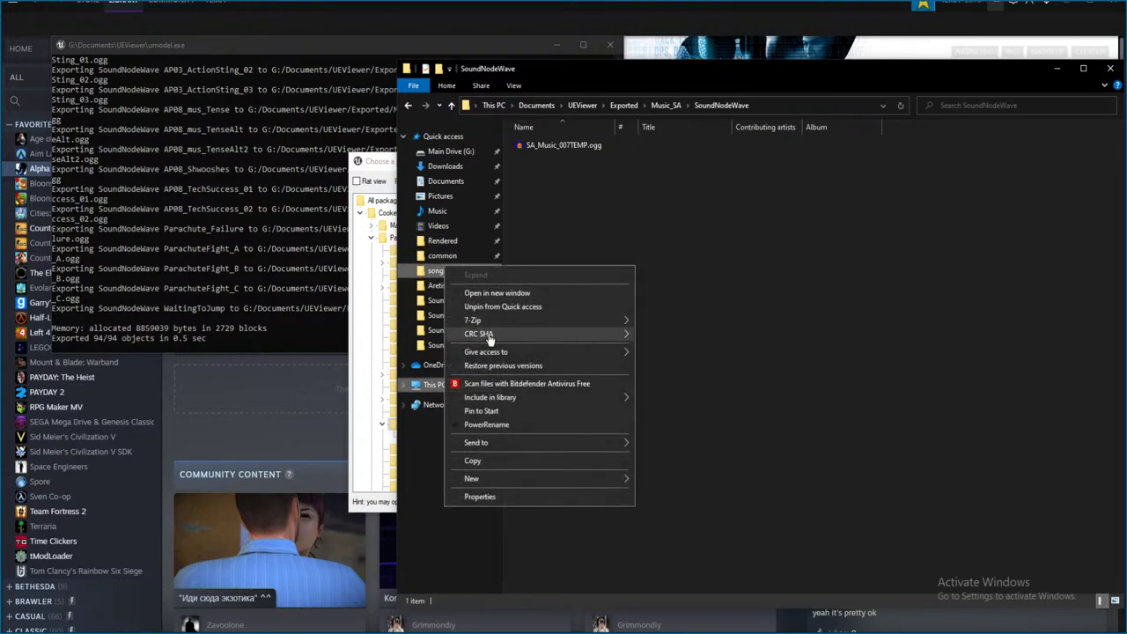
click(498, 293)
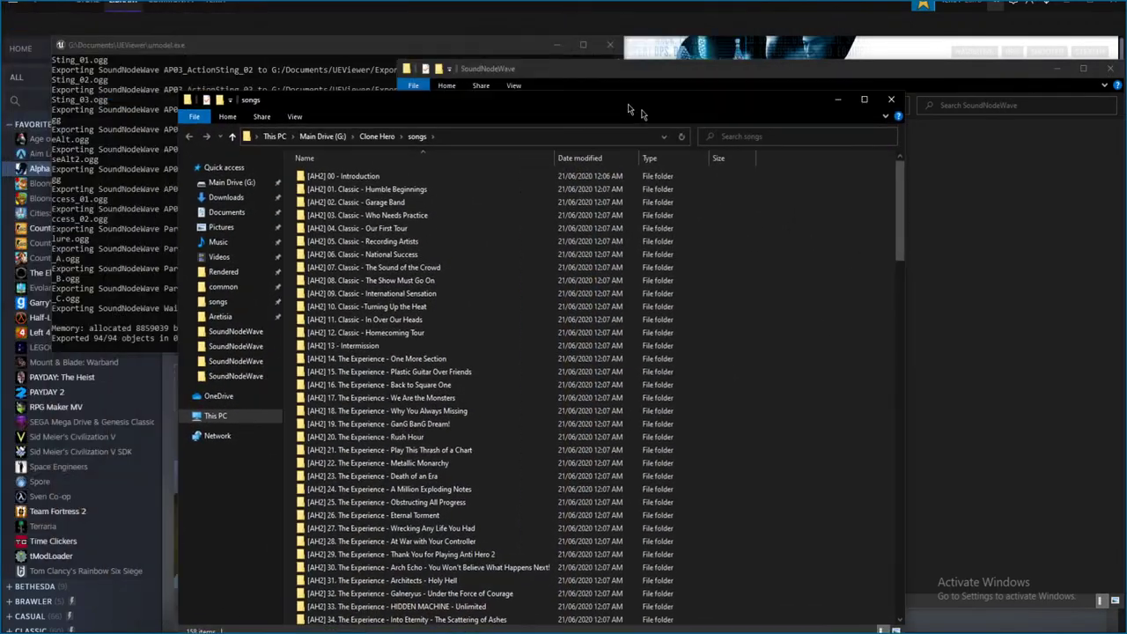
drag(630, 110, 698, 130)
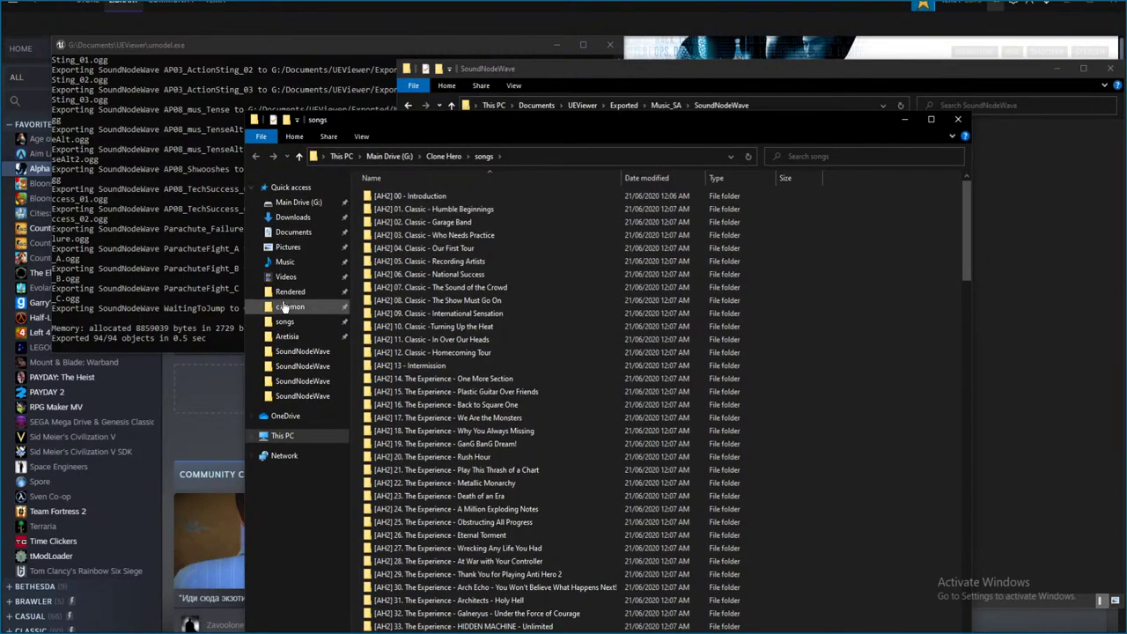
click(302, 340)
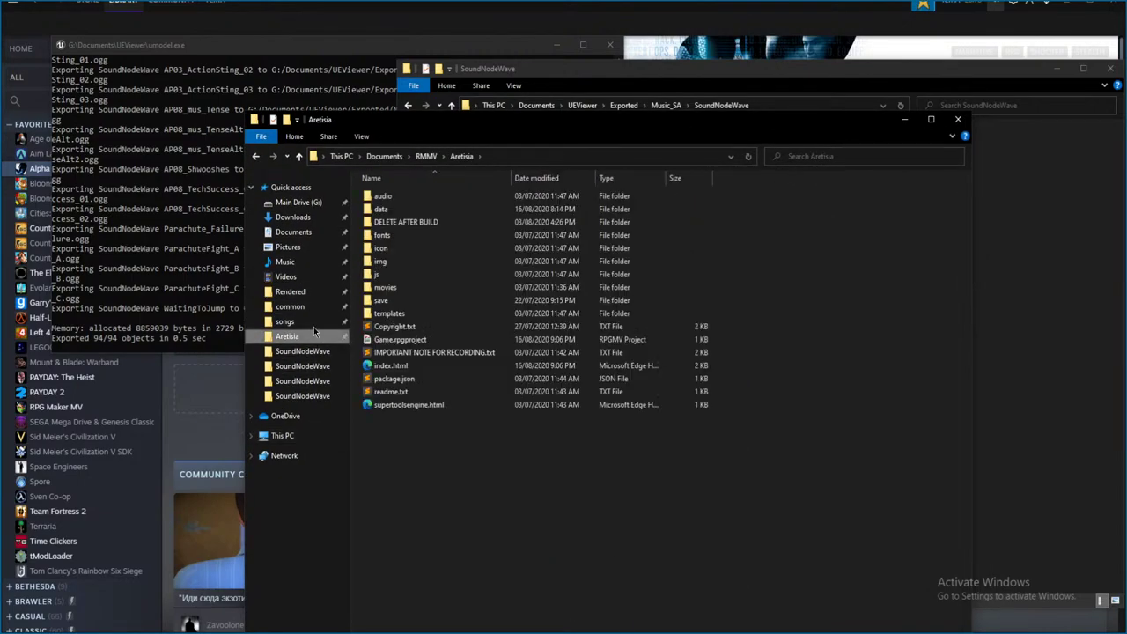
click(290, 291)
click(290, 306)
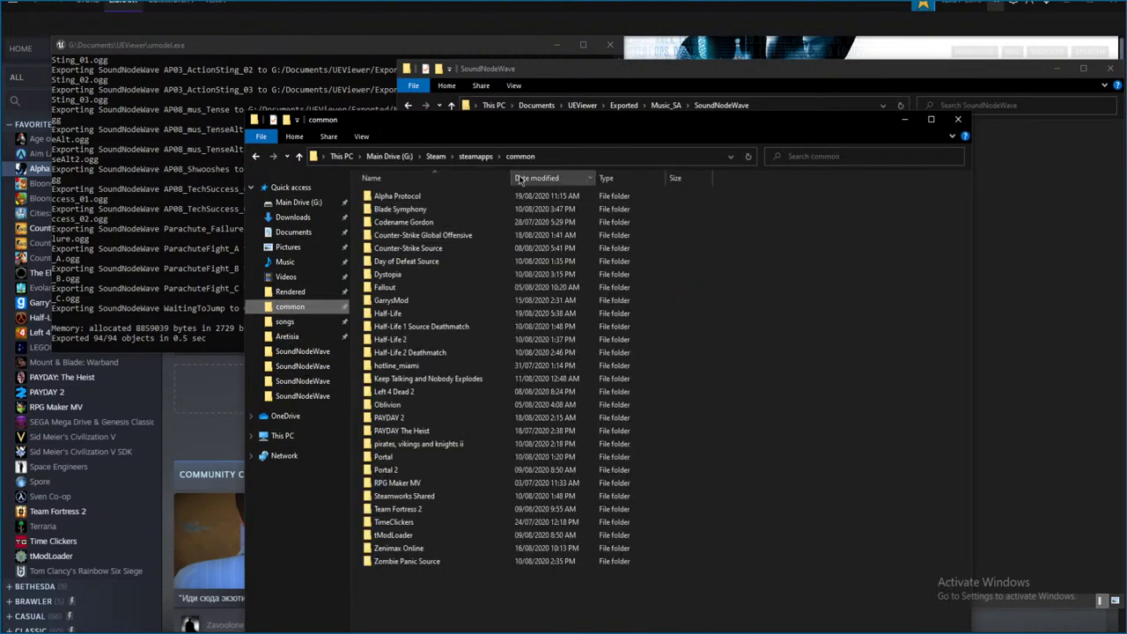
- Browse Alpha Protocol's APGame, CookedPC, Maps and Game folders down to Saudi_Arabia and select the S07 mission folder
double_click(434, 197)
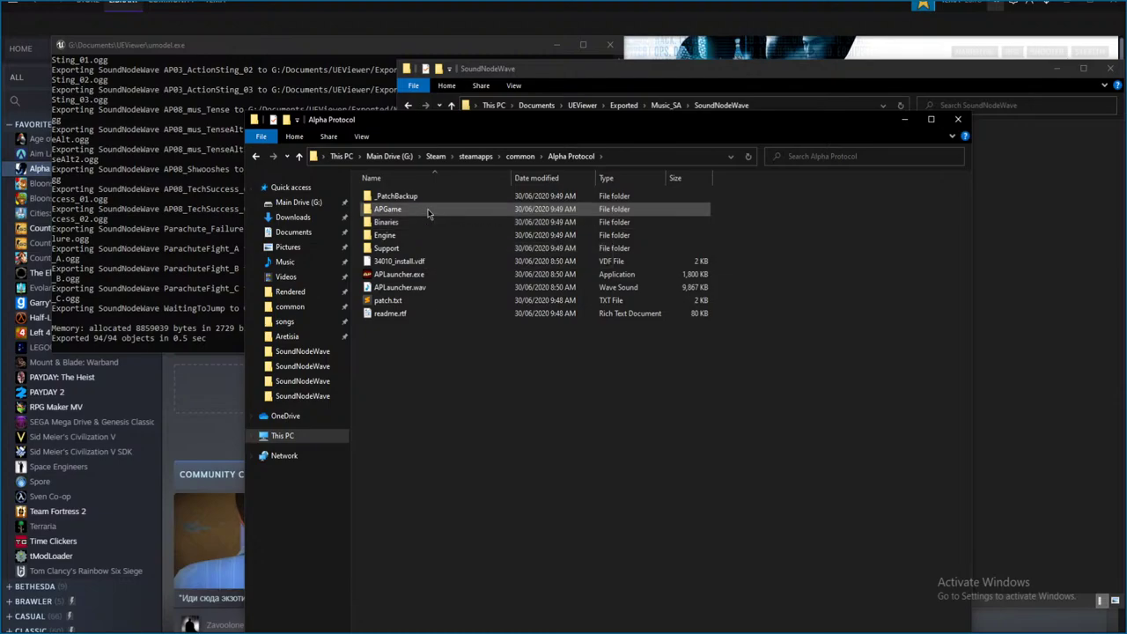
double_click(430, 208)
double_click(427, 208)
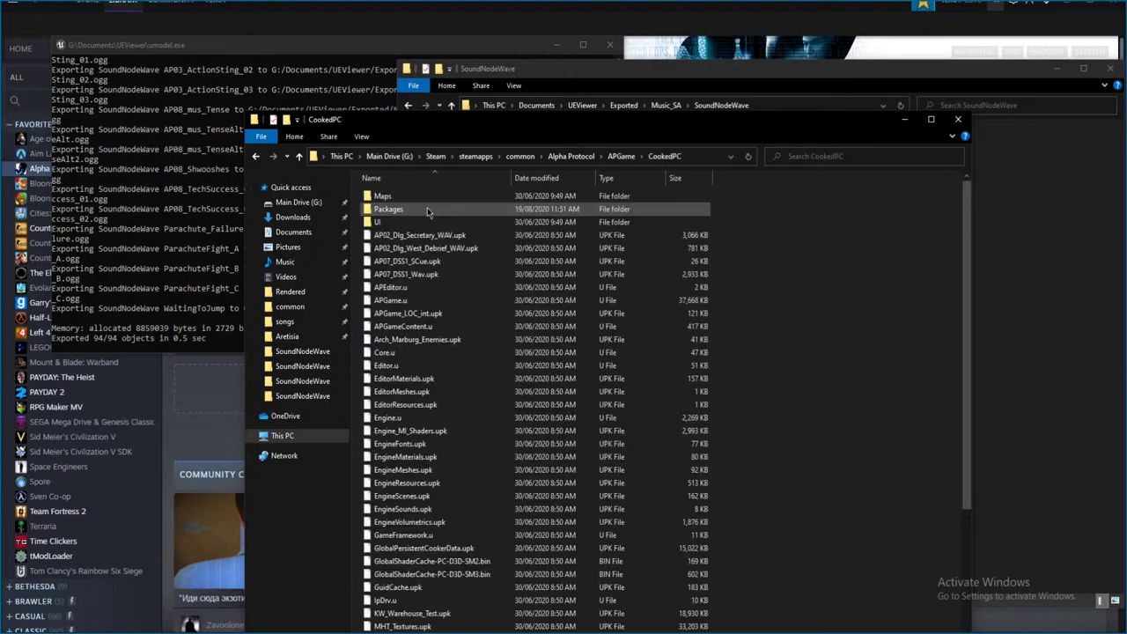
double_click(431, 209)
double_click(432, 199)
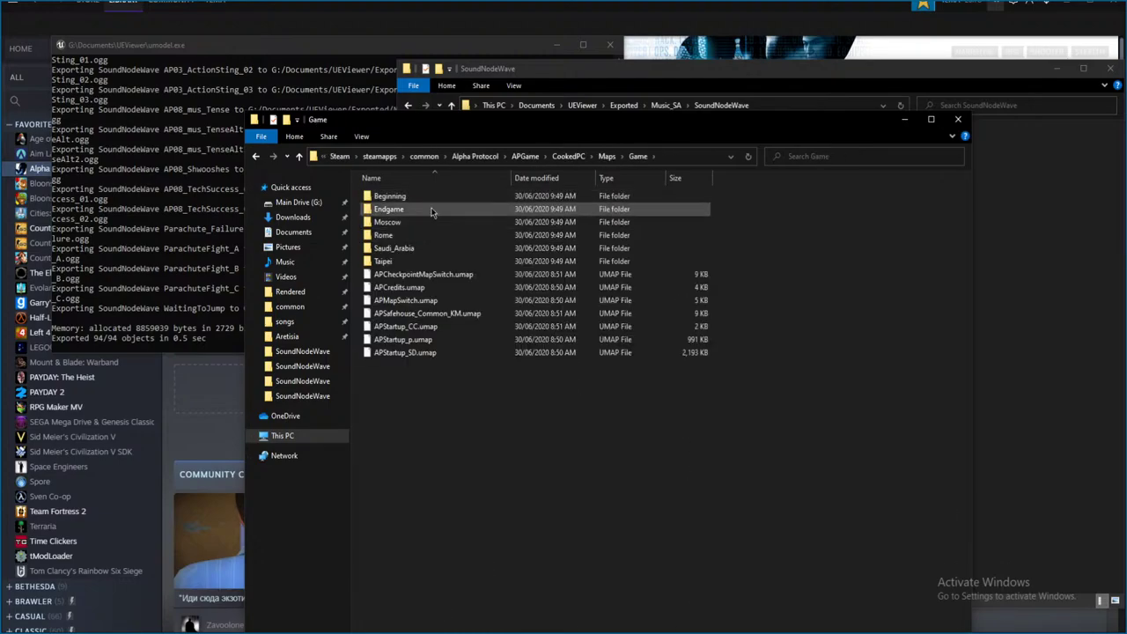
double_click(433, 249)
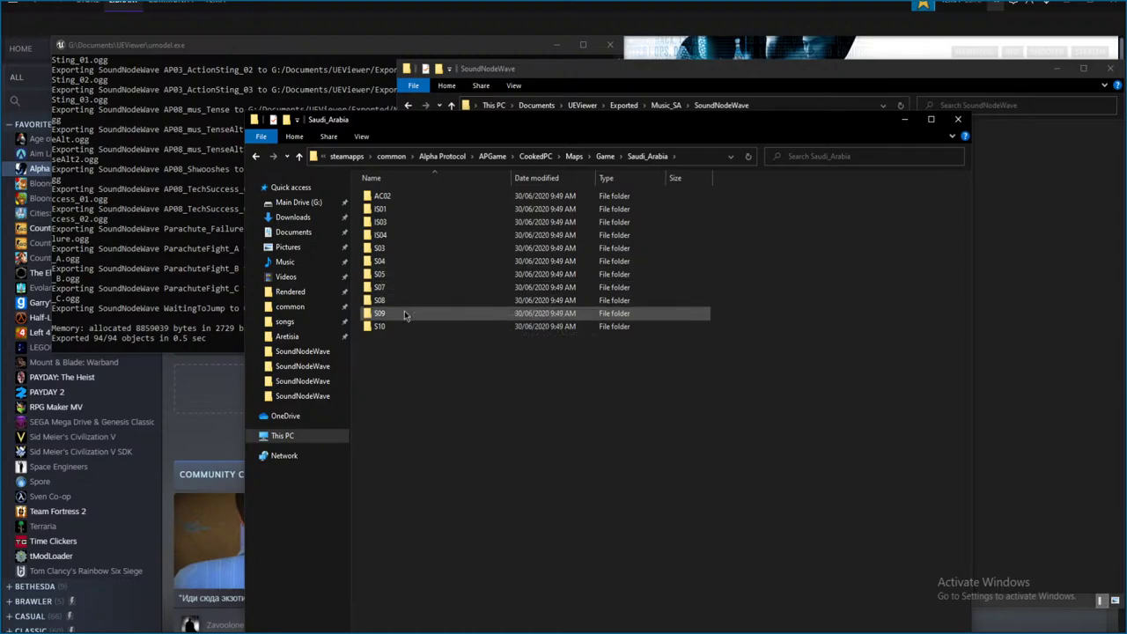
click(422, 287)
- Return to the Music_SA window, listen to SA_Music_007TEMP.ogg in Audacity and close it without saving
key(alt+Tab)
click(546, 146)
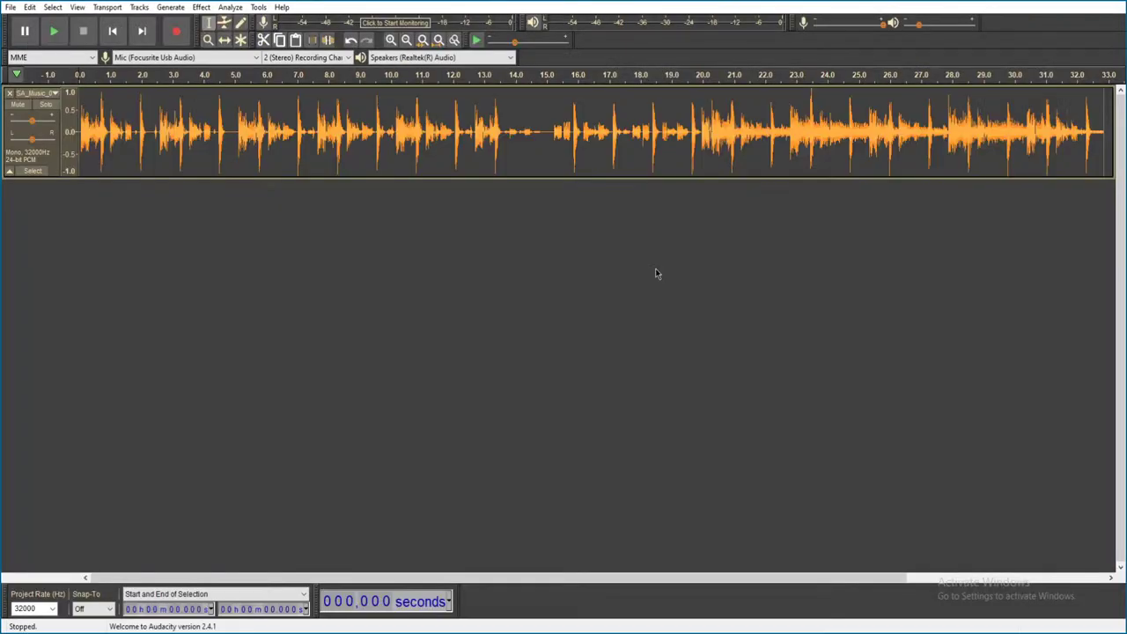
key(space)
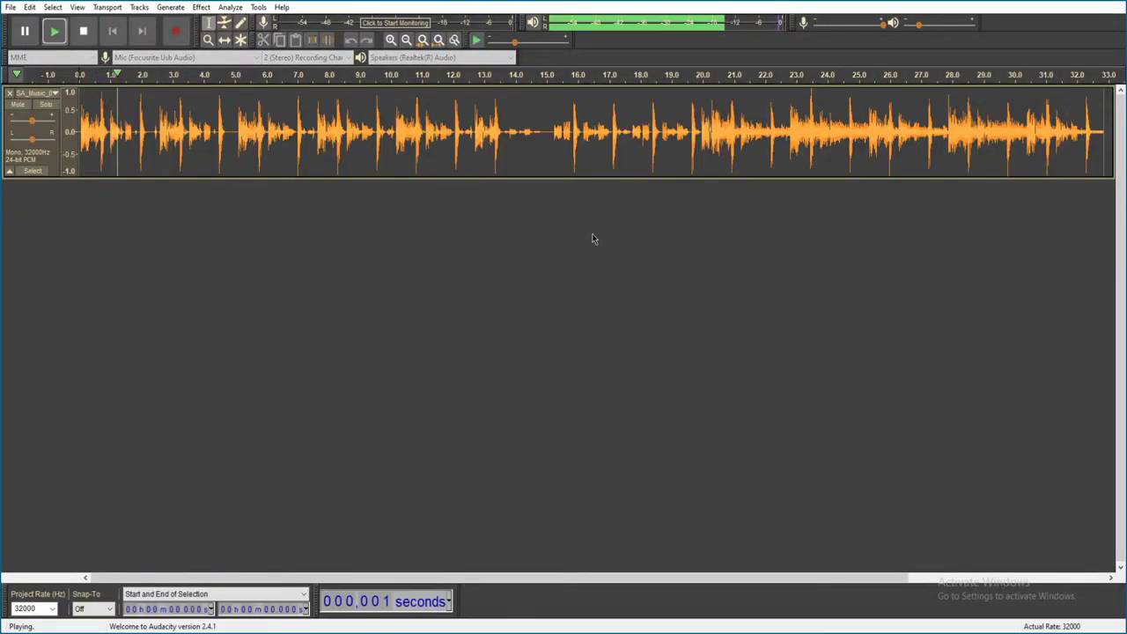
key(space)
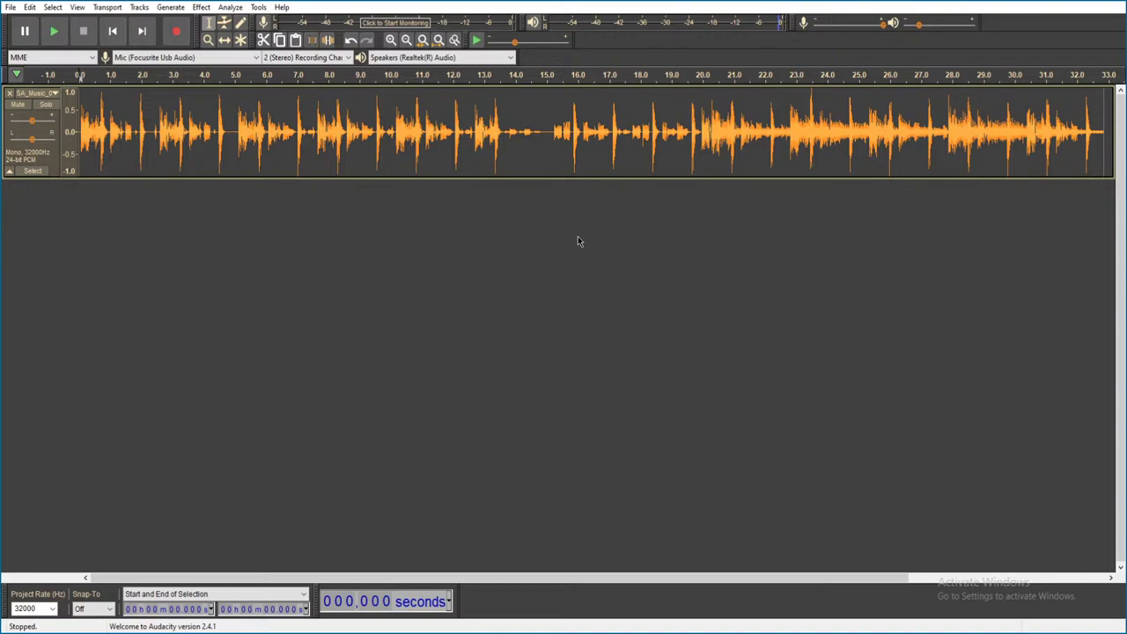
key(space)
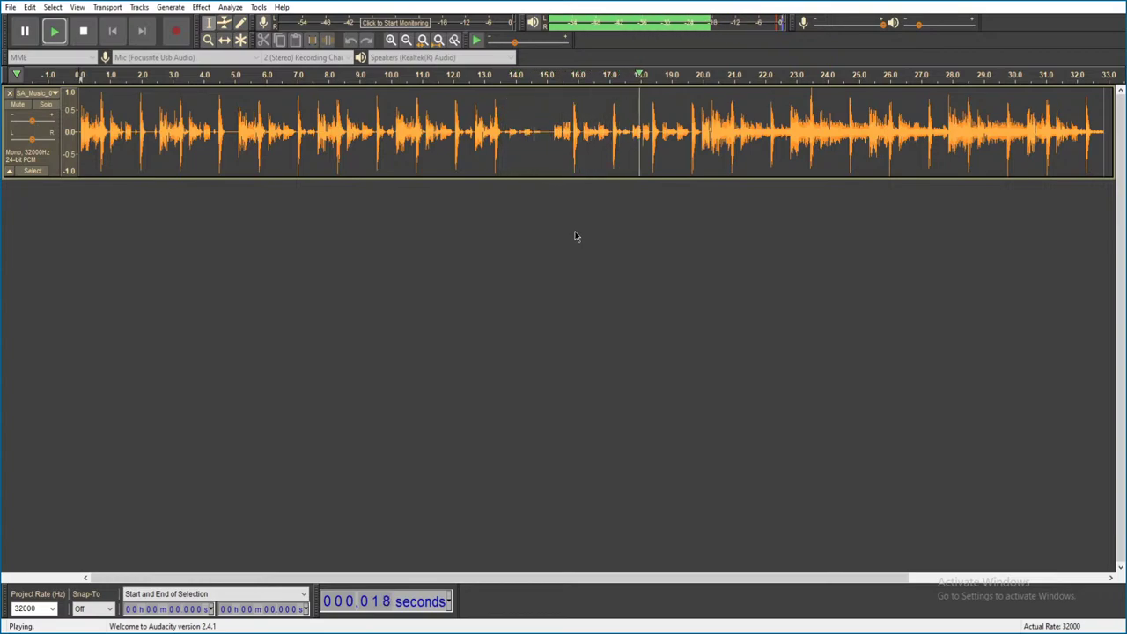
key(alt+F4)
click(578, 310)
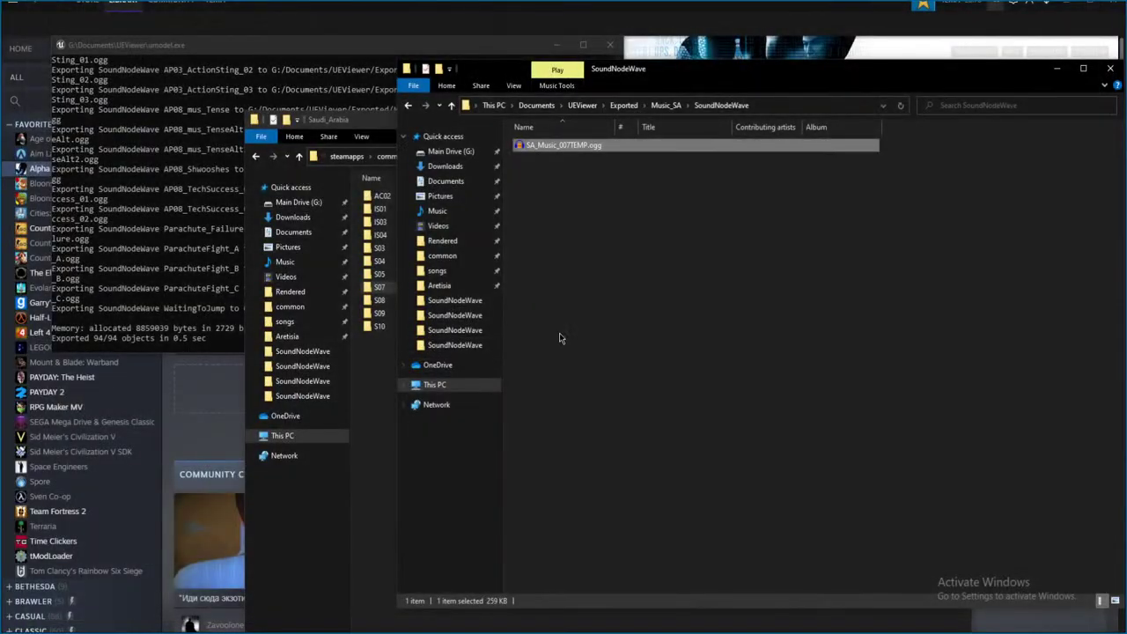
- Return to the Exported folder and open the SoundNodeWave folder inside Music_SArabia_wavs
key(alt+Up)
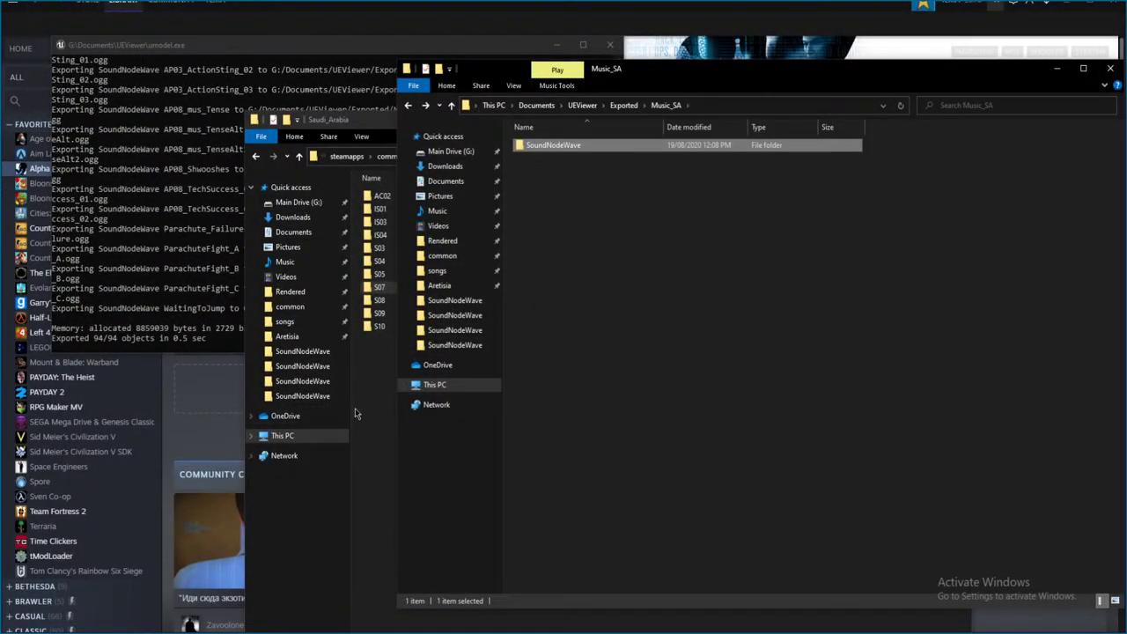
key(alt+Up)
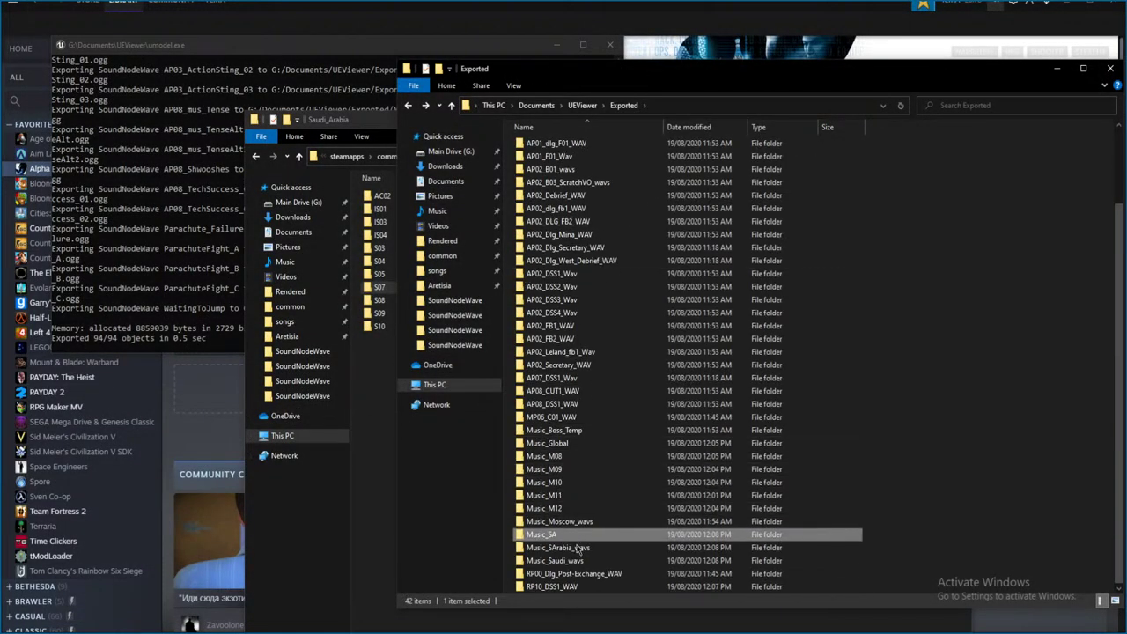
click(574, 549)
double_click(577, 551)
double_click(626, 158)
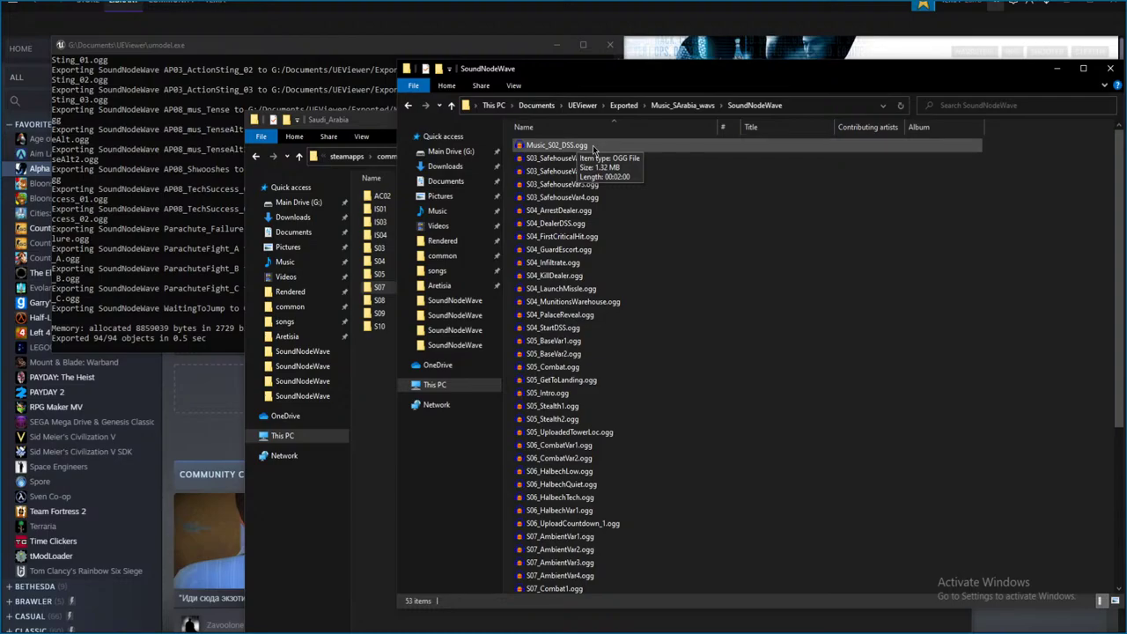
- Play Music_S02_DSS.ogg in Audacity from the start and from about 31 s, 37 s and 1:25, and close it without saving
double_click(593, 146)
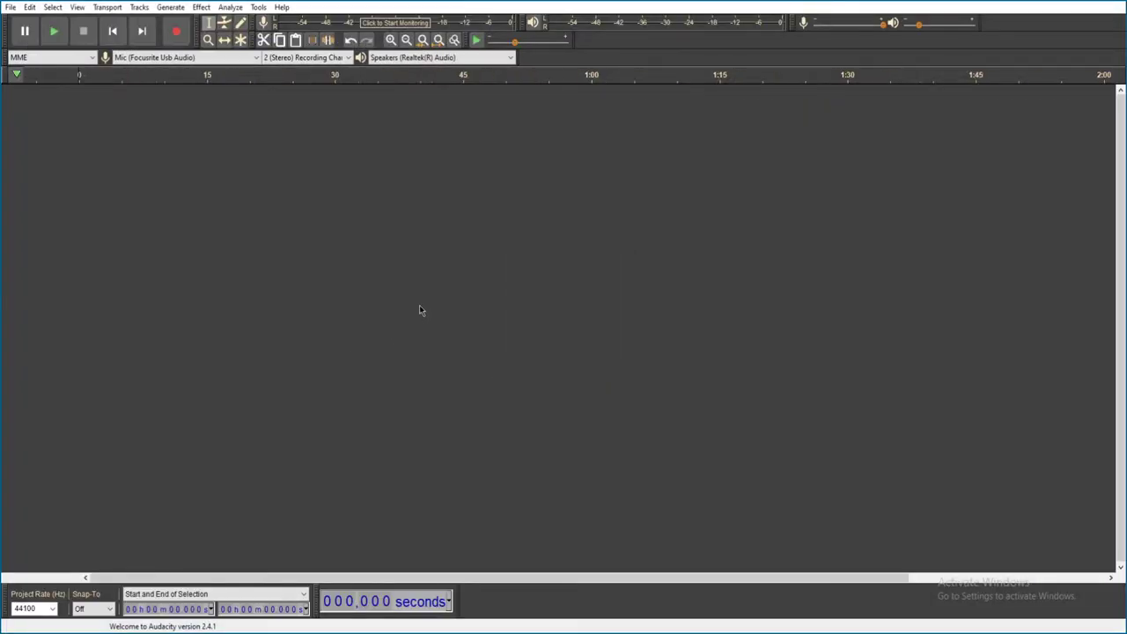
key(space)
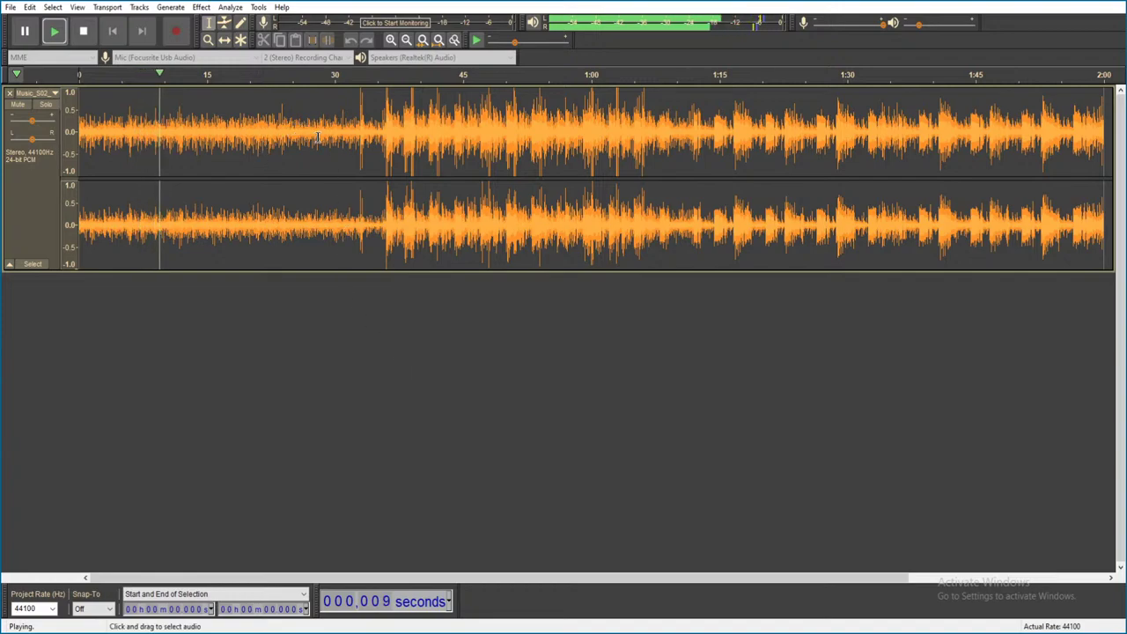
click(343, 164)
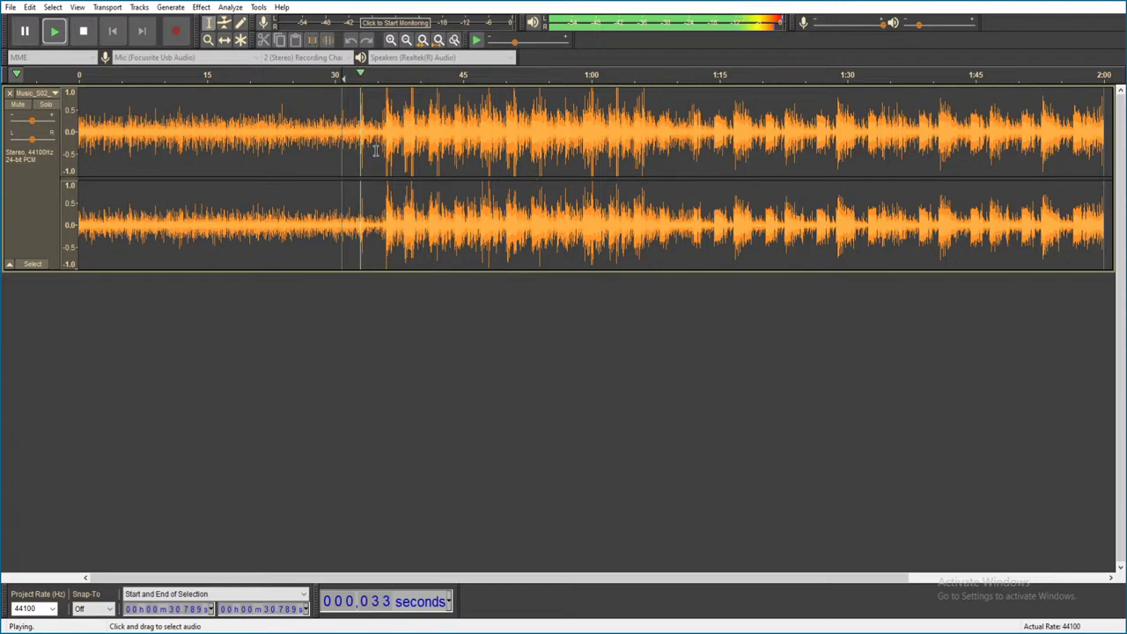
click(380, 142)
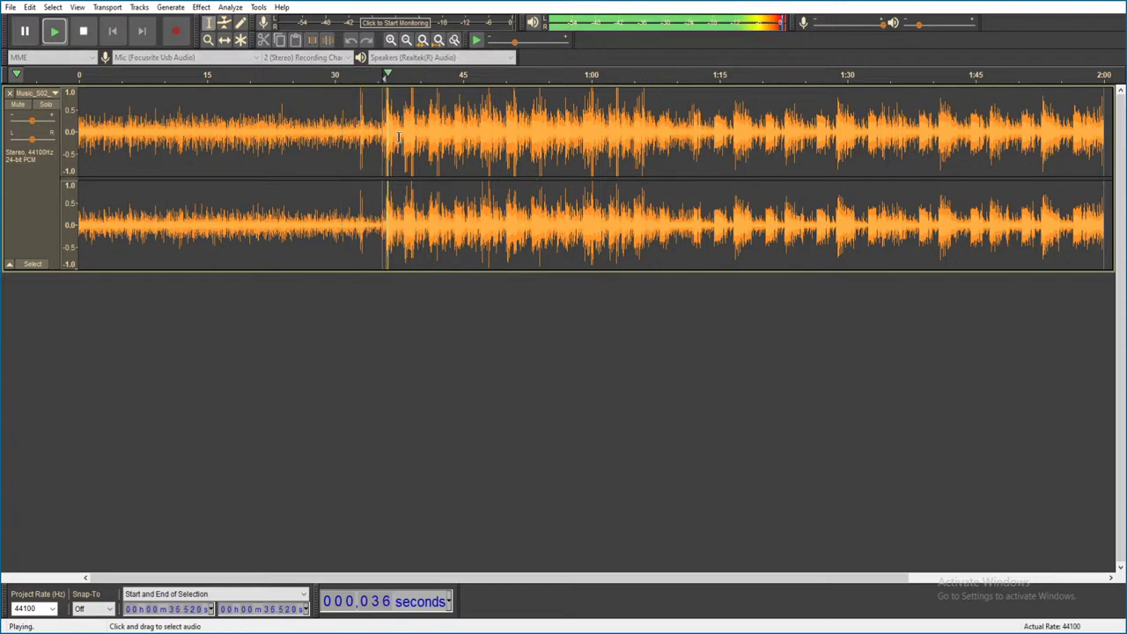
click(806, 141)
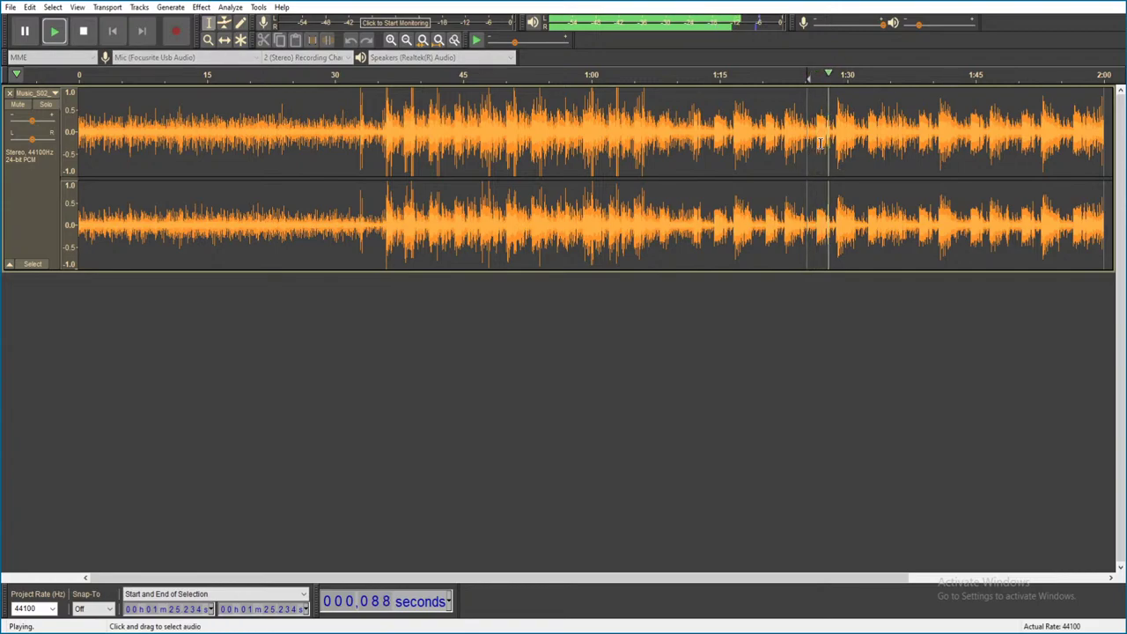
key(ctrl+w)
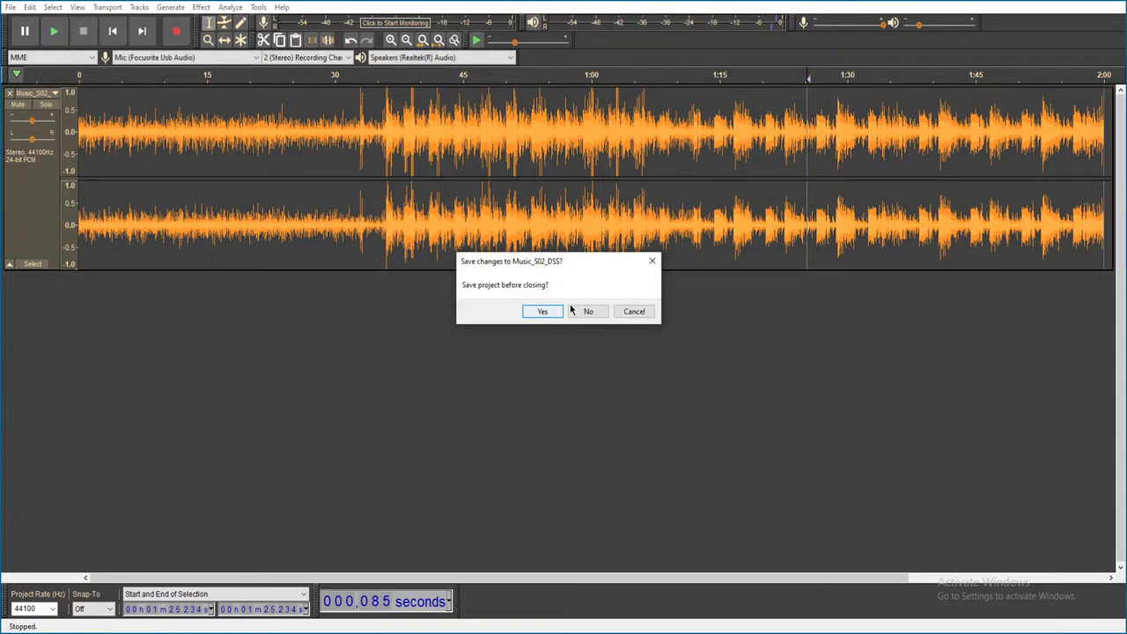
click(585, 310)
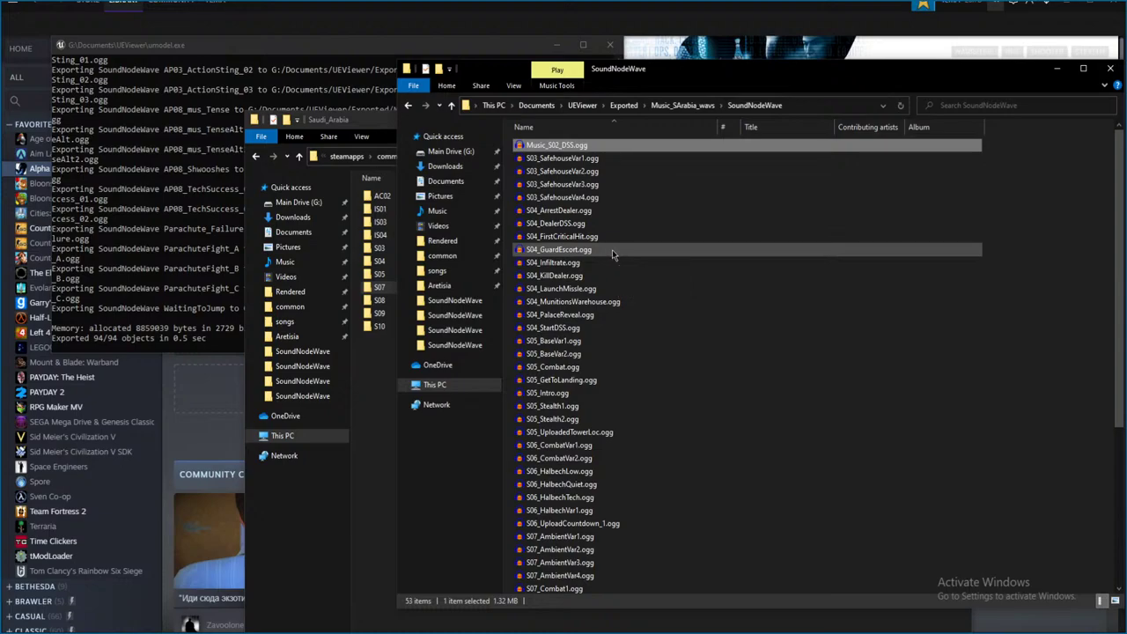
- Look through the S03, S04 and S05 music files and open S05_GetToLanding.ogg in Audacity
click(623, 159)
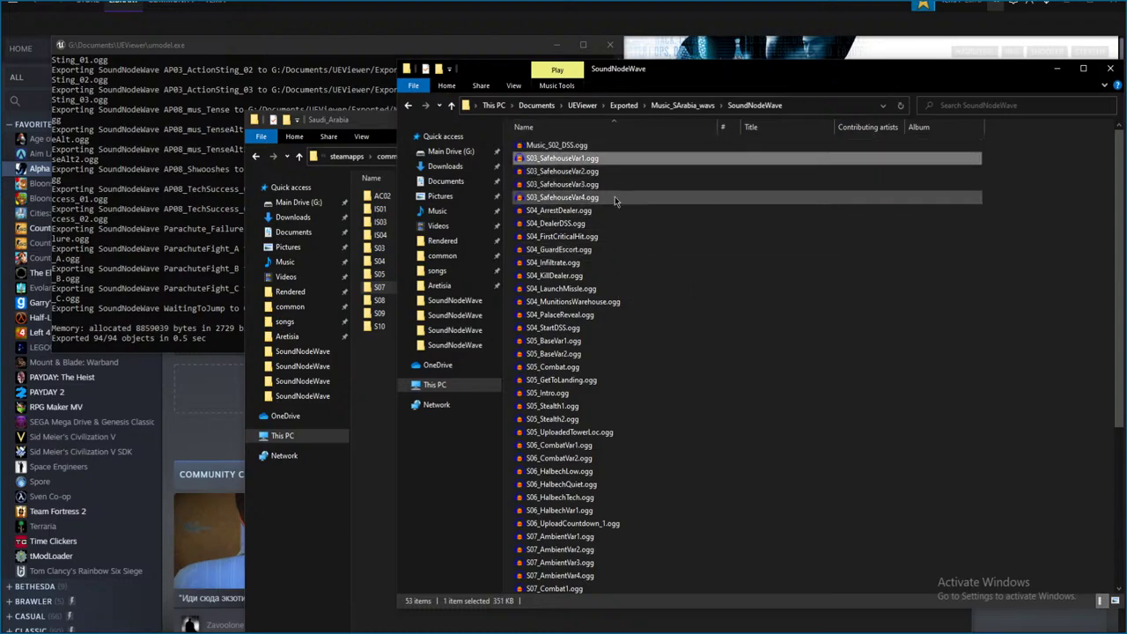
click(615, 198)
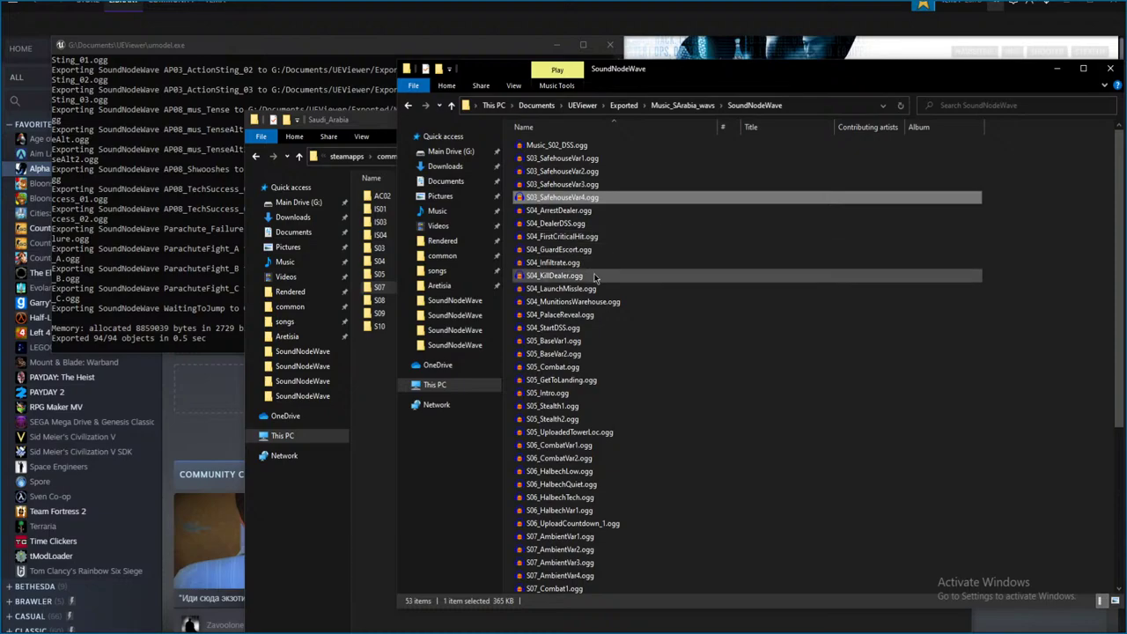
scroll(595, 291, down, 1)
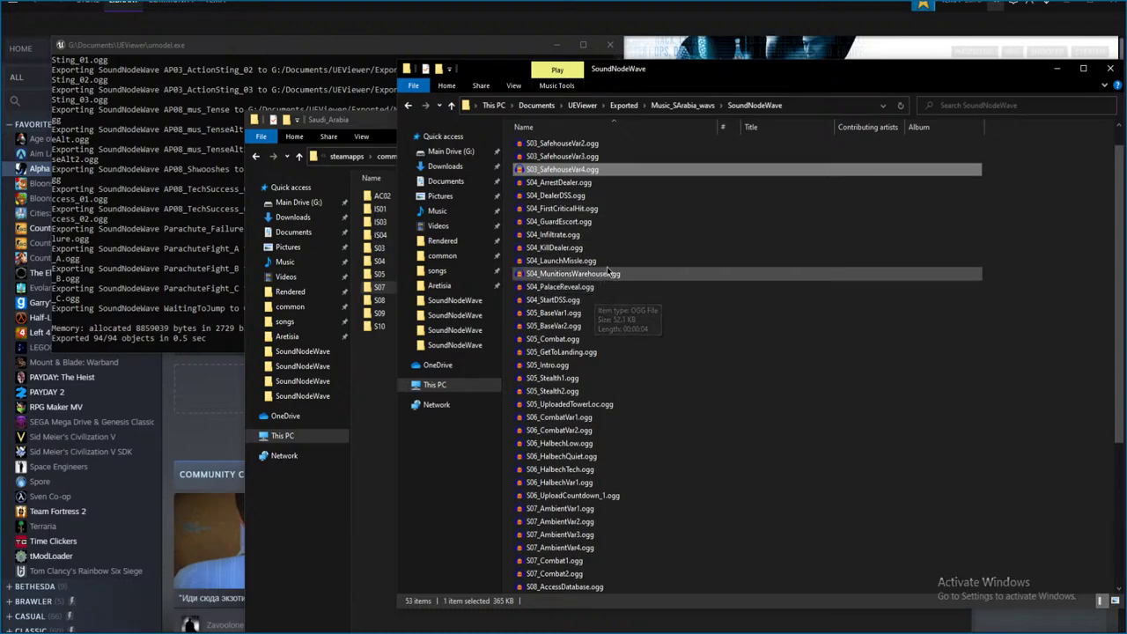
click(612, 261)
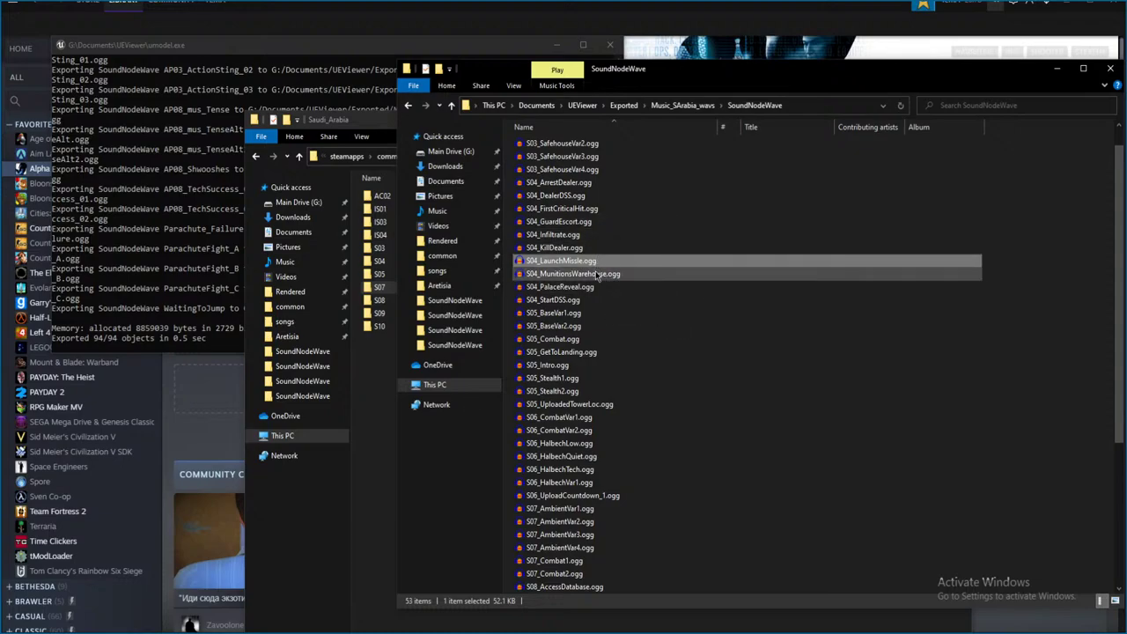
scroll(592, 291, down, 1)
scroll(594, 256, down, 1)
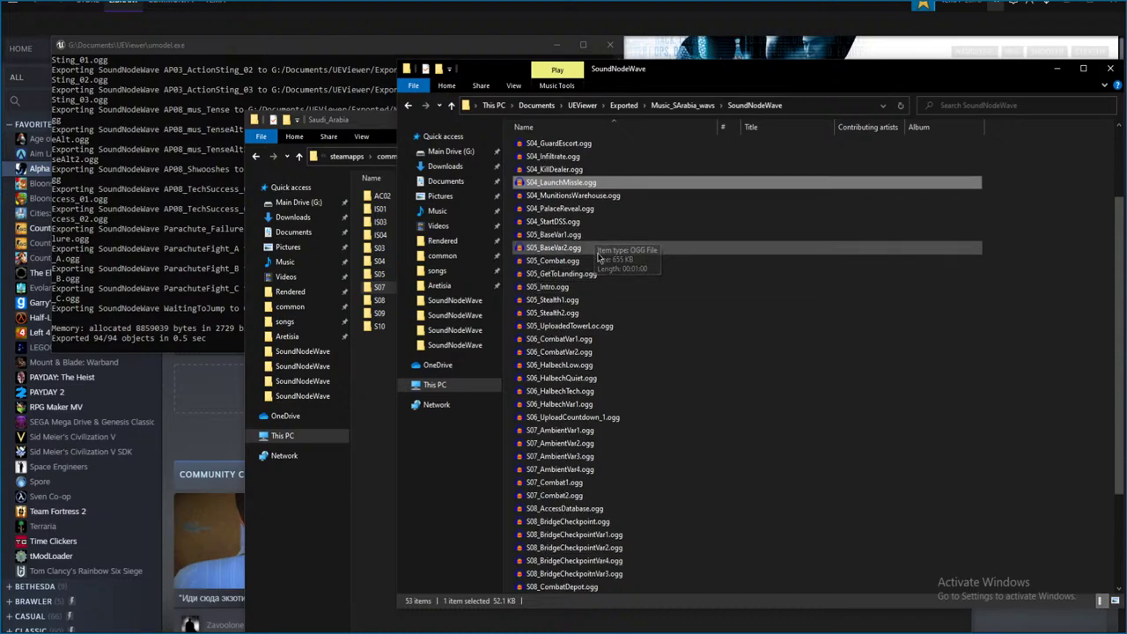
mouse_move(606, 277)
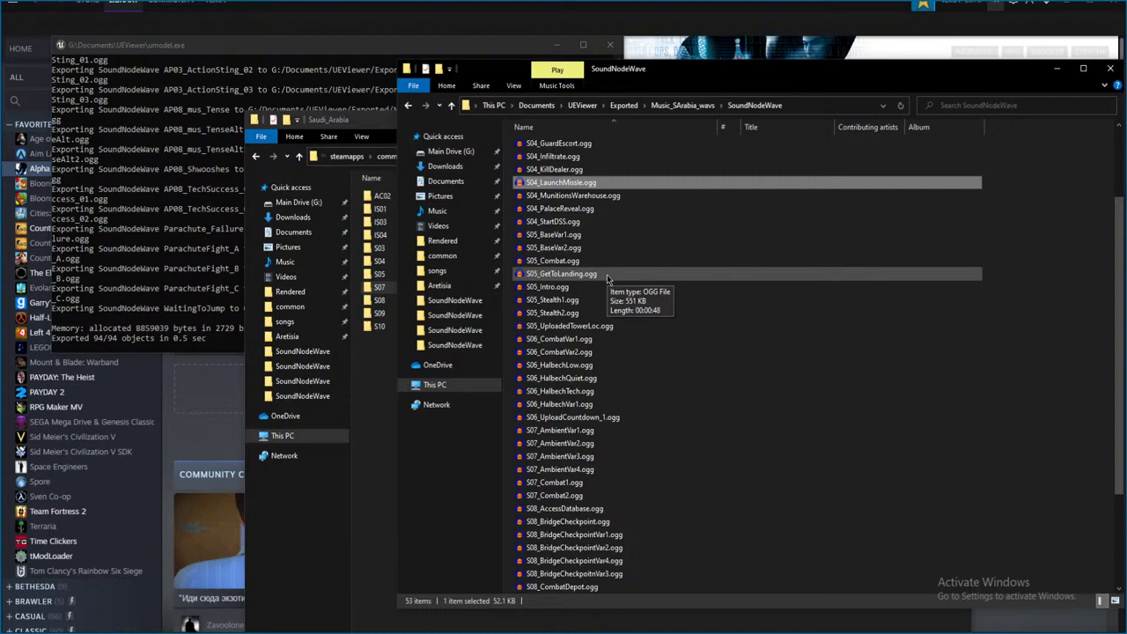
double_click(607, 274)
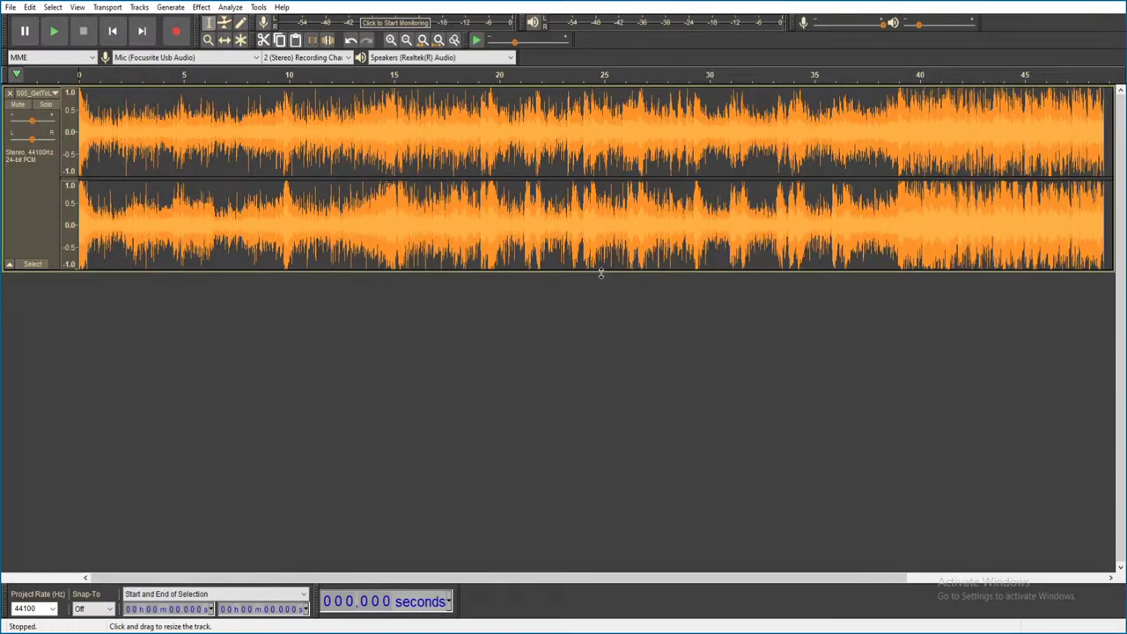
- Play S05_GetToLanding.ogg from the start and close it without saving
key(space)
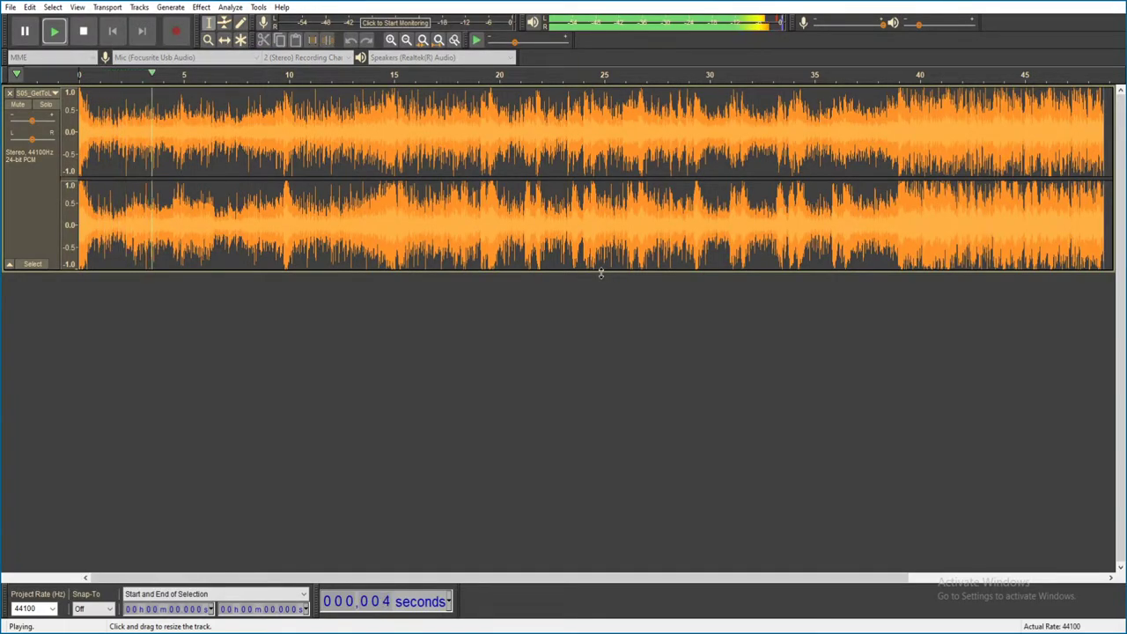
key(ctrl+w)
click(597, 317)
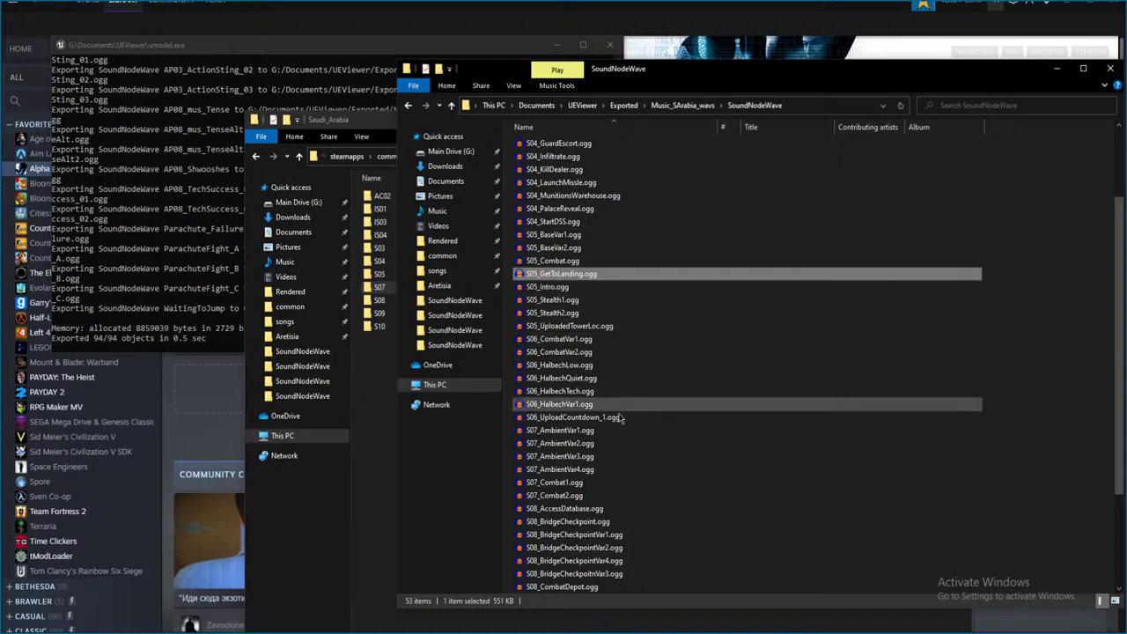
- Move on to the S06 music files, play S06_CombatVar1.ogg in Audacity and close it without saving
click(619, 331)
scroll(622, 341, down, 1)
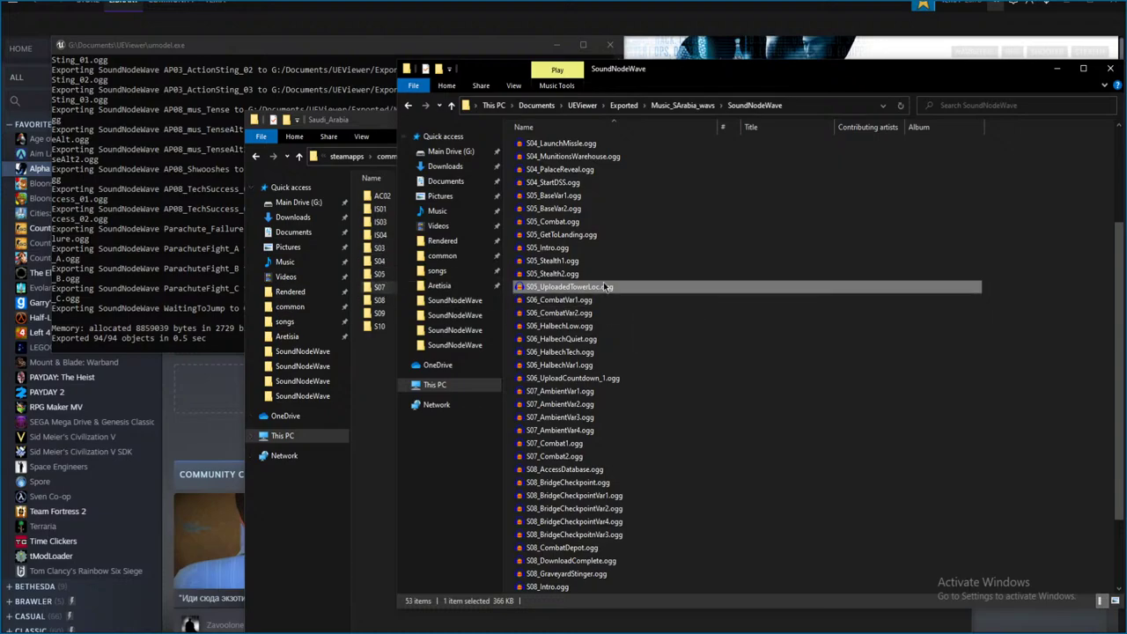
scroll(606, 287, down, 1)
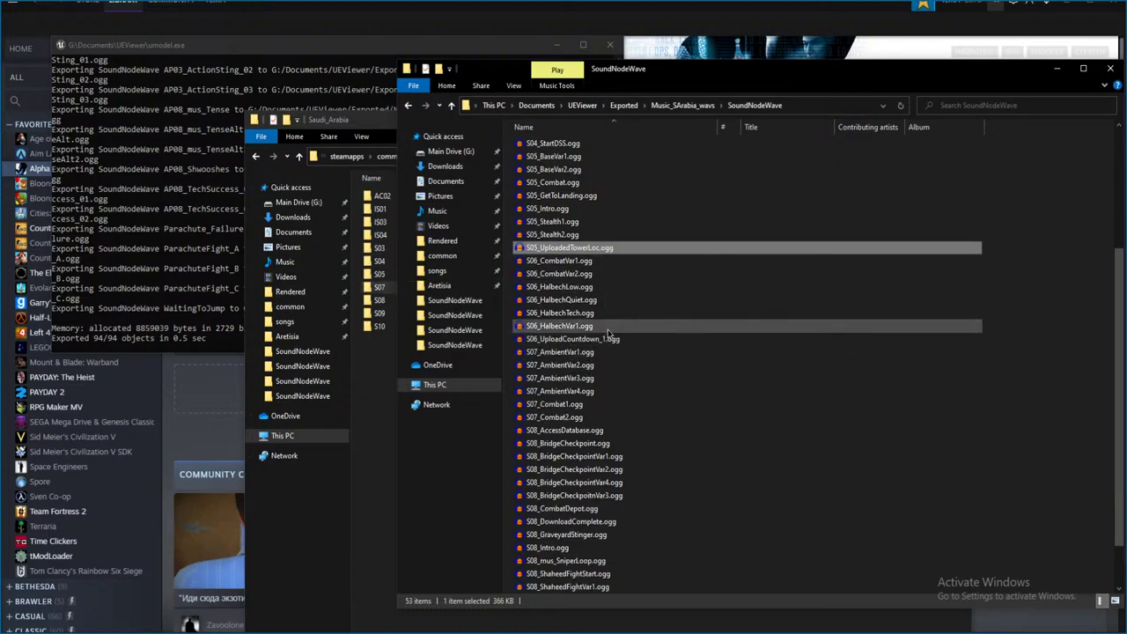
click(608, 263)
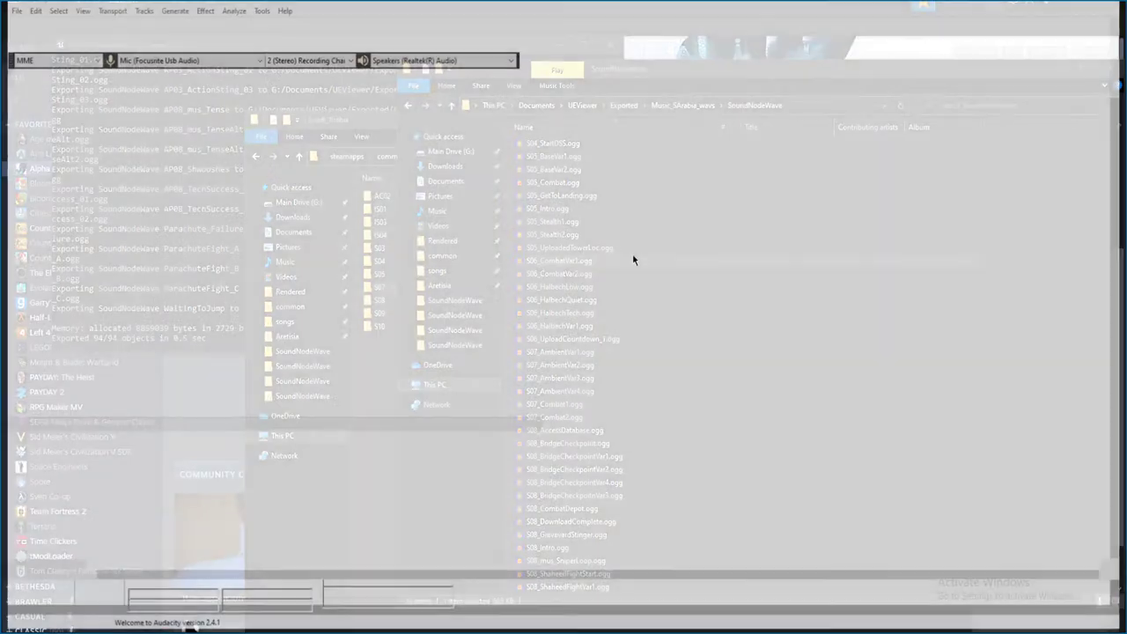
key(space)
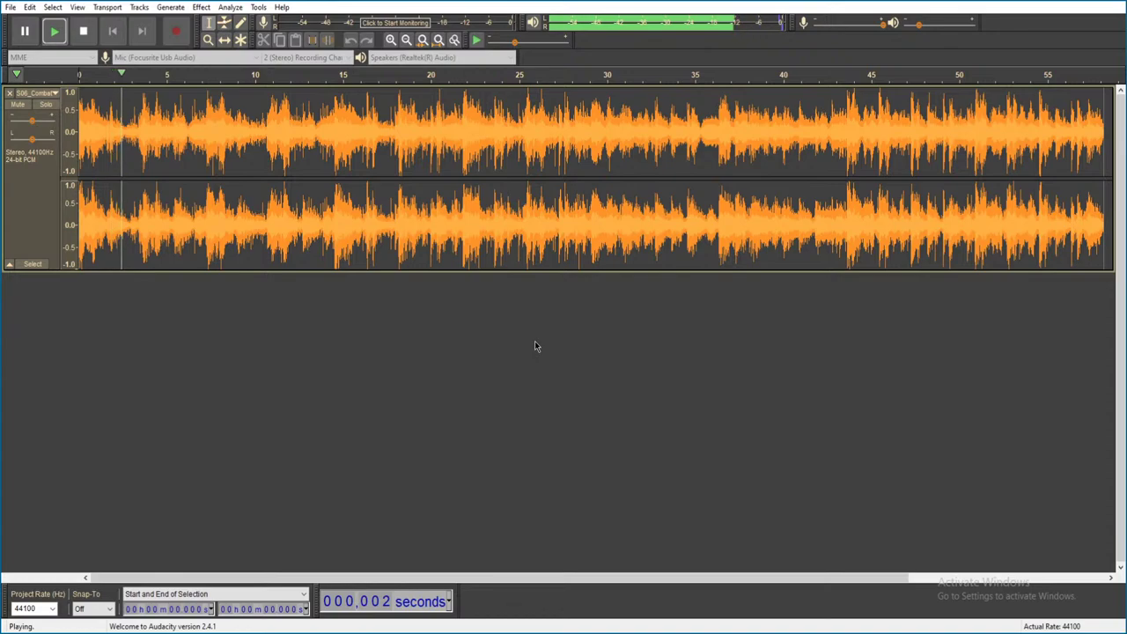
key(space)
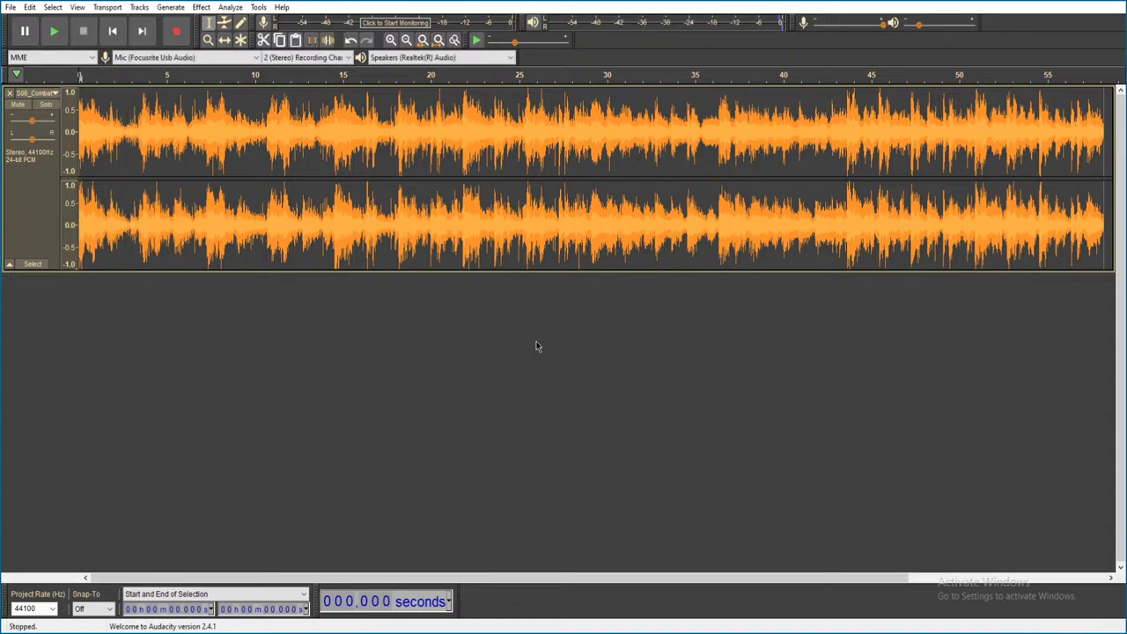
key(ctrl+w)
click(588, 315)
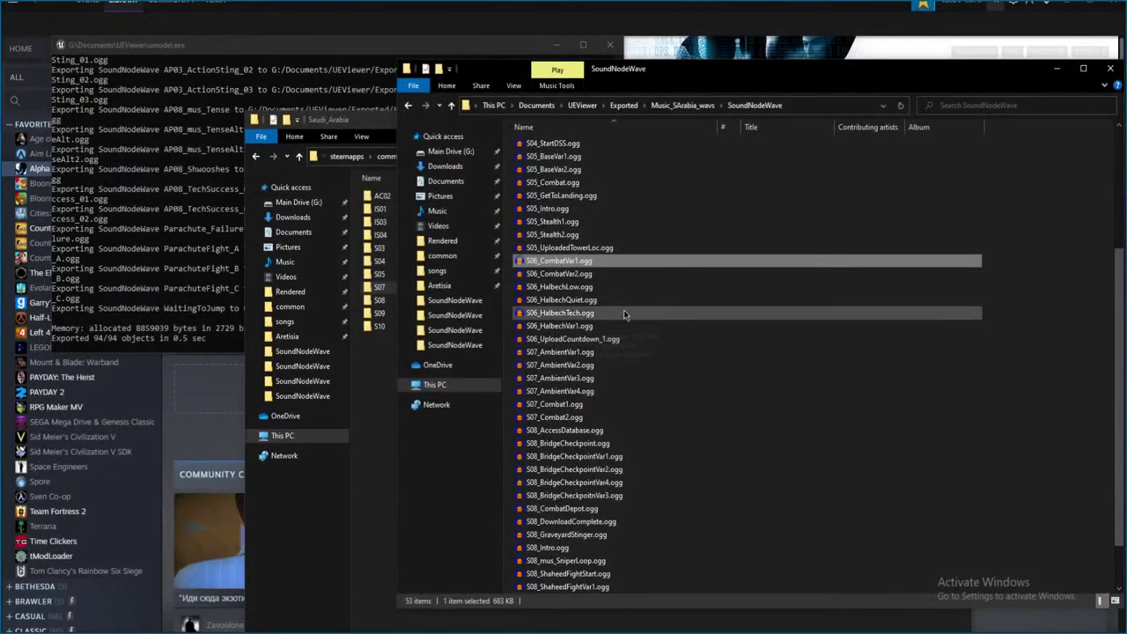
- Play S06_CombatVar2.ogg in Audacity from the start and from about 14 s, and close it without saving
double_click(605, 277)
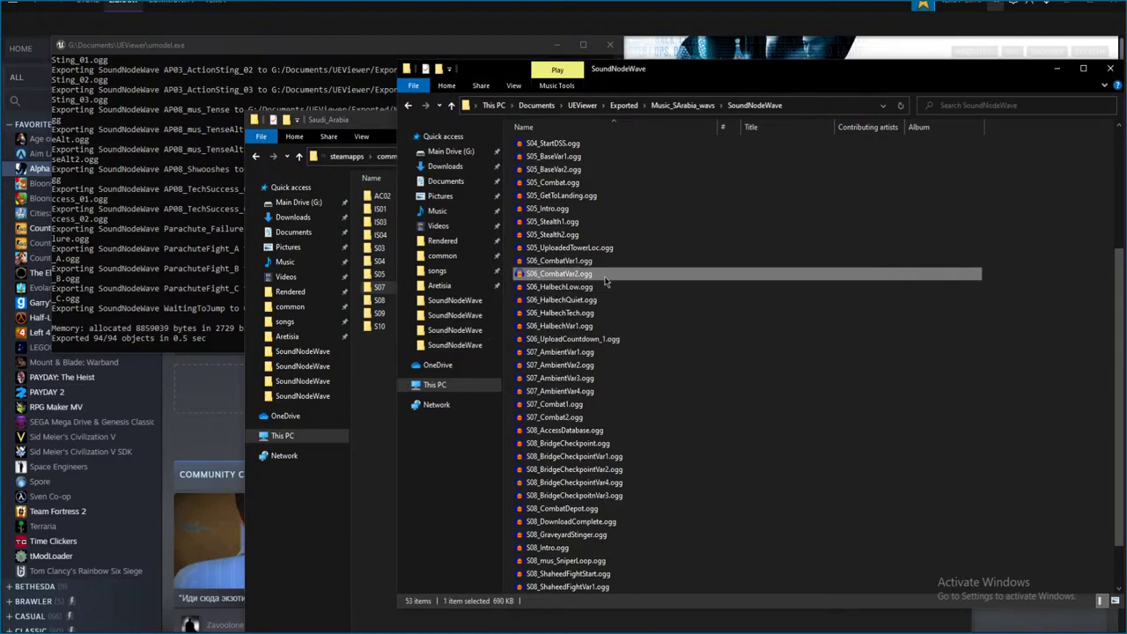
key(space)
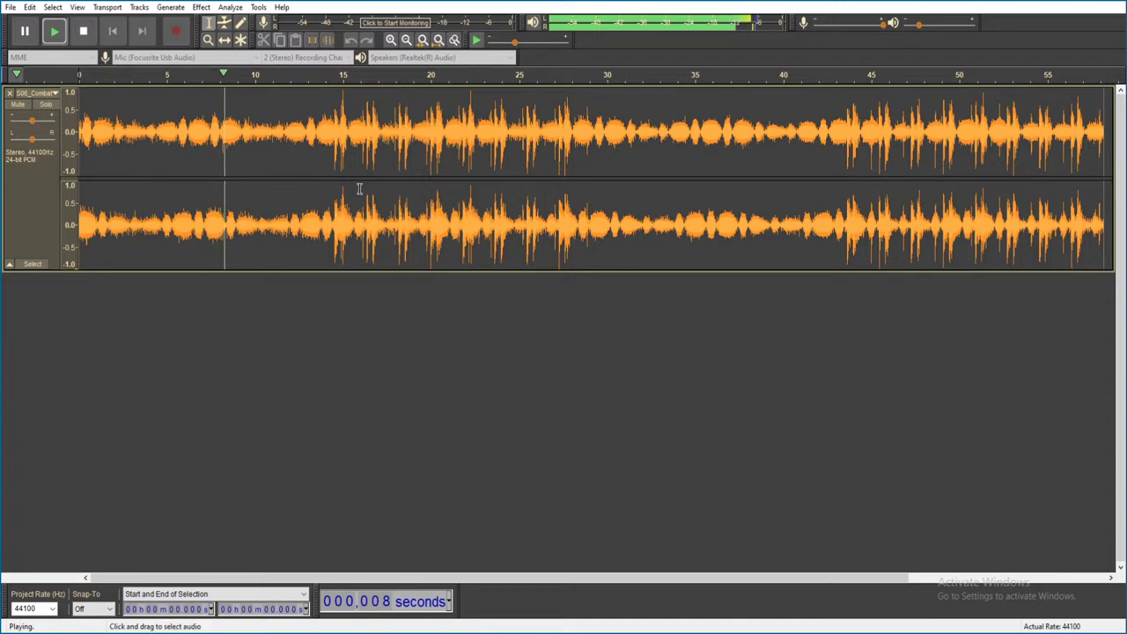
key(space)
click(332, 193)
key(space)
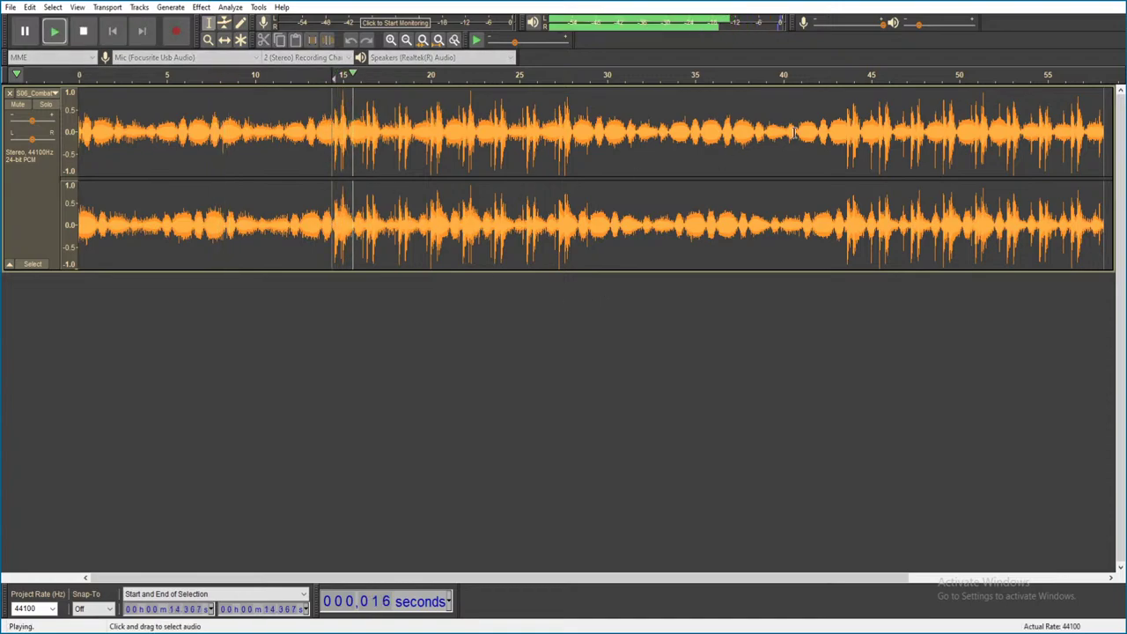
key(alt+F4)
click(602, 309)
- Play S06_HalbechLow.ogg in Audacity from the start and from about 13 s, and close it
double_click(609, 287)
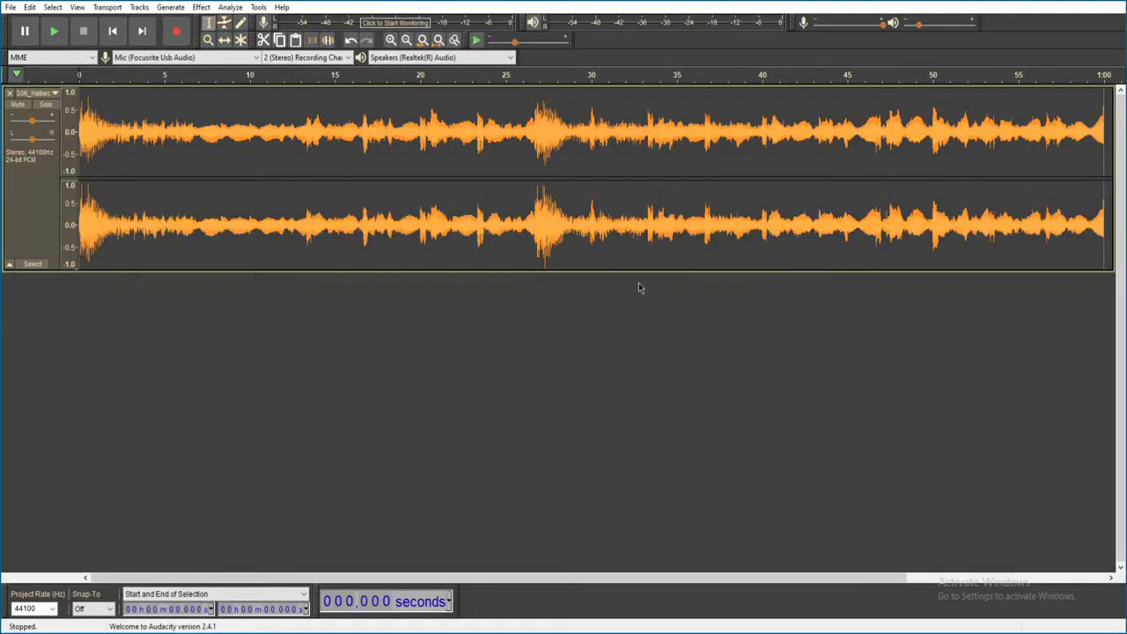
key(space)
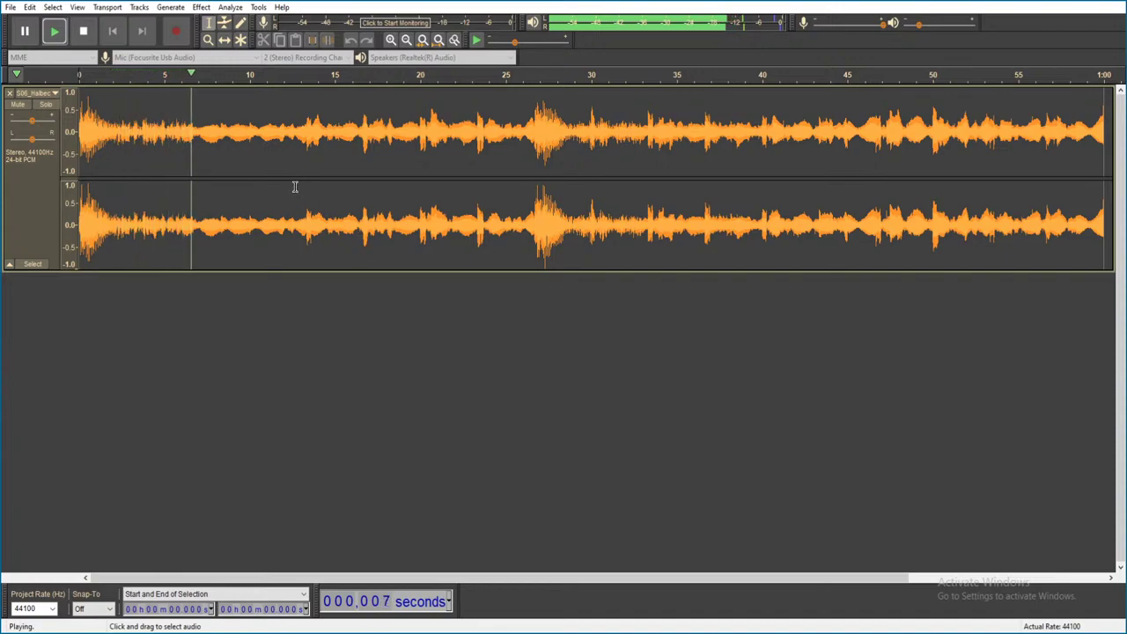
click(302, 132)
key(space)
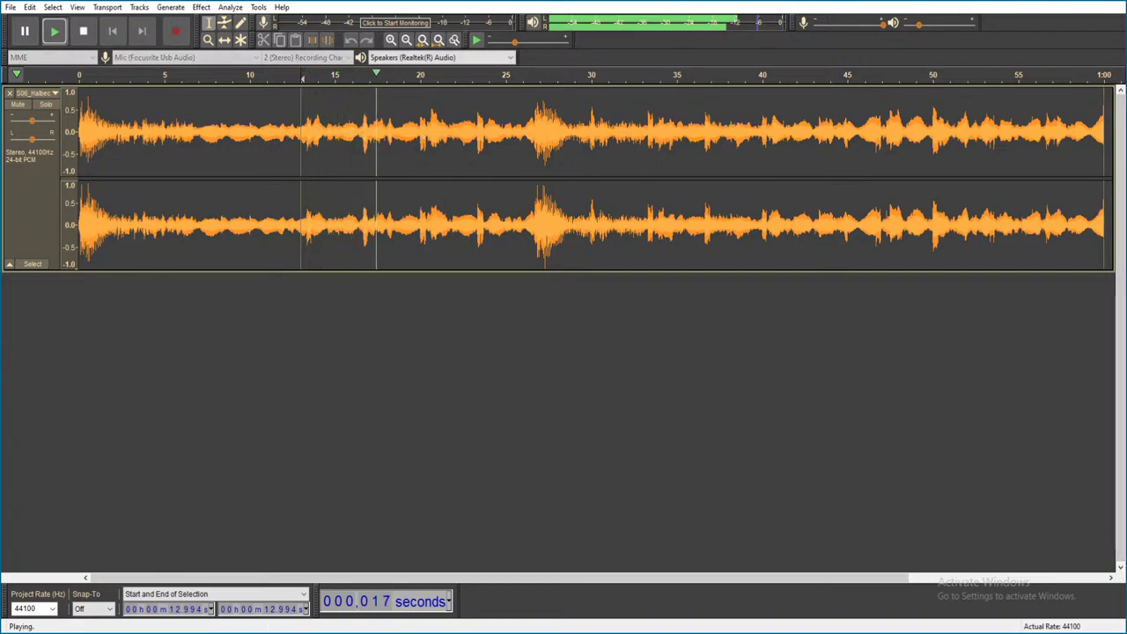
click(1117, 5)
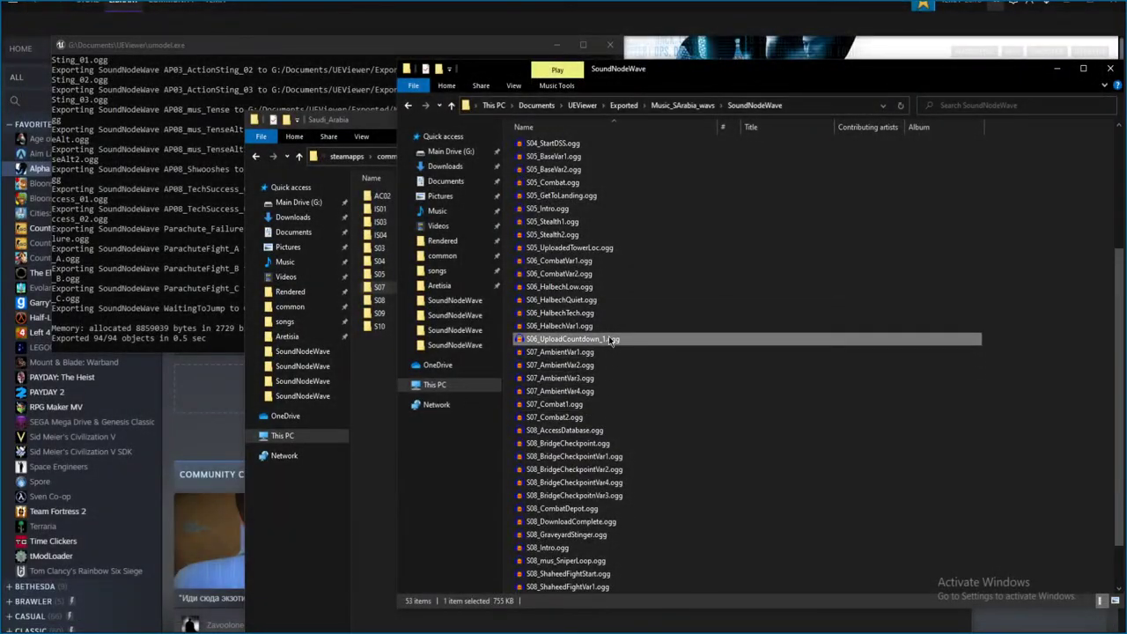
- Open S06_UploadCountdown_1.ogg in Audacity and play it from the start and from about 13 s
double_click(652, 364)
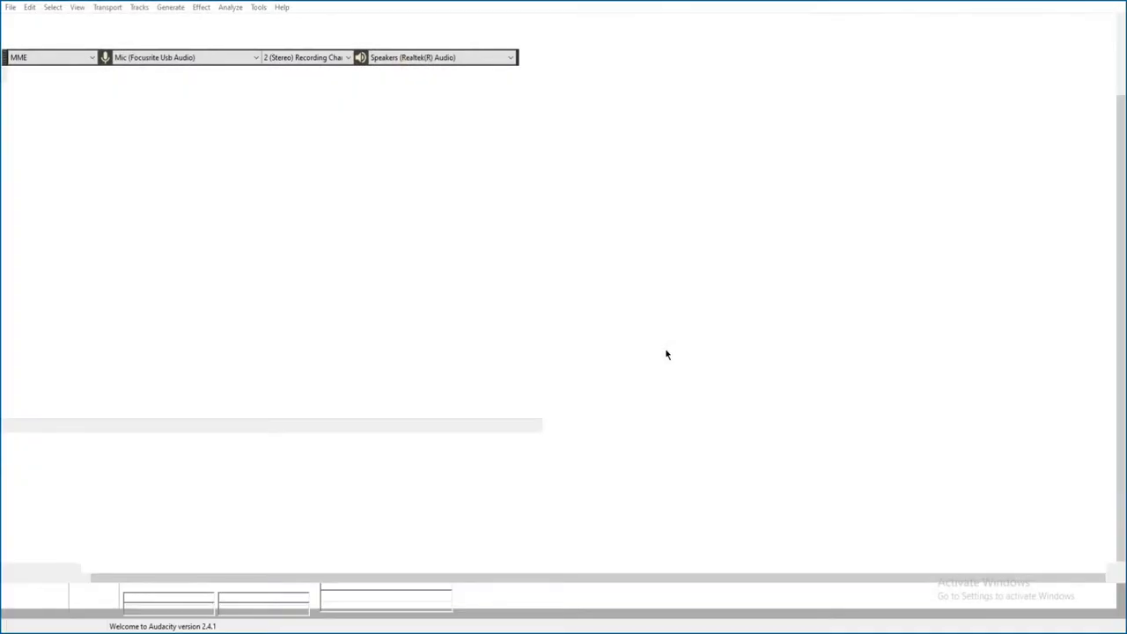
key(space)
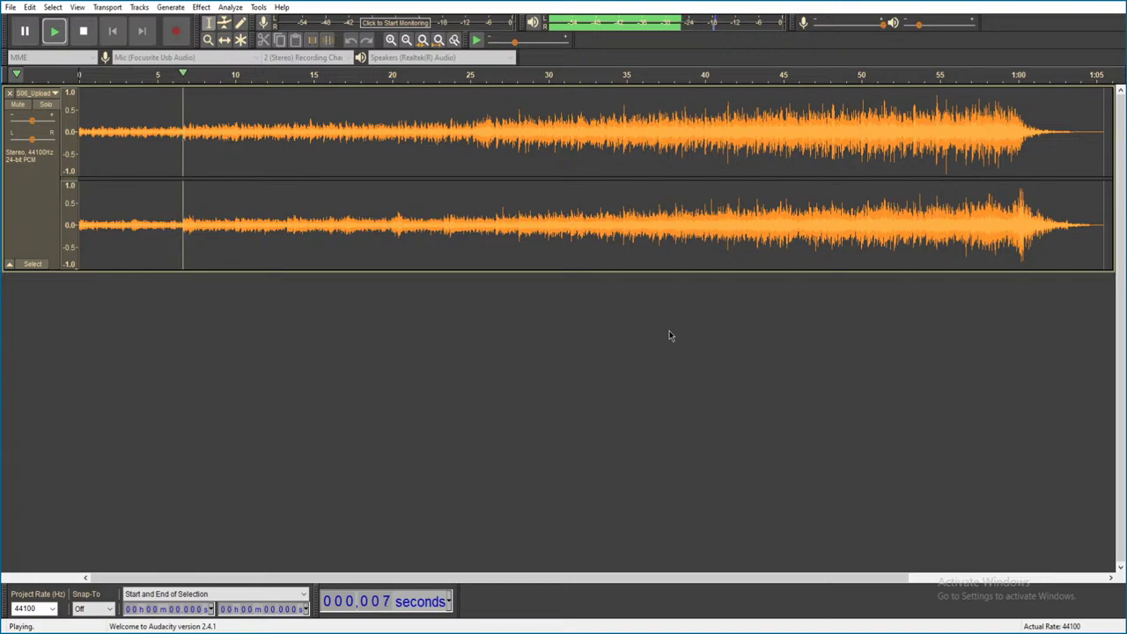
key(space)
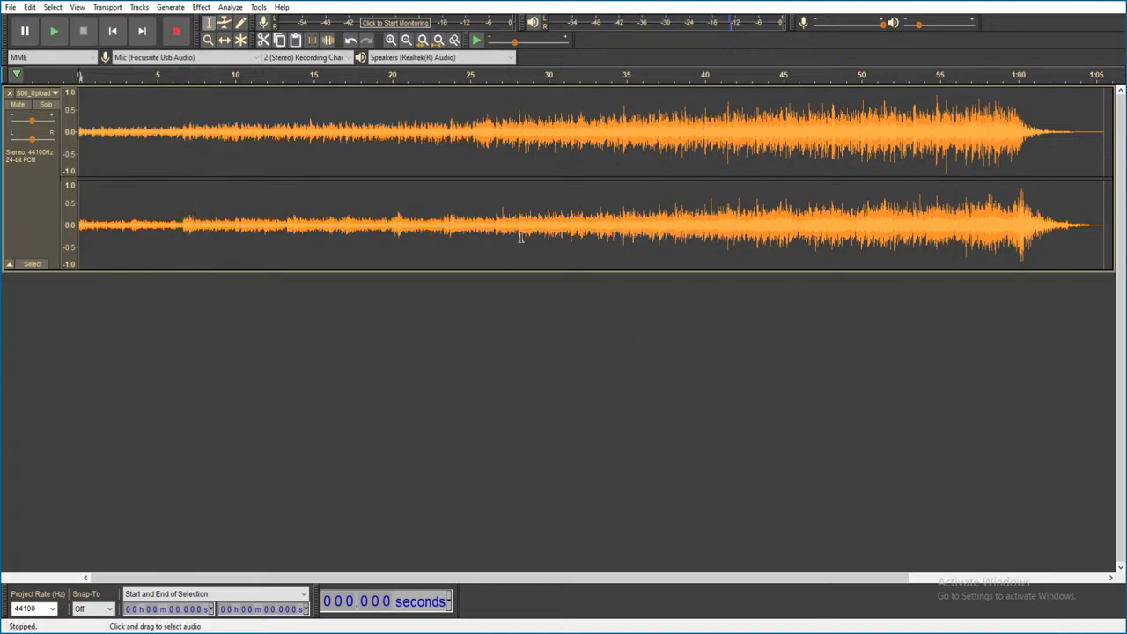
click(285, 212)
key(space)
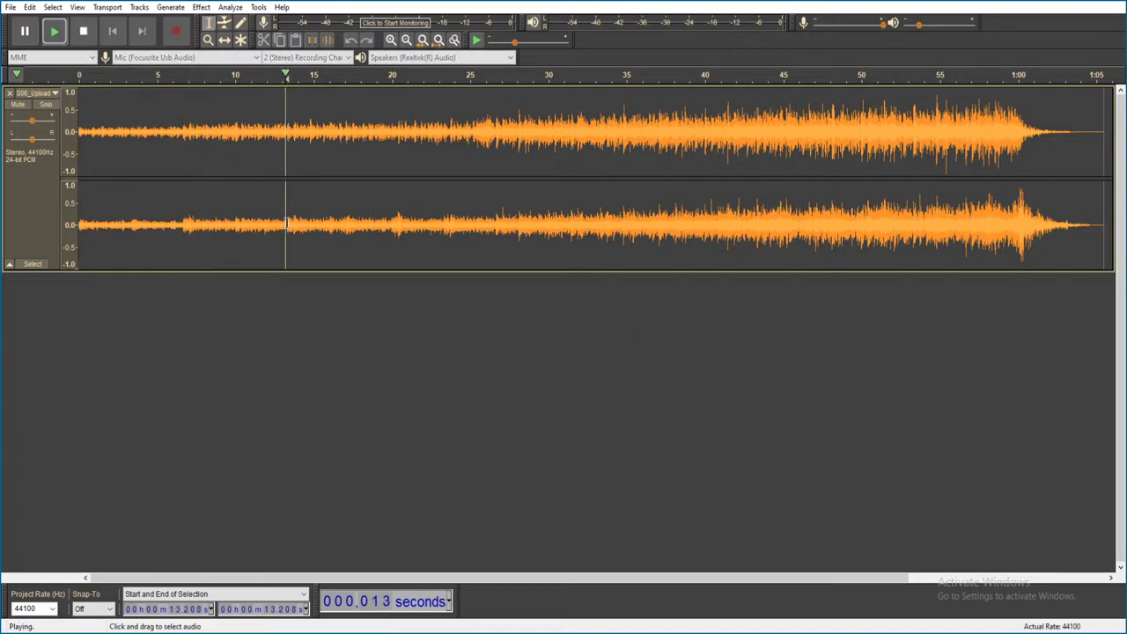
key(space)
- Play the upload countdown track from about 35 s and 57 s, and close it without saving
click(388, 221)
click(621, 224)
key(space)
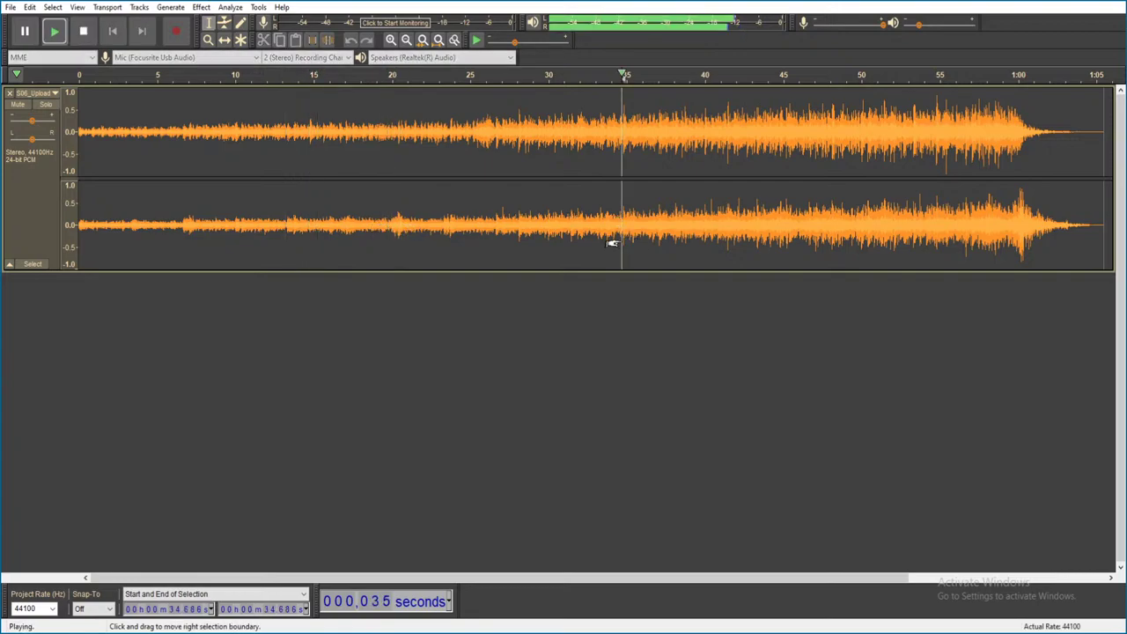
key(space)
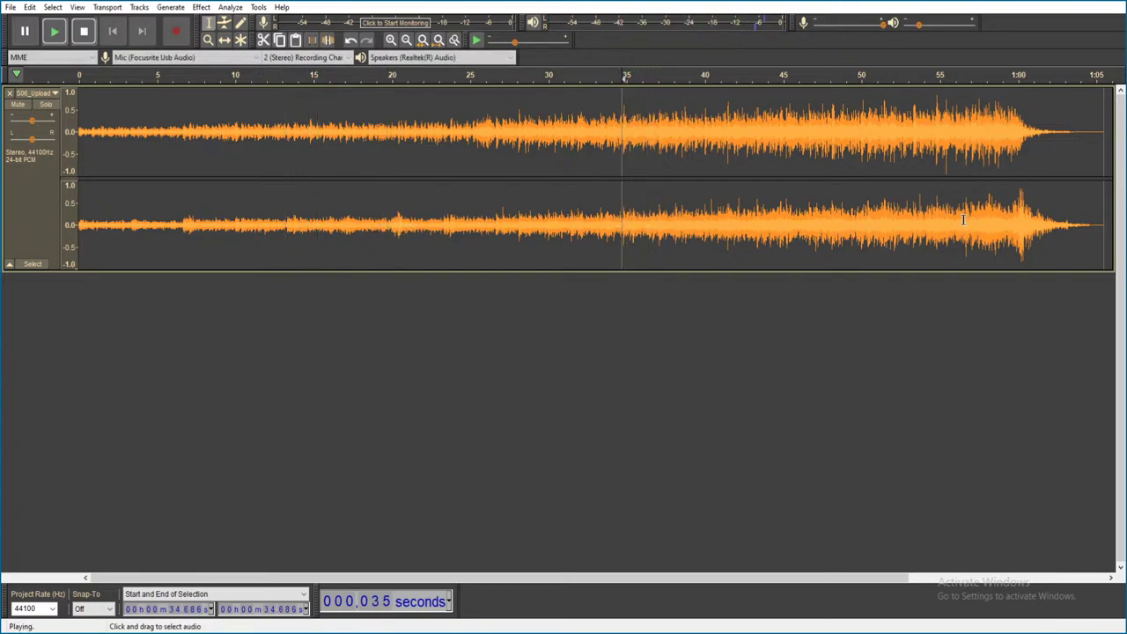
click(964, 229)
key(space)
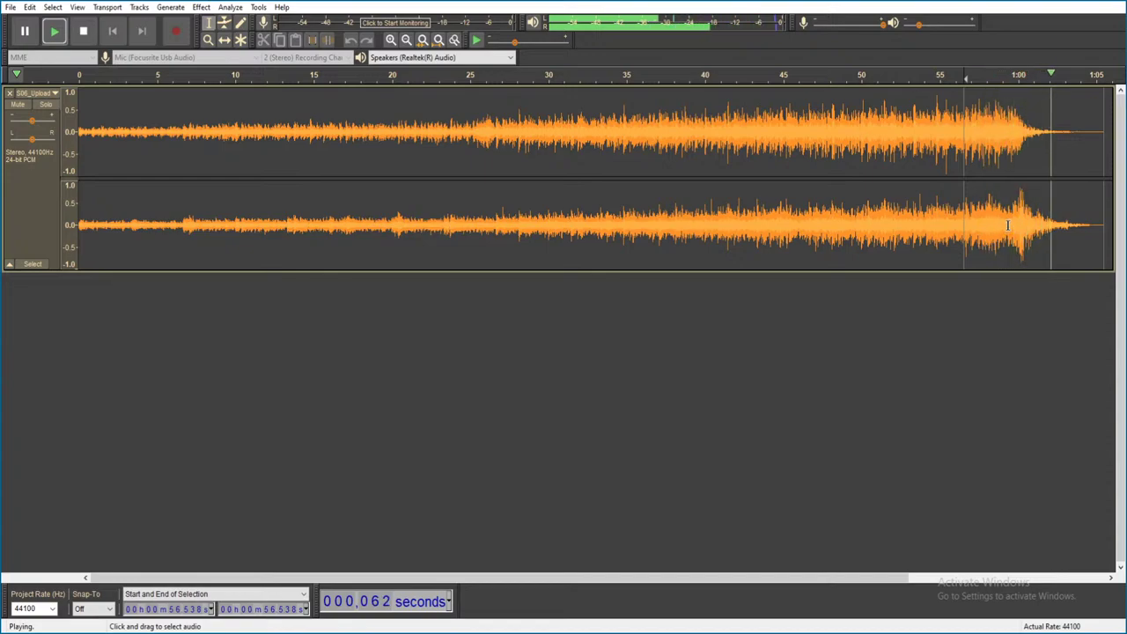
key(ctrl+w)
click(586, 311)
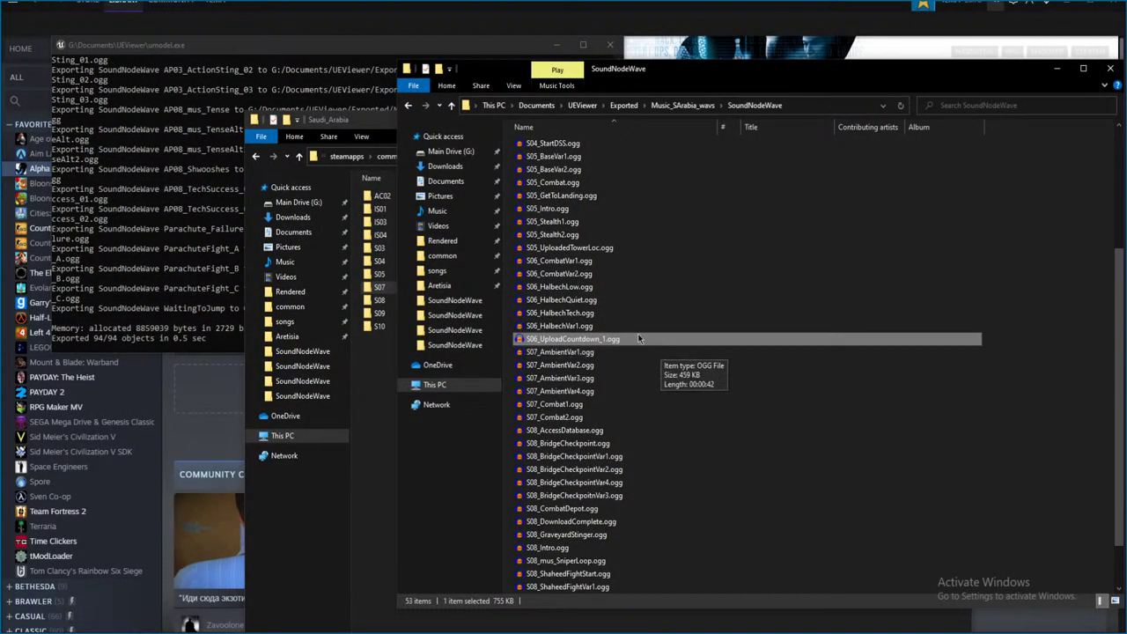
- Look through the S06 to S08 files, play S06_HalbechVar1.ogg in Audacity and close it without saving
scroll(660, 352, up, 2)
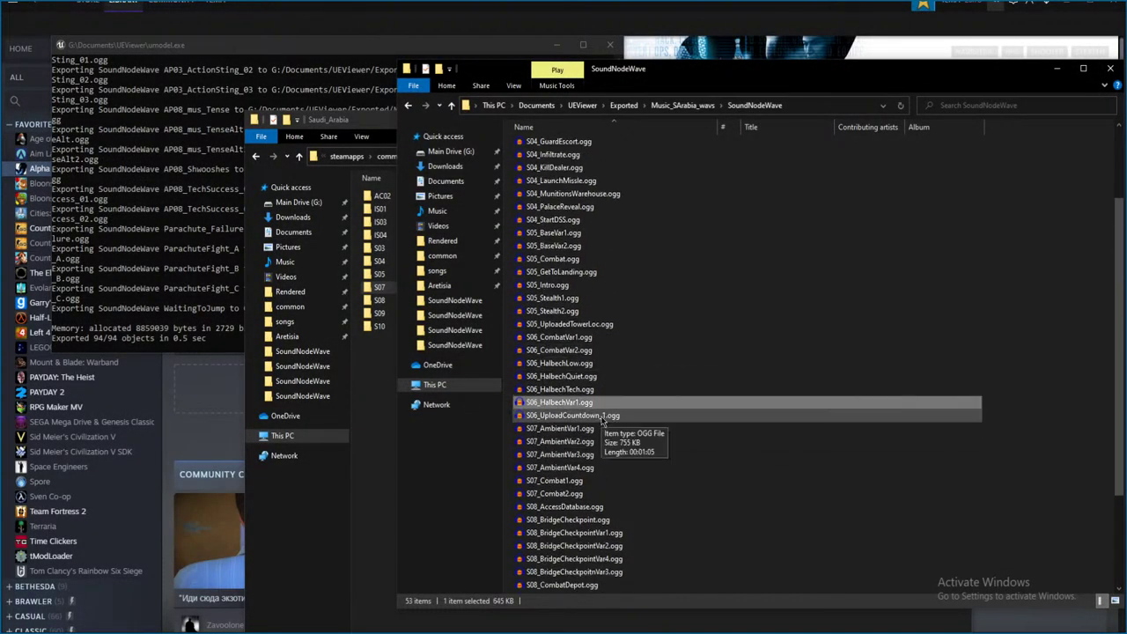
scroll(629, 416, down, 3)
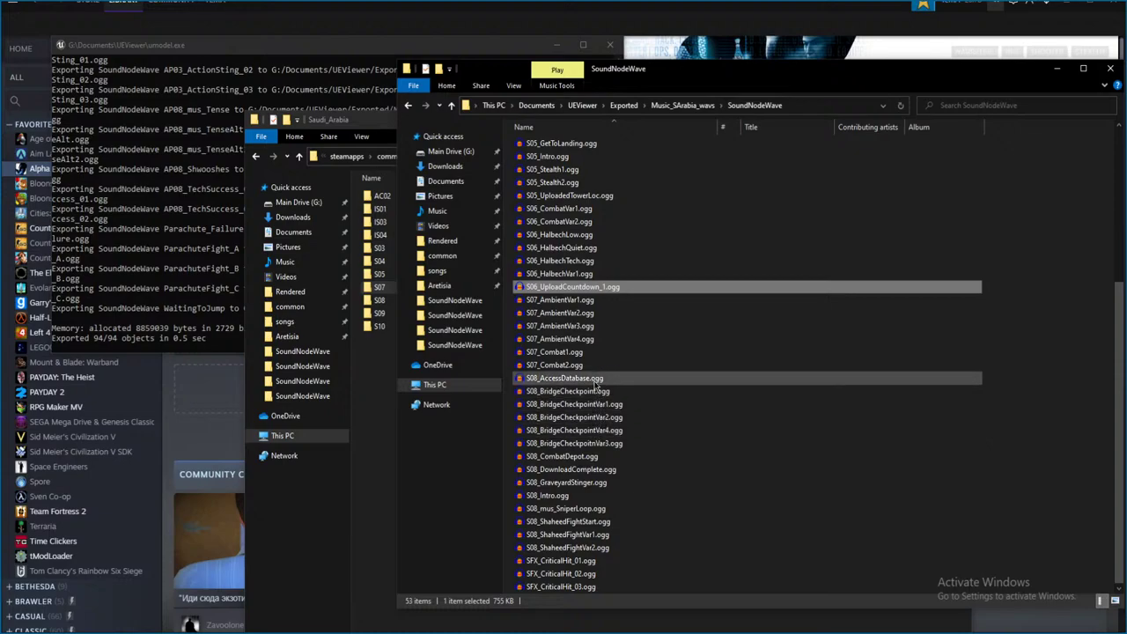
scroll(597, 315, up, 1)
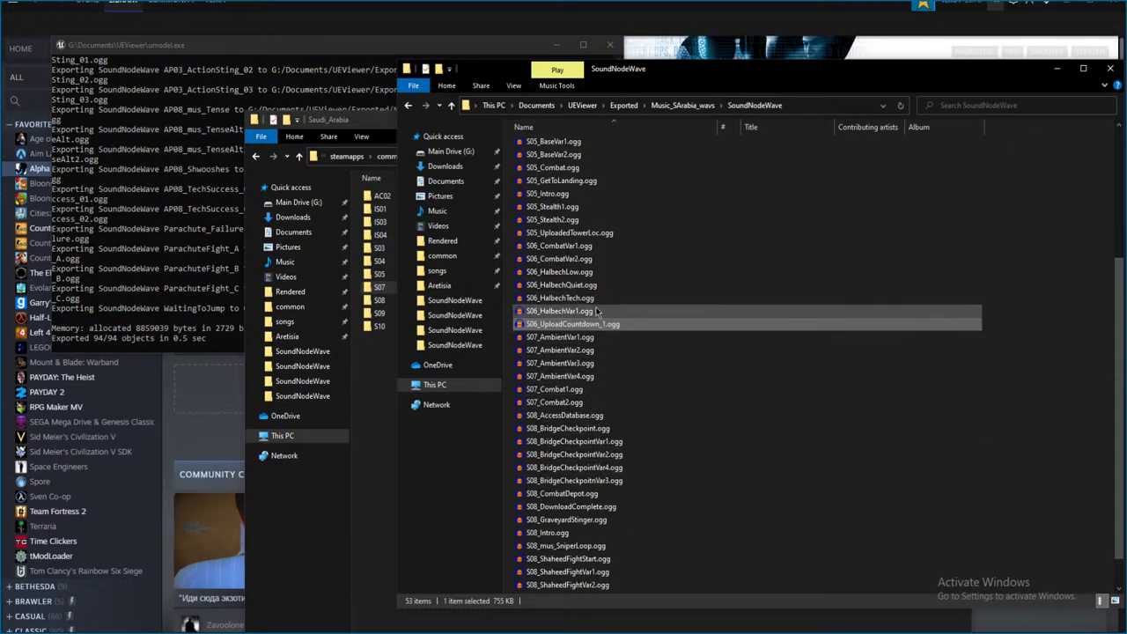
double_click(596, 310)
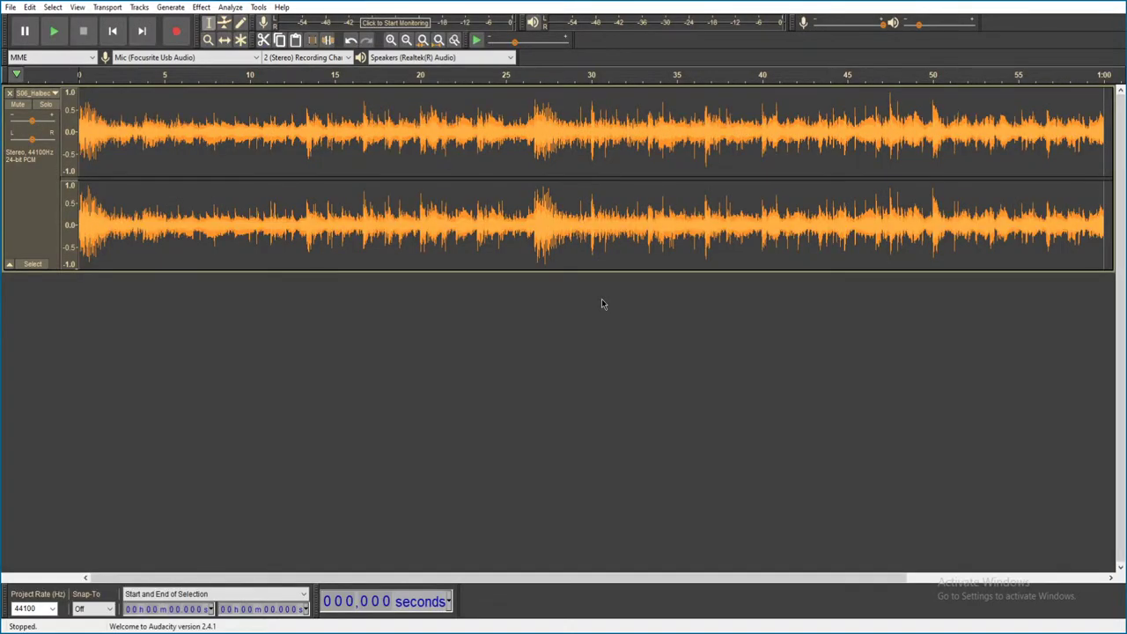
key(space)
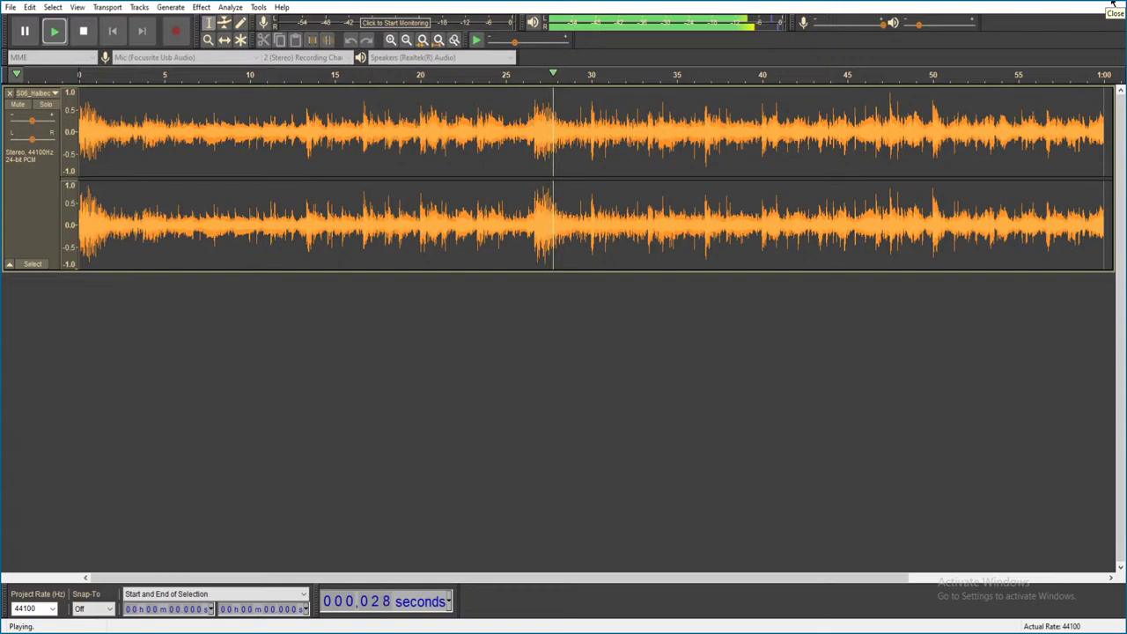
click(1113, 6)
click(586, 312)
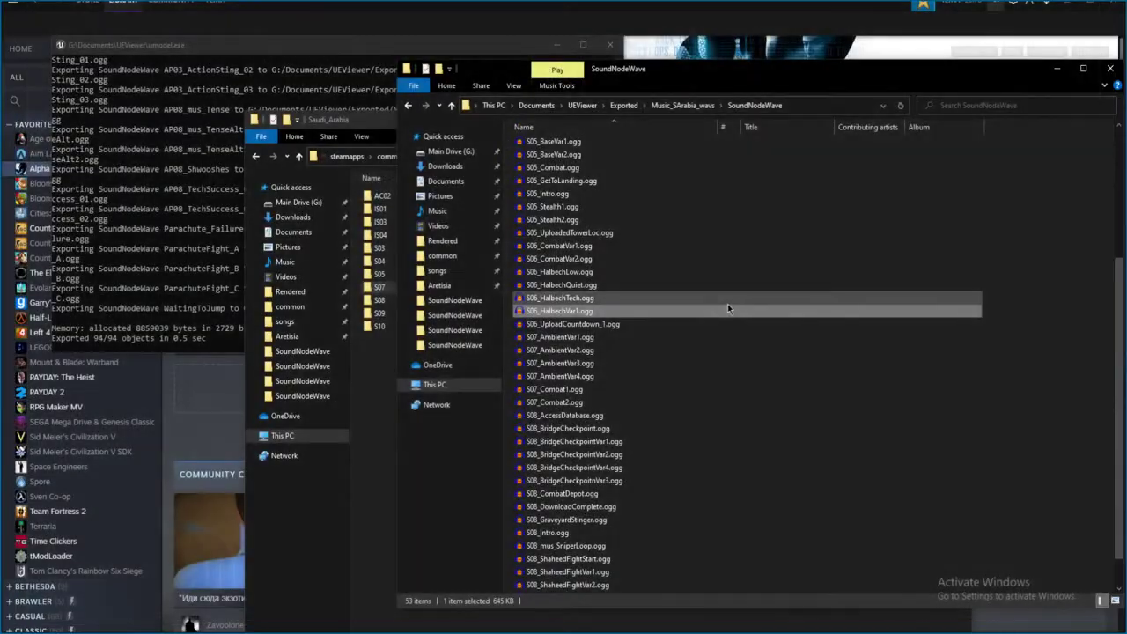
- Play S06_HalbechTech.ogg in Audacity from the start and from about 16 s and 26 s, and close it without saving
double_click(607, 297)
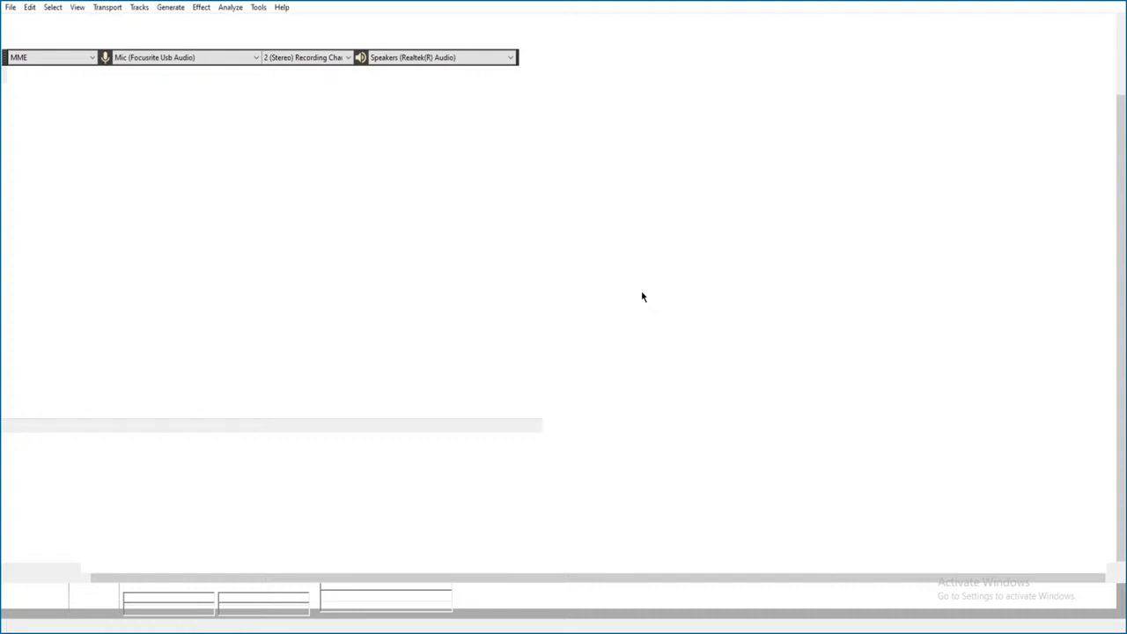
key(space)
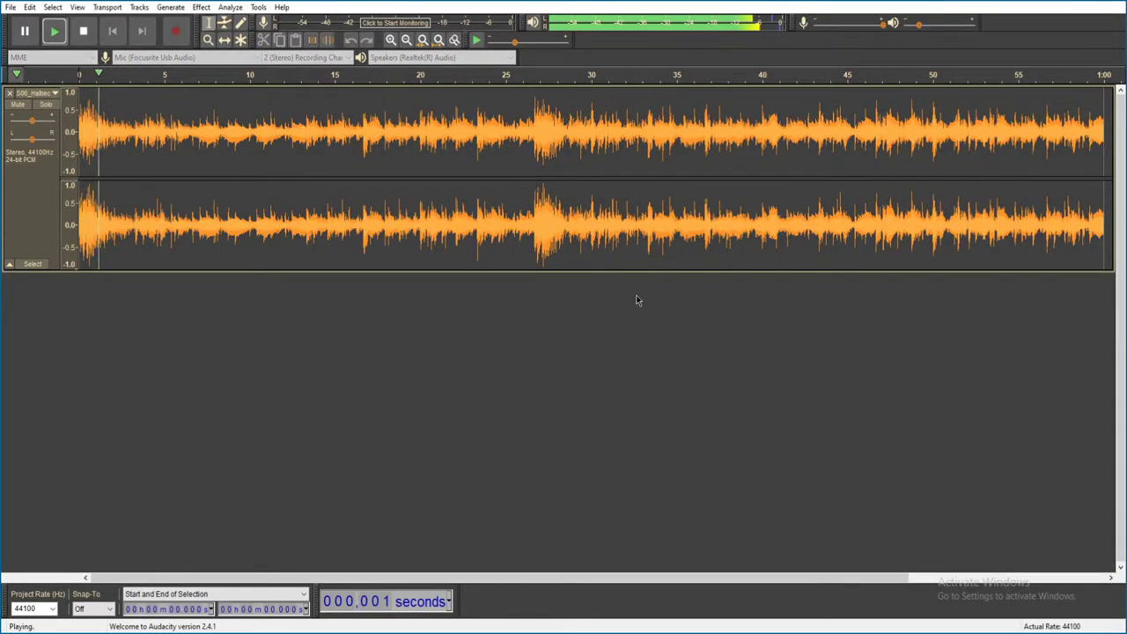
click(362, 132)
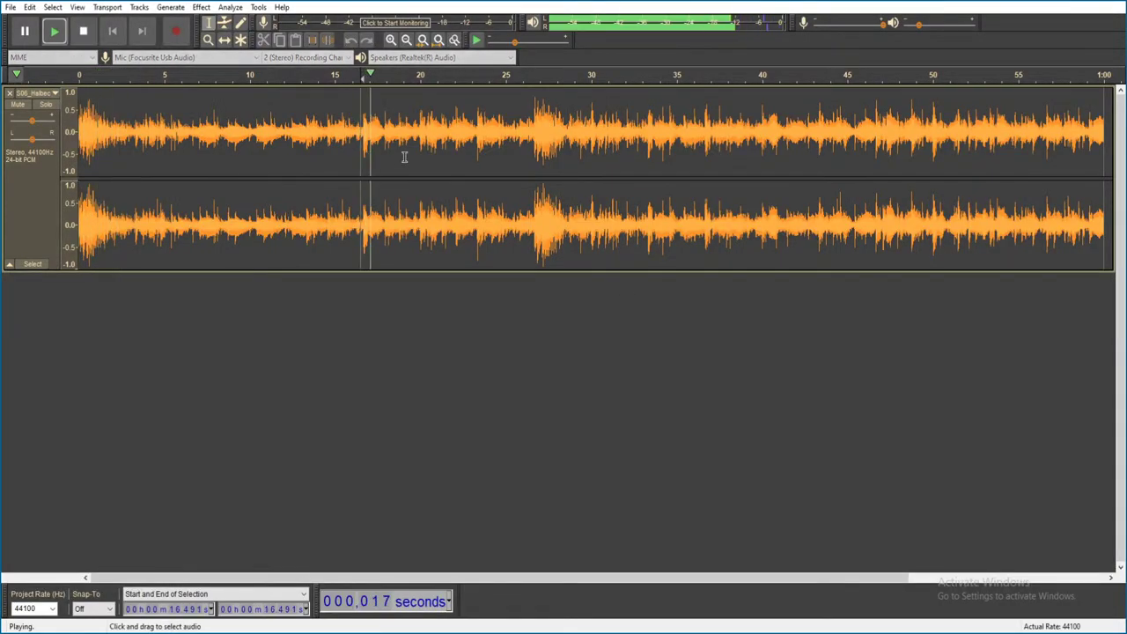
click(528, 178)
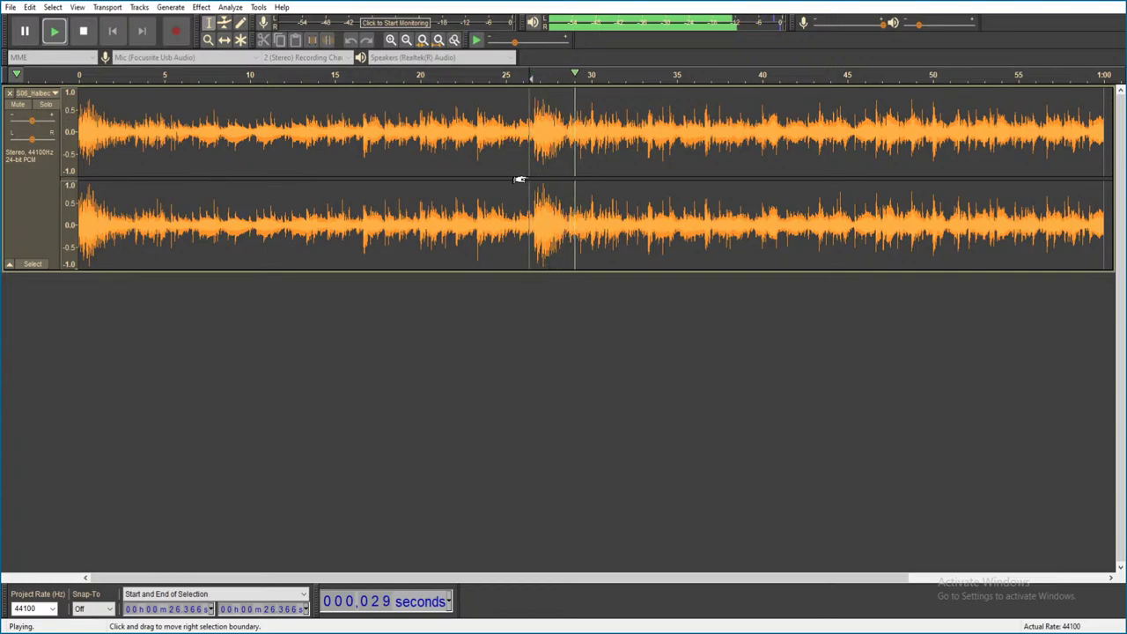
key(ctrl+w)
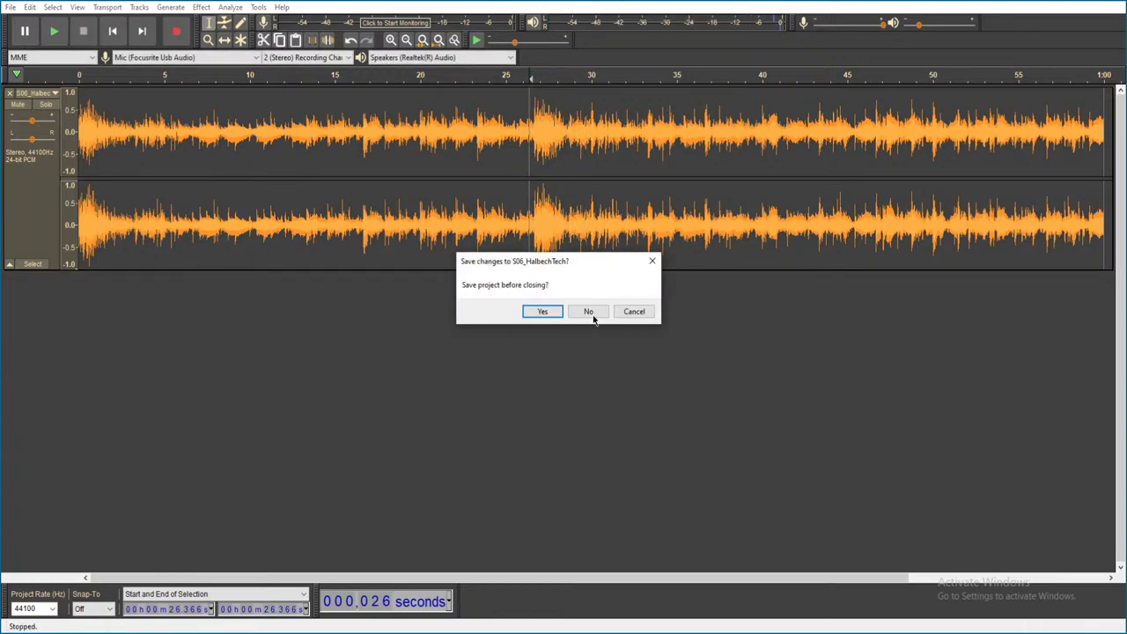
click(590, 314)
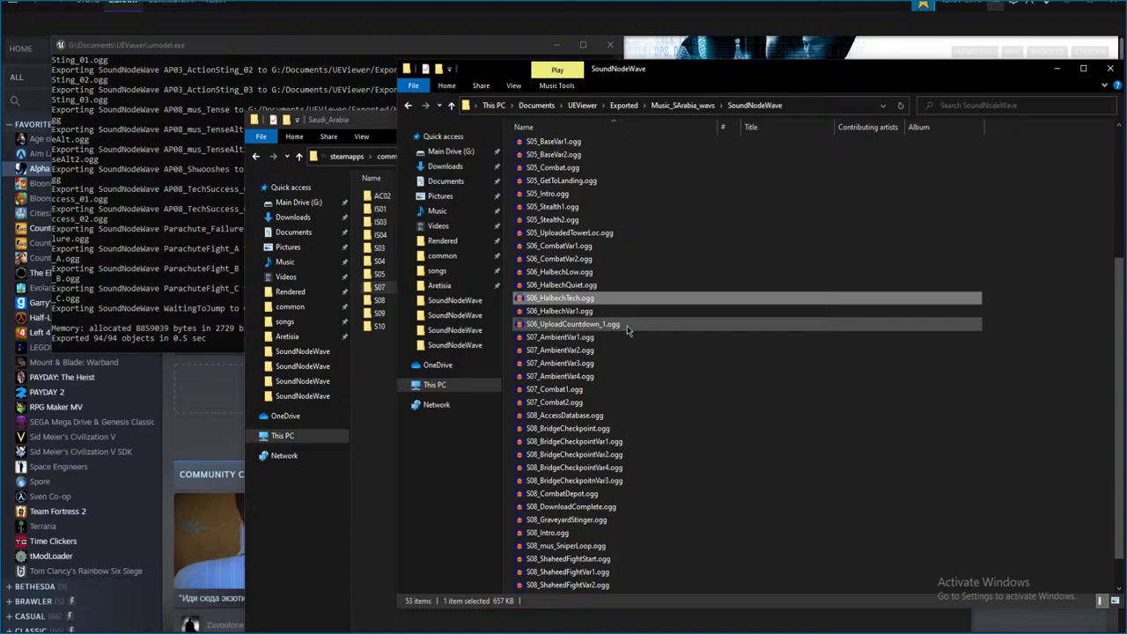
- Leave the Music_SArabia_wavs export and open the SoundNodeWave folder inside Exported\Music_Saudi_wavs
click(627, 326)
scroll(677, 361, up, 5)
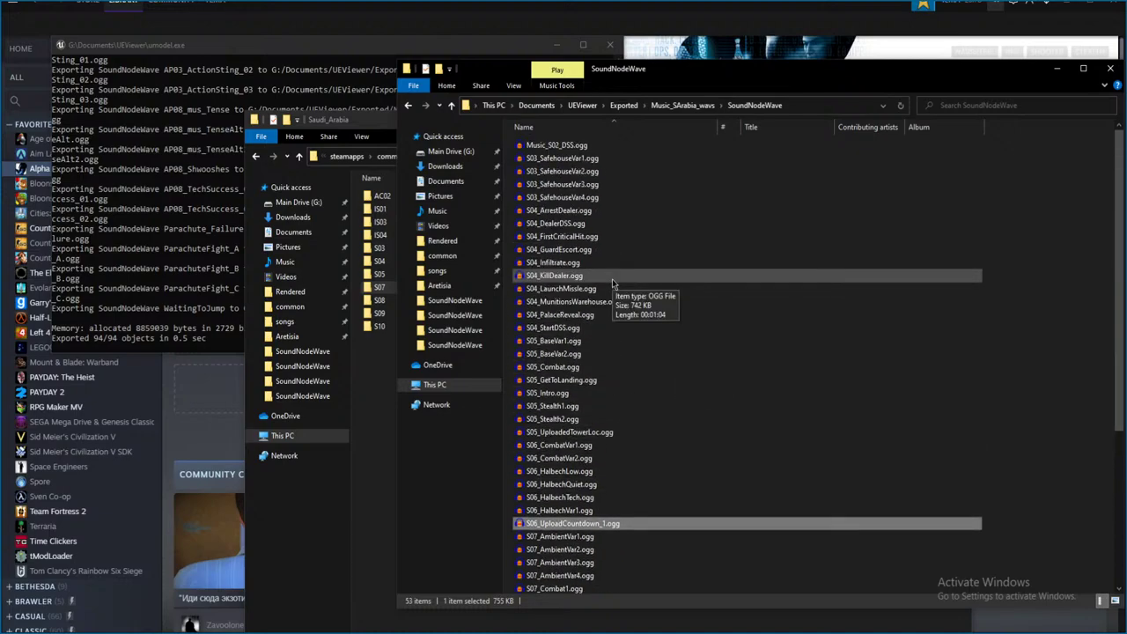
key(BackSpace)
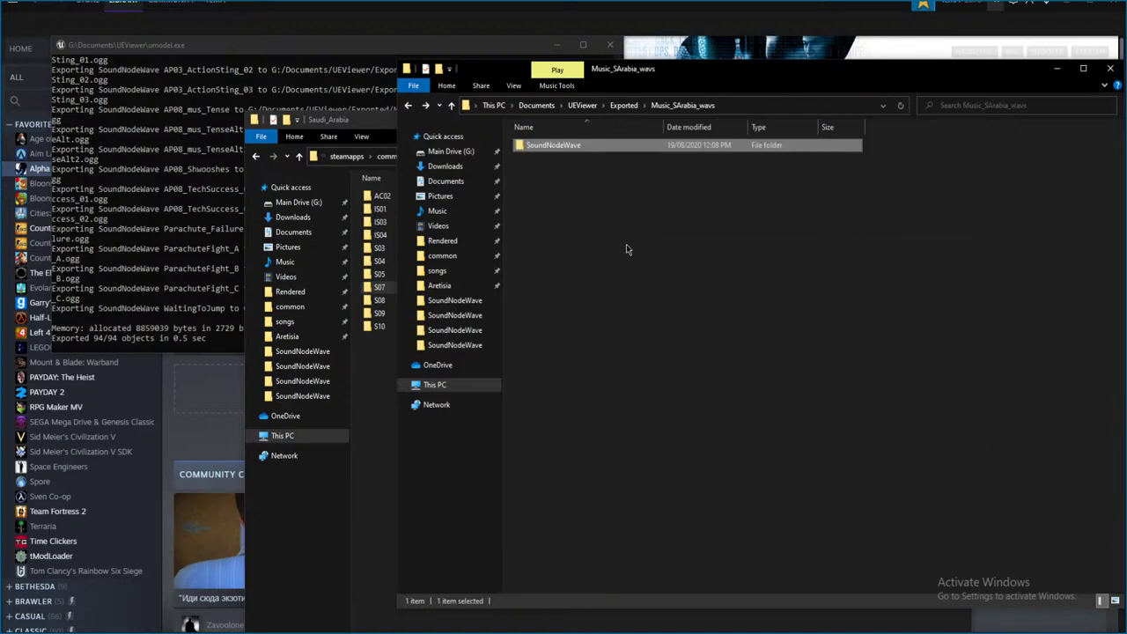
key(BackSpace)
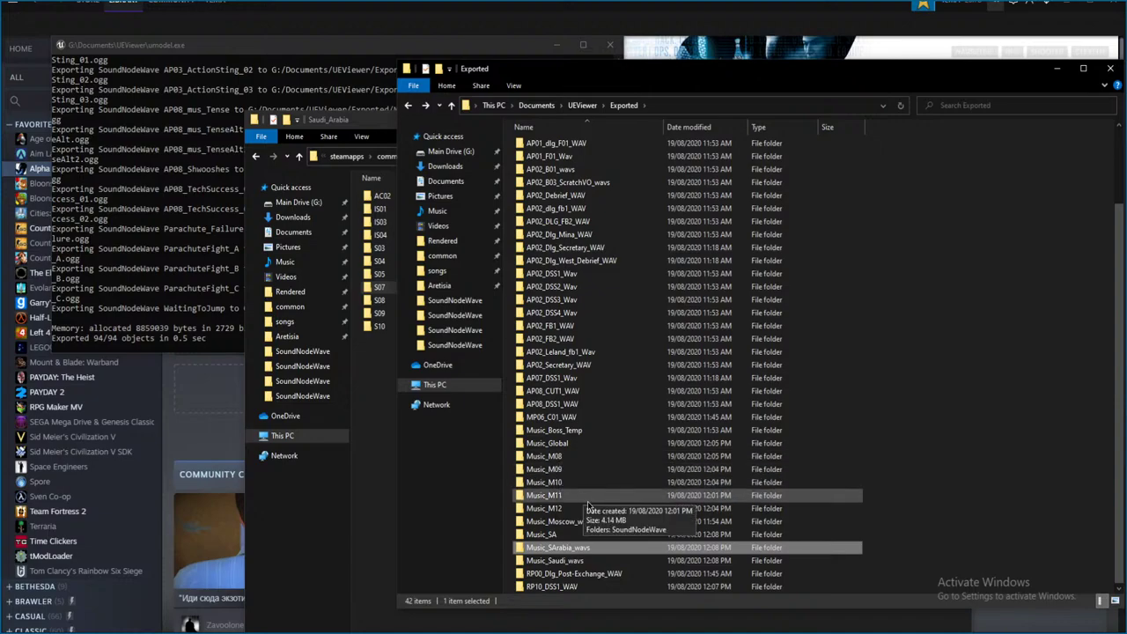
double_click(586, 560)
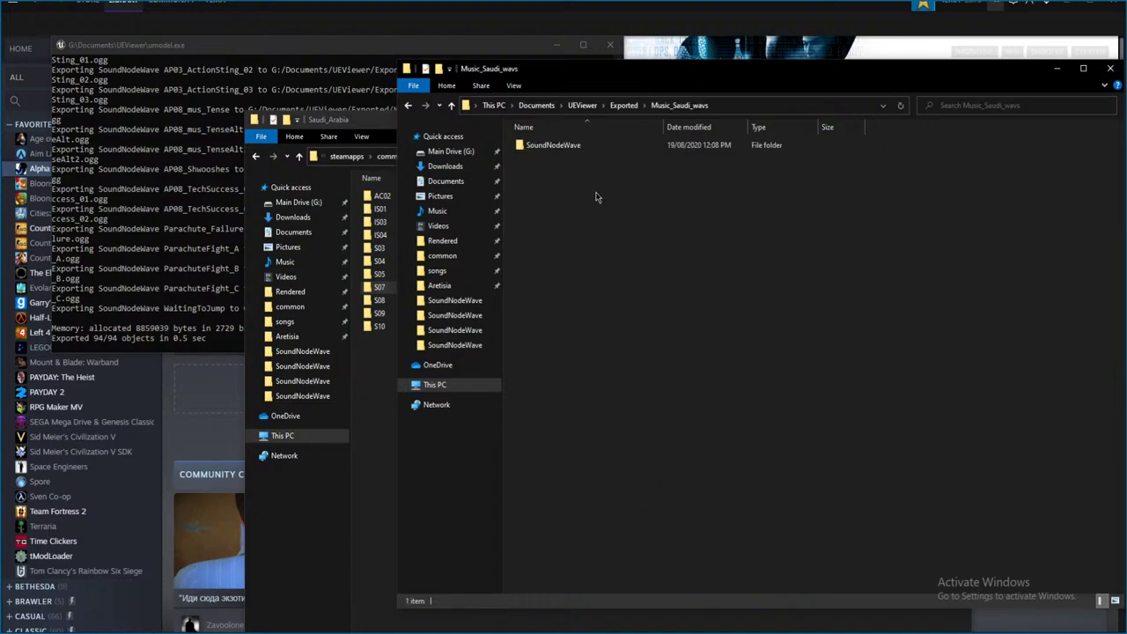
double_click(619, 146)
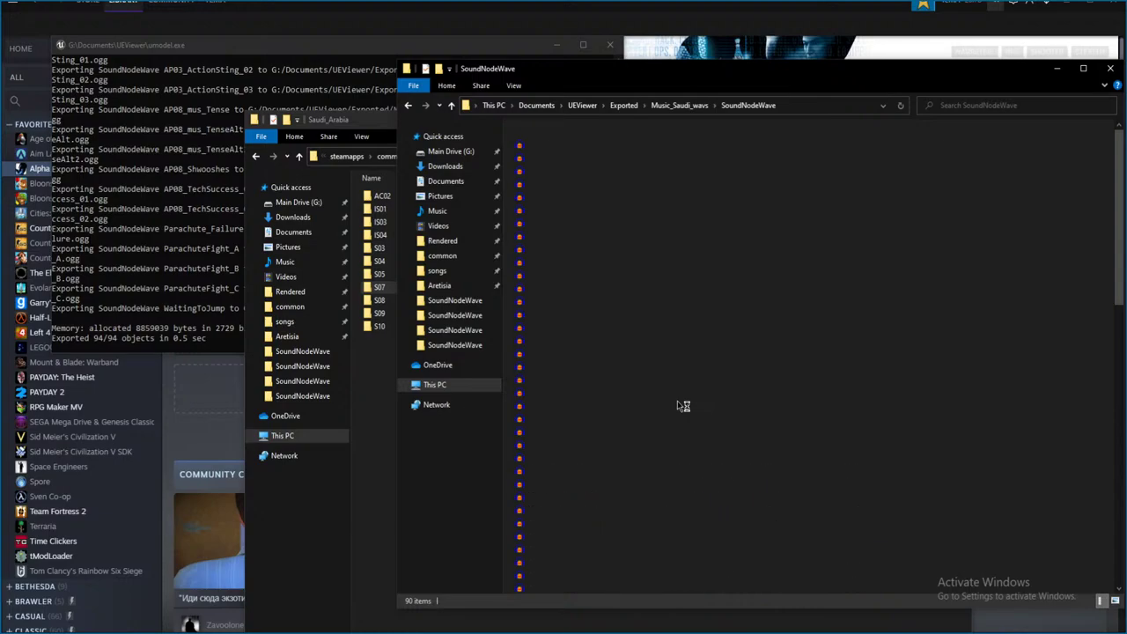
- Look through the Music_Saudi_wavs file list and check the AP01 combat, cover, first-kill and suspense tracks and AP02_Atrium.ogg
scroll(677, 403, down, 9)
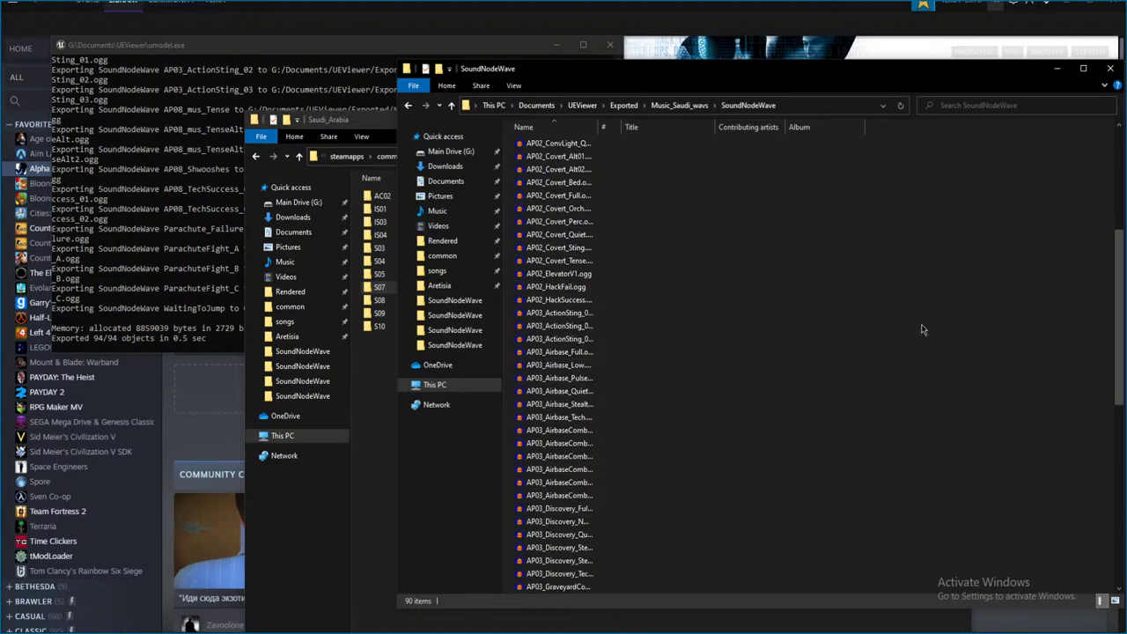
scroll(607, 150, down, 4)
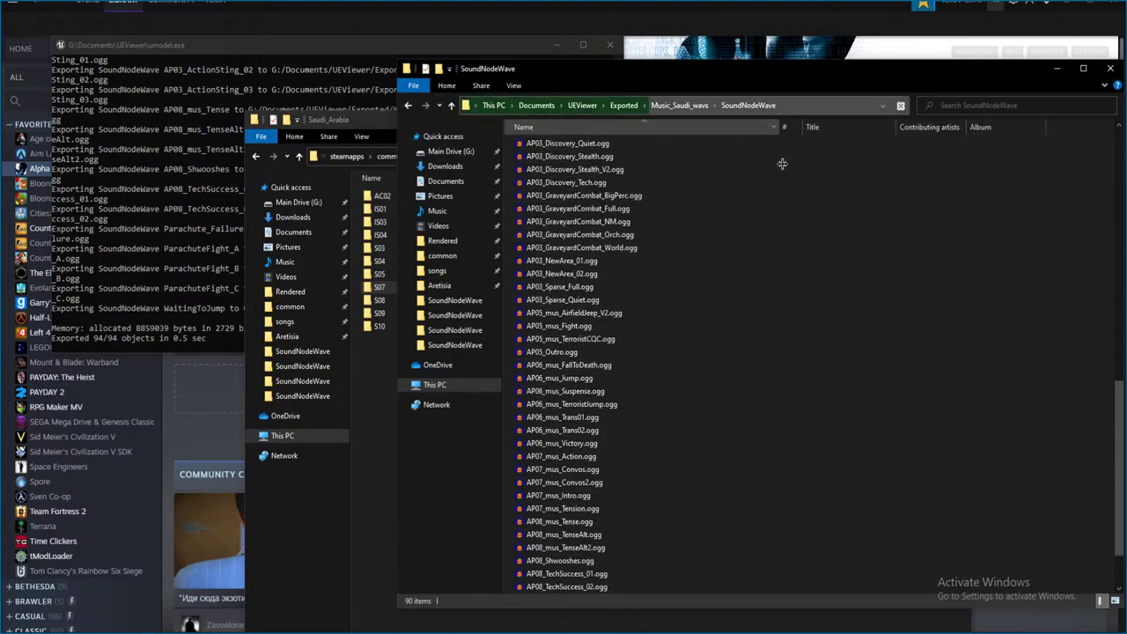
scroll(704, 399, up, 11)
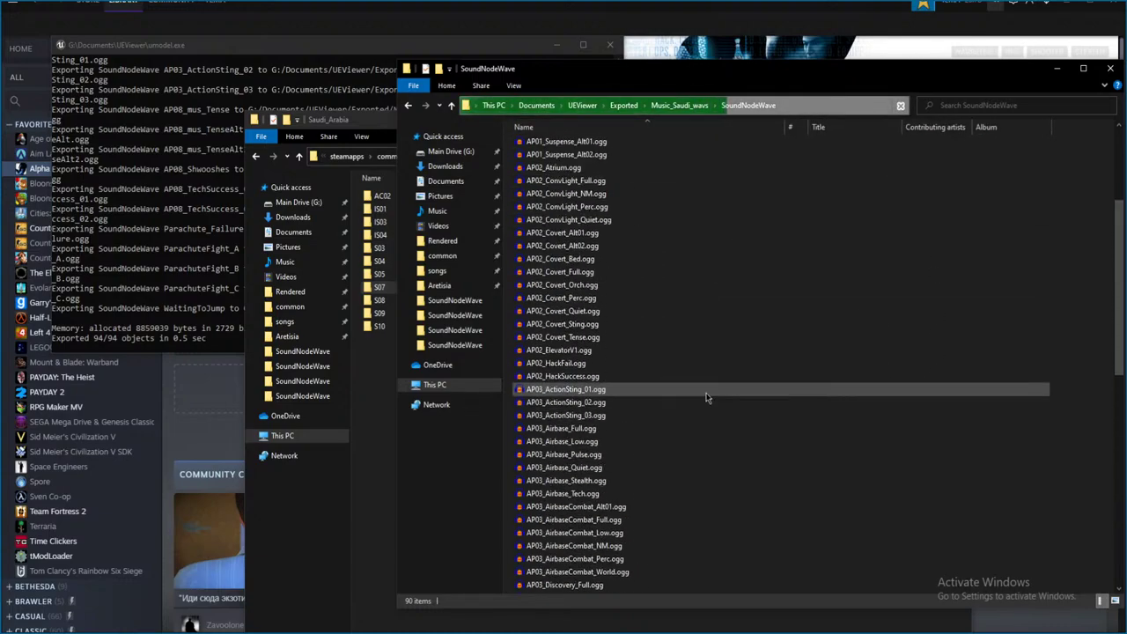
scroll(710, 387, up, 5)
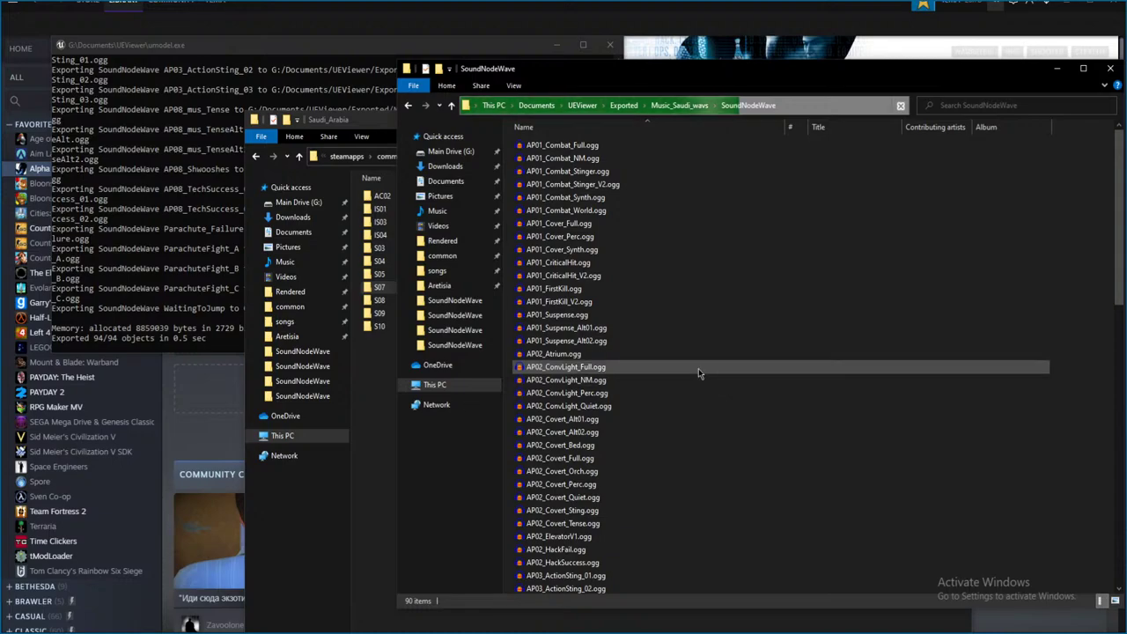
click(627, 353)
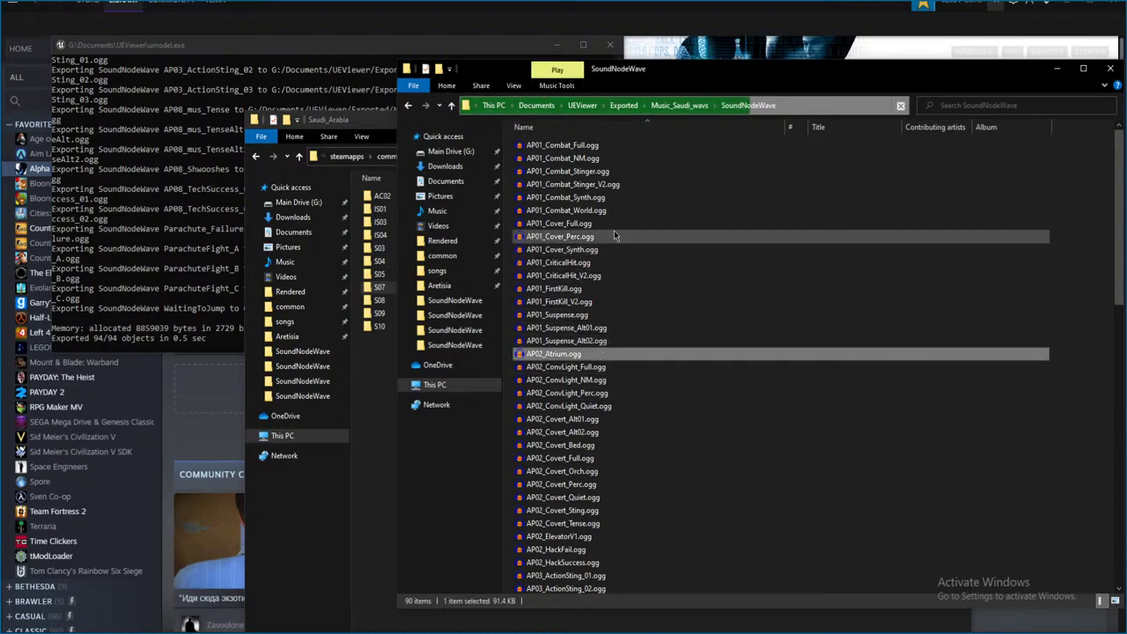
click(607, 146)
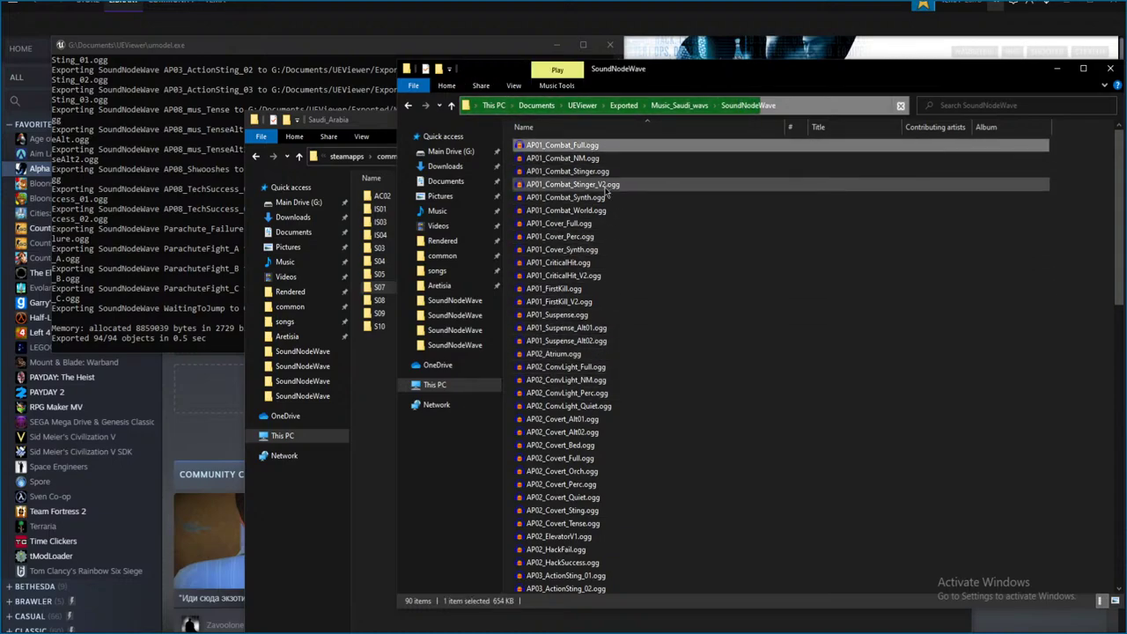
click(616, 353)
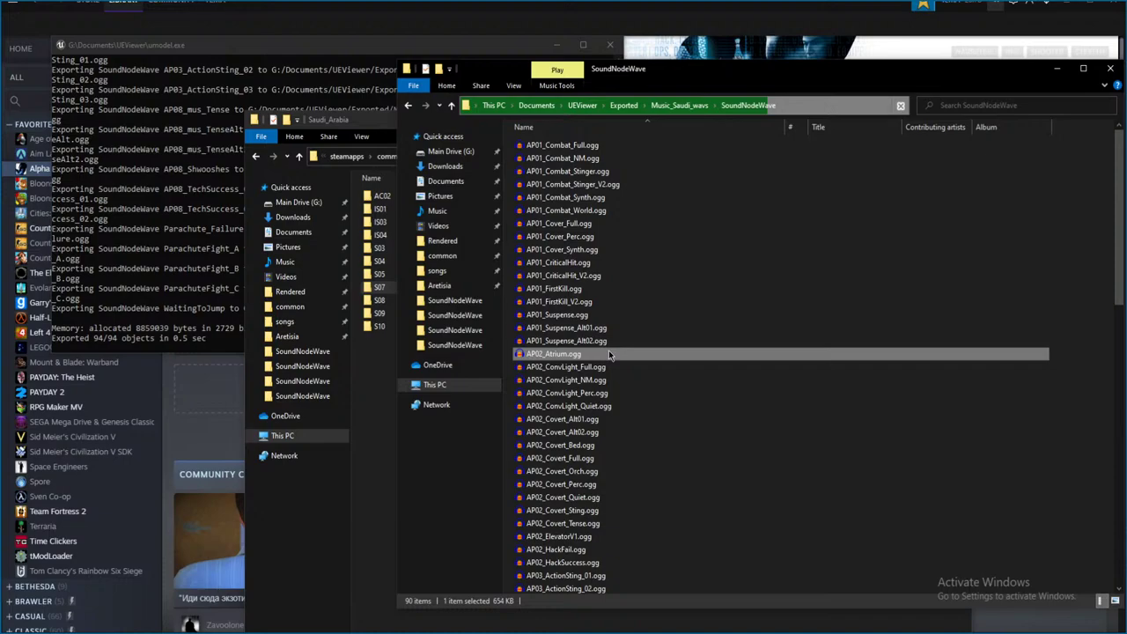
click(609, 275)
click(607, 170)
click(616, 222)
click(627, 158)
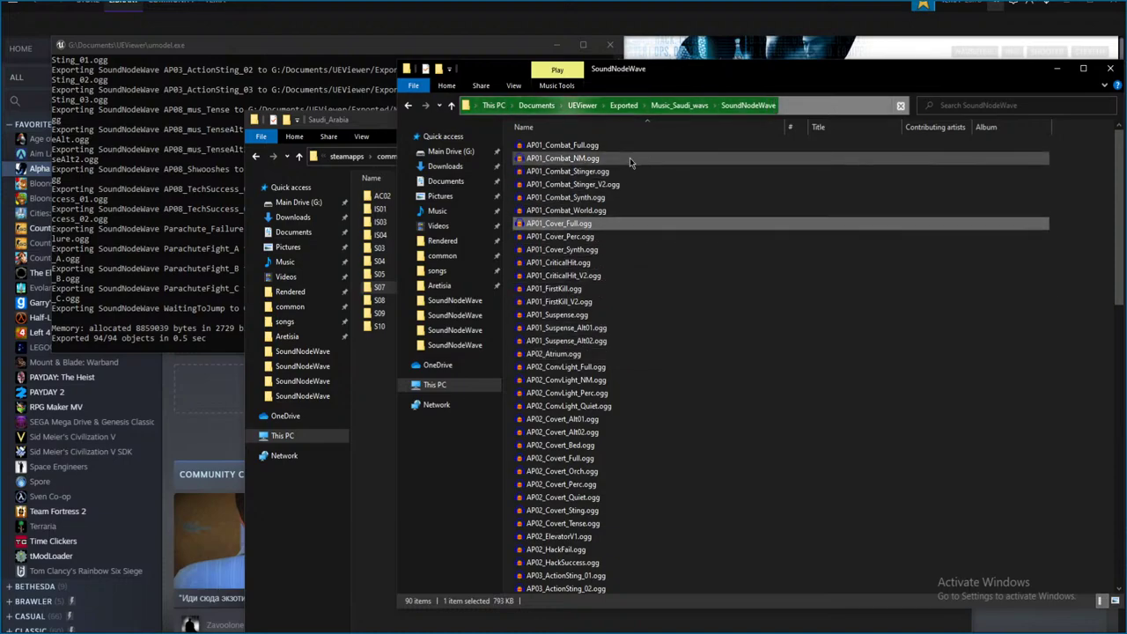
click(620, 184)
click(623, 236)
click(624, 288)
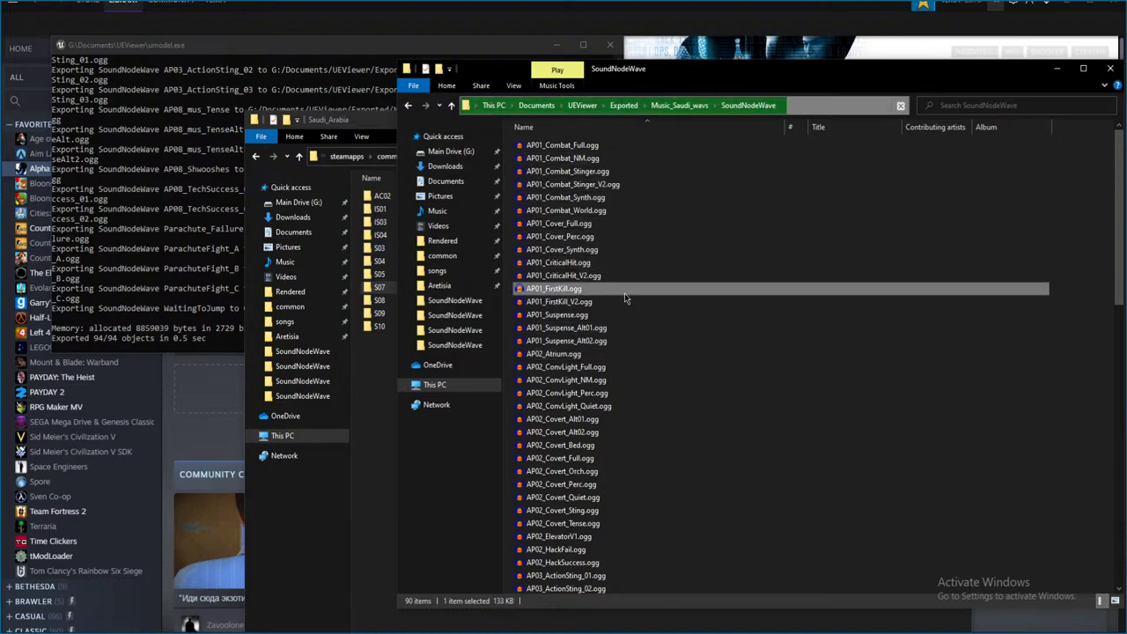
click(619, 314)
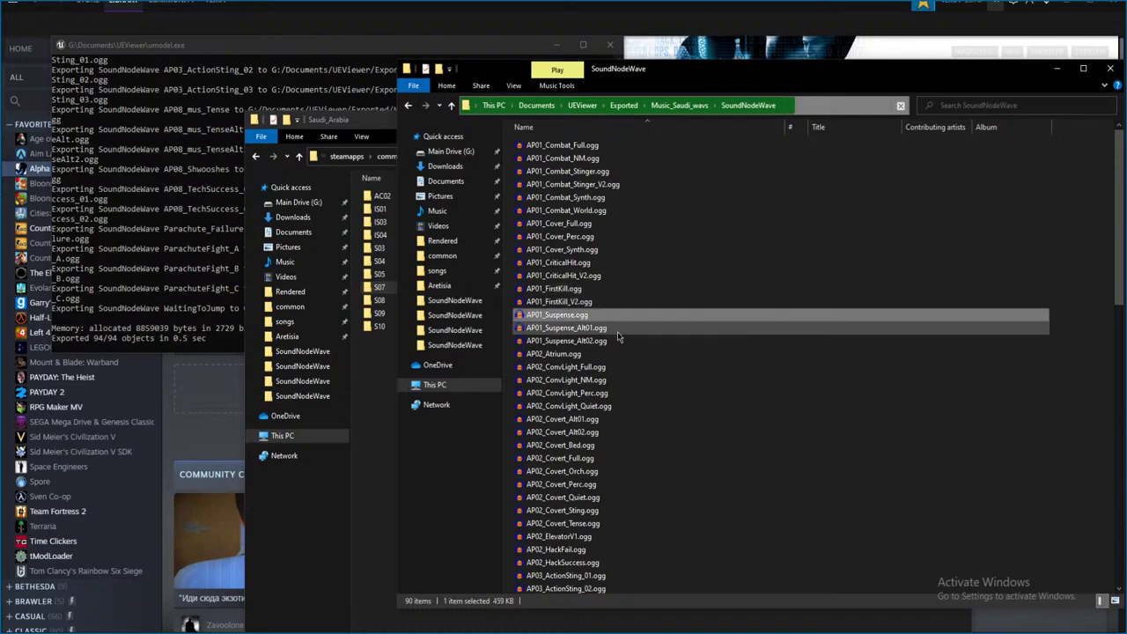
- Play AP01_FirstKill_V2.ogg in Audacity from the start and close it without saving
scroll(618, 332, down, 1)
click(611, 274)
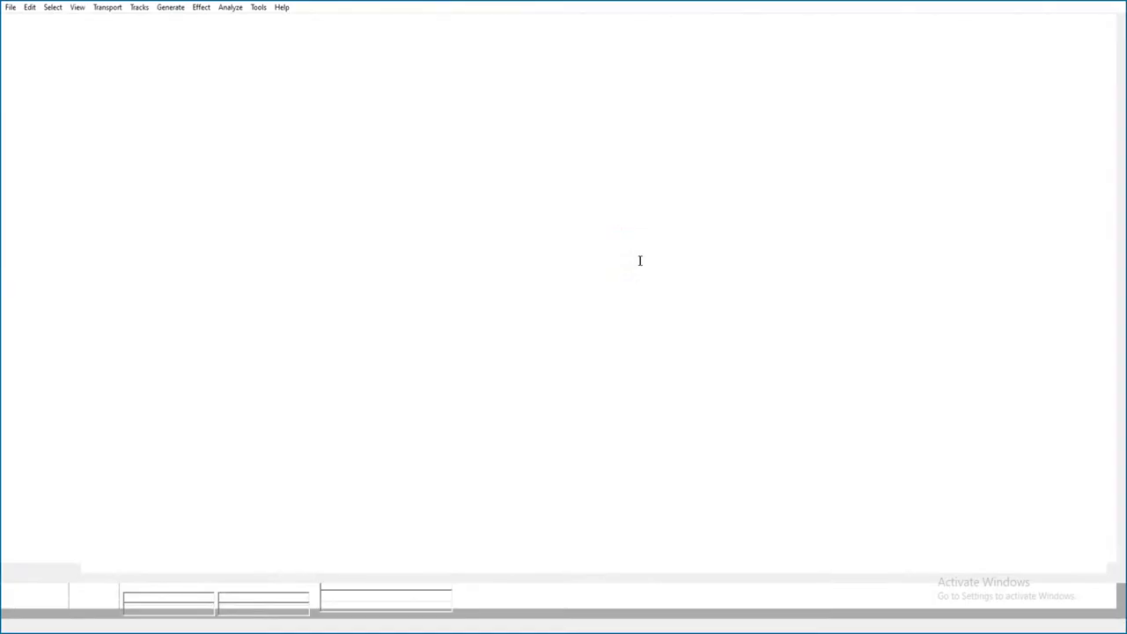
key(space)
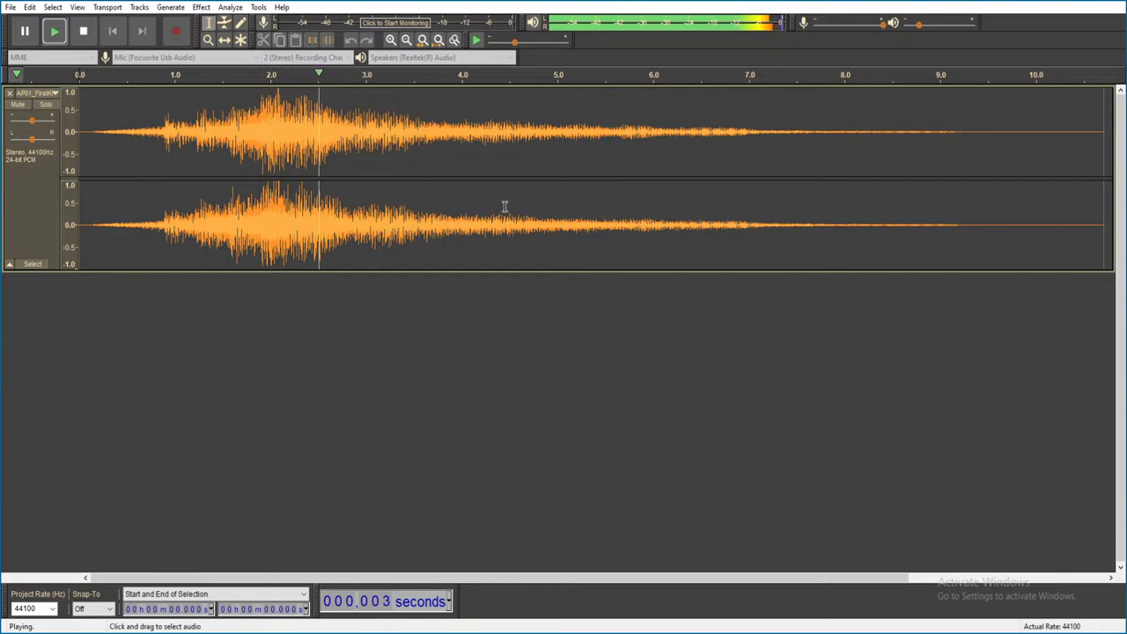
key(space)
key(ctrl+w)
click(605, 307)
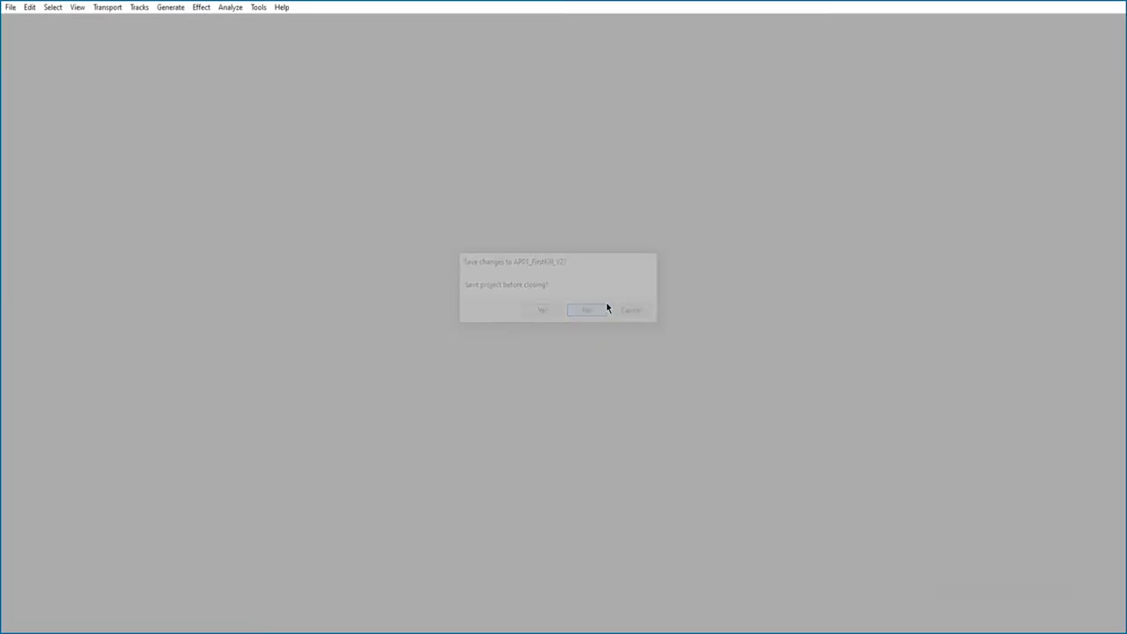
key(alt+F4)
click(586, 312)
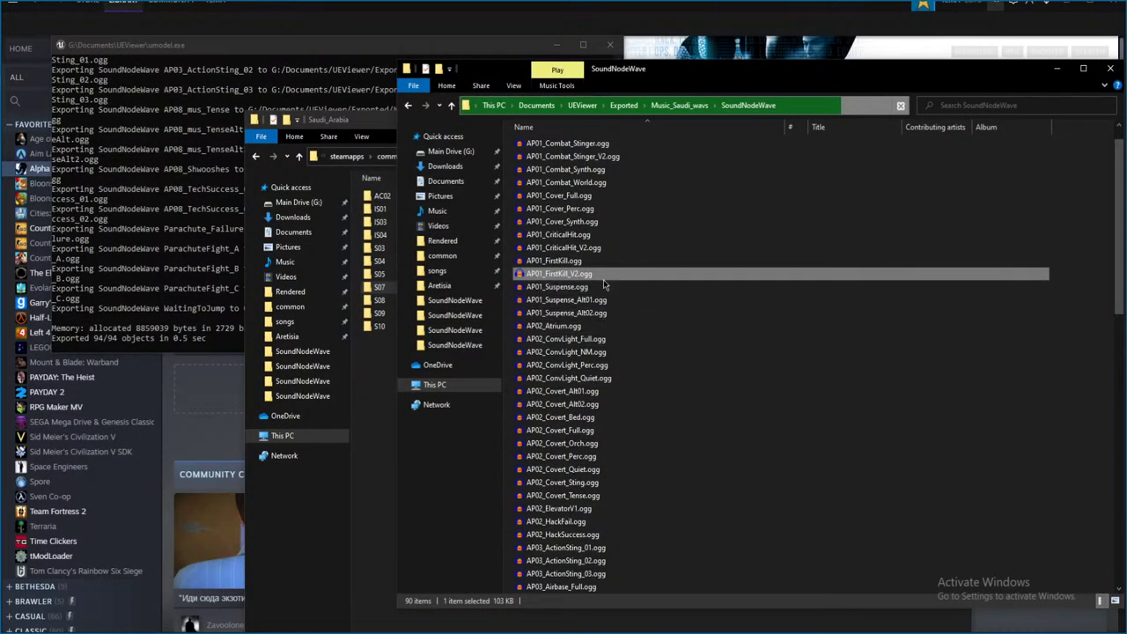
- Look through the AP02 files, play AP02_ElevatorV1.ogg in Audacity and close it without saving
click(654, 288)
click(630, 326)
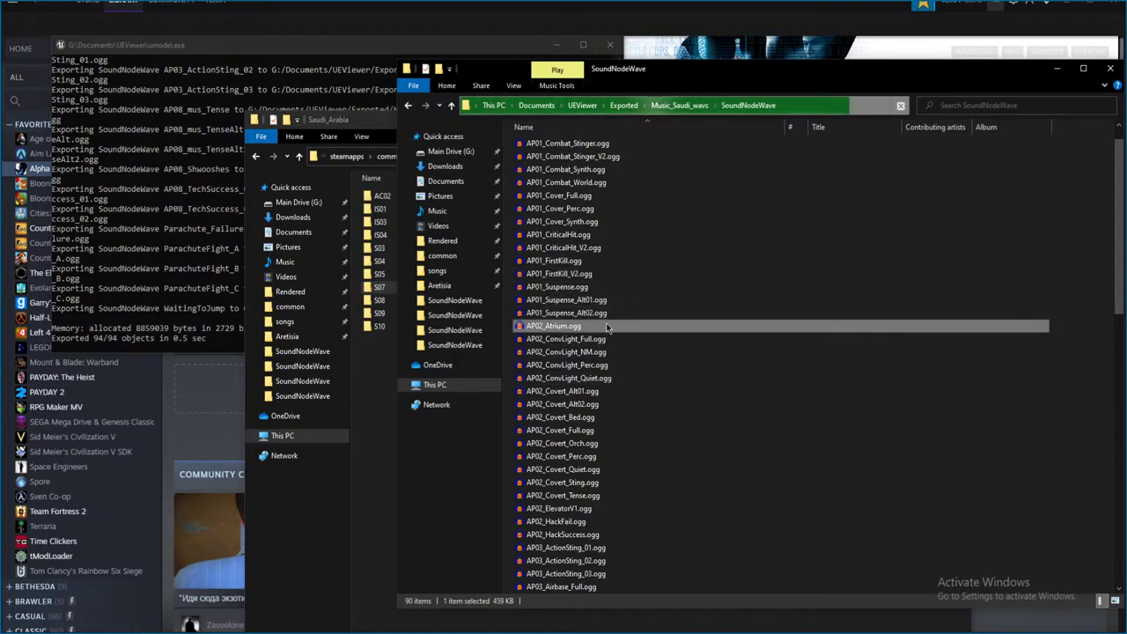
scroll(629, 372, down, 1)
scroll(616, 356, down, 2)
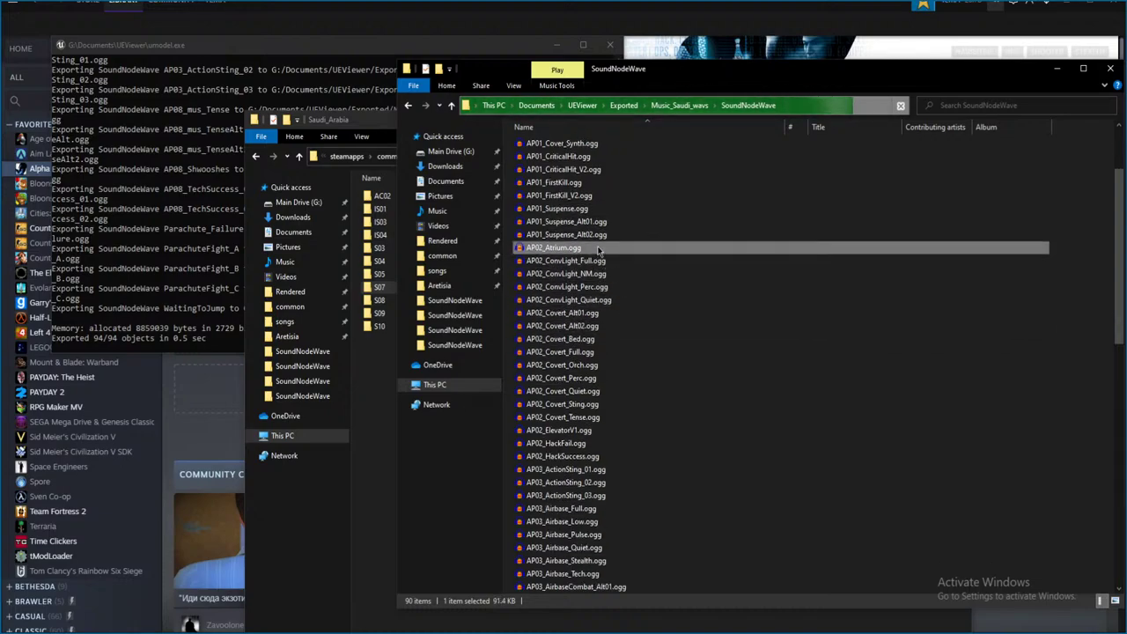
scroll(612, 357, down, 1)
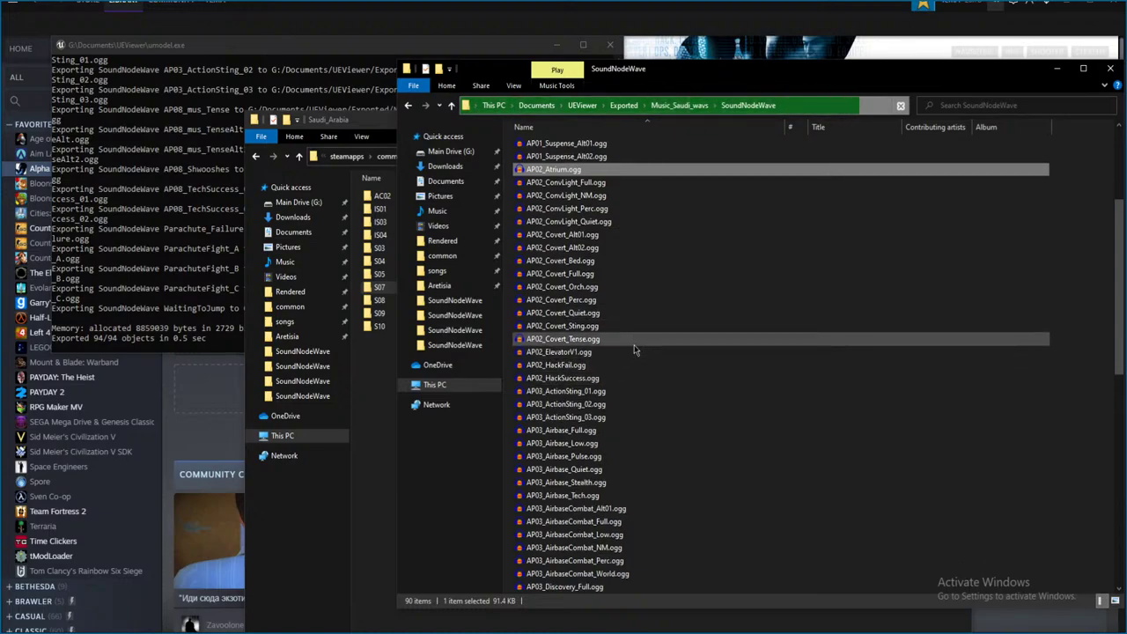
click(625, 353)
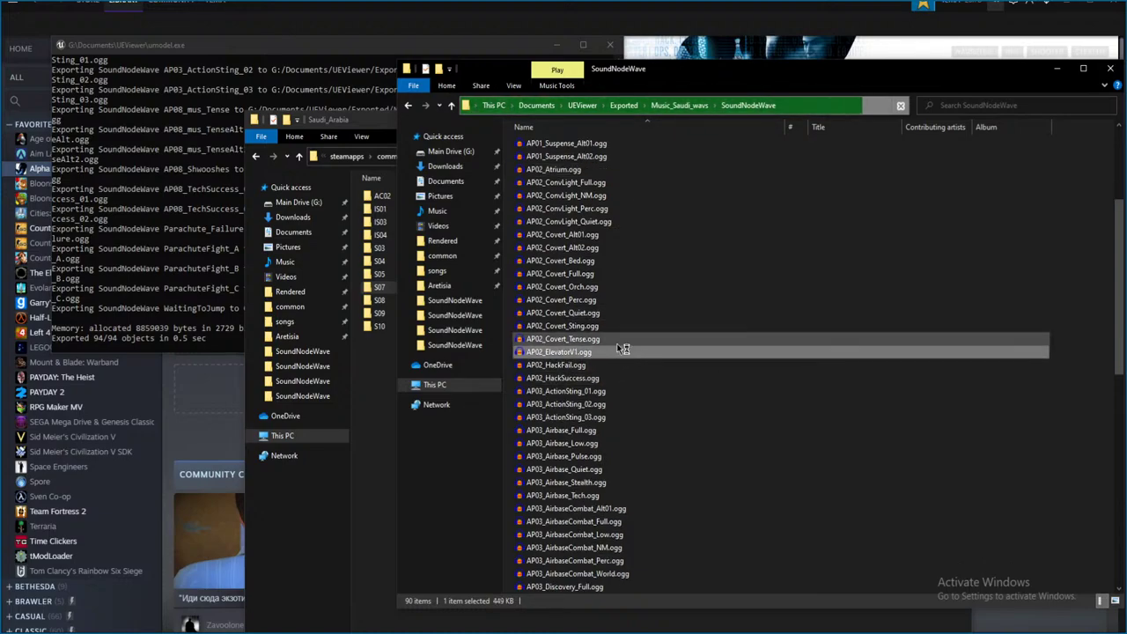
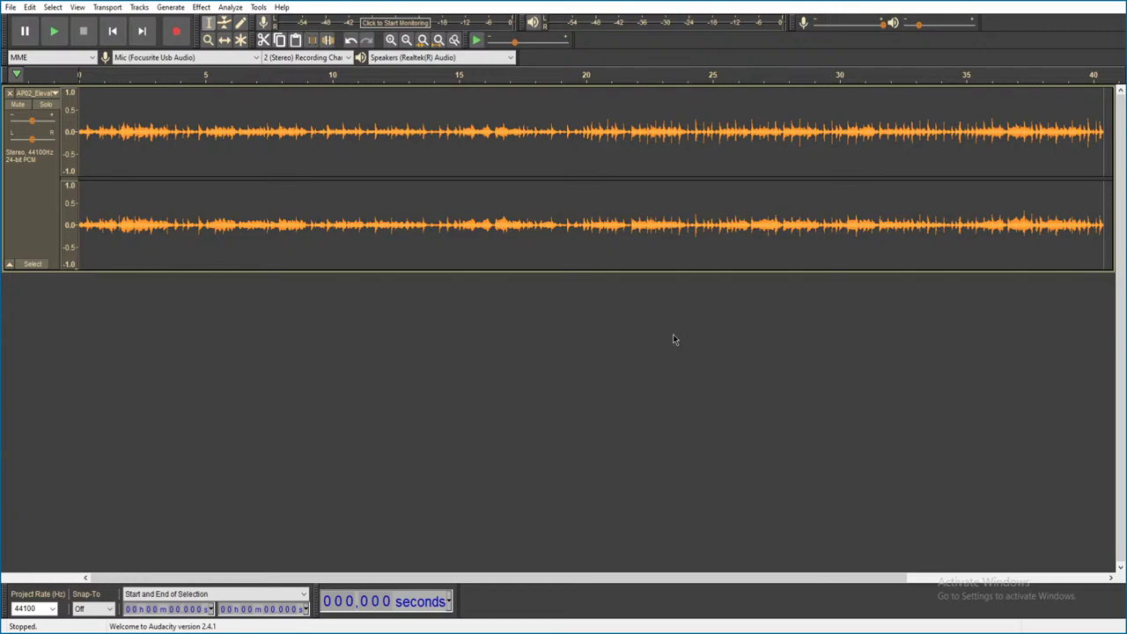
key(space)
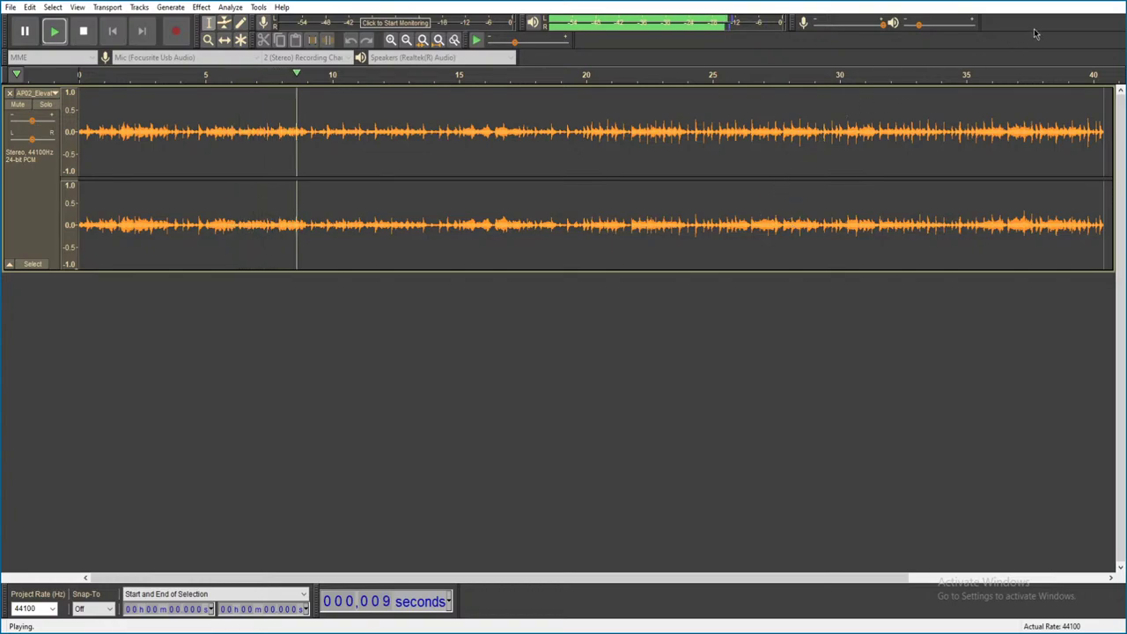
key(ctrl+w)
click(588, 309)
- Look through the AP03 action sting, airbase, discovery and graveyard combat files in the Music_Saudi_wavs export
scroll(632, 300, down, 1)
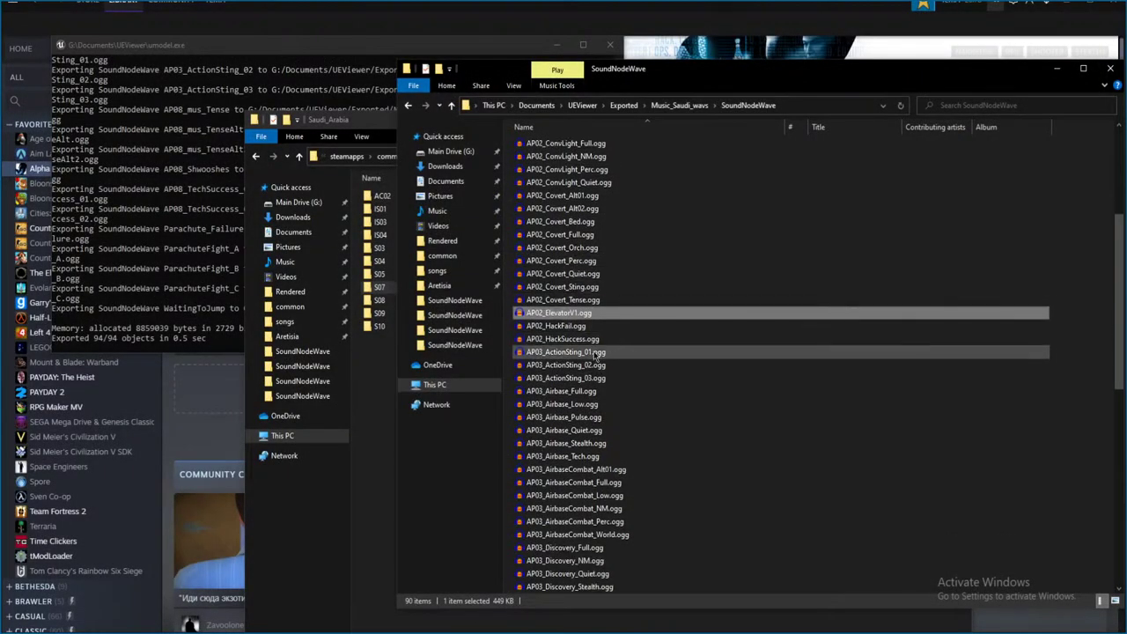
click(617, 326)
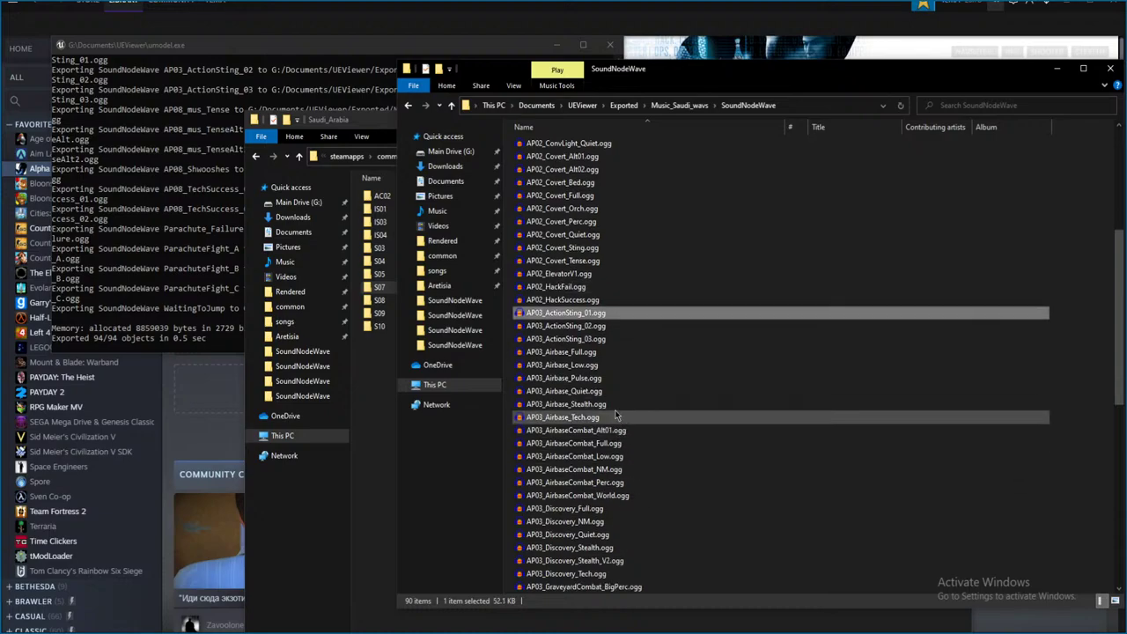
scroll(619, 352, down, 2)
click(612, 288)
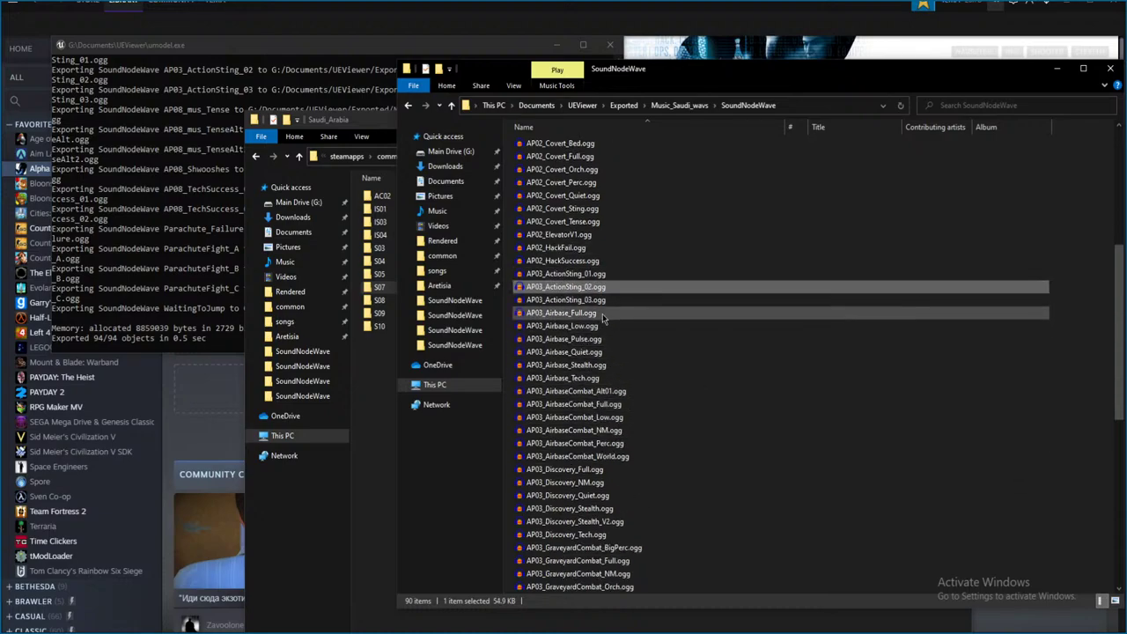
scroll(616, 396, down, 1)
click(616, 354)
scroll(617, 398, down, 1)
scroll(617, 398, down, 1)
click(617, 364)
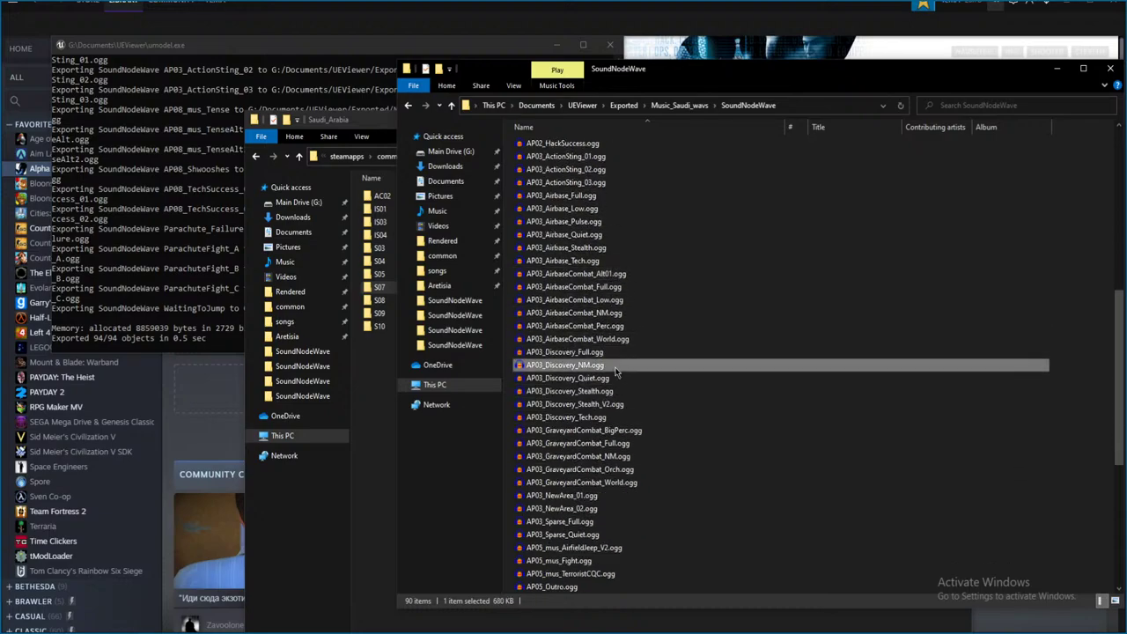
scroll(616, 398, down, 1)
click(616, 391)
scroll(630, 395, down, 1)
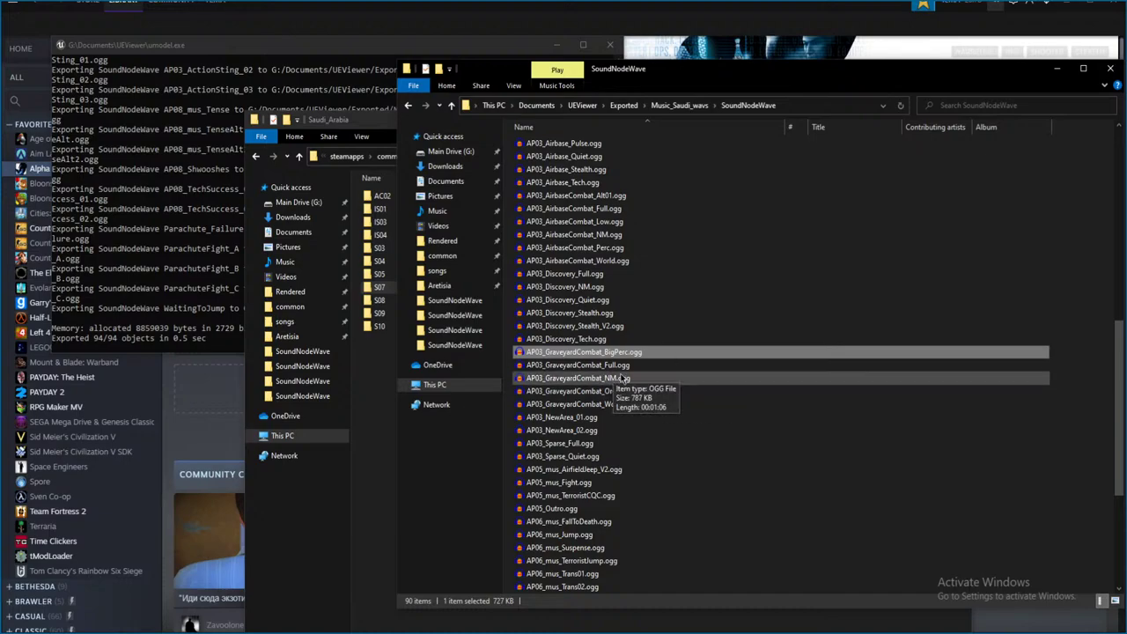
- Look through the exported AP03, AP05 and AP06 music files in the Music_Saudi_wavs SoundNodeWave folder
scroll(656, 353, down, 1)
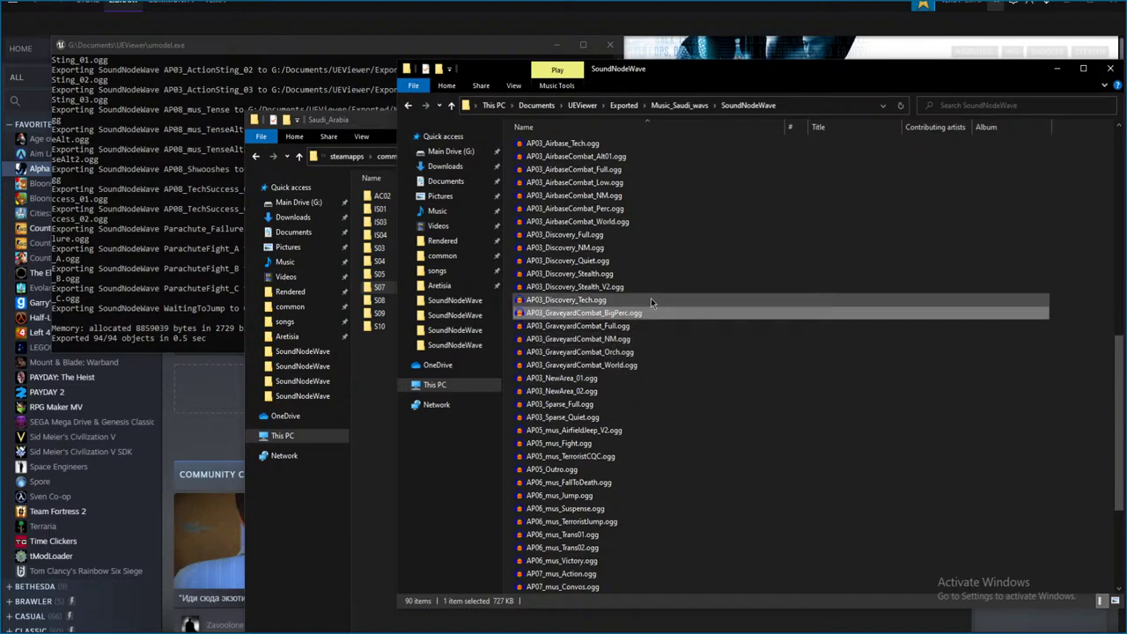
scroll(659, 351, down, 1)
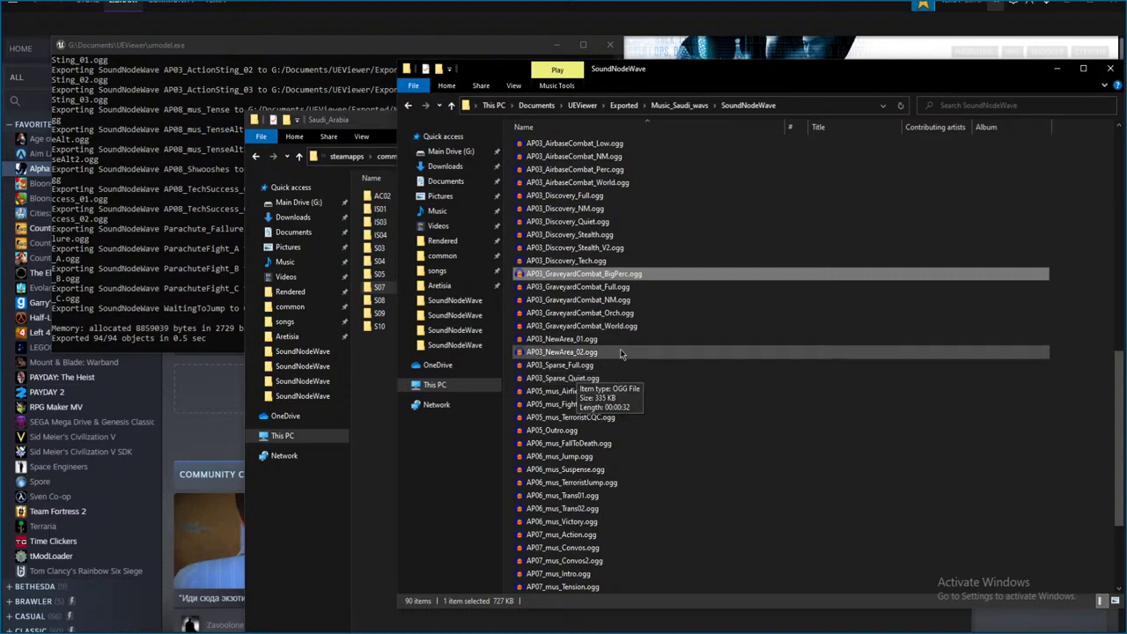
click(620, 391)
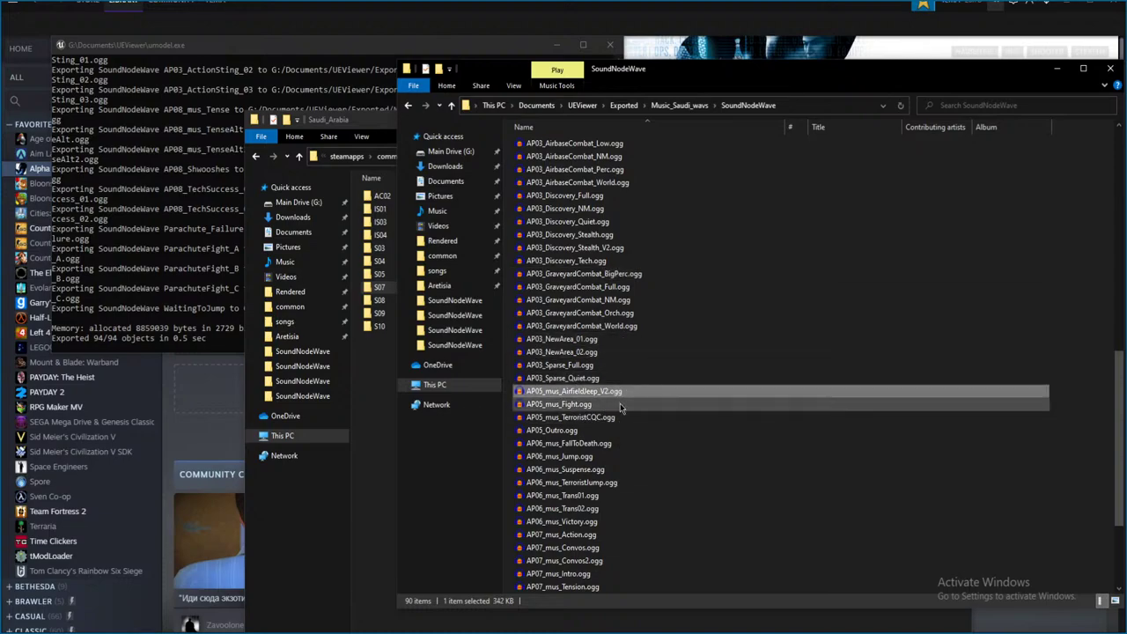
click(619, 406)
click(614, 419)
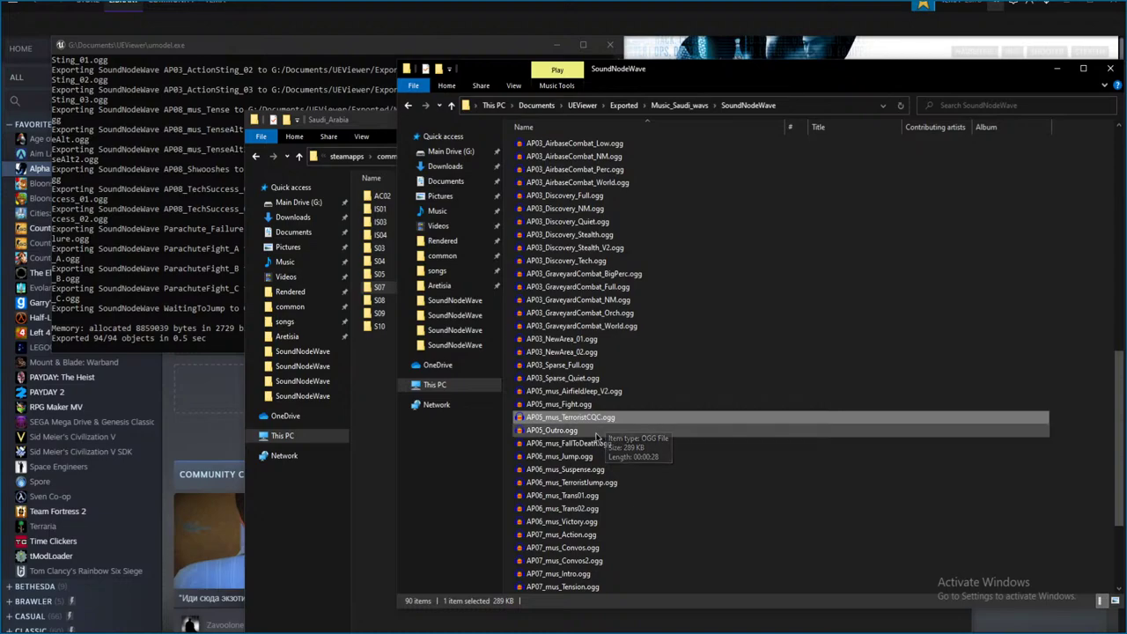
click(615, 432)
click(598, 457)
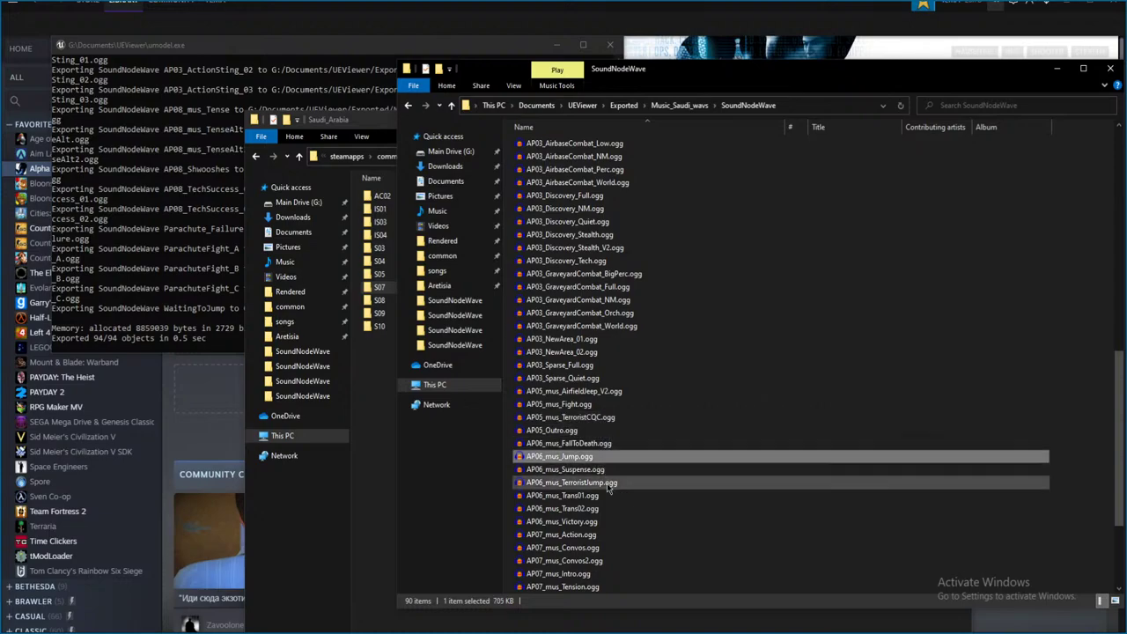
click(608, 444)
scroll(607, 446, down, 1)
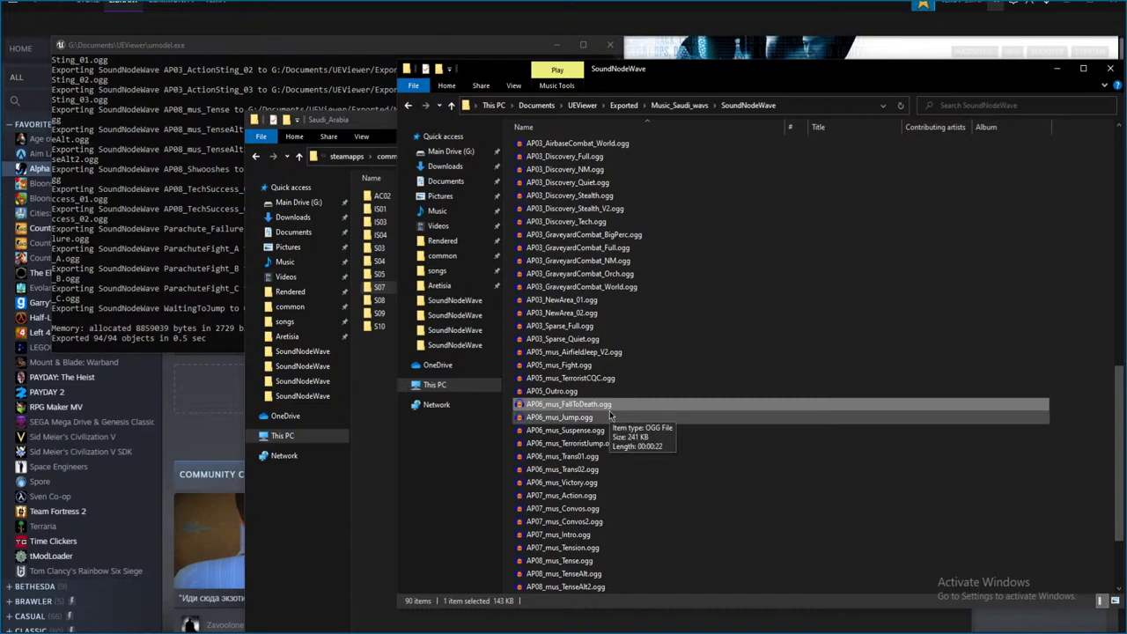
- Examine the rest of the Saudi music list, including the ParachuteFight, AP08, AP07 and AP06_mus_Victory files
scroll(610, 414, down, 3)
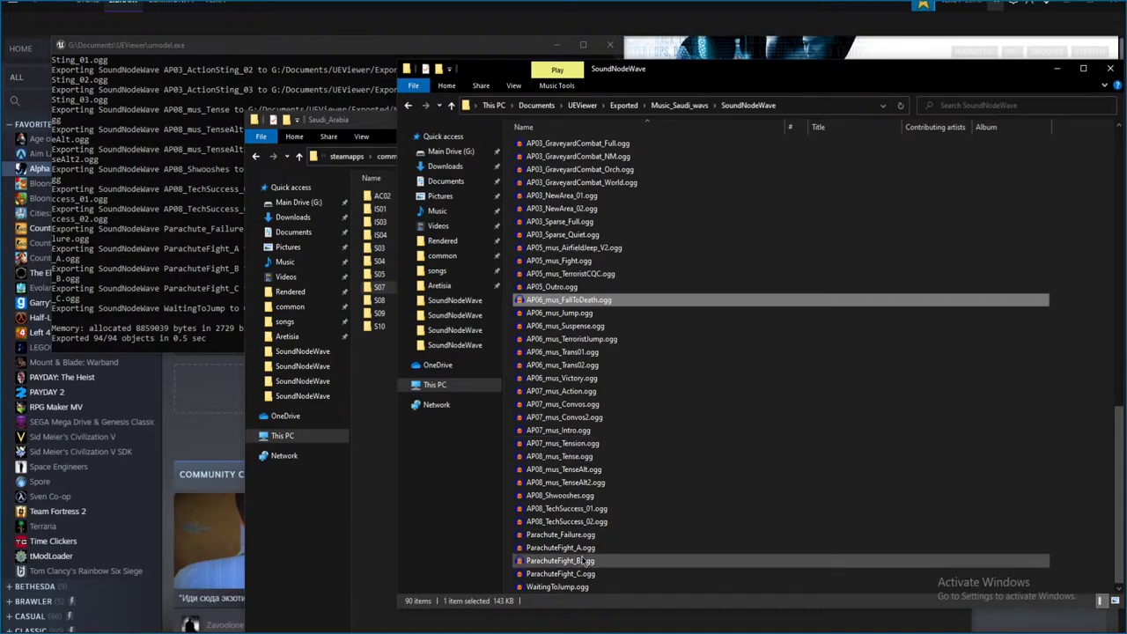
click(632, 548)
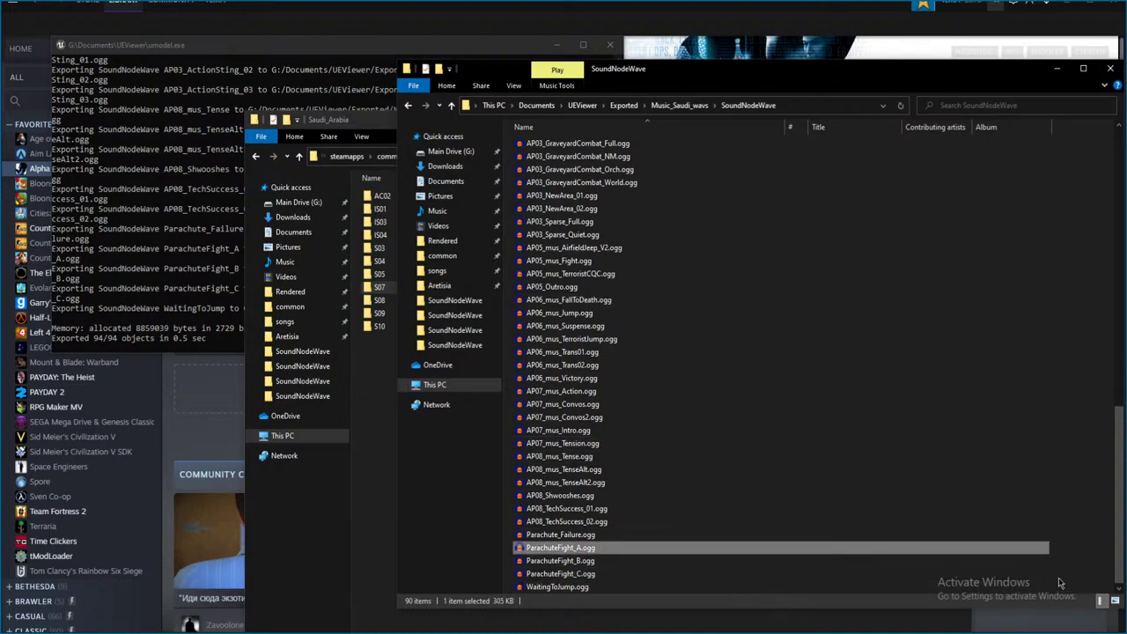
drag(1058, 577, 763, 550)
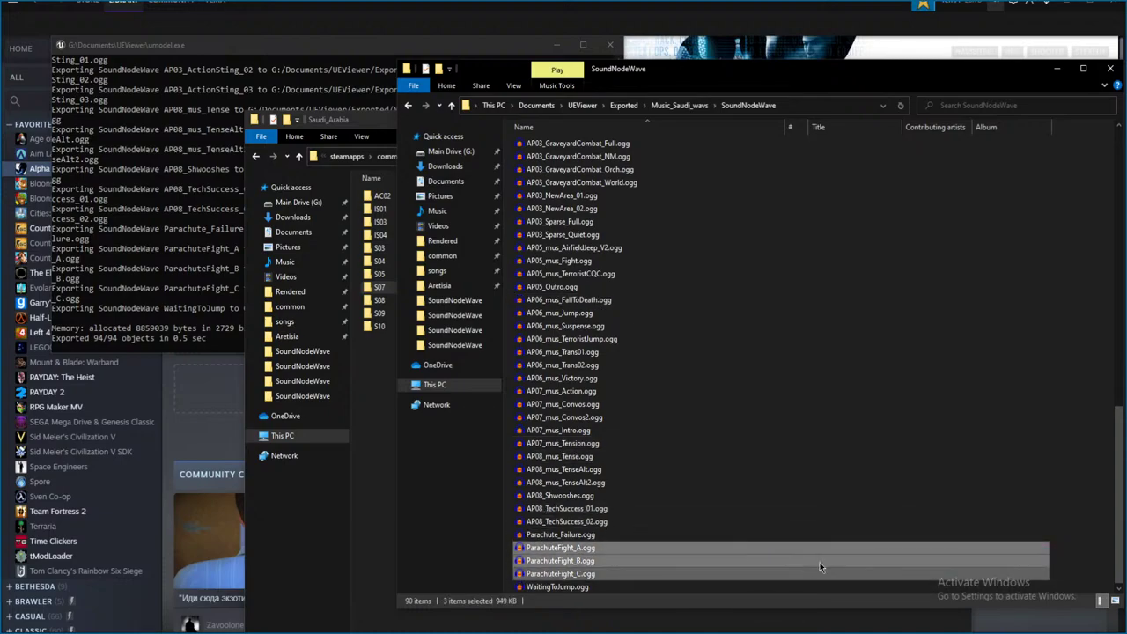
click(1045, 548)
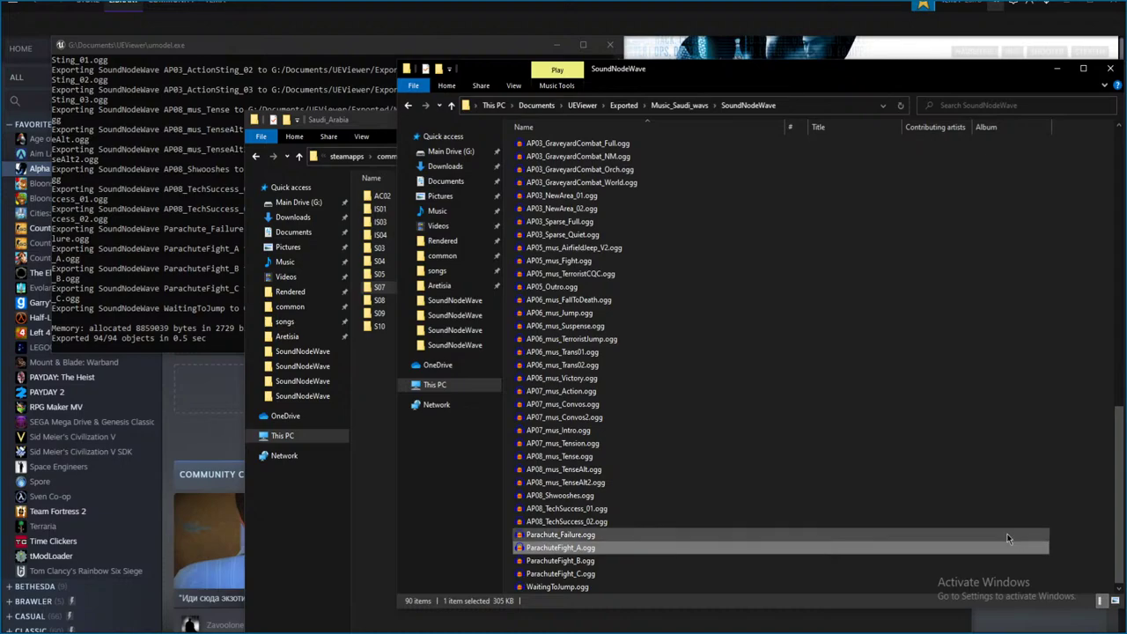
click(620, 496)
click(616, 511)
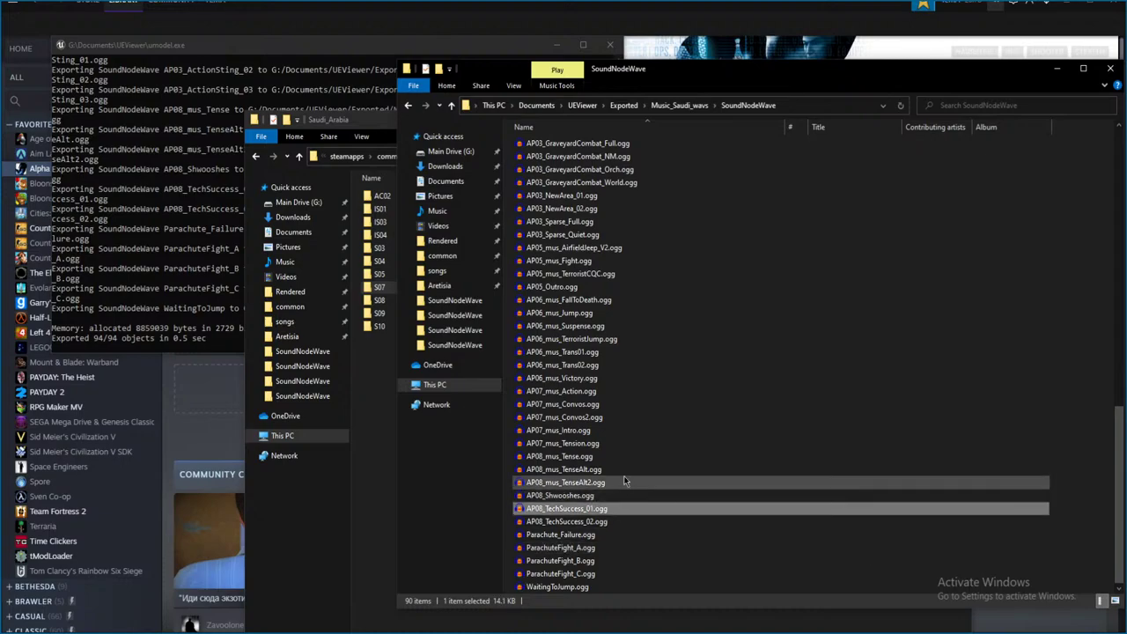
click(625, 456)
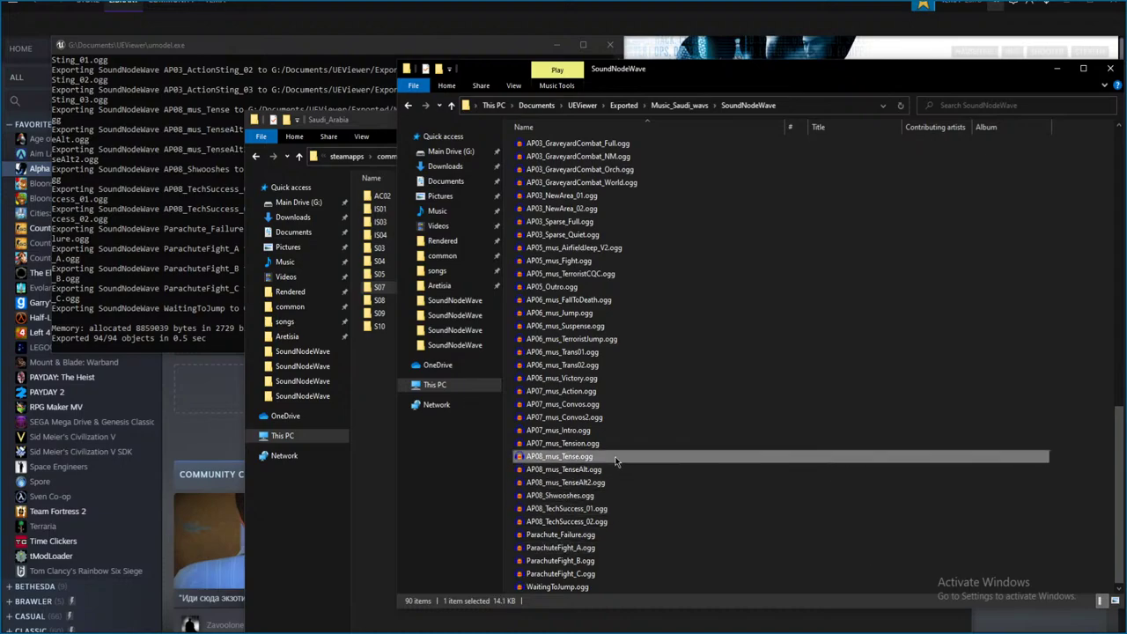
click(640, 406)
click(652, 380)
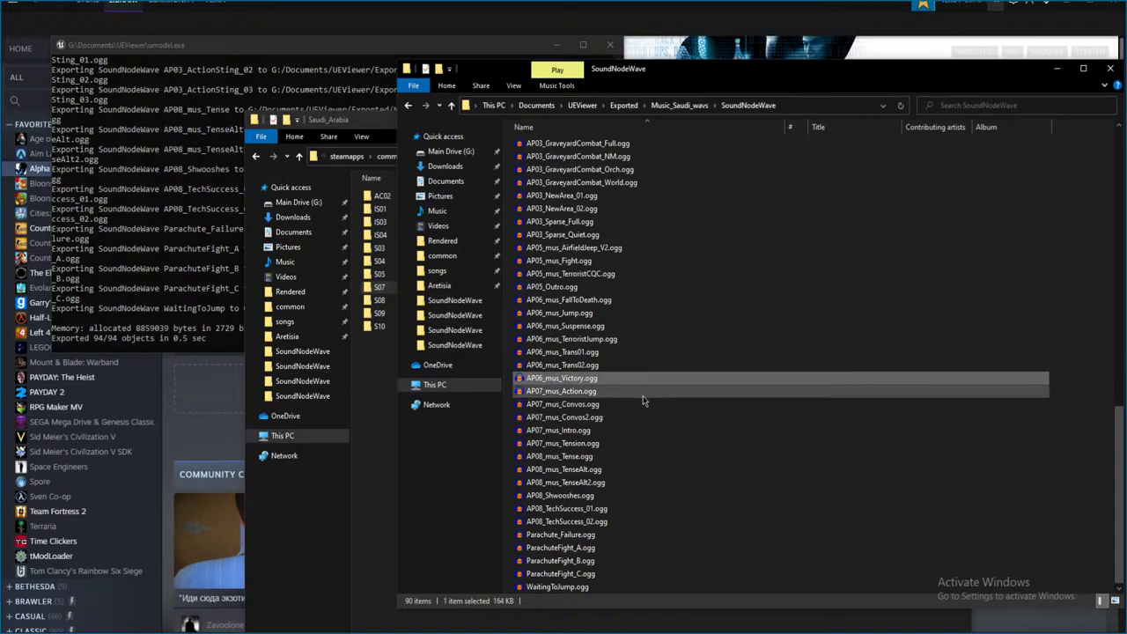
scroll(659, 515, up, 12)
click(657, 507)
- Return to the Exported folder, open the SoundNodeWave folder inside AP01_B01_WAV, and widen the Name column to fit the full file names
key(alt+Up)
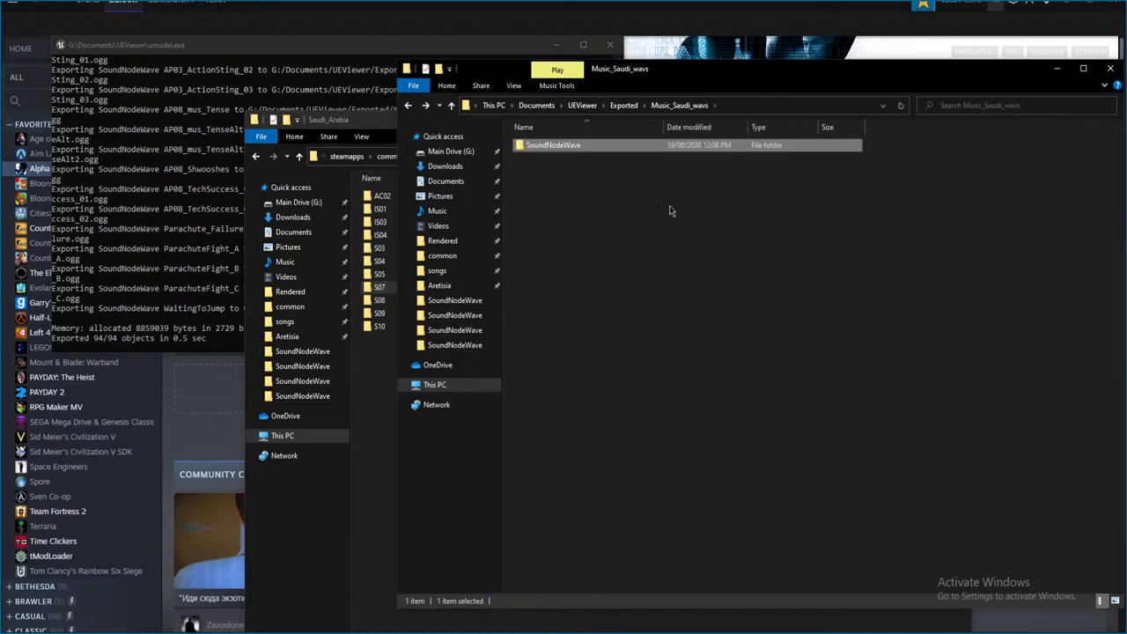
key(alt+Up)
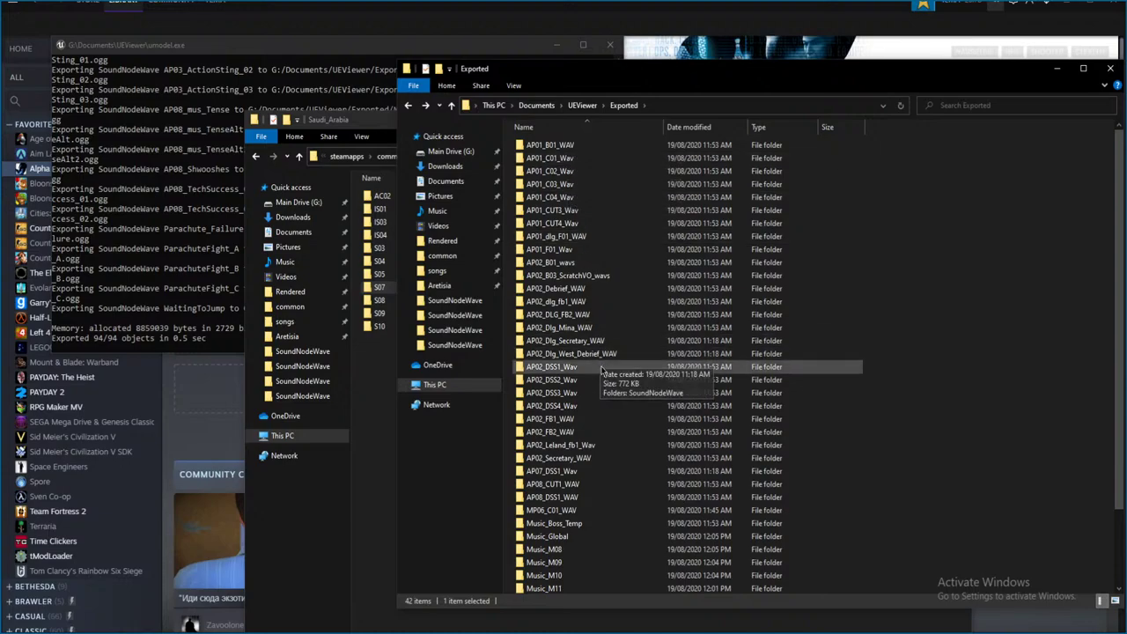
double_click(580, 150)
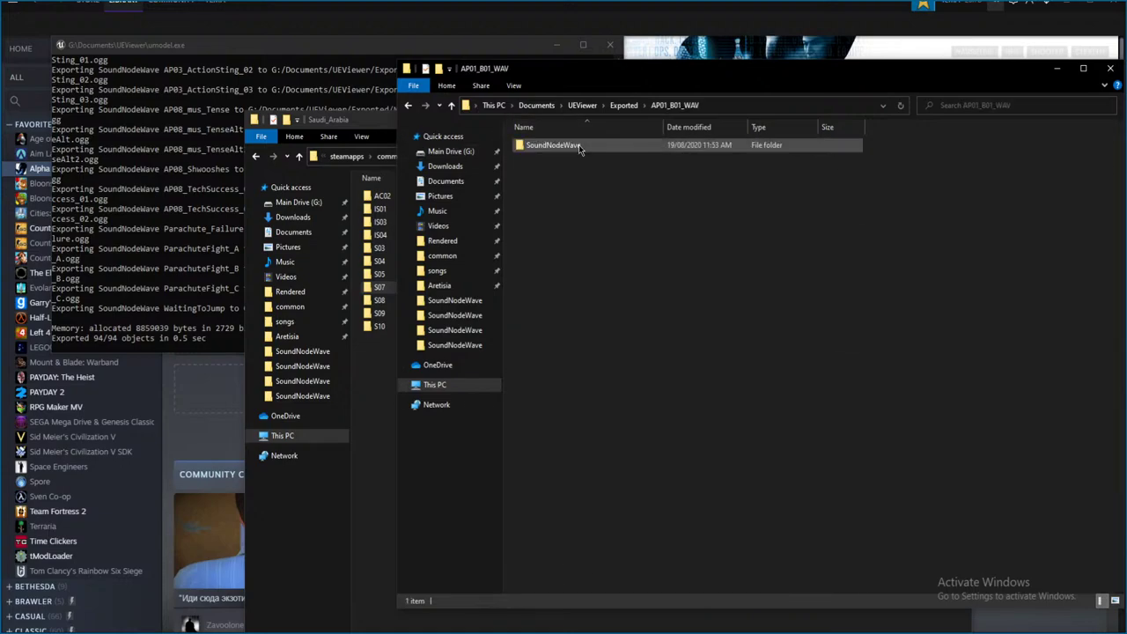
double_click(578, 148)
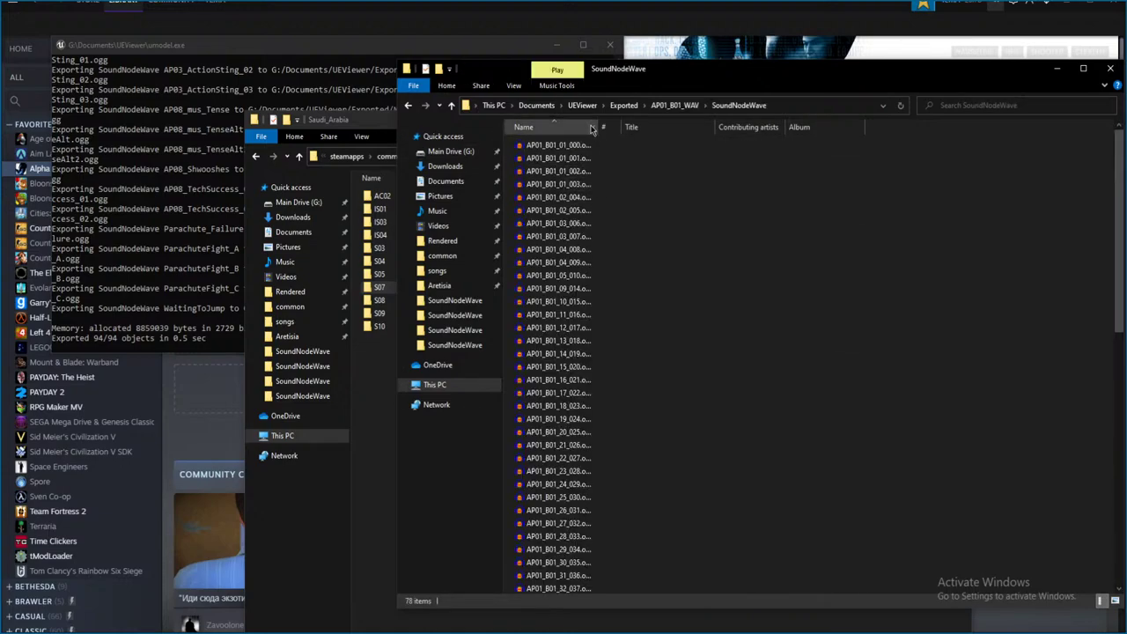
drag(662, 142, 696, 131)
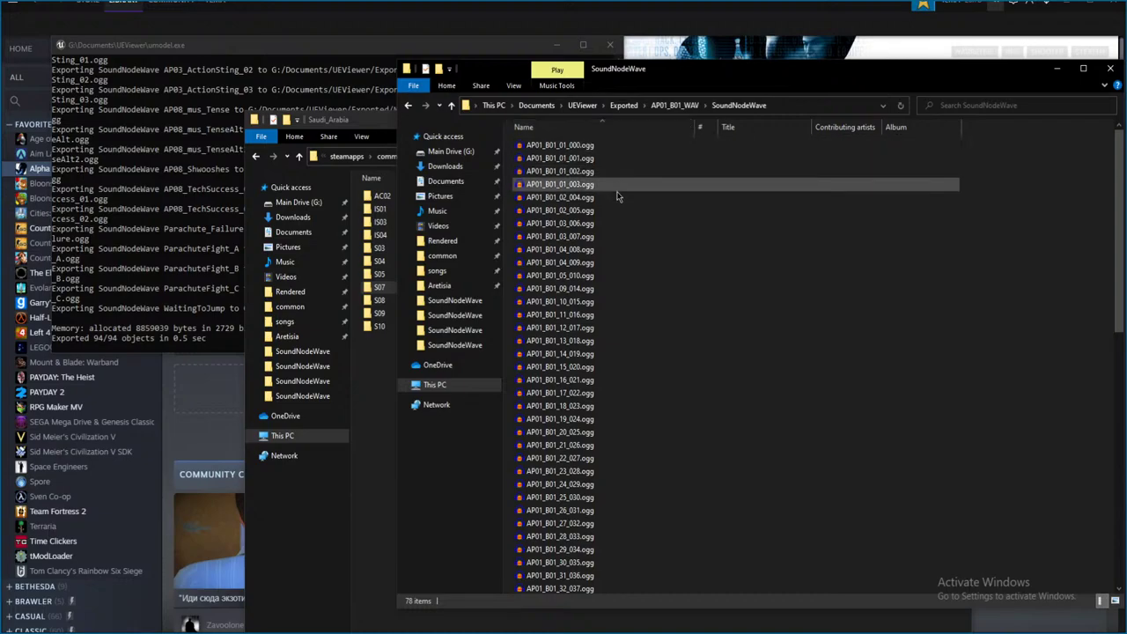
scroll(742, 441, down, 3)
scroll(705, 352, up, 3)
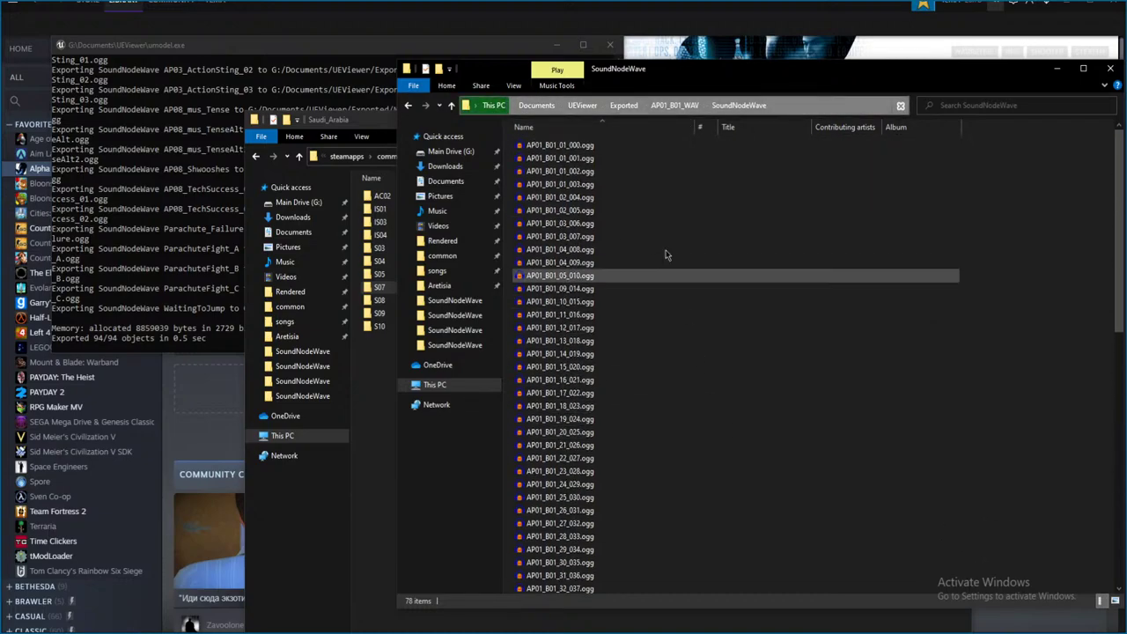
- Open AP01_B01_01_000.ogg in Audacity, play the clip, and close it without saving
click(607, 146)
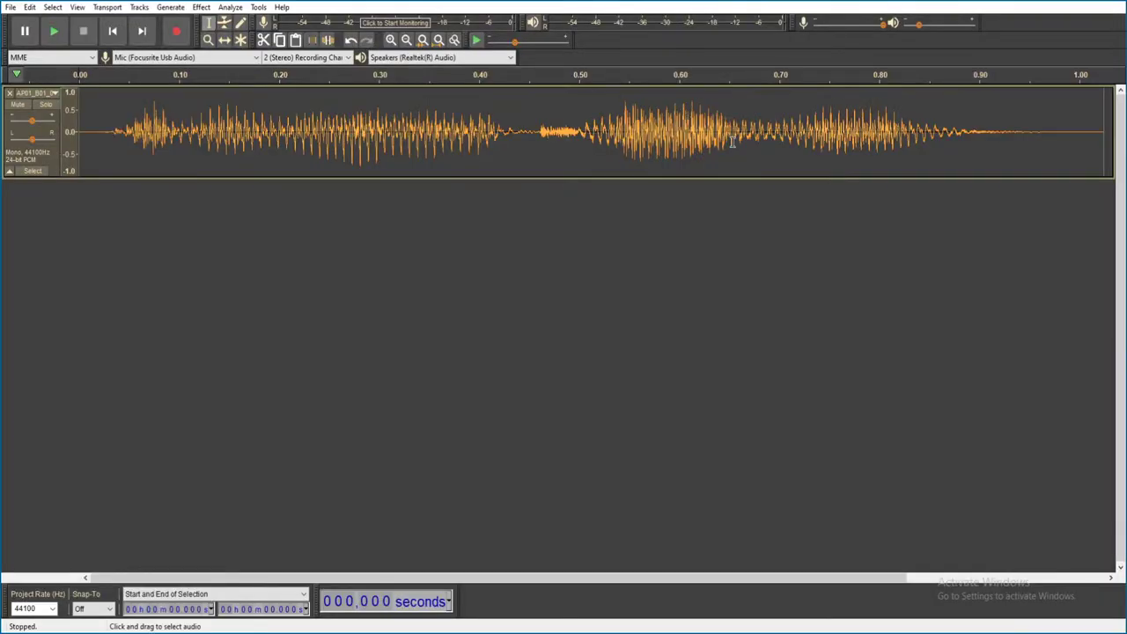
key(space)
key(ctrl+w)
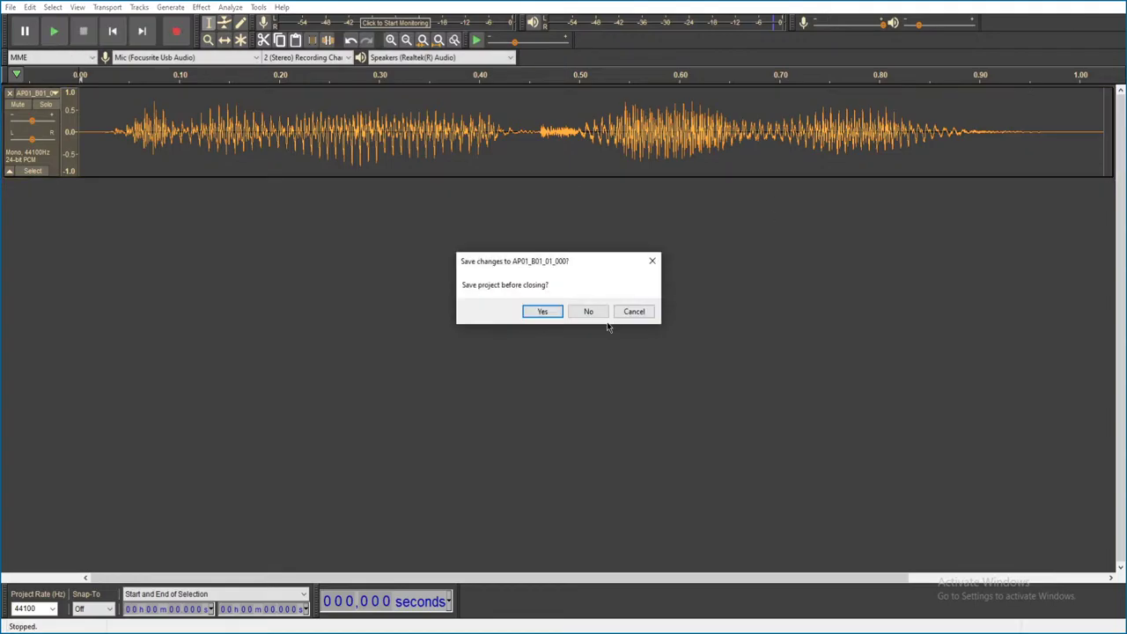
click(589, 312)
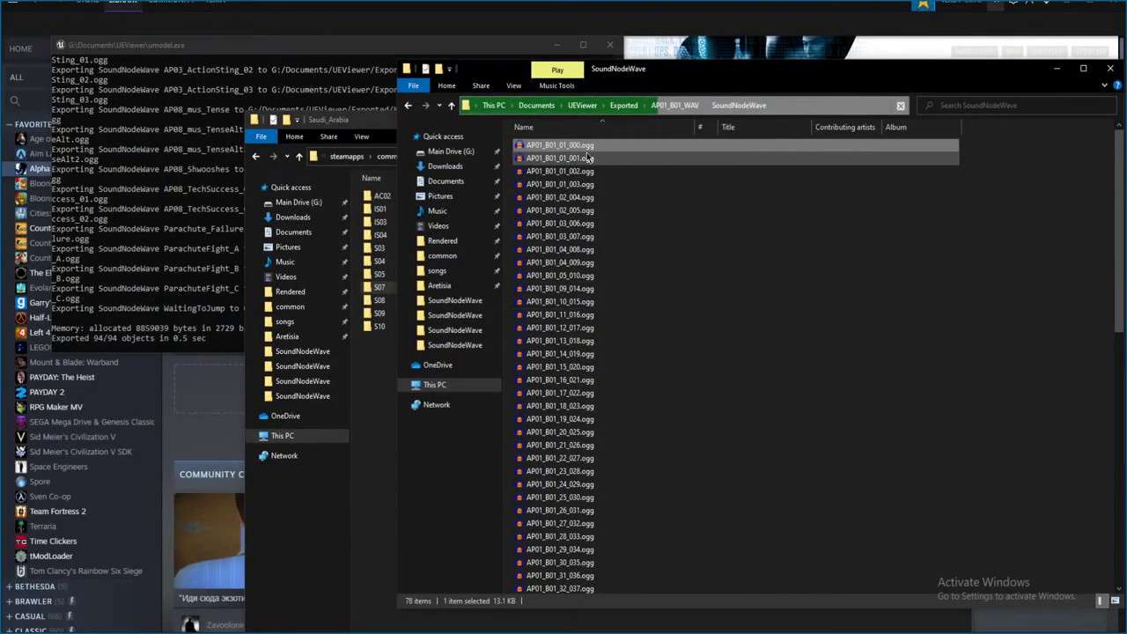
- Open AP01_B01_01_001.ogg in Audacity, listen to it, and close the project without saving
double_click(589, 157)
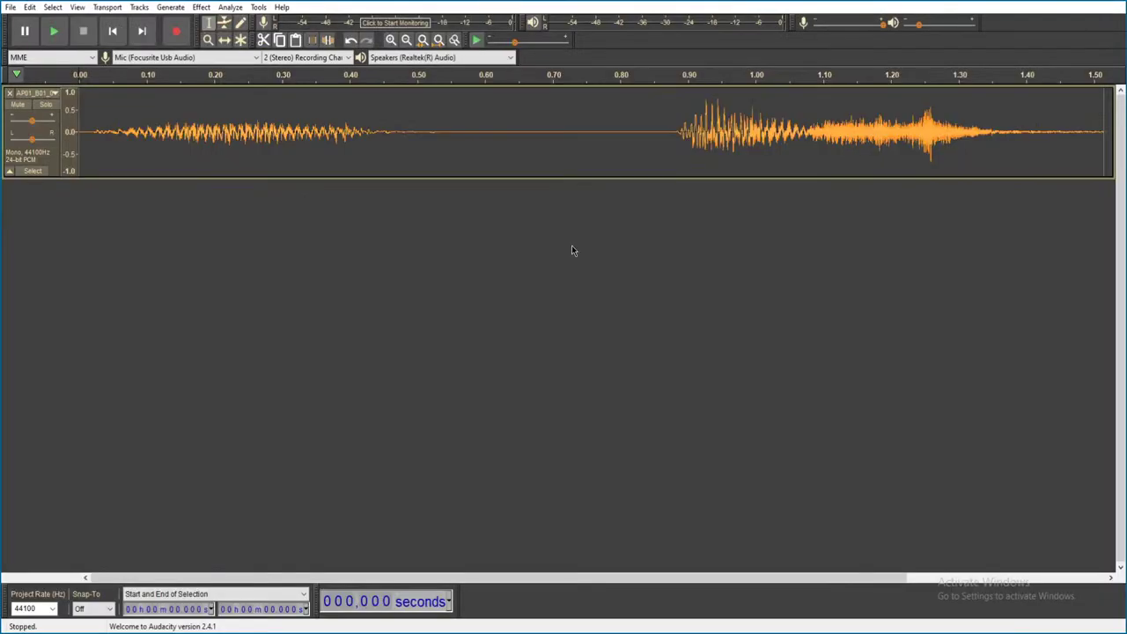
key(space)
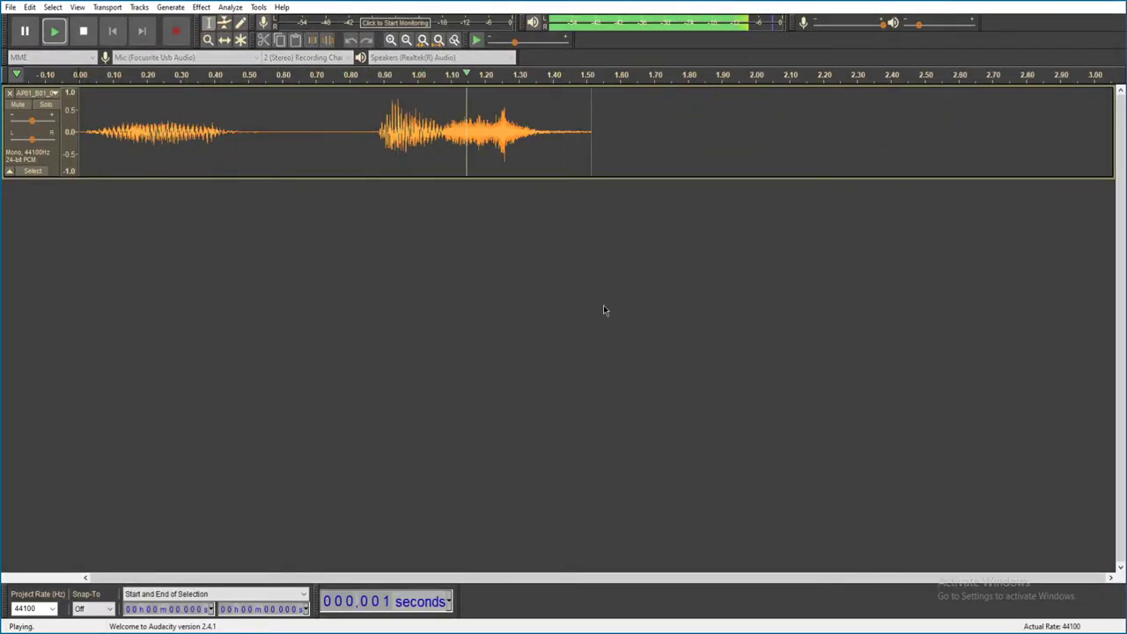
key(ctrl+w)
click(587, 309)
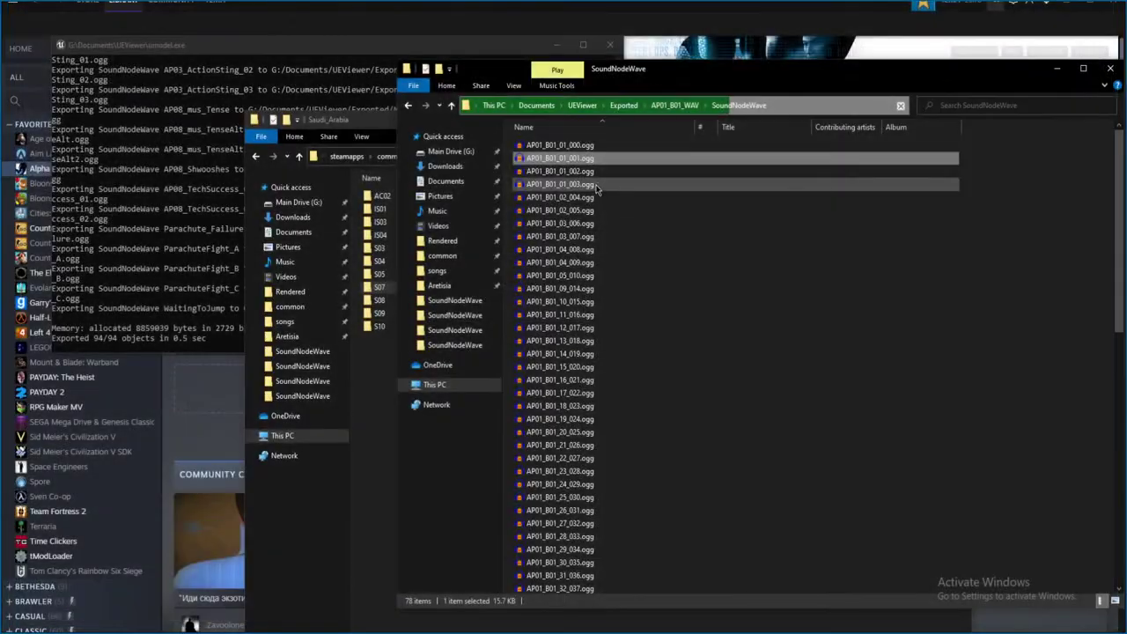
- Open AP01_B01_01_002.ogg in Audacity, play the clip, and discard the project on closing
click(608, 173)
double_click(604, 225)
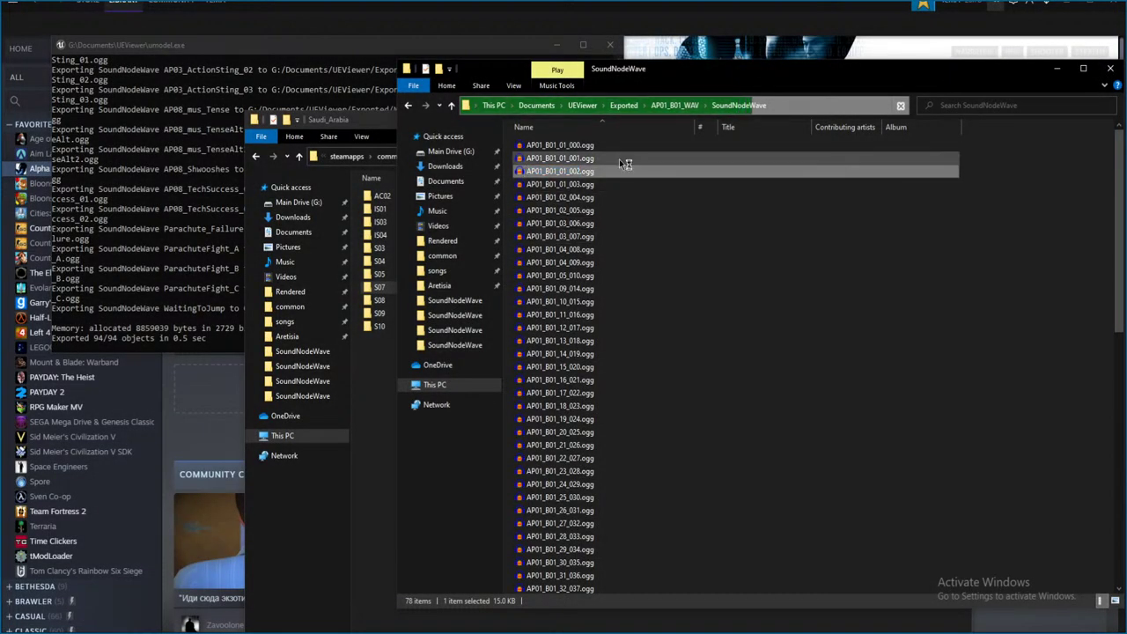
scroll(635, 405, down, 6)
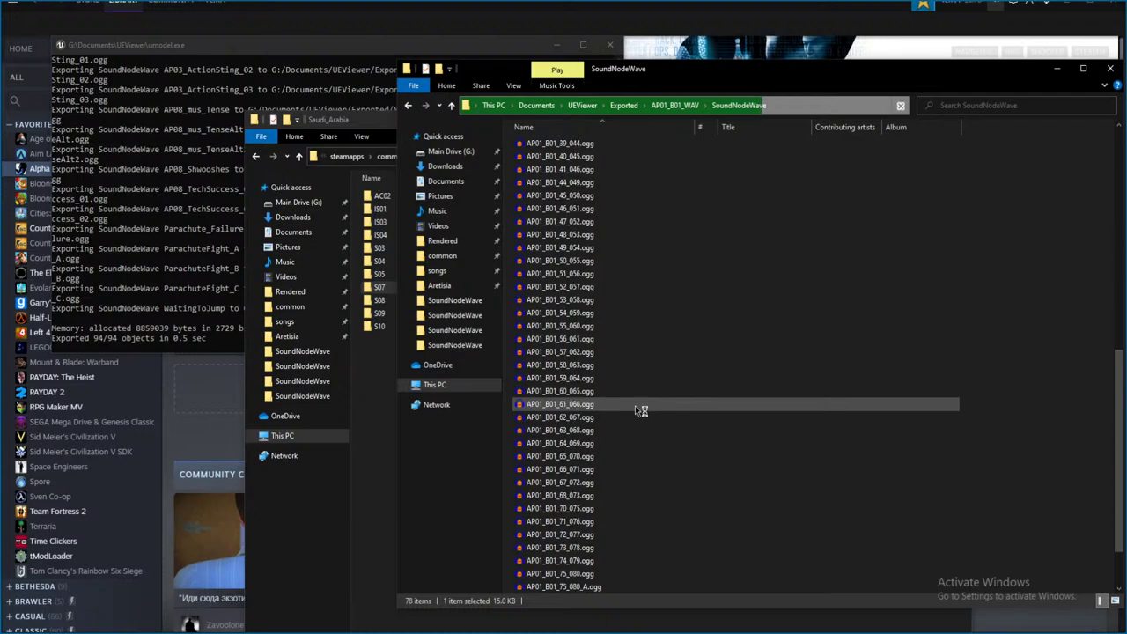
scroll(634, 415, up, 6)
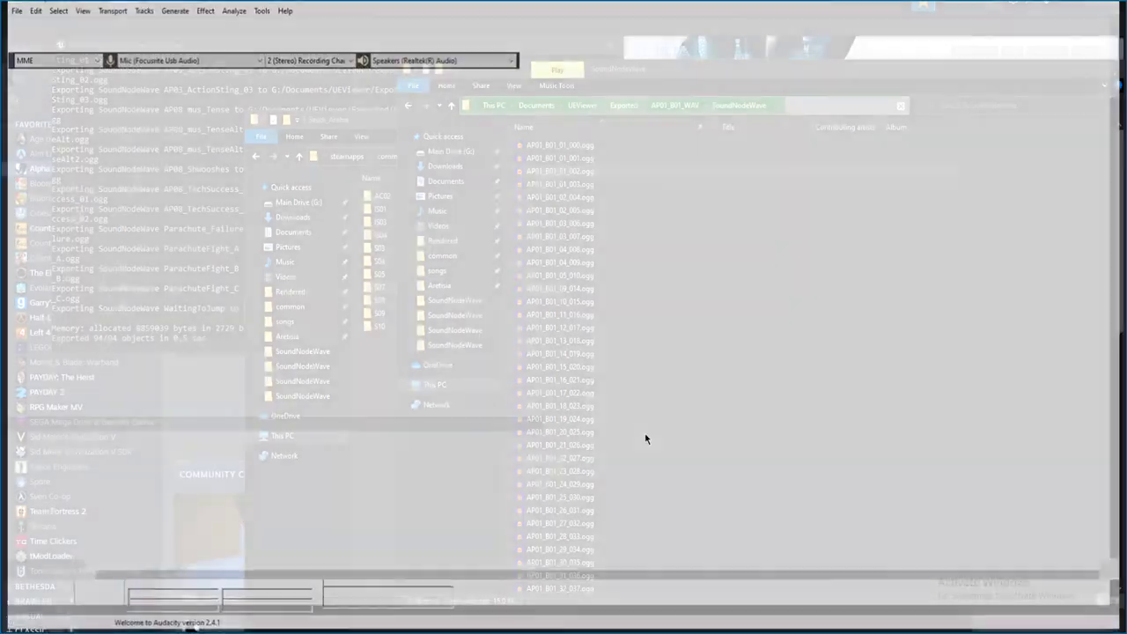
key(space)
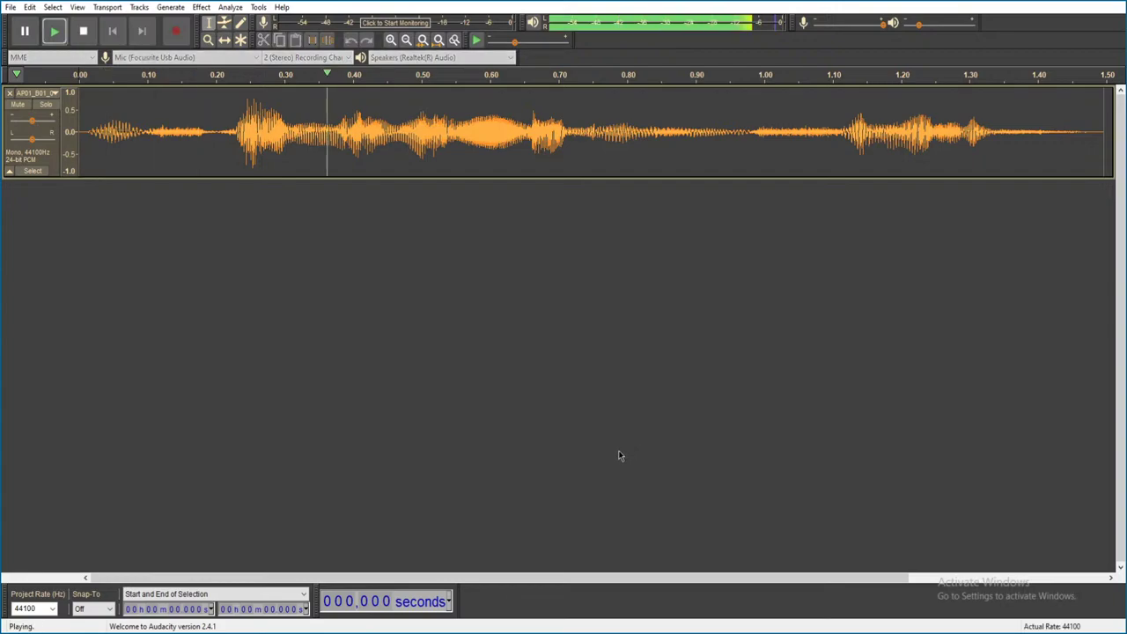
key(ctrl+3)
key(ctrl+3)
key(ctrl+w)
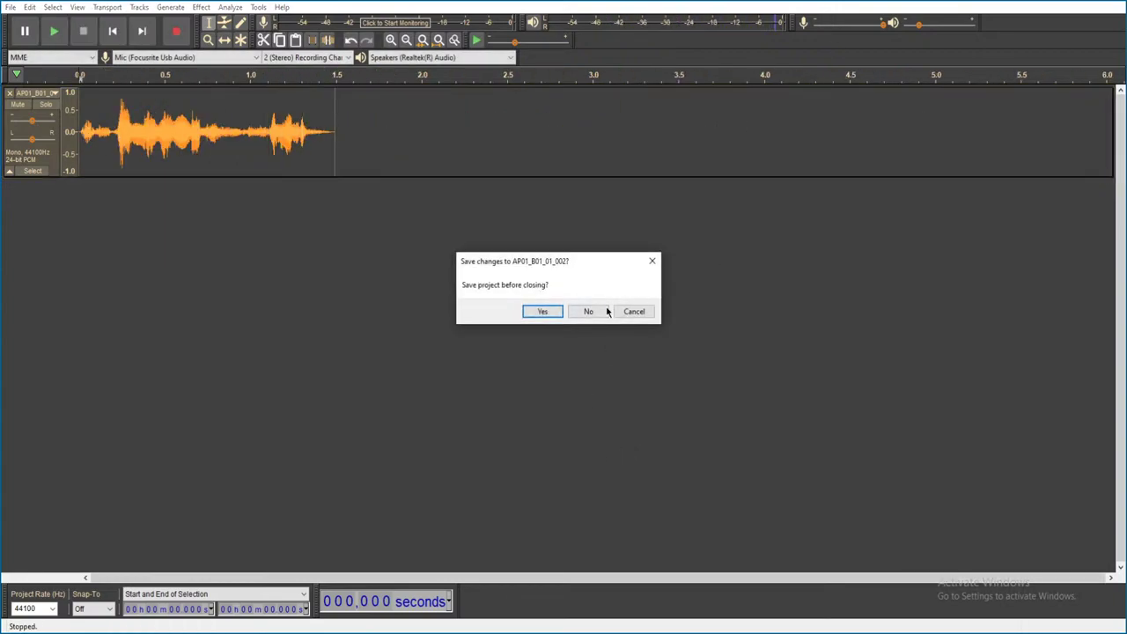
click(595, 314)
- Open AP01_B01_01_003.ogg in Audacity, play it to the end, and close it without saving
click(607, 186)
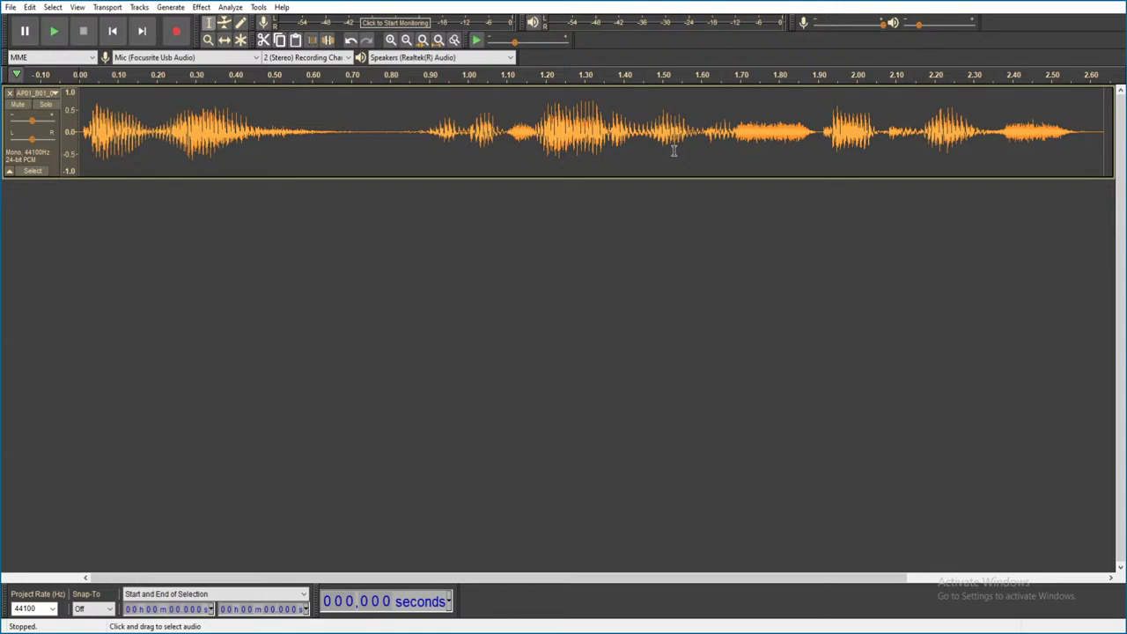
key(space)
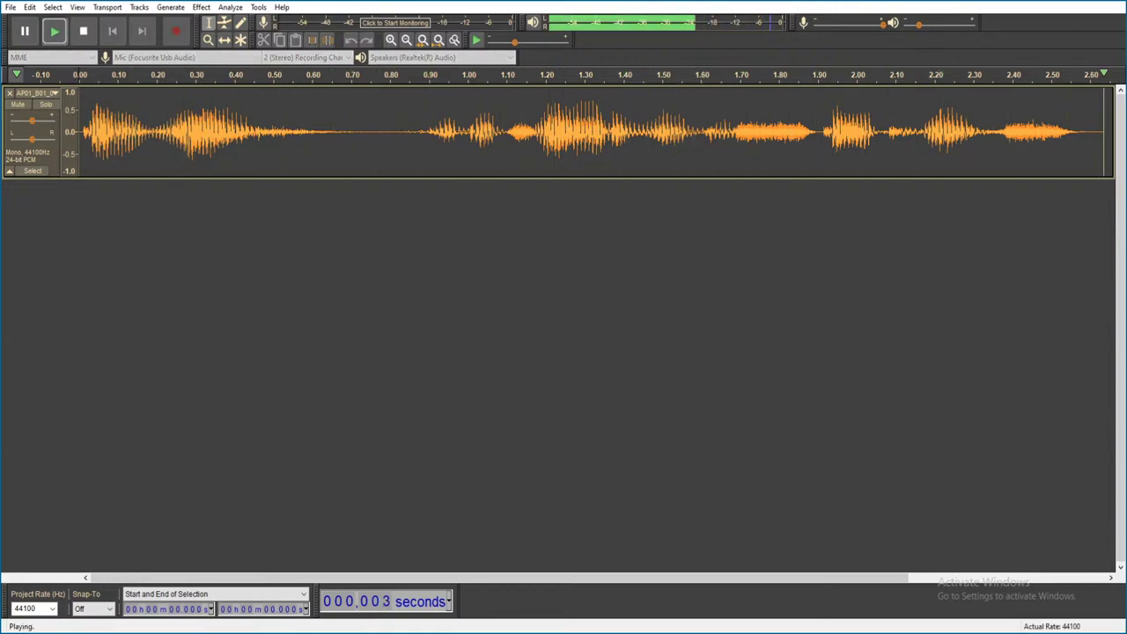
key(alt+F4)
click(591, 310)
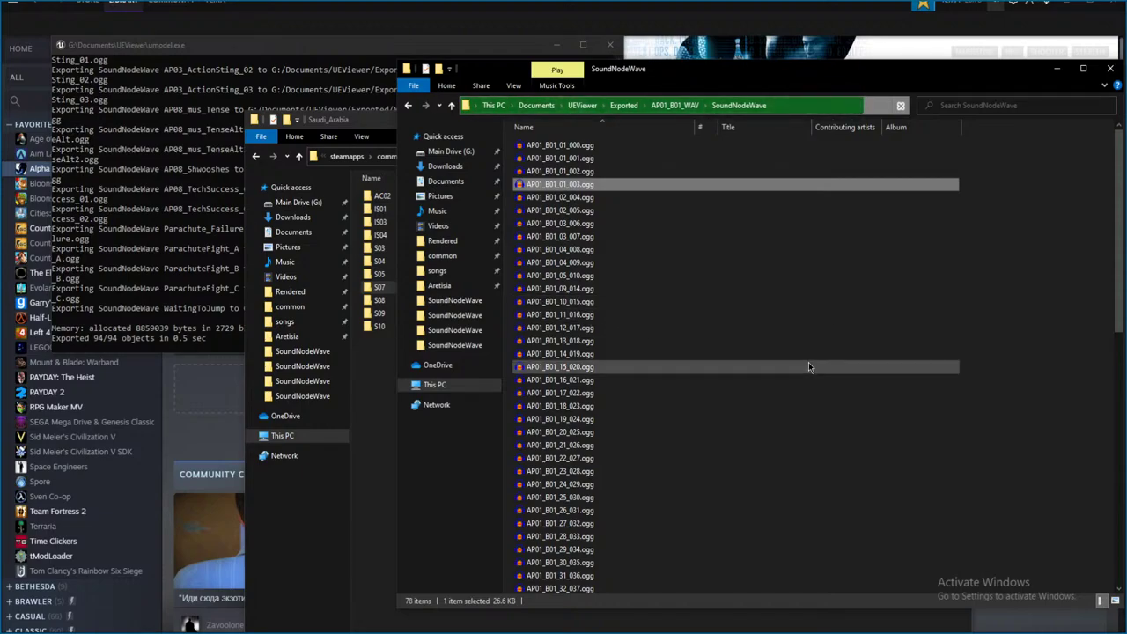
- Open AP01_B01_02_004.ogg in Audacity, play the clip, and close it without saving
scroll(803, 453, down, 10)
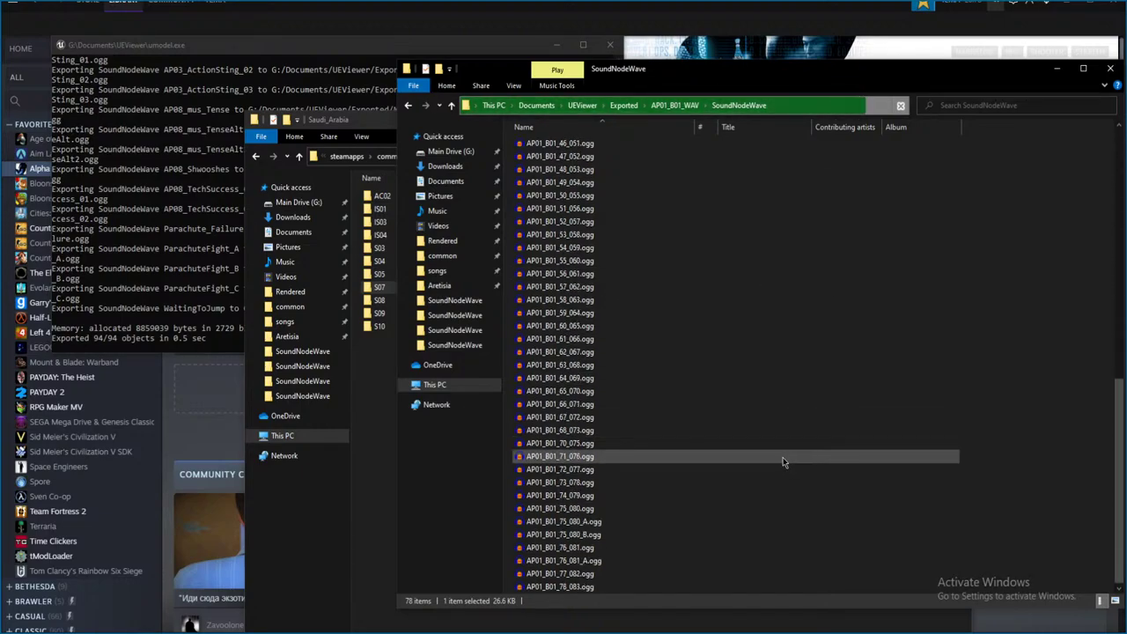
scroll(783, 457, up, 10)
click(604, 198)
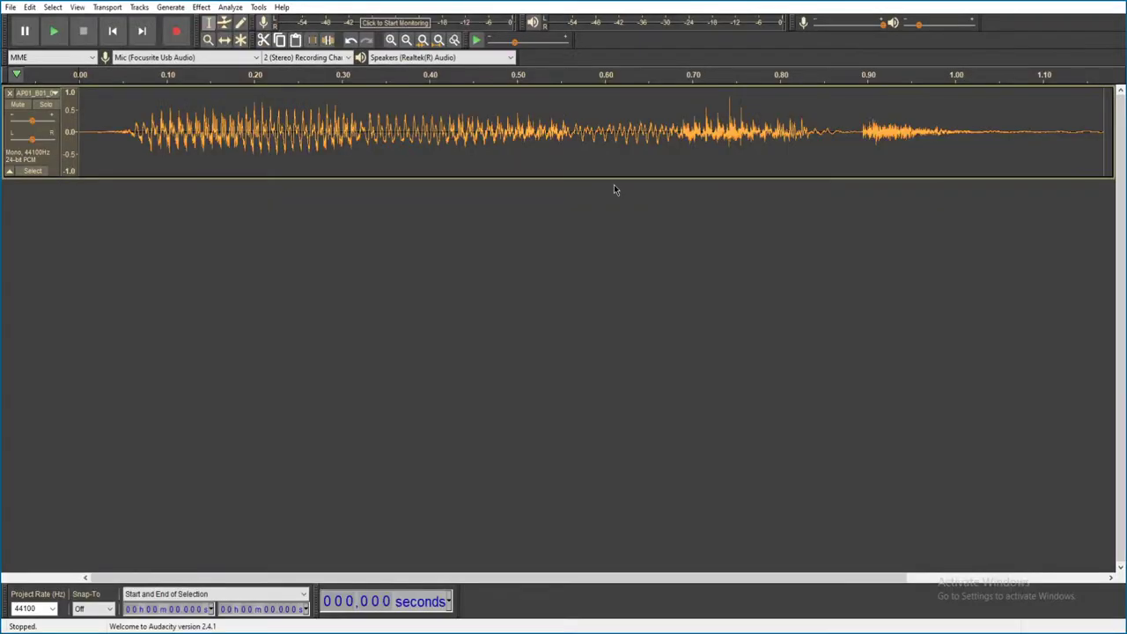
key(space)
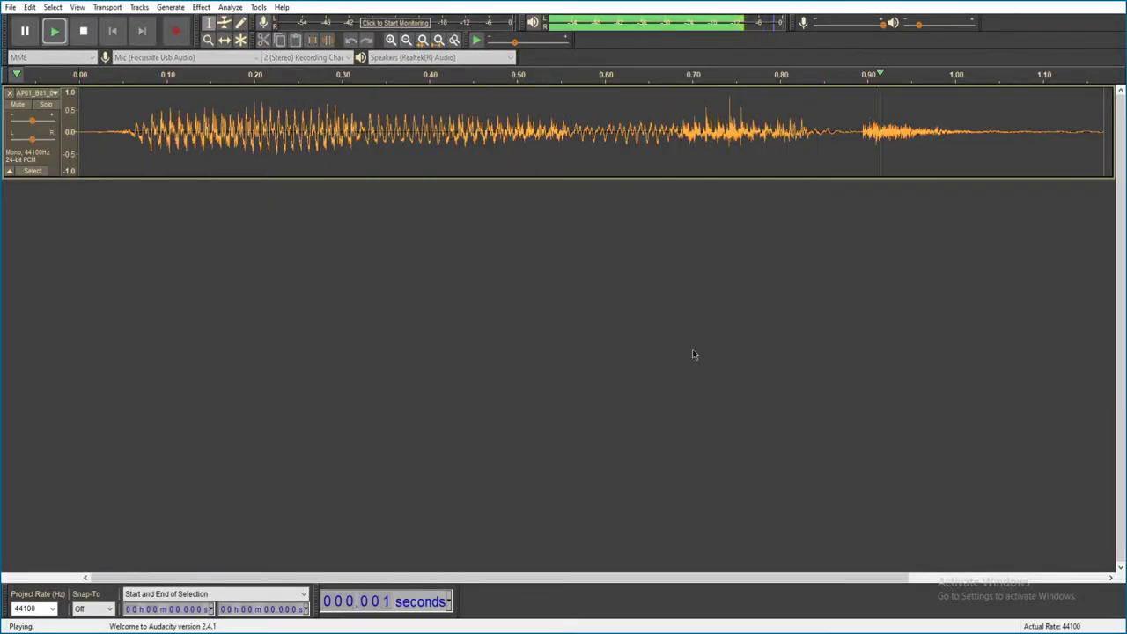
key(alt+F4)
click(586, 309)
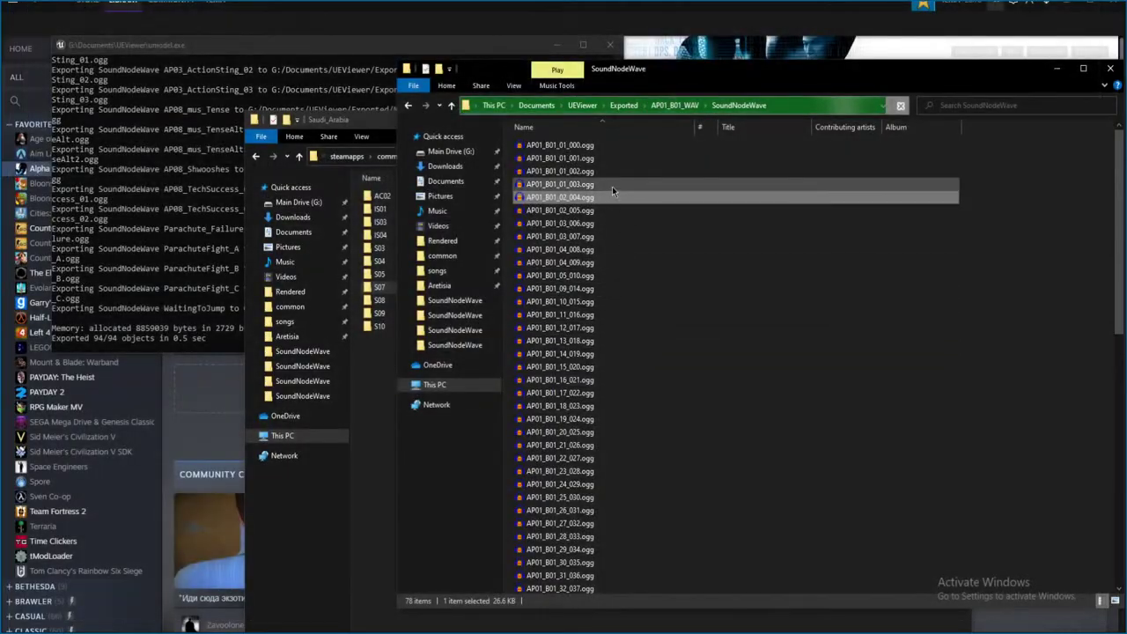
- Open AP01_B01_02_005.ogg in Audacity, play it to the end, and close it without saving
click(597, 212)
double_click(588, 211)
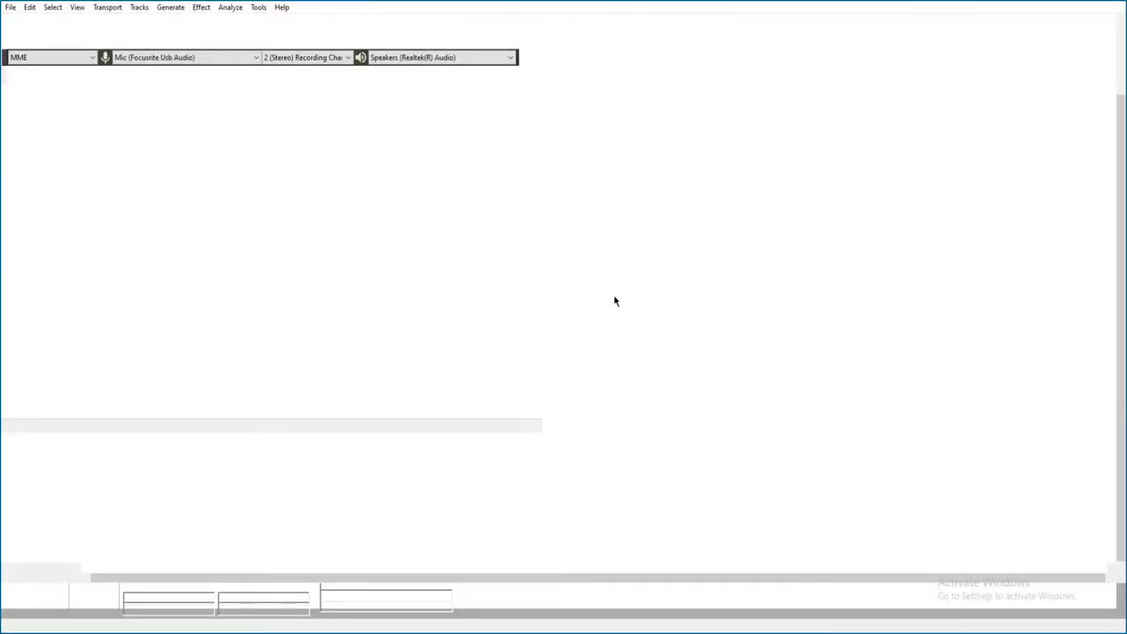
key(space)
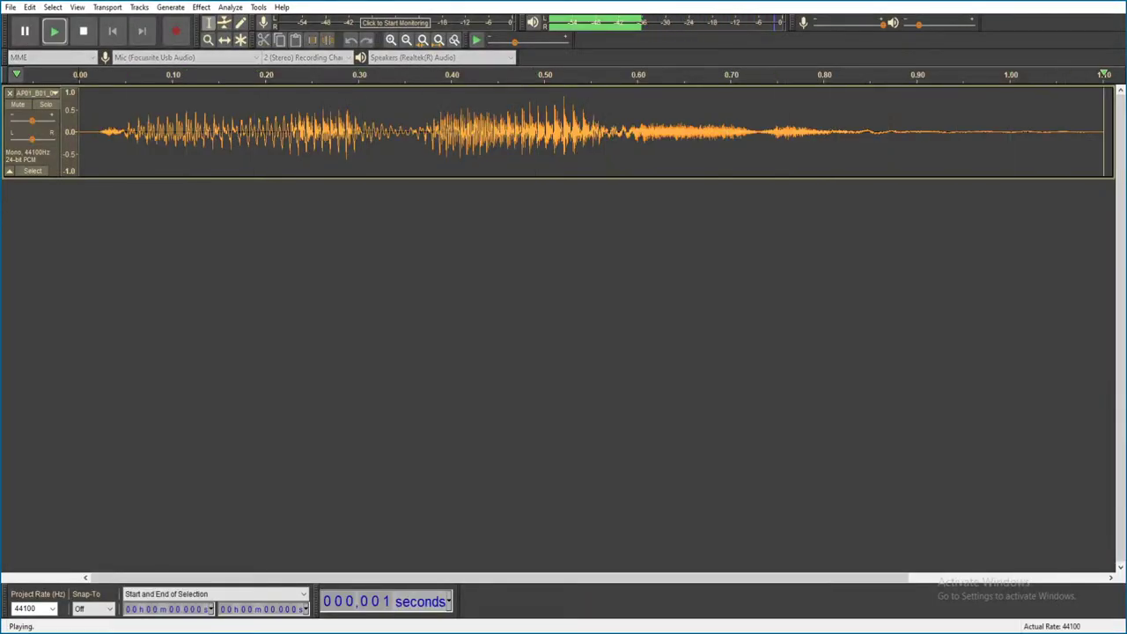
key(ctrl+w)
click(591, 311)
- Play AP01_B01_03_006.ogg in Audacity and close it without saving, dismissing UEViewer's package chooser while it loads
click(612, 223)
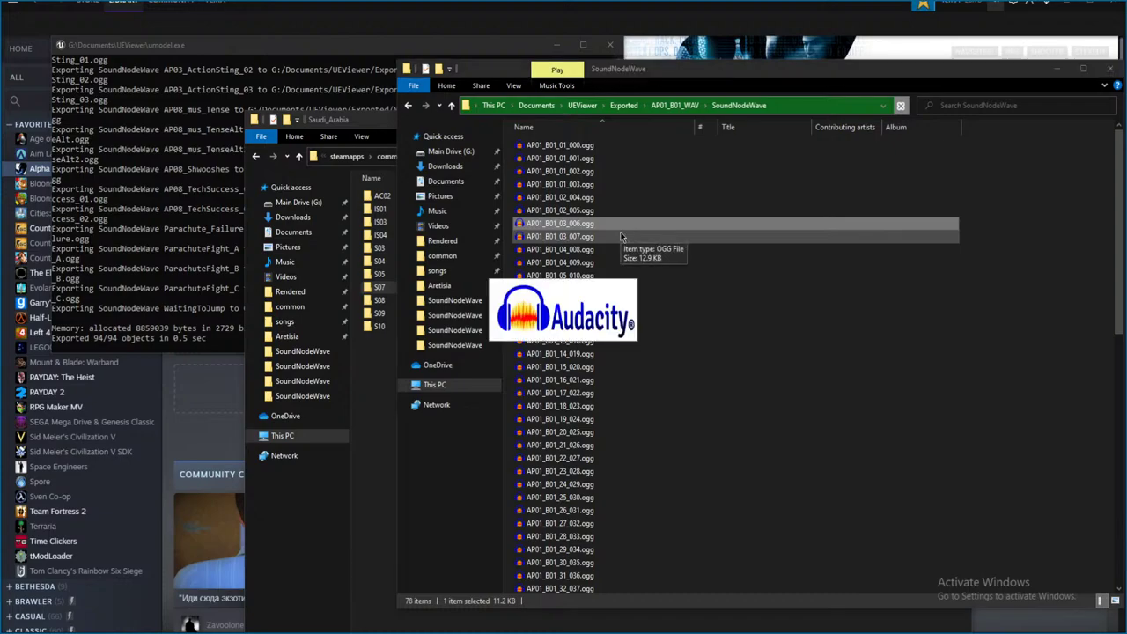
click(337, 591)
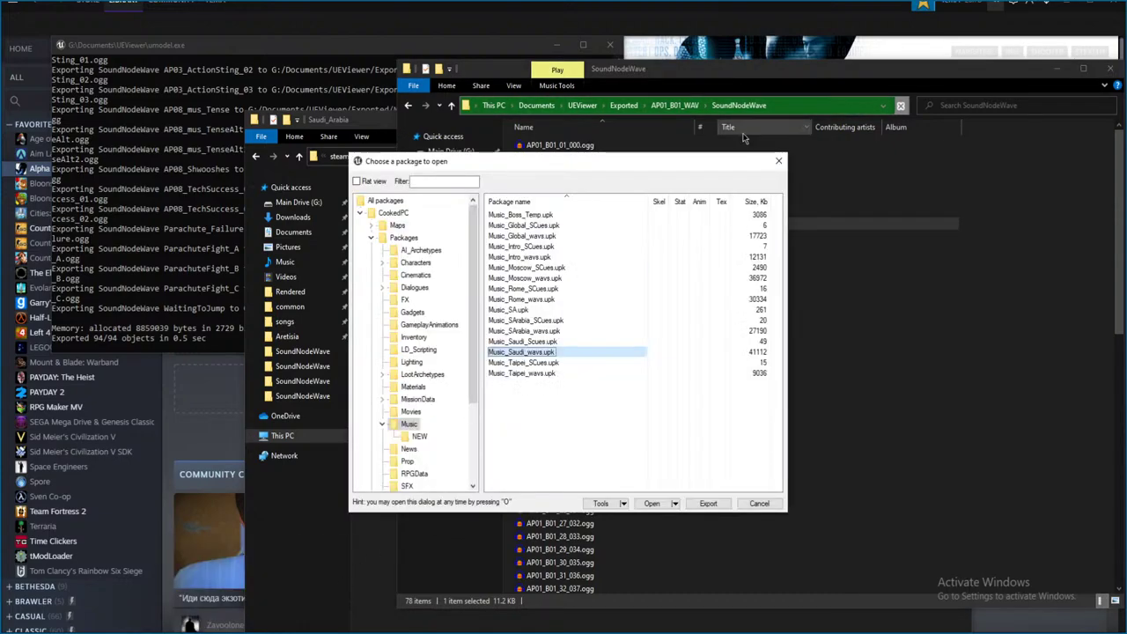
key(Escape)
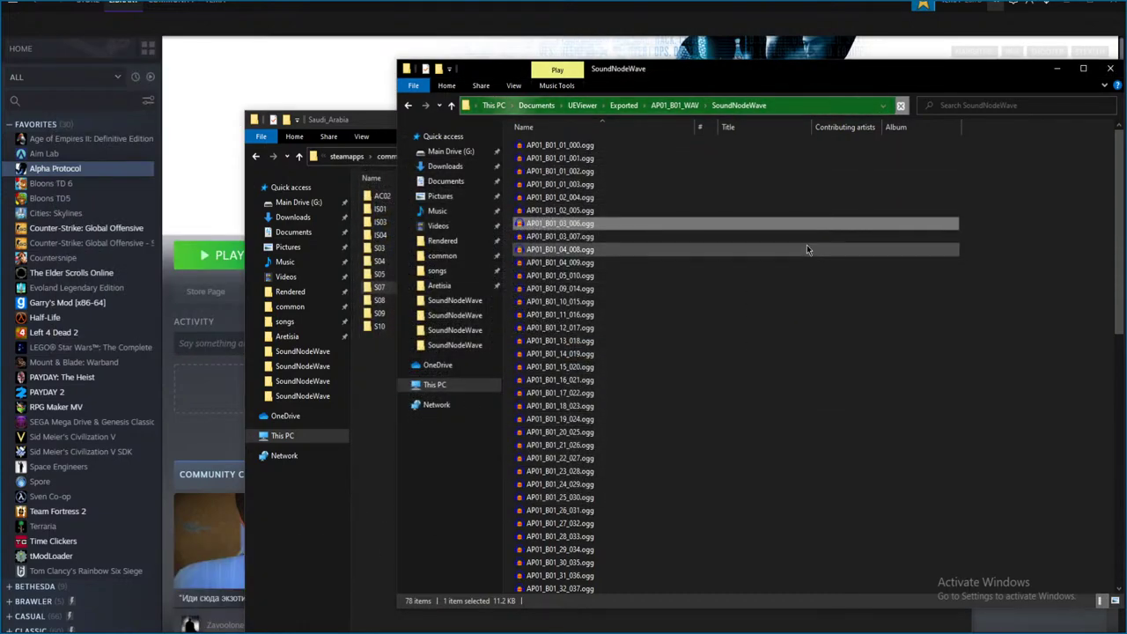
key(space)
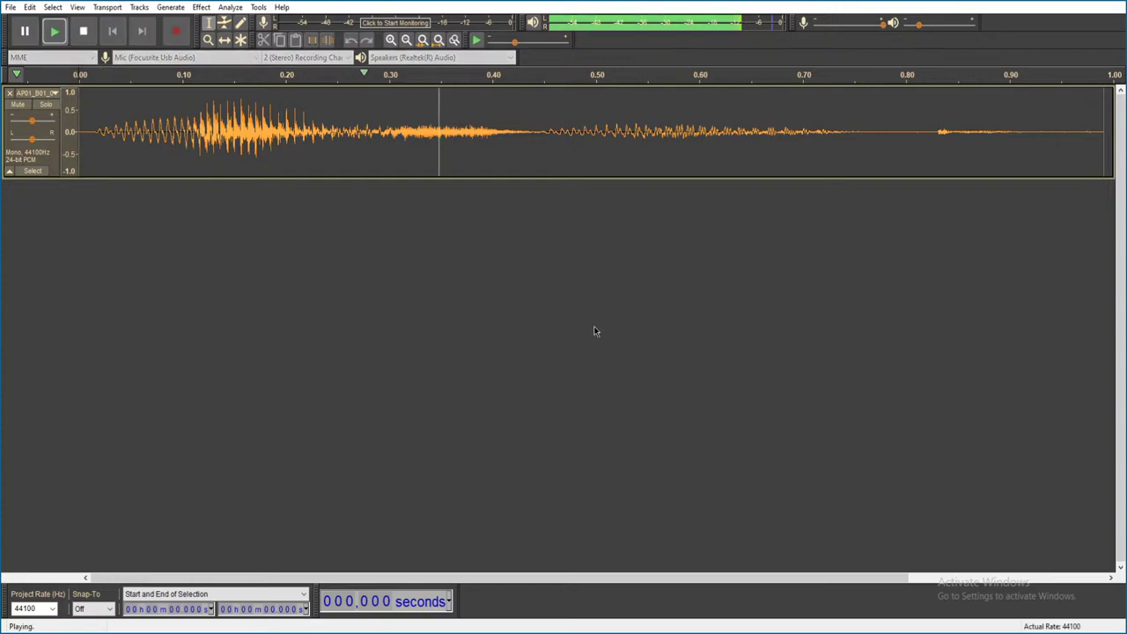
key(ctrl+3)
key(ctrl+3)
key(ctrl+w)
click(588, 311)
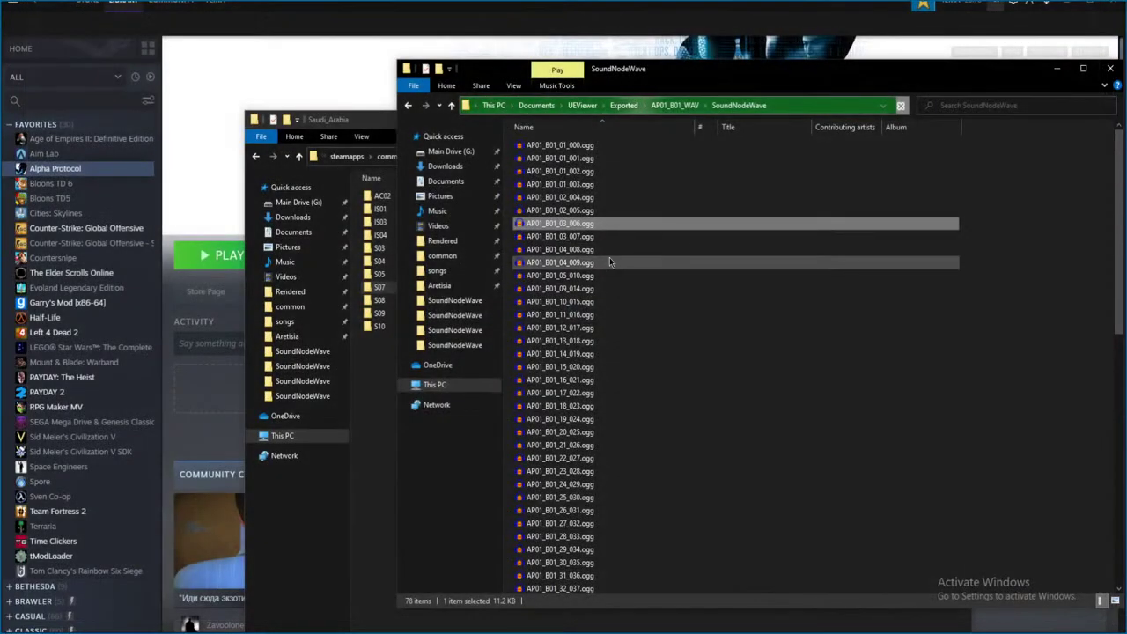
- Open AP01_B01_03_007.ogg in Audacity, listen to it, and discard the project on closing
double_click(602, 355)
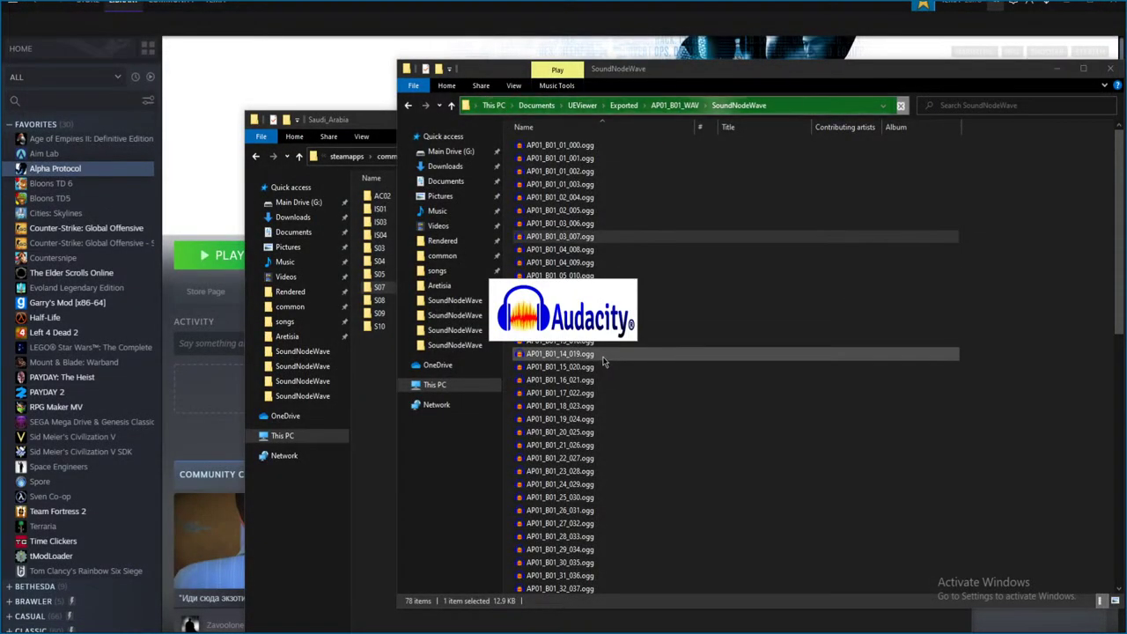
key(space)
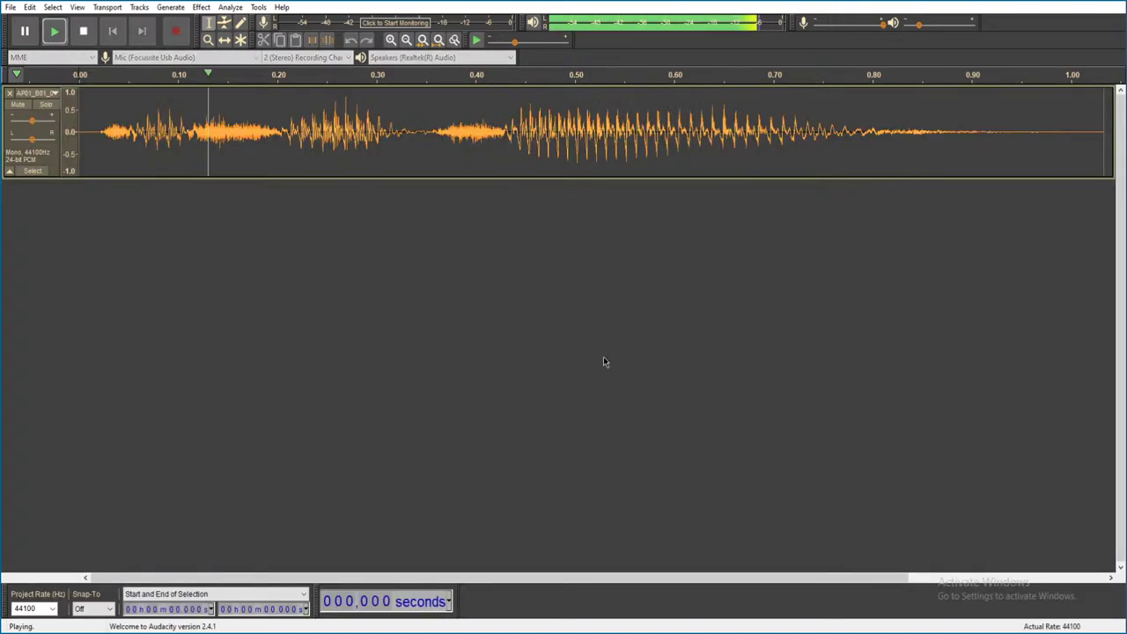
key(ctrl+w)
click(586, 312)
click(607, 236)
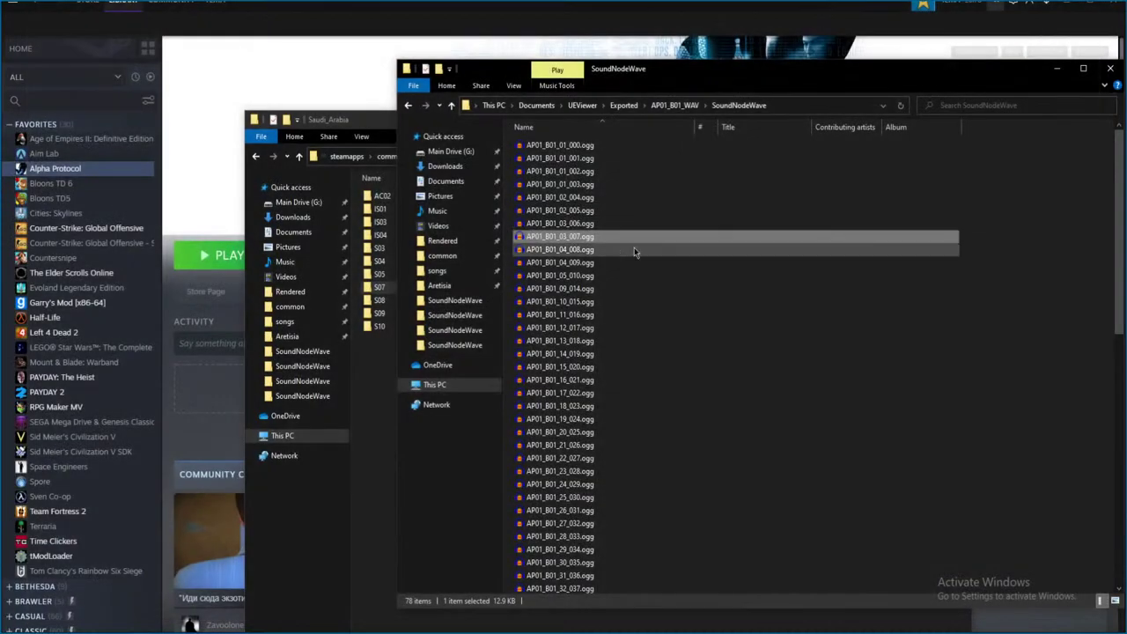
- Open AP01_B01_04_008.ogg with Windows Media Player, without making it the default for .ogg files
click(605, 249)
right_click(603, 251)
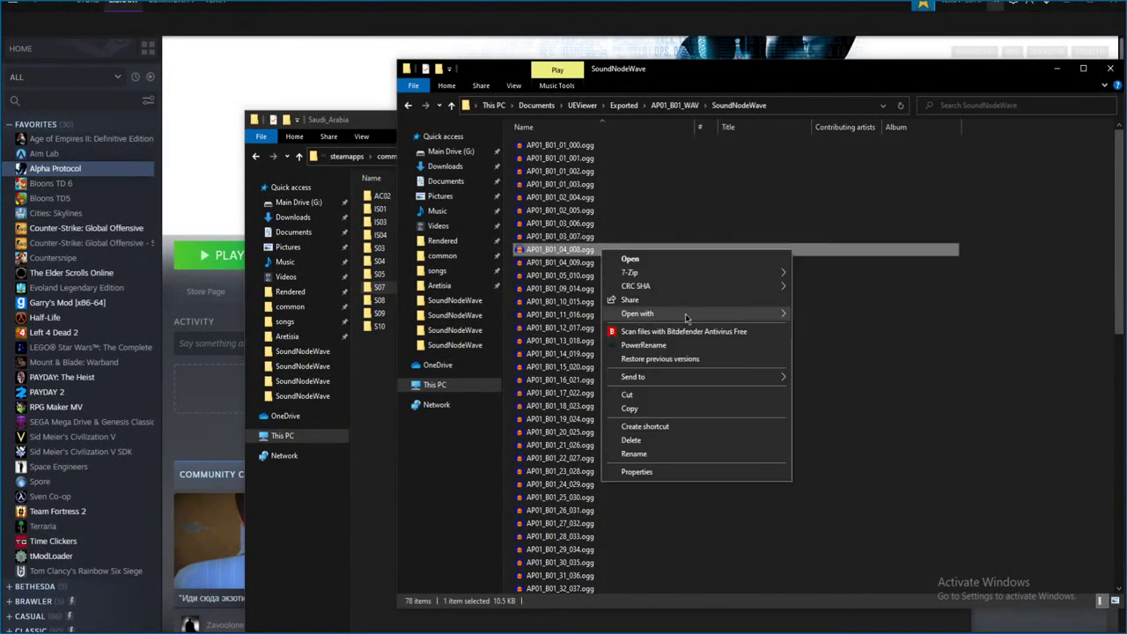
mouse_move(686, 318)
click(838, 361)
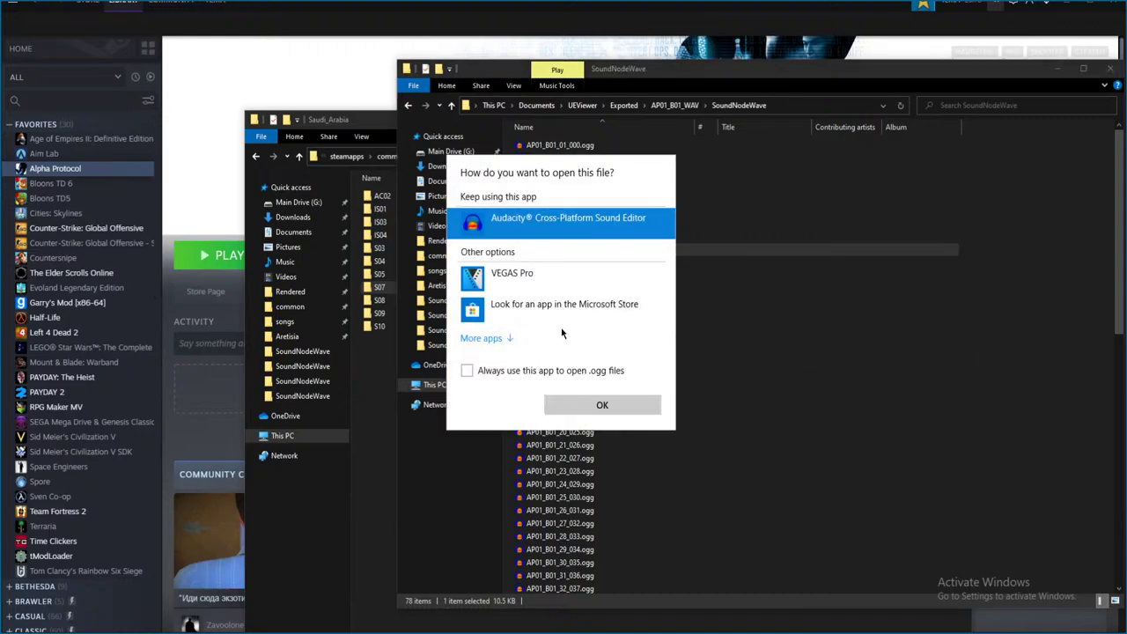
click(510, 344)
scroll(558, 310, down, 4)
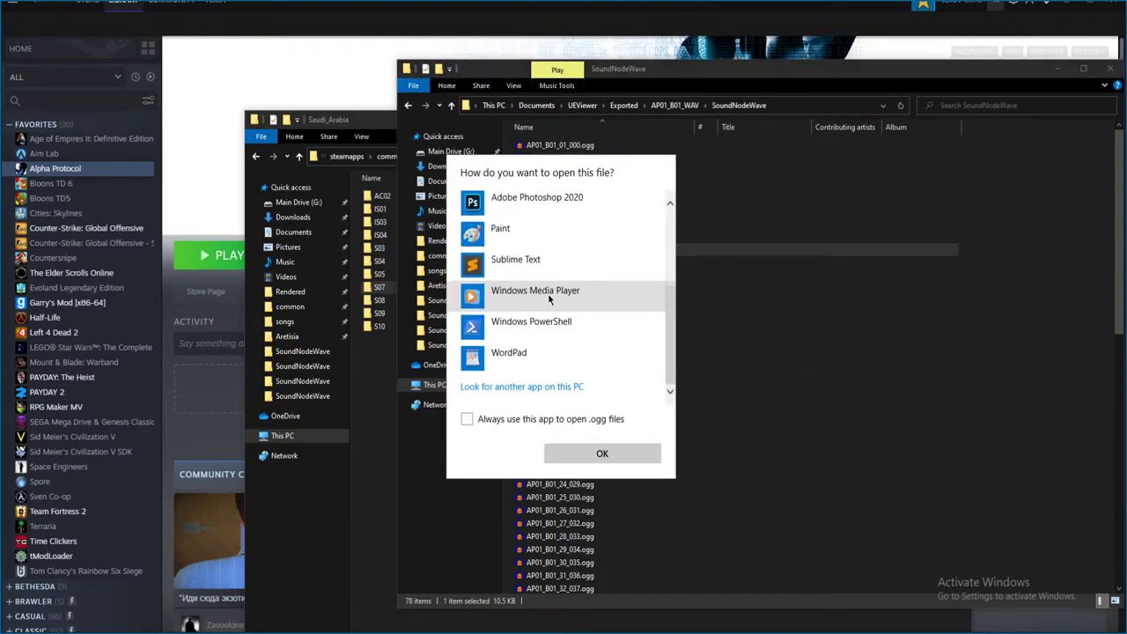
click(583, 297)
click(602, 454)
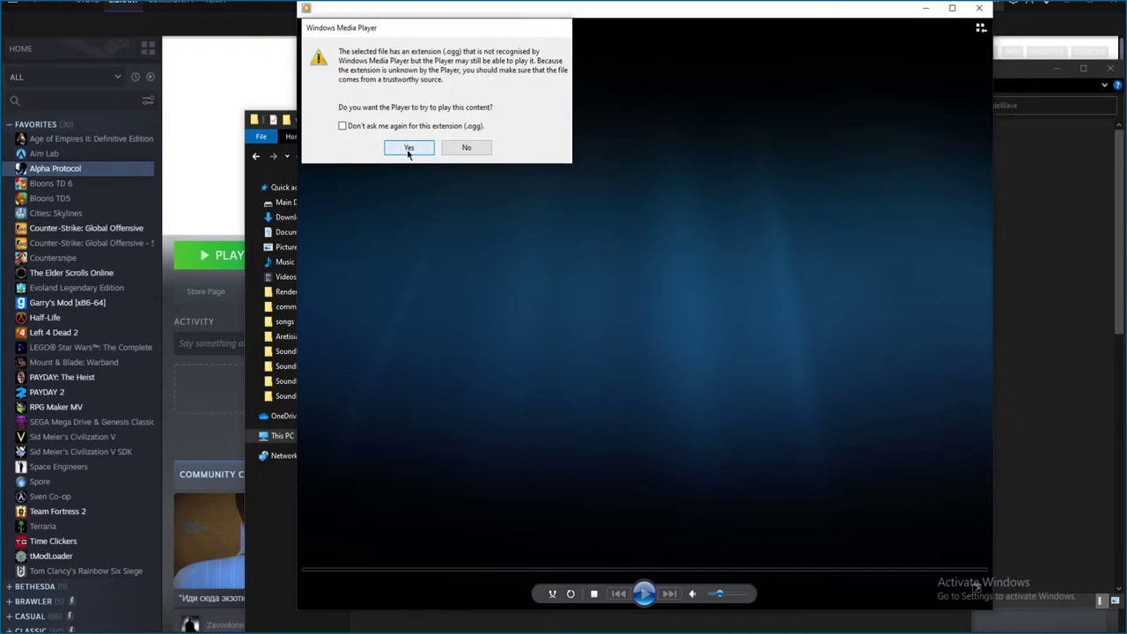
- Allow Windows Media Player to try playing the .ogg clip, and close the player after playback
click(408, 148)
click(511, 339)
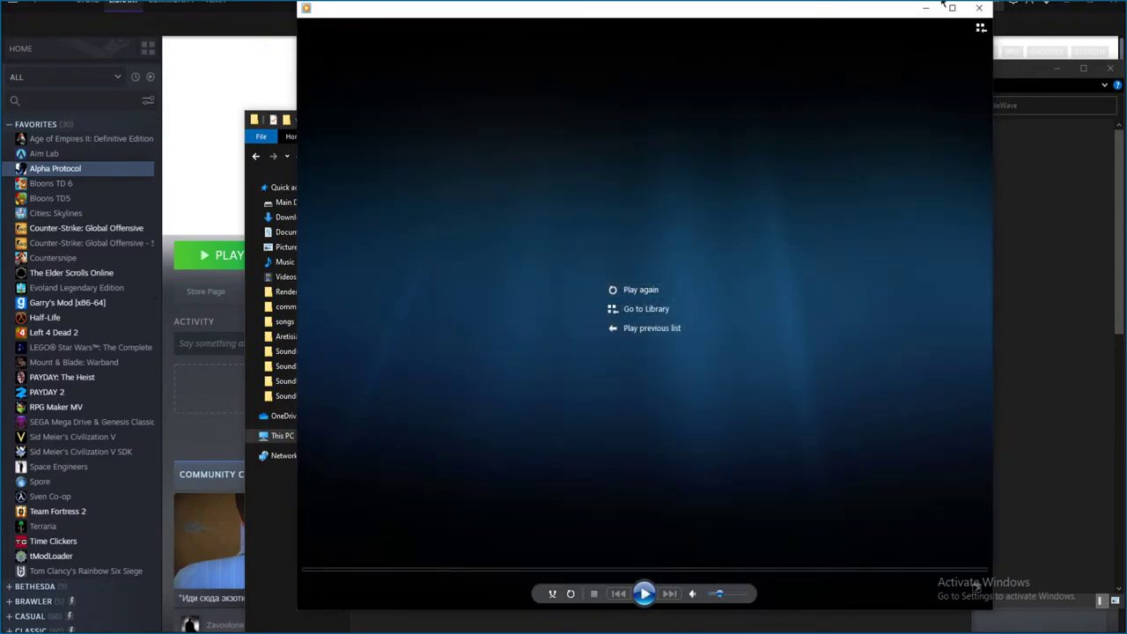
click(976, 11)
- Open AP01_B01_04_008.ogg in Audacity, play the clip, and close it without saving
double_click(590, 263)
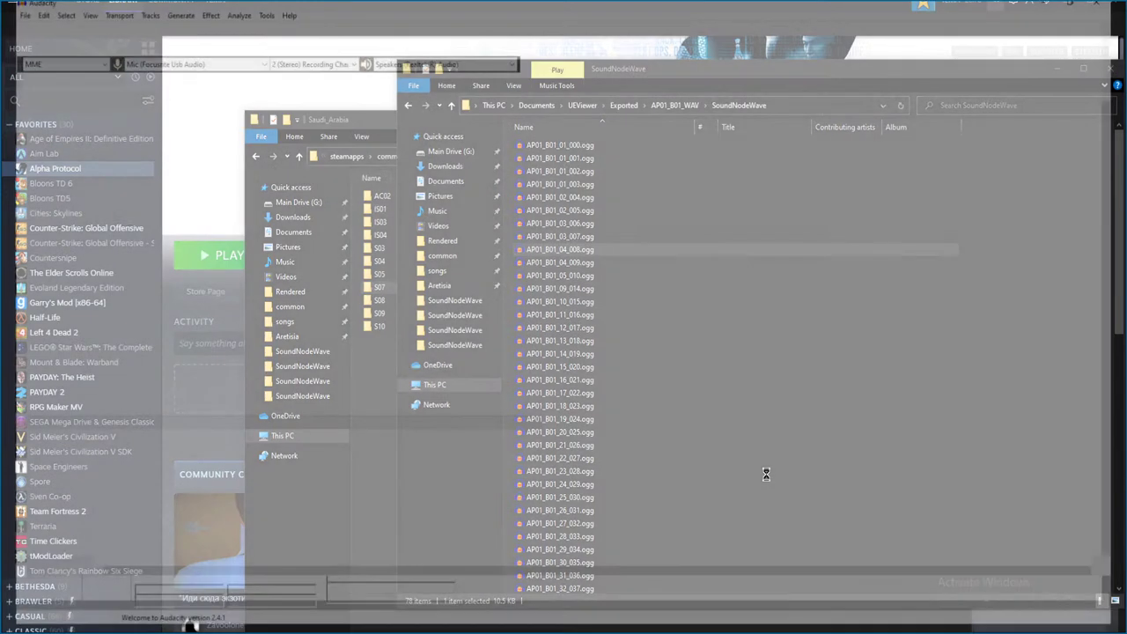
key(space)
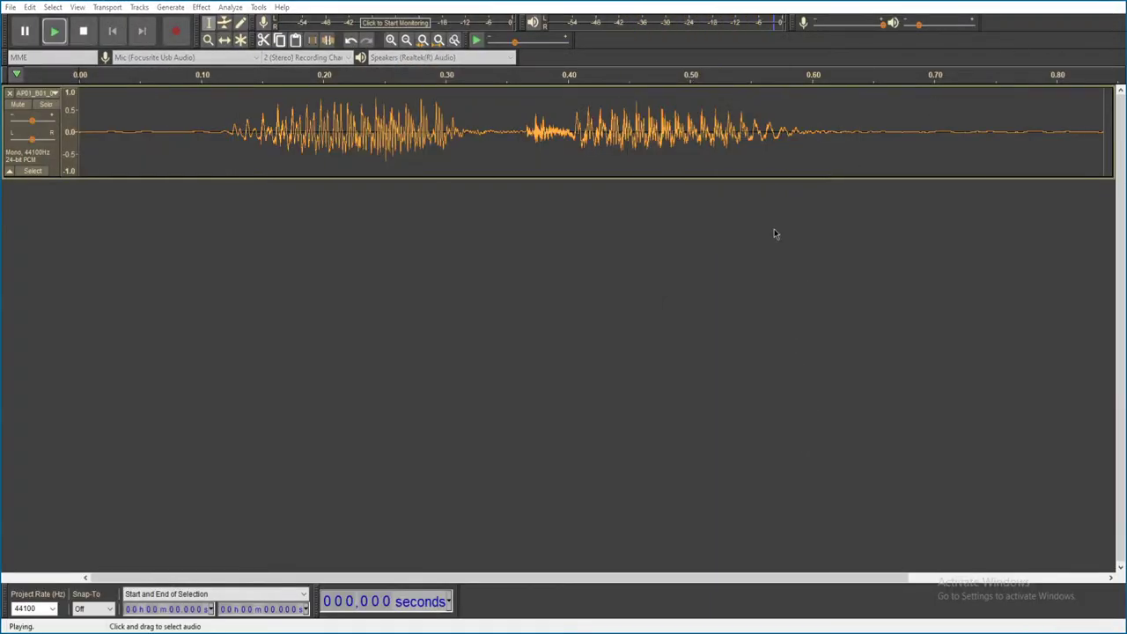
key(ctrl+w)
click(587, 313)
- Open AP01_B01_04_009.ogg in Audacity, play the clip, and close the project without saving
double_click(614, 262)
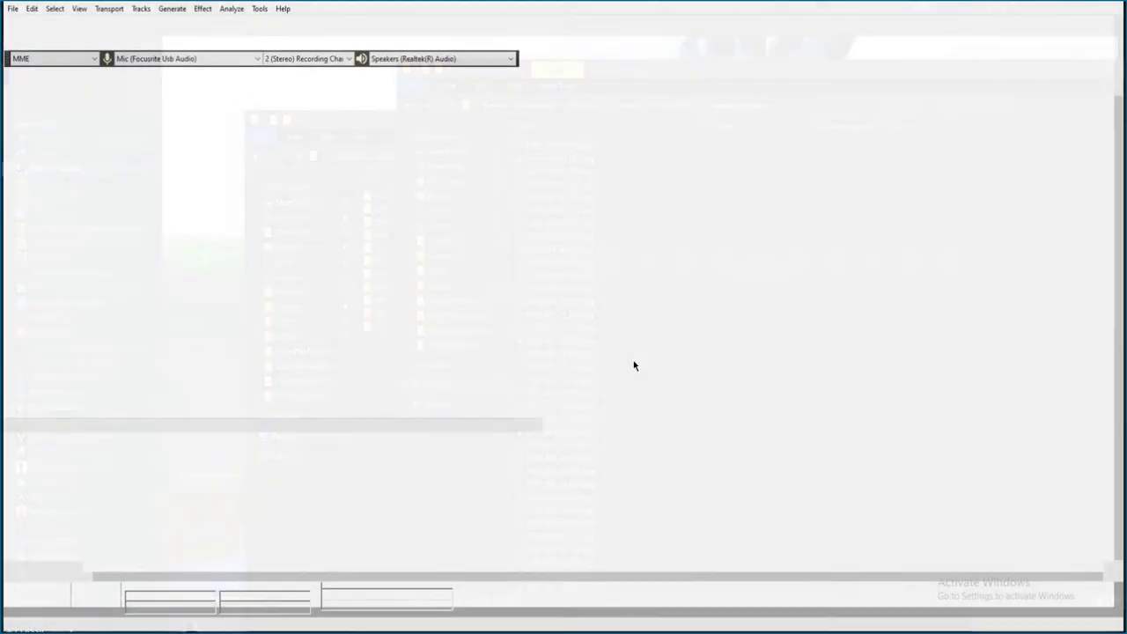
key(space)
key(ctrl+w)
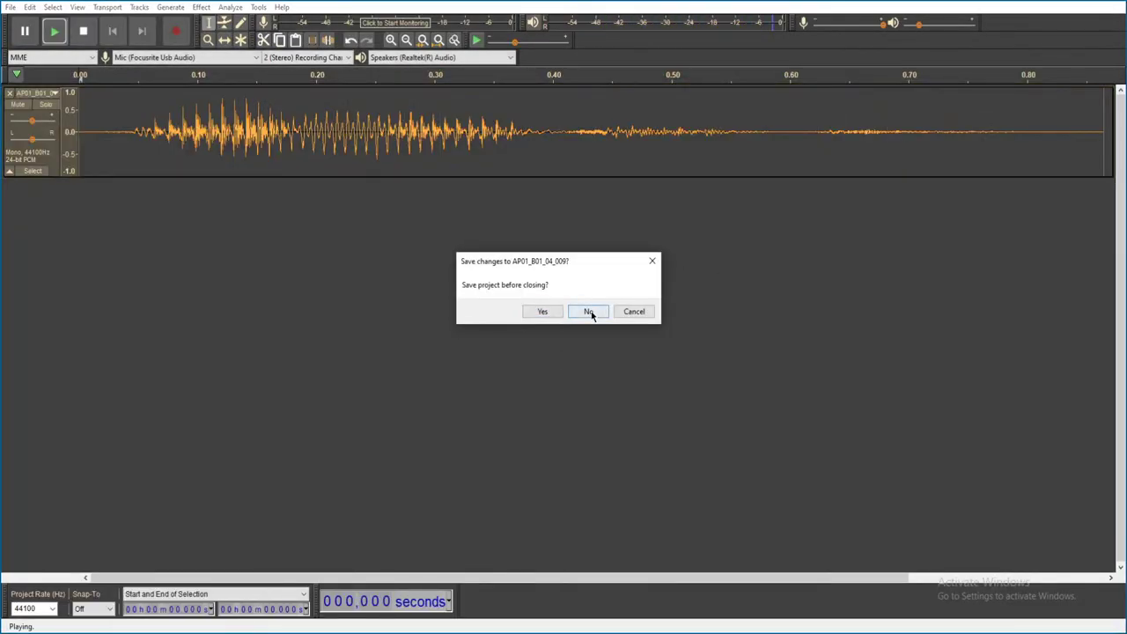
click(587, 313)
- Open AP01_B01_05_010.ogg in Audacity, listen to the whole clip, and close it without saving
click(597, 277)
double_click(598, 276)
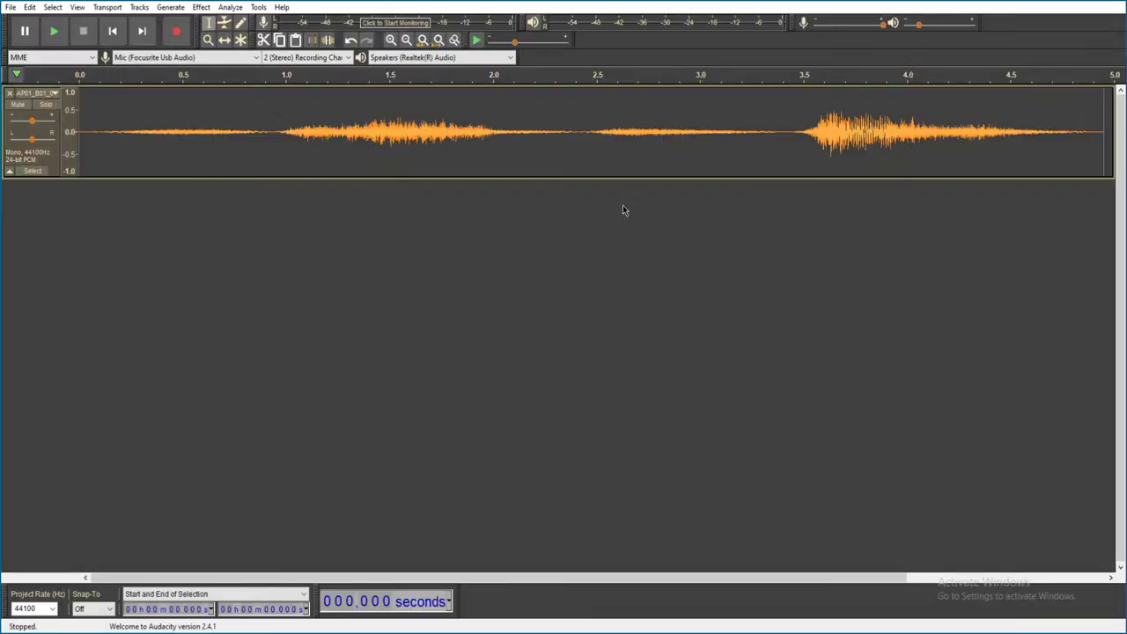
key(space)
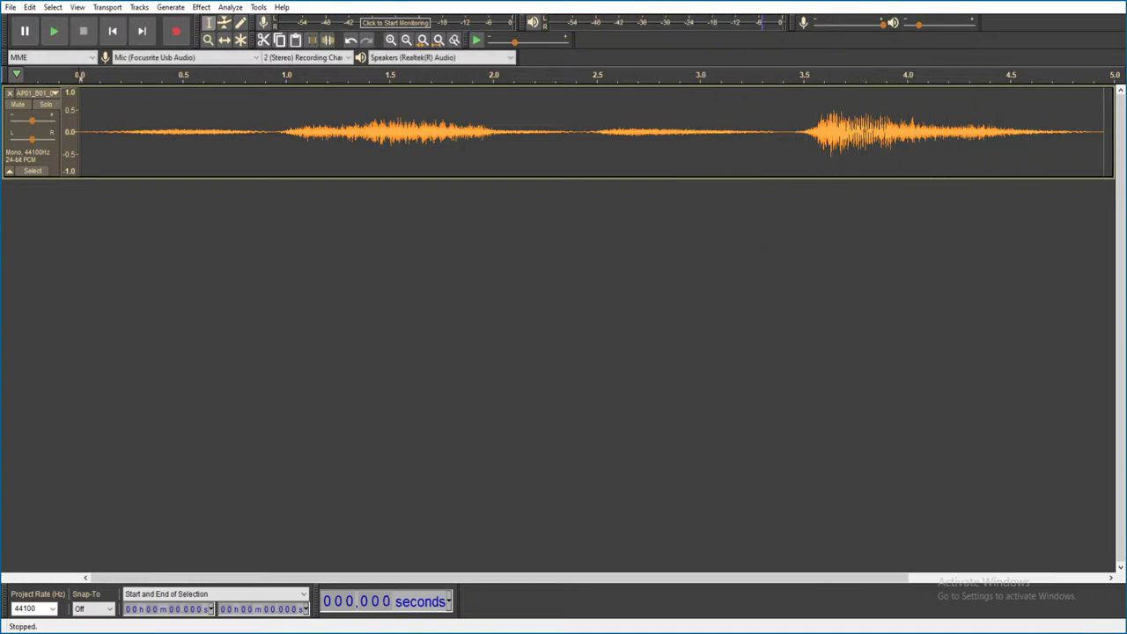
key(ctrl+w)
click(588, 312)
- Open AP01_B01_09_014.ogg in Audacity, play the clip, and discard the project on closing
double_click(599, 289)
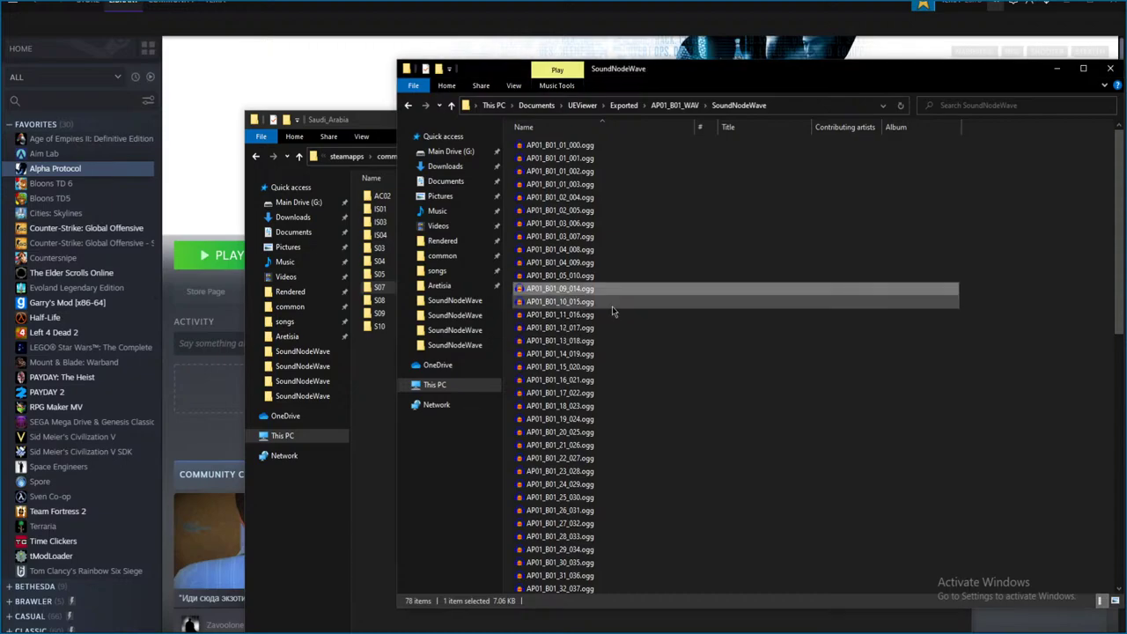
key(space)
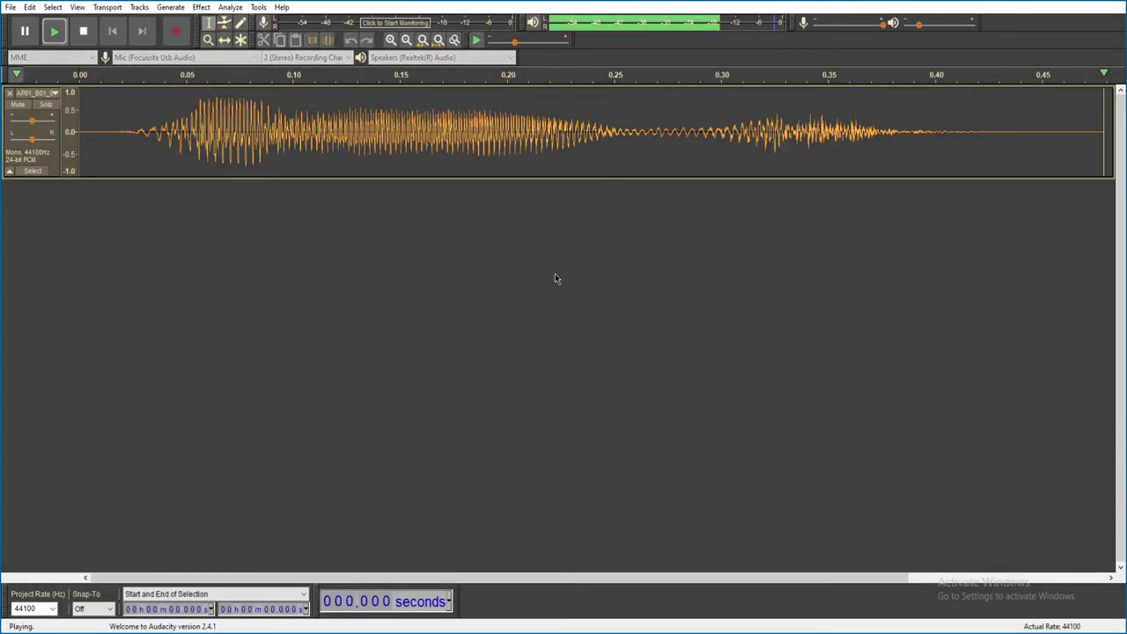
key(ctrl+w)
click(586, 309)
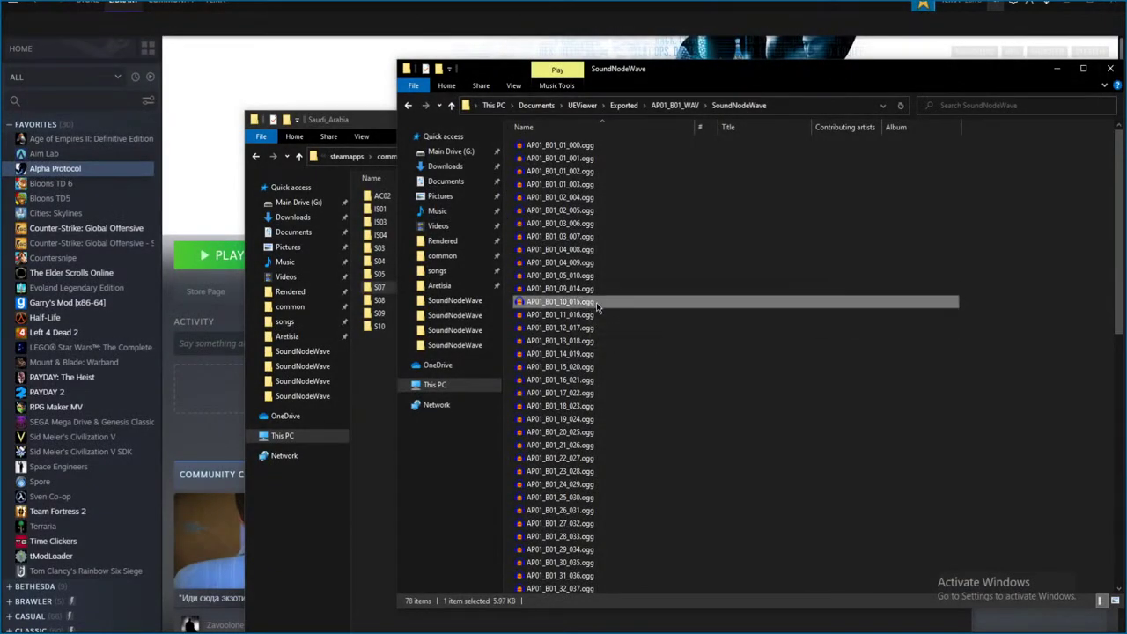
- Open AP01_B01_10_015.ogg in Audacity, play the clip, and close it without saving
double_click(718, 458)
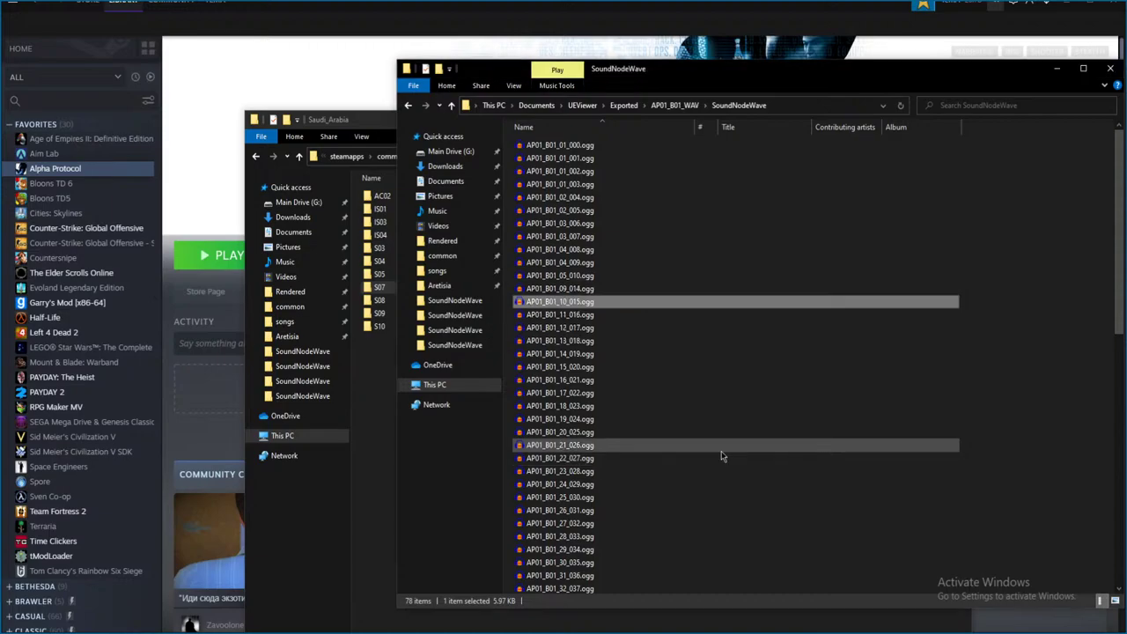
key(space)
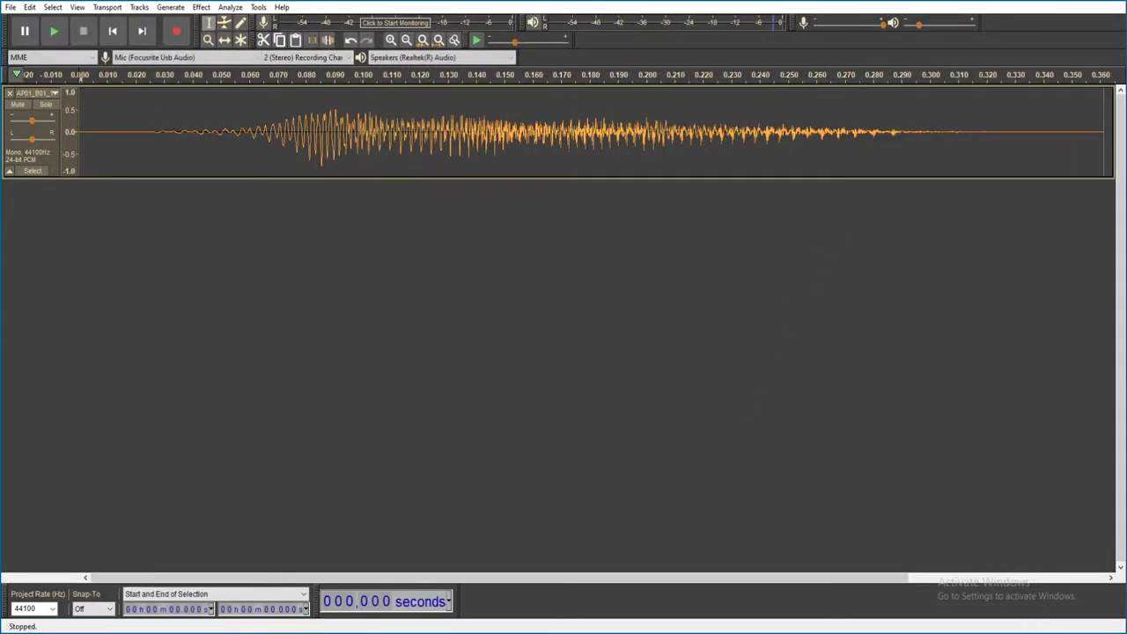
key(ctrl+w)
click(586, 311)
- Open AP01_B01_11_016.ogg in Audacity, listen to it, and close the project without saving
double_click(619, 405)
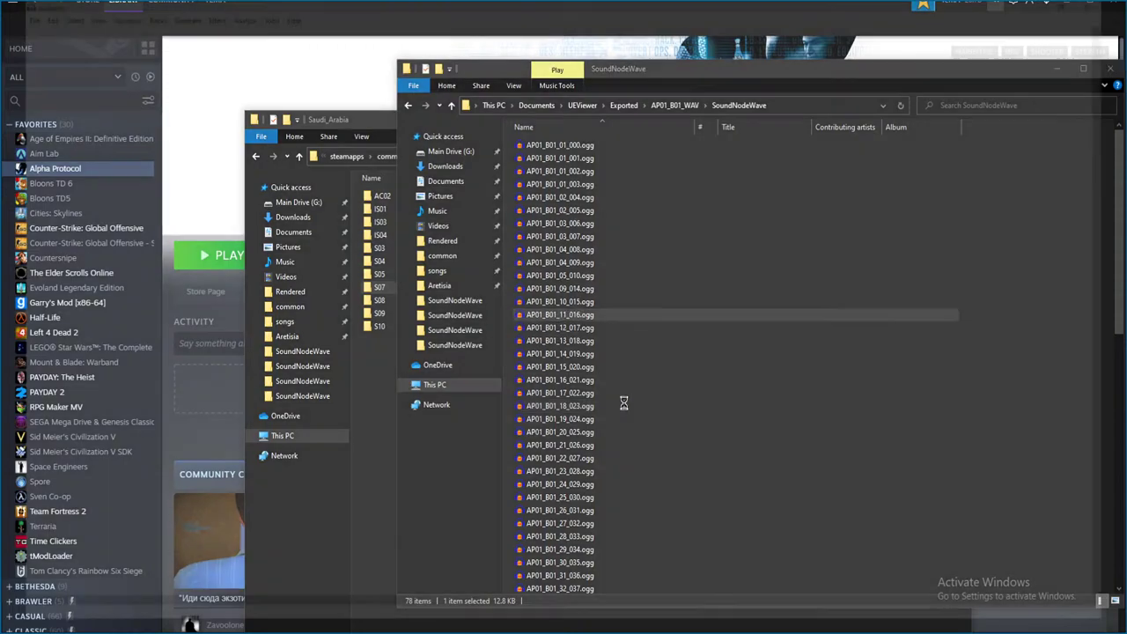
key(space)
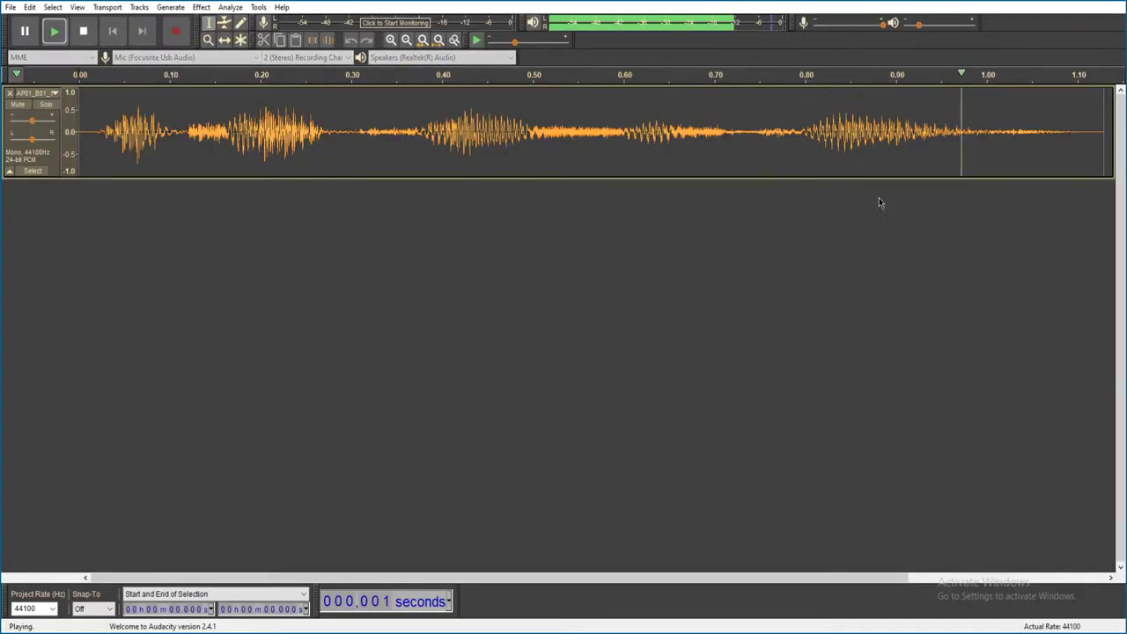
key(ctrl+w)
click(594, 310)
- Open AP01_B01_12_017.ogg in Audacity, play the clip, and discard the project on closing
click(631, 327)
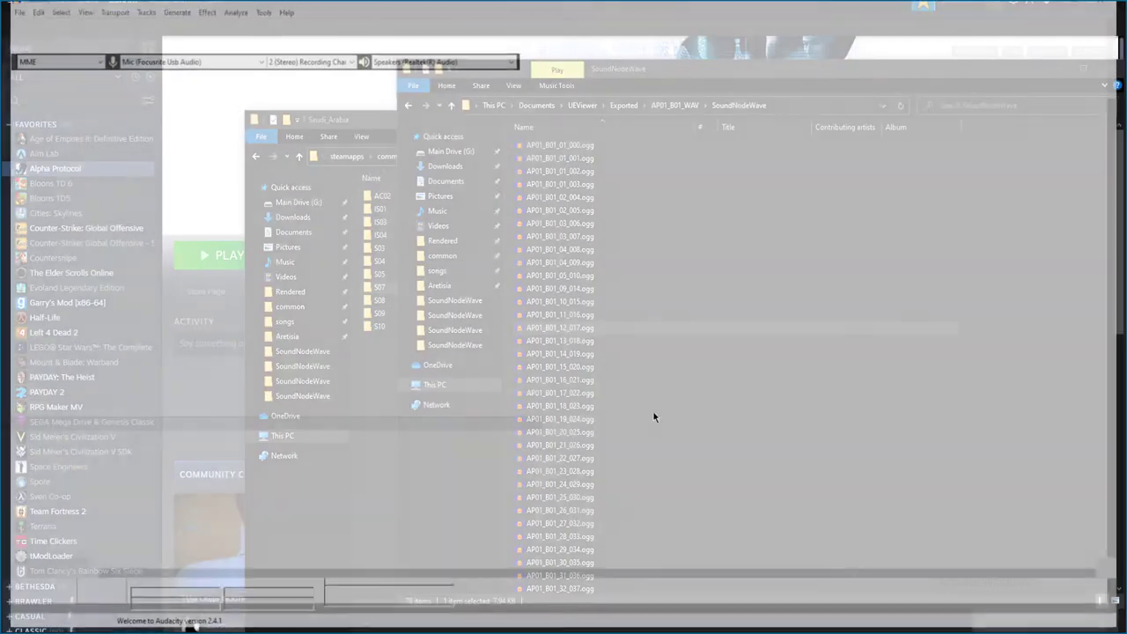
key(space)
key(ctrl+w)
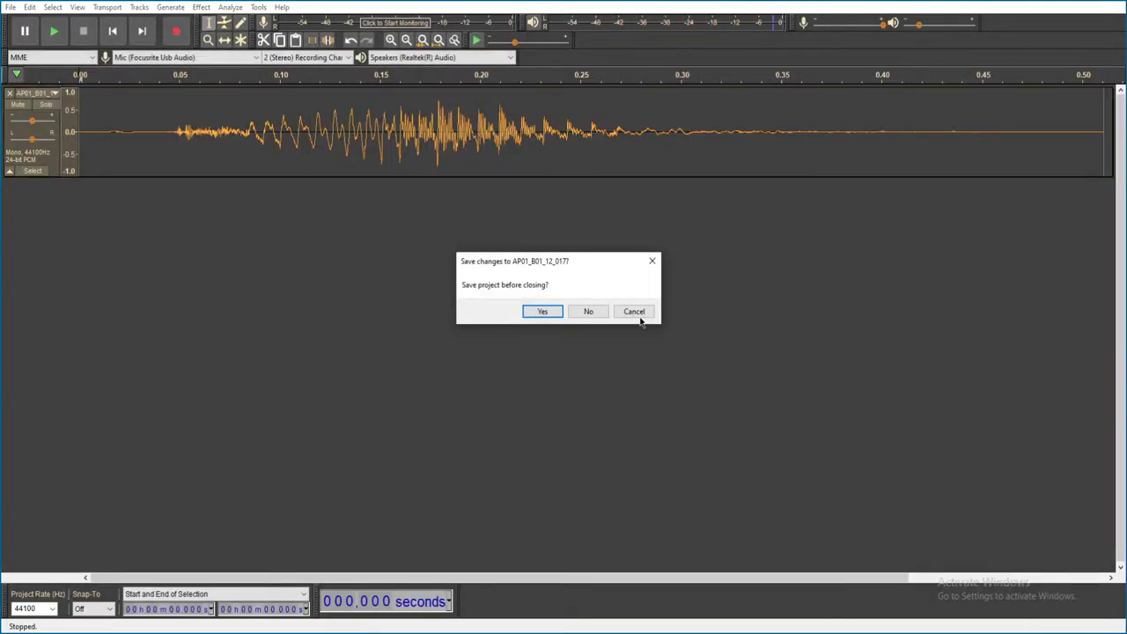
key(n)
- Open AP01_B01_13_018.ogg in Audacity, play the clip, and close the project without saving
double_click(618, 340)
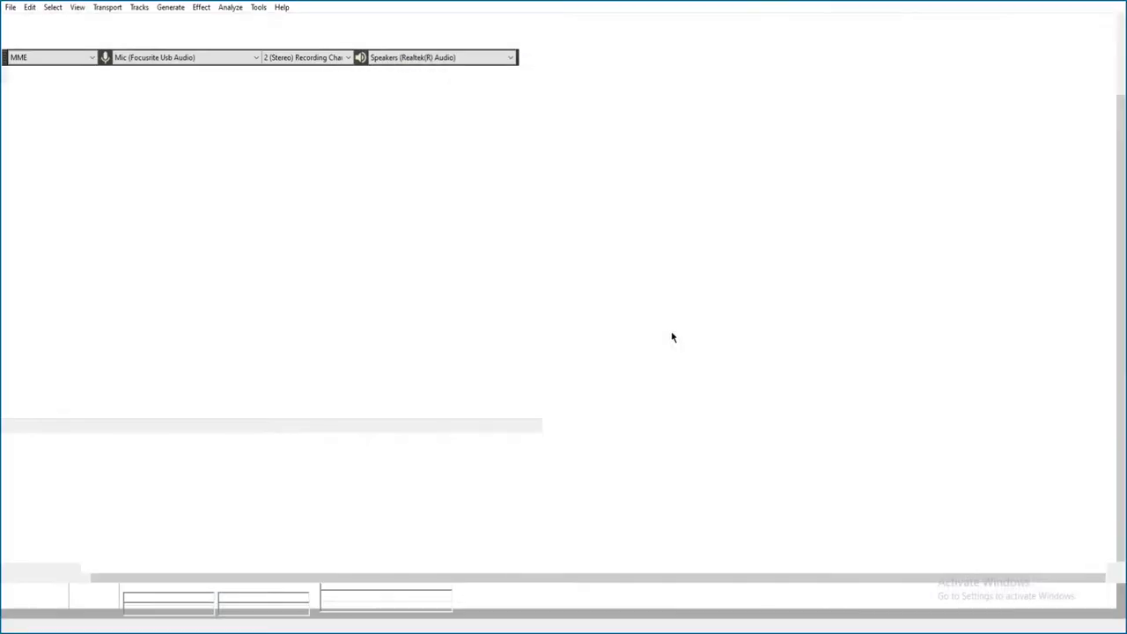
key(space)
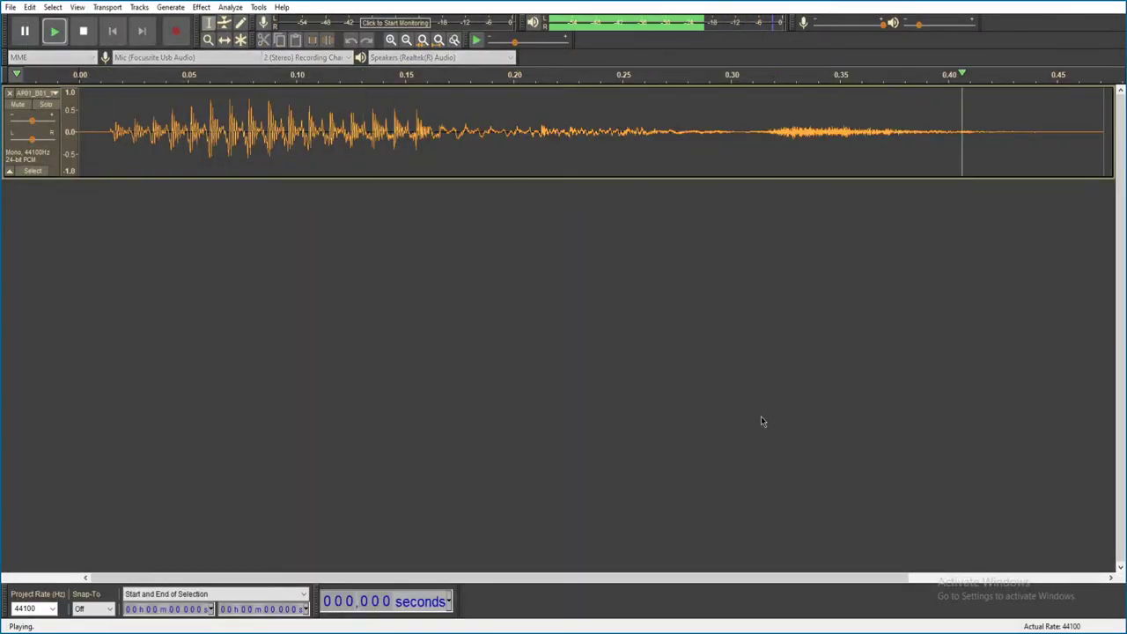
key(ctrl+w)
click(588, 314)
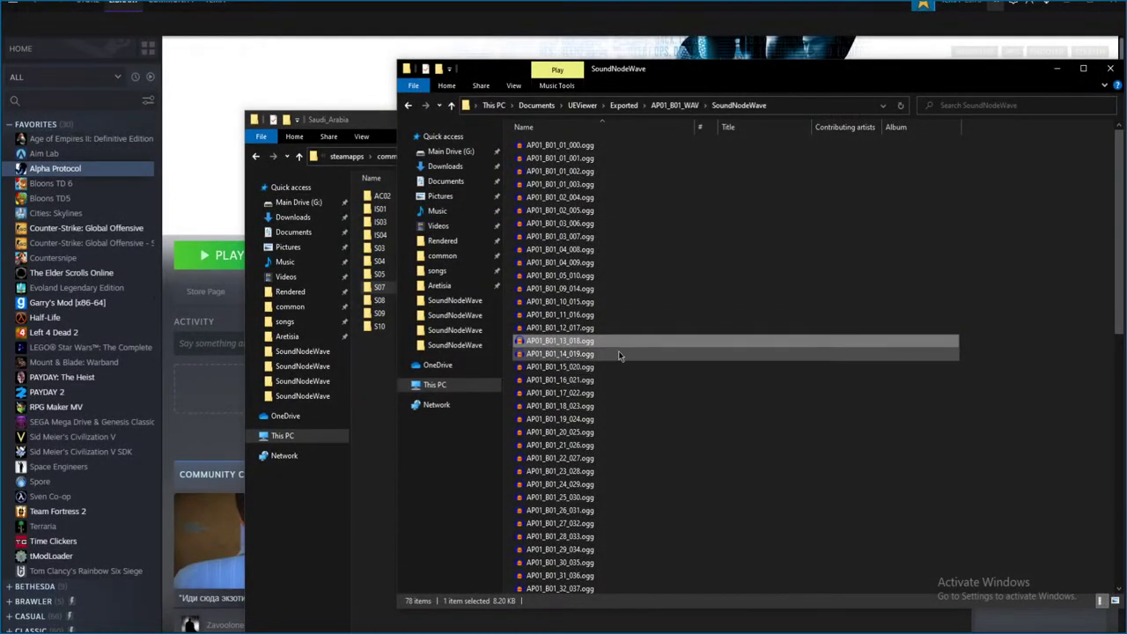
- Open AP01_B01_14_019.ogg in Audacity, listen to it, and discard the project on closing
double_click(618, 353)
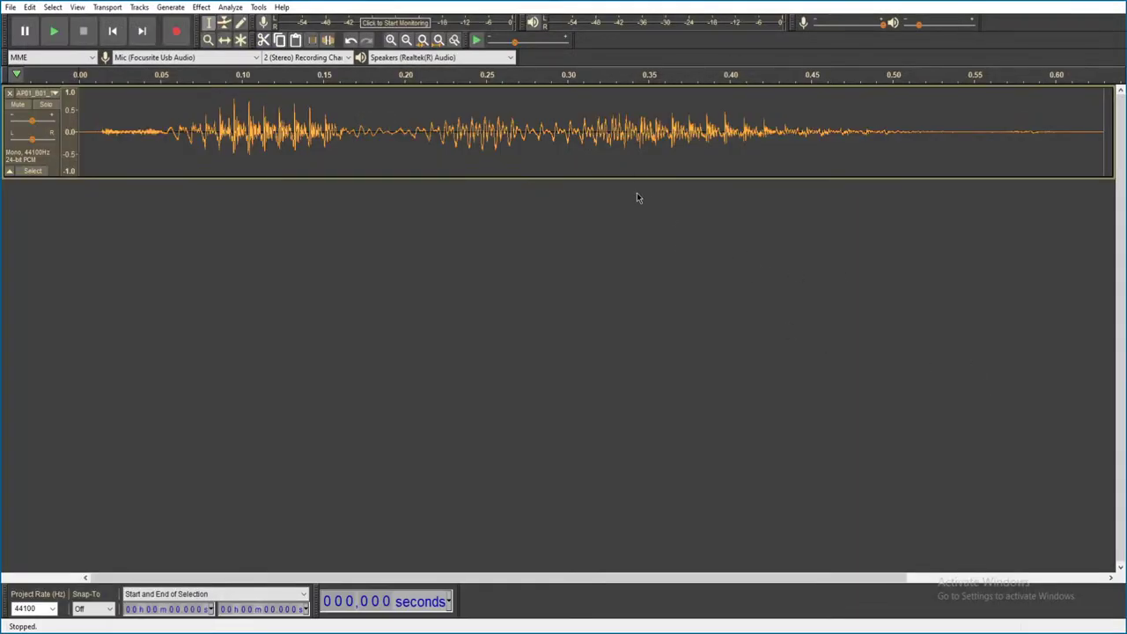
key(space)
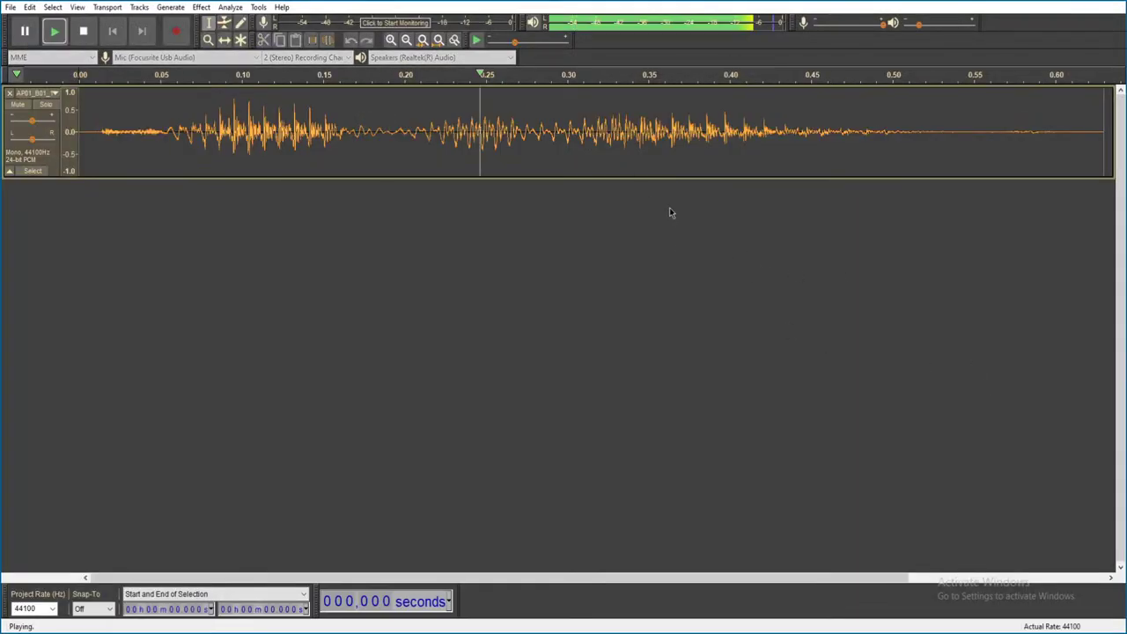
key(ctrl+w)
click(588, 311)
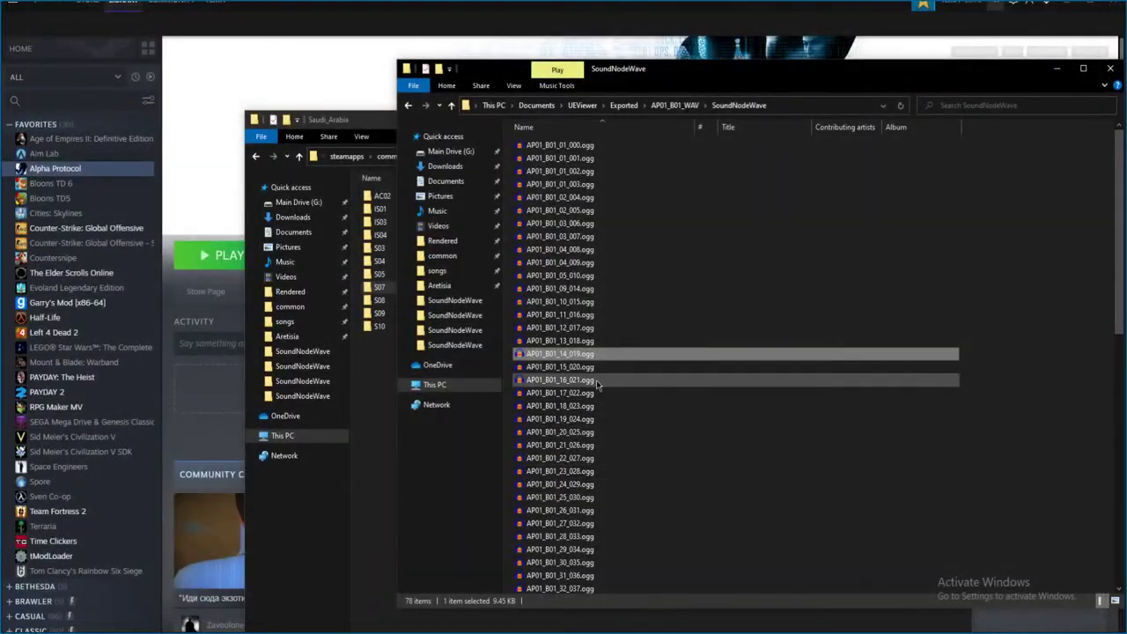
- Open AP01_B01_16_021.ogg in Audacity, play the clip, and close it without saving
double_click(616, 379)
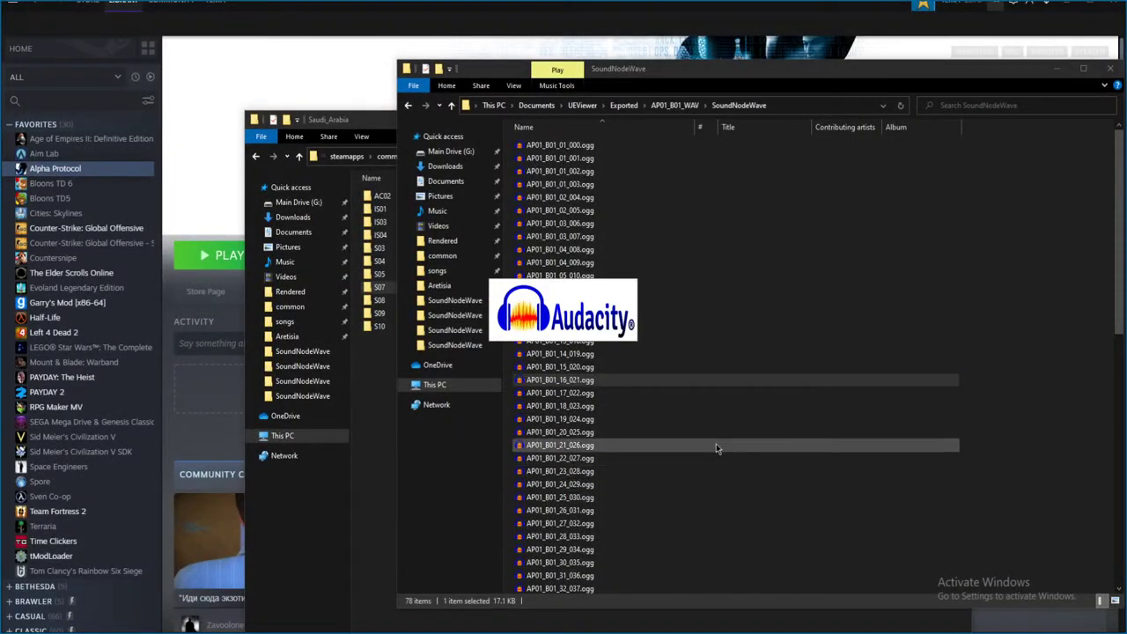
key(space)
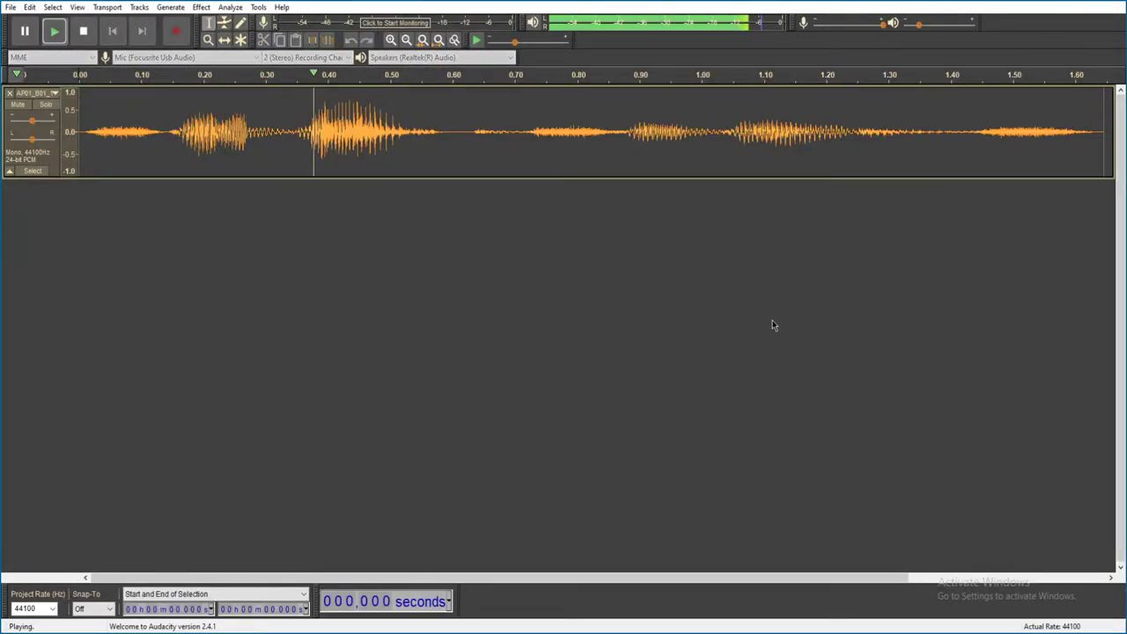
key(ctrl+w)
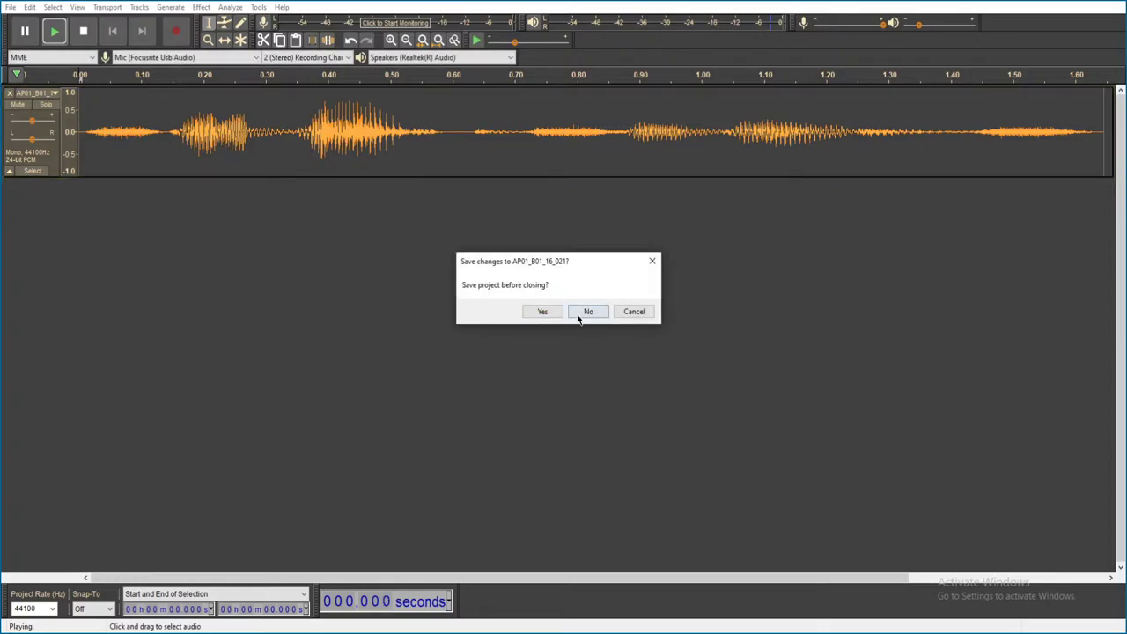
click(586, 310)
- Open AP01_B01_63_068.ogg further down the folder in Audacity, play it, and close the project without saving
click(585, 470)
scroll(585, 470, down, 1)
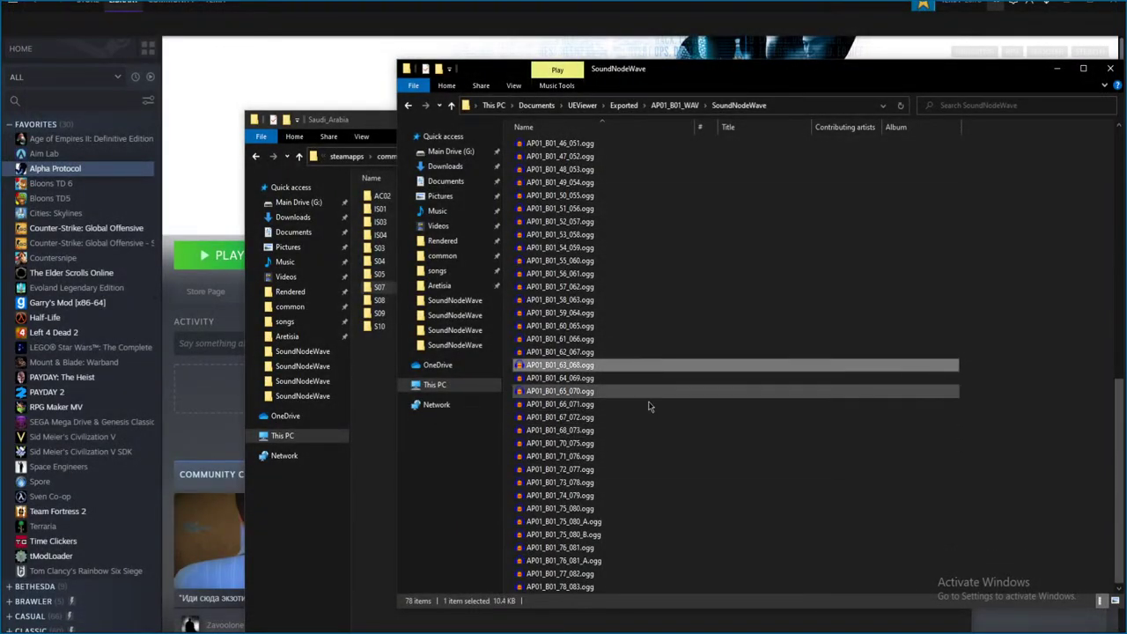
double_click(649, 419)
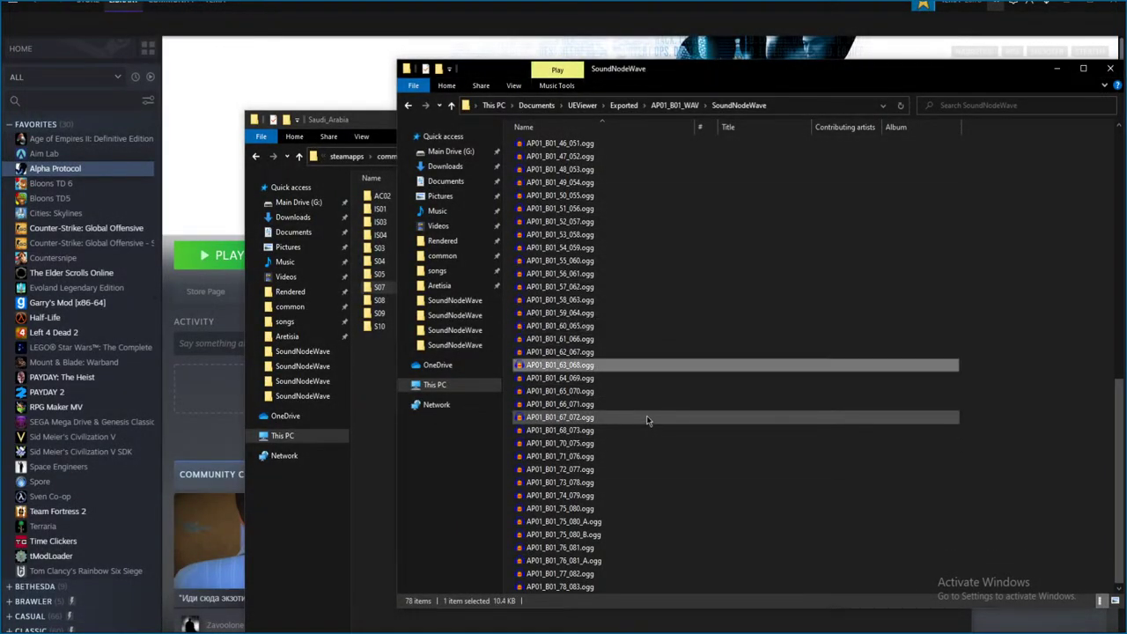
key(space)
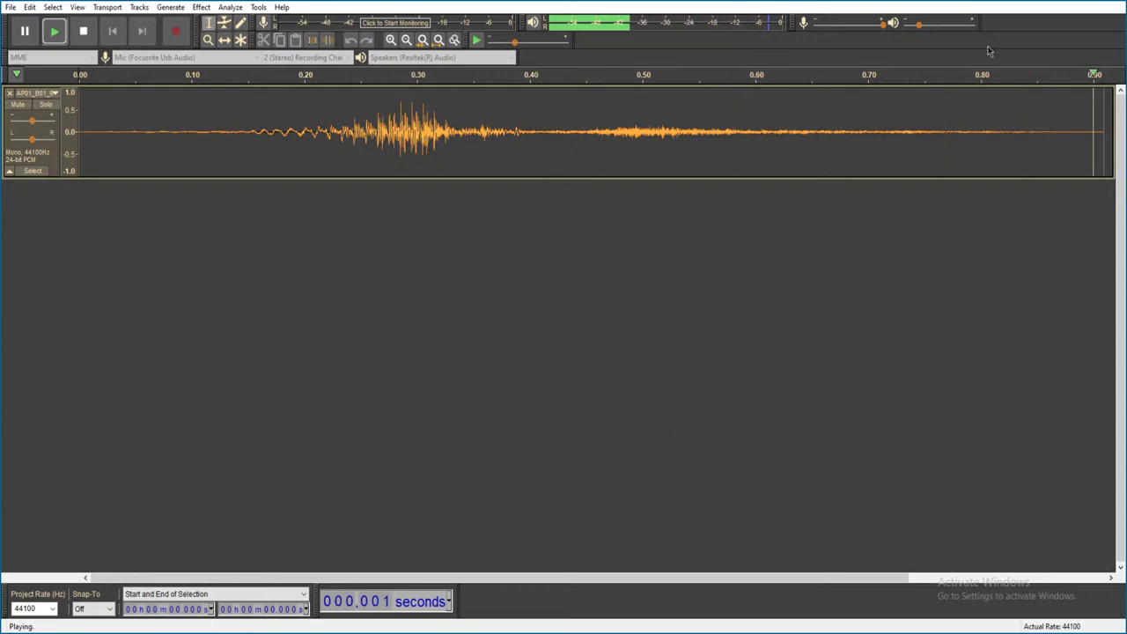
key(ctrl+w)
click(587, 310)
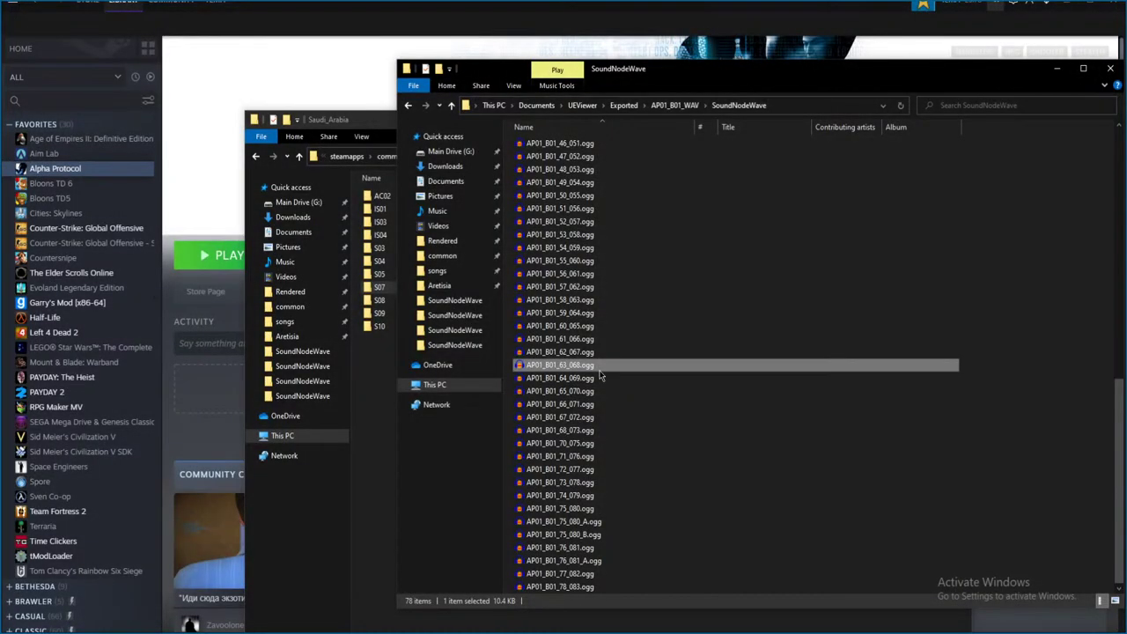
- Open AP01_B01_64_069.ogg in Audacity, play the clip, and discard the project on closing
double_click(601, 381)
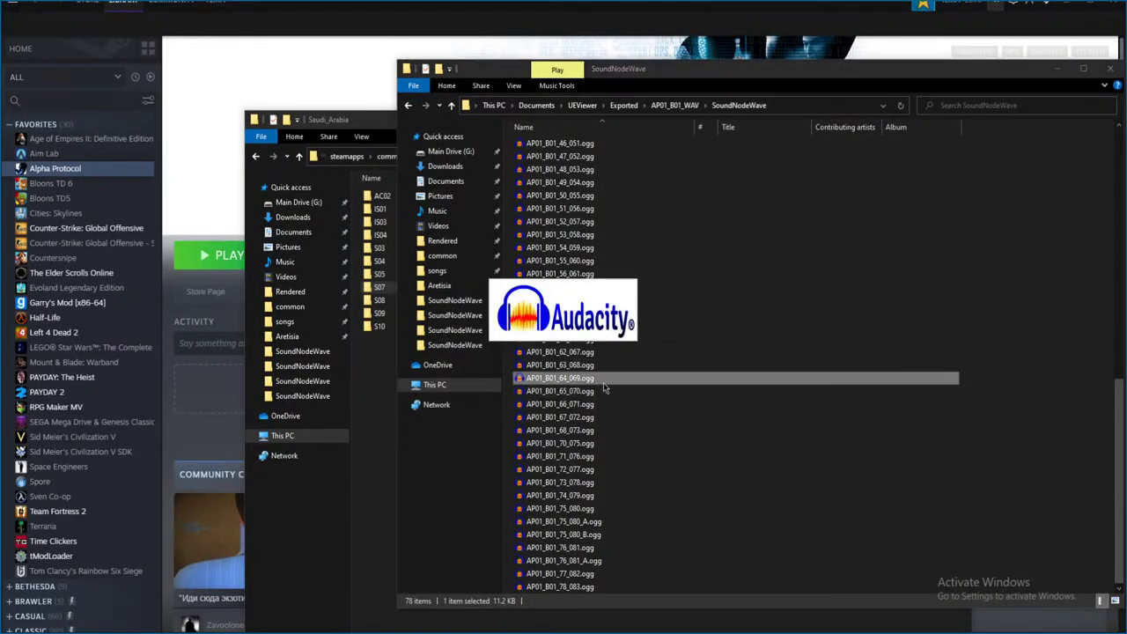
key(space)
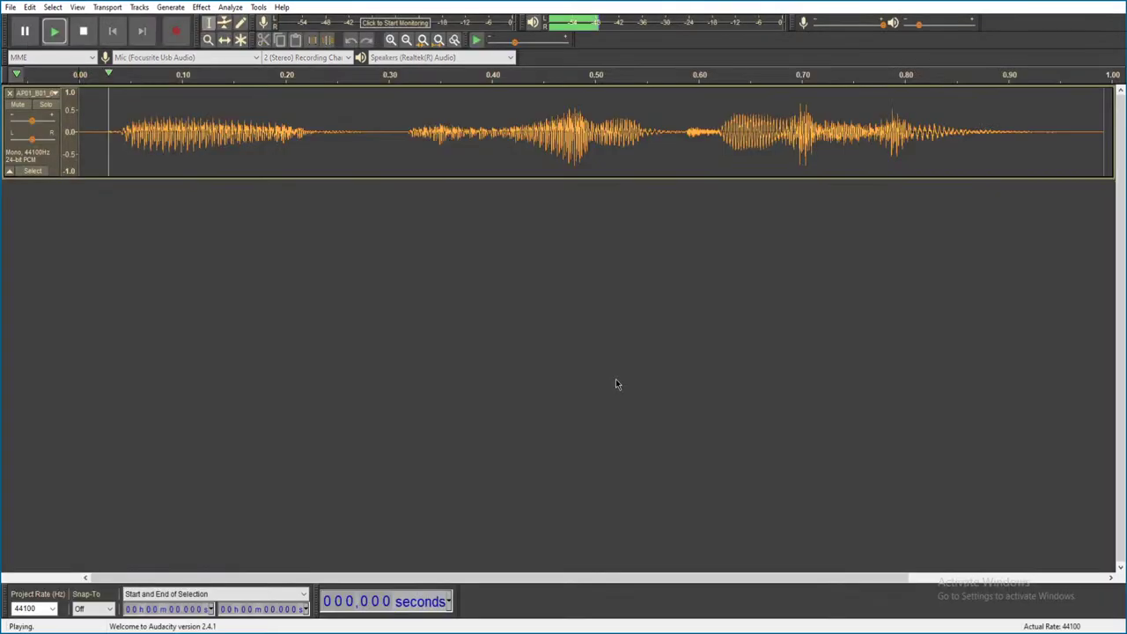
key(ctrl+w)
click(586, 309)
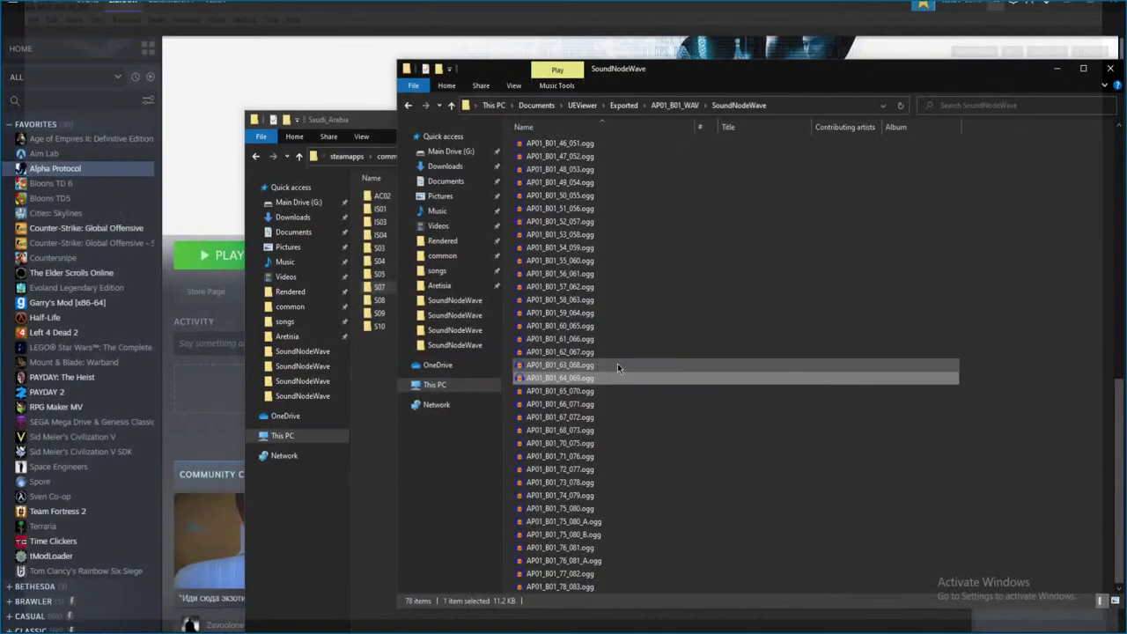
- Open AP01_B01_68_073.ogg in Audacity, listen to it, and close the project without saving
click(600, 429)
double_click(638, 456)
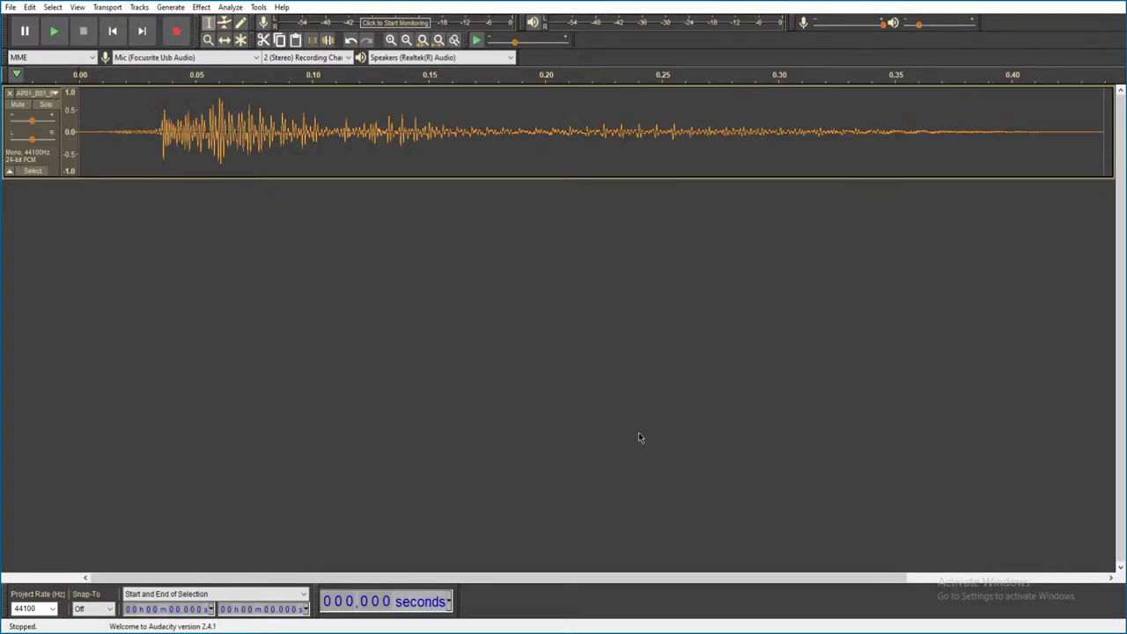
key(space)
key(ctrl+w)
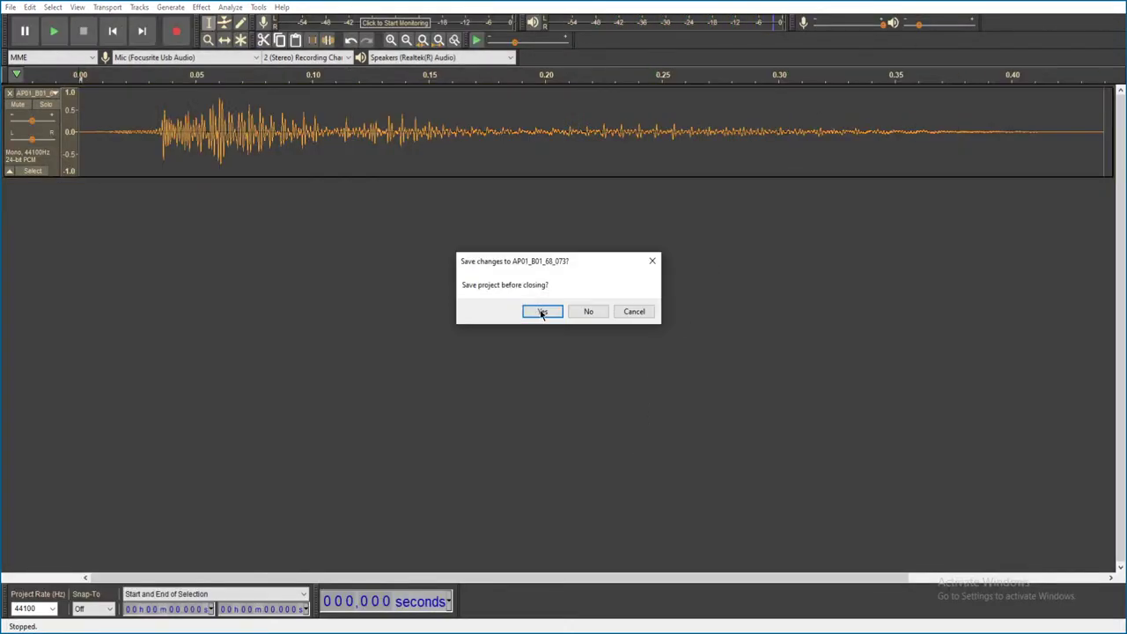
click(592, 311)
- Open AP01_B01_73_078.ogg in Audacity, play the clip, and close it without saving
double_click(597, 477)
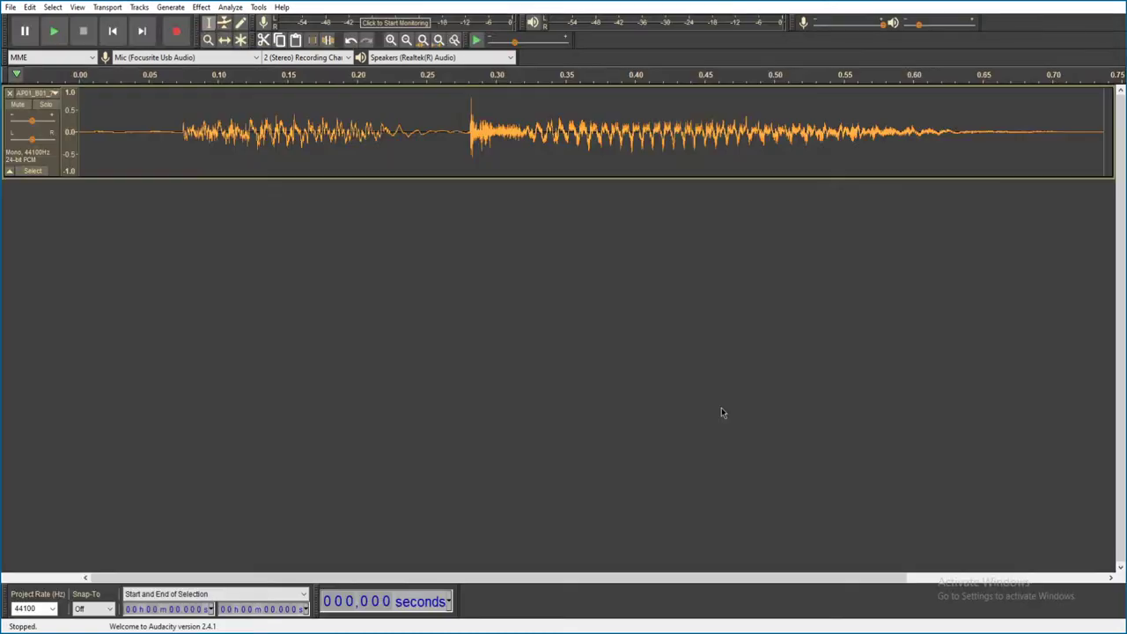
key(space)
key(ctrl+w)
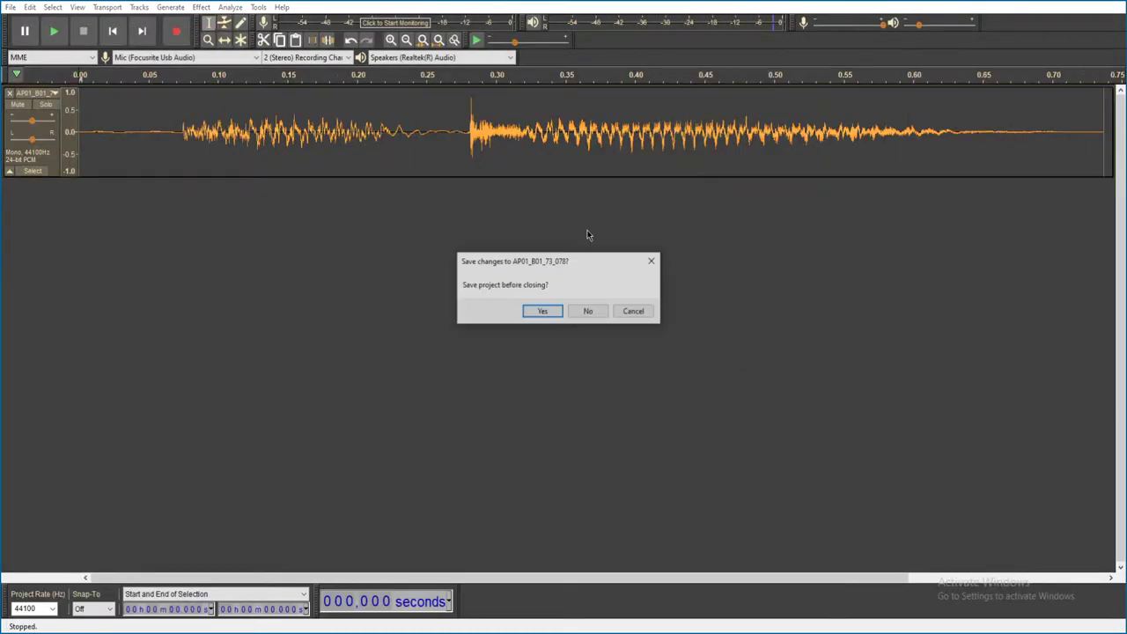
click(590, 313)
- Open AP01_B01_76_081.ogg in Audacity, play the clip, and discard the project on closing
click(780, 548)
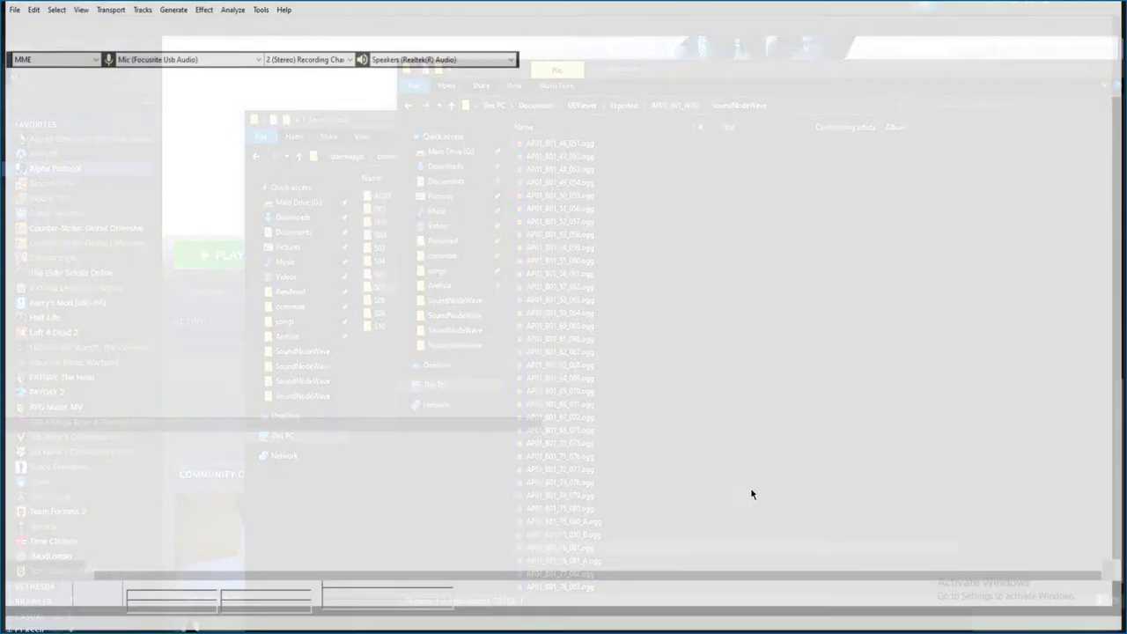
key(space)
key(ctrl+w)
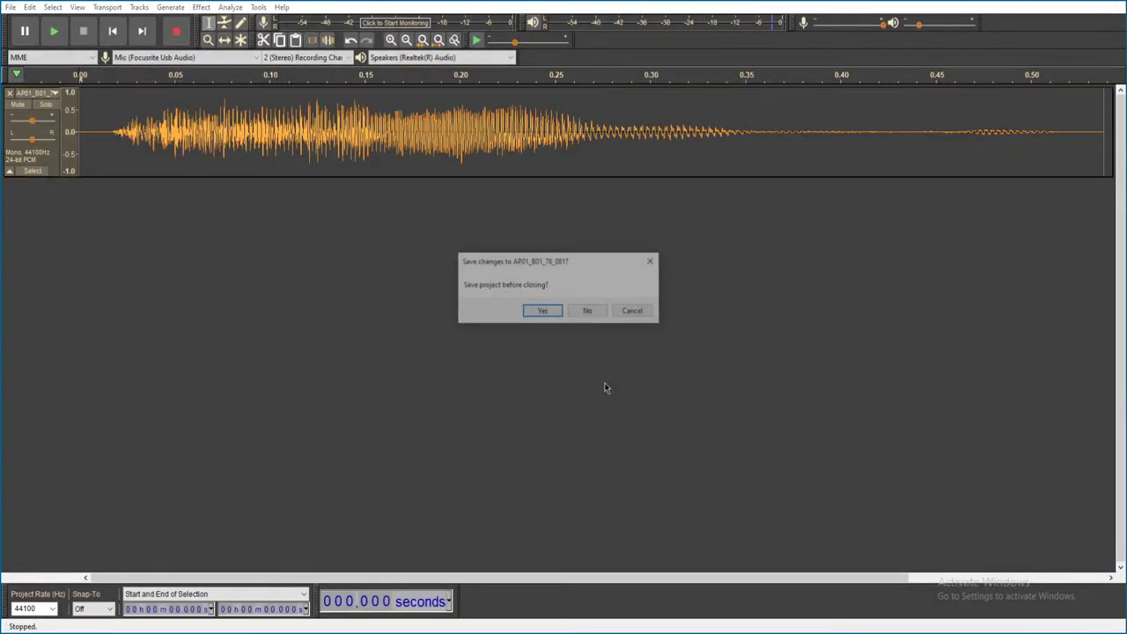
click(588, 310)
- Go to the SoundNodeWave folder inside Exported\AP01_C01_Wav and fit the Name column to the full file names
click(675, 105)
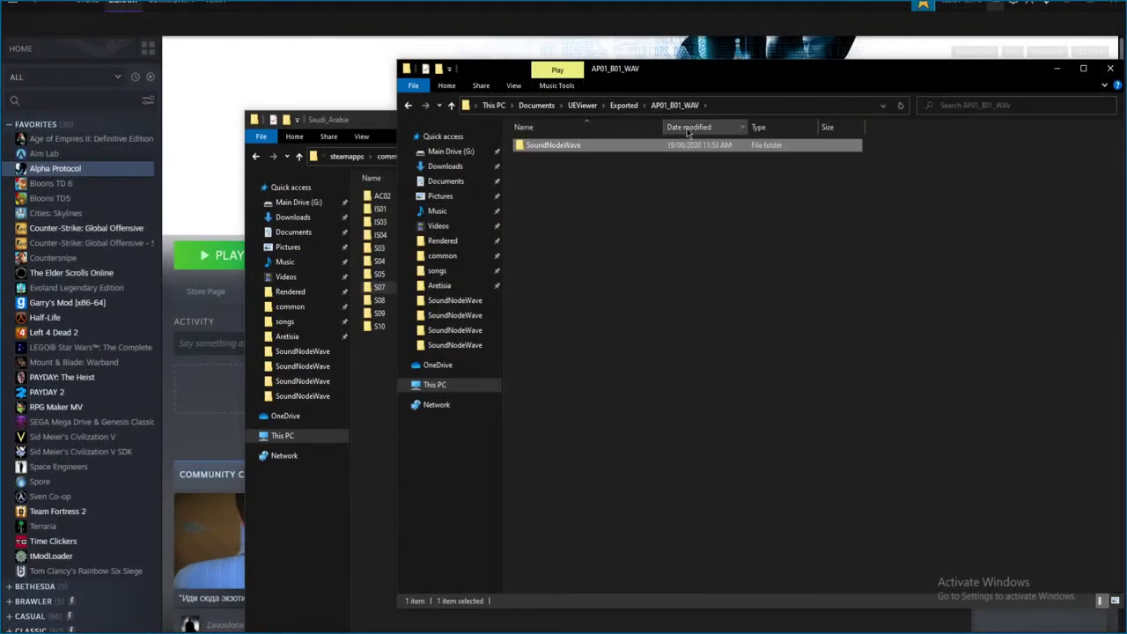
click(623, 105)
double_click(579, 156)
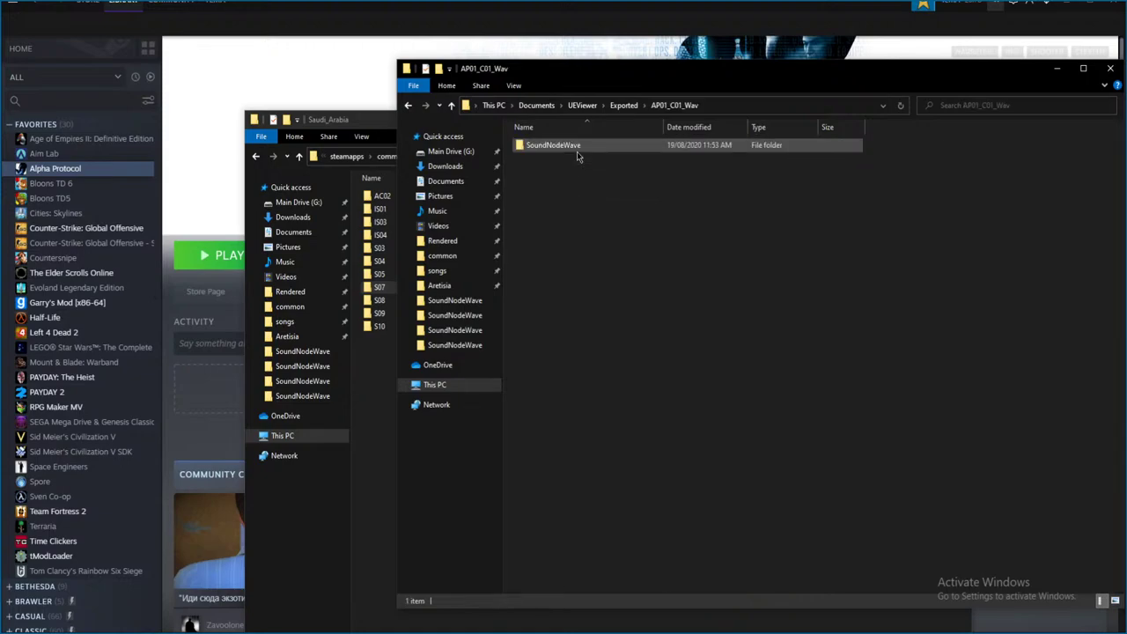
double_click(577, 151)
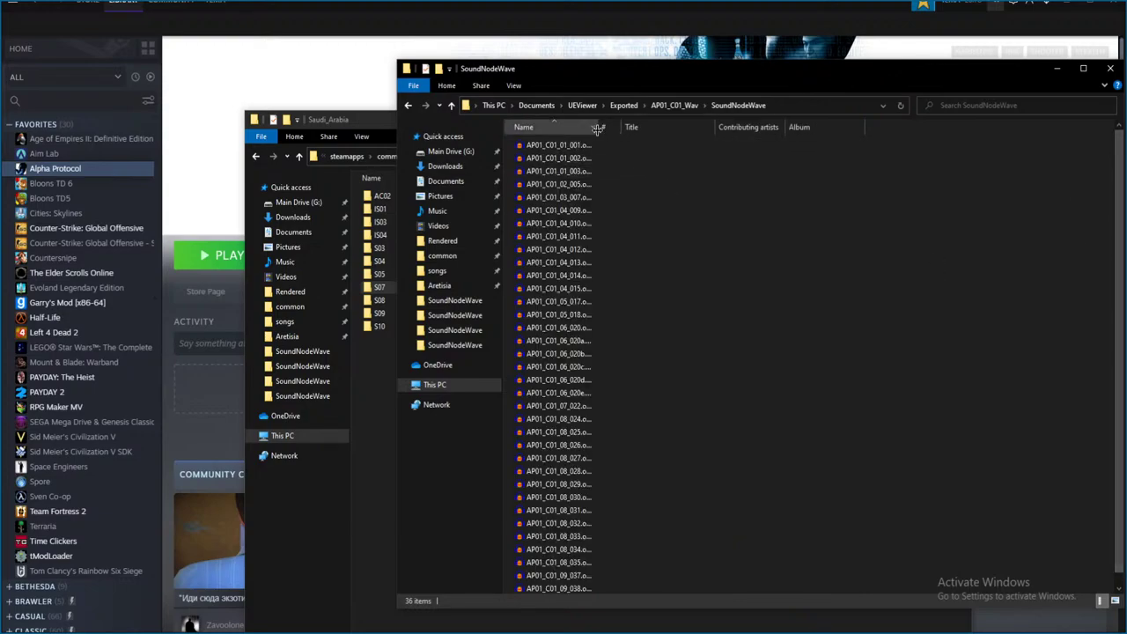
double_click(597, 130)
- Open AP01_C01_01_001.ogg in Audacity, play the clip, and close the project without saving
double_click(632, 143)
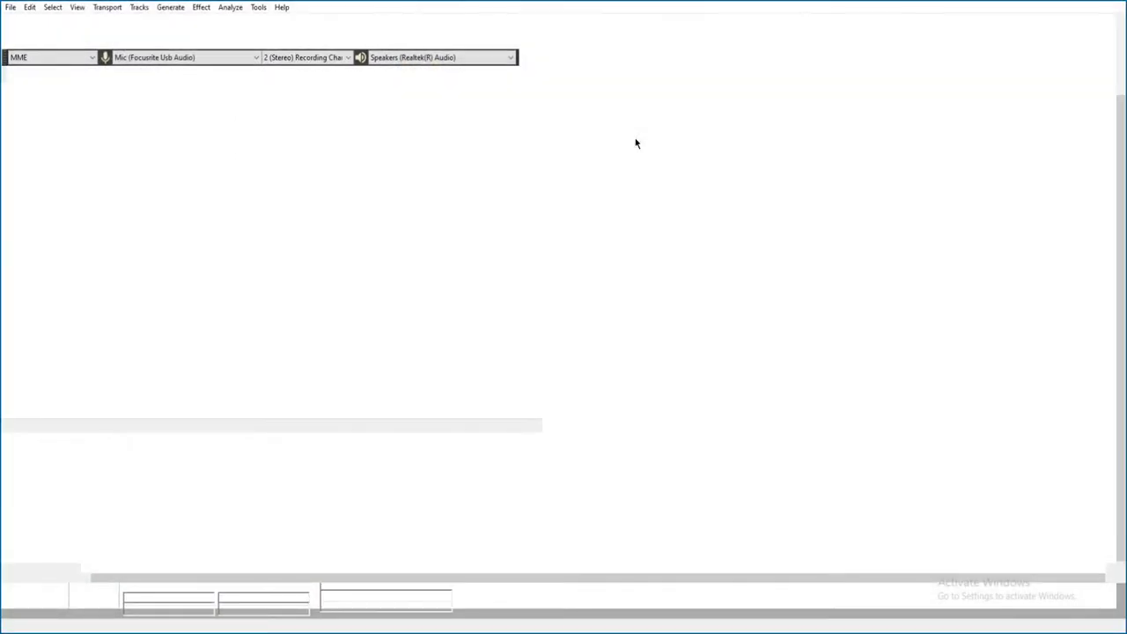
key(space)
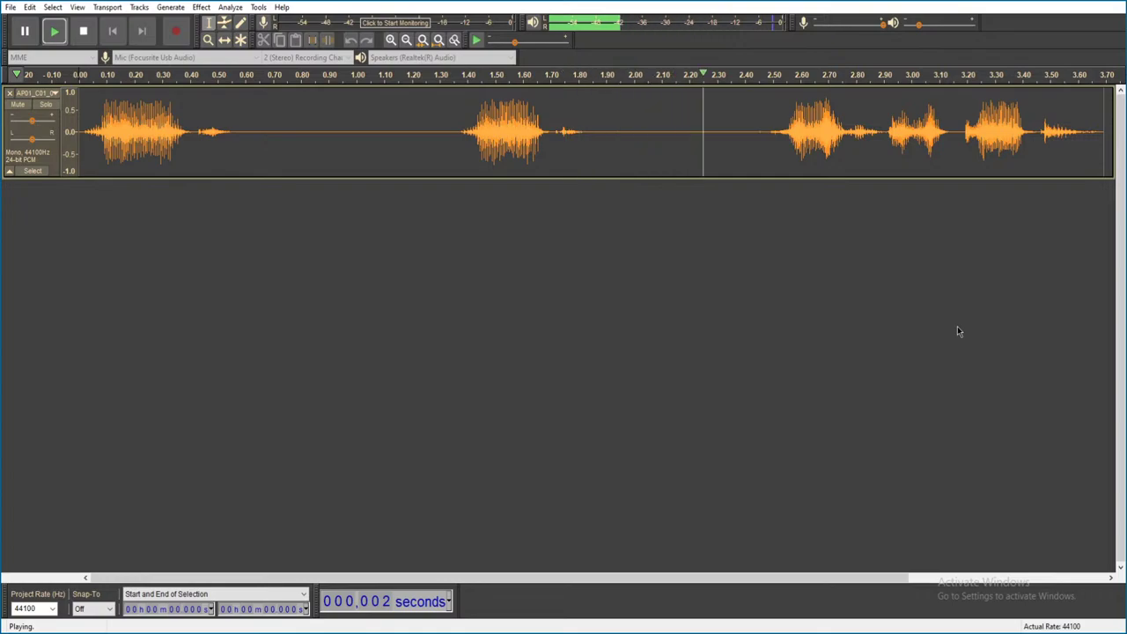
click(1120, 3)
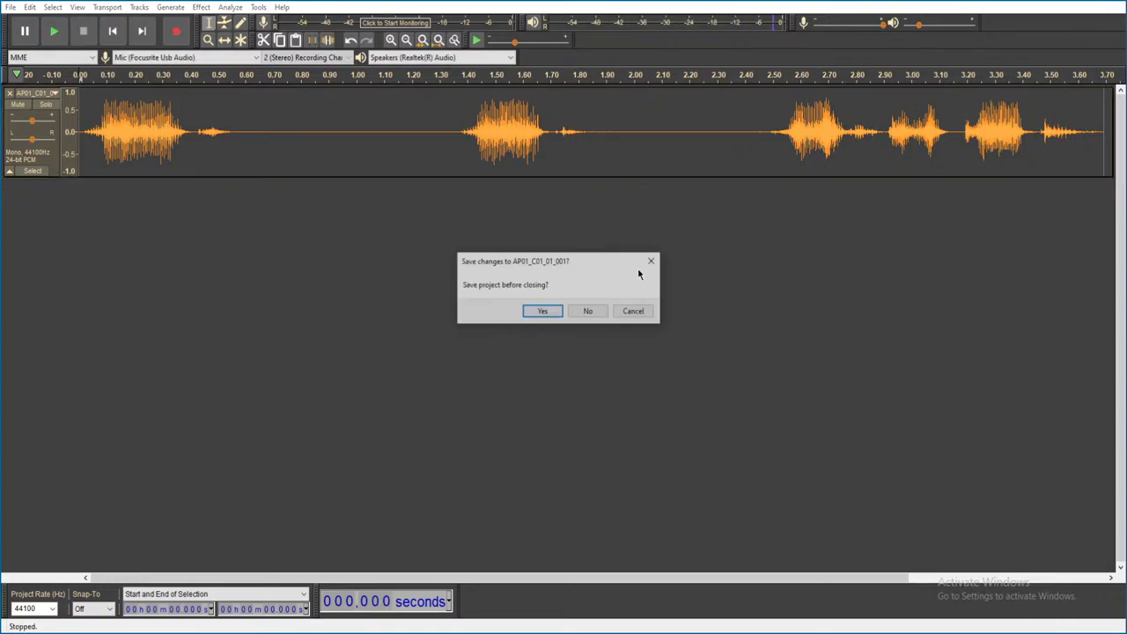
click(587, 312)
- Open AP01_C01_01_002.ogg in Audacity, listen to it, and discard the project on closing
double_click(796, 277)
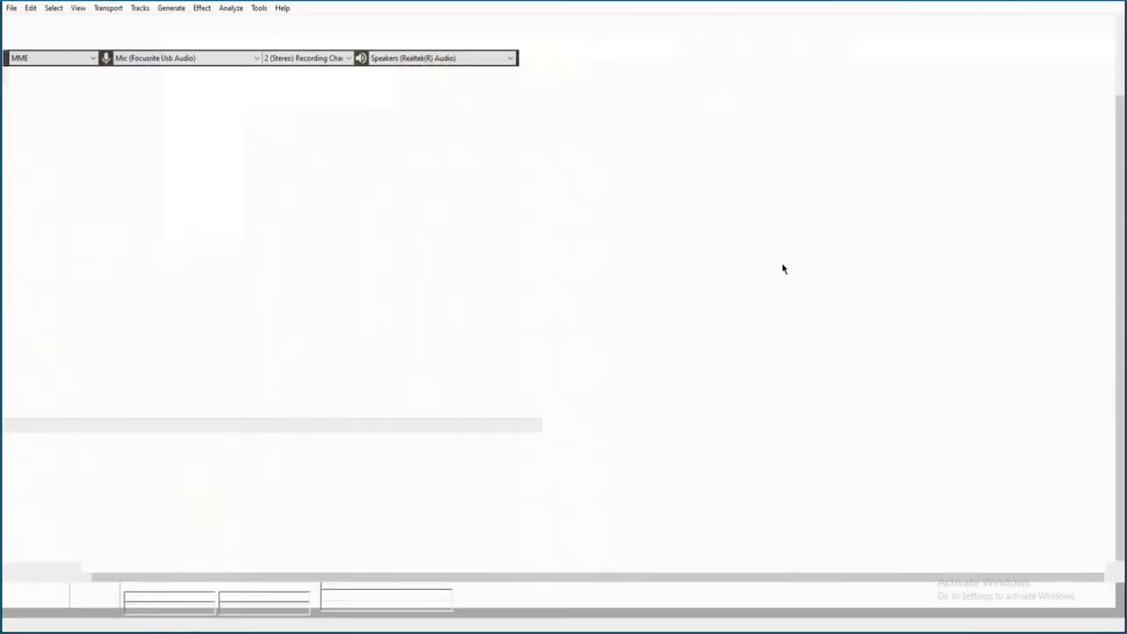
key(space)
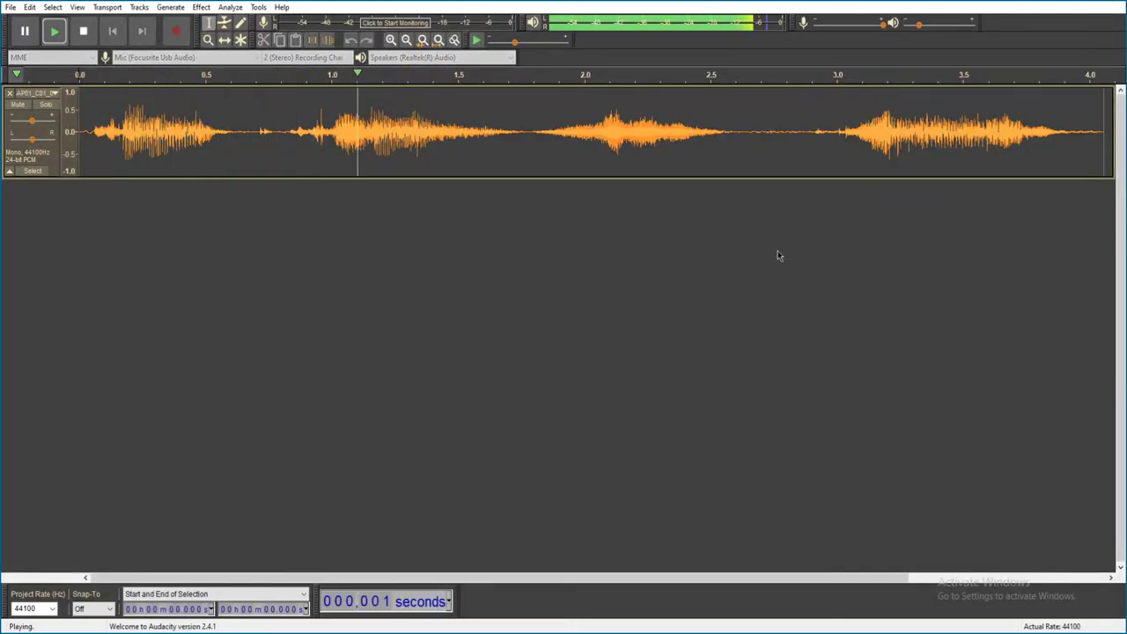
key(ctrl+w)
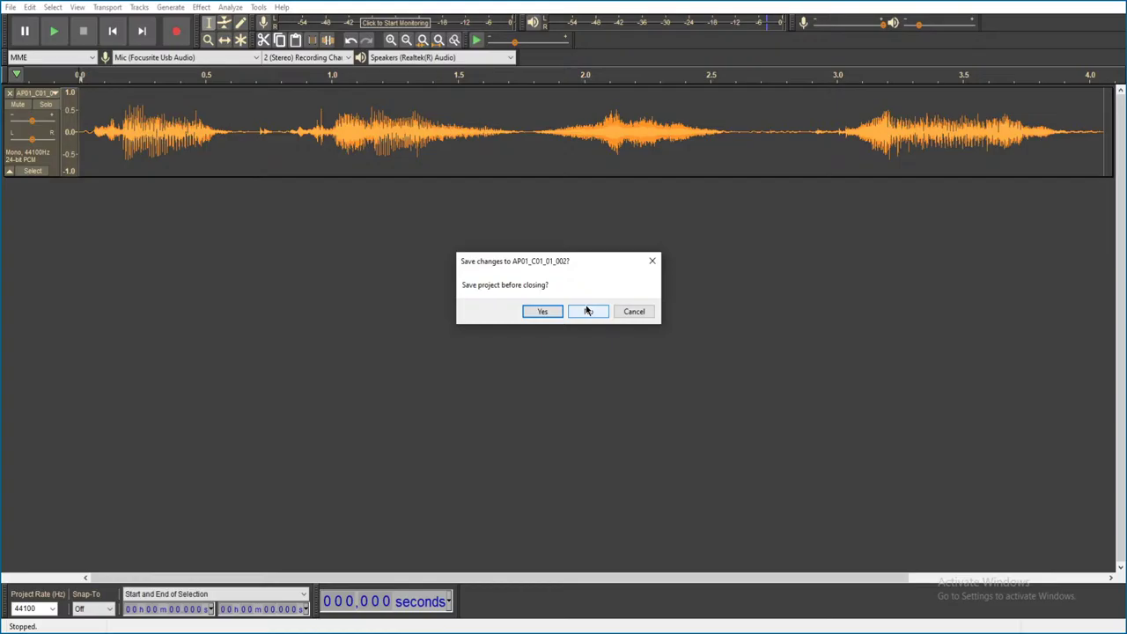
click(588, 311)
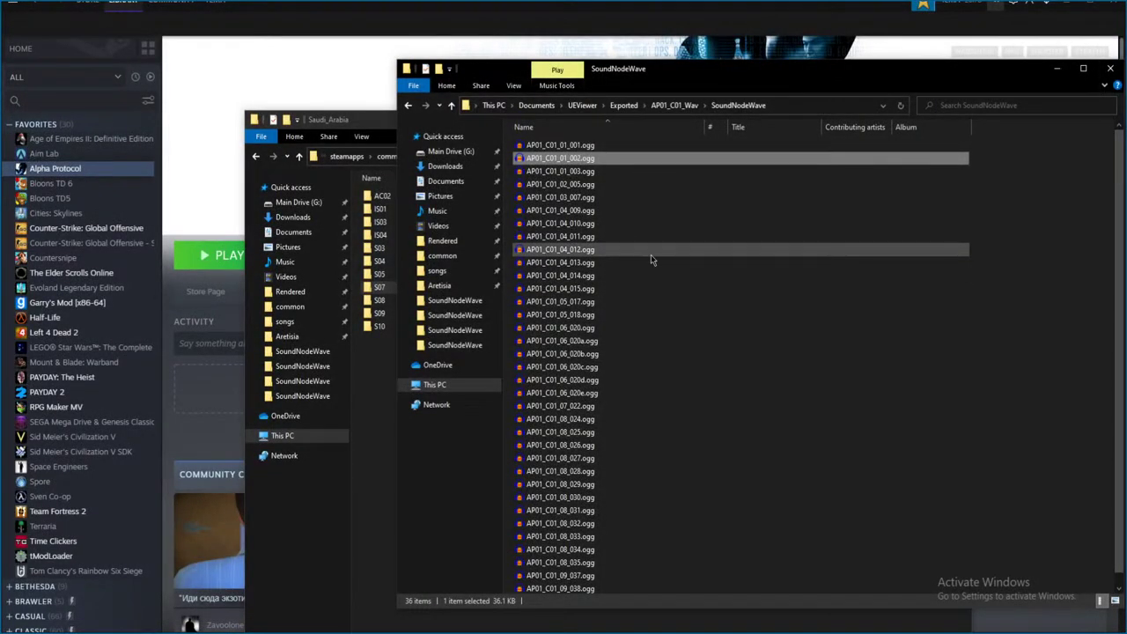
- Open AP01_C01_01_003.ogg in Audacity, play the clip, and close it without saving
double_click(604, 172)
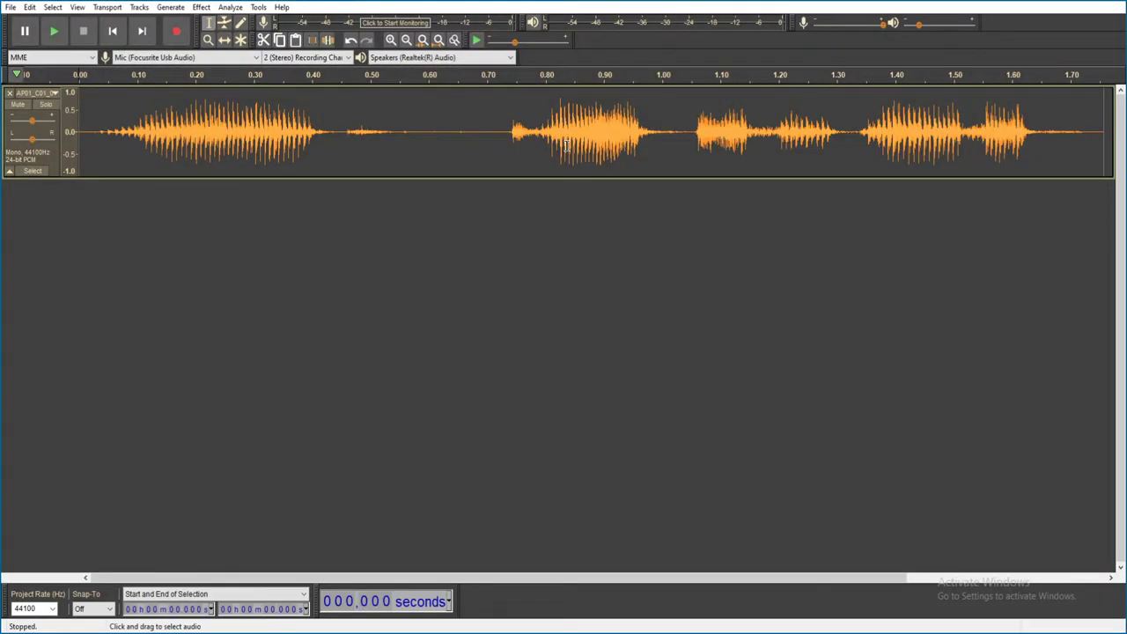
key(space)
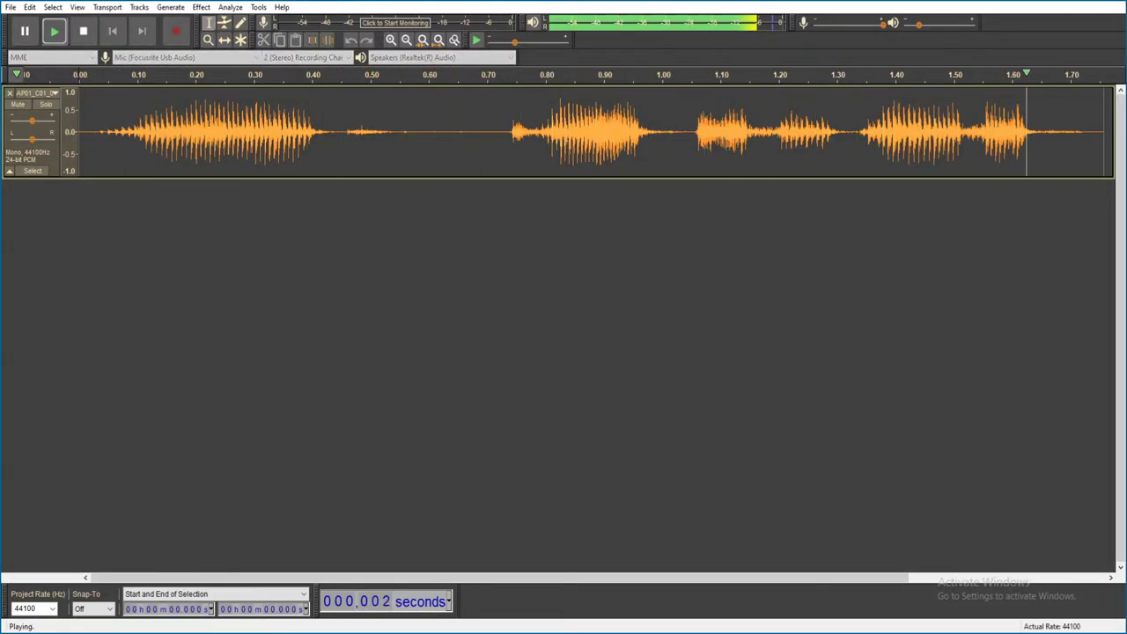
key(alt+F4)
click(585, 311)
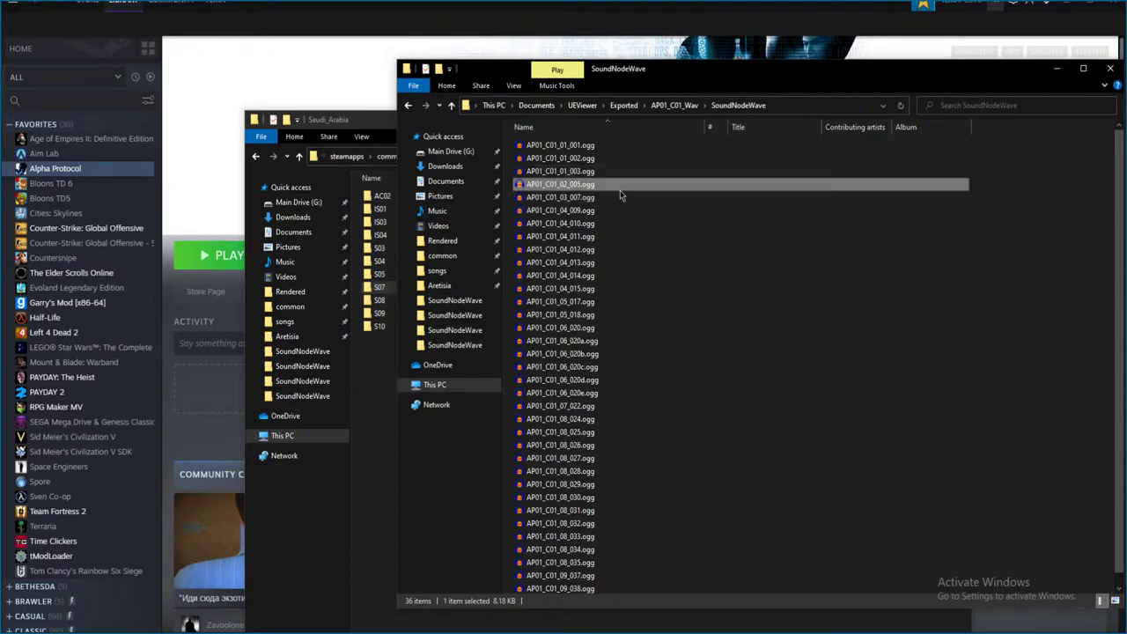
- Open AP01_C01_02_005.ogg in Audacity, play the clip, and close the project without saving
double_click(620, 188)
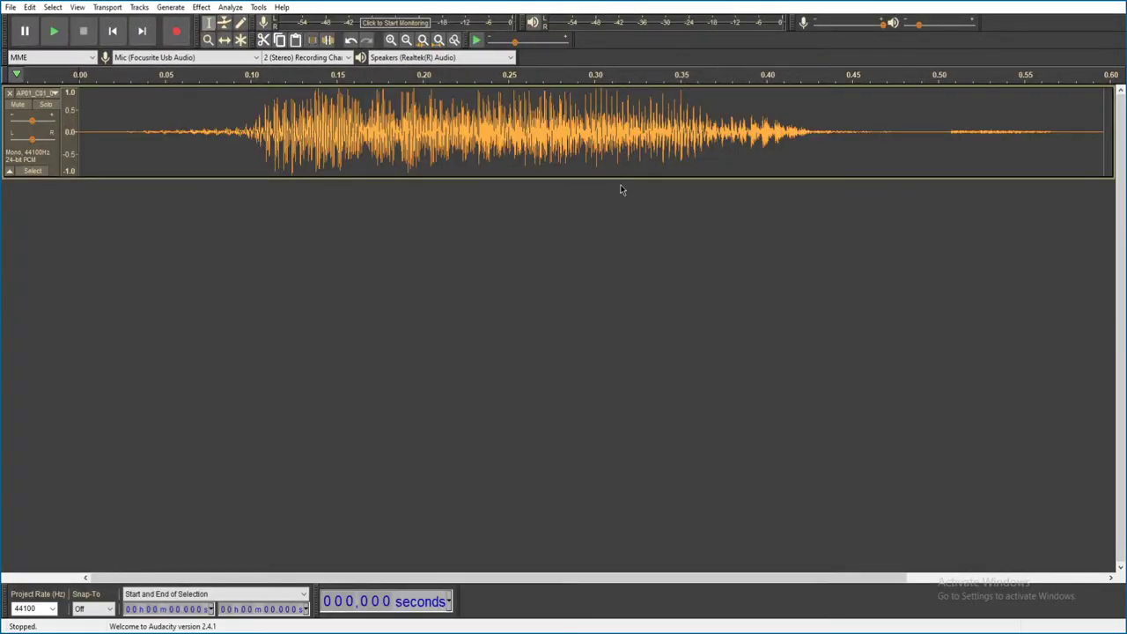
key(space)
key(alt+F4)
click(597, 312)
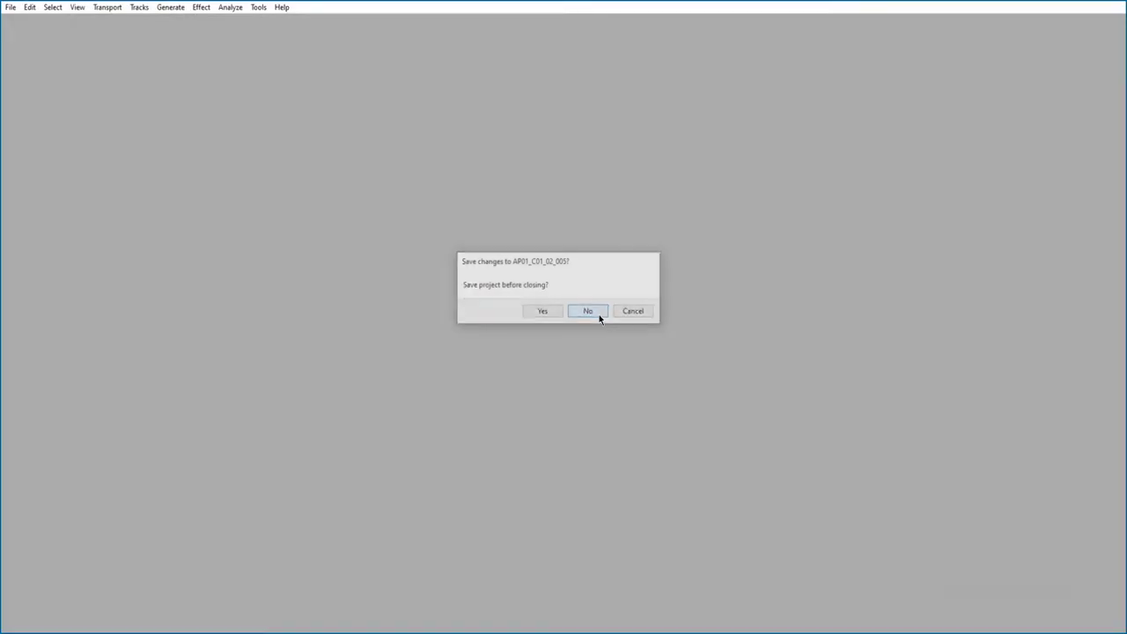
- Open AP01_C01_03_007.ogg in Audacity, listen to it, and discard the project on closing
double_click(634, 200)
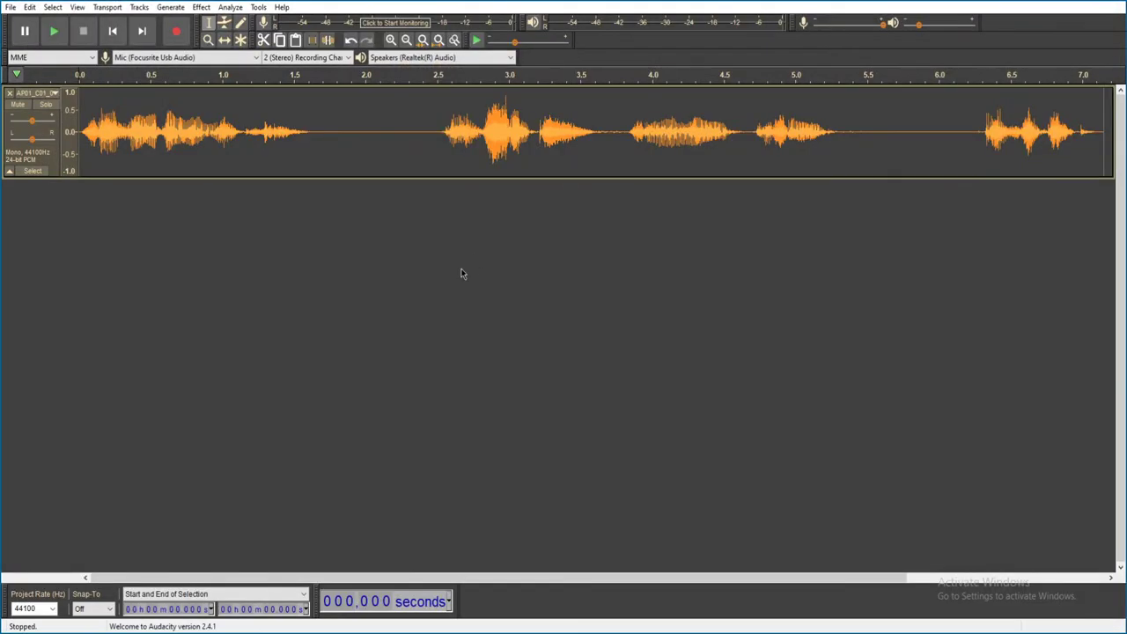
key(space)
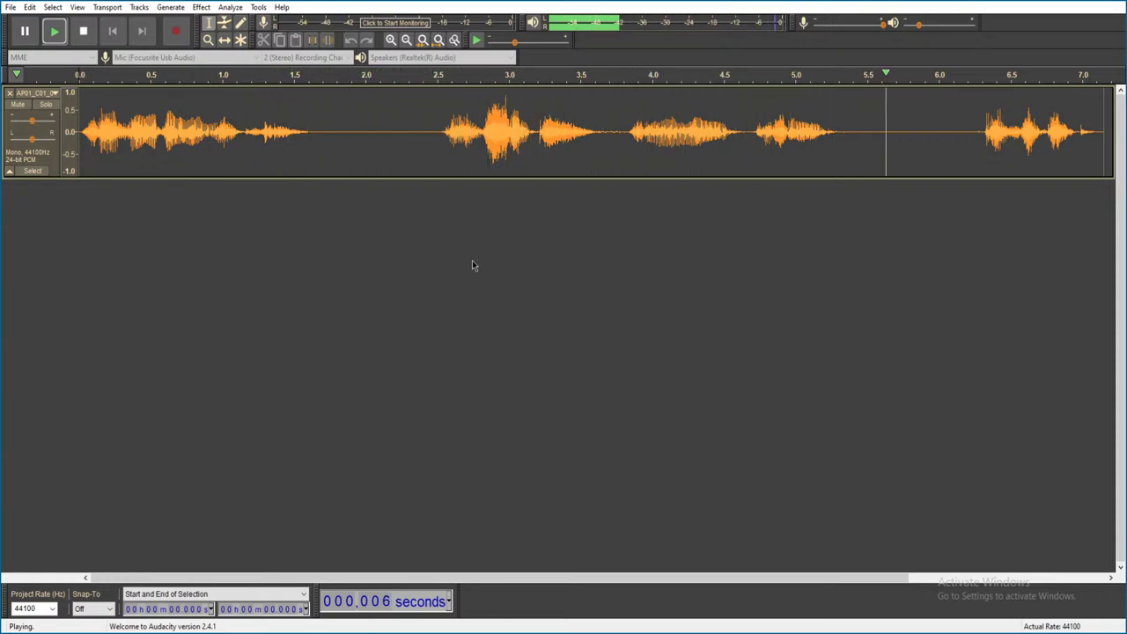
key(ctrl+w)
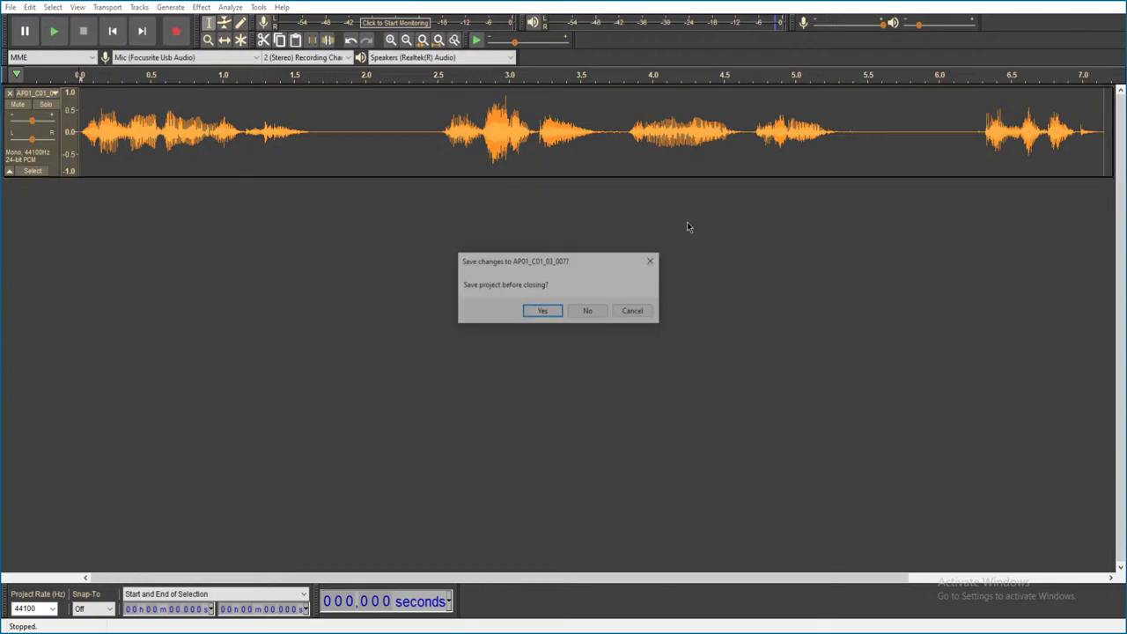
click(583, 307)
- Open AP01_C01_04_009.ogg in Audacity, play the clip, and close it without saving
double_click(604, 213)
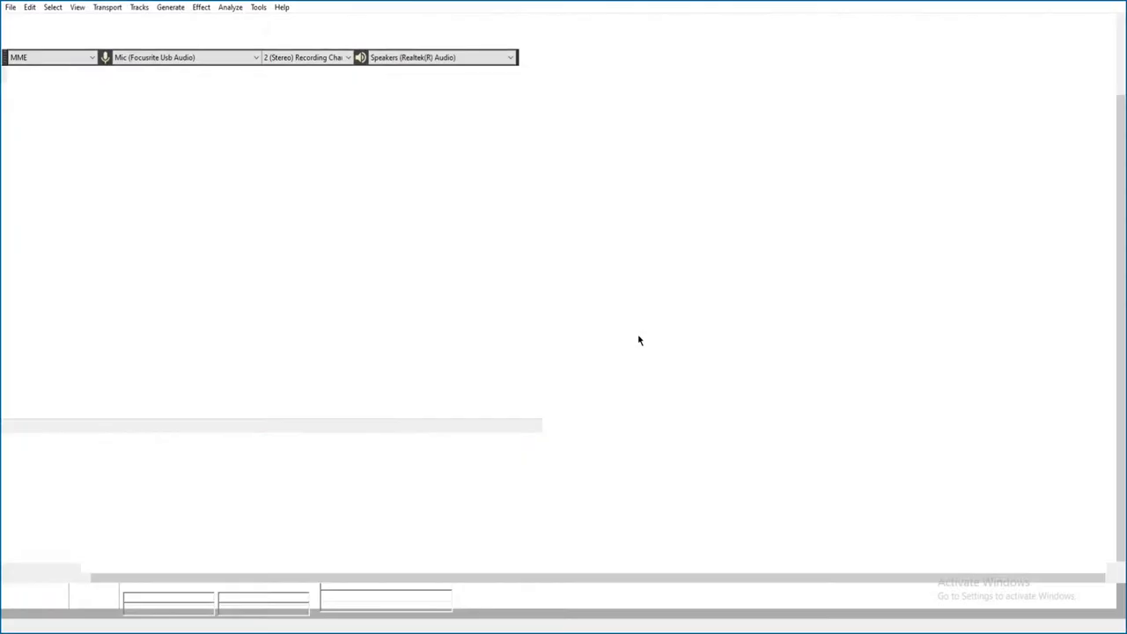
key(space)
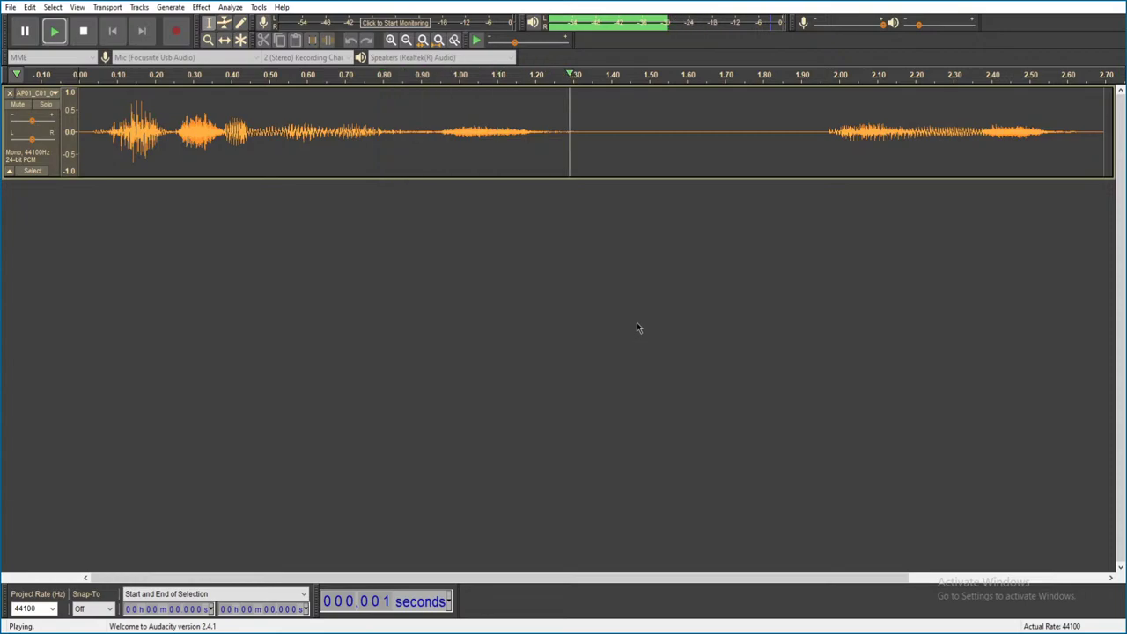
key(alt+F4)
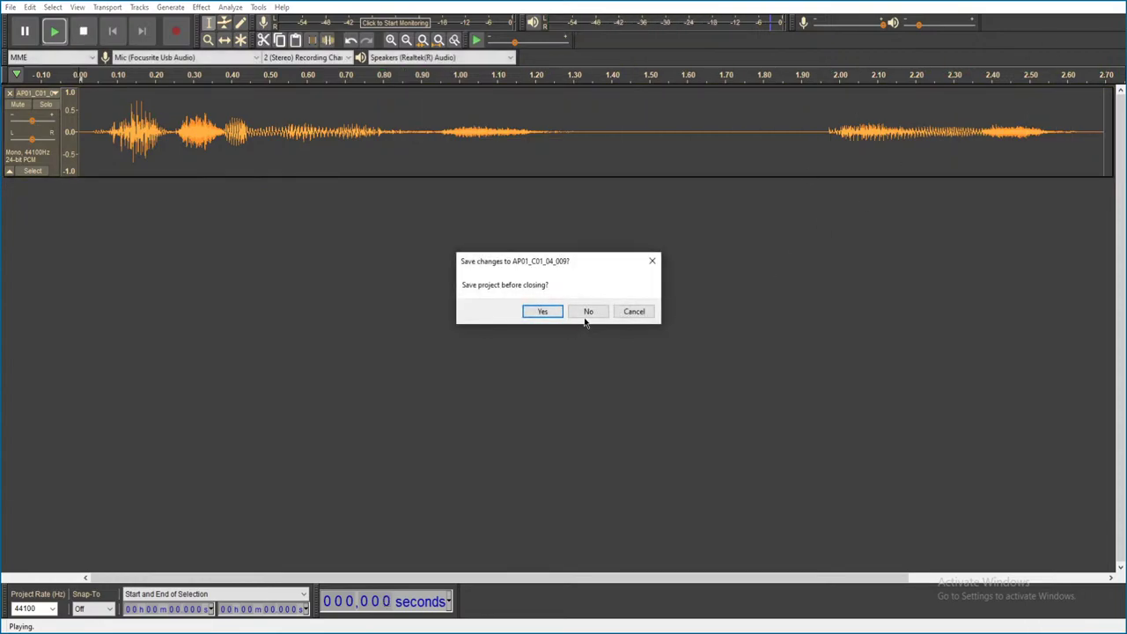
click(587, 314)
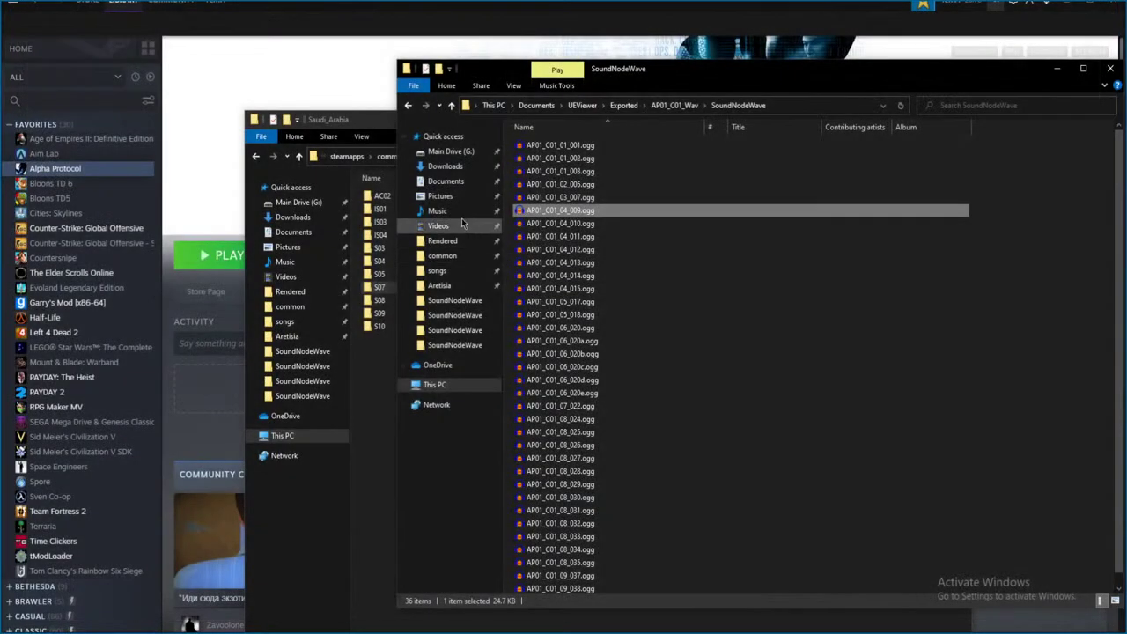
- Listen to AP01_C01_04_010.ogg in Audacity and close its project without saving
click(556, 224)
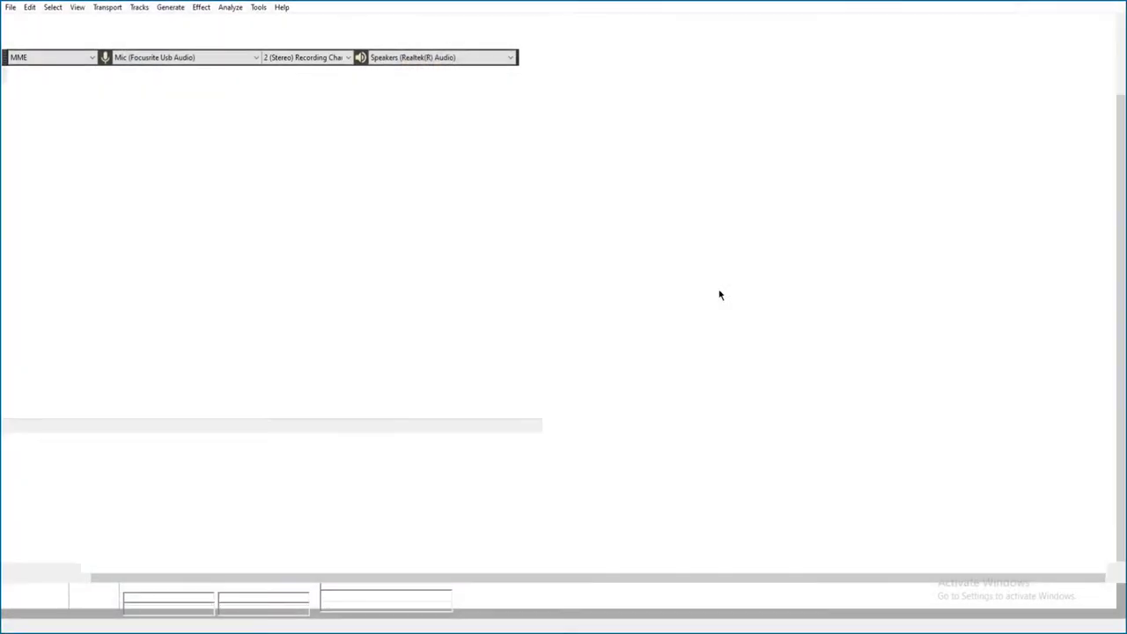
key(space)
key(ctrl+w)
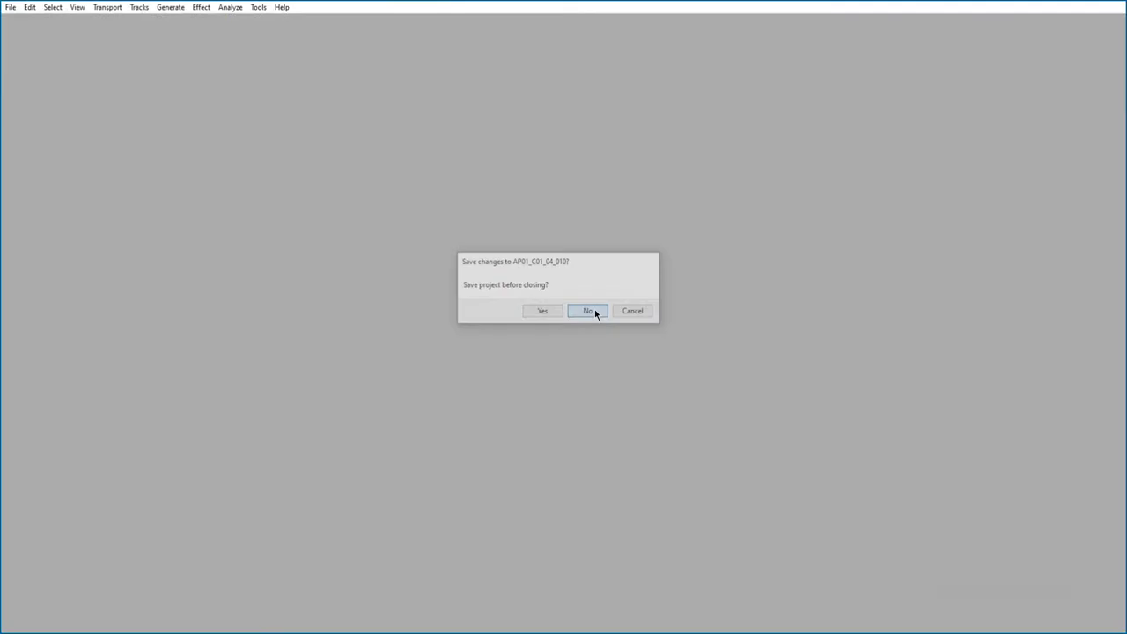
click(594, 312)
- Open AP01_C01_04_011.ogg in Audacity, play it through, and discard the project on closing
click(606, 250)
double_click(605, 236)
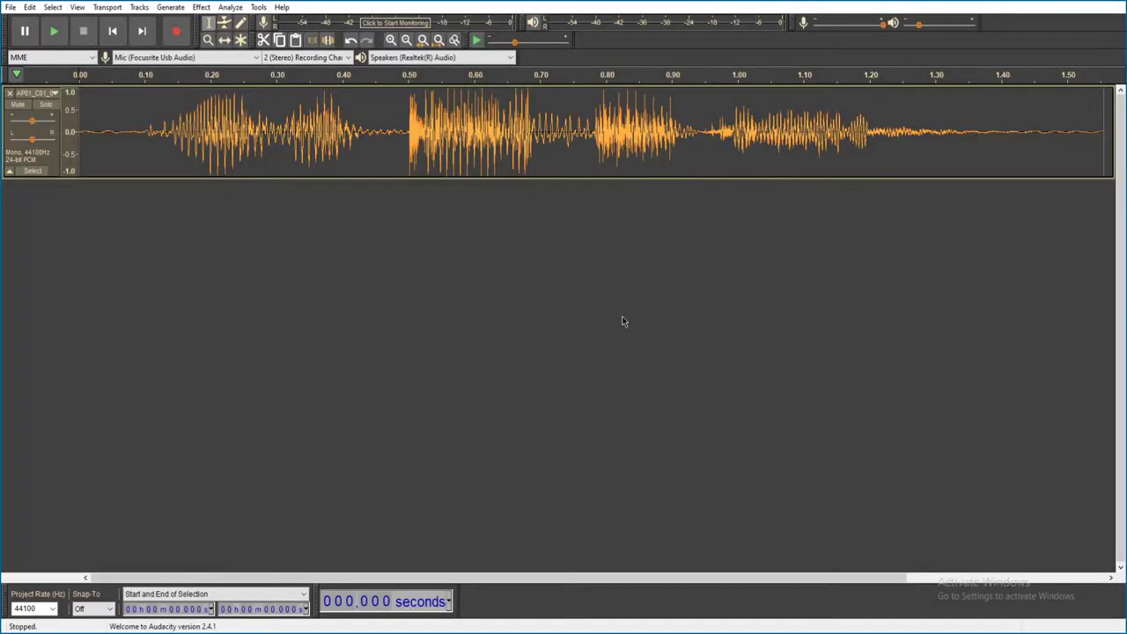
key(space)
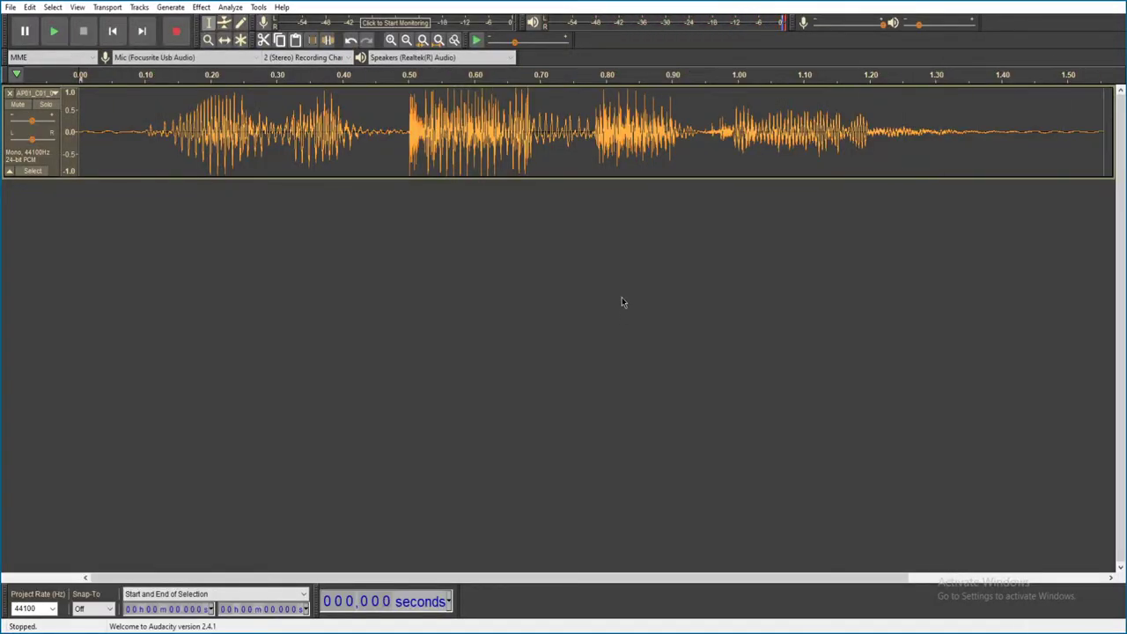
key(ctrl+w)
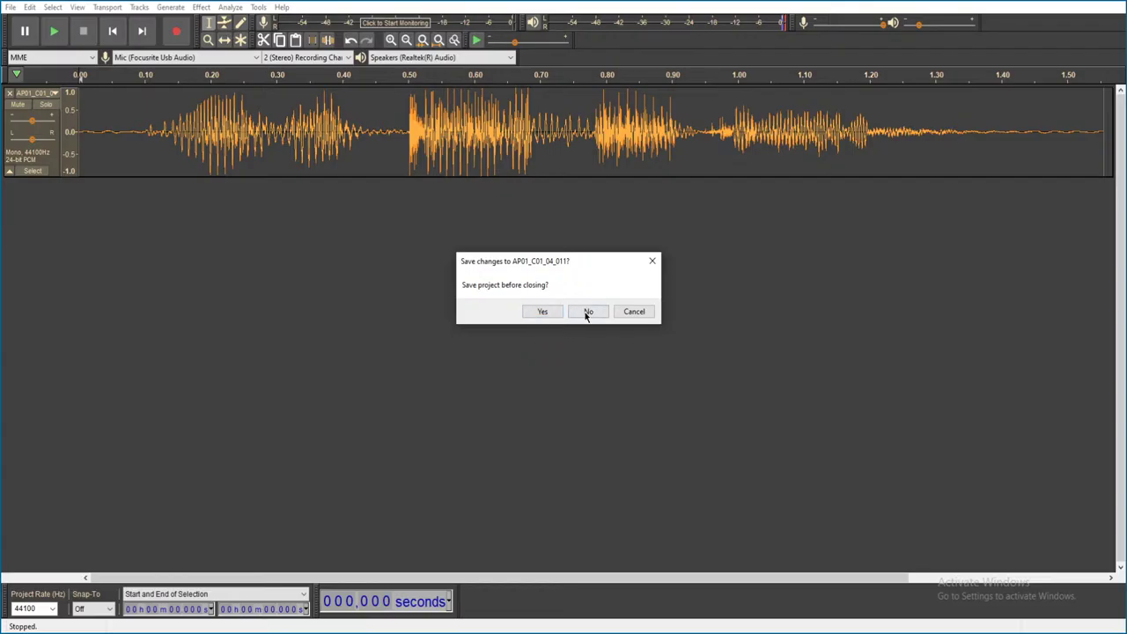
click(587, 312)
- Open AP01_C01_04_012.ogg in Audacity, play the clip, and close the project without saving
click(627, 251)
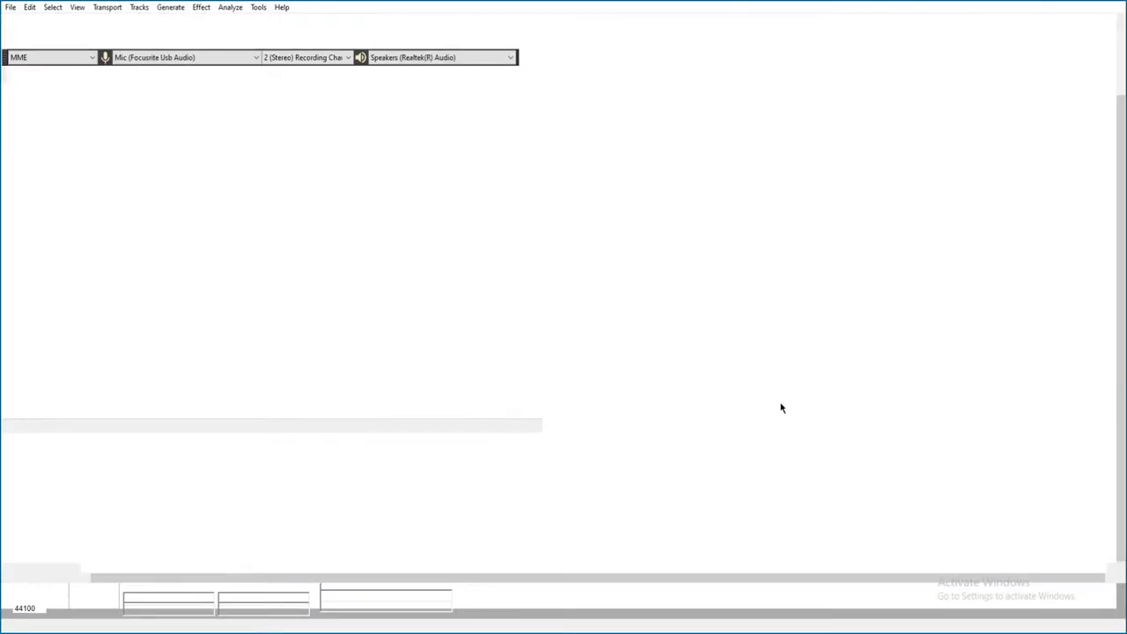
key(space)
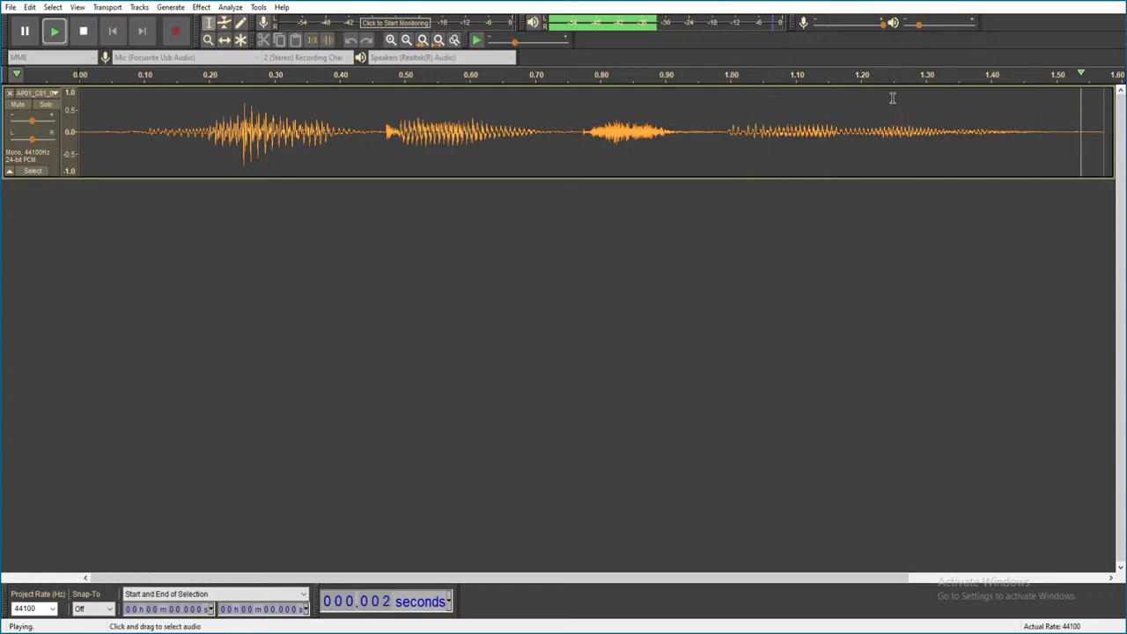
key(ctrl+w)
click(586, 309)
- Open AP01_C01_04_013.ogg in Audacity, listen to it, and close it without saving
double_click(561, 263)
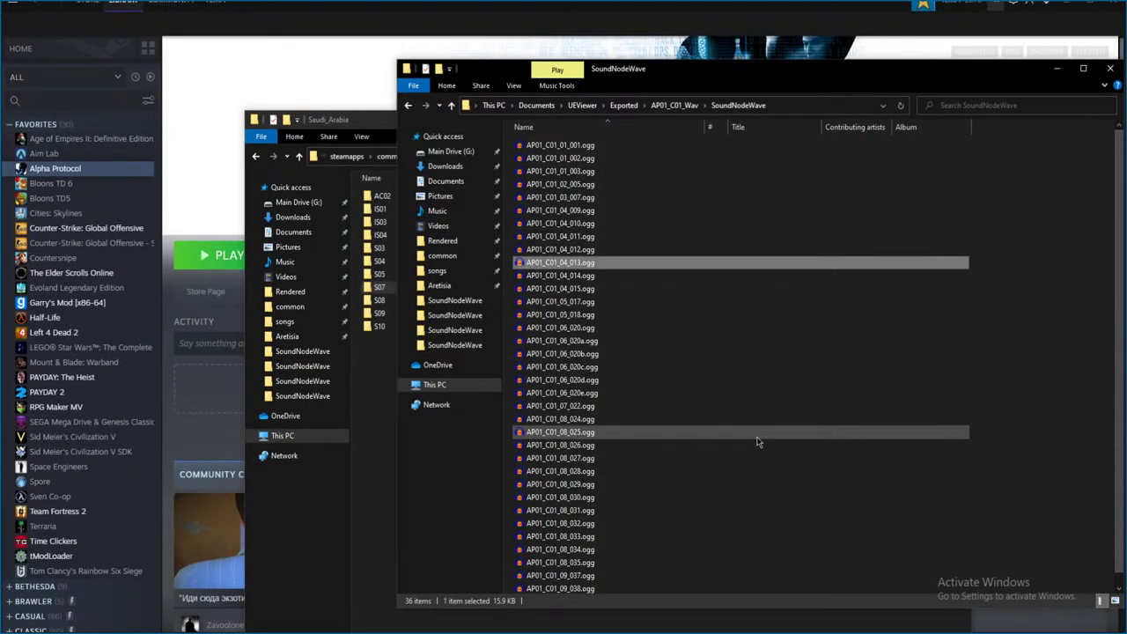
key(space)
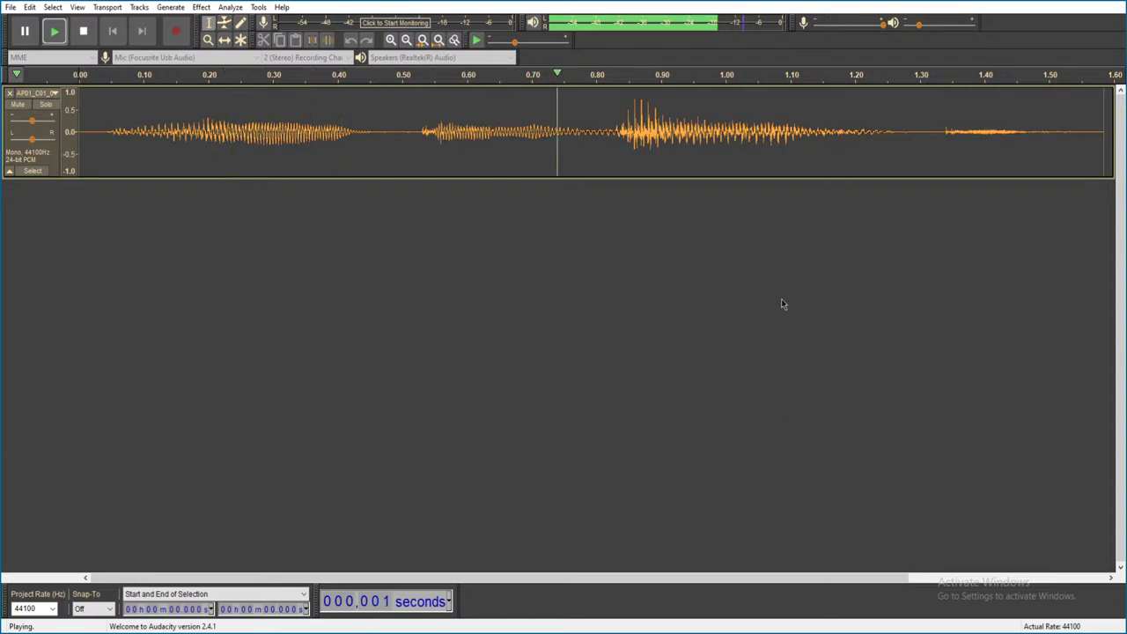
key(ctrl+w)
click(588, 311)
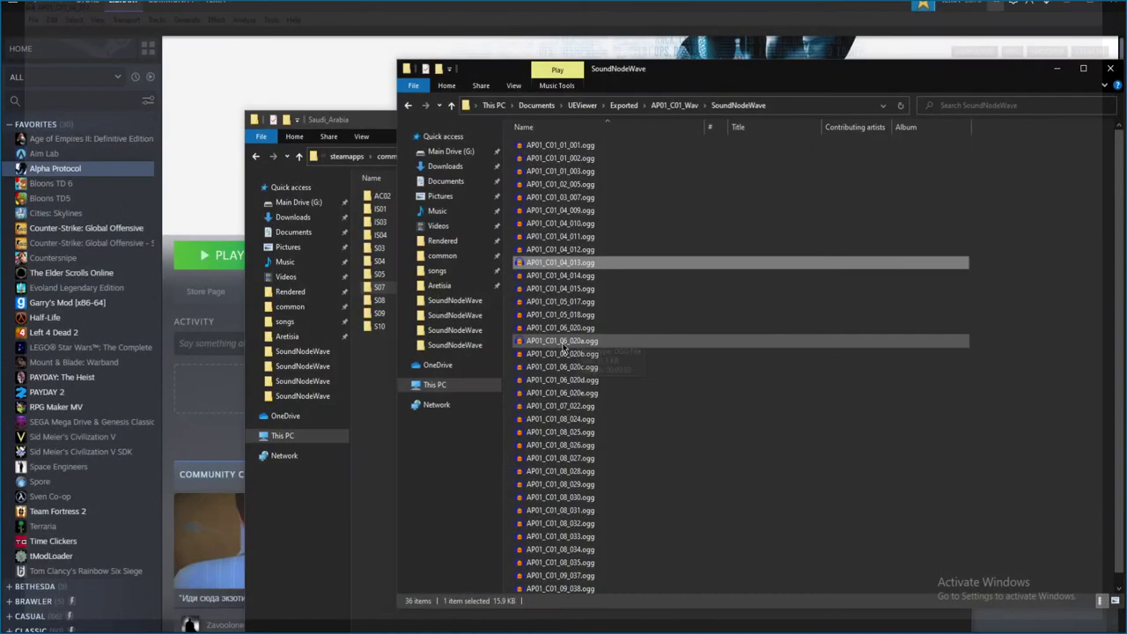
- Play AP01_C01_04_014.ogg in Audacity and discard the project on closing
double_click(581, 276)
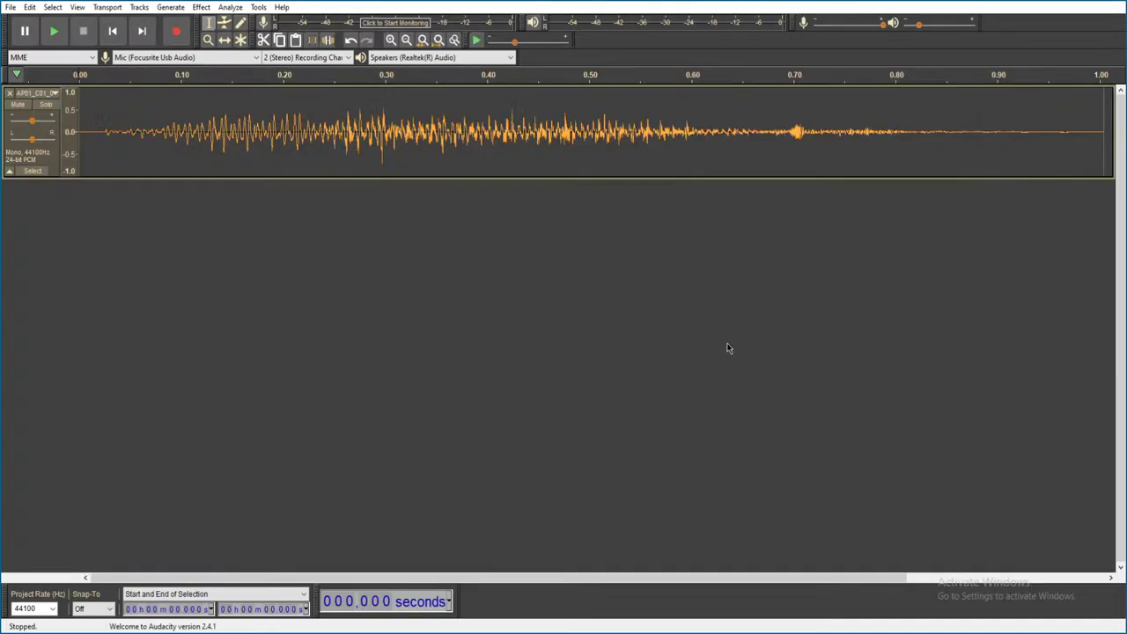
key(space)
key(ctrl+w)
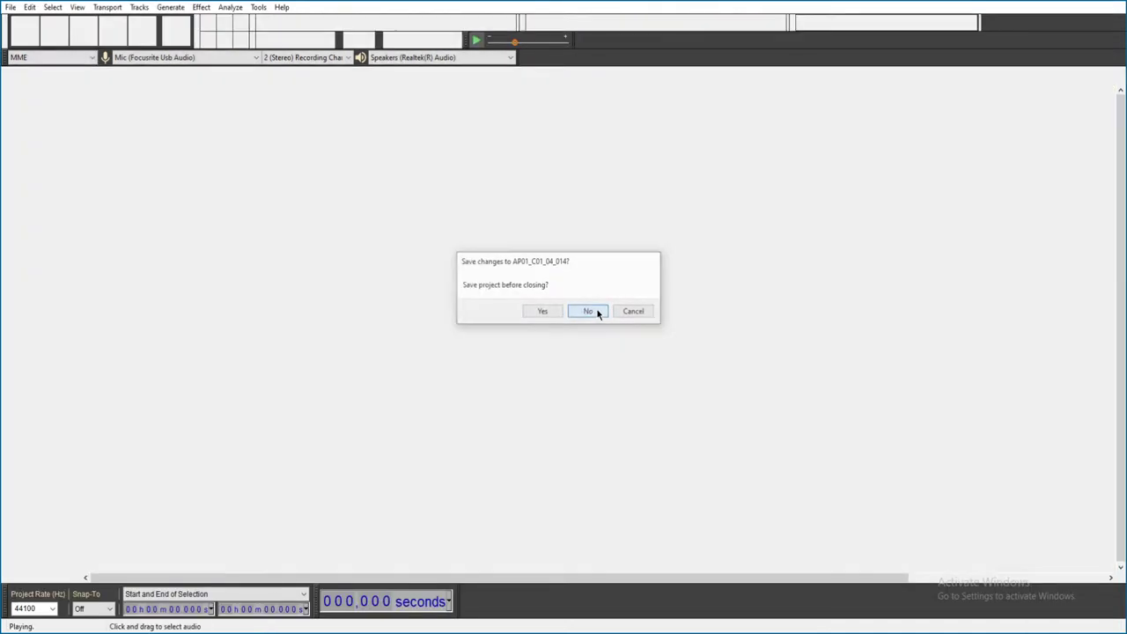
click(588, 310)
- Open AP01_C01_04_015.ogg in Audacity, play the clip, and close the project without saving
double_click(671, 395)
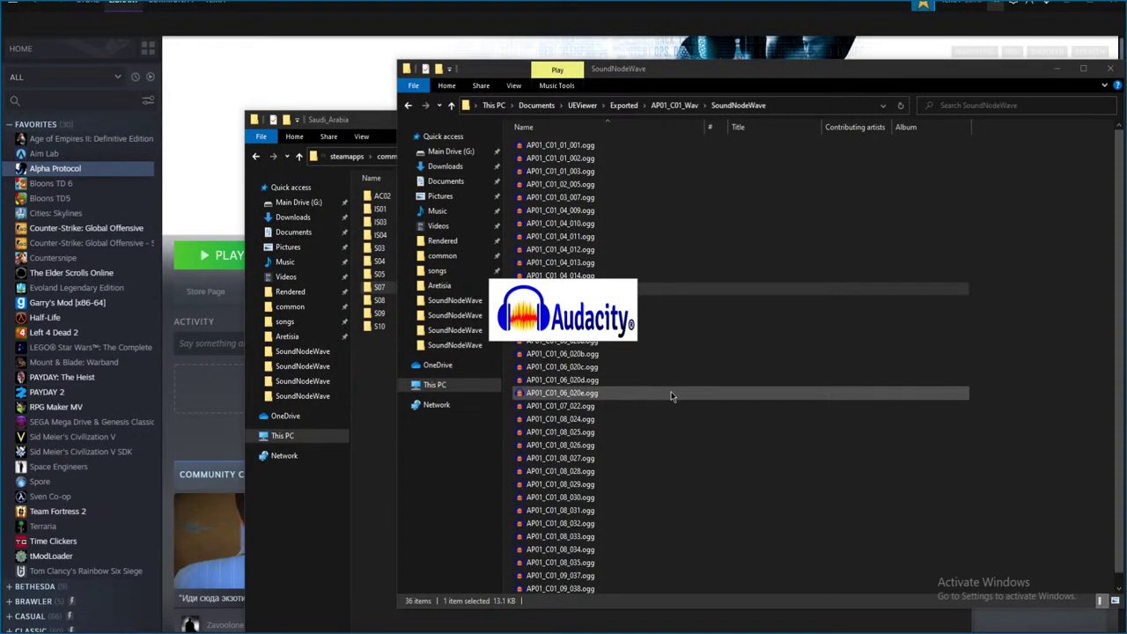
key(space)
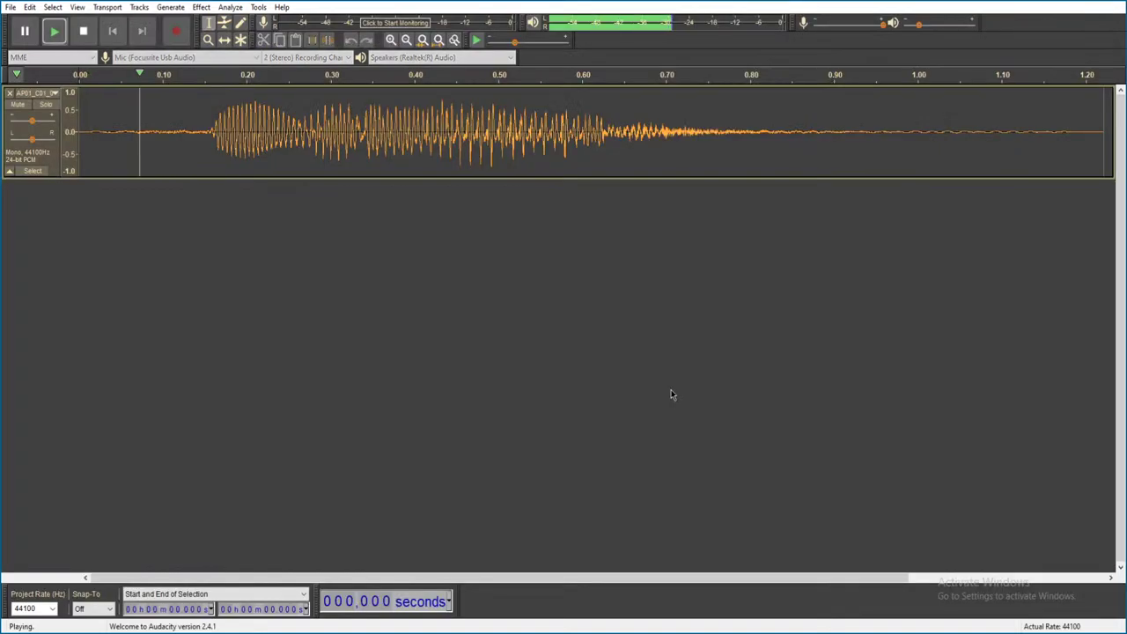
key(ctrl+w)
click(588, 311)
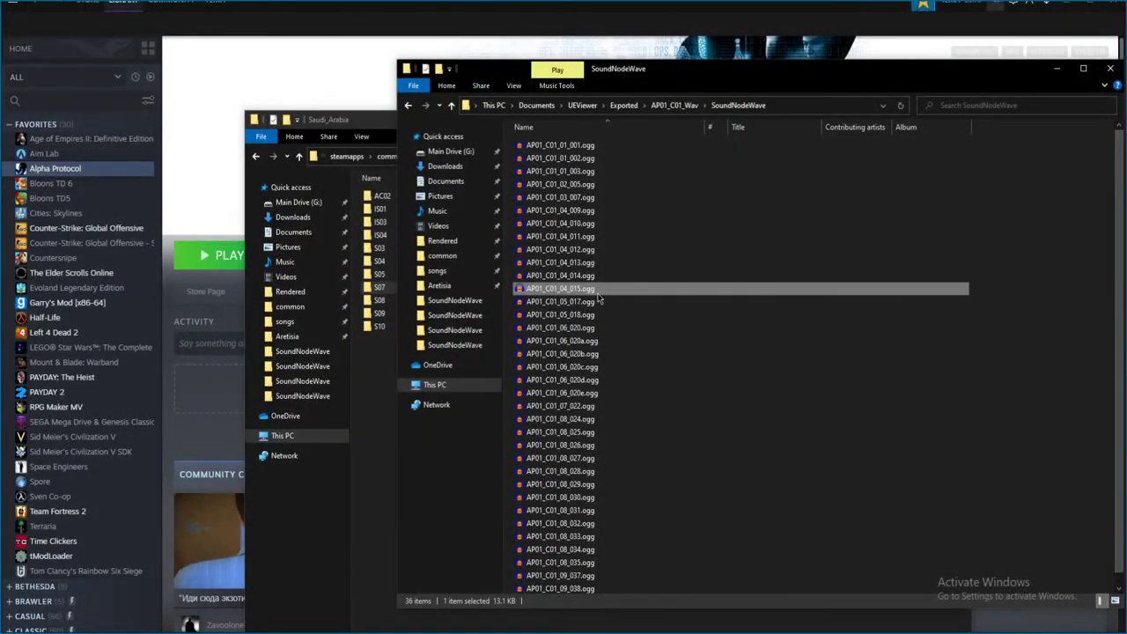
- Open AP01_C01_05_017.ogg in Audacity, listen to it, and discard the project on closing
click(608, 301)
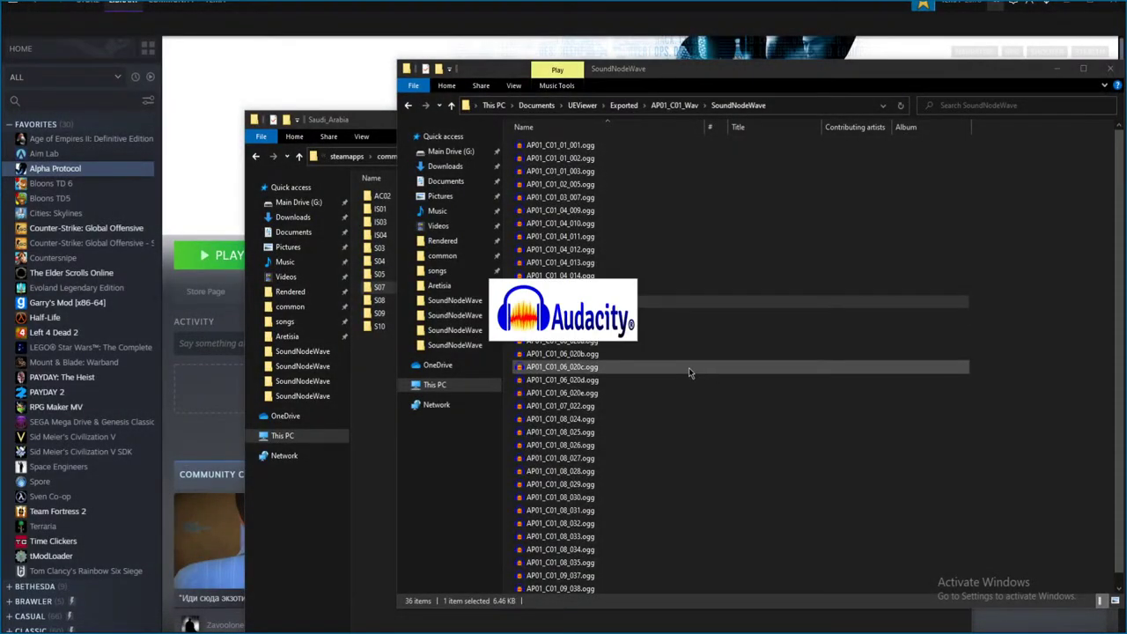
key(space)
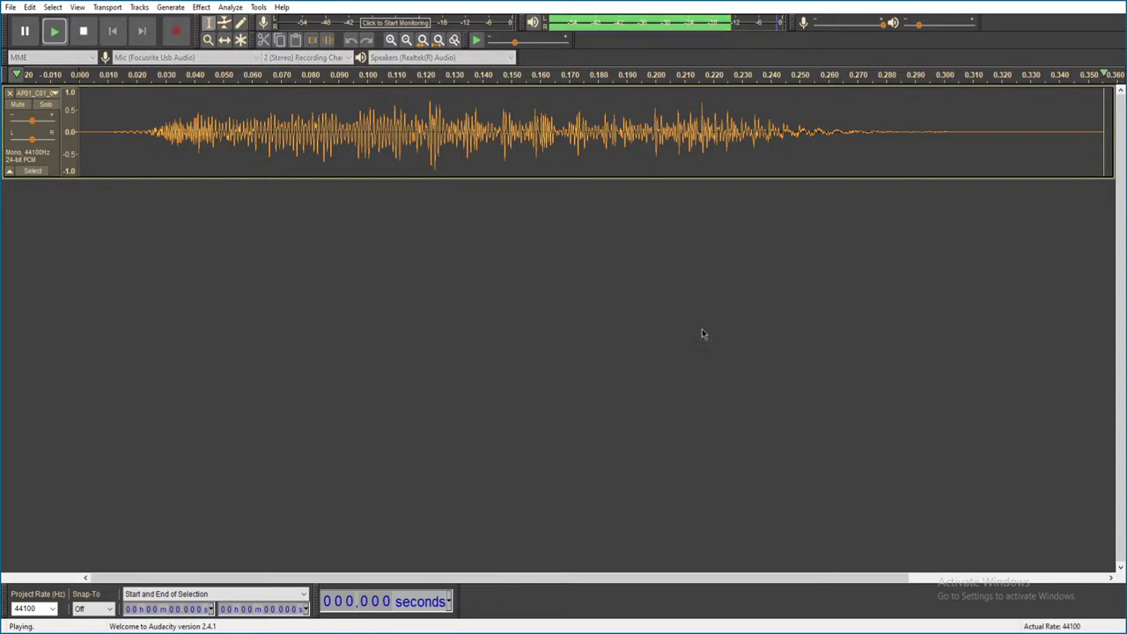
key(ctrl+w)
click(586, 312)
- Open AP01_C01_05_018.ogg in Audacity, play the clip, and close it without saving
double_click(823, 471)
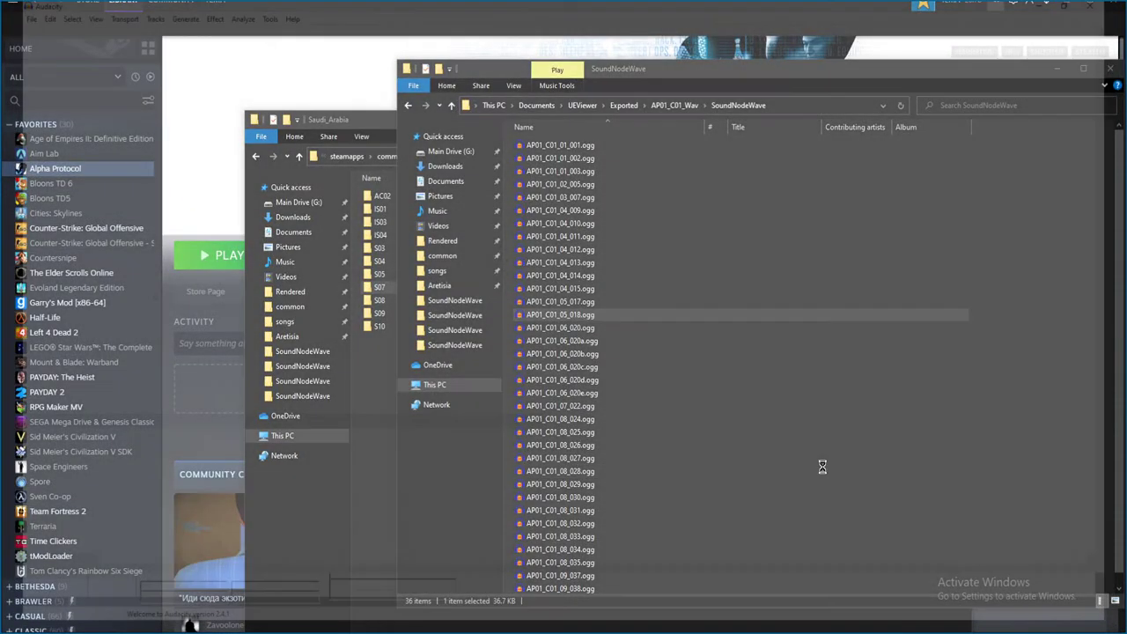
key(space)
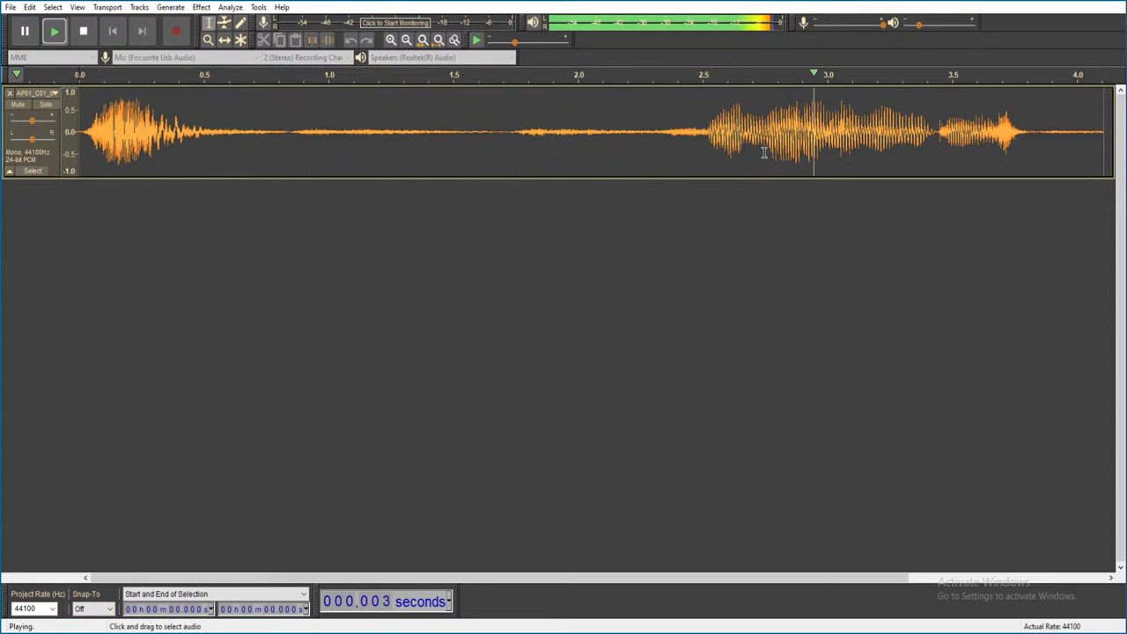
key(ctrl+w)
click(587, 311)
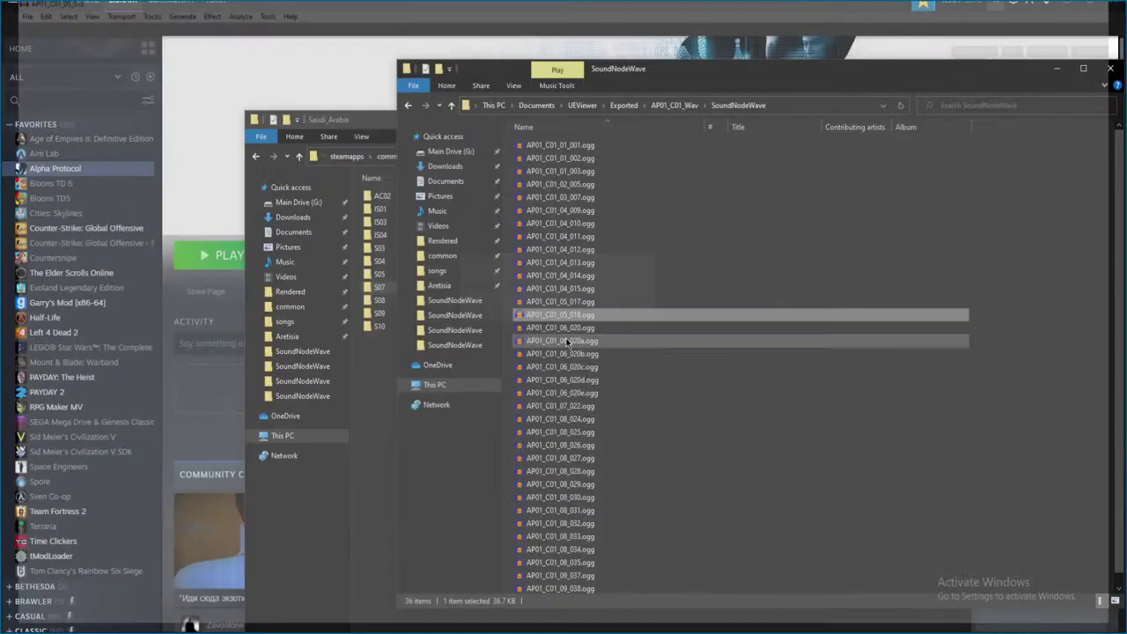
- Listen to AP01_C01_06_020.ogg in Audacity and close its project without saving
key(Return)
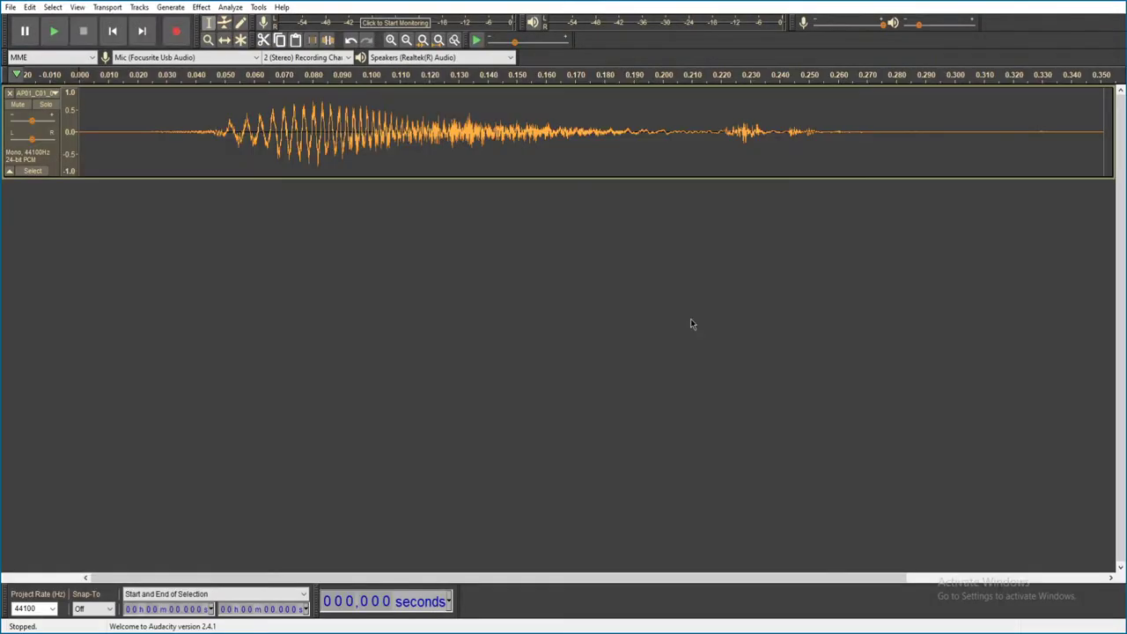
key(space)
key(ctrl+w)
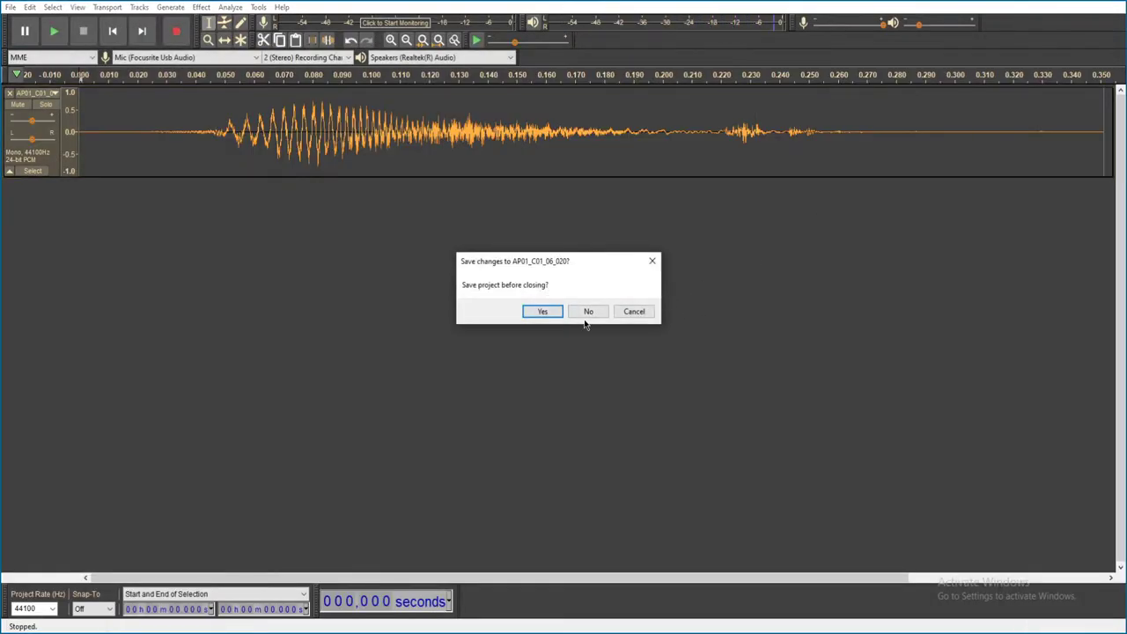
click(586, 314)
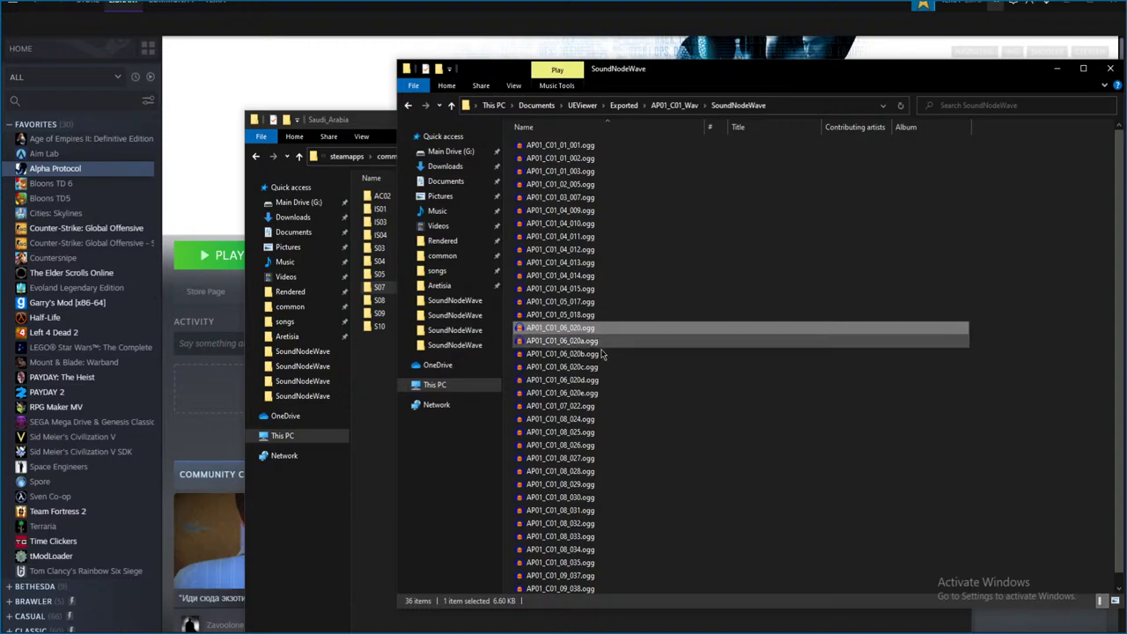
- Skip the 020a to 020e clips, play AP01_C01_07_022.ogg in Audacity, and close it without saving
double_click(564, 405)
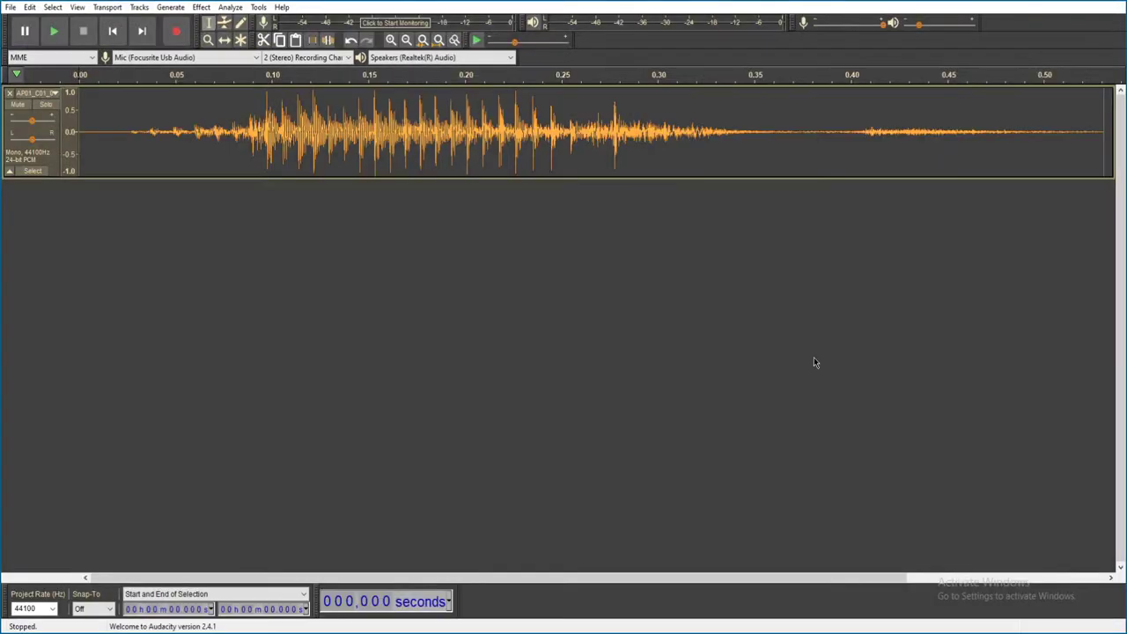
key(space)
key(ctrl+w)
click(586, 313)
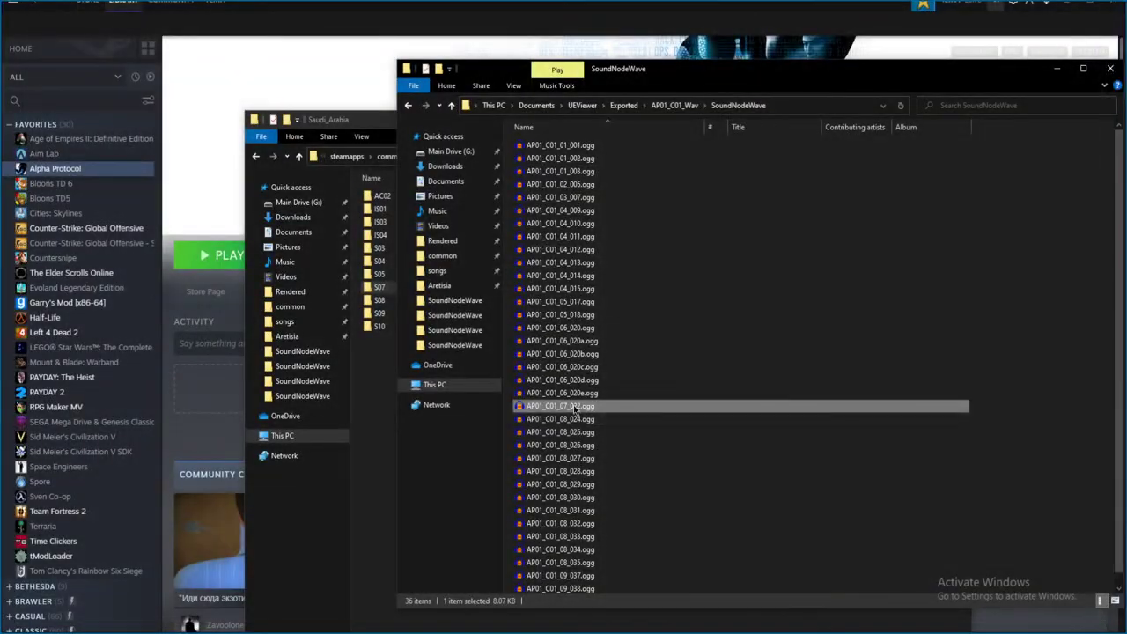
- Open AP01_C01_08_024.ogg in Audacity, listen to it, and close the project without saving
double_click(568, 419)
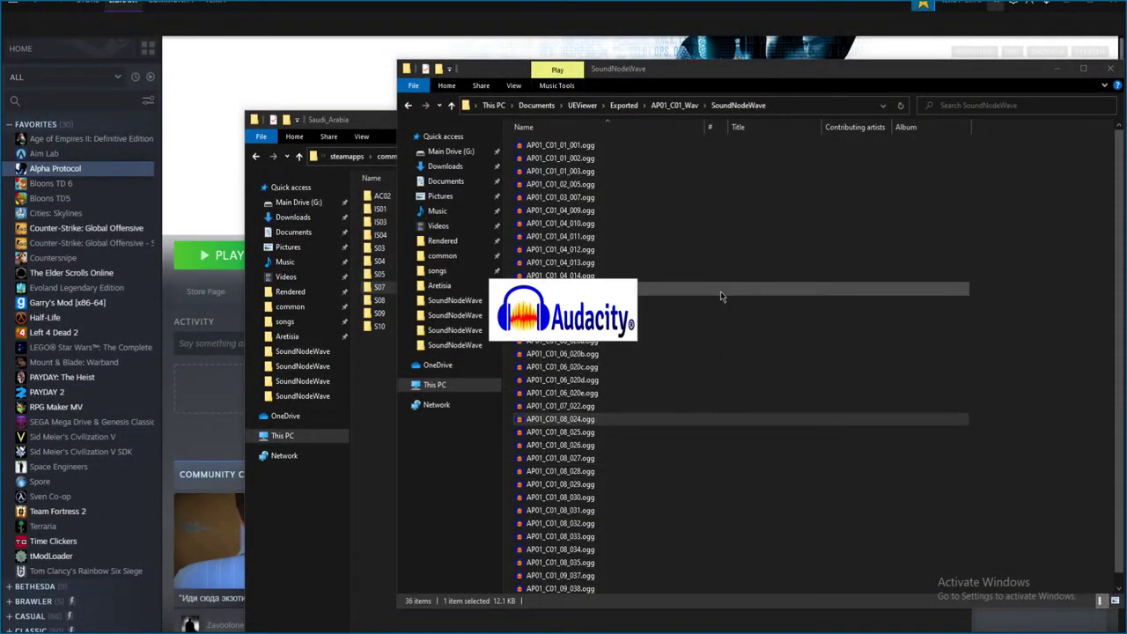
key(space)
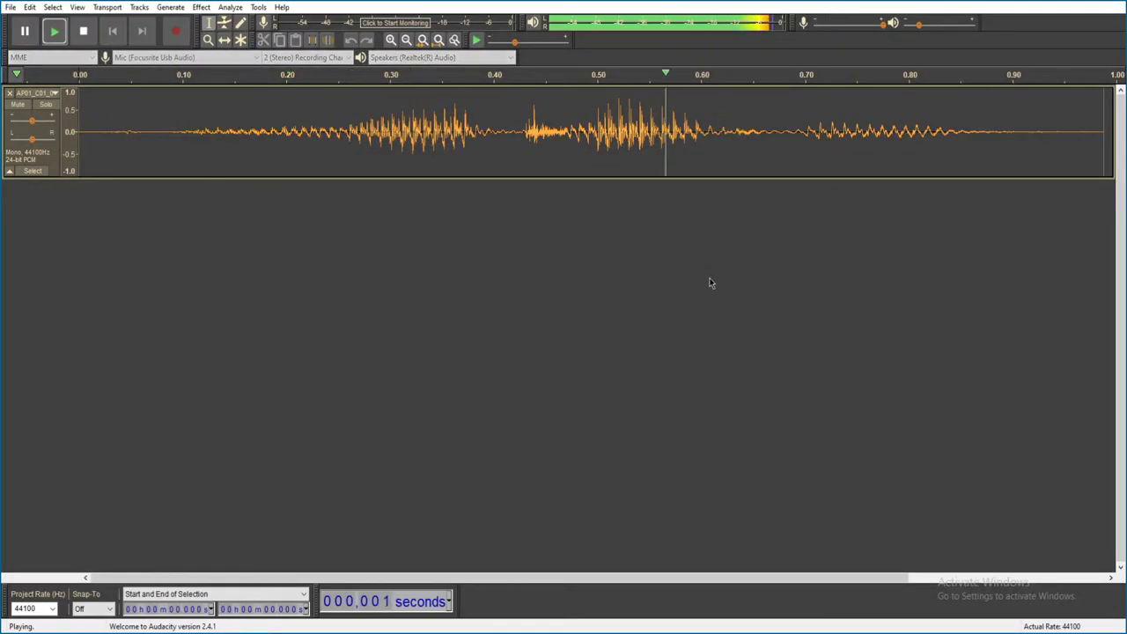
key(ctrl+w)
click(581, 313)
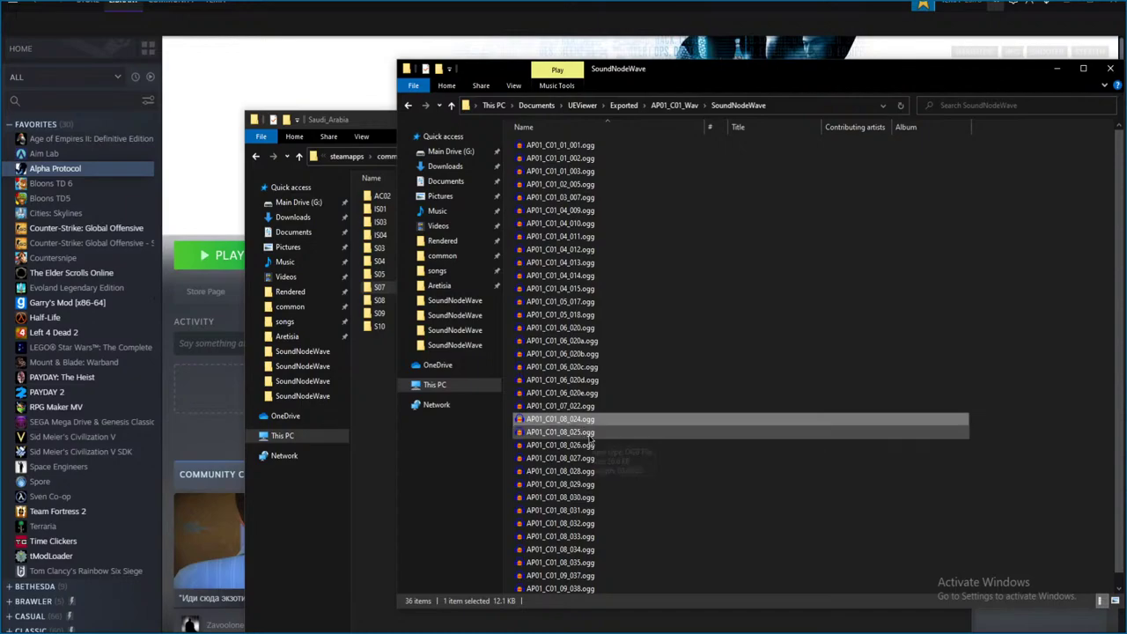
- Listen to AP01_C01_08_025.ogg in Audacity and discard its project on closing
double_click(789, 406)
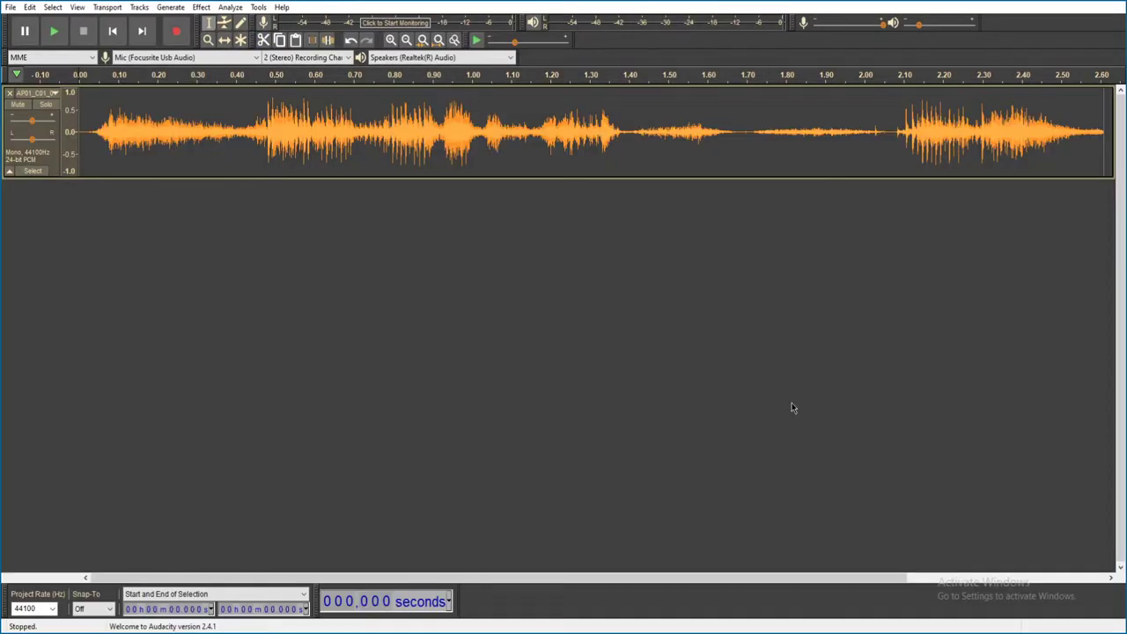
key(space)
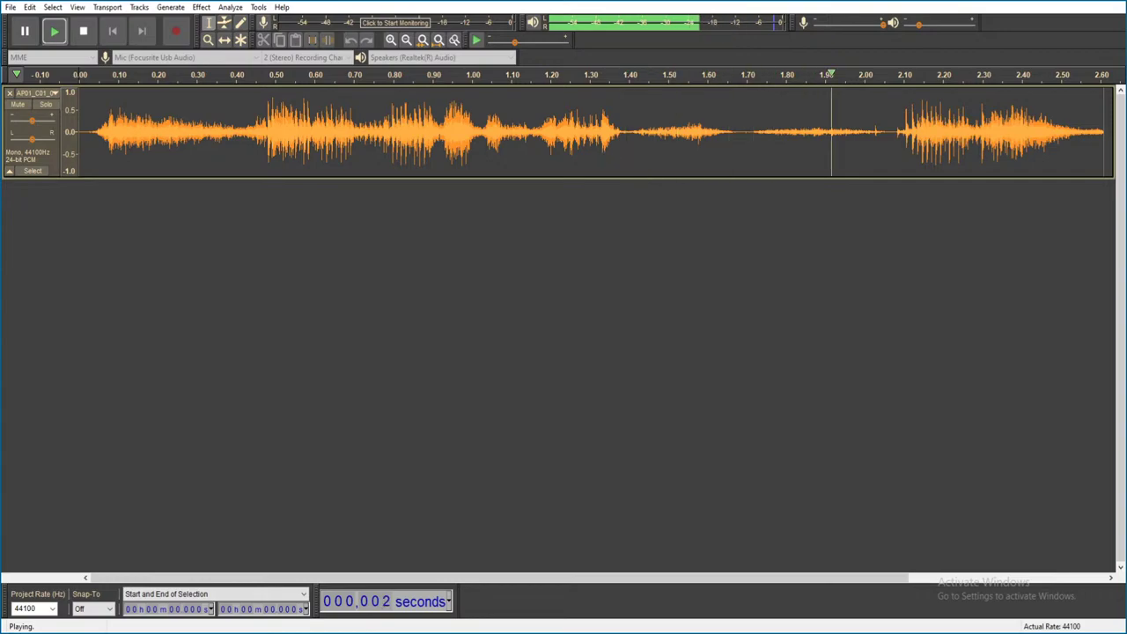
key(ctrl+w)
click(588, 310)
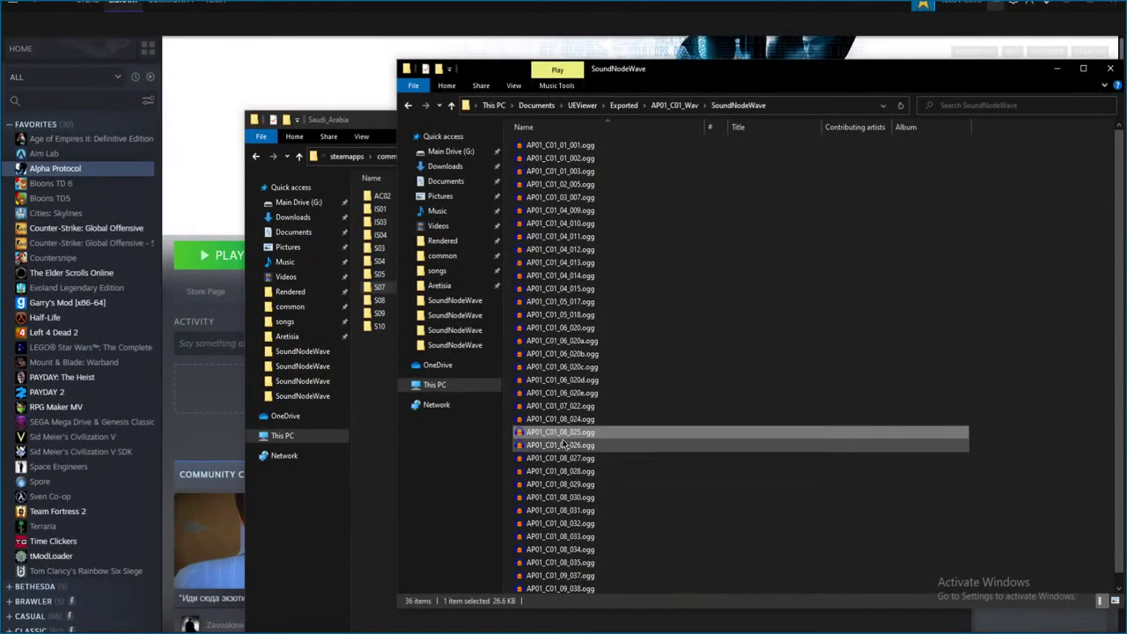
- Play AP01_C01_08_026.ogg in Audacity and close it without saving changes
double_click(566, 445)
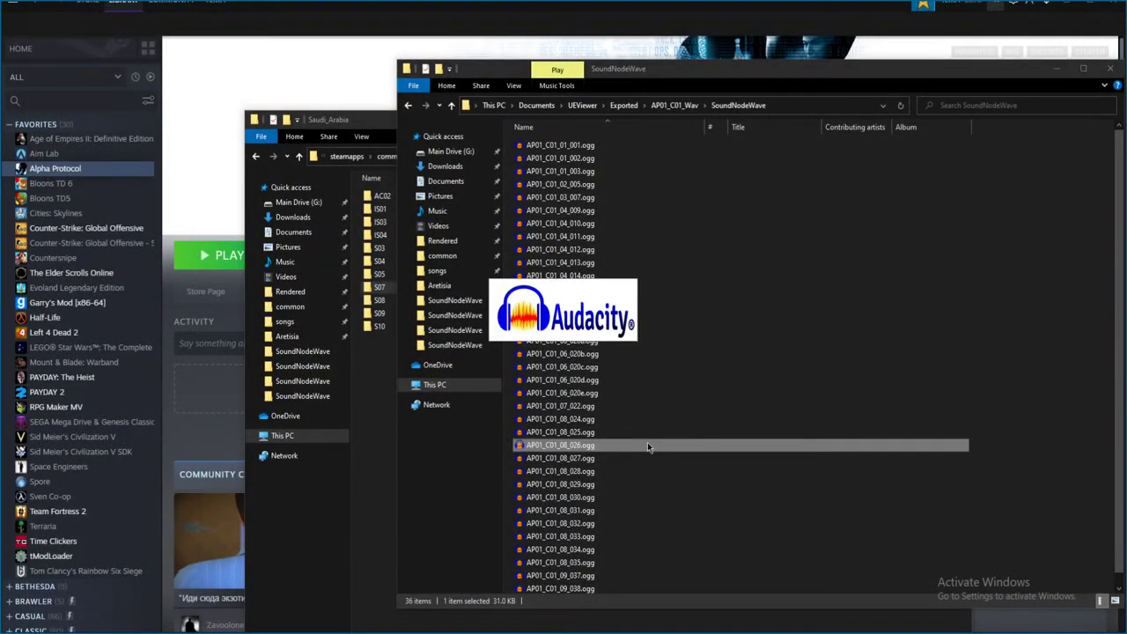
key(space)
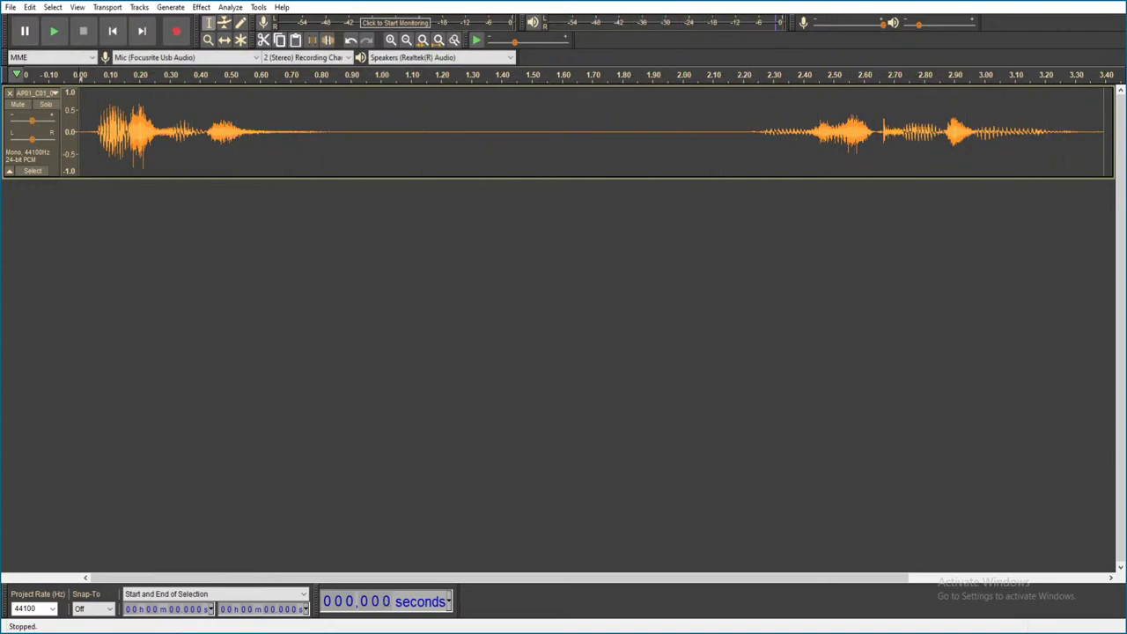
key(ctrl+w)
click(577, 319)
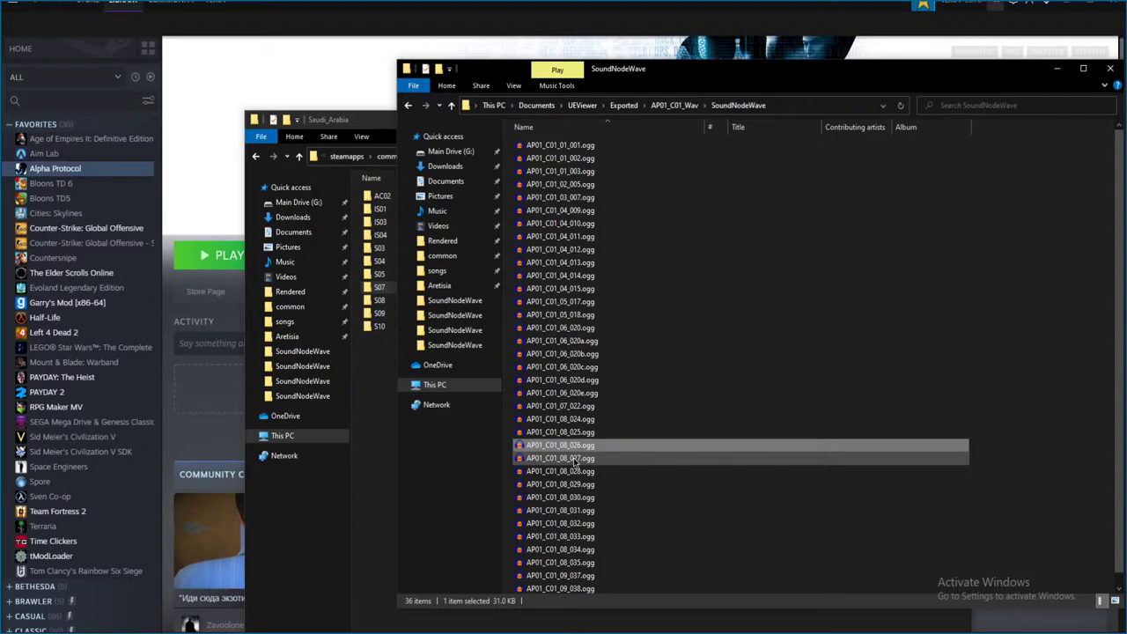
- Open AP01_C01_08_027.ogg in Audacity, play the clip, and discard the project
double_click(638, 467)
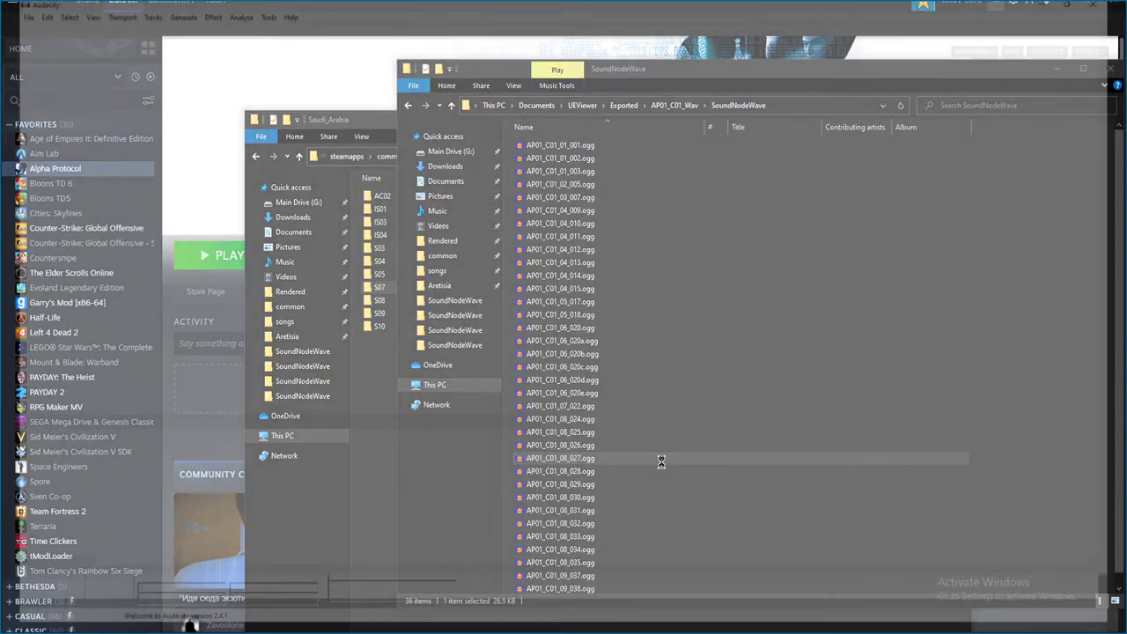
key(space)
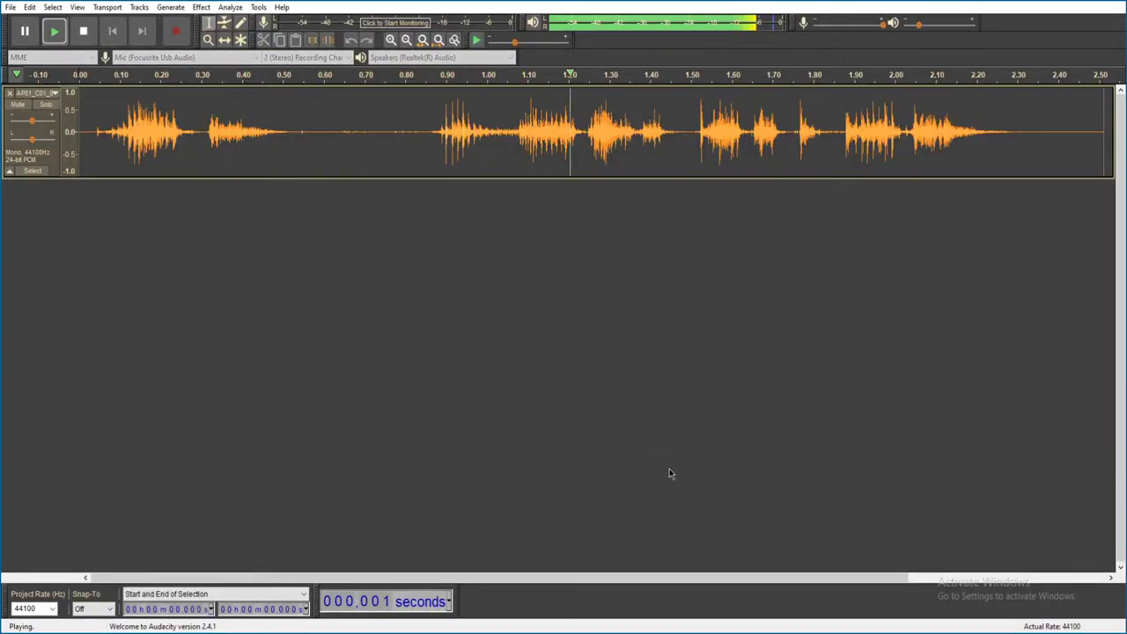
key(ctrl+w)
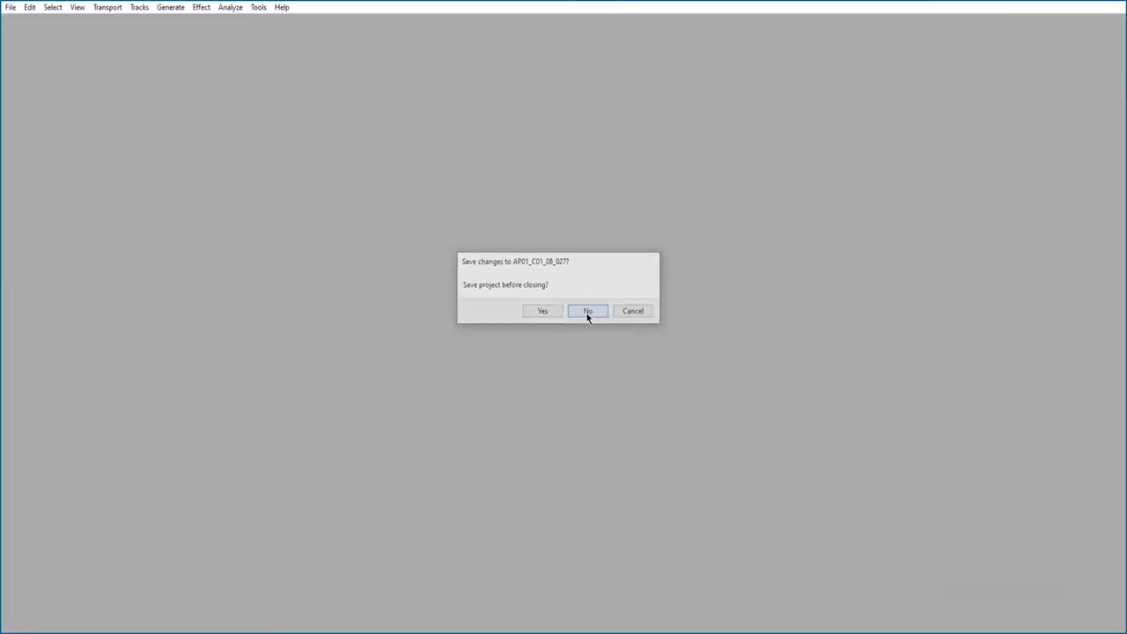
click(588, 313)
- Listen to AP01_C01_08_028.ogg in Audacity and close its project without saving
double_click(658, 524)
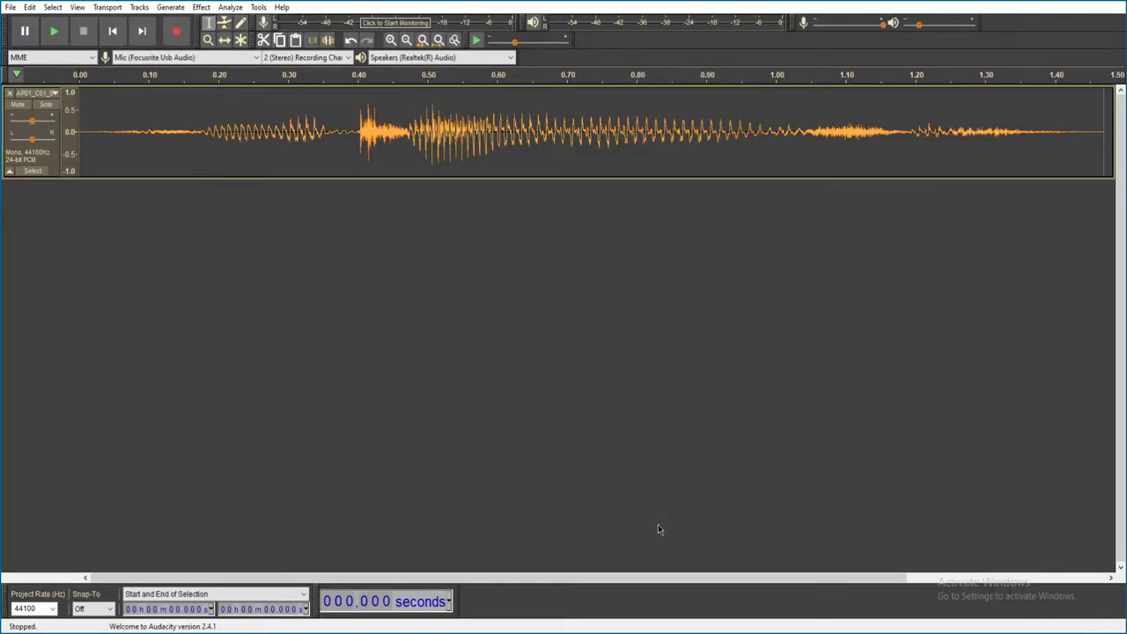
key(space)
key(ctrl+w)
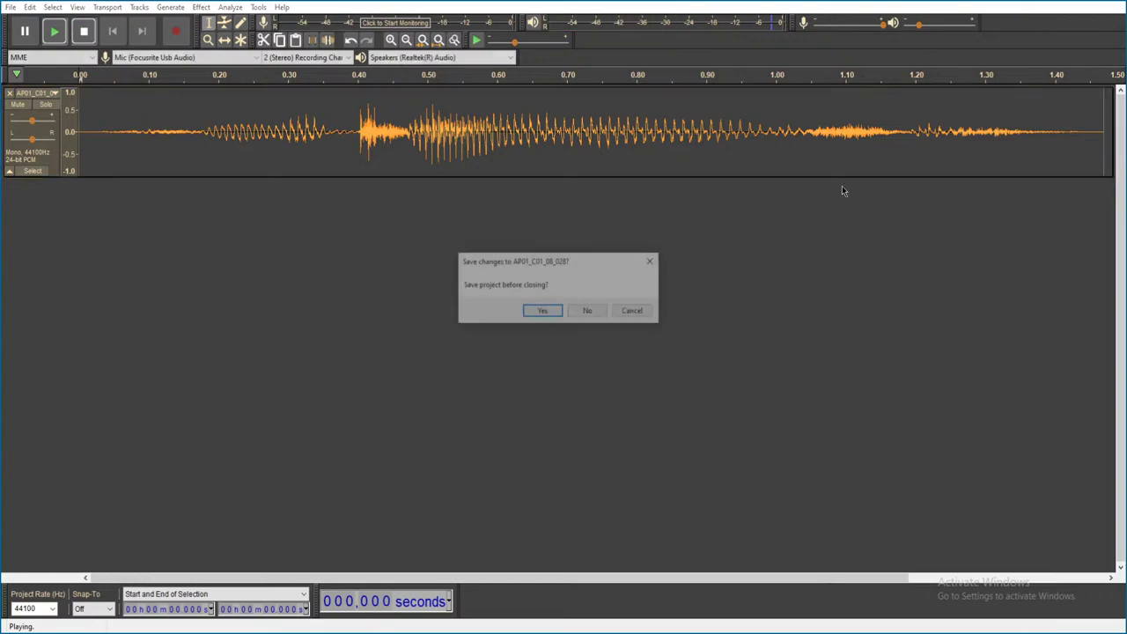
click(594, 315)
- Open AP01_C01_08_029.ogg in Audacity, play it through, and close it without saving
click(575, 486)
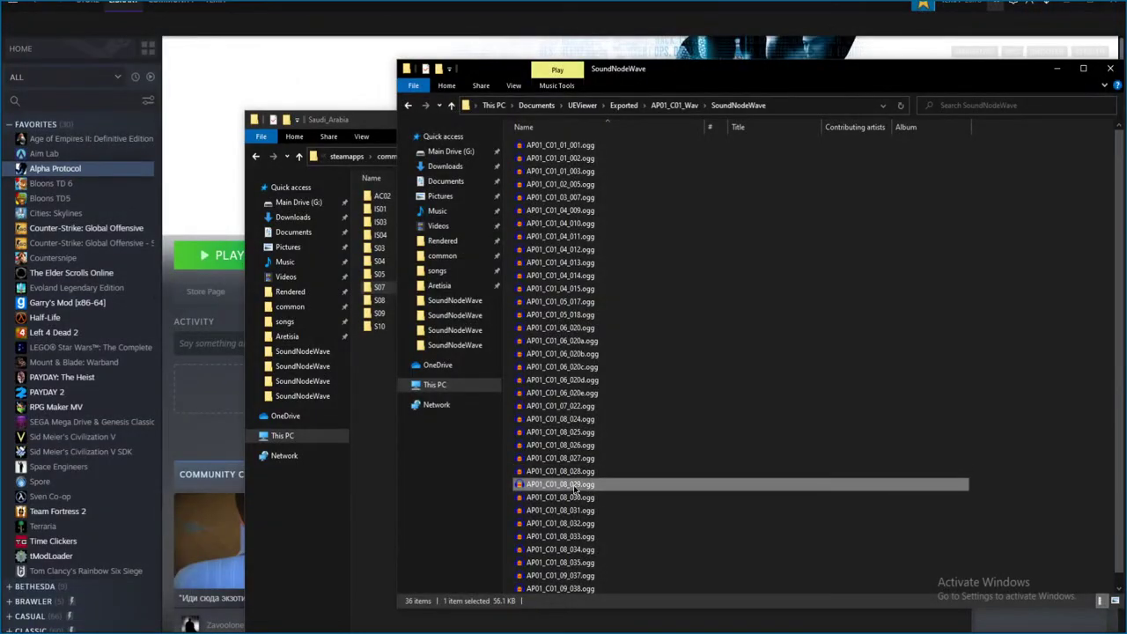
double_click(594, 486)
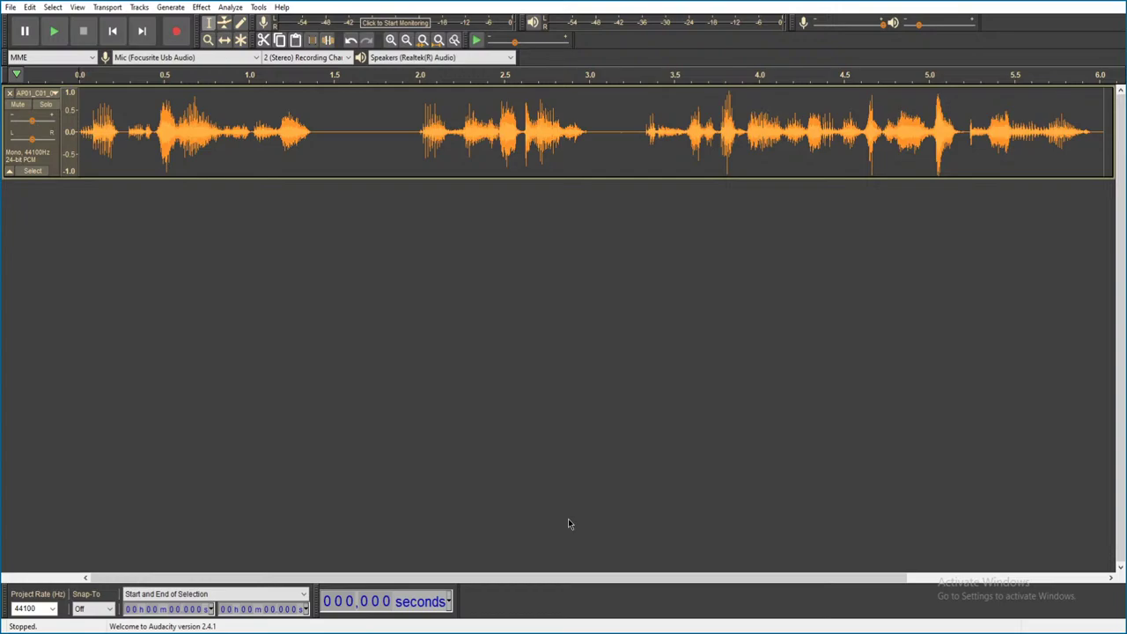
key(space)
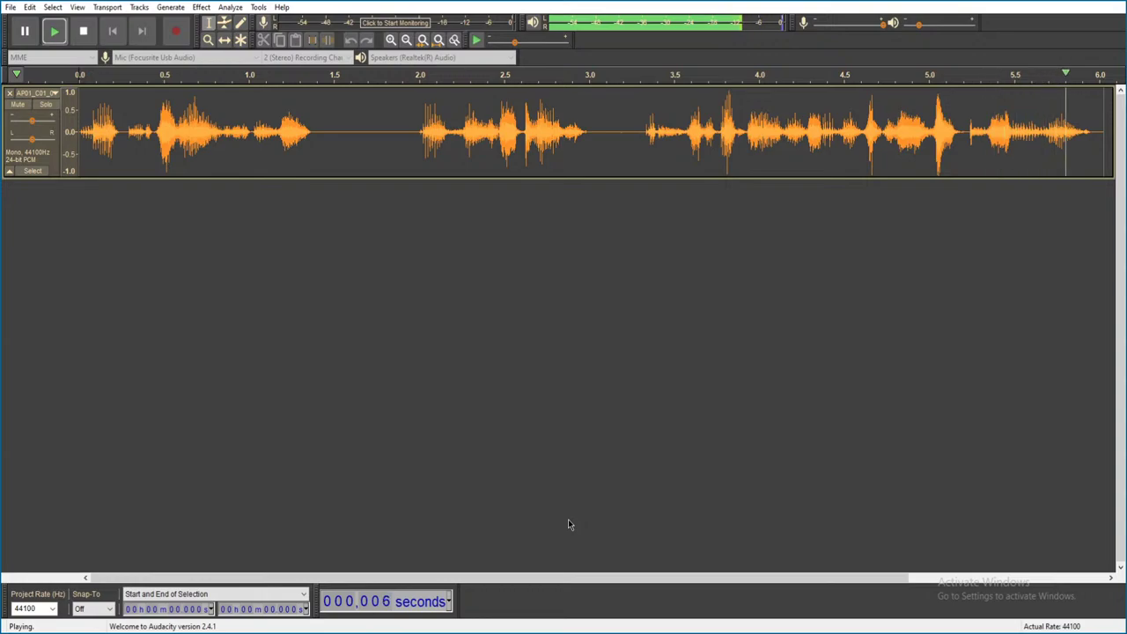
key(ctrl+w)
click(586, 311)
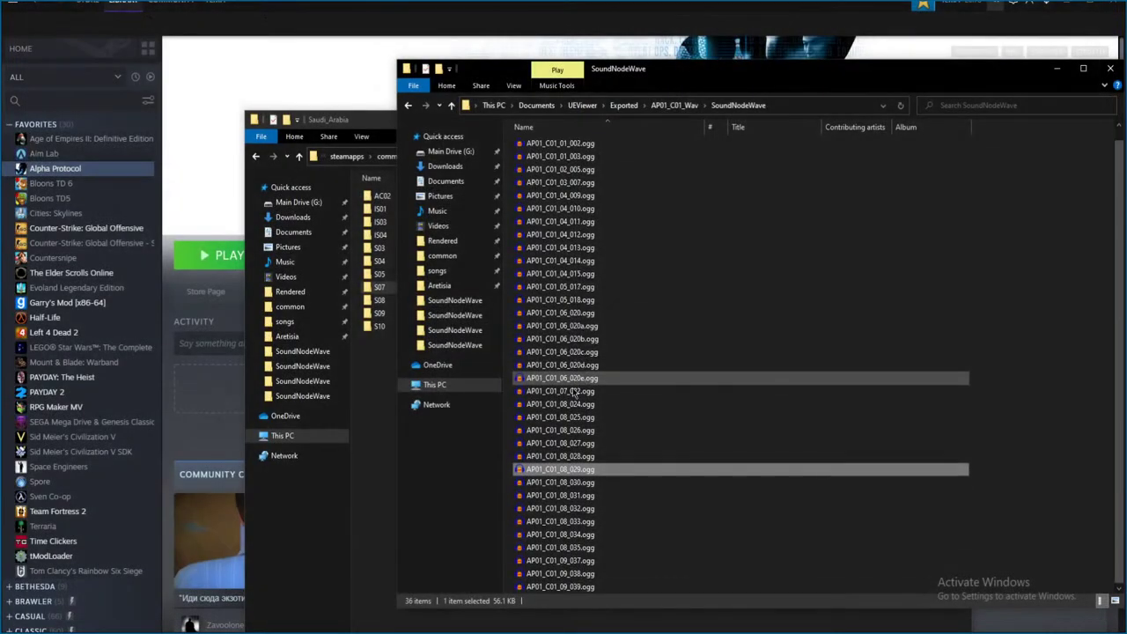
- Play AP01_C01_08_030.ogg in Audacity and discard the project on closing
double_click(564, 483)
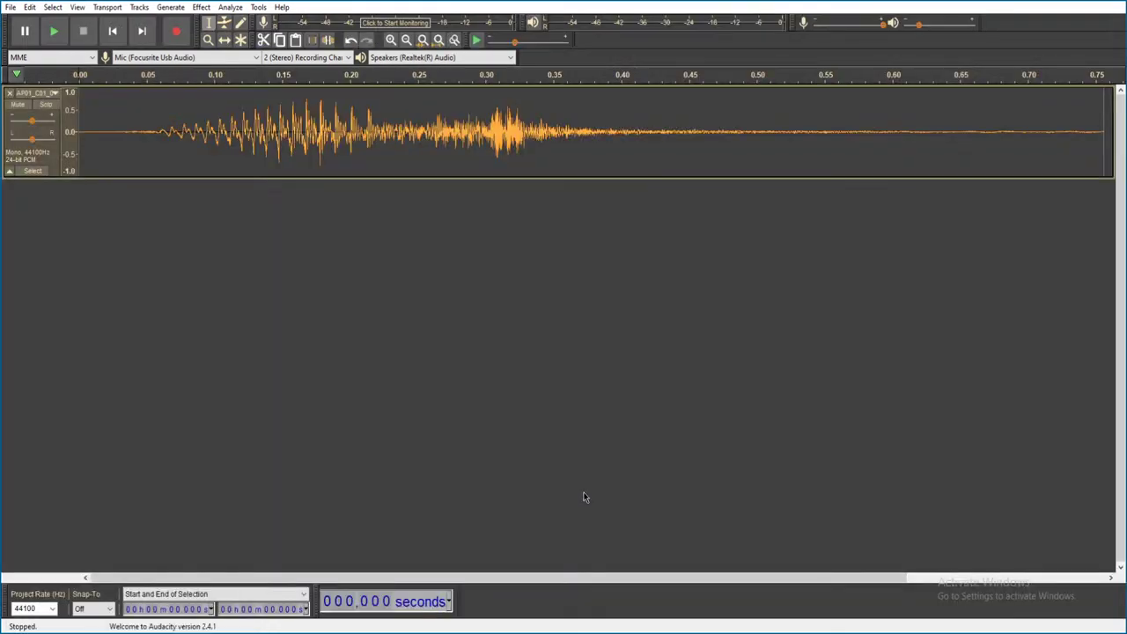
key(space)
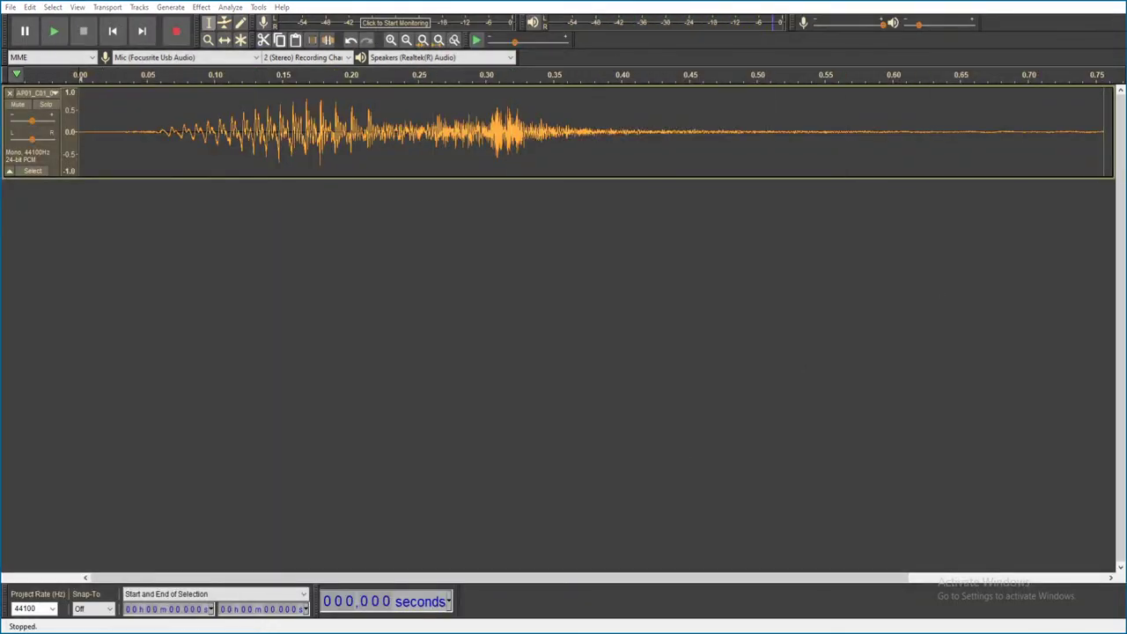
key(ctrl+w)
click(586, 311)
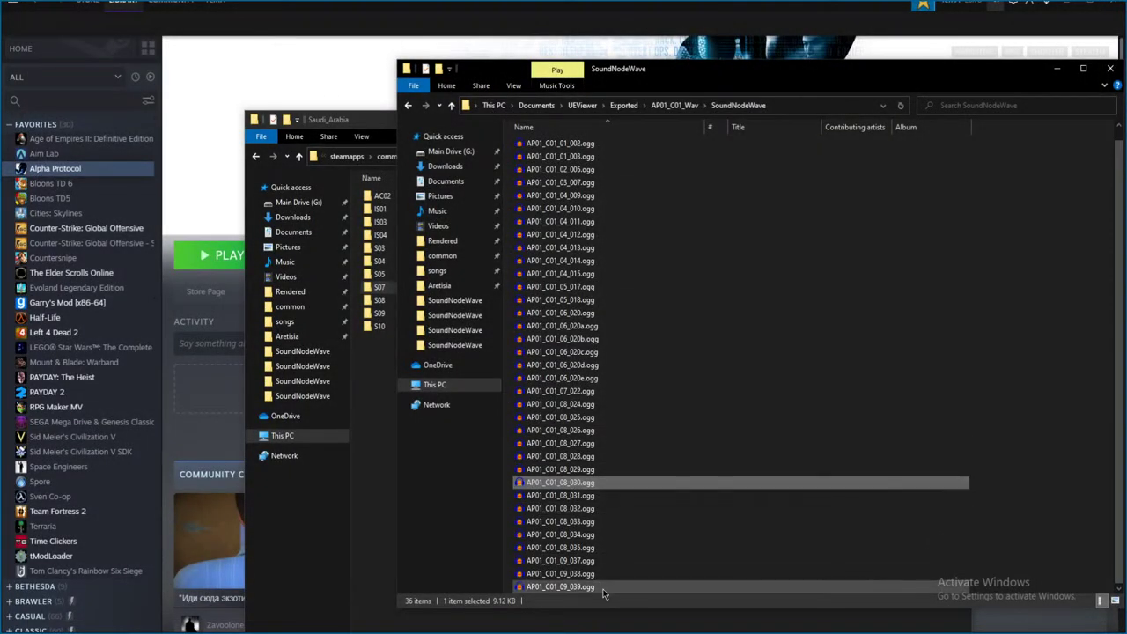
- Skip ahead to AP01_C01_09_039.ogg, play it in Audacity, and close it without saving
double_click(612, 586)
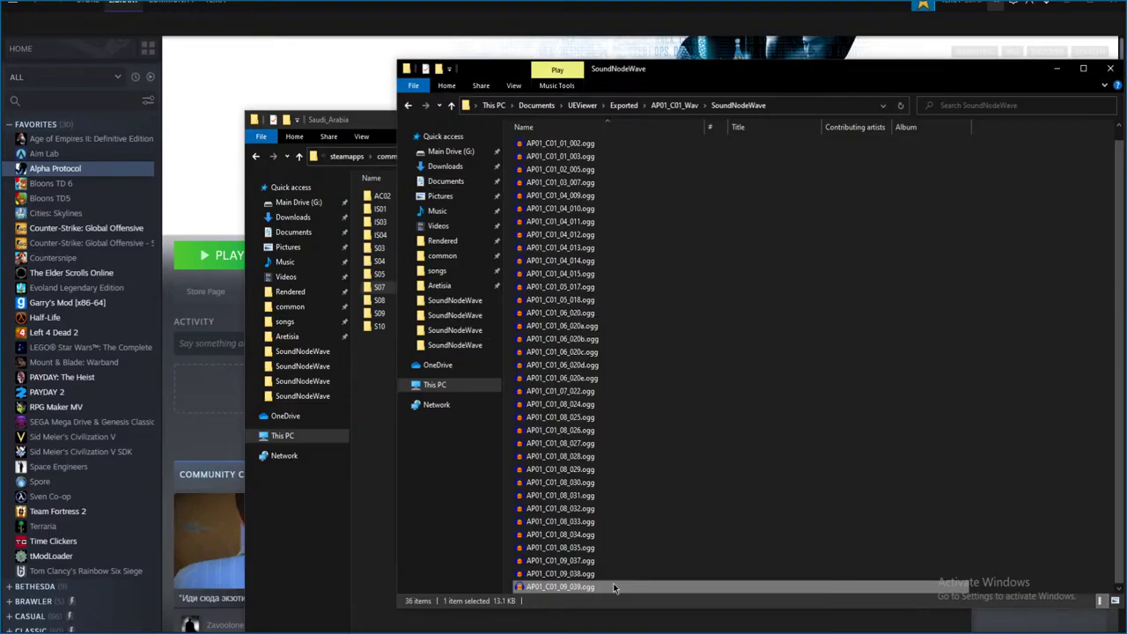
key(space)
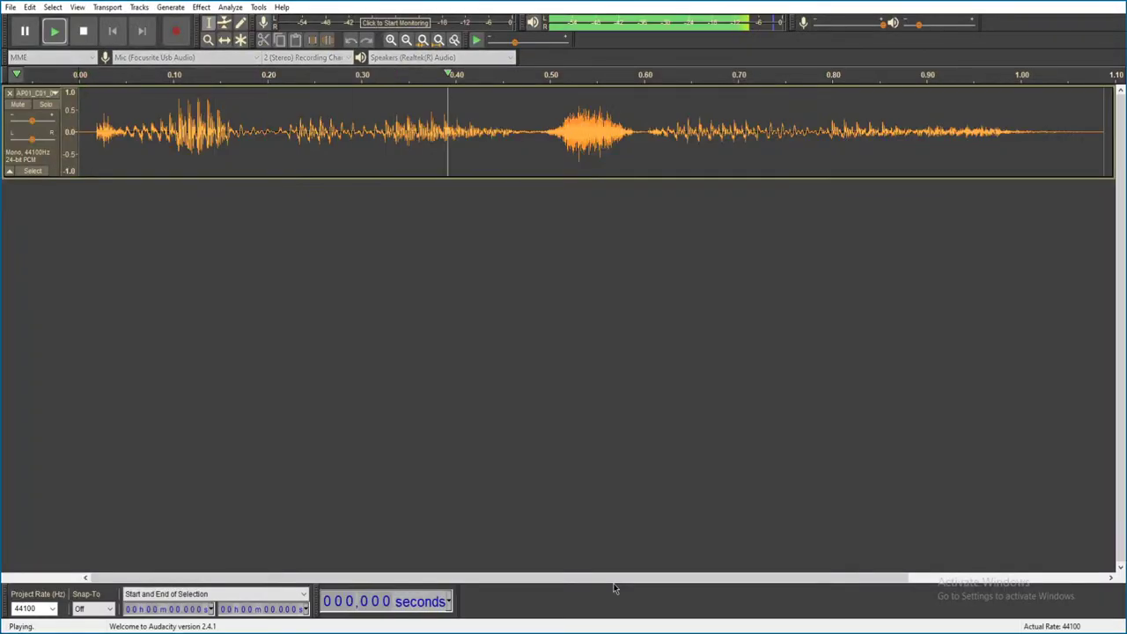
key(alt+F4)
click(586, 309)
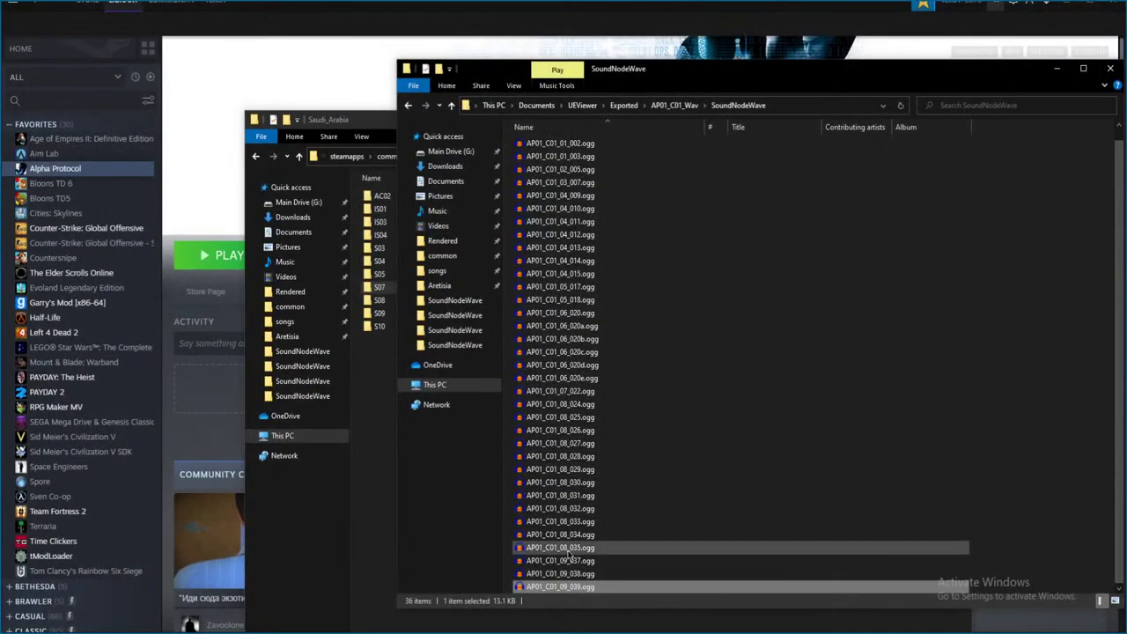
- Listen to AP01_C01_09_038.ogg in Audacity and close the project without saving
double_click(561, 404)
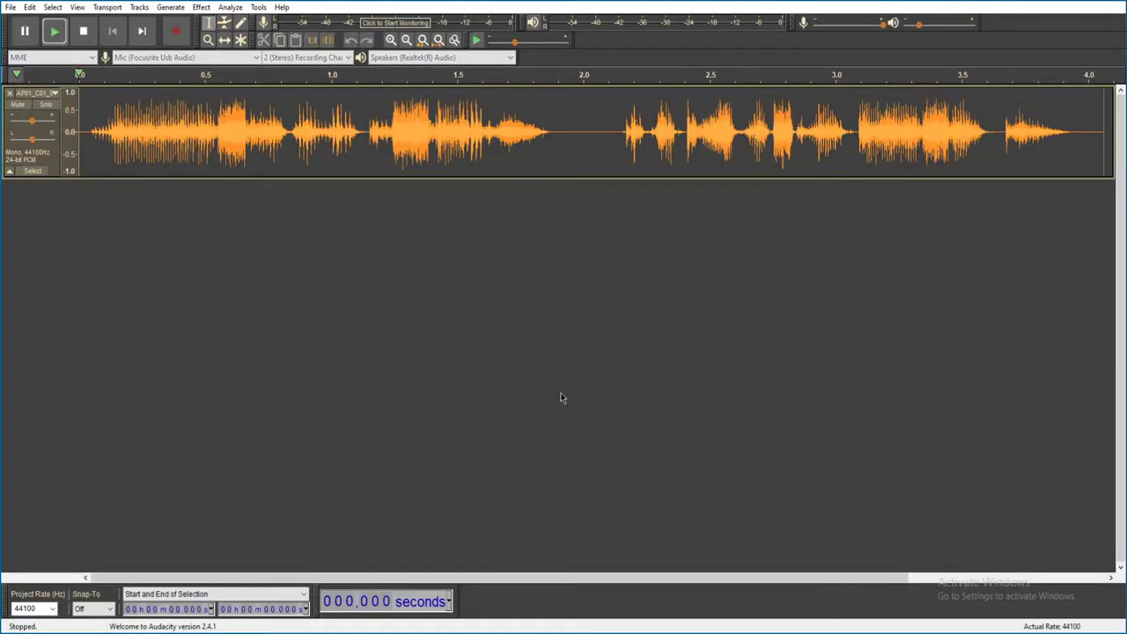
key(space)
key(alt+F4)
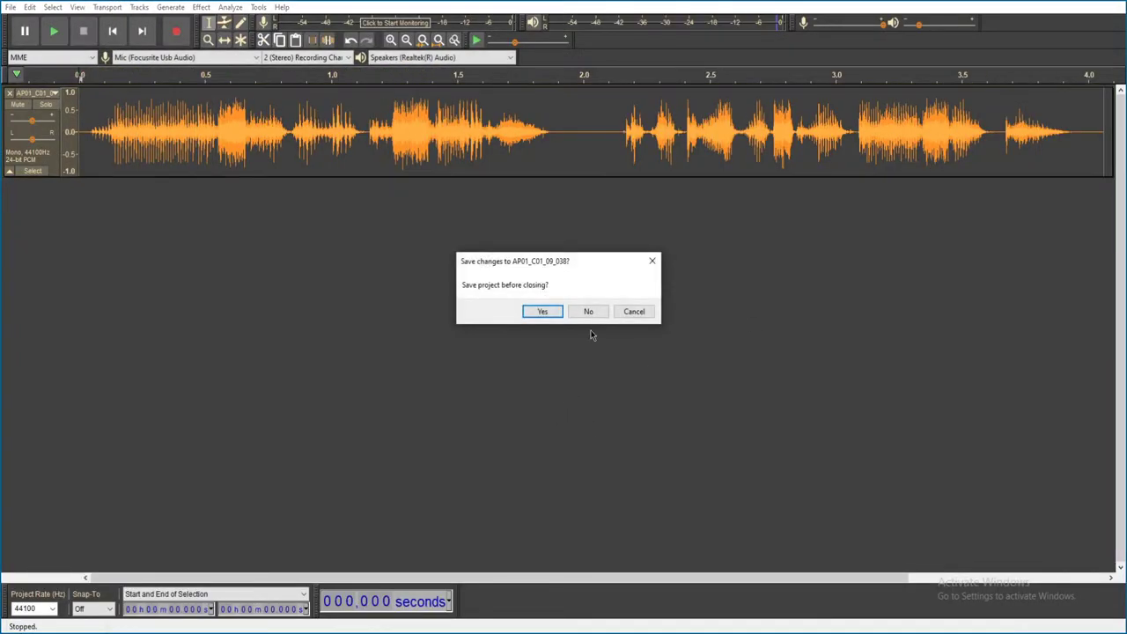
click(588, 310)
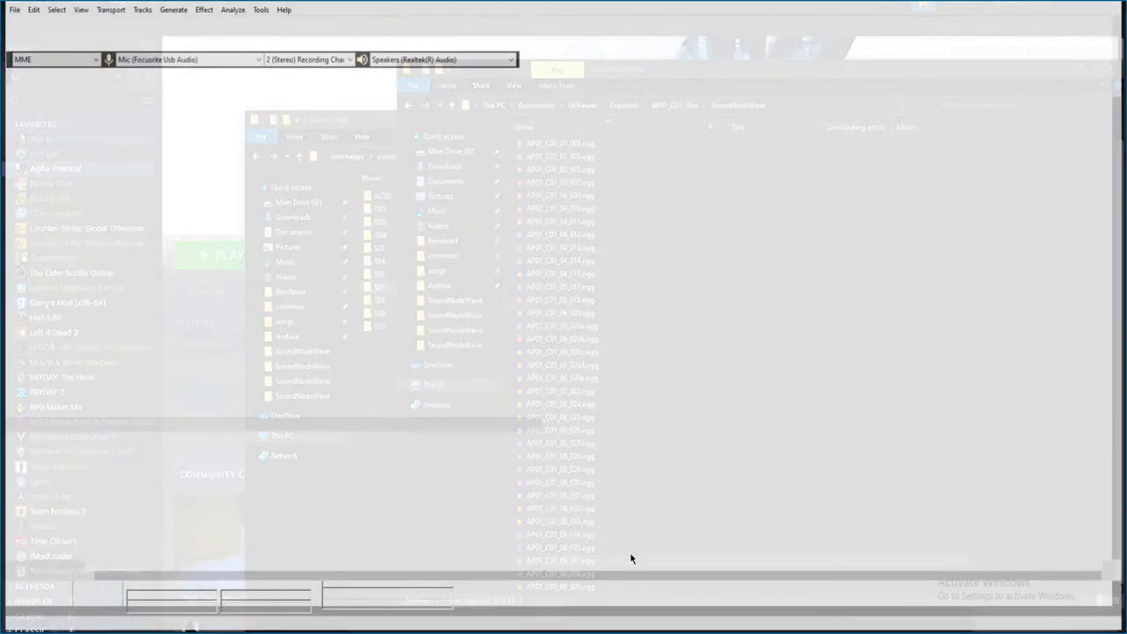
- Play AP01_C01_09_037.ogg in Audacity and discard its project on closing
key(space)
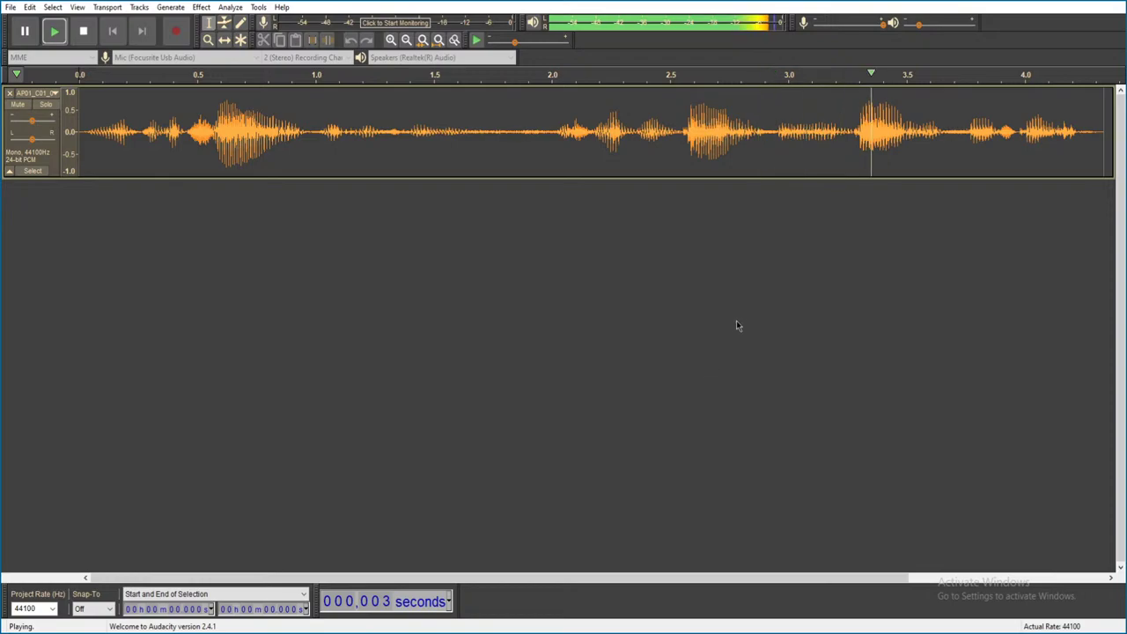
key(ctrl+w)
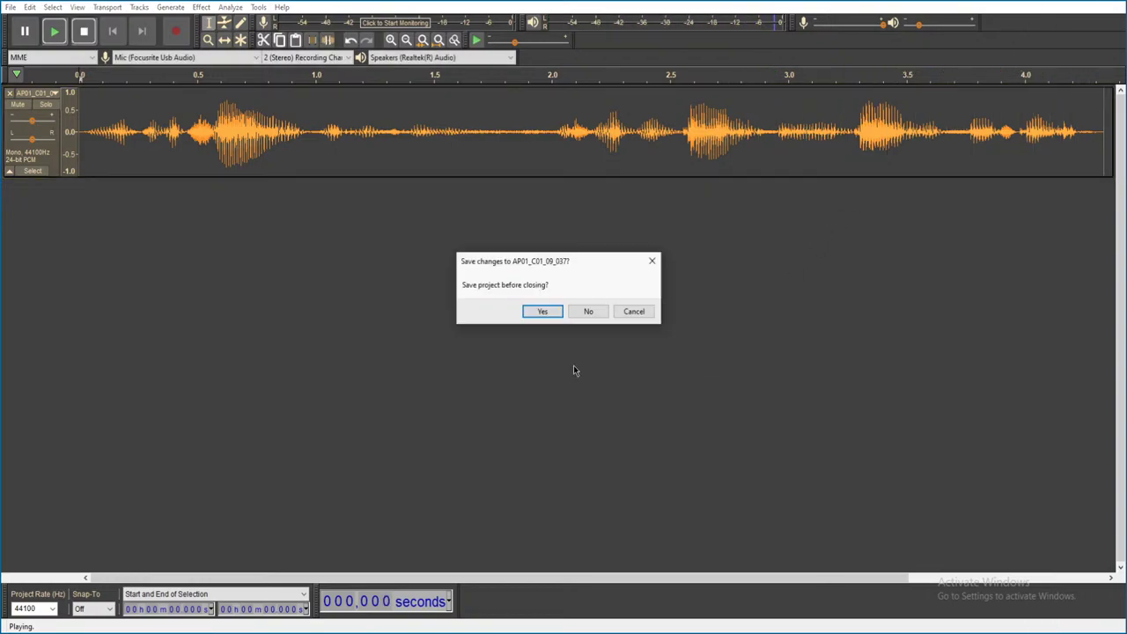
click(589, 311)
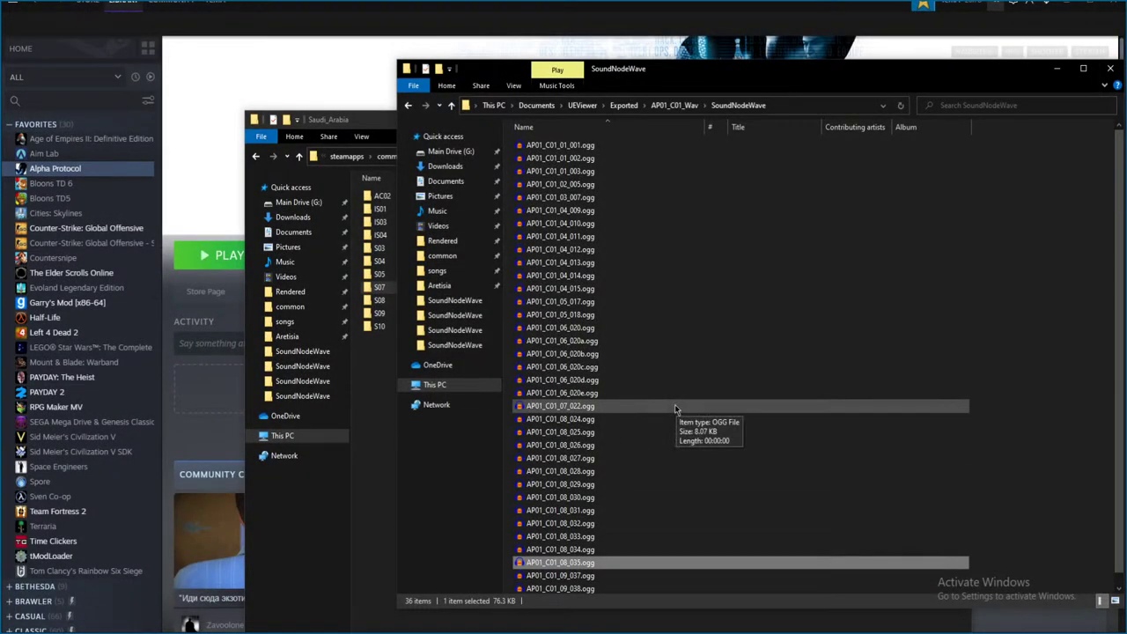
- Open the SoundNodeWave folder inside Exported > AP01_C02_Wav and widen the Name column to fit the full file names
click(674, 105)
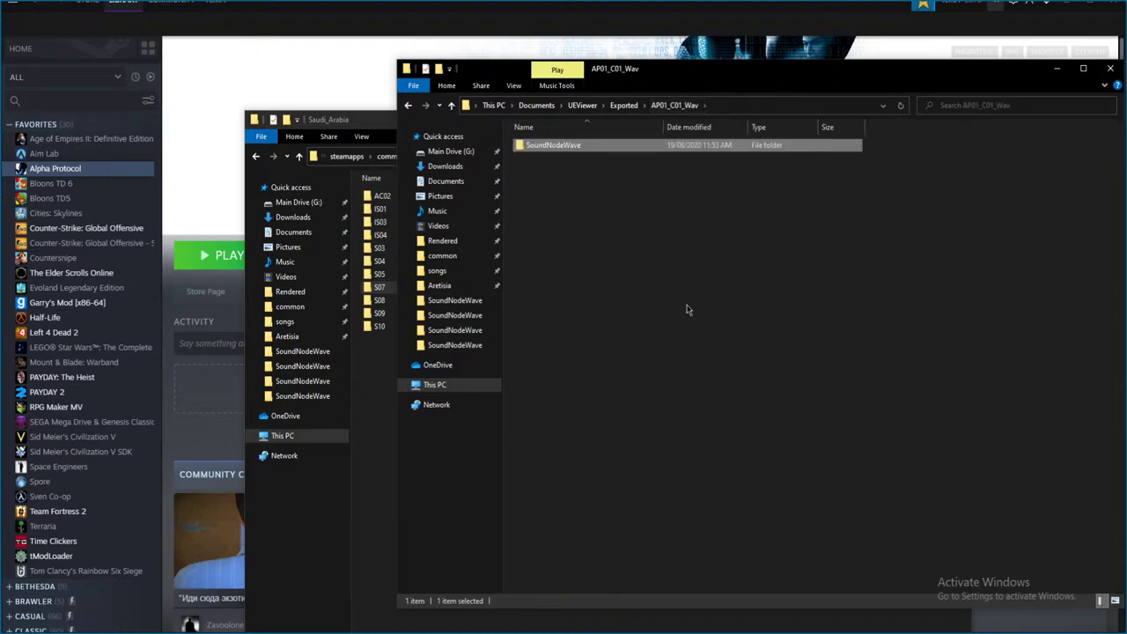
click(625, 106)
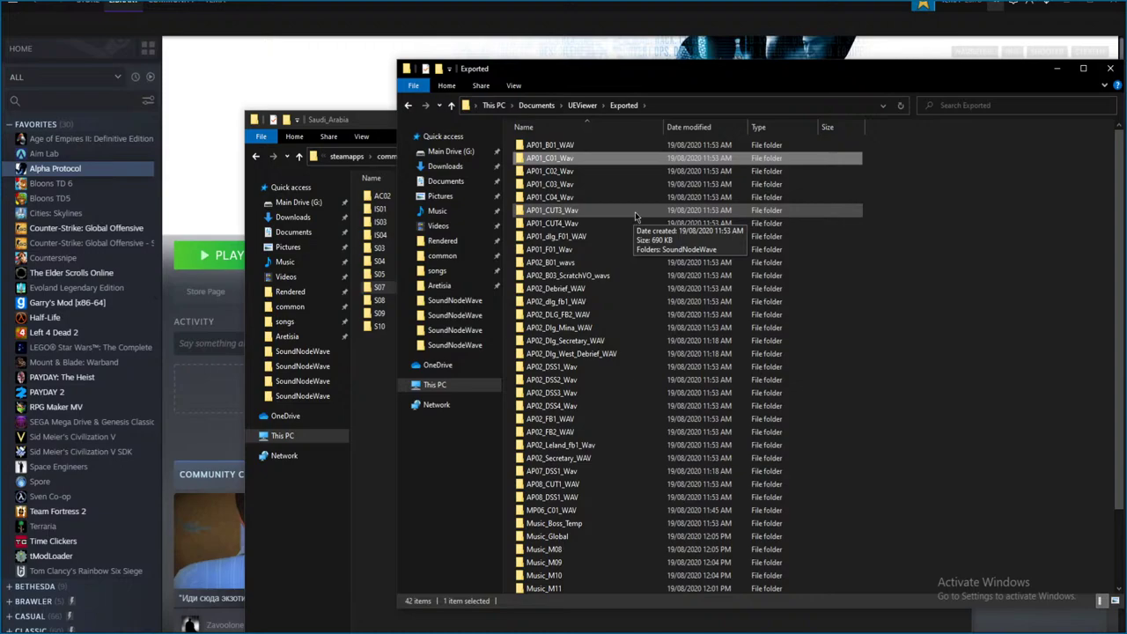
double_click(588, 172)
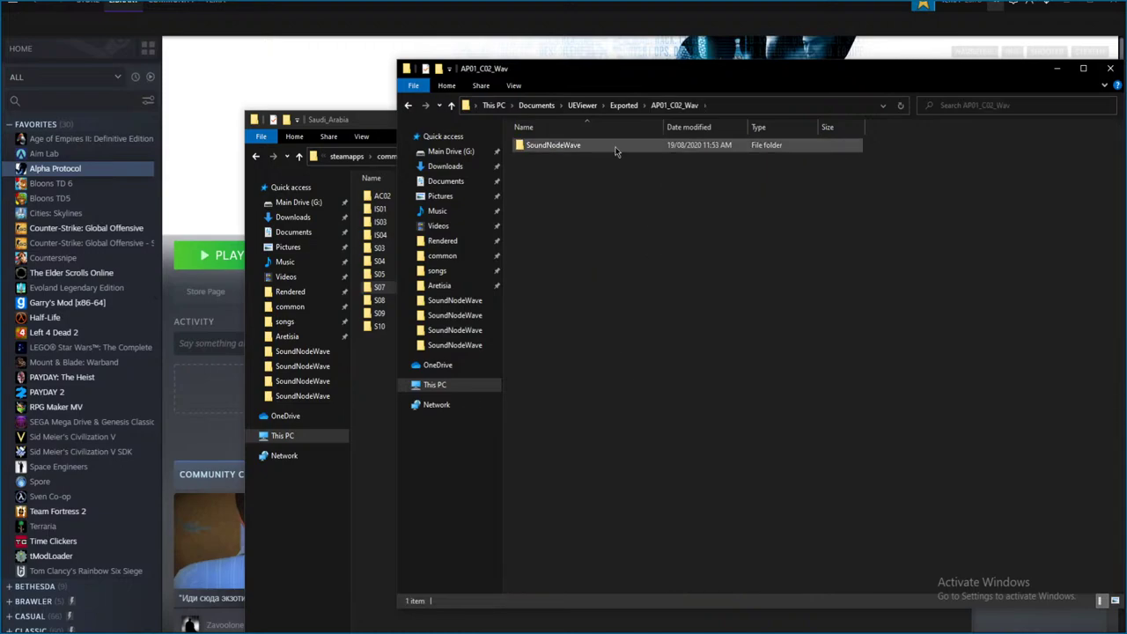
double_click(554, 146)
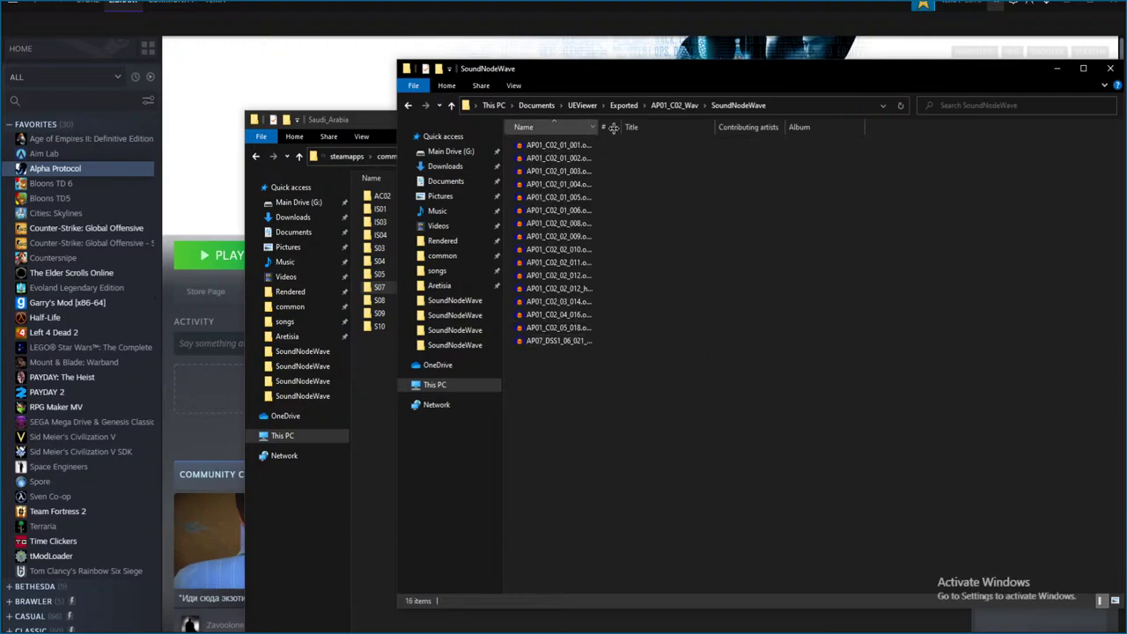
double_click(602, 127)
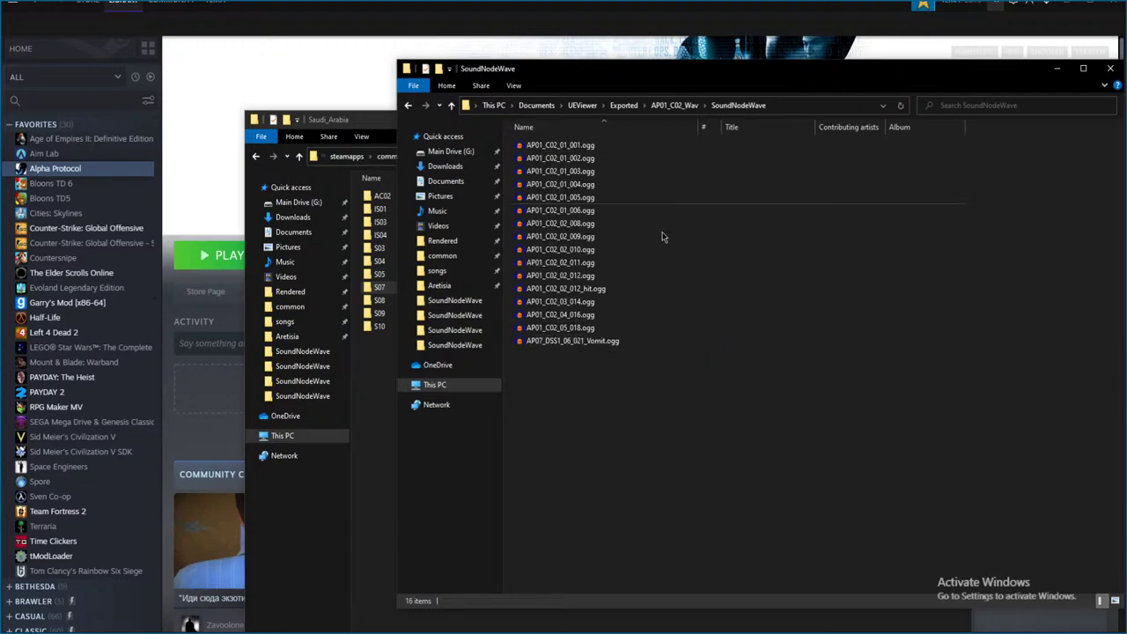
- Listen to AP01_C02_01_001.ogg in Audacity and close the project without saving
click(607, 146)
double_click(607, 147)
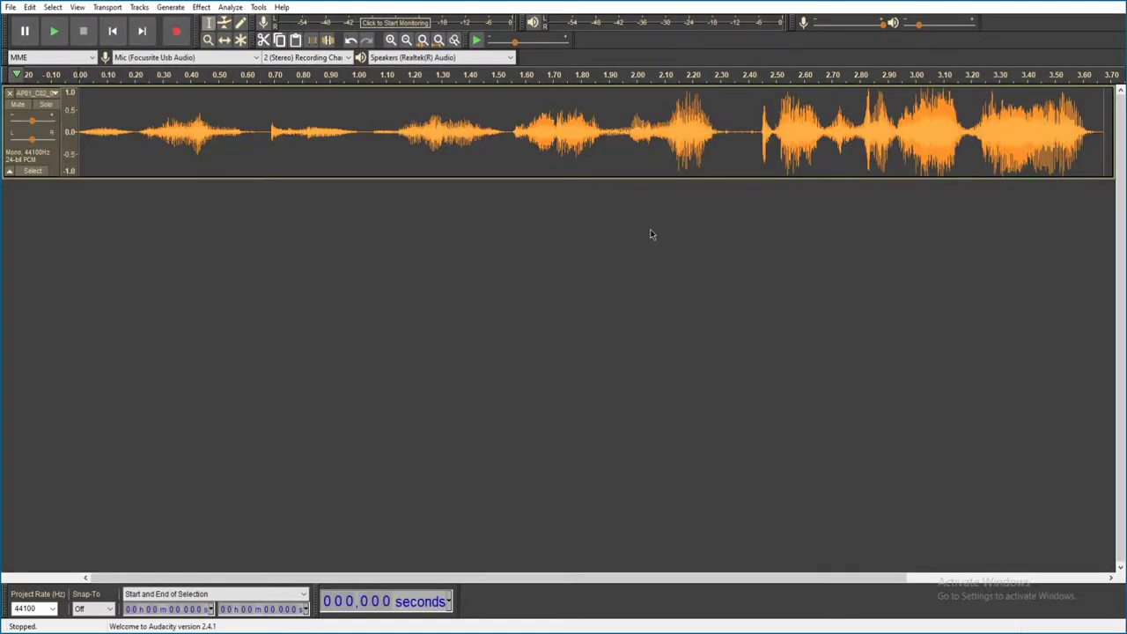
key(space)
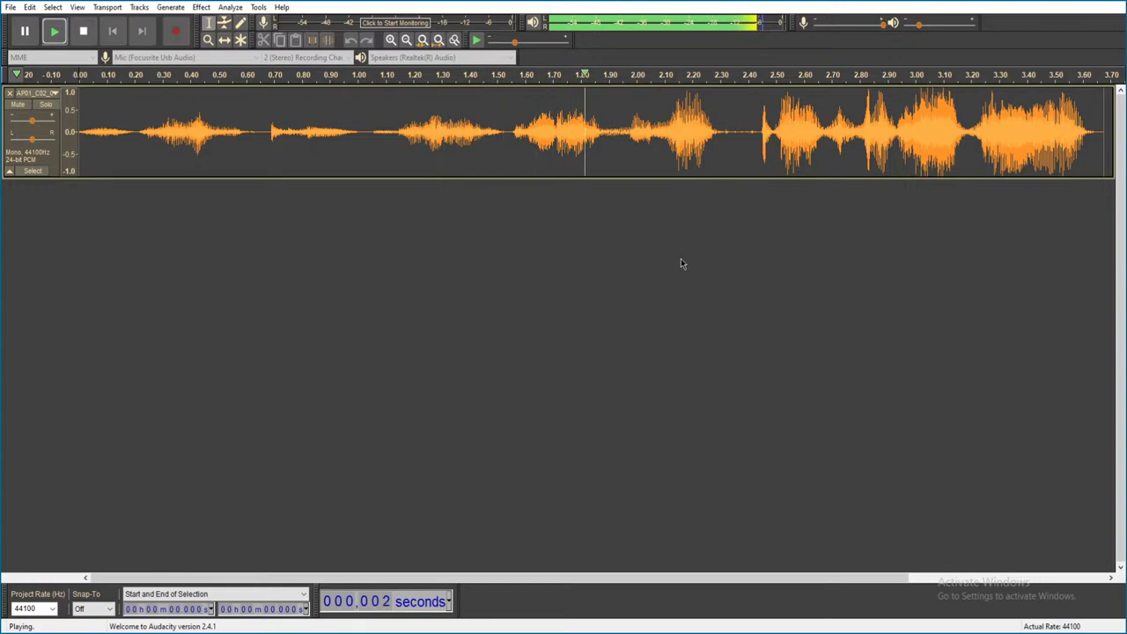
key(ctrl+w)
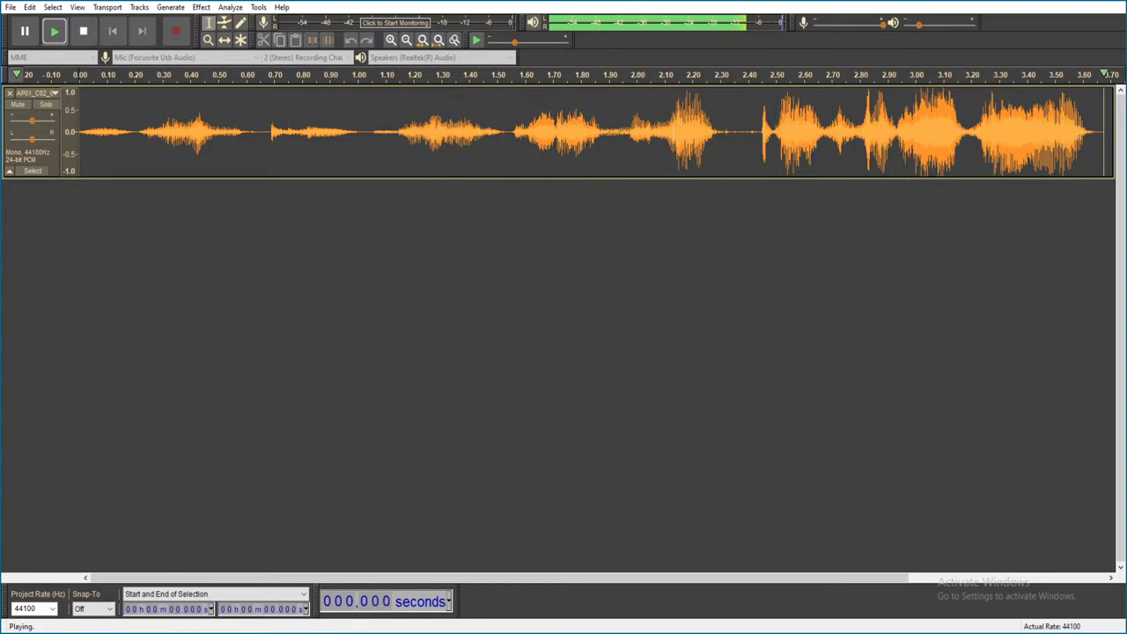
key(n)
- Play AP01_C02_01_002.ogg in Audacity and discard its project on closing
click(590, 159)
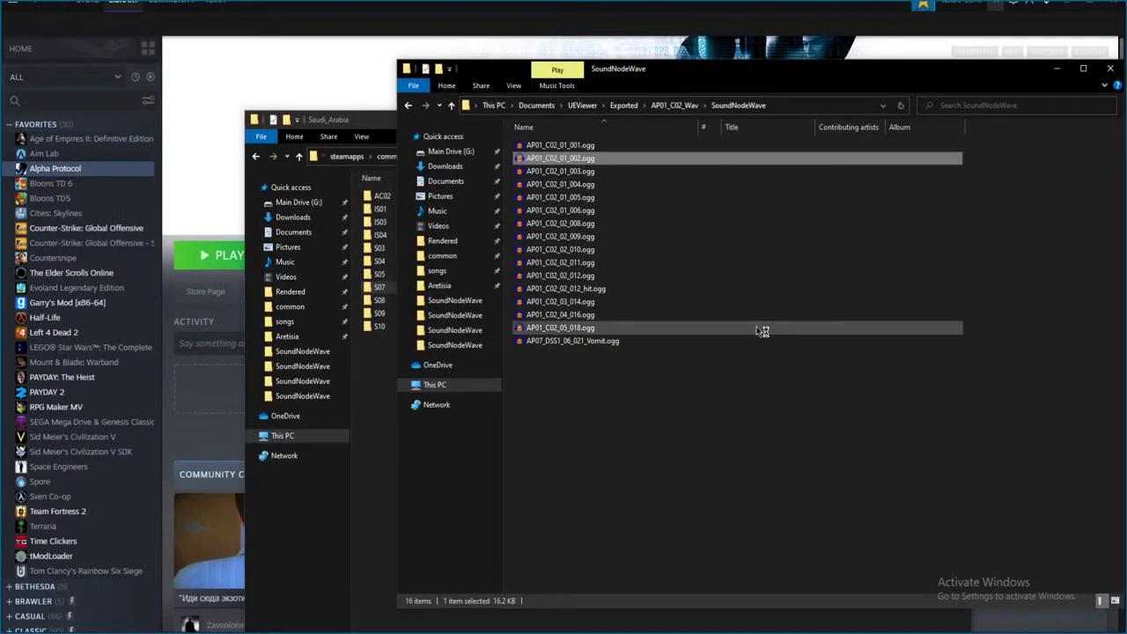
double_click(753, 315)
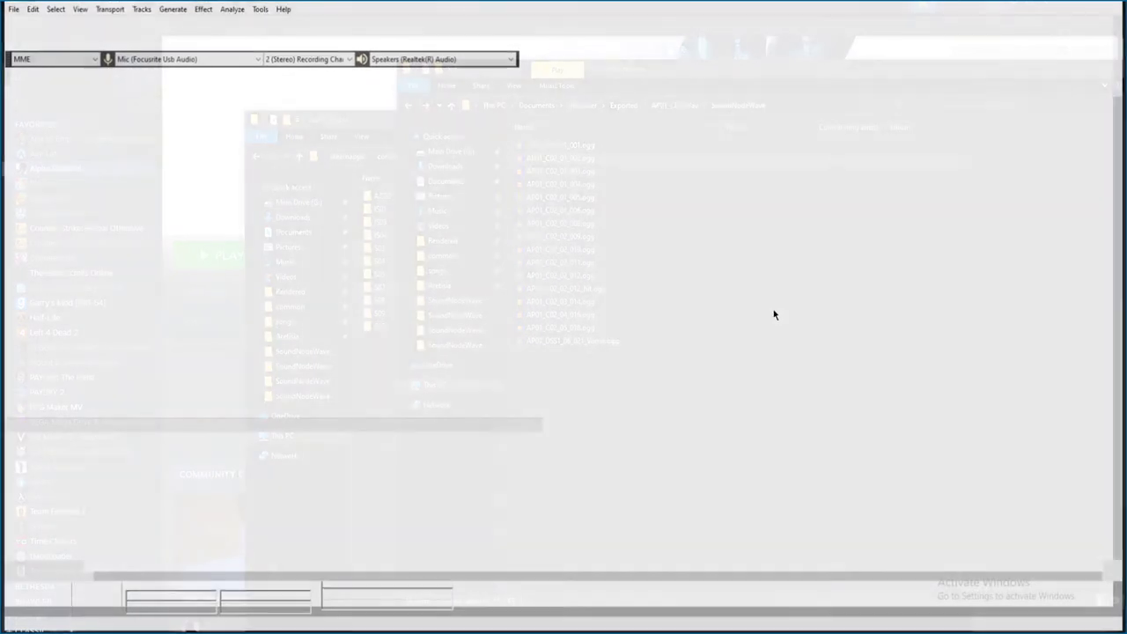
key(space)
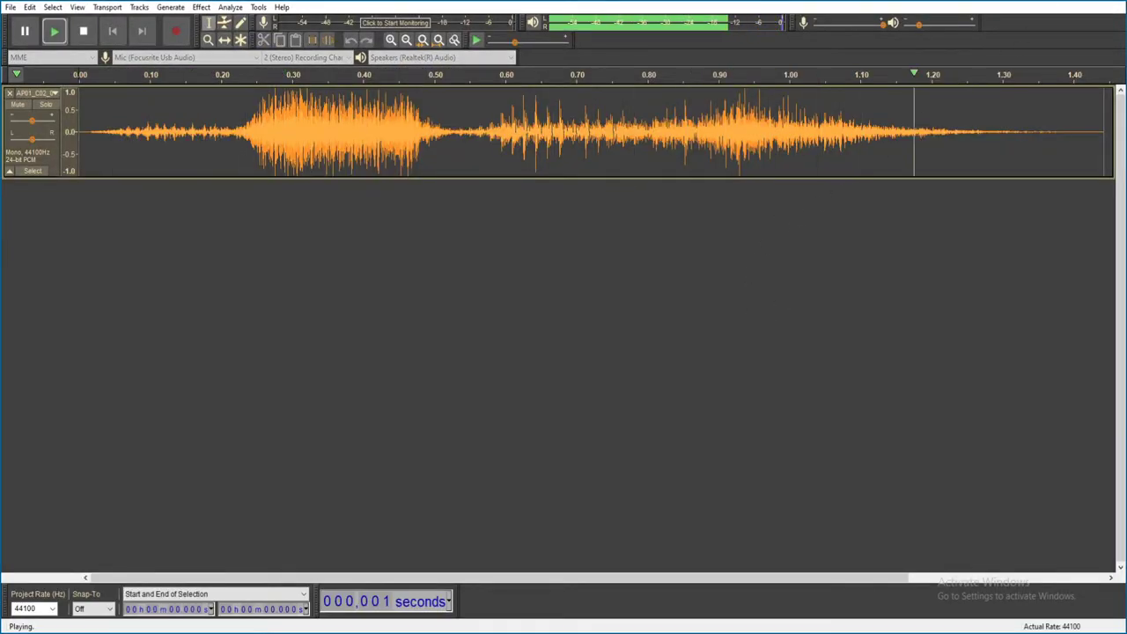
key(ctrl+w)
click(594, 315)
- Open AP01_C02_01_003.ogg in Audacity, listen to it, and close it without saving the project
click(607, 172)
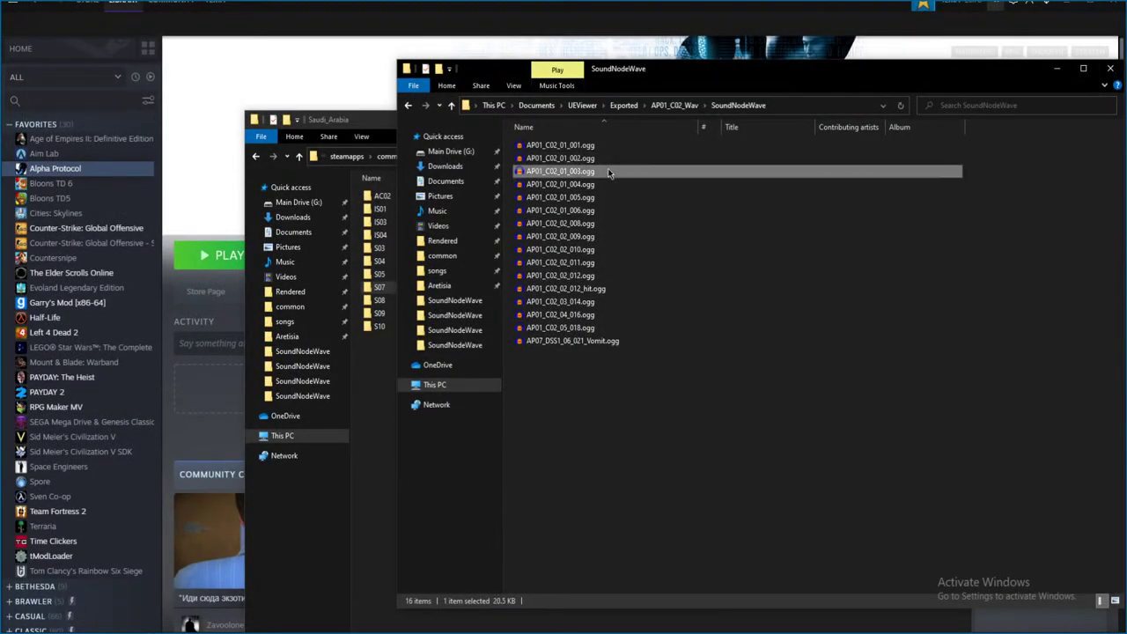
double_click(608, 173)
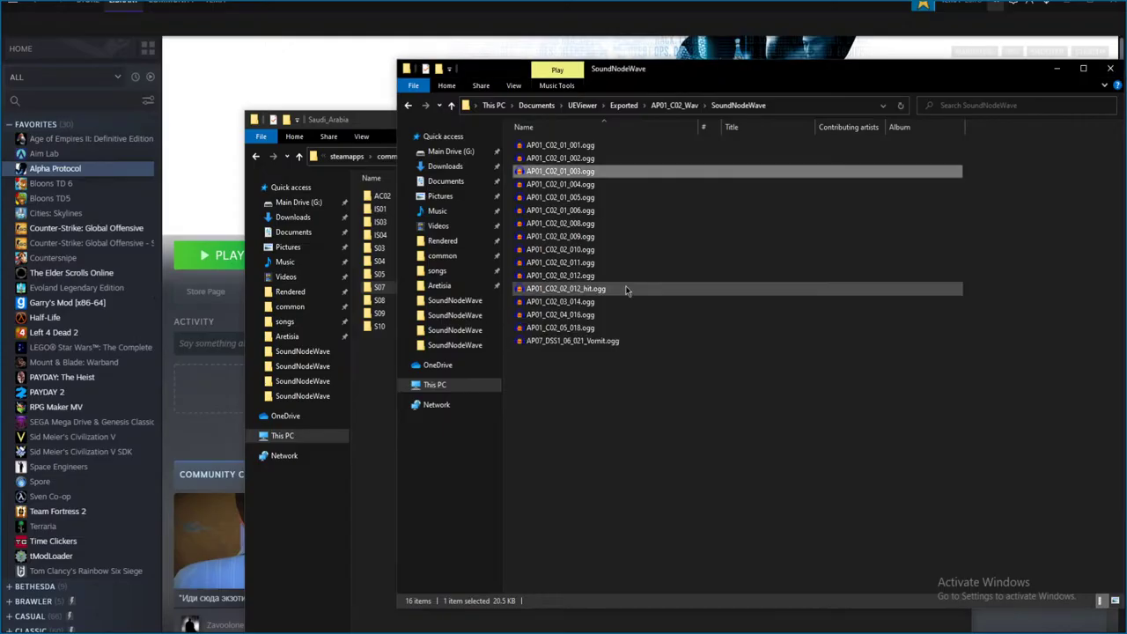
key(space)
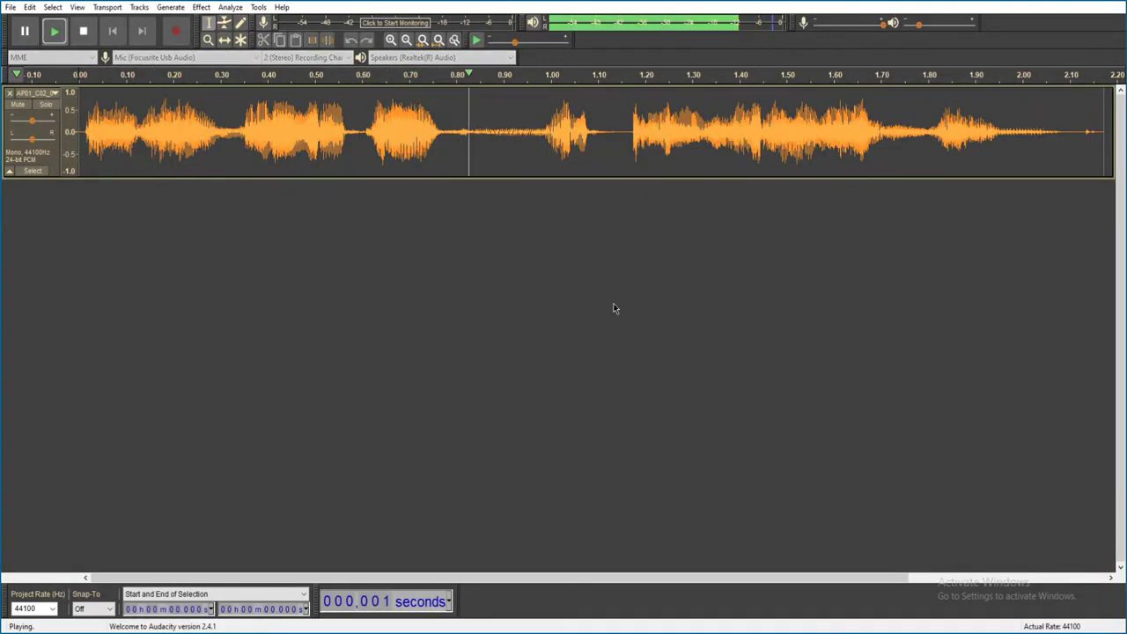
key(ctrl+w)
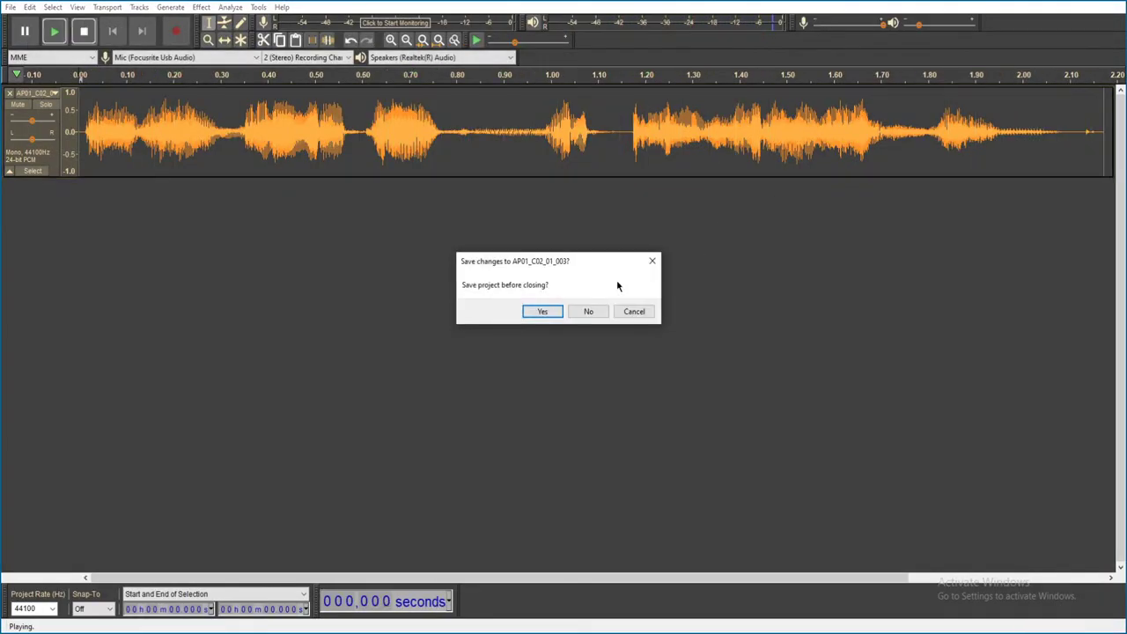
click(589, 311)
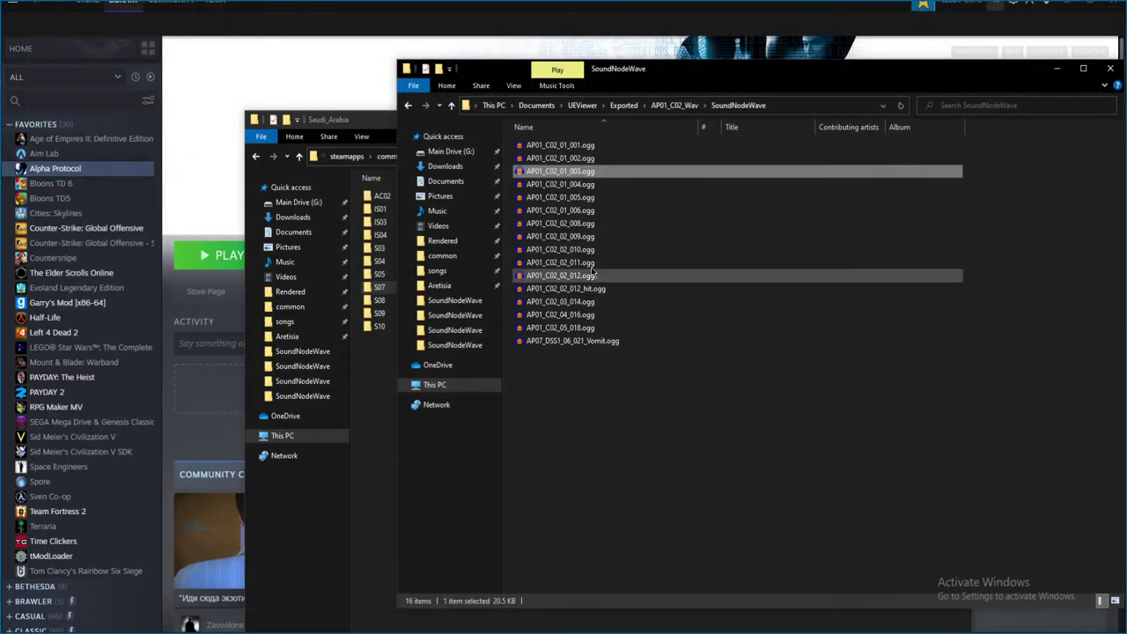
- Listen to AP01_C02_01_004.ogg in Audacity and close the project without saving
click(626, 185)
double_click(626, 185)
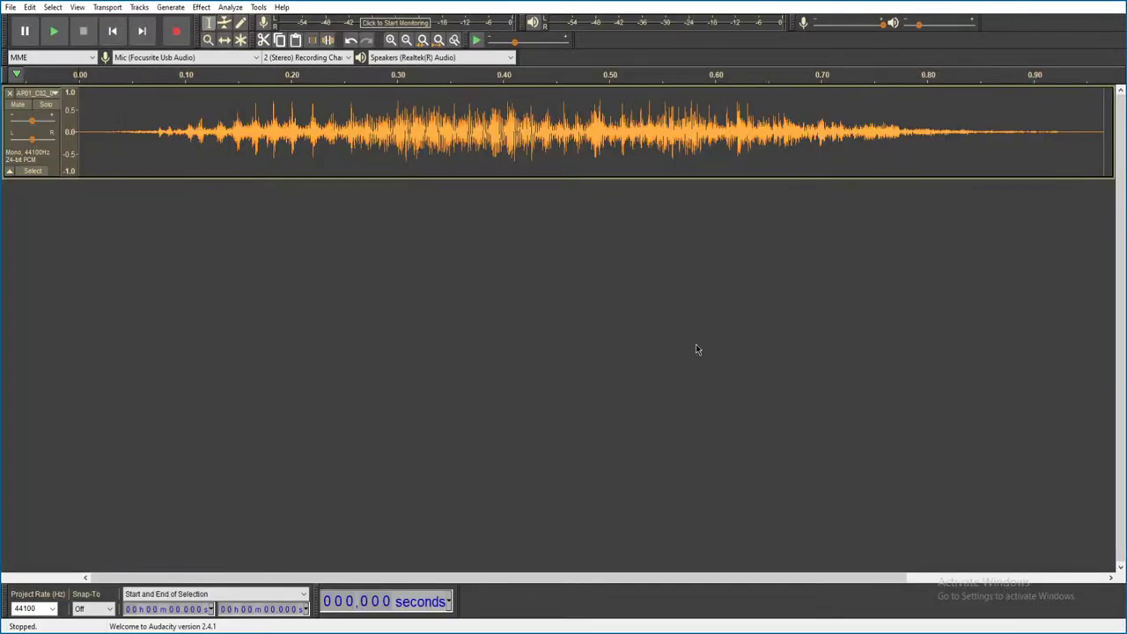
key(space)
key(ctrl+w)
click(588, 310)
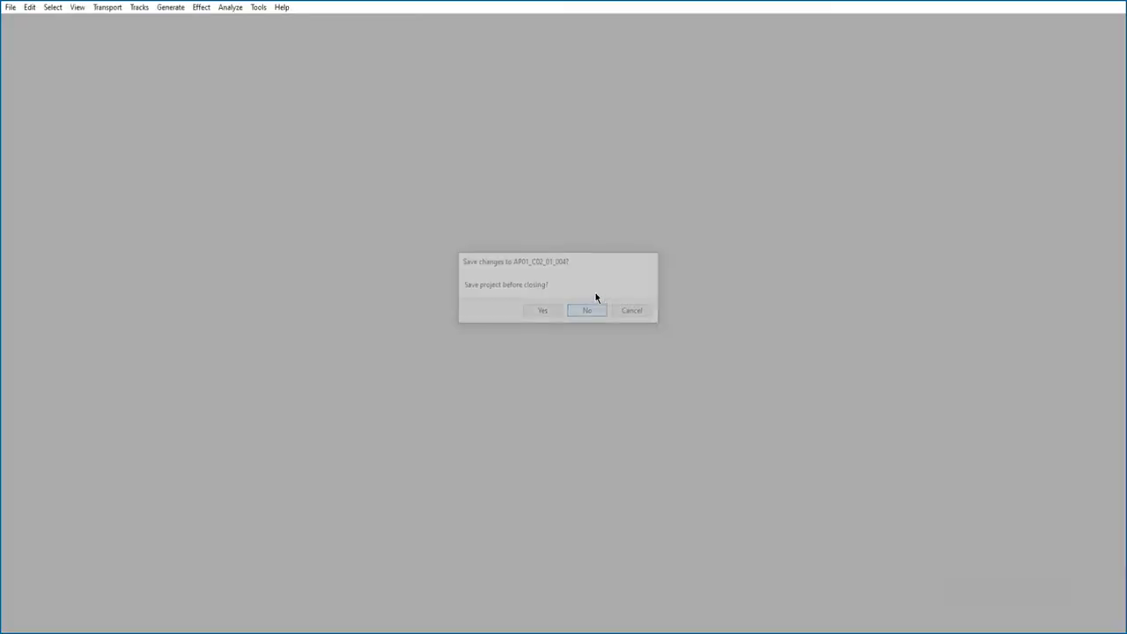
- Play the next clip, AP01_C02_01_005.ogg, in Audacity and discard its project on closing
key(Down)
key(Return)
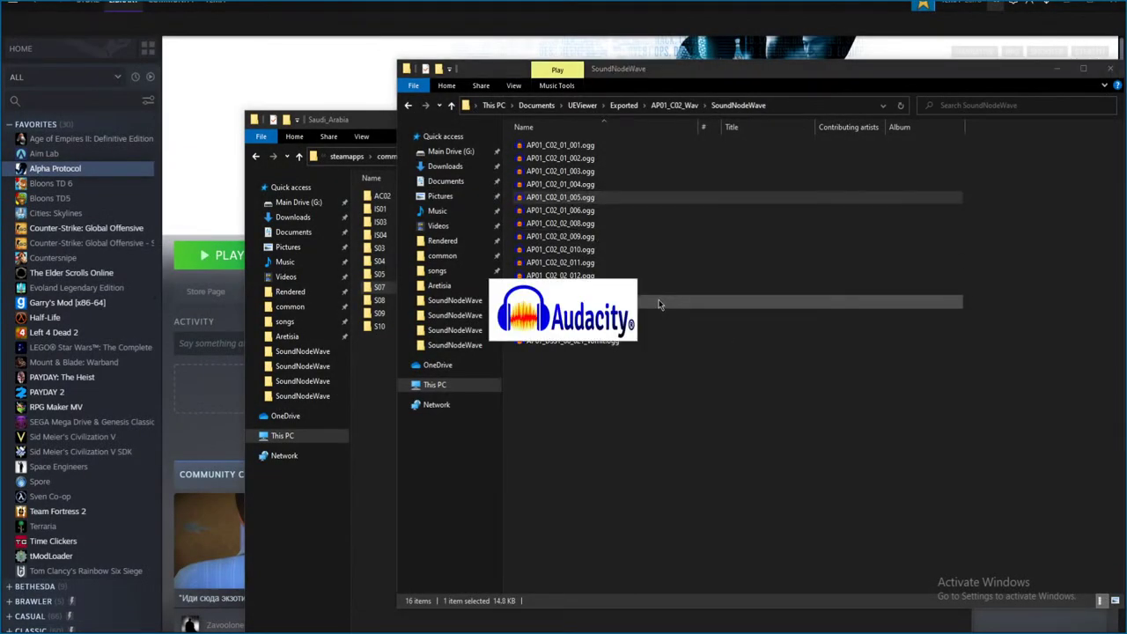
key(space)
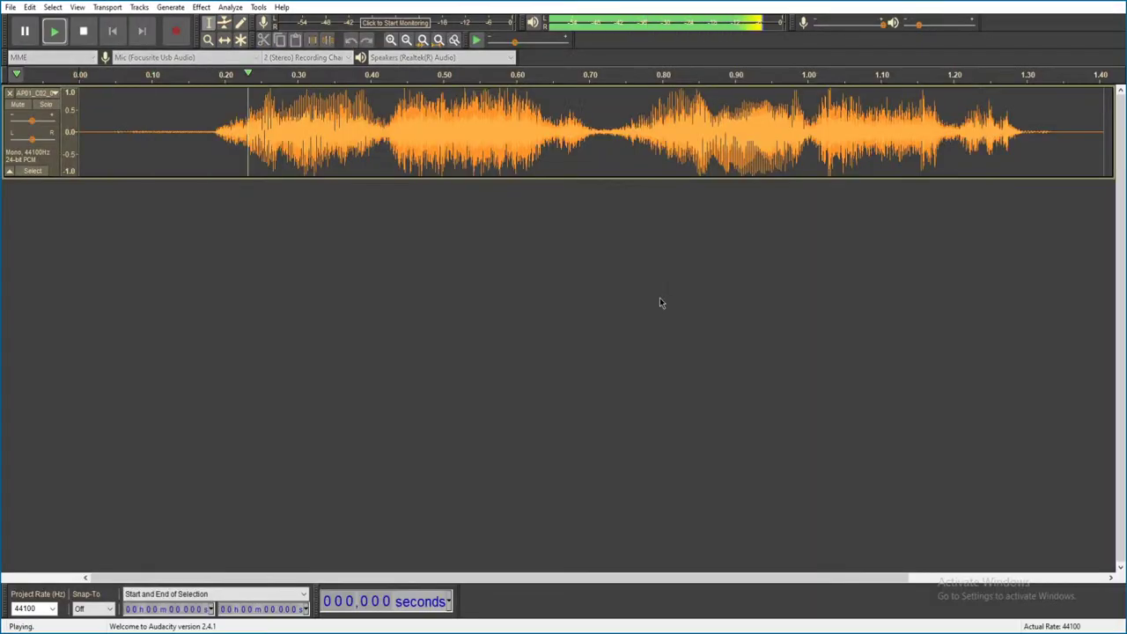
key(ctrl+w)
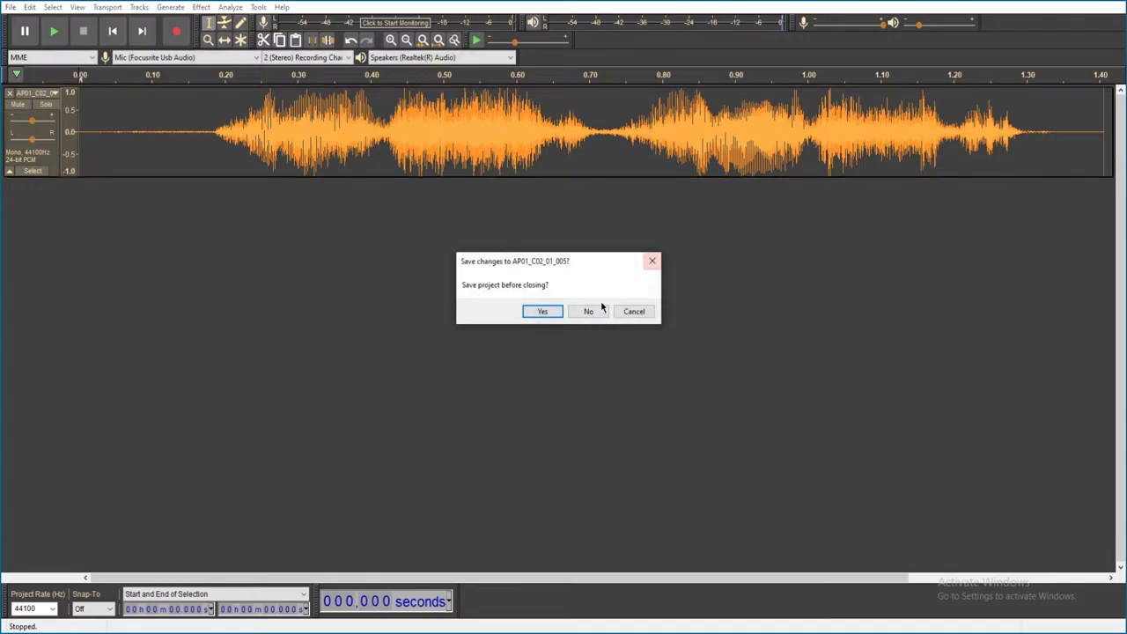
click(603, 309)
- Listen to AP01_C02_01_006.ogg in Audacity and close the project without saving
click(668, 220)
key(Return)
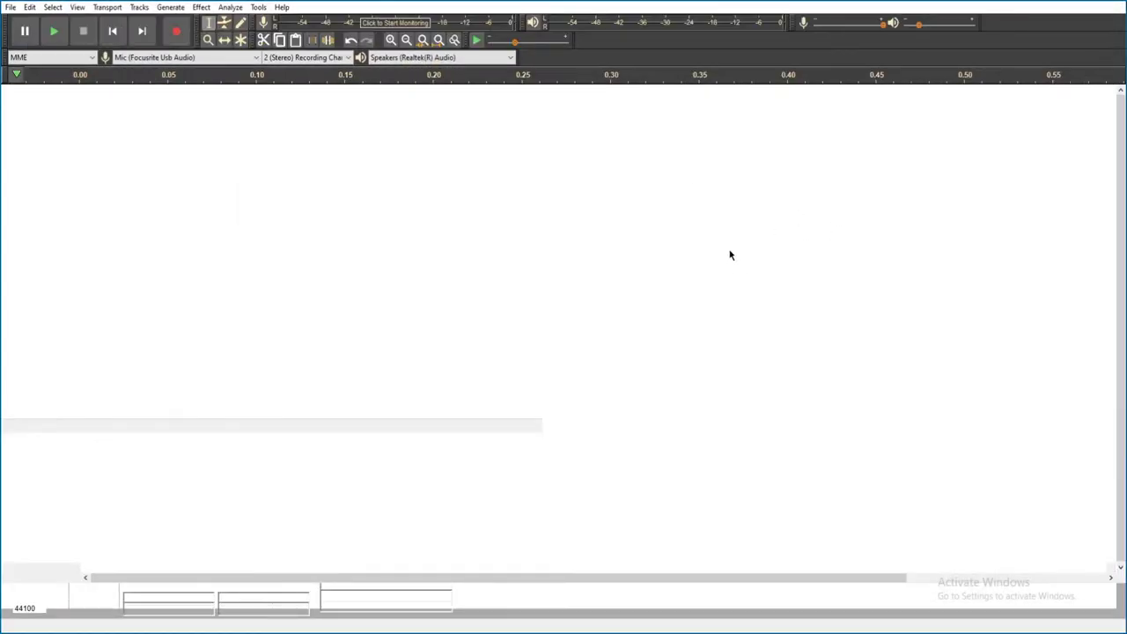
key(space)
key(ctrl+w)
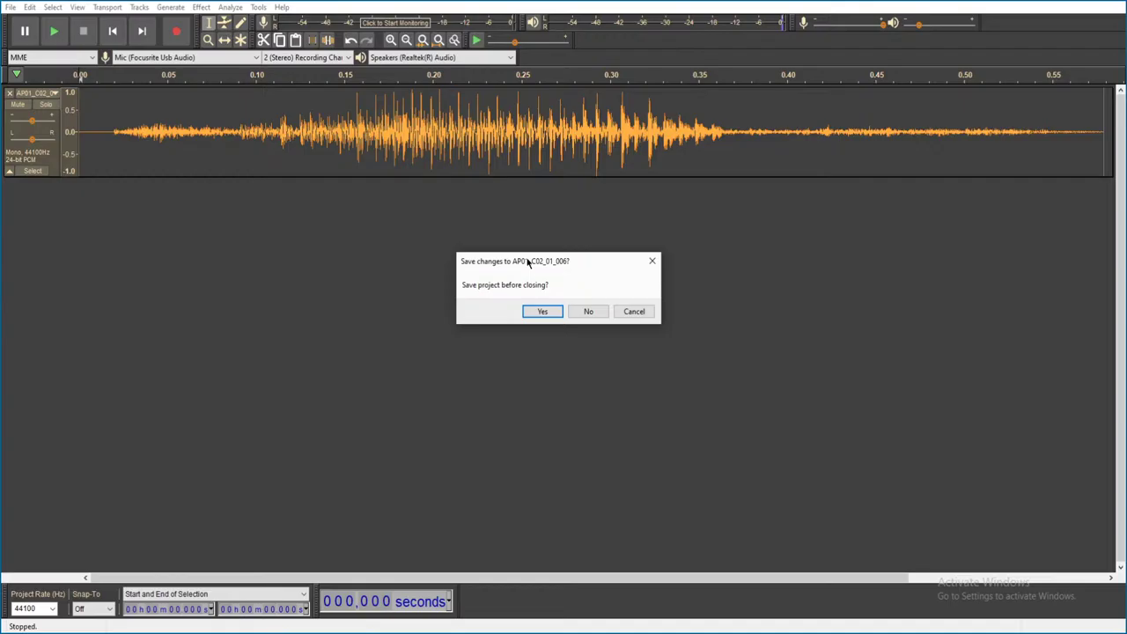
click(588, 312)
- Play AP01_C02_02_008.ogg twice in Audacity and close the project without saving
double_click(699, 276)
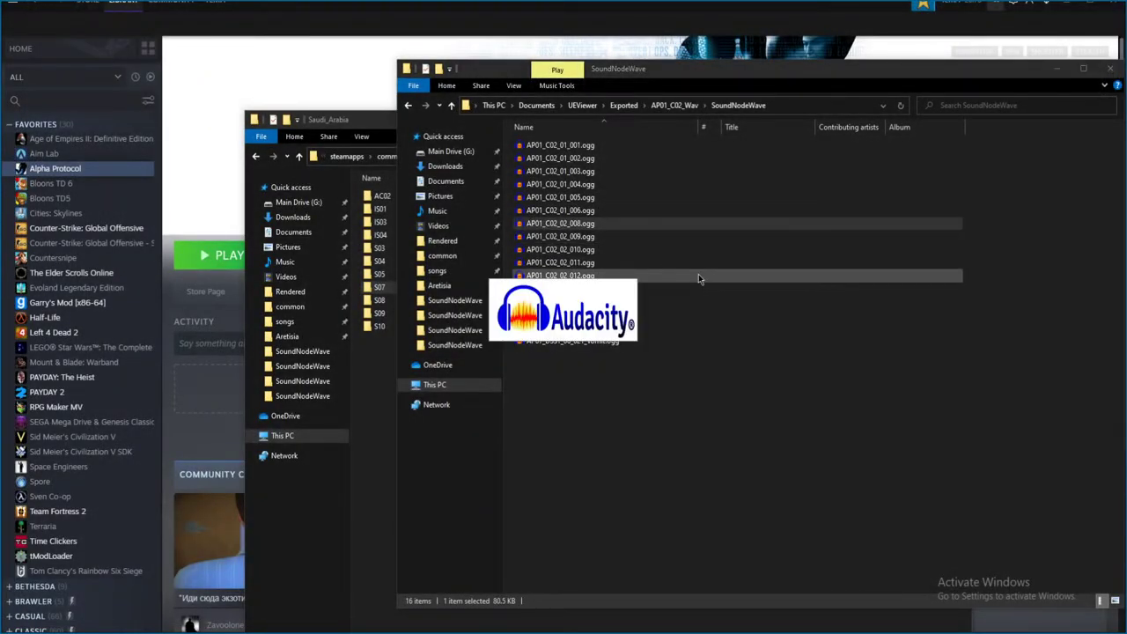
key(space)
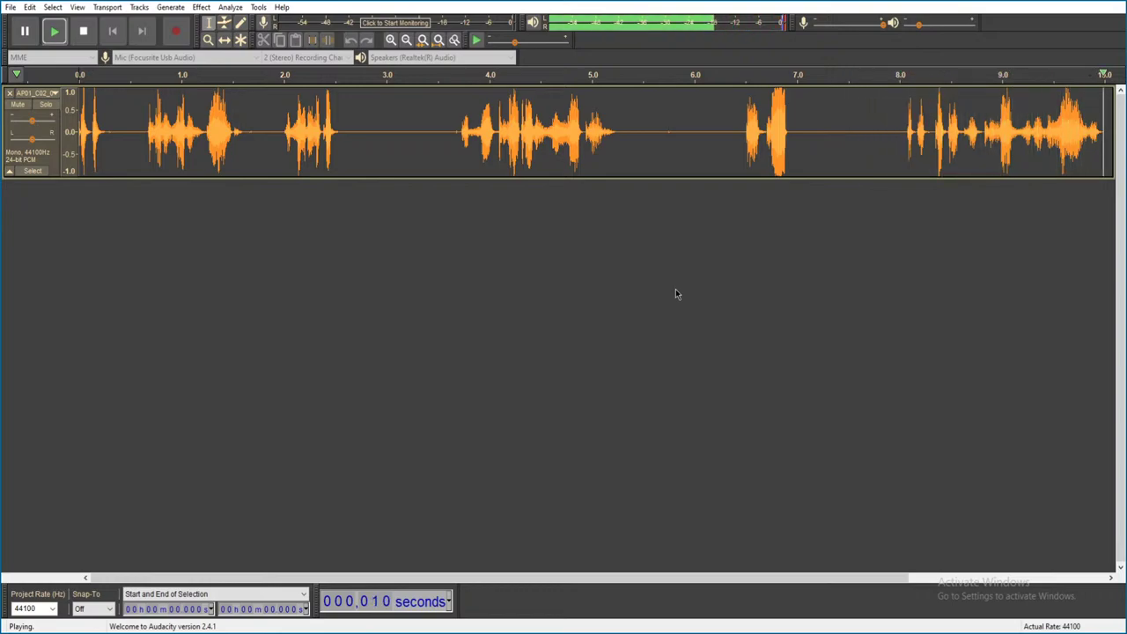
key(space)
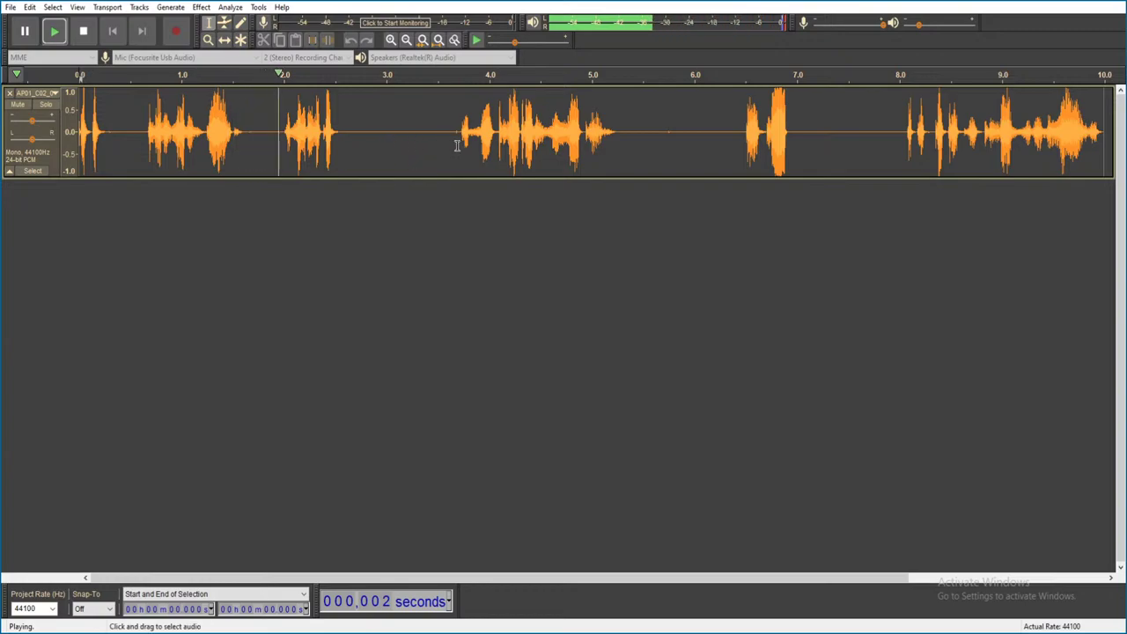
key(space)
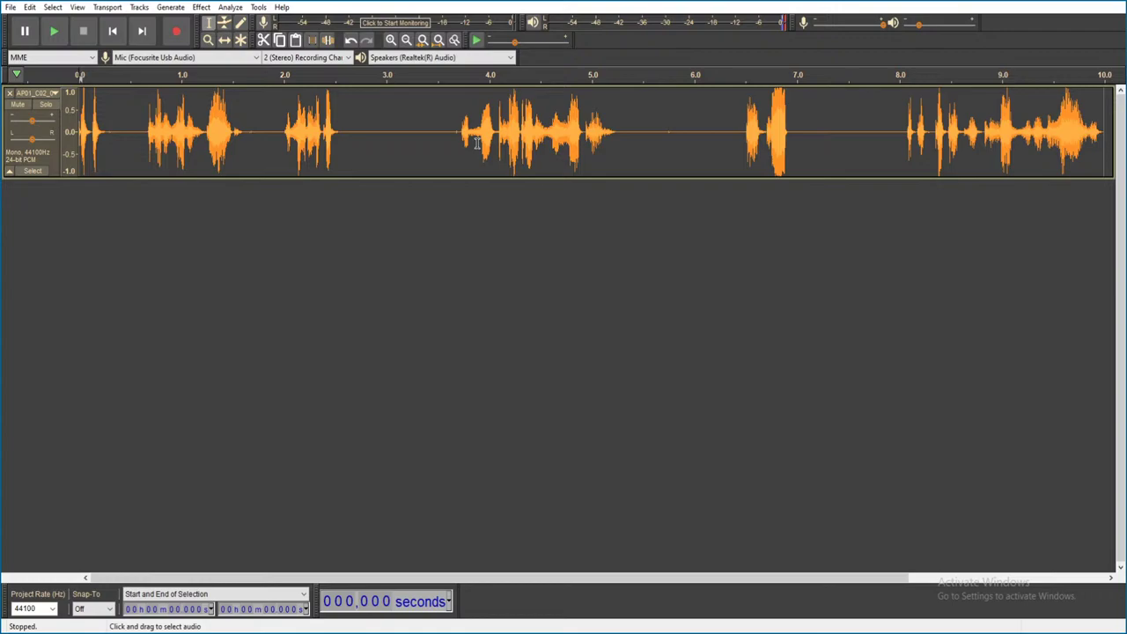
key(ctrl+w)
click(594, 316)
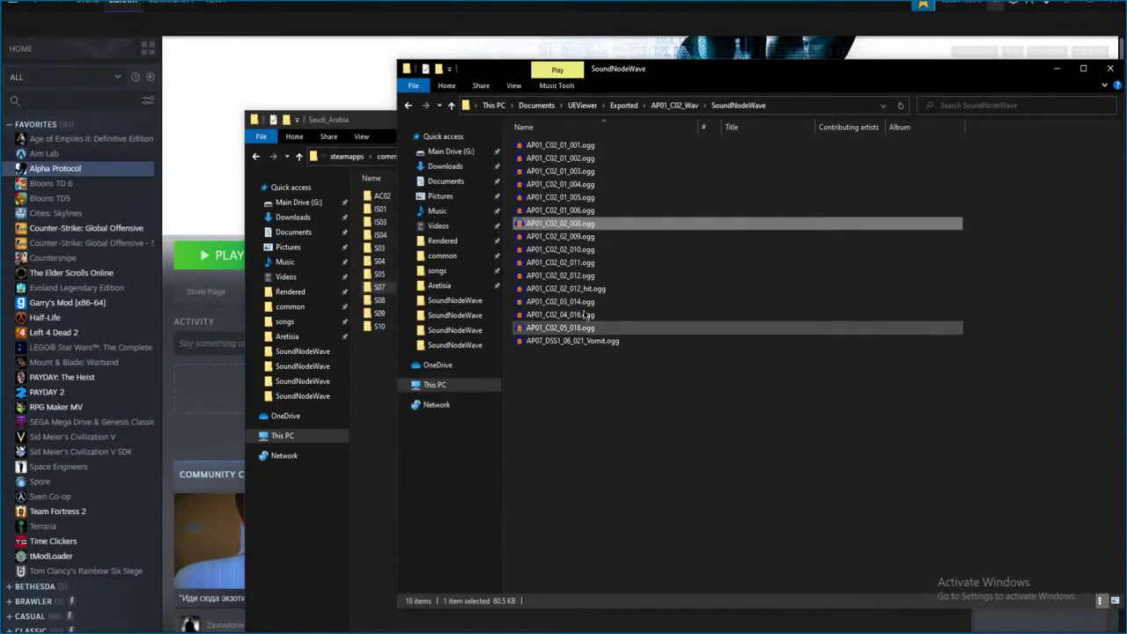
- Open AP01_C02_02_009.ogg in Audacity, play it, and discard the project on closing
click(602, 237)
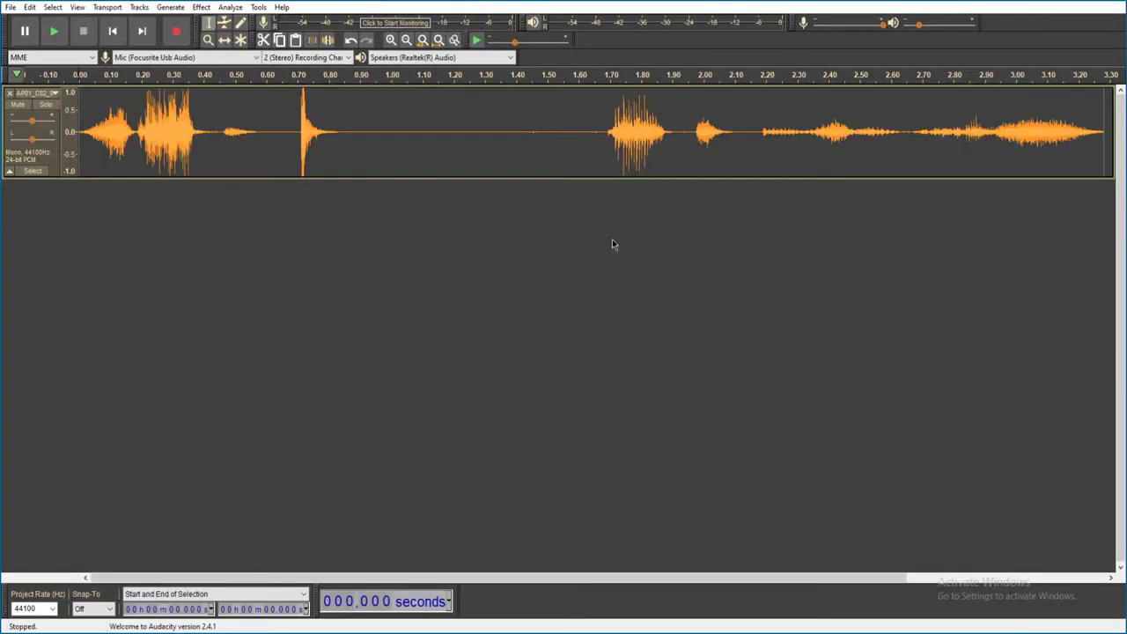
key(space)
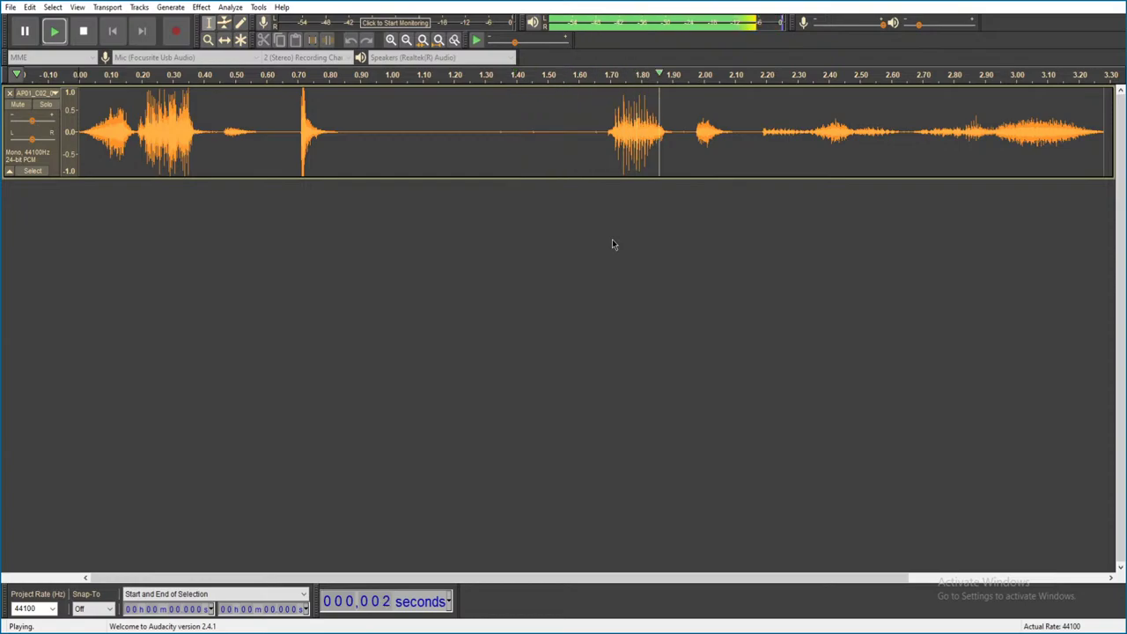
key(ctrl+w)
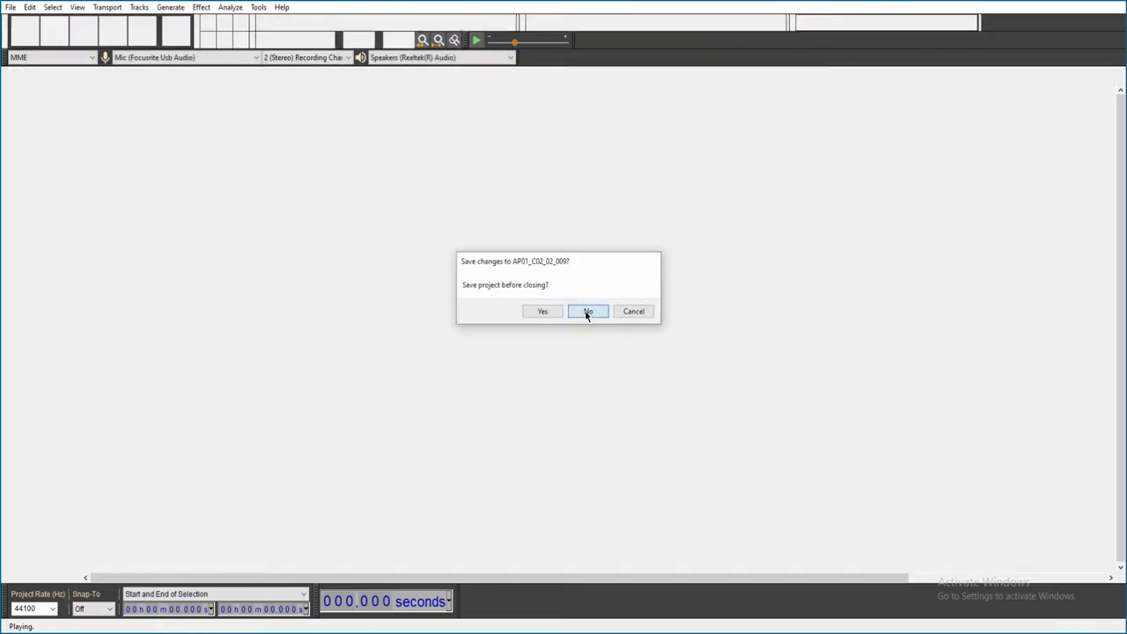
click(587, 312)
- Listen to the next clip, AP01_C02_02_010.ogg, in Audacity and close it without saving
key(Down)
key(Return)
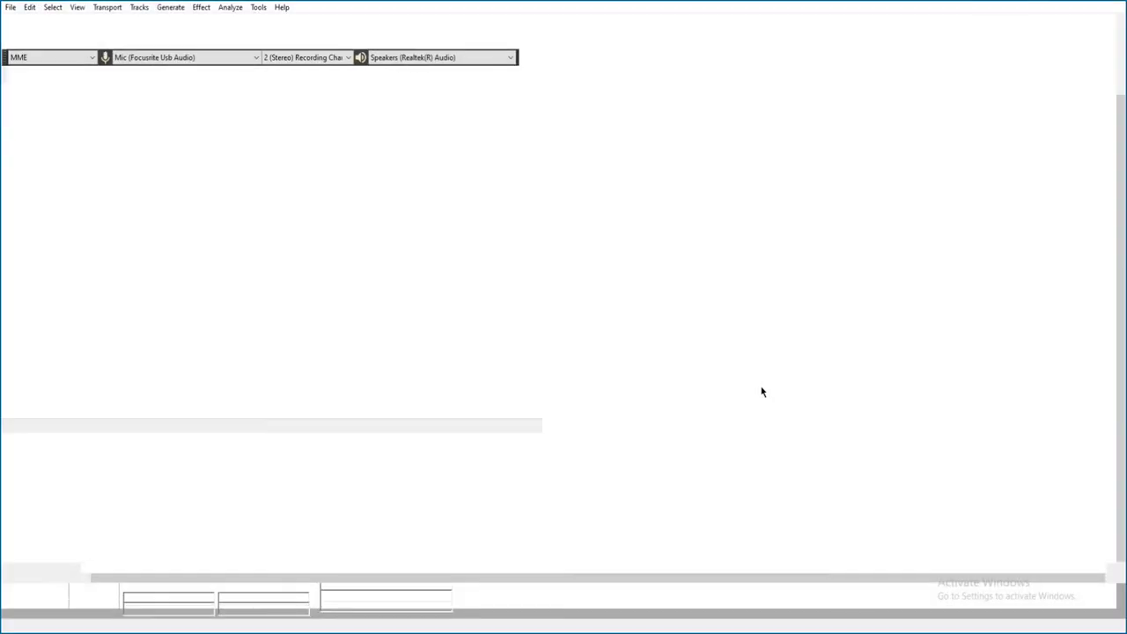
key(space)
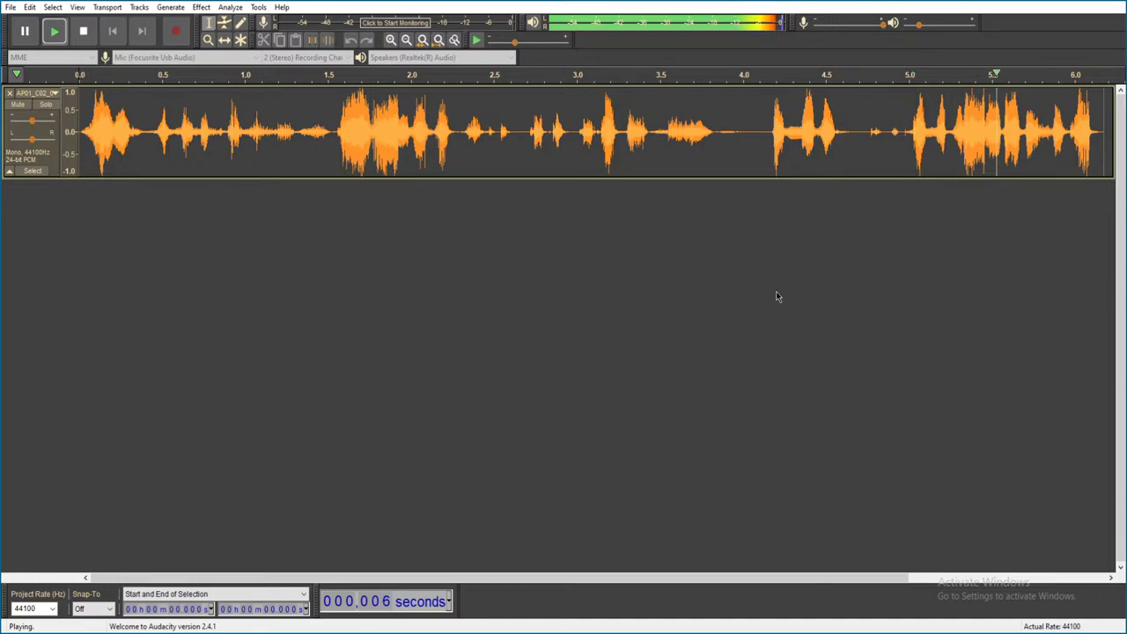
key(alt+F4)
click(590, 309)
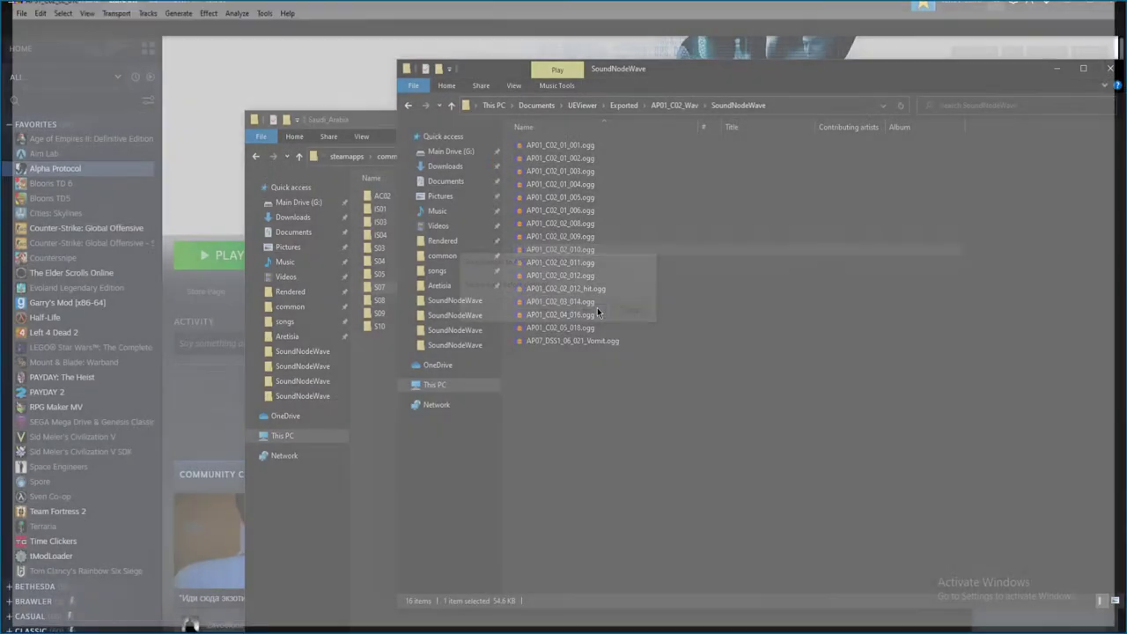
- Play AP01_C02_02_011.ogg in Audacity and close the project without saving
double_click(604, 264)
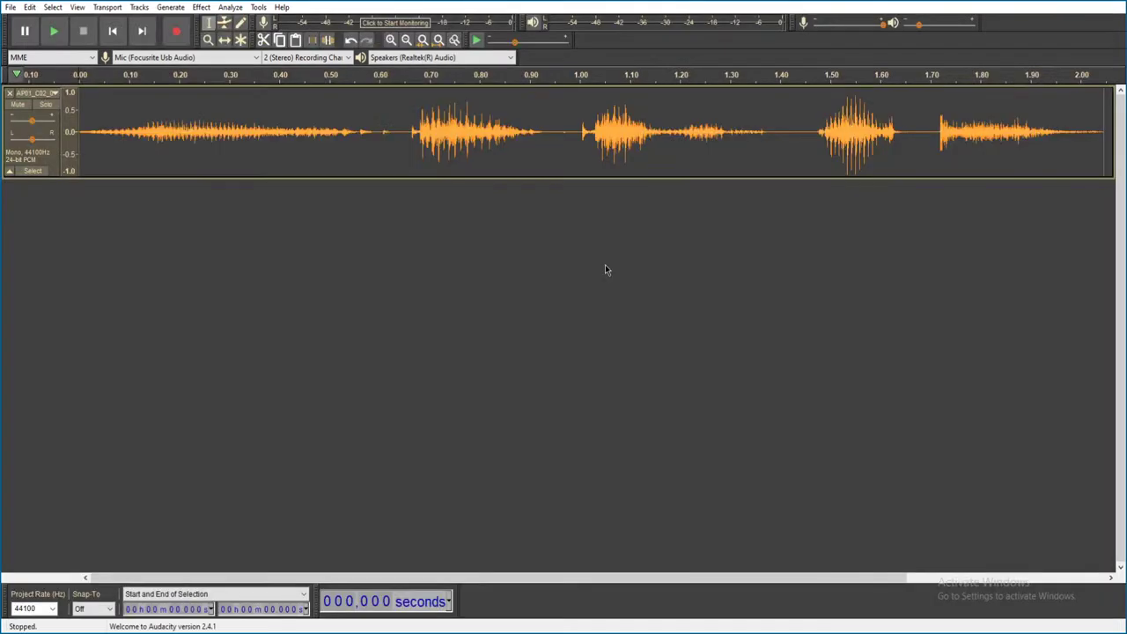
key(space)
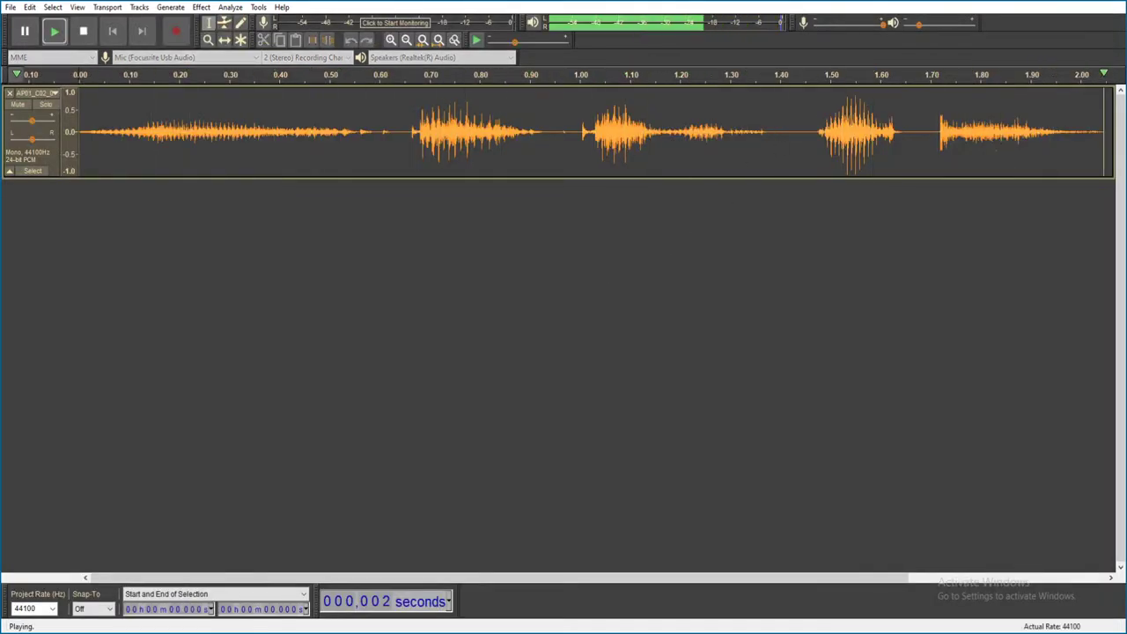
key(ctrl+w)
click(585, 312)
- Listen to AP01_C02_02_012.ogg in Audacity and discard its project on closing
click(590, 277)
double_click(591, 280)
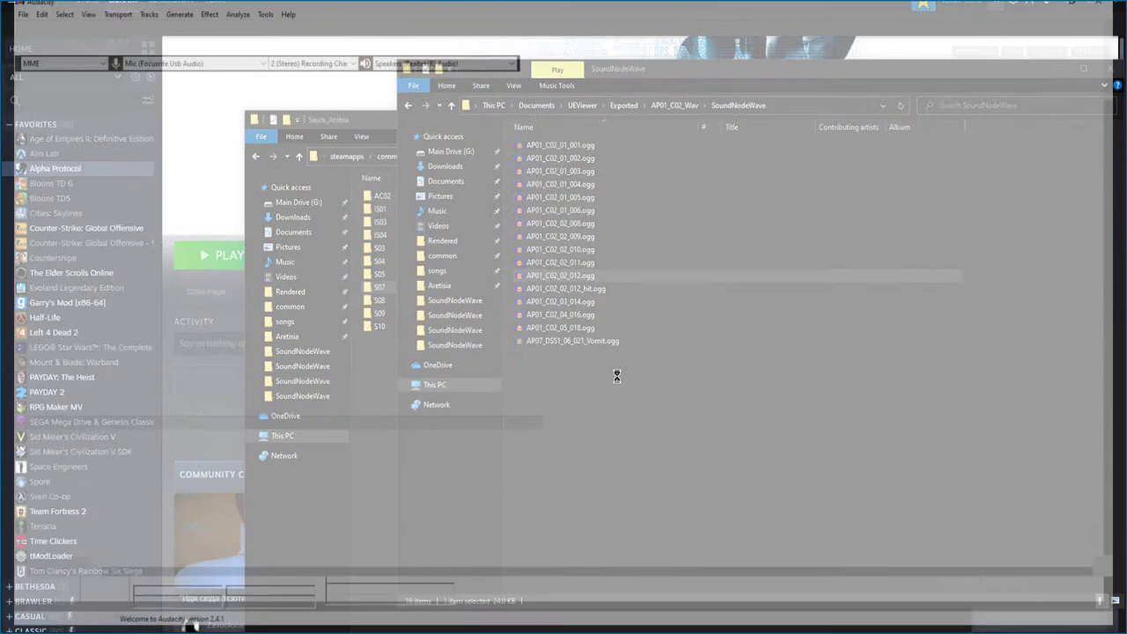
key(space)
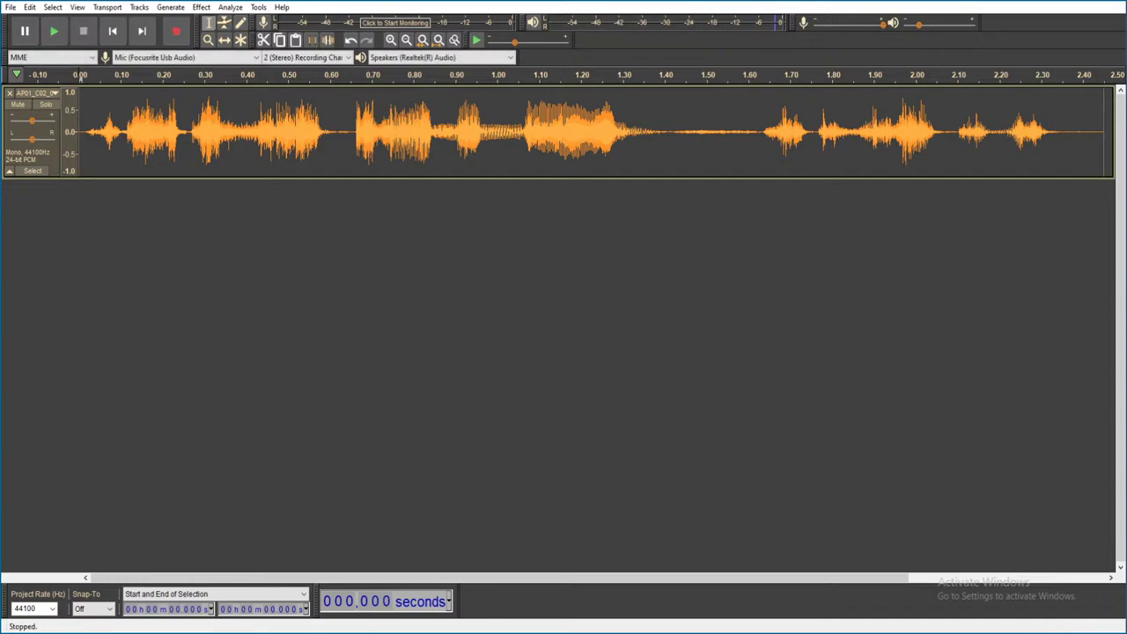
key(ctrl+w)
click(589, 309)
- Listen to AP01_C02_02_012_hit.ogg in Audacity and close its project without saving
double_click(618, 288)
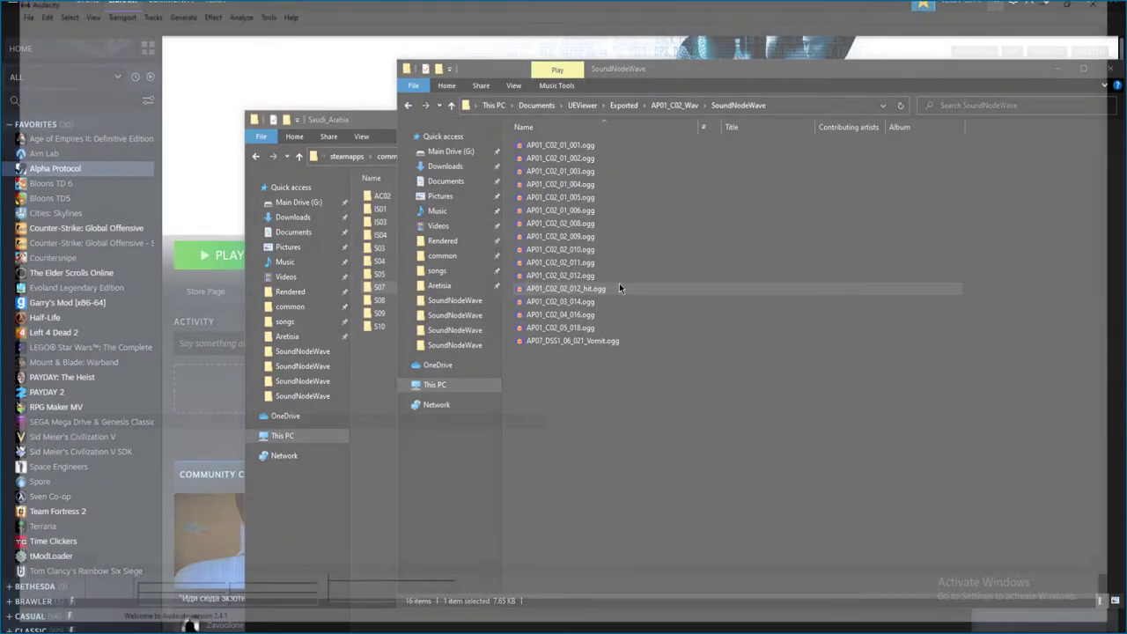
key(space)
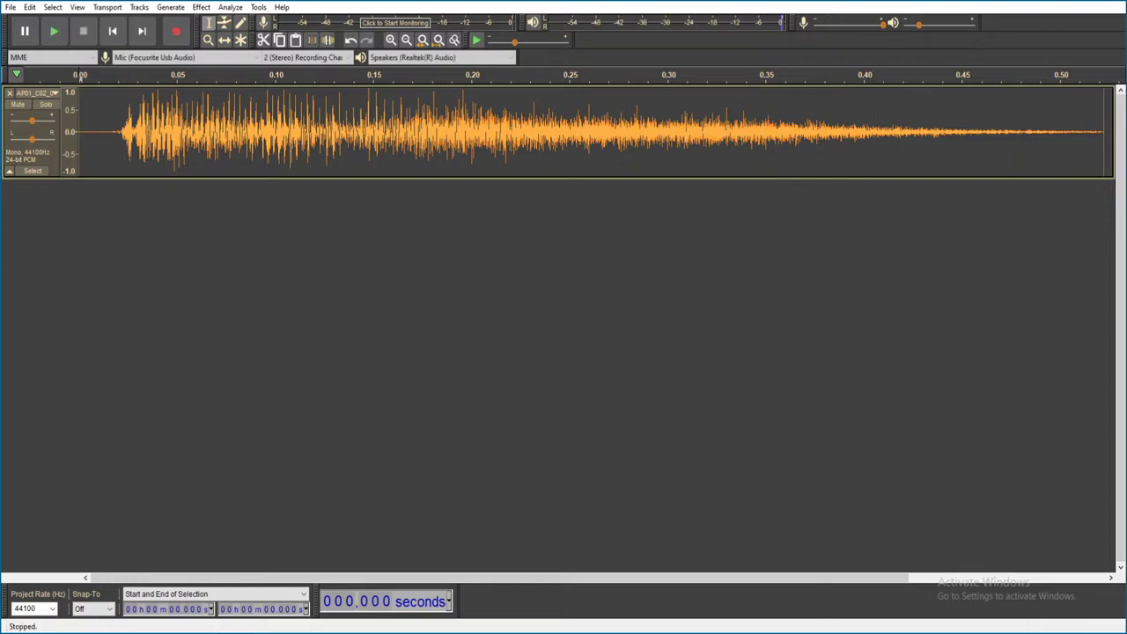
key(ctrl+w)
key(n)
- Open AP01_C02_03_014.ogg in Audacity, play it, and discard the project on closing
double_click(636, 304)
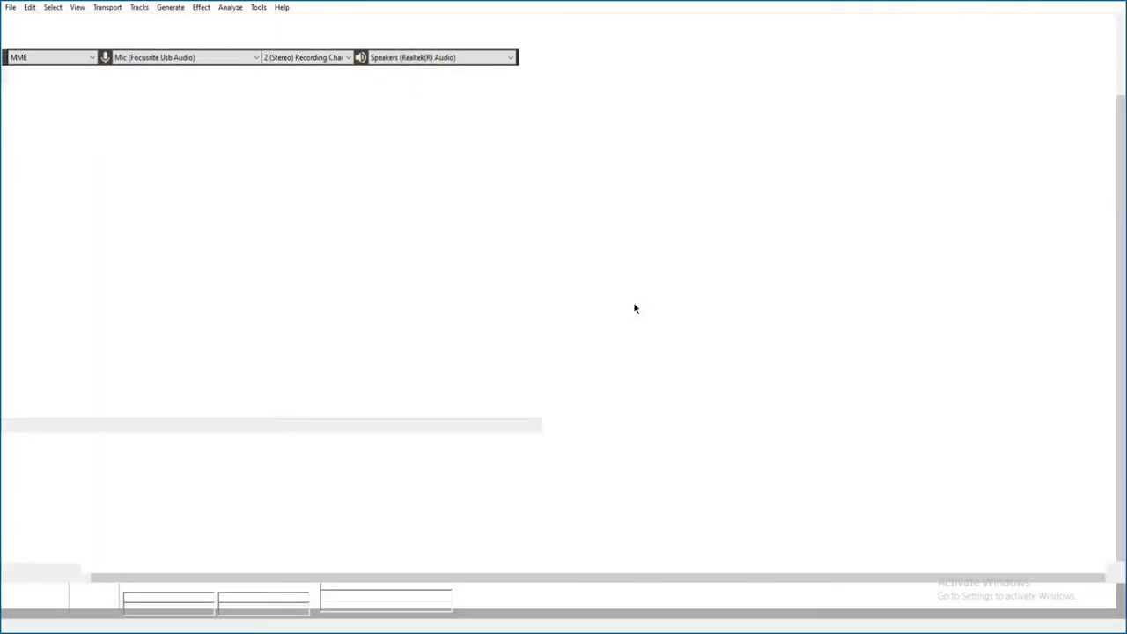
key(space)
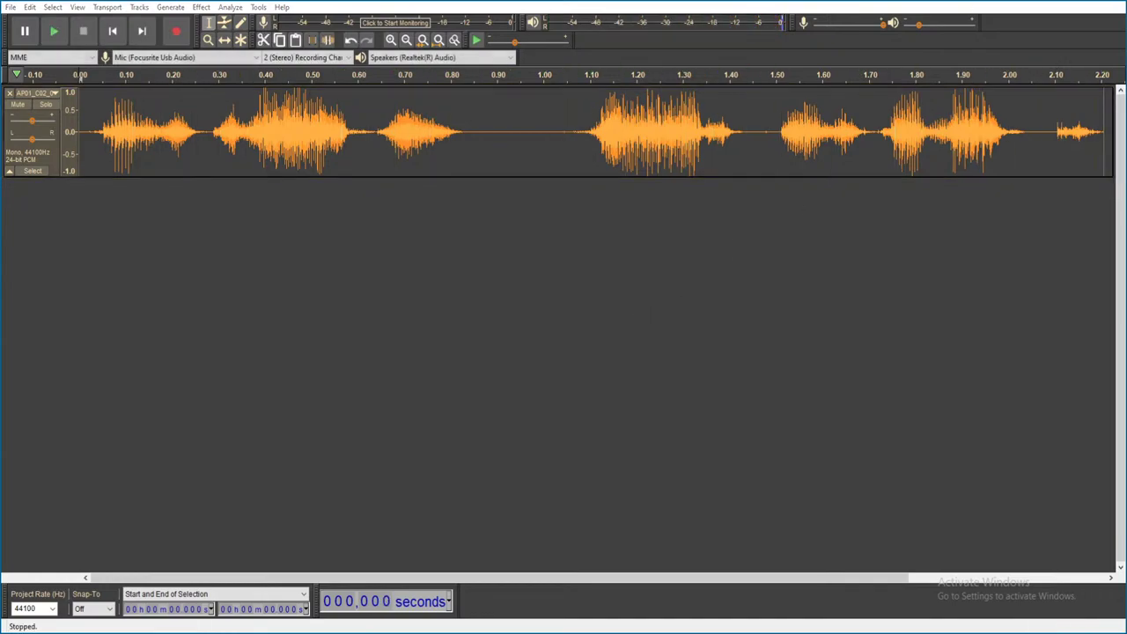
key(alt+F4)
click(586, 310)
- Play AP01_C02_04_016.ogg in Audacity and close the project without saving changes
double_click(598, 315)
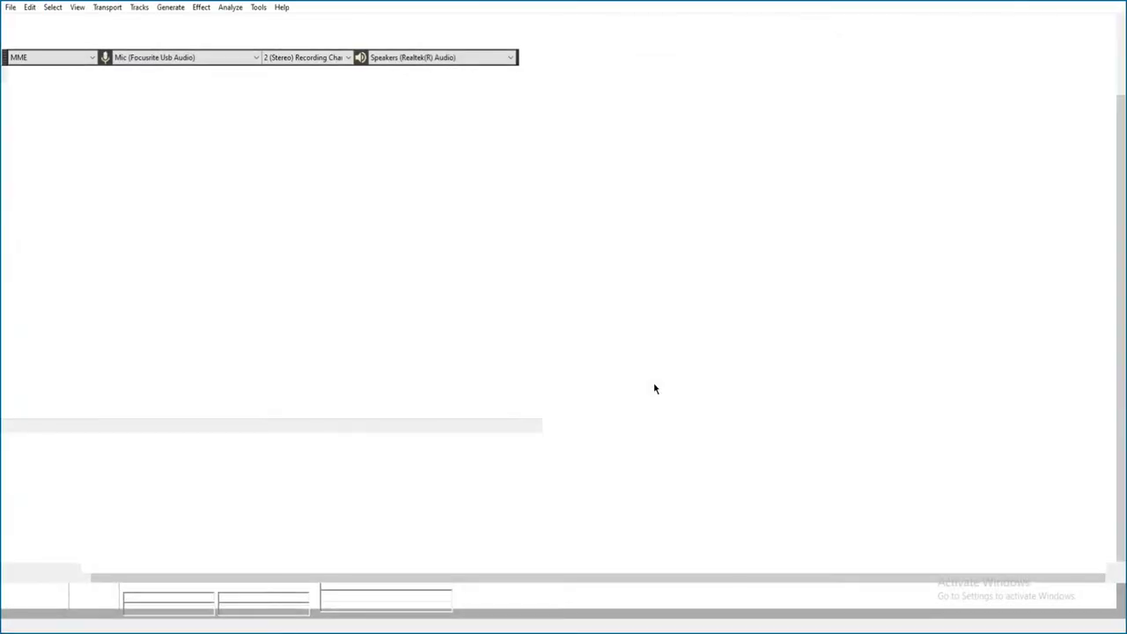
key(space)
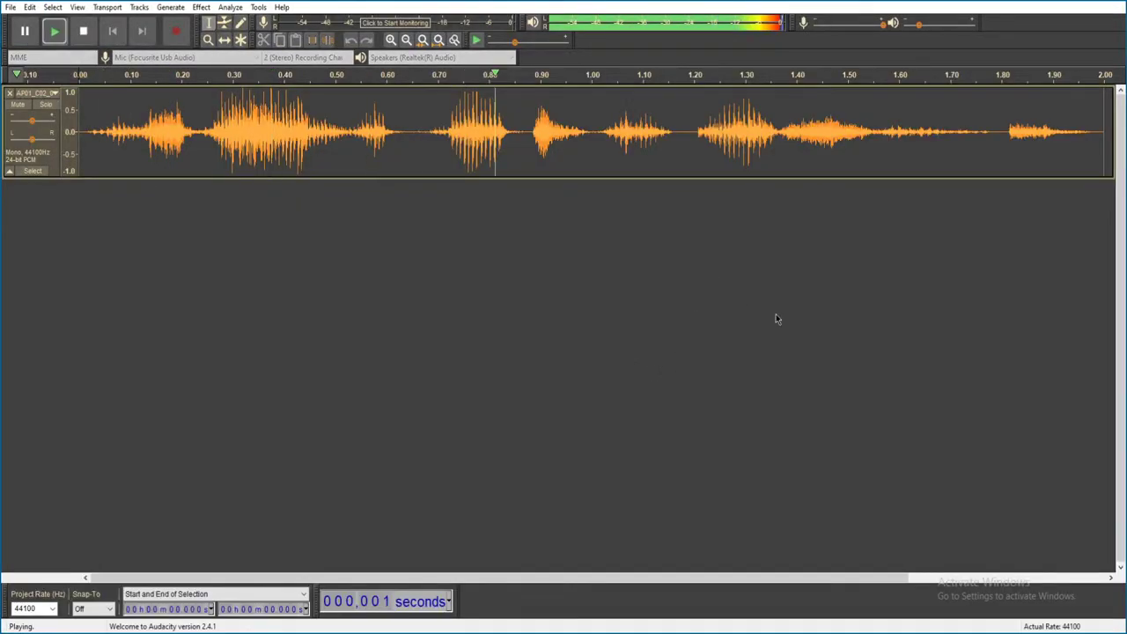
key(alt+F4)
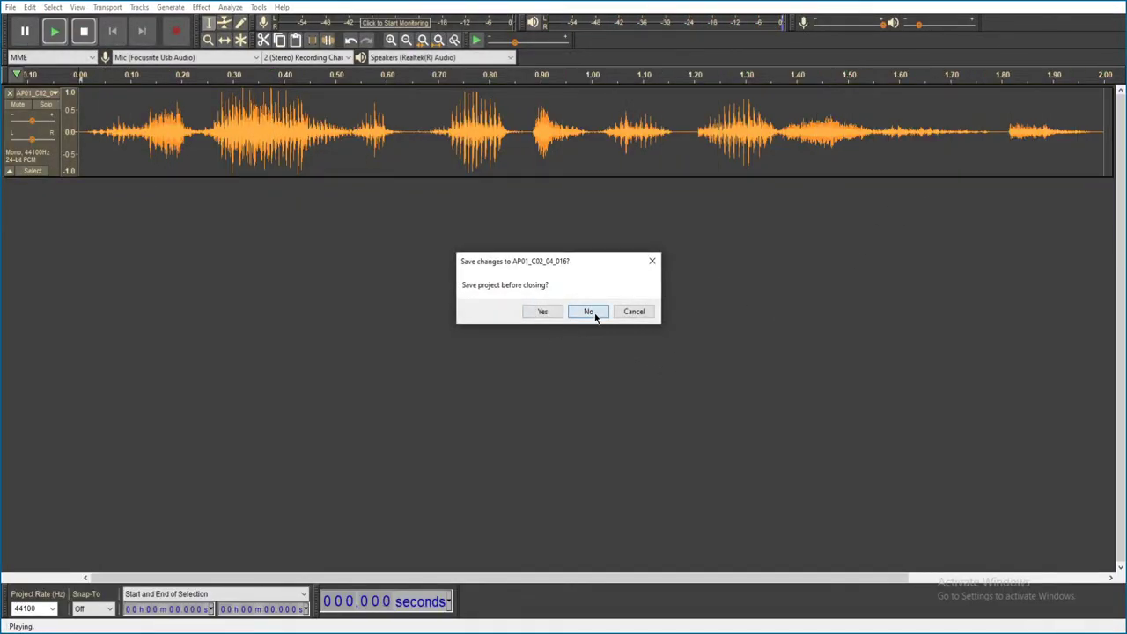
click(588, 314)
- Listen to AP01_C02_05_018.ogg in Audacity and discard its project on closing
double_click(588, 328)
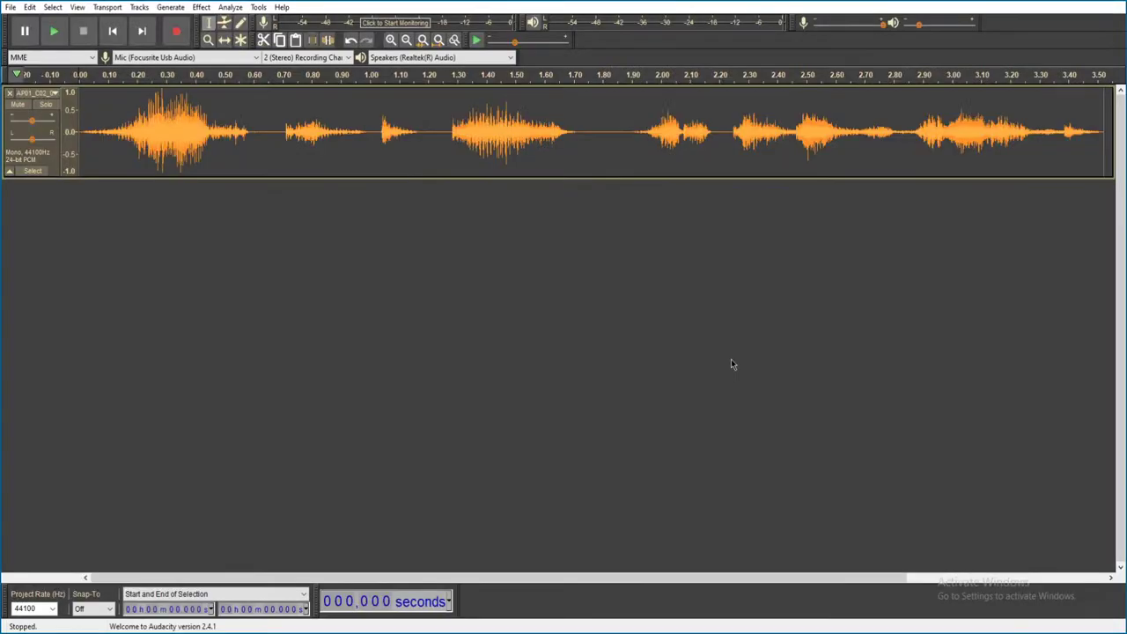
key(space)
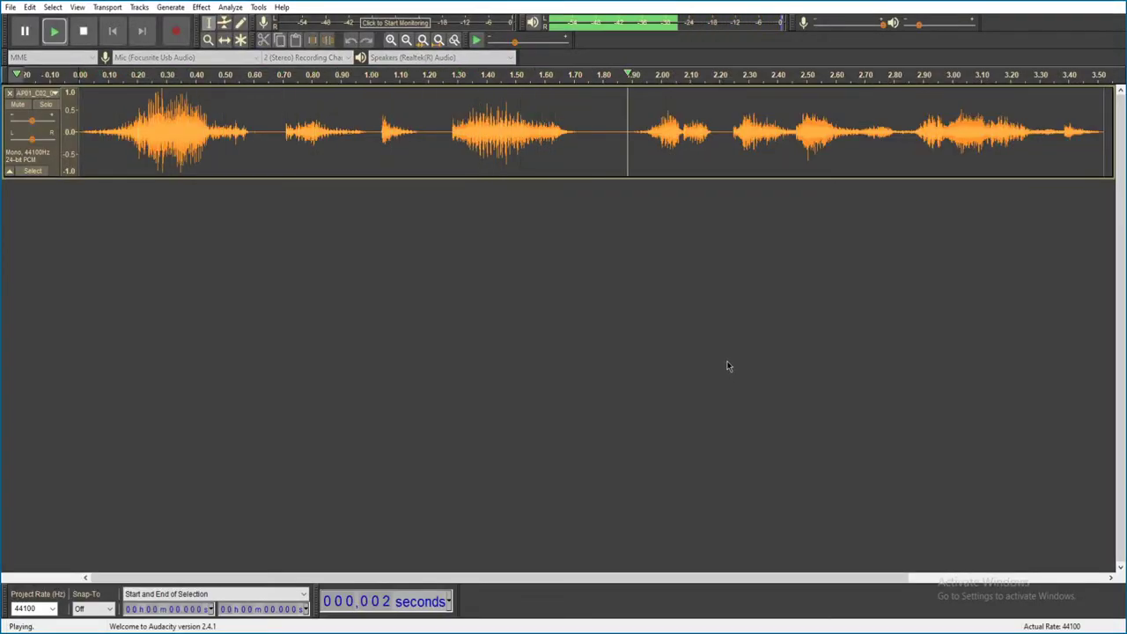
key(alt+F4)
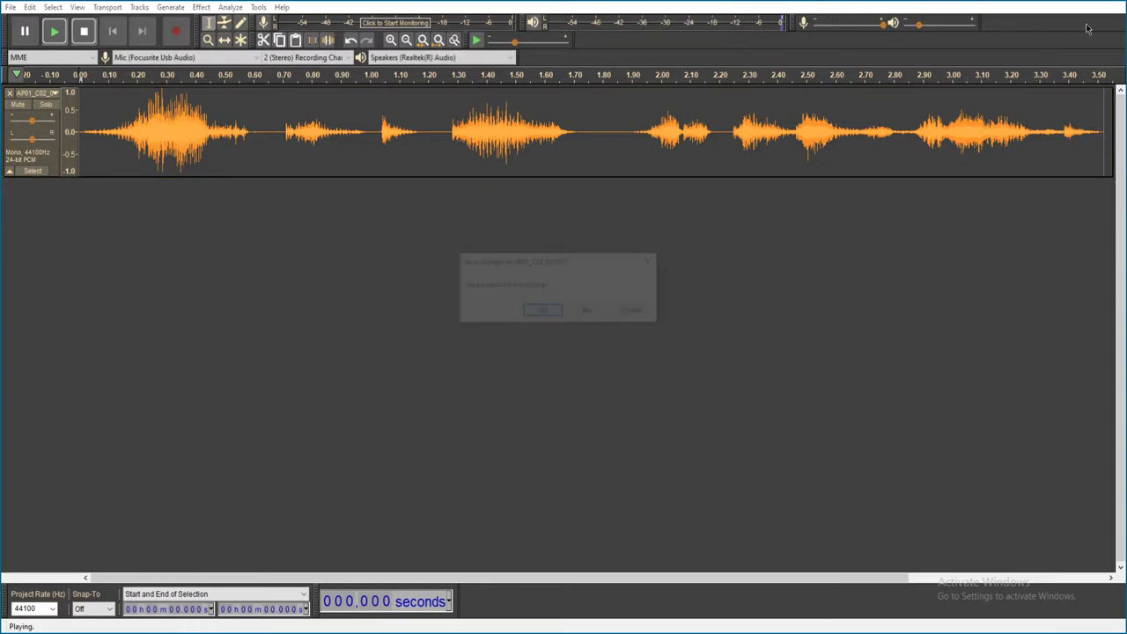
click(587, 310)
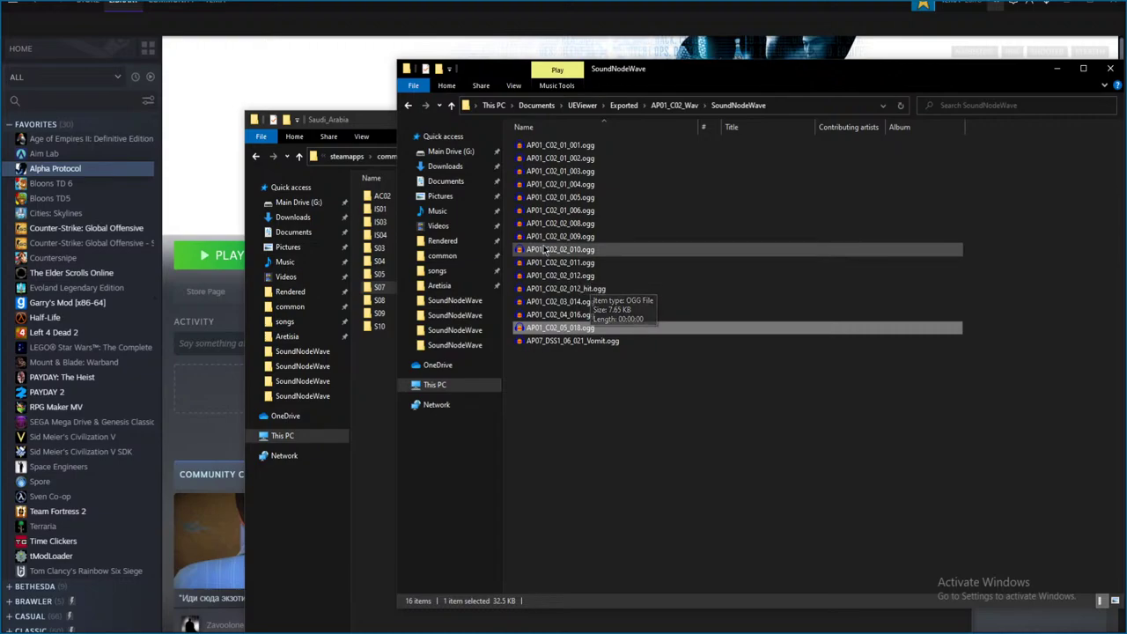
- Play the folder's last clip, AP07_DSS1_06_021_Vomit.ogg, in Audacity and close it without saving
click(647, 341)
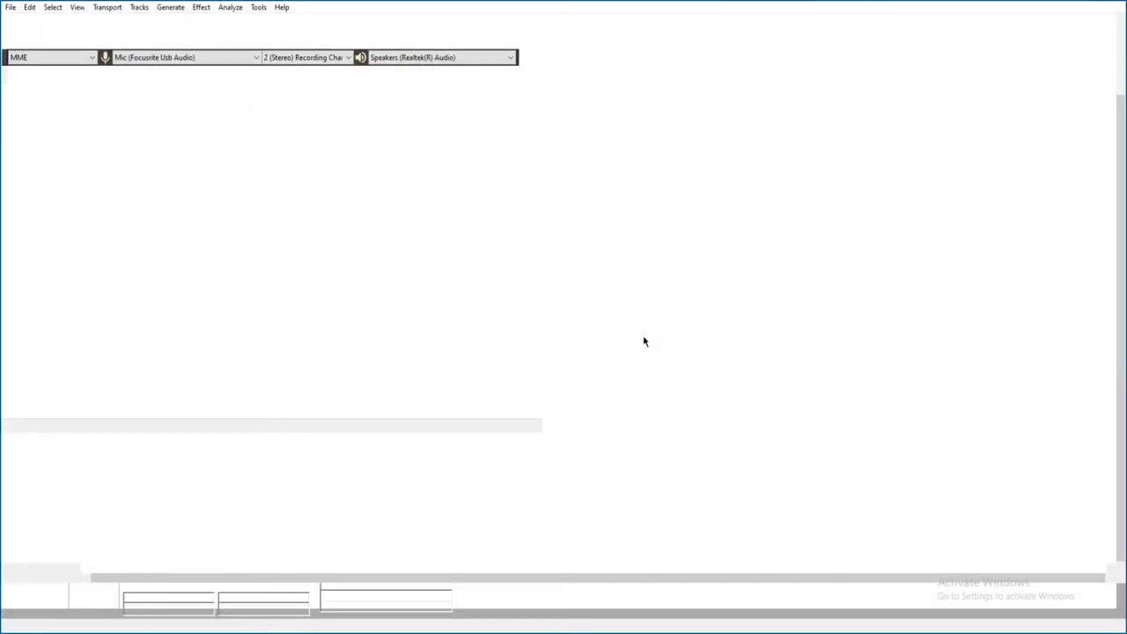
key(space)
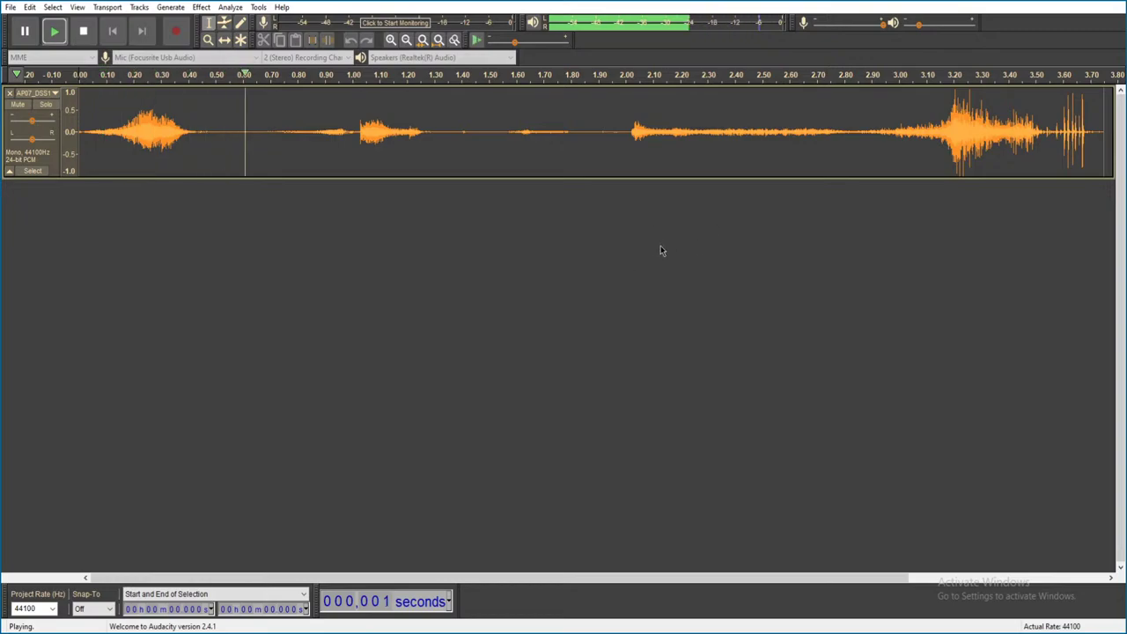
key(ctrl+3)
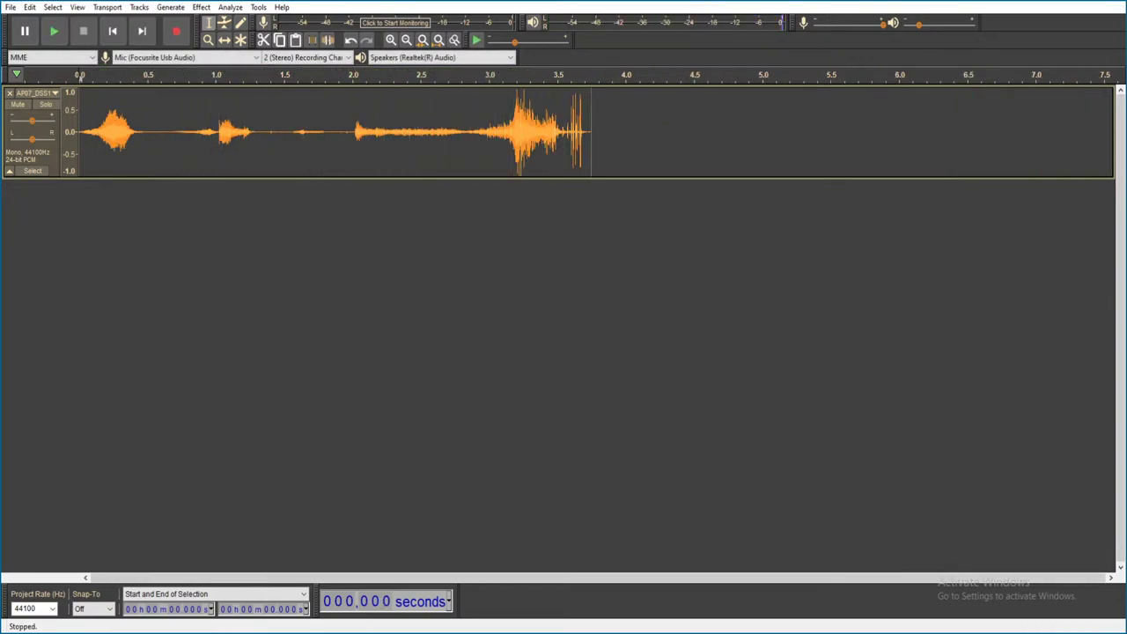
key(ctrl+w)
click(587, 312)
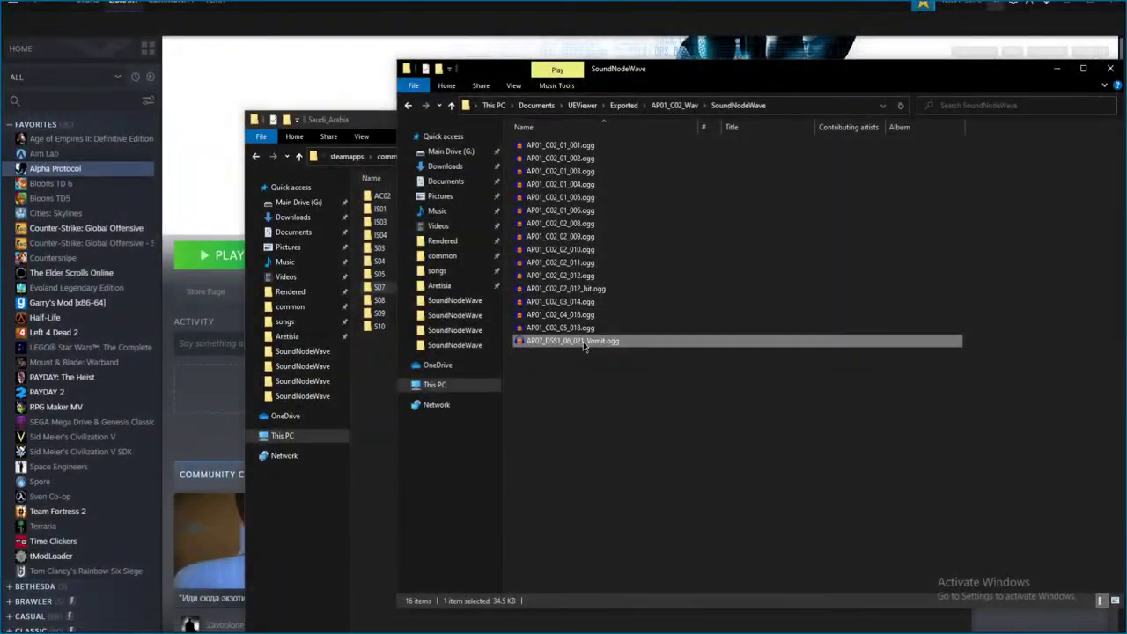
- Return to the Exported folder and open the SoundNodeWave folder inside AP01_C03_Wav
key(alt+Up)
key(alt+Up)
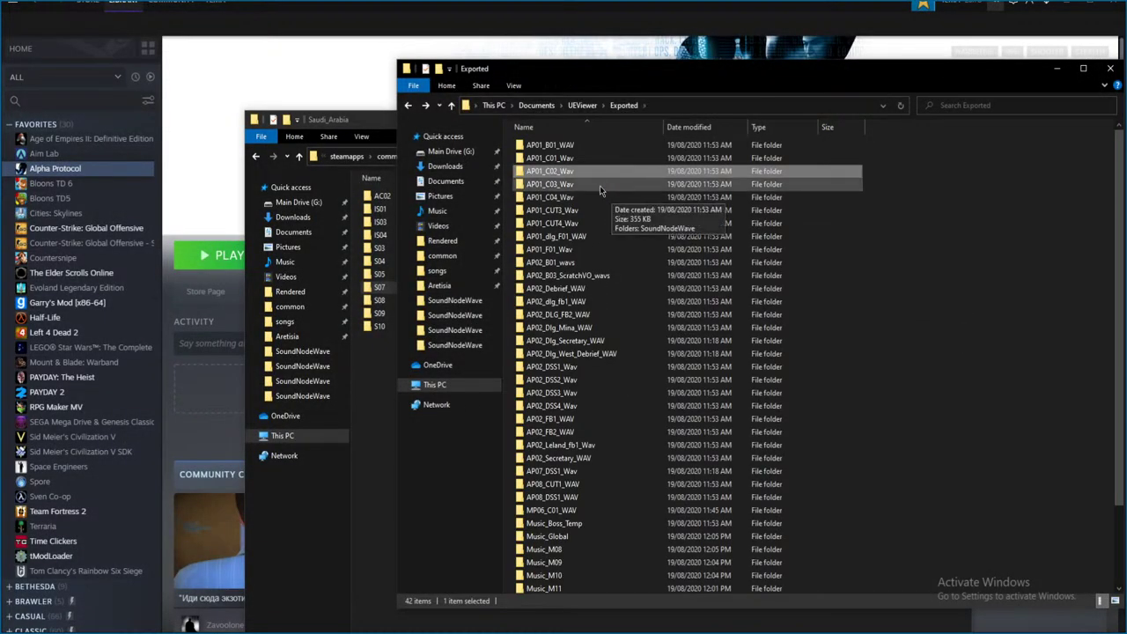
double_click(601, 185)
double_click(612, 148)
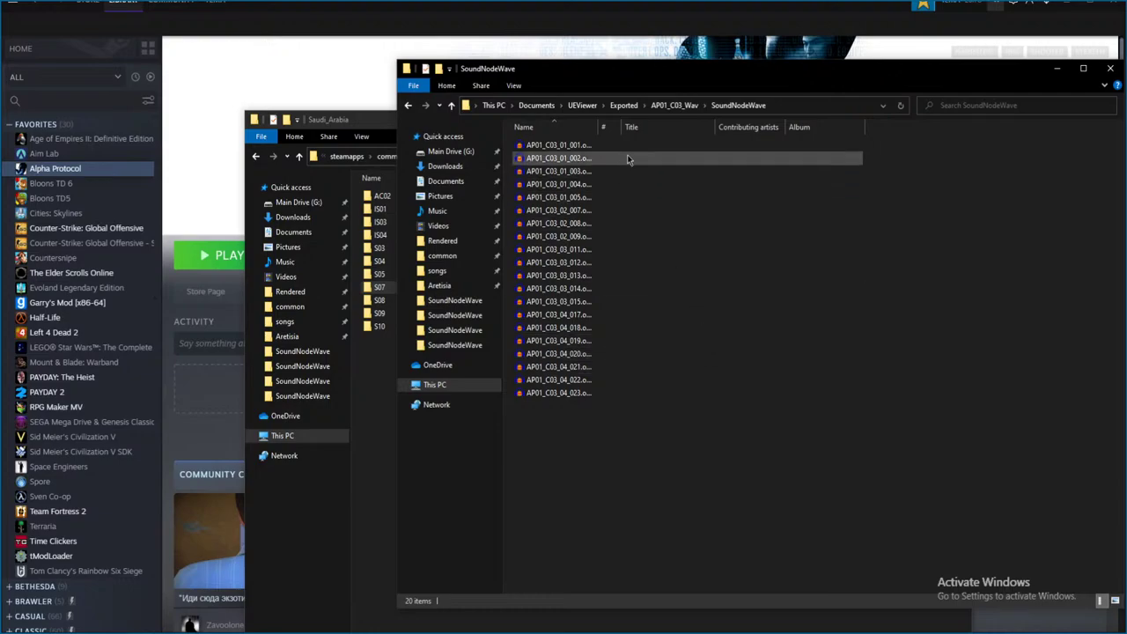
- Play the AP01_C03_01_001 clip in Audacity and close its project without saving
double_click(622, 149)
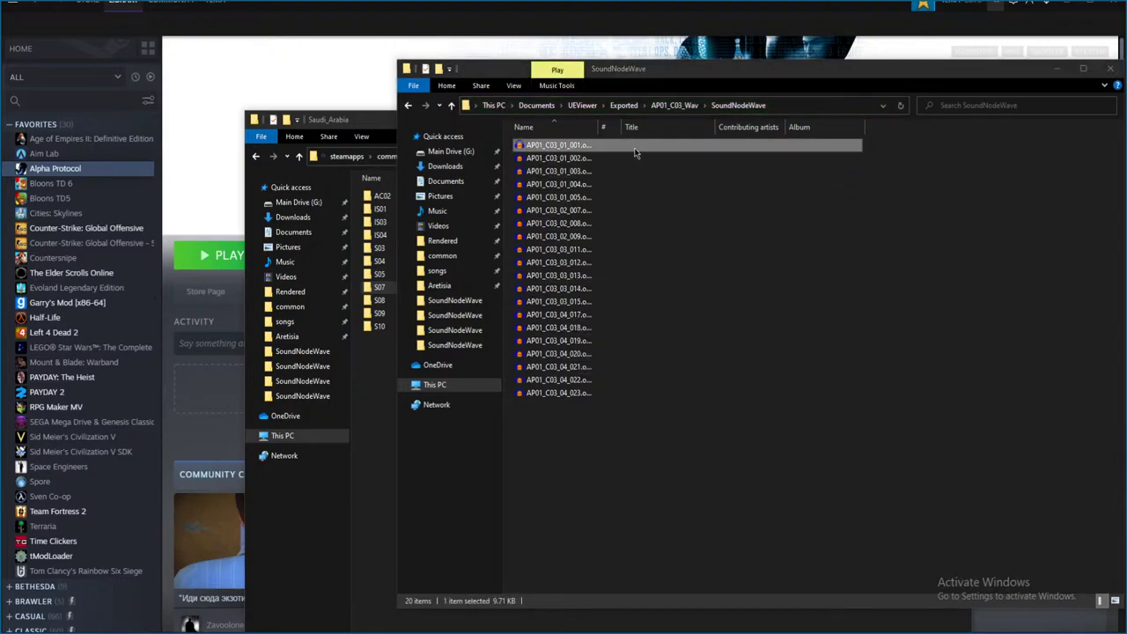
key(space)
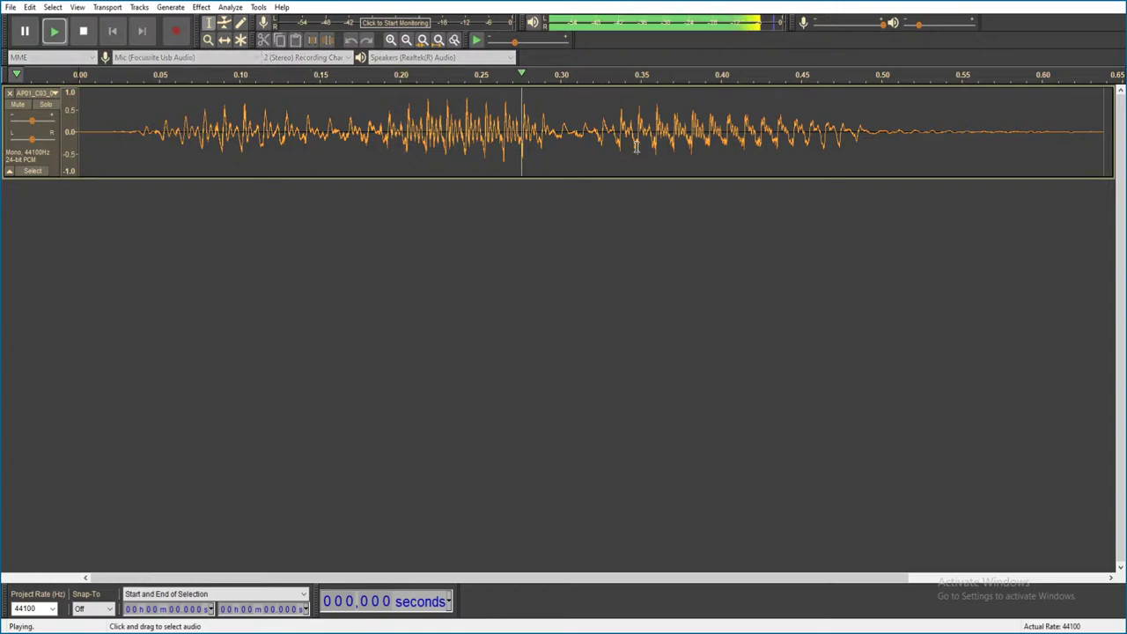
key(ctrl+w)
click(589, 311)
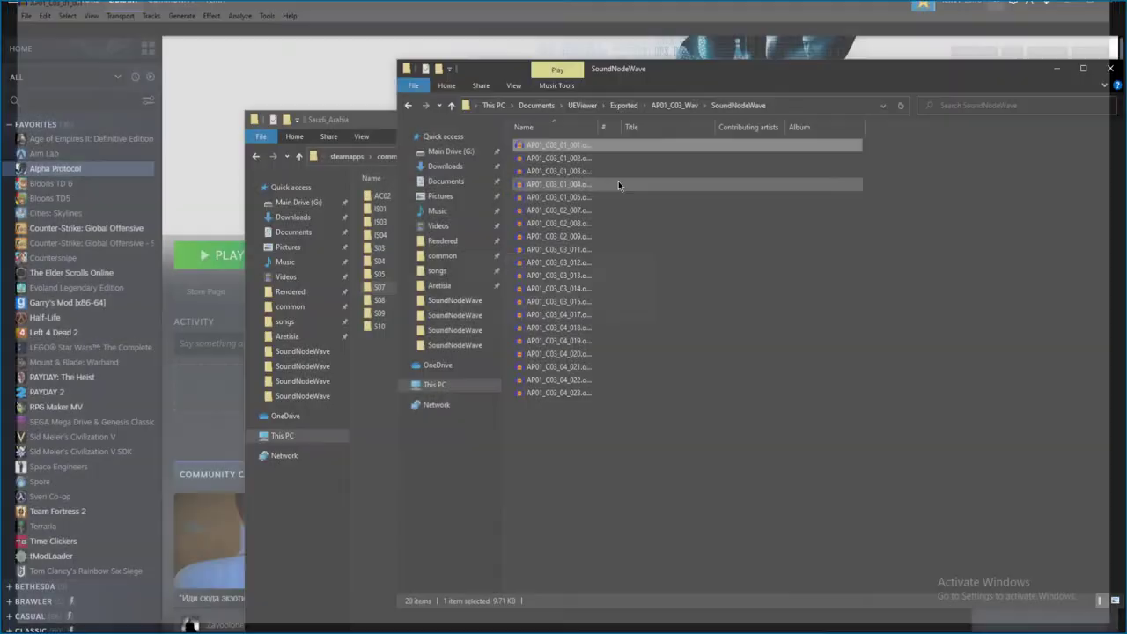
- Listen to the AP01_C03_01_002 clip in Audacity and discard the project on closing
double_click(622, 263)
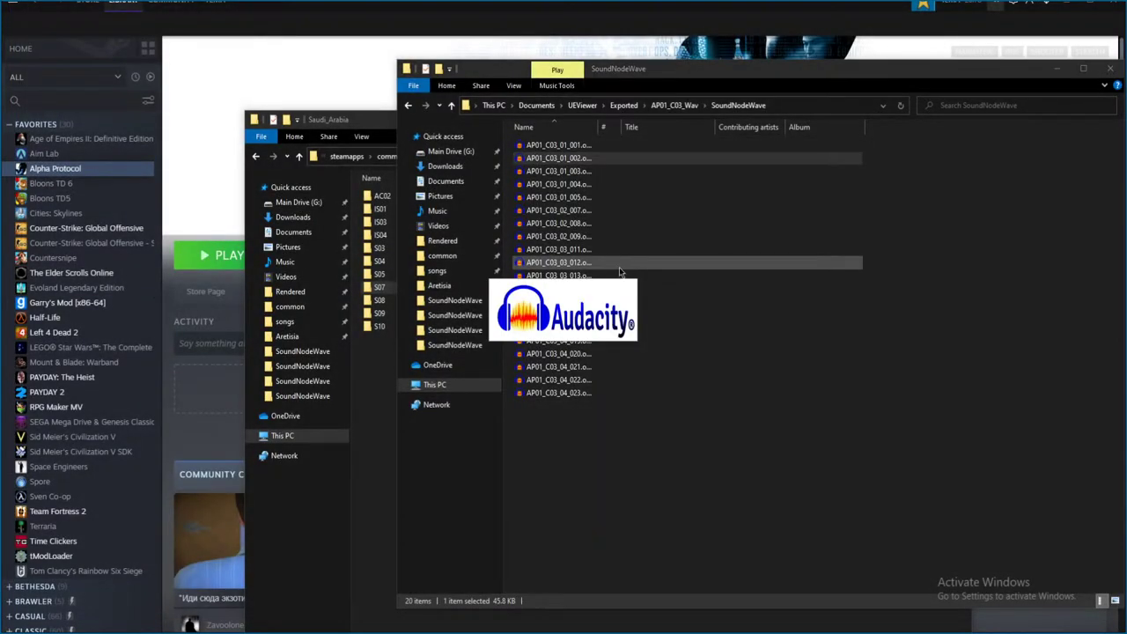
key(space)
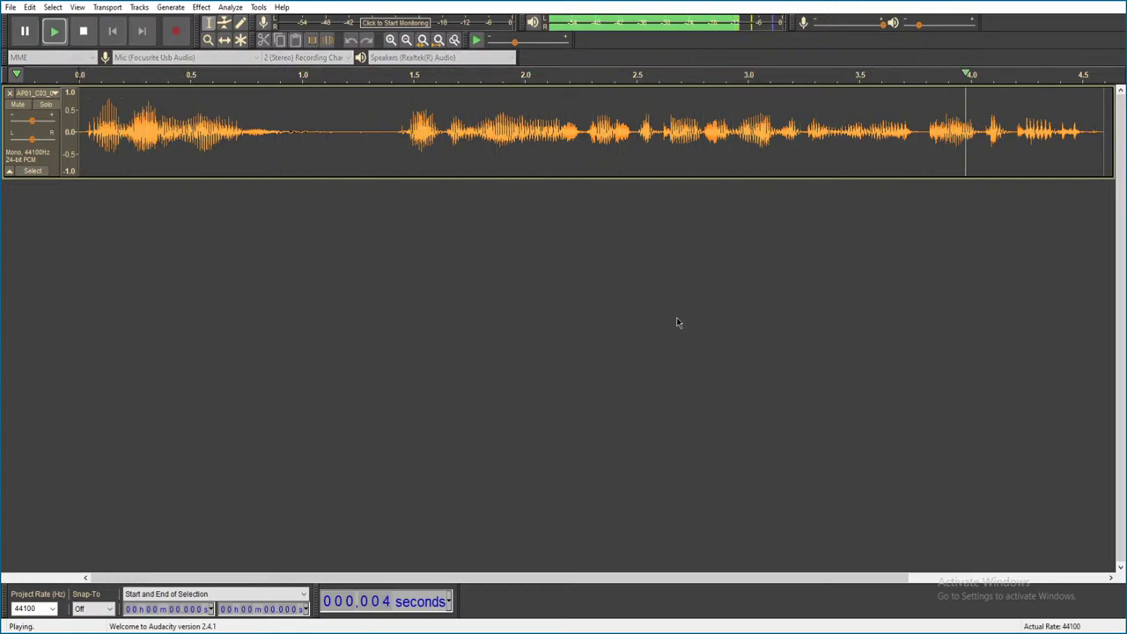
key(ctrl+w)
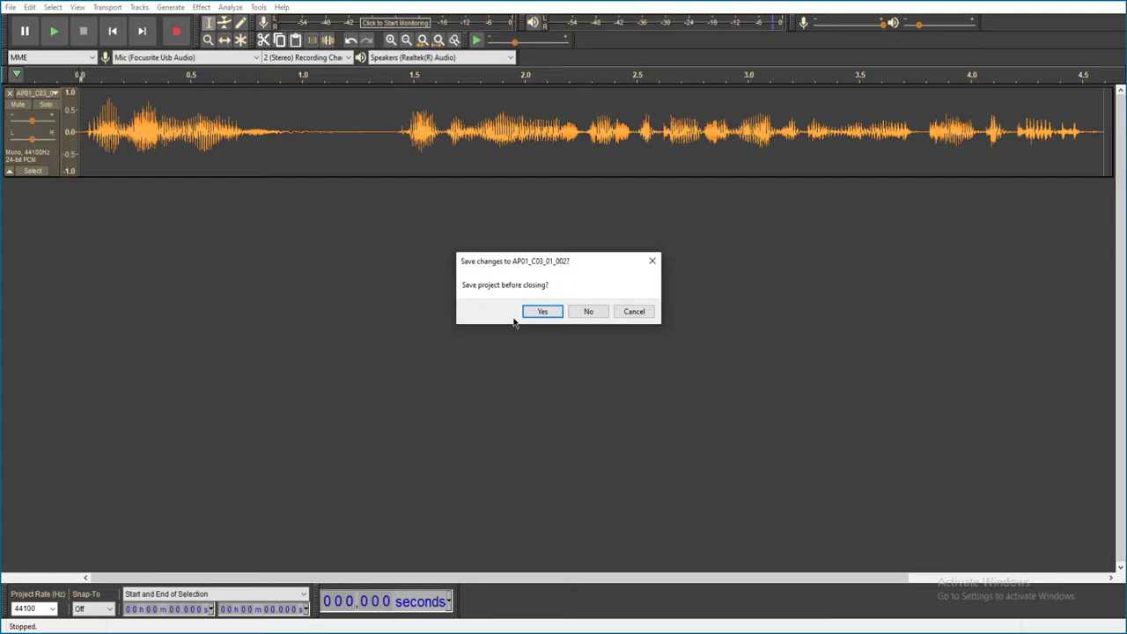
click(588, 311)
- Play the clip following AP01_C03_01_002 in Audacity and close it without saving
double_click(629, 160)
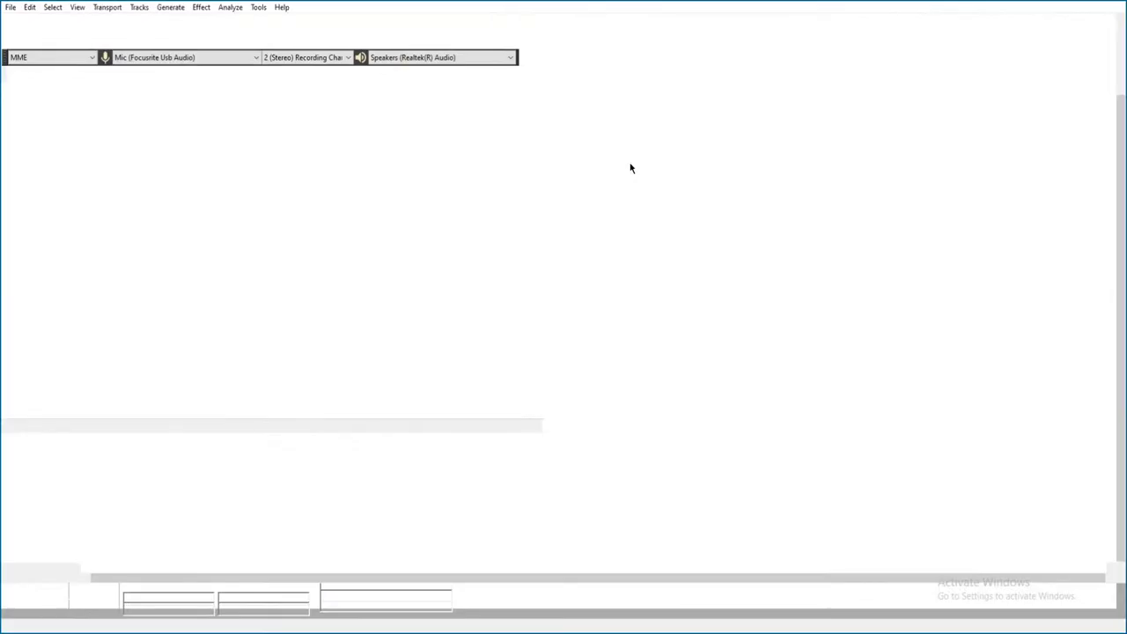
key(space)
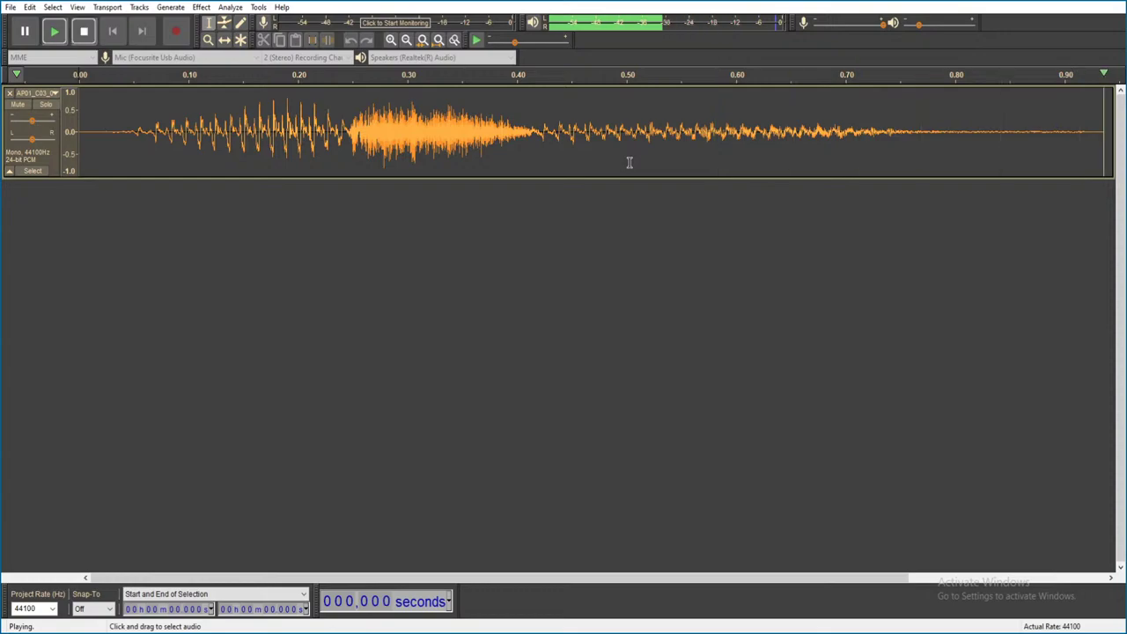
key(ctrl+w)
click(588, 311)
- Open the AP01_C03_01_004 clip in Audacity, play it, and close the project without saving
click(583, 184)
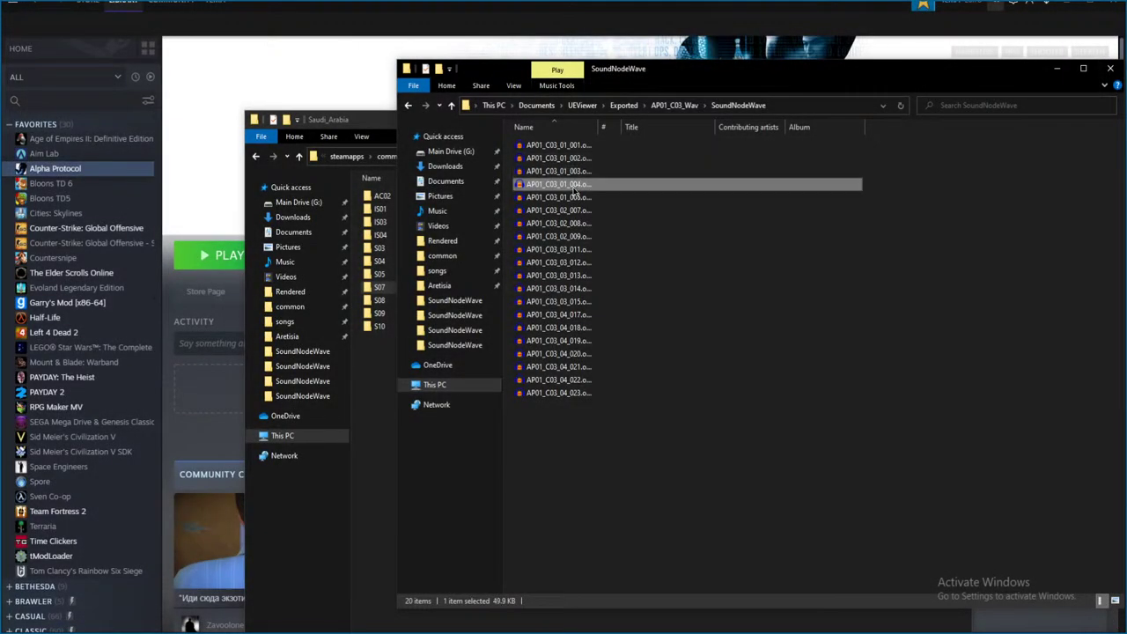
double_click(597, 215)
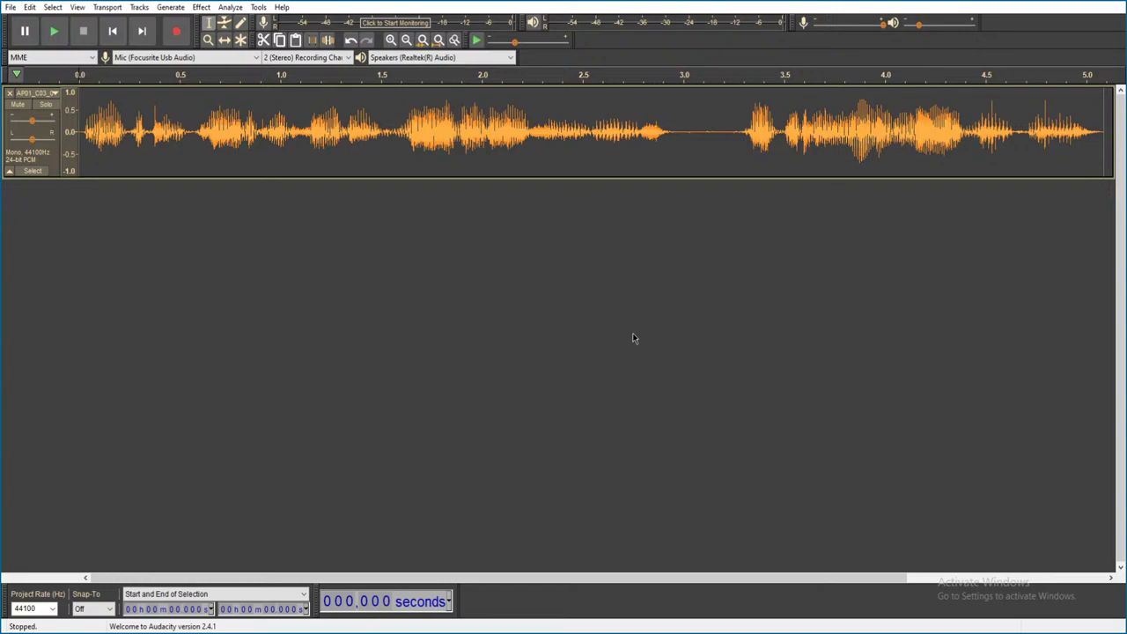
key(space)
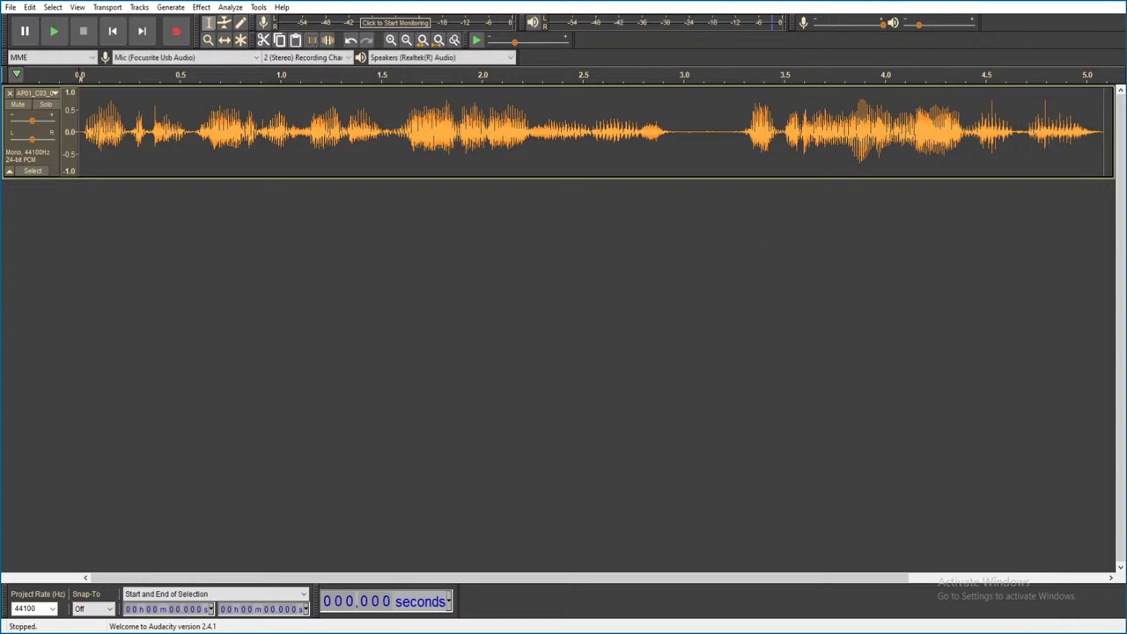
key(ctrl+w)
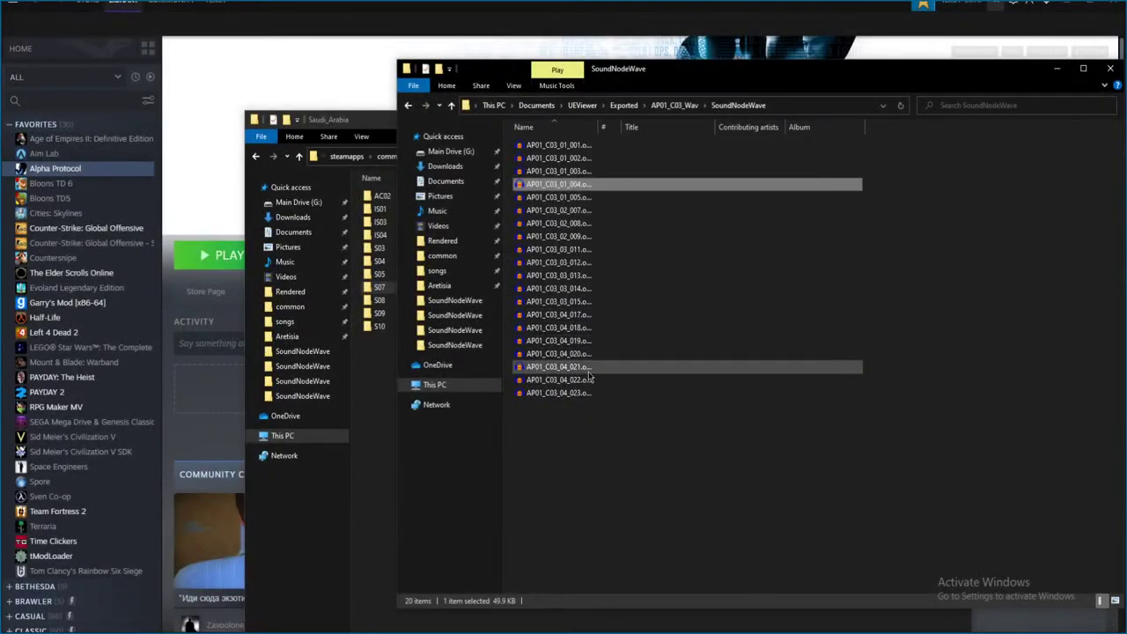
- Skip ahead to the AP01_C03_04_021 clip, play it in Audacity, and discard its project on closing
double_click(588, 370)
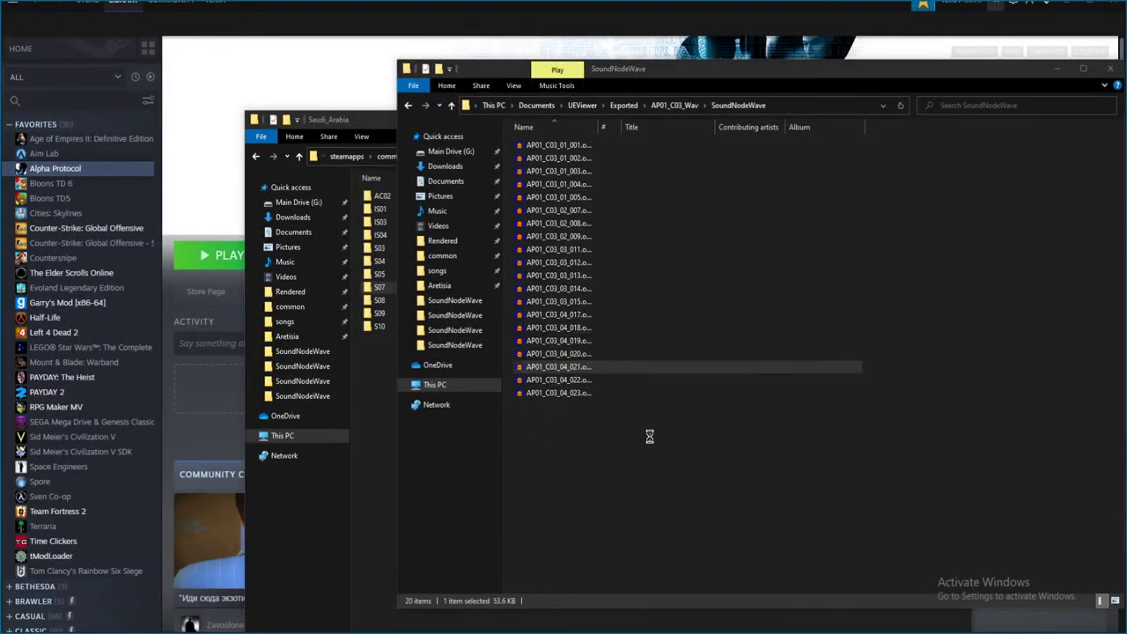
key(space)
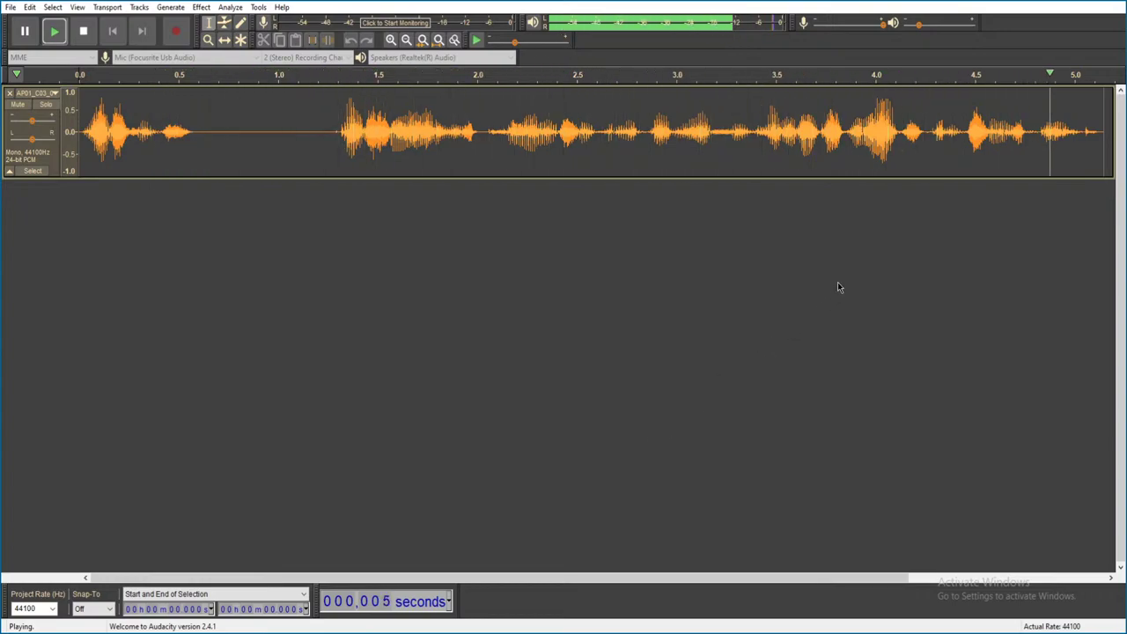
key(ctrl+w)
click(594, 308)
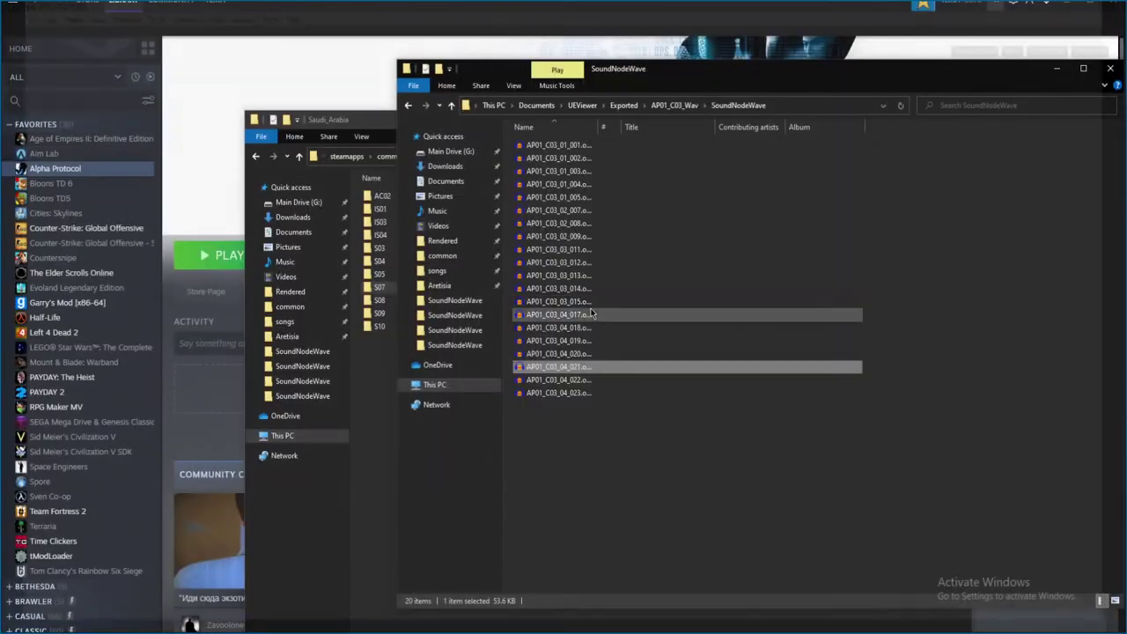
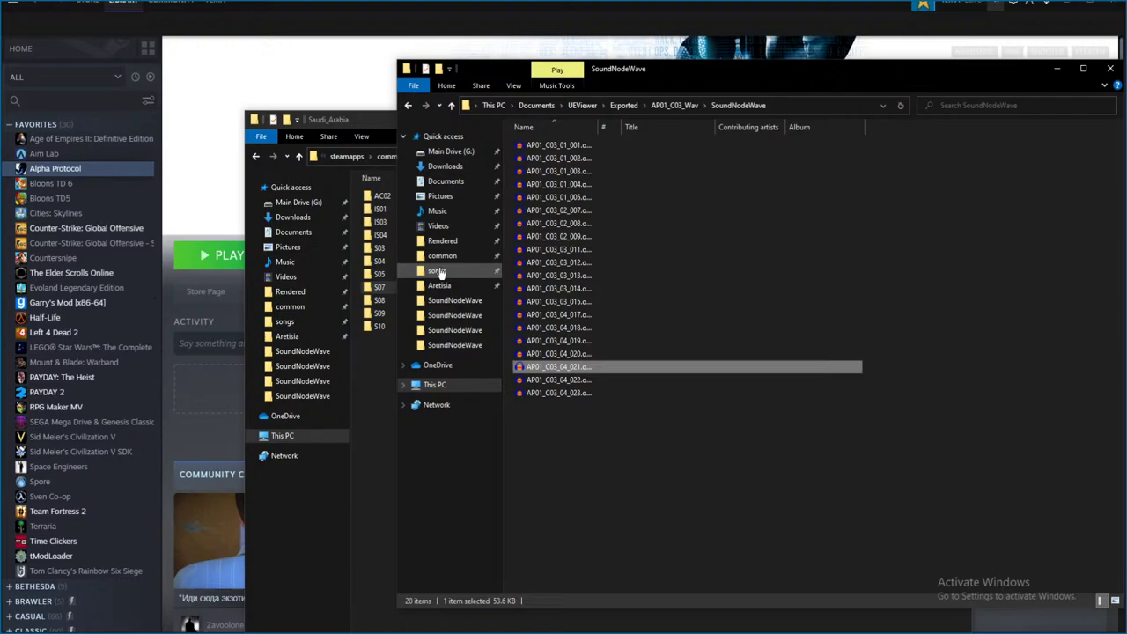
- Open the AP01_C03_04_022 clip in Audacity, play it, and close its project without saving
click(614, 381)
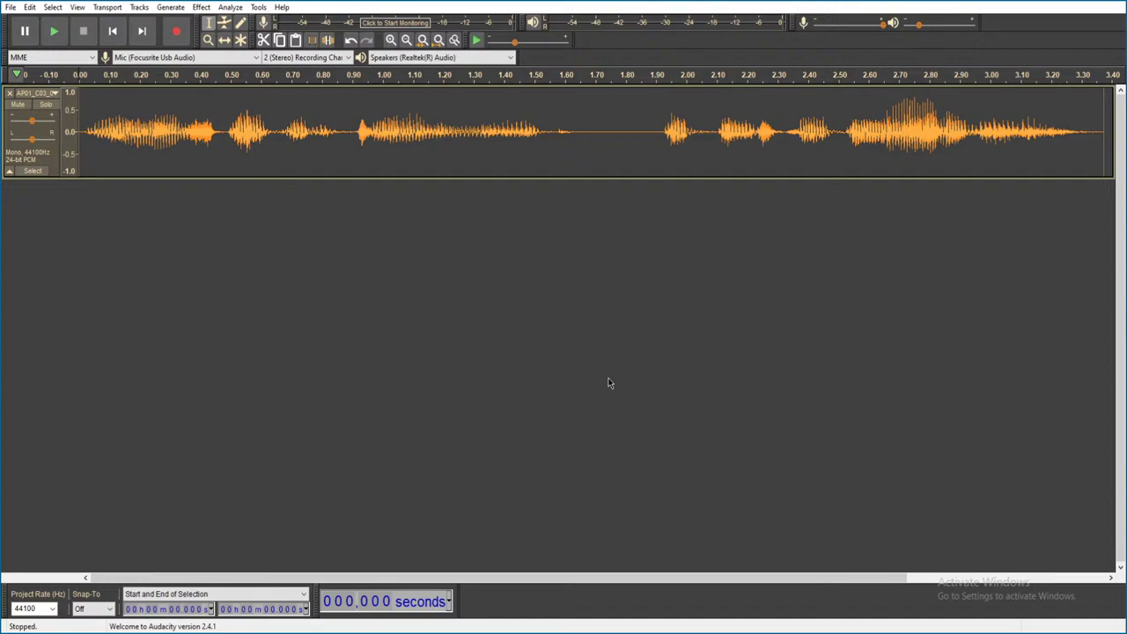
key(space)
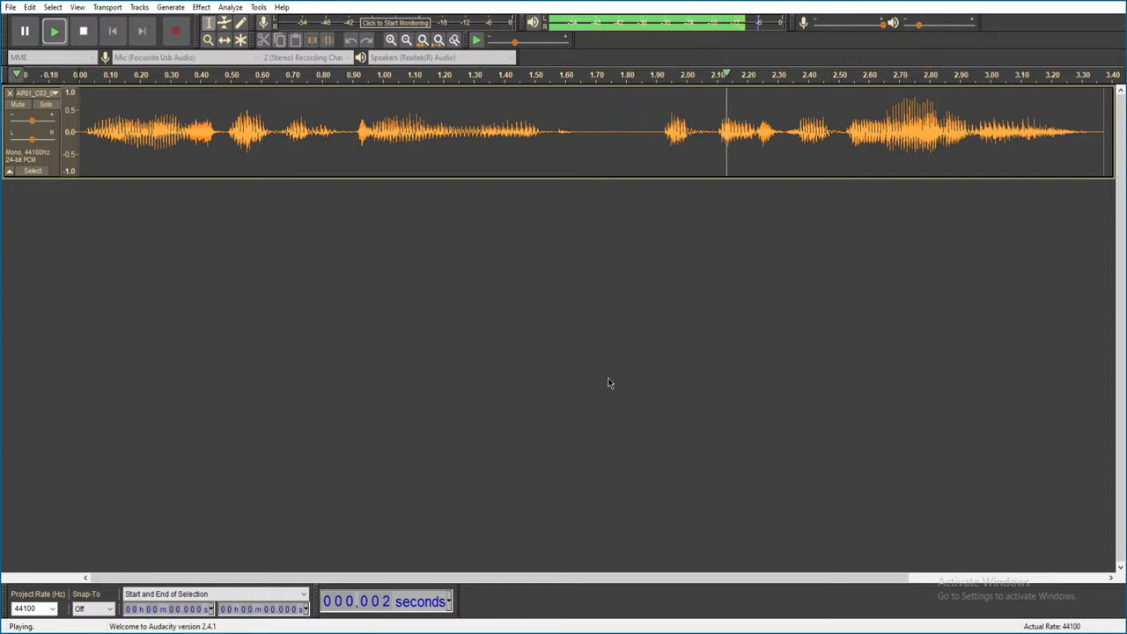
key(ctrl+w)
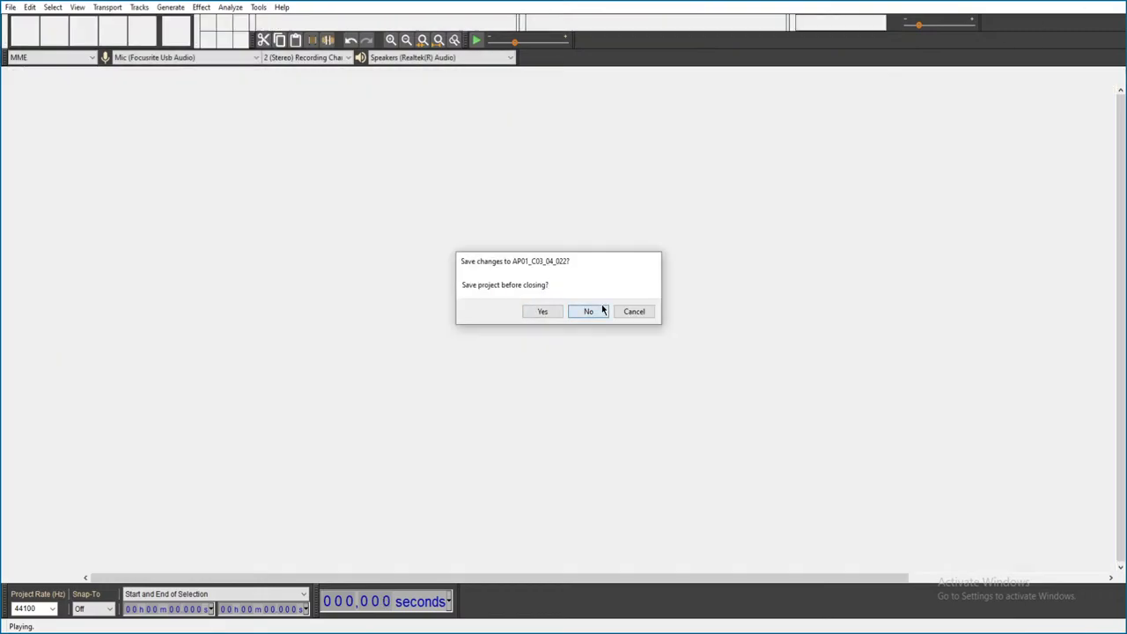
click(601, 310)
- Listen to the AP01_C03_04_023 clip in Audacity and discard its project on closing
double_click(576, 393)
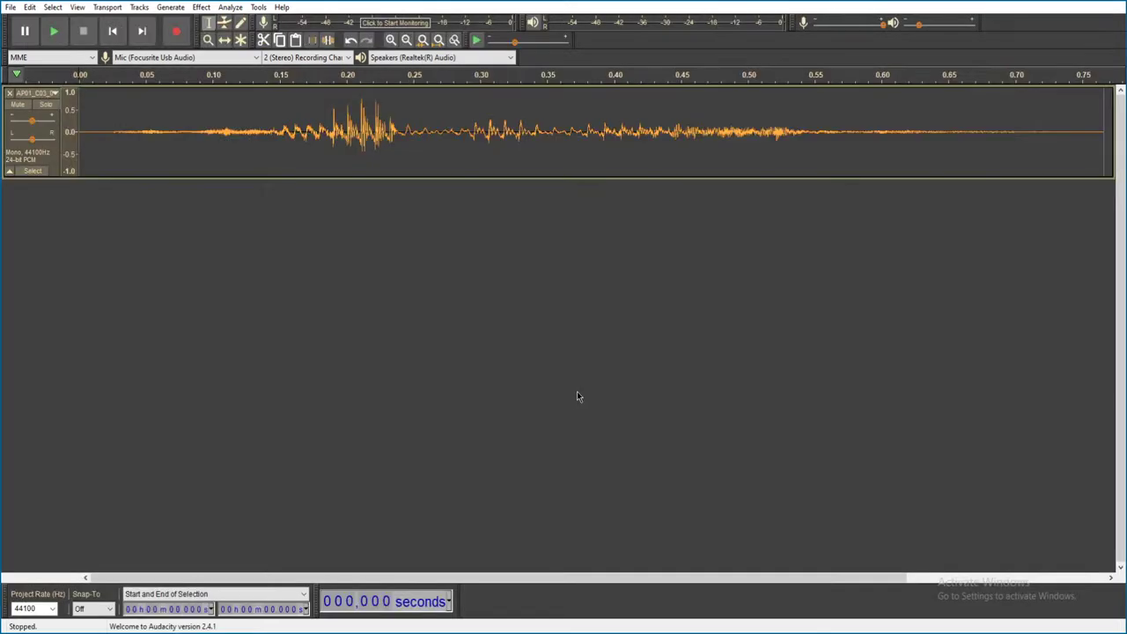
key(space)
key(ctrl+w)
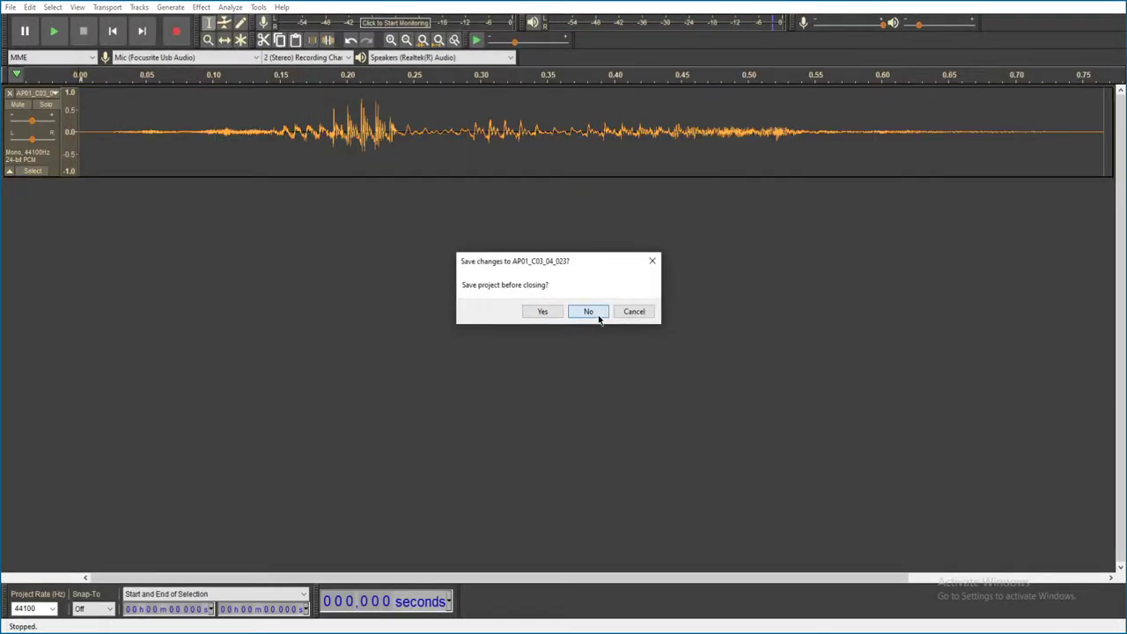
click(597, 315)
- Return to the Exported folder and open the SoundNodeWave folder inside AP01_C04_Wav
key(alt+Up)
key(alt+Up)
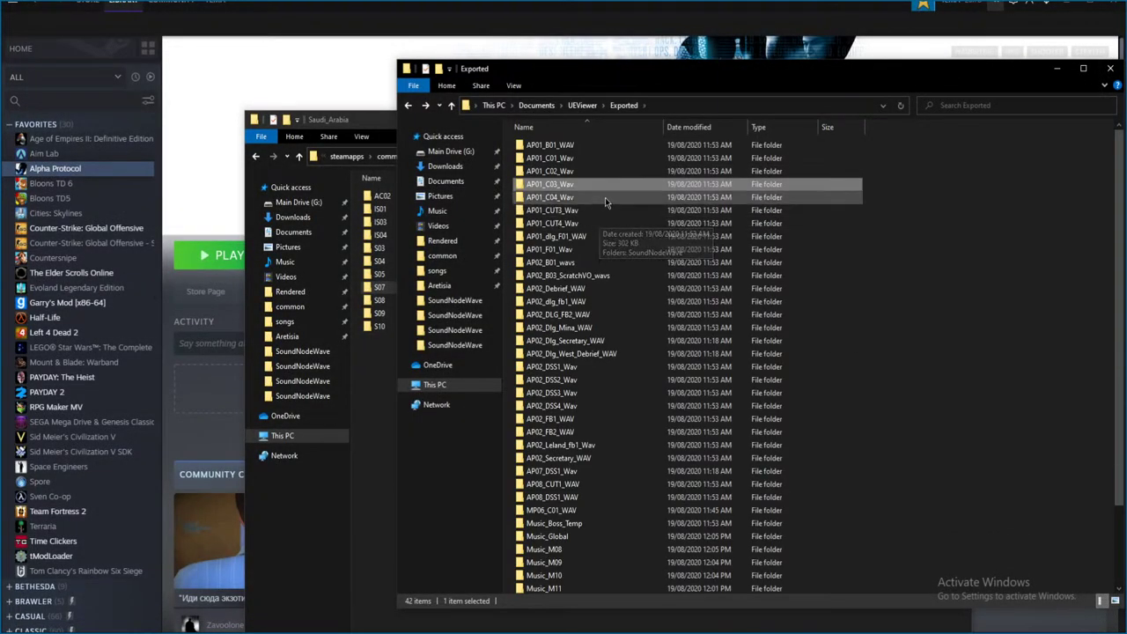
double_click(605, 197)
double_click(628, 148)
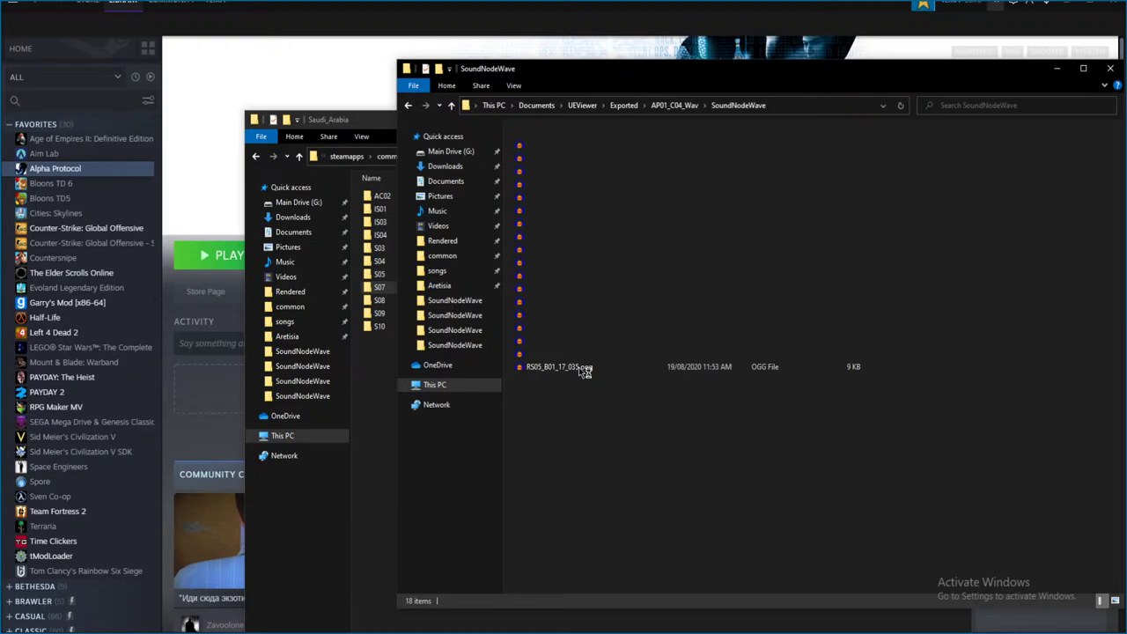
- Play the AP01_C04_01_001 clip in Audacity and close it without saving
click(592, 147)
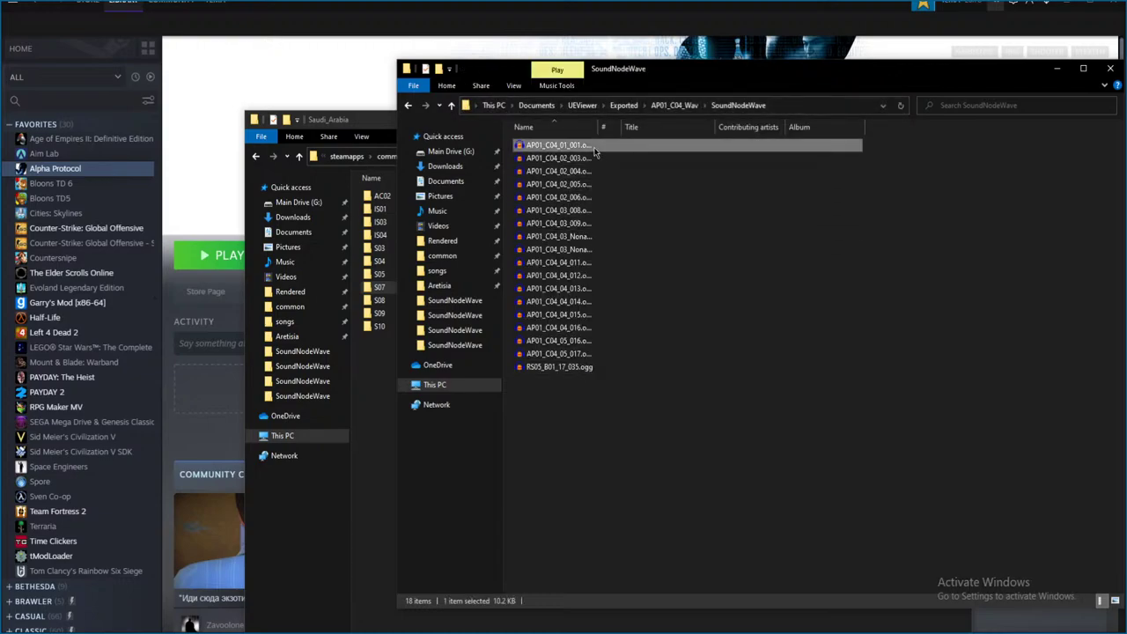
double_click(595, 149)
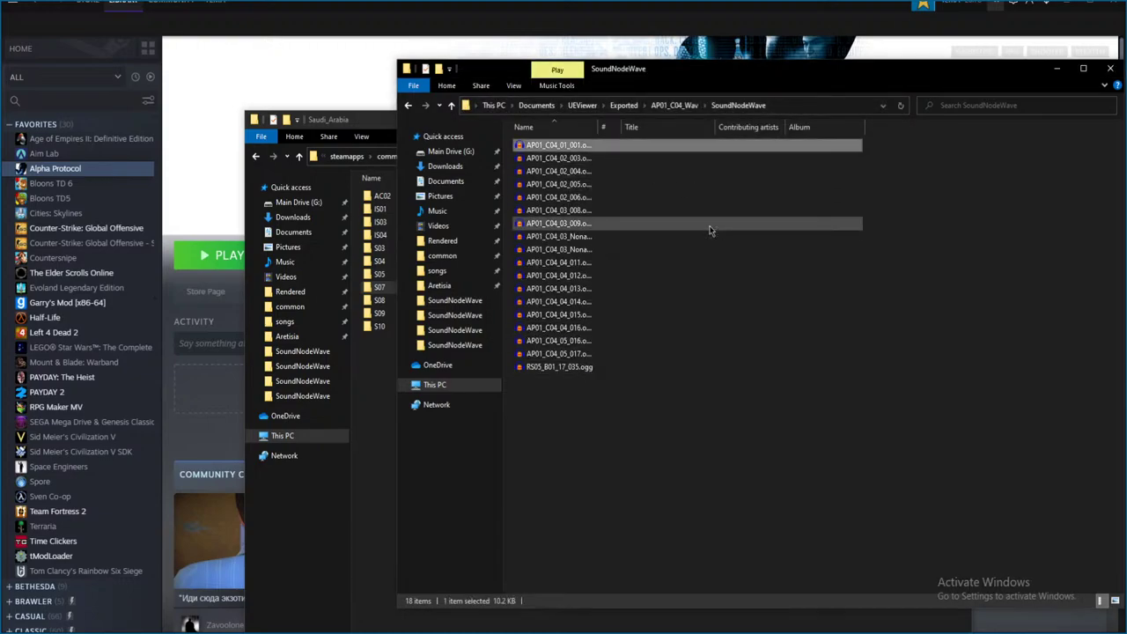
key(space)
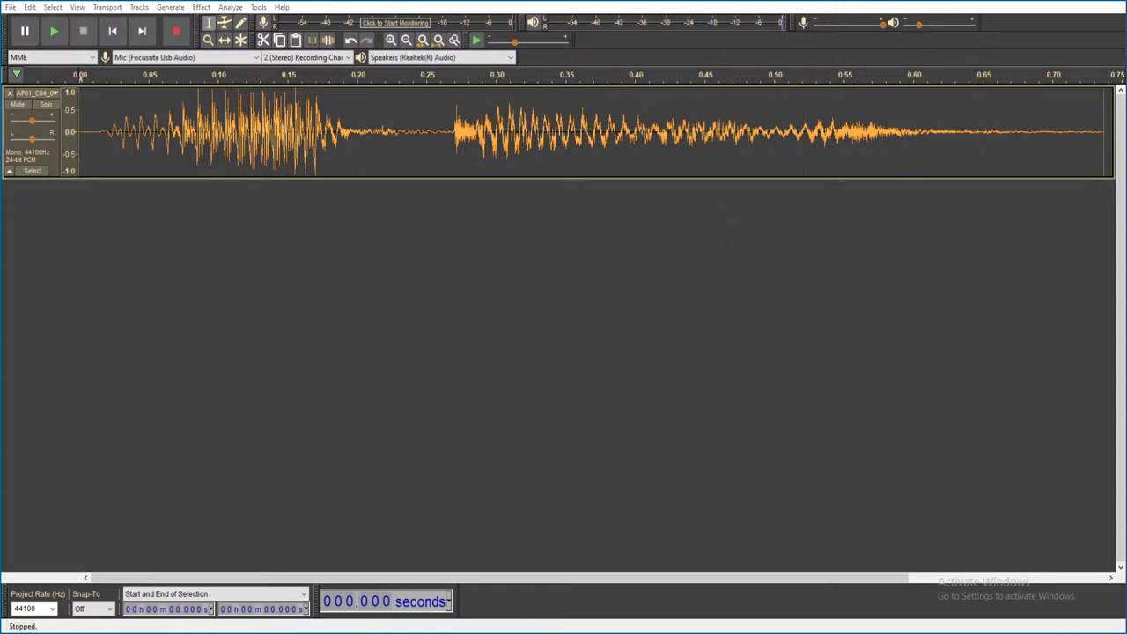
key(alt+F4)
click(588, 312)
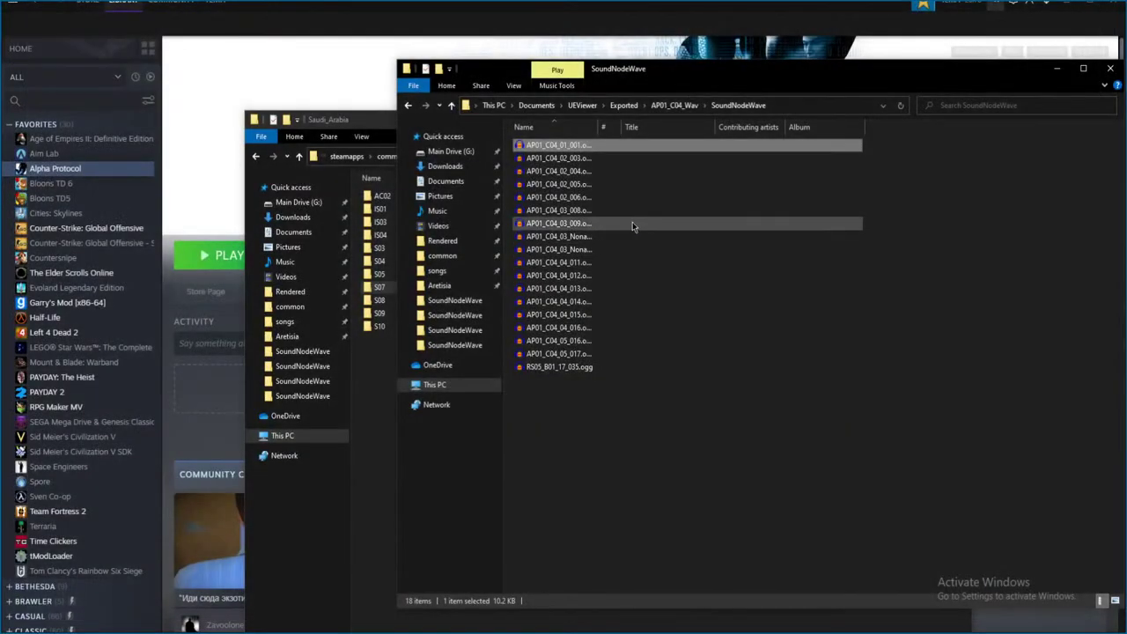
- Listen to the AP01_C04_02_003 clip in Audacity and discard its project on closing
double_click(621, 149)
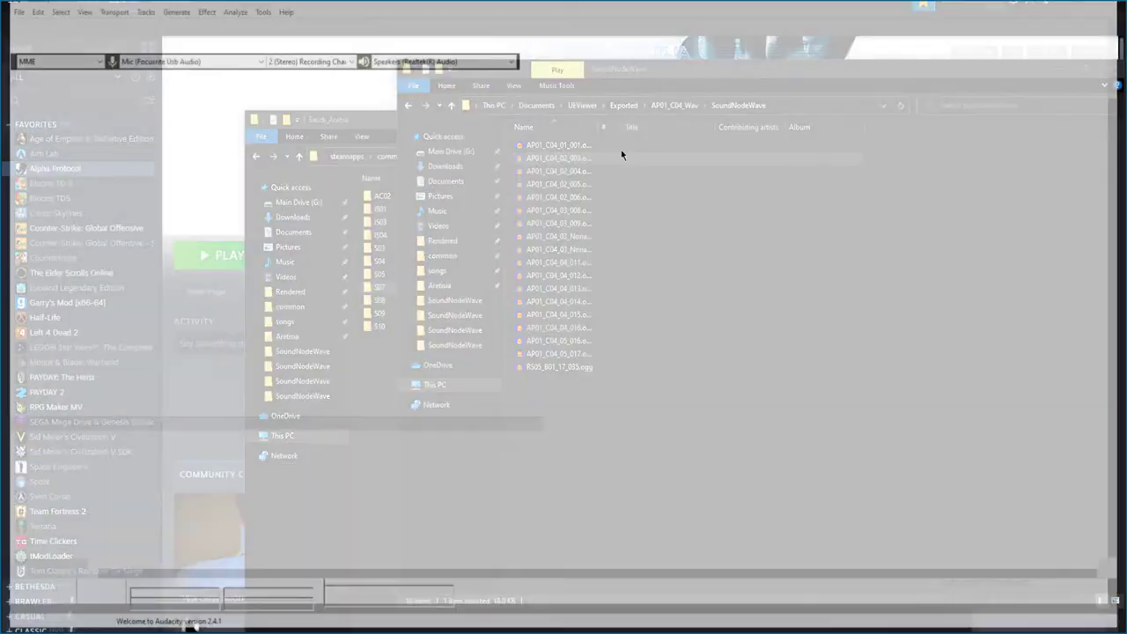
key(space)
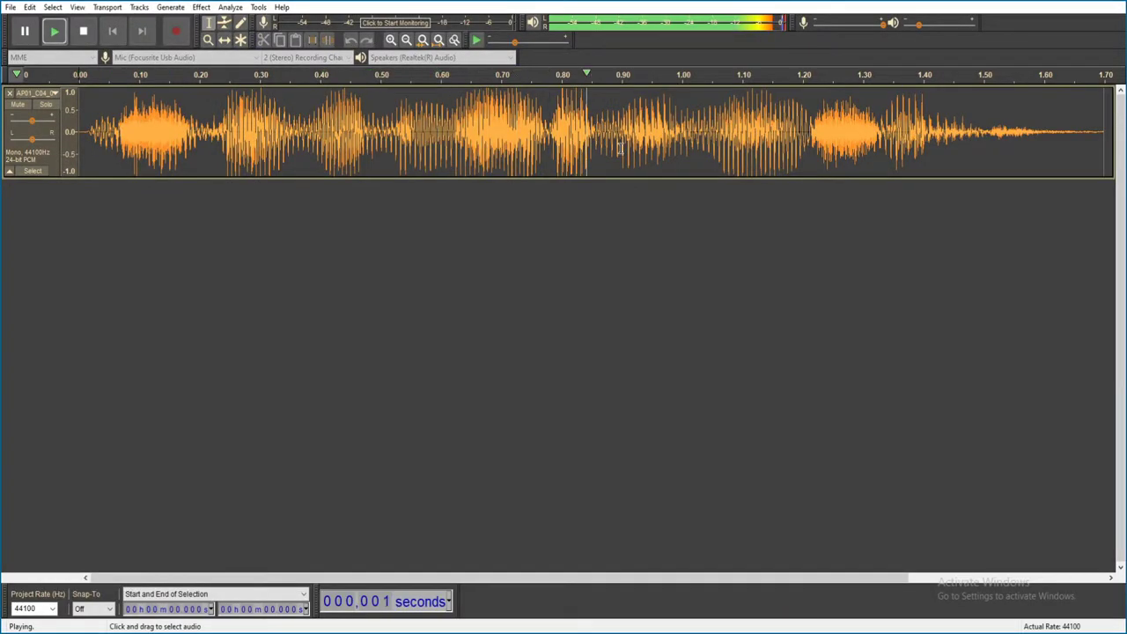
key(alt+F4)
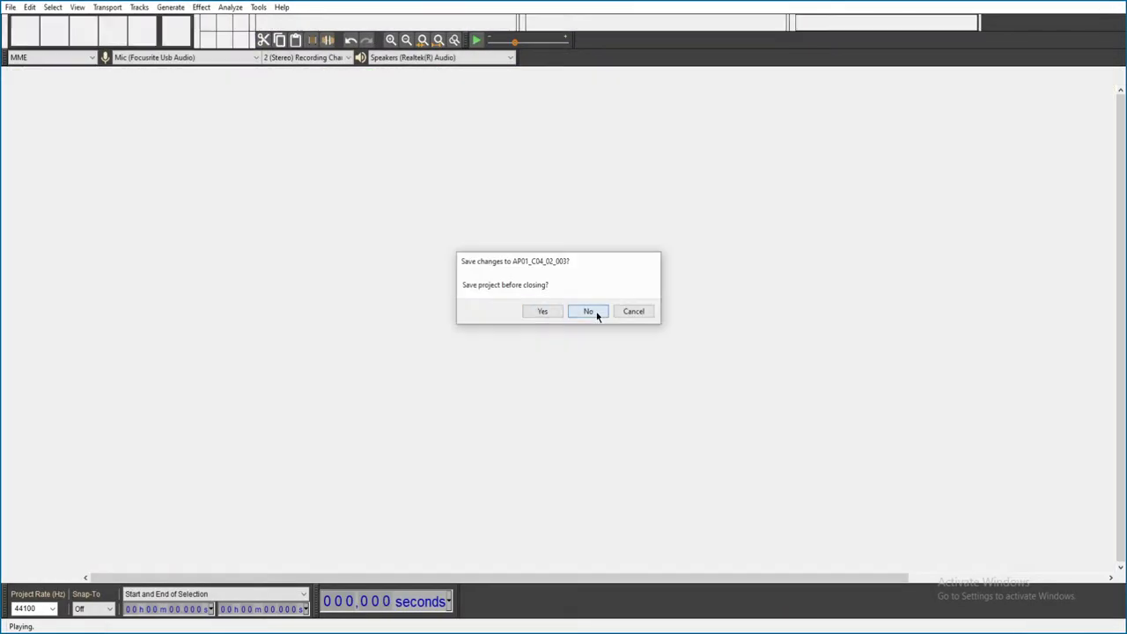
click(592, 312)
- Open the AP01_C04_02_004 clip in Audacity and fit the folder's Name column to the full file names
click(597, 174)
double_click(597, 174)
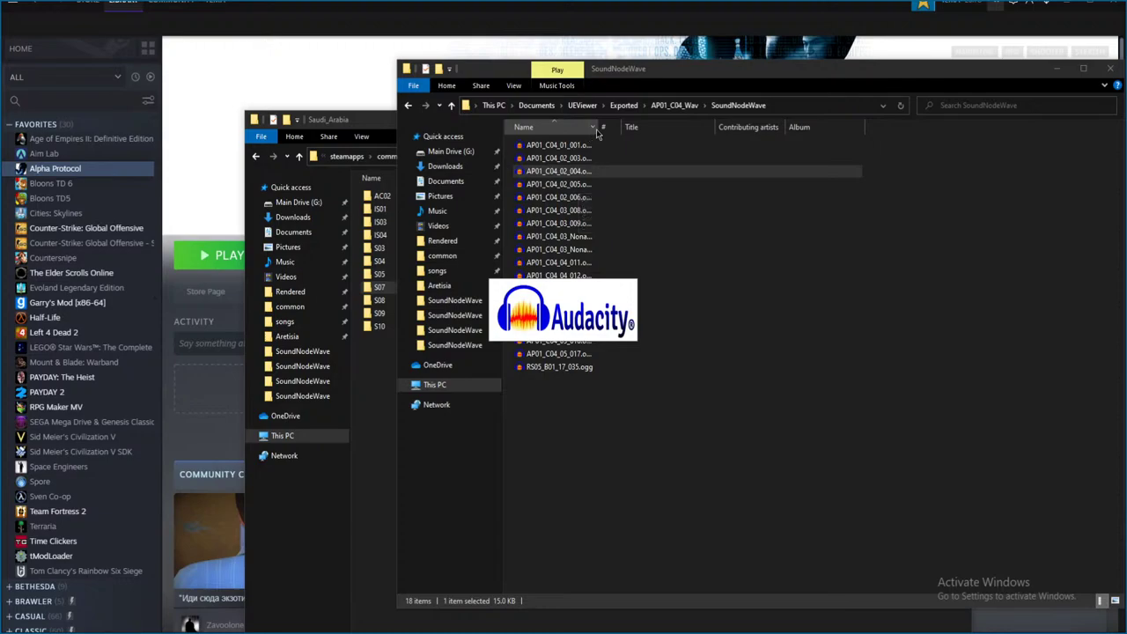
double_click(599, 127)
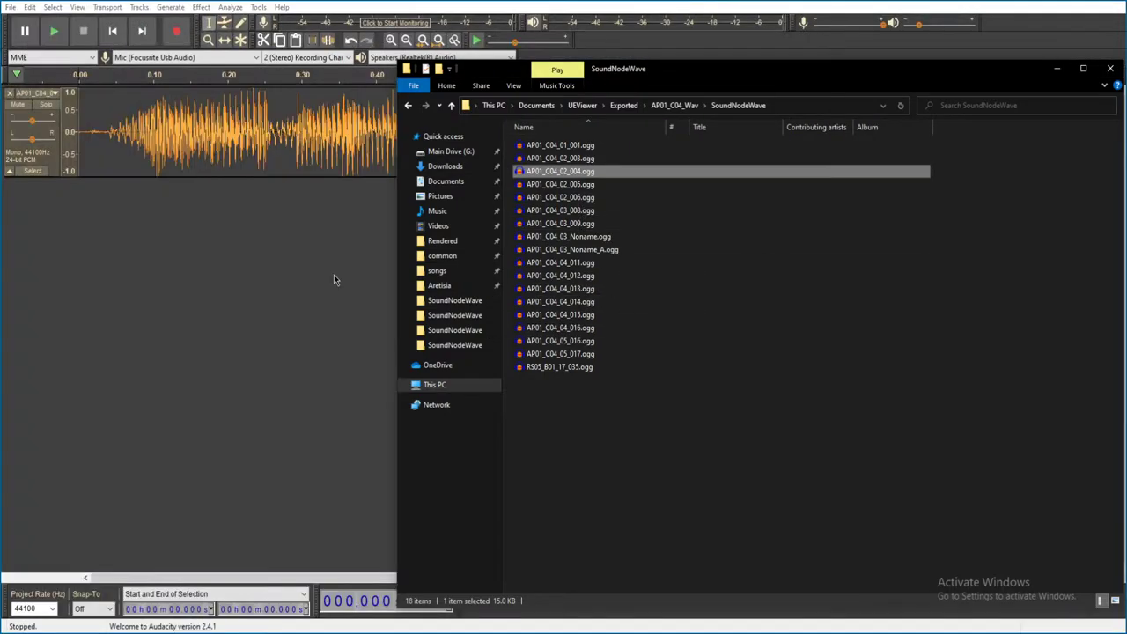
- Play the opened AP01_C04_02_004 clip in Audacity and close its project without saving
click(332, 282)
key(space)
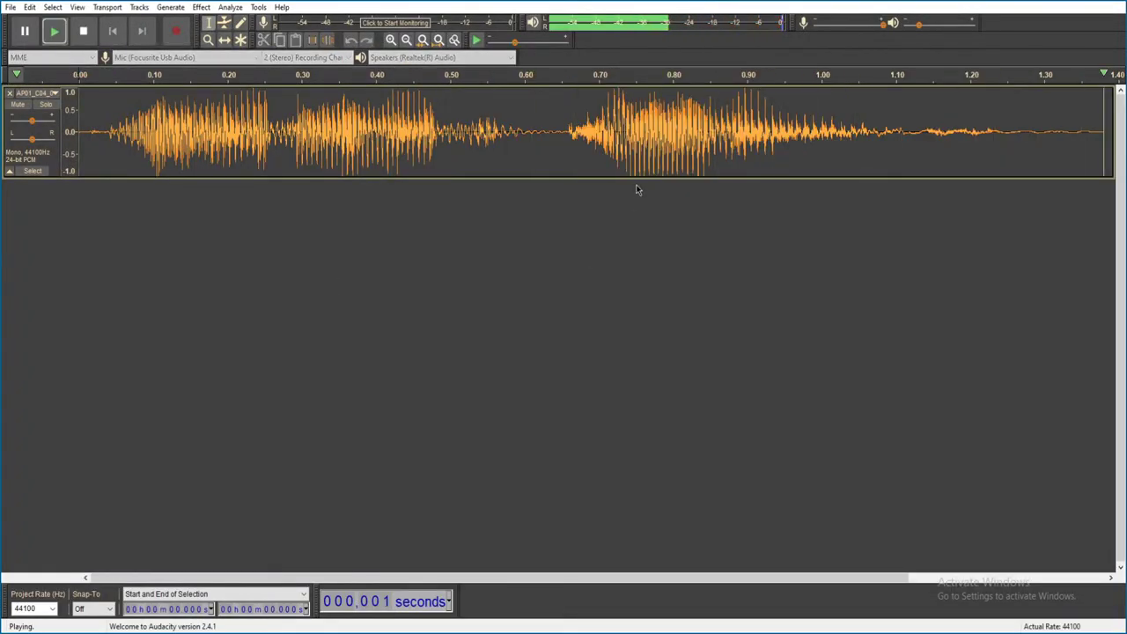
key(alt+F4)
click(584, 312)
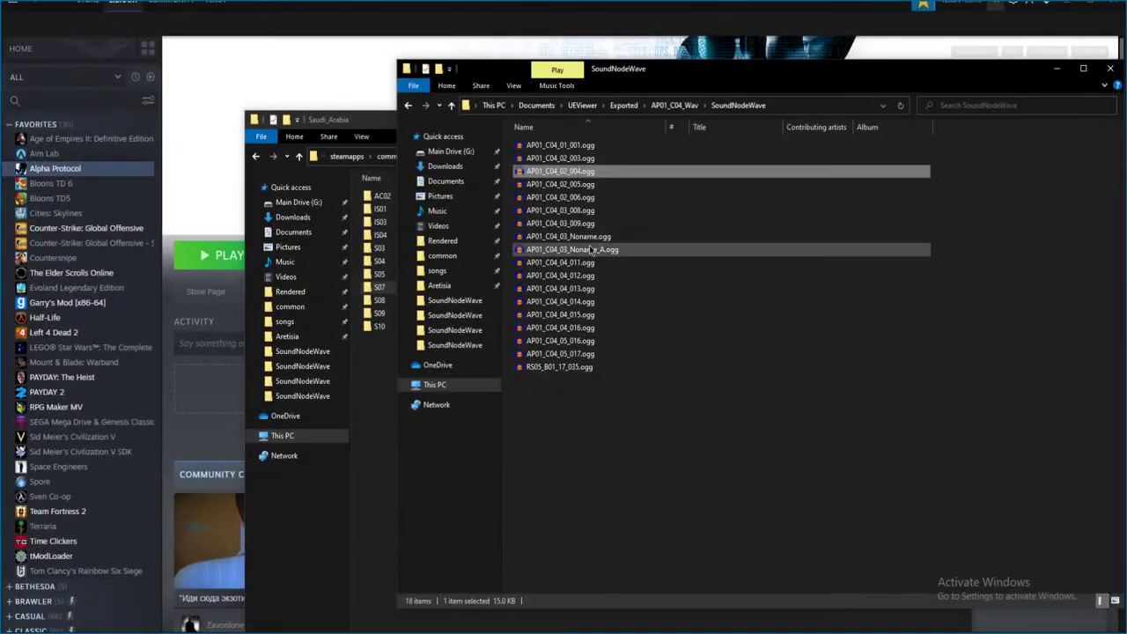
- Go back up to the Exported folder and reopen the SoundNodeWave folder inside AP01_C04_Wav
key(BackSpace)
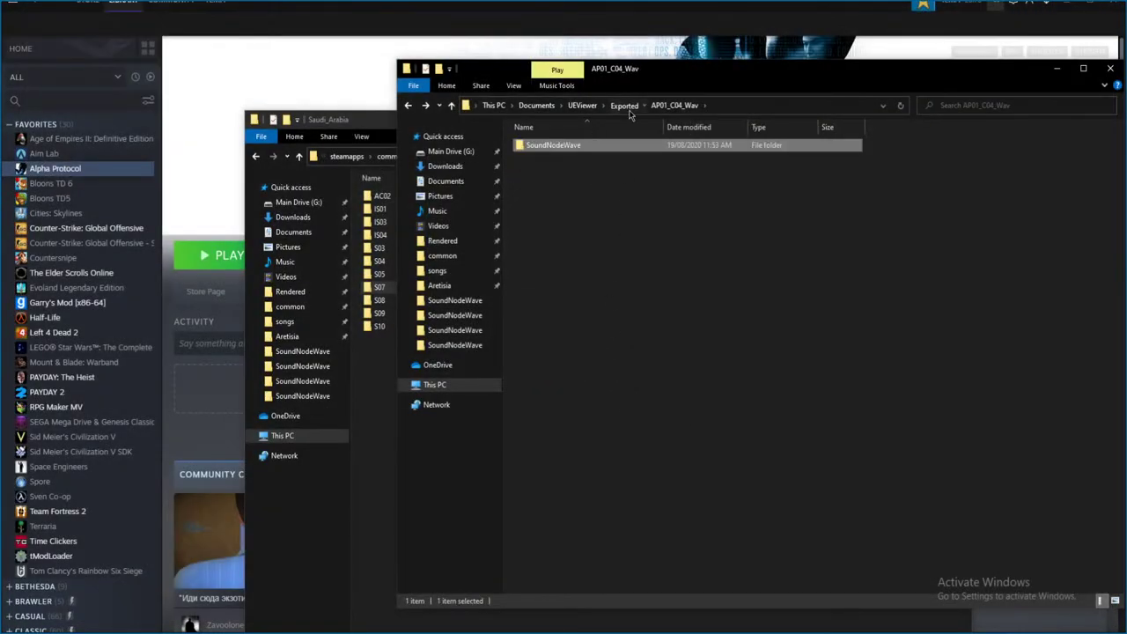
key(BackSpace)
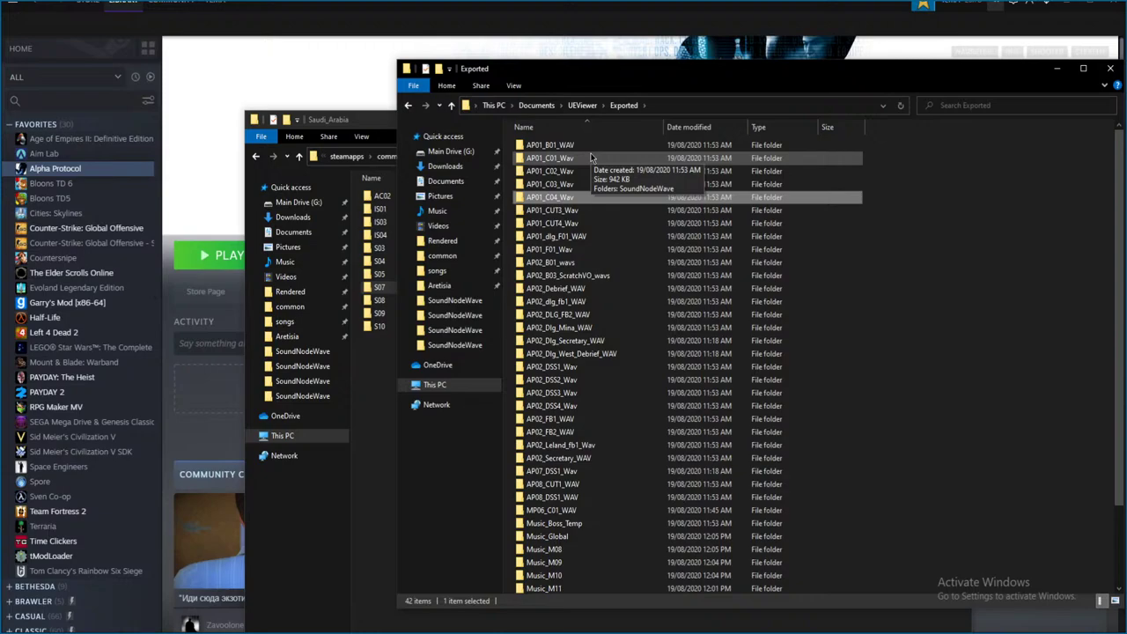
double_click(572, 198)
key(alt+Left)
double_click(573, 196)
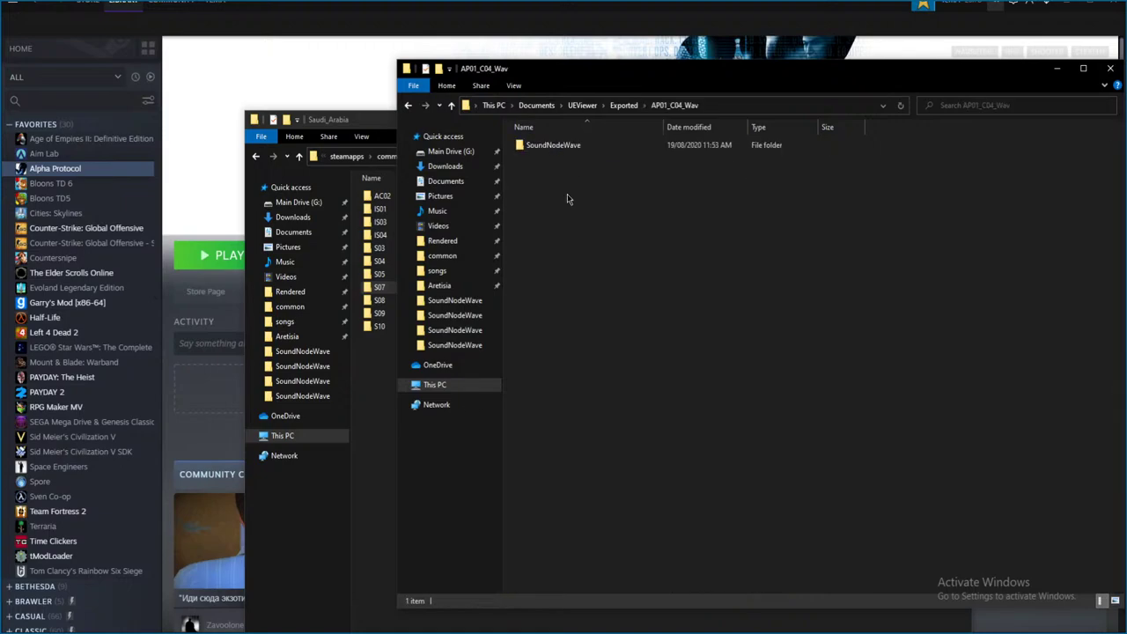
key(alt+Left)
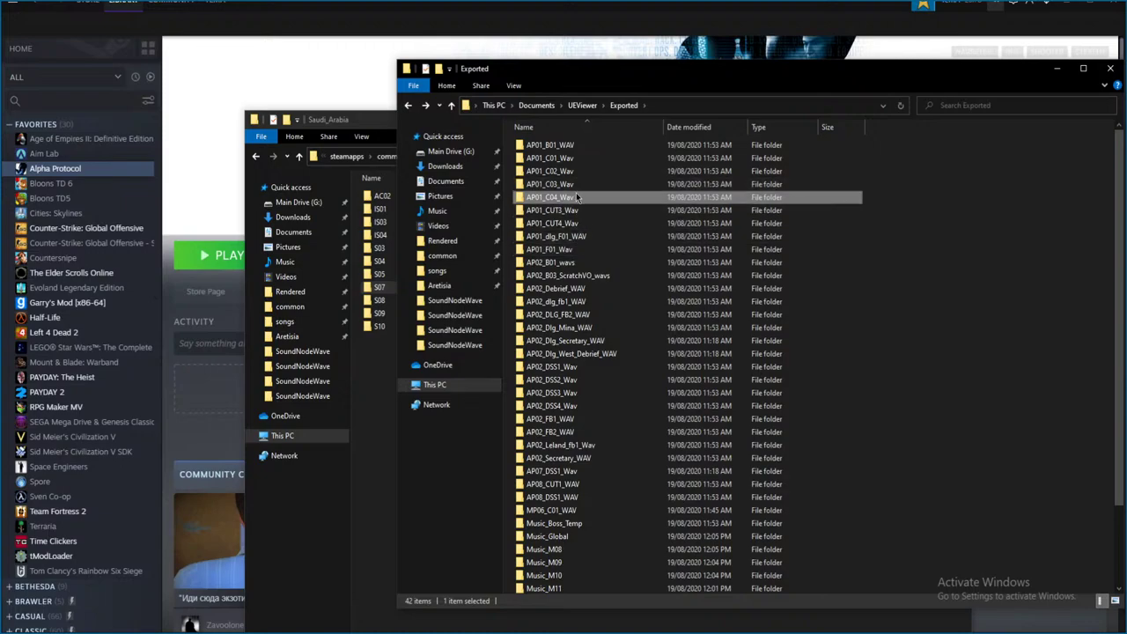
double_click(577, 197)
double_click(596, 145)
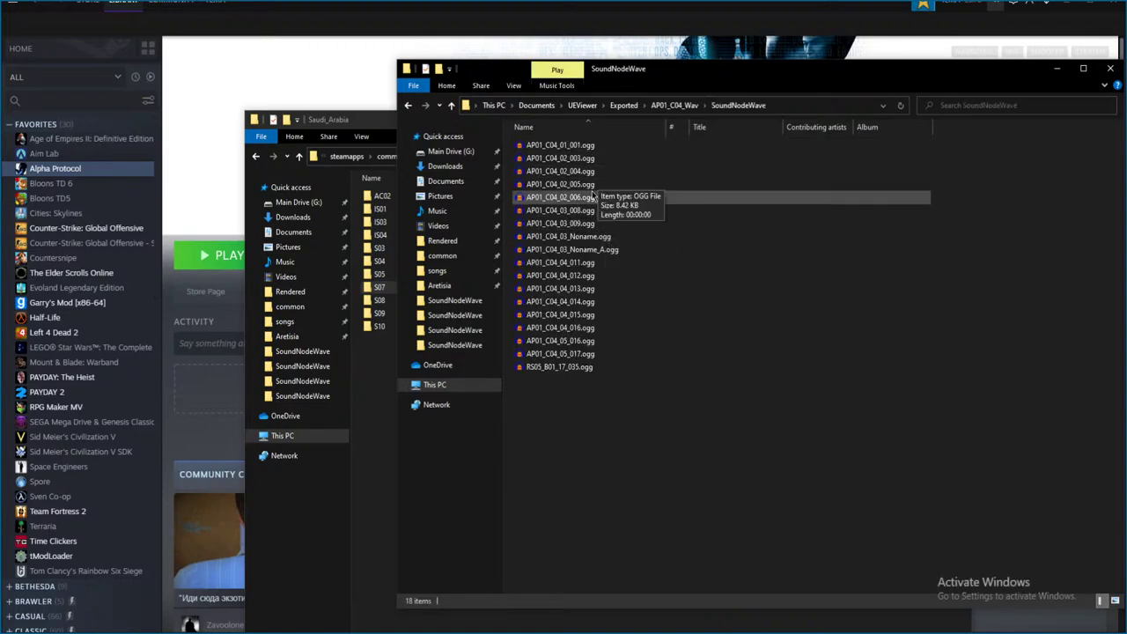
- Open the AP01_C04_02_005 clip in Audacity, play it, and discard its project on closing
click(601, 185)
double_click(602, 186)
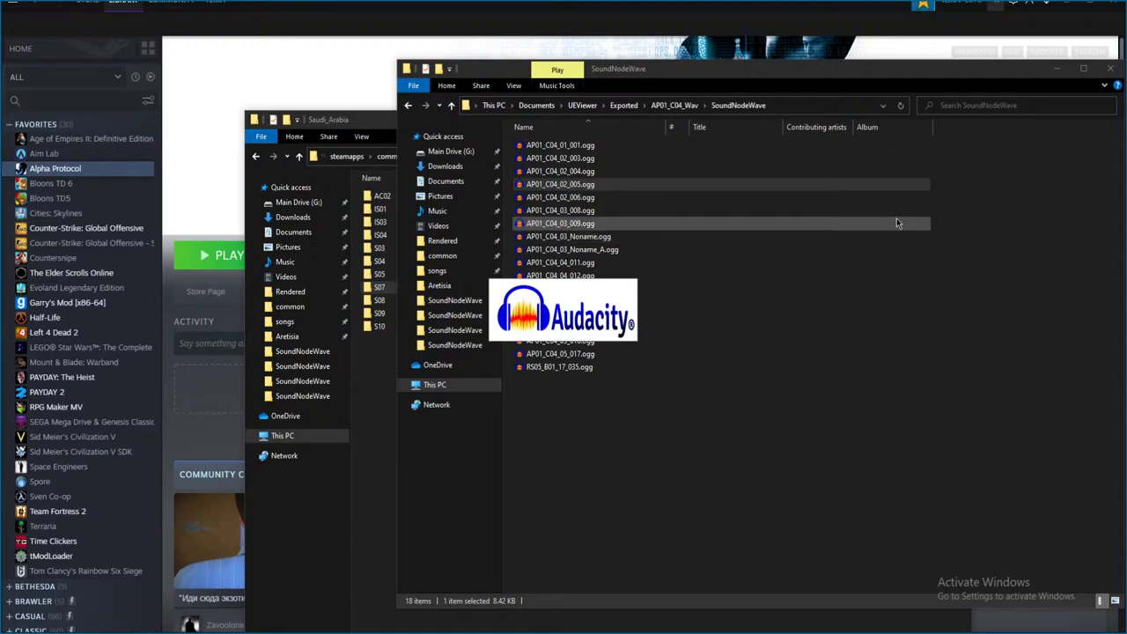
key(space)
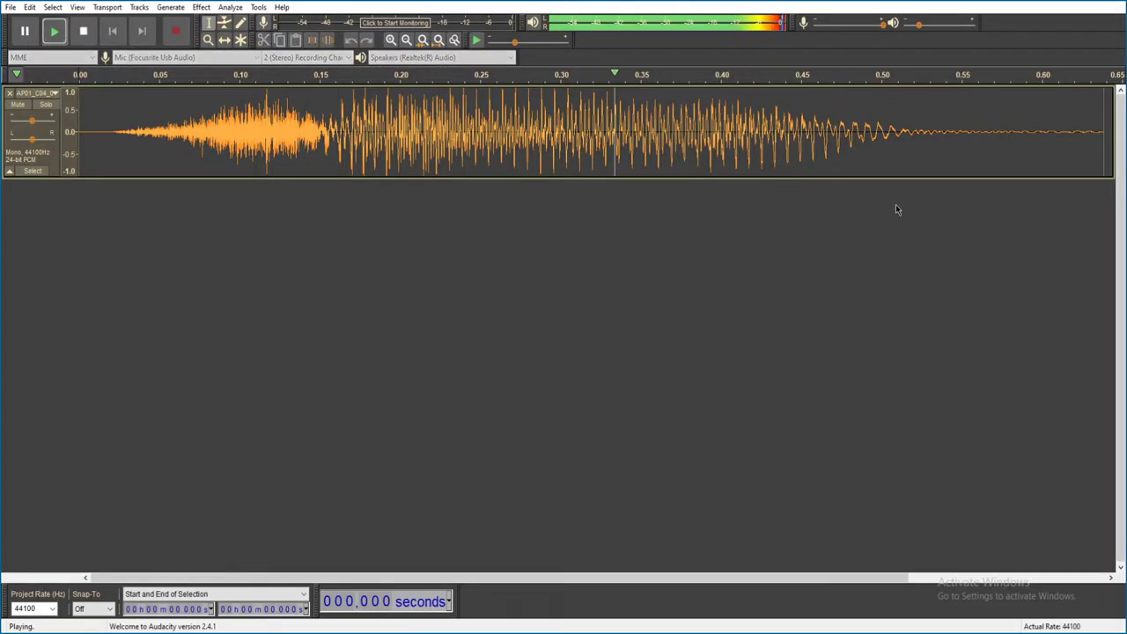
key(alt+F4)
click(588, 313)
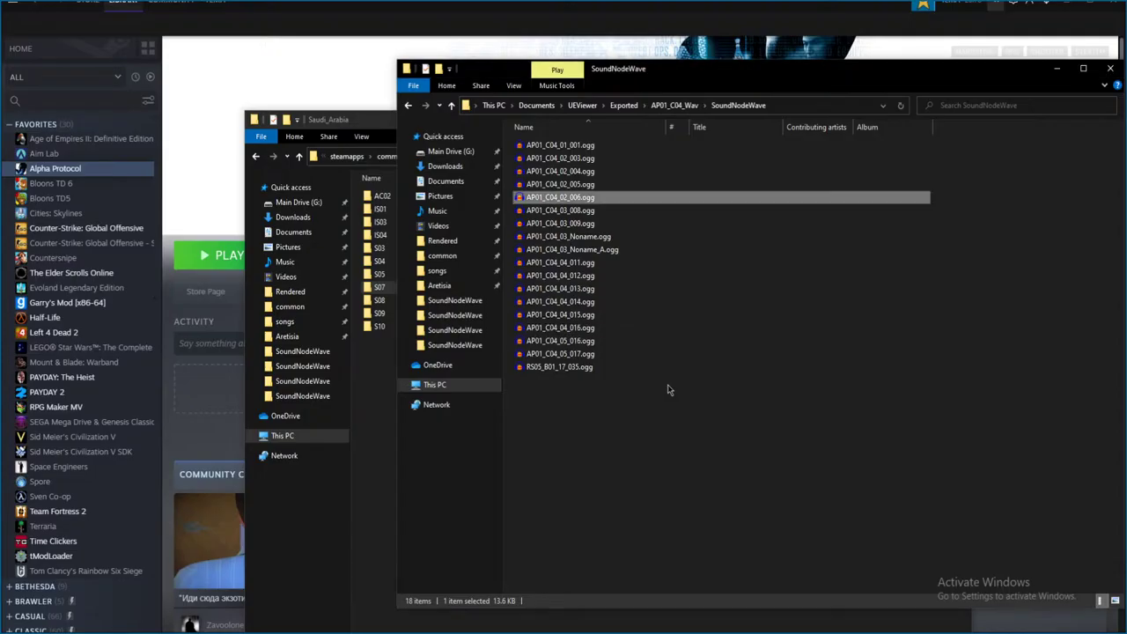
- Play the AP01_C04_02_006 clip in Audacity and close it without saving
key(space)
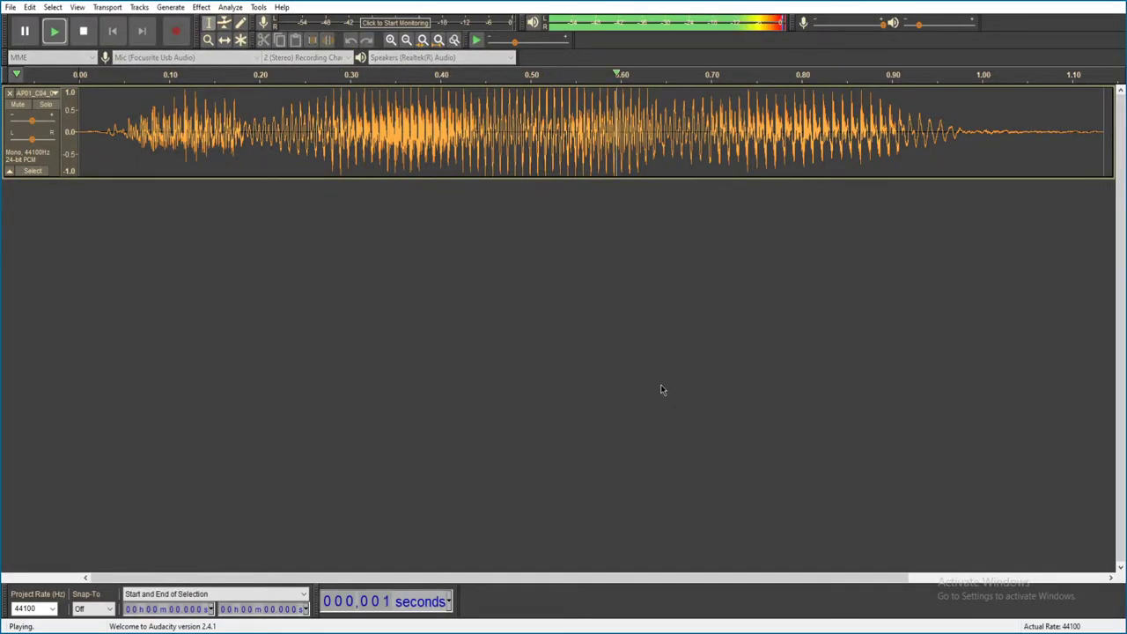
key(alt+F4)
click(587, 312)
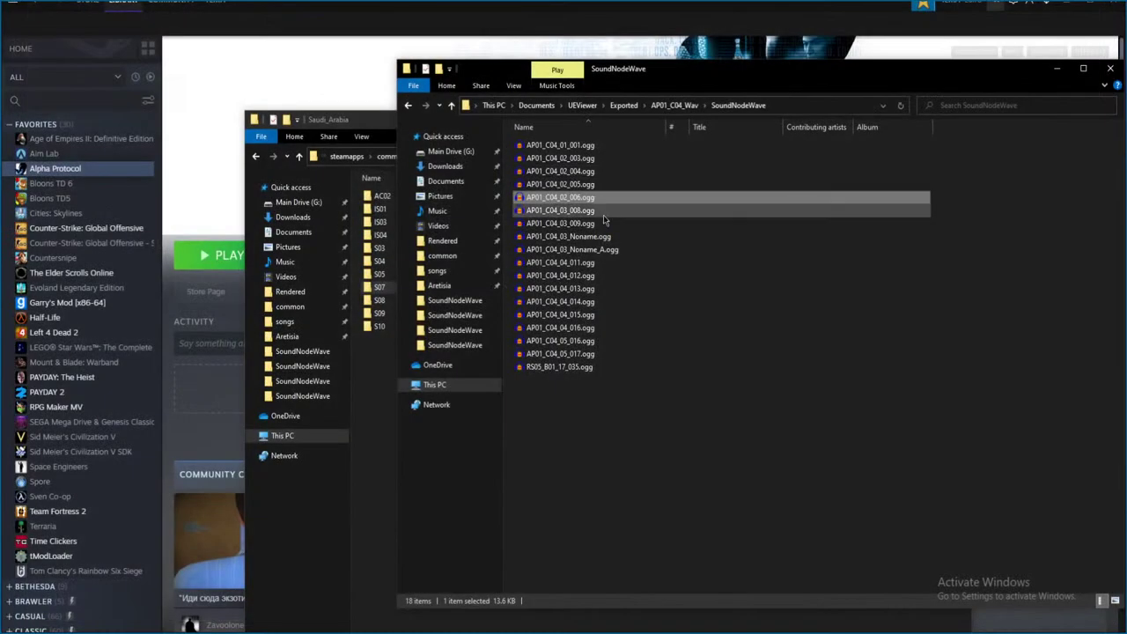
- Skip ahead to the AP01_C04_03_Noname clip, play it in Audacity, and close its project without saving
click(604, 239)
double_click(605, 238)
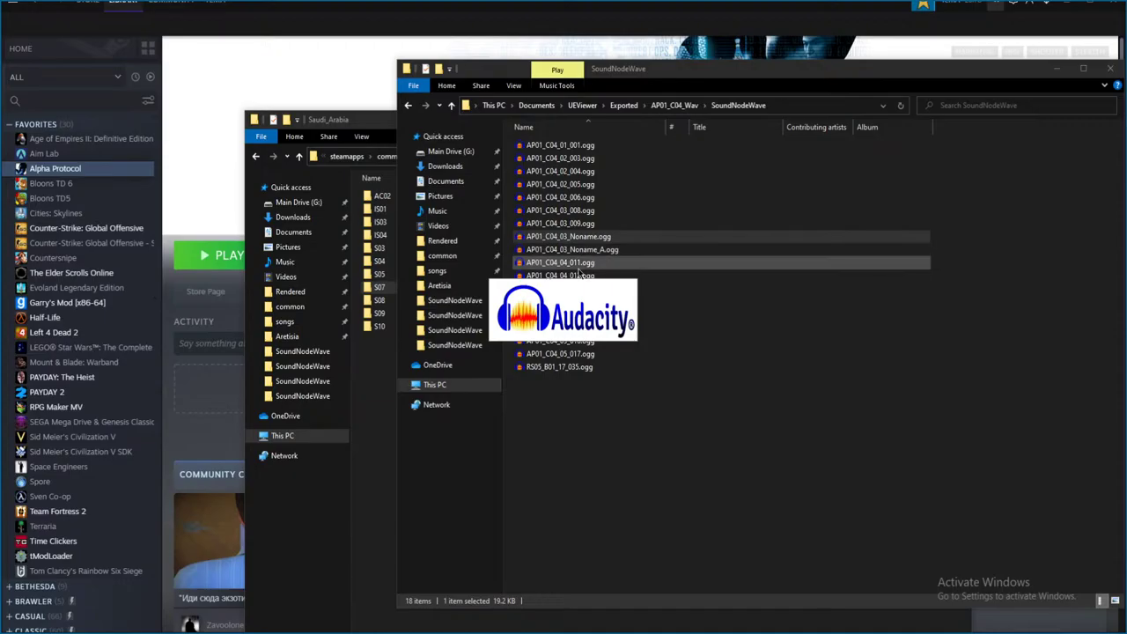
key(space)
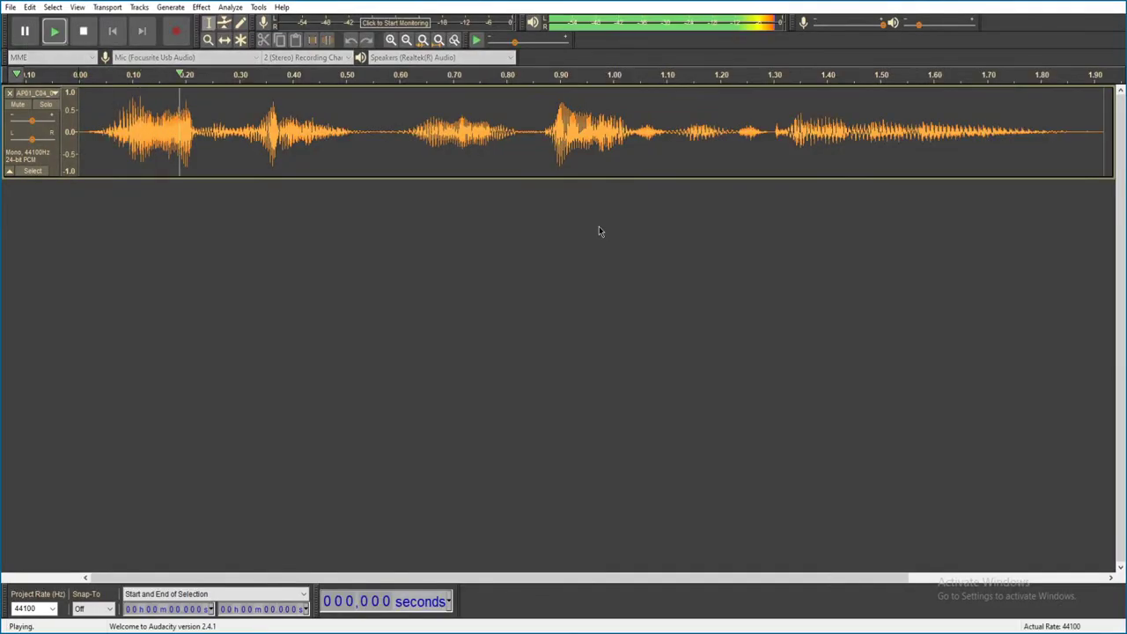
key(alt+F4)
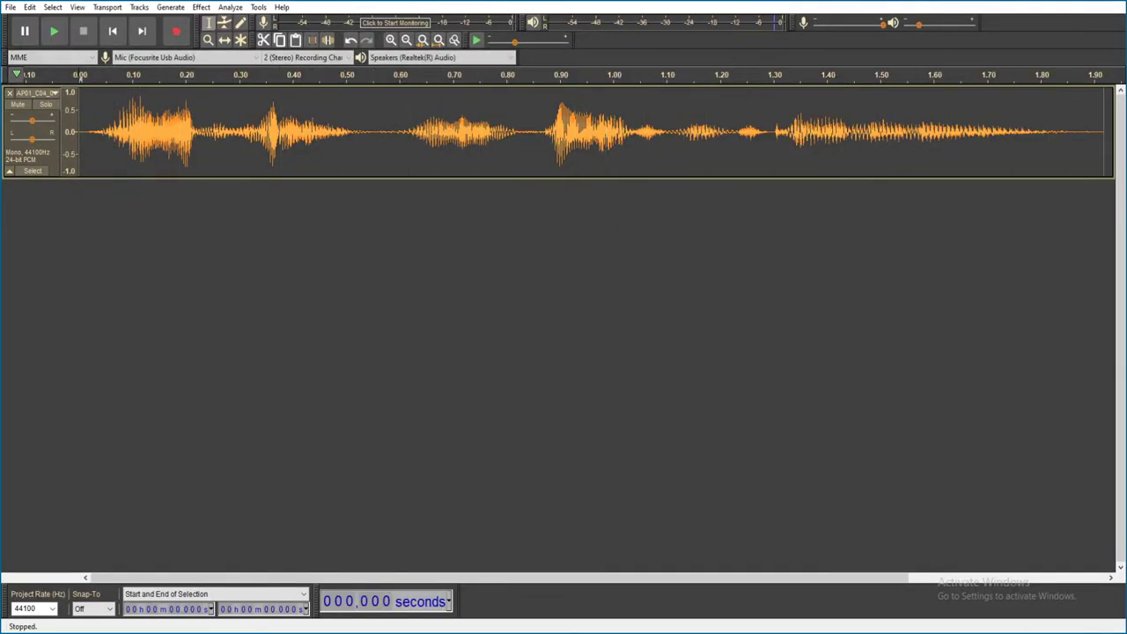
click(586, 312)
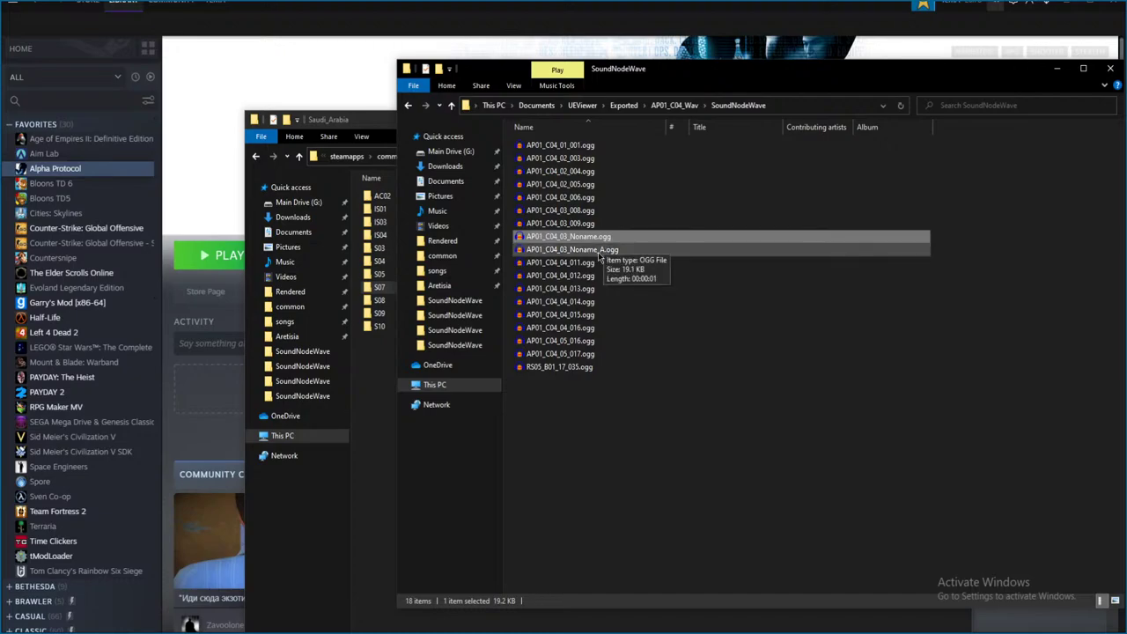
- Listen to the AP01_C04_03_Noname_A clip in Audacity and discard its project on closing
click(599, 251)
double_click(598, 253)
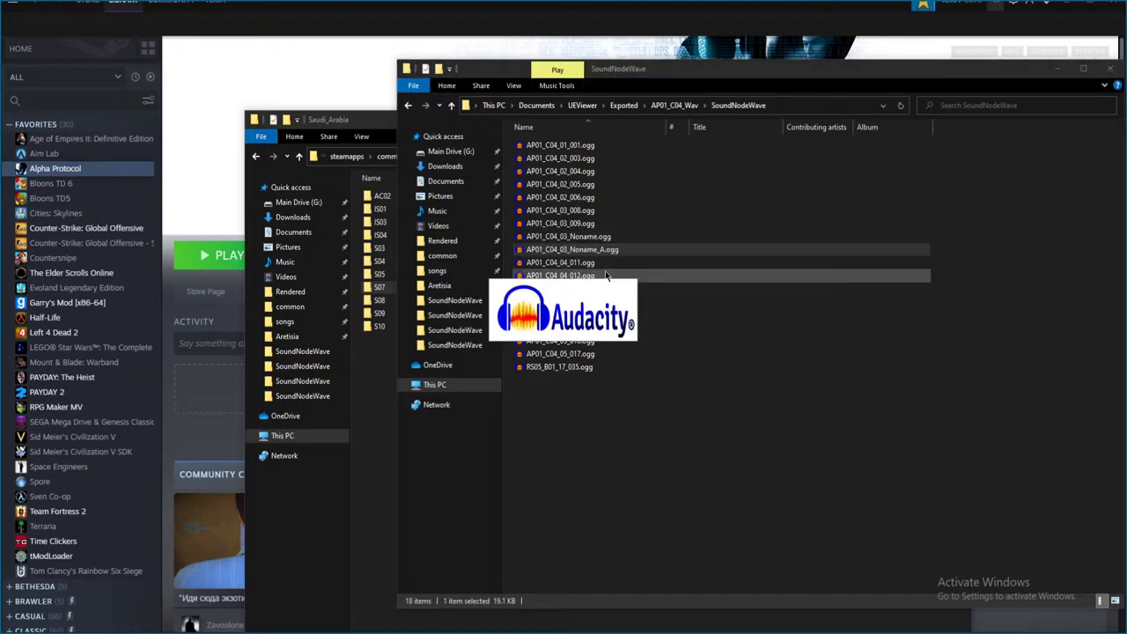
key(space)
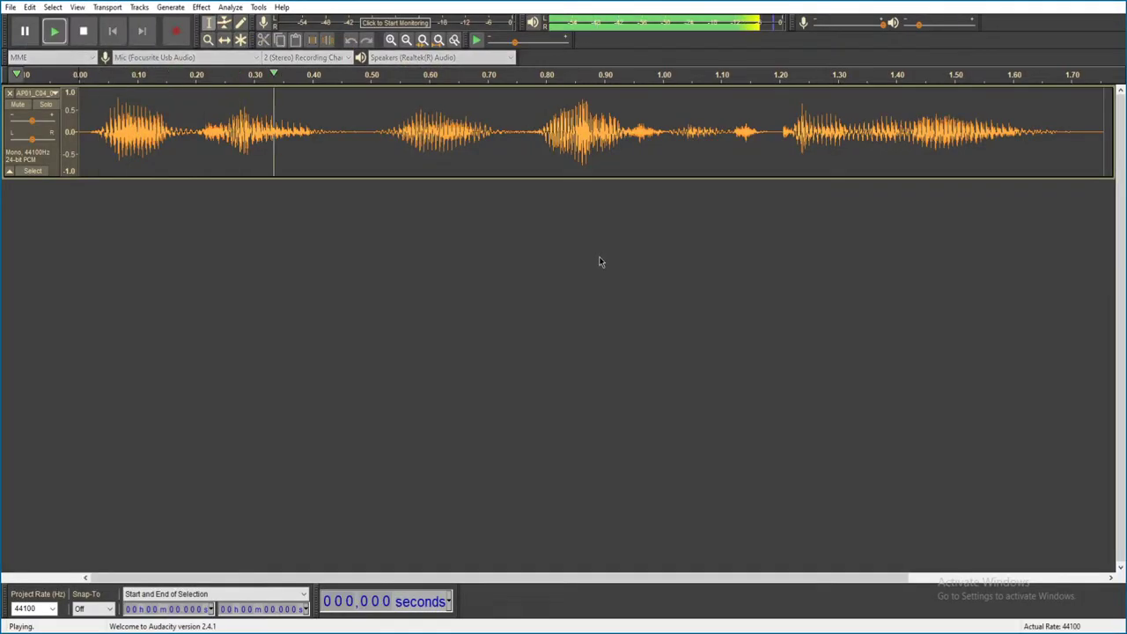
key(ctrl+w)
click(595, 314)
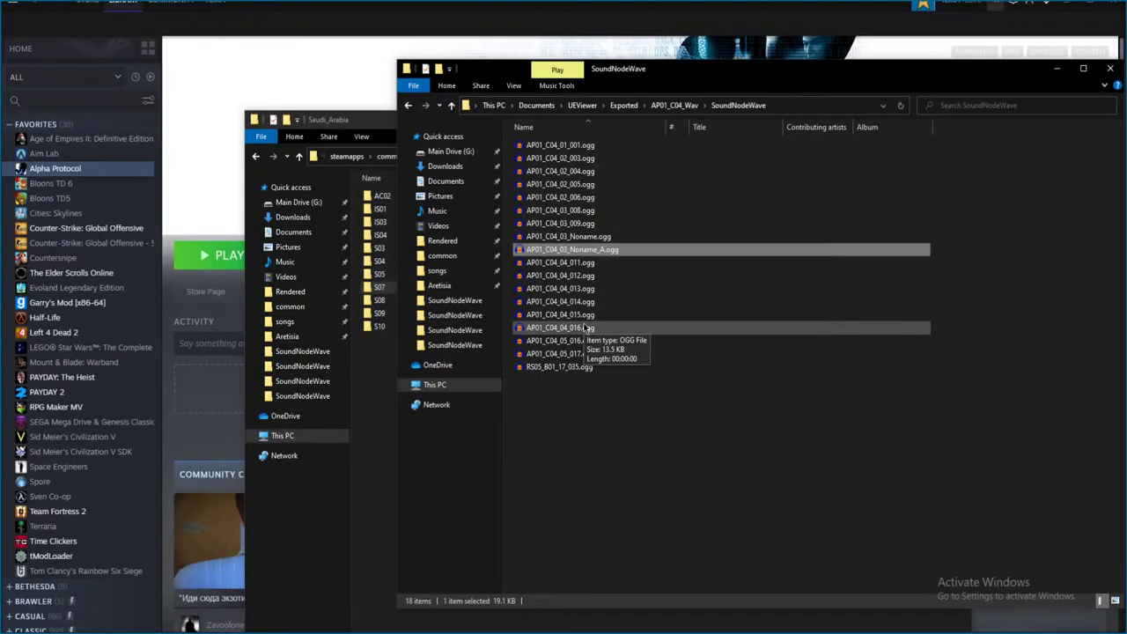
- Open the AP01_C04_03_009 clip in Audacity, play it, and close its project without saving
double_click(651, 226)
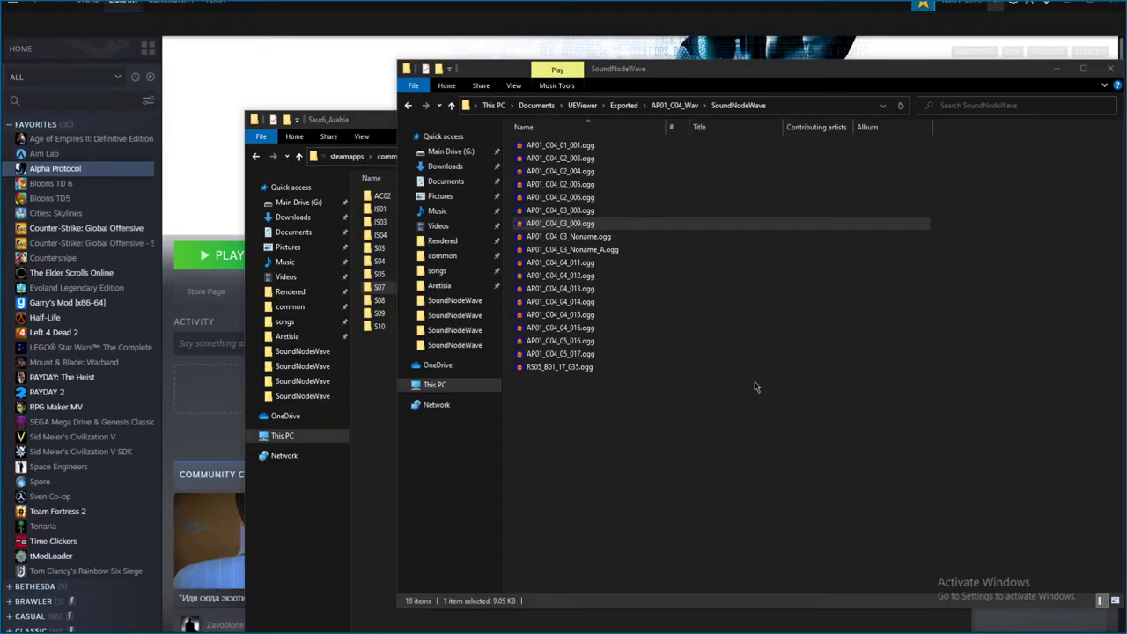
key(space)
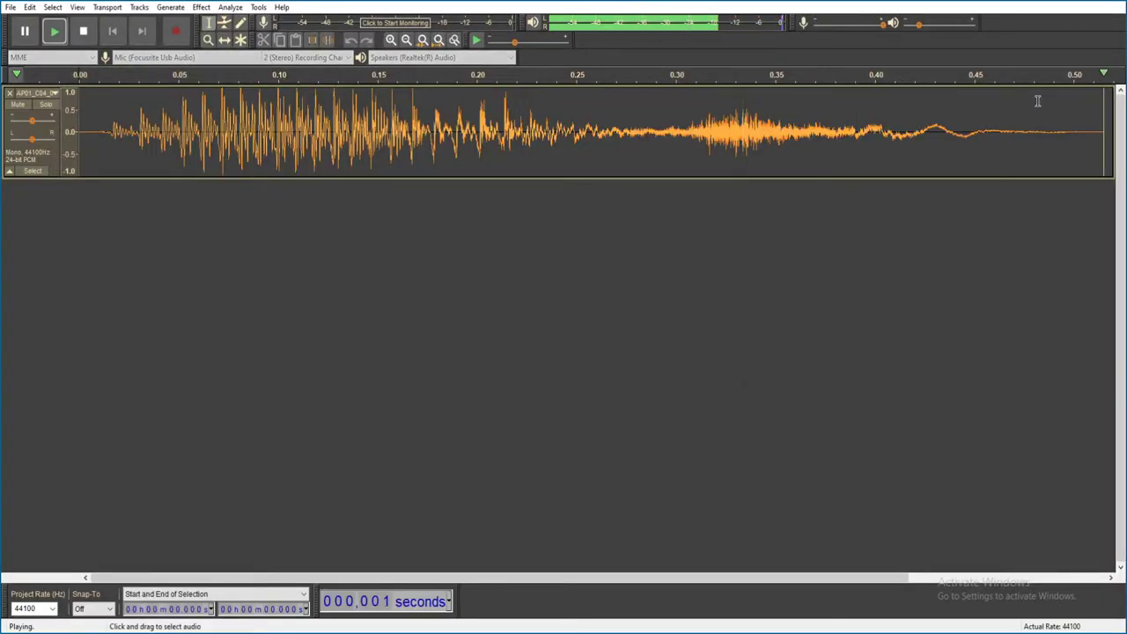
key(ctrl+w)
click(587, 312)
- Play the AP01_C04_04_011 clip in Audacity and discard its project on closing
double_click(632, 266)
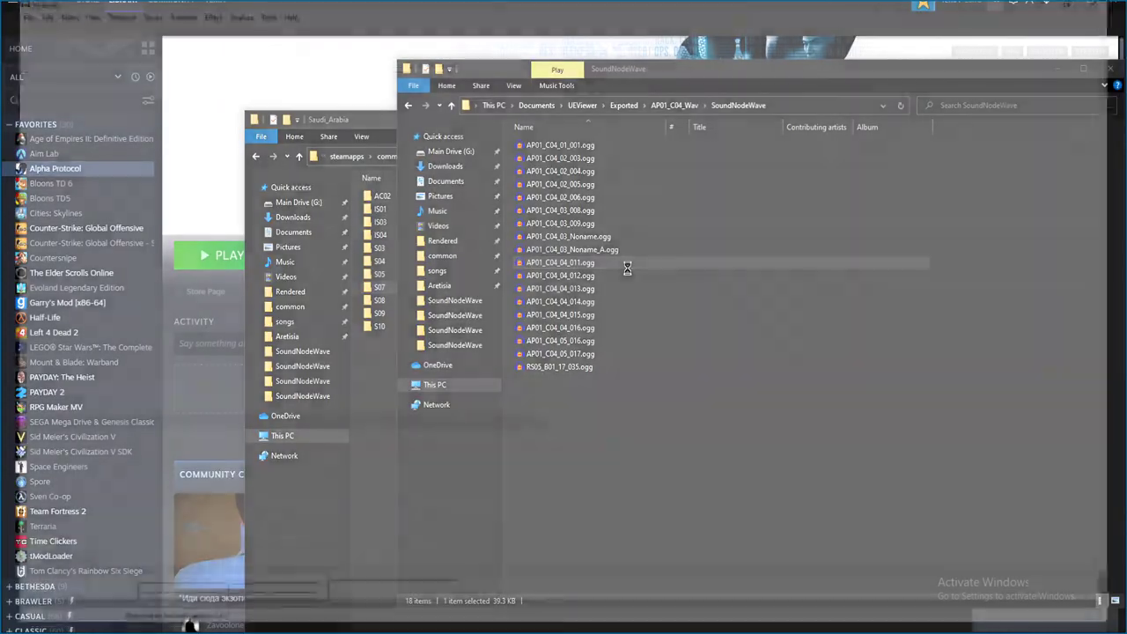
key(space)
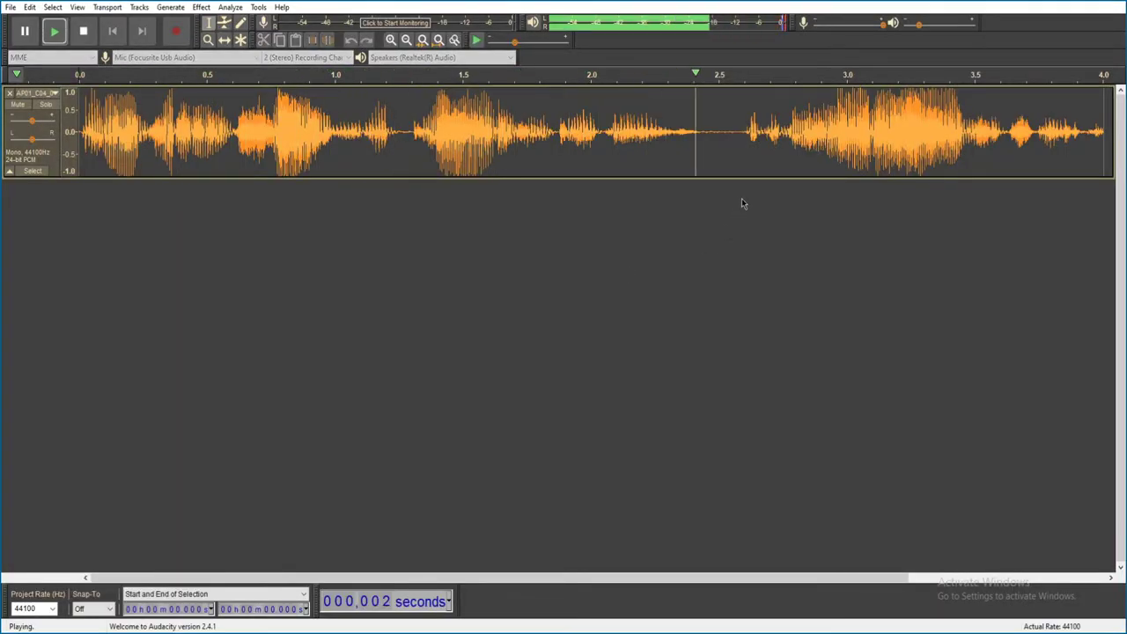
key(alt+F4)
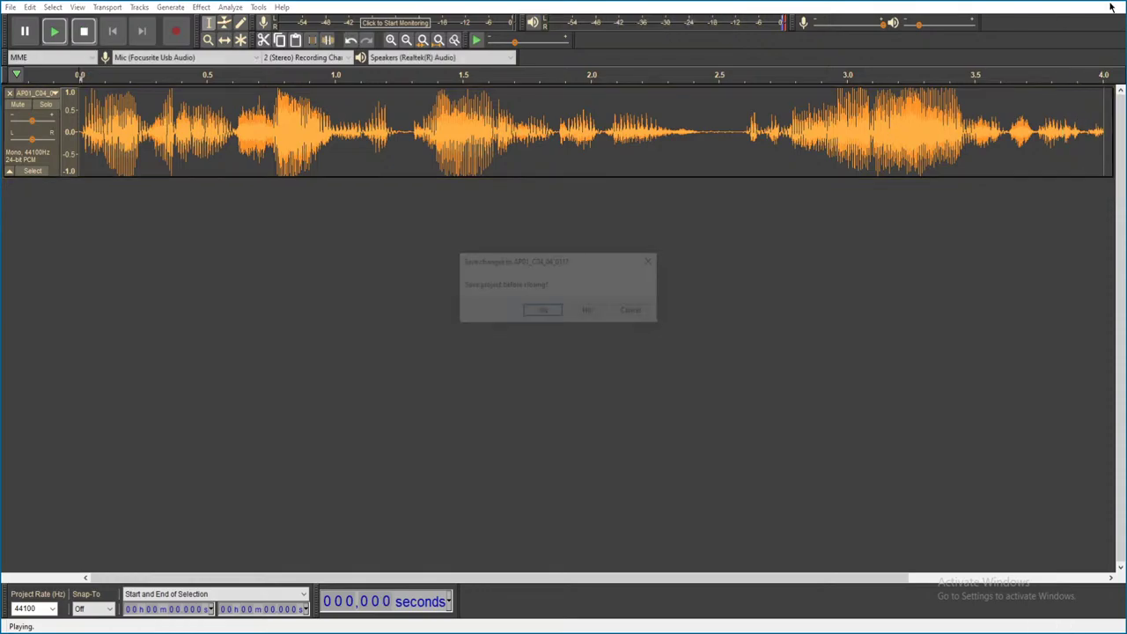
click(591, 309)
- Skip ahead to the AP01_C04_04_015 clip, play it in Audacity, and close it without saving
double_click(604, 315)
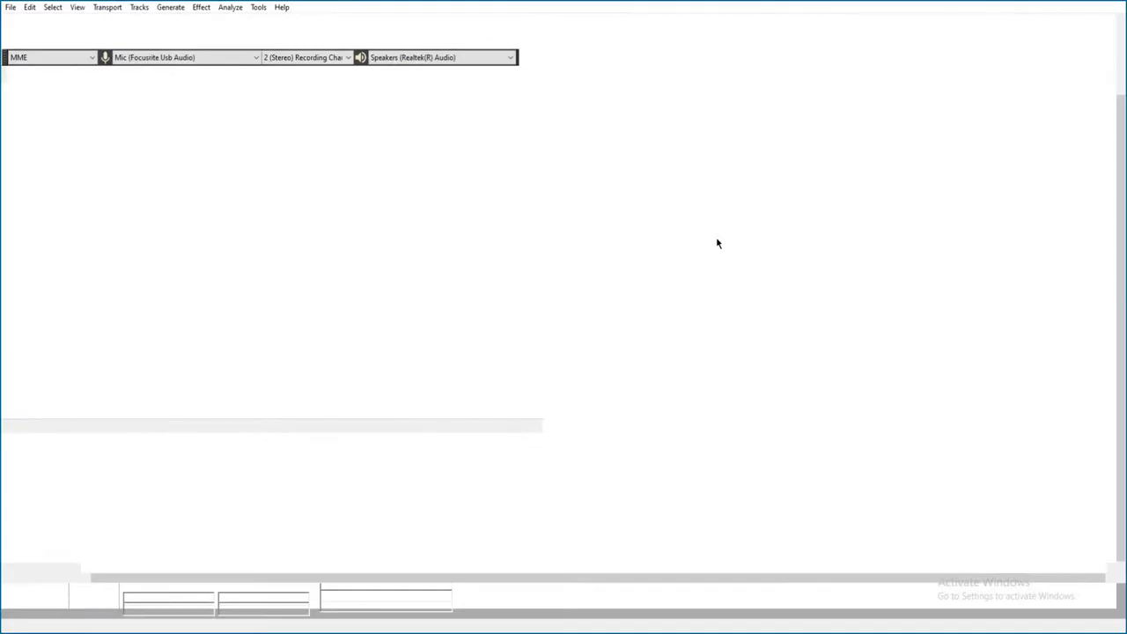
key(space)
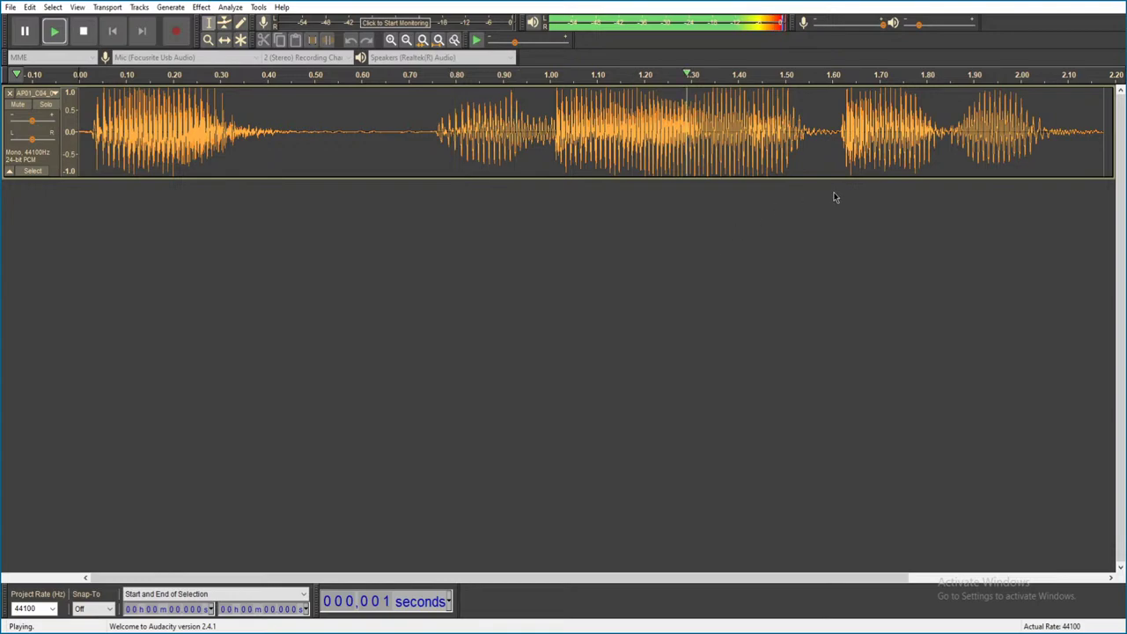
key(alt+F4)
click(586, 310)
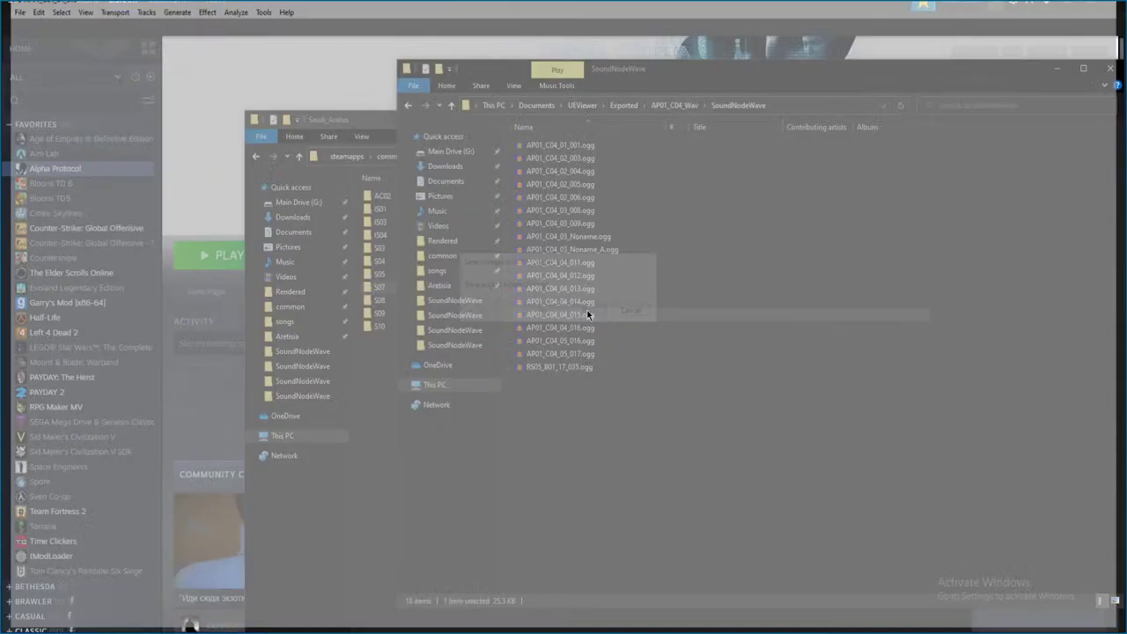
- Go back to the AP01_C04_04_012 clip, play it in Audacity, and close its project without saving
double_click(600, 276)
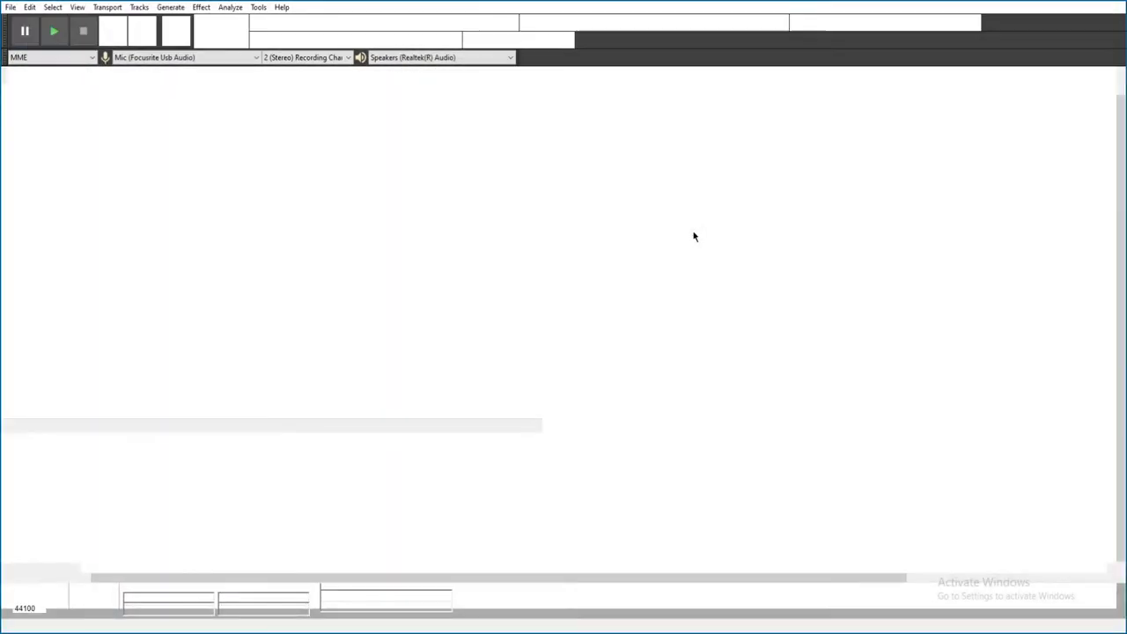
key(space)
key(alt+F4)
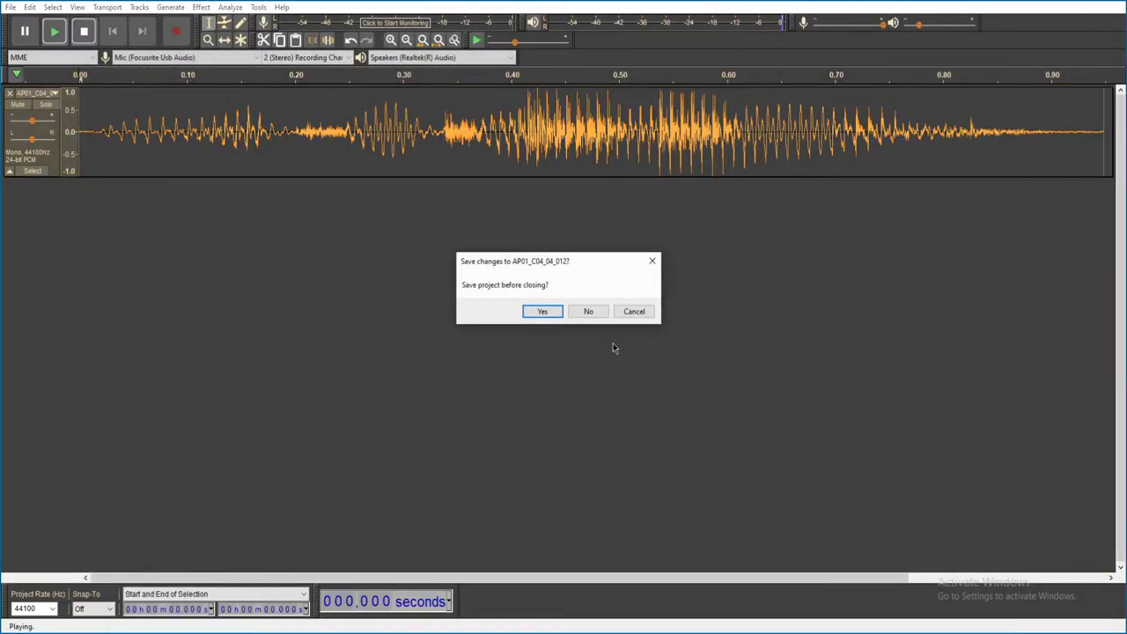
click(588, 311)
- Listen to the AP01_C04_04_013 clip in Audacity and discard its project on closing
double_click(697, 287)
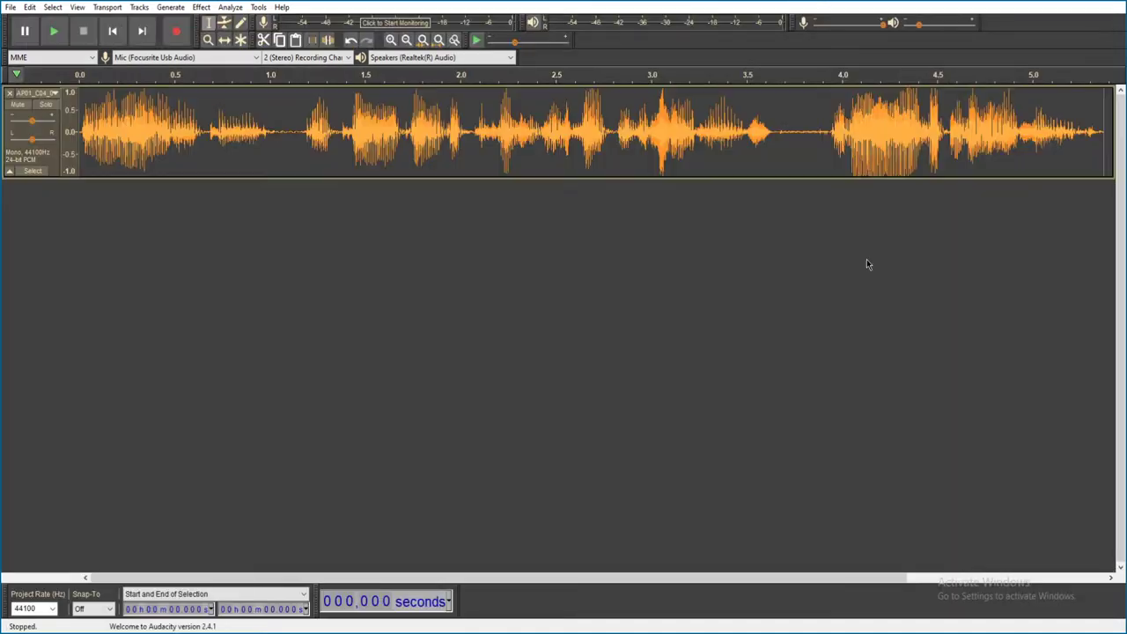
key(space)
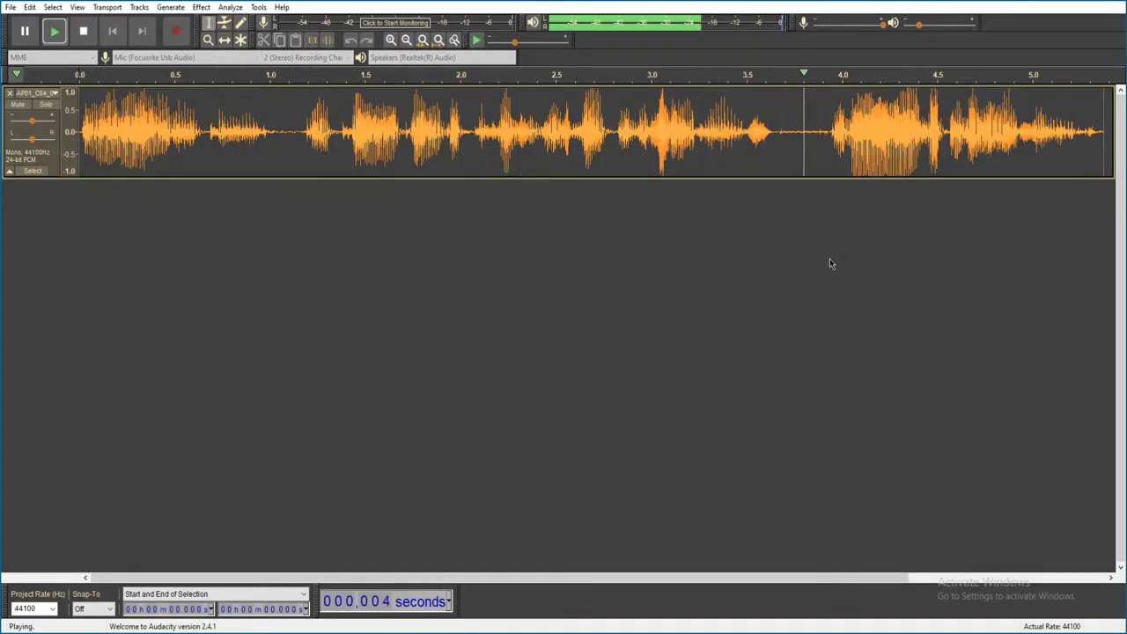
key(alt+F4)
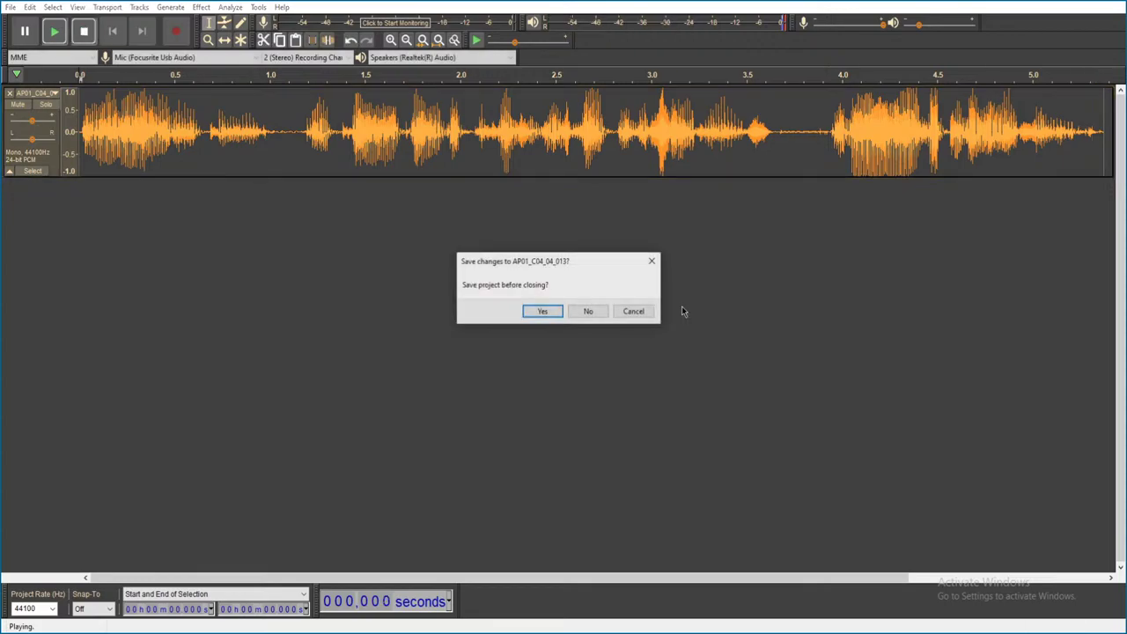
click(592, 310)
- Play the AP01_C04_04_014 clip in Audacity and close it without saving
double_click(606, 304)
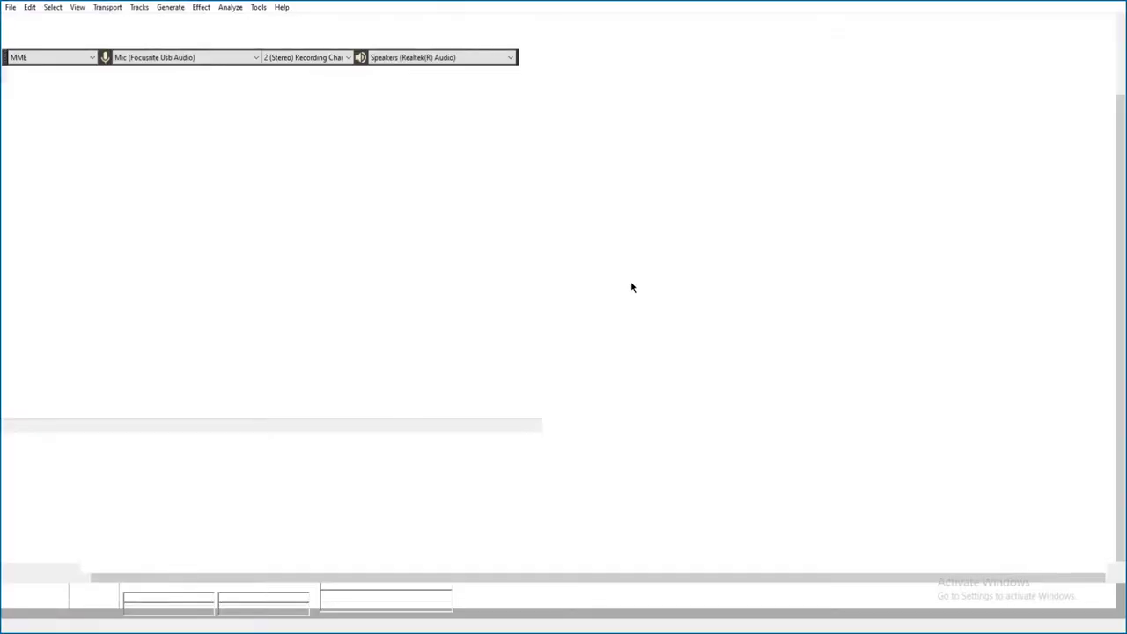
key(space)
key(alt+F4)
click(587, 310)
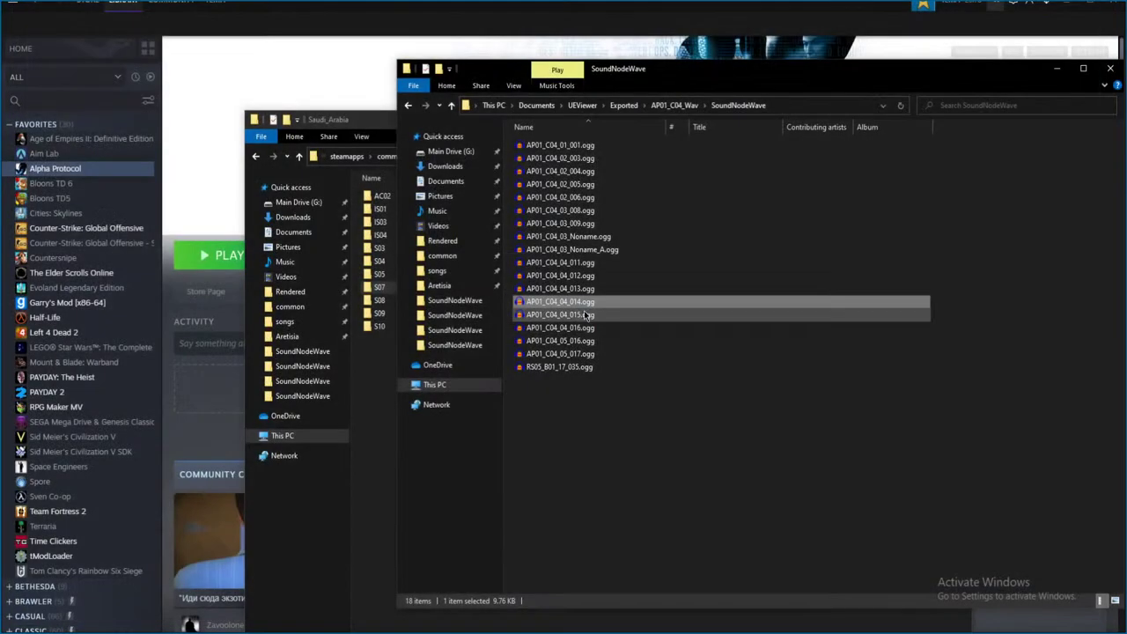
- Reopen the AP01_C04_04_015 clip in Audacity, play its beginning again, and close it without saving
double_click(594, 316)
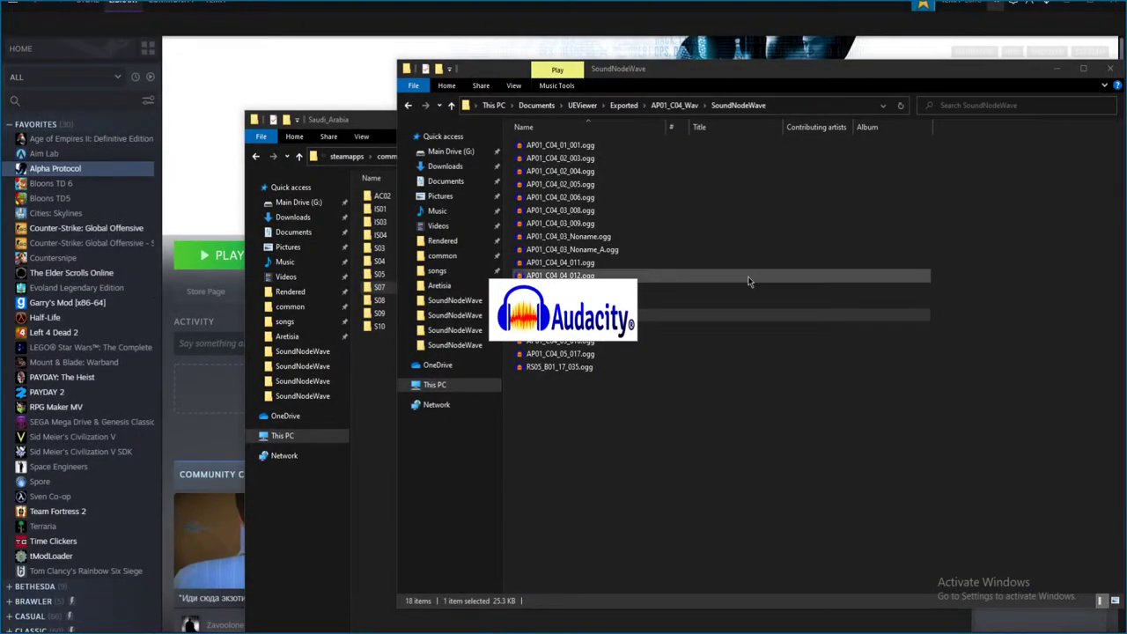
key(space)
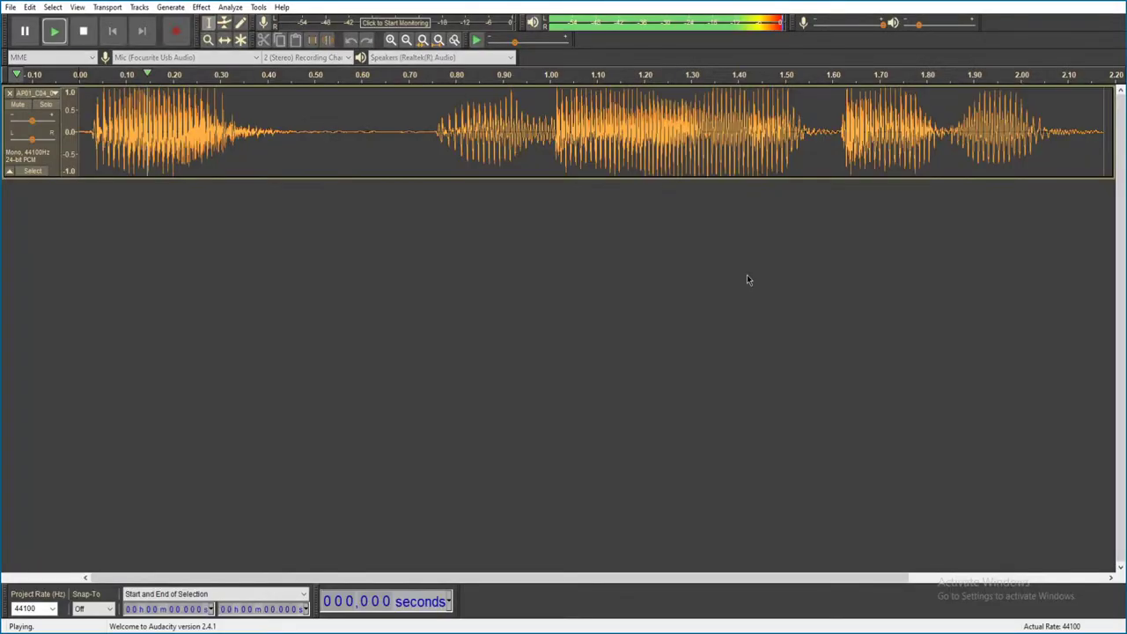
key(space)
key(alt+F4)
click(589, 311)
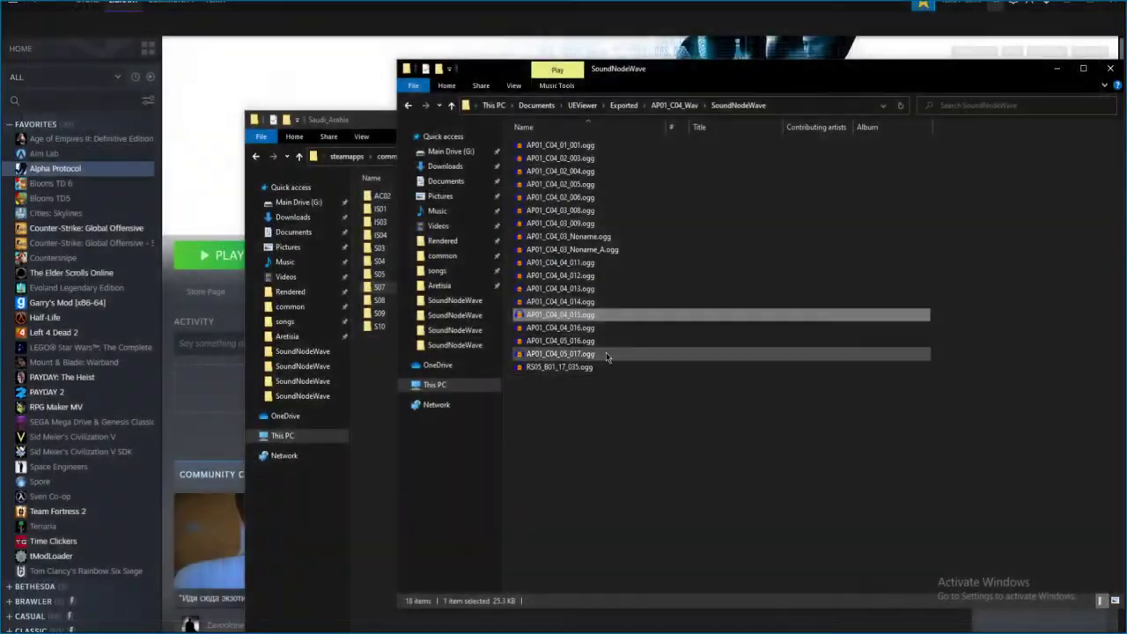
- Play the AP01_C04_04_016 clip in Audacity and discard its project on closing
double_click(609, 325)
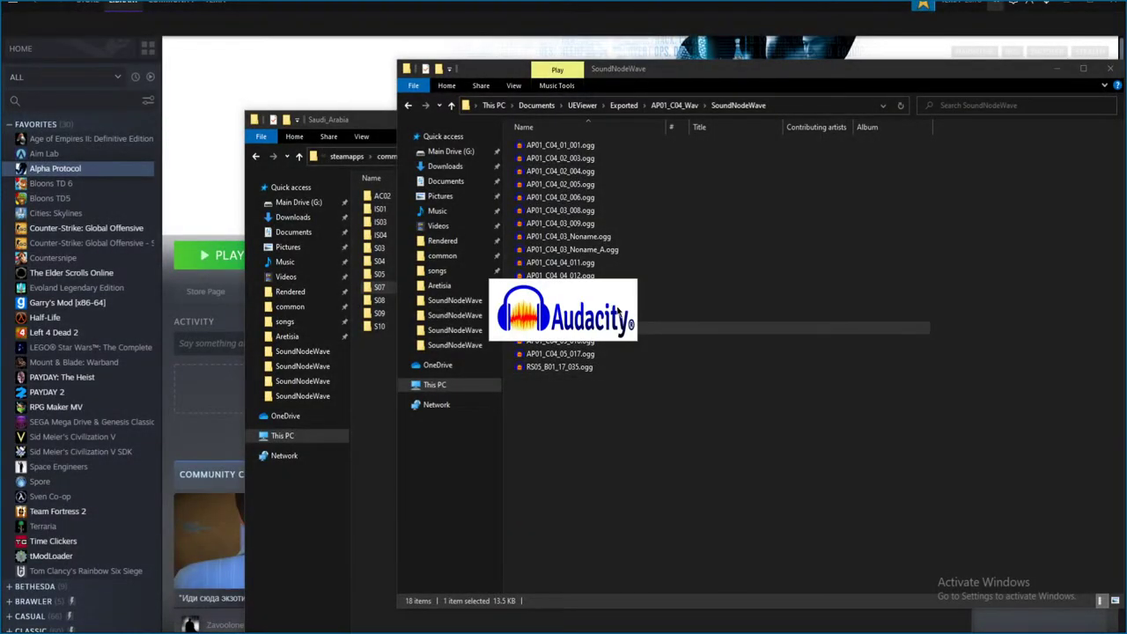
key(space)
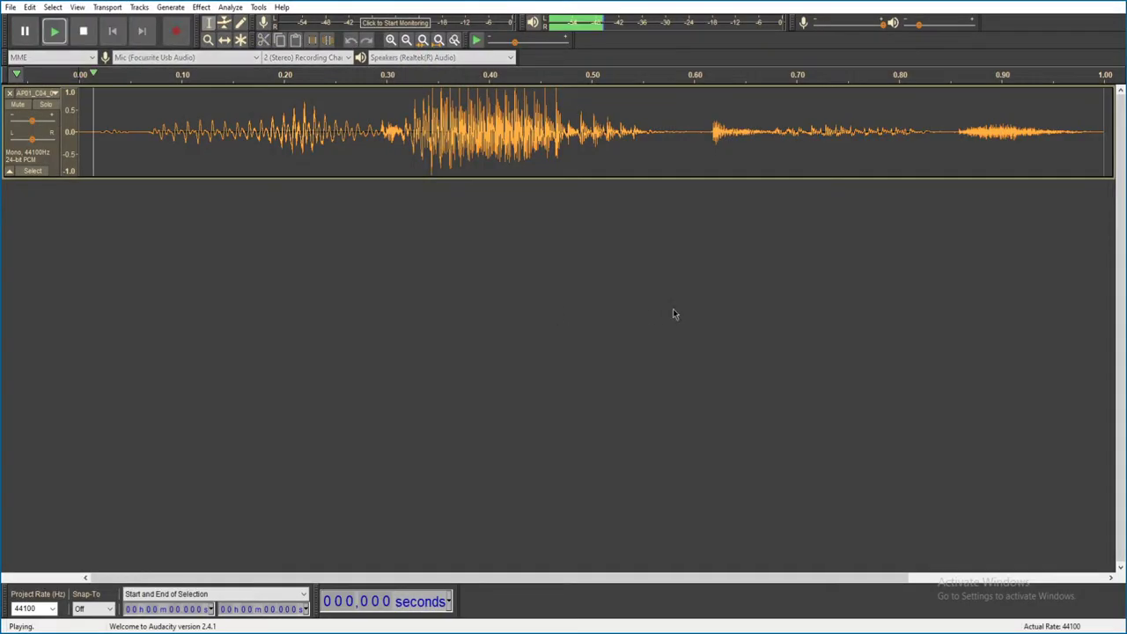
key(alt+F4)
click(587, 311)
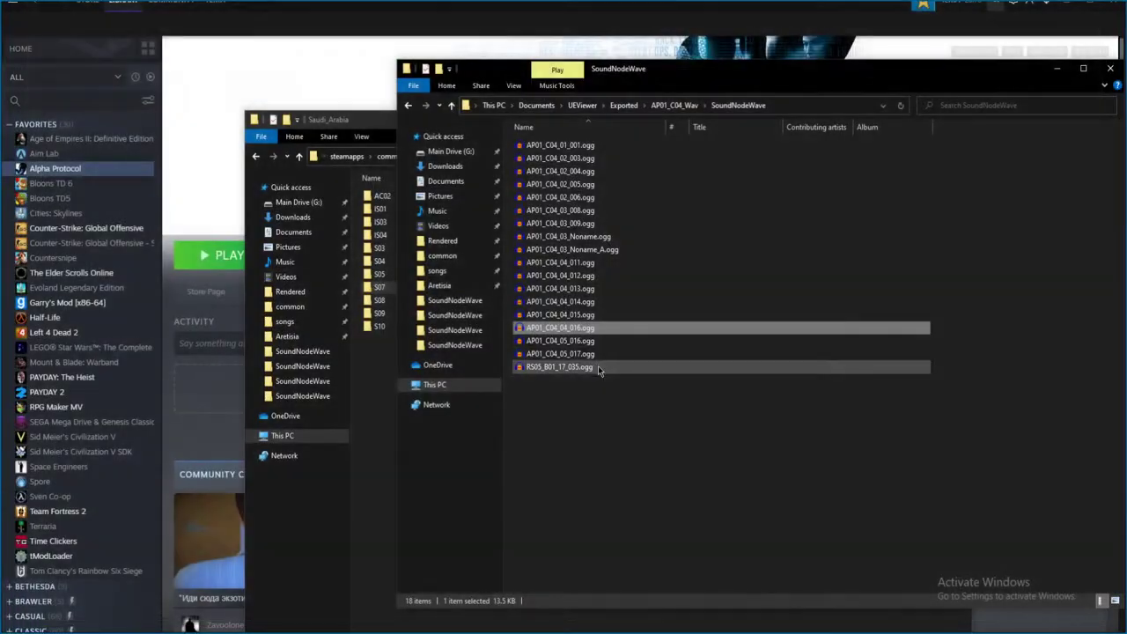
- Listen to the AP01_C04_05_016 clip in Audacity and close its project without saving
double_click(600, 336)
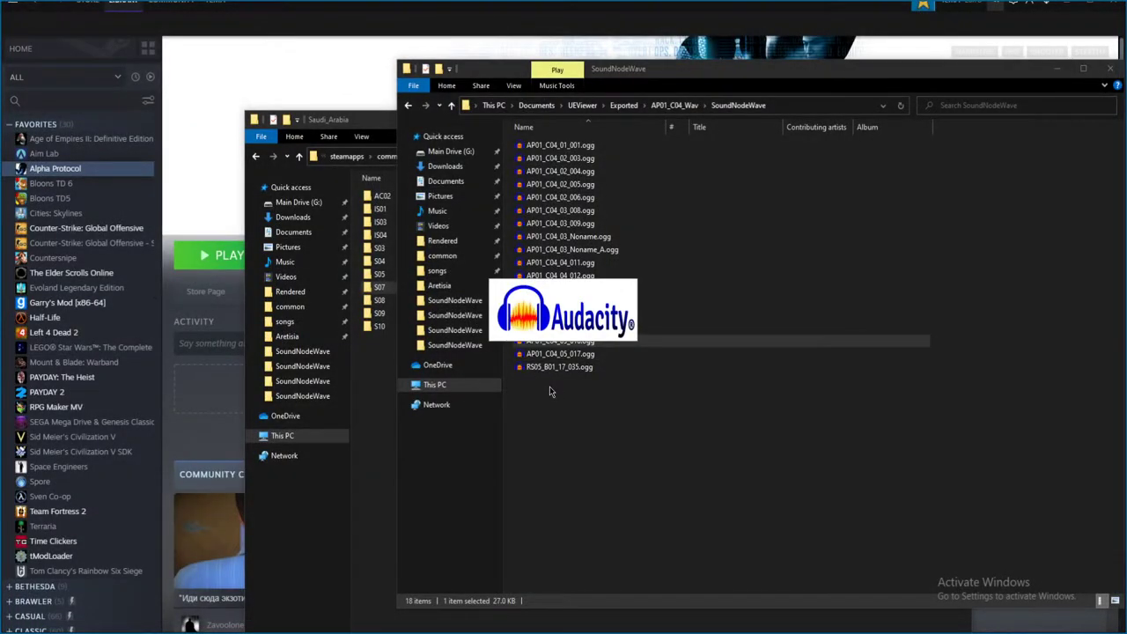
key(space)
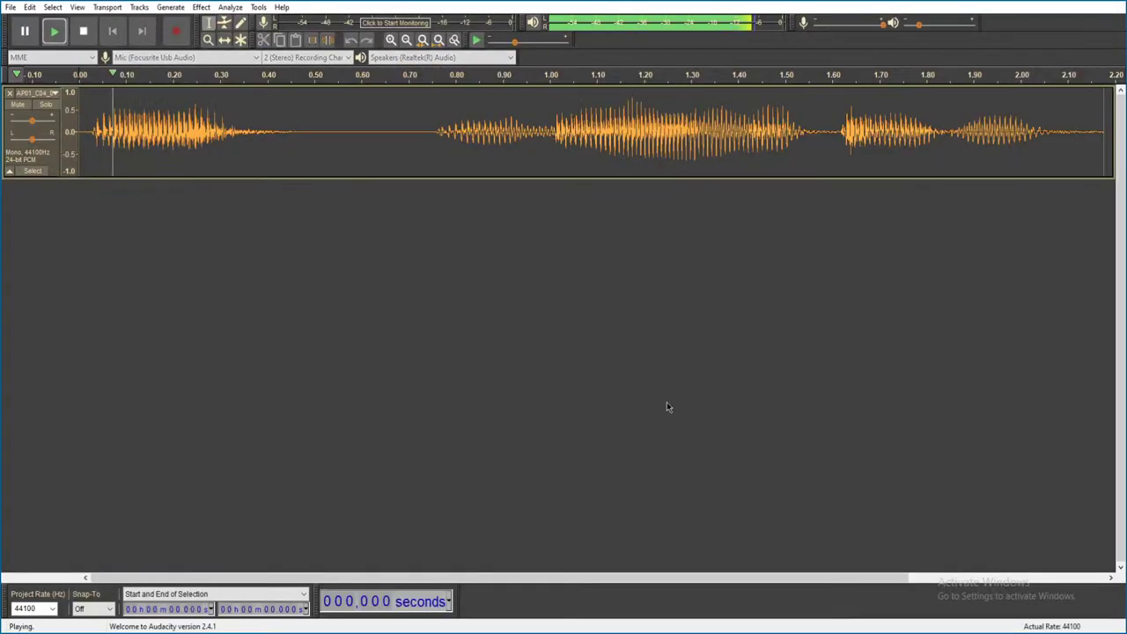
key(alt+F4)
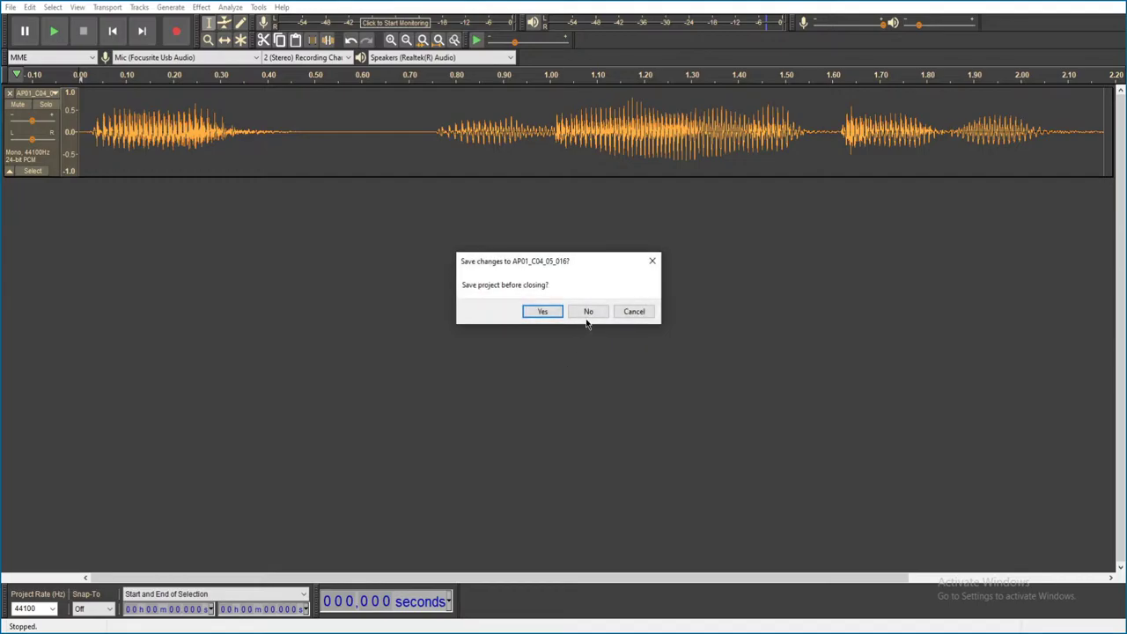
key(n)
- Open the AP01_C04_05_017 clip in Audacity, play it, and discard its project on closing
key(Down)
key(Return)
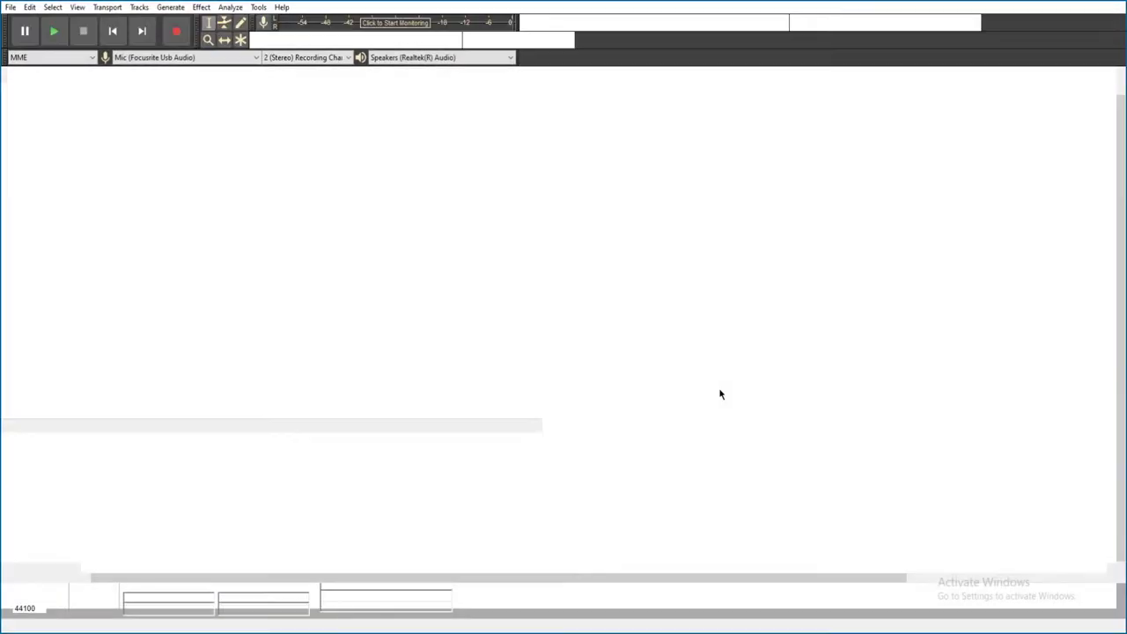
key(space)
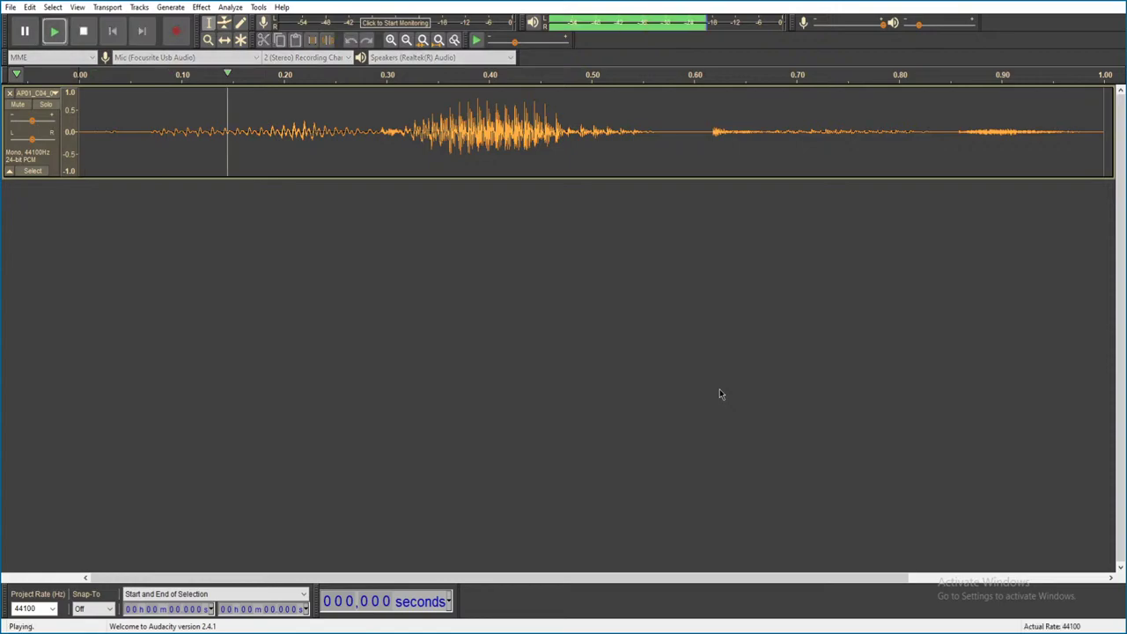
key(alt+F4)
key(n)
- Play the RS05_B01_17_035 clip in Audacity and close its project without saving
click(589, 370)
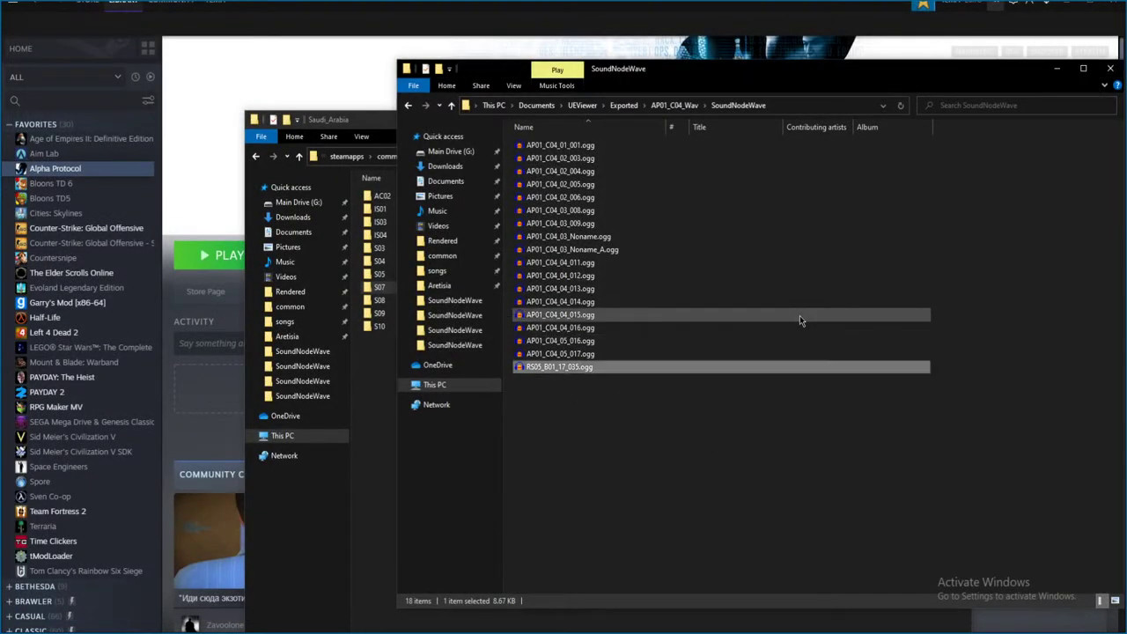
key(space)
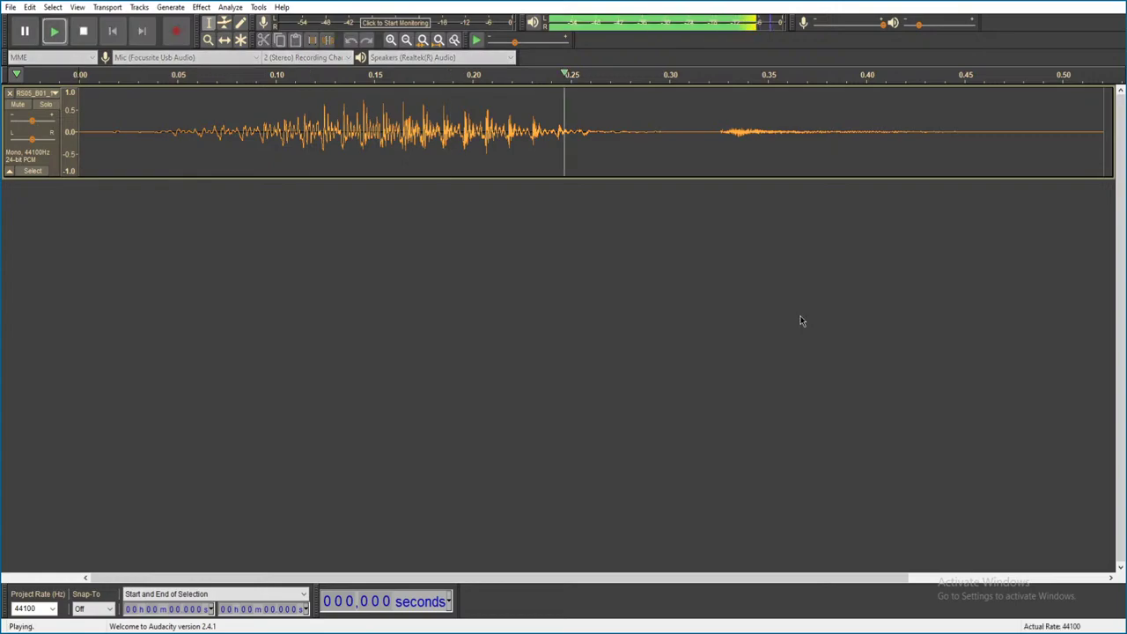
key(ctrl+w)
click(579, 313)
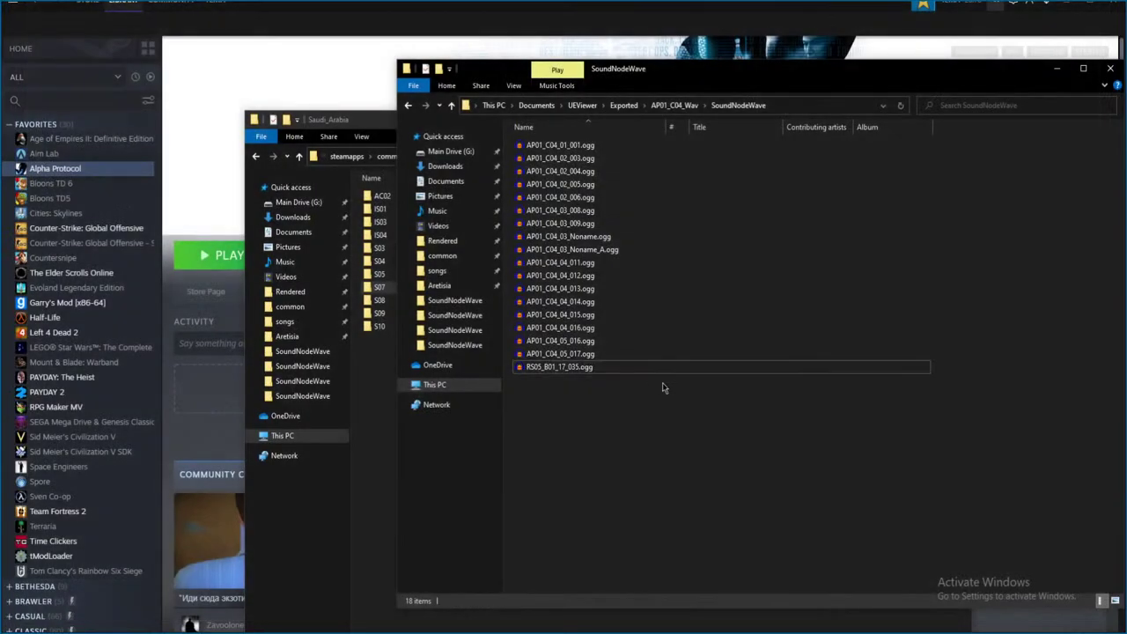
- Return to the Exported folder and open the SoundNodeWave folder inside AP01_CUT3_Wav
key(BackSpace)
key(BackSpace)
double_click(560, 209)
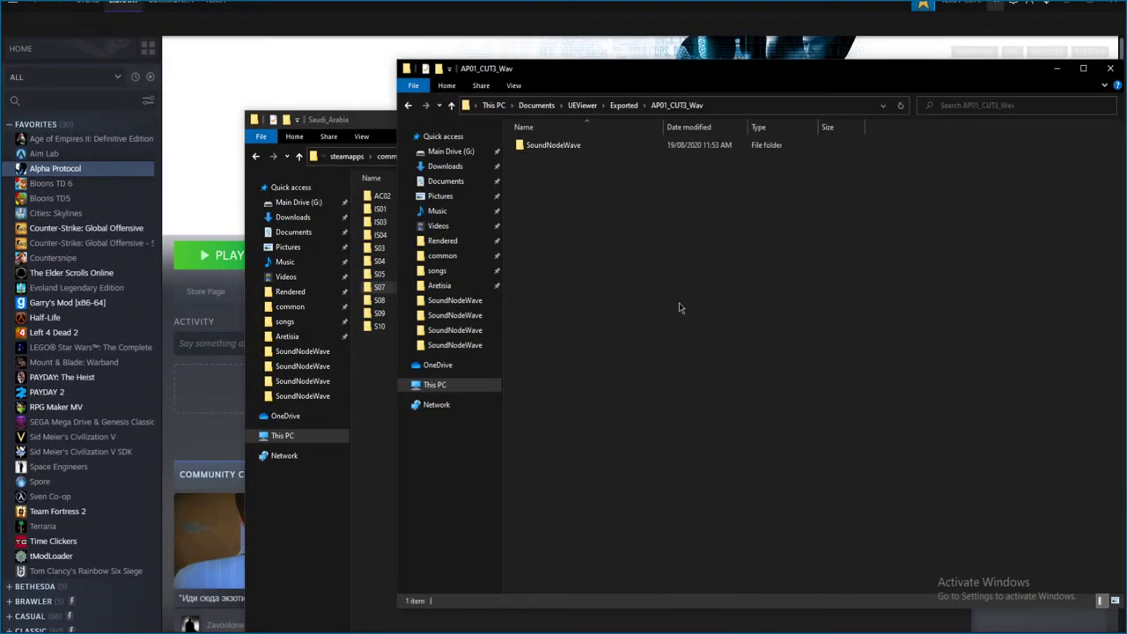
double_click(598, 147)
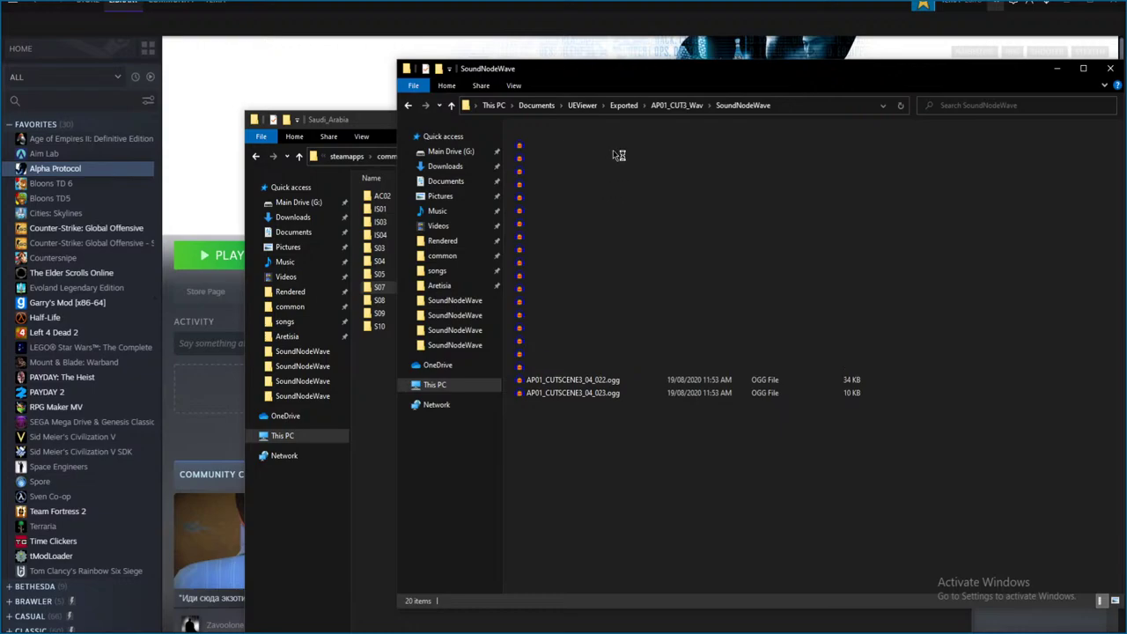
- Play the AP01_CUTSCENE3_01_001 clip in Audacity and close its project without saving
double_click(578, 144)
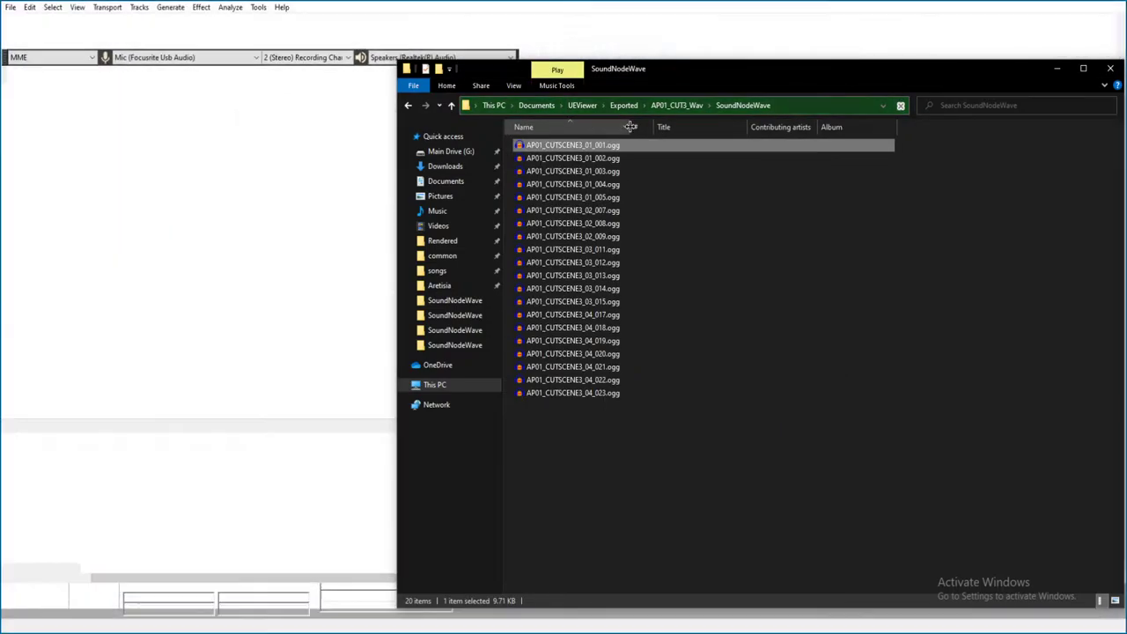
key(space)
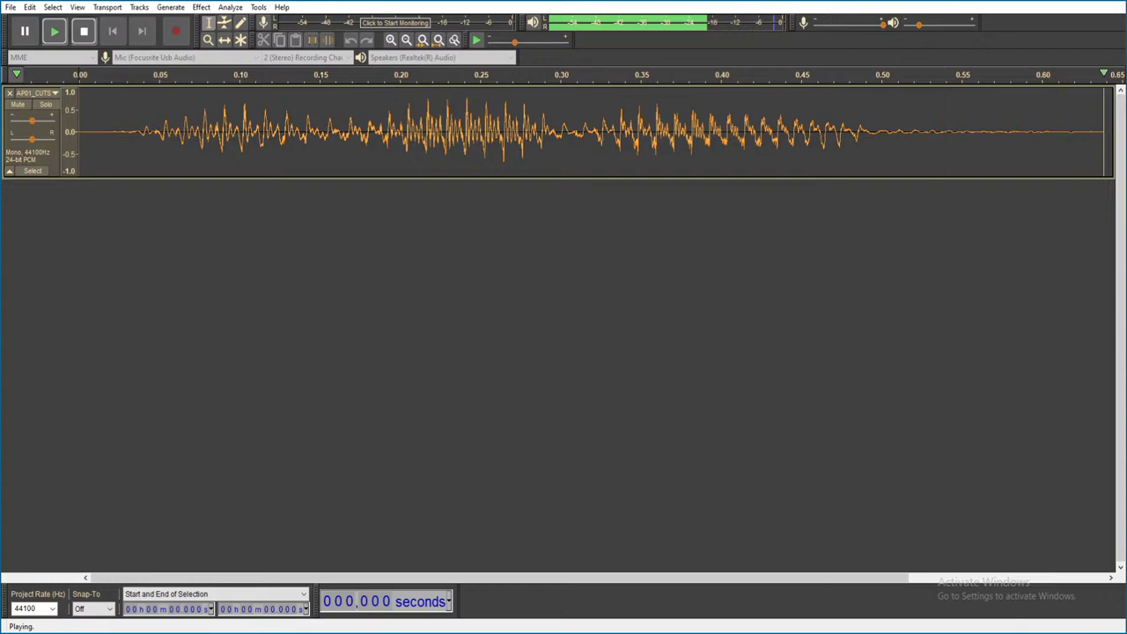
key(ctrl+w)
click(588, 311)
- Open the AP01_CUTSCENE3_01_002 clip in Audacity, play it, and close its project without saving
double_click(568, 157)
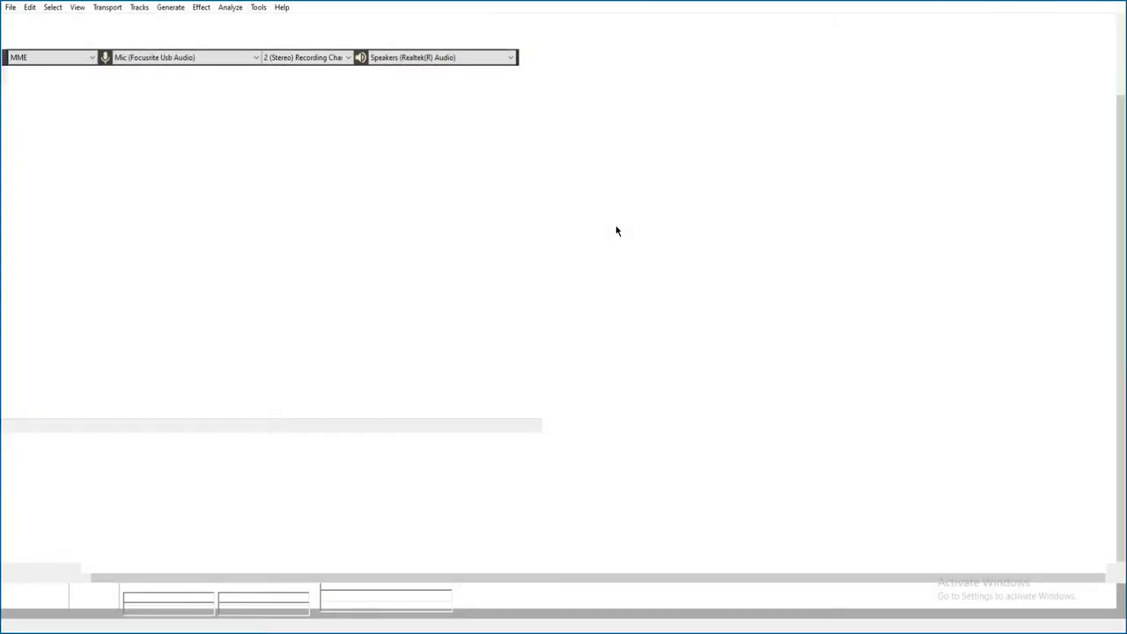
key(space)
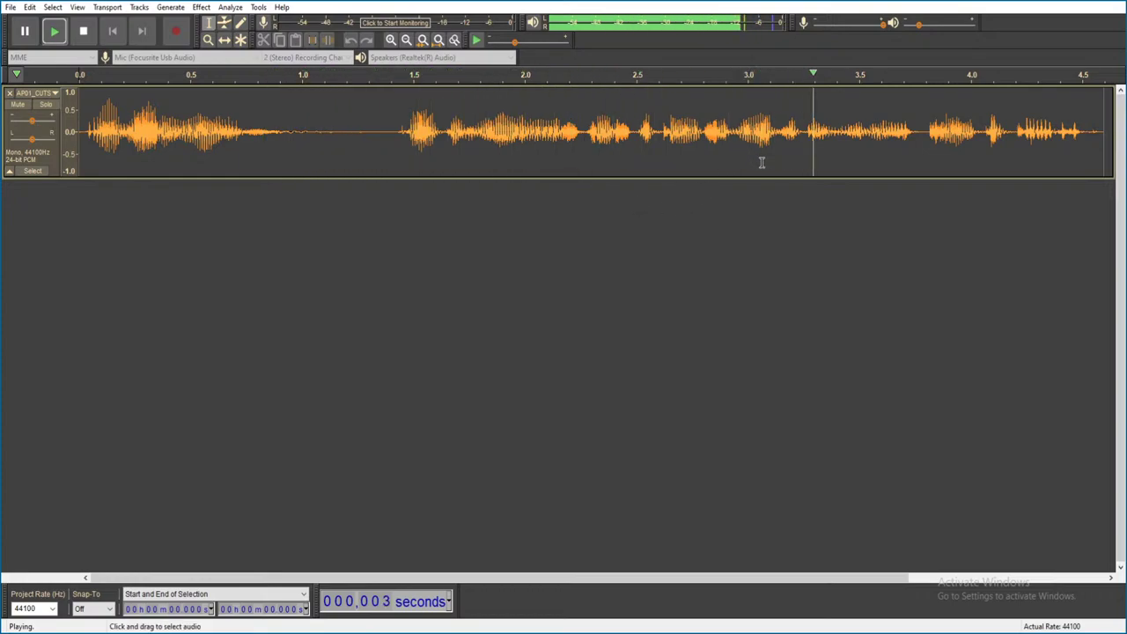
key(alt+F4)
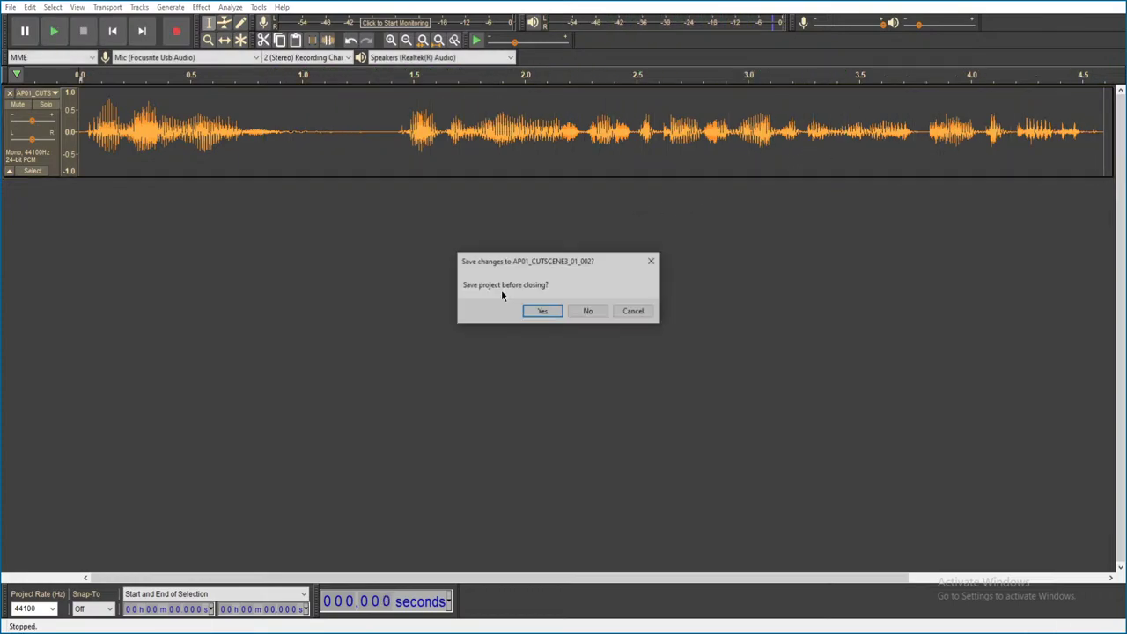
click(592, 313)
- Play the AP01_CUTSCENE3_01_003 clip in Audacity and discard its project on closing
click(589, 173)
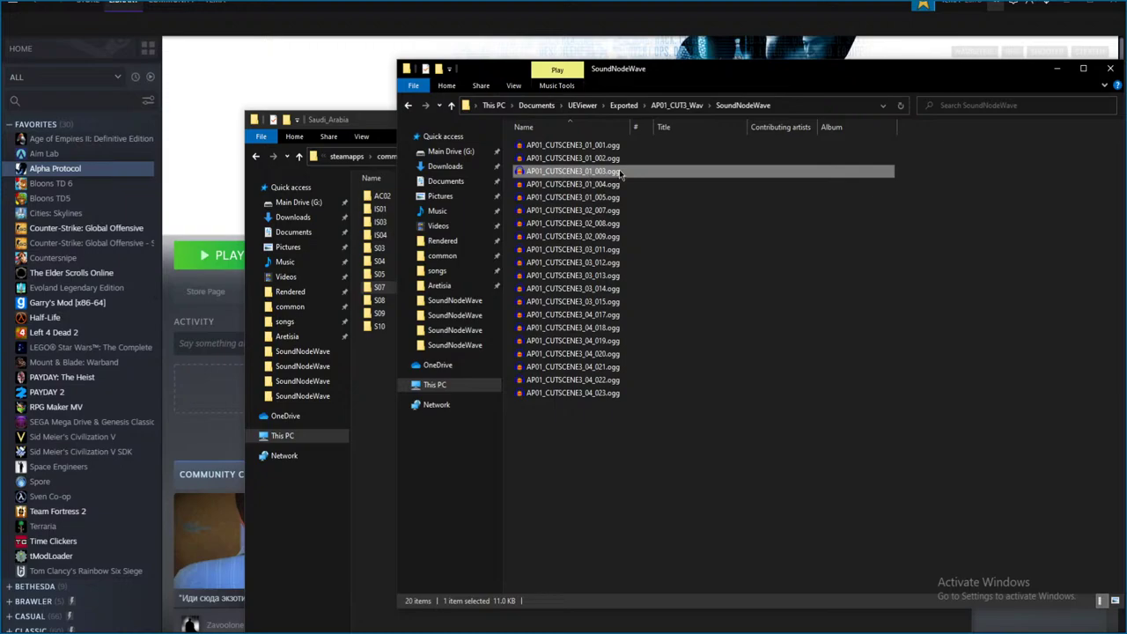
double_click(619, 169)
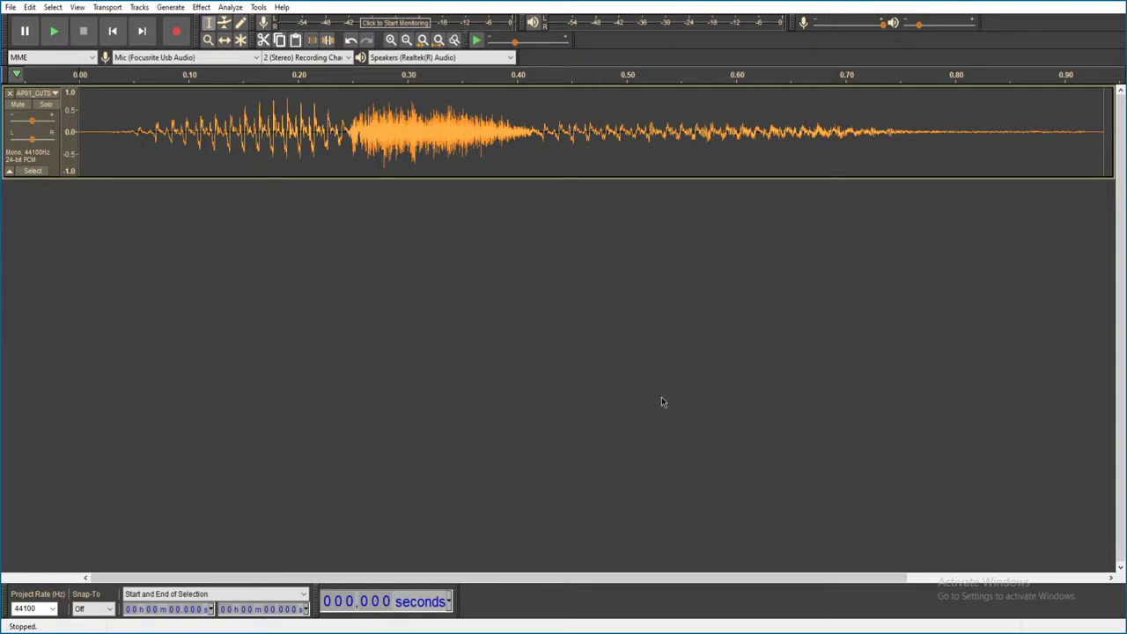
key(space)
key(ctrl+w)
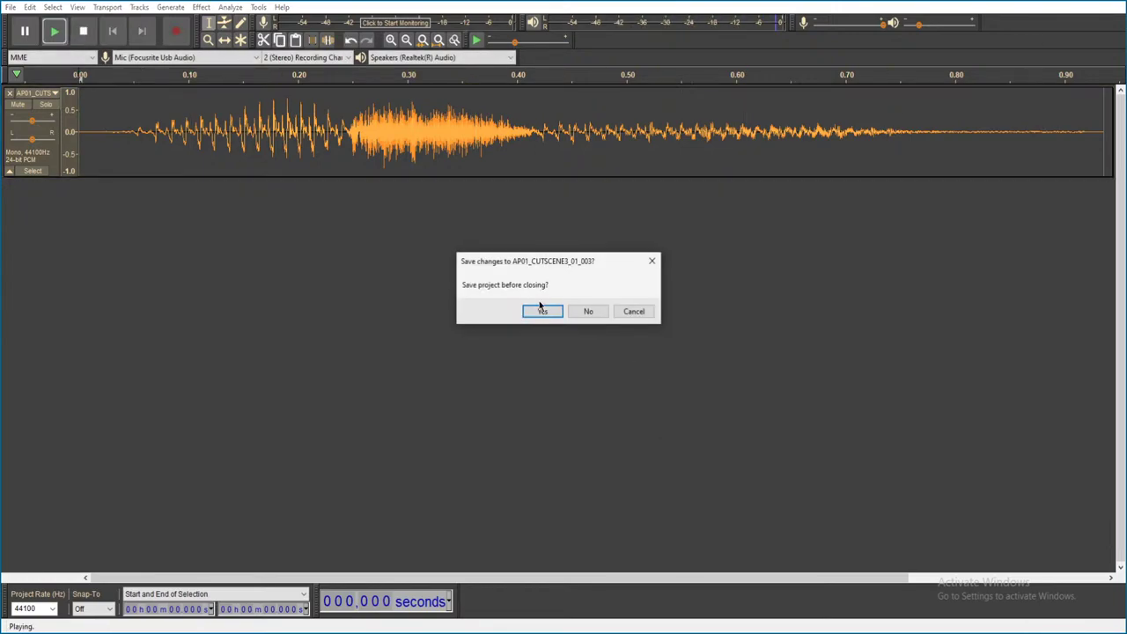
click(584, 310)
- Open the AP01_CUTSCENE3_01_004 clip in Audacity, listen to it, and close its project without saving
double_click(667, 316)
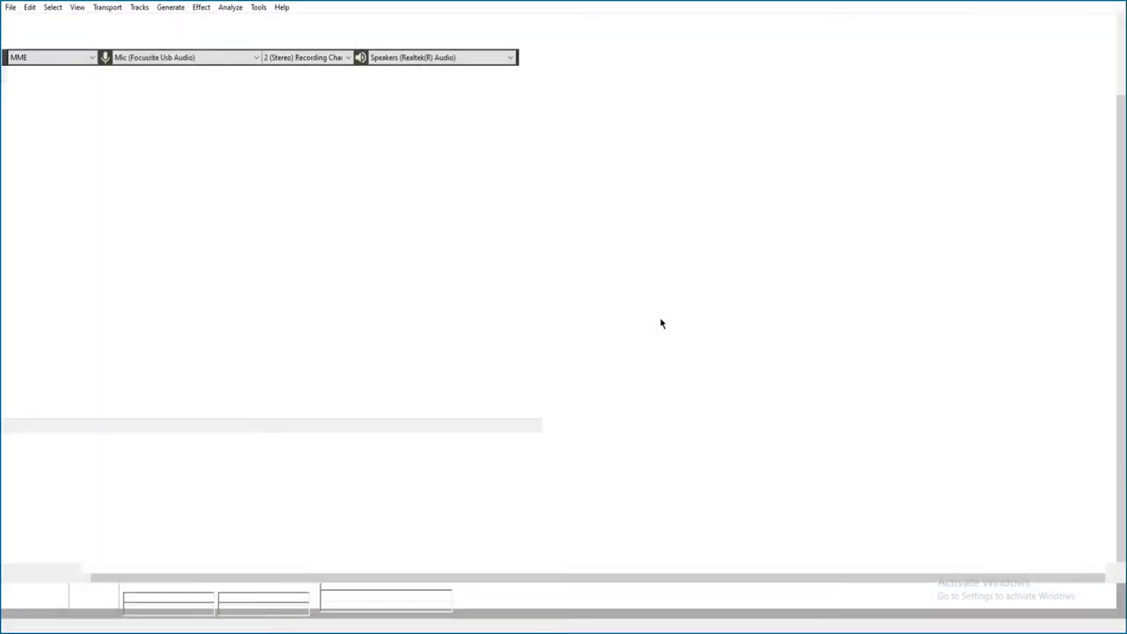
key(space)
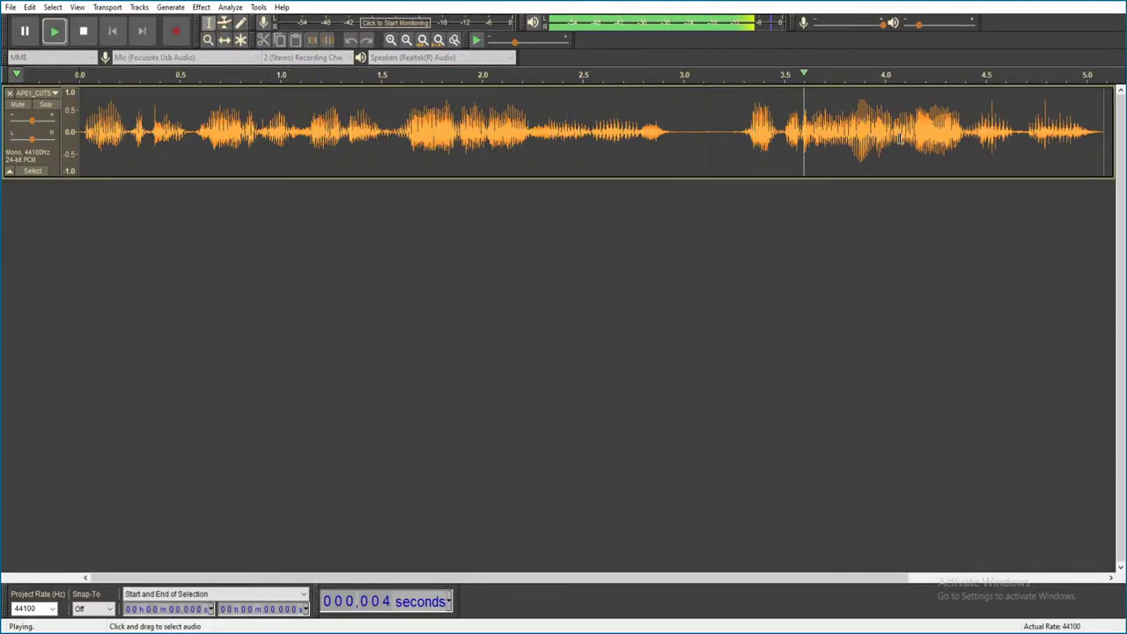
key(alt+F4)
click(588, 312)
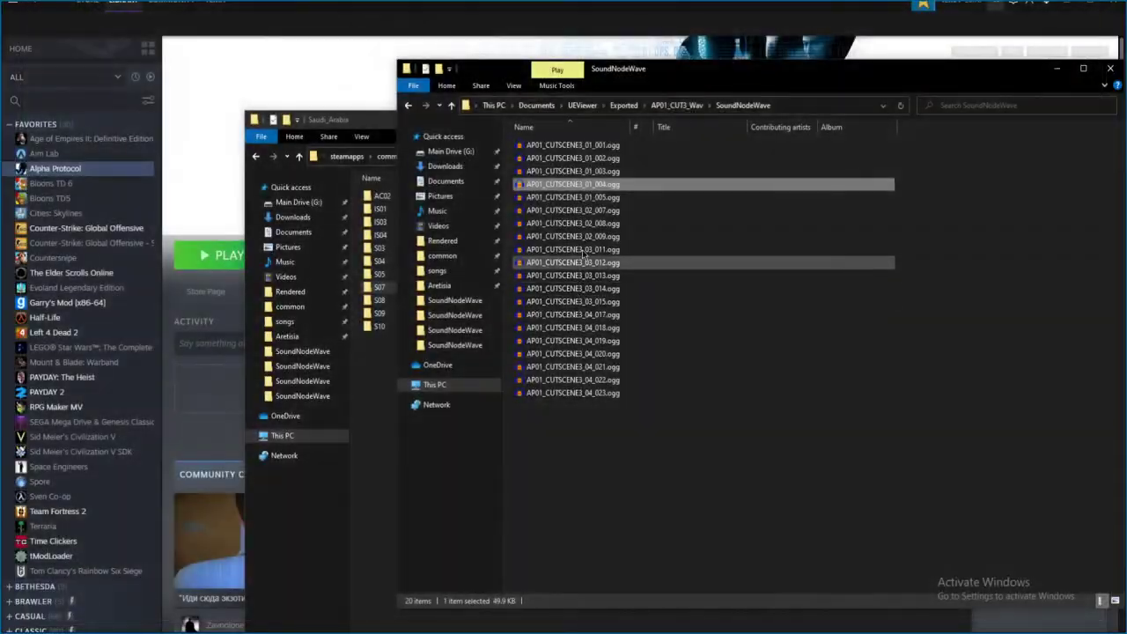
- Play the AP01_CUTSCENE3_01_005 clip in Audacity, resume playback from about 0.84 seconds, and close its project without saving
click(592, 198)
double_click(608, 203)
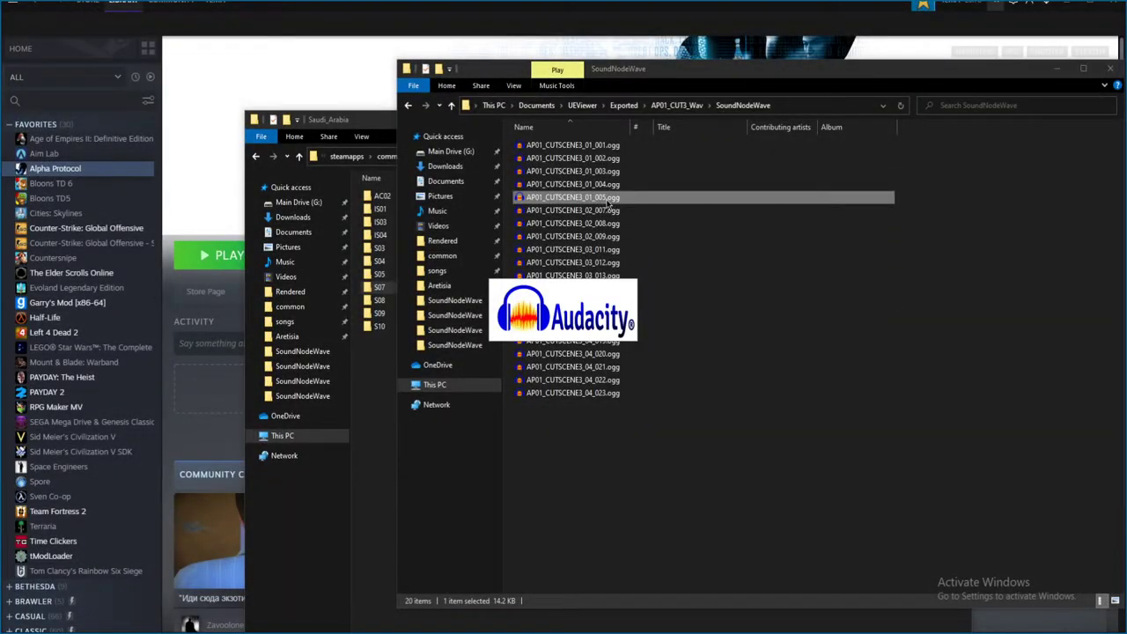
key(space)
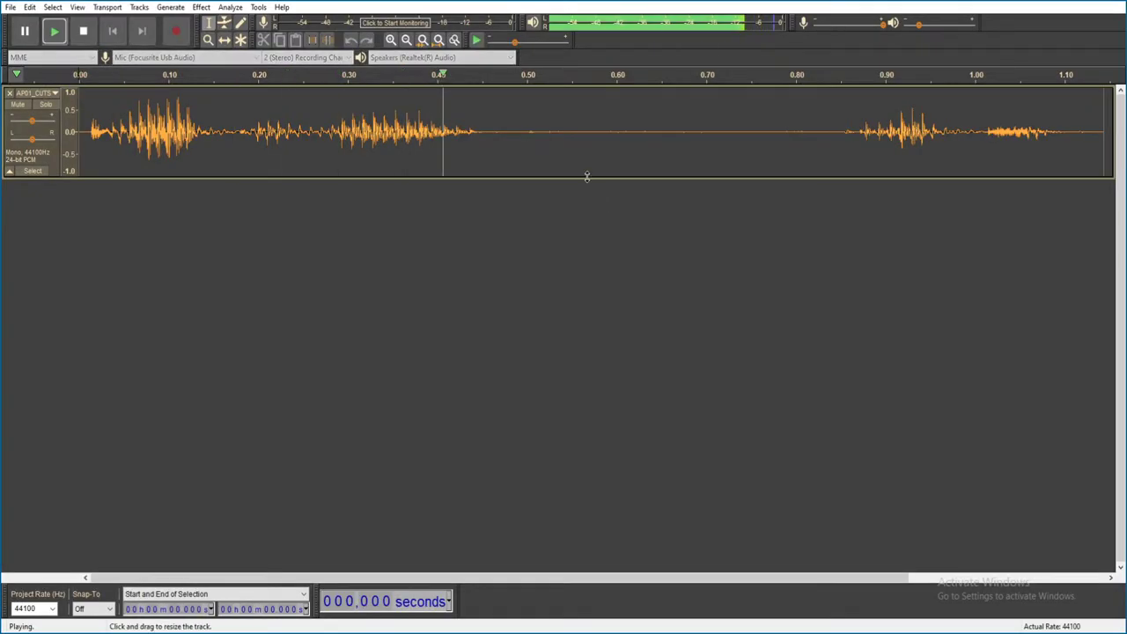
key(space)
click(829, 140)
key(space)
key(alt+F4)
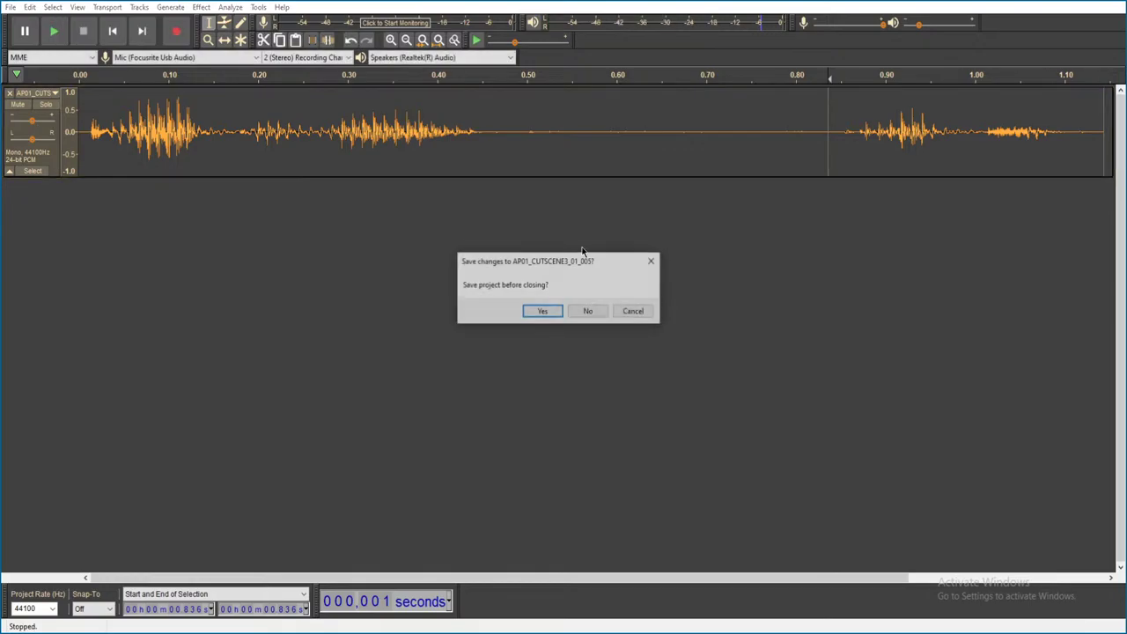
click(588, 311)
- Open the AP01_CUTSCENE3_02_007 clip in Audacity, play it, and discard its project on closing
double_click(623, 276)
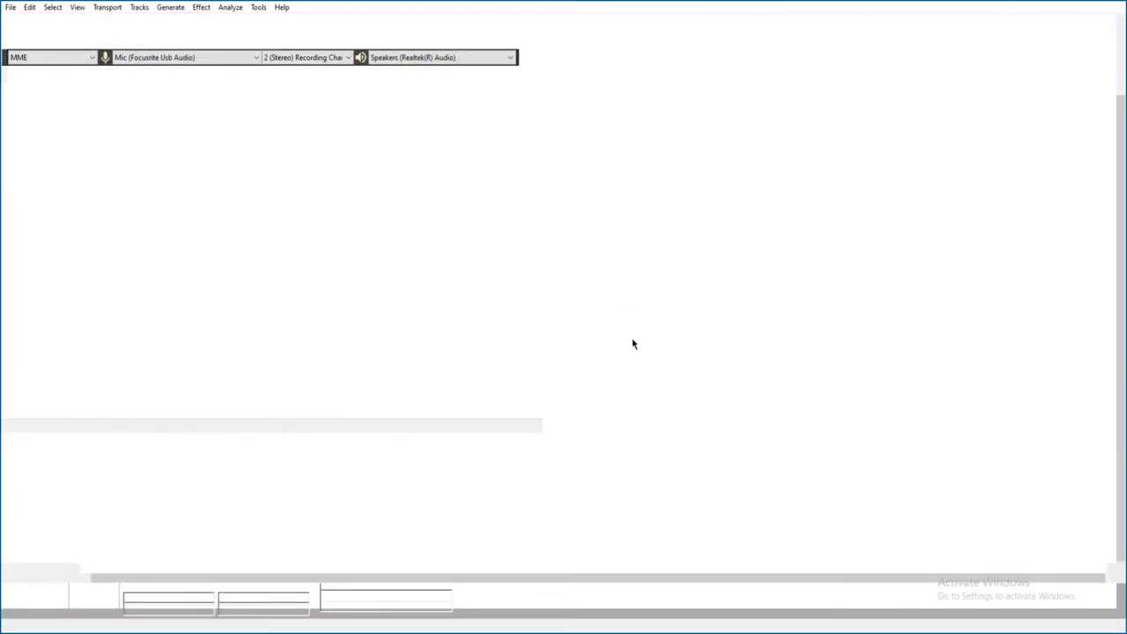
key(space)
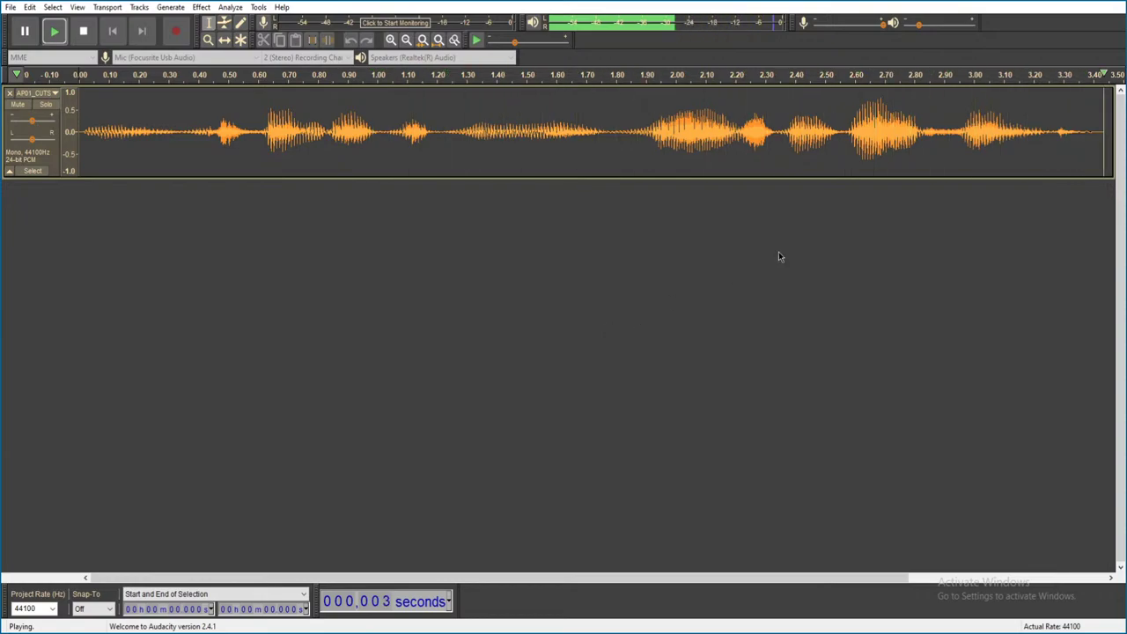
key(ctrl+w)
click(586, 312)
- Play the AP01_CUTSCENE3_02_008 clip in Audacity and close its project without saving
double_click(627, 224)
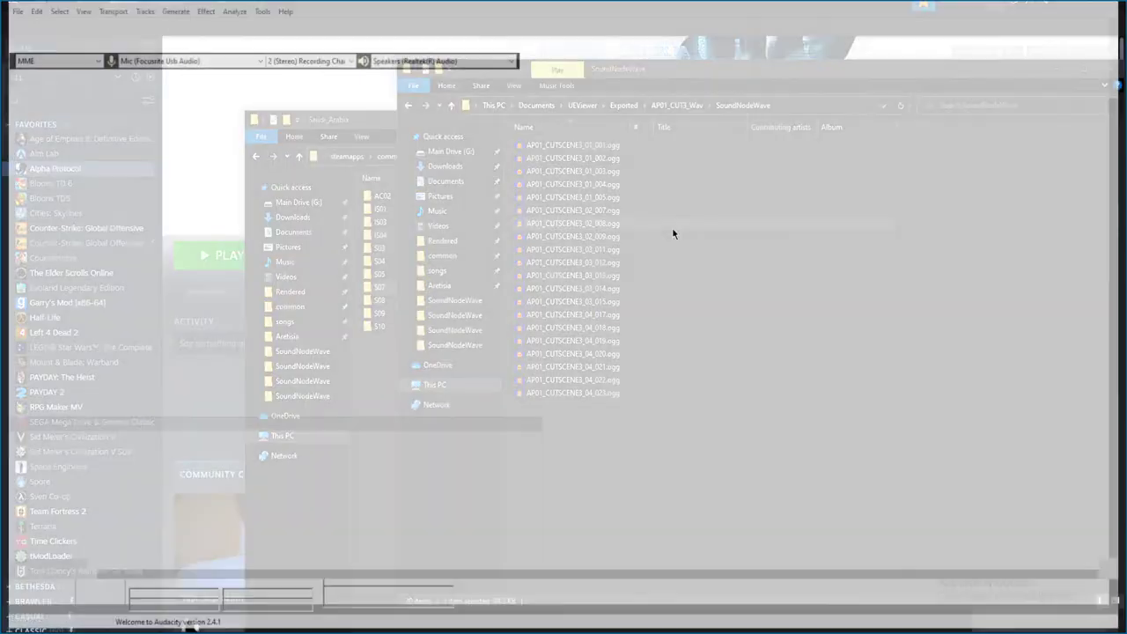
key(space)
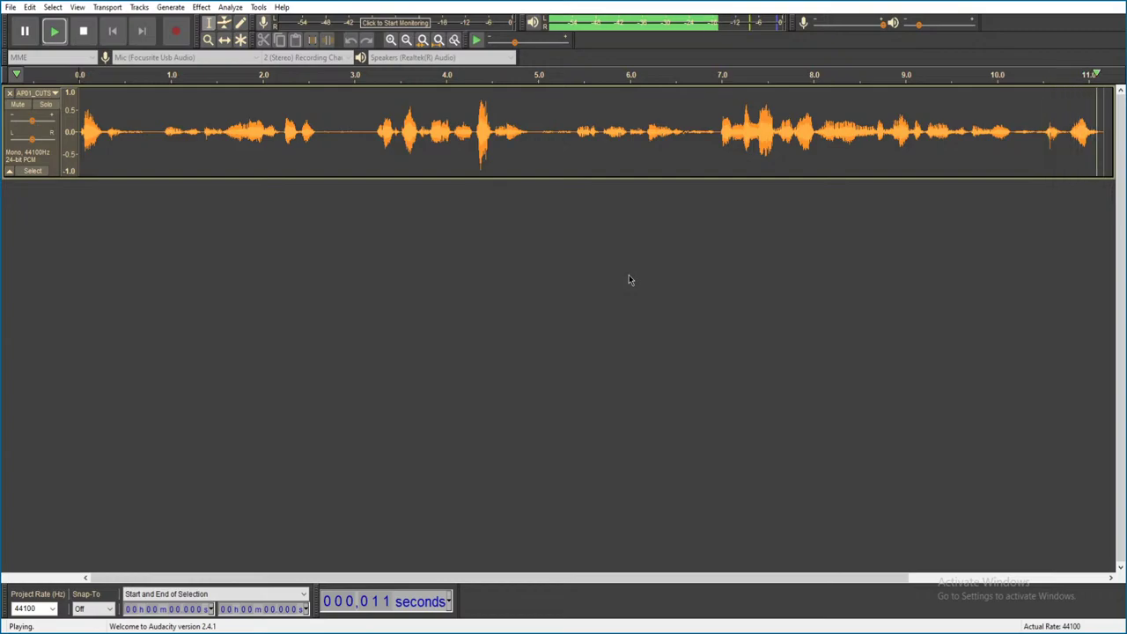
key(ctrl+w)
click(587, 312)
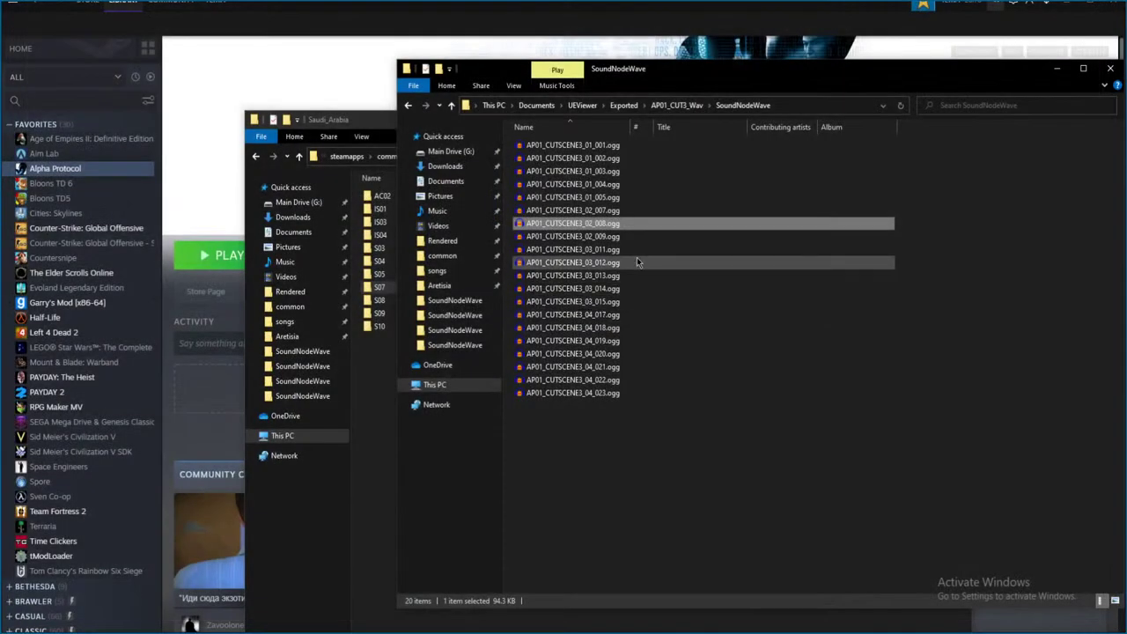
- Open the AP01_CUTSCENE3_02_009 clip in Audacity, play it, and close its project without saving
key(Down)
key(Return)
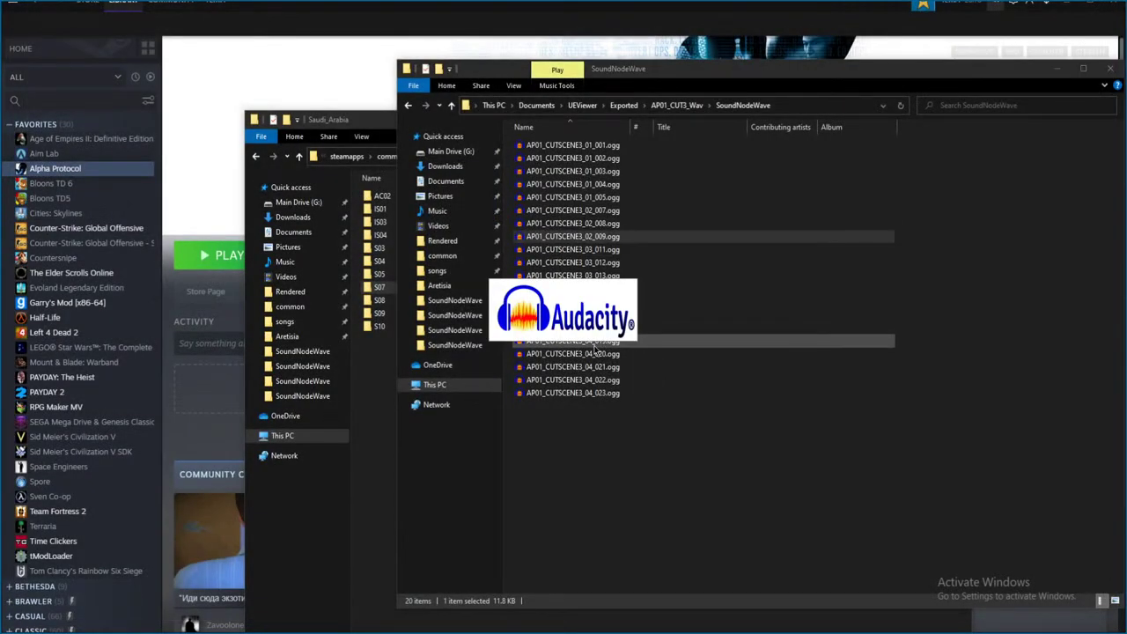
key(space)
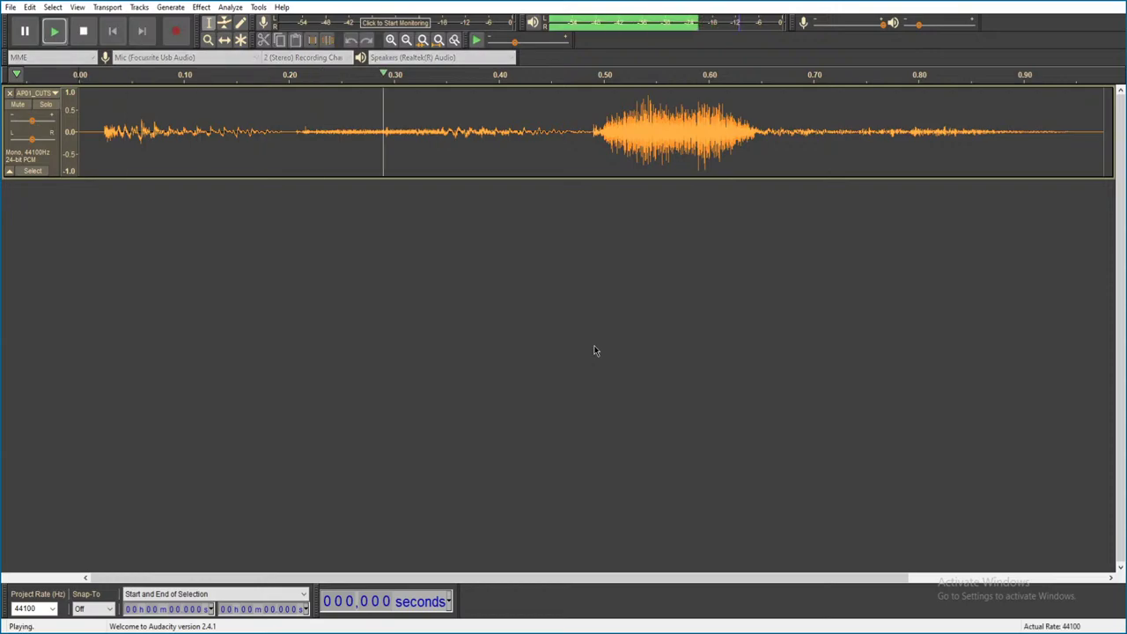
key(ctrl+w)
click(588, 312)
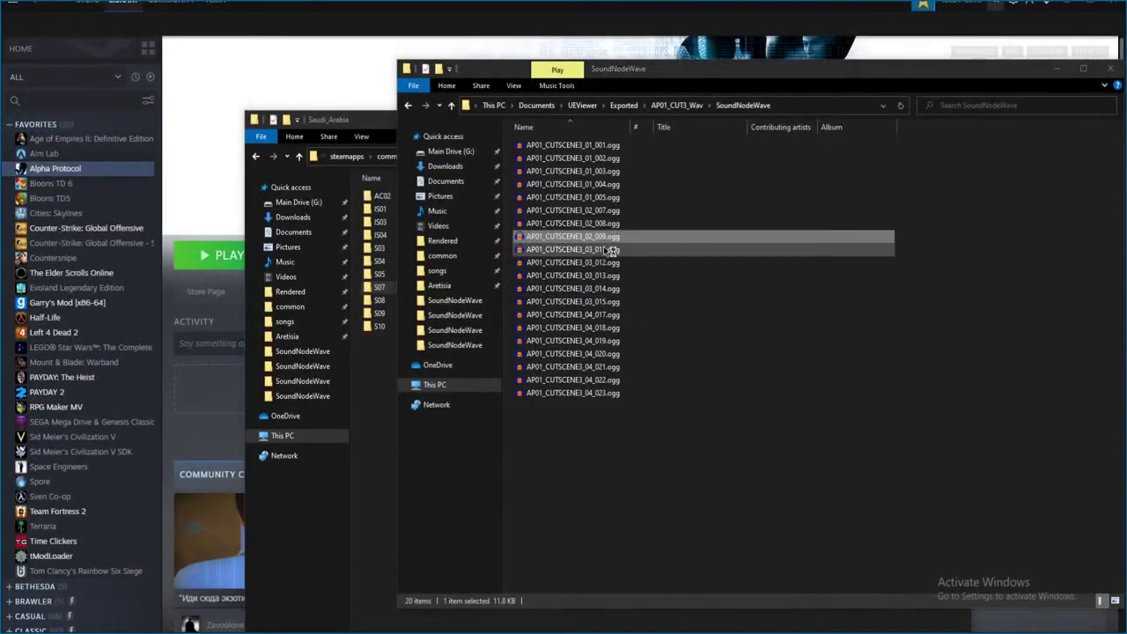
- Open the AP01_CUTSCENE3_03_011 clip in Audacity, listen to it, and discard its project on closing
click(610, 250)
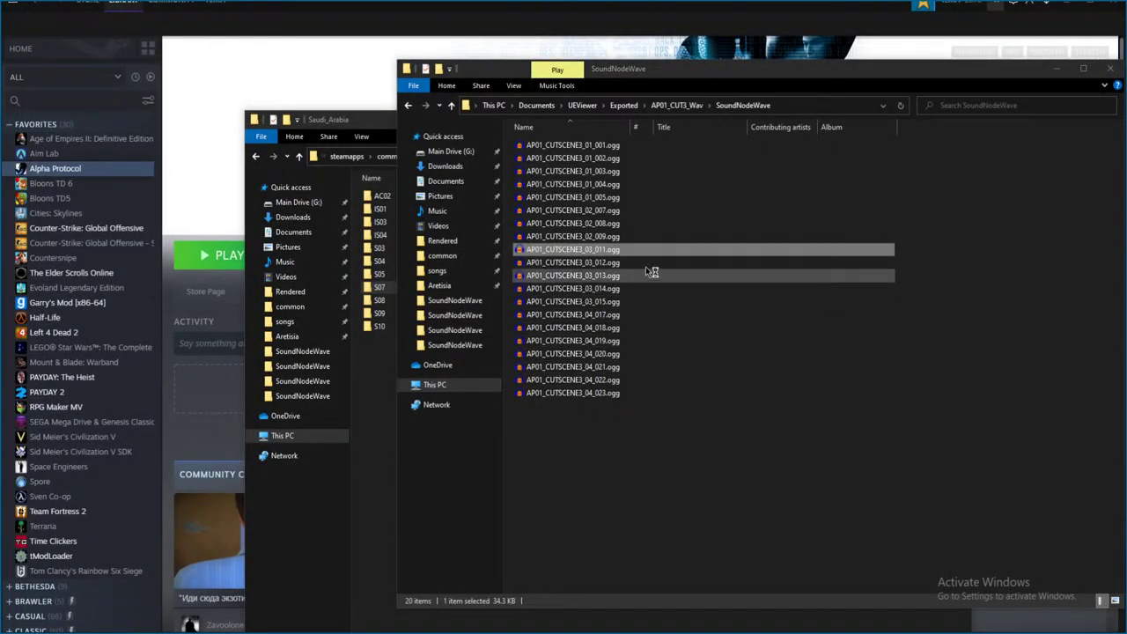
double_click(643, 255)
click(656, 340)
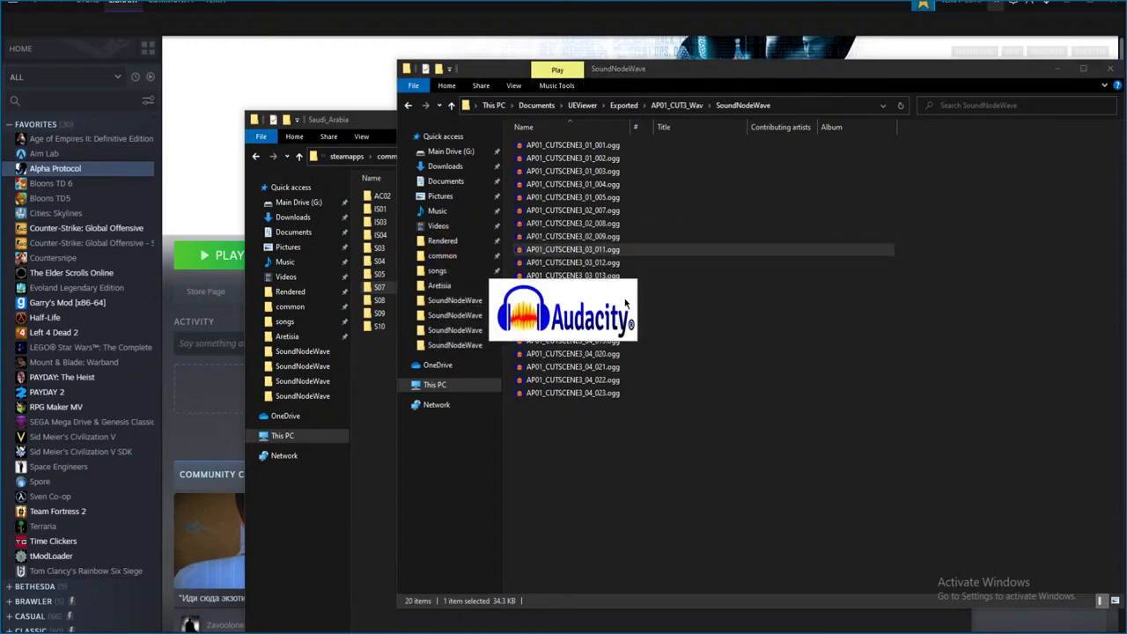
key(space)
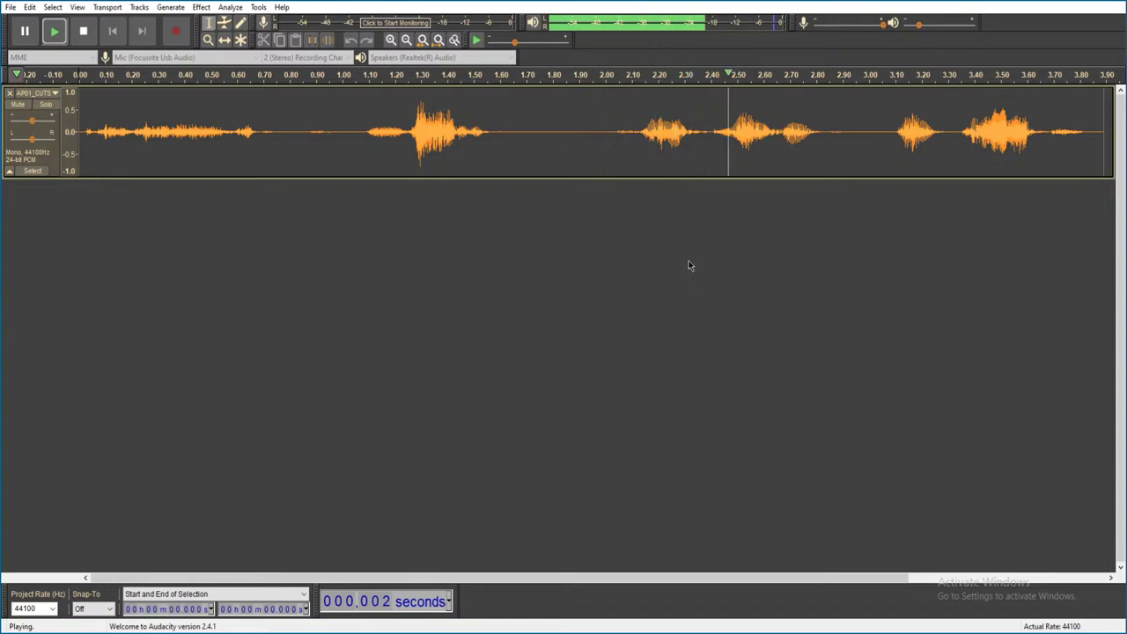
key(ctrl+w)
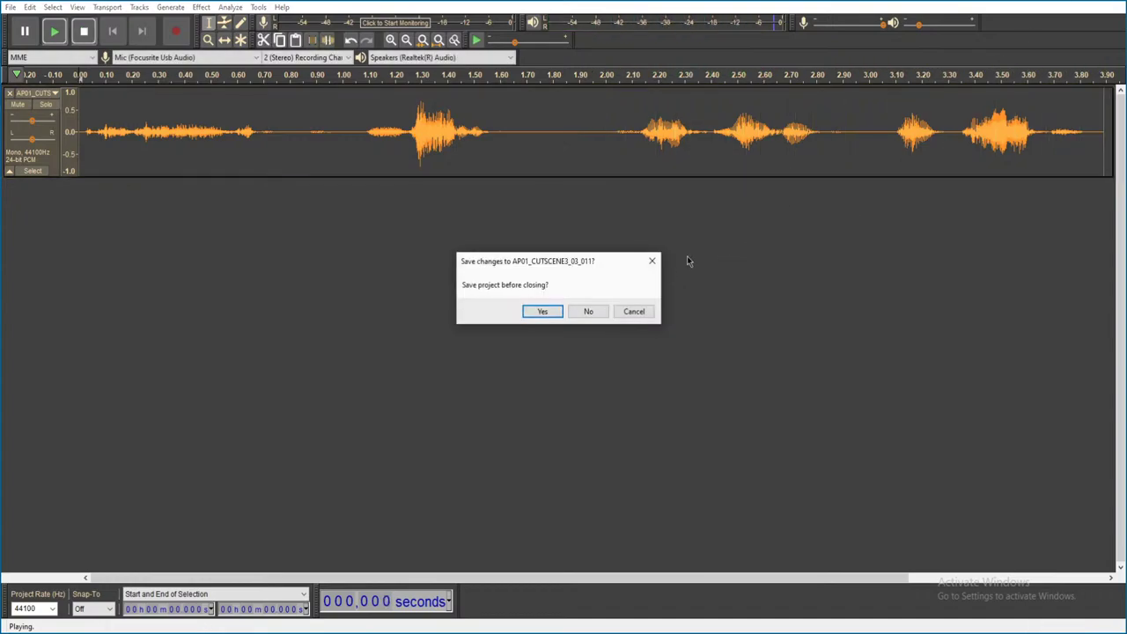
click(585, 313)
- Play the AP01_CUTSCENE3_03_012 clip in Audacity and close its project without saving
double_click(633, 263)
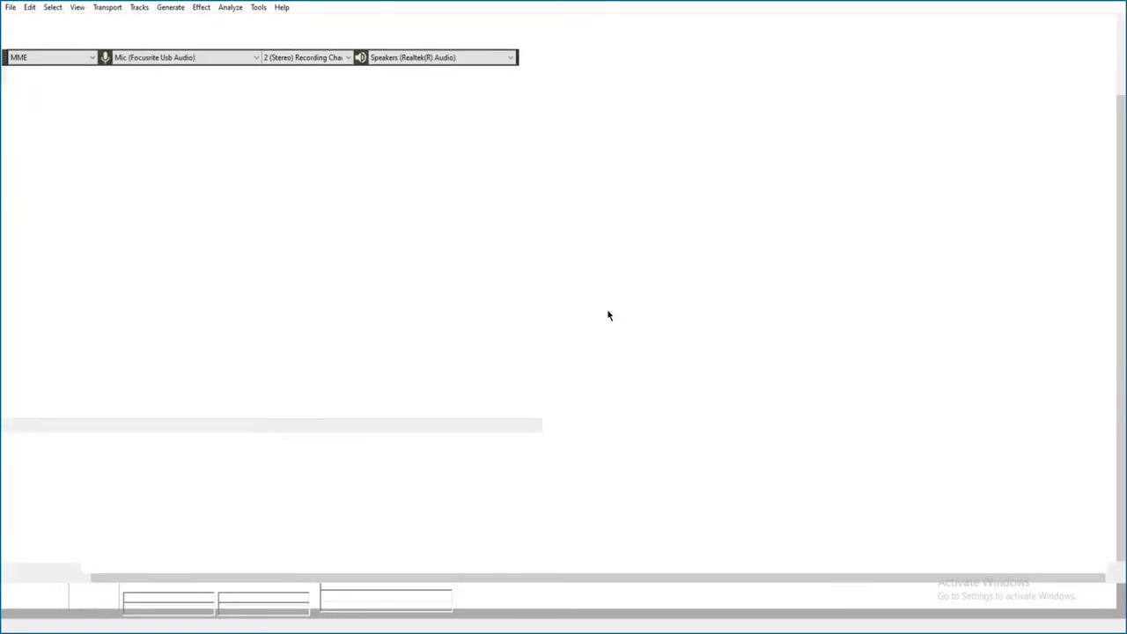
key(space)
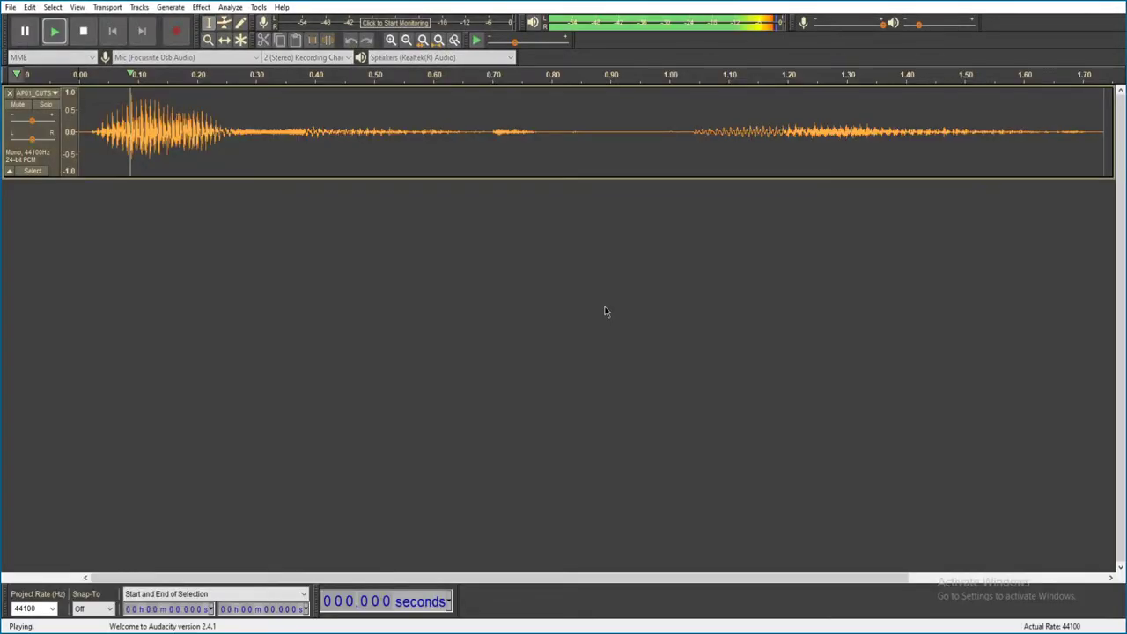
key(alt+F4)
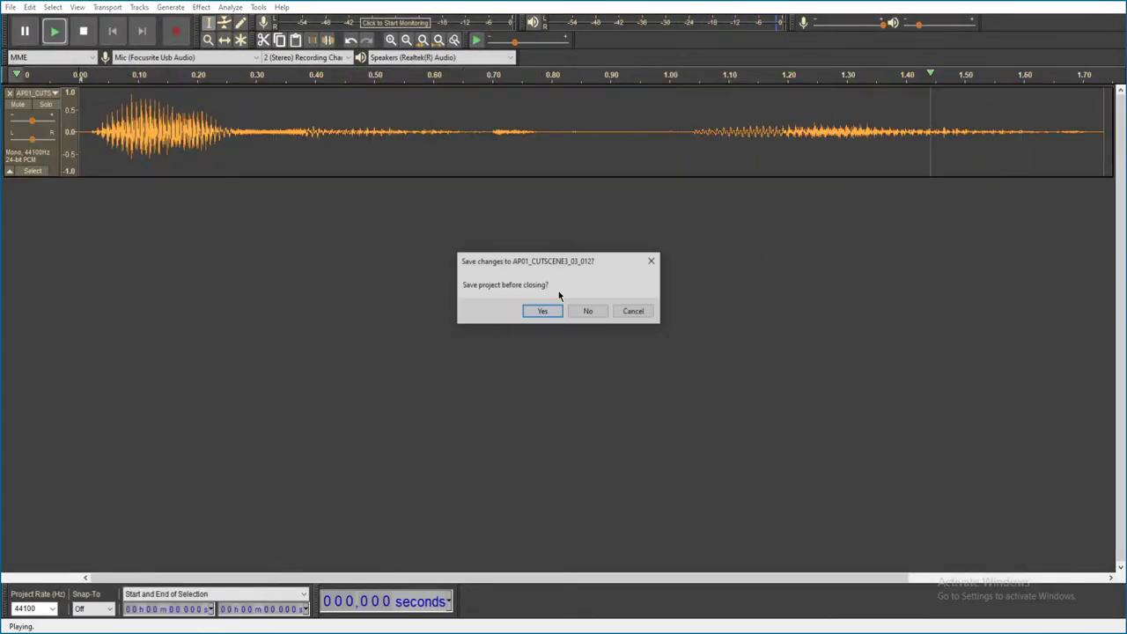
click(583, 310)
- Open the AP01_CUTSCENE3_03_013 clip in Audacity, play it, and discard its project on closing
click(612, 275)
double_click(668, 264)
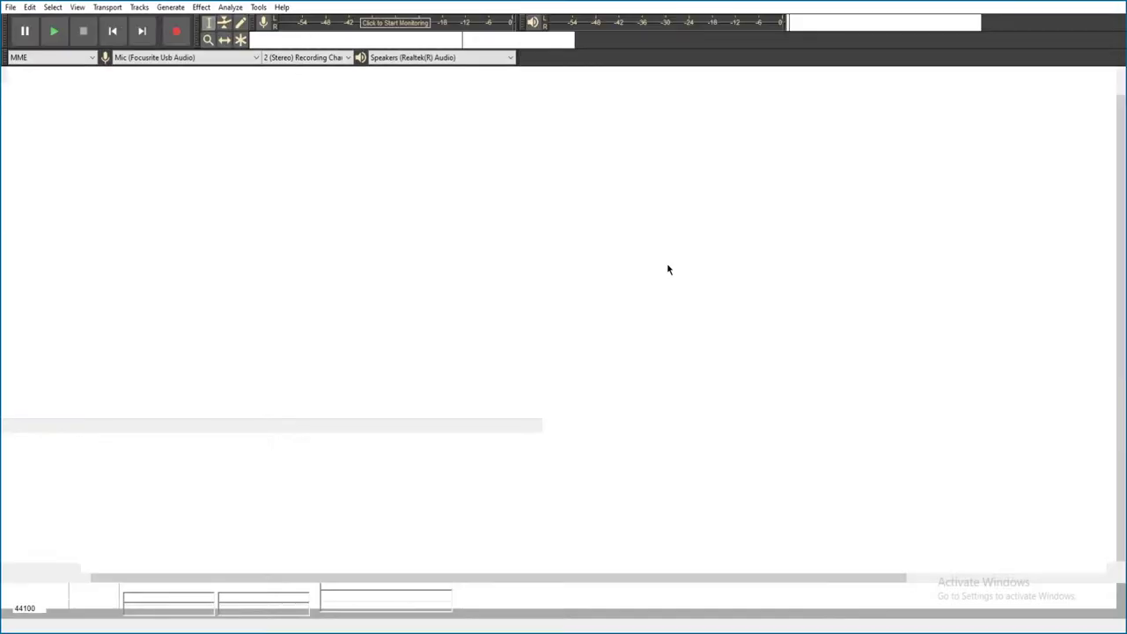
key(space)
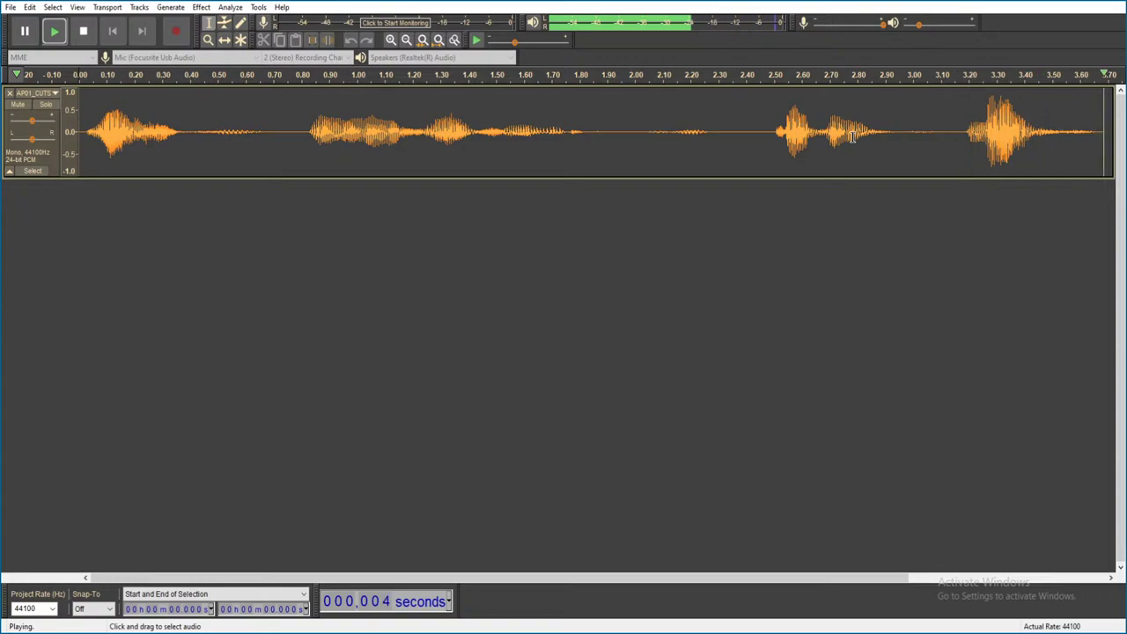
key(ctrl+w)
click(588, 311)
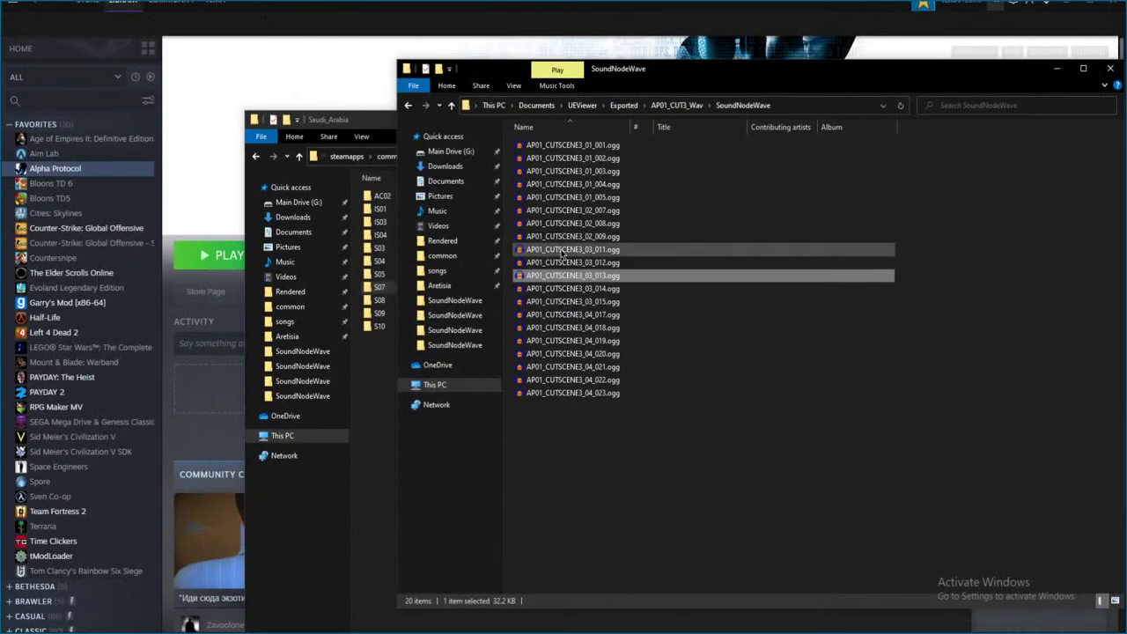
- Play the AP01_CUTSCENE3_03_014 clip in Audacity and close its project without saving
key(Down)
key(Return)
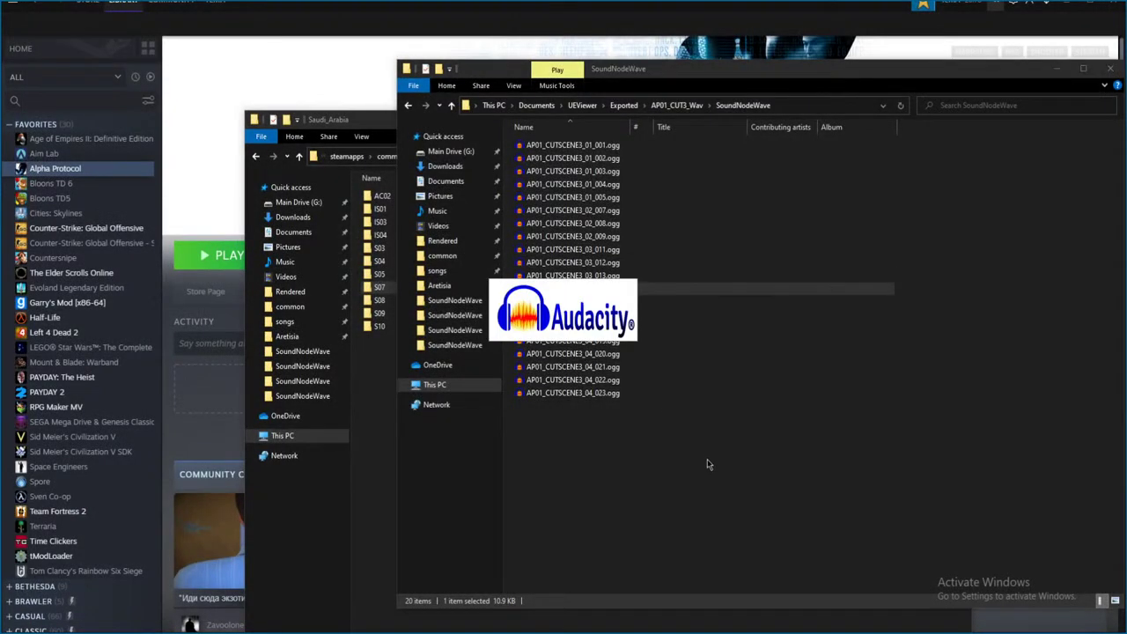
key(space)
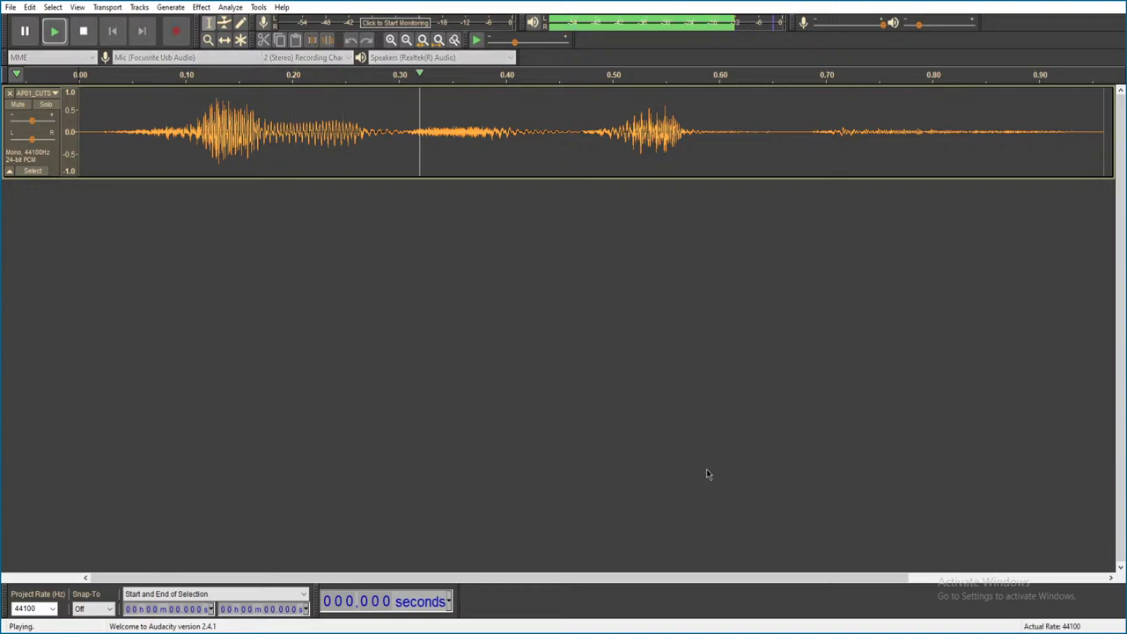
key(ctrl+w)
click(590, 314)
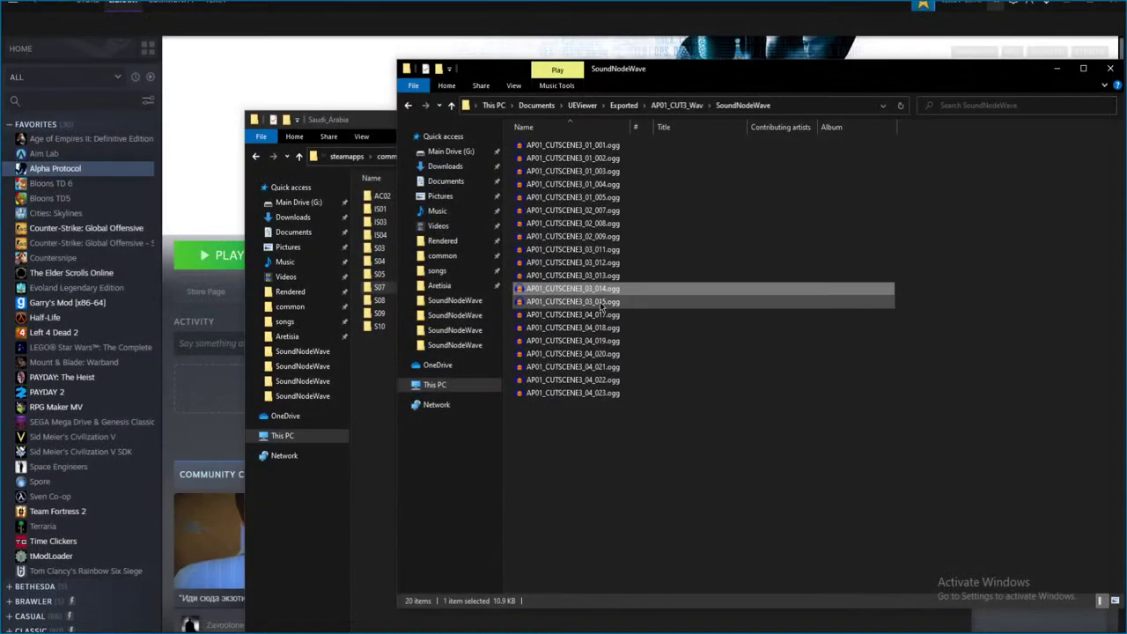
- Open the AP01_CUTSCENE3_03_015 clip in Audacity, listen to it, and close its project without saving
key(Down)
key(Return)
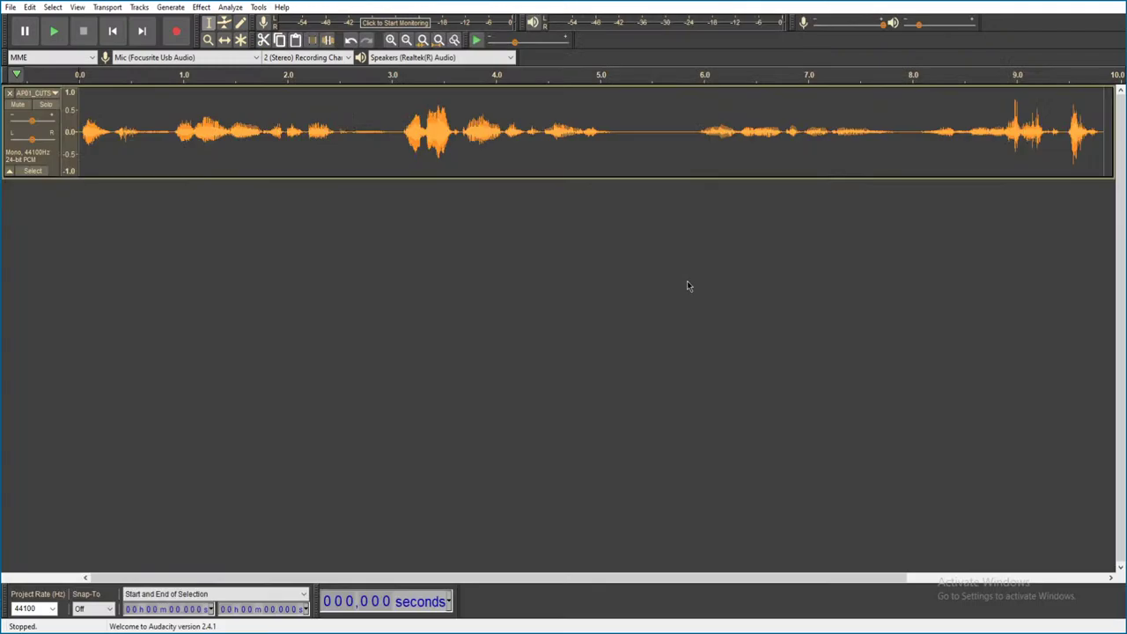
key(space)
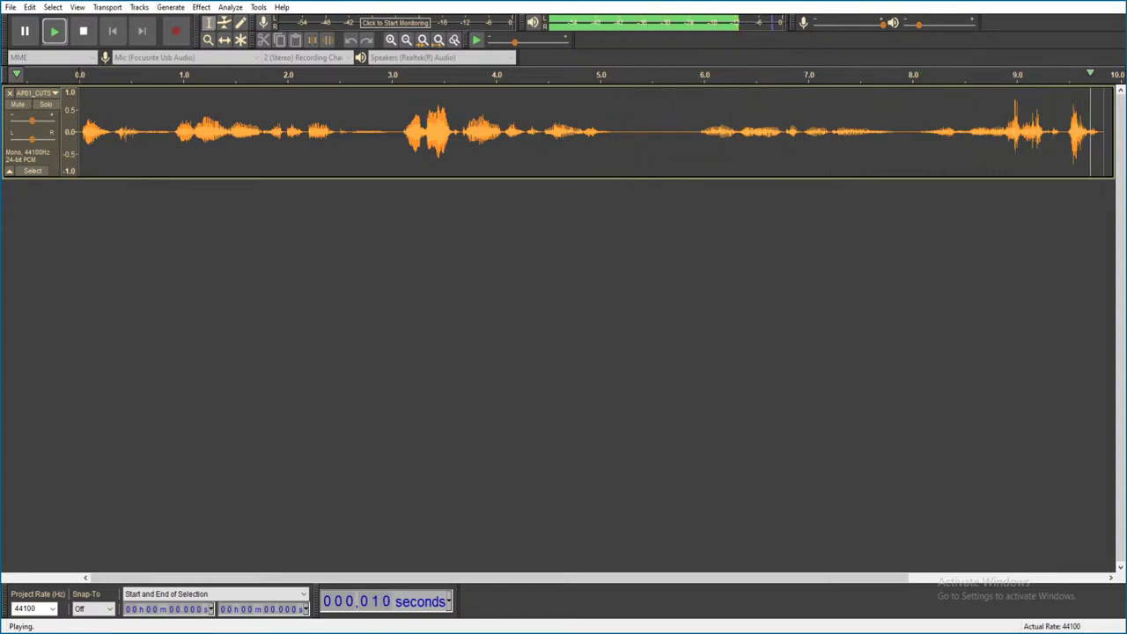
key(ctrl+w)
click(589, 310)
- Play the AP01_CUTSCENE3_04_017 clip in Audacity and discard its project on closing
double_click(603, 316)
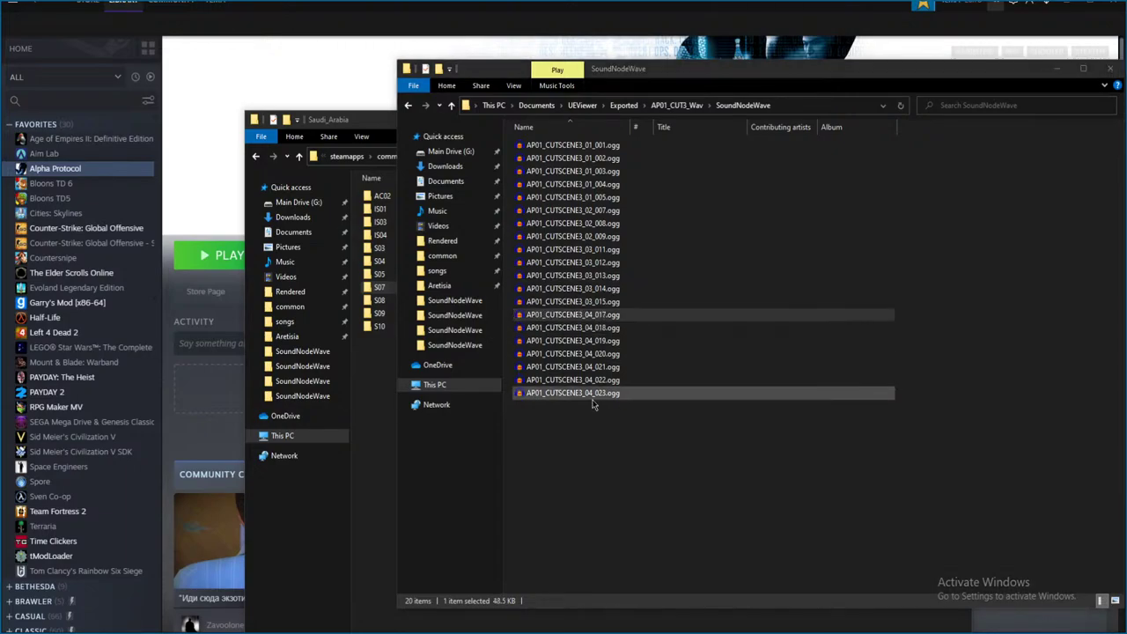
key(space)
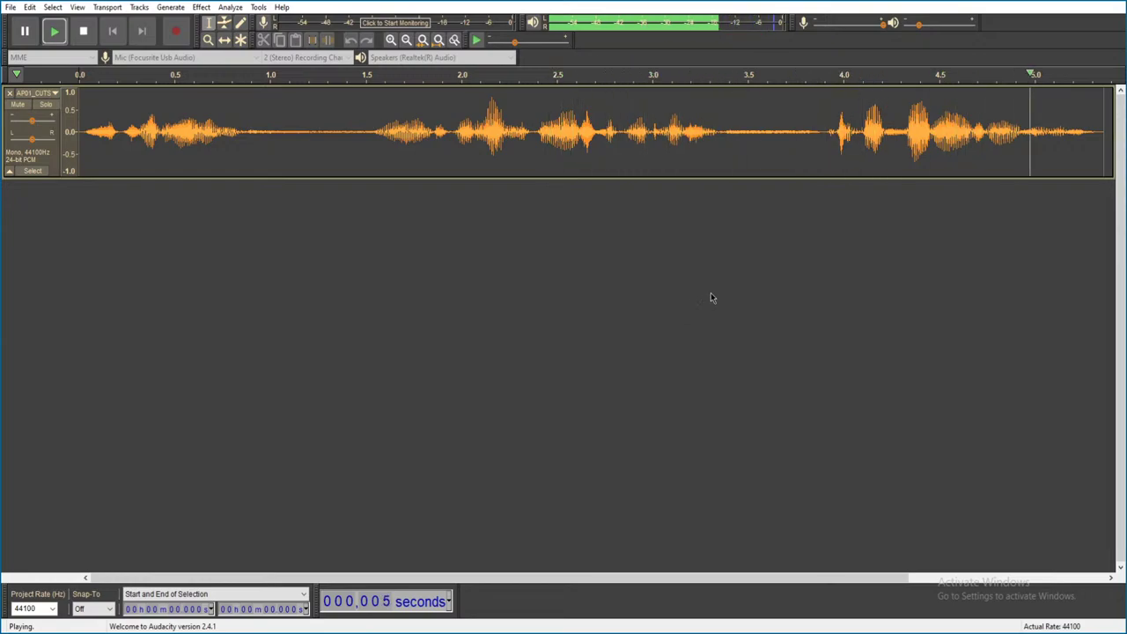
key(alt+F4)
click(592, 312)
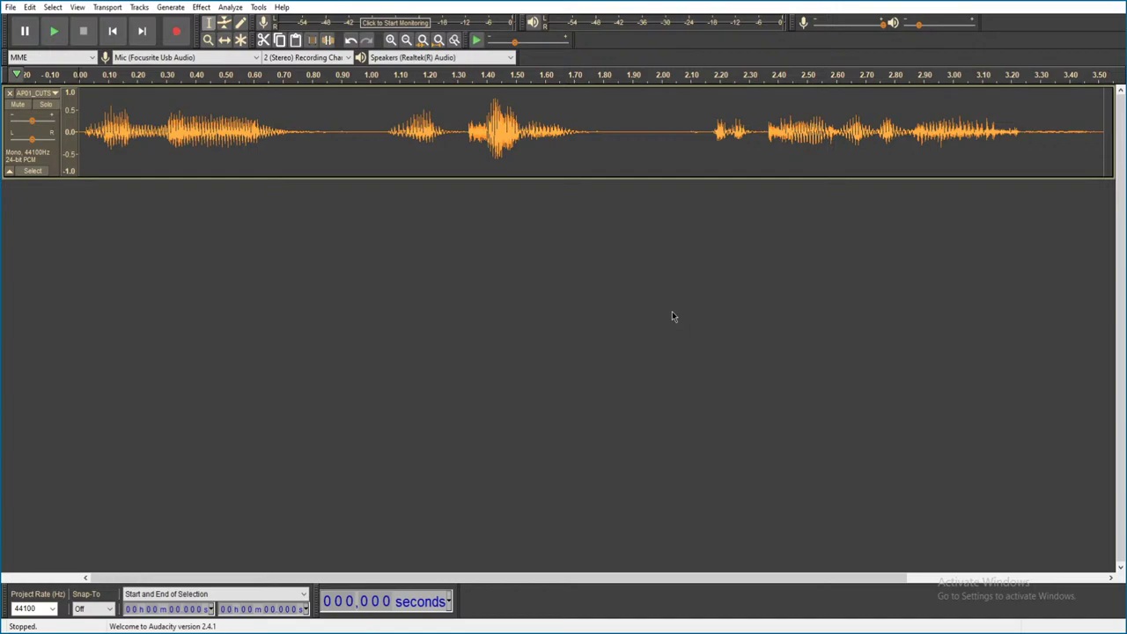
- Listen to the AP01_CUTSCENE3_04_018 clip in Audacity and close its project without saving
key(space)
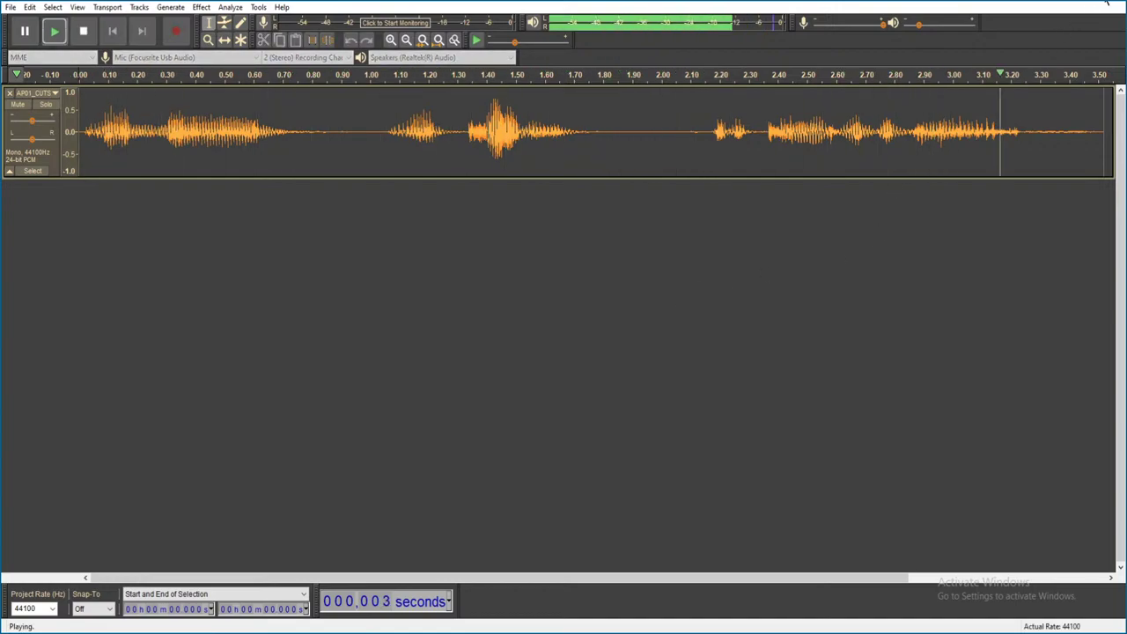
key(alt+F4)
click(587, 309)
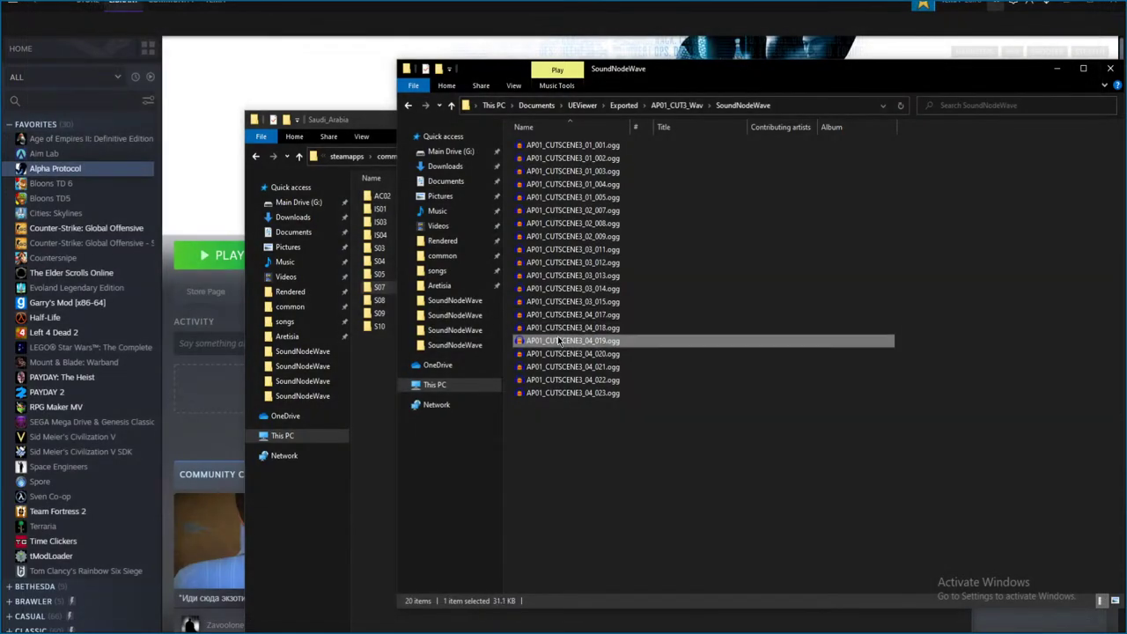
- Open the AP01_CUTSCENE3_04_019 clip in Audacity, play it, and discard its project on closing
double_click(632, 366)
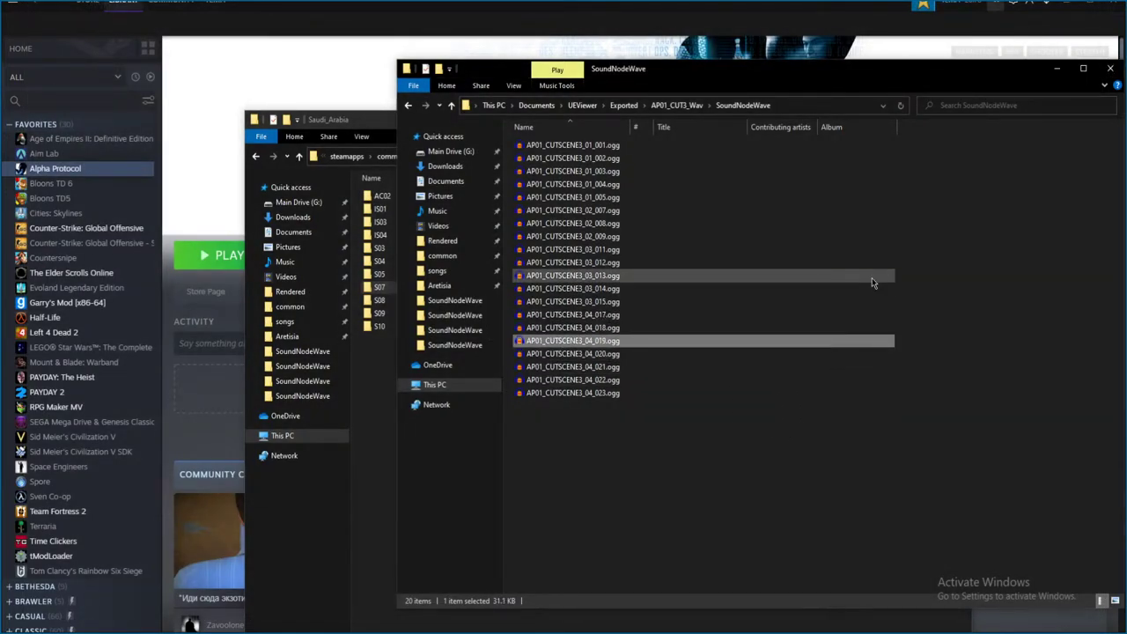
key(space)
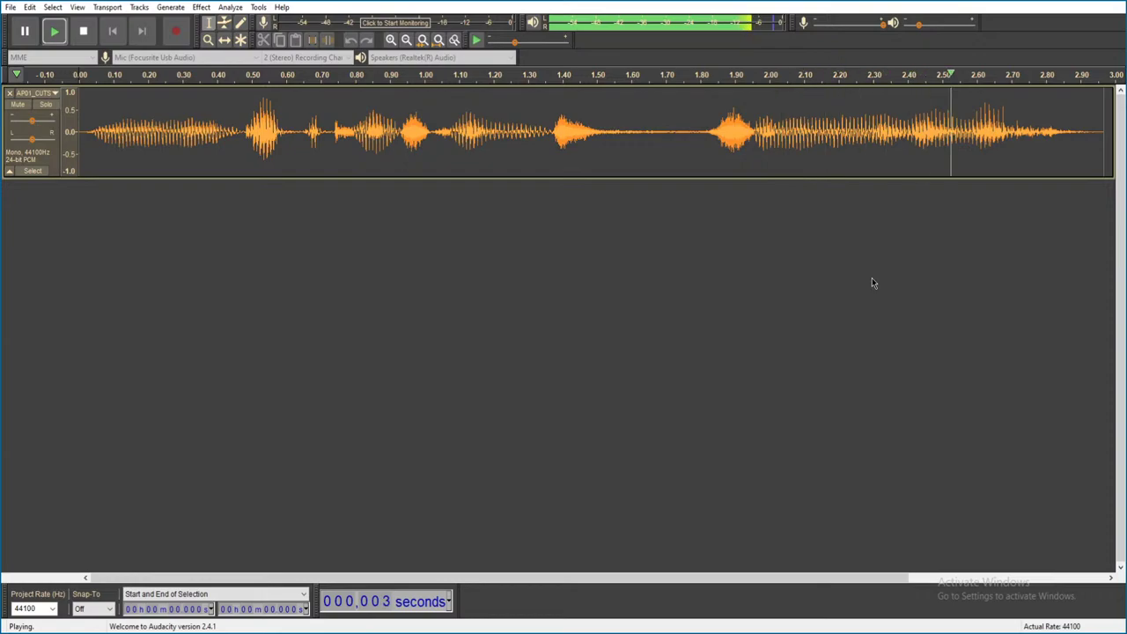
key(alt+F4)
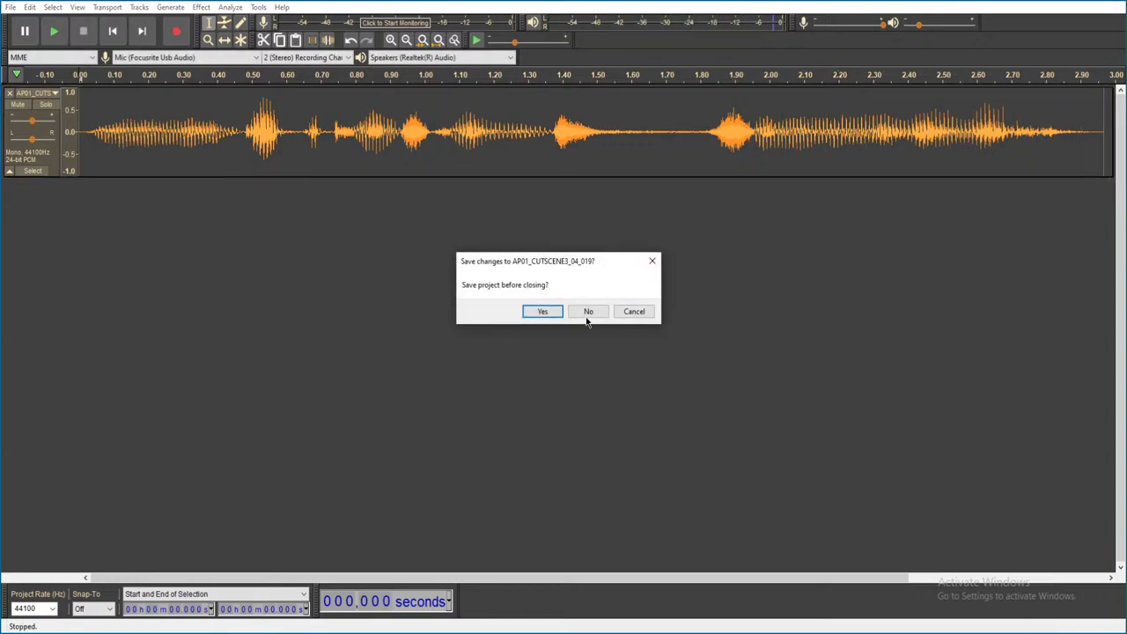
click(587, 312)
- Play the AP01_CUTSCENE3_04_020 clip in Audacity and close its project without saving
double_click(588, 353)
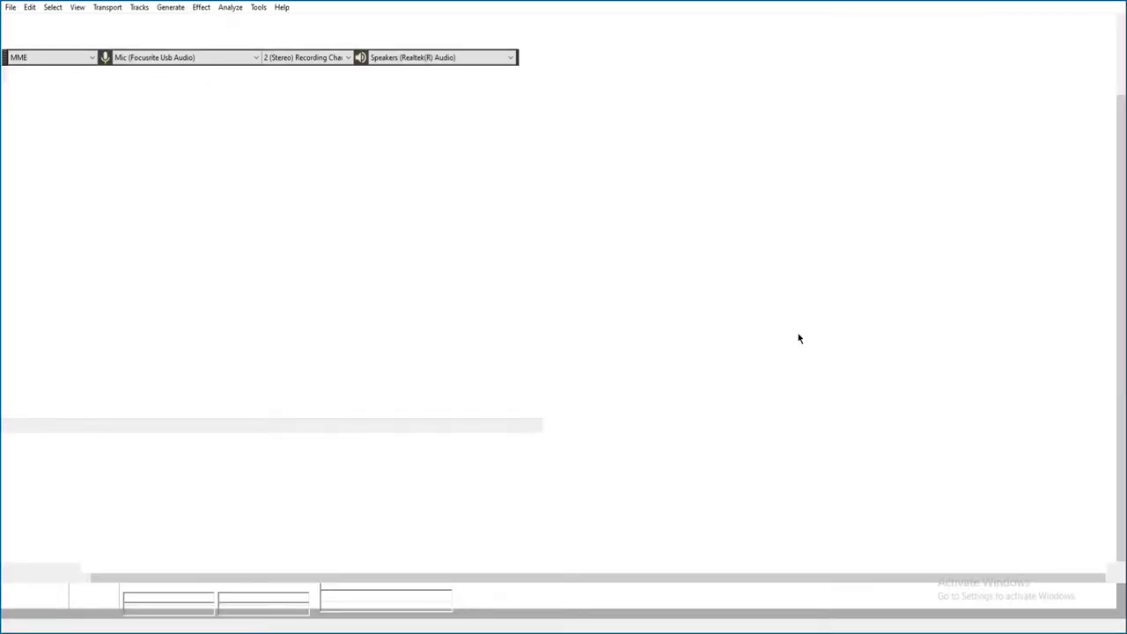
key(space)
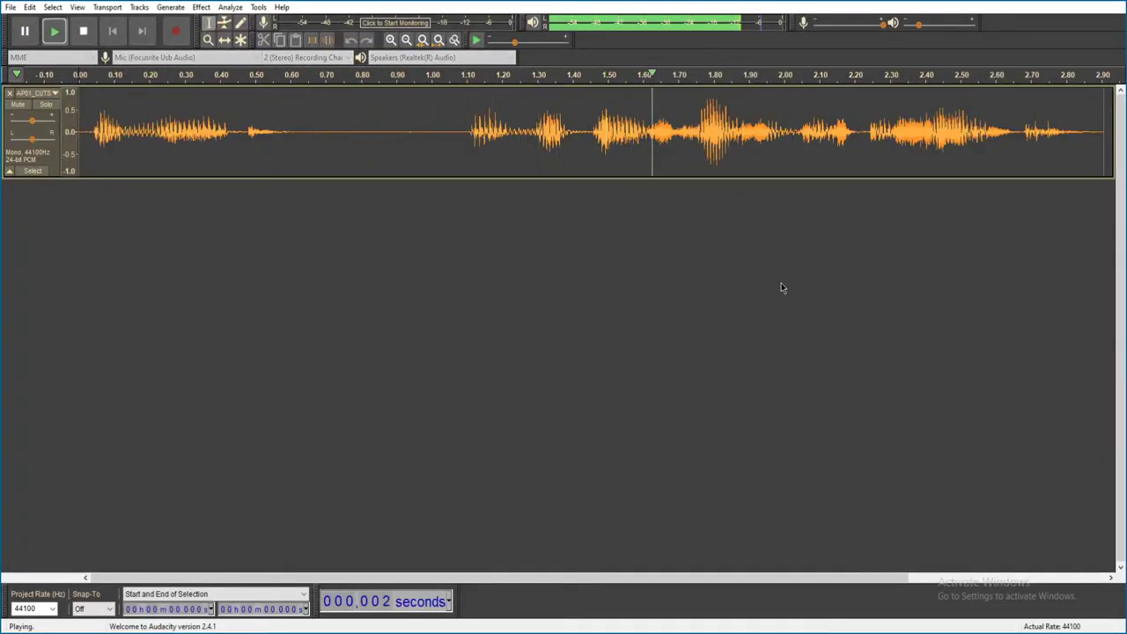
key(ctrl+w)
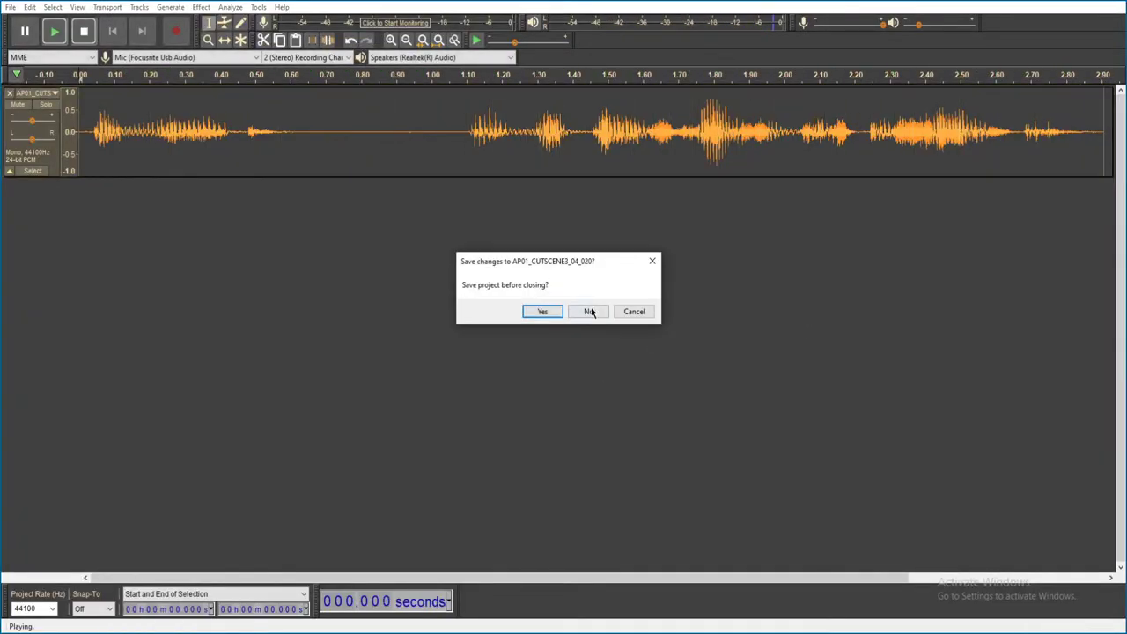
click(589, 311)
- Open the AP01_CUTSCENE3_04_021 clip in Audacity, listen to it, and discard its project on closing
double_click(583, 366)
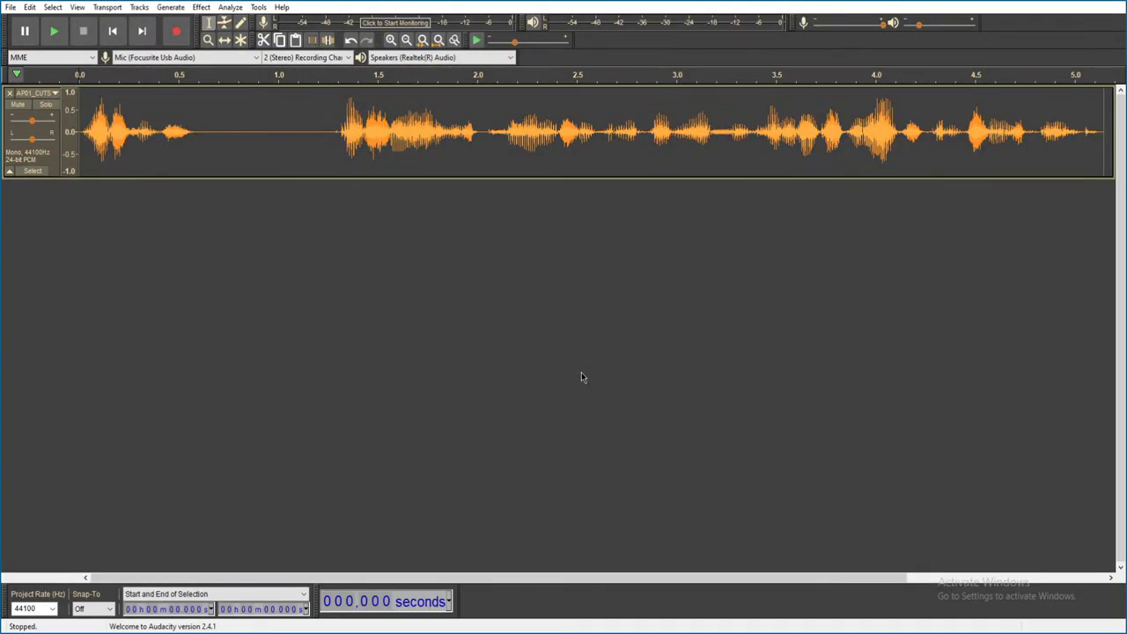
key(space)
key(alt+F4)
click(588, 311)
- Play the AP01_CUTSCENE3_04_022 clip in Audacity and close its project without saving
click(572, 380)
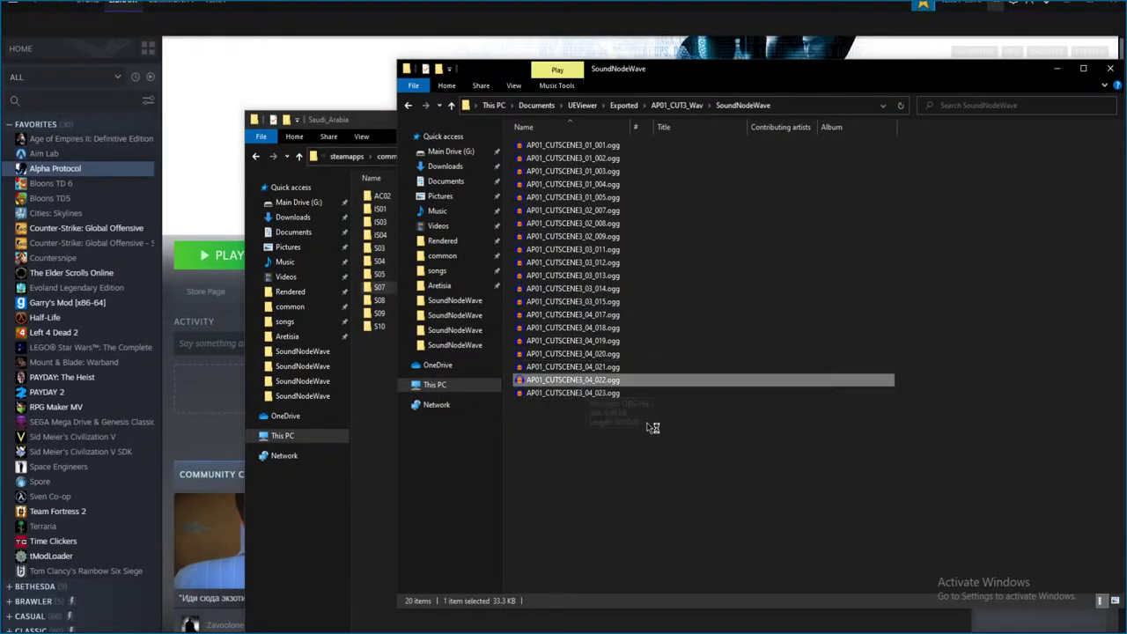
key(Return)
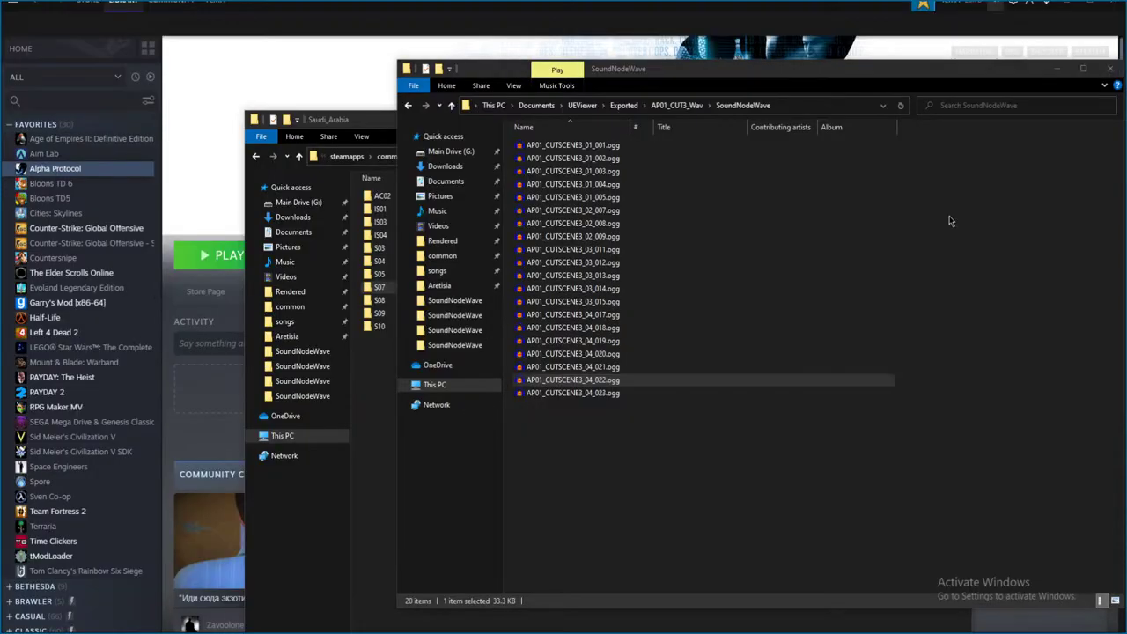
key(space)
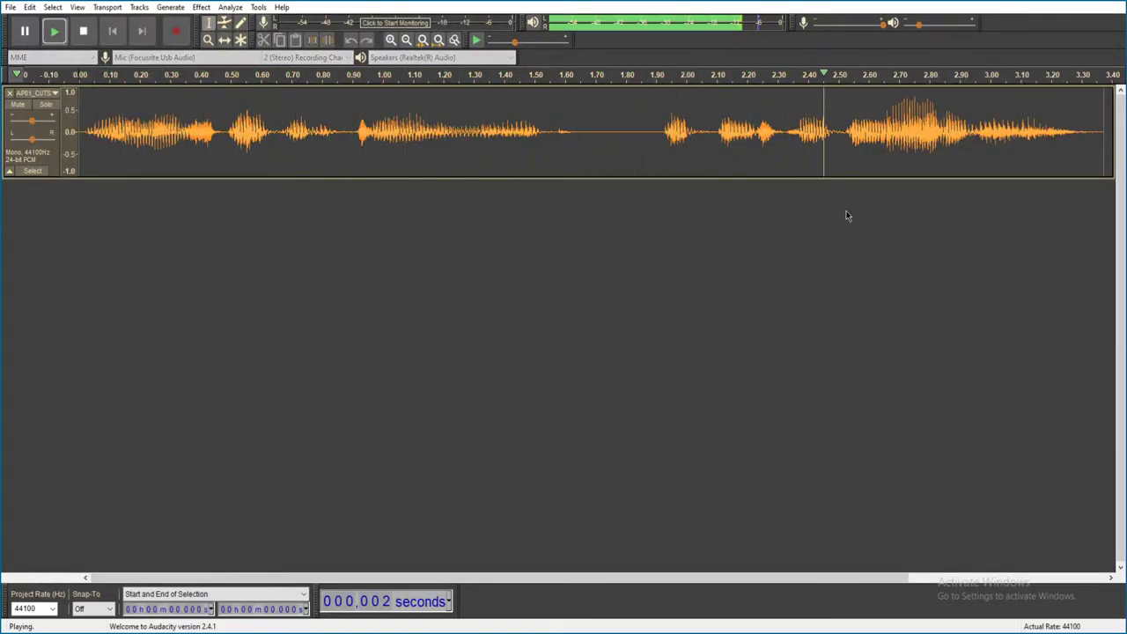
key(ctrl+w)
click(586, 313)
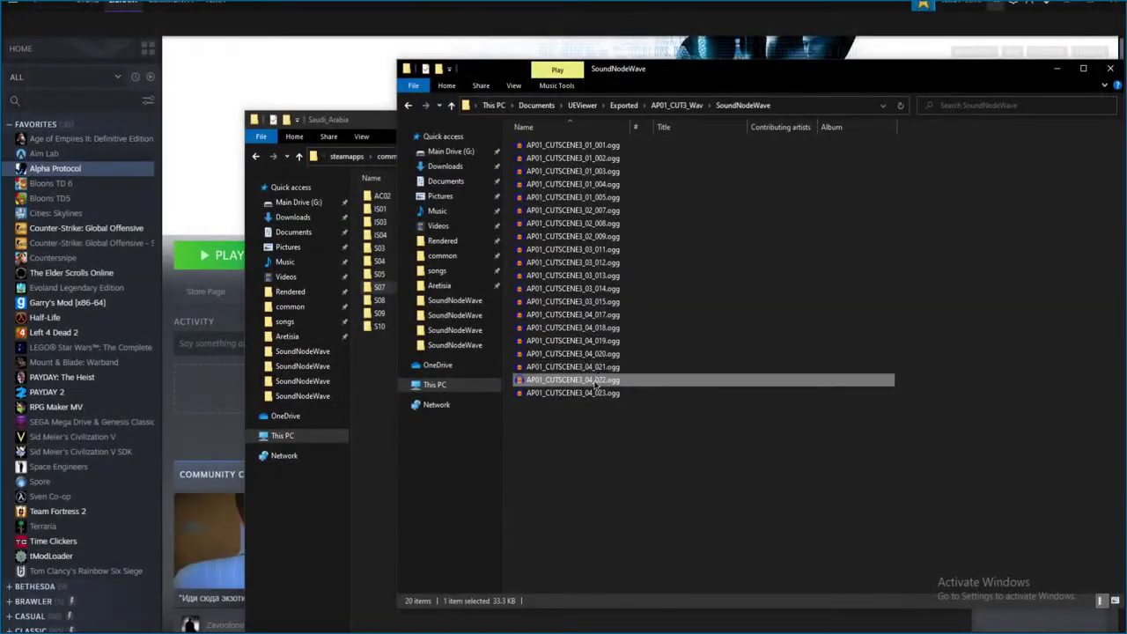
- Open the AP01_CUTSCENE3_04_023 clip in Audacity, play it, and discard its project on closing
double_click(647, 380)
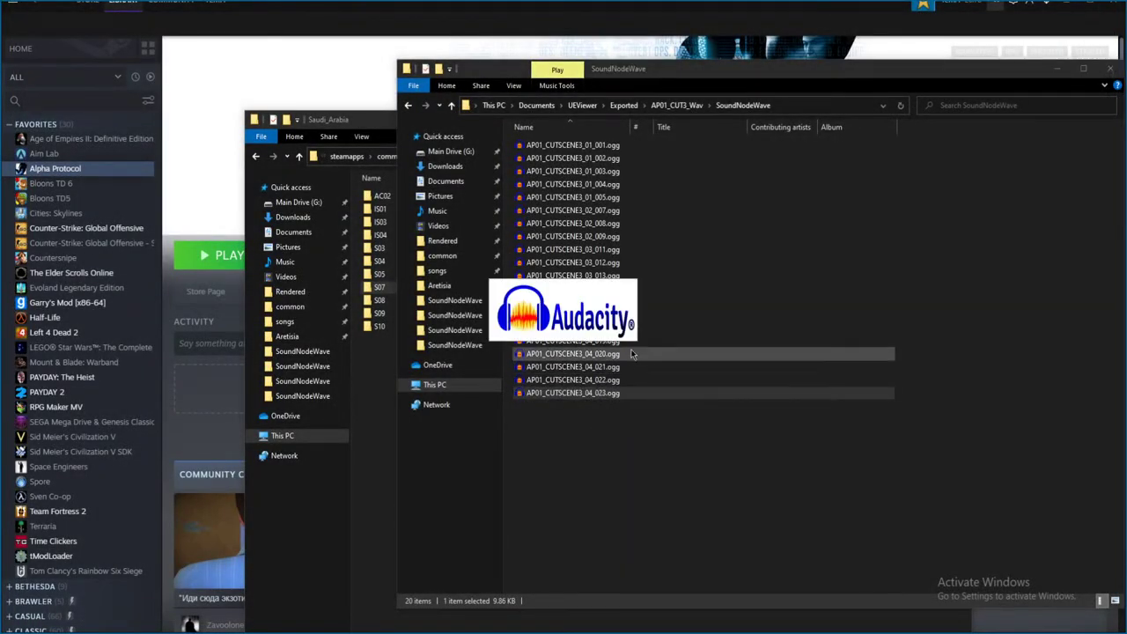
key(space)
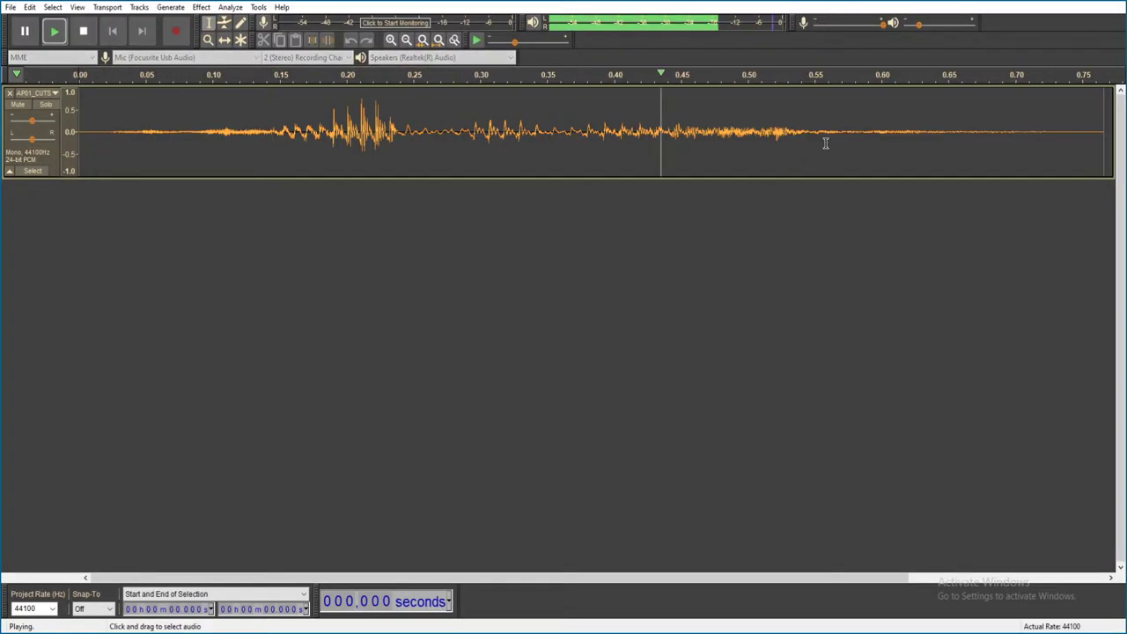
key(ctrl+w)
click(585, 313)
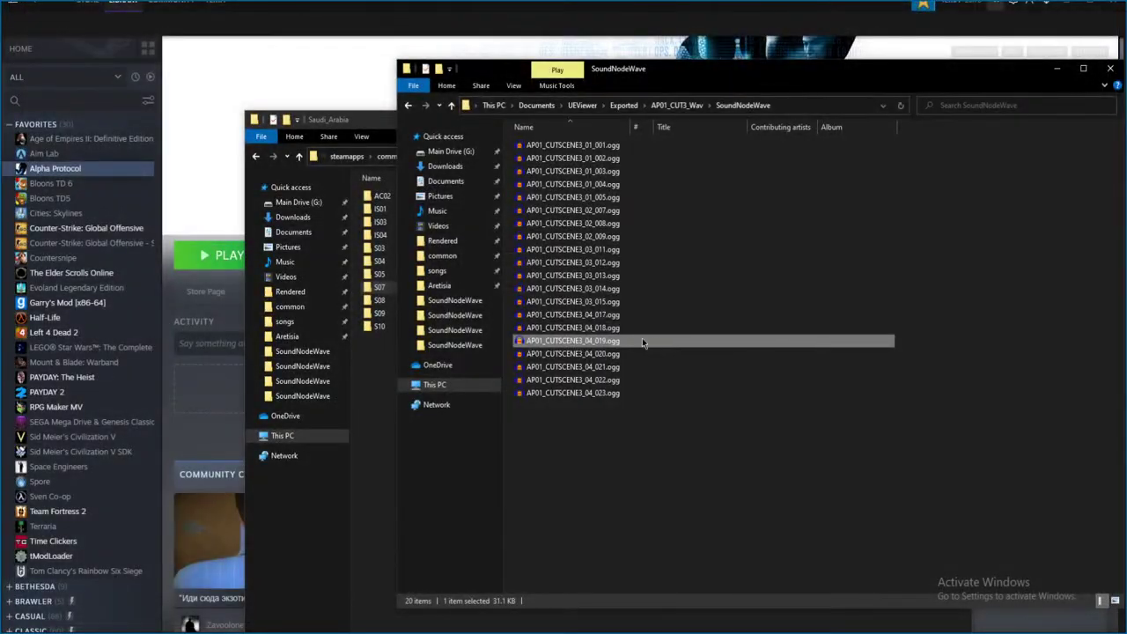
- Go back to the Exported folder and open the SoundNodeWave folder inside AP01_CUT4_Wav
key(alt+Up)
key(alt+Up)
double_click(597, 224)
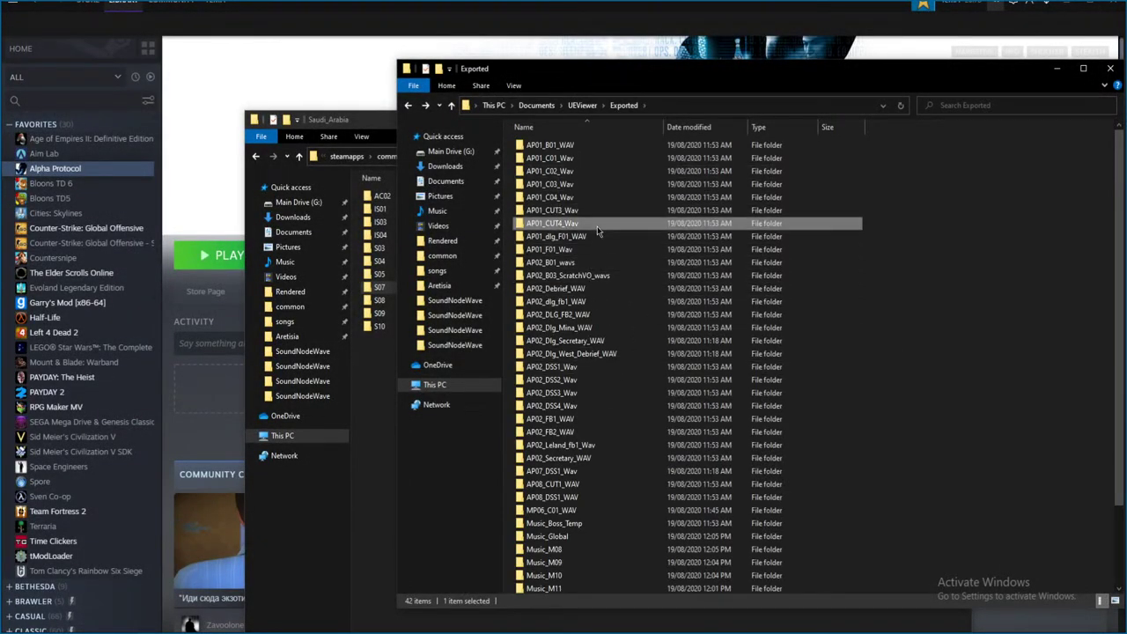
double_click(602, 147)
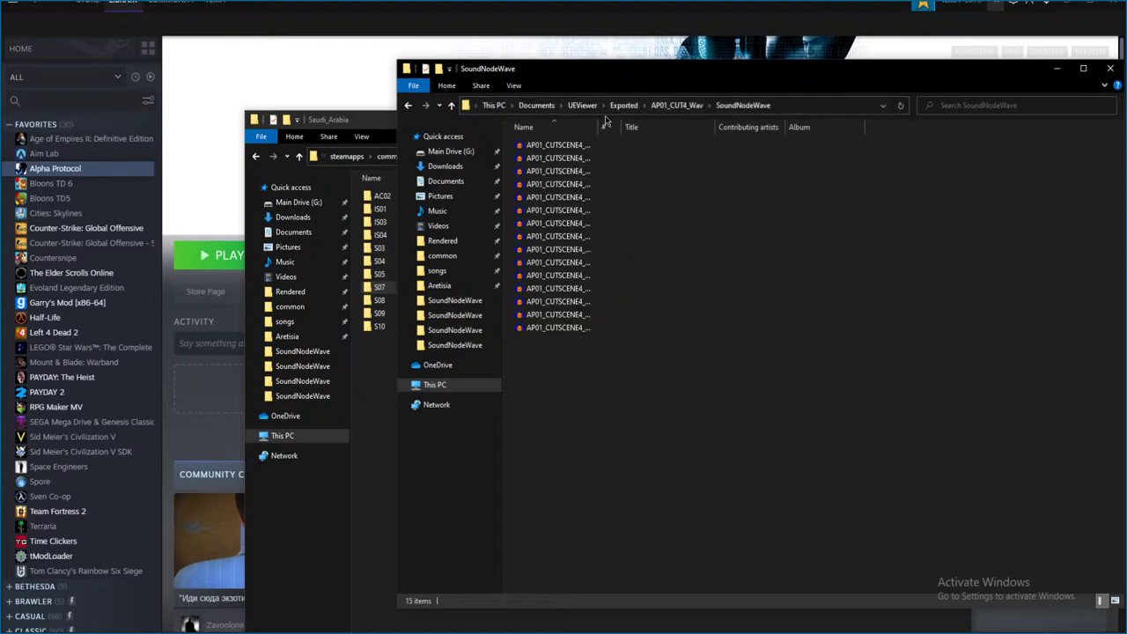
- Play the AP01_CUTSCENE4_01_001 clip in Audacity and close its project without saving
click(598, 146)
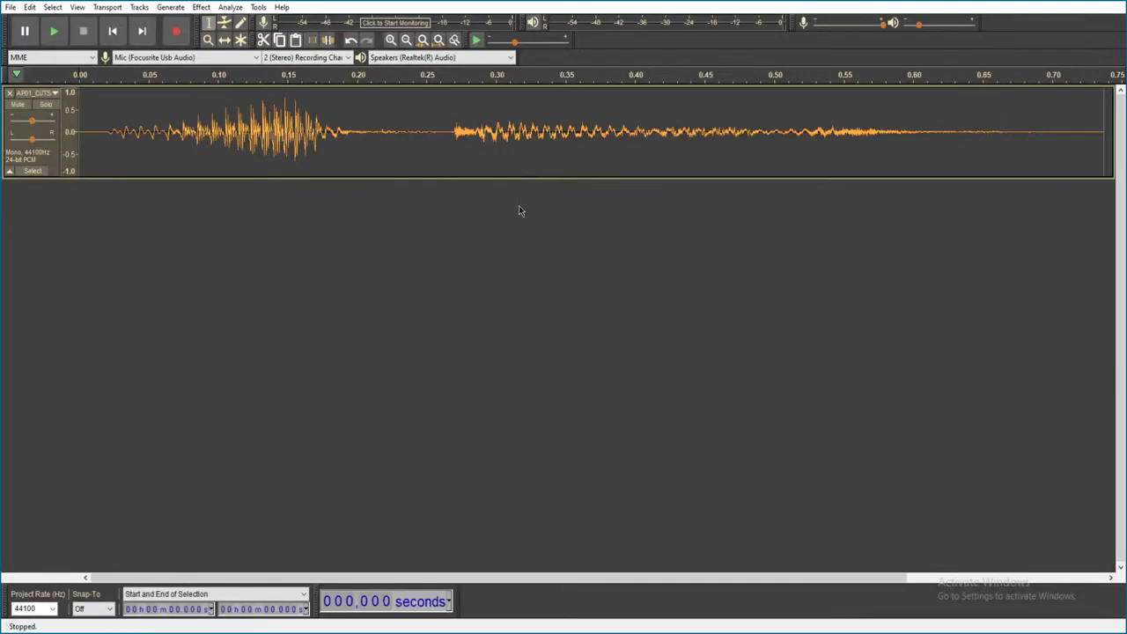
key(space)
key(ctrl+w)
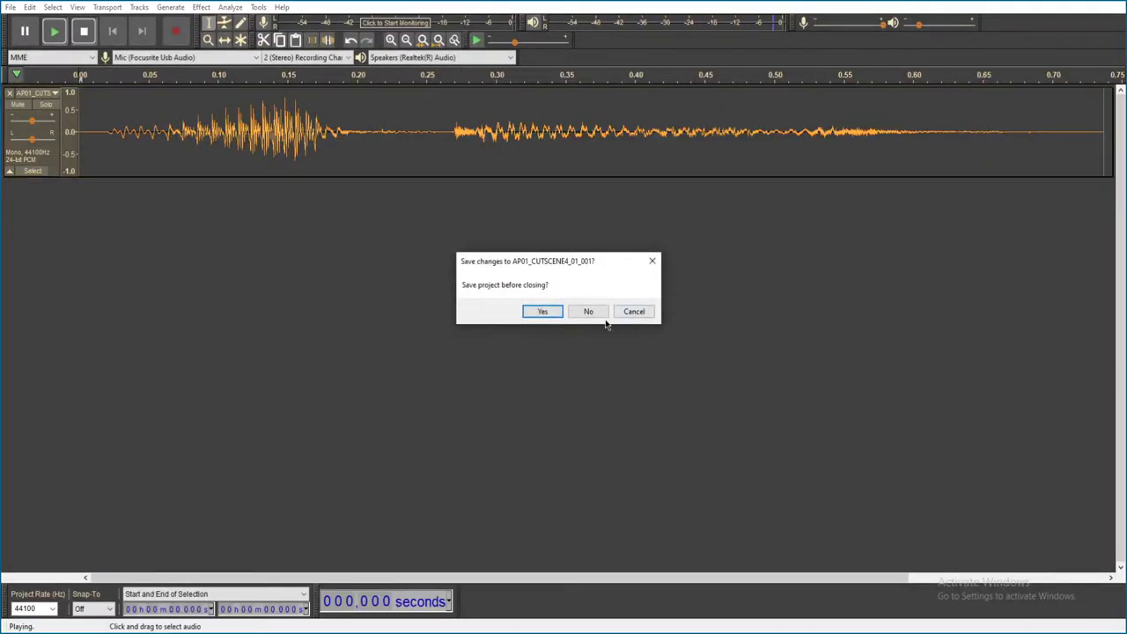
click(599, 311)
- Open the AP01_CUTSCENE4_02_003 clip in Audacity, listen to it, and discard its project on closing
double_click(604, 157)
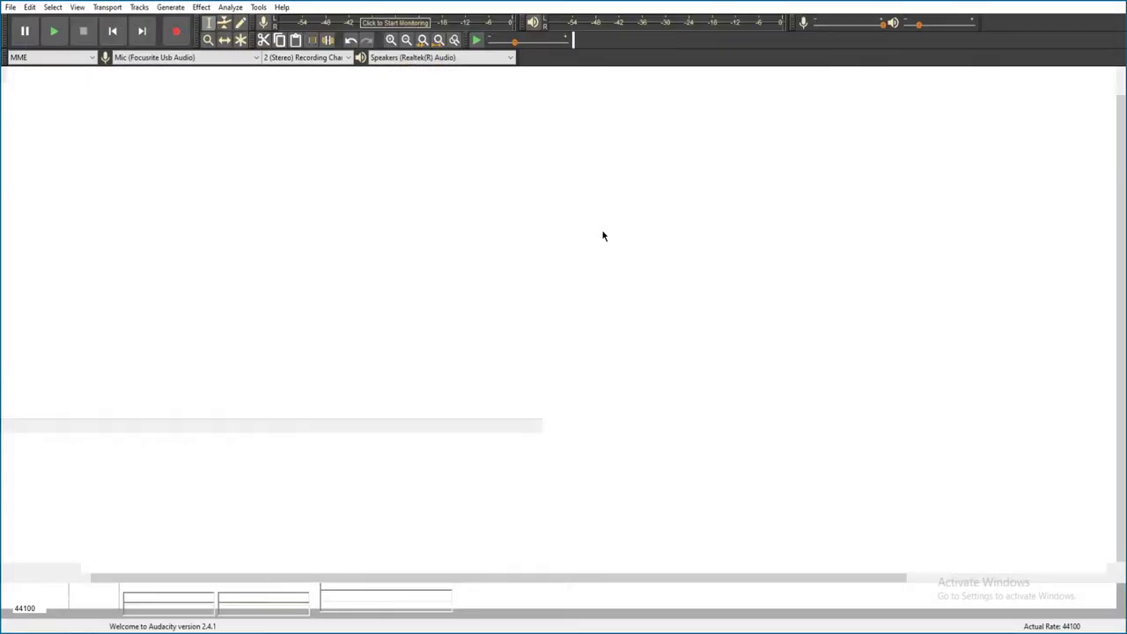
key(space)
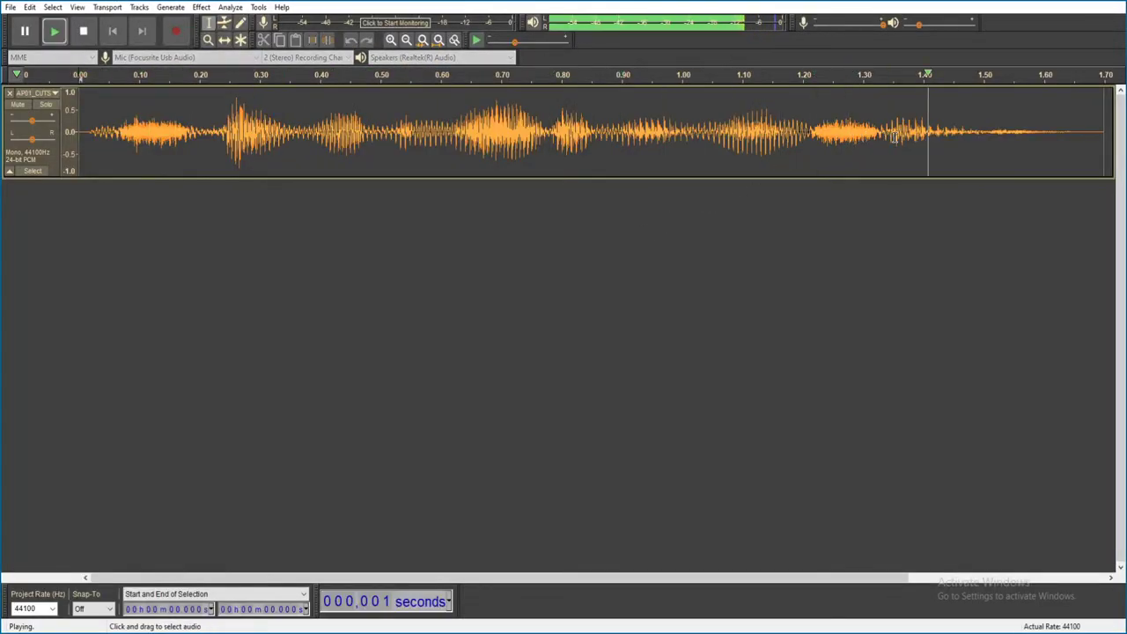
key(ctrl+w)
click(588, 312)
- Play the AP01_CUTSCENE4_02_005 clip in Audacity and close its project without saving
double_click(616, 184)
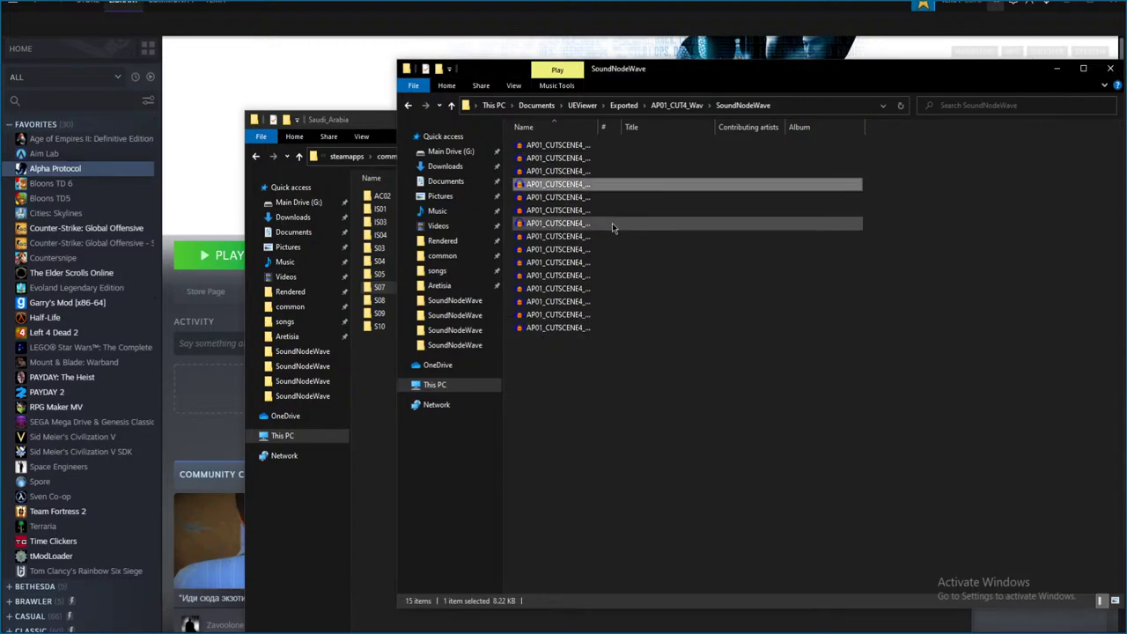
key(space)
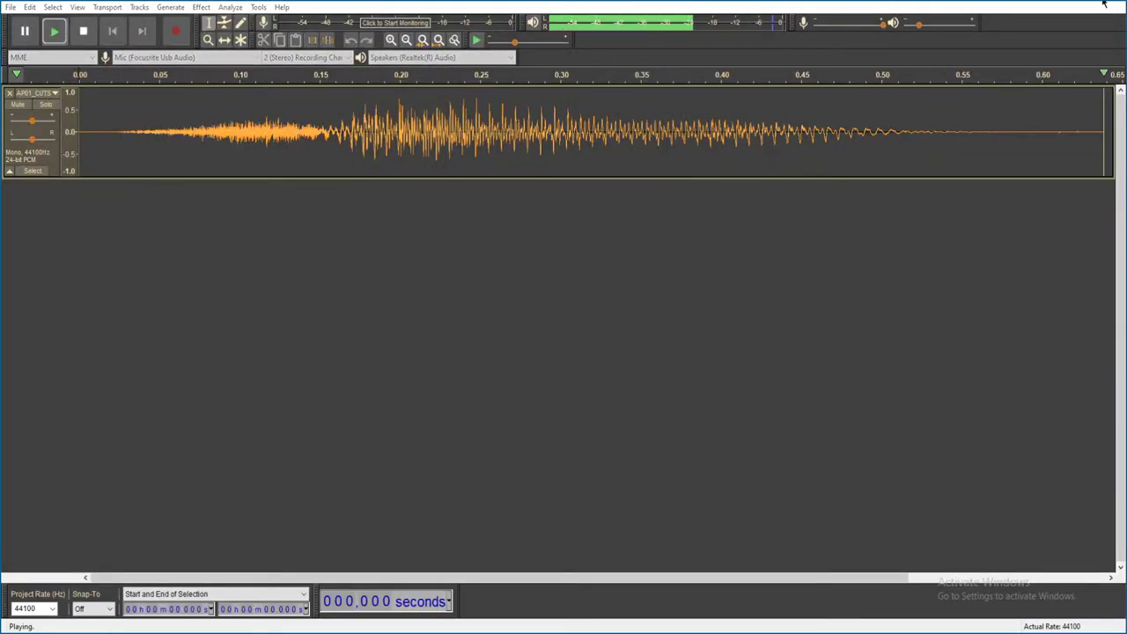
key(ctrl+w)
click(588, 311)
- Open the AP01_CUTSCENE4_02_006 clip in Audacity, play it, and discard its project on closing
double_click(608, 198)
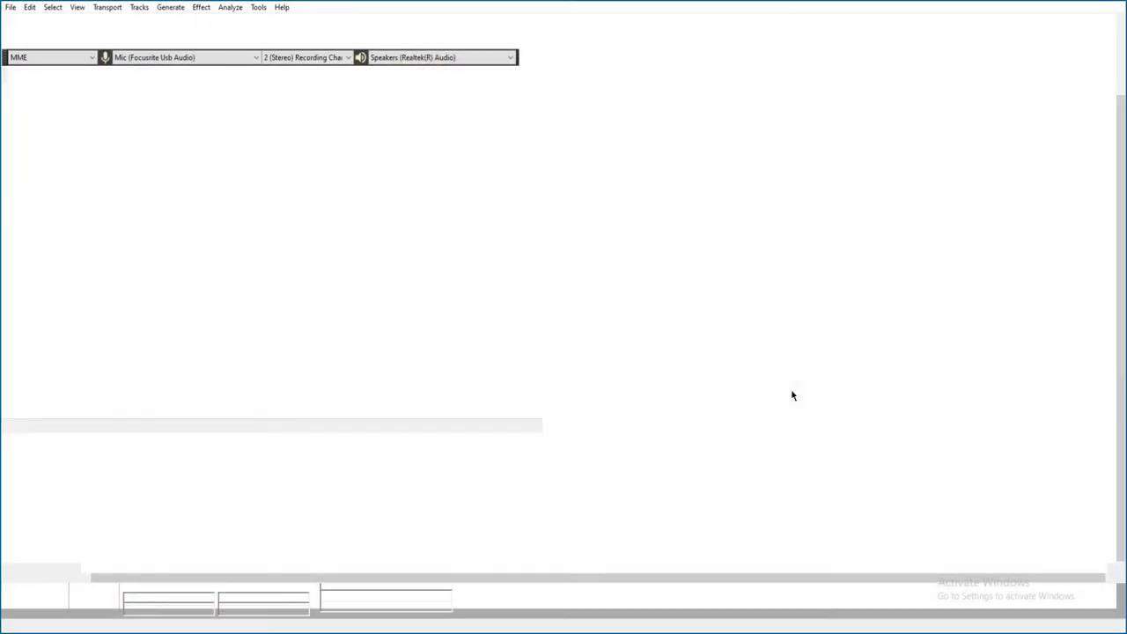
key(space)
key(ctrl+w)
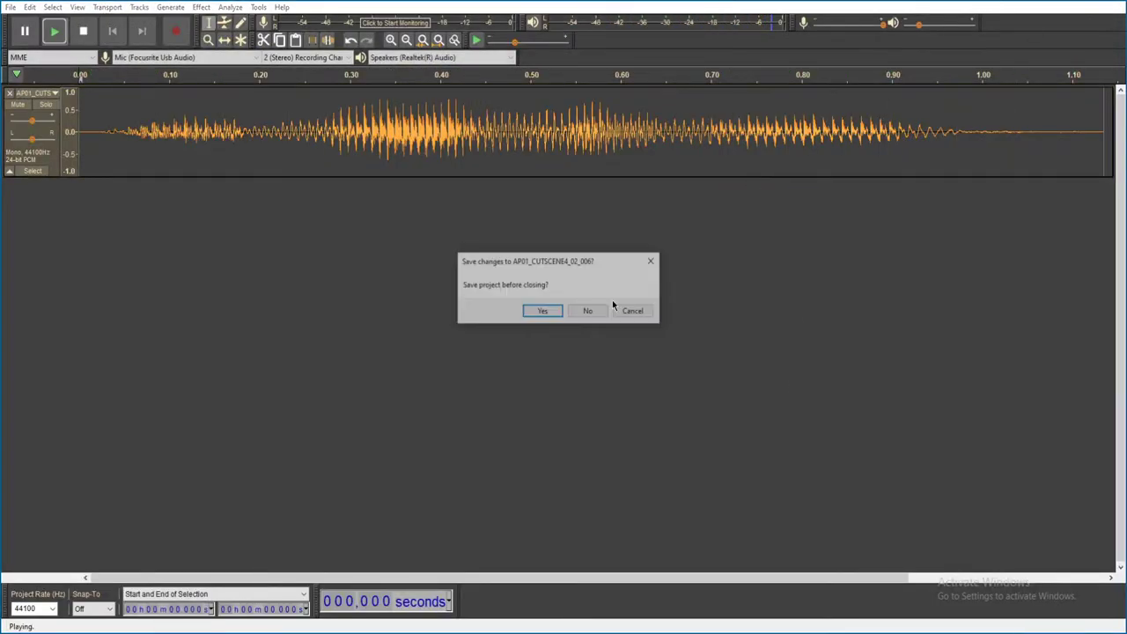
click(588, 310)
- Fit the Name column to the full file names, and play the AP01_CUTSCENE4_03_008 clip in Audacity, closing it without saving
click(563, 211)
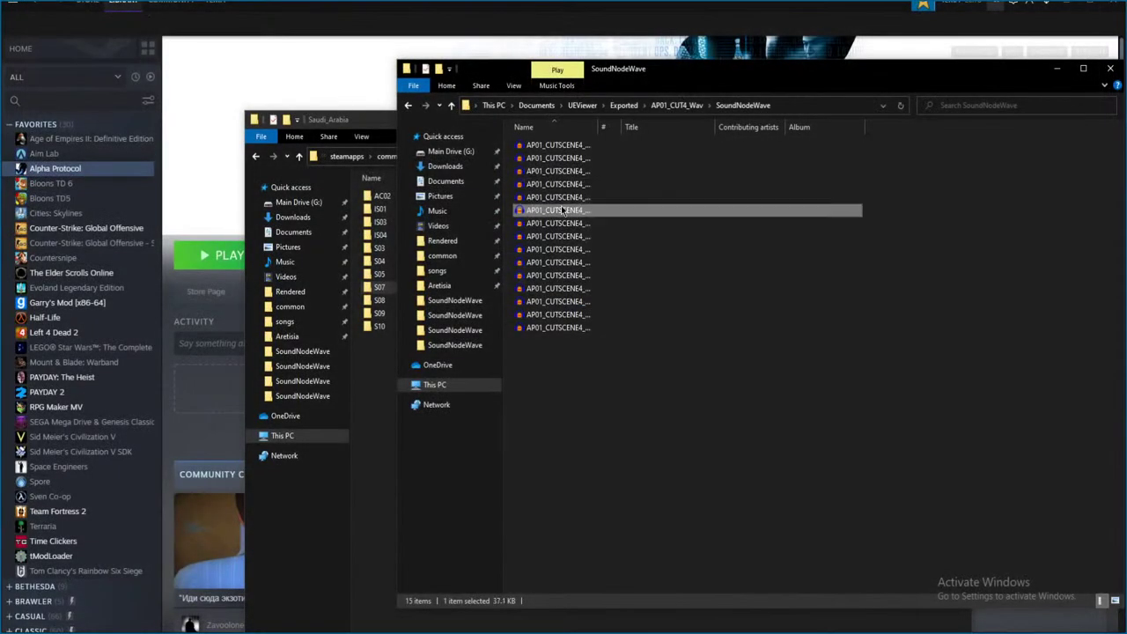
double_click(599, 127)
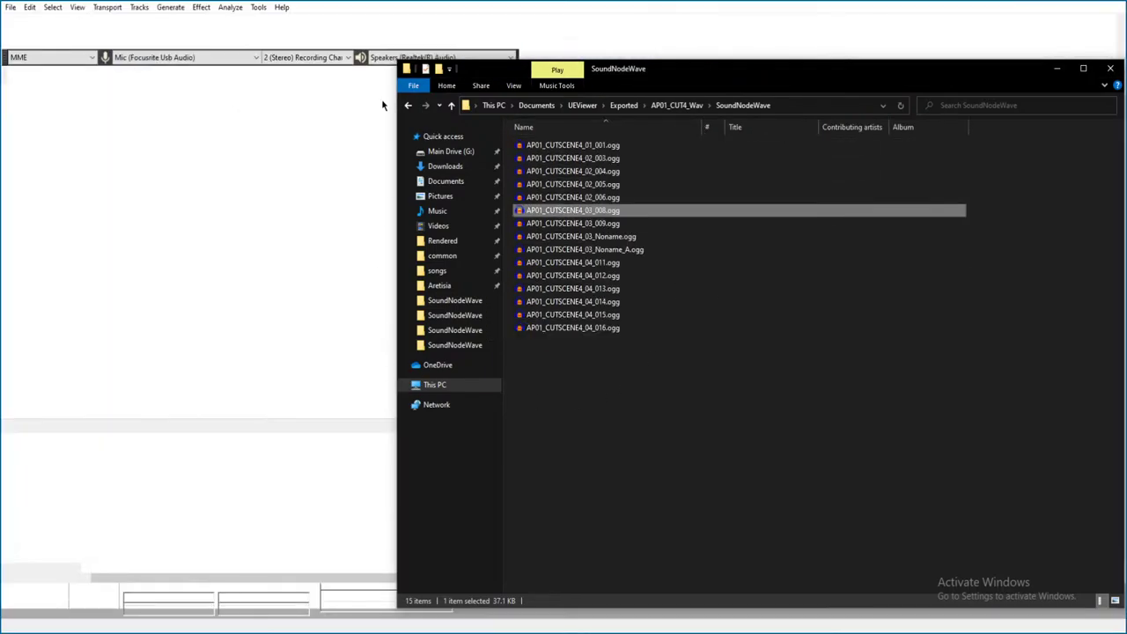
key(space)
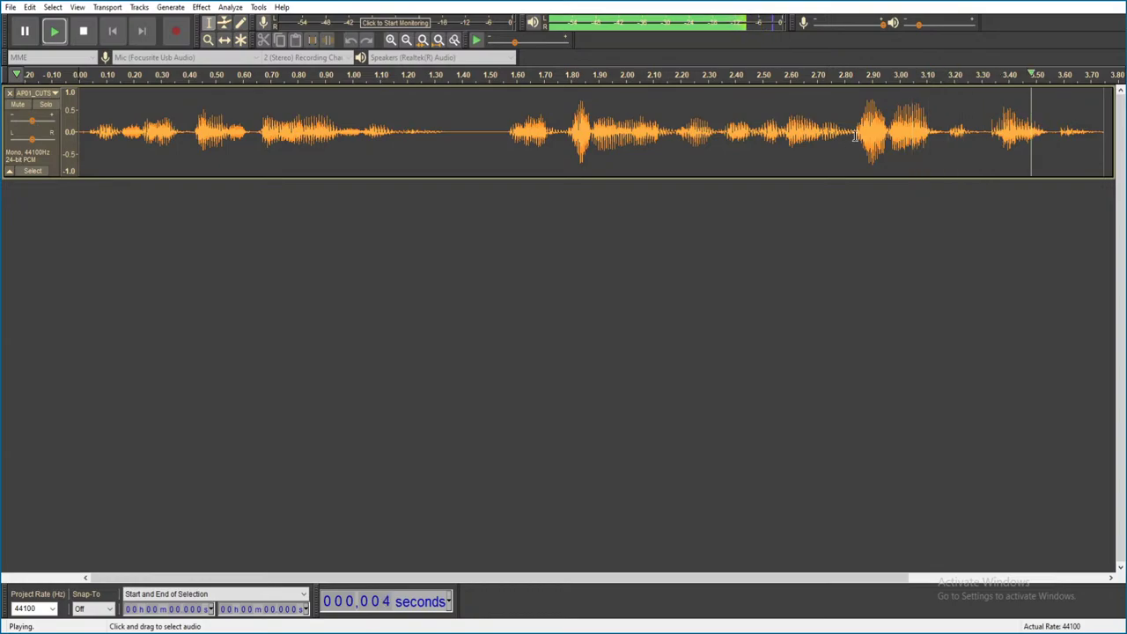
key(ctrl+w)
click(586, 312)
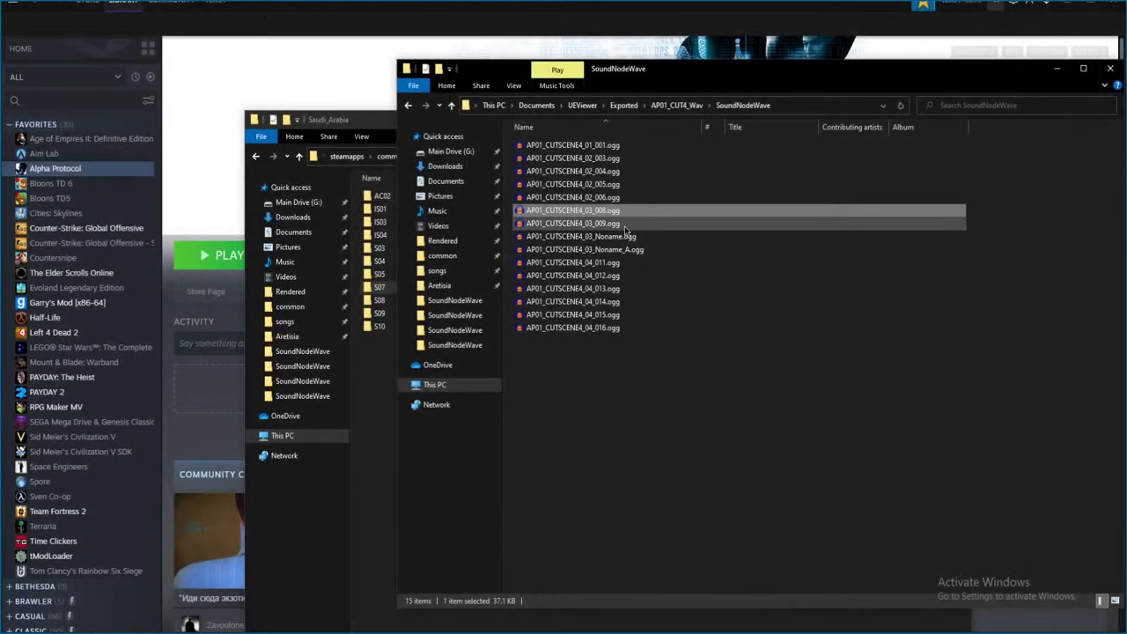
- Open AP01_CUTSCENE4_03_009.ogg in Audacity, listen to it, and close it without saving
double_click(738, 145)
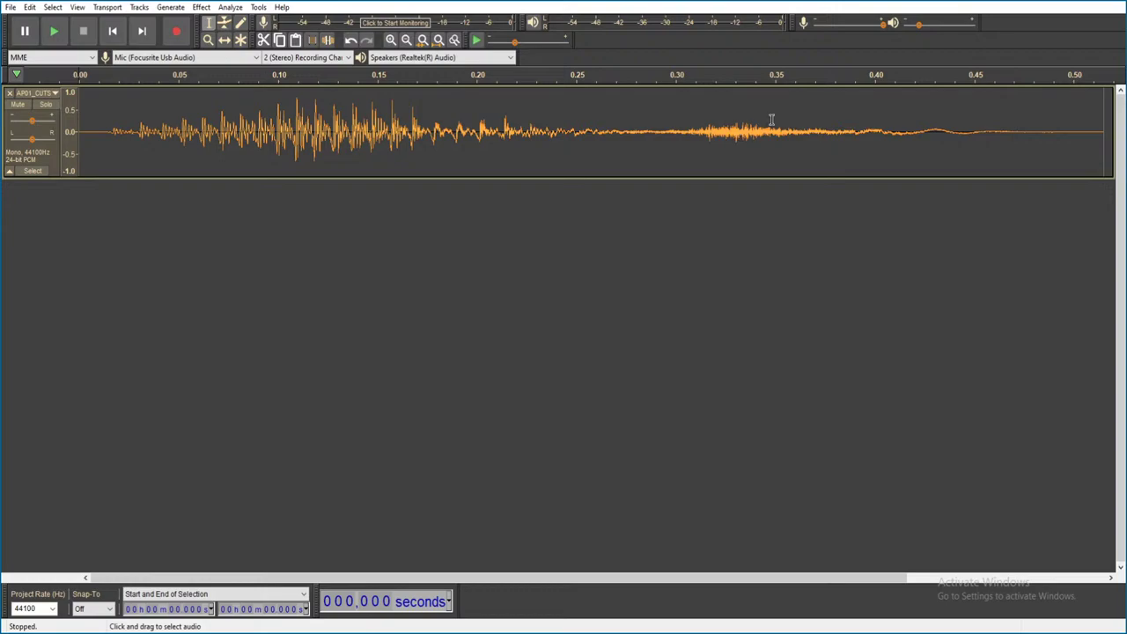
key(space)
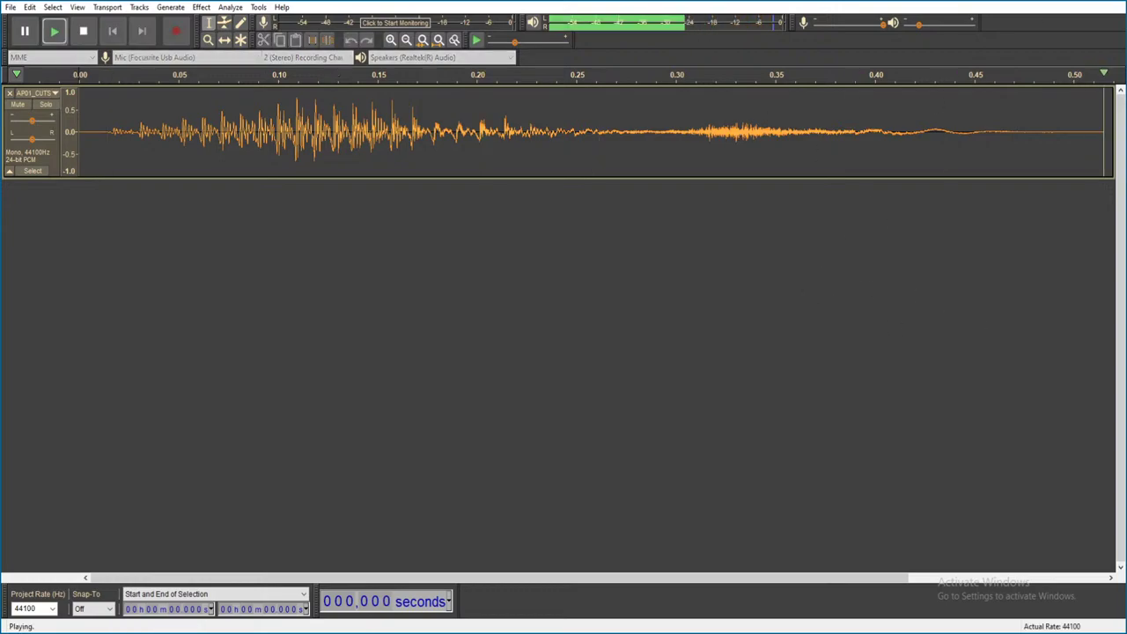
key(ctrl+w)
click(588, 311)
- Open AP01_CUTSCENE4_03_Noname.ogg in Audacity, listen to it, and close it without saving
key(Down)
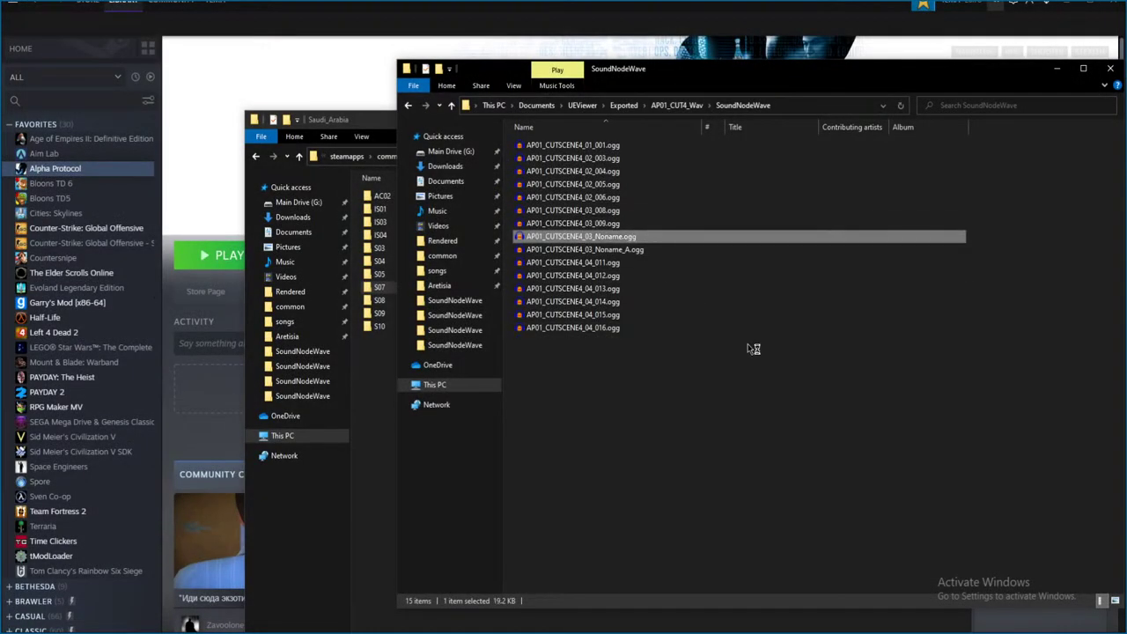
key(Return)
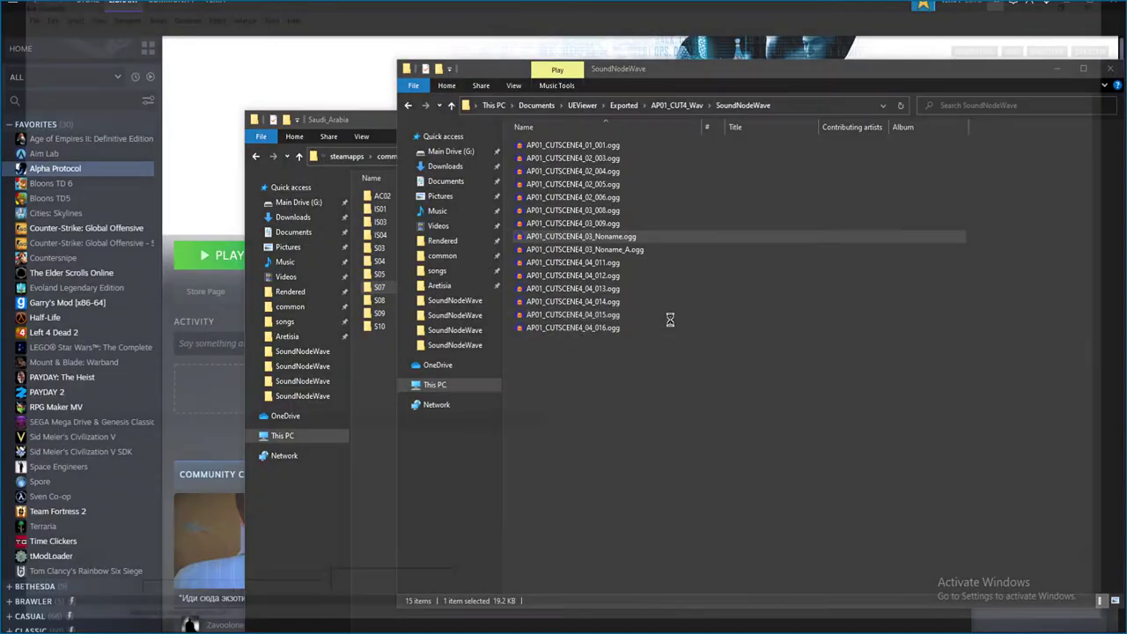
key(space)
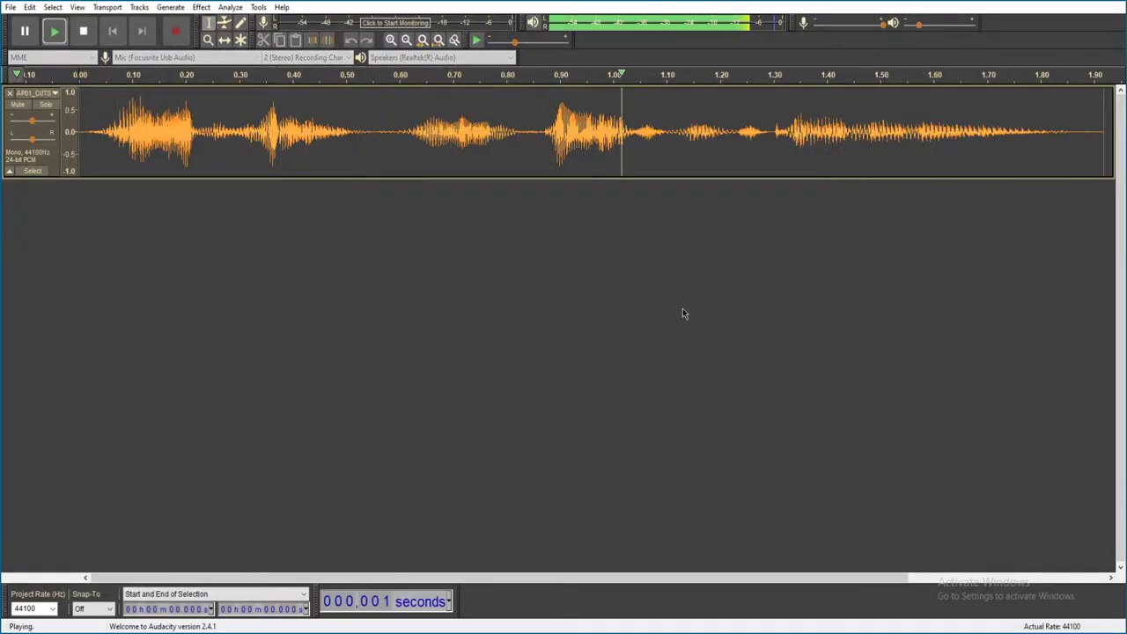
key(ctrl+w)
click(588, 311)
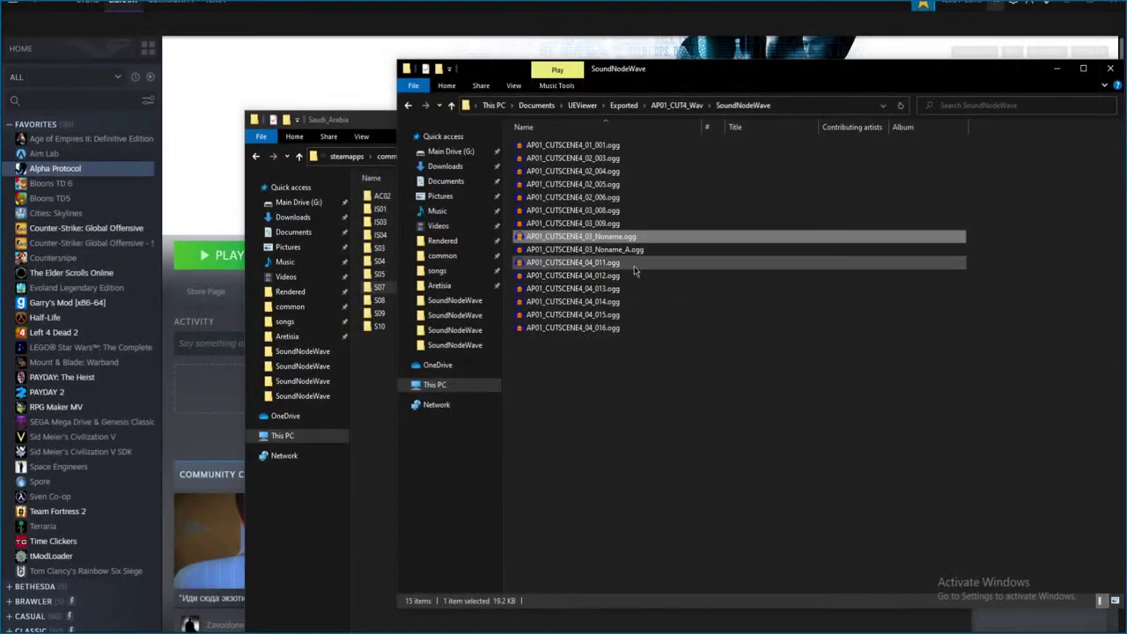
- Open AP01_CUTSCENE4_04_011.ogg in Audacity, listen to it, and close it without saving
key(Down)
key(Return)
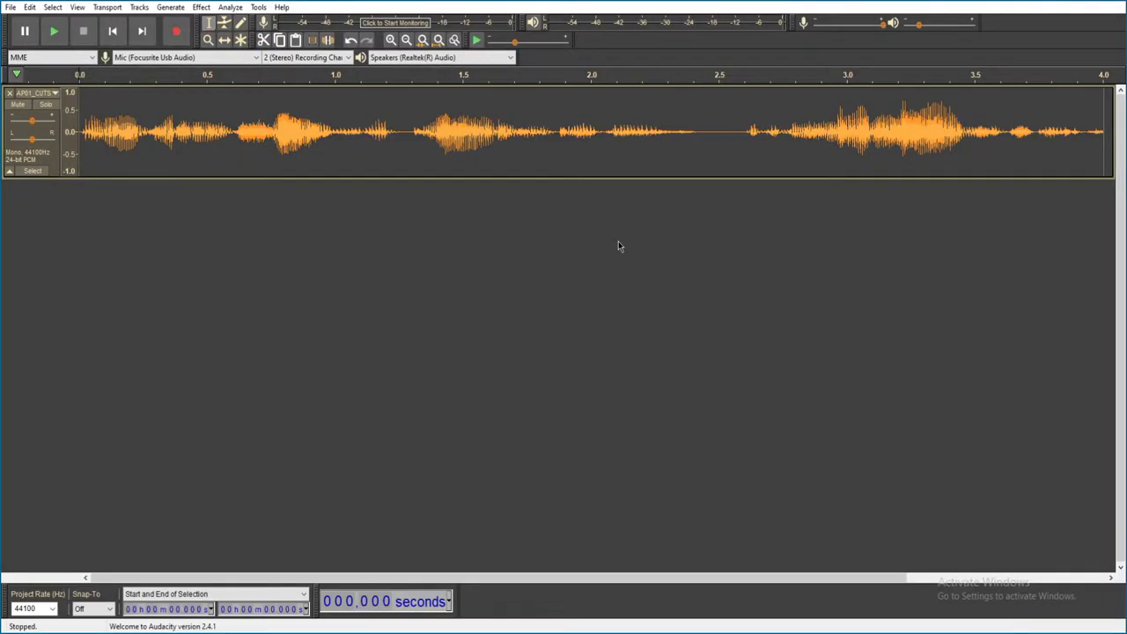
key(space)
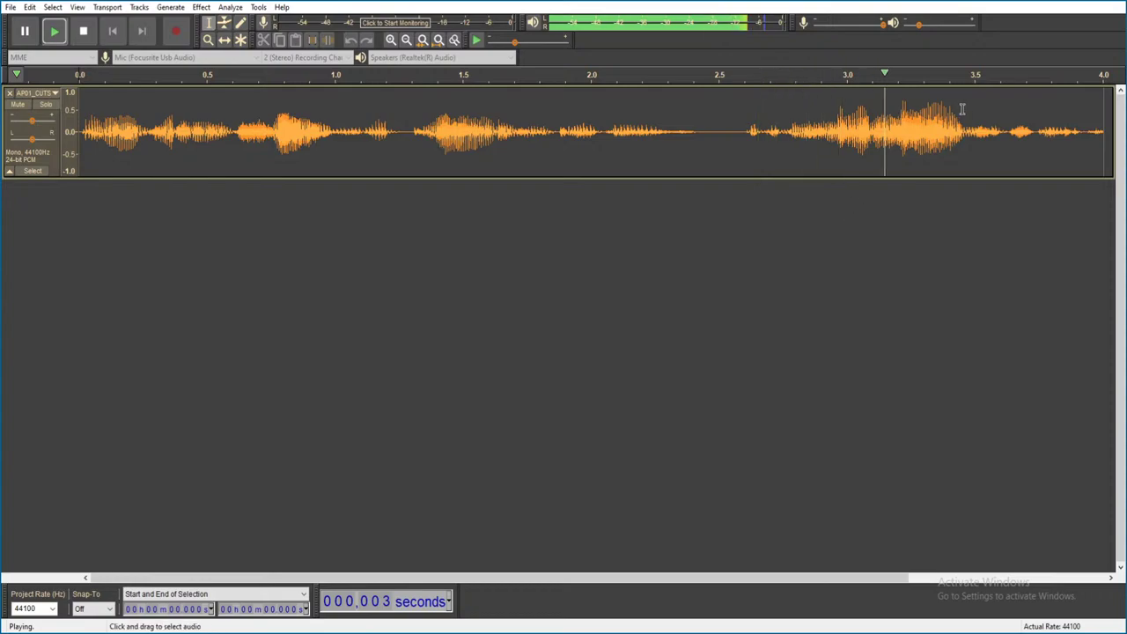
key(alt+F4)
click(587, 313)
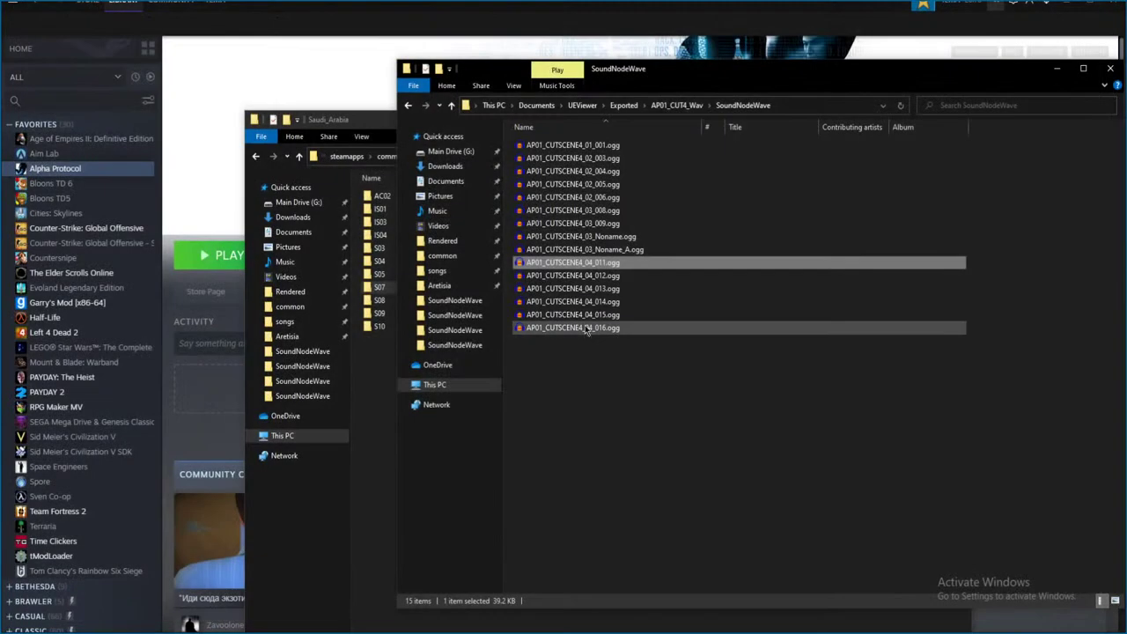
- Open AP01_CUTSCENE4_04_012.ogg in Audacity, listen to it, and close it without saving
double_click(581, 275)
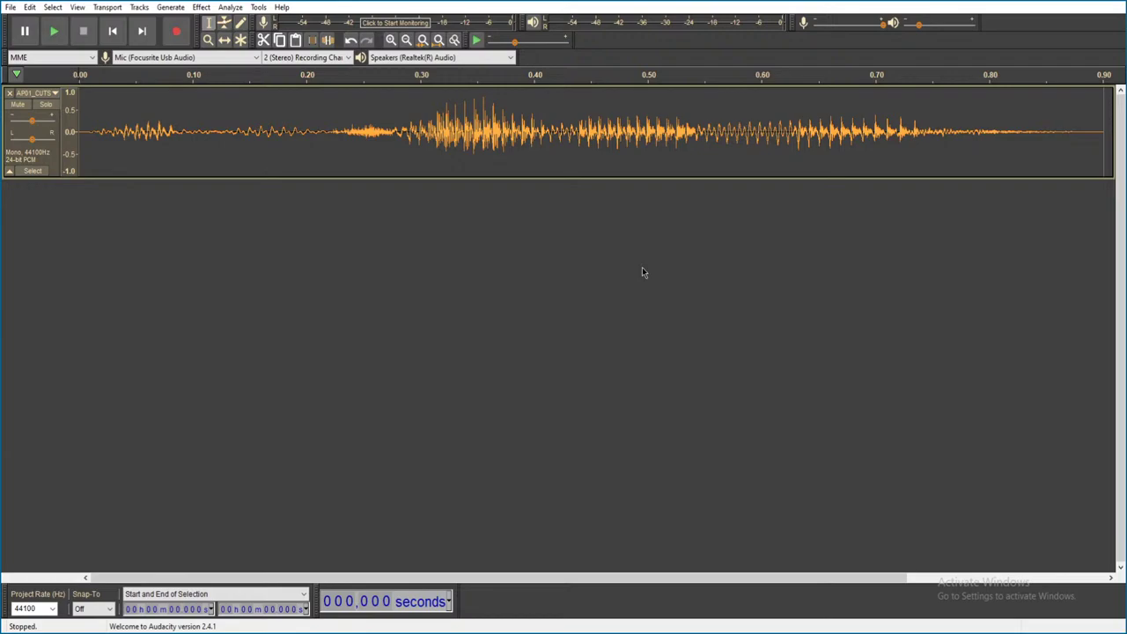
key(space)
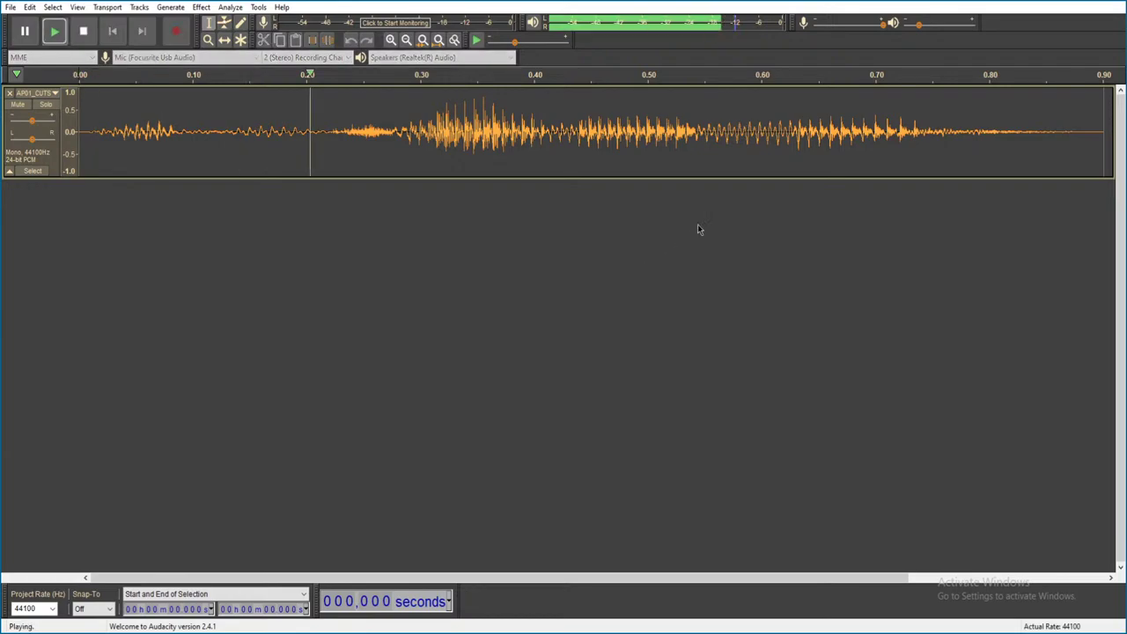
key(alt+F4)
click(587, 311)
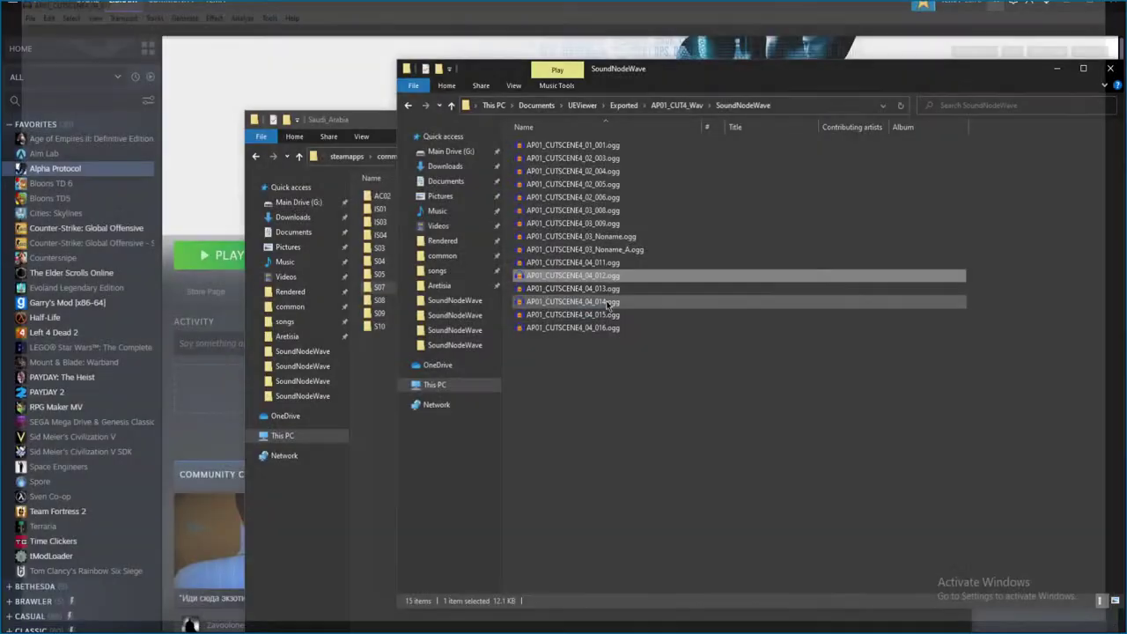
- Open AP01_CUTSCENE4_04_013.ogg in Audacity, listen to it, and close it without saving
click(605, 288)
key(Return)
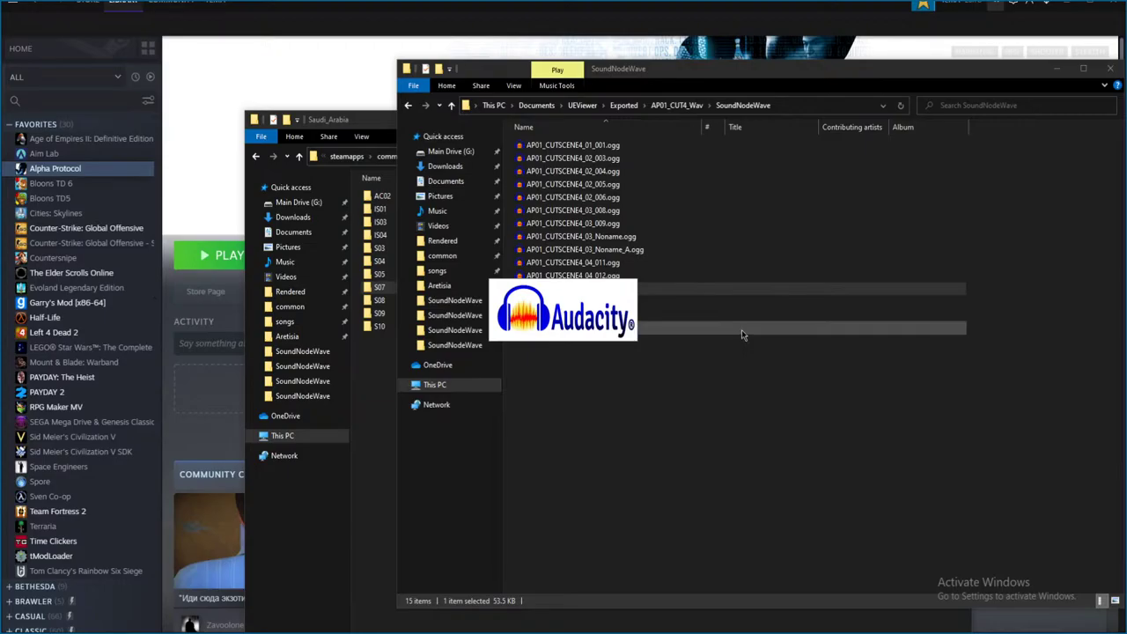
key(space)
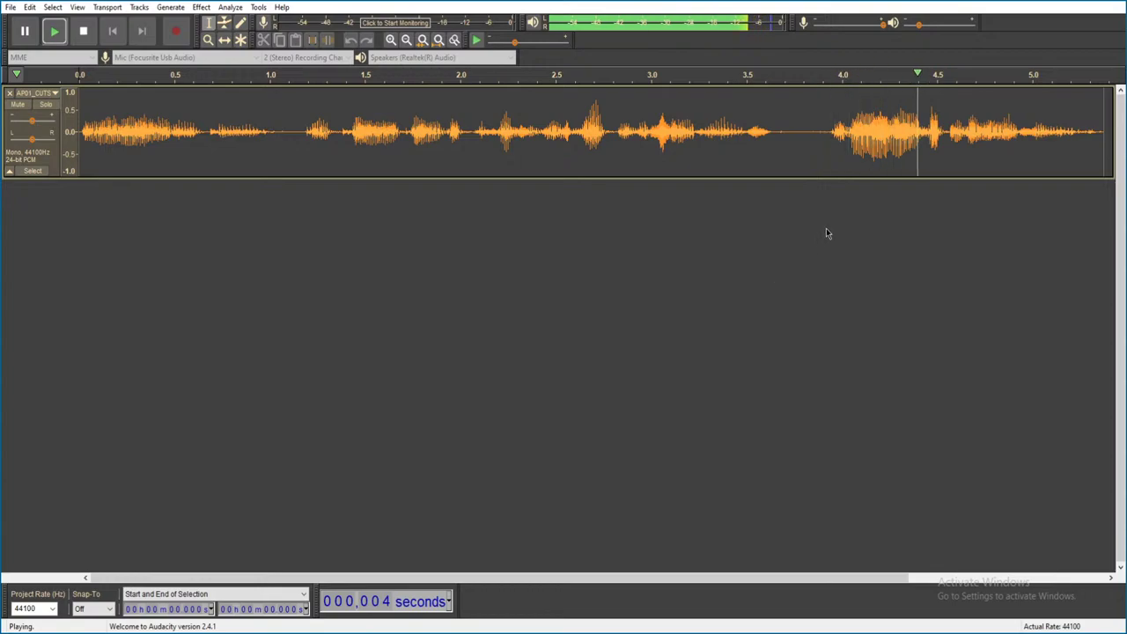
key(ctrl+w)
click(586, 312)
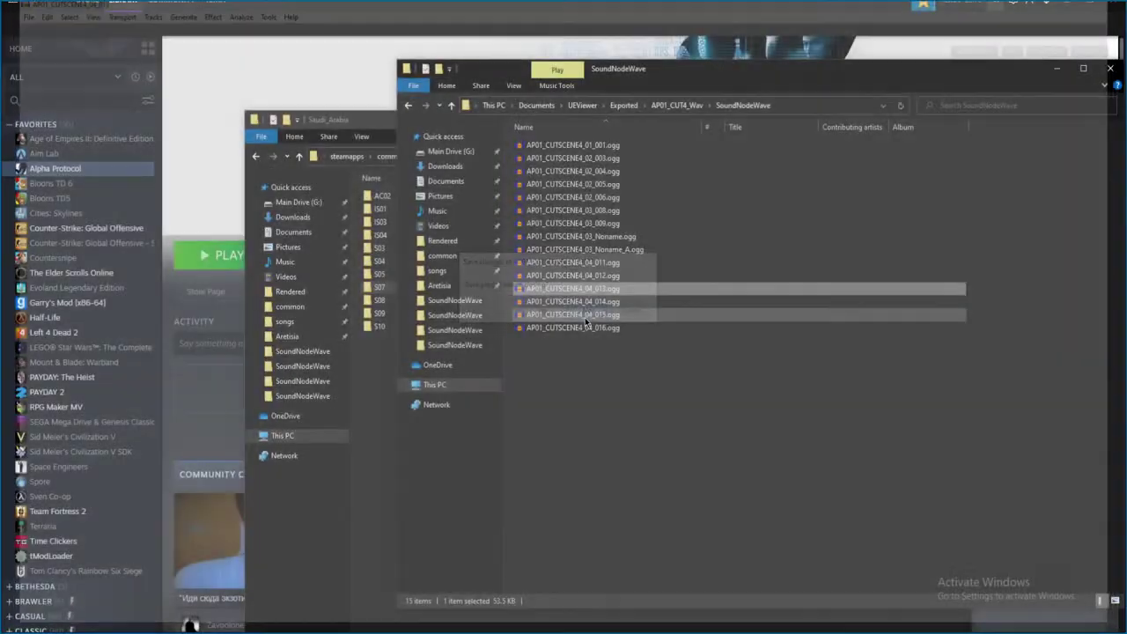
- Open AP01_CUTSCENE4_04_014.ogg in Audacity, listen to it, and close it without saving
double_click(619, 238)
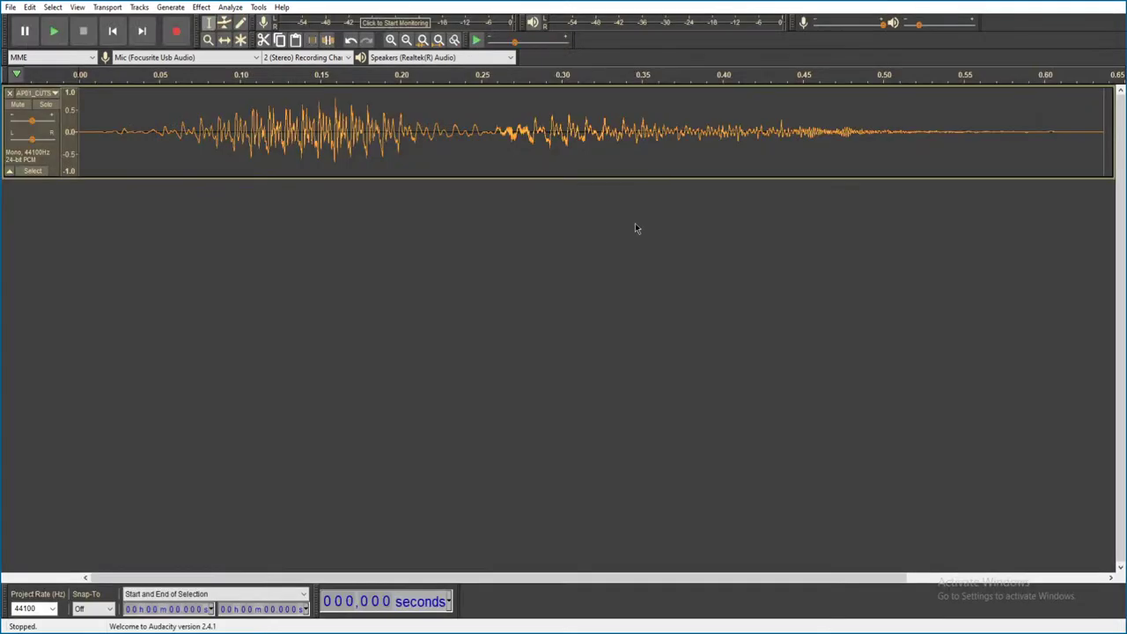
key(space)
key(ctrl+w)
click(581, 315)
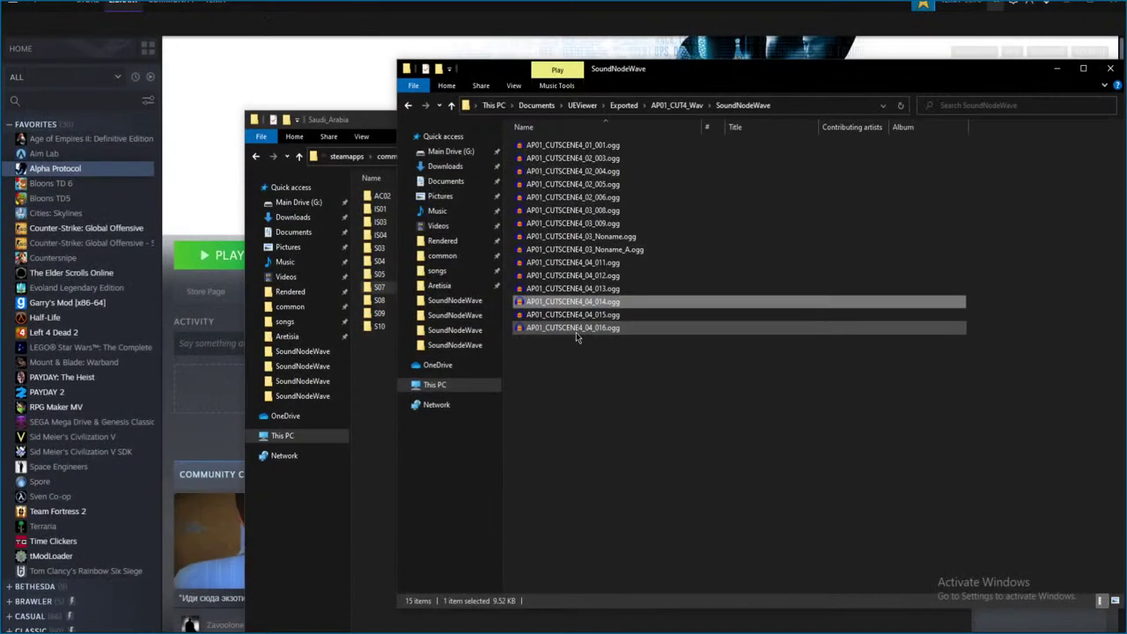
- Open AP01_CUTSCENE4_04_015.ogg in Audacity, listen to it, and close it without saving
double_click(592, 313)
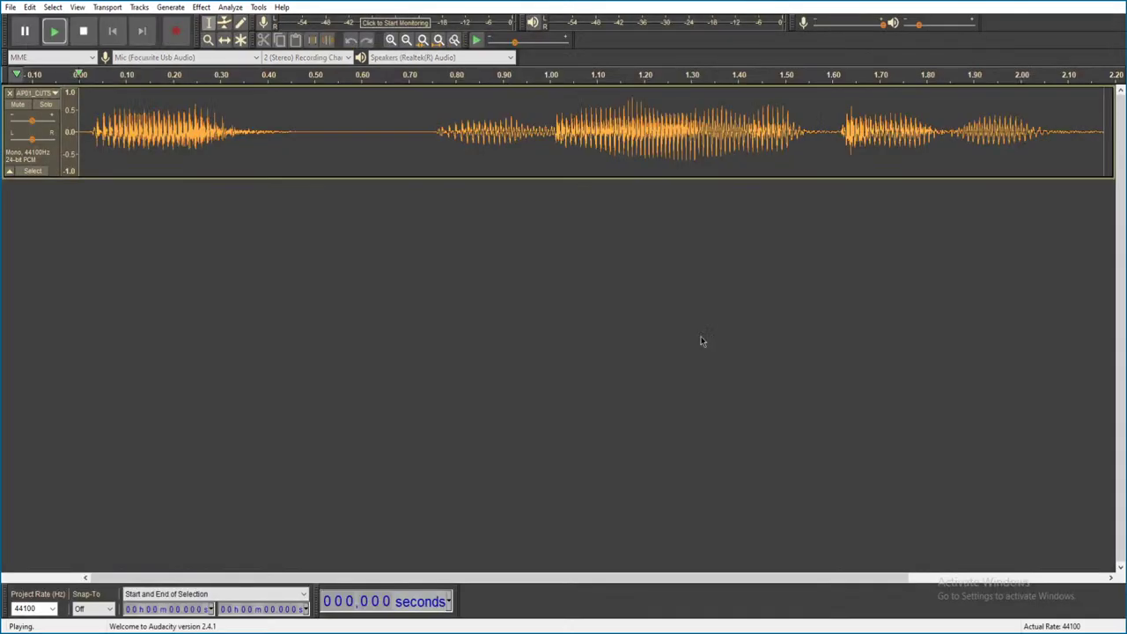
key(space)
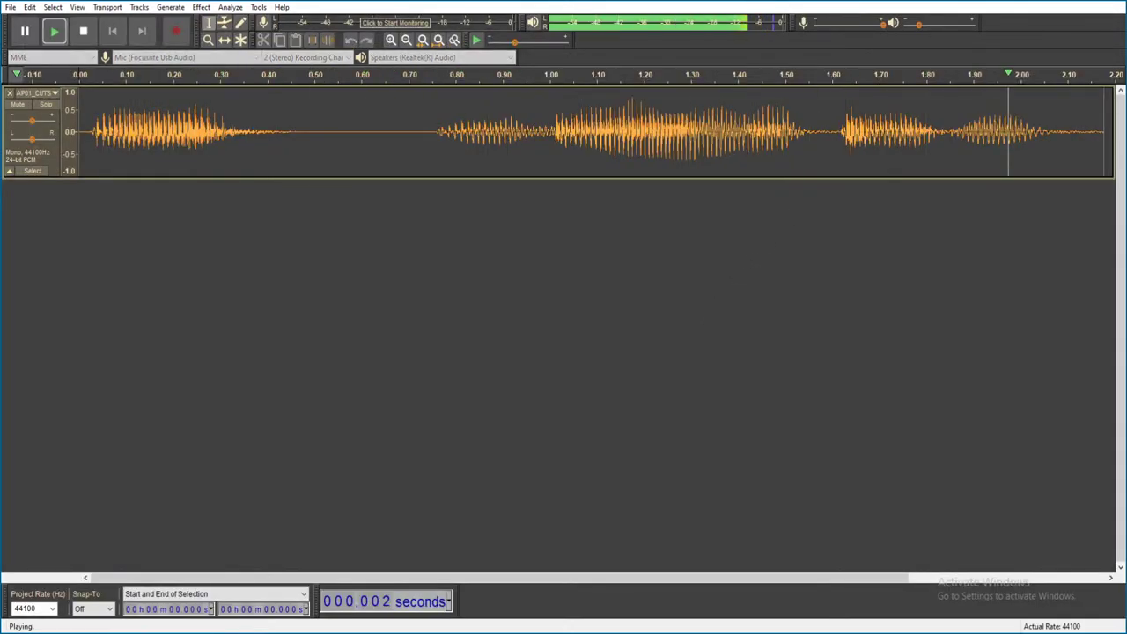
key(alt+F4)
click(586, 309)
- Go back up to the Exported folder and open the SoundNodeWave folder inside AP01_dlg_F01_WAV
key(alt+Up)
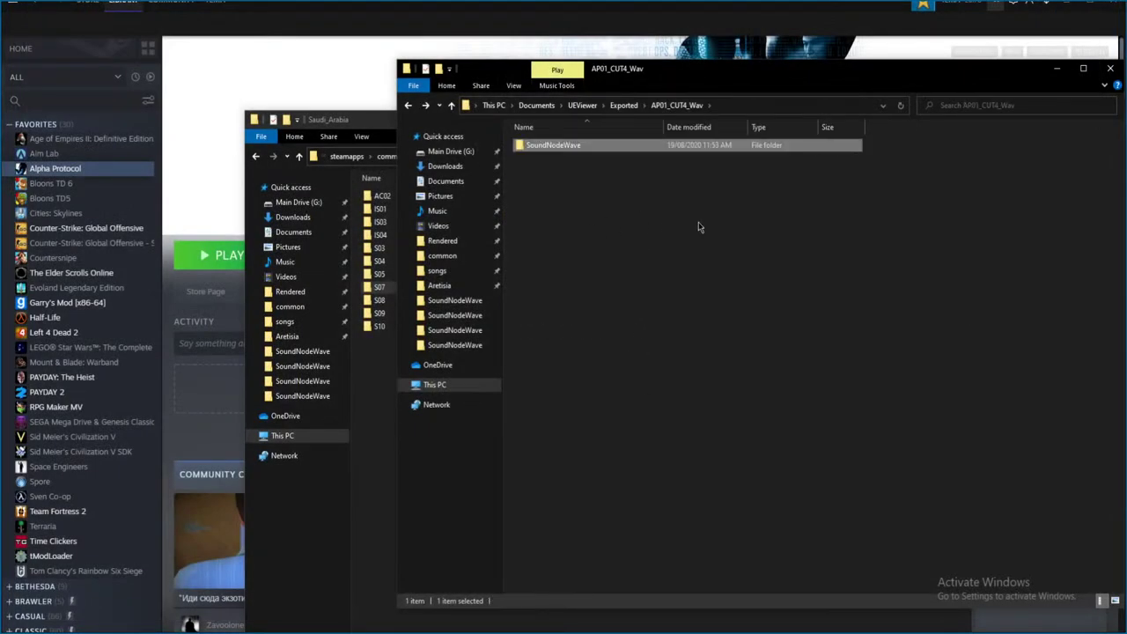
key(alt+Up)
double_click(623, 235)
double_click(618, 145)
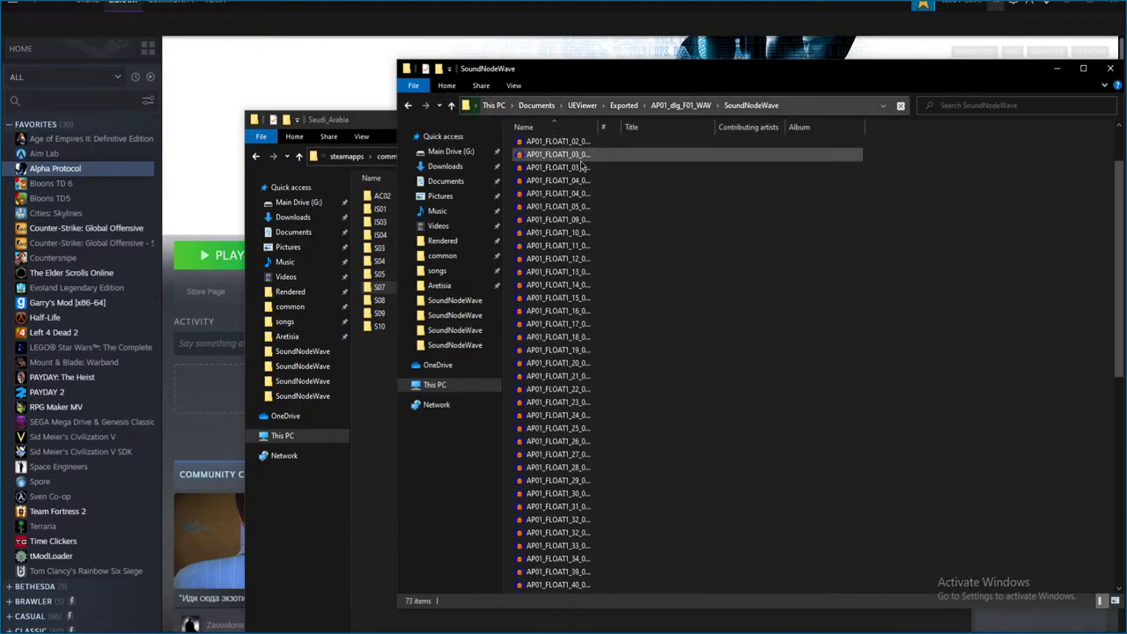
- Open the AP01_FLOAT1_01_000 clip in Audacity, listen to it, and close it without saving
click(576, 146)
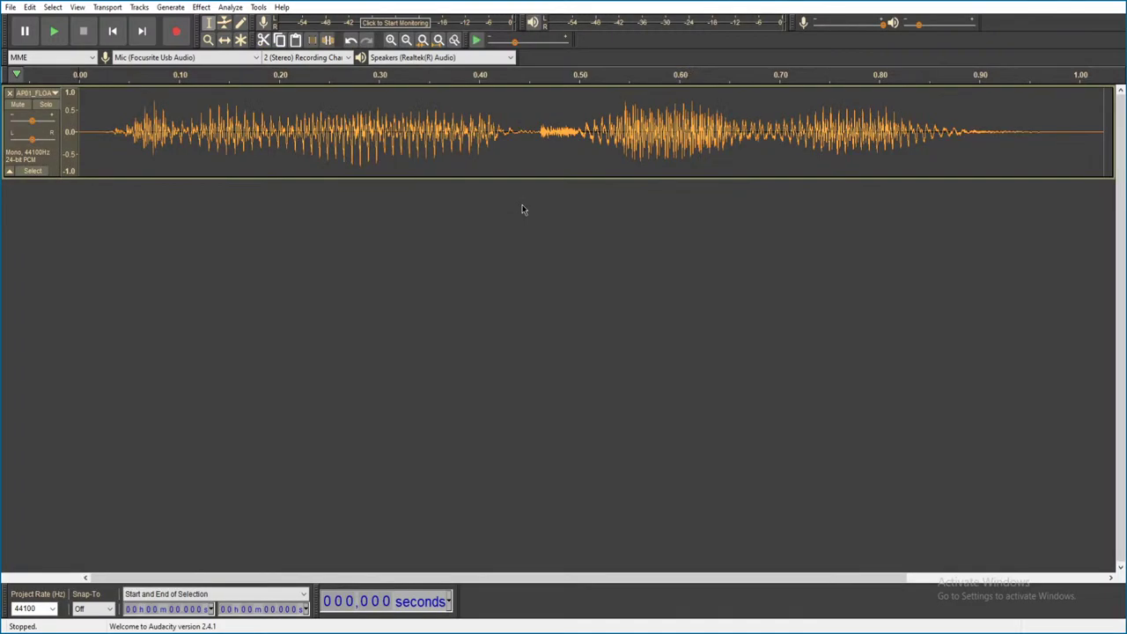
key(space)
key(ctrl+w)
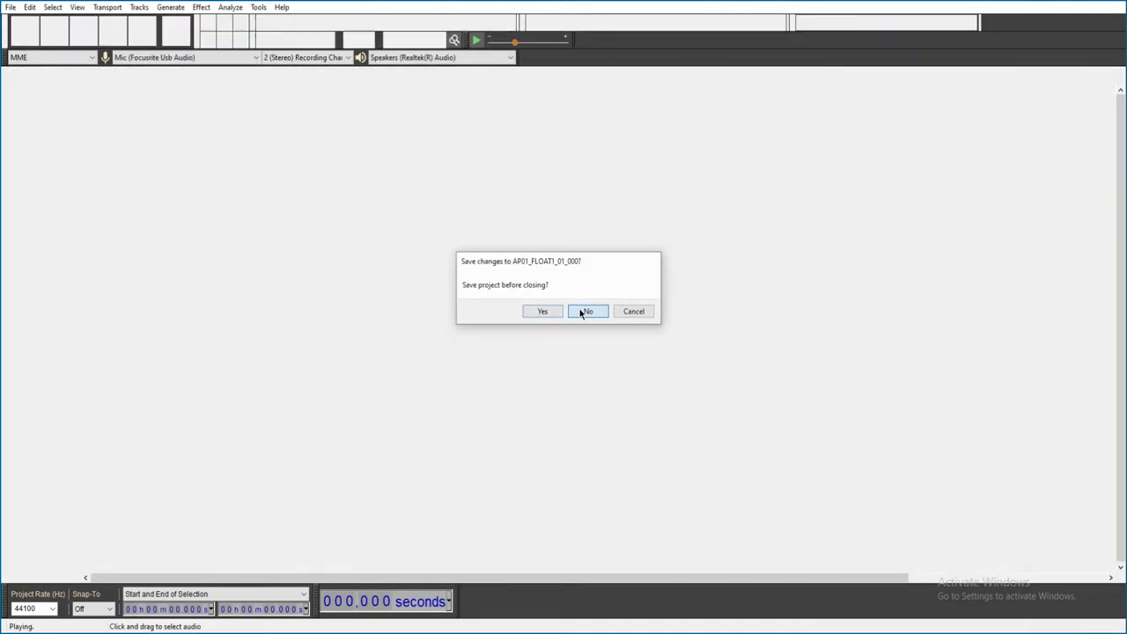
click(584, 312)
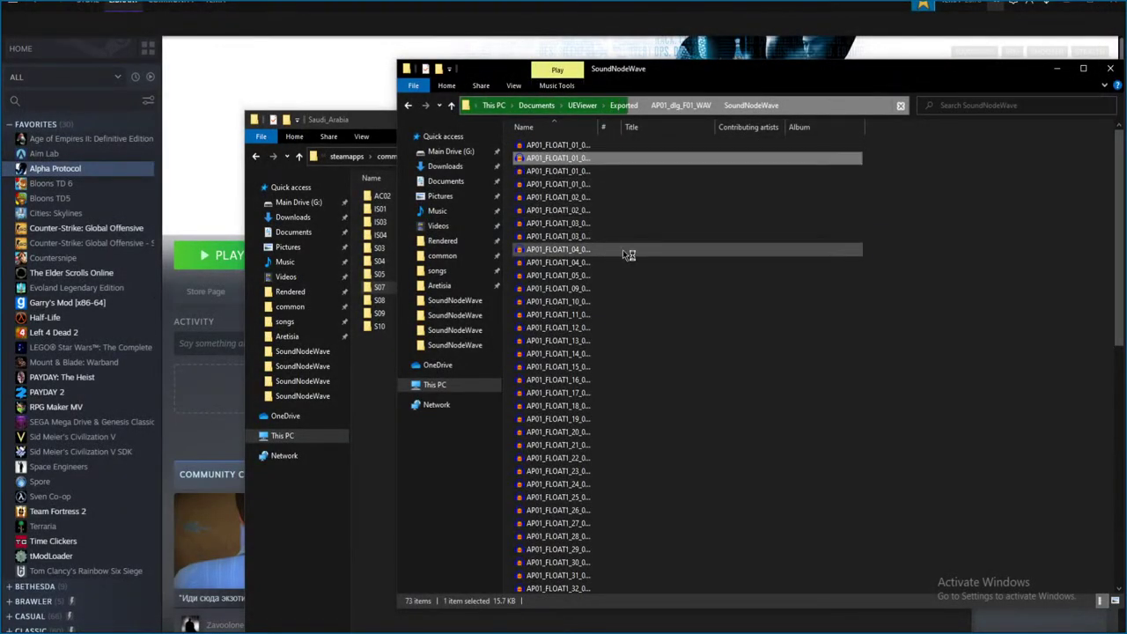
- Open a clip from further down the AP01_FLOAT1 list in Audacity, listen to it, and close it without saving
scroll(632, 416, down, 4)
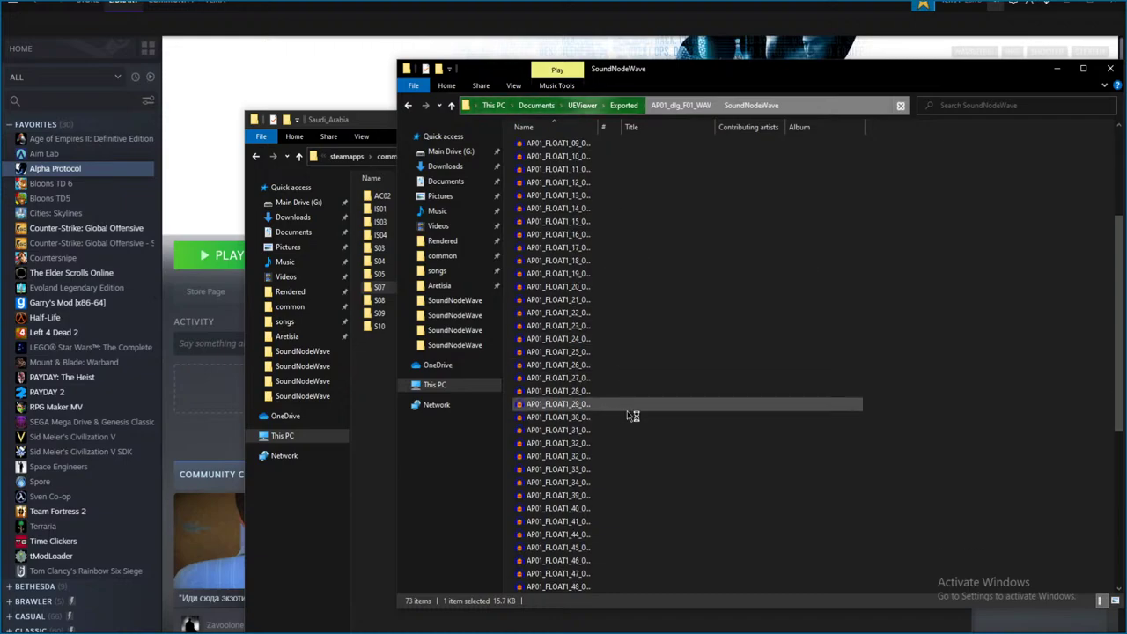
scroll(633, 415, down, 9)
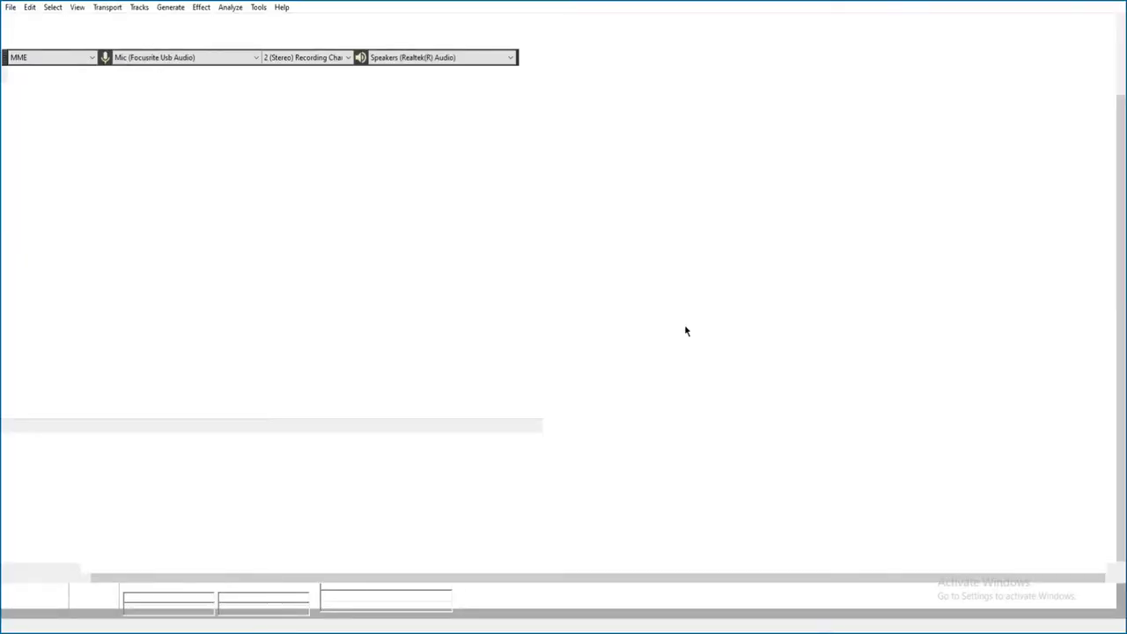
key(space)
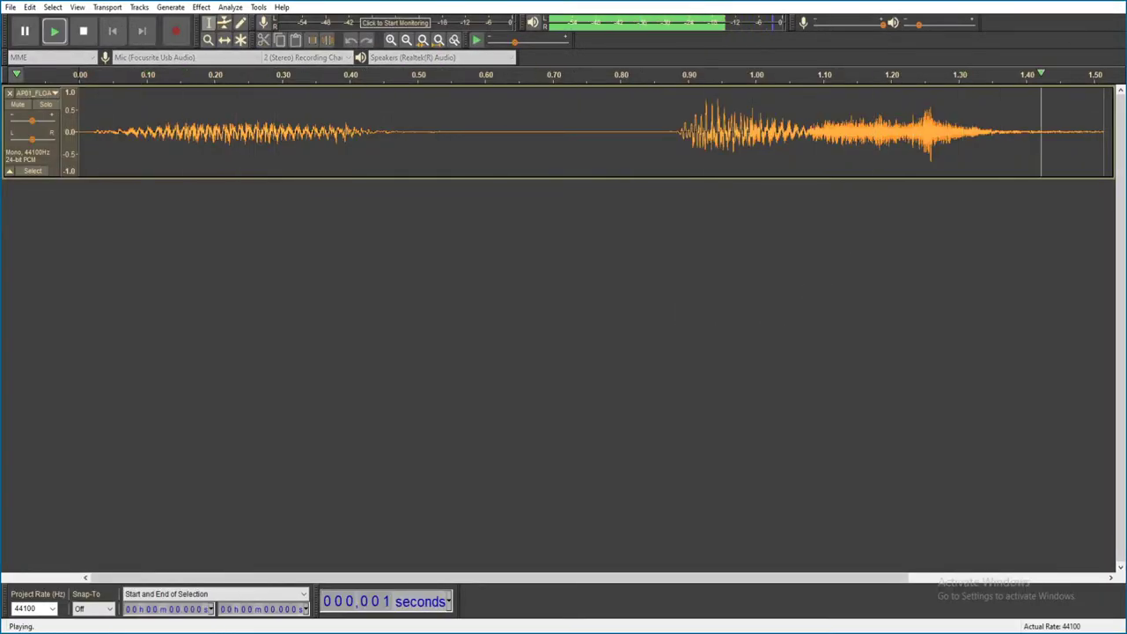
key(alt+F4)
click(588, 312)
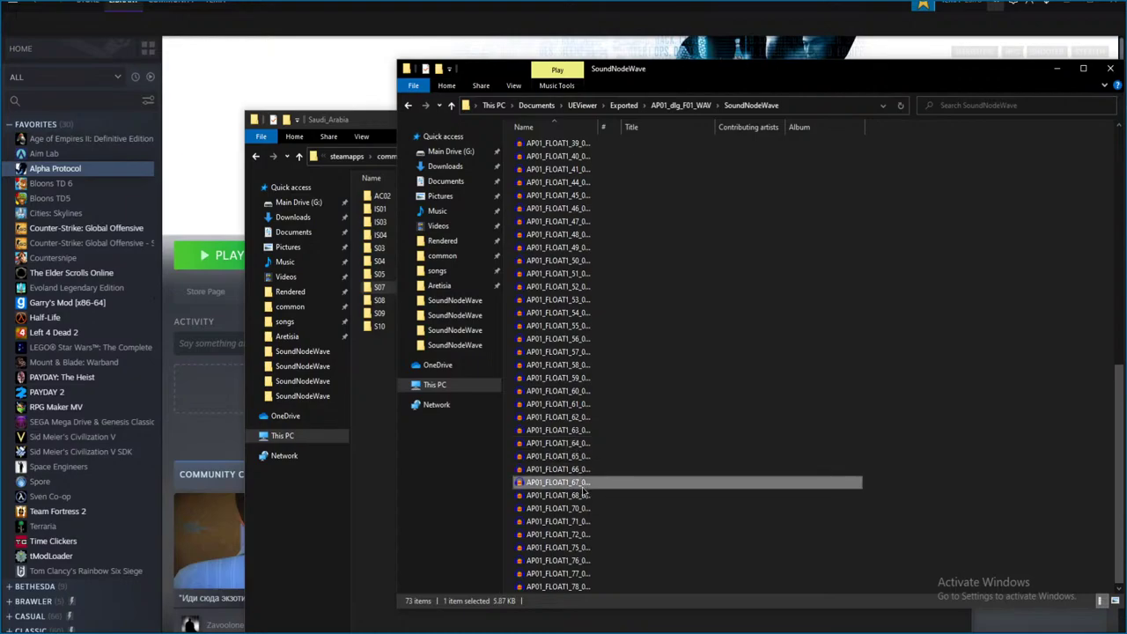
- Open the AP01_FLOAT1_67 clip in Audacity, listen to it, and close it without saving
double_click(722, 469)
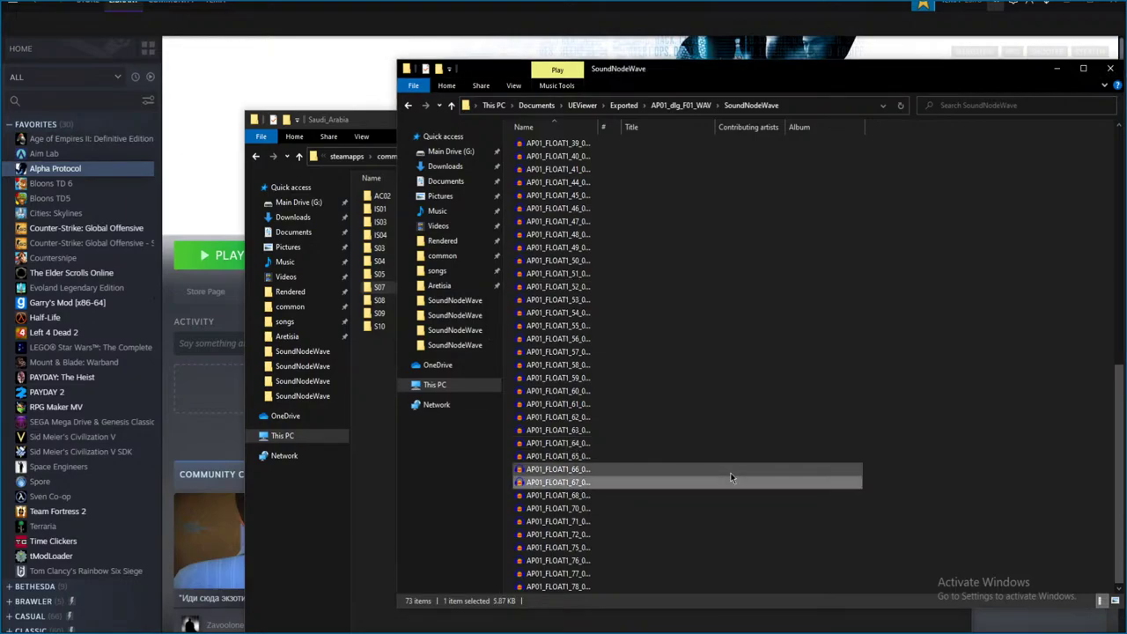
key(space)
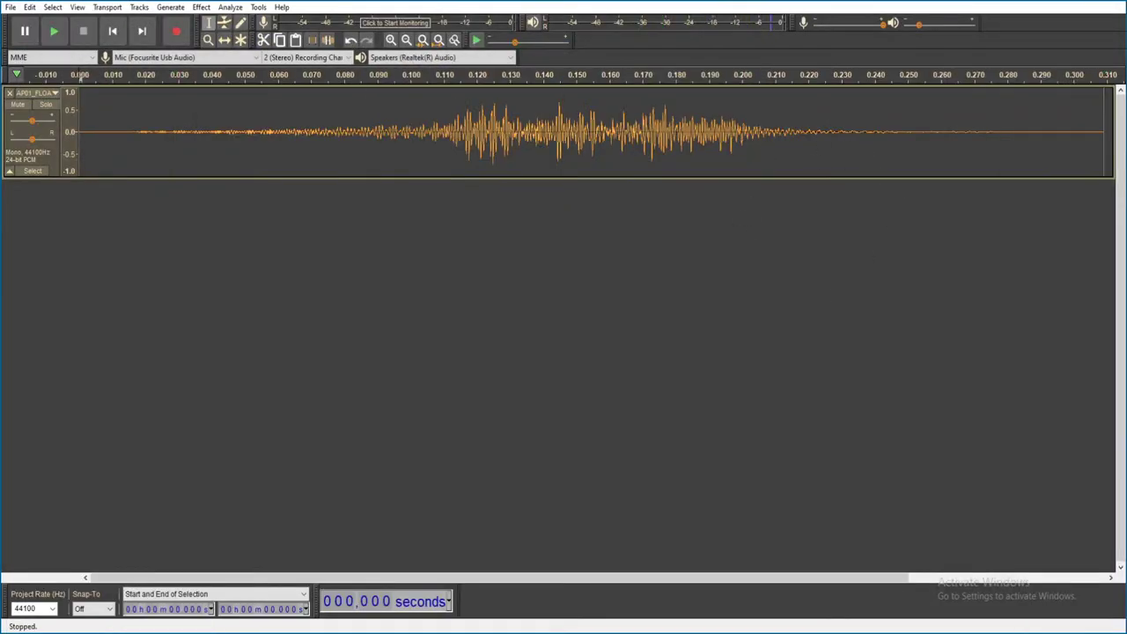
key(alt+F4)
click(589, 312)
- Open the AP01_FLOAT1_78 clip at the end of the list in Audacity, listen to it, and close it without saving
click(559, 587)
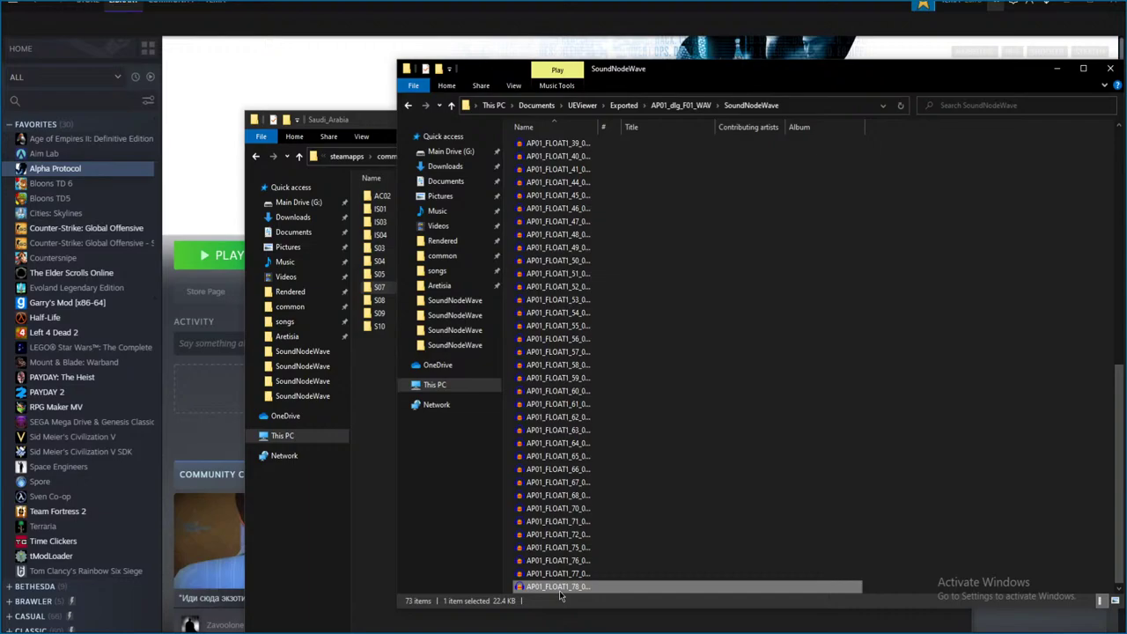
double_click(670, 521)
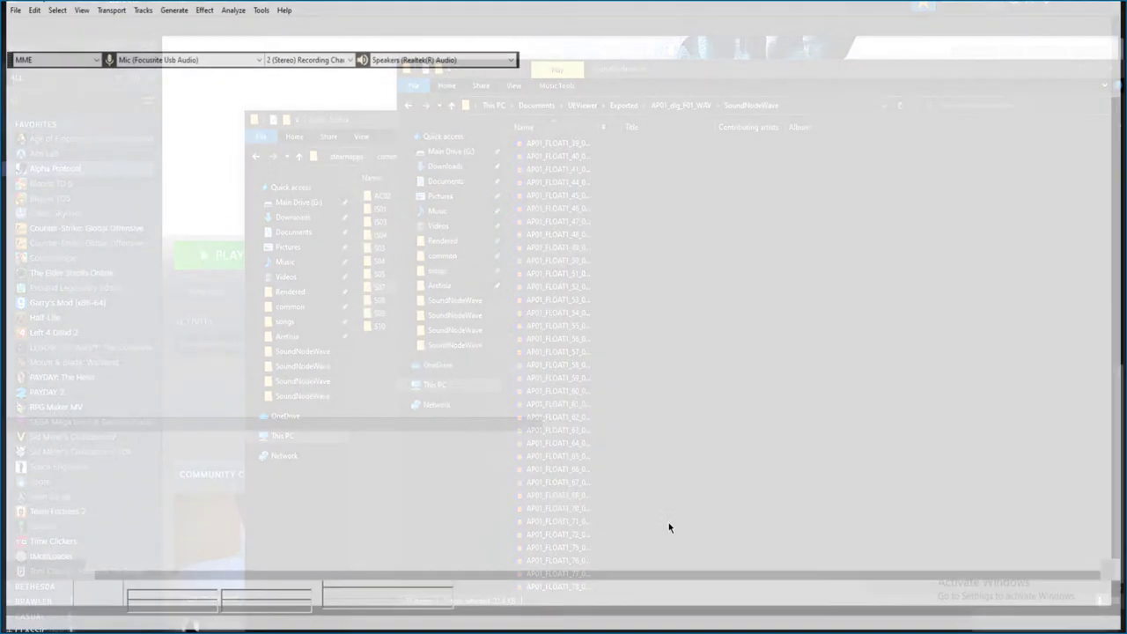
key(space)
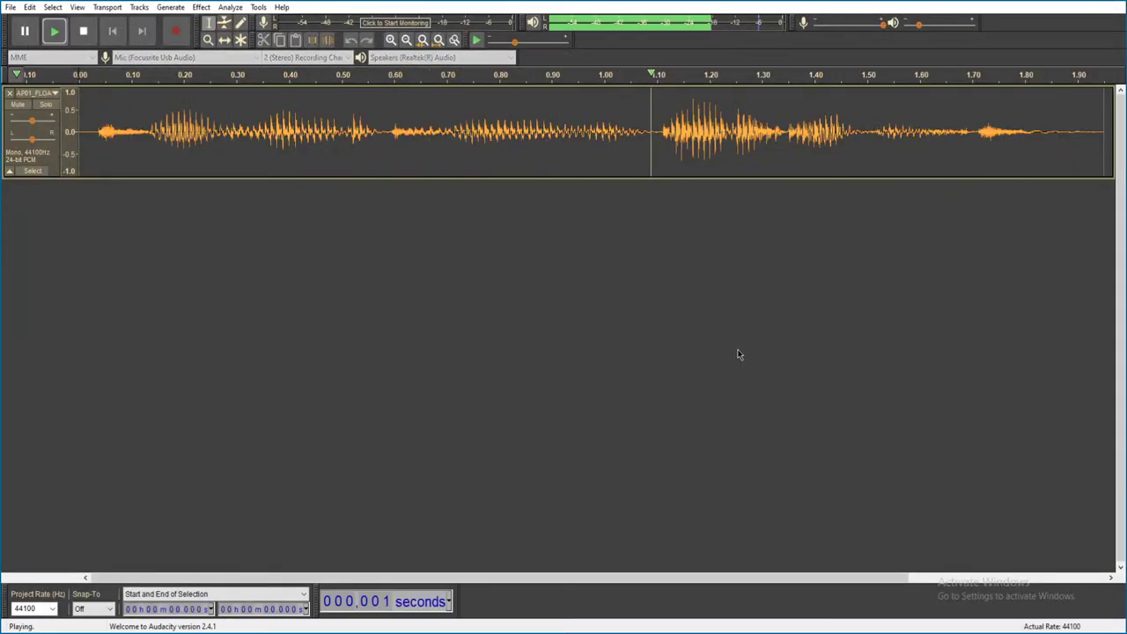
key(alt+F4)
click(594, 312)
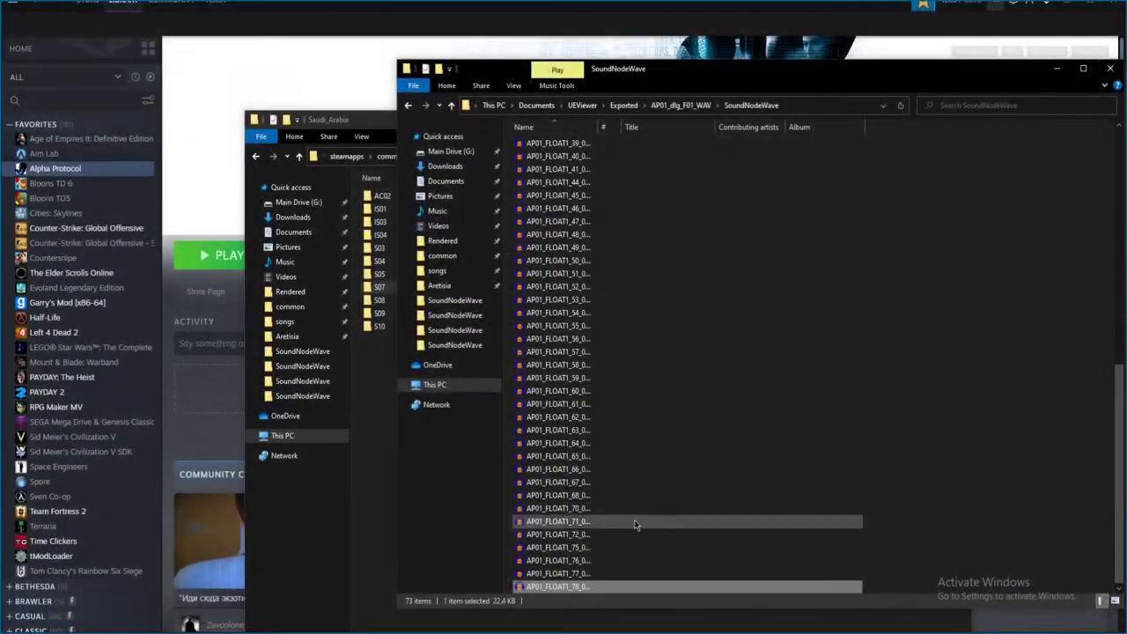
- Open the AP01_FLOAT1_76 clip in Audacity, listen to it, and close it without saving
click(593, 561)
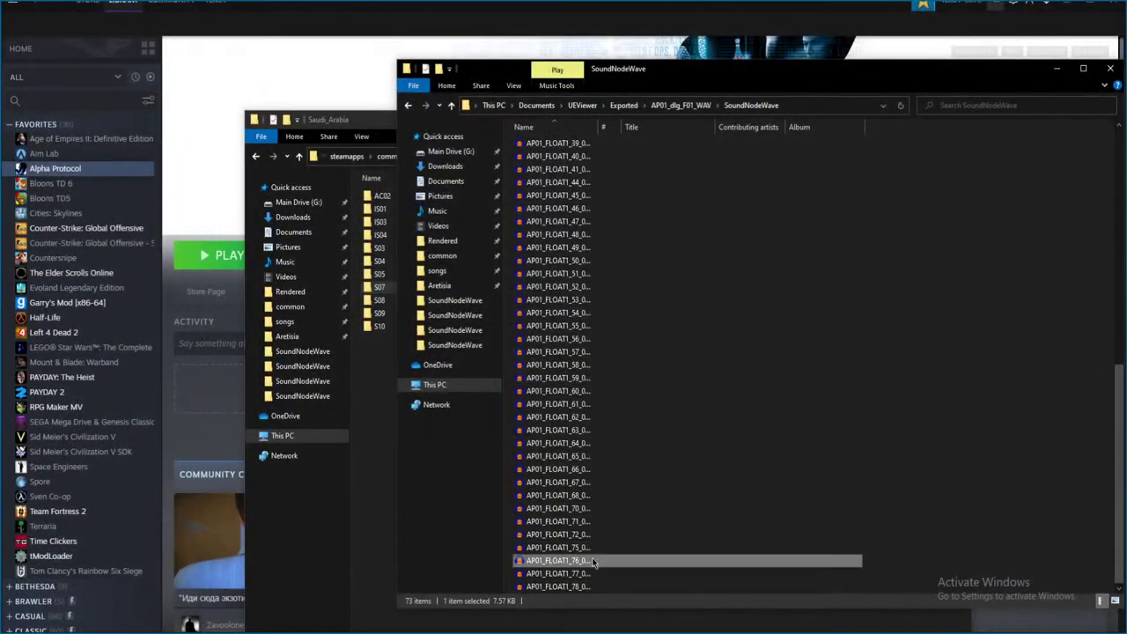
double_click(656, 563)
key(space)
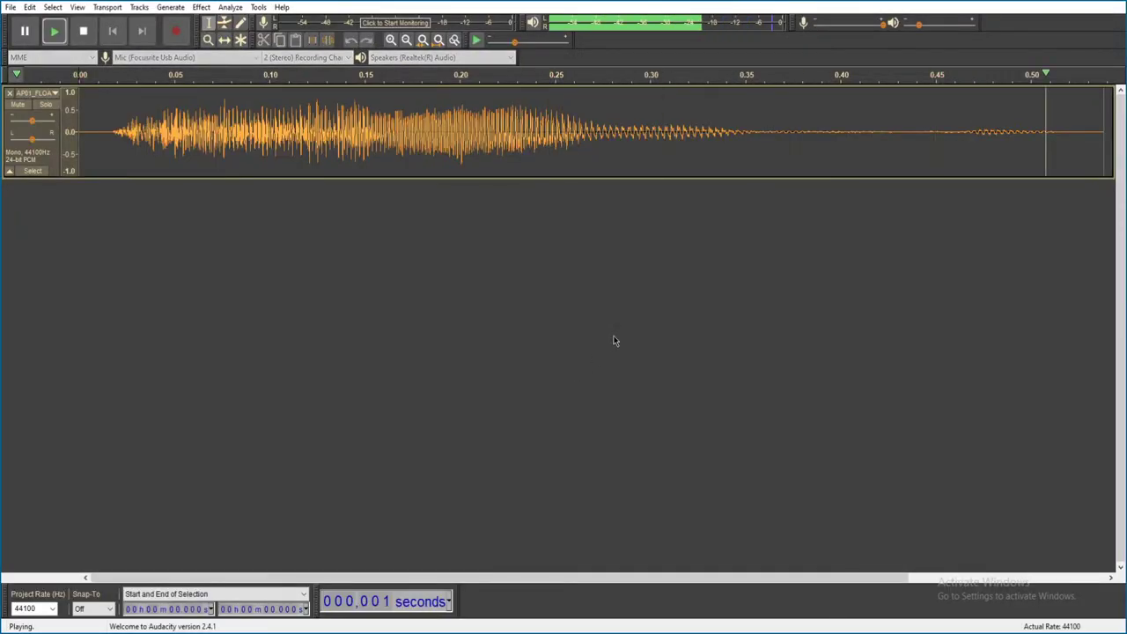
key(ctrl+w)
click(587, 312)
- Open the AP01_FLOAT1_77 clip in Audacity, listen to it, and close it without saving
double_click(603, 573)
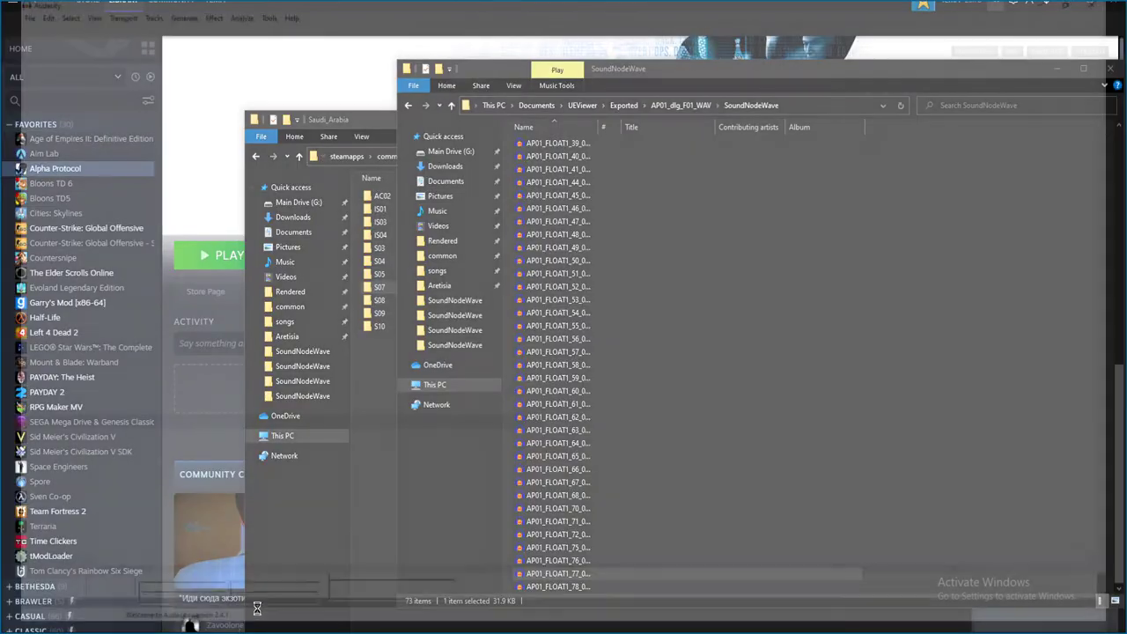
key(space)
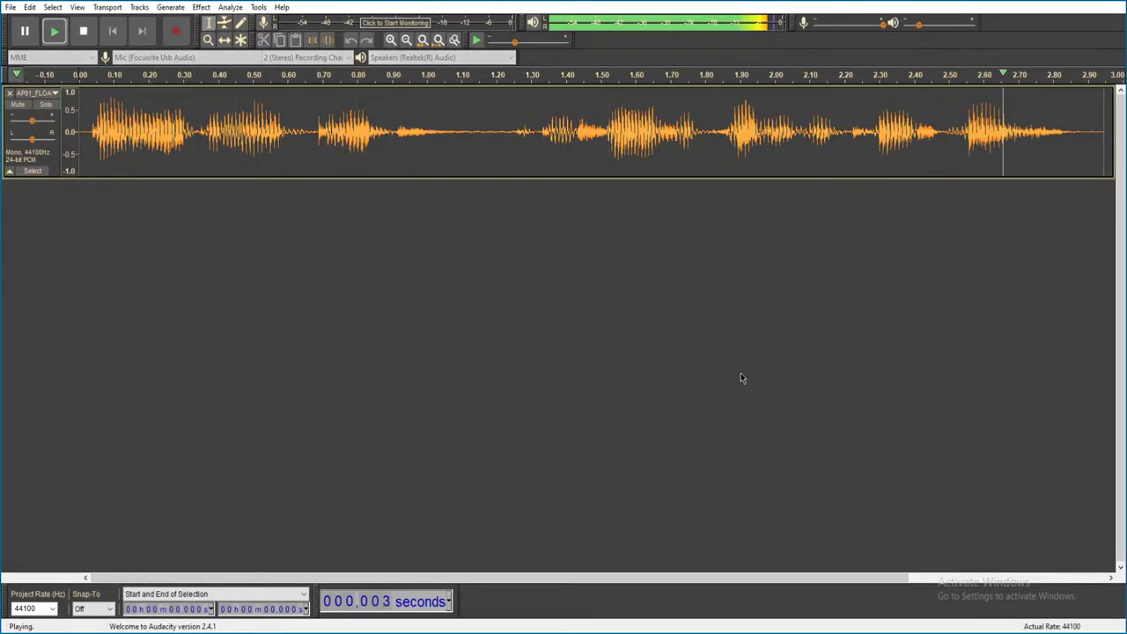
key(ctrl+w)
click(588, 312)
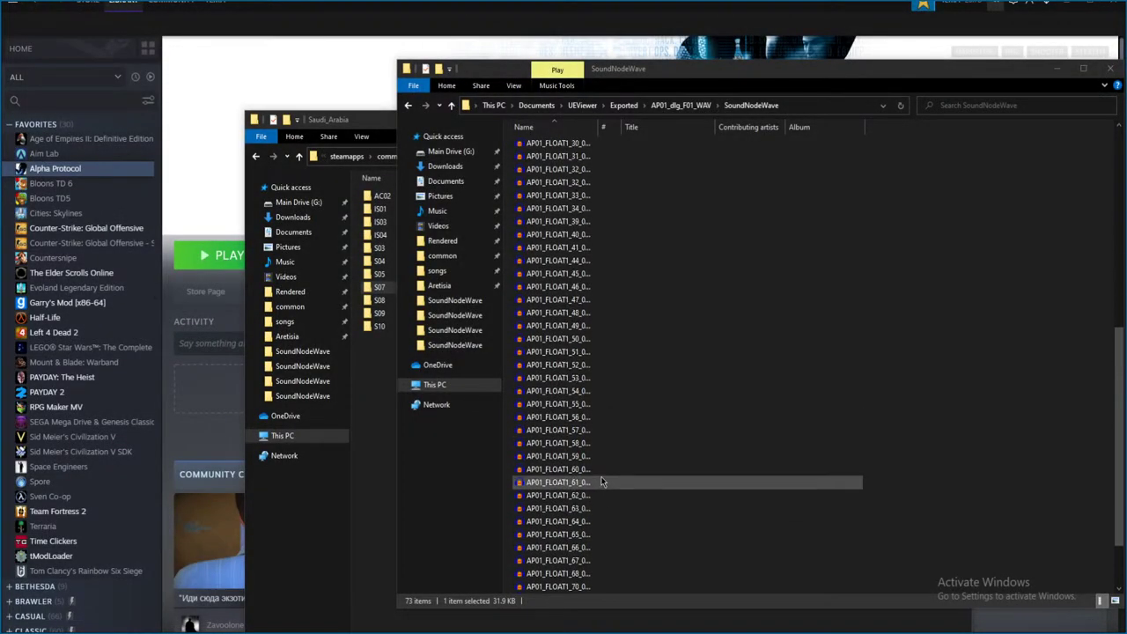
- Return to the Exported folder and open the SoundNodeWave folder inside AP01_F01_Wav
click(367, 450)
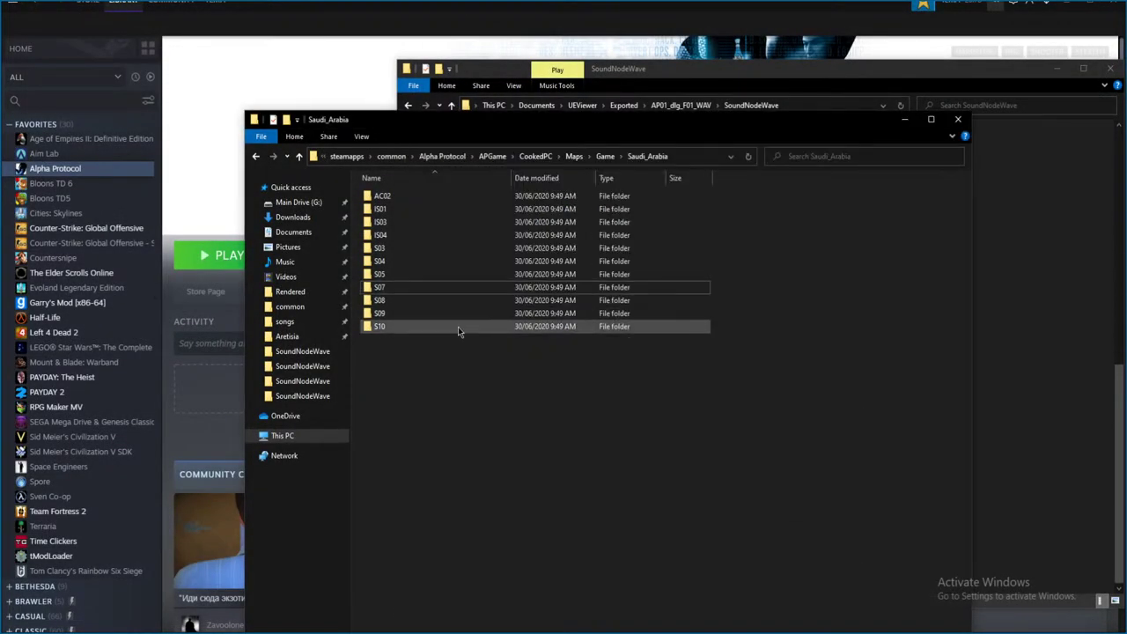
click(981, 337)
key(alt+Up)
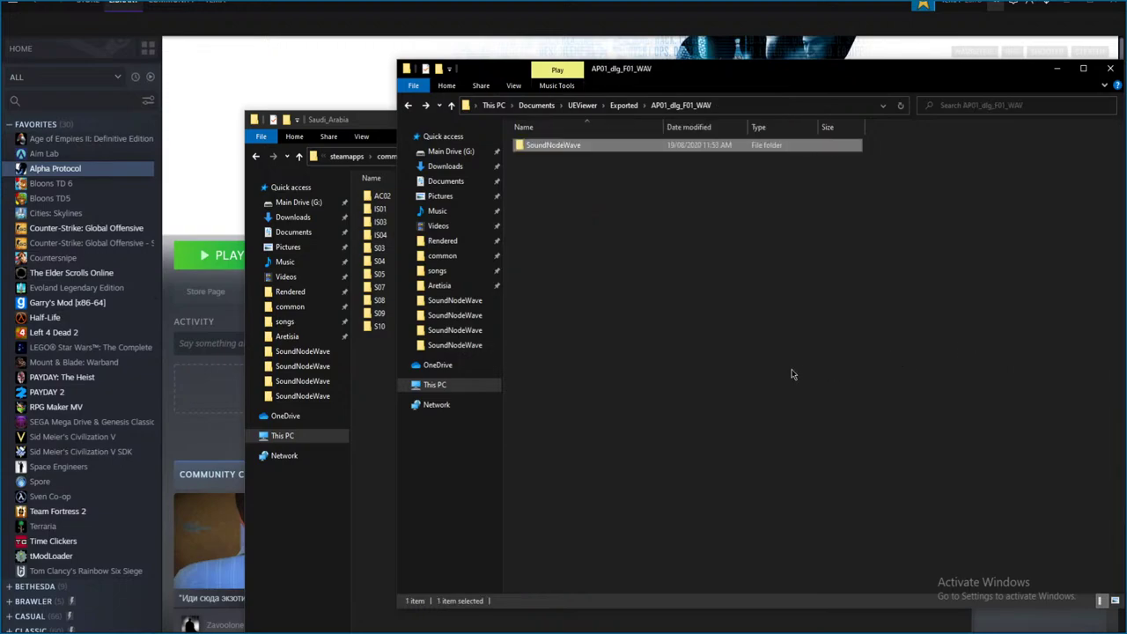
key(alt+Up)
click(604, 253)
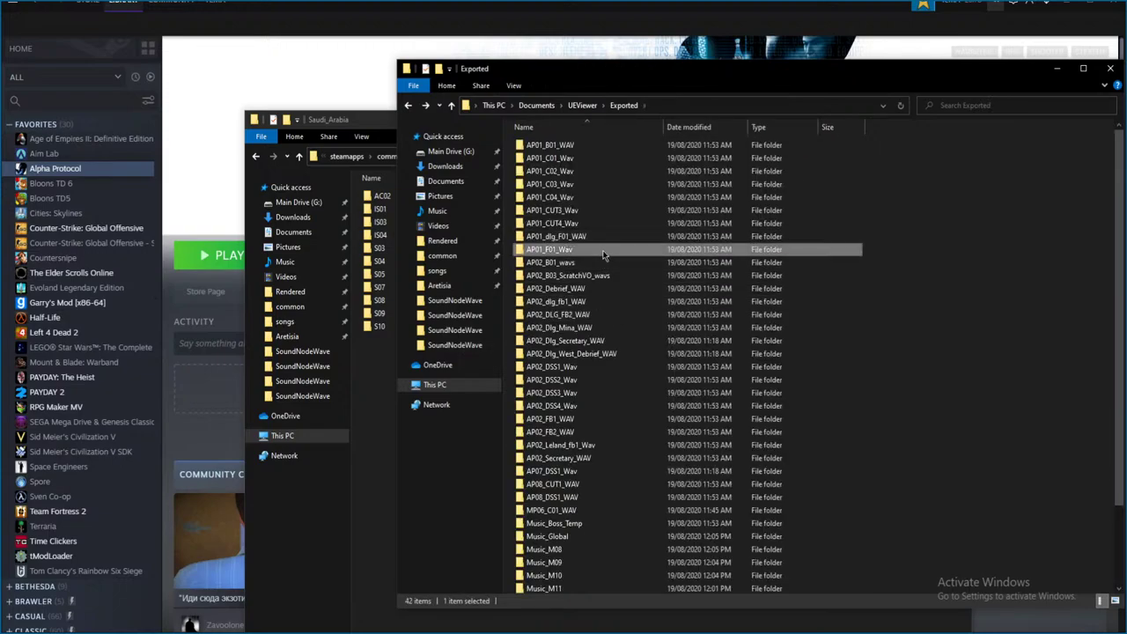
double_click(606, 253)
double_click(589, 147)
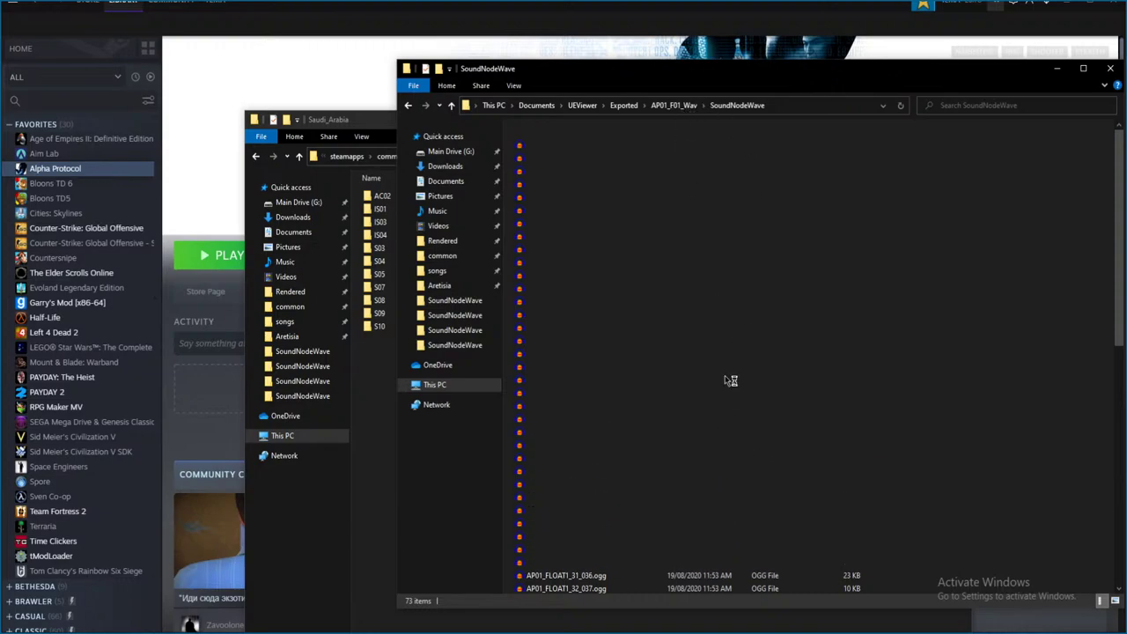
- Open the last clip of the AP01_F01_Wav folder, AP01_FLOAT1_78, in Audacity, listen to it, and close it without saving
scroll(728, 498, down, 12)
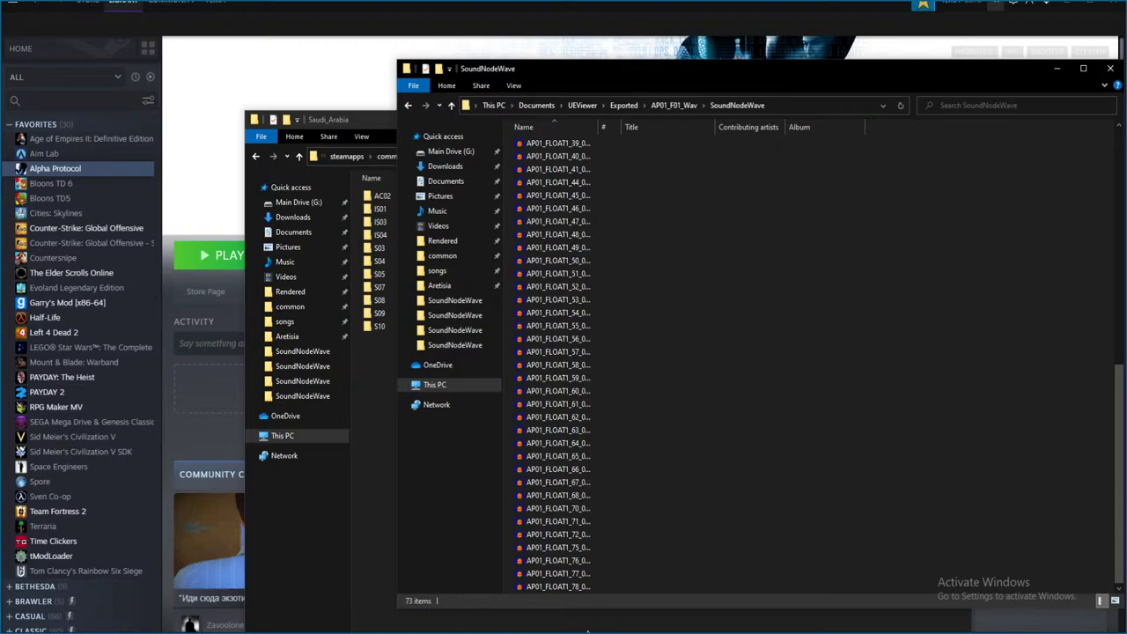
click(602, 587)
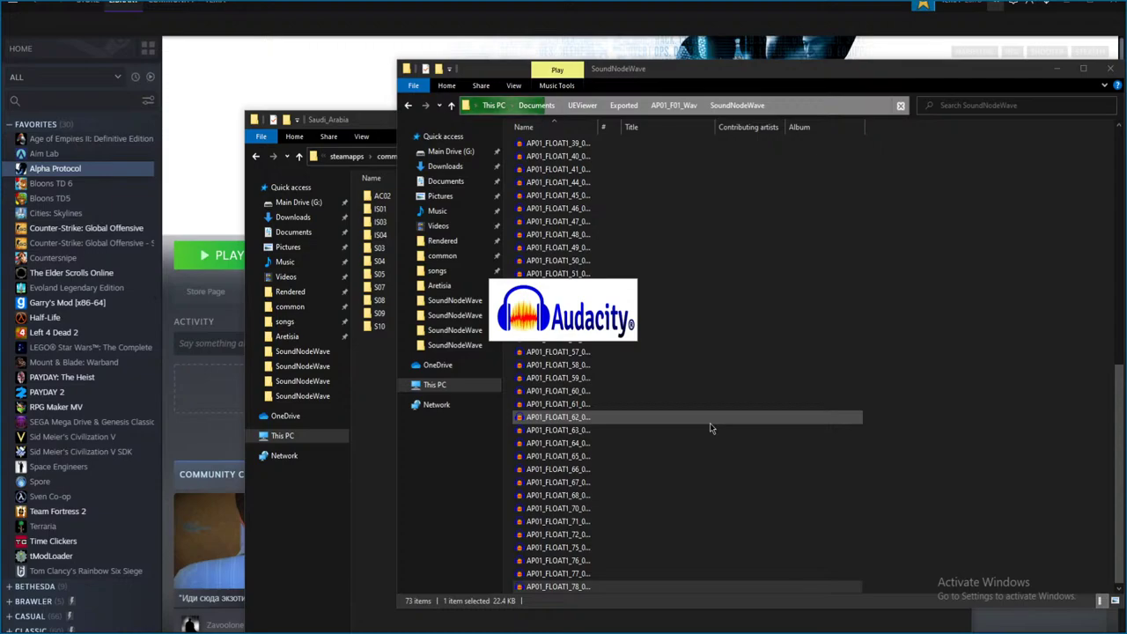
key(space)
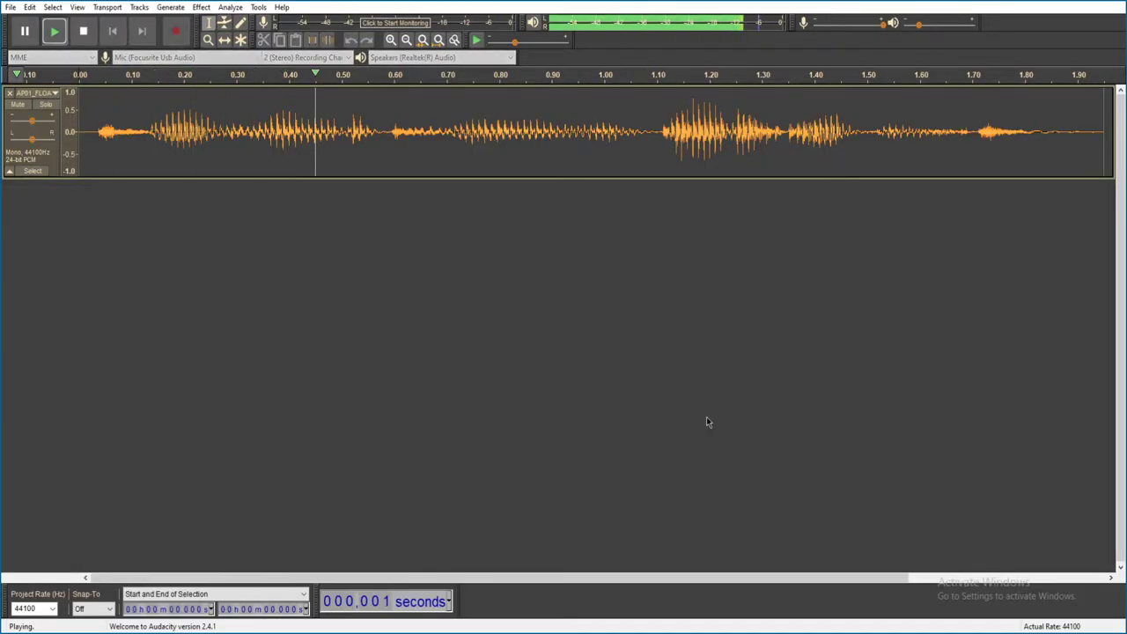
key(ctrl+w)
click(588, 310)
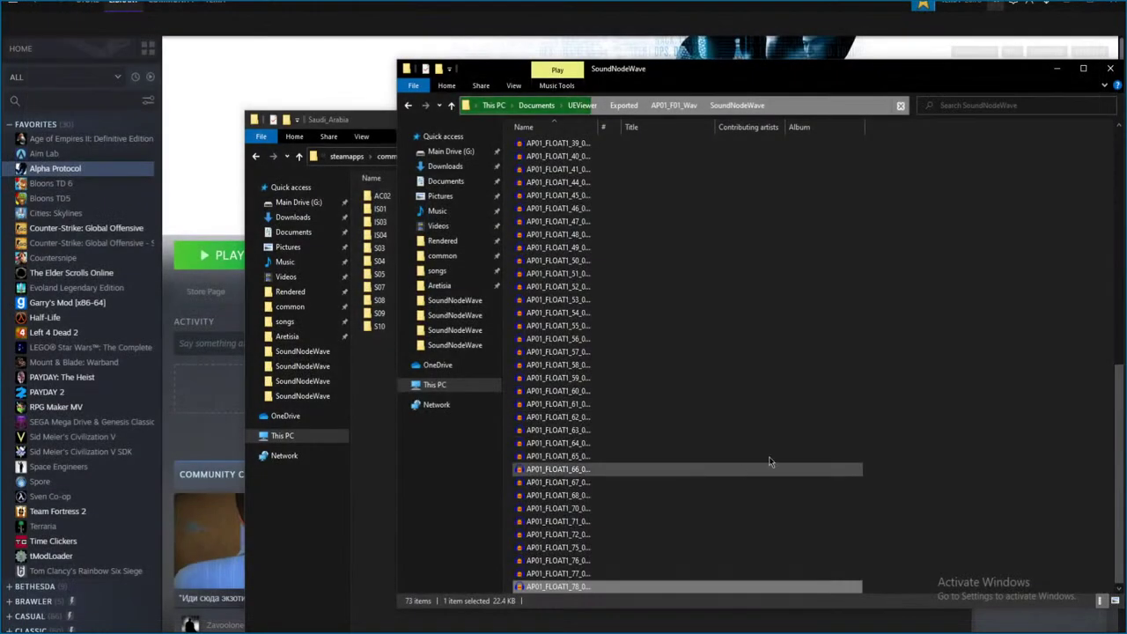
- Go back to the Exported folder, open the SoundNodeWave folder inside AP02_B01_wavs, and widen its Name column to fit the full file names
key(BackSpace)
key(BackSpace)
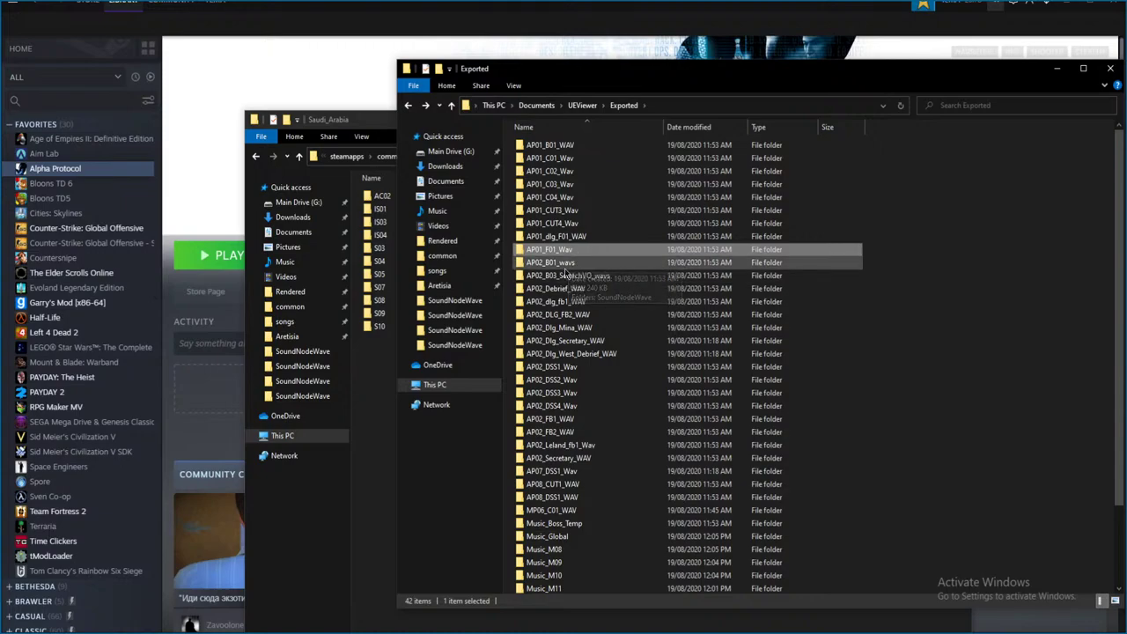
double_click(581, 262)
double_click(616, 148)
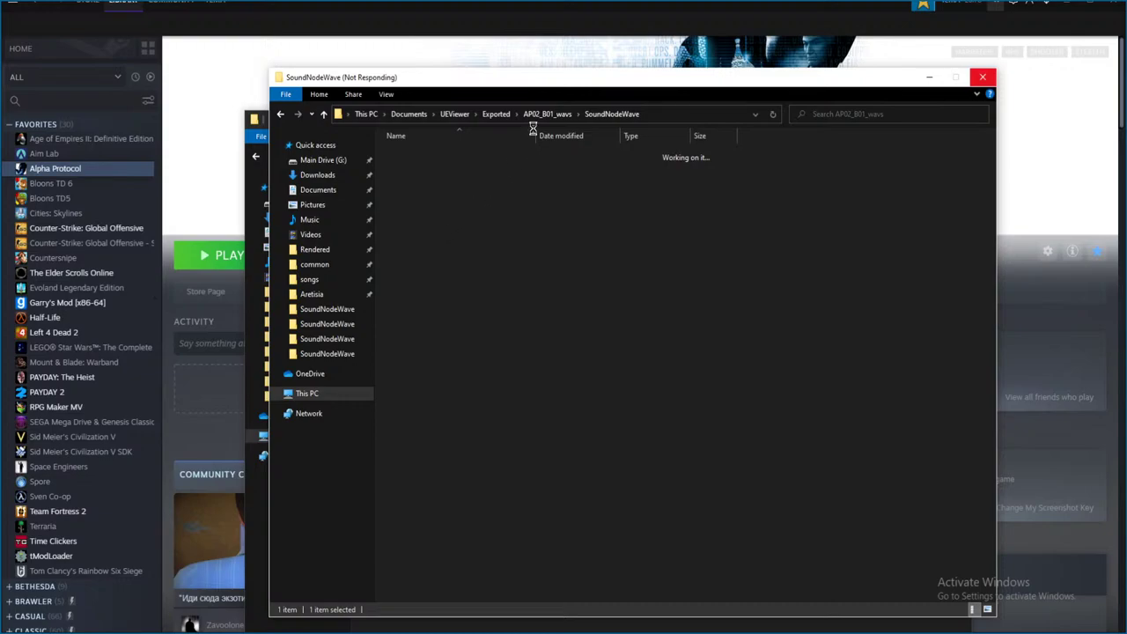
drag(558, 82, 533, 67)
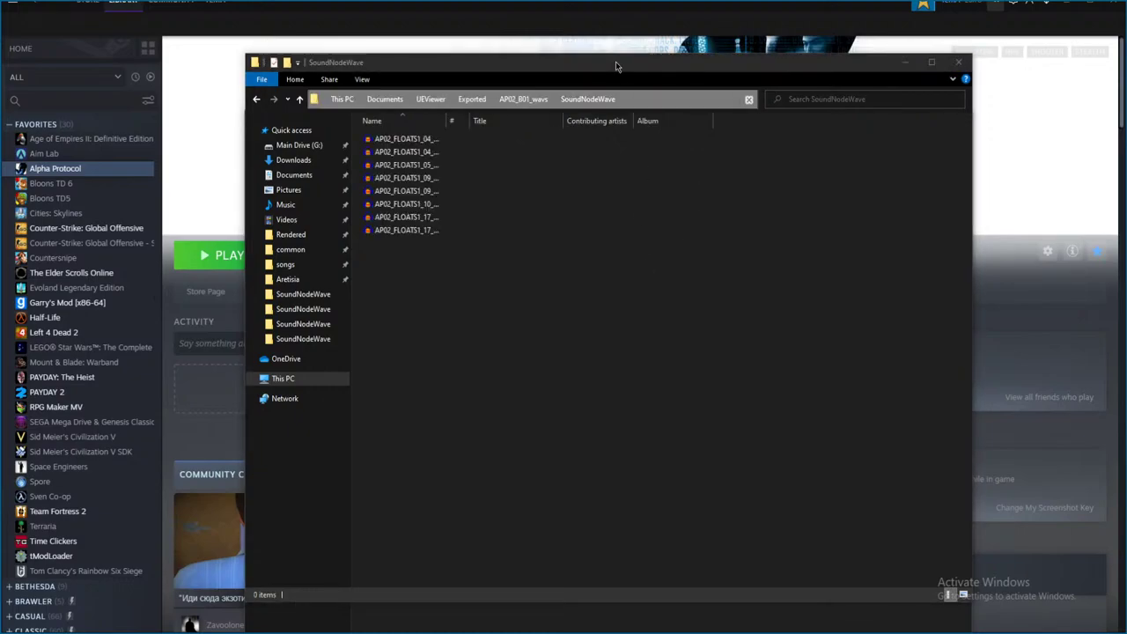
drag(617, 68, 628, 69)
drag(456, 122, 509, 122)
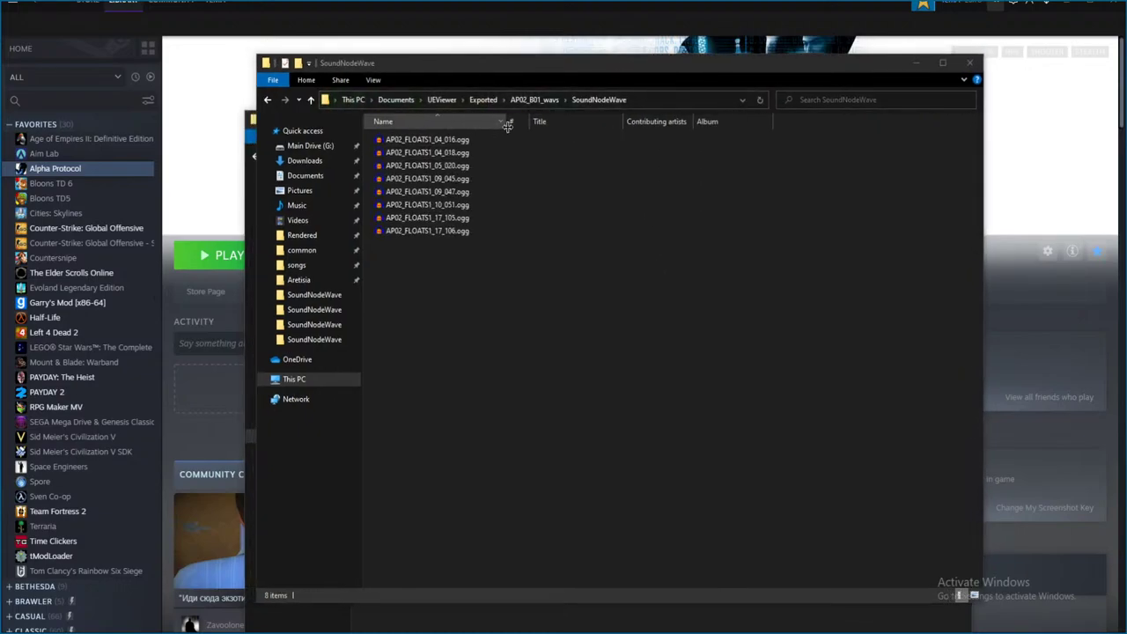
- Open AP02_FLOATS1_04_016.ogg in Audacity, listen to it, and close it without saving
click(529, 139)
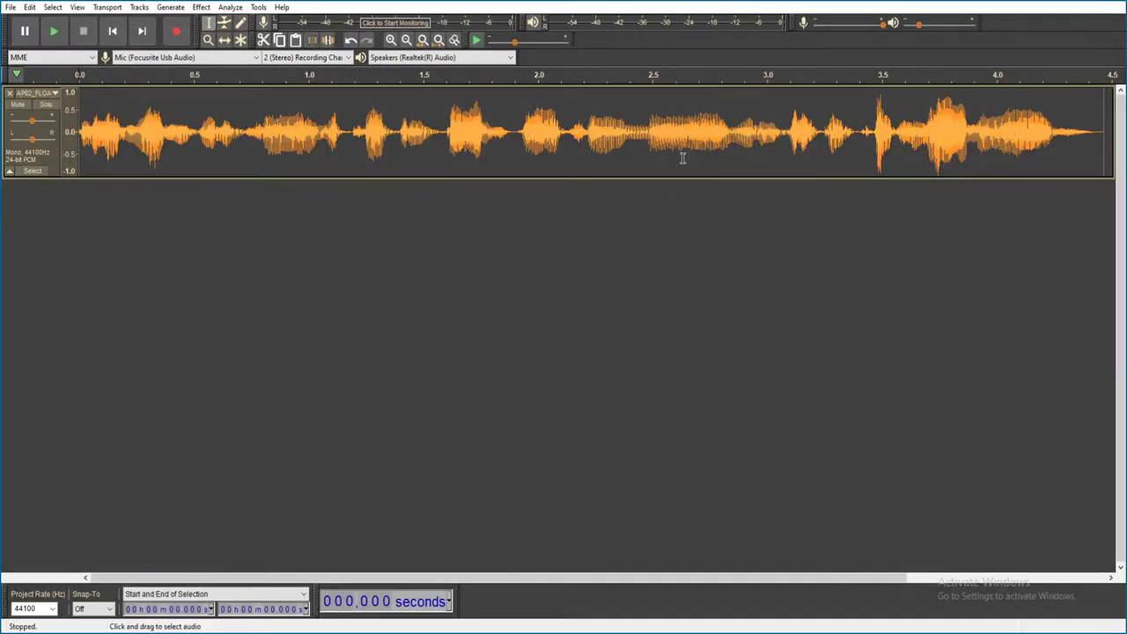
key(space)
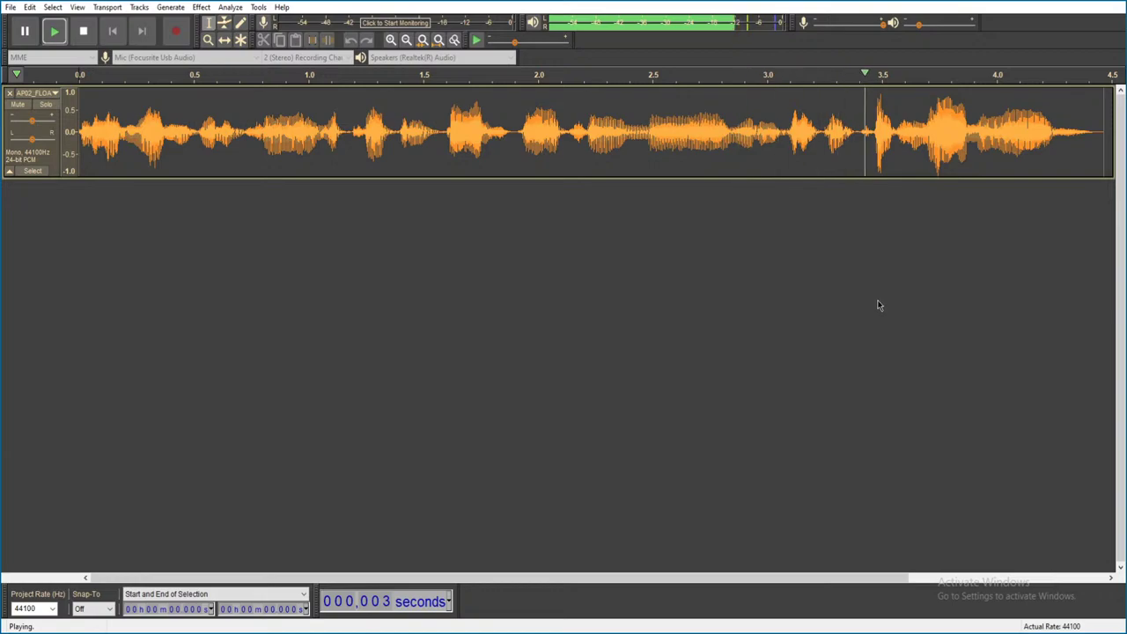
key(ctrl+w)
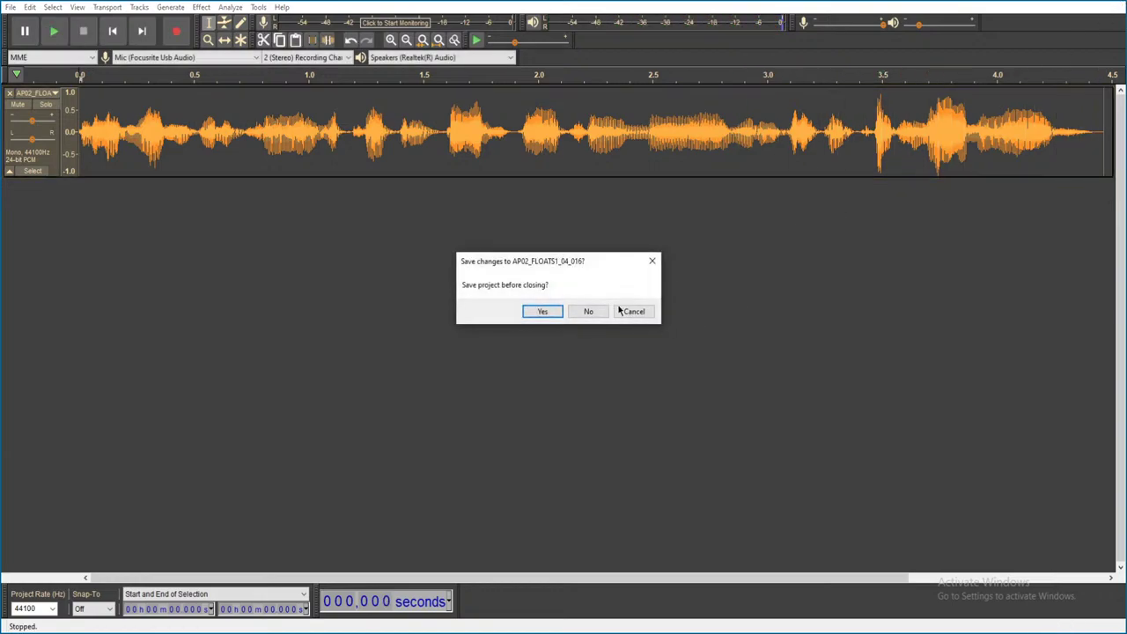
click(586, 312)
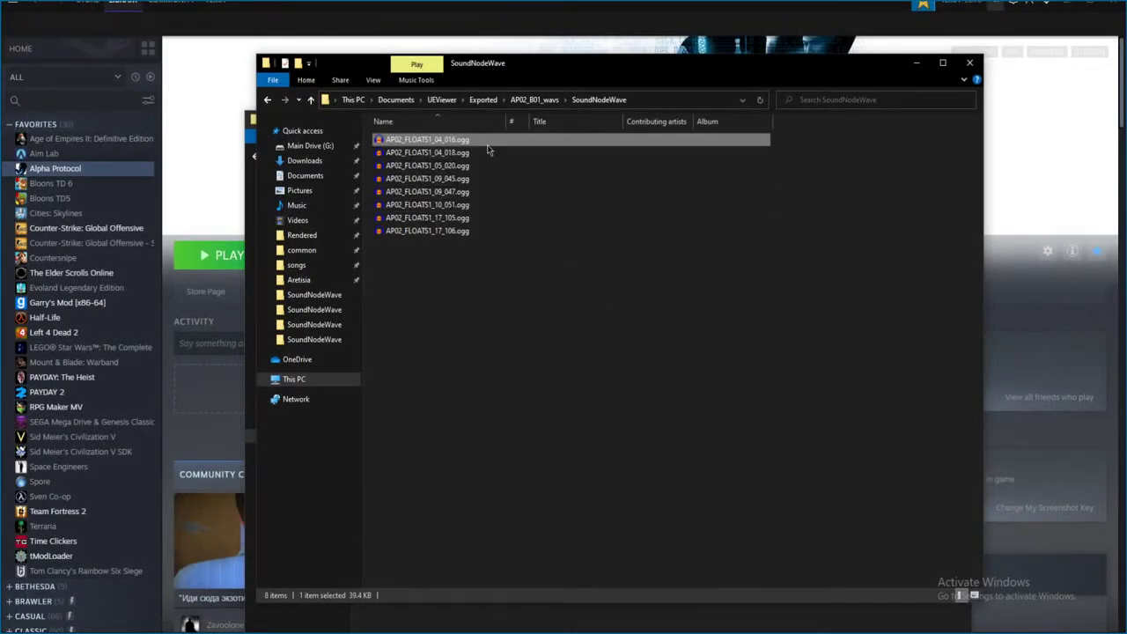
- Go up to the Exported folder and reopen the SoundNodeWave folder inside AP02_B01_wavs
key(alt+Up)
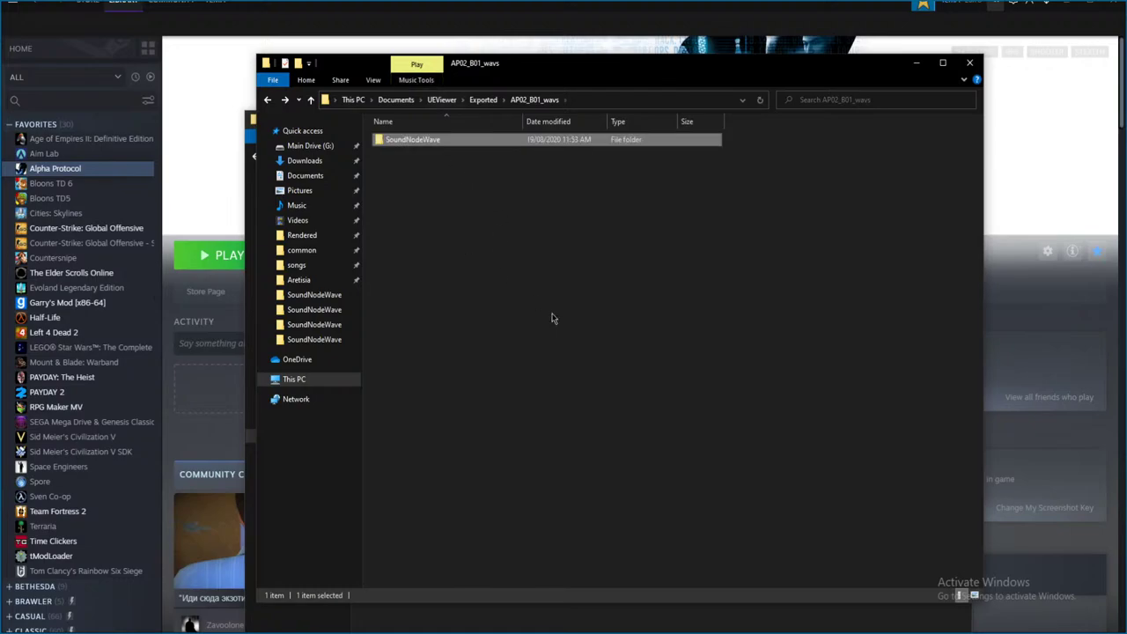
key(alt+Up)
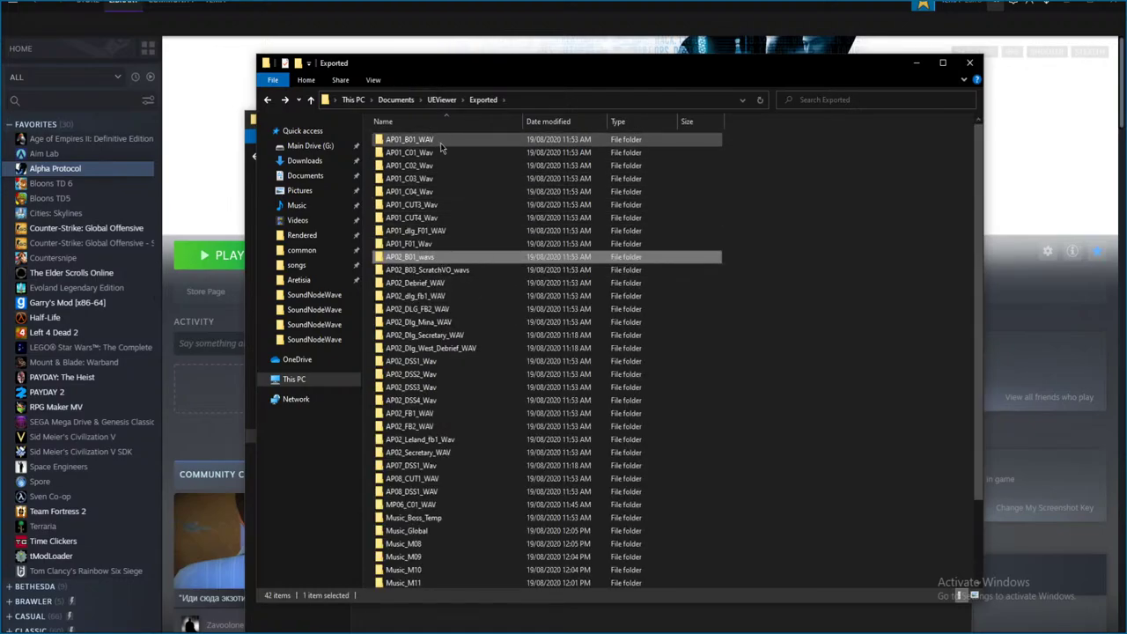
double_click(453, 258)
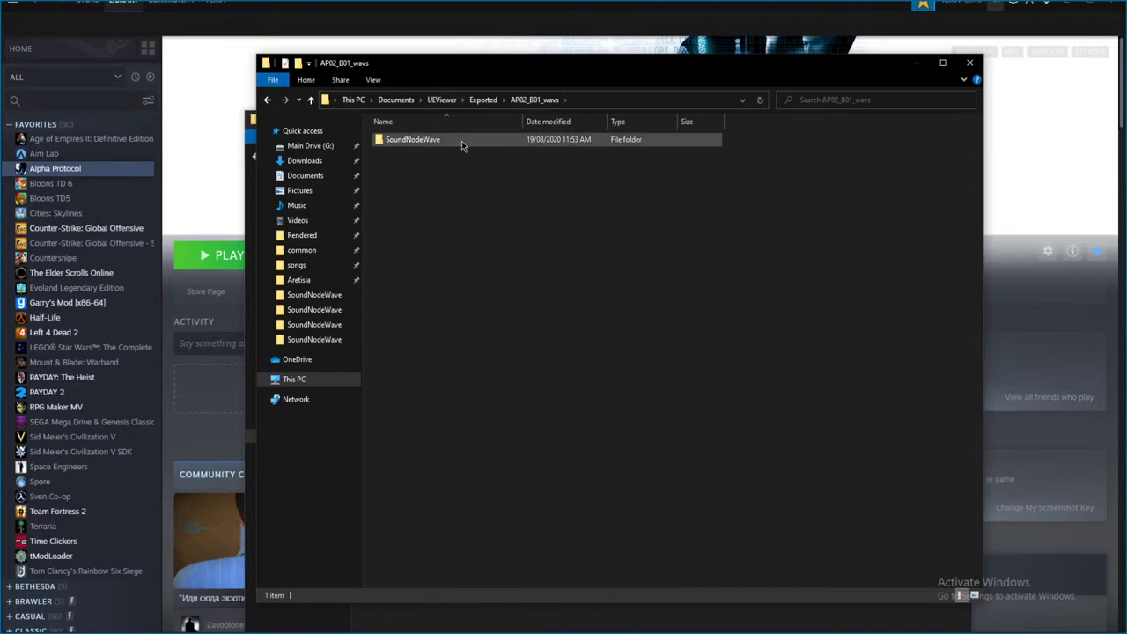
double_click(461, 142)
- Open AP02_FLOATS1_04_018.ogg in Audacity, listen to it, and close it without saving
double_click(459, 154)
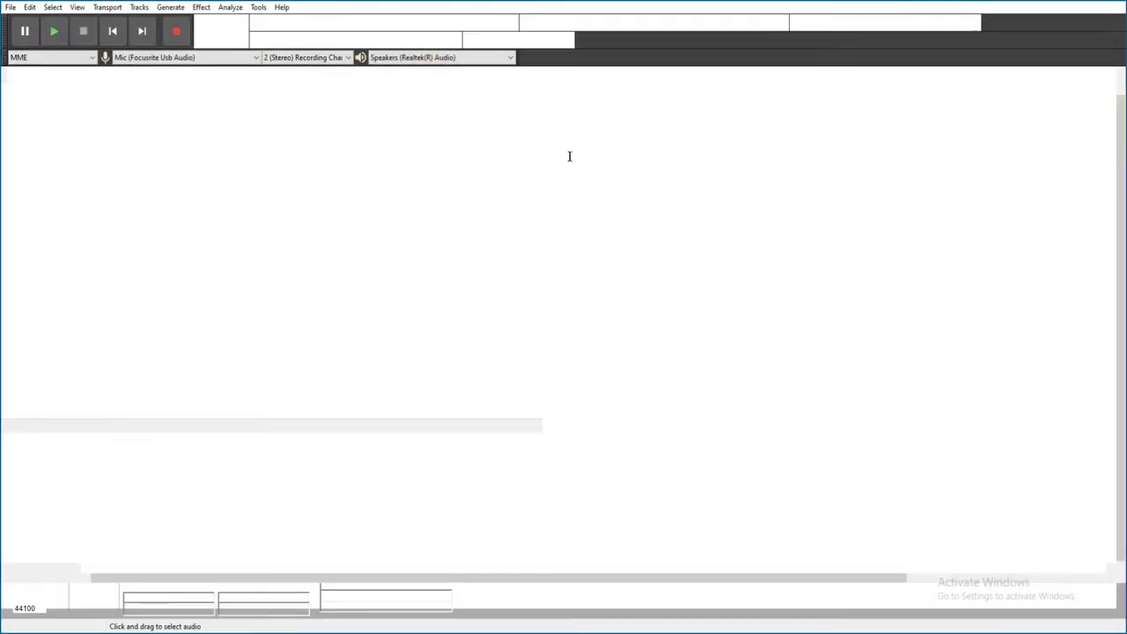
key(space)
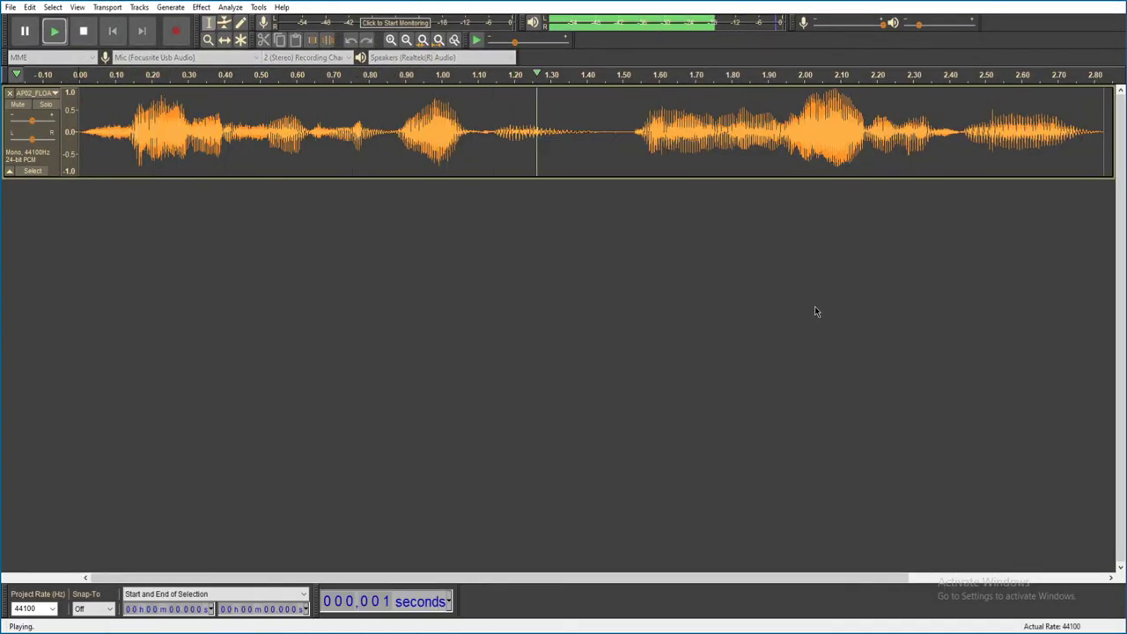
key(ctrl+w)
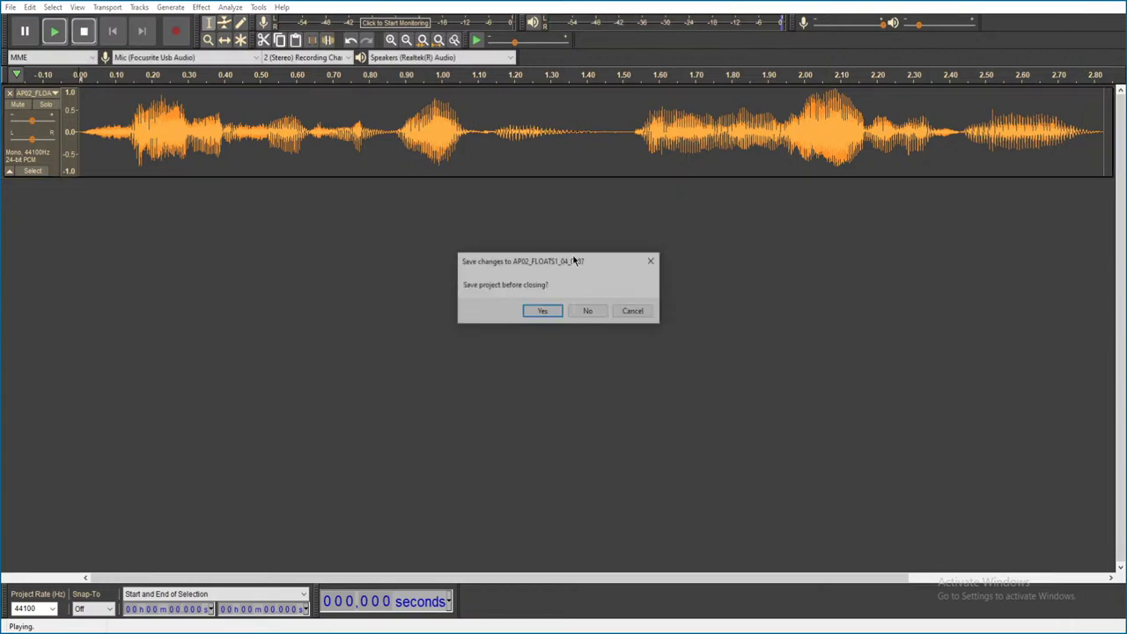
click(586, 310)
- Open AP02_FLOATS1_05_020.ogg in Audacity, listen to it, and close it without saving
double_click(475, 166)
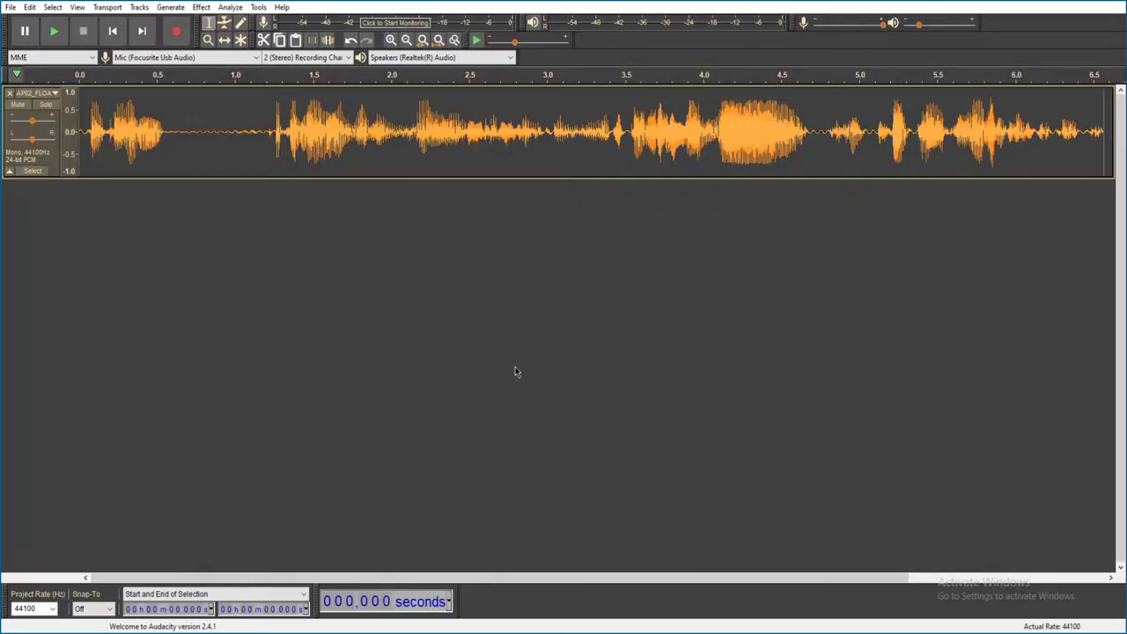
key(space)
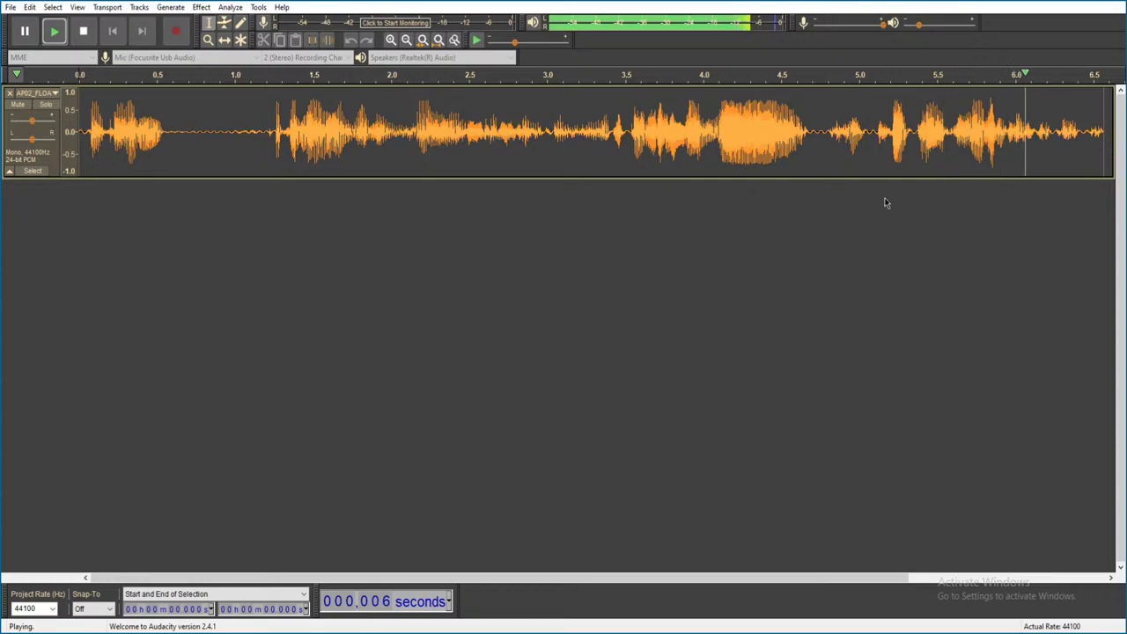
key(ctrl+w)
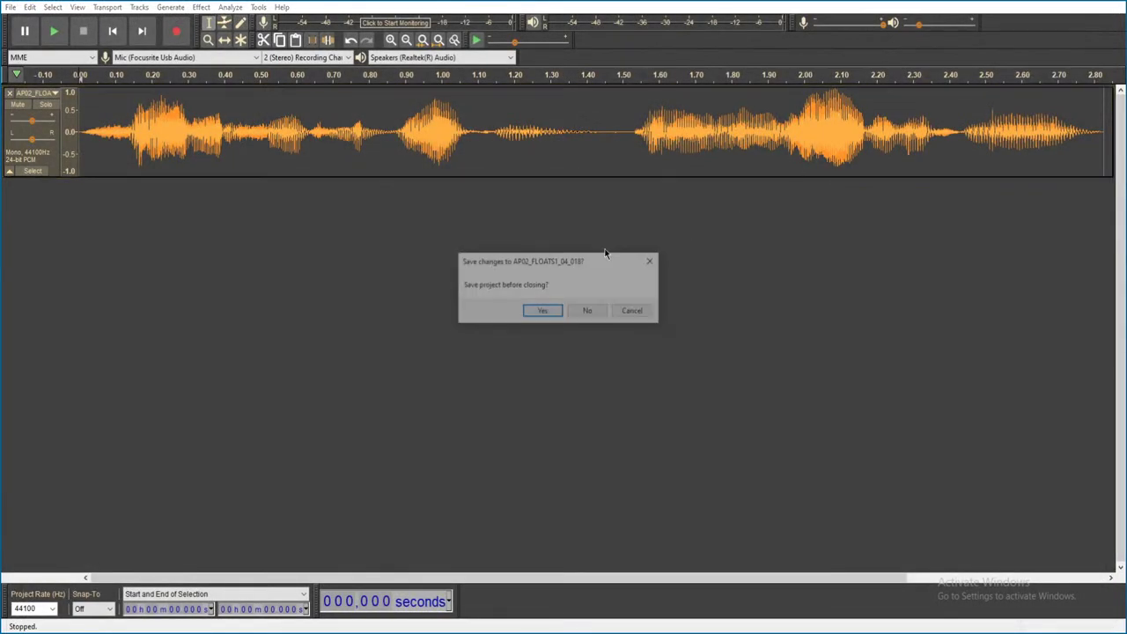
click(588, 310)
- Open AP02_FLOATS1_09_045.ogg in Audacity, listen to it, and close it without saving
click(533, 178)
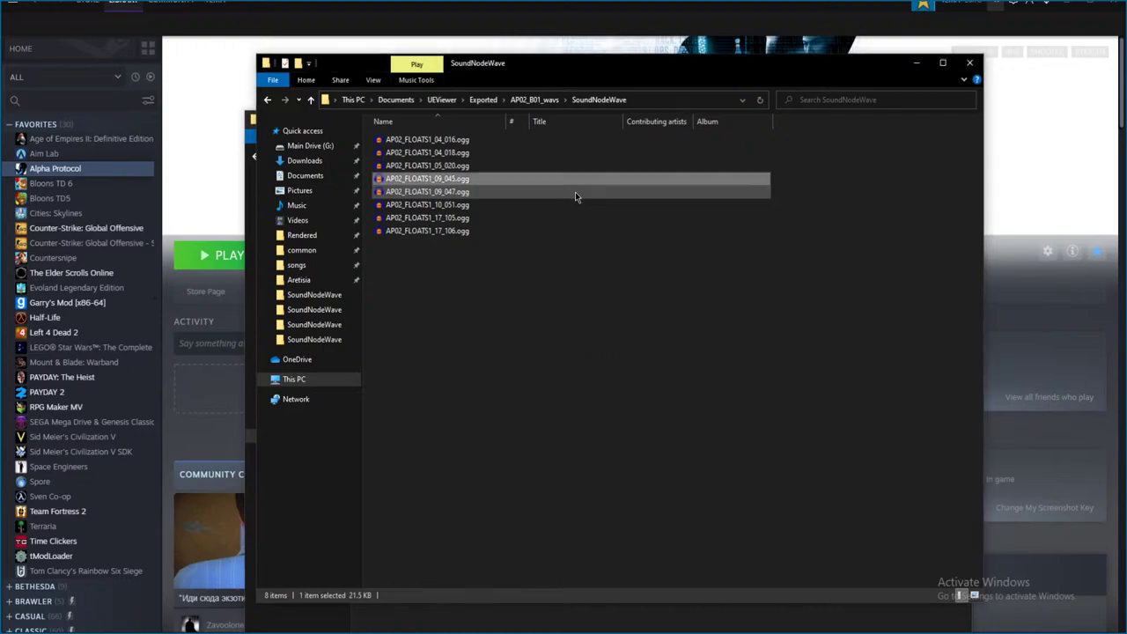
key(space)
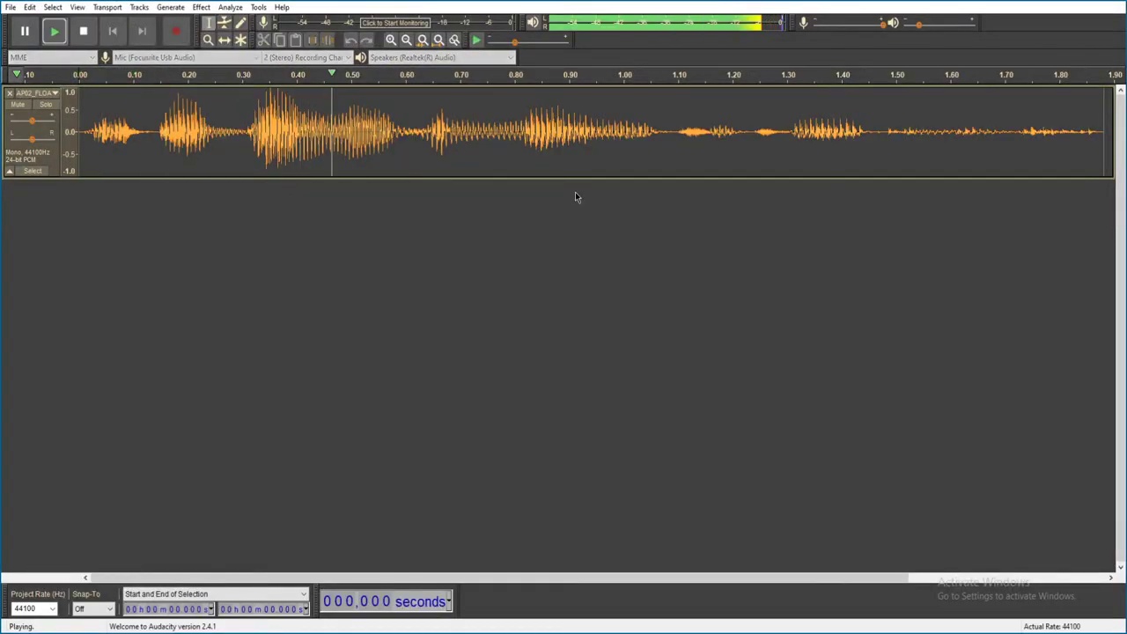
key(alt+F4)
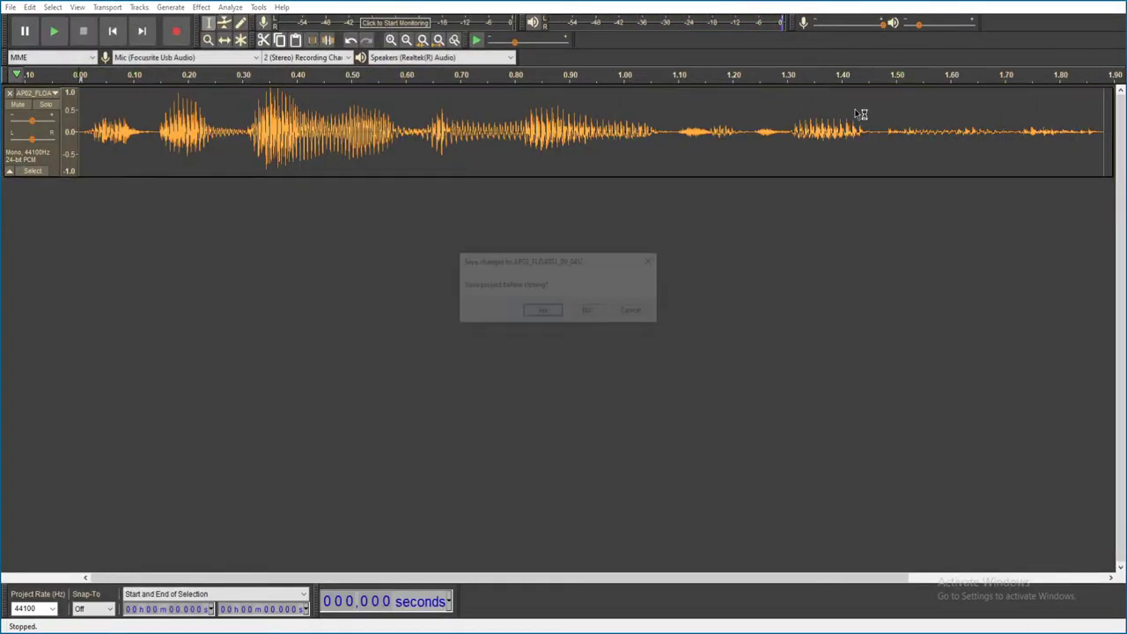
click(588, 317)
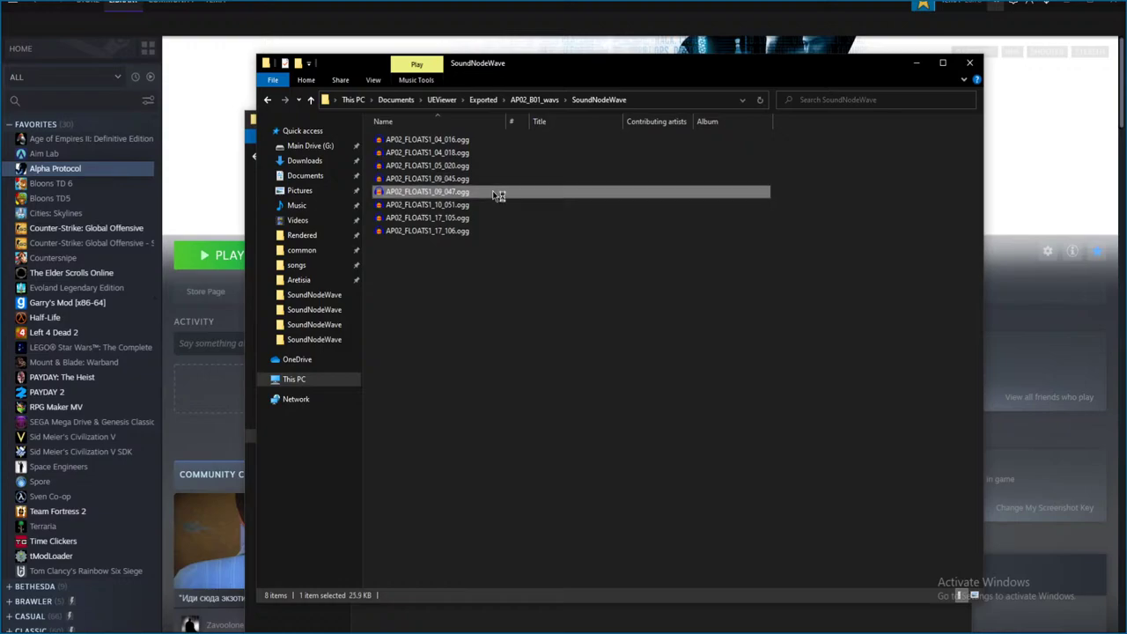
- Open AP02_FLOATS1_09_047.ogg in Audacity, listen to it, and close it without saving
double_click(492, 190)
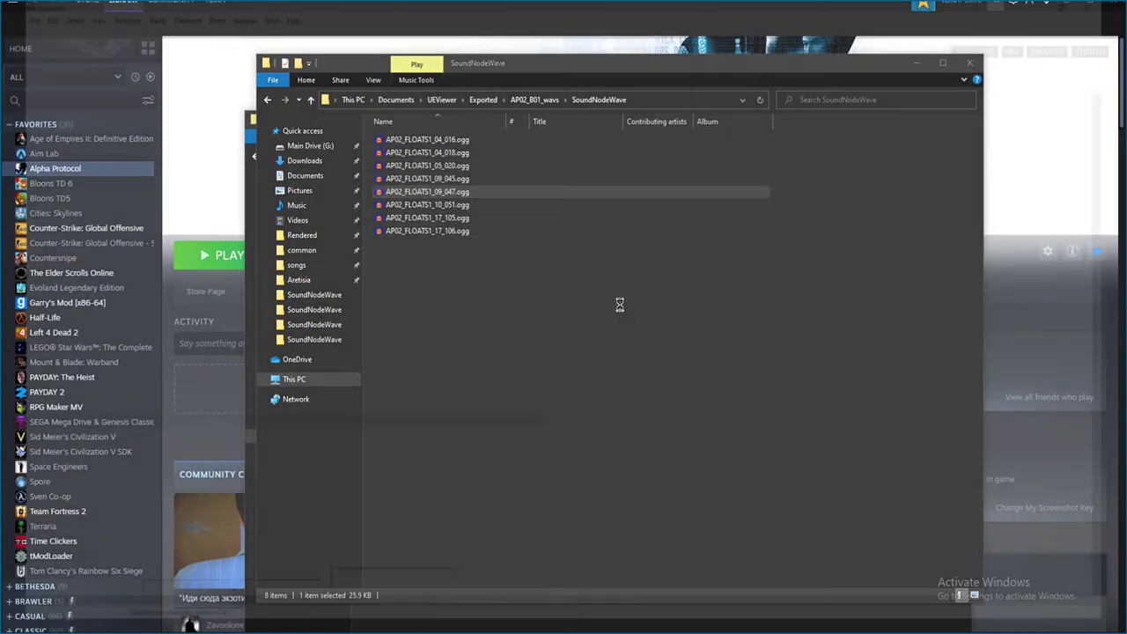
key(space)
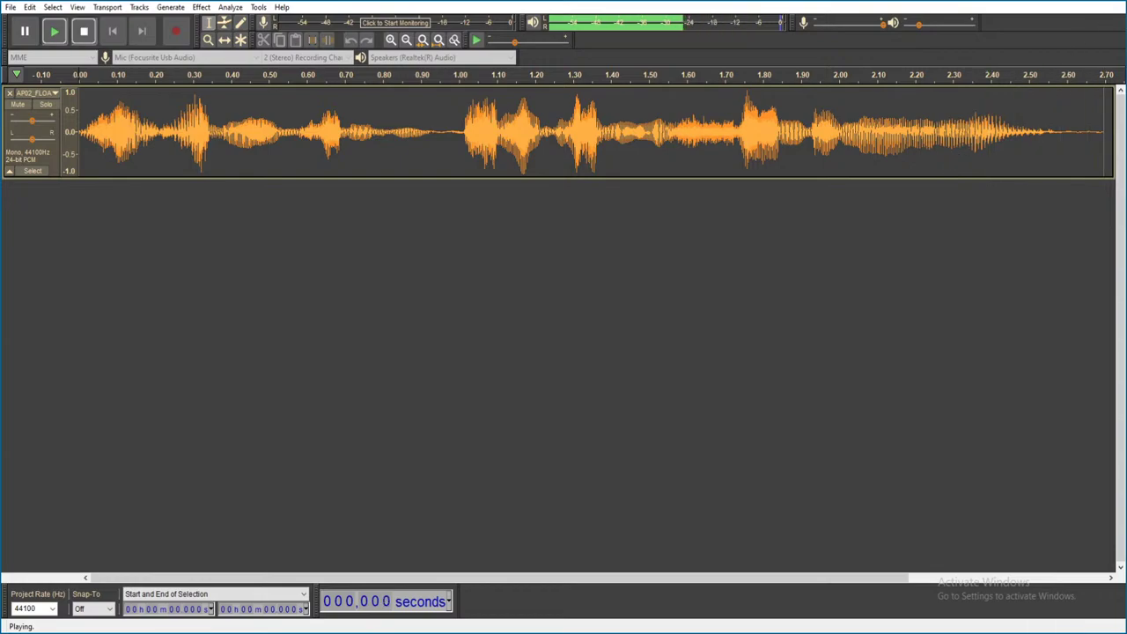
key(alt+F4)
click(577, 310)
- Open AP02_FLOATS1_10_051.ogg in Audacity, listen to it, and close it without saving
double_click(457, 205)
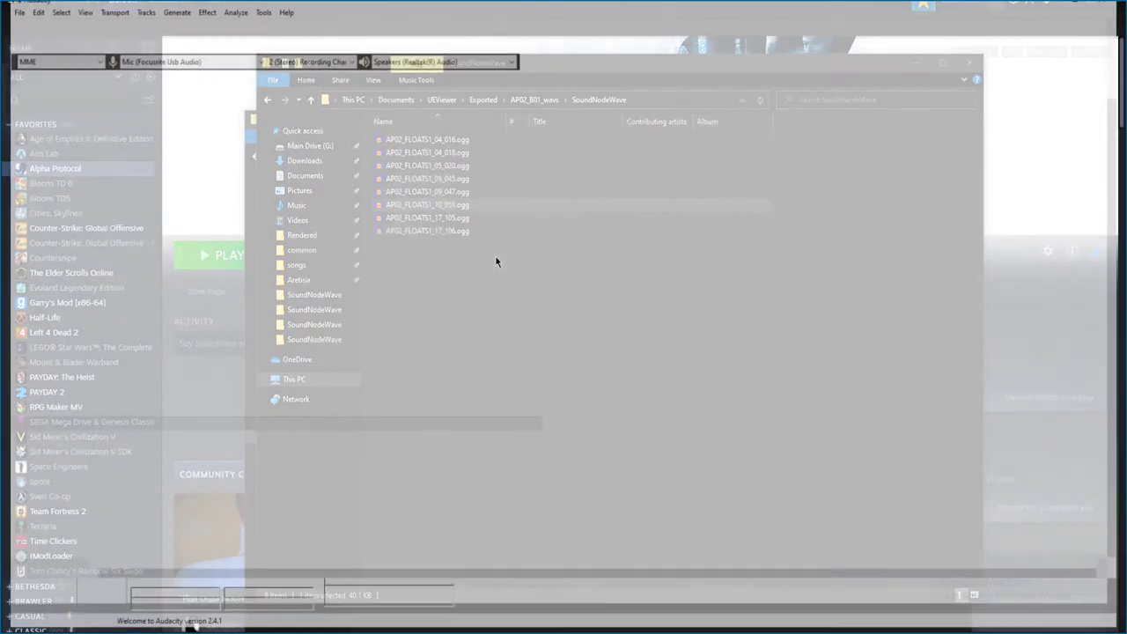
key(space)
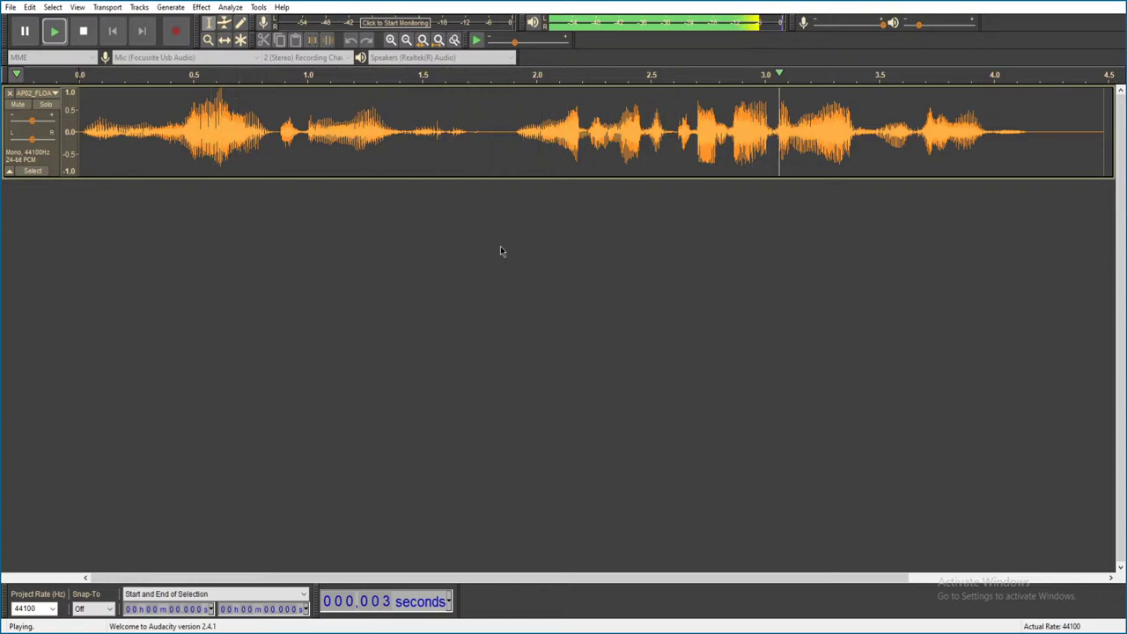
key(ctrl+w)
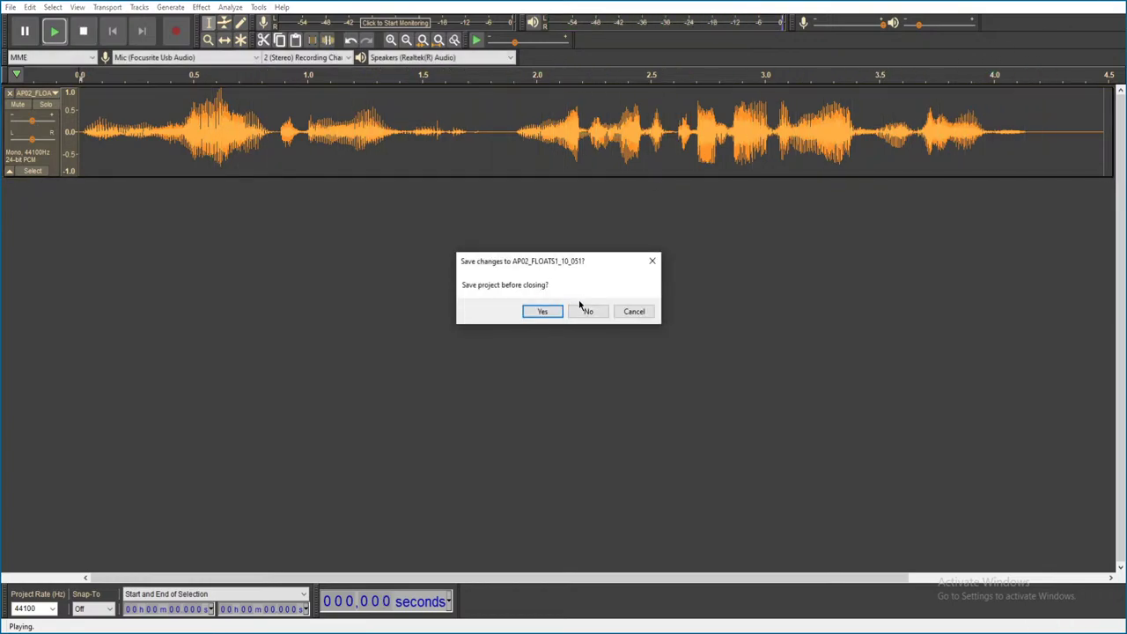
click(583, 308)
- Open AP02_FLOATS1_17_105.ogg in Audacity, listen to it, and close it without saving
double_click(589, 219)
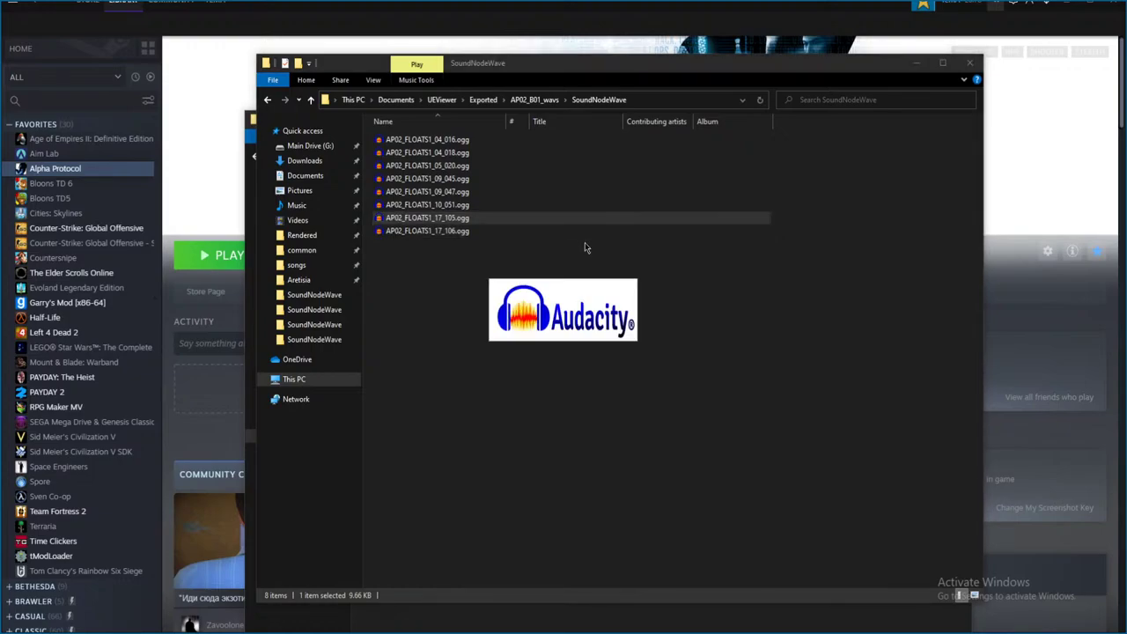
click(543, 167)
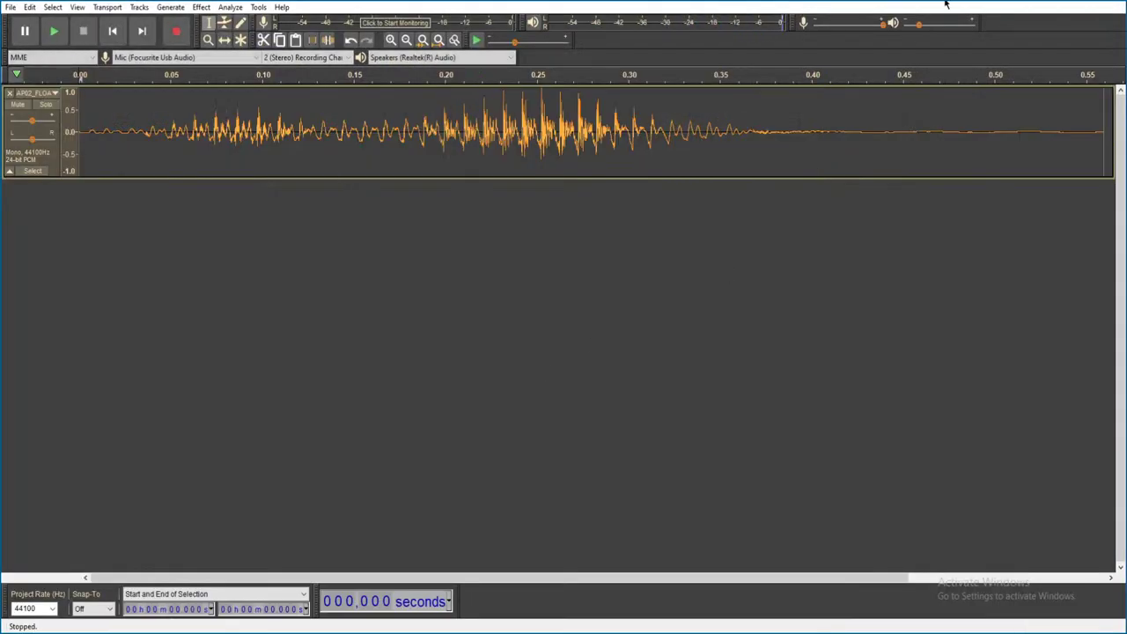
key(ctrl+w)
click(581, 309)
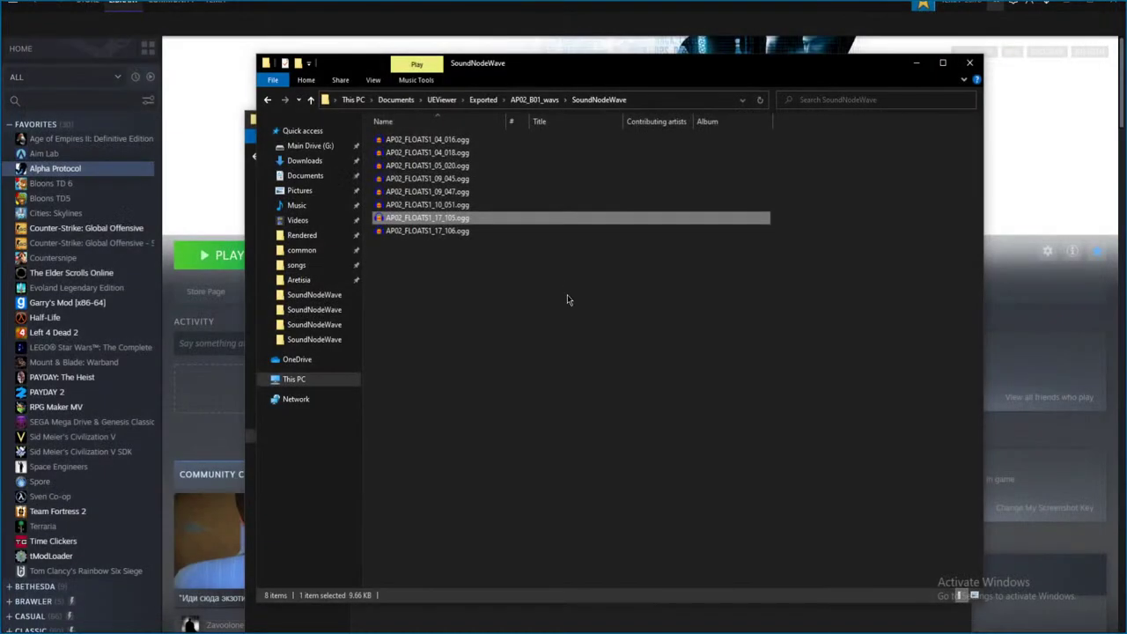
- Open AP02_FLOATS1_17_106.ogg in Audacity, listen to it, and close it without saving
key(Down)
key(Return)
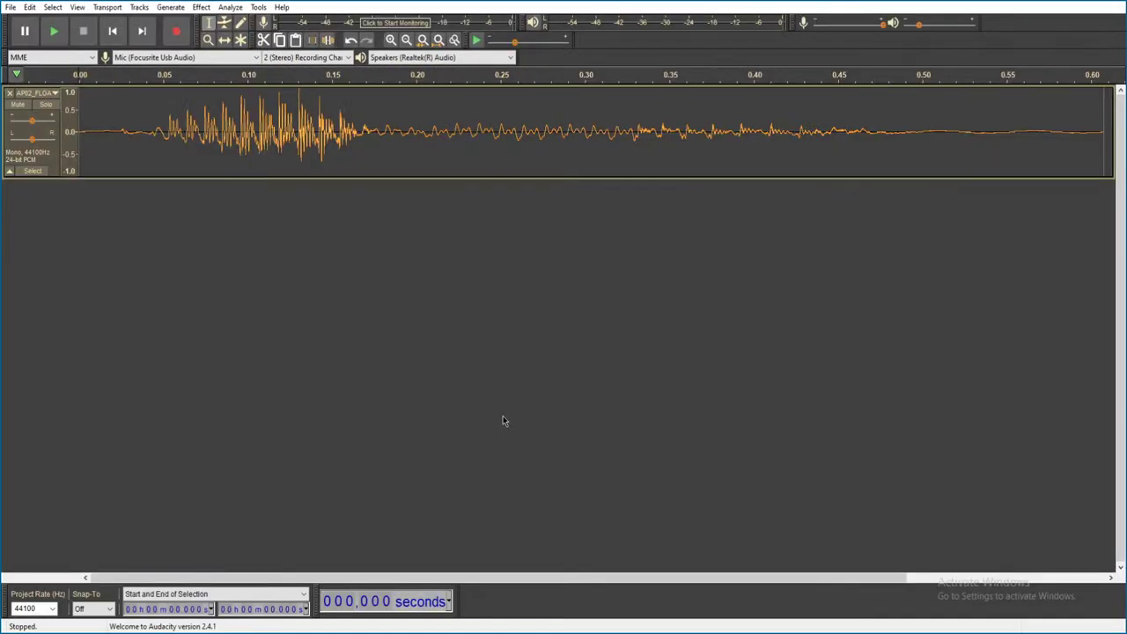
key(space)
key(ctrl+w)
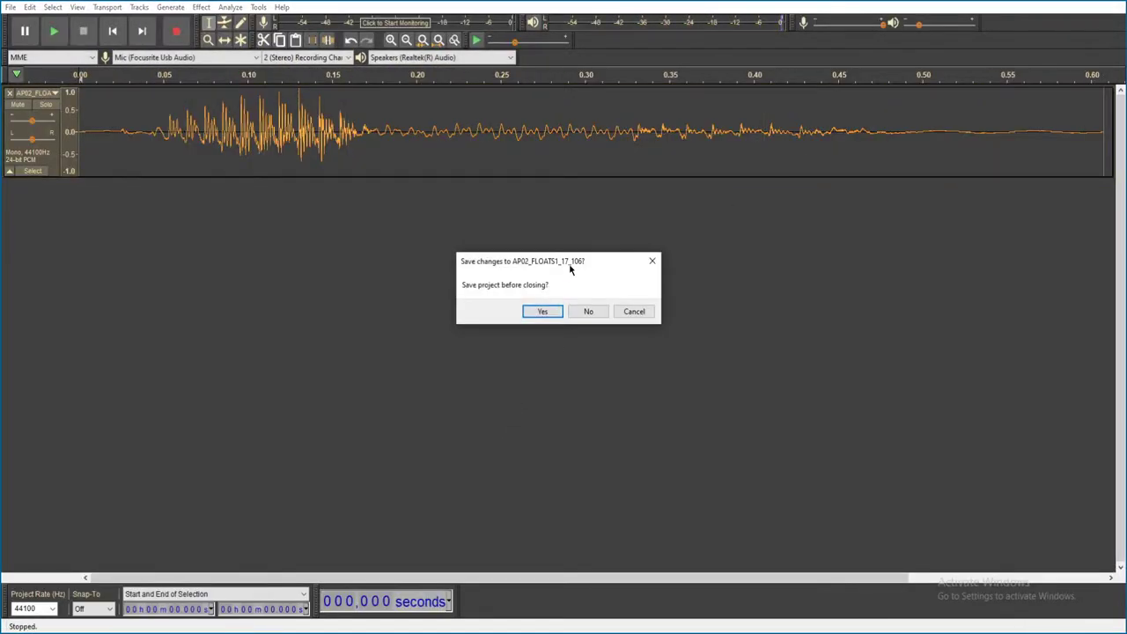
click(588, 312)
- Go to the SoundNodeWave folder inside AP02_B03_ScratchVO_wavs and widen the Name column to show the full file names
key(alt+Up)
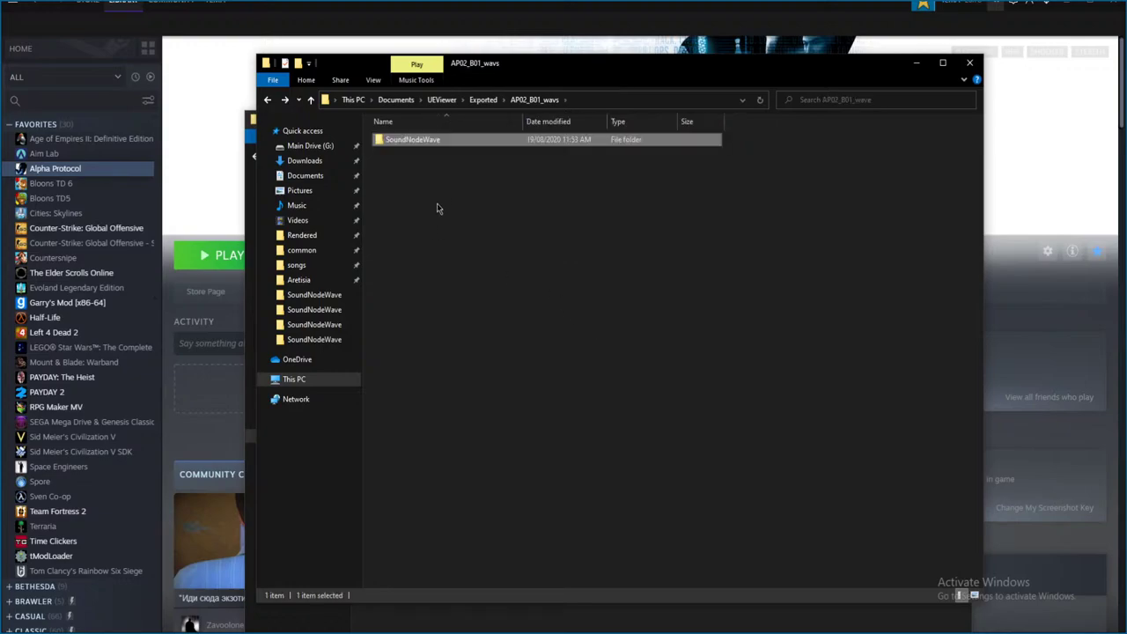
key(alt+Up)
double_click(467, 269)
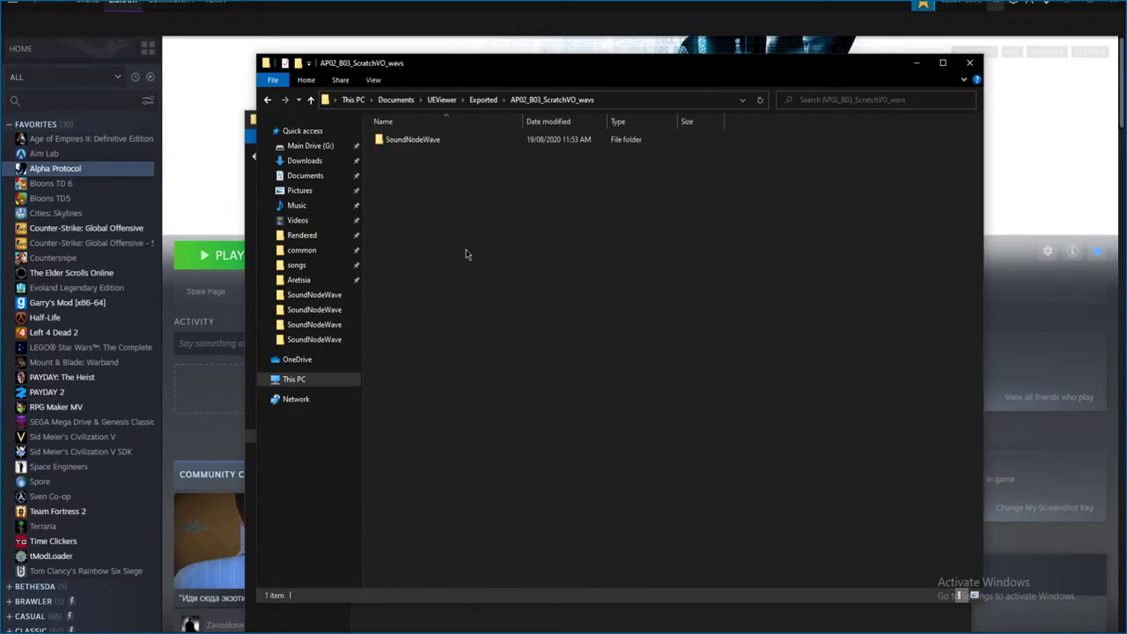
double_click(500, 143)
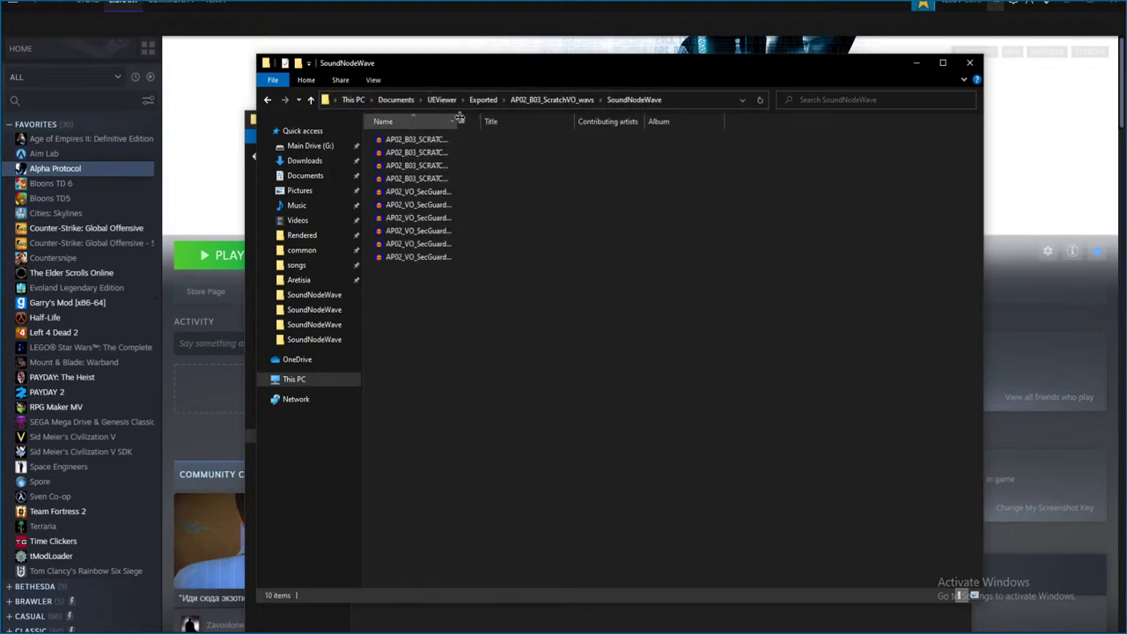
drag(475, 121, 515, 120)
- Open AP02_B03_SCRATCHVO_01_000.ogg in Audacity, listen to it, and close it without saving
click(476, 141)
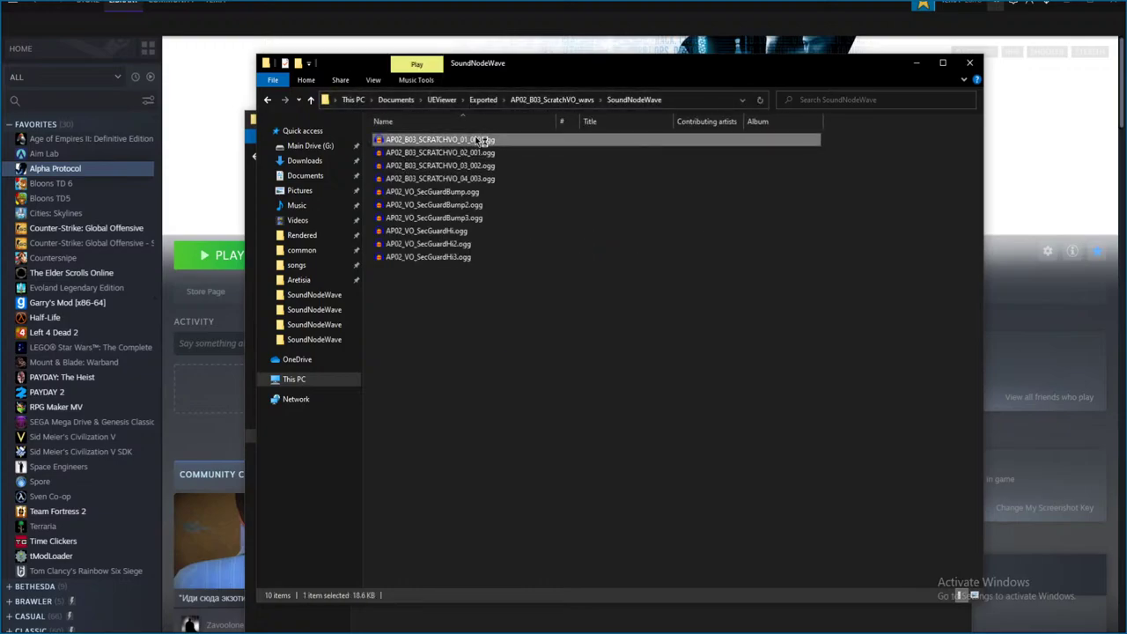
double_click(481, 141)
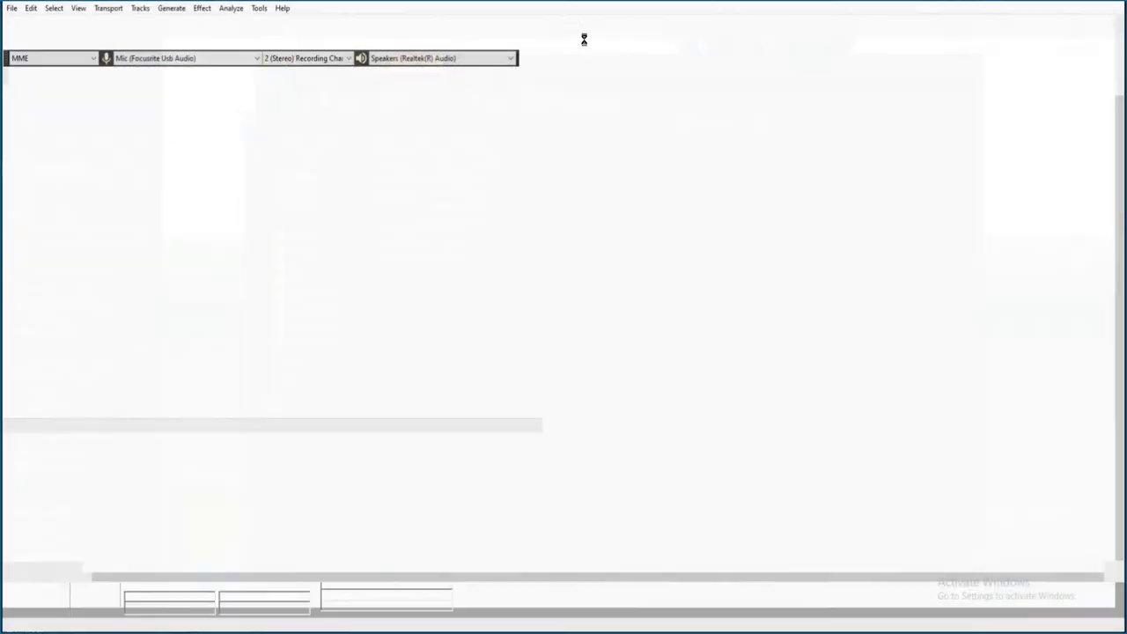
key(space)
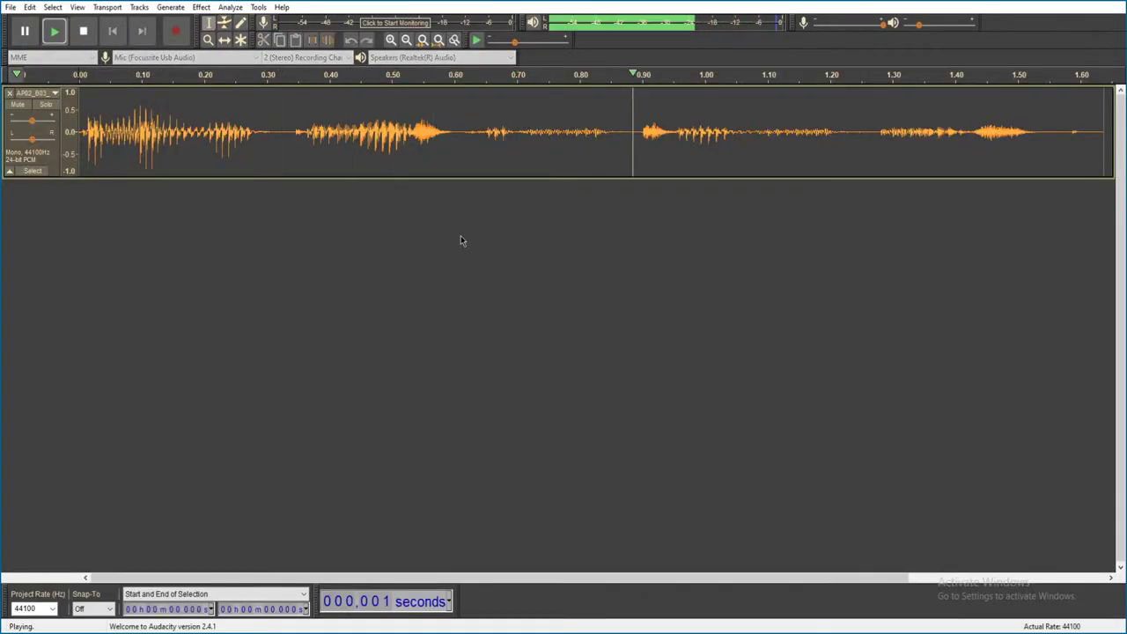
click(1113, 4)
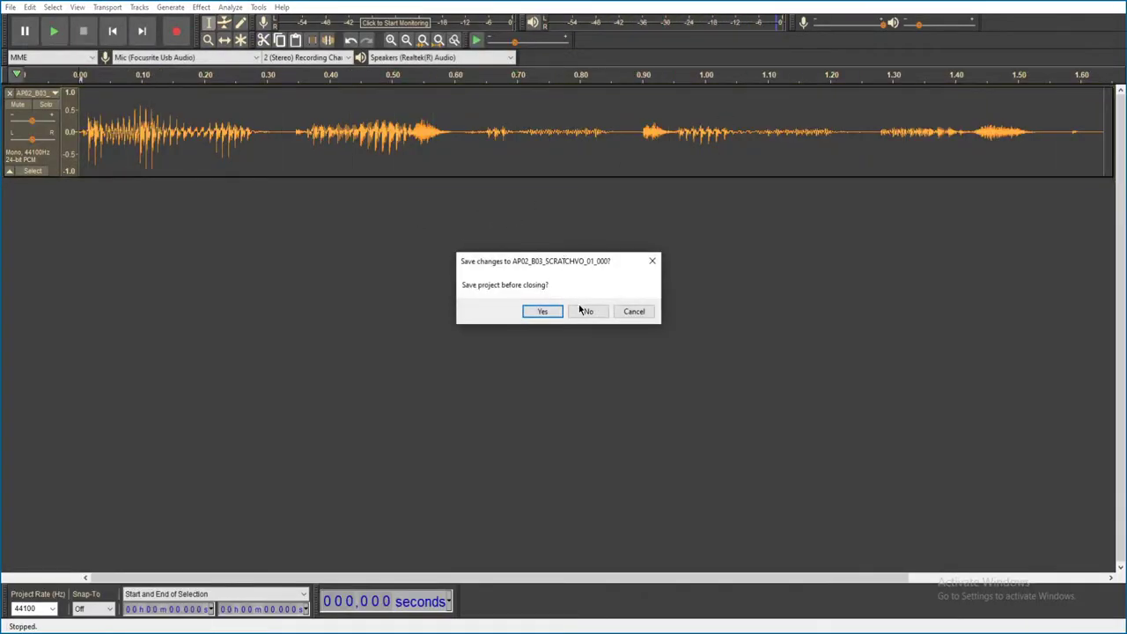
click(585, 311)
- Open AP02_B03_SCRATCHVO_02_001.ogg in Audacity, listen to it, and close it without saving
double_click(489, 153)
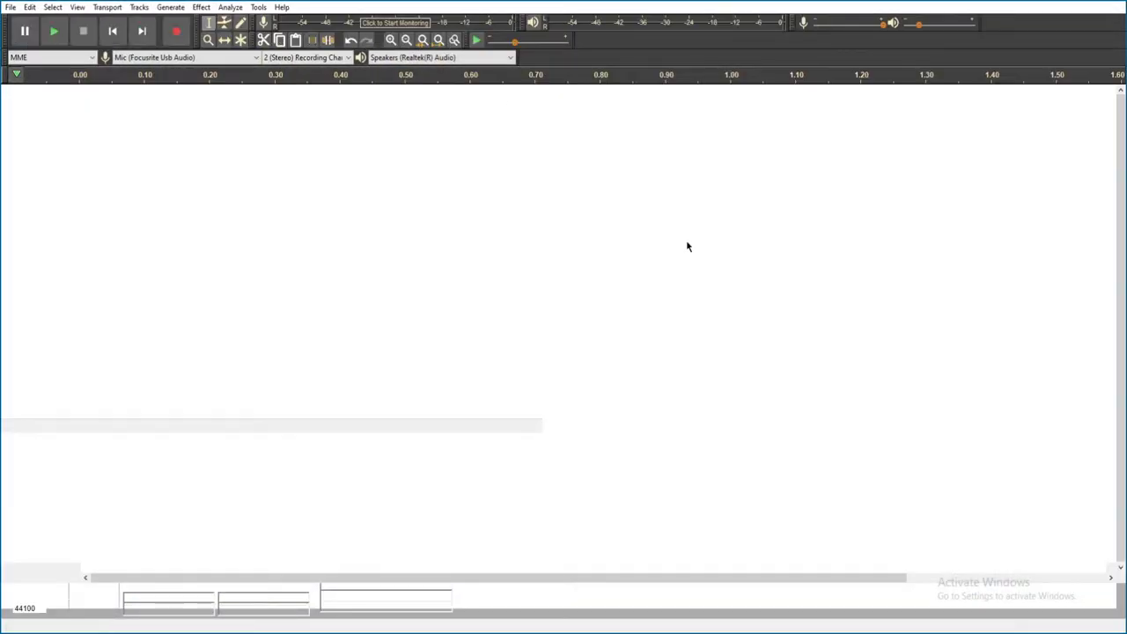
key(space)
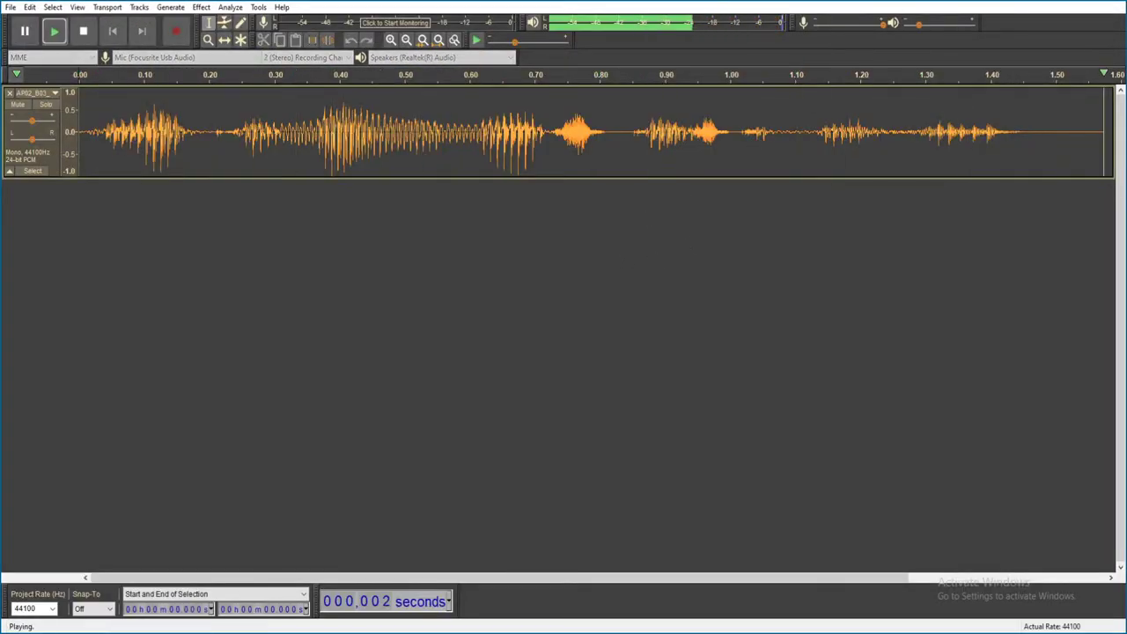
key(ctrl+w)
click(587, 313)
- Open AP02_B03_SCRATCHVO_03_002.ogg in Audacity, listen to it, and close it without saving
double_click(505, 167)
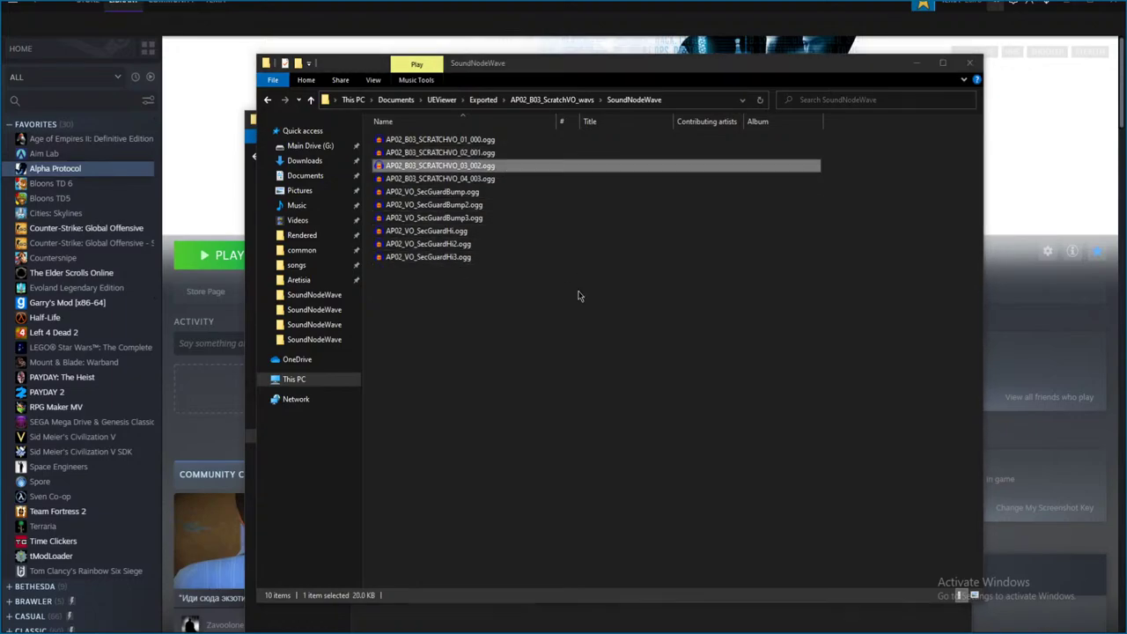
key(space)
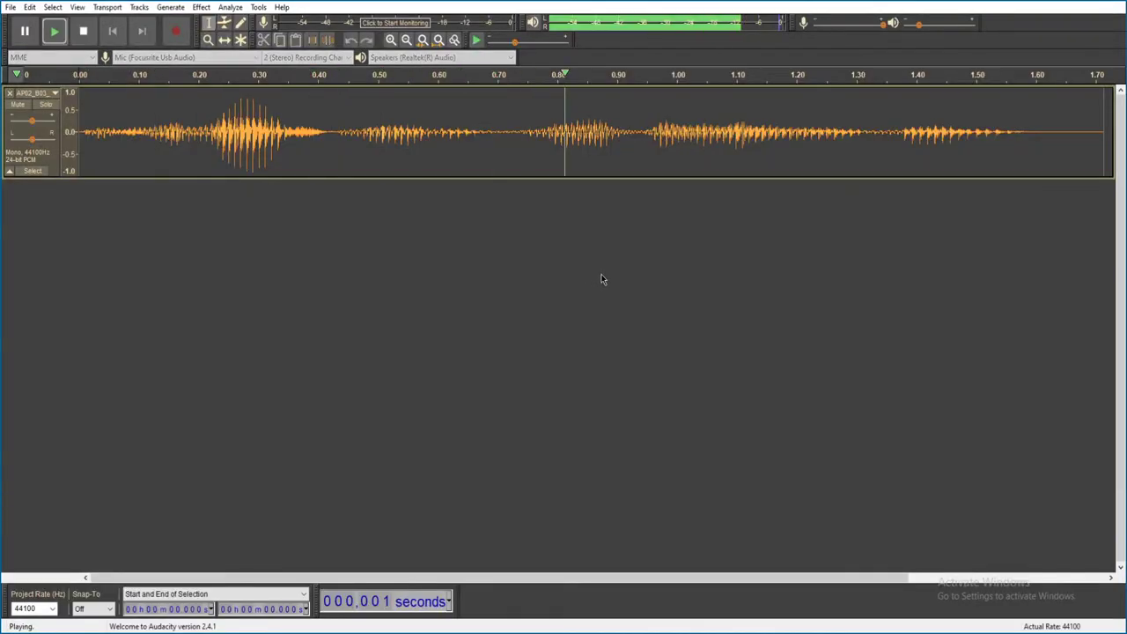
key(alt+F4)
click(587, 309)
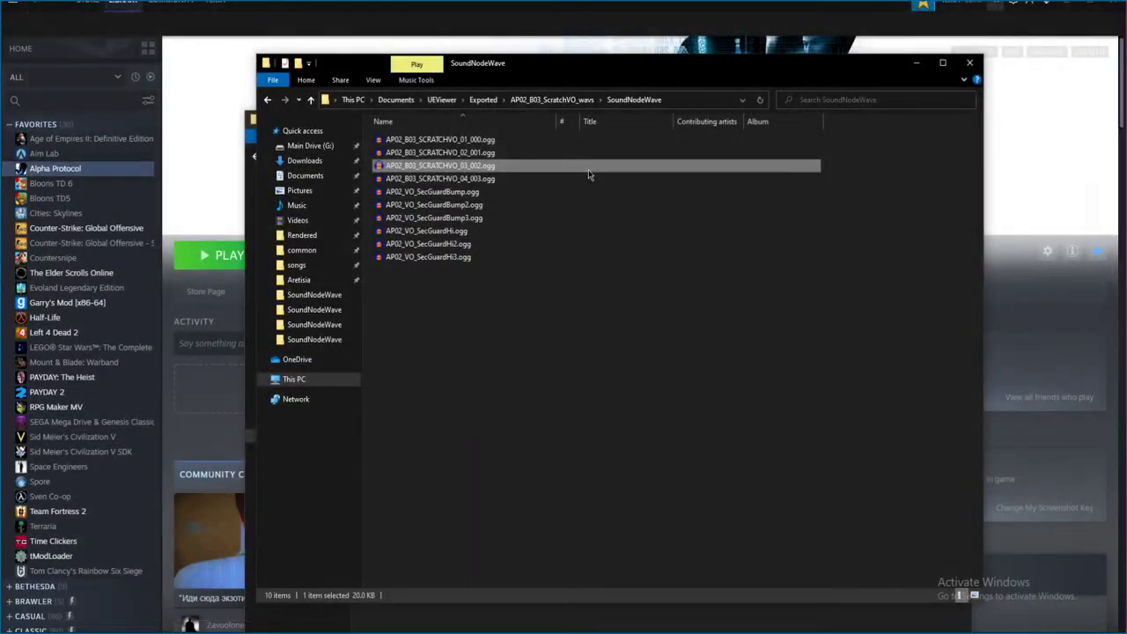
- Open AP02_B03_SCRATCHVO_04_003.ogg in Audacity, listen to it, and close it without saving
double_click(553, 179)
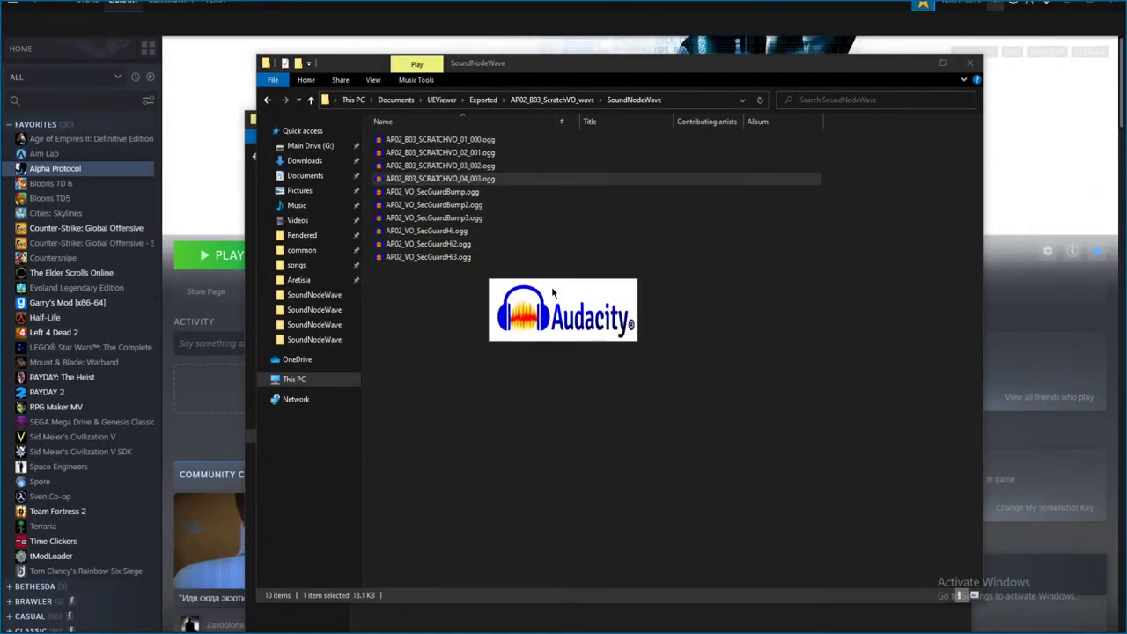
key(space)
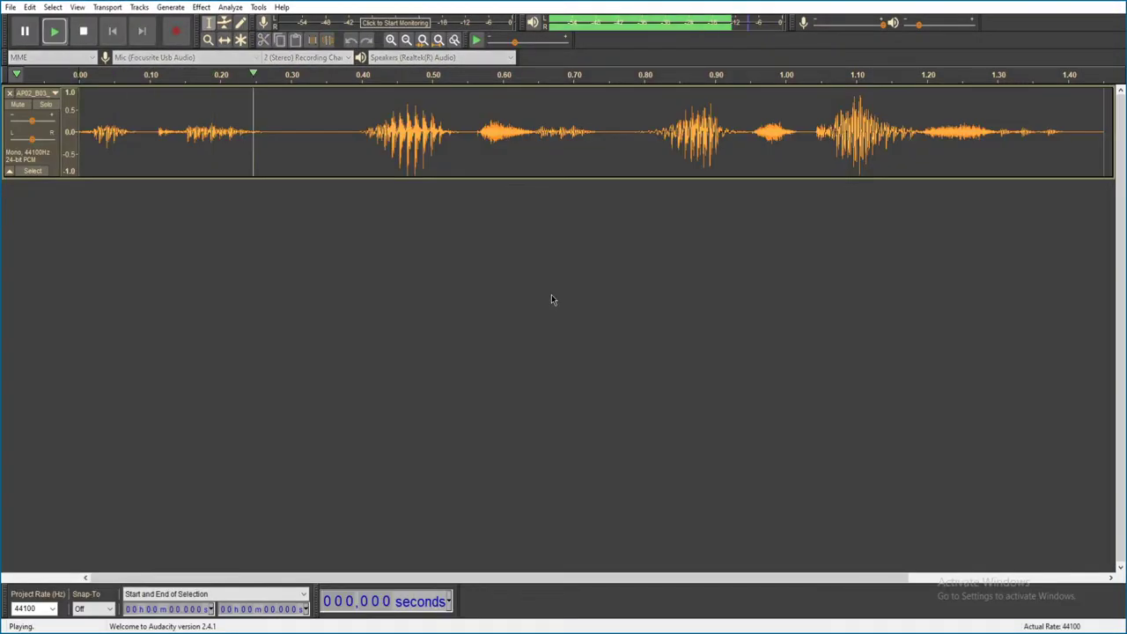
key(alt+F4)
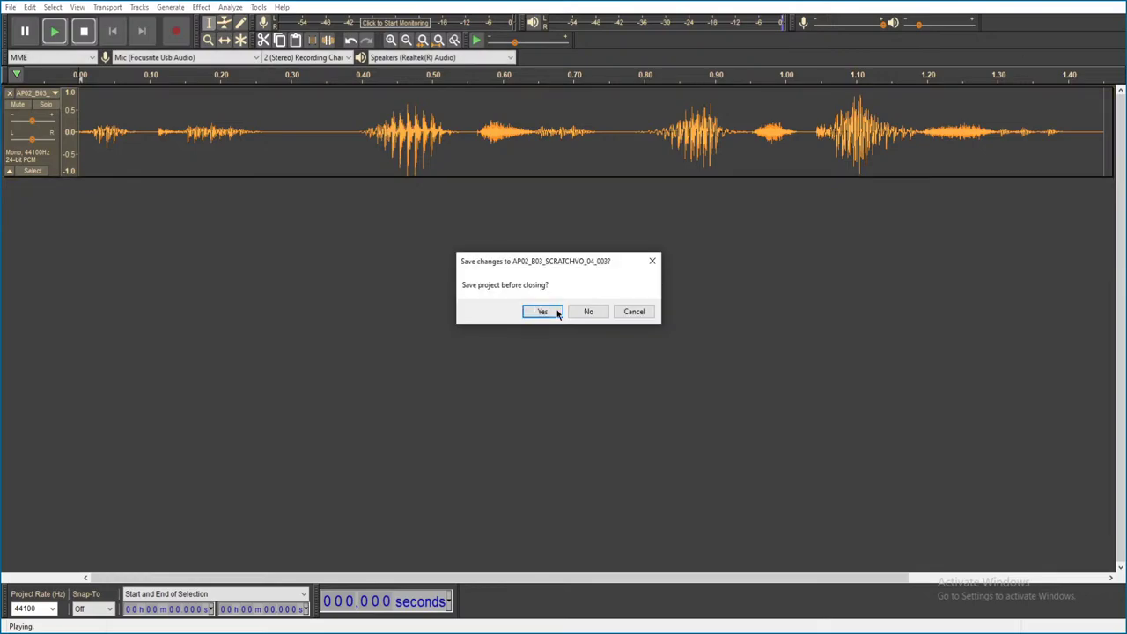
click(579, 312)
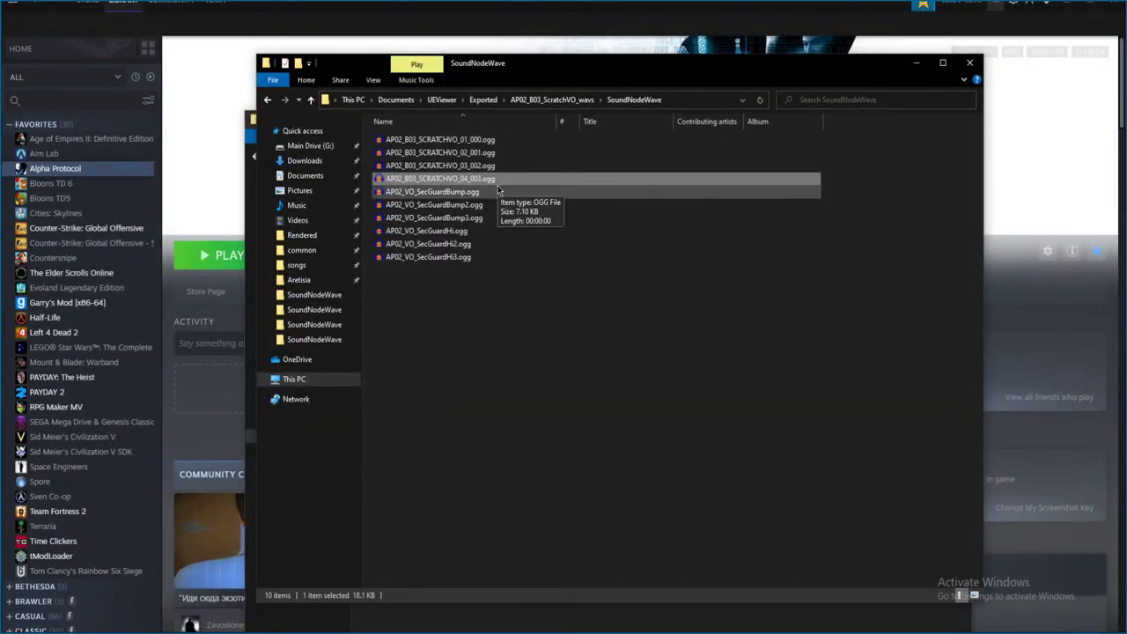
- Open AP02_VO_SecGuardBump.ogg in Audacity, listen to it, and close it without saving
click(492, 193)
key(Return)
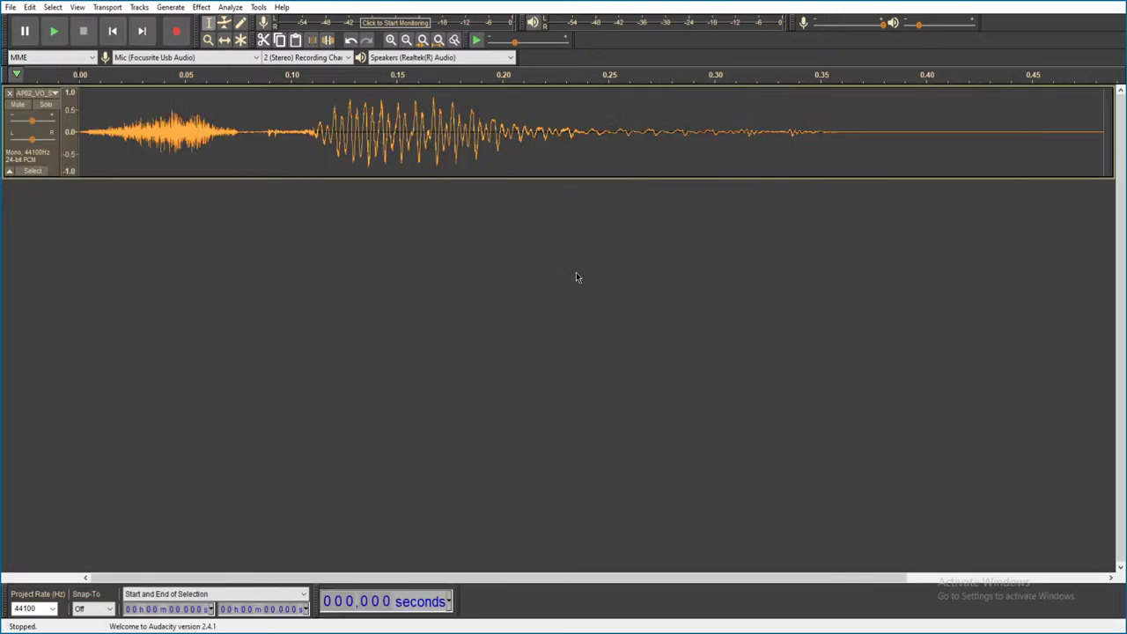
key(space)
key(ctrl+w)
click(578, 310)
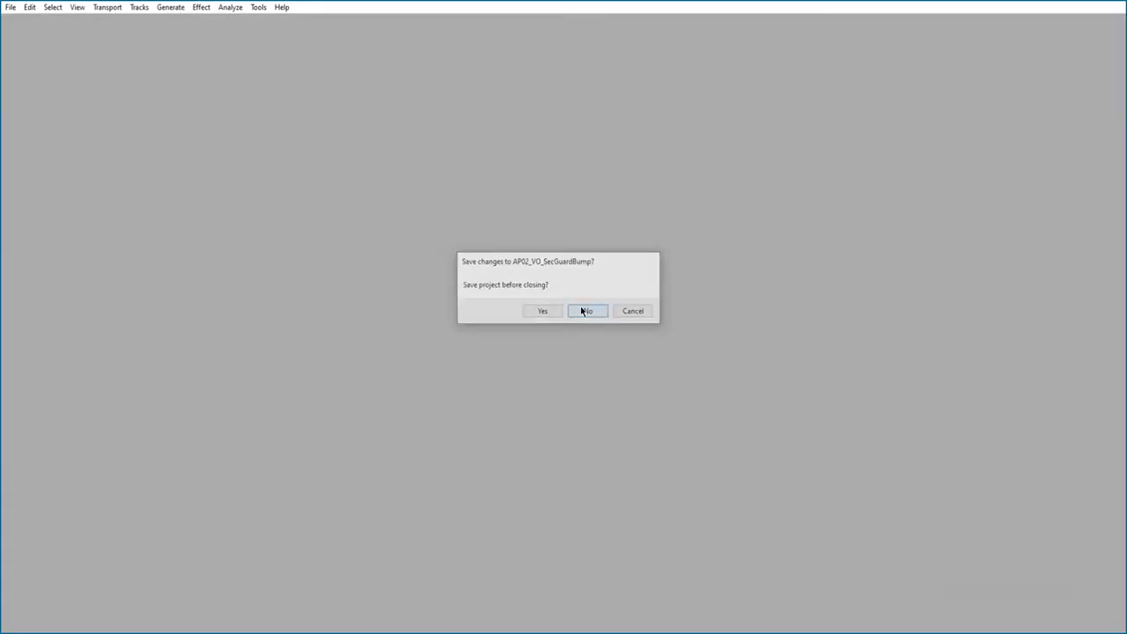
- Open AP02_VO_SecGuardBump2.ogg in Audacity, listen to it, and close it without saving
double_click(507, 204)
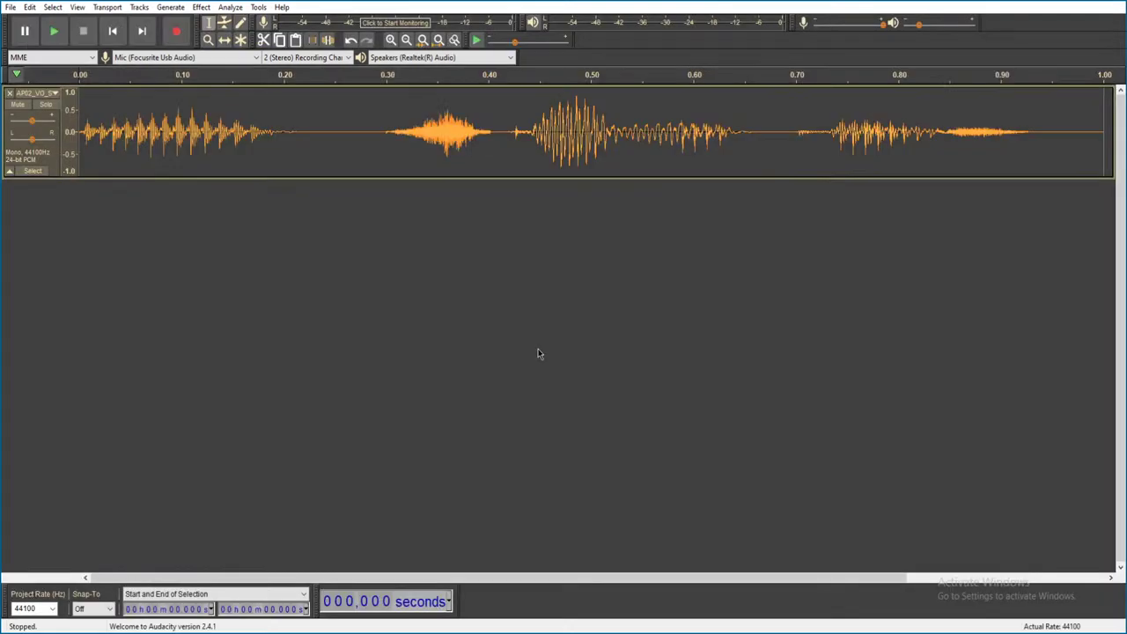
key(space)
key(ctrl+w)
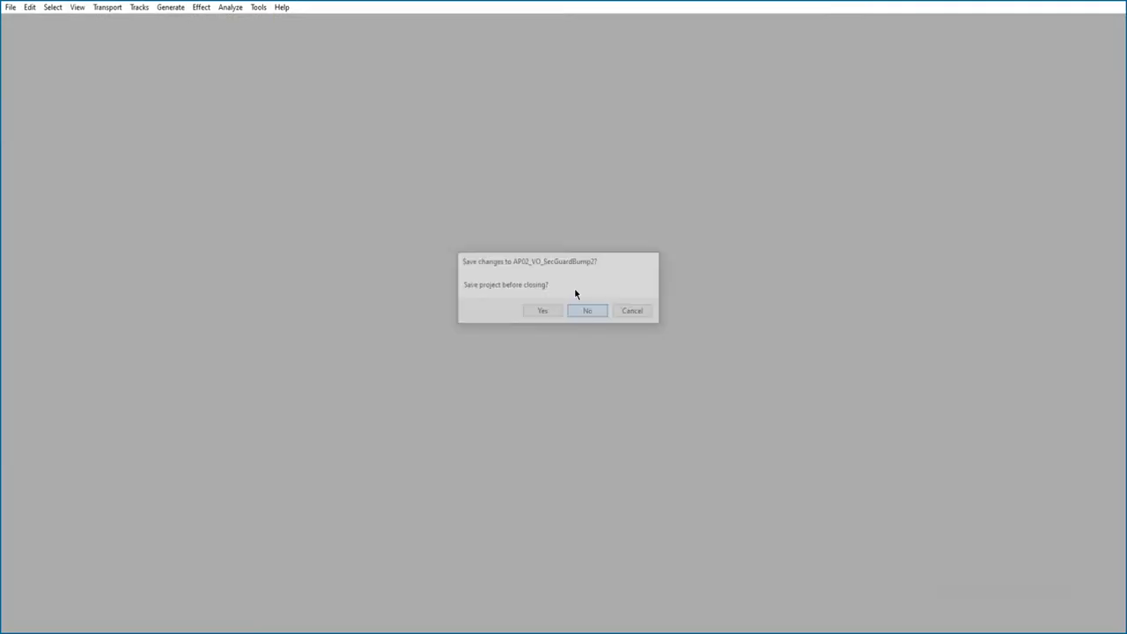
click(581, 308)
- Open AP02_VO_SecGuardBump3.ogg in Audacity, listen to it, and close it without saving
double_click(498, 217)
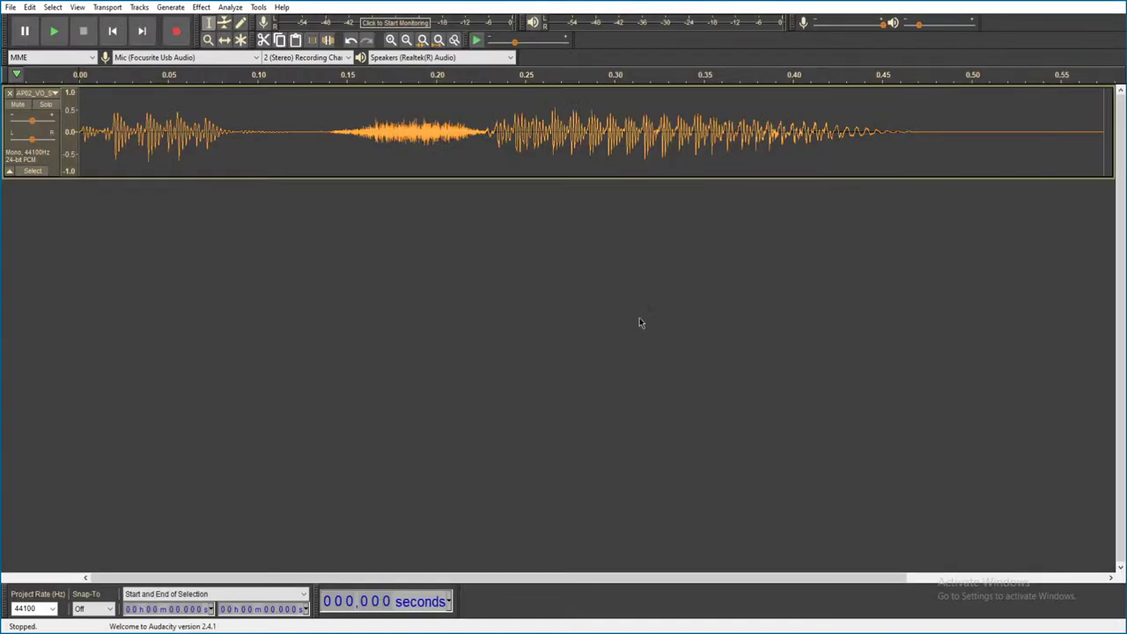
key(space)
key(ctrl+w)
click(586, 309)
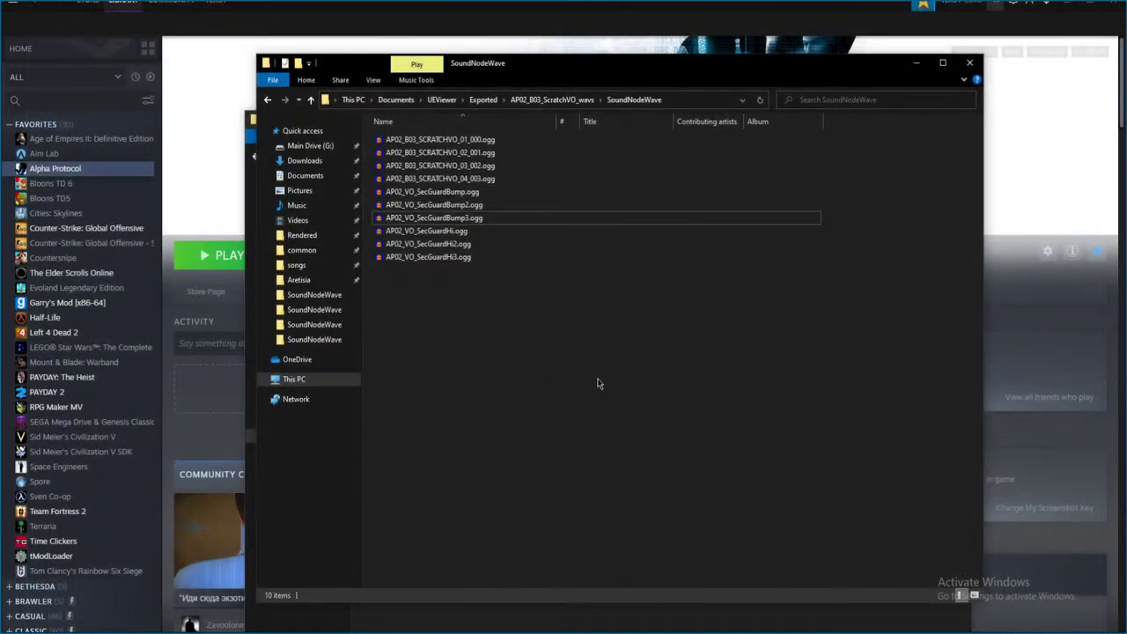
- Go to the SoundNodeWave folder inside AP02_Debrief_WAV and widen the Name column to show the full file names
key(alt+Up)
key(alt+Up)
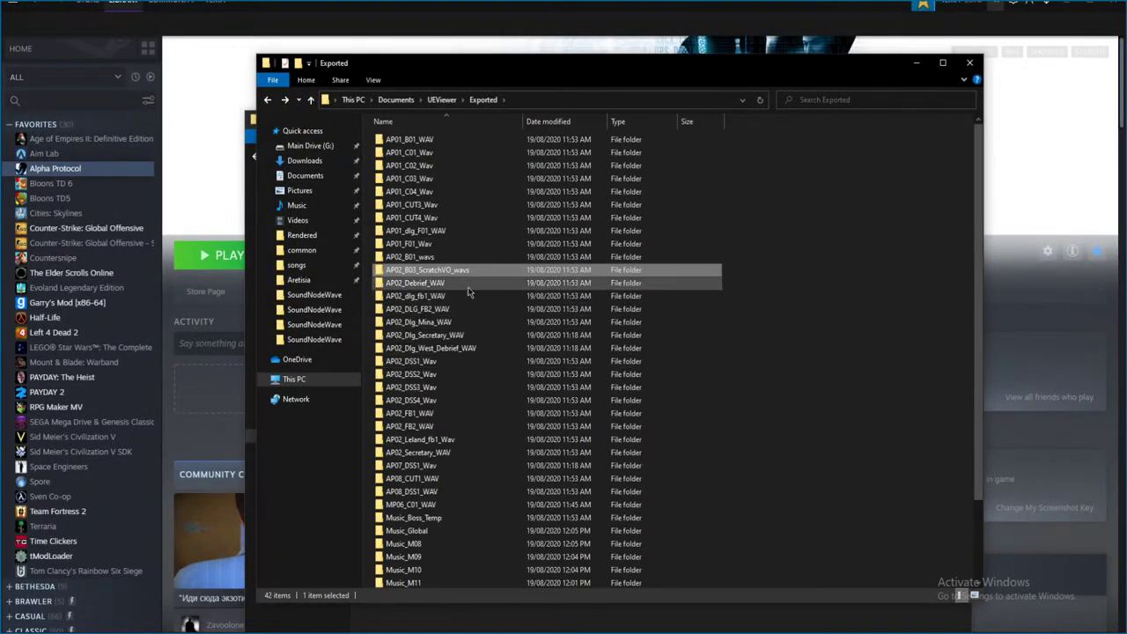
double_click(471, 287)
double_click(497, 145)
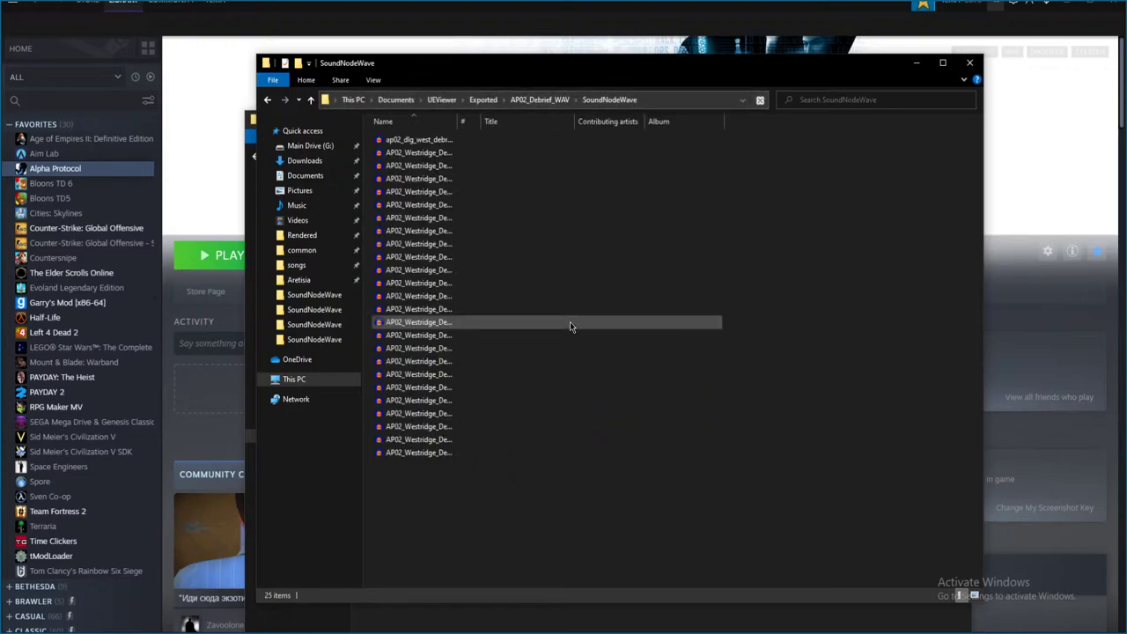
drag(458, 120, 547, 132)
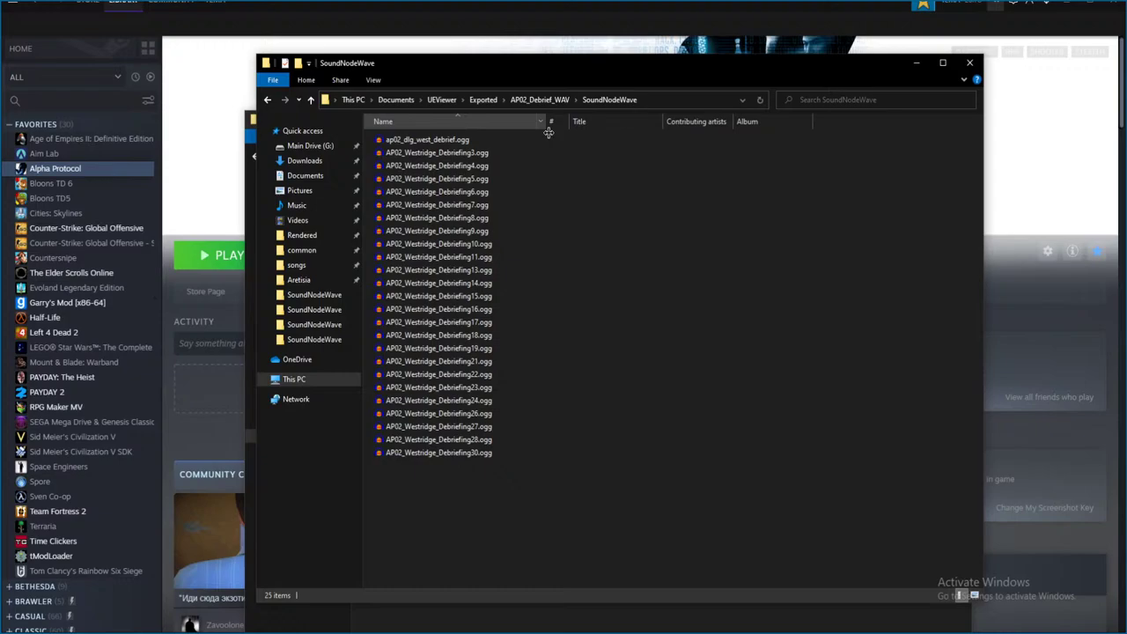
- Open ap02_dlg_west_debrief.ogg in Audacity, listen to it, and close it without saving
double_click(493, 141)
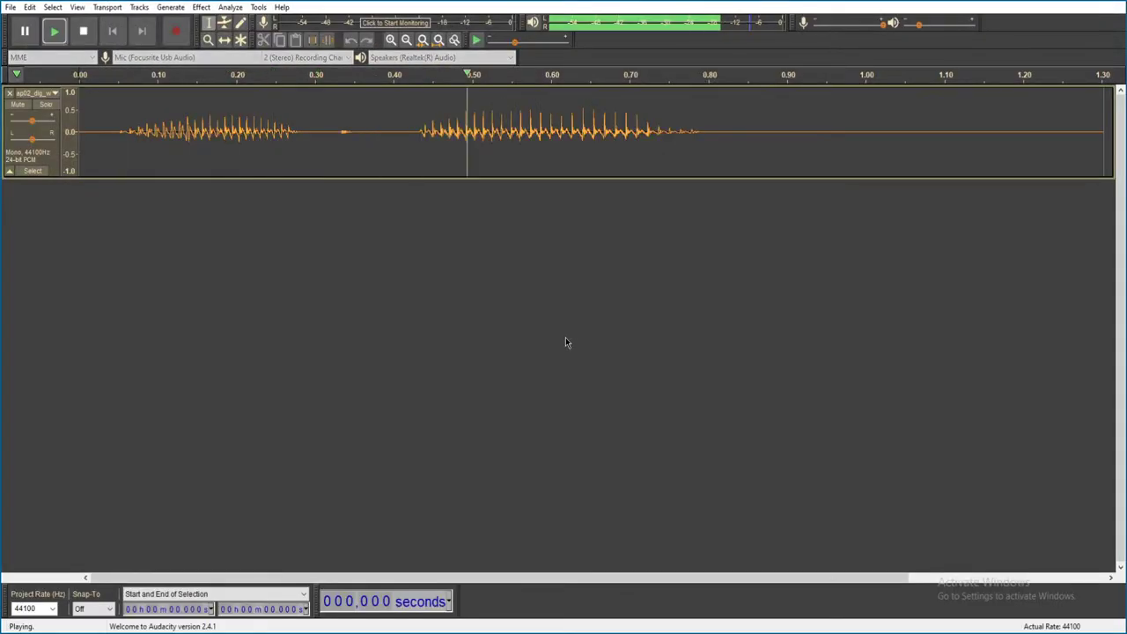
key(ctrl+w)
click(587, 312)
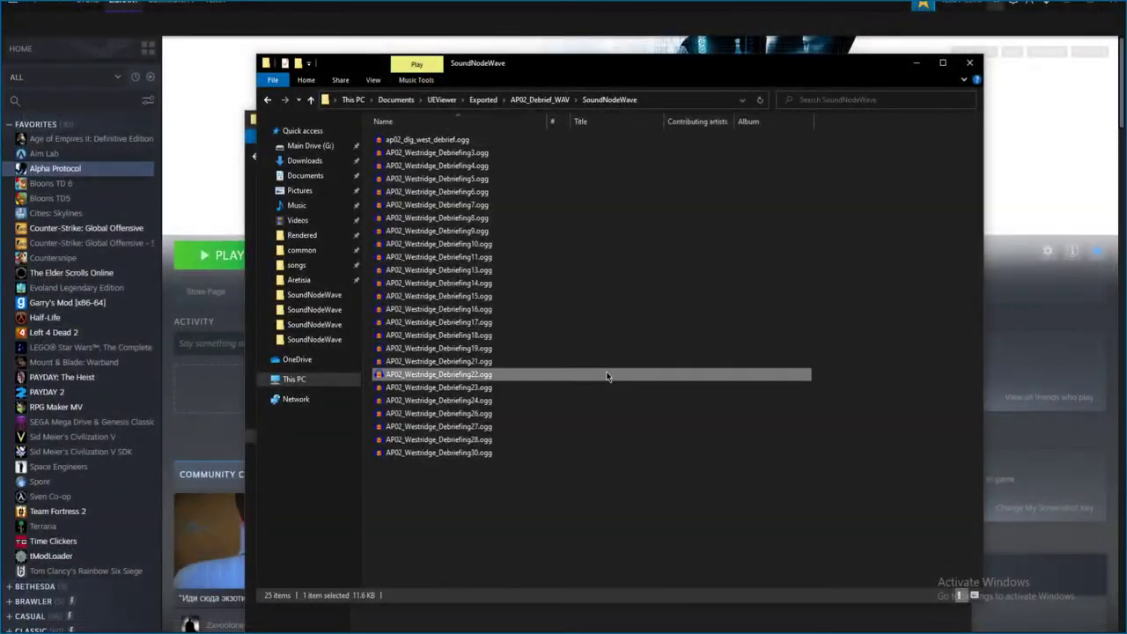
- Go to the SoundNodeWave folder inside AP02_dlg_fb1_WAV and widen the Name column to show the full file names
key(BackSpace)
key(BackSpace)
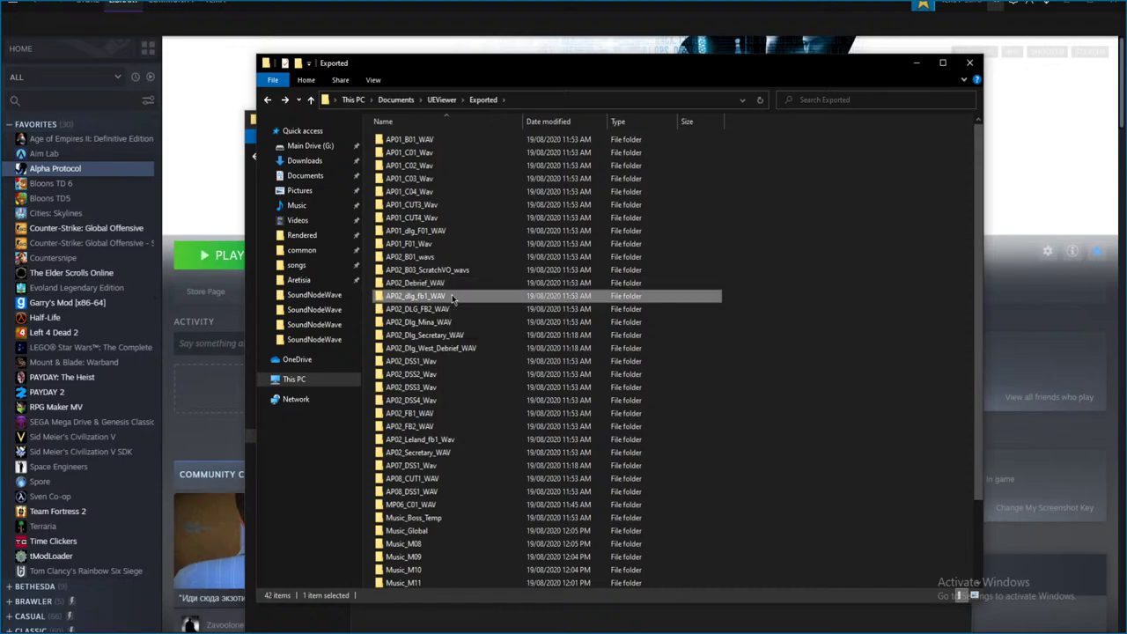
double_click(452, 296)
double_click(476, 145)
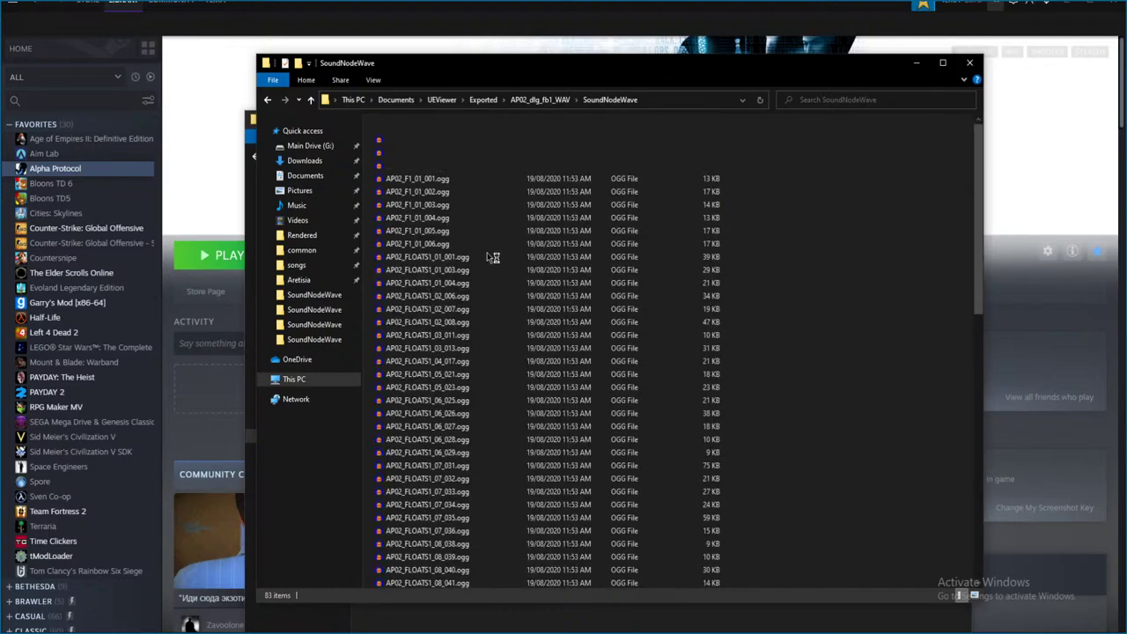
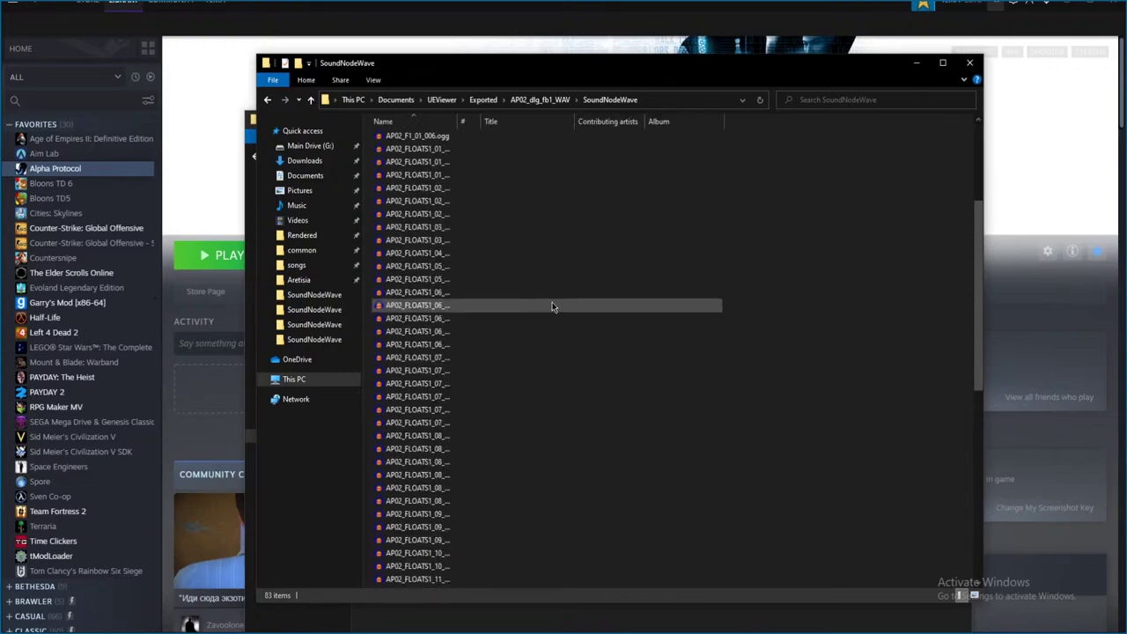
scroll(552, 302, up, 6)
click(493, 139)
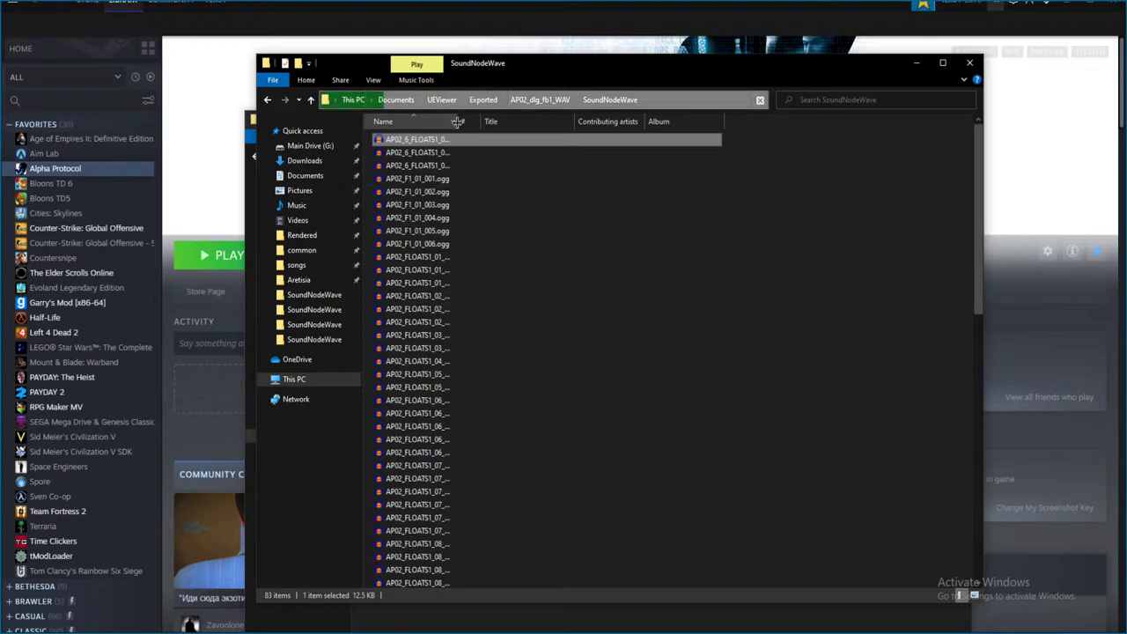
drag(463, 120, 519, 114)
- Open AP02_6_FLOATS1_03_010.ogg in Audacity, listen to it, and close it without saving
key(Return)
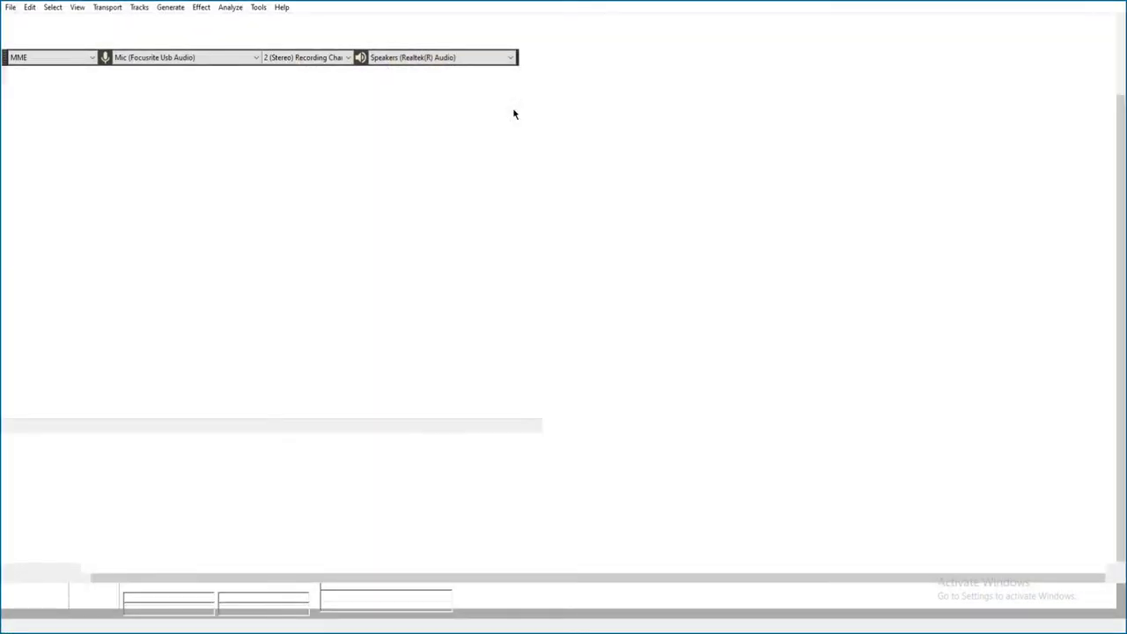
key(space)
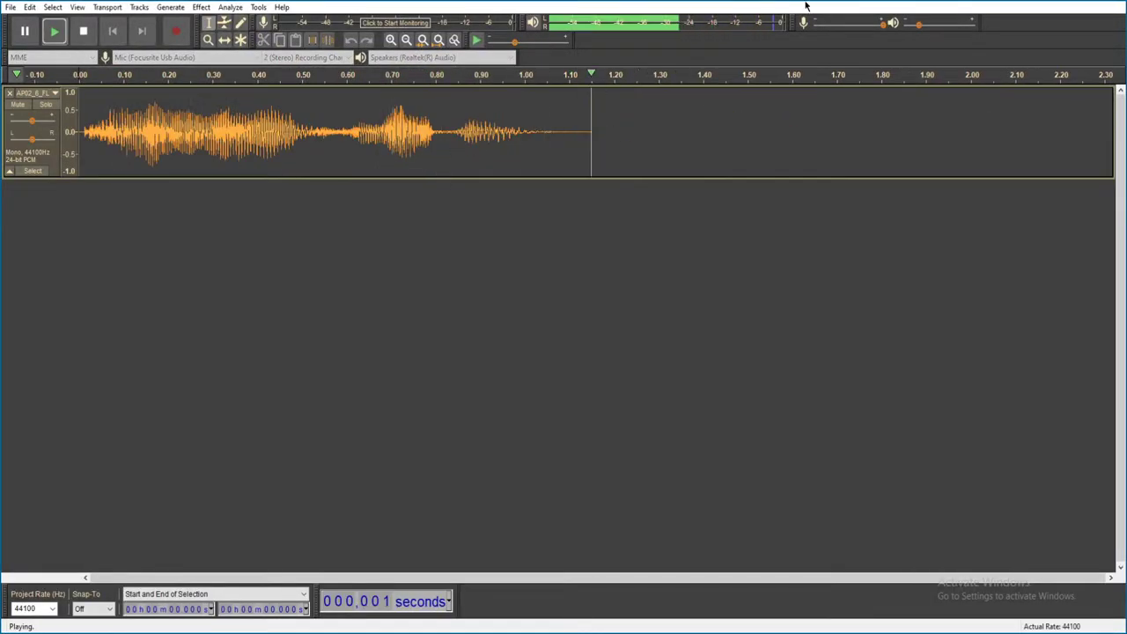
key(alt+F4)
click(580, 301)
- Open AP02_6_FLOATS1_03_012.ogg in Audacity, listen to it, and close it without saving
double_click(490, 151)
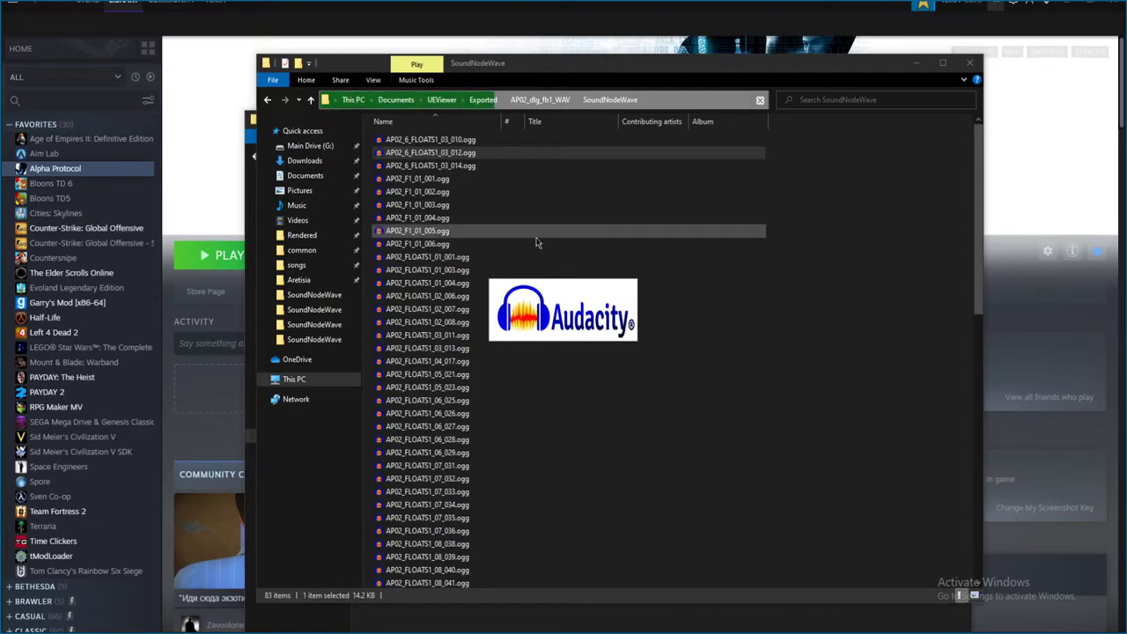
key(space)
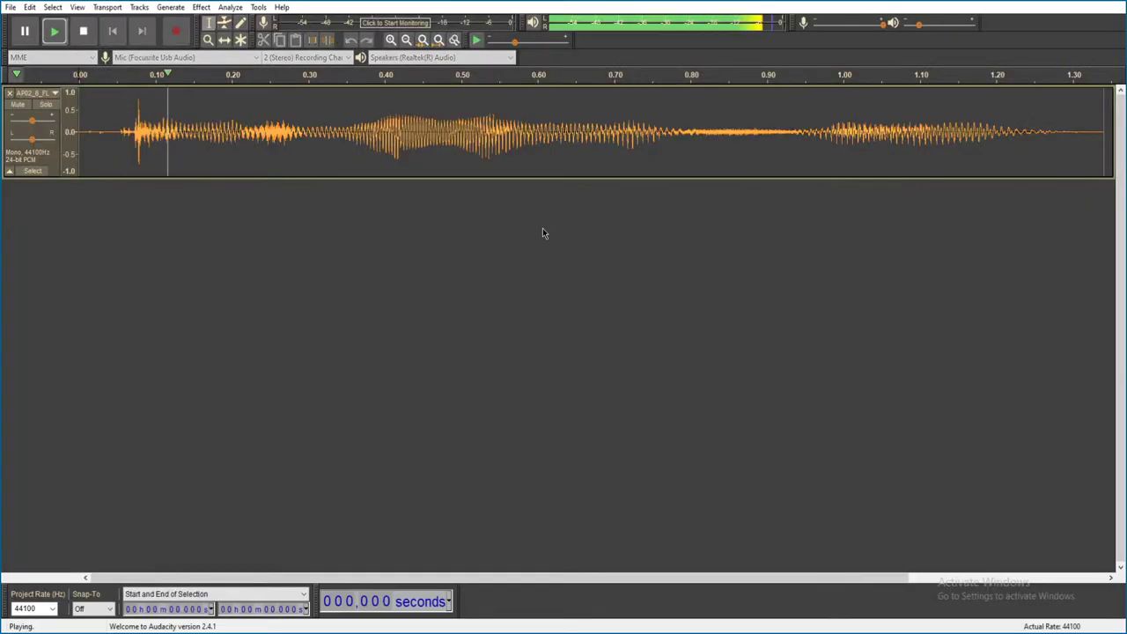
key(alt+F4)
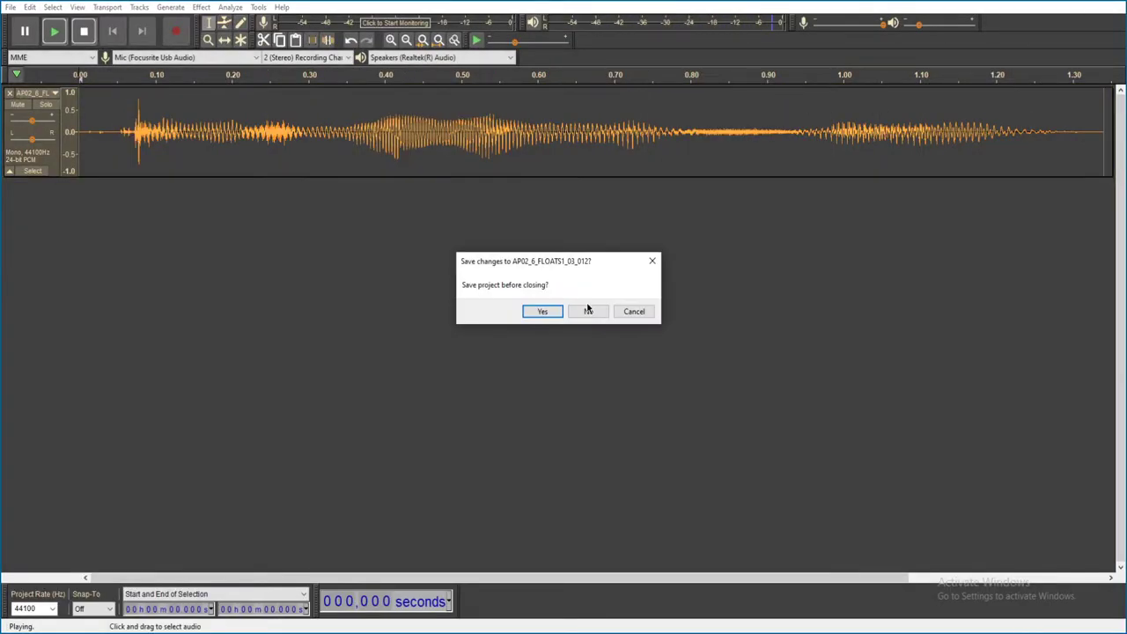
click(586, 309)
- Open AP02_6_FLOATS1_03_014.ogg in Audacity, listen to it, and close it without saving
double_click(456, 168)
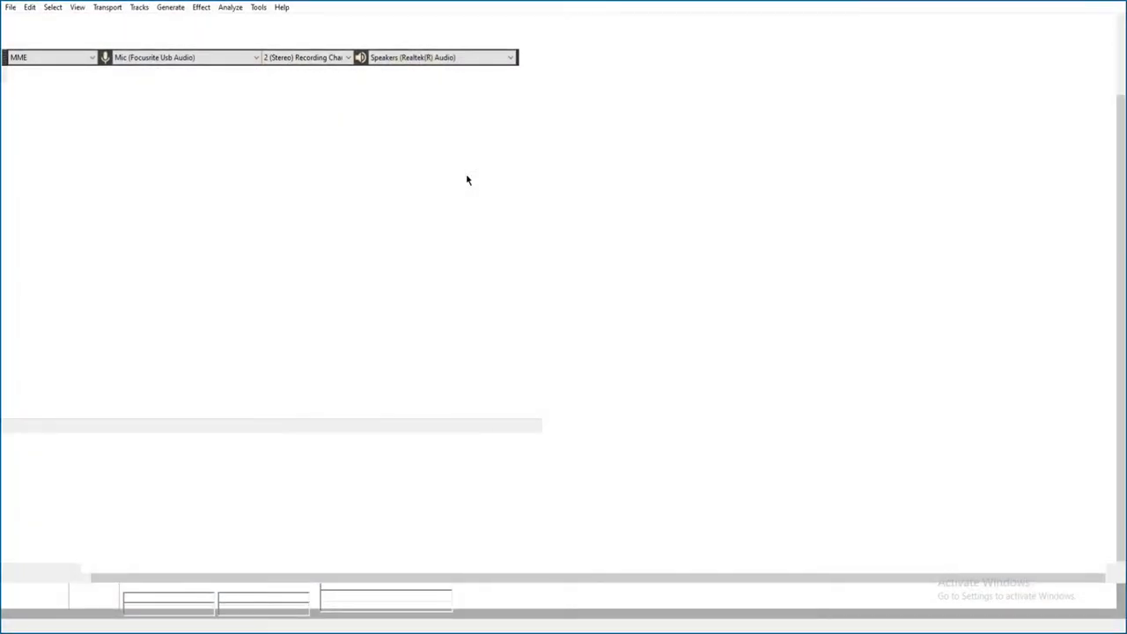
key(space)
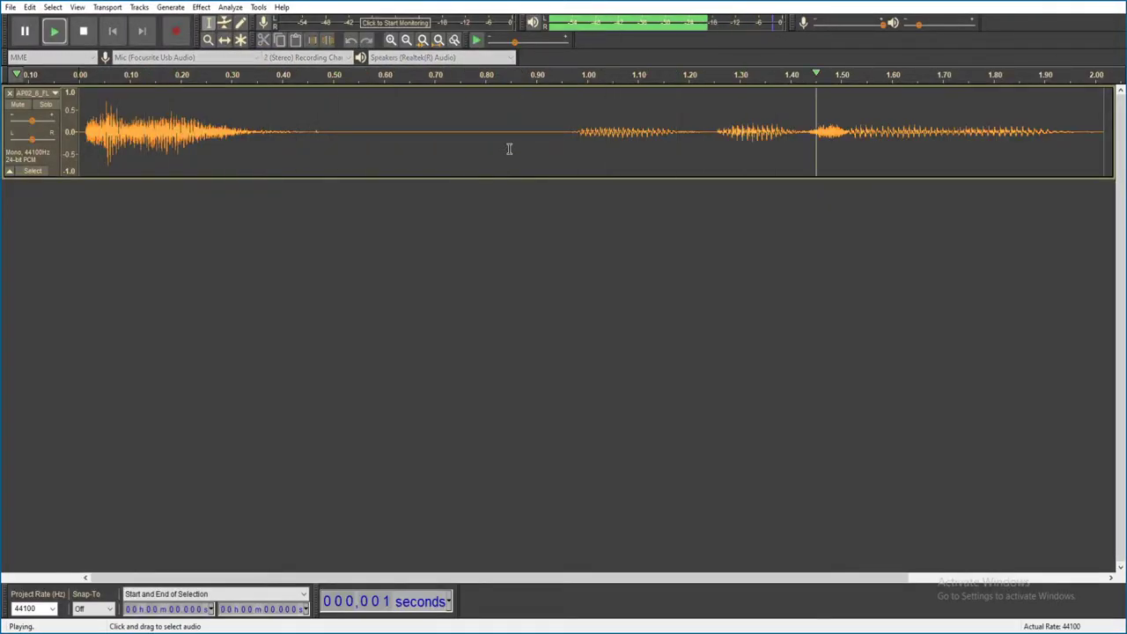
key(alt+F4)
click(587, 312)
- Open AP02_F1_01_001.ogg in Audacity, listen to it, and close it without saving
click(540, 181)
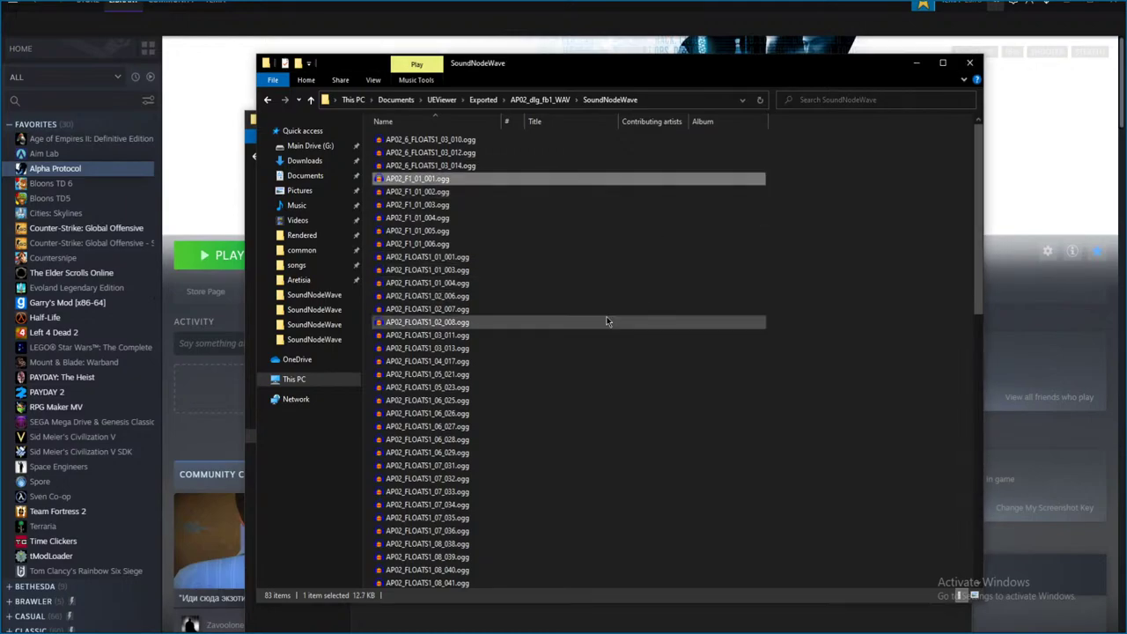
key(space)
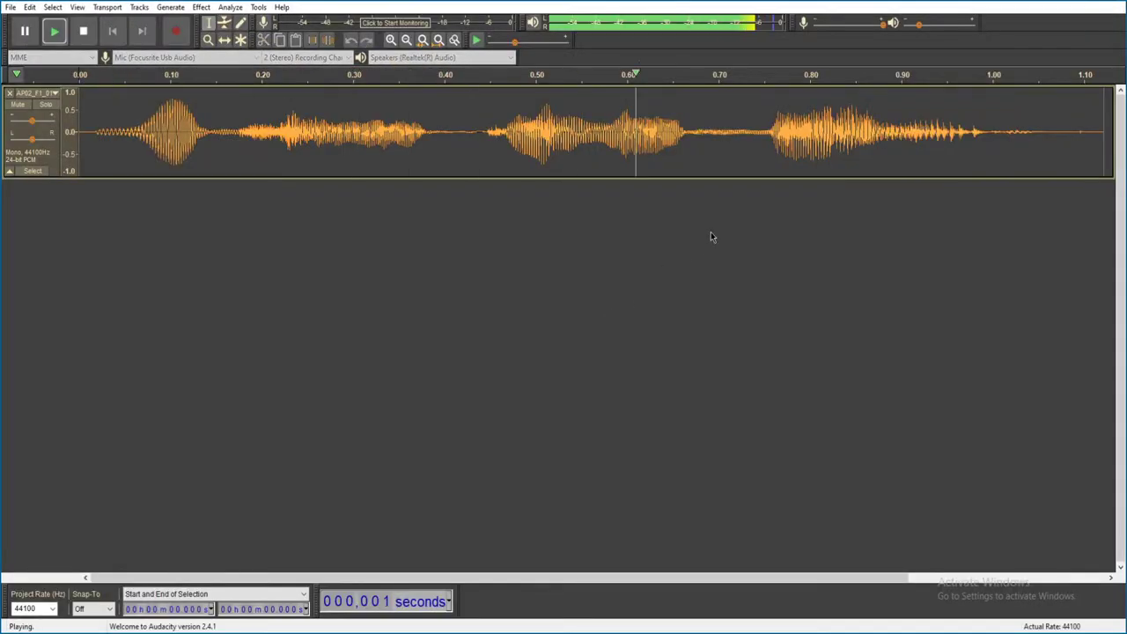
key(alt+F4)
click(586, 312)
- Open AP02_F1_01_002.ogg in Audacity, listen to it, and close it without saving
click(506, 194)
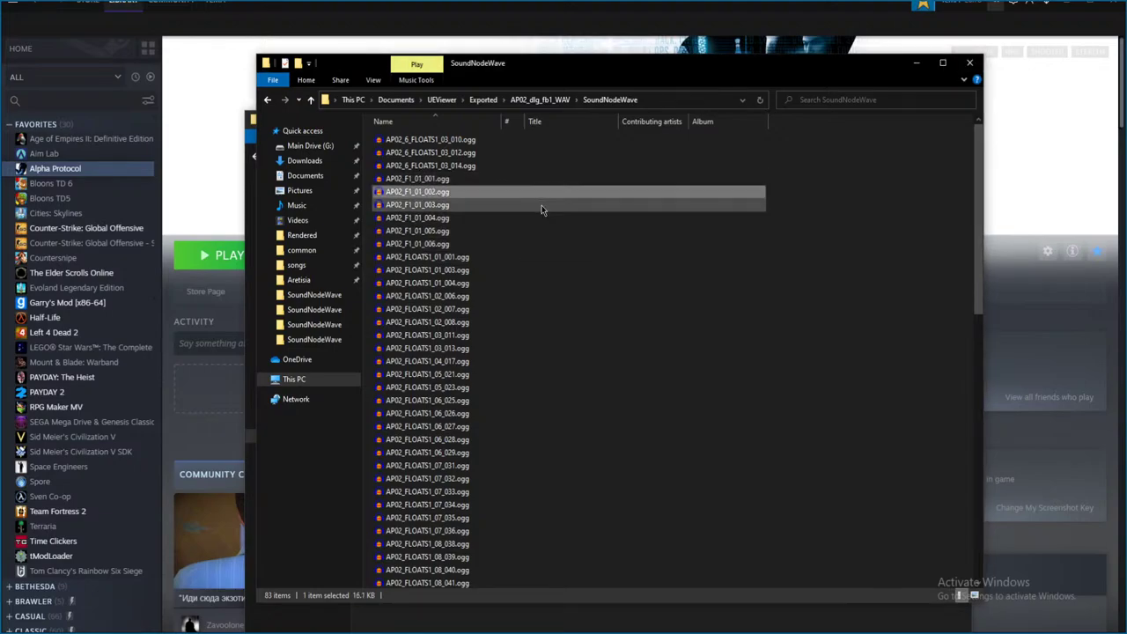
key(space)
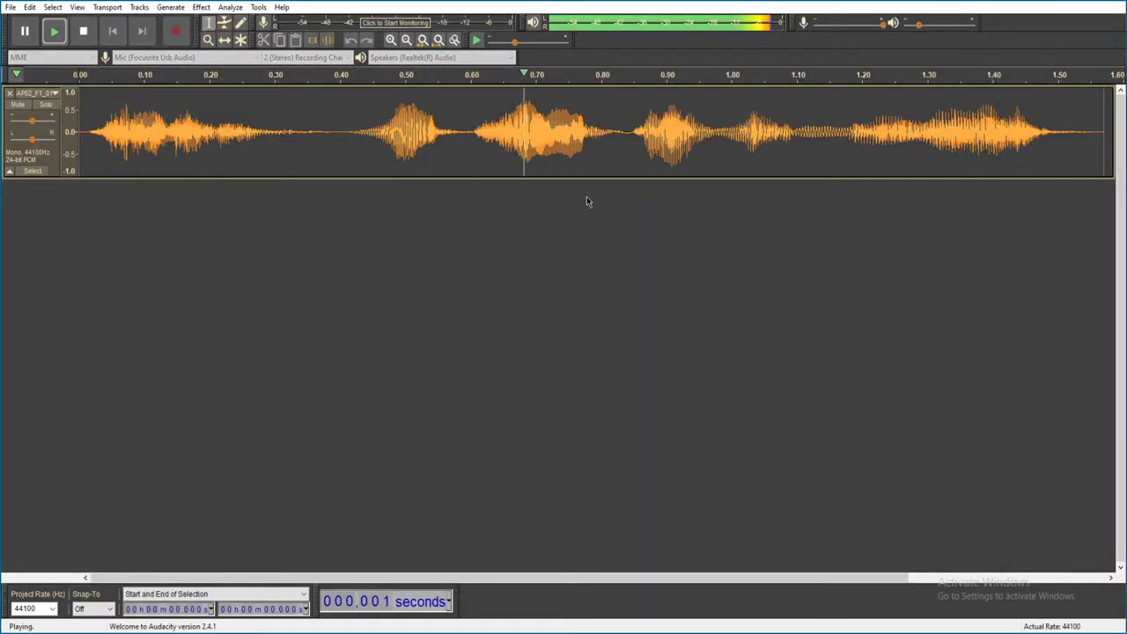
key(alt+F4)
click(586, 312)
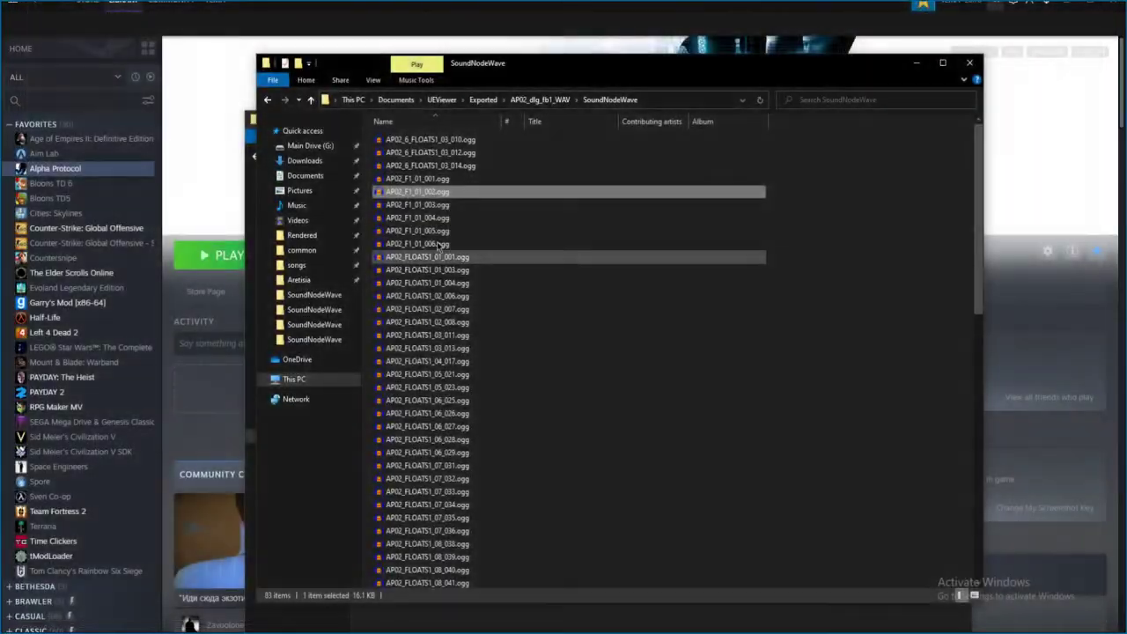
- Open AP02_F1_01_003.ogg in Audacity, listen to it, and close it without saving
click(442, 204)
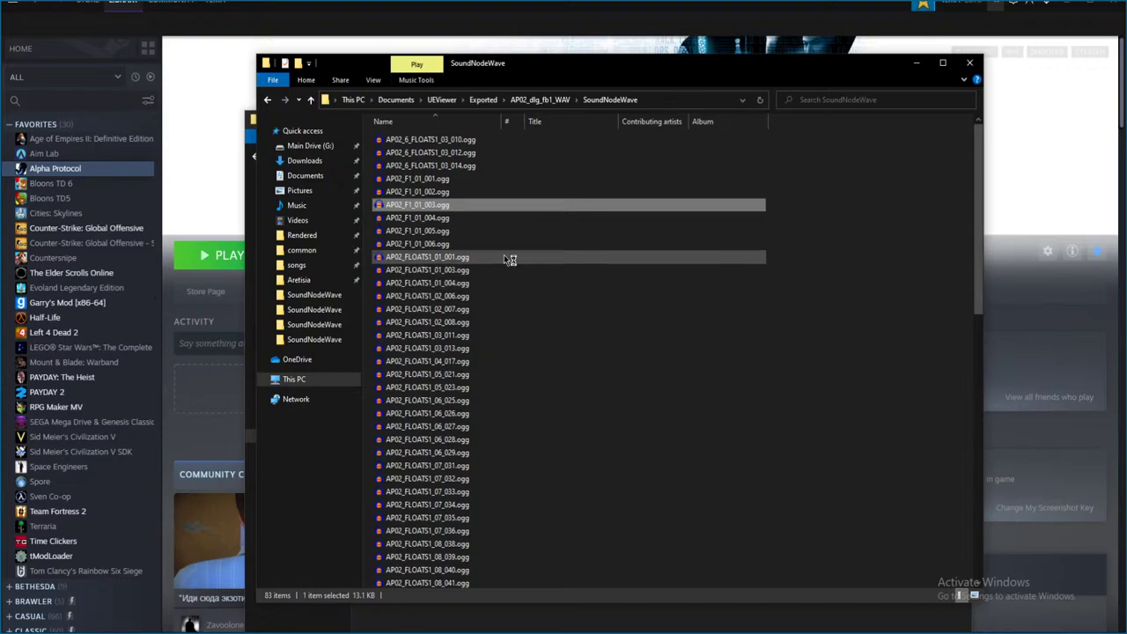
double_click(459, 209)
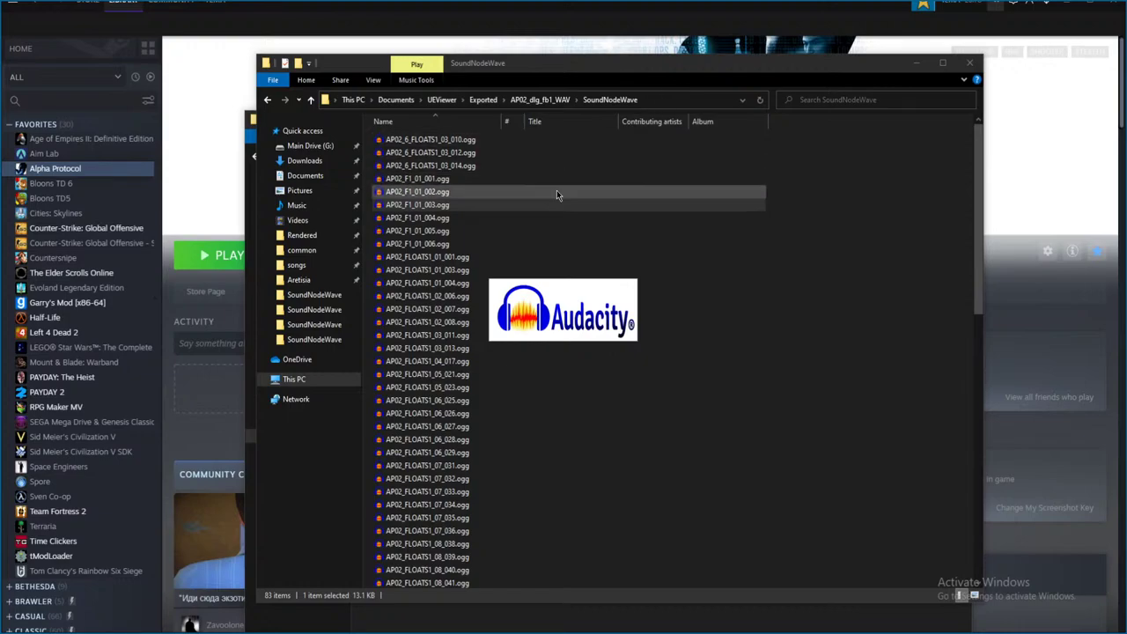
key(space)
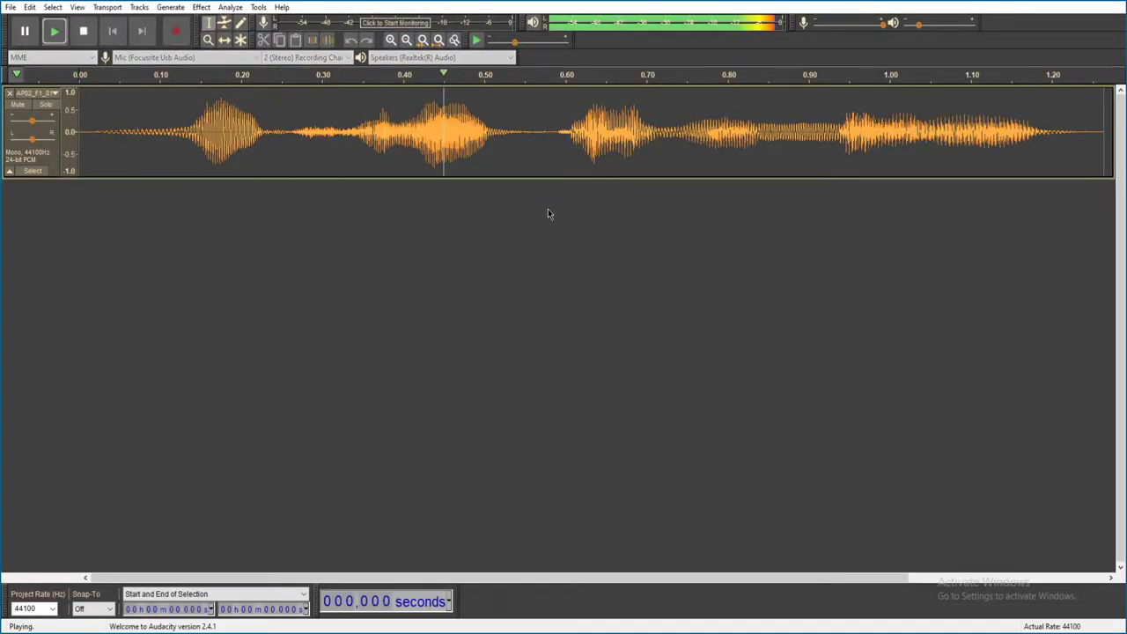
key(ctrl+w)
click(581, 310)
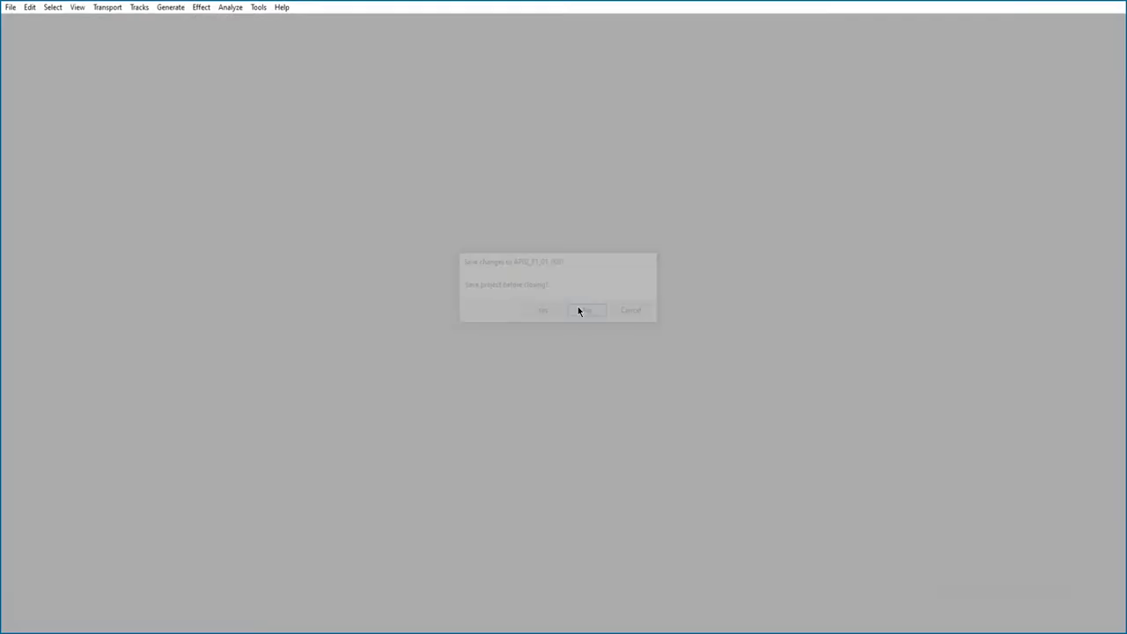
- Open AP02_F1_01_004.ogg in Audacity, listen to it, and close it without saving
click(482, 219)
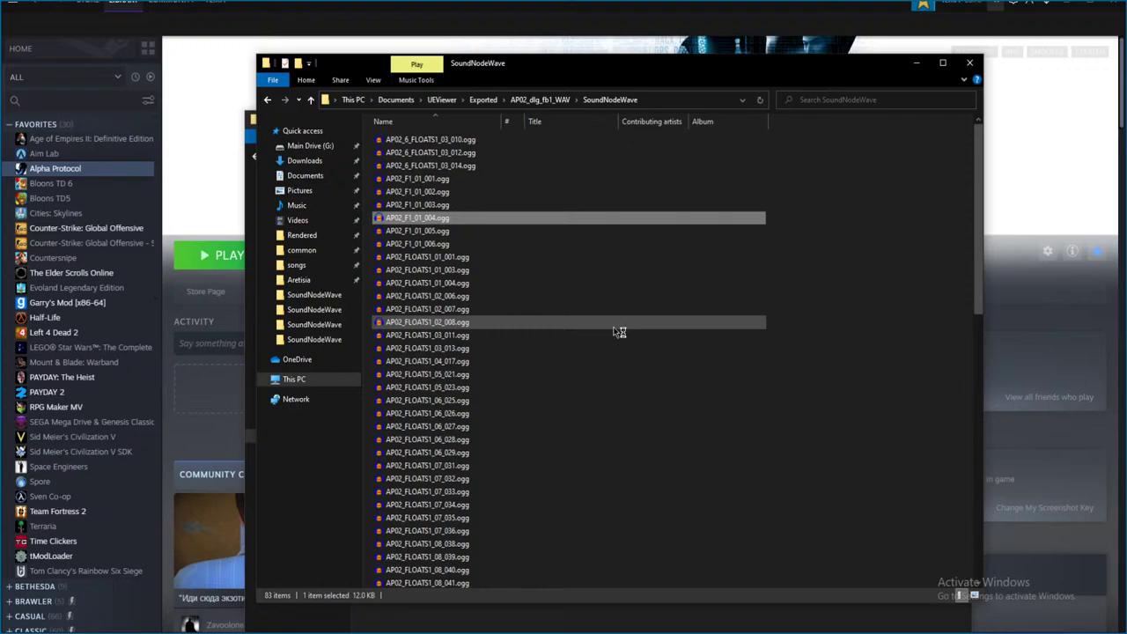
scroll(476, 236, down, 6)
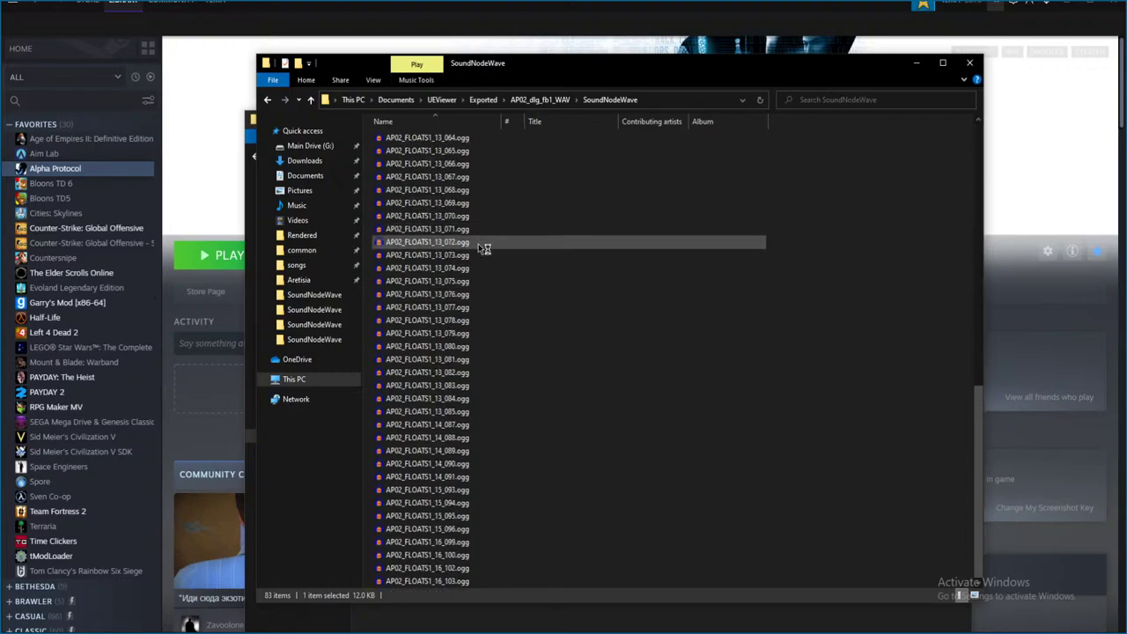
scroll(477, 236, up, 6)
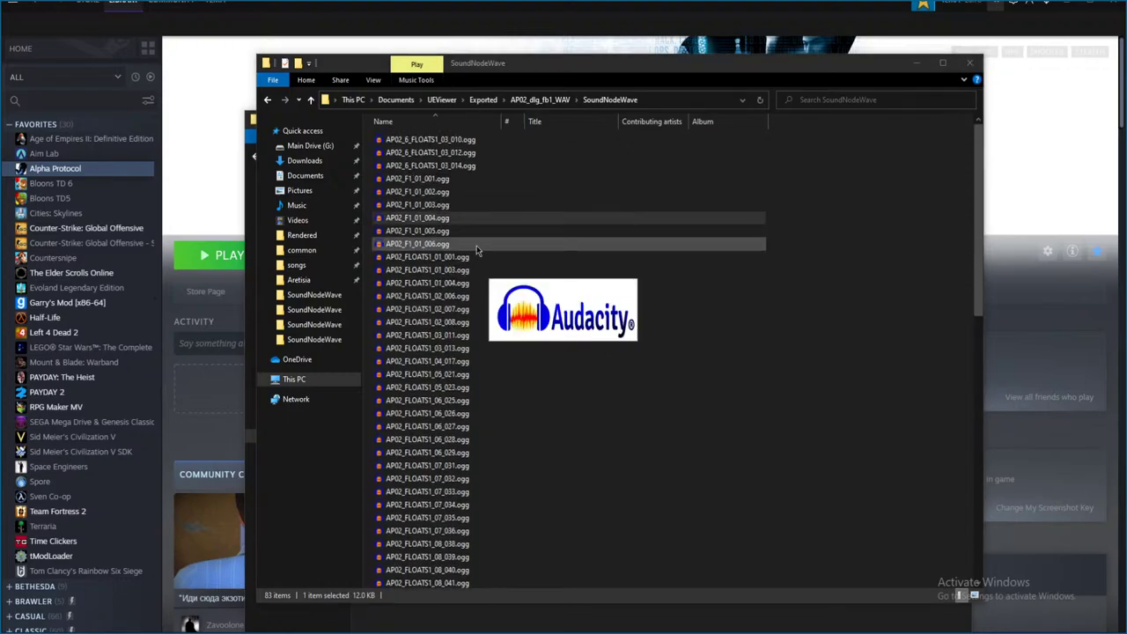
key(space)
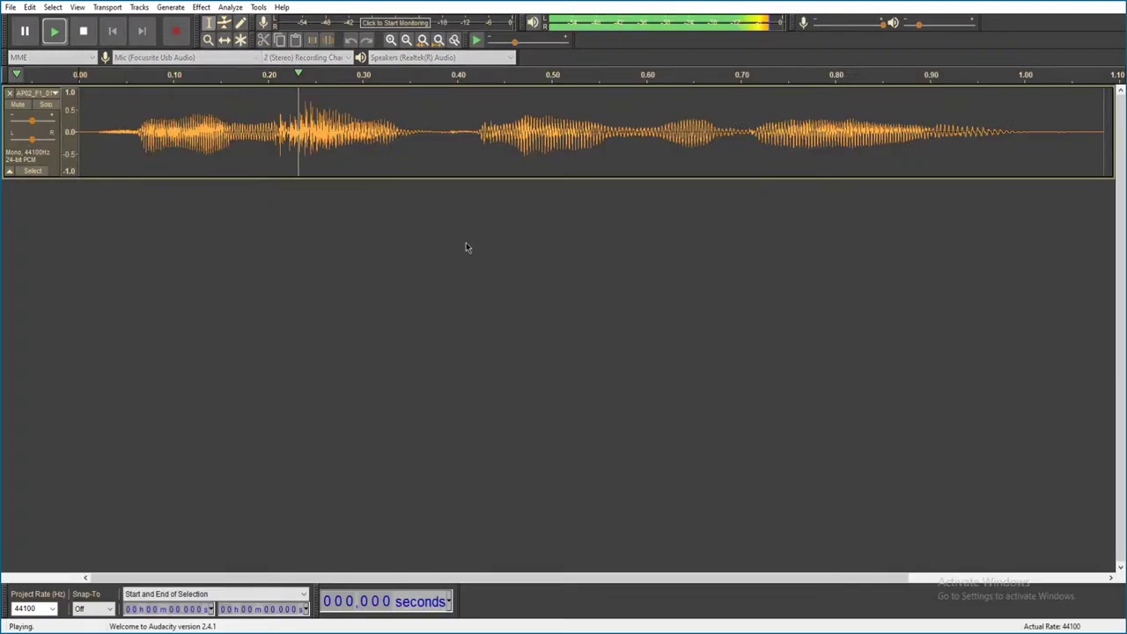
key(ctrl+w)
click(586, 309)
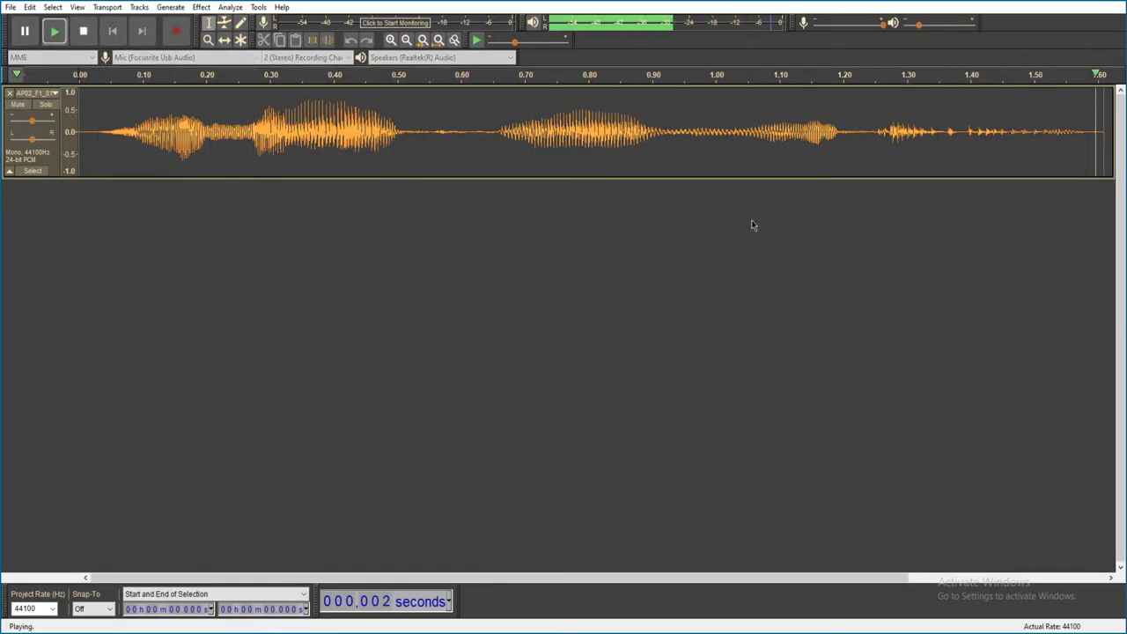
- Close AP02_F1_01_005.ogg without saving, and listen to AP02_F1_01_006.ogg in Audacity, closing it unsaved as well
key(alt+F4)
click(599, 314)
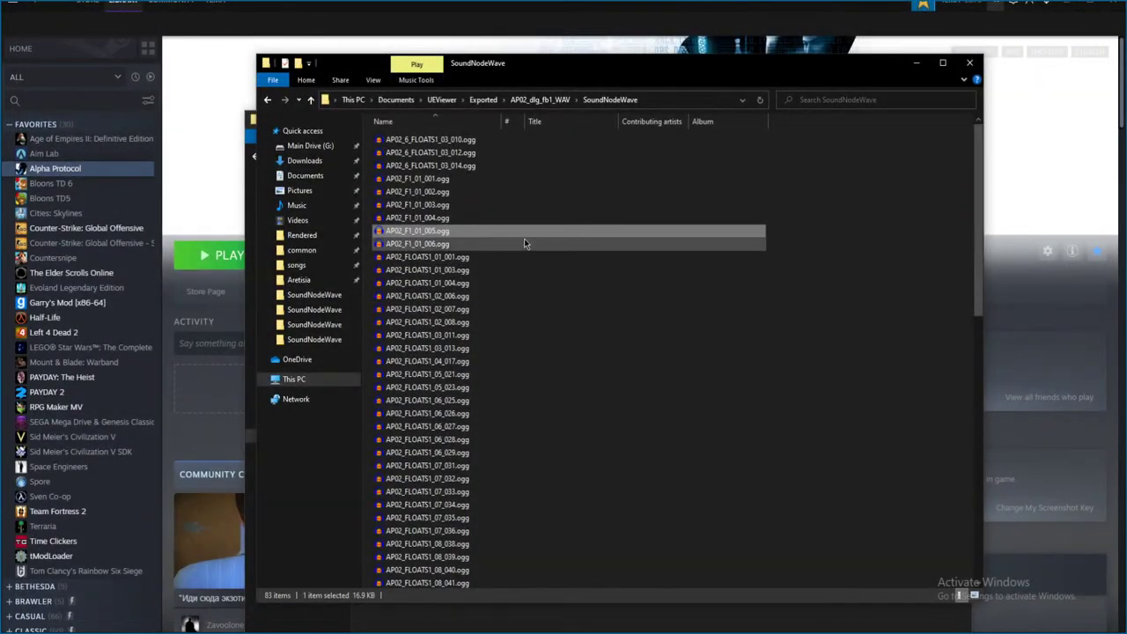
click(524, 243)
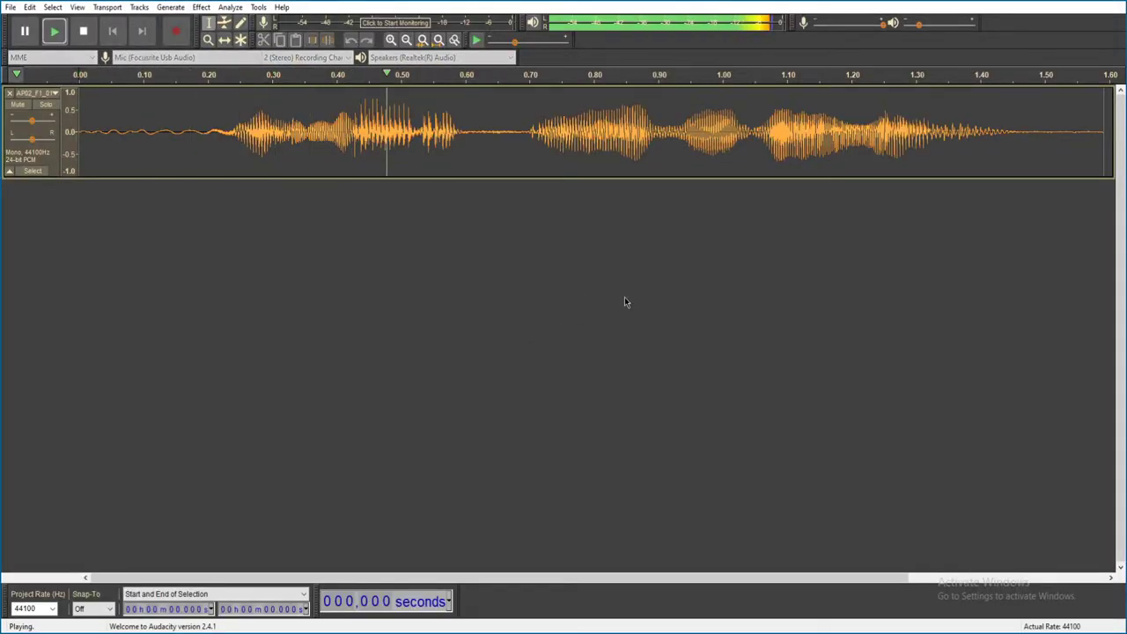
key(ctrl+w)
click(586, 314)
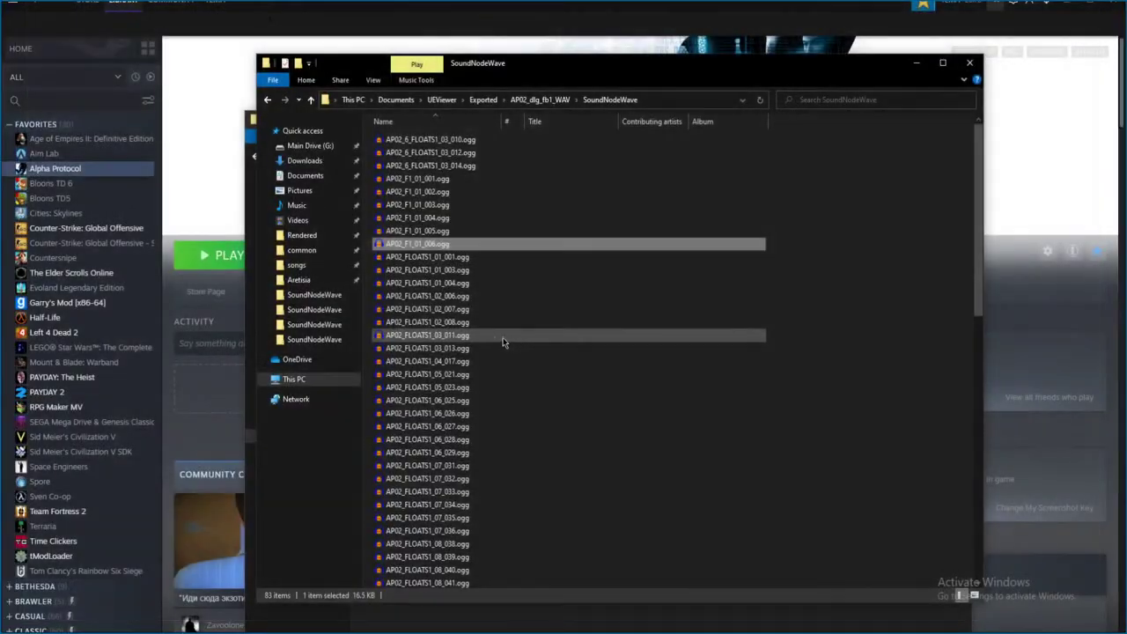
- Open AP02_FLOATS1_01_001.ogg in Audacity, listen to it, and close it without saving
click(481, 258)
double_click(553, 219)
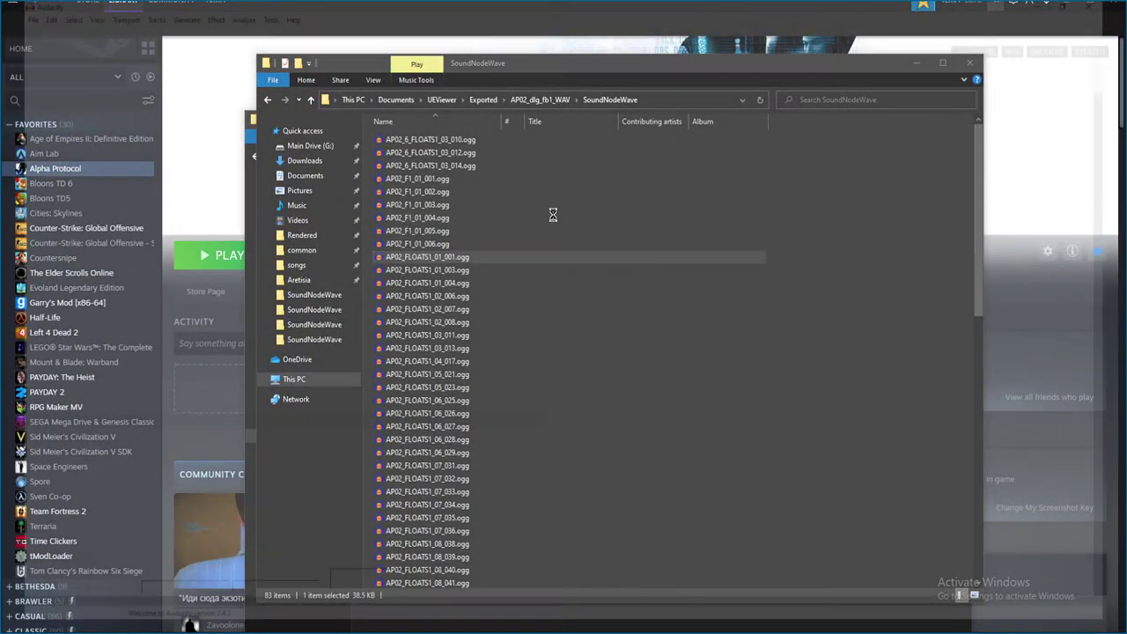
key(space)
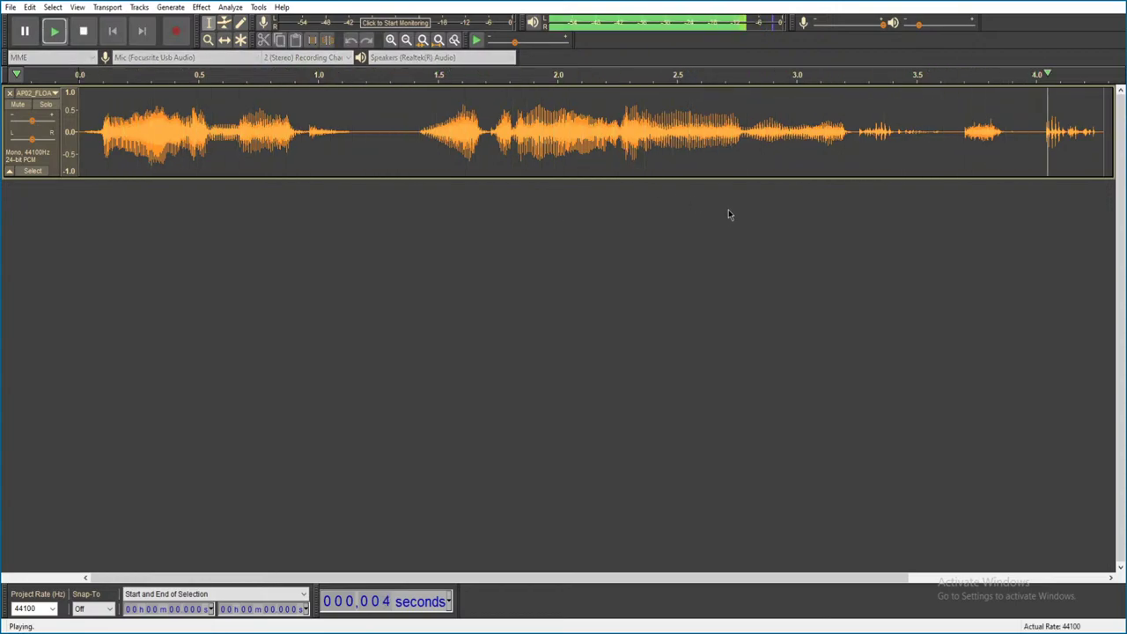
key(alt+F4)
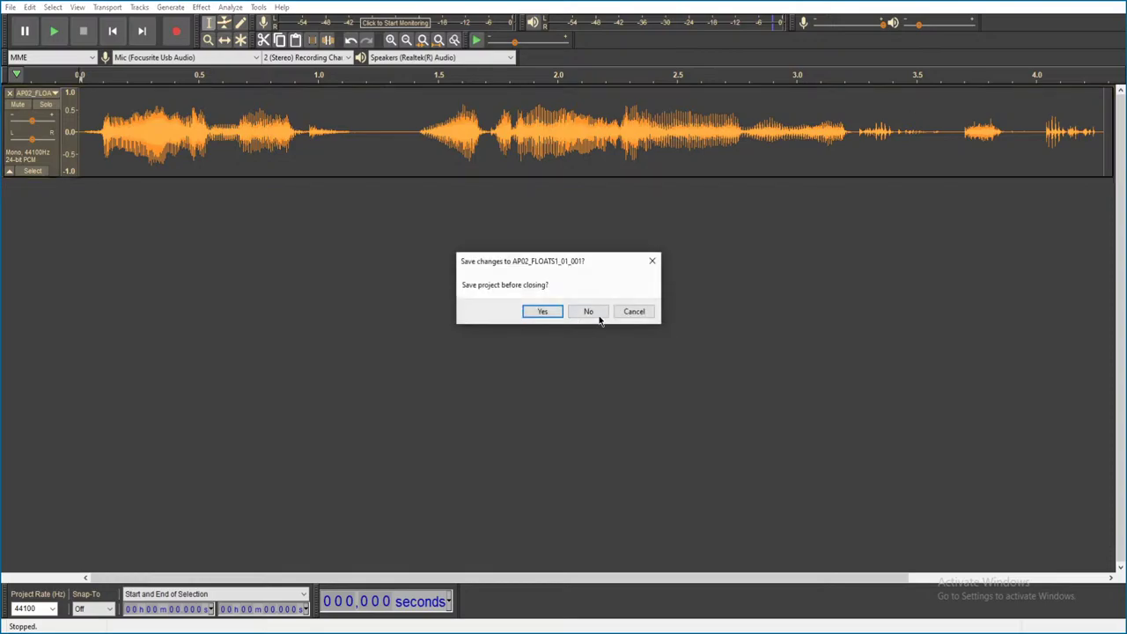
click(591, 312)
- Open AP02_FLOATS1_01_003.ogg in Audacity, listen to it, and close it without saving
double_click(521, 247)
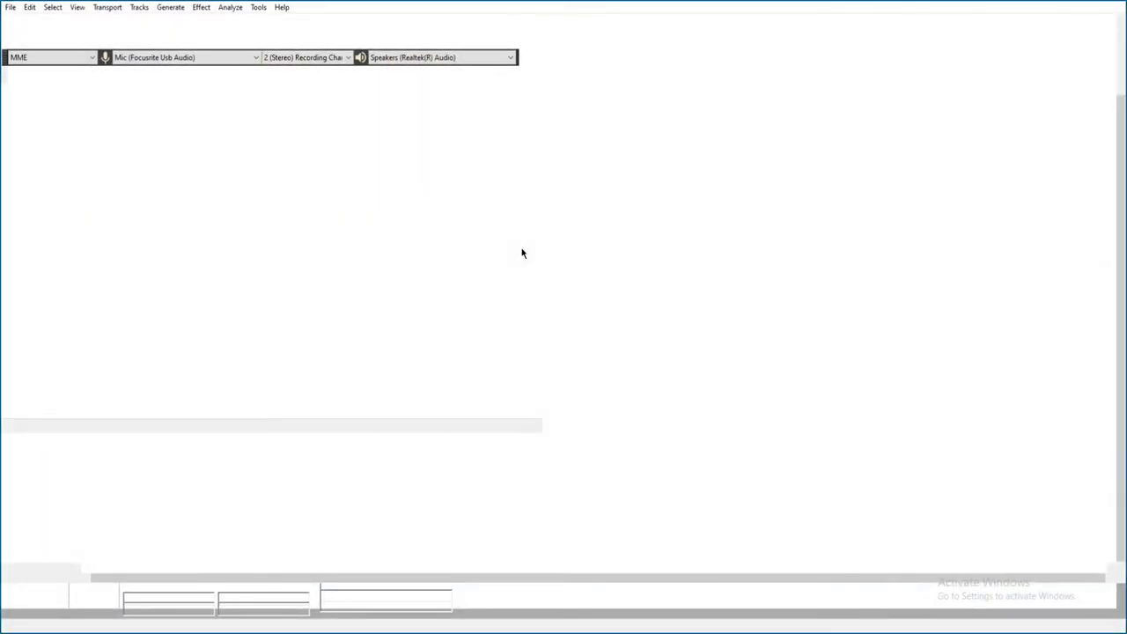
key(space)
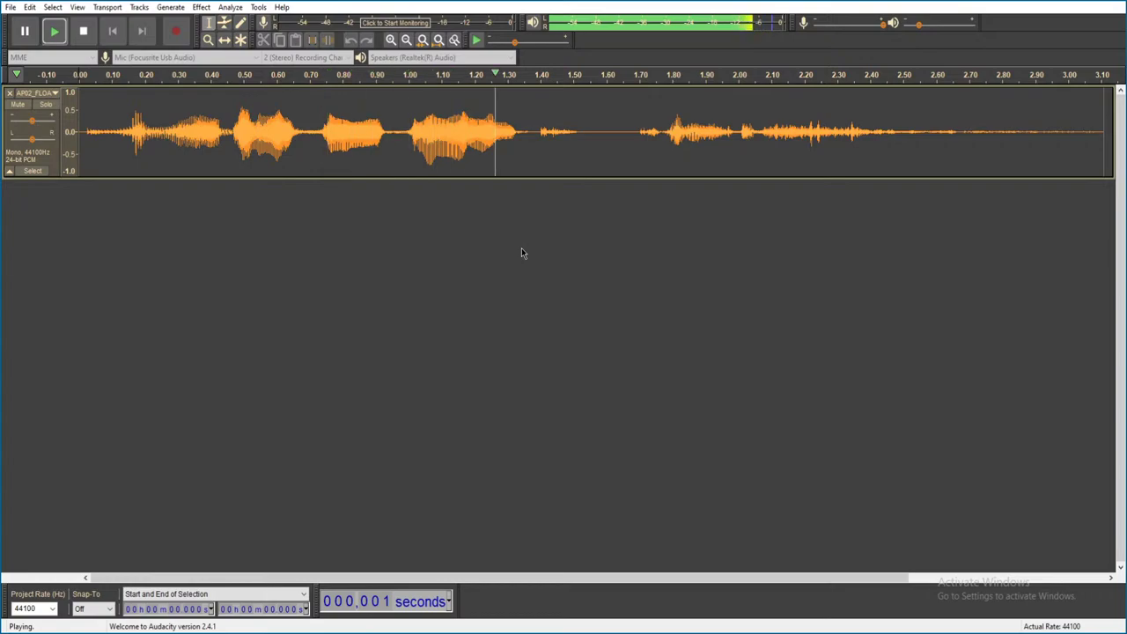
key(ctrl+w)
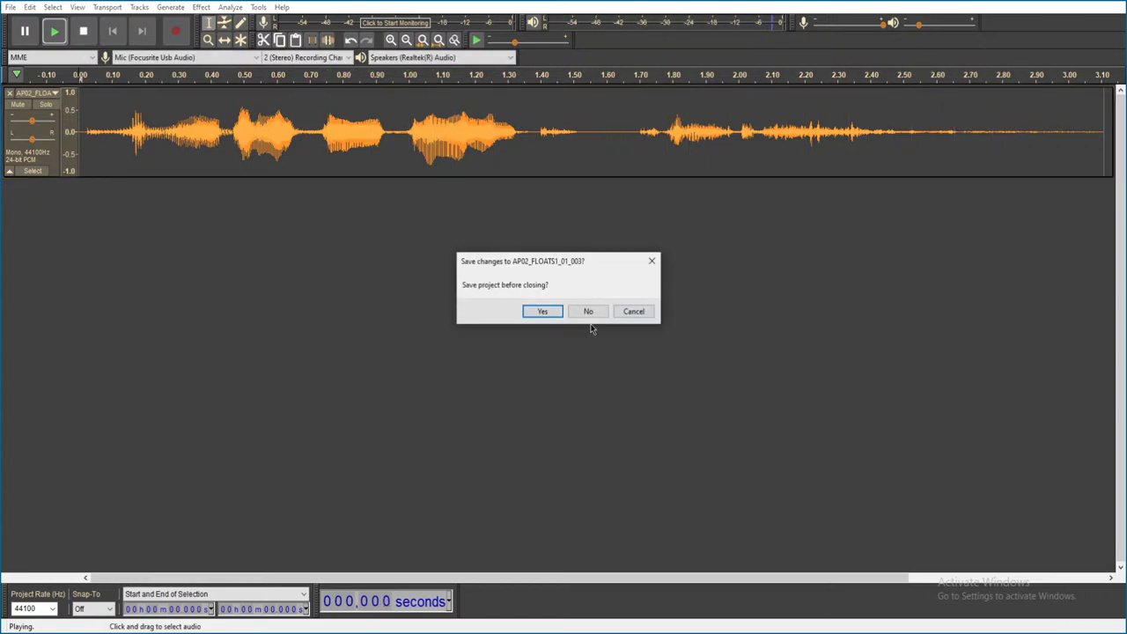
click(586, 311)
- Open AP02_FLOATS1_01_004.ogg in Audacity, listen to it, and close it without saving
click(465, 283)
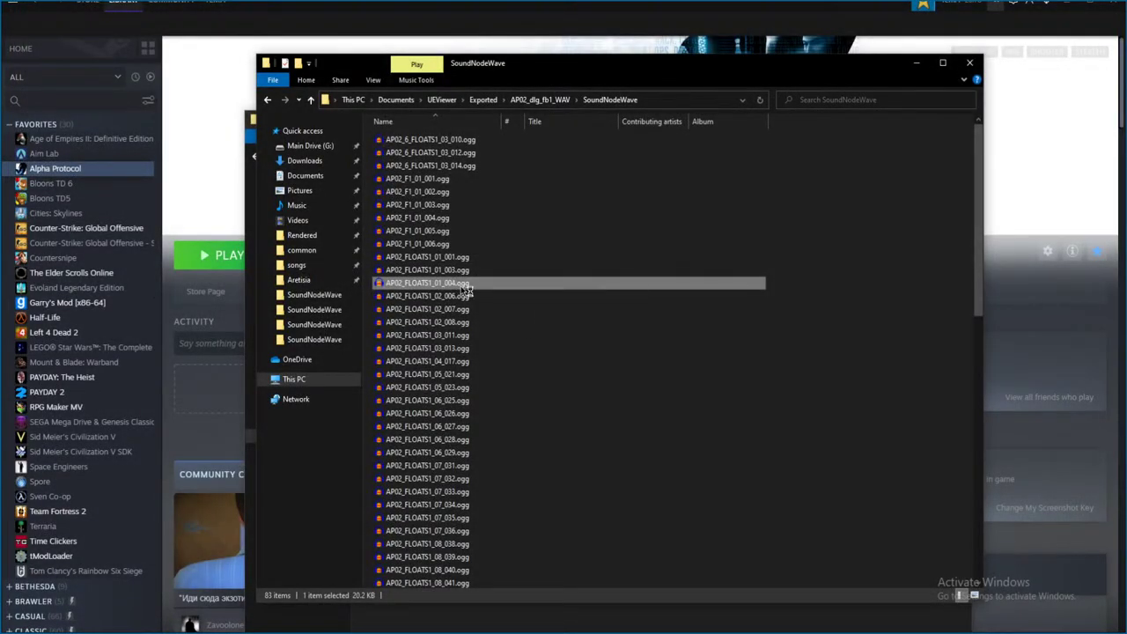
double_click(465, 286)
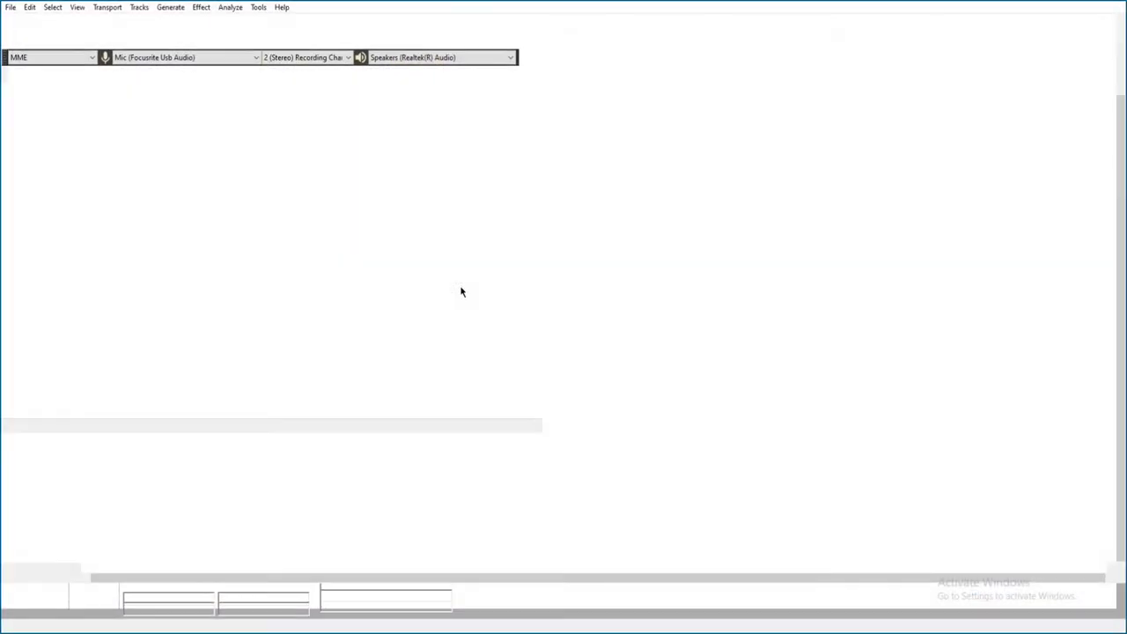
key(space)
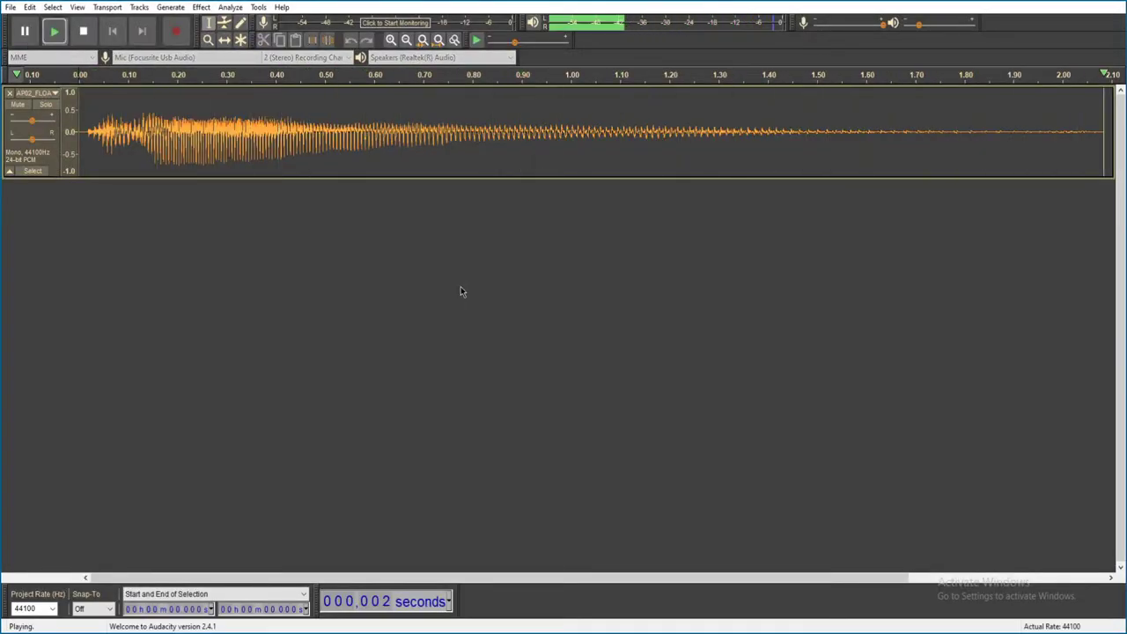
key(ctrl+w)
click(586, 312)
- Open AP02_FLOATS1_02_006.ogg in Audacity, listen to it, and close it without saving
double_click(515, 296)
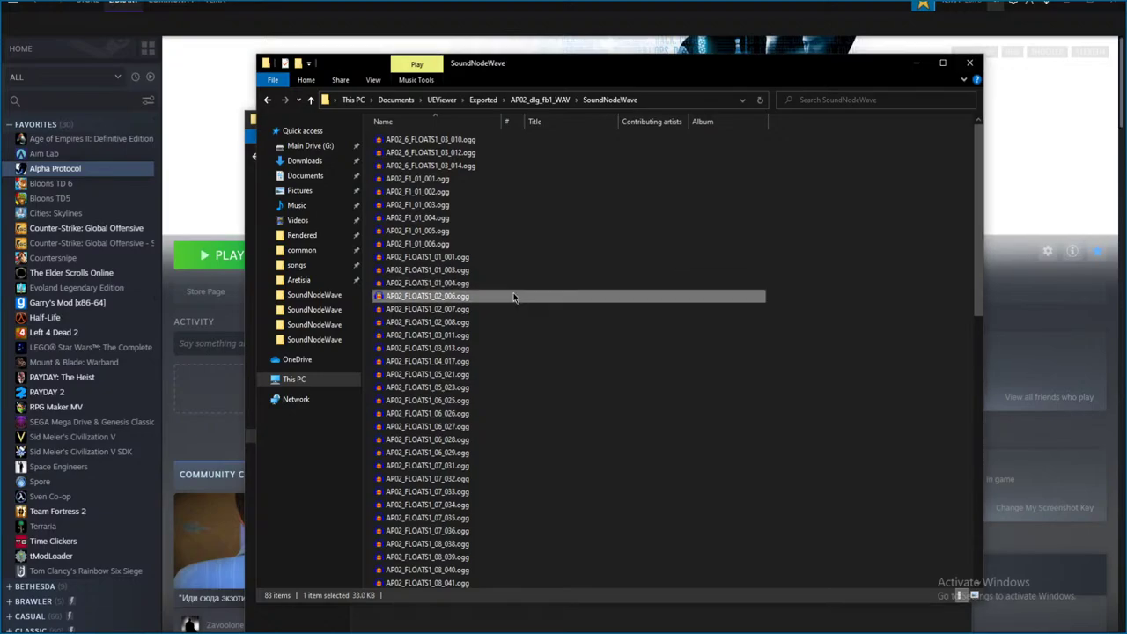
key(space)
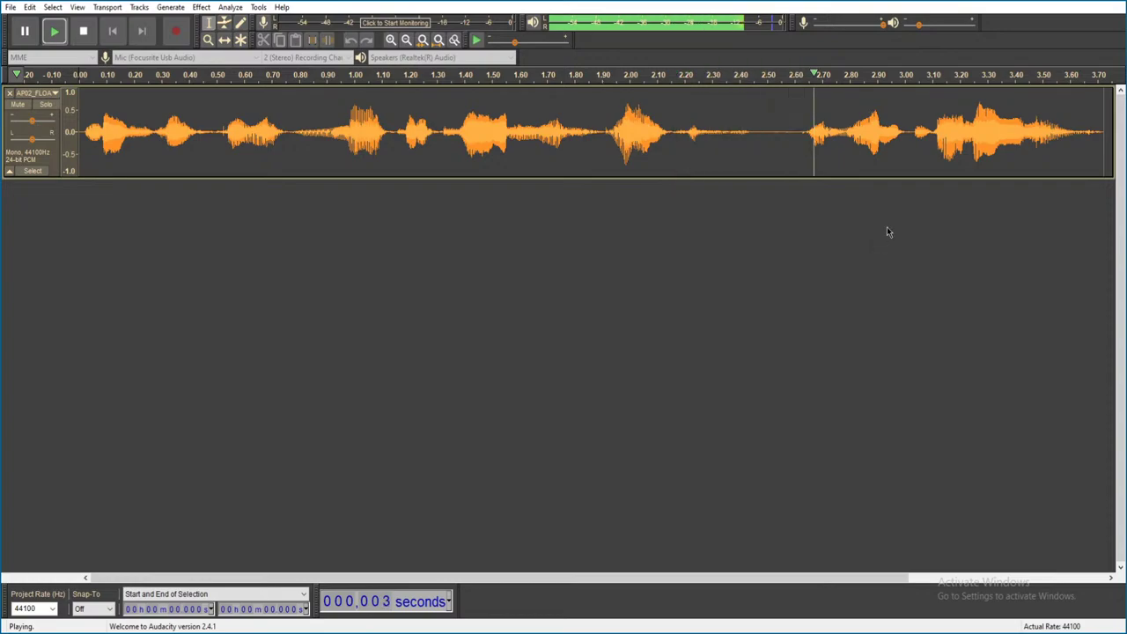
key(ctrl+w)
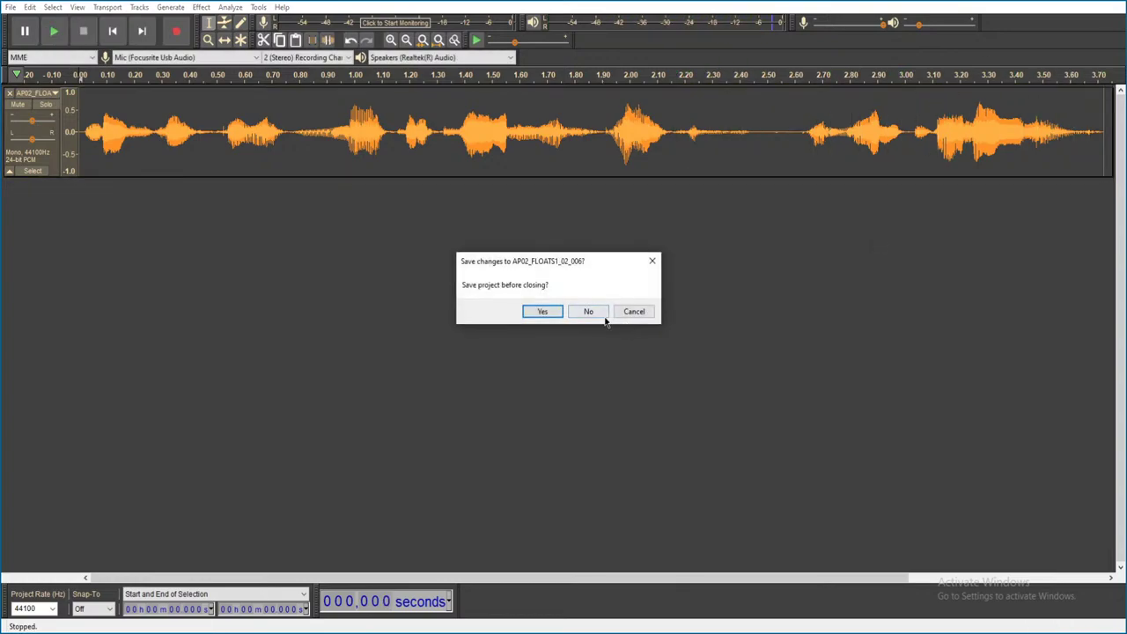
click(602, 315)
- Open AP02_FLOATS1_02_007.ogg in Audacity, listen to it, and close it without saving
double_click(475, 299)
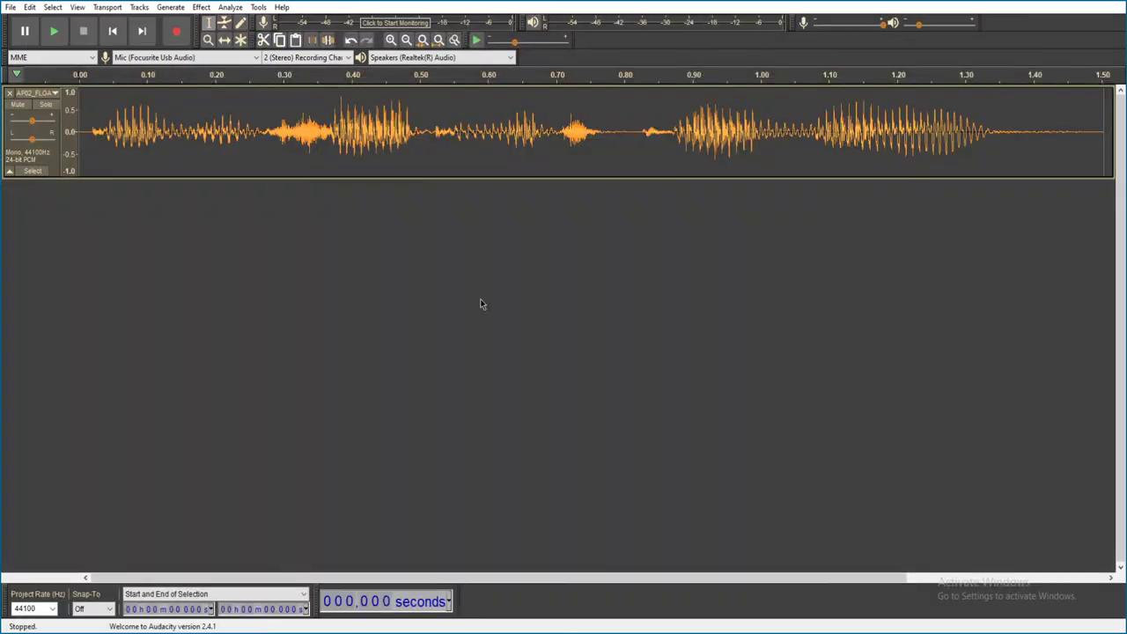
key(space)
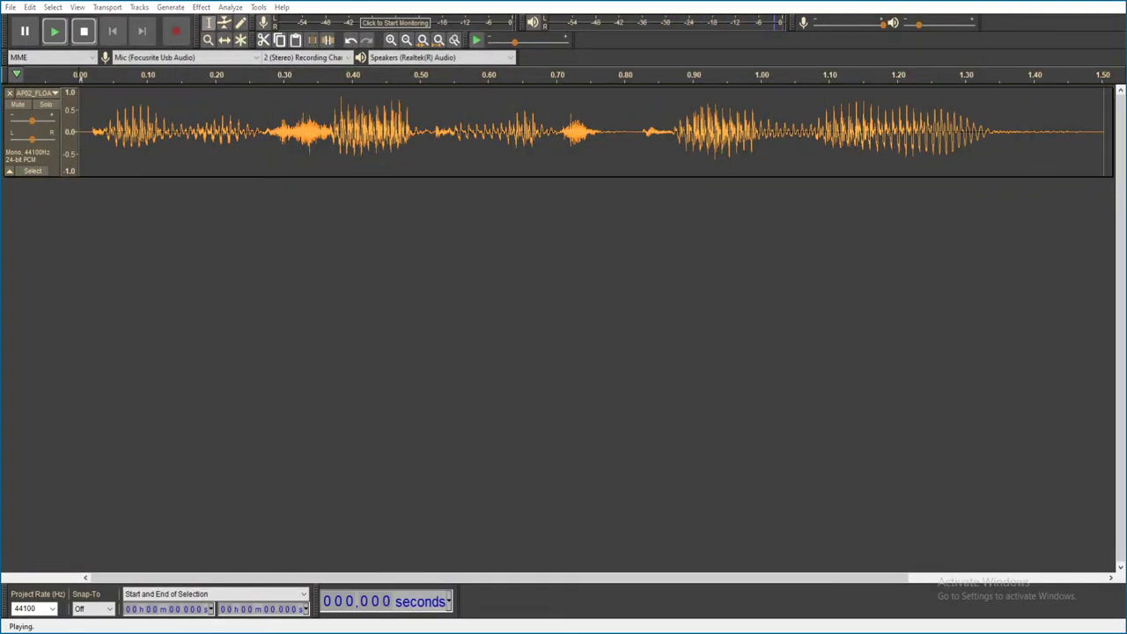
key(ctrl+w)
click(579, 314)
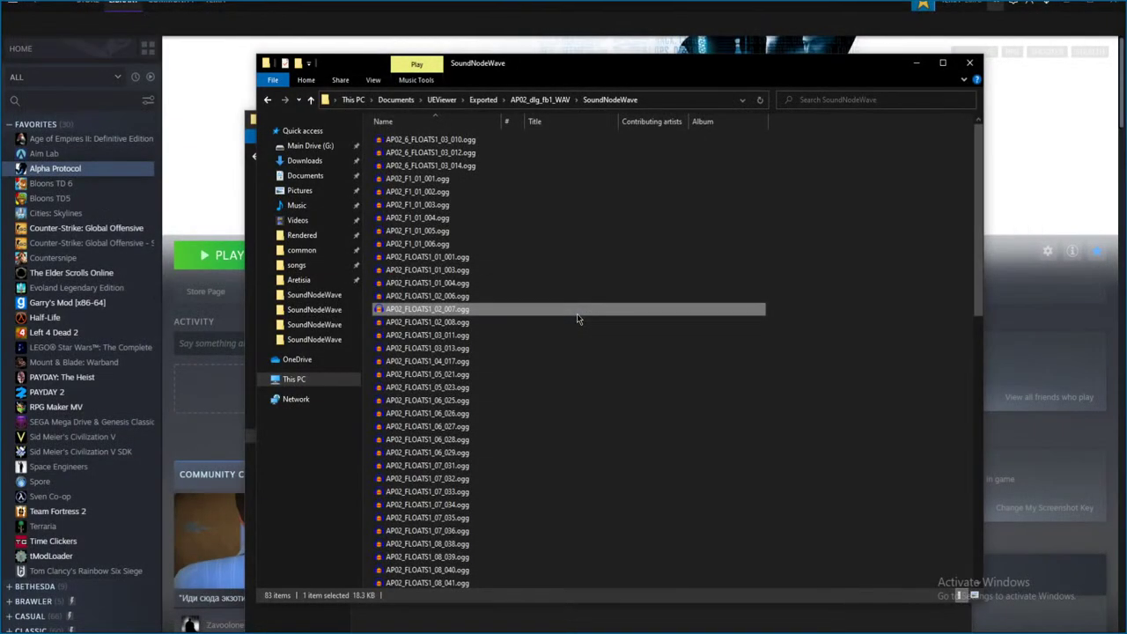
- Open AP02_FLOATS1_02_008.ogg in Audacity, listen to it, and close it without saving
double_click(496, 322)
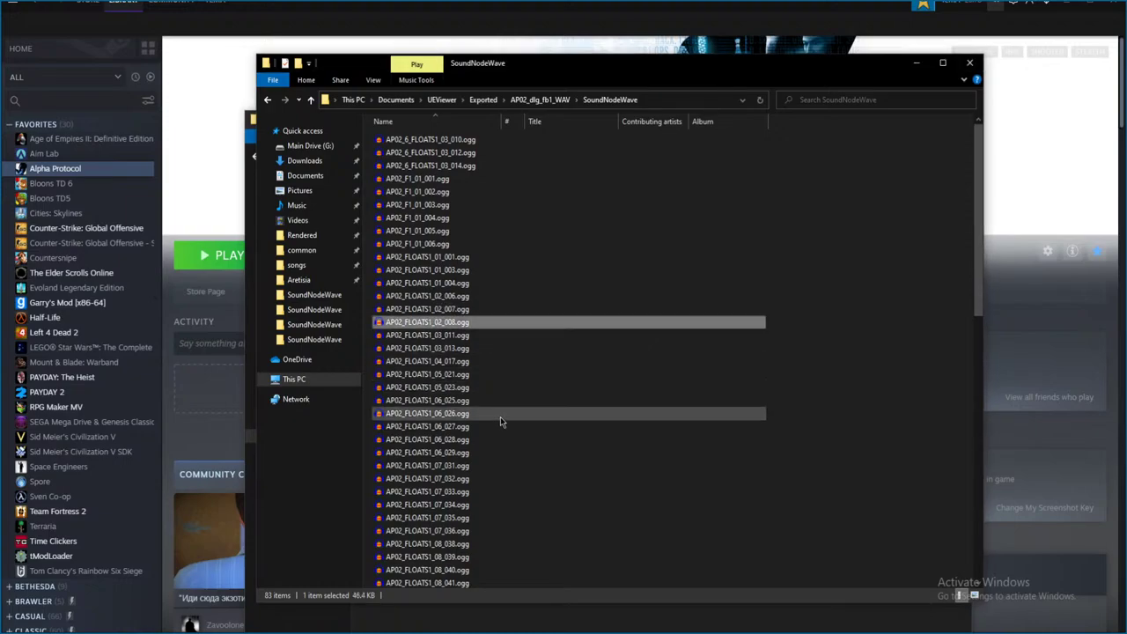
key(space)
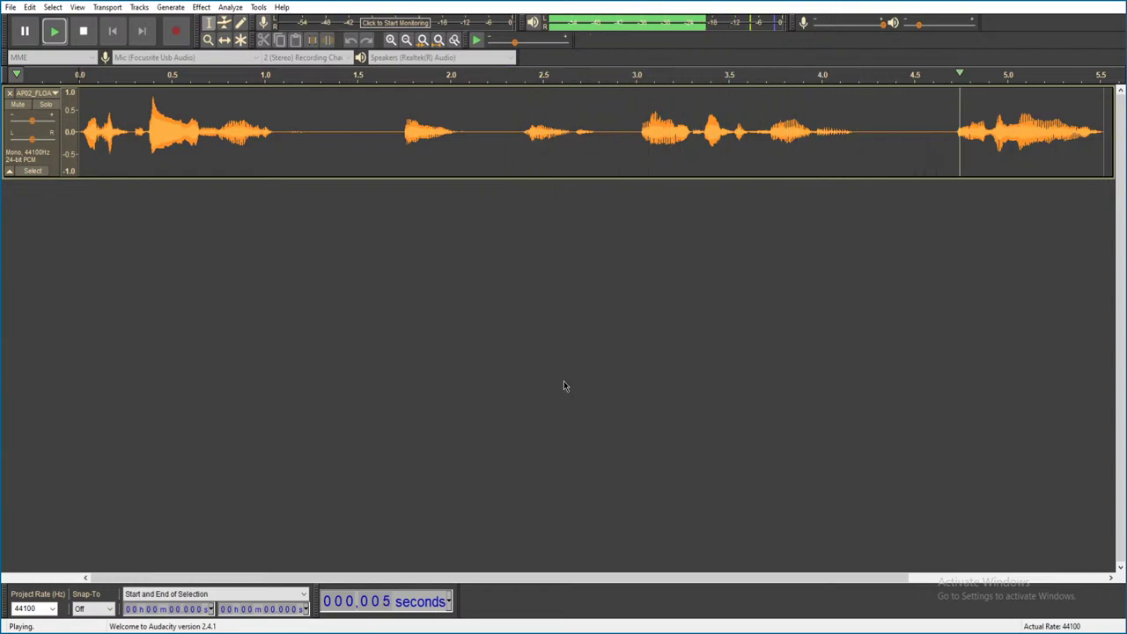
key(ctrl+w)
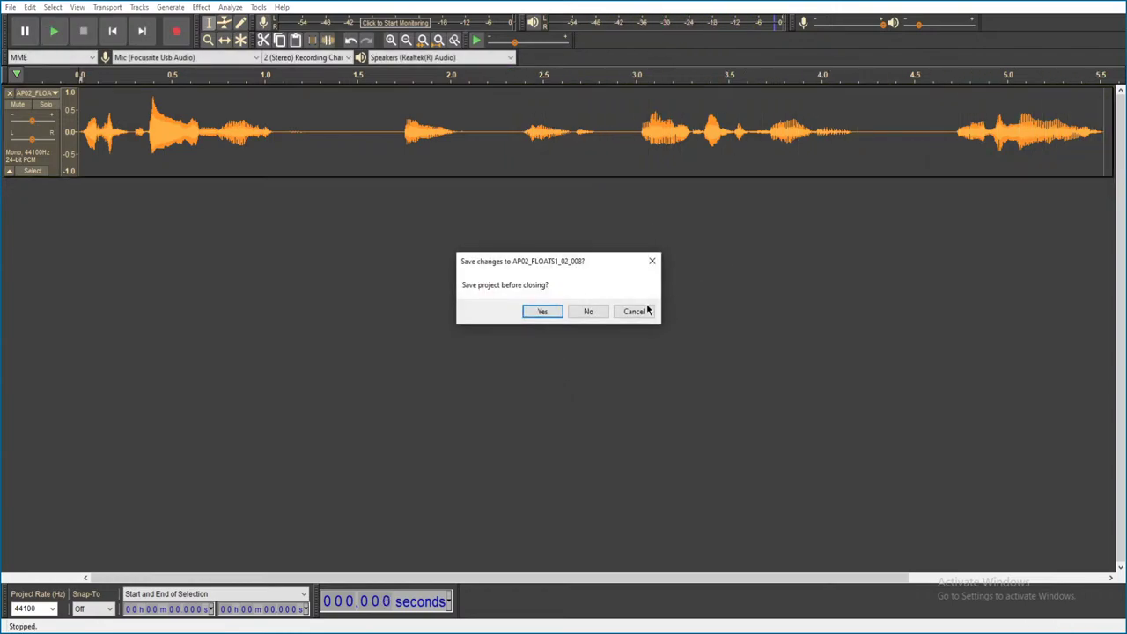
click(585, 314)
- Open AP02_FLOATS1_03_011.ogg in Audacity, listen to it, and close it without saving
double_click(510, 336)
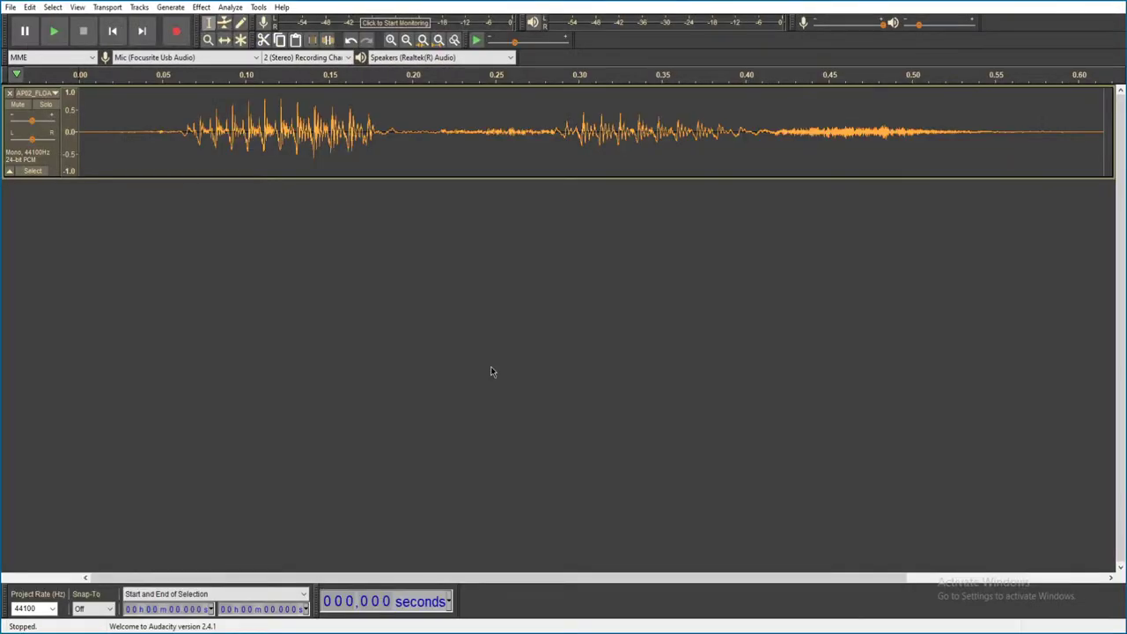
key(space)
key(ctrl+w)
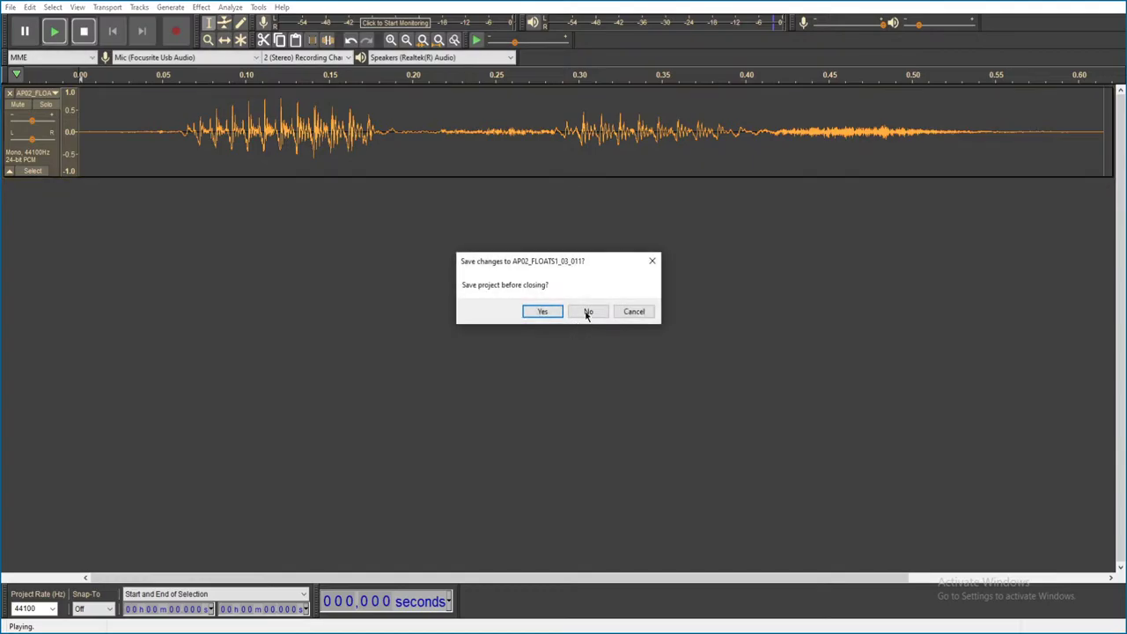
click(583, 311)
- Open AP02_FLOATS1_03_013.ogg in Audacity, listen to it, and close it without saving
click(477, 350)
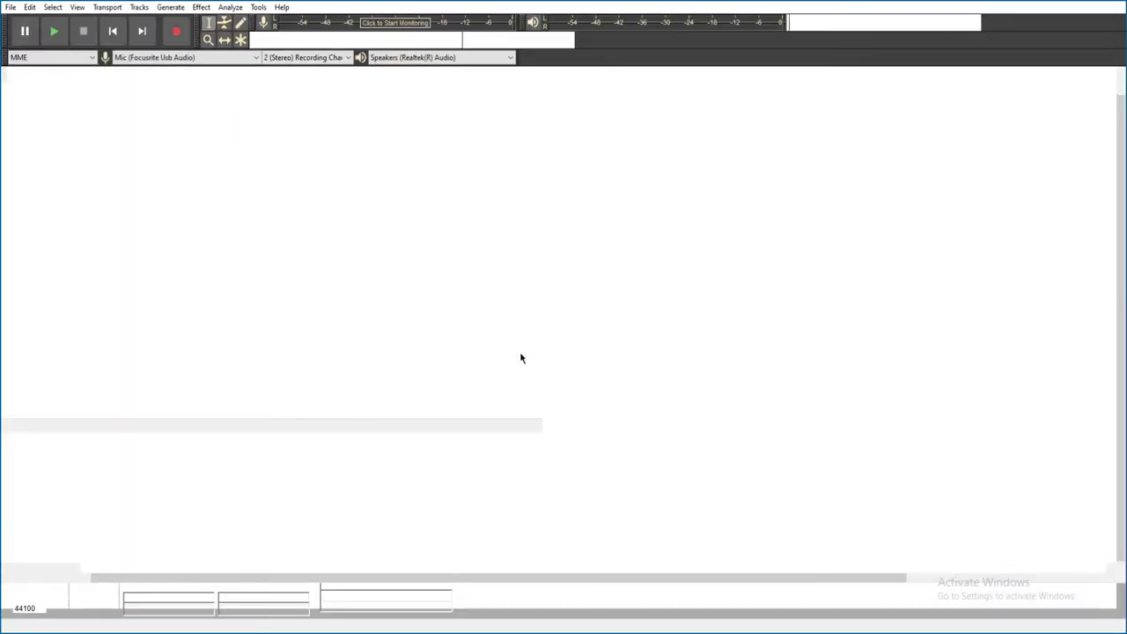
key(space)
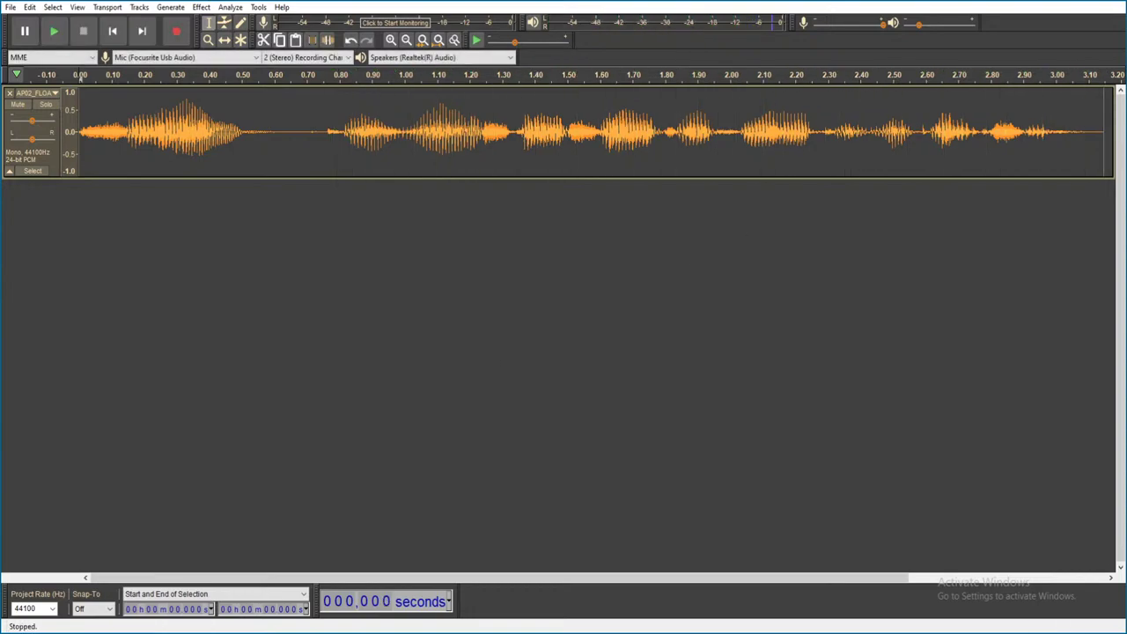
key(alt+F4)
click(586, 312)
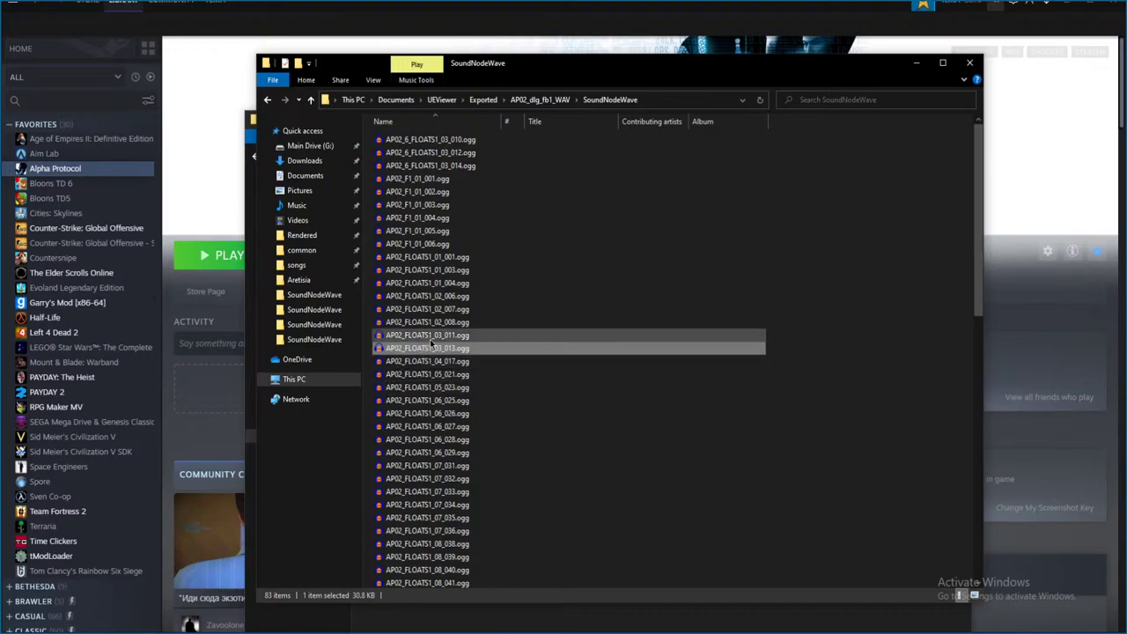
- Reopen AP02_FLOATS1_03_011.ogg in Audacity, listen to it again, and close it without saving
double_click(440, 338)
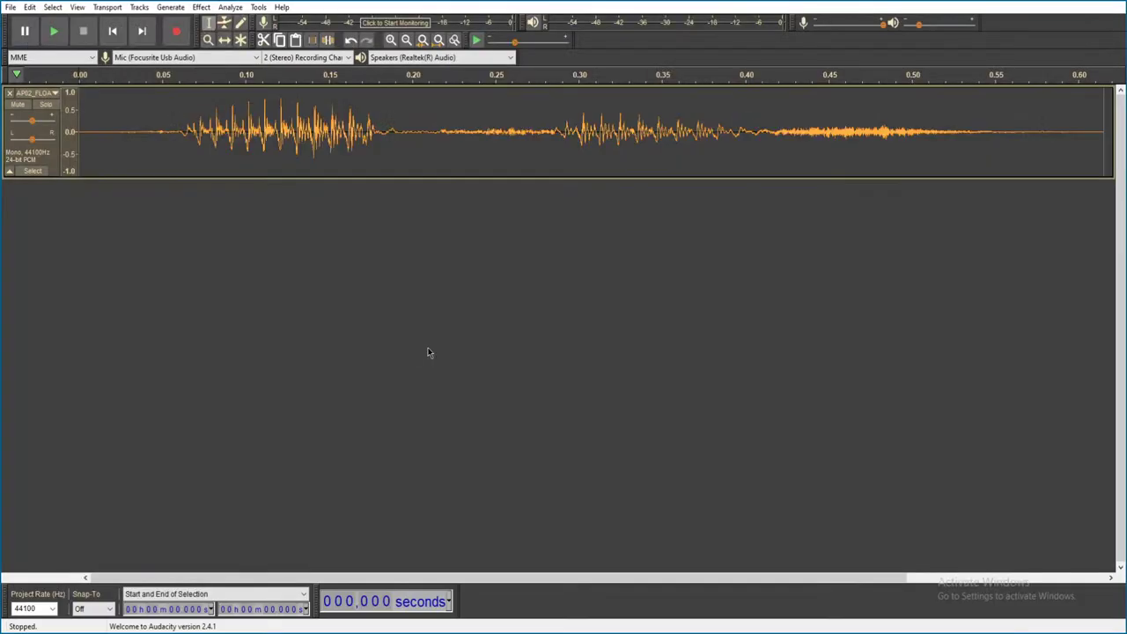
key(space)
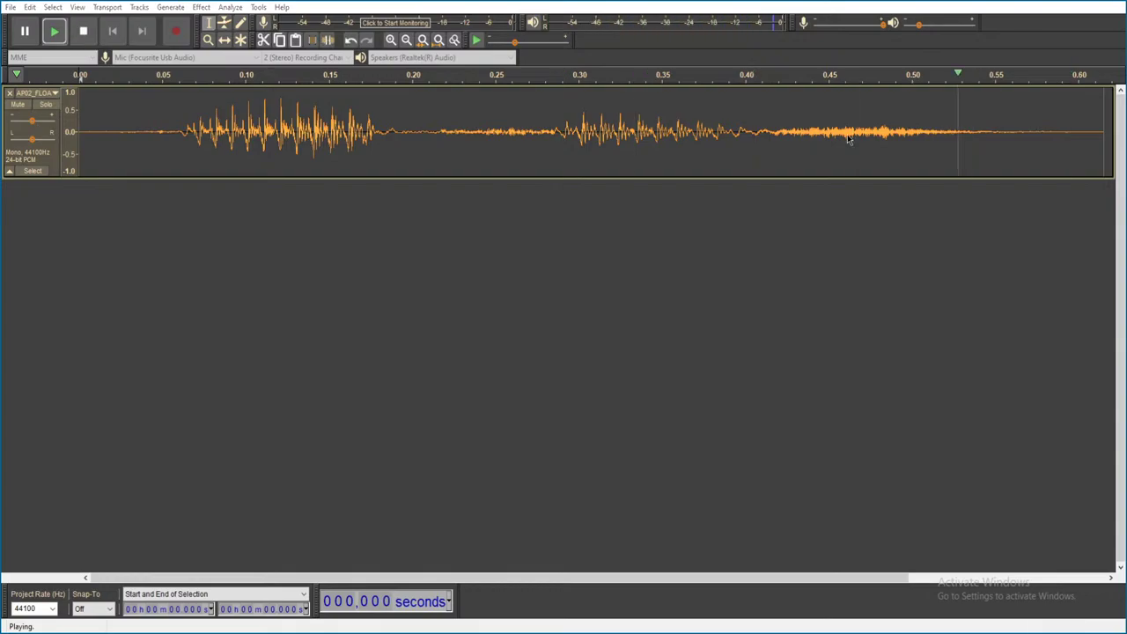
key(ctrl+w)
click(584, 311)
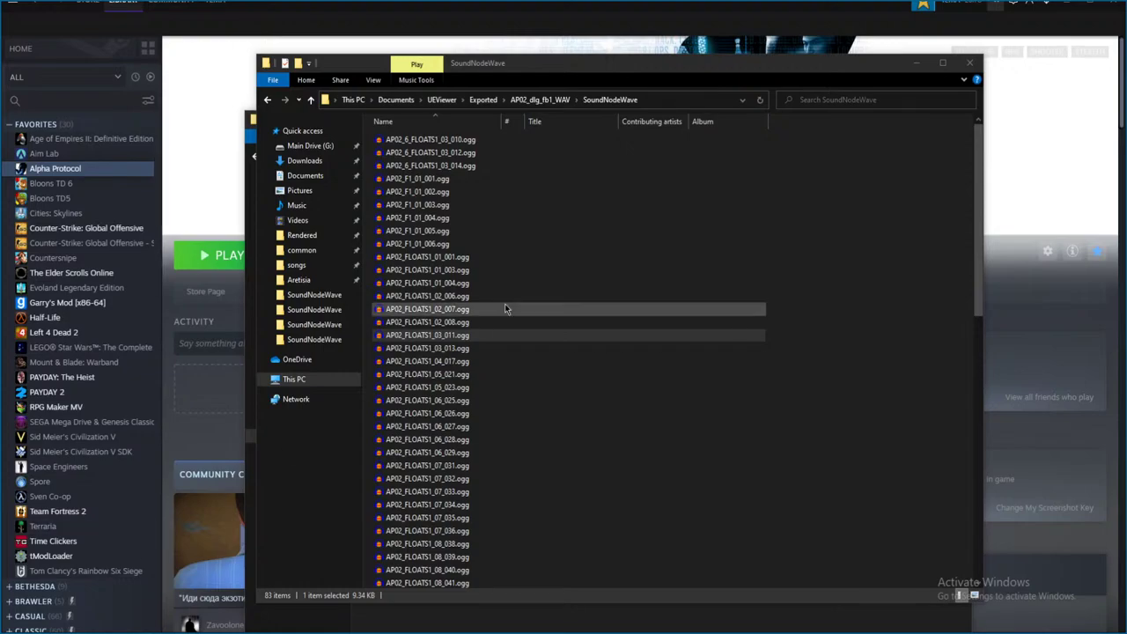
- Play AP02_FLOATS1_03_011.ogg in Audacity once more and close the project unsaved
double_click(505, 386)
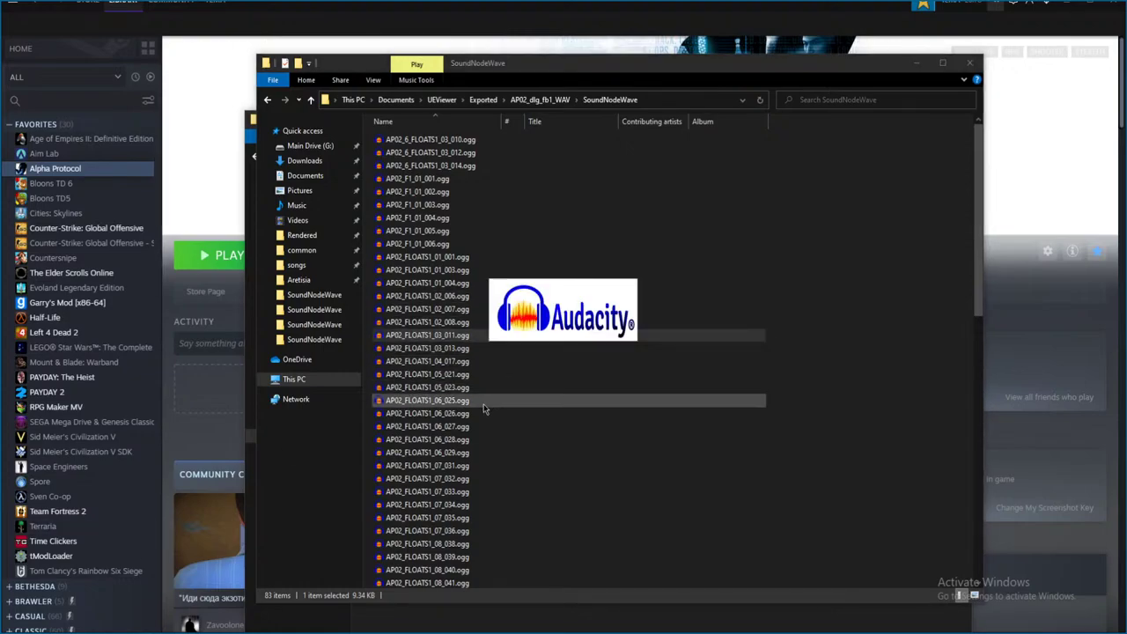
key(space)
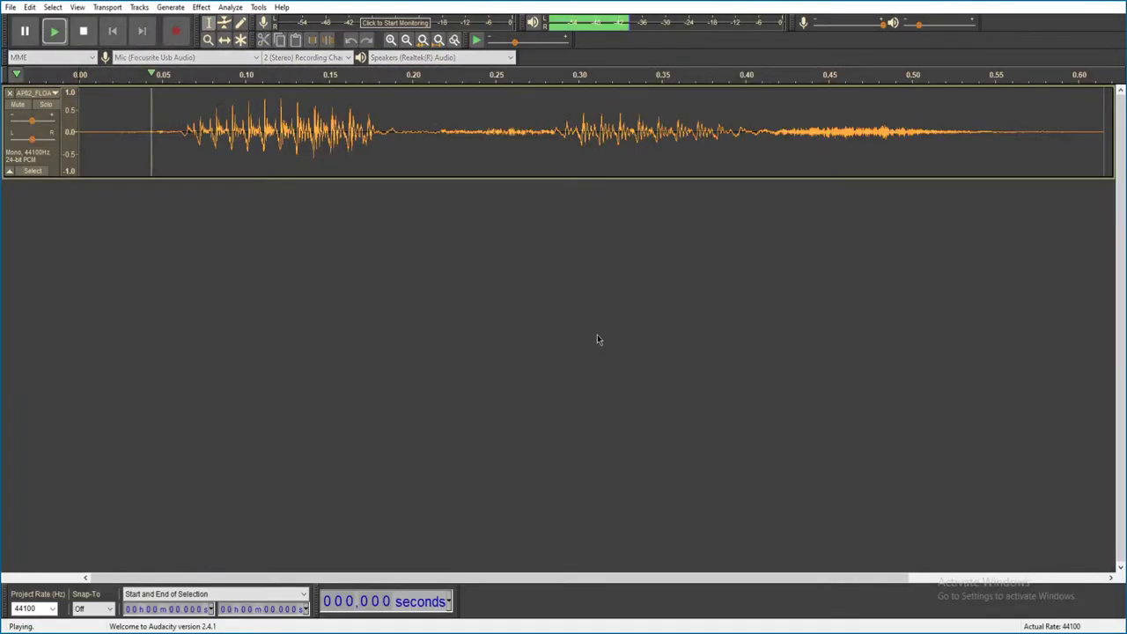
key(alt+F4)
click(587, 312)
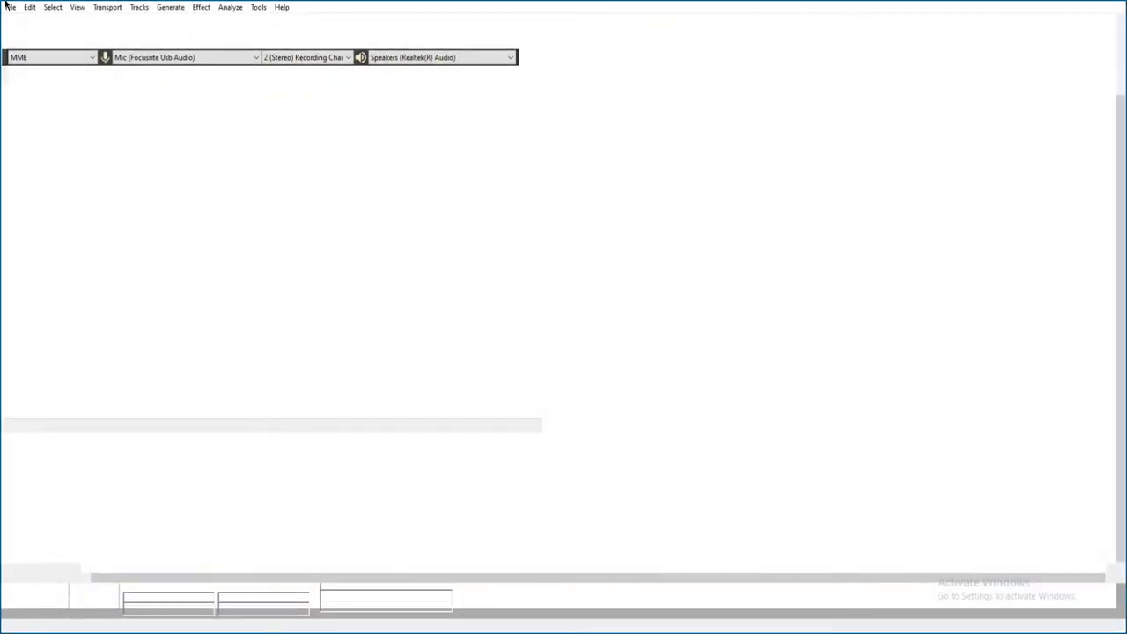
- Export the AP02_FLOATS1_03_011 clip as an MP3 under the same name to the Music folder, accepting the existing metadata tags
click(8, 7)
mouse_move(38, 96)
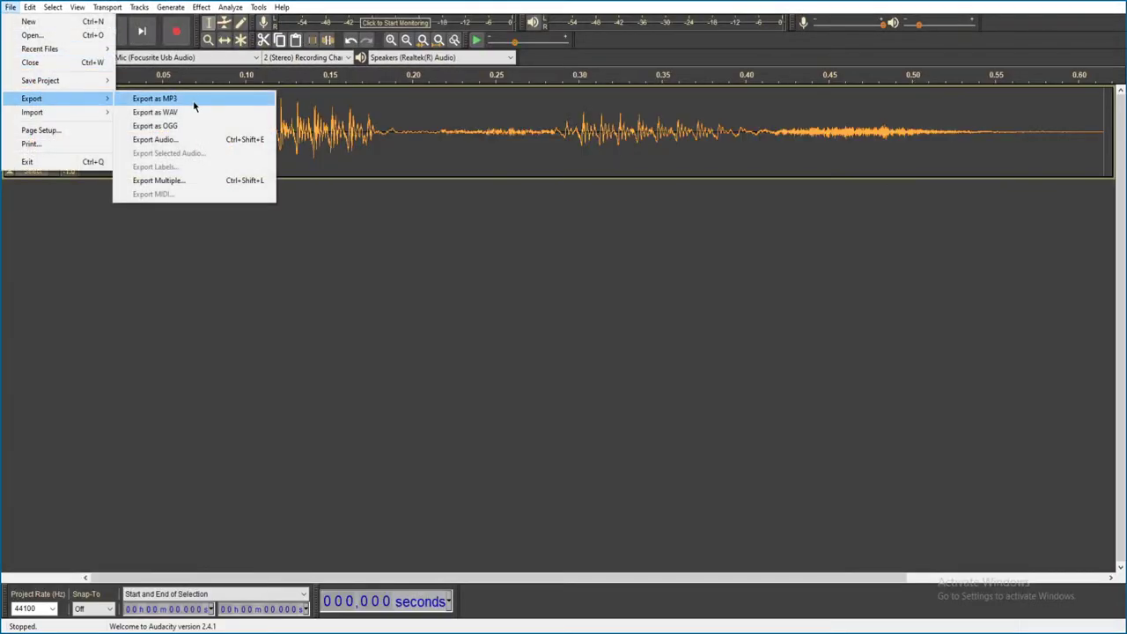
click(194, 100)
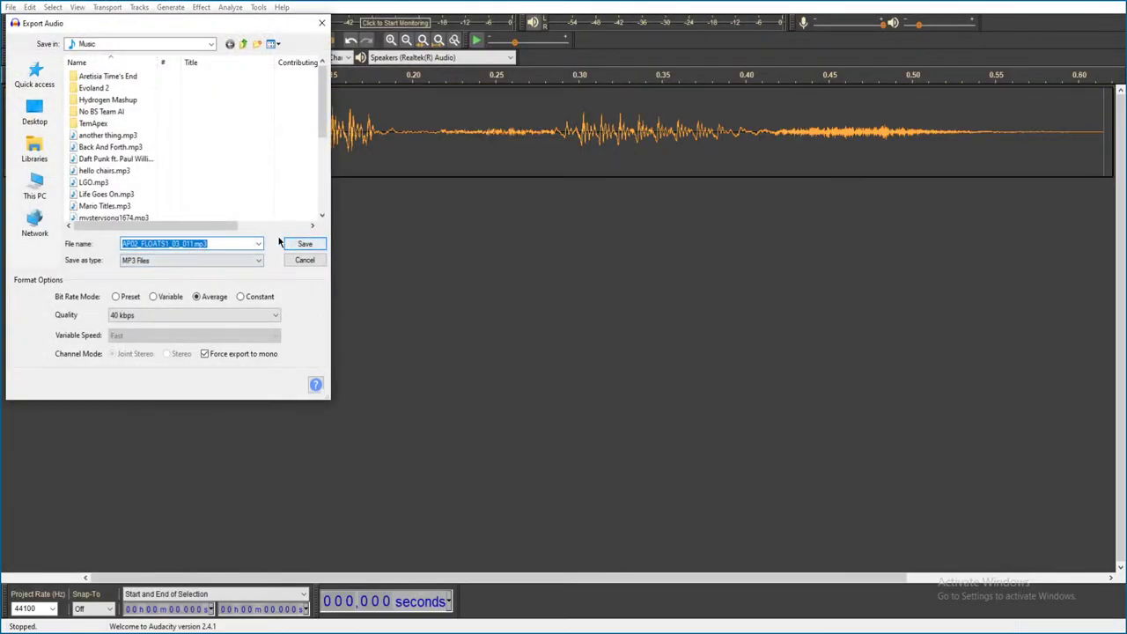
click(305, 243)
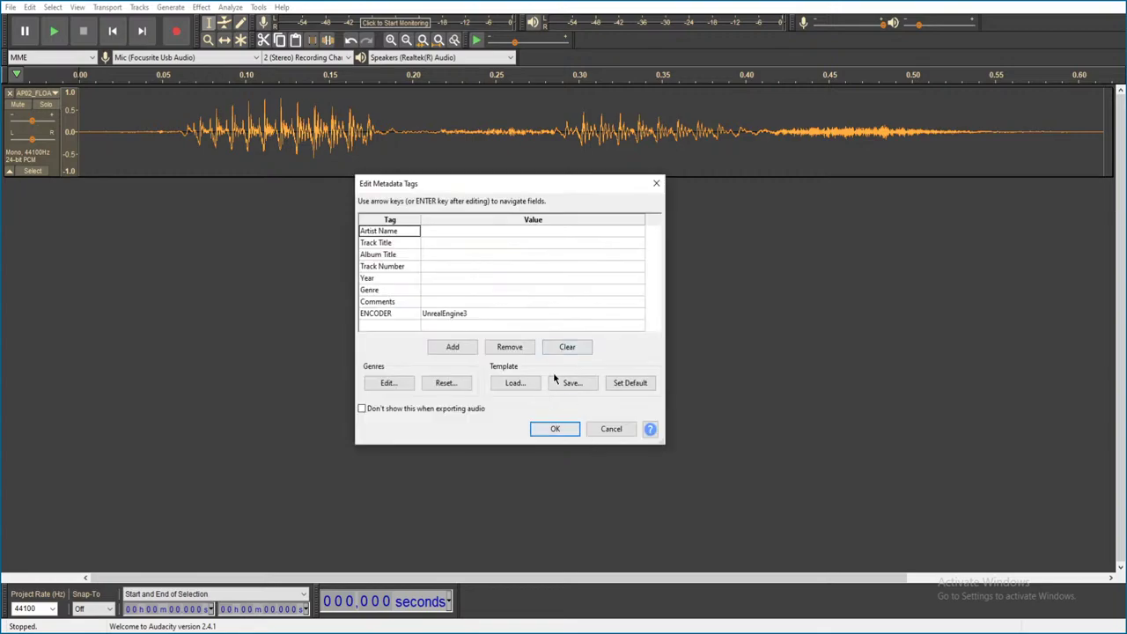
click(557, 429)
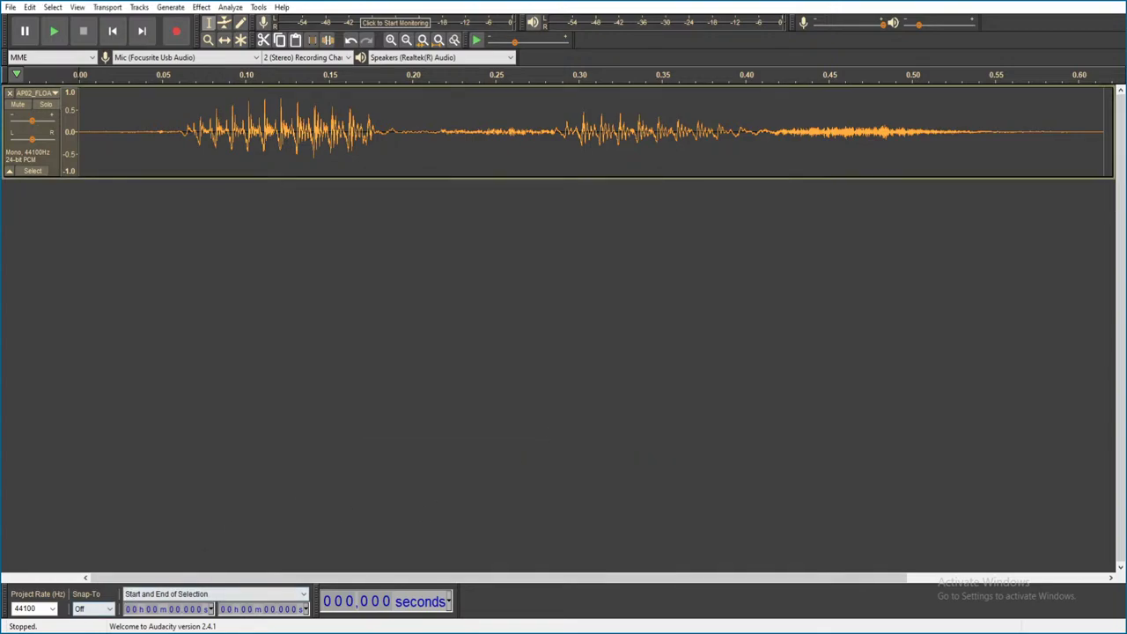
- Switch to the Saudi_Arabia File Explorer window, open the Music folder in a new window, and move that window to the other monitor
mouse_move(98, 632)
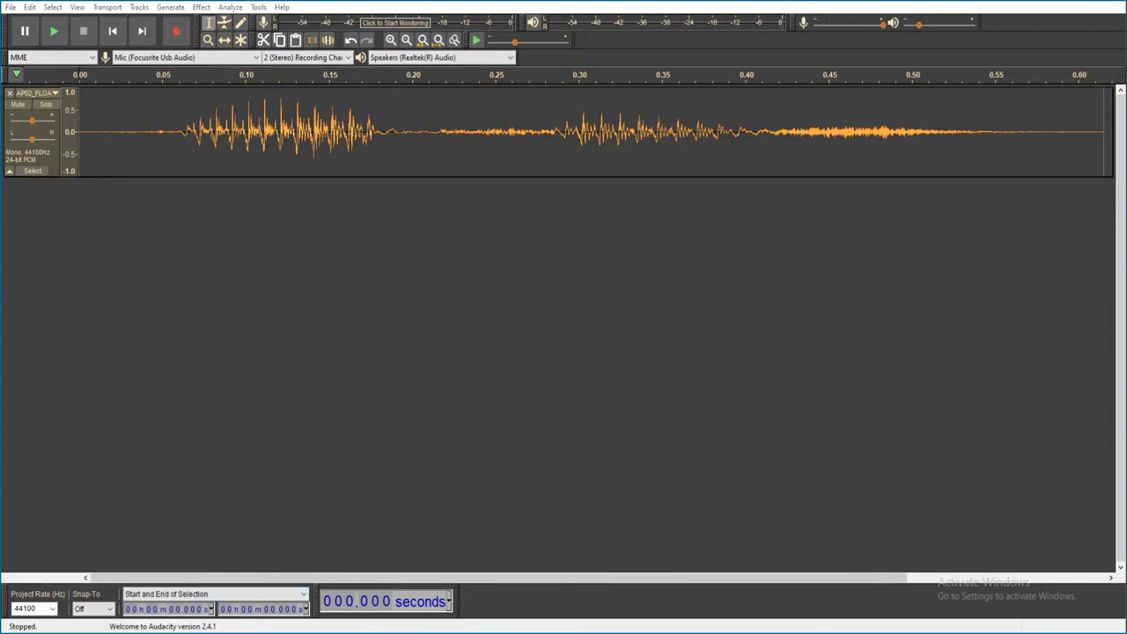
mouse_move(63, 628)
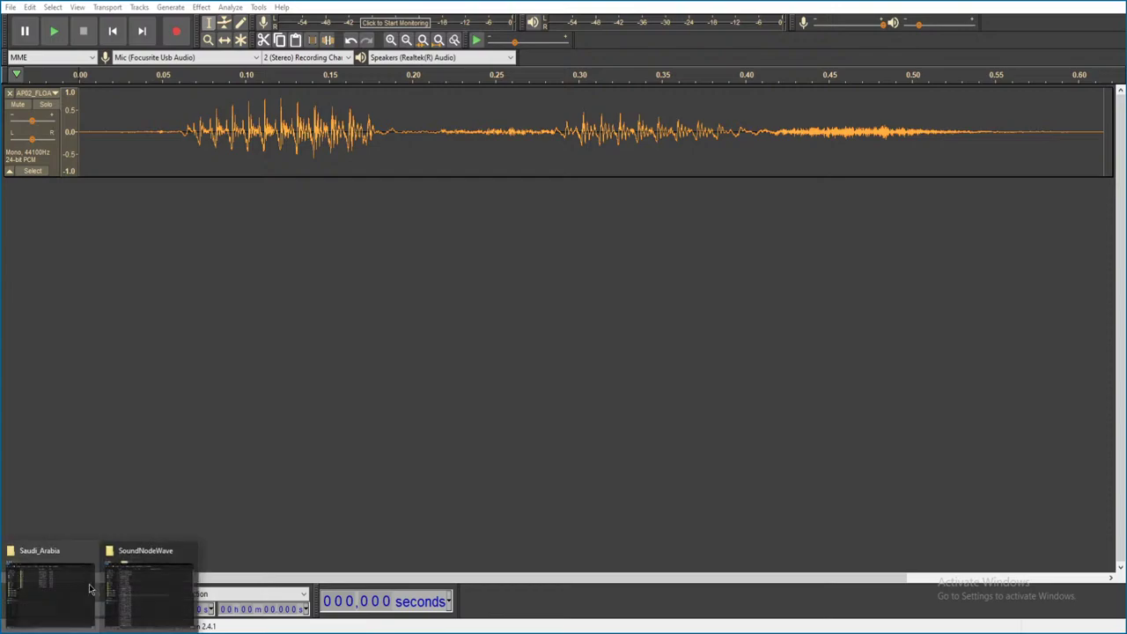
click(50, 588)
right_click(295, 267)
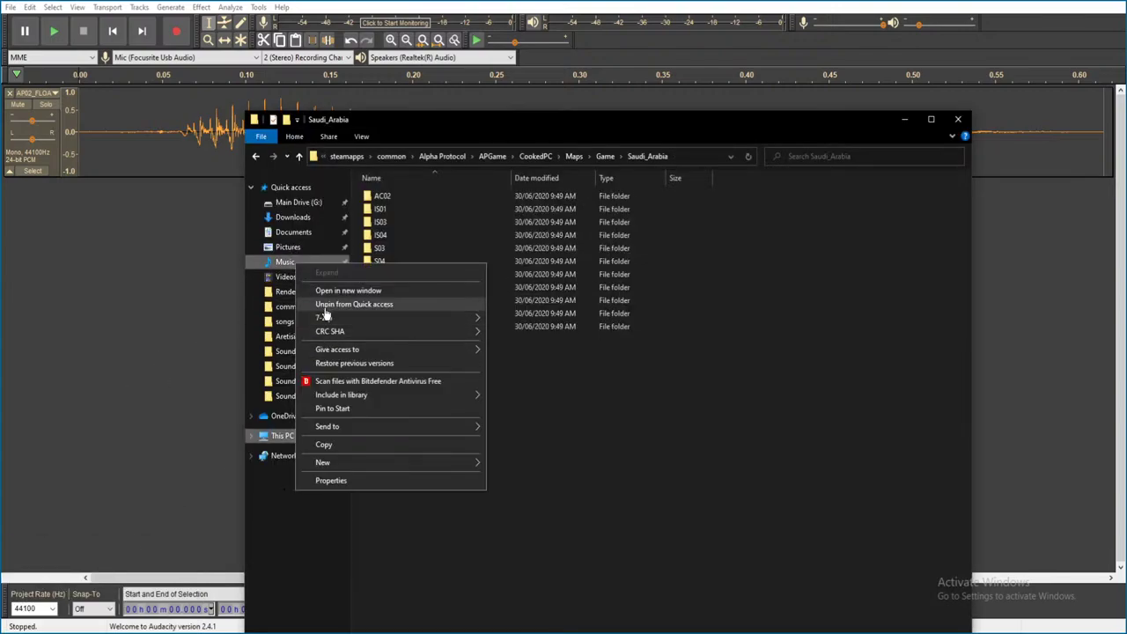
click(348, 290)
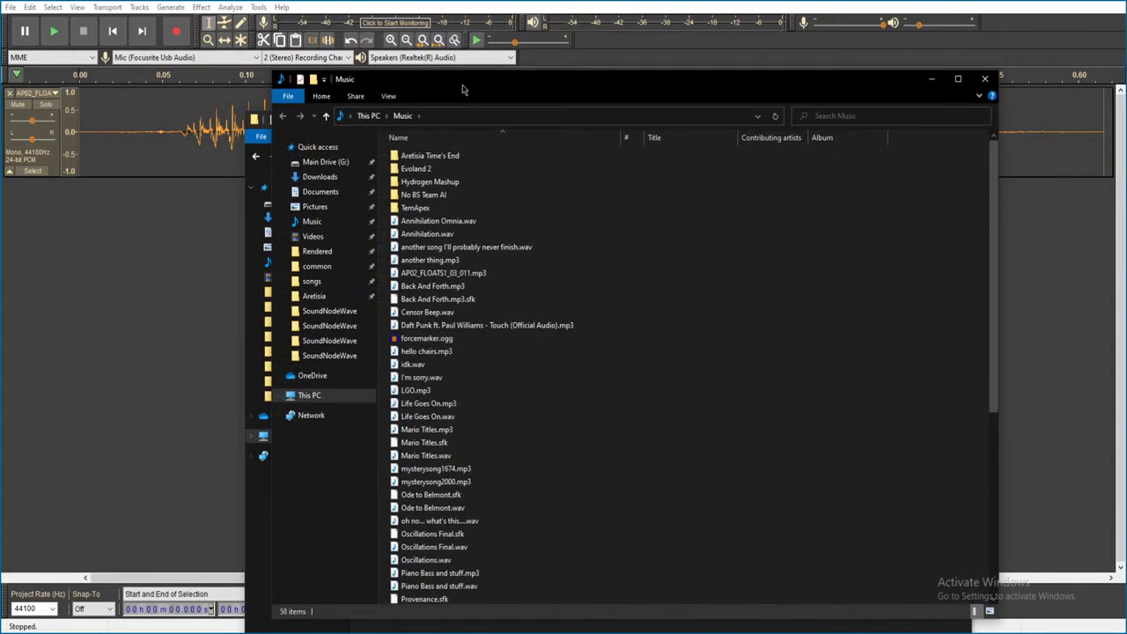
drag(478, 86, 1126, 79)
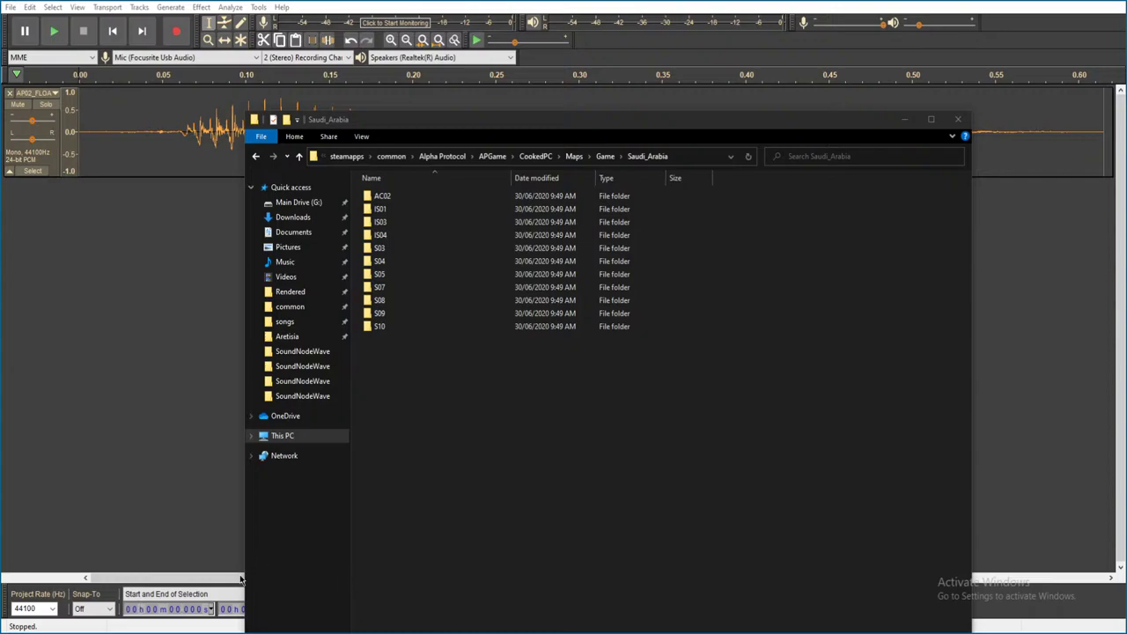
- Close the Saudi_Arabia folder window, bring the SoundNodeWave folder forward, and close the AP02_FLOATS1_03_011 project without saving
click(596, 440)
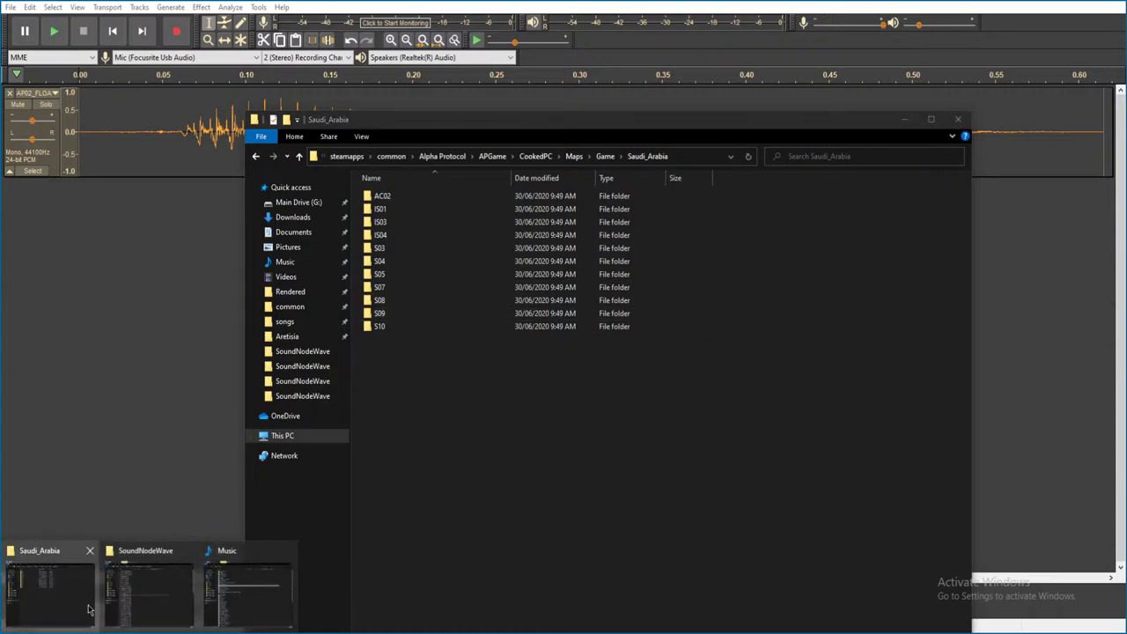
mouse_move(74, 600)
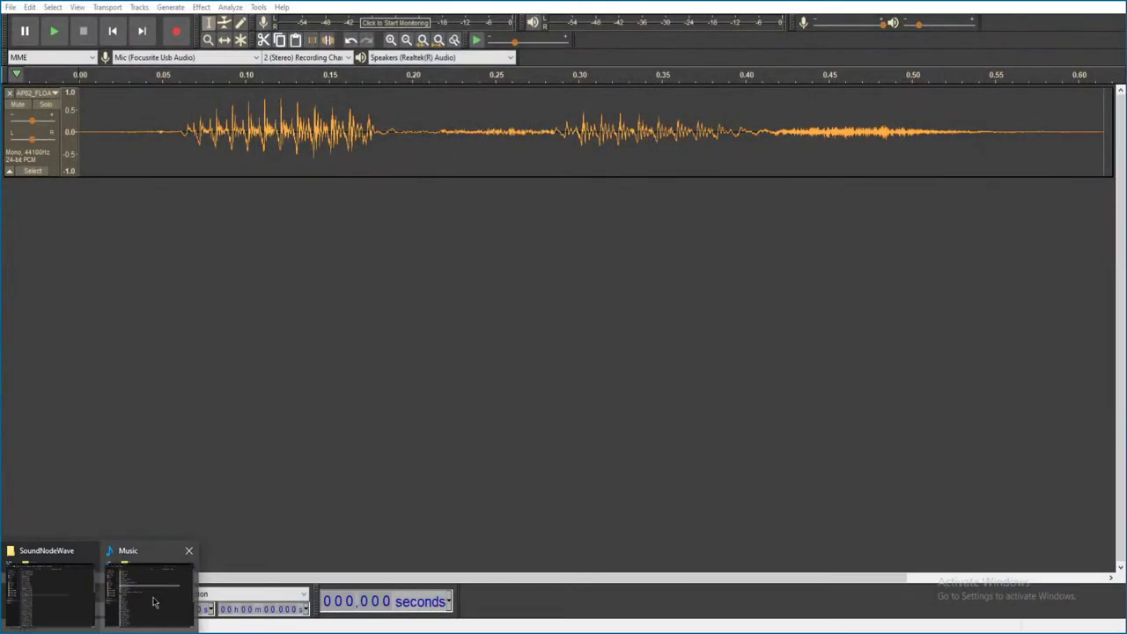
click(88, 594)
drag(496, 58, 498, 35)
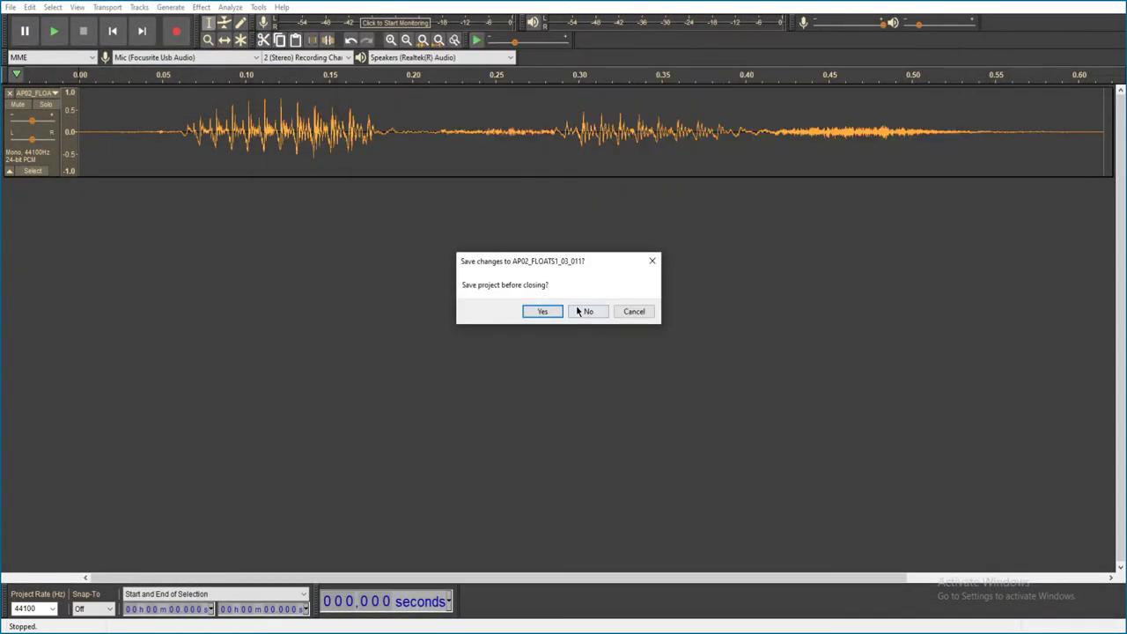
click(581, 312)
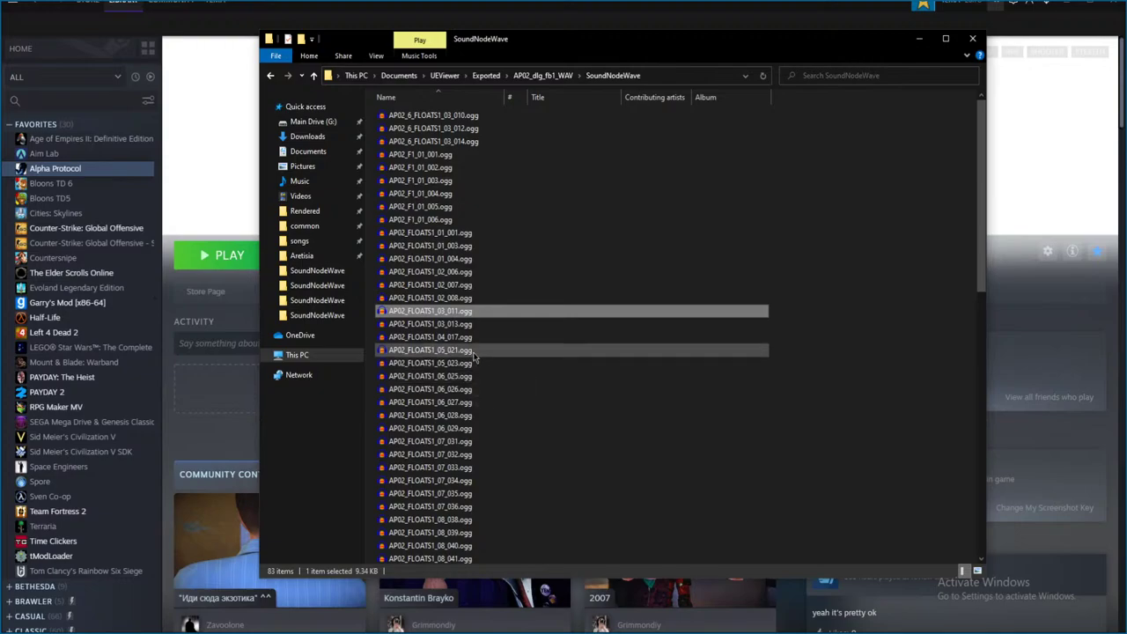
- Listen to AP02_FLOATS1_03_013.ogg and AP02_FLOATS1_04_017.ogg in Audacity, closing each project without saving
double_click(547, 388)
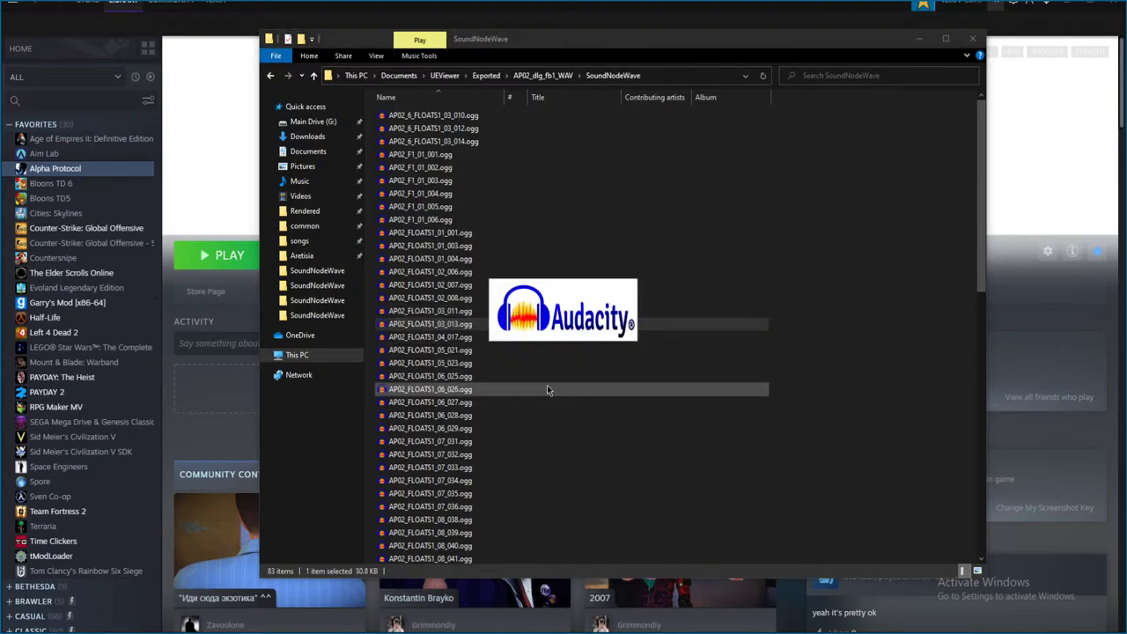
key(space)
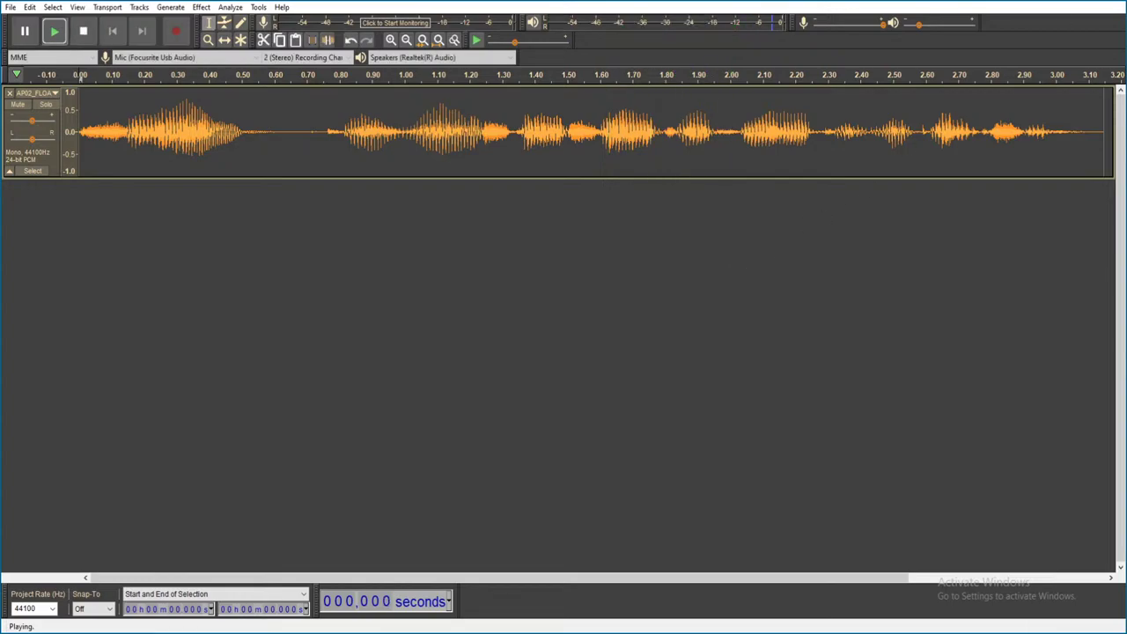
key(ctrl+w)
click(600, 311)
double_click(501, 336)
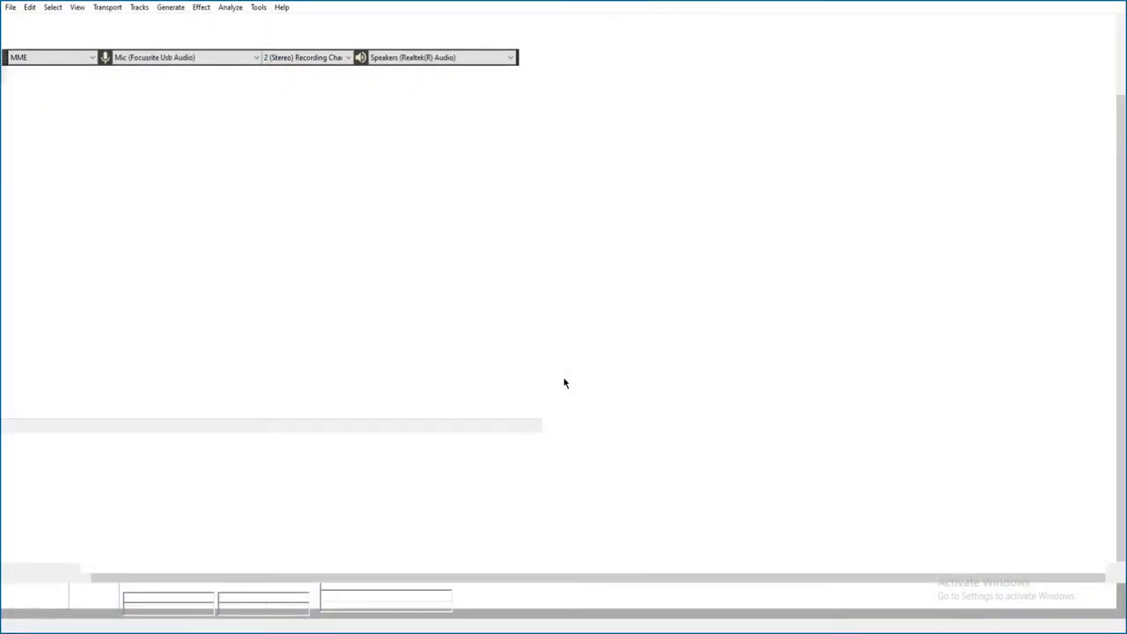
key(space)
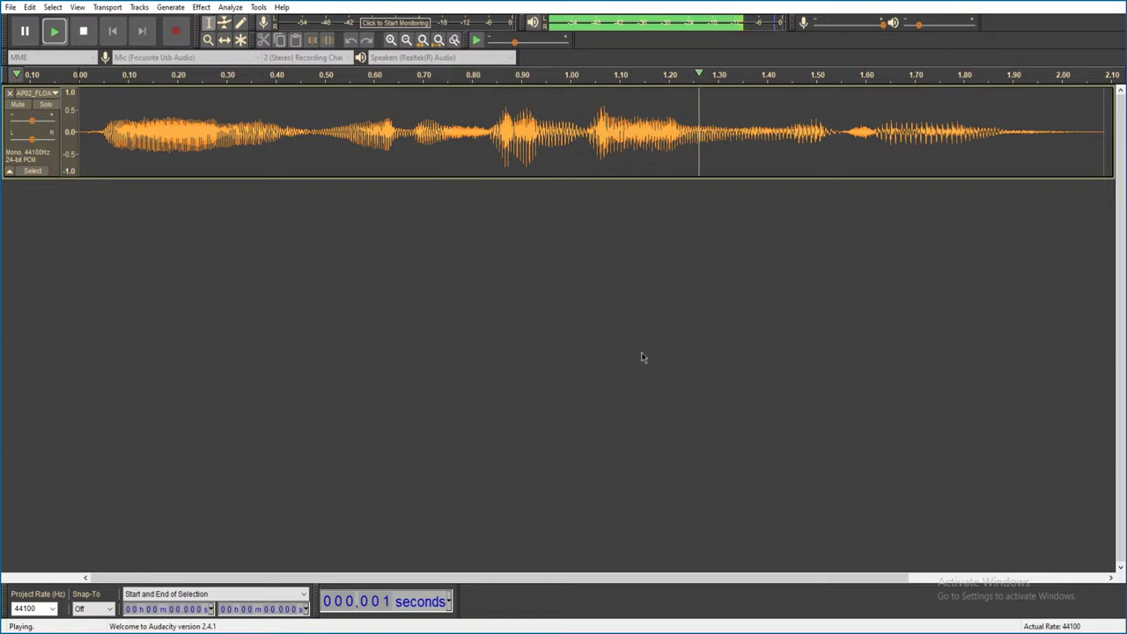
key(alt+F4)
click(586, 312)
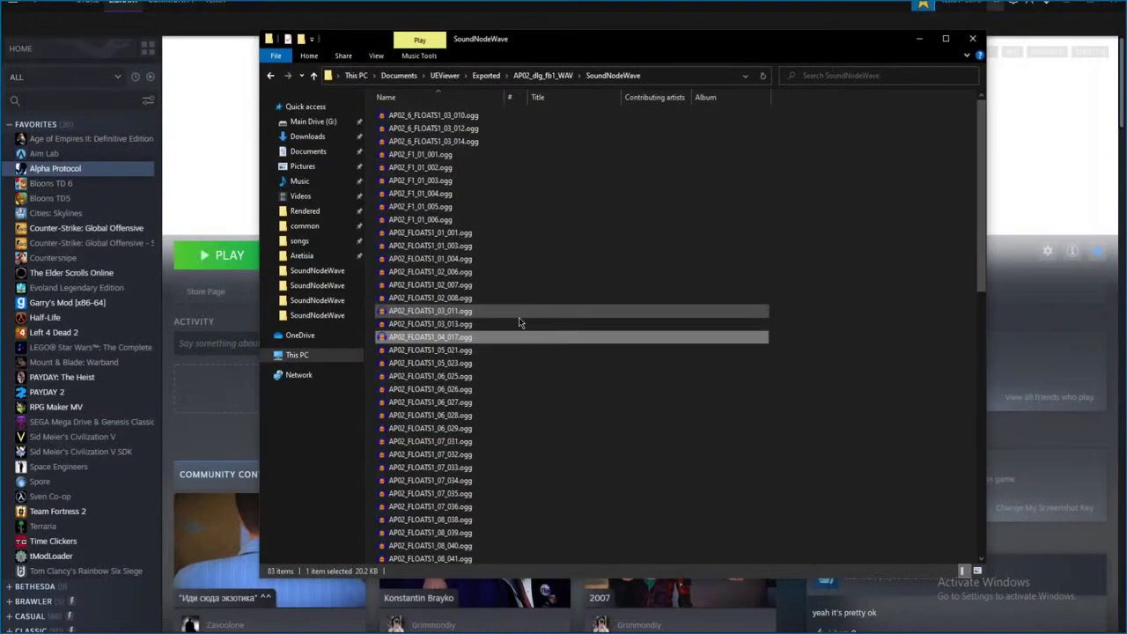
- Listen to AP02_FLOATS1_05_021.ogg and AP02_FLOATS1_05_023.ogg in Audacity, closing each project without saving
double_click(581, 404)
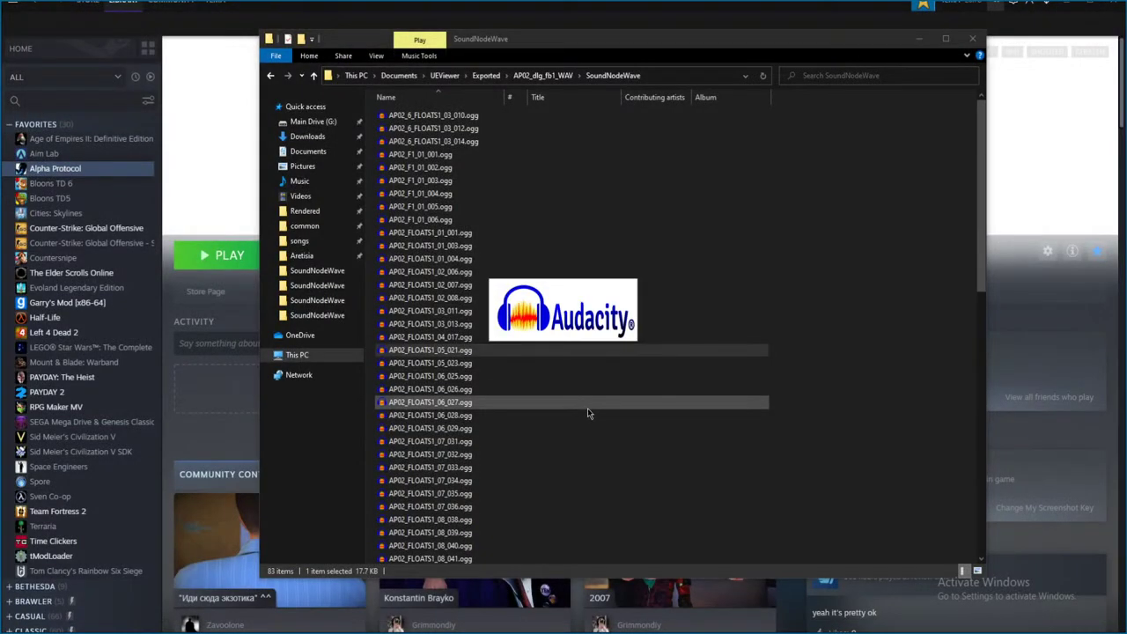
key(space)
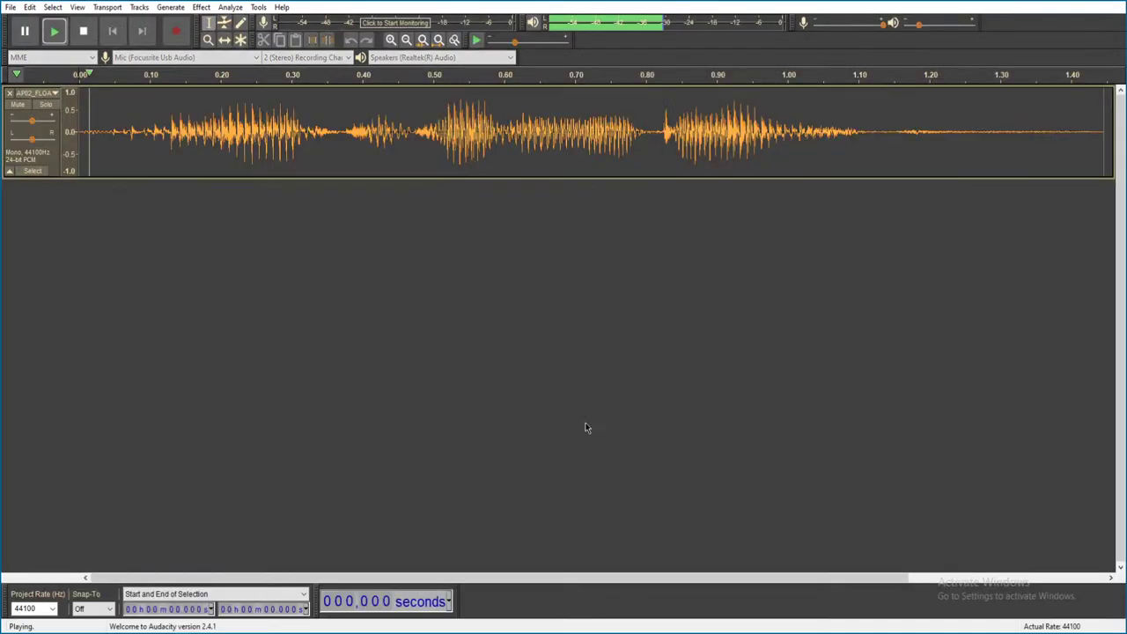
key(alt+F4)
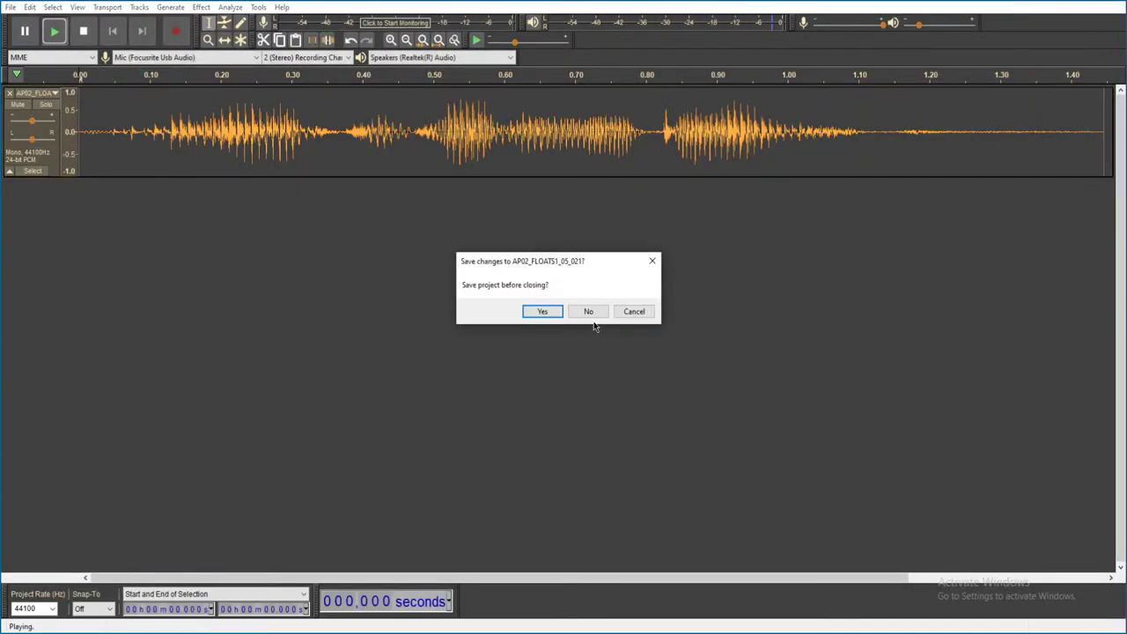
click(589, 311)
double_click(484, 388)
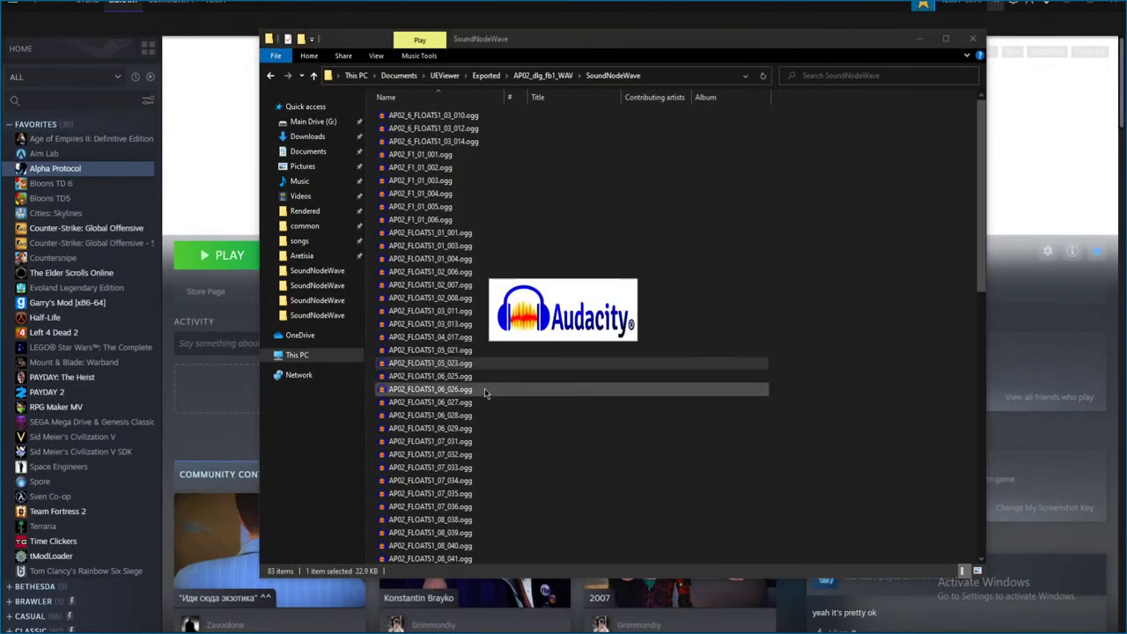
click(613, 518)
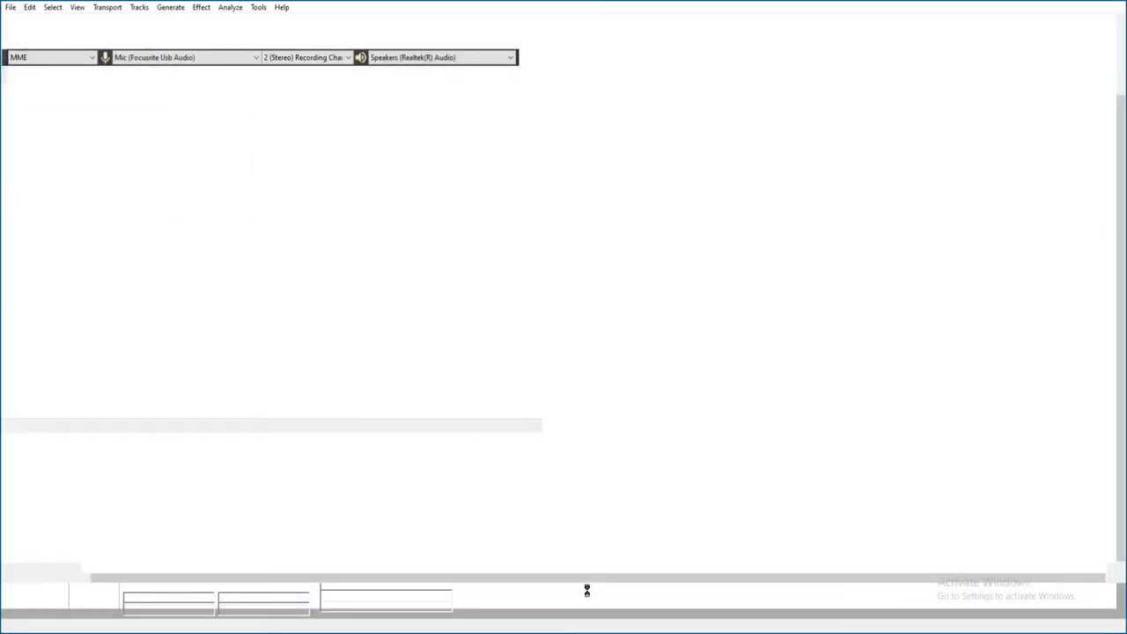
key(space)
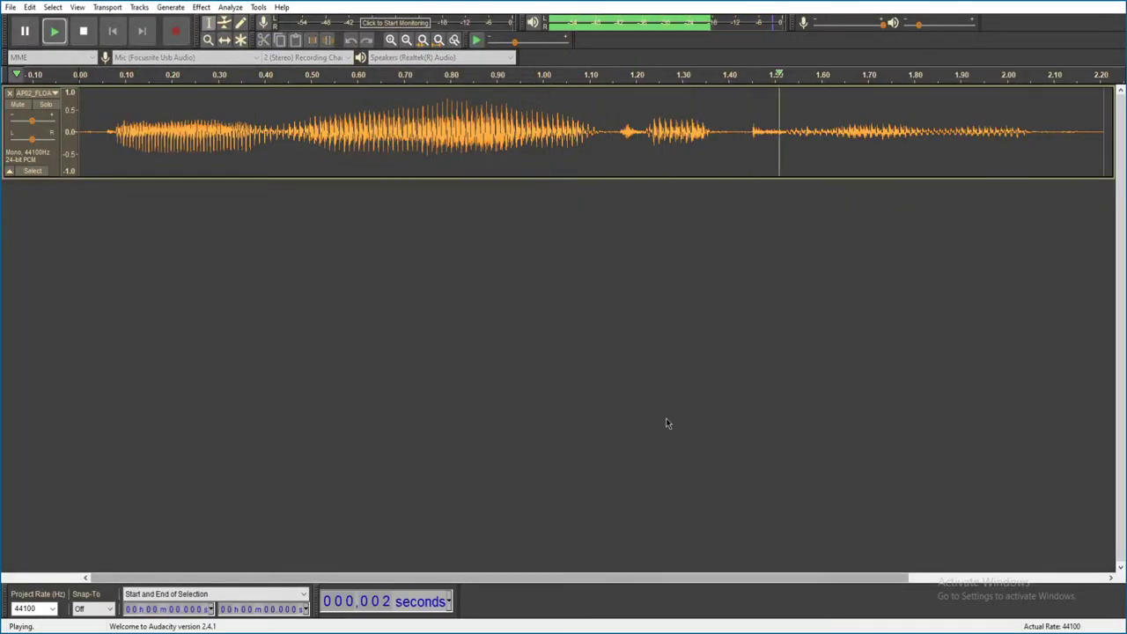
key(ctrl+w)
click(589, 311)
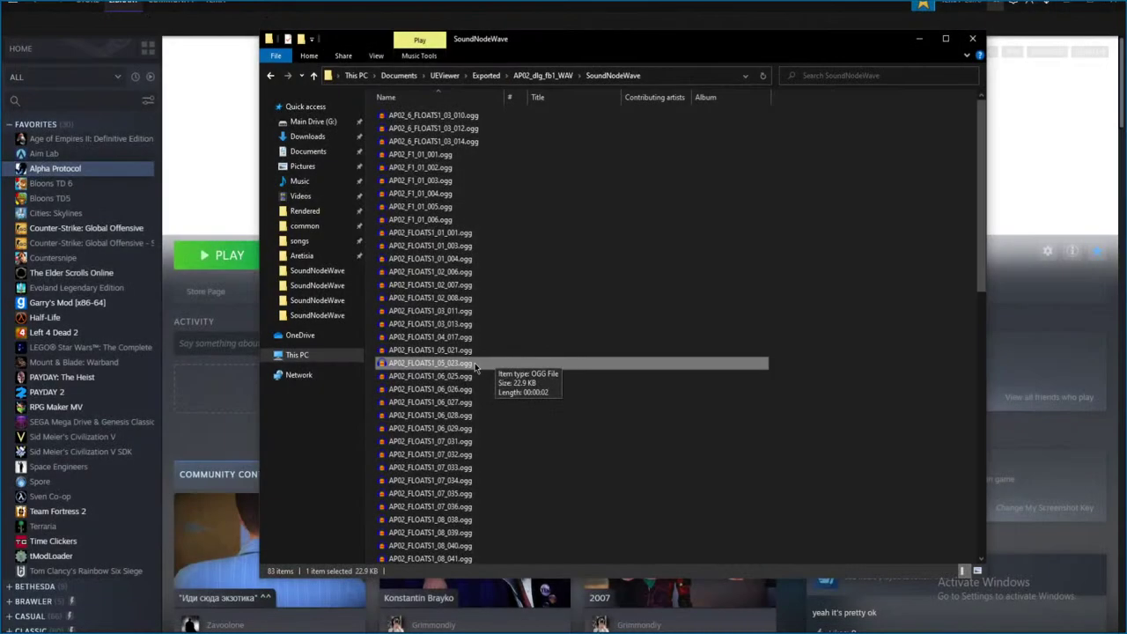
- Listen to AP02_FLOATS1_06_025.ogg and AP02_FLOATS1_06_026.ogg in Audacity, closing each project without saving
double_click(457, 376)
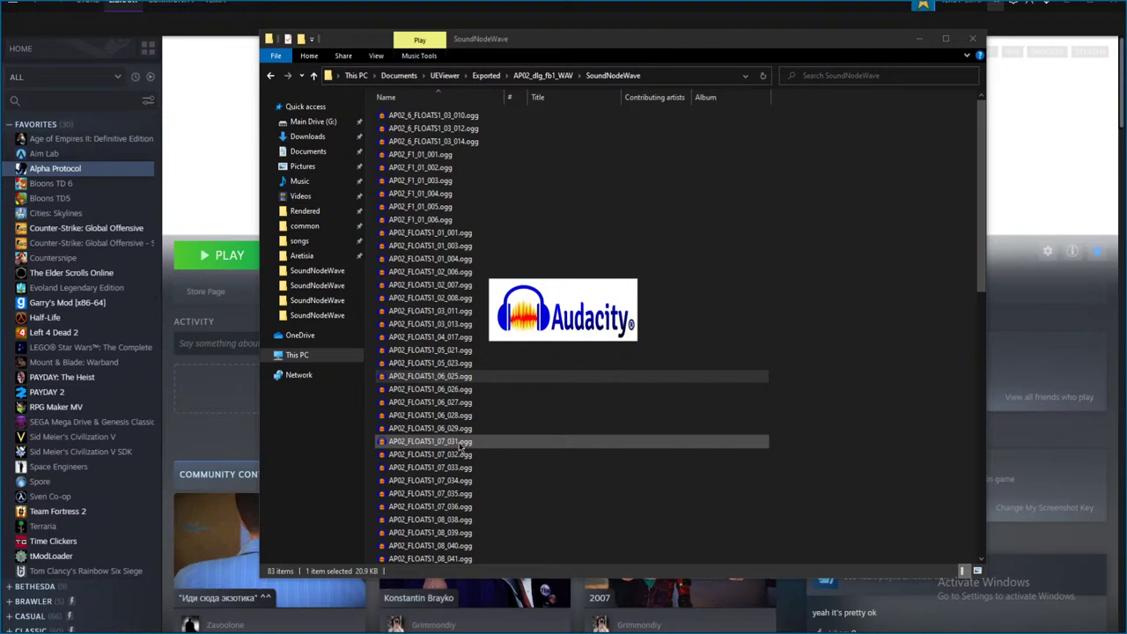
key(space)
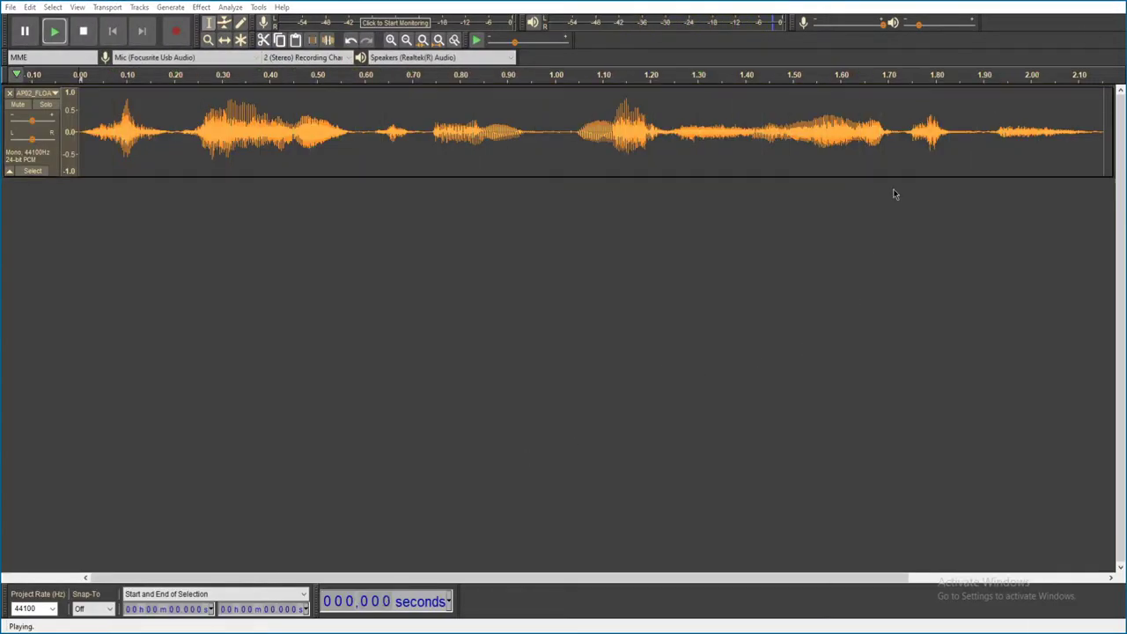
key(alt+F4)
click(589, 312)
double_click(462, 429)
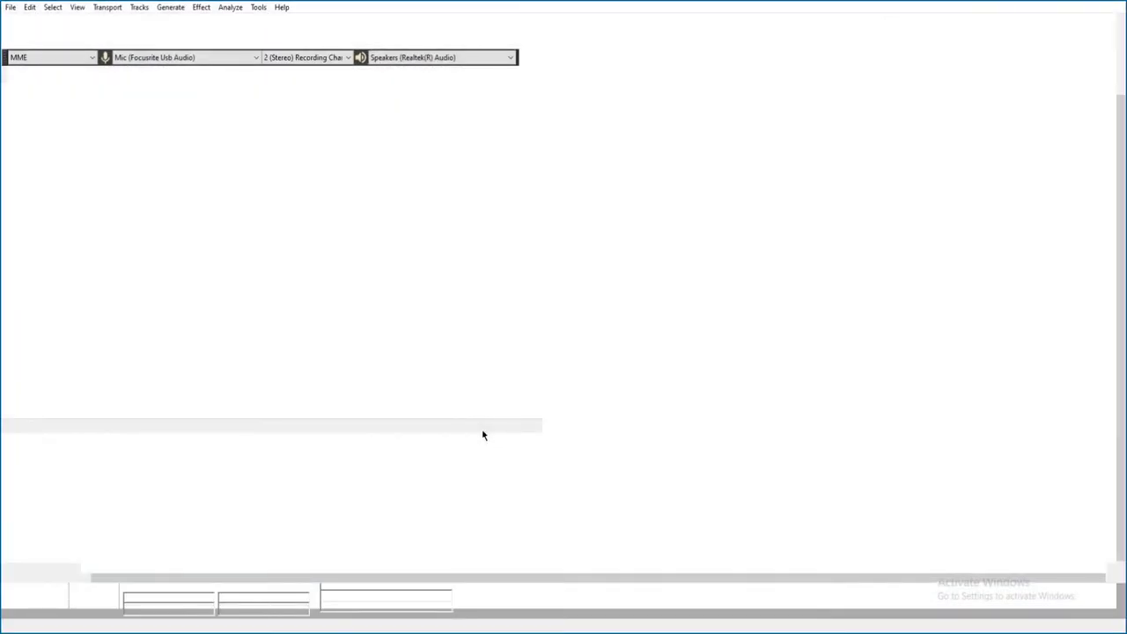
key(space)
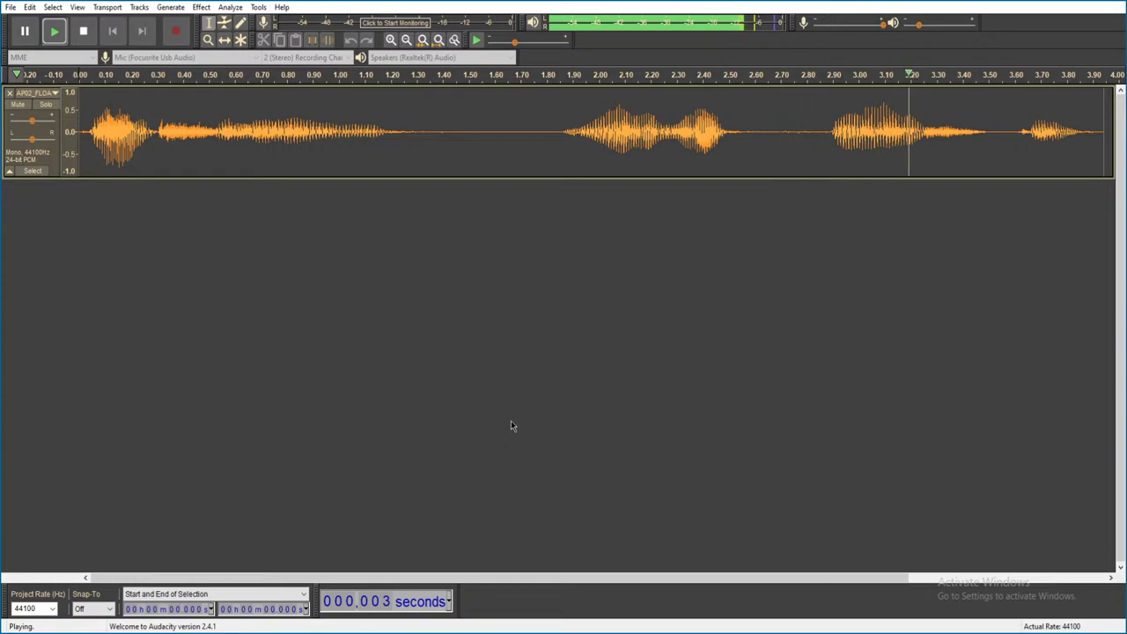
key(alt+F4)
click(588, 310)
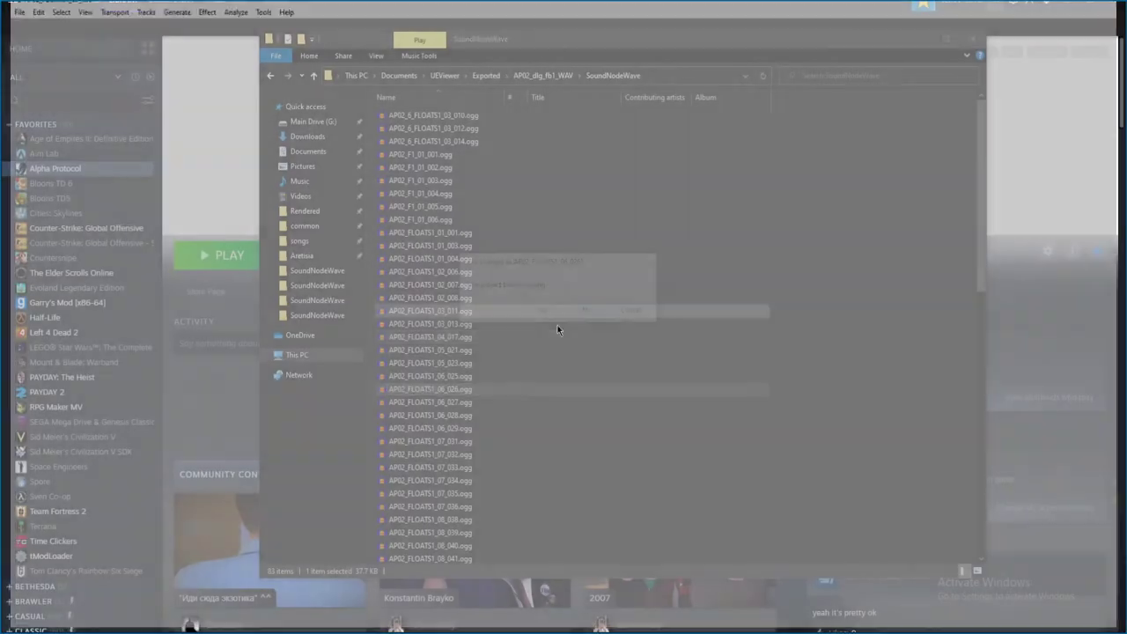
- Listen to AP02_FLOATS1_06_027.ogg and AP02_FLOATS1_06_028.ogg in Audacity, closing each project without saving
double_click(489, 402)
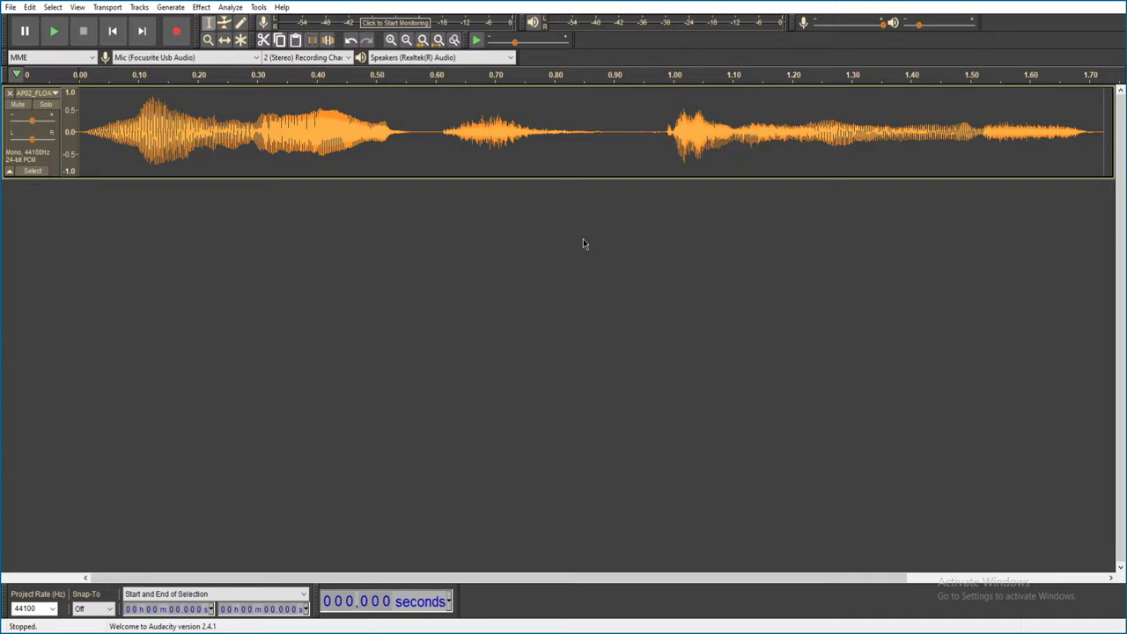
key(space)
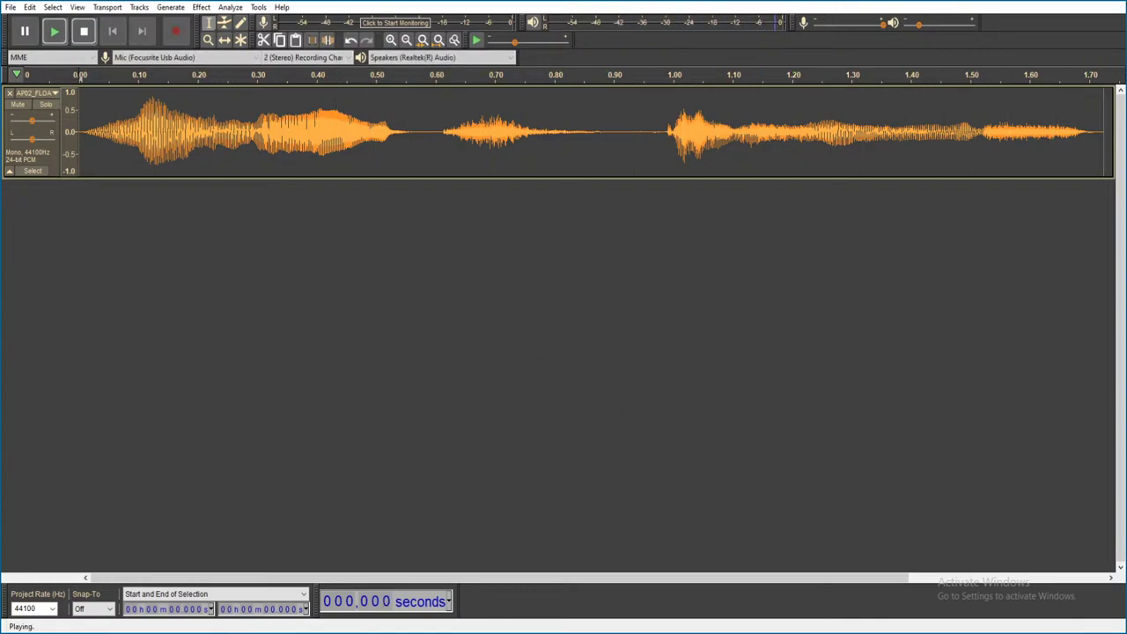
key(ctrl+q)
click(586, 312)
double_click(445, 416)
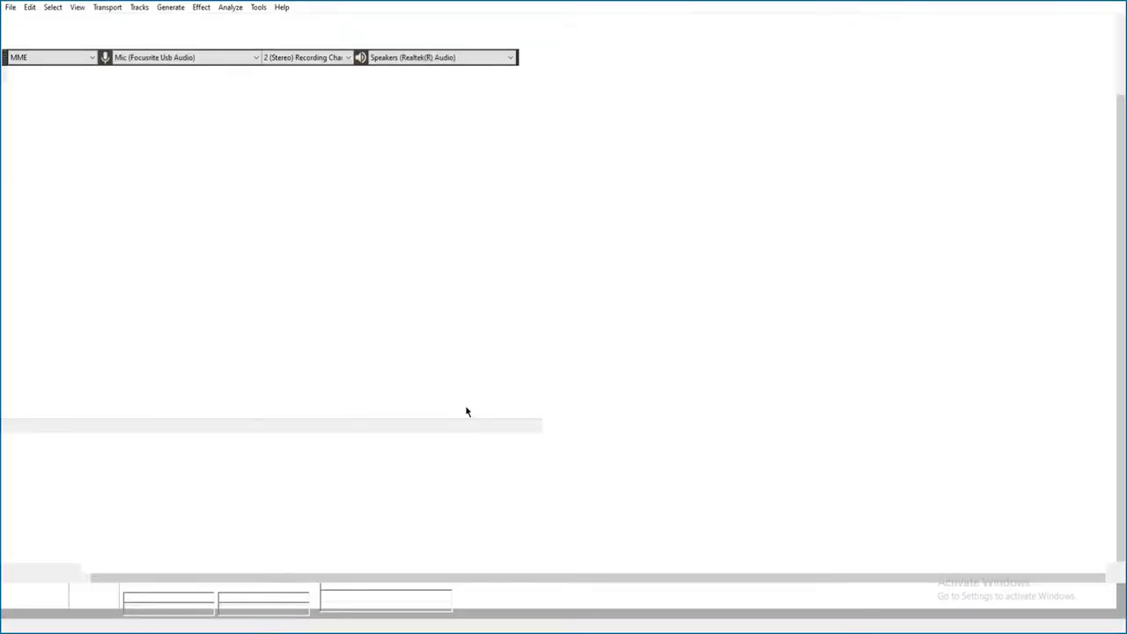
key(space)
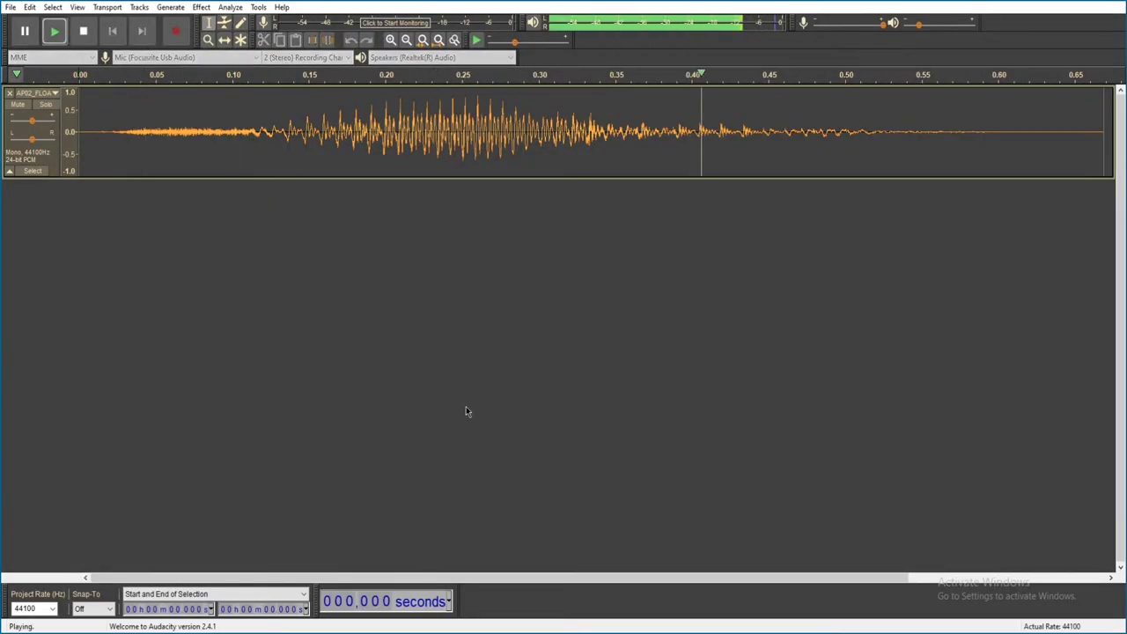
key(ctrl+q)
click(588, 311)
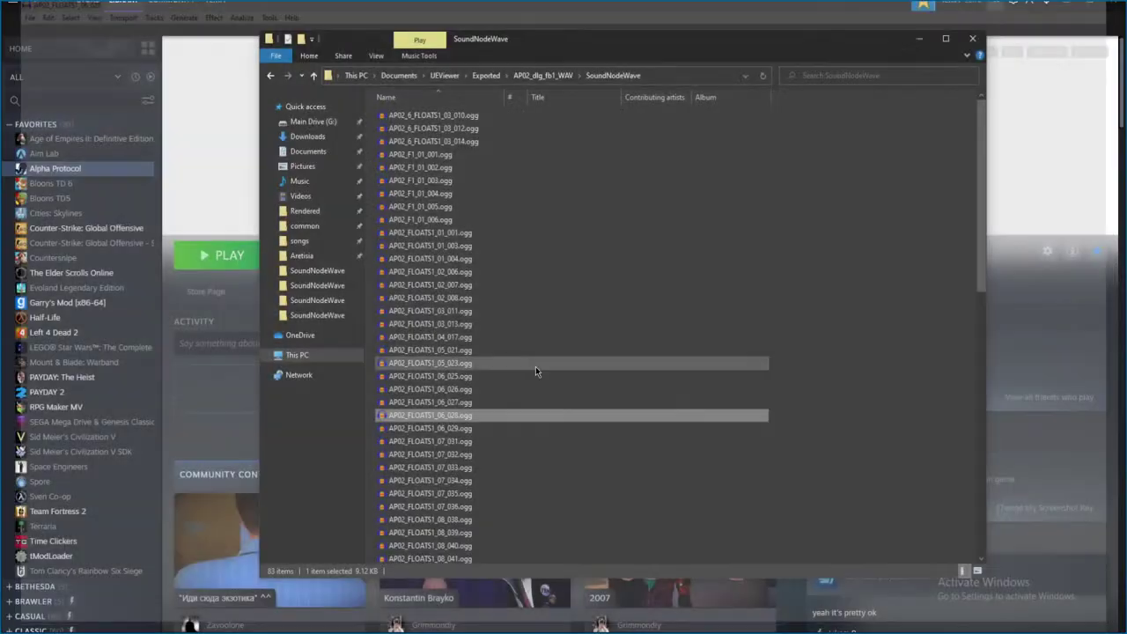
- Listen to AP02_FLOATS1_06_029.ogg and AP02_FLOATS1_07_031.ogg in Audacity, closing each project without saving
click(467, 428)
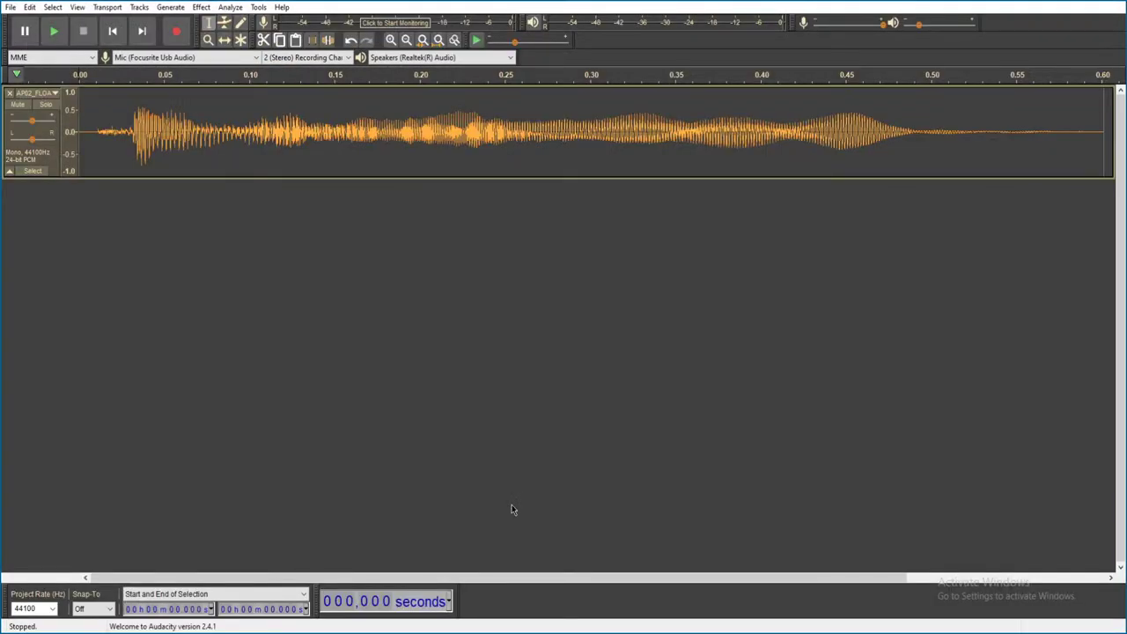
key(space)
key(ctrl+w)
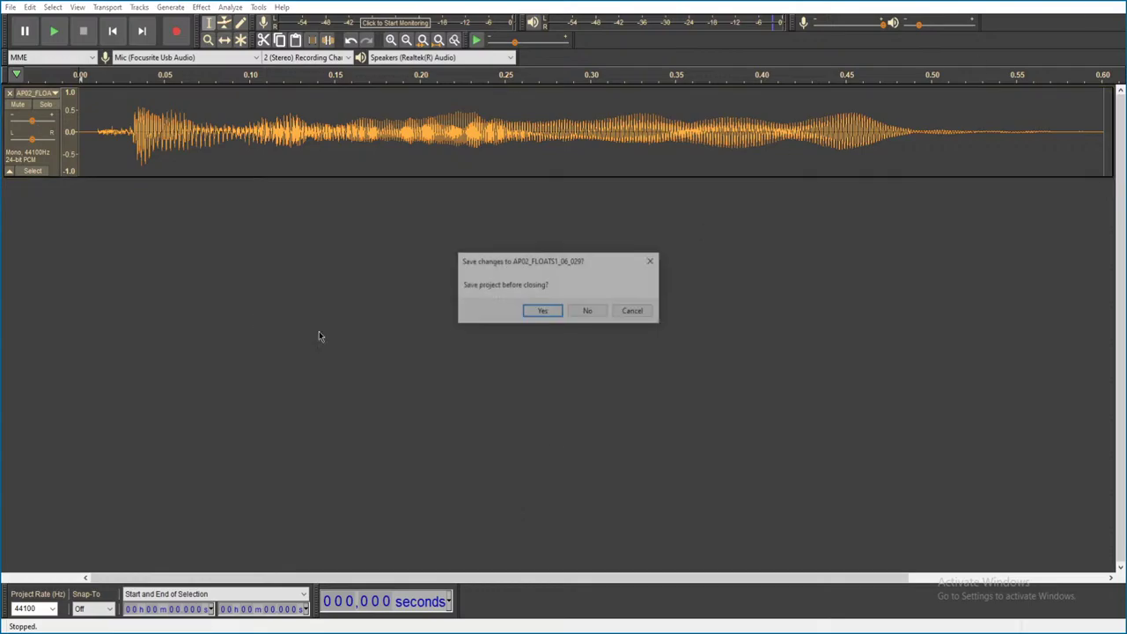
click(587, 310)
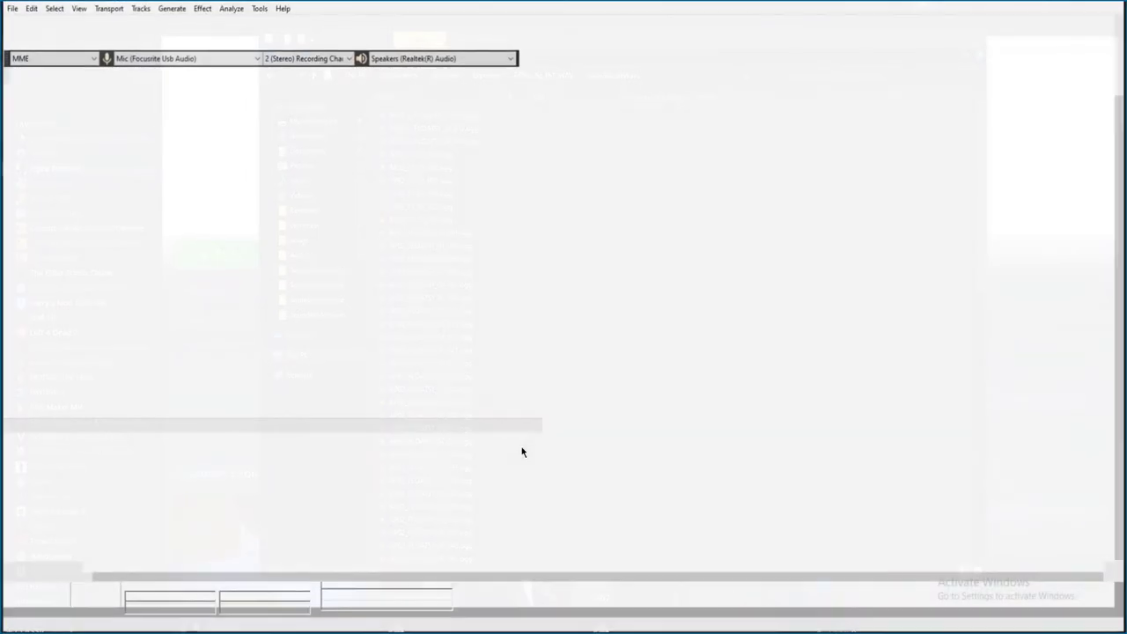
key(space)
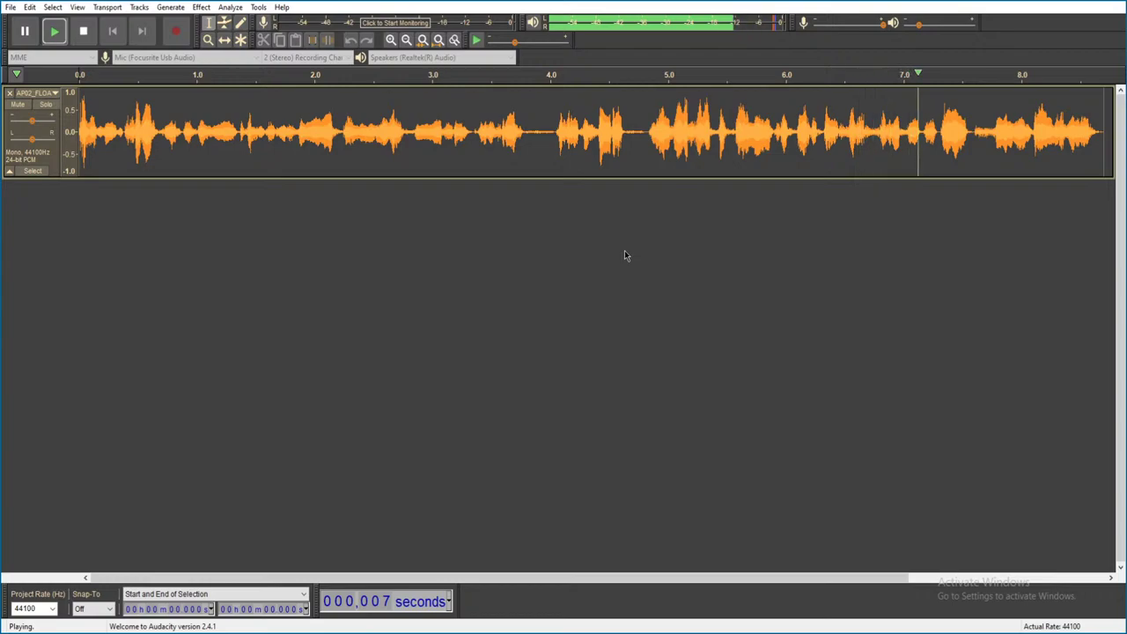
key(ctrl+w)
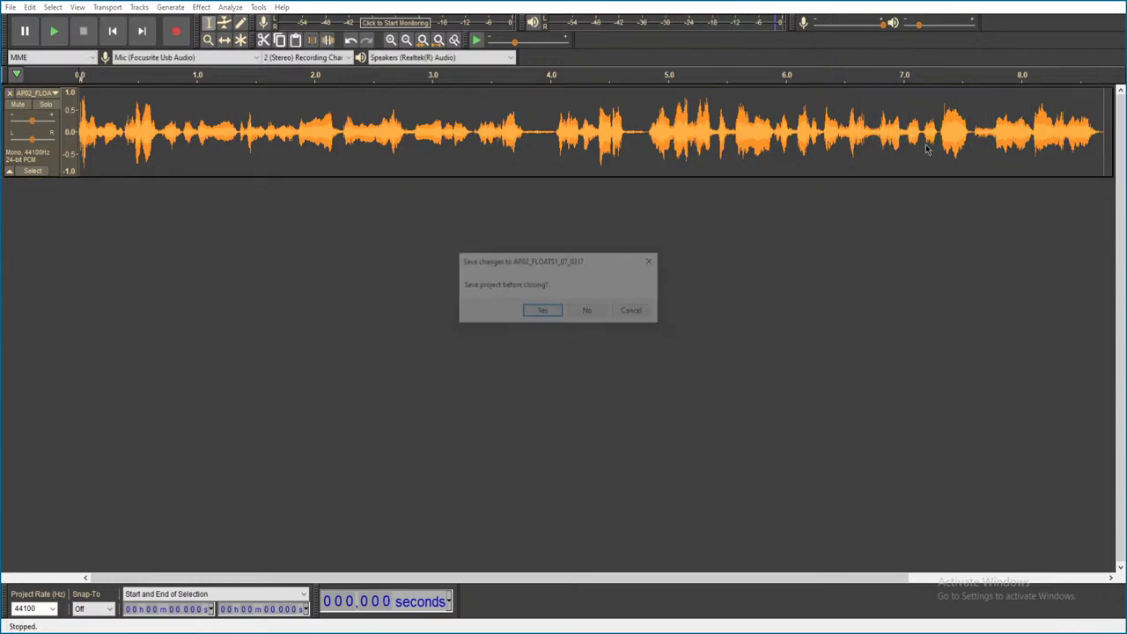
click(599, 314)
- Listen to AP02_FLOATS1_07_032.ogg and AP02_FLOATS1_07_033.ogg in Audacity, closing each project without saving
double_click(482, 426)
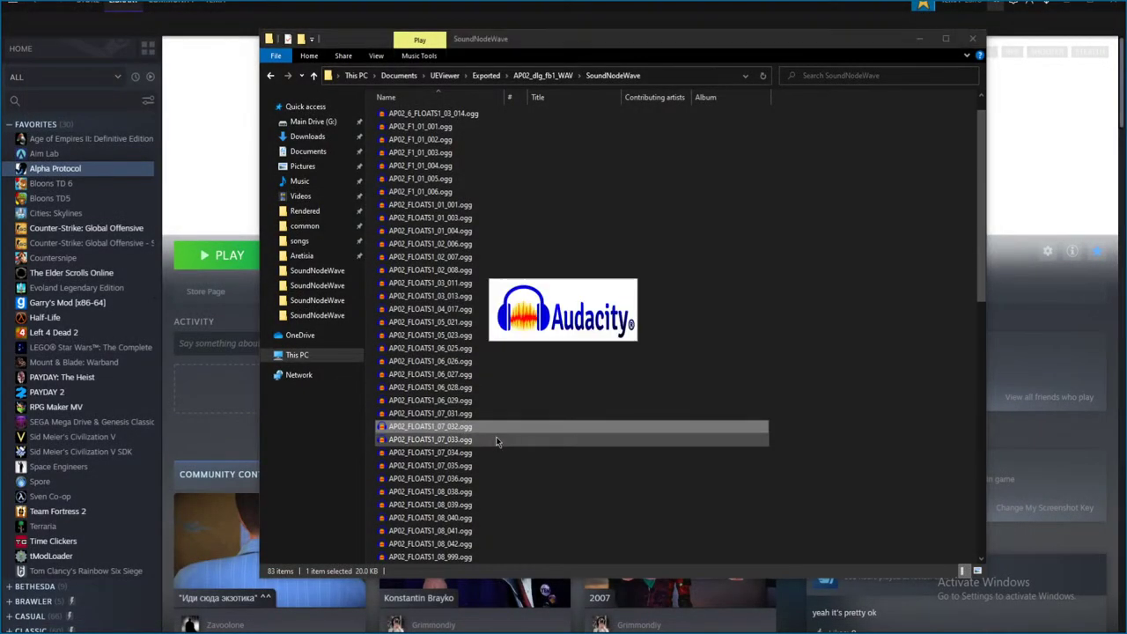
scroll(495, 444, down, 3)
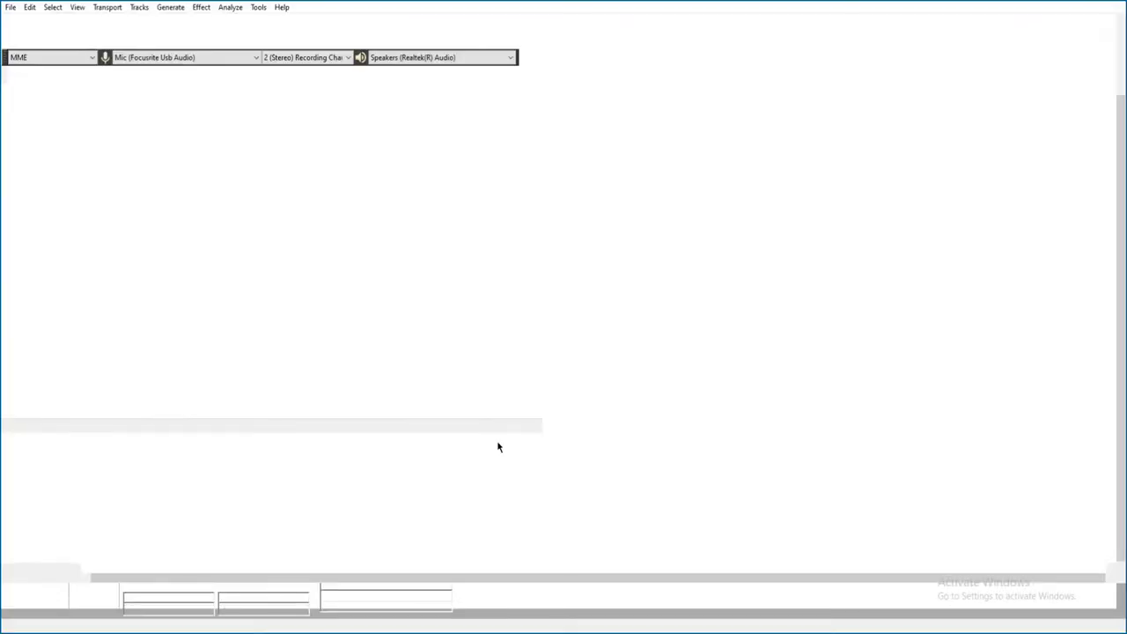
key(space)
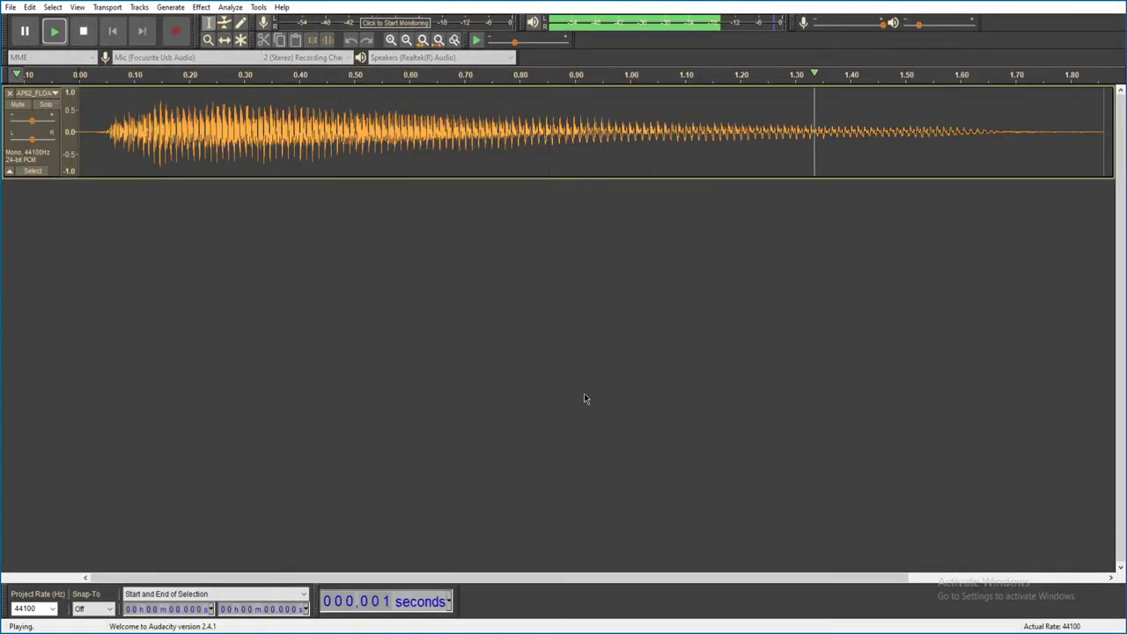
key(ctrl+w)
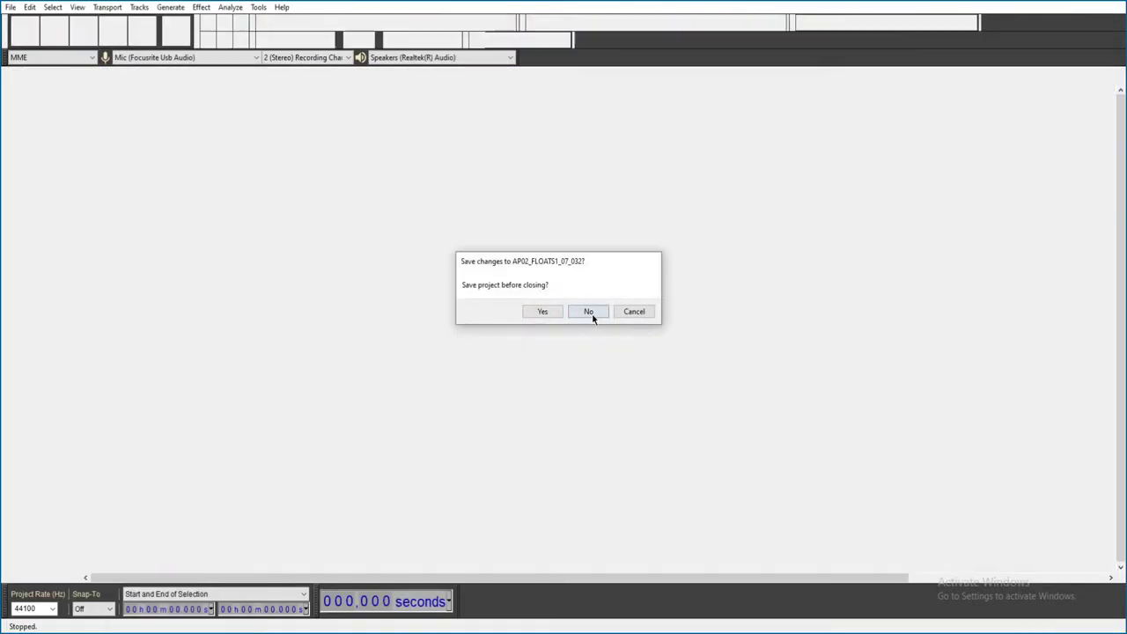
click(589, 311)
click(509, 321)
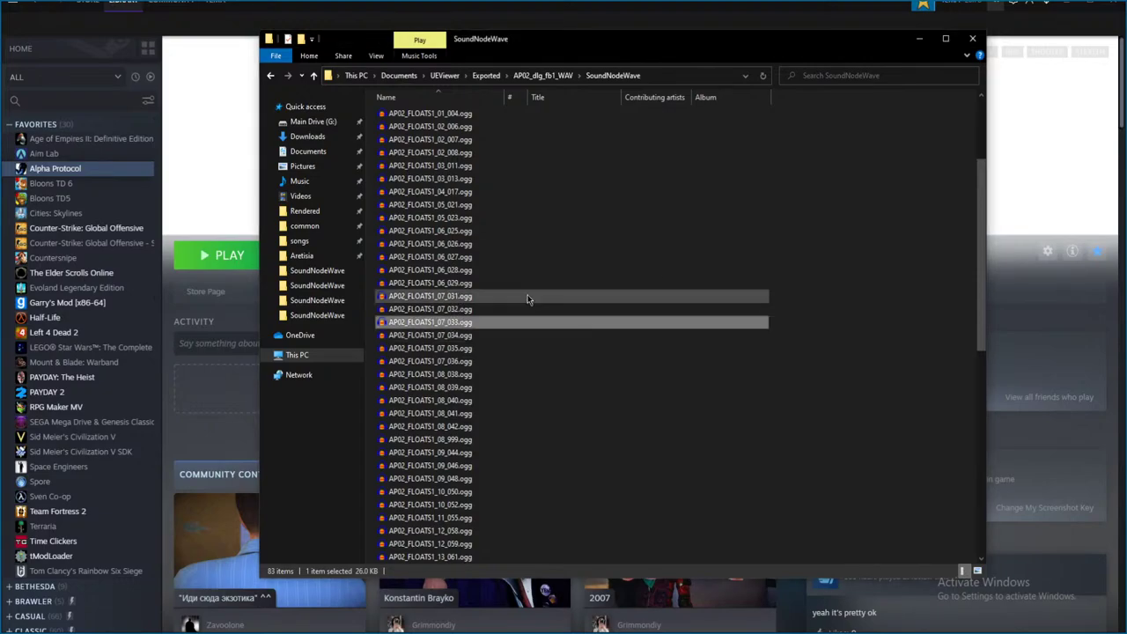
key(space)
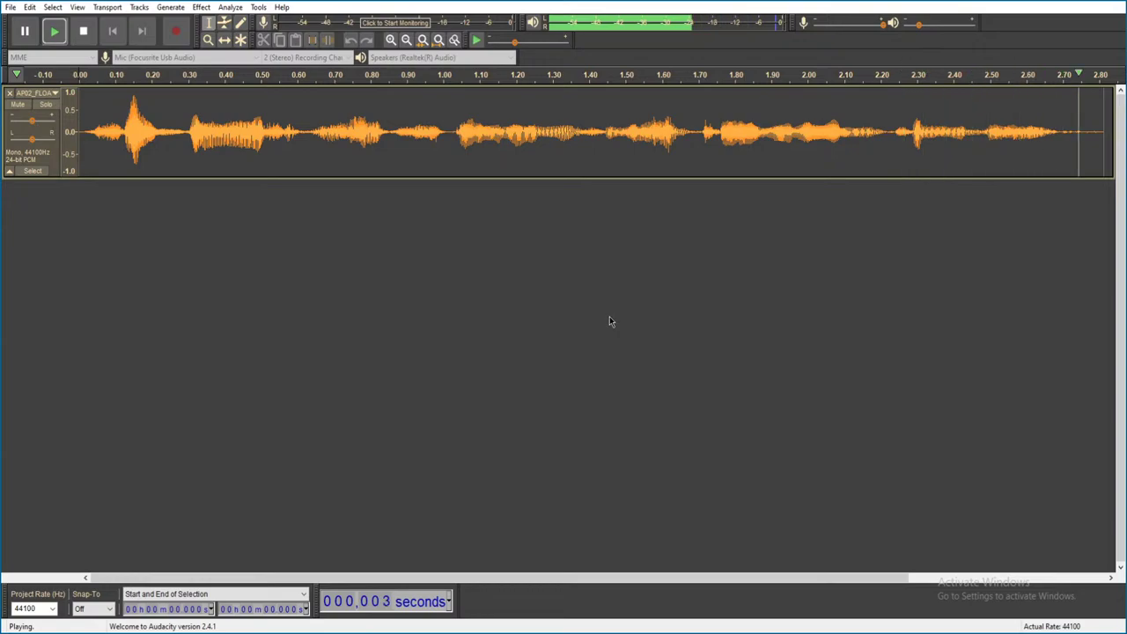
key(alt+F4)
click(599, 312)
- Listen to AP02_FLOATS1_07_034.ogg and AP02_FLOATS1_07_035.ogg in Audacity, closing each project without saving
click(462, 340)
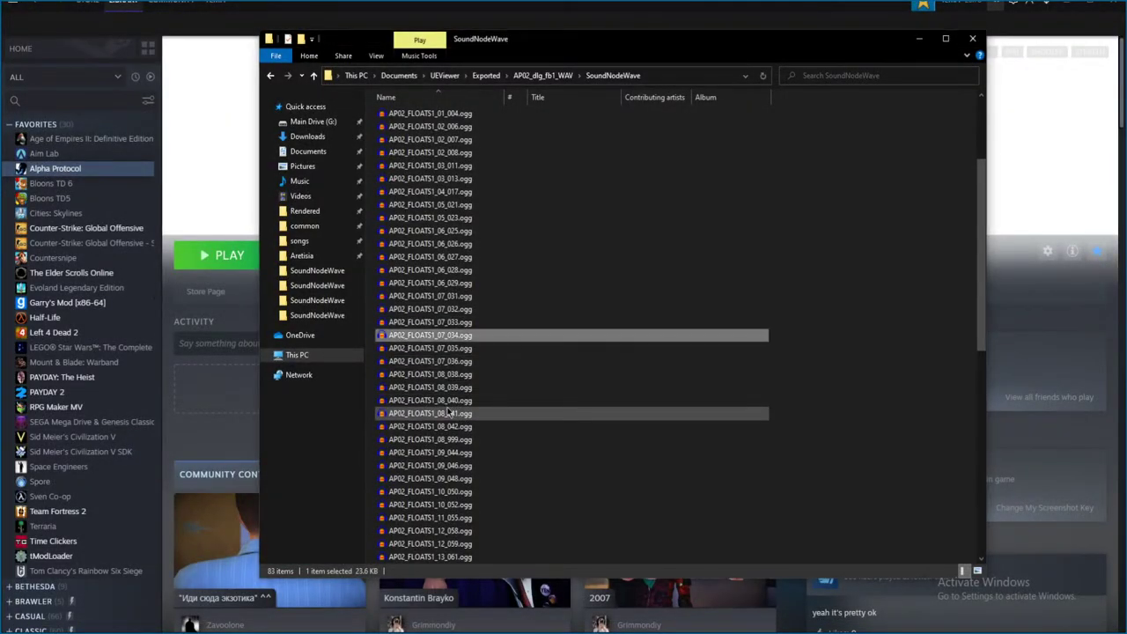
key(space)
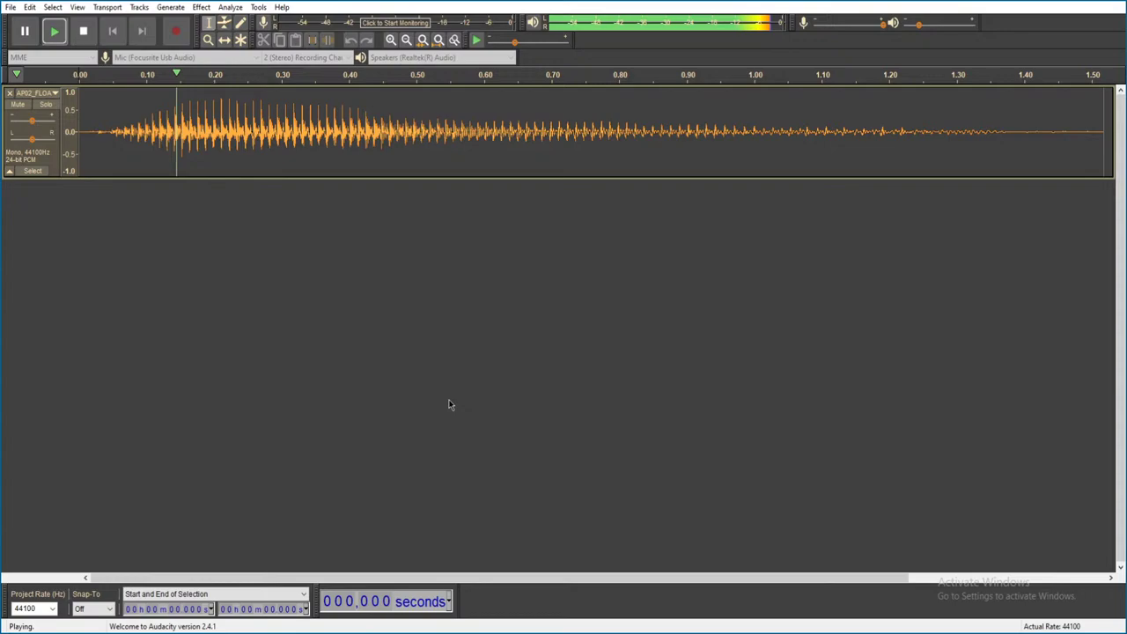
key(alt+F4)
click(586, 313)
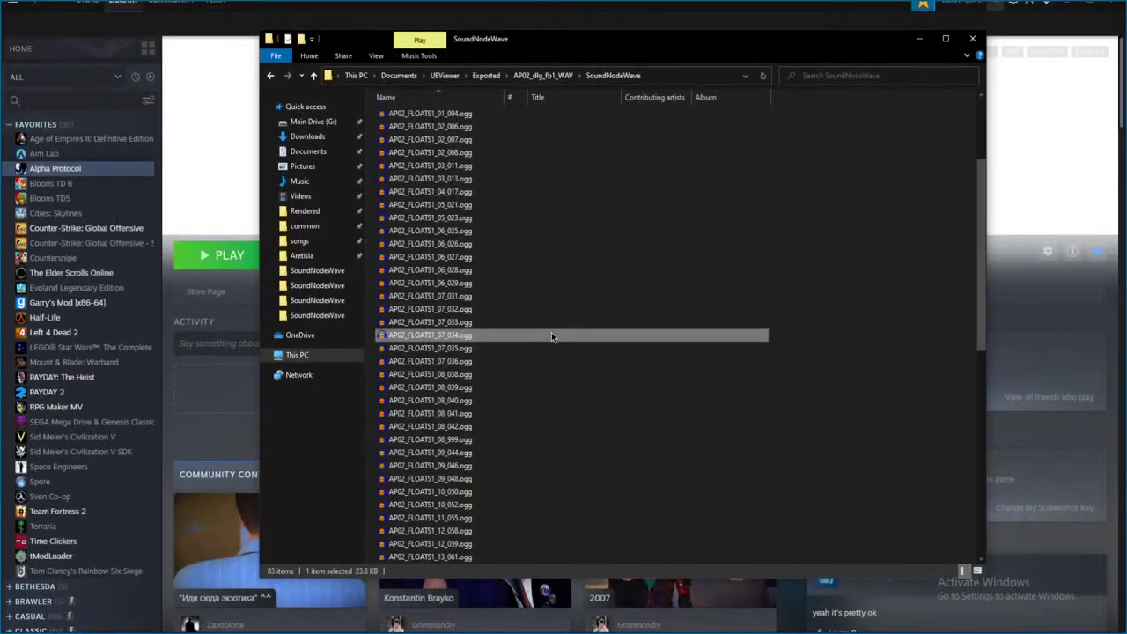
double_click(538, 348)
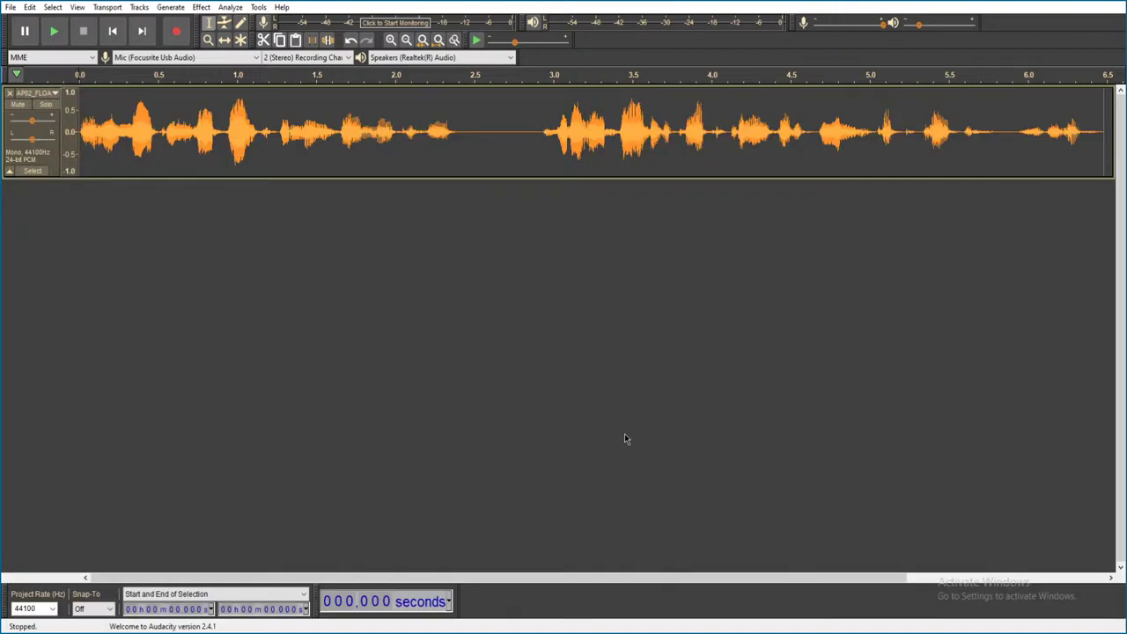
key(space)
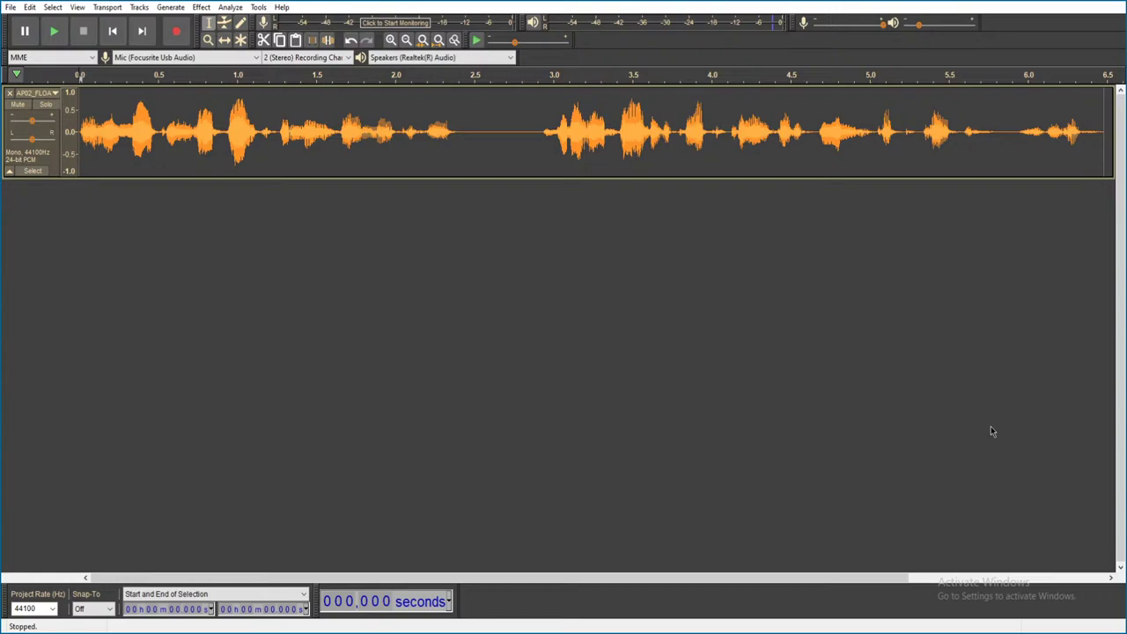
key(space)
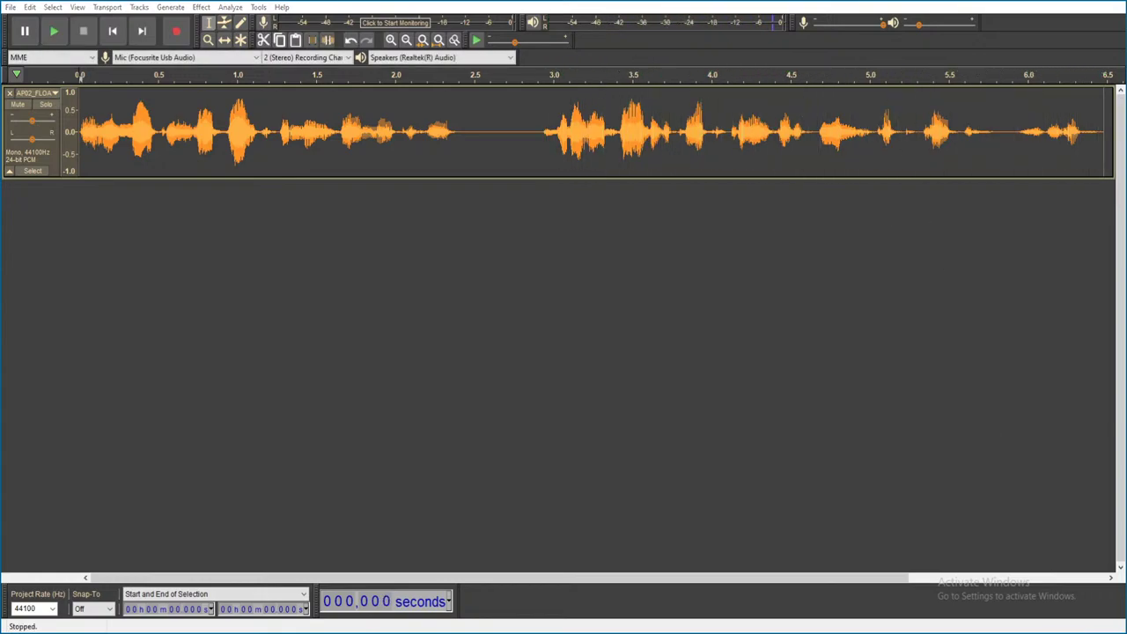
key(ctrl+w)
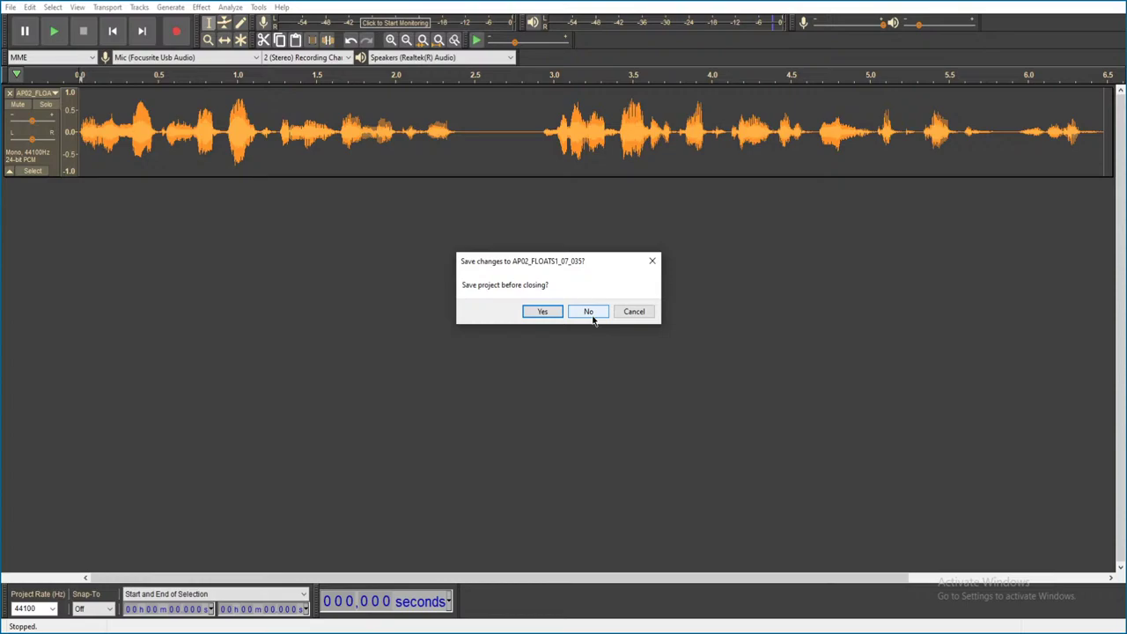
click(590, 313)
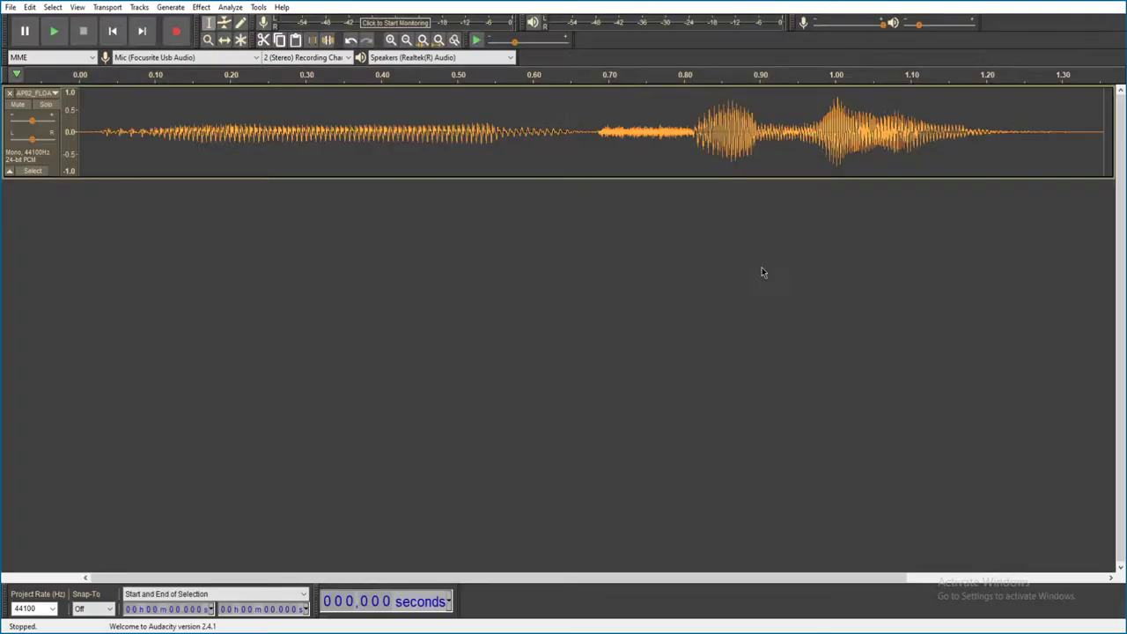
- Listen to AP02_FLOATS1_07_036.ogg and AP02_FLOATS1_08_038.ogg in Audacity, closing each project without saving
key(space)
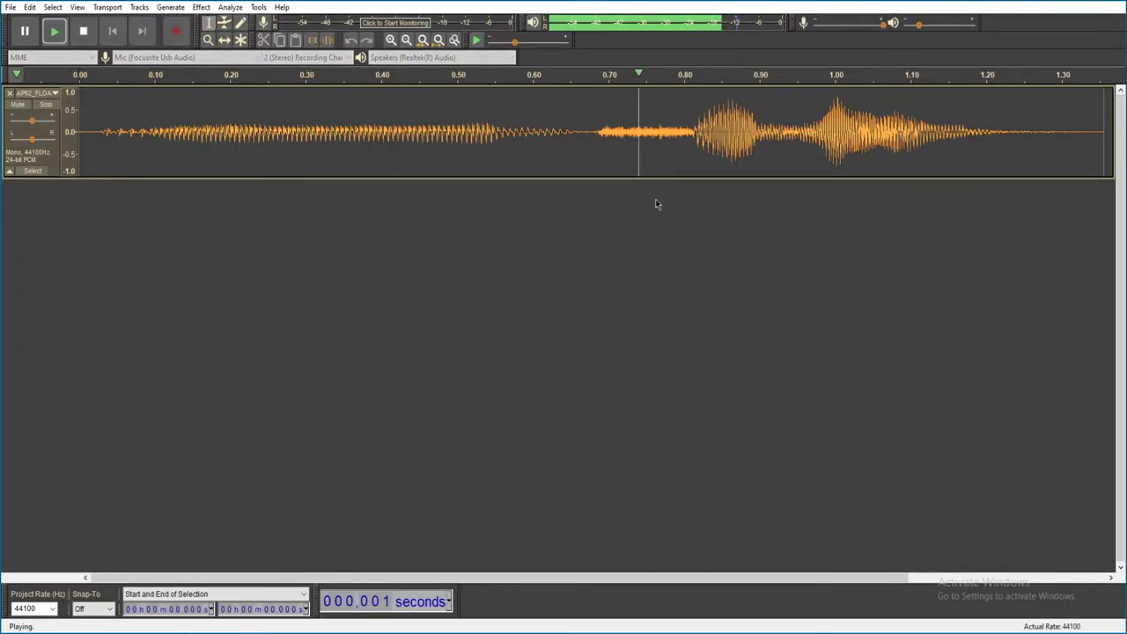
key(alt+F4)
click(587, 311)
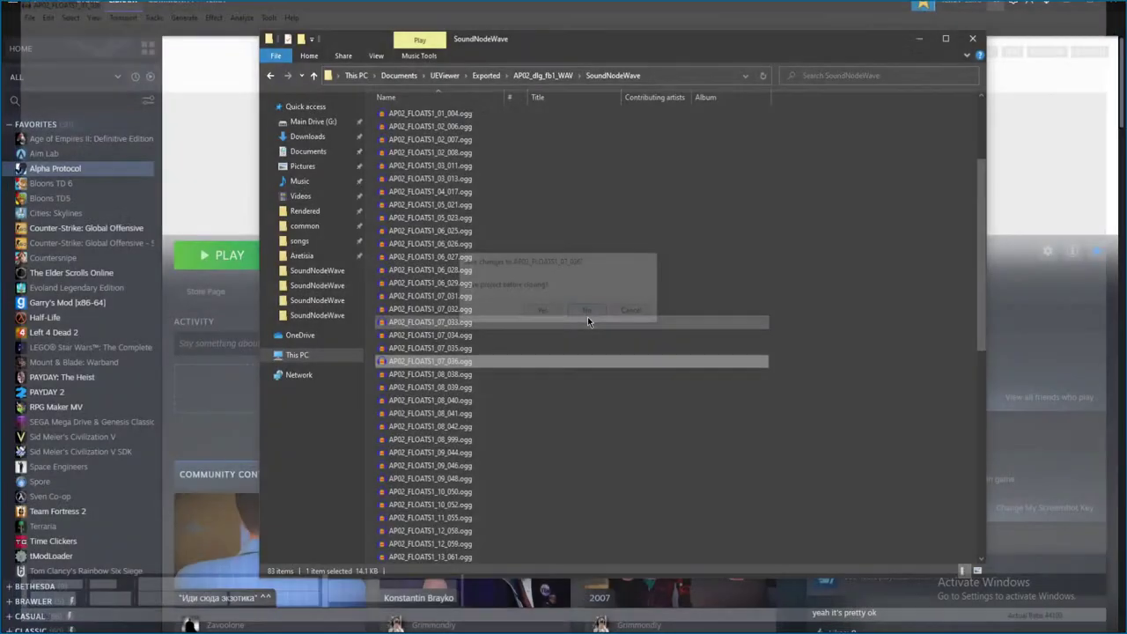
click(501, 376)
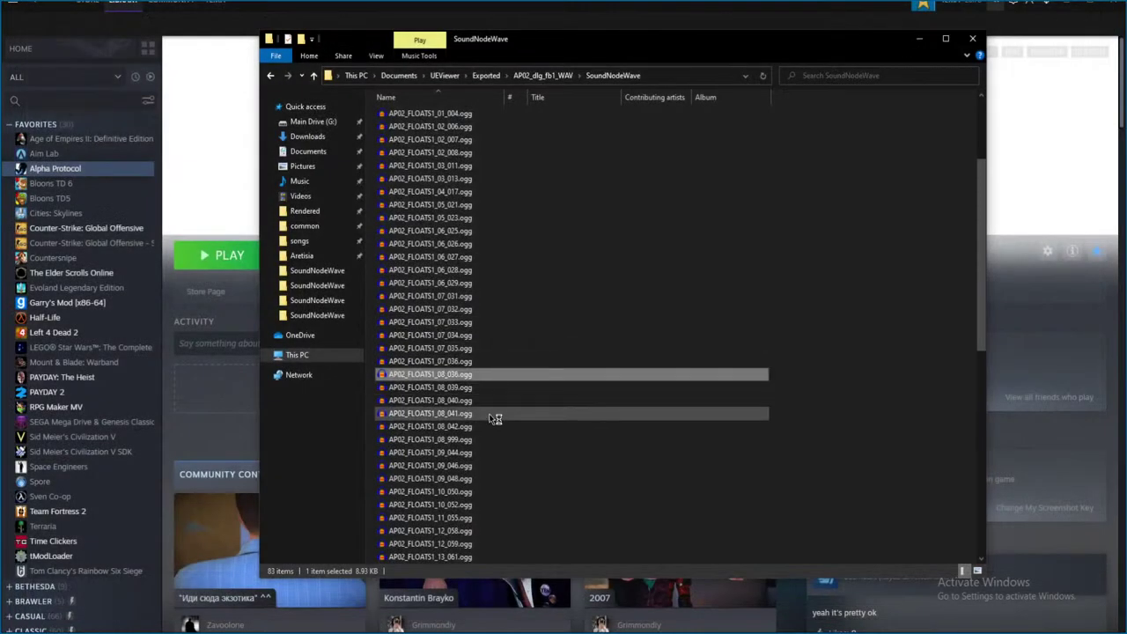
double_click(554, 380)
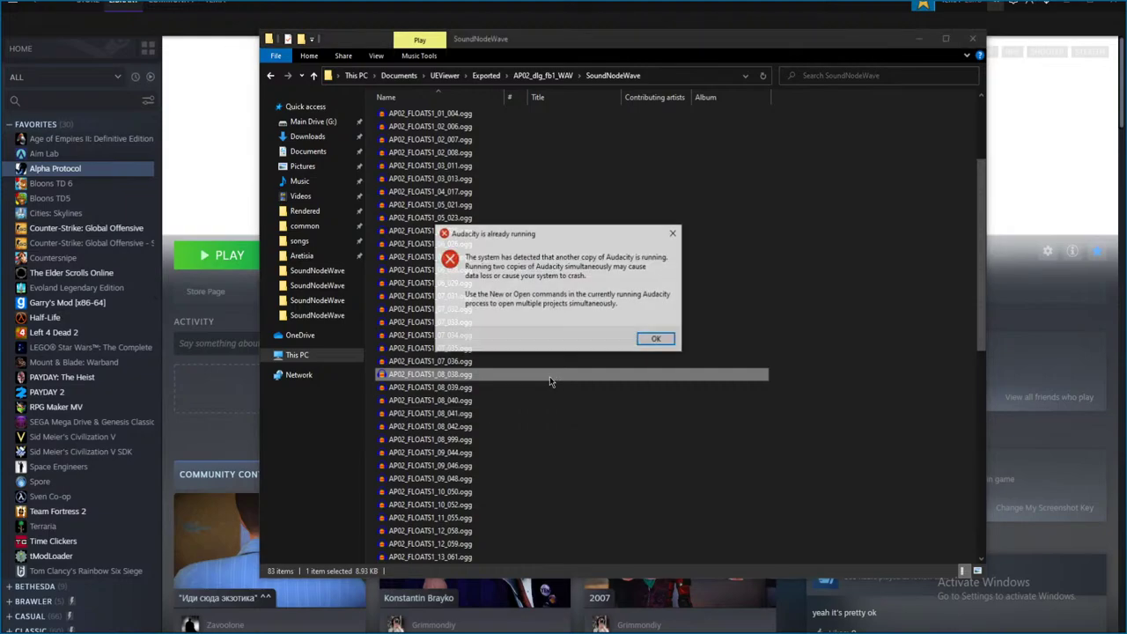
click(656, 340)
double_click(465, 379)
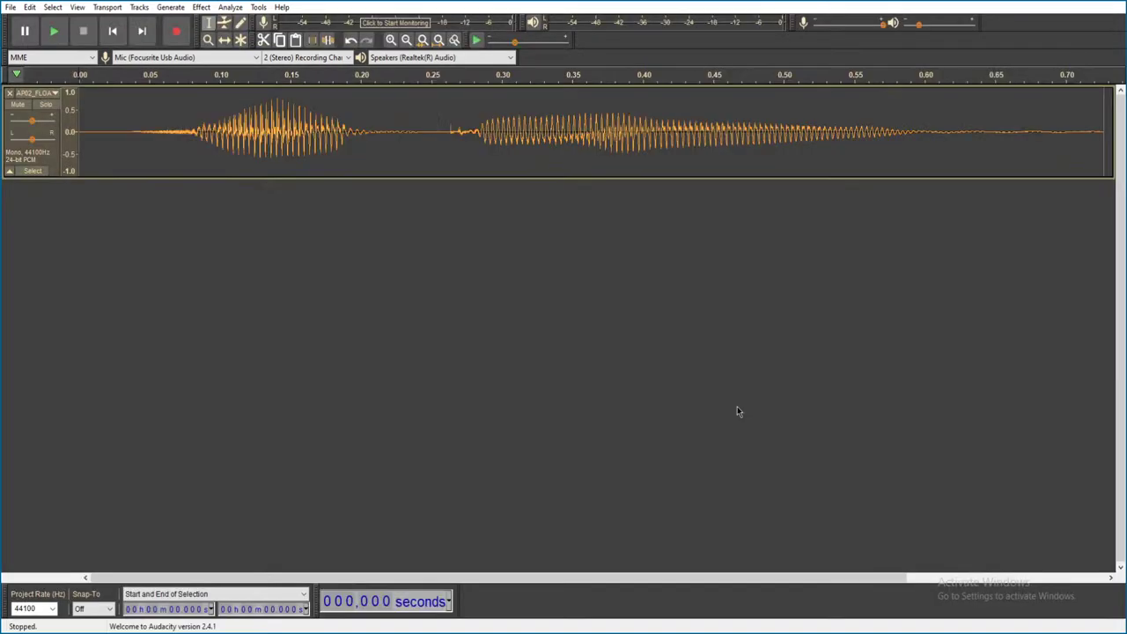
key(space)
key(alt+F4)
click(587, 309)
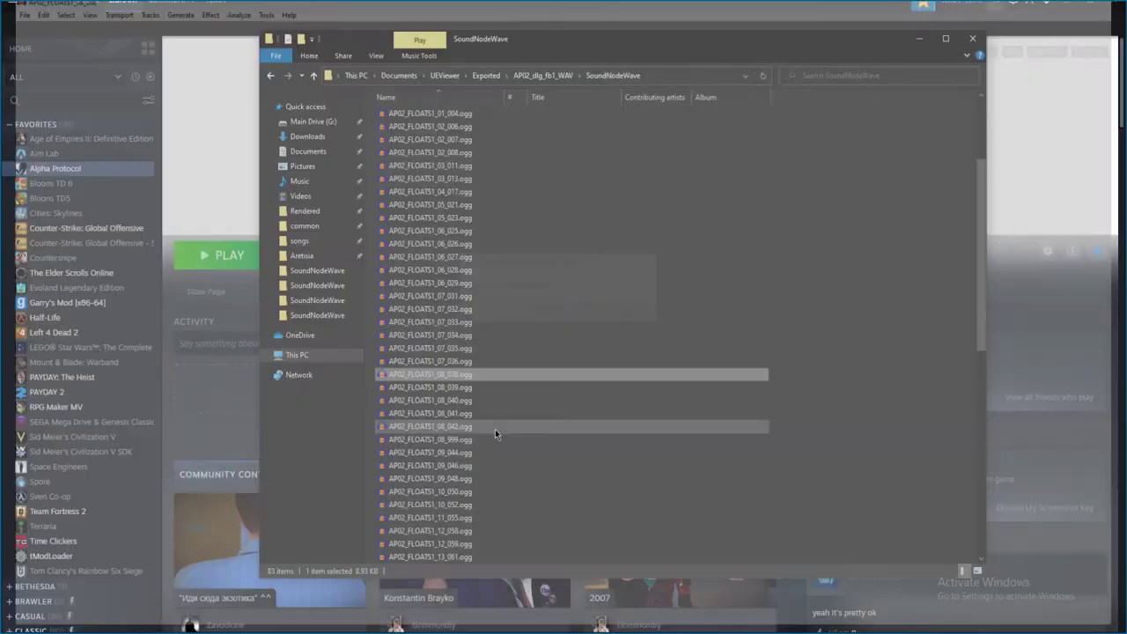
- Listen to AP02_FLOATS1_08_039.ogg and AP02_FLOATS1_08_040.ogg in Audacity, closing each project without saving
double_click(616, 439)
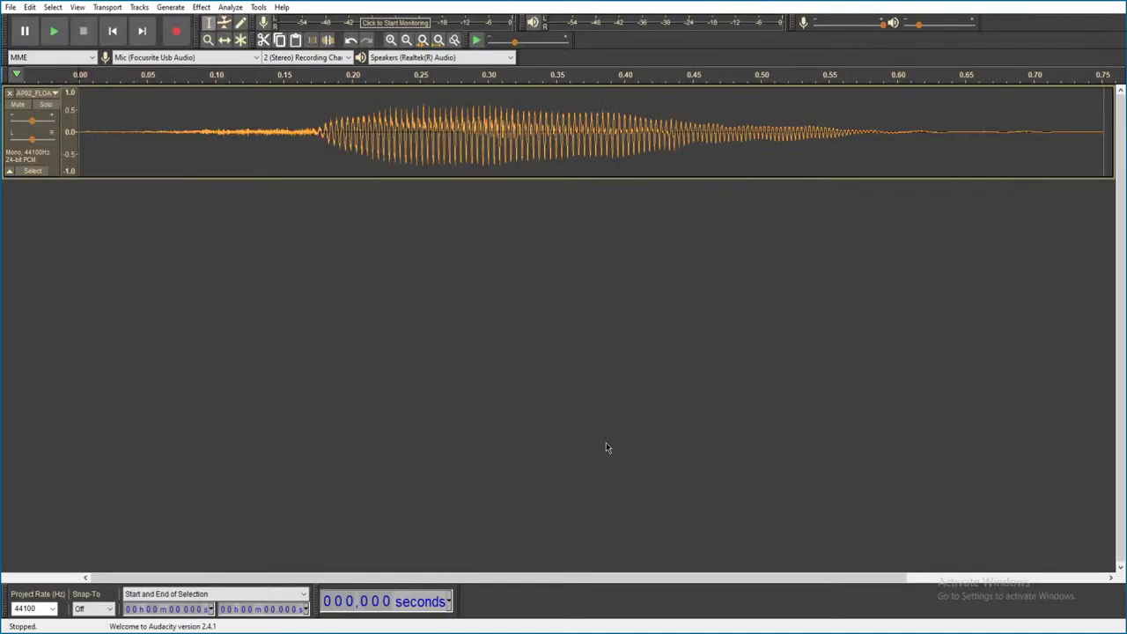
key(space)
key(alt+F4)
click(577, 312)
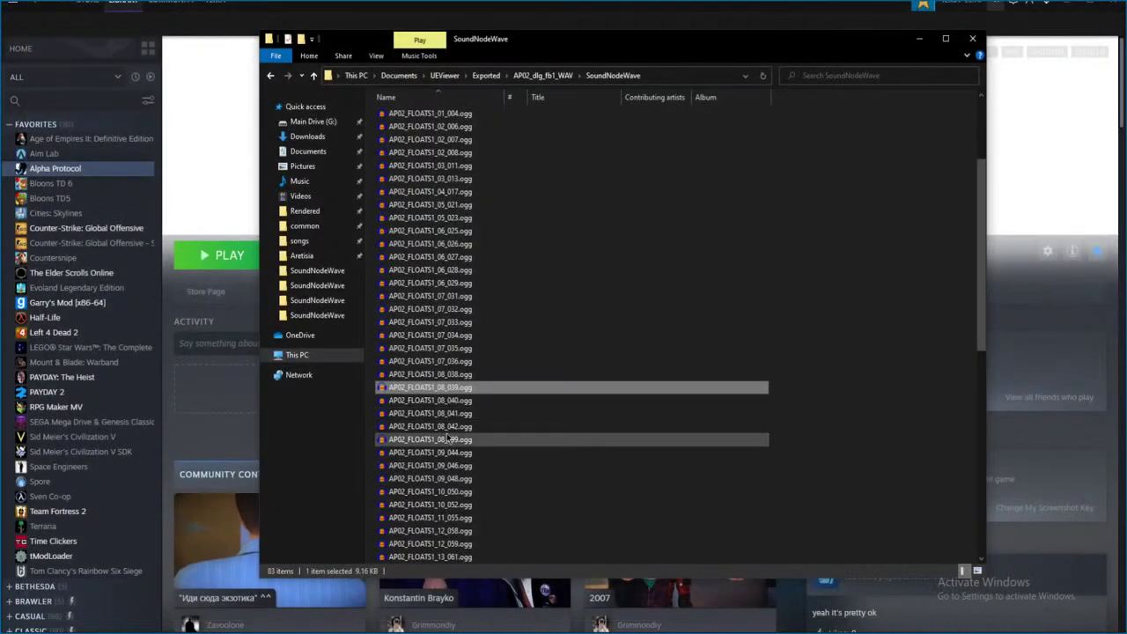
click(486, 401)
double_click(487, 400)
scroll(520, 397, down, 4)
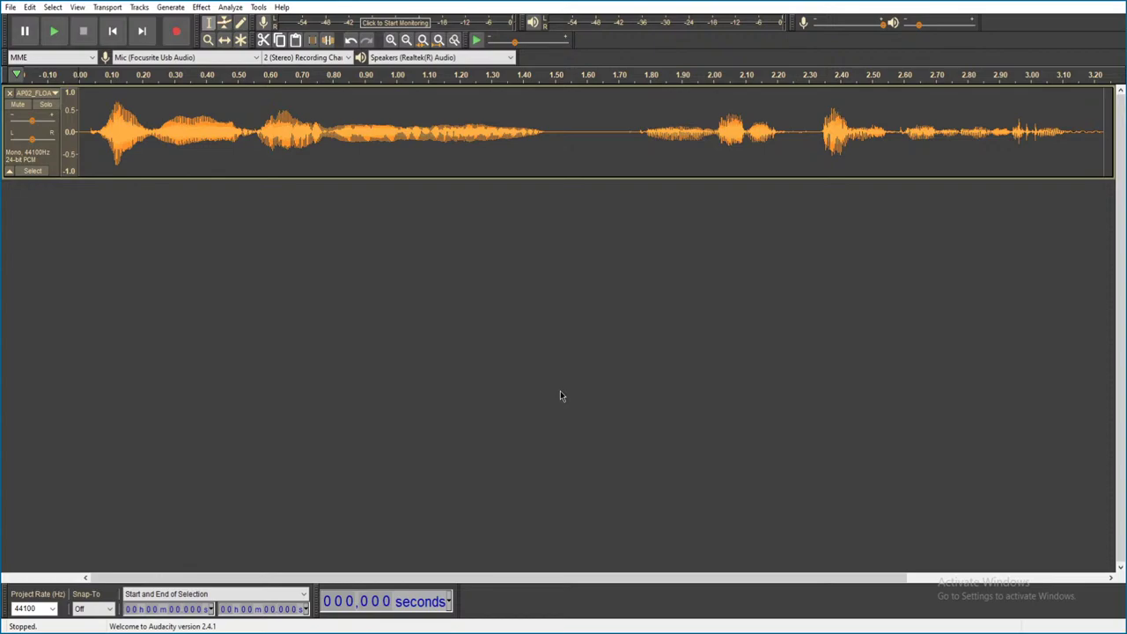
key(space)
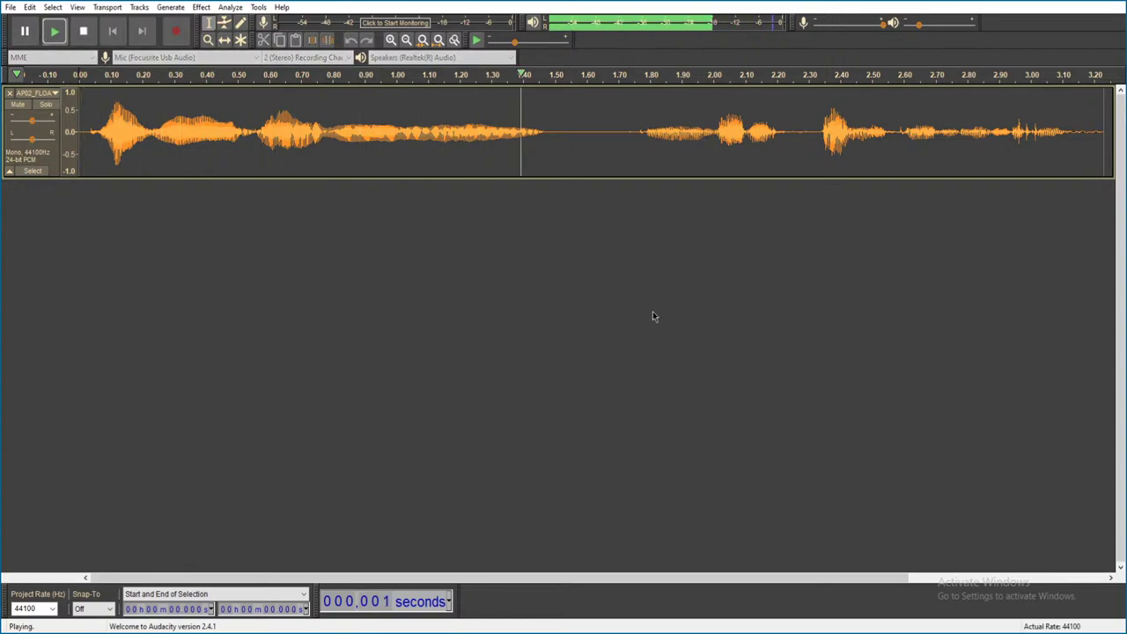
key(alt+F4)
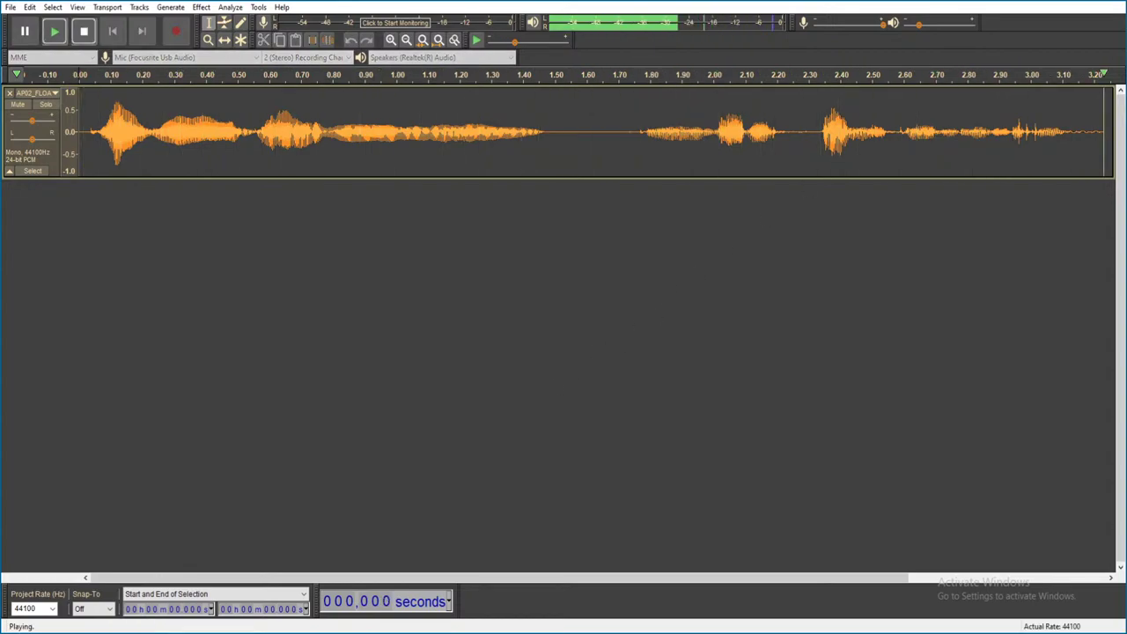
click(603, 312)
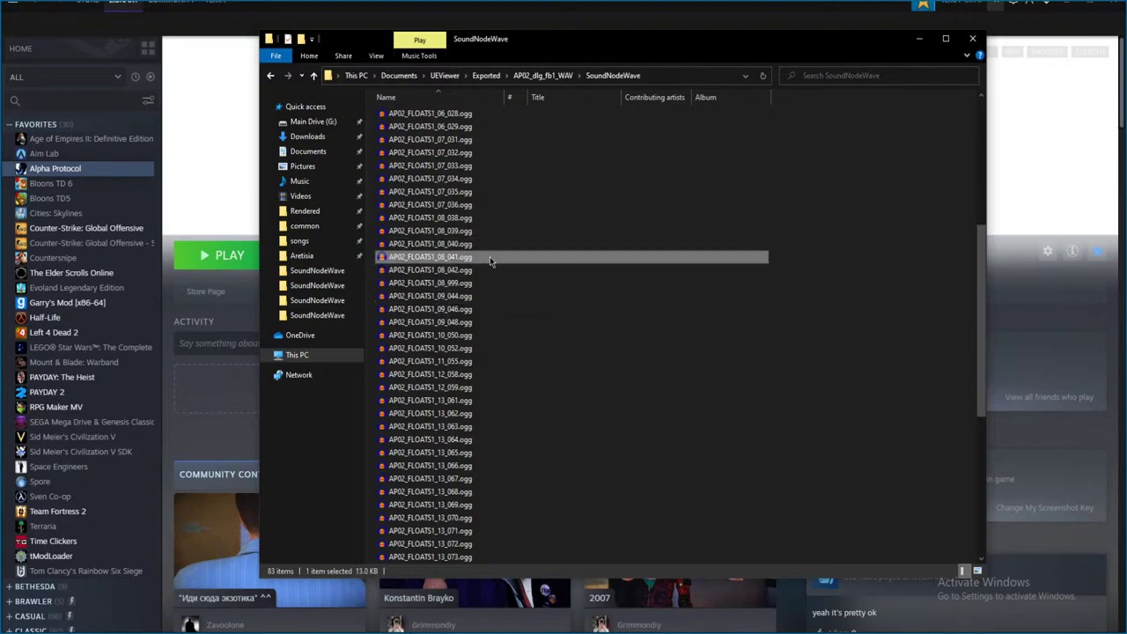
- Listen to AP02_FLOATS1_08_041.ogg and AP02_FLOATS1_08_042.ogg in Audacity, closing each project without saving
double_click(482, 282)
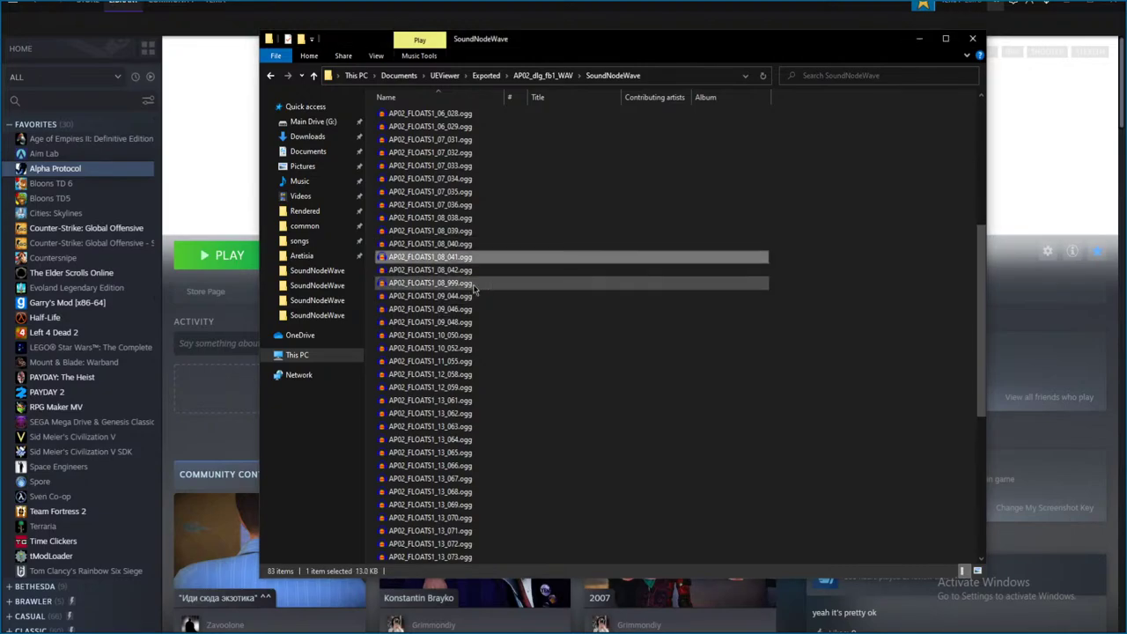
key(space)
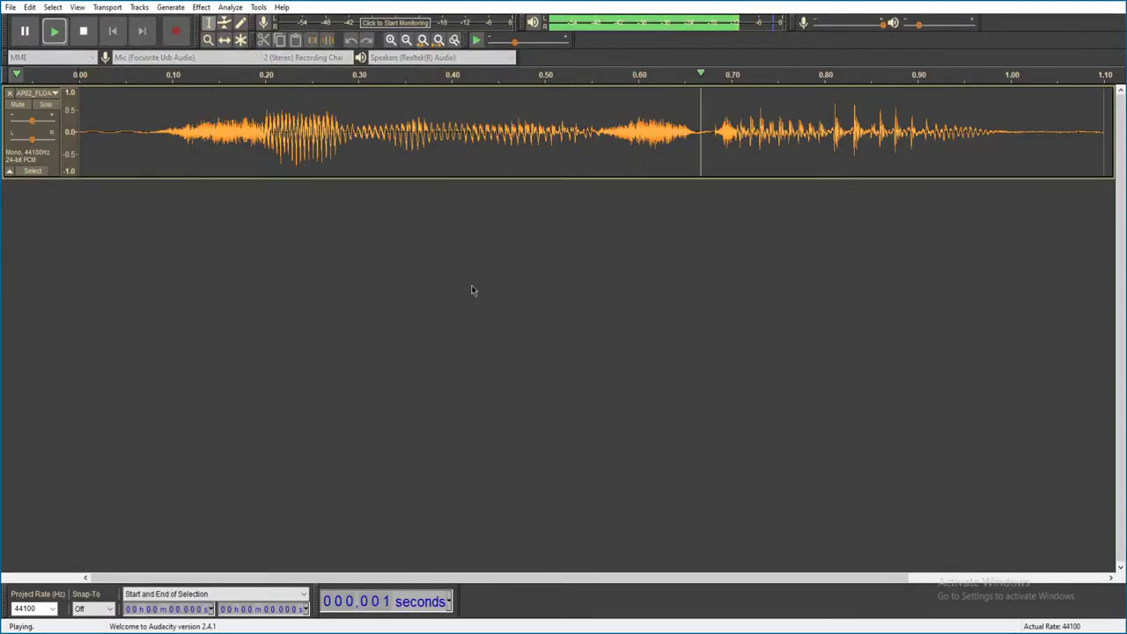
key(alt+F4)
click(586, 310)
click(497, 257)
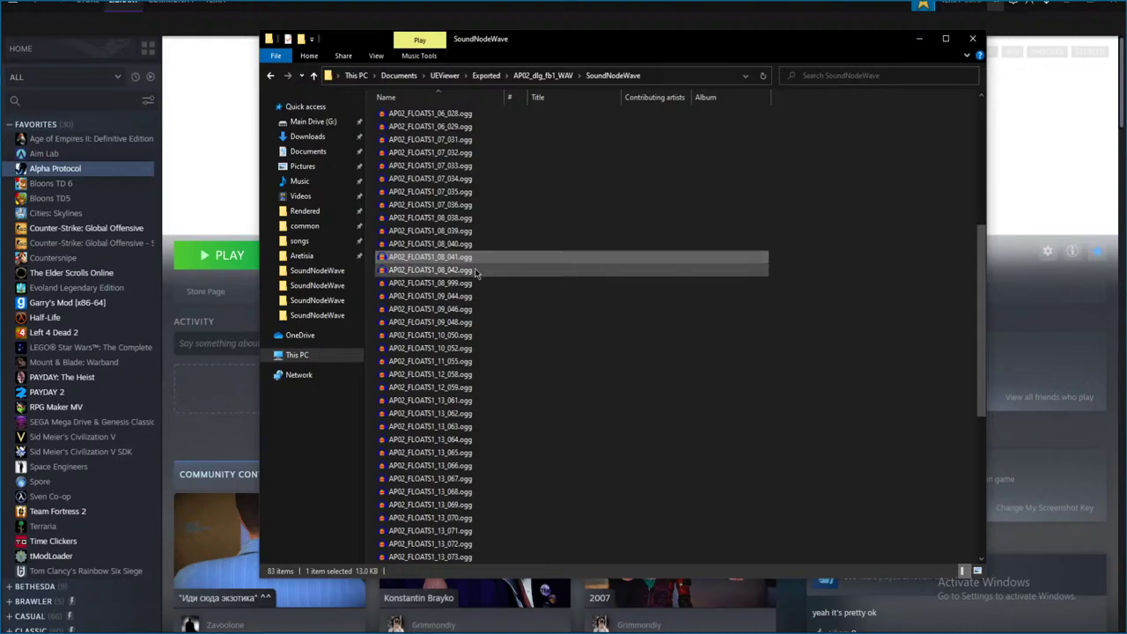
double_click(447, 283)
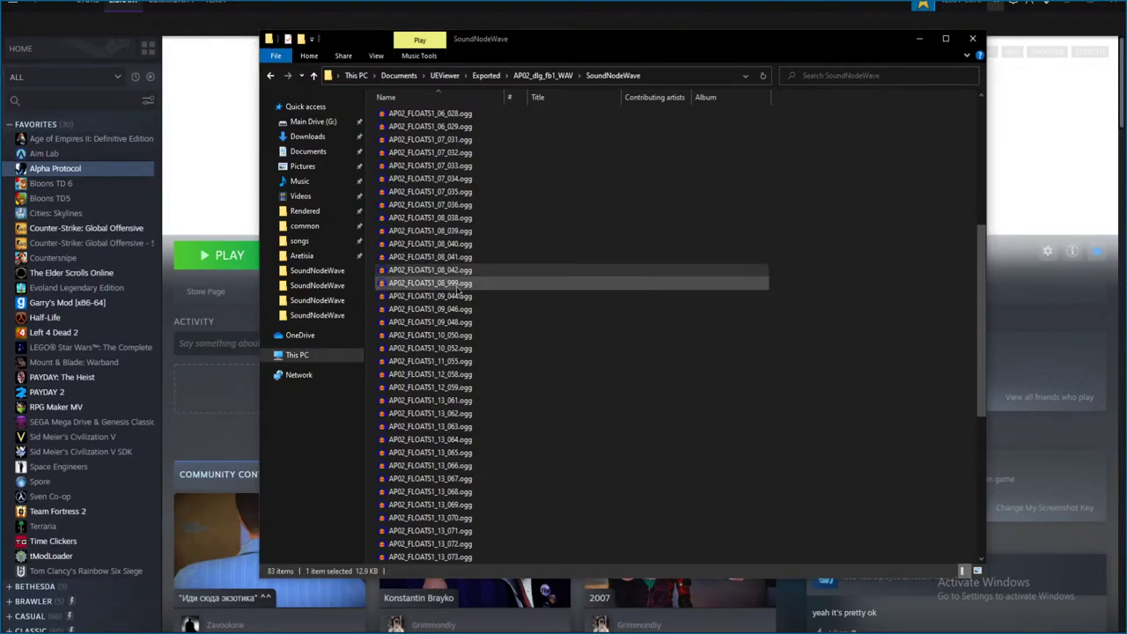
key(space)
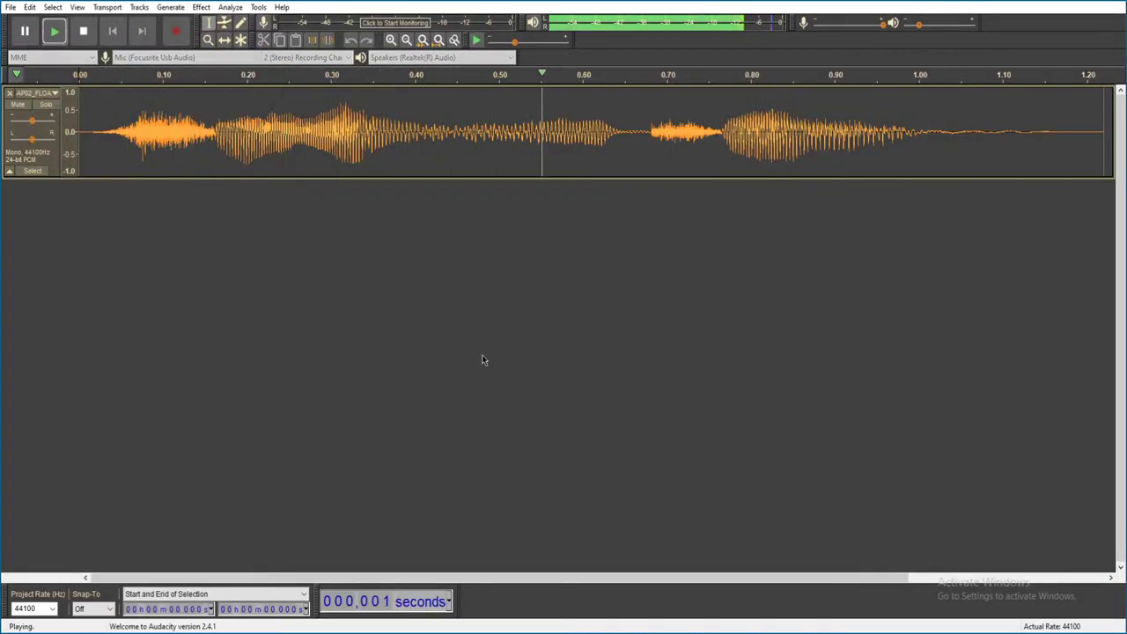
key(alt+F4)
click(588, 310)
- Listen to AP02_FLOATS1_08_999.ogg in Audacity, closing the project without saving
double_click(480, 283)
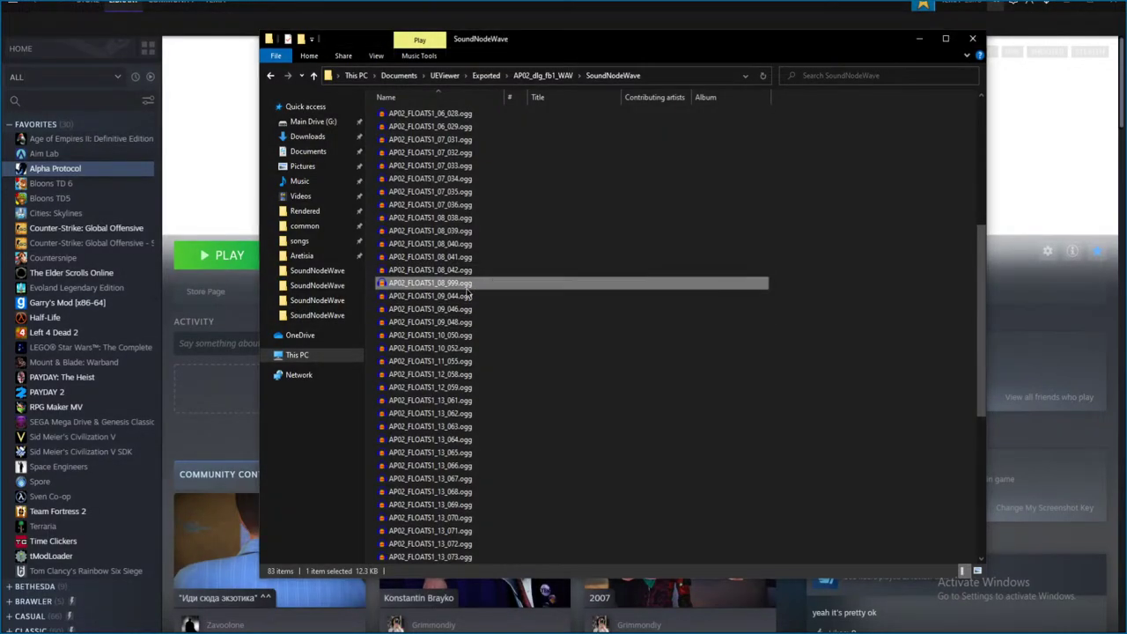
key(space)
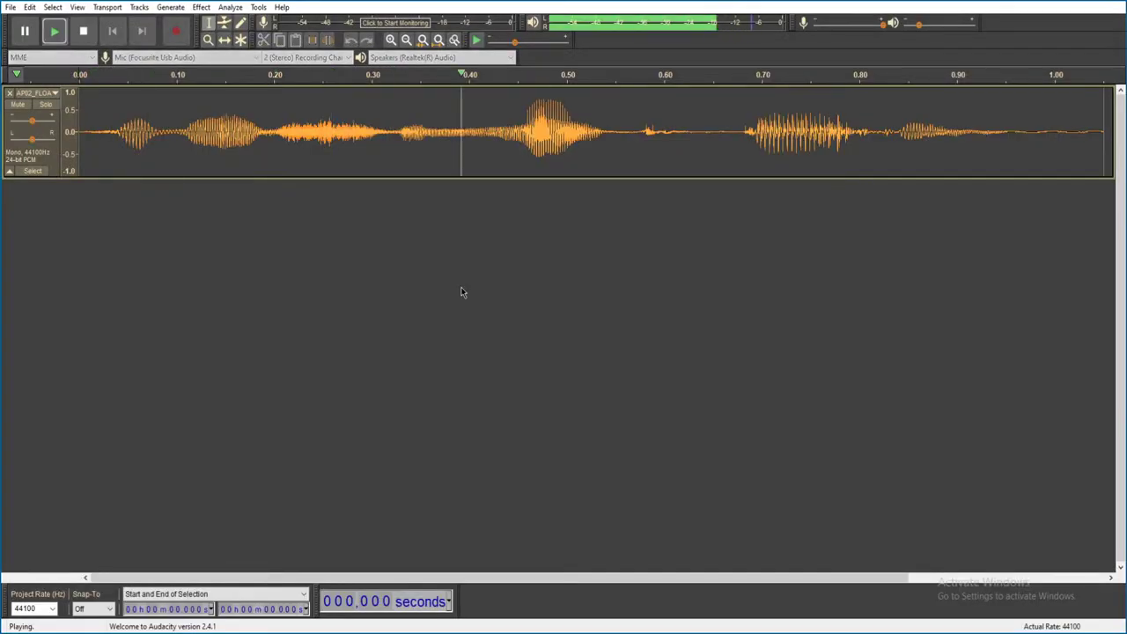
key(alt+F4)
click(588, 312)
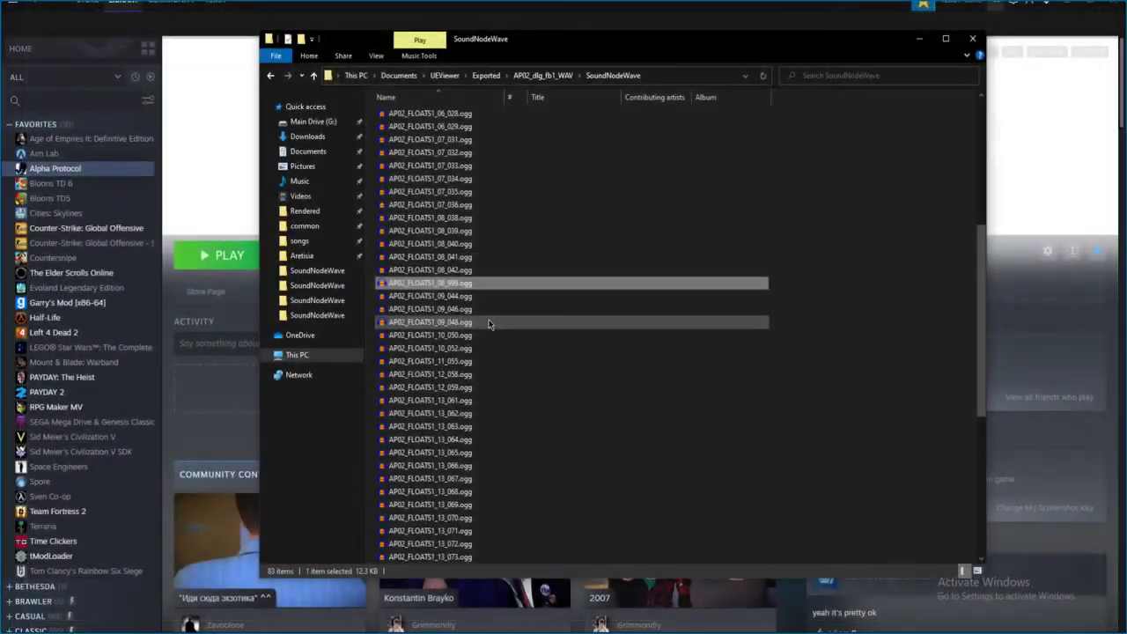
- Open AP02_FLOATS1_09_044.ogg in Audacity, play it and replay it from about 0.82 s
key(Down)
key(Return)
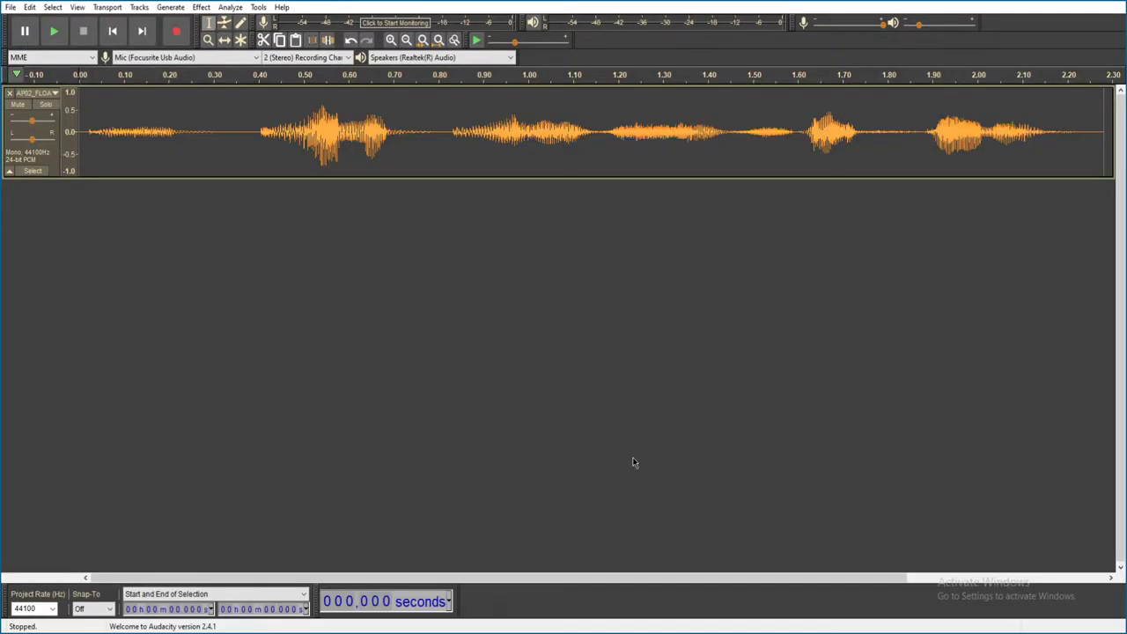
key(space)
click(600, 132)
key(space)
key(space)
click(447, 133)
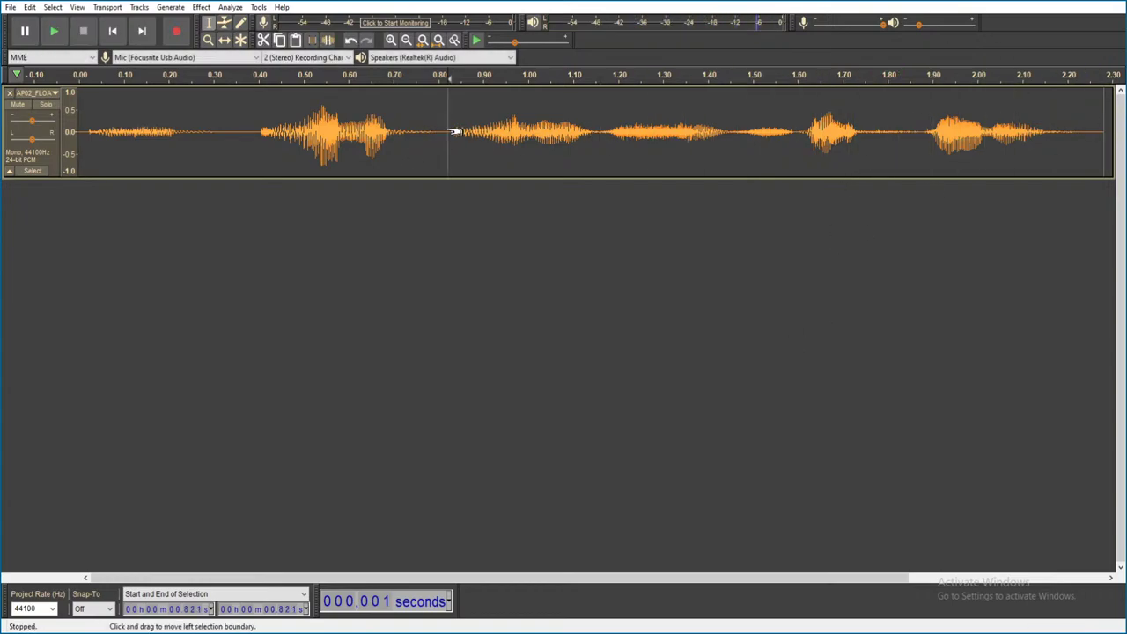
key(space)
- Replay the AP02_FLOATS1_09_044 clip from several points between about 0.98 s and 1.14 s
click(523, 134)
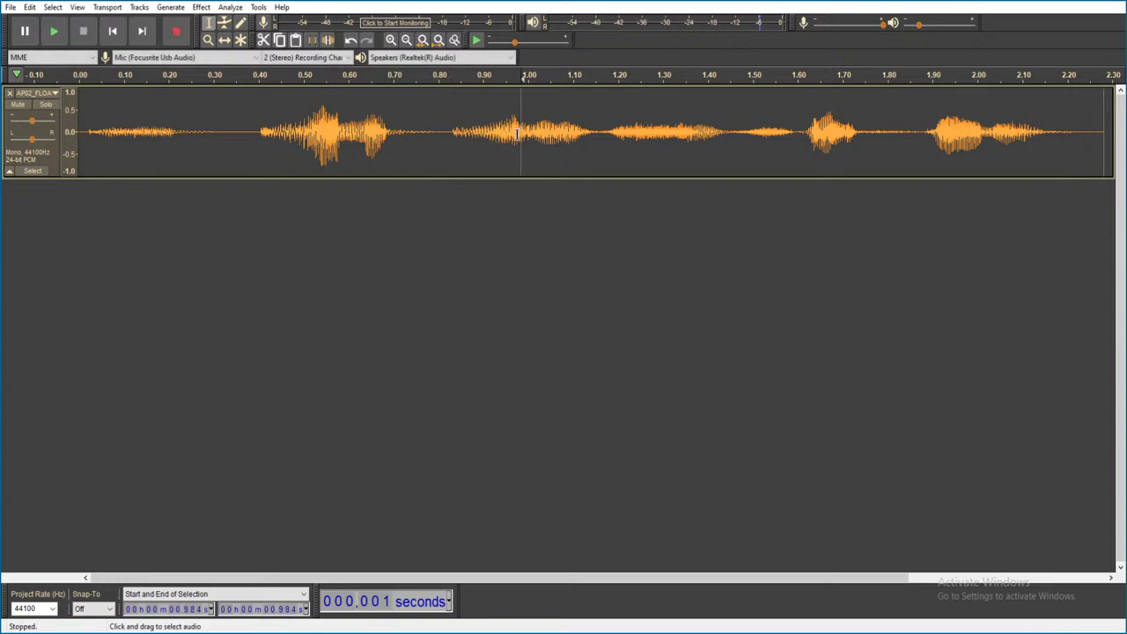
key(space)
key(space)
key(space)
key(space)
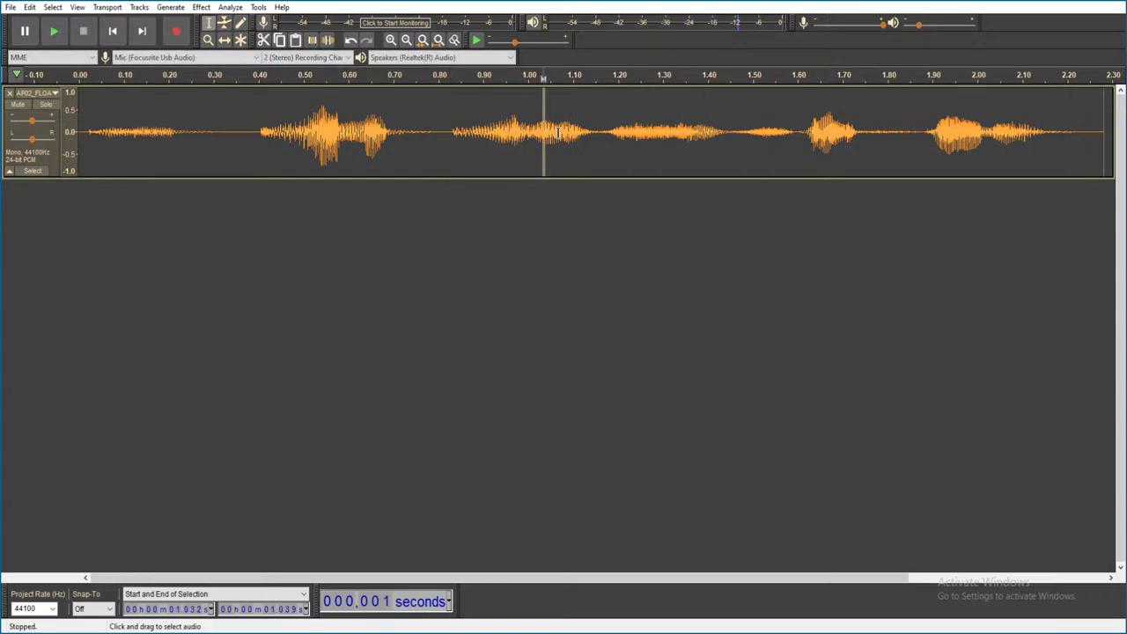
click(557, 134)
key(space)
key(space)
key(space)
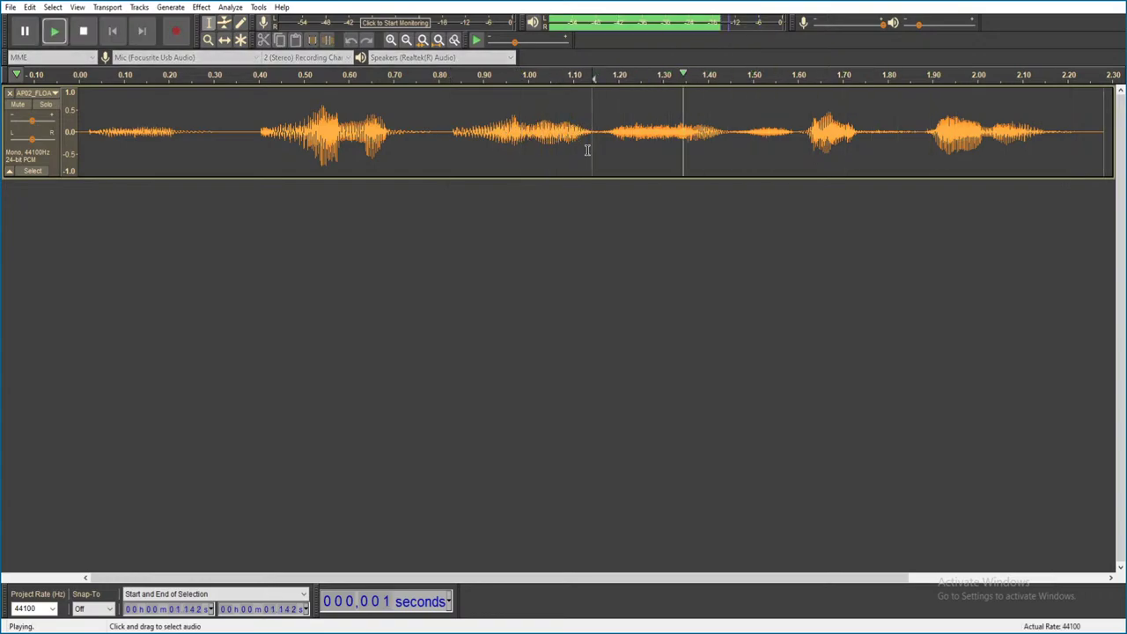
key(space)
- Replay the clip from about 1.02 s, 1.04 s and 1.06 s, closing the project without saving
click(564, 134)
key(space)
key(space)
click(543, 134)
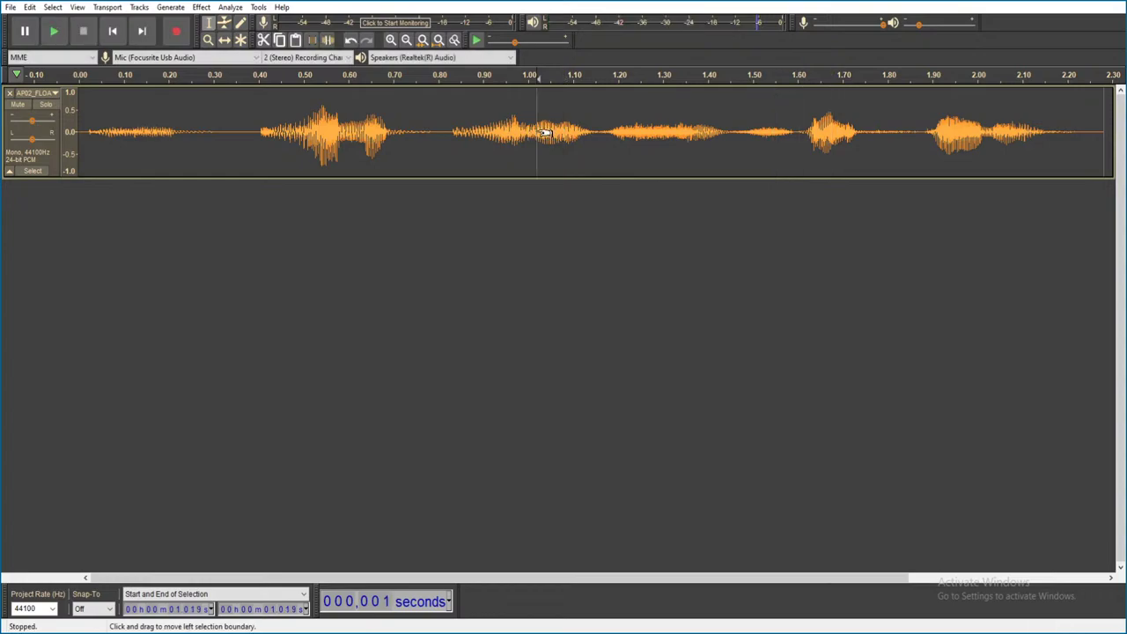
key(space)
key(space)
key(space)
click(552, 132)
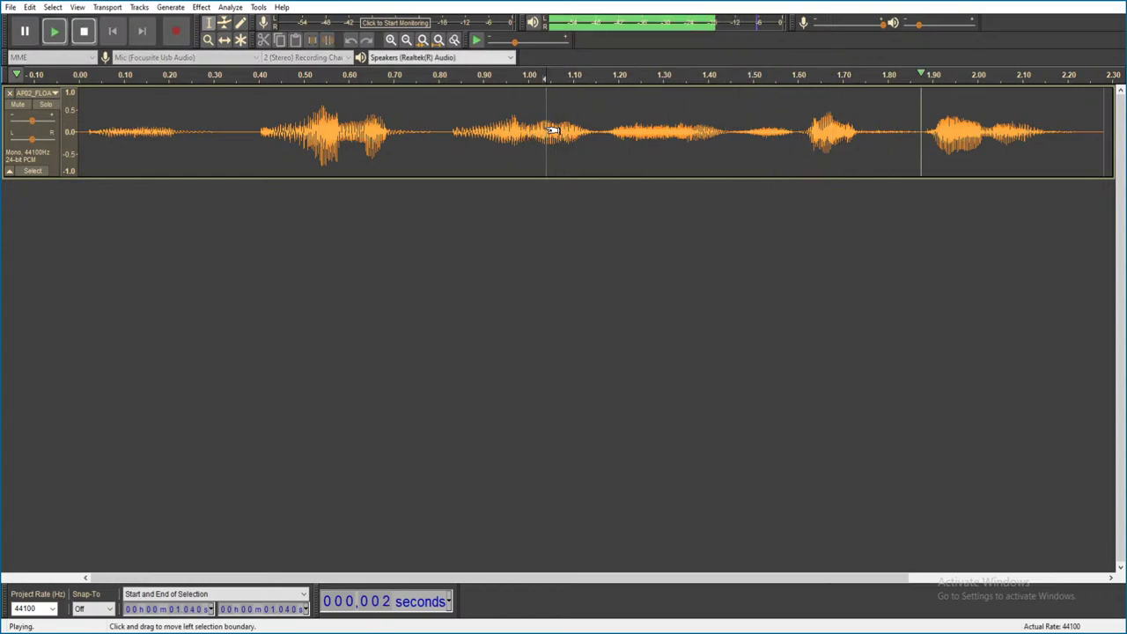
key(space)
key(space)
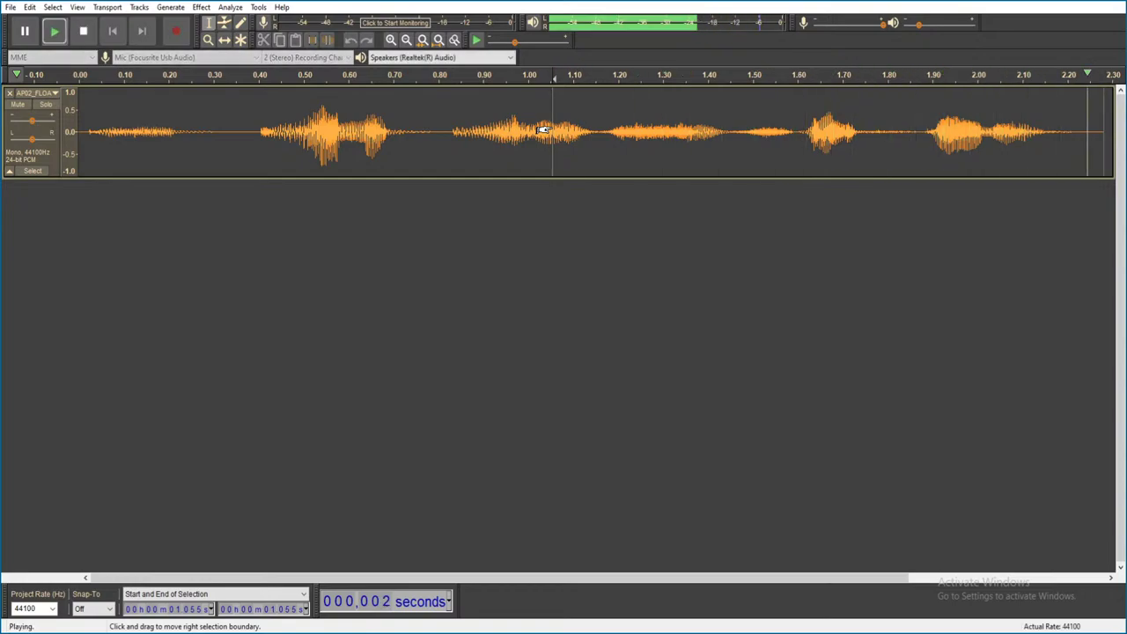
key(ctrl+w)
click(582, 317)
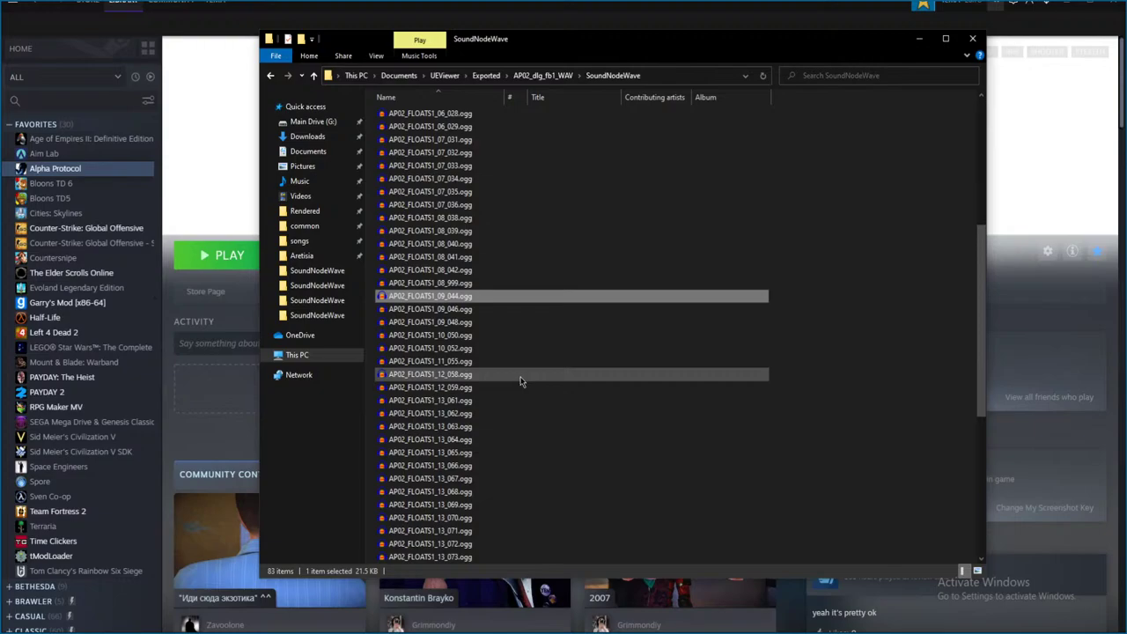
- Listen to AP02_FLOATS1_09_046.ogg in Audacity, replaying it from about 1.06 s and 2.27 s
click(498, 309)
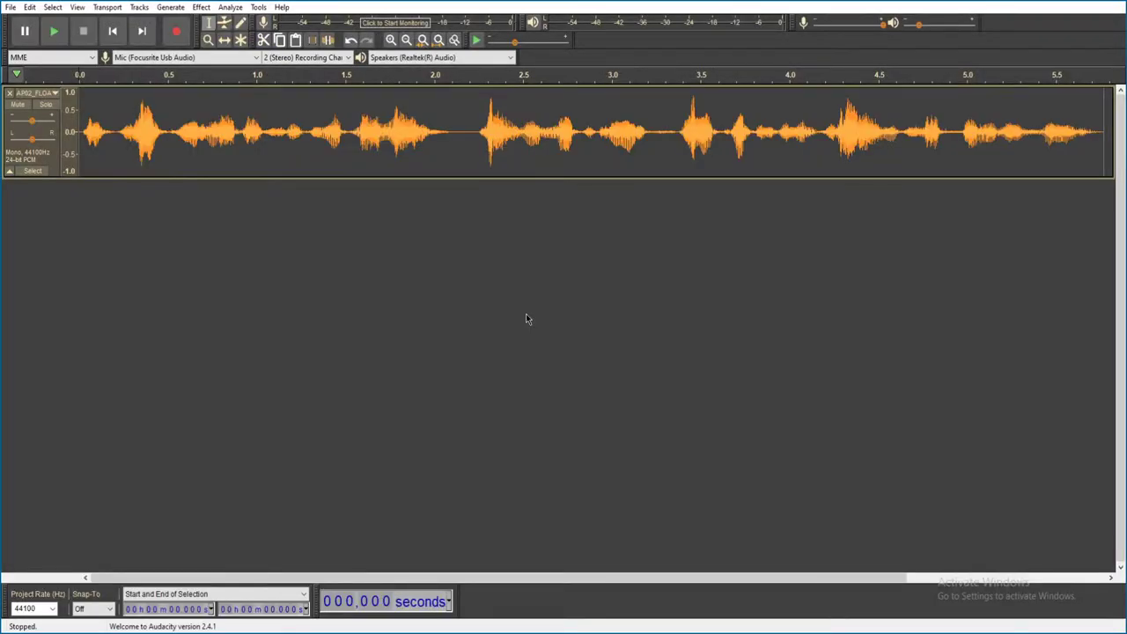
key(space)
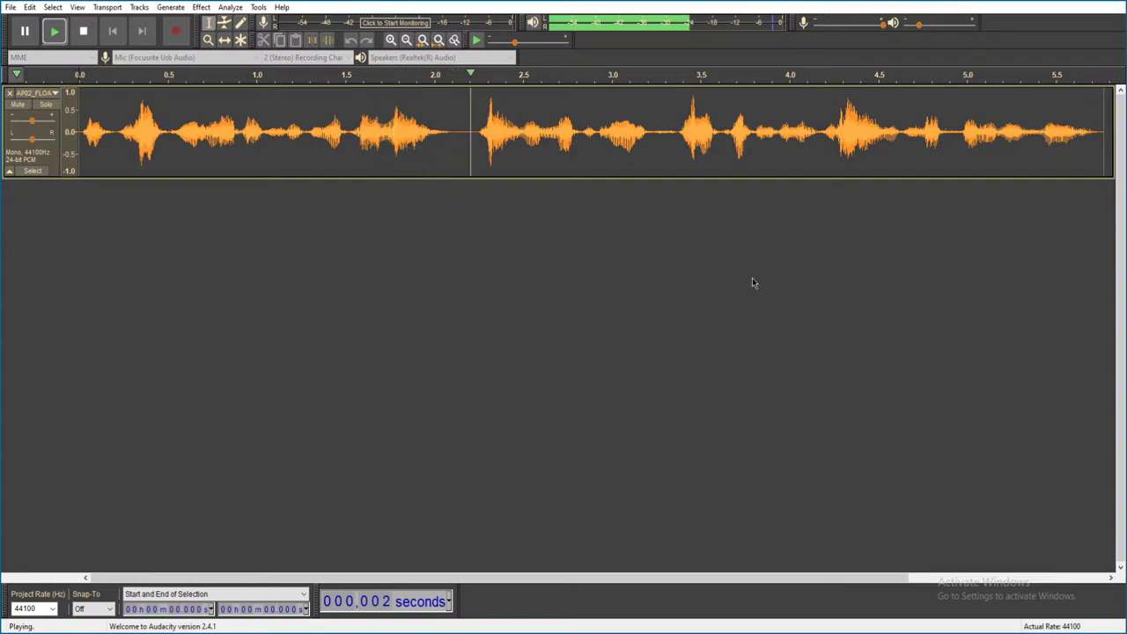
key(space)
key(space)
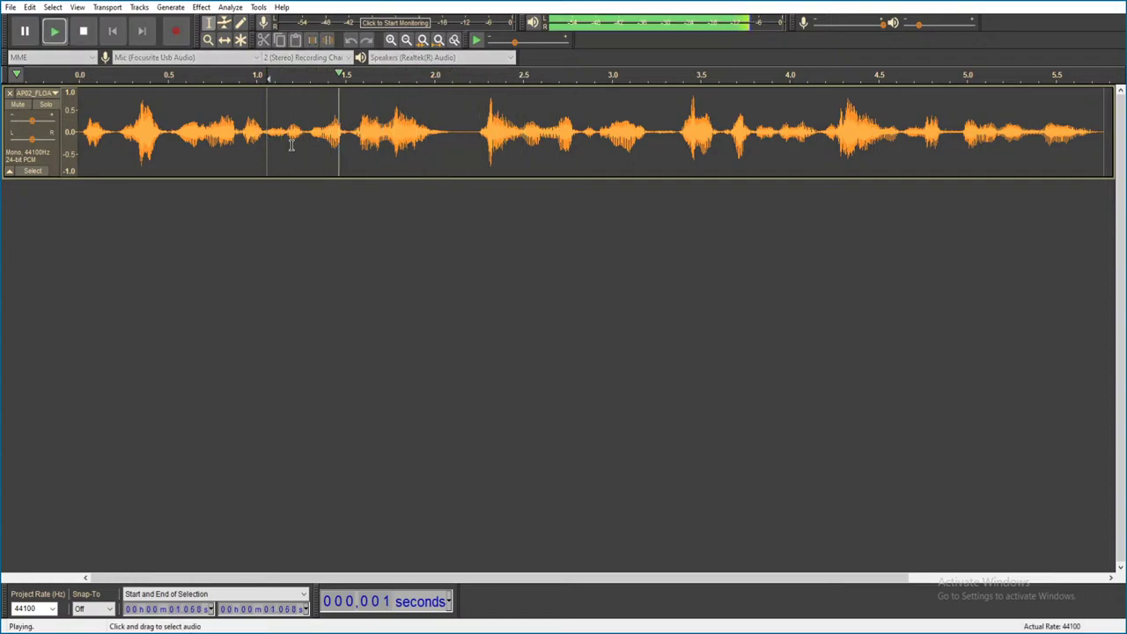
key(space)
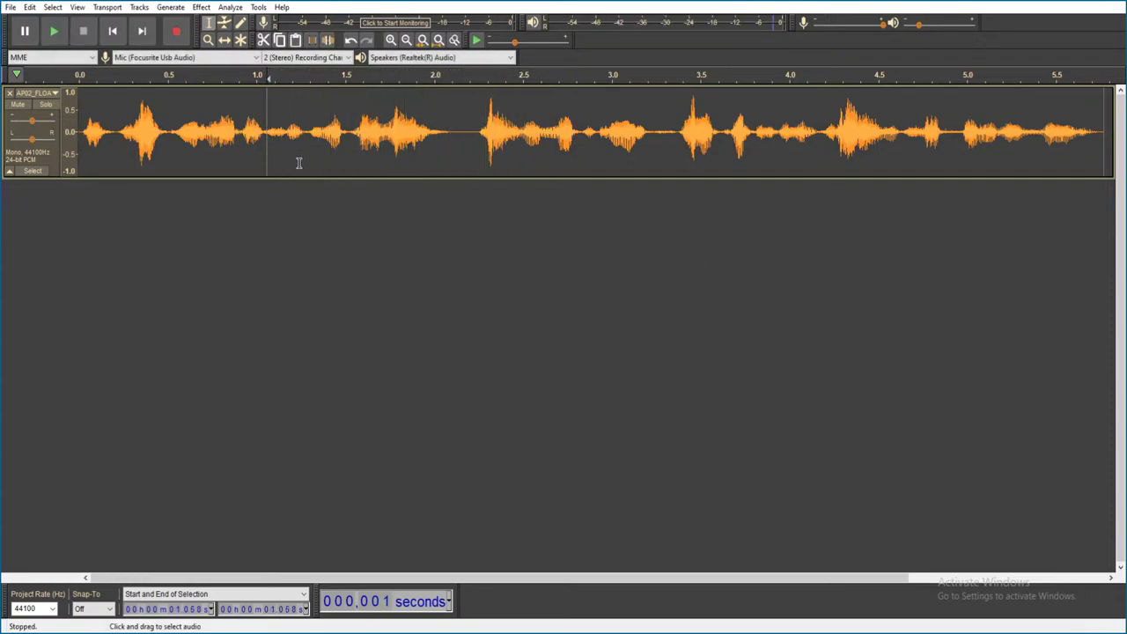
key(space)
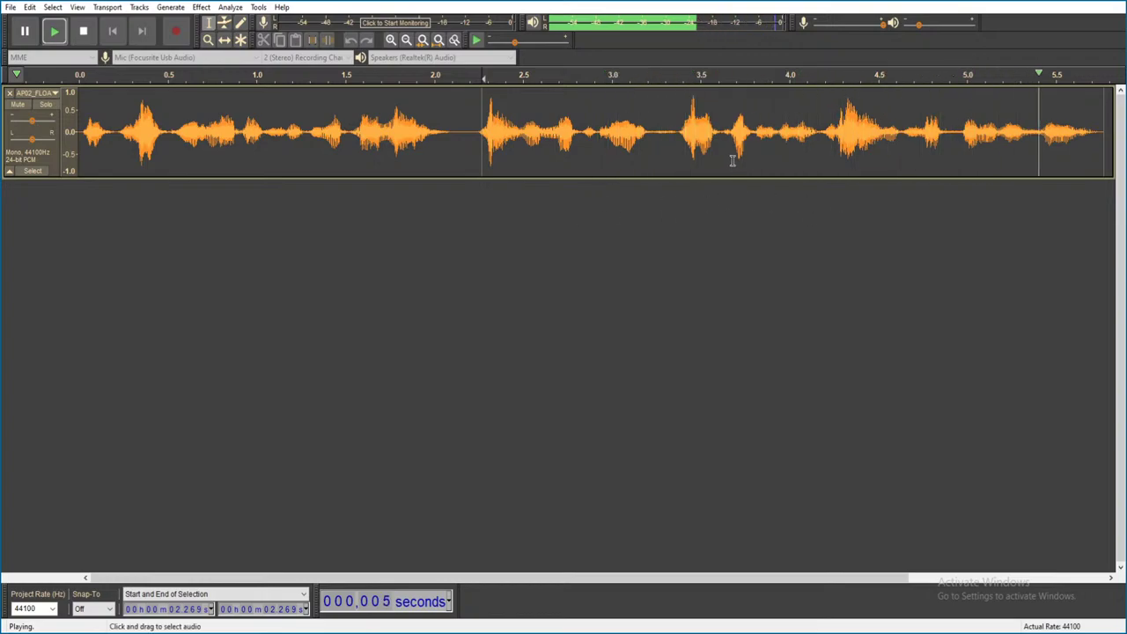
- Replay the AP02_FLOATS1_09_046 clip from about 3.32 s and 3.37 s, closing the project without saving
click(671, 141)
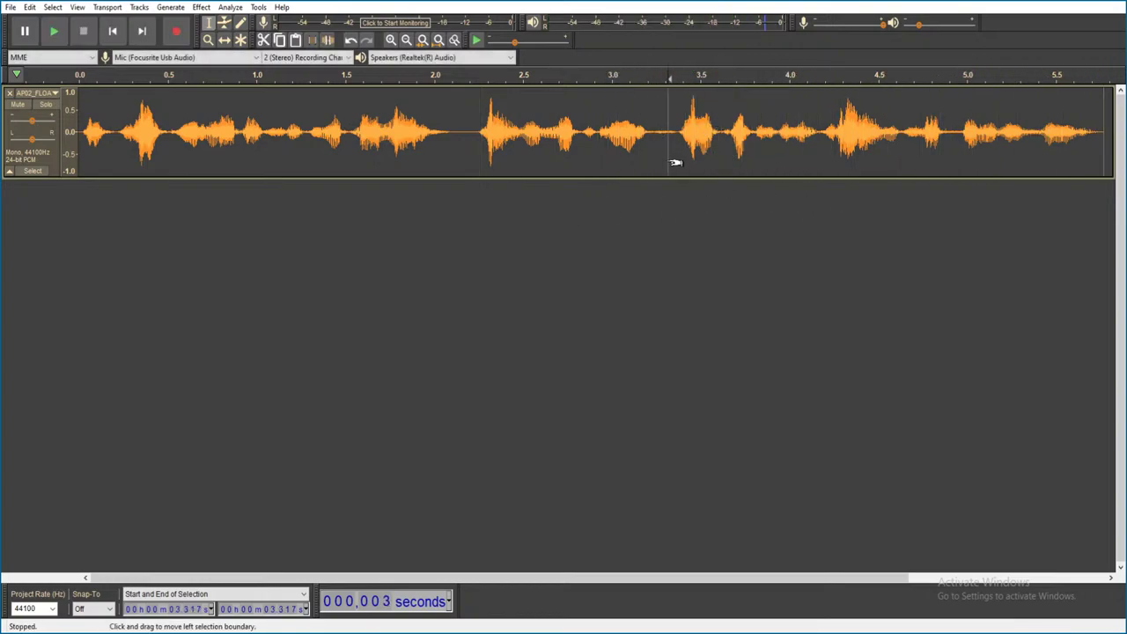
key(space)
click(678, 167)
key(space)
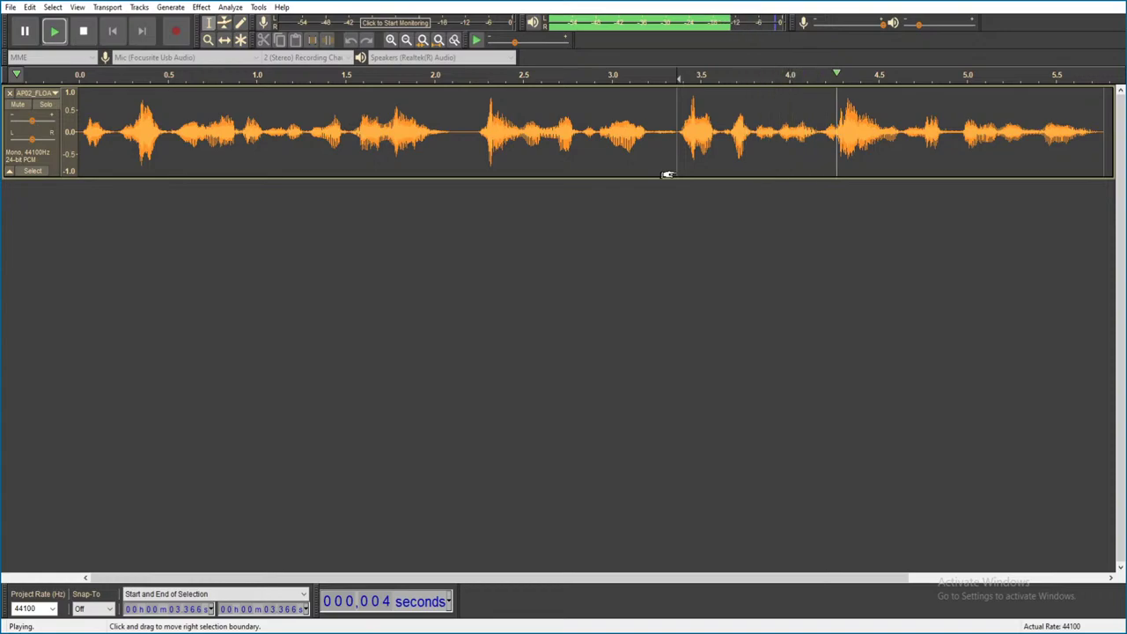
key(alt+F4)
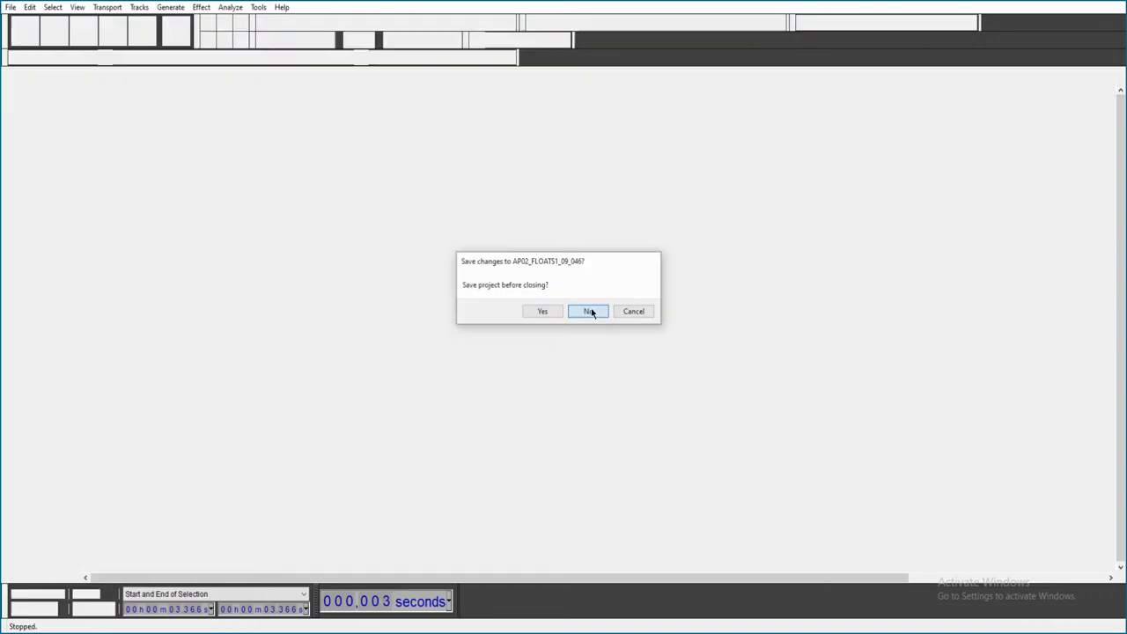
click(587, 309)
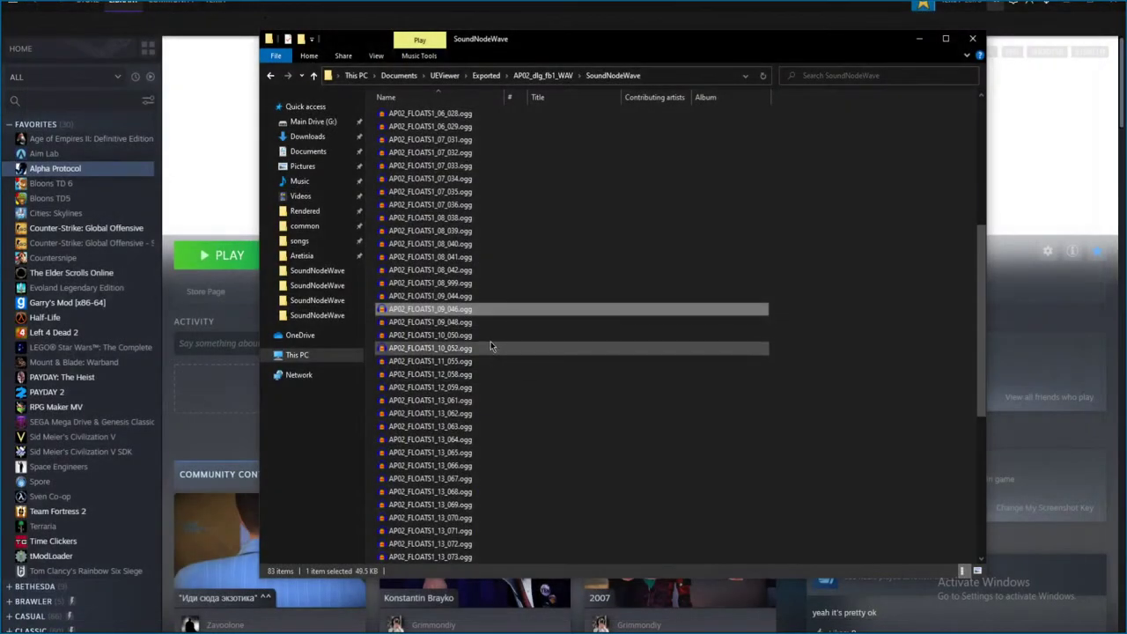
- Listen to AP02_FLOATS1_09_048.ogg and AP02_FLOATS1_10_050.ogg in Audacity, closing each project without saving
double_click(488, 322)
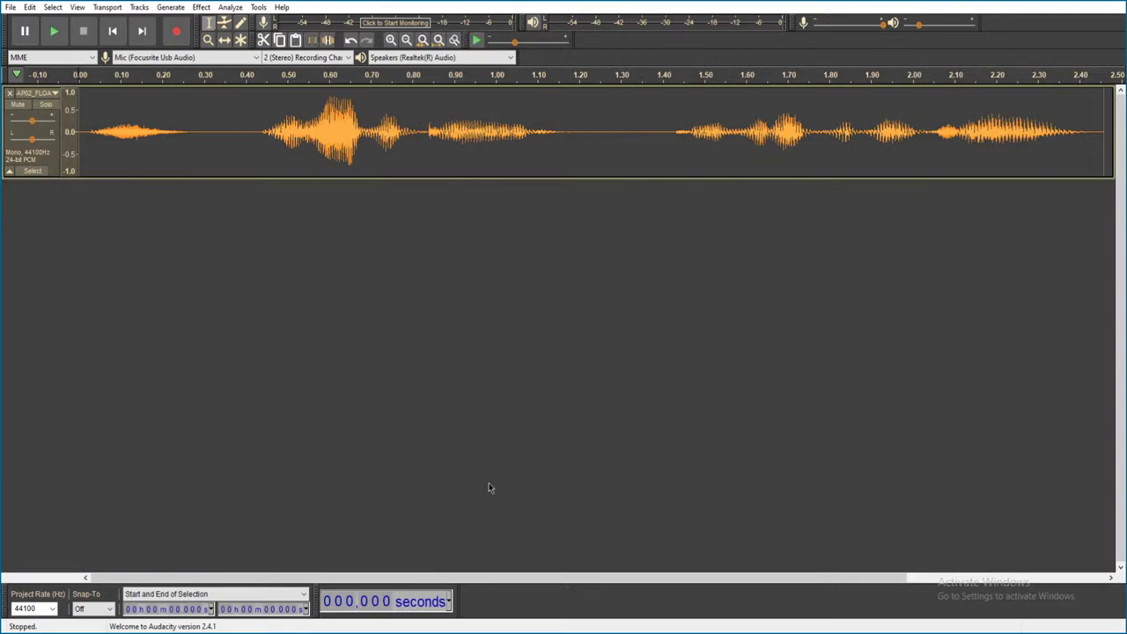
key(space)
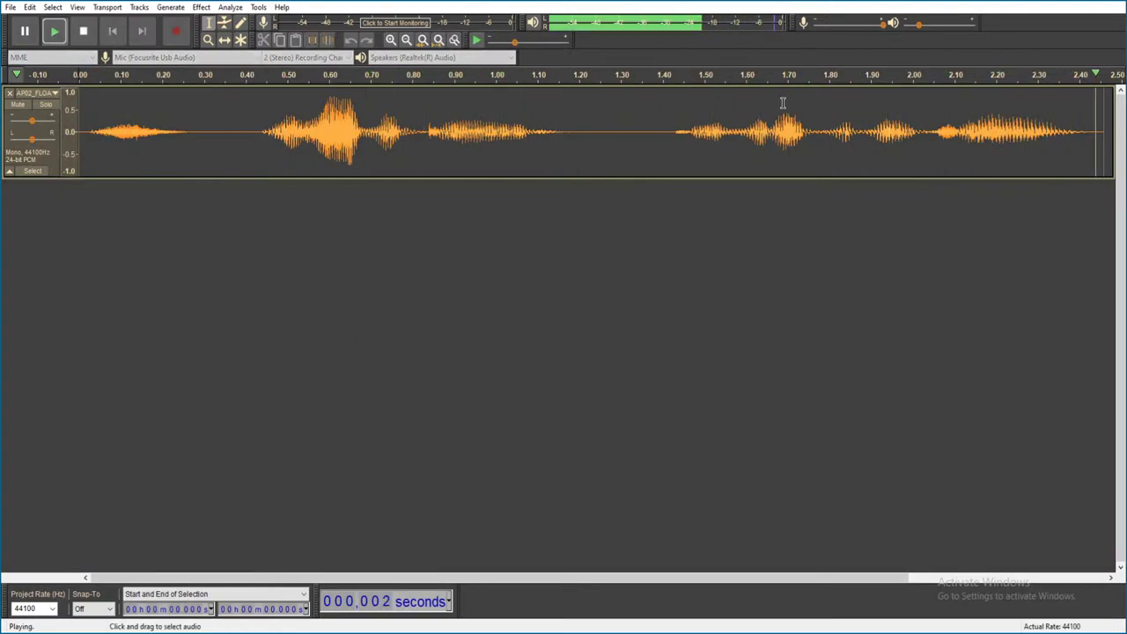
key(ctrl+w)
click(586, 310)
double_click(422, 335)
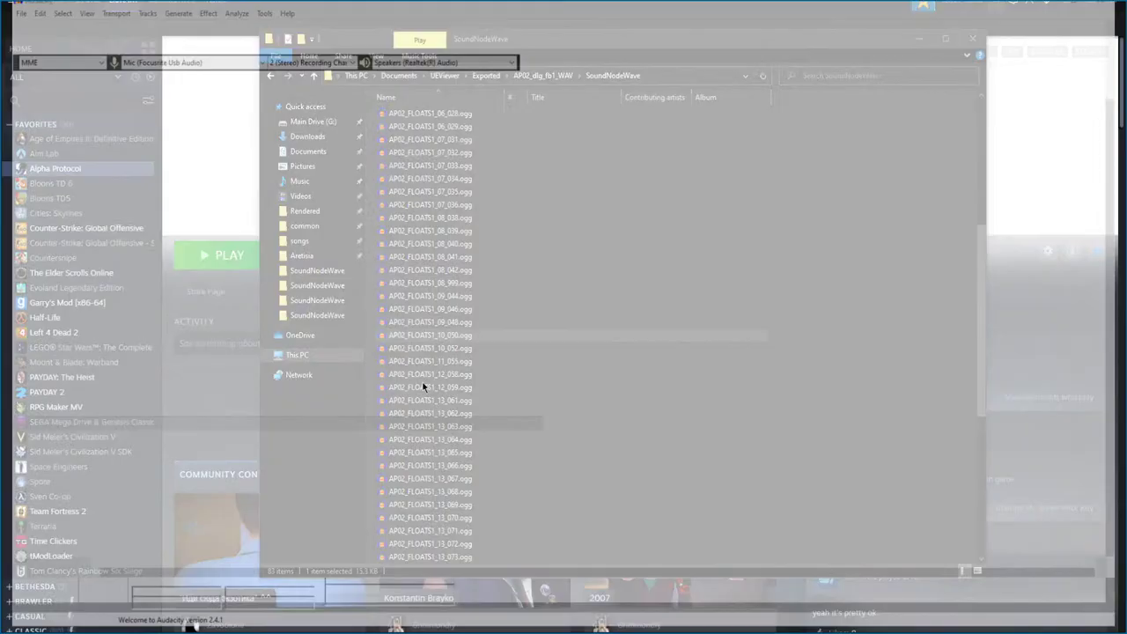
key(space)
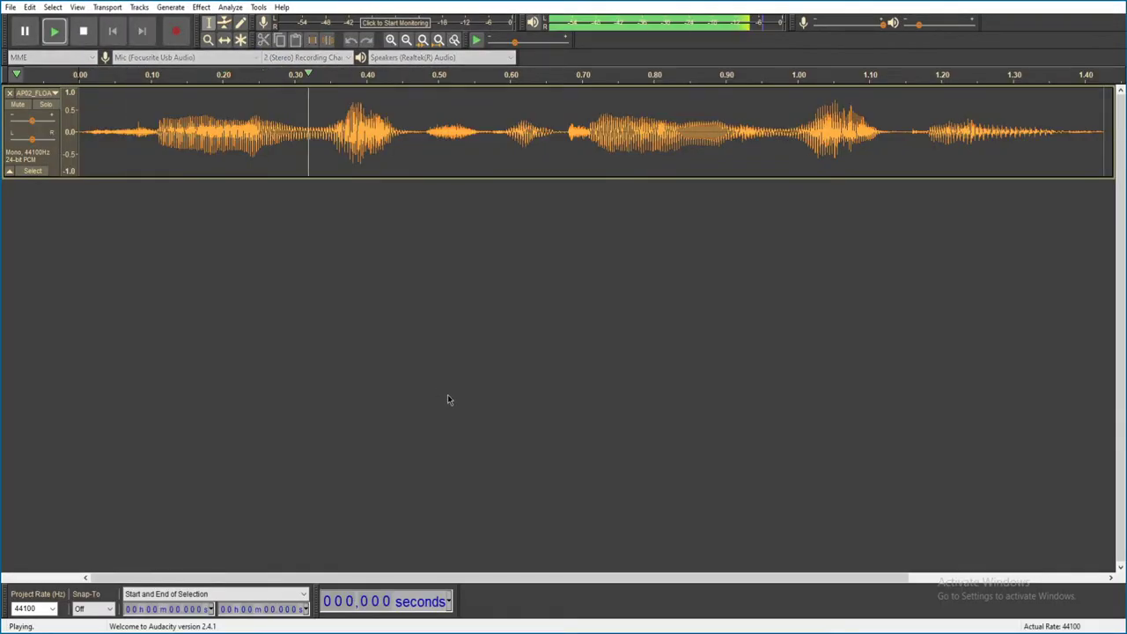
key(alt+F4)
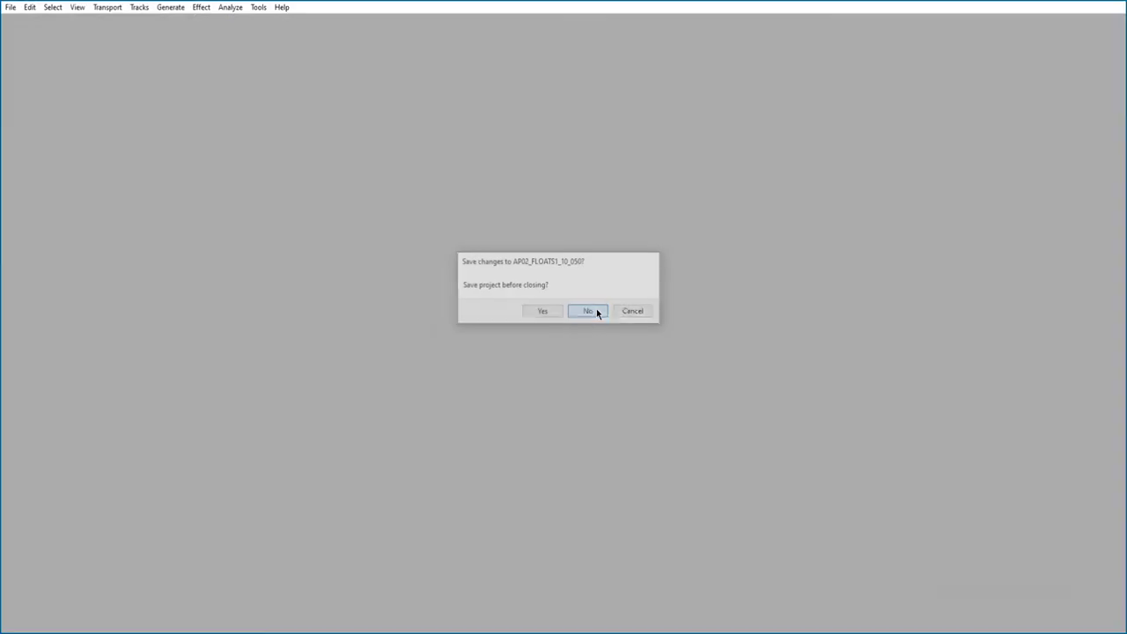
click(594, 313)
- Listen to AP02_FLOATS1_10_052.ogg in Audacity, closing the project without saving
double_click(480, 413)
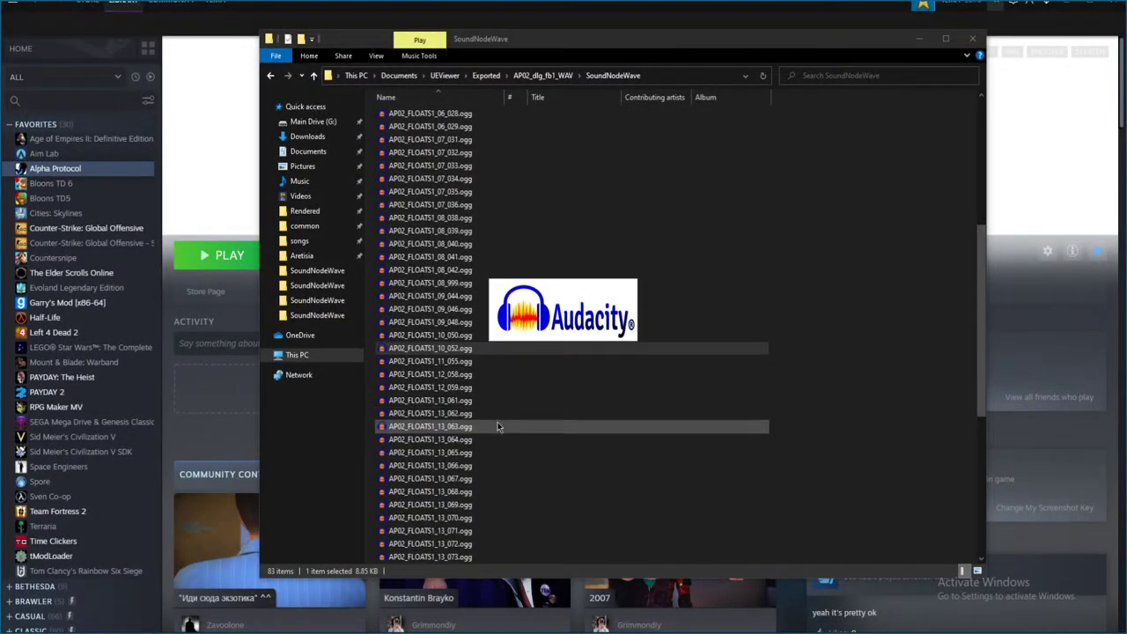
scroll(475, 414, down, 2)
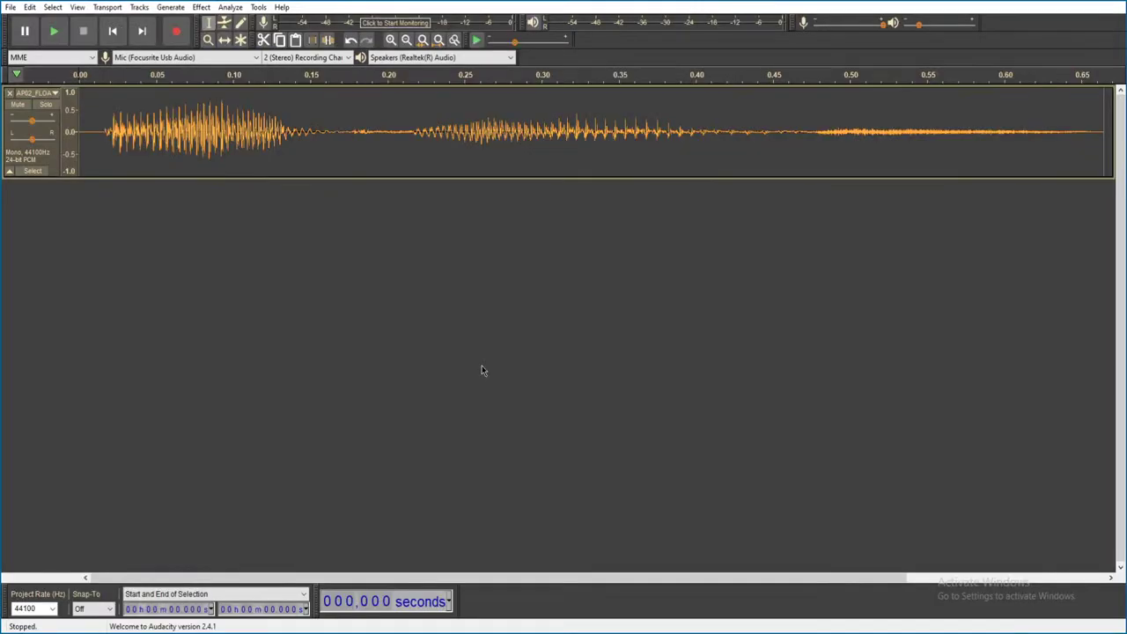
key(space)
key(alt+F4)
click(587, 309)
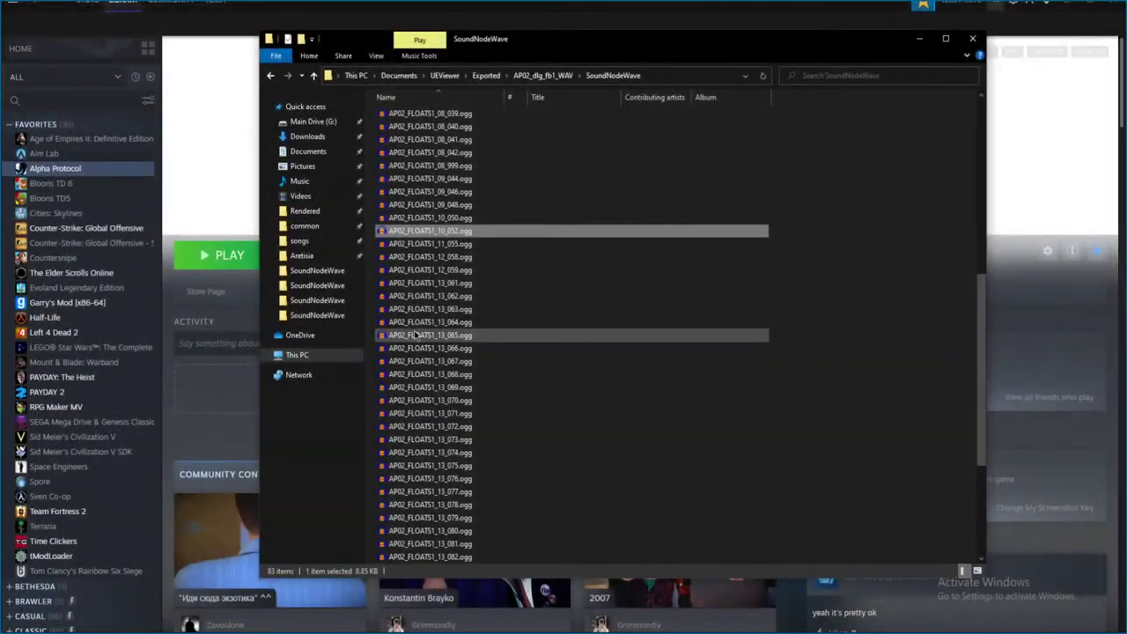
- Listen to AP02_FLOATS1_11_055.ogg and AP02_FLOATS1_12_058.ogg in Audacity, closing each project without saving
double_click(475, 257)
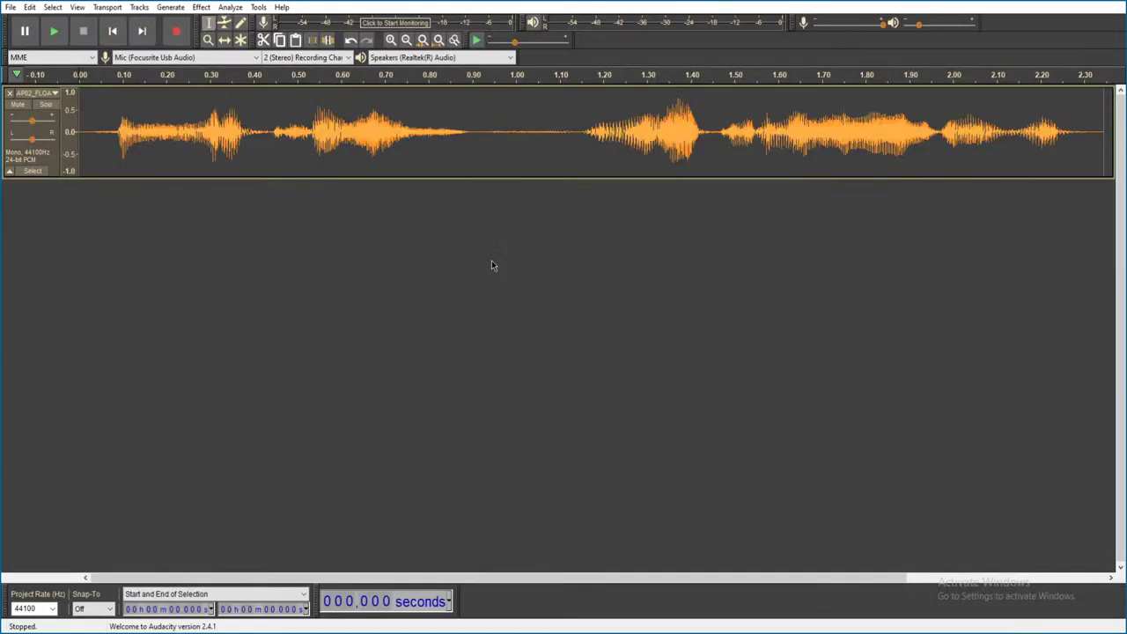
key(space)
key(alt+F4)
click(581, 311)
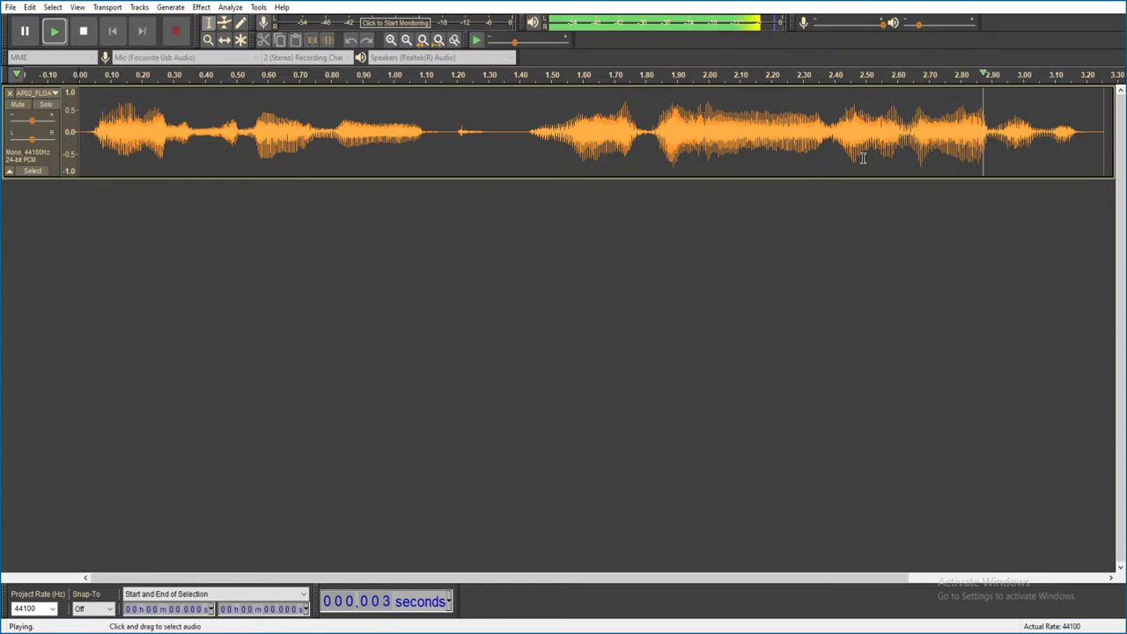
key(alt+F4)
click(586, 309)
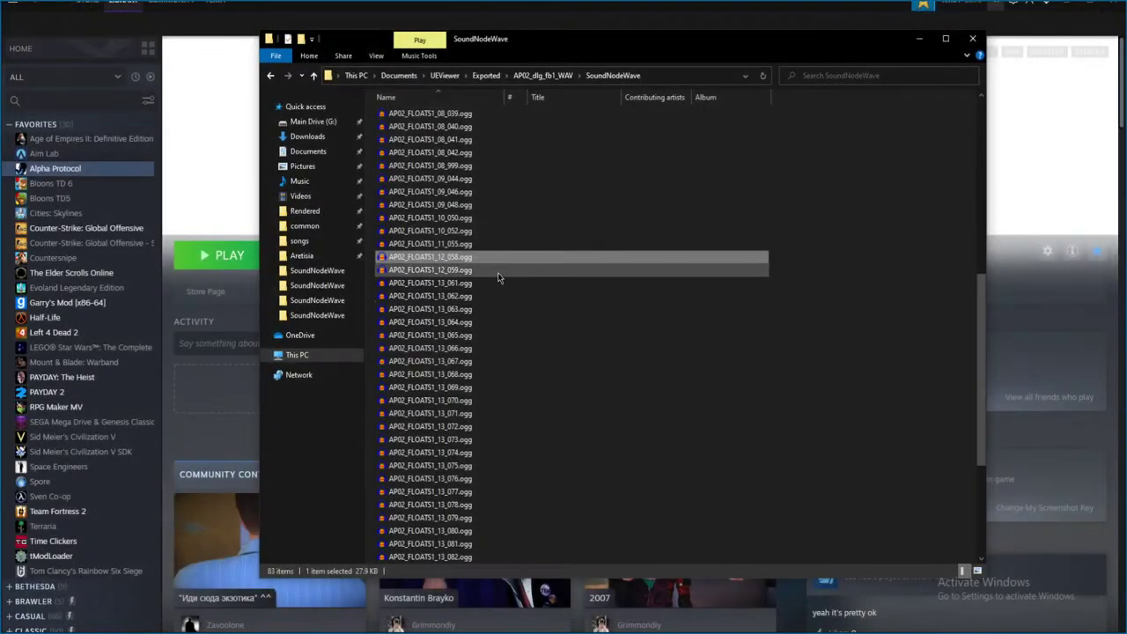
- Listen to AP02_FLOATS1_12_059.ogg and AP02_FLOATS1_13_061.ogg in Audacity, closing each project without saving
double_click(504, 271)
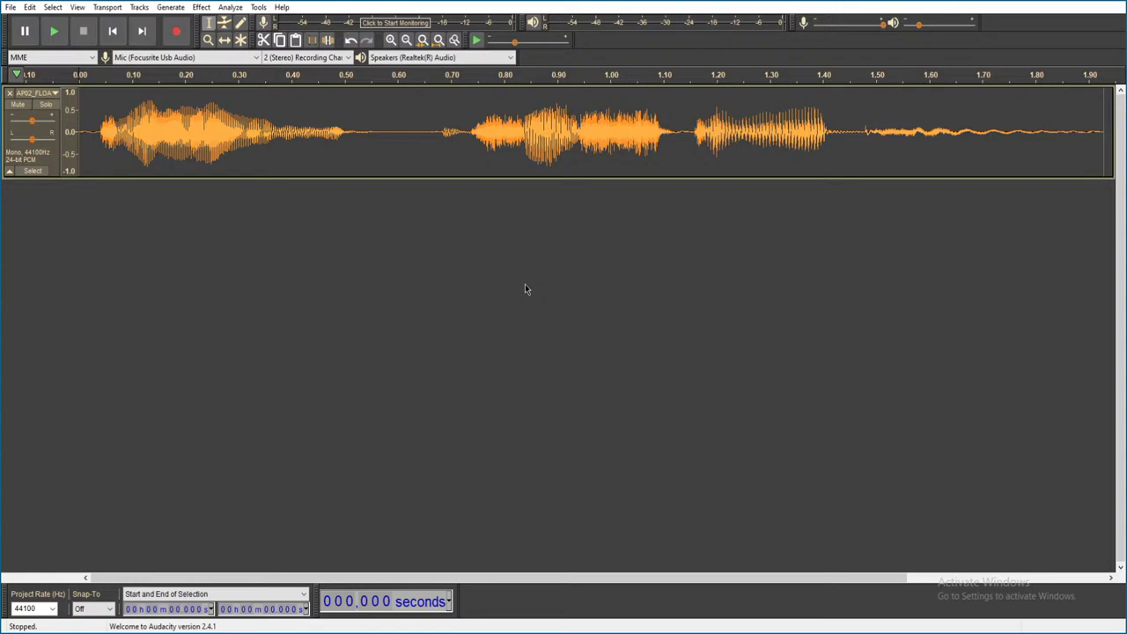
key(space)
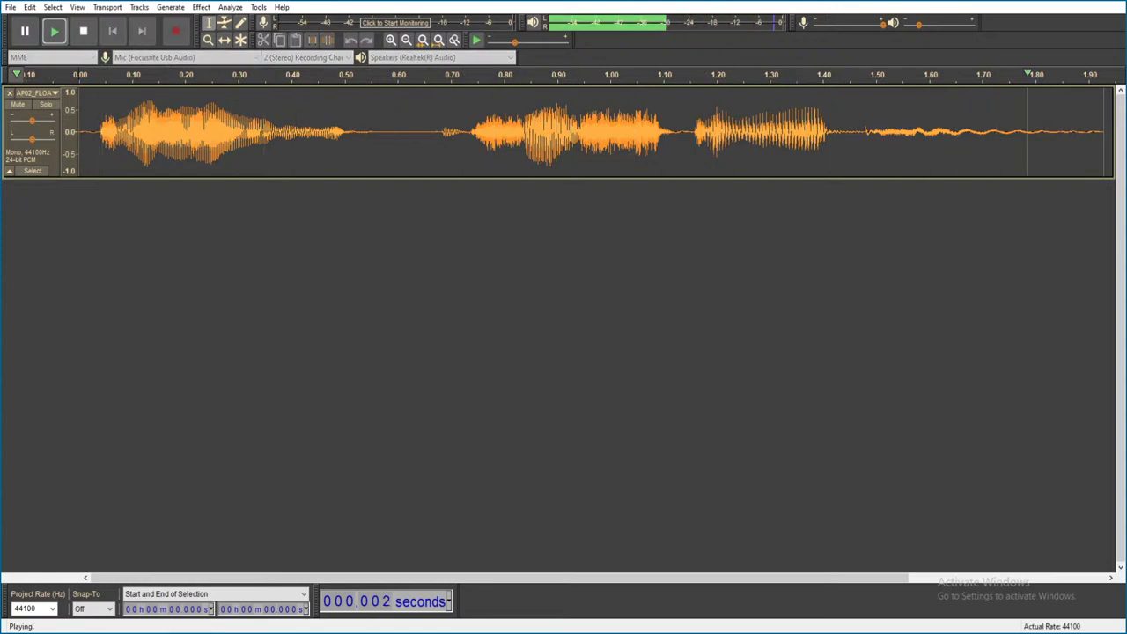
key(alt+F4)
click(588, 311)
click(483, 284)
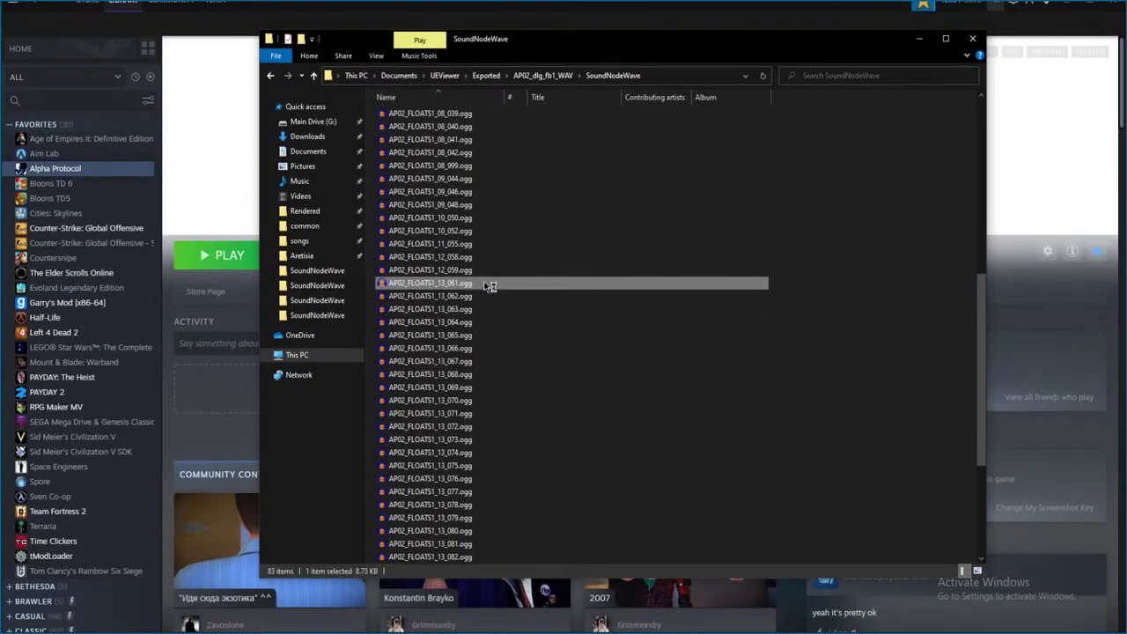
double_click(489, 285)
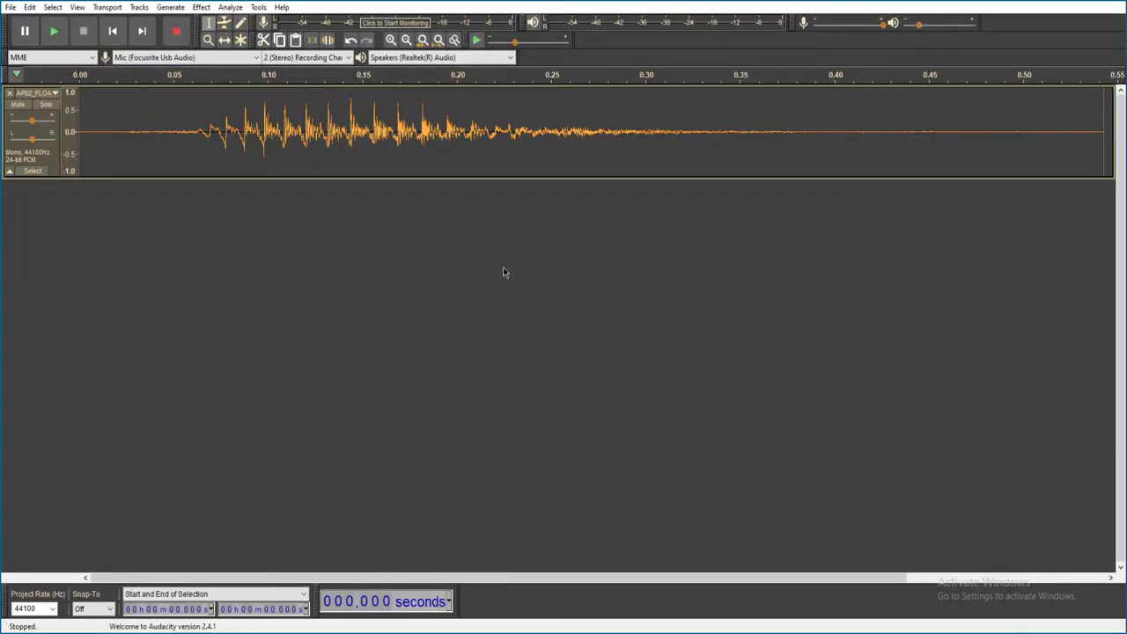
key(space)
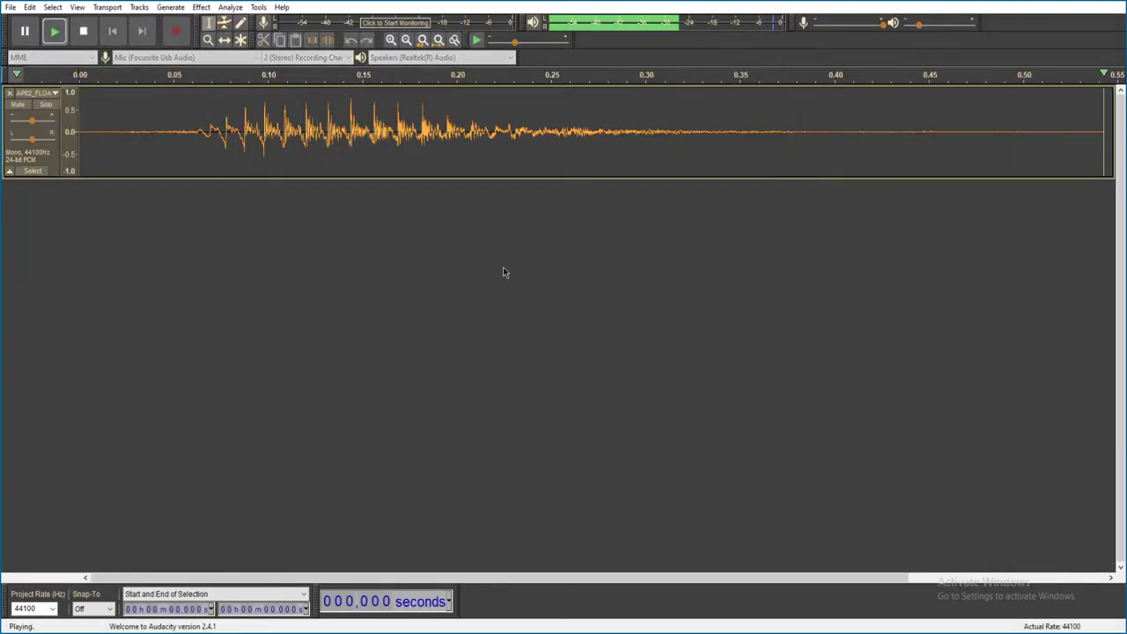
key(alt+F4)
click(580, 311)
- Listen to AP02_FLOATS1_13_062.ogg and AP02_FLOATS1_13_063.ogg in Audacity, closing each project without saving
double_click(493, 297)
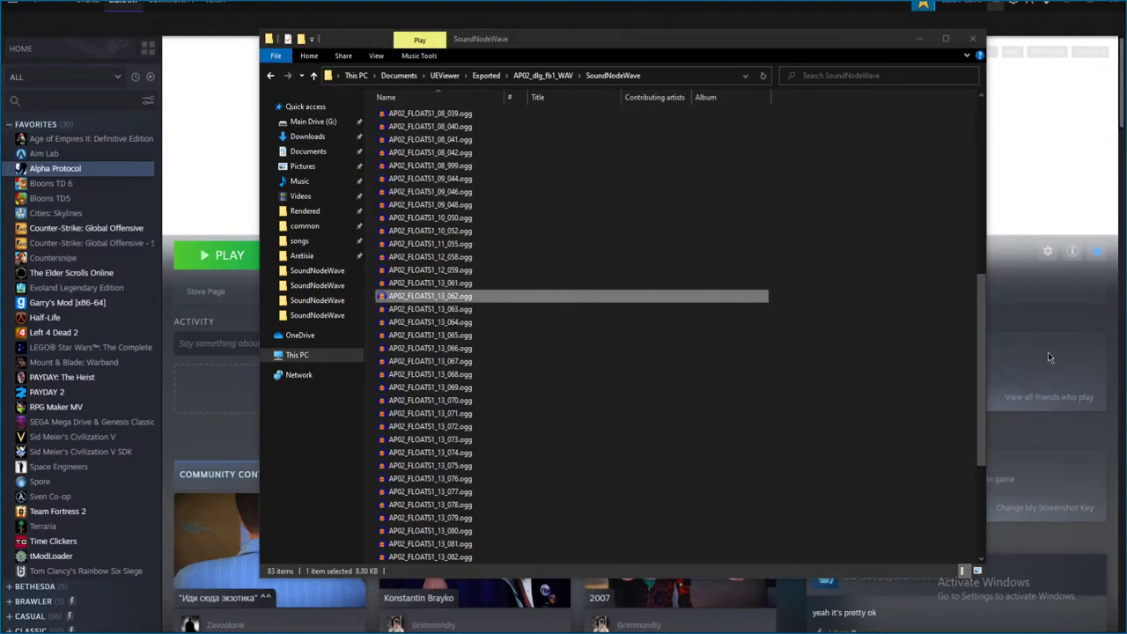
key(space)
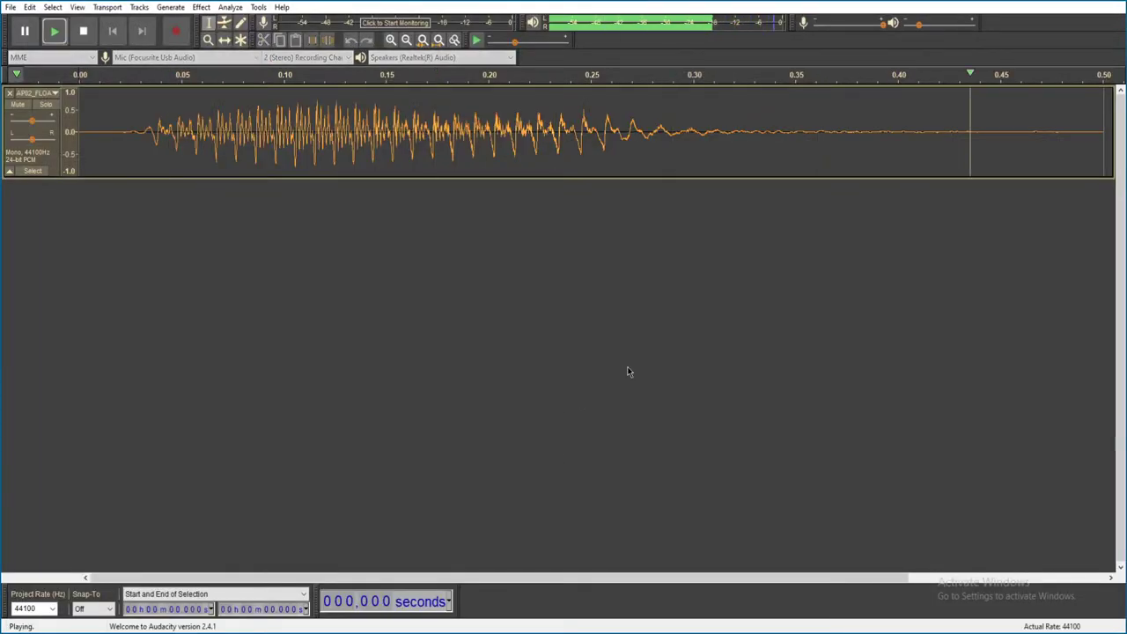
key(alt+F4)
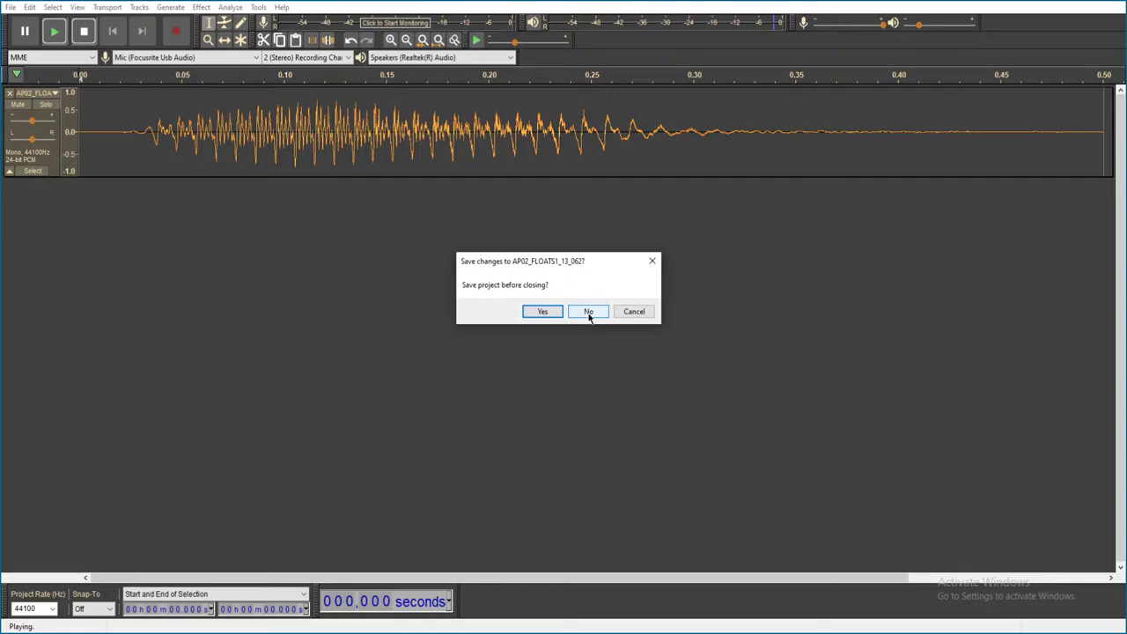
click(588, 311)
double_click(523, 309)
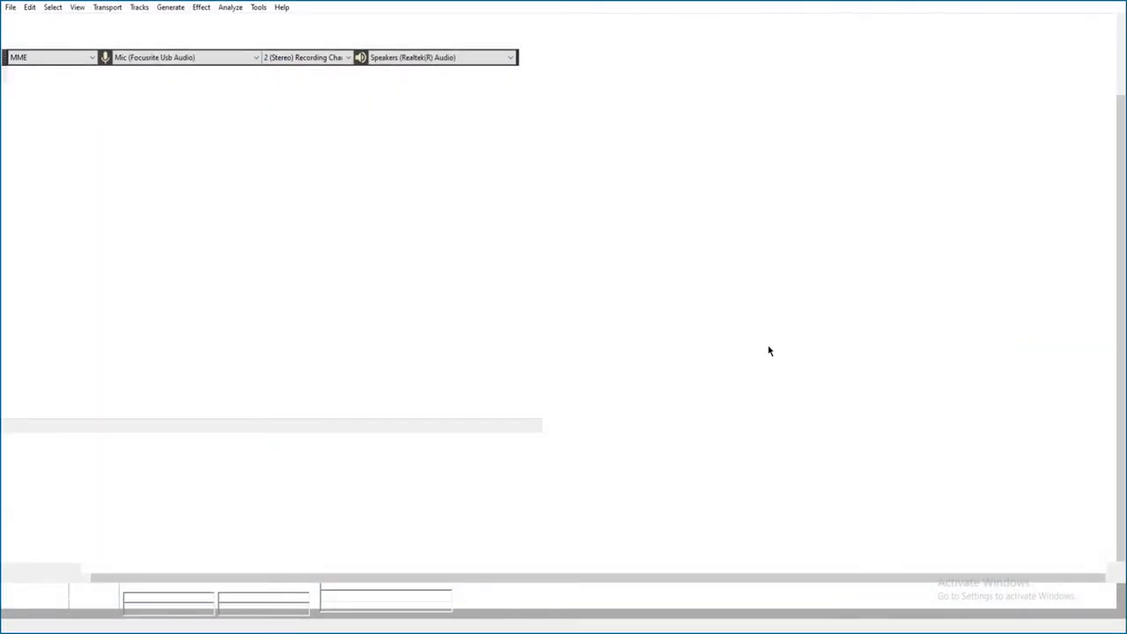
key(space)
key(alt+F4)
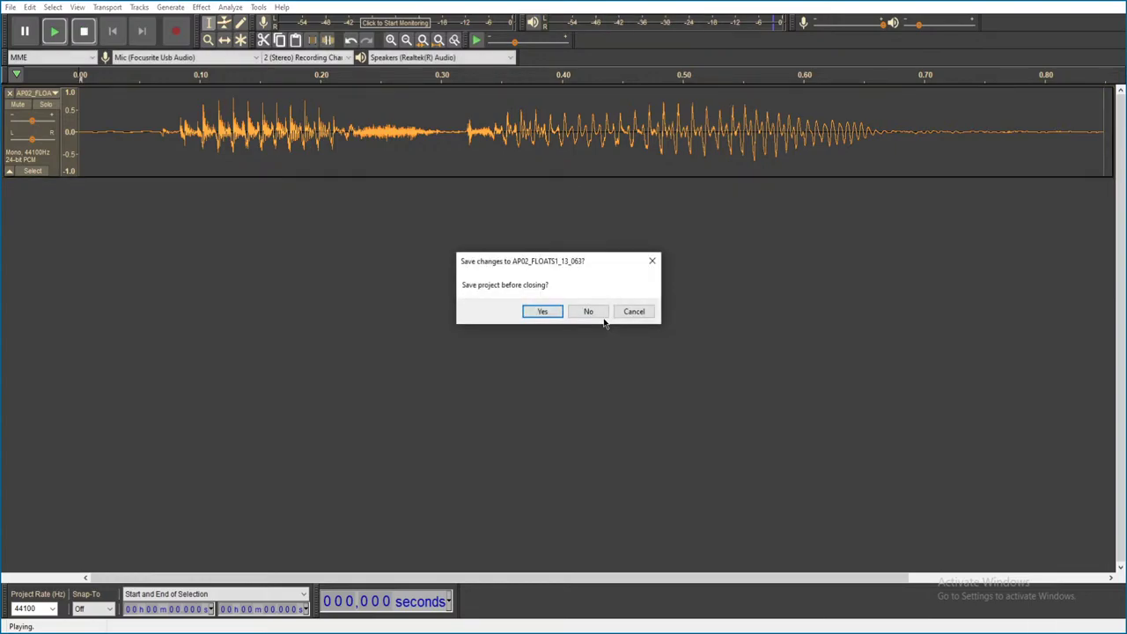
click(589, 312)
- Listen to AP02_FLOATS1_13_064.ogg and AP02_FLOATS1_13_065.ogg in Audacity, closing each project without saving
double_click(454, 322)
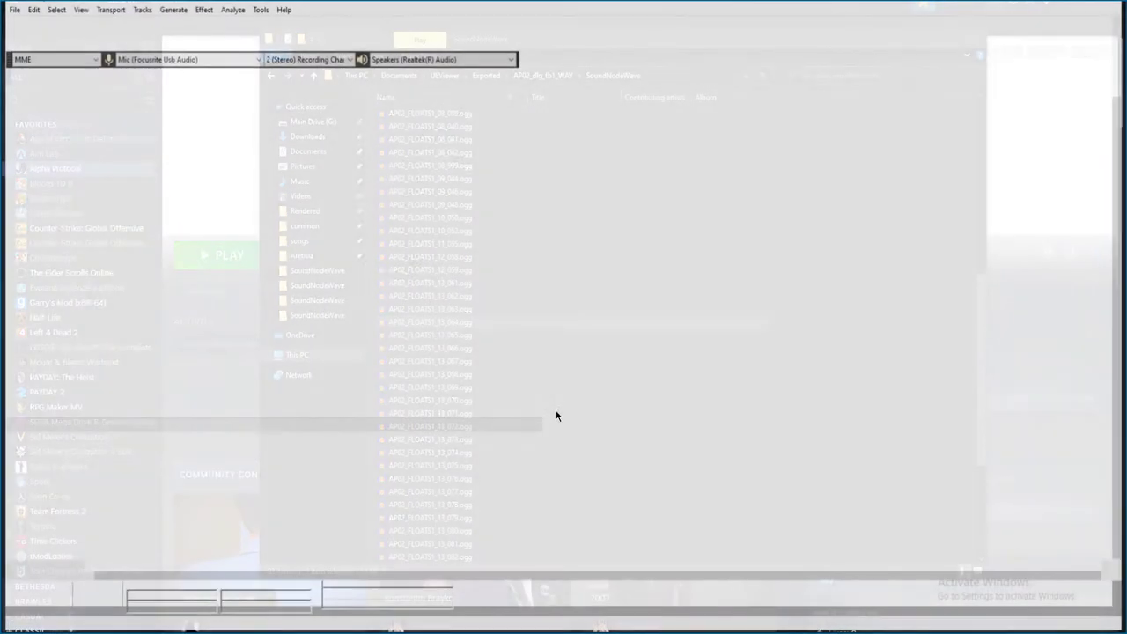
key(space)
key(alt+F4)
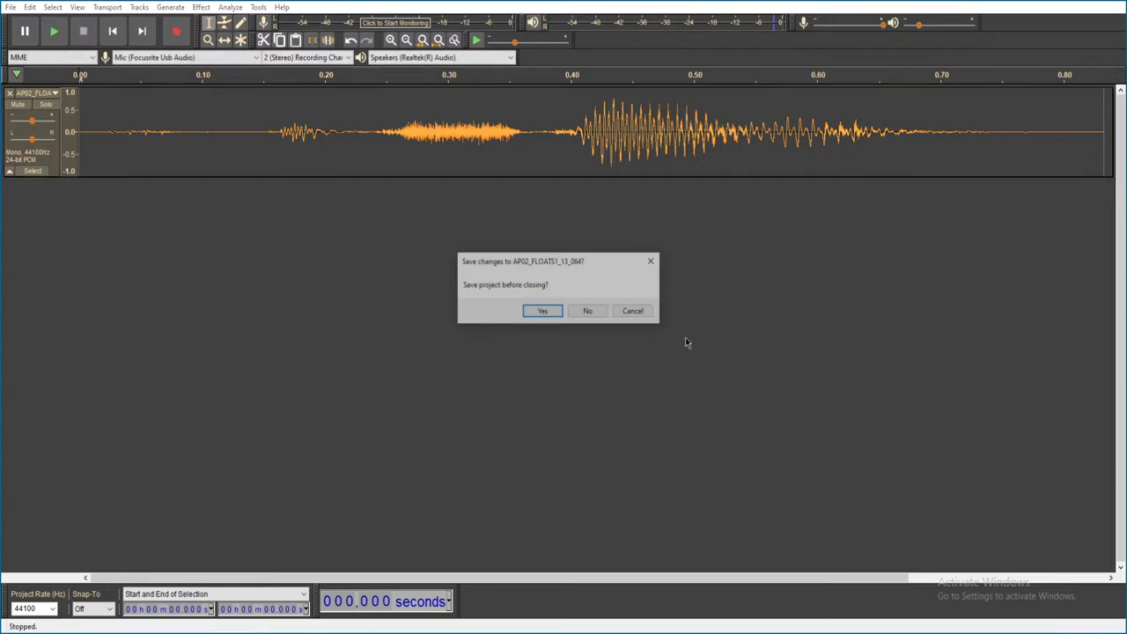
click(570, 317)
click(509, 336)
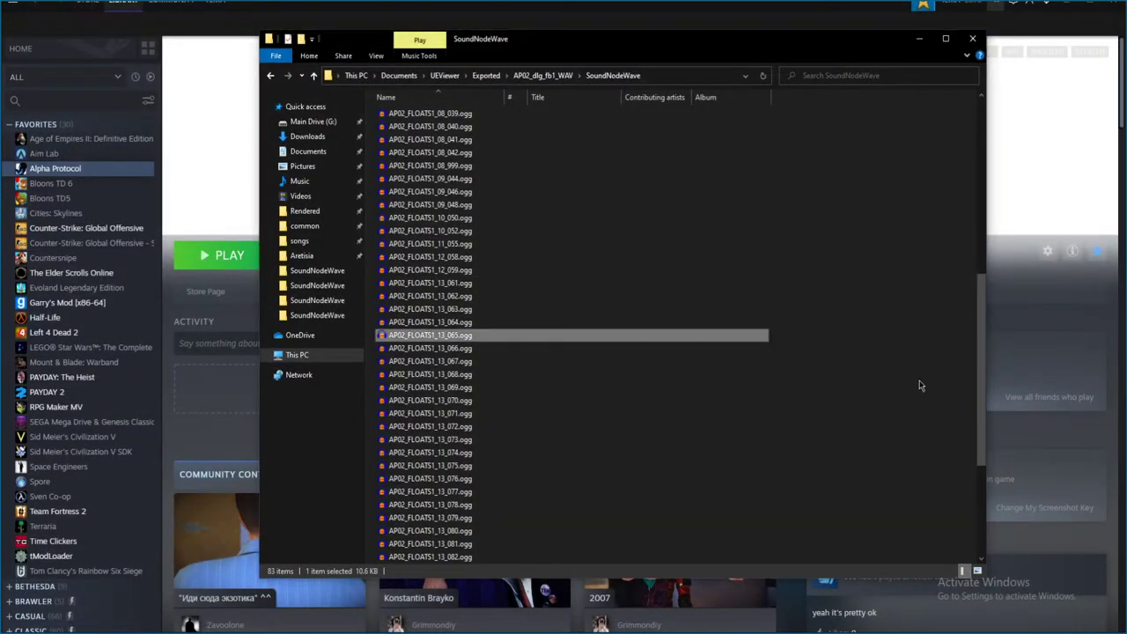
key(space)
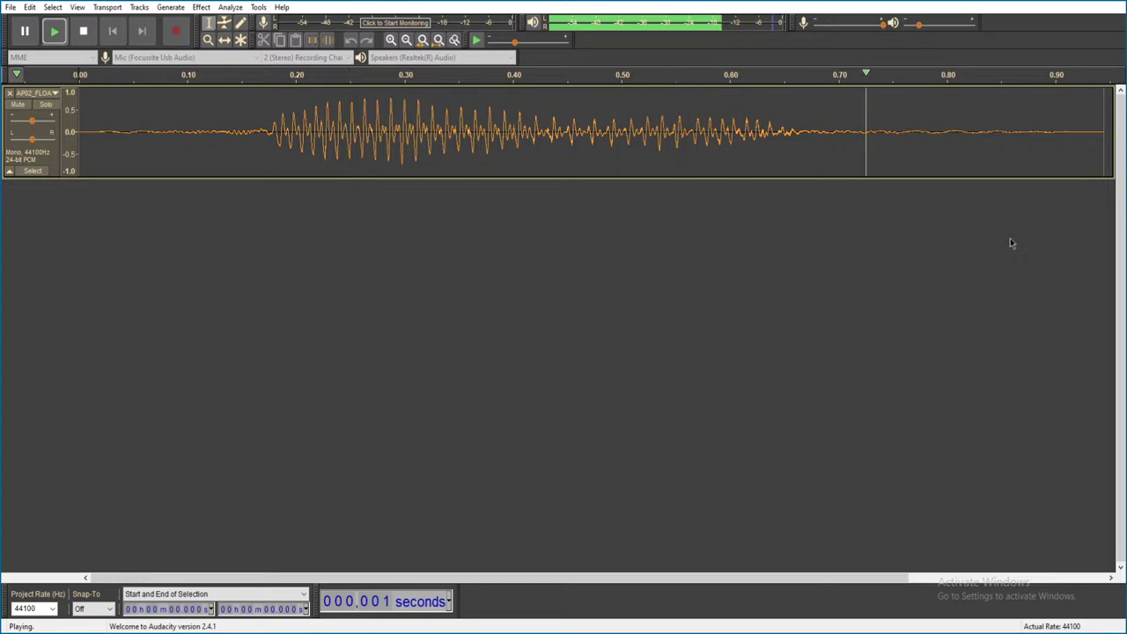
key(ctrl+w)
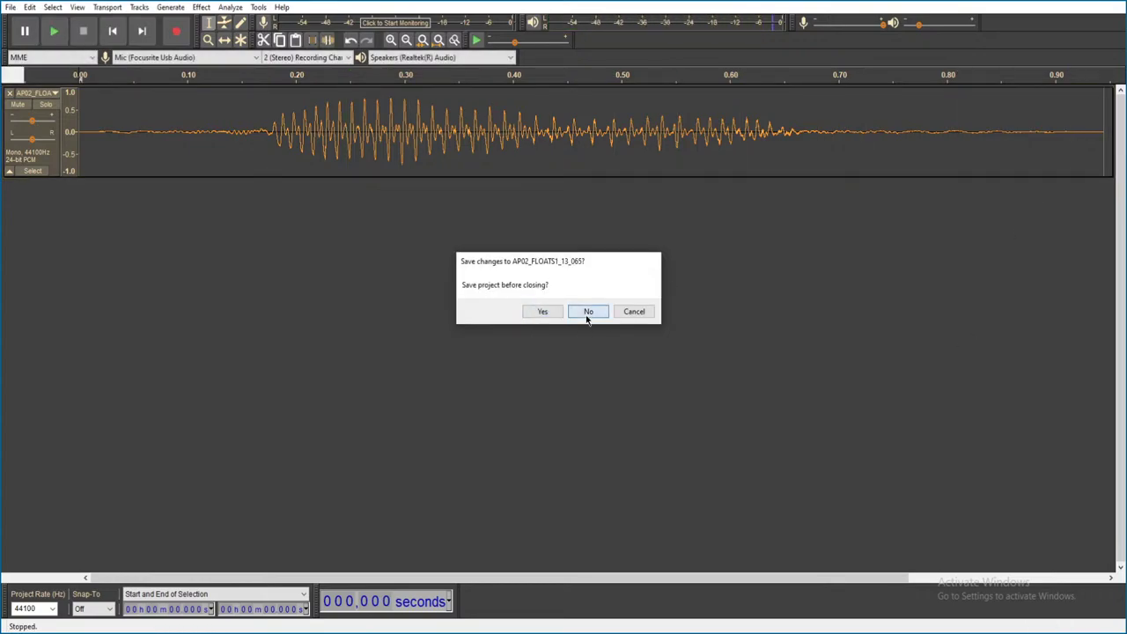
click(588, 311)
- Listen to AP02_FLOATS1_13_066.ogg and AP02_FLOATS1_13_067.ogg in Audacity, closing each project without saving
double_click(422, 426)
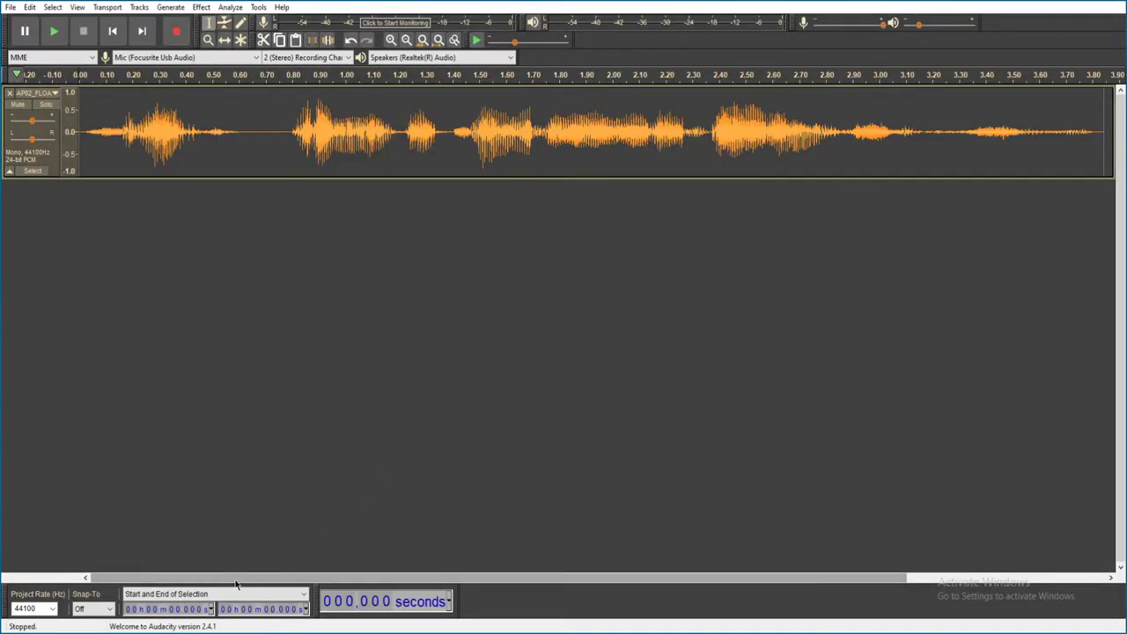
key(space)
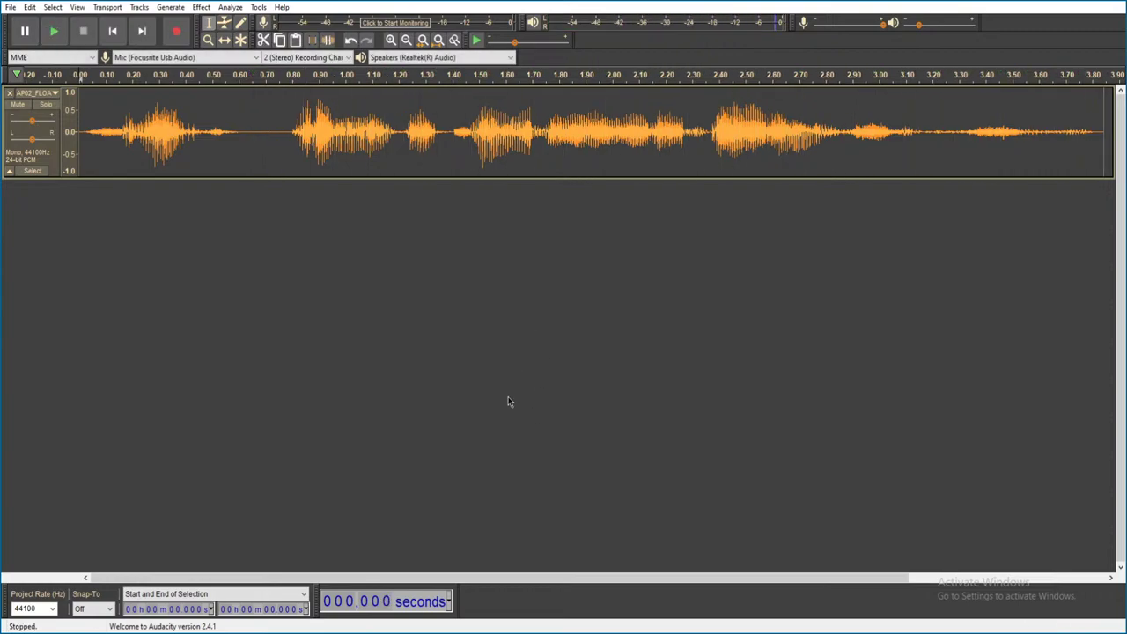
key(ctrl+w)
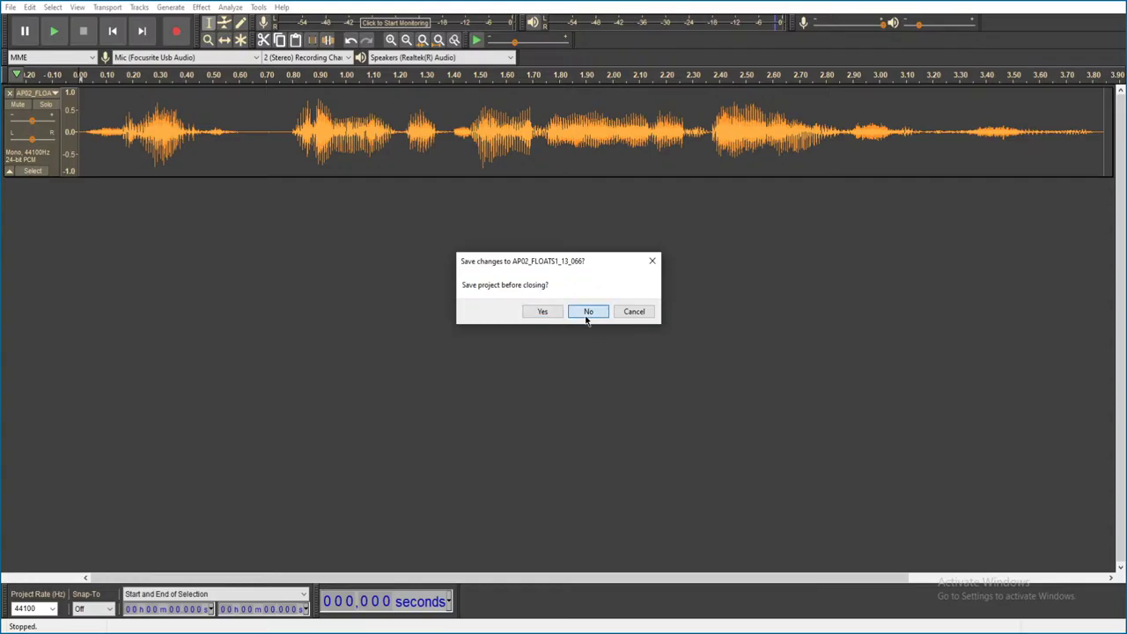
click(587, 311)
double_click(486, 361)
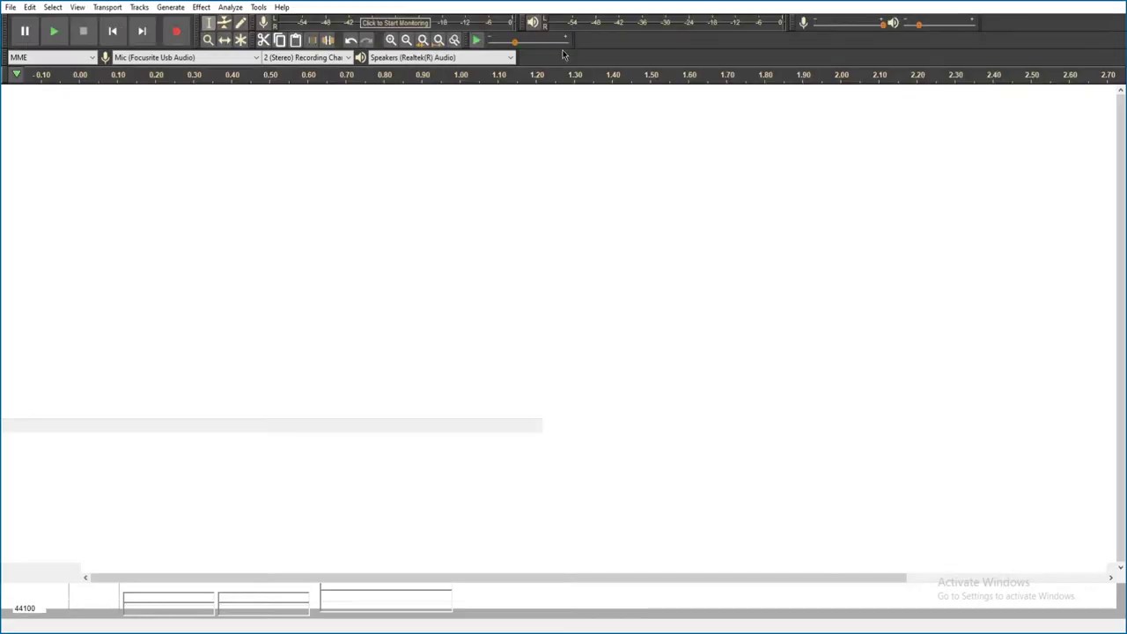
key(space)
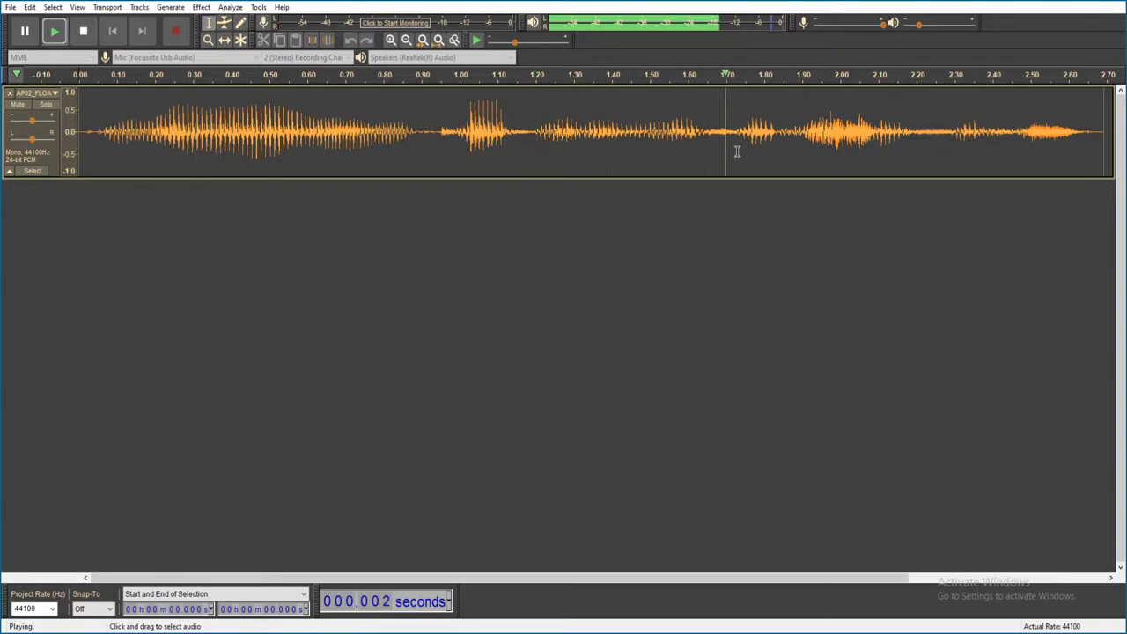
key(alt+F4)
click(586, 312)
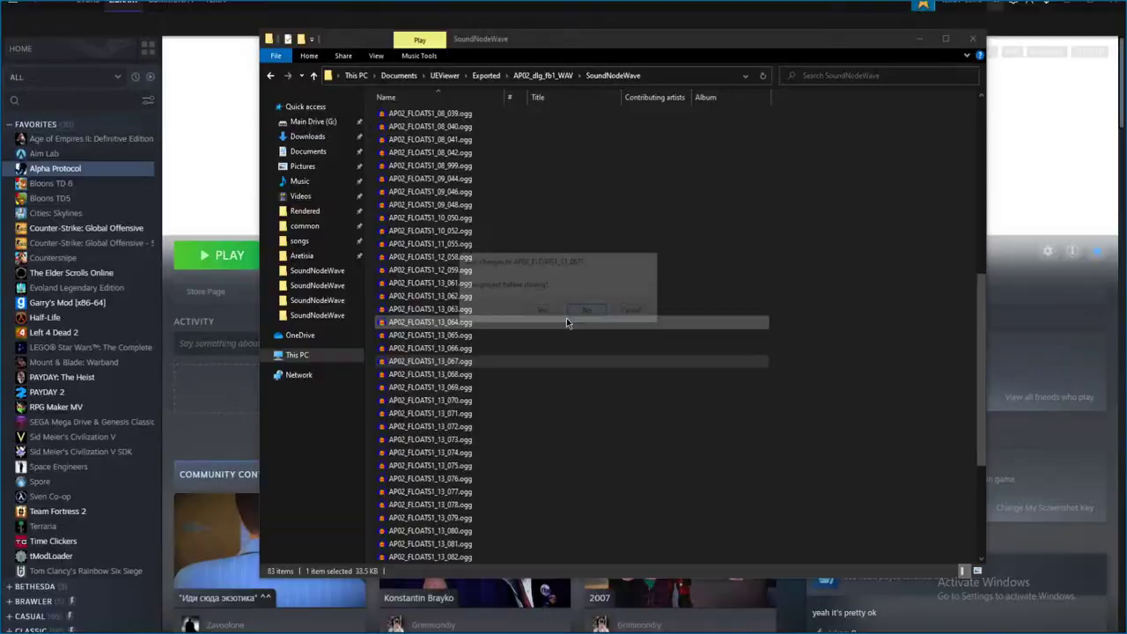
- Listen to AP02_FLOATS1_13_068.ogg and AP02_FLOATS1_13_069.ogg in Audacity, closing each project without saving
click(739, 377)
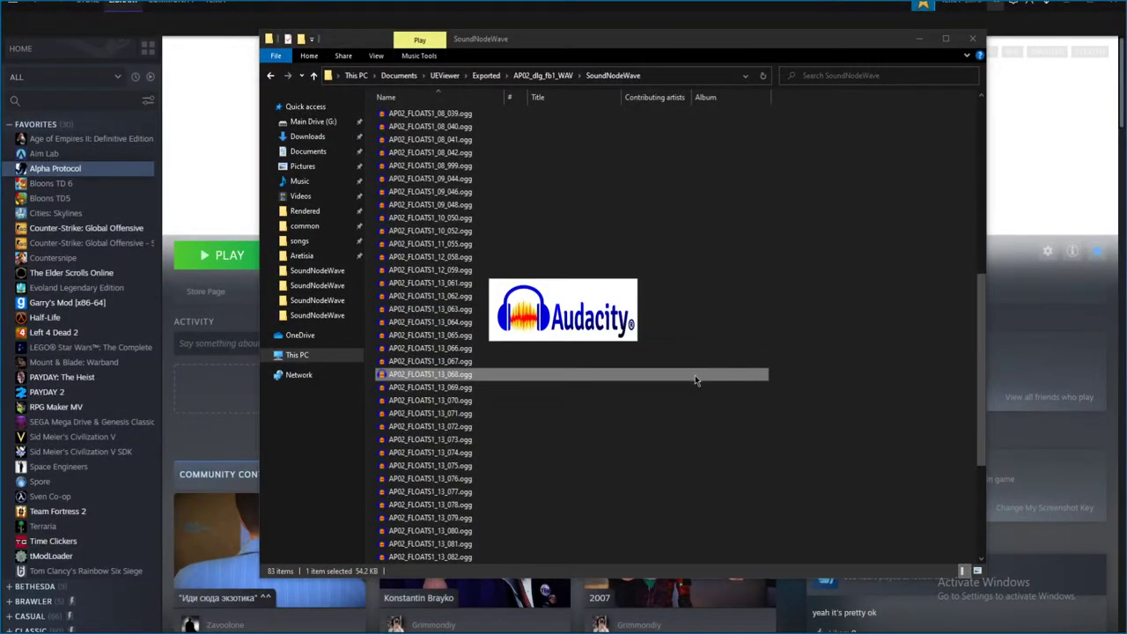
key(space)
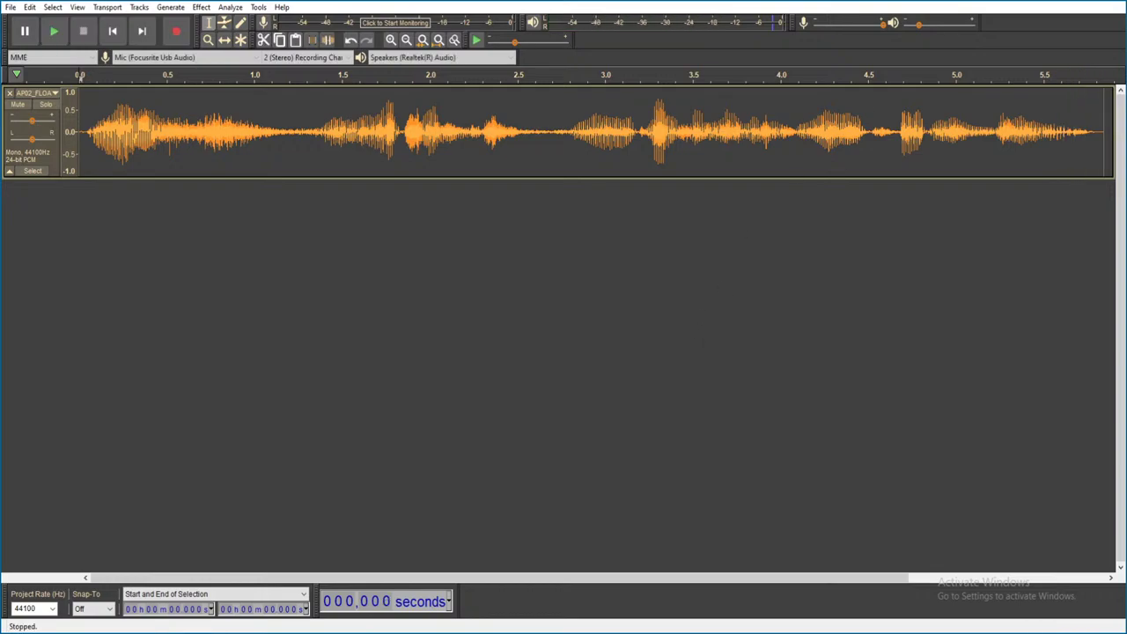
key(ctrl+w)
click(588, 311)
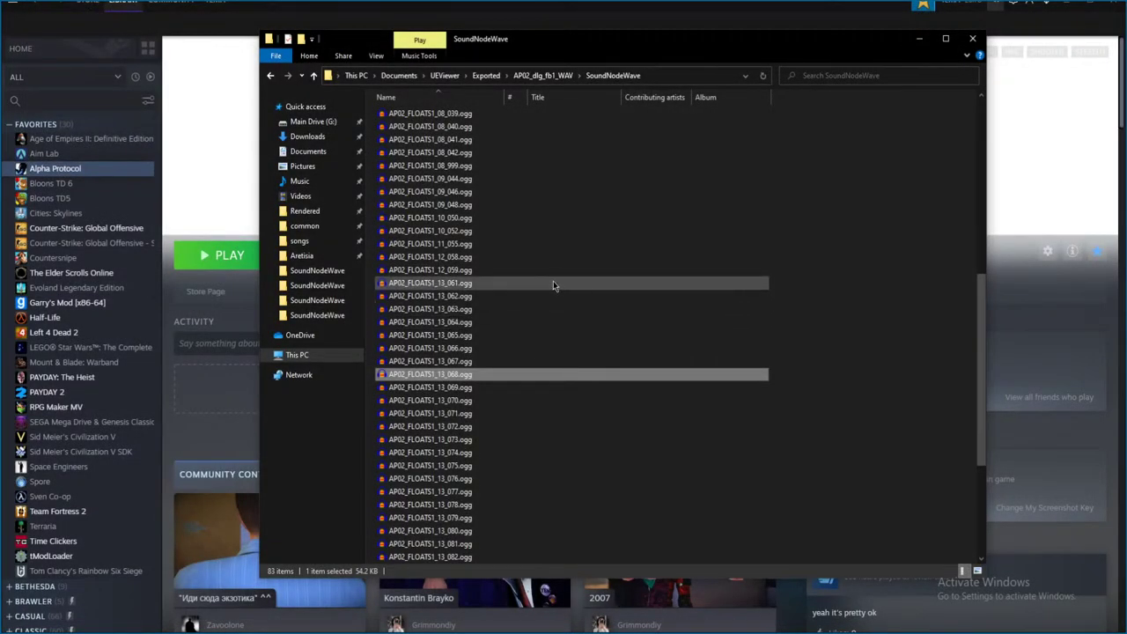
double_click(458, 401)
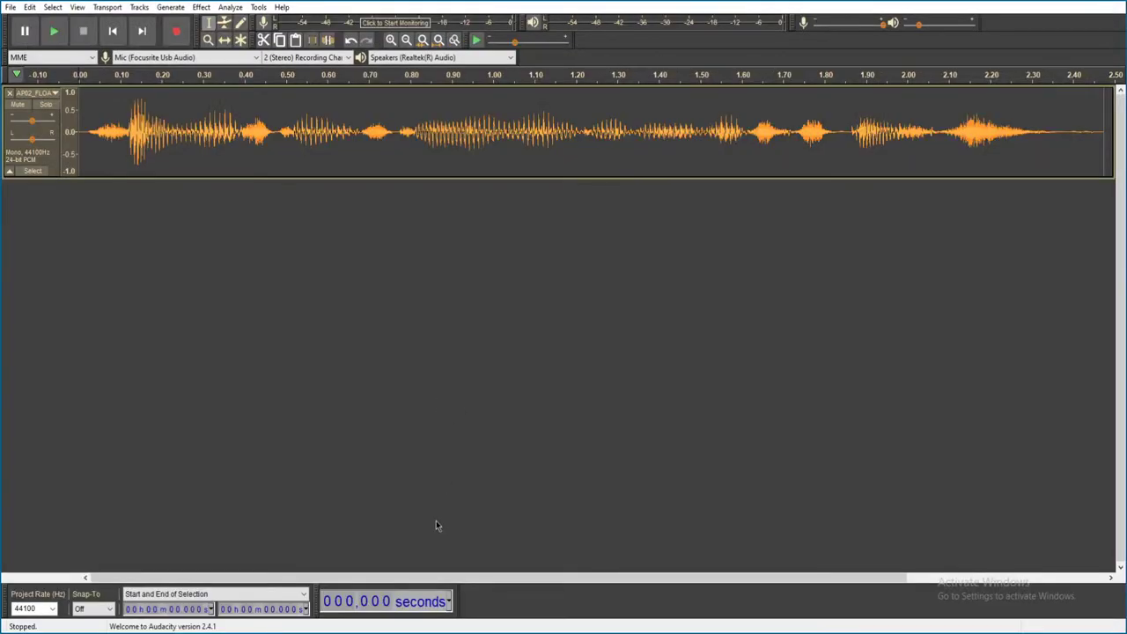
key(space)
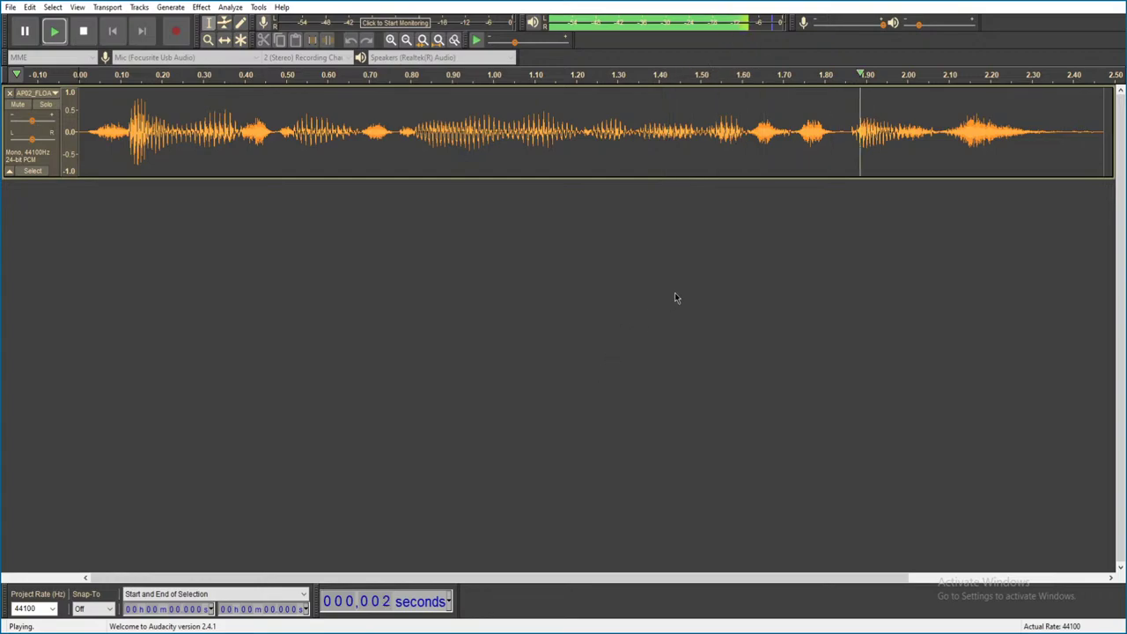
key(alt+F4)
click(592, 312)
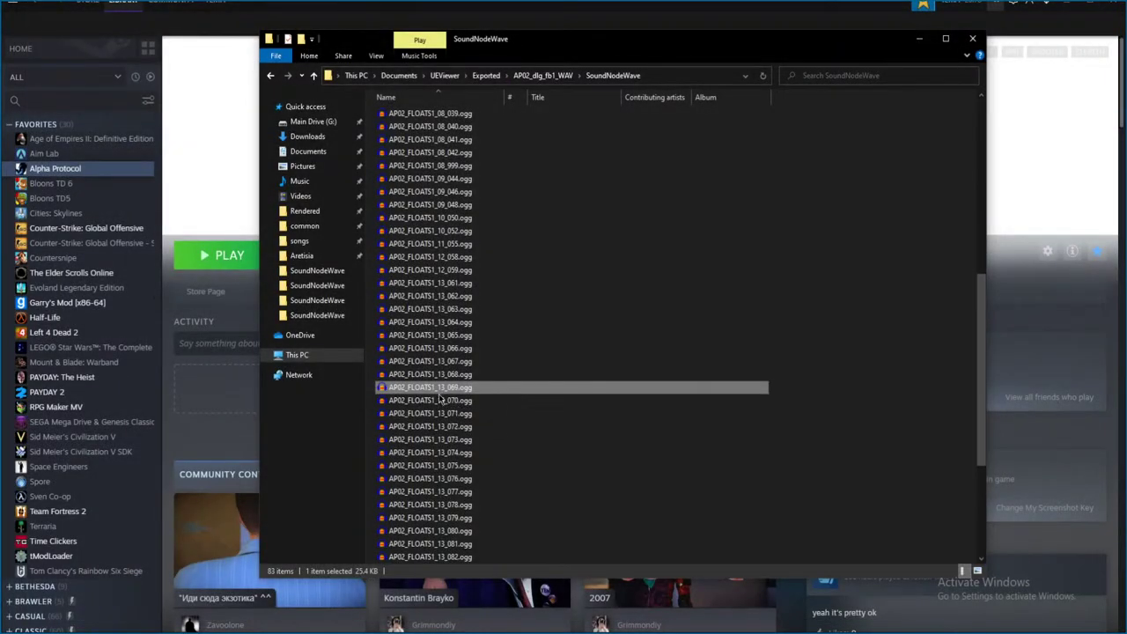
- Listen to AP02_FLOATS1_13_070.ogg and AP02_FLOATS1_13_071.ogg in Audacity, closing each project without saving
double_click(503, 374)
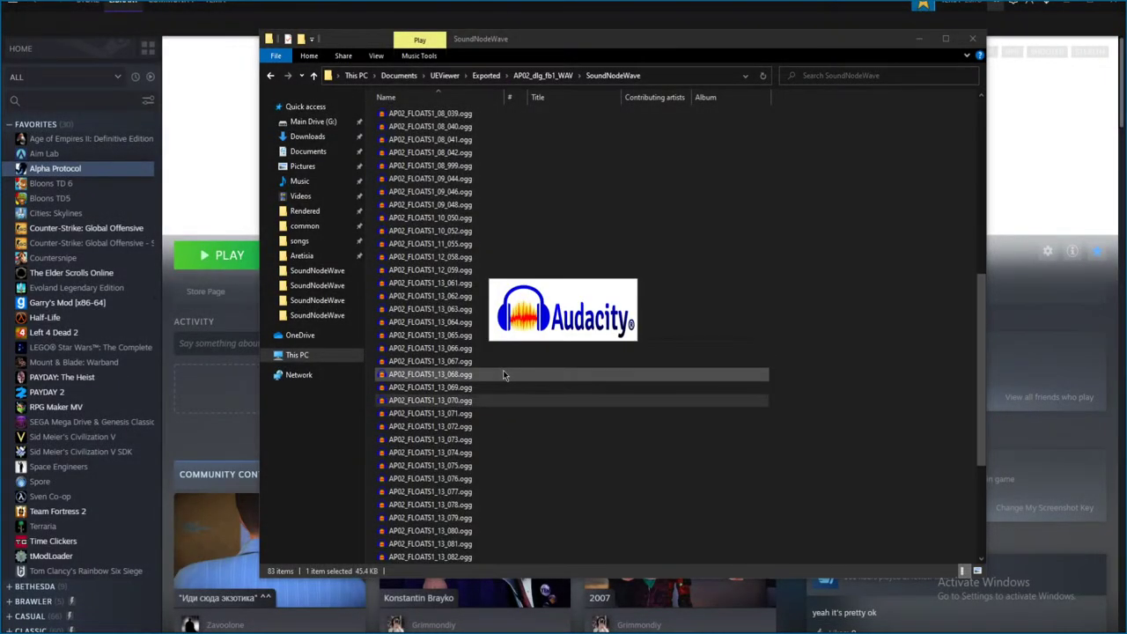
key(space)
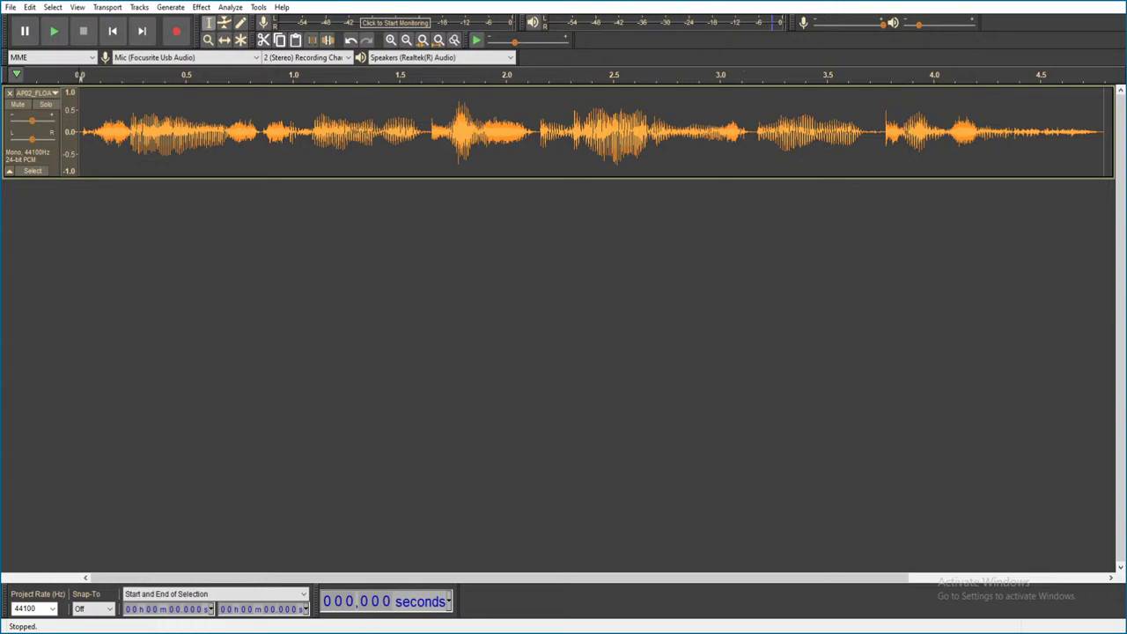
key(ctrl+w)
click(587, 312)
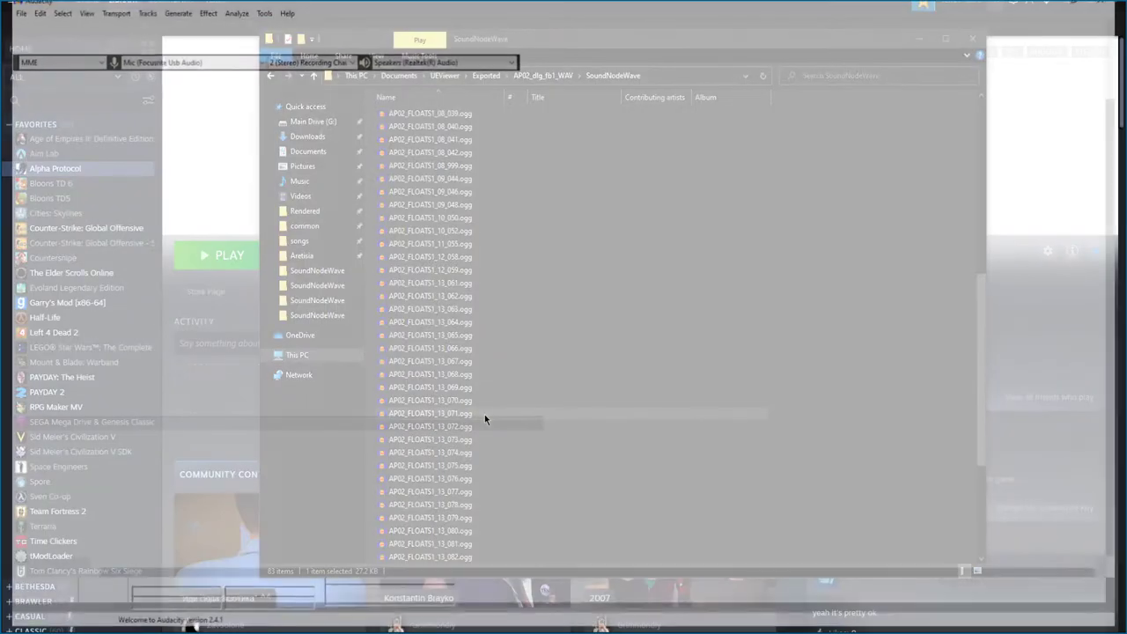
key(space)
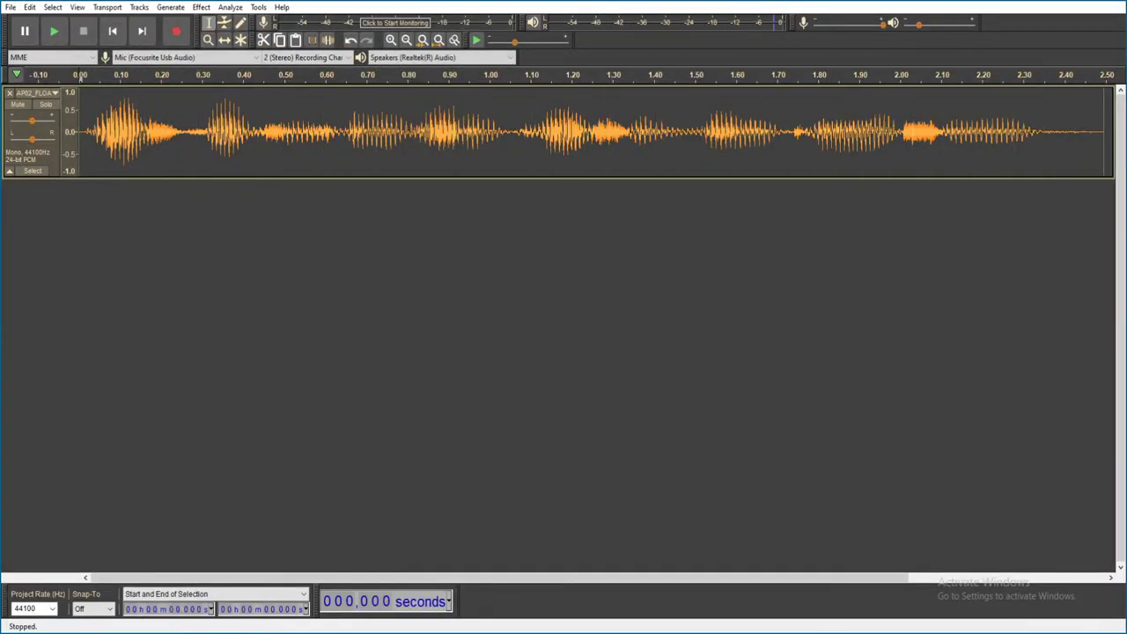
key(alt+F4)
click(590, 313)
- Listen to AP02_FLOATS1_13_072.ogg and AP02_FLOATS1_13_073.ogg in Audacity, closing each project without saving
double_click(493, 428)
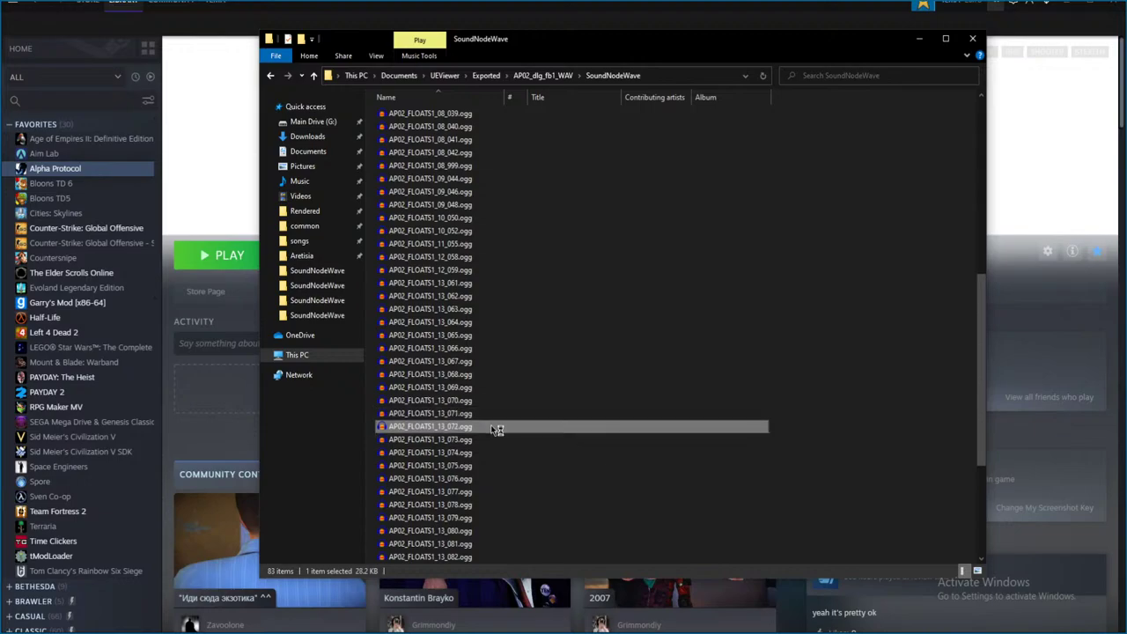
scroll(529, 425, down, 5)
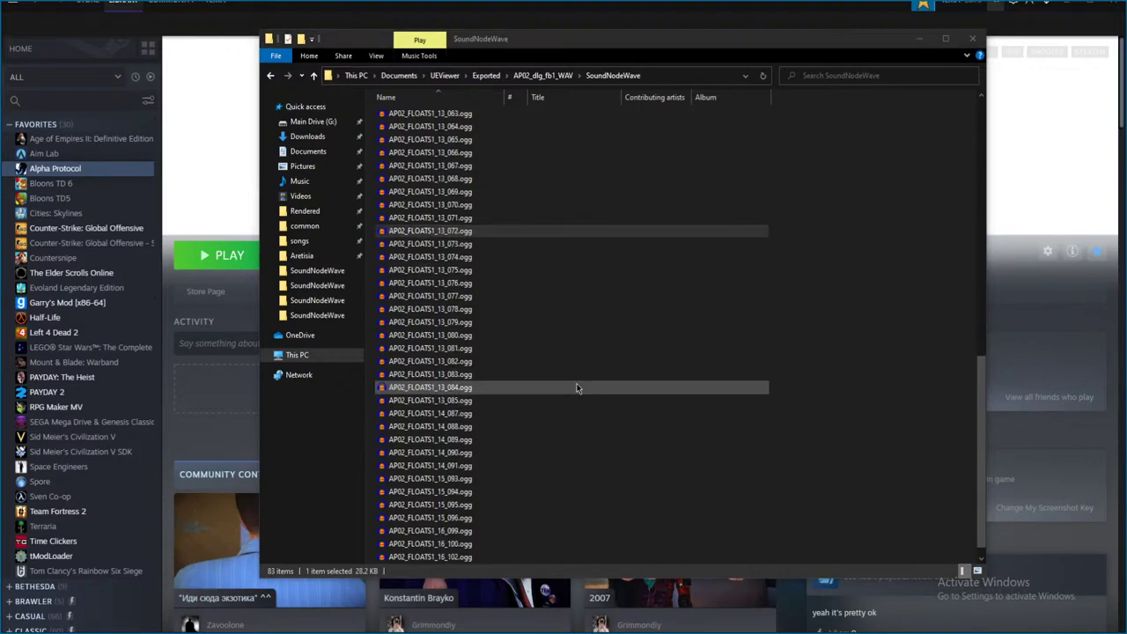
key(space)
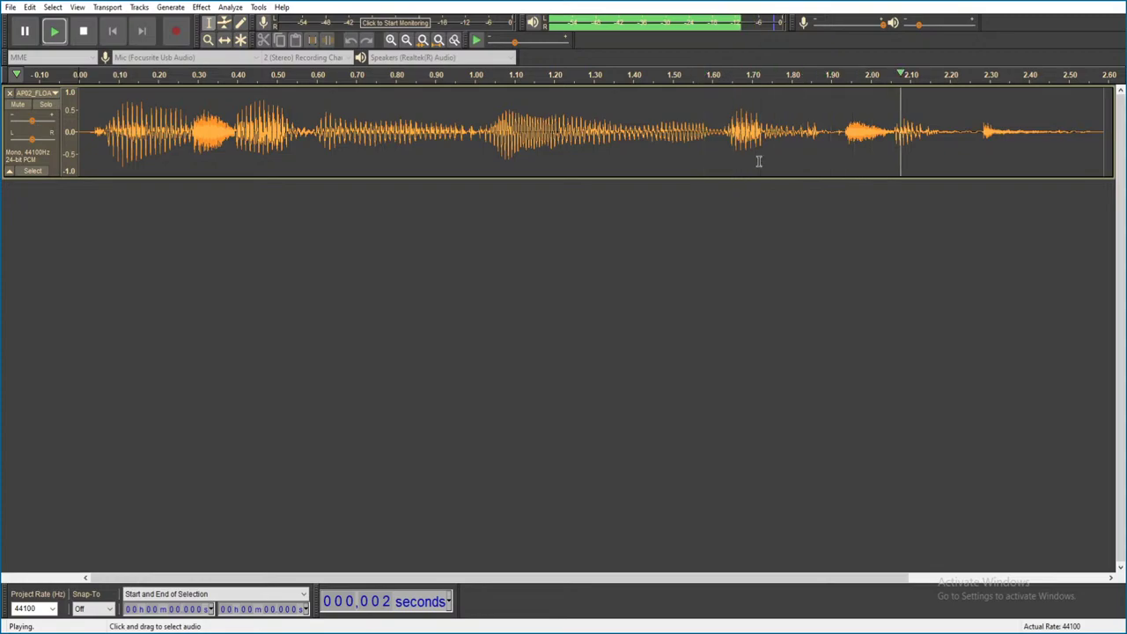
key(ctrl+w)
click(590, 313)
click(528, 245)
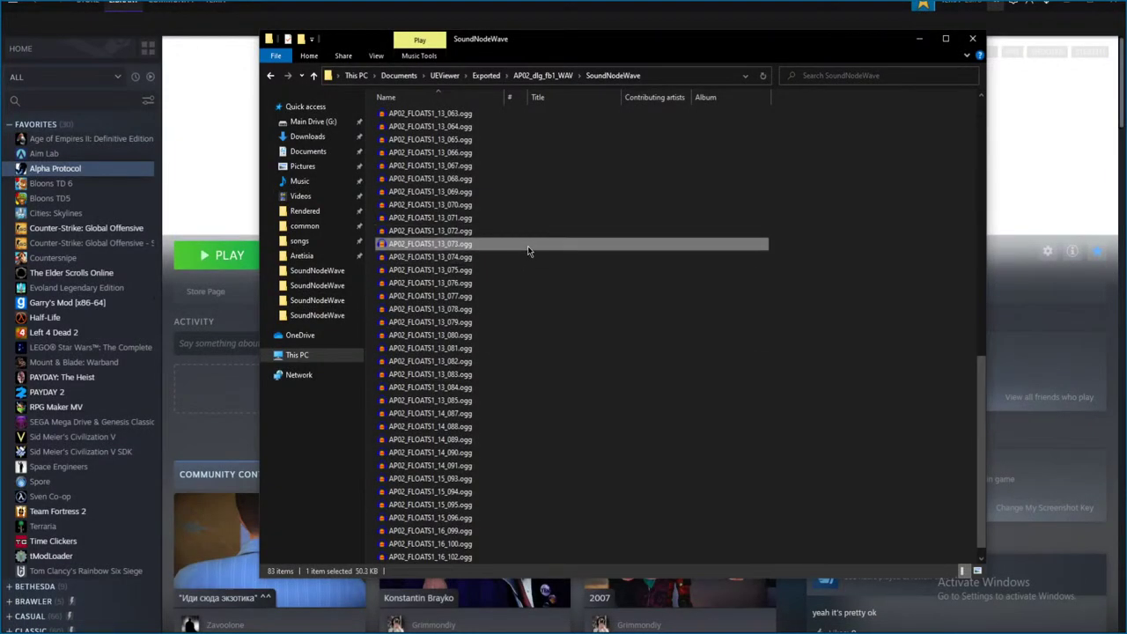
double_click(528, 246)
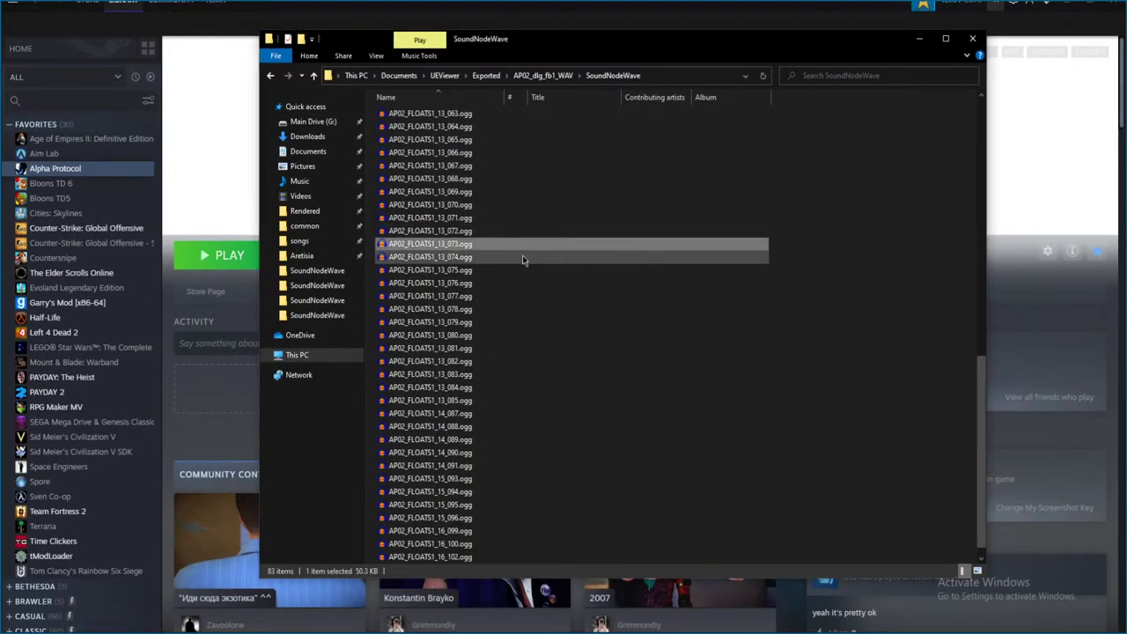
key(space)
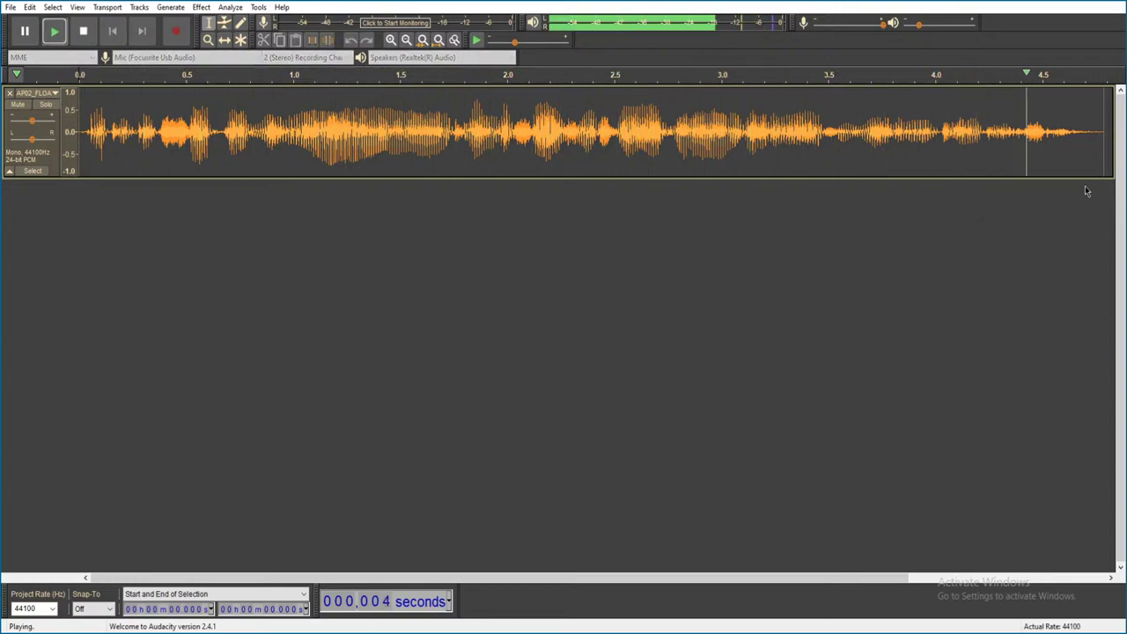
key(alt+F4)
click(586, 312)
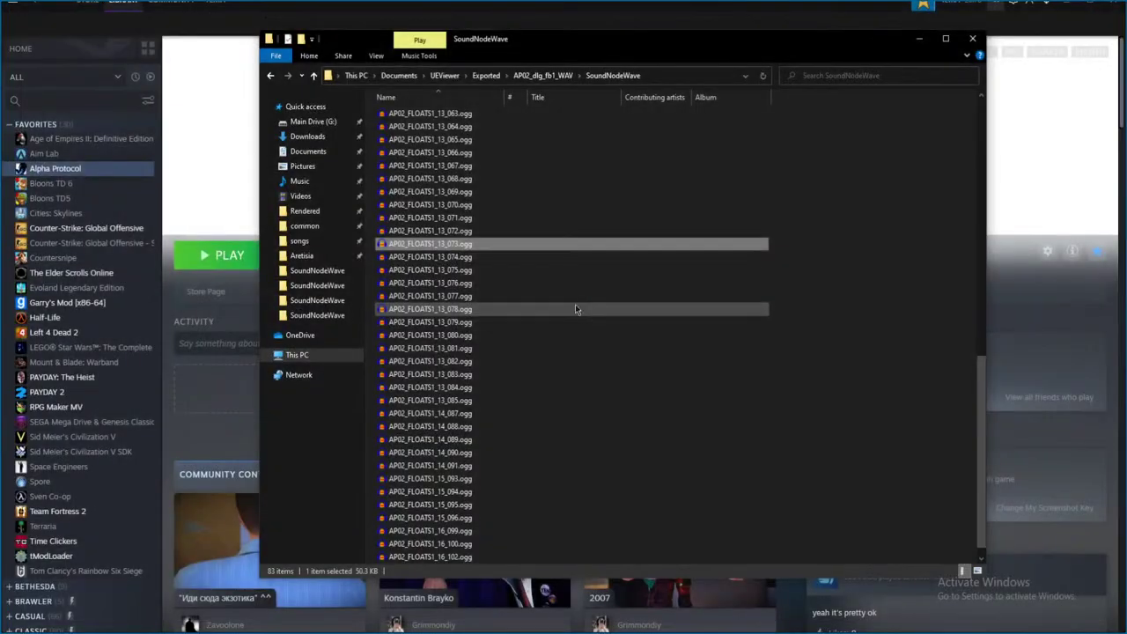
- Listen to AP02_FLOATS1_13_074.ogg and AP02_FLOATS1_13_075.ogg in Audacity, closing each project without saving
click(503, 255)
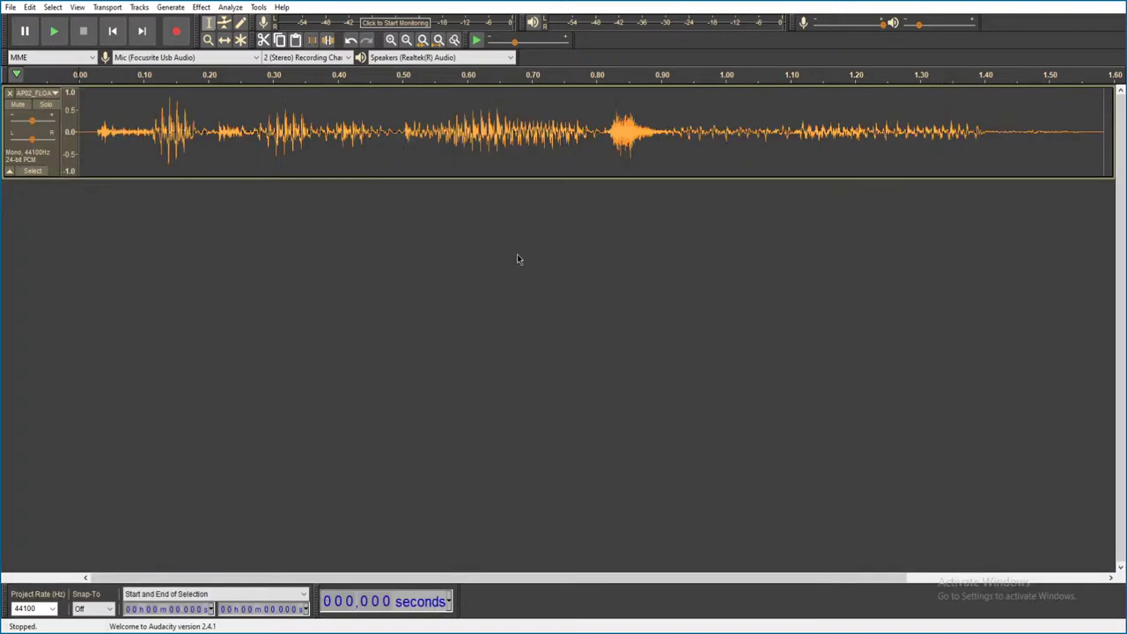
key(space)
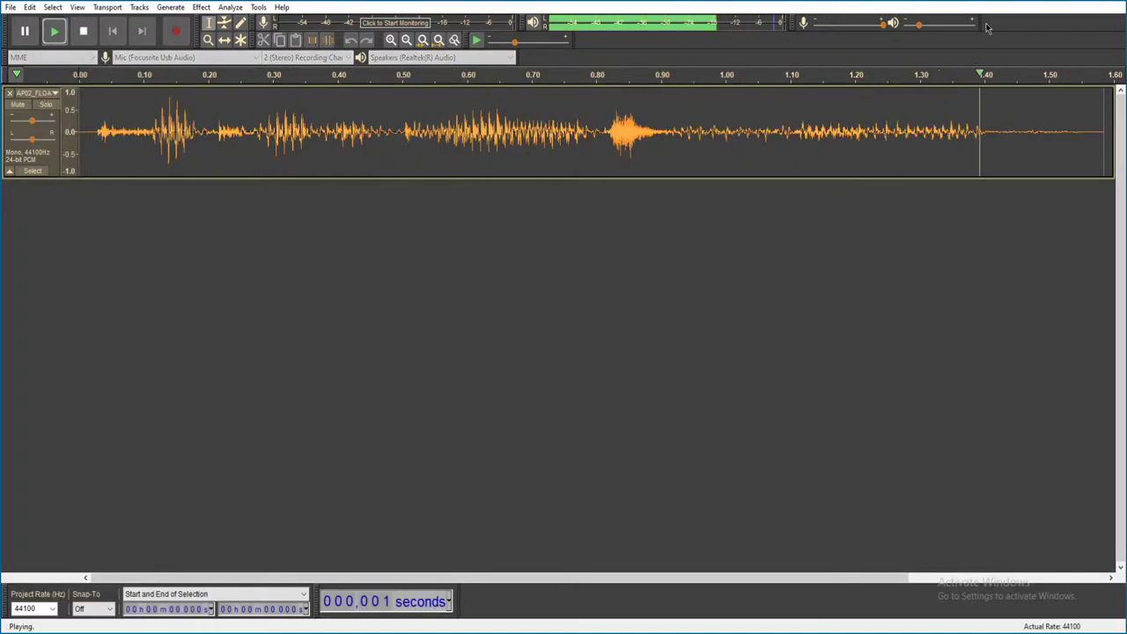
key(ctrl+w)
click(586, 310)
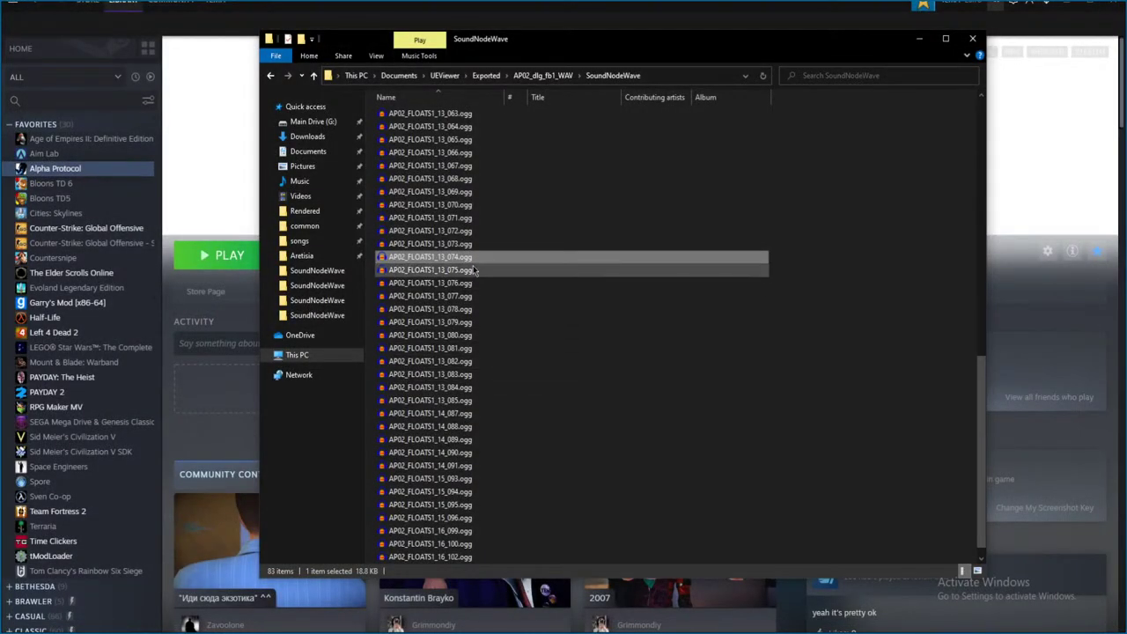
double_click(482, 269)
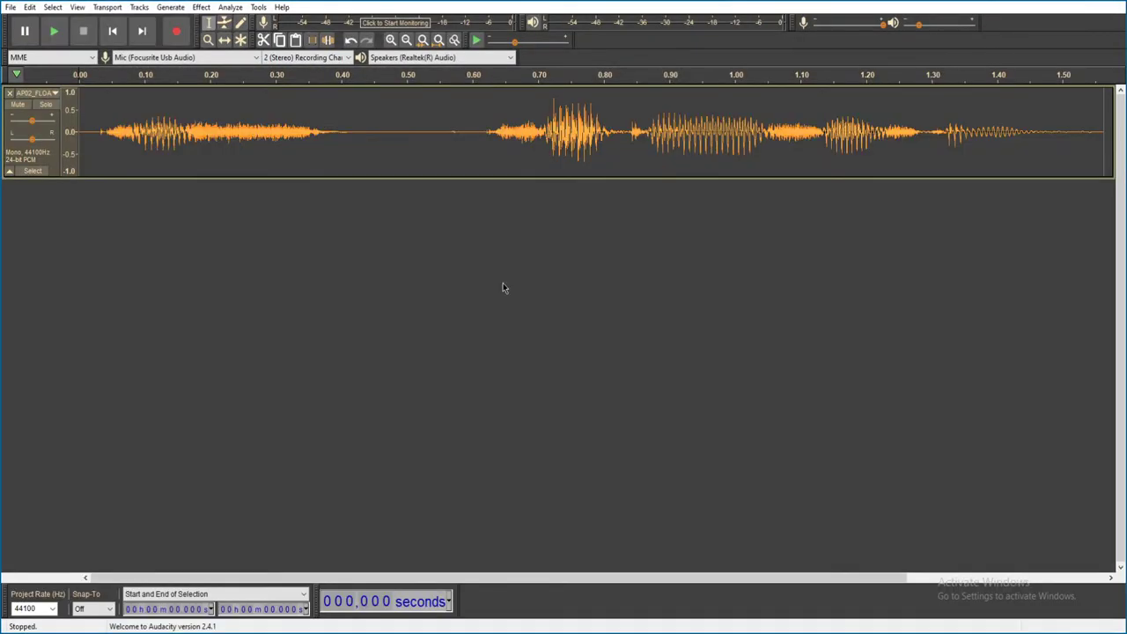
key(space)
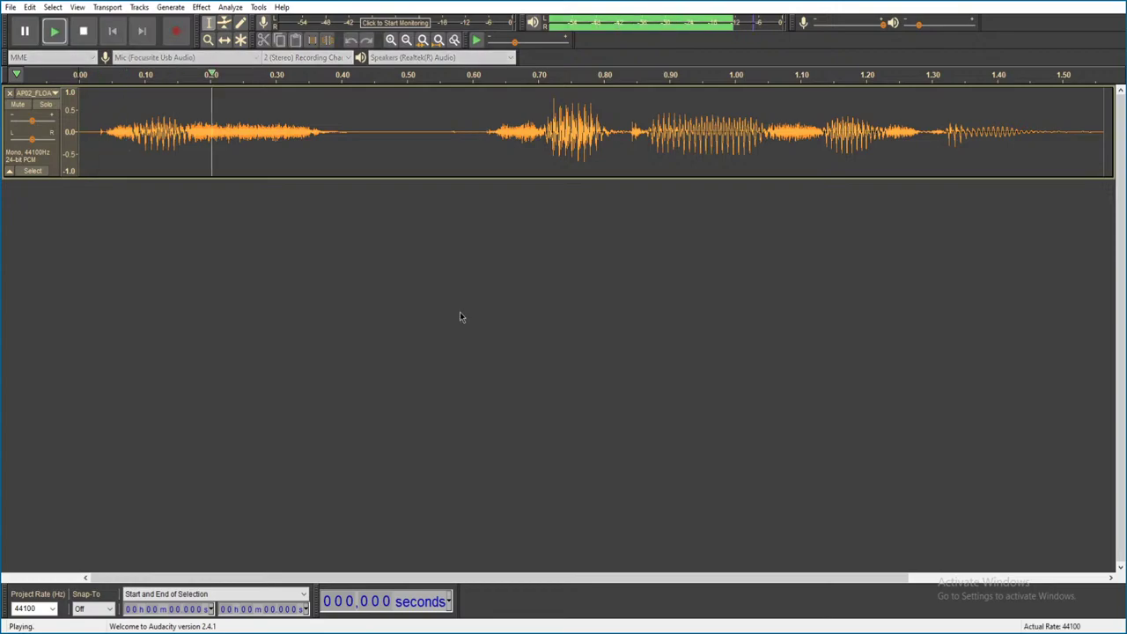
key(alt+F4)
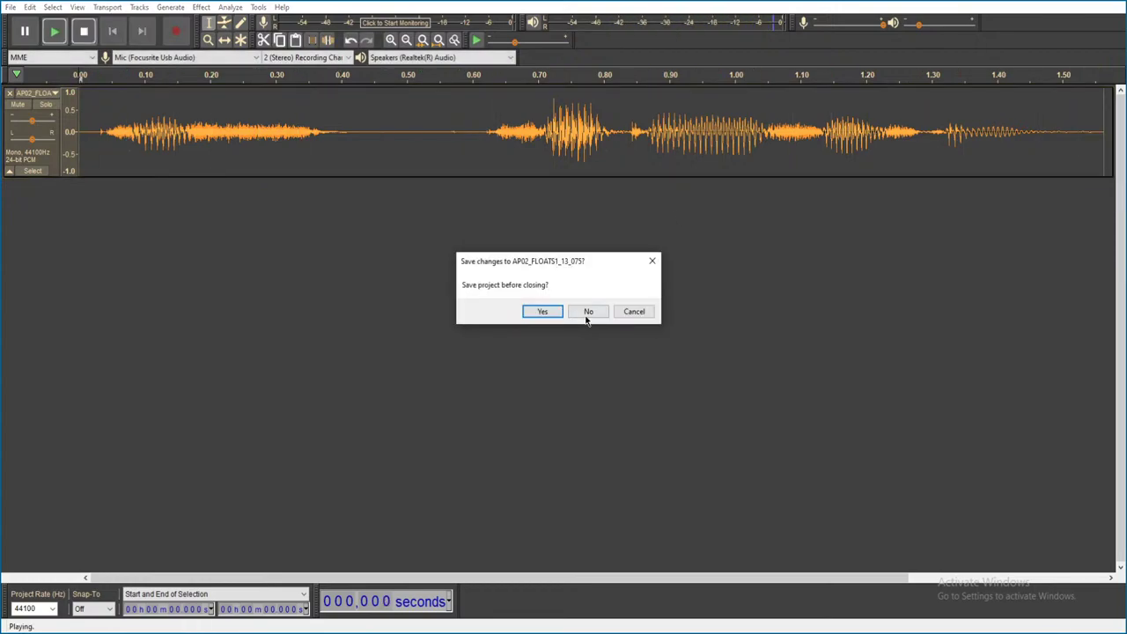
click(586, 314)
- Listen to AP02_FLOATS1_13_076.ogg and AP02_FLOATS1_13_077.ogg in Audacity, closing each project without saving
click(485, 283)
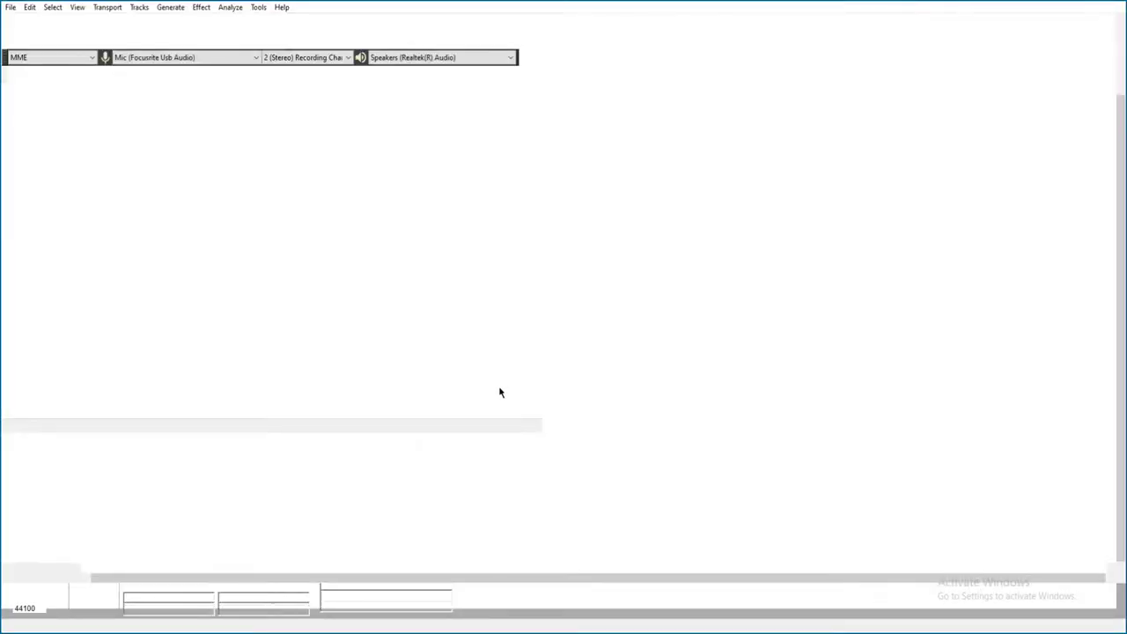
key(space)
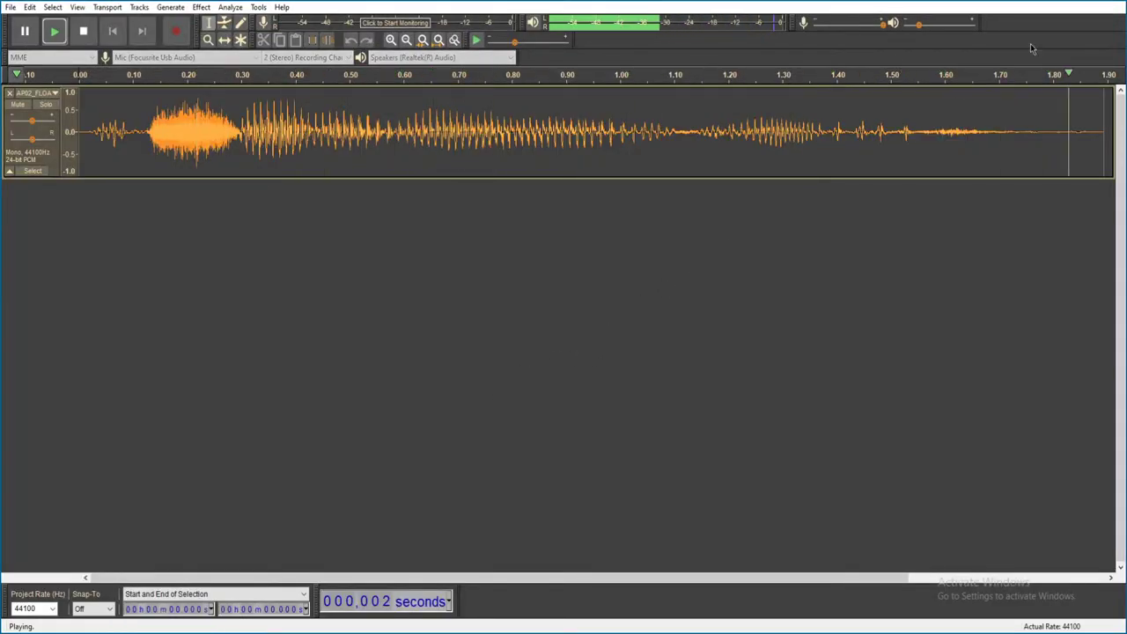
key(alt+F4)
click(588, 311)
double_click(440, 361)
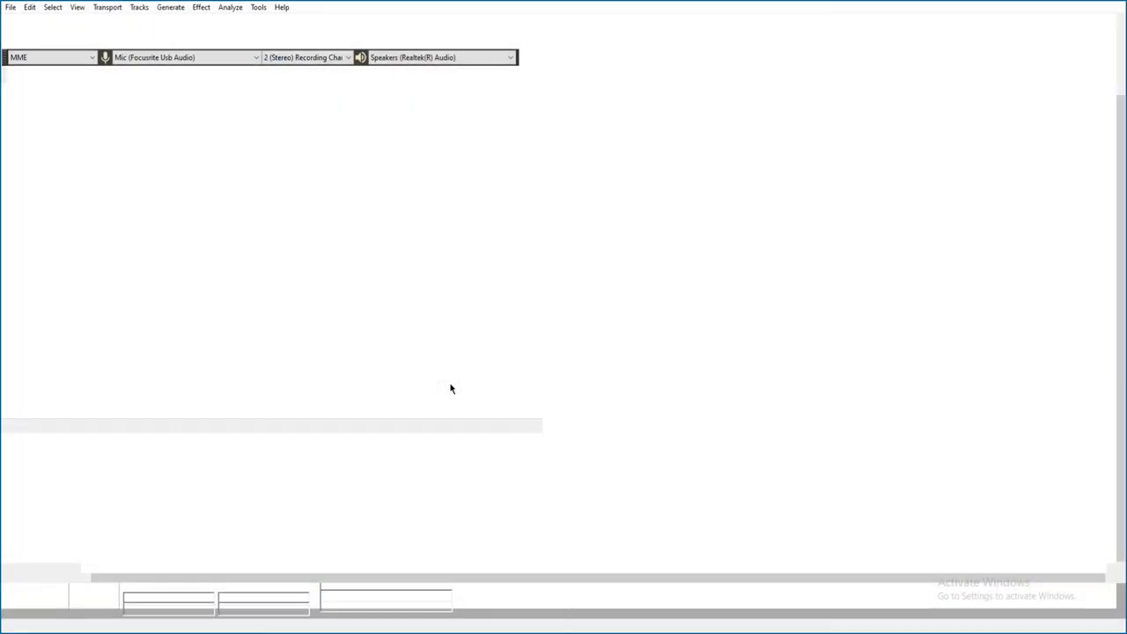
key(space)
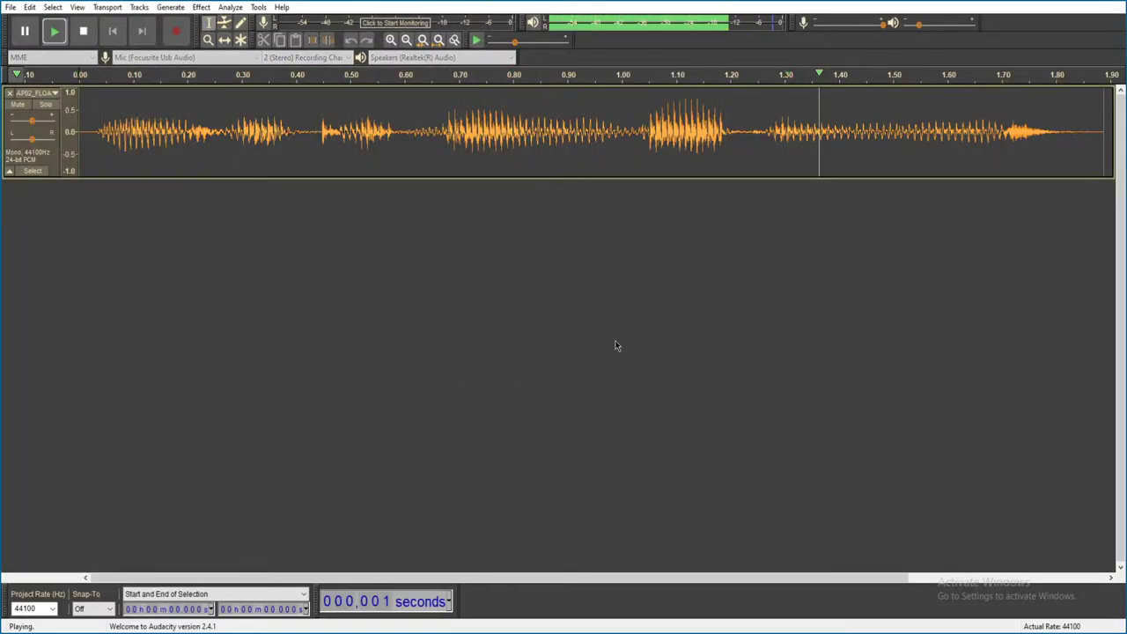
key(ctrl+w)
click(586, 312)
- Listen to AP02_FLOATS1_13_078.ogg and AP02_FLOATS1_13_079.ogg in Audacity, closing each project without saving
click(431, 309)
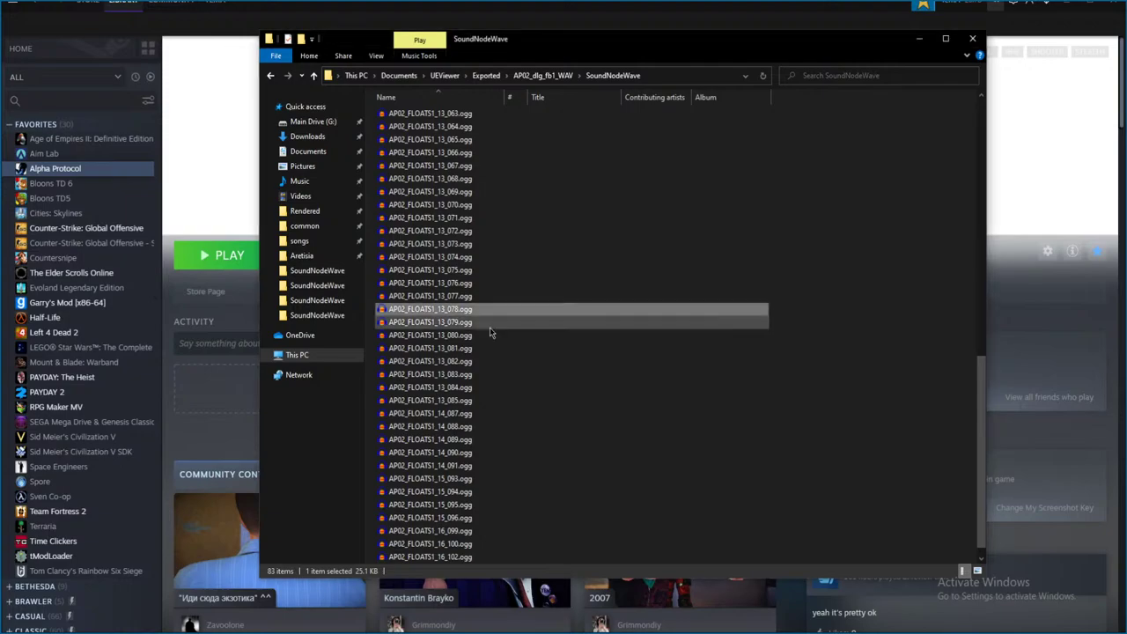
key(space)
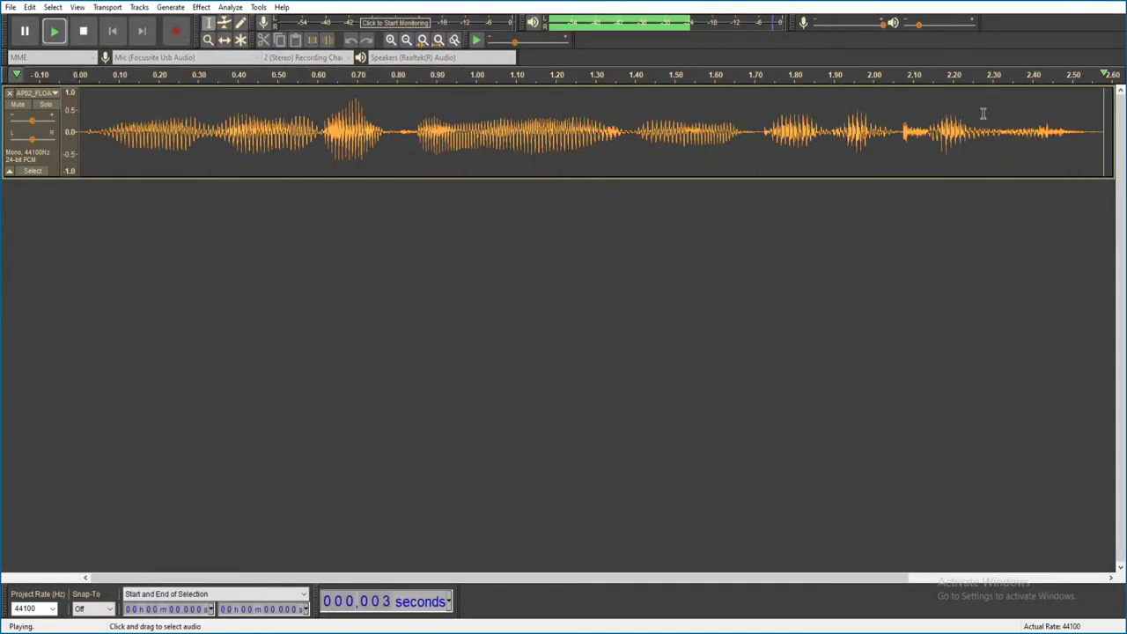
key(alt+F4)
click(586, 311)
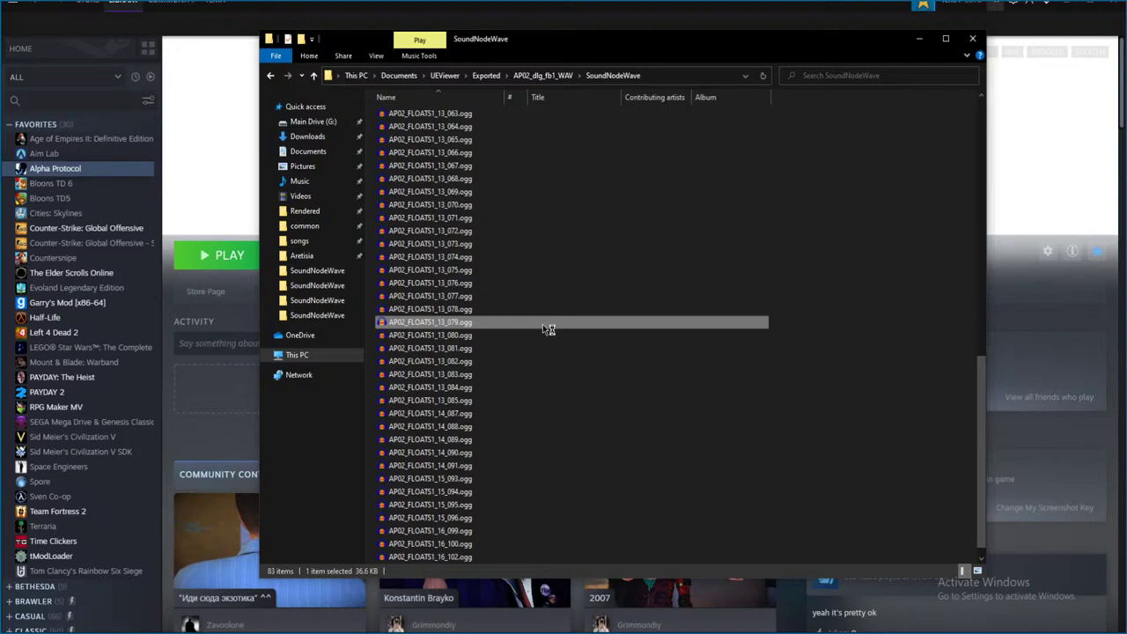
double_click(542, 324)
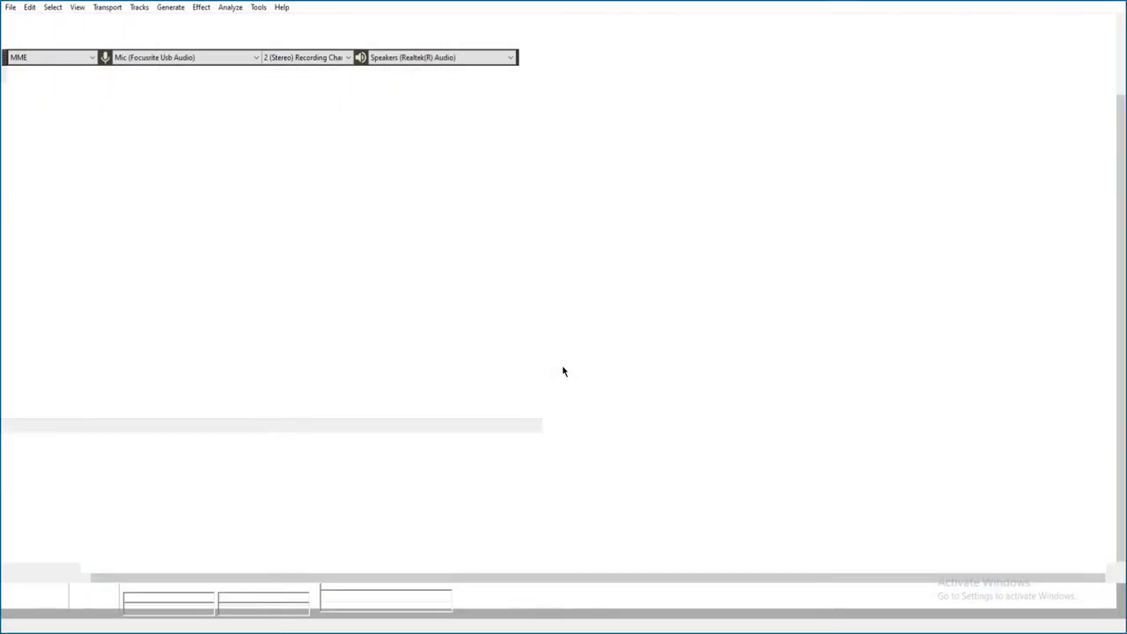
key(space)
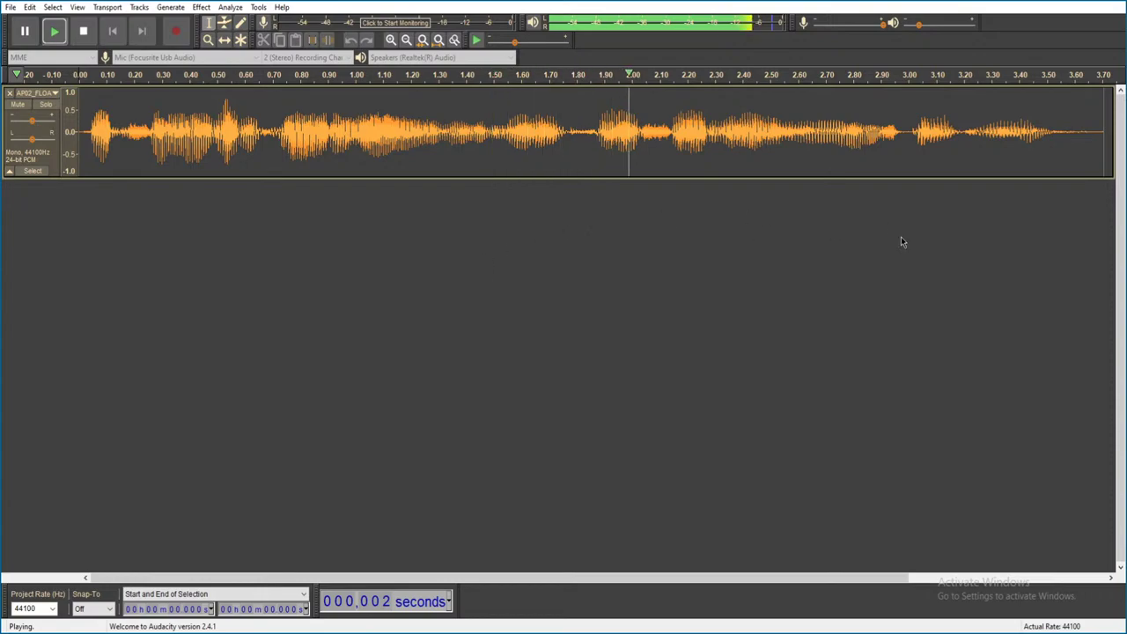
key(ctrl+w)
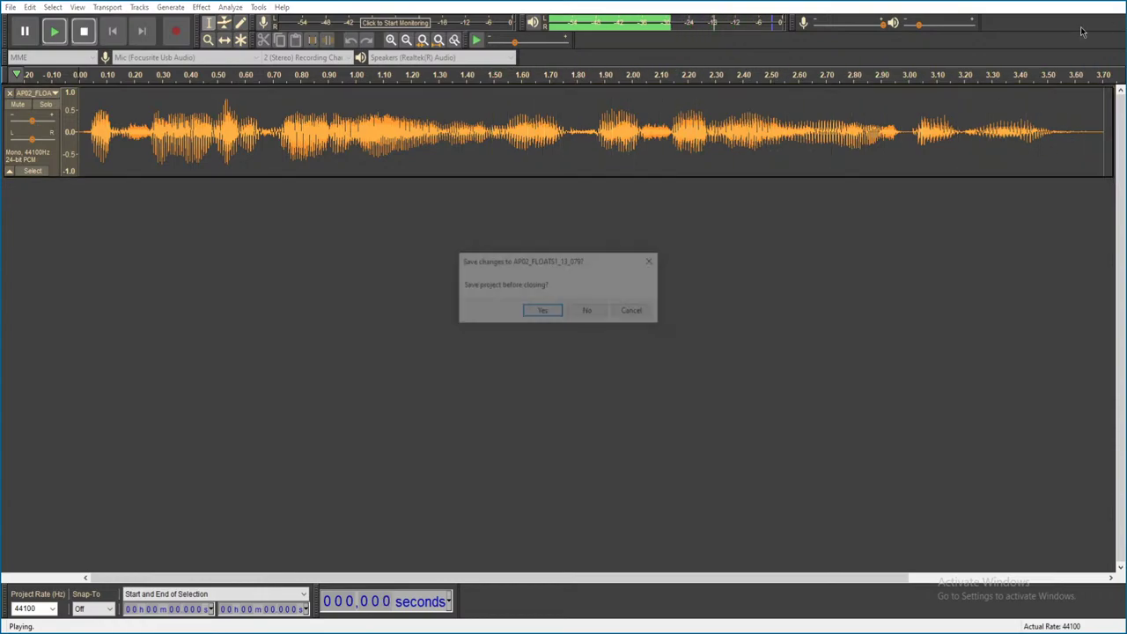
click(588, 314)
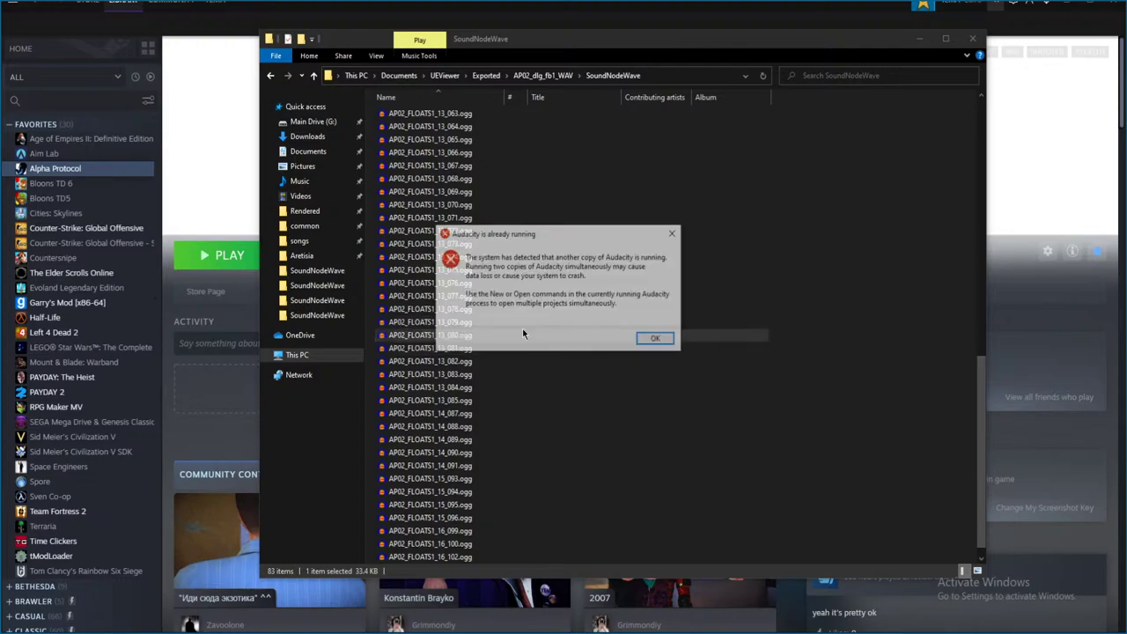
- Listen to AP02_FLOATS1_13_080.ogg and AP02_FLOATS1_13_081.ogg in Audacity, closing each project without saving
key(Return)
double_click(517, 335)
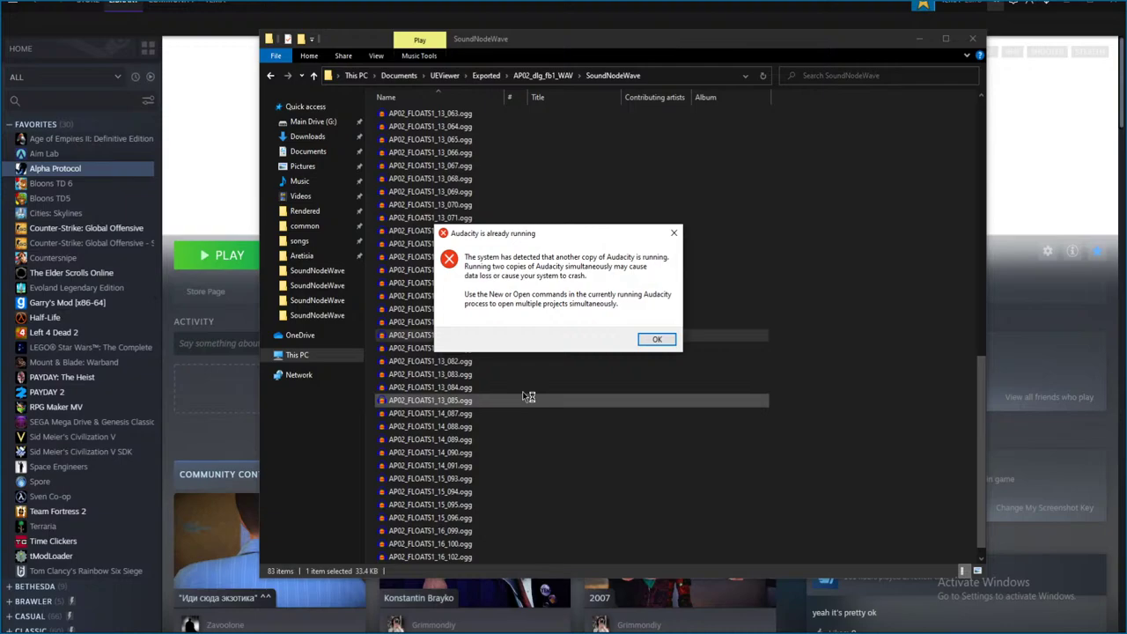
click(654, 341)
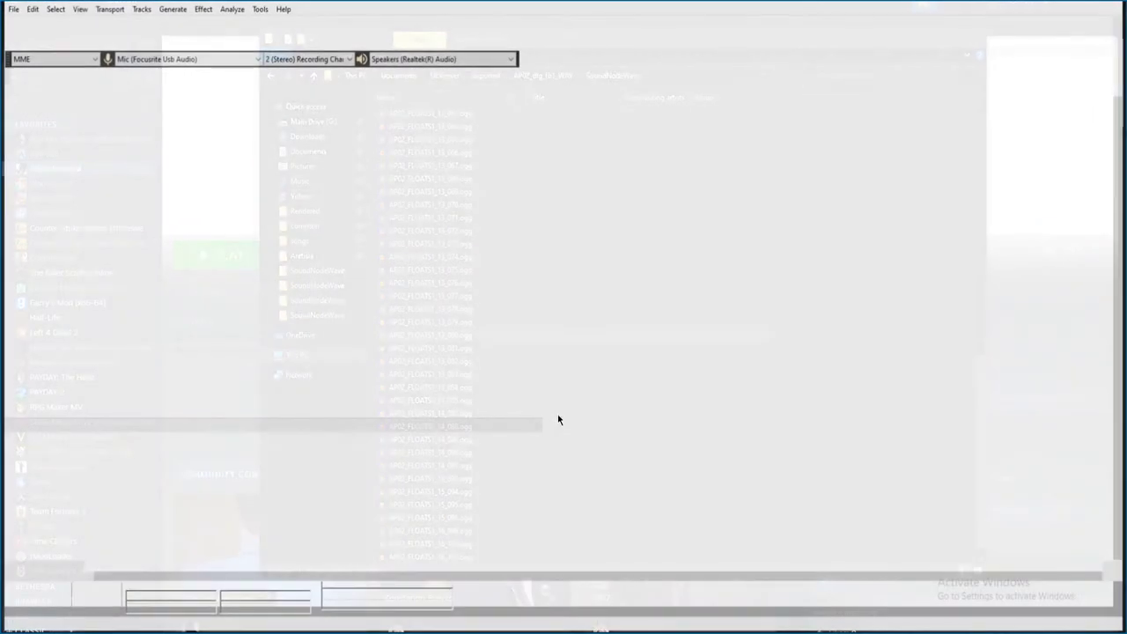
key(space)
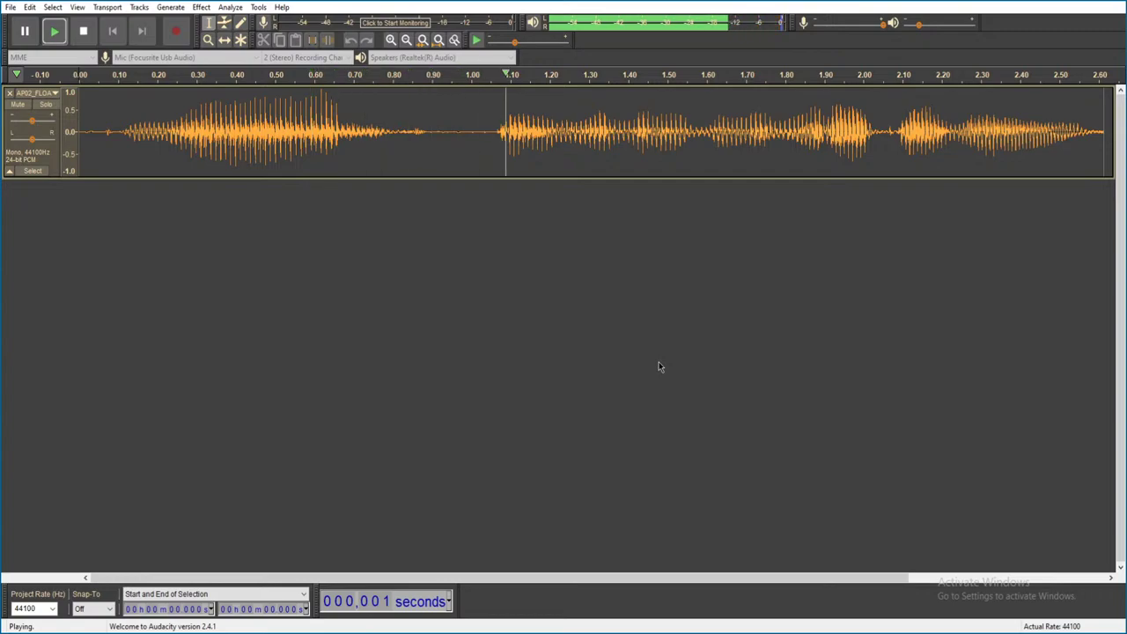
key(alt+F4)
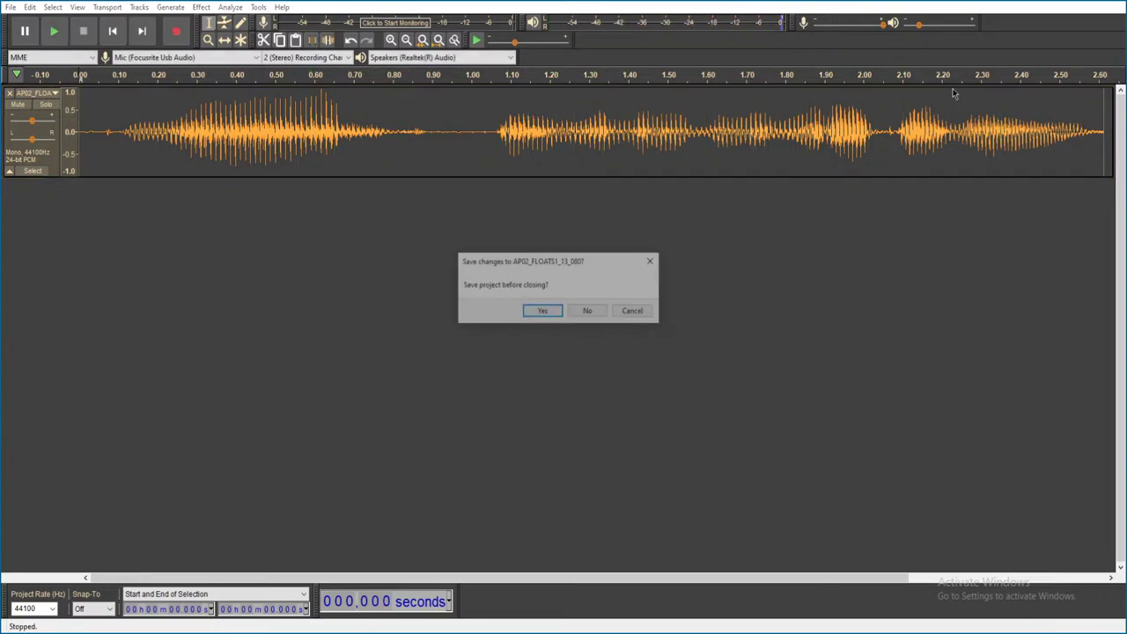
click(593, 311)
double_click(509, 350)
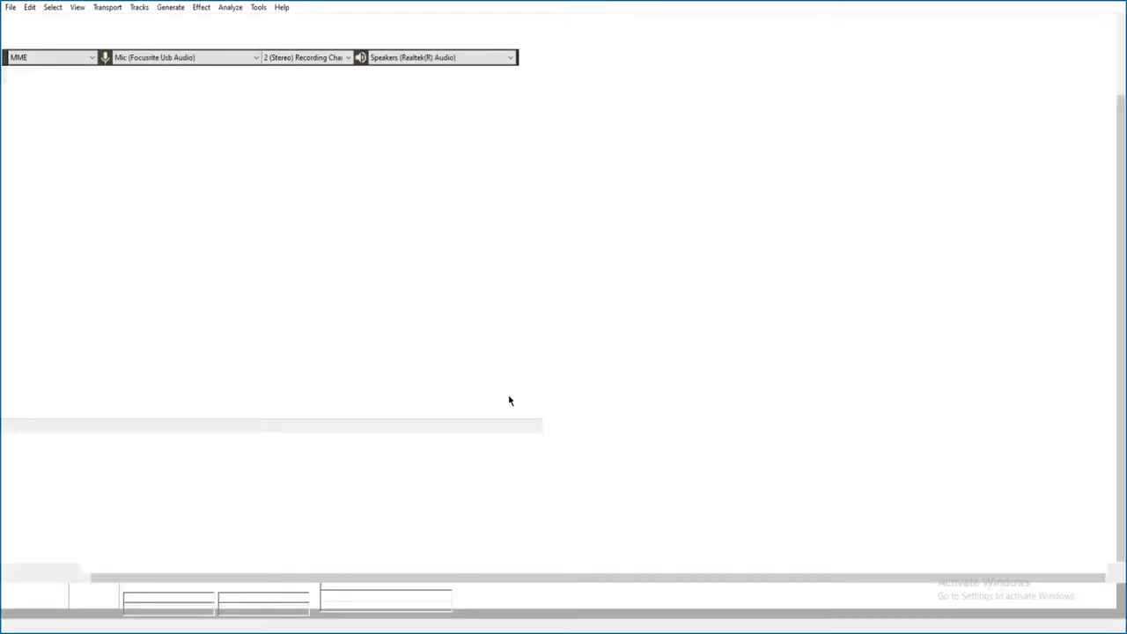
key(space)
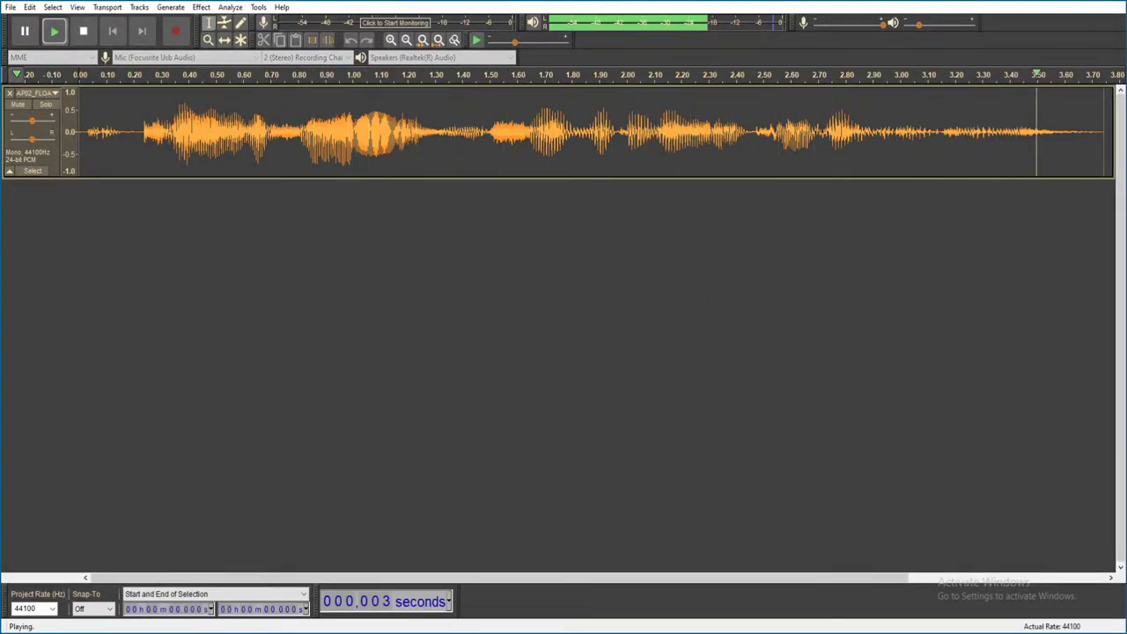
key(alt+F4)
click(586, 309)
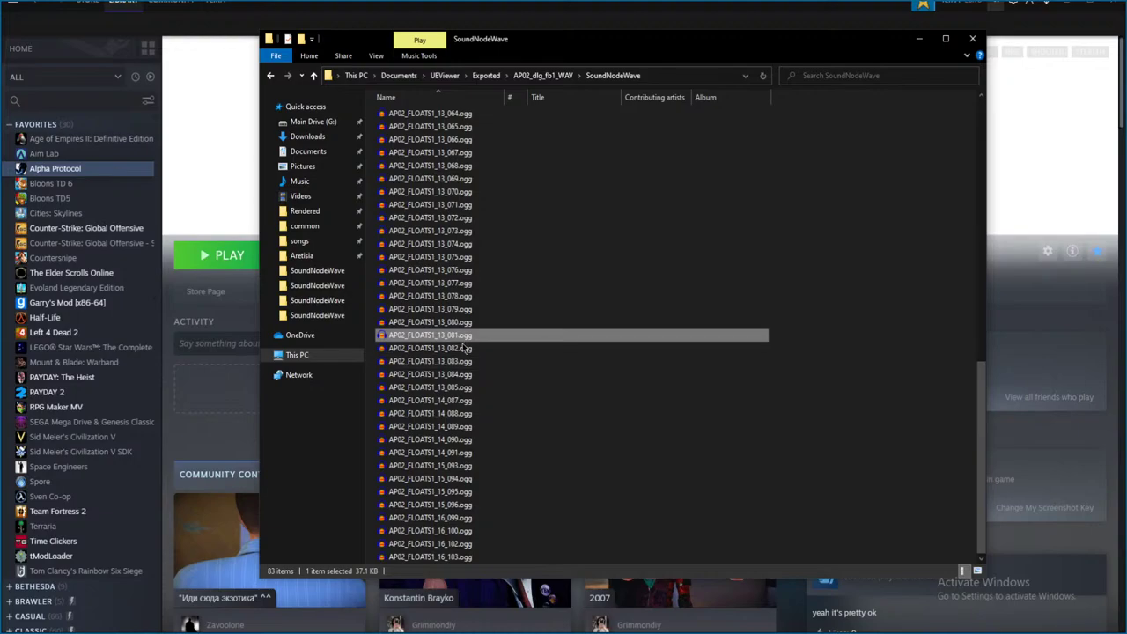
- Listen to AP02_FLOATS1_13_082.ogg and AP02_FLOATS1_13_084.ogg in Audacity, closing each project without saving
double_click(515, 349)
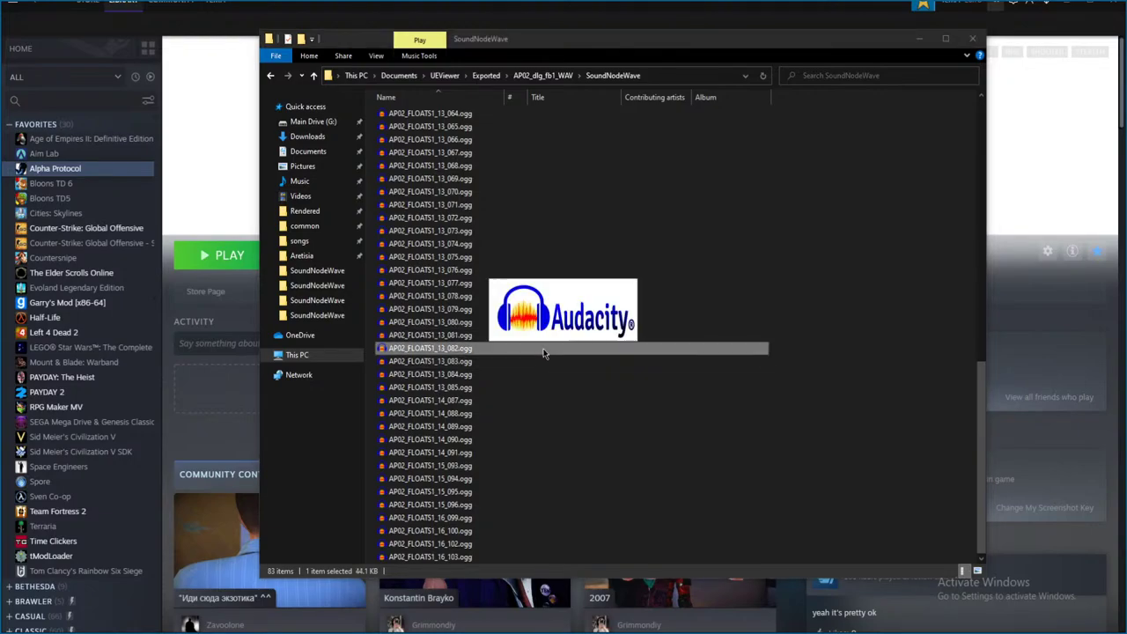
key(space)
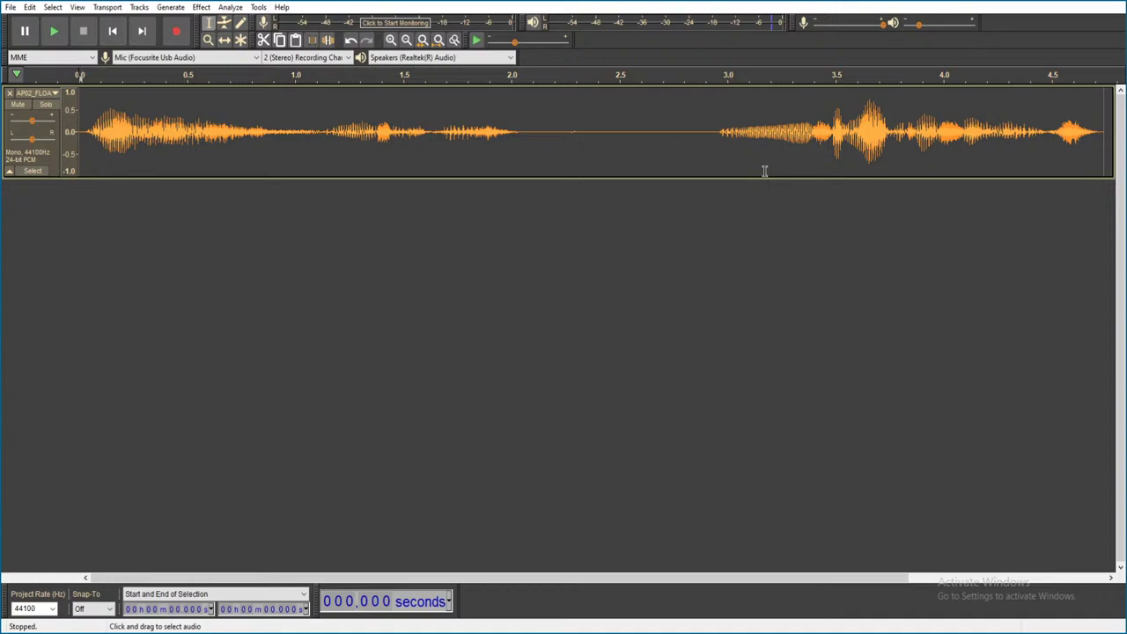
key(ctrl+w)
click(587, 311)
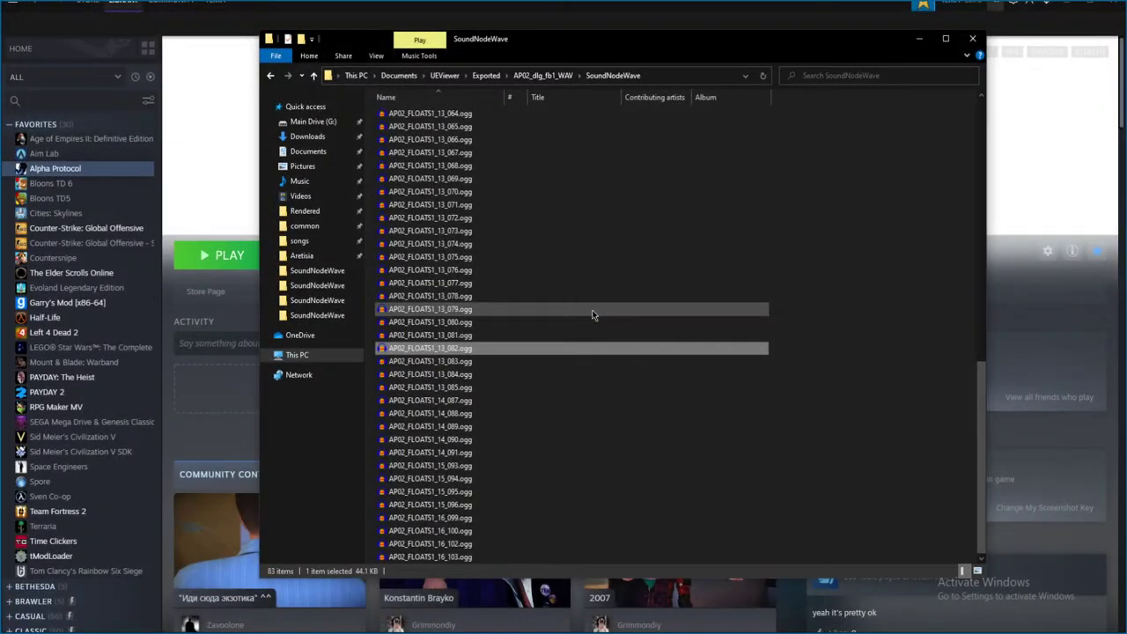
click(480, 366)
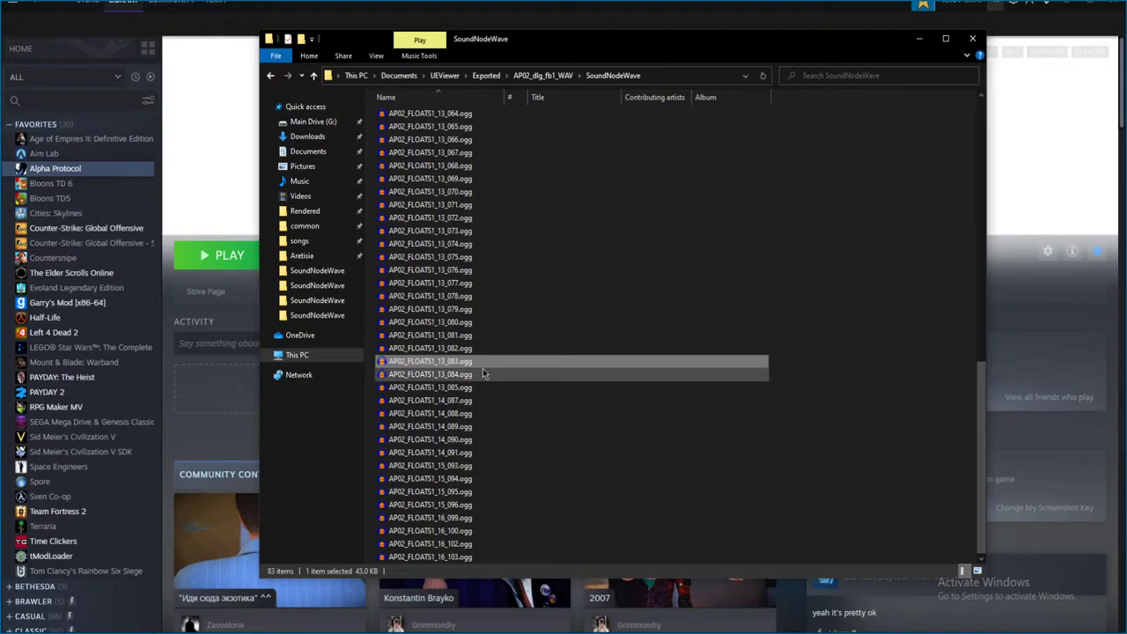
double_click(483, 373)
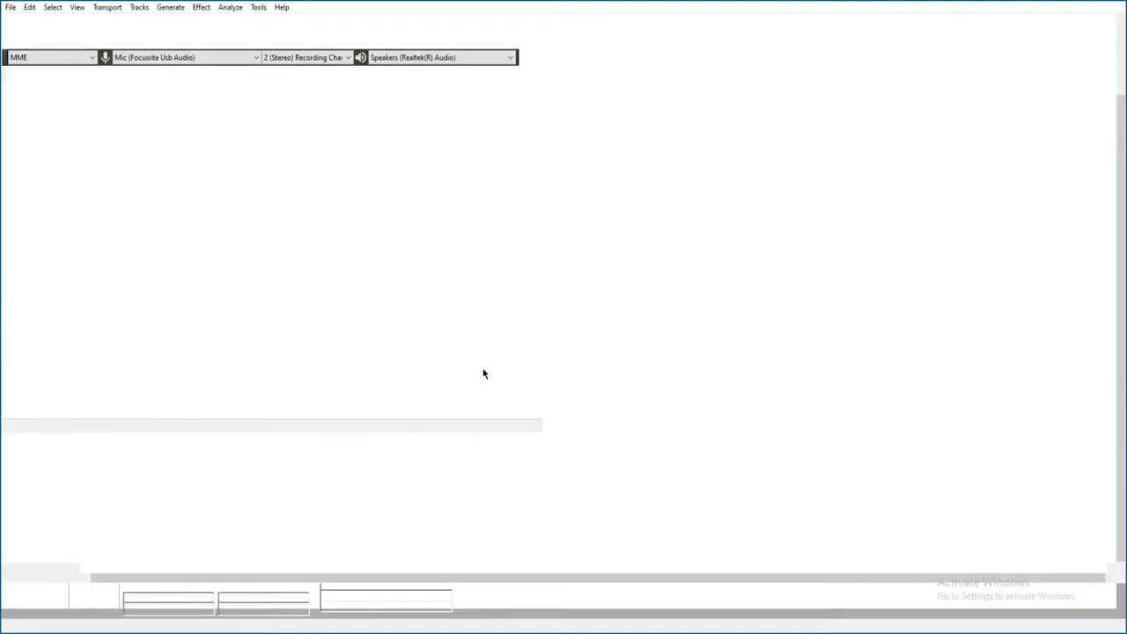
key(space)
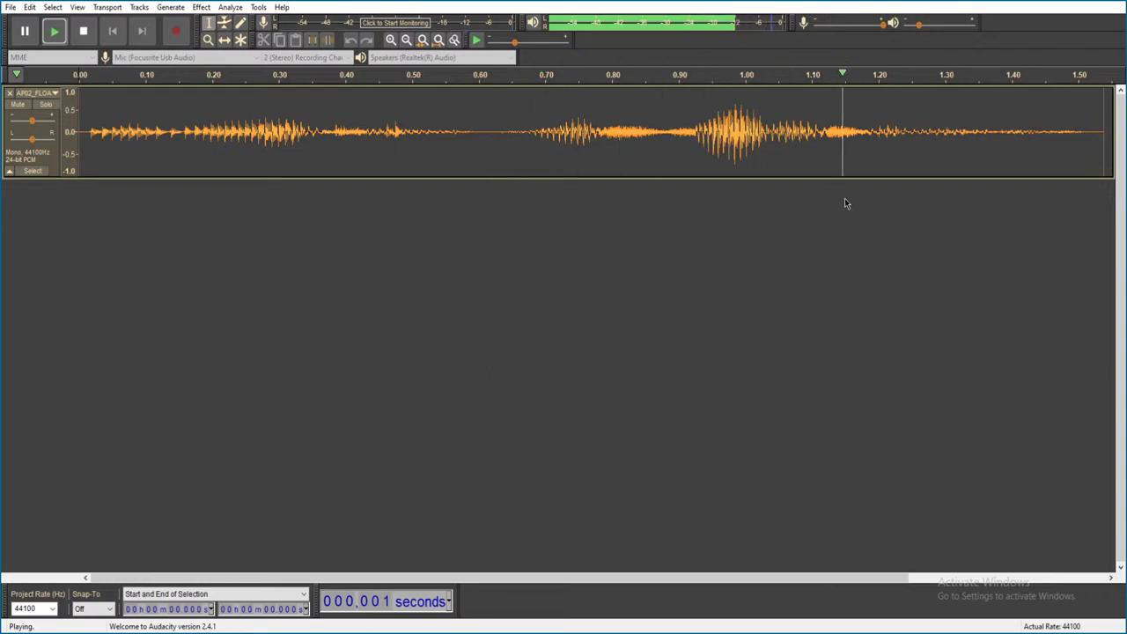
click(1118, 2)
click(593, 312)
- Listen to AP02_FLOATS1_13_085.ogg and AP02_FLOATS1_14_087.ogg in Audacity, closing each project without saving
double_click(480, 387)
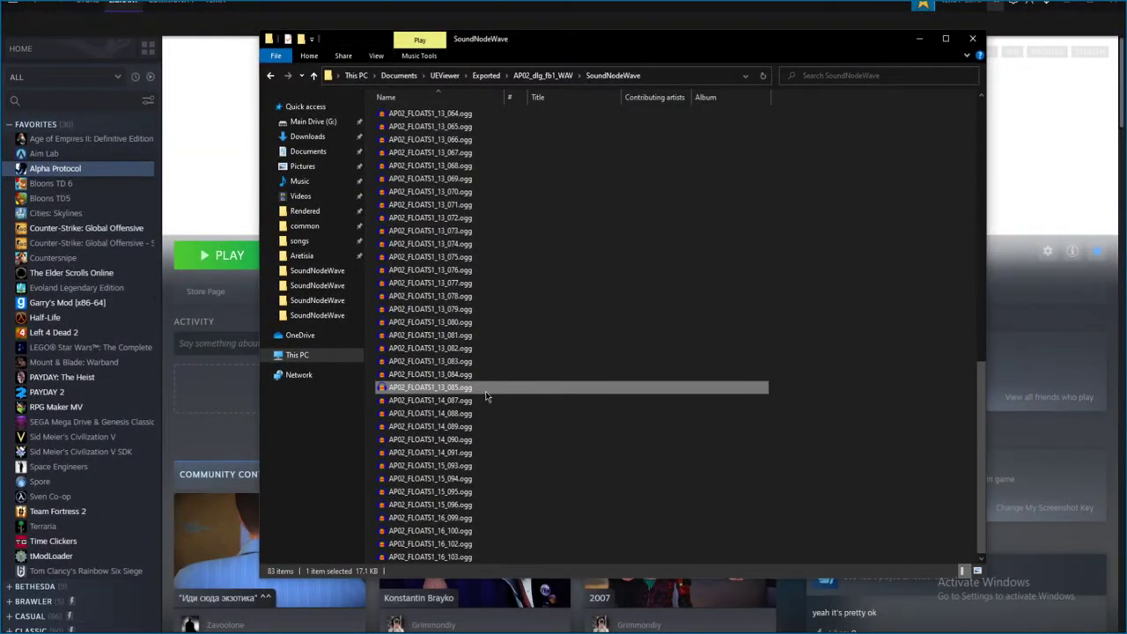
key(space)
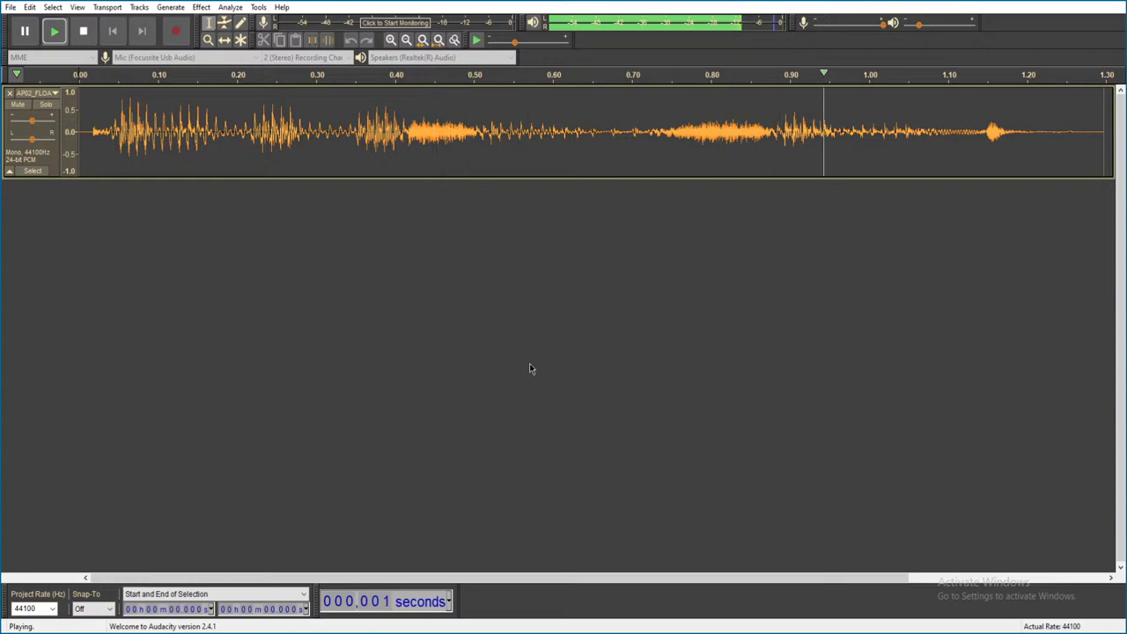
click(1118, 2)
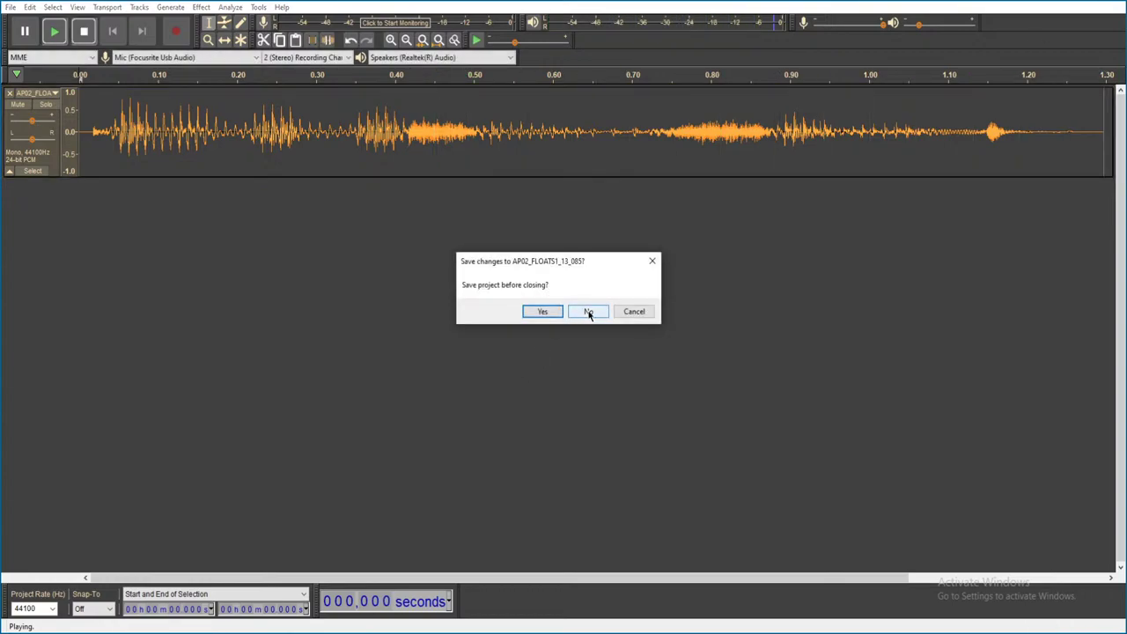
click(589, 312)
double_click(453, 479)
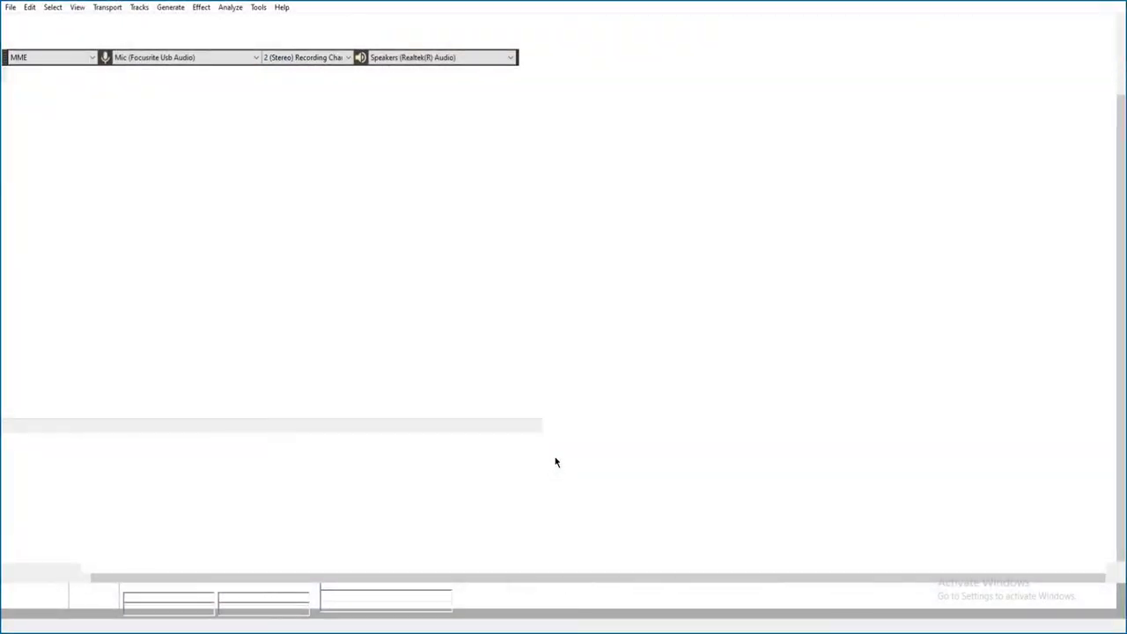
key(space)
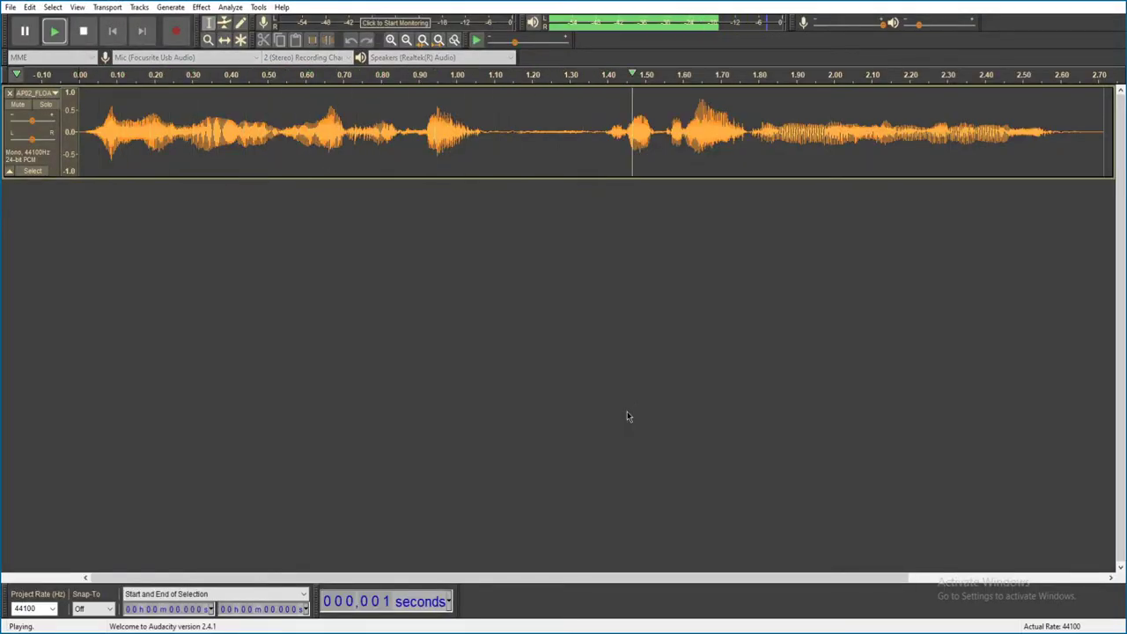
key(alt+F4)
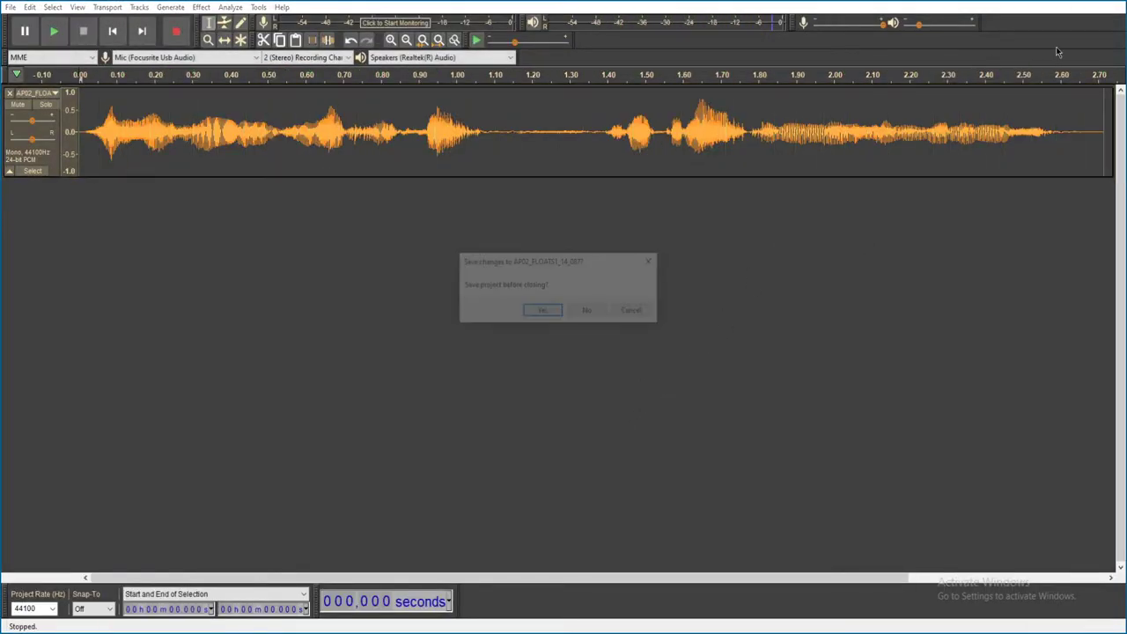
click(578, 315)
- Listen to AP02_FLOATS1_14_088.ogg and AP02_FLOATS1_14_089.ogg in Audacity, closing each project without saving
click(437, 414)
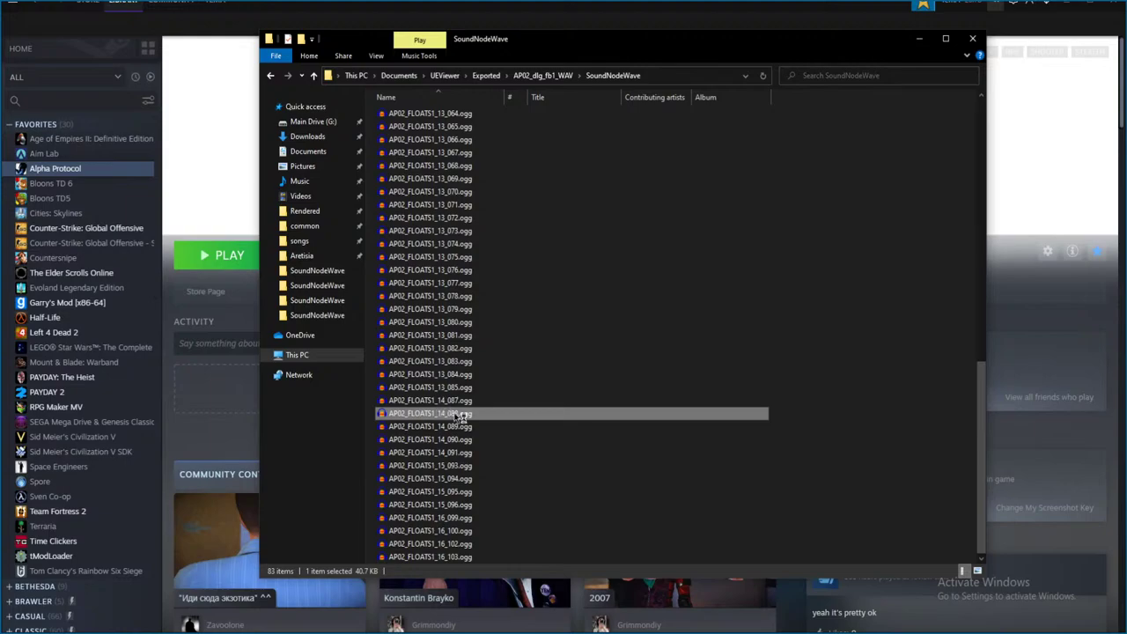
double_click(459, 417)
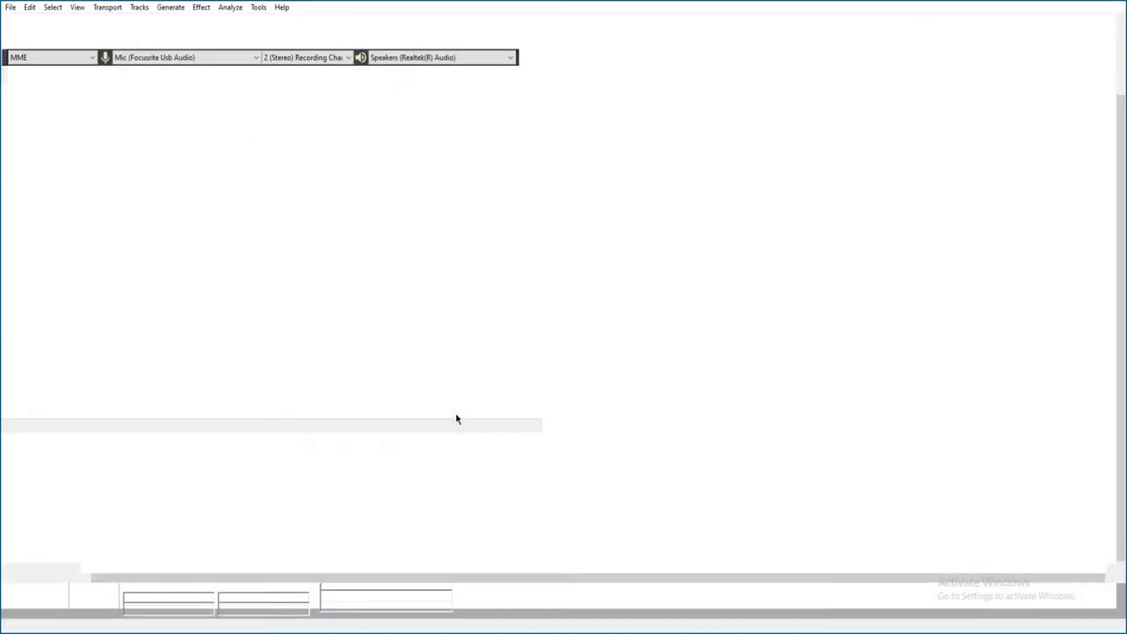
key(space)
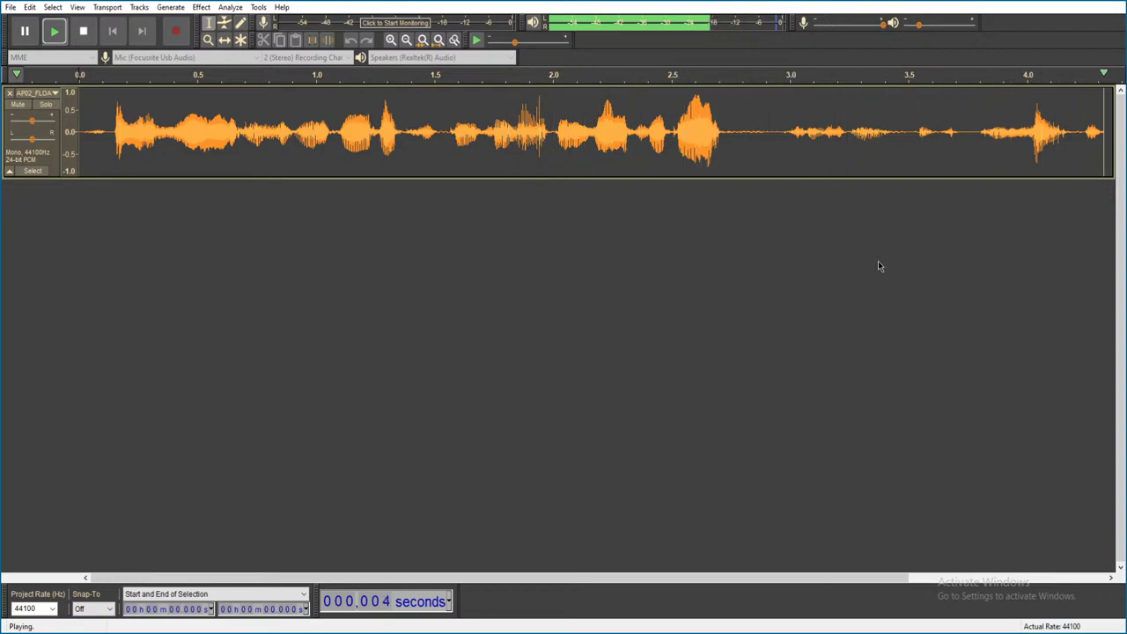
key(alt+F4)
click(586, 310)
click(448, 426)
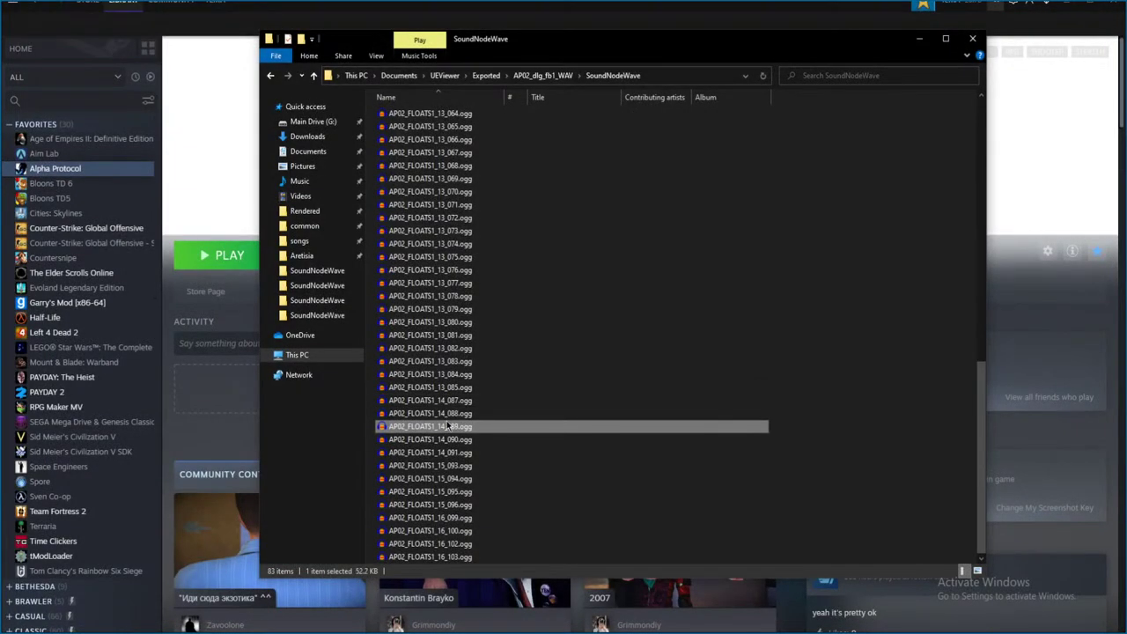
click(451, 428)
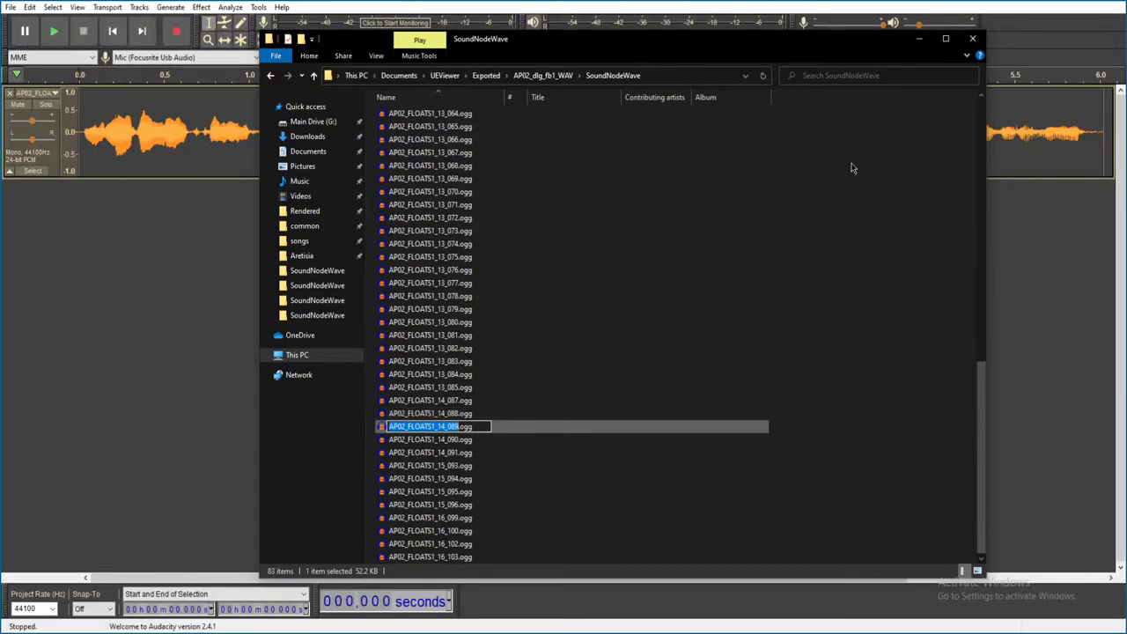
click(919, 38)
key(space)
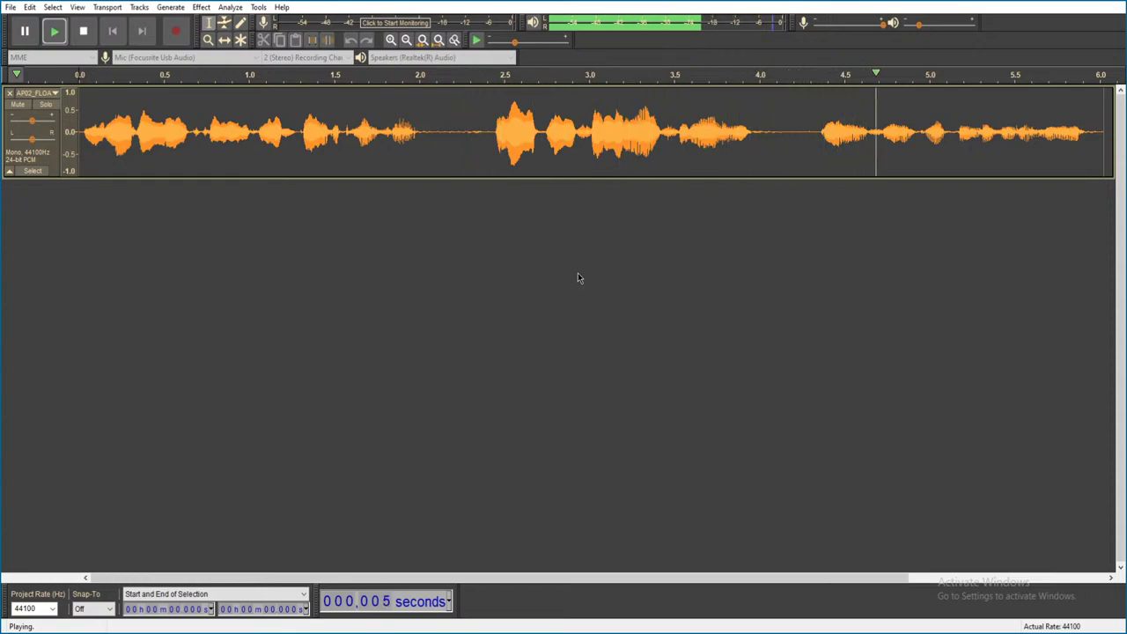
key(ctrl+w)
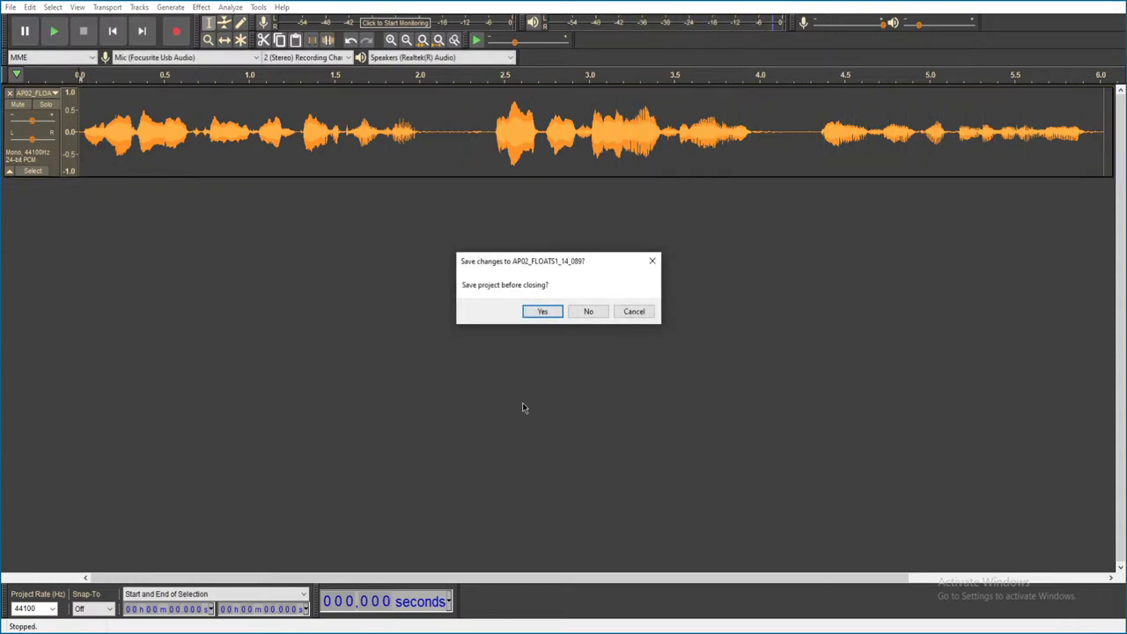
click(588, 312)
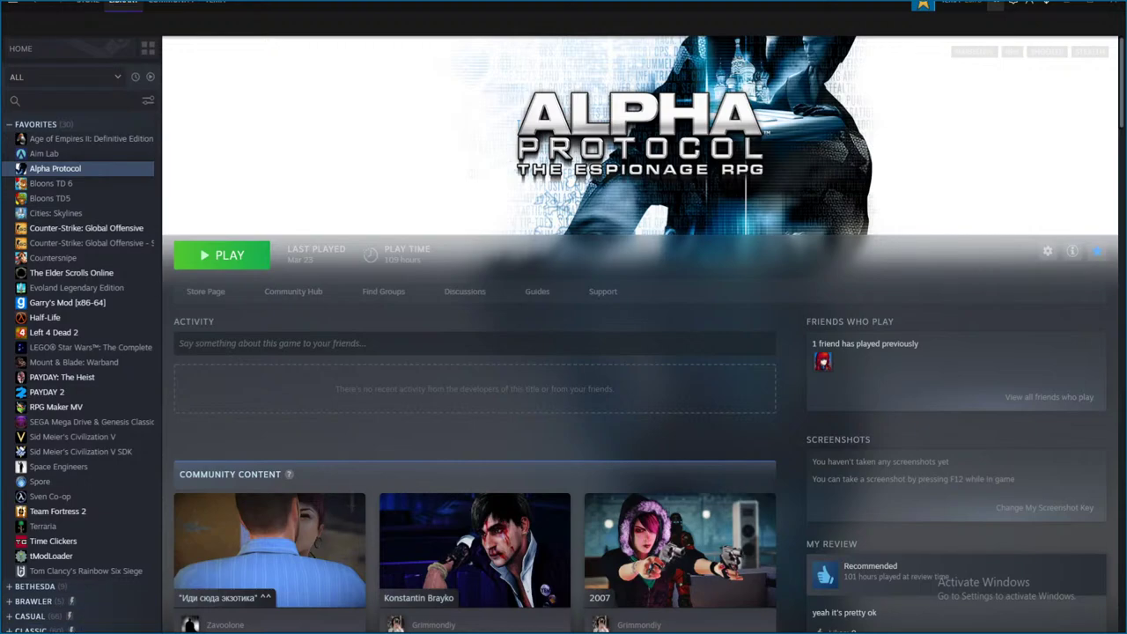
- Listen to AP02_FLOATS1_14_090.ogg and AP02_FLOATS1_14_091.ogg in Audacity, closing each project without saving
key(alt+Tab)
double_click(440, 439)
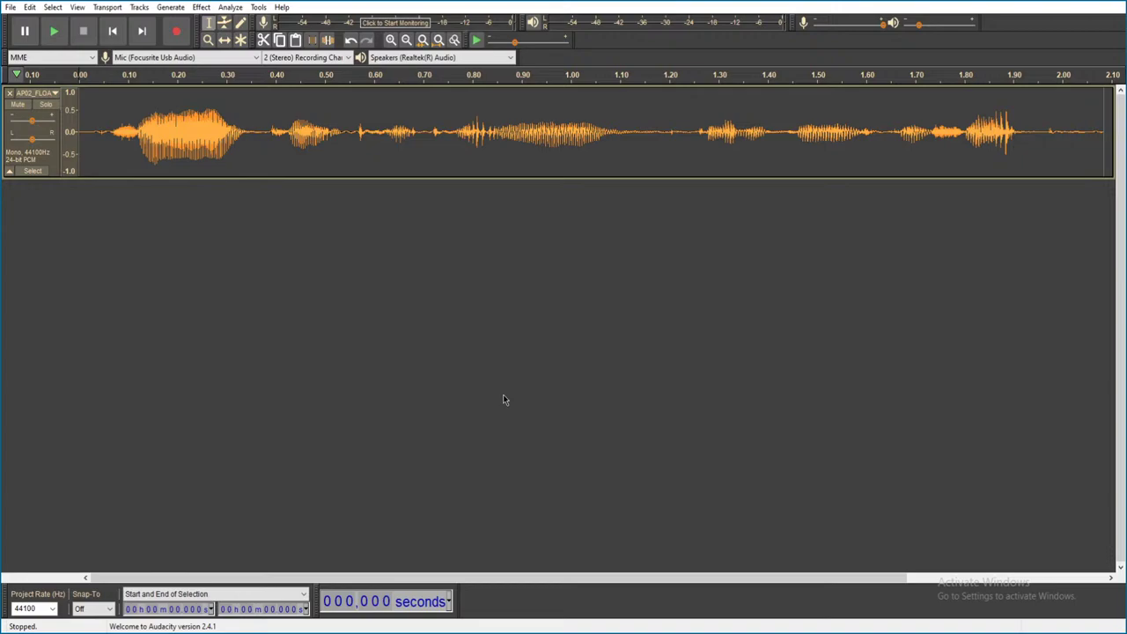
key(space)
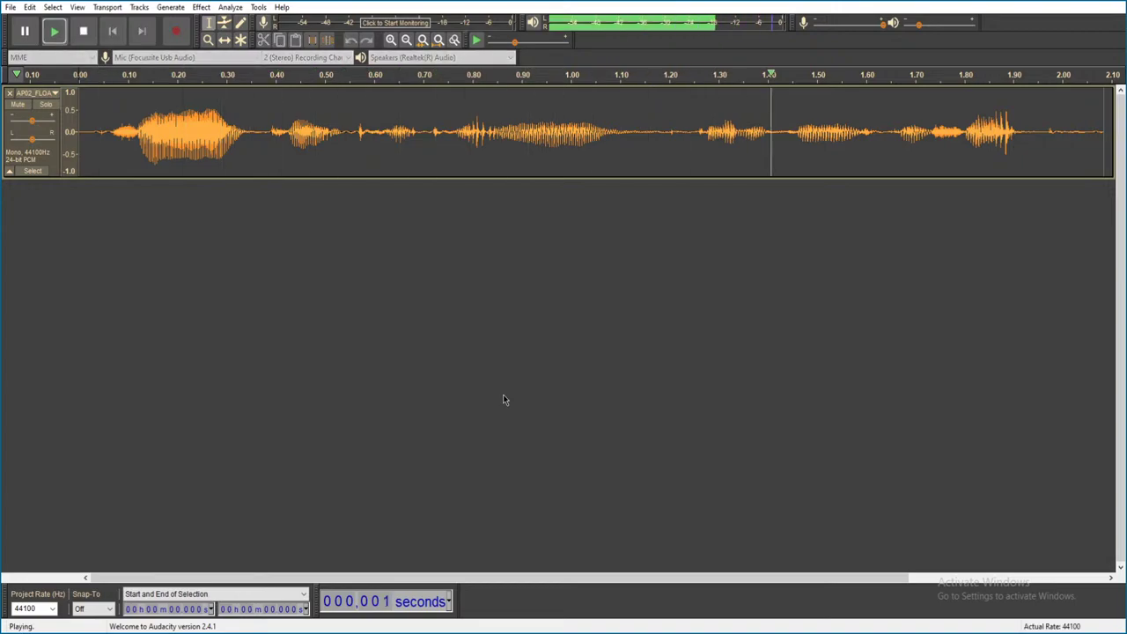
key(alt+F4)
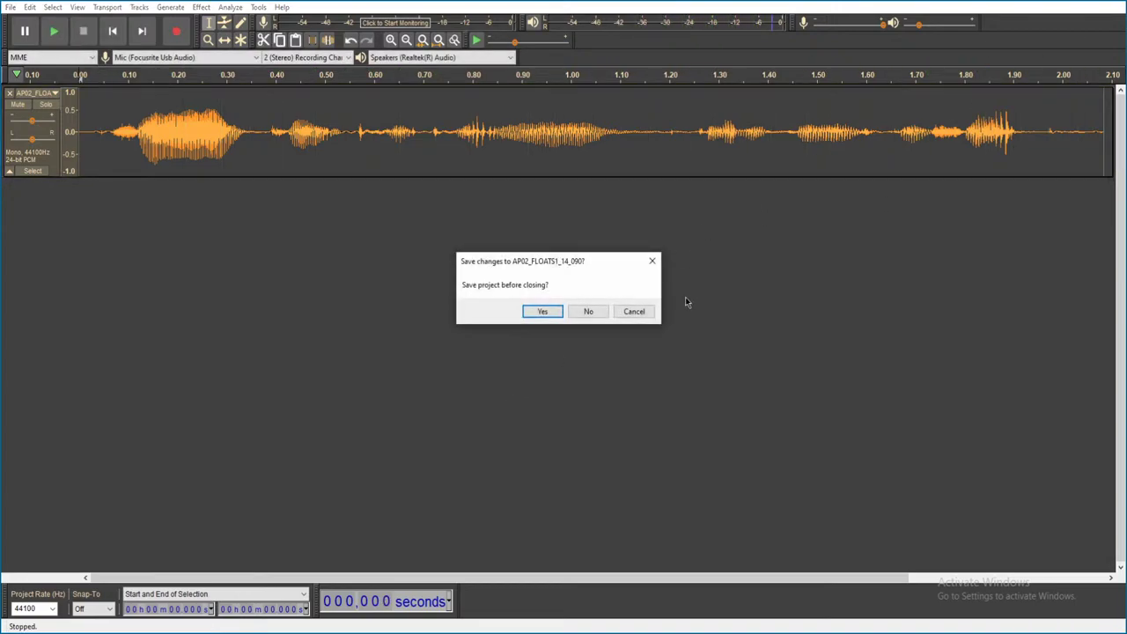
click(586, 310)
double_click(545, 518)
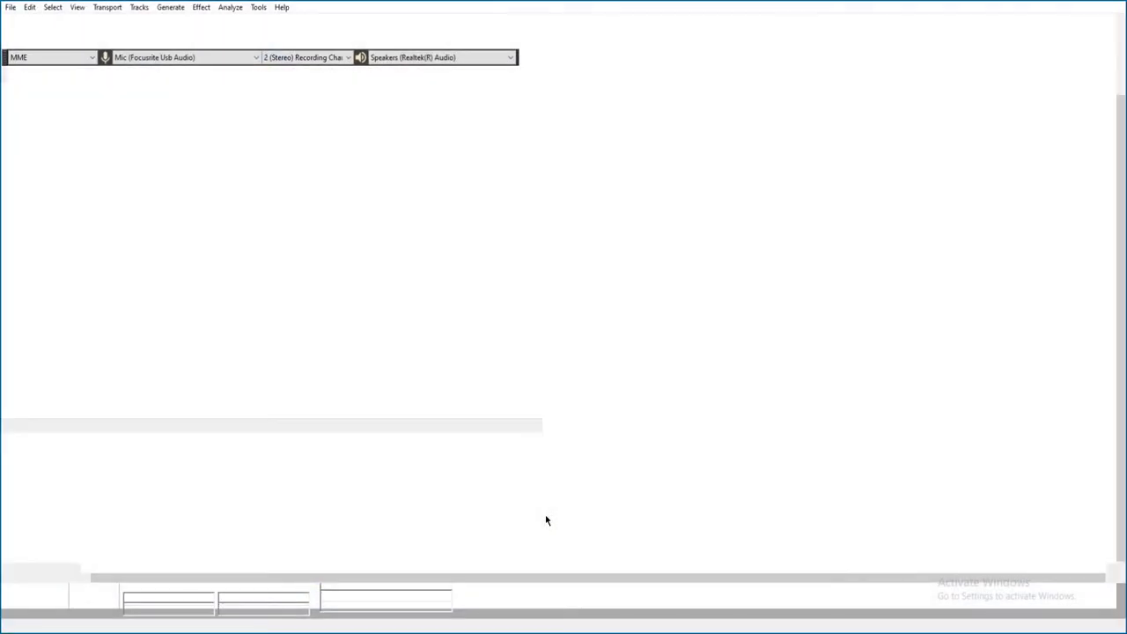
key(space)
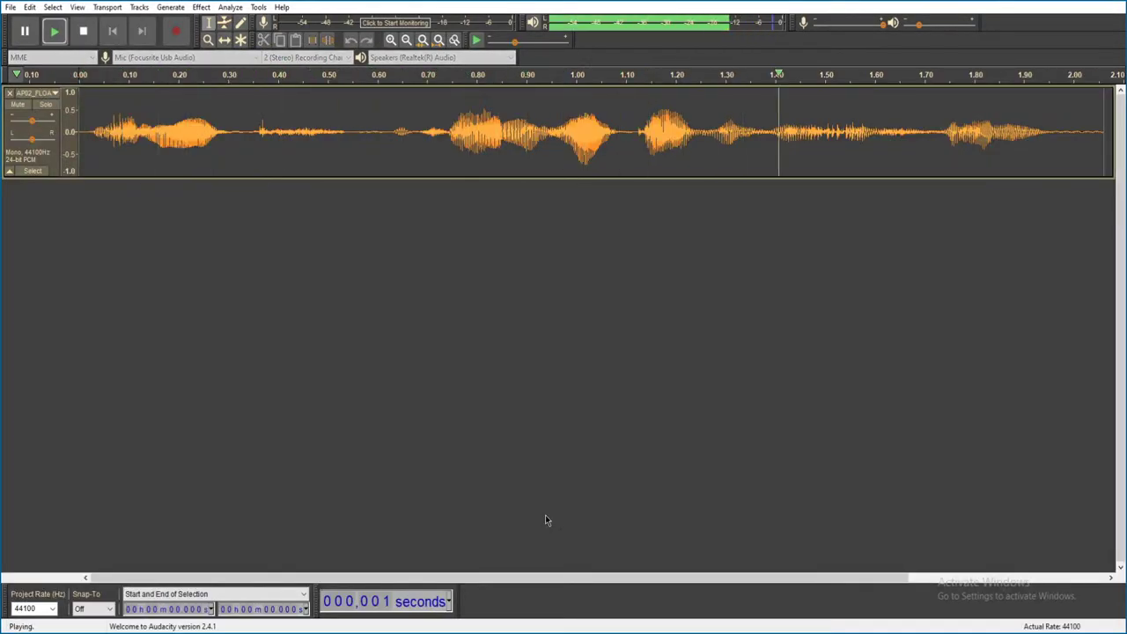
key(alt+F4)
key(n)
- Listen to AP02_FLOATS1_15_093.ogg and AP02_FLOATS1_15_094.ogg in Audacity, closing each project without saving
click(431, 467)
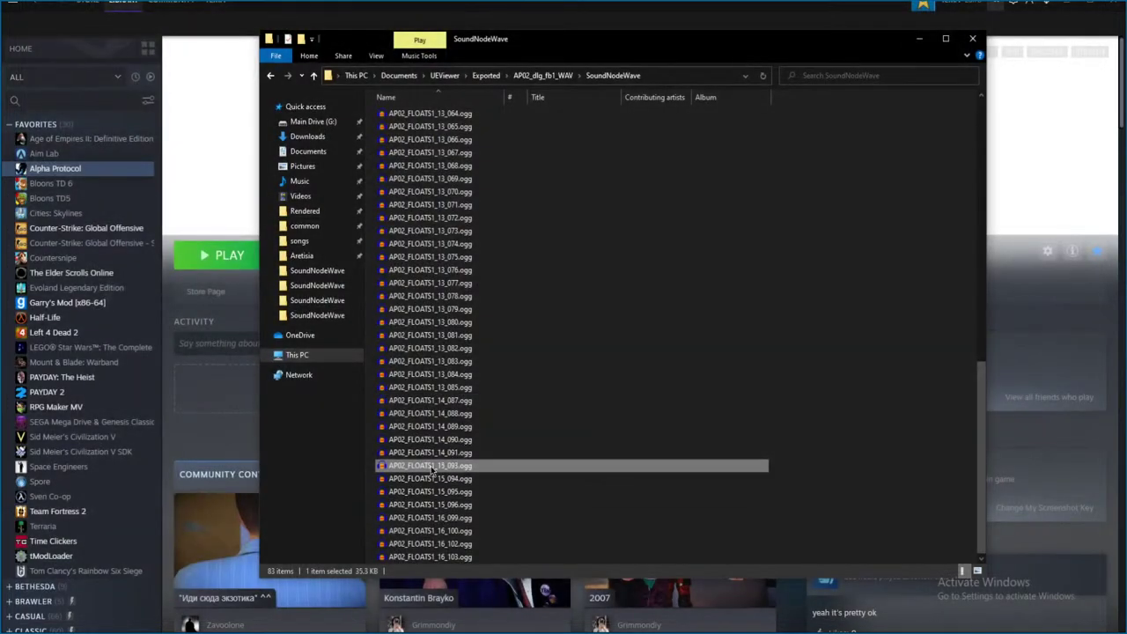
double_click(495, 491)
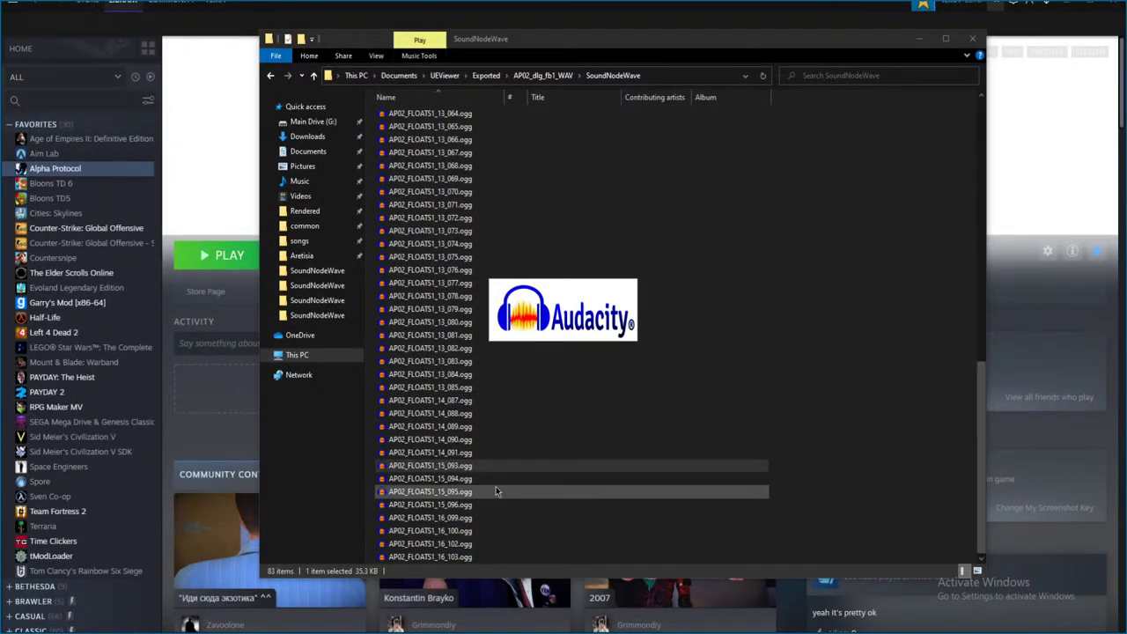
key(space)
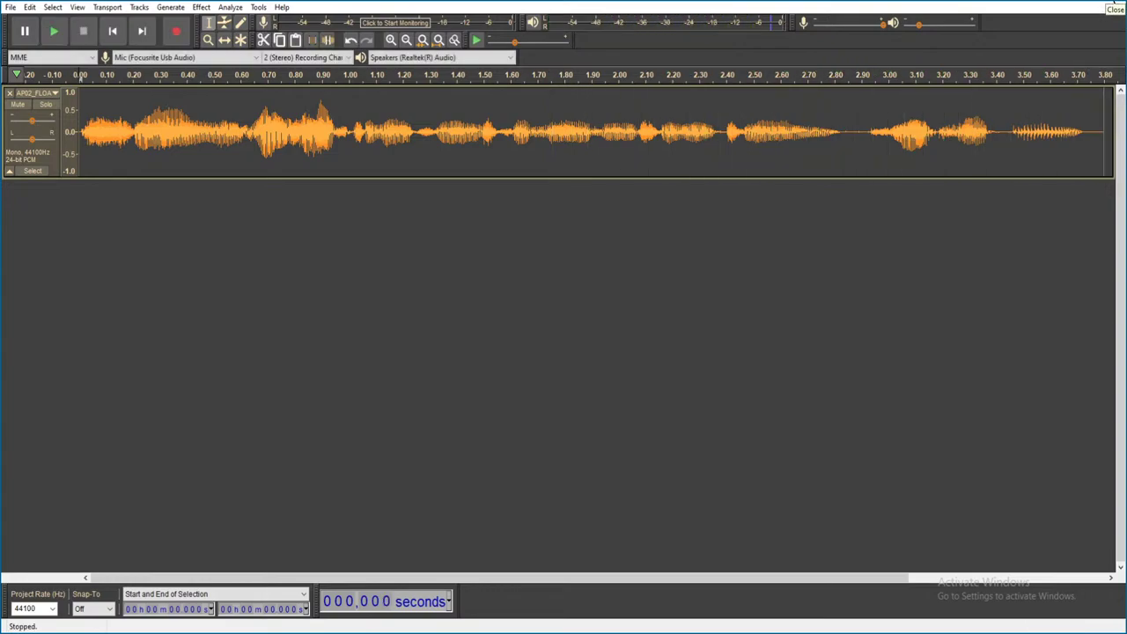
click(1116, 5)
click(587, 312)
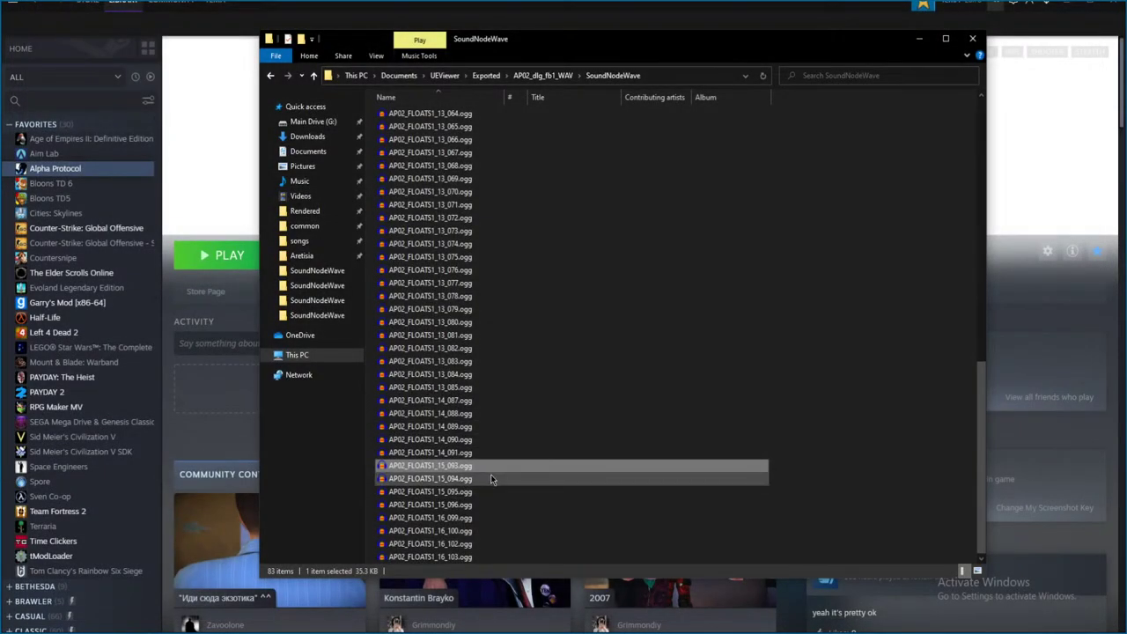
double_click(488, 468)
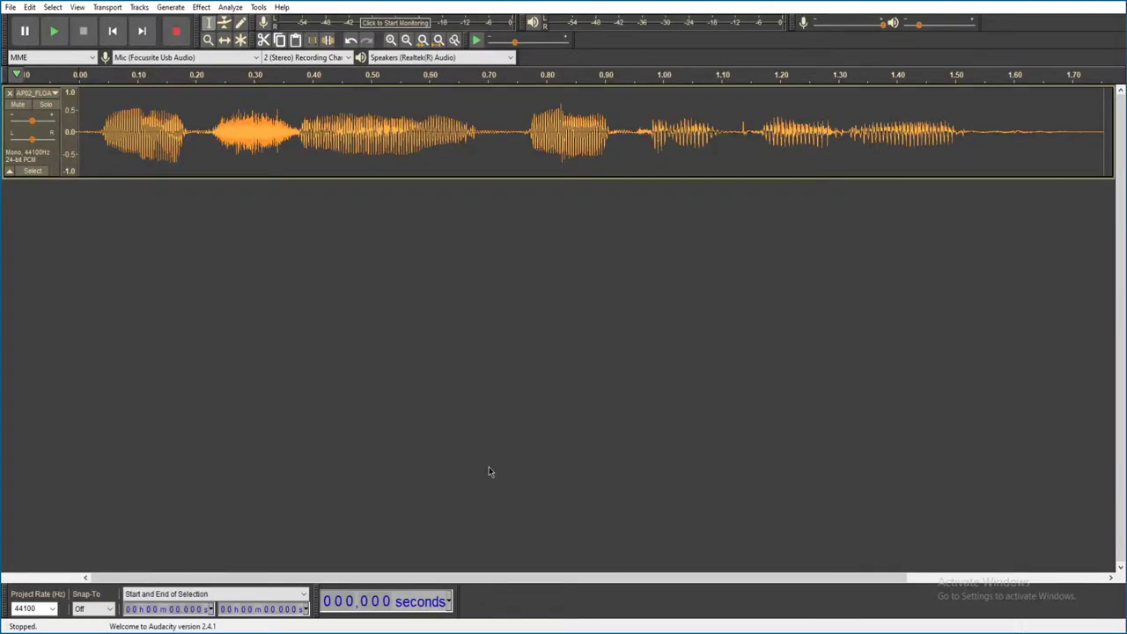
key(space)
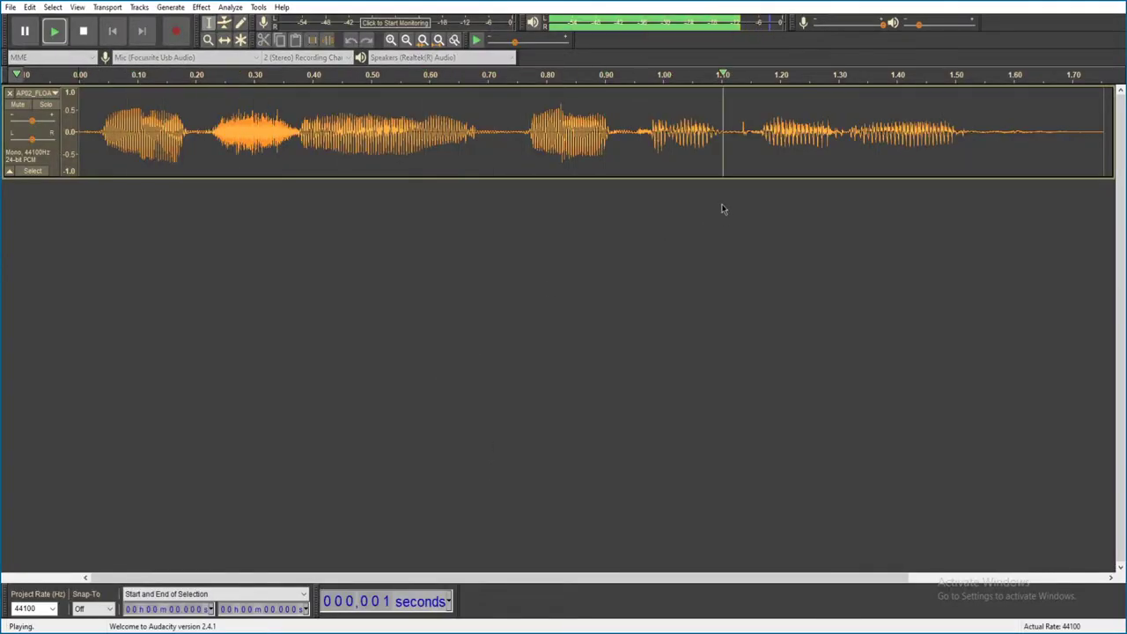
key(alt+F4)
click(587, 311)
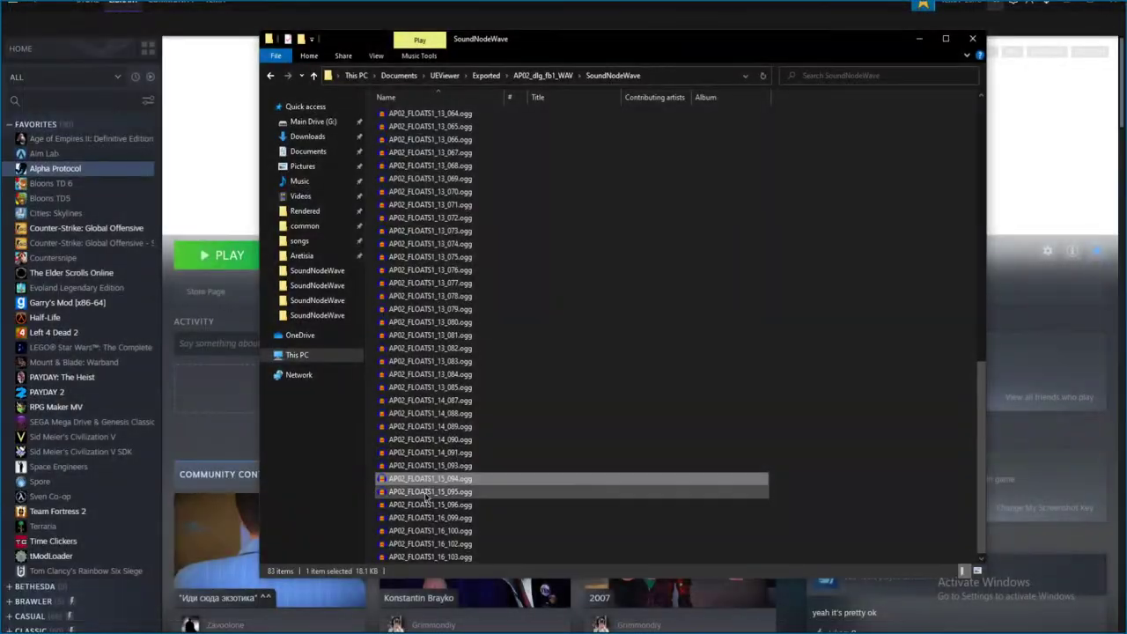
- Open AP02_FLOATS1_15_095.ogg in Audacity and play the clip
click(432, 493)
double_click(432, 493)
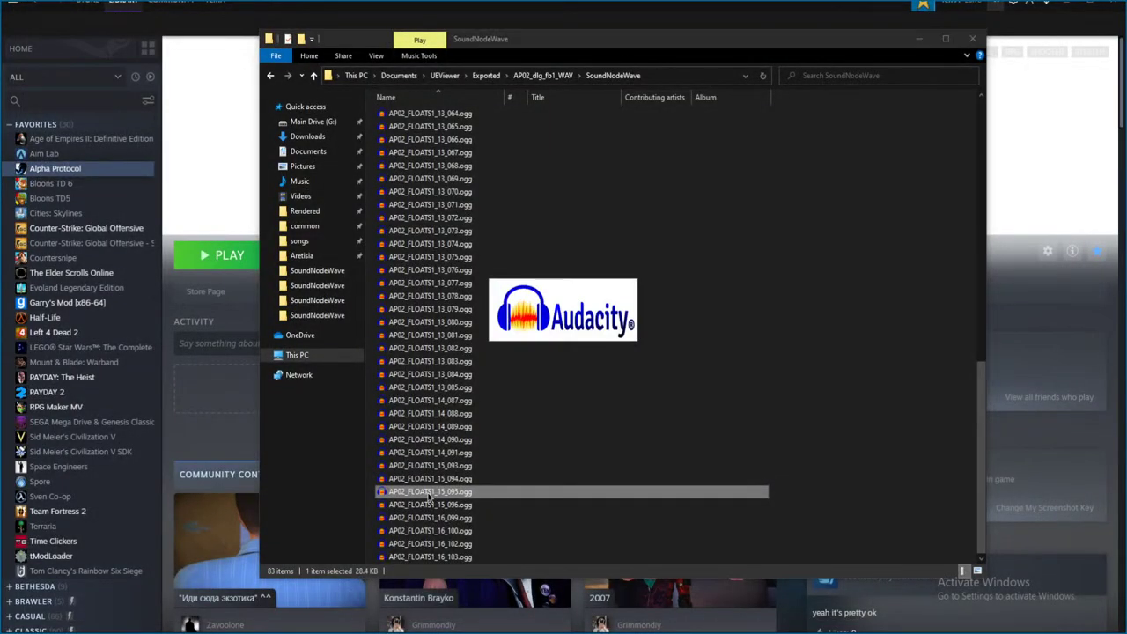
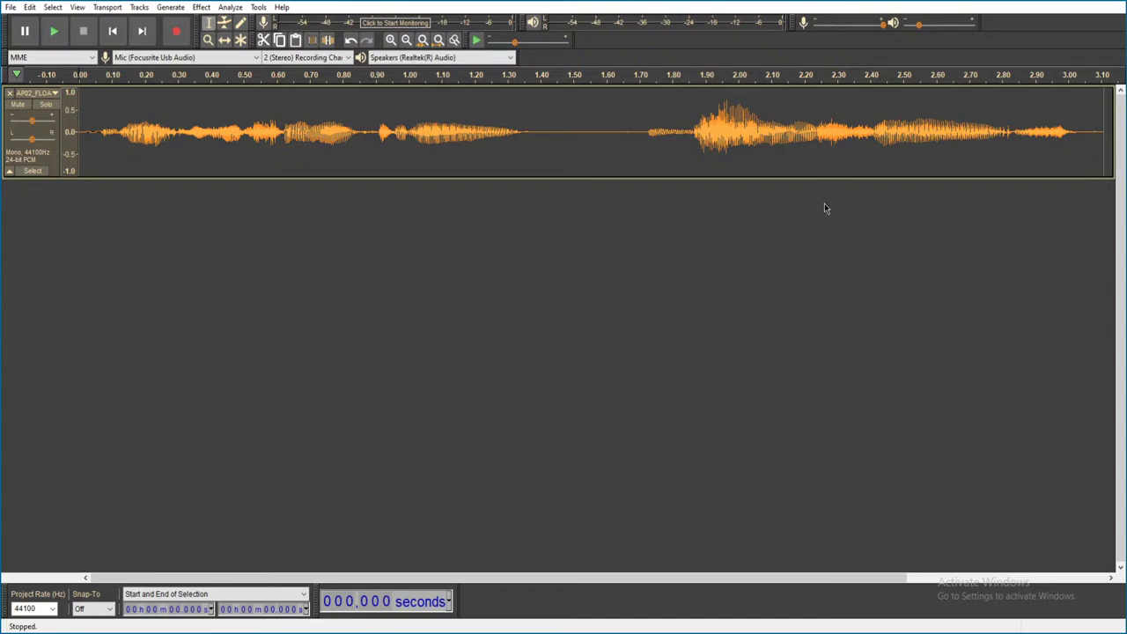
key(space)
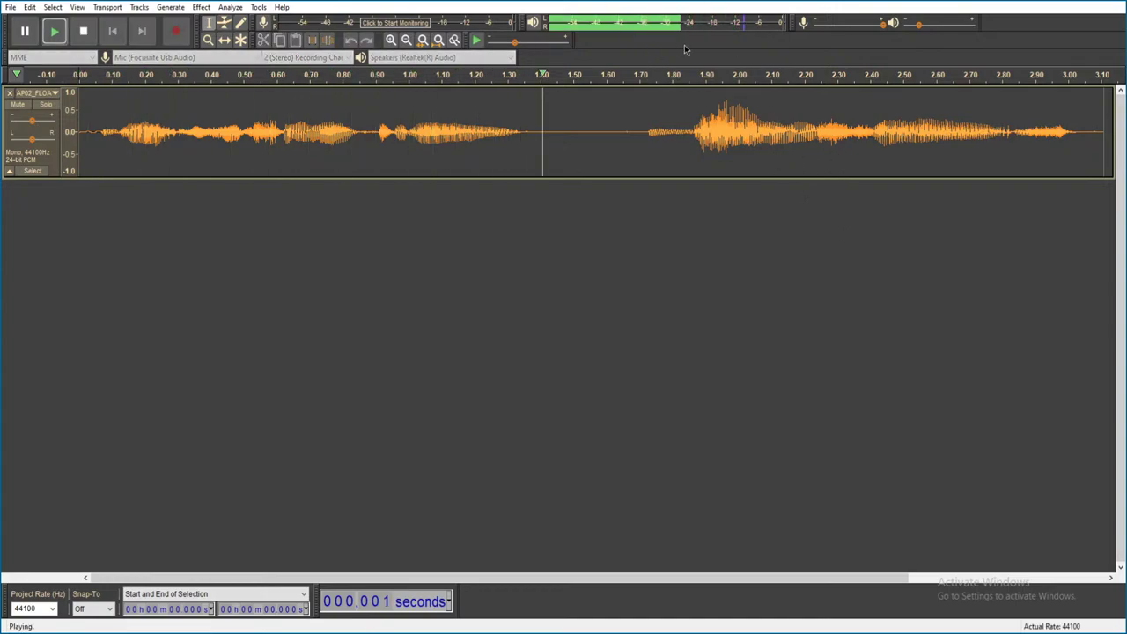
- Close the AP02_FLOATS1_15_095 project without saving, and listen to AP02_FLOATS1_15_096.ogg in Audacity, closing it unsaved as well
key(ctrl+w)
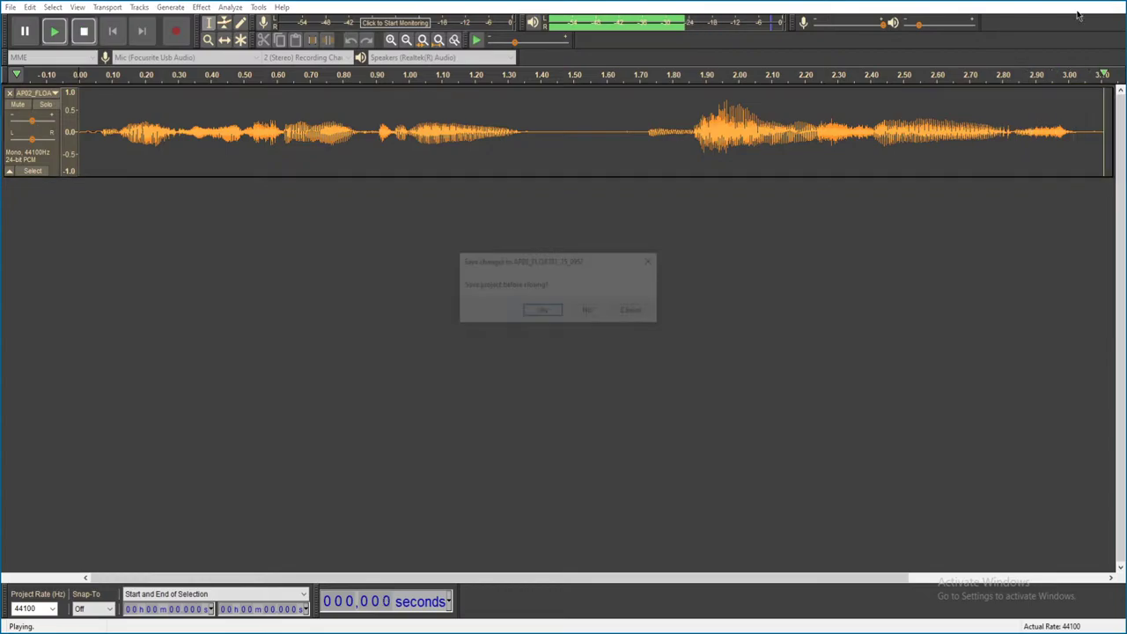
click(601, 316)
double_click(488, 493)
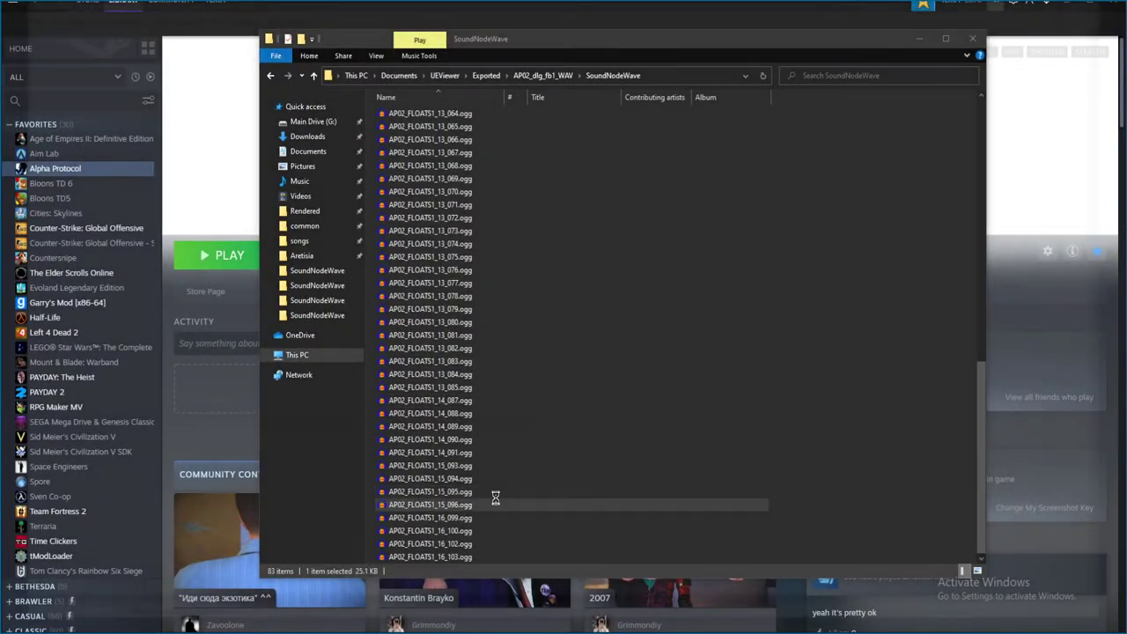
key(space)
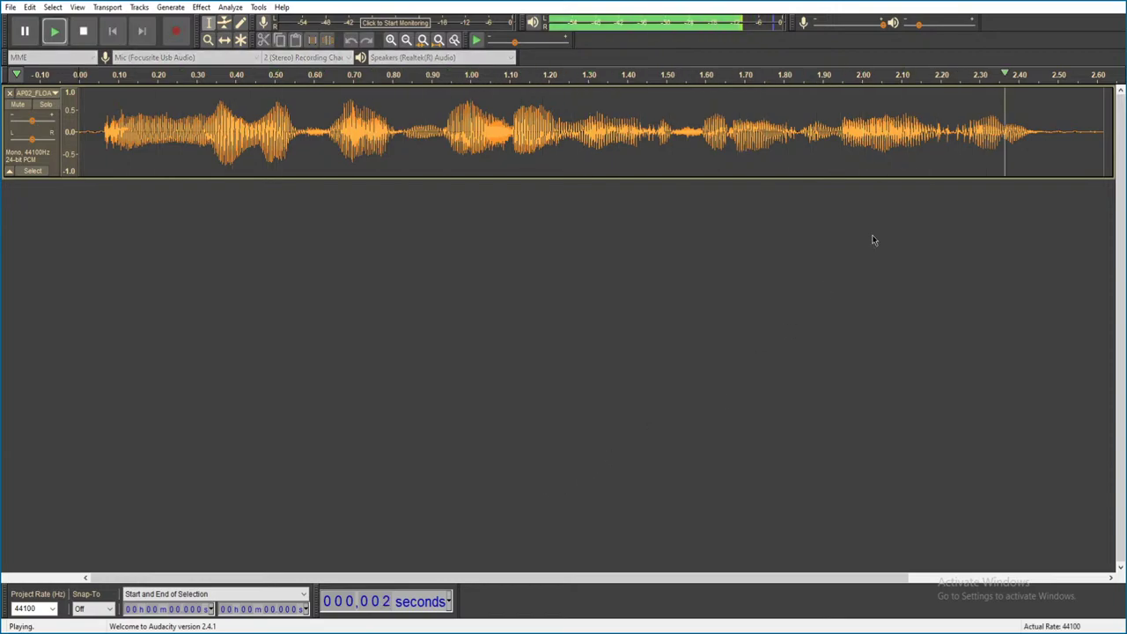
key(ctrl+w)
click(586, 310)
- Listen to AP02_FLOATS1_16_099.ogg and AP02_FLOATS1_16_100.ogg in Audacity, closing each project without saving
double_click(445, 518)
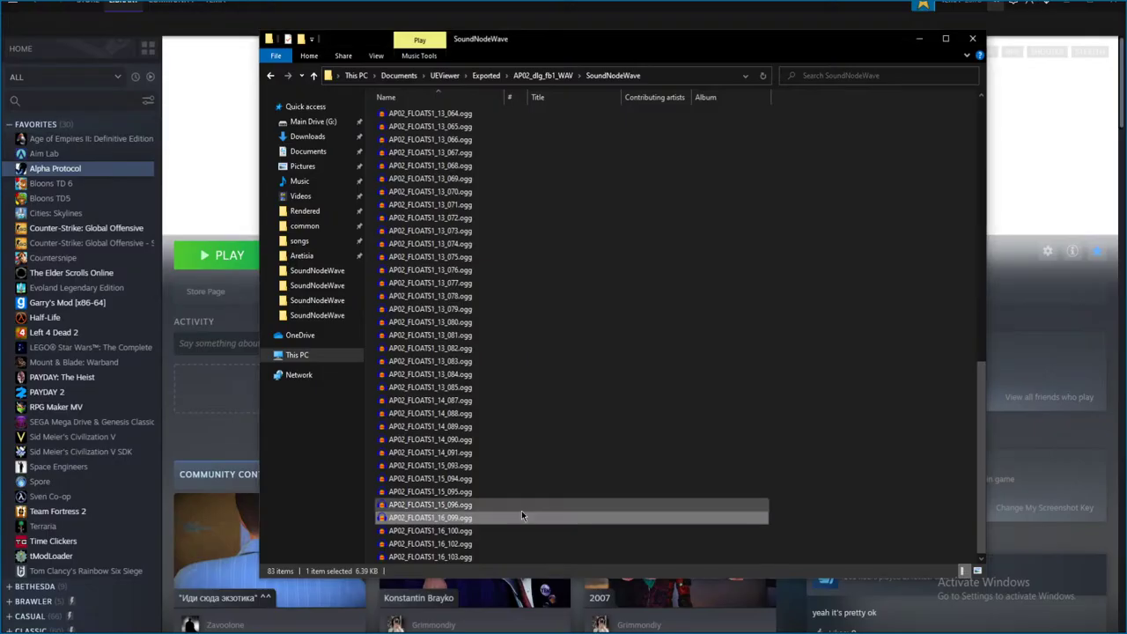
key(space)
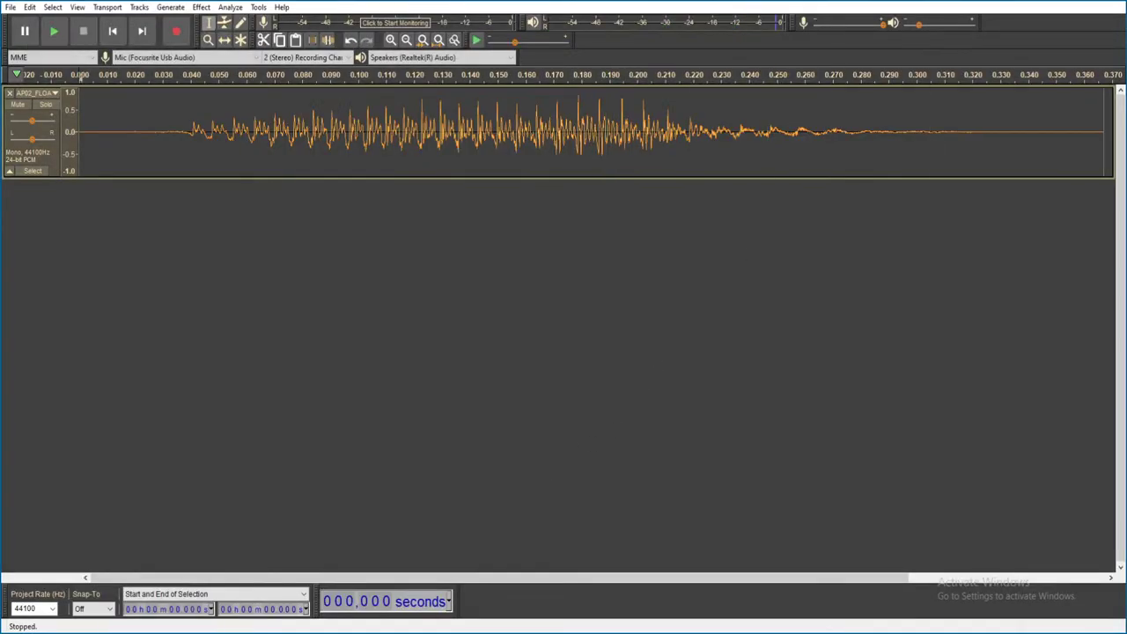
key(ctrl+w)
click(589, 310)
double_click(444, 544)
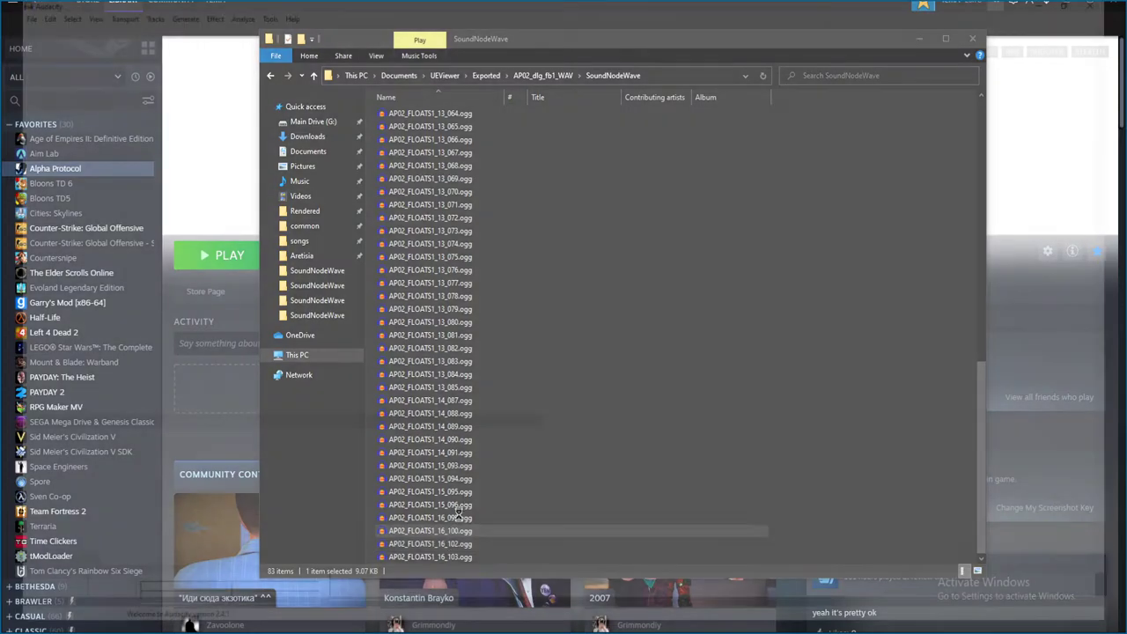
key(space)
key(ctrl+w)
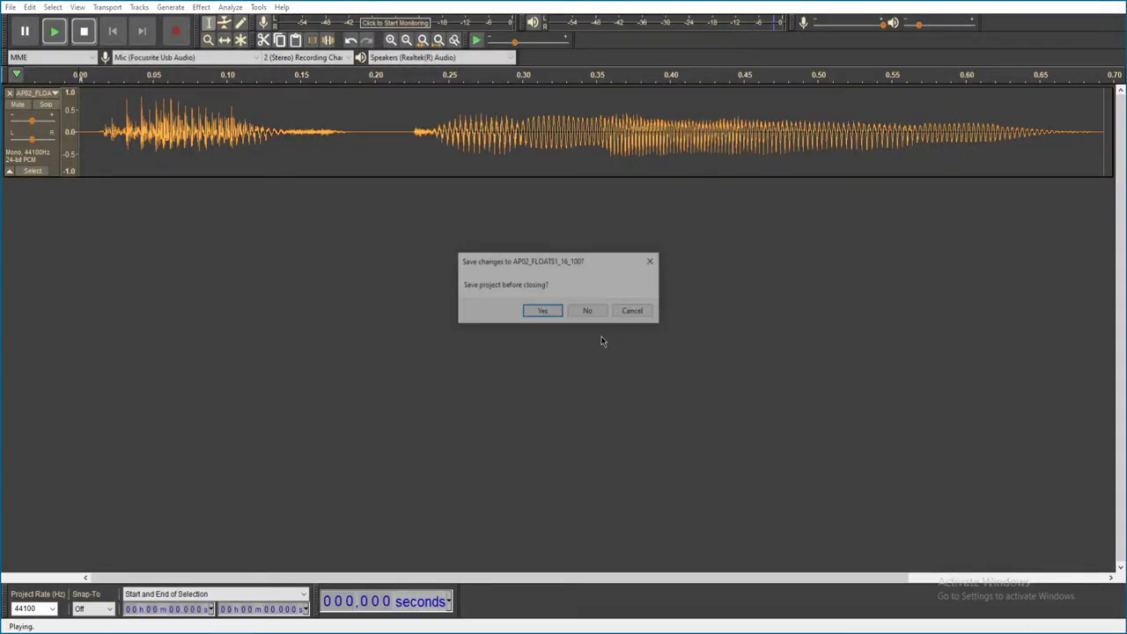
click(588, 310)
- Listen to AP02_FLOATS1_16_102.ogg in Audacity and close the project without saving
double_click(457, 545)
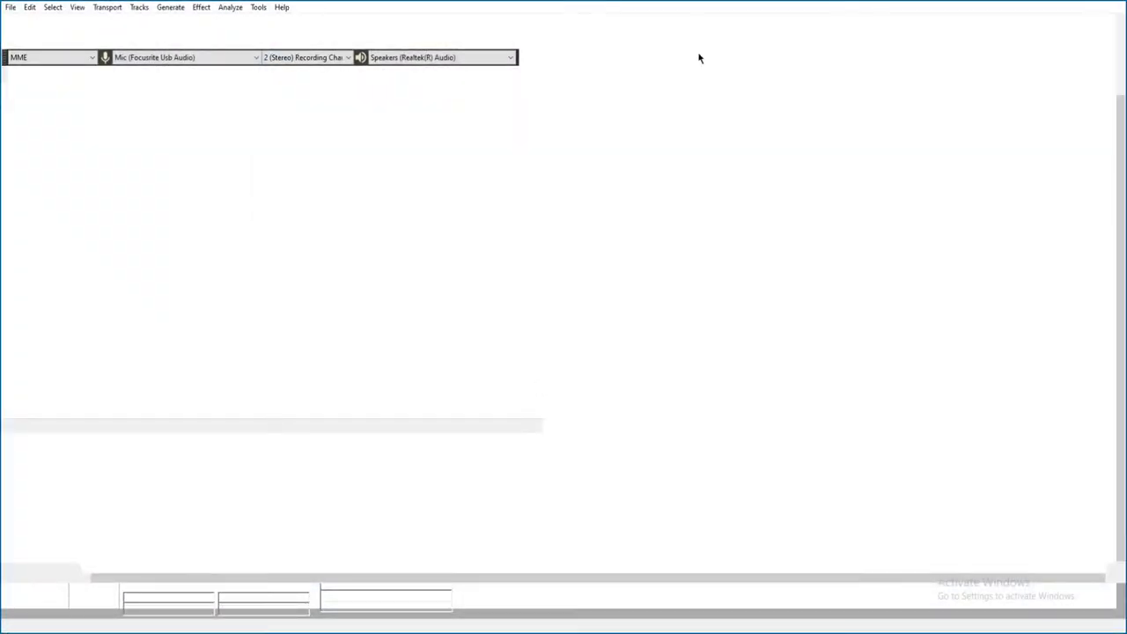
key(space)
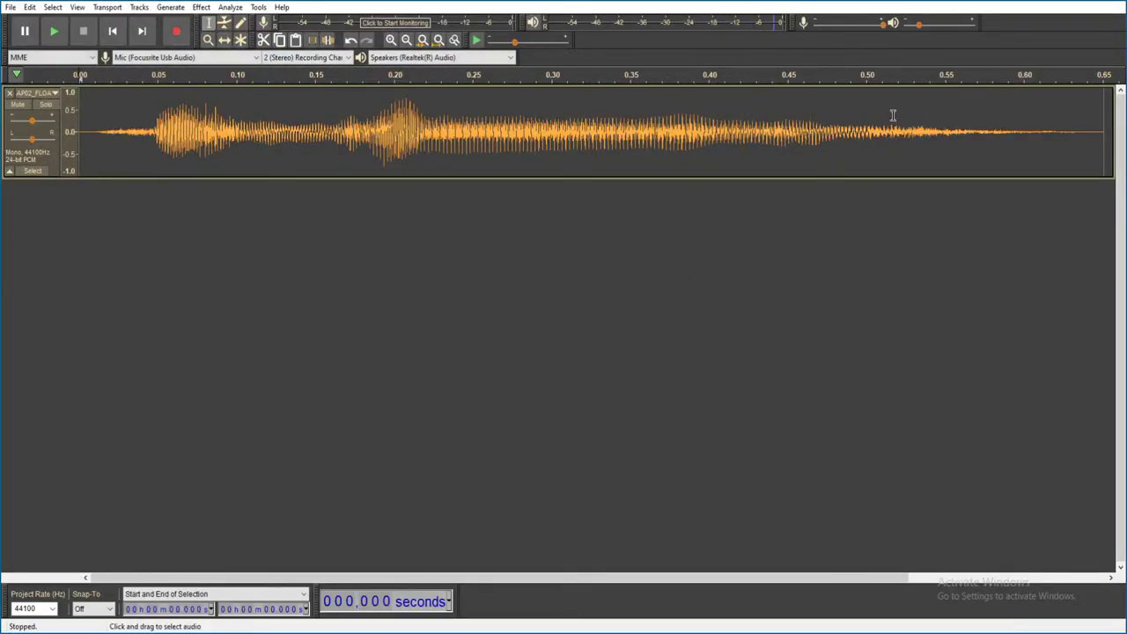
key(ctrl+w)
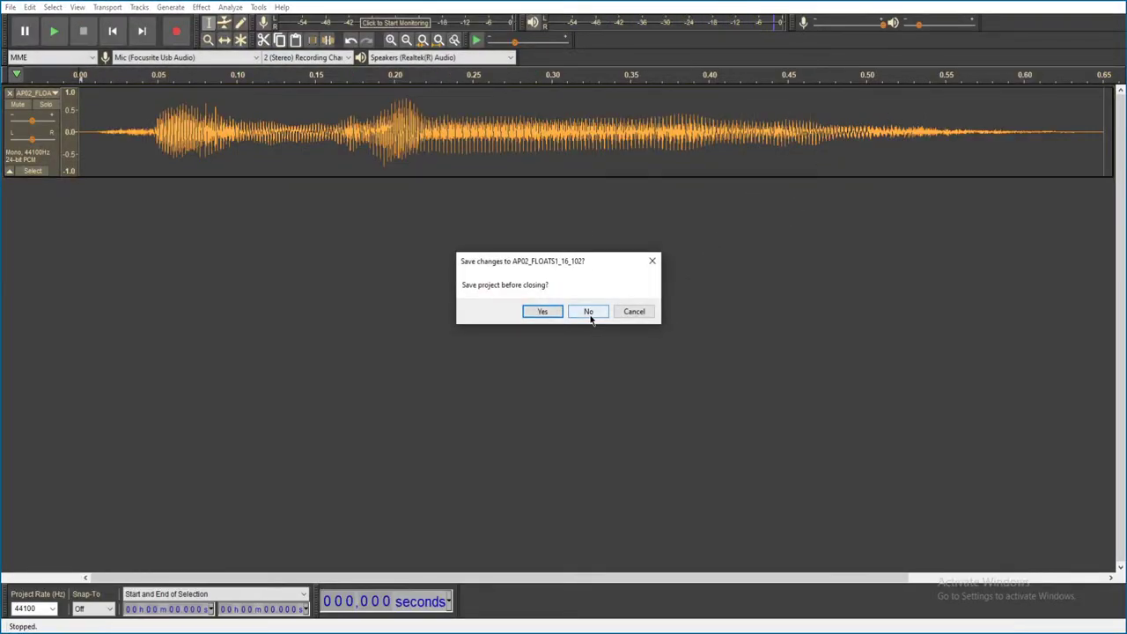
click(589, 312)
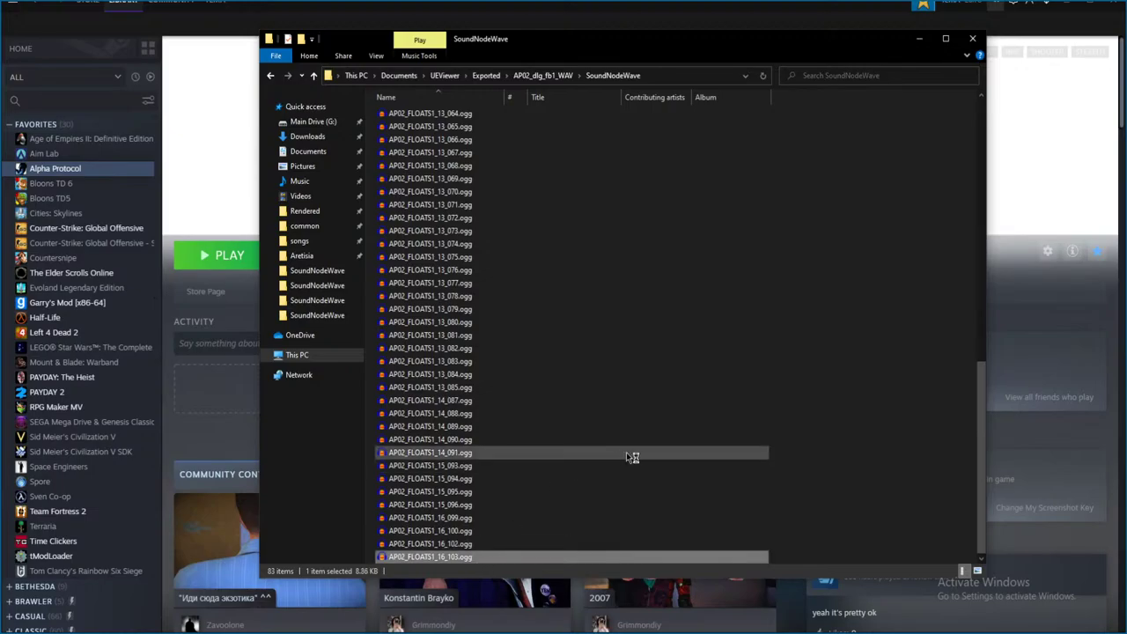
- Play AP02_FLOATS1_16_103.ogg in Audacity, closing the project without saving
double_click(627, 453)
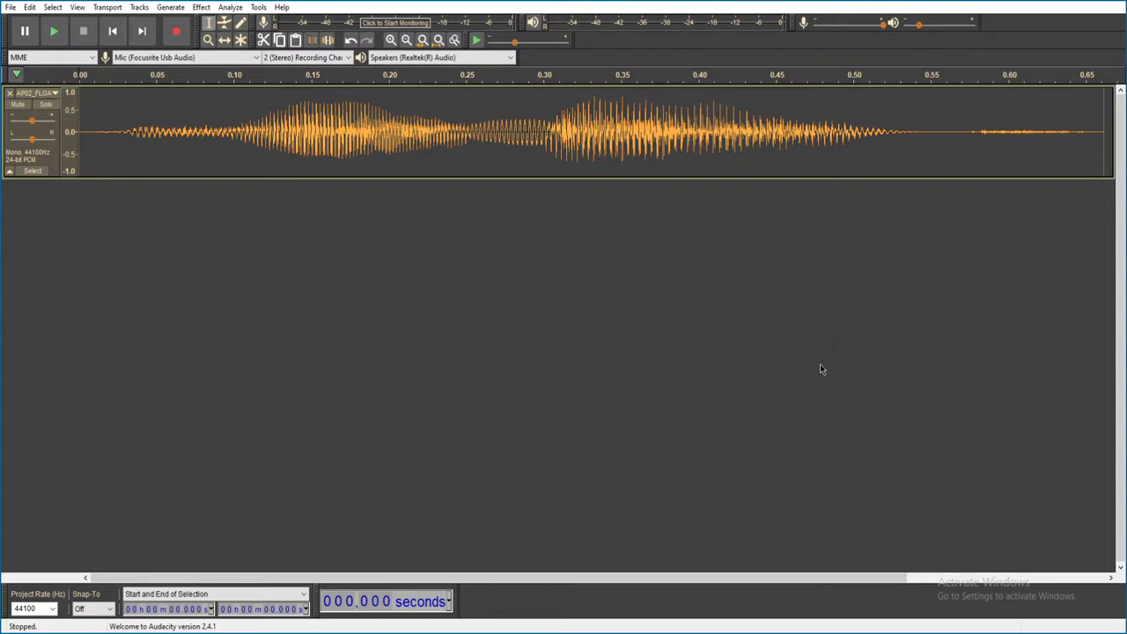
key(space)
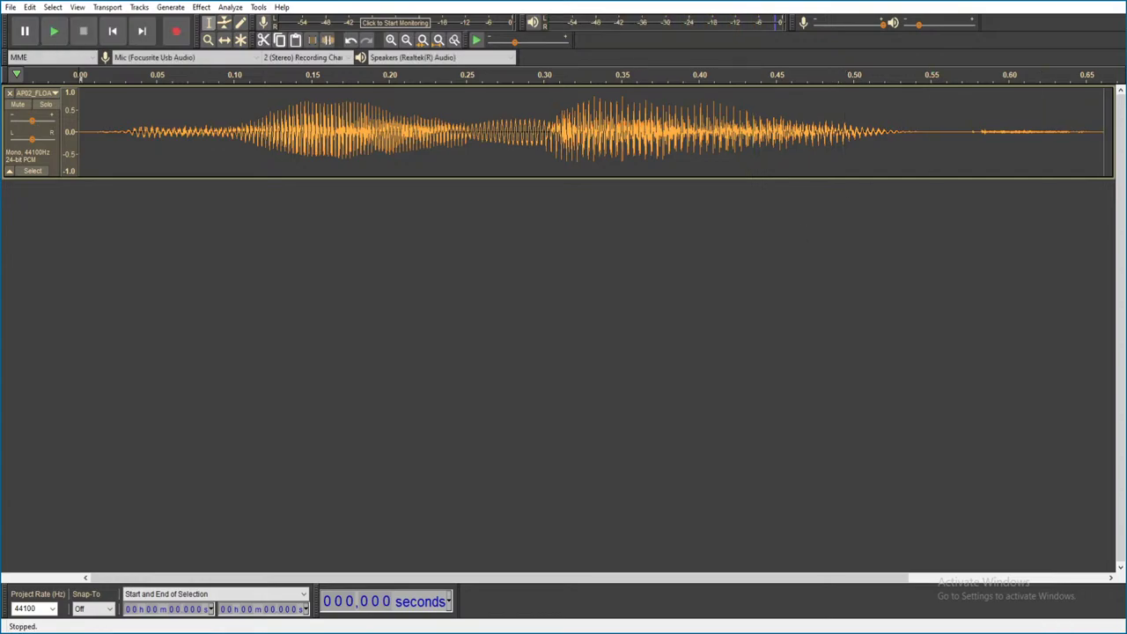
key(ctrl+w)
click(588, 311)
- Open the SoundNodeWave folder inside AP02_Dlg_Mina_WAV in the Exported directory
click(543, 75)
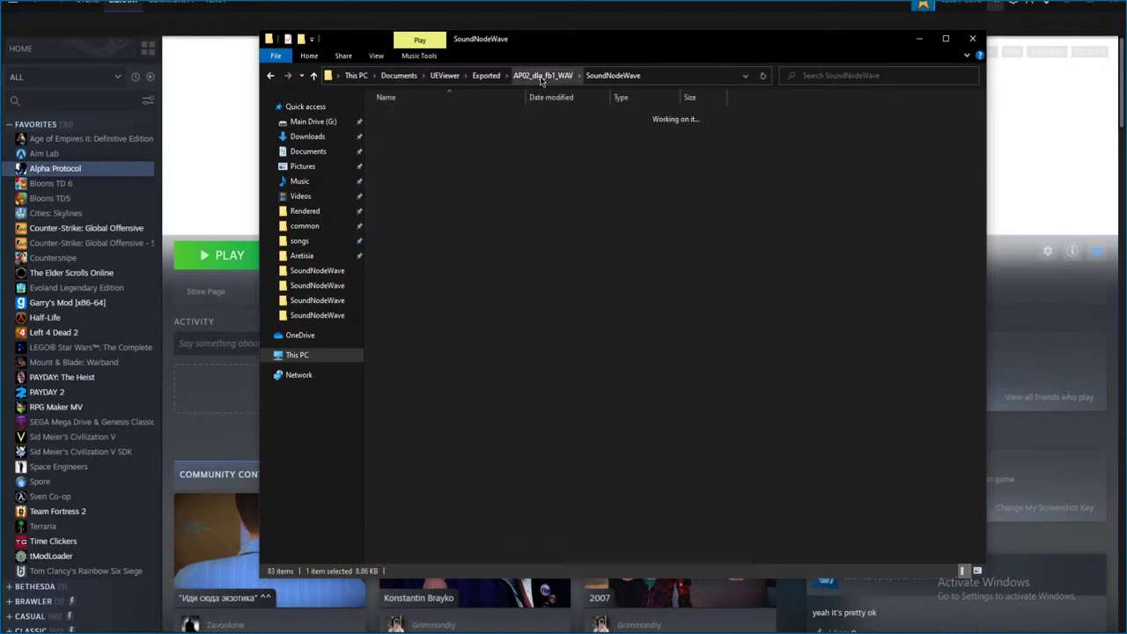
click(485, 77)
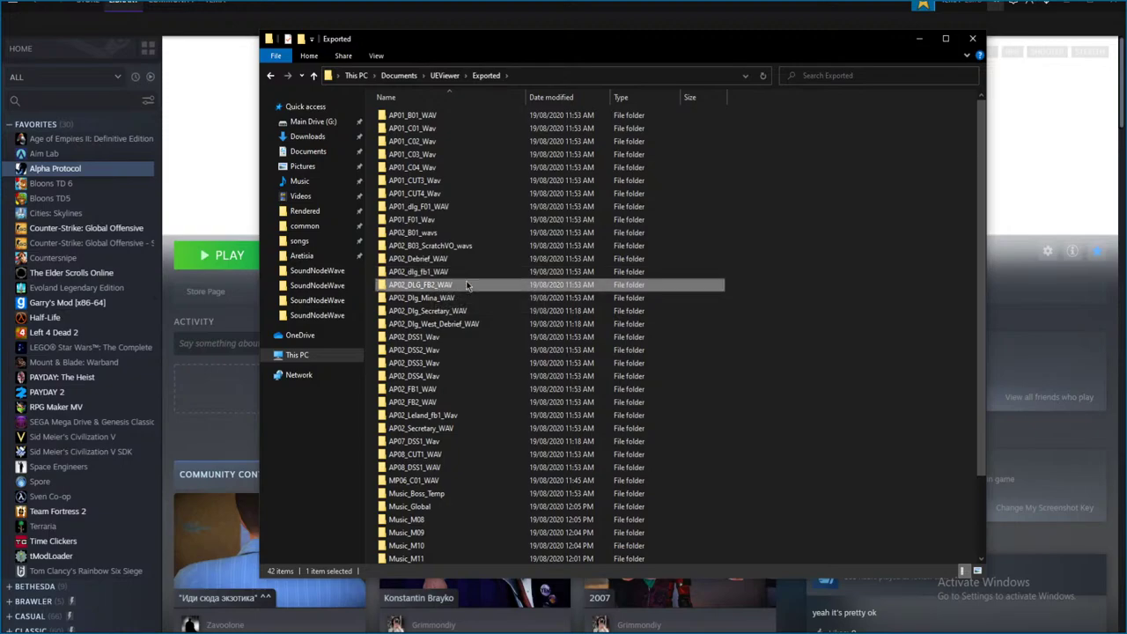
double_click(466, 284)
key(alt+Up)
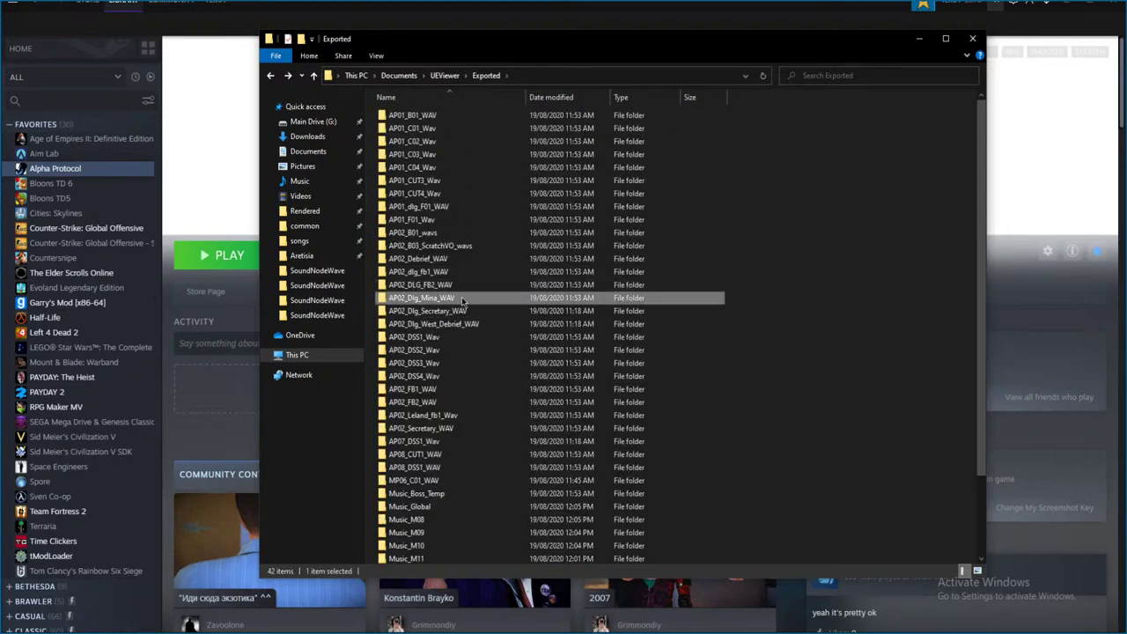
double_click(458, 296)
click(420, 118)
double_click(420, 118)
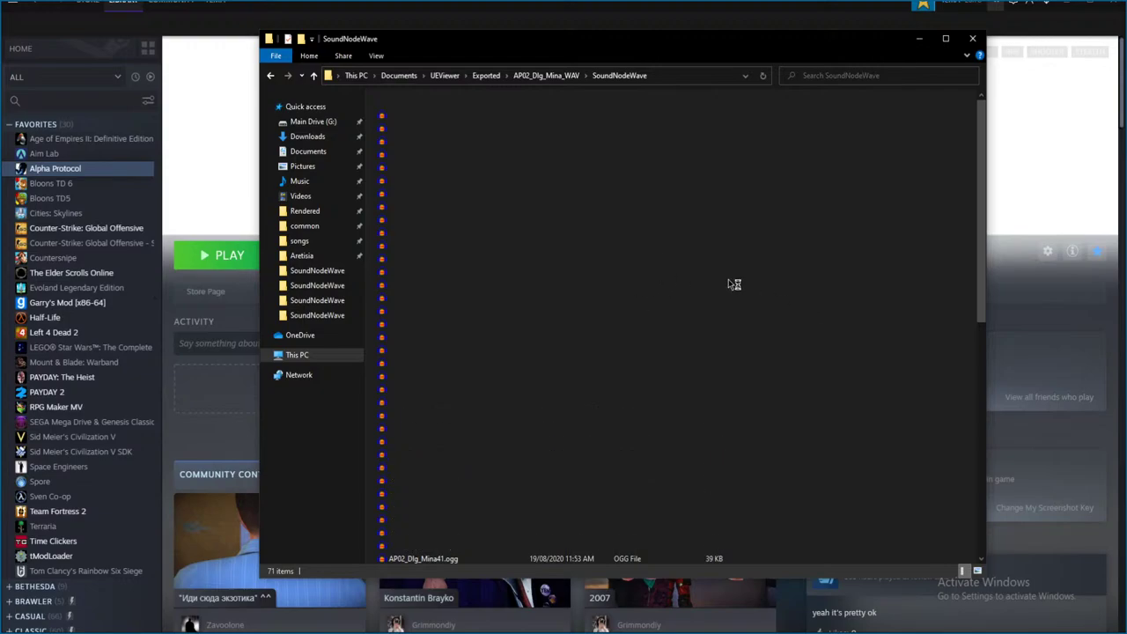
- Open AP02_Dlg_Mina1.ogg in Audacity and listen to its opening seconds
double_click(508, 116)
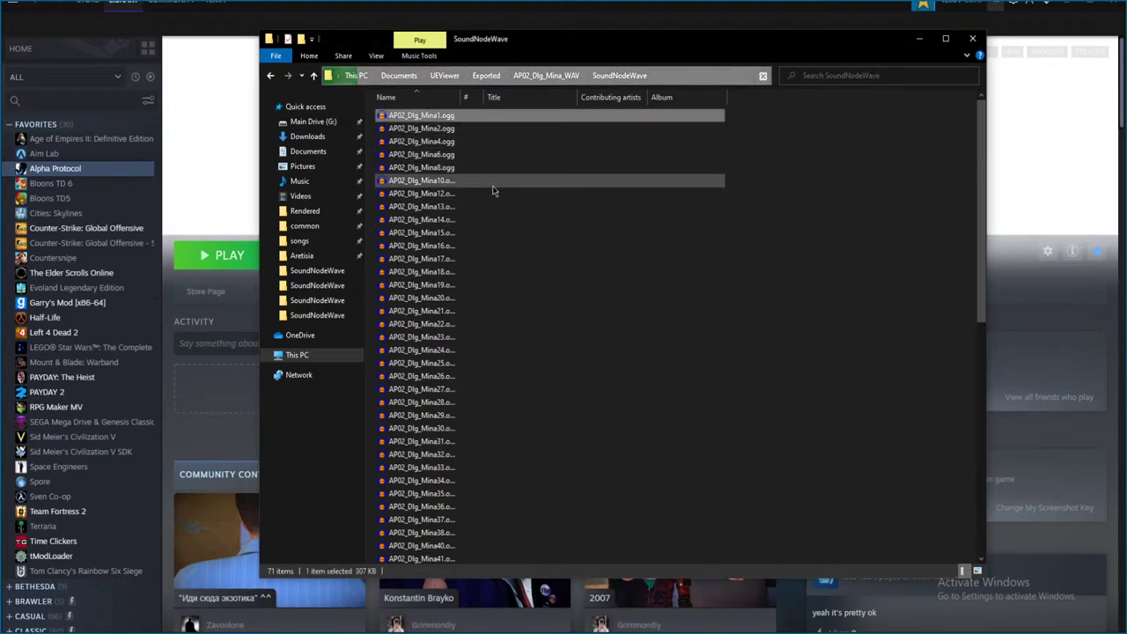
key(space)
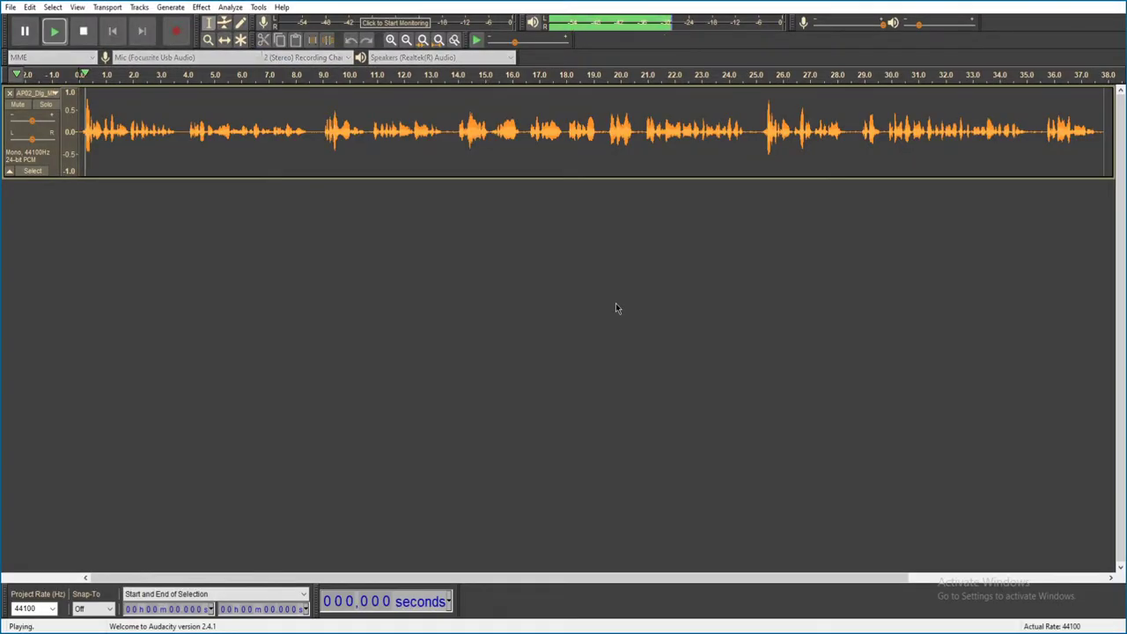
key(space)
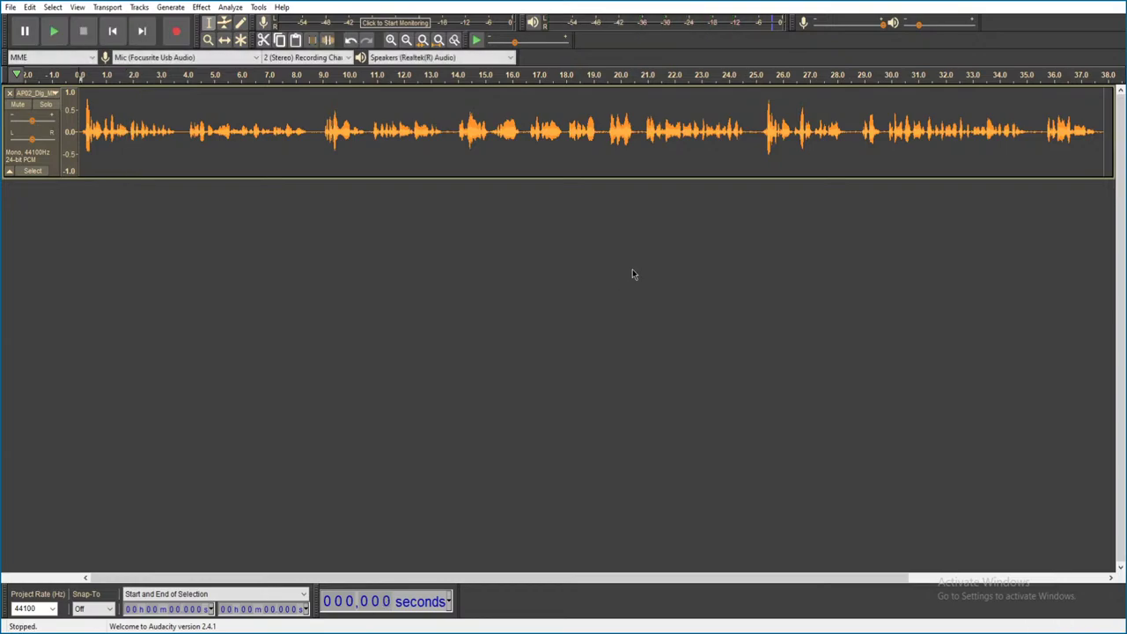
key(space)
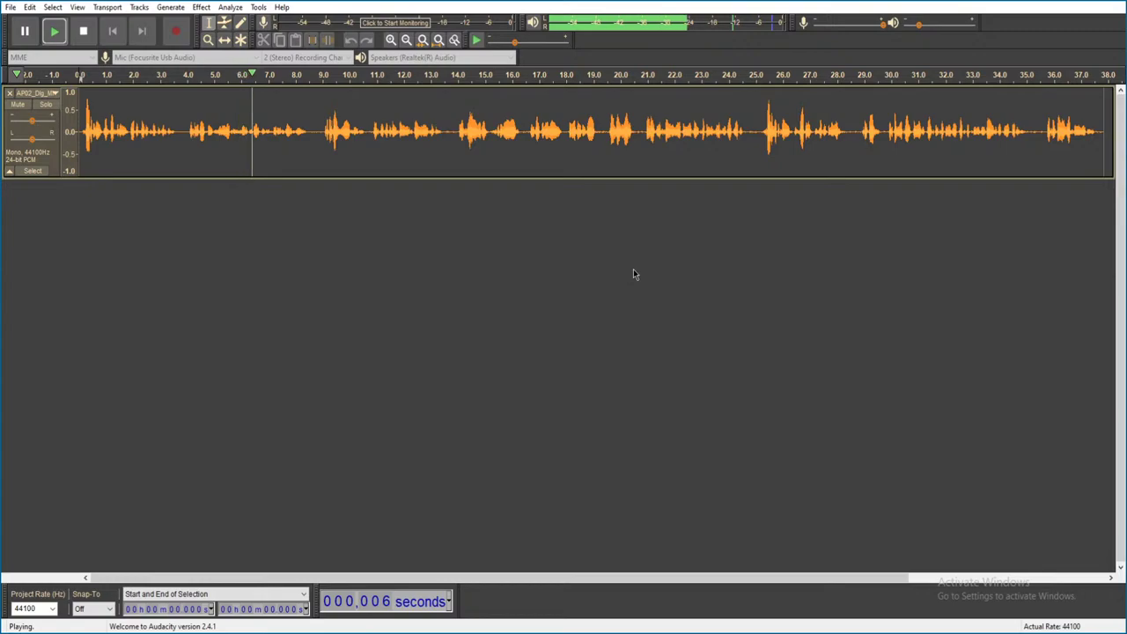
key(space)
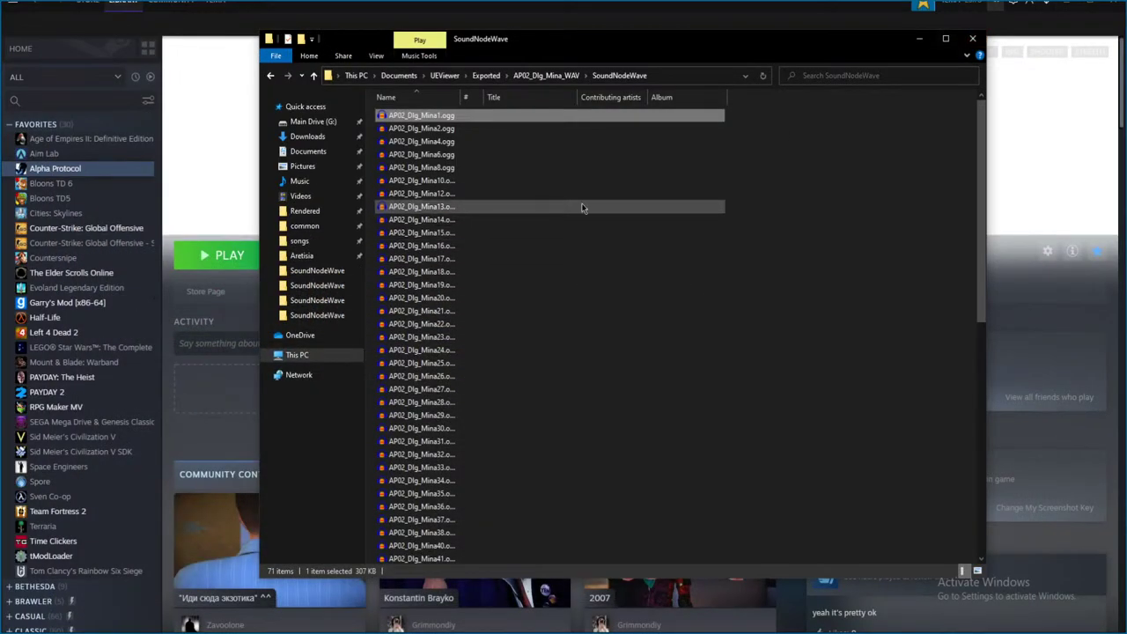
- Return to the Exported directory in File Explorer and open the SoundNodeWave folder inside AP02_DLG_FB2_WAV
key(alt+Up)
key(alt+Up)
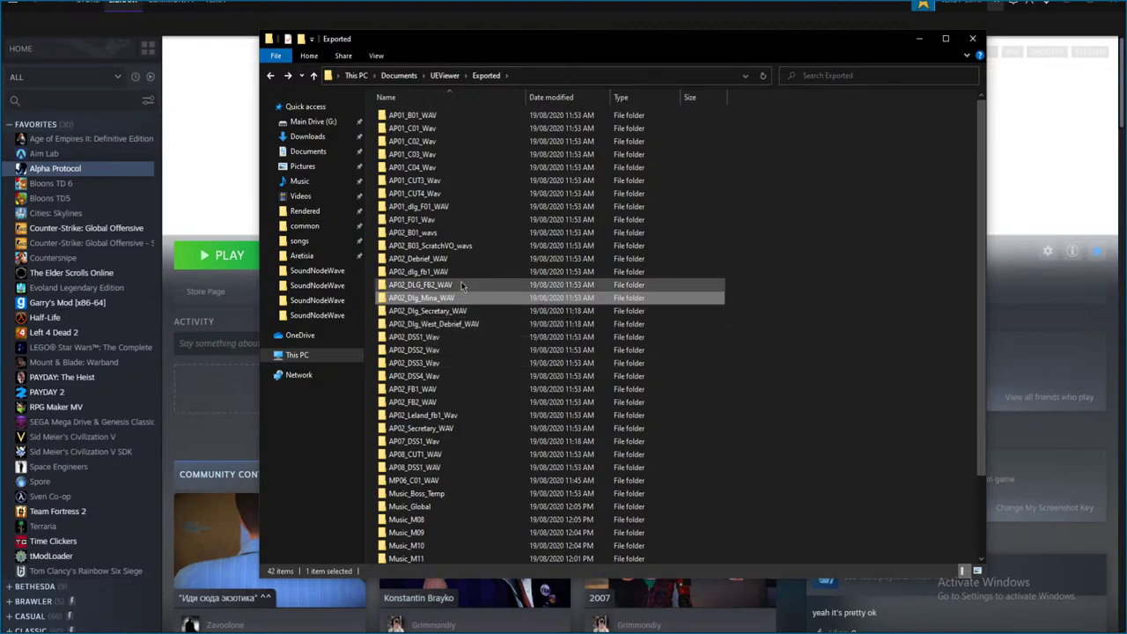
double_click(461, 280)
double_click(461, 118)
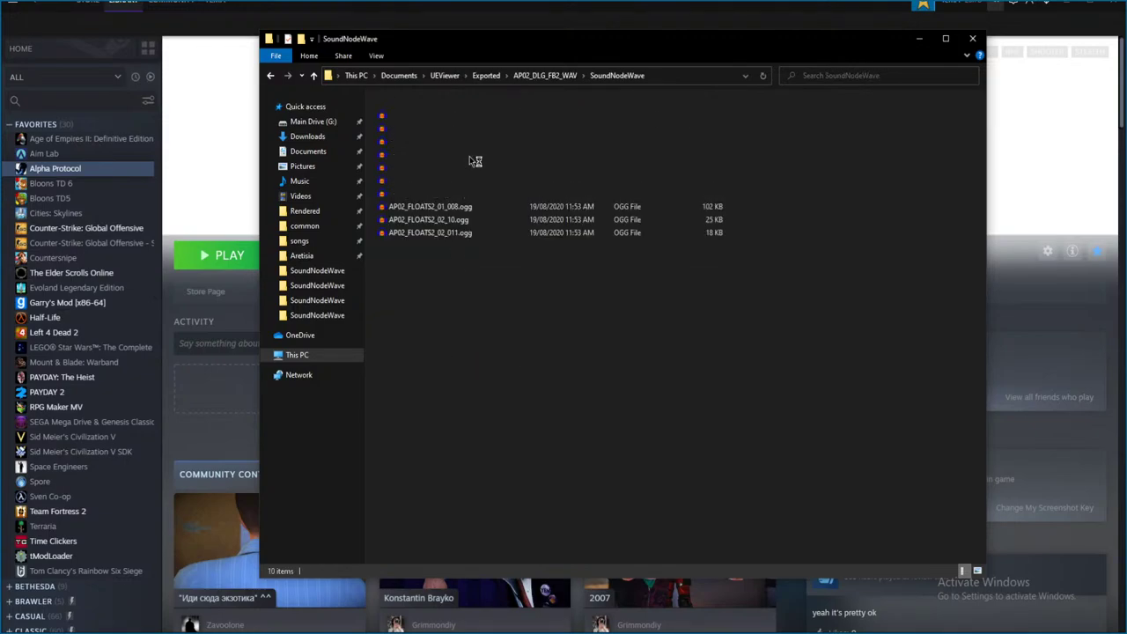
- Play the first AP02_FLOATS2_01 clip in Audacity and close its project without saving
click(453, 115)
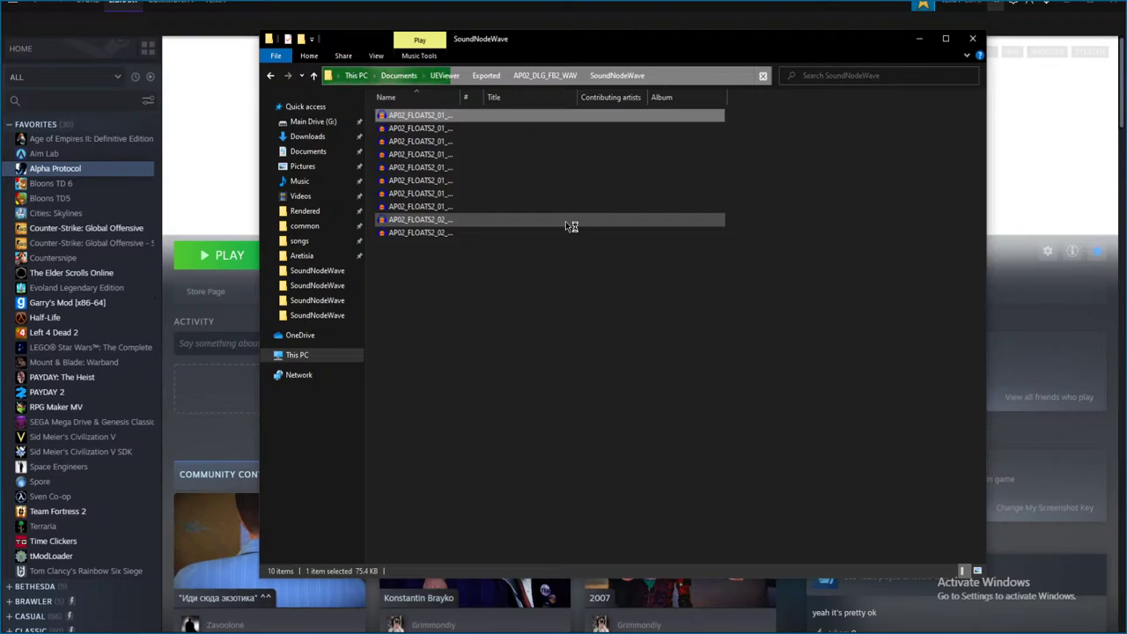
key(space)
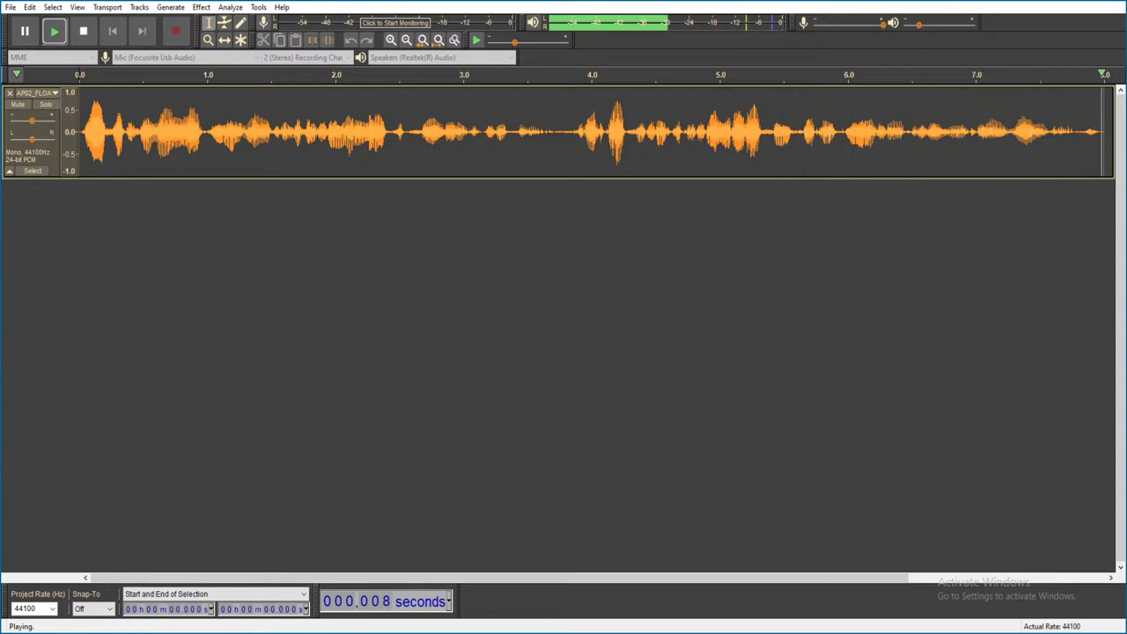
click(1118, 6)
click(584, 312)
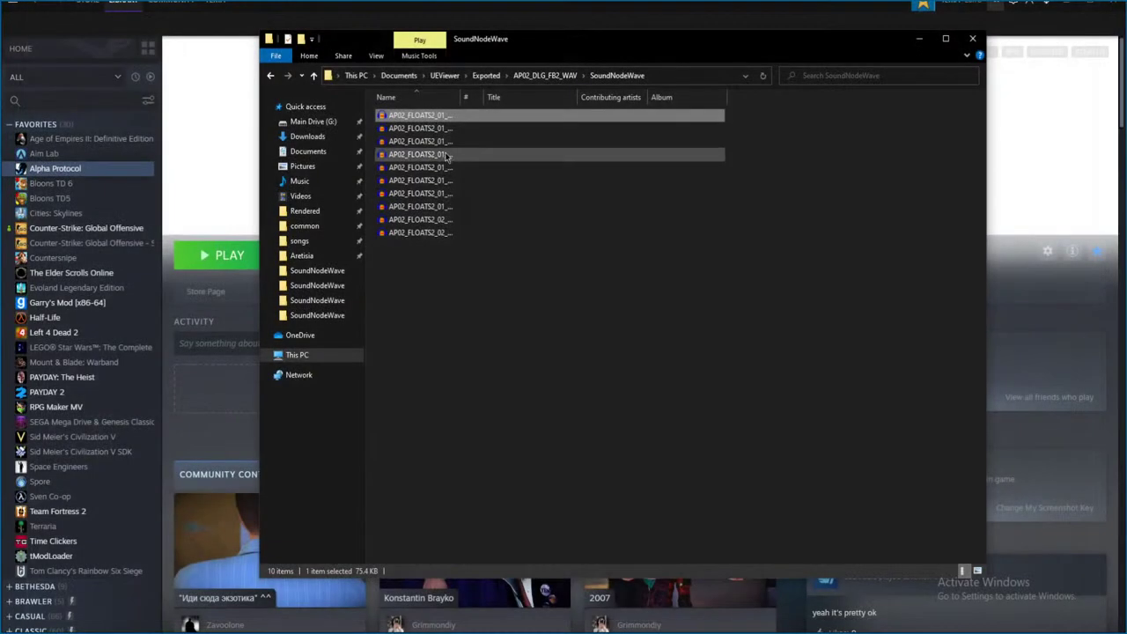
- Play the second AP02_FLOATS2_01 clip in Audacity and close its project without saving
click(471, 129)
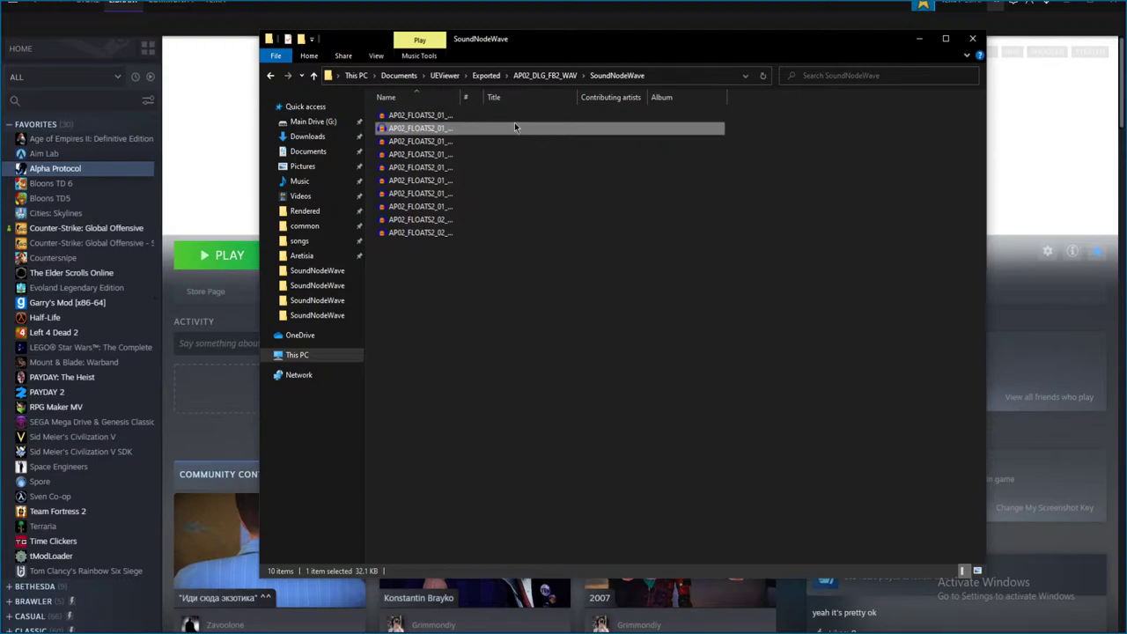
double_click(514, 128)
key(space)
key(space)
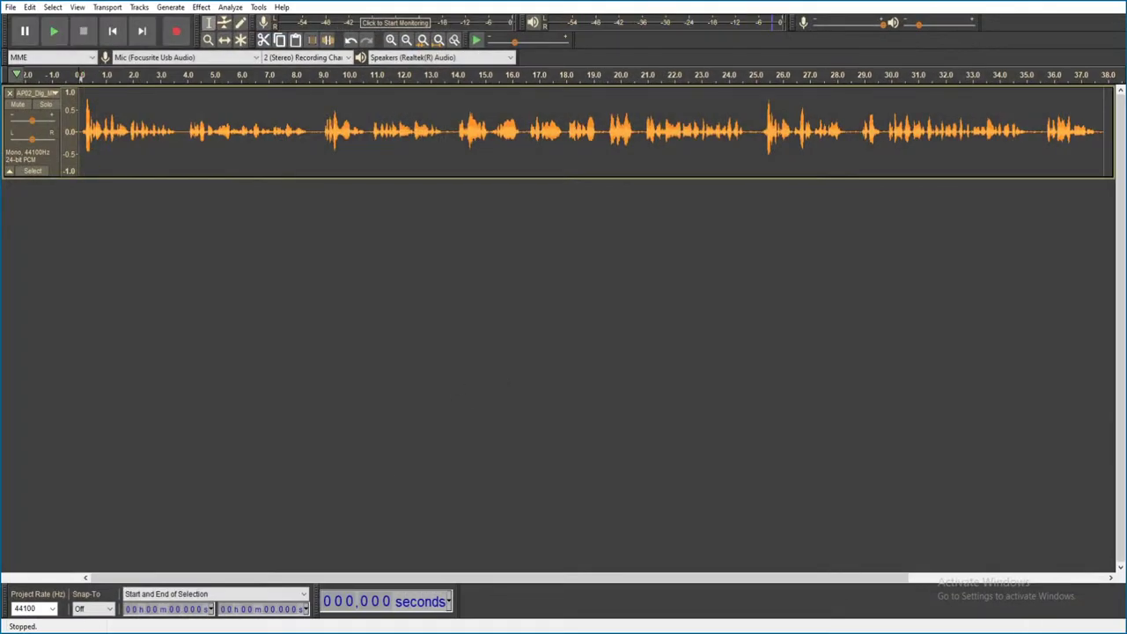
key(alt+Tab)
double_click(466, 130)
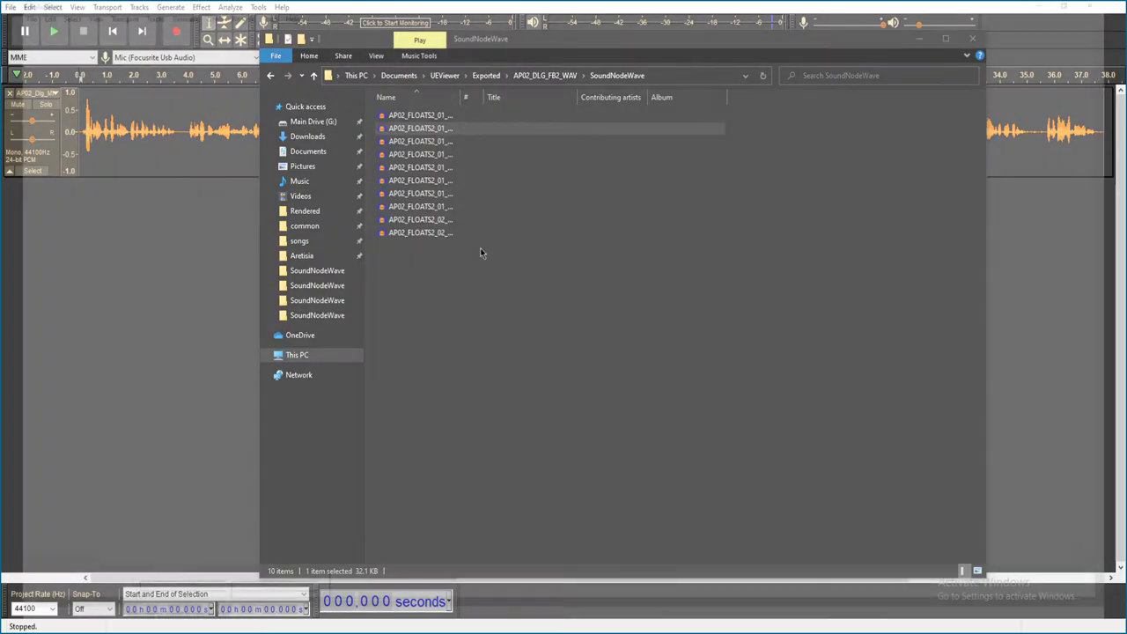
key(space)
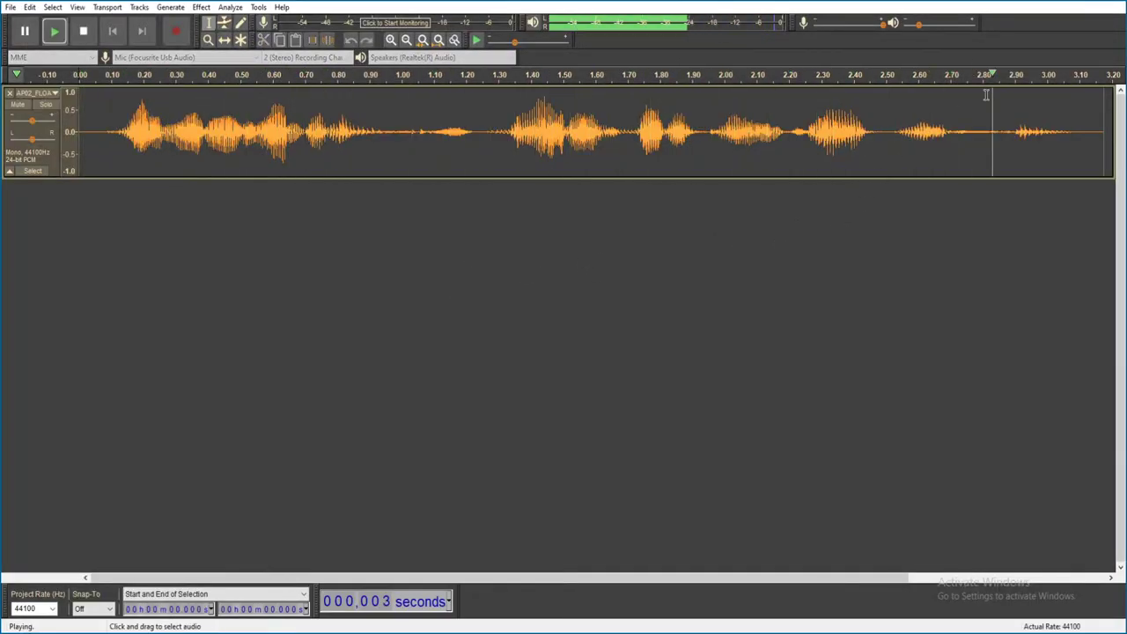
key(ctrl+w)
click(588, 312)
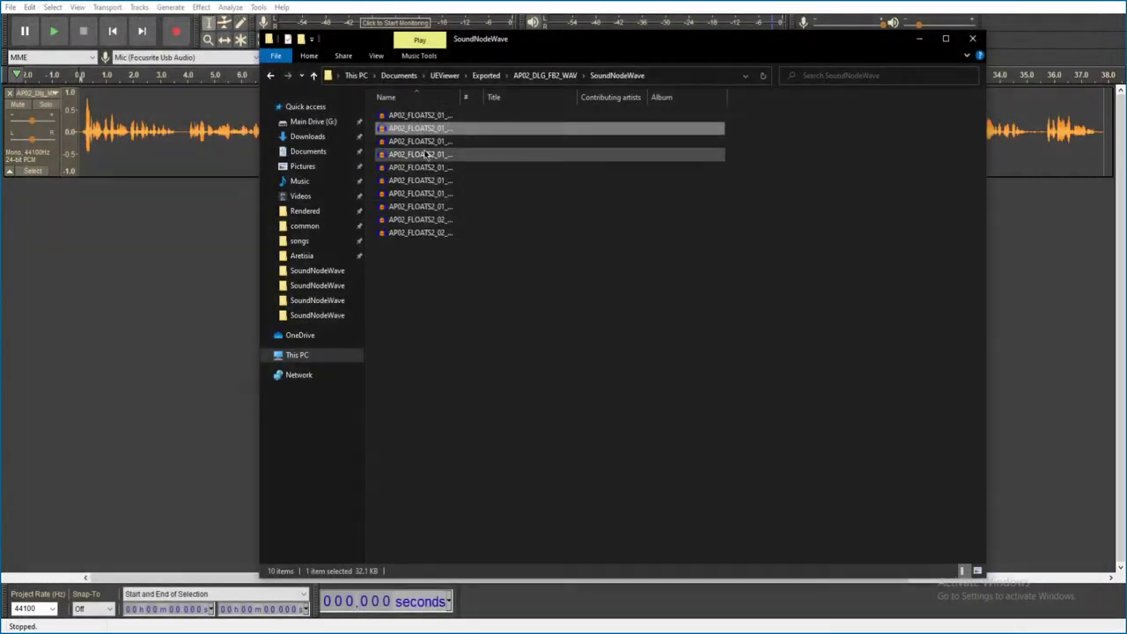
- Play the third AP02_FLOATS2_01 clip in Audacity and close its project without saving
click(413, 142)
double_click(424, 129)
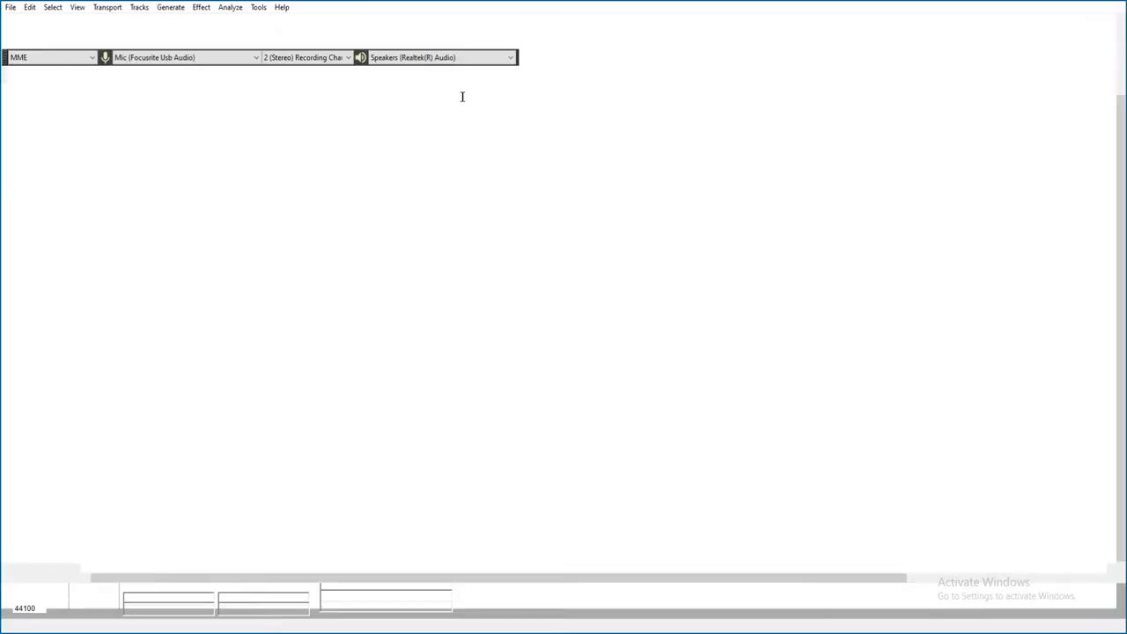
key(space)
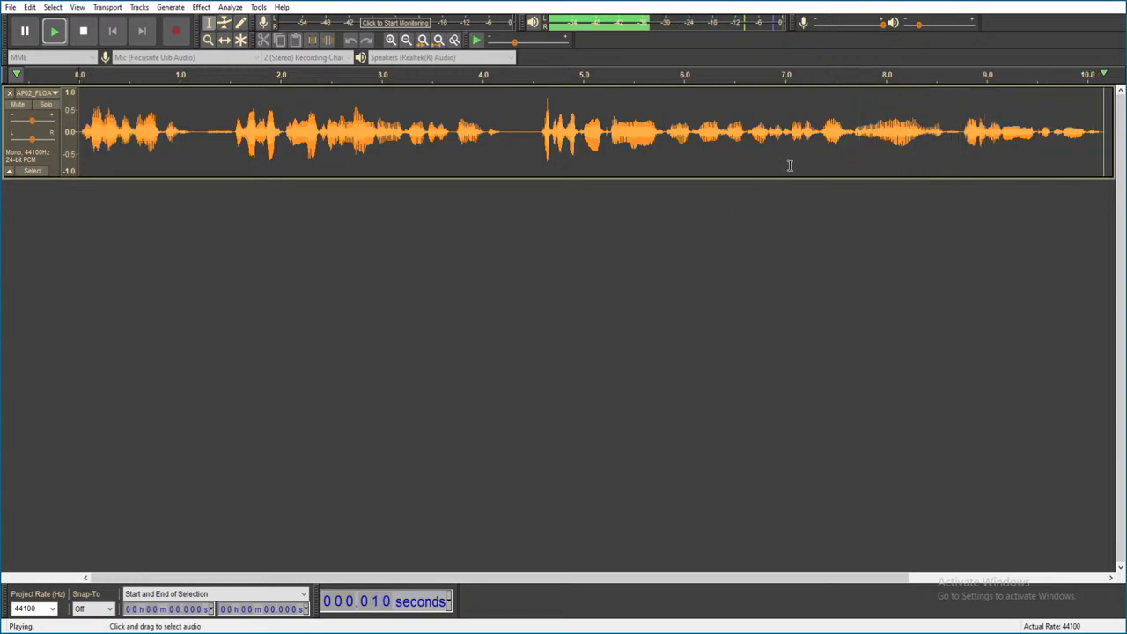
key(ctrl+w)
click(587, 310)
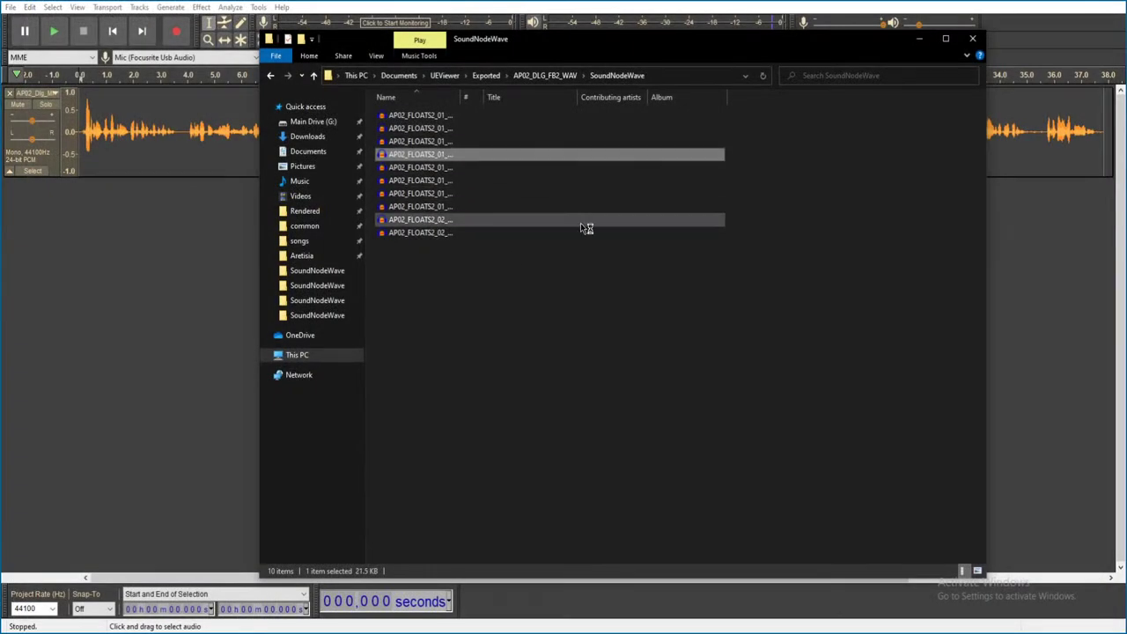
- Play the fourth AP02_FLOATS2_01 clip in Audacity and close its project without saving
key(Return)
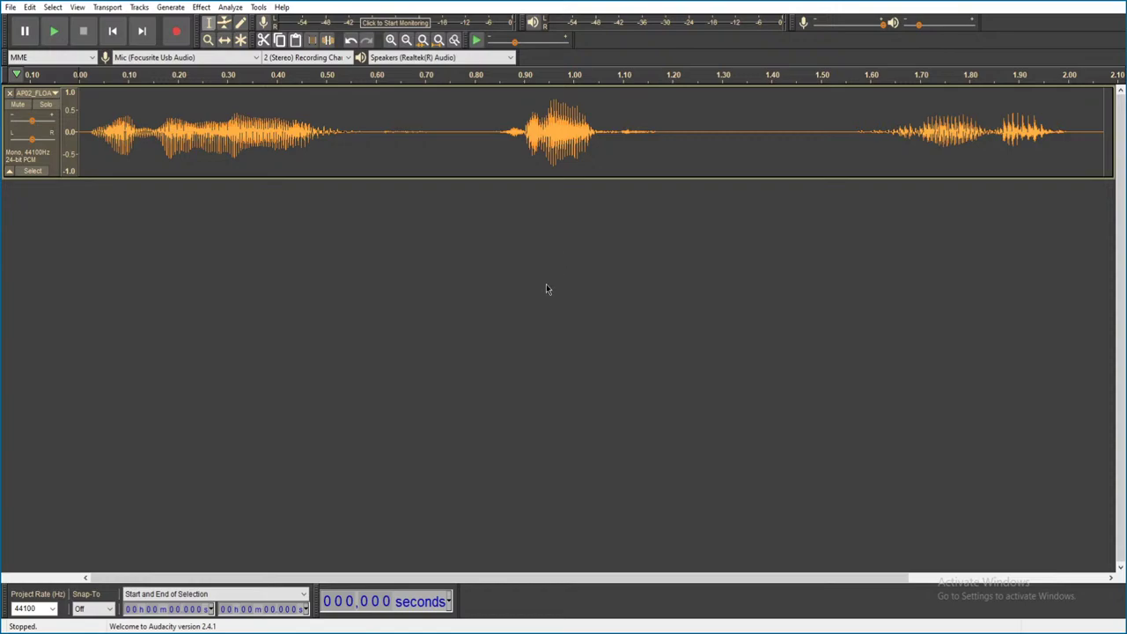
key(space)
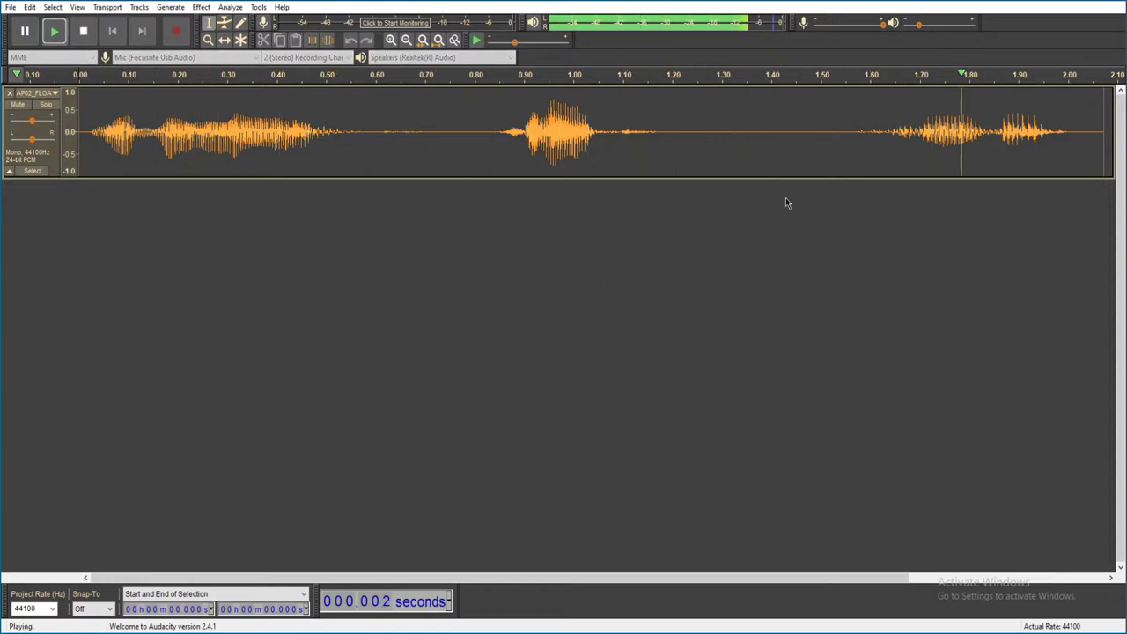
key(ctrl+w)
click(587, 311)
- Open AP02_FLOATS2_01_005, the fifth clip in the folder, in Audacity and play it from the start
click(432, 168)
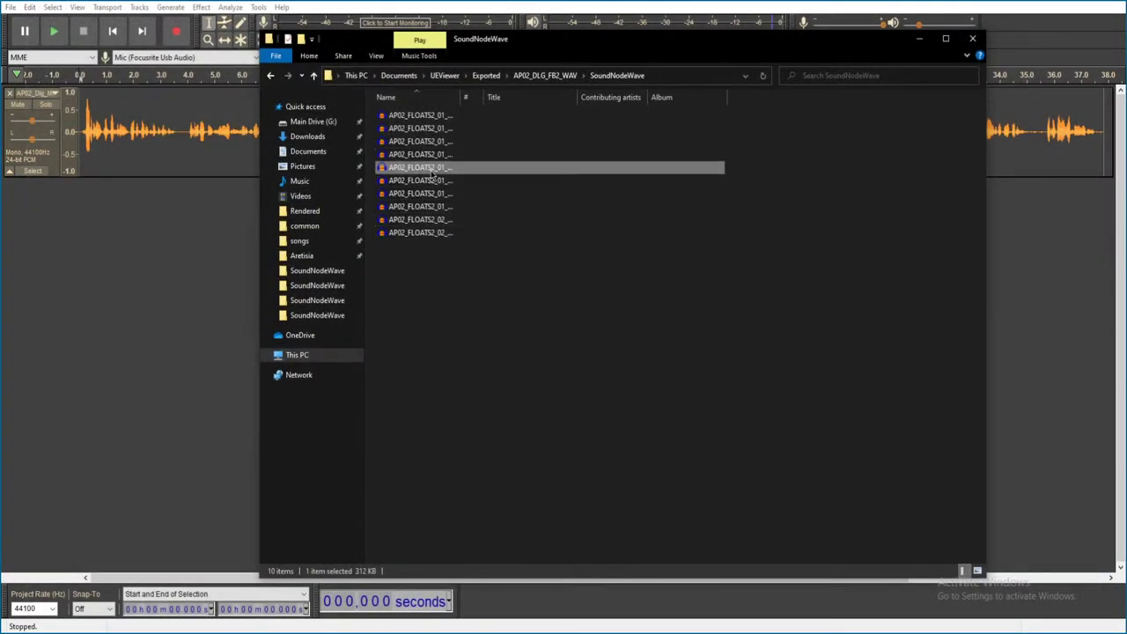
key(Return)
key(space)
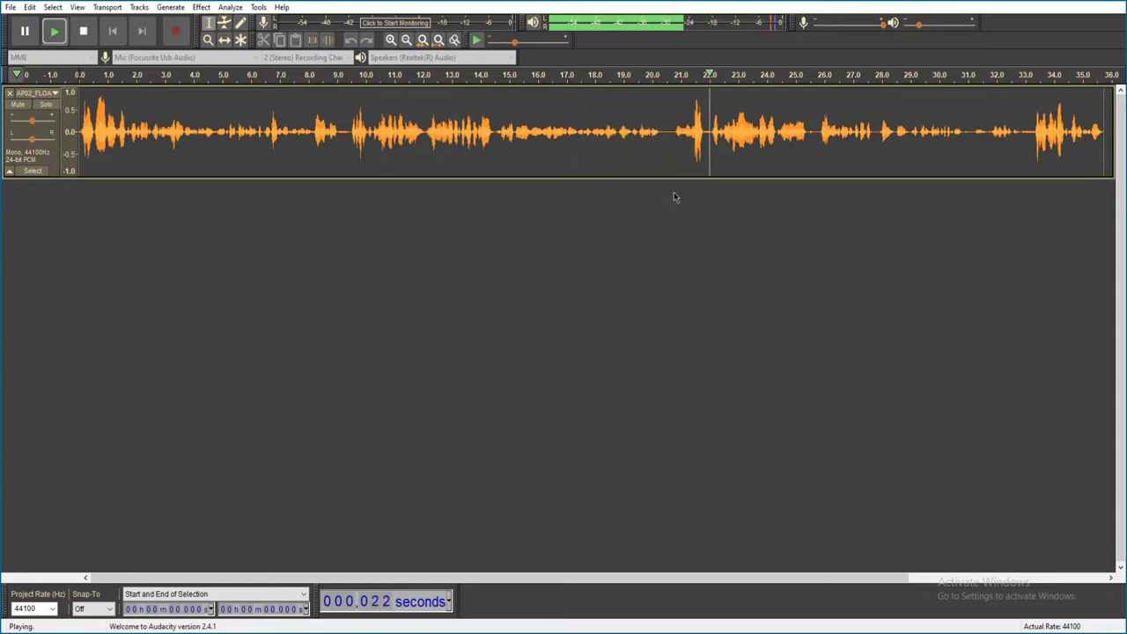
- Replay the AP02_FLOATS2_01_005 clip from about 15 seconds and stop before the loud peak
click(713, 128)
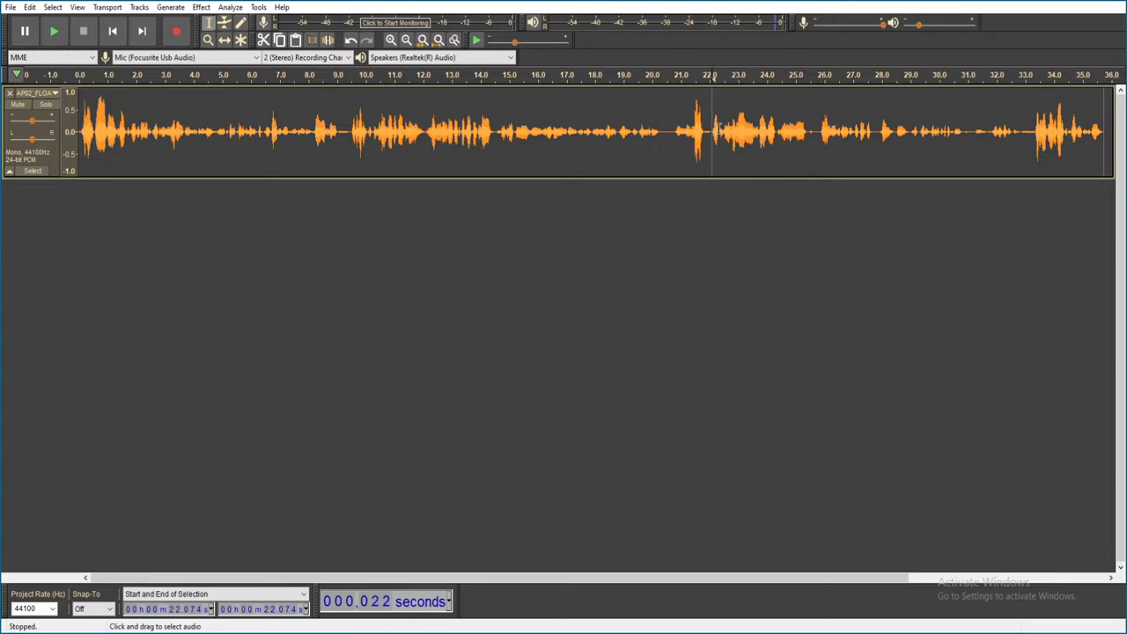
click(515, 130)
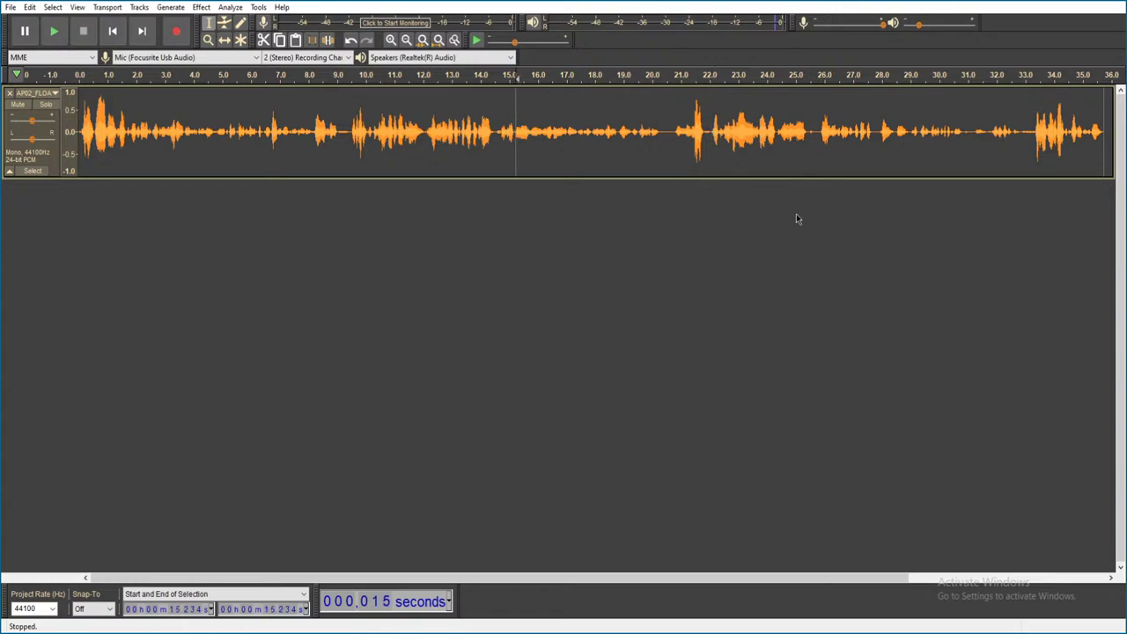
key(space)
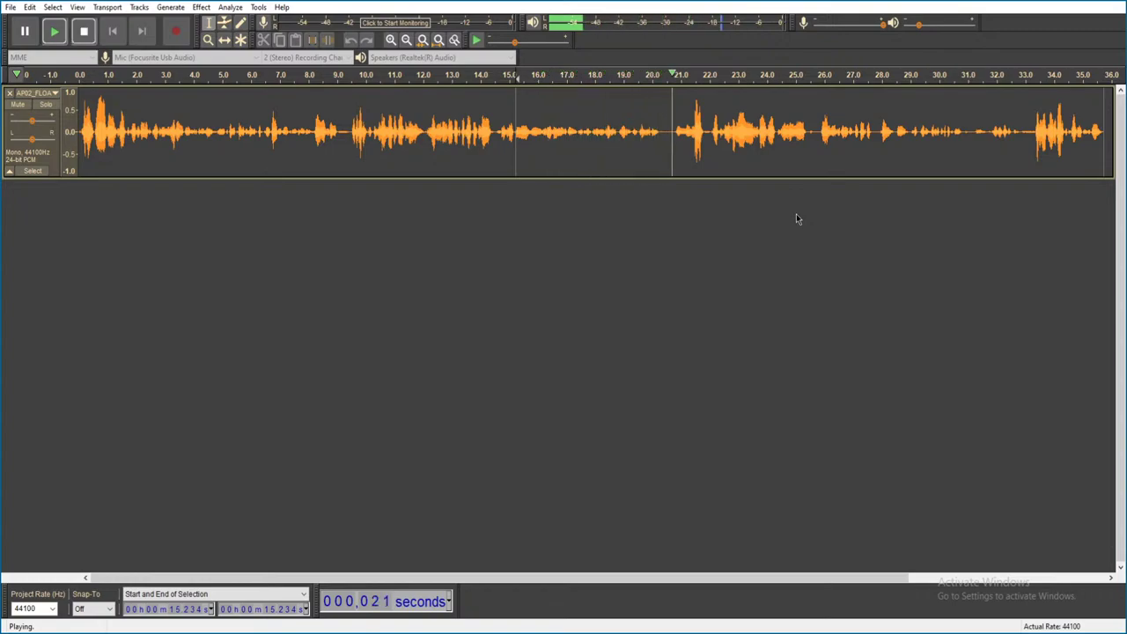
key(space)
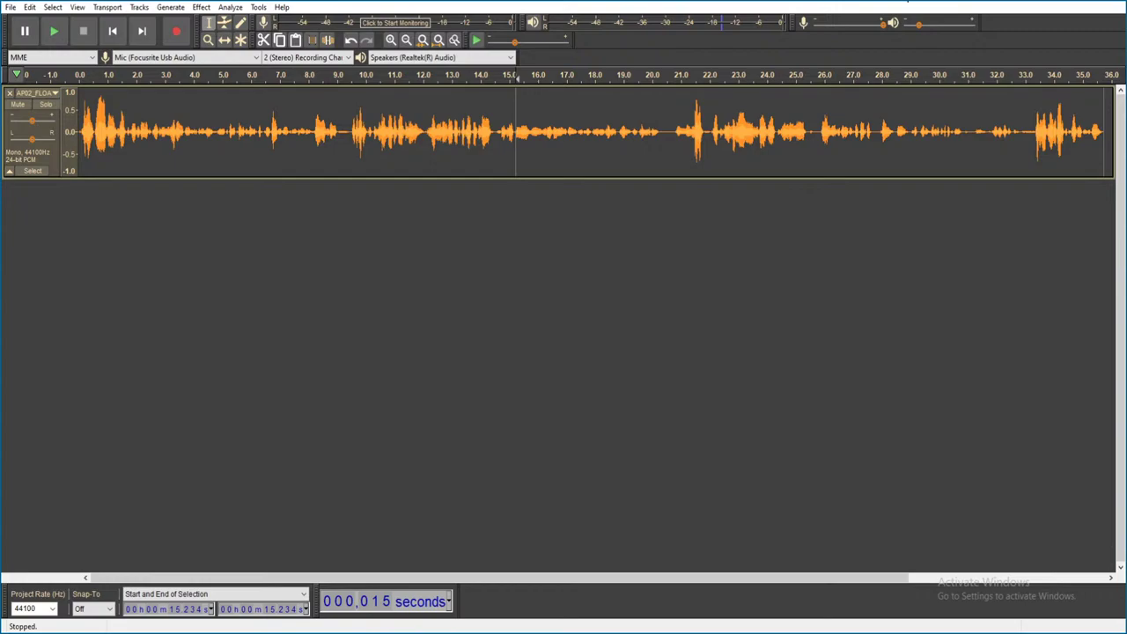
- Play the rest of AP02_FLOATS2_01_005 from about 20.8 seconds and close the project without saving
click(676, 124)
key(space)
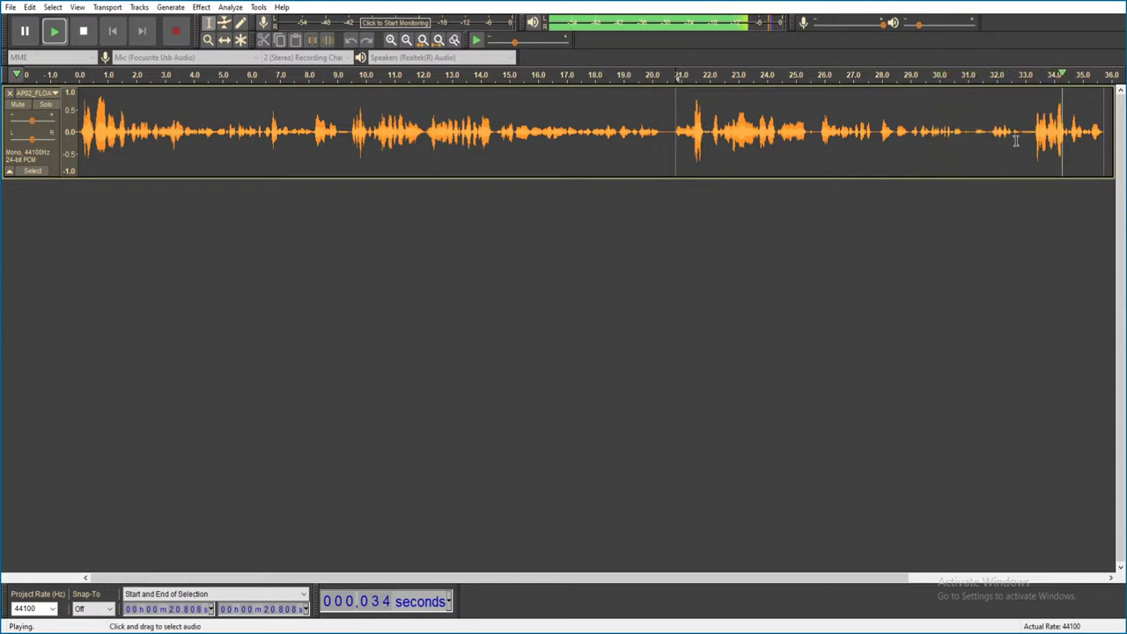
key(ctrl+w)
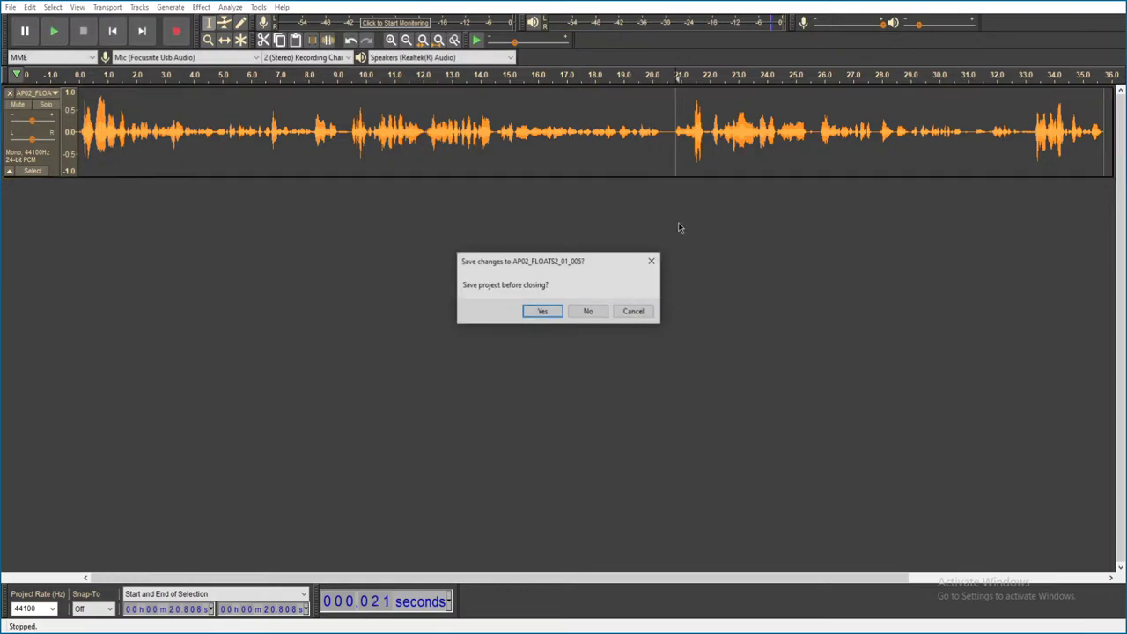
click(583, 310)
- Open the sixth AP02_FLOATS2_01 clip in Audacity, play it through and close its project without saving
double_click(413, 181)
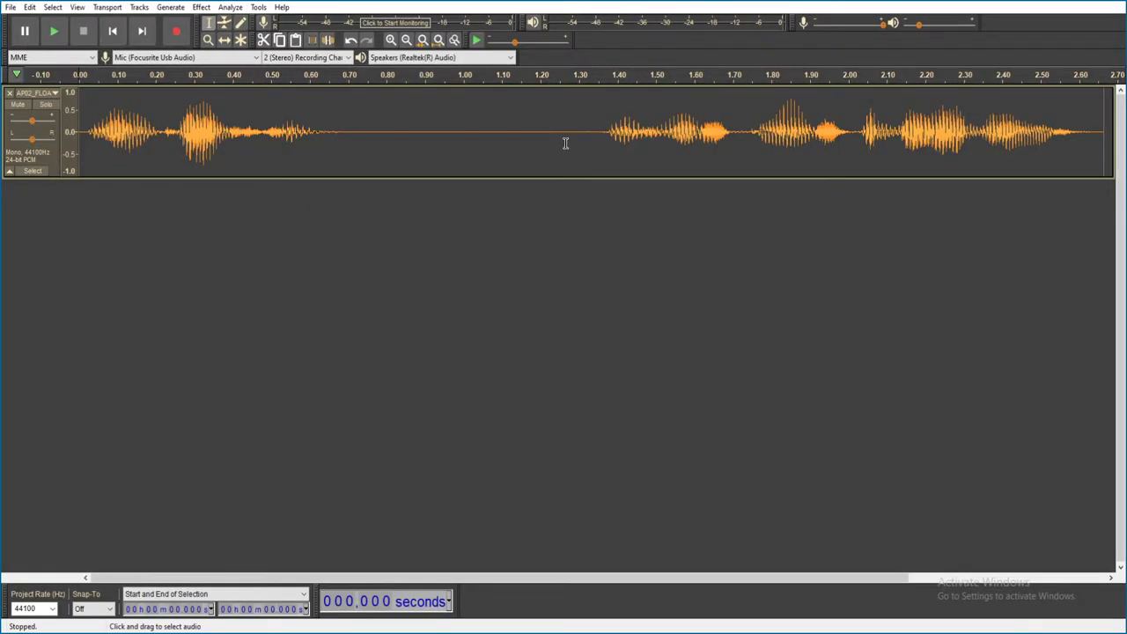
key(space)
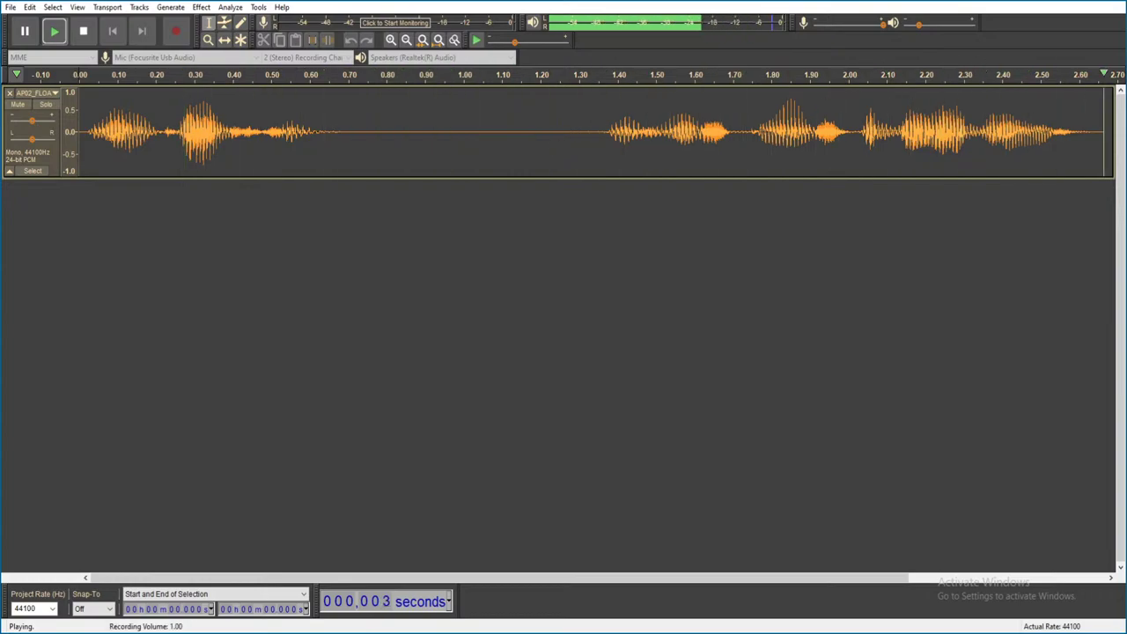
key(ctrl+w)
click(586, 310)
- Open the seventh AP02_FLOATS2_01 clip in Audacity, play it and close its project without saving
click(481, 195)
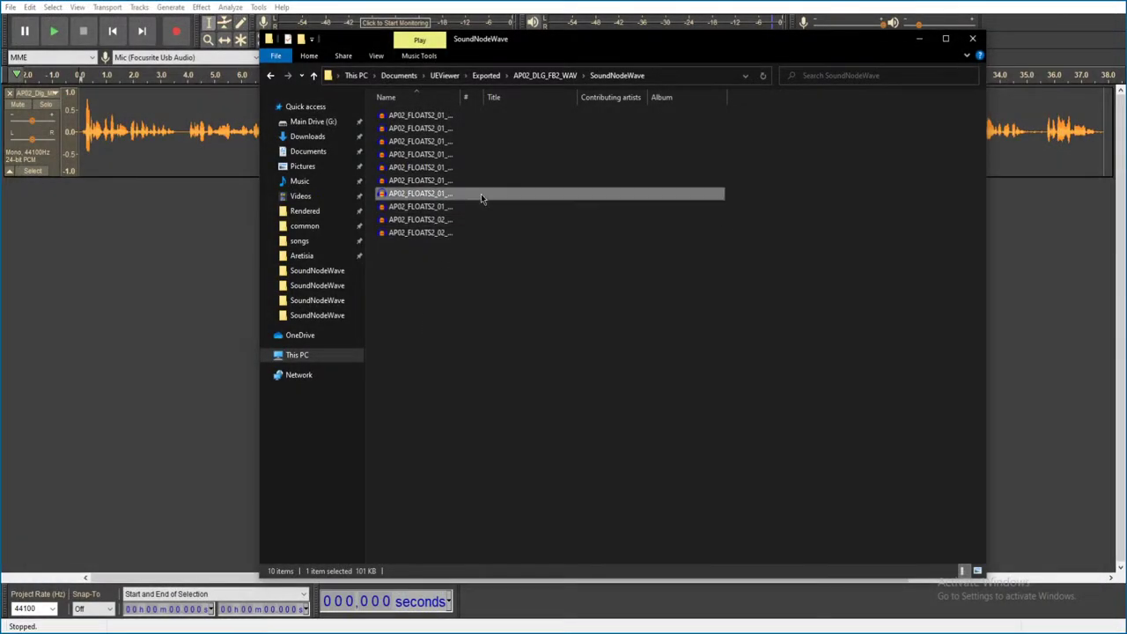
key(Return)
key(space)
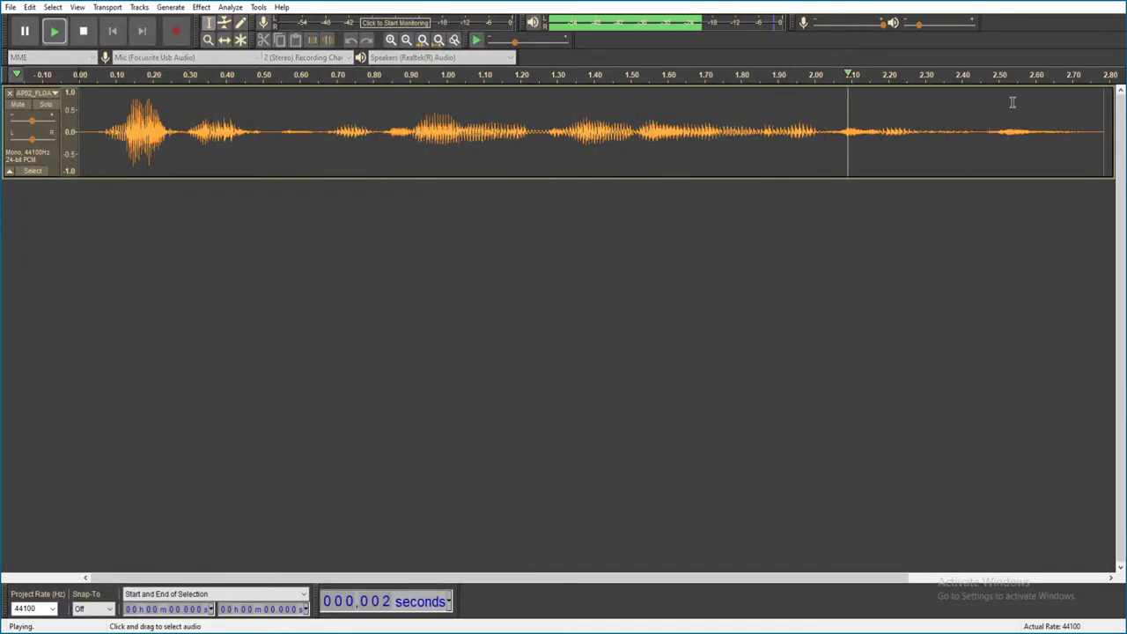
key(ctrl+w)
click(586, 312)
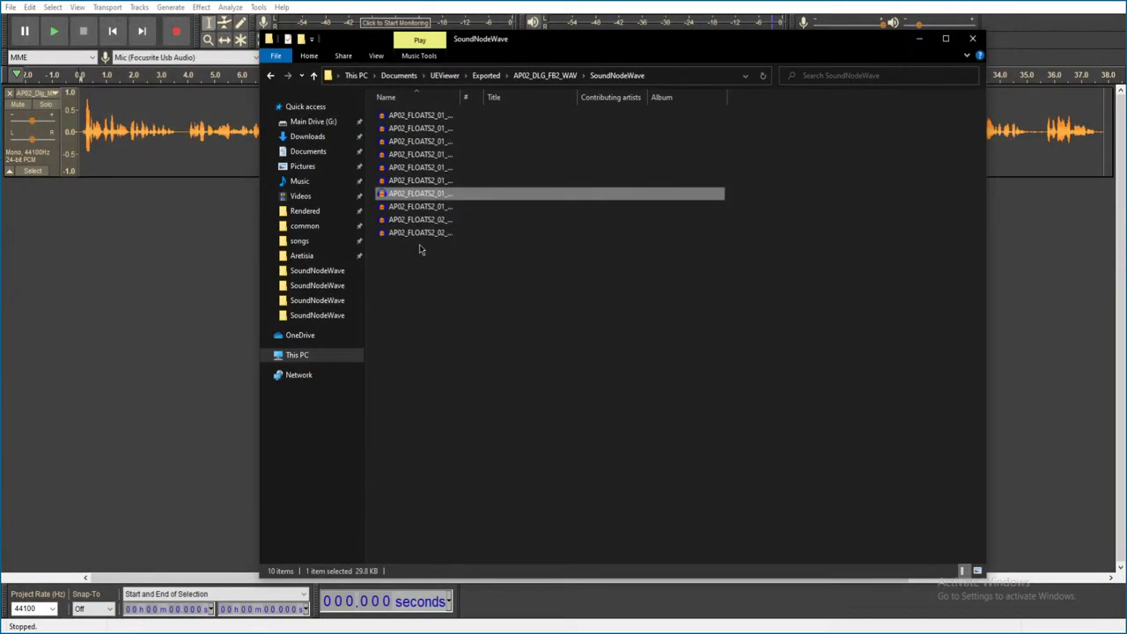
- Open the eighth and last AP02_FLOATS2_01 clip in Audacity, play it and close its project without saving
click(447, 210)
key(Return)
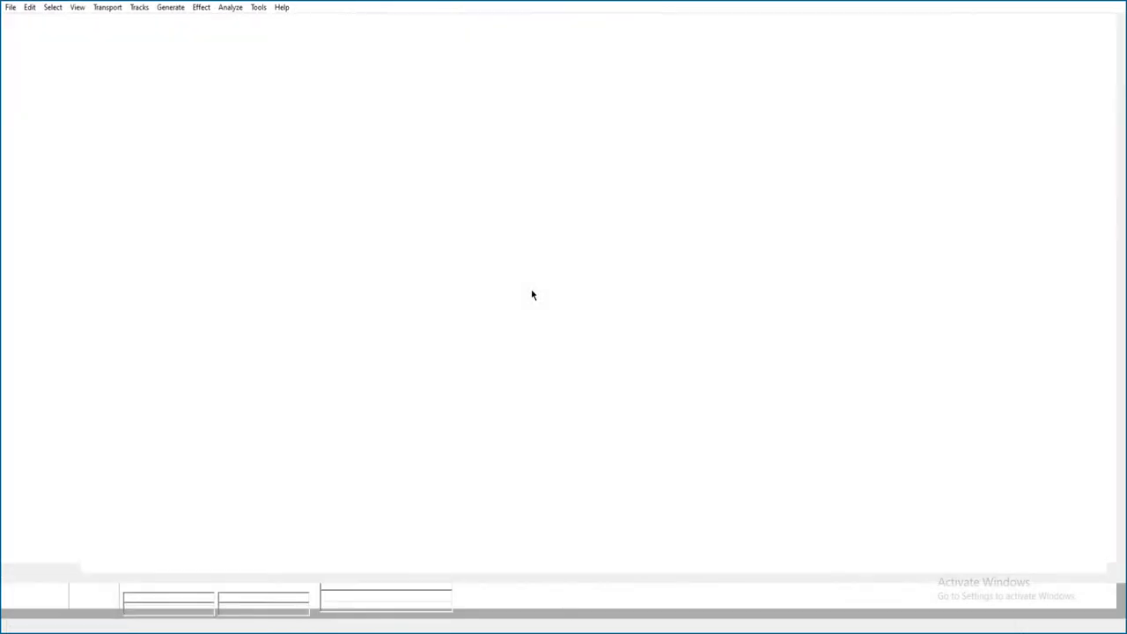
key(space)
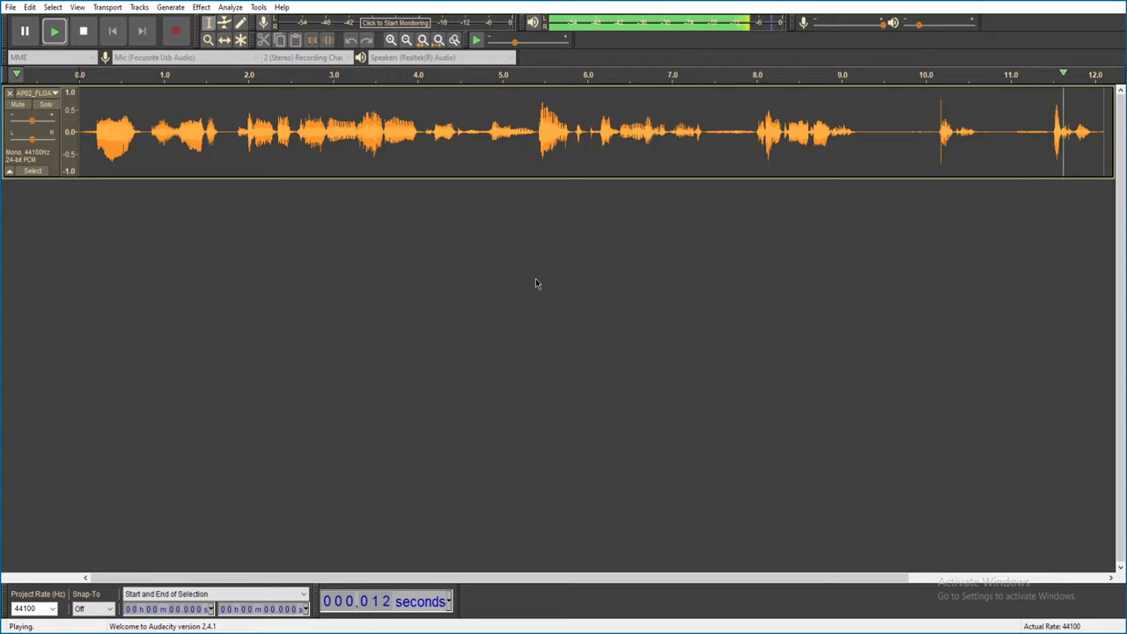
key(ctrl+w)
click(587, 310)
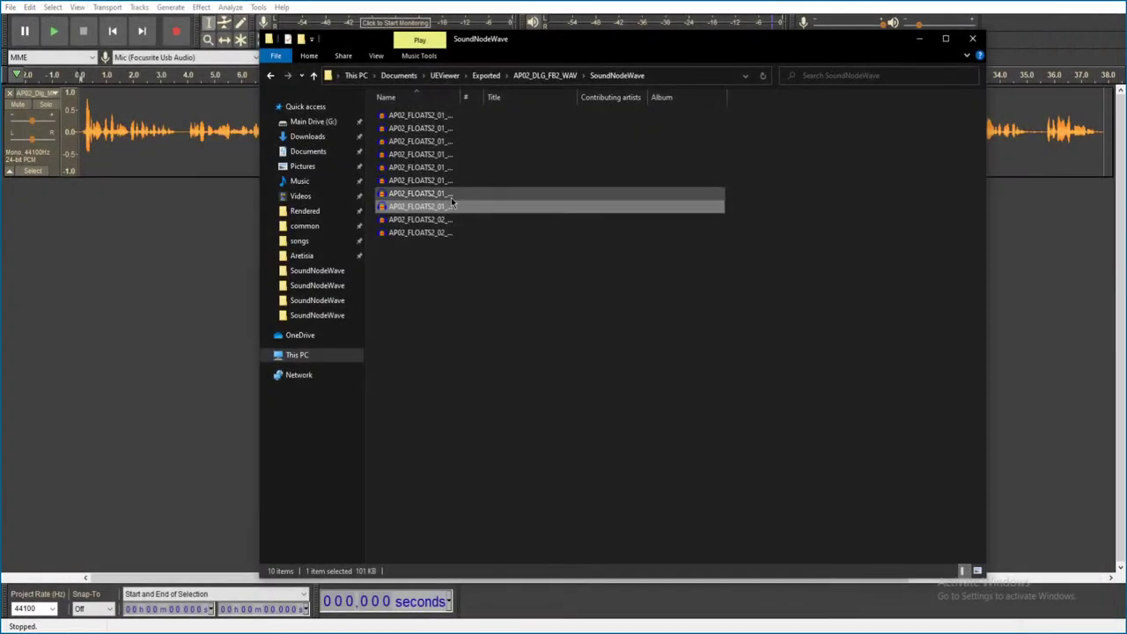
- Open the first AP02_FLOATS2_02 clip in Audacity, play it and close its project without saving
key(Down)
key(Return)
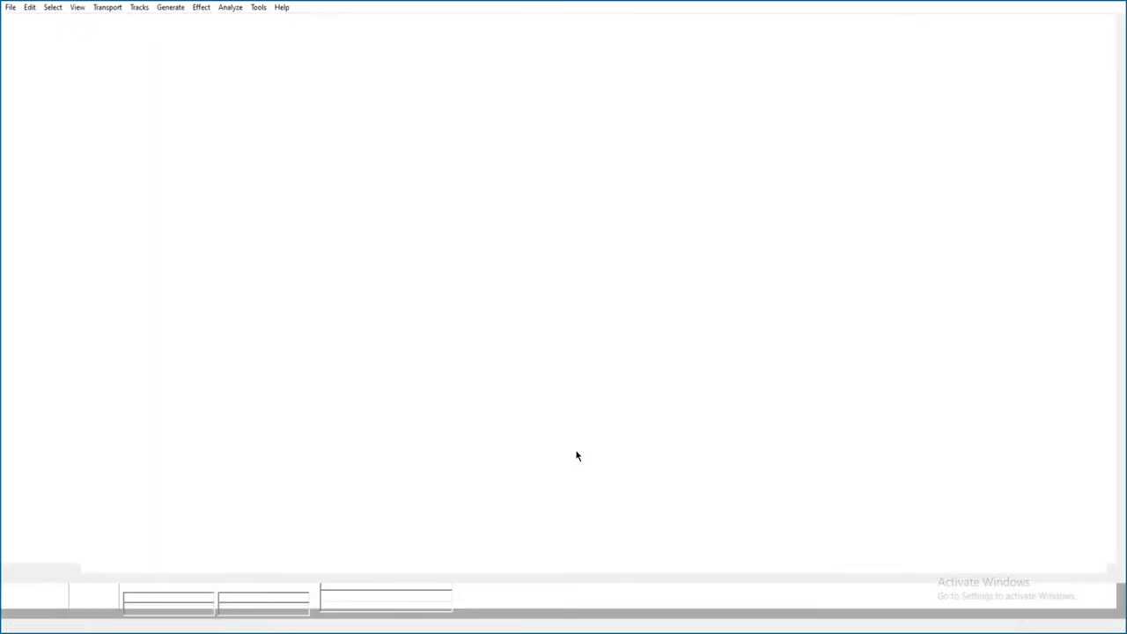
key(space)
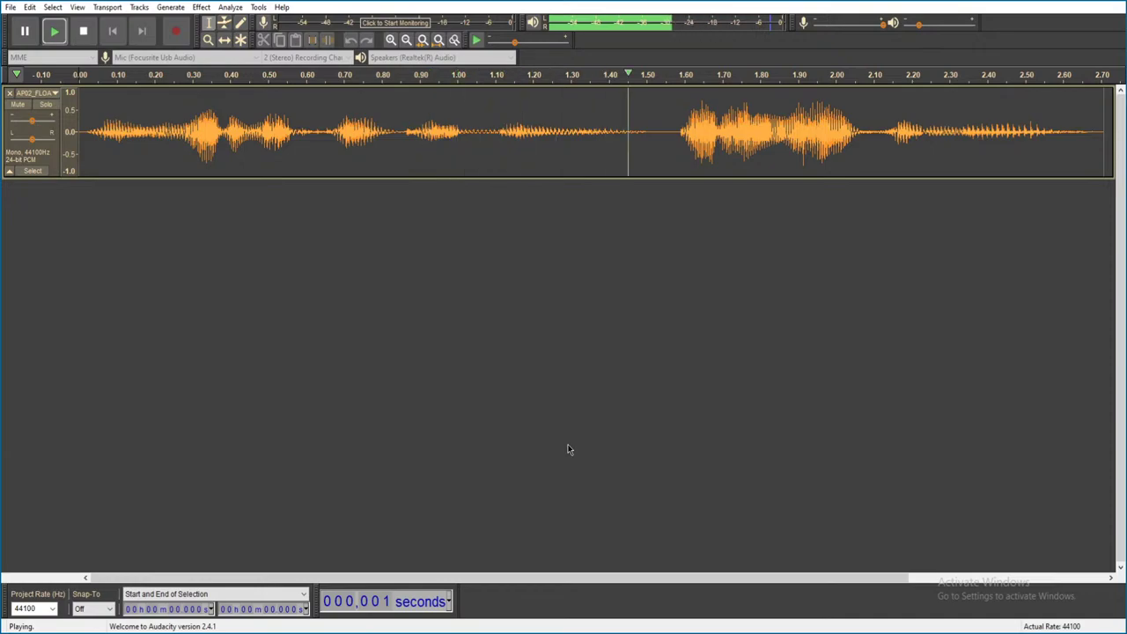
key(ctrl+w)
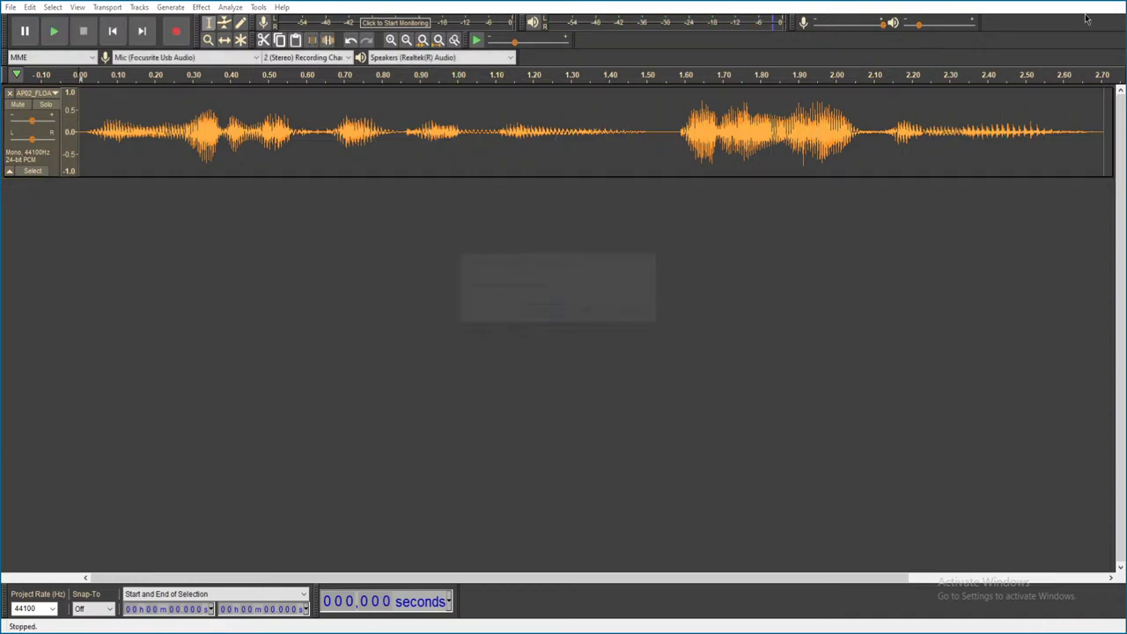
click(587, 310)
- Open AP02_FLOATS2_02_011, the last clip in the folder, in Audacity, play it and close its project without saving
click(498, 236)
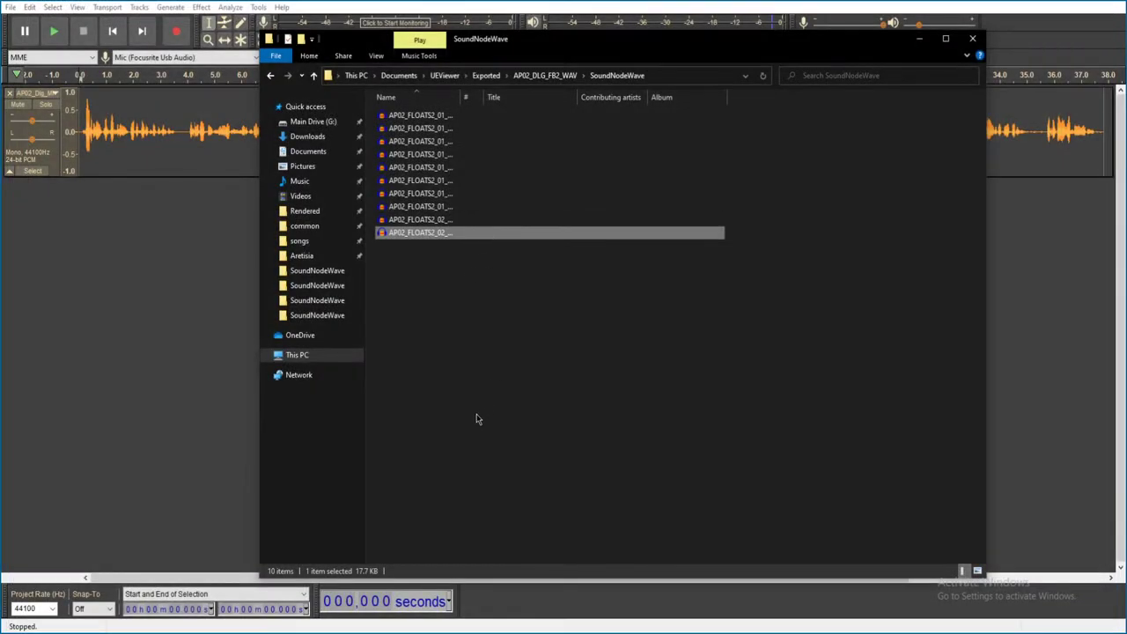
key(Return)
key(space)
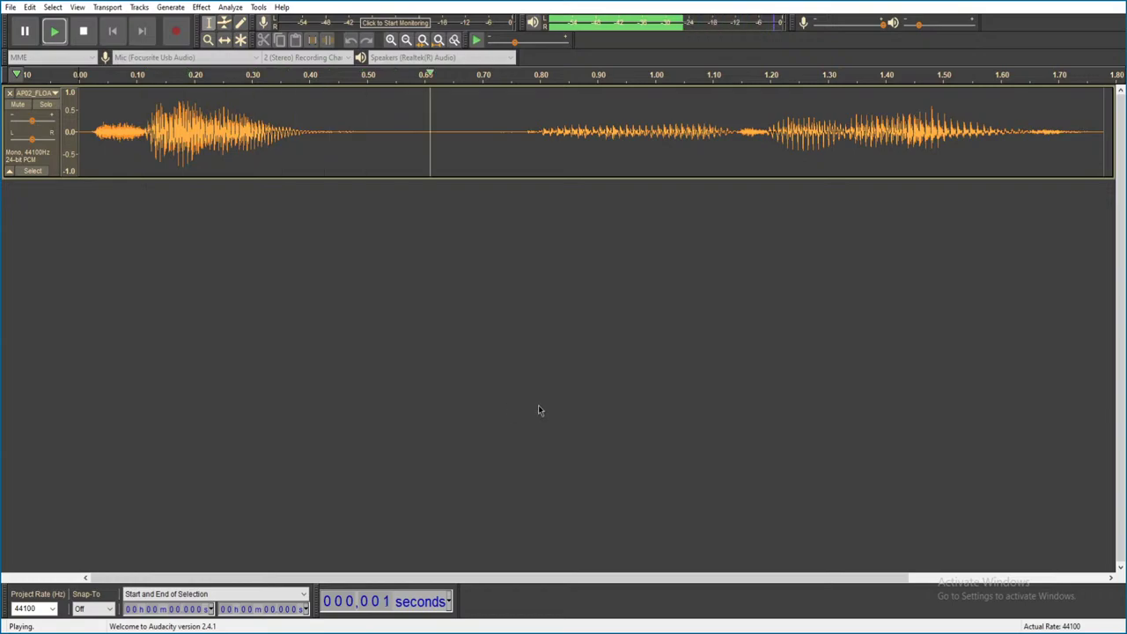
key(ctrl+w)
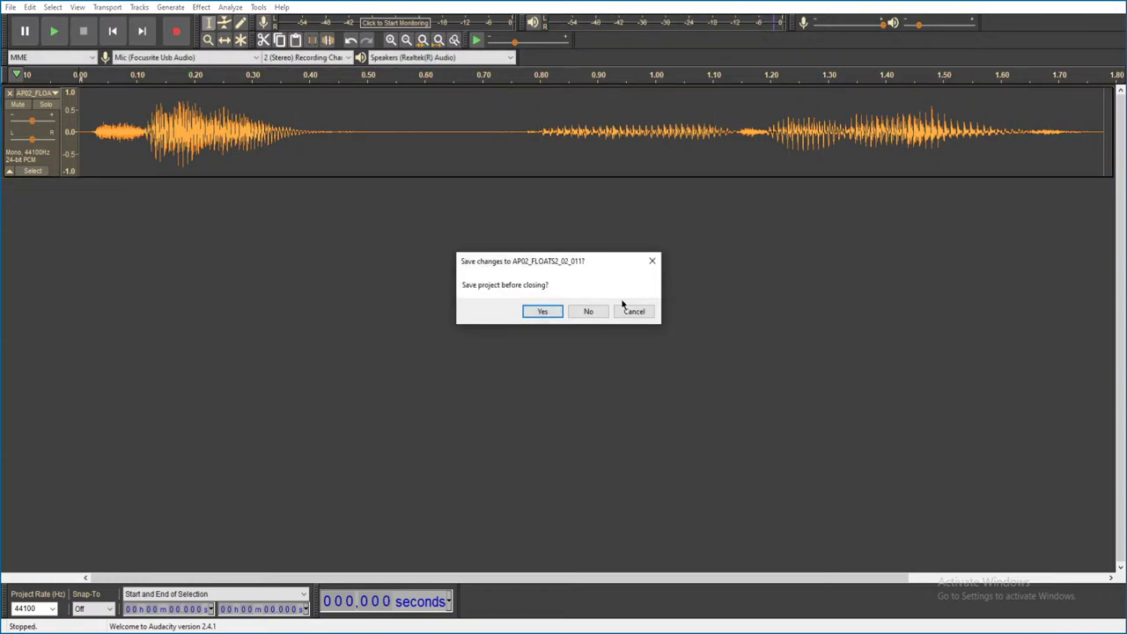
click(588, 311)
- Return to the Exported folder and open the SoundNodeWave folder inside AP02_Dlg_West_Debrief_WAV
key(BackSpace)
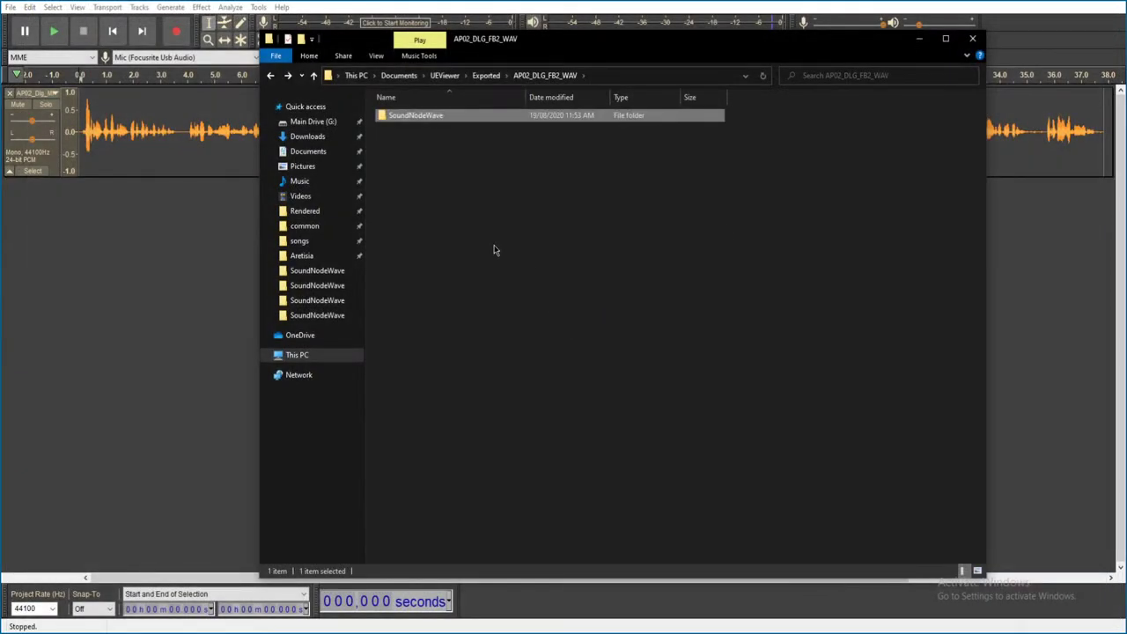
key(BackSpace)
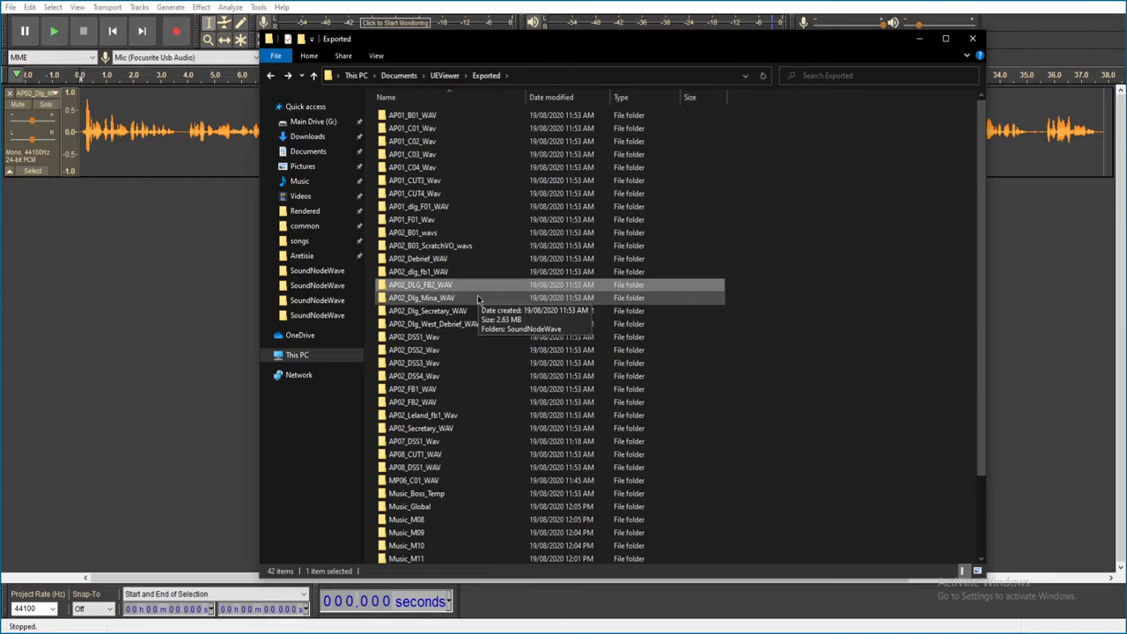
mouse_move(482, 312)
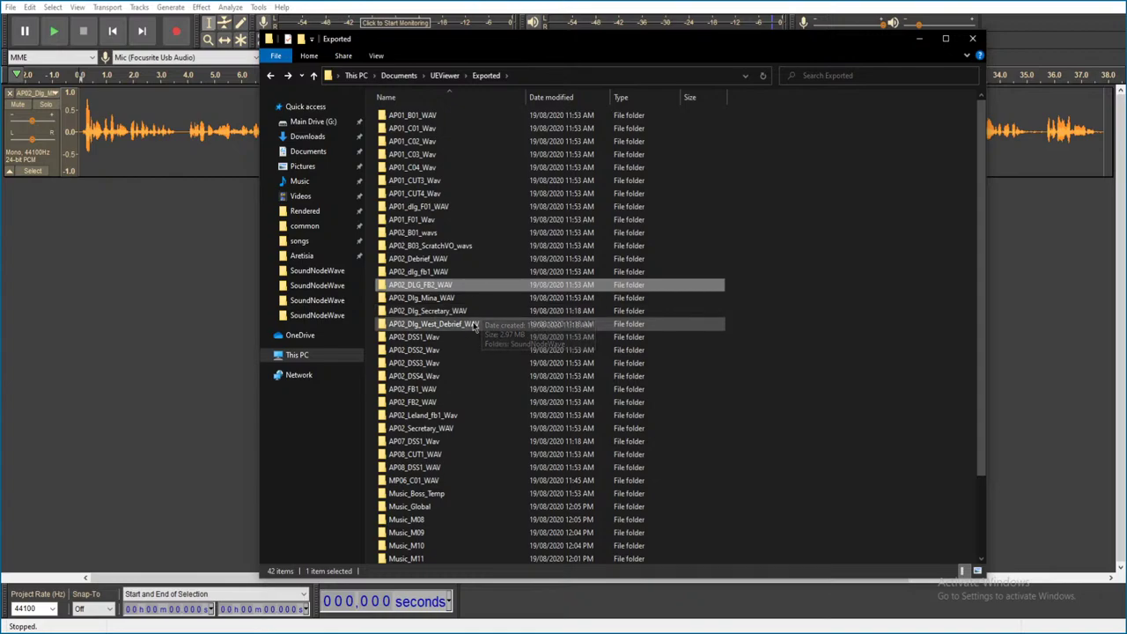
double_click(473, 325)
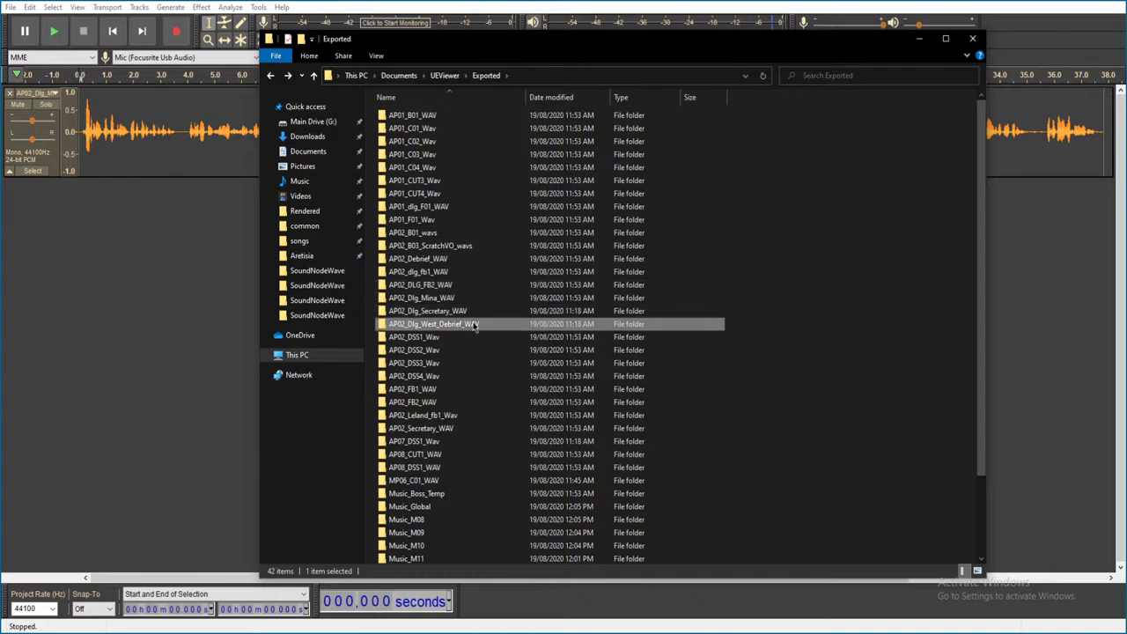
double_click(464, 115)
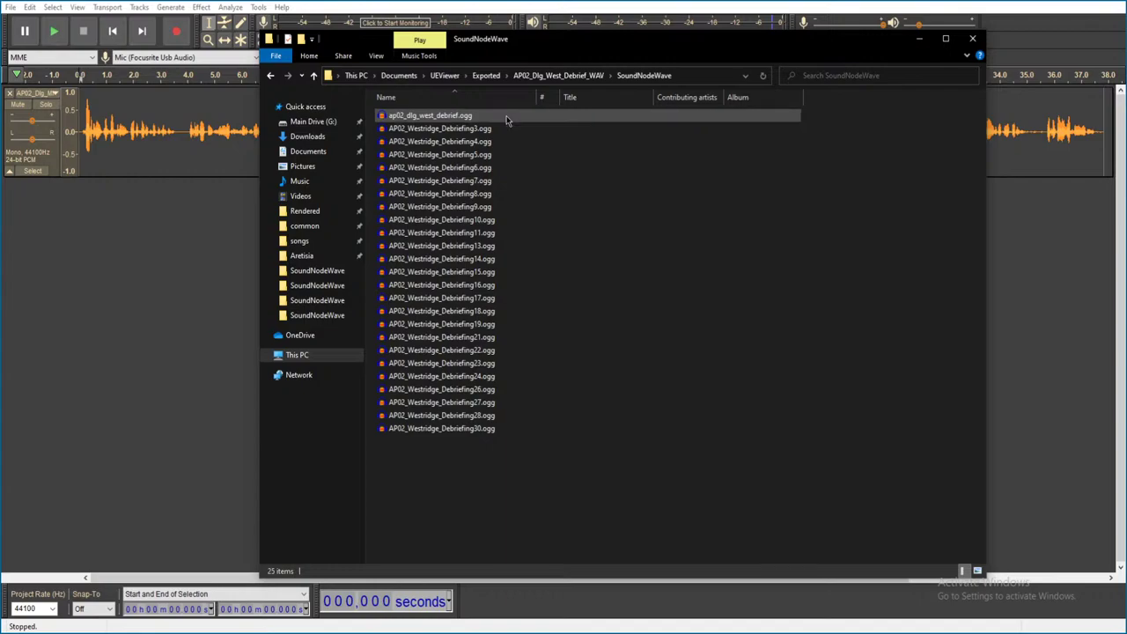
- Open ap02_dlg_west_debrief.ogg in Audacity, play it and close its project without saving
double_click(506, 117)
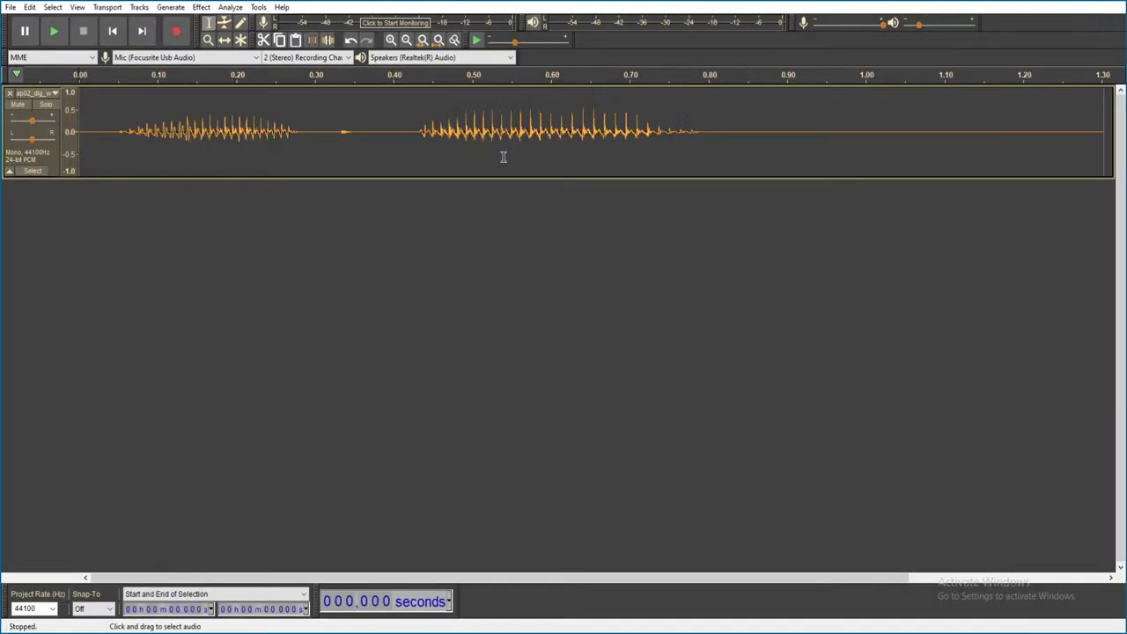
key(space)
key(ctrl+w)
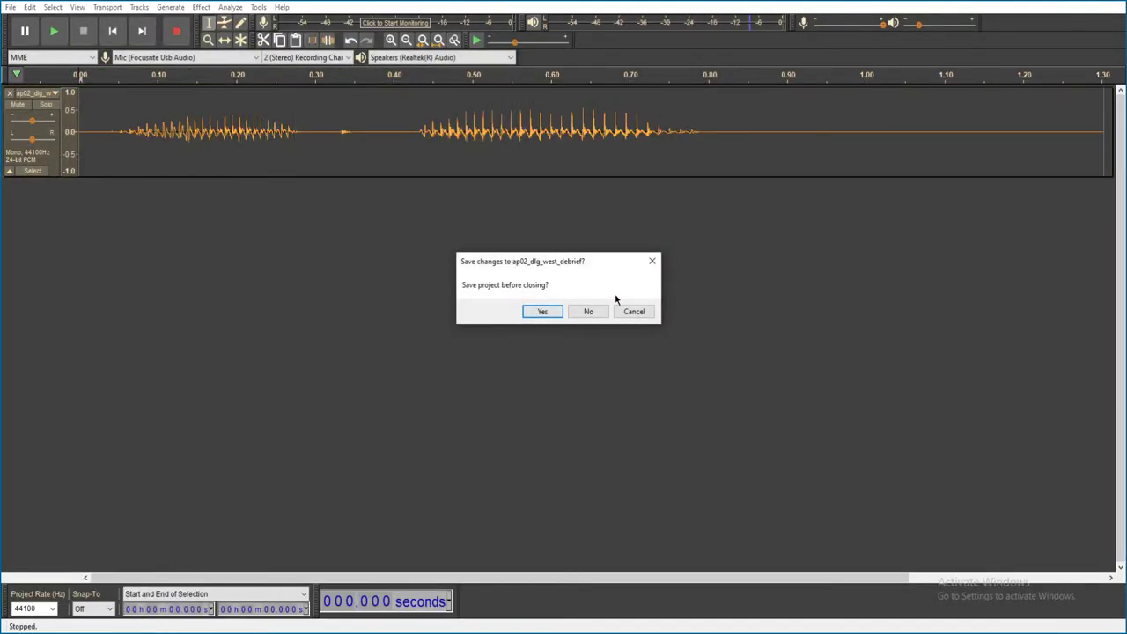
click(585, 309)
- Return to the Exported folder and open the SoundNodeWave folder inside AP02_DSS1_Wav
key(alt+Up)
key(alt+Up)
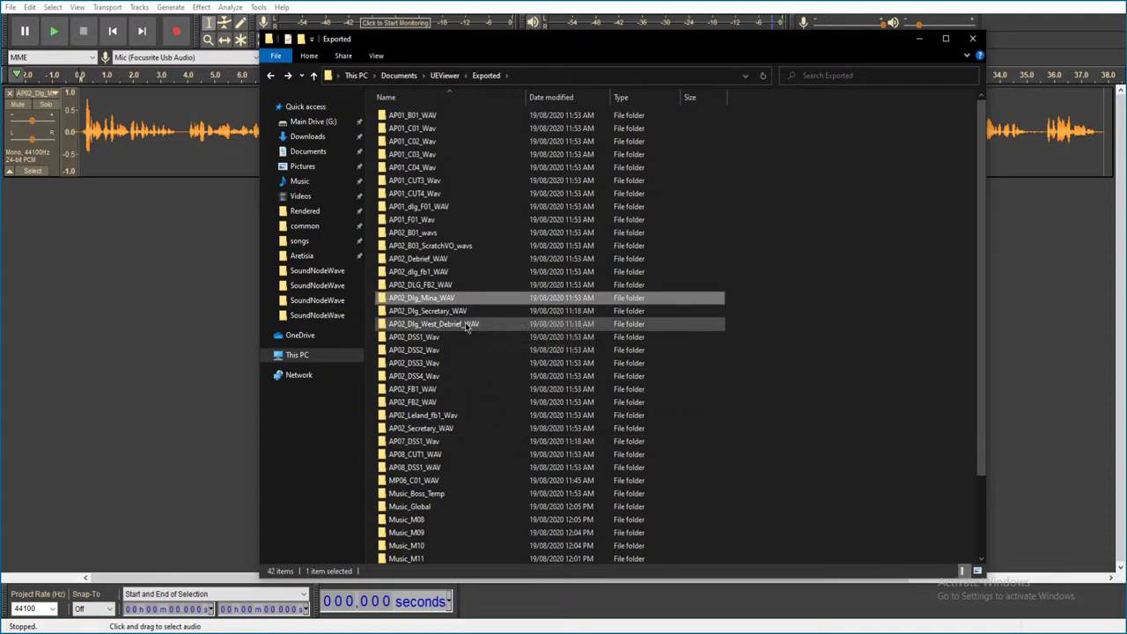
click(449, 337)
double_click(449, 337)
double_click(493, 117)
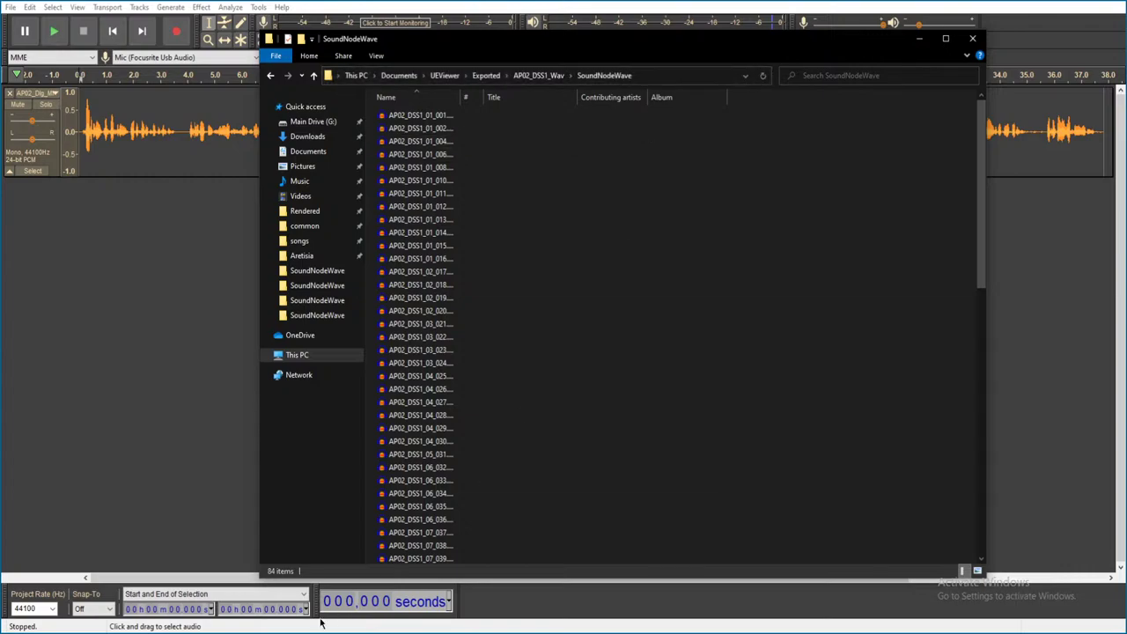
- Open the AP02_DSS1_01_001 clip in Audacity and play it
double_click(567, 163)
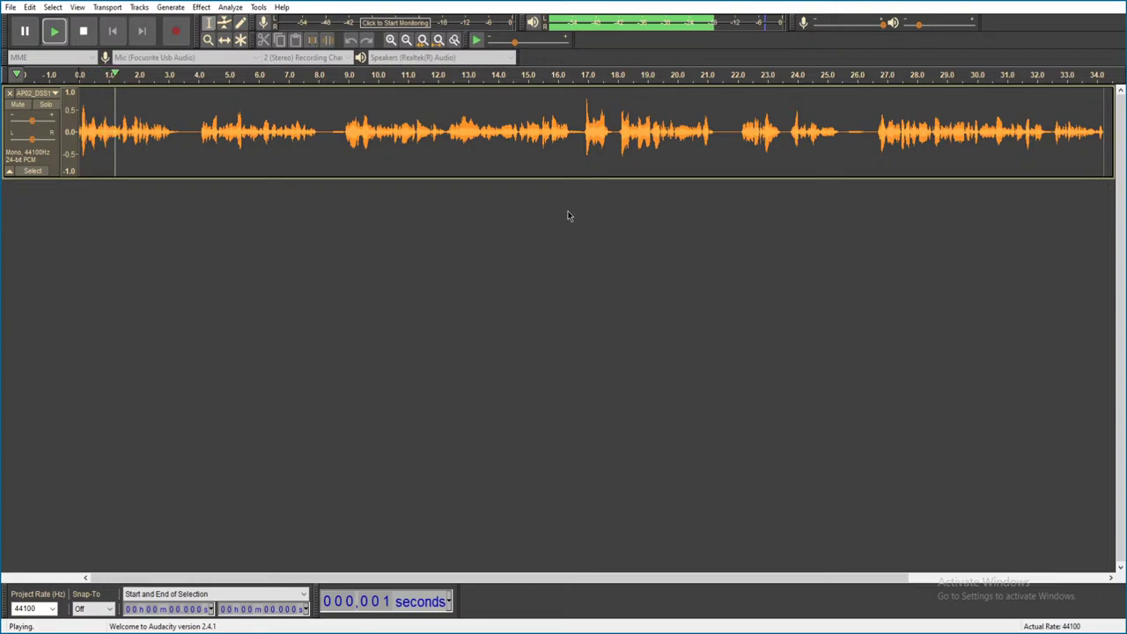
key(space)
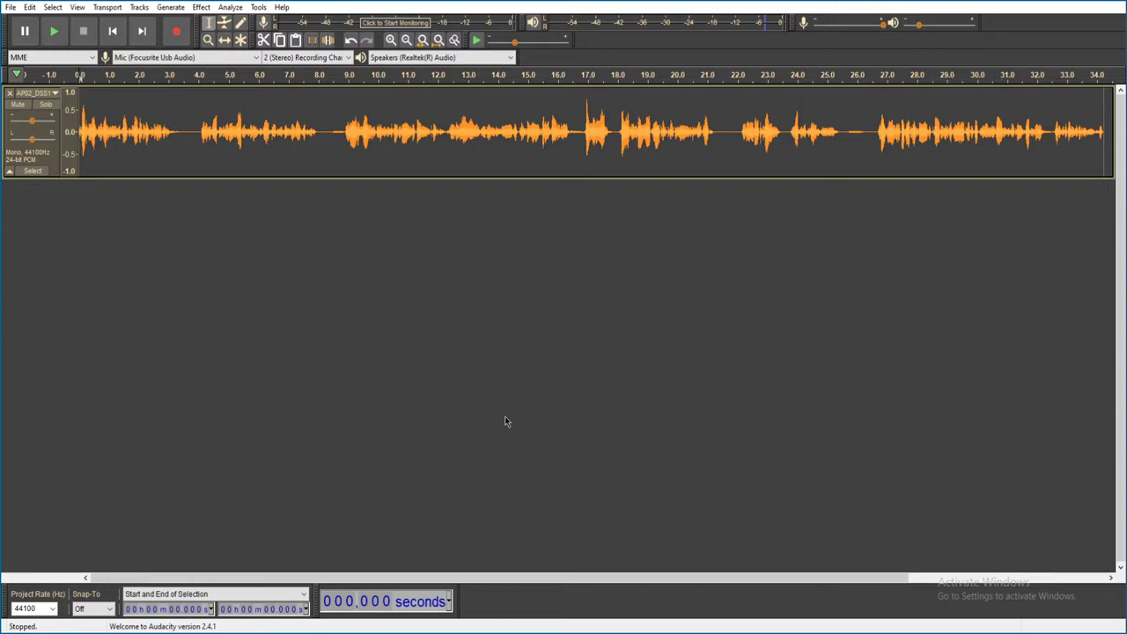
key(space)
key(space)
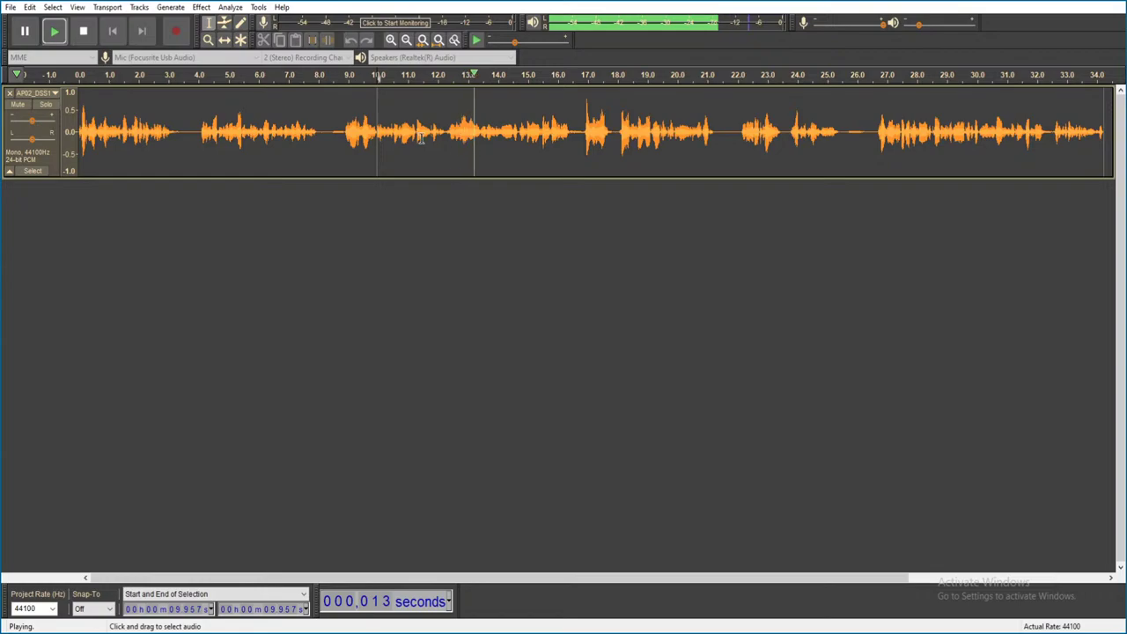
- Replay AP02_DSS1_01_001 from about 12.6 seconds and close its project without saving
click(454, 149)
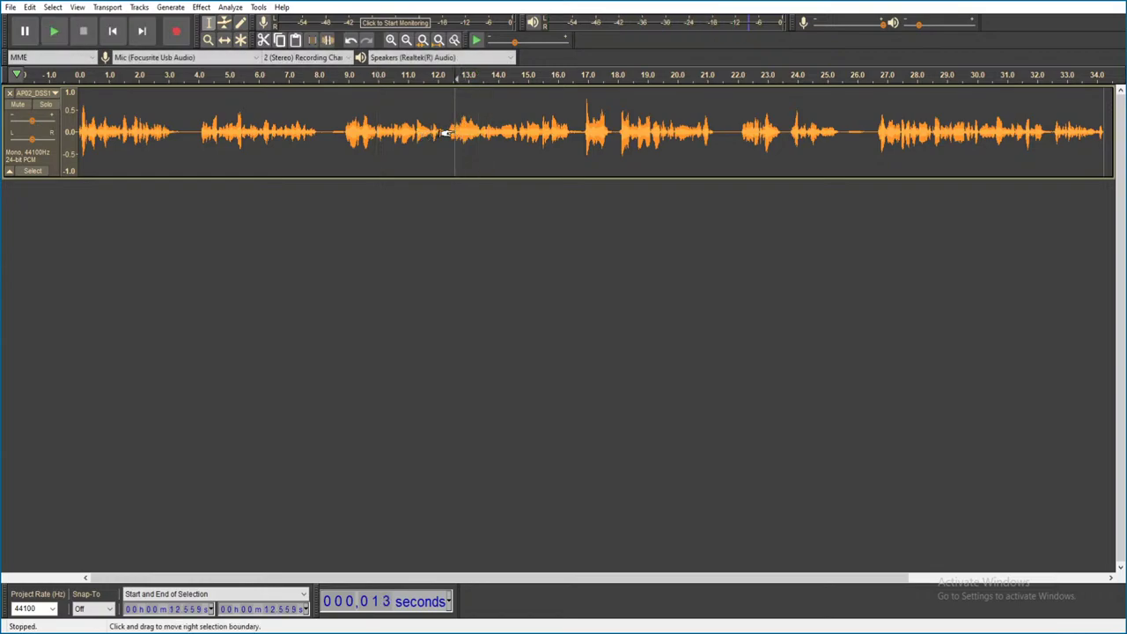
key(space)
key(space)
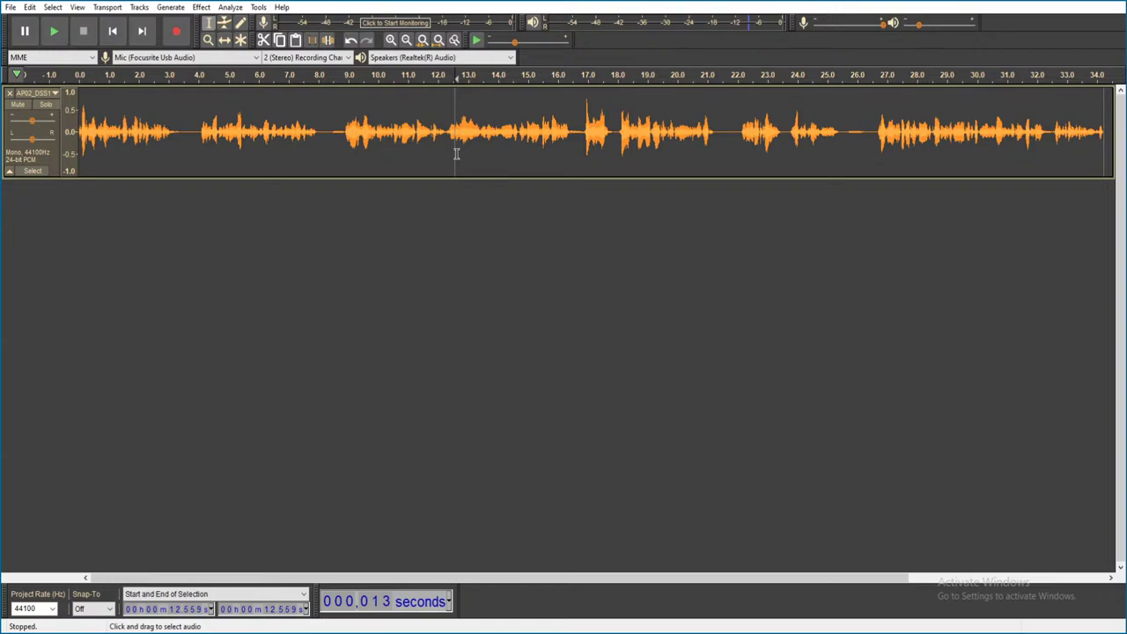
key(ctrl+w)
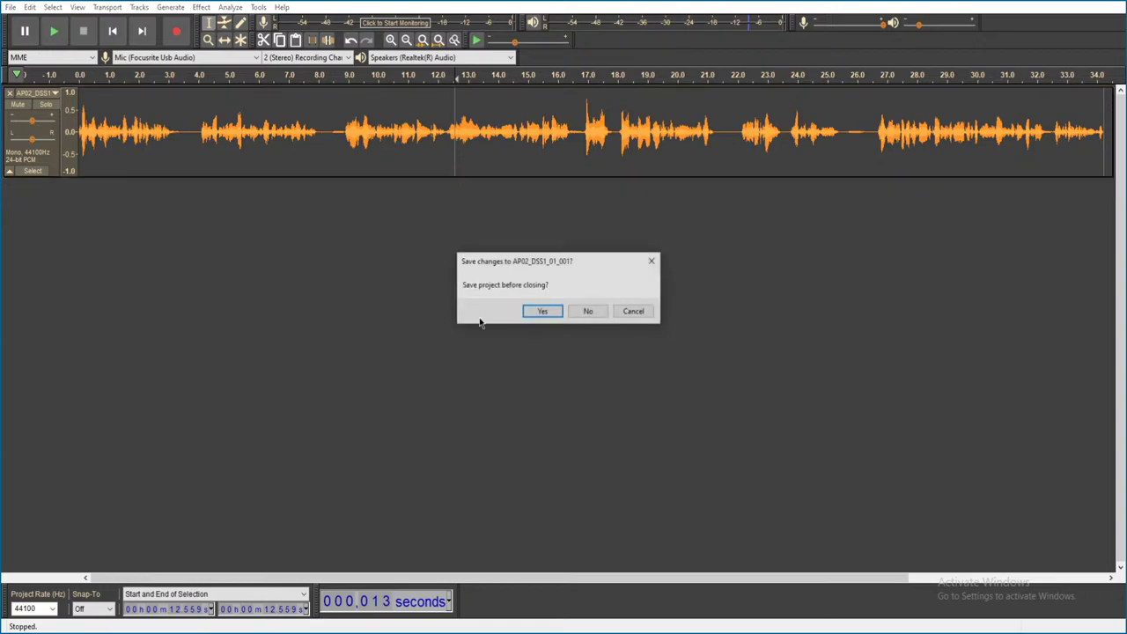
click(589, 313)
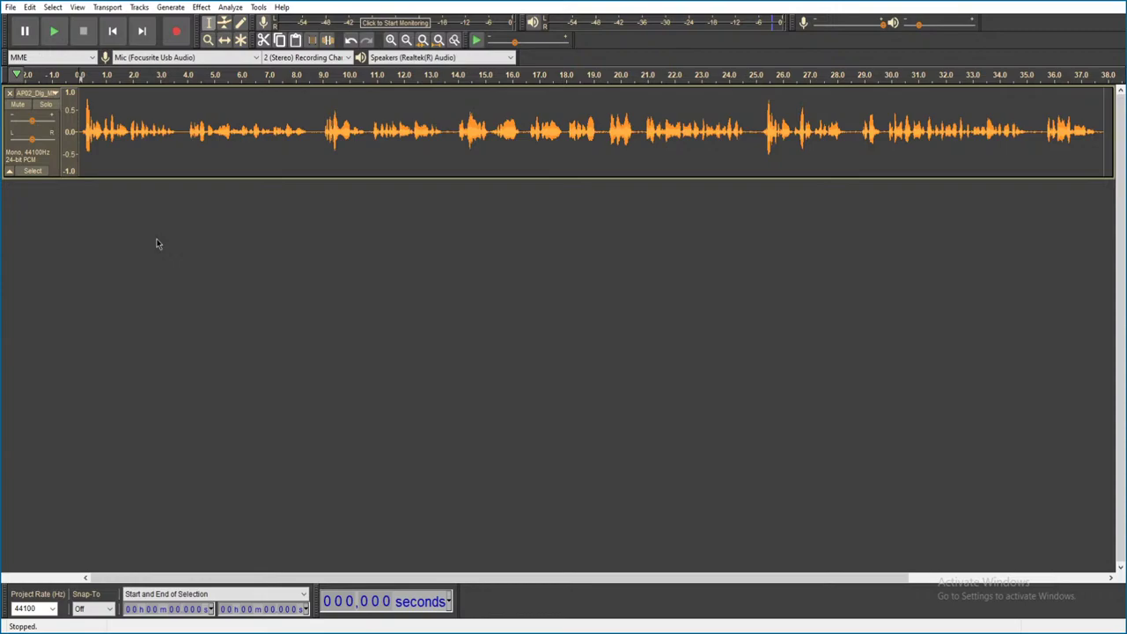
- Play the already open AP02_Dlg_Mina1 clip from the start and replay its ending from about 35.6 seconds
key(space)
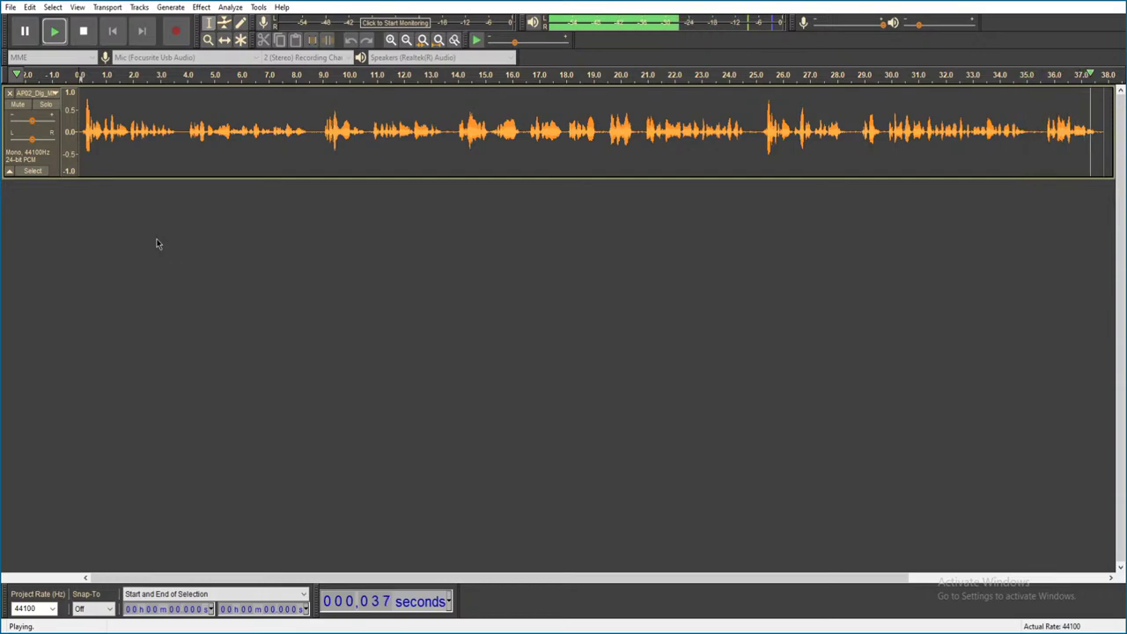
click(1043, 131)
key(space)
key(space)
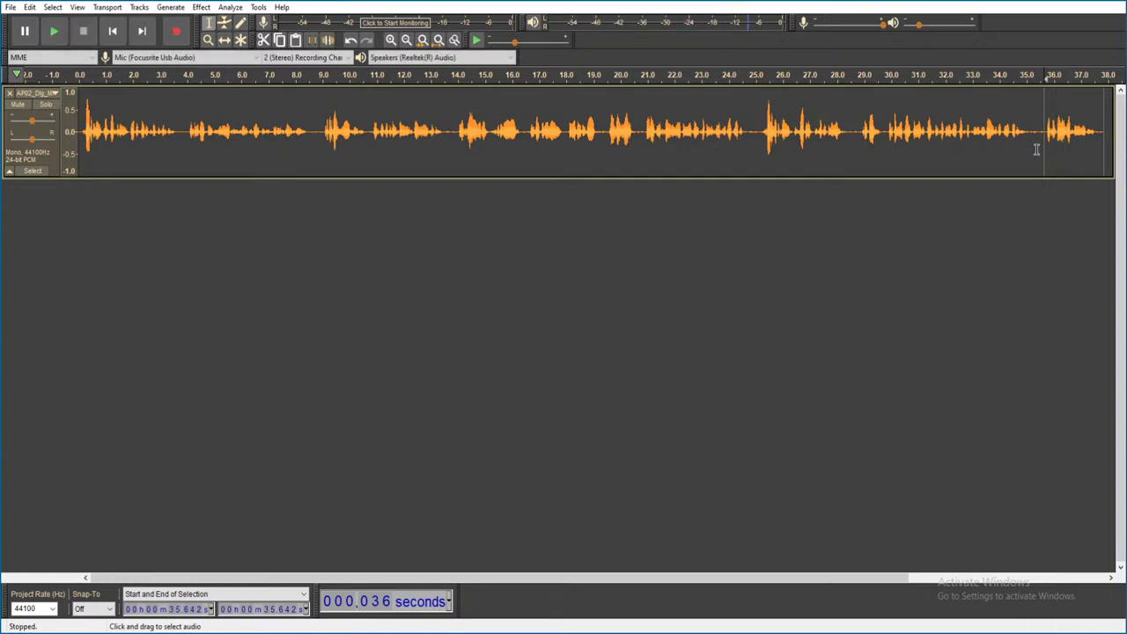
key(space)
key(space)
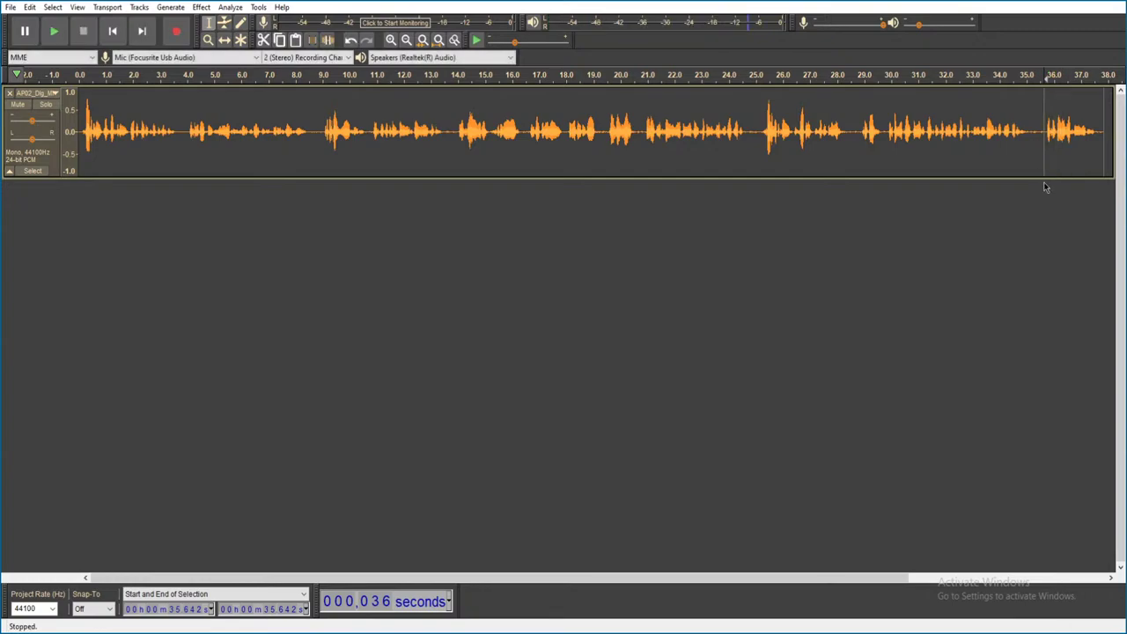
- Close the AP02_Dlg_Mina1 project without saving and go back up to the AP02_DSS1_Wav folder
key(alt+F4)
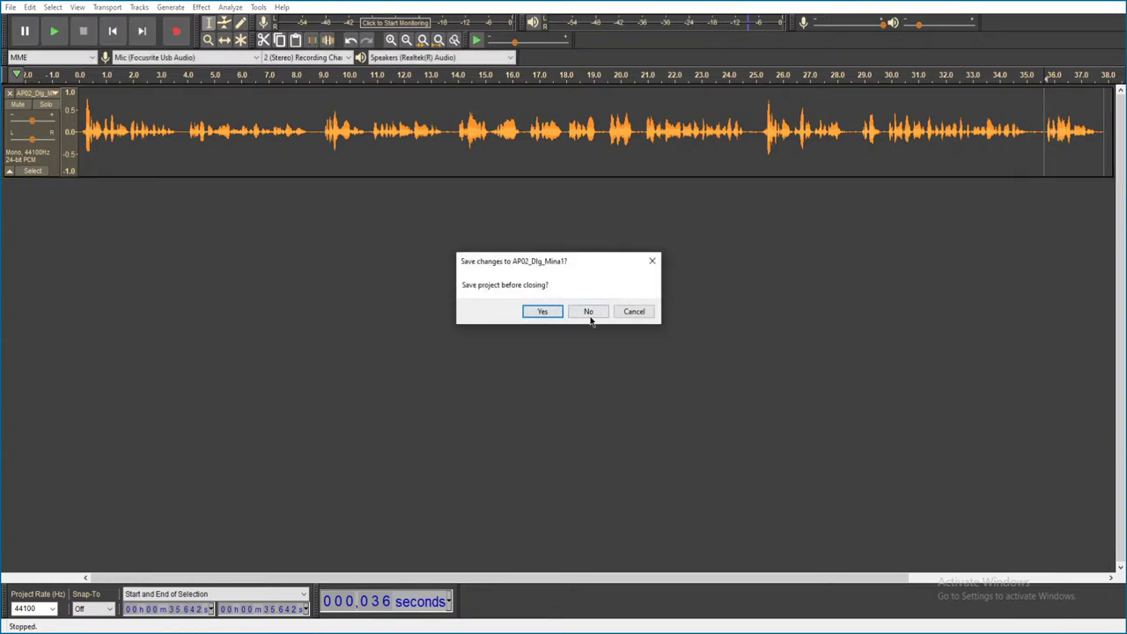
click(590, 316)
key(alt+Up)
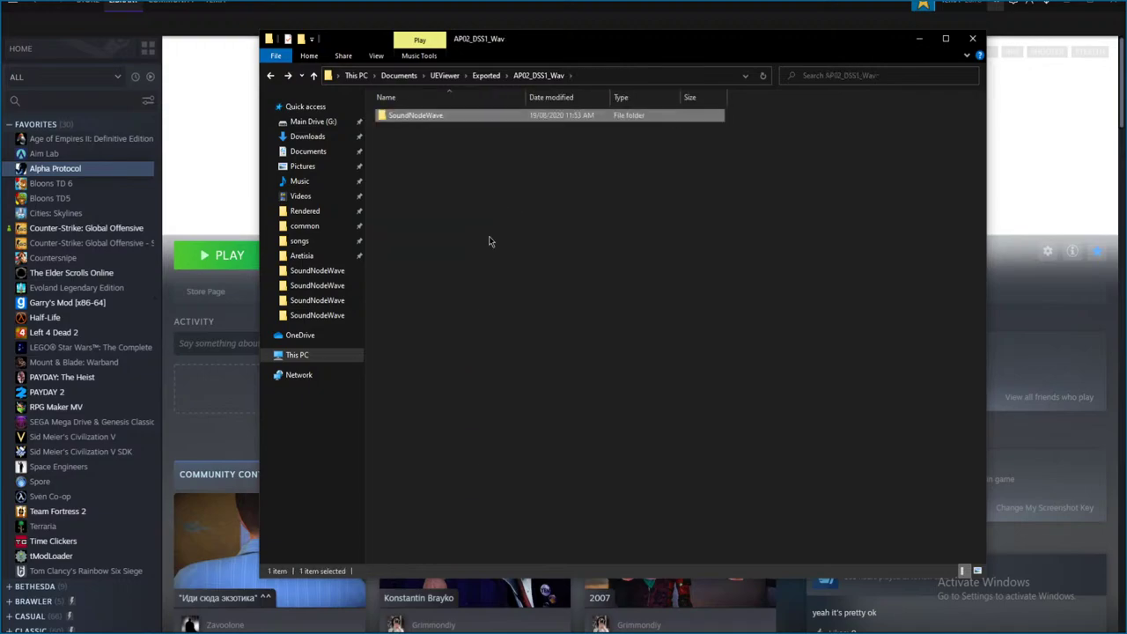
- Go up to the Exported folder and open the SoundNodeWave folder inside AP02_Dlg_Mina_WAV
key(alt+Up)
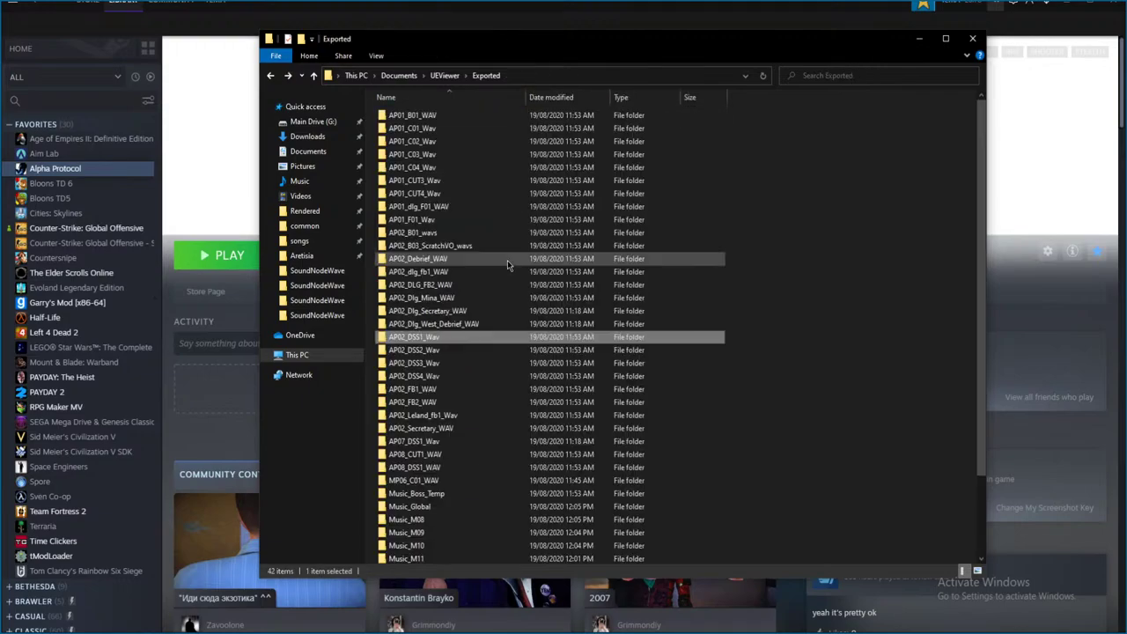
double_click(435, 303)
double_click(442, 116)
click(443, 128)
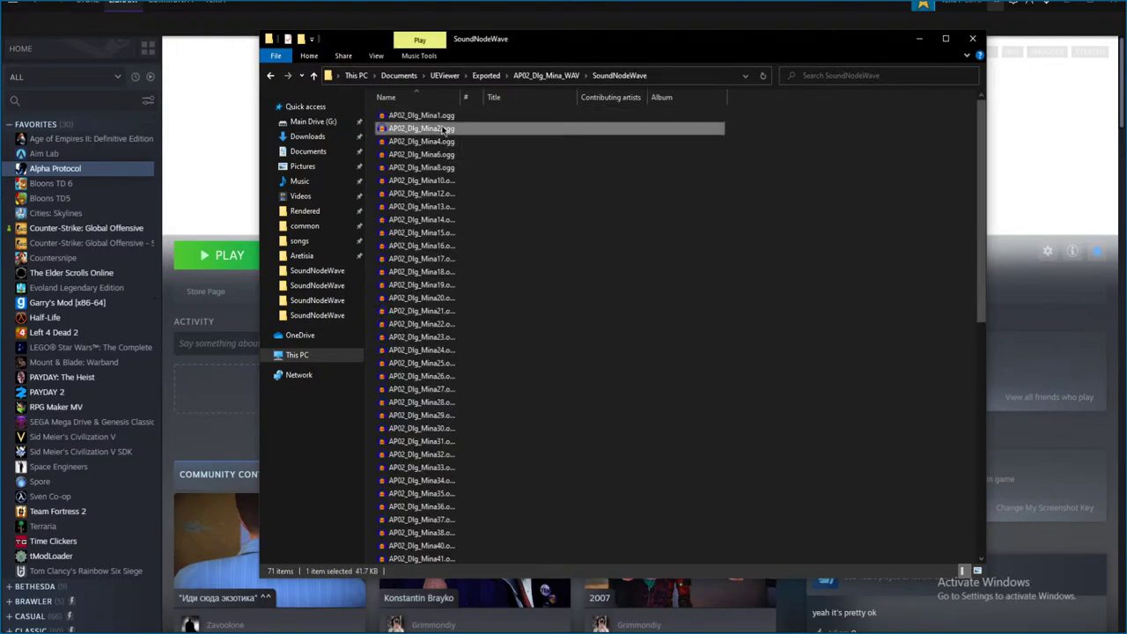
- Open the AP02_Dlg_Mina2 clip in Audacity, play it, and close its project without saving
double_click(445, 130)
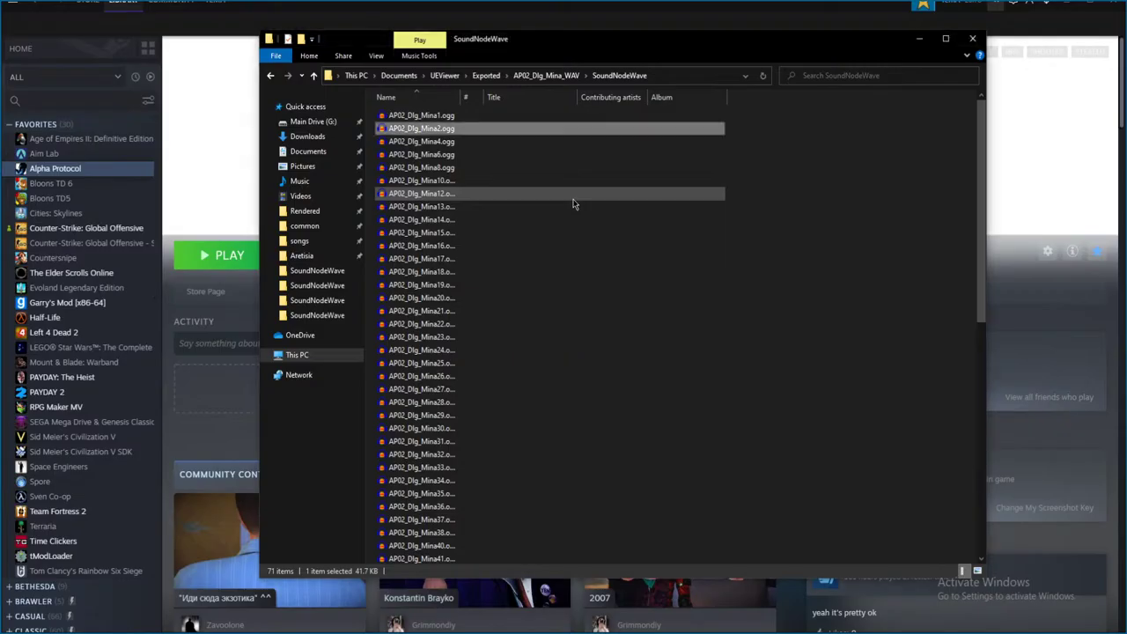
key(space)
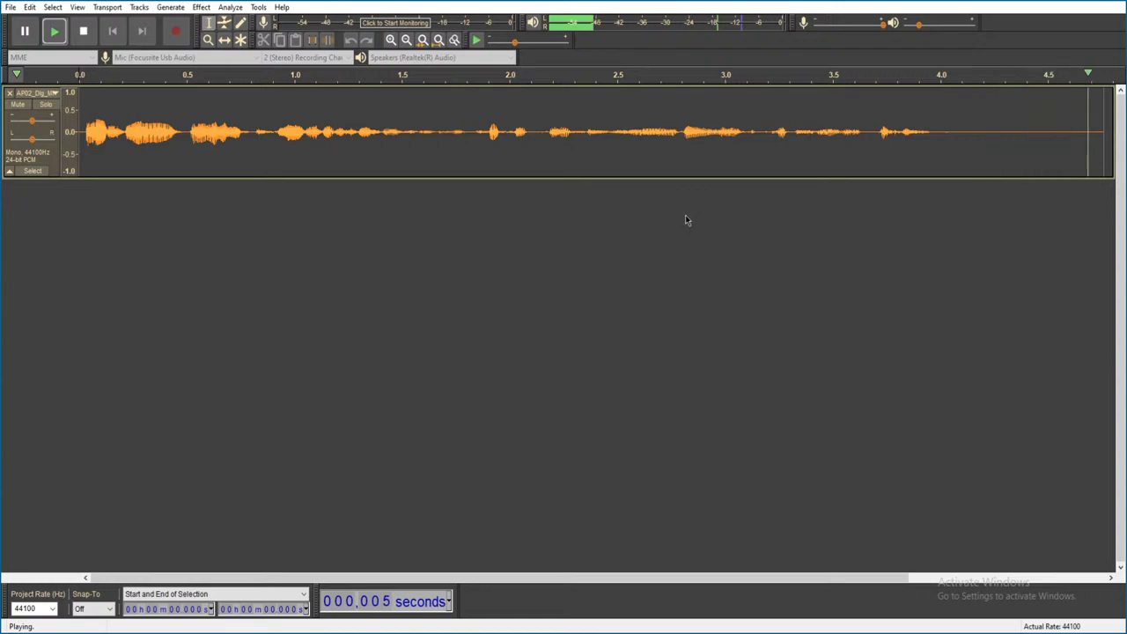
key(ctrl+w)
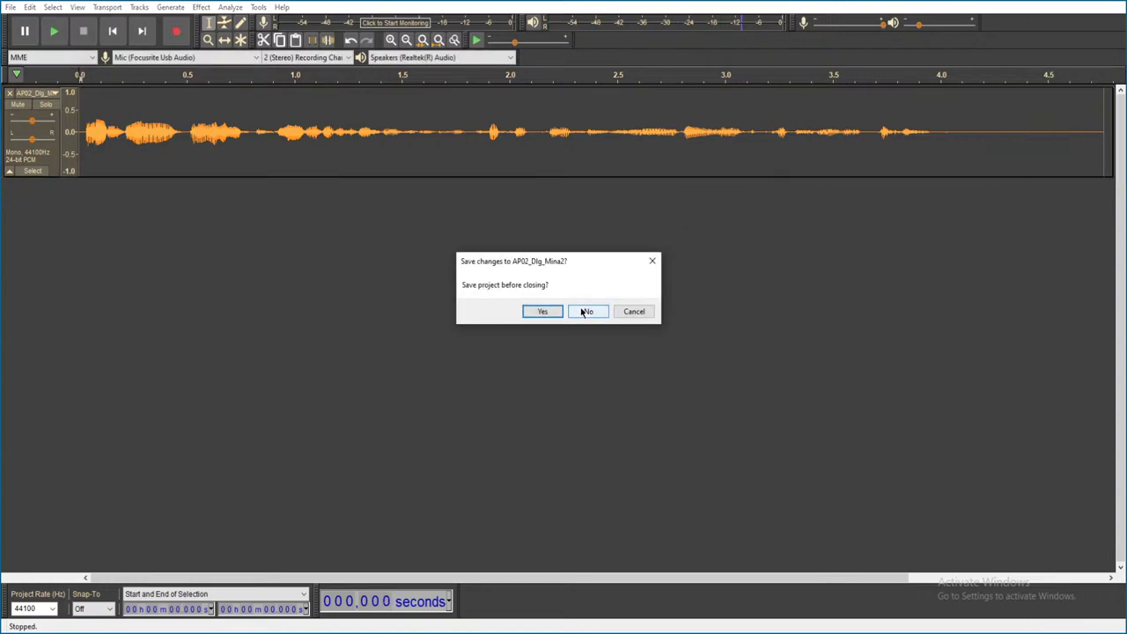
click(582, 312)
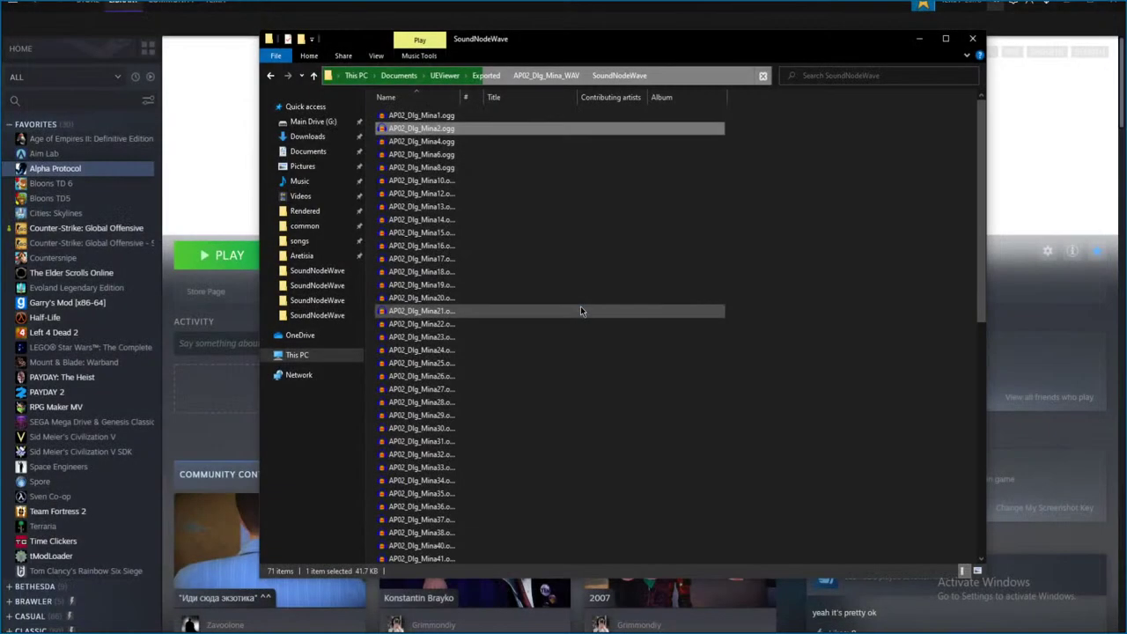
- Open the AP02_Dlg_Mina4 clip in Audacity, play it, and close its project without saving
double_click(451, 128)
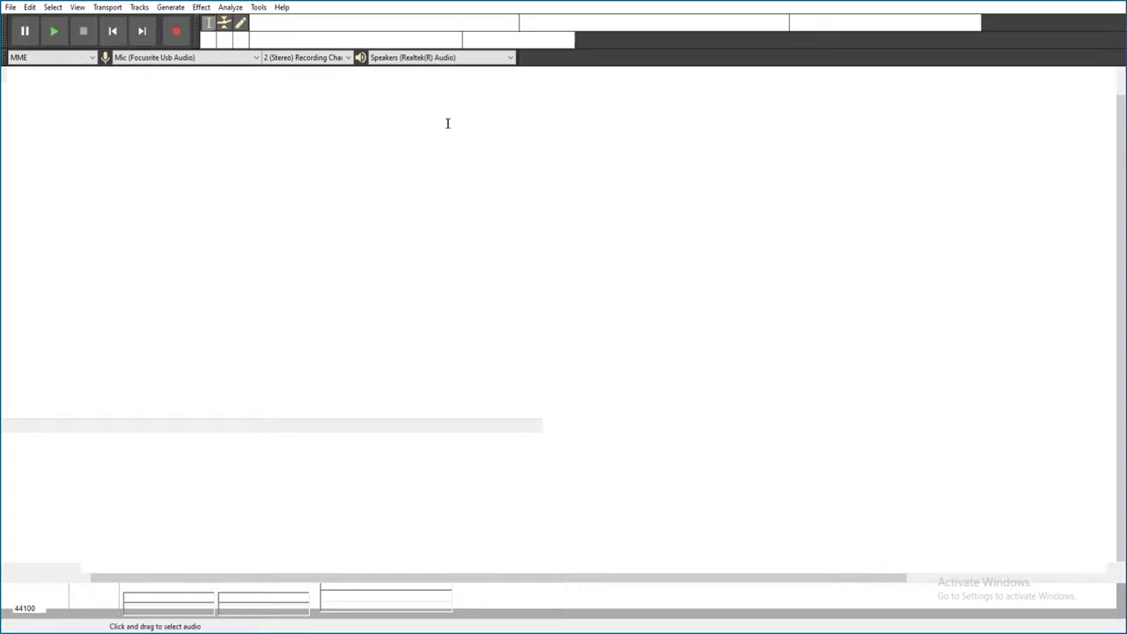
key(space)
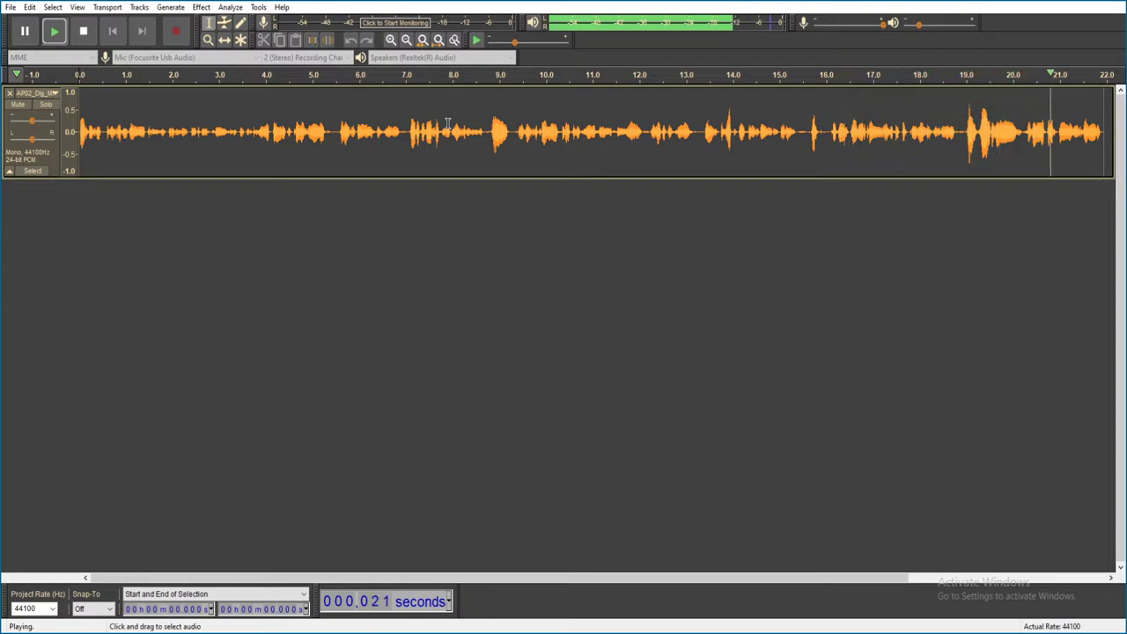
key(alt+F4)
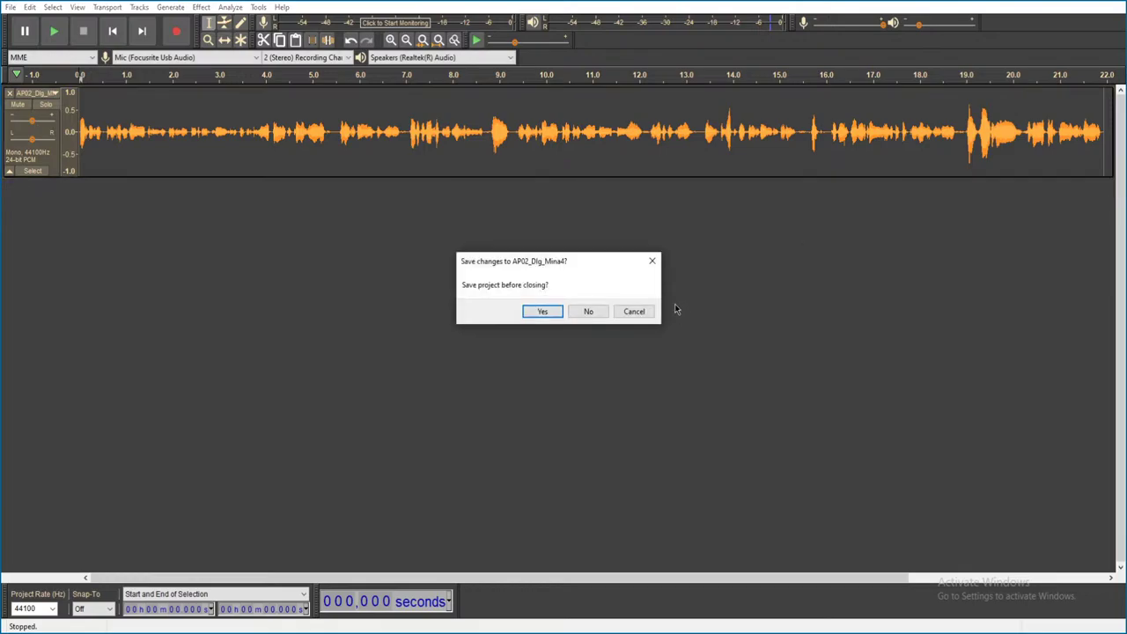
click(596, 315)
- Open the AP02_Dlg_Mina6 clip in Audacity, play it, and close its project without saving
click(464, 153)
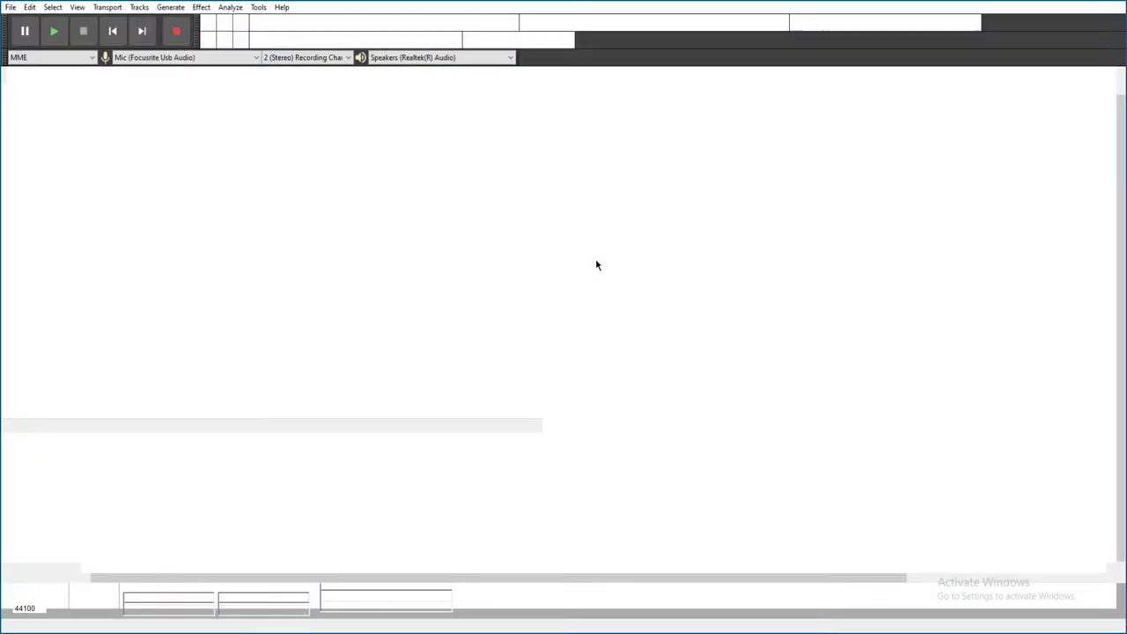
key(space)
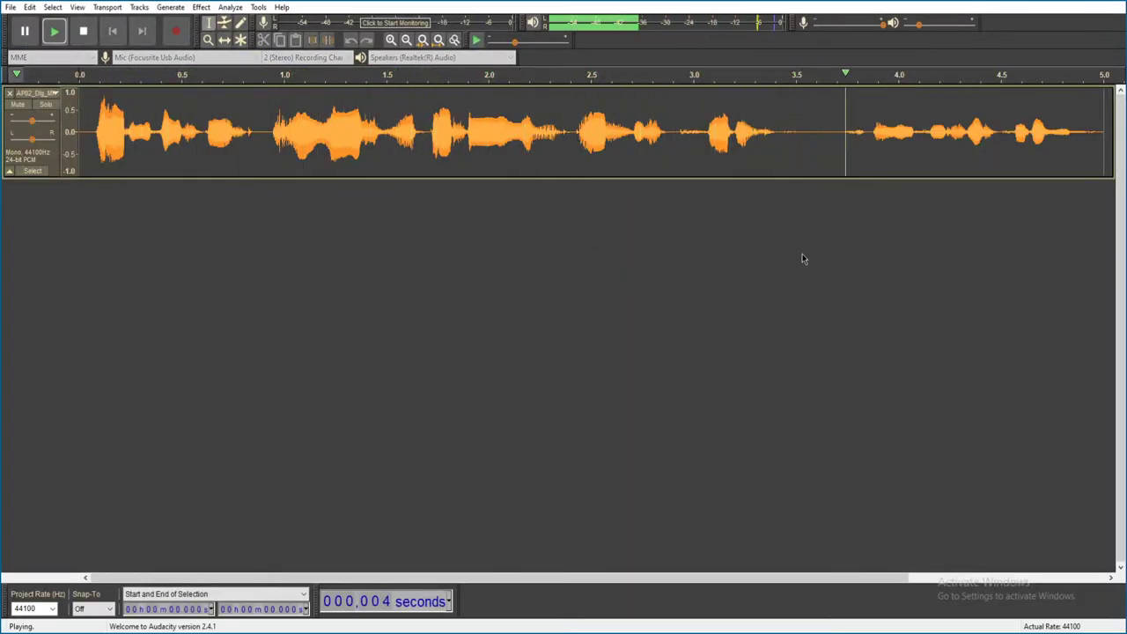
key(alt+F4)
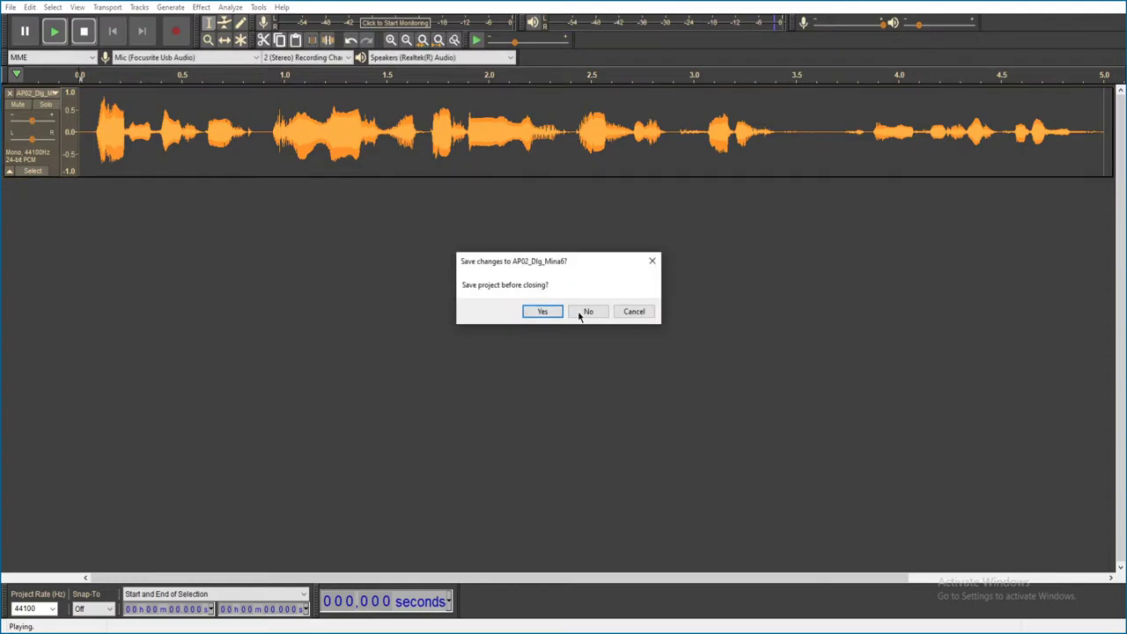
click(586, 313)
- Open the AP02_Dlg_Mina8 clip in Audacity, play it, and close its project without saving
click(446, 168)
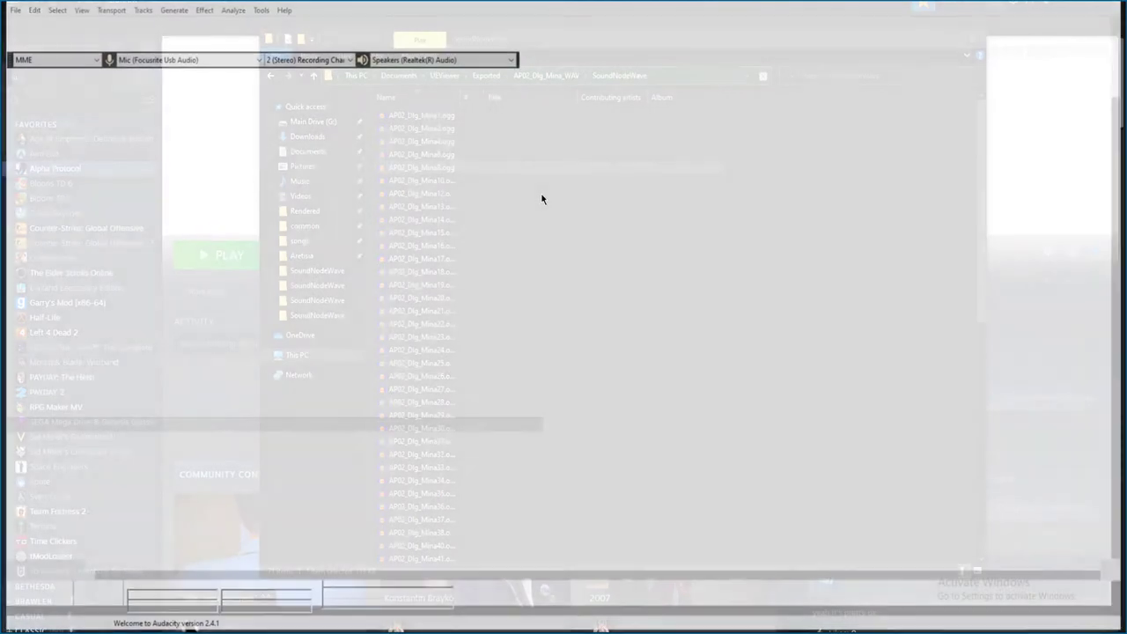
key(space)
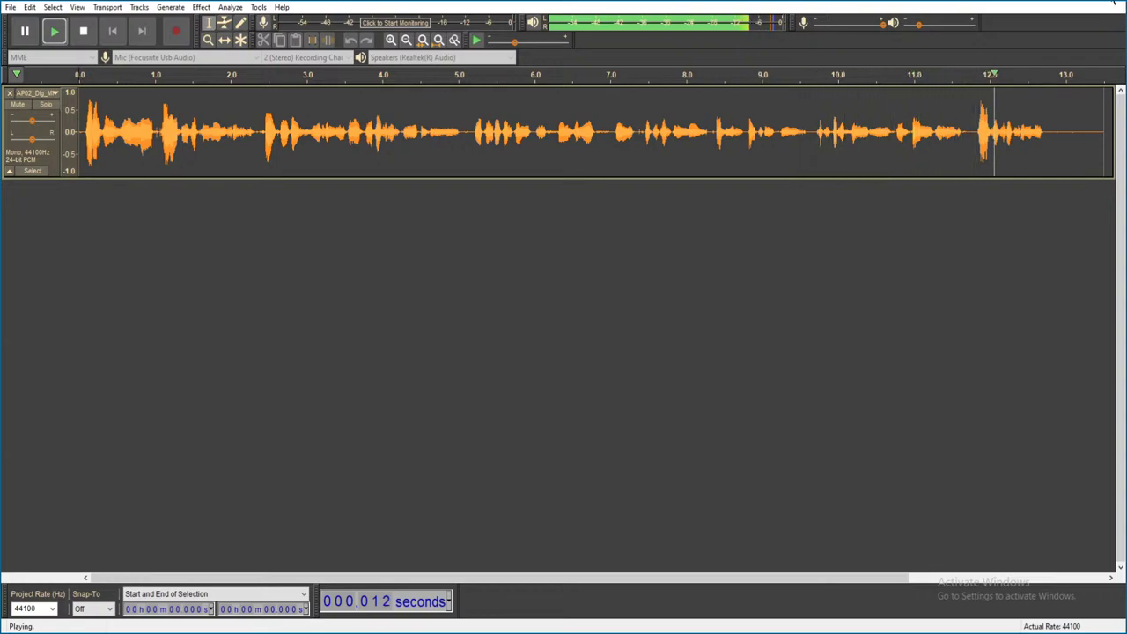
click(1113, 4)
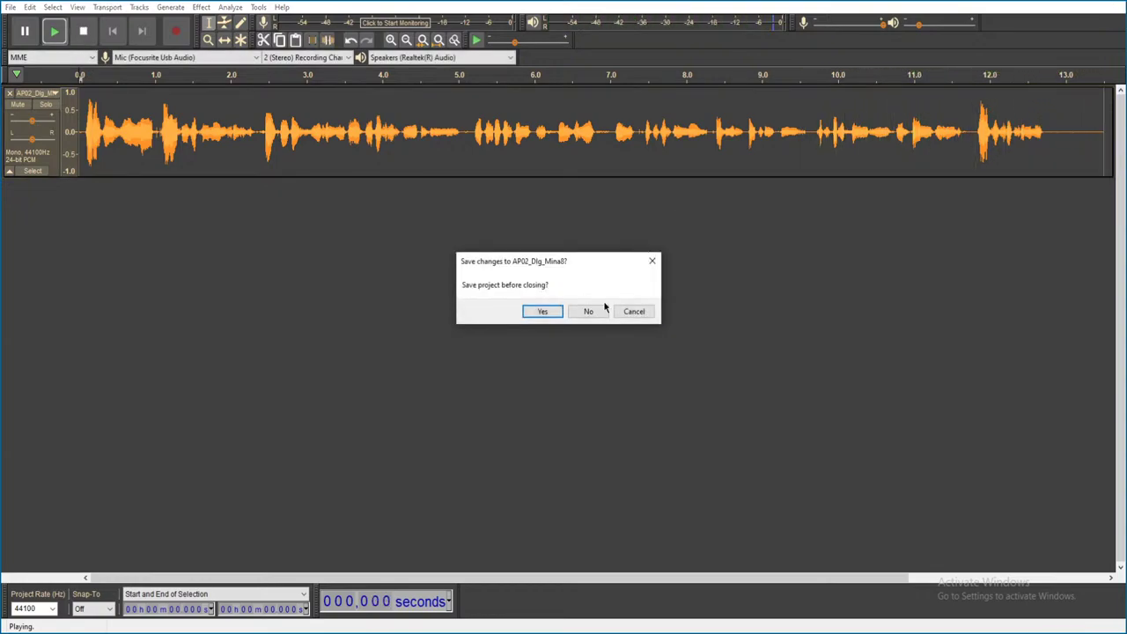
click(588, 309)
- Open the AP02_Dlg_Mina10 clip in Audacity, play it, and close its project without saving
double_click(506, 170)
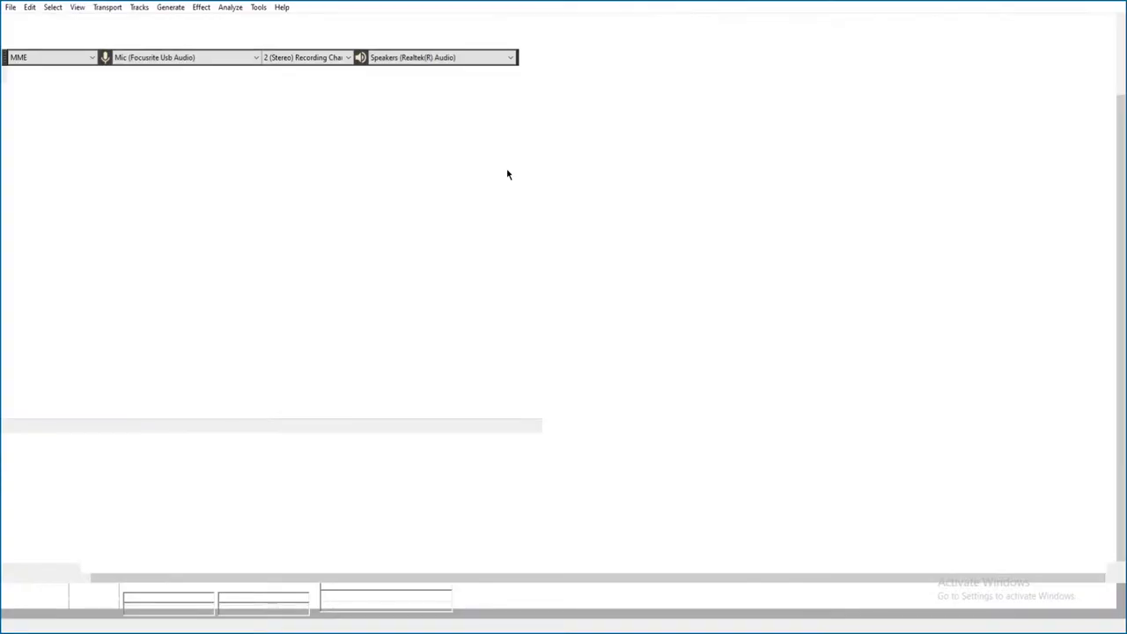
key(space)
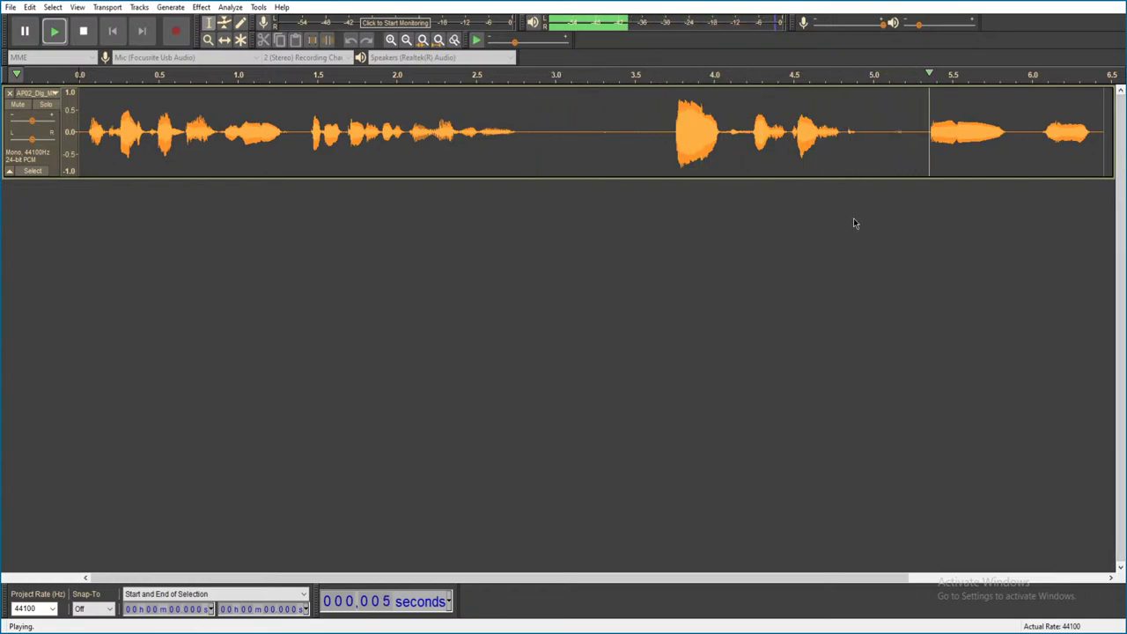
key(ctrl+w)
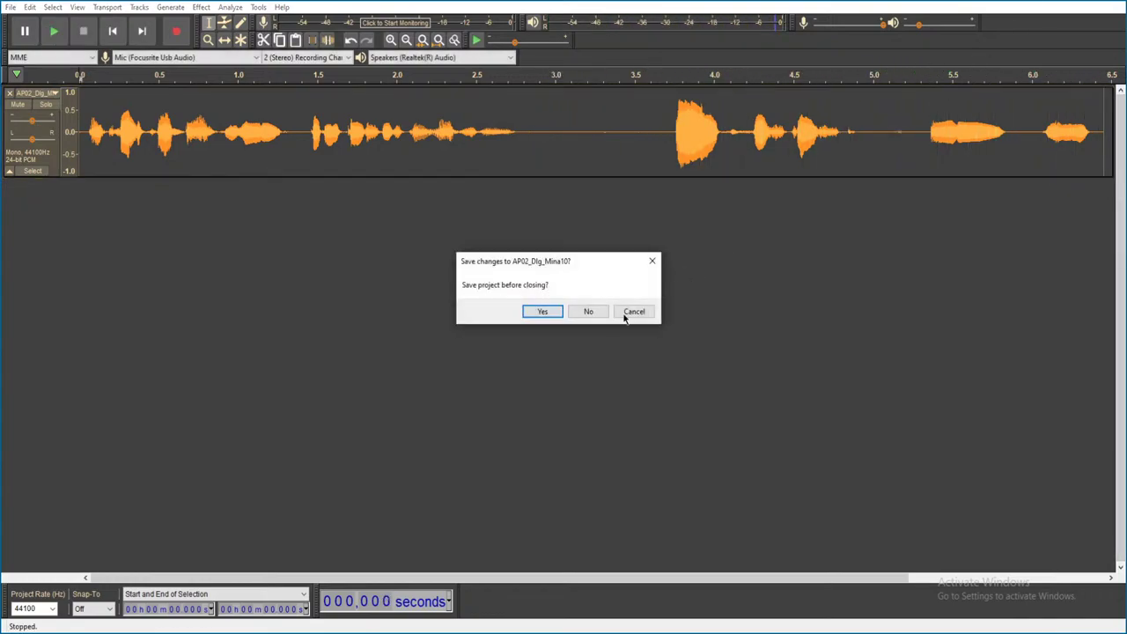
click(588, 311)
- Open the AP02_Dlg_Mina12 clip in Audacity, play it, and close its project without saving
double_click(478, 325)
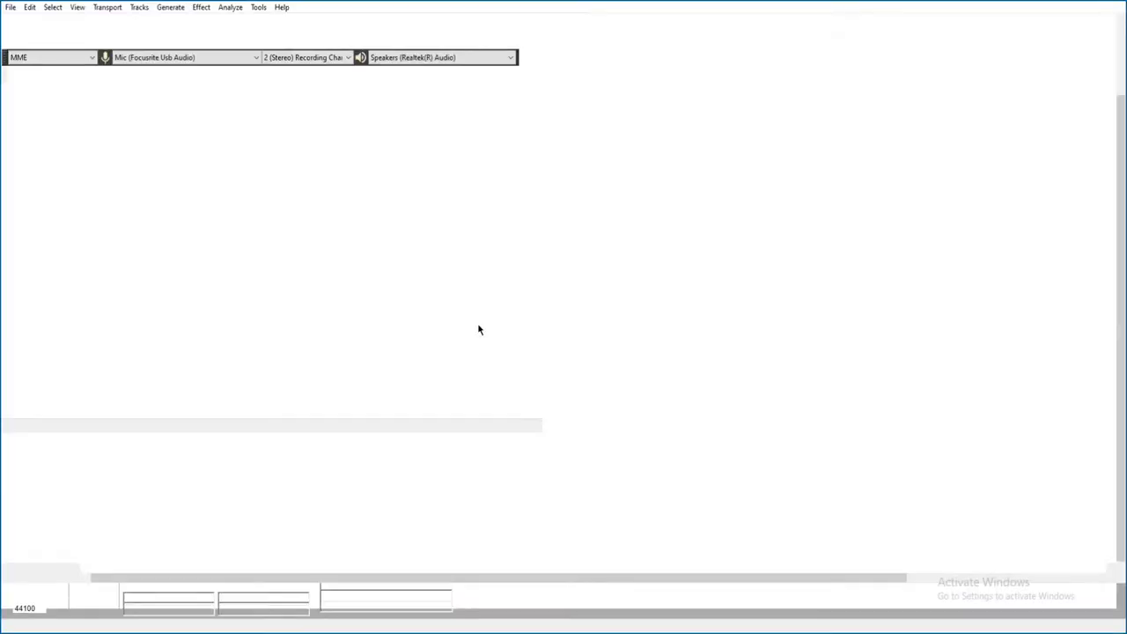
key(space)
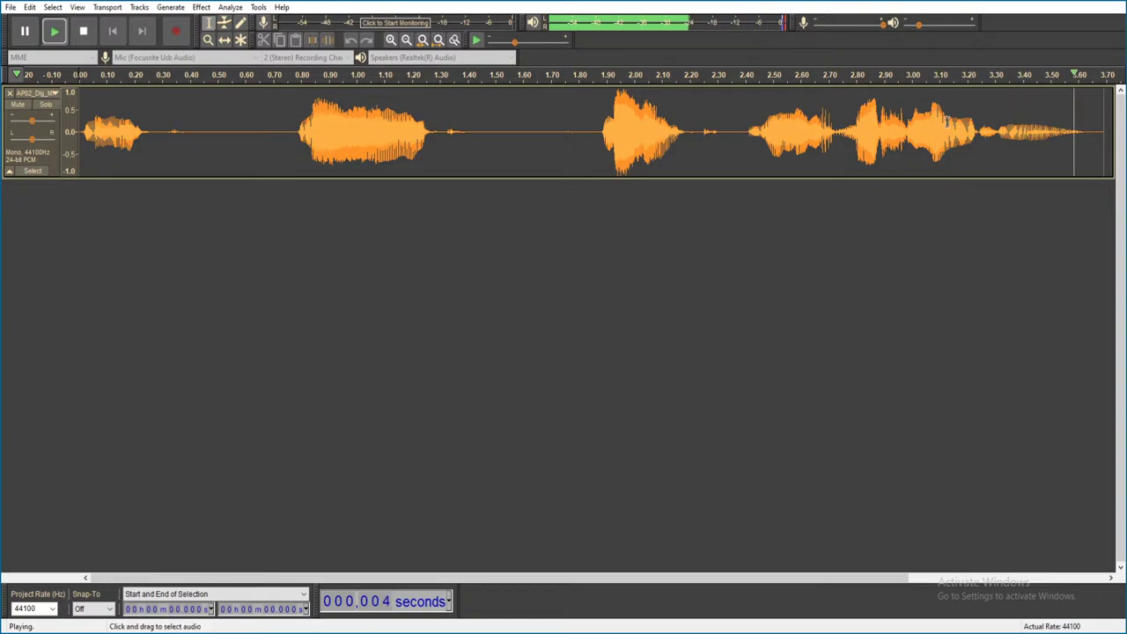
key(alt+F4)
click(588, 311)
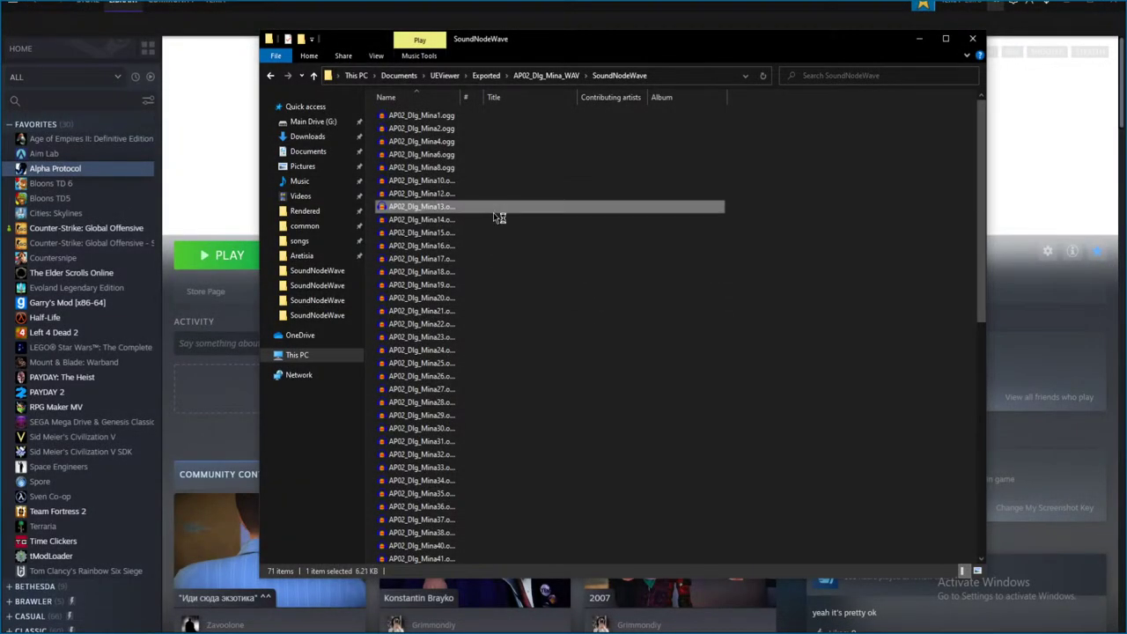
- Open the AP02_Dlg_Mina13 clip in Audacity, play it, and close its project without saving
double_click(514, 242)
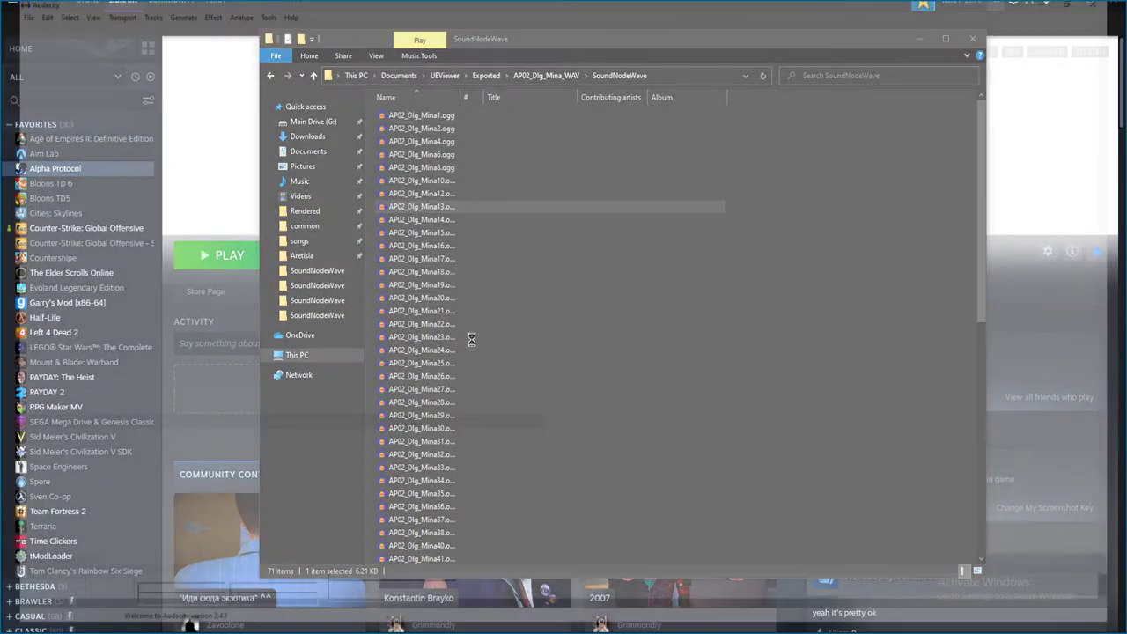
key(space)
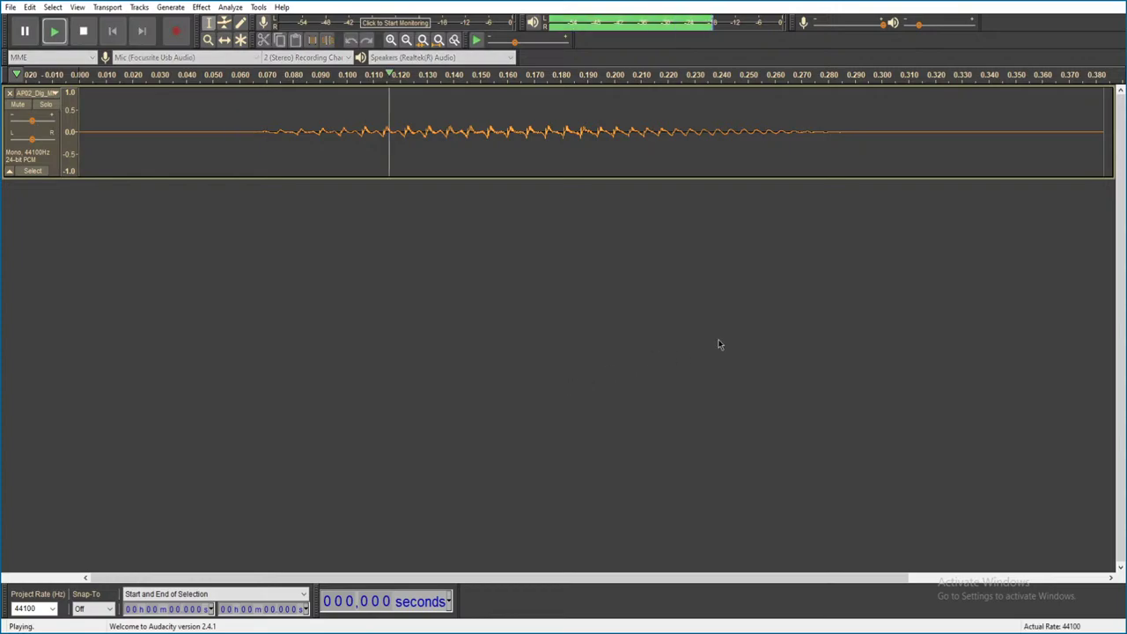
key(alt+F4)
click(589, 311)
- Open the AP02_Dlg_Mina14 clip in Audacity, play it, and close its project without saving
double_click(485, 220)
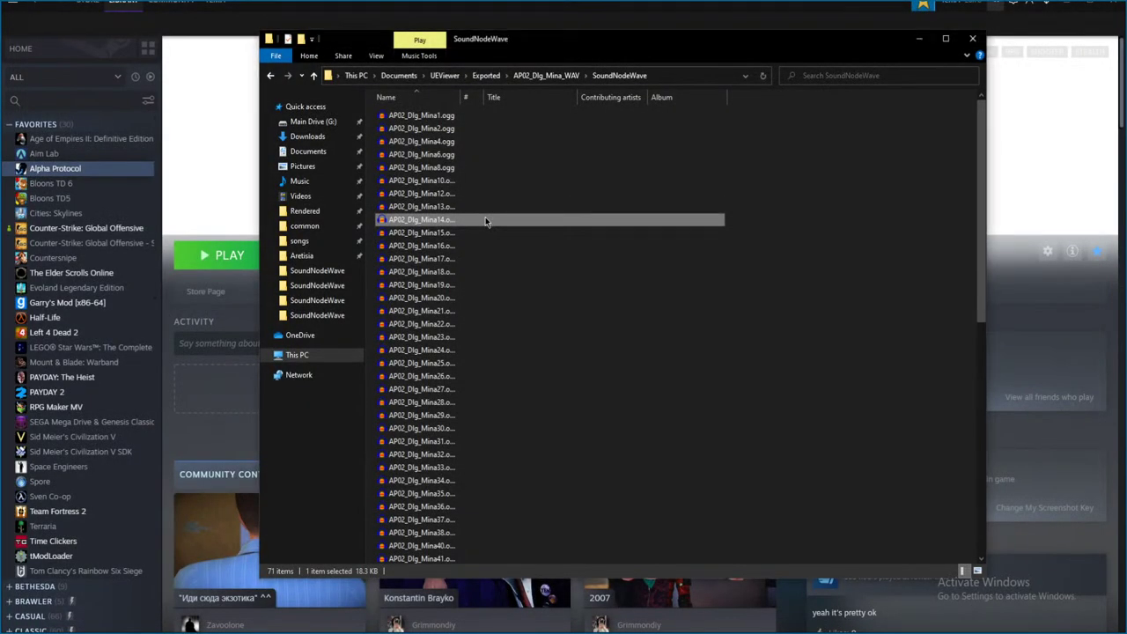
key(space)
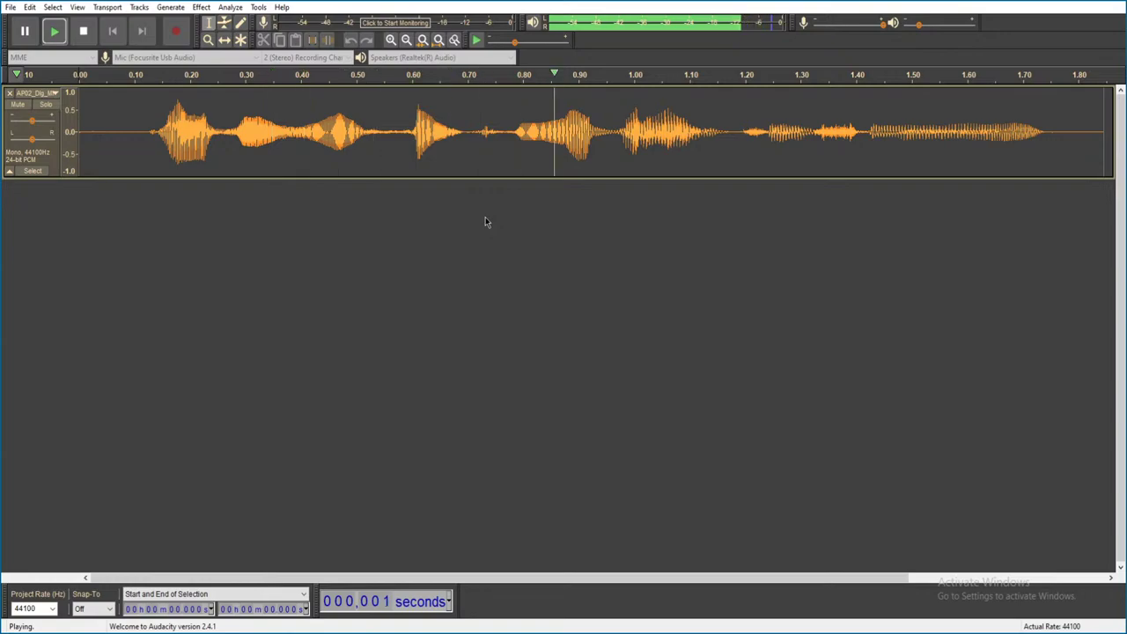
key(alt+F4)
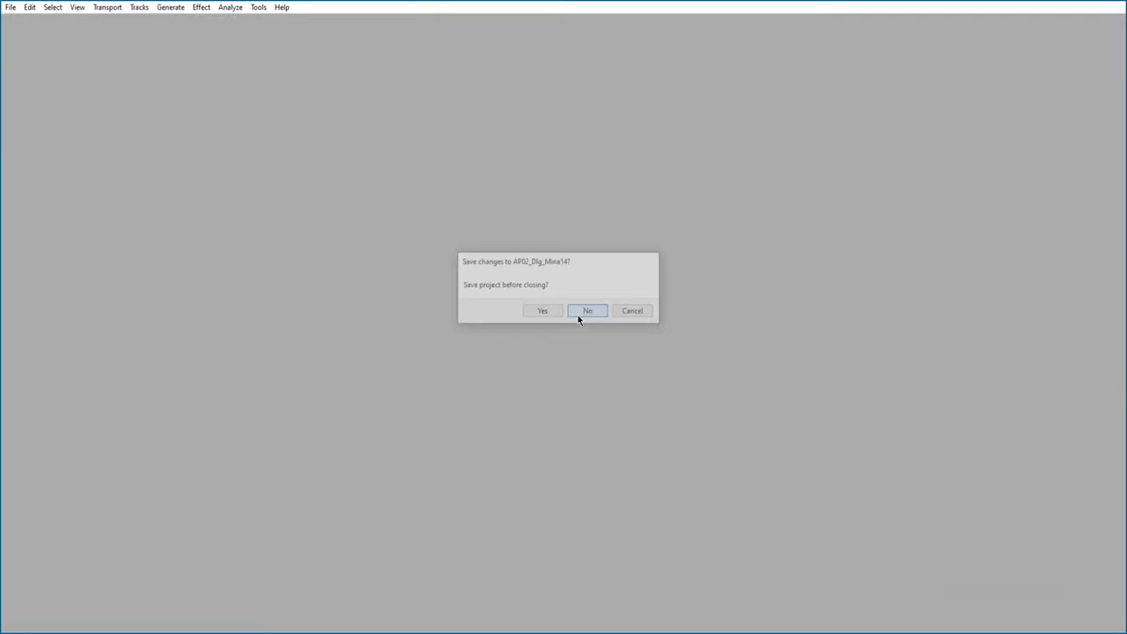
click(581, 313)
- Reopen the AP02_Dlg_Mina1 clip in Audacity, play its beginning, and close the project without saving
click(422, 120)
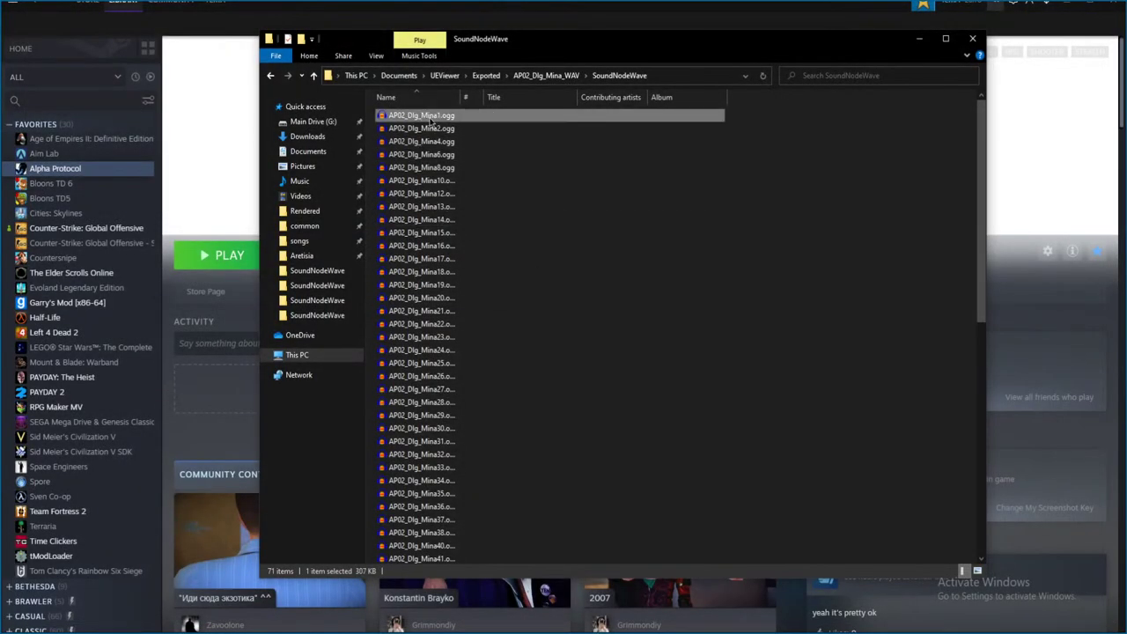
key(Return)
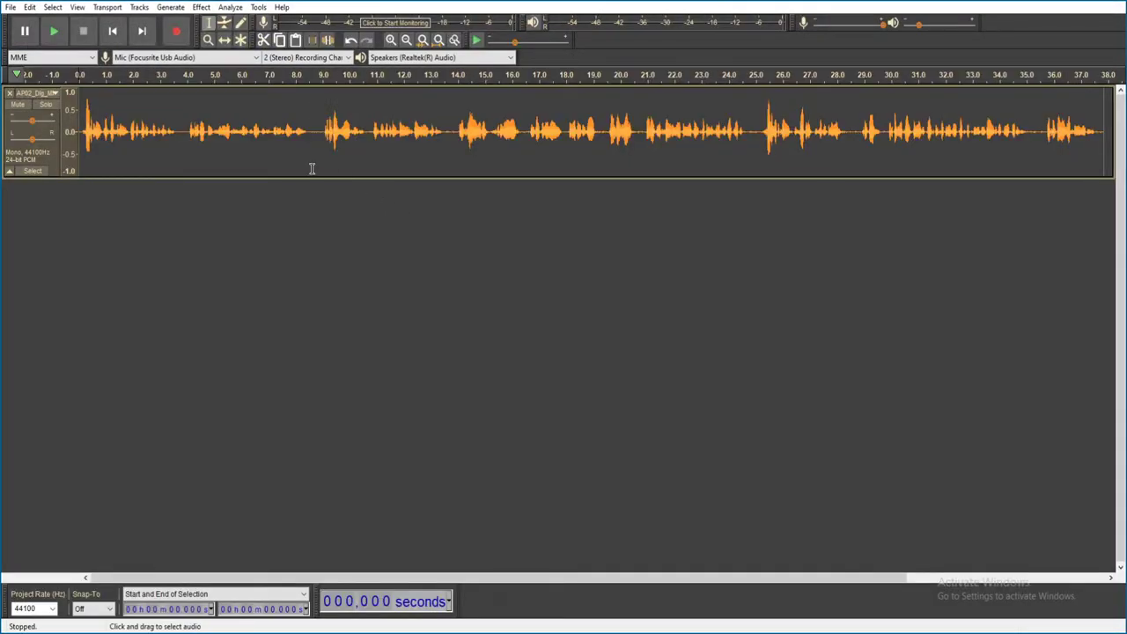
key(space)
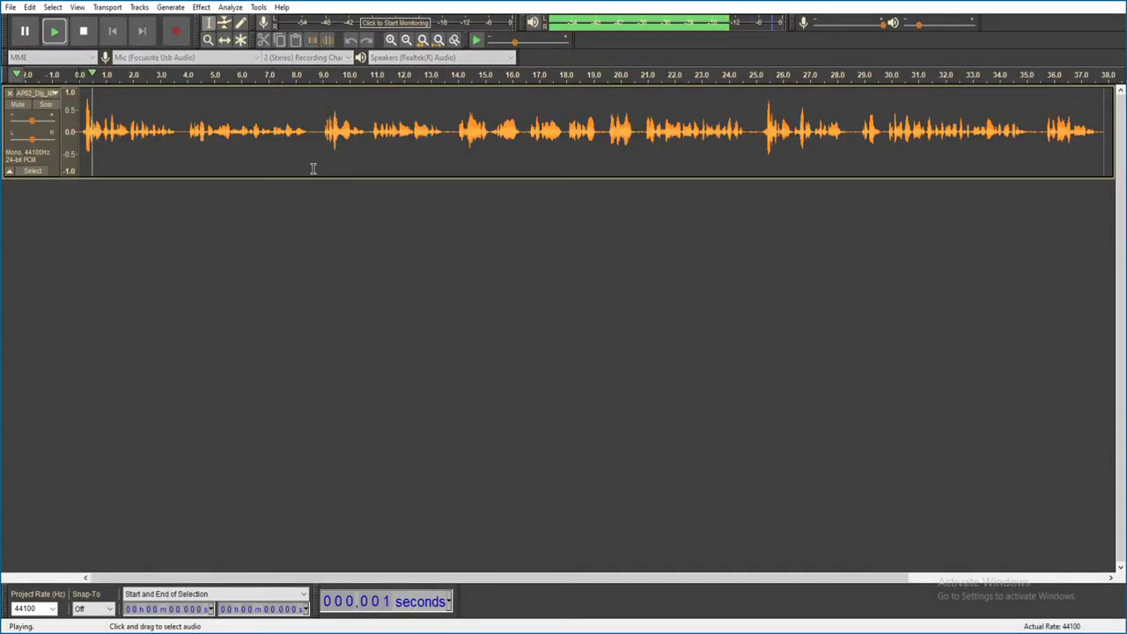
key(ctrl+w)
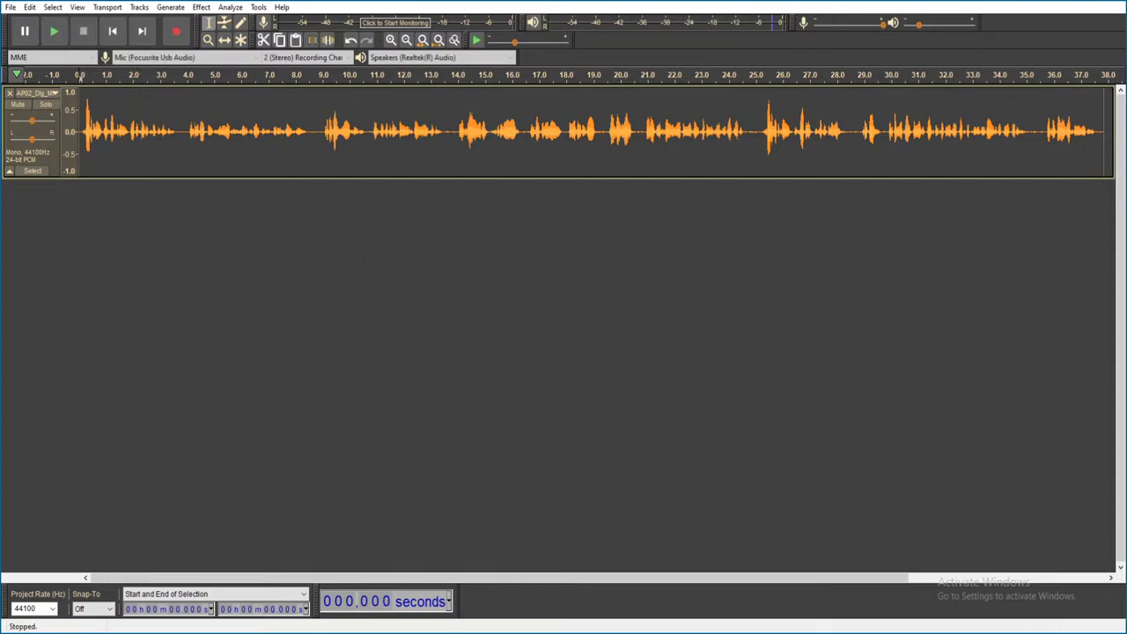
click(587, 311)
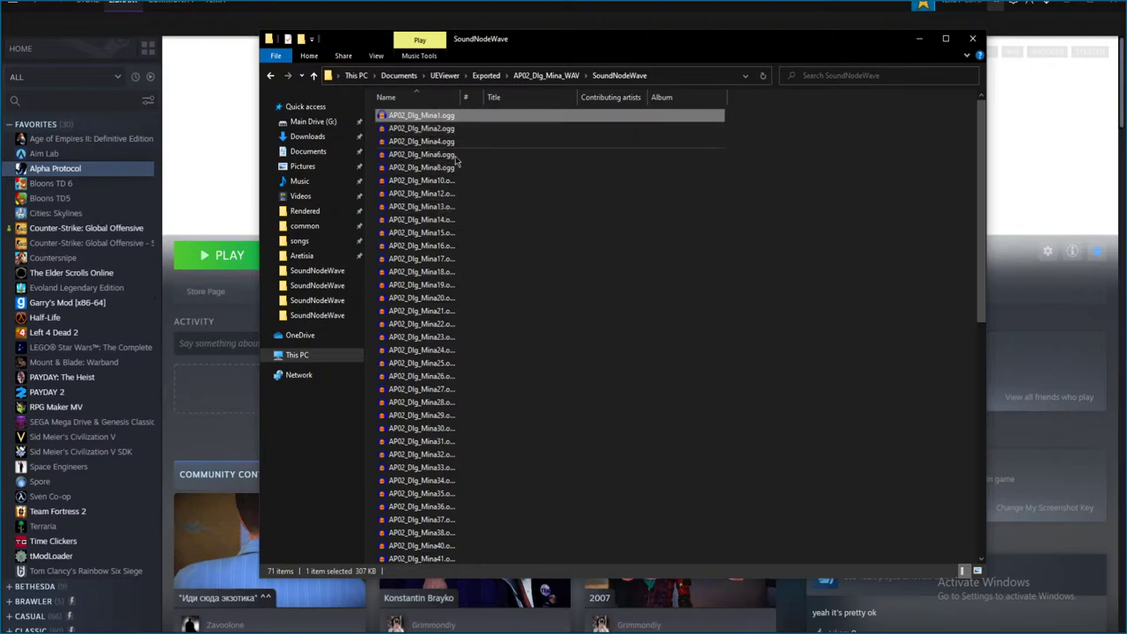
- Reopen the AP02_Dlg_Mina12 clip in Audacity for another listen and close its project without saving
click(450, 194)
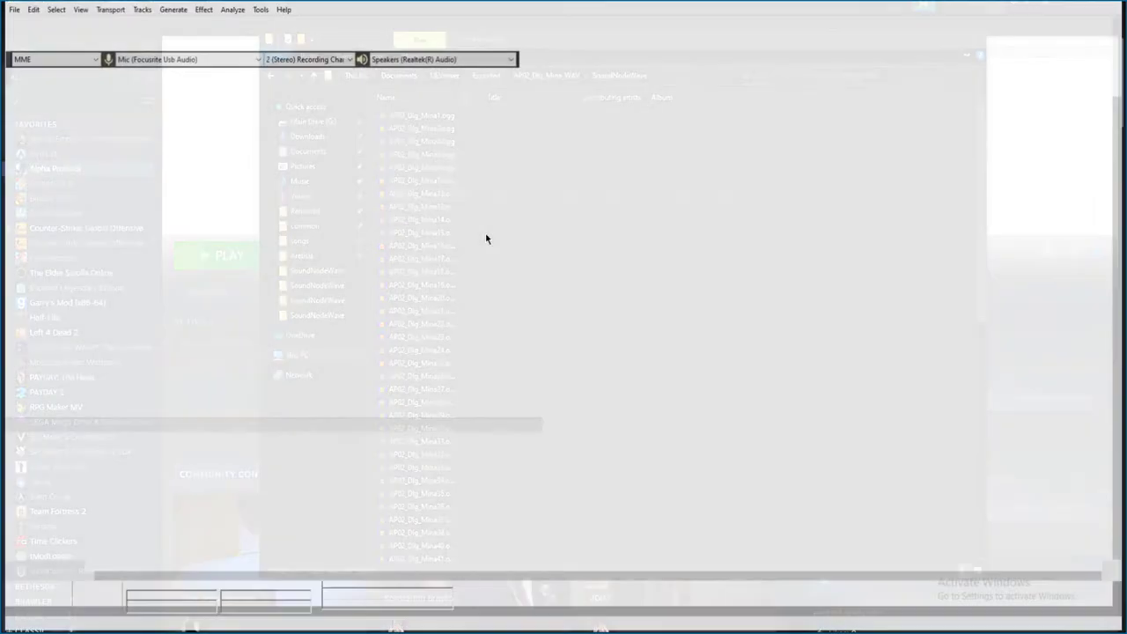
key(alt+F4)
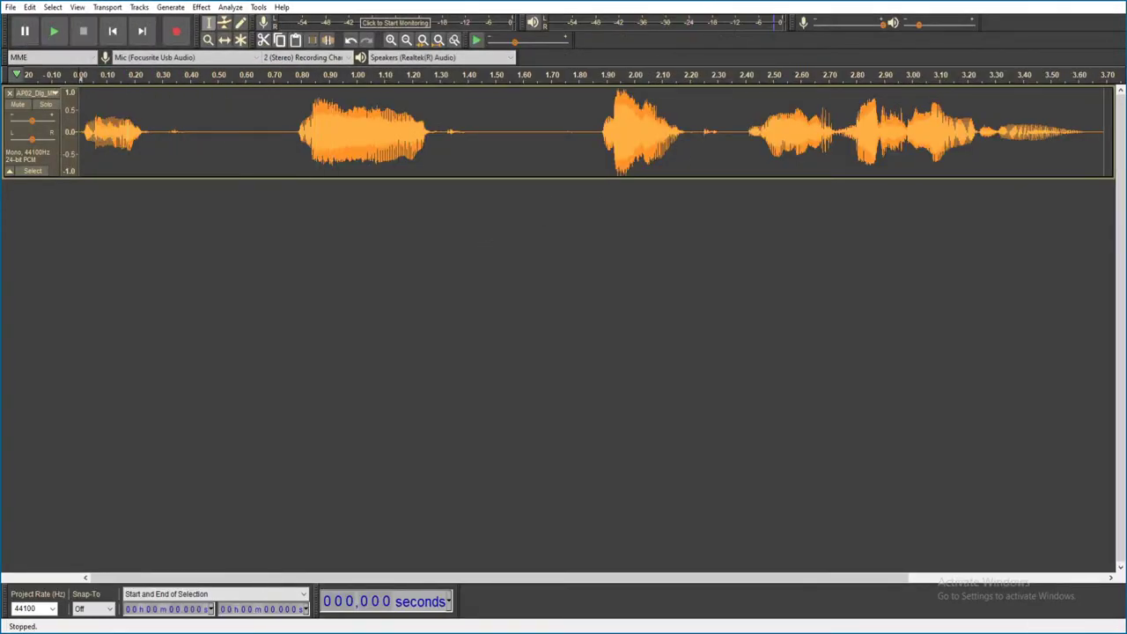
key(n)
- Reopen the AP02_Dlg_Mina14 clip in Audacity, play it again, and close its project without saving
double_click(459, 219)
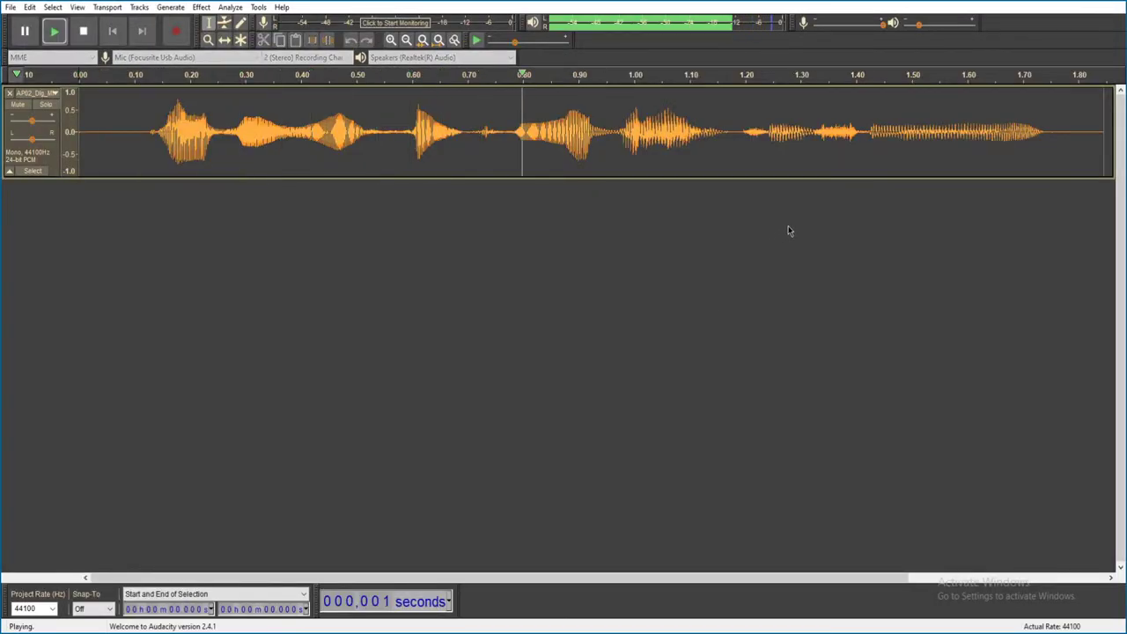
key(alt+F4)
click(586, 309)
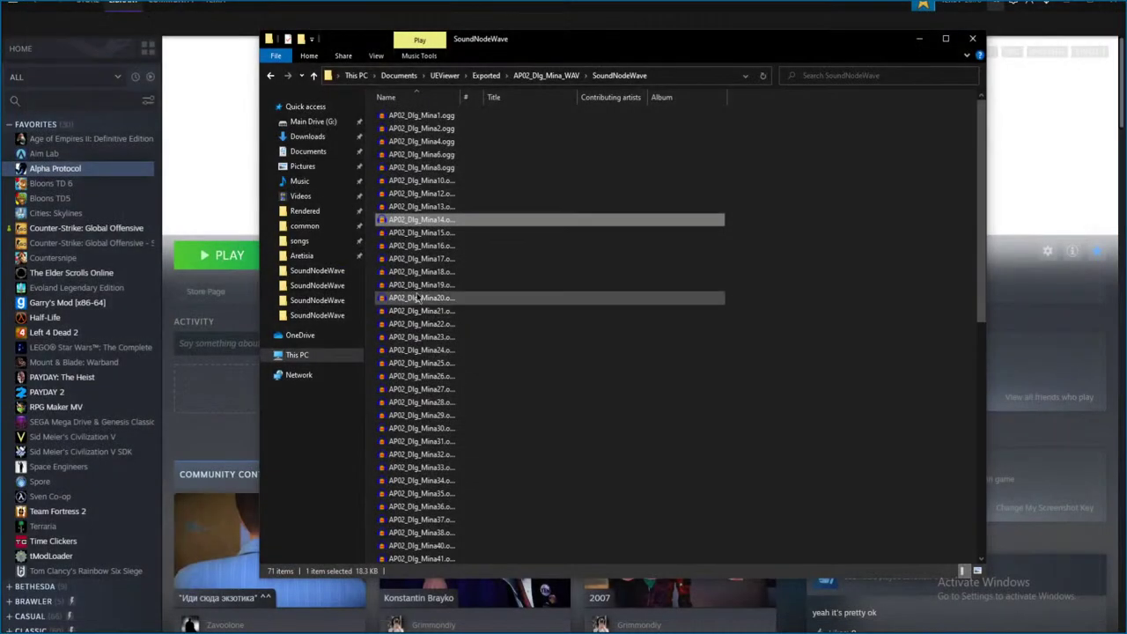
- Open the AP02_Dlg_Mina15 clip in Audacity, play it, and close its project without saving
double_click(471, 233)
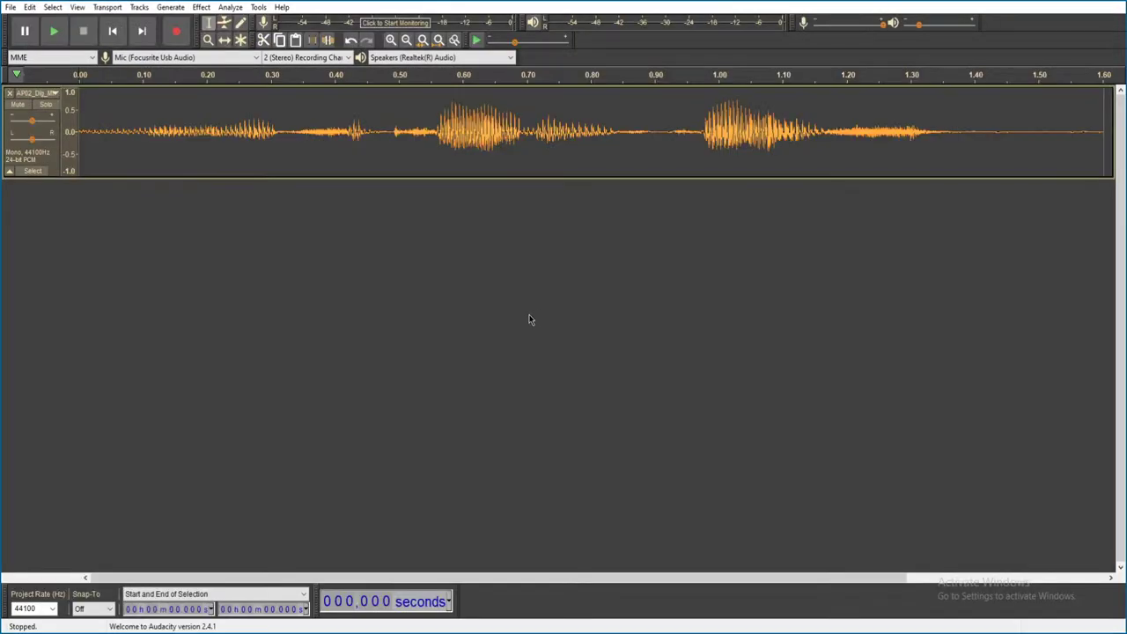
key(space)
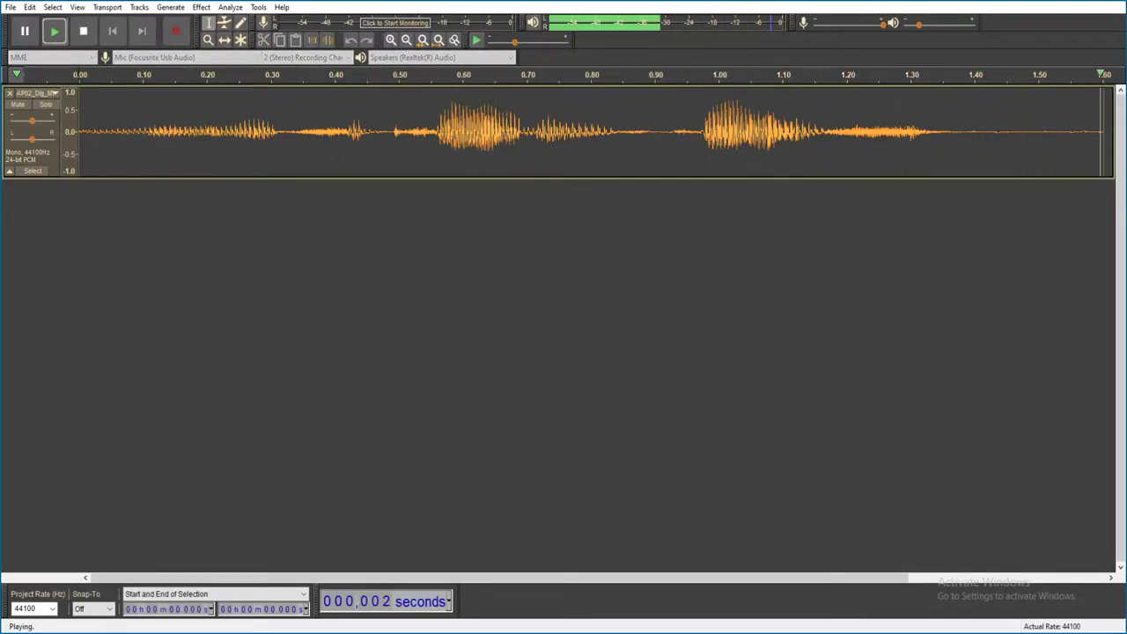
key(alt+F4)
click(587, 311)
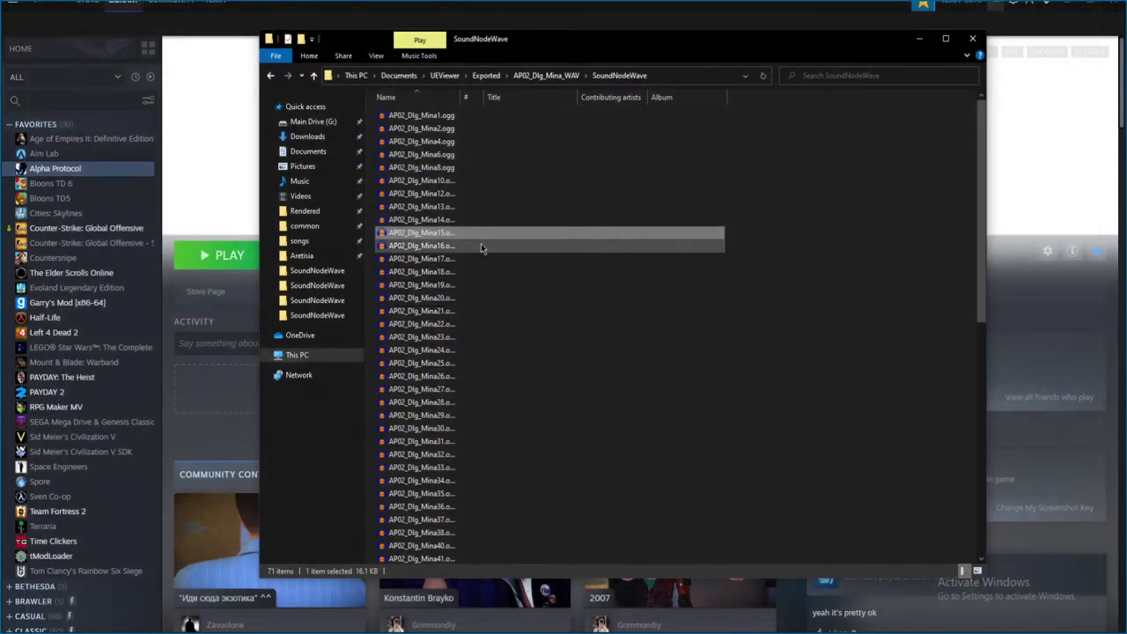
- Open the AP02_Dlg_Mina16 clip in Audacity, play it, and close its project without saving
click(472, 246)
double_click(472, 245)
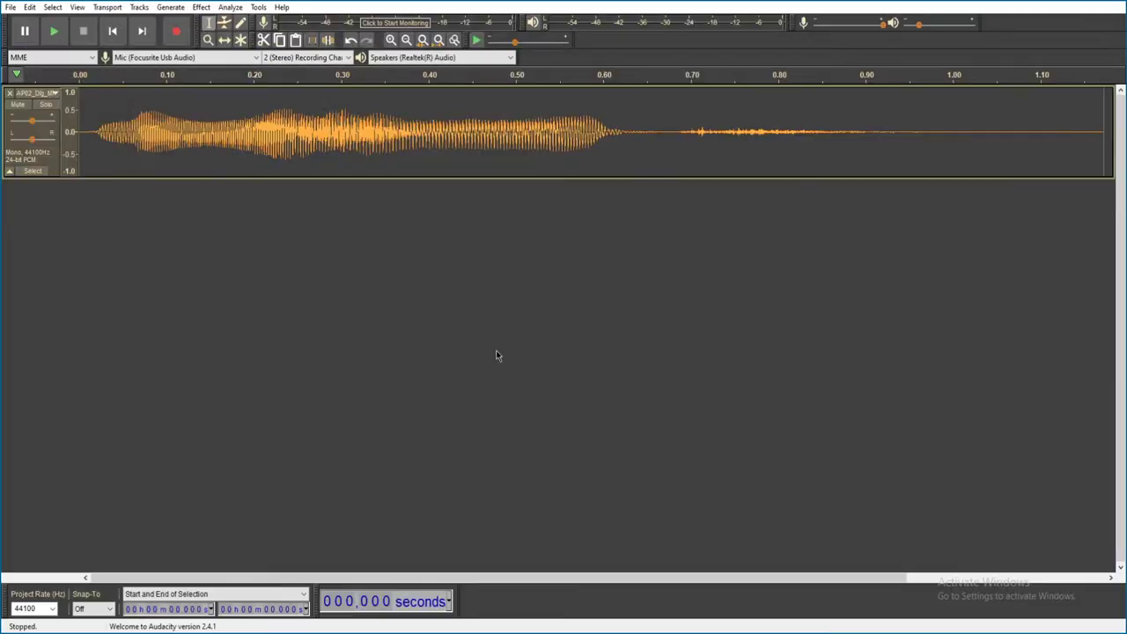
key(space)
key(ctrl+w)
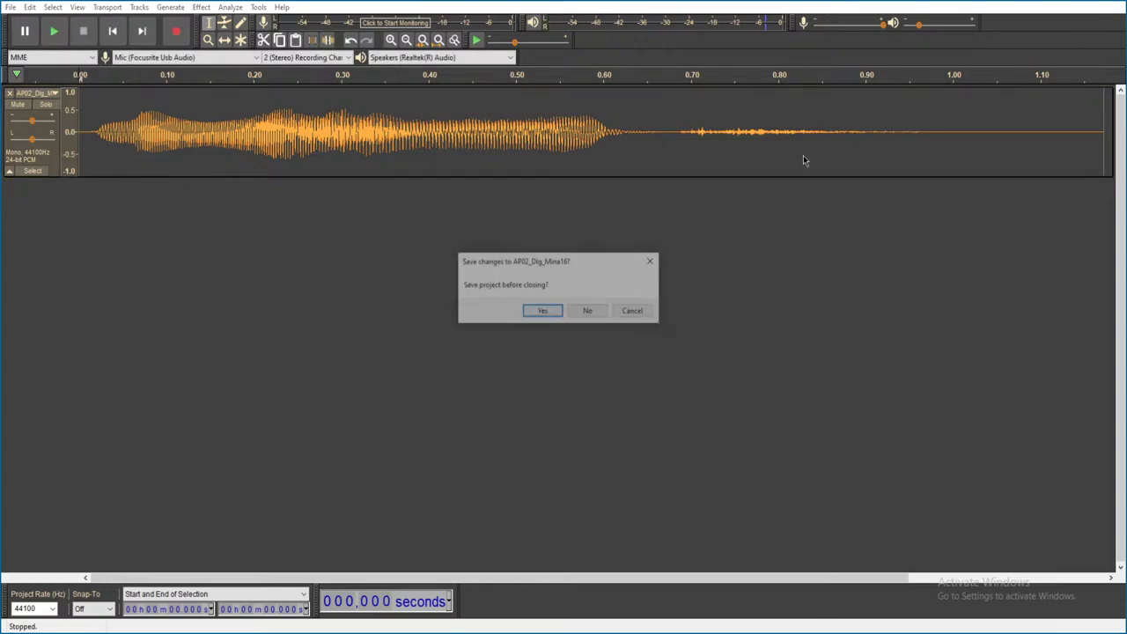
click(586, 311)
- Open the AP02_Dlg_Mina17 clip in Audacity, play it, and close its project without saving
double_click(424, 259)
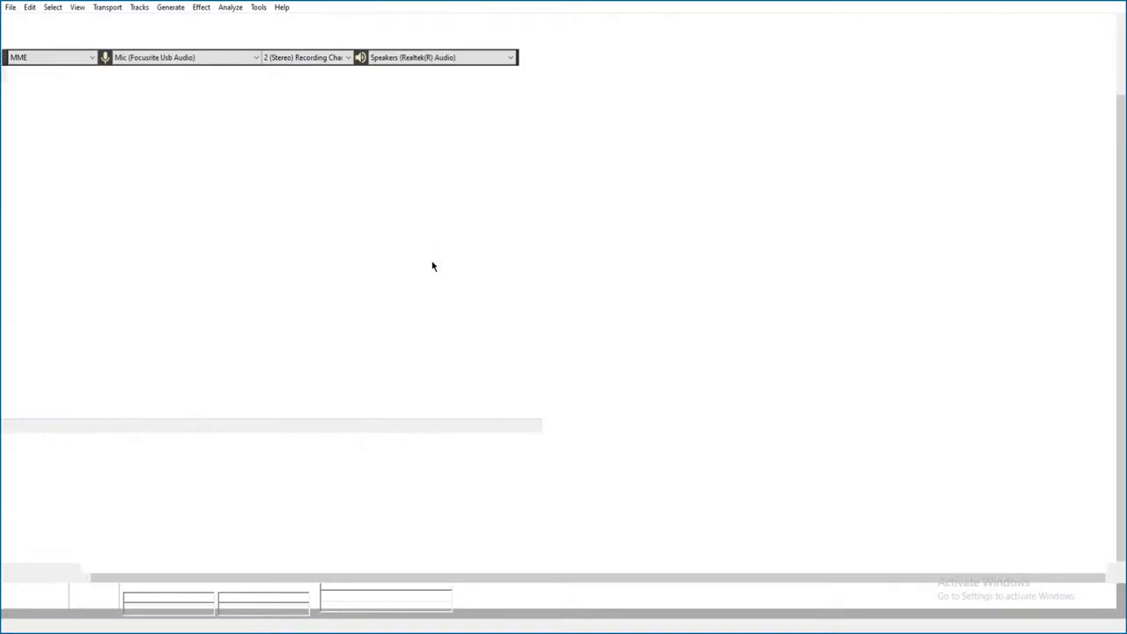
key(space)
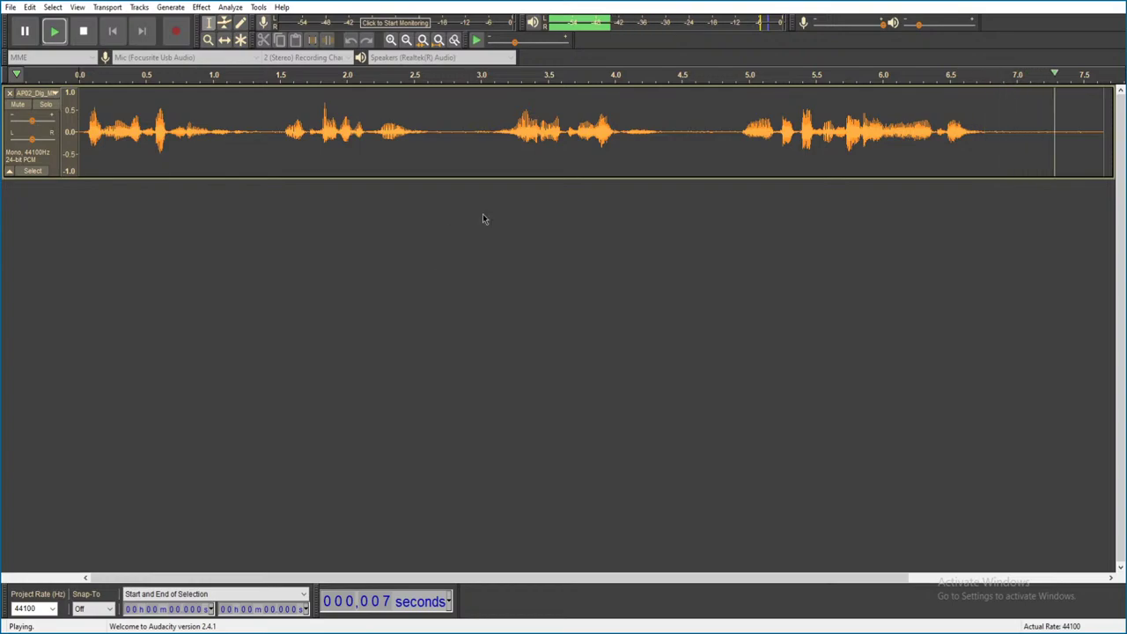
key(ctrl+w)
click(584, 312)
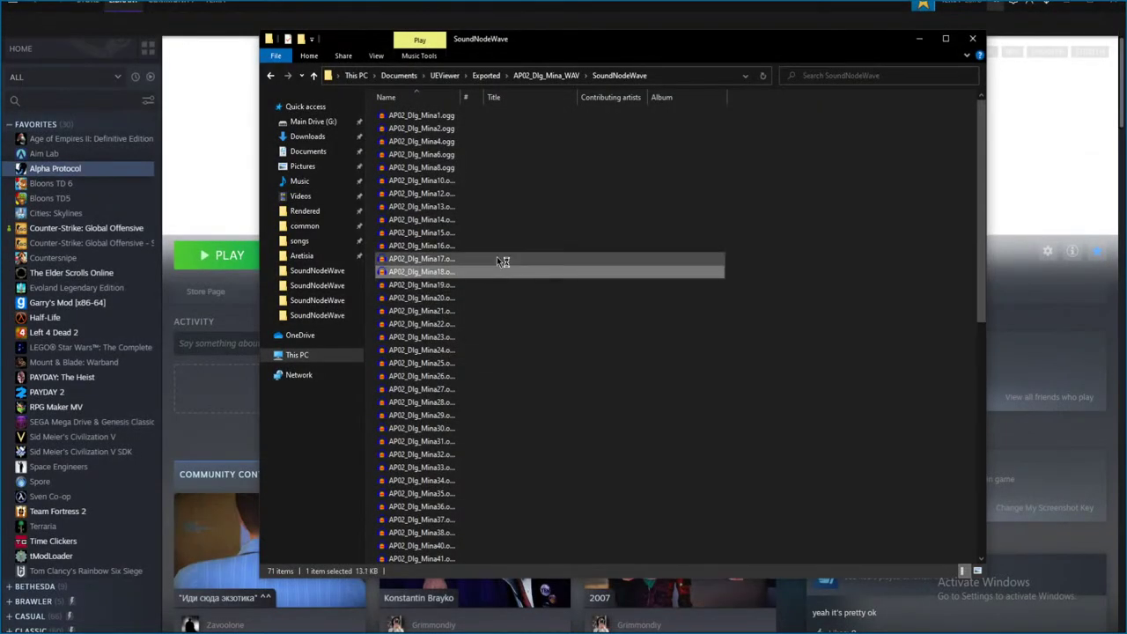
- Open the AP02_Dlg_Mina18 clip in Audacity, play it, and close its project without saving
double_click(493, 271)
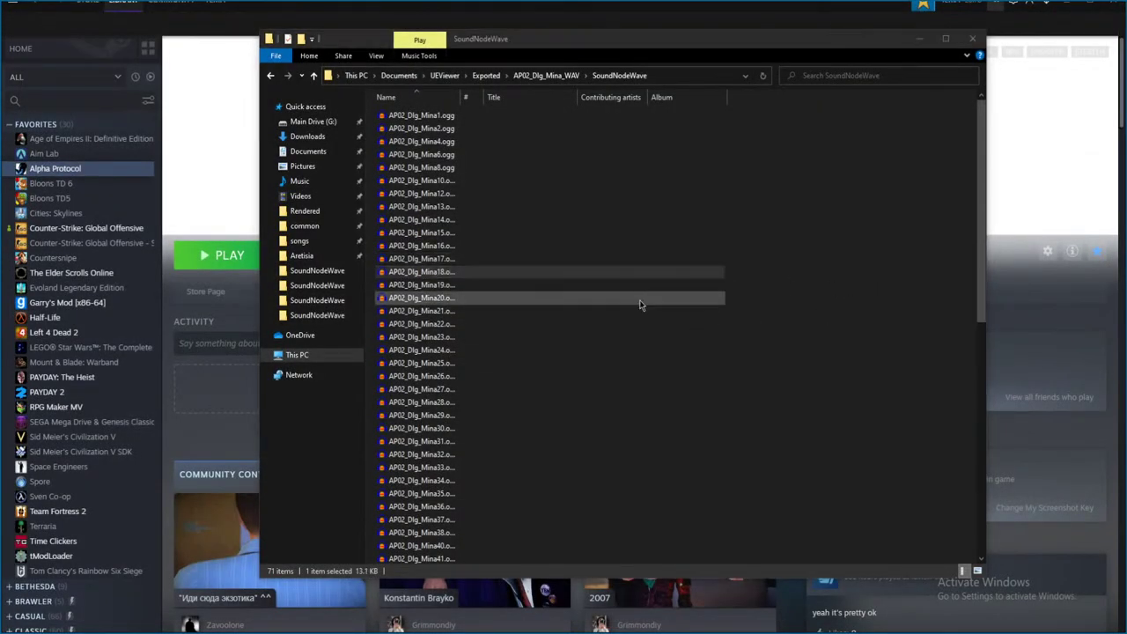
key(space)
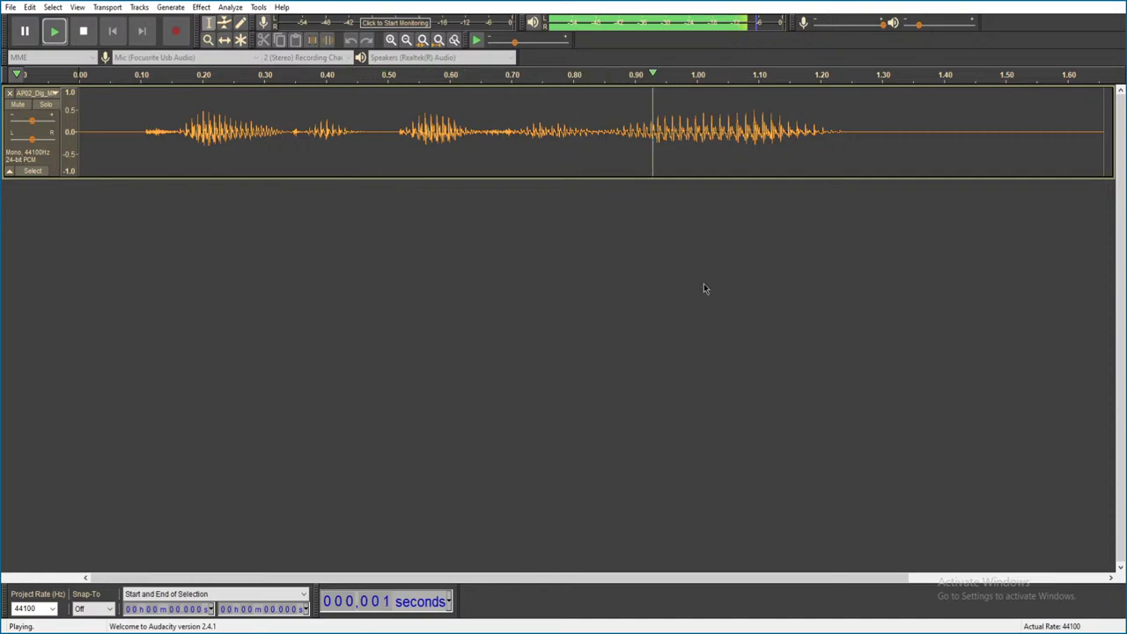
key(ctrl+w)
click(596, 317)
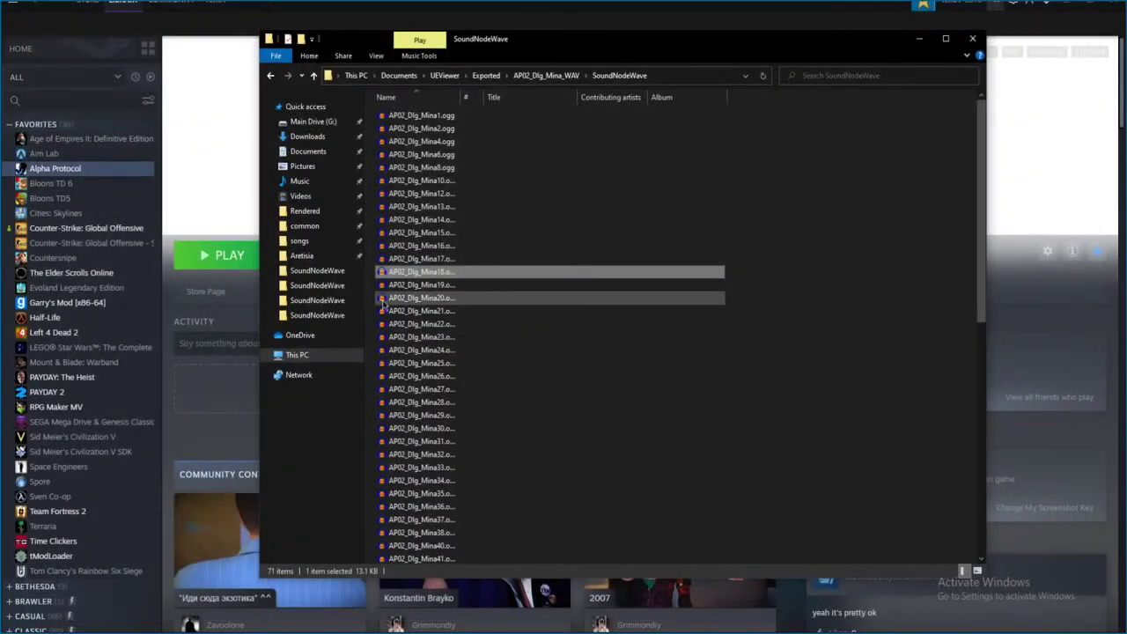
- Open the AP02_Dlg_Mina19 clip in Audacity, play it, and close its project without saving
double_click(528, 285)
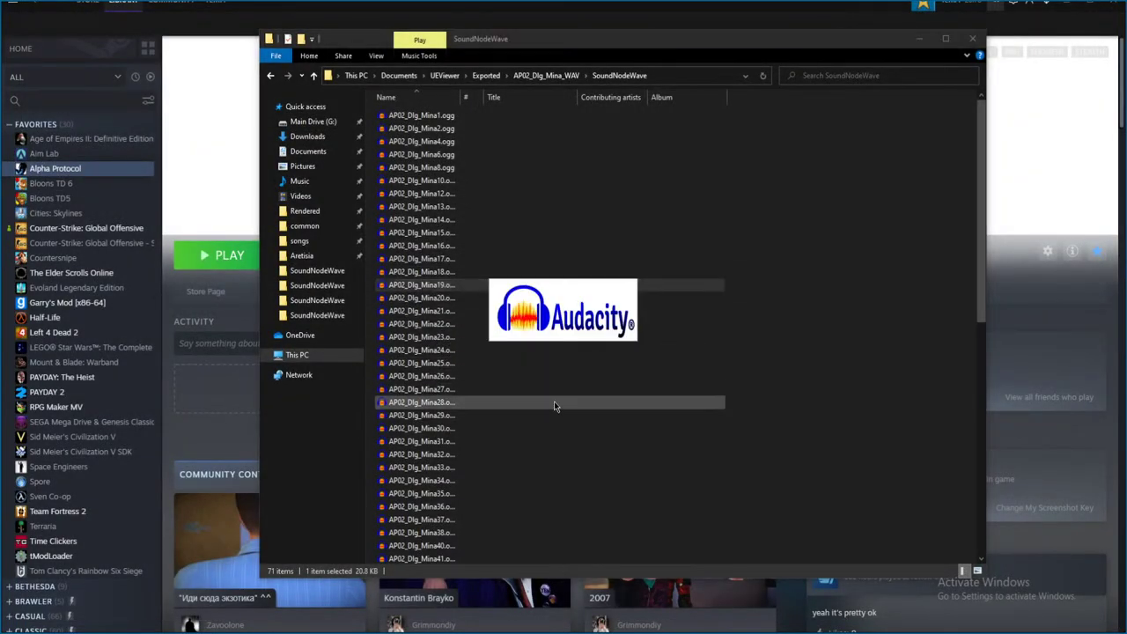
key(space)
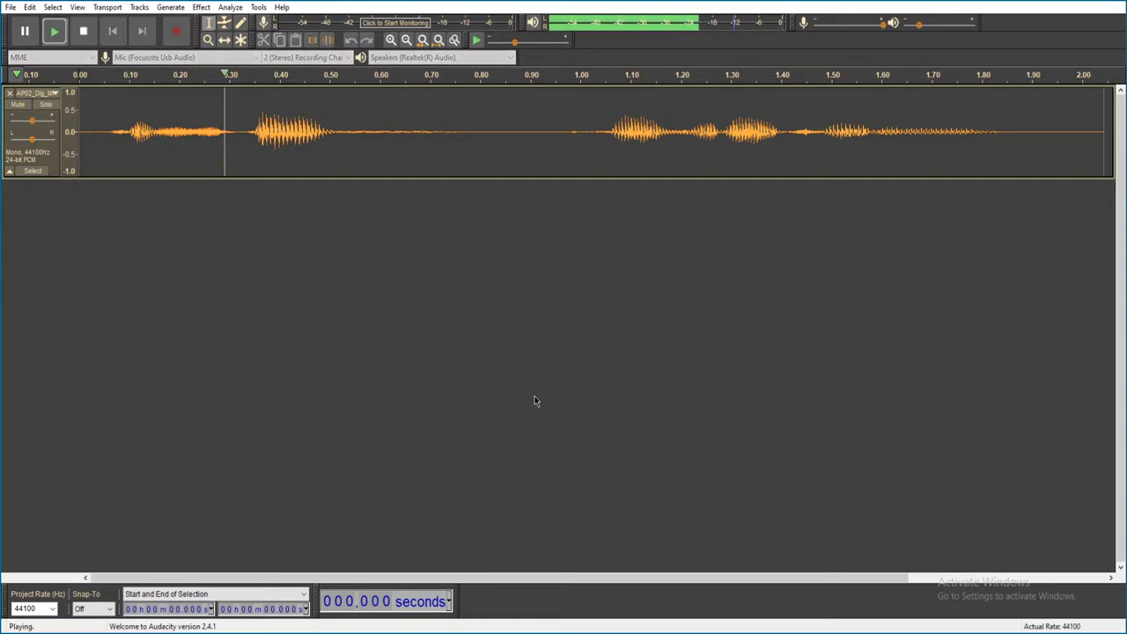
key(alt+F4)
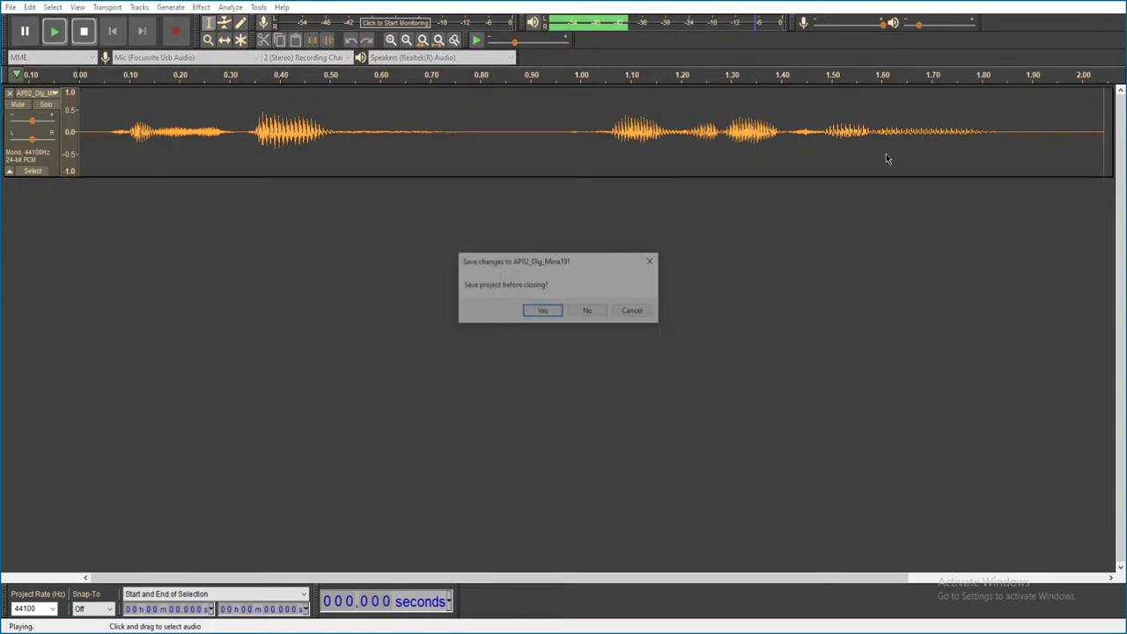
click(587, 313)
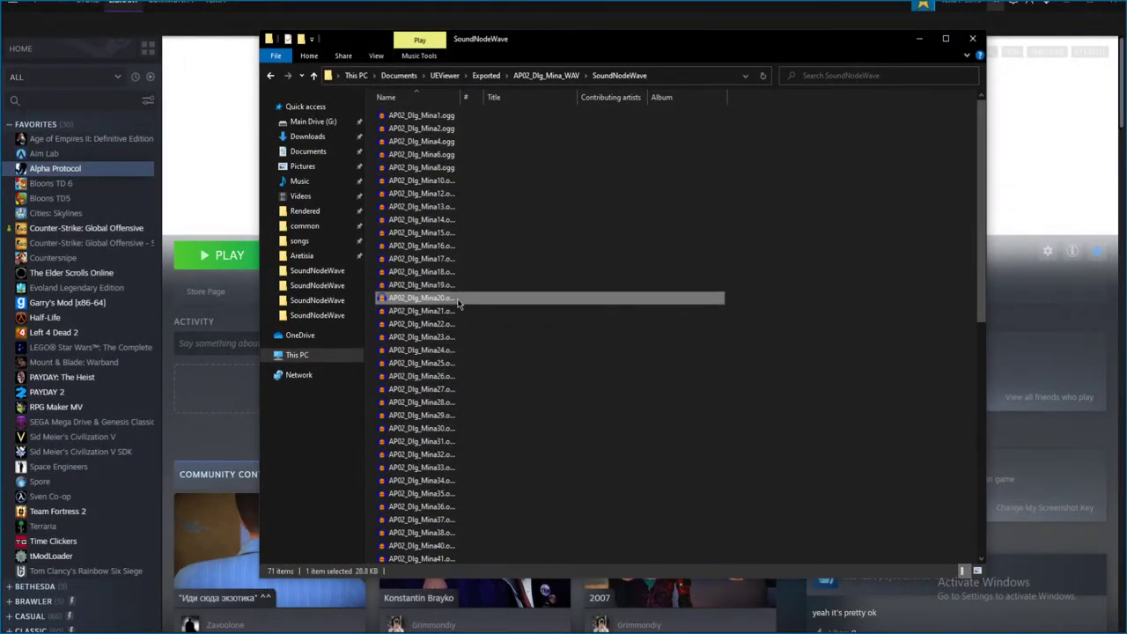
- Open the AP02_Dlg_Mina20 clip in Audacity, play it, and close its project without saving
double_click(461, 339)
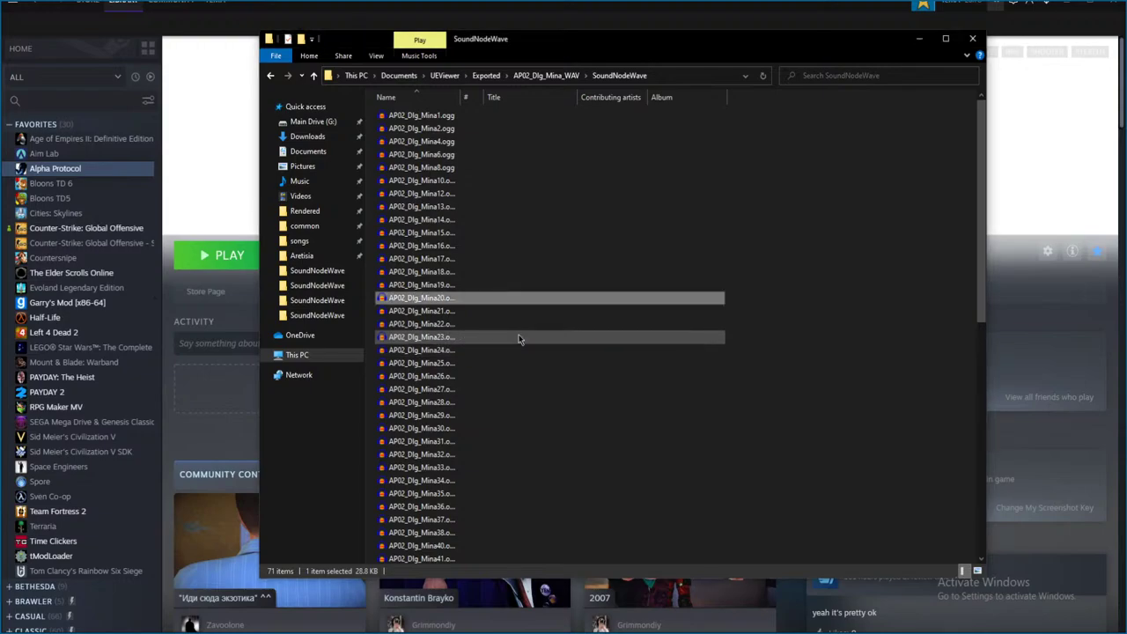
key(space)
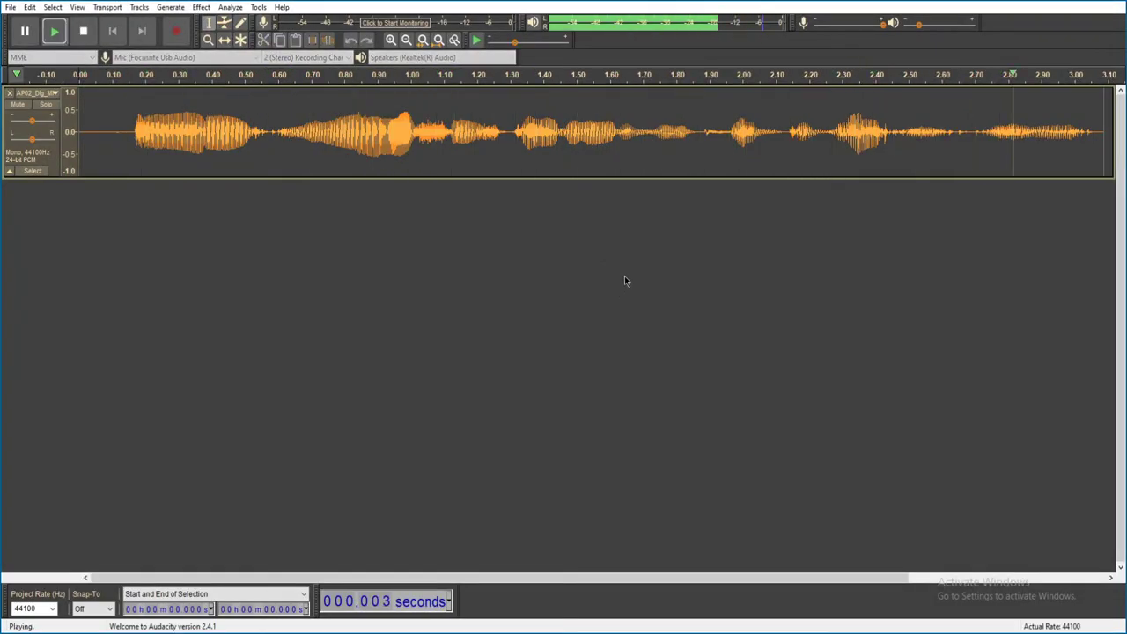
key(alt+F4)
click(589, 313)
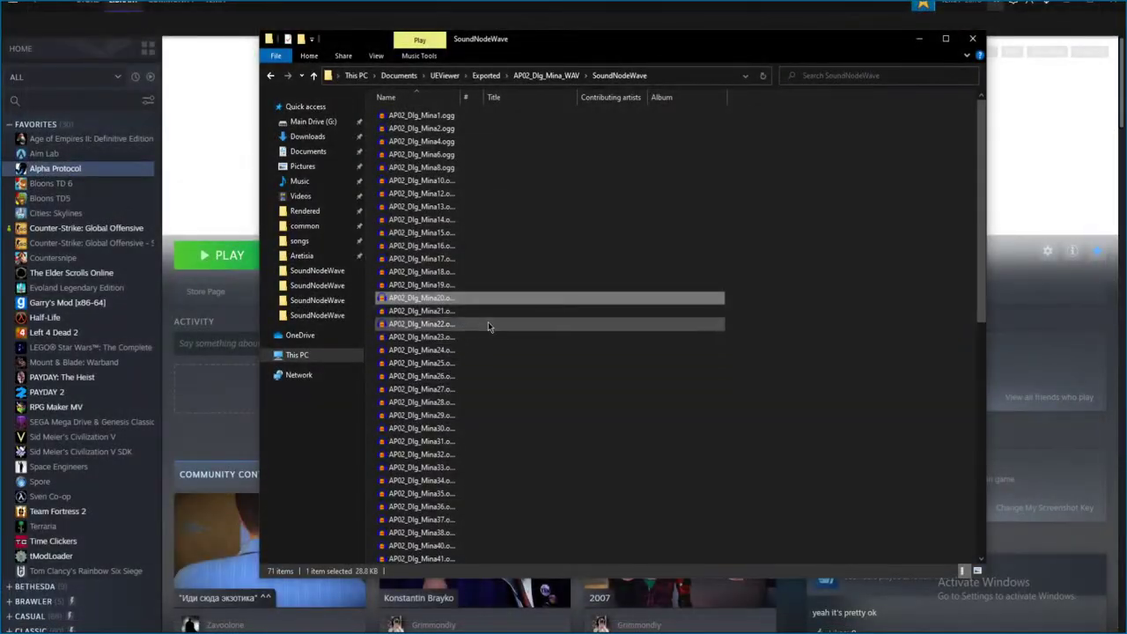
- Open the AP02_Dlg_Mina21 clip in Audacity, play it twice, and close its project without saving
click(501, 310)
double_click(500, 312)
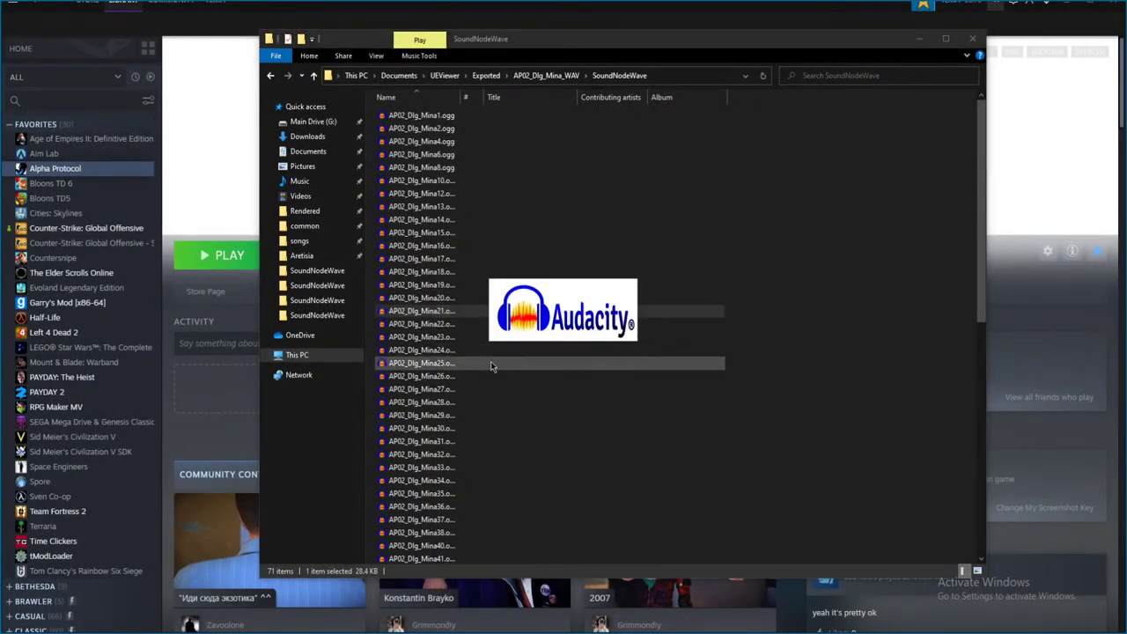
key(space)
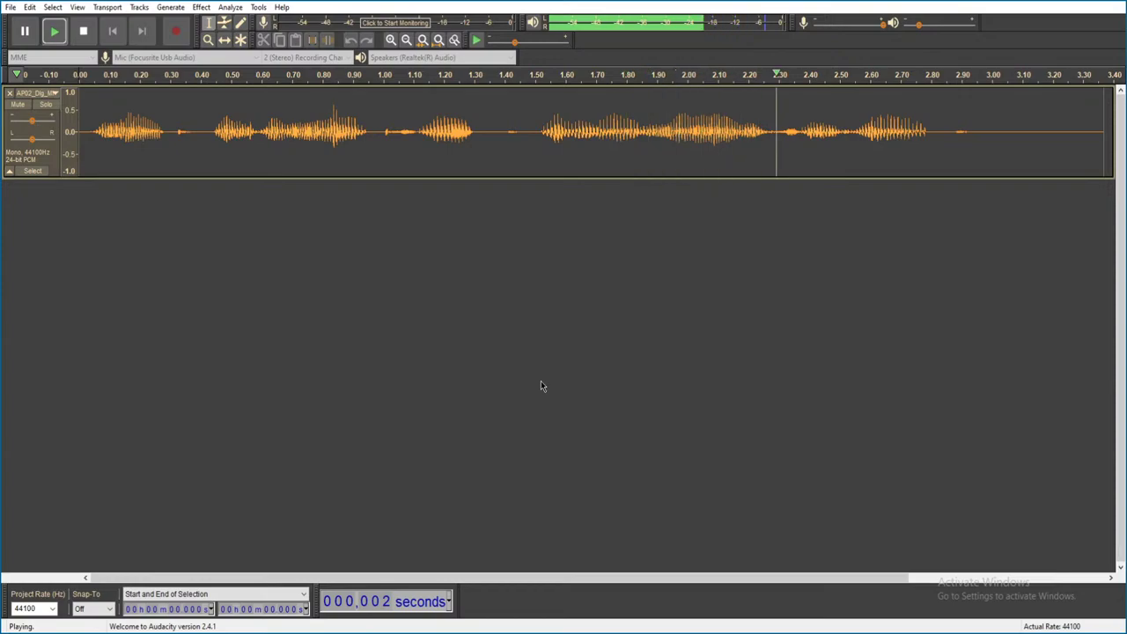
key(space)
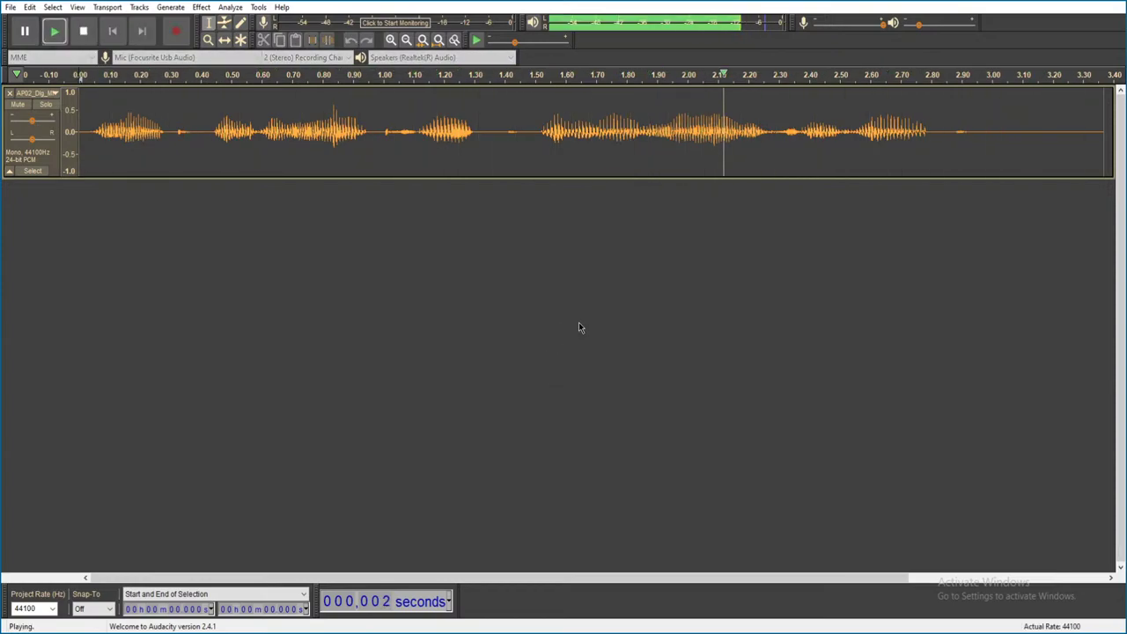
key(ctrl+w)
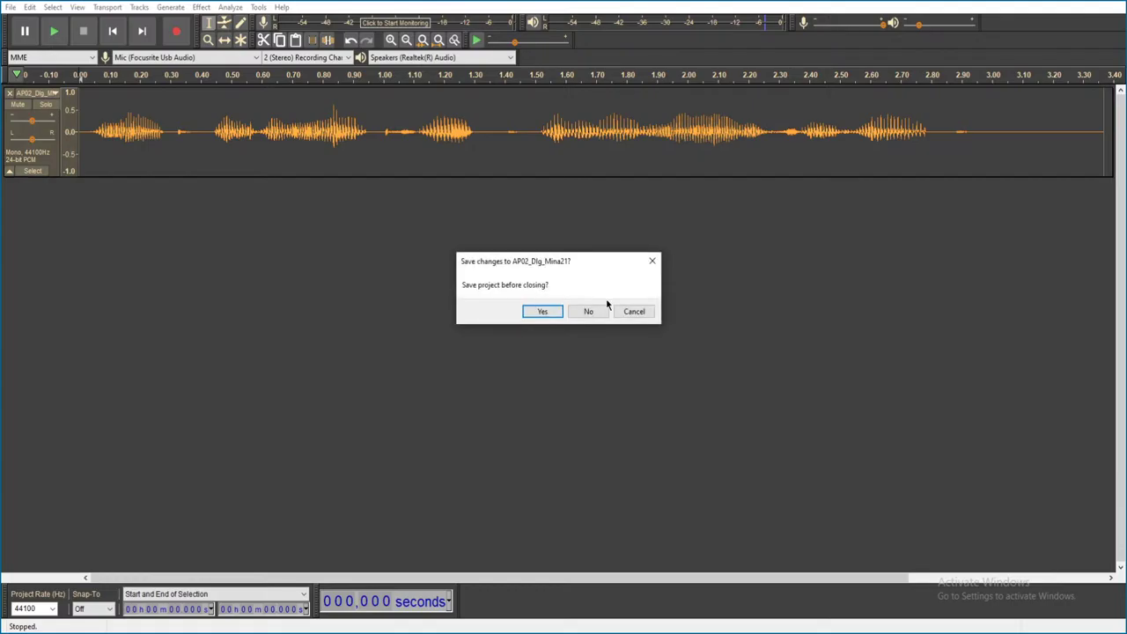
click(587, 310)
- Open the AP02_Dlg_Mina22 clip in Audacity, play it, and close its project without saving
double_click(506, 324)
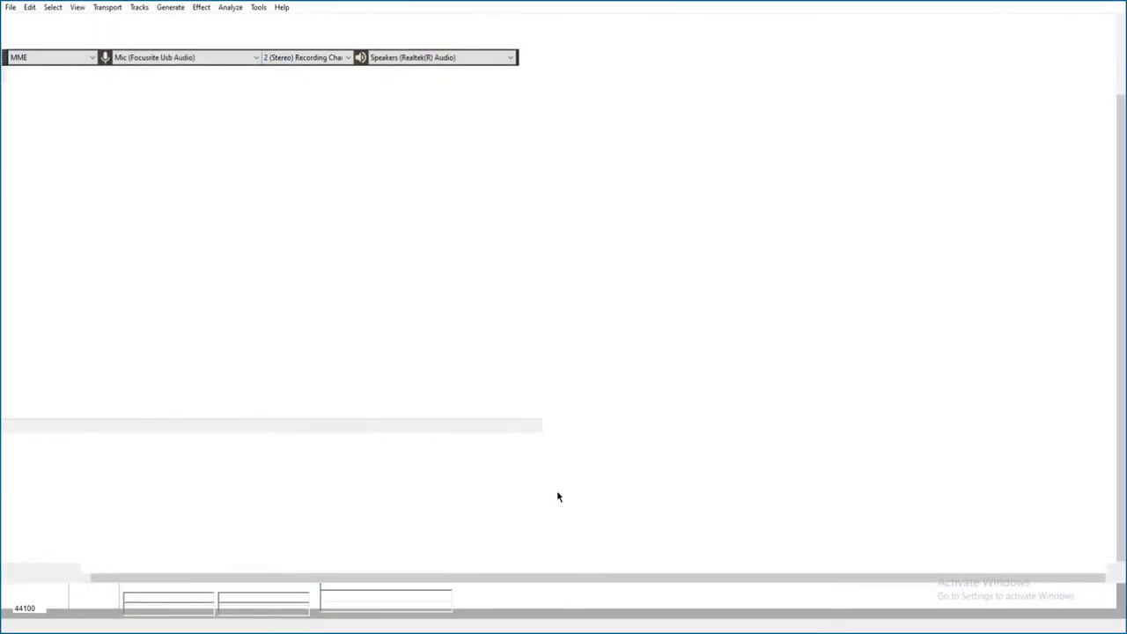
key(space)
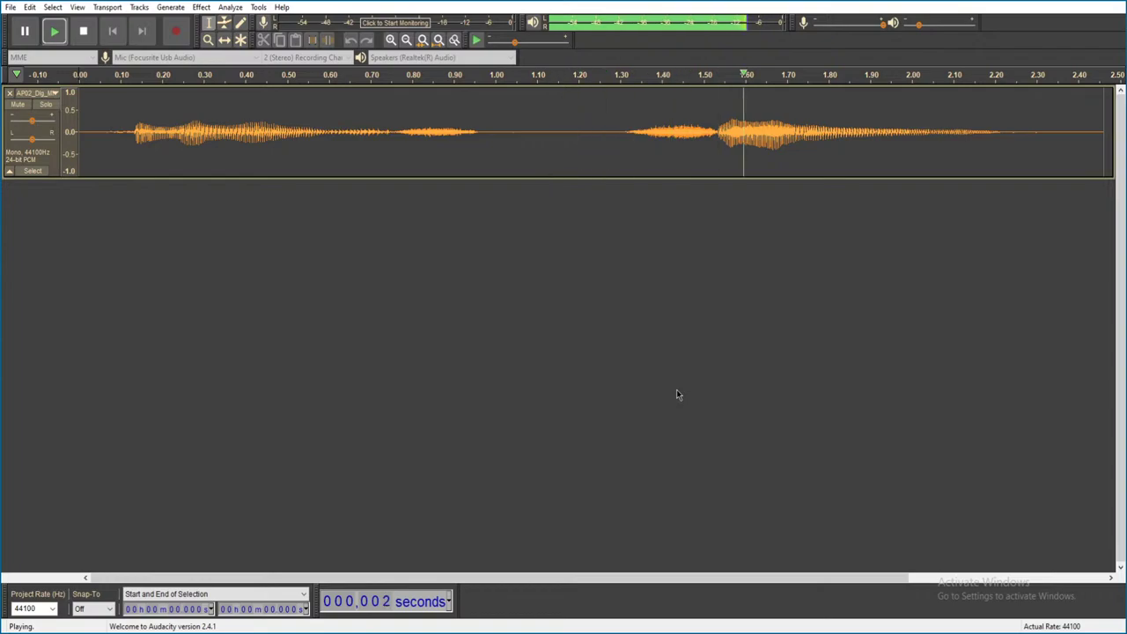
key(ctrl+w)
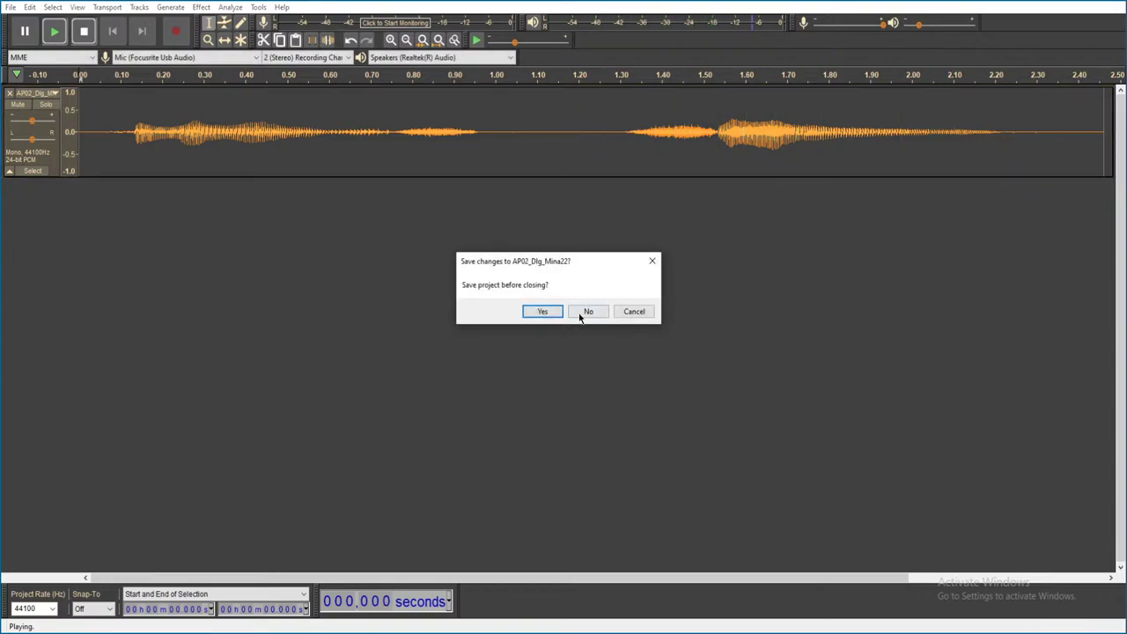
click(587, 311)
- Open the AP02_Dlg_Mina23 clip in Audacity, play it to the end, and close its project without saving
double_click(440, 337)
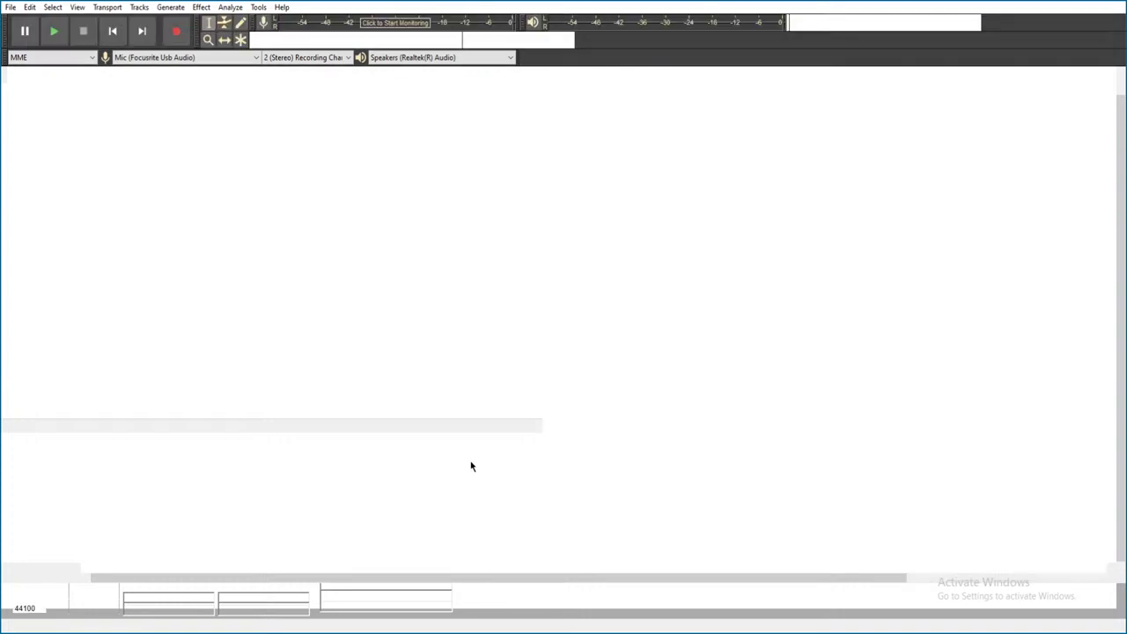
key(space)
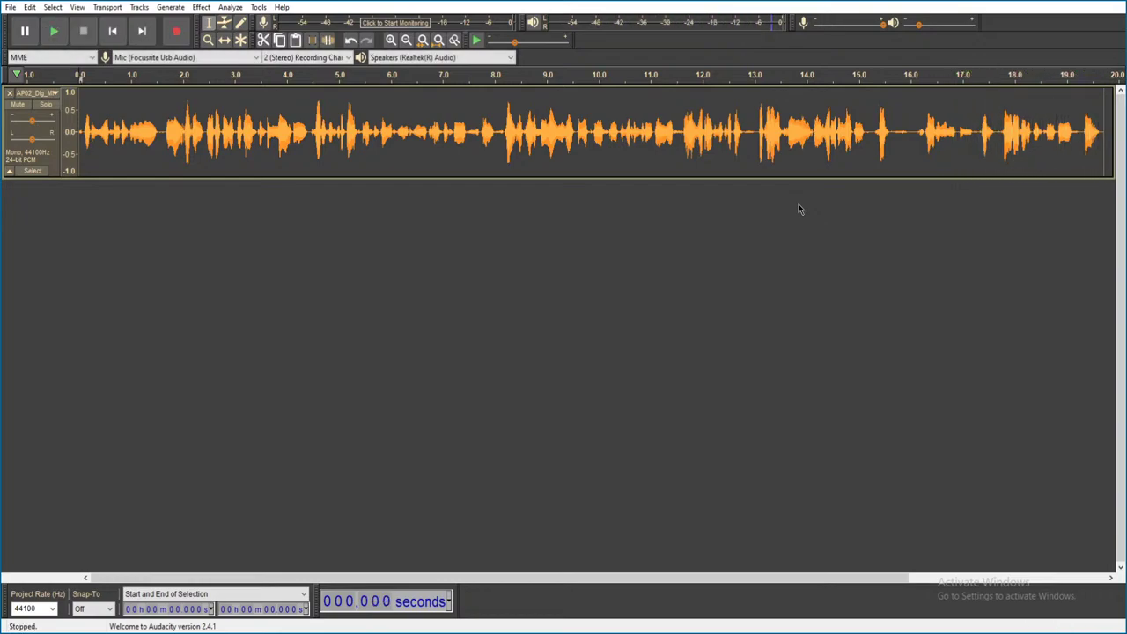
key(ctrl+w)
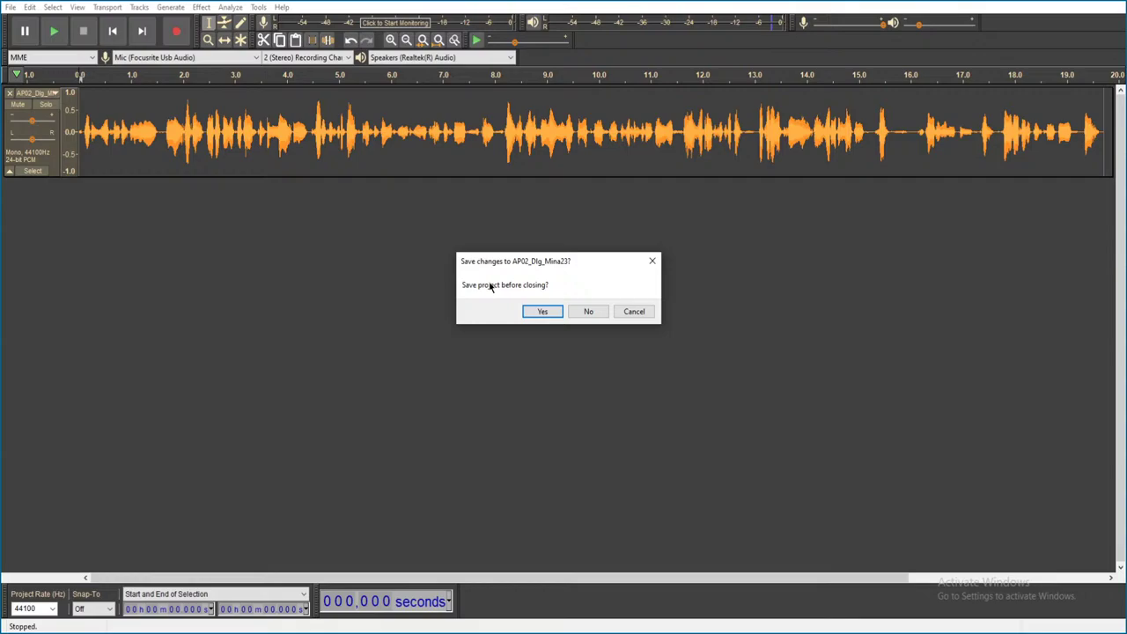
click(587, 312)
- Open the AP02_Dlg_Mina24 clip in Audacity, play it, and close its project without saving
double_click(458, 351)
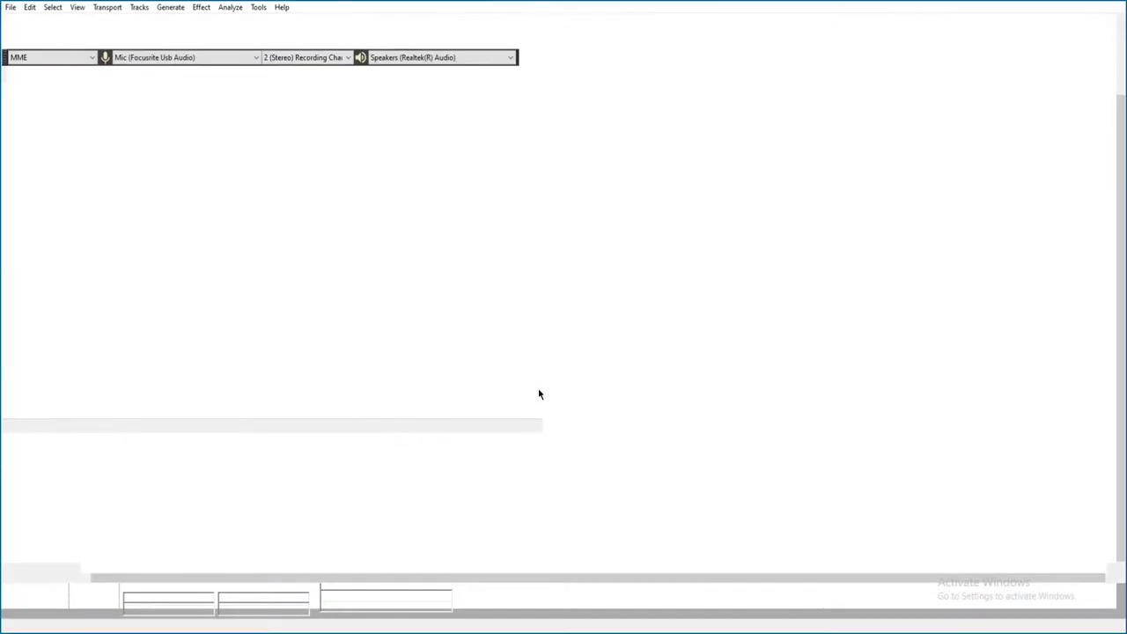
key(space)
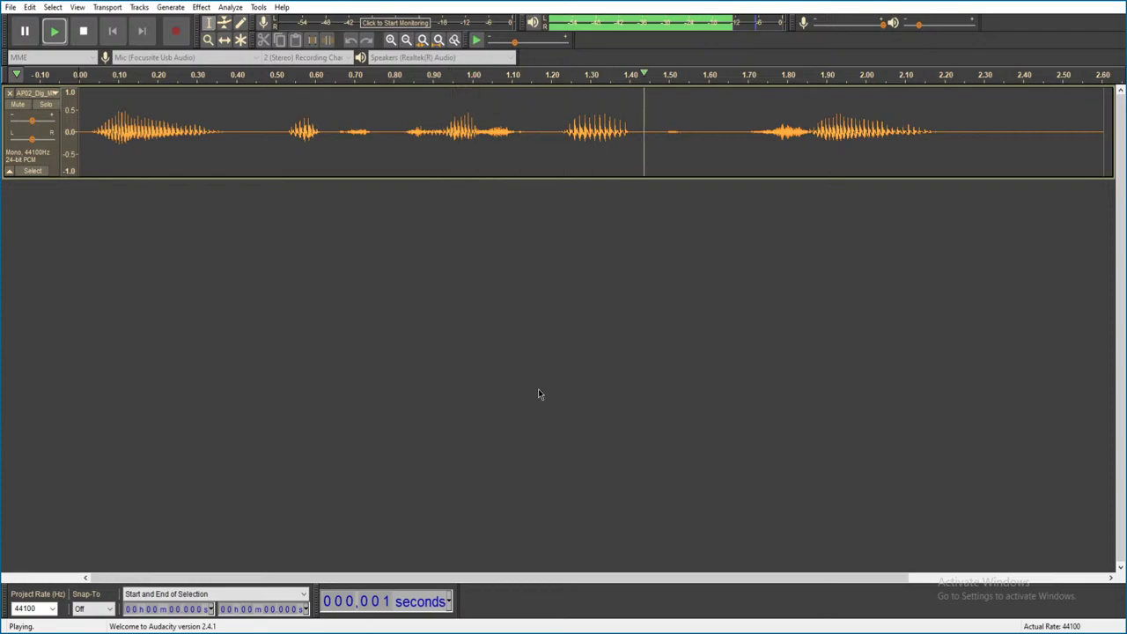
key(ctrl+w)
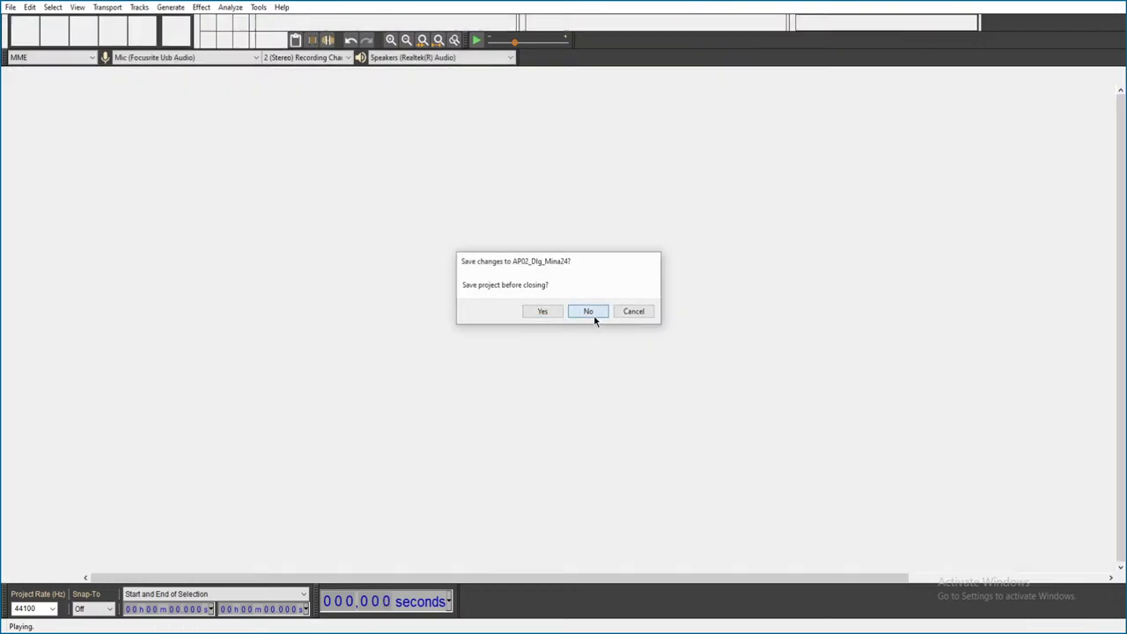
click(592, 315)
- Open the AP02_Dlg_Mina25 clip in Audacity, play it, and close its project without saving
double_click(447, 363)
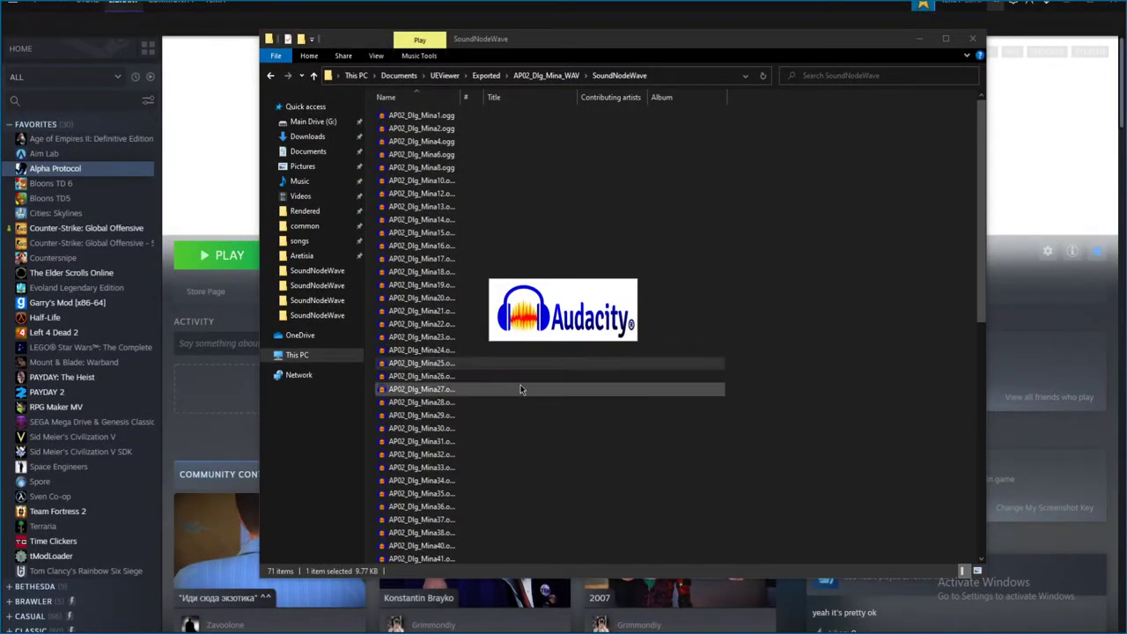
key(space)
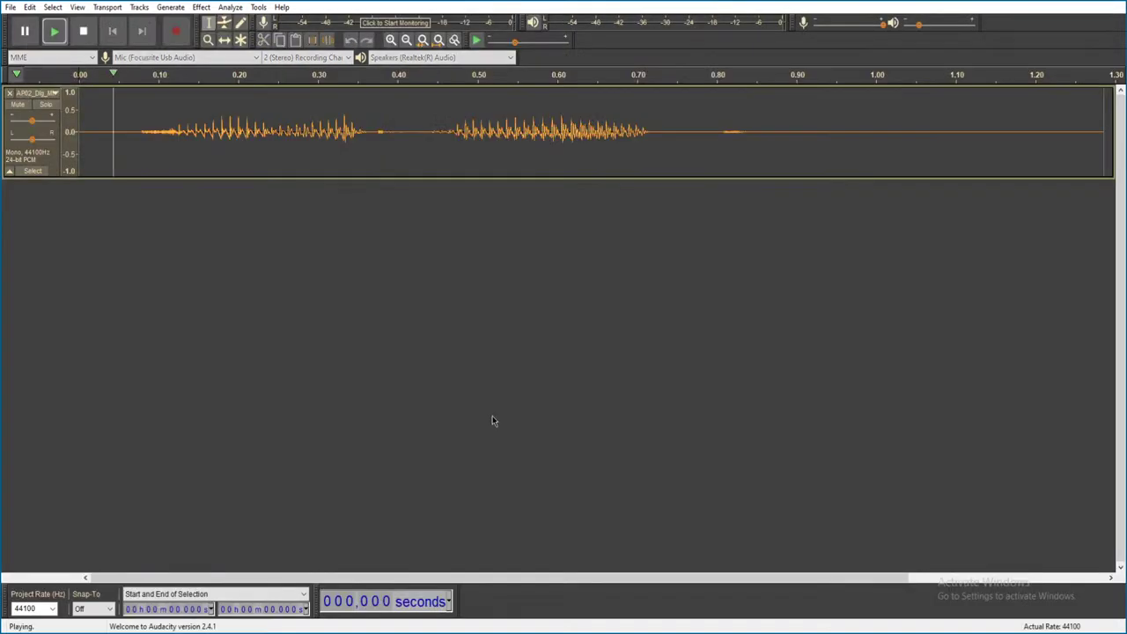
key(ctrl+w)
click(590, 312)
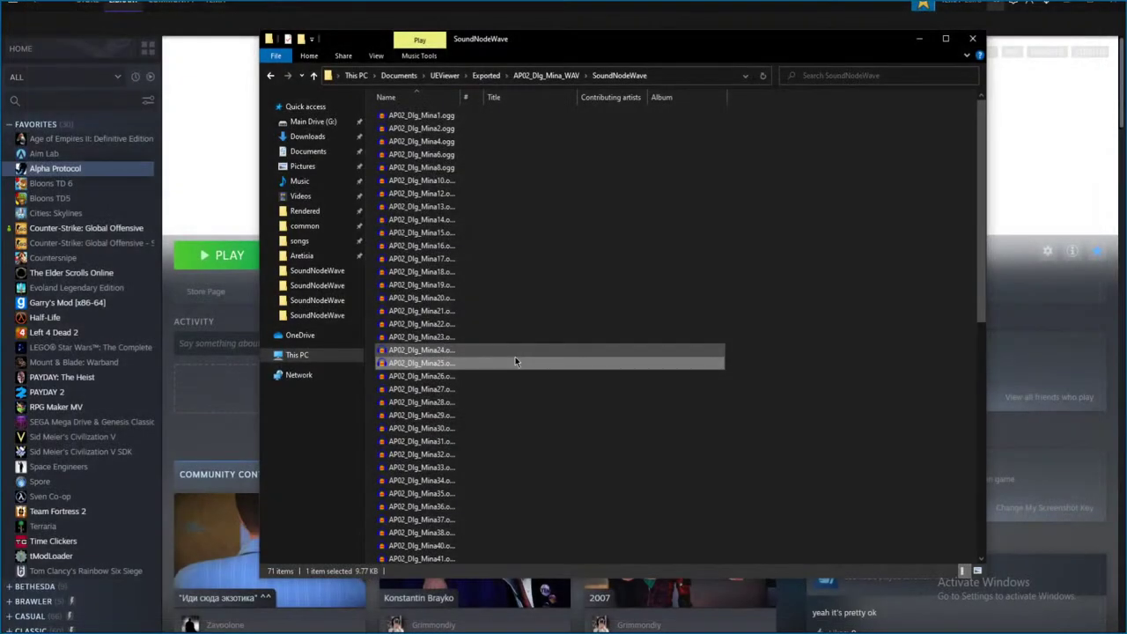
- Open the AP02_Dlg_Mina26 clip in Audacity, play it, and close its project without saving
double_click(490, 373)
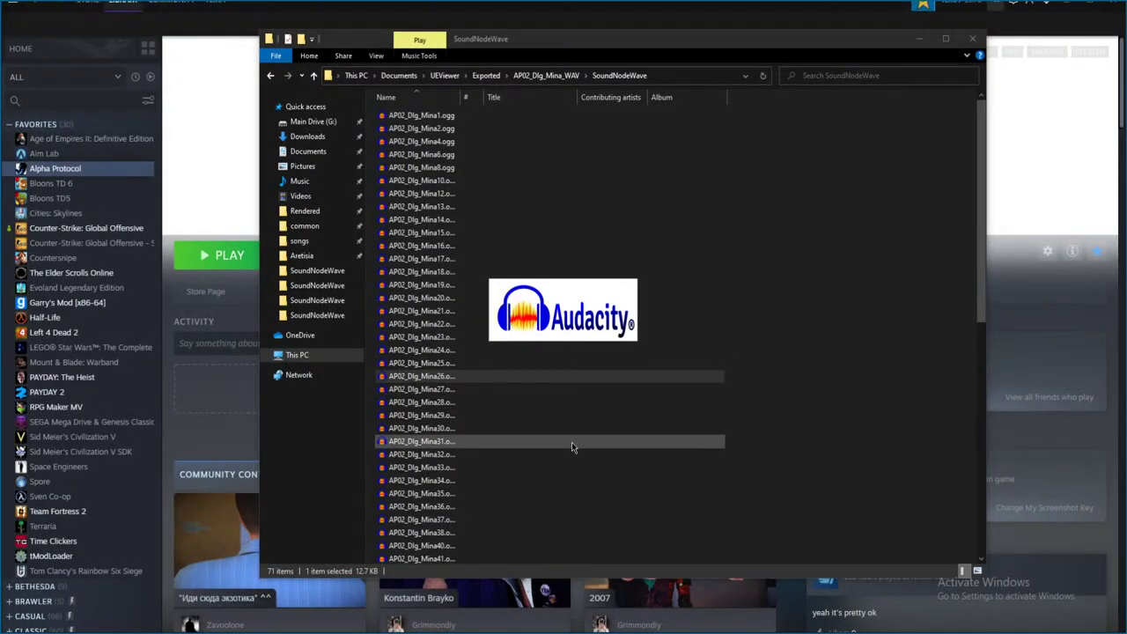
key(space)
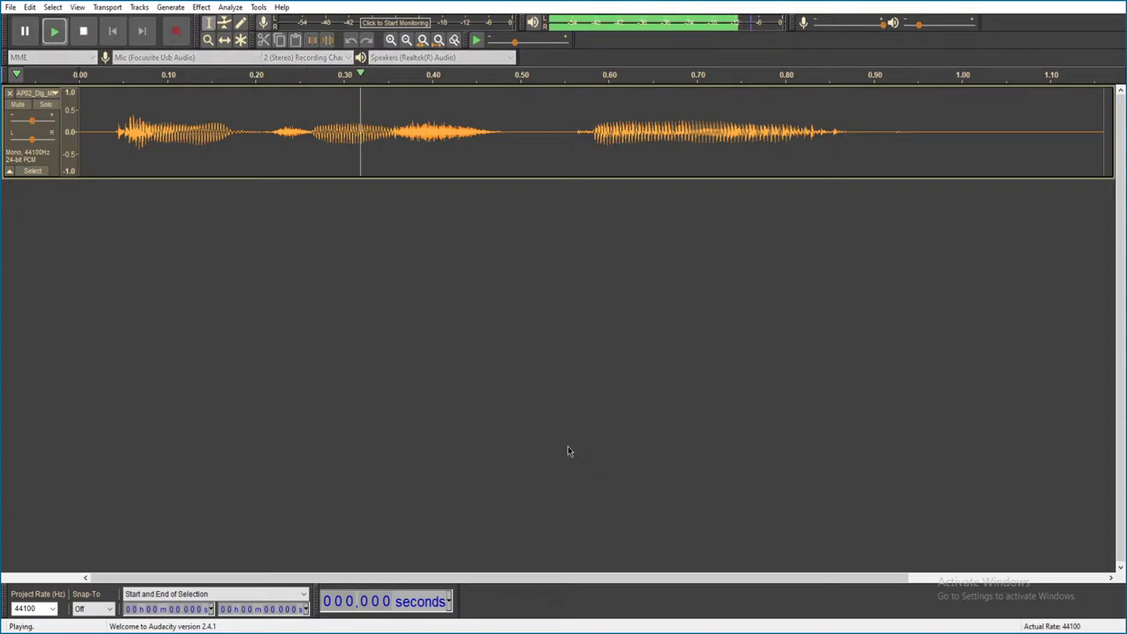
key(ctrl+w)
click(587, 312)
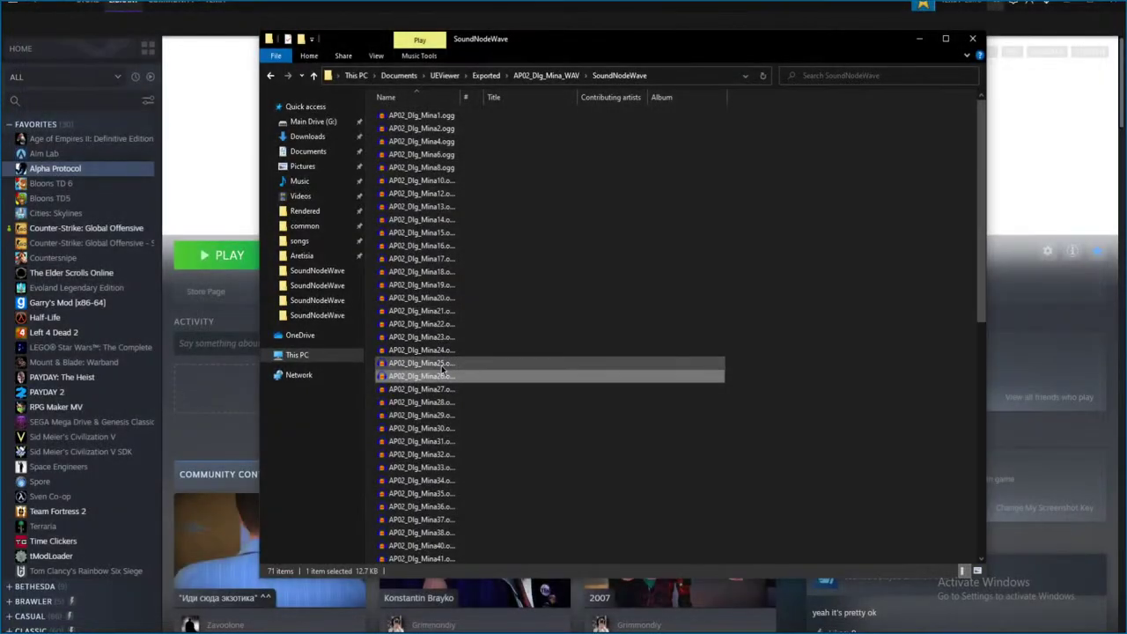
- Open the AP02_Dlg_Mina27 clip in Audacity, play it, and close its project without saving
click(420, 389)
scroll(475, 378, down, 5)
double_click(506, 322)
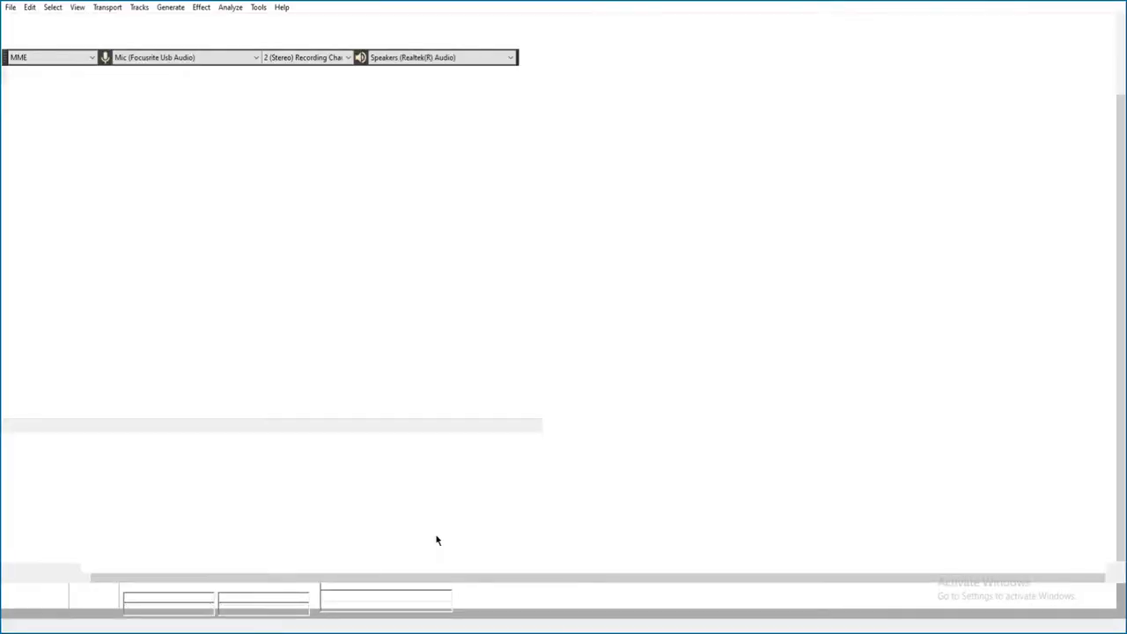
key(space)
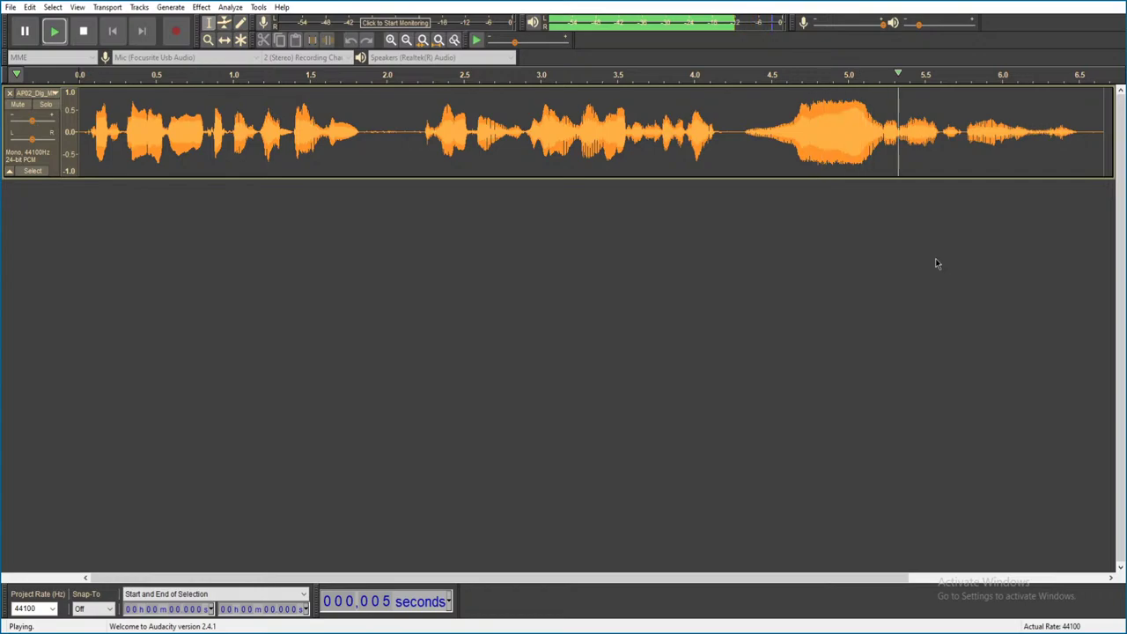
key(ctrl+w)
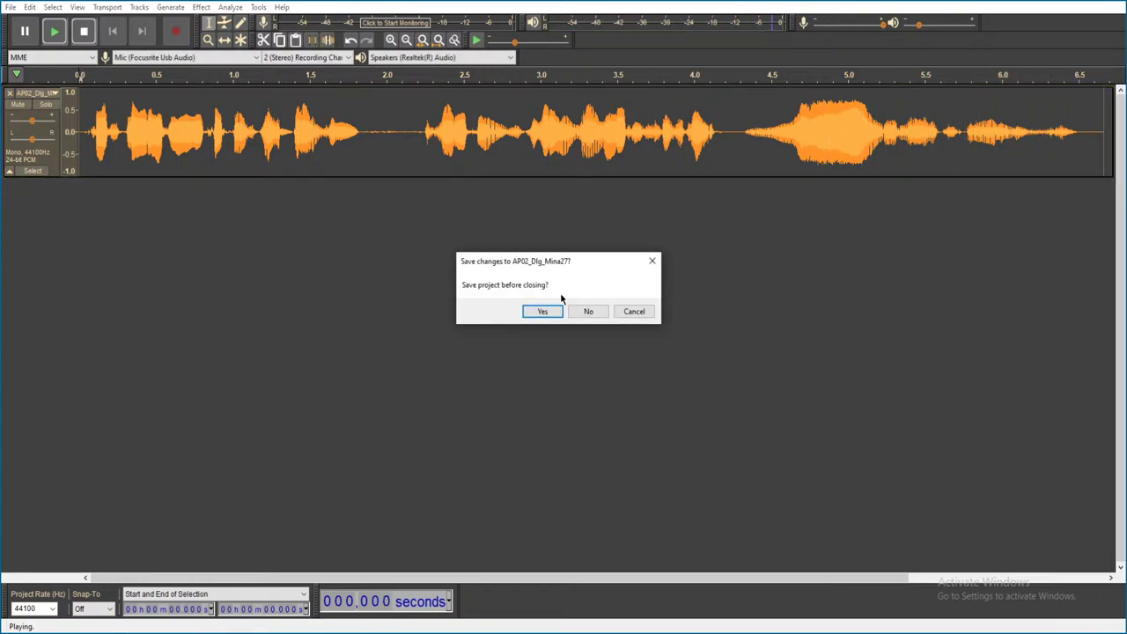
click(588, 311)
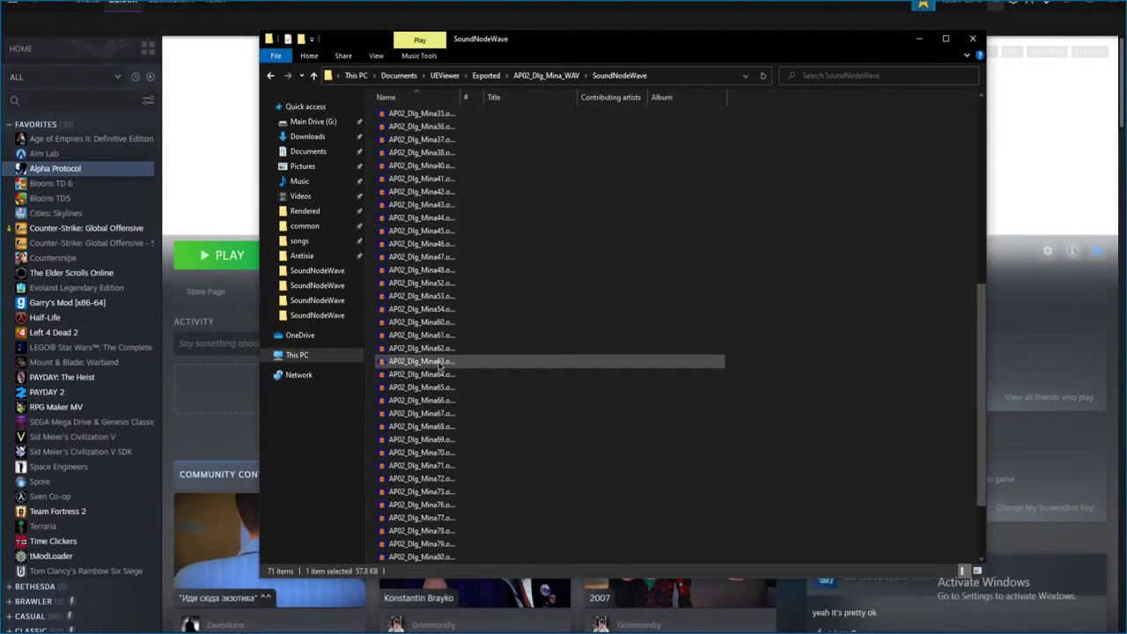
- Open the AP02_Dlg_Mina28 clip in Audacity, play it, and close its project without saving
scroll(440, 366, up, 3)
double_click(465, 138)
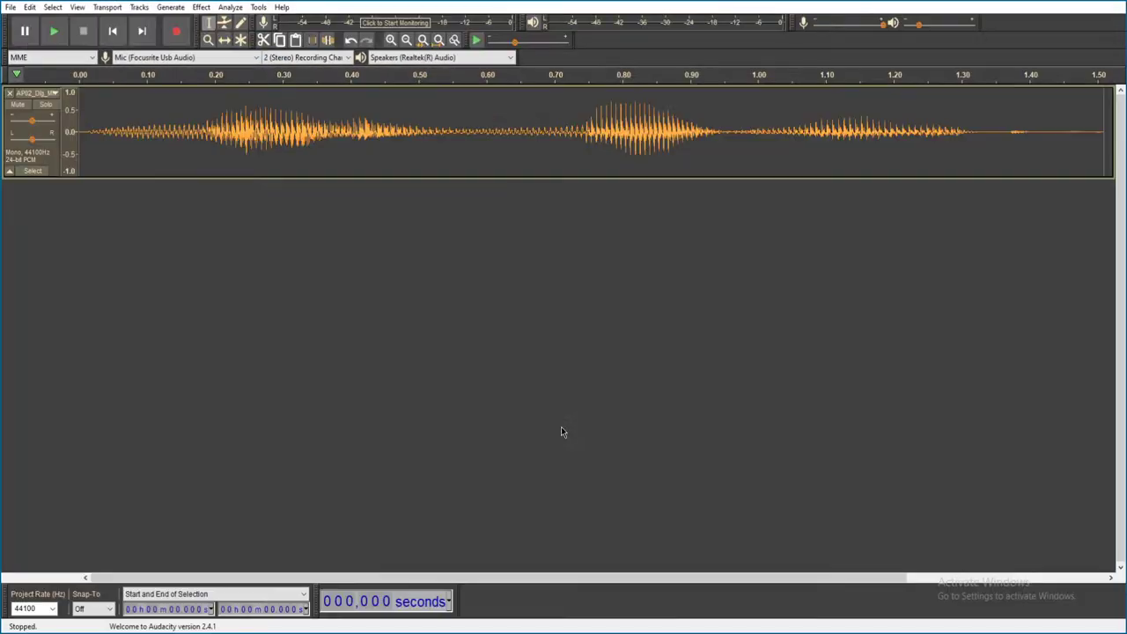
key(space)
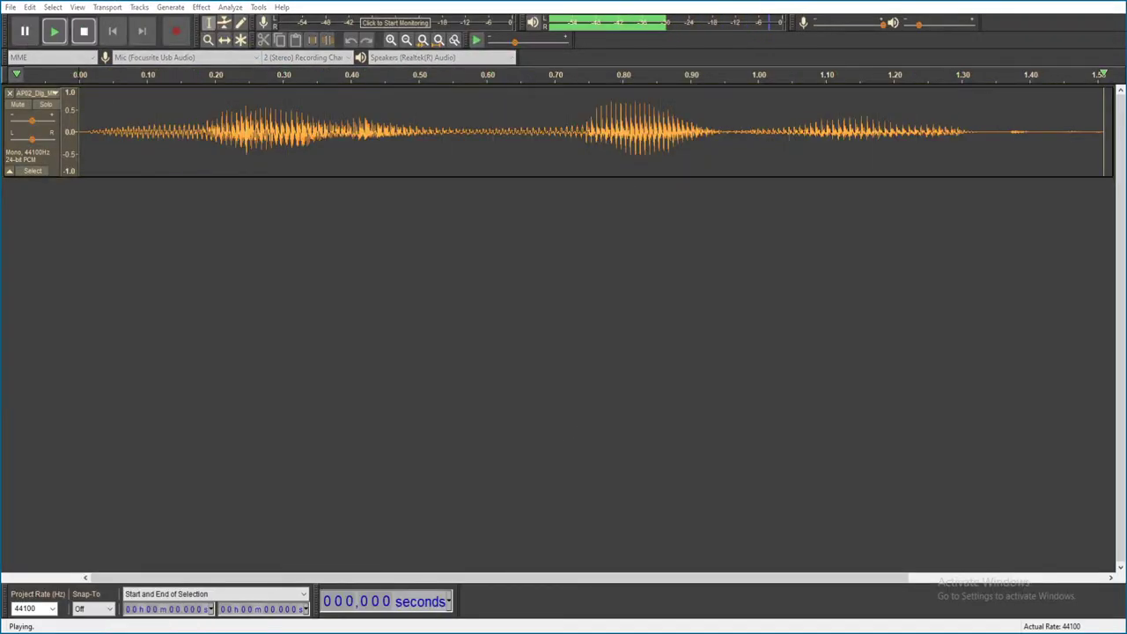
key(alt+F4)
click(588, 309)
- Open the AP02_Dlg_Mina29 clip in Audacity, play it, and close its project without saving
click(540, 152)
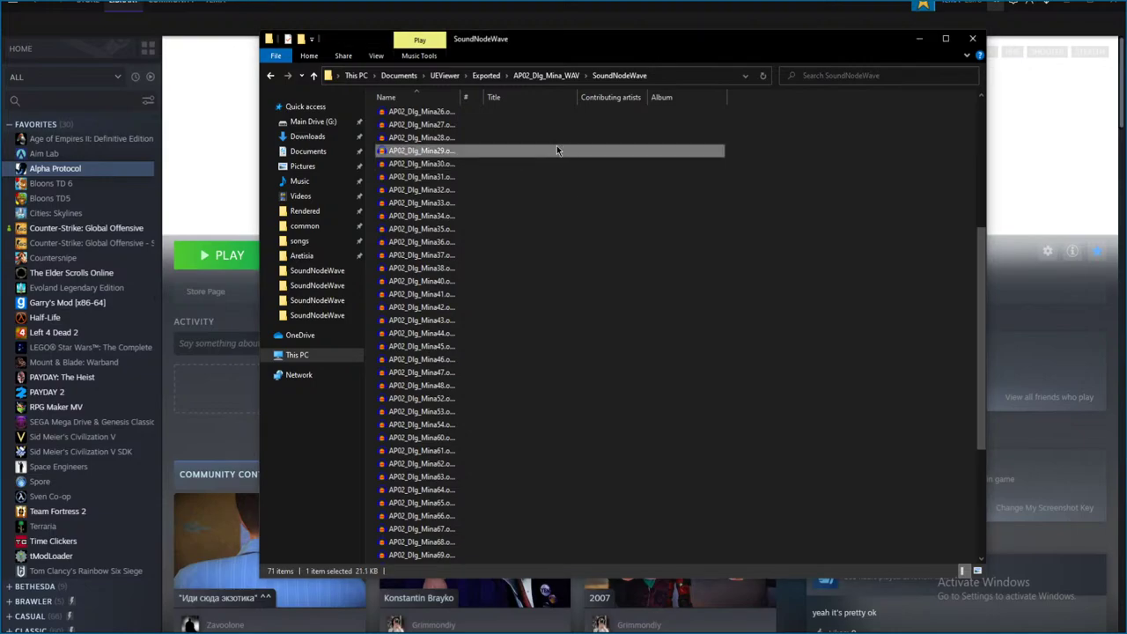
key(space)
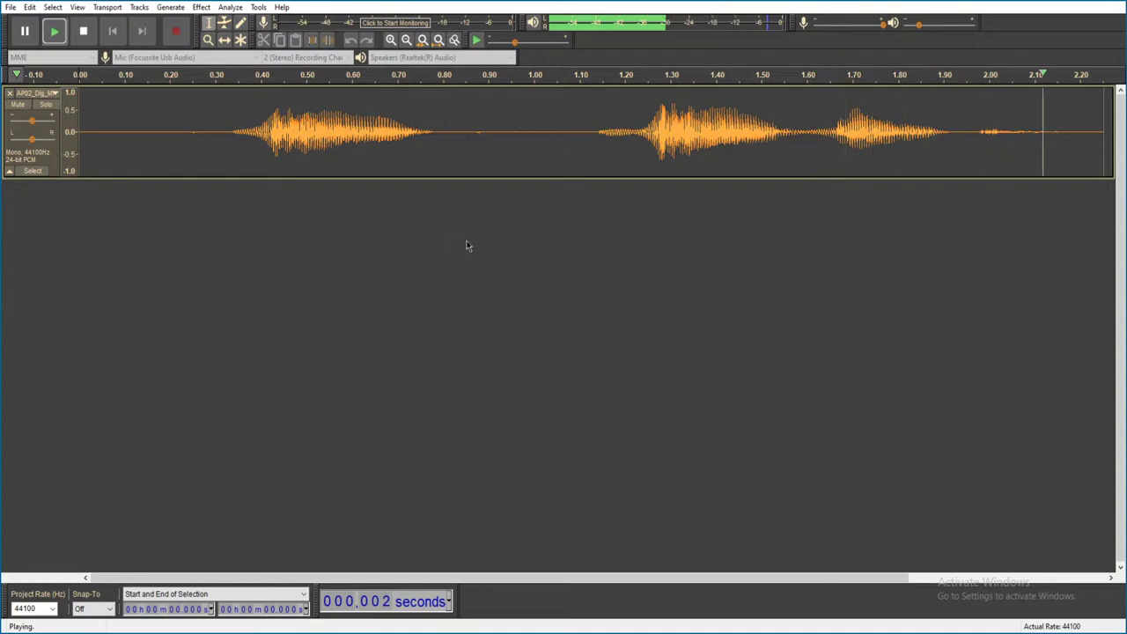
key(alt+F4)
click(576, 310)
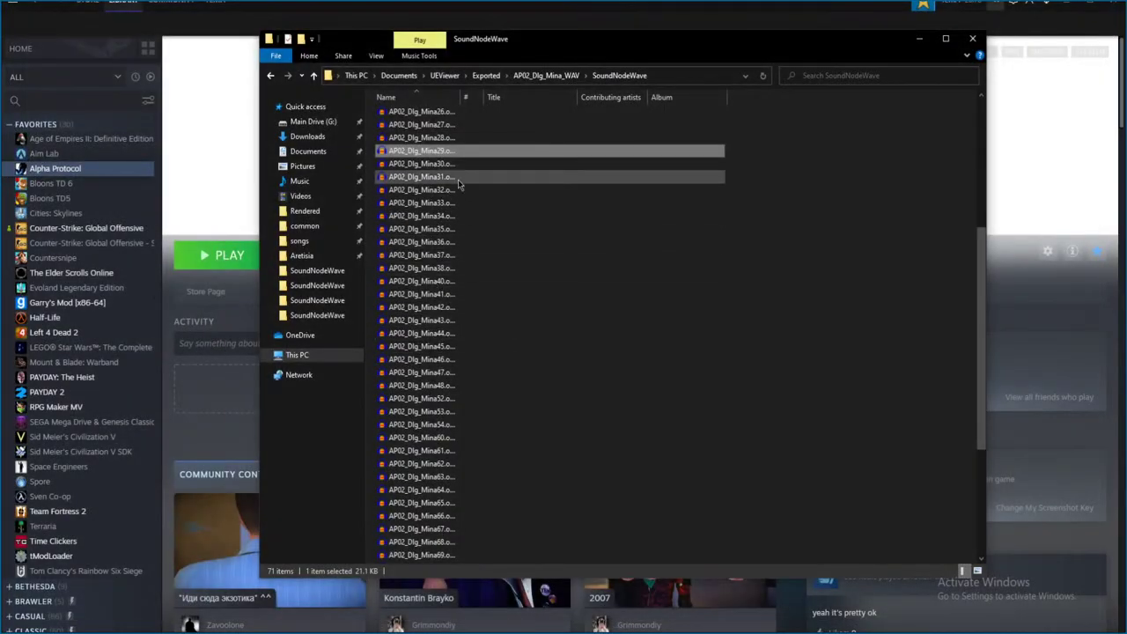
- Open a clip near the end of the AP02_Dlg_Mina_WAV clips in Audacity, play it, and close its project without saving
click(468, 166)
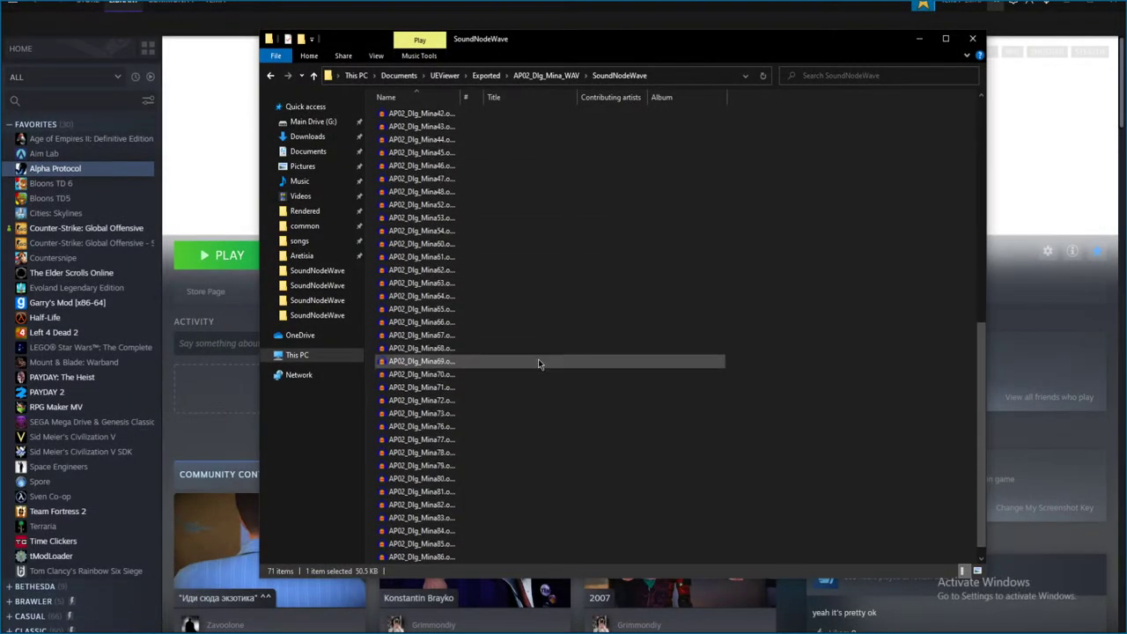
scroll(486, 452, down, 5)
click(474, 440)
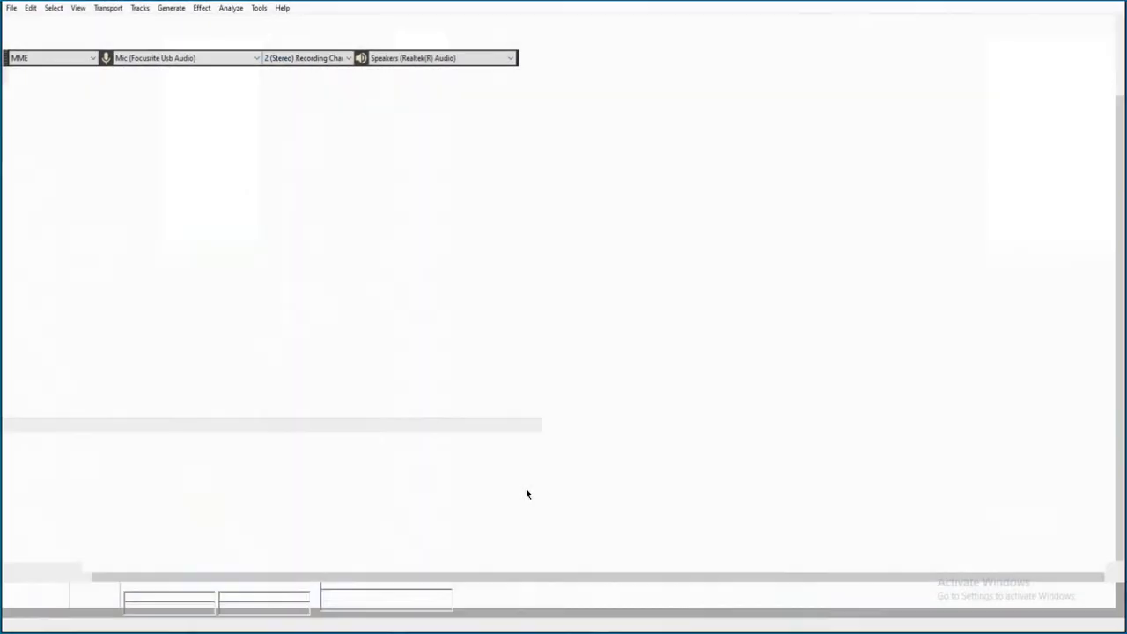
key(space)
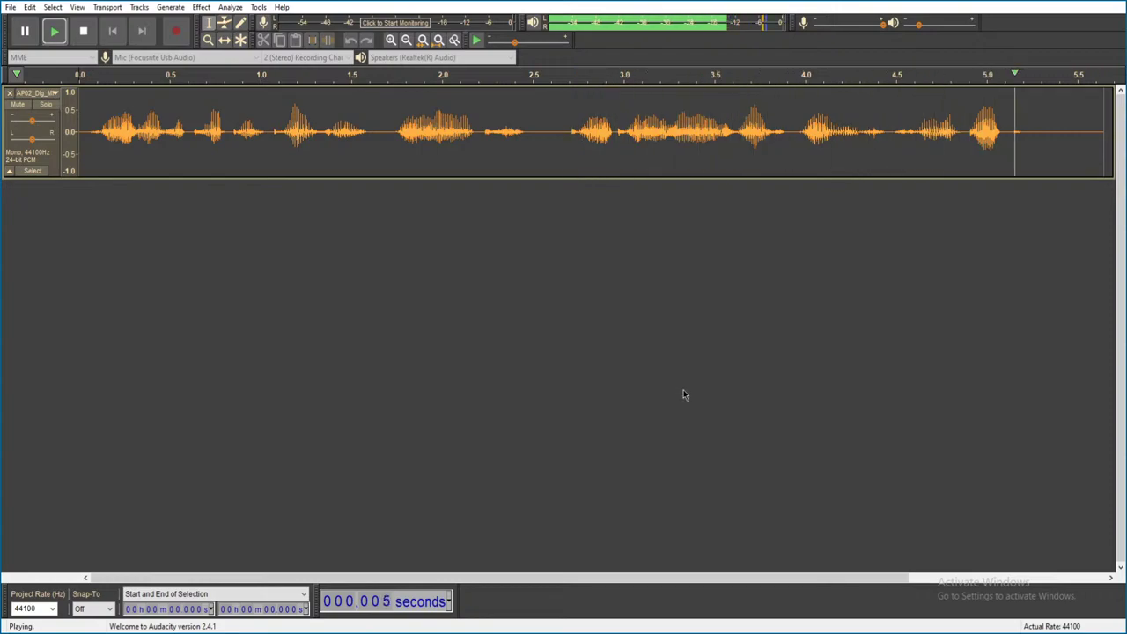
key(ctrl+w)
click(581, 313)
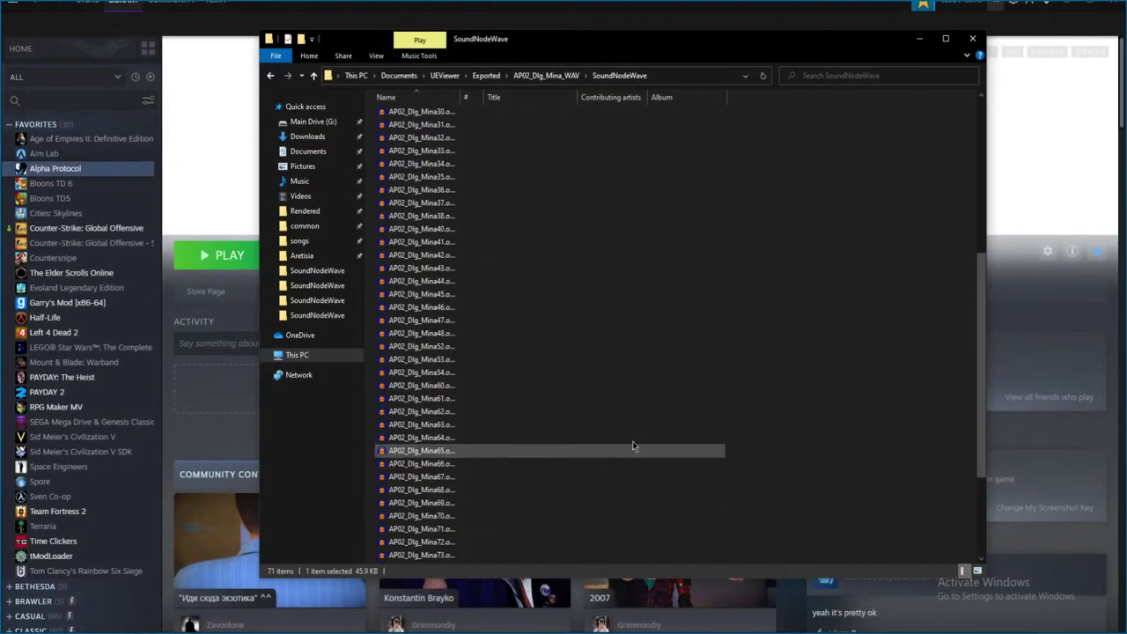
- Go back to the Exported folder, open the SoundNodeWave folder inside AP02_Leland_fb1_Wav, and widen its Name column
key(alt+Up)
key(alt+Up)
key(Down)
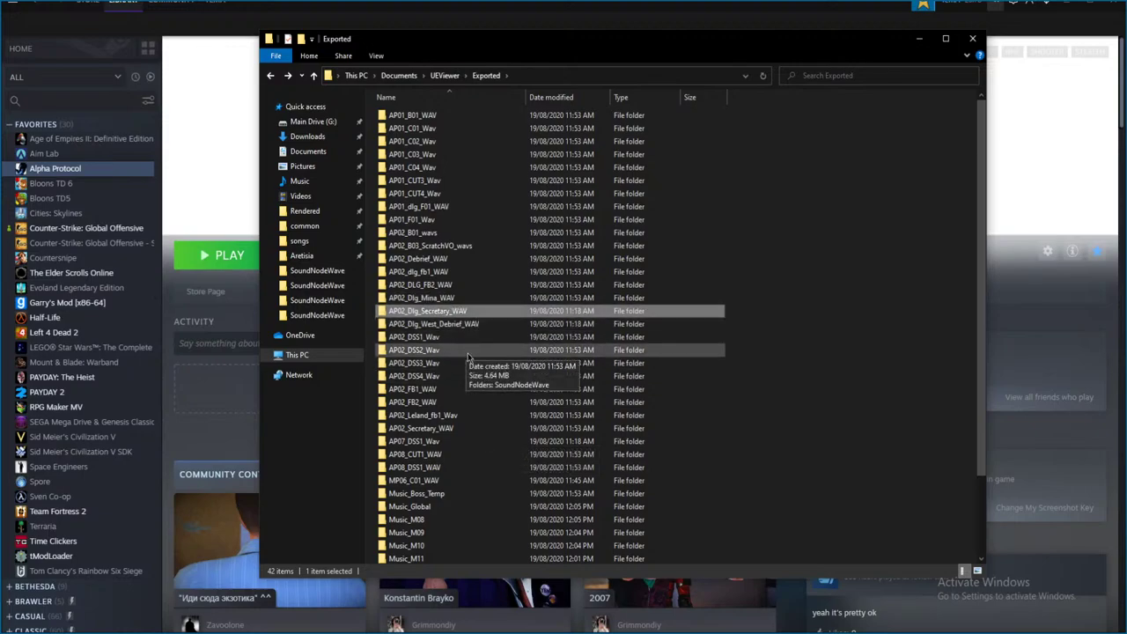
scroll(462, 357, down, 1)
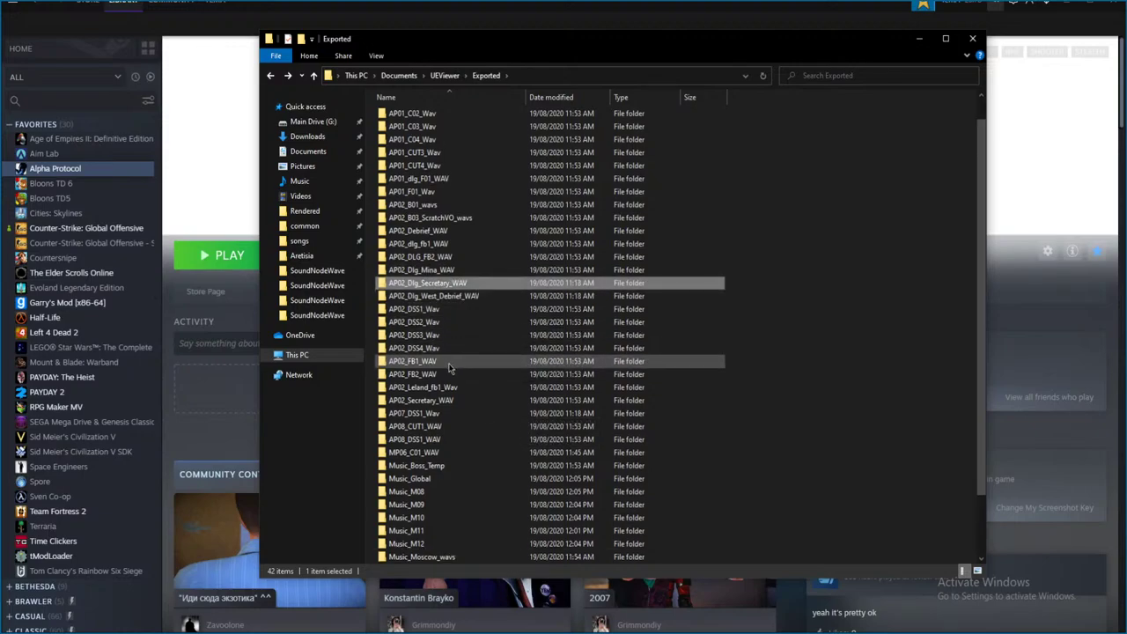
double_click(455, 388)
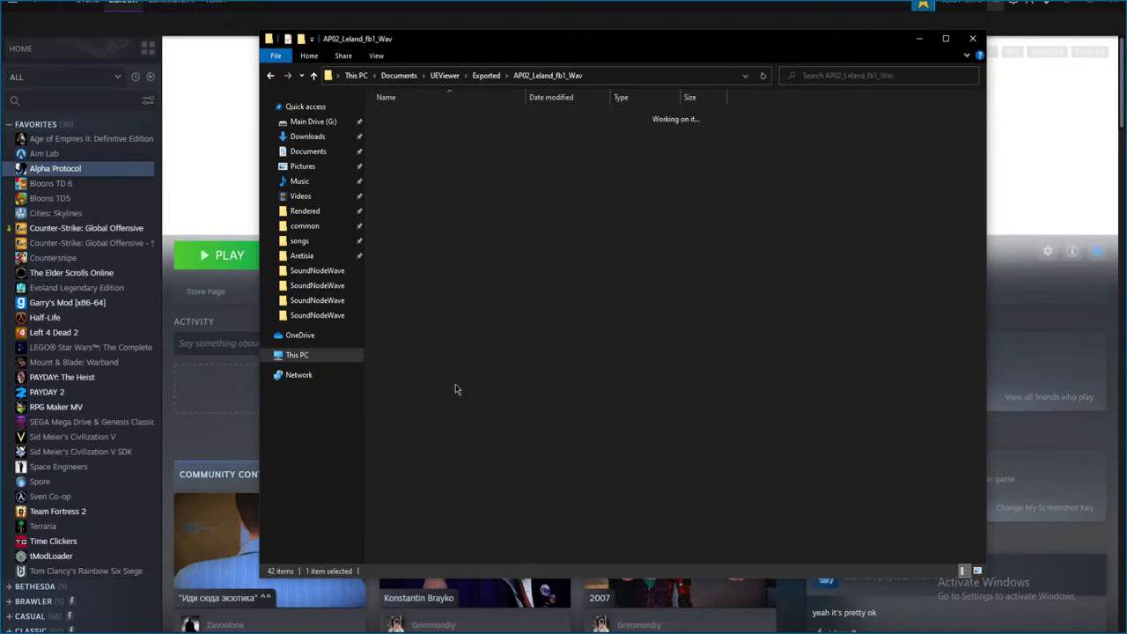
double_click(450, 115)
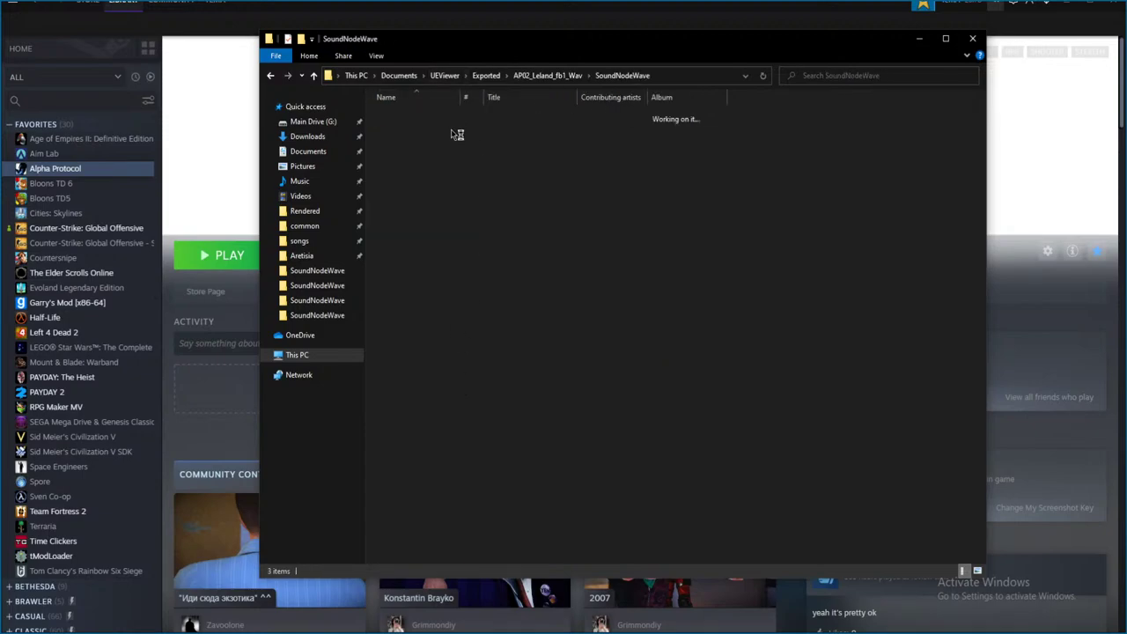
drag(461, 97, 544, 105)
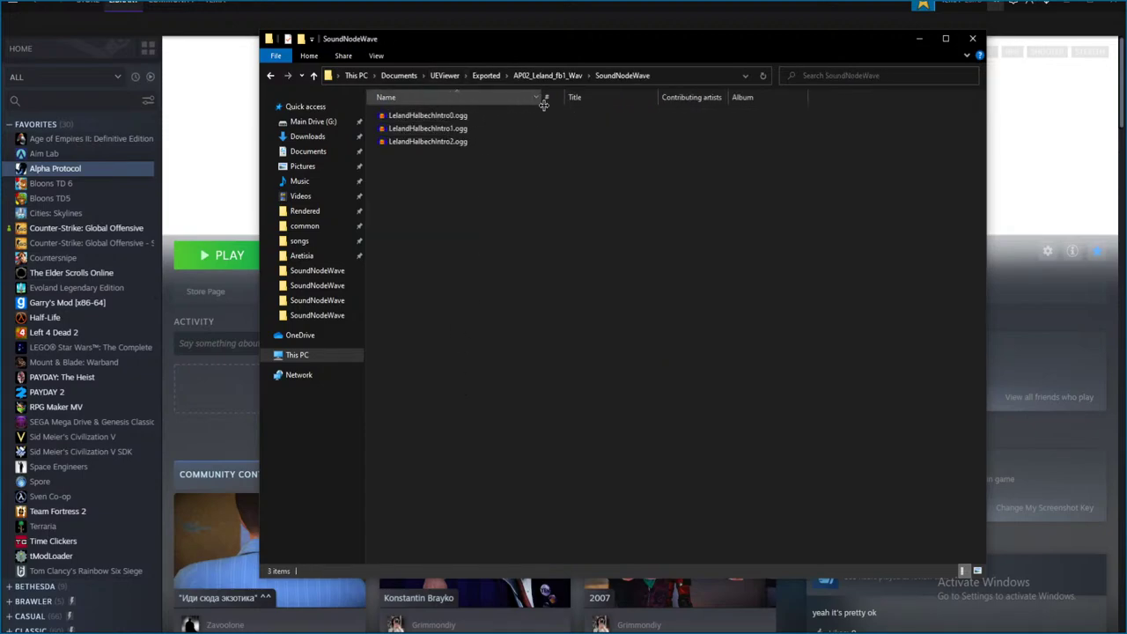
click(469, 116)
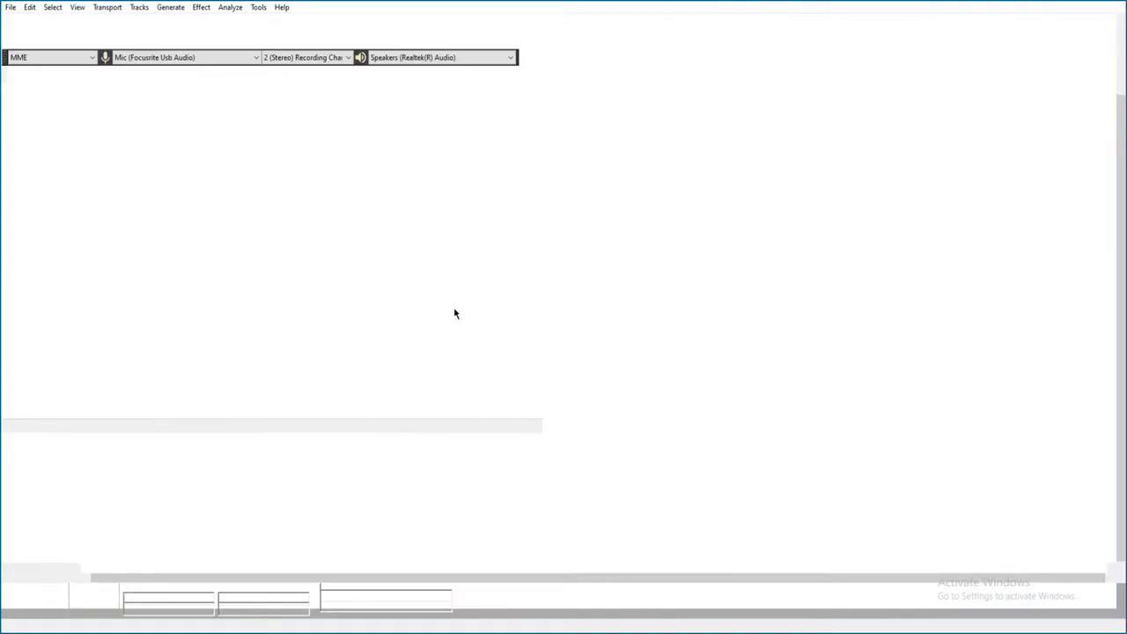
key(space)
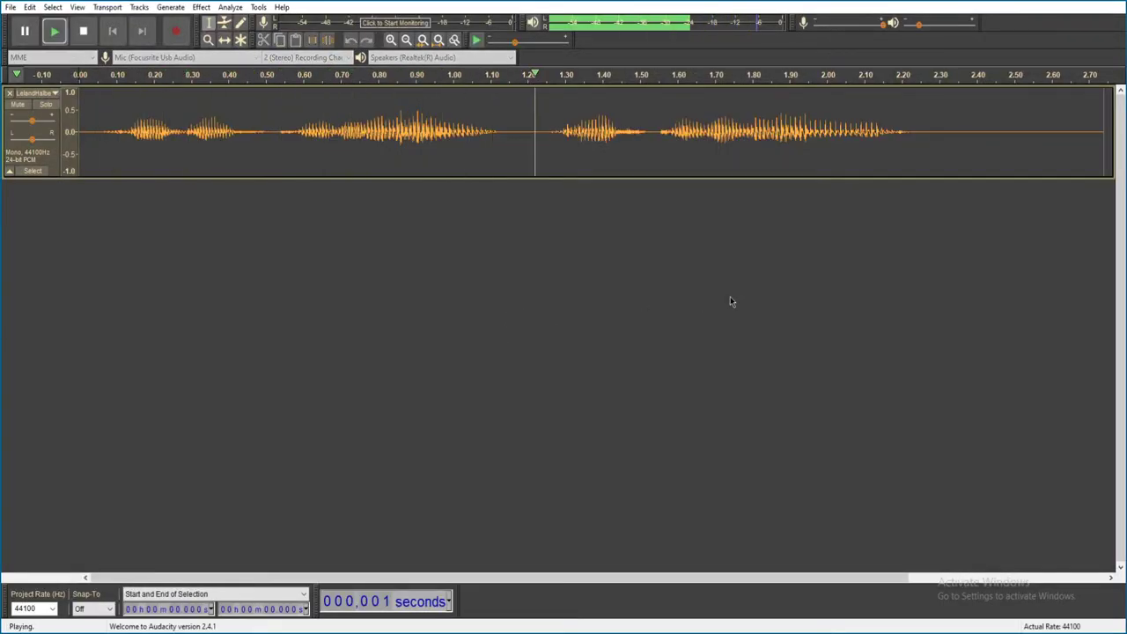
key(alt+F4)
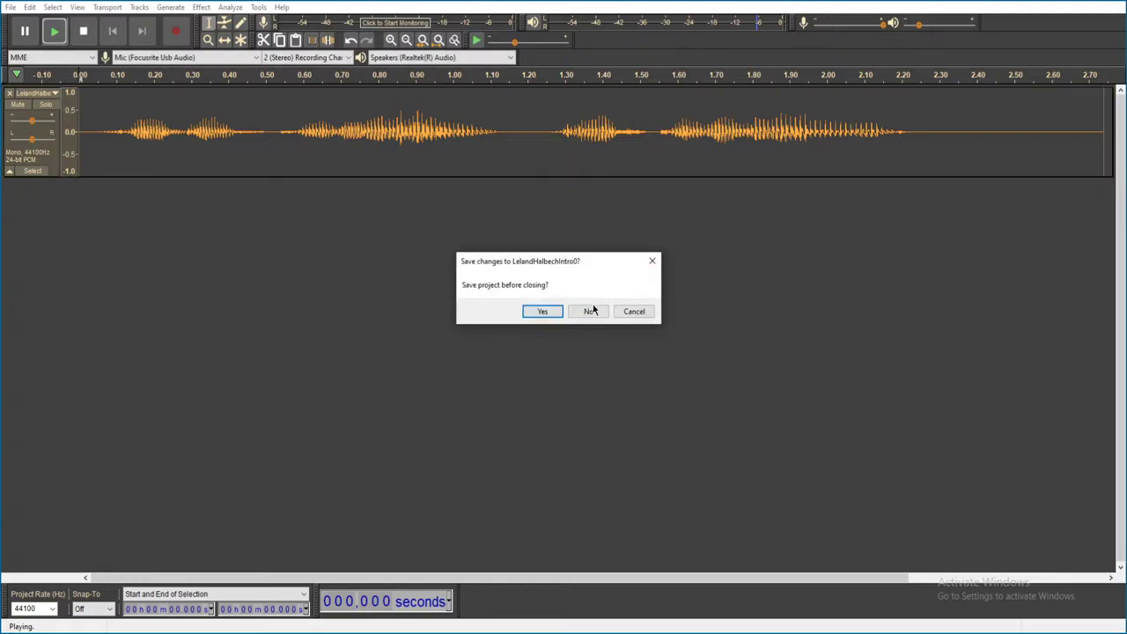
click(590, 311)
click(440, 129)
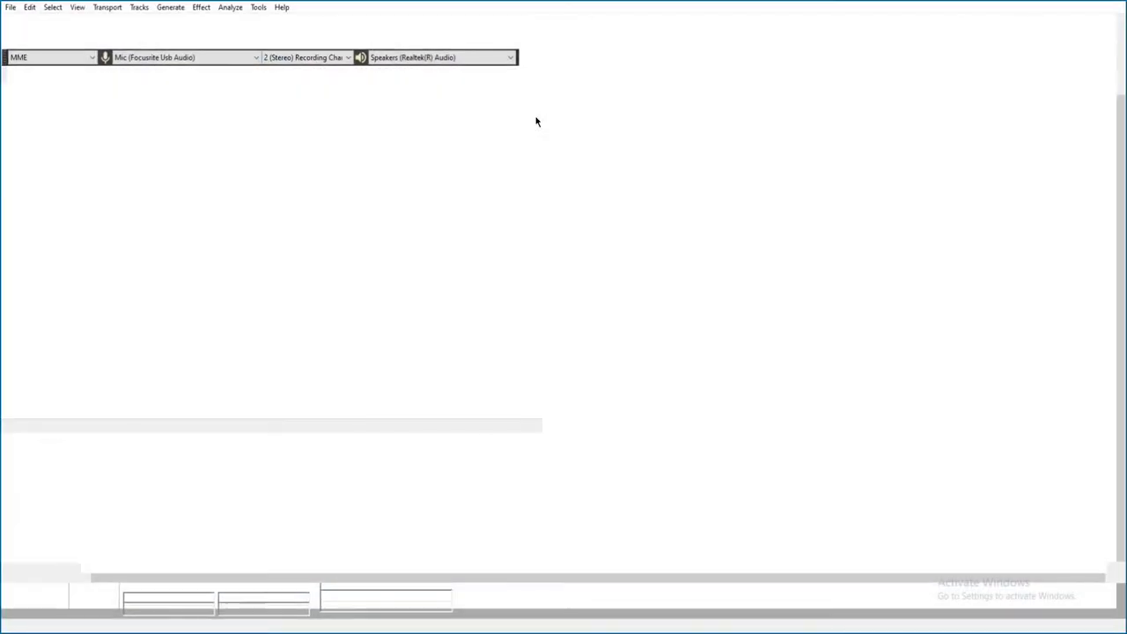
key(space)
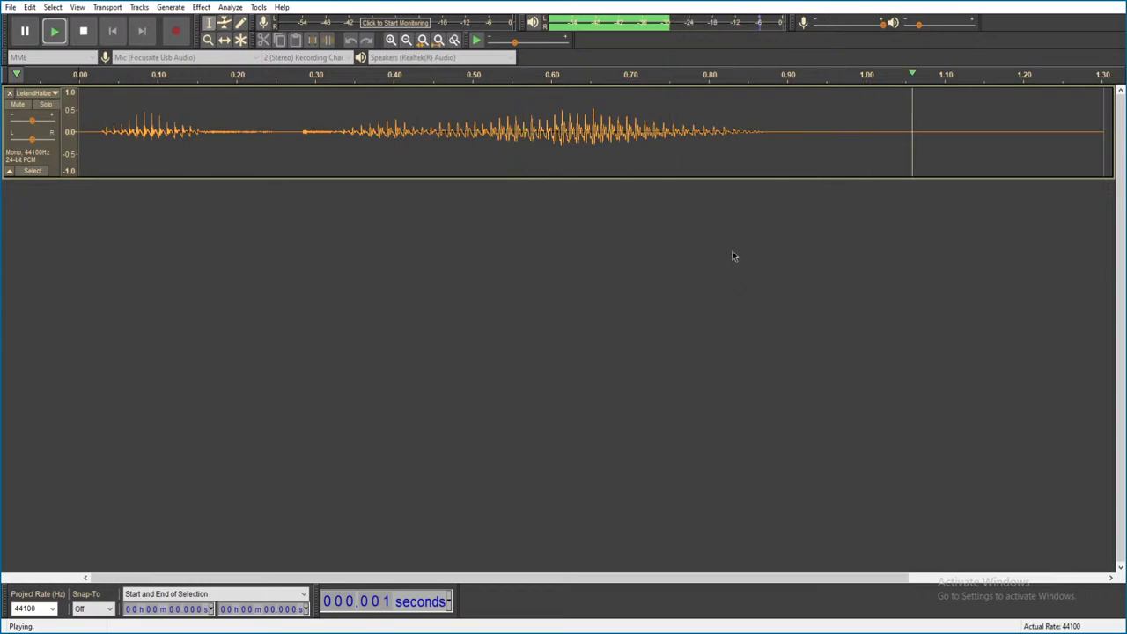
key(alt+F4)
click(586, 310)
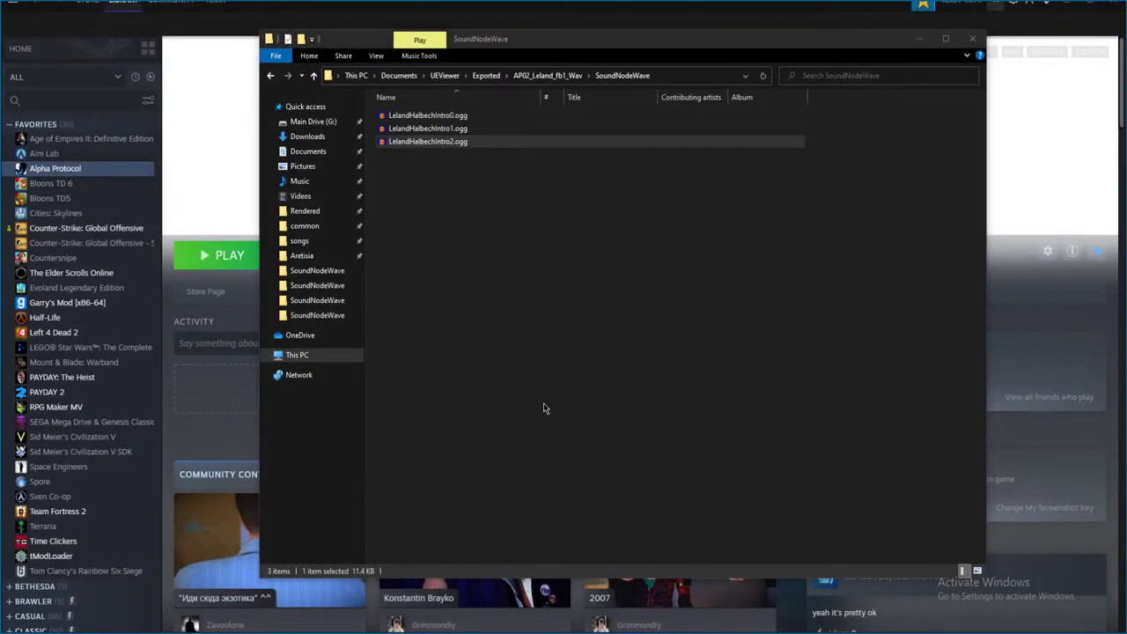
key(space)
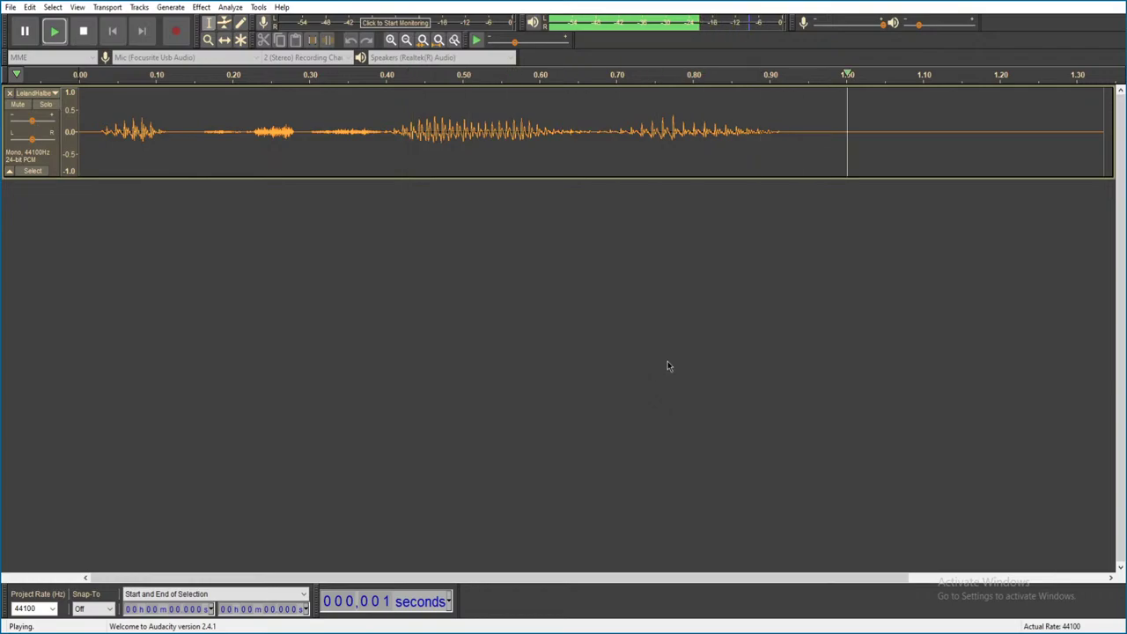
key(ctrl+w)
click(588, 313)
- Go back to the Exported folder and open the SoundNodeWave folder inside AP02_Secretary_WAV
key(alt+Up)
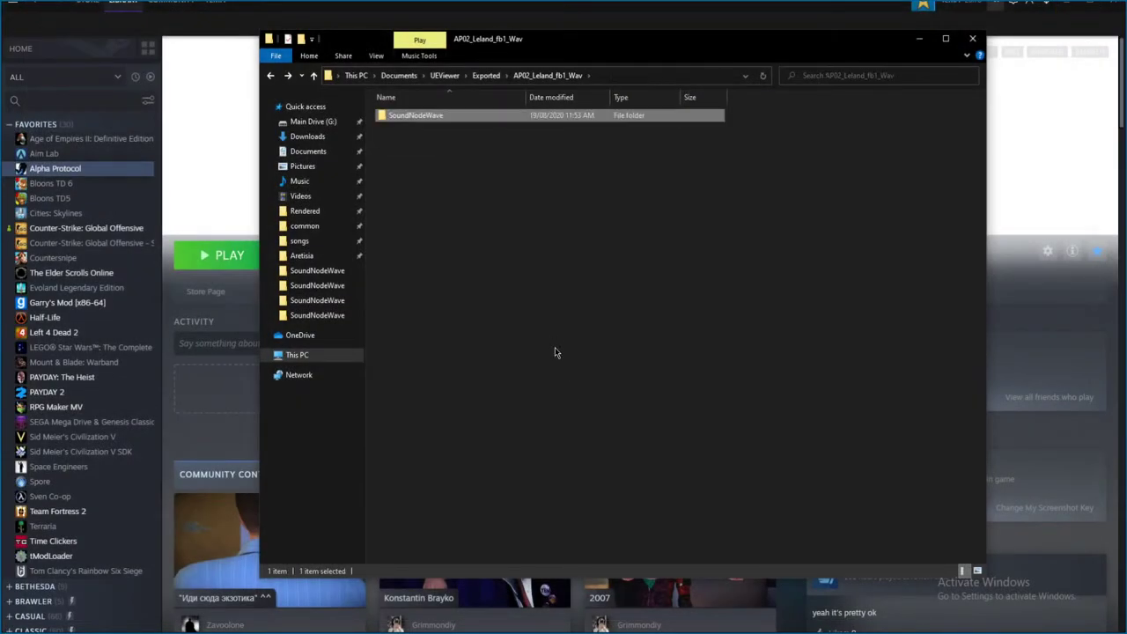
key(alt+Up)
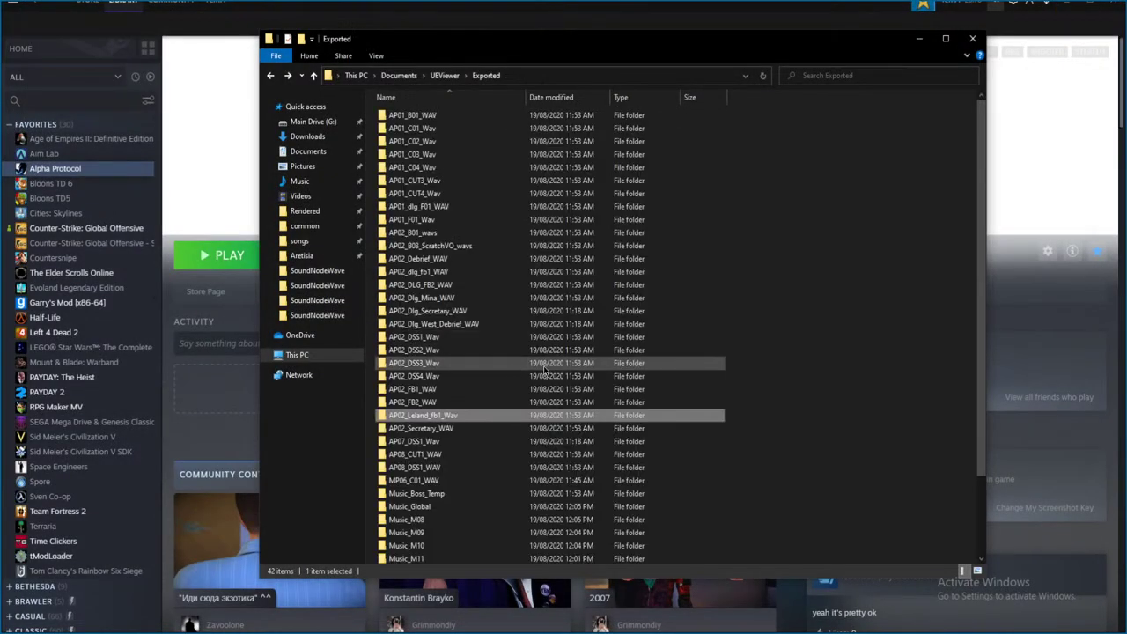
double_click(454, 429)
double_click(423, 116)
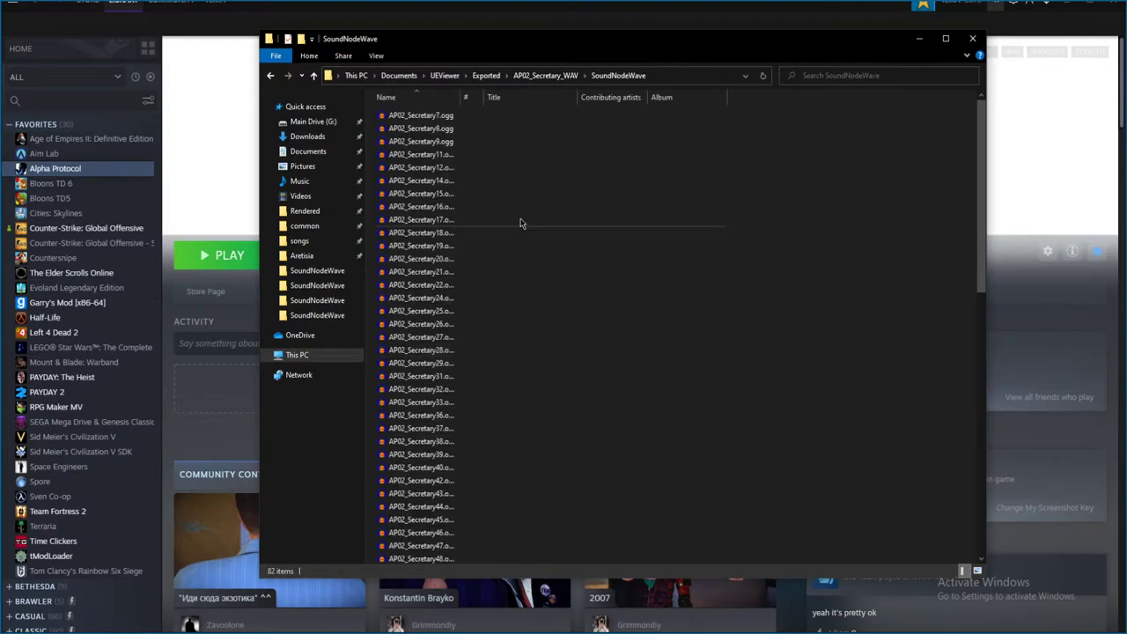
- Open the AP02_Secretary7 clip in Audacity, play it, and close its project without saving
double_click(527, 115)
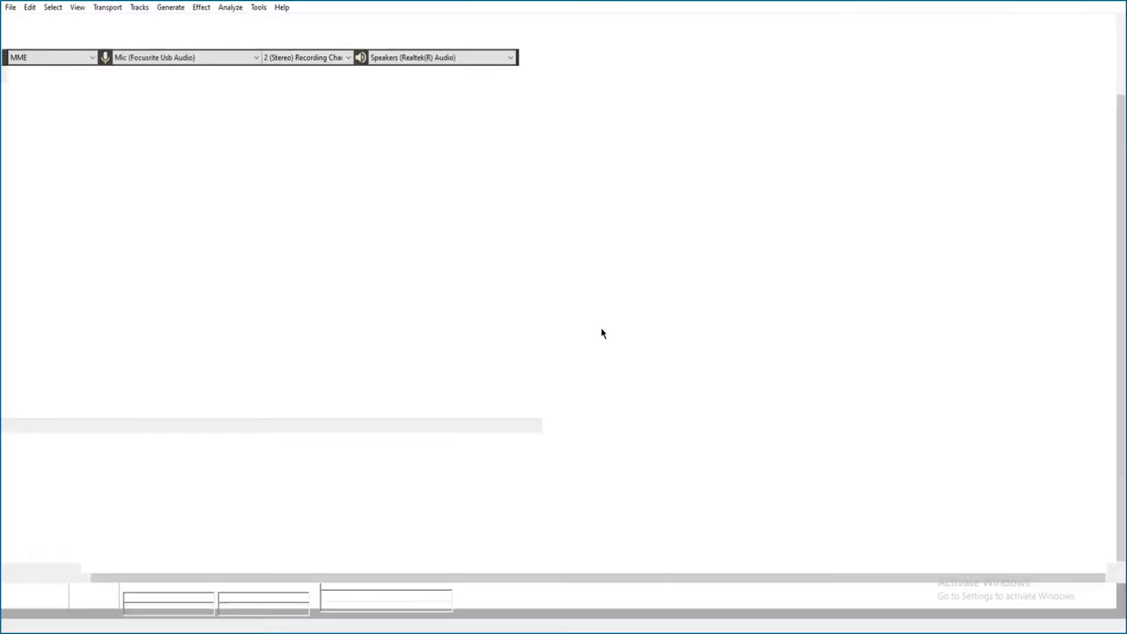
key(space)
key(ctrl+w)
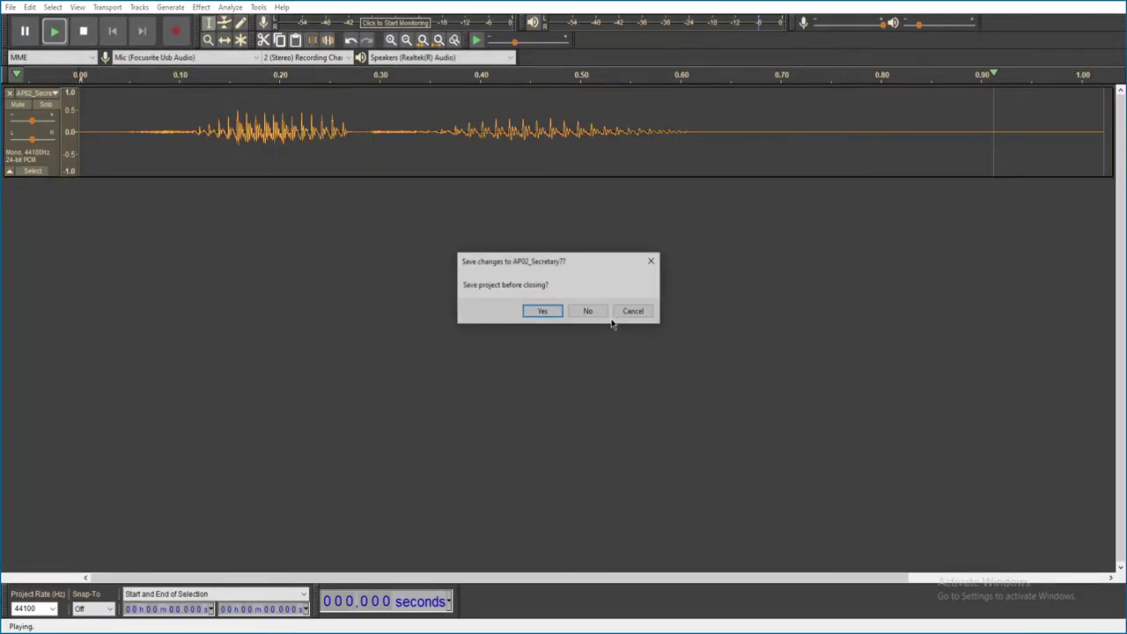
click(587, 310)
- Return to the Exported folder and open the SoundNodeWave folder inside AP02_DSS1_Wav
key(BackSpace)
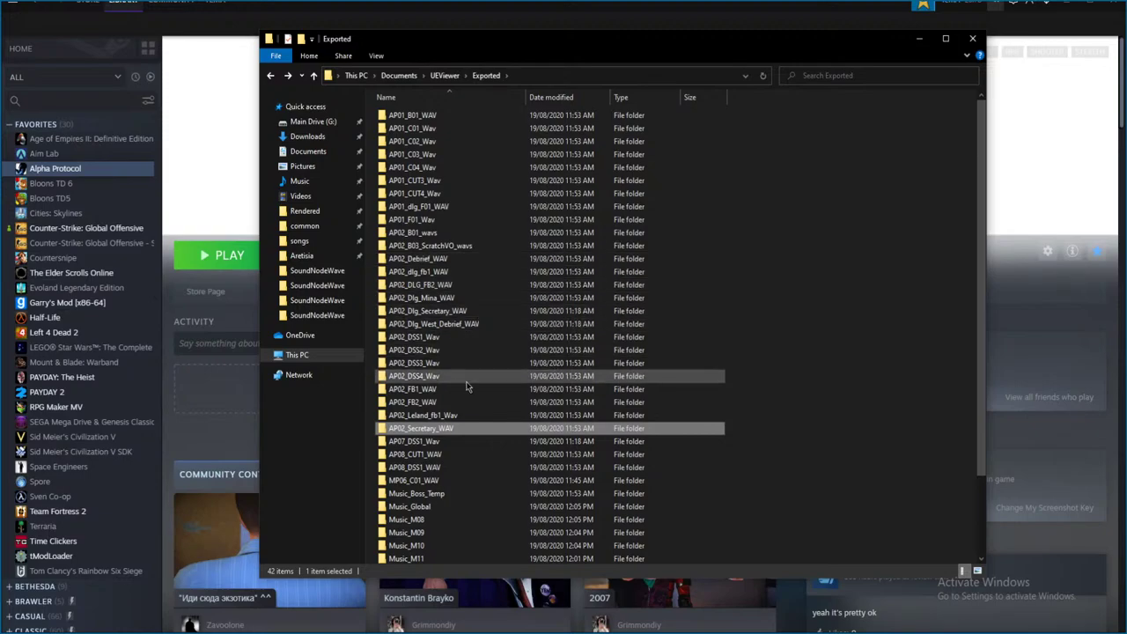
double_click(473, 337)
double_click(429, 117)
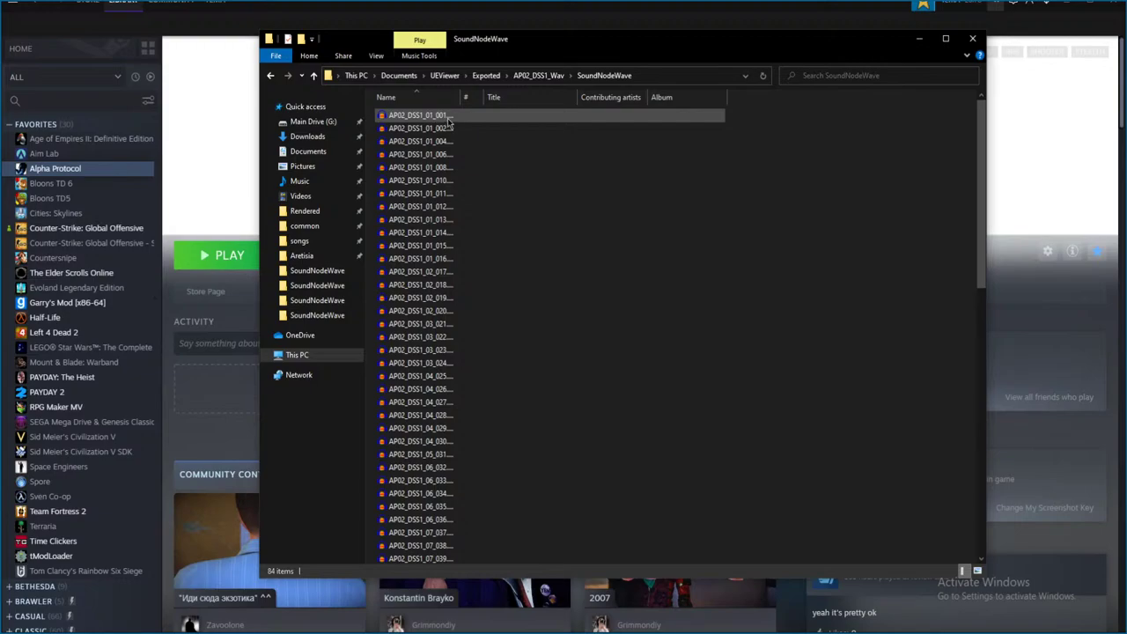
- Open the AP02_DSS1_01_001 clip in Audacity, play its opening seconds, and close its project without saving
double_click(498, 120)
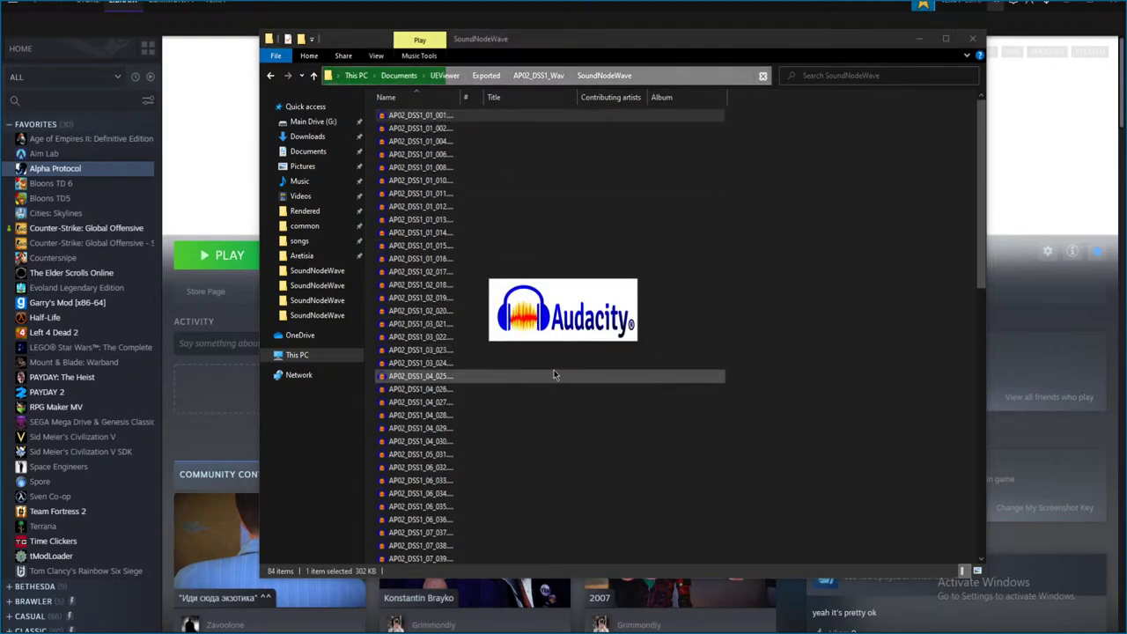
key(space)
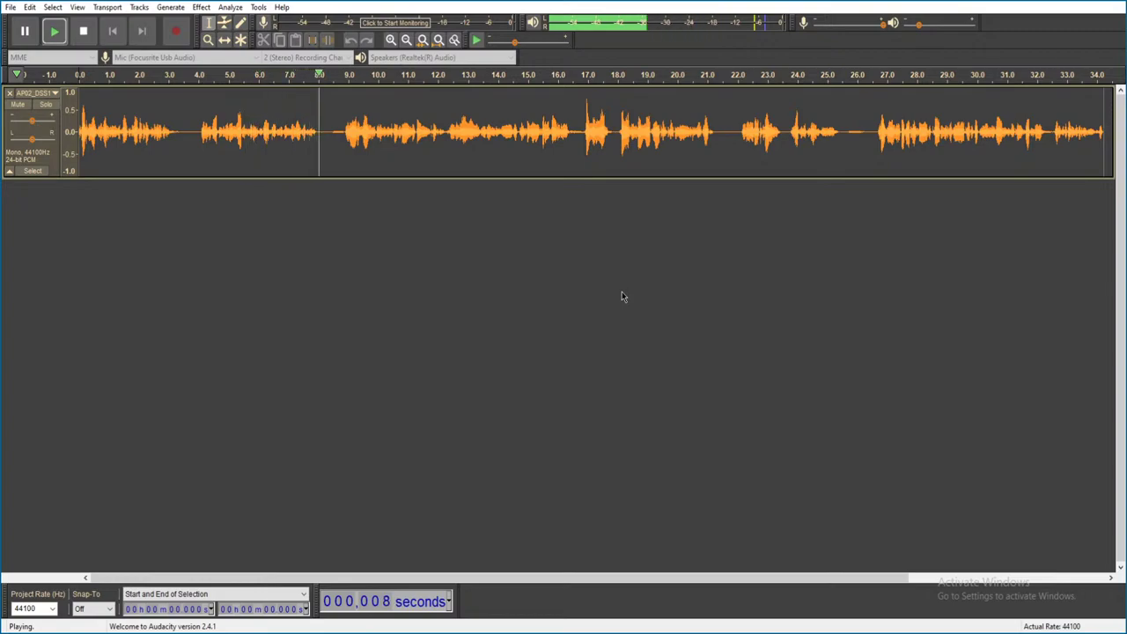
key(space)
key(ctrl+w)
click(588, 311)
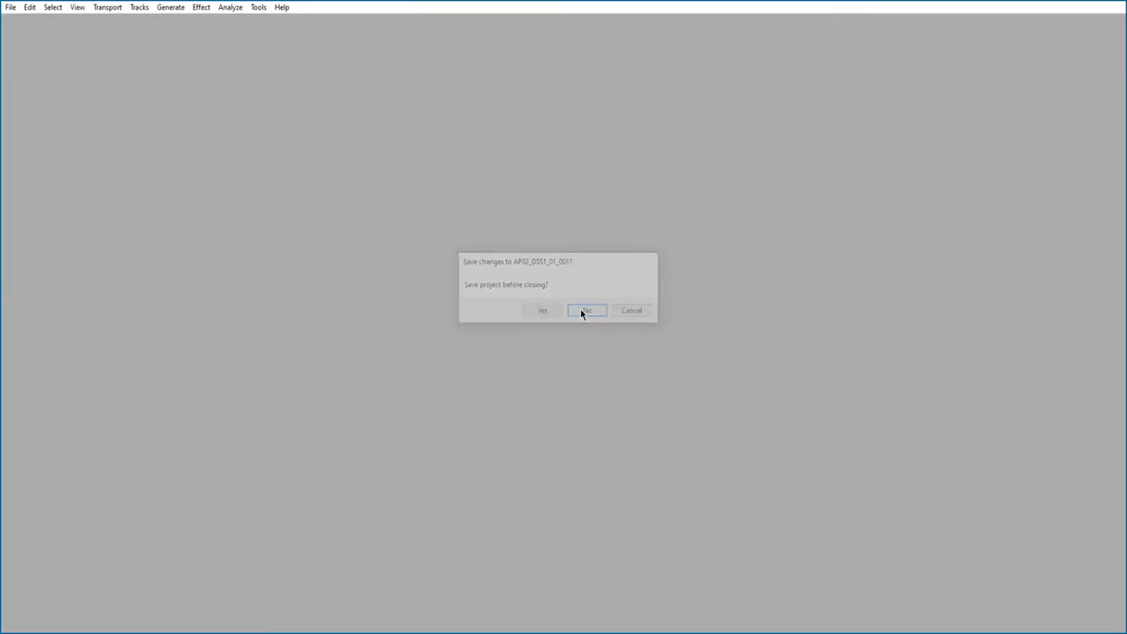
- Open the AP02_DSS1_01_002 clip in Audacity, play it, and close its project without saving
click(507, 127)
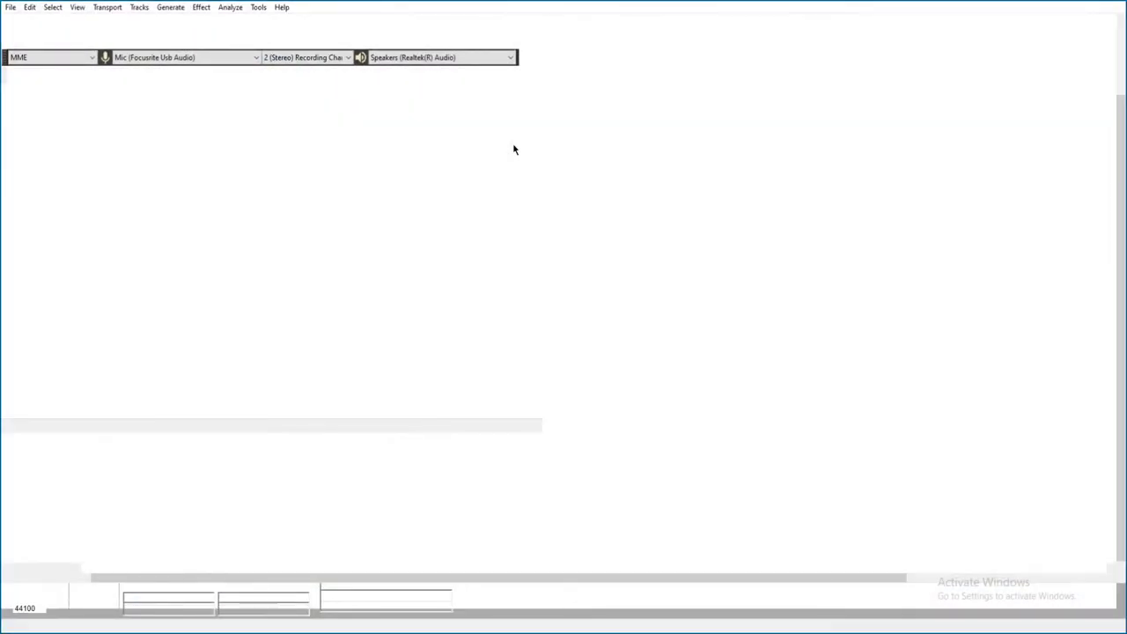
key(space)
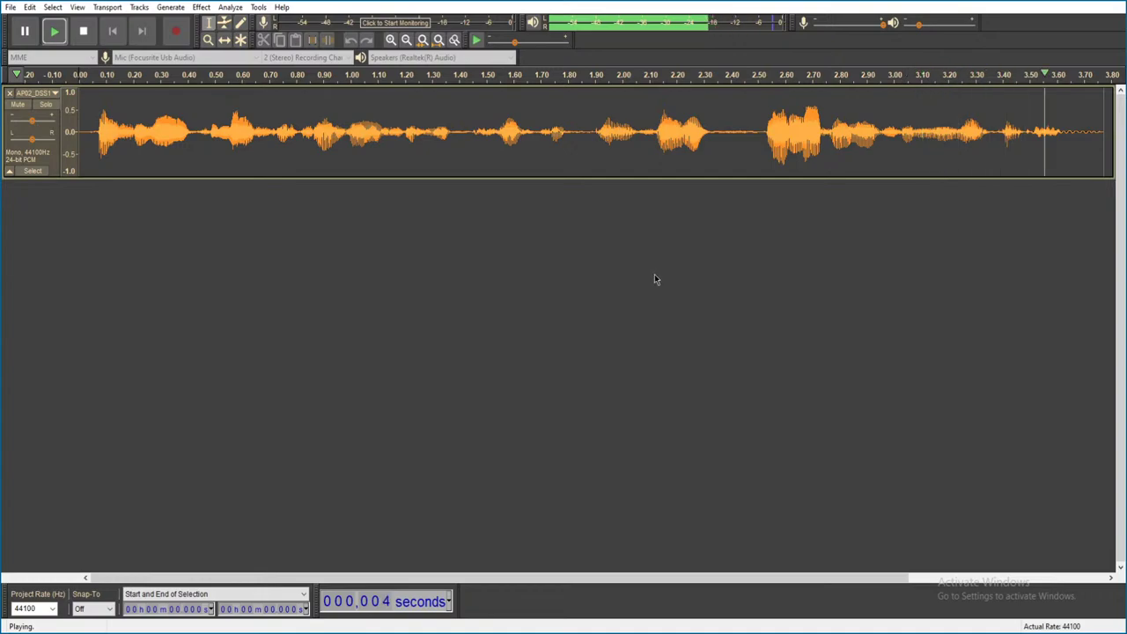
key(alt+F4)
click(584, 310)
- Open the AP02_DSS1_01_004 clip in Audacity, play it through, and close its project without saving
click(428, 143)
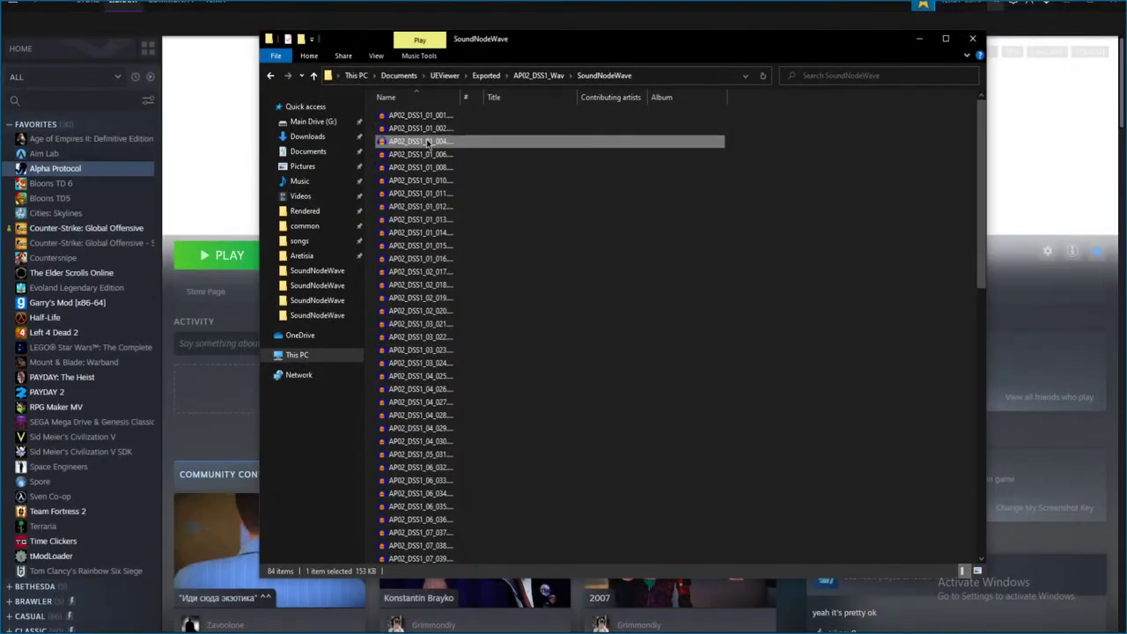
double_click(438, 131)
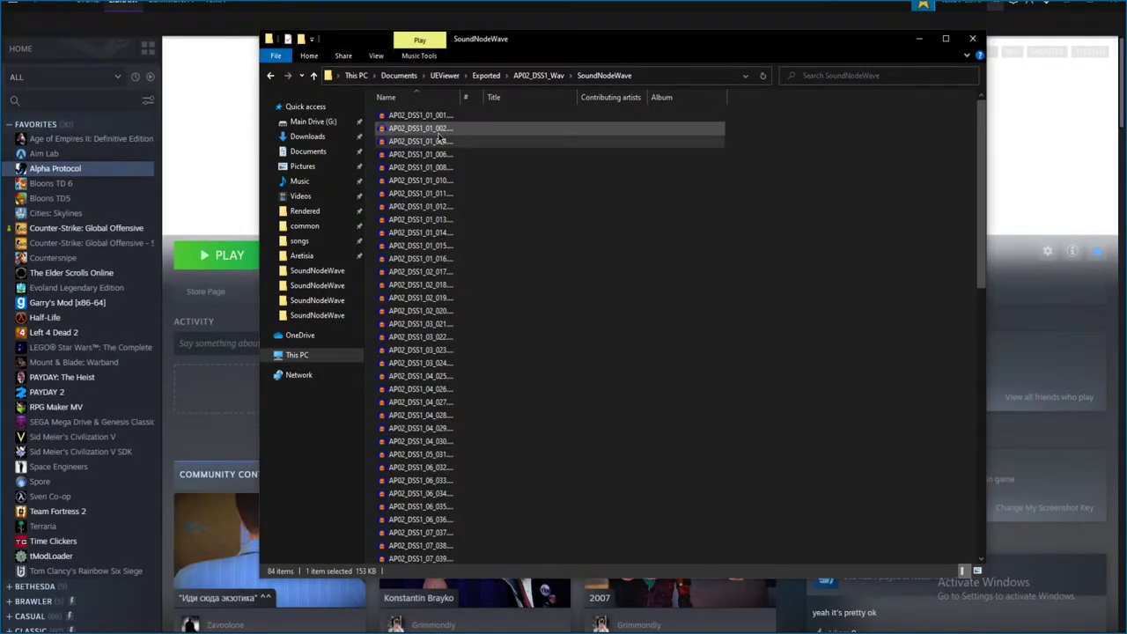
key(space)
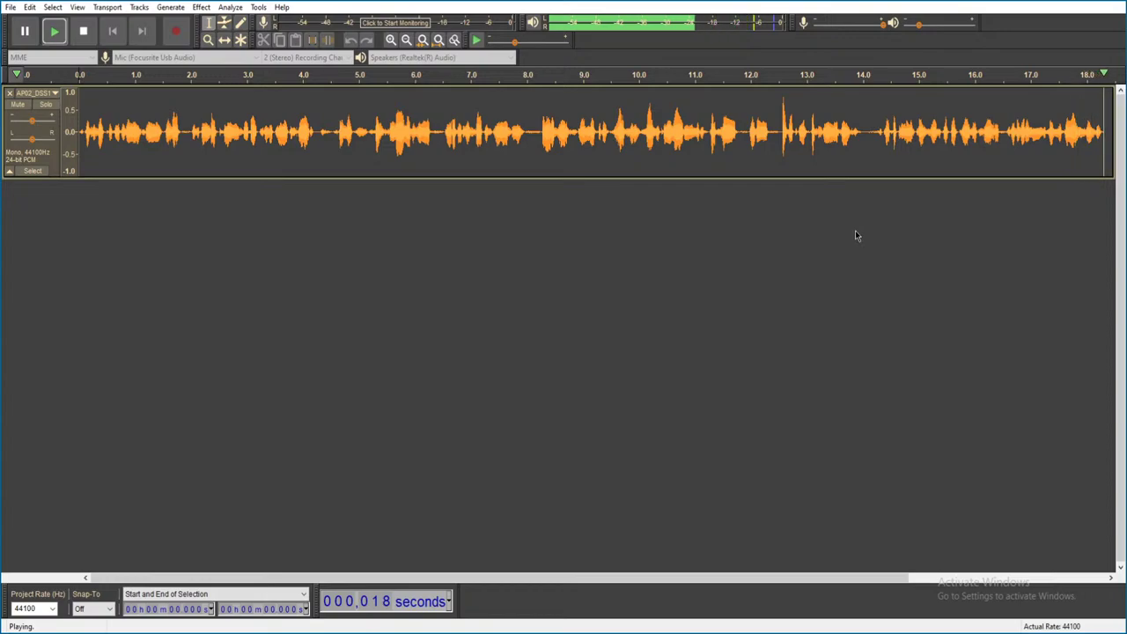
key(ctrl+w)
click(591, 315)
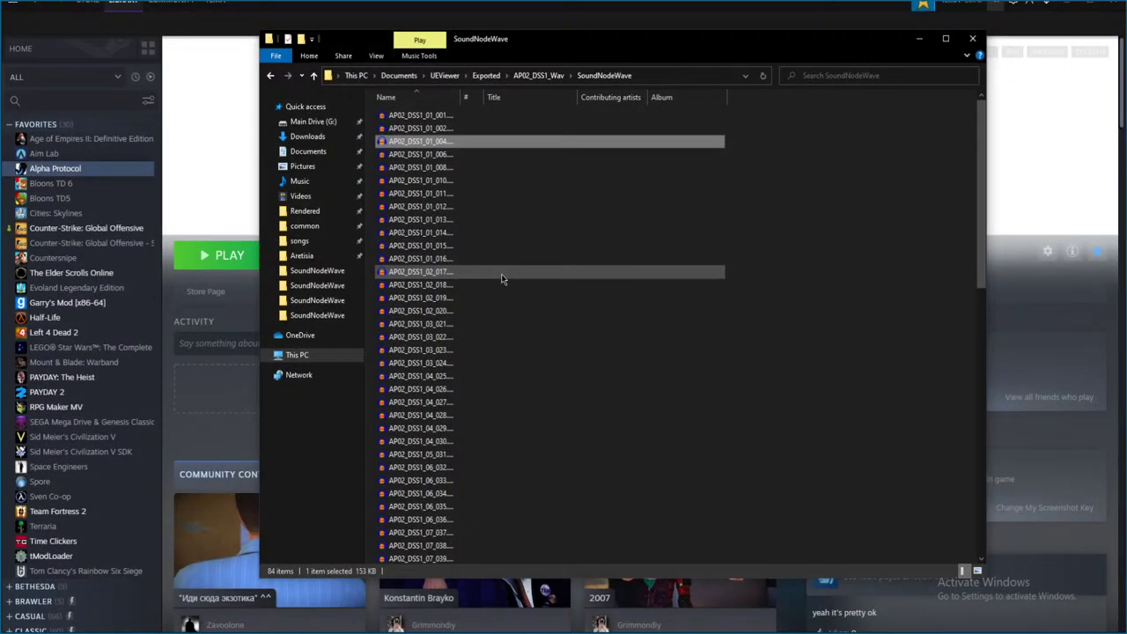
- Open the AP02_DSS1_01_006 clip in Audacity, play it, and close its project without saving
double_click(476, 154)
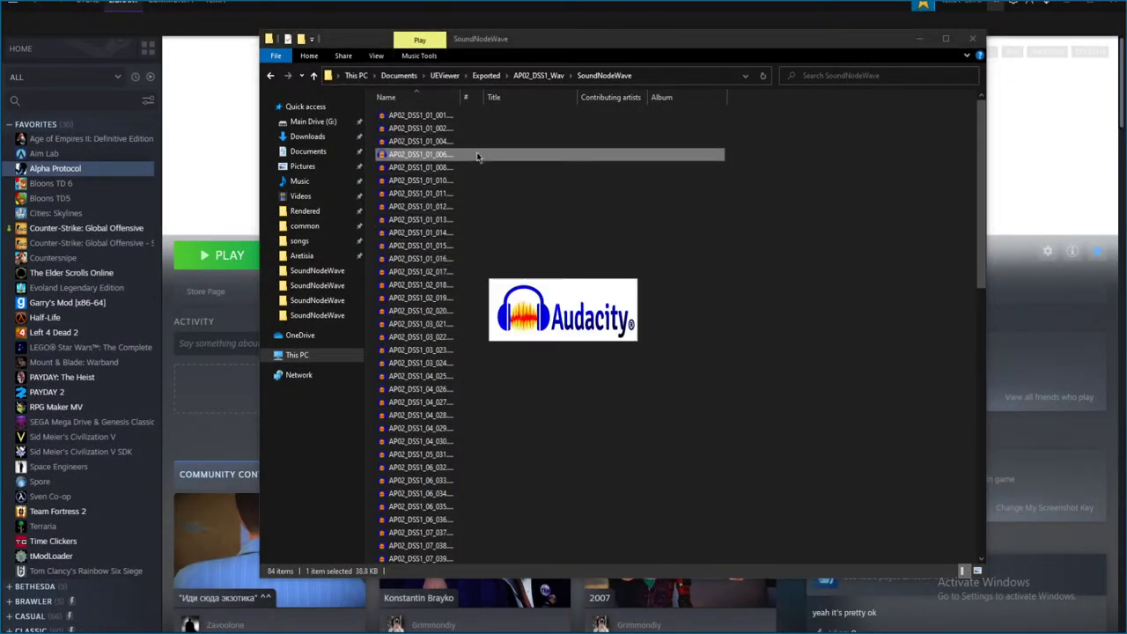
key(space)
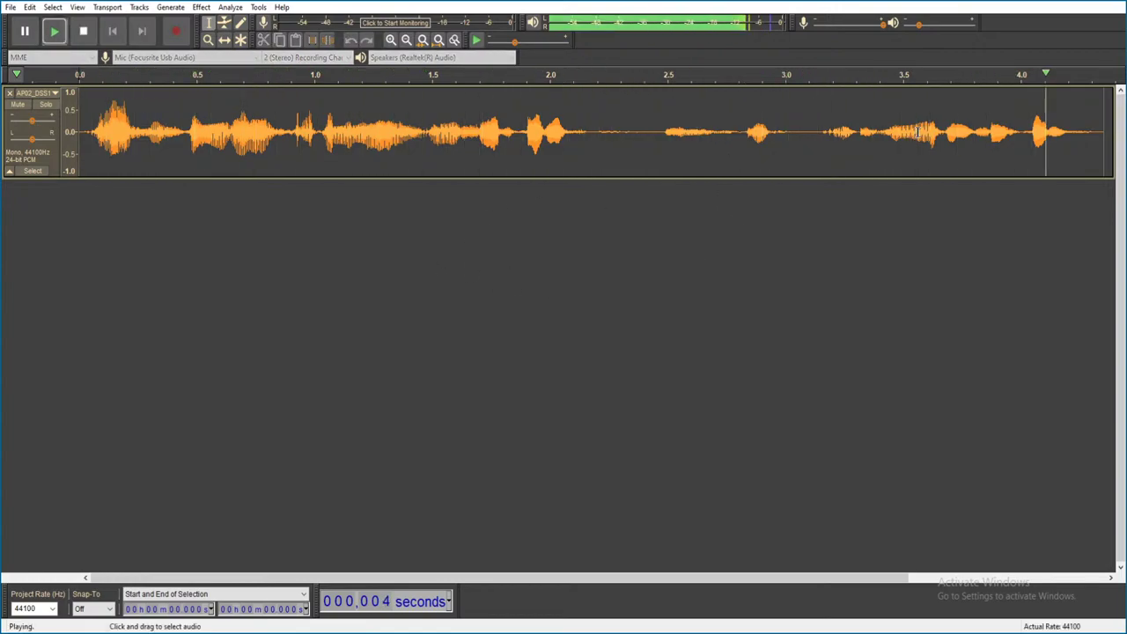
key(alt+F4)
click(599, 312)
- Open the AP02_DSS1_01_008 clip in Audacity, play it, and close its project without saving
click(419, 167)
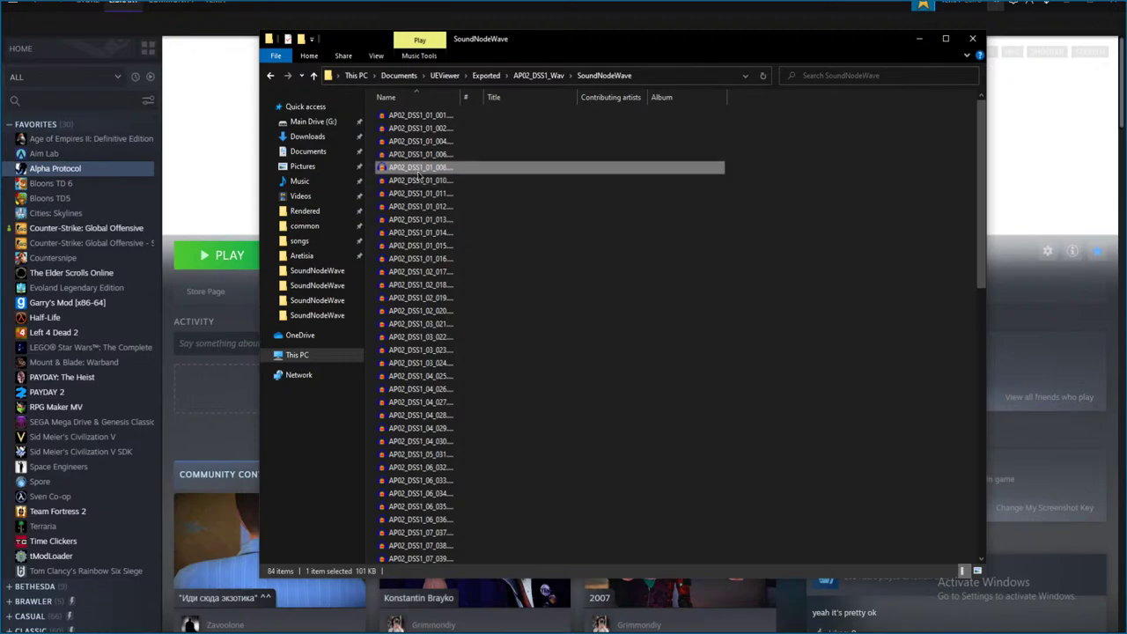
double_click(492, 221)
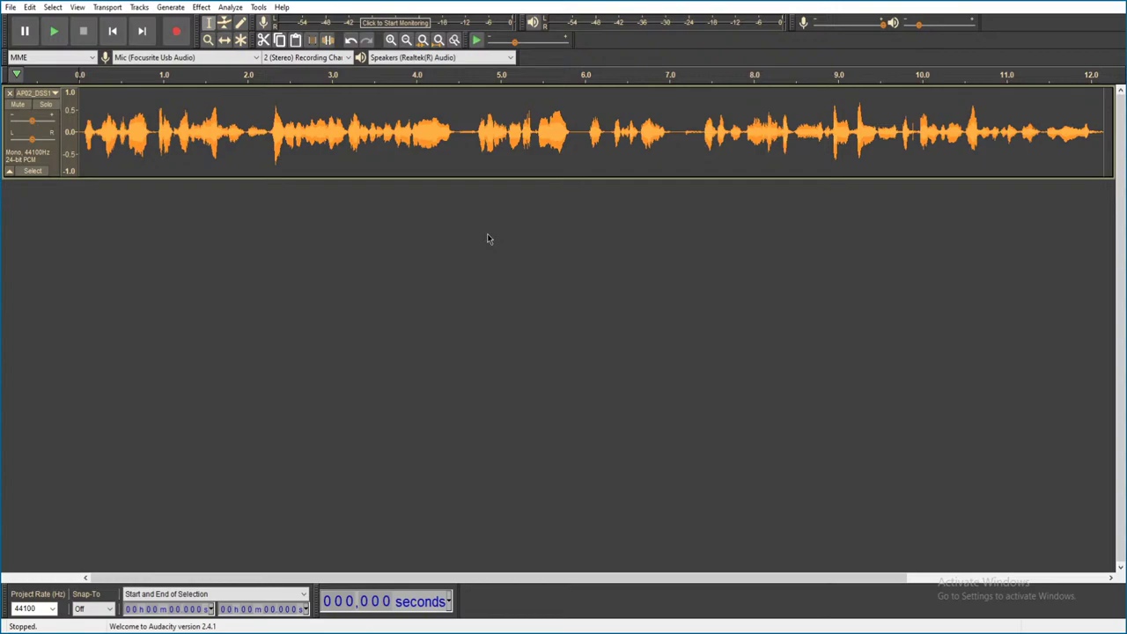
key(space)
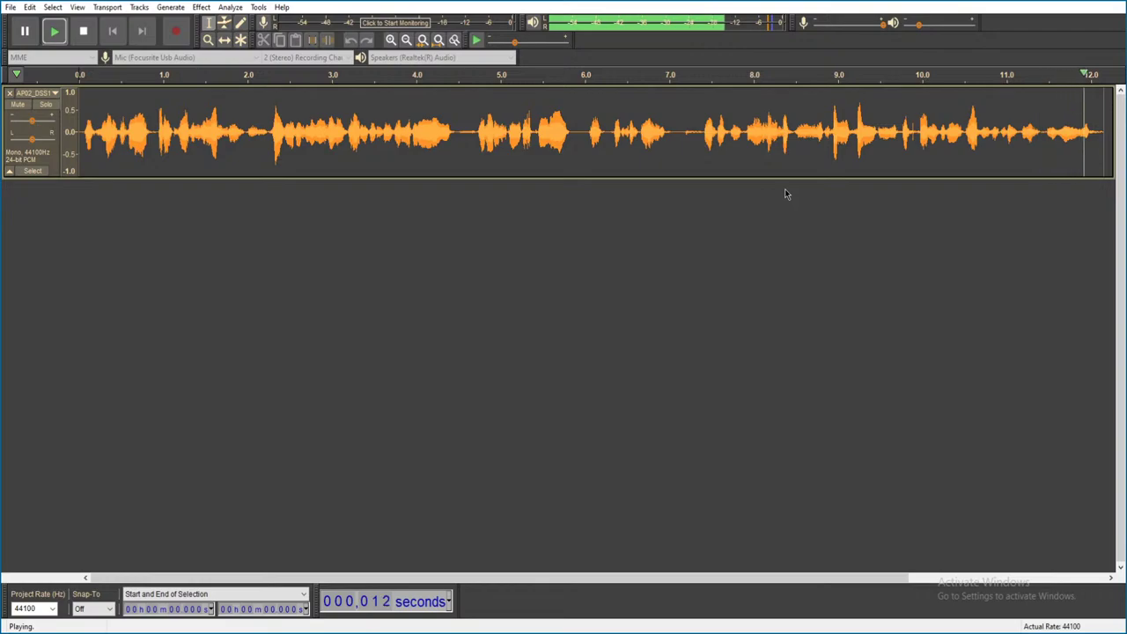
key(ctrl+w)
click(588, 311)
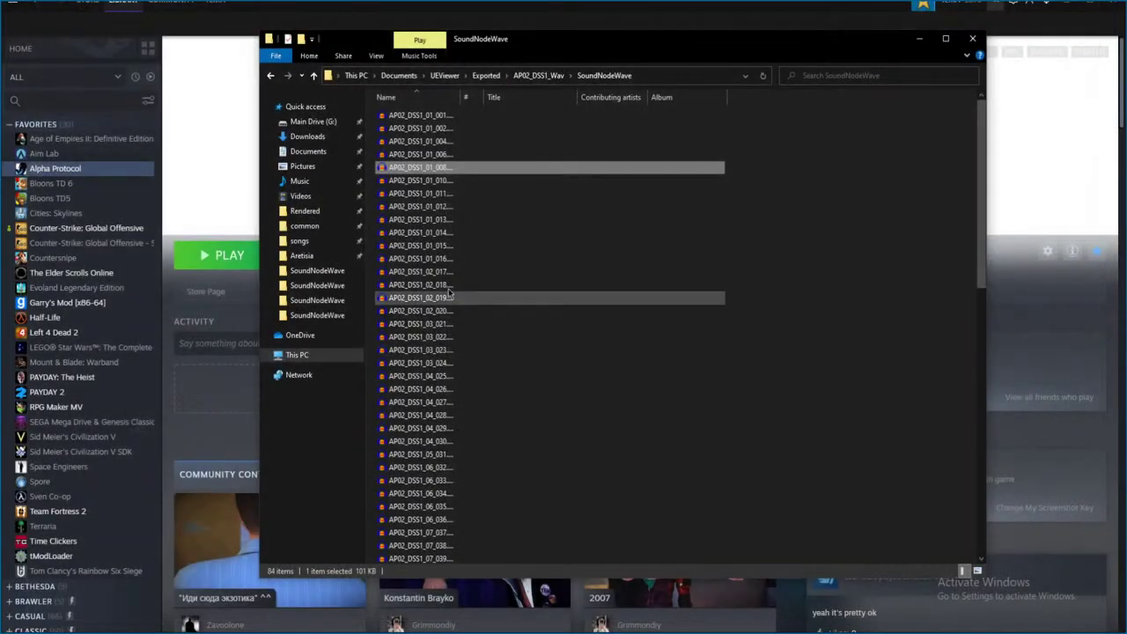
- Open the AP02_DSS1_01_010 clip in Audacity, play it, and close its project without saving
double_click(440, 181)
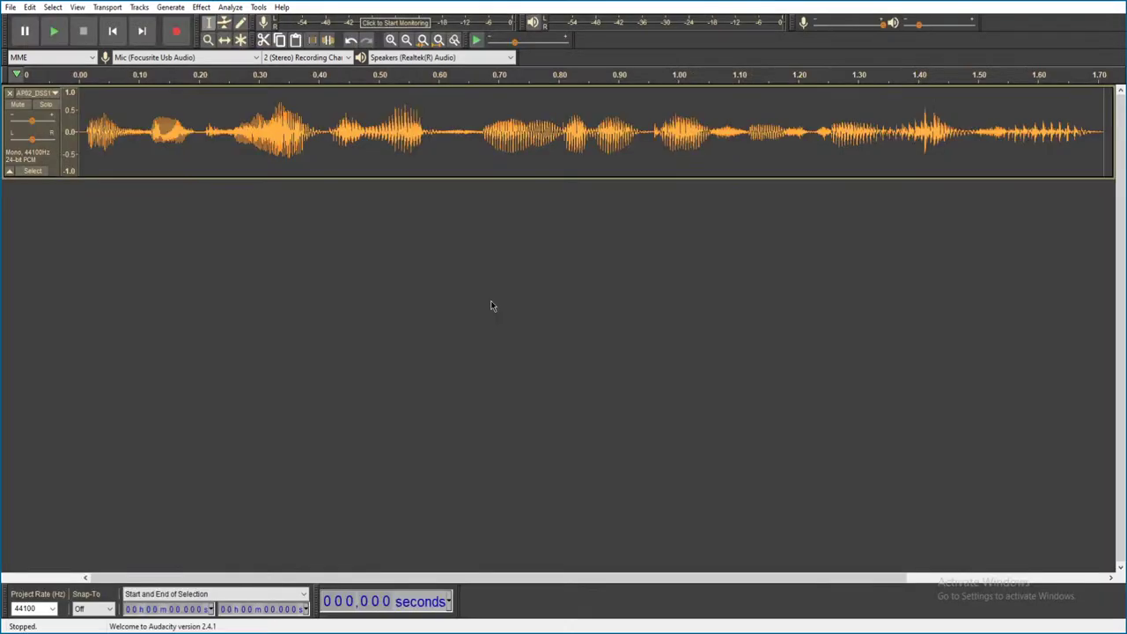
key(space)
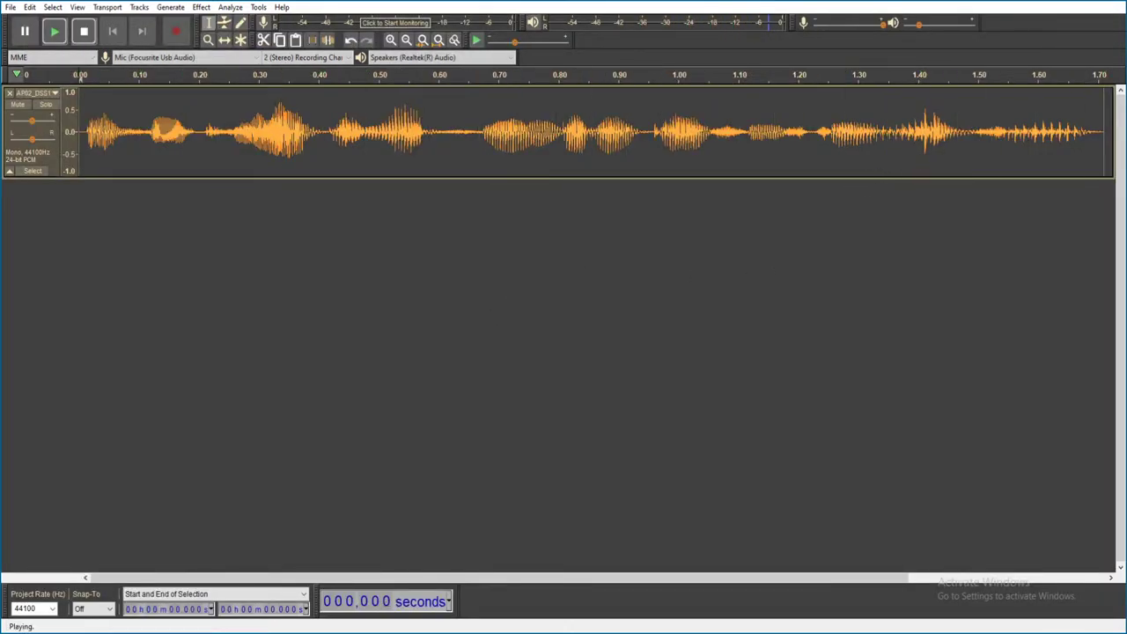
key(ctrl+w)
click(588, 312)
- Open the AP02_DSS1_01_011 clip in Audacity, play it, and close its project without saving
click(472, 196)
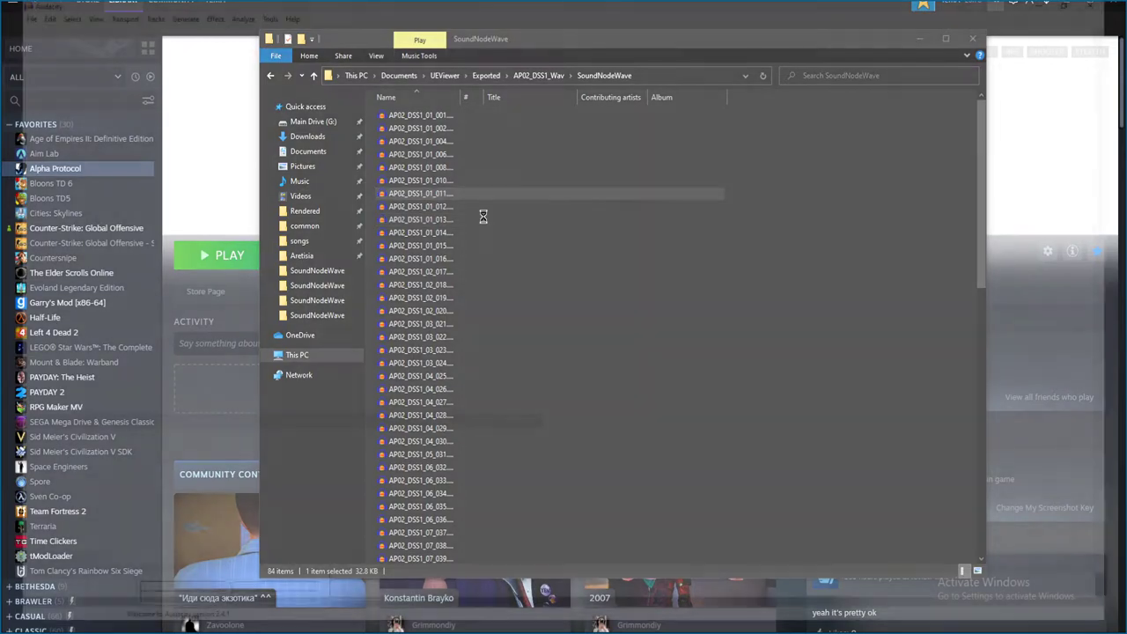
key(space)
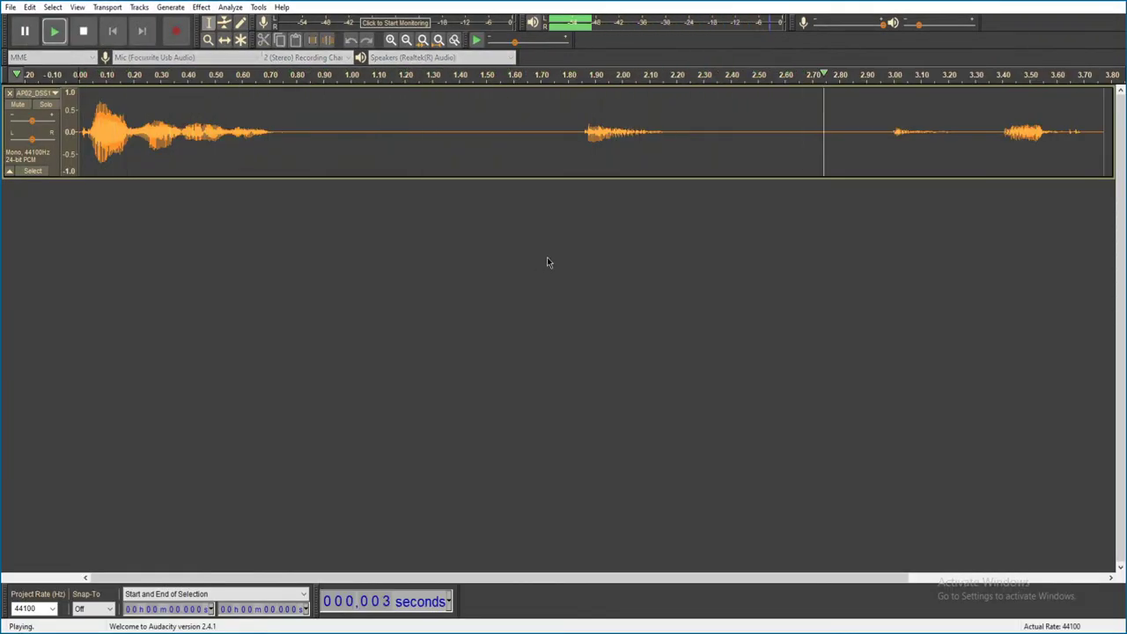
key(ctrl+w)
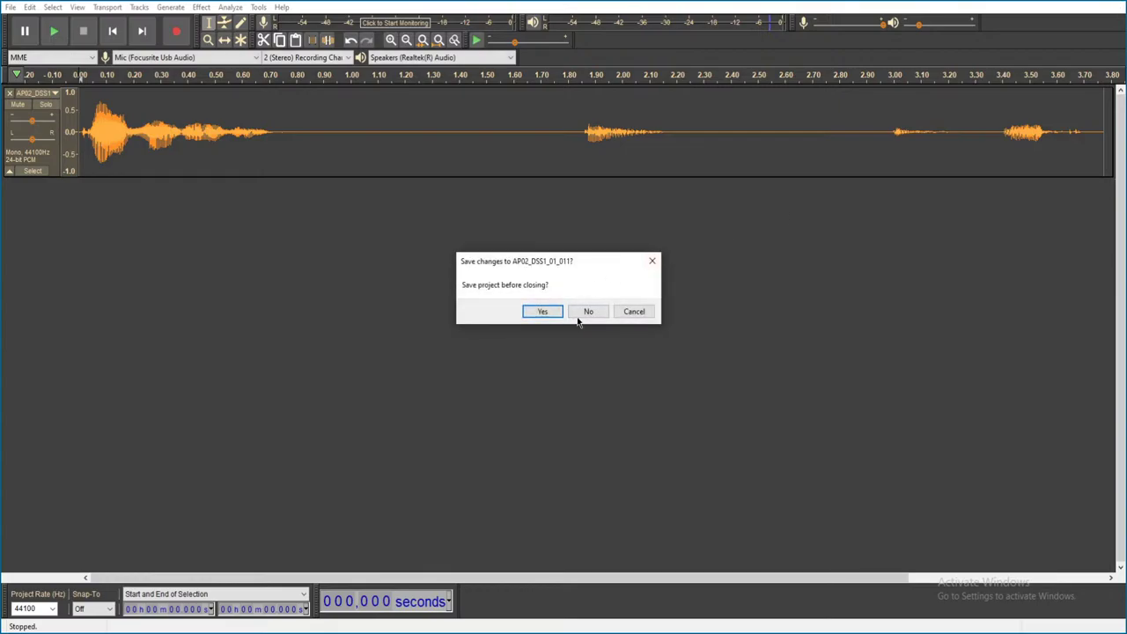
click(588, 312)
- Open the AP02_DSS1_01_012 clip in Audacity, play it, and close its project without saving
double_click(468, 206)
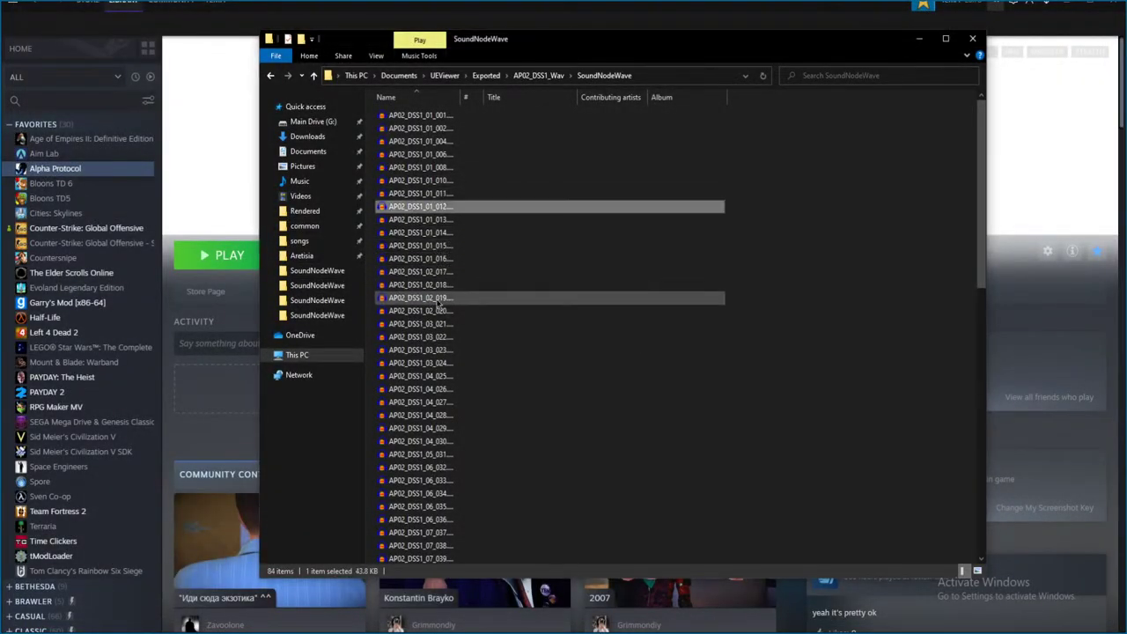
key(space)
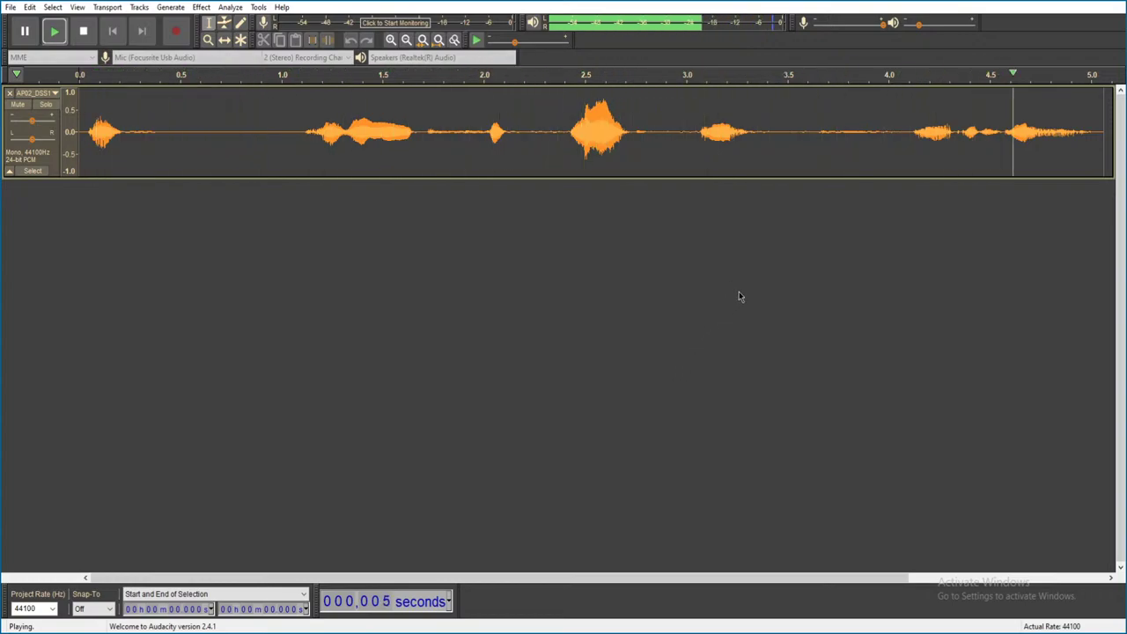
key(alt+F4)
click(587, 309)
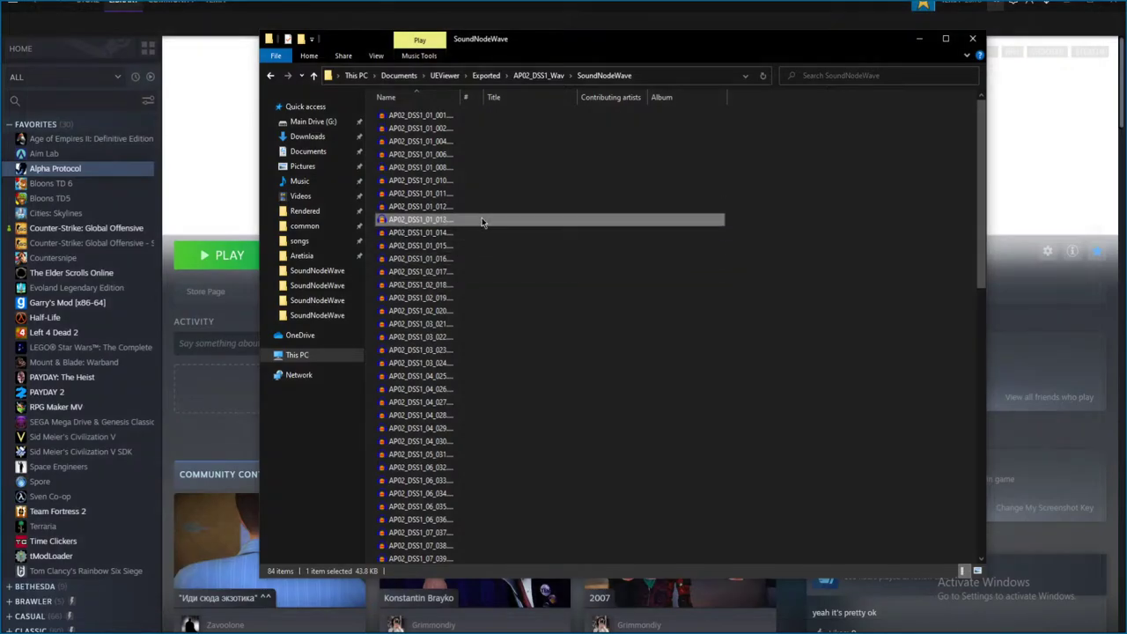
- Open the AP02_DSS1_01_013 clip in Audacity, play it, and close its project without saving
double_click(476, 219)
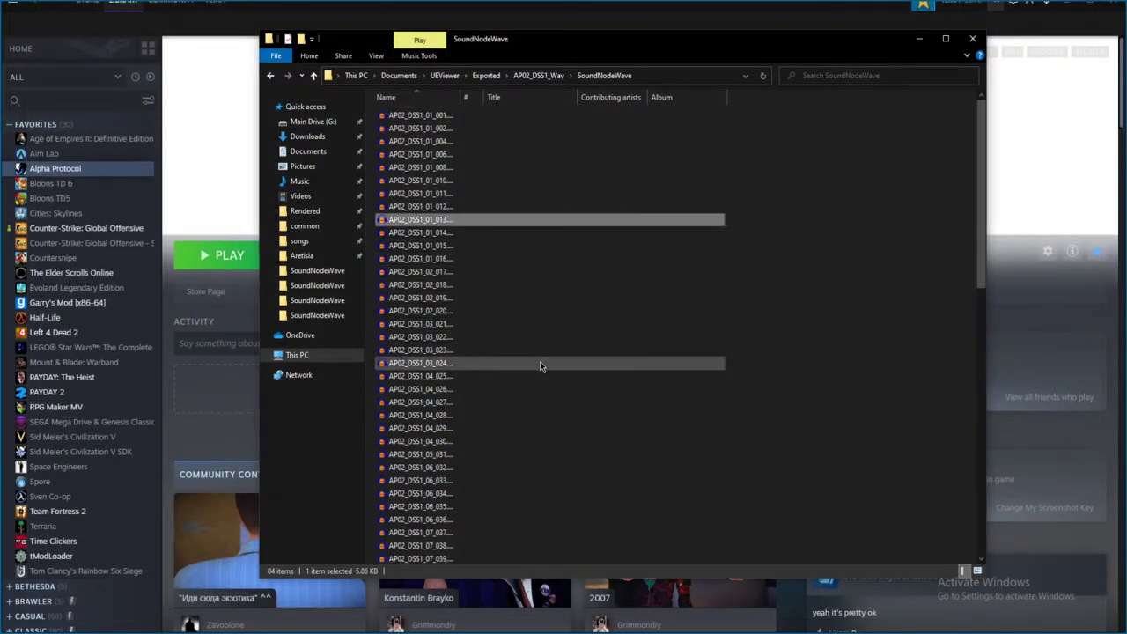
key(space)
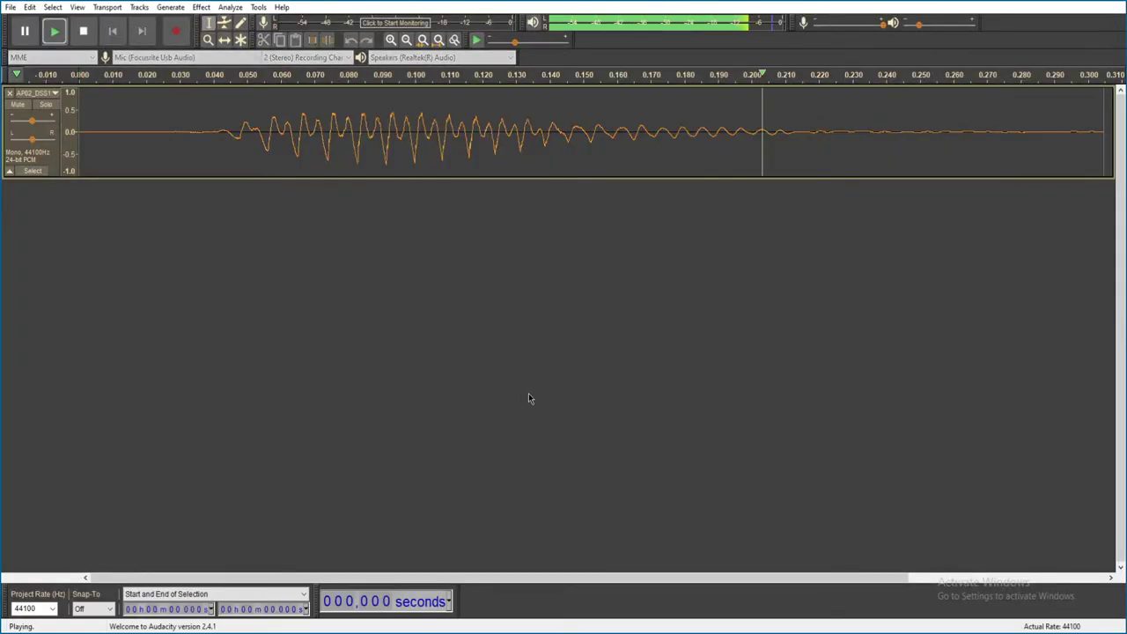
key(alt+F4)
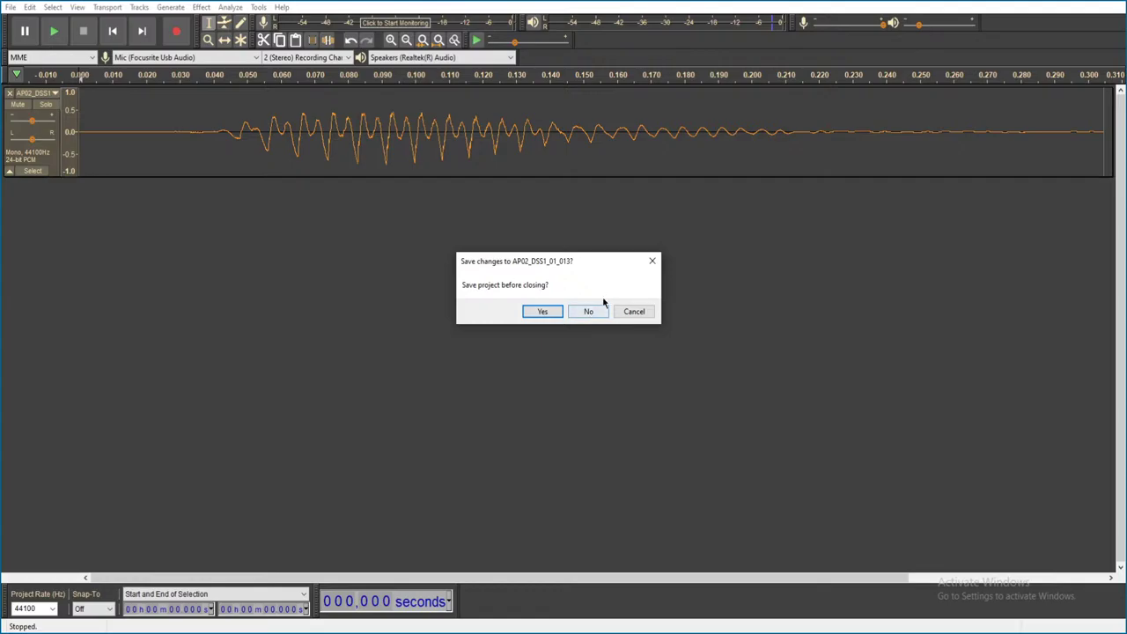
click(588, 311)
- Open the AP02_DSS1_01_014 clip in Audacity, play it, and close its project without saving
click(463, 234)
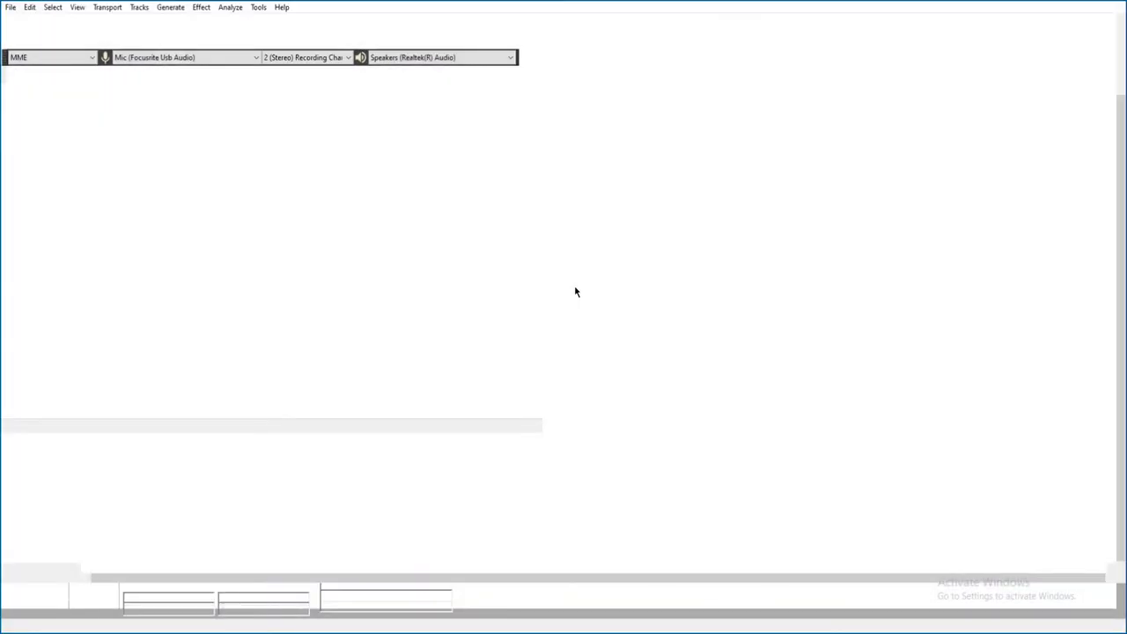
key(space)
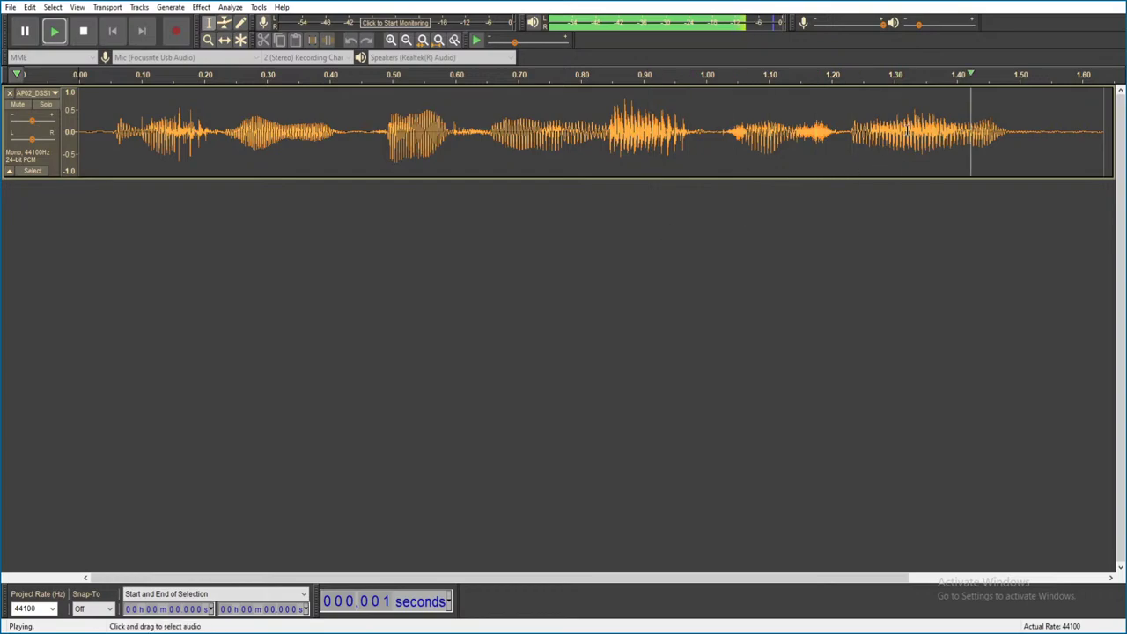
key(ctrl+w)
click(566, 310)
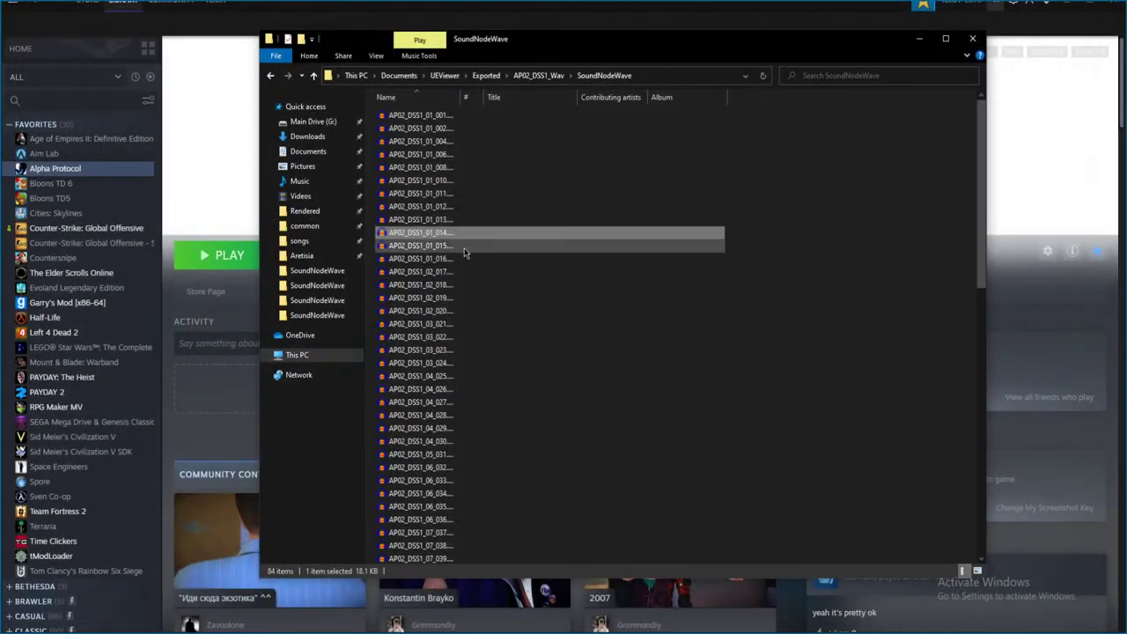
- Open the AP02_DSS1_01_015 clip in Audacity, play it, and close its project without saving
double_click(568, 350)
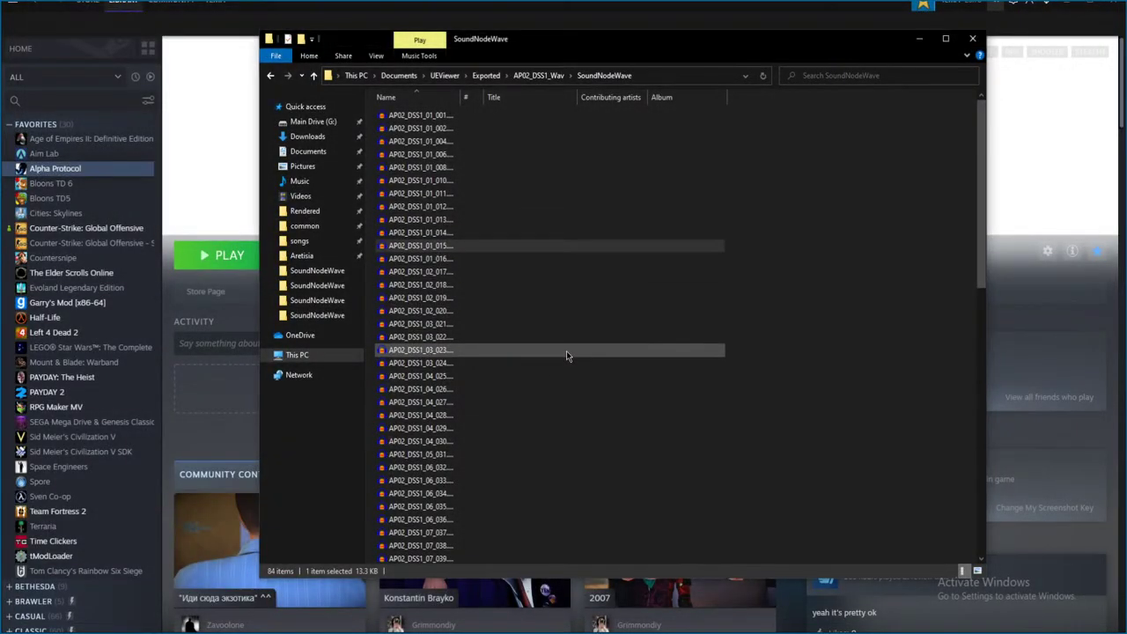
key(space)
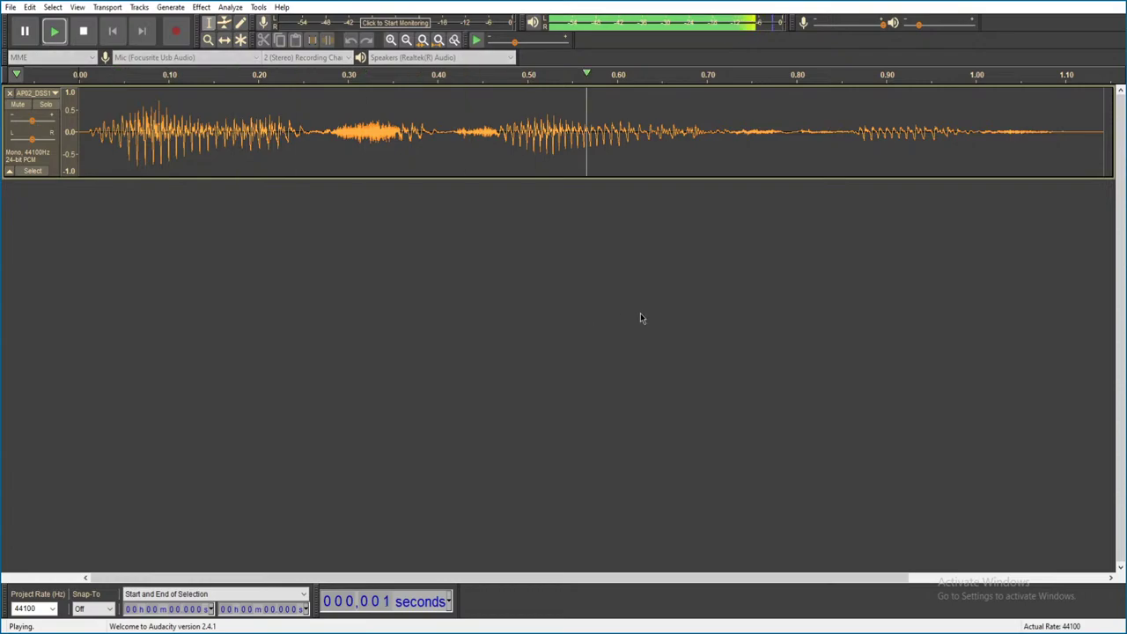
key(ctrl+w)
click(588, 310)
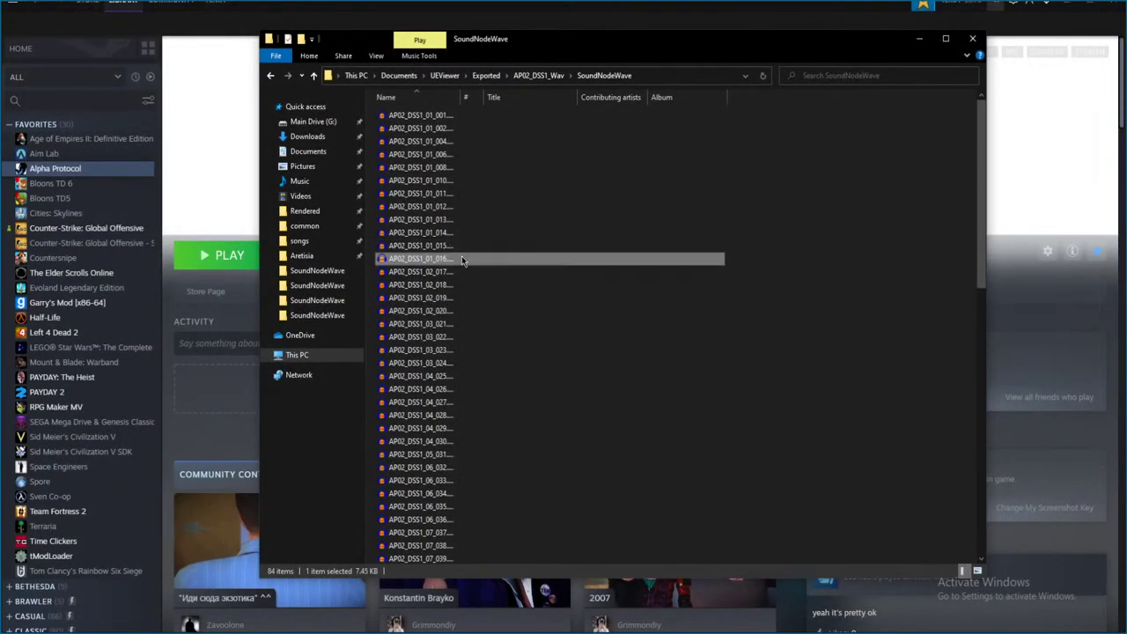
- Open the AP02_DSS1_01_016 clip in Audacity, play it, and close its project without saving
click(461, 256)
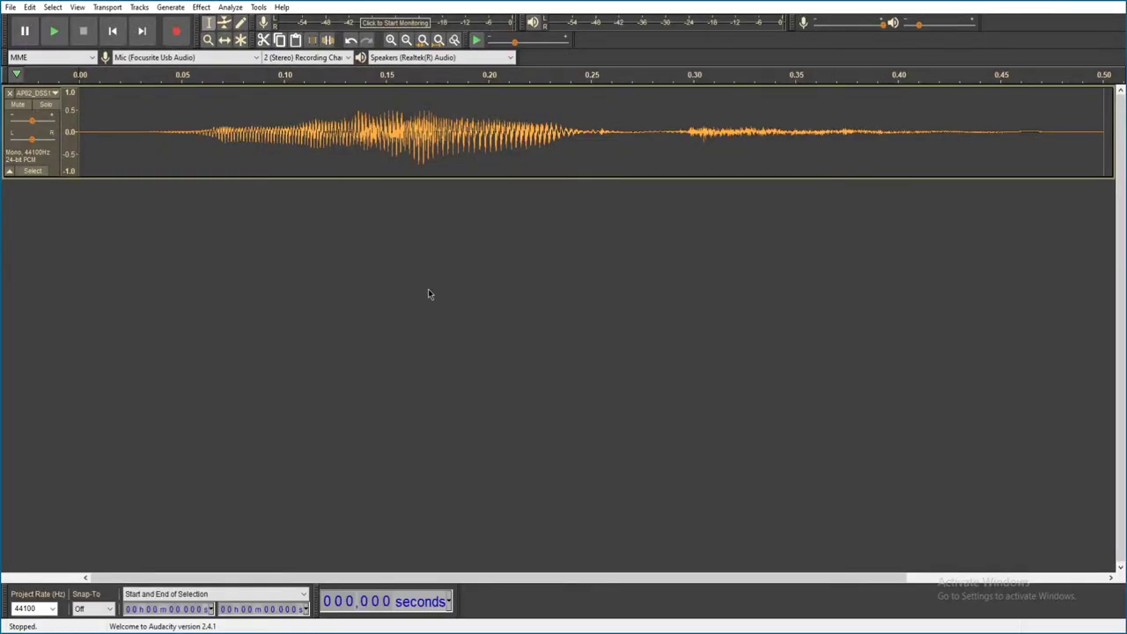
key(space)
key(ctrl+w)
click(581, 312)
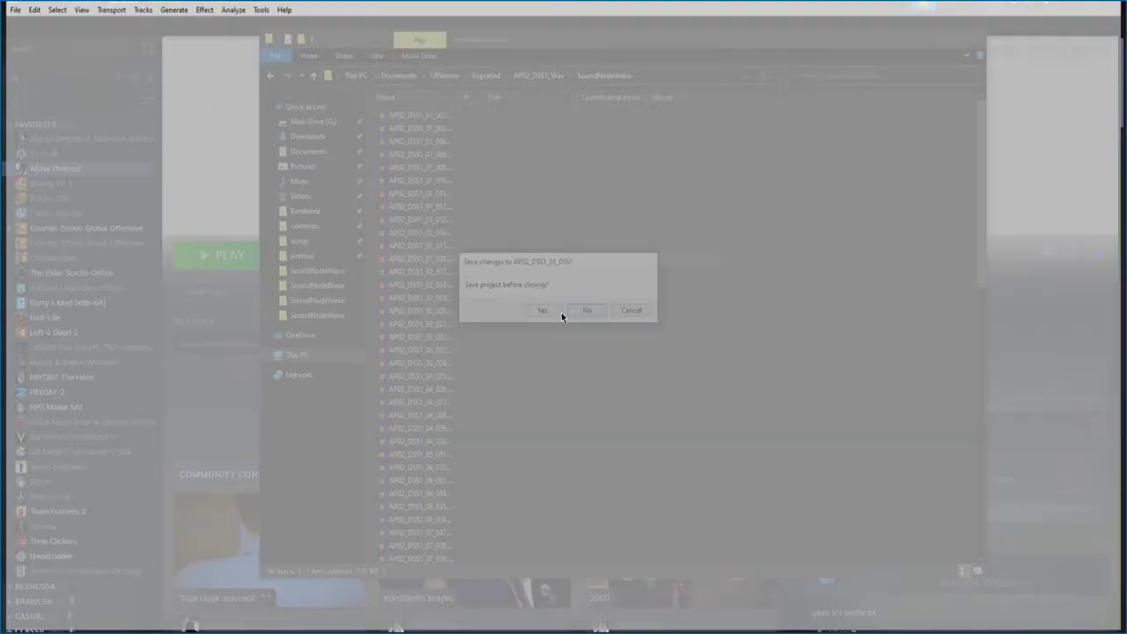
- Open the AP02_DSS1_02_017 clip in Audacity, play it, and close its project without saving
key(Down)
key(Return)
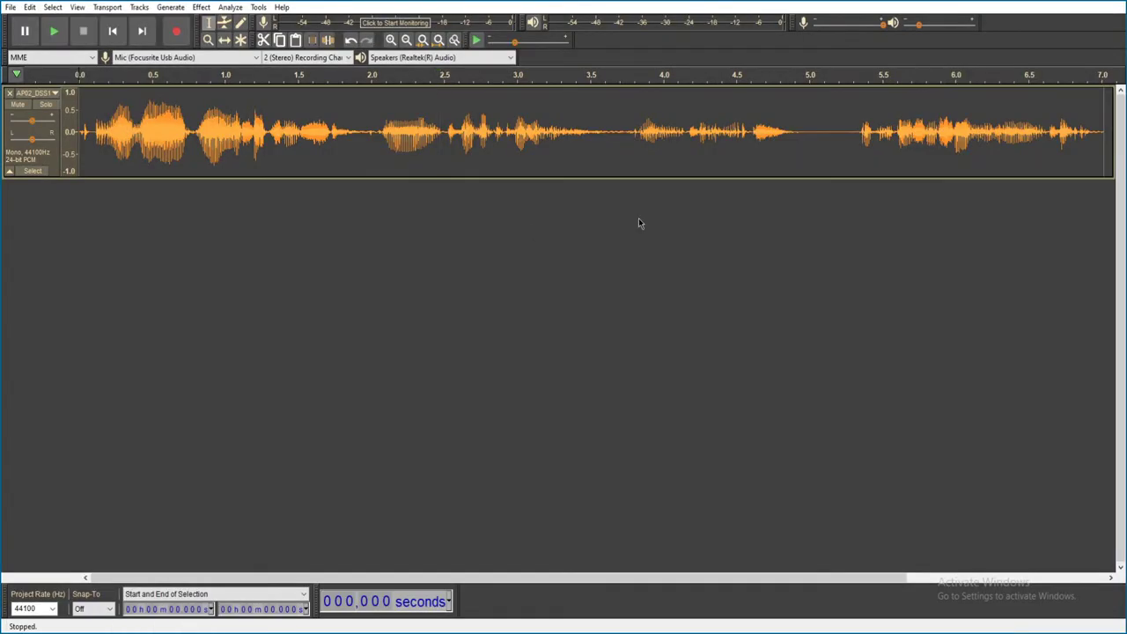
key(space)
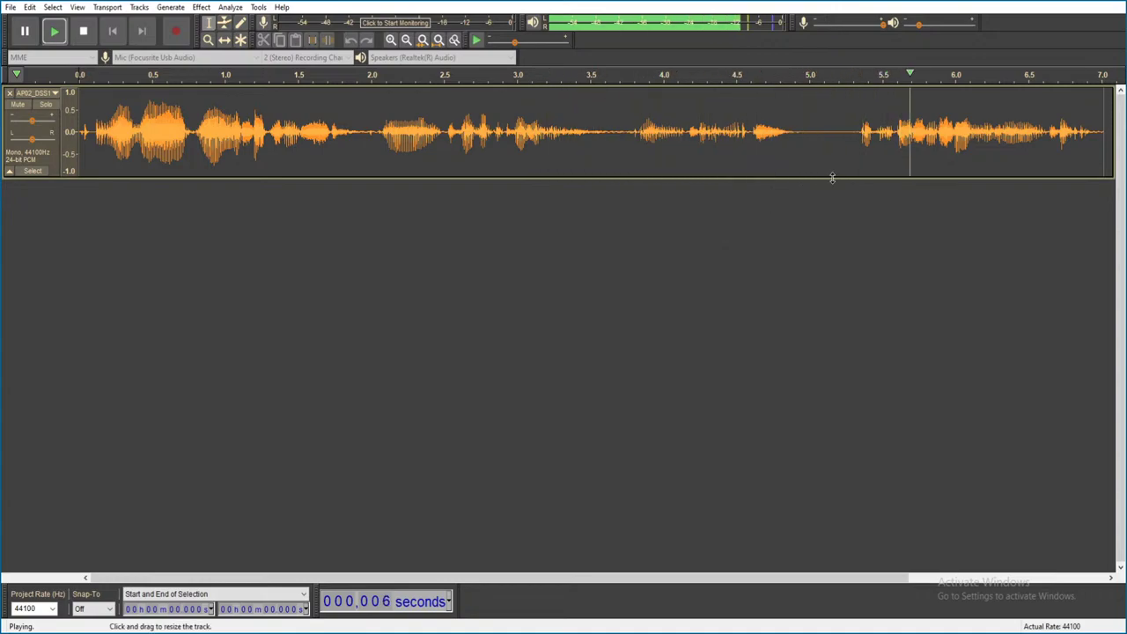
key(ctrl+w)
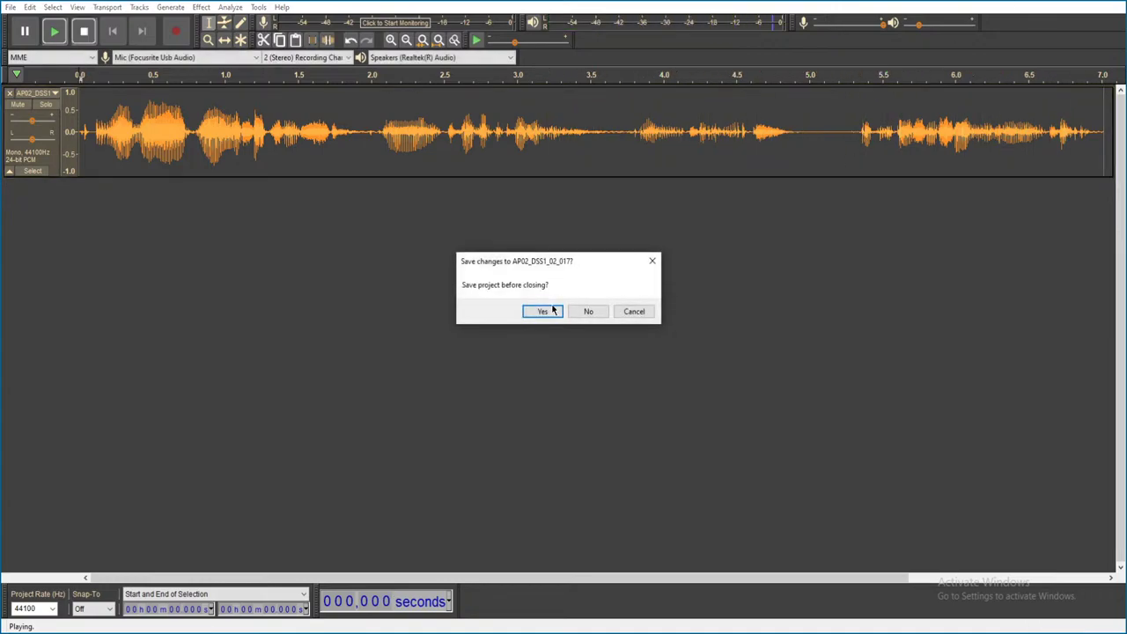
click(588, 311)
- Open the AP02_DSS1_02_018 clip in Audacity, play it, and close its project without saving
double_click(425, 286)
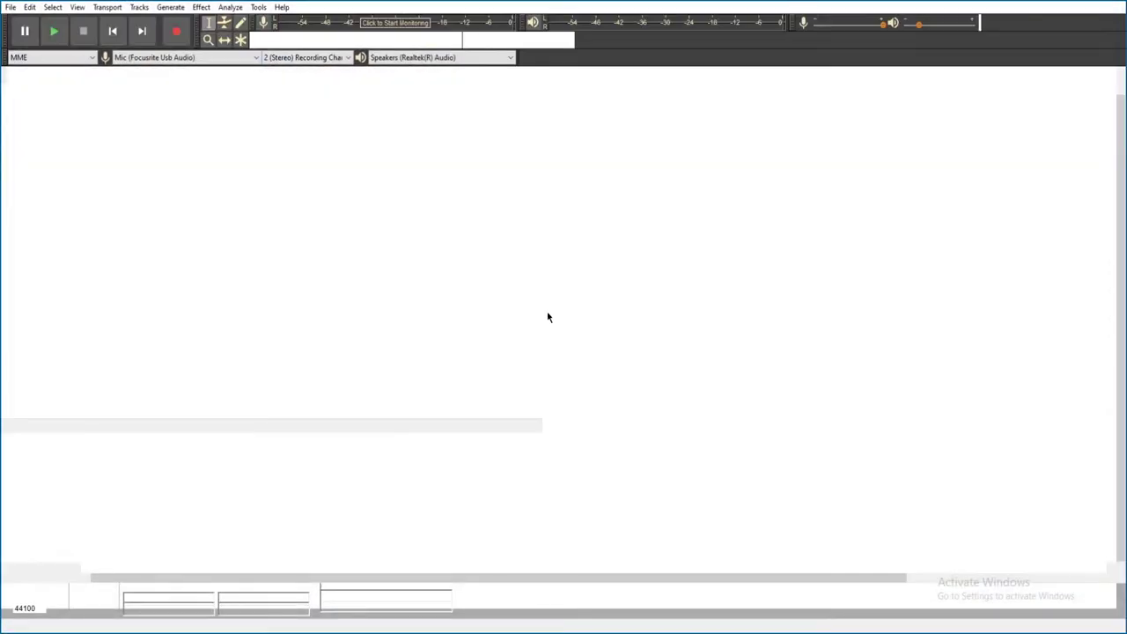
key(space)
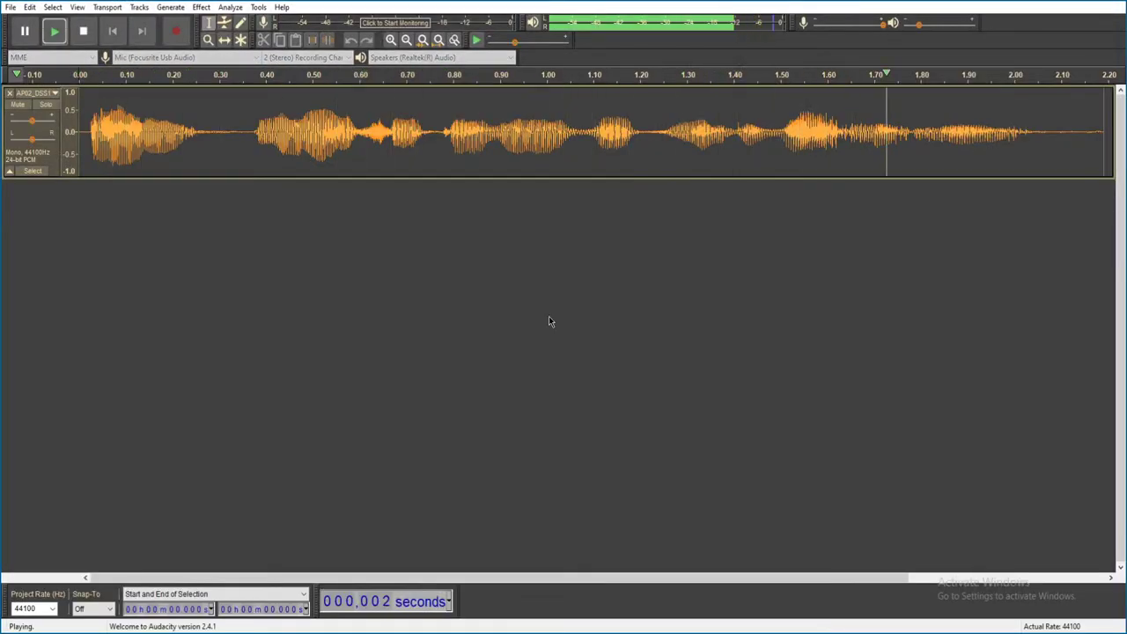
key(alt+F4)
click(586, 309)
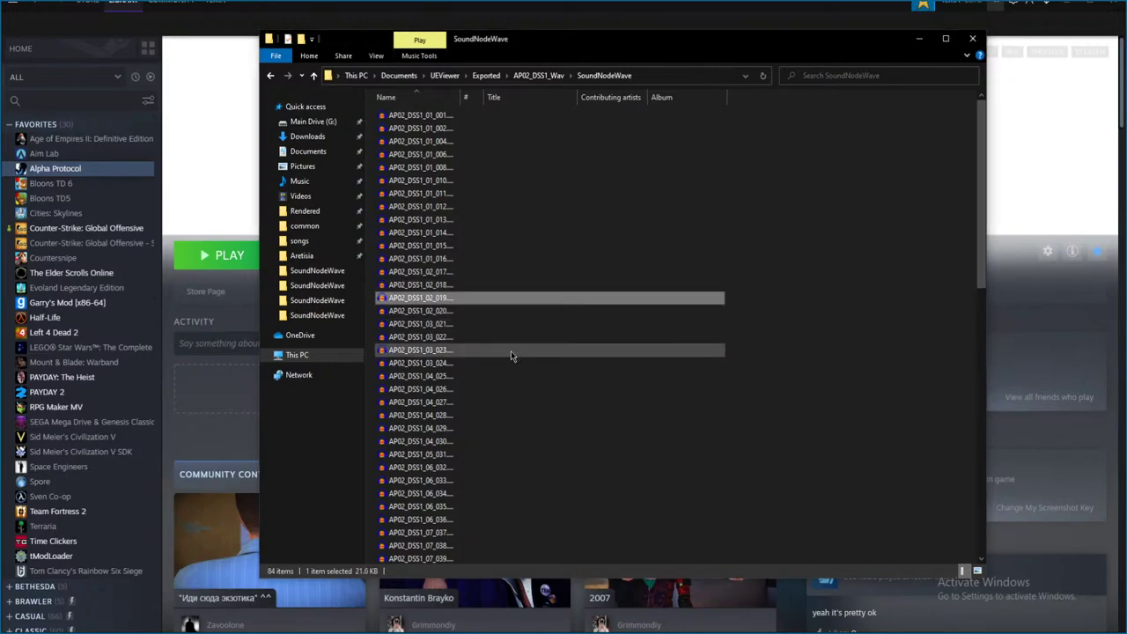
- Play the AP02_DSS1_02_019 clip in Audacity and close its project without saving
key(space)
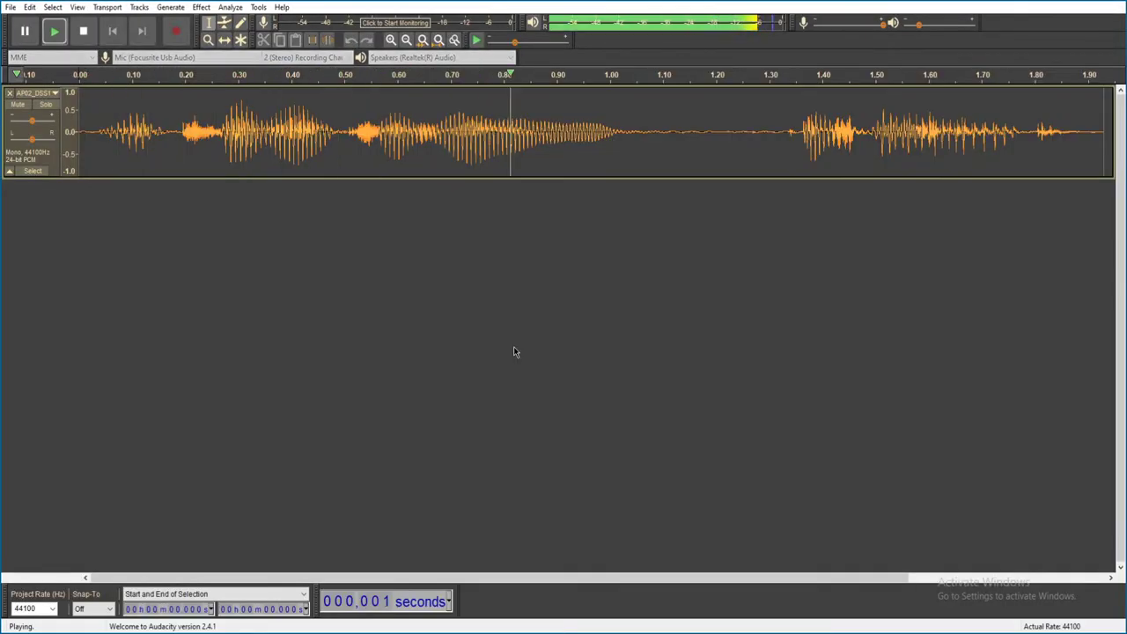
key(alt+F4)
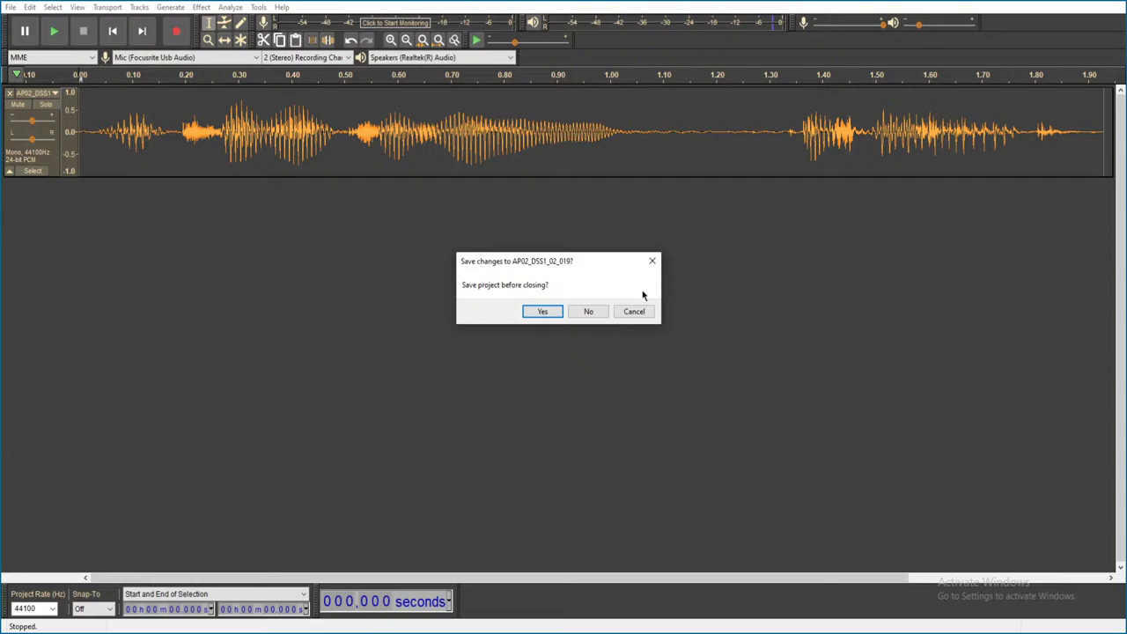
click(587, 311)
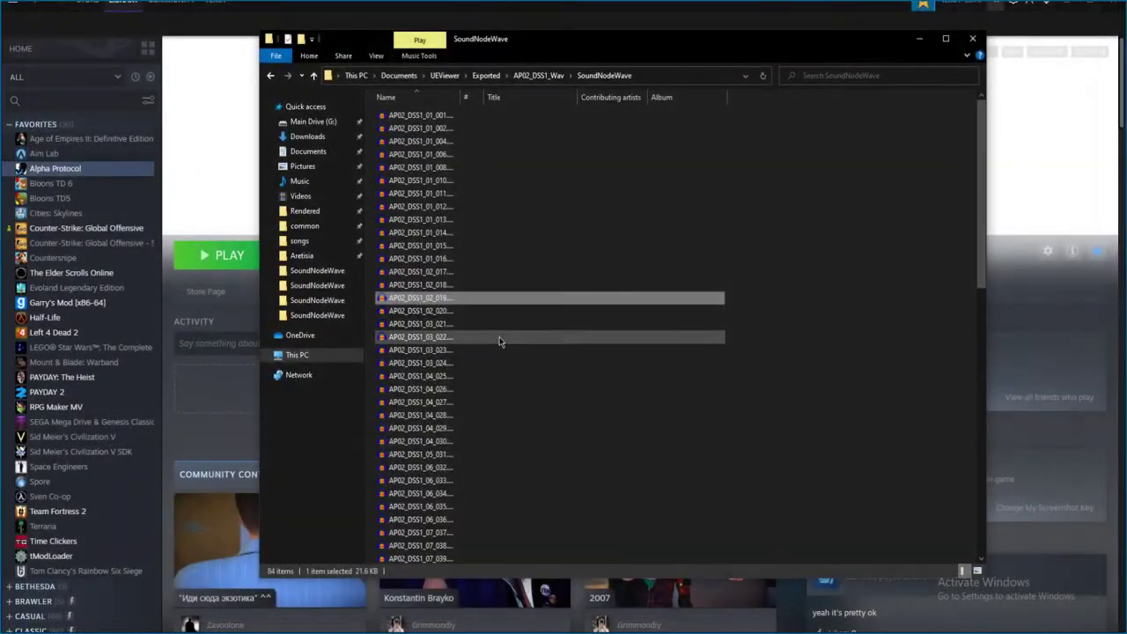
- Open the AP02_DSS1_02_020 clip in Audacity, play it, and close its project without saving
double_click(494, 312)
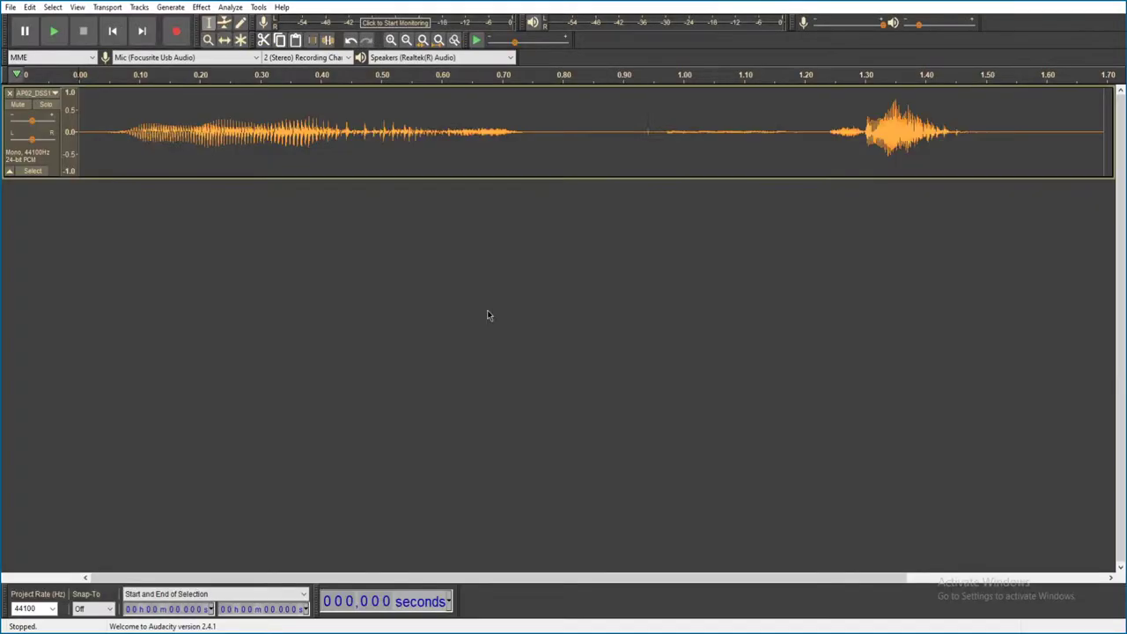
key(space)
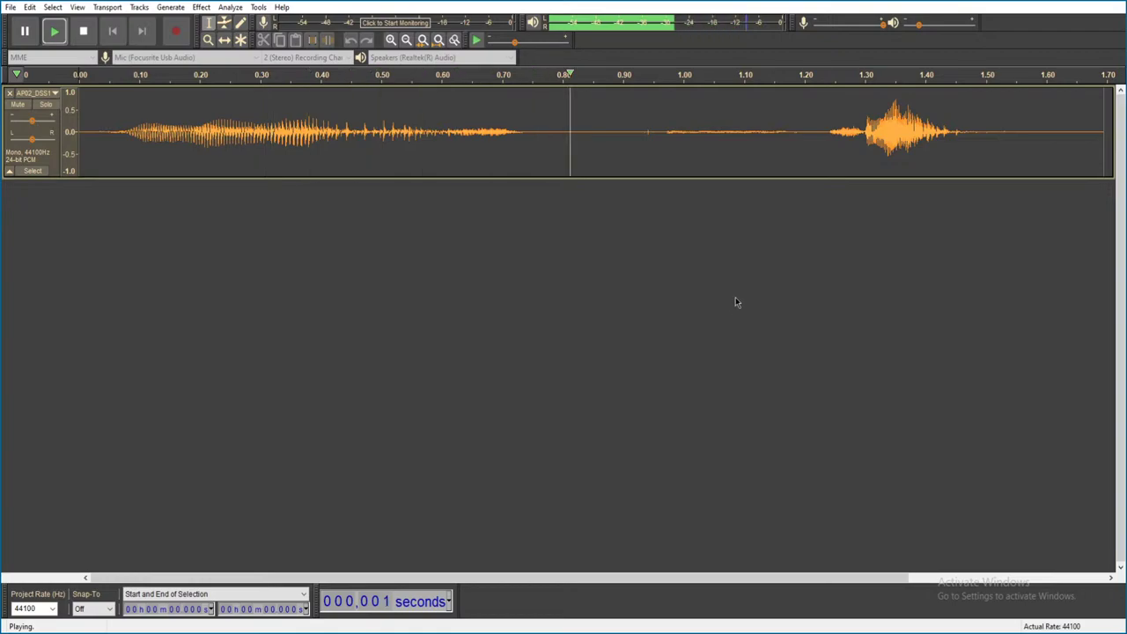
click(1114, 5)
click(587, 312)
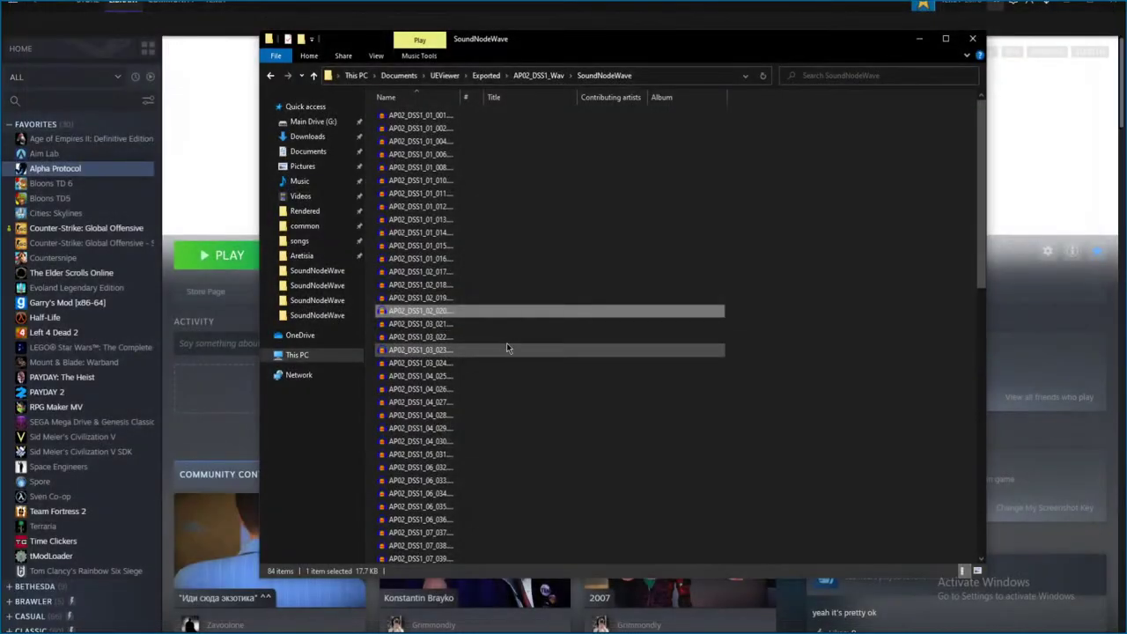
- Open the AP02_DSS1_03_021 clip in Audacity, play it, and close its project without saving
double_click(505, 325)
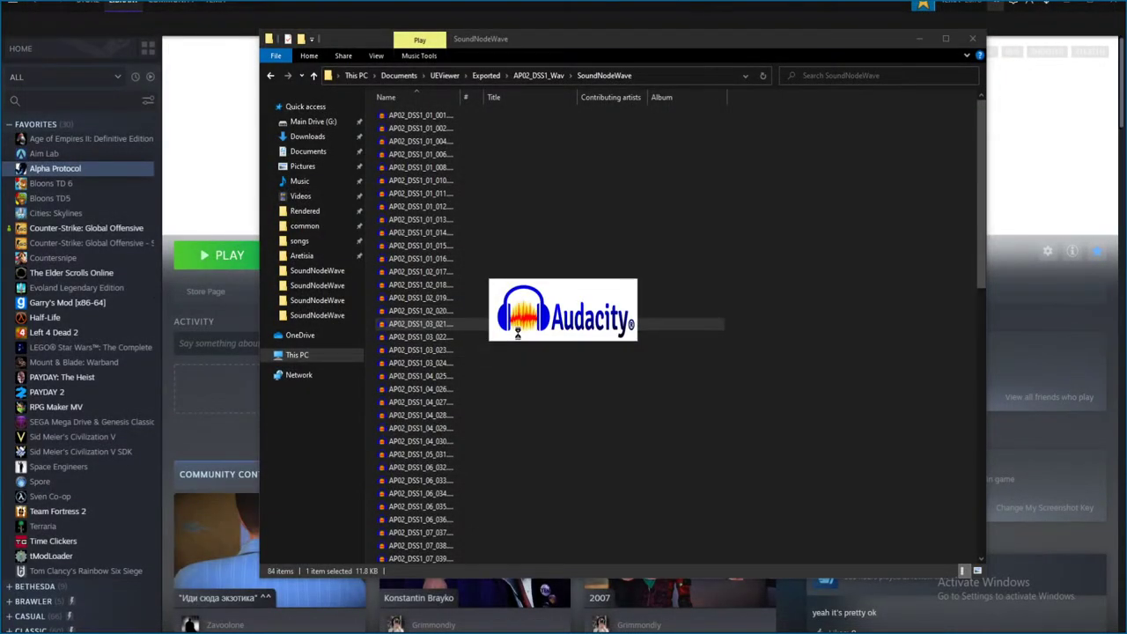
key(space)
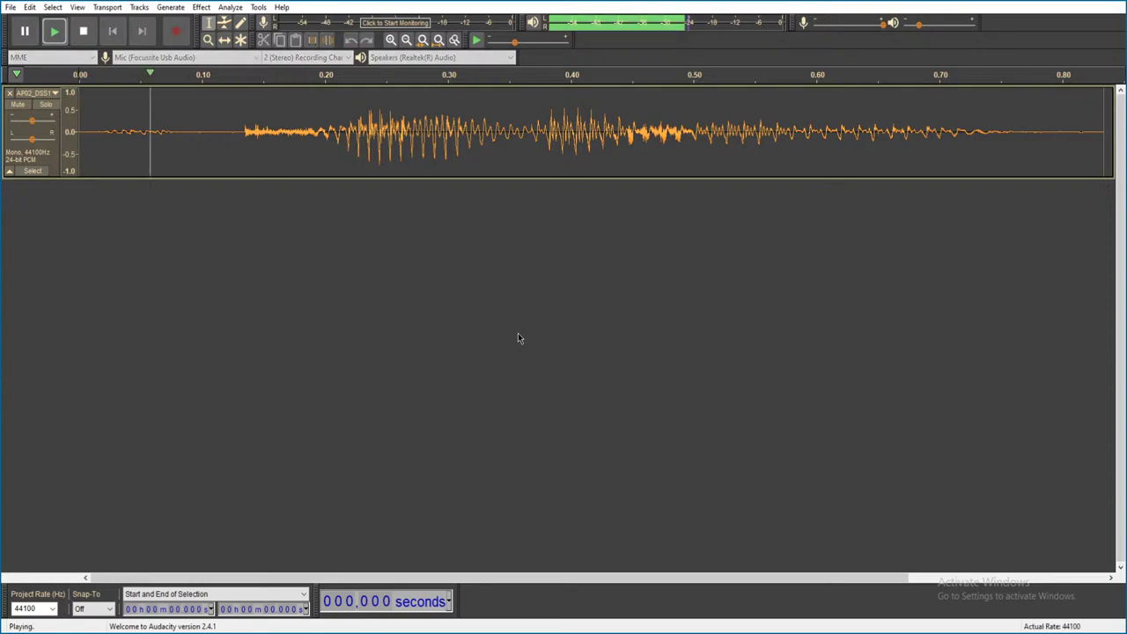
click(1114, 6)
click(587, 312)
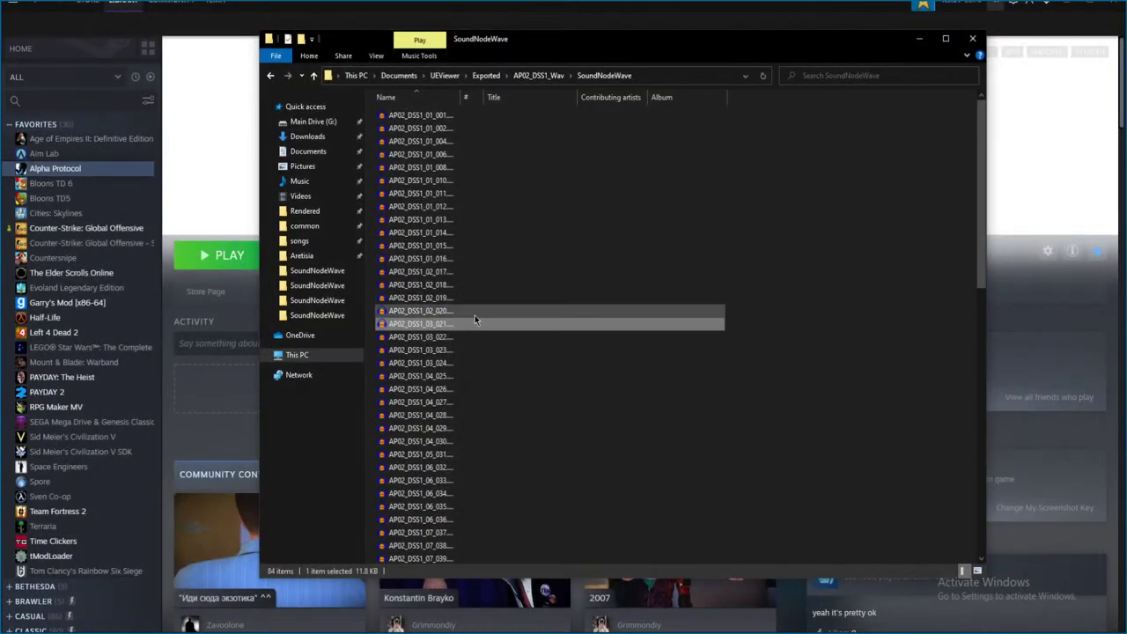
- Open the AP02_DSS1_03_022 clip in Audacity, play it, and close its project without saving
double_click(534, 385)
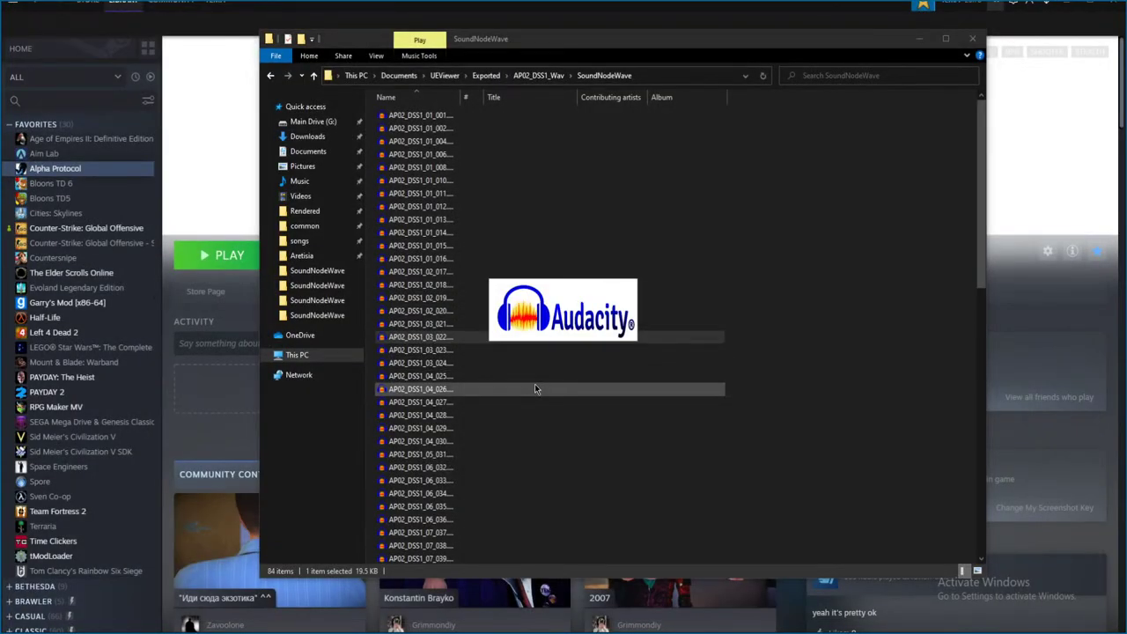
key(space)
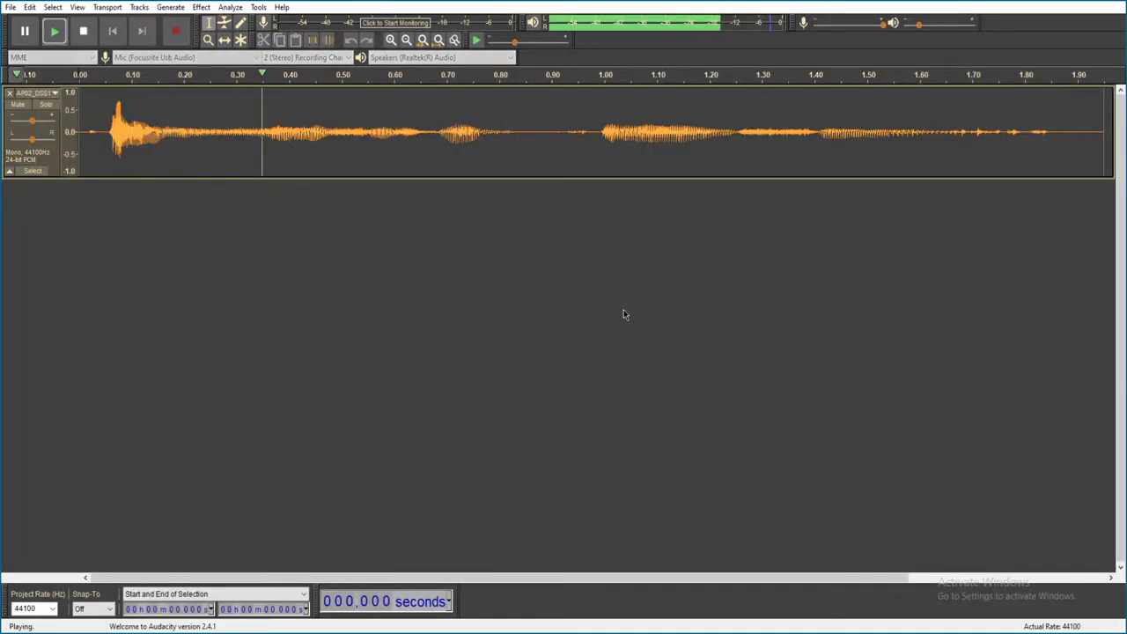
click(1114, 6)
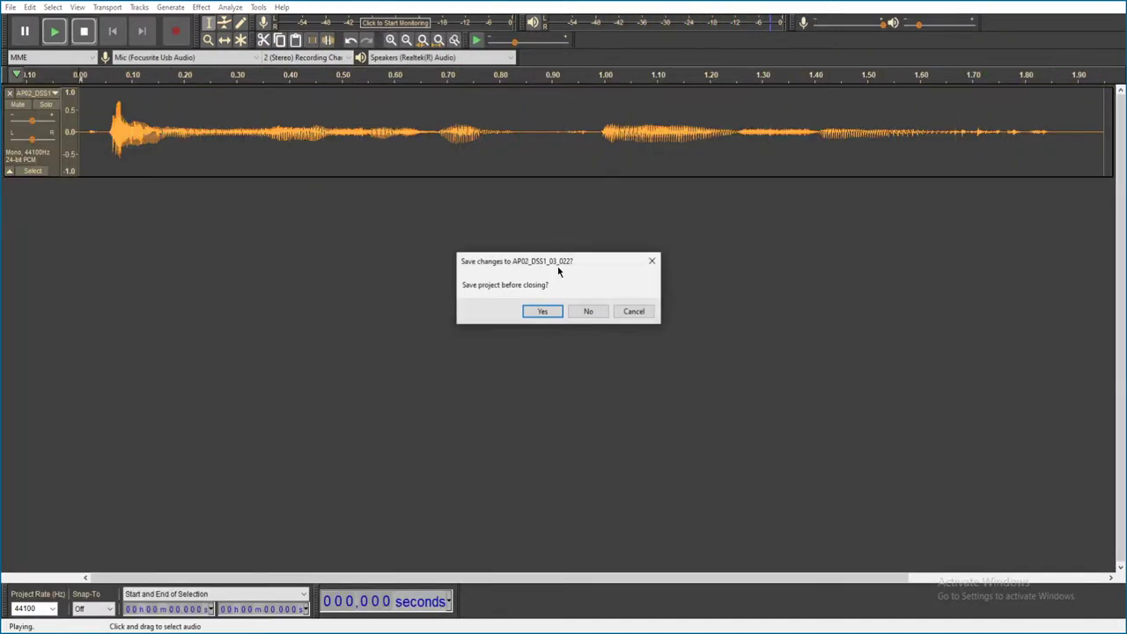
click(587, 310)
- Open the AP02_DSS1_03_023 clip in Audacity, play it, and close its project without saving
double_click(511, 350)
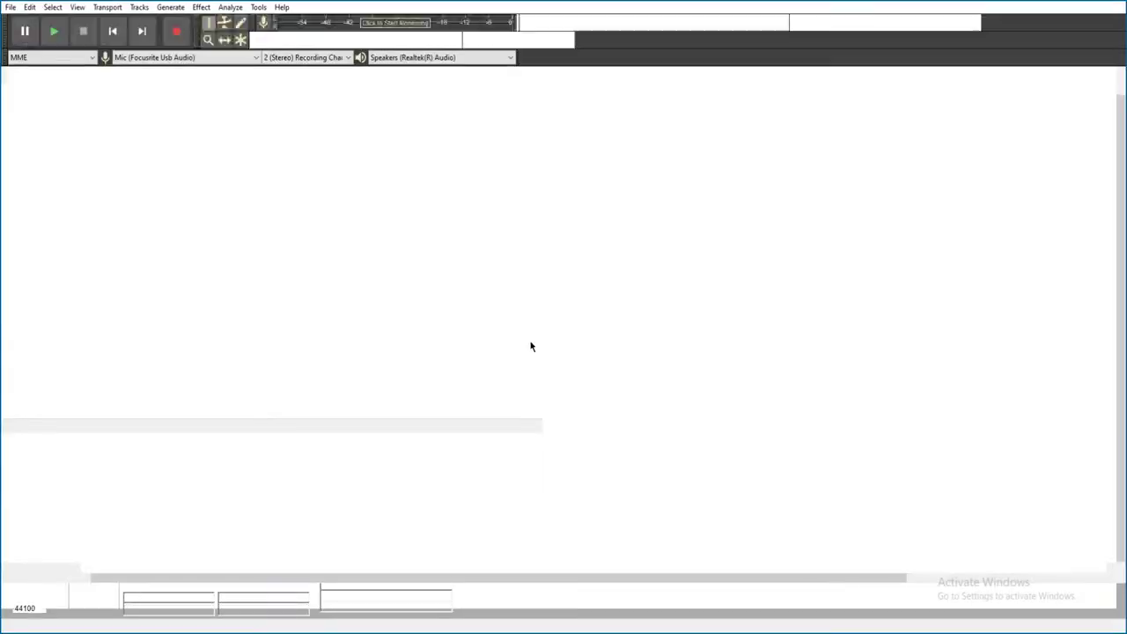
key(space)
click(1114, 5)
click(587, 311)
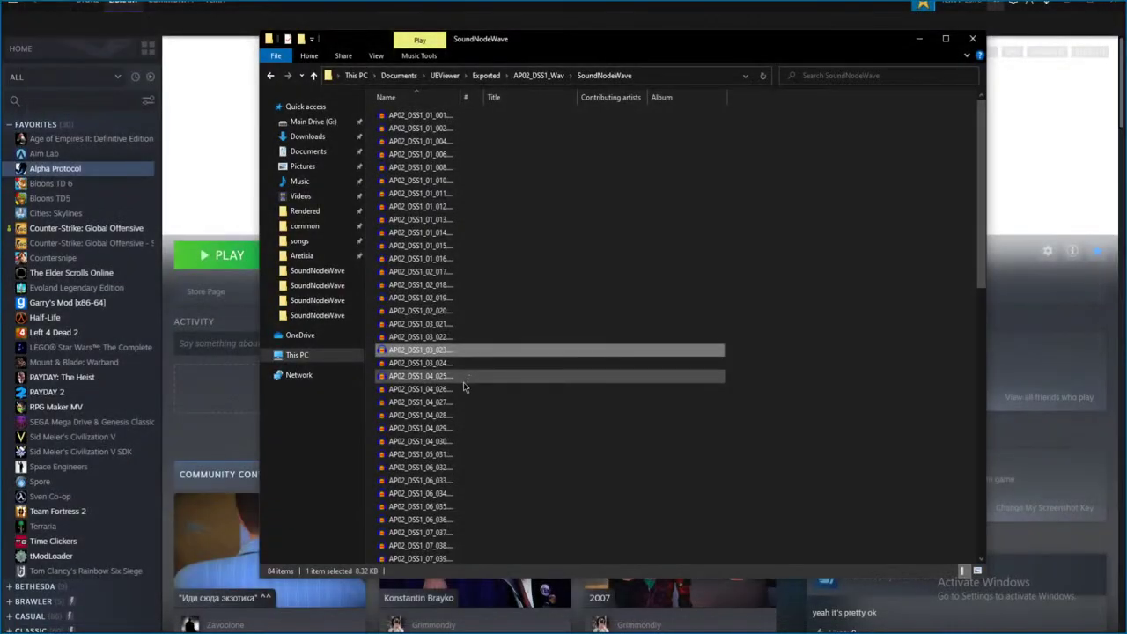
- Open the AP02_DSS1_04_025 clip in Audacity, play it, and close its project without saving
click(472, 375)
double_click(489, 362)
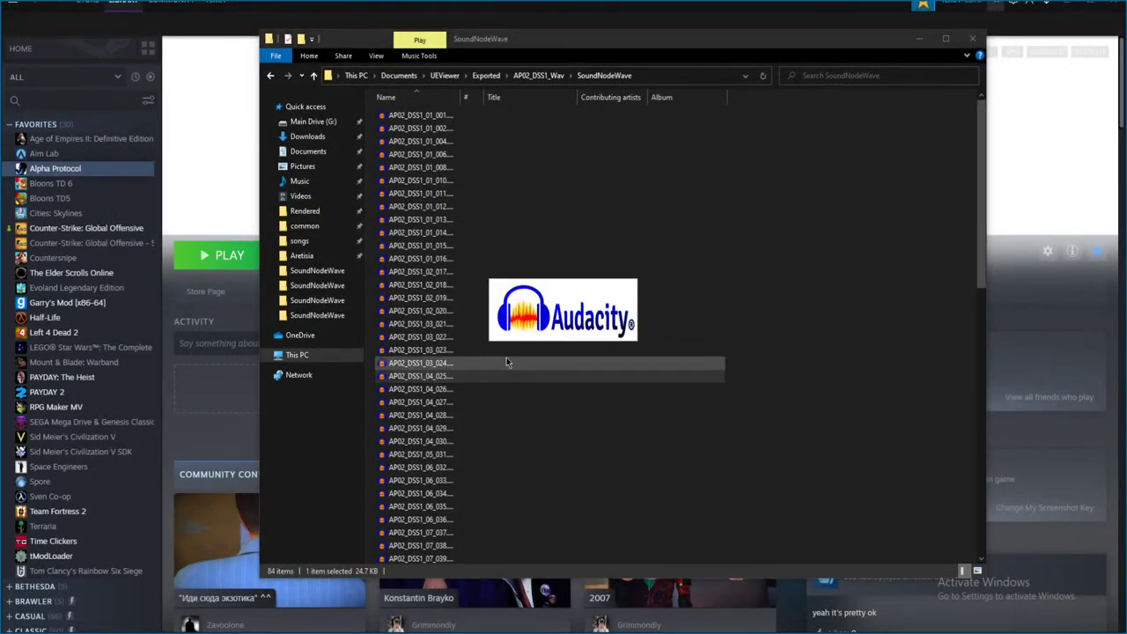
key(space)
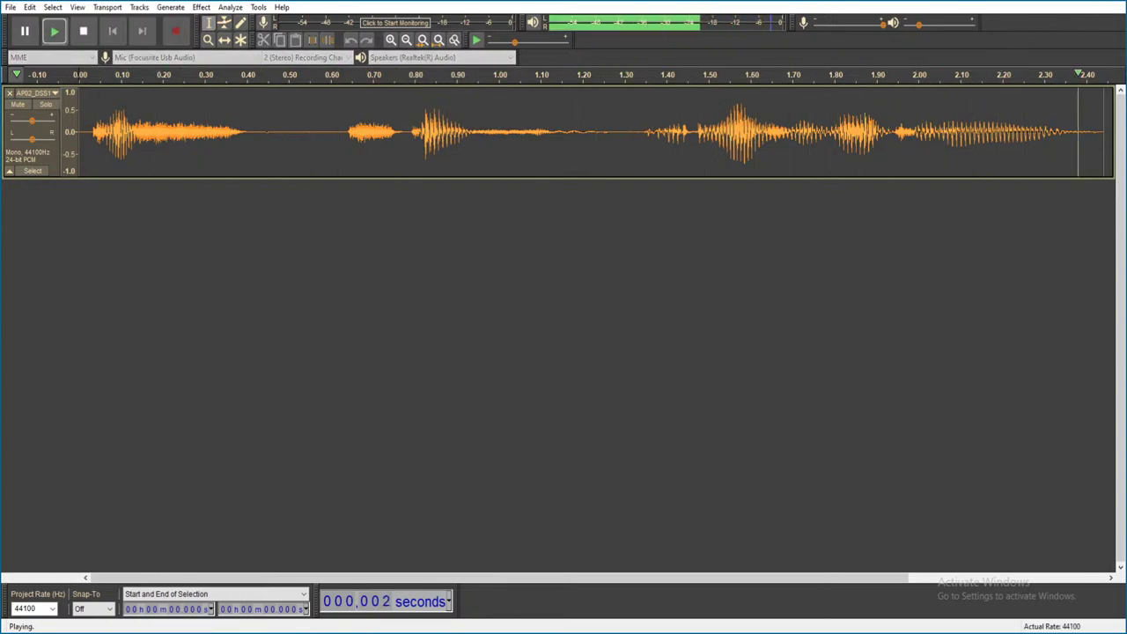
key(alt+F4)
click(583, 312)
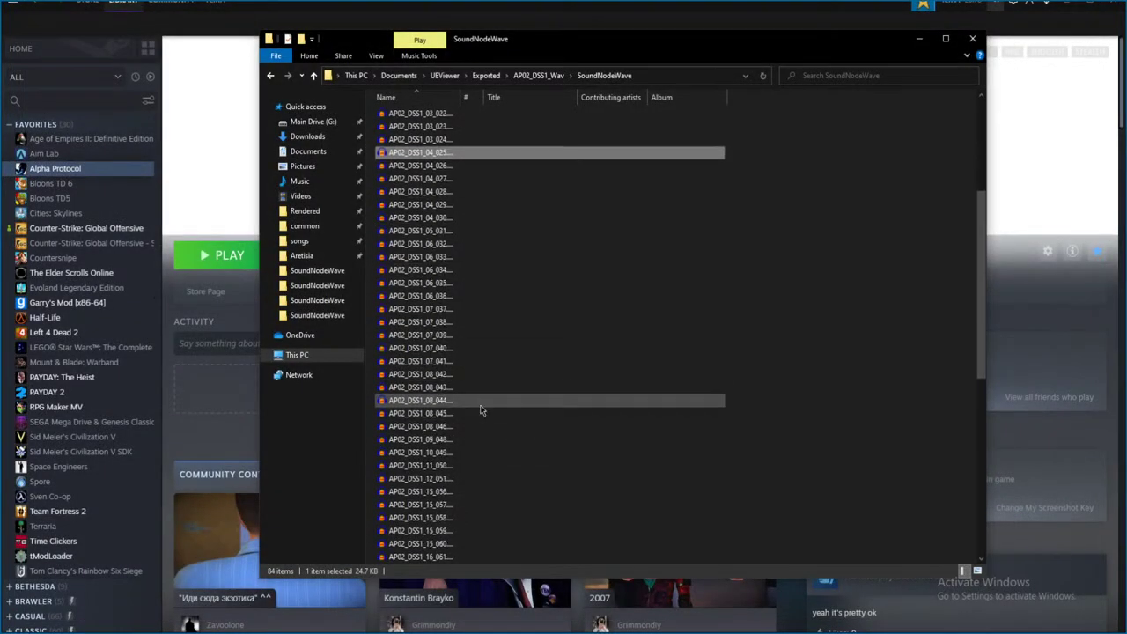
- Open the AP02_DSS1_08_043 clip in Audacity, play it, and close its project without saving
scroll(484, 401, up, 2)
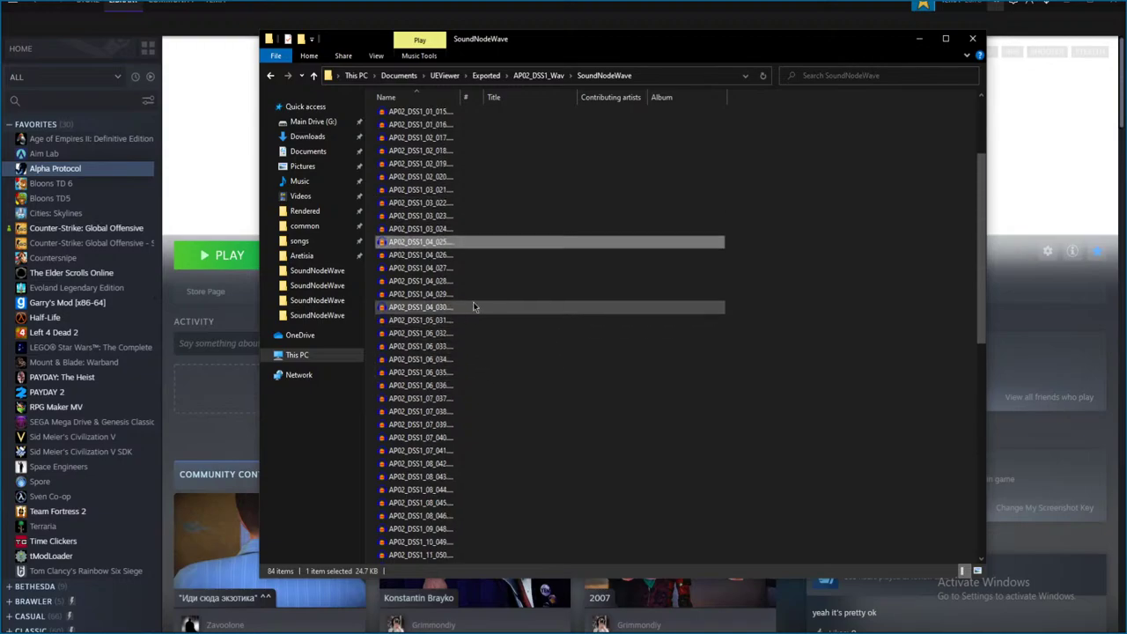
scroll(473, 384, down, 3)
double_click(475, 361)
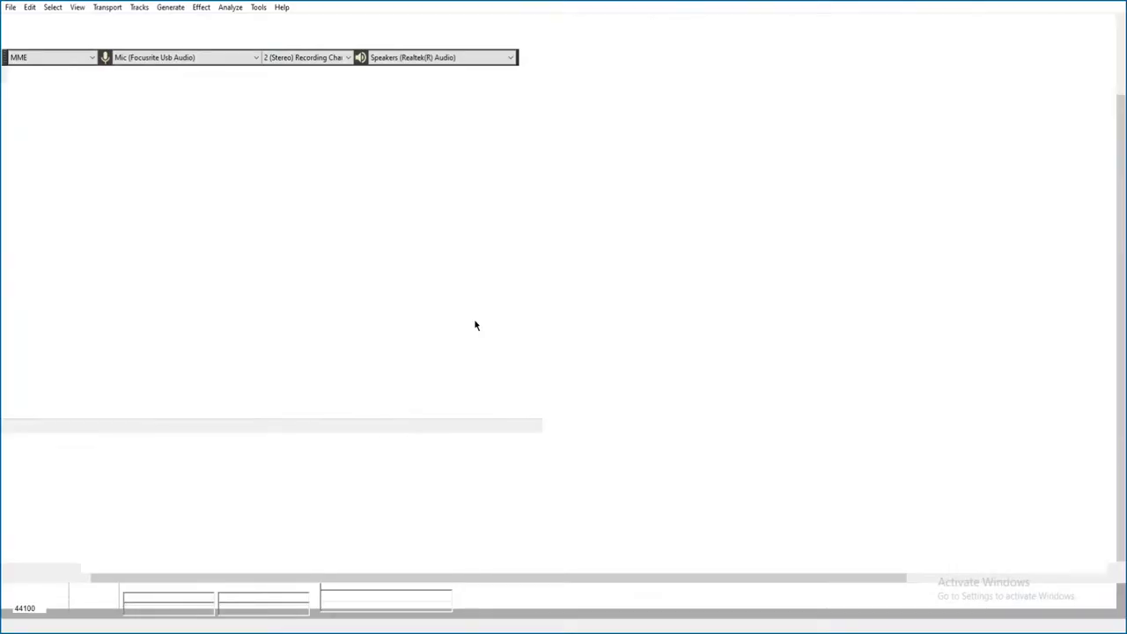
key(space)
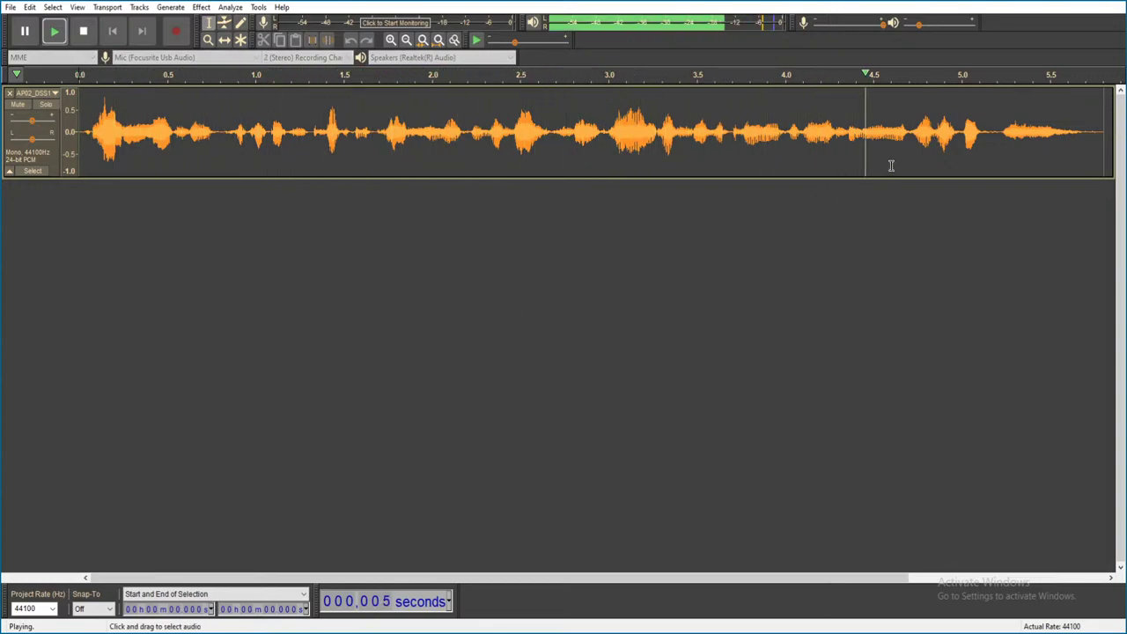
key(ctrl+w)
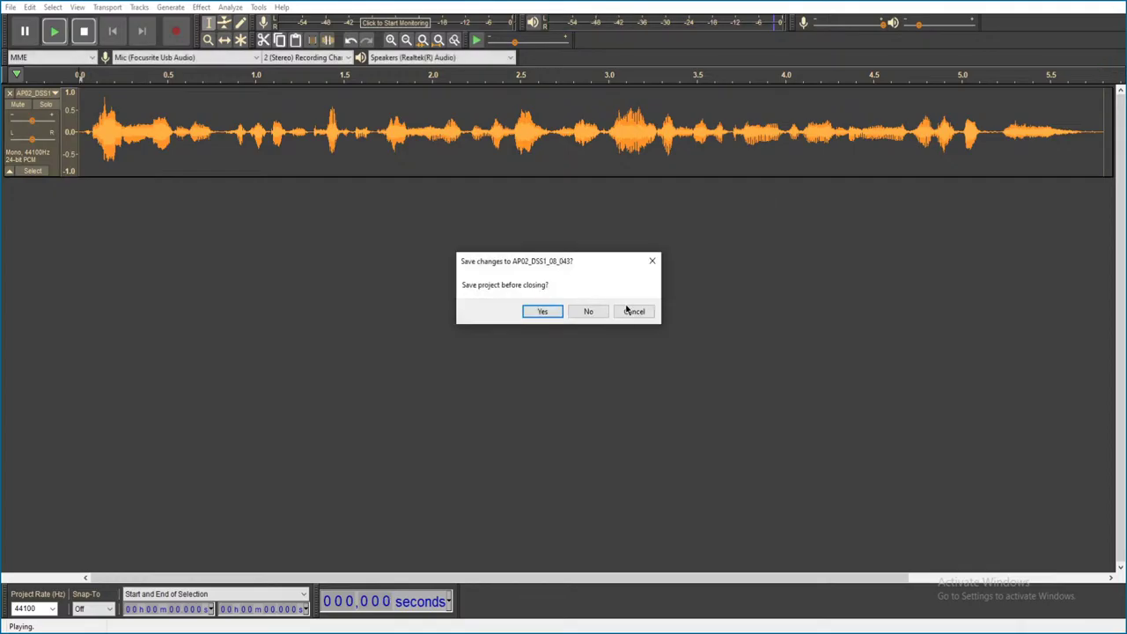
click(588, 311)
- Open the AP02_DSS1_18_078_A clip near the end of the folder in Audacity, play it, and close its project without saving
scroll(481, 379, up, 4)
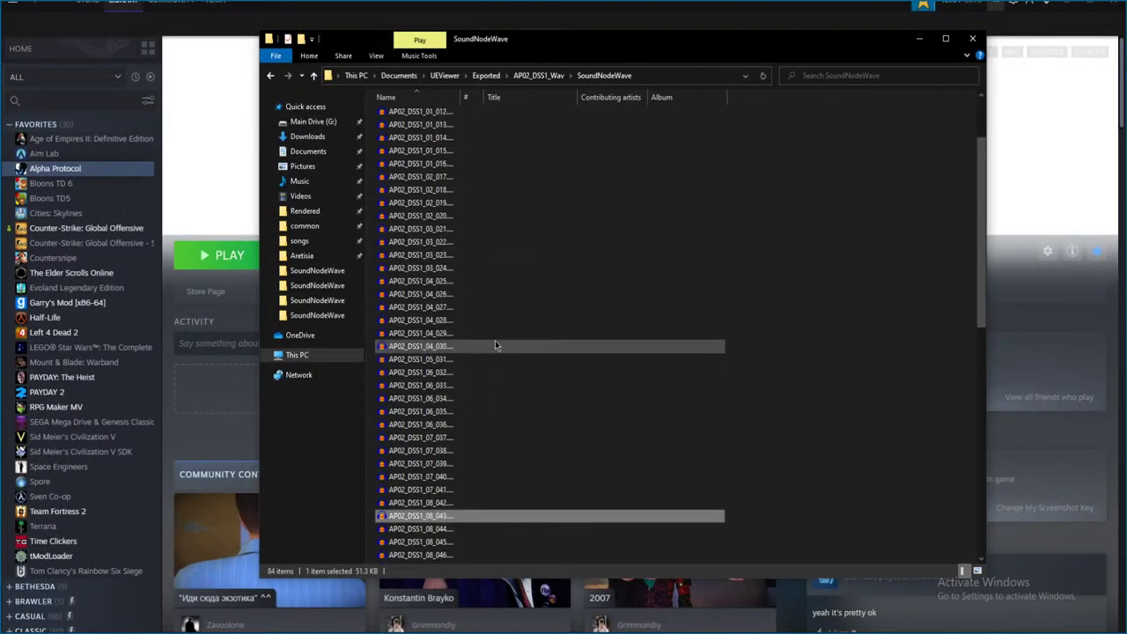
scroll(514, 318, down, 13)
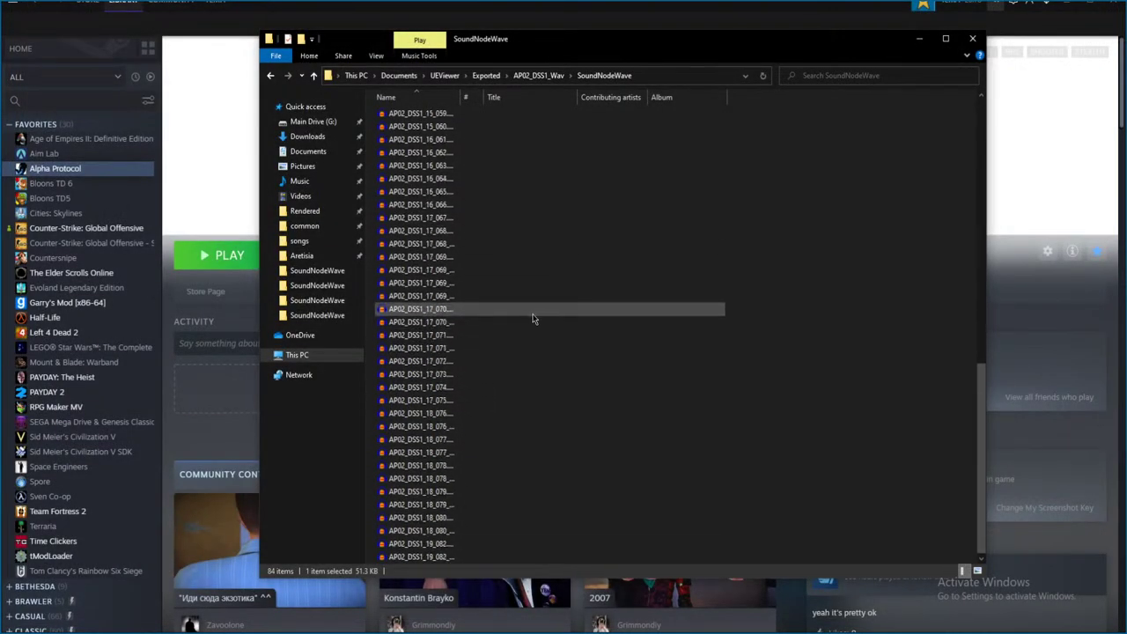
double_click(480, 478)
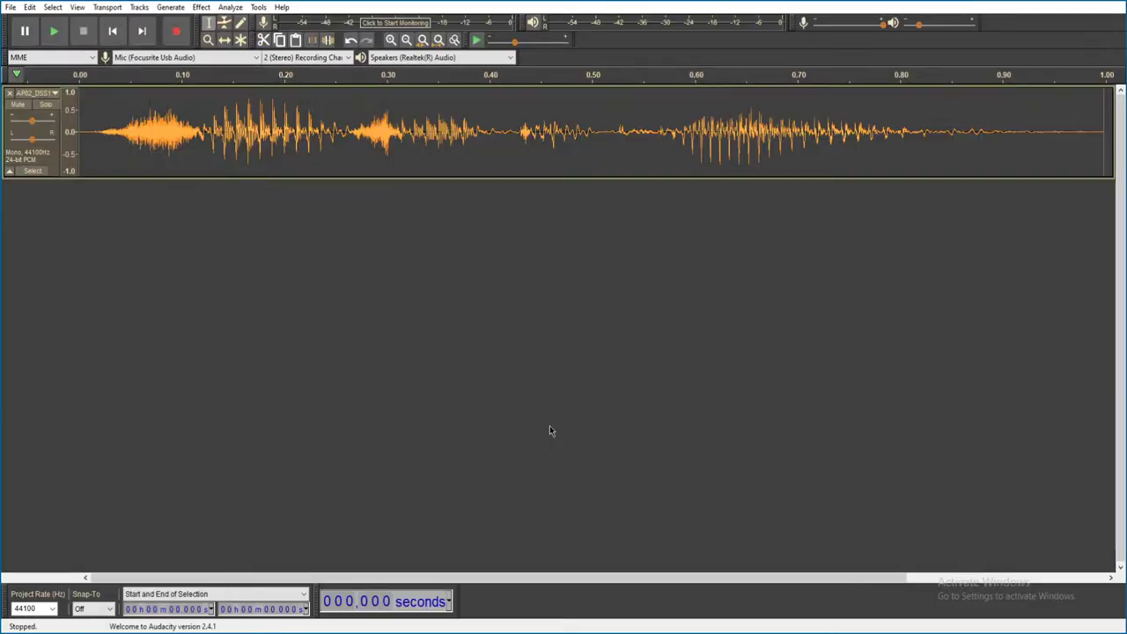
key(space)
key(ctrl+w)
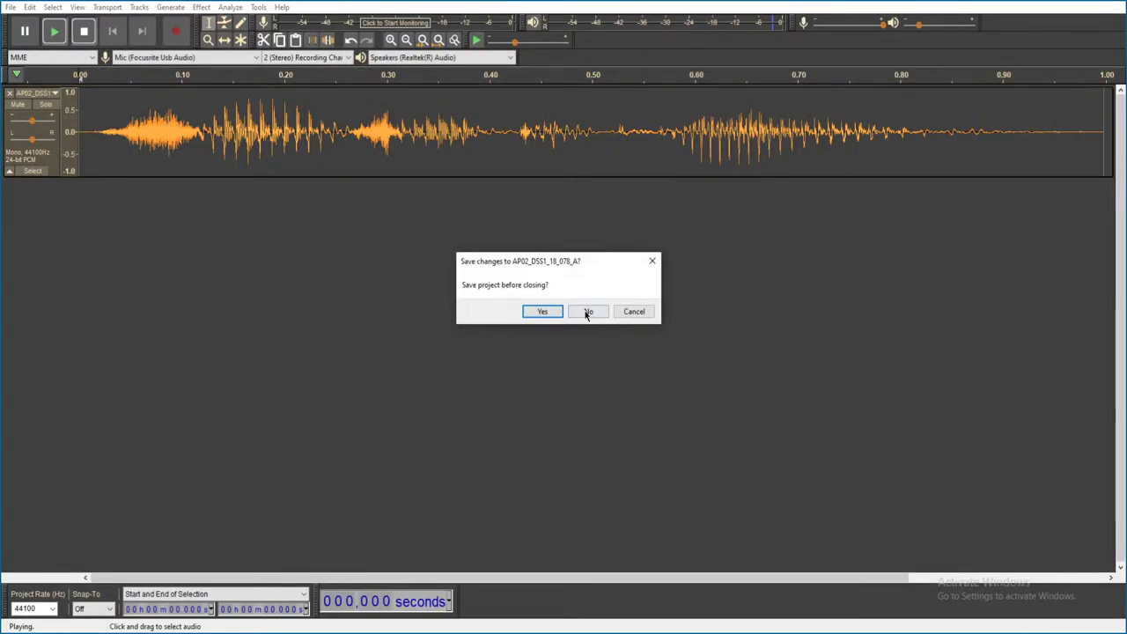
click(587, 312)
- Go back up to the Exported folder and open the SoundNodeWave folder inside AP02_DSS2_Wav
key(alt+Up)
key(alt+Up)
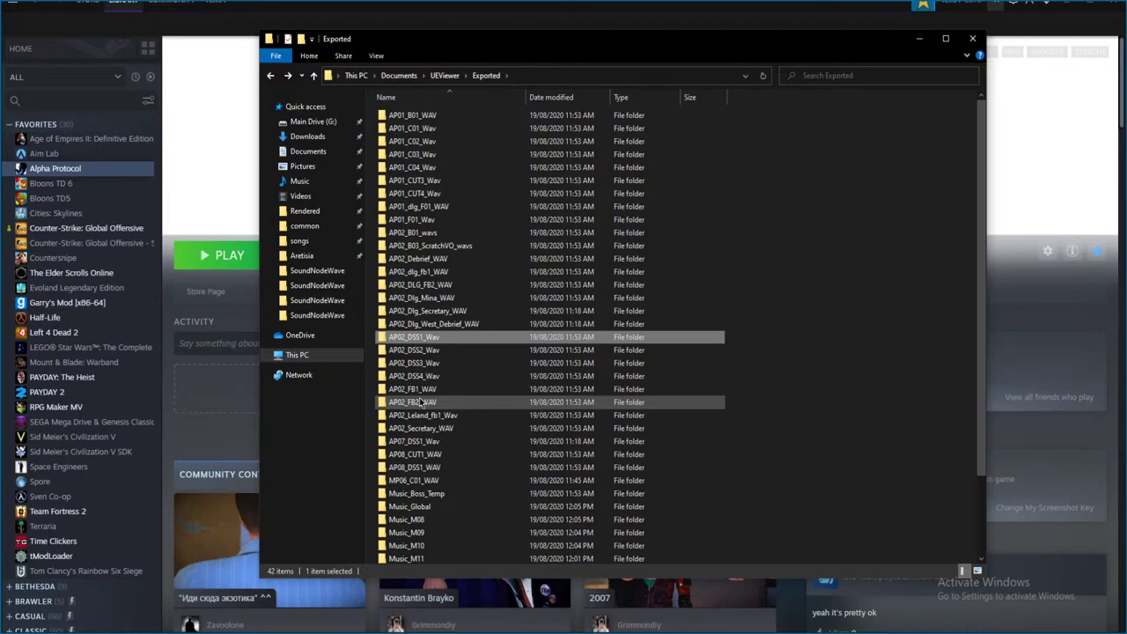
double_click(433, 351)
double_click(460, 118)
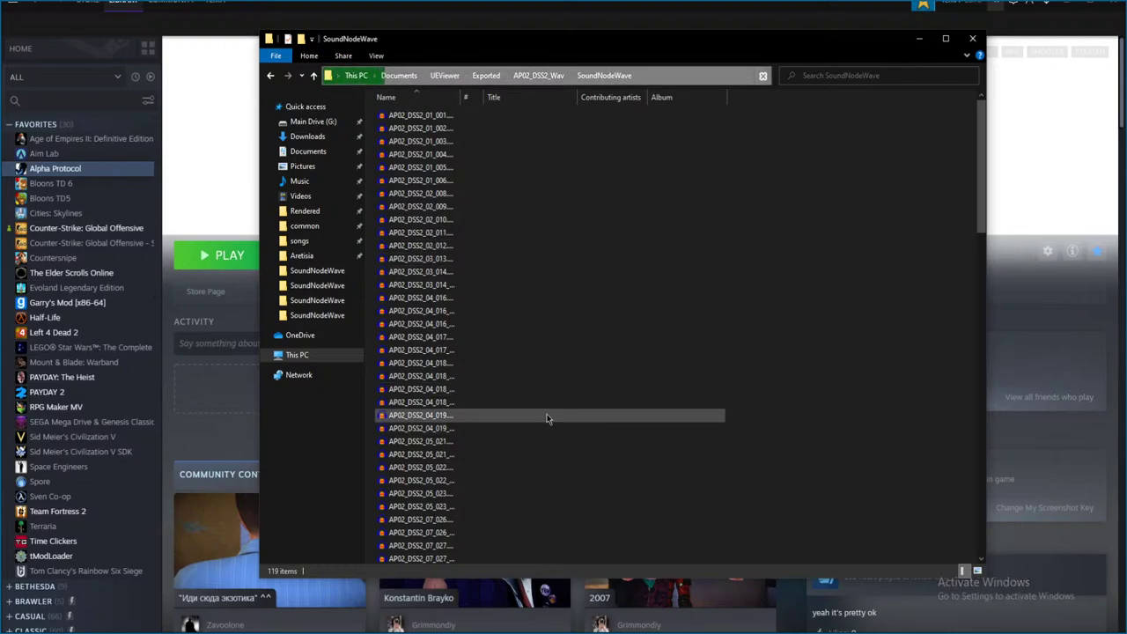
- Go back up to the Exported folder, look into the AP02_DSS1_Wav folder, and return to Exported
key(BackSpace)
key(BackSpace)
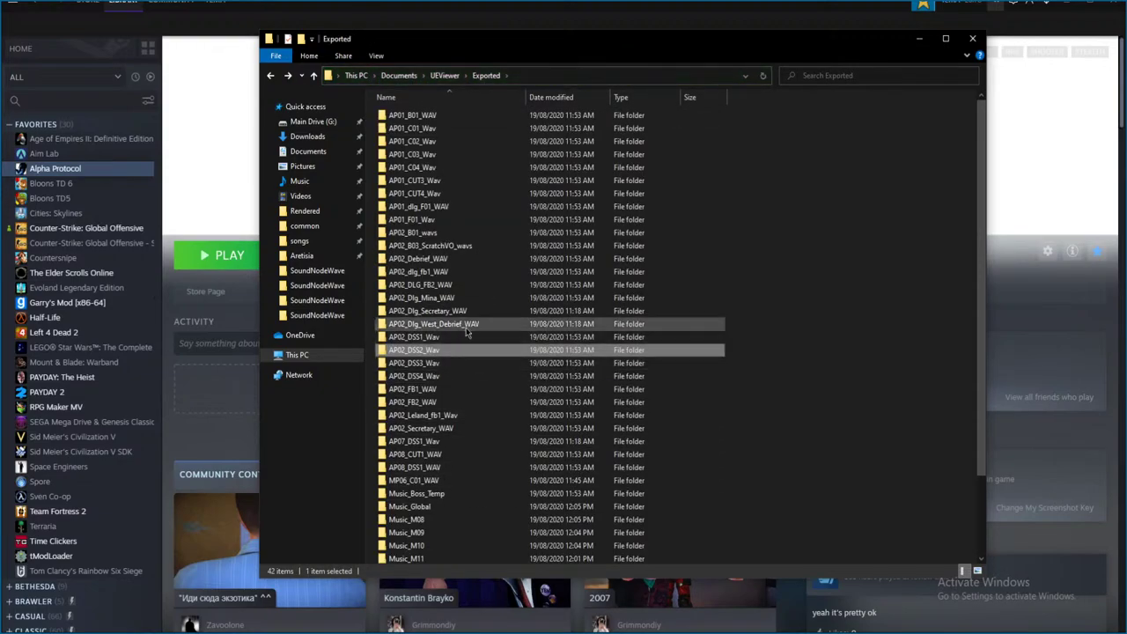
double_click(462, 337)
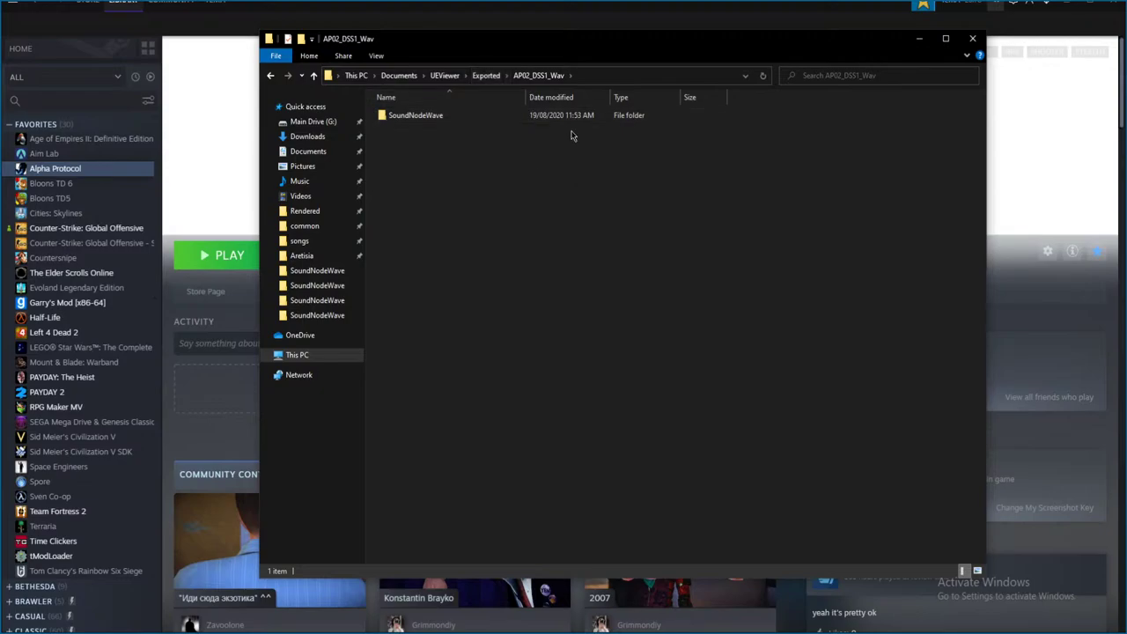
key(BackSpace)
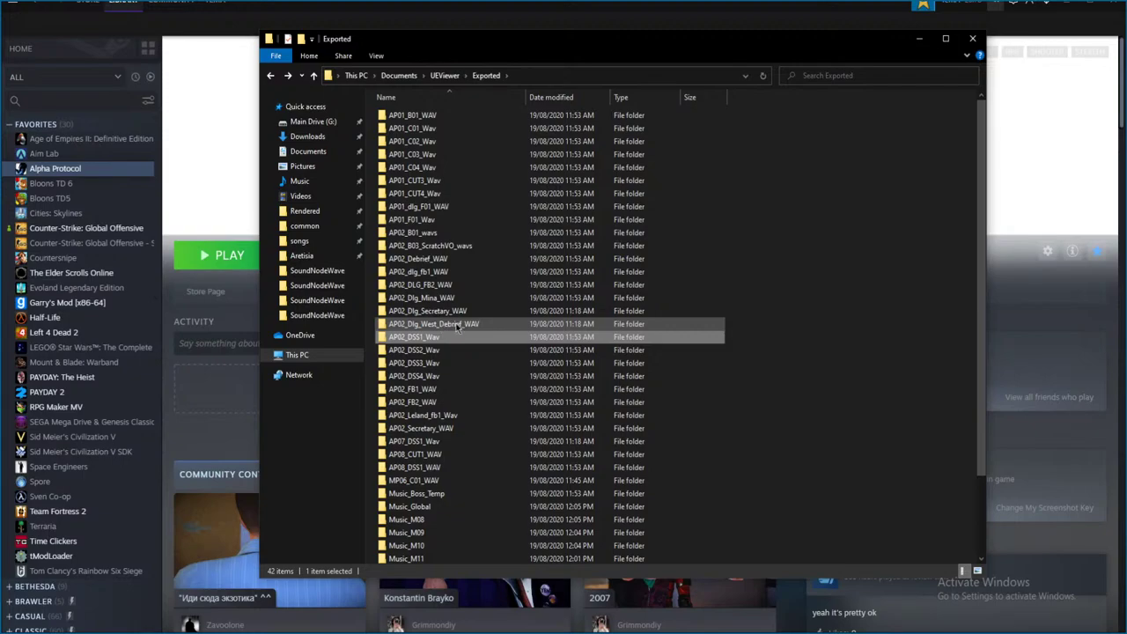
- Look into the SoundNodeWave folder inside AP02_FB1_WAV and go back up to the Exported folder
scroll(488, 299, down, 2)
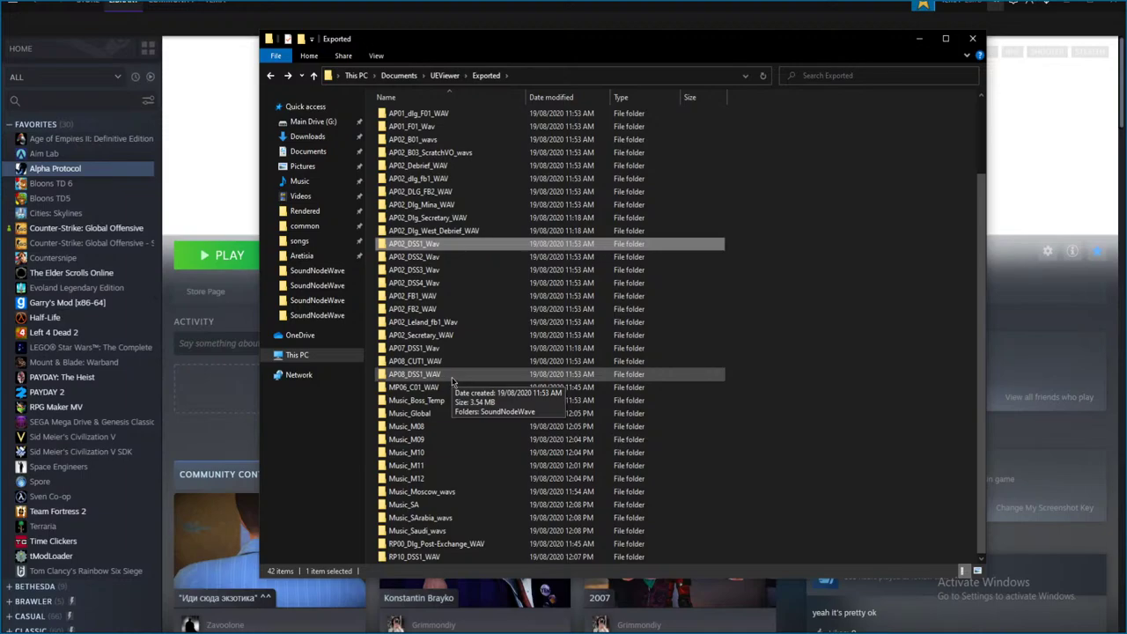
scroll(452, 379, up, 2)
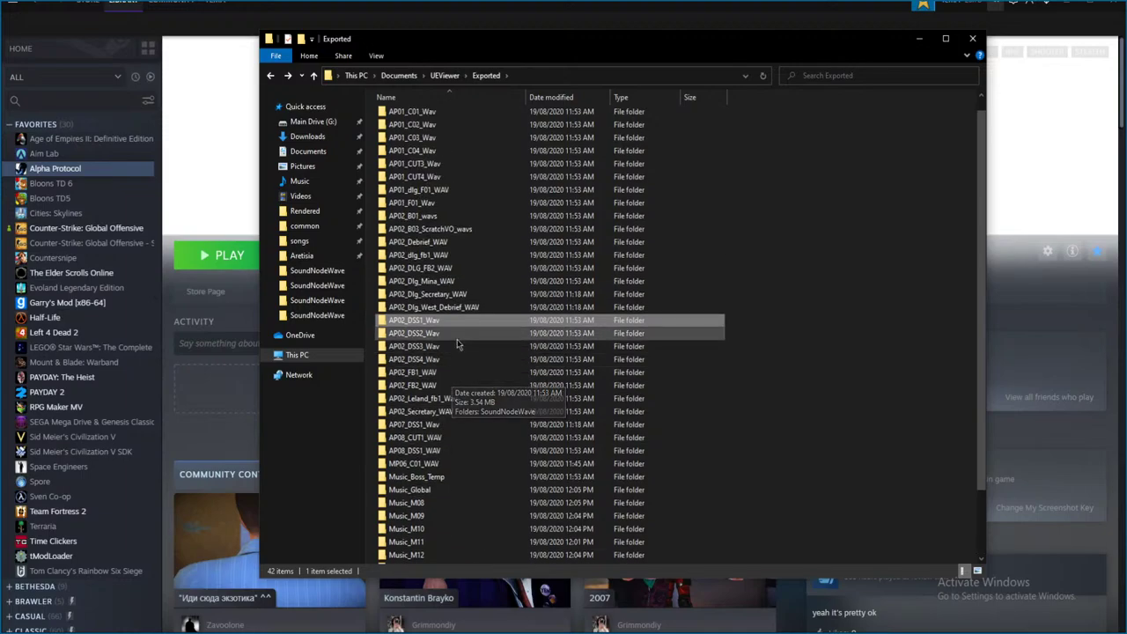
double_click(453, 377)
double_click(452, 112)
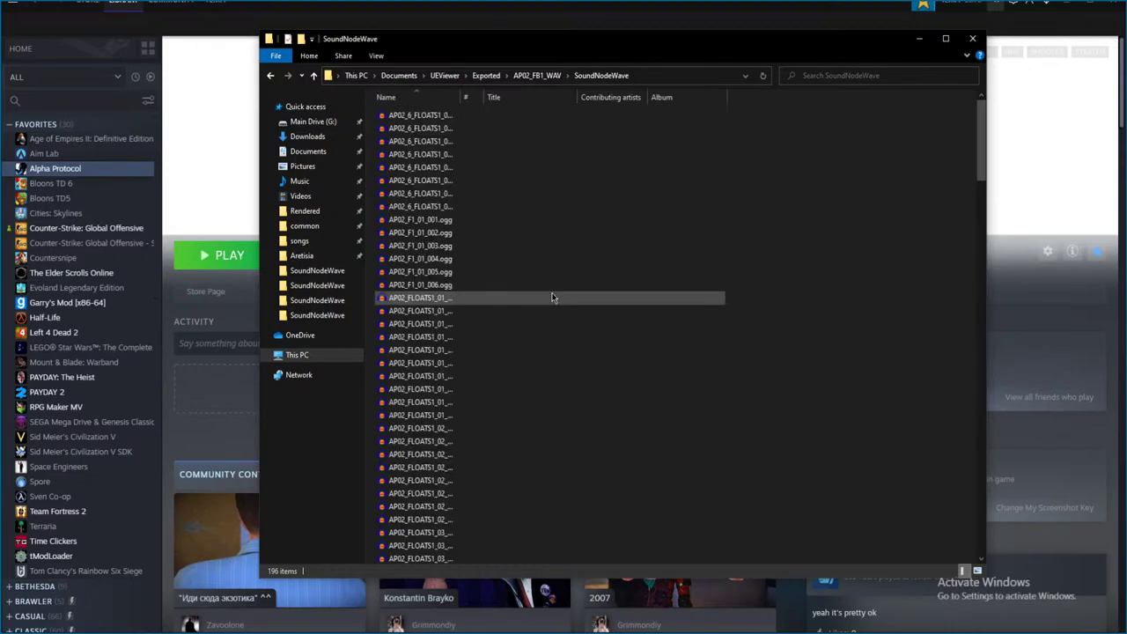
key(BackSpace)
key(BackSpace)
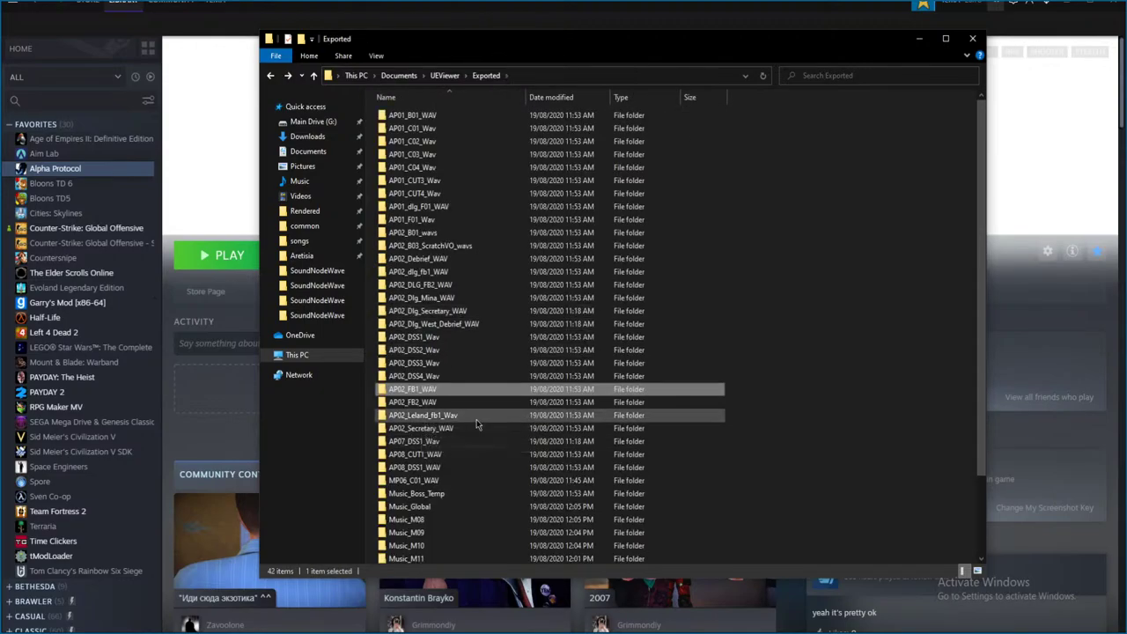
- Open the SoundNodeWave folder inside AP07_DSS1_Wav
scroll(473, 414, down, 1)
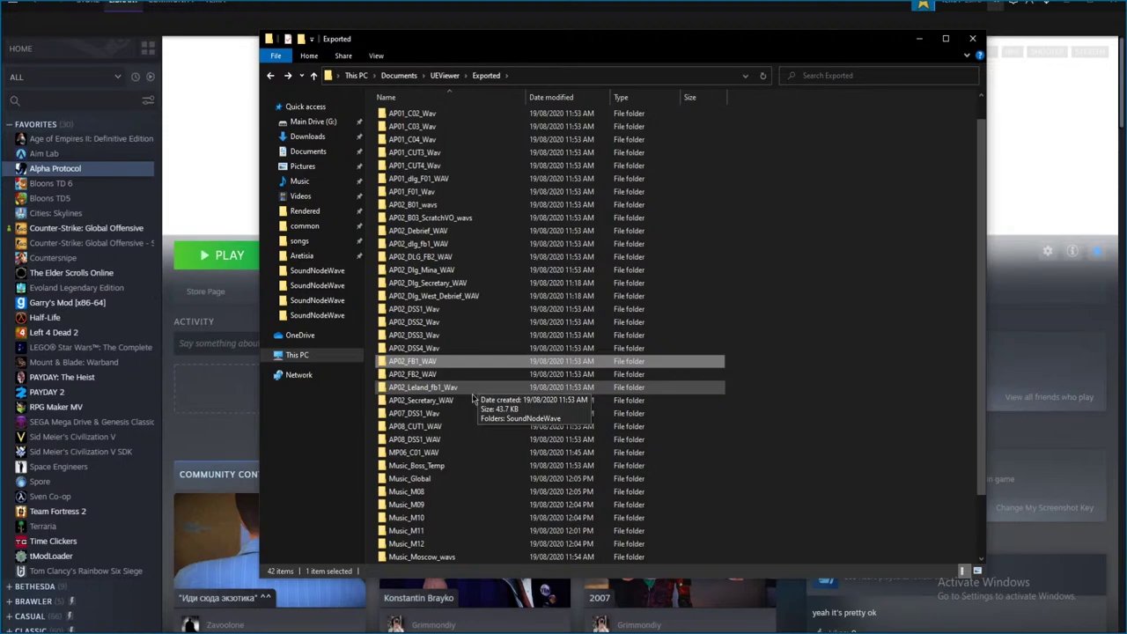
double_click(467, 416)
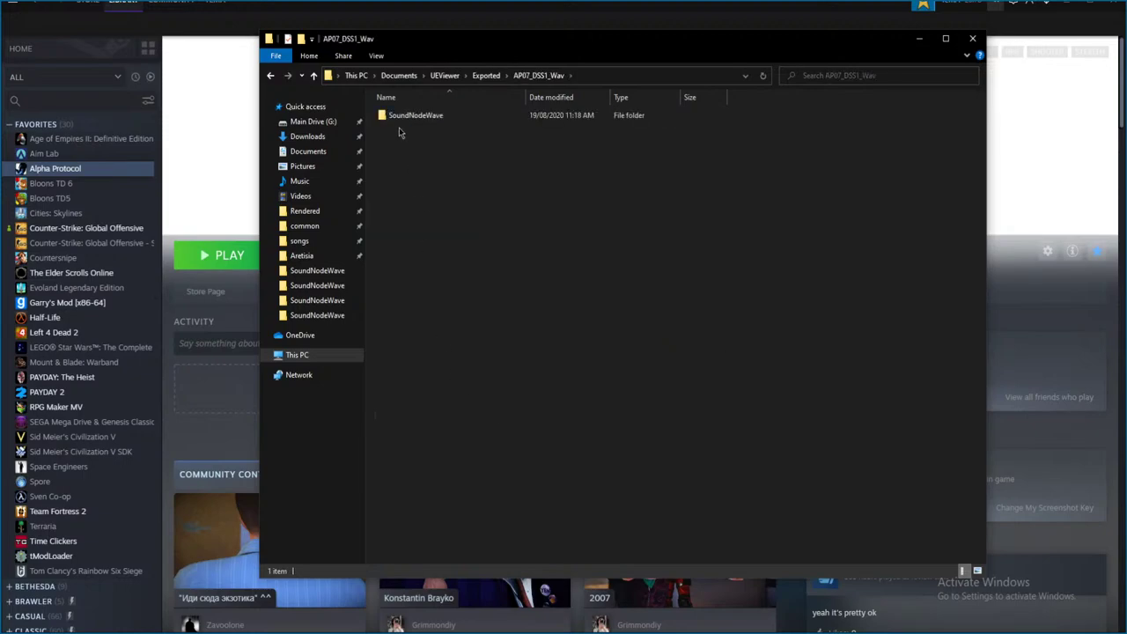
double_click(433, 121)
- Open the AP07_DSS1_01_001 clip in Audacity, play it, and close its project without saving
click(471, 119)
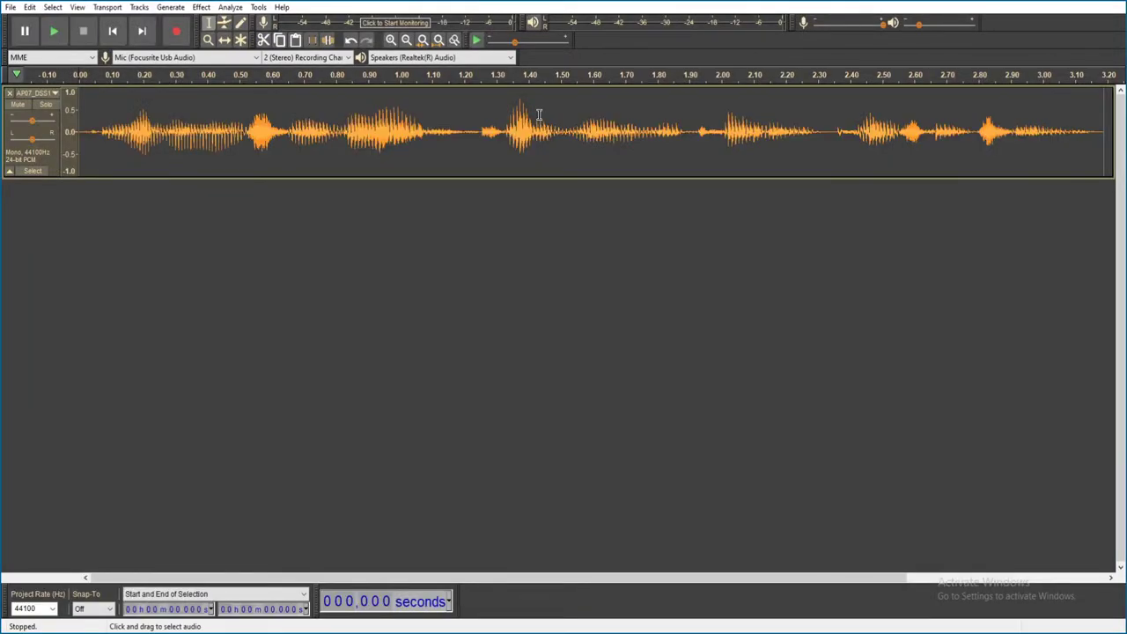
key(space)
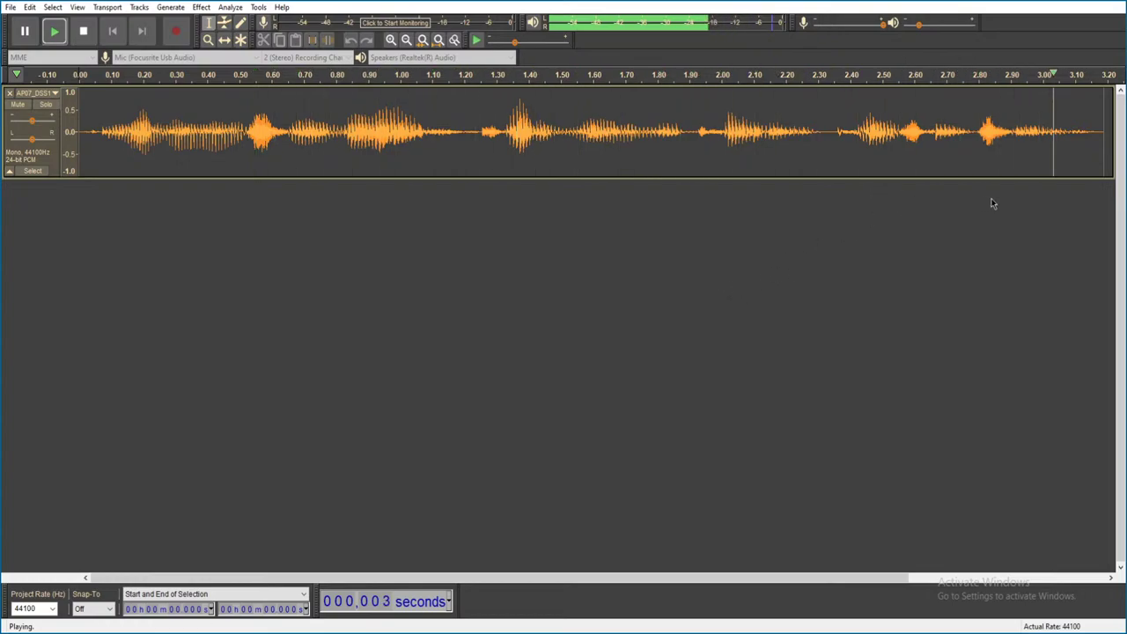
key(ctrl+w)
click(588, 311)
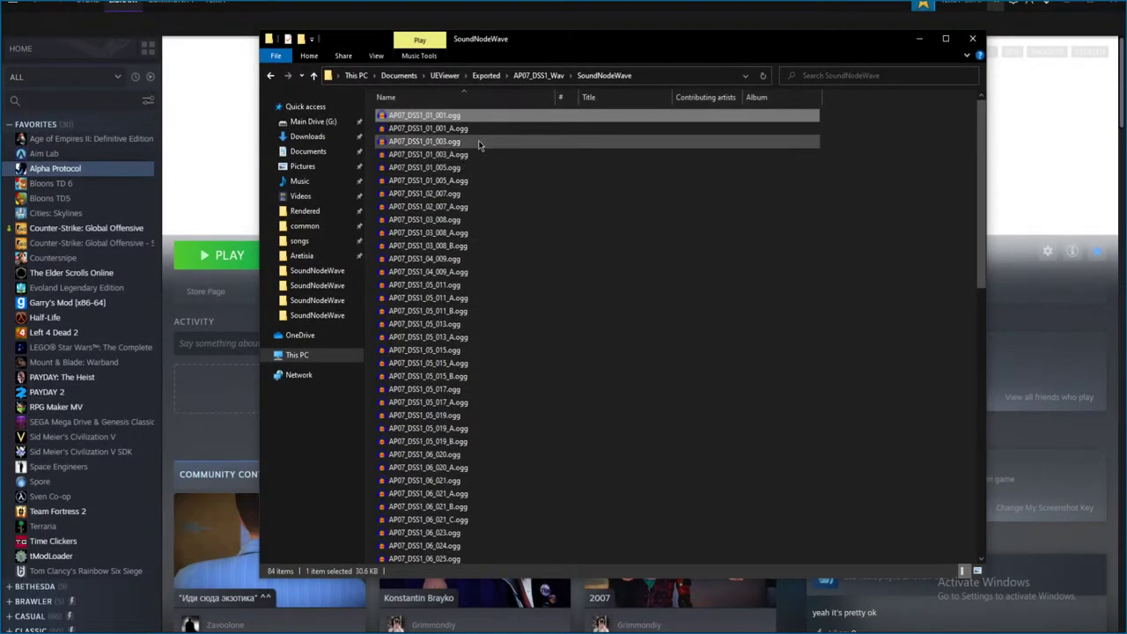
- Open the AP07_DSS1_01_003 clip in Audacity, play it, and close its project without saving
double_click(478, 141)
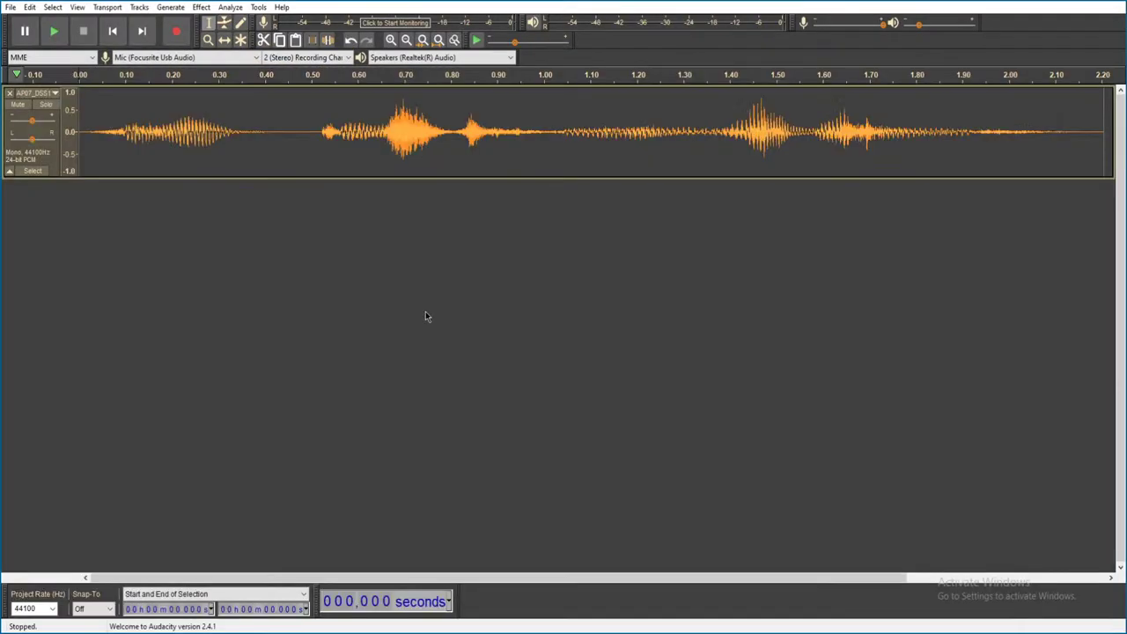
key(space)
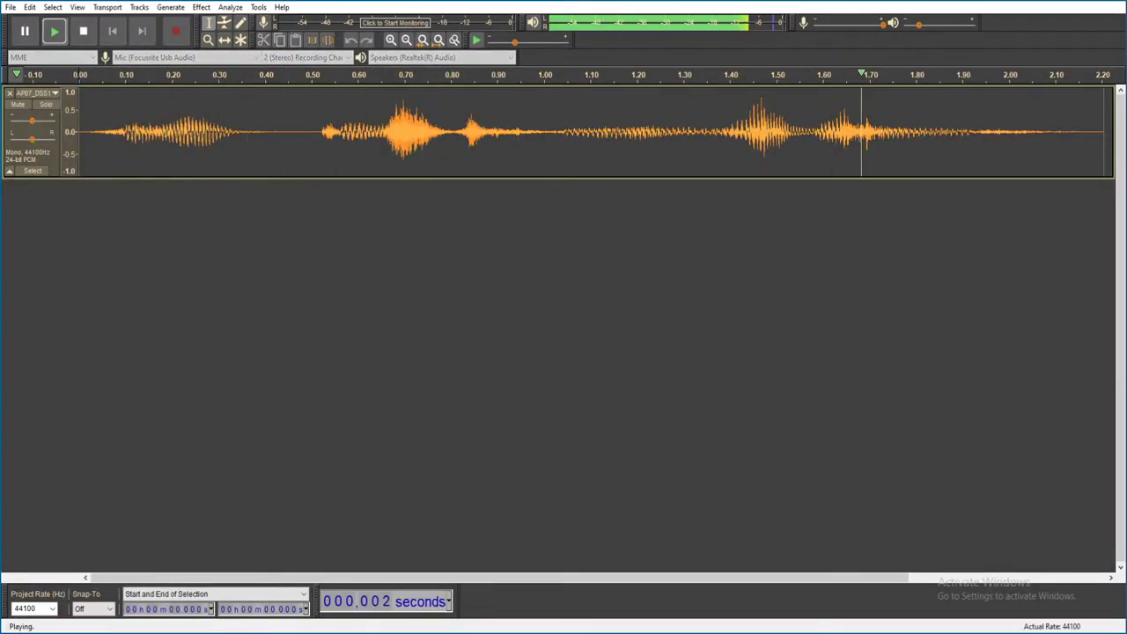
key(alt+F4)
click(578, 309)
- Go back up to the Exported folder and open the SoundNodeWave folder inside AP08_CUT1_WAV
key(alt+Up)
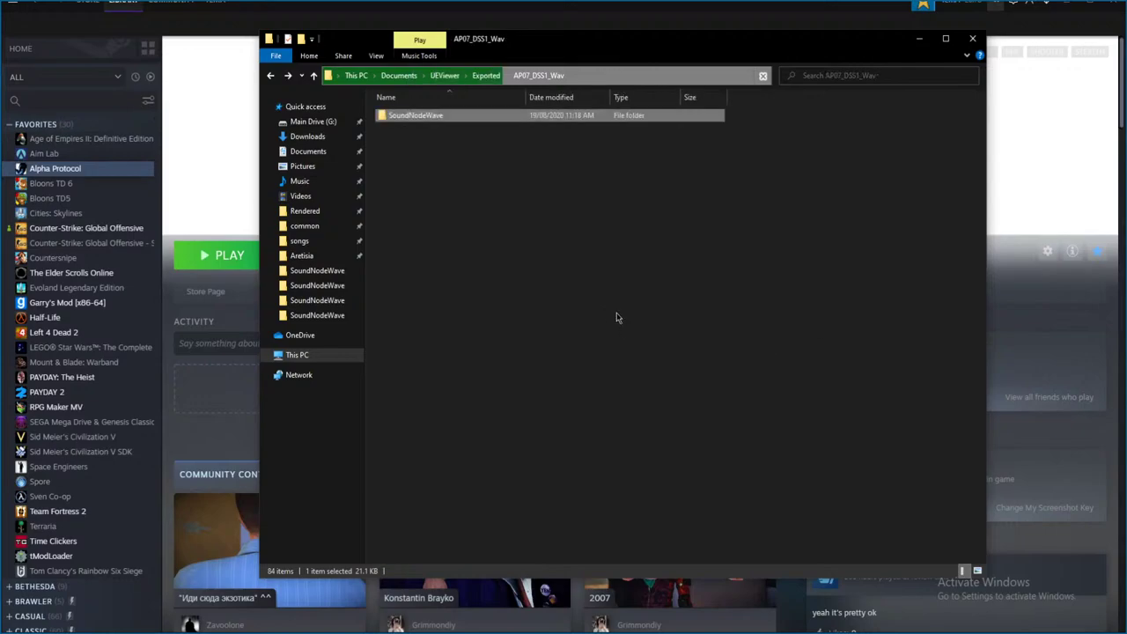
key(alt+Up)
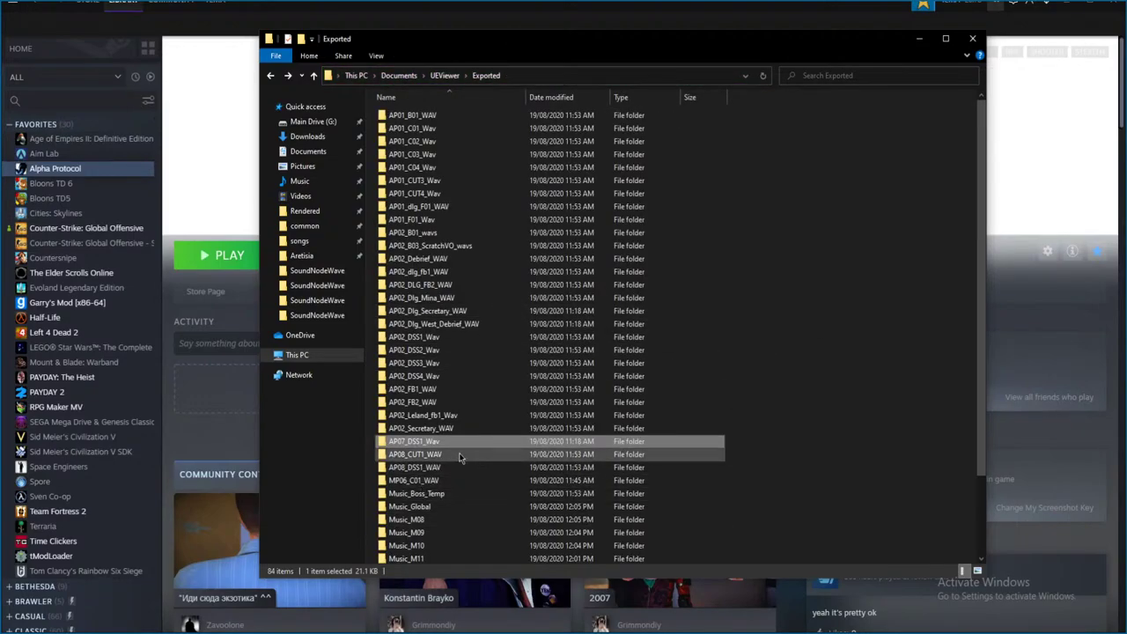
double_click(460, 455)
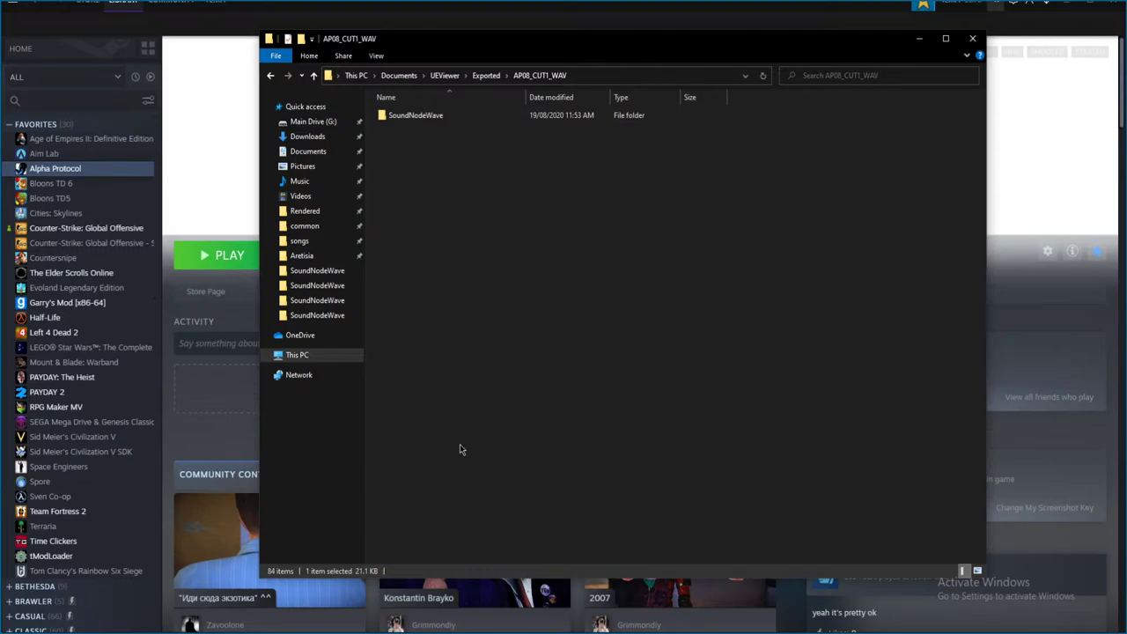
double_click(451, 116)
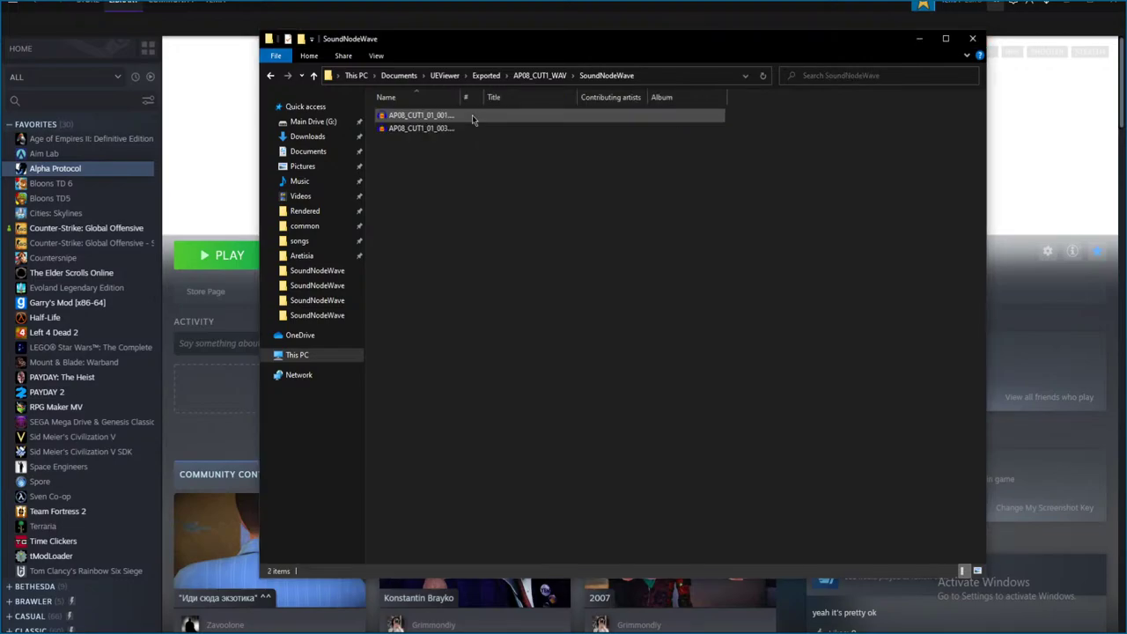
- Open the AP08_CUT1_01_001 clip in Audacity, play it, and close its project without saving
double_click(472, 115)
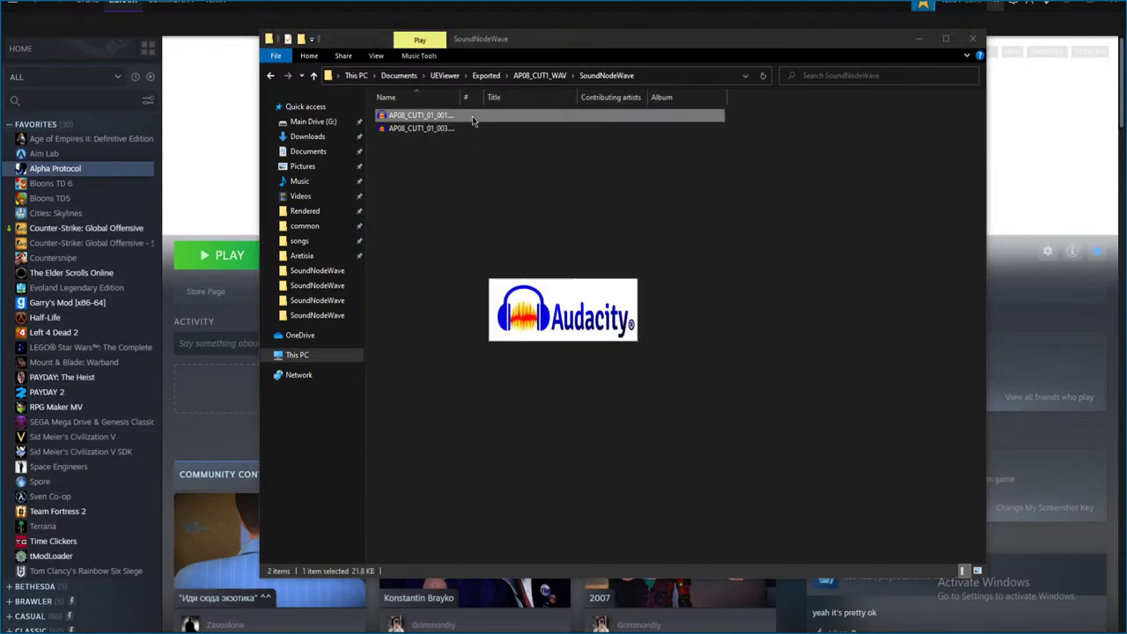
key(space)
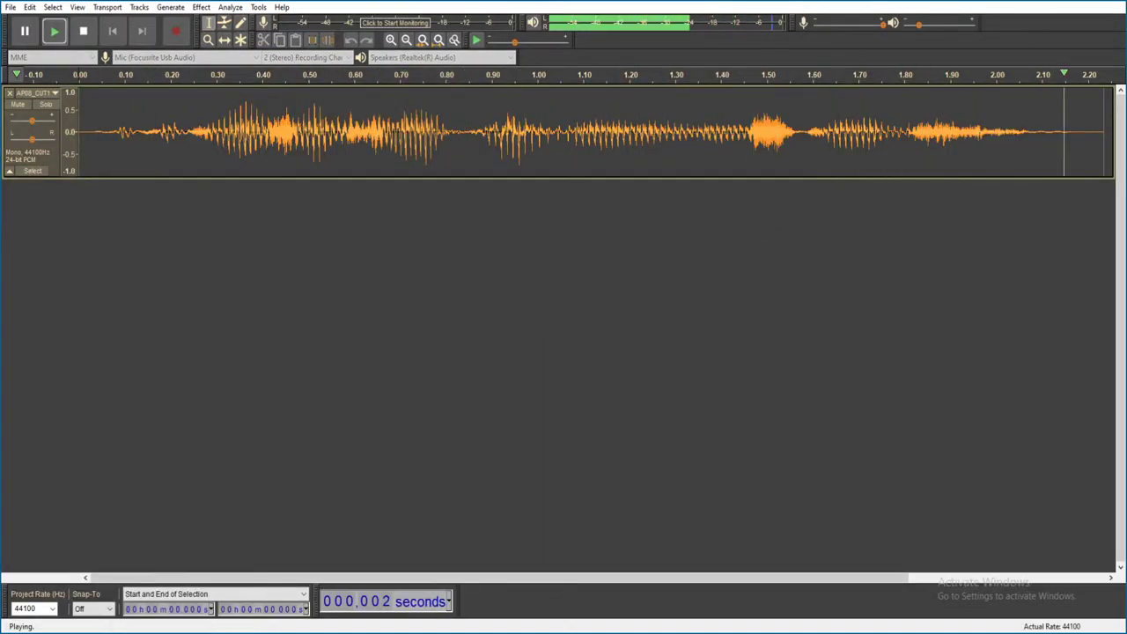
key(alt+F4)
click(582, 309)
- Open the AP08_CUT1_01_003 clip in Audacity, play it, and close its project without saving
double_click(506, 131)
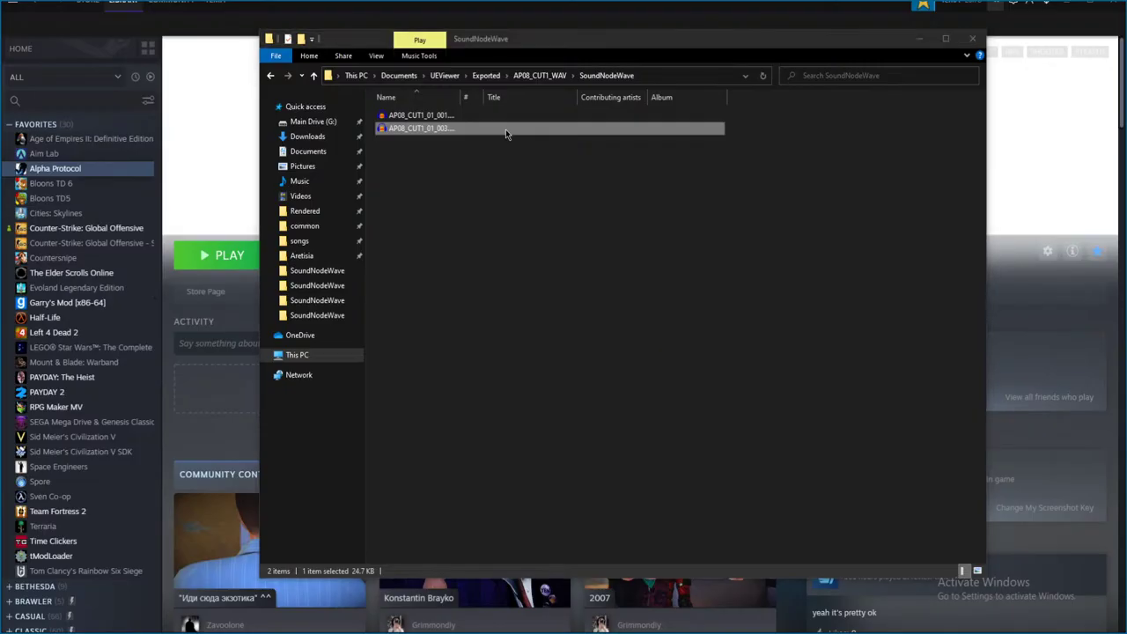
key(space)
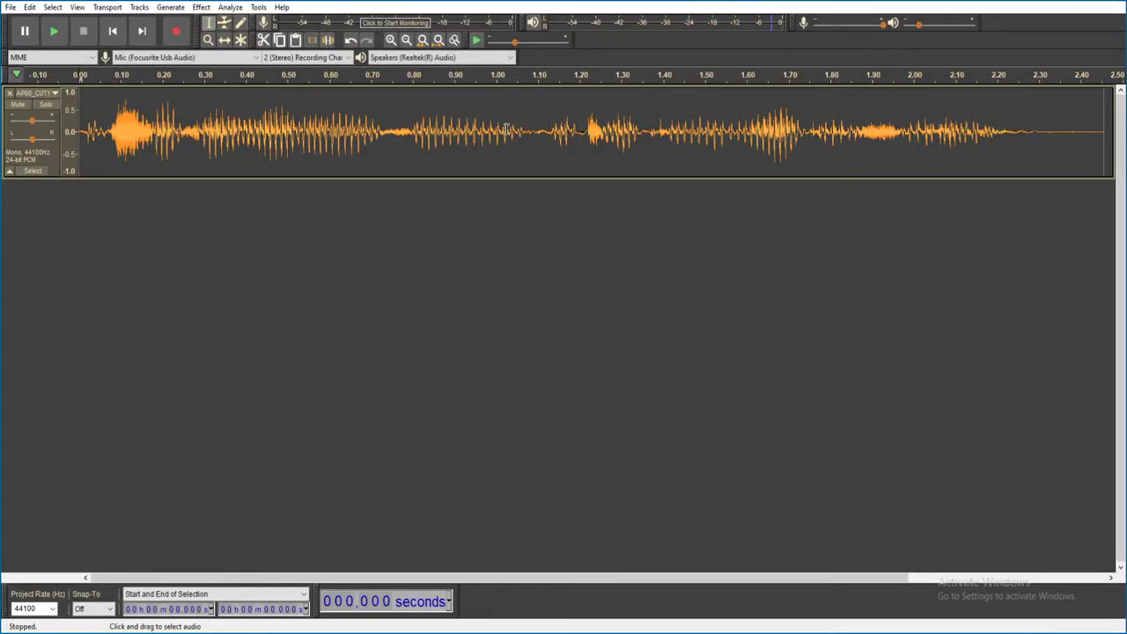
key(alt+F4)
click(583, 312)
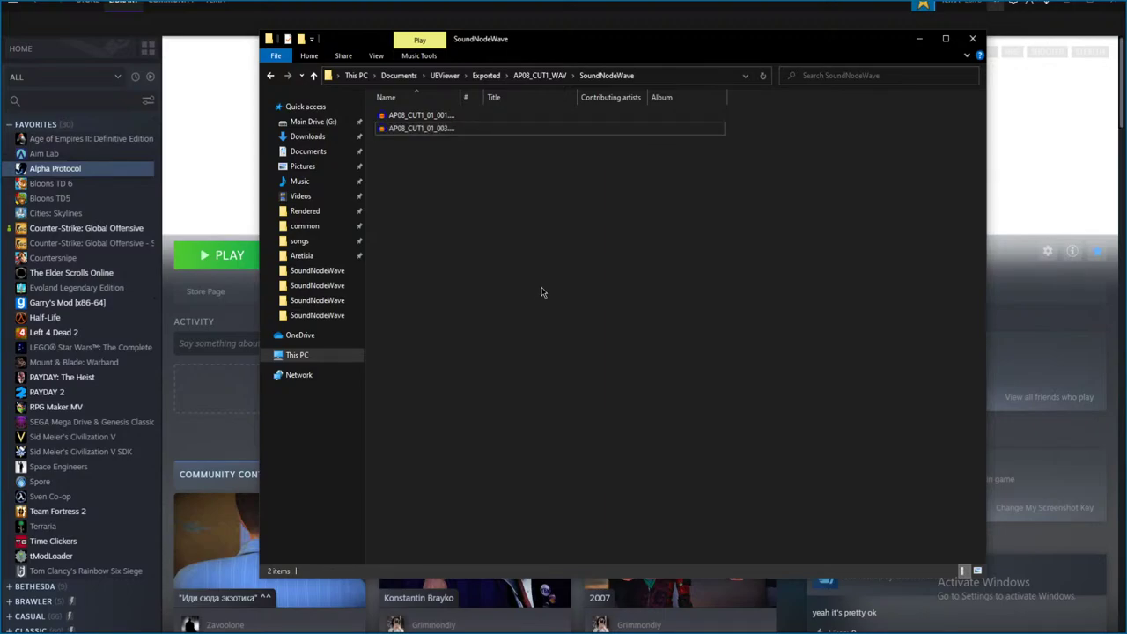
- Go back up to the Exported folder and open the SoundNodeWave folder inside AP08_DSS1_WAV
key(alt+Up)
key(alt+Up)
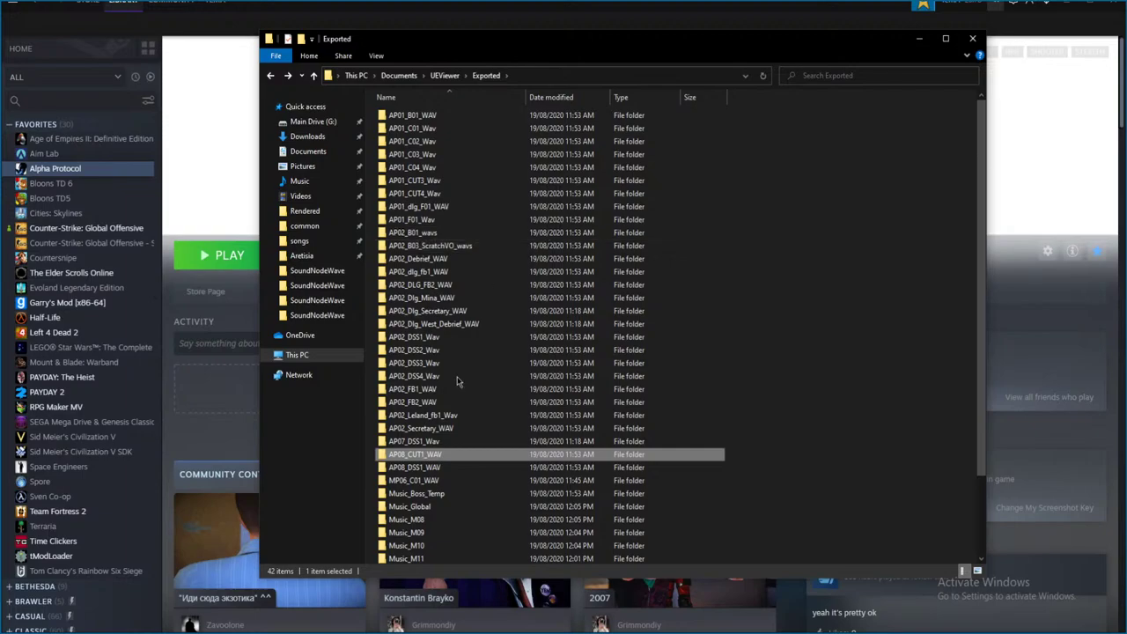
click(413, 441)
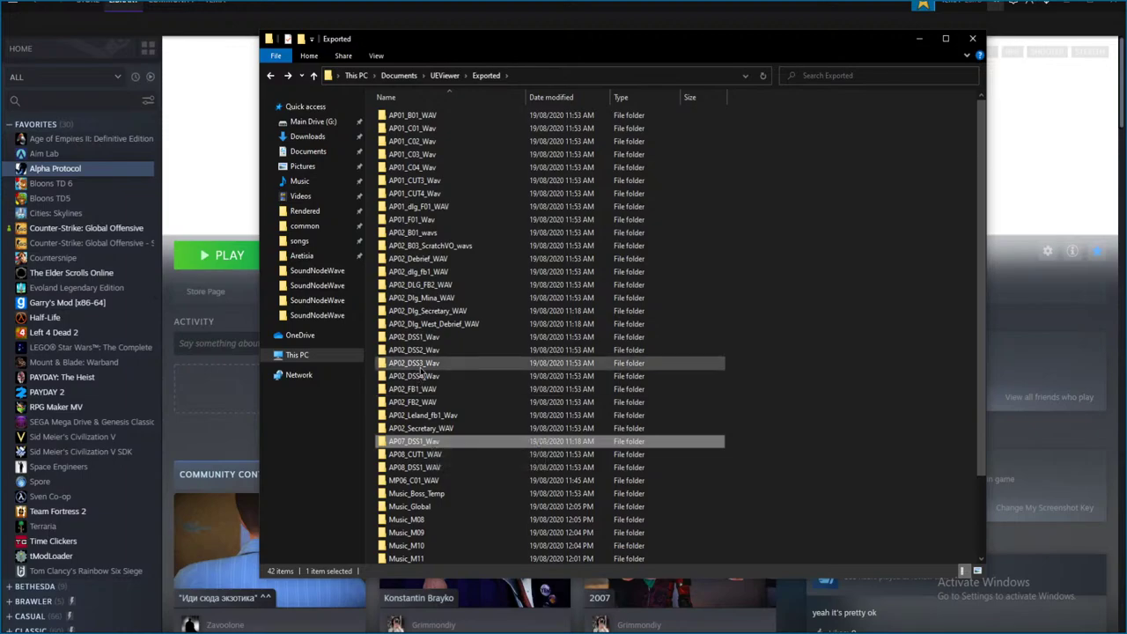
double_click(424, 467)
double_click(416, 115)
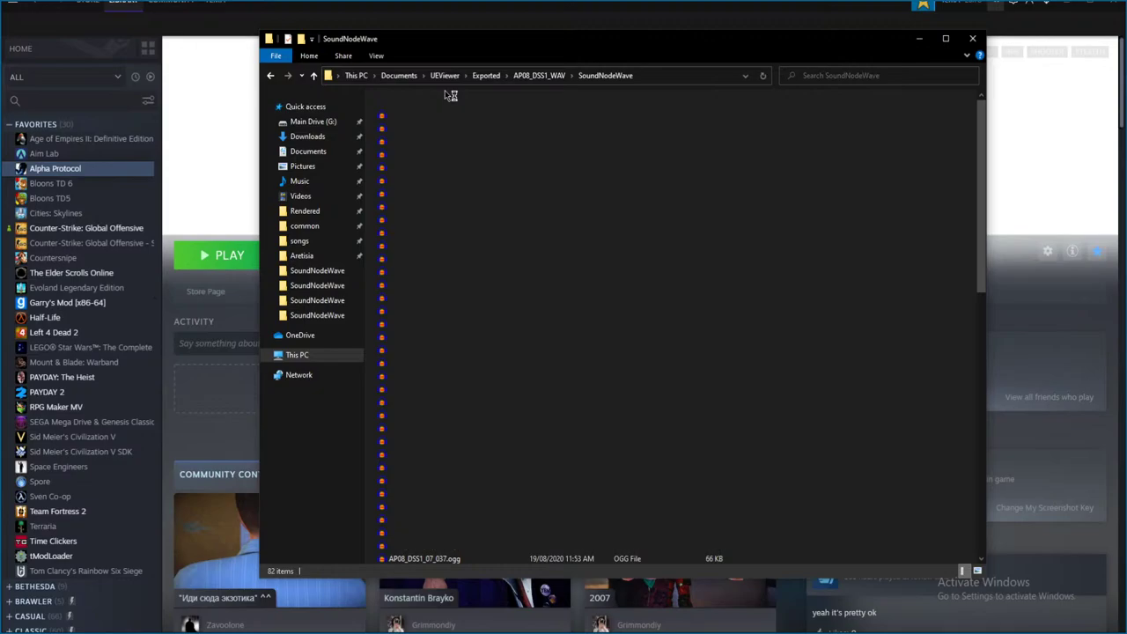
- Open the AP08_DSS1_01_001 clip in Audacity, play it through, and close its project without saving
click(499, 113)
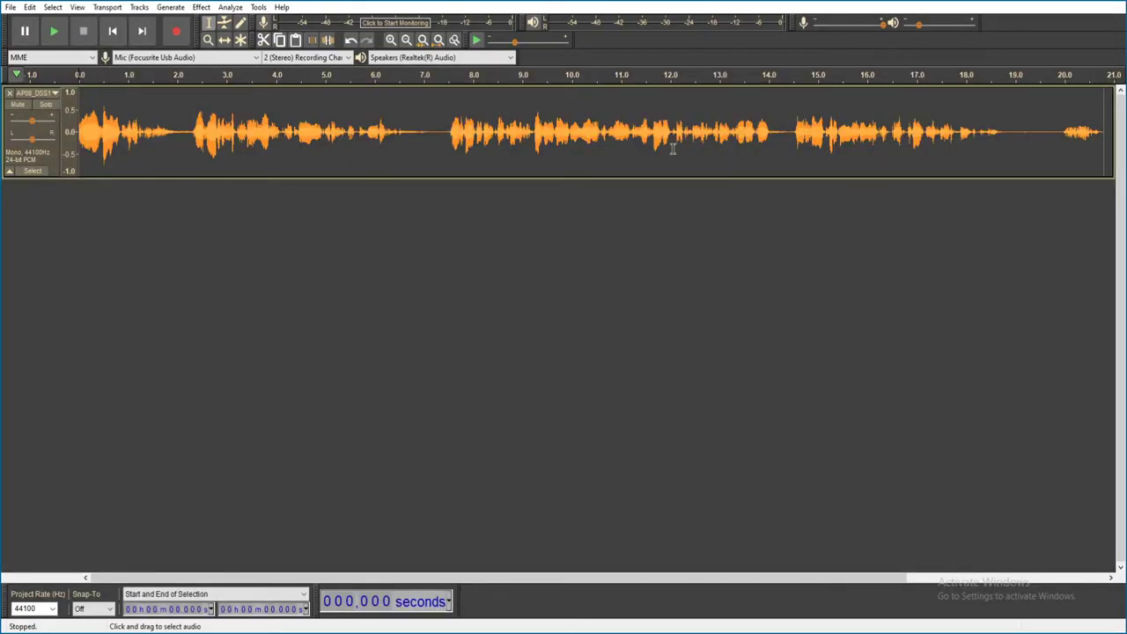
key(space)
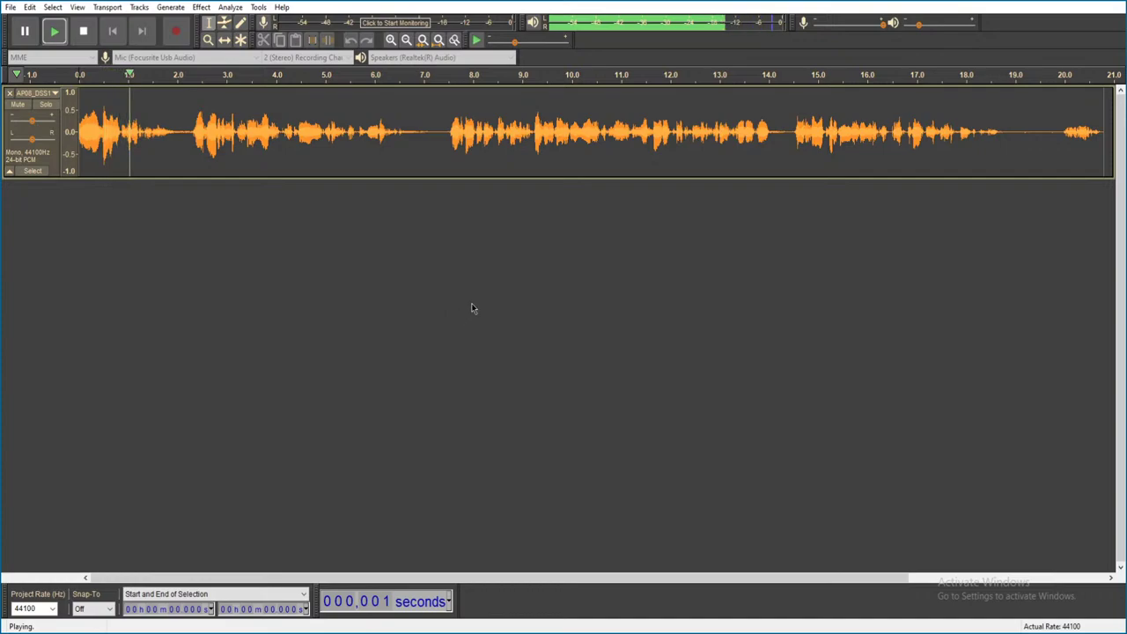
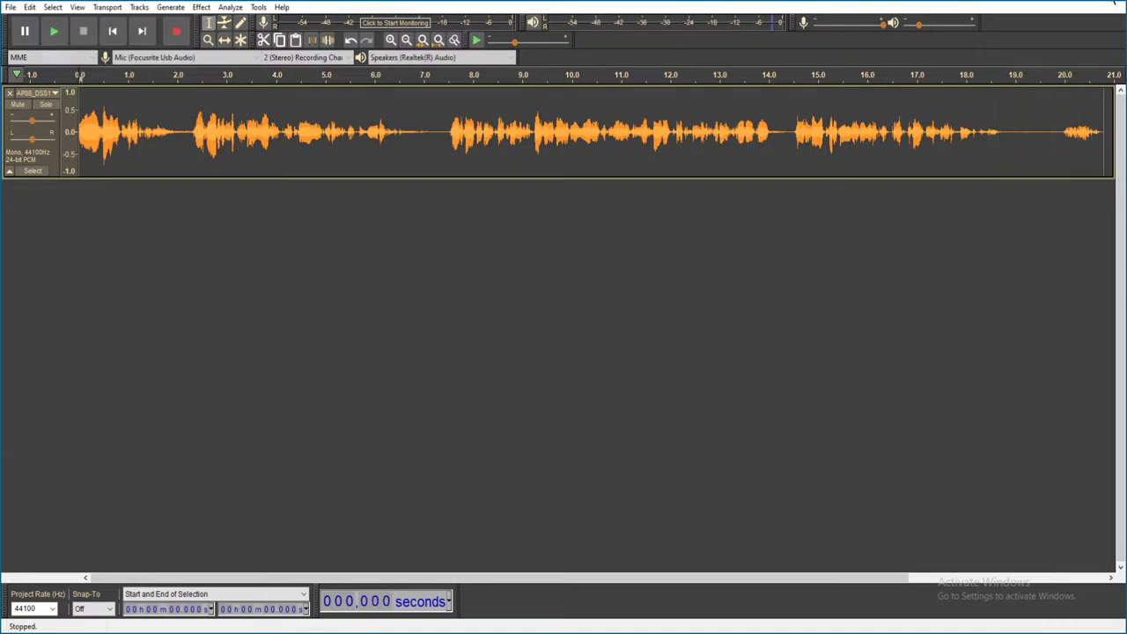
click(1114, 6)
click(587, 311)
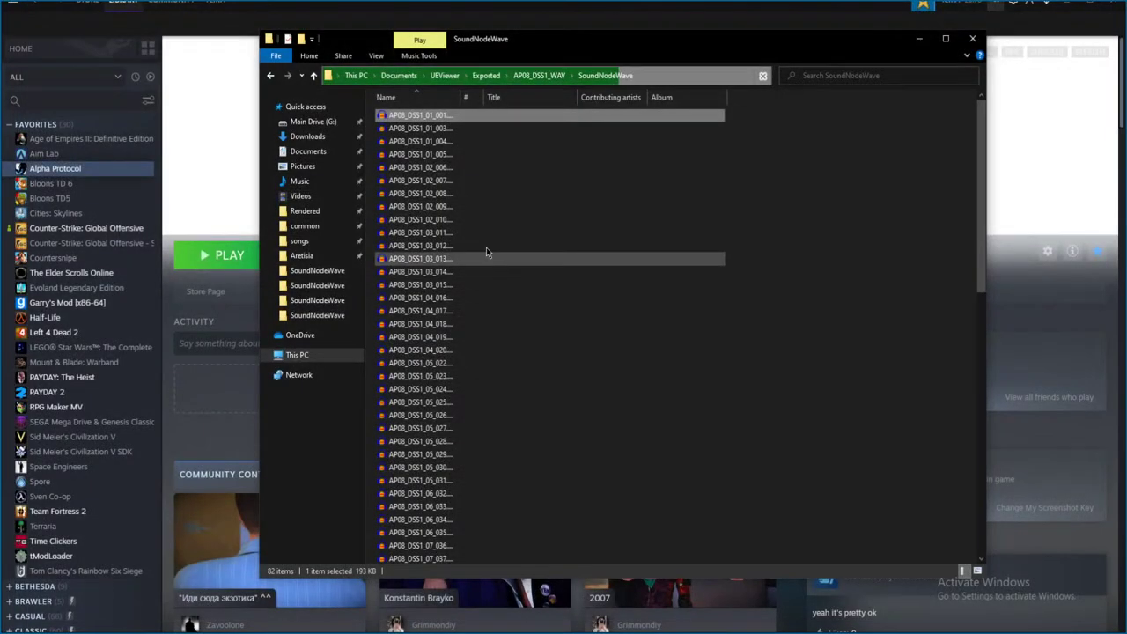
- Open the AP08_DSS1_01_003 clip in Audacity, play it, and close its project without saving
click(495, 130)
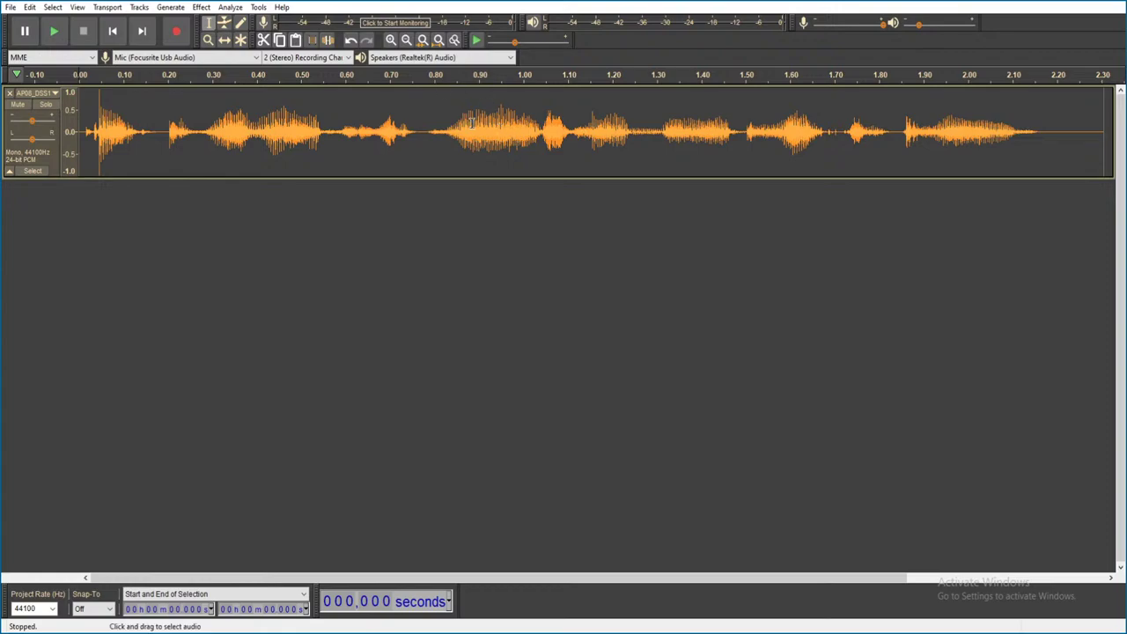
key(space)
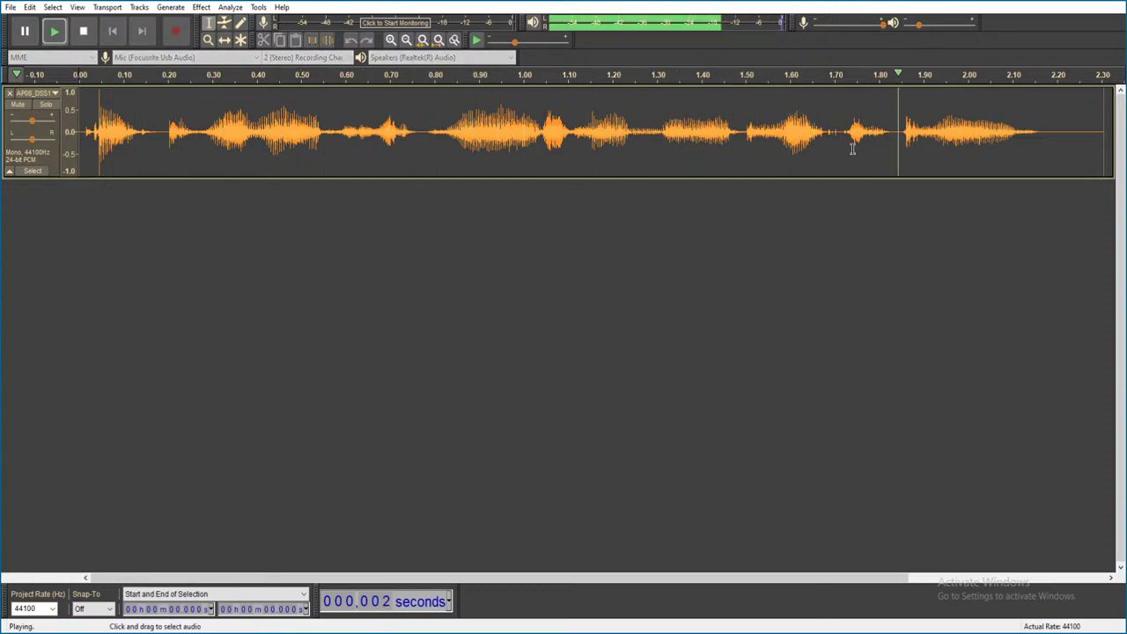
key(ctrl+w)
click(588, 312)
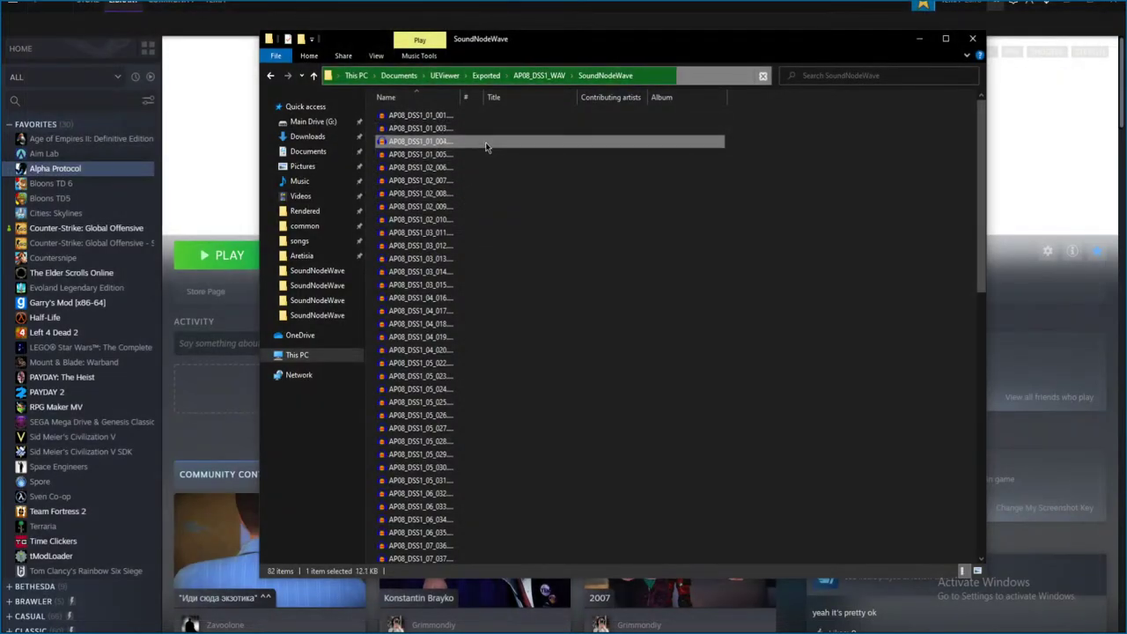
- Open the AP08_DSS1_01_004 clip in Audacity, play it, and close its project without saving
double_click(554, 261)
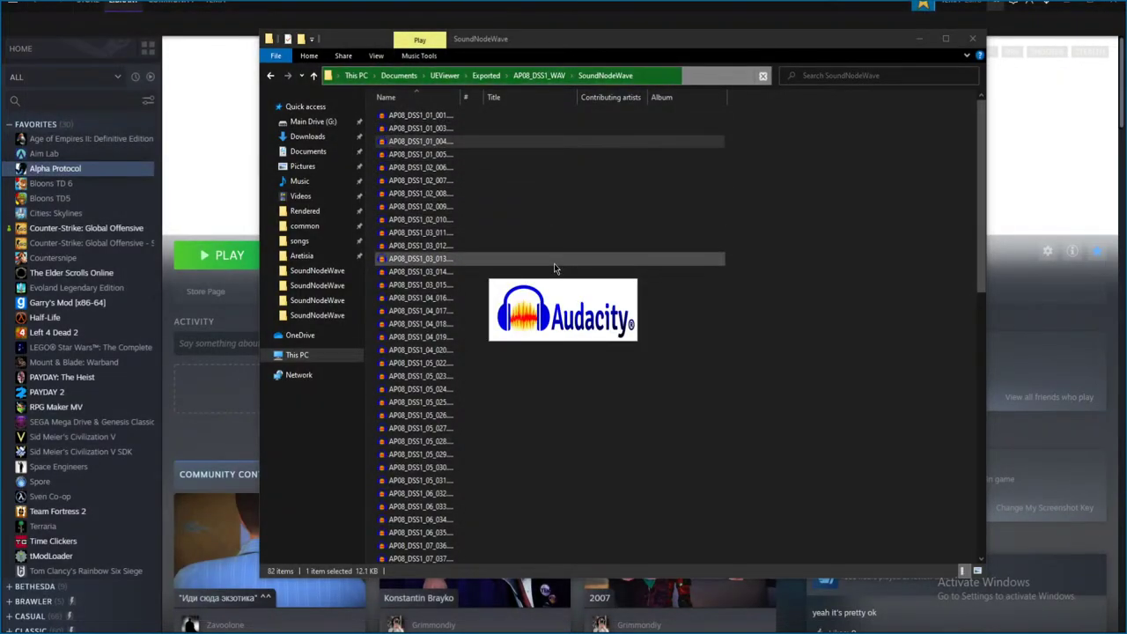
key(space)
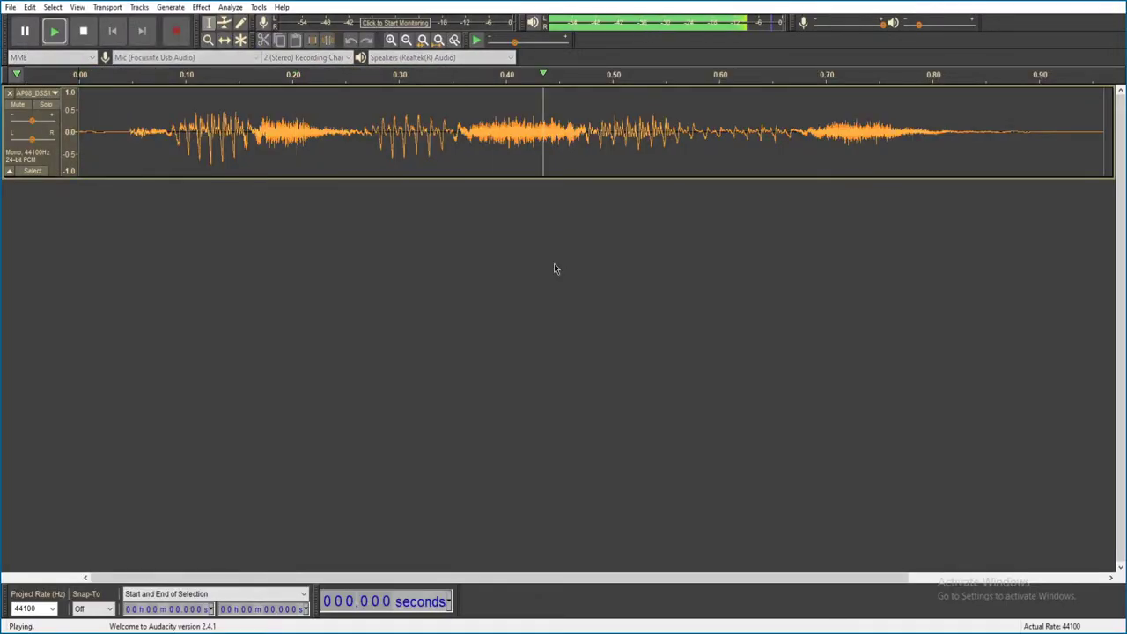
key(ctrl+w)
click(588, 311)
- Open the AP08_DSS1_01_005 clip in Audacity, play it through, and close its project without saving
double_click(421, 154)
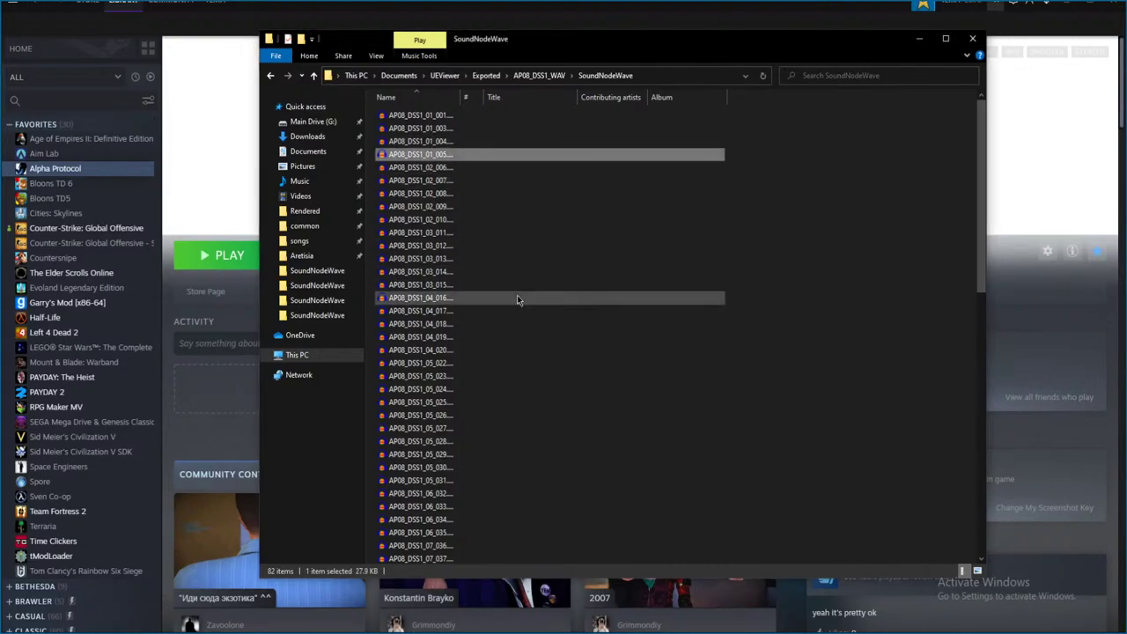
key(space)
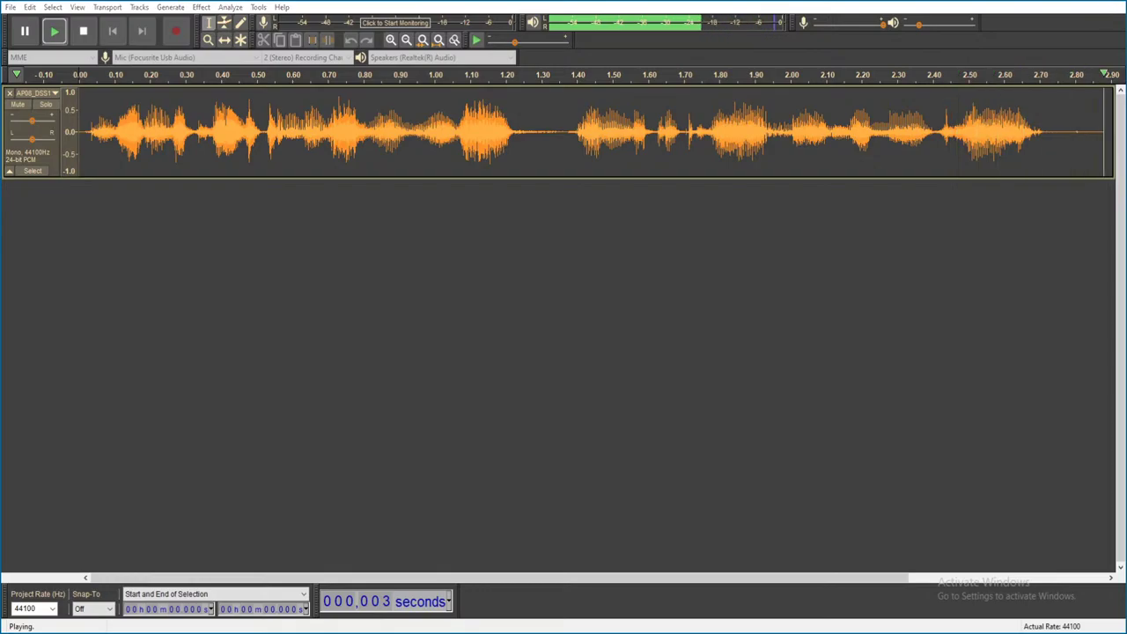
click(1106, 6)
click(588, 311)
- Open the AP08_DSS1_02_006 clip in Audacity, play it, and close its project without saving
click(443, 169)
double_click(443, 170)
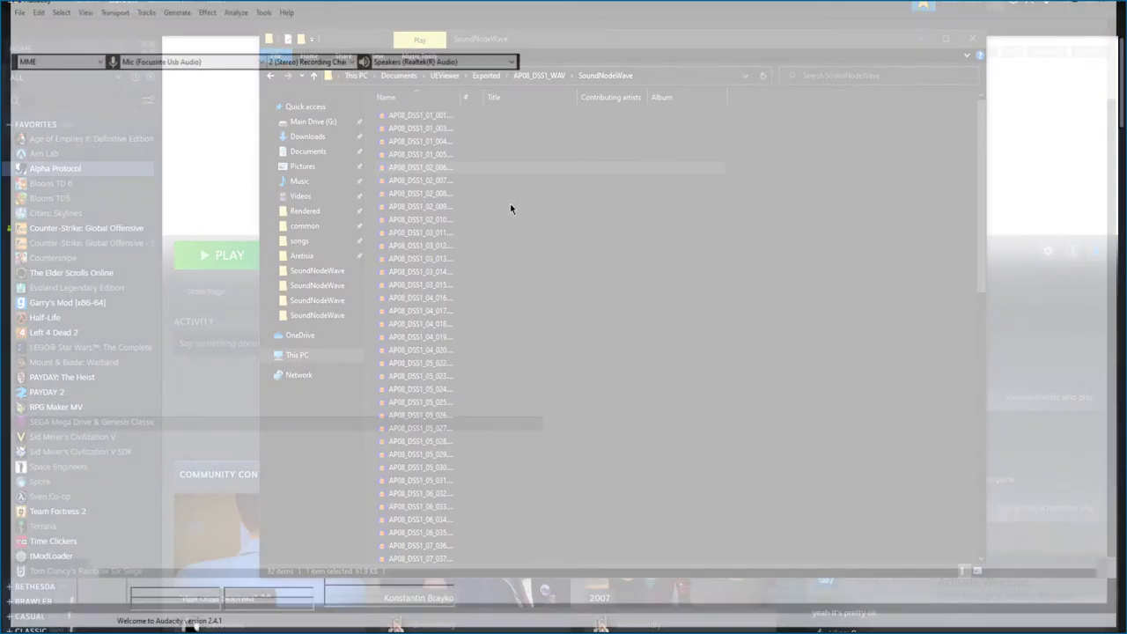
key(space)
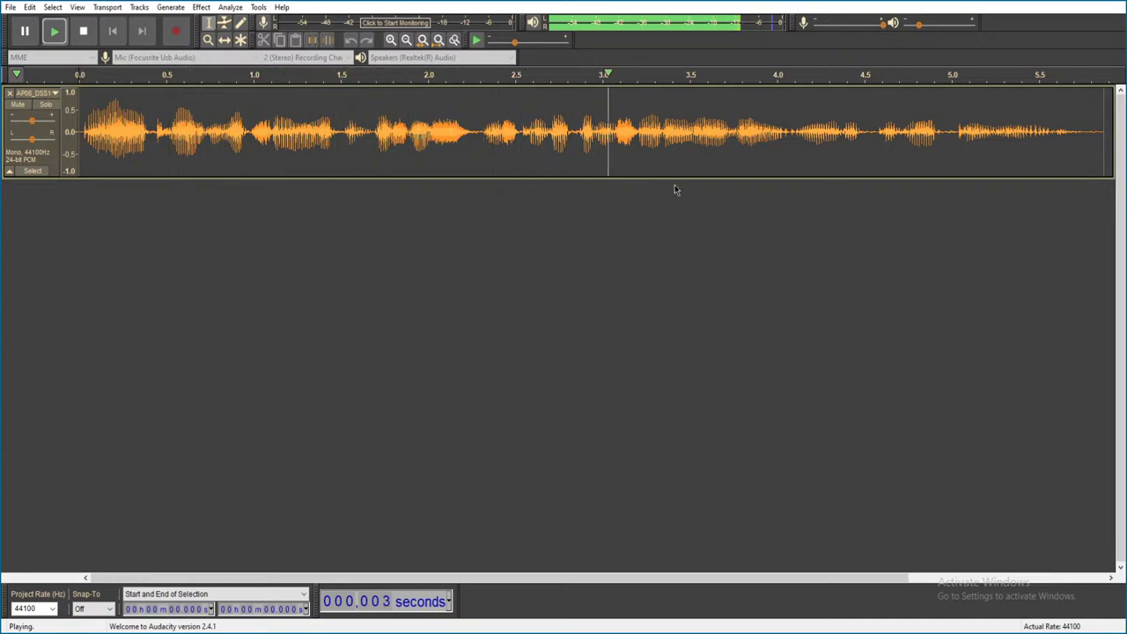
click(1118, 7)
key(n)
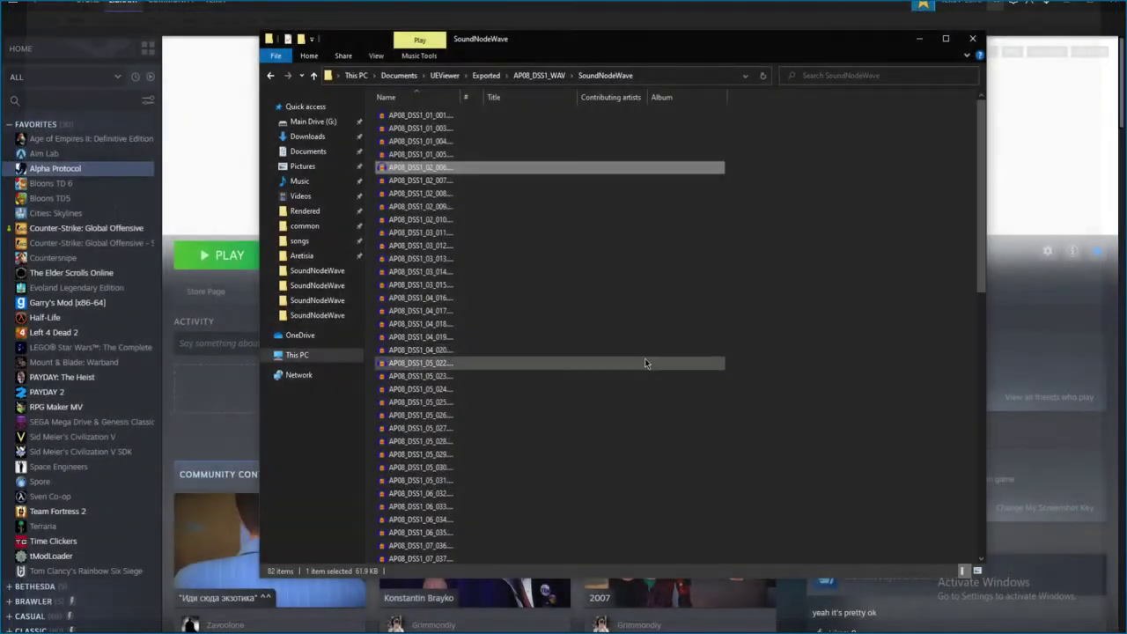
- Open the AP08_DSS1_02_007 clip in Audacity, play it, and close its project without saving
double_click(640, 351)
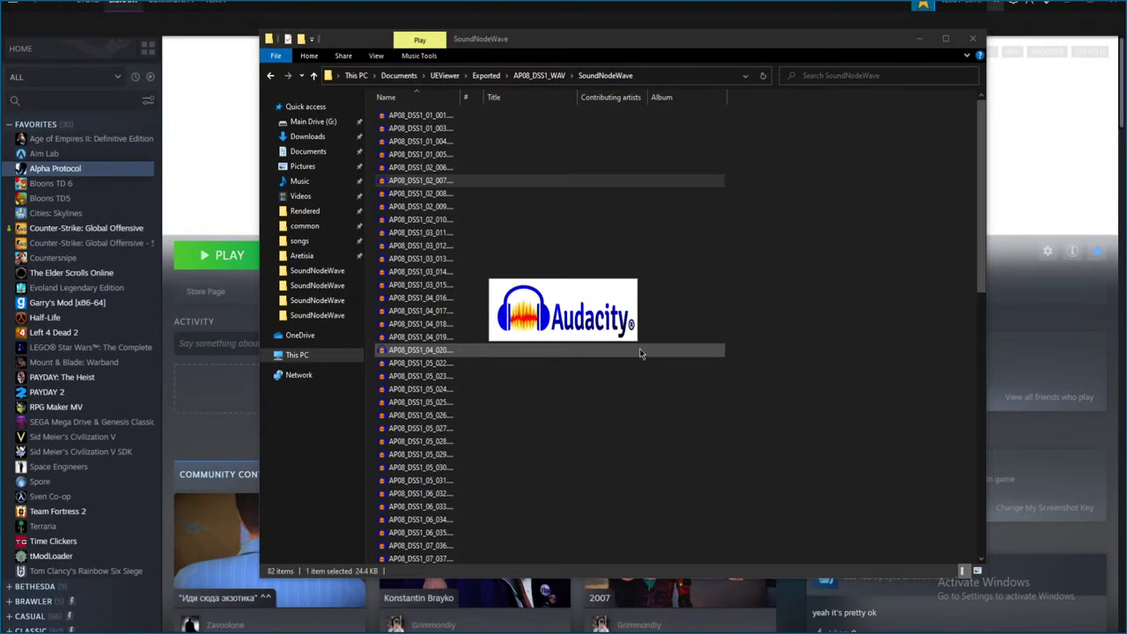
key(space)
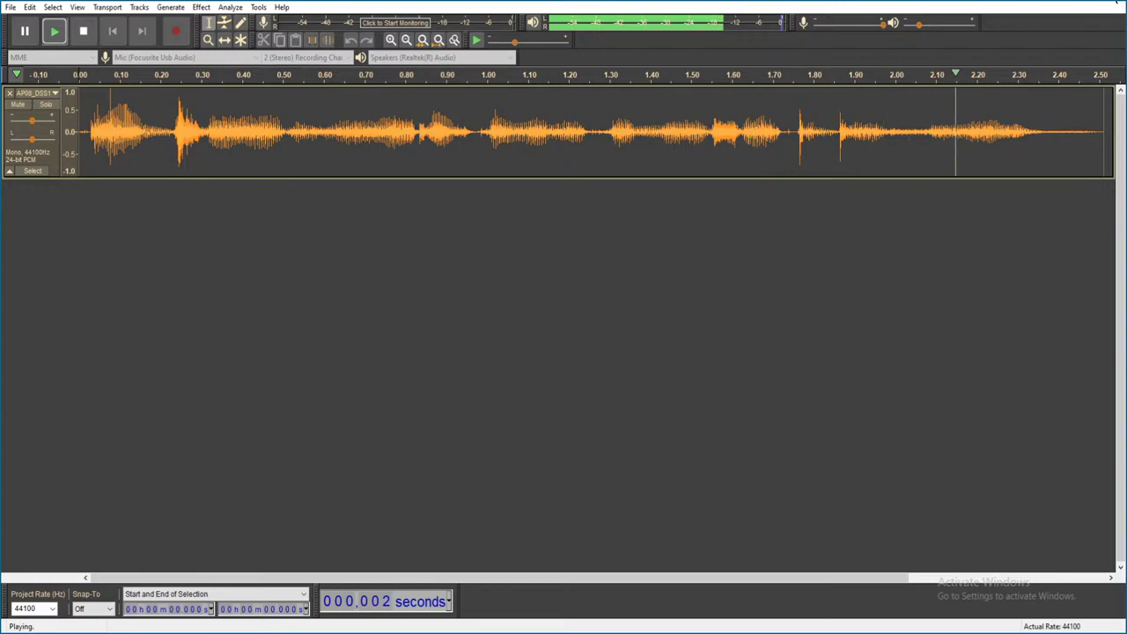
click(1118, 7)
click(583, 312)
- Open the AP08_DSS1_02_008 clip in Audacity, play it, and close its project without saving
double_click(483, 199)
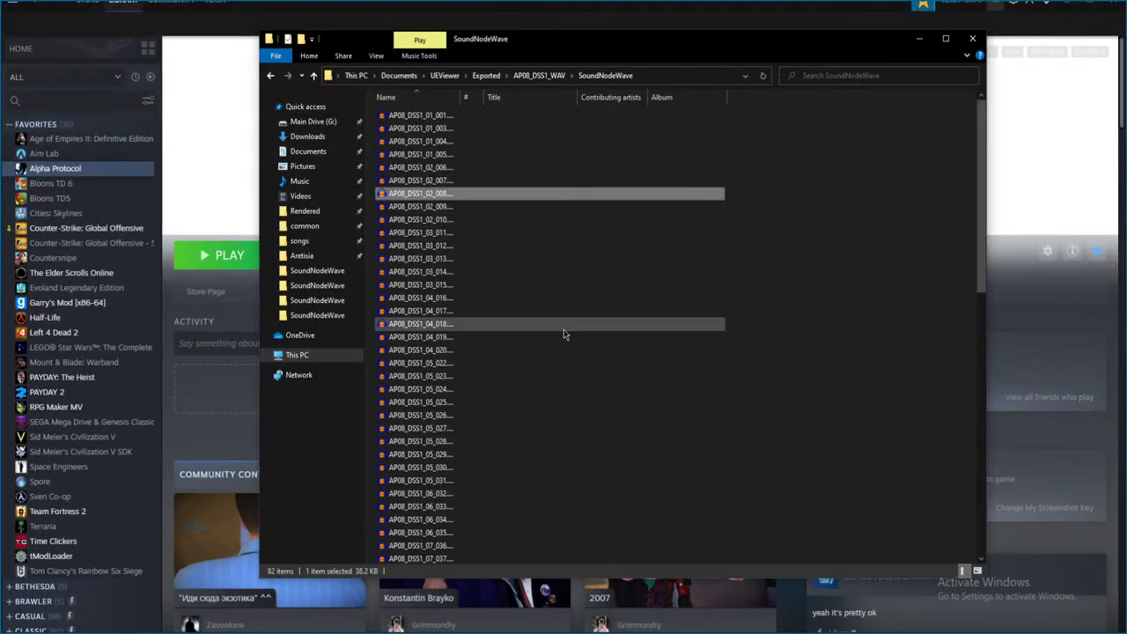
key(space)
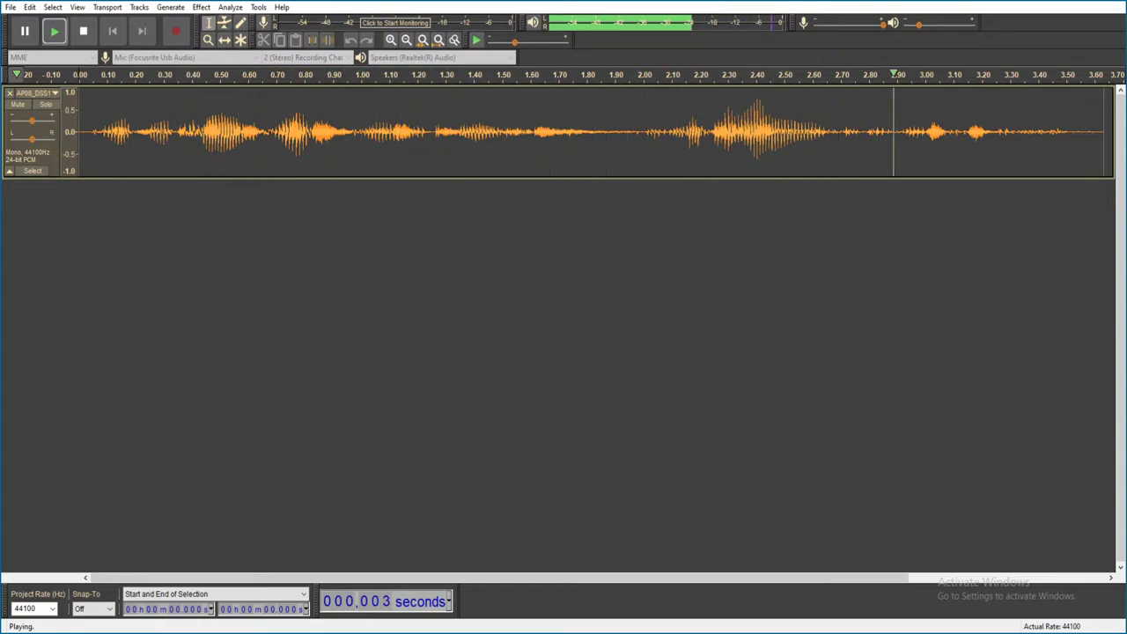
key(alt+F4)
click(588, 312)
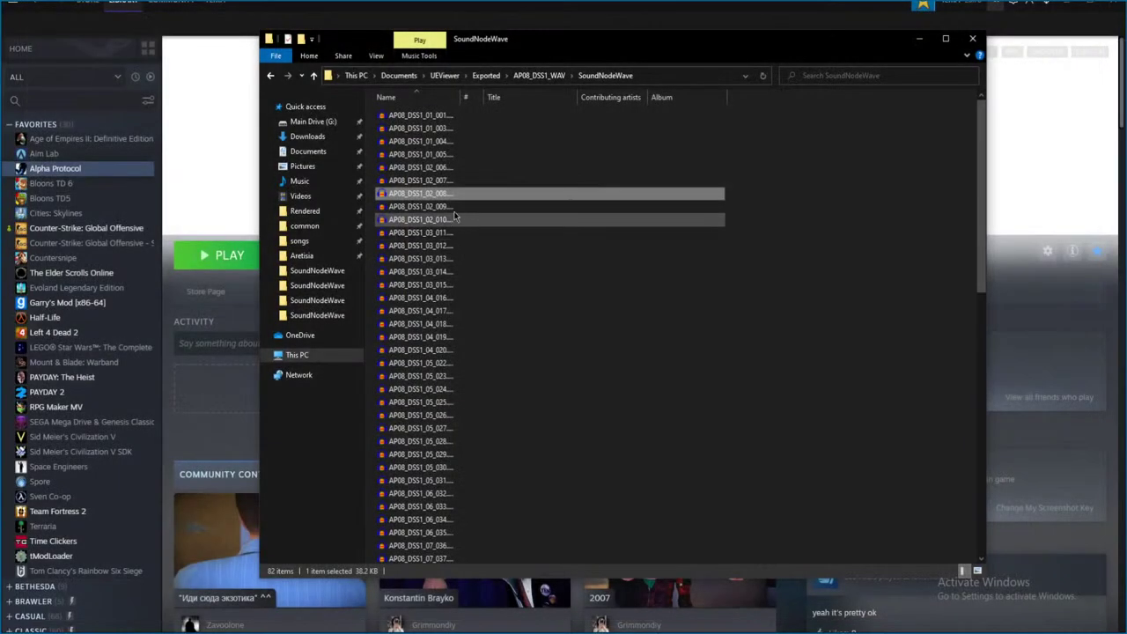
- Open the AP08_DSS1_02_009 clip in Audacity, play it, and close its project without saving
key(Return)
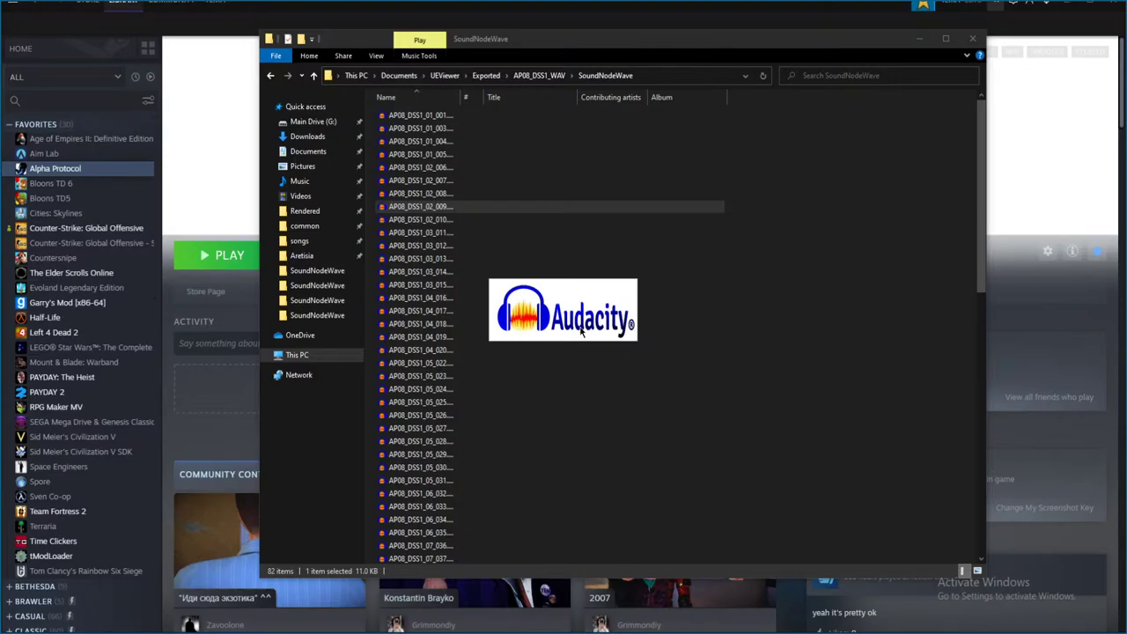
key(space)
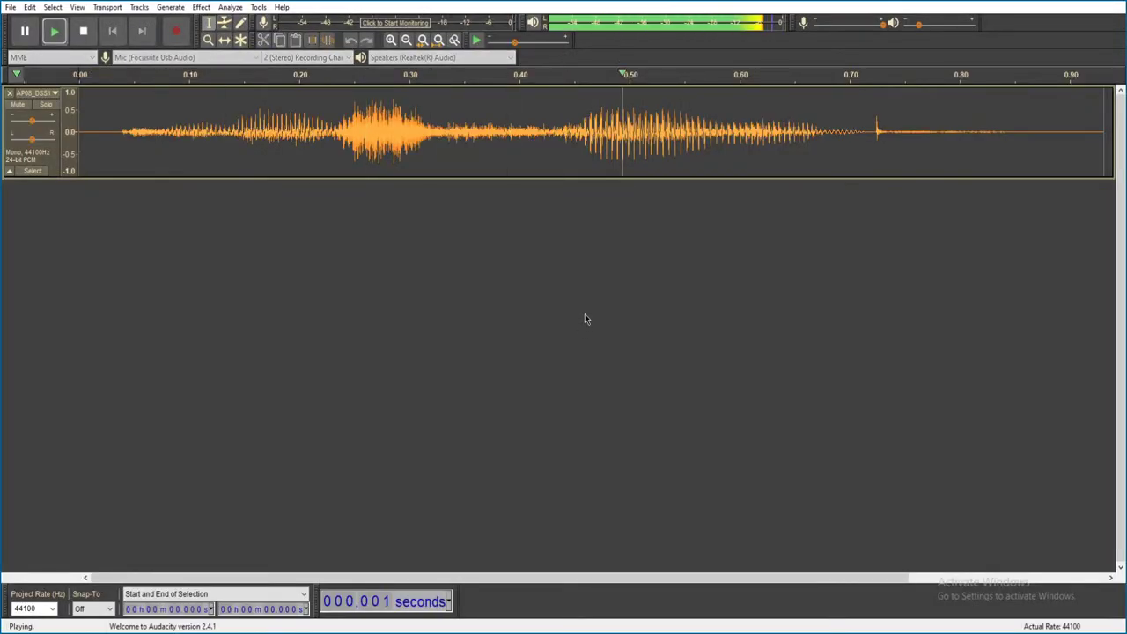
key(alt+F4)
click(587, 310)
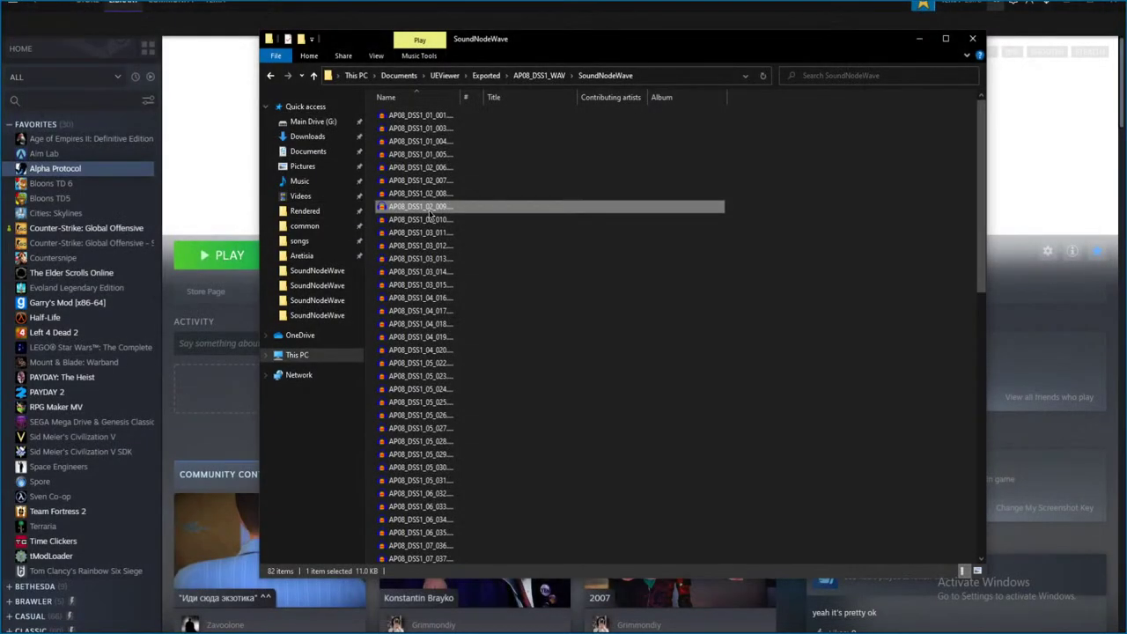
- Open the AP08_DSS1_02_010 clip in Audacity, play it, and close its project without saving
click(431, 219)
key(Return)
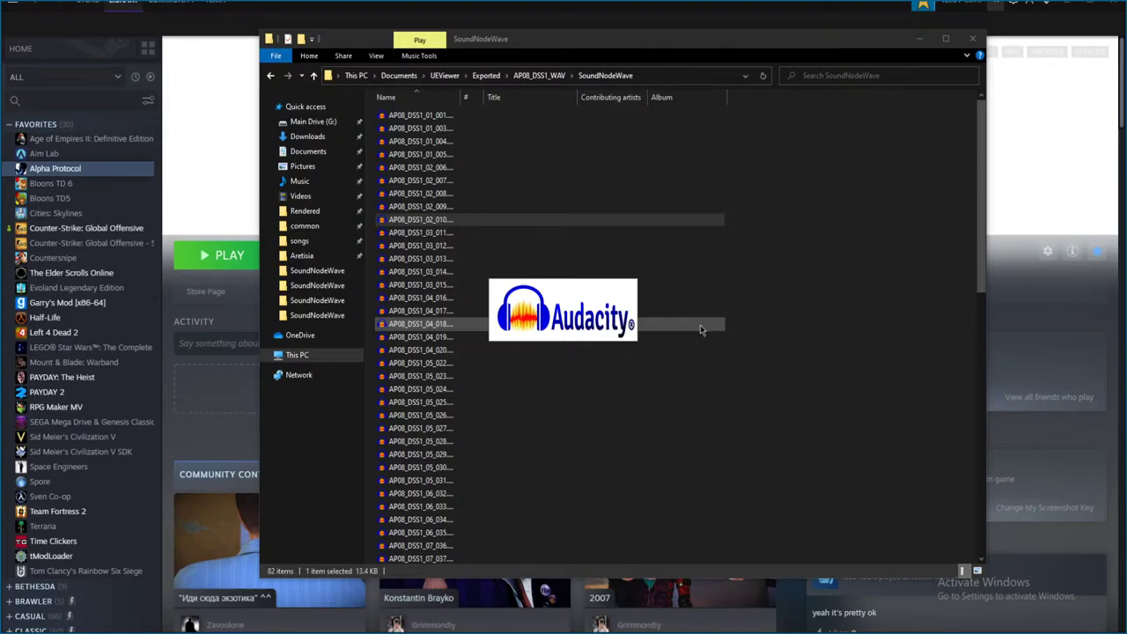
key(space)
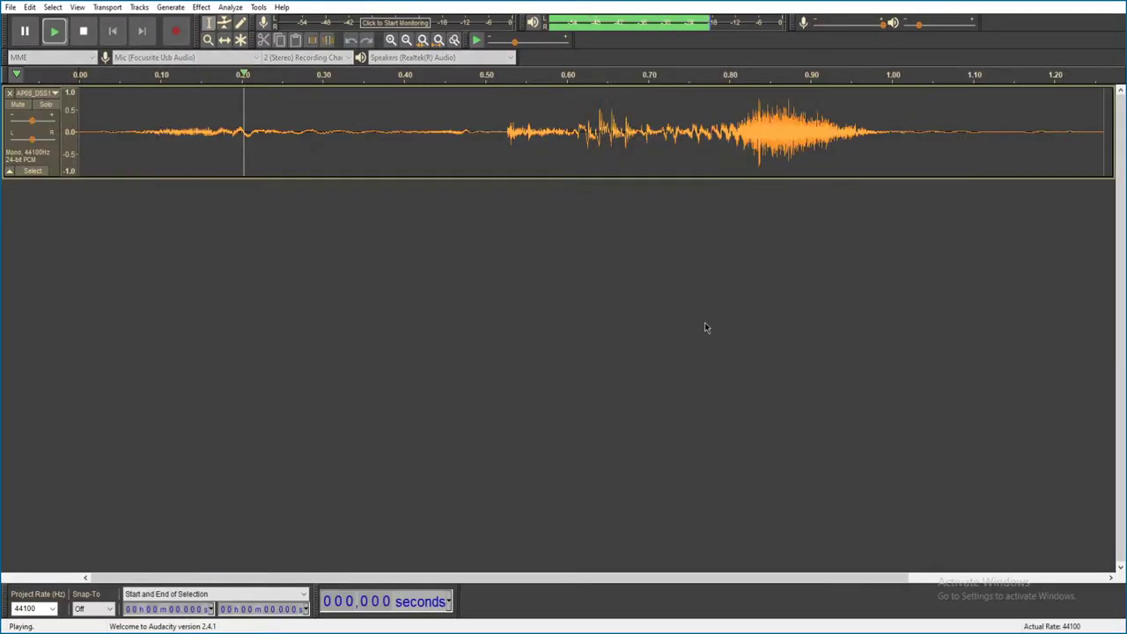
click(1066, 0)
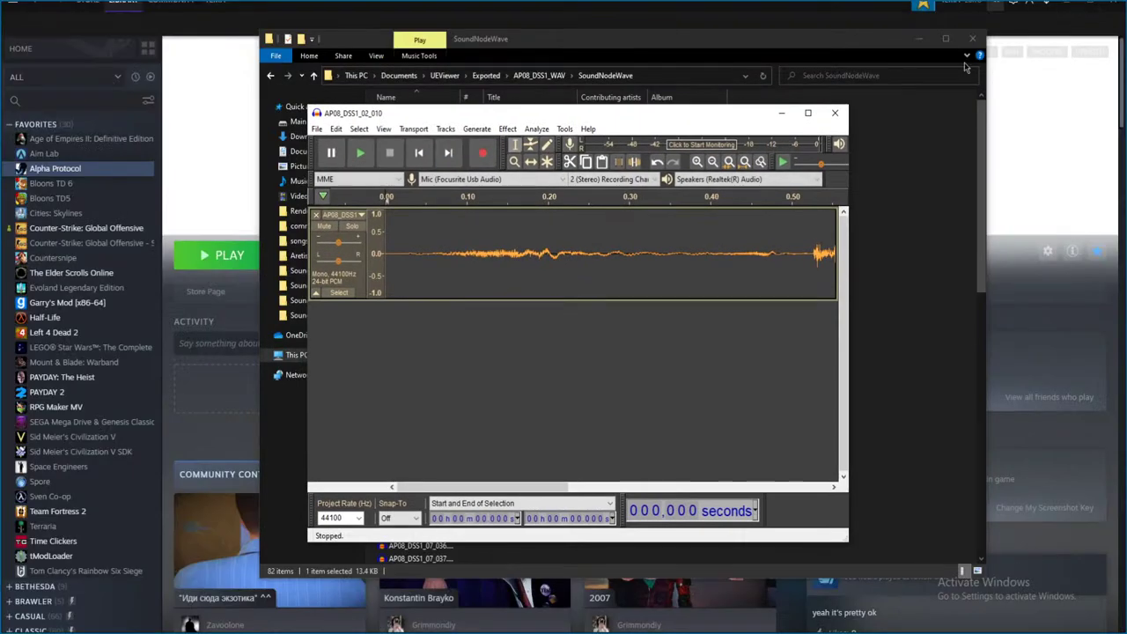
click(834, 112)
click(604, 327)
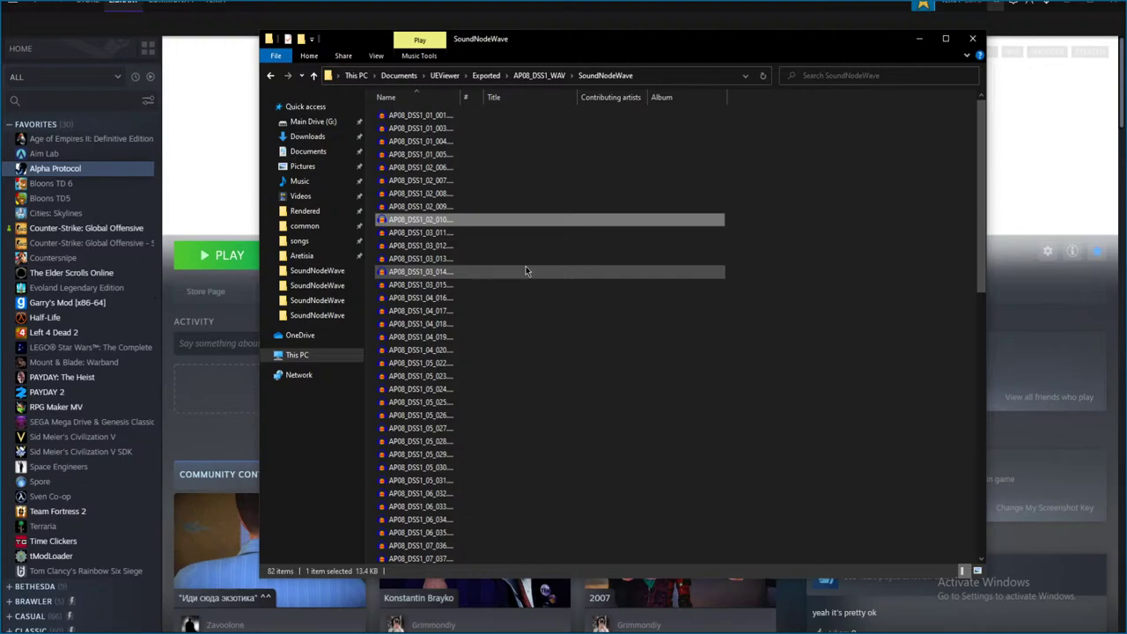
- Open the AP08_DSS1_03_011 clip in a maximized Audacity window, play it, and close its project without saving
double_click(467, 234)
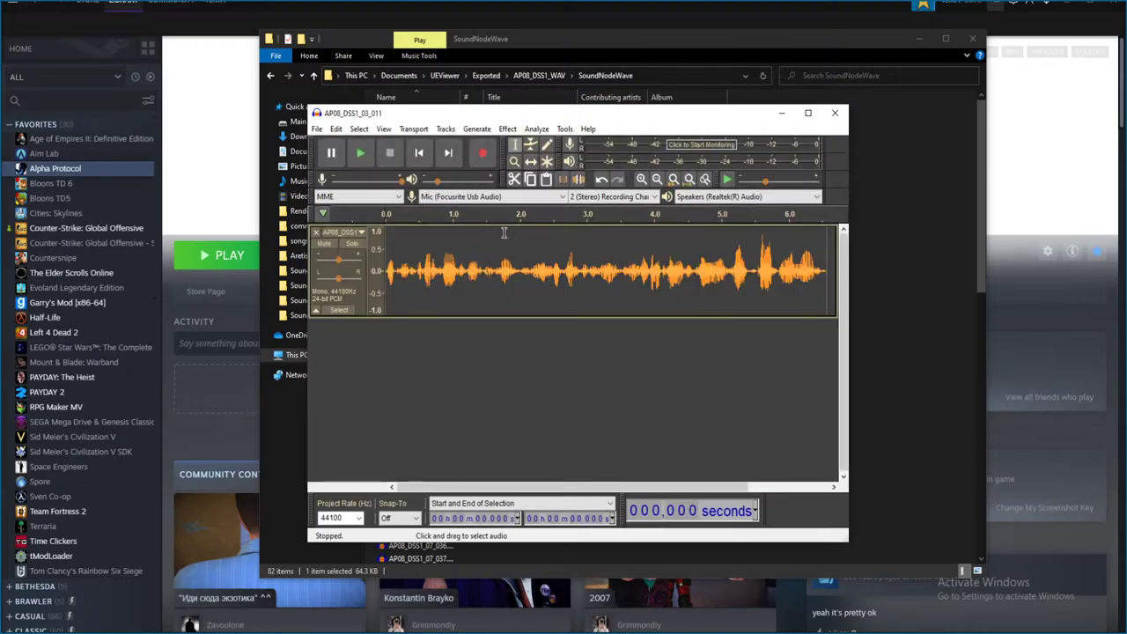
drag(607, 112, 607, 0)
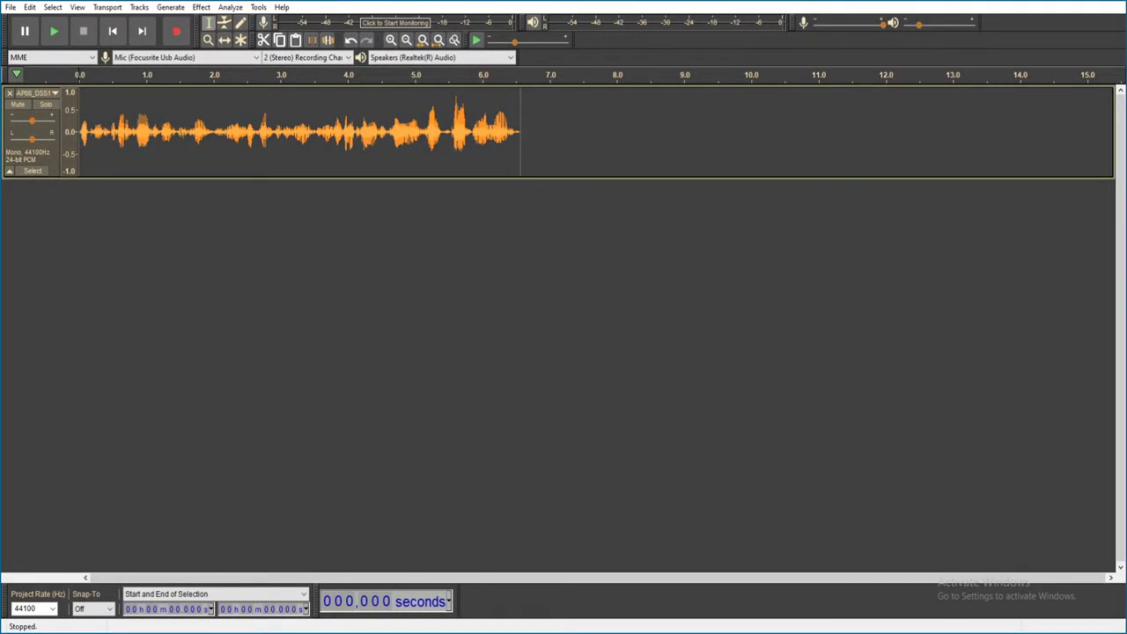
key(space)
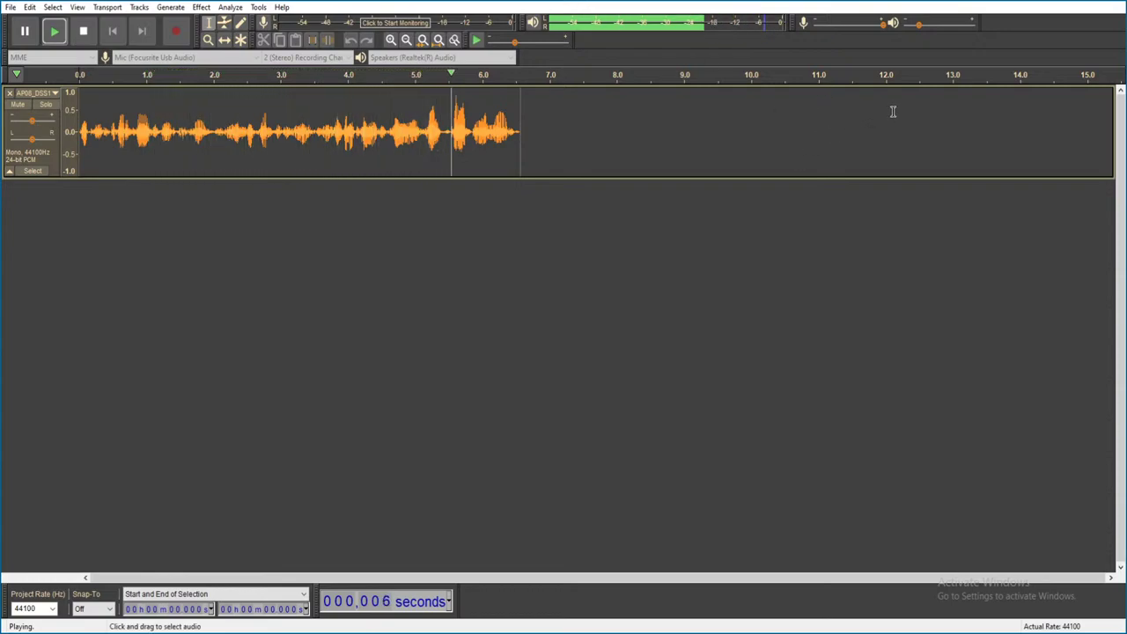
key(ctrl+w)
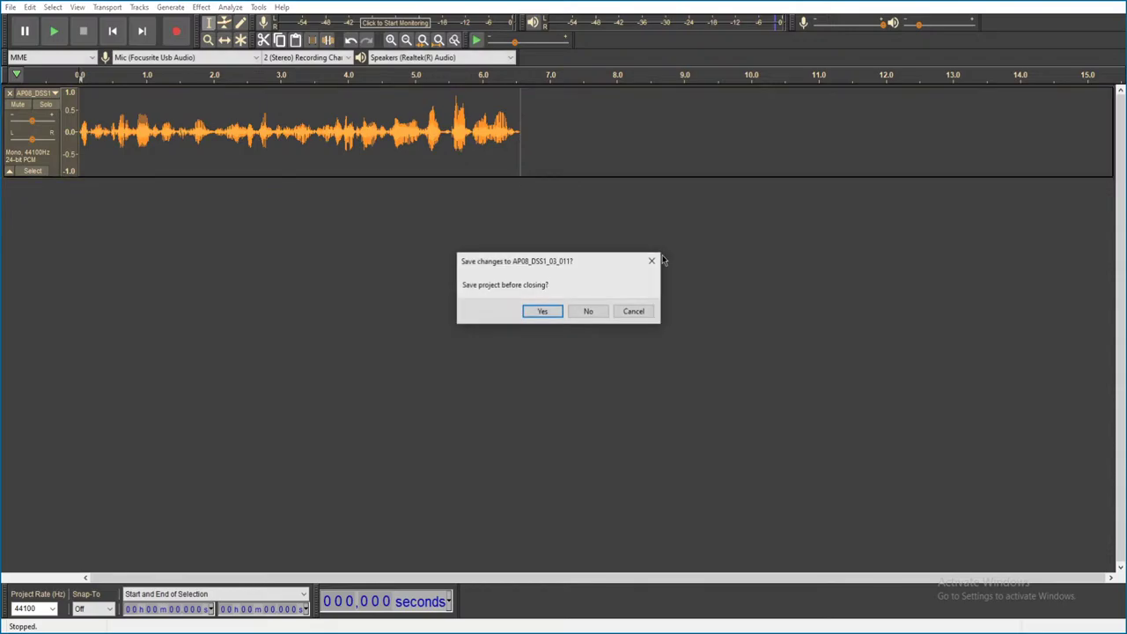
click(583, 310)
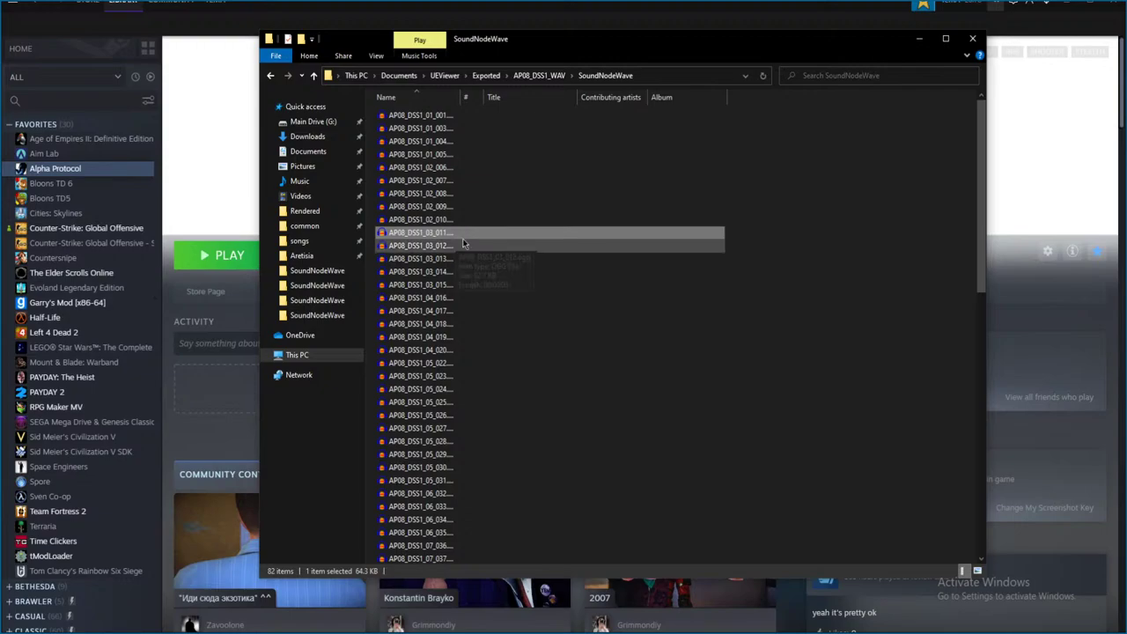
- Open the AP08_DSS1_03_012 clip in Audacity, play it, and close its project without saving
drag(481, 246, 521, 276)
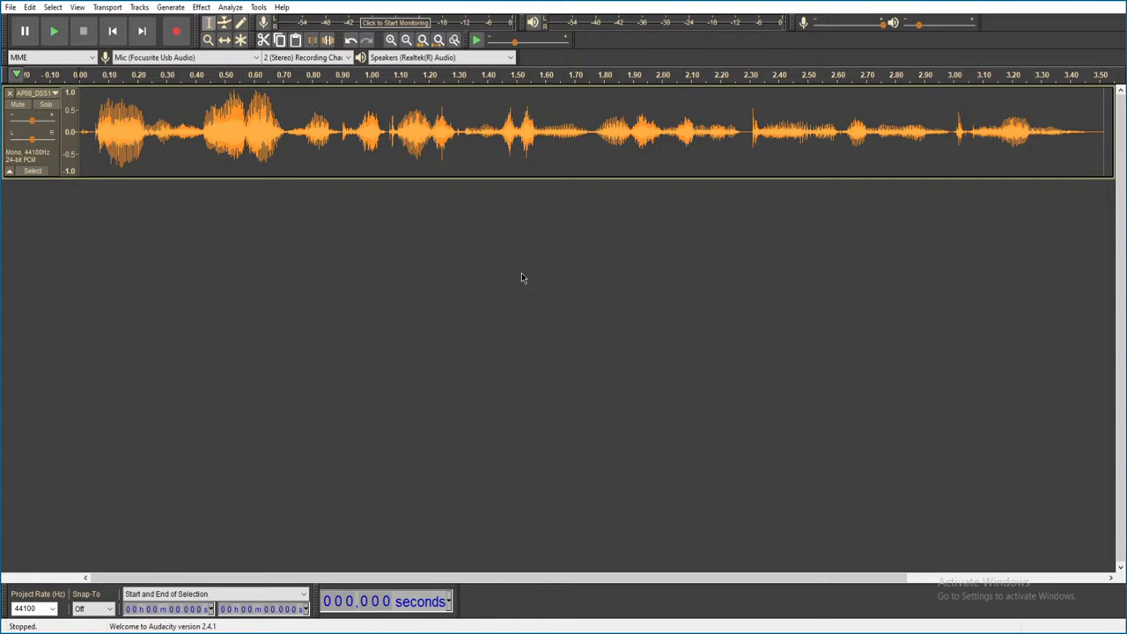
key(space)
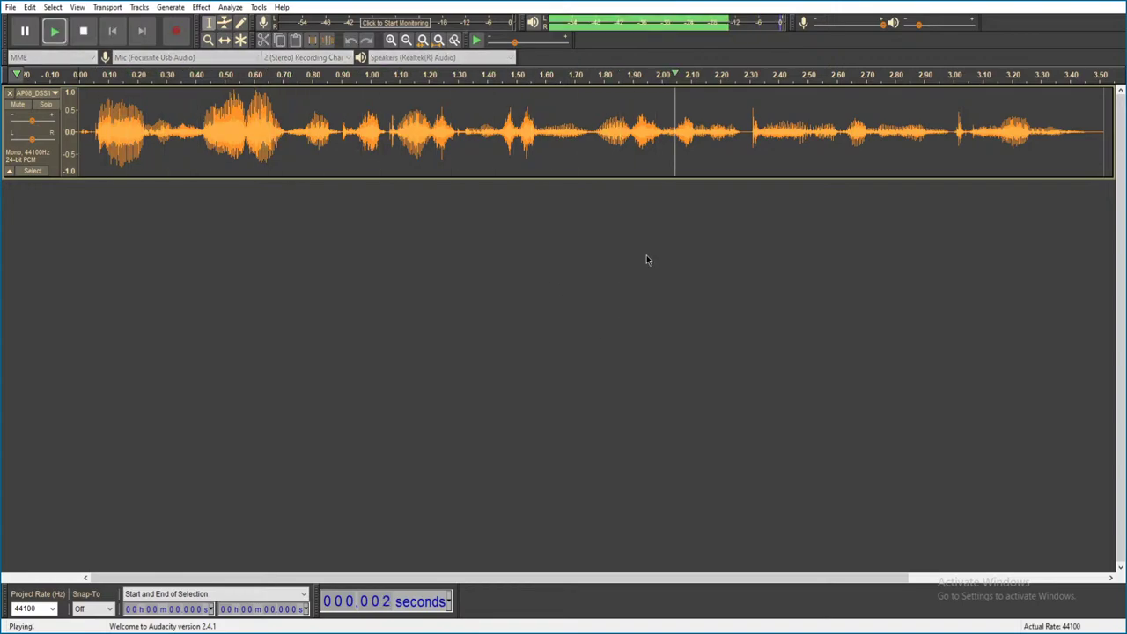
key(ctrl+w)
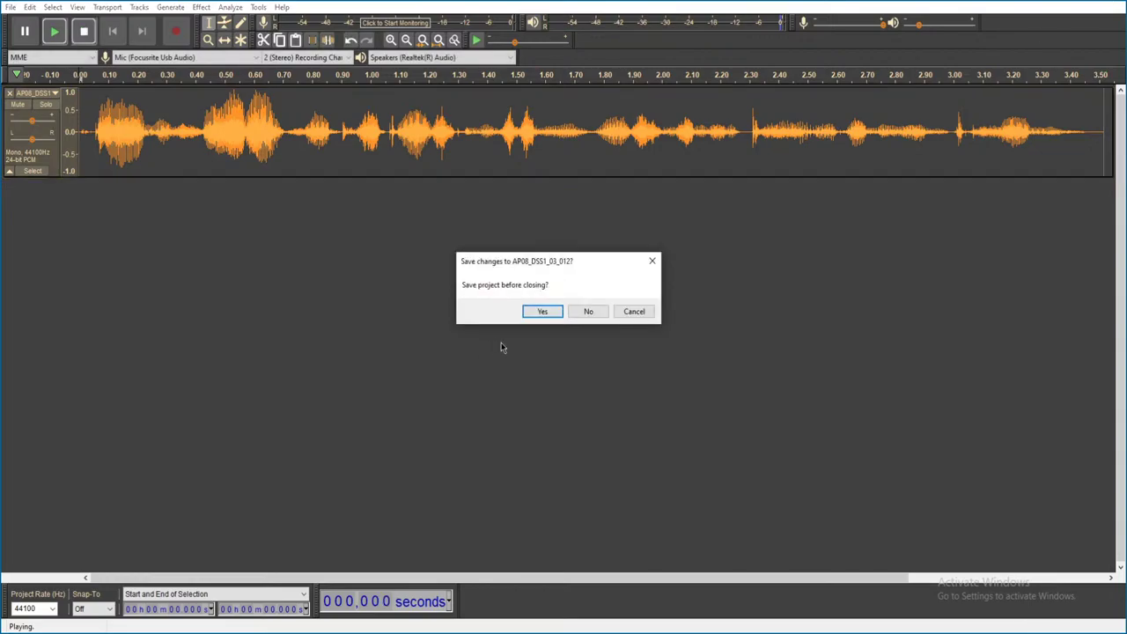
click(587, 311)
- Open the AP08_DSS1_03_013 clip in Audacity, play it, and close its project without saving
double_click(475, 282)
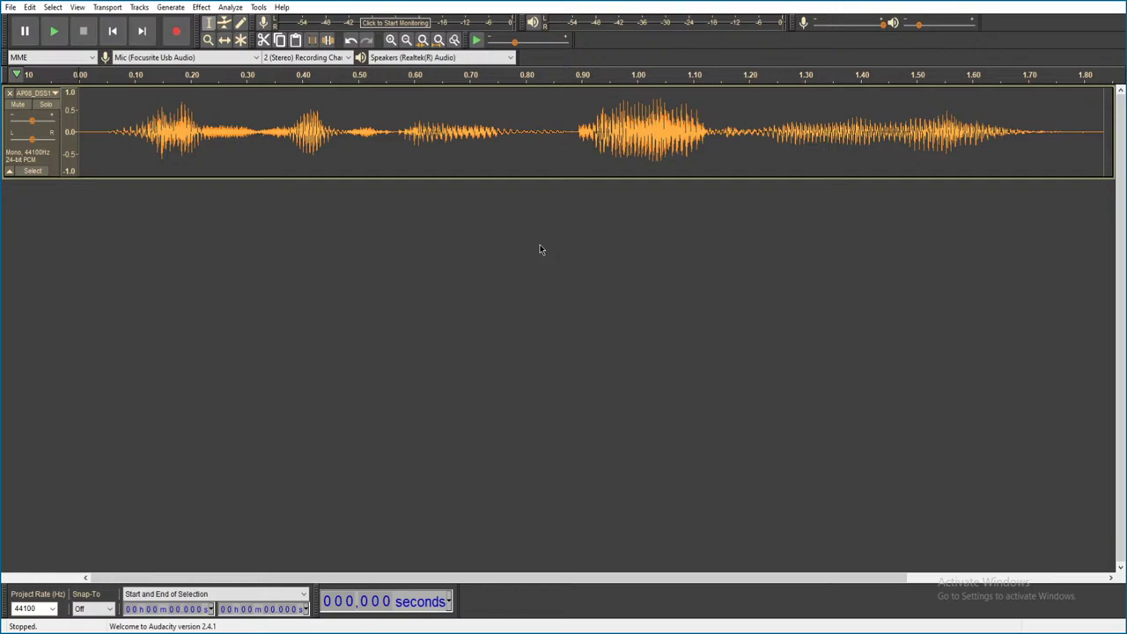
key(space)
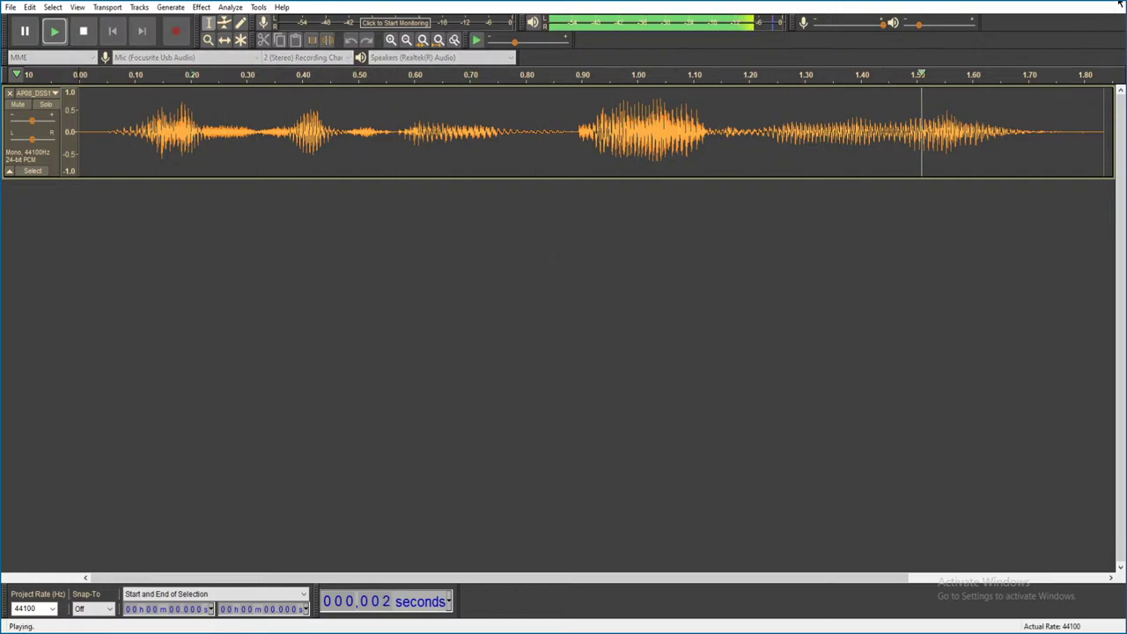
click(1120, 4)
click(600, 308)
- Open the AP08_DSS1_03_014 clip in Audacity, play it through, and close its project without saving
click(461, 273)
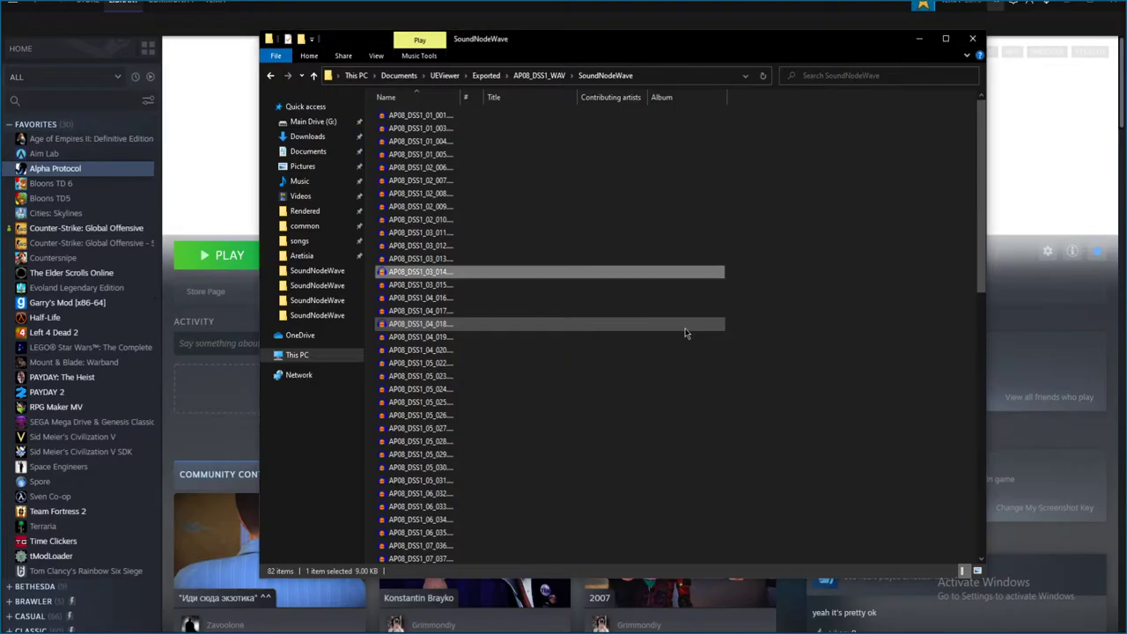
key(space)
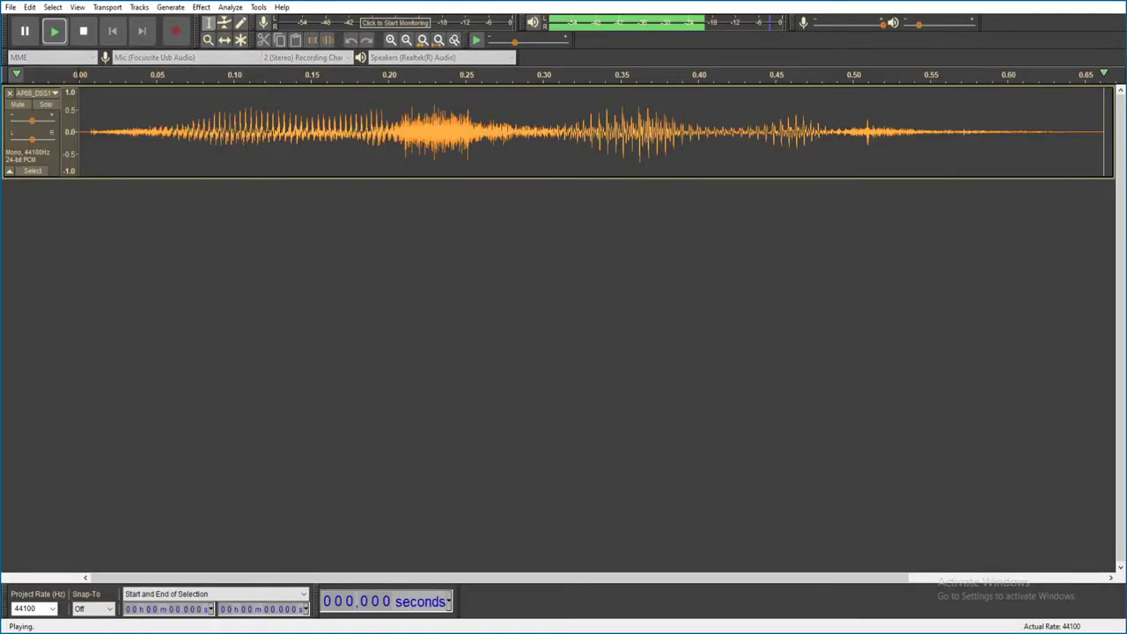
key(ctrl+w)
click(587, 309)
- Open the AP08_DSS1_03_015 clip in Audacity, play it, and close its project without saving
double_click(479, 325)
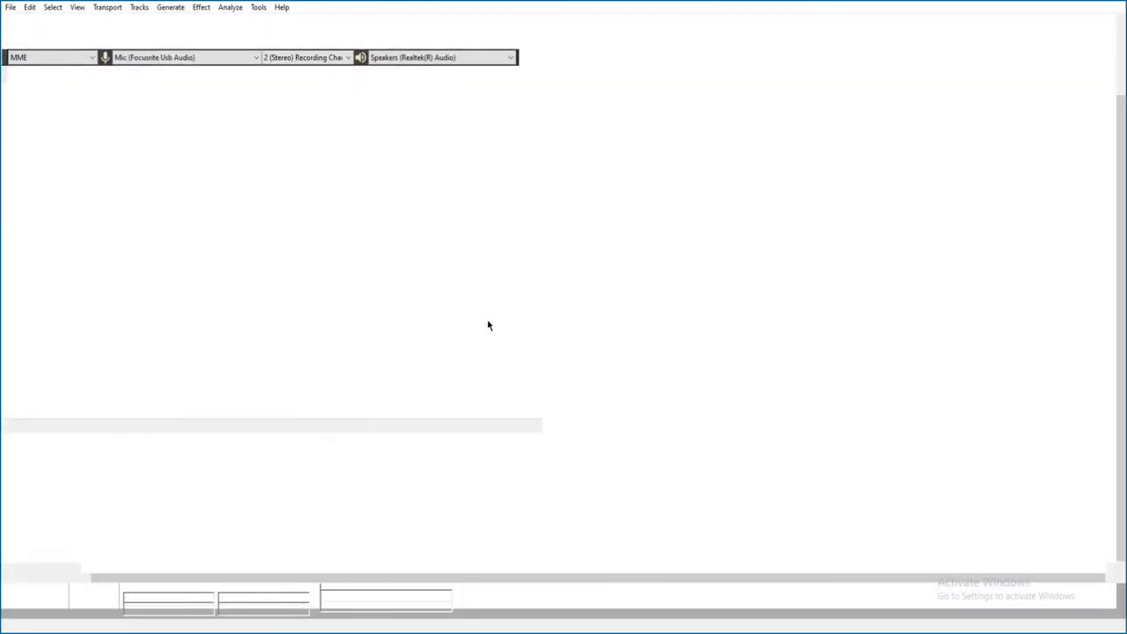
key(space)
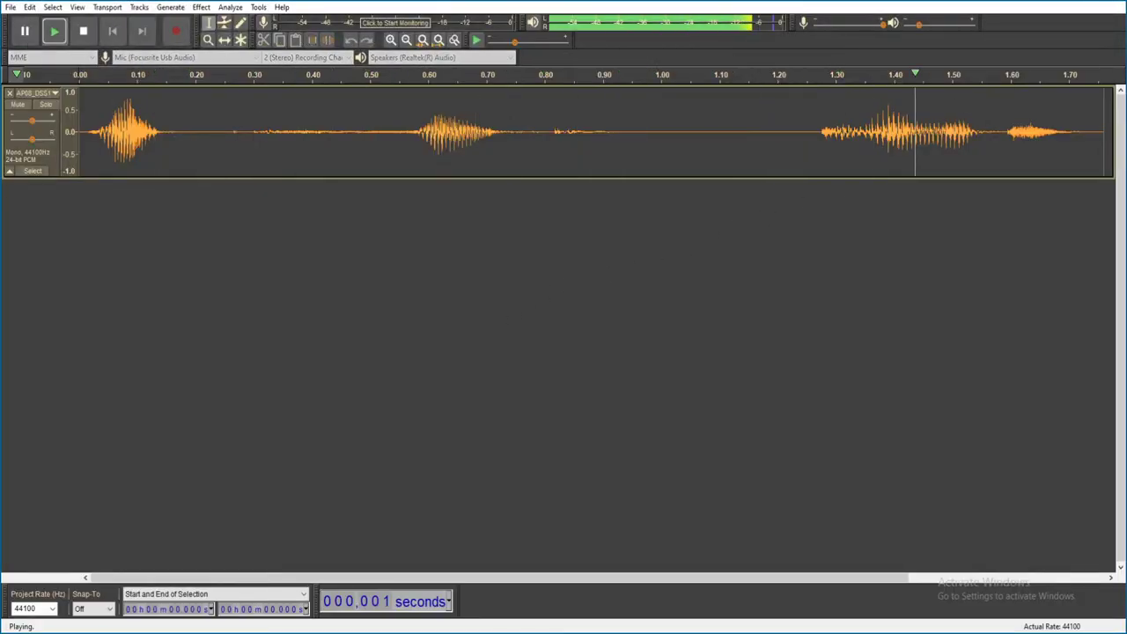
key(ctrl+w)
click(585, 311)
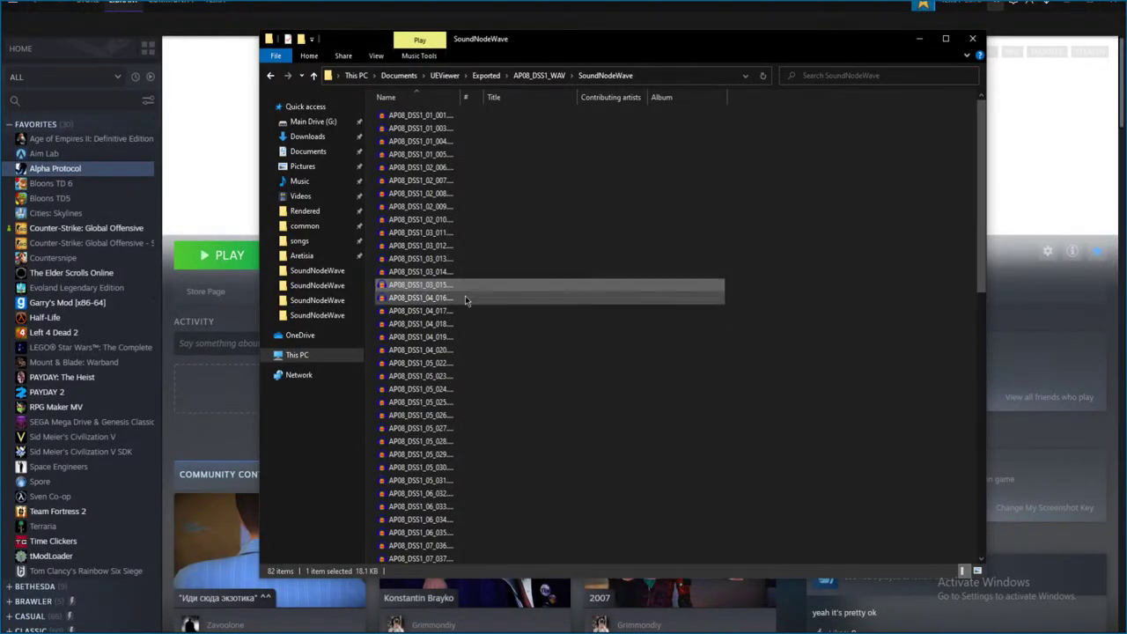
- Open the AP08_DSS1_04_016 clip in Audacity, play it, and close its project without saving
double_click(563, 352)
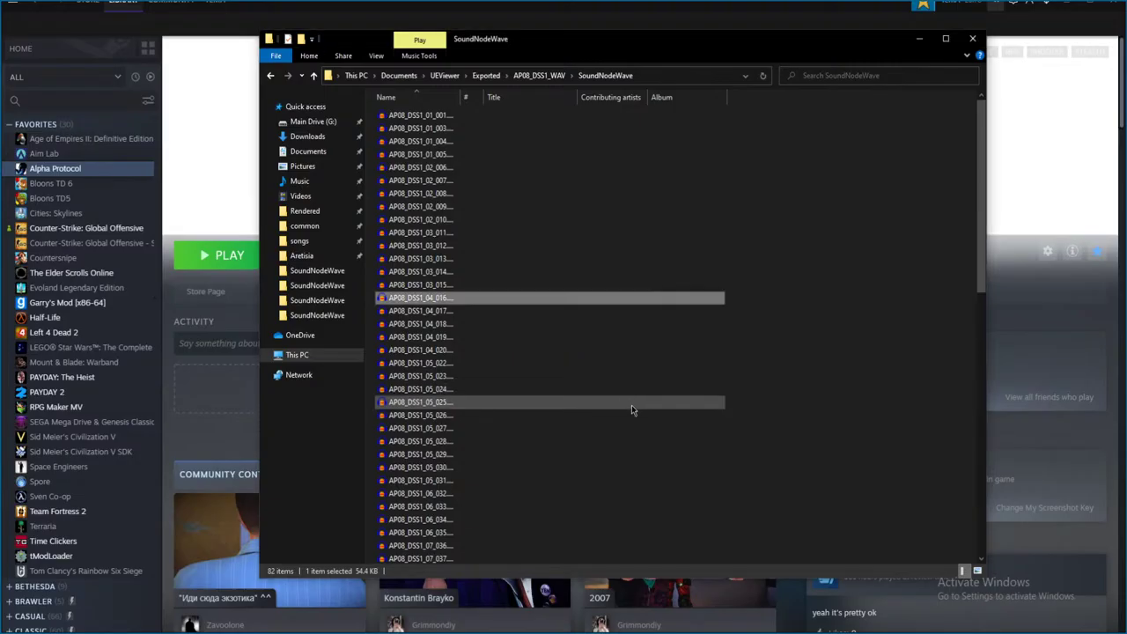
key(space)
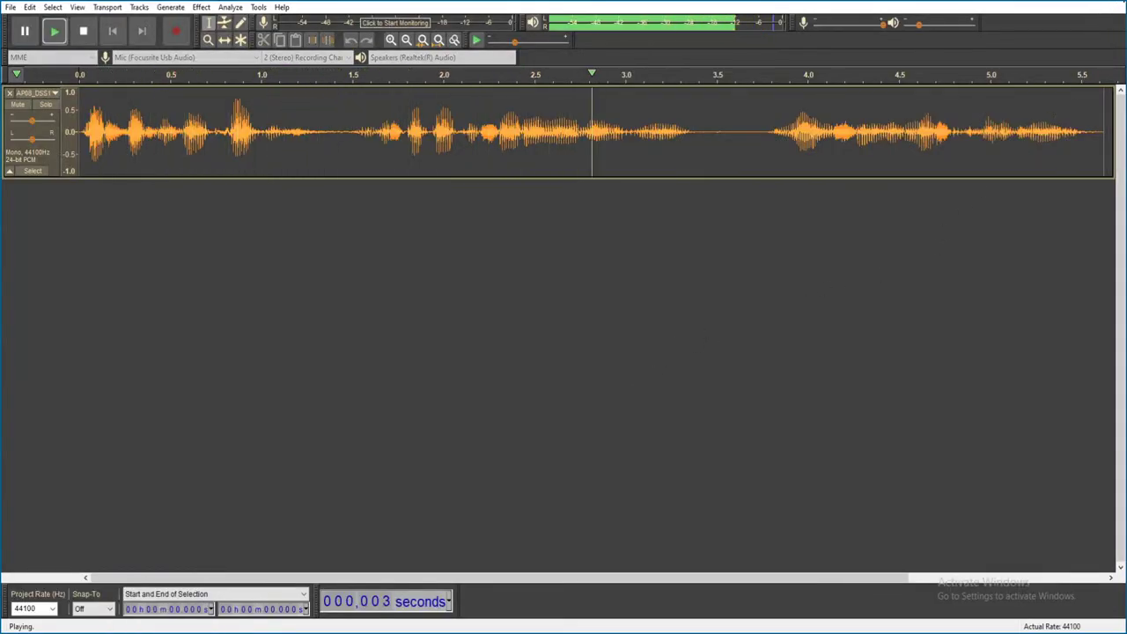
click(1114, 5)
click(568, 309)
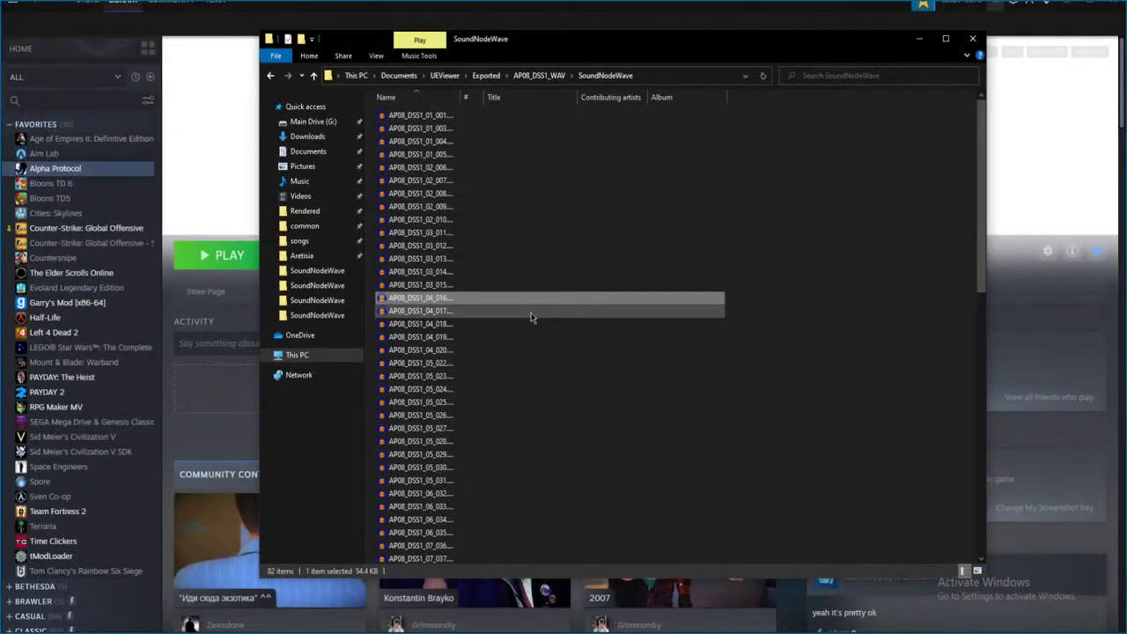
- Open the AP08_DSS1_04_017 clip in Audacity, play it, and close its project without saving
double_click(641, 325)
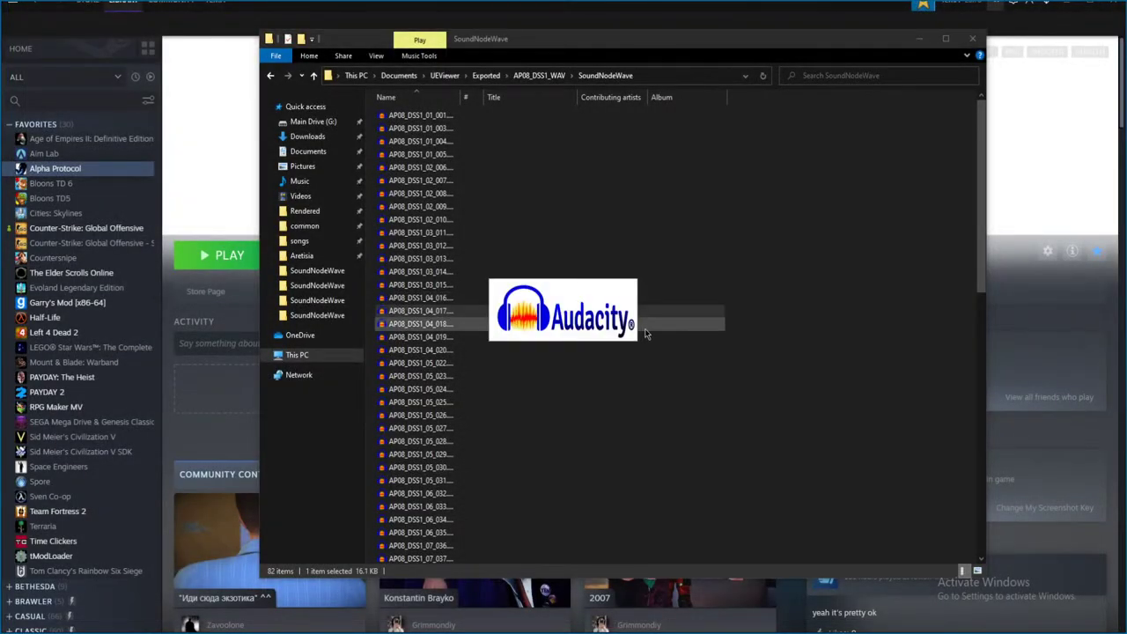
key(space)
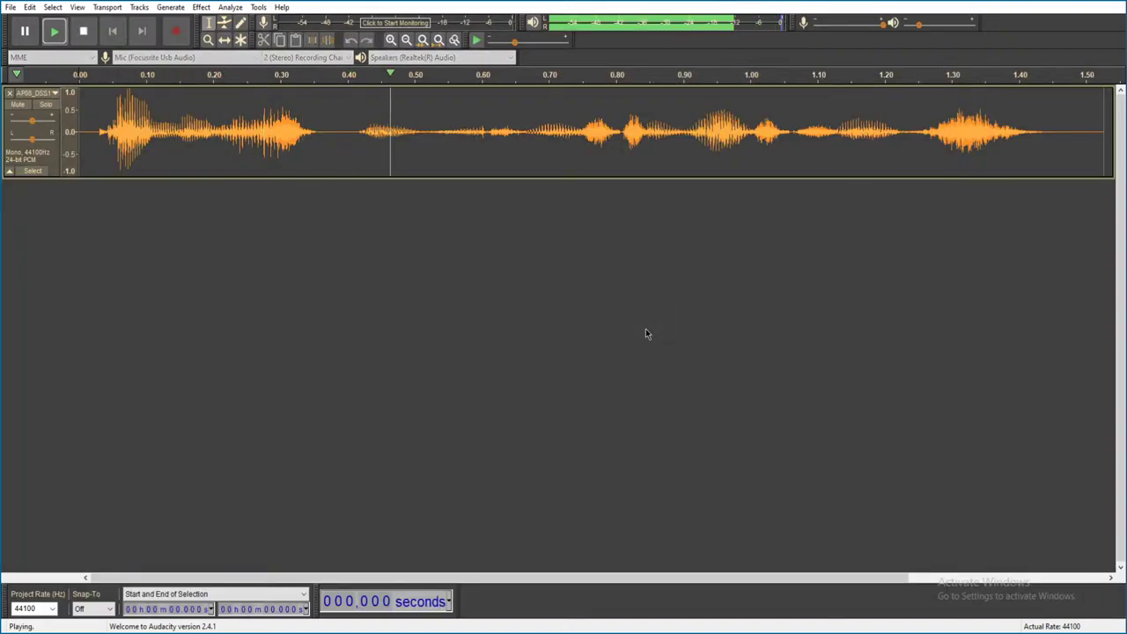
key(ctrl+w)
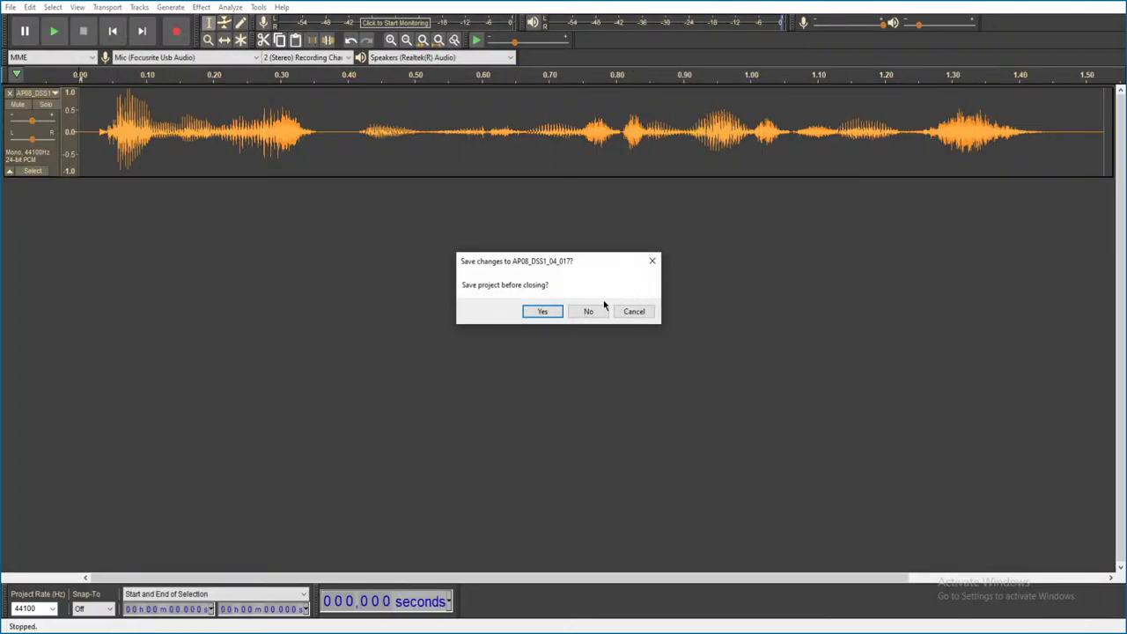
click(604, 309)
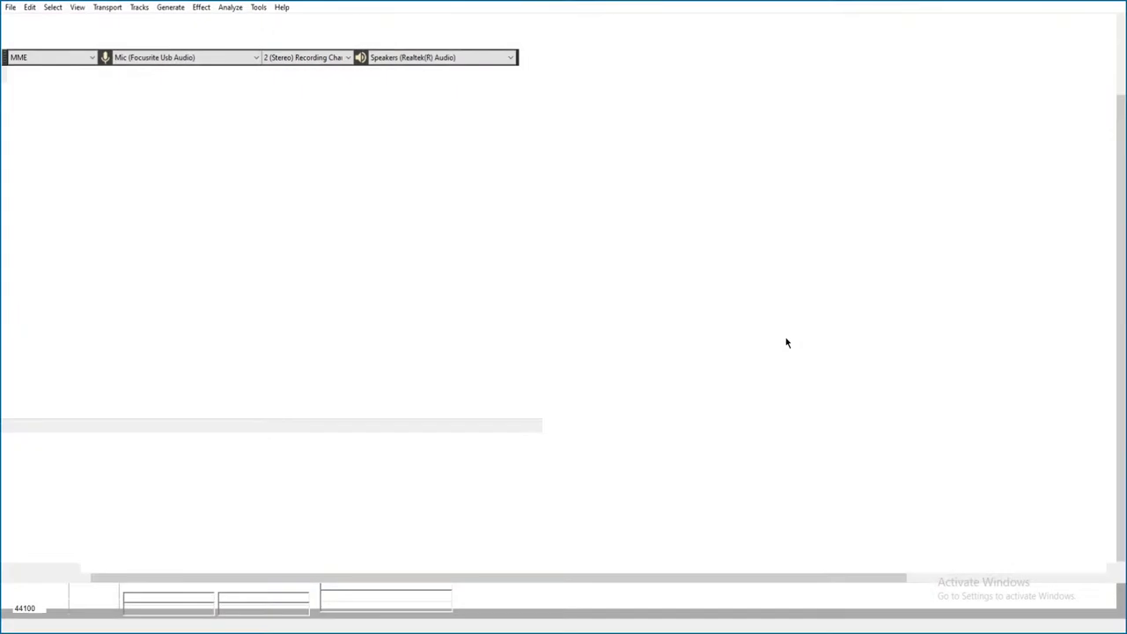
- Play the AP08_DSS1_04_018 clip in Audacity and close its project without saving
key(space)
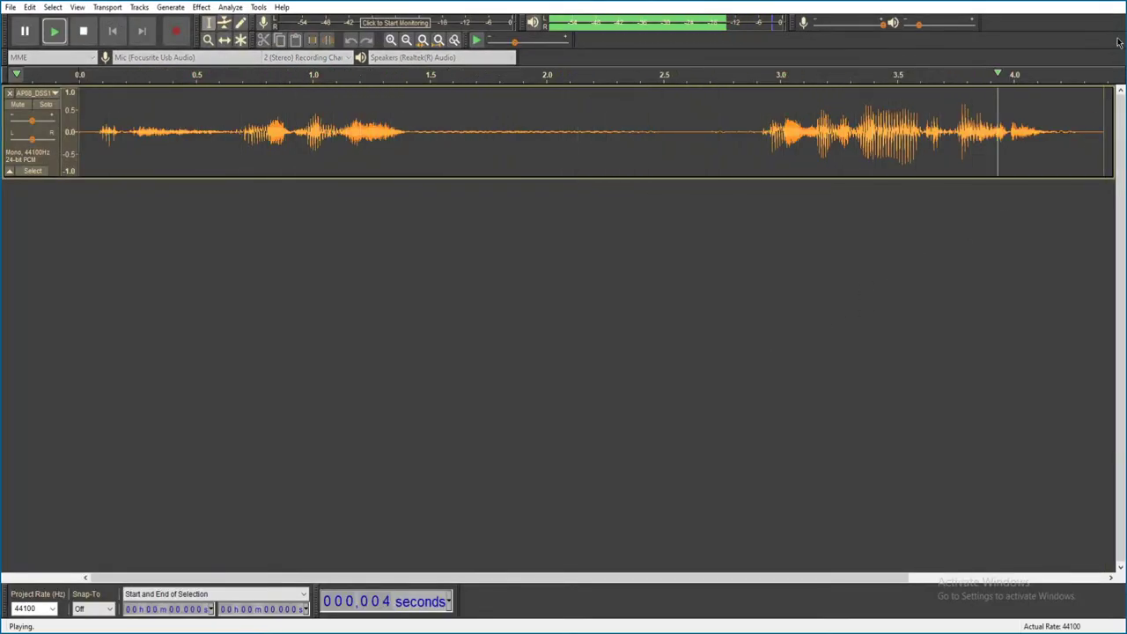
key(alt+F4)
click(536, 310)
- Open the AP08_DSS1_04_019 clip in Audacity, play it, and close its project without saving
click(473, 334)
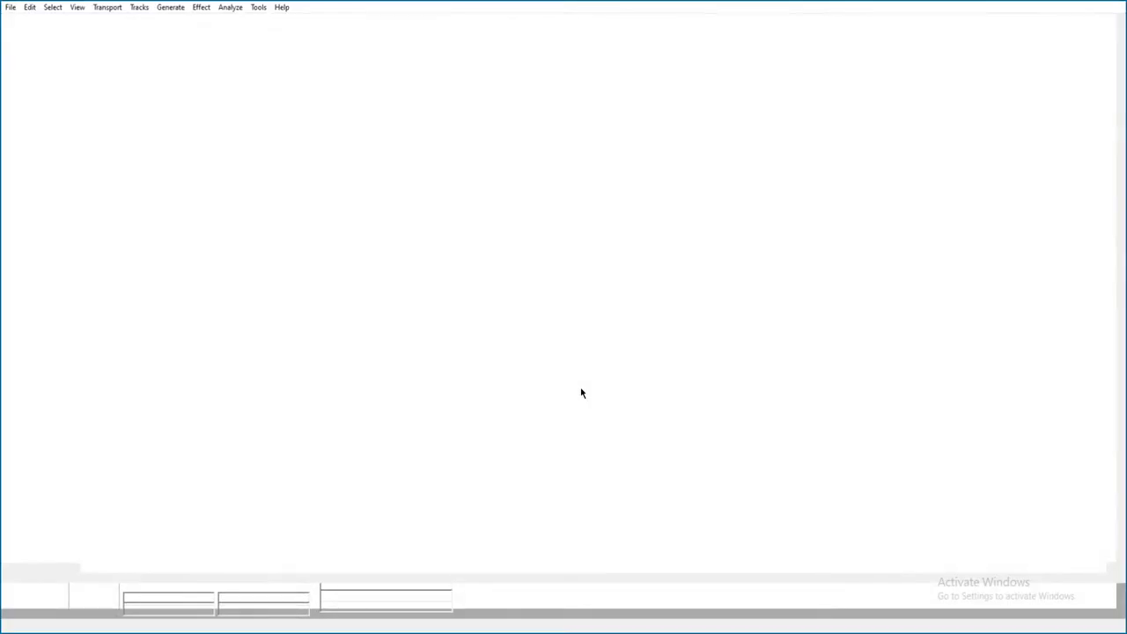
key(space)
key(alt+F4)
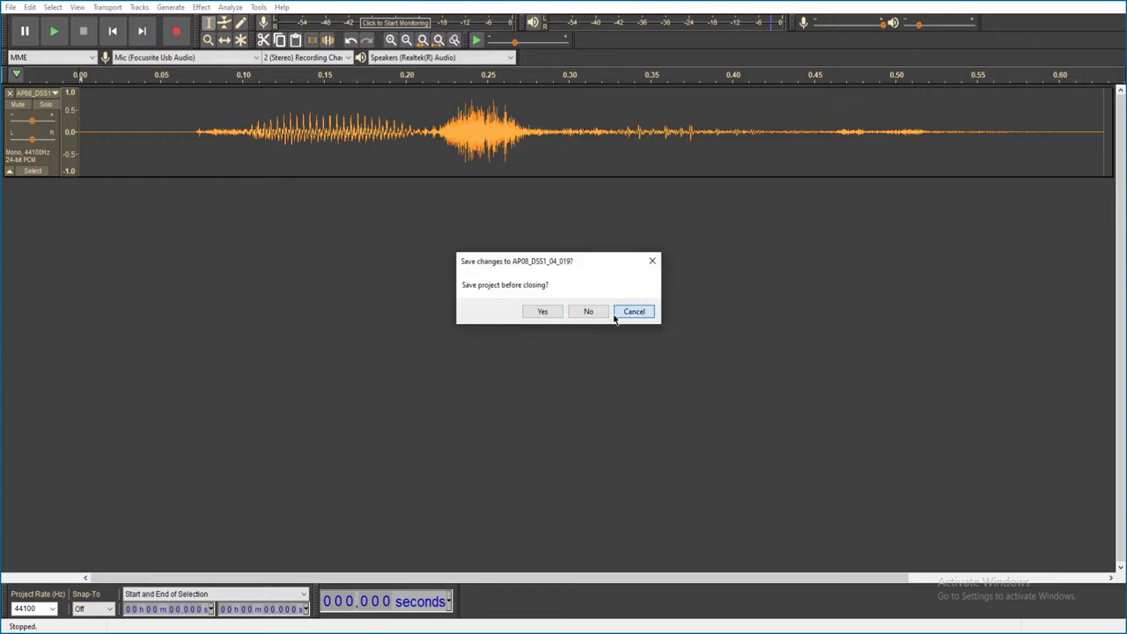
click(633, 312)
key(alt+F4)
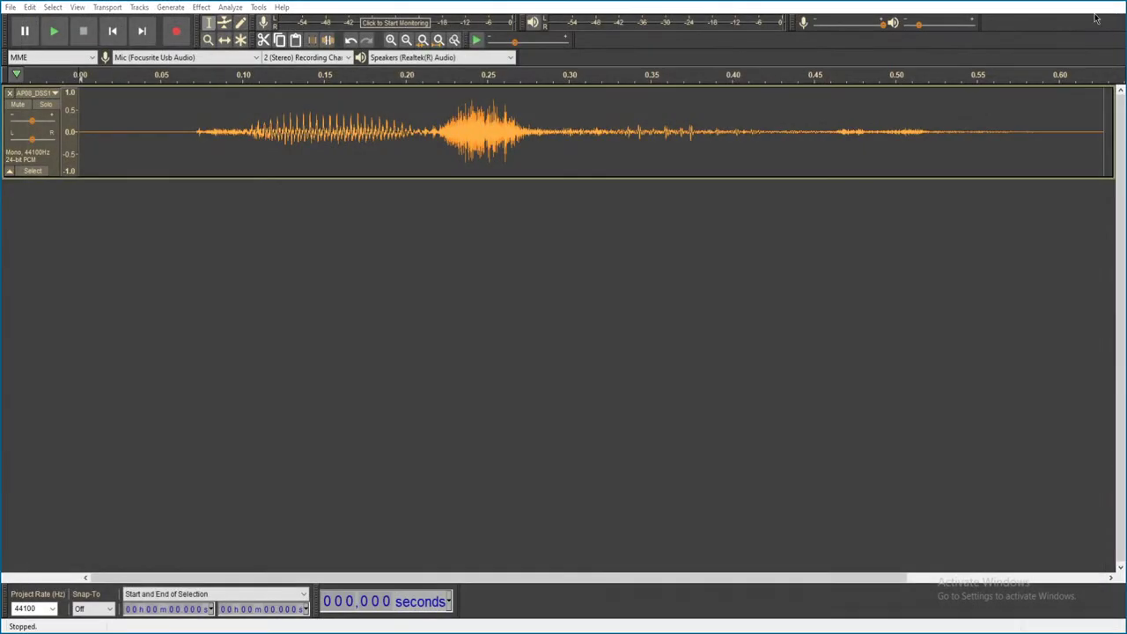
key(alt+F4)
click(595, 308)
- Open the AP08_DSS1_04_020 clip in Audacity, play it, and close its project without saving
double_click(463, 350)
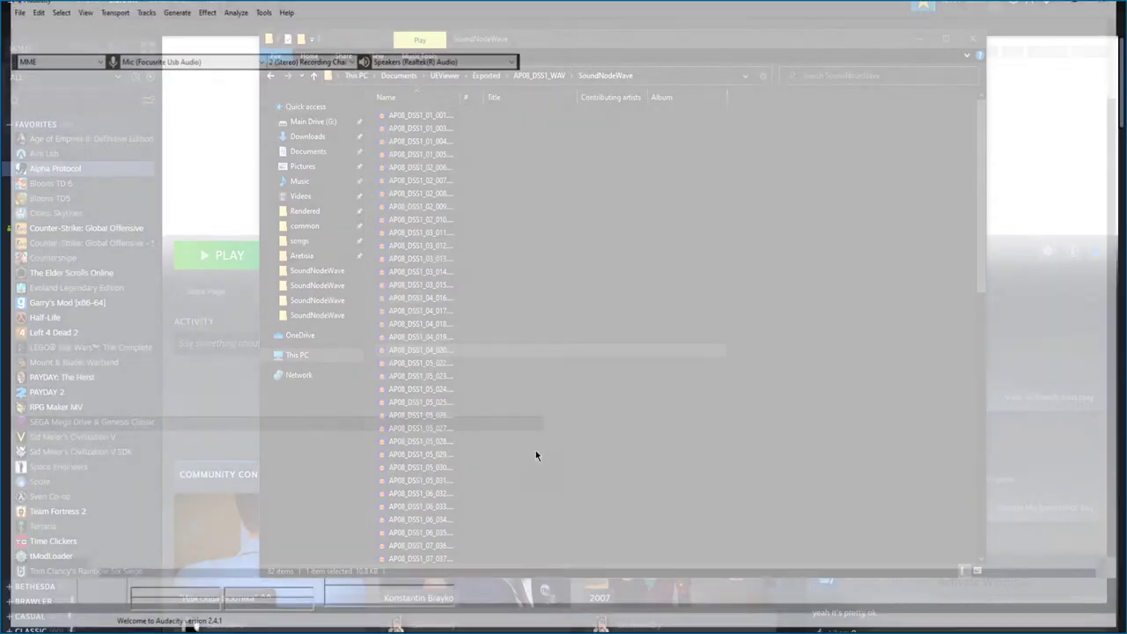
key(space)
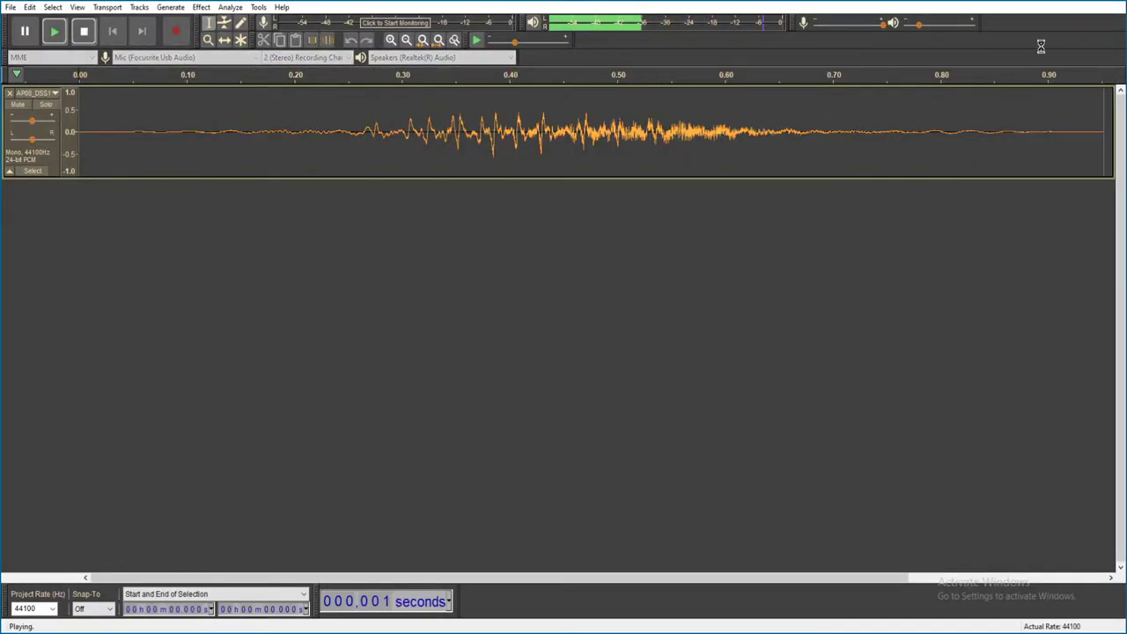
key(alt+F4)
click(597, 306)
- Open the AP08_DSS1_05_022 clip in Audacity, play it, and close its project without saving
click(616, 362)
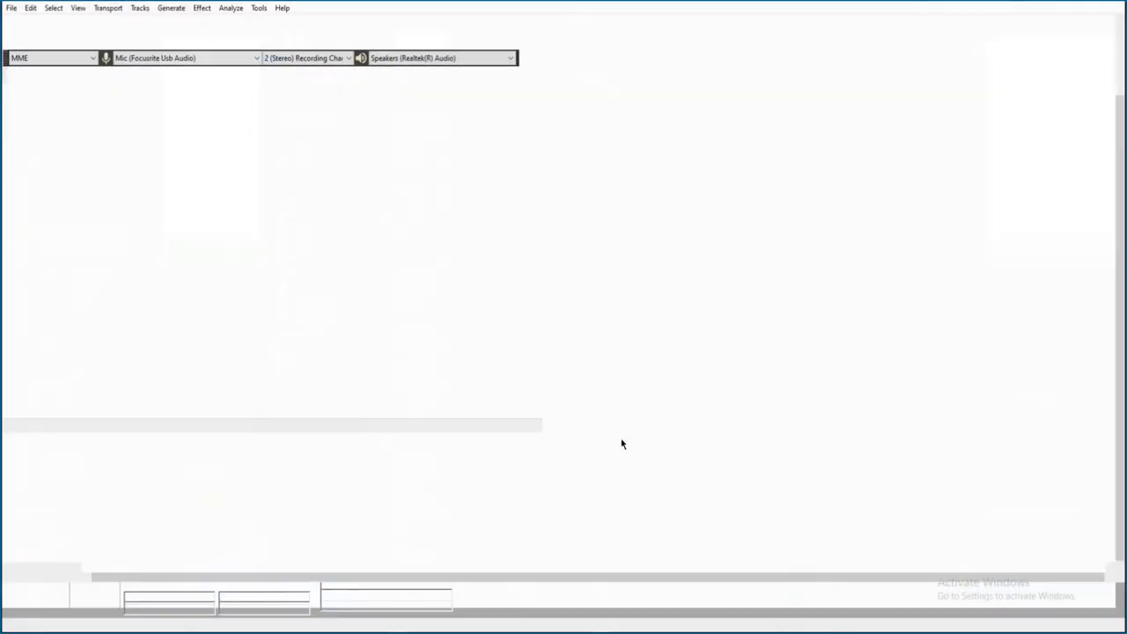
key(space)
key(alt+F4)
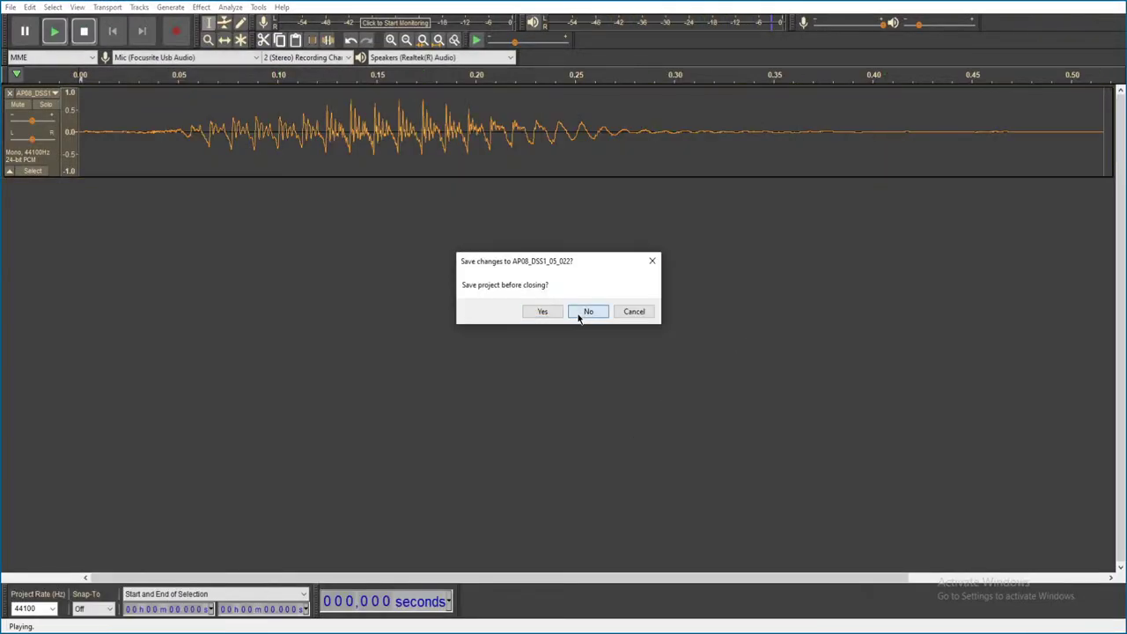
click(585, 308)
- Open the AP08_DSS1_05_023 clip in Audacity, play it through, and close its project without saving
click(466, 376)
key(Return)
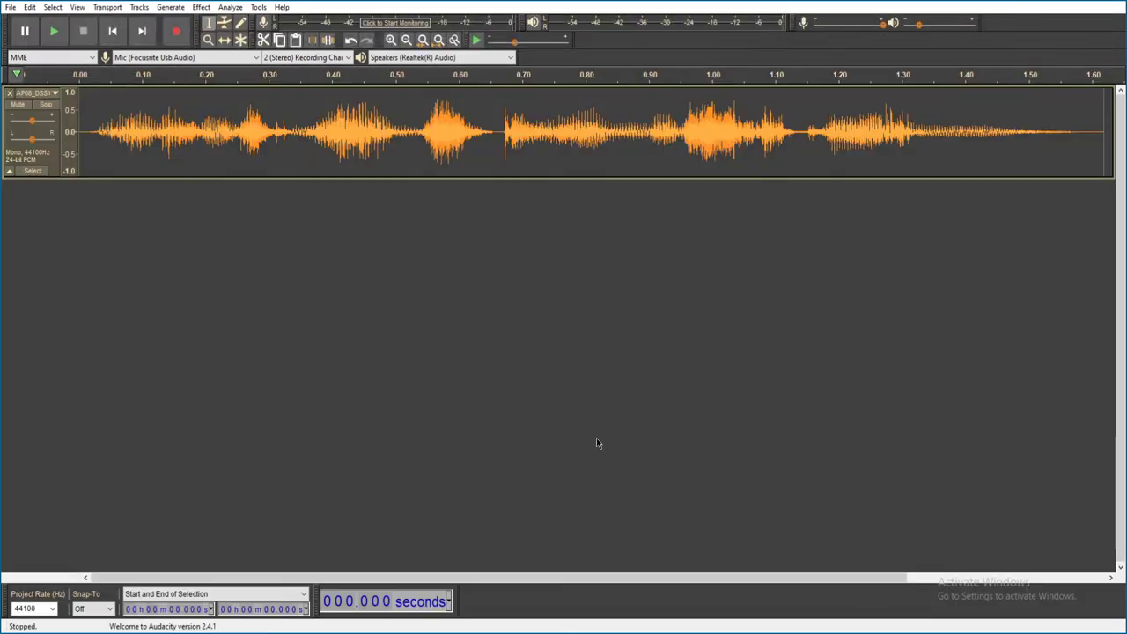
key(space)
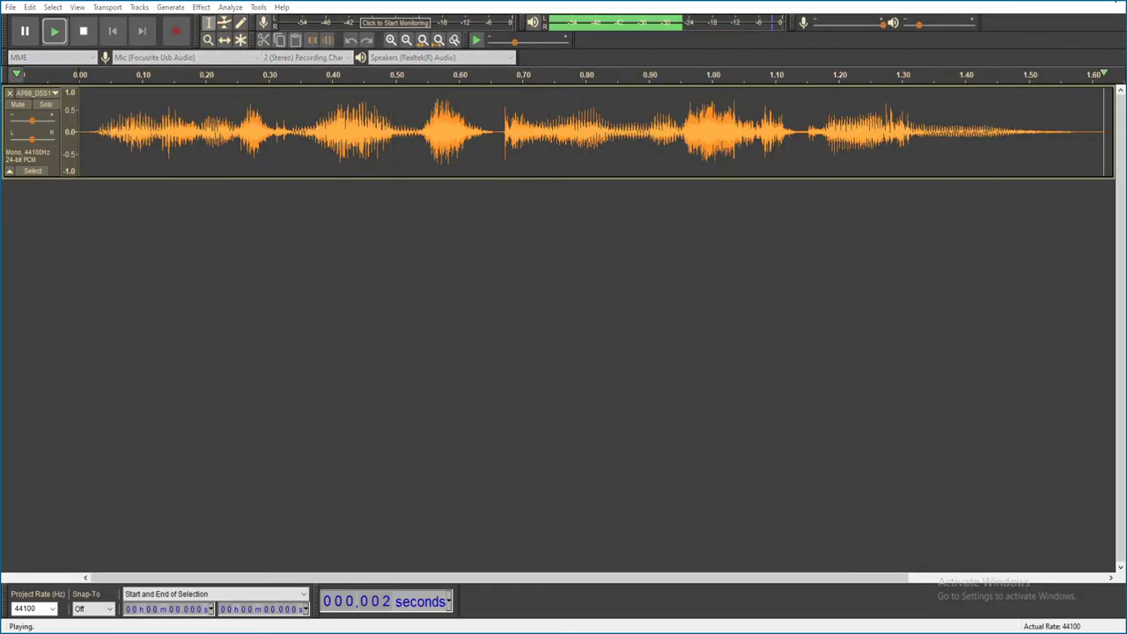
key(alt+F4)
click(584, 309)
- Open the AP08_DSS1_05_024 clip in Audacity, play it, and close its project without saving
click(472, 389)
key(Return)
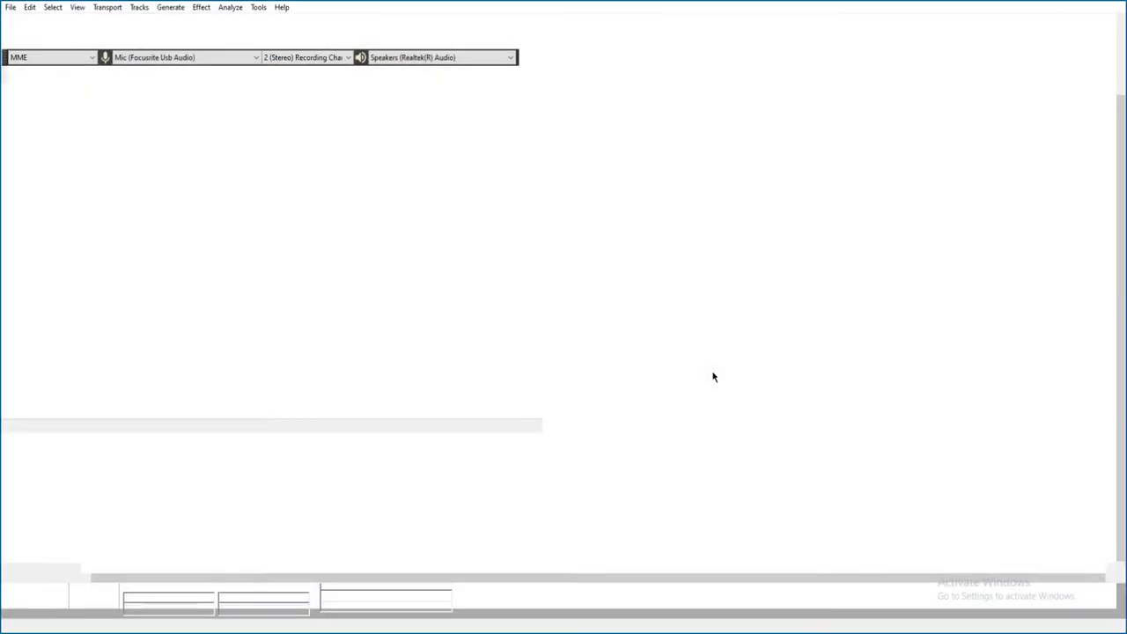
key(space)
key(alt+F4)
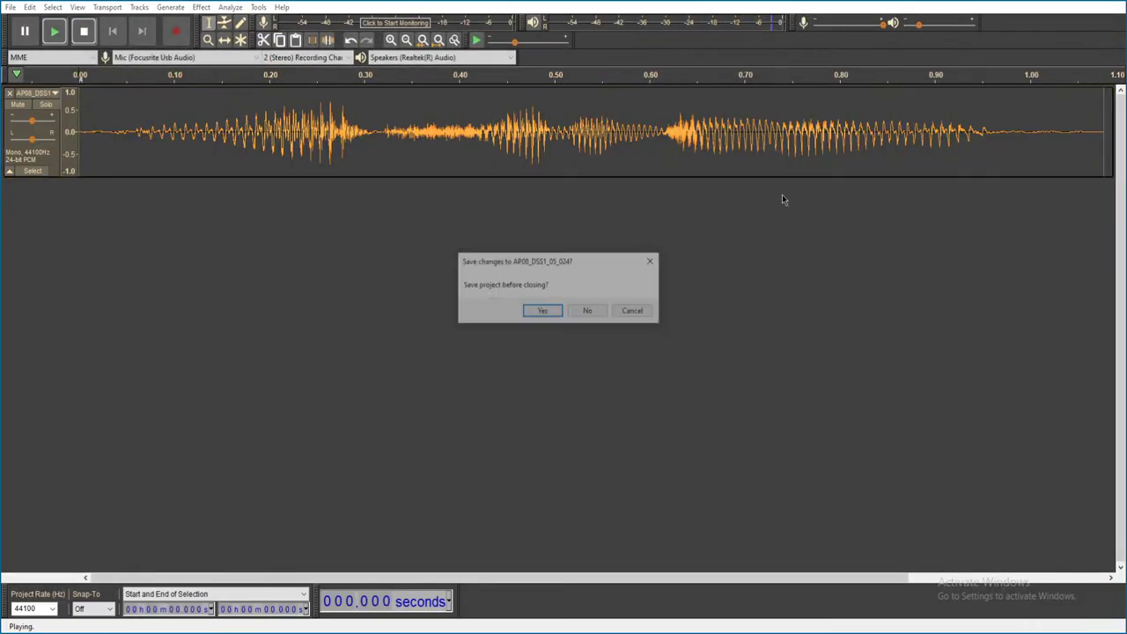
click(598, 309)
- Open the AP08_DSS1_05_025 clip in Audacity, play it, and close its project without saving
click(701, 445)
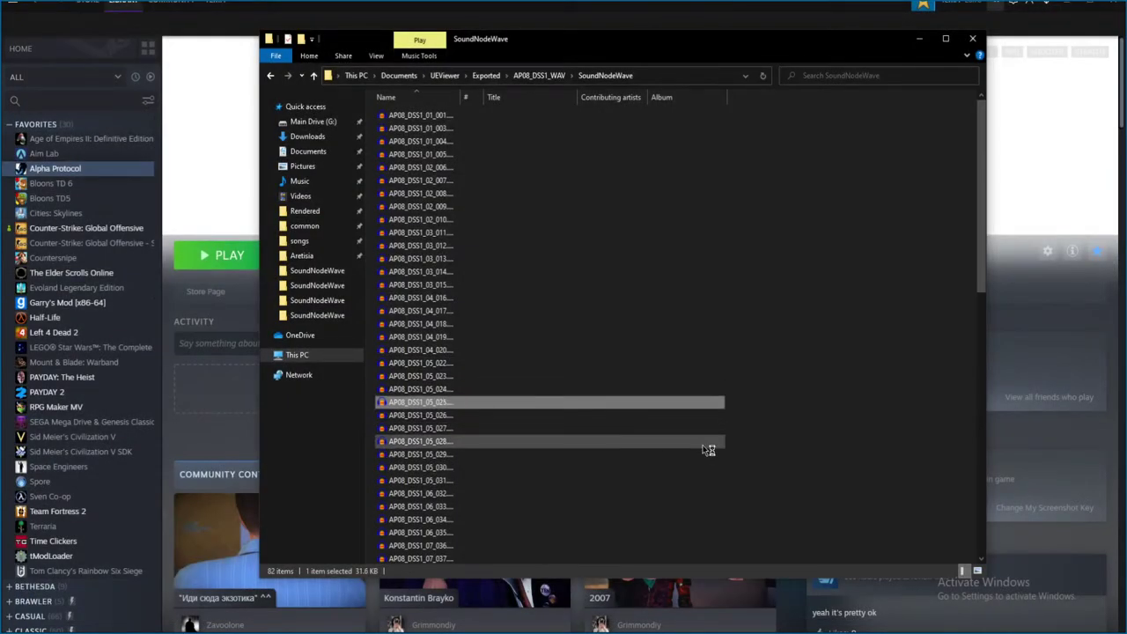
key(Return)
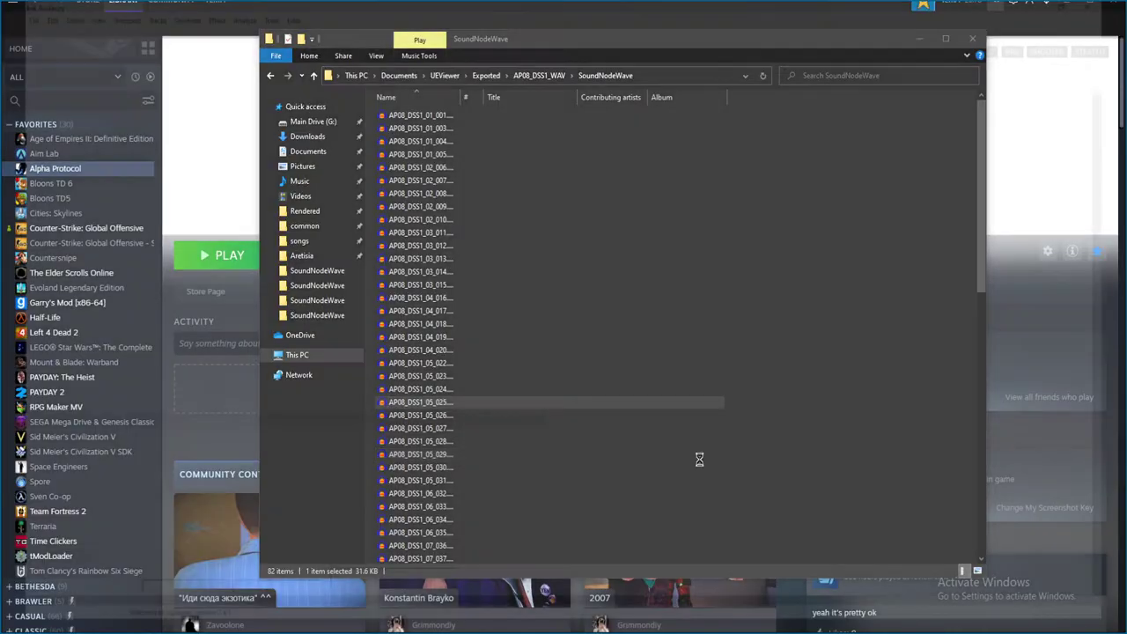
key(space)
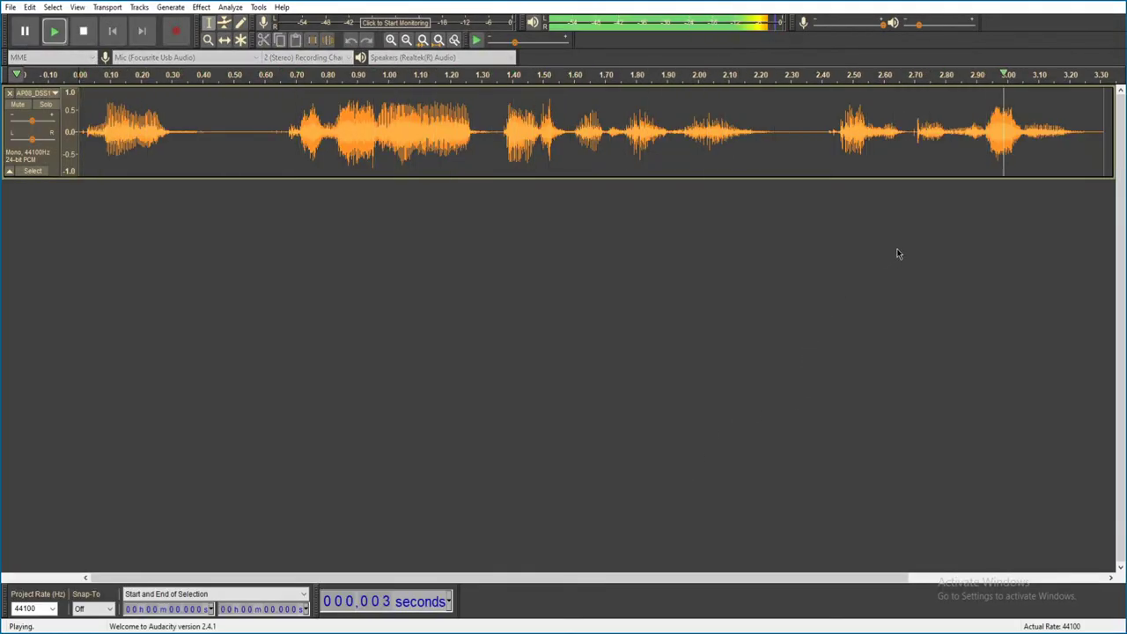
key(ctrl+w)
click(589, 311)
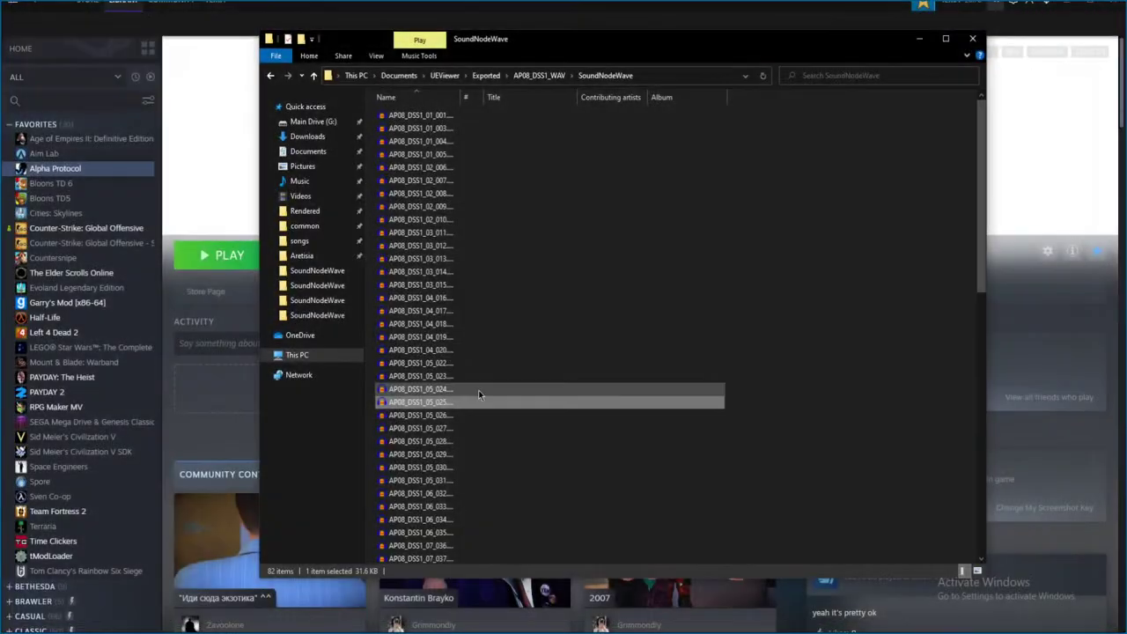
- Open the AP08_DSS1_05_026 clip in Audacity, play it, and close its project without saving
double_click(475, 415)
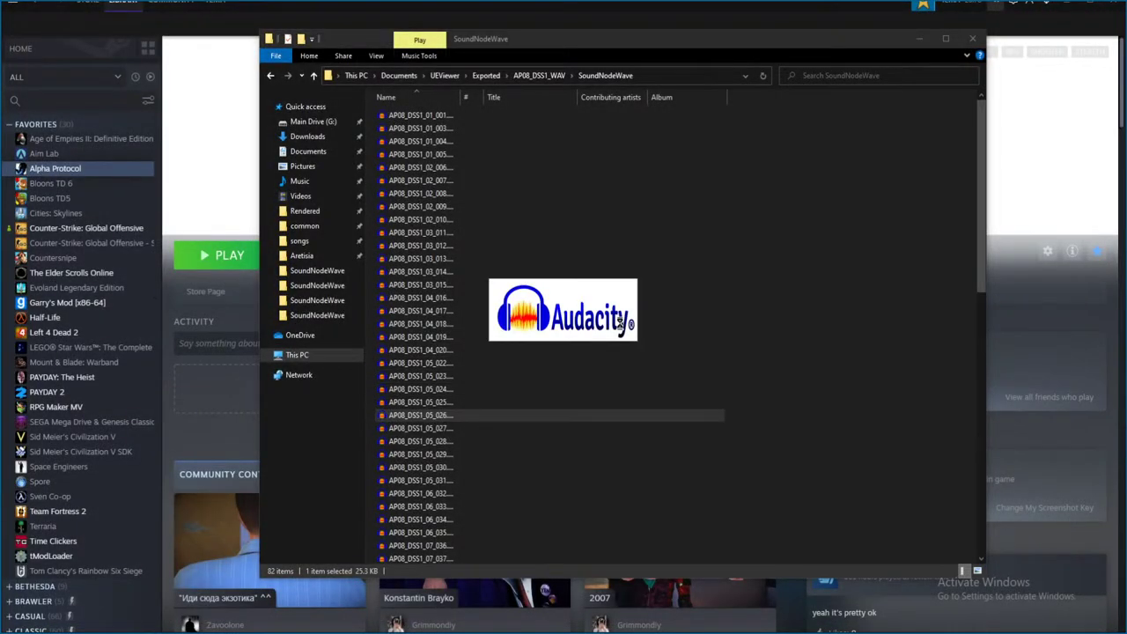
key(space)
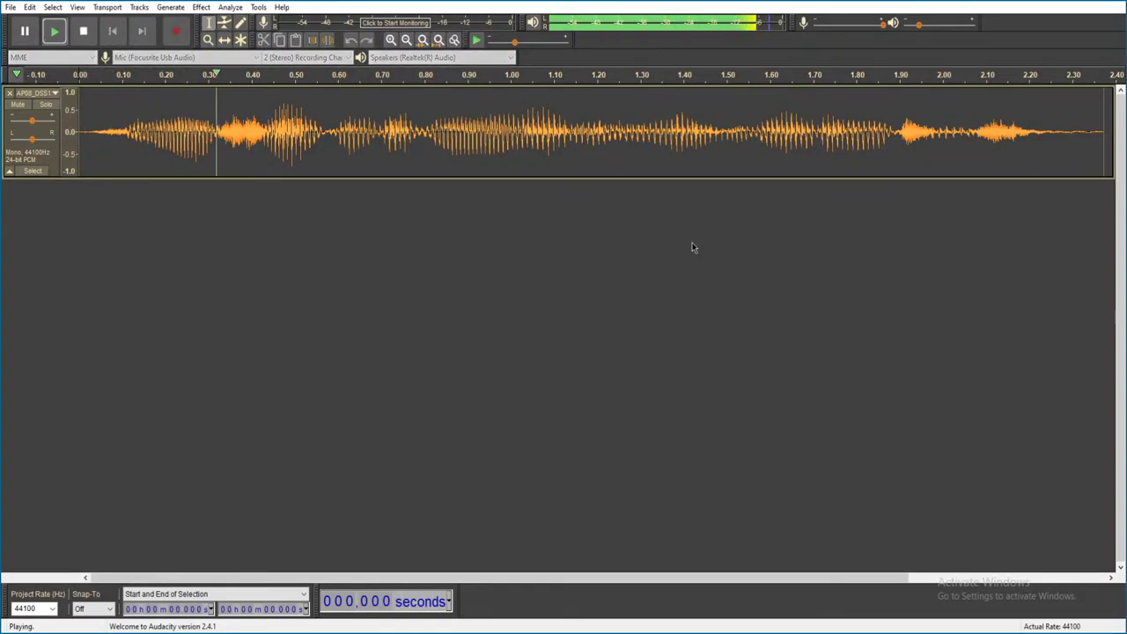
click(1116, 4)
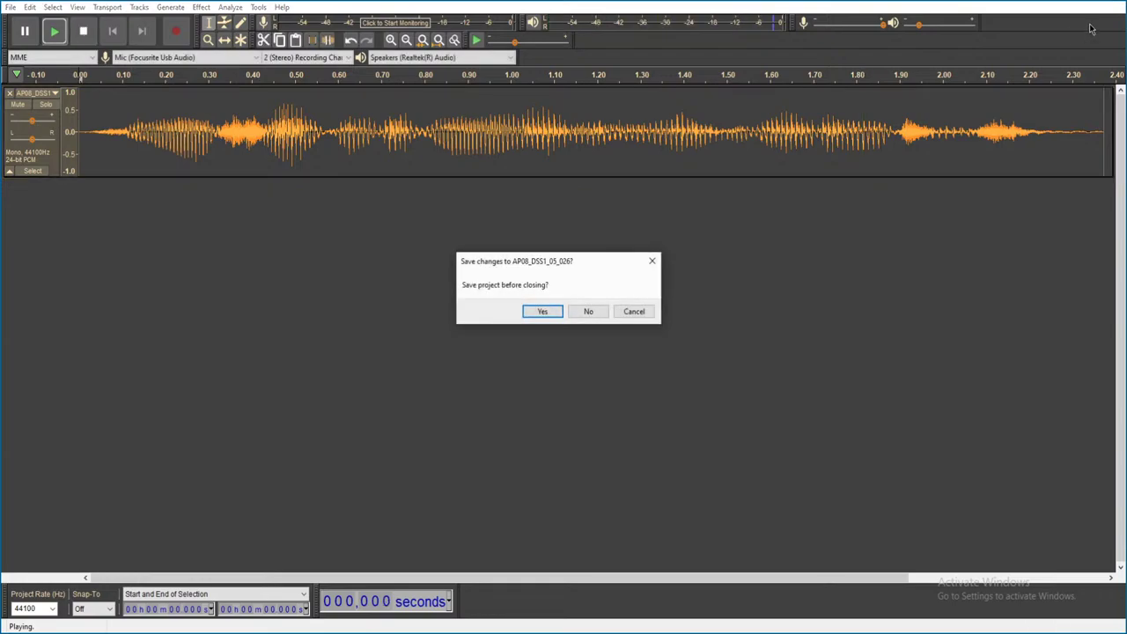
click(648, 315)
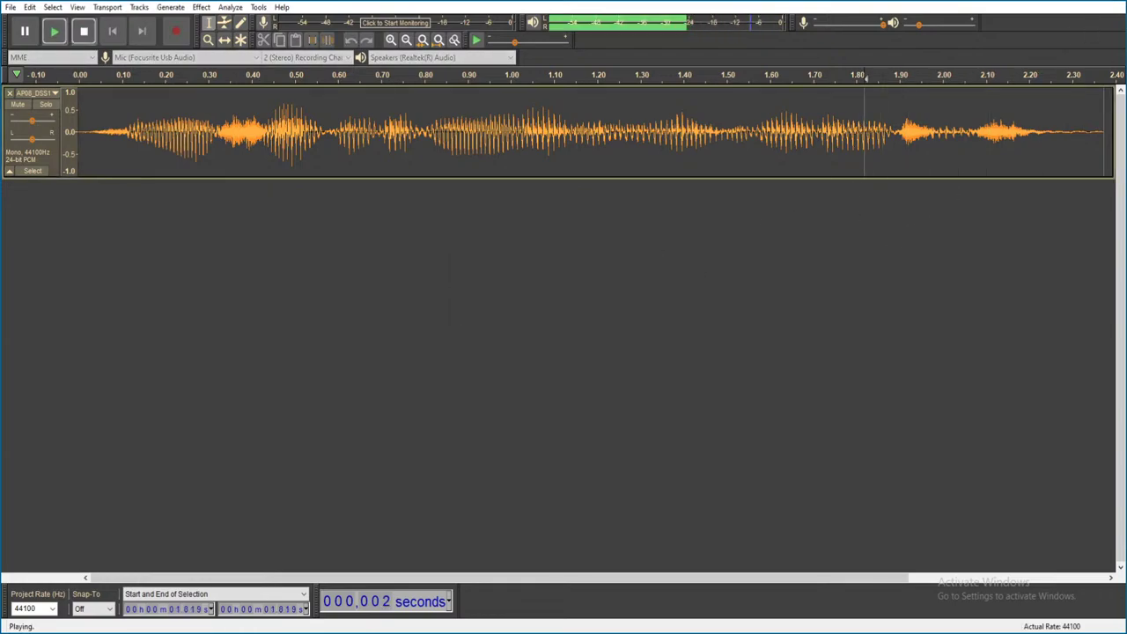
click(1116, 4)
click(586, 310)
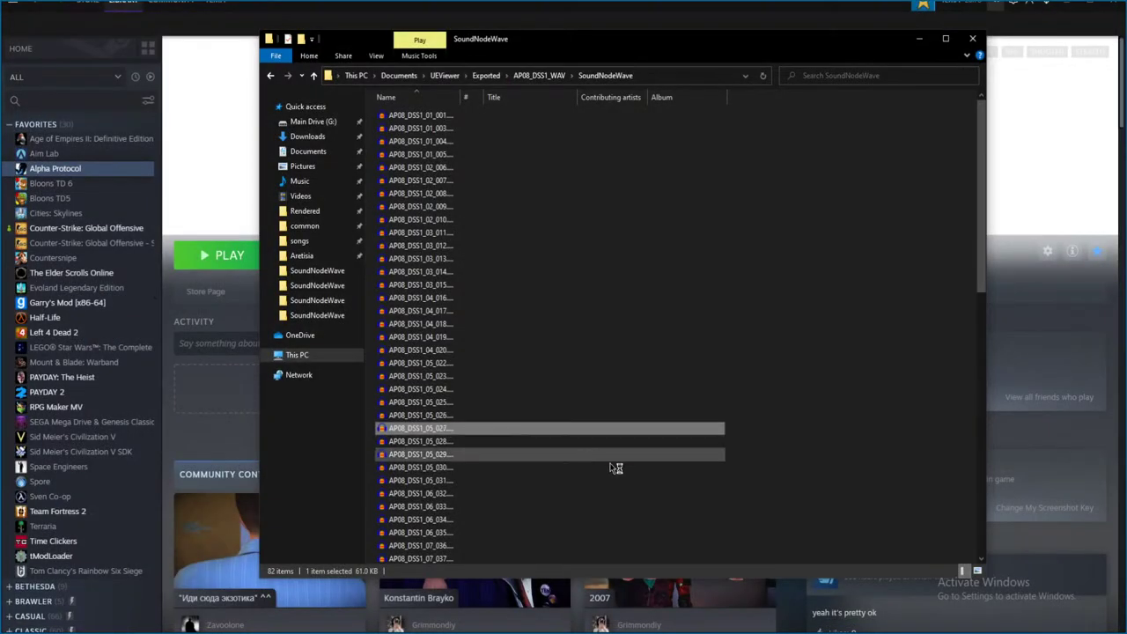
- Open the AP08_DSS1_05_027 clip in Audacity, play it through, and close its project without saving
double_click(616, 468)
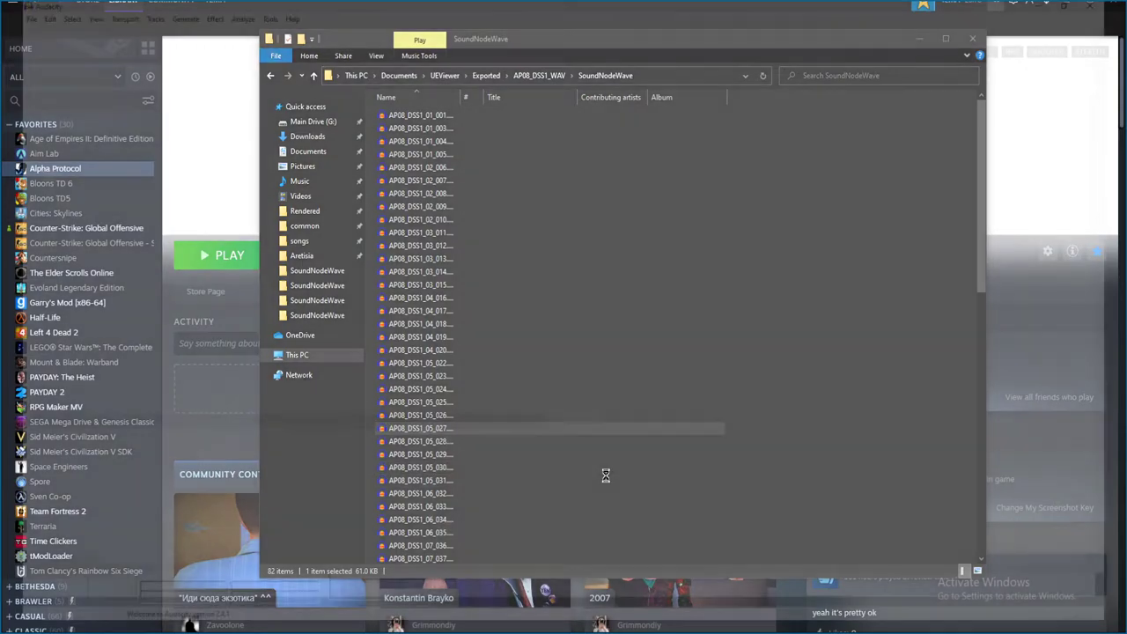
key(space)
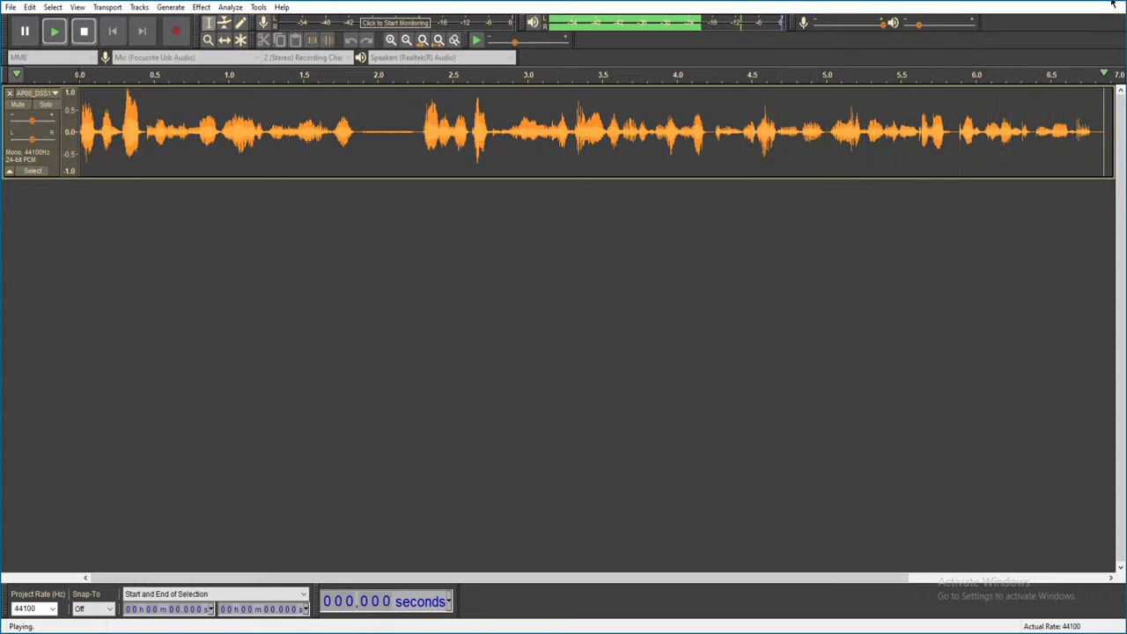
click(1112, 5)
click(590, 311)
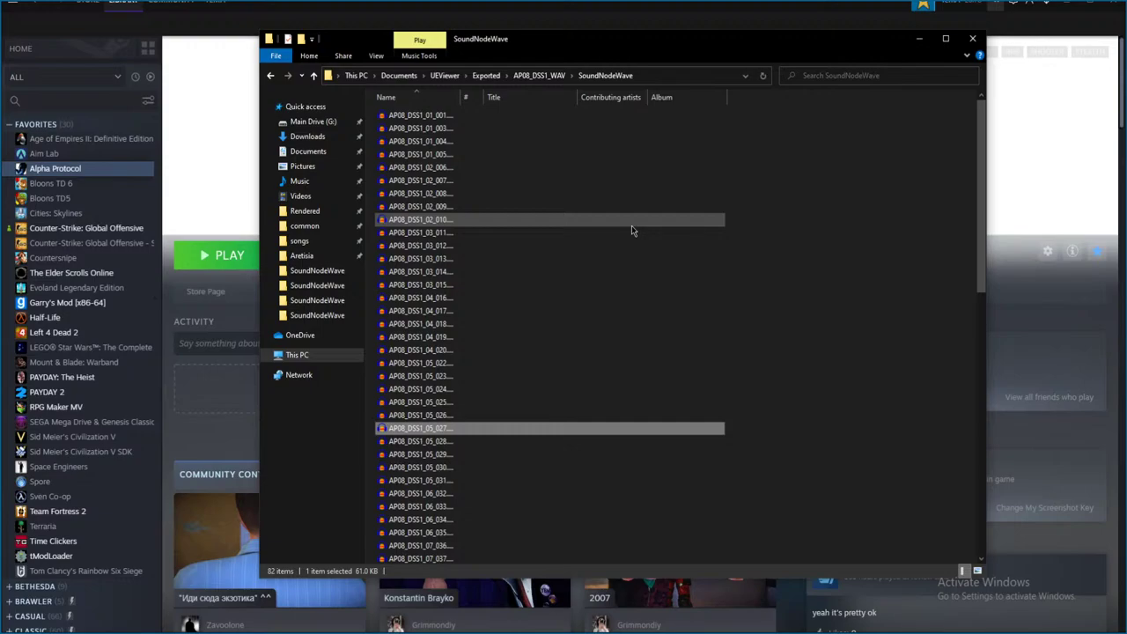
- Open the AP08_DSS1_05_028 clip in Audacity, play it, and close its project without saving
key(Down)
key(Return)
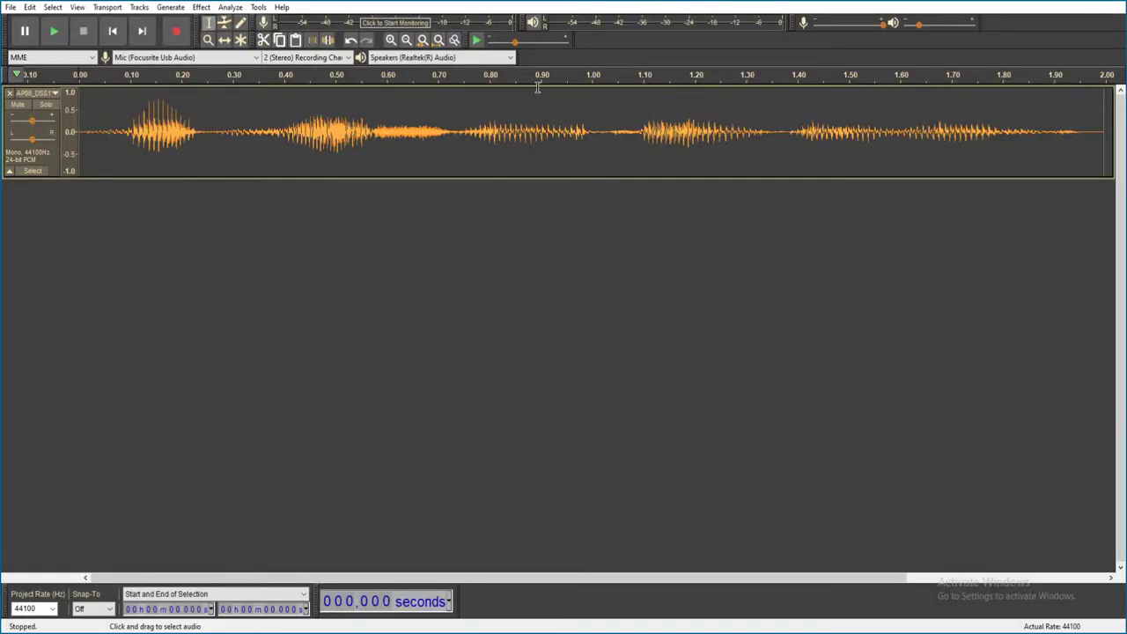
key(space)
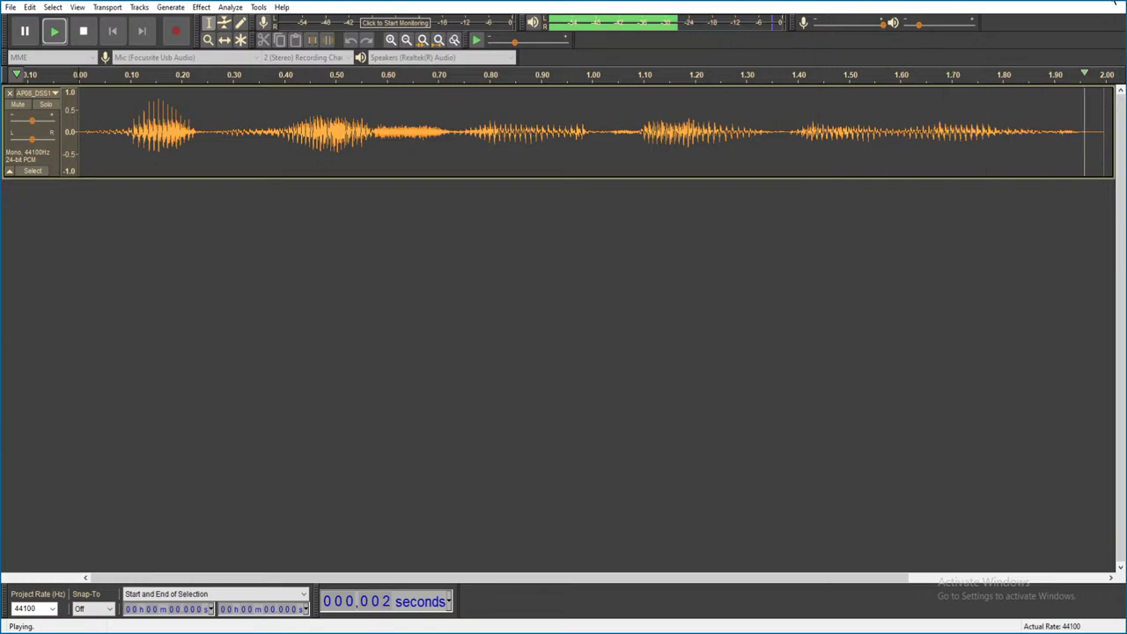
click(1104, 4)
click(581, 311)
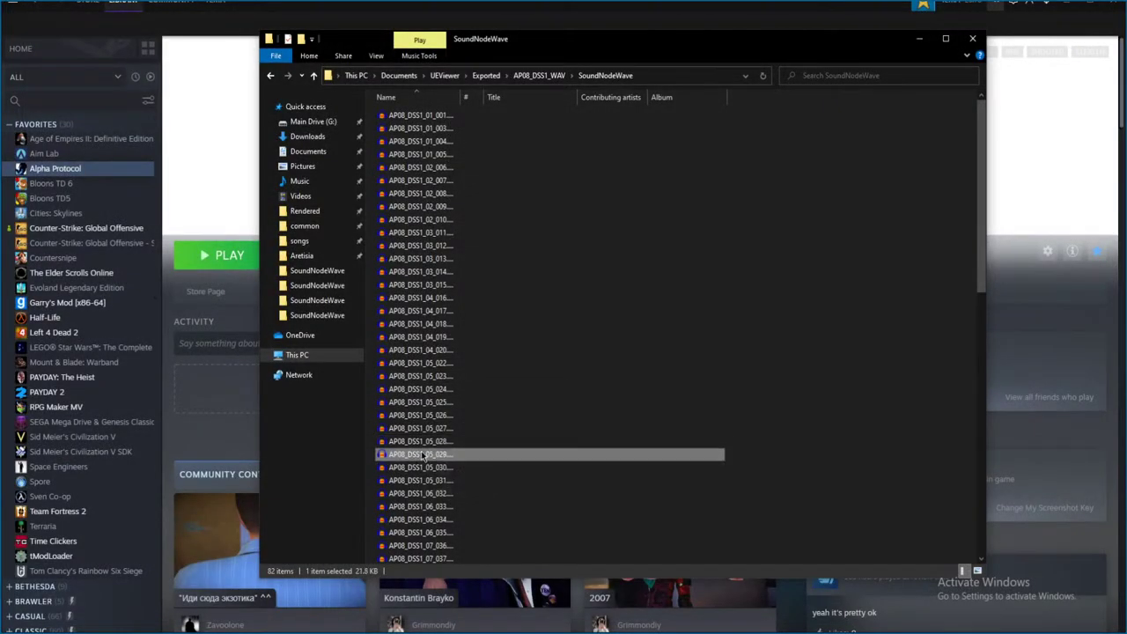
- Open the AP08_DSS1_05_029 clip in Audacity, play it, and close its project without saving
double_click(609, 405)
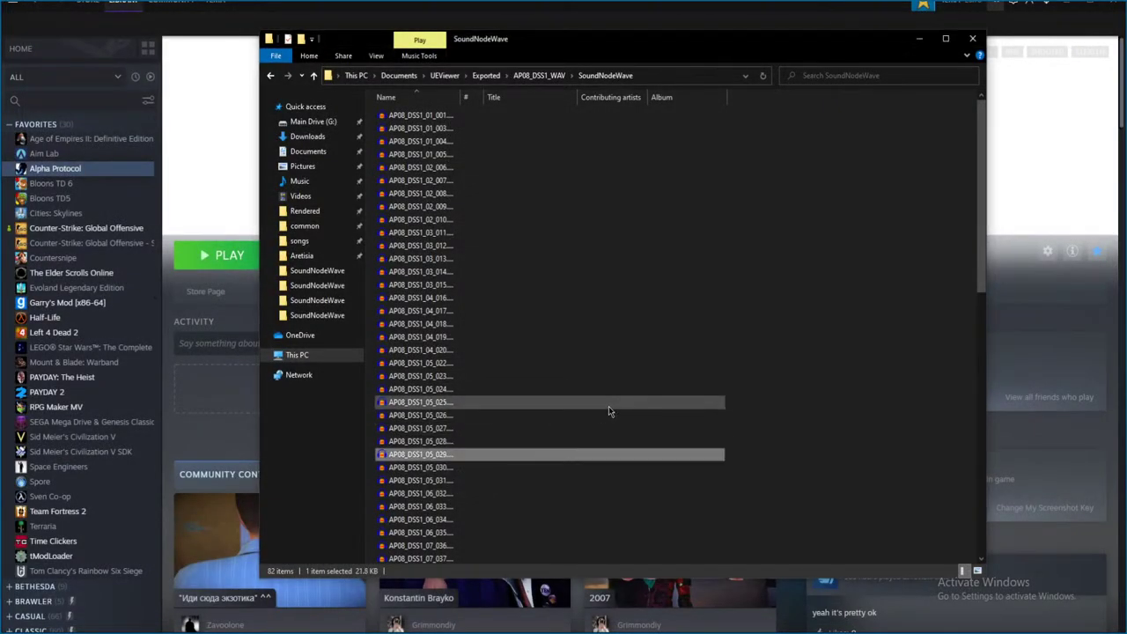
key(space)
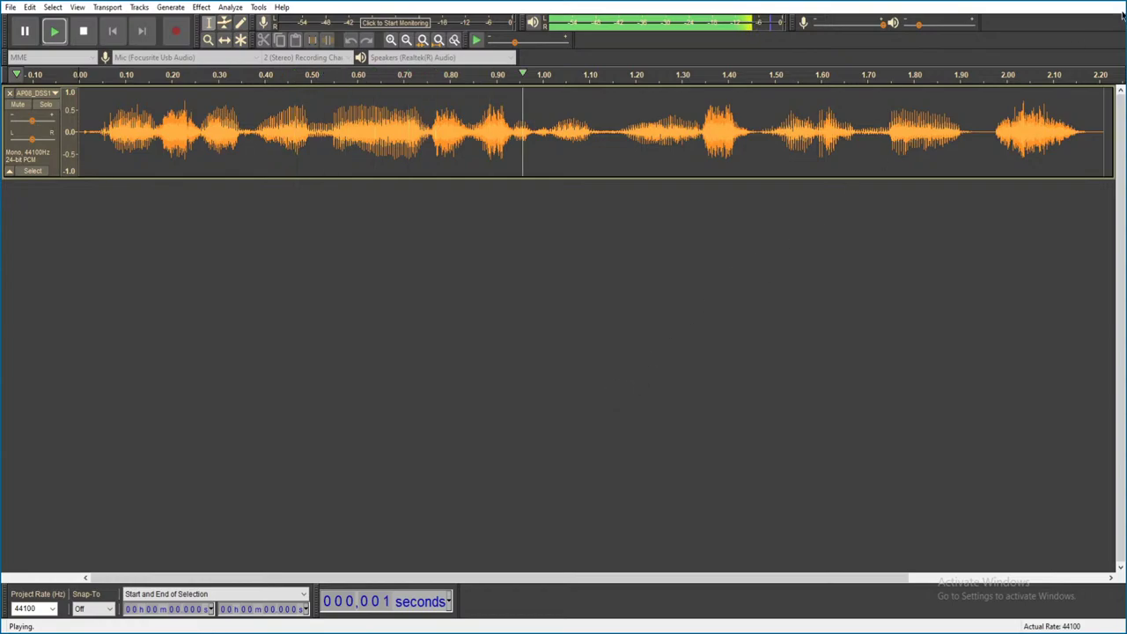
click(1114, 5)
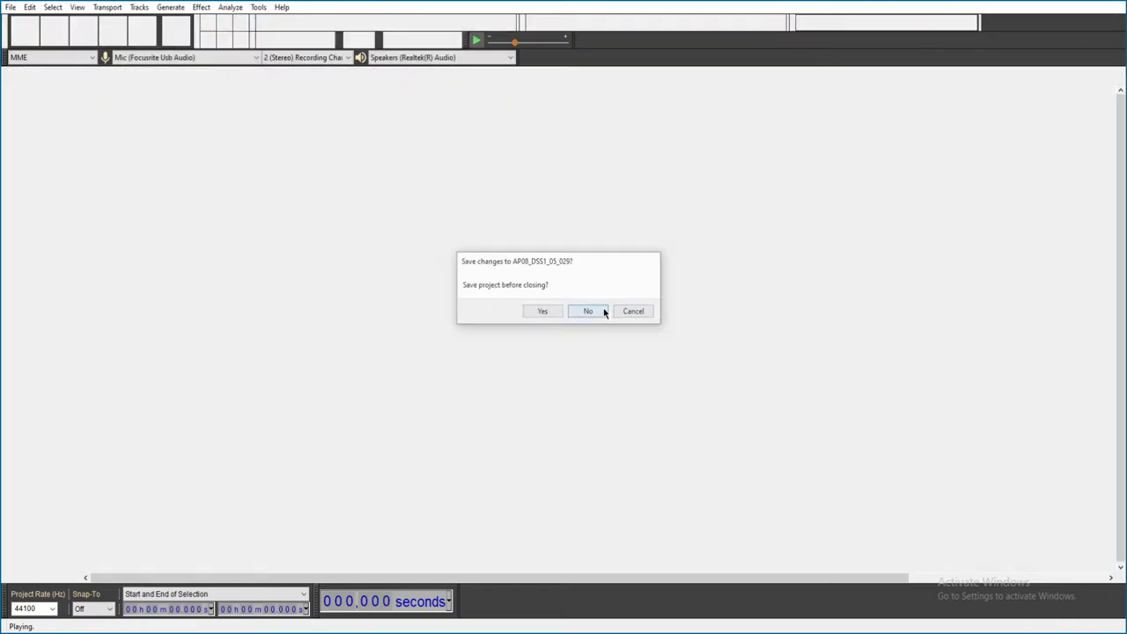
click(602, 311)
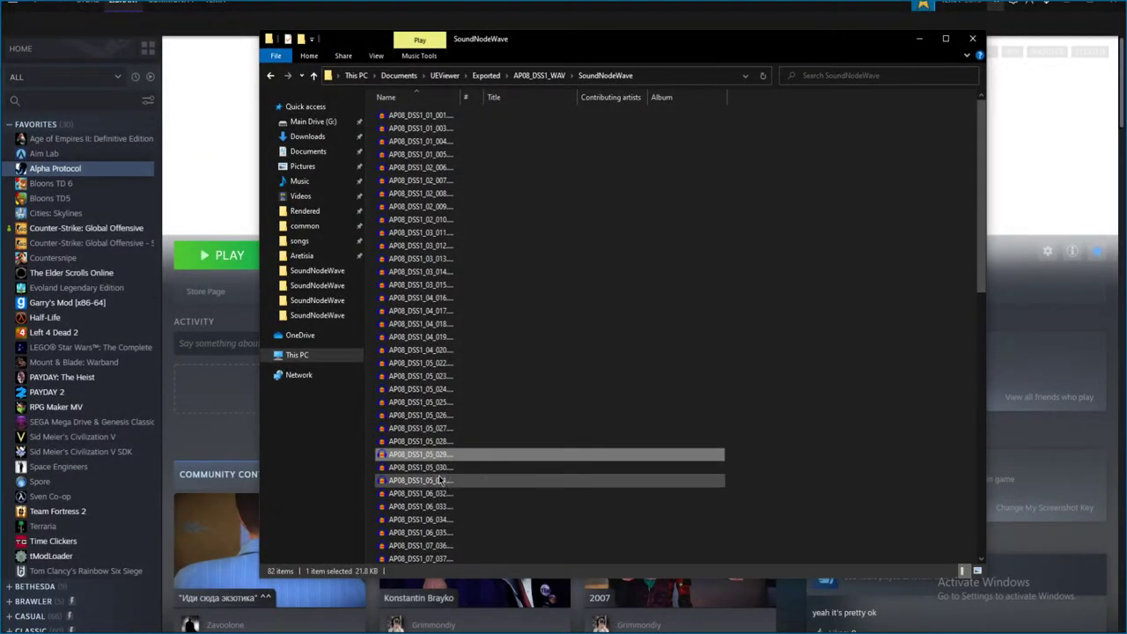
- Open the AP08_DSS1_05_030 clip in Audacity, play it through, and close its project without saving
click(472, 470)
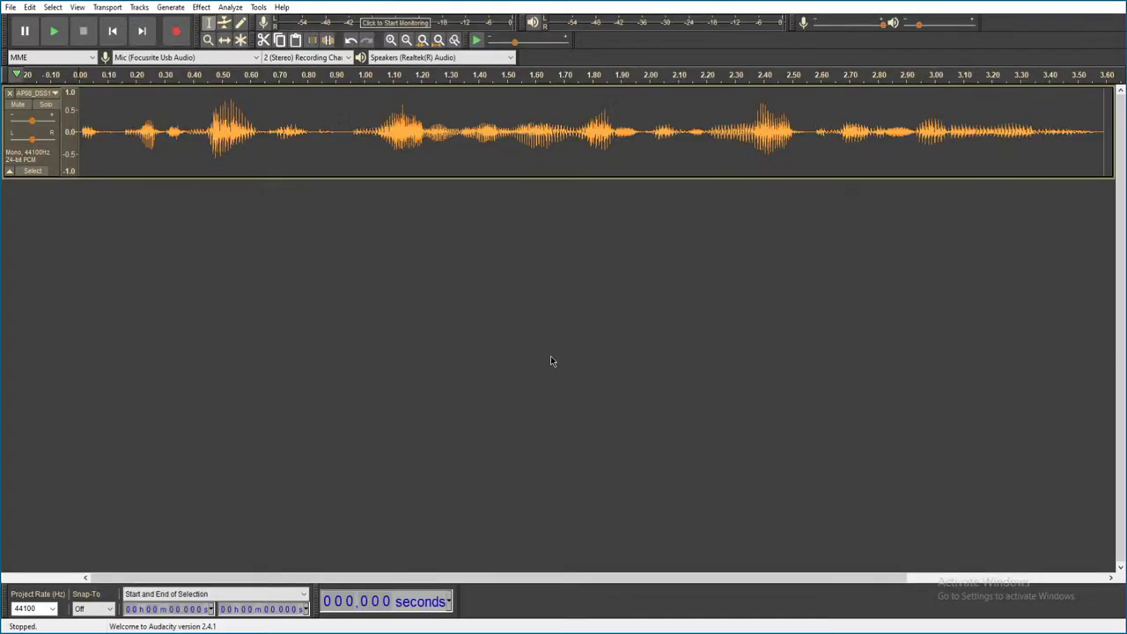
key(space)
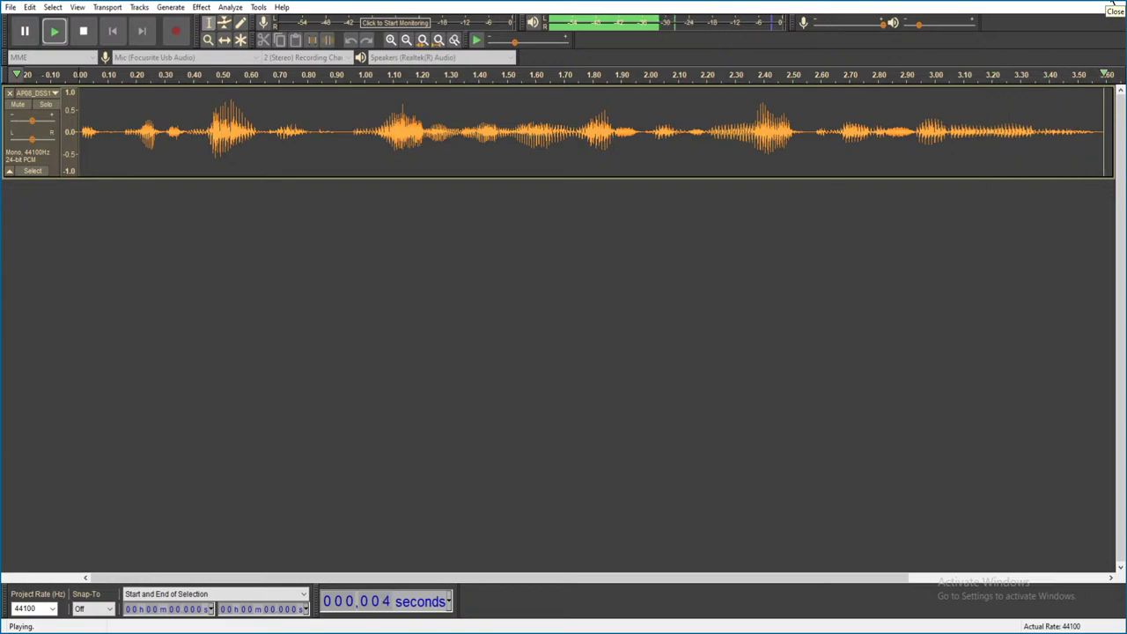
click(1112, 4)
click(587, 310)
- Open the AP08_DSS1_05_031 clip in Audacity, play it, and close its project without saving
double_click(449, 481)
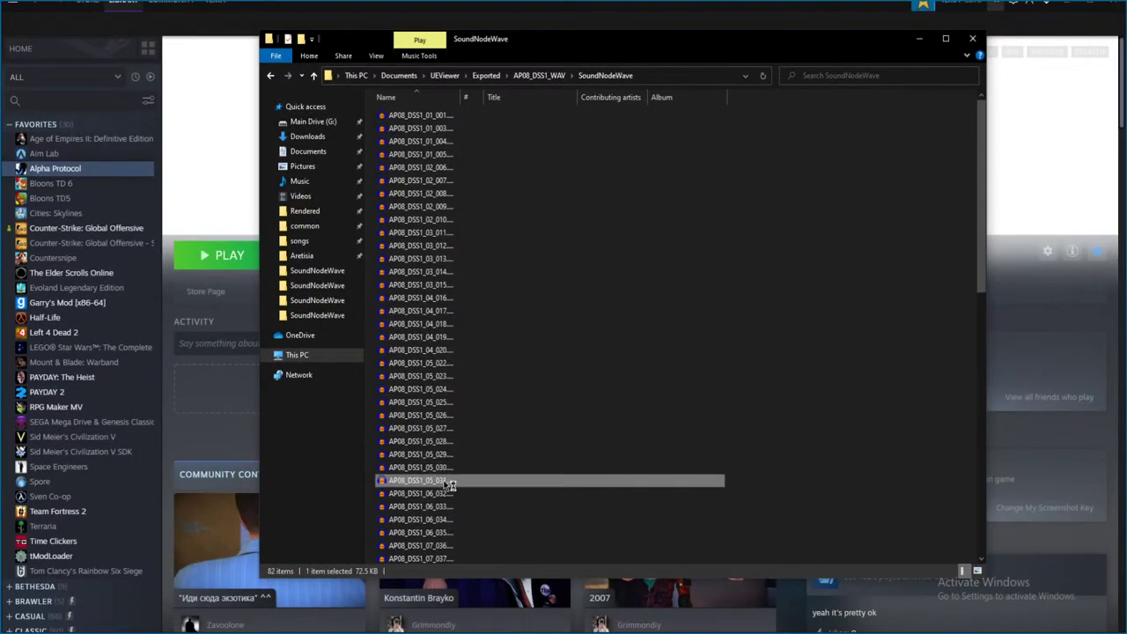
scroll(459, 451, down, 6)
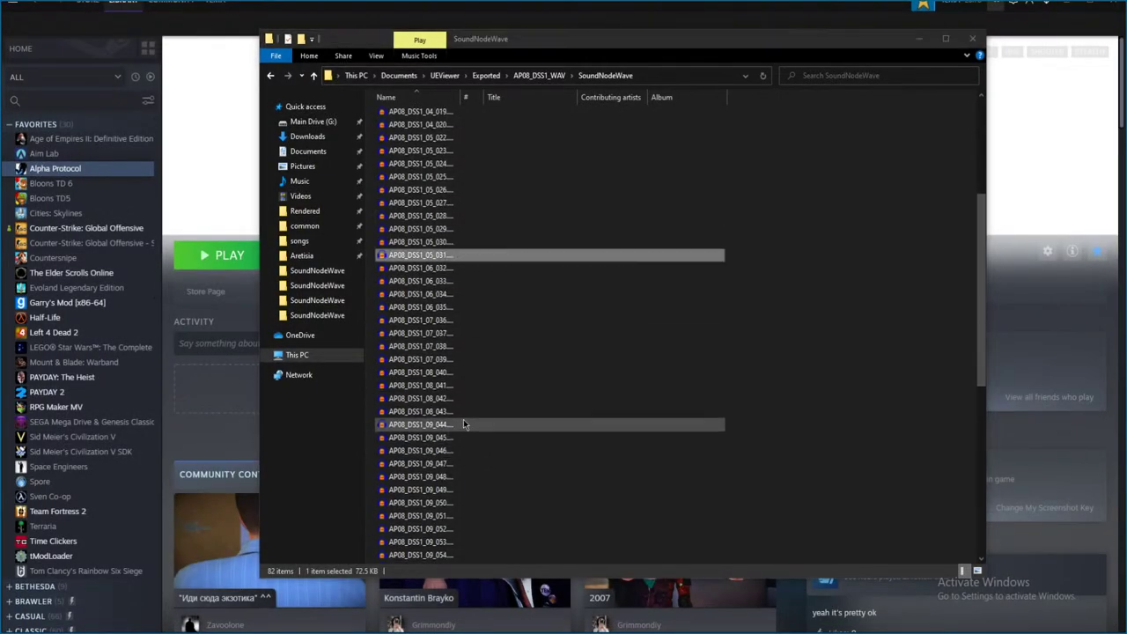
key(space)
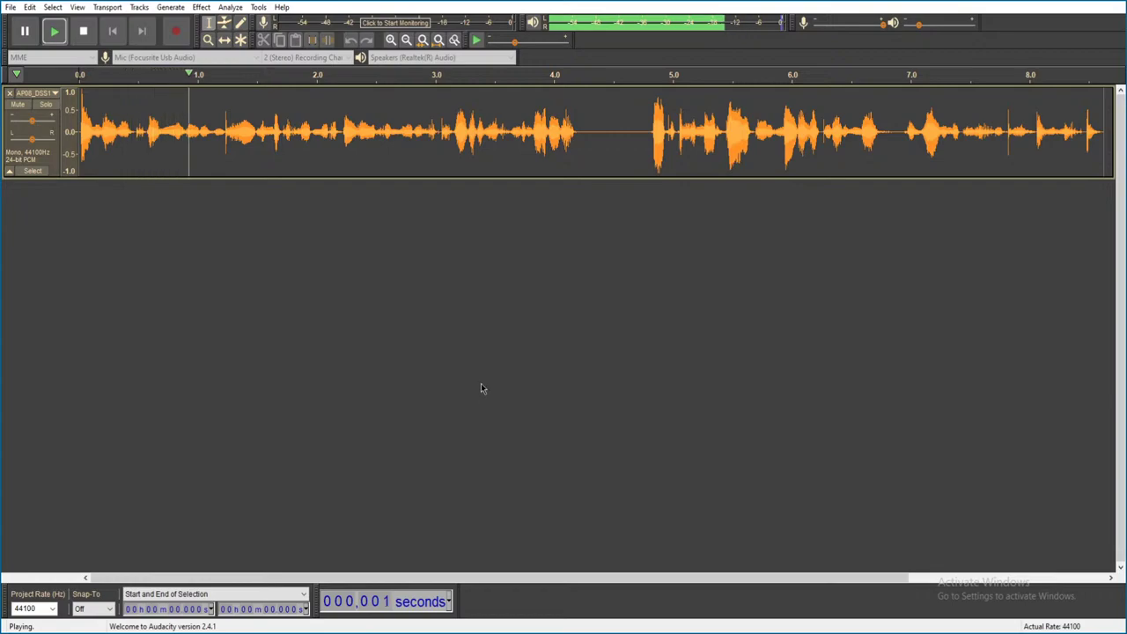
click(1113, 5)
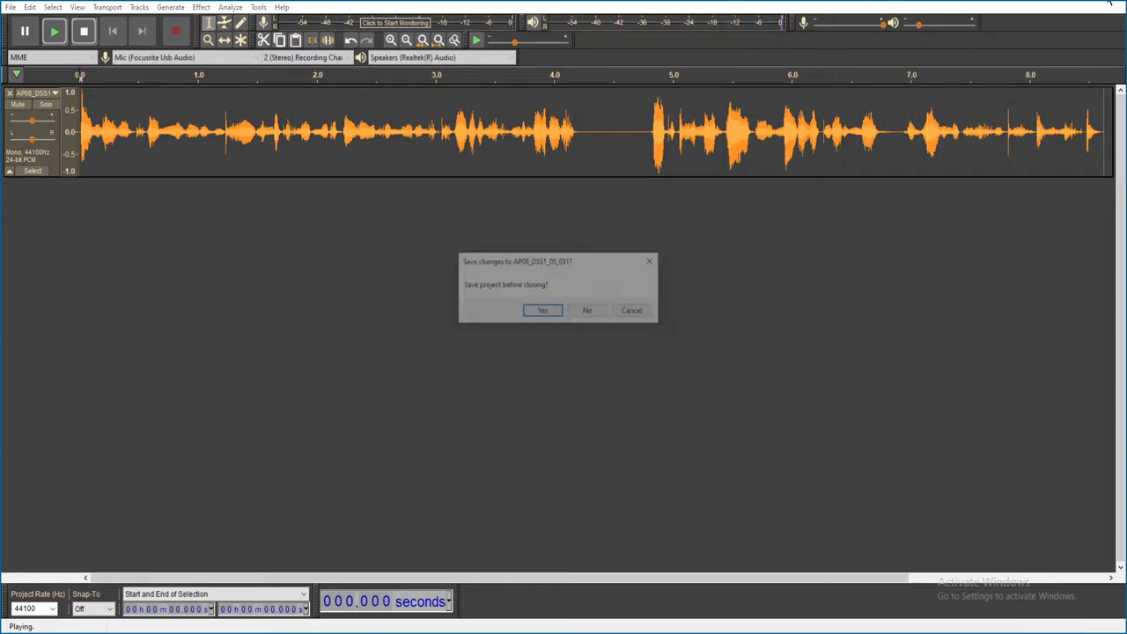
click(583, 313)
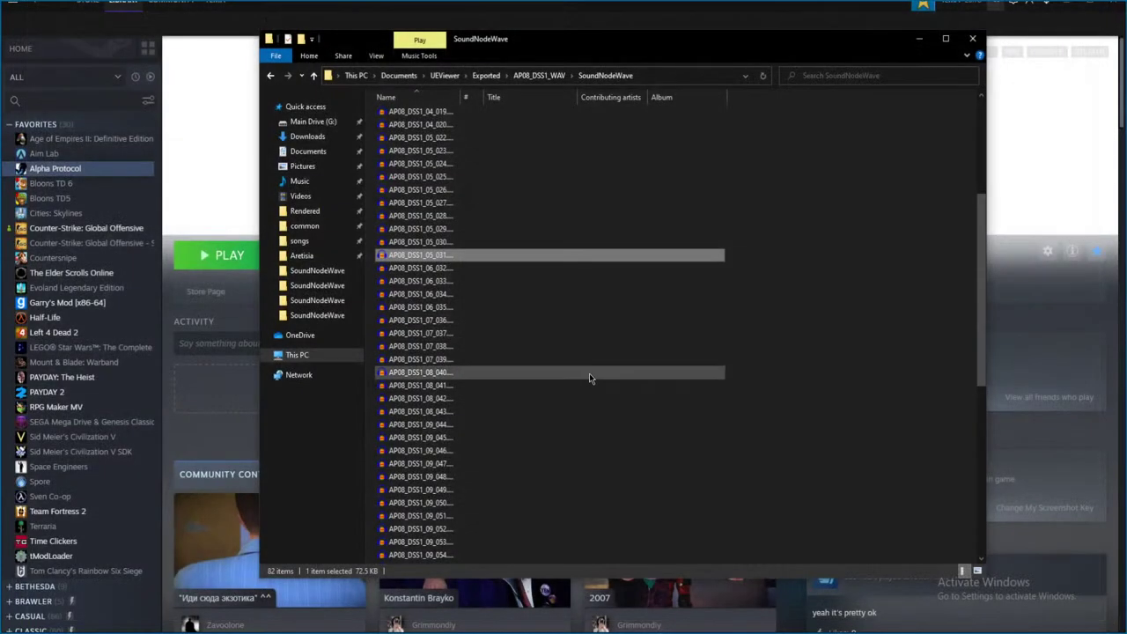
- Open the AP08_DSS1_06_032 clip in Audacity, play it through, and close its project without saving
double_click(475, 267)
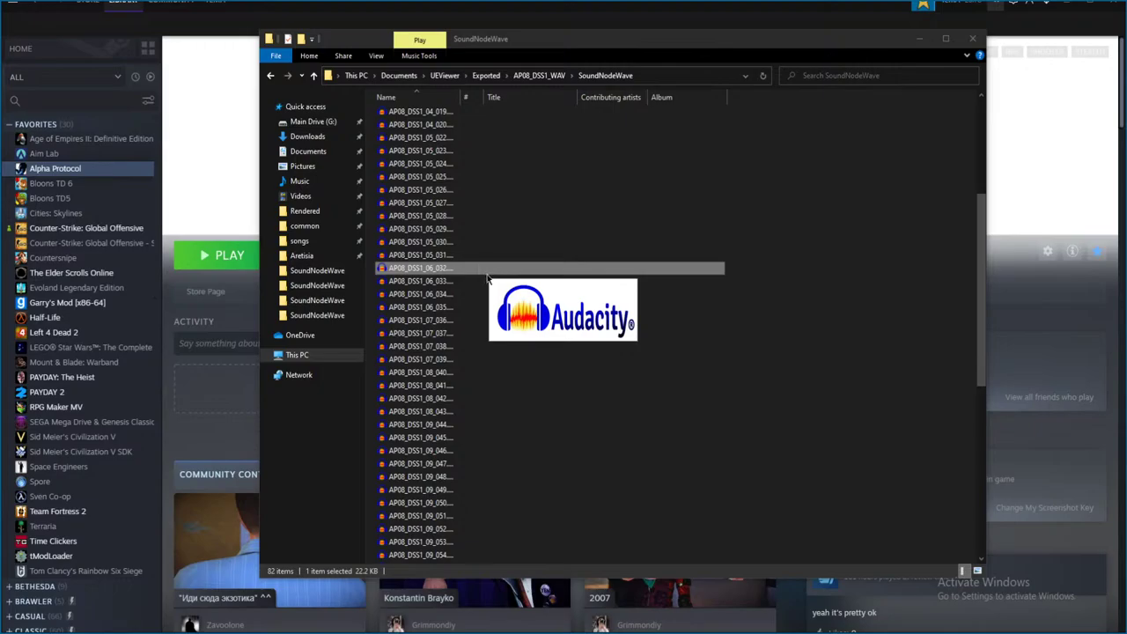
key(space)
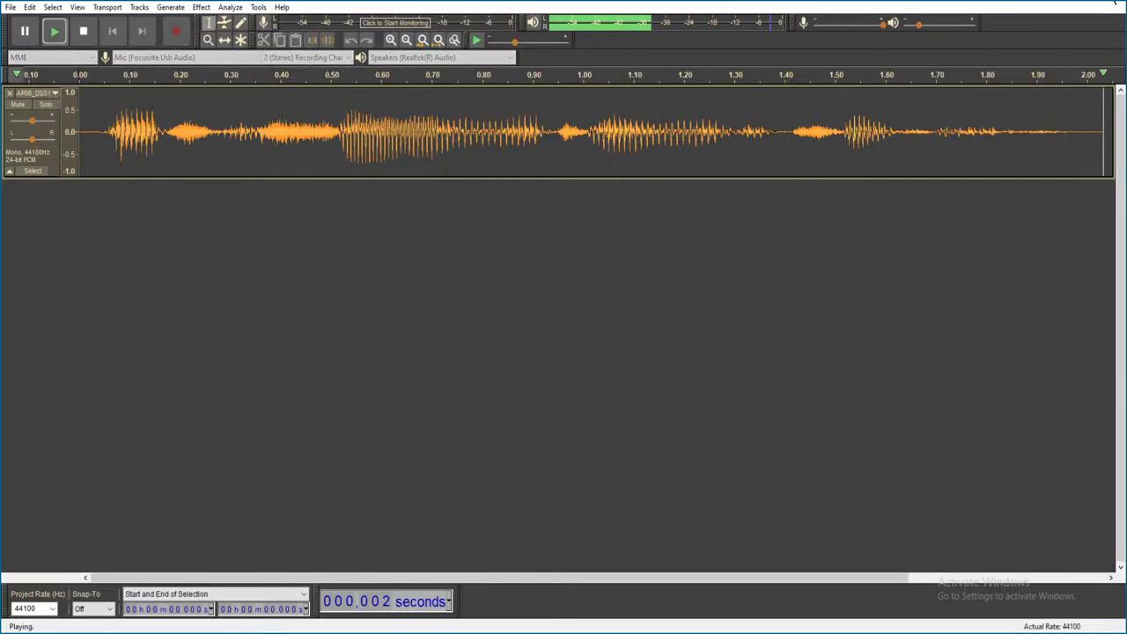
key(alt+F4)
click(572, 314)
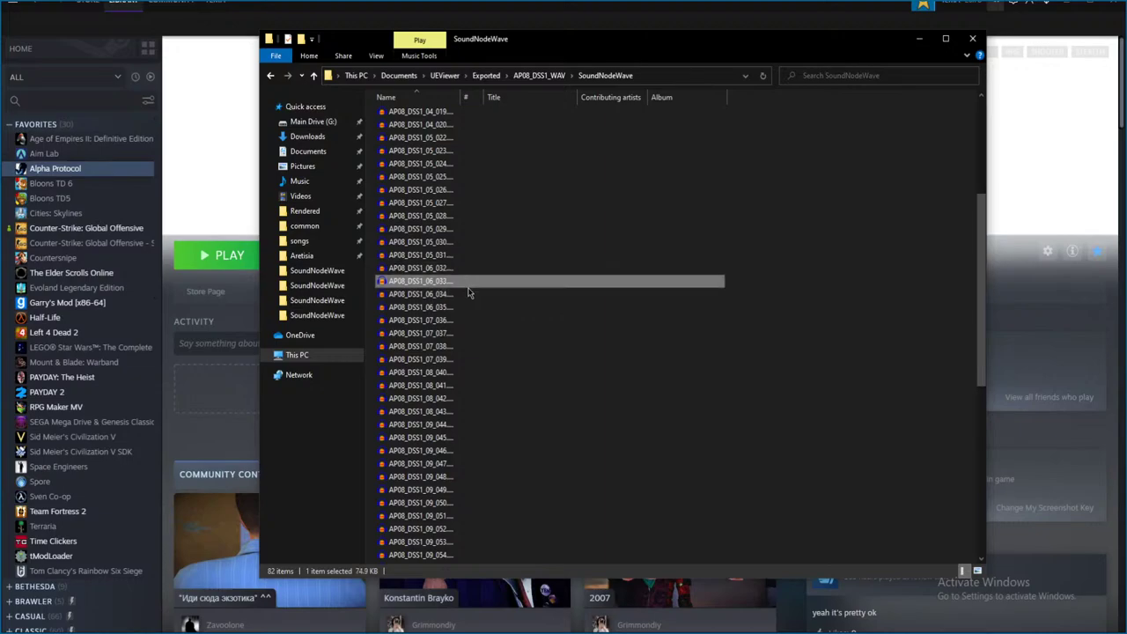
- Open the AP08_DSS1_06_033 clip in Audacity, play it, and close its project without saving
double_click(491, 361)
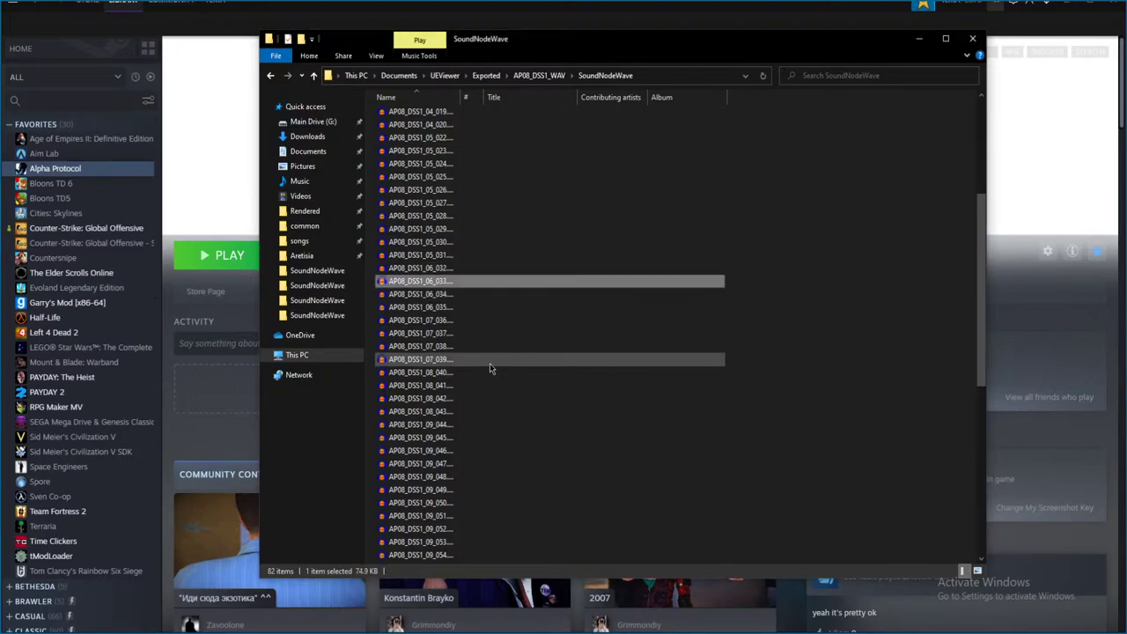
key(space)
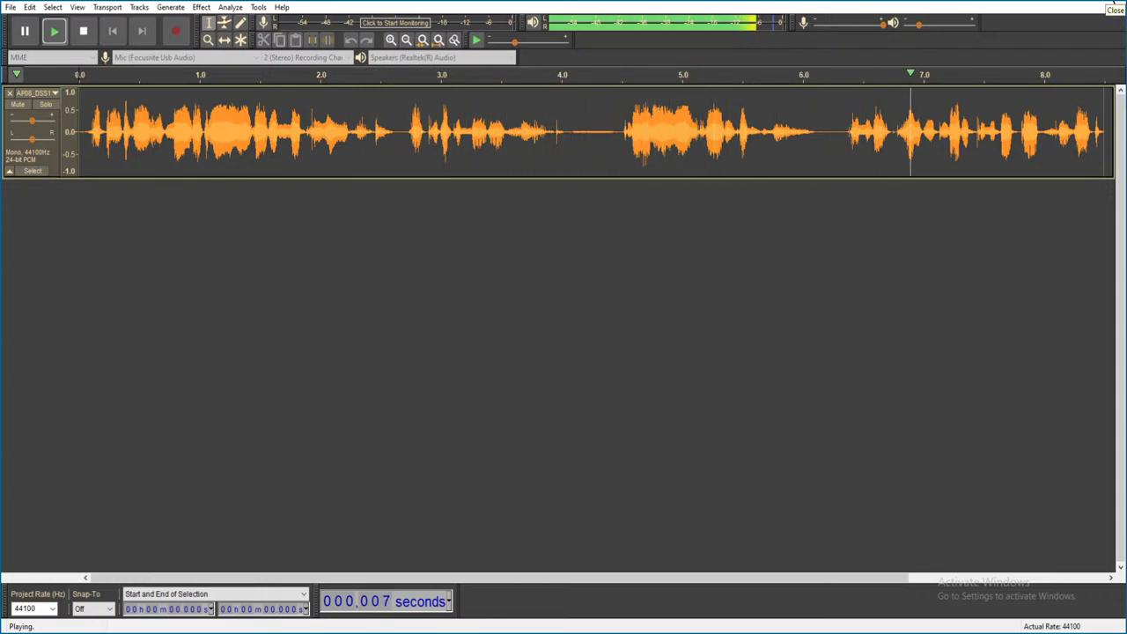
click(1116, 4)
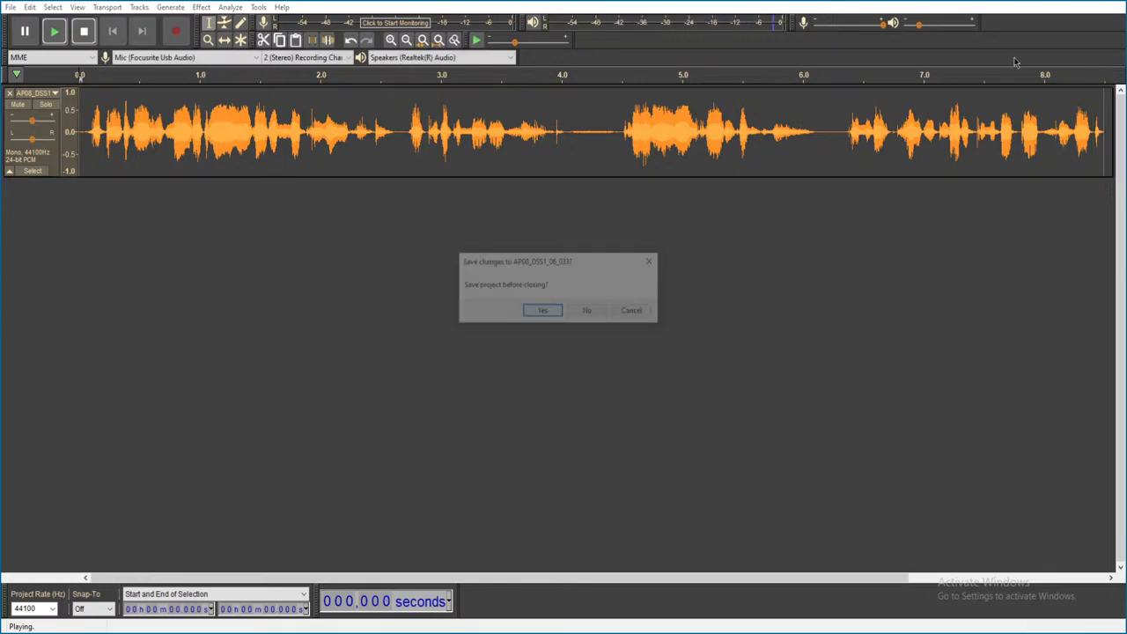
click(585, 309)
- Open the AP08_DSS1_06_034 clip in Audacity, play it, and close its project without saving
double_click(474, 299)
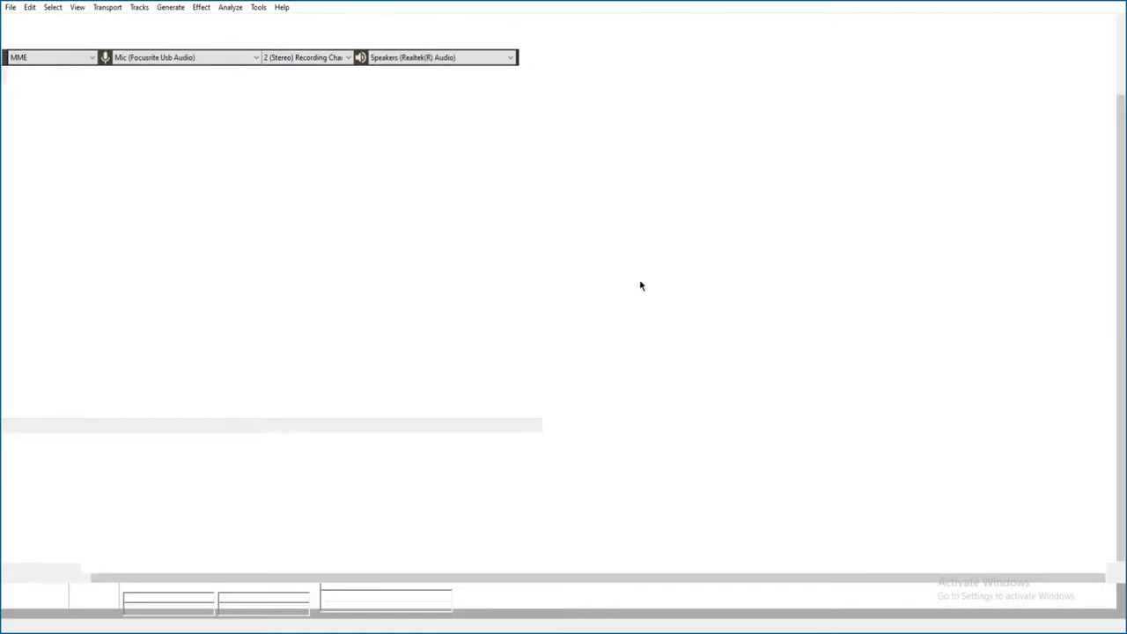
key(space)
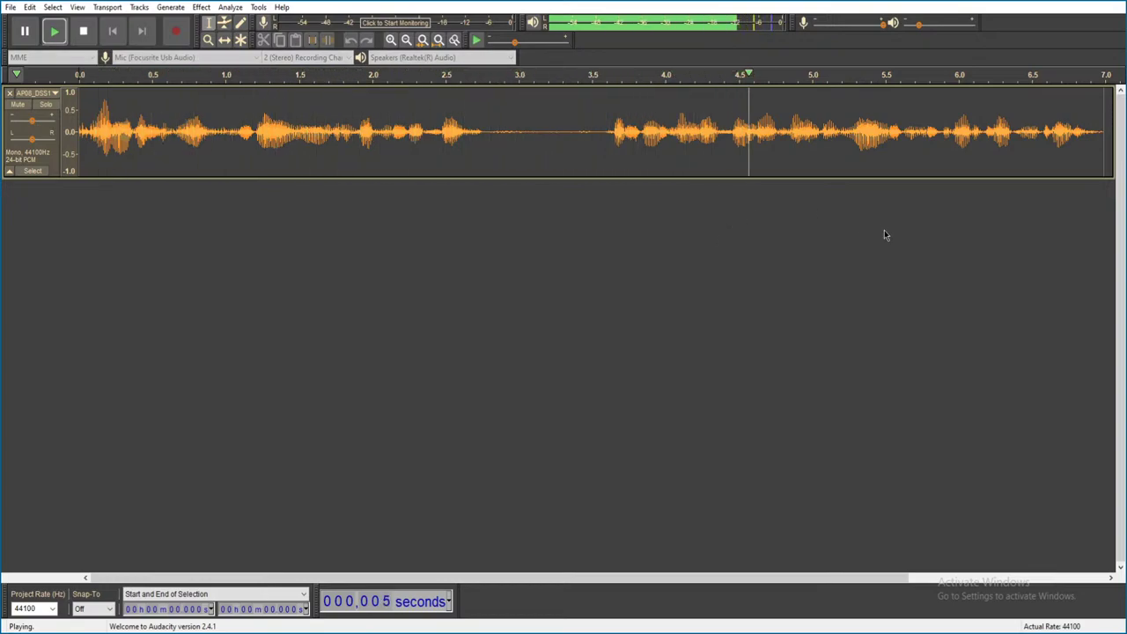
click(1114, 5)
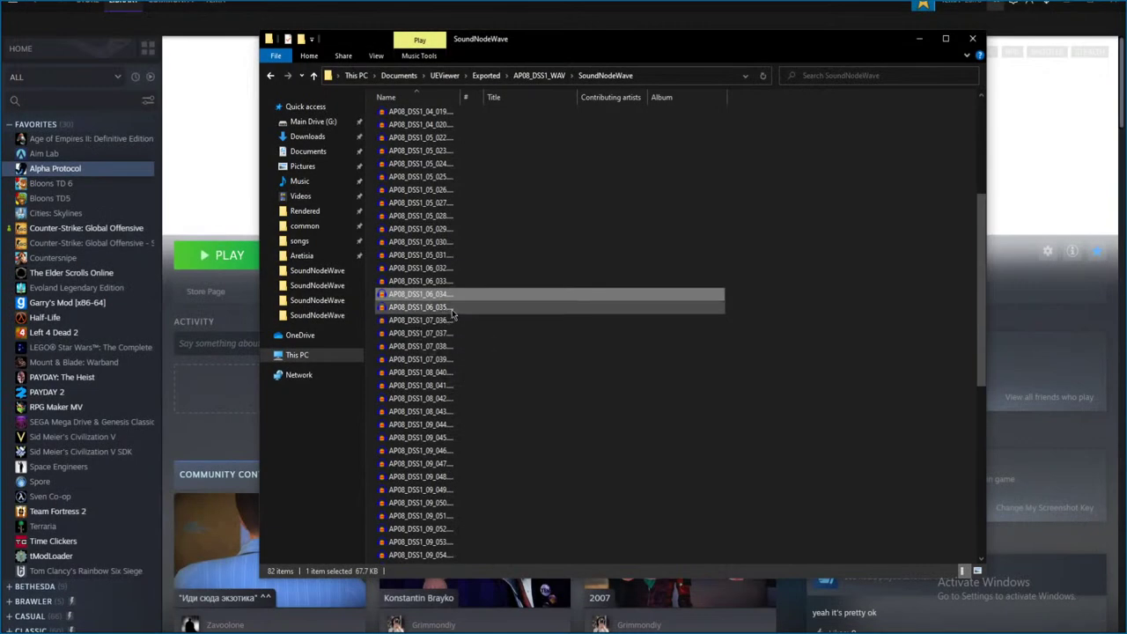
- Open the AP08_DSS1_06_035 clip in Audacity, play it, and close its project without saving
double_click(452, 310)
scroll(456, 311, down, 2)
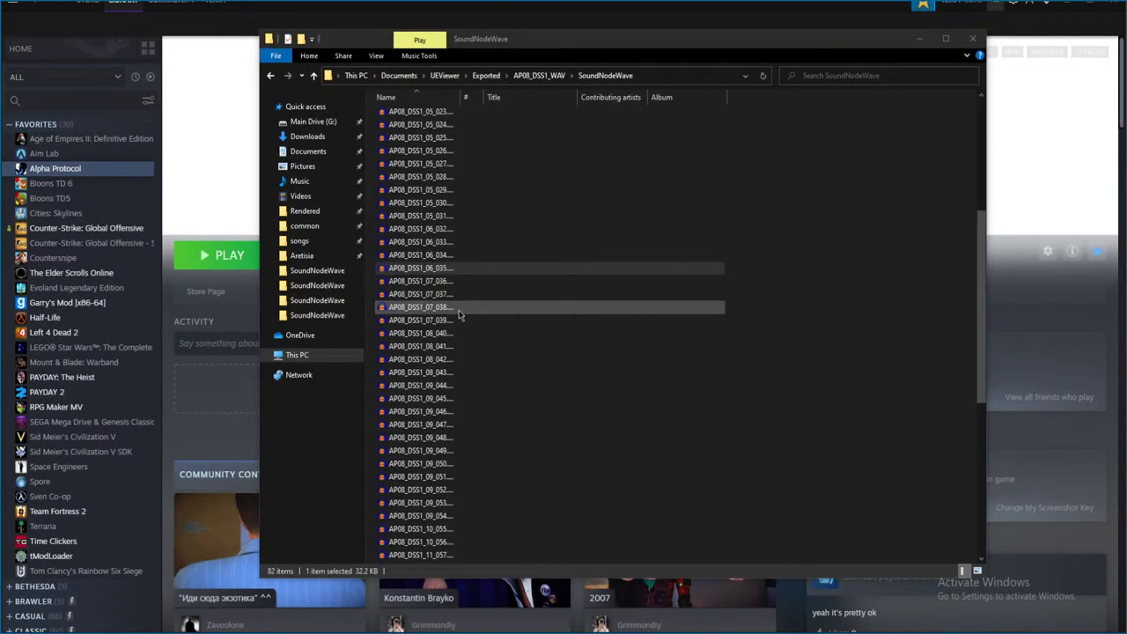
key(space)
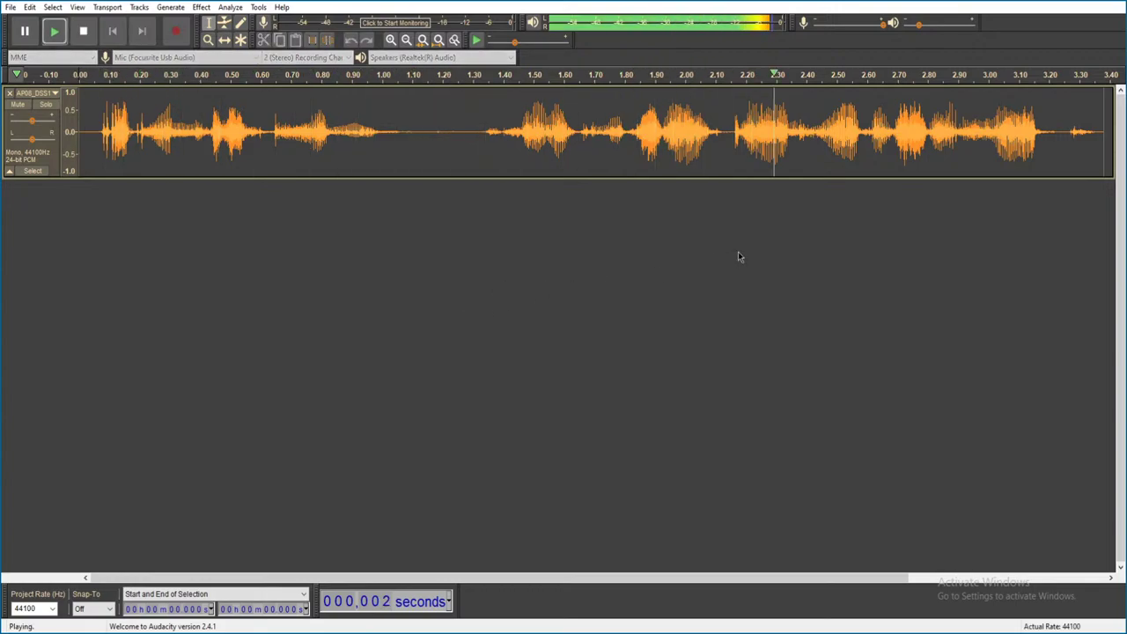
click(1088, 12)
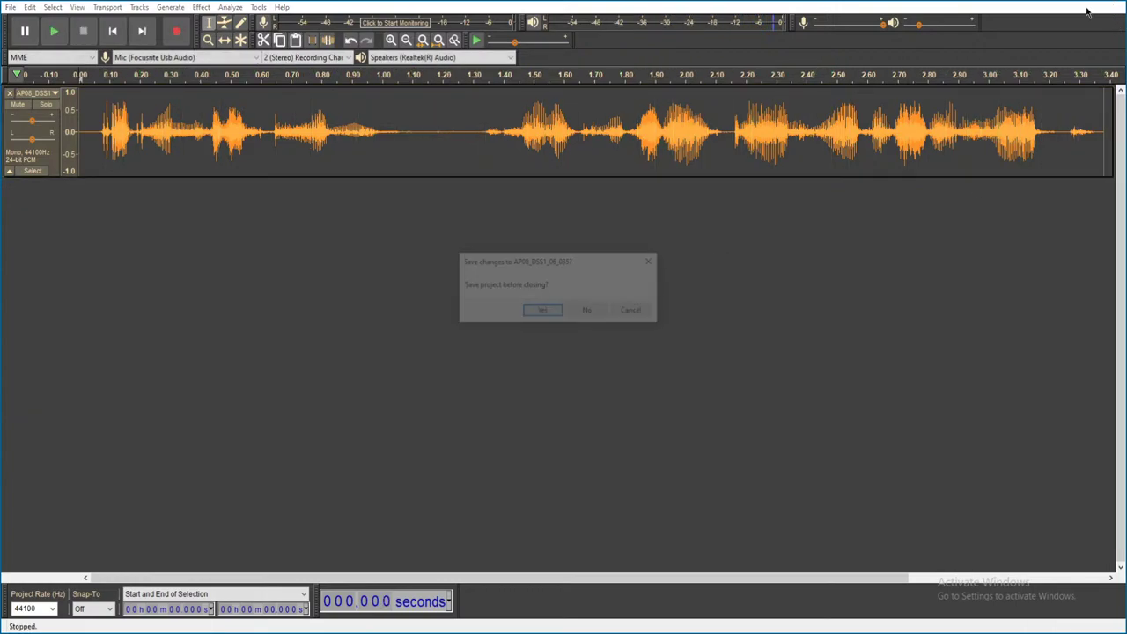
click(583, 310)
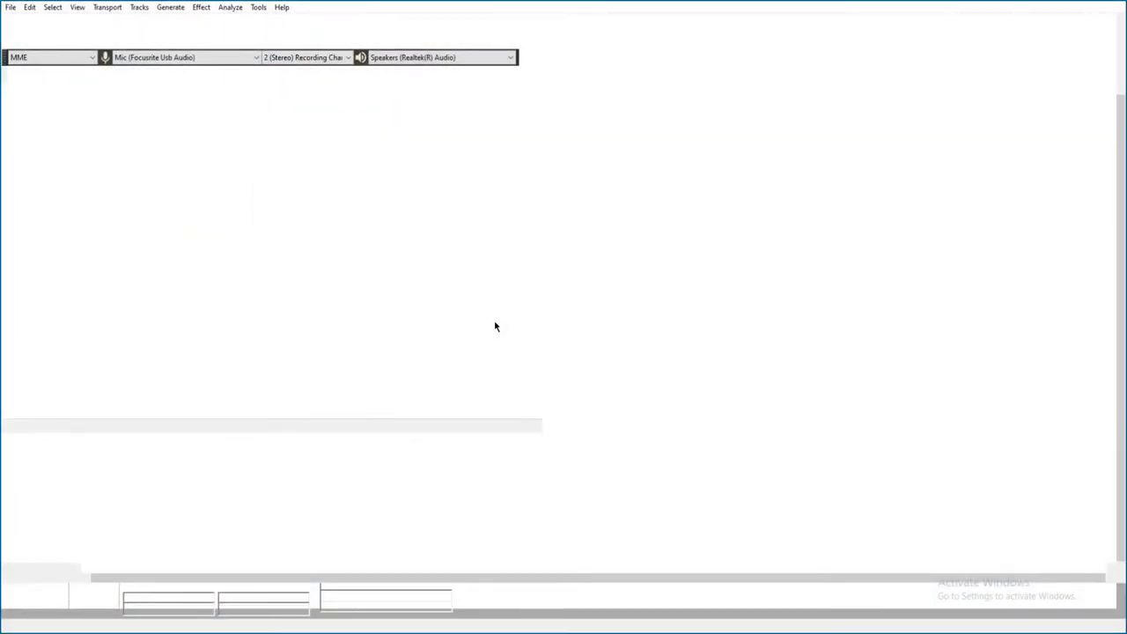
- Play the AP08_DSS1_07_036 clip in Audacity and close its project without saving
key(space)
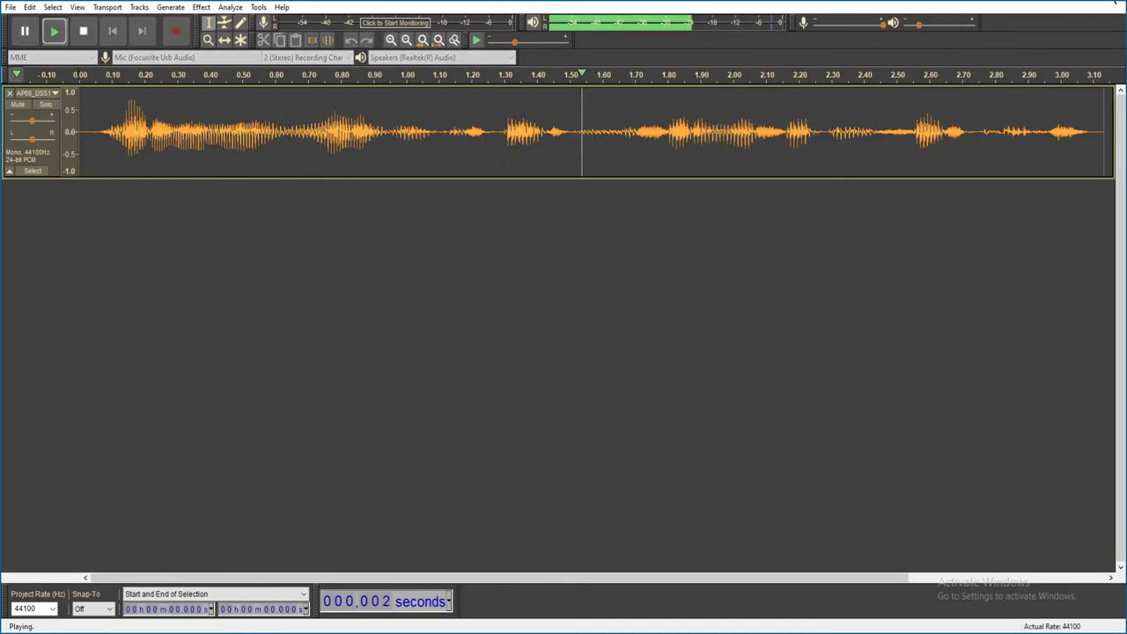
click(1115, 7)
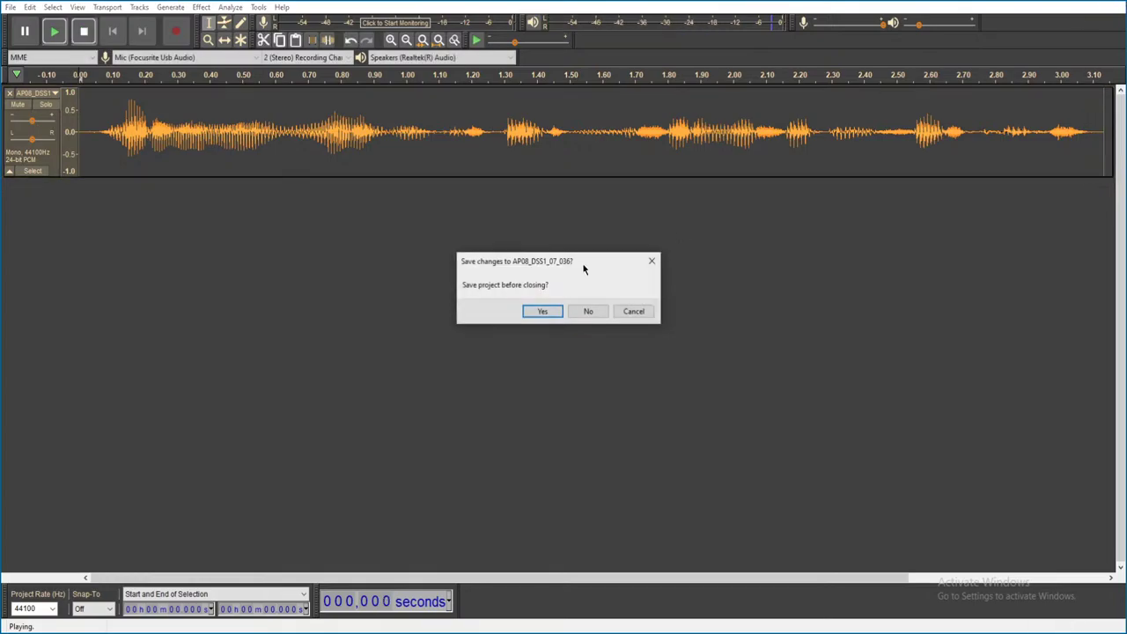
click(587, 310)
- Open the AP08_DSS1_07_037 clip in Audacity, play it through, and close its project without saving
double_click(554, 296)
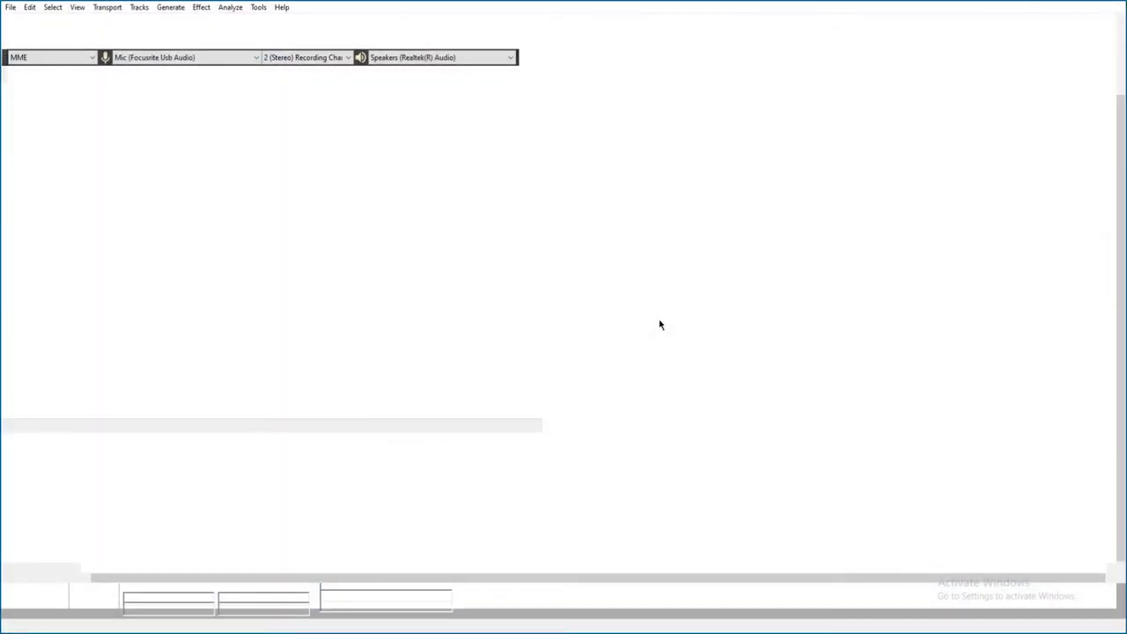
key(space)
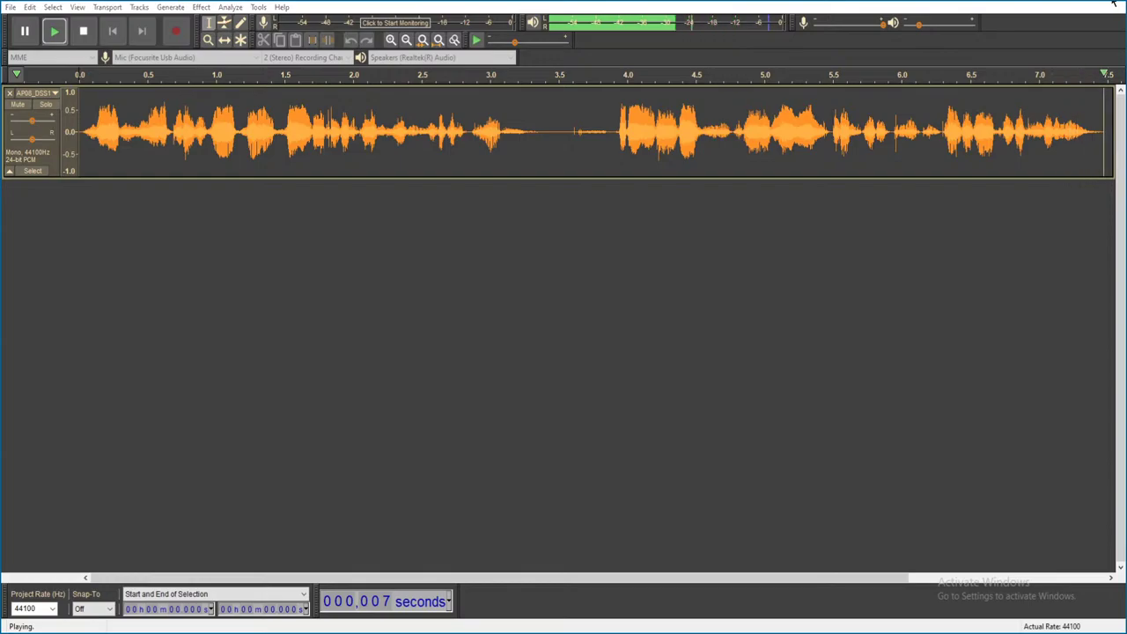
click(1114, 7)
click(589, 313)
- Open the AP08_DSS1_07_038 clip in Audacity, play it, and close its project without saving
double_click(493, 308)
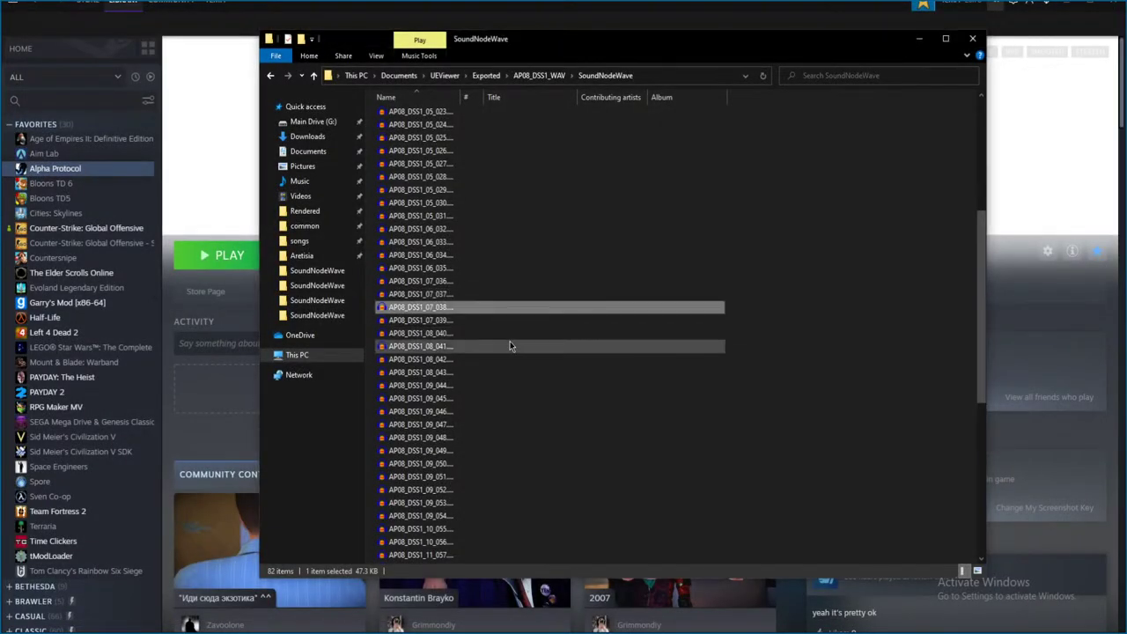
key(space)
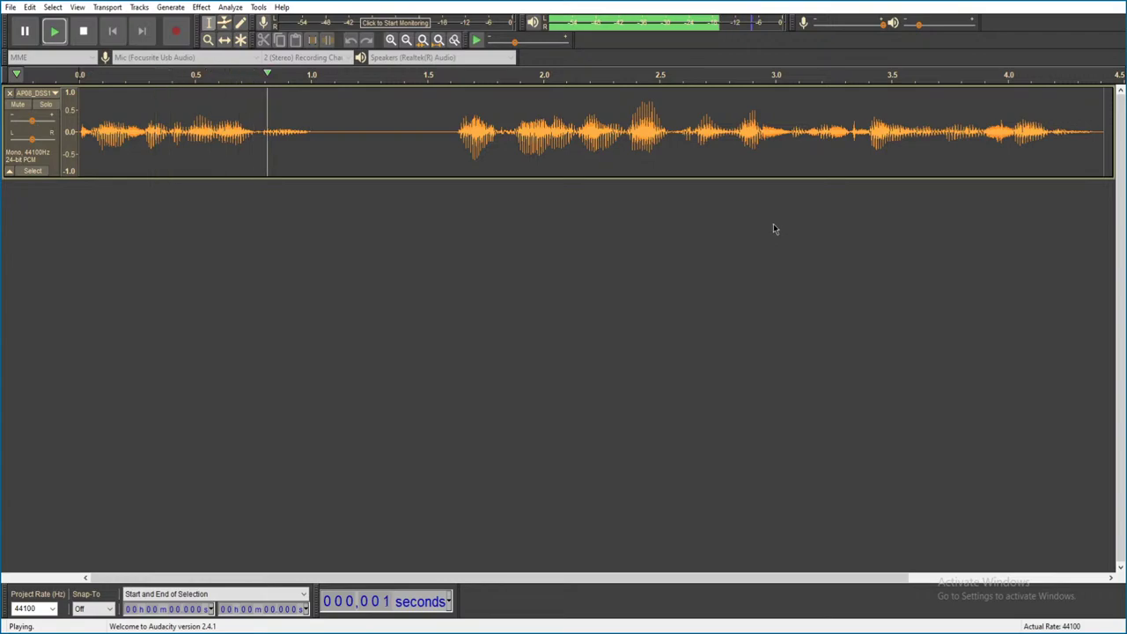
click(1115, 5)
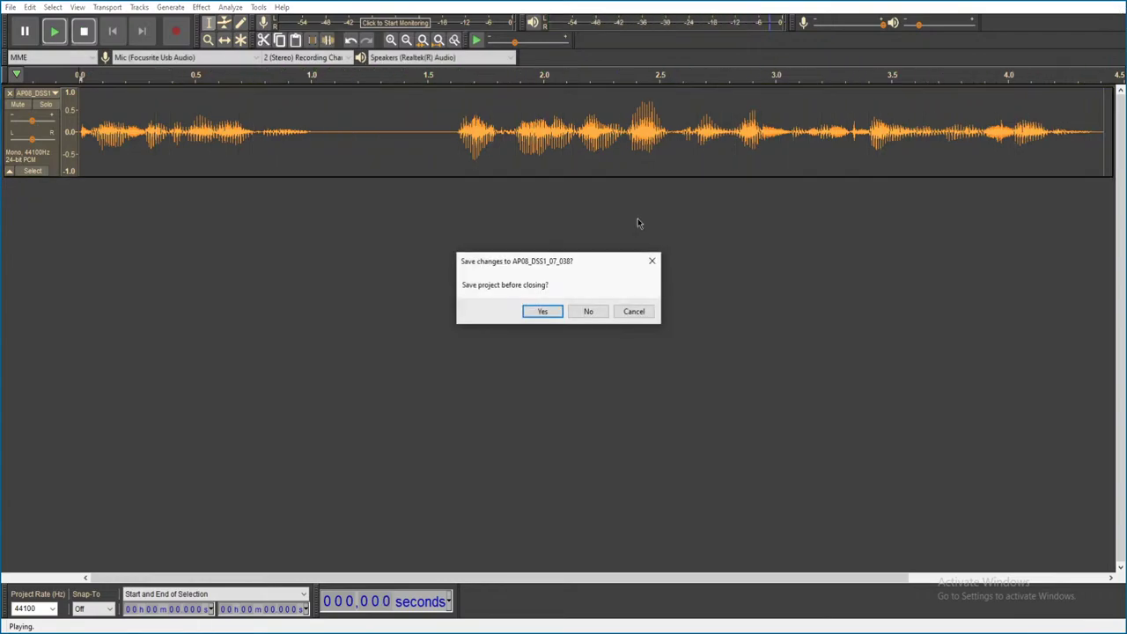
click(588, 310)
- Select the AP08_DSS1_07_039 clip in the SoundNodeWave folder, and move the selection on to AP08_DSS1_08_040
click(436, 320)
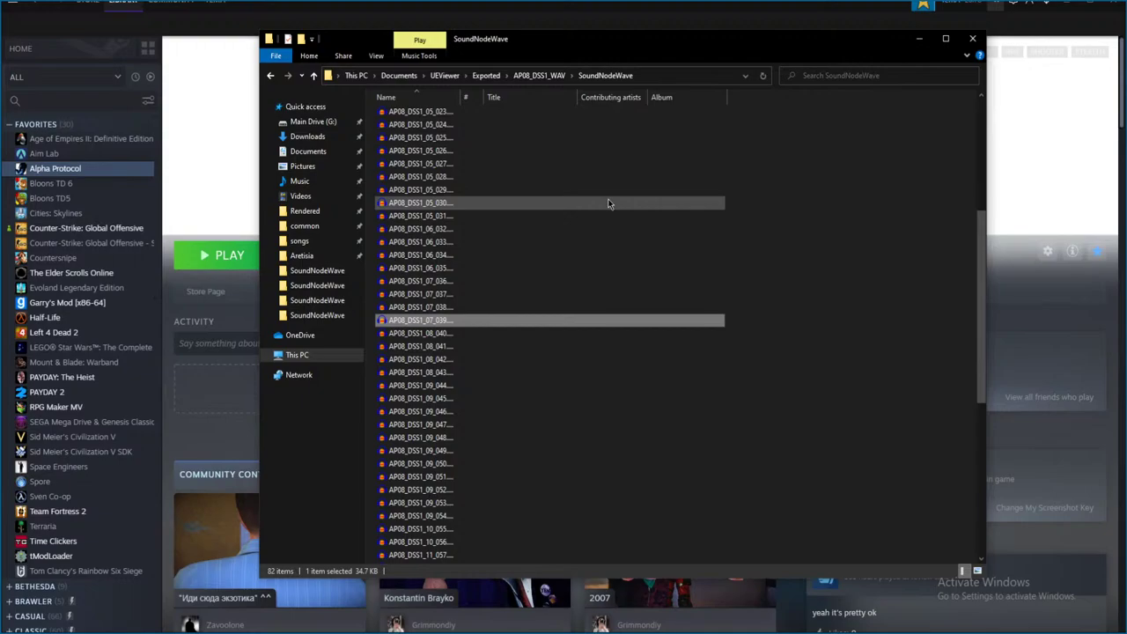
key(Down)
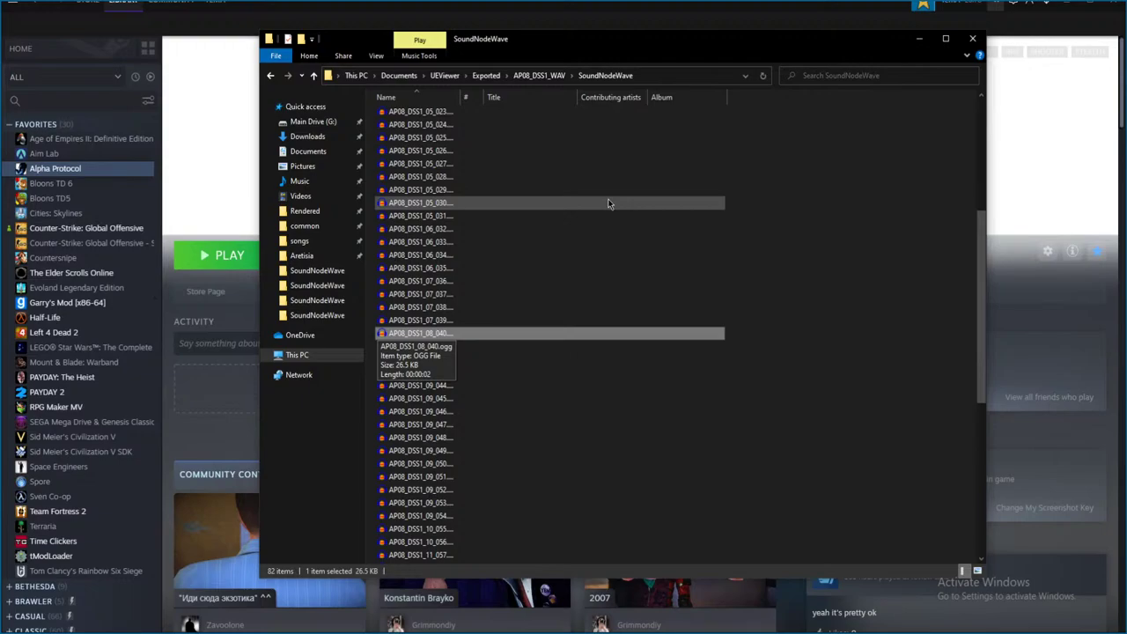
- Listen to the selected clip AP08_DSS1_08_040.ogg in Audacity and close its project without saving
key(Return)
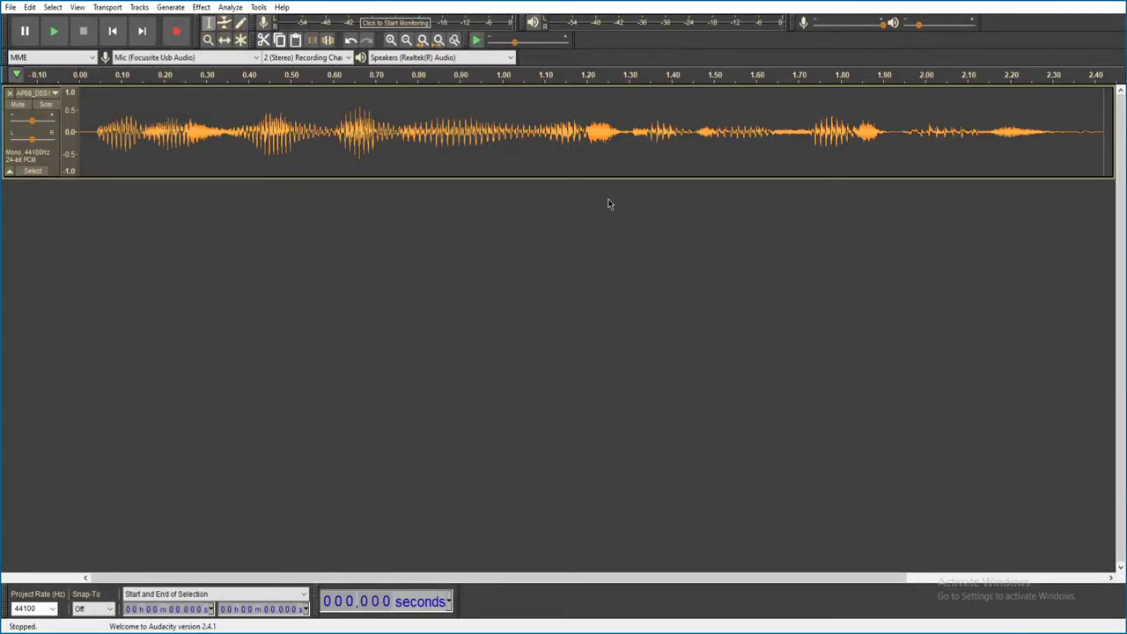
key(space)
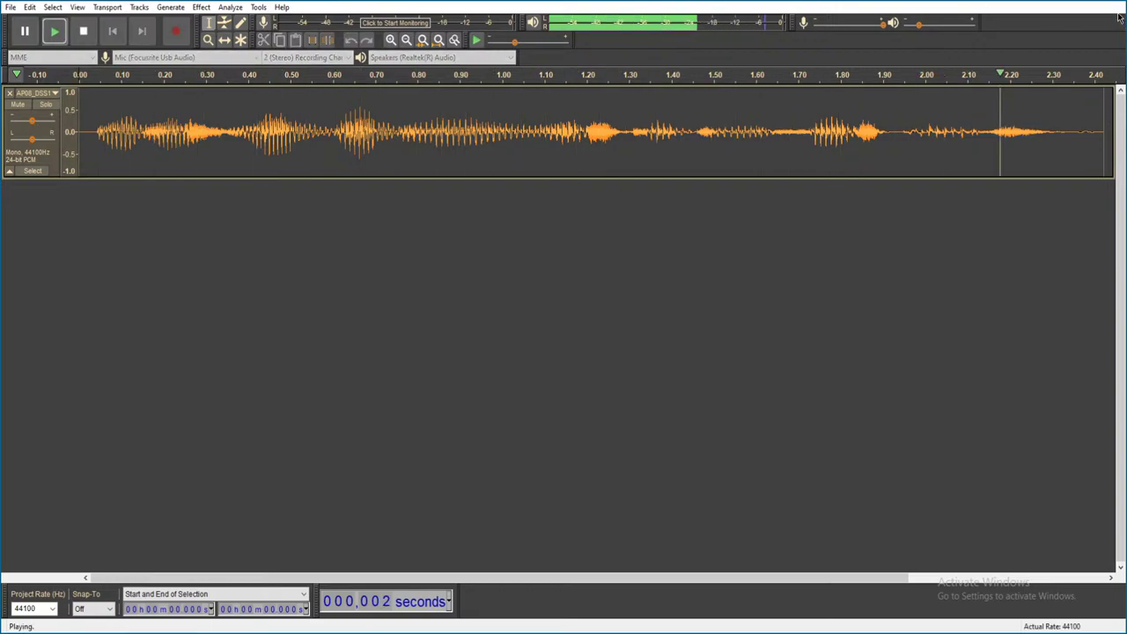
key(alt+F4)
click(587, 310)
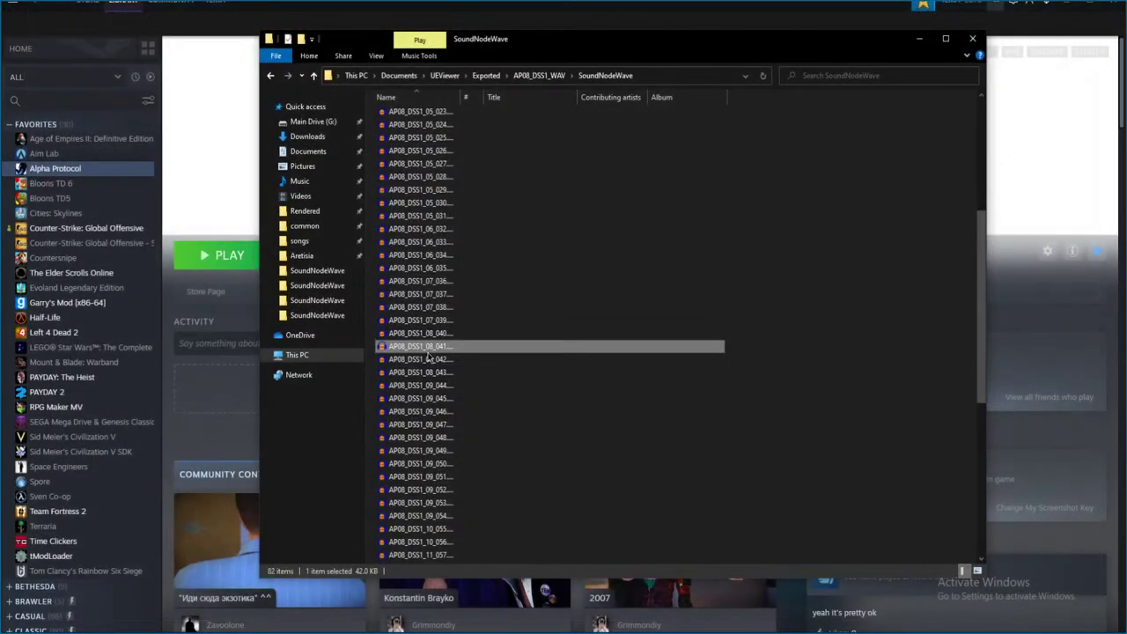
- Open the AP08_DSS1_08_041 clip in Audacity to hear it, and discard the project on closing
double_click(445, 320)
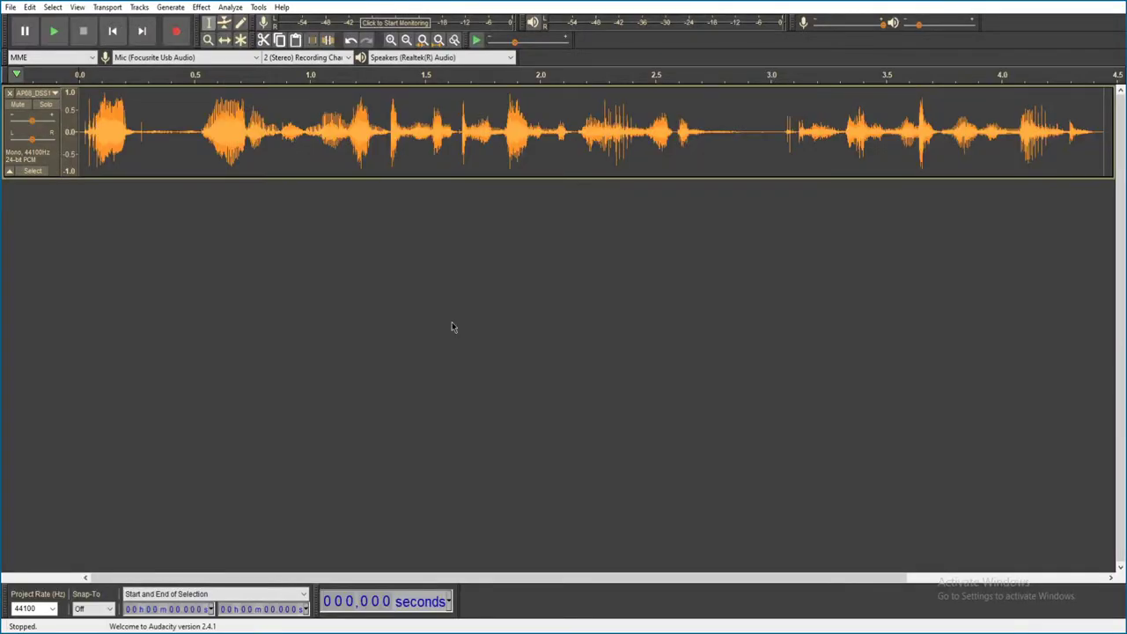
key(space)
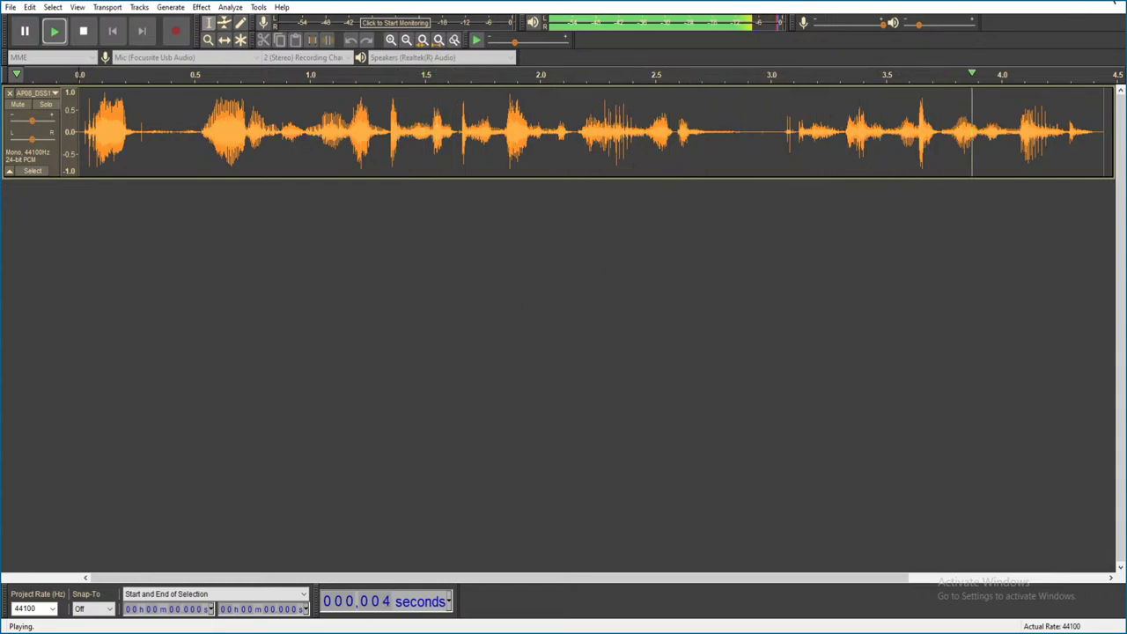
click(1117, 4)
click(590, 312)
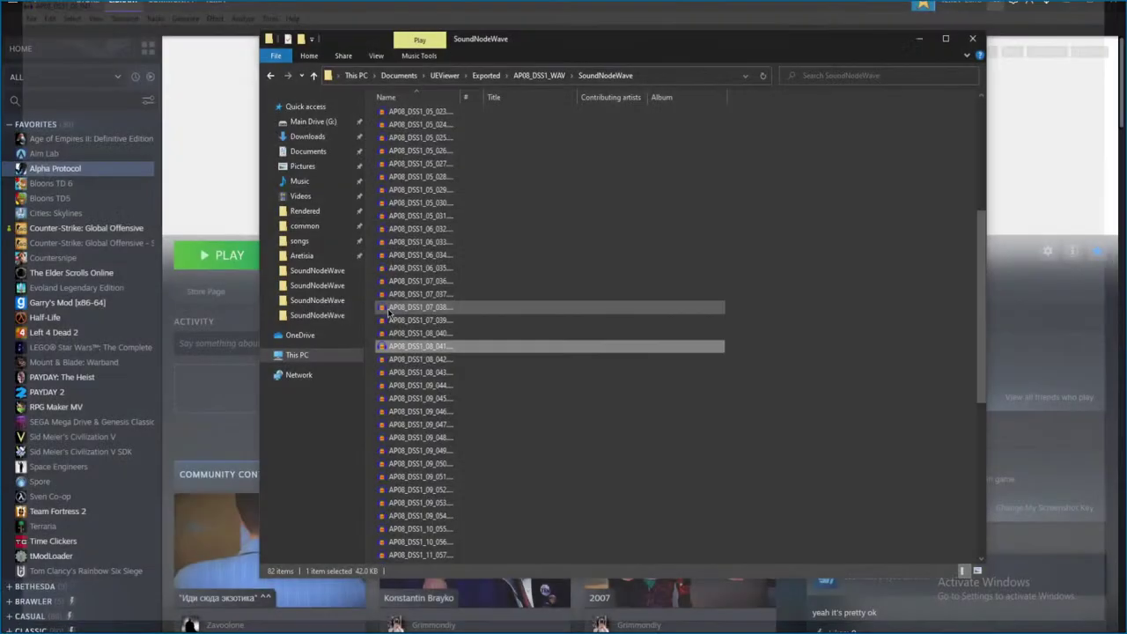
- Play the AP08_DSS1_08_042 clip in Audacity and close its project without saving changes
double_click(696, 357)
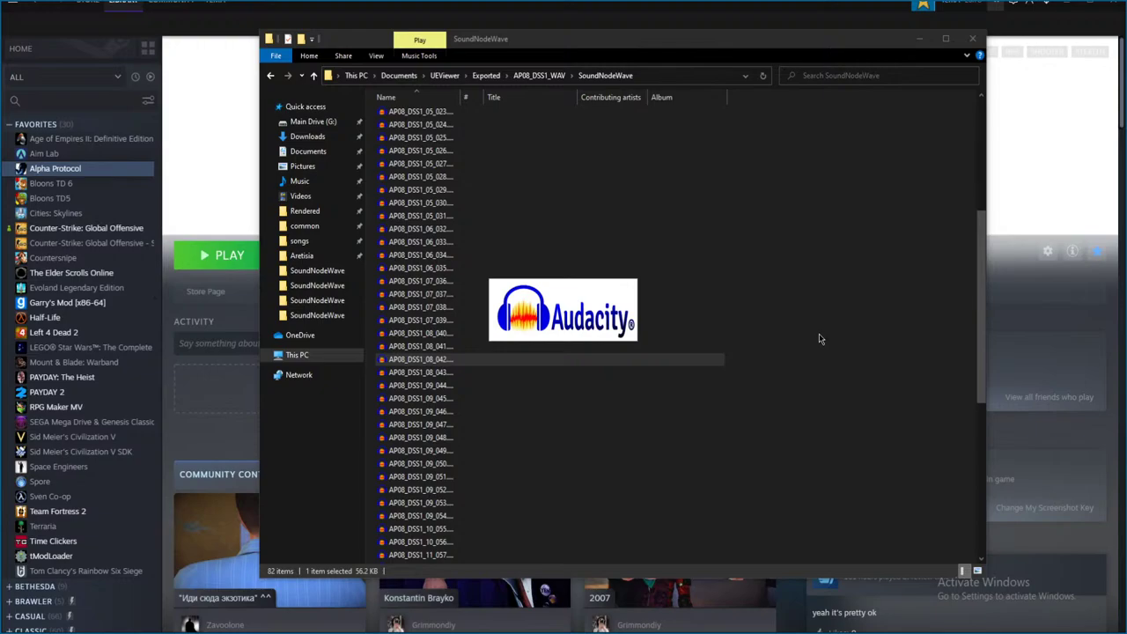
key(space)
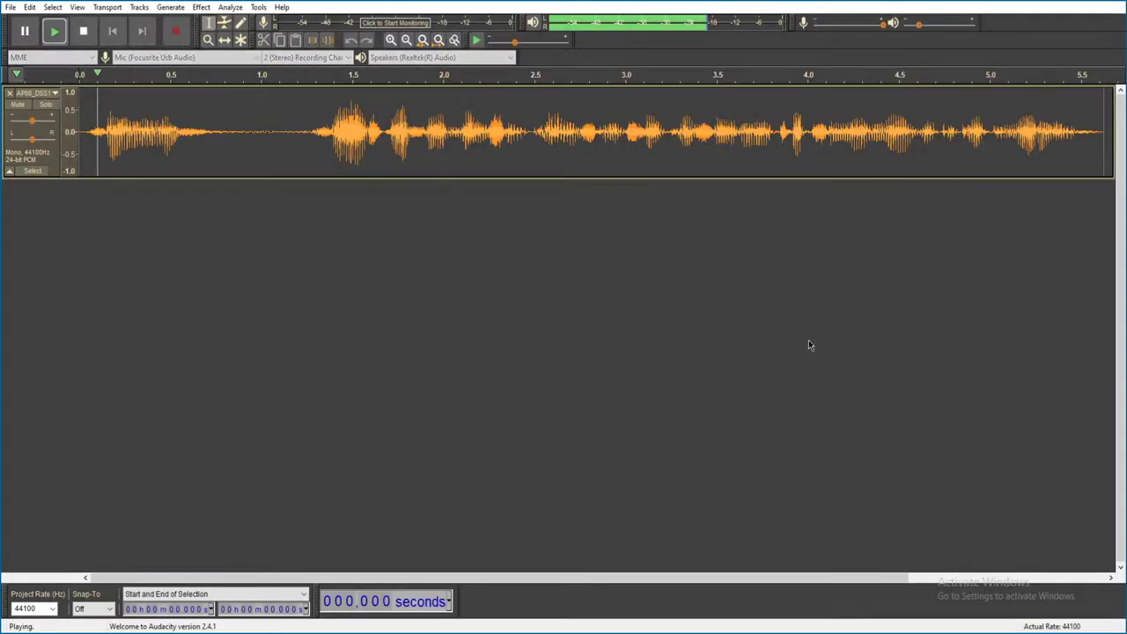
click(1112, 5)
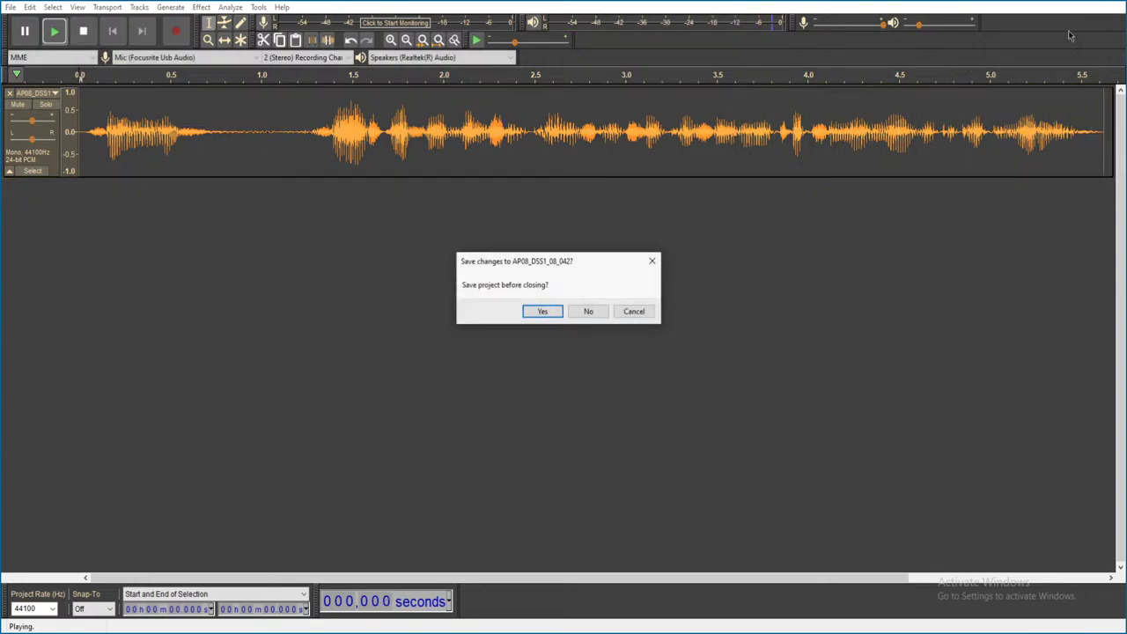
click(596, 310)
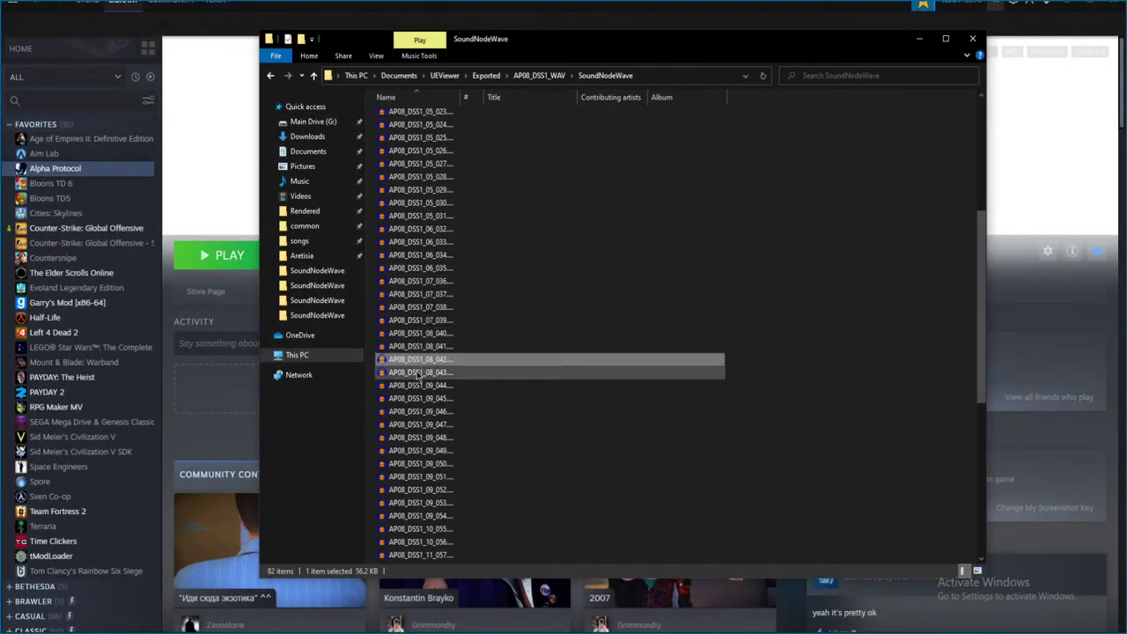
- Play the AP08_DSS1_08_043 clip in Audacity and close its project without saving changes
double_click(643, 334)
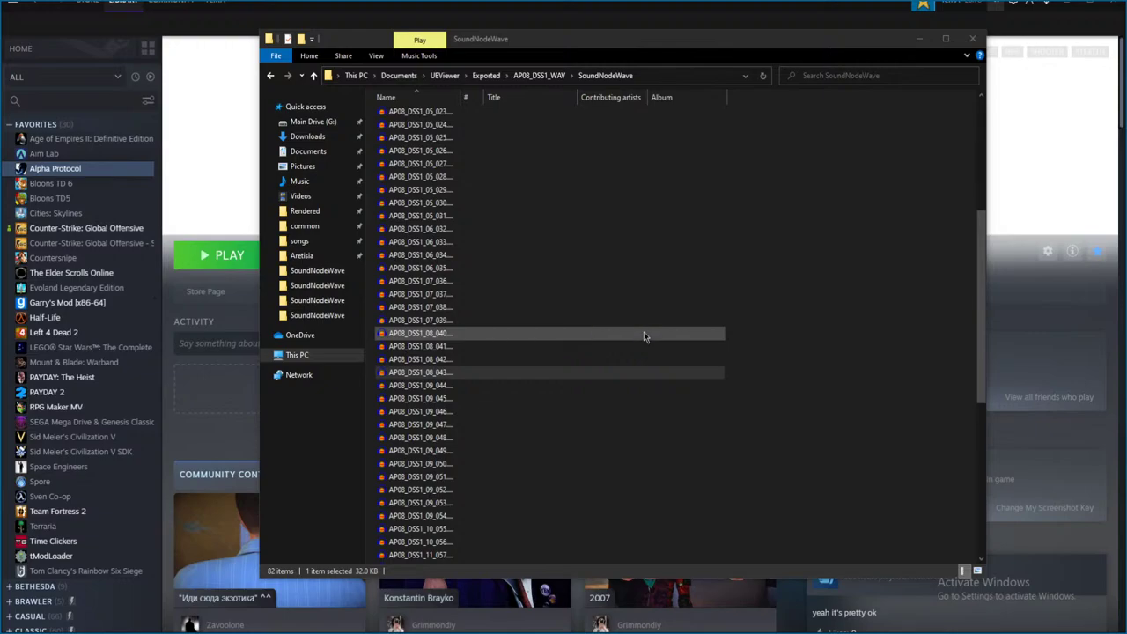
key(space)
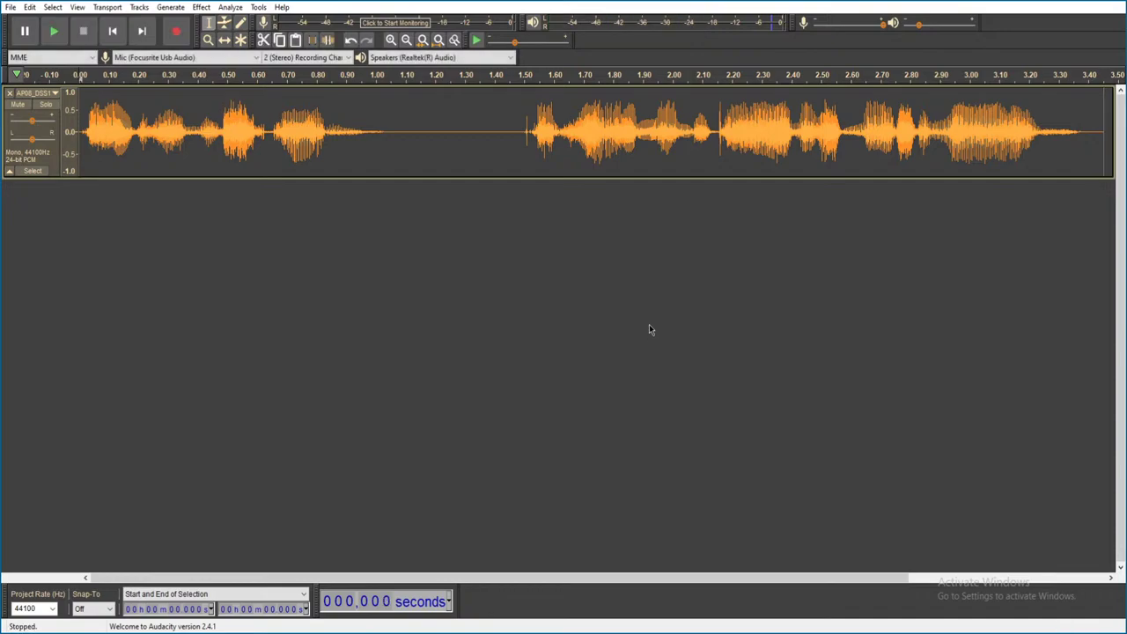
key(alt+F4)
click(581, 312)
- Listen to the AP08_DSS1_09_044 clip in Audacity and close its project without saving
double_click(459, 391)
scroll(504, 369, down, 2)
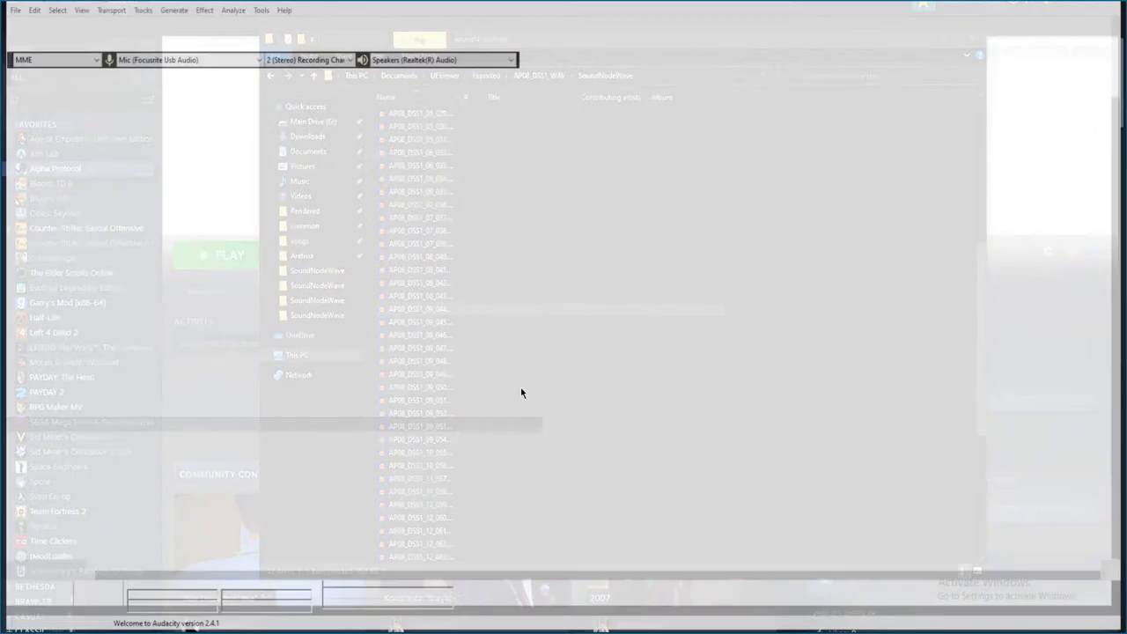
key(space)
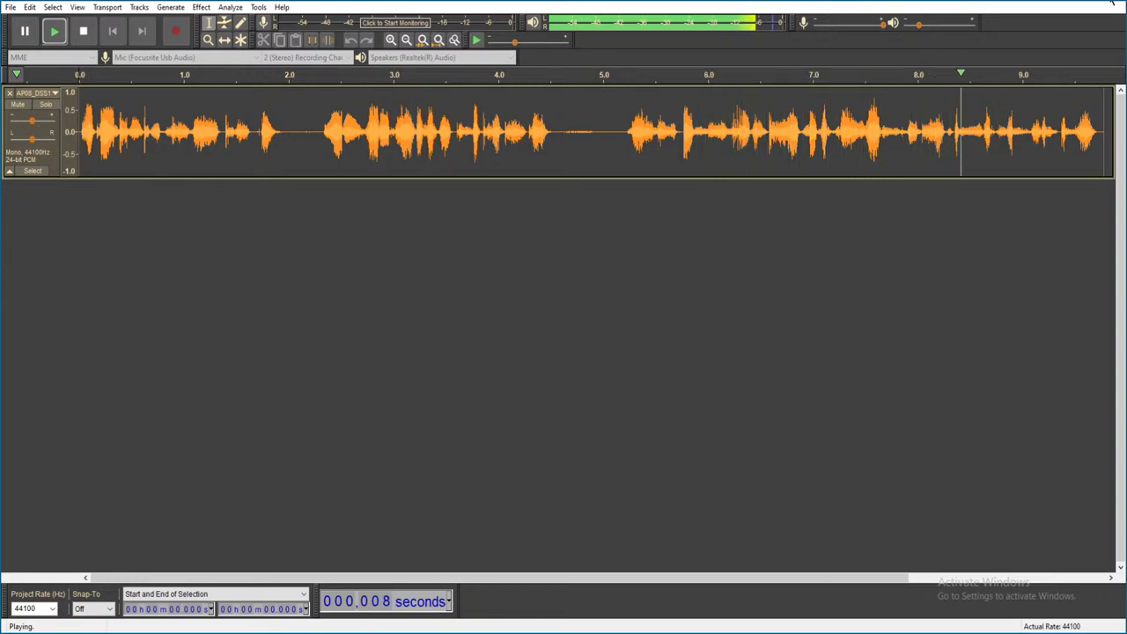
click(1119, 5)
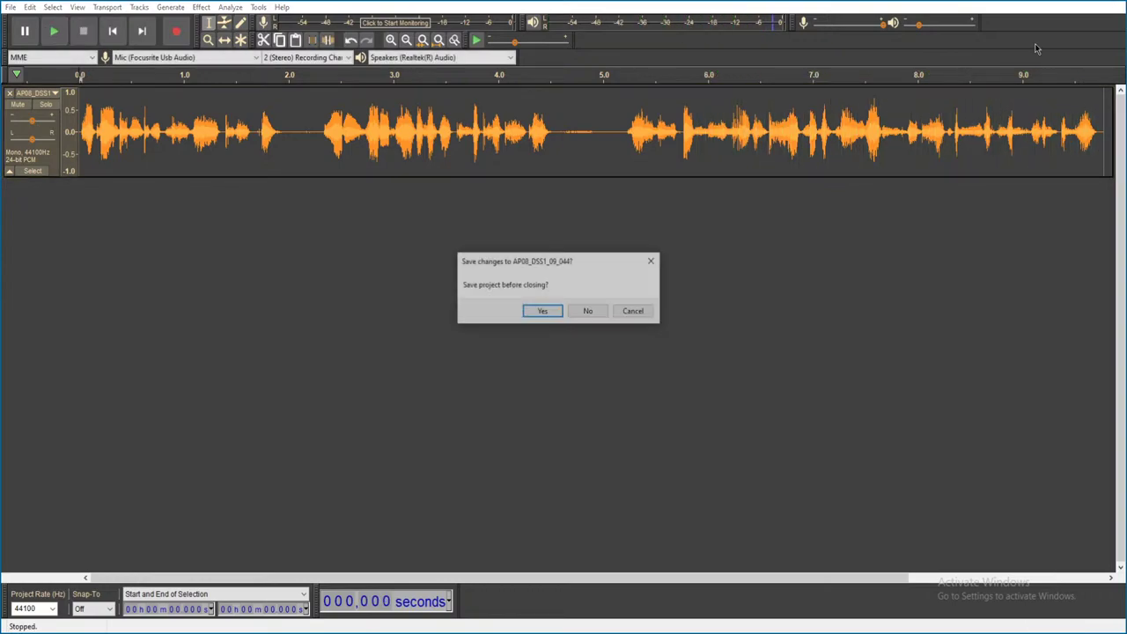
click(588, 311)
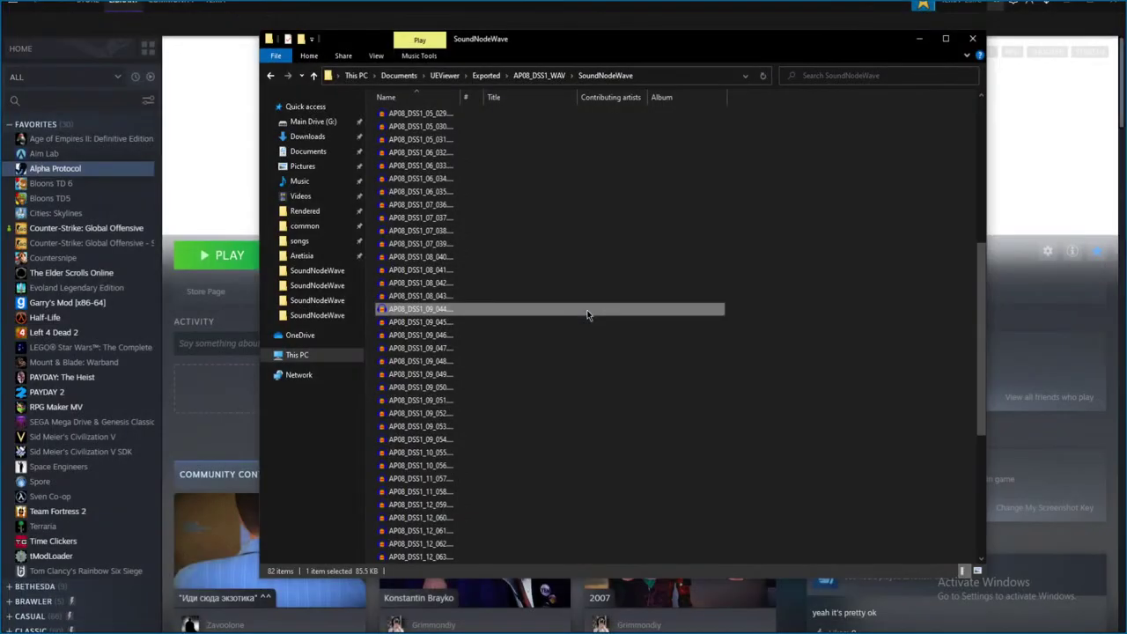
- Listen to the AP08_DSS1_09_045 clip in Audacity and close its project without saving
double_click(492, 324)
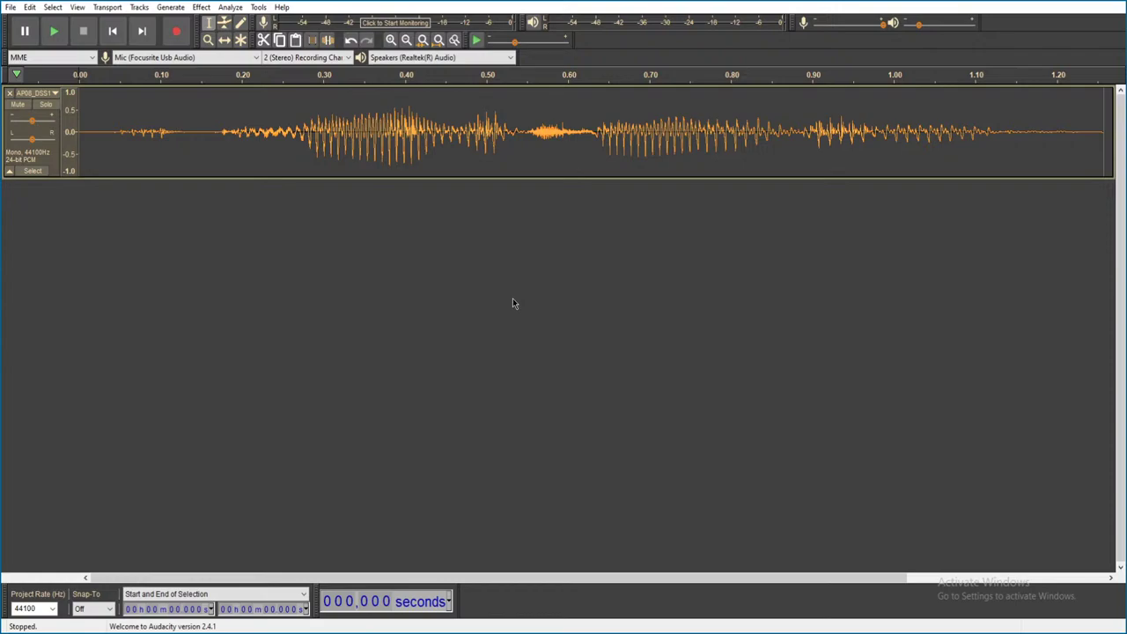
key(space)
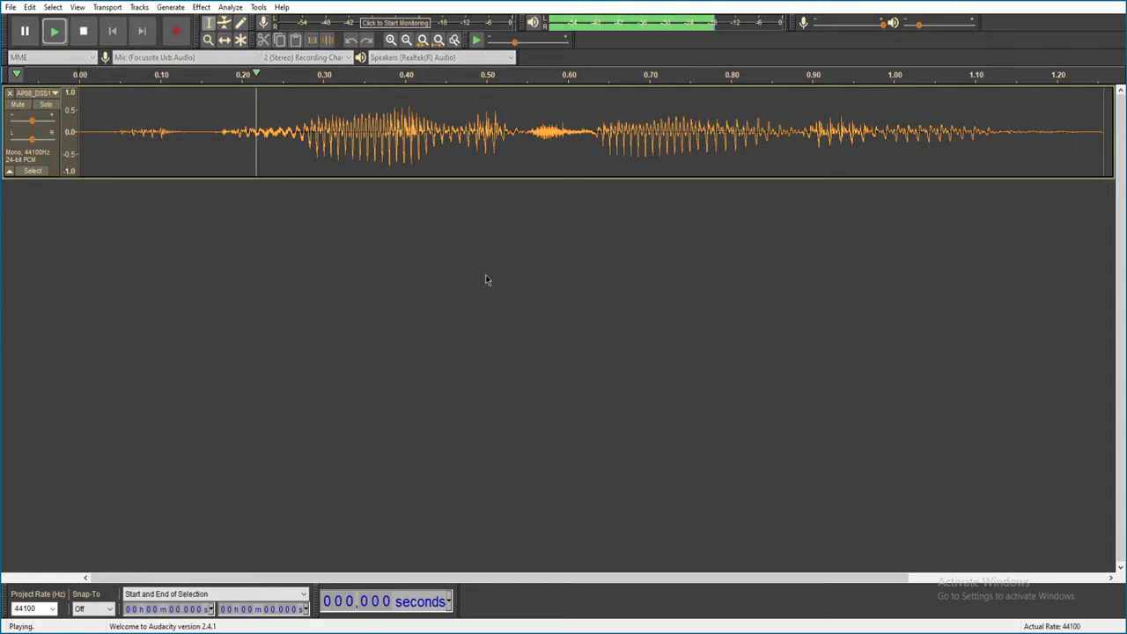
key(alt+F4)
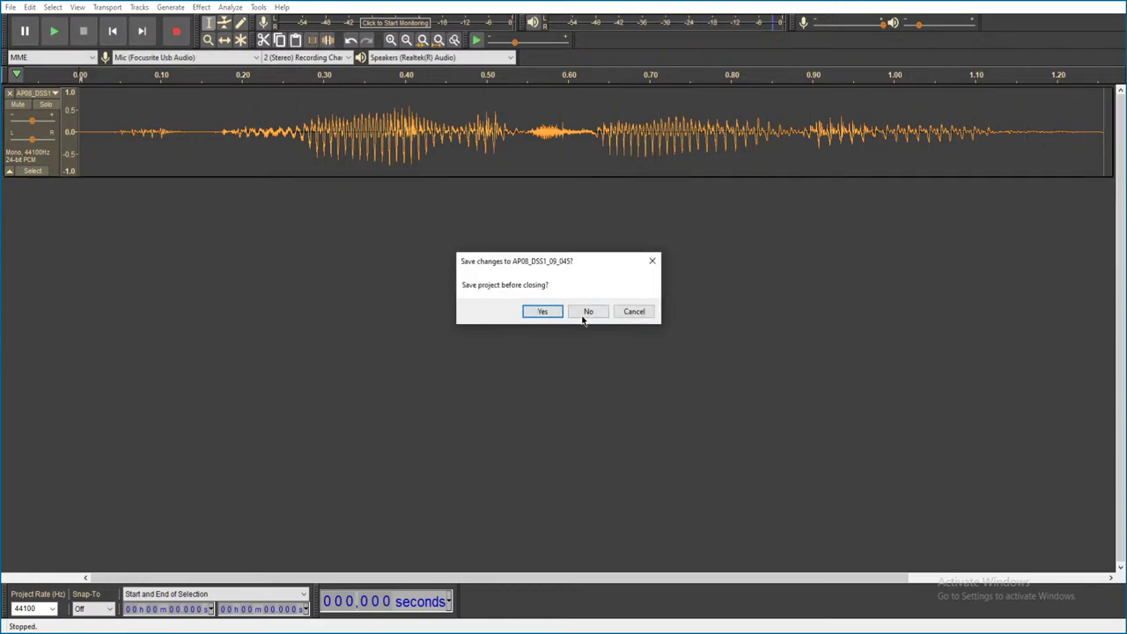
click(585, 311)
- Play the AP08_DSS1_09_046 clip in Audacity, replay it from the start, and close its project without saving
click(454, 337)
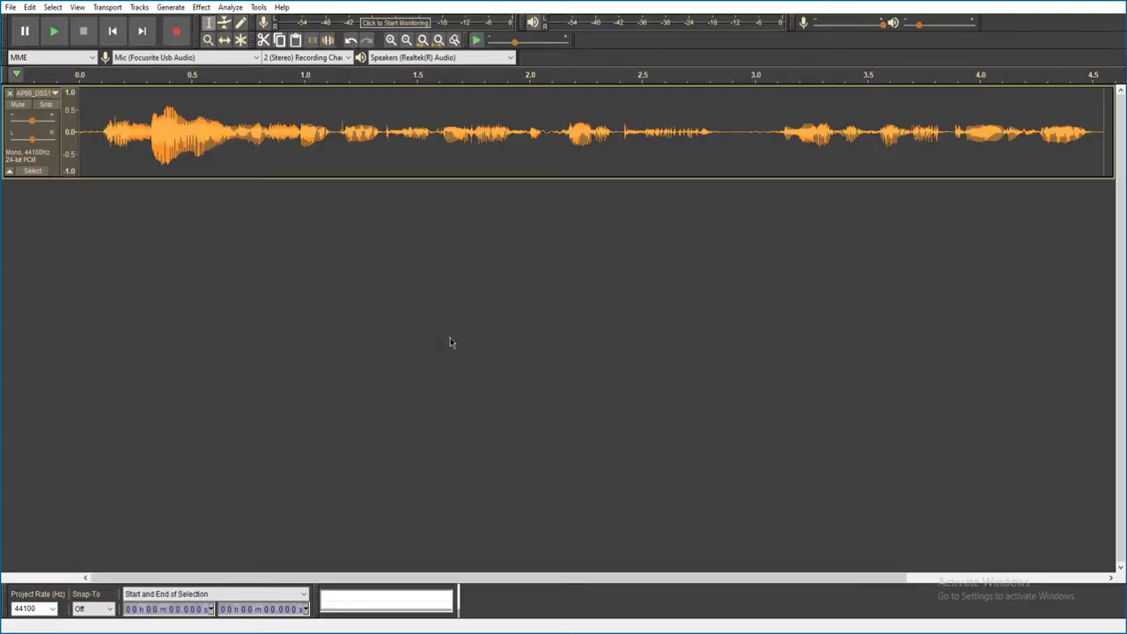
key(space)
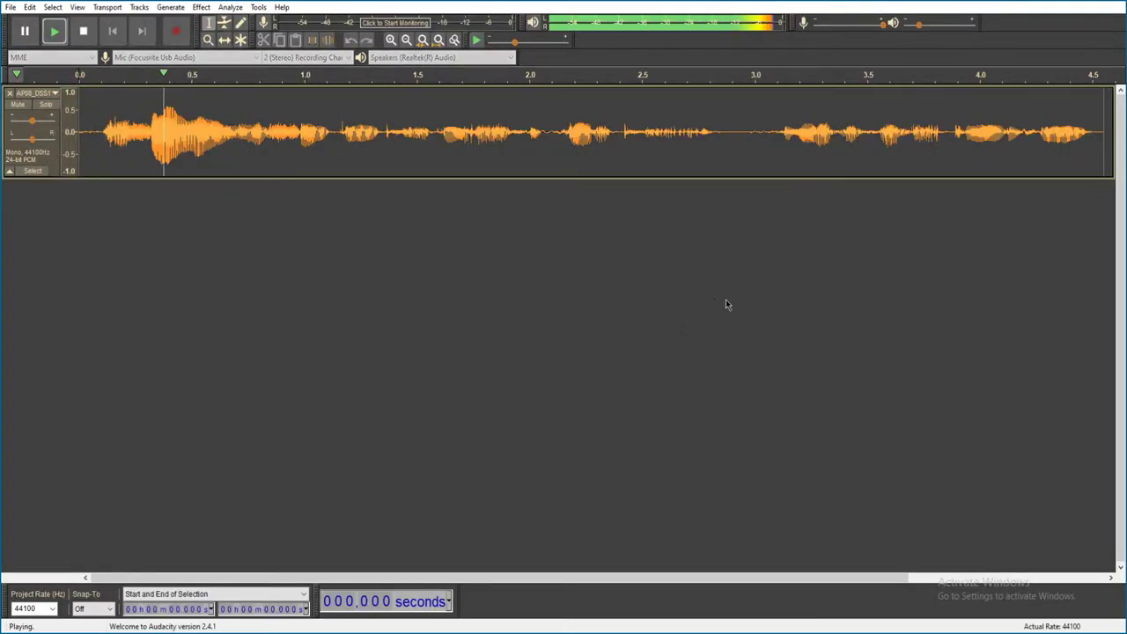
key(space)
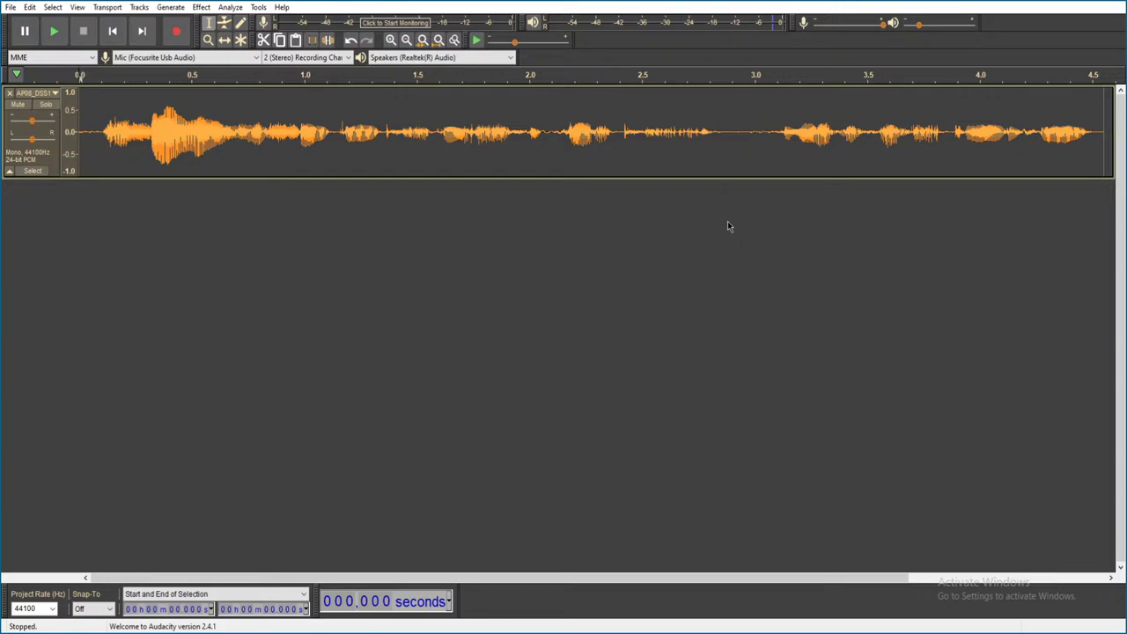
key(space)
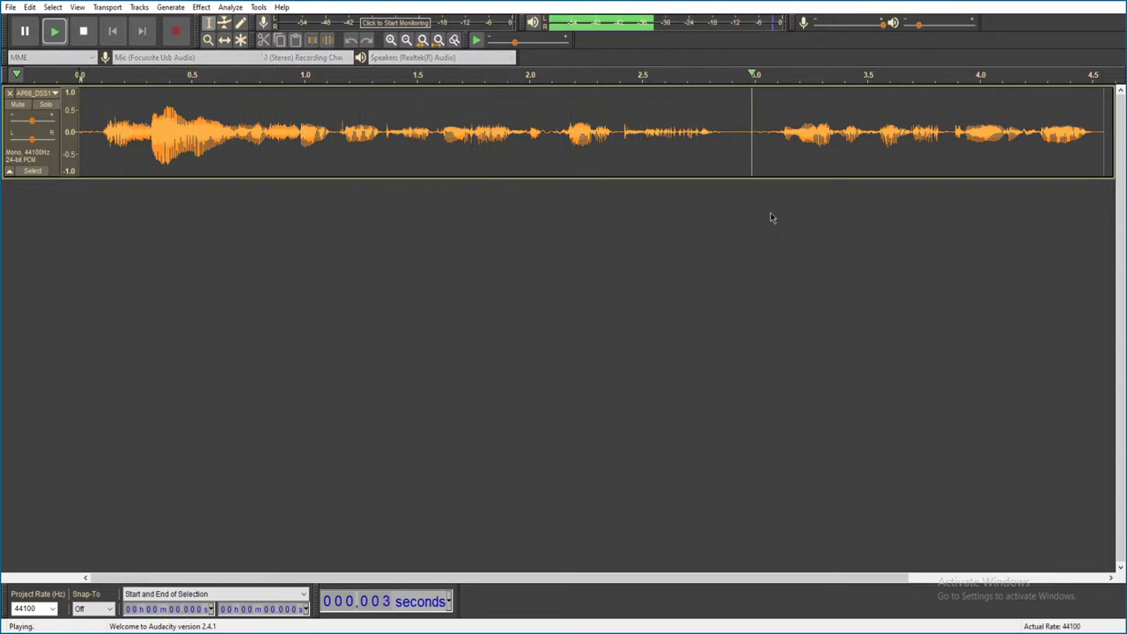
key(ctrl+w)
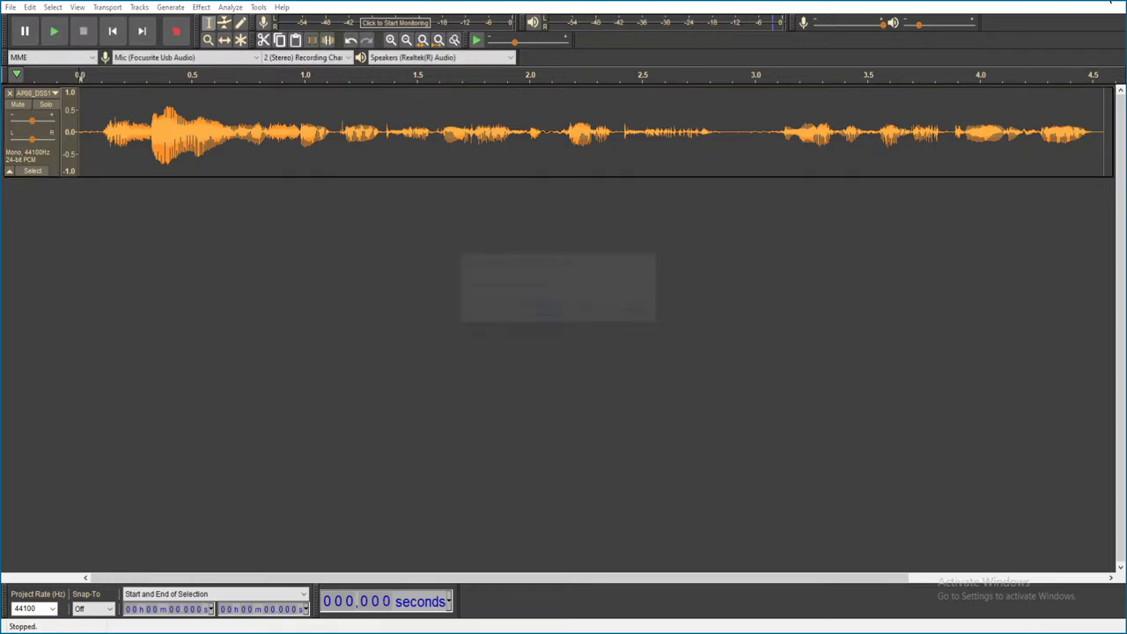
click(587, 311)
- Listen to the AP08_DSS1_09_047 clip in Audacity and close its project without saving
double_click(466, 346)
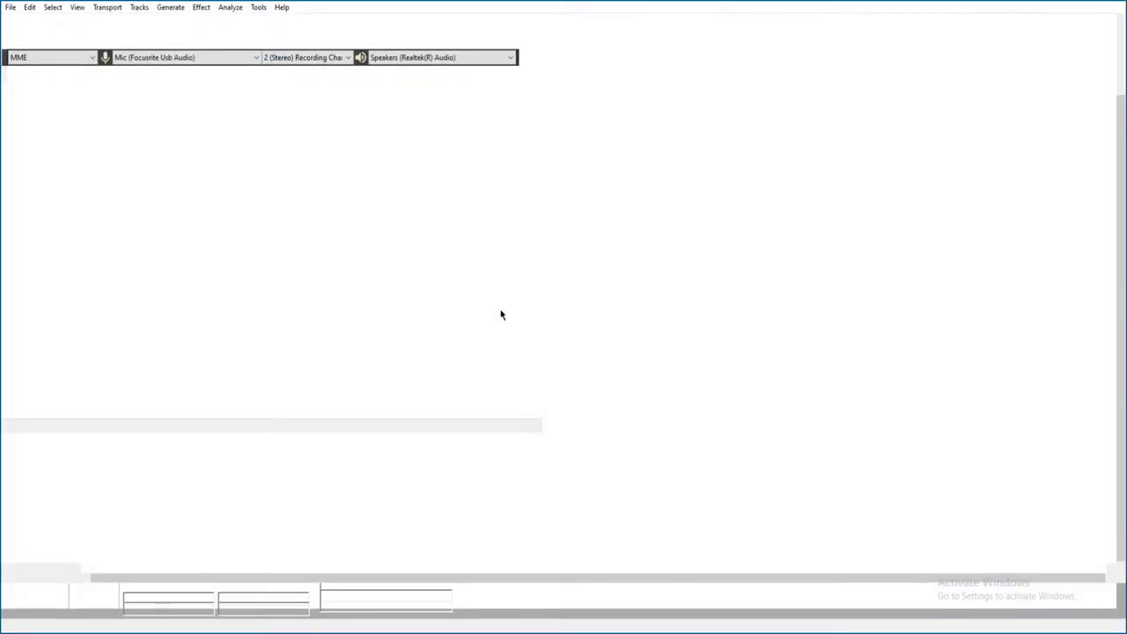
key(space)
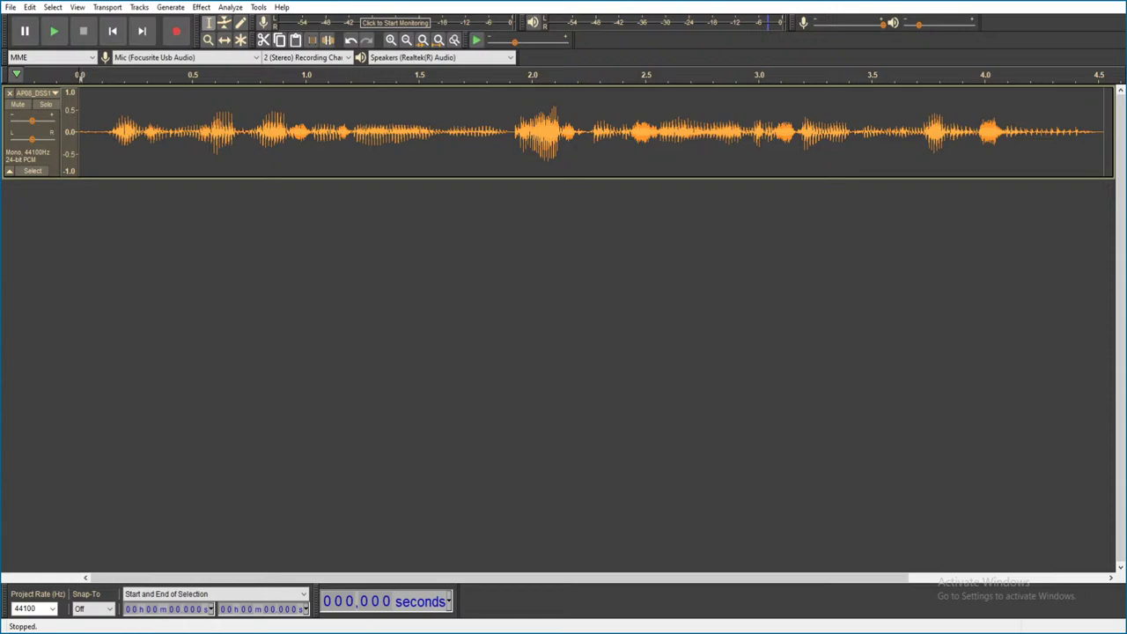
key(ctrl+w)
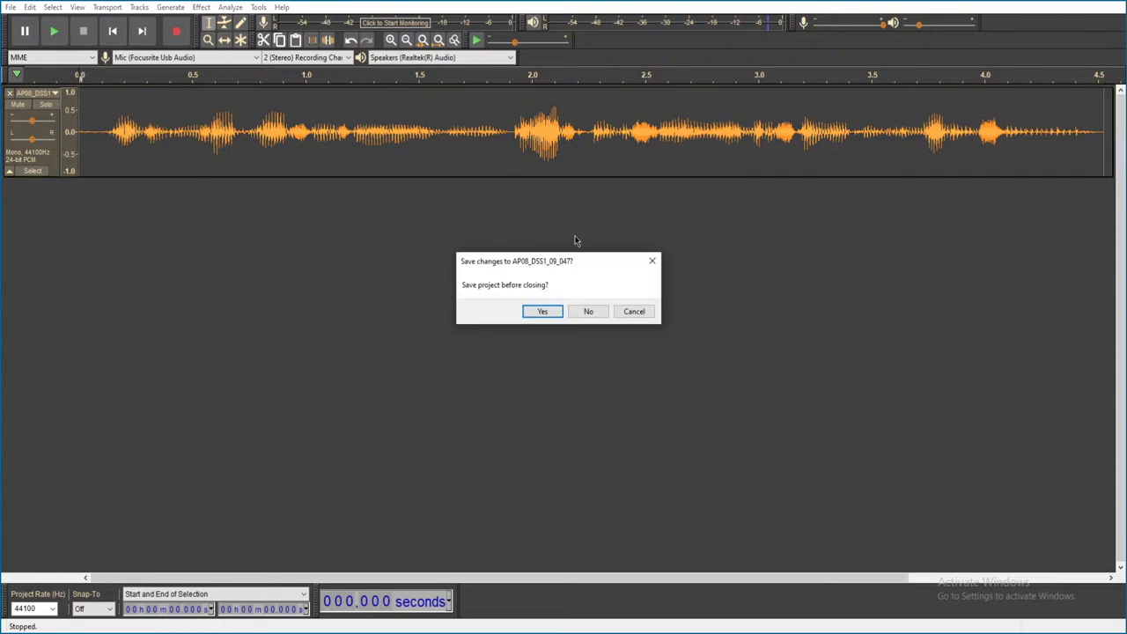
click(588, 310)
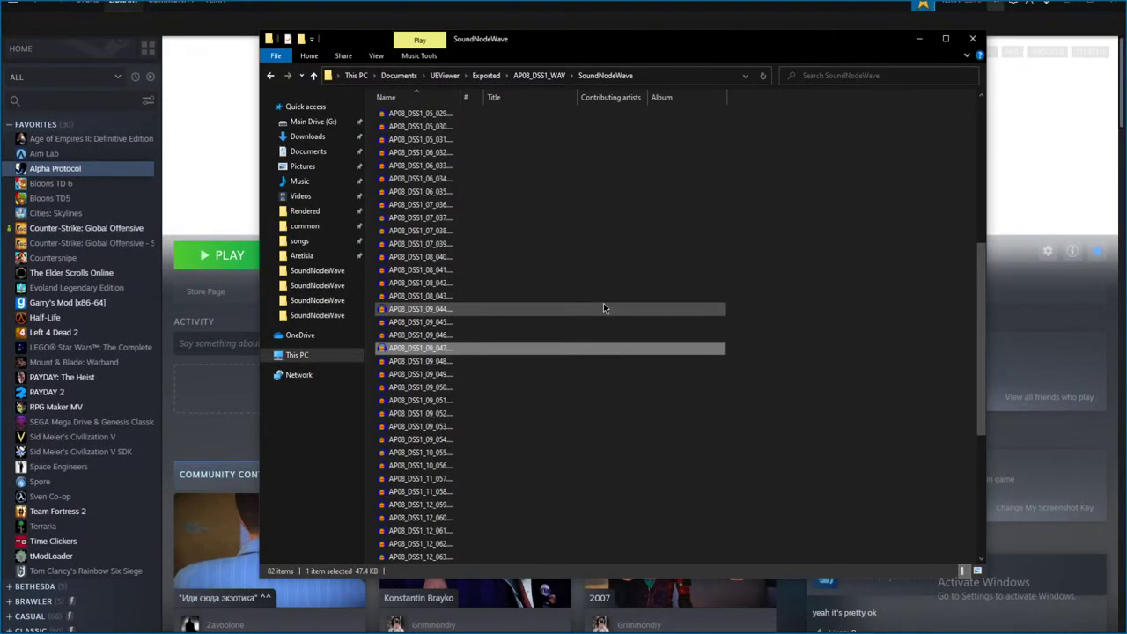
- Listen to the AP08_DSS1_09_048.ogg clip in Audacity and close its project without saving
key(Down)
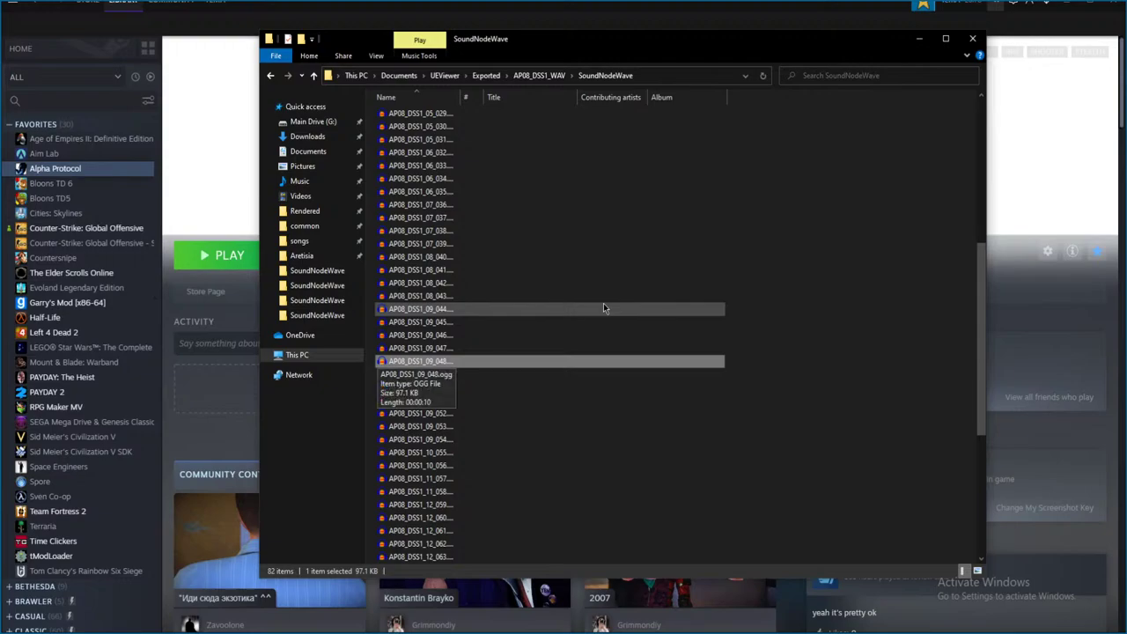
key(Return)
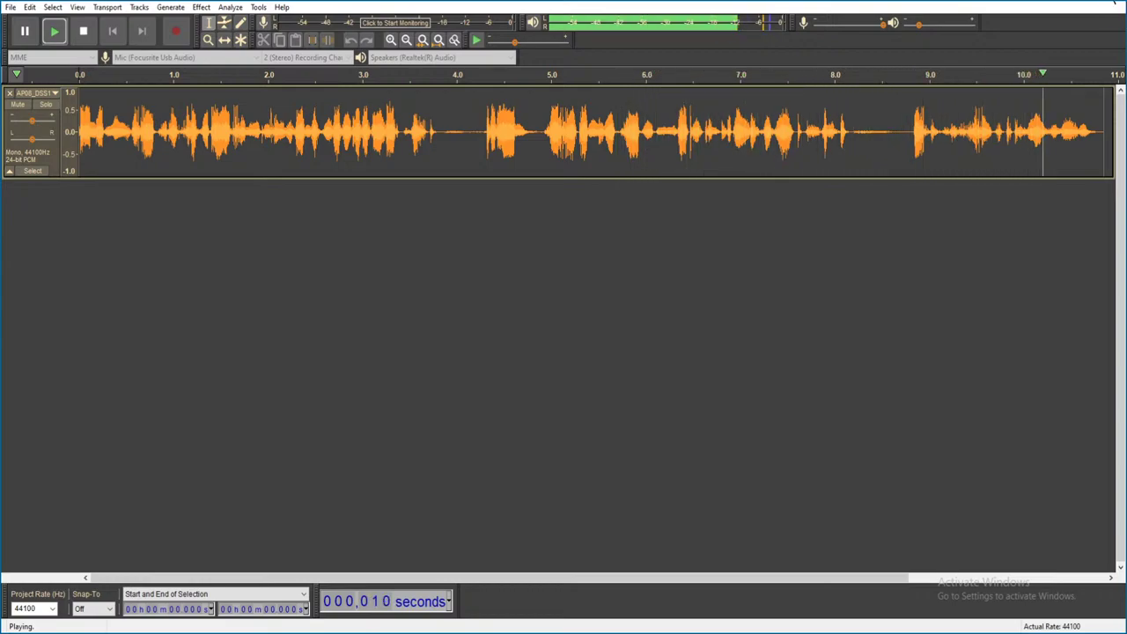
key(ctrl+w)
click(586, 310)
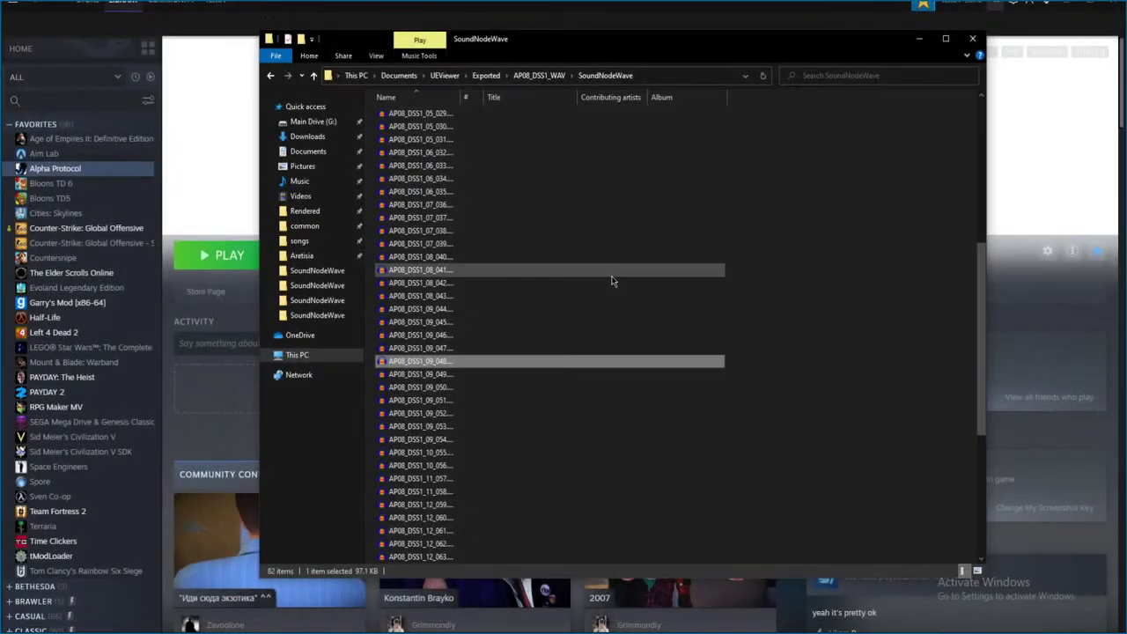
- Listen to the AP08_DSS1_09_049 clip in Audacity and close its project without saving
key(Down)
key(Return)
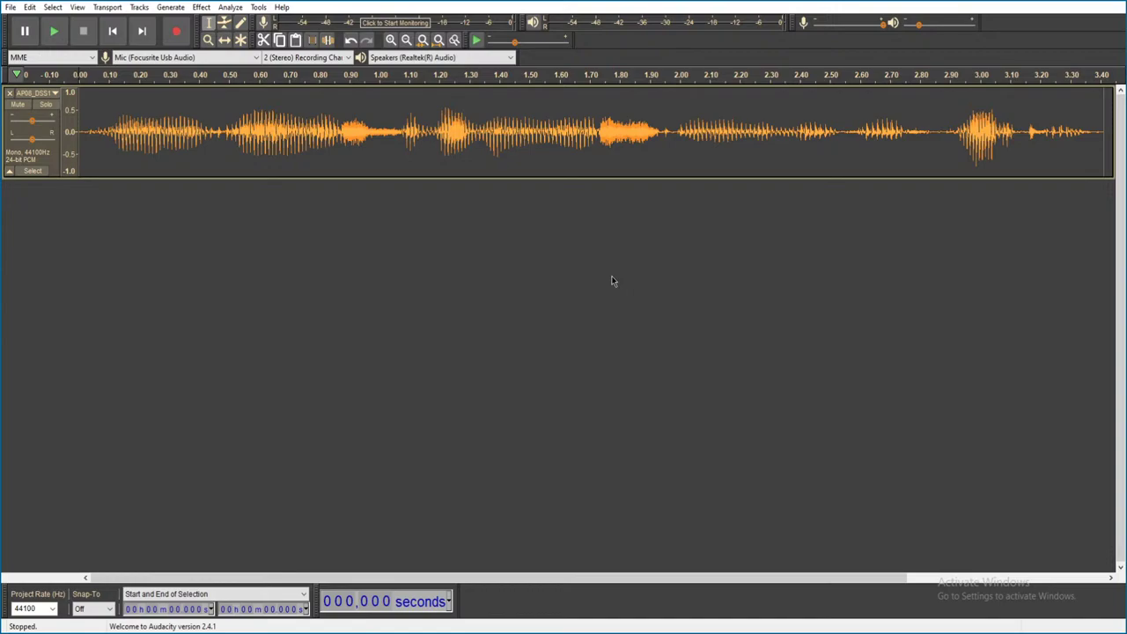
key(space)
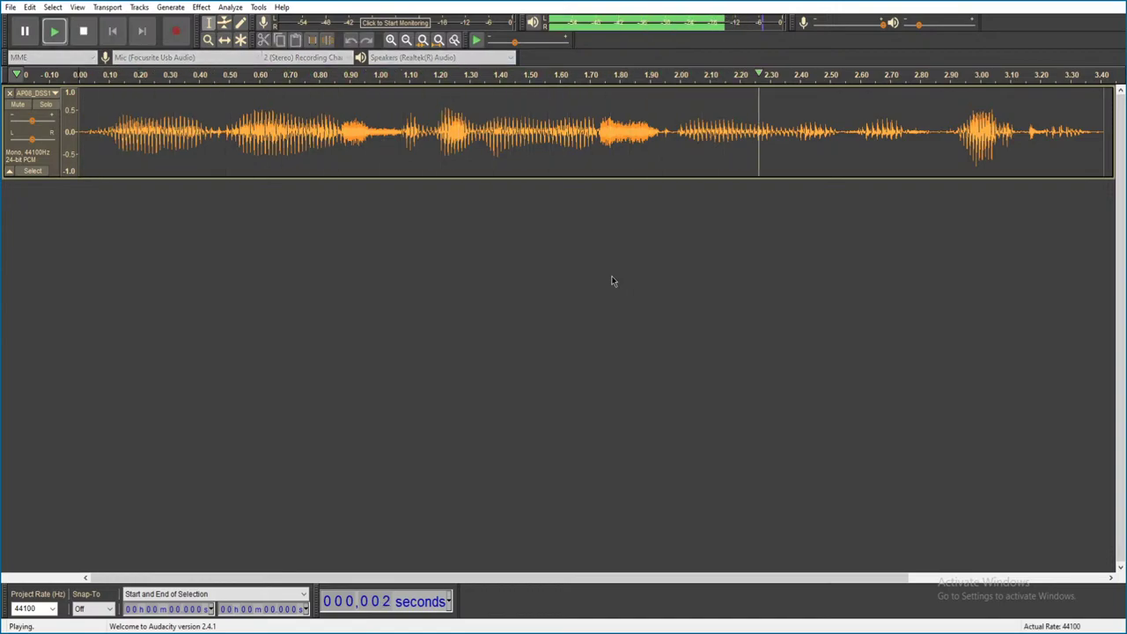
key(alt+F4)
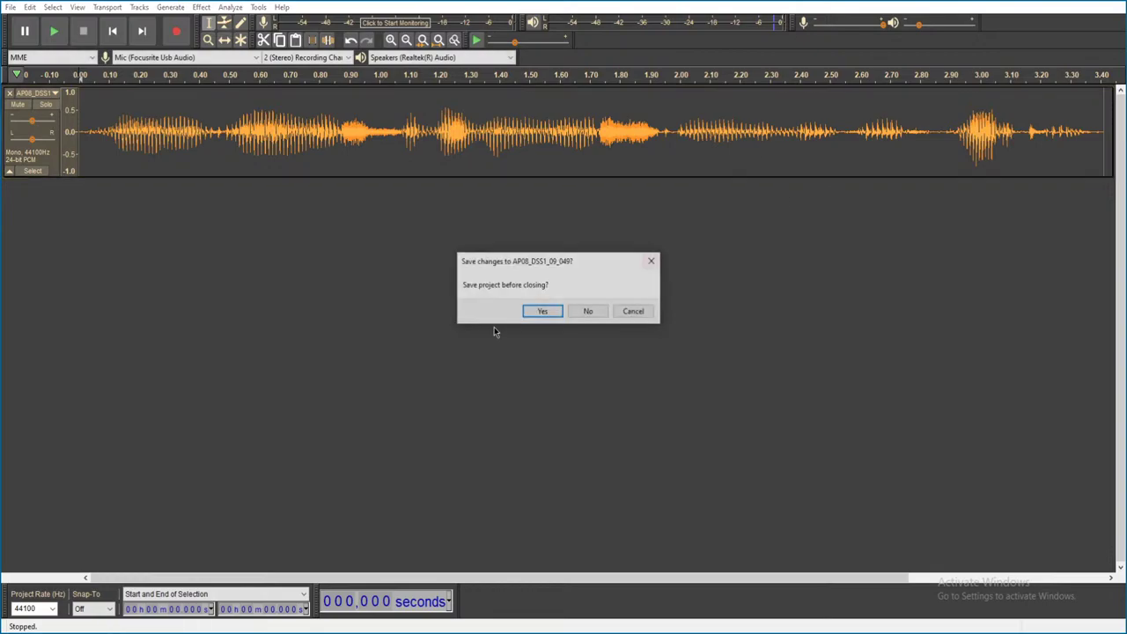
click(586, 310)
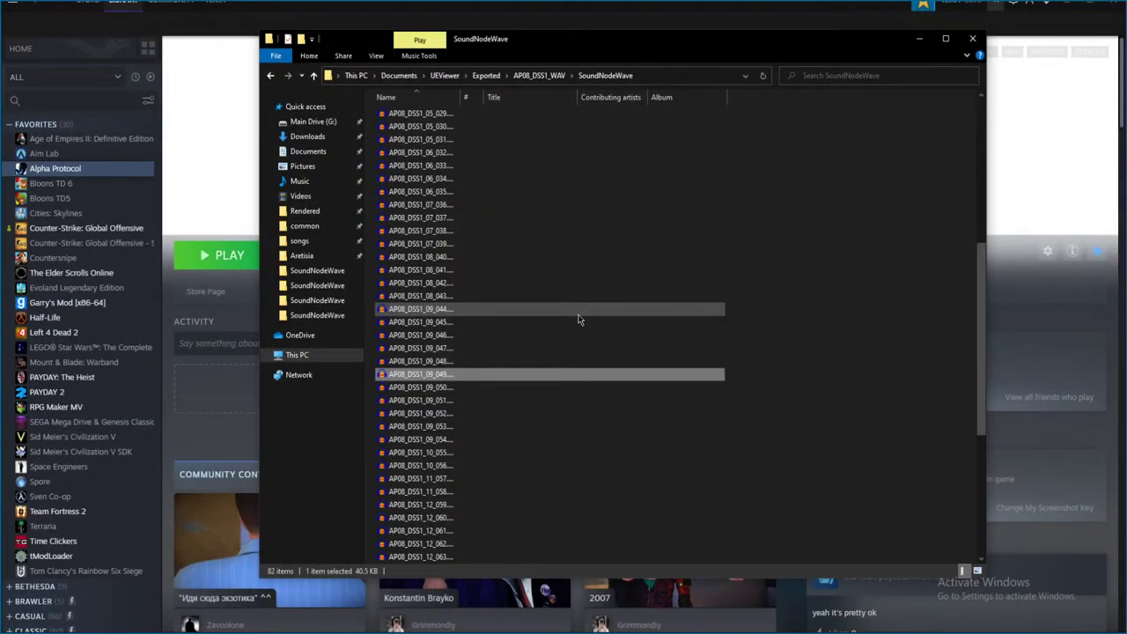
- Listen to the AP08_DSS1_09_050 clip in Audacity and close its project without saving
key(Down)
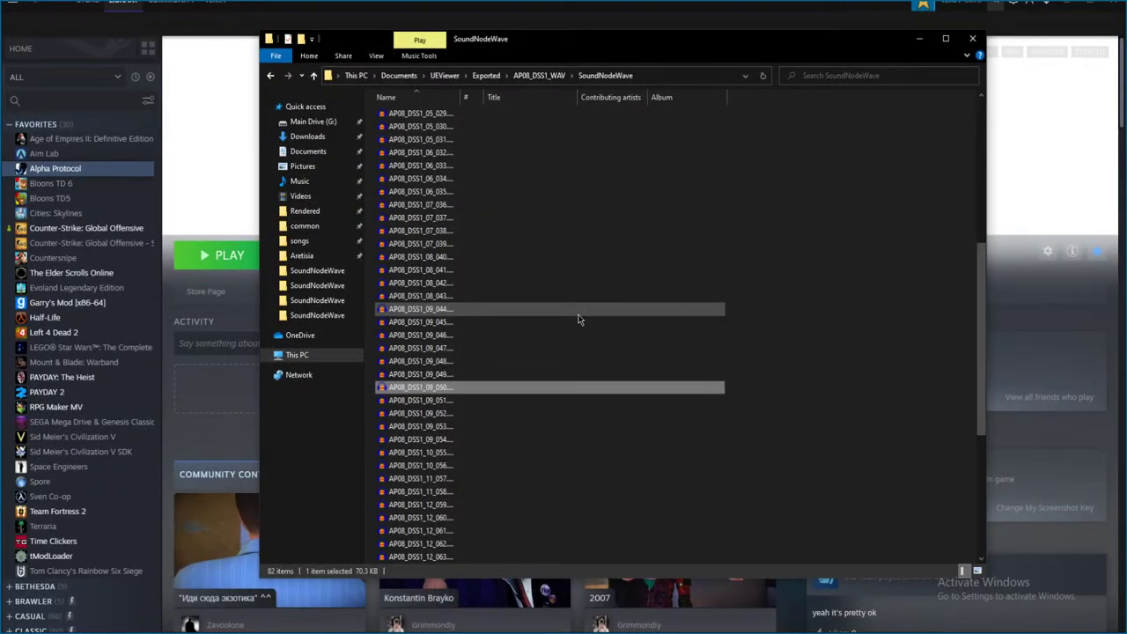
key(Return)
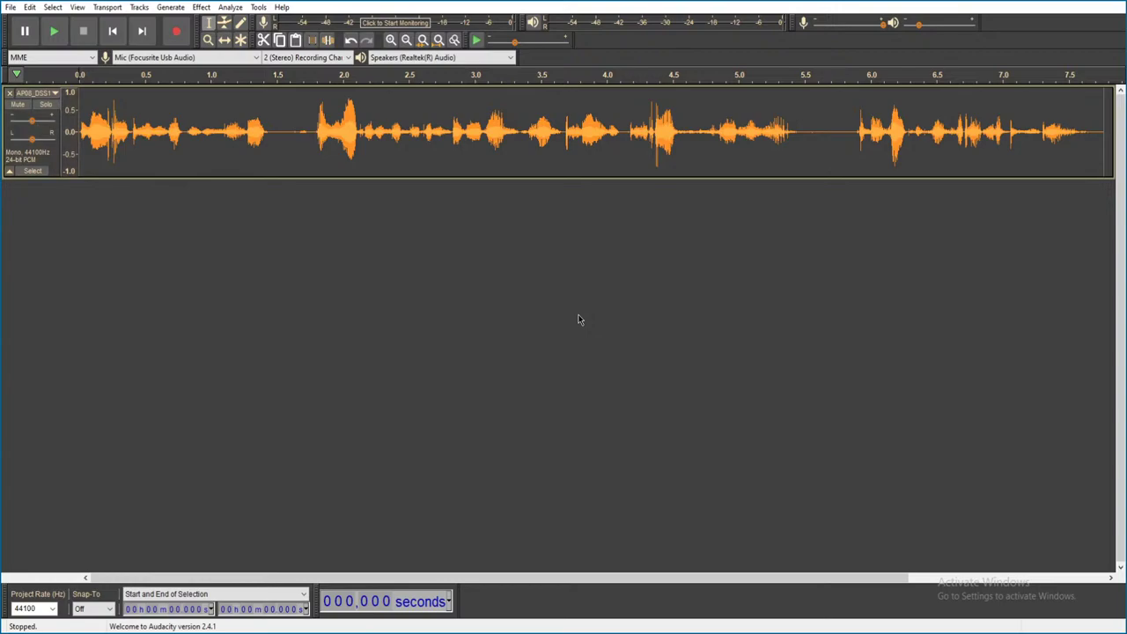
key(space)
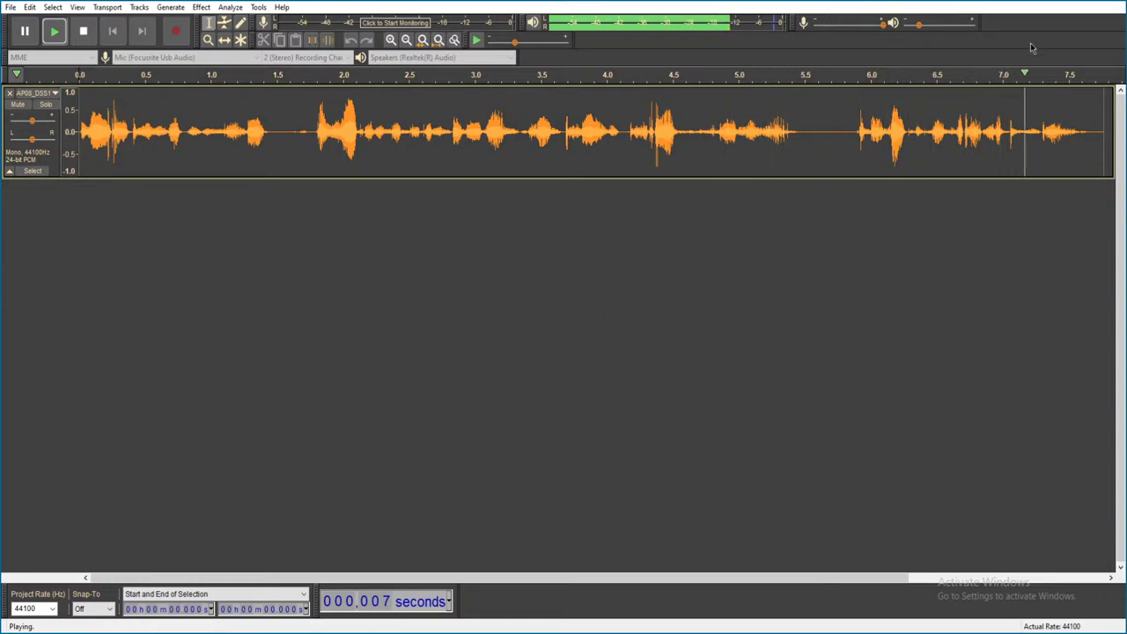
click(1112, 5)
click(587, 311)
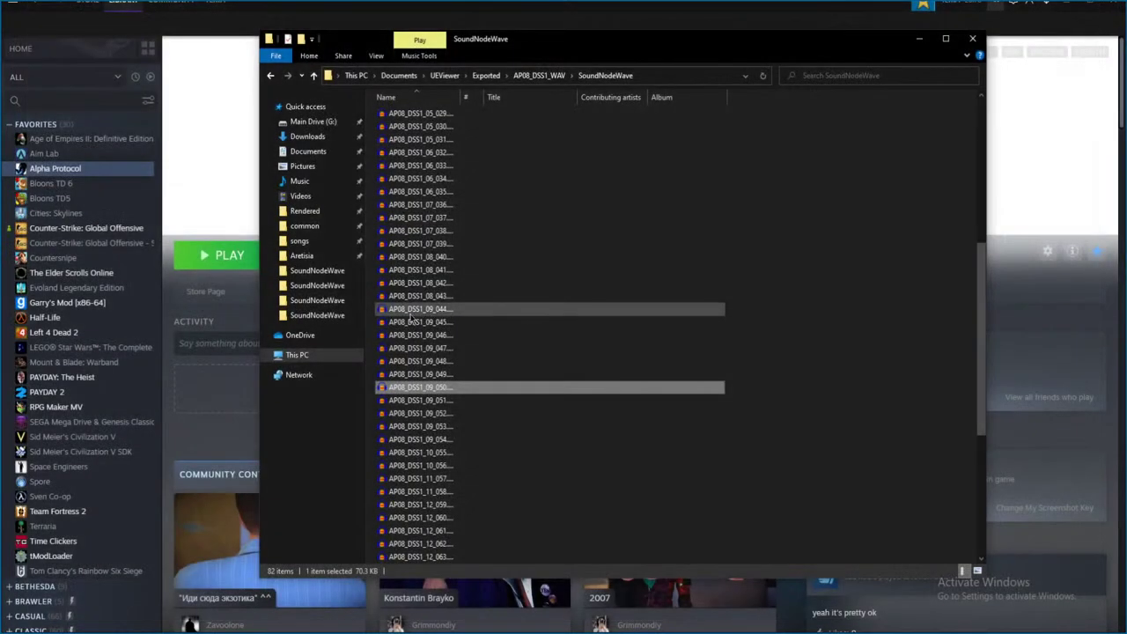
- Listen to the AP08_DSS1_09_051 clip in Audacity and close its project without saving
click(451, 401)
double_click(451, 401)
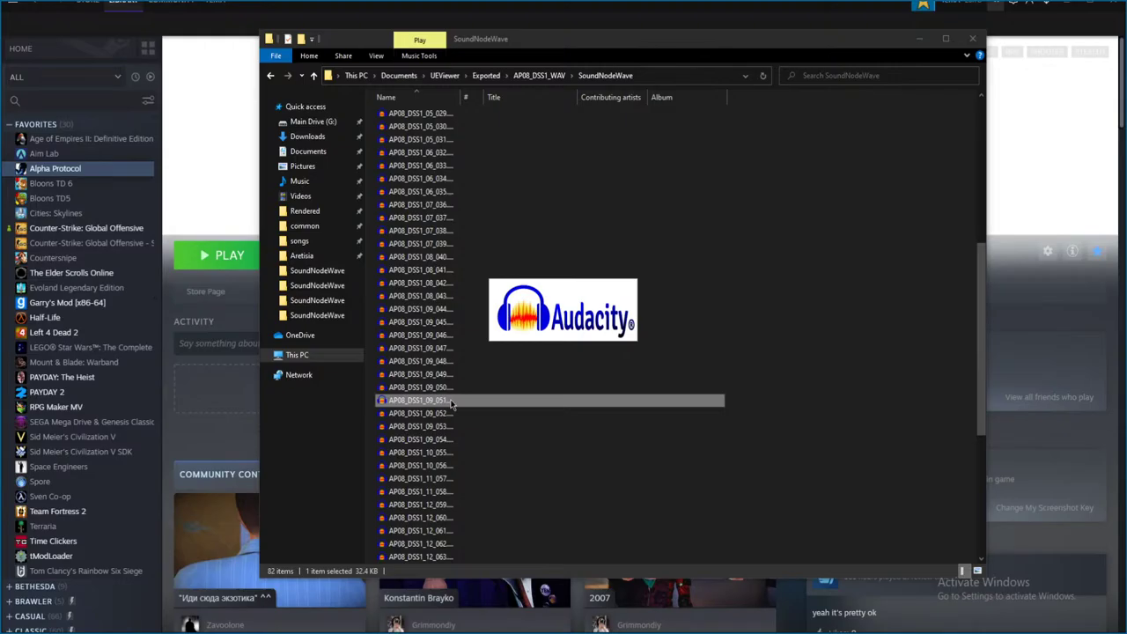
key(space)
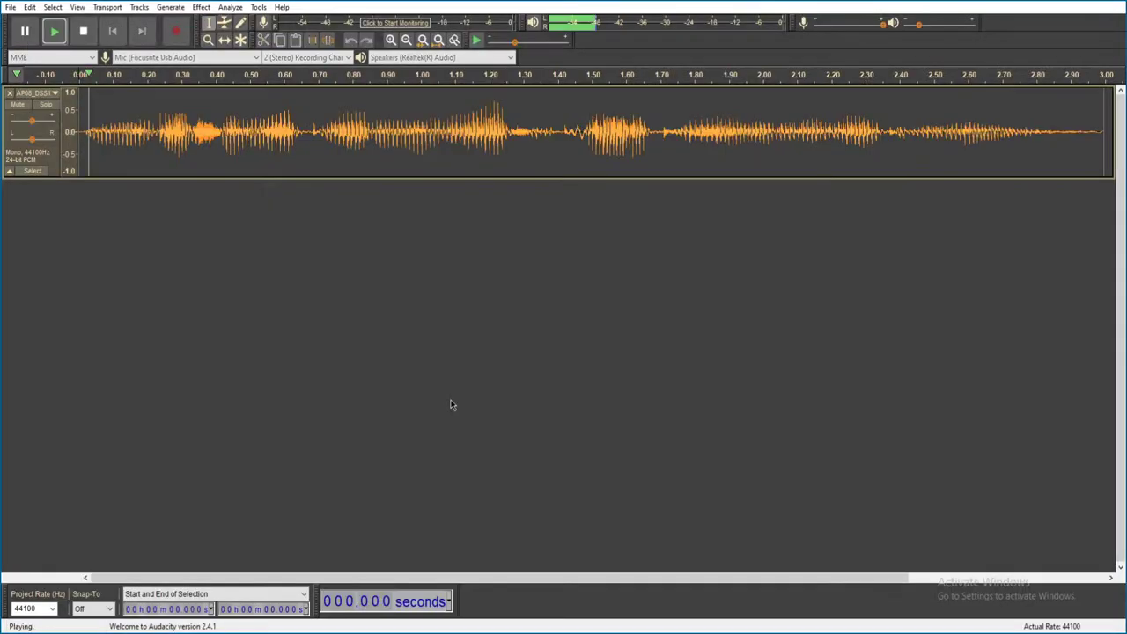
click(1113, 5)
click(589, 312)
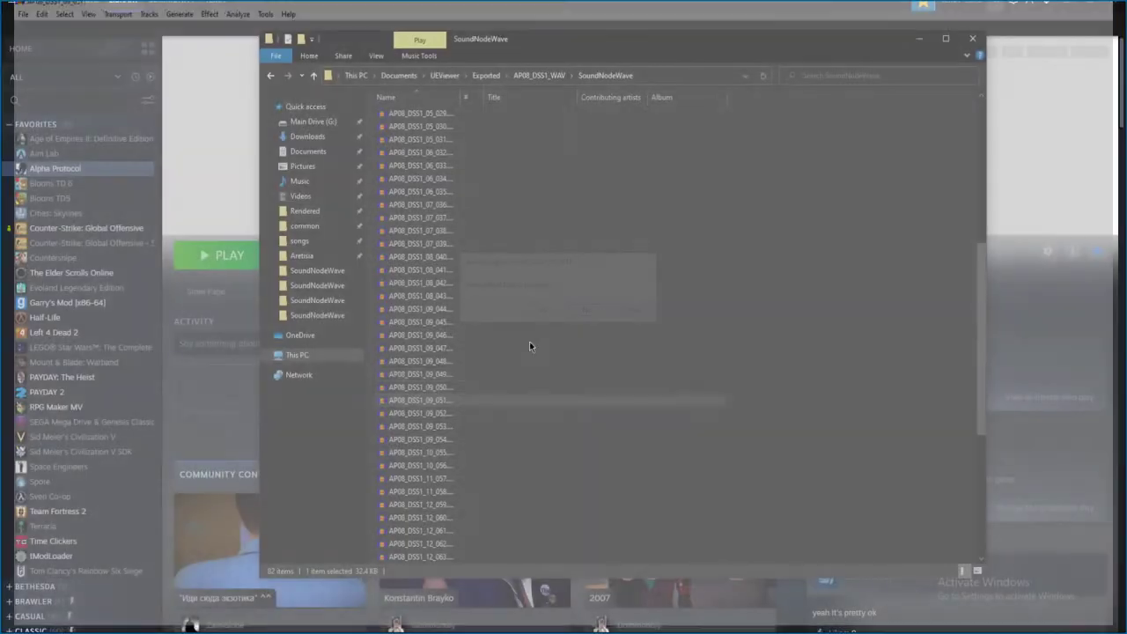
- Listen to the AP08_DSS1_09_052 clip in Audacity and close its project without saving
double_click(539, 416)
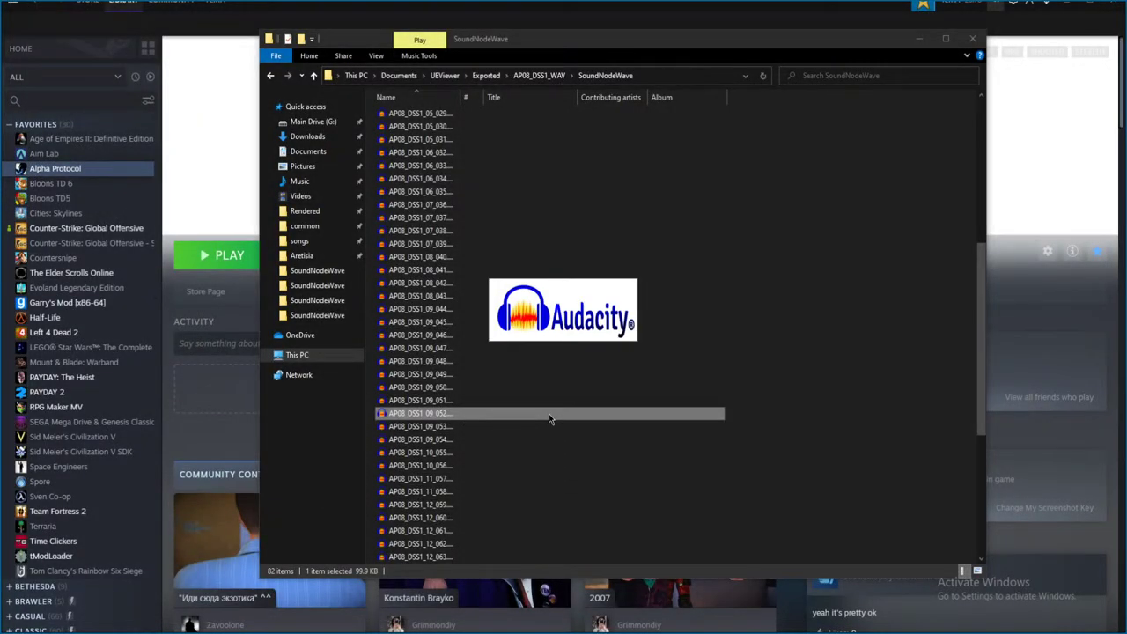
key(space)
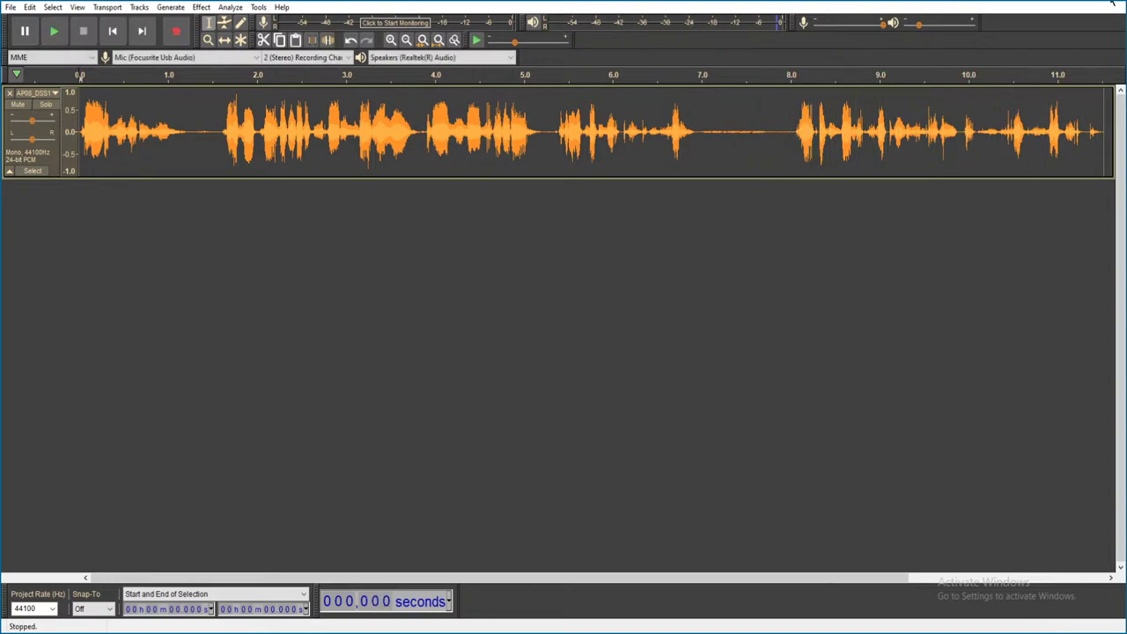
click(1112, 5)
click(589, 311)
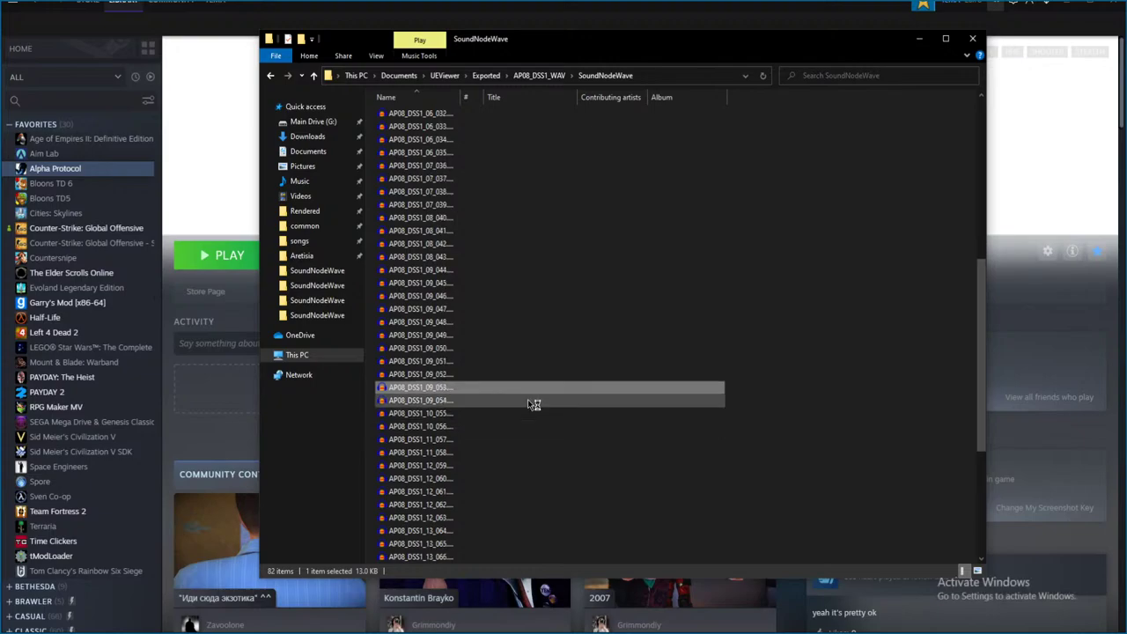
- Listen to the AP08_DSS1_09_053 clip in Audacity and close its project without saving
double_click(533, 401)
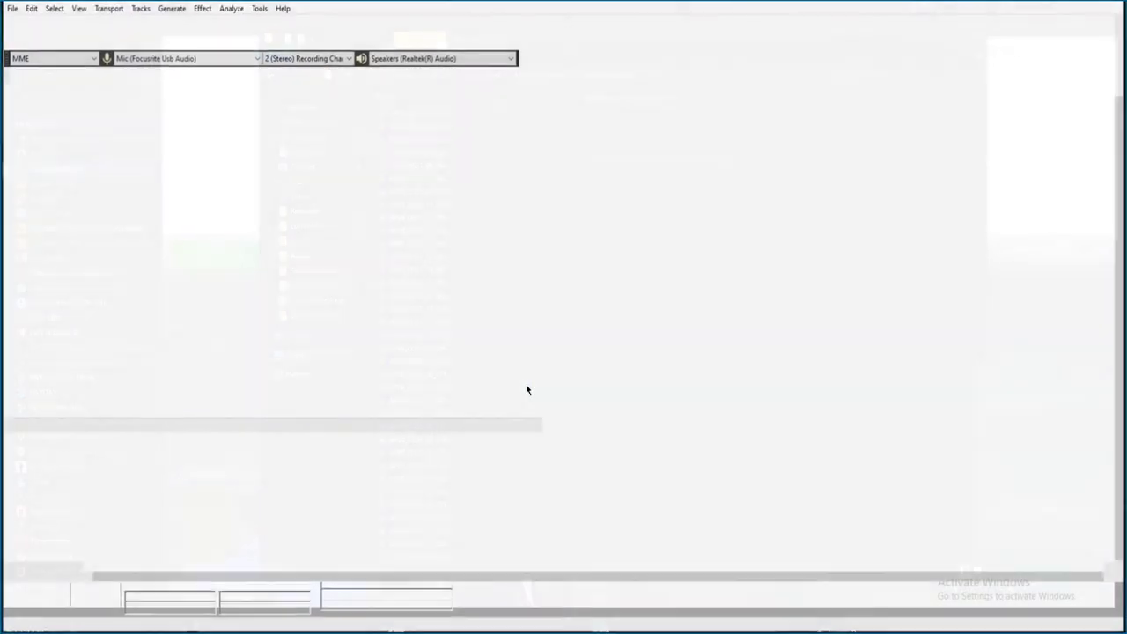
key(space)
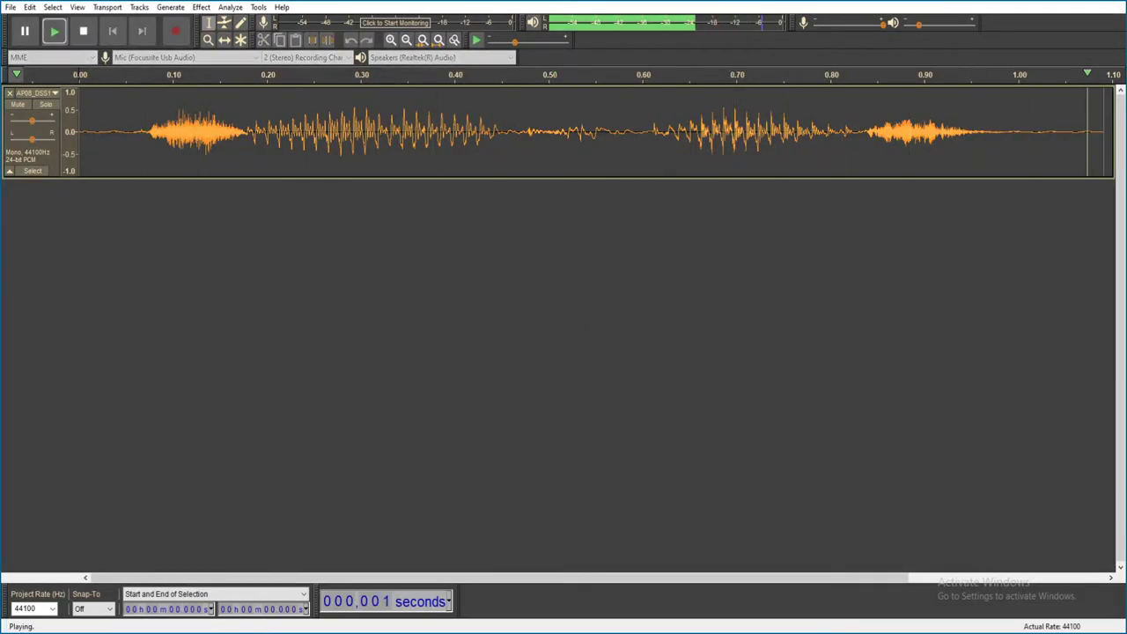
click(1112, 4)
click(587, 310)
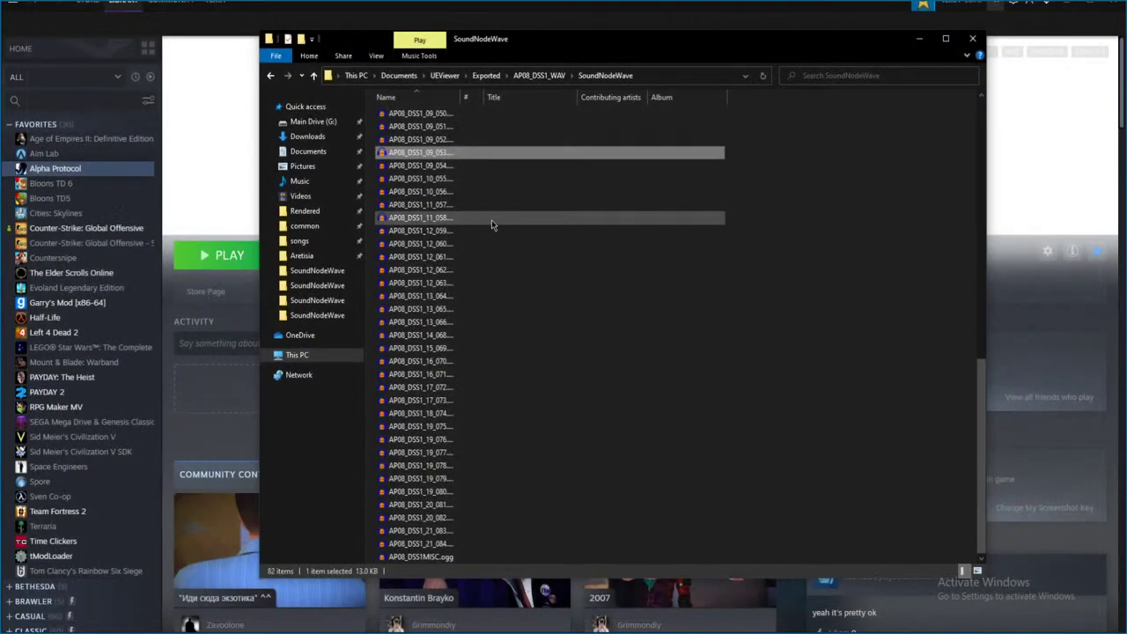
- Listen to the AP08_DSS1_09_054 clip in Audacity and close its project without saving
double_click(560, 299)
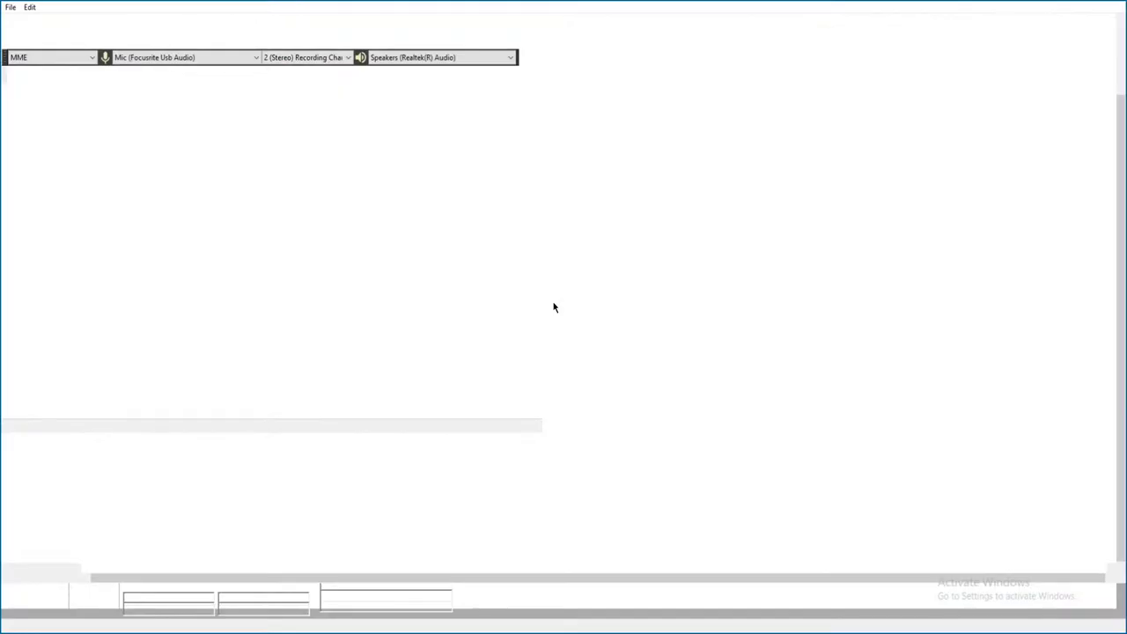
key(space)
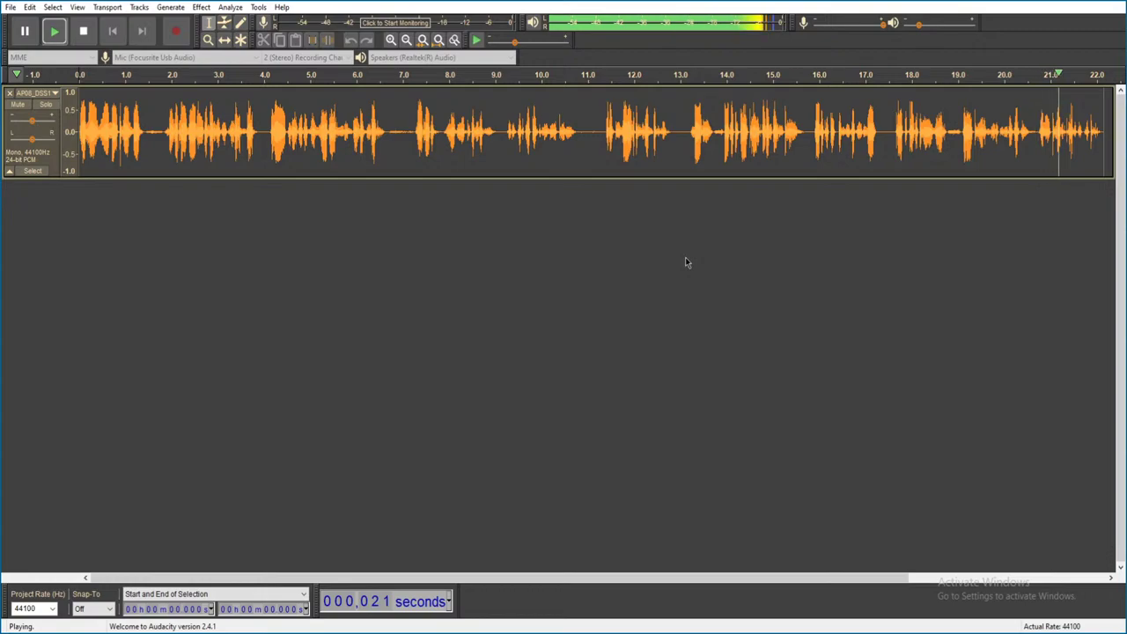
key(alt+F4)
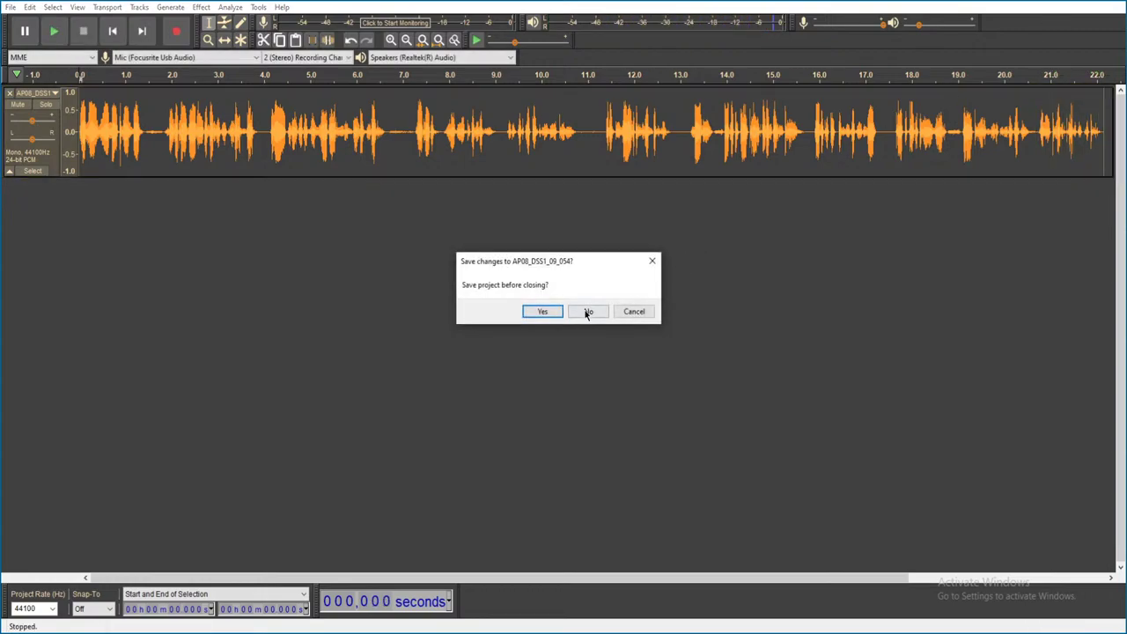
click(588, 312)
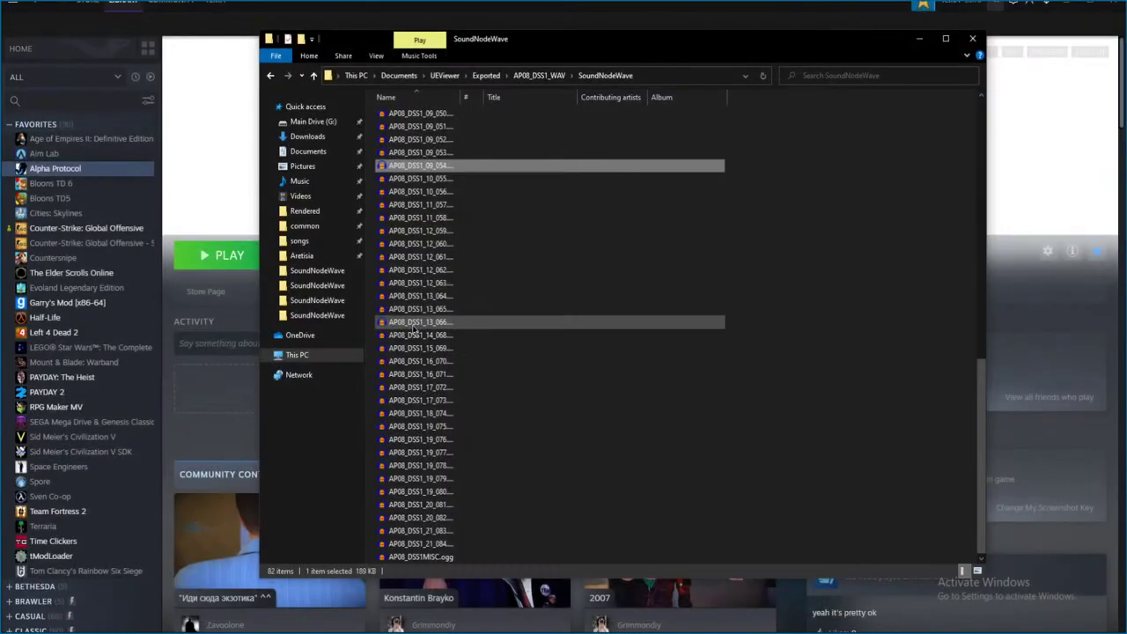
- Listen to the AP08_DSS1_10_055 clip in Audacity and close its project without saving
double_click(464, 178)
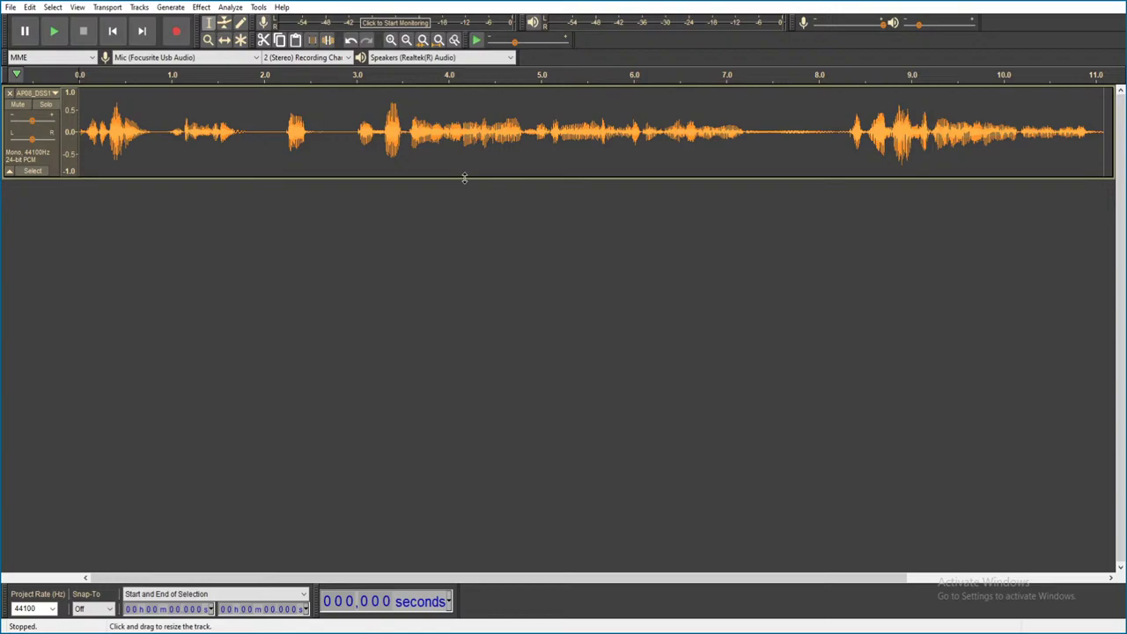
key(space)
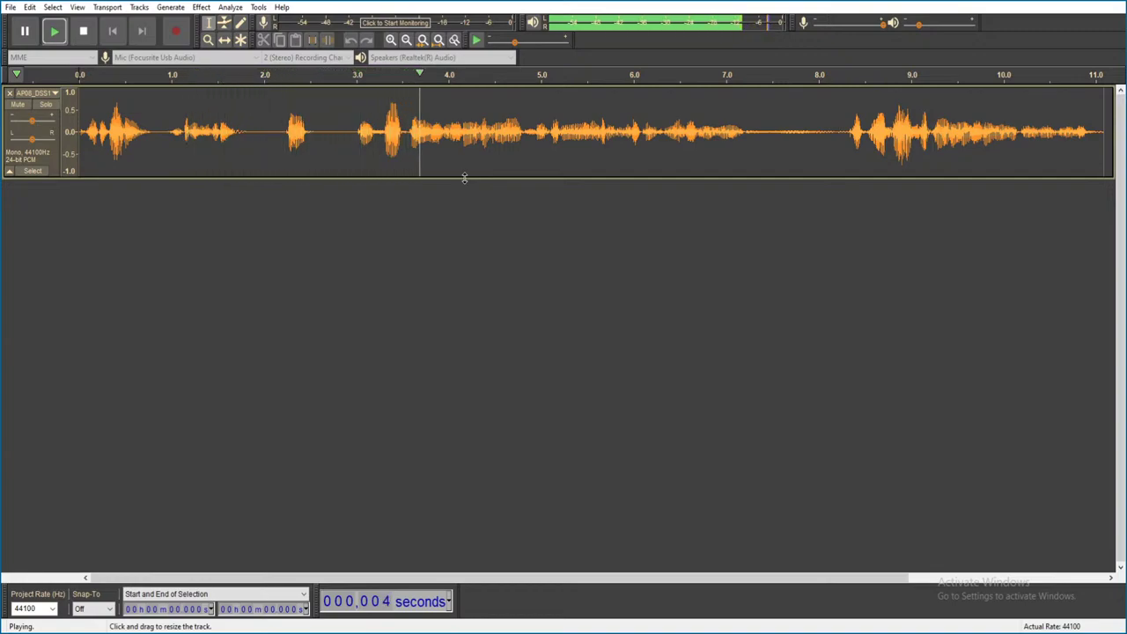
click(1113, 5)
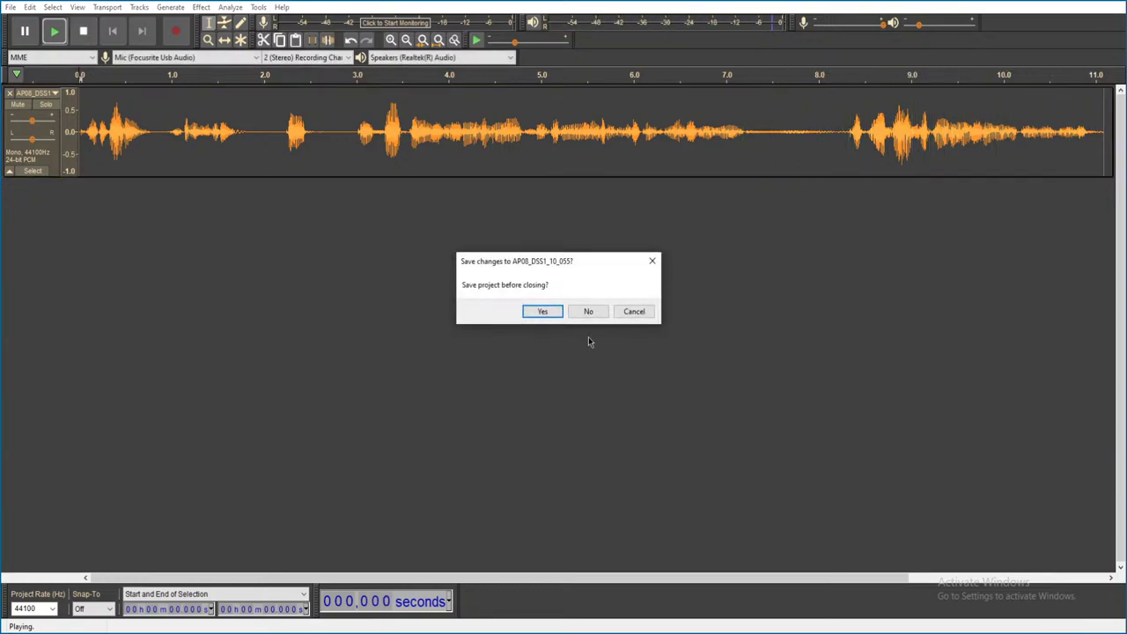
click(588, 311)
- Listen to the AP08_DSS1_10_056 clip in Audacity and close its project without saving
click(445, 194)
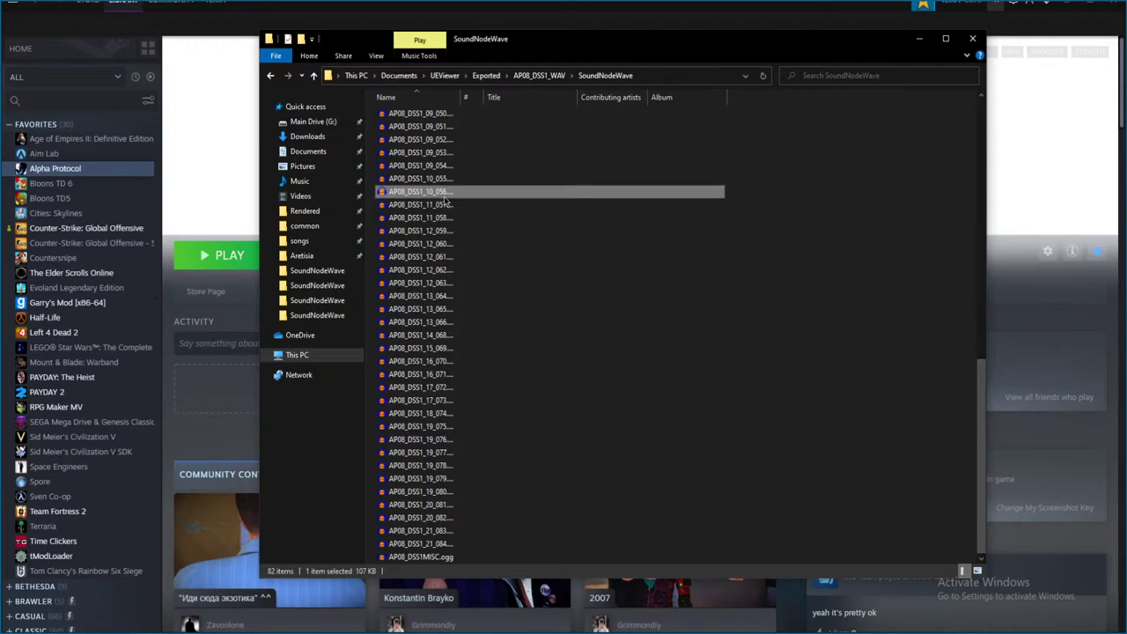
double_click(445, 194)
click(421, 387)
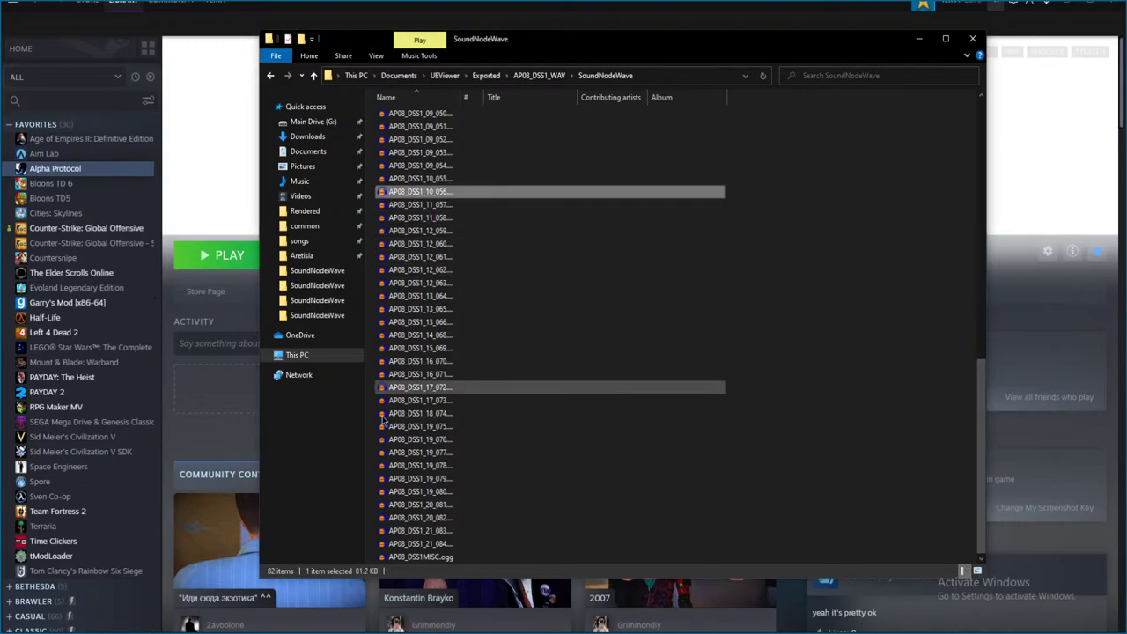
key(space)
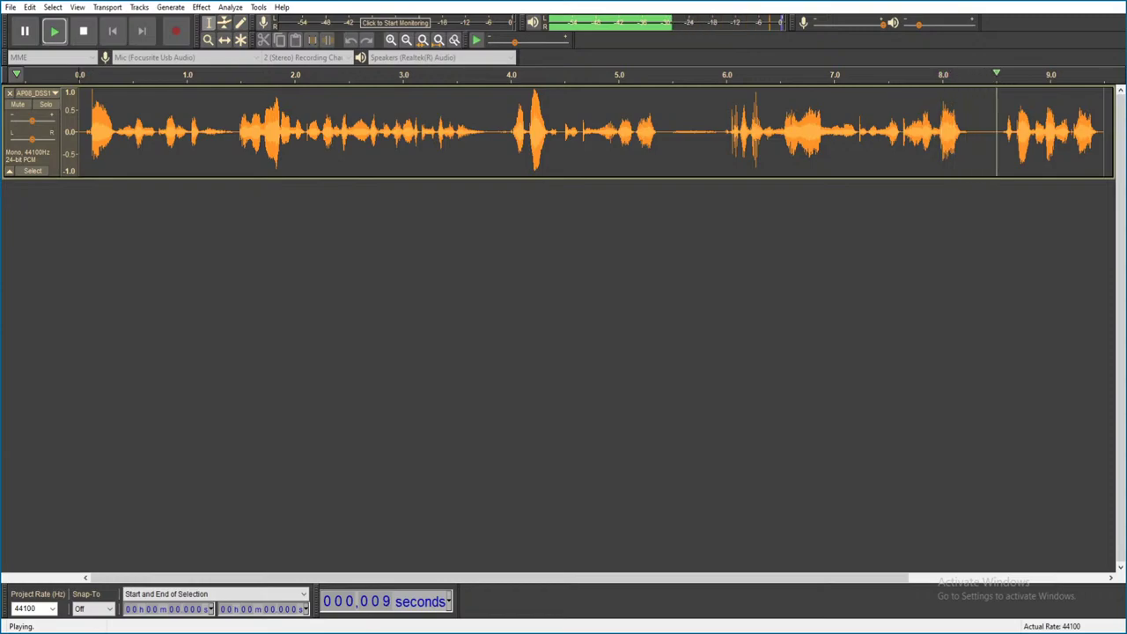
key(alt+F4)
click(584, 313)
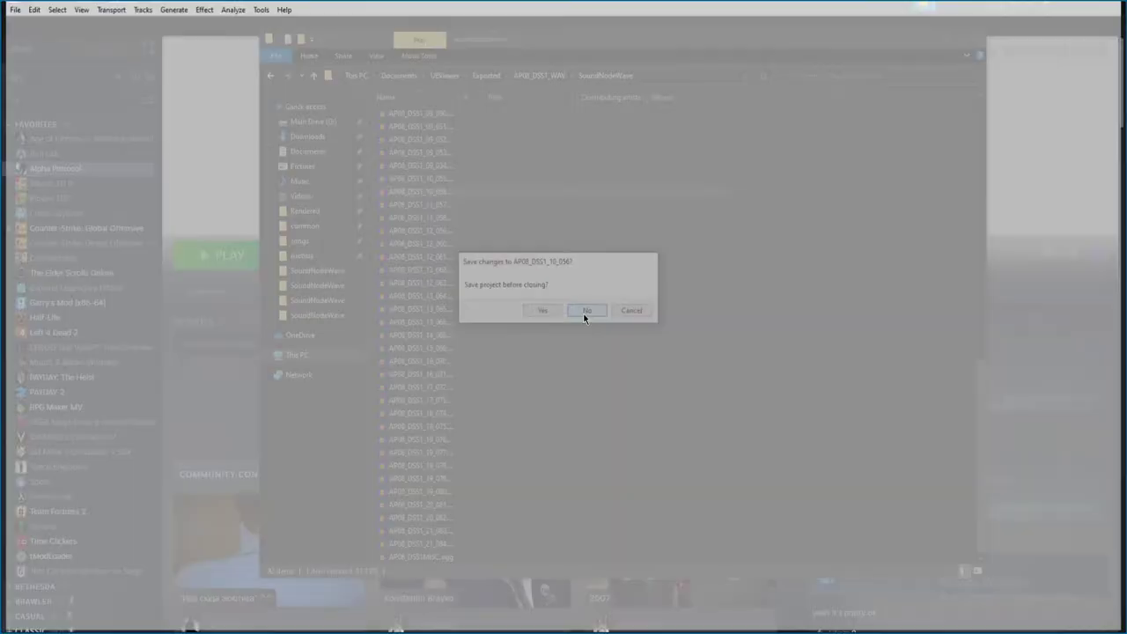
- Listen to the AP08_DSS1_11_057 clip in Audacity and close its project without saving
double_click(475, 211)
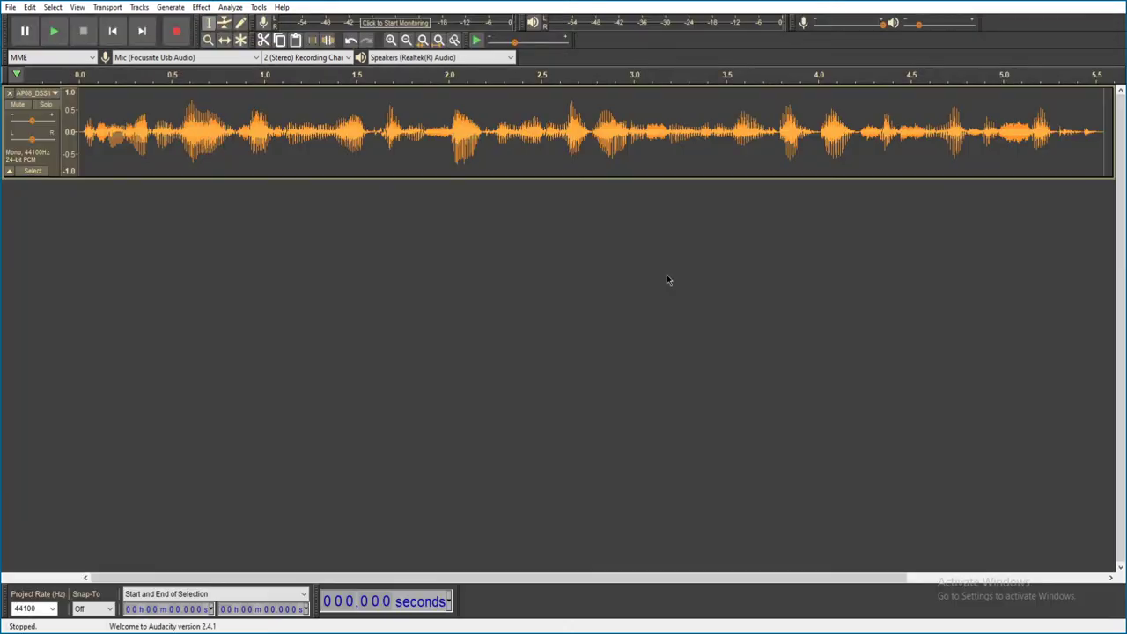
key(space)
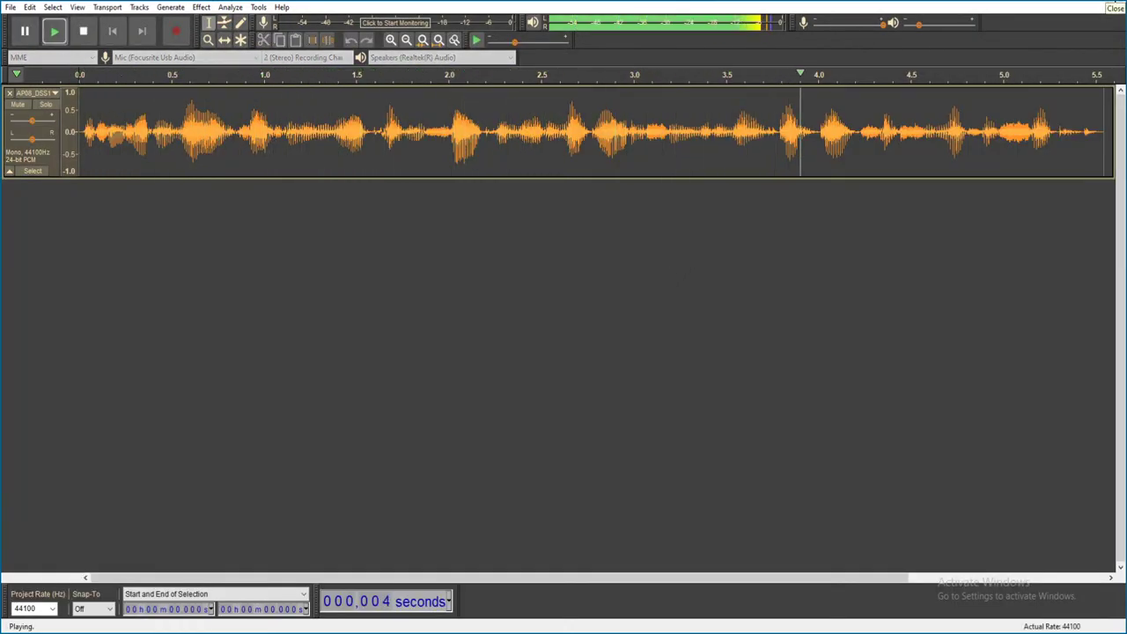
click(1116, 6)
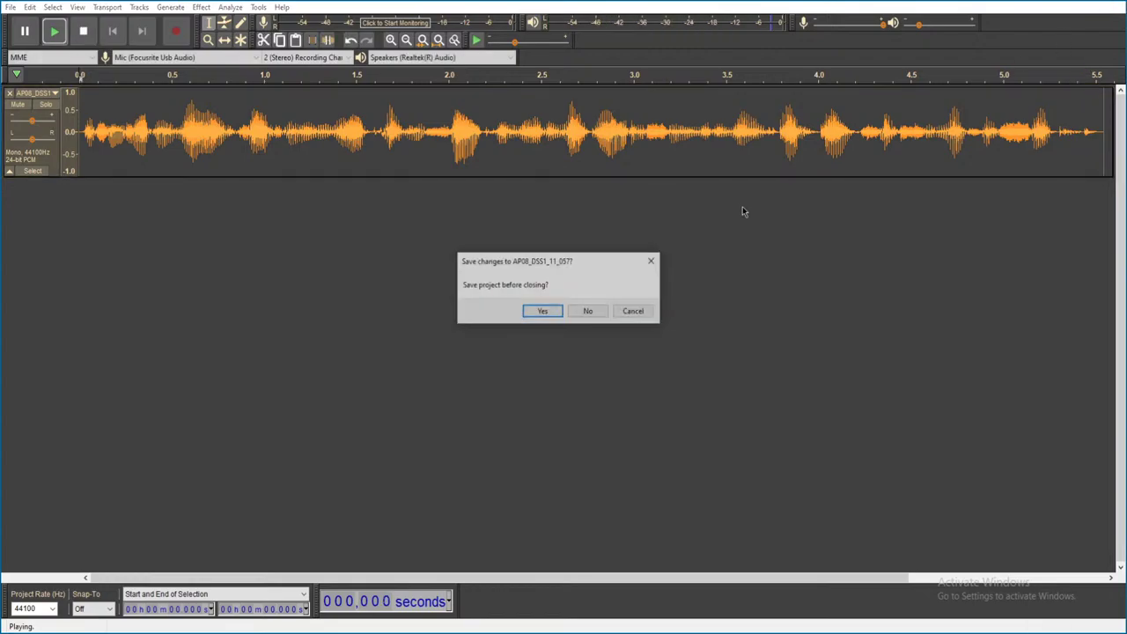
click(586, 309)
- Listen to the AP08_DSS1_11_058 clip in Audacity and close its project without saving
click(444, 218)
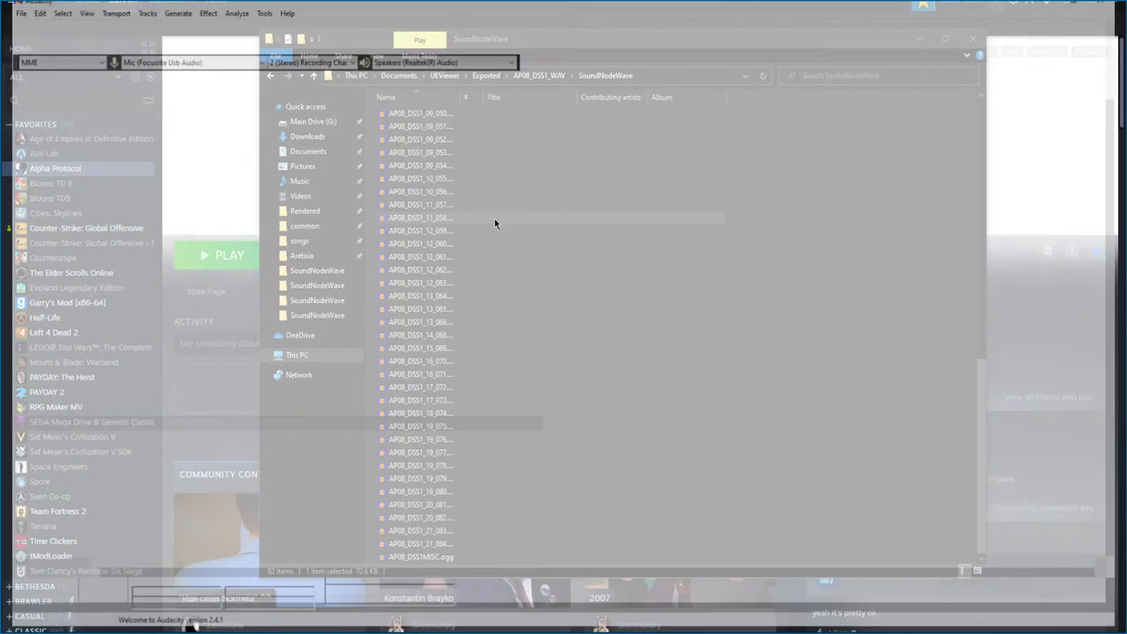
key(space)
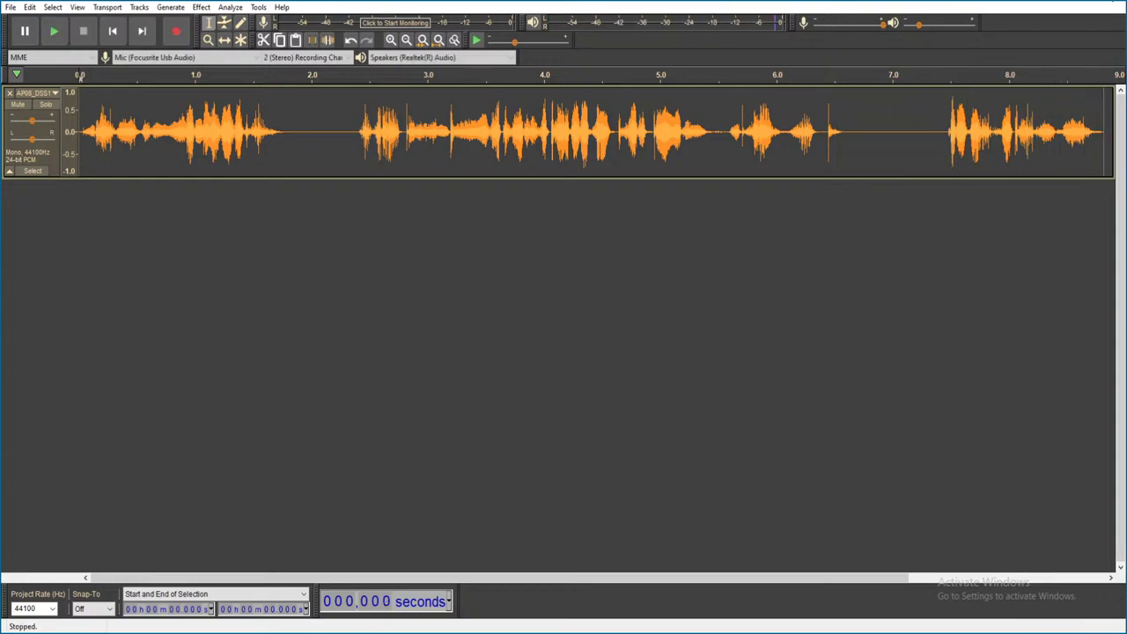
key(ctrl+w)
click(588, 311)
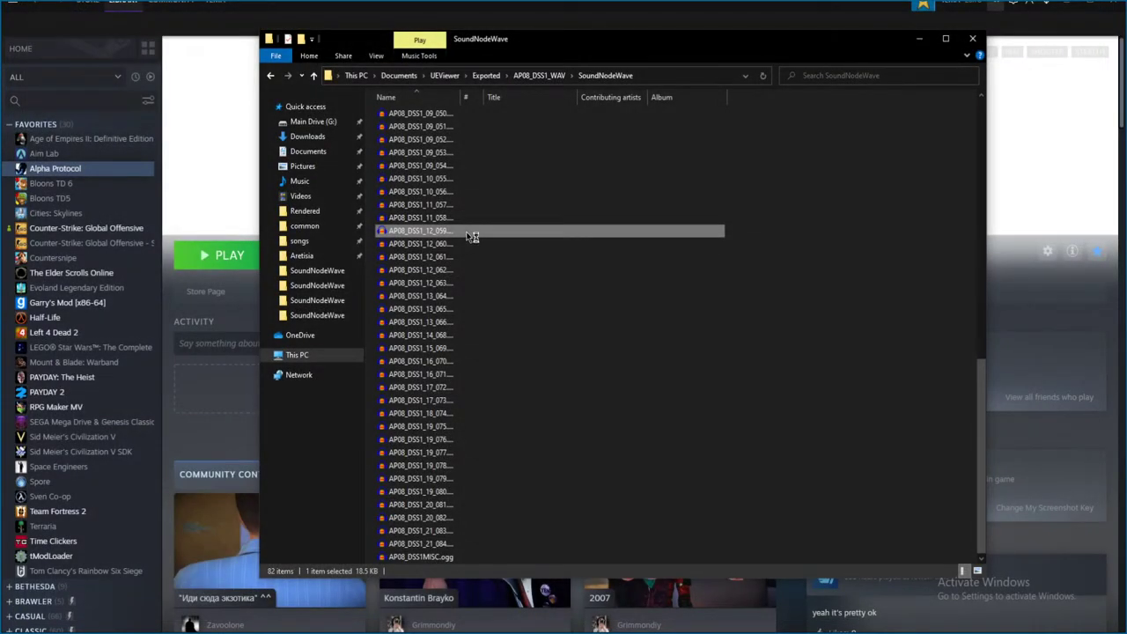
- Listen to the AP08_DSS1_12_059 clip in Audacity and close its project without saving
double_click(472, 236)
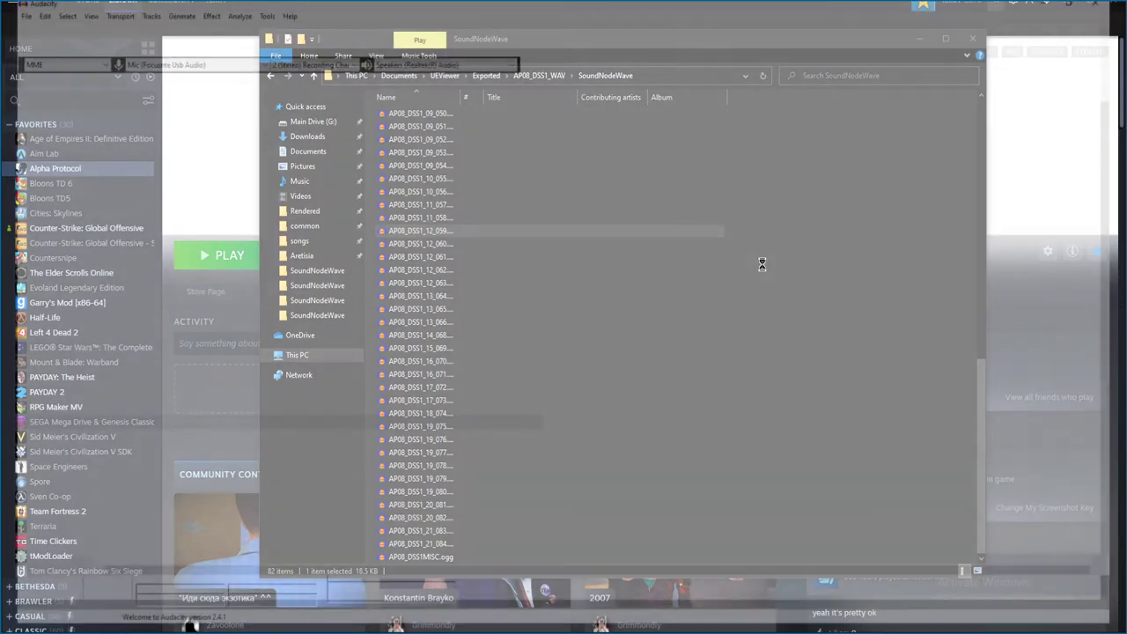
key(space)
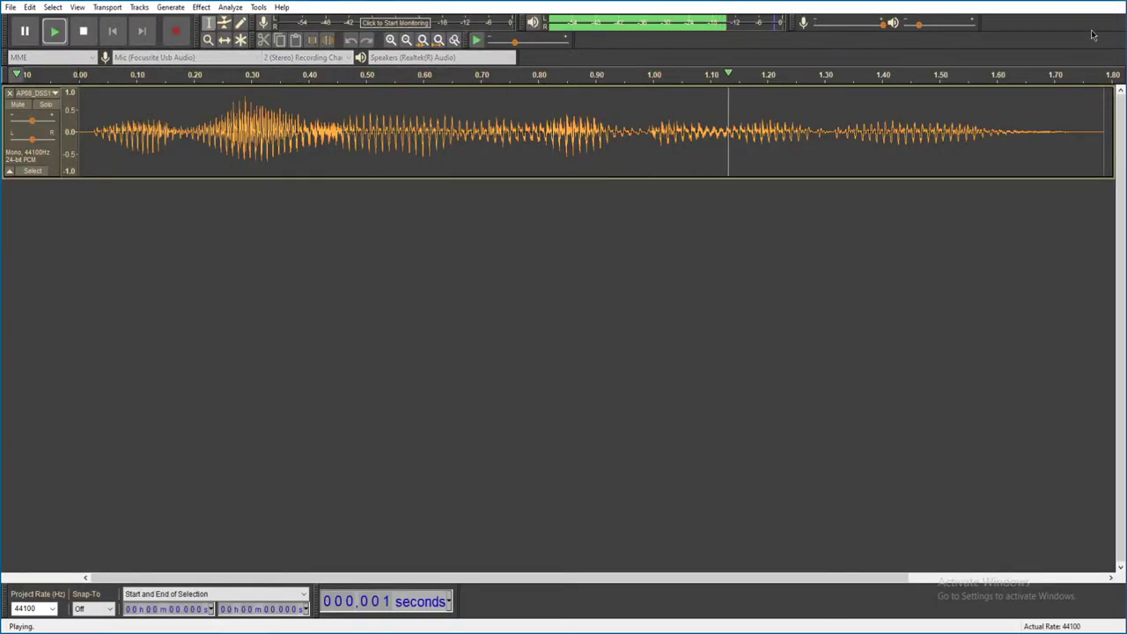
key(ctrl+w)
click(583, 312)
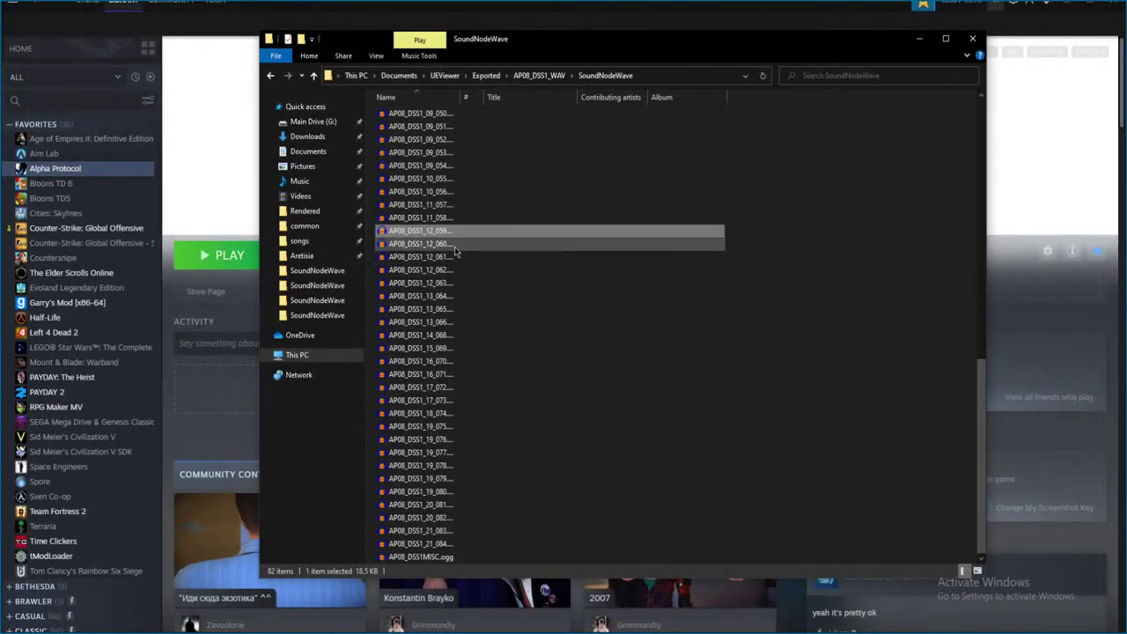
- Listen to the AP08_DSS1_12_060 clip in Audacity and close its project without saving
double_click(604, 270)
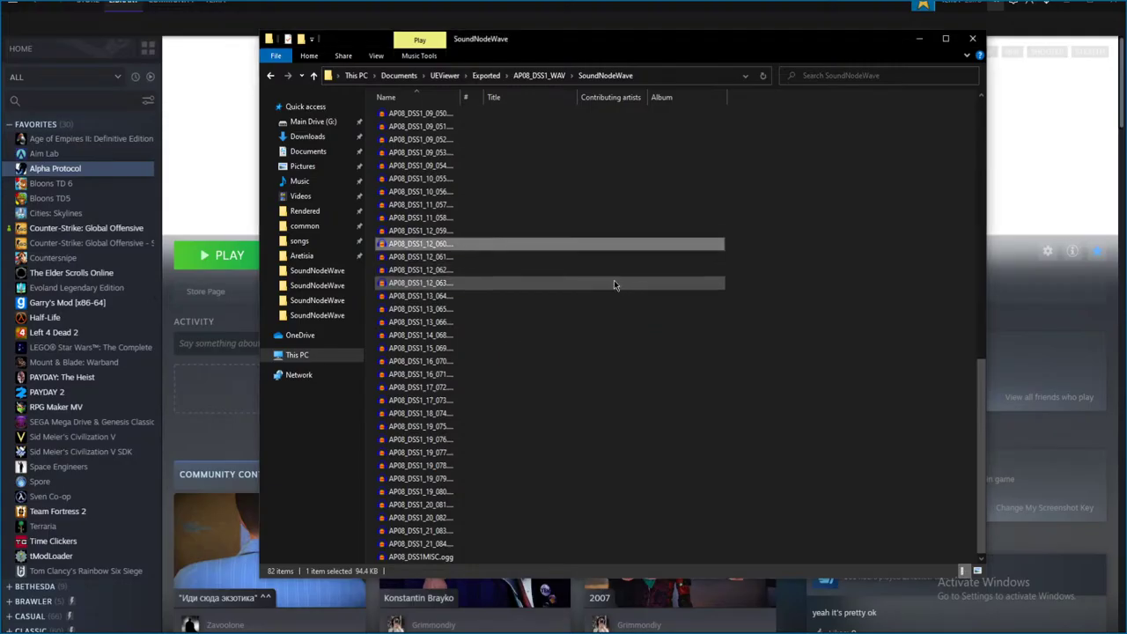
key(space)
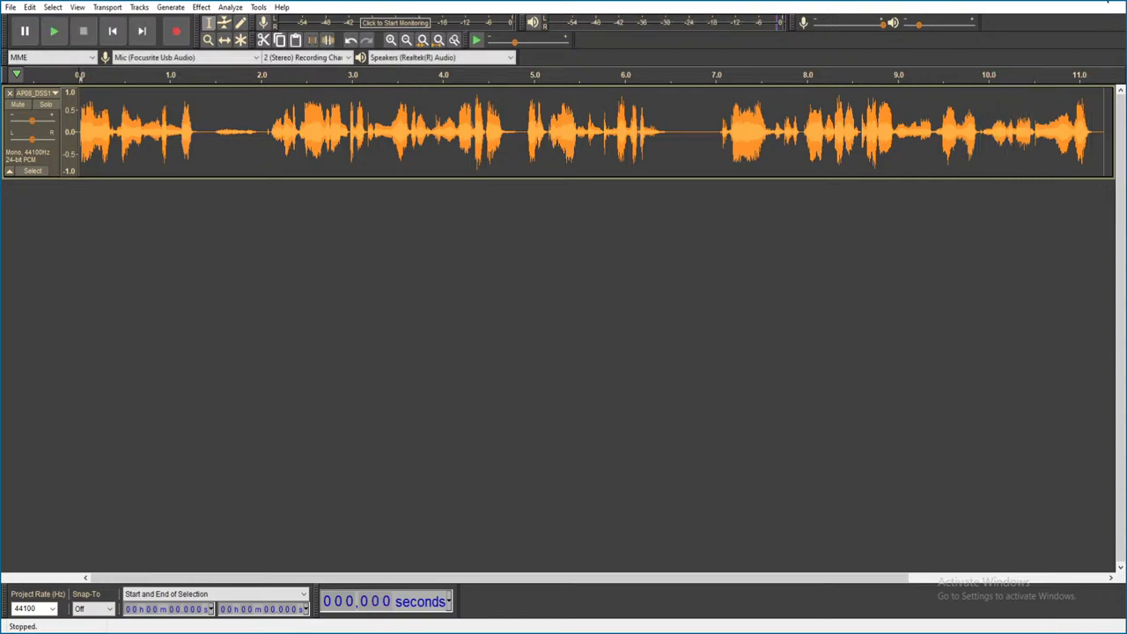
click(1105, 3)
click(592, 310)
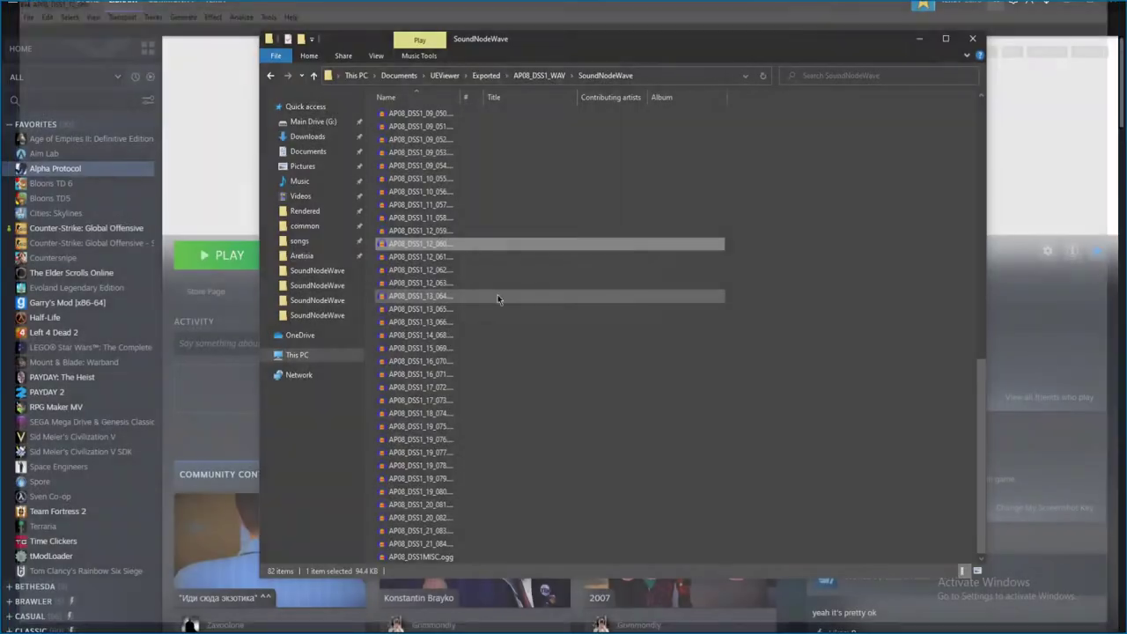
- Listen to the AP08_DSS1_12_061 clip in Audacity and close its project without saving
click(460, 257)
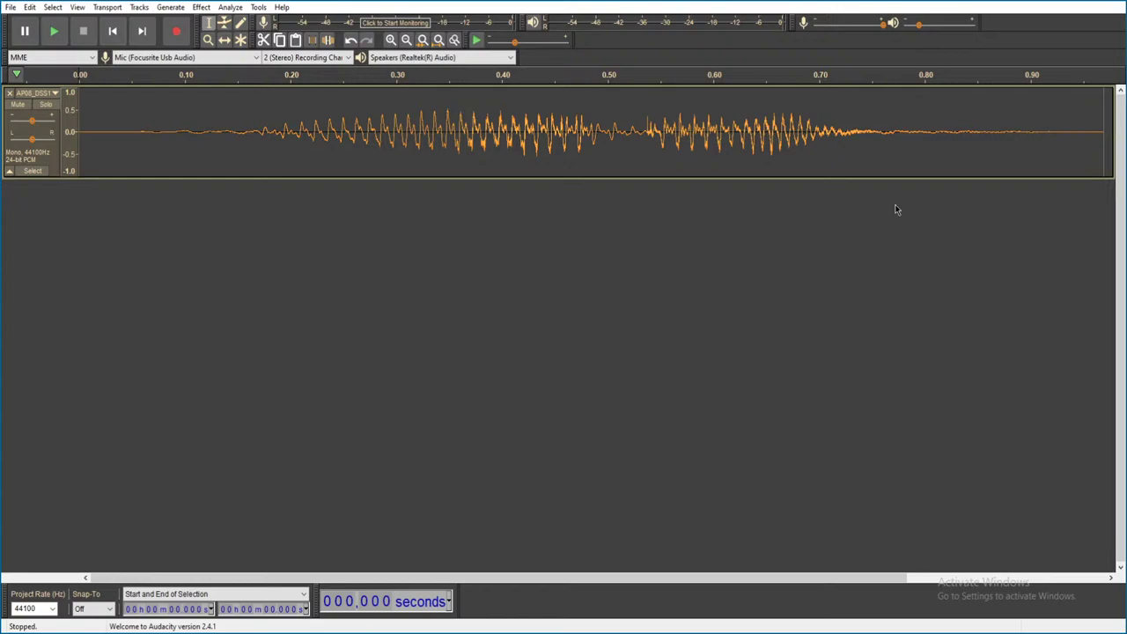
key(space)
key(ctrl+w)
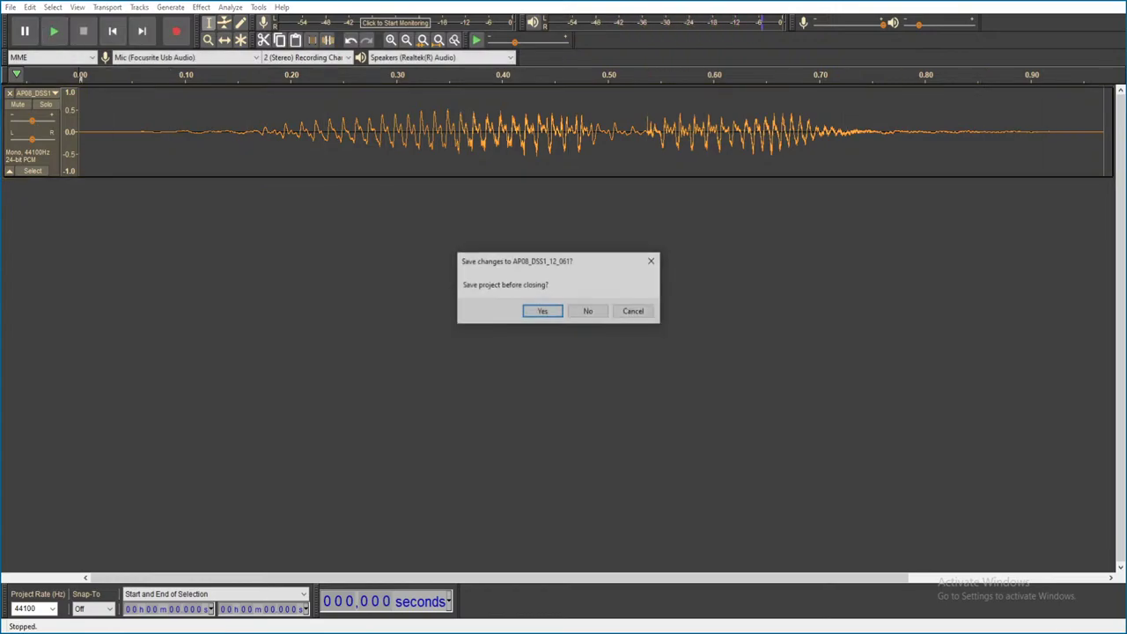
click(587, 320)
- Listen to the AP08_DSS1_12_062 clip in Audacity and close its project without saving
click(457, 269)
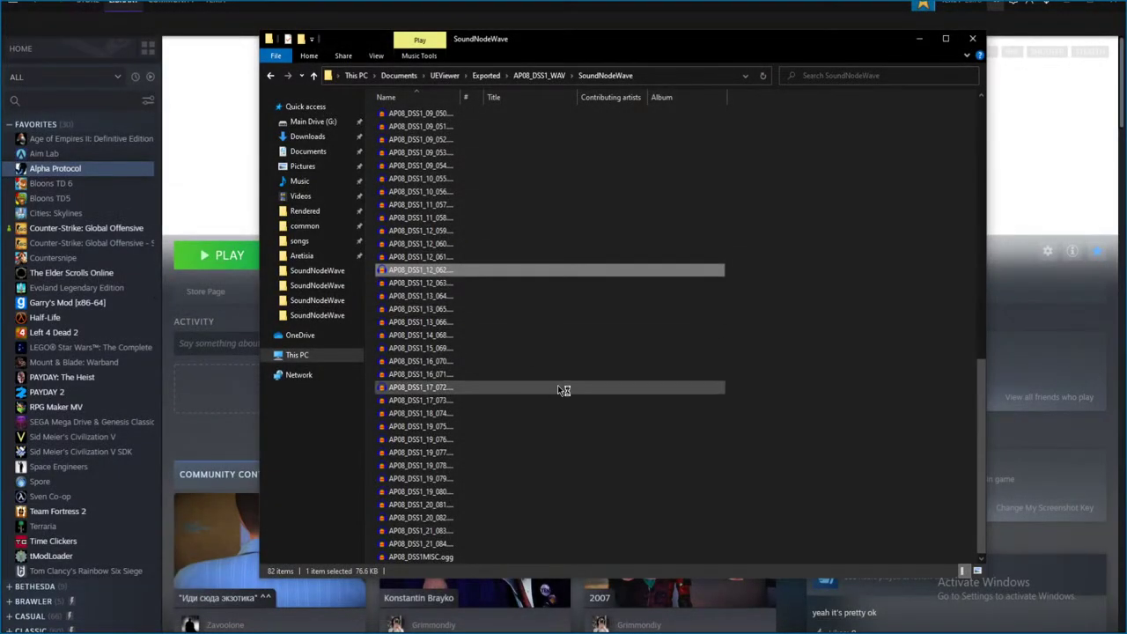
key(Return)
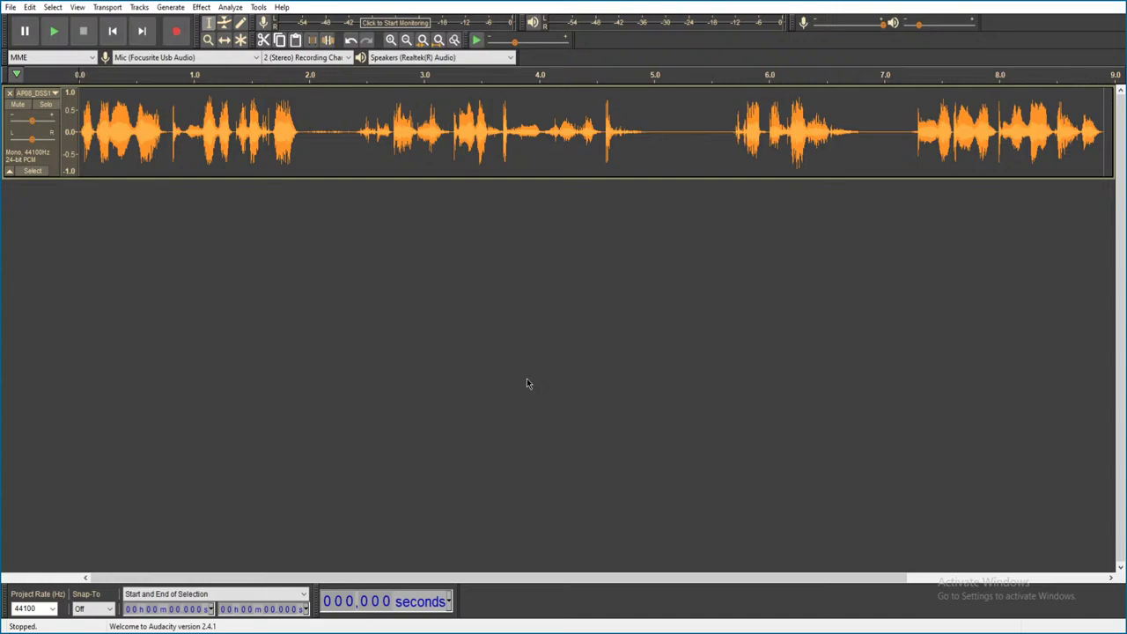
key(space)
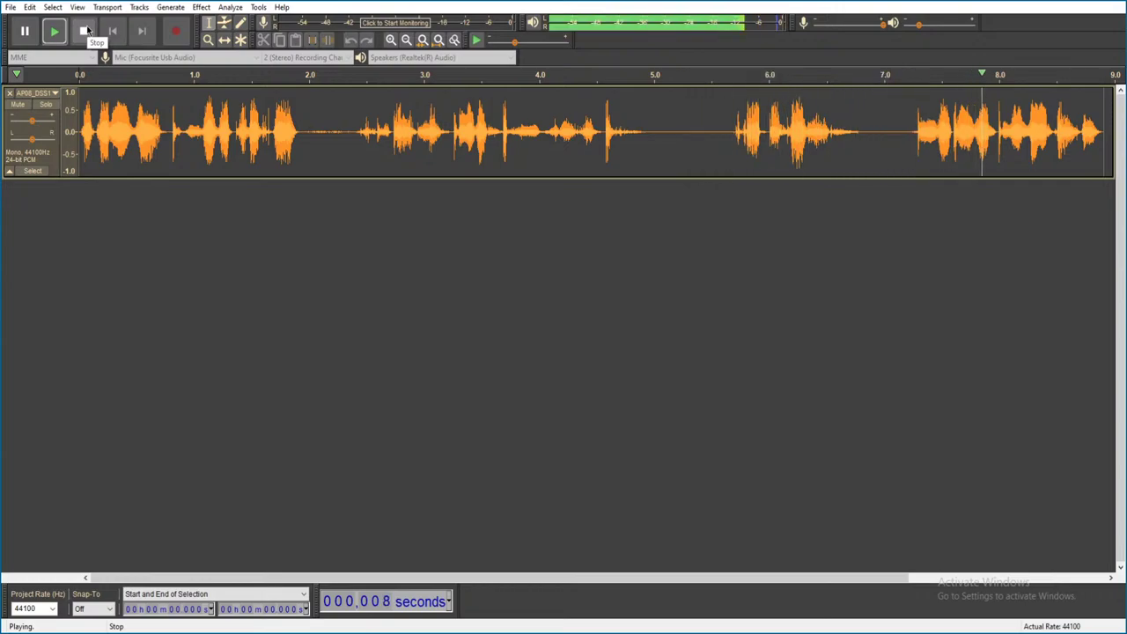
key(ctrl+w)
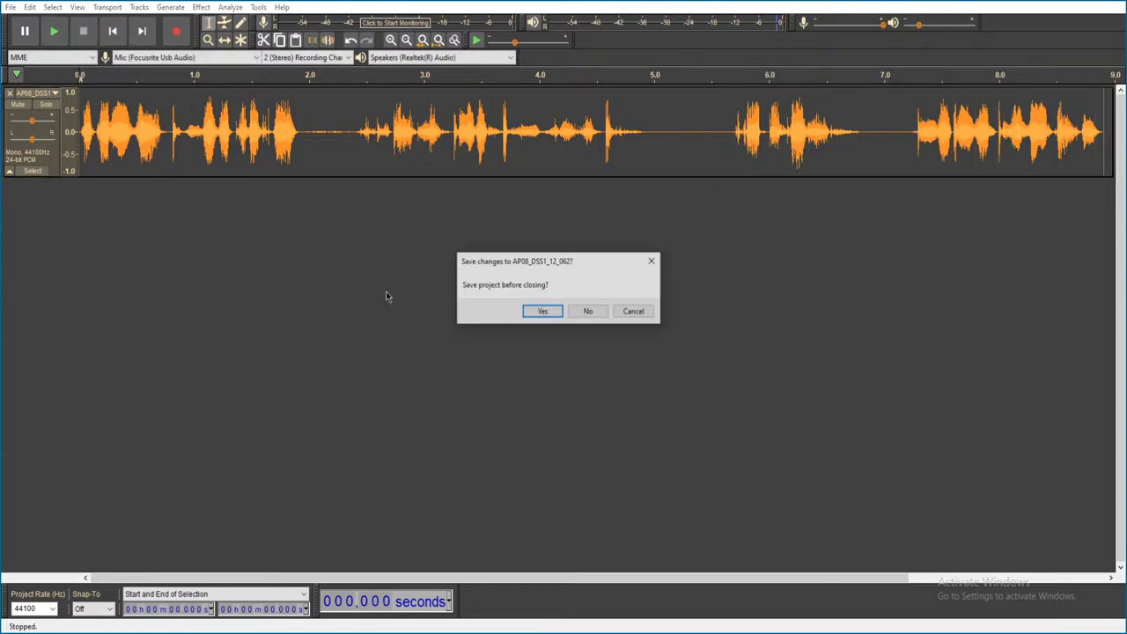
click(588, 310)
- Listen to the AP08_DSS1_12_063 clip in Audacity and close its project without saving
double_click(449, 282)
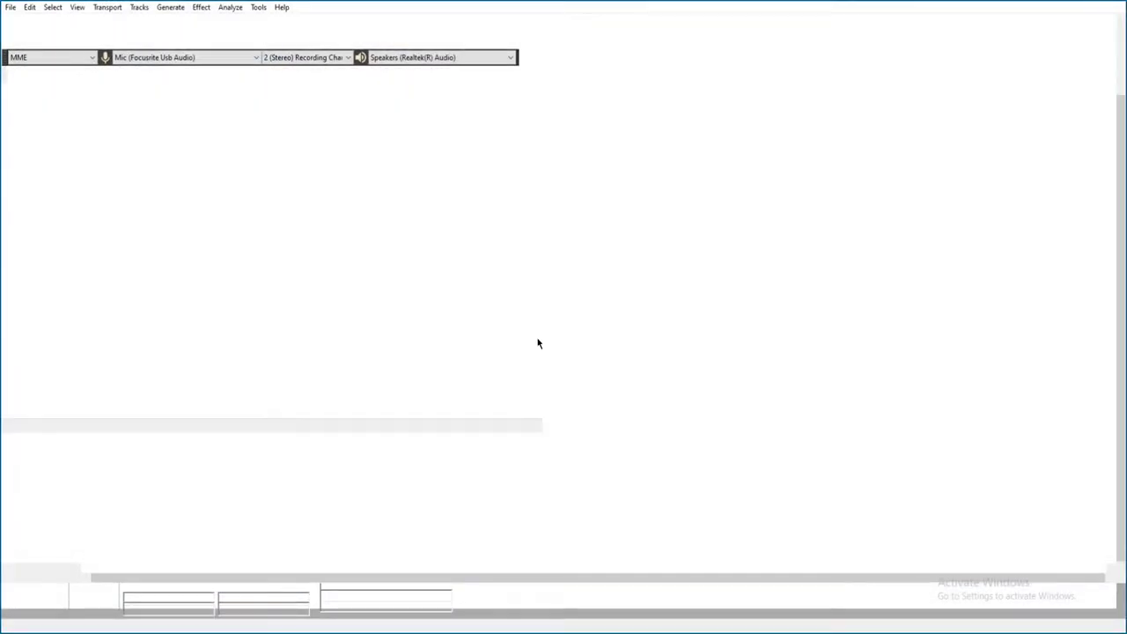
key(space)
key(ctrl+w)
click(585, 311)
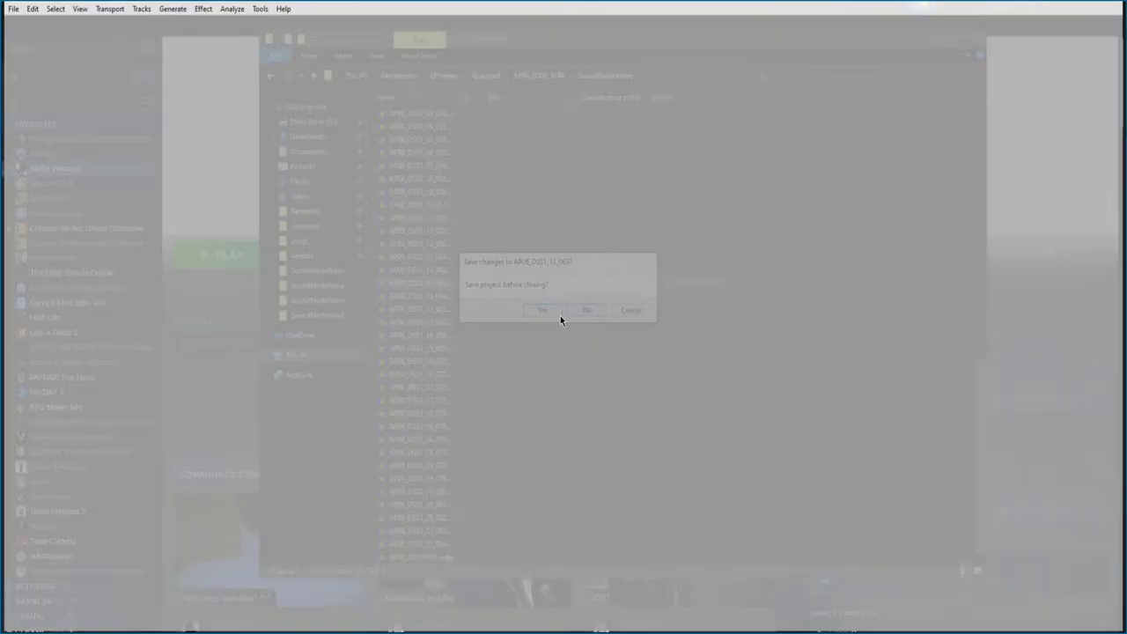
- Listen to the AP08_DSS1_13_064 clip in Audacity and close its project without saving
double_click(573, 374)
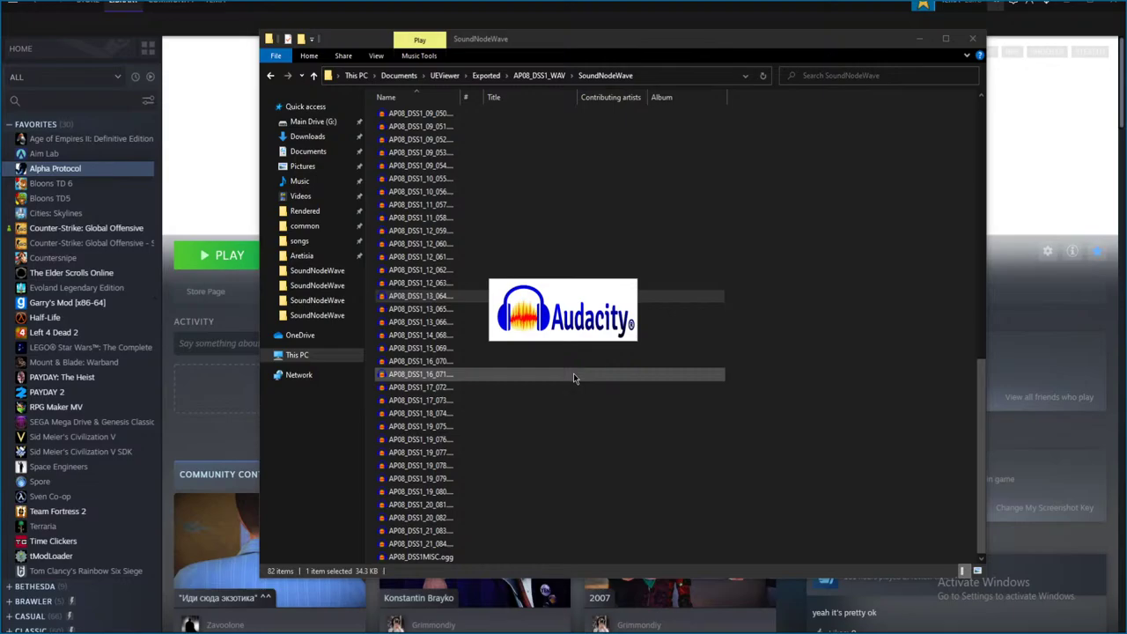
key(space)
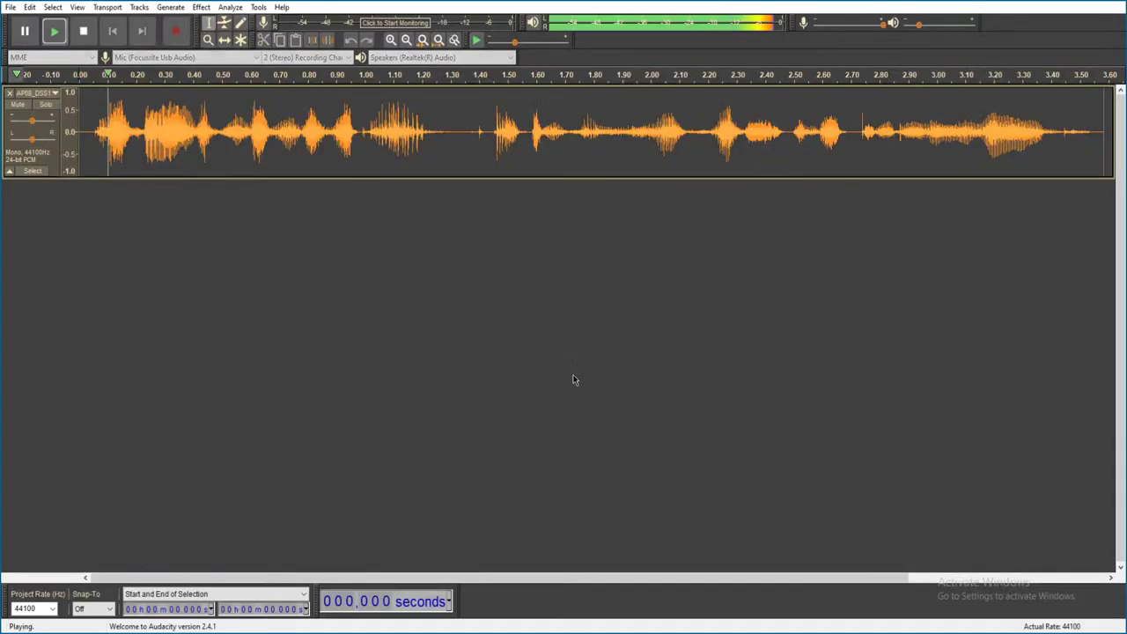
click(1114, 6)
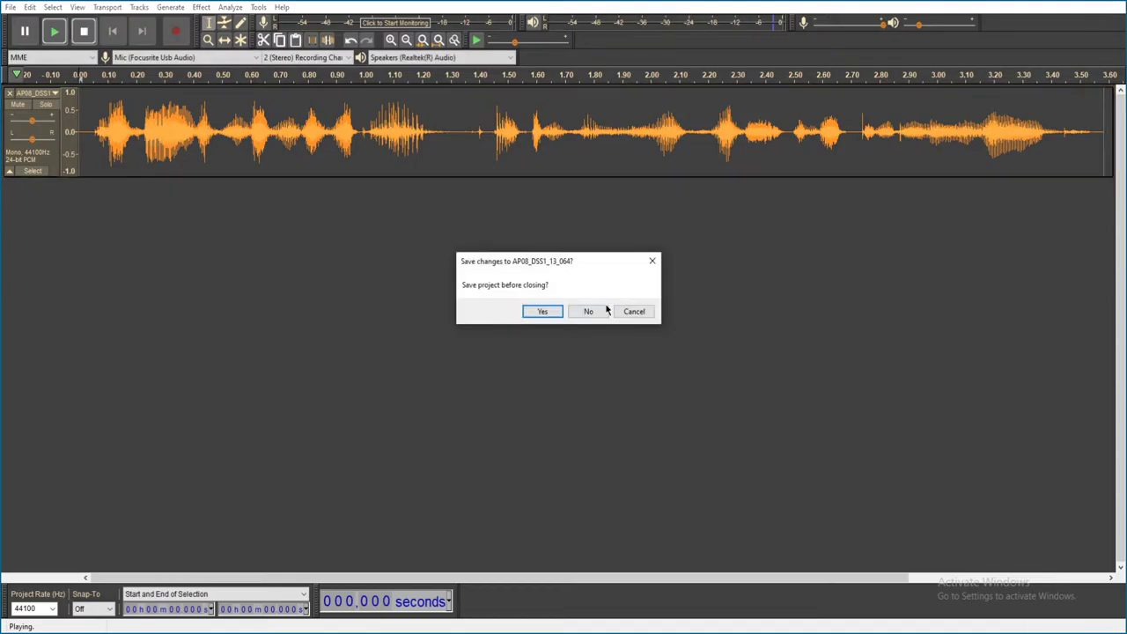
click(605, 311)
- Listen to the AP08_DSS1_13_065 clip in Audacity and close its project without saving
double_click(727, 304)
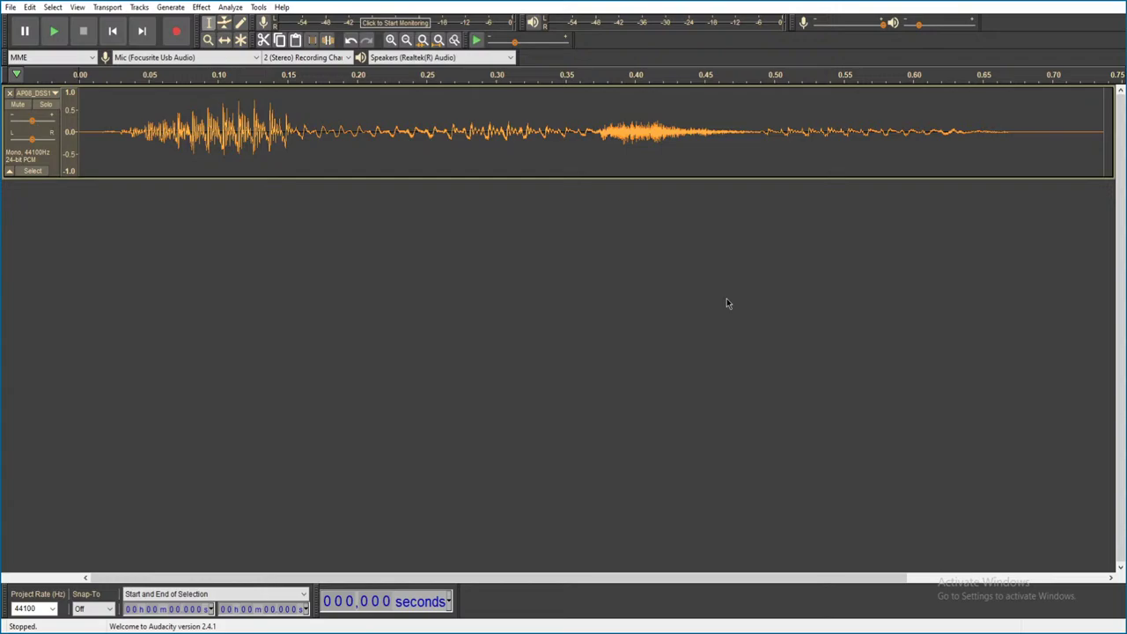
key(space)
key(ctrl+w)
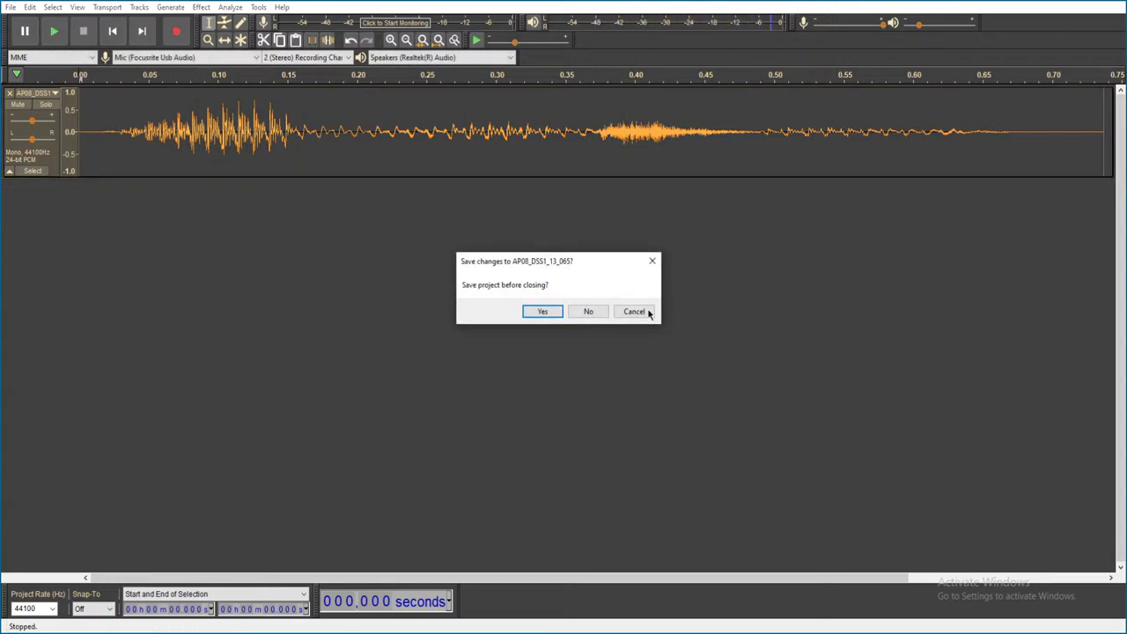
click(581, 311)
- Listen to the AP08_DSS1_13_066 clip in Audacity and close its project without saving
double_click(469, 323)
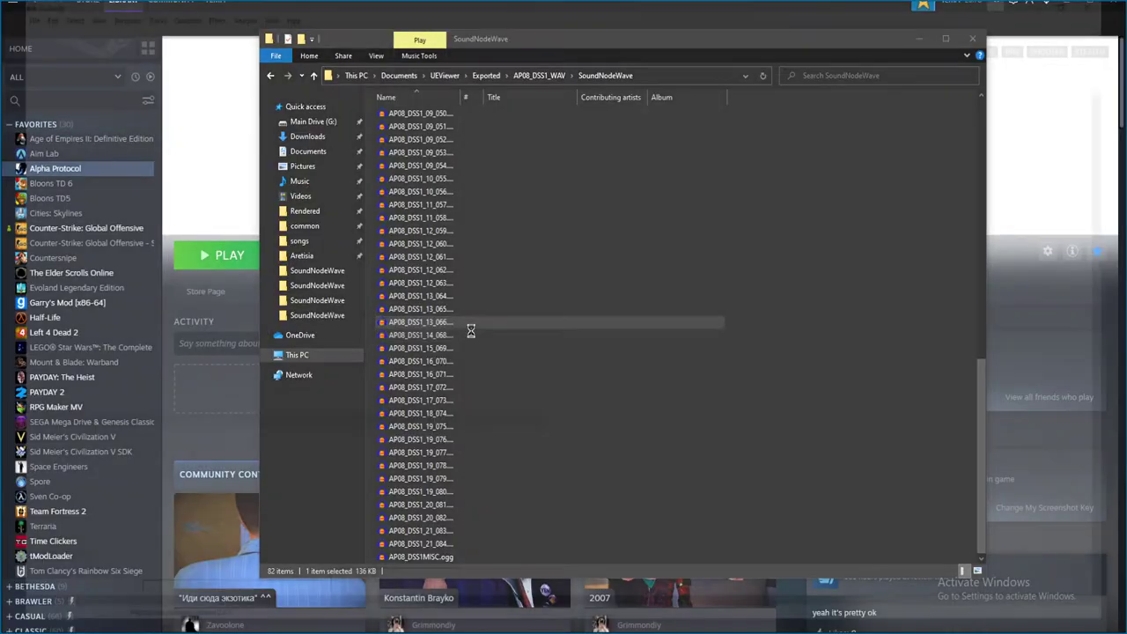
key(space)
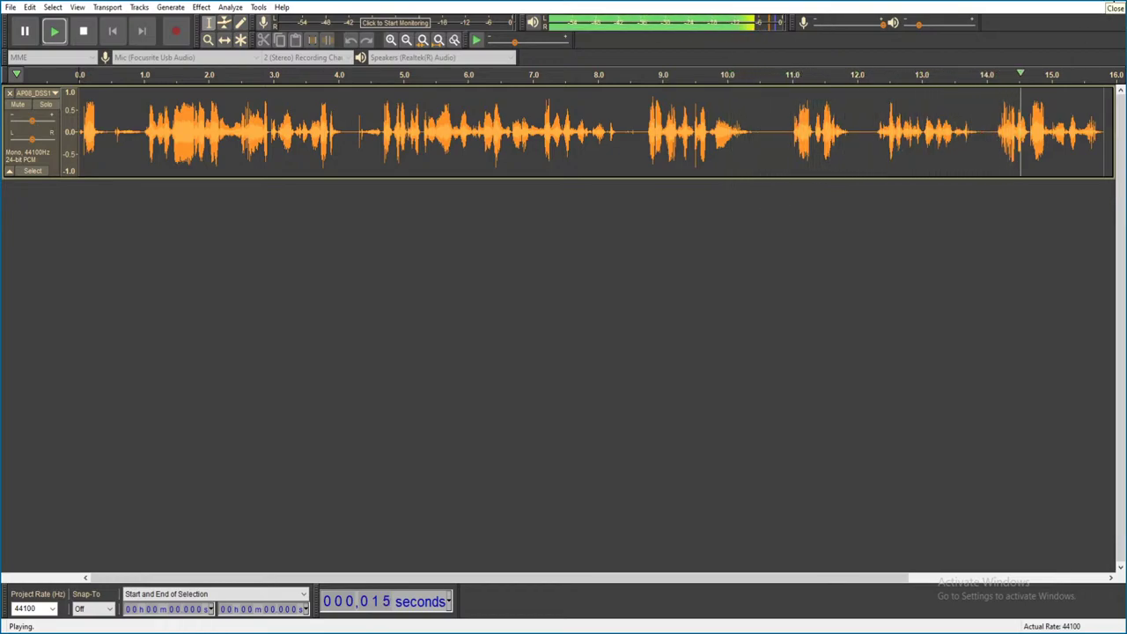
click(1114, 7)
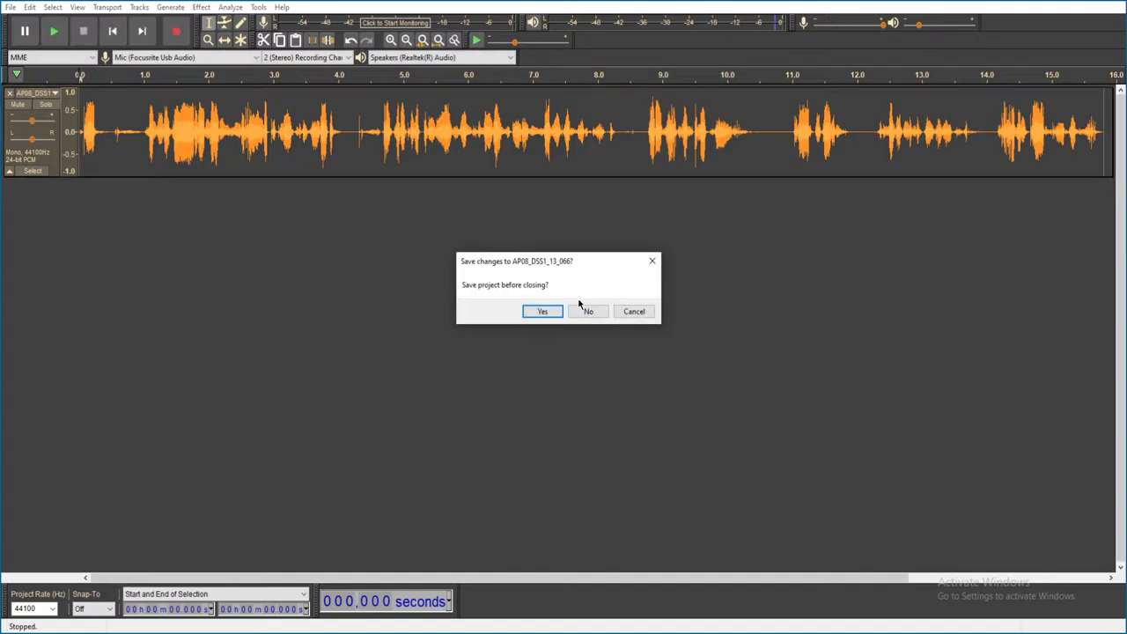
click(584, 307)
- Listen to the AP08_DSS1_14_068 clip in Audacity and close its project without saving
double_click(496, 335)
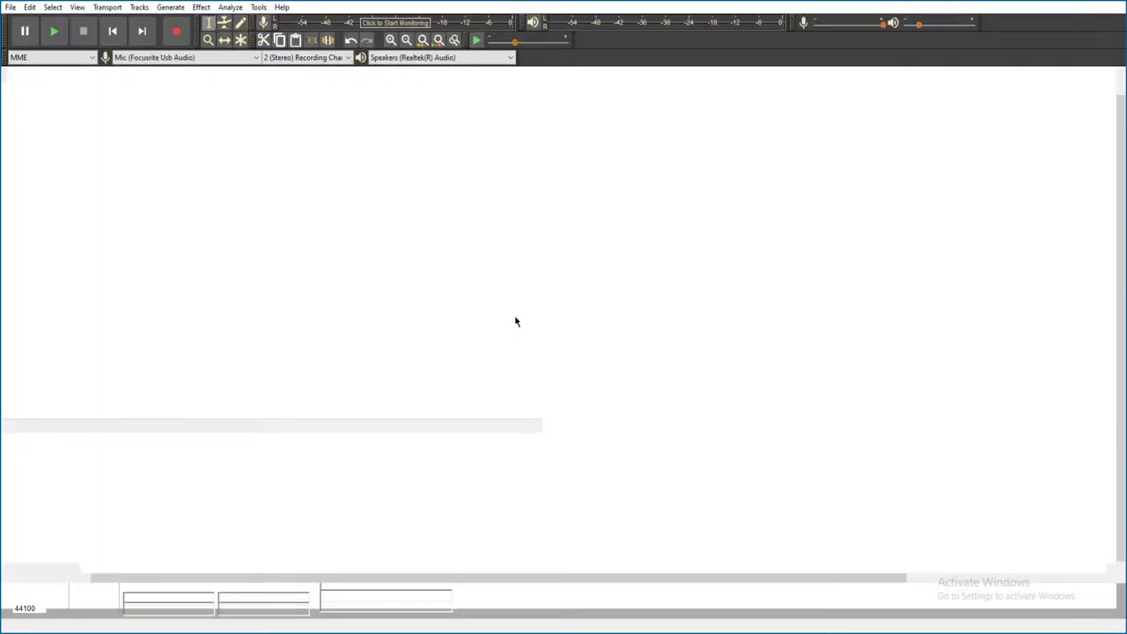
key(space)
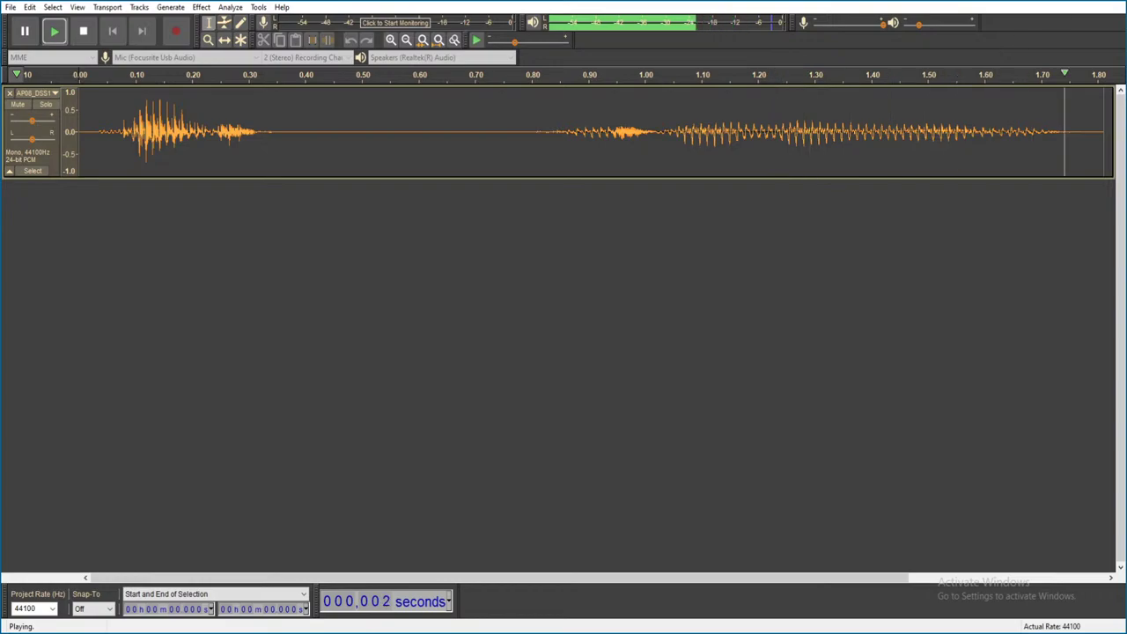
click(1115, 7)
click(592, 311)
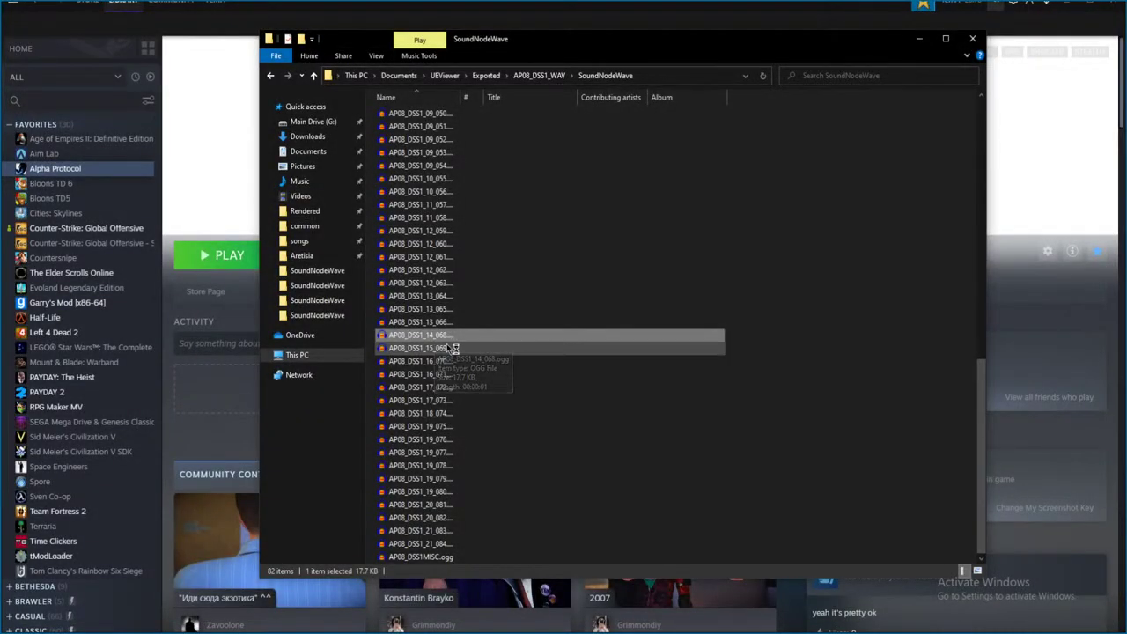
- Listen to the AP08_DSS1_15_069 clip in Audacity and close its project without saving
click(462, 349)
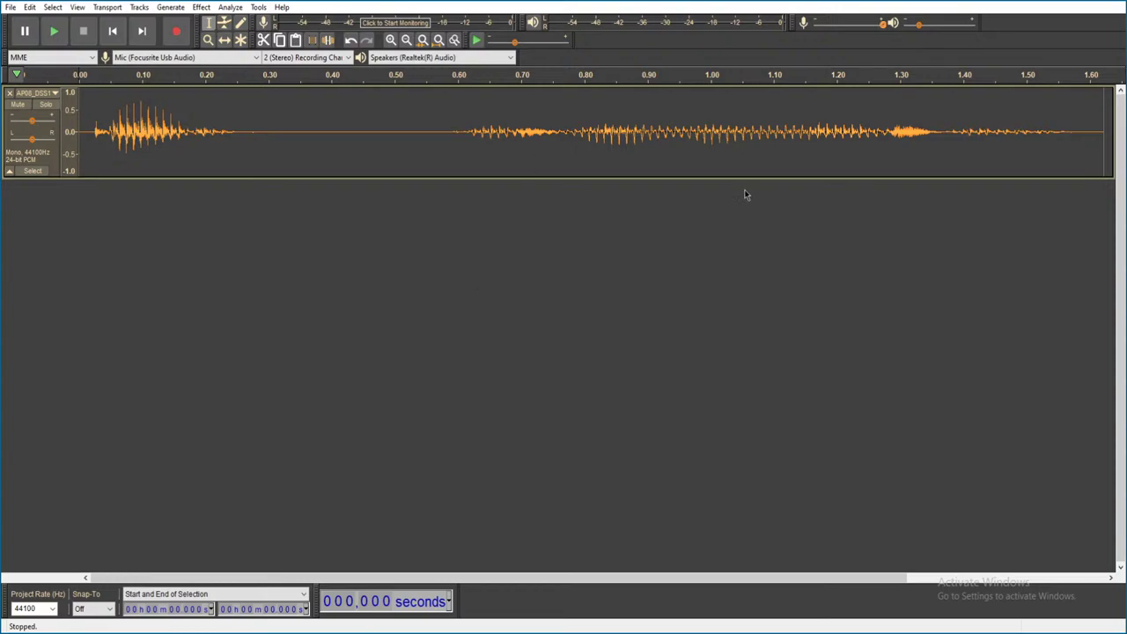
key(space)
key(ctrl+w)
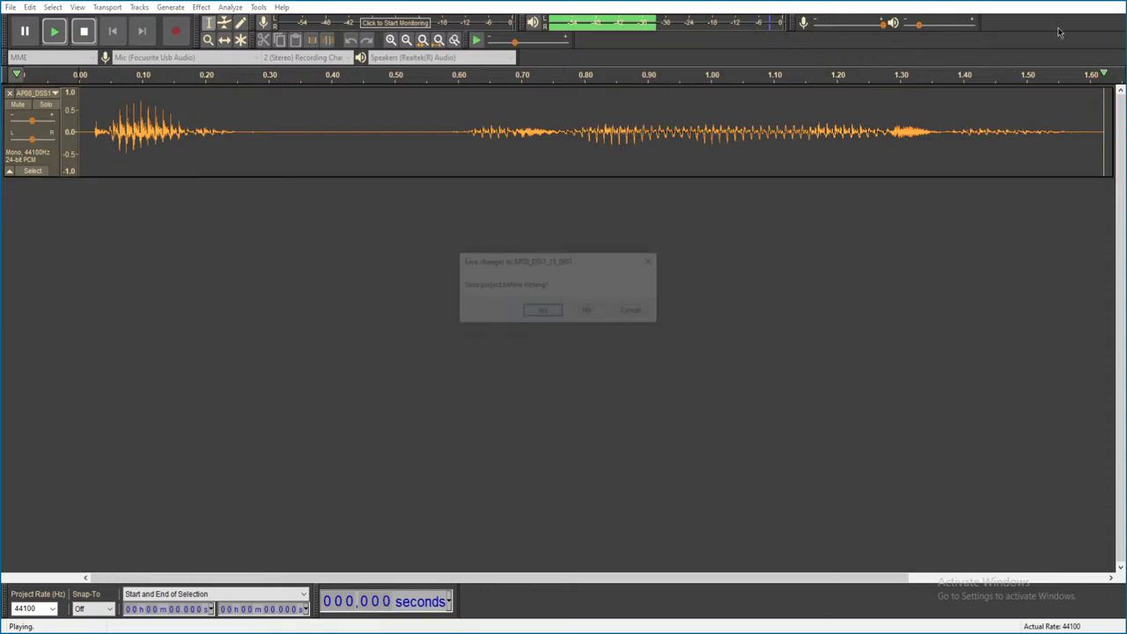
click(587, 309)
- Listen to the AP08_DSS1_16_070 clip in Audacity and close its project without saving
double_click(470, 360)
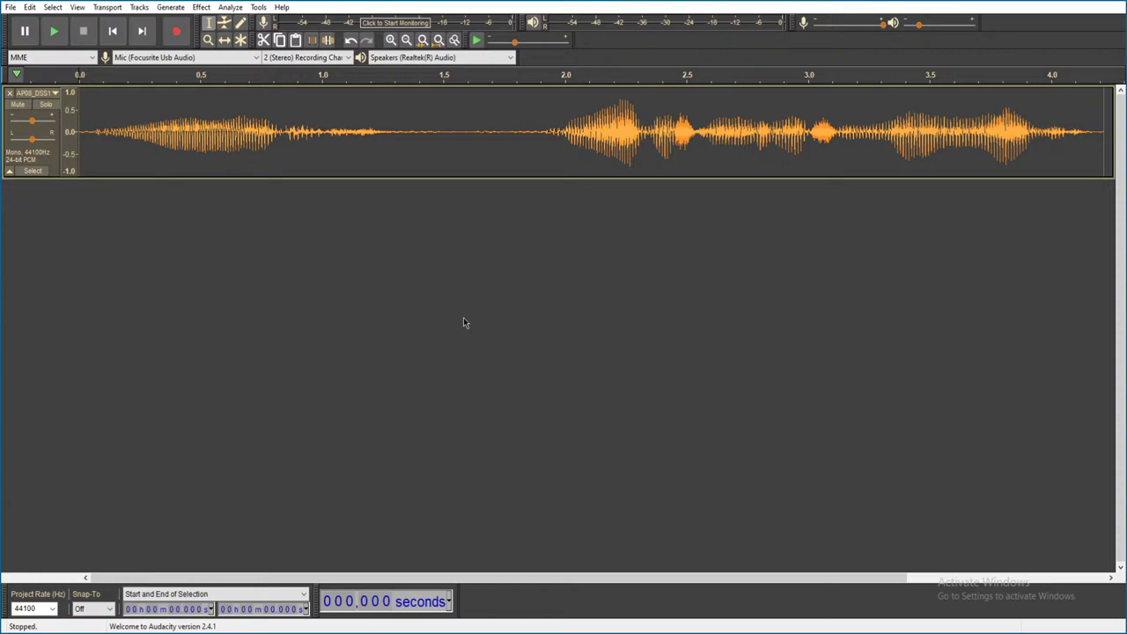
key(space)
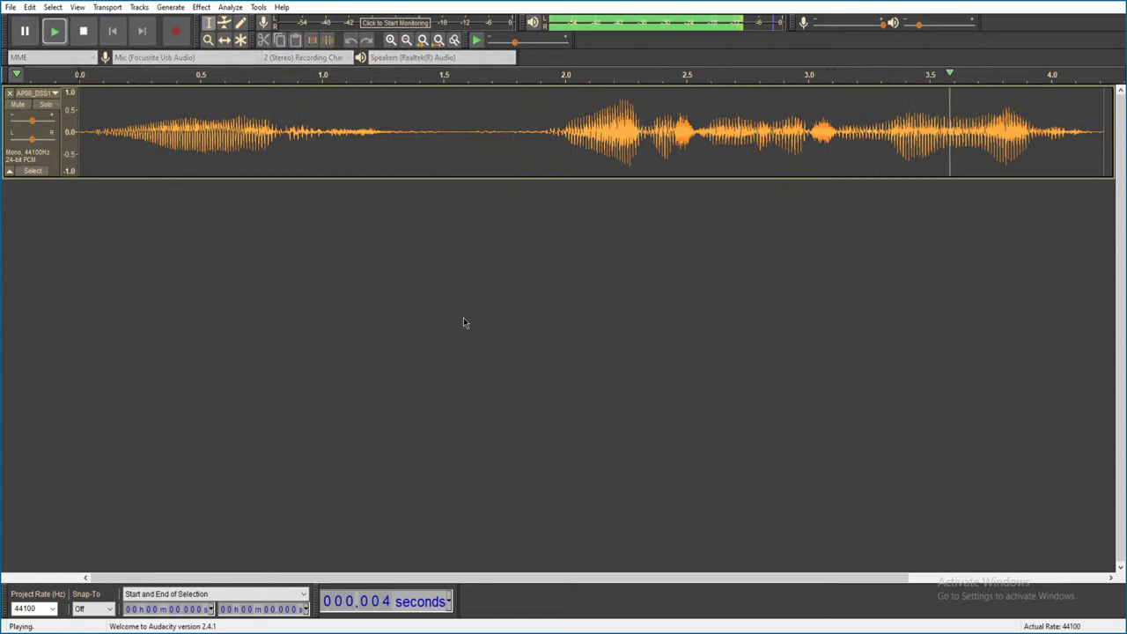
key(alt+F4)
click(587, 312)
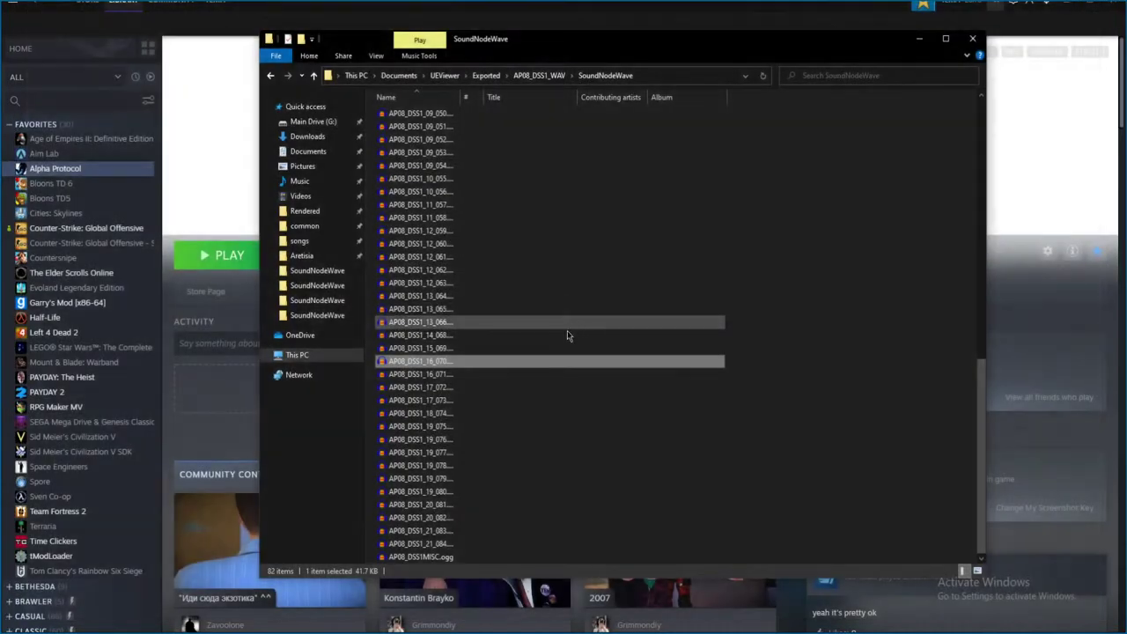
- Listen to the AP08_DSS1_16_071 clip in Audacity and close its project without saving
click(476, 375)
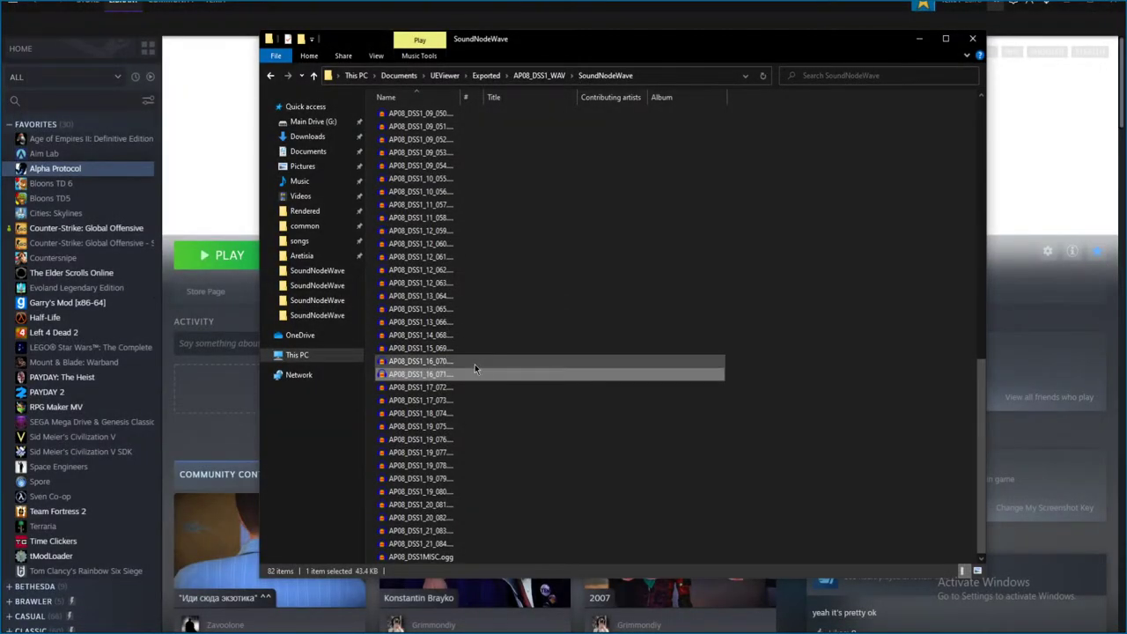
key(Return)
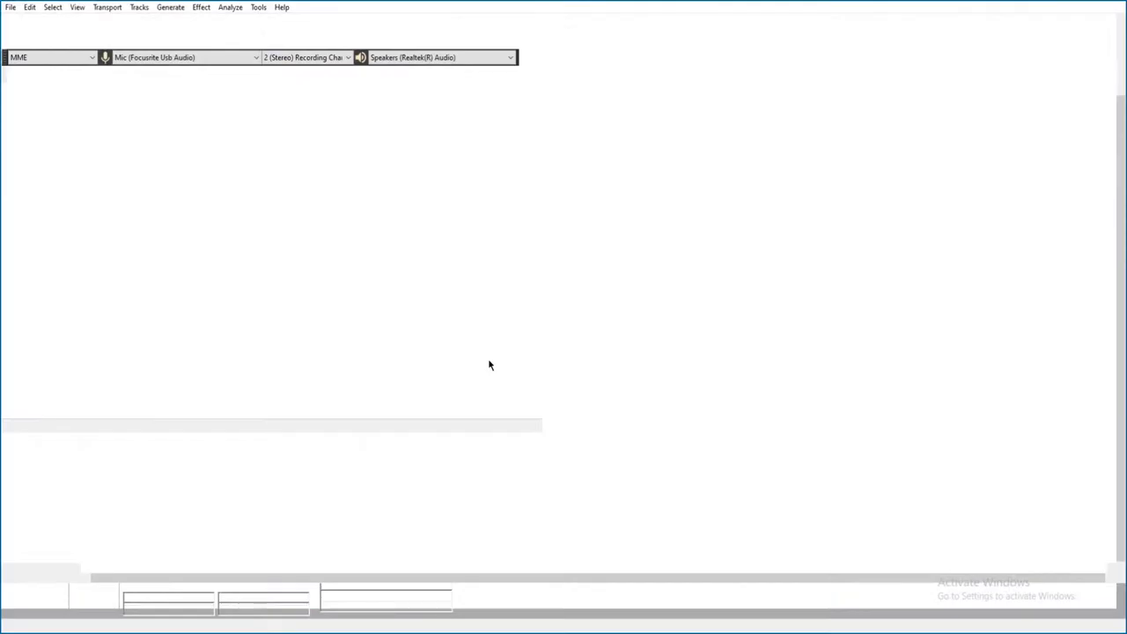
key(space)
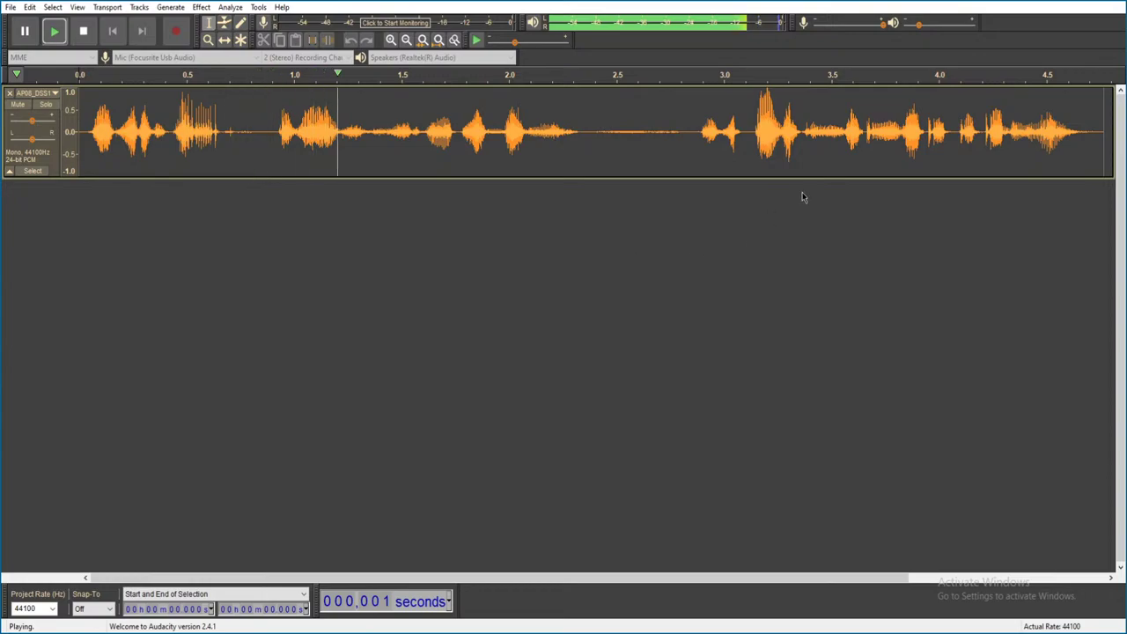
click(1113, 6)
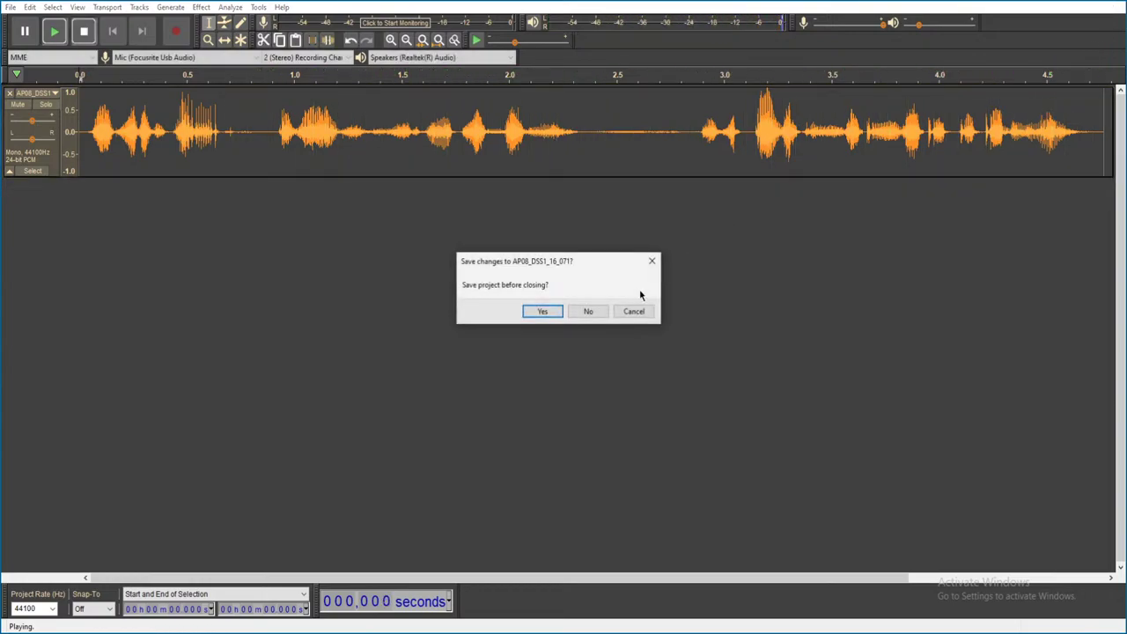
click(587, 311)
- Listen to the AP08_DSS1_17_072 clip in Audacity and close its project without saving
double_click(495, 392)
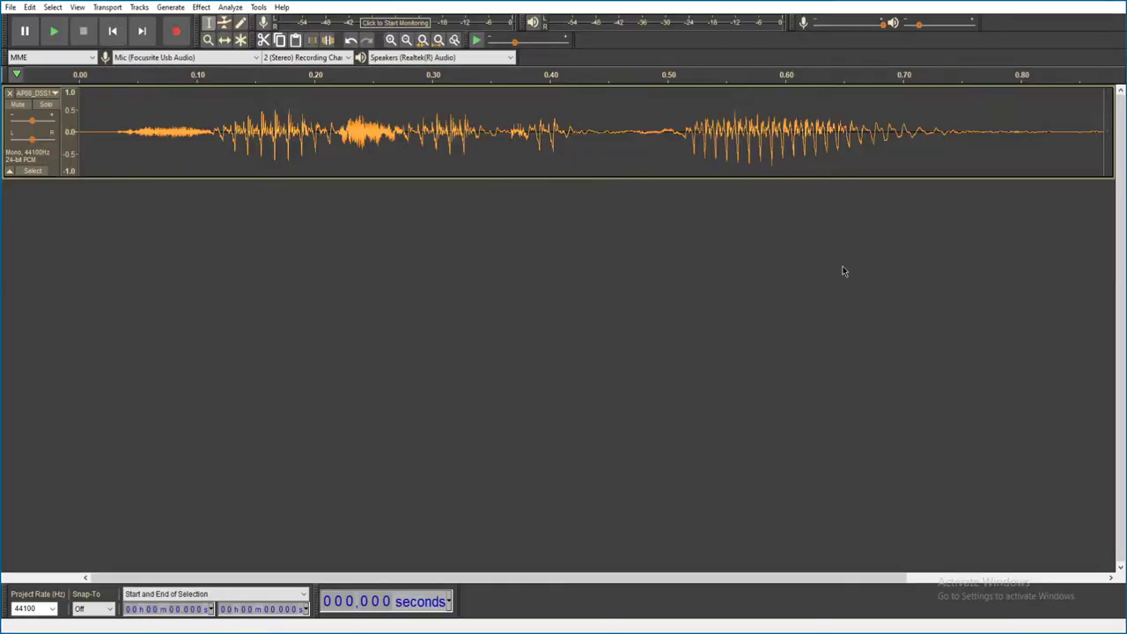
key(space)
click(1113, 6)
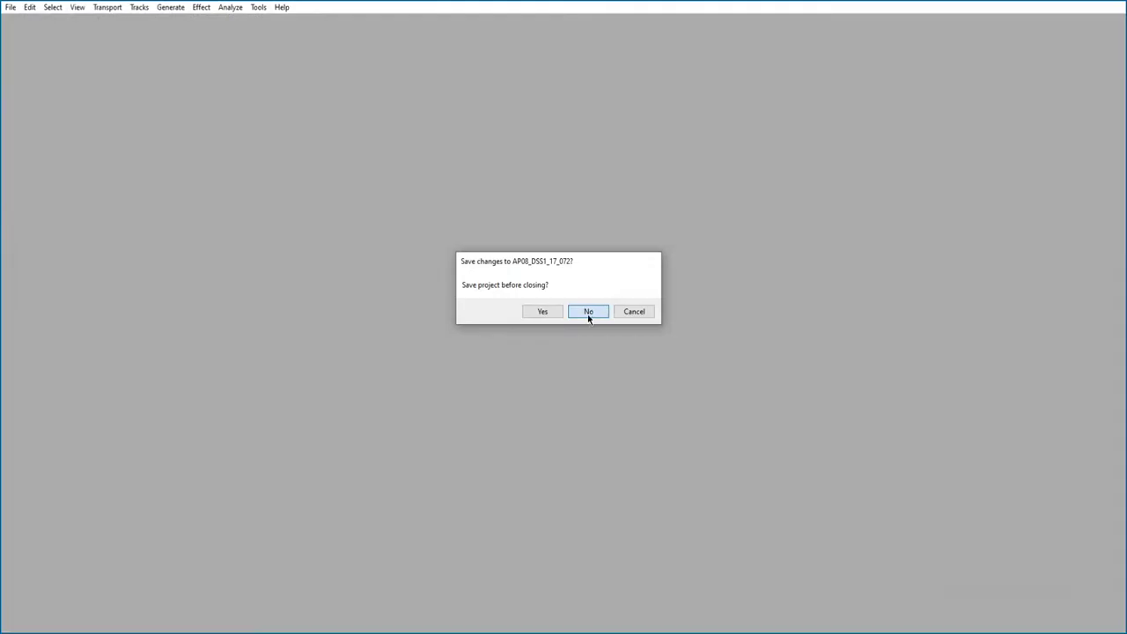
click(587, 313)
- Listen to the AP08_DSS1_17_073 clip in Audacity and close its project without saving
double_click(623, 361)
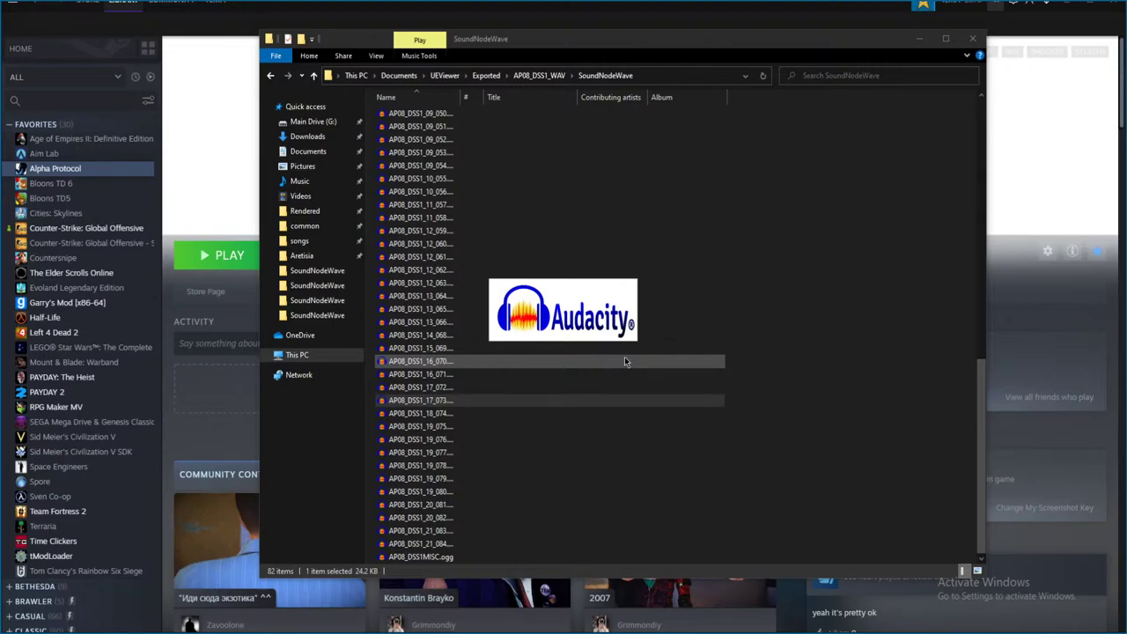
key(space)
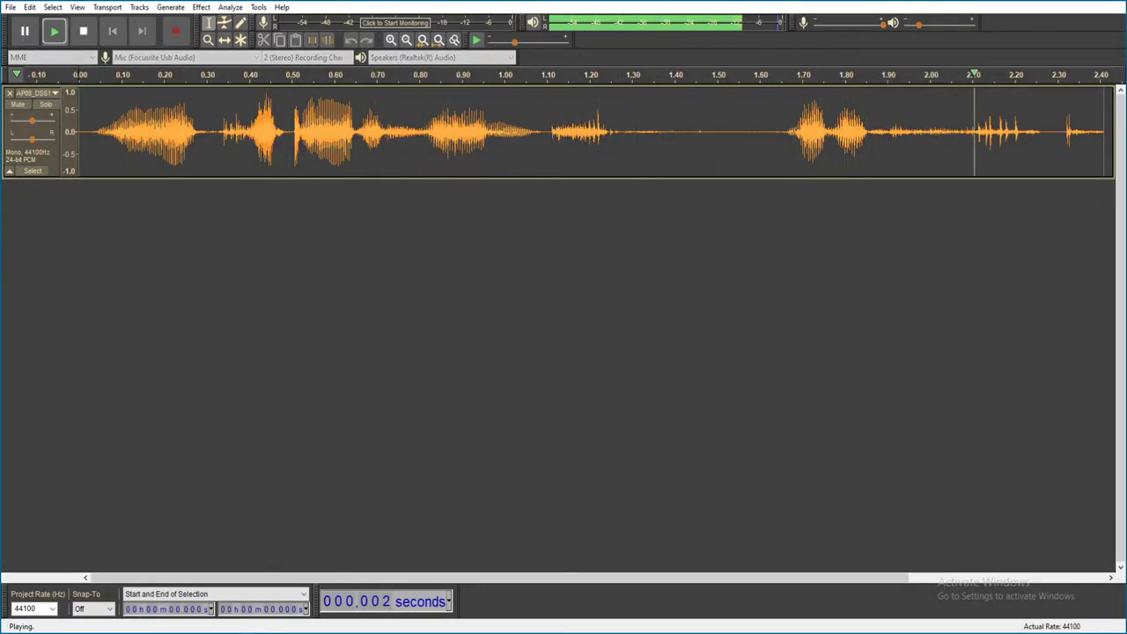
key(ctrl+w)
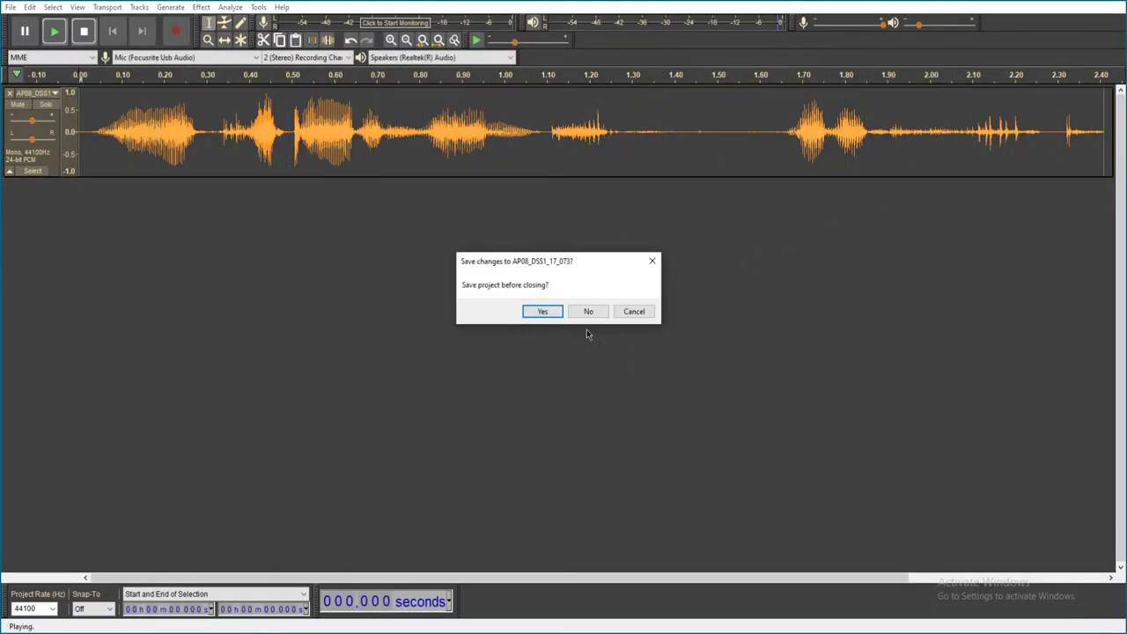
click(542, 312)
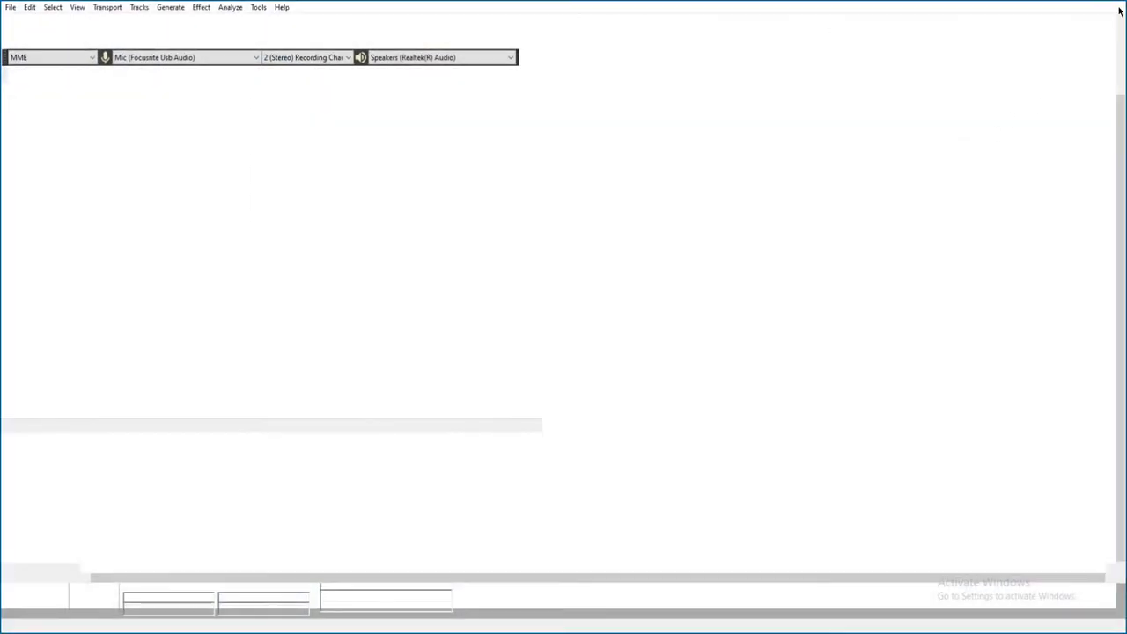
- Listen to the AP08_DSS1_18_074 clip in Audacity and close its project without saving
key(space)
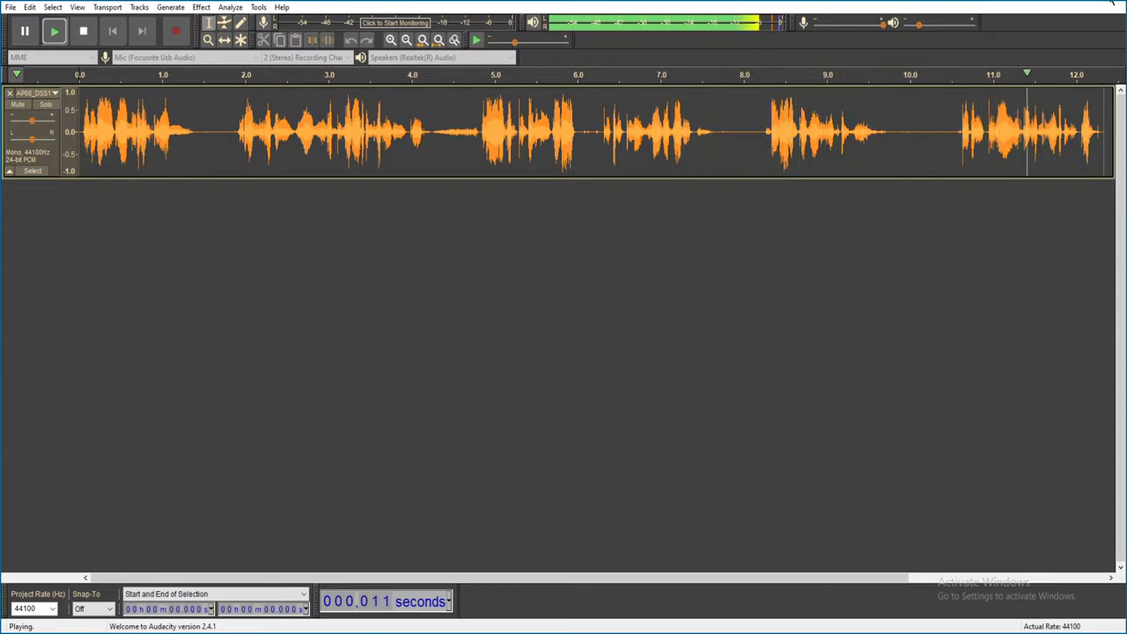
click(1111, 4)
click(588, 312)
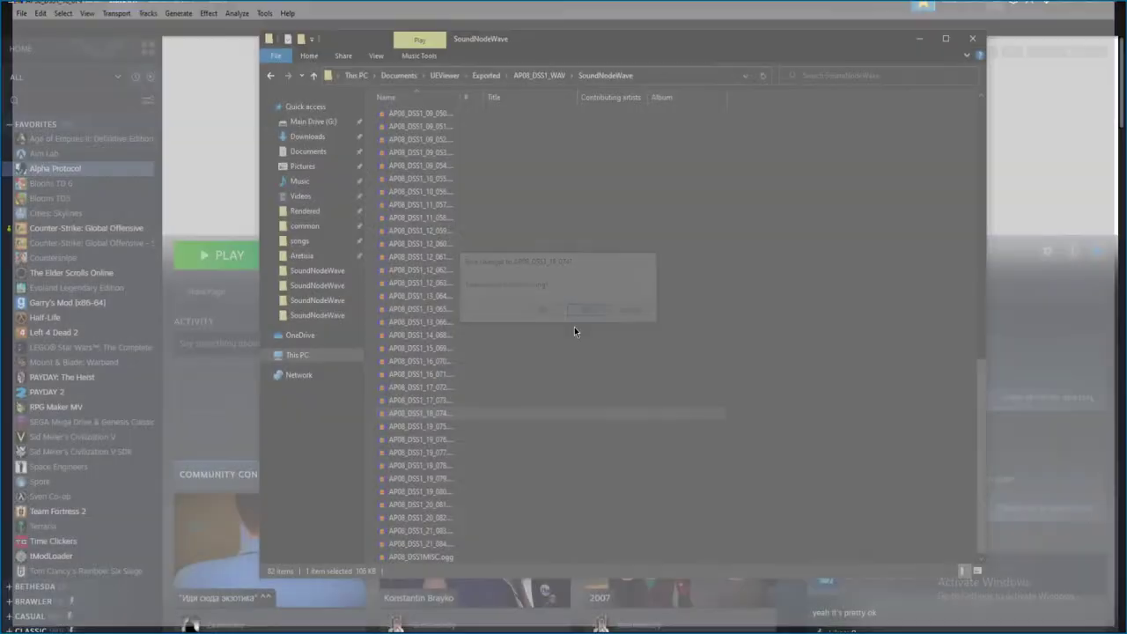
- Listen to the AP08_DSS1_19_075 clip in Audacity and close its project without saving
double_click(449, 426)
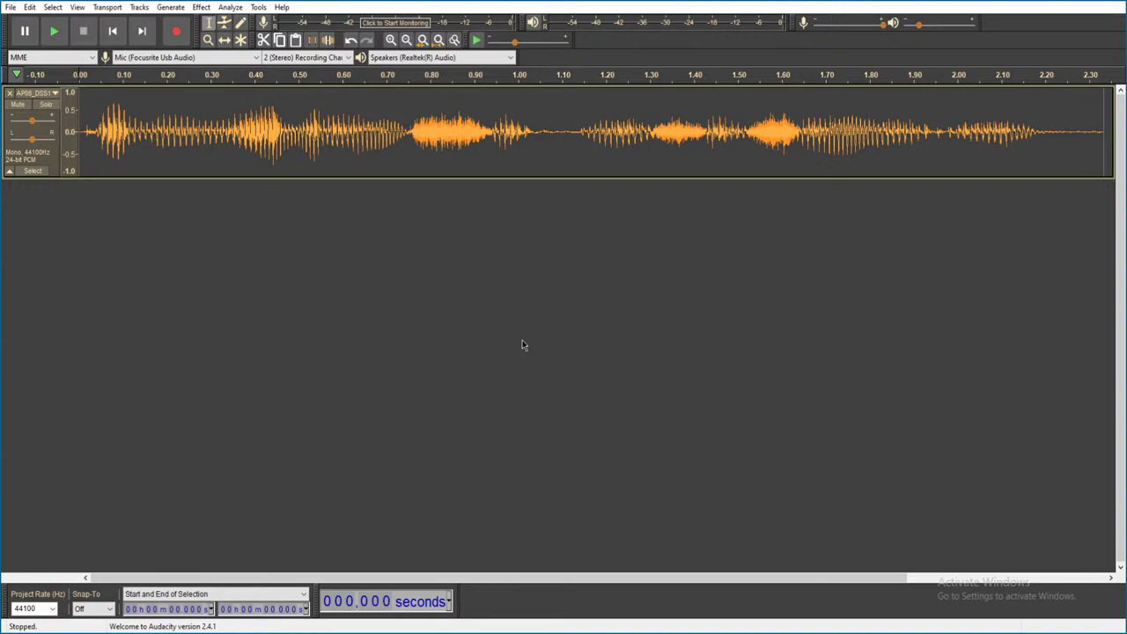
key(space)
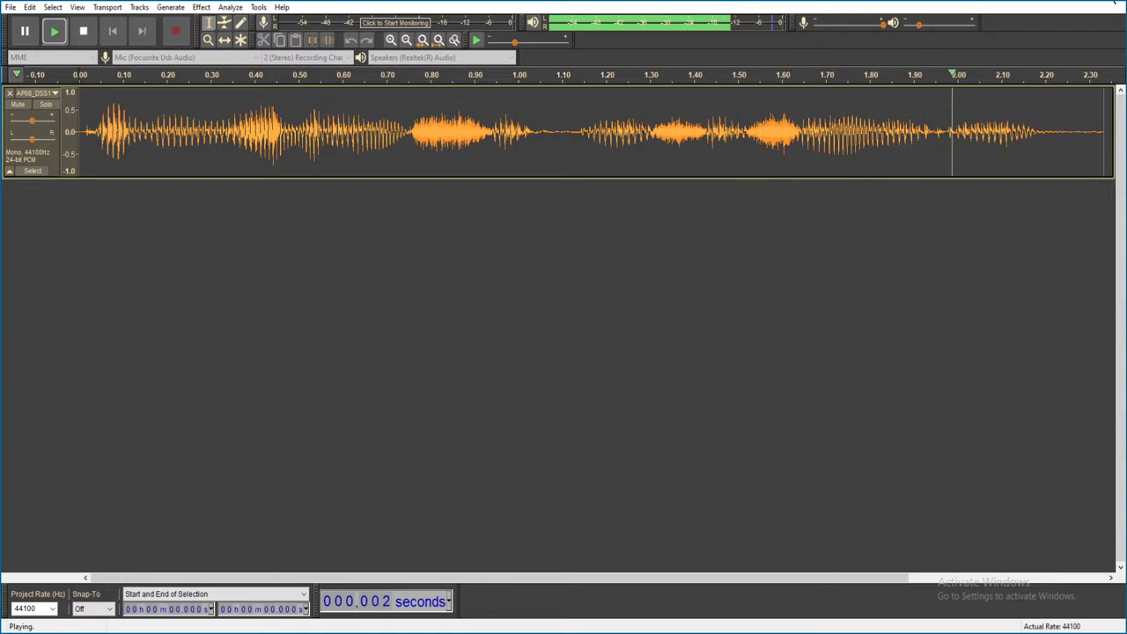
click(1113, 5)
click(588, 315)
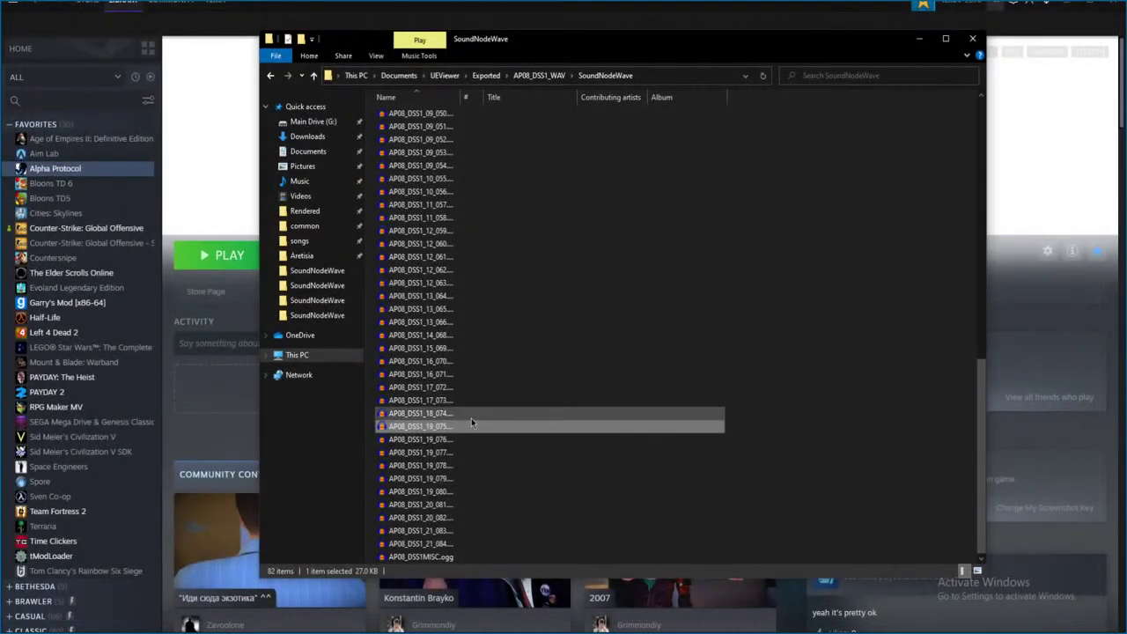
- Listen to the AP08_DSS1_19_076 clip in Audacity and close its project without saving
double_click(444, 429)
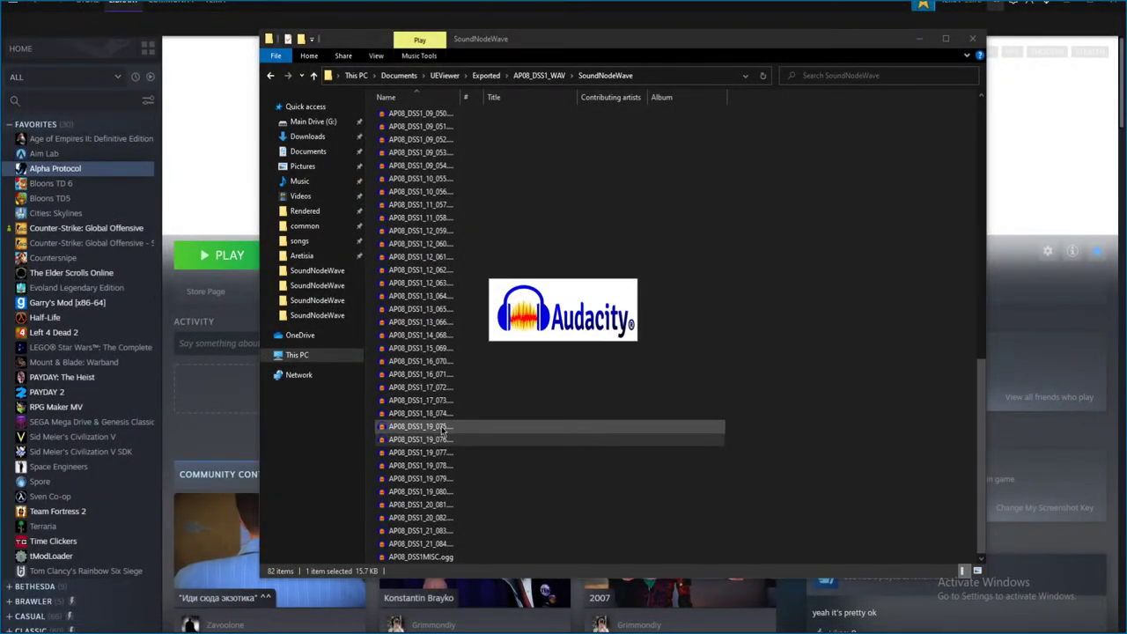
key(space)
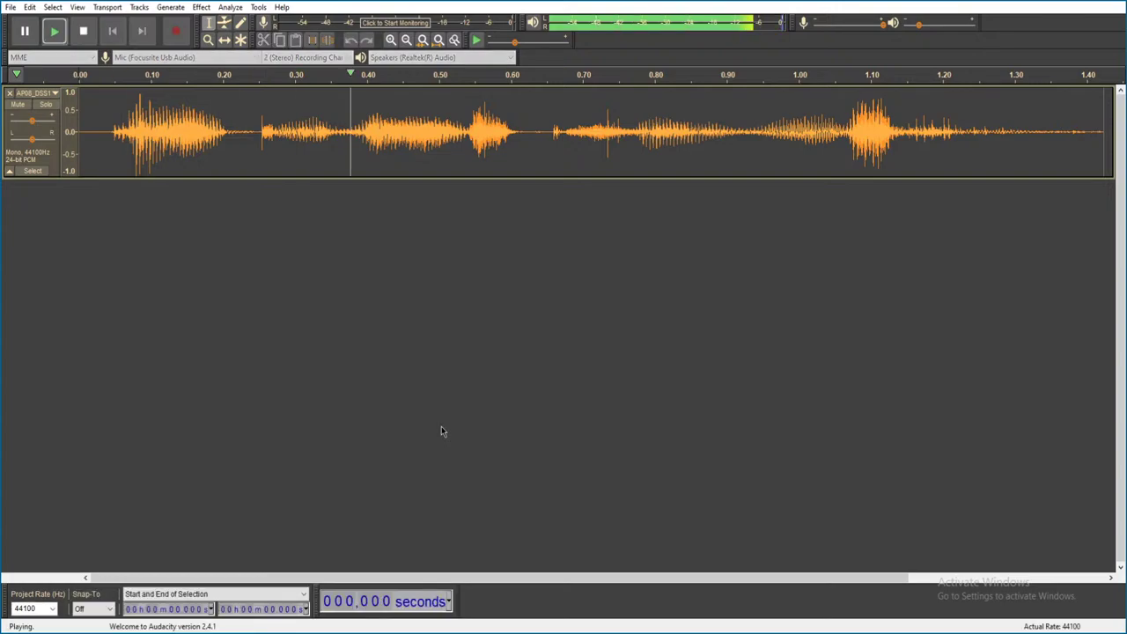
click(1113, 5)
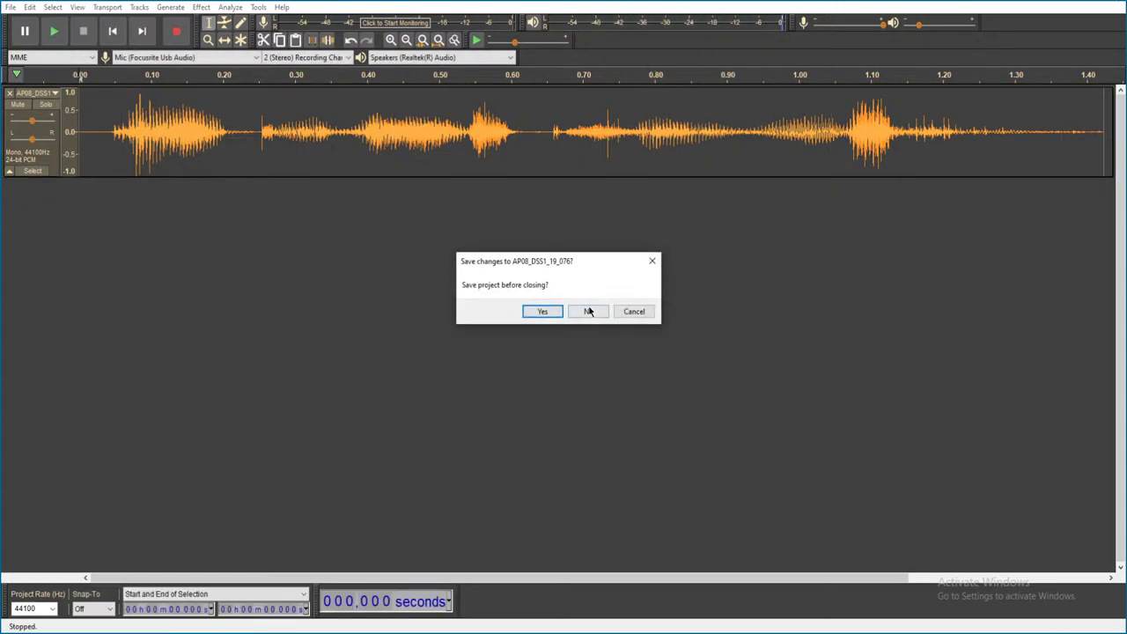
click(586, 310)
- Listen to the AP08_DSS1_19_077 clip in Audacity and close its project without saving
click(461, 443)
double_click(489, 442)
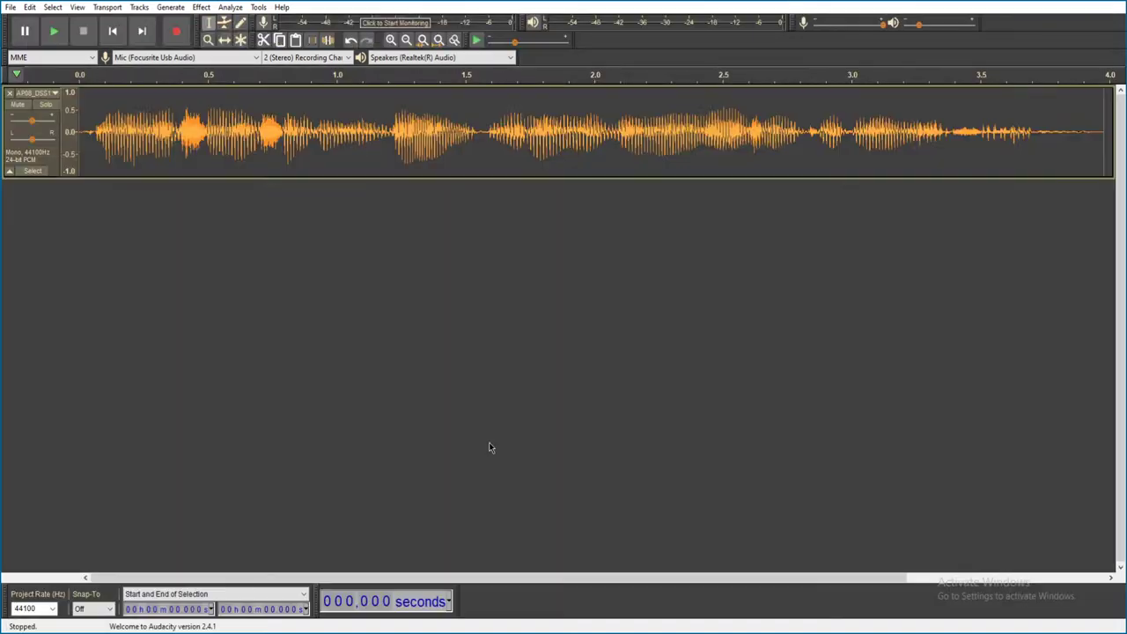
key(space)
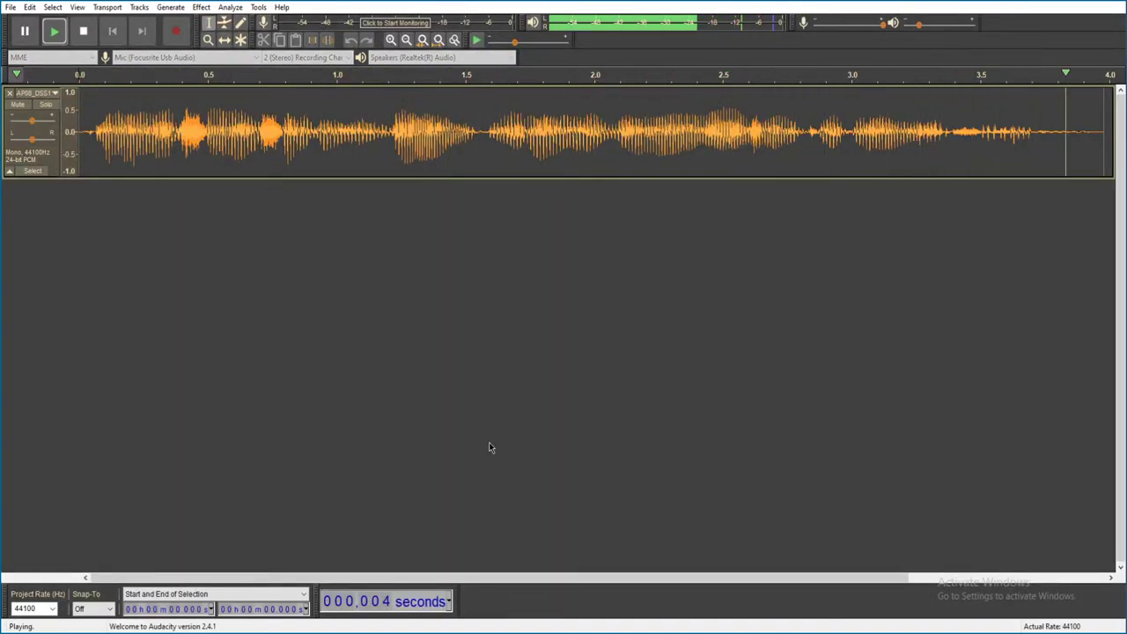
key(ctrl+w)
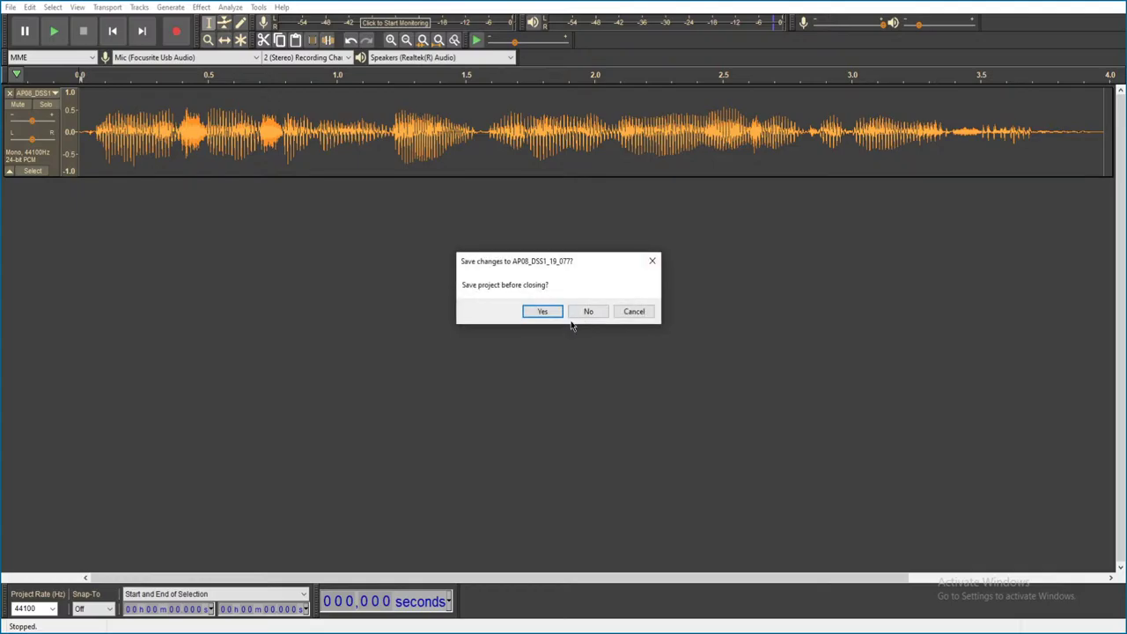
click(581, 312)
- Listen to the AP08_DSS1_19_078 clip in Audacity and close its project without saving
click(451, 465)
double_click(451, 465)
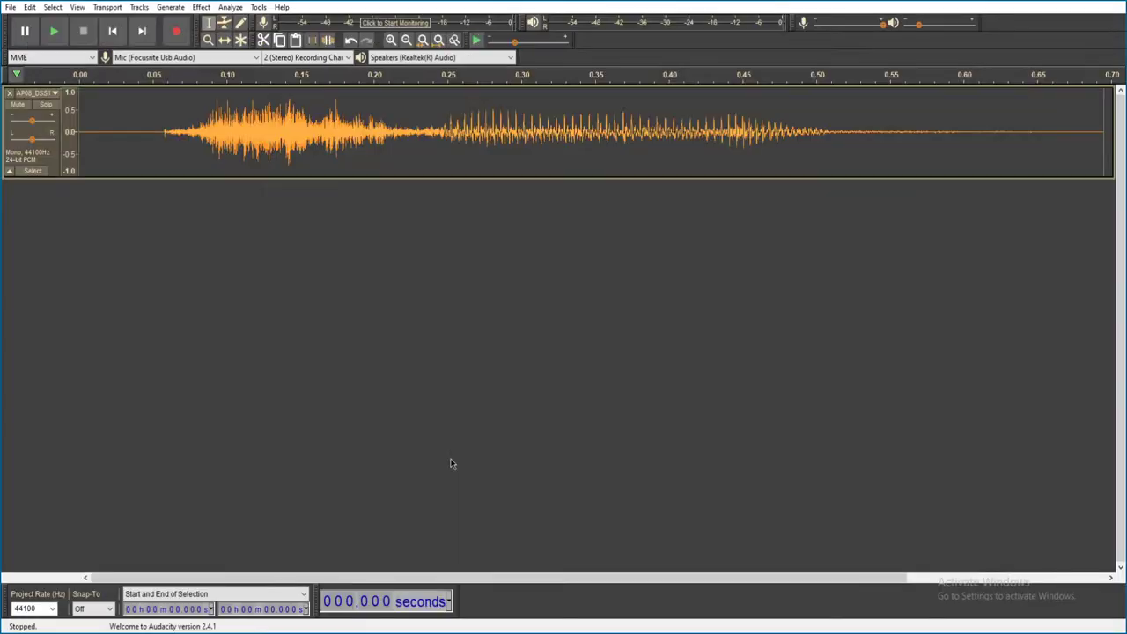
key(space)
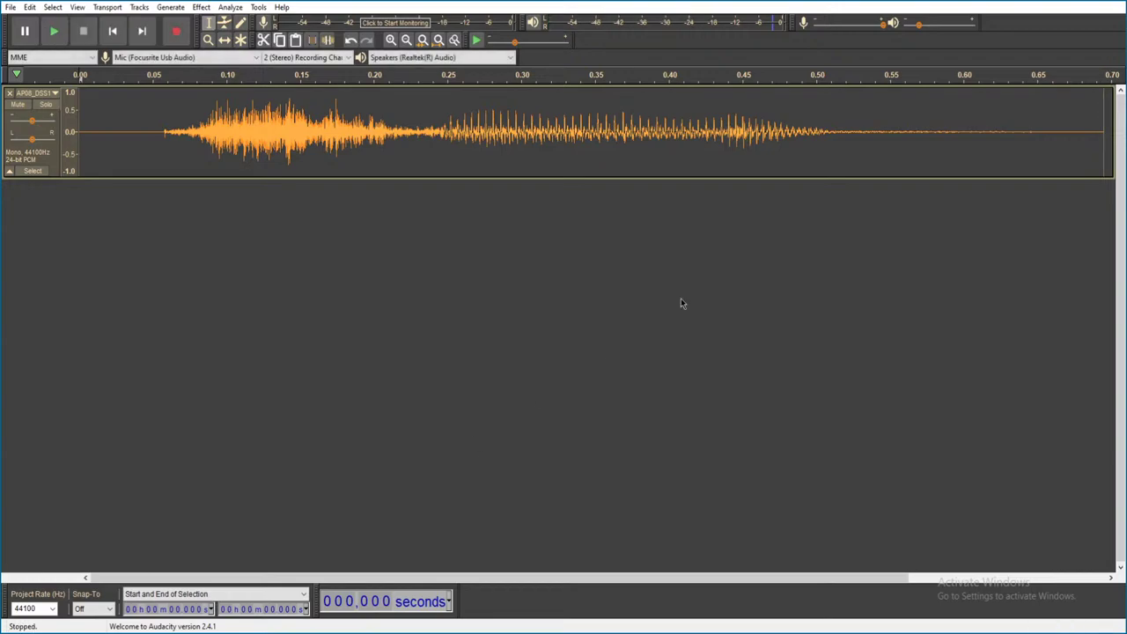
key(ctrl+w)
click(588, 310)
- Listen to the AP08_DSS1_19_079 clip in Audacity and close its project without saving
click(466, 478)
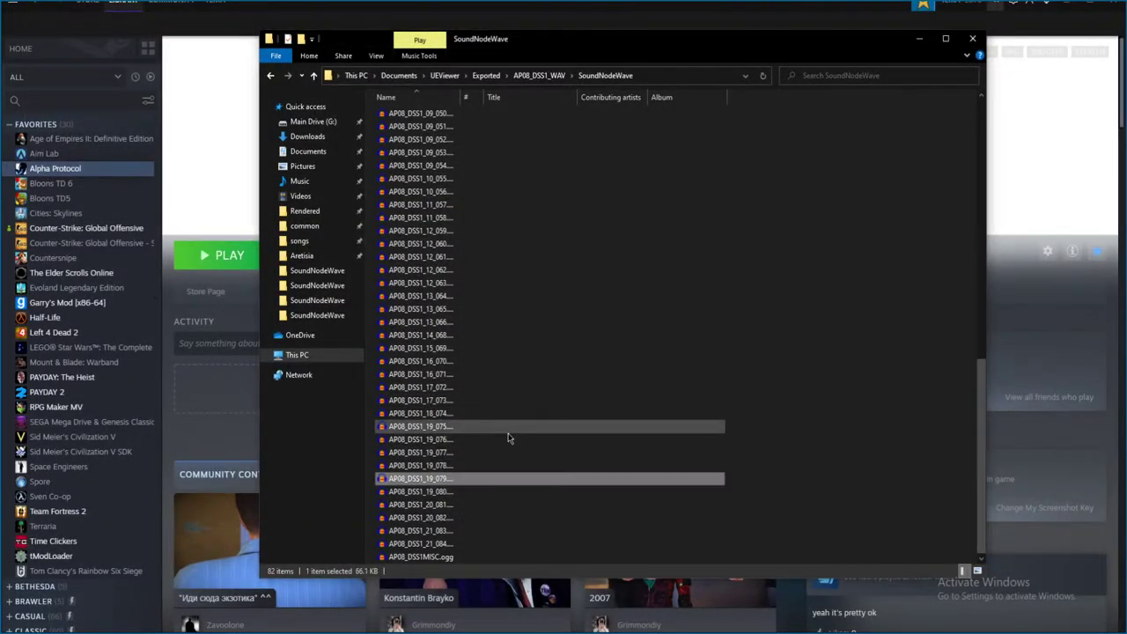
key(space)
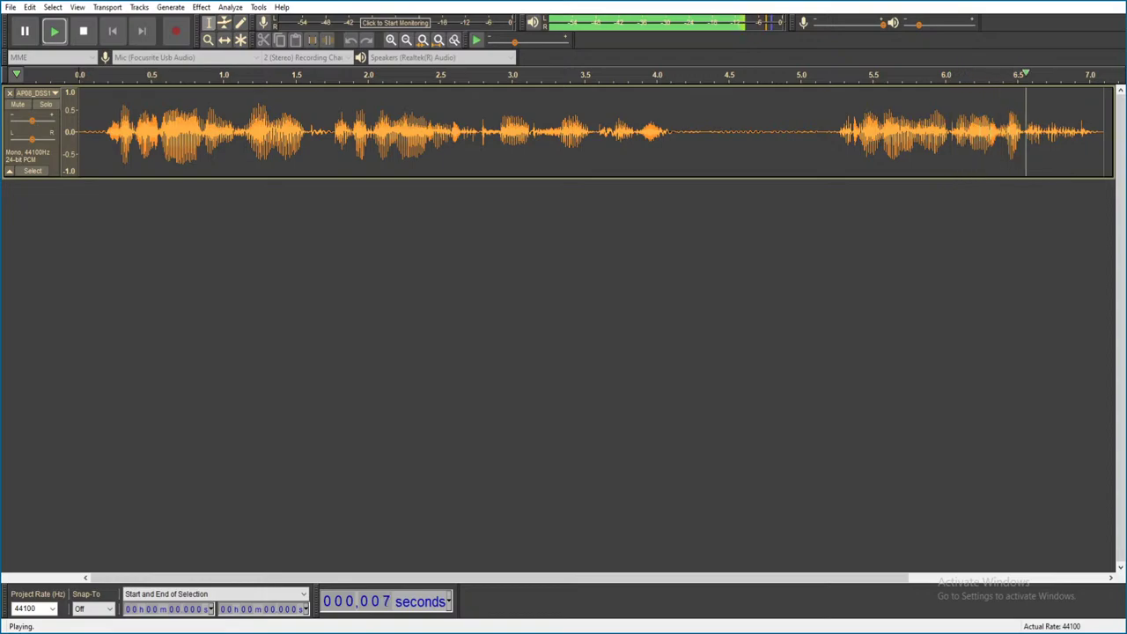
key(ctrl+w)
click(584, 311)
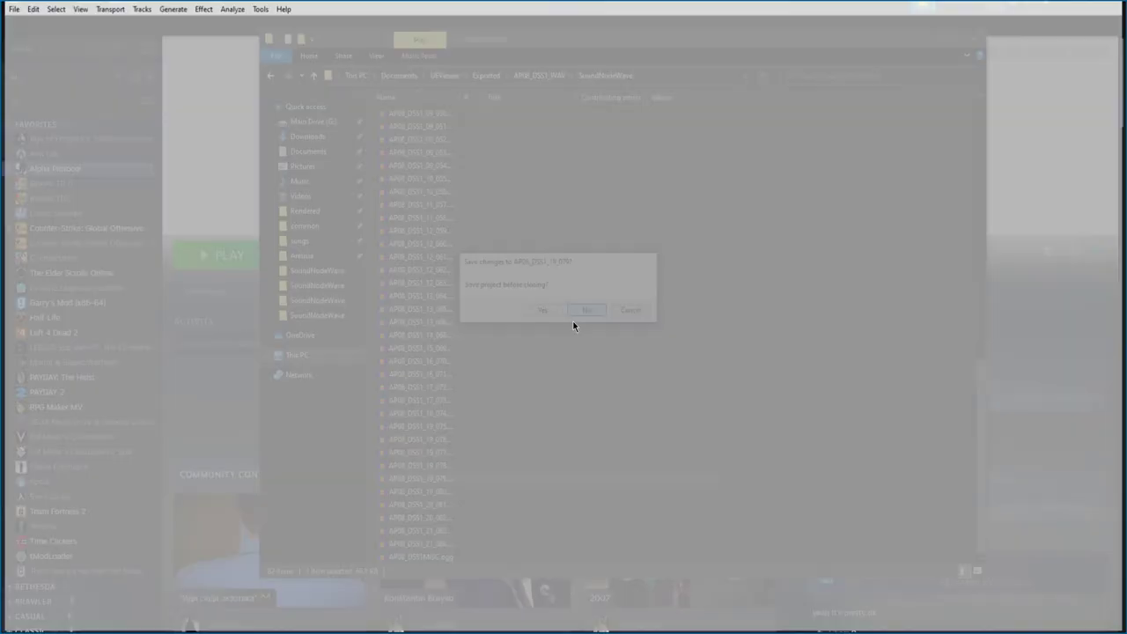
- Listen to the AP08_DSS1_19_080 clip in Audacity and close its project without saving
double_click(489, 476)
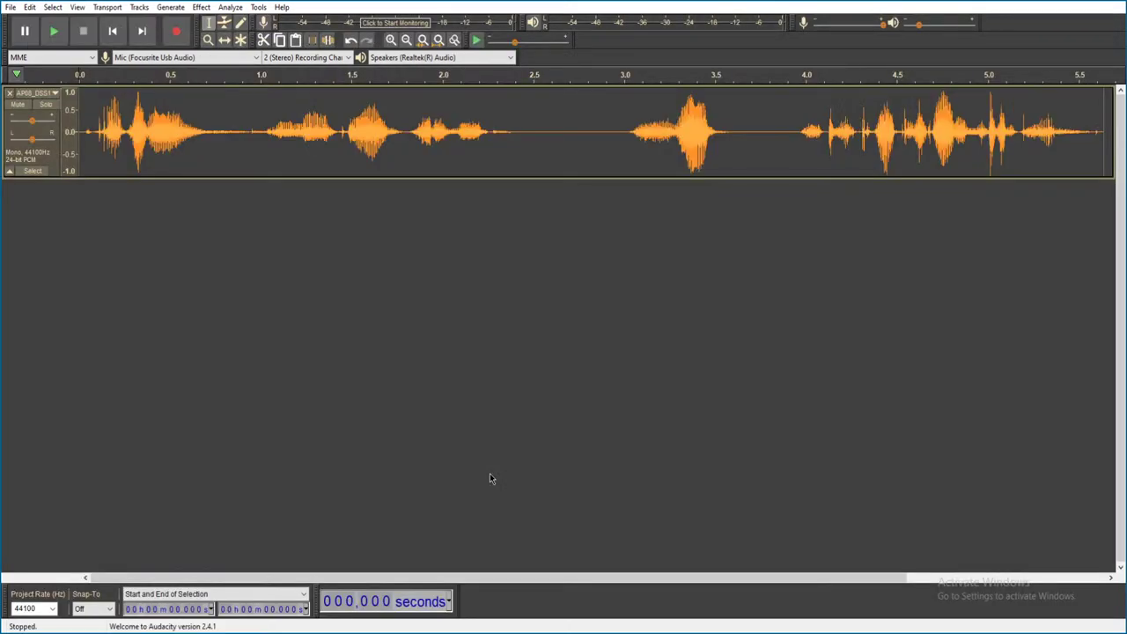
key(space)
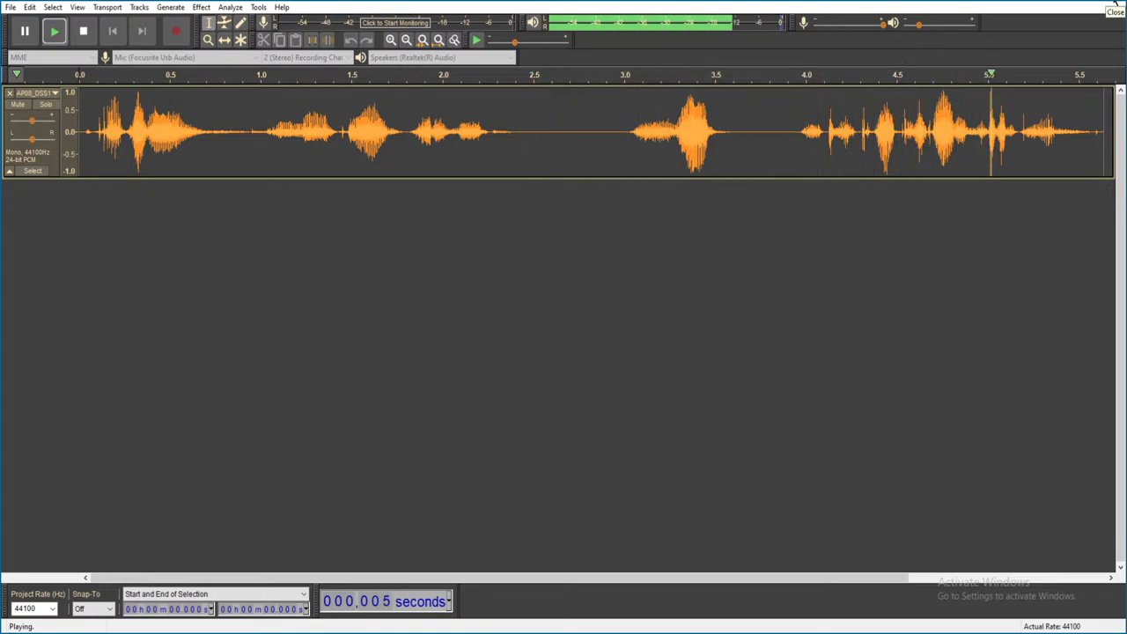
click(1114, 5)
click(587, 310)
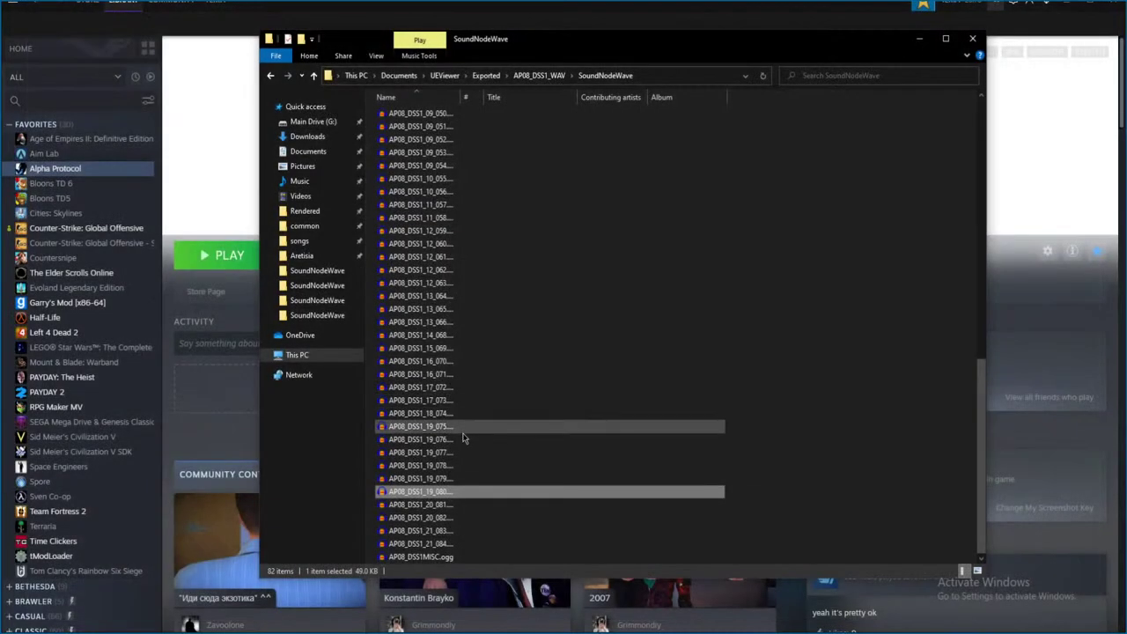
- Listen to the AP08_DSS1_20_081 clip in Audacity and close its project without saving
click(473, 502)
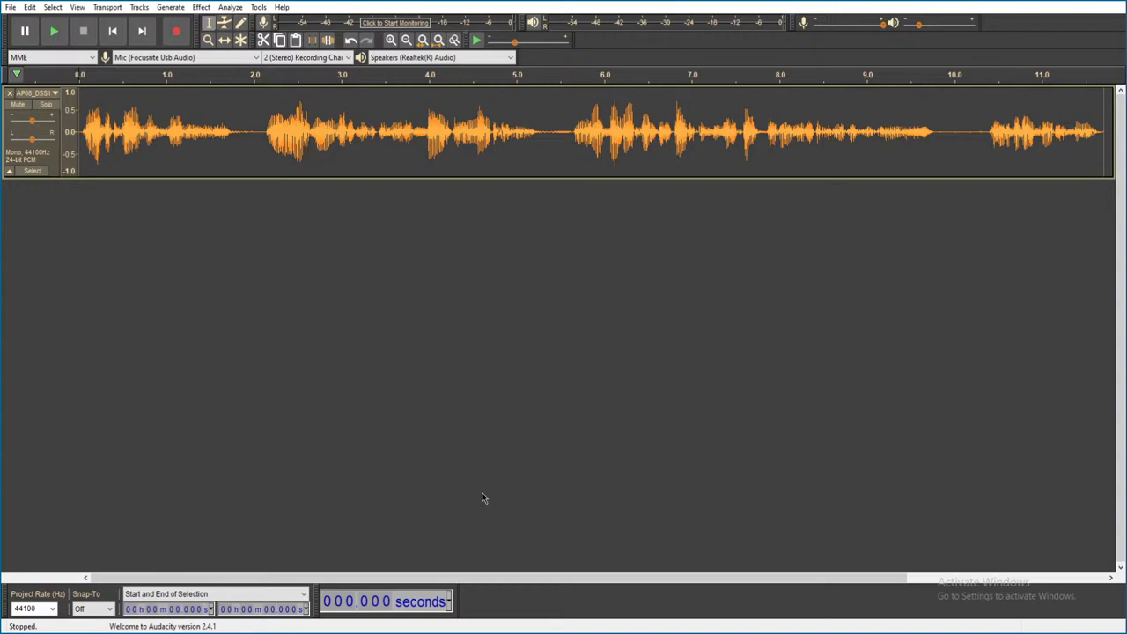
key(space)
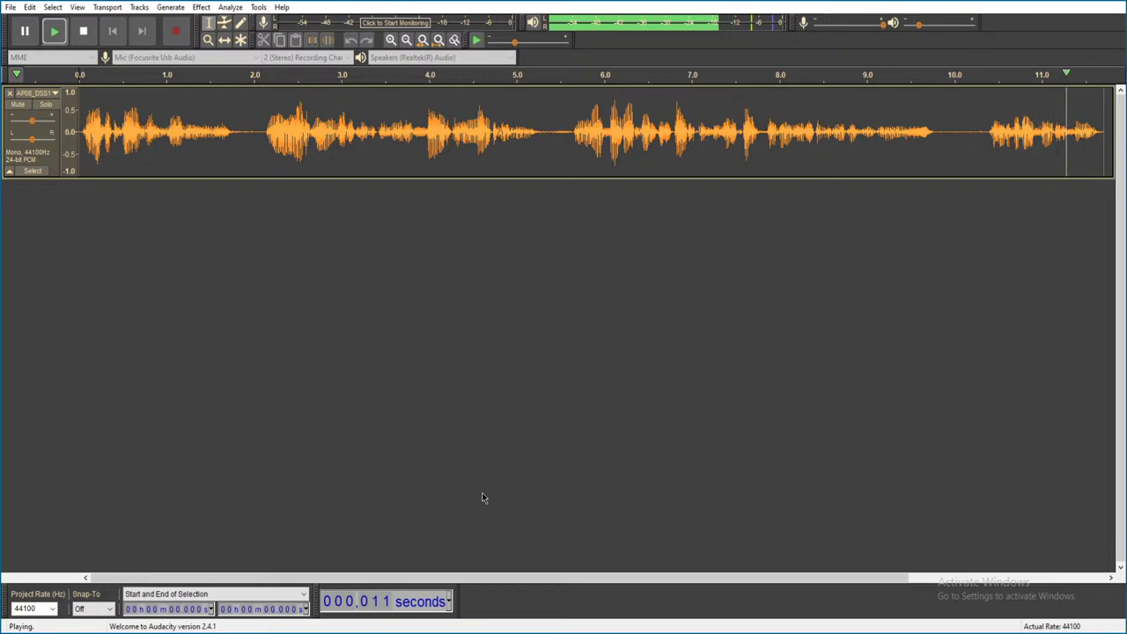
key(ctrl+w)
click(586, 309)
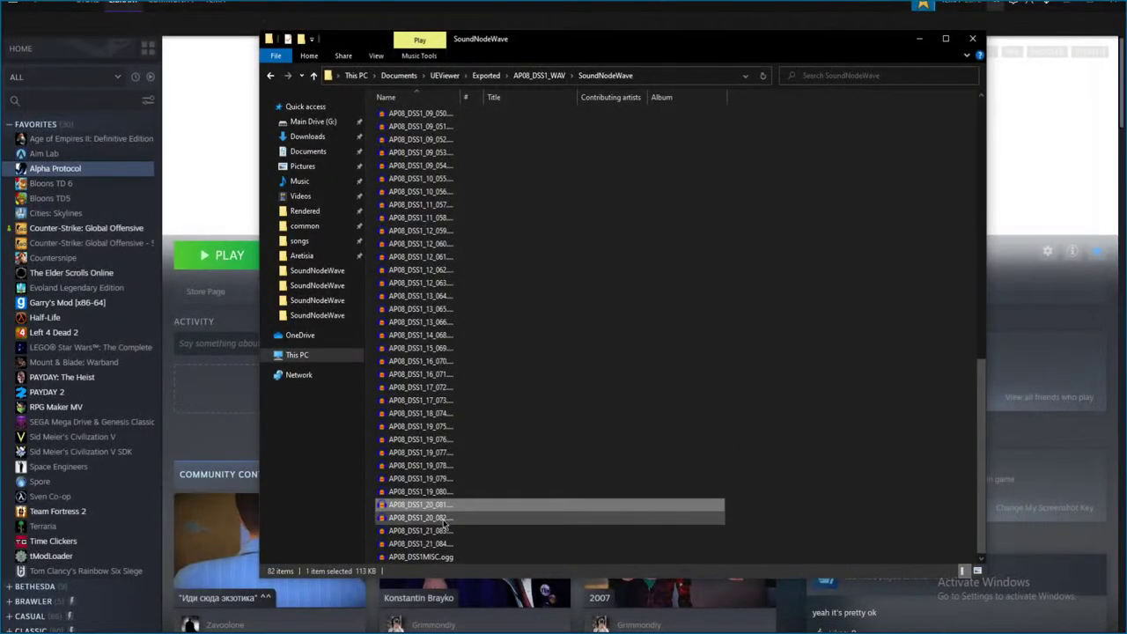
- Listen to the AP08_DSS1_20_082 clip in Audacity and close its project without saving
double_click(442, 519)
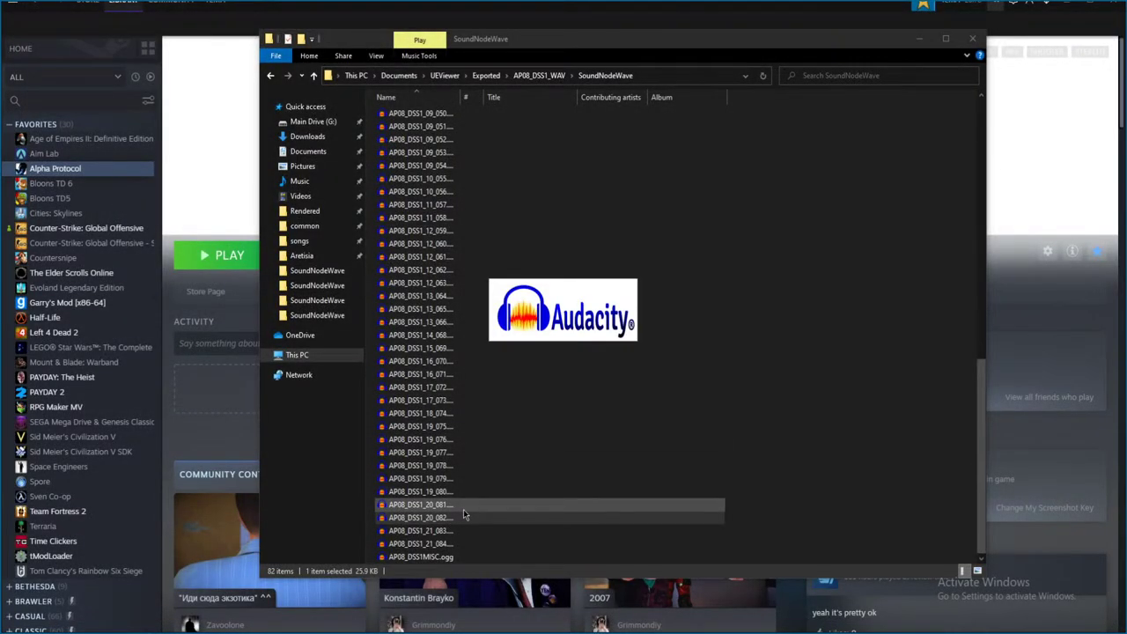
key(space)
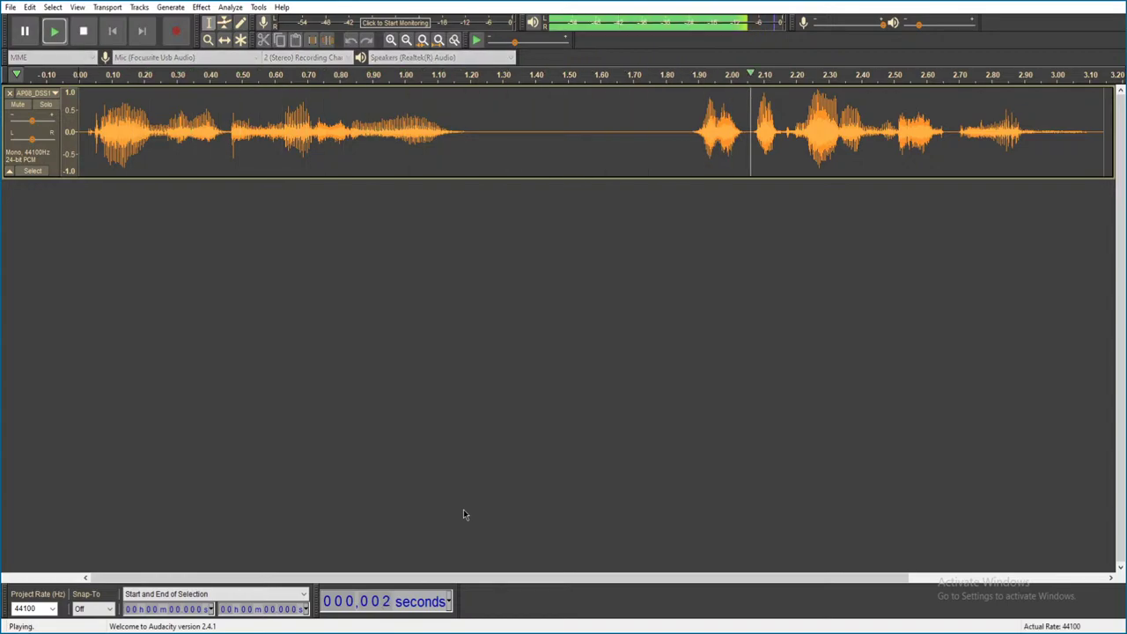
key(ctrl+w)
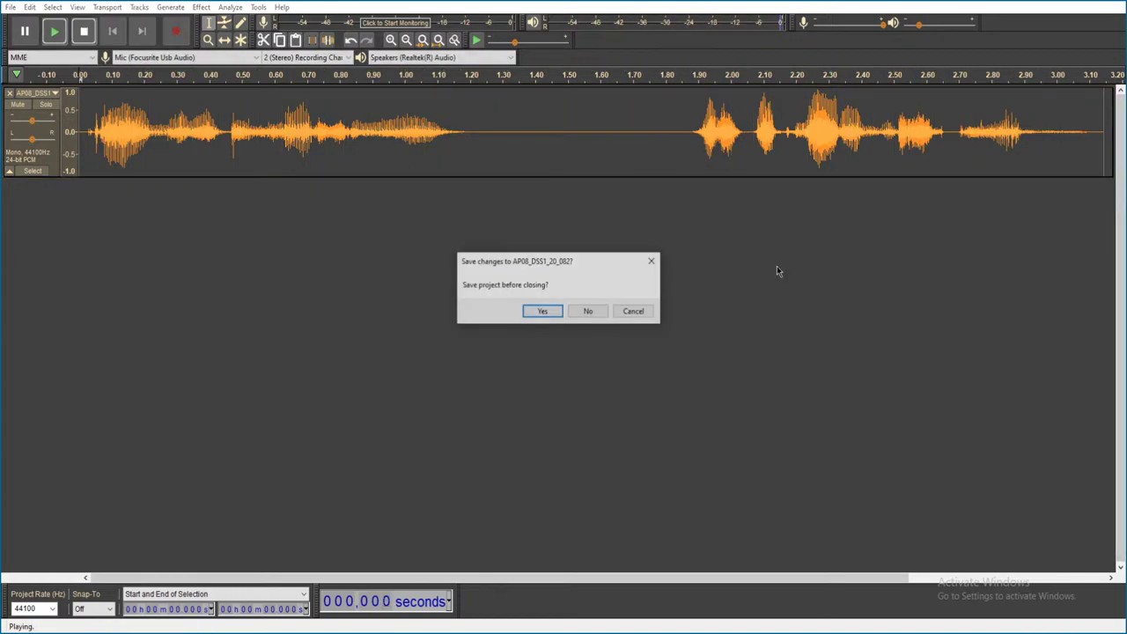
click(588, 312)
- Listen to the AP08_DSS1_21_083 clip in Audacity and close its project without saving
double_click(458, 520)
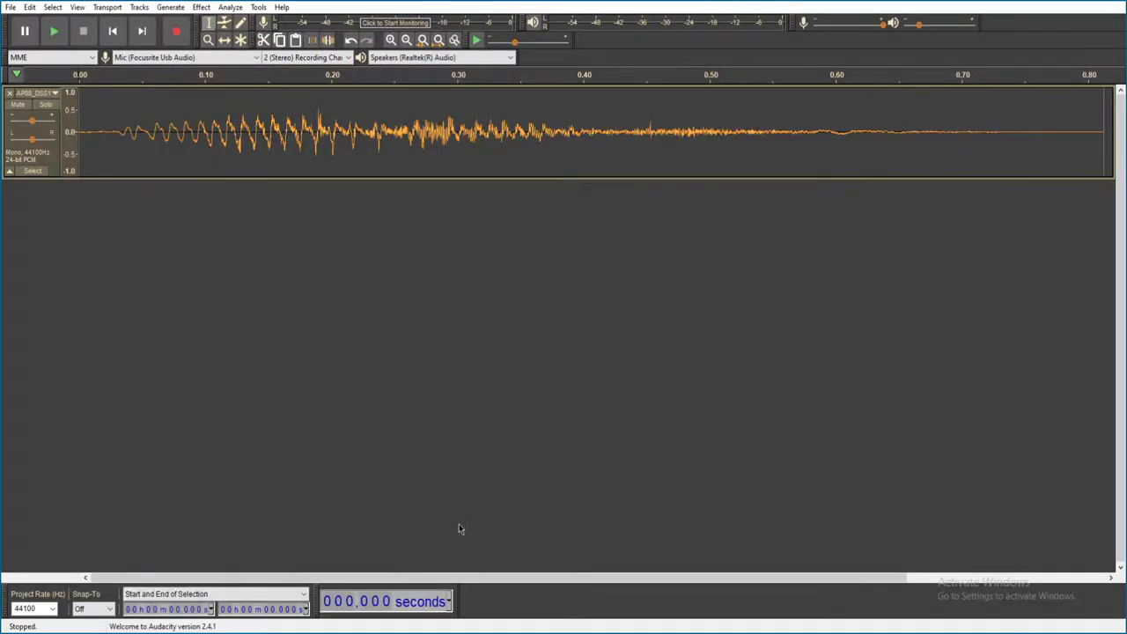
key(space)
key(ctrl+w)
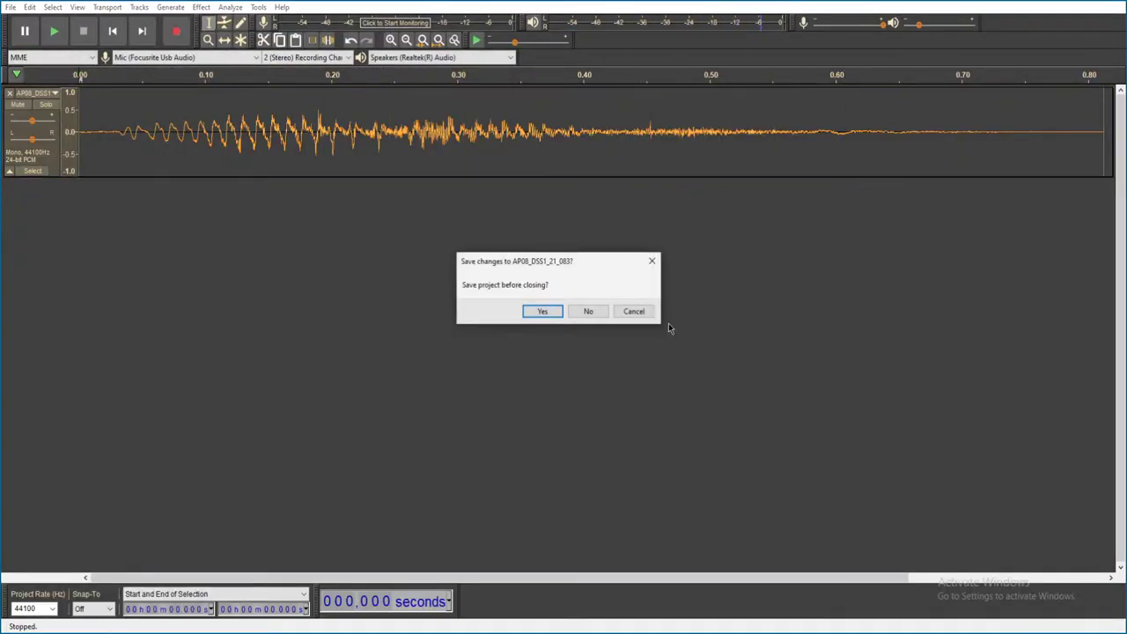
click(597, 312)
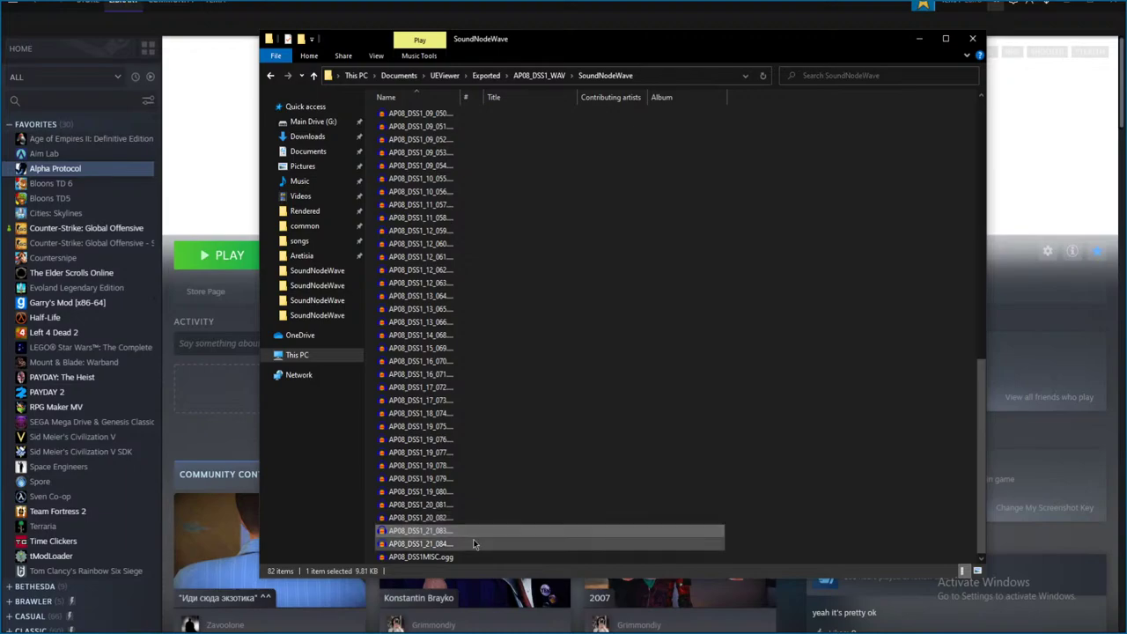
- Listen to the AP08_DSS1_21_084 clip in Audacity and close its project without saving
double_click(533, 518)
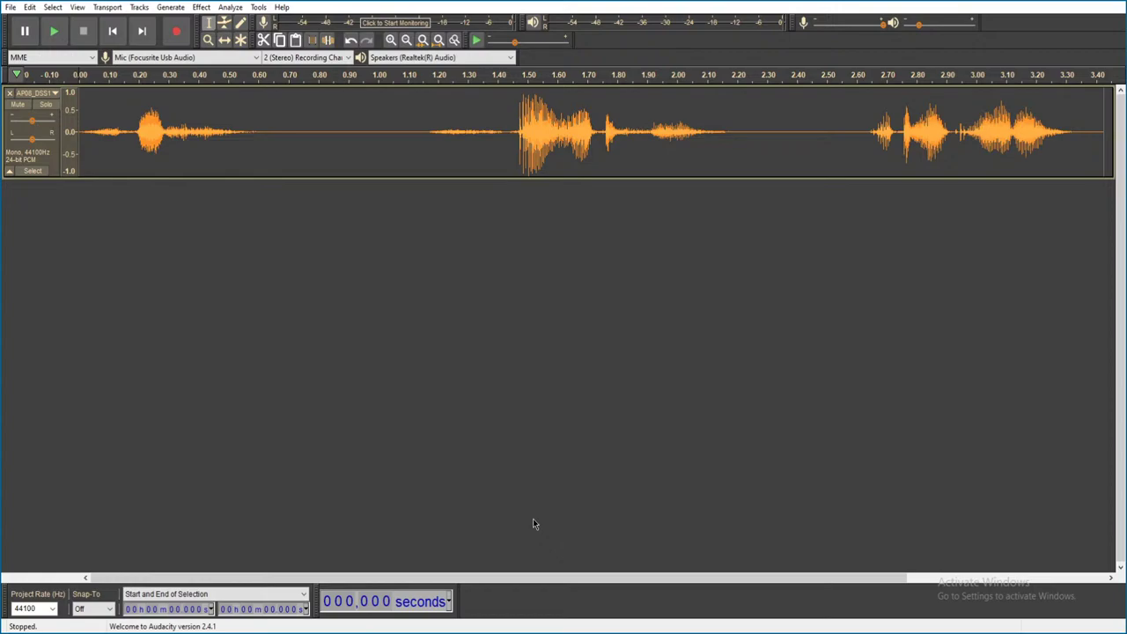
key(space)
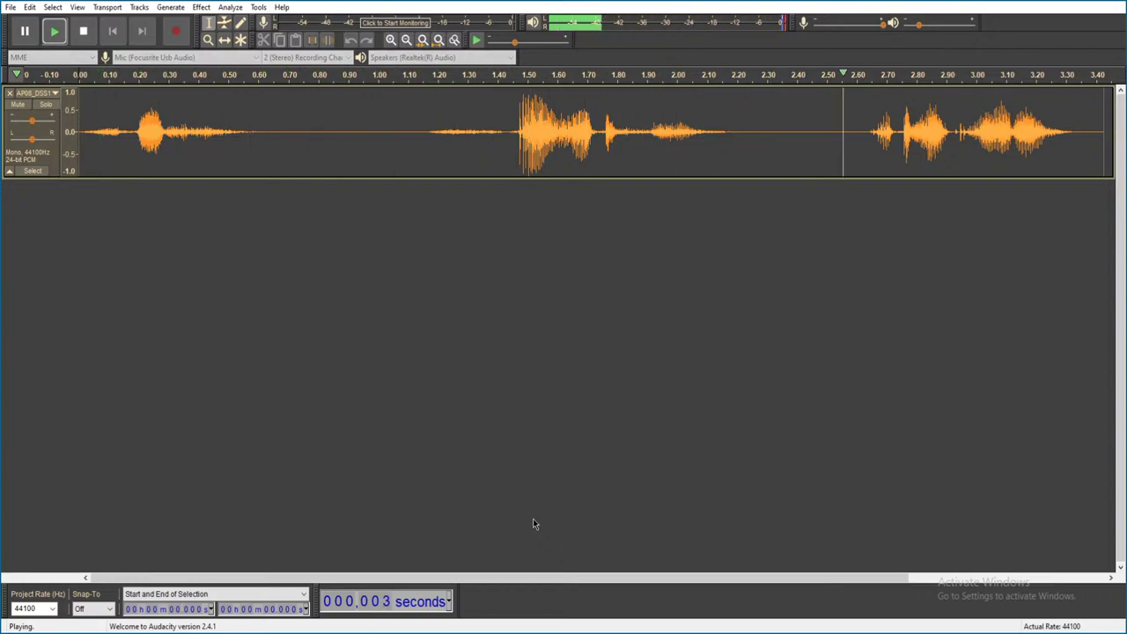
key(alt+F4)
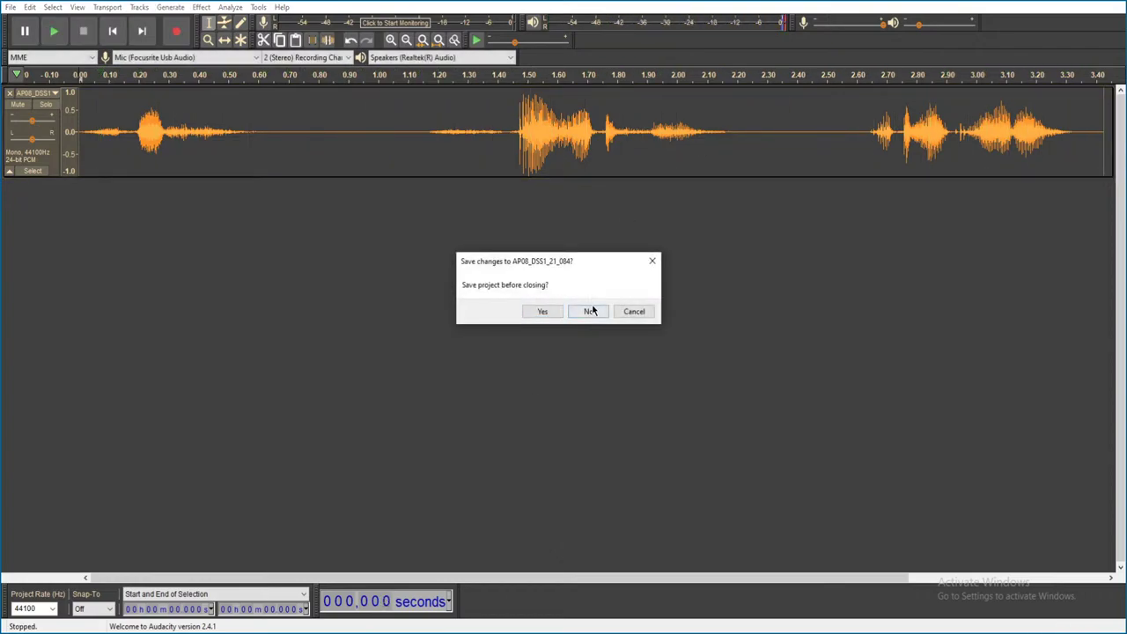
click(585, 311)
- Listen to the AP08_DSS1MISC.ogg clip in Audacity and close its project without saving
double_click(448, 558)
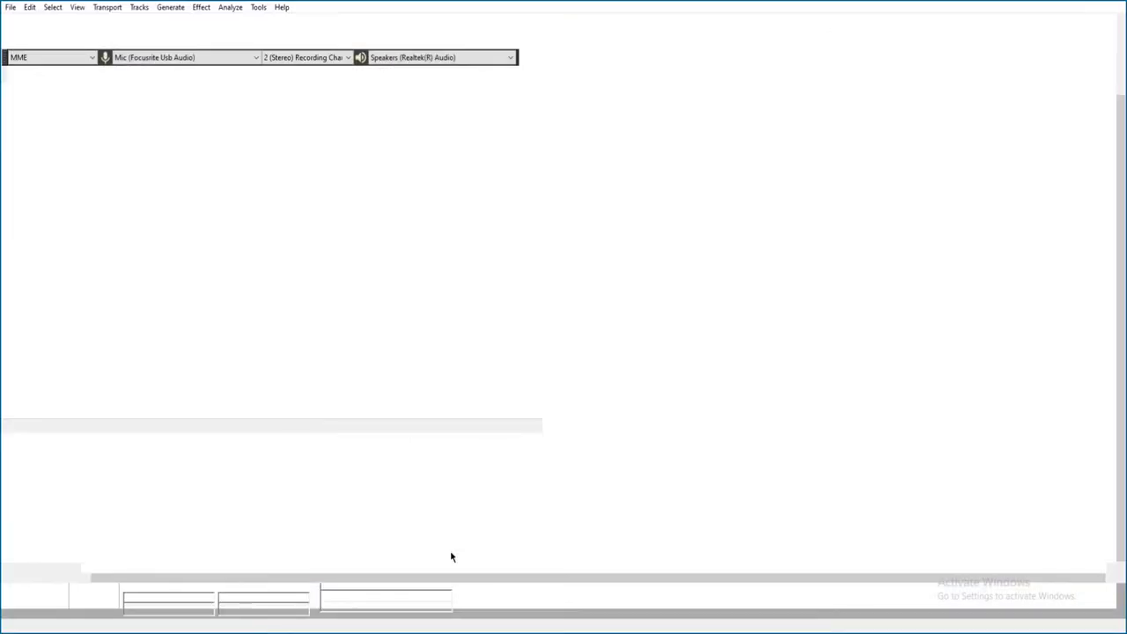
key(space)
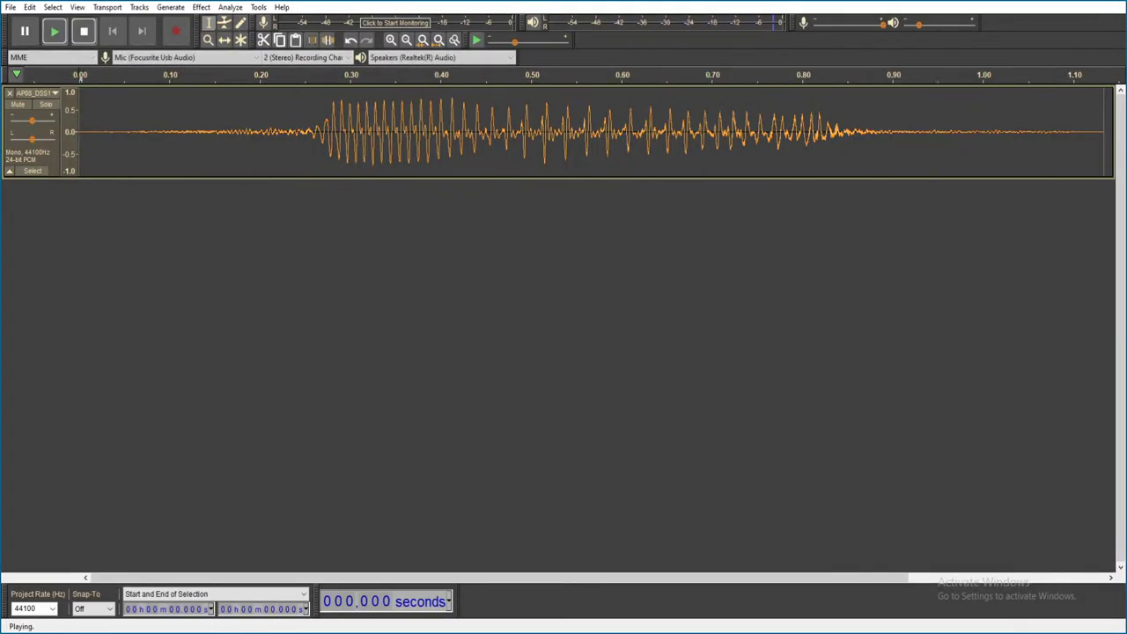
key(alt+F4)
click(588, 311)
- Go back up to the Exported folder and look inside the AP08_CUT1_WAV folder
key(BackSpace)
key(BackSpace)
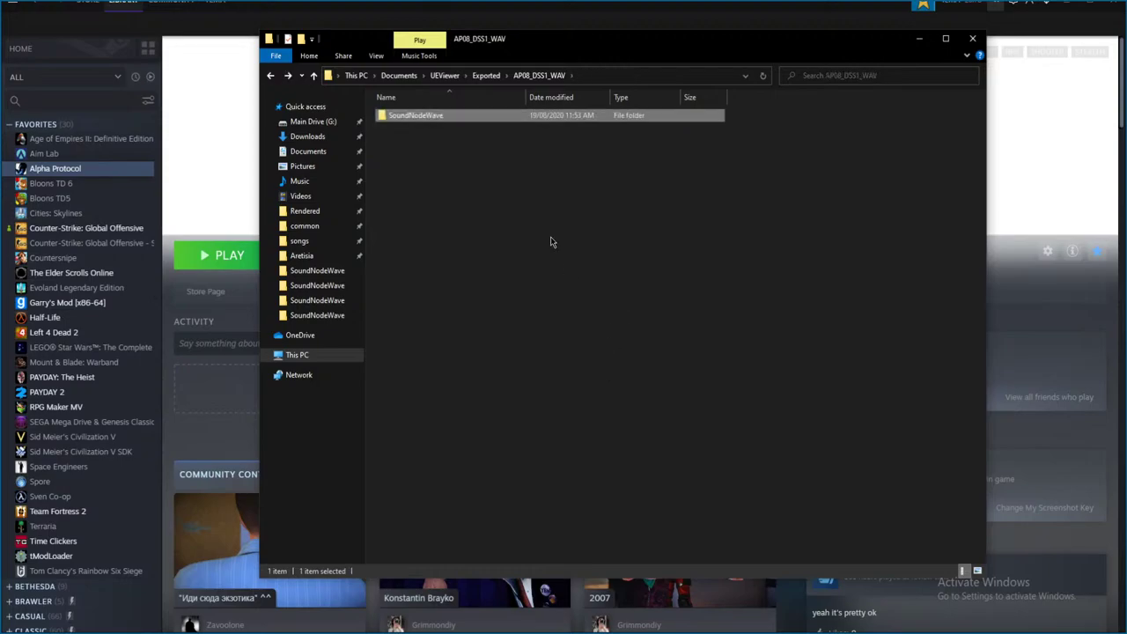
scroll(598, 271, down, 1)
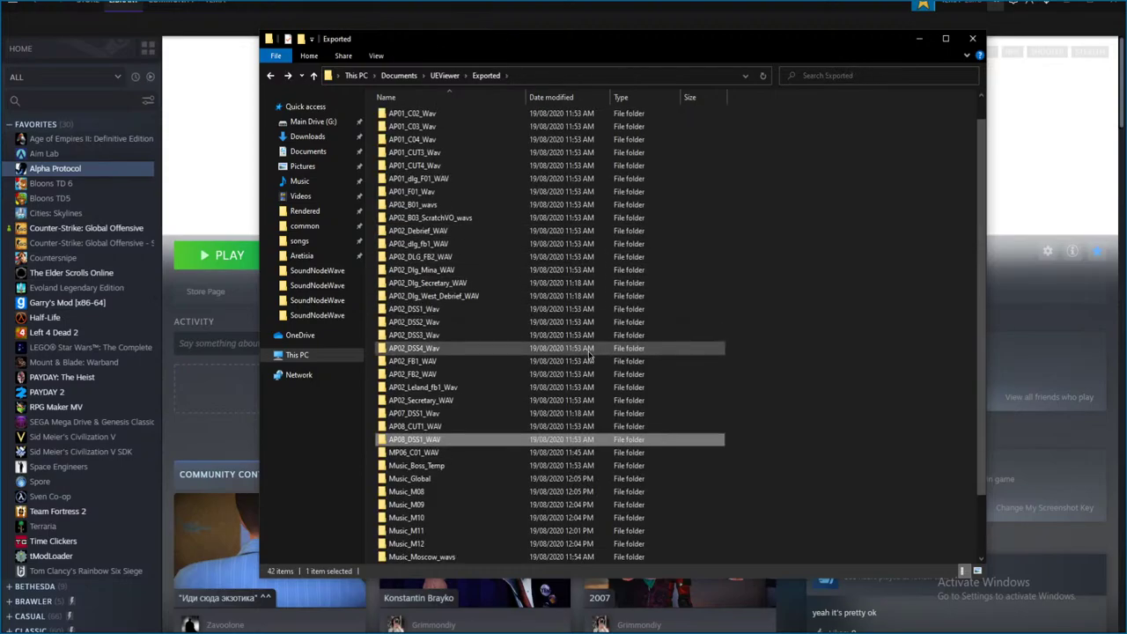
double_click(467, 427)
key(BackSpace)
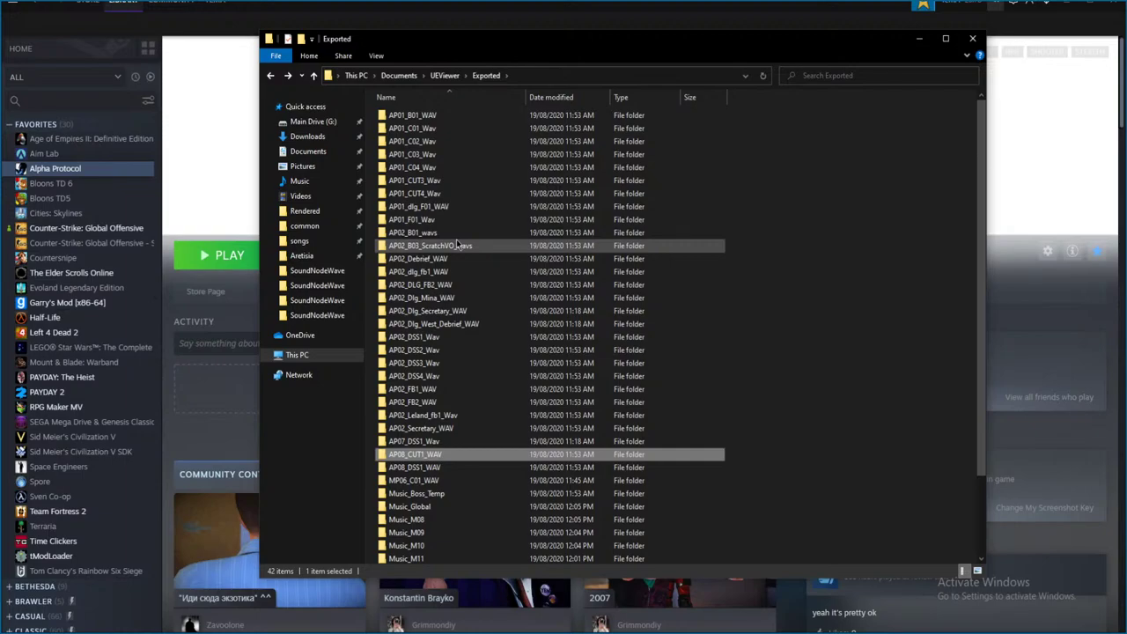
- Open the SoundNodeWave folder inside AP02_DSS2_Wav
scroll(537, 410, down, 2)
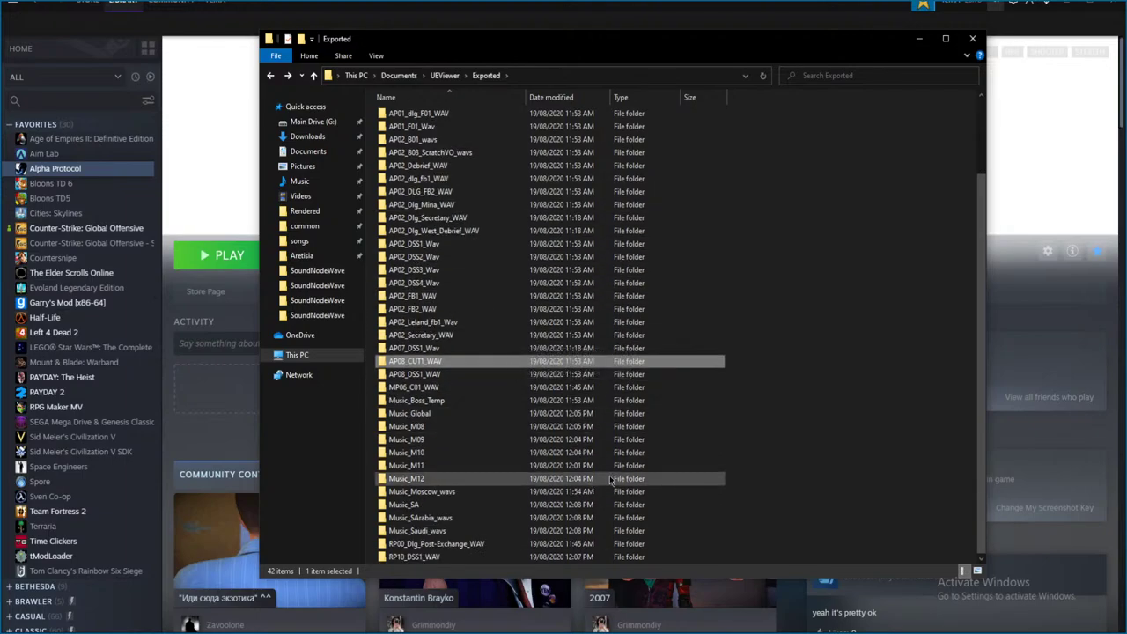
scroll(558, 504, up, 2)
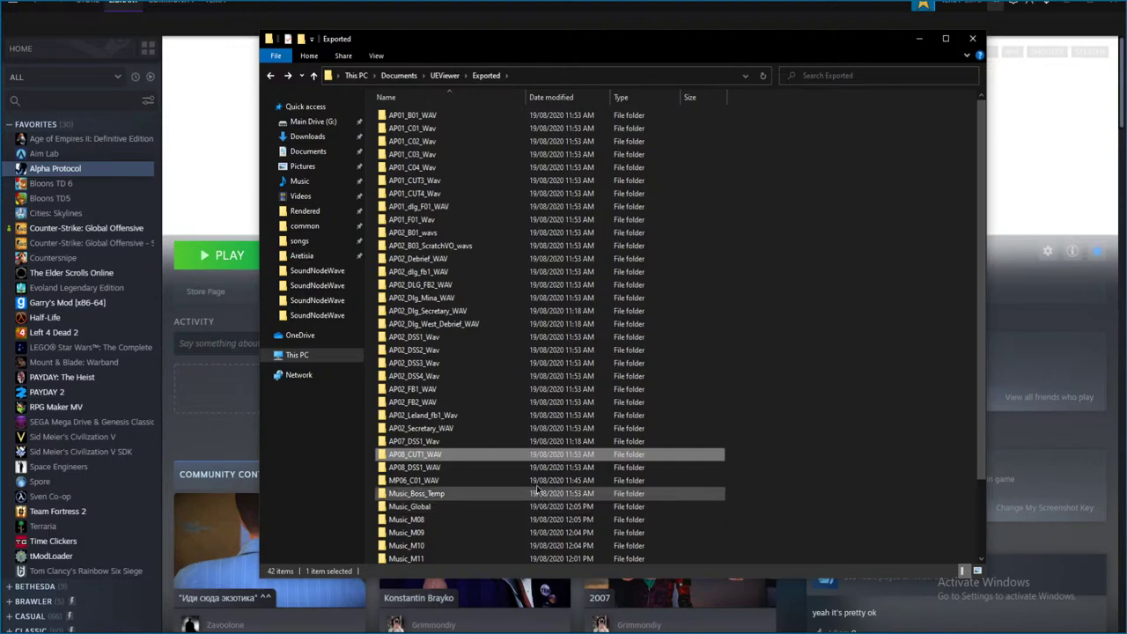
double_click(437, 357)
double_click(458, 115)
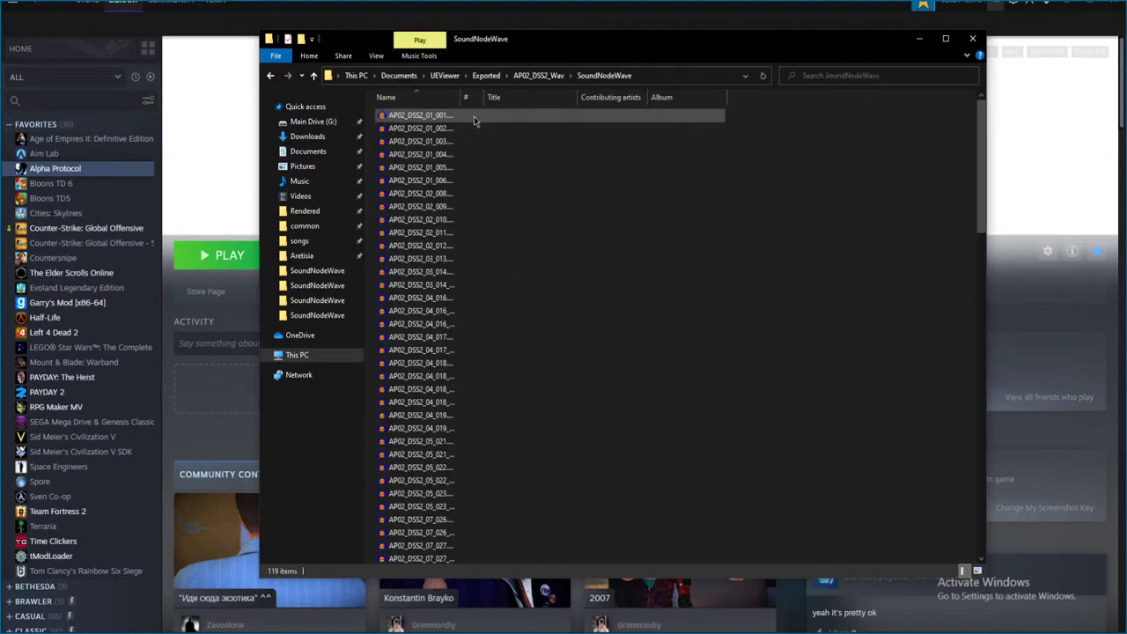
- Listen to the AP02_DSS2_01_001 clip in Audacity and close its project without saving
double_click(486, 117)
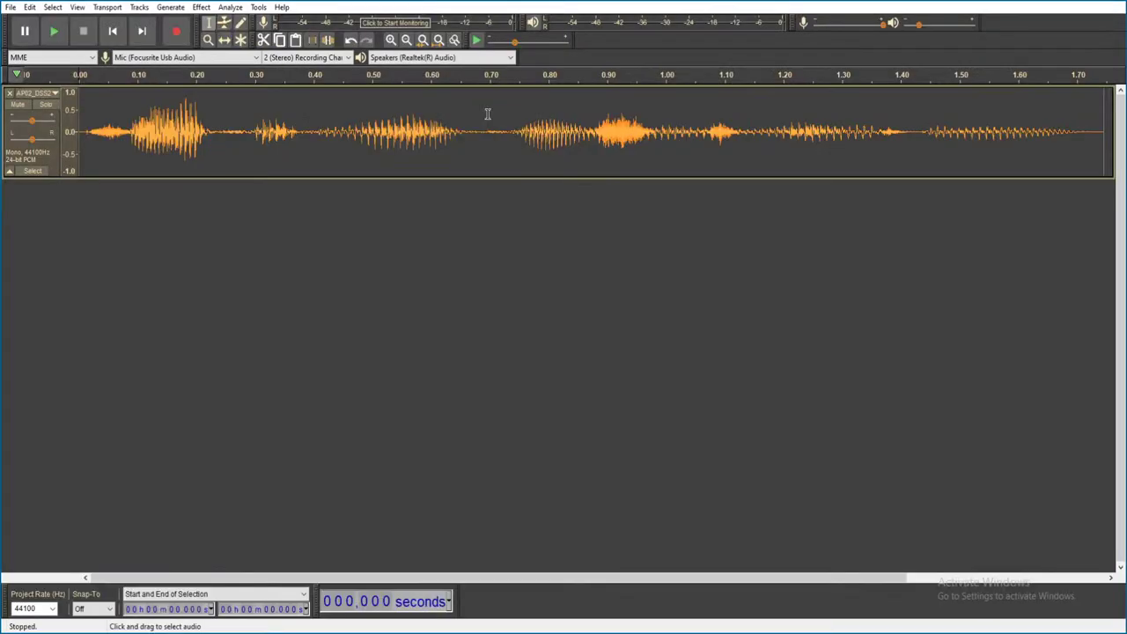
key(space)
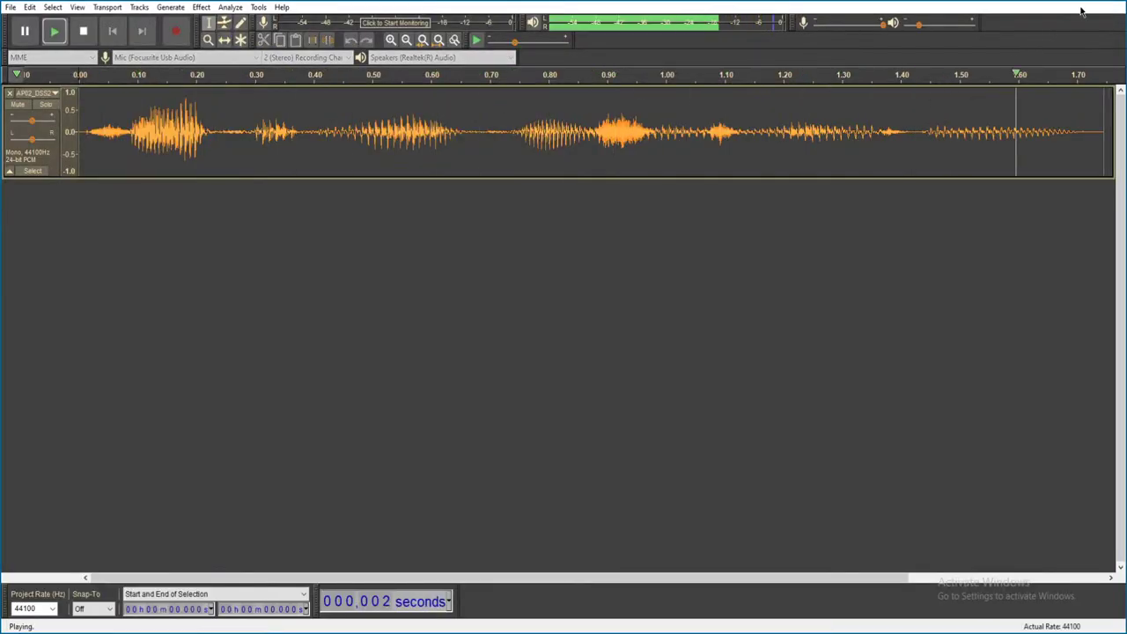
key(alt+F4)
click(599, 313)
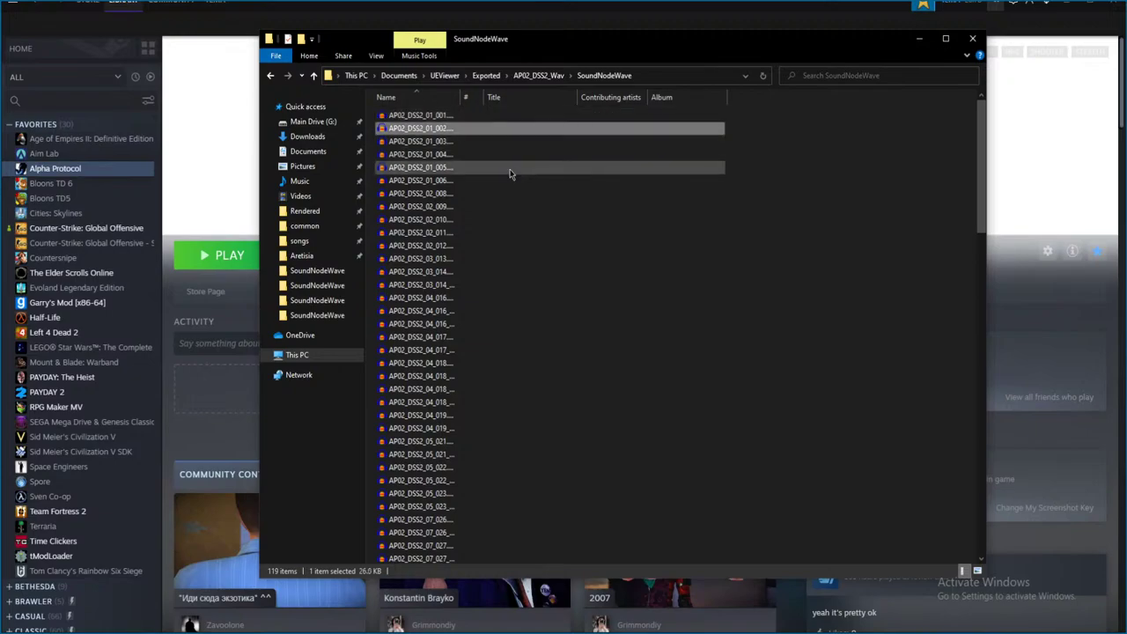
- Listen to the AP02_DSS2_01_005 clip in Audacity and close its project without saving
scroll(537, 220, down, 6)
double_click(558, 234)
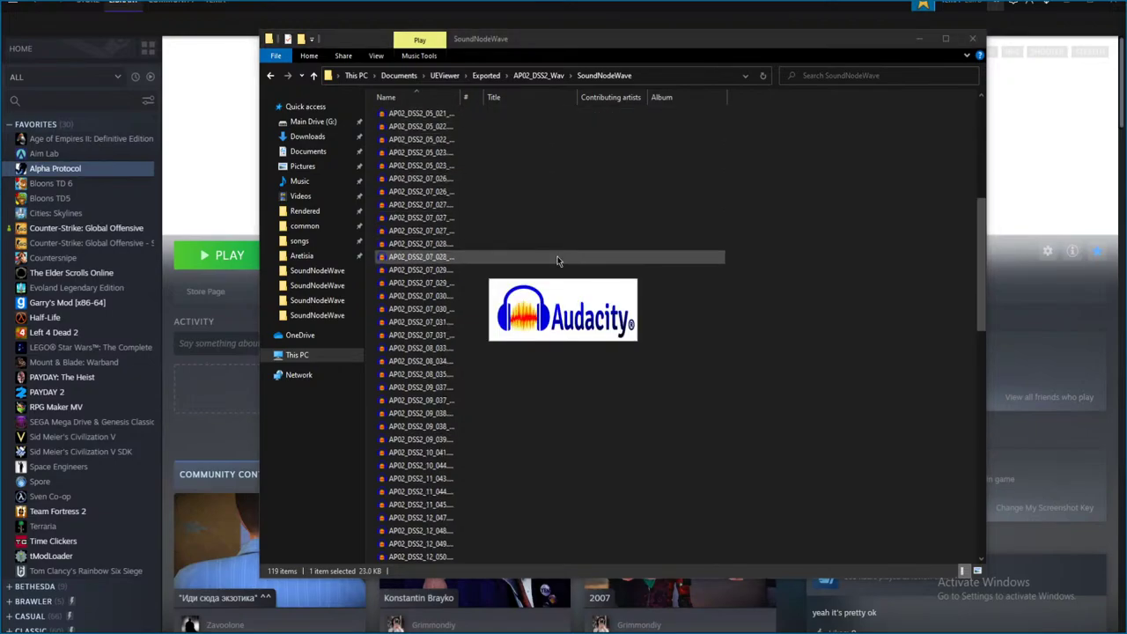
key(space)
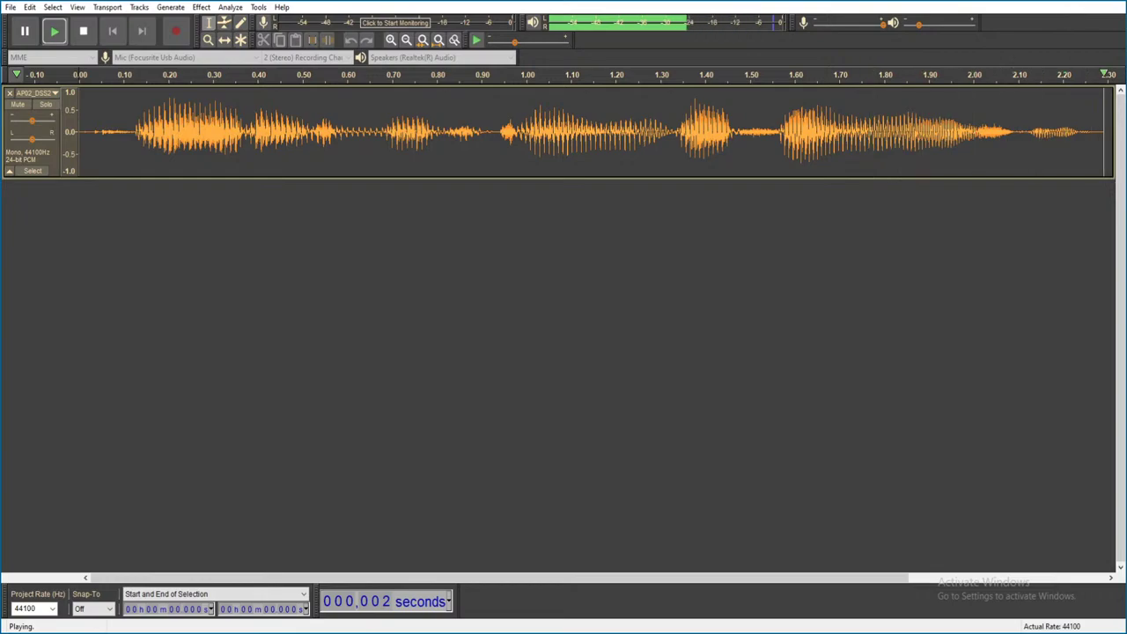
click(1114, 3)
click(587, 312)
- Listen to the AP02_DSS2_01_006 clip in Audacity and close its project without saving
scroll(420, 167, up, 8)
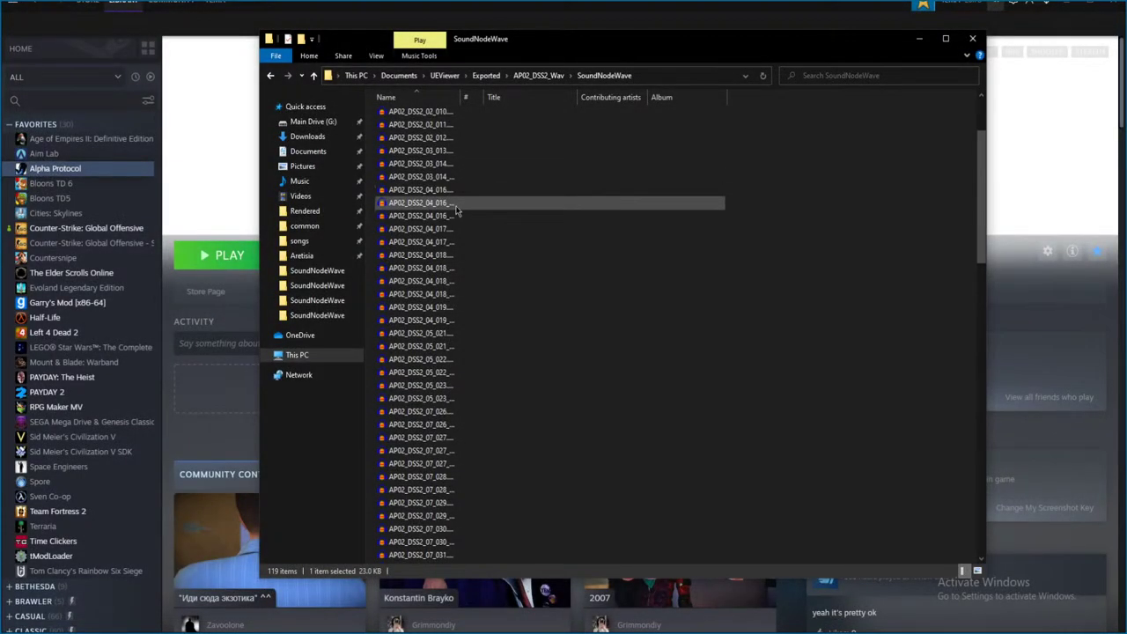
double_click(476, 221)
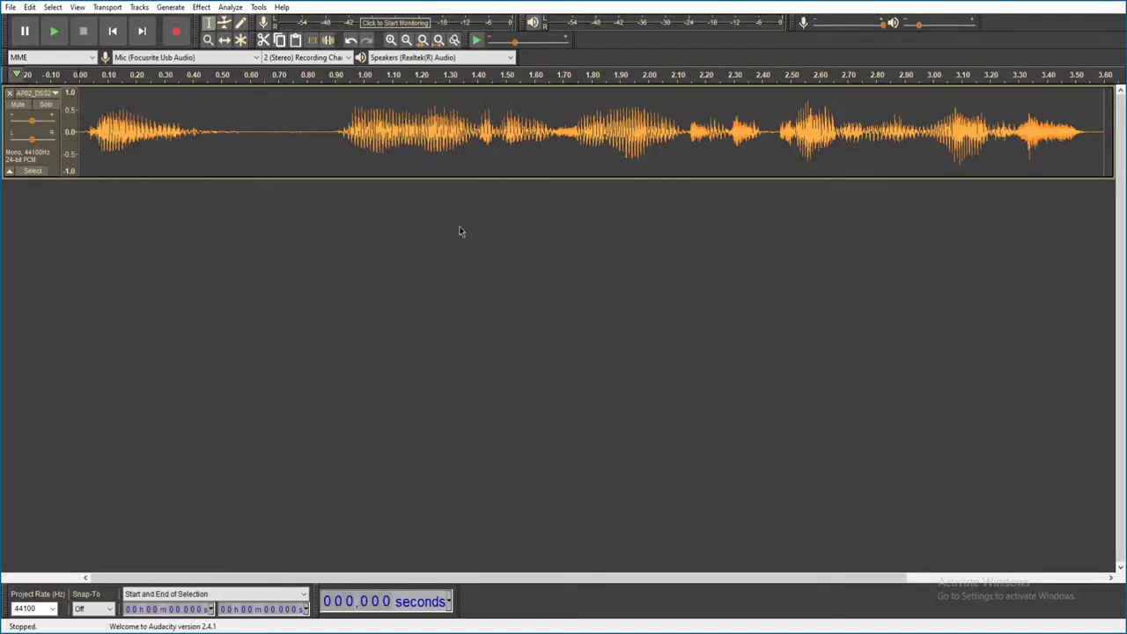
key(space)
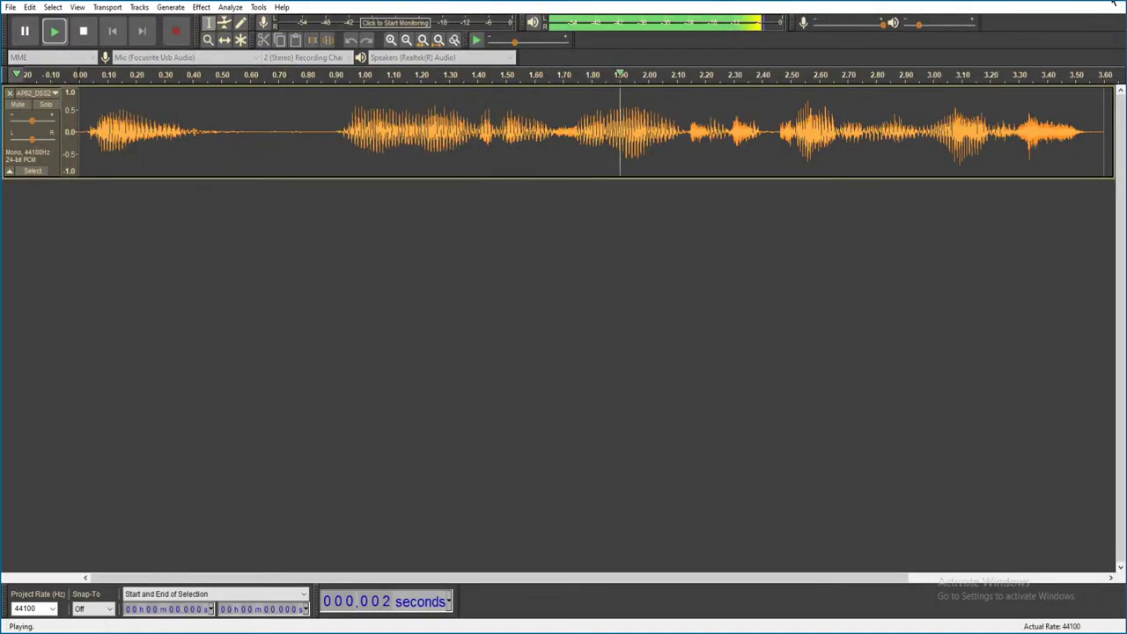
click(1115, 7)
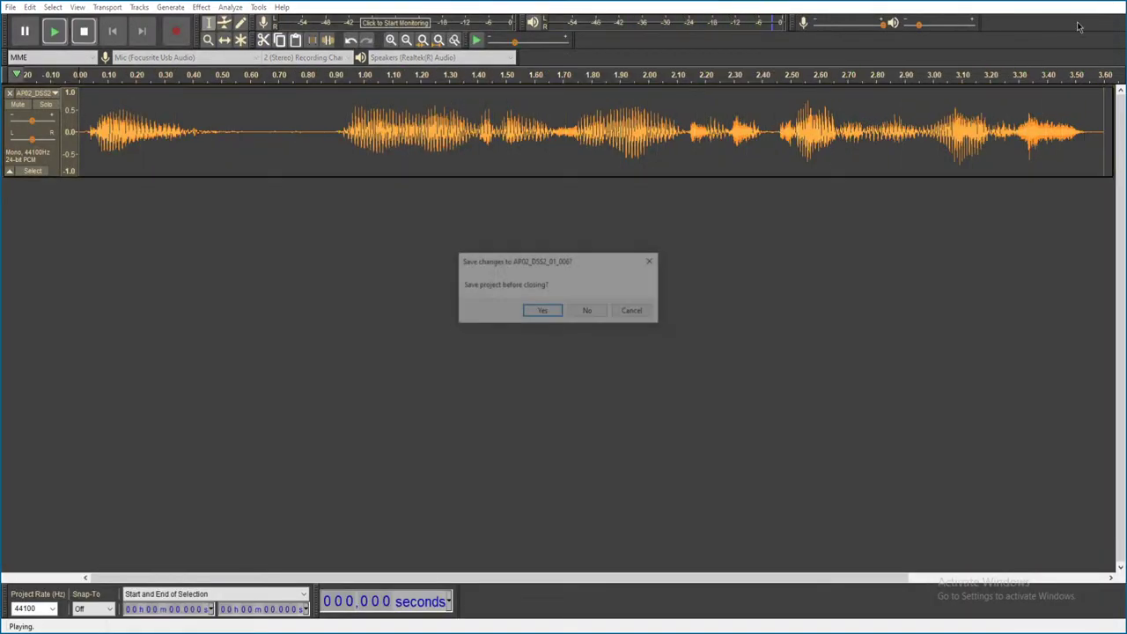
click(583, 310)
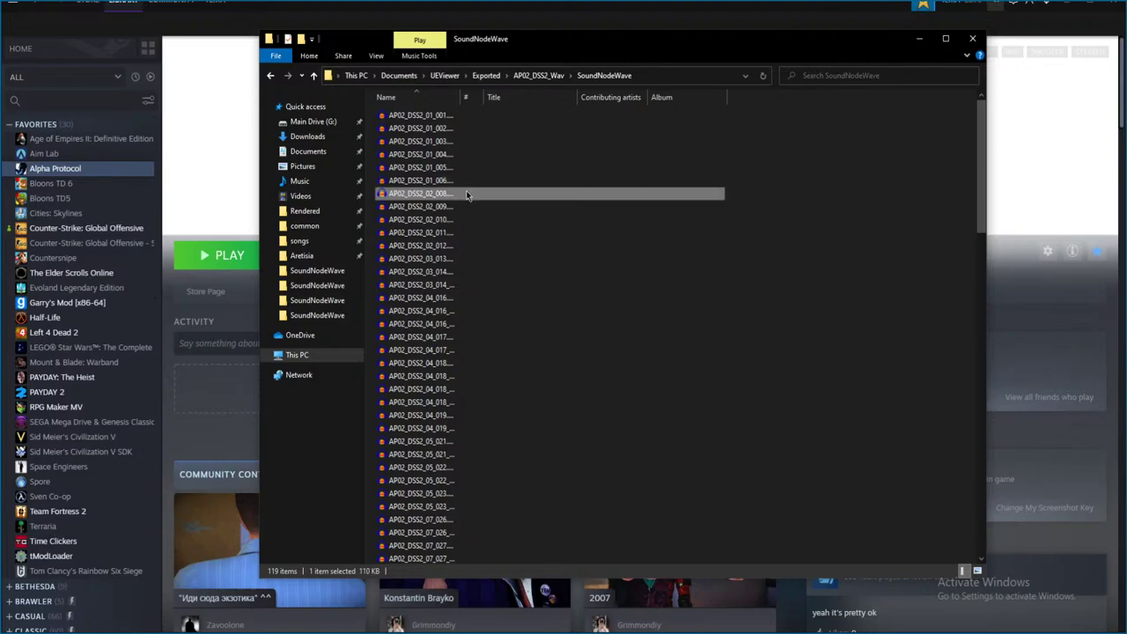
- Listen to the AP02_DSS2_02_008 clip in Audacity and close its project without saving
double_click(485, 234)
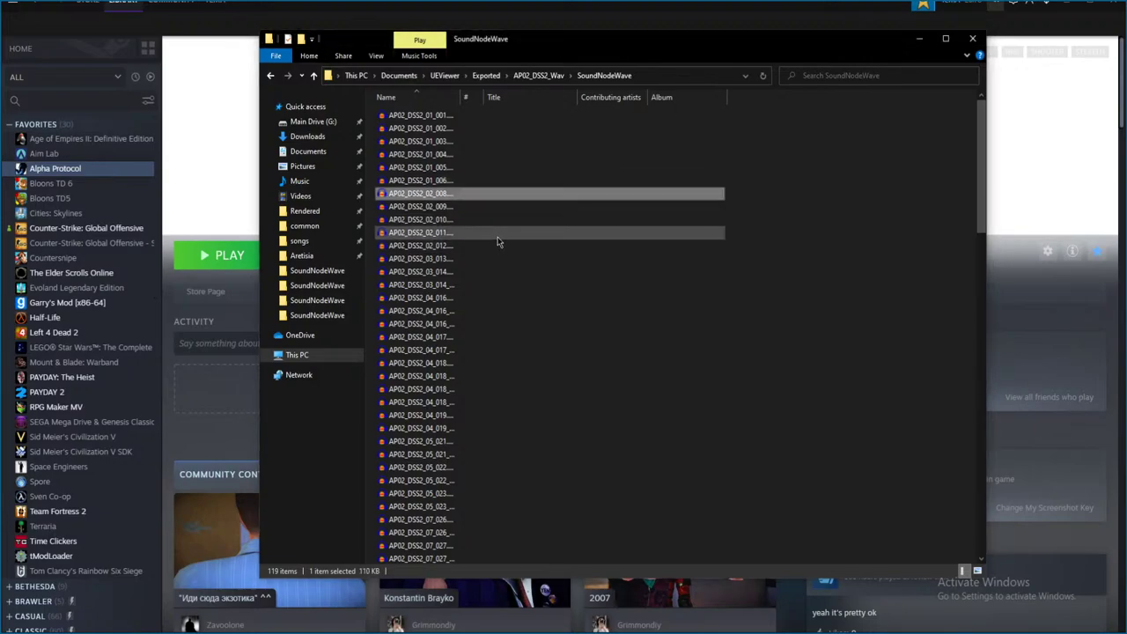
key(space)
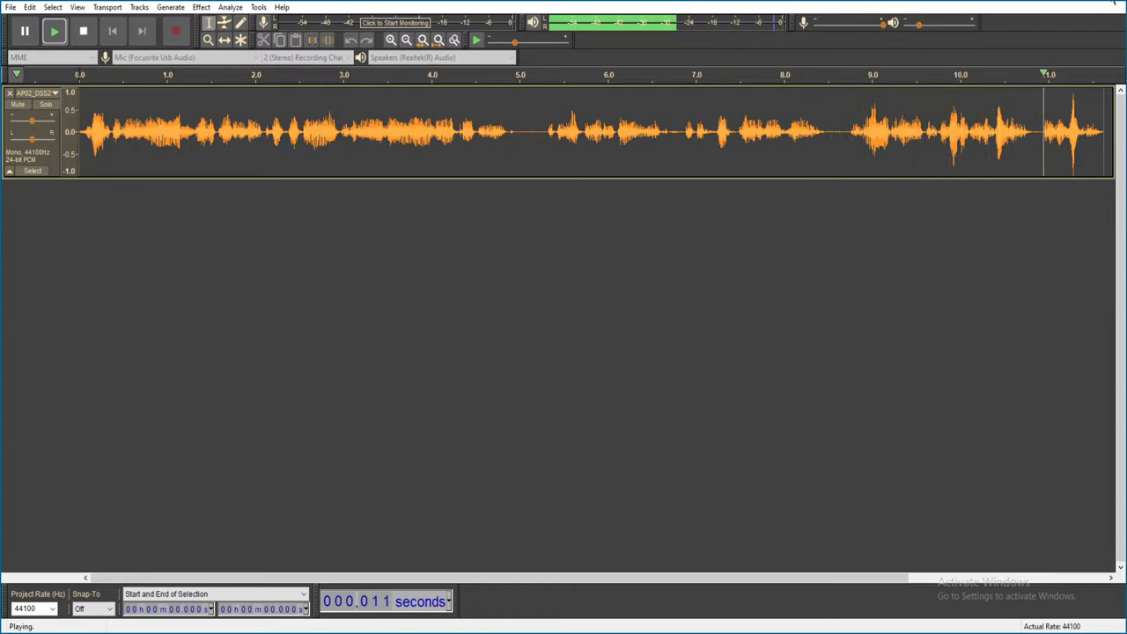
click(1113, 4)
click(588, 311)
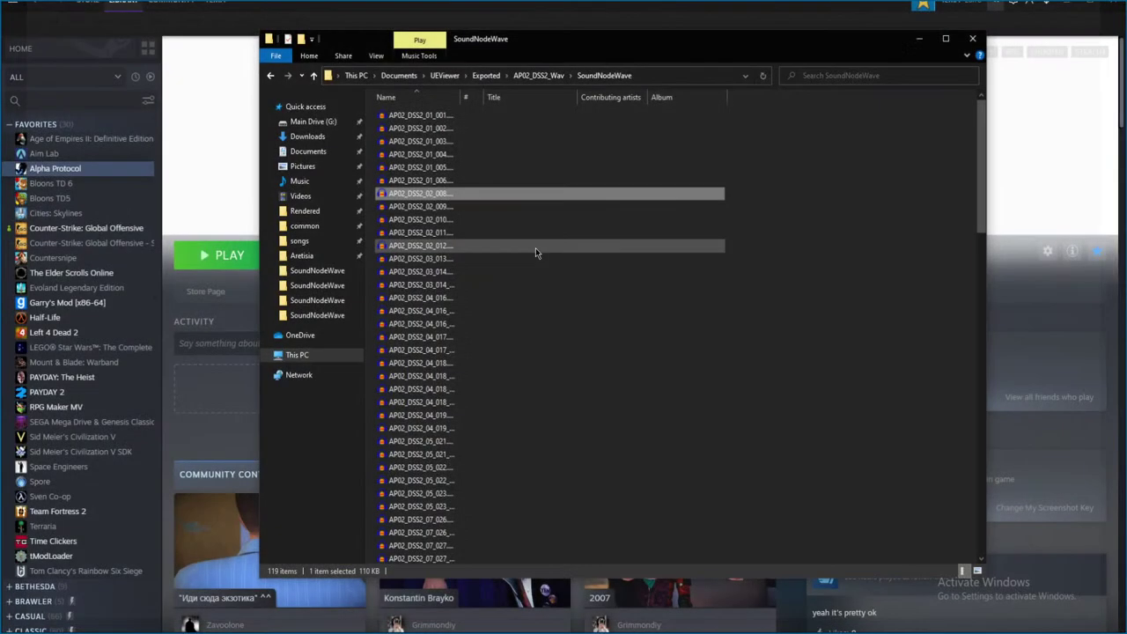
- Listen to the AP02_DSS2_01_003 clip in Audacity and close its project without saving
double_click(488, 154)
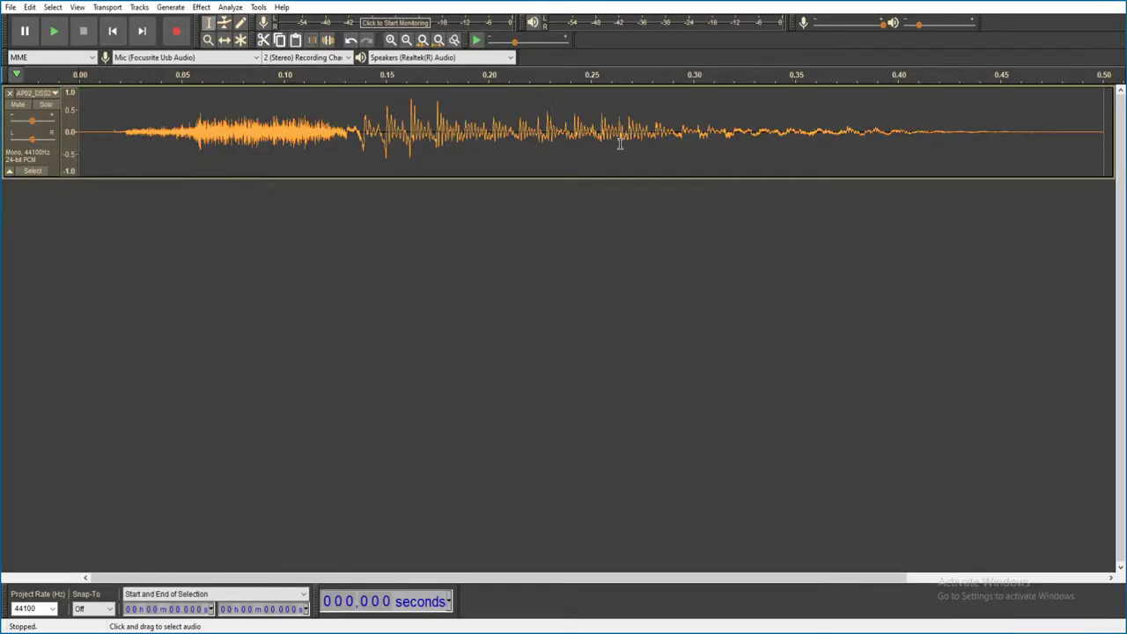
key(space)
click(1113, 4)
click(583, 311)
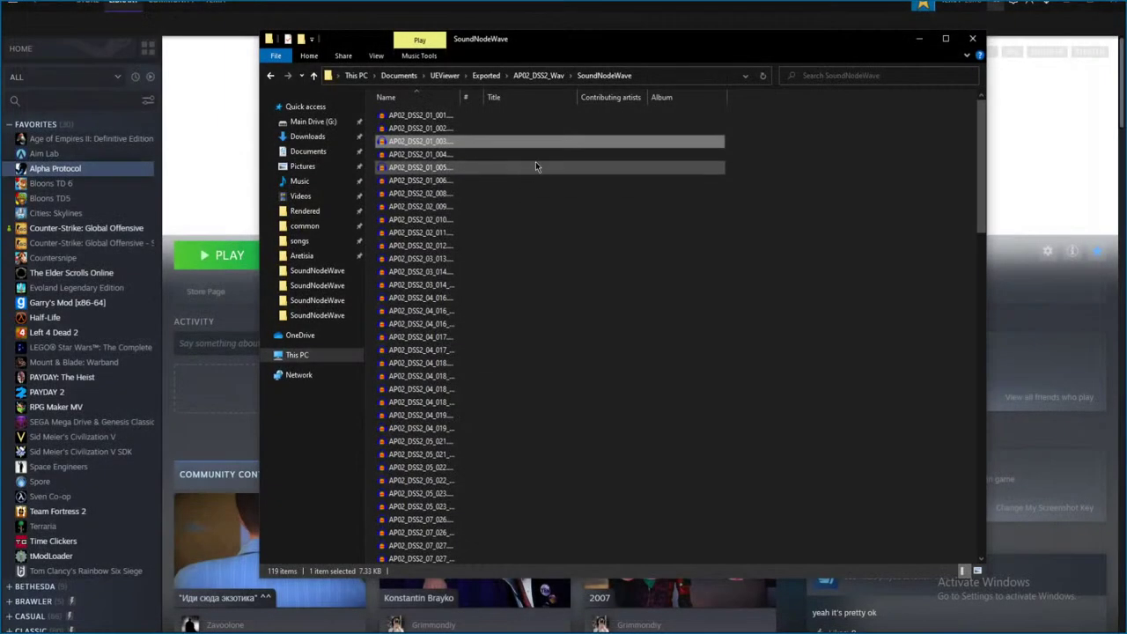
- Listen to the AP02_DSS2_01_002 clip in Audacity and close its project without saving
double_click(560, 128)
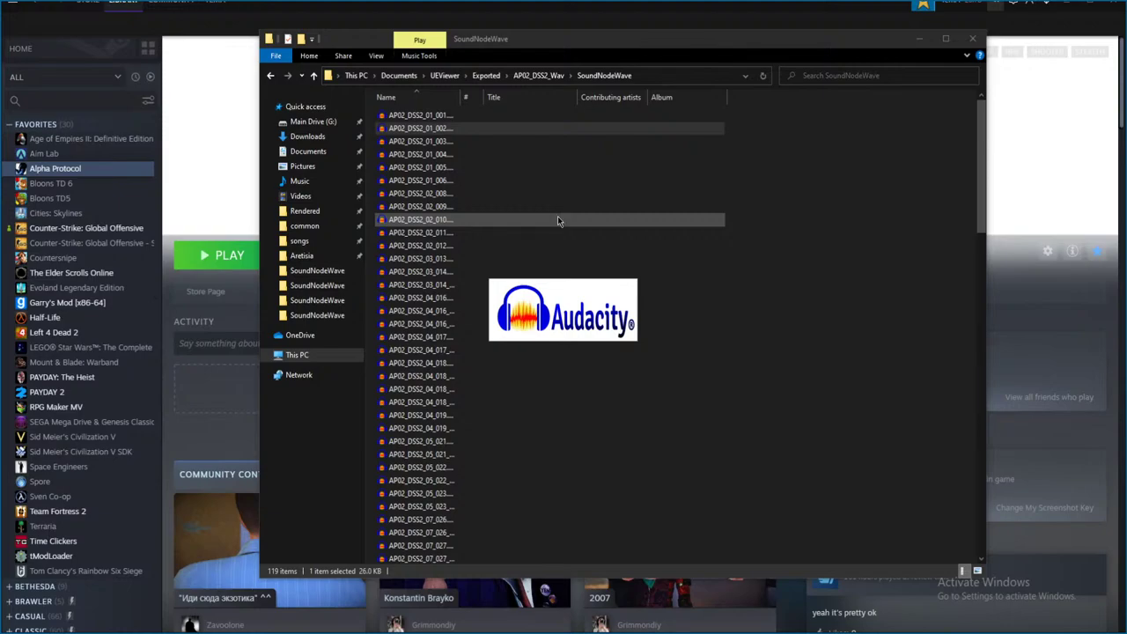
key(space)
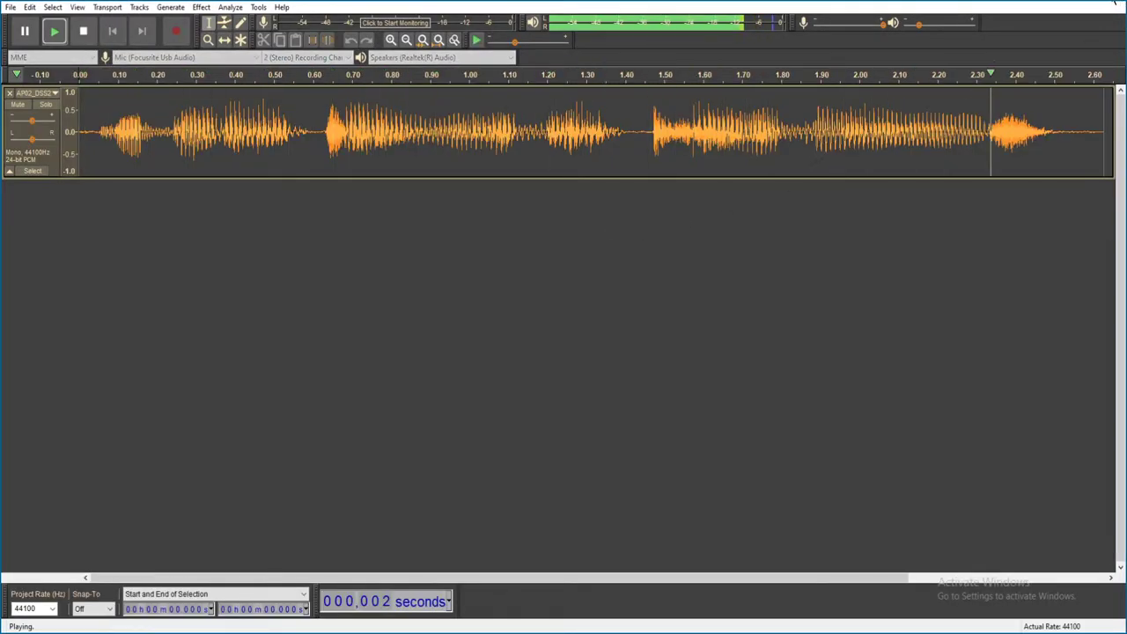
click(1116, 4)
click(585, 312)
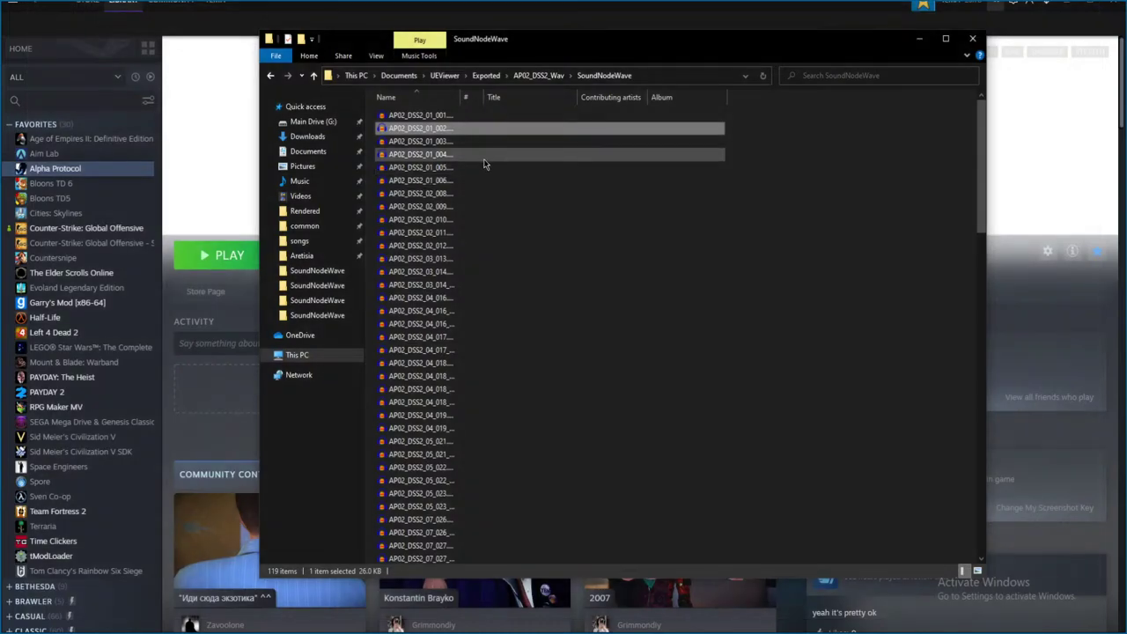
- Listen to the AP02_DSS2_01_005 clip again in Audacity and close its project without saving
double_click(511, 210)
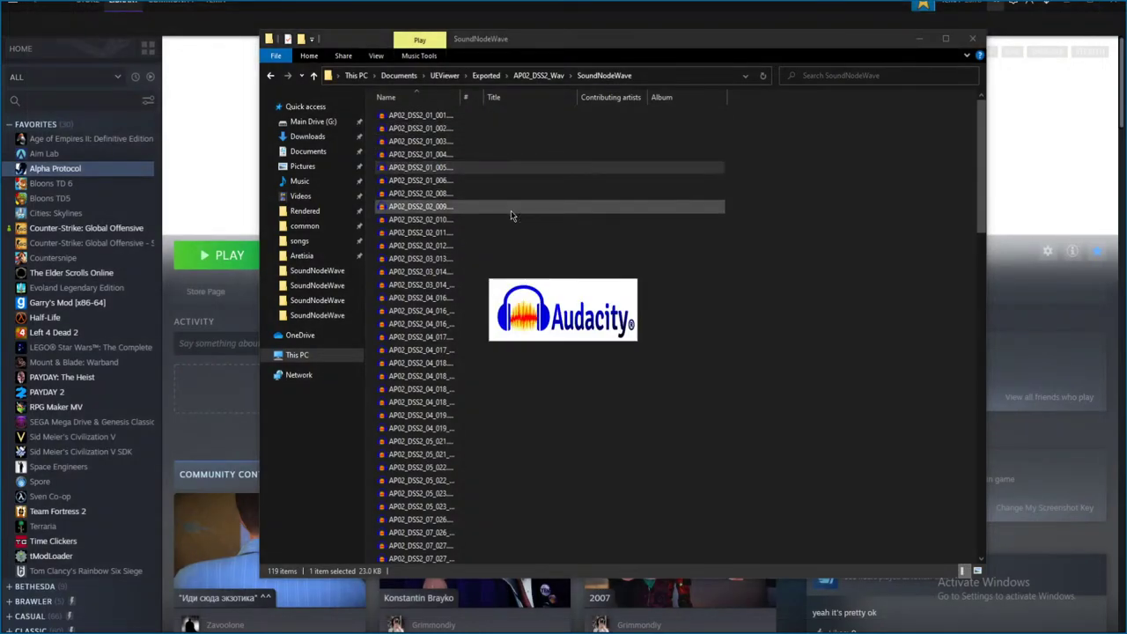
key(space)
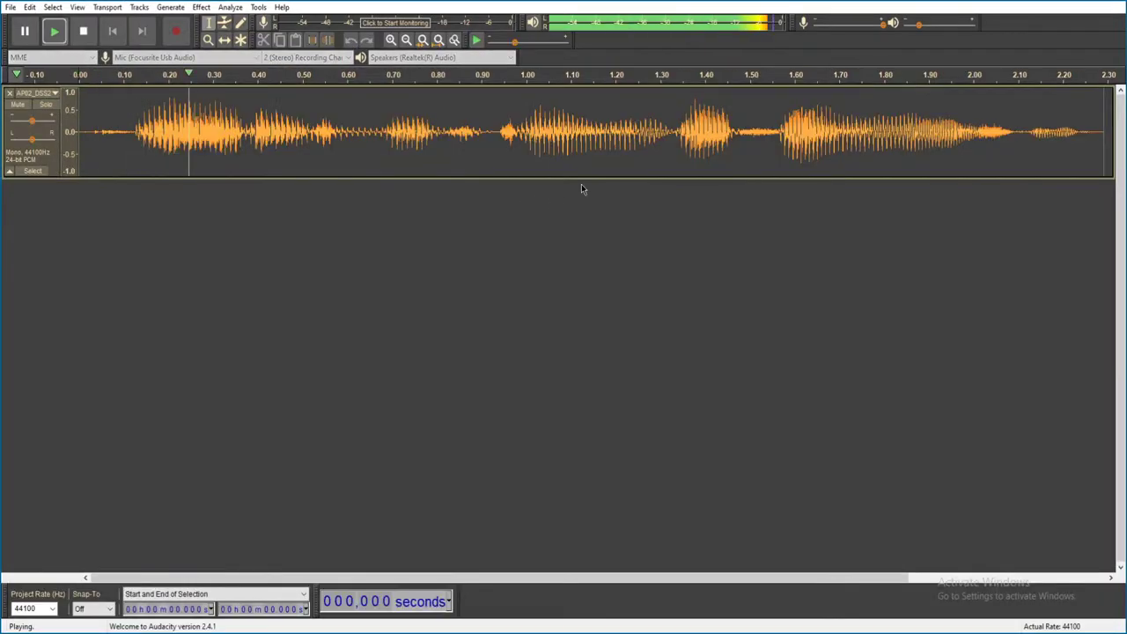
key(ctrl+w)
click(585, 311)
- Listen to the AP02_DSS2_01_004 clip in Audacity and close its project without saving
click(486, 158)
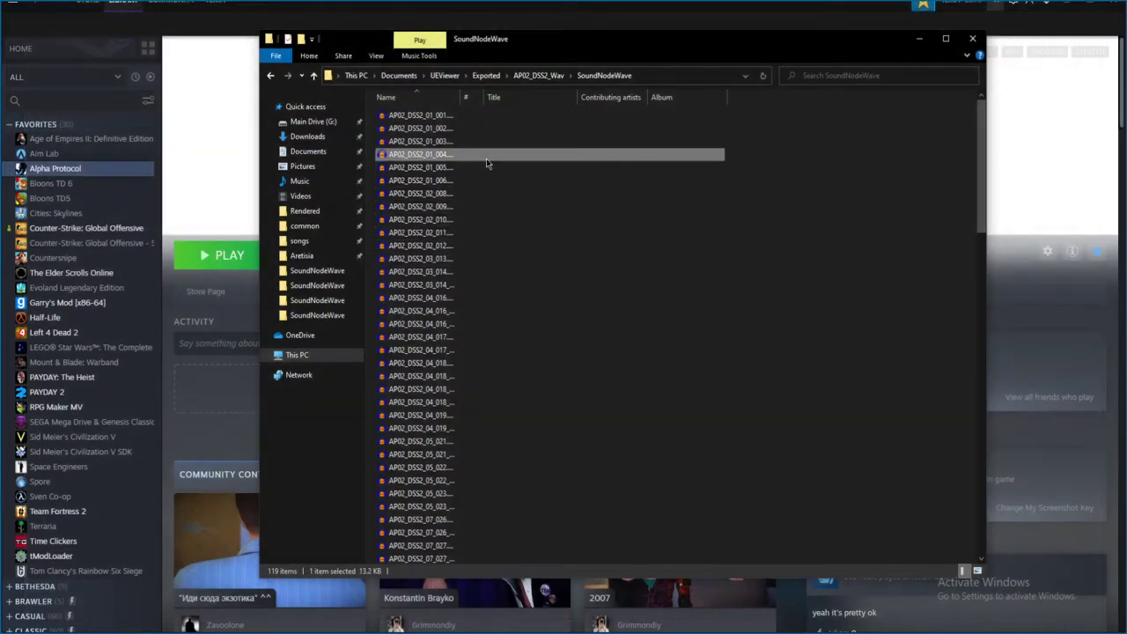
double_click(485, 298)
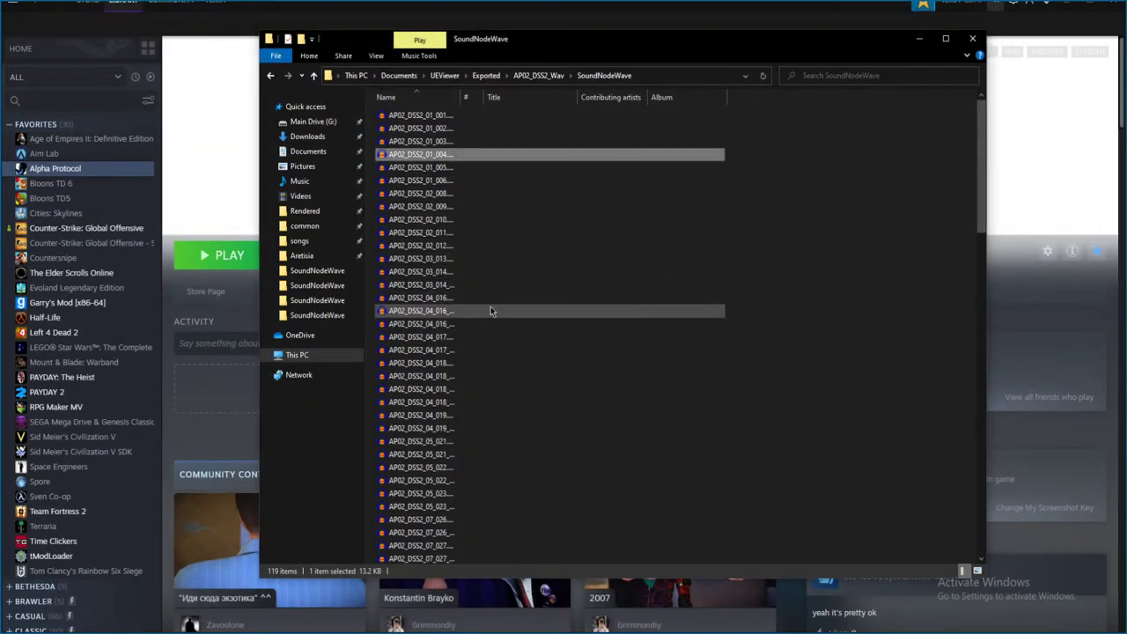
key(space)
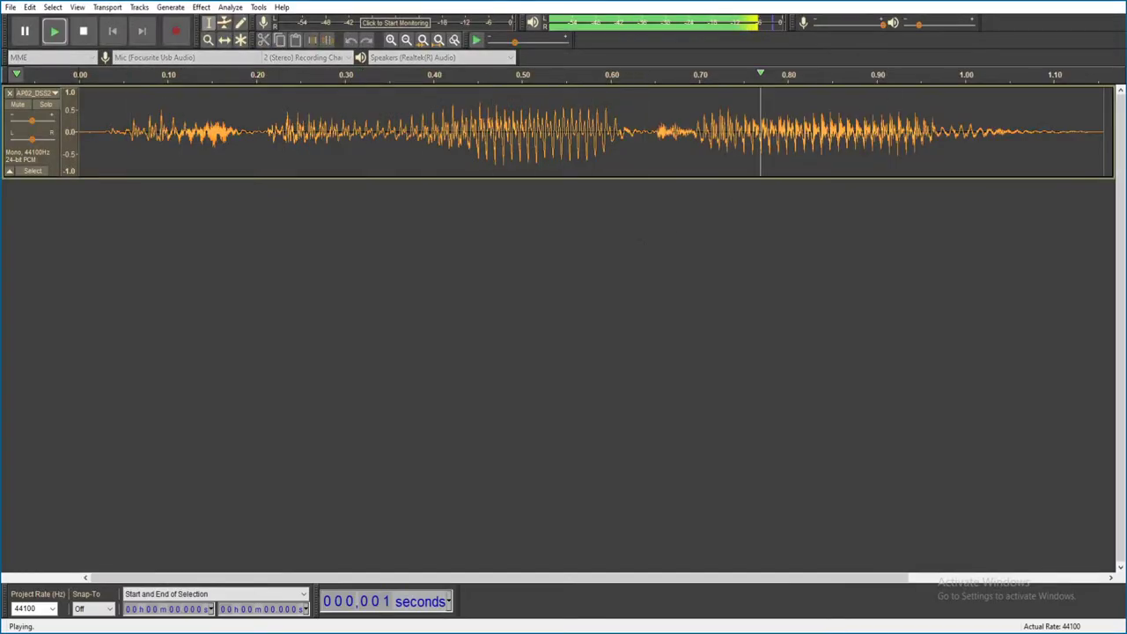
key(ctrl+w)
click(589, 312)
scroll(518, 266, down, 1)
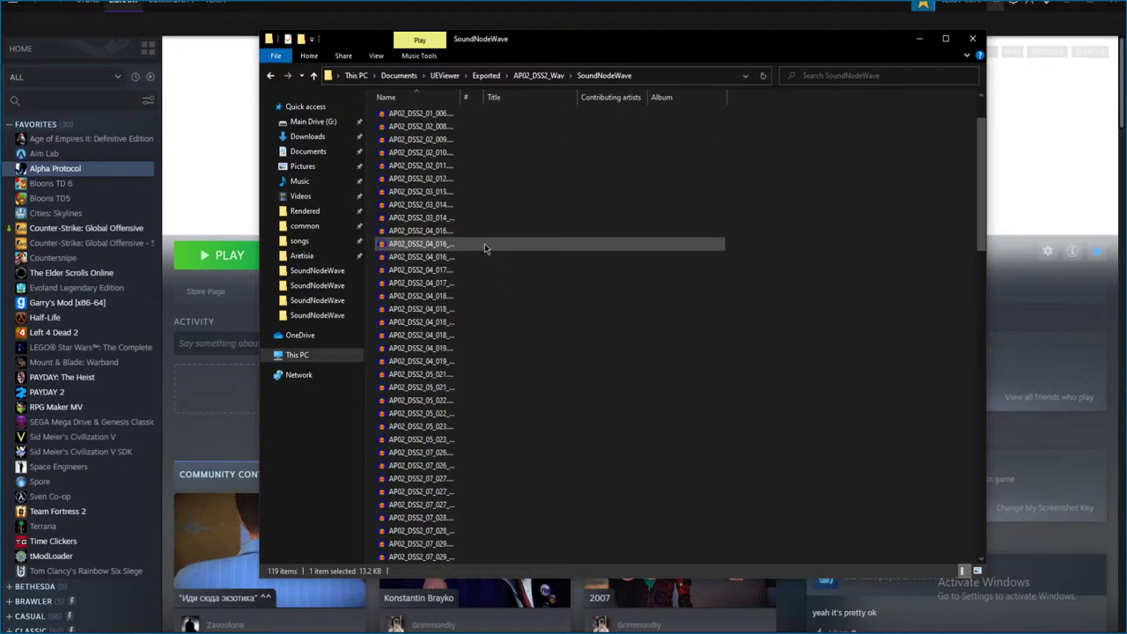
- Listen to the AP02_DSS2_03_014 clip in Audacity and close its project without saving
double_click(464, 197)
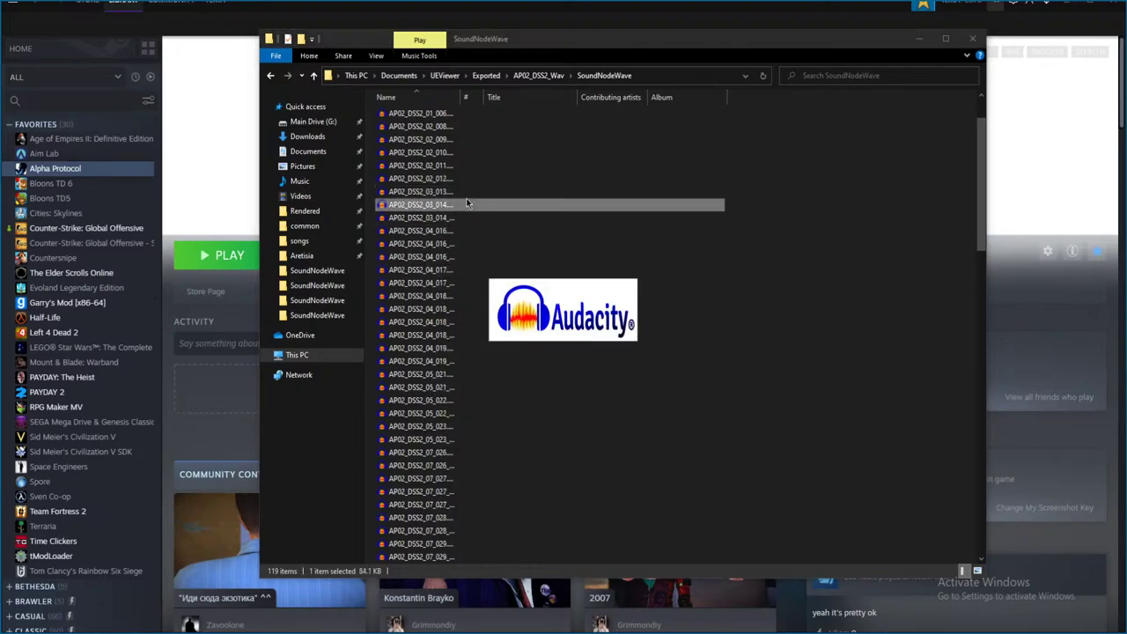
key(space)
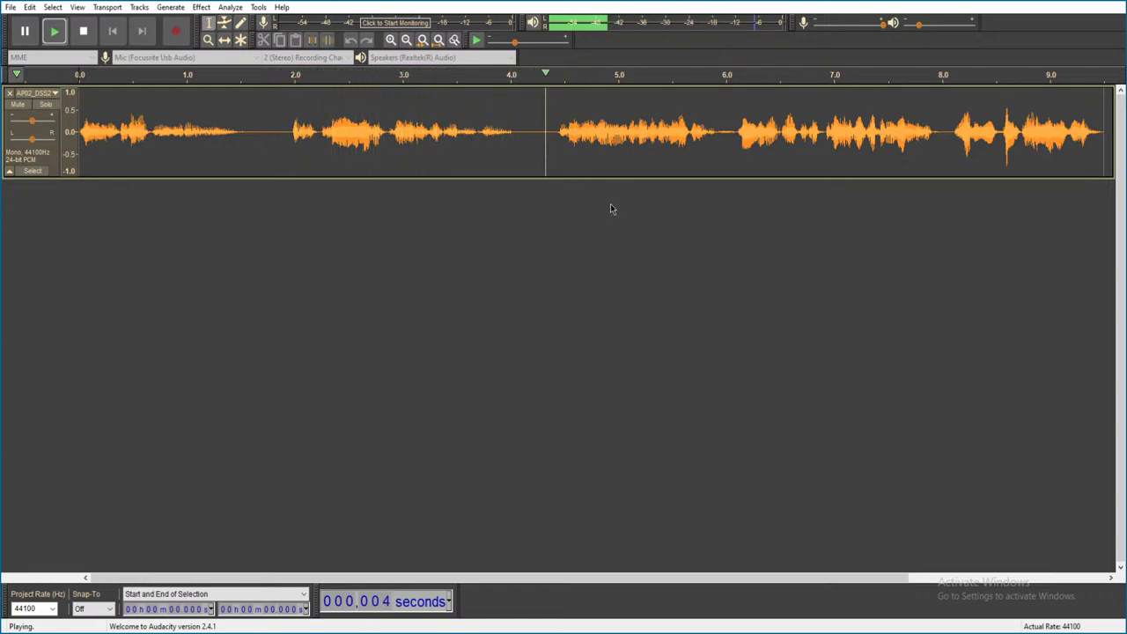
click(1117, 3)
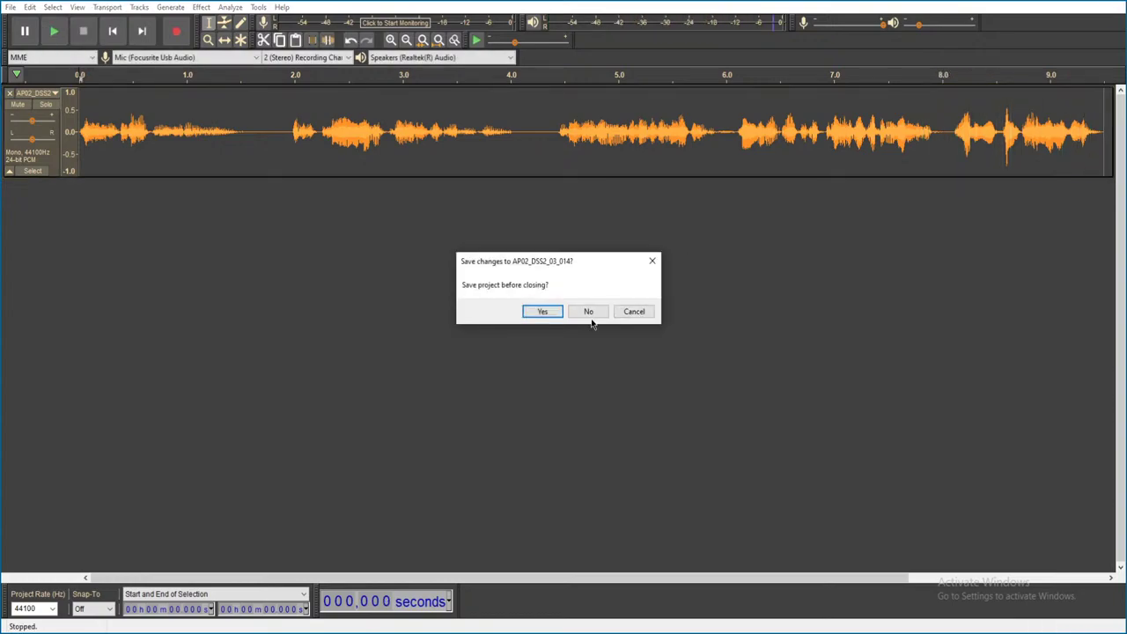
click(589, 313)
- Listen to the AP02_DSS2_03_013 clip in Audacity and close its project without saving
double_click(453, 193)
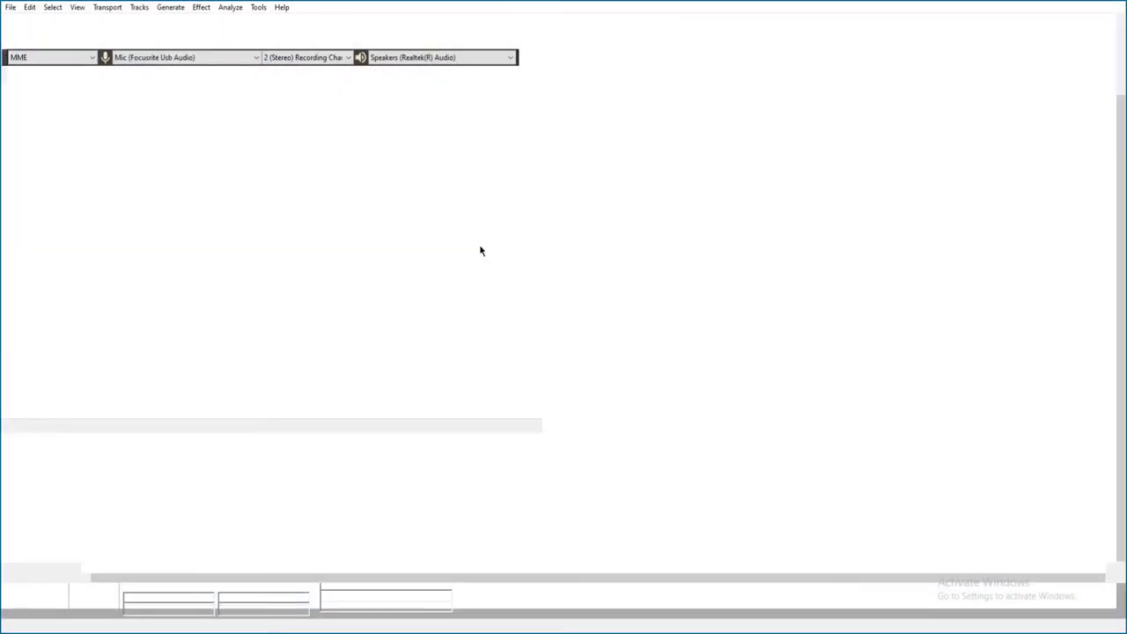
key(space)
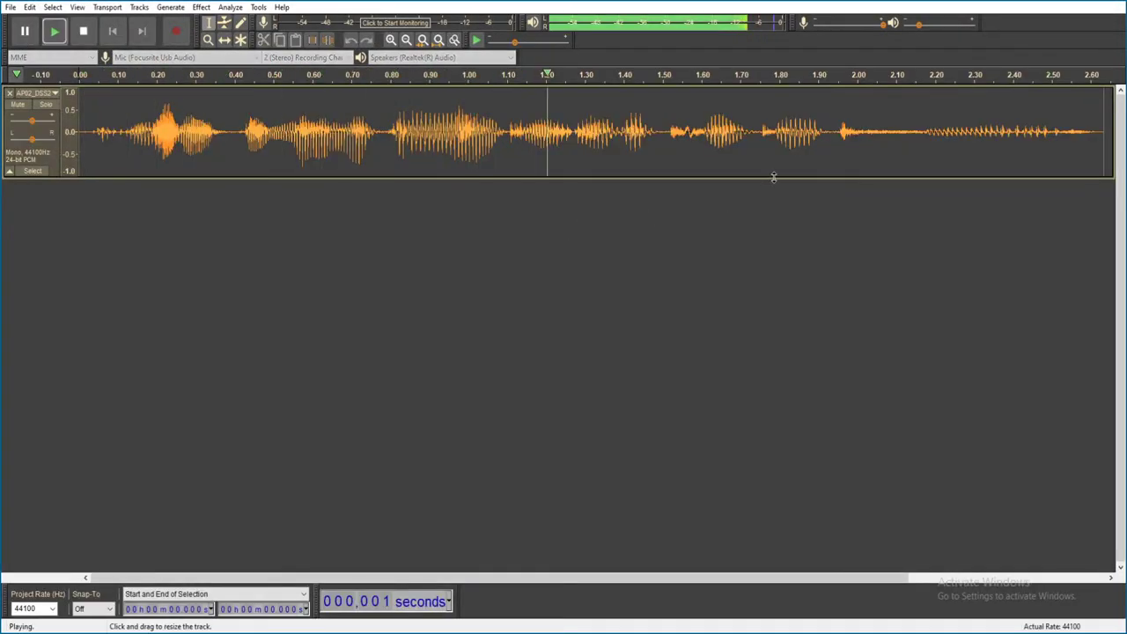
key(ctrl+w)
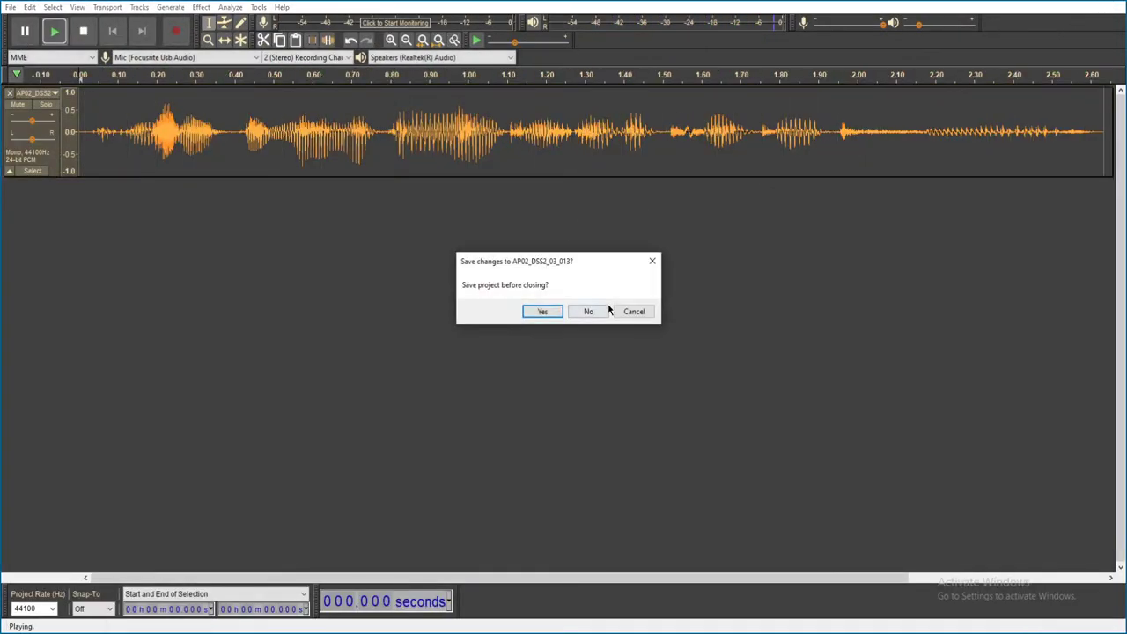
click(586, 311)
- Listen to the AP02_DSS2_19_074_A clip in Audacity and close its project without saving
scroll(461, 315, down, 20)
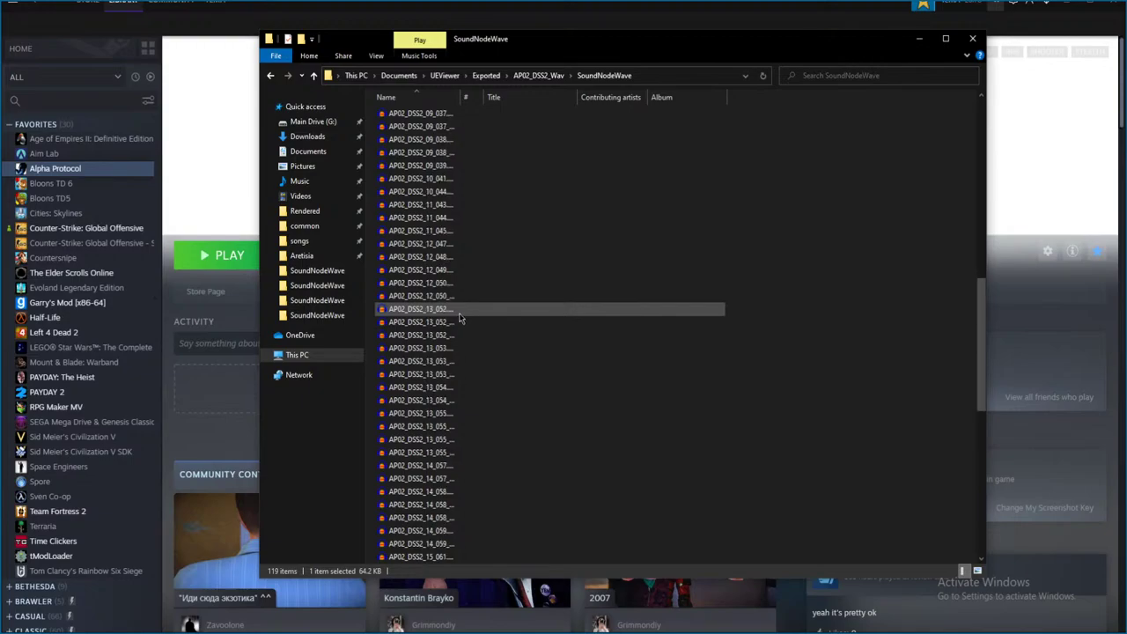
click(458, 313)
scroll(458, 313, down, 5)
double_click(464, 298)
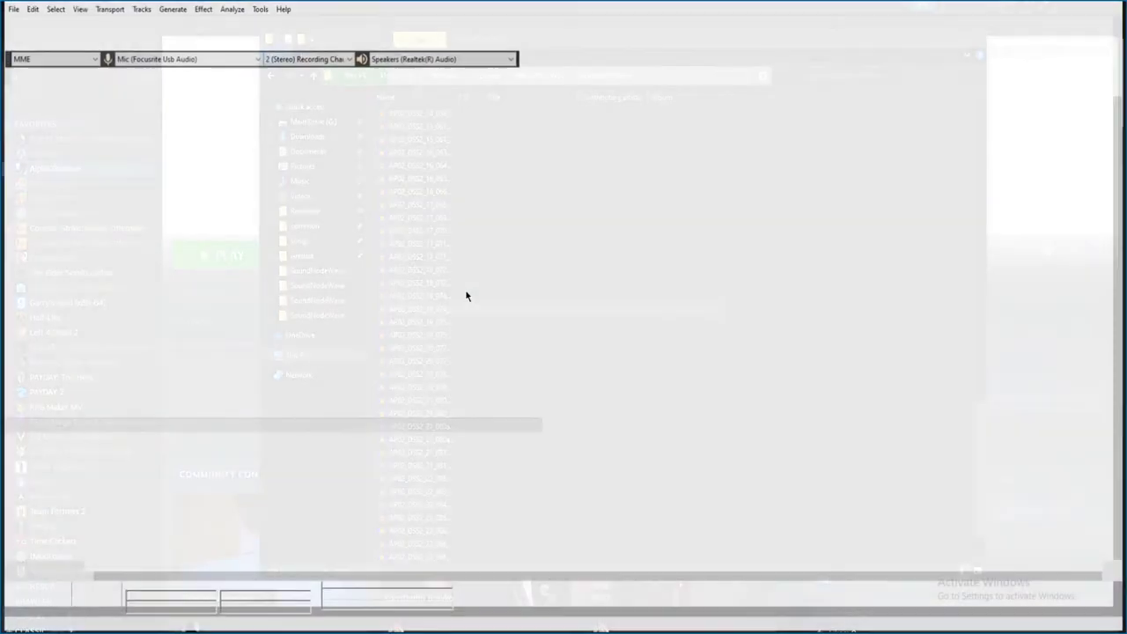
key(space)
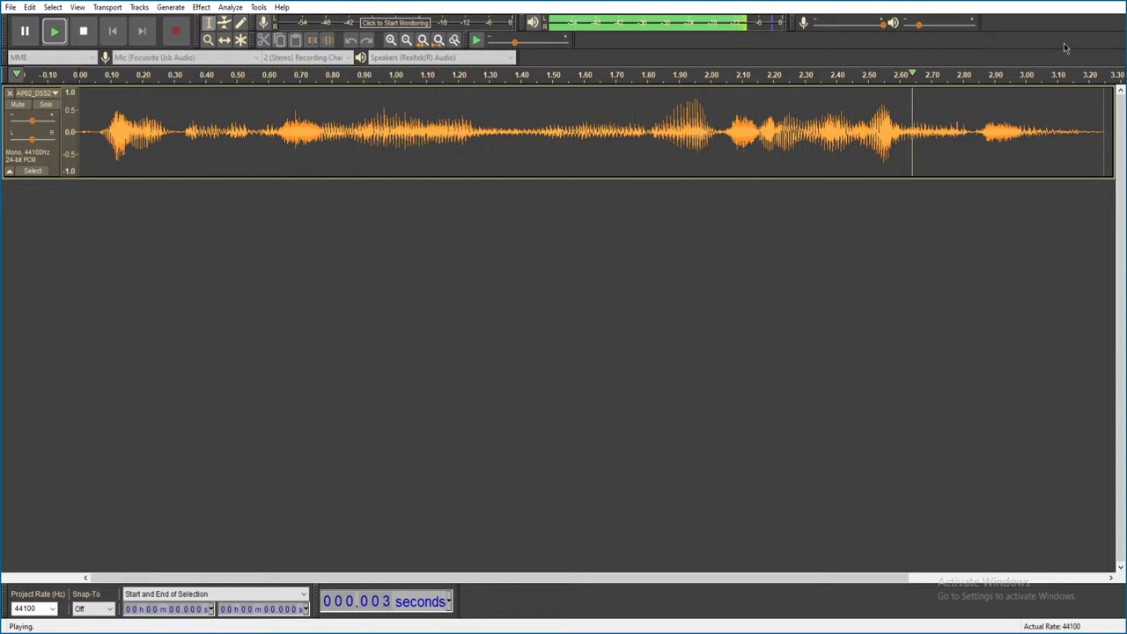
click(1118, 3)
click(602, 310)
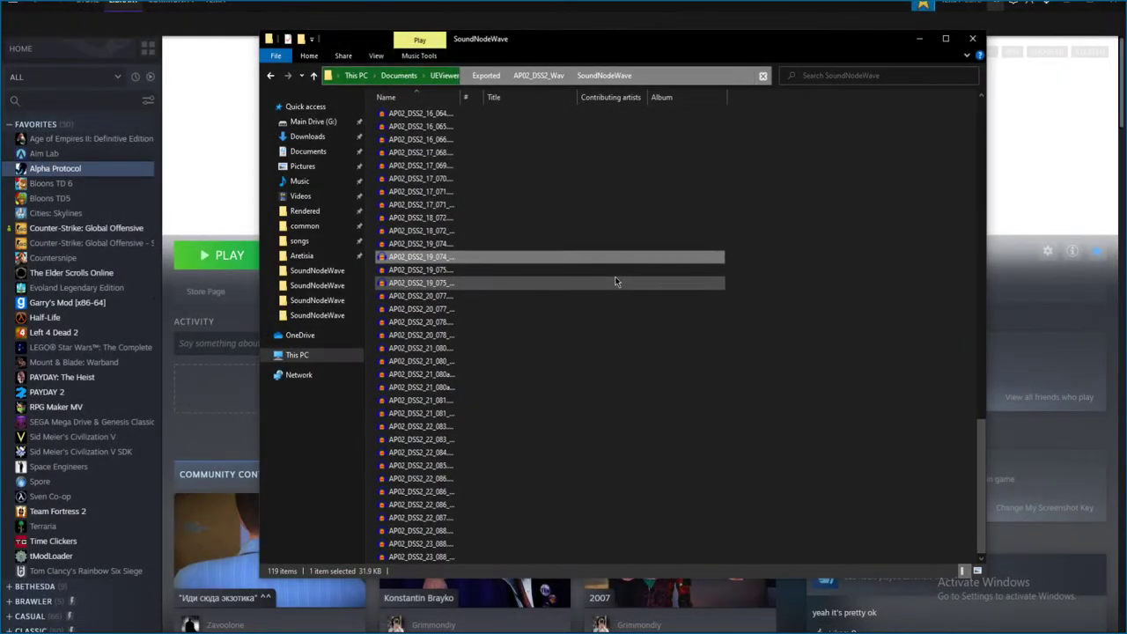
- Try to open the SoundNodeWave folder inside the exported AP02_DSS3_Wav folder
key(alt+Up)
key(alt+Up)
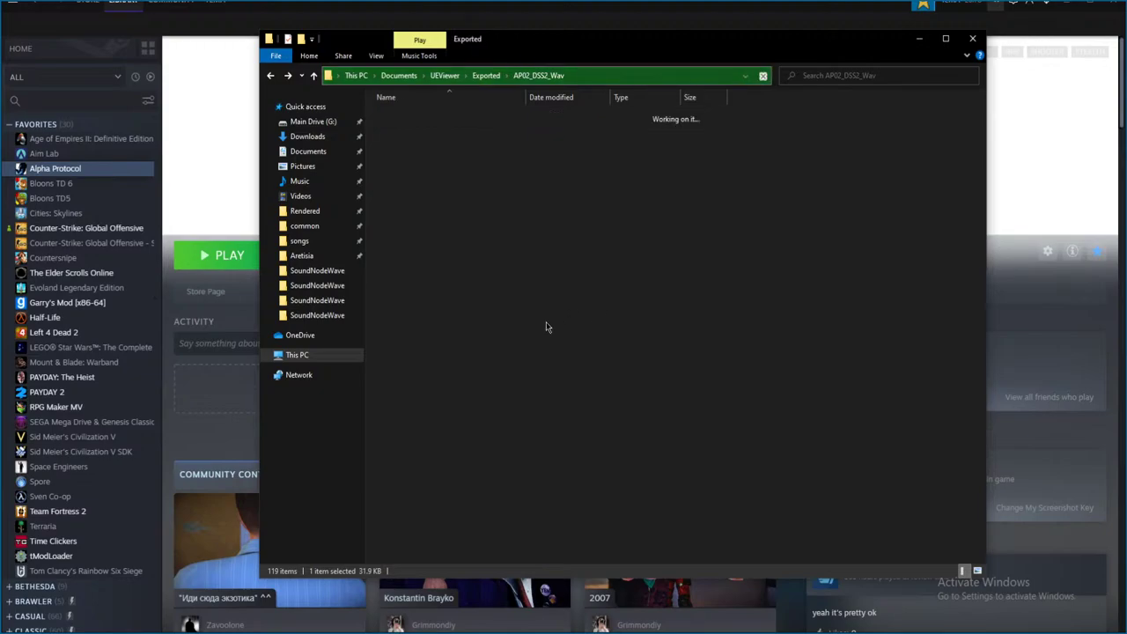
double_click(480, 363)
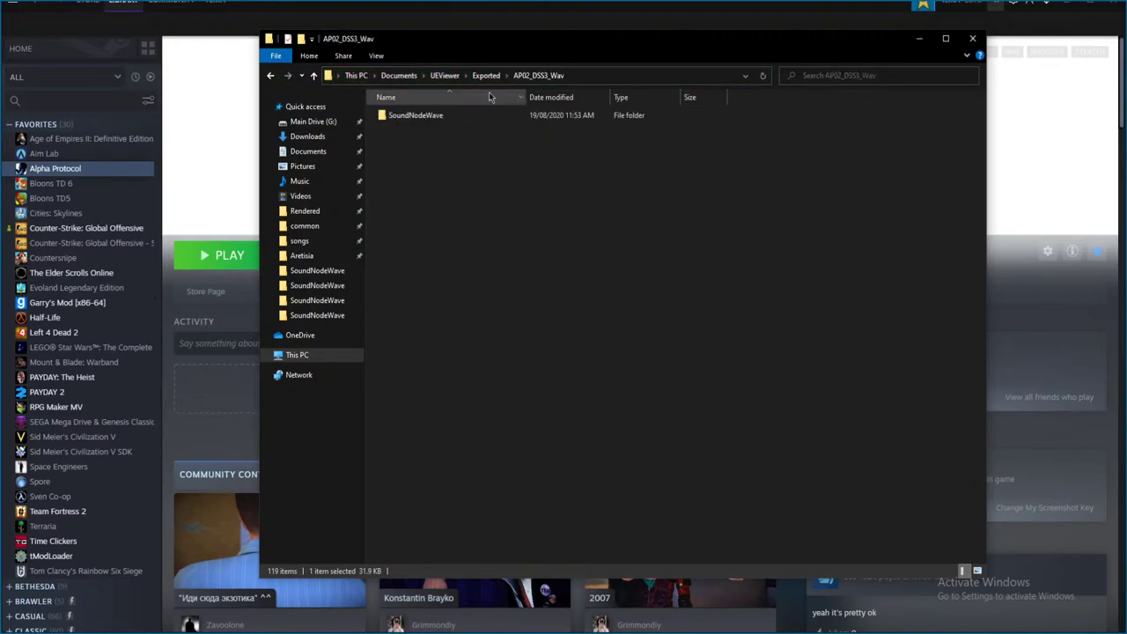
double_click(476, 116)
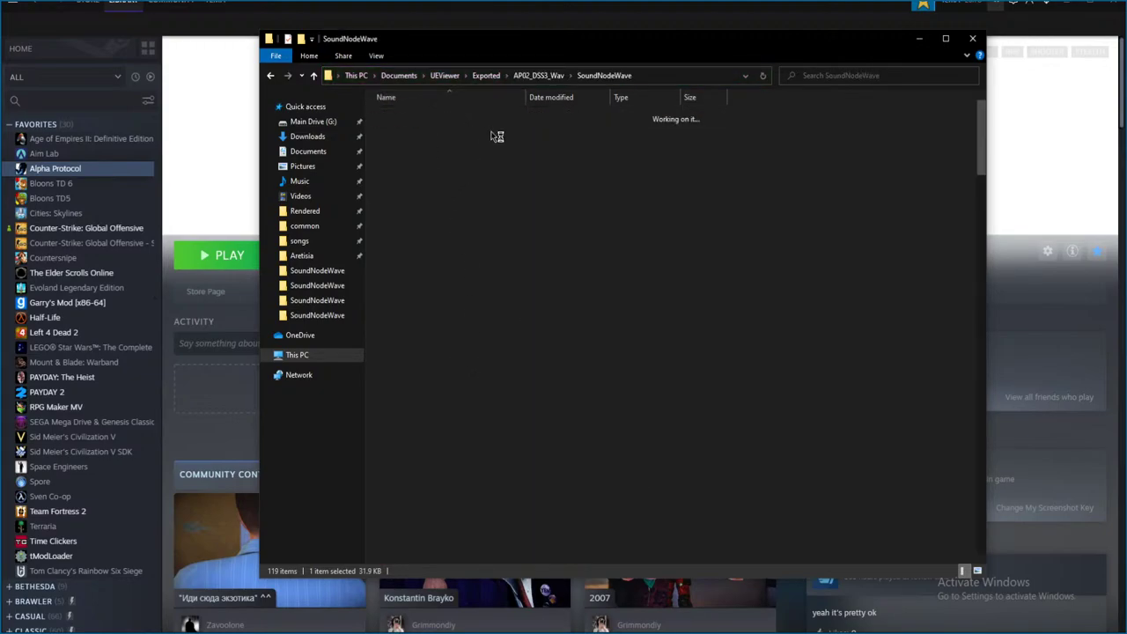
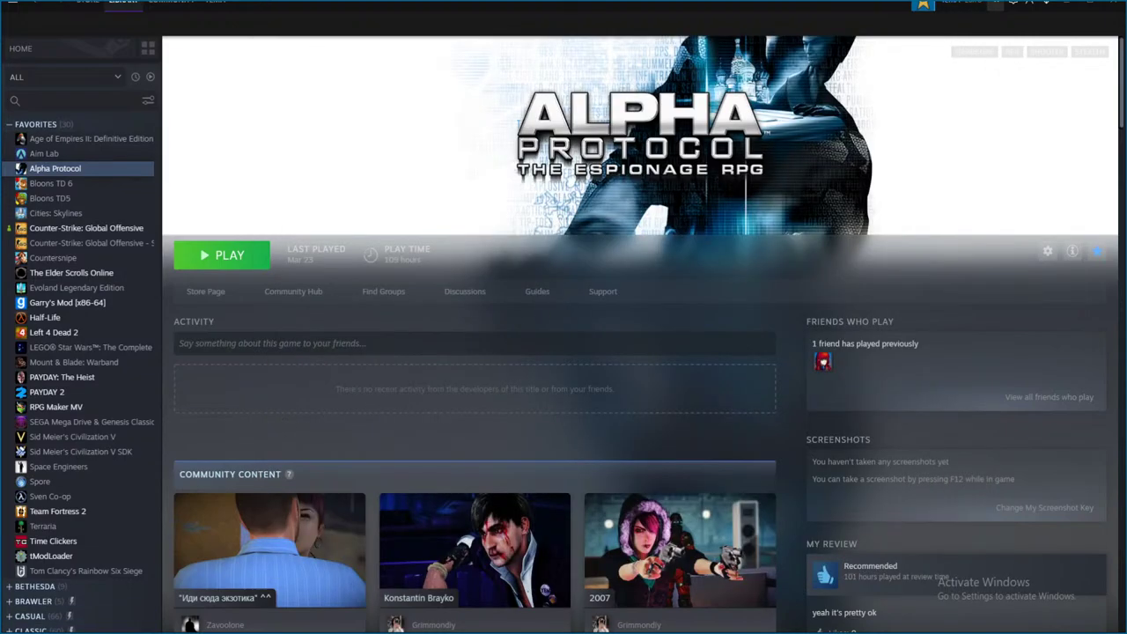
- Open a new File Explorer window and go to the SoundNodeWave folder inside Exported\AP02_DSS3_Wav
key(super+e)
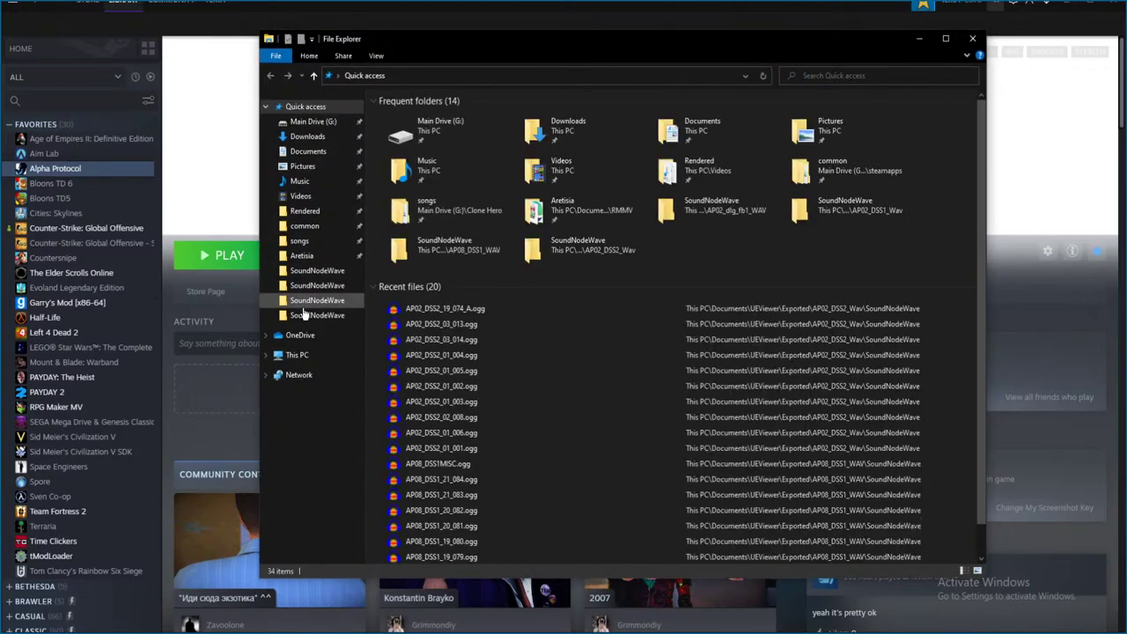
click(317, 315)
click(538, 74)
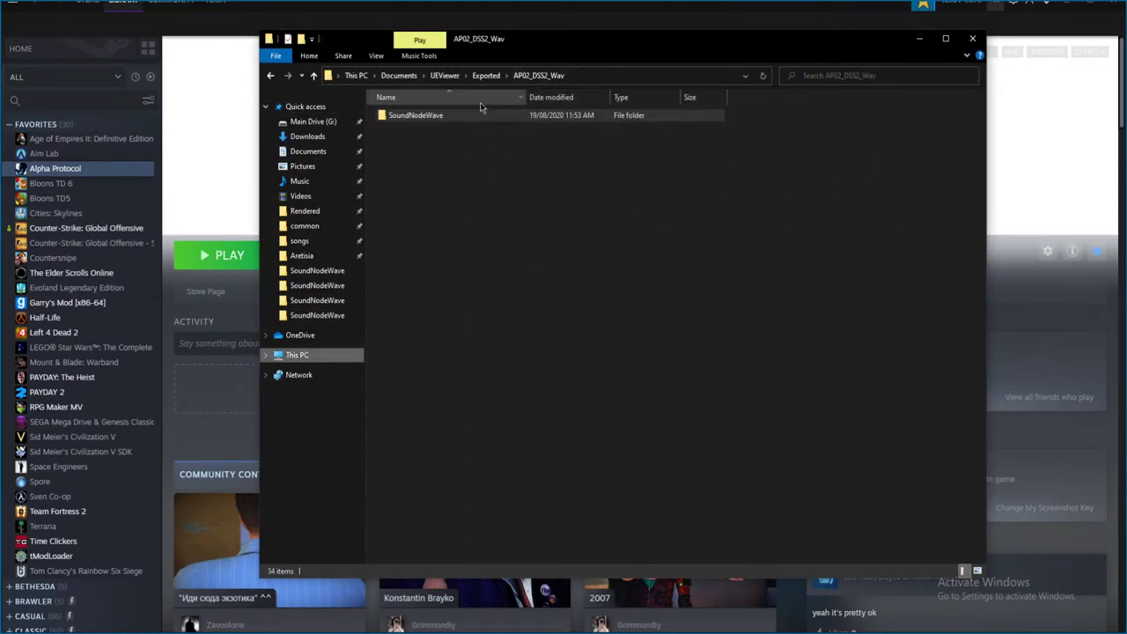
click(486, 74)
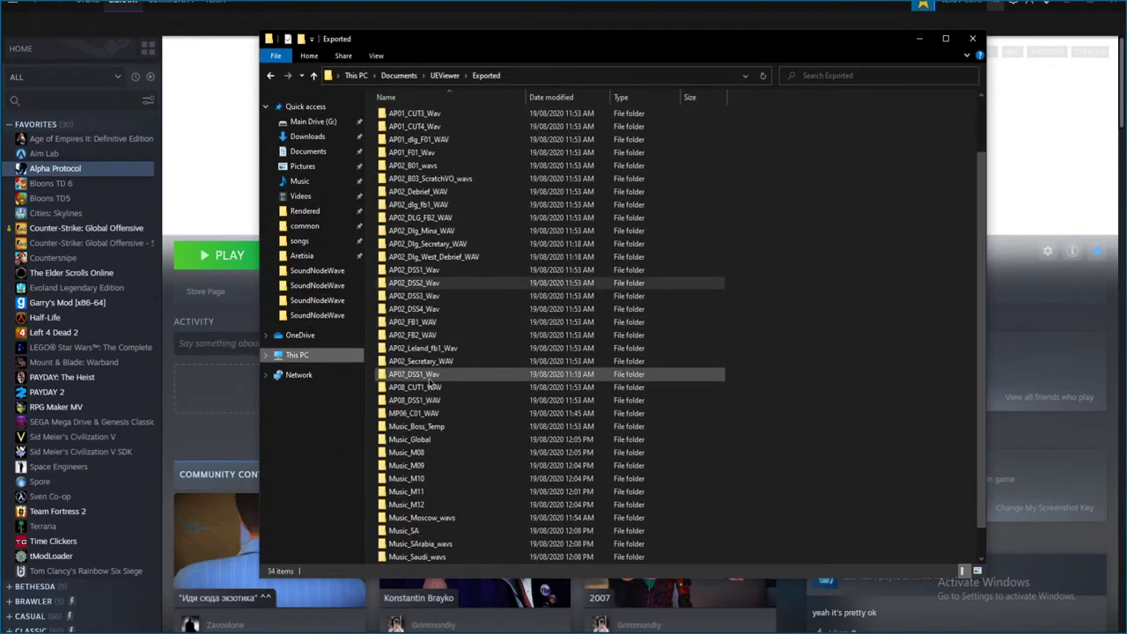
double_click(453, 121)
double_click(466, 118)
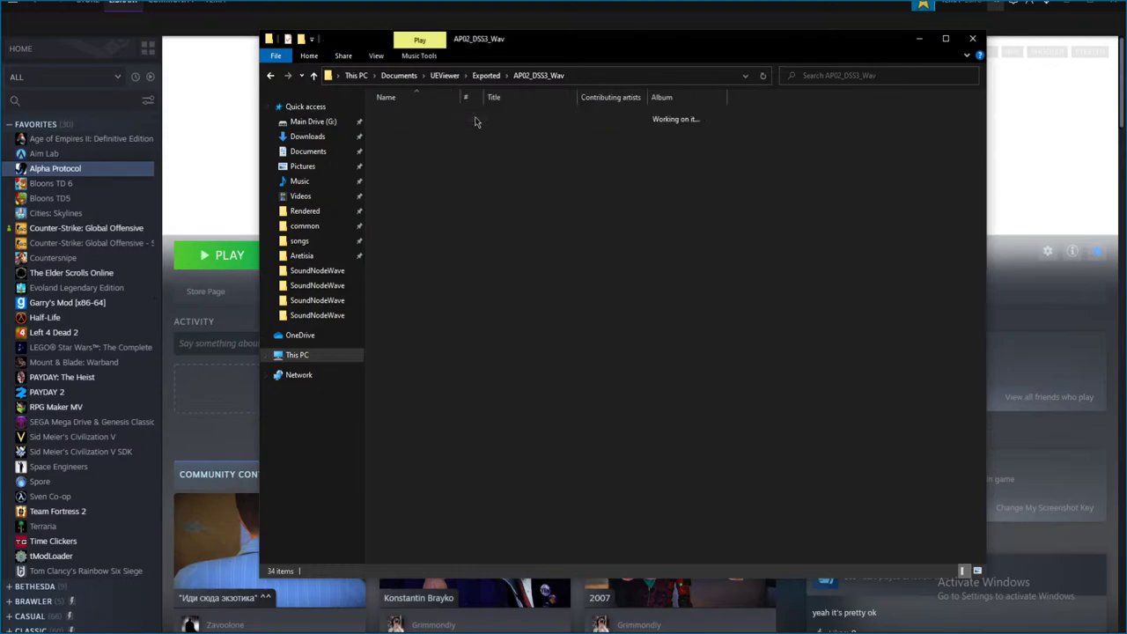
click(473, 117)
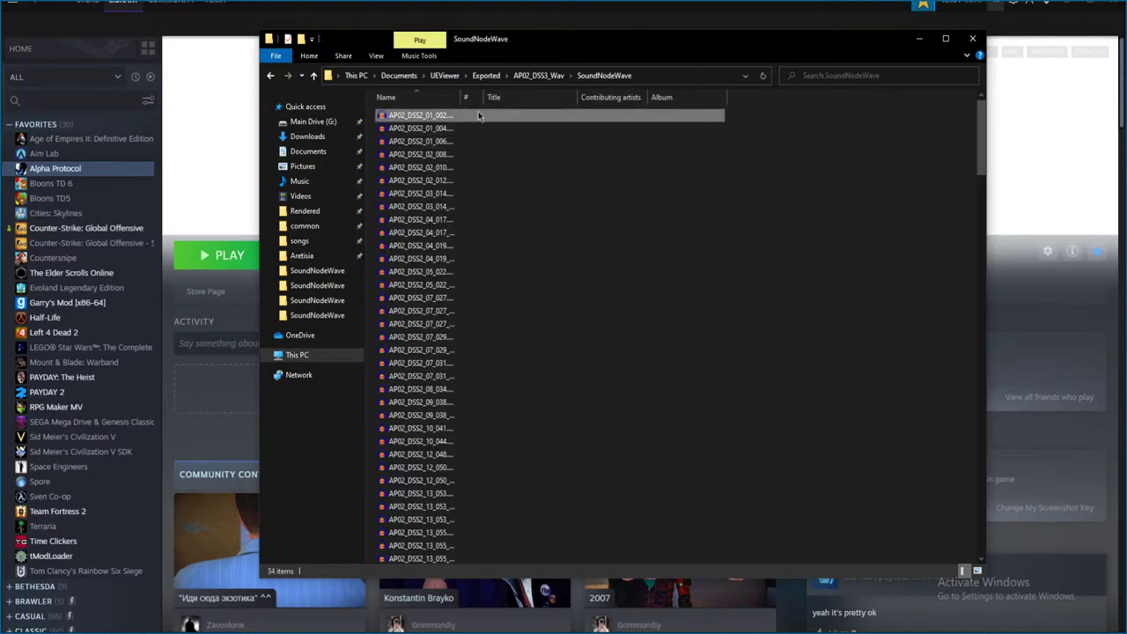
- Listen to the AP02_DSS2_01_002 clip from the AP02_DSS3_Wav folder in Audacity and close its project without saving
scroll(469, 128, down, 10)
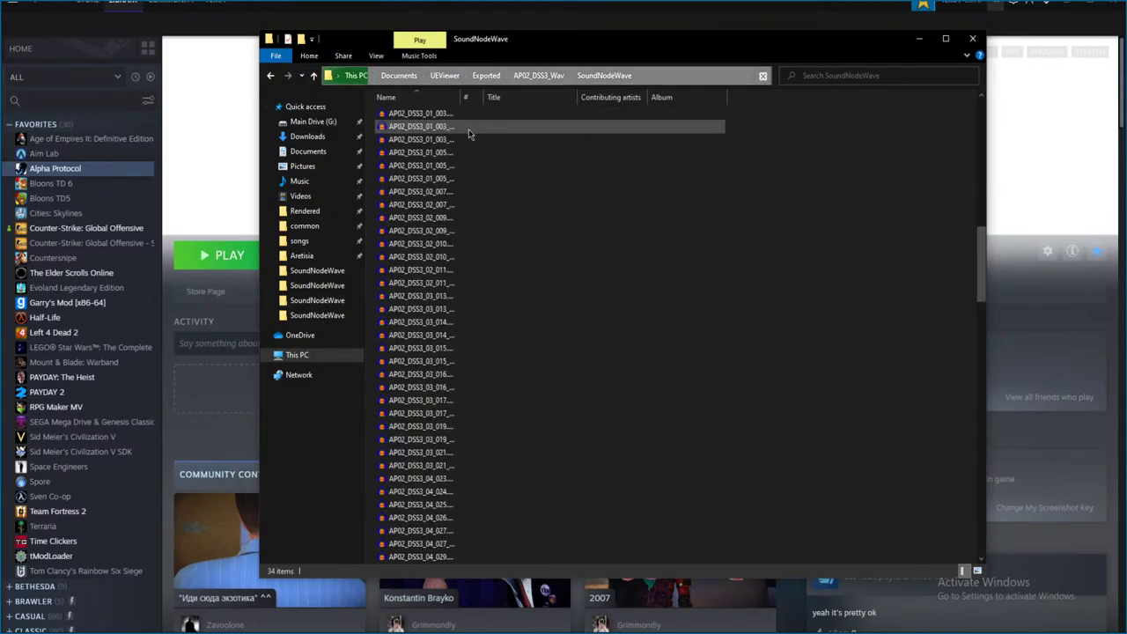
scroll(476, 128, up, 10)
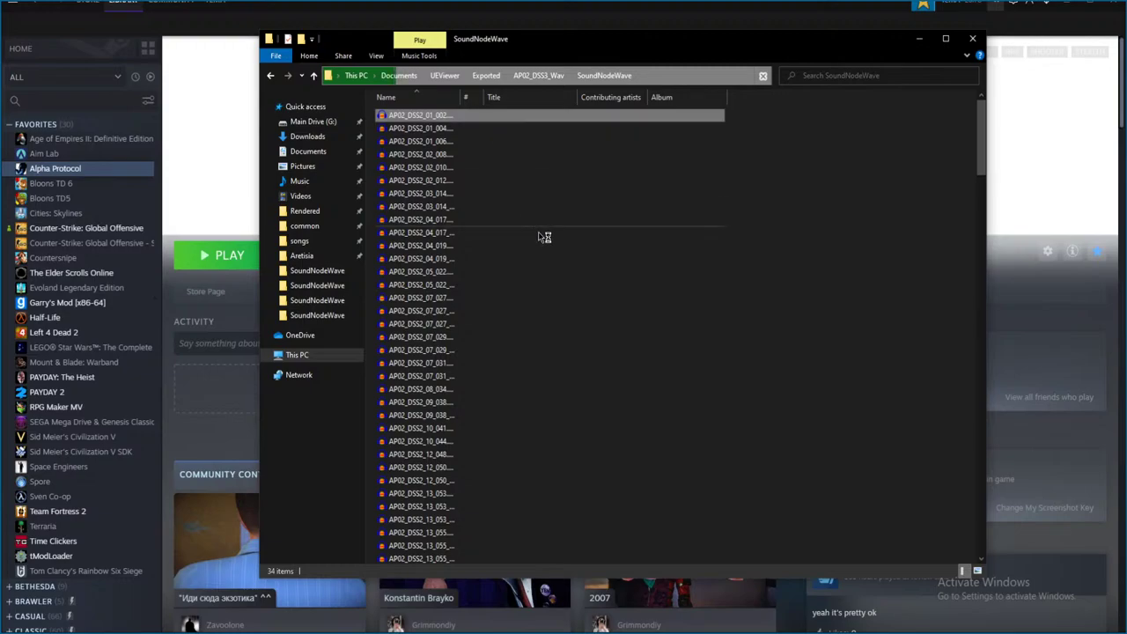
double_click(523, 233)
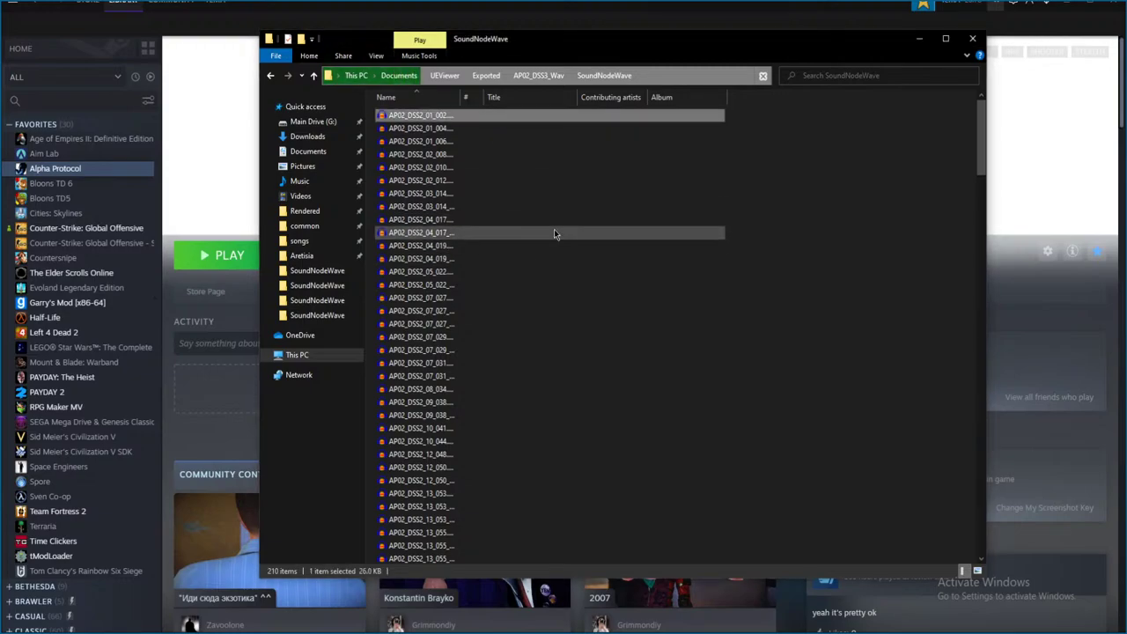
key(space)
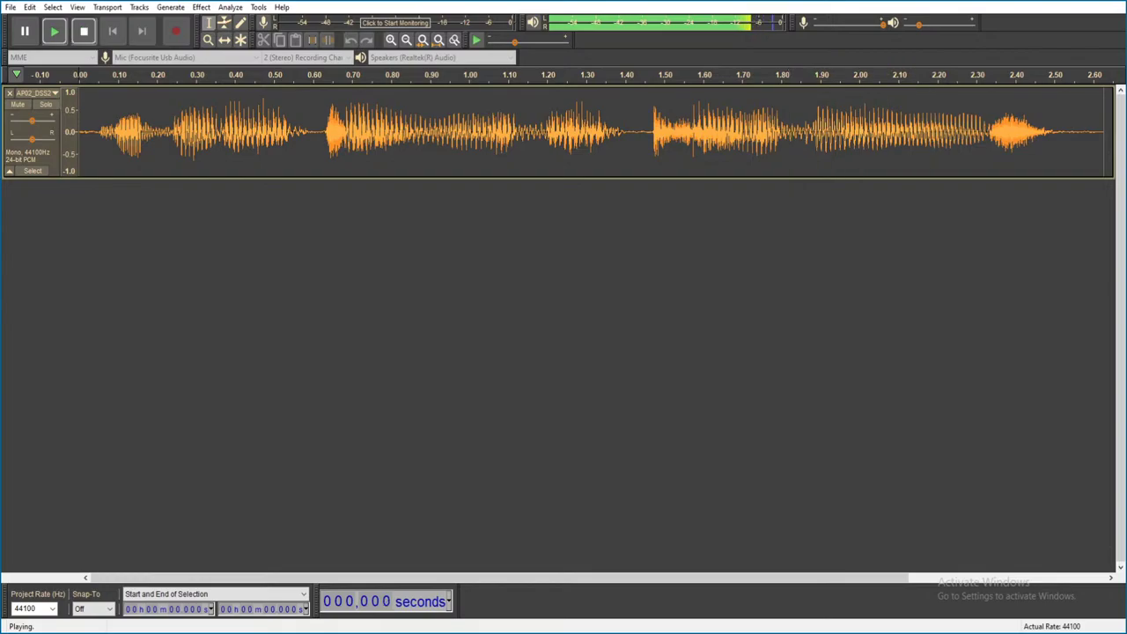
key(alt+F4)
click(578, 314)
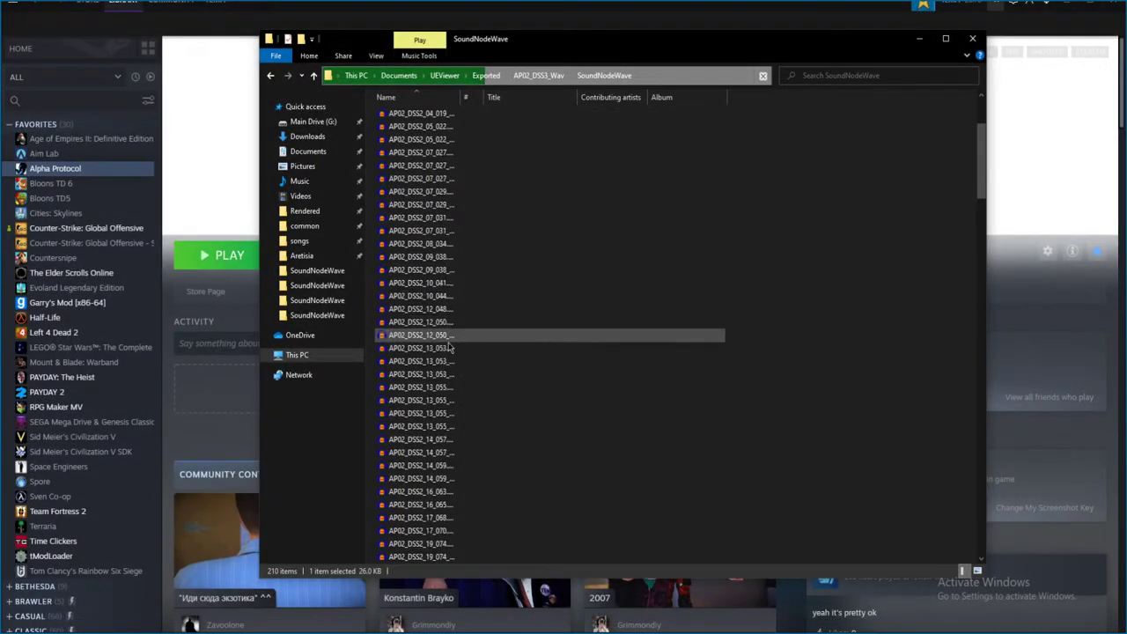
- Listen to the AP02_DSS3_01_001 clip in Audacity and close its project without saving
scroll(445, 361, down, 7)
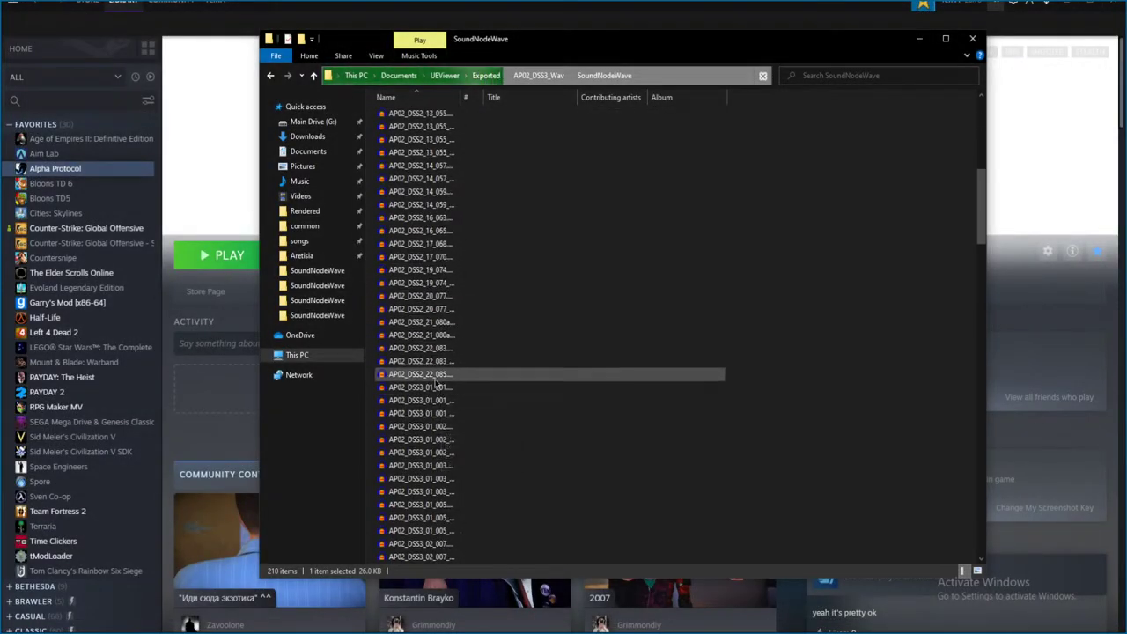
double_click(435, 386)
scroll(533, 369, down, 3)
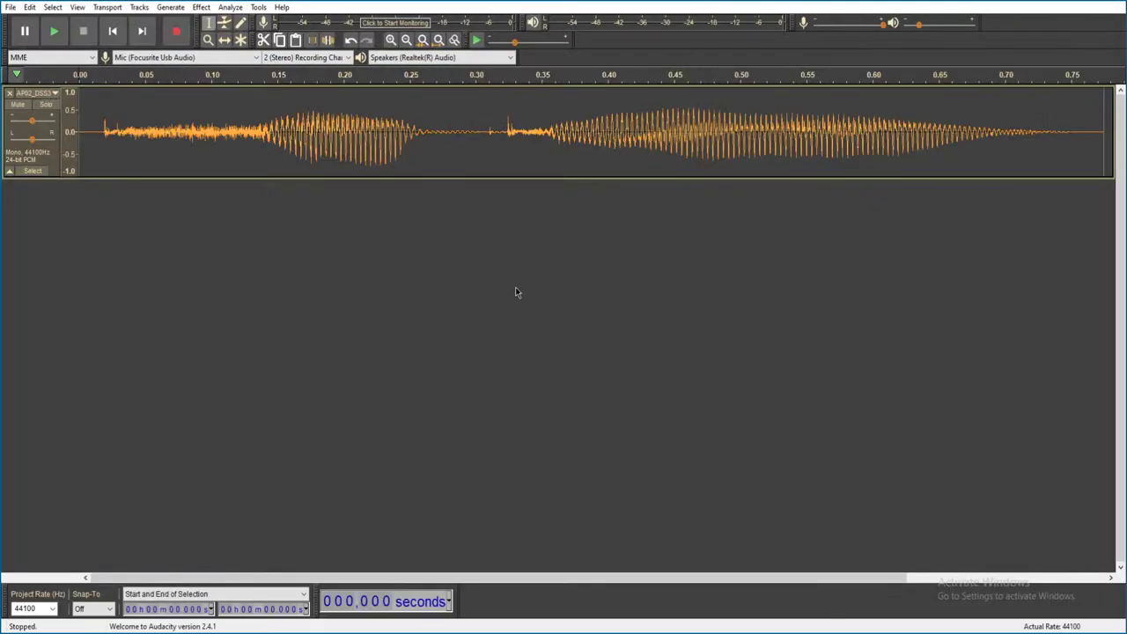
key(space)
key(ctrl+w)
click(586, 312)
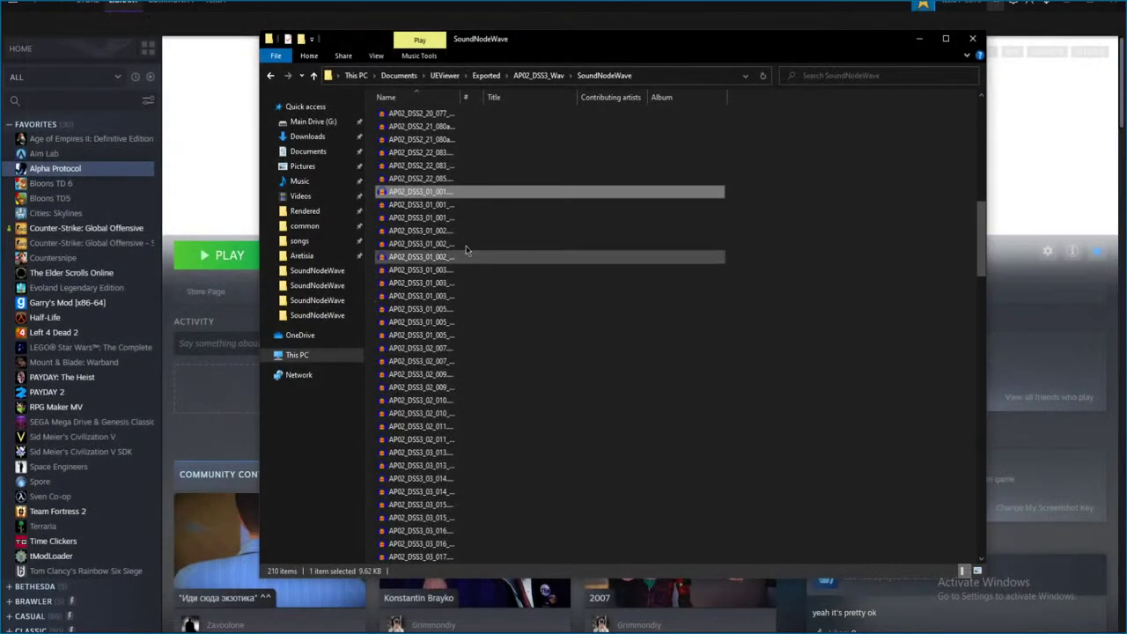
- Listen to the AP02_DSS3_01_001_A clip in Audacity and close its project without saving
double_click(458, 204)
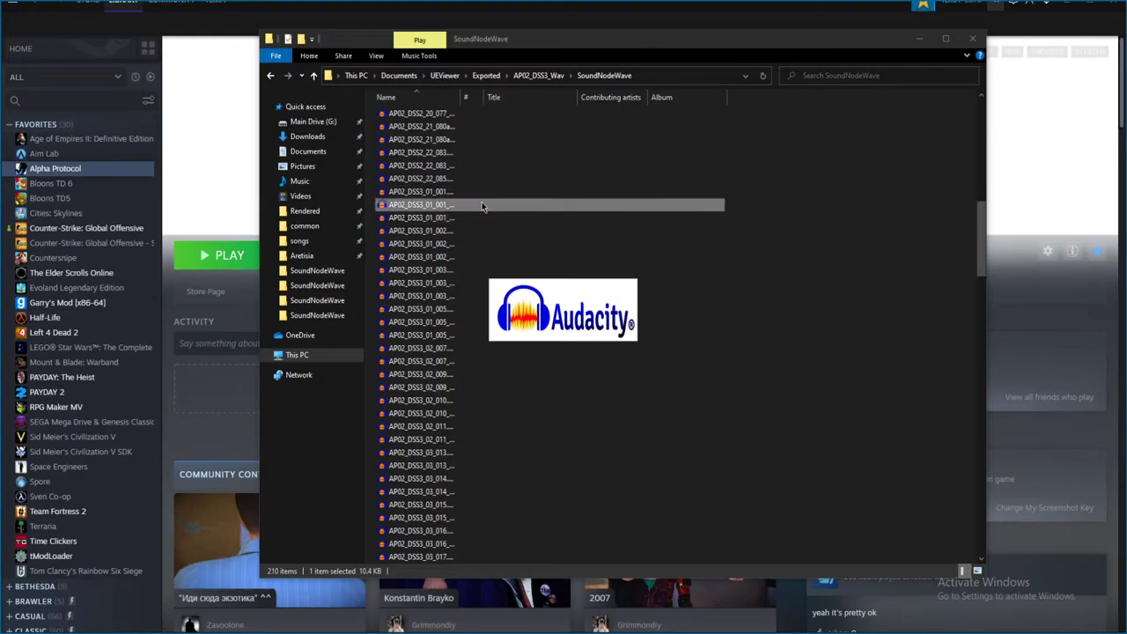
key(space)
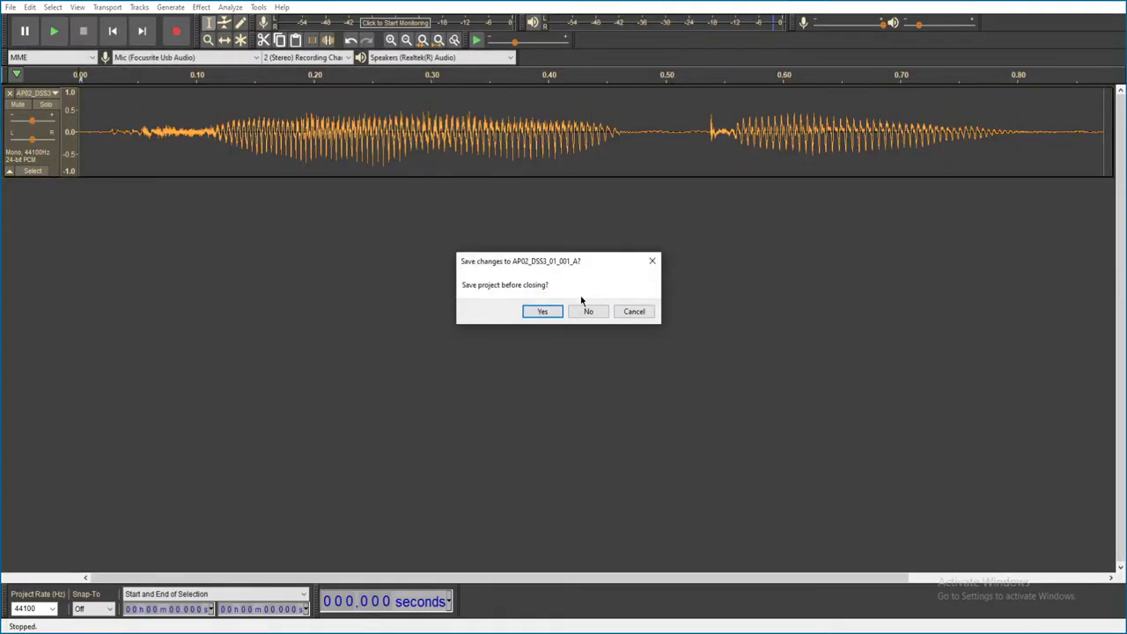
click(588, 313)
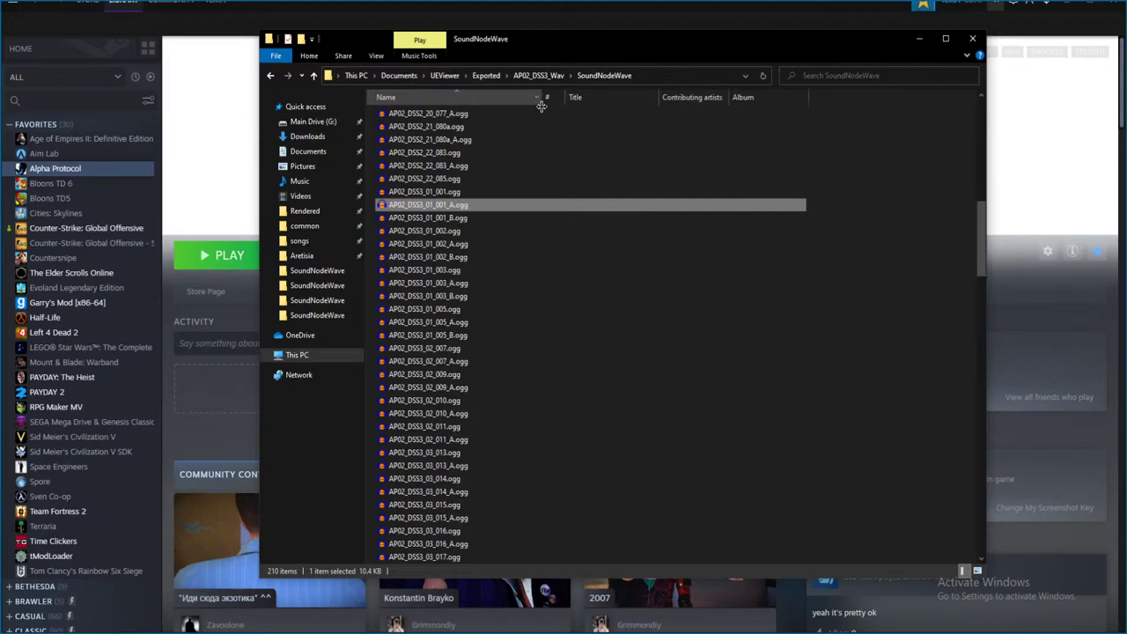
click(489, 231)
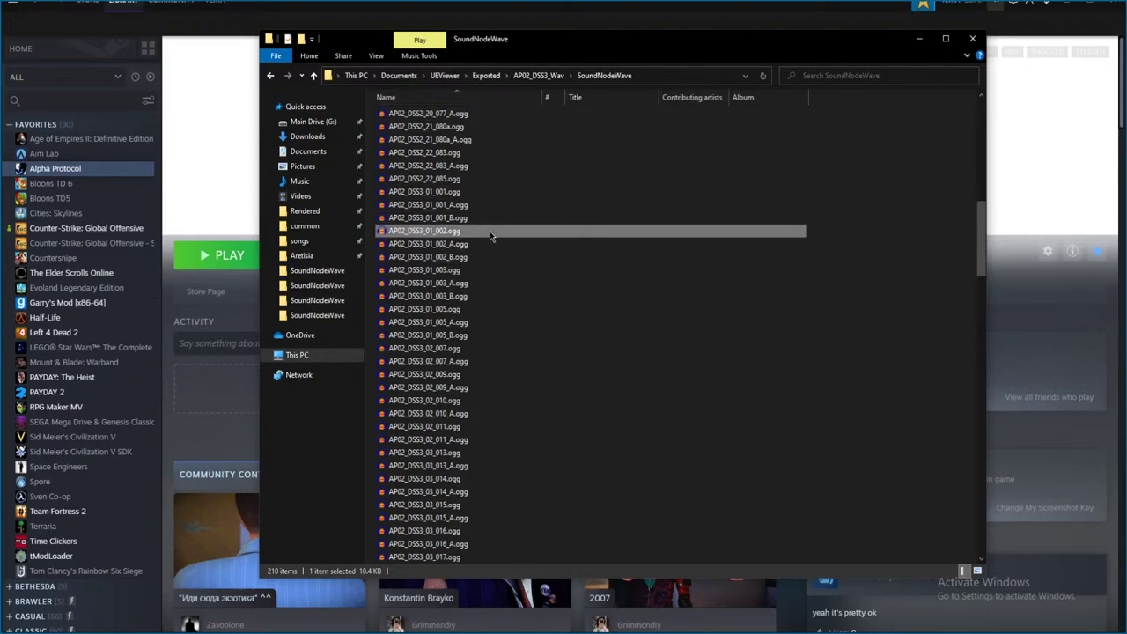
scroll(517, 335, down, 13)
scroll(518, 335, down, 20)
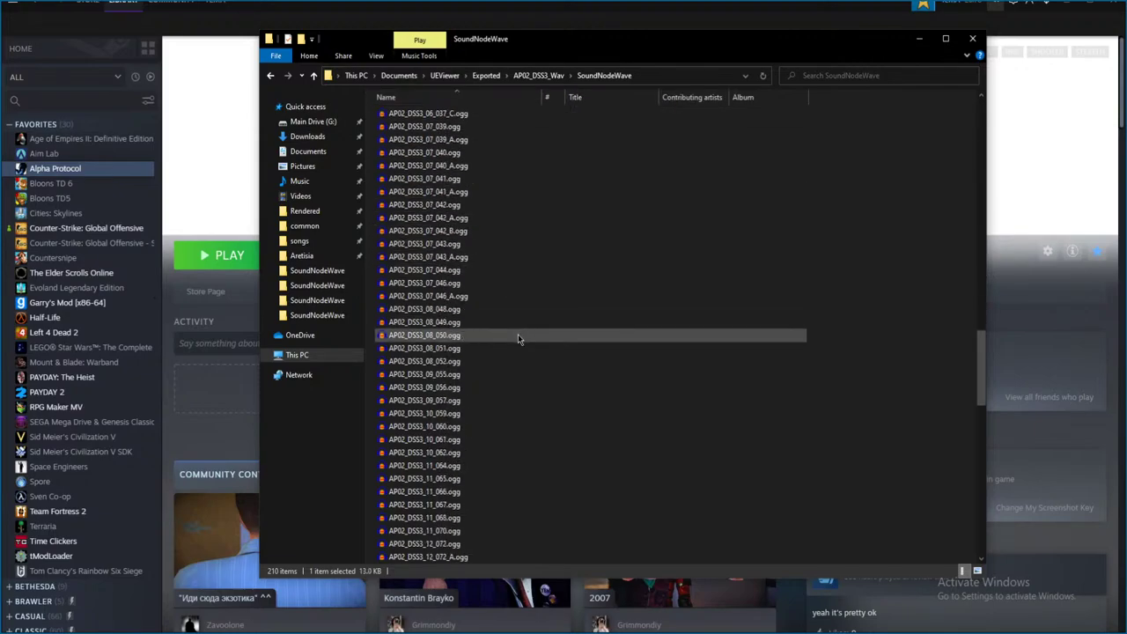
right_click(515, 335)
key(Escape)
- Return to the Exported folder and open the SoundNodeWave folder inside AP02_DSS4_Wav
key(alt+Up)
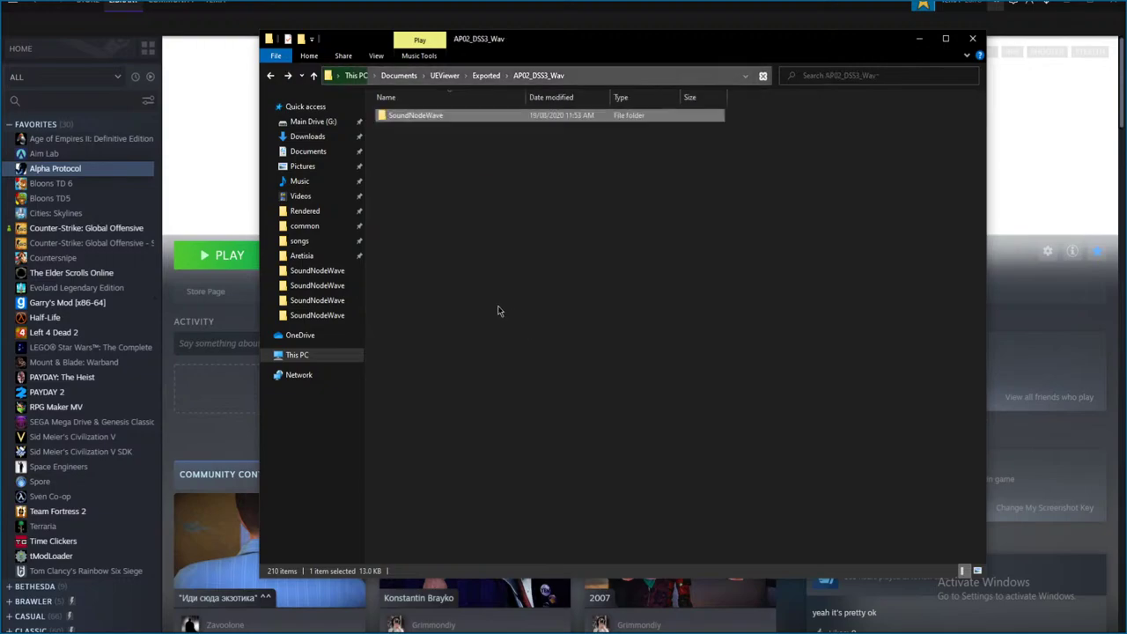
key(alt+Up)
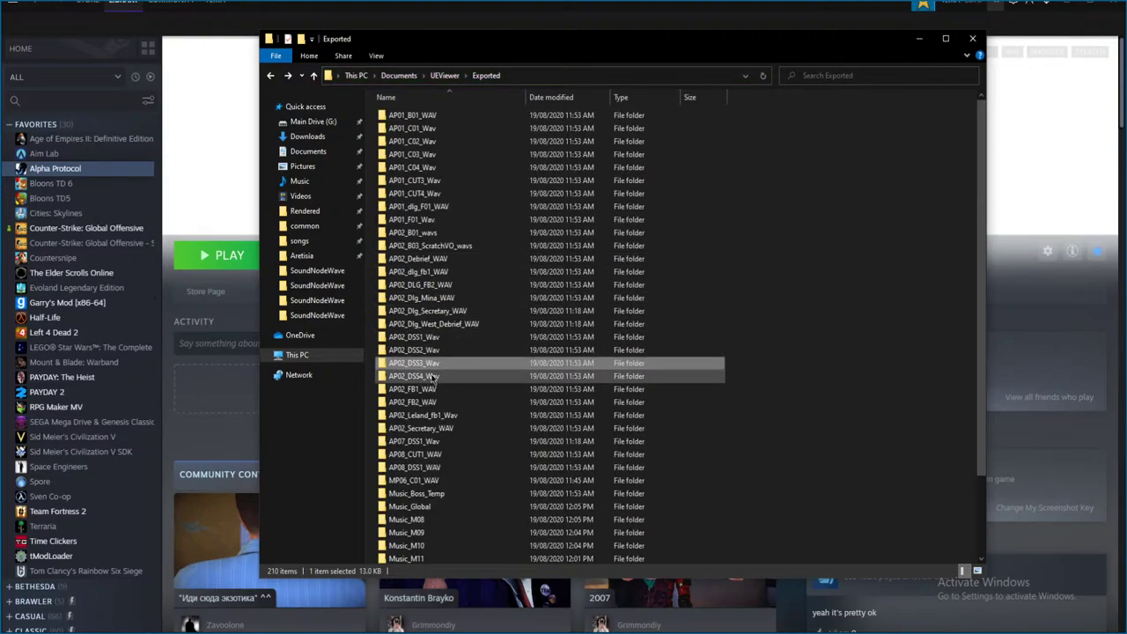
double_click(433, 376)
double_click(476, 120)
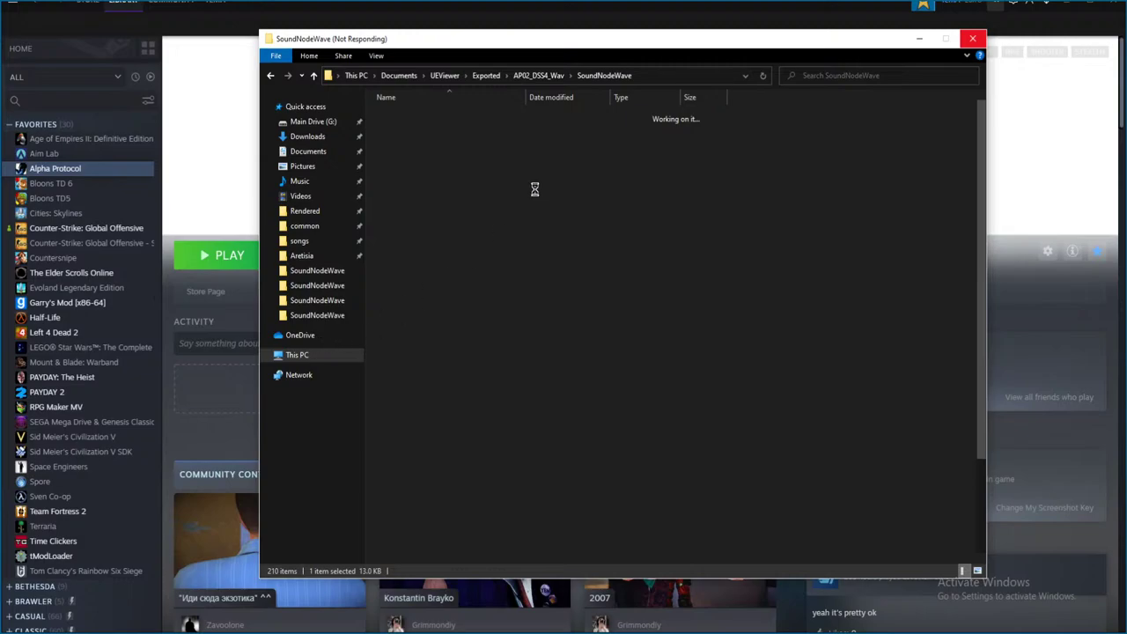
- Close the unresponsive File Explorer window and reopen the SoundNodeWave folder inside Exported\AP02_DSS4_Wav in a new window
drag(582, 46, 573, 37)
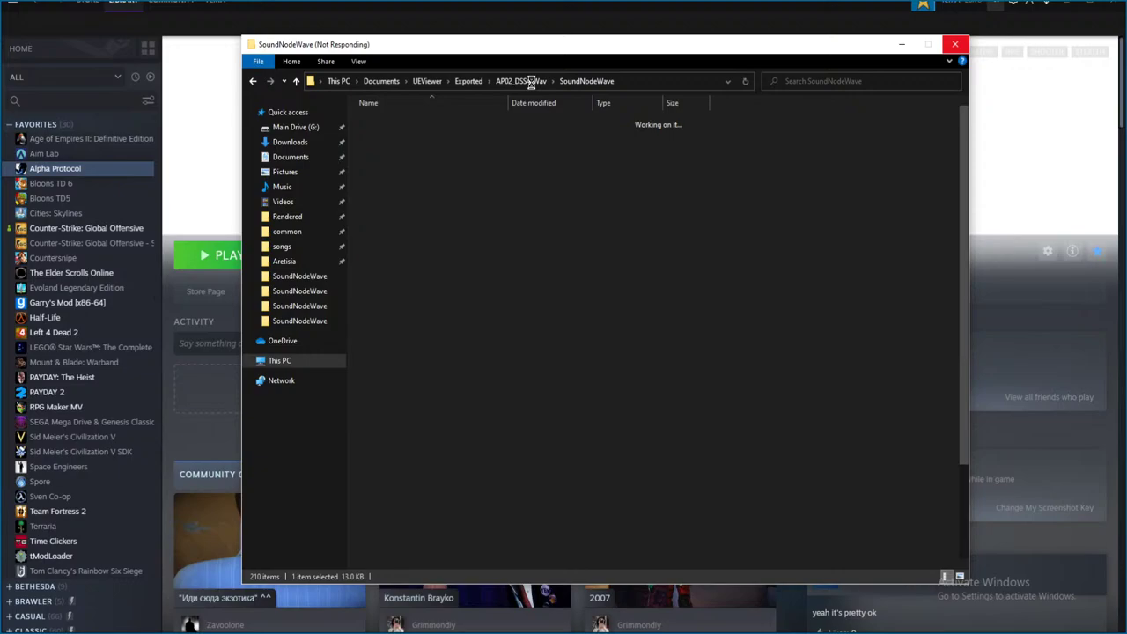
click(955, 44)
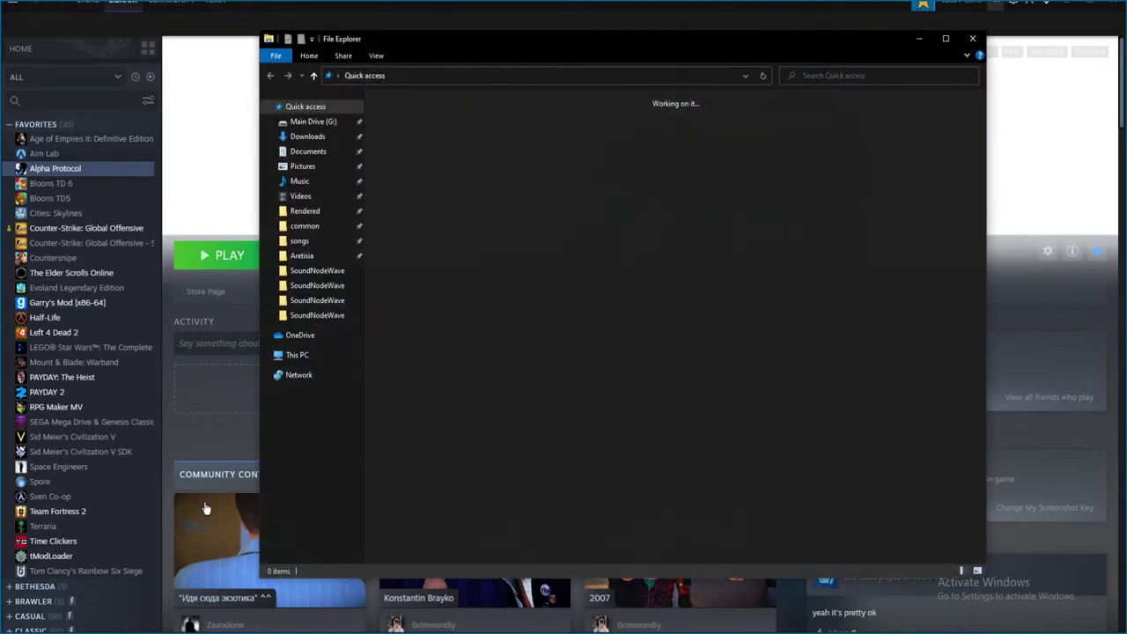
click(317, 314)
click(549, 75)
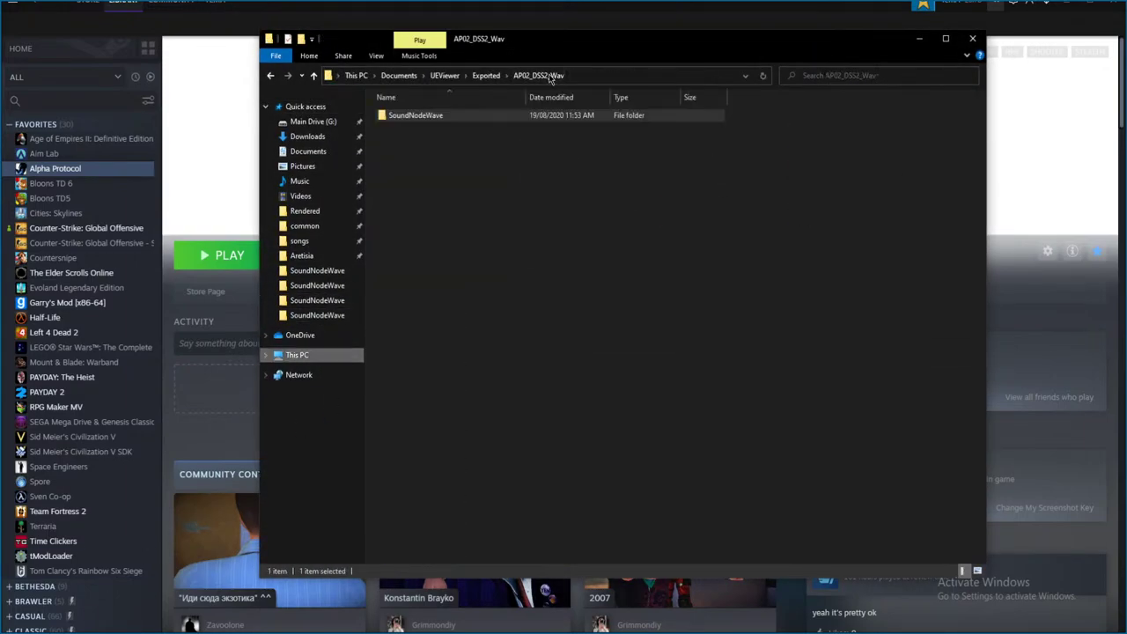
click(486, 75)
double_click(422, 372)
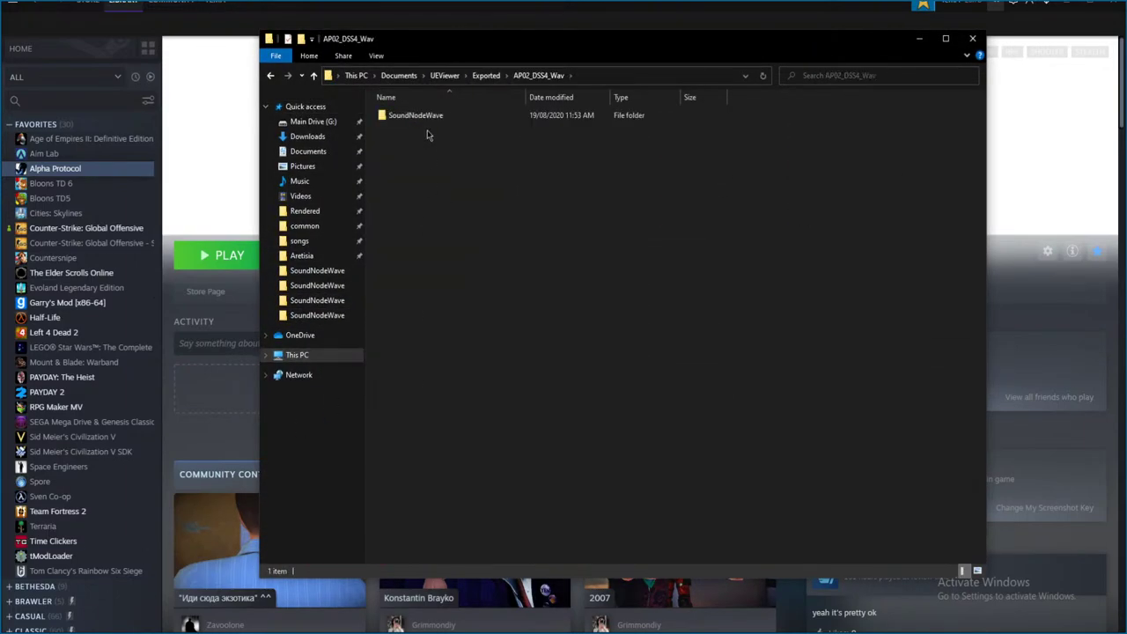
double_click(436, 115)
- Listen to the AP02_DSS4_01_001 clip in Audacity and close its project without saving
double_click(447, 115)
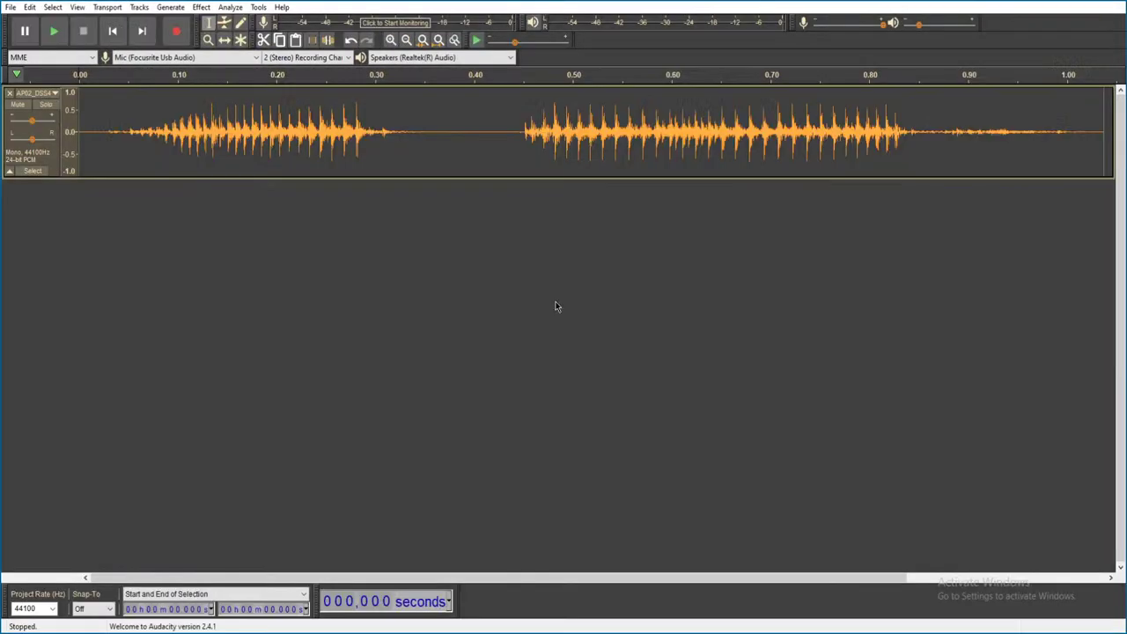
key(space)
key(alt+F4)
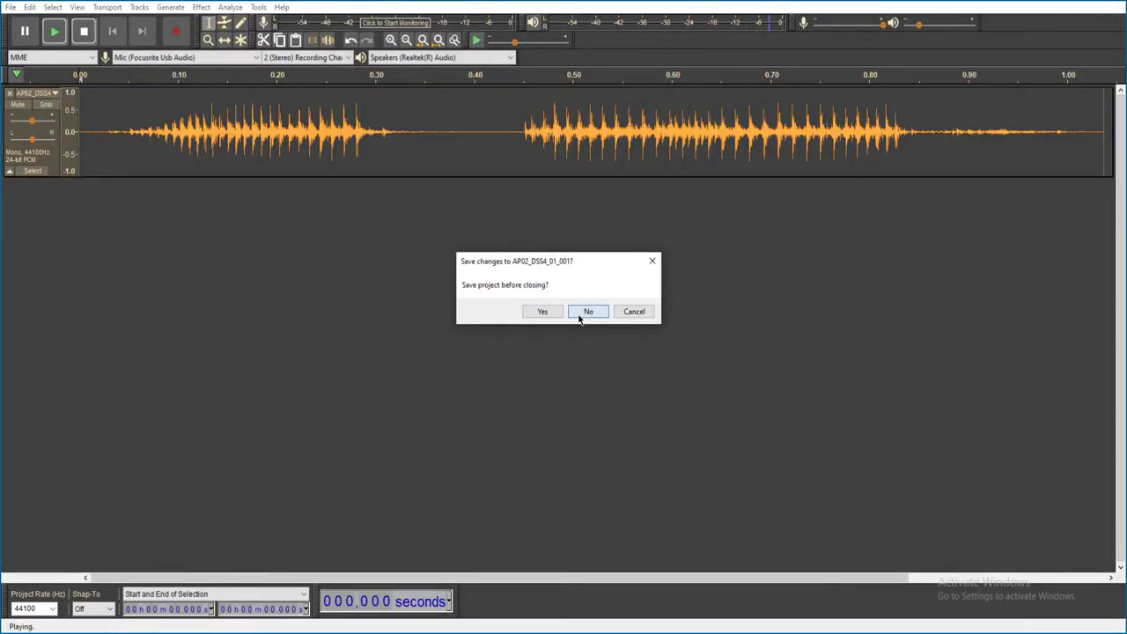
click(584, 312)
- Listen to the AP02_DSS4_02_005 clip in Audacity and close its project without saving
click(547, 169)
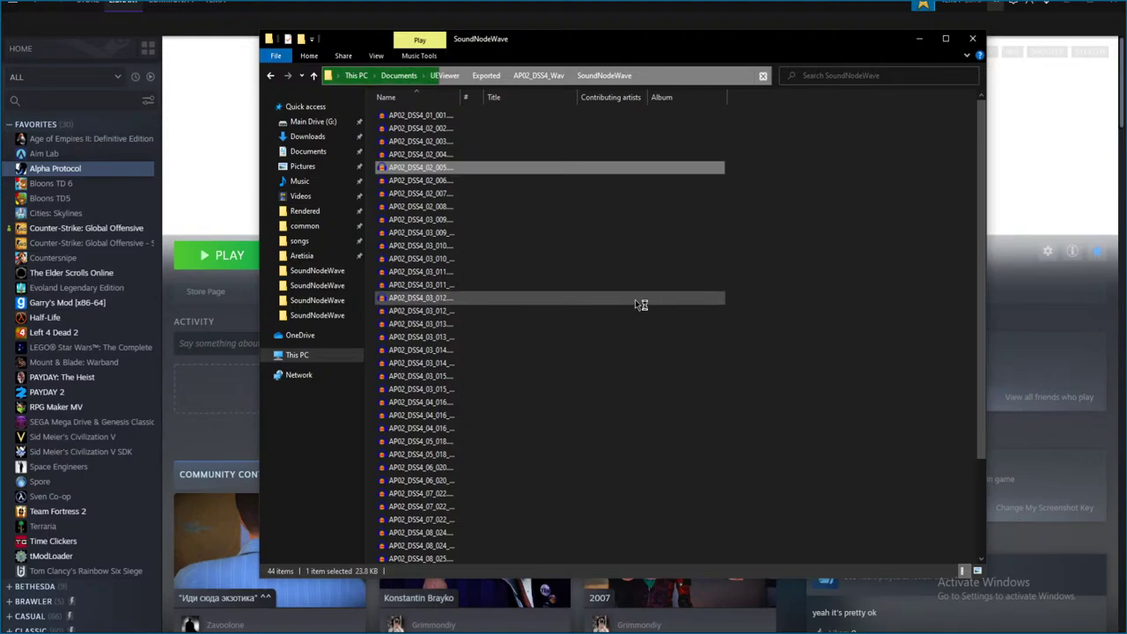
scroll(621, 319, down, 3)
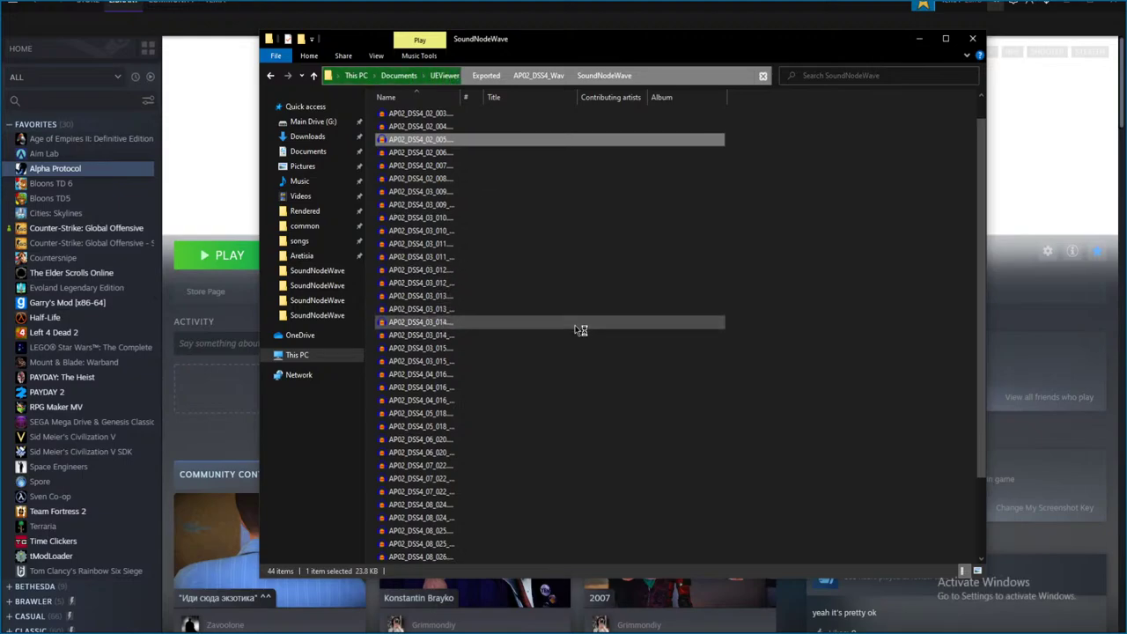
scroll(614, 299, up, 3)
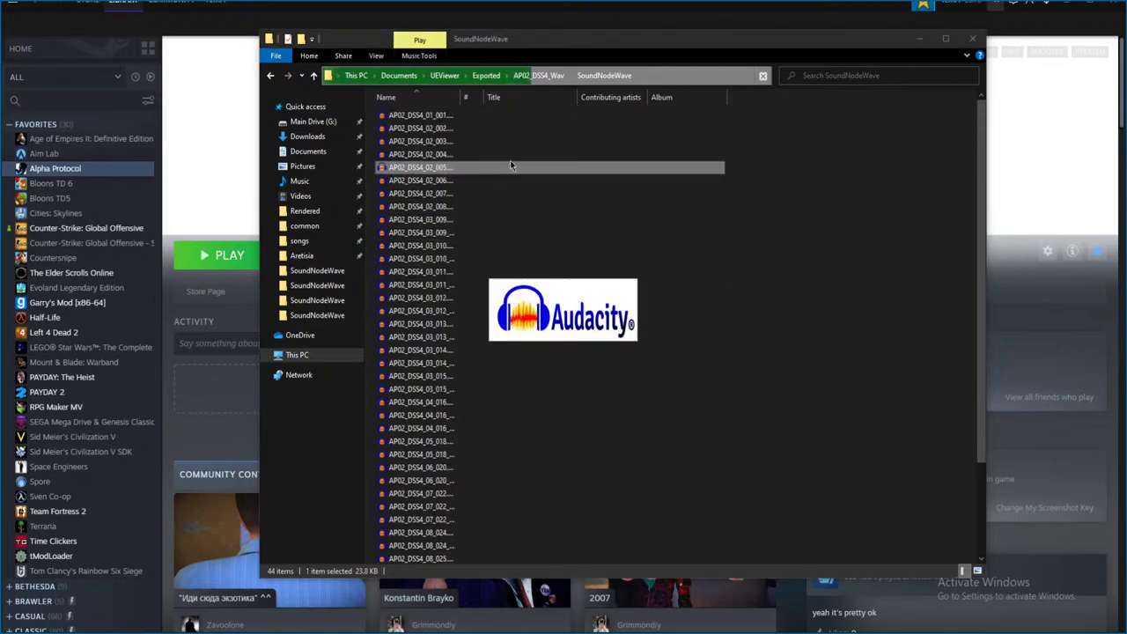
key(space)
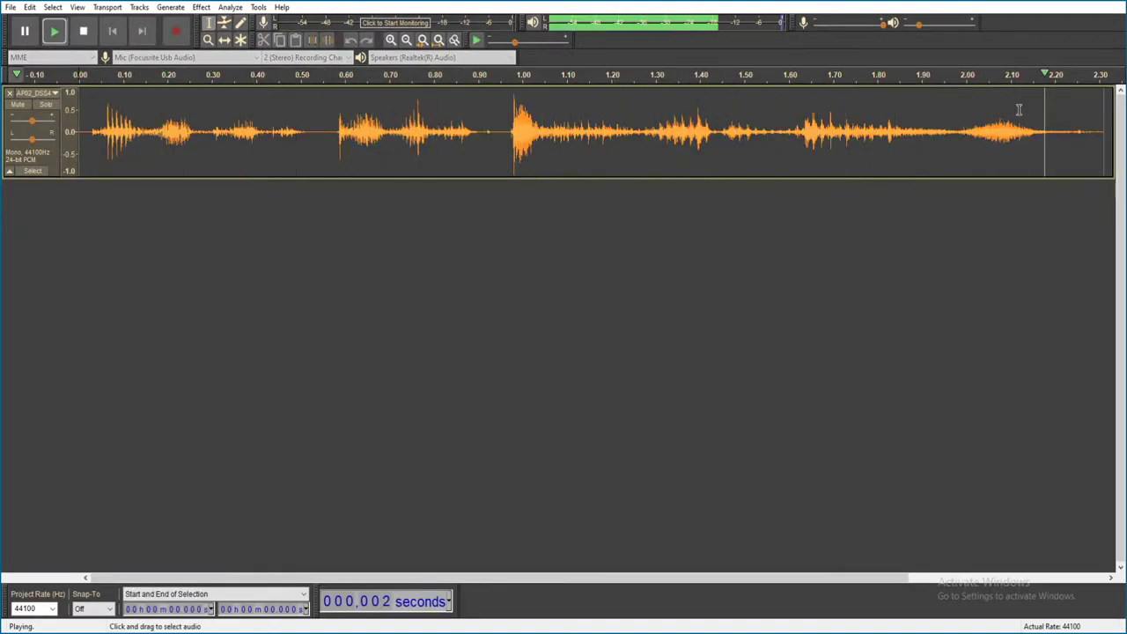
key(alt+F4)
click(588, 309)
- Listen to the AP02_DSS4_02_004 clip in Audacity and close its project without saving
click(486, 144)
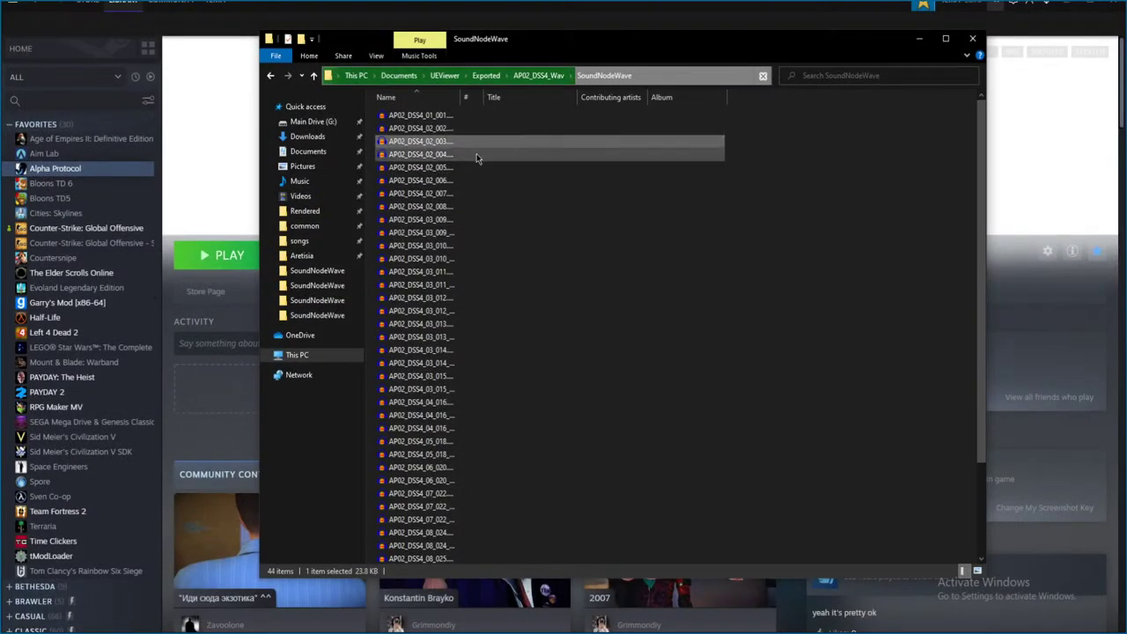
double_click(476, 156)
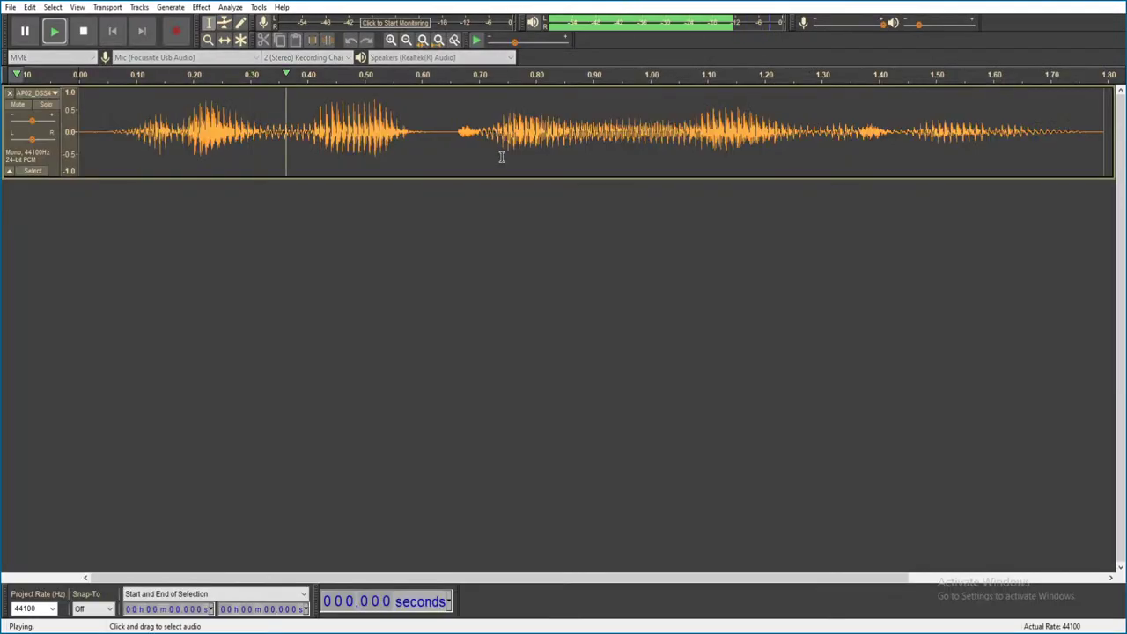
key(alt+F4)
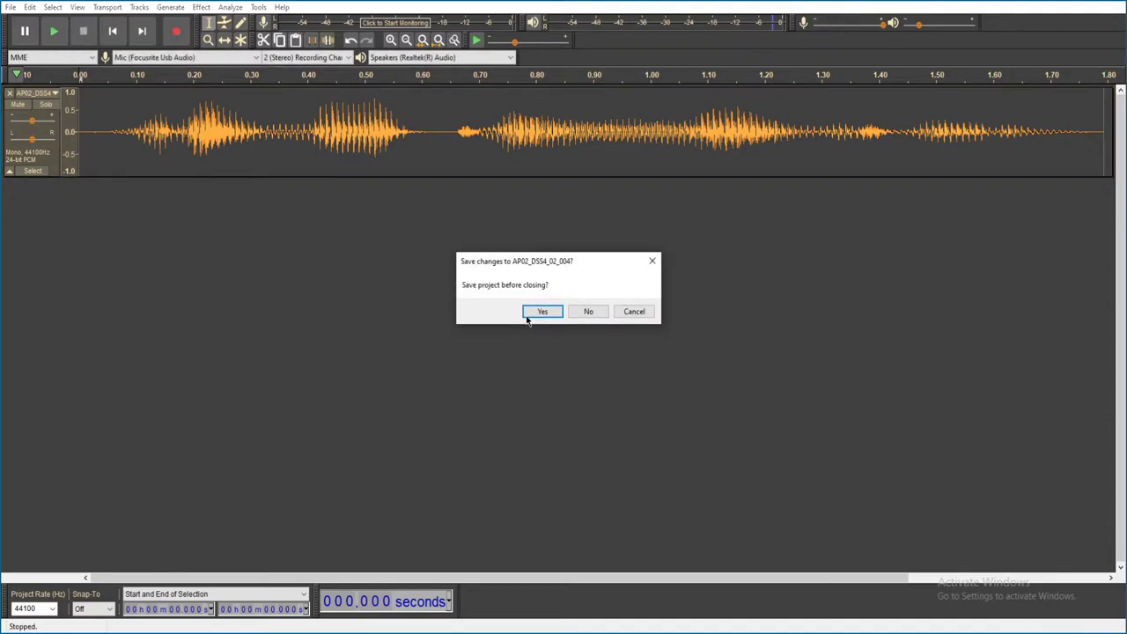
click(589, 311)
- Go back up to the UEViewer folder and launch umodel.exe
key(BackSpace)
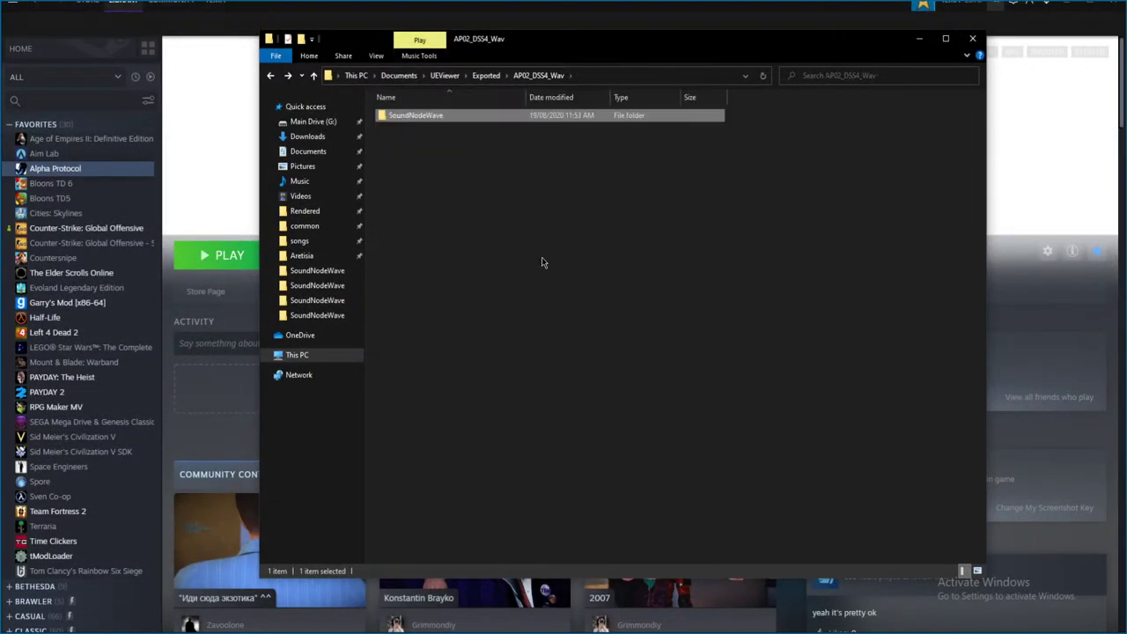
key(BackSpace)
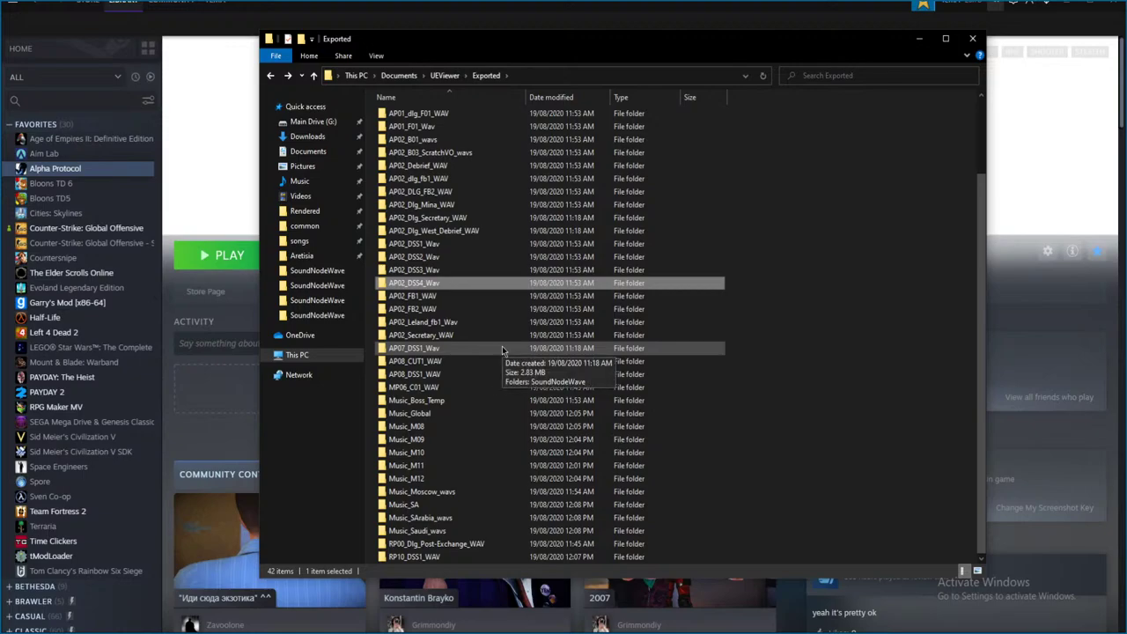
key(BackSpace)
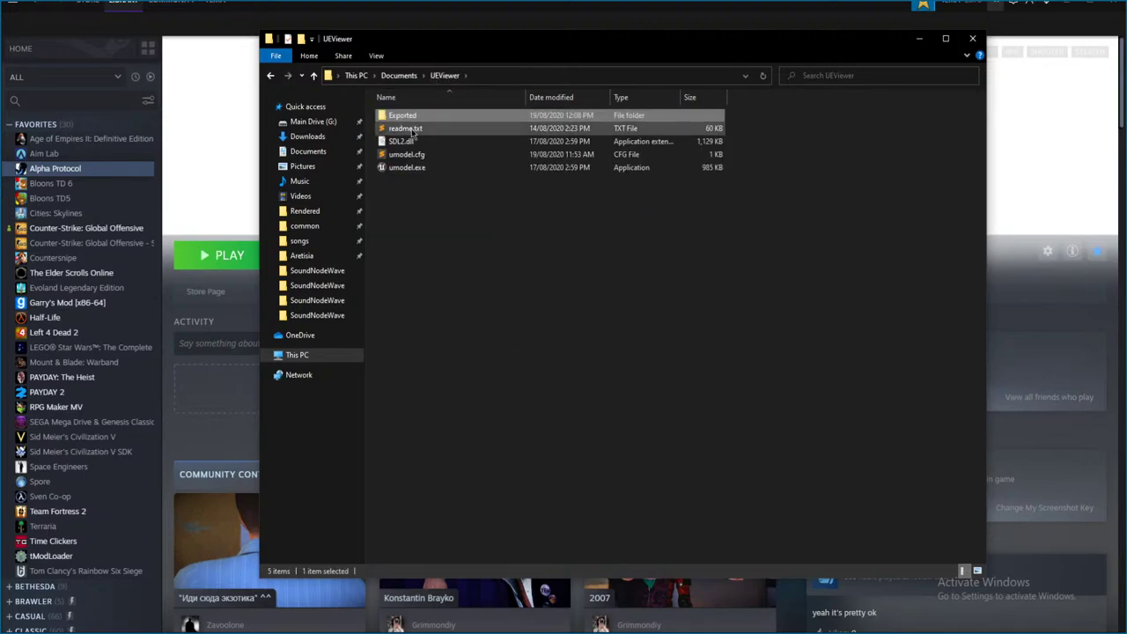
click(416, 169)
double_click(416, 169)
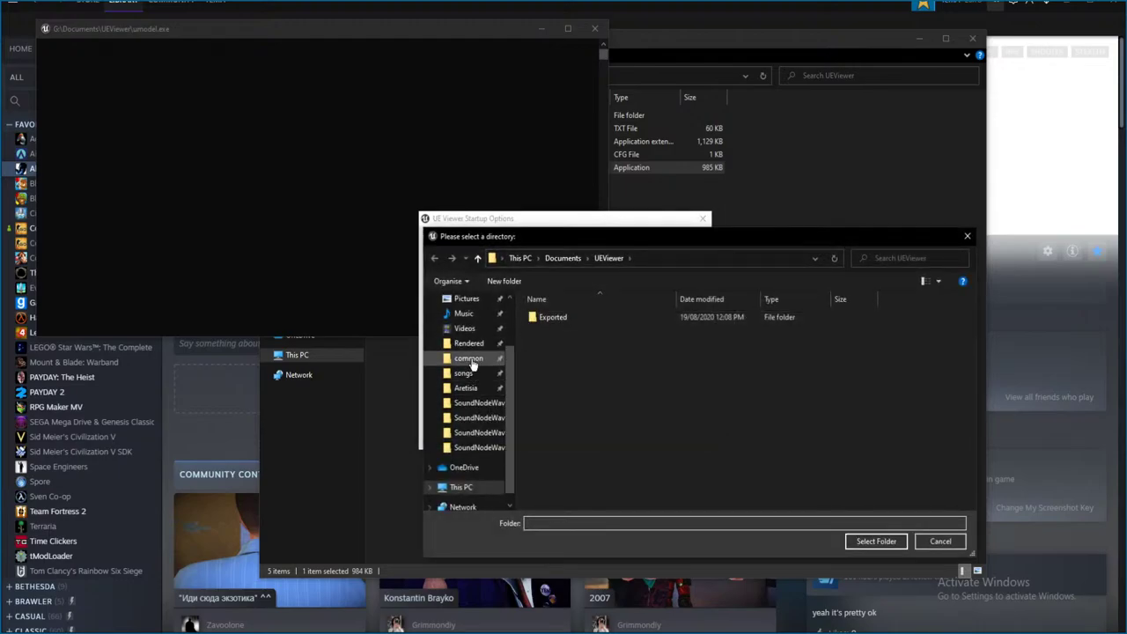
- Set UE Viewer's path to game files to the Alpha Protocol\APGame folder and start it with the shown options
click(469, 358)
click(595, 316)
double_click(594, 316)
double_click(584, 319)
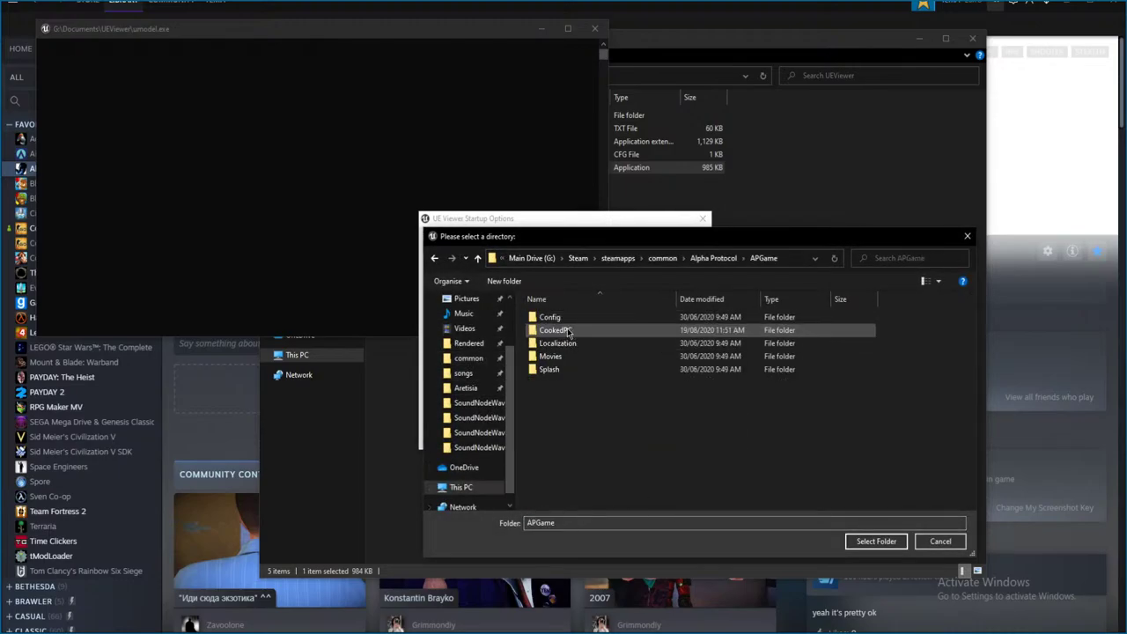
click(573, 332)
click(654, 258)
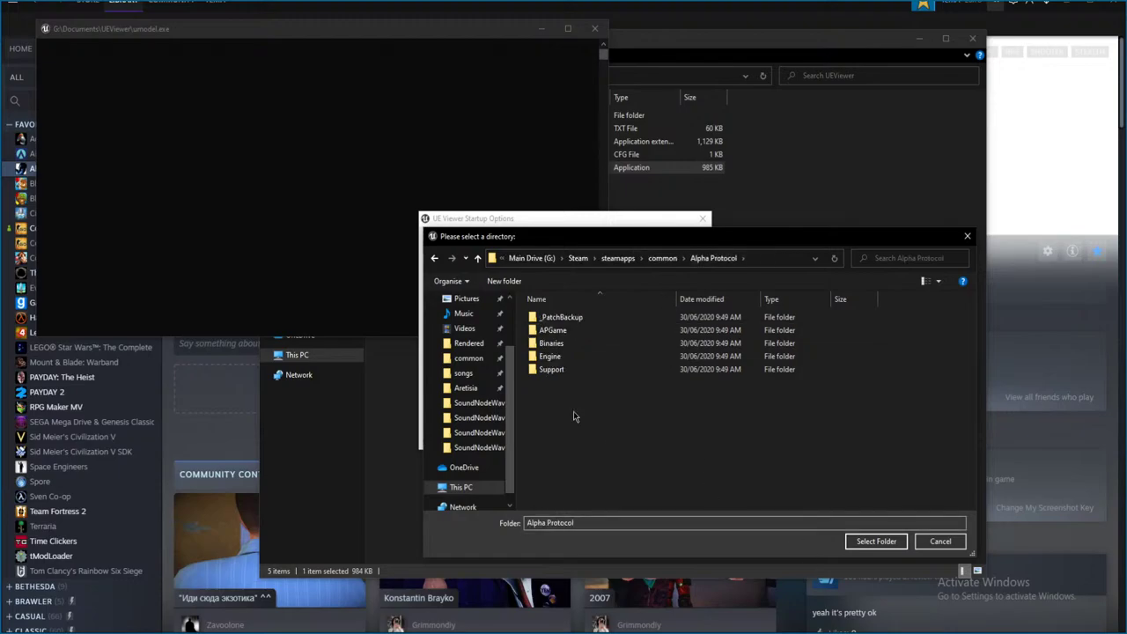
click(554, 328)
click(875, 541)
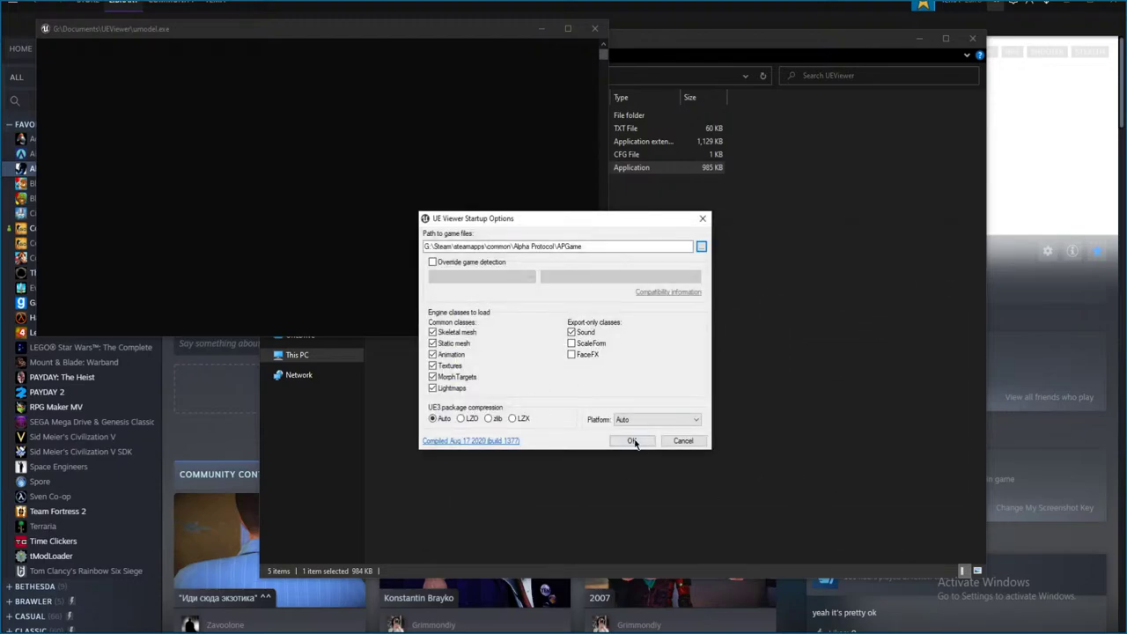
click(632, 440)
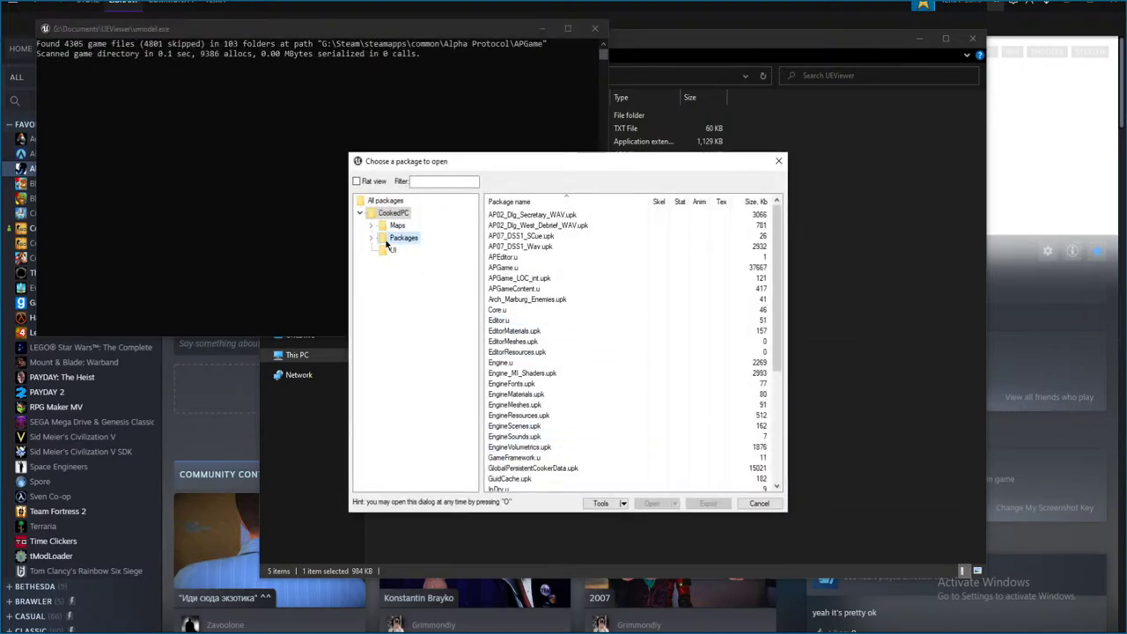
- Expand Packages under CookedPC and show the contents of its Dialogues folder
click(391, 238)
click(371, 238)
scroll(403, 335, down, 2)
scroll(397, 326, up, 2)
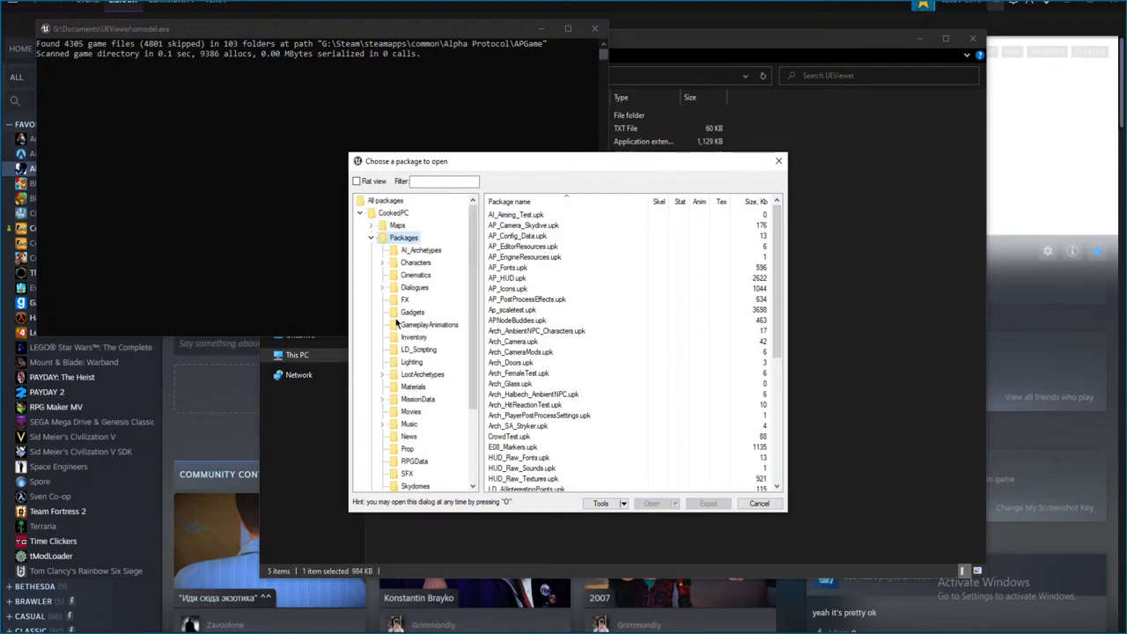
double_click(408, 290)
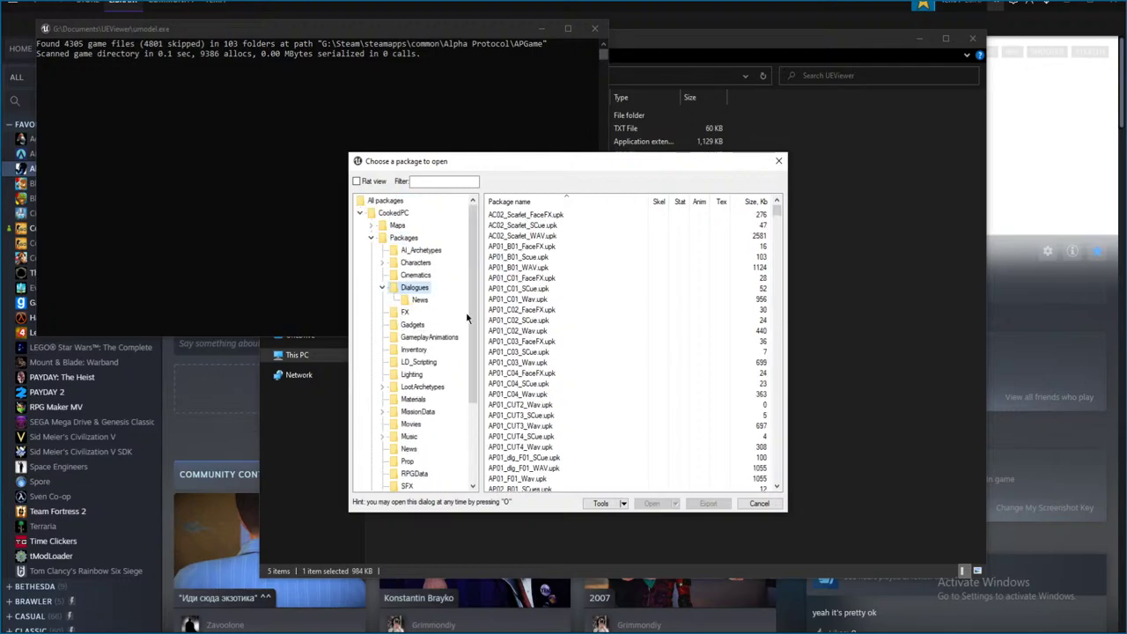
- Examine the Dialogues package list from the AP packages down to the S04 to S08 packages
scroll(581, 326, down, 10)
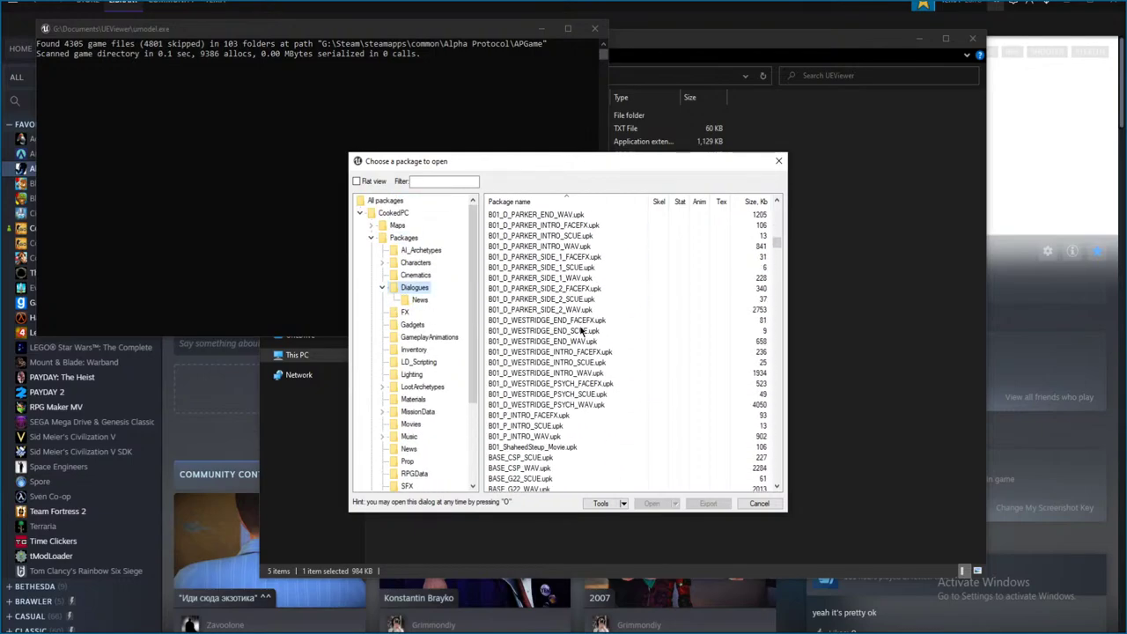
scroll(581, 331, down, 10)
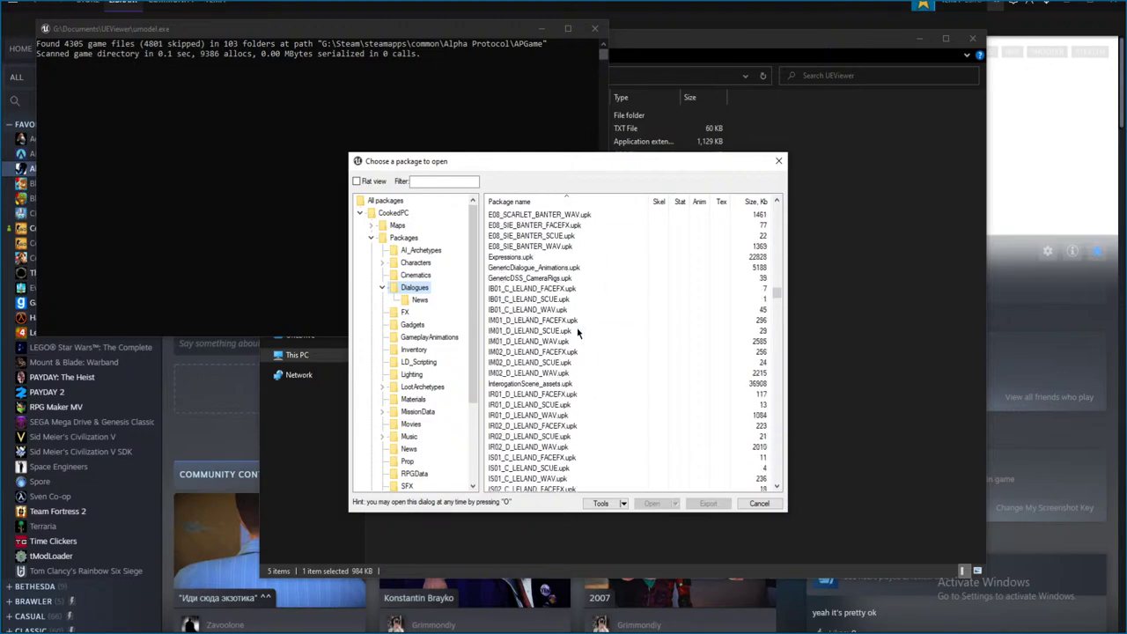
scroll(578, 333, down, 9)
scroll(579, 332, down, 15)
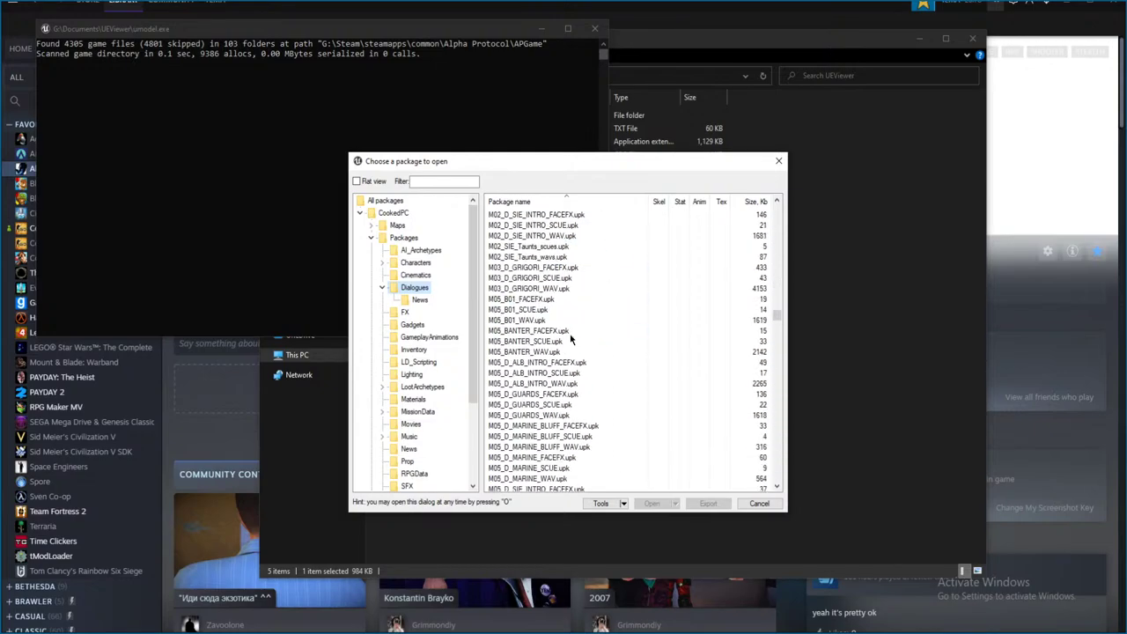
scroll(564, 352, down, 15)
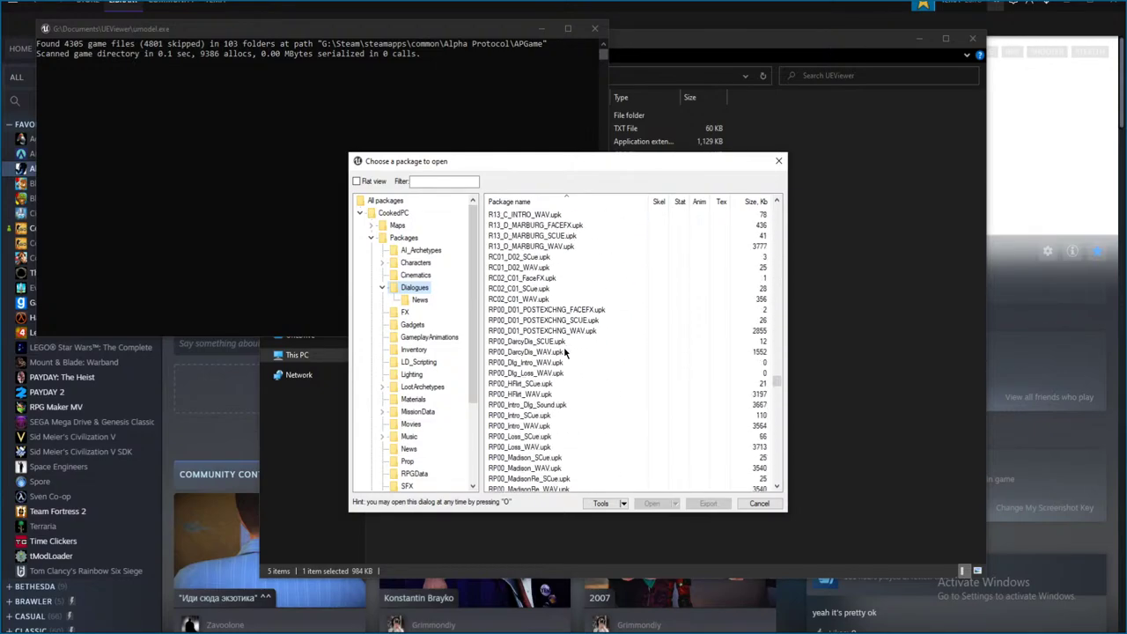
scroll(565, 352, down, 15)
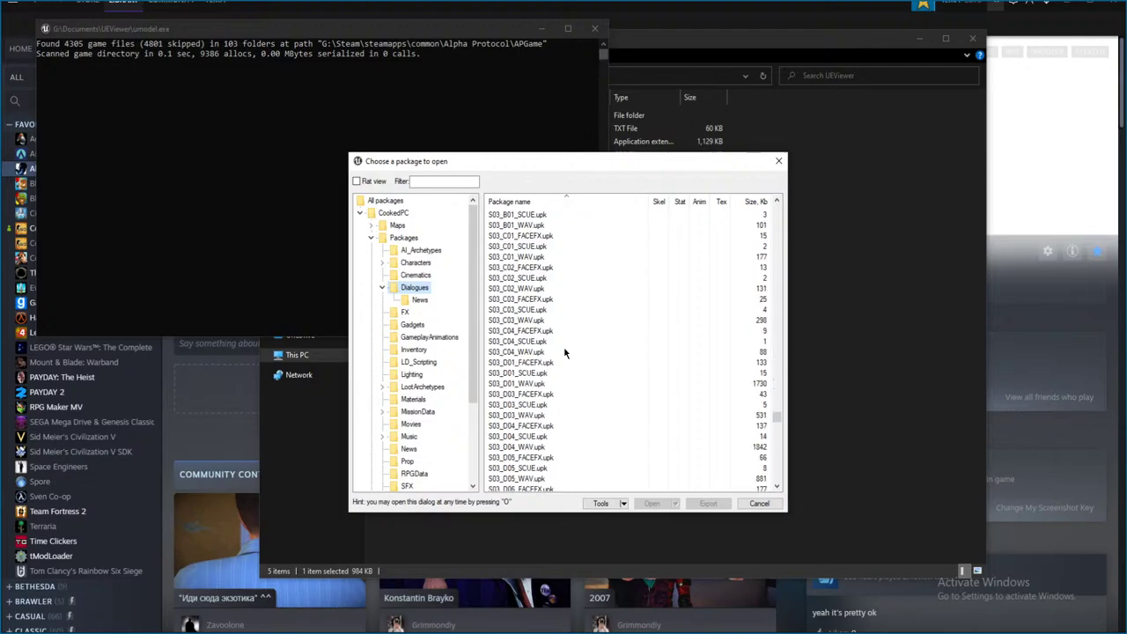
scroll(564, 352, down, 15)
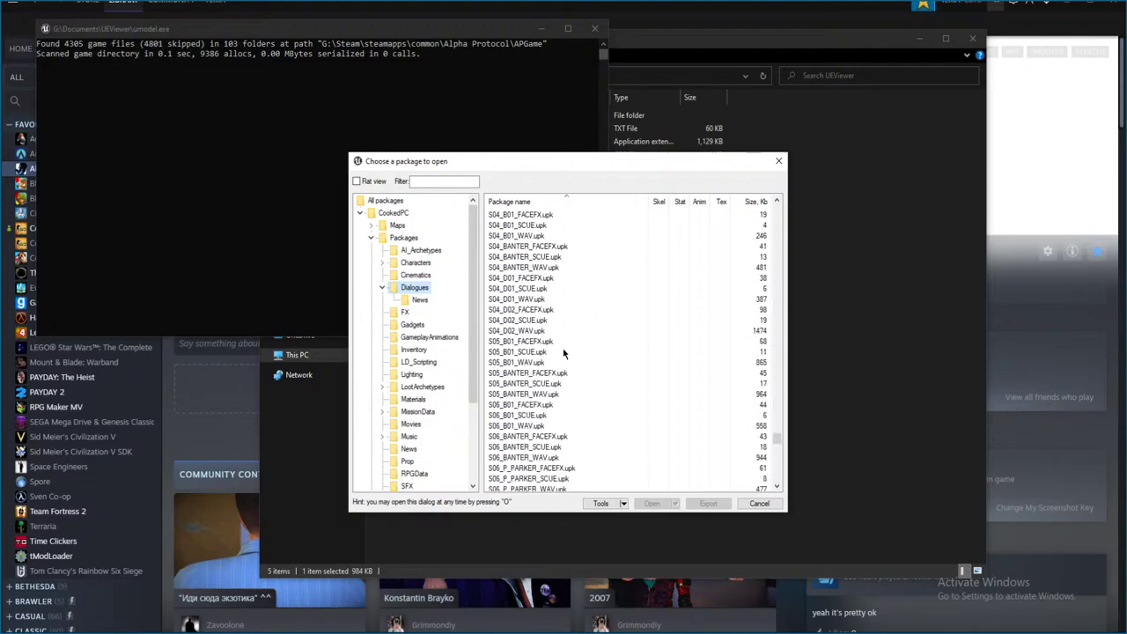
scroll(564, 353, down, 1)
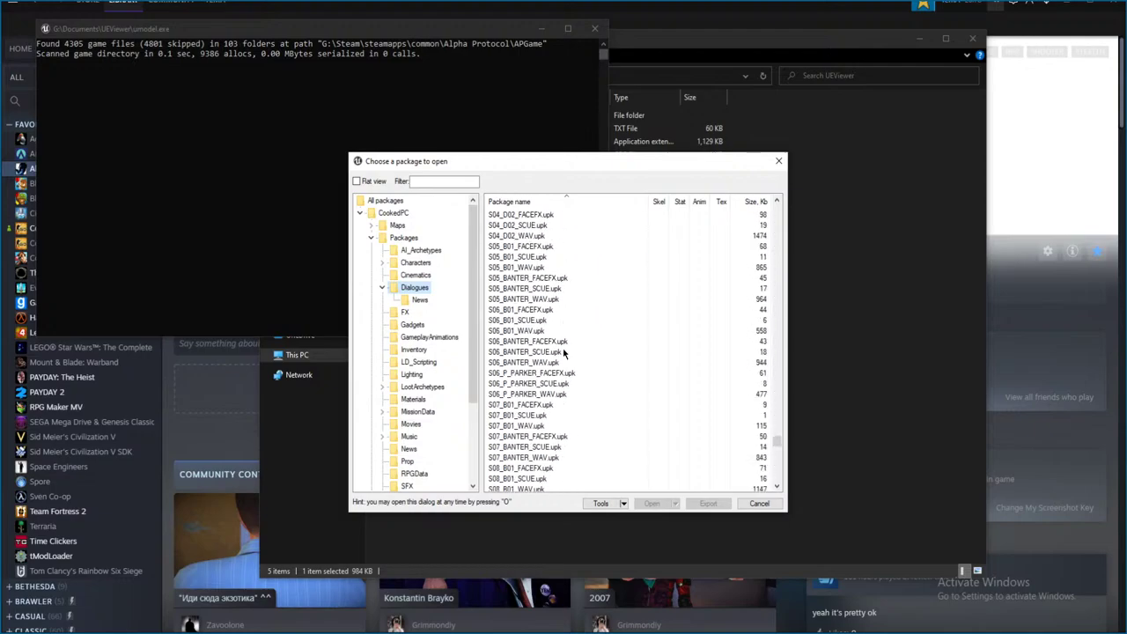
- Check the mission folders in Alpha Protocol's CookedPC\Maps\Game\Saudi_Arabia folder in File Explorer and return to the UE Viewer package list
click(846, 359)
click(305, 226)
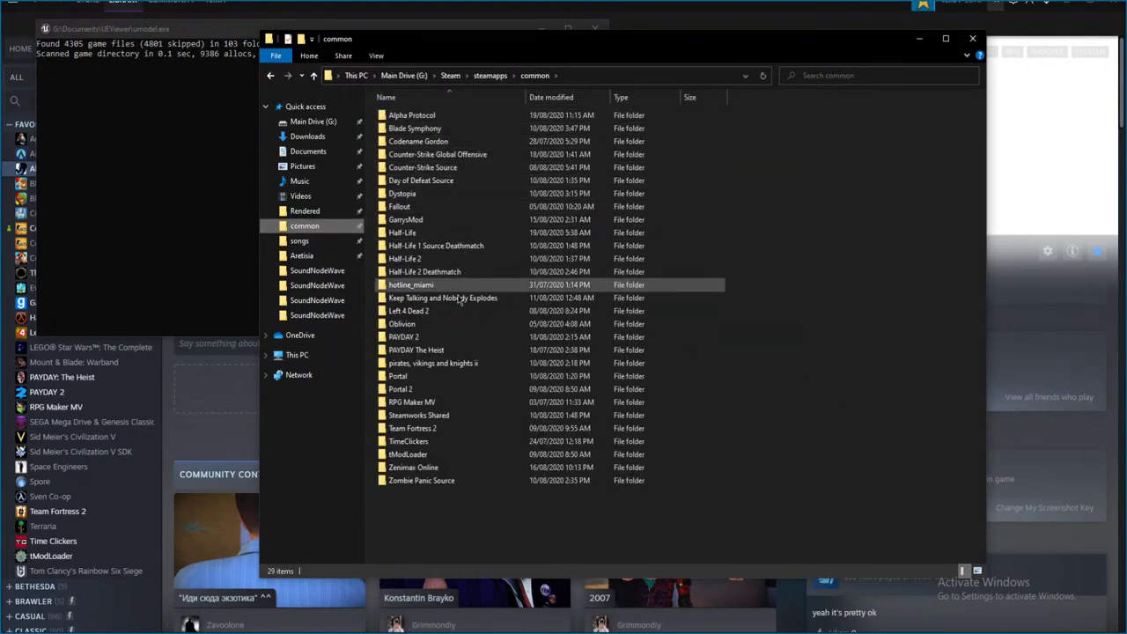
click(438, 118)
double_click(437, 118)
double_click(407, 127)
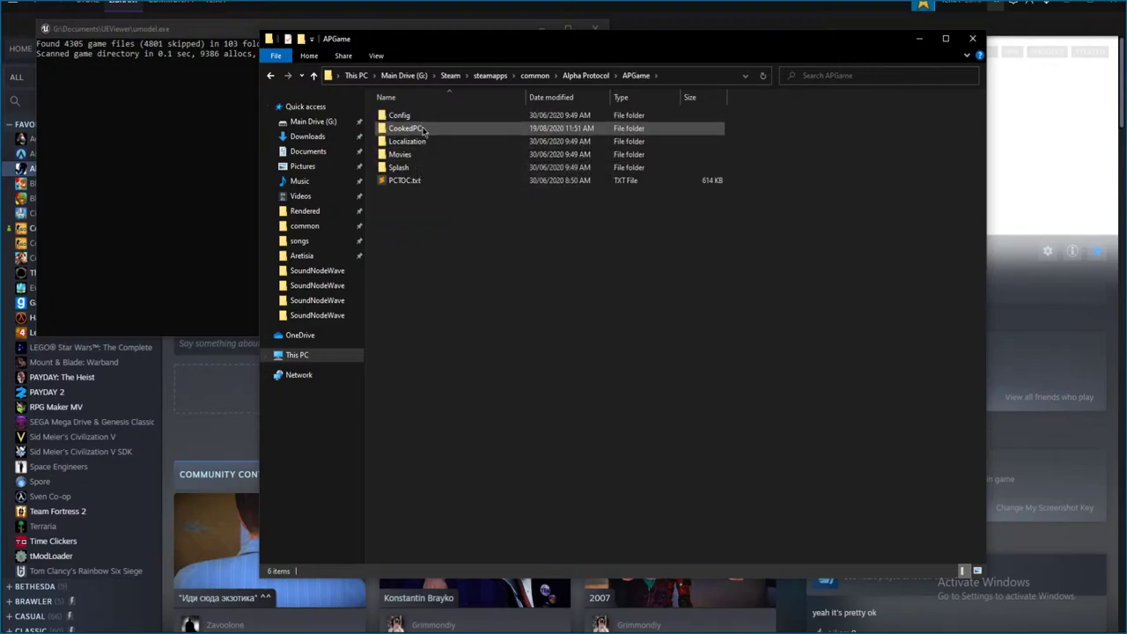
double_click(423, 129)
double_click(428, 118)
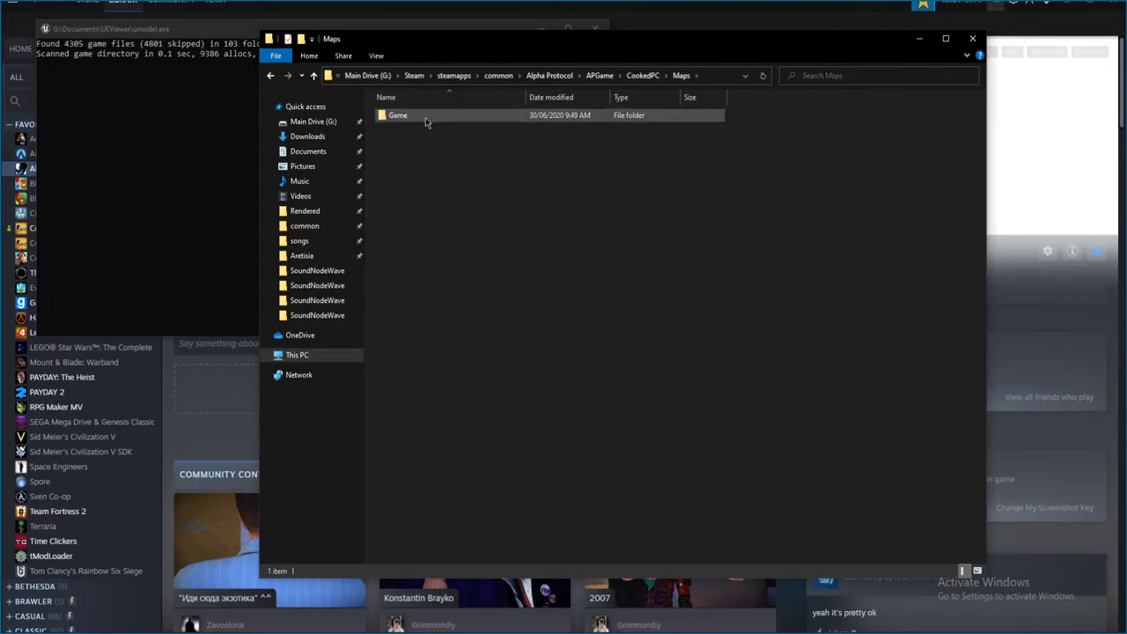
double_click(425, 117)
double_click(420, 167)
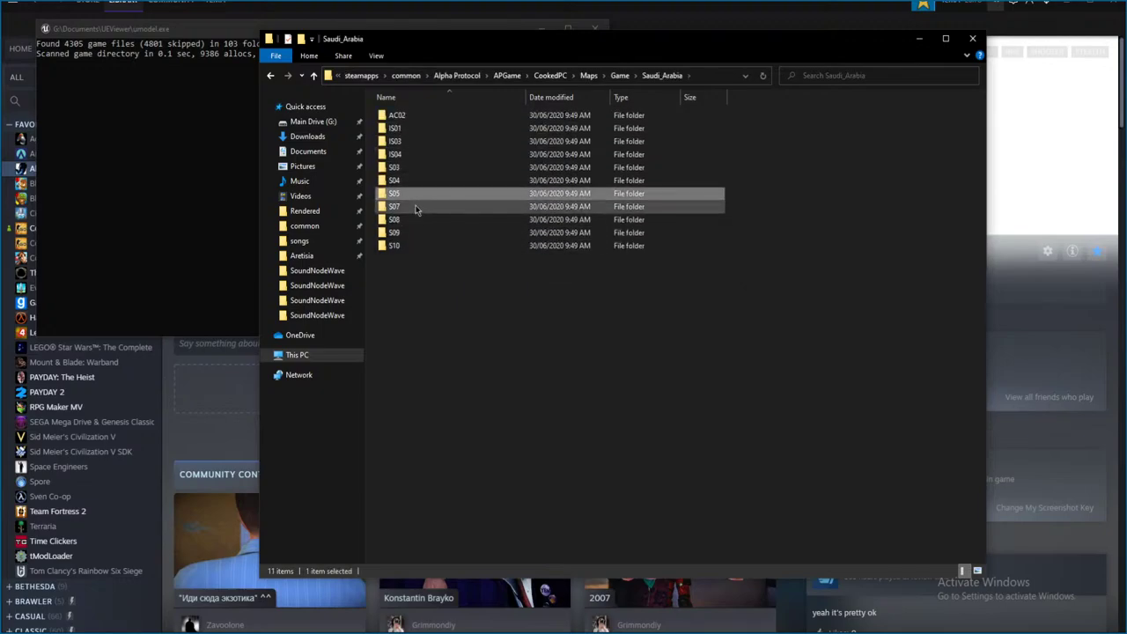
click(322, 627)
click(312, 617)
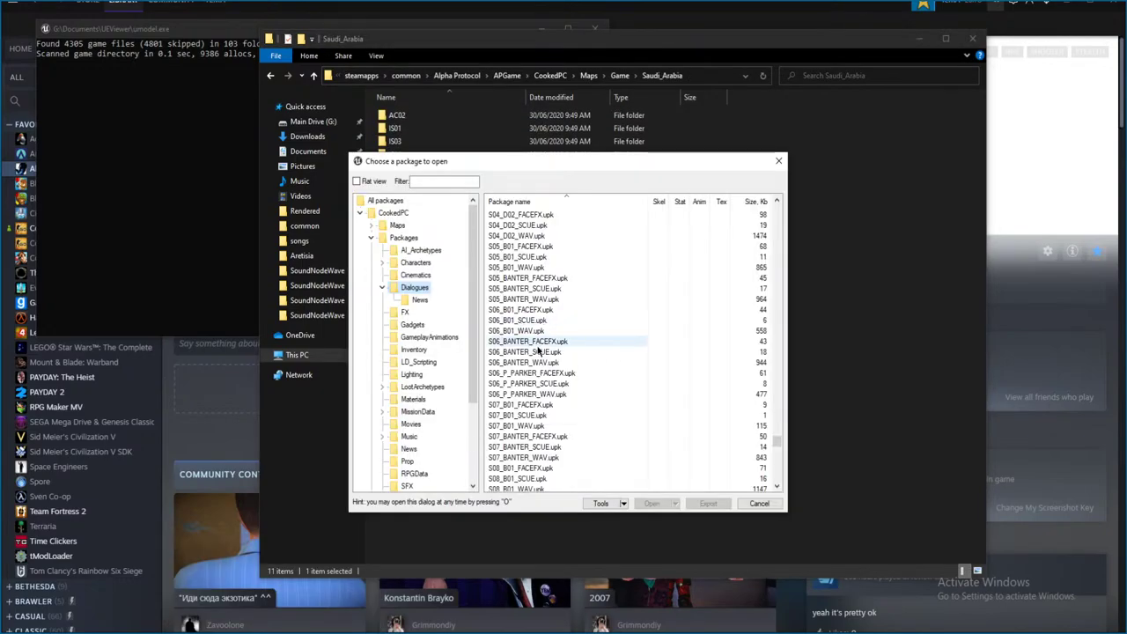
- Export the S06_P_PARKER_WAV.upk, S06_BANTER_WAV.upk and S06_B01_WAV.upk dialogue packages
click(565, 395)
right_click(565, 396)
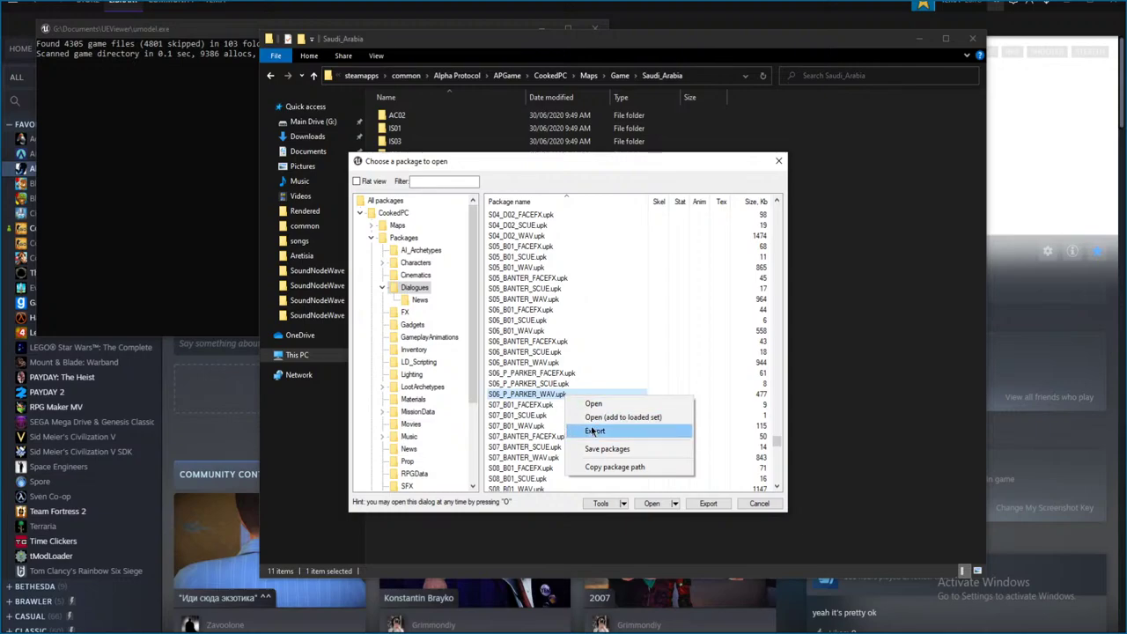
click(595, 430)
click(558, 363)
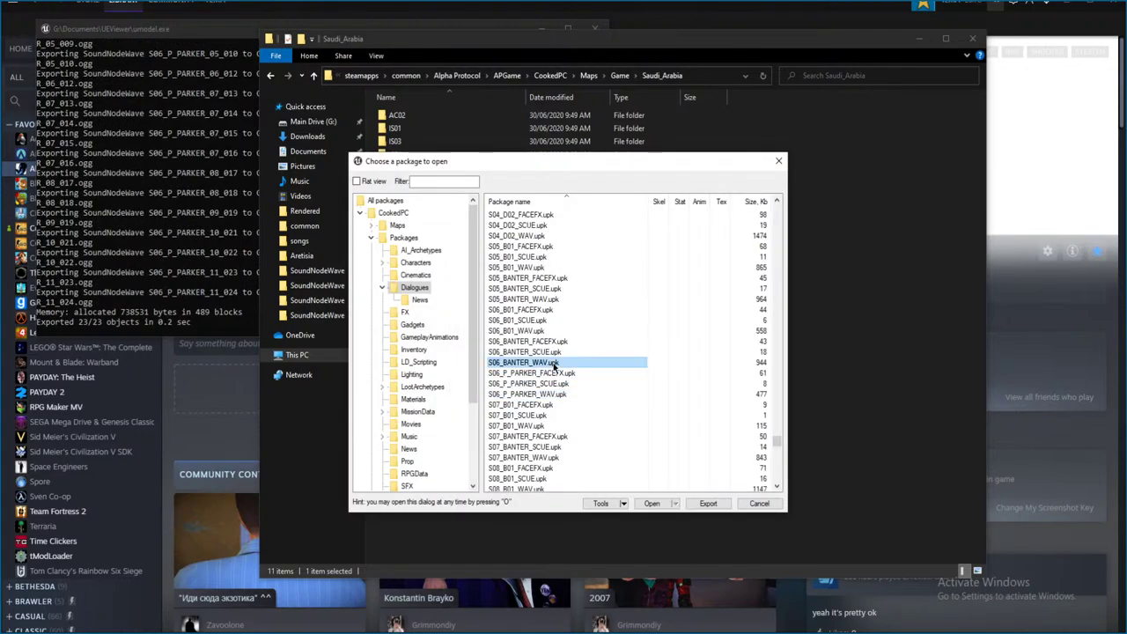
right_click(555, 363)
click(595, 398)
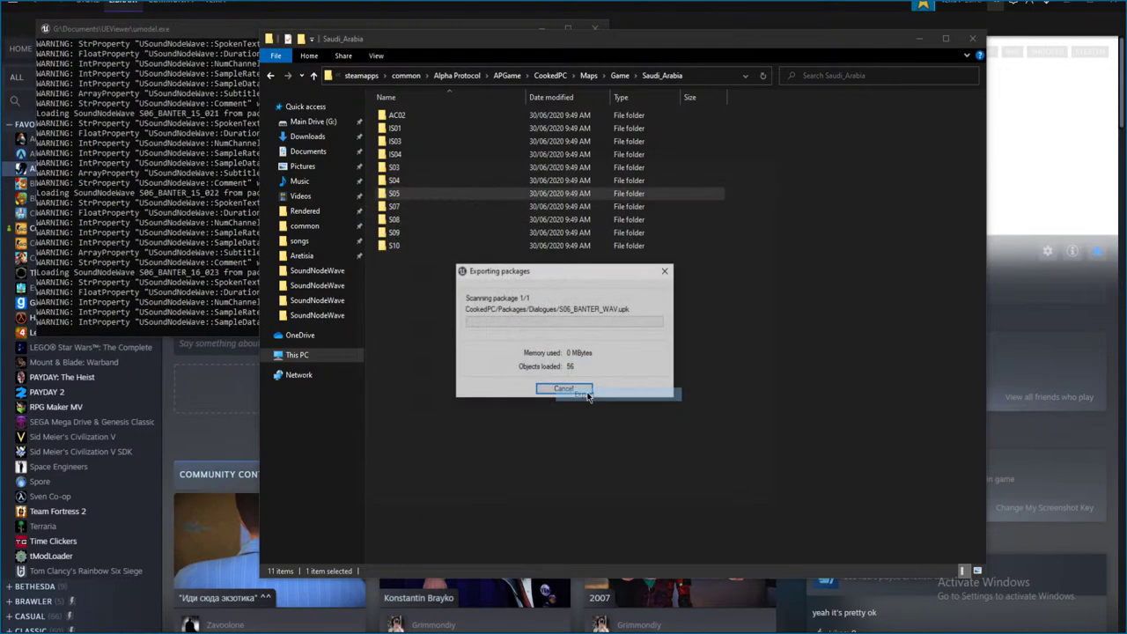
click(559, 330)
right_click(559, 330)
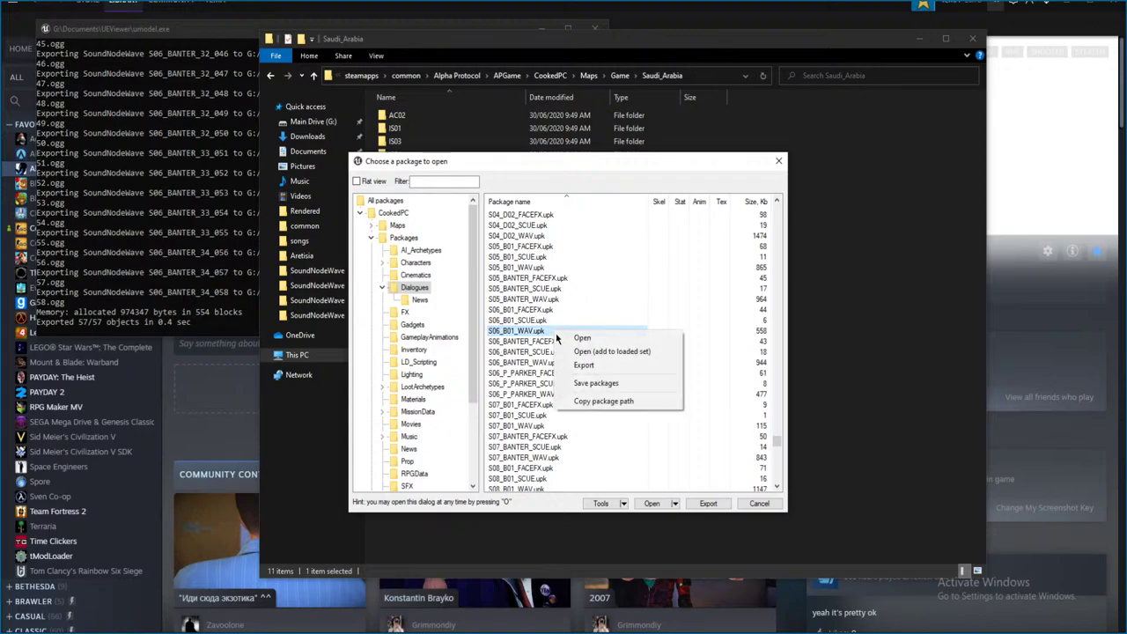
click(588, 366)
- Export the S02_D01_WAV.upk dialogue package
scroll(581, 352, up, 5)
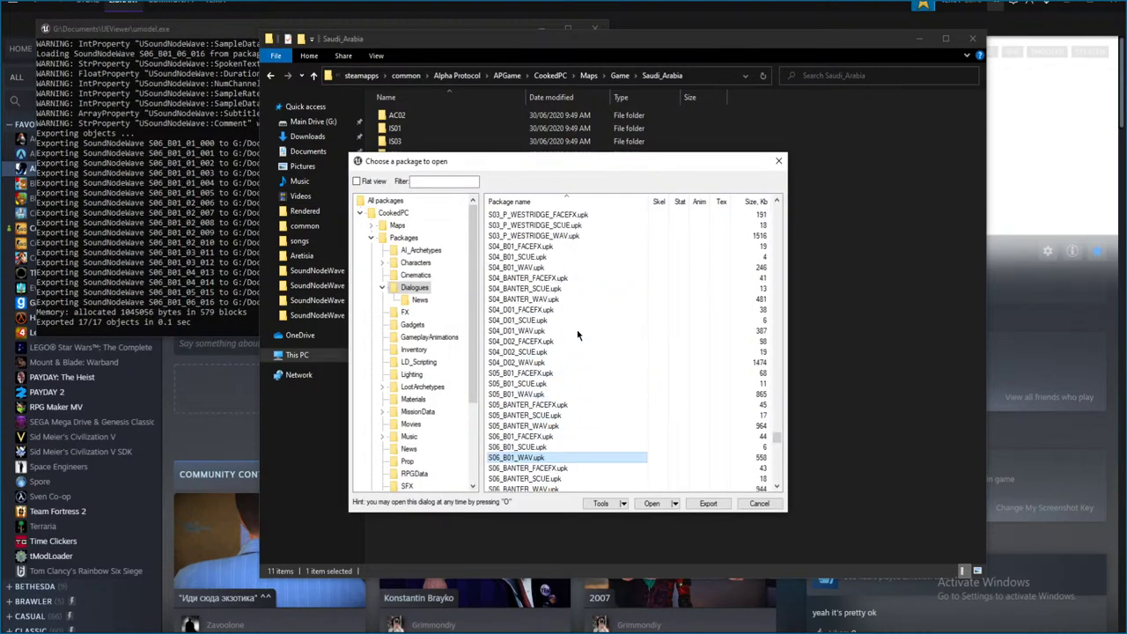
scroll(576, 336, up, 12)
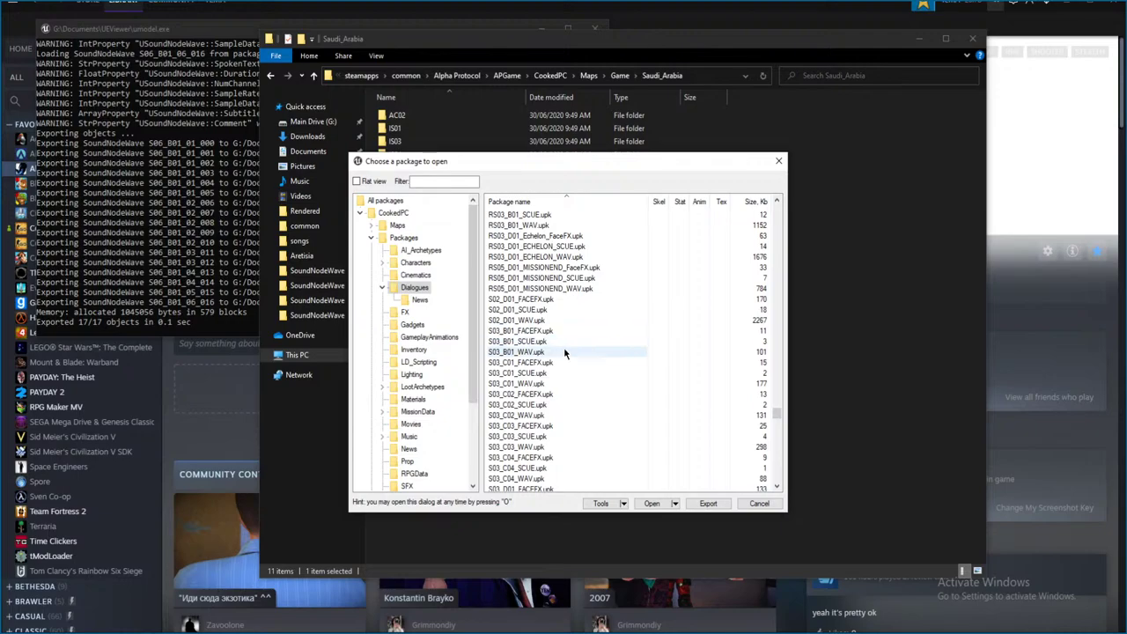
right_click(550, 319)
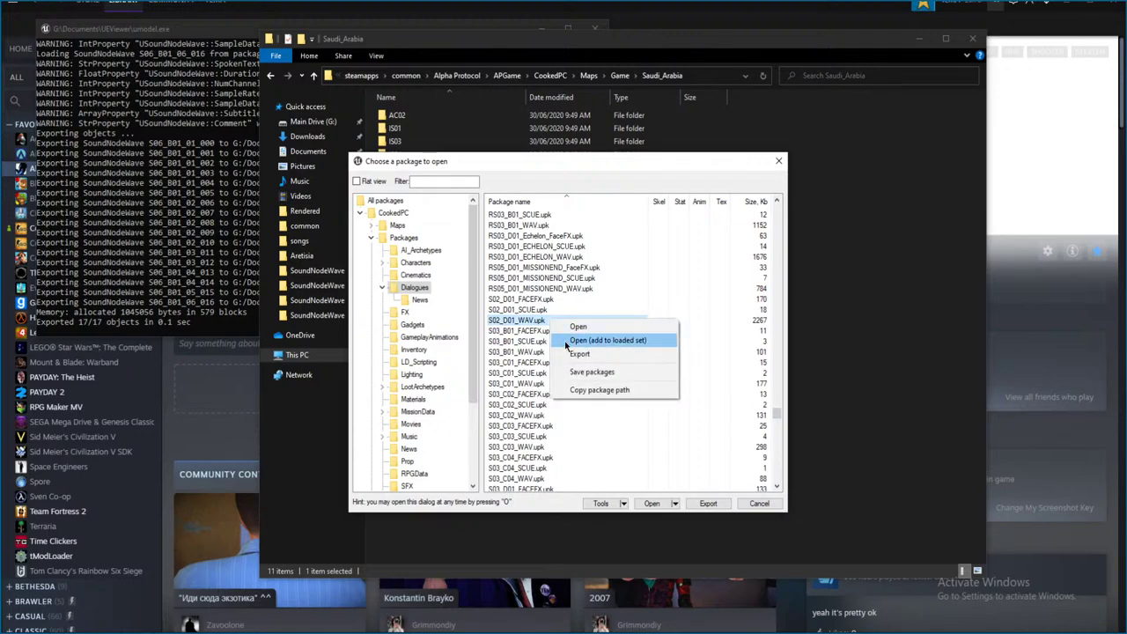
click(574, 354)
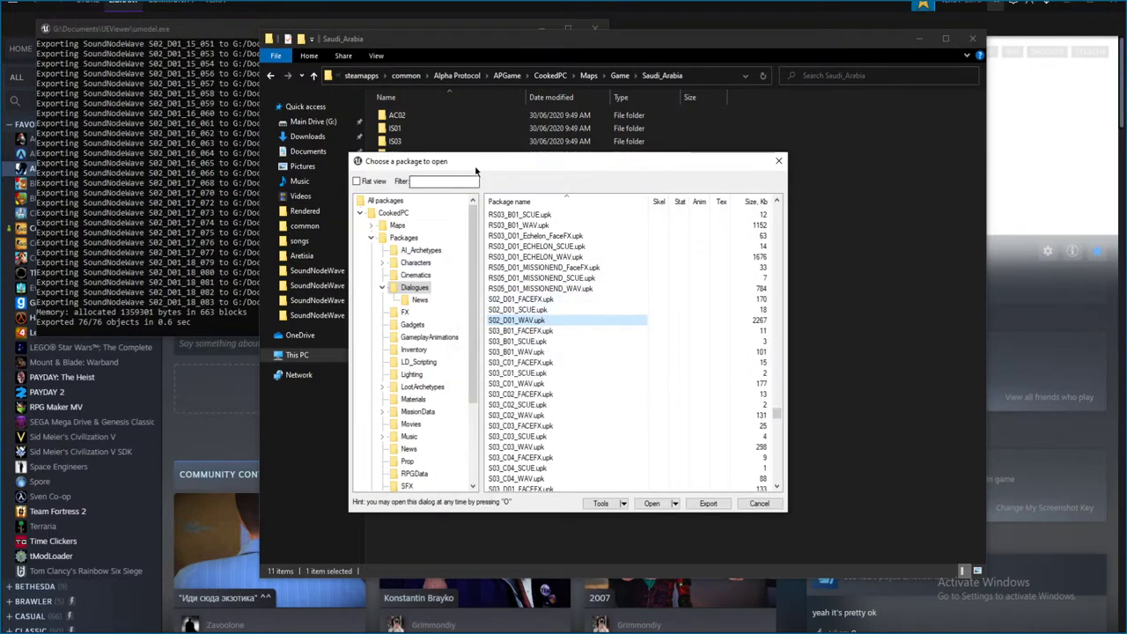
- Examine the remaining Dialogues packages through the T-series to the end of the list, and return to the S03 to S05 packages
mouse_move(484, 161)
mouse_down()
mouse_move(480, 276)
mouse_move(494, 176)
mouse_up()
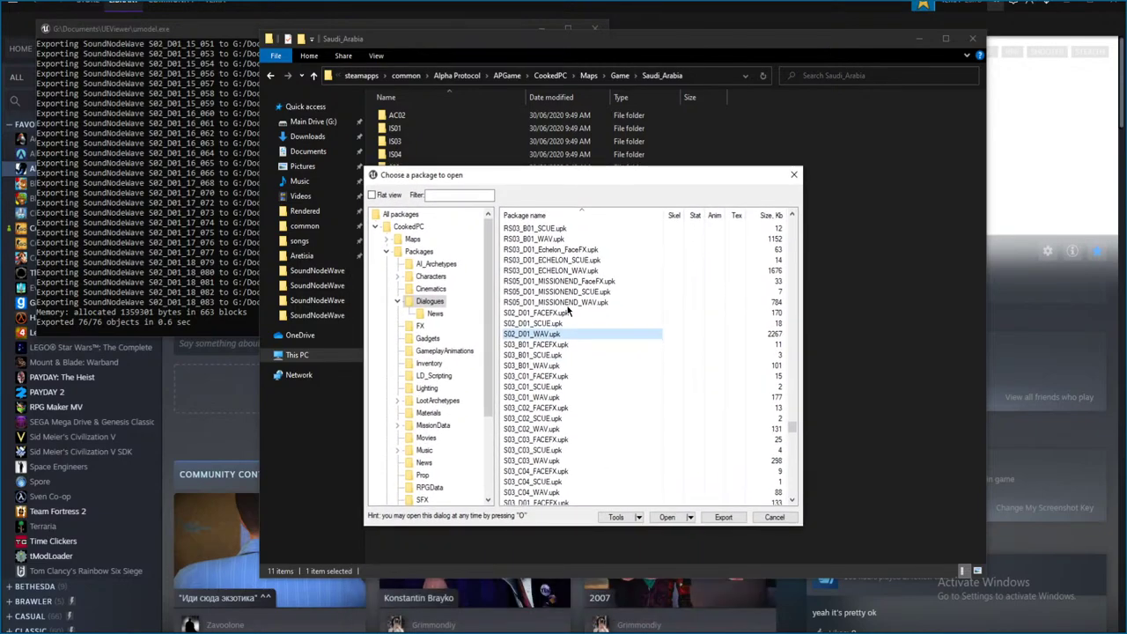
scroll(594, 376, down, 15)
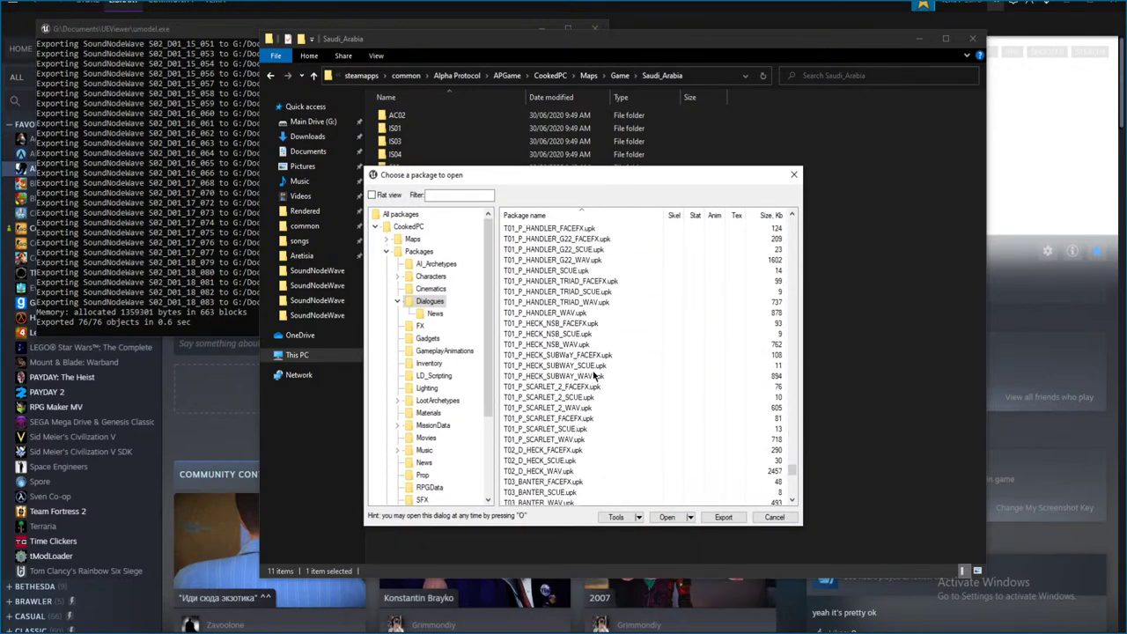
scroll(594, 376, up, 3)
scroll(581, 361, down, 6)
scroll(564, 352, down, 15)
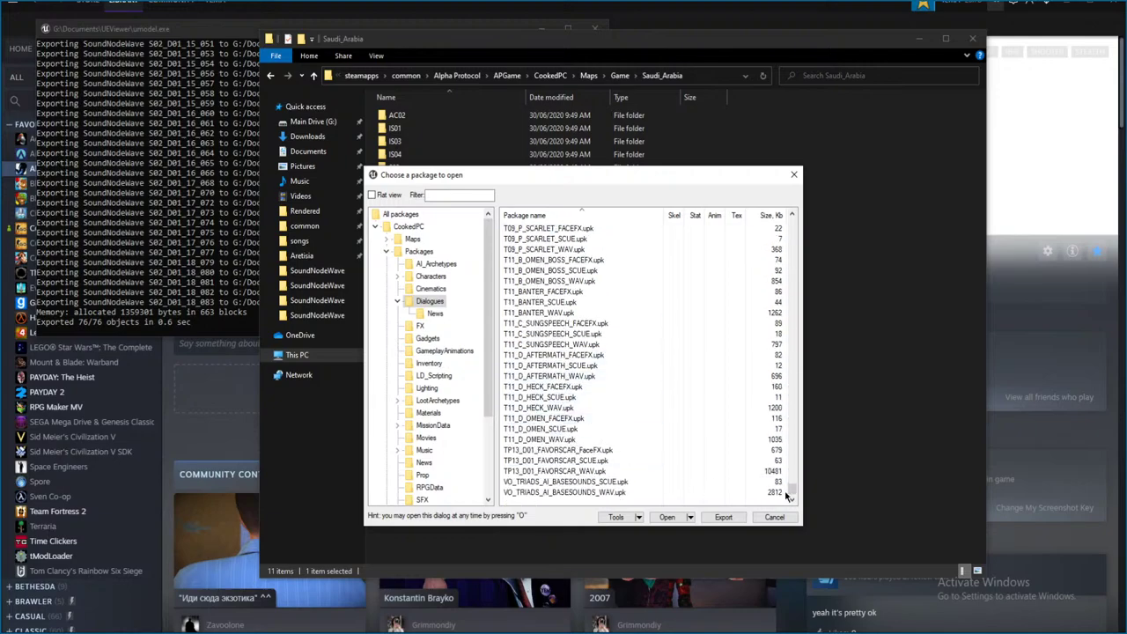
drag(793, 491, 792, 450)
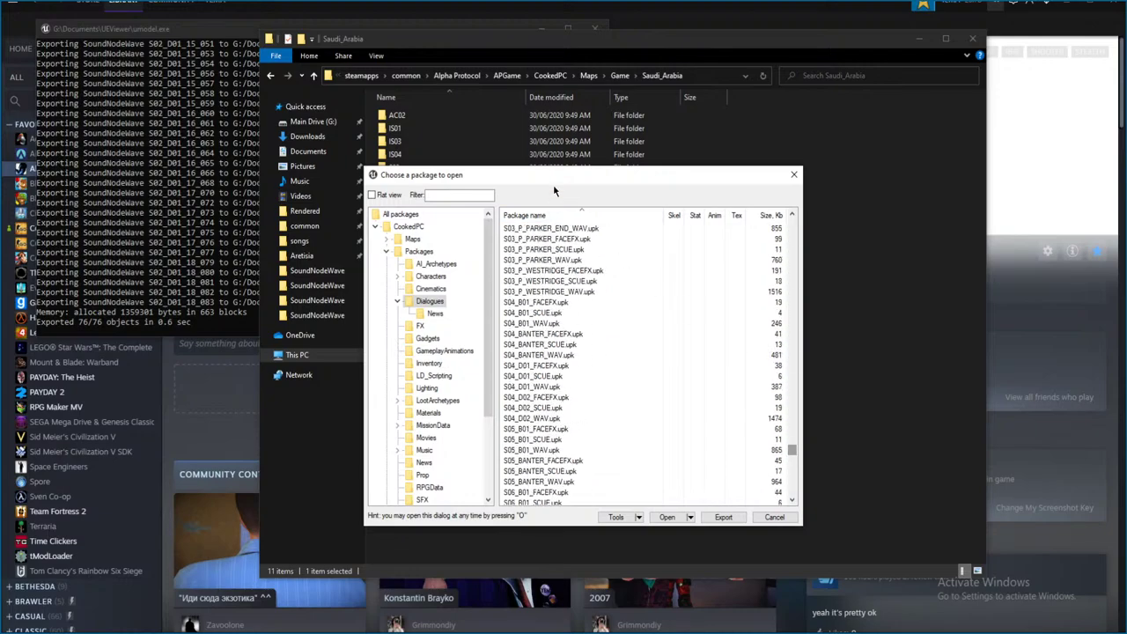
drag(553, 184, 557, 151)
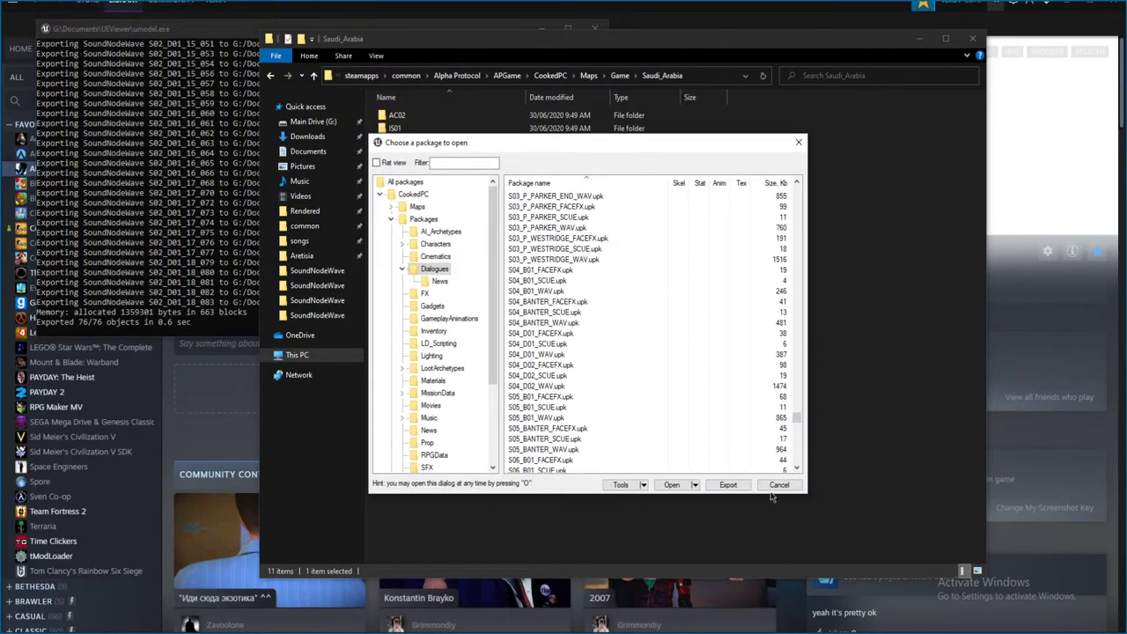
- Close the package chooser and show UEViewer's Exported folder in File Explorer
click(779, 484)
key(alt+Up)
key(alt+Up)
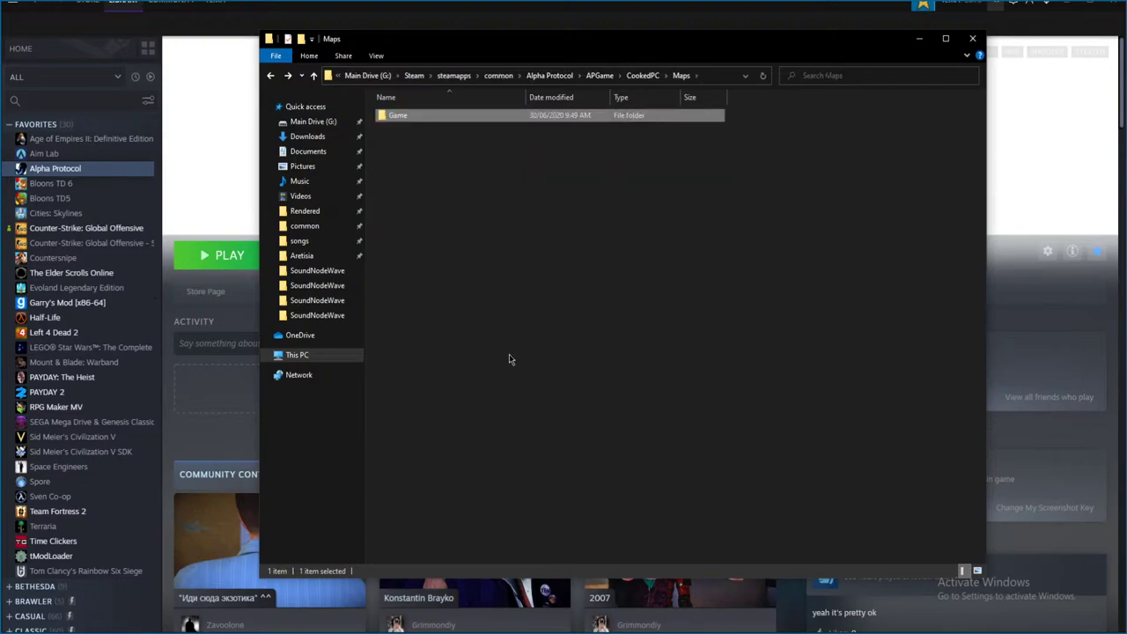
key(alt+Up)
key(alt+Up)
key(alt+Up)
key(alt+Up)
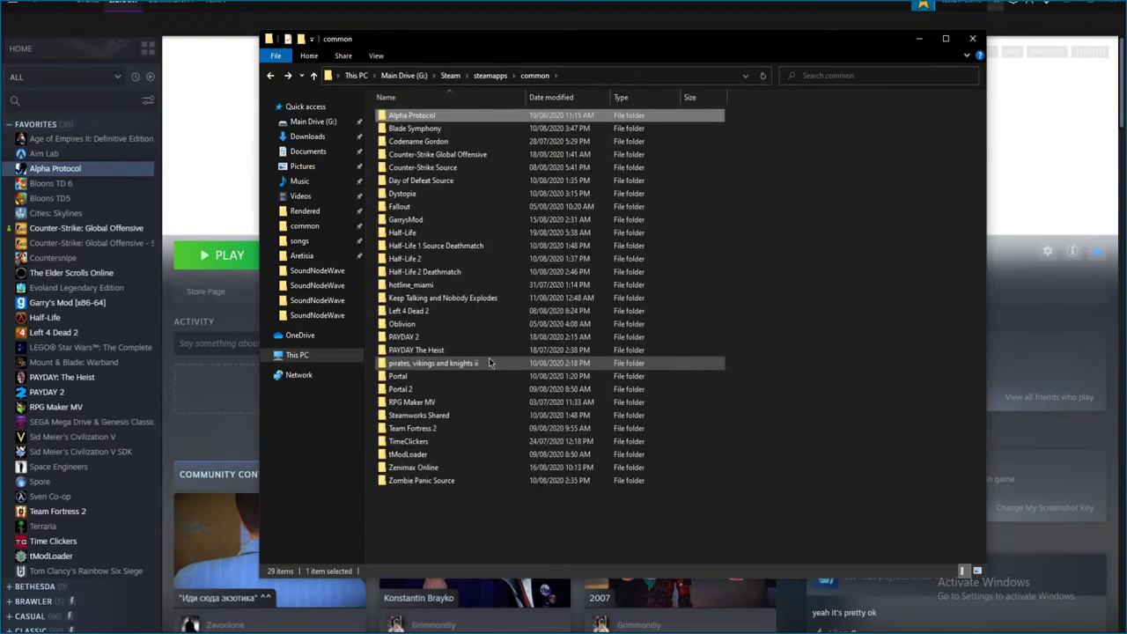
key(alt+Left)
double_click(451, 119)
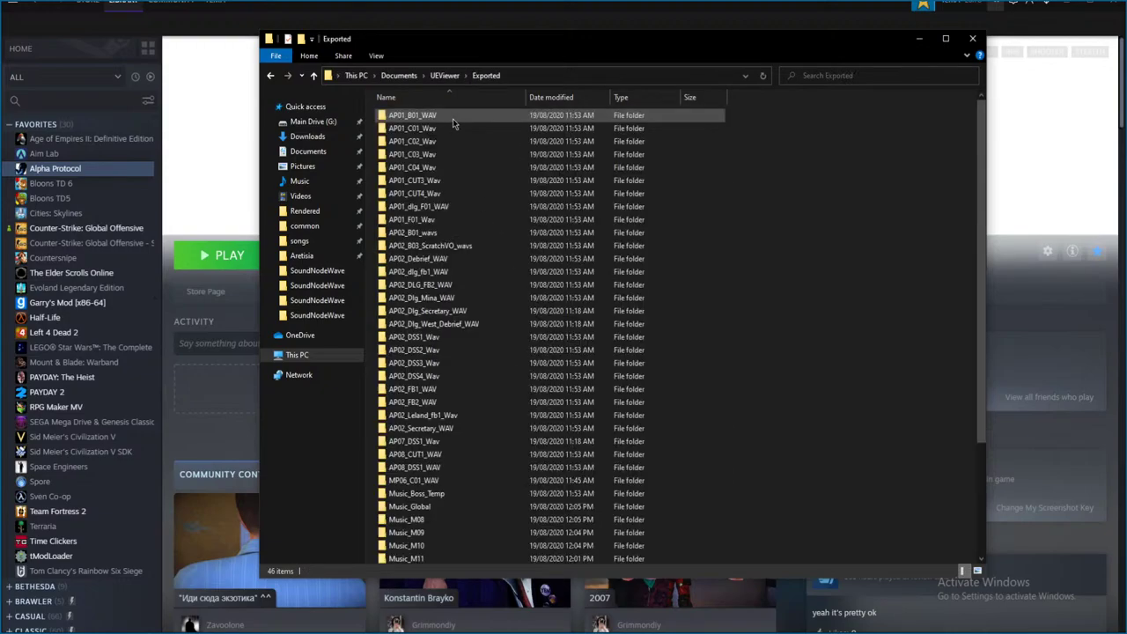
- Open the SoundNodeWave folder inside the exported S02_D01_WAV folder
scroll(476, 299, down, 4)
double_click(442, 519)
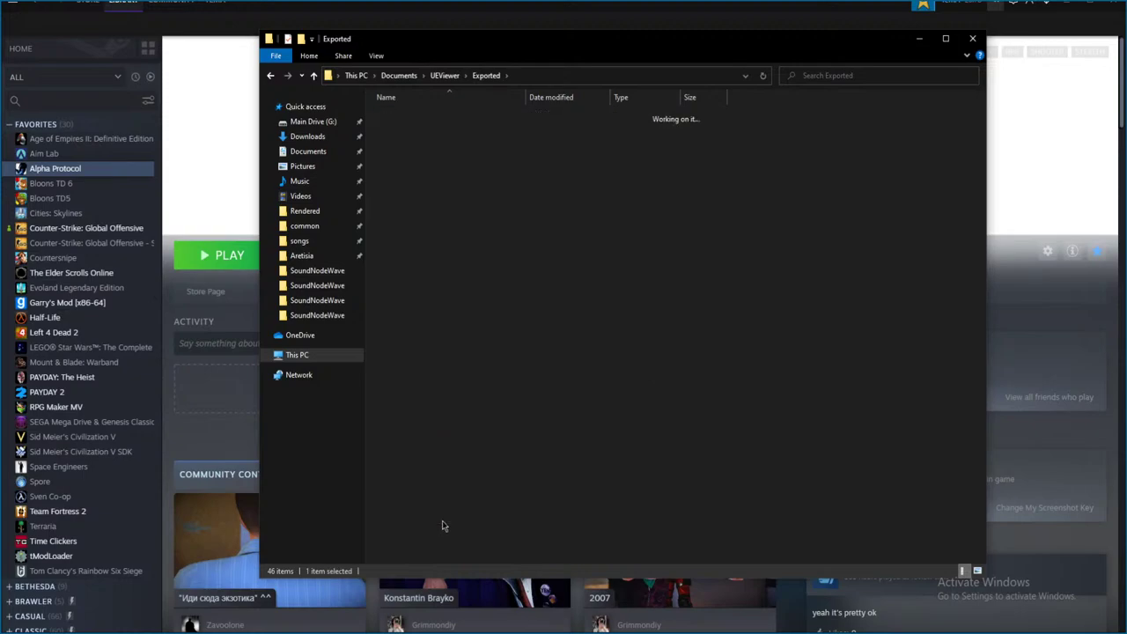
double_click(425, 115)
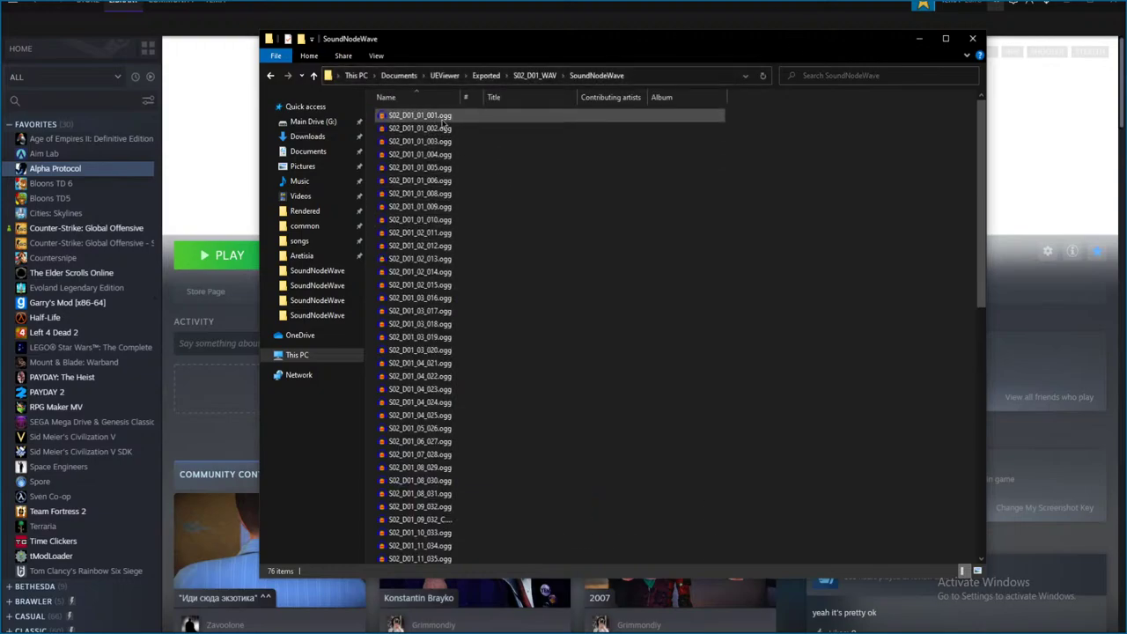
- Open S02_D01_01_001.ogg in Audacity, play it and close the project without saving
click(443, 121)
click(520, 207)
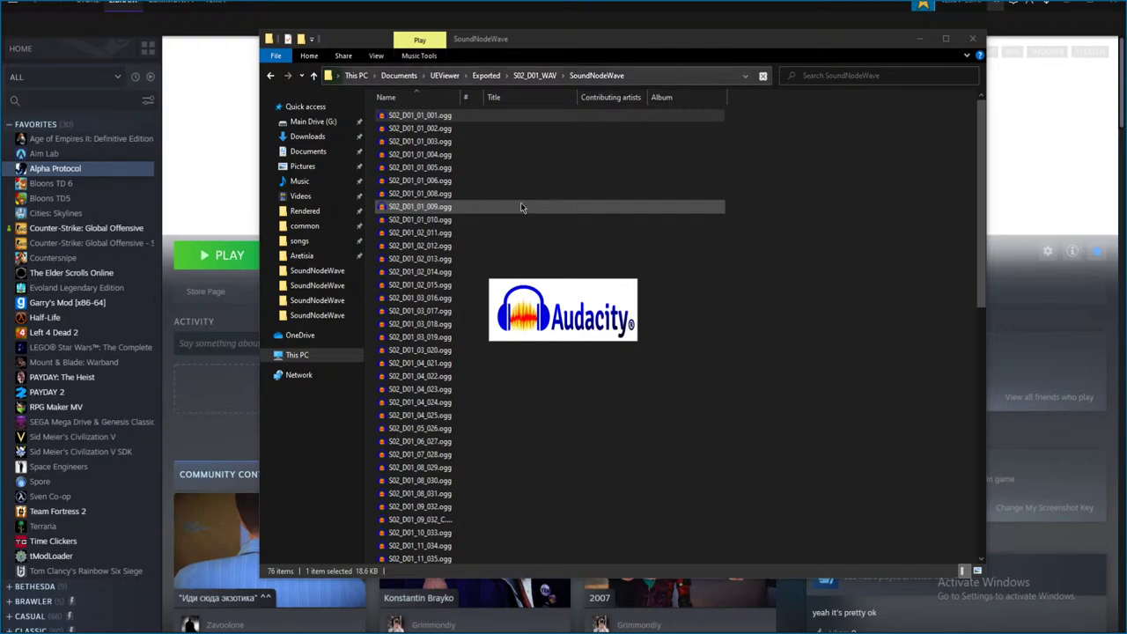
double_click(521, 206)
key(space)
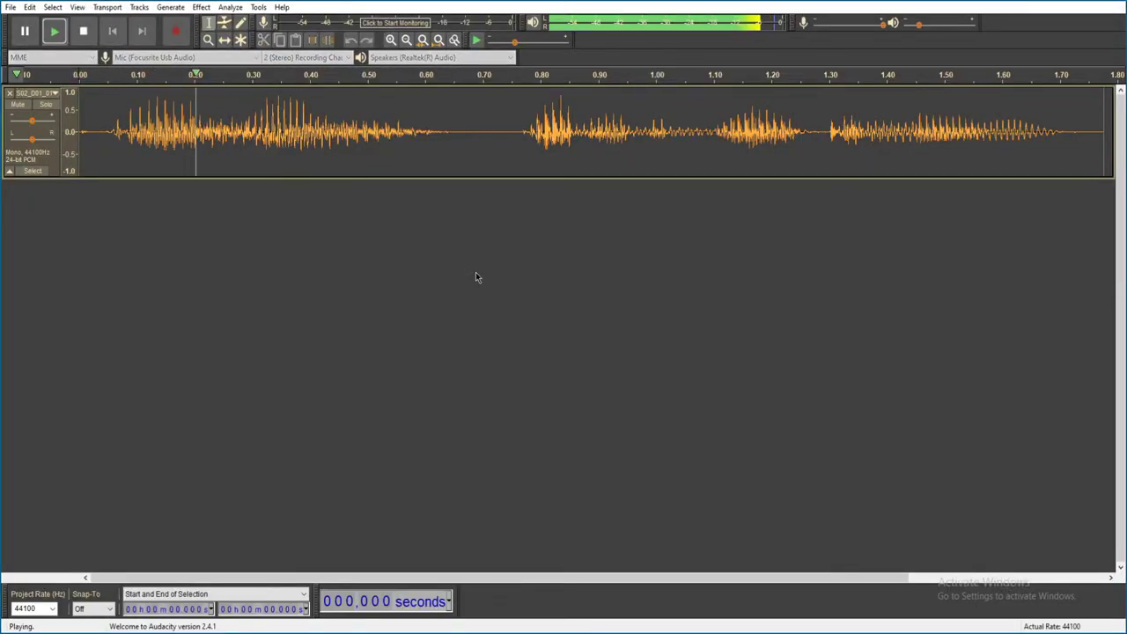
key(ctrl+w)
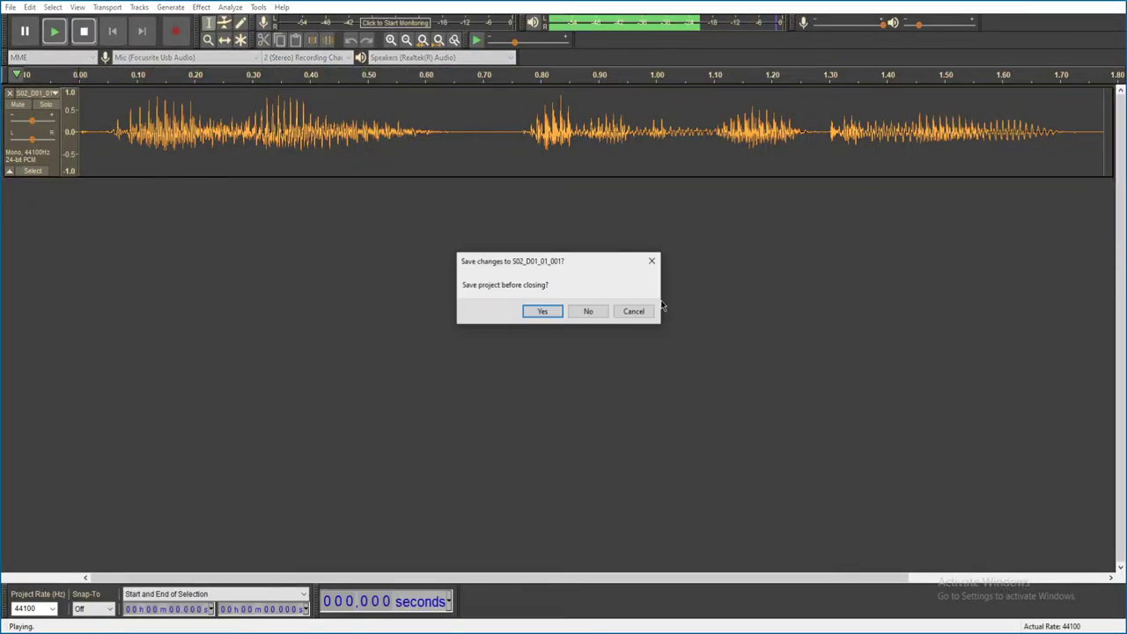
click(588, 311)
- Play S02_D01_01_002.ogg in Audacity and close it without saving
click(501, 129)
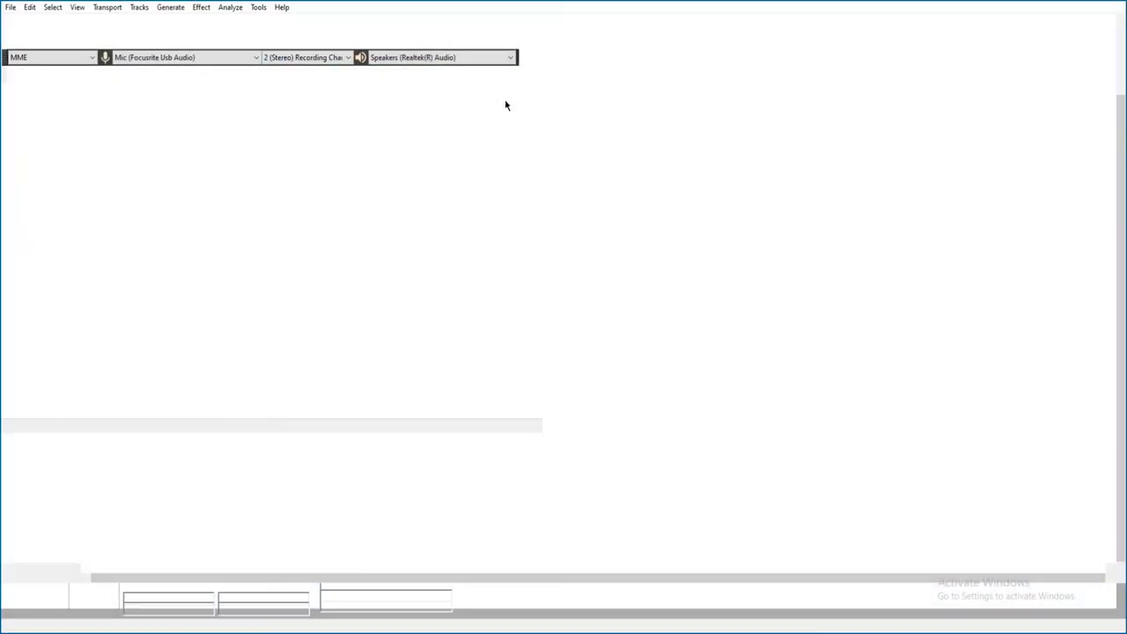
key(space)
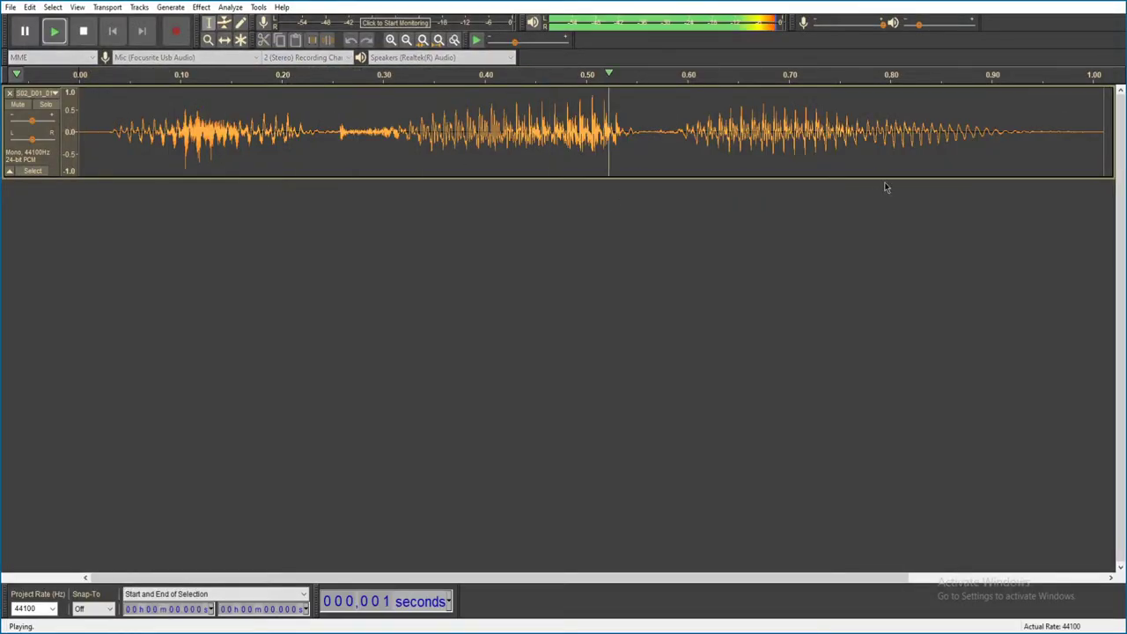
key(ctrl+w)
click(588, 311)
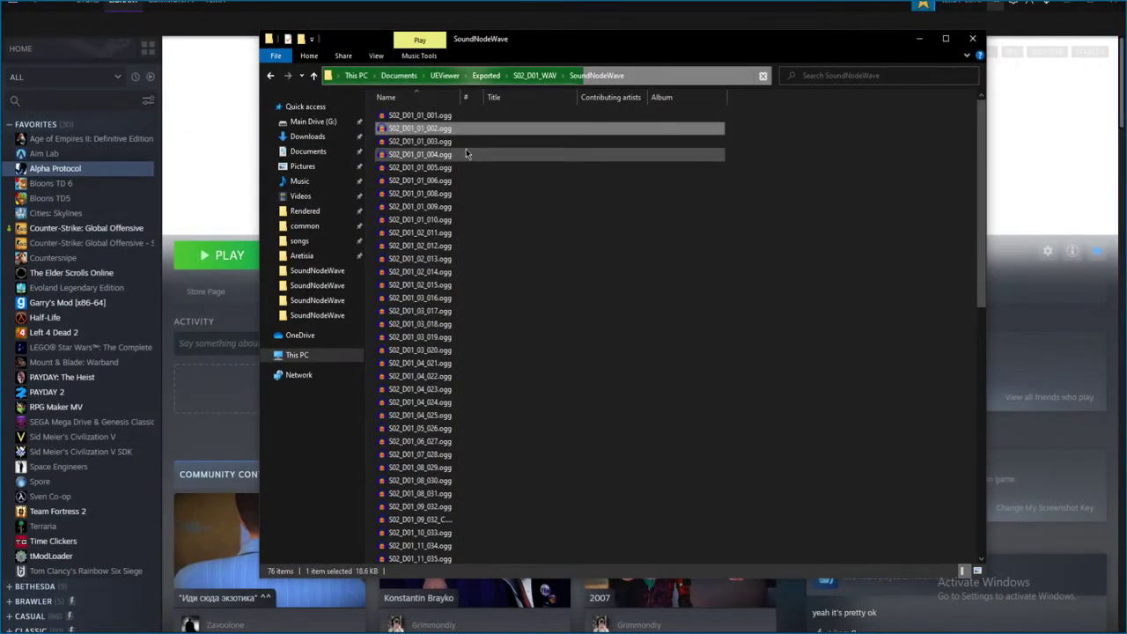
- Play S02_D01_01_003.ogg in Audacity and close it without saving
click(476, 143)
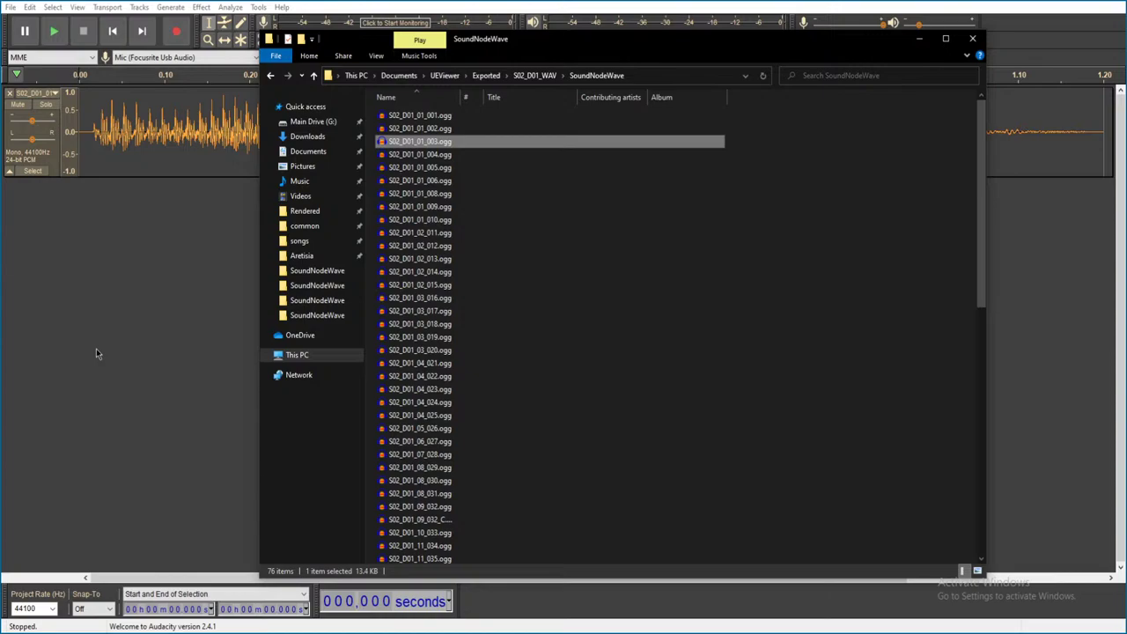
click(255, 384)
key(space)
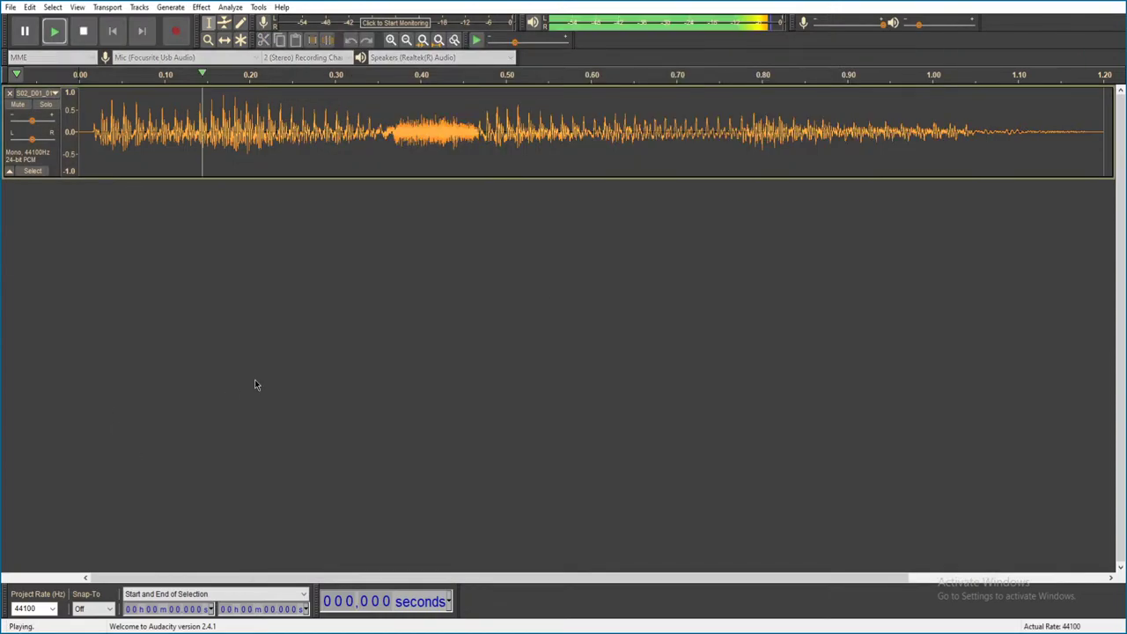
key(alt+F4)
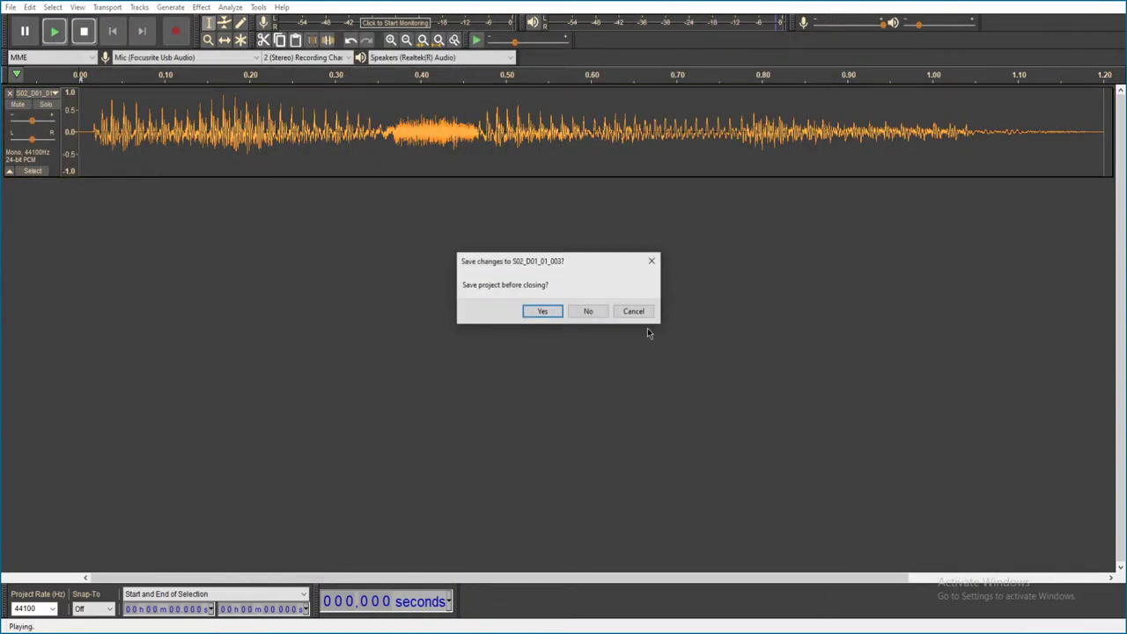
click(586, 312)
- Play S02_D01_01_004.ogg in Audacity and close it without saving
click(453, 157)
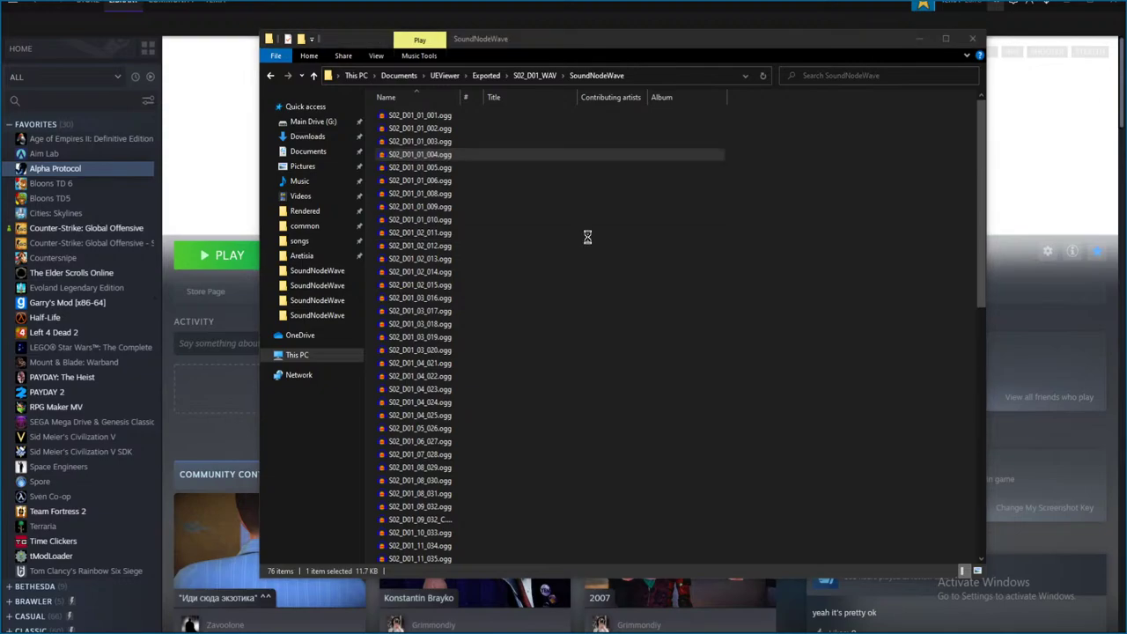
key(space)
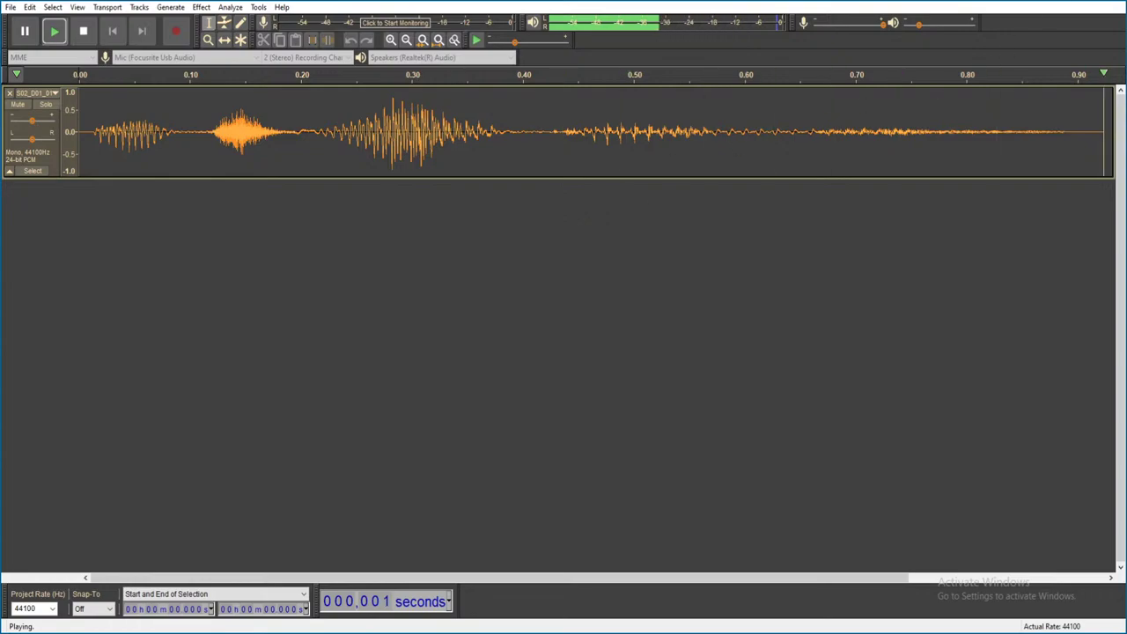
key(ctrl+w)
key(n)
- Play S02_D01_01_005.ogg in Audacity and close it without saving
key(Down)
key(Return)
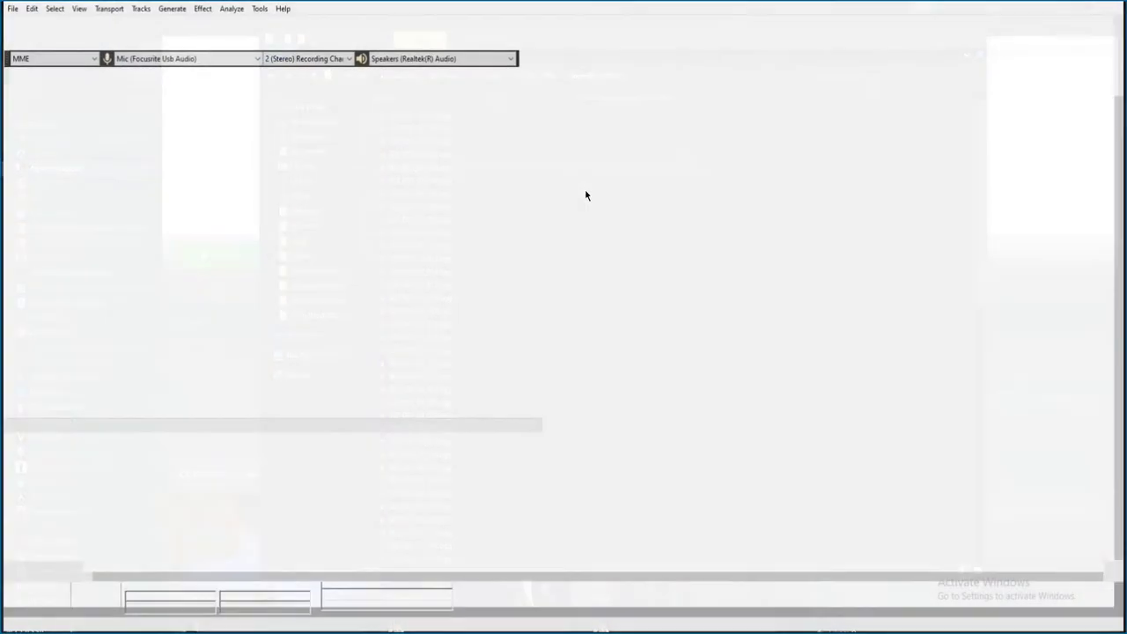
key(space)
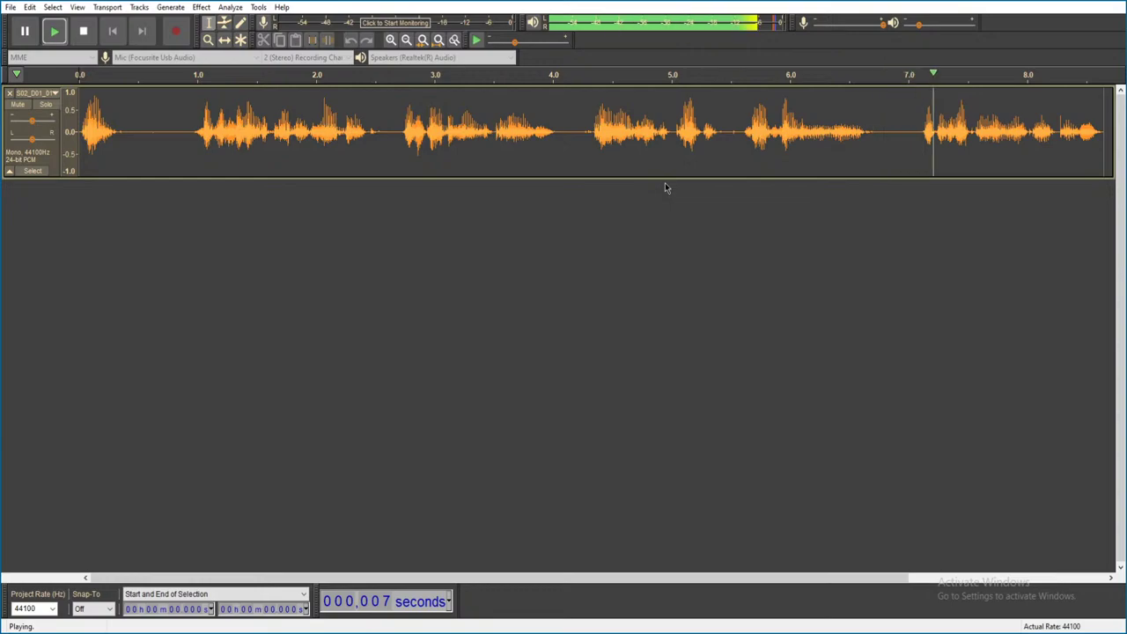
click(1119, 3)
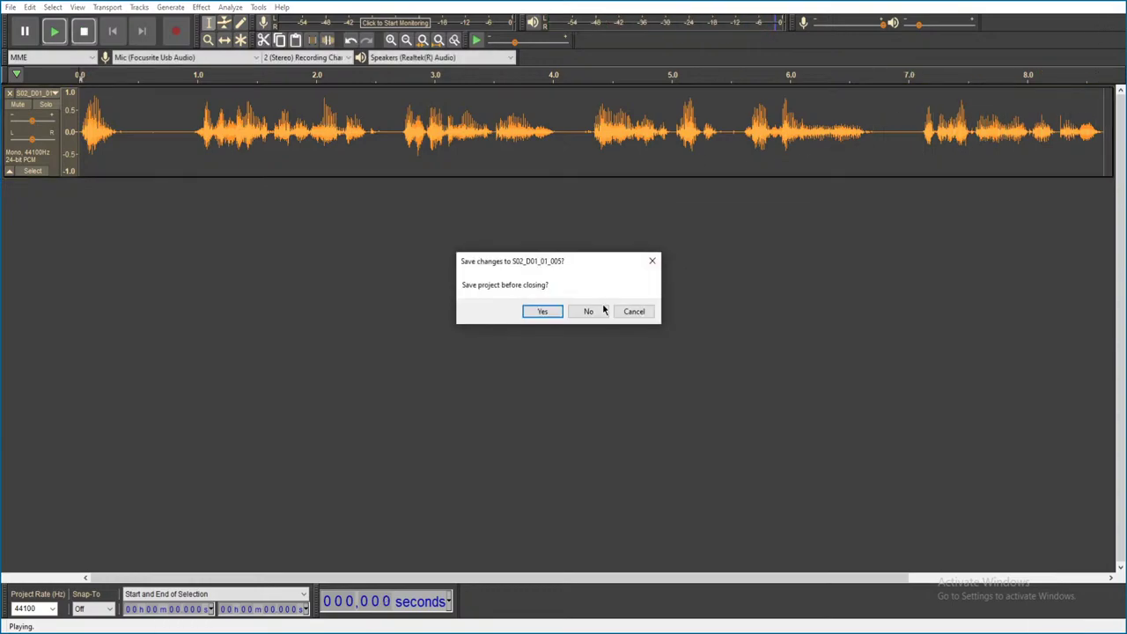
click(591, 309)
- Play S02_D01_01_006.ogg in Audacity and close it without saving
click(445, 180)
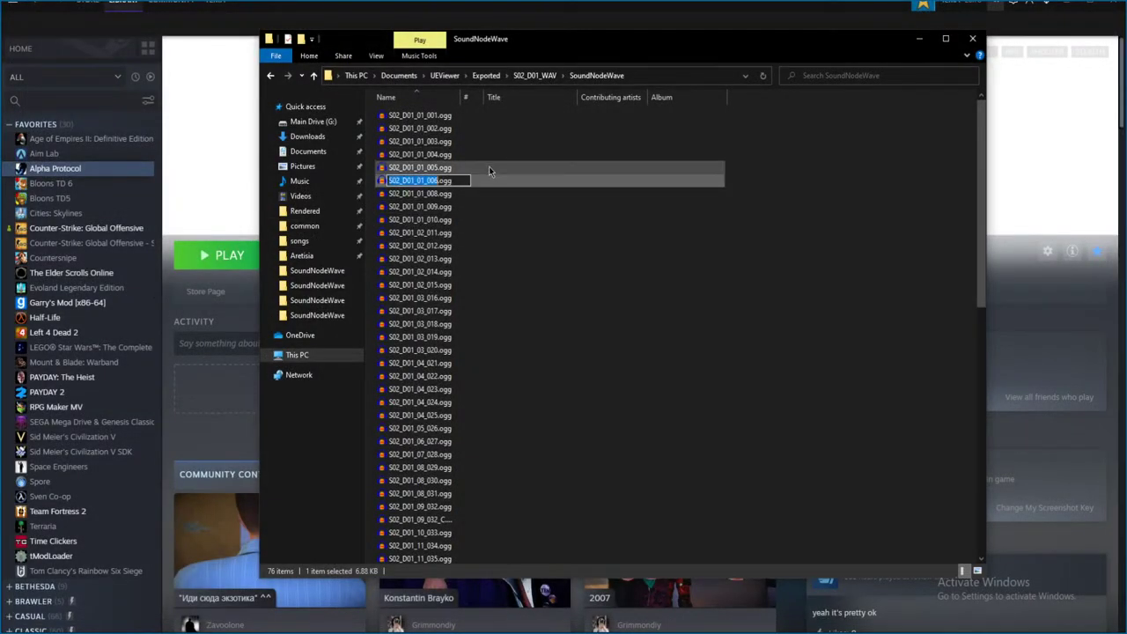
double_click(490, 261)
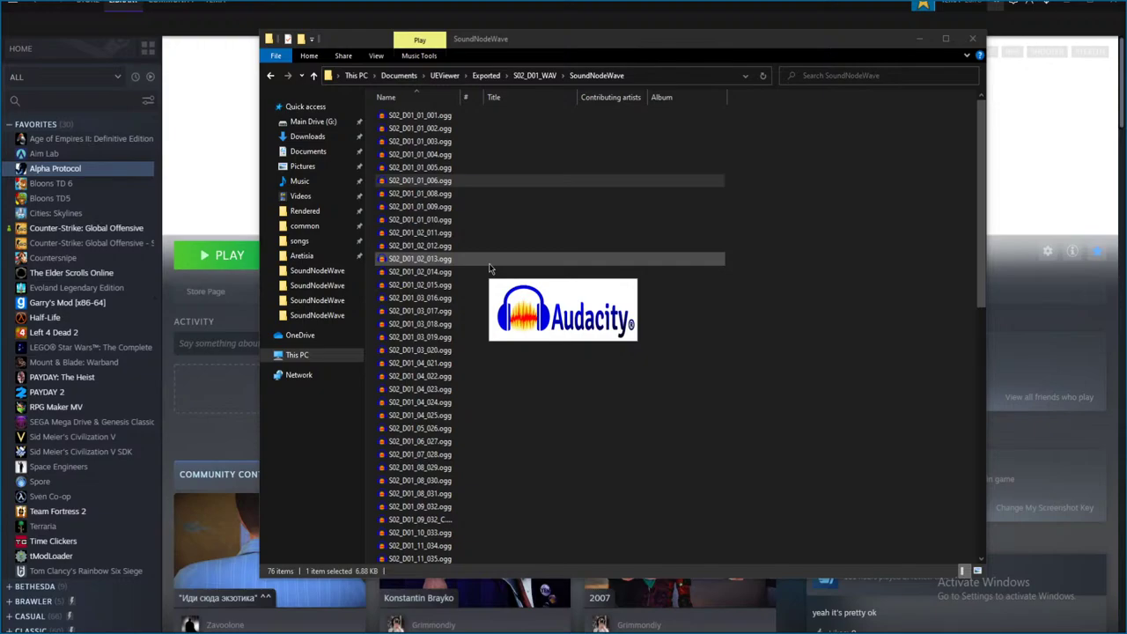
key(space)
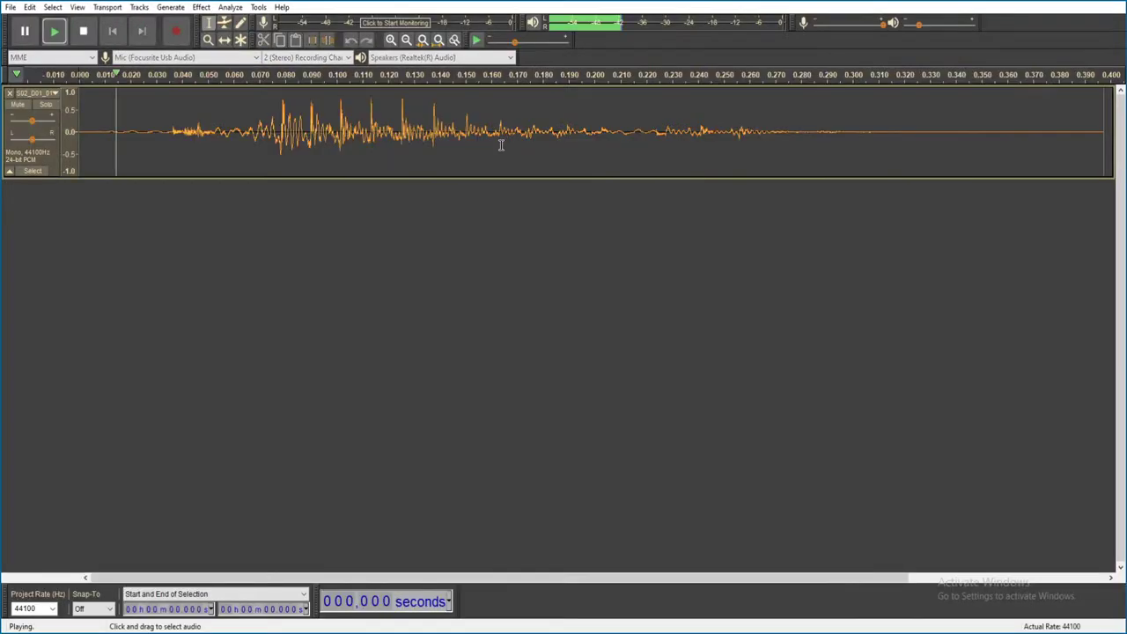
click(1120, 3)
click(591, 309)
- Play S02_D01_01_008.ogg in Audacity and close it without saving
click(447, 195)
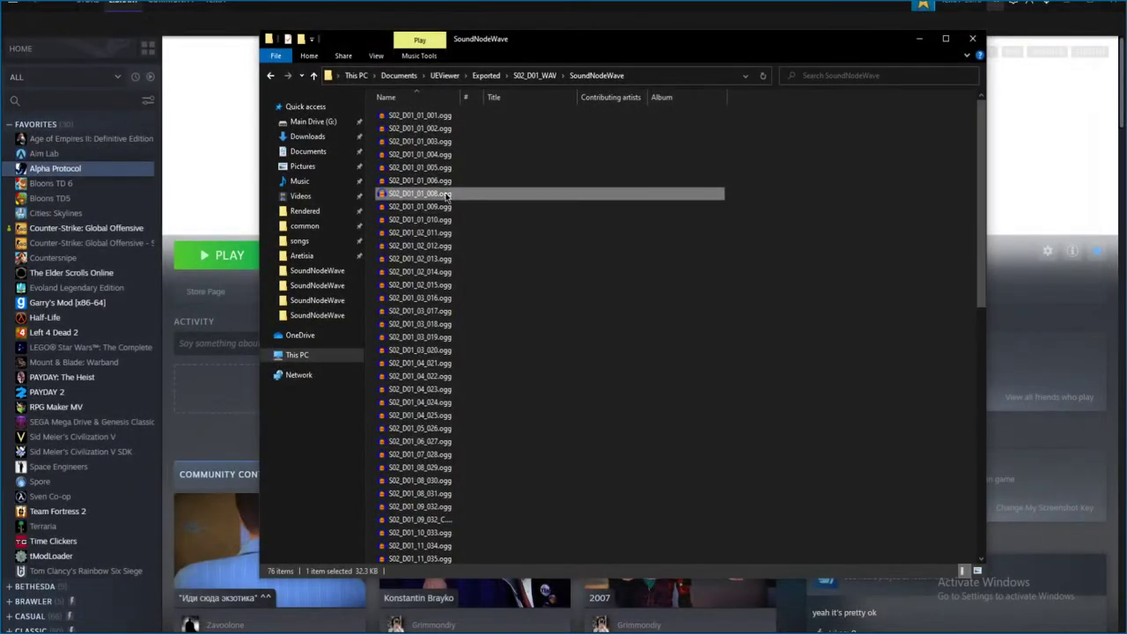
double_click(590, 248)
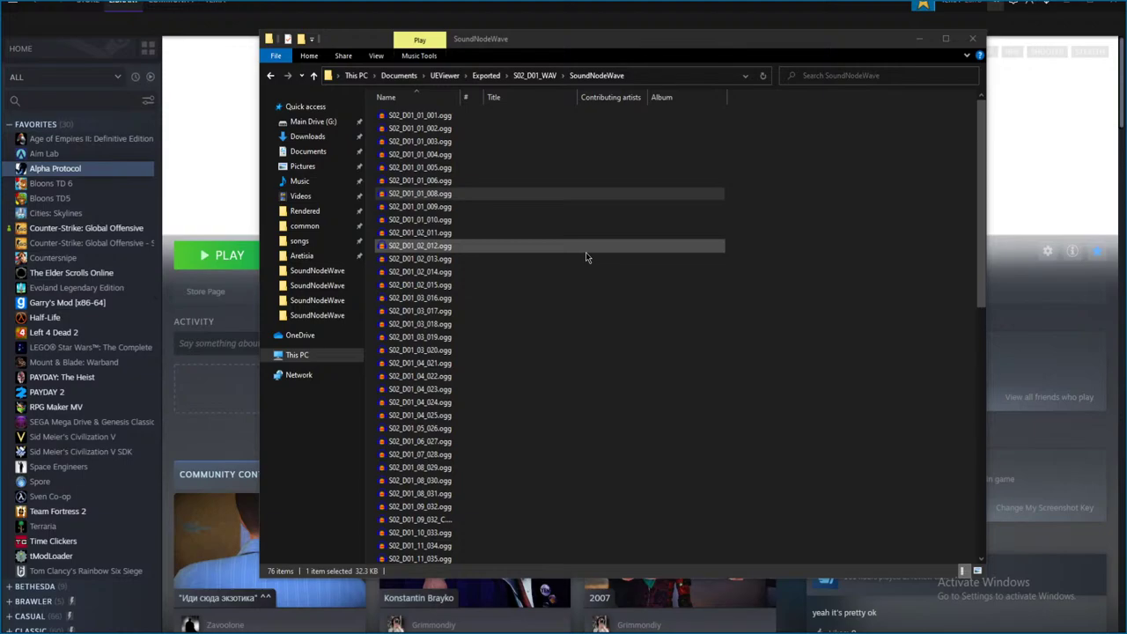
key(space)
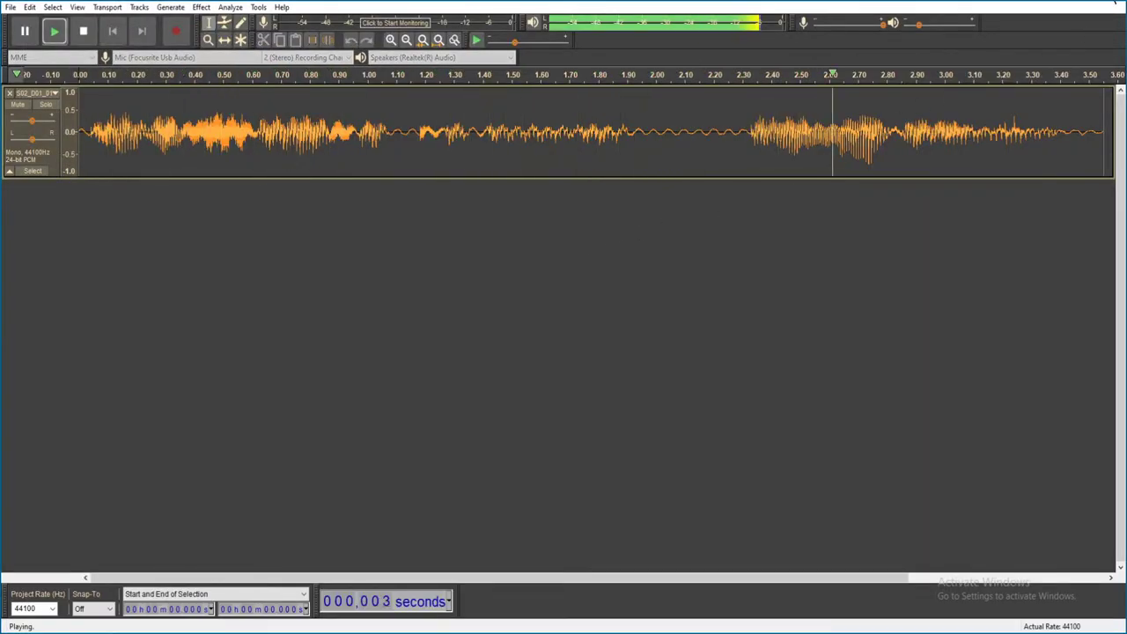
click(1113, 7)
click(587, 309)
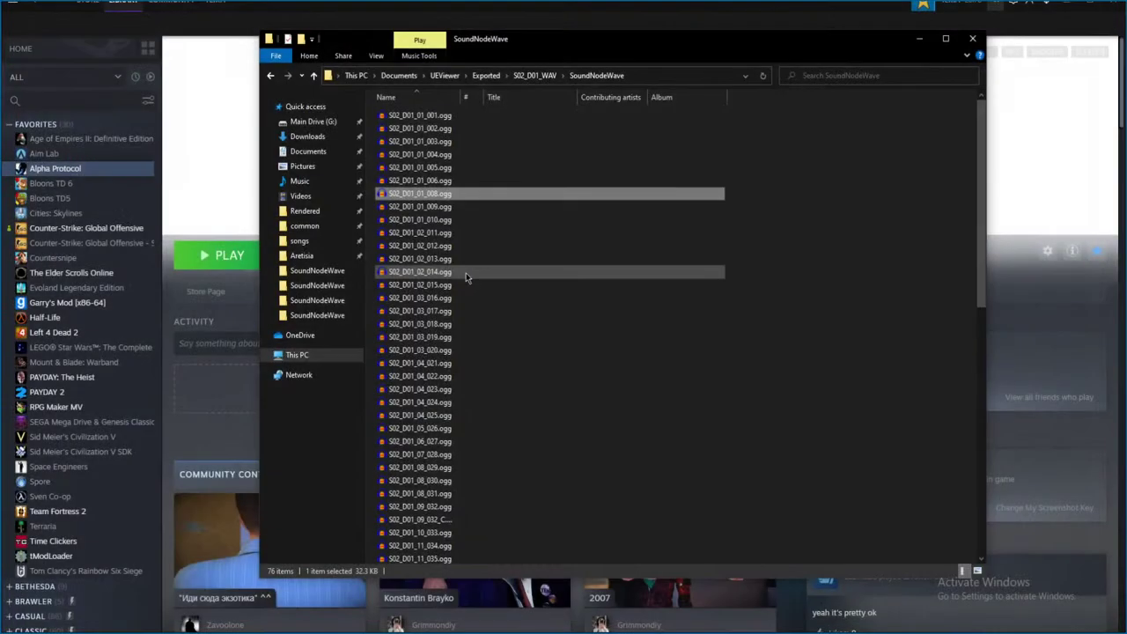
- Play S02_D01_01_009.ogg in Audacity and close it without saving
click(454, 209)
double_click(452, 209)
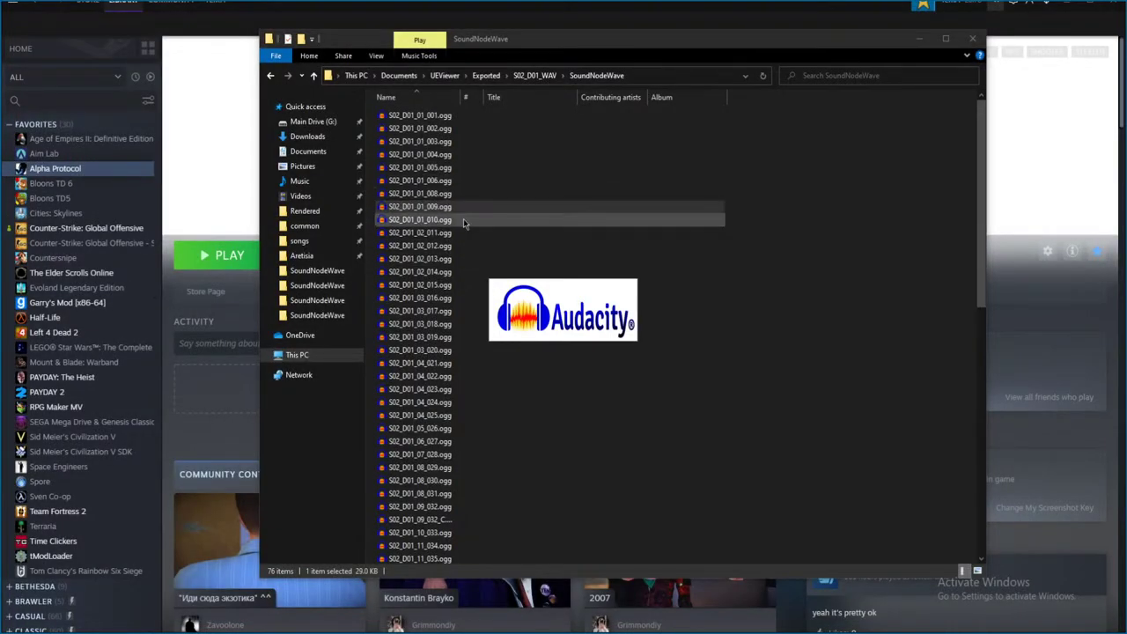
key(space)
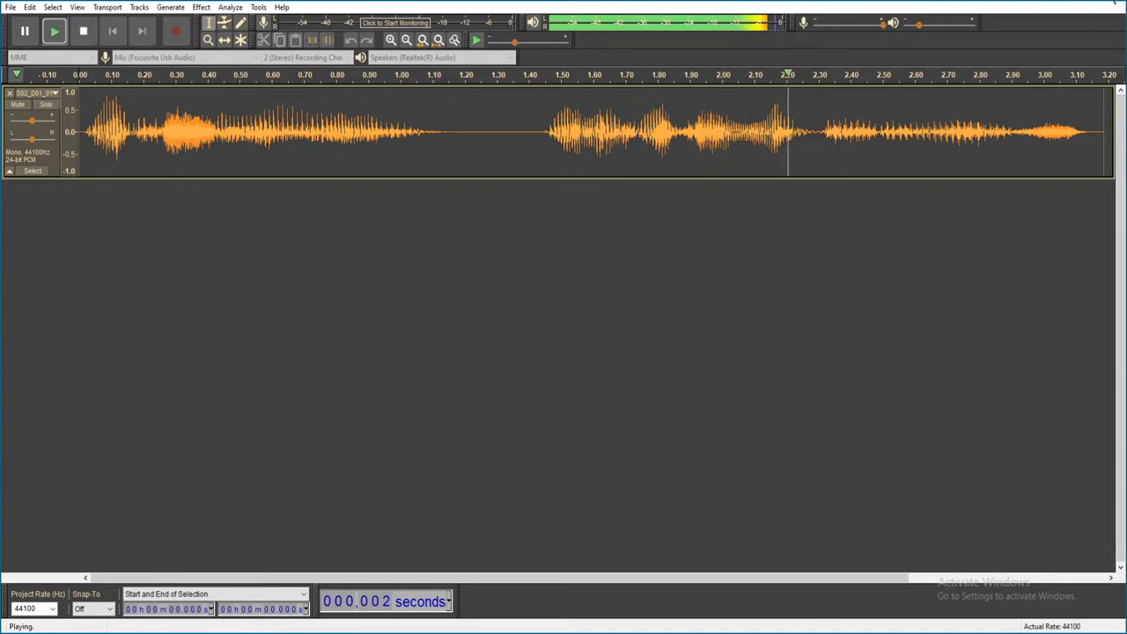
click(1117, 7)
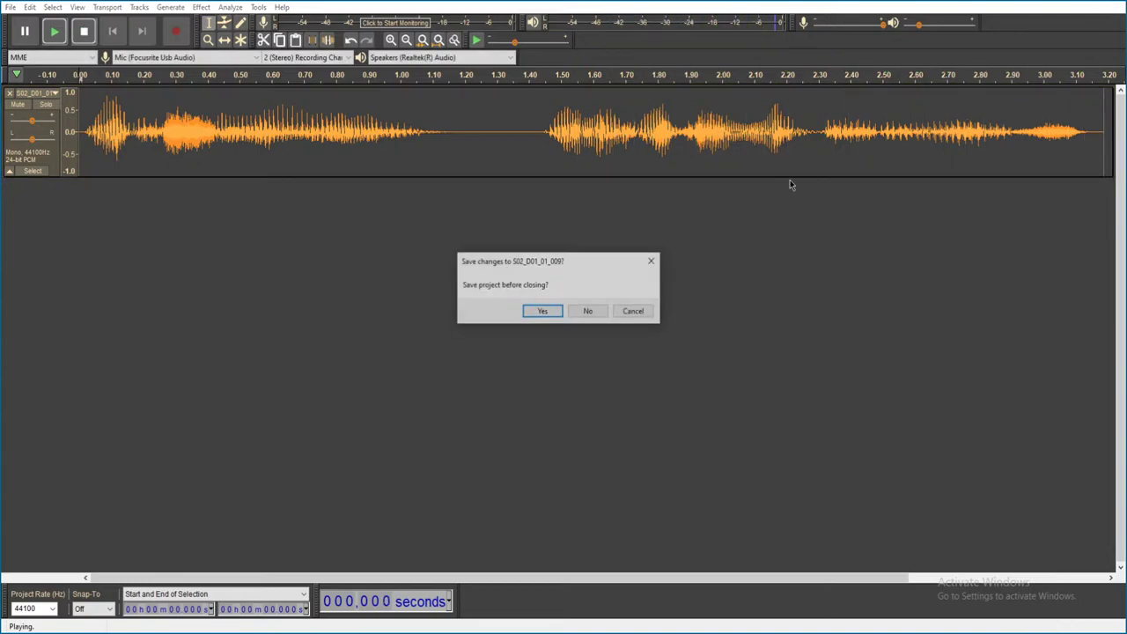
click(587, 311)
- Play S02_D01_01_010.ogg in Audacity and close it without saving
double_click(431, 219)
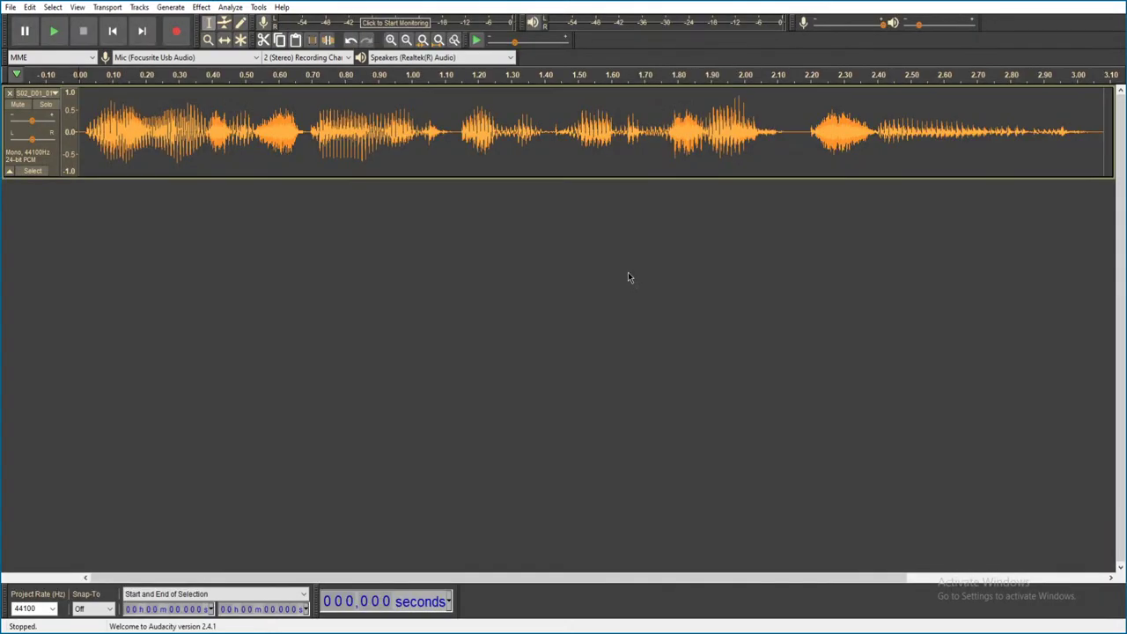
key(space)
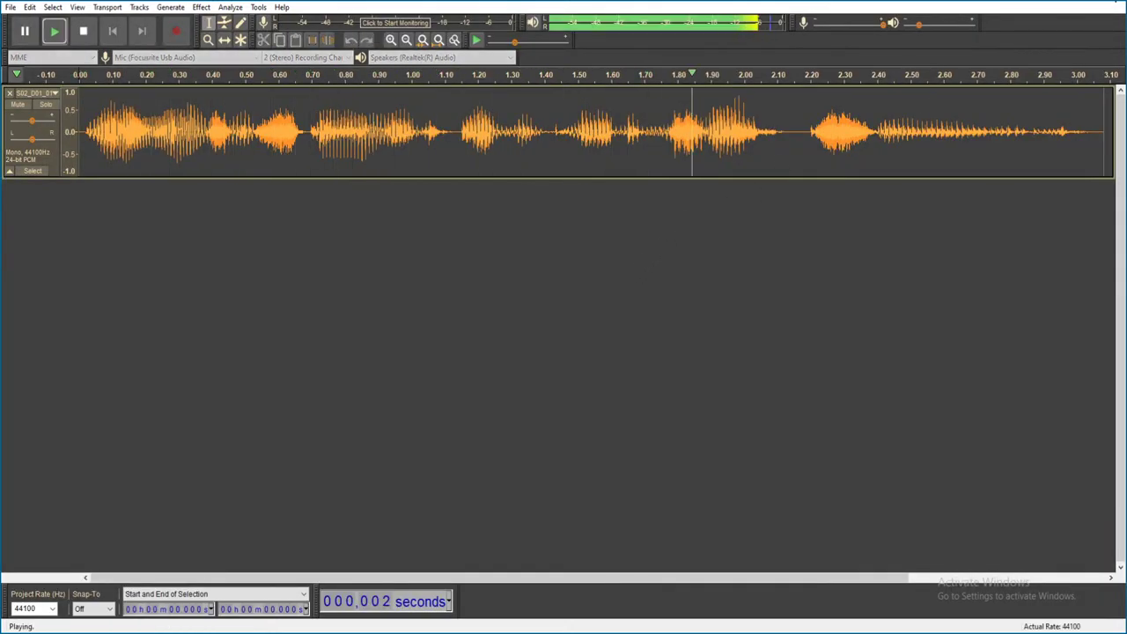
key(ctrl+w)
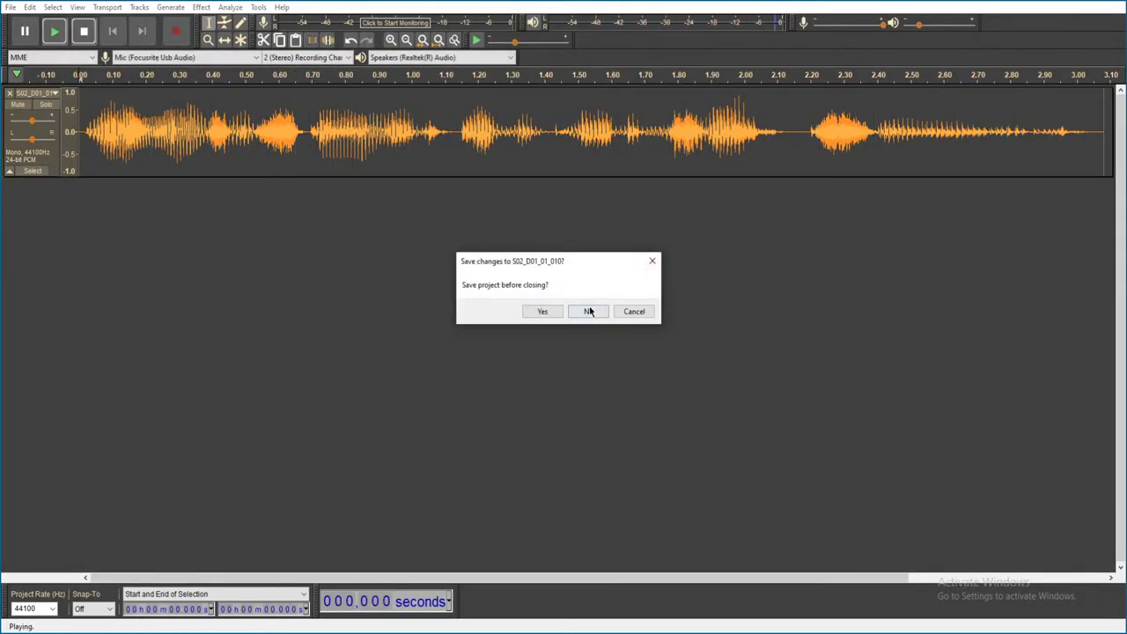
click(585, 309)
- Play S02_D01_02_011.ogg in Audacity and close it without saving
double_click(487, 234)
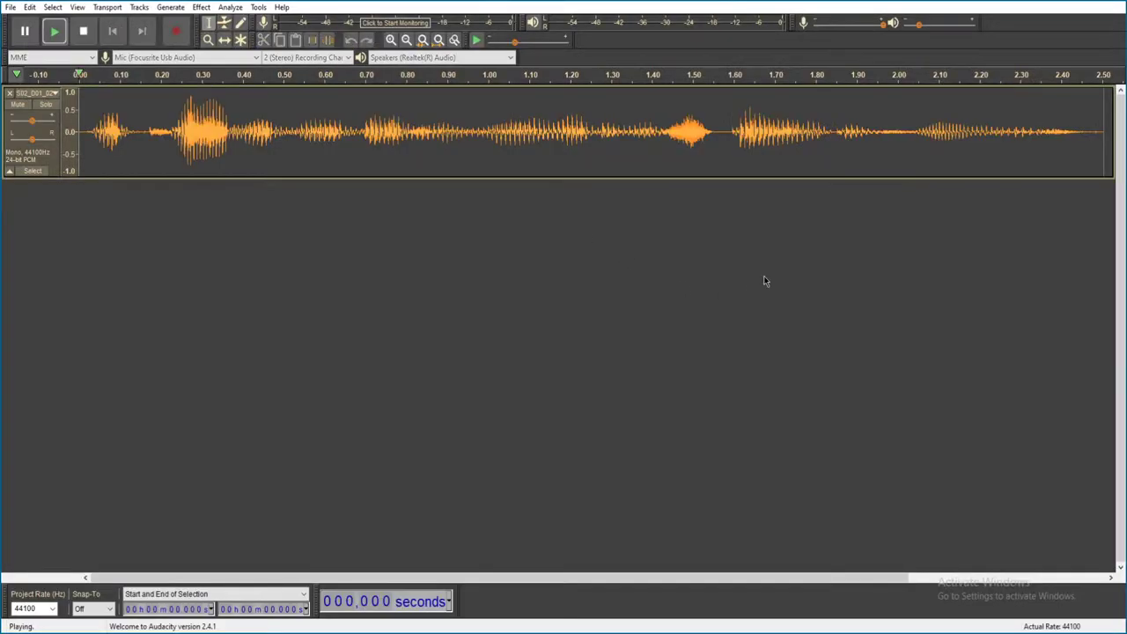
key(space)
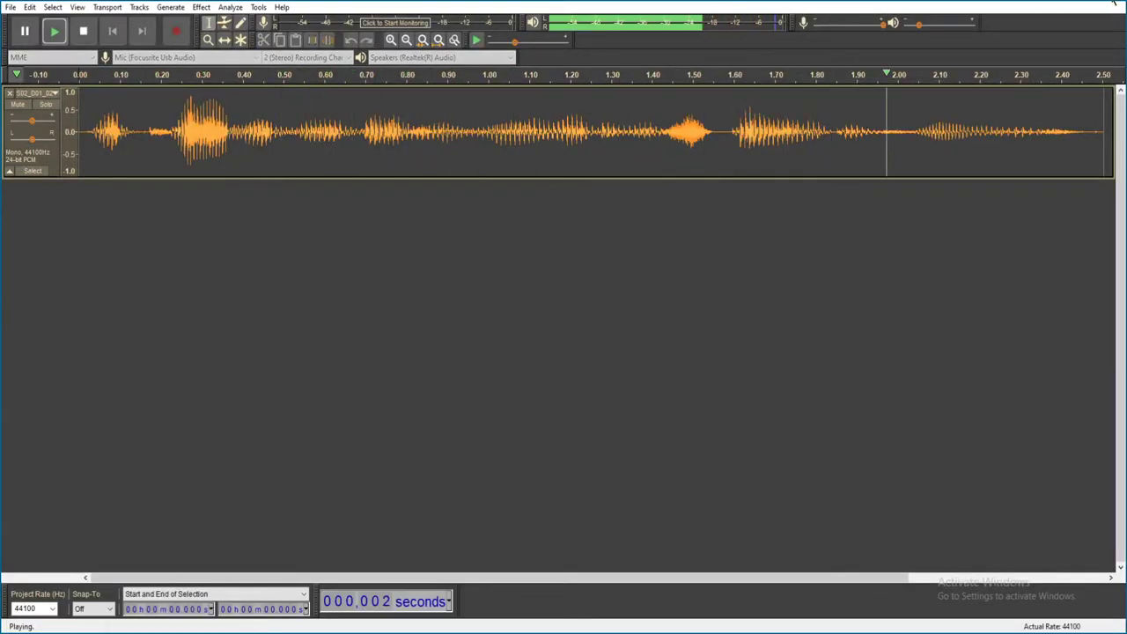
click(1116, 4)
click(589, 312)
- Play S02_D01_02_012.ogg in Audacity and close it without saving
double_click(475, 248)
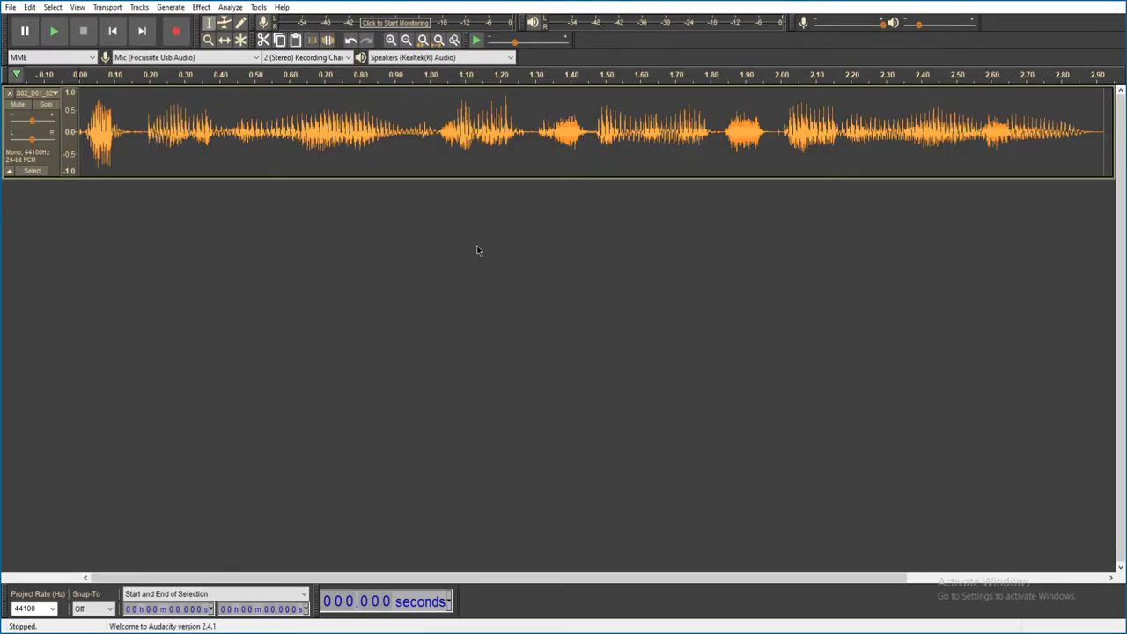
key(space)
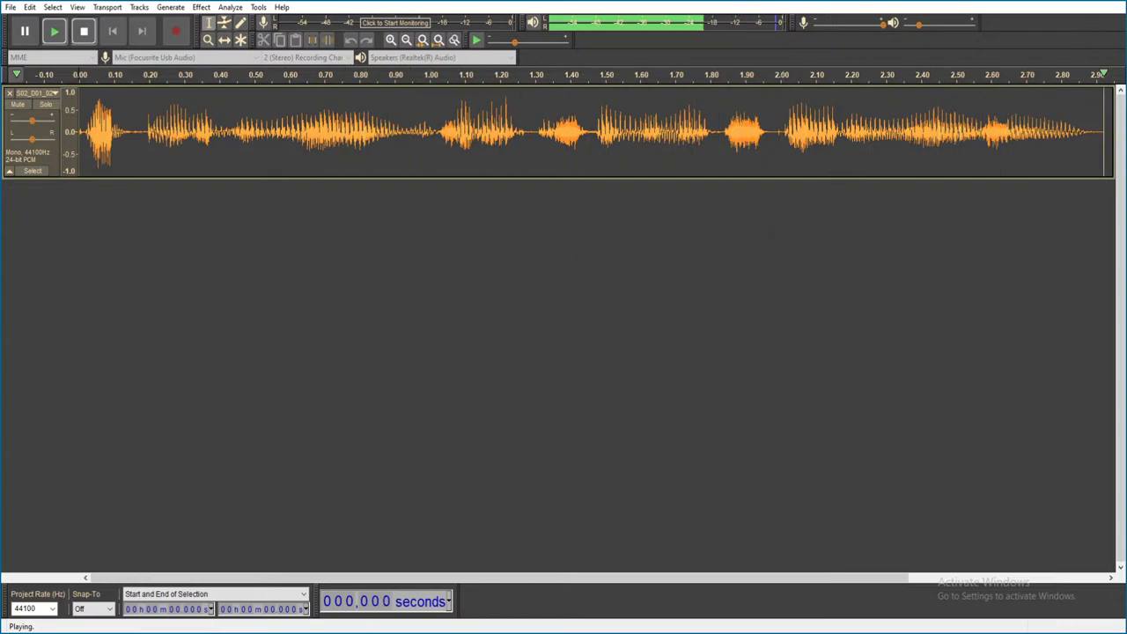
key(ctrl+w)
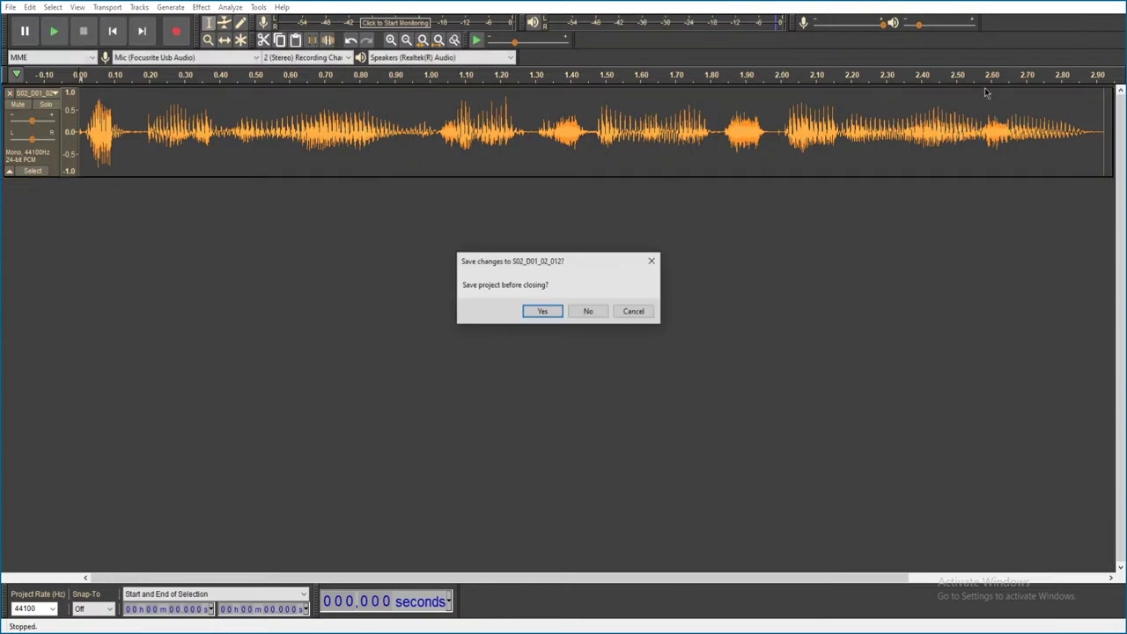
click(588, 311)
- Play S02_D01_02_013.ogg in Audacity and close it without saving
double_click(480, 258)
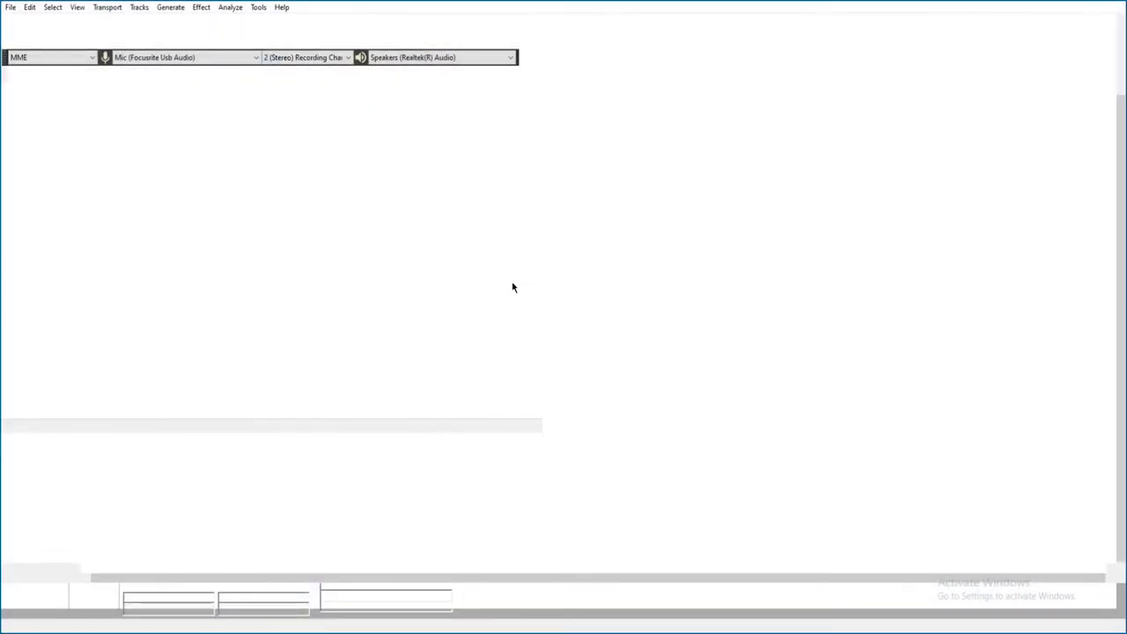
key(space)
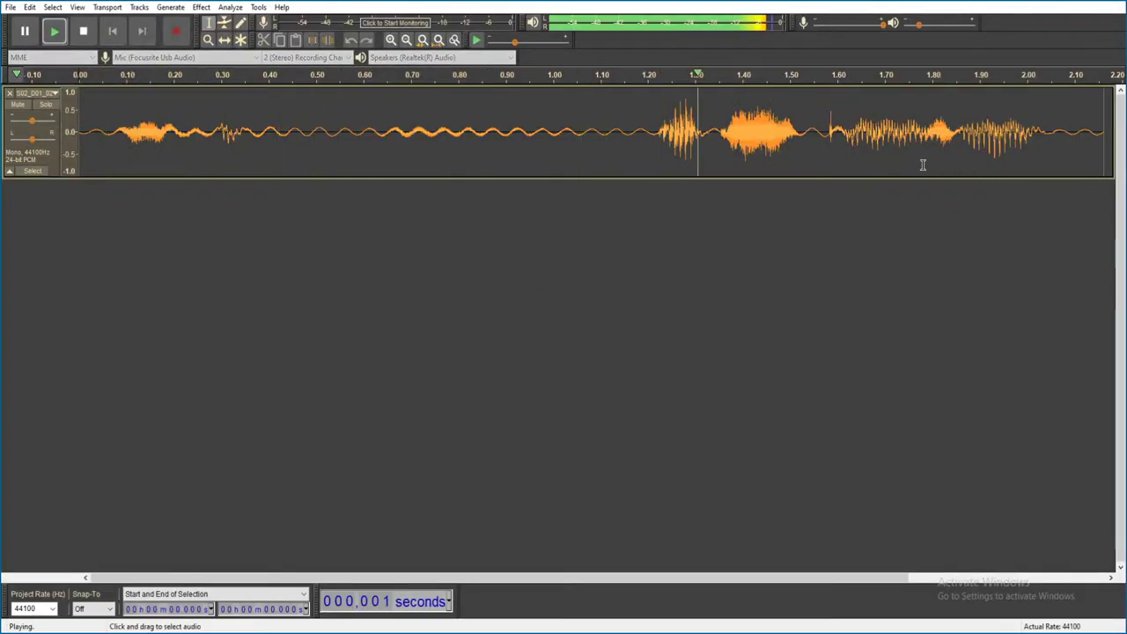
click(1107, 3)
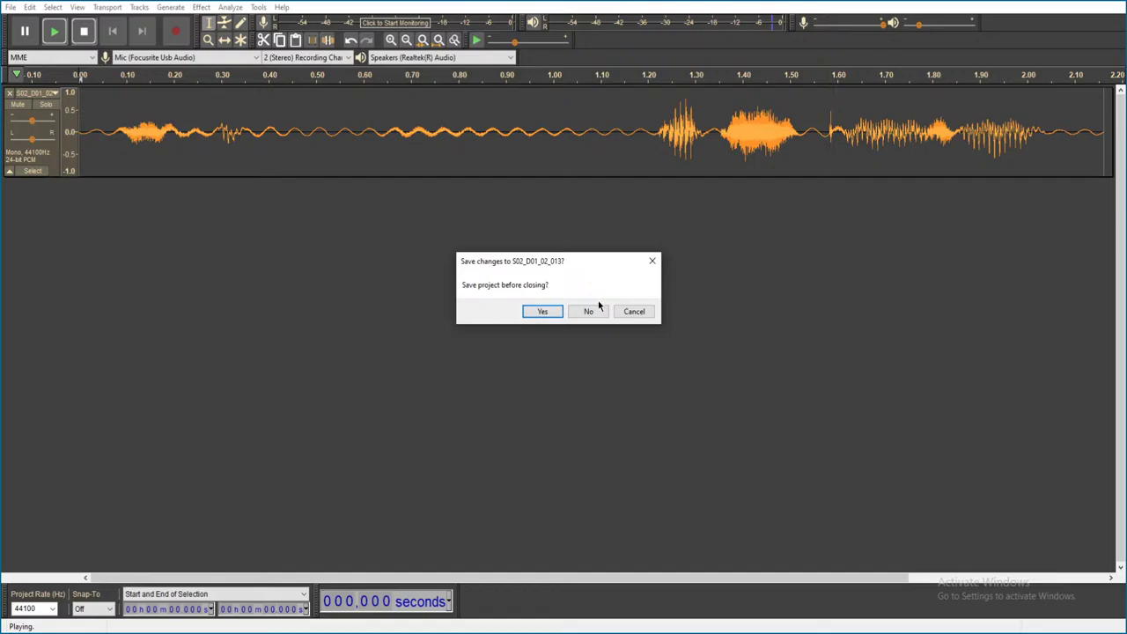
click(588, 311)
- Play S02_D01_02_014.ogg in Audacity and close it without saving
click(419, 273)
double_click(421, 272)
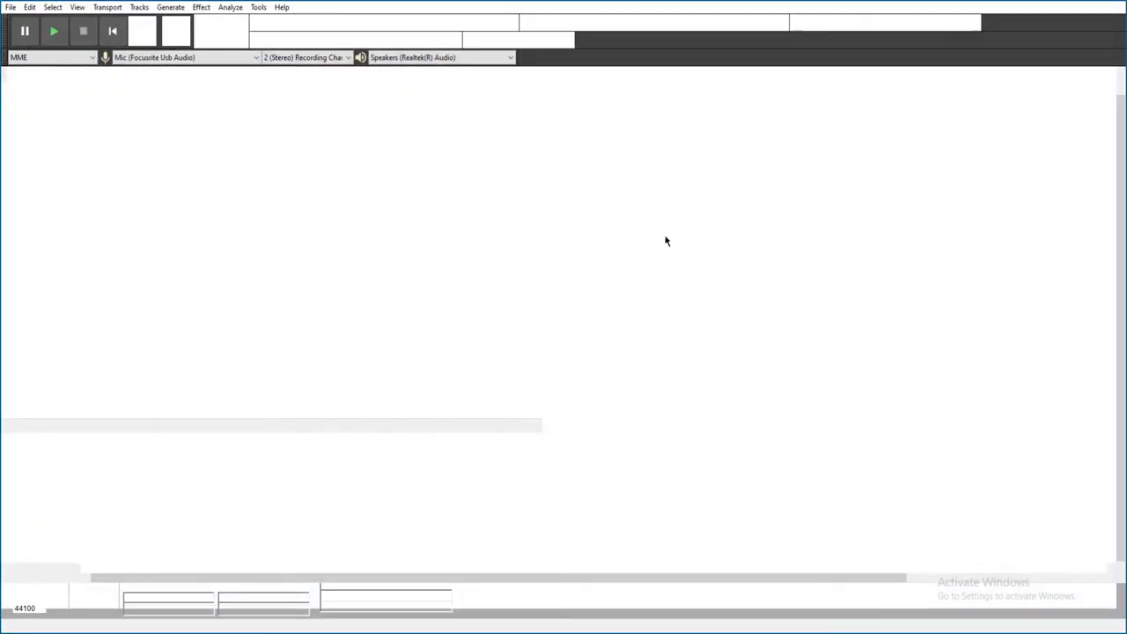
key(space)
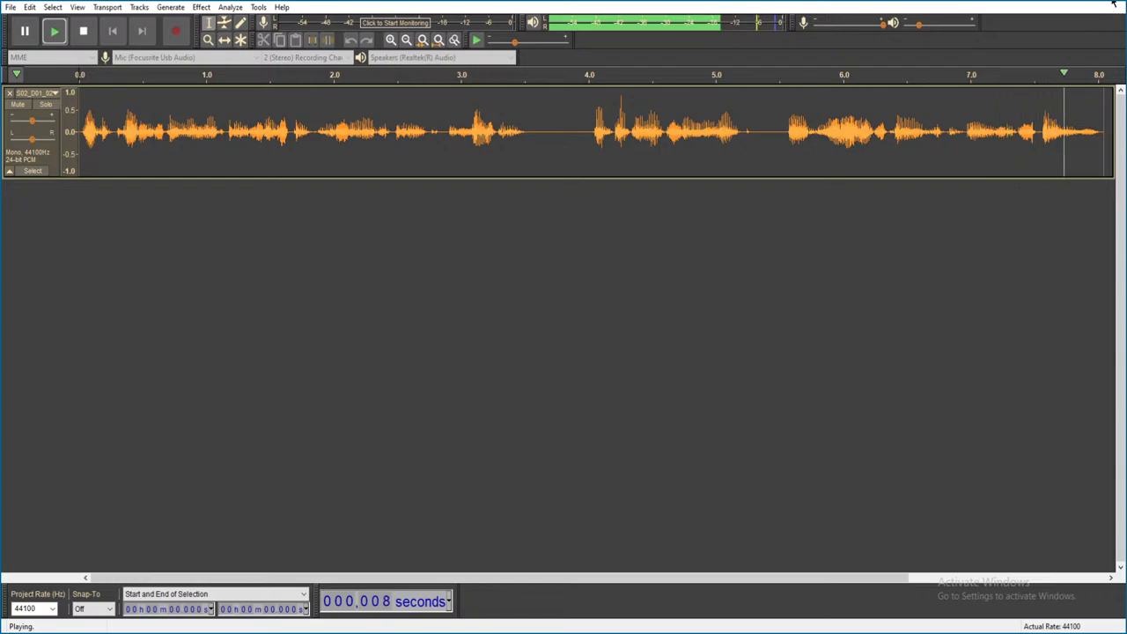
click(1114, 4)
click(583, 312)
- Go back up to the Exported folder and open the SoundNodeWave folder inside S06_B01_WAV
click(529, 322)
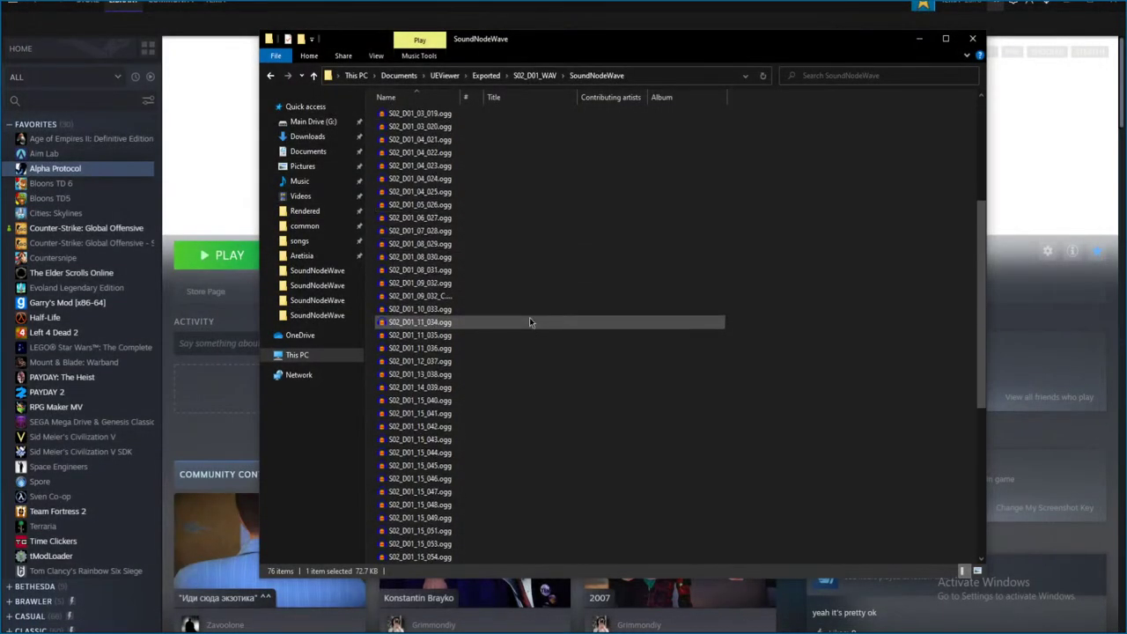
scroll(580, 233, up, 5)
click(580, 232)
scroll(595, 243, up, 1)
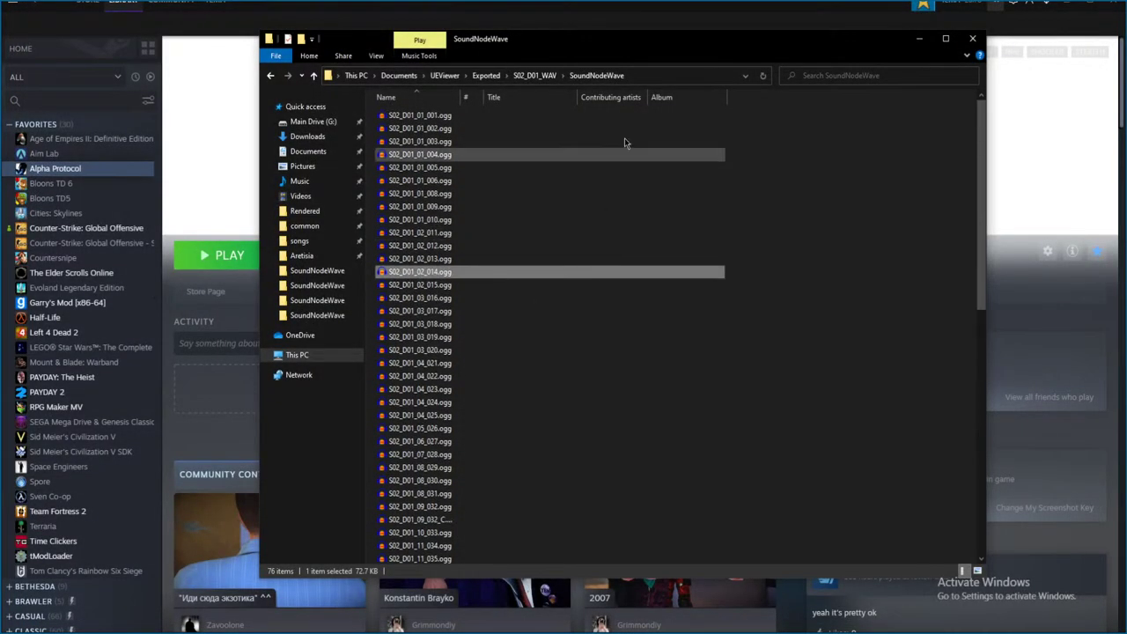
key(alt+Up)
key(alt+Up)
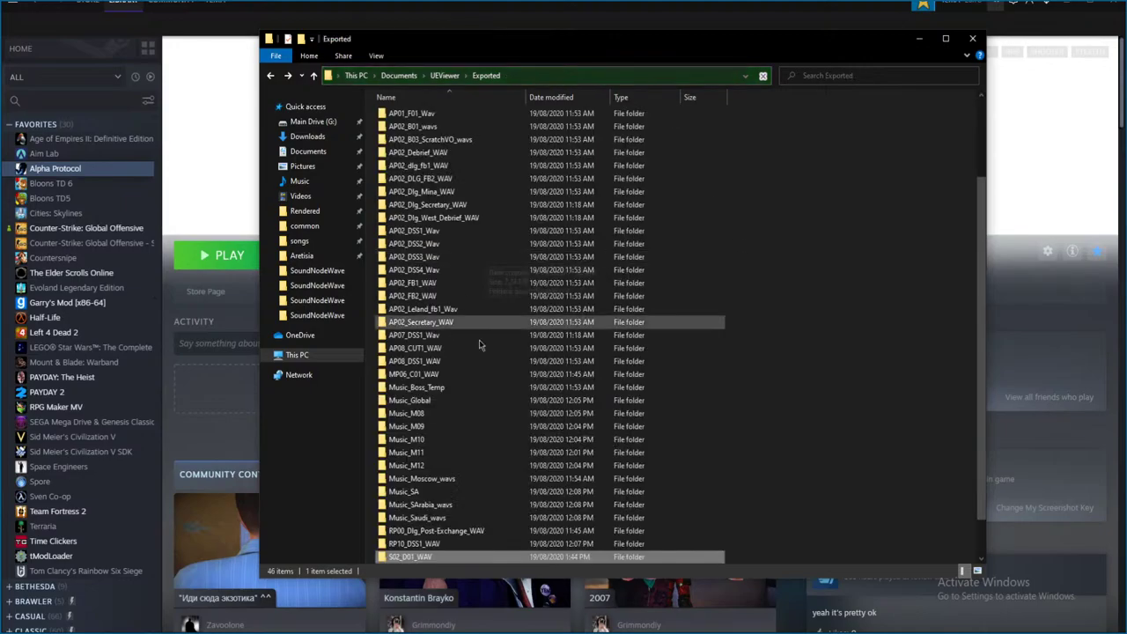
scroll(462, 458, down, 1)
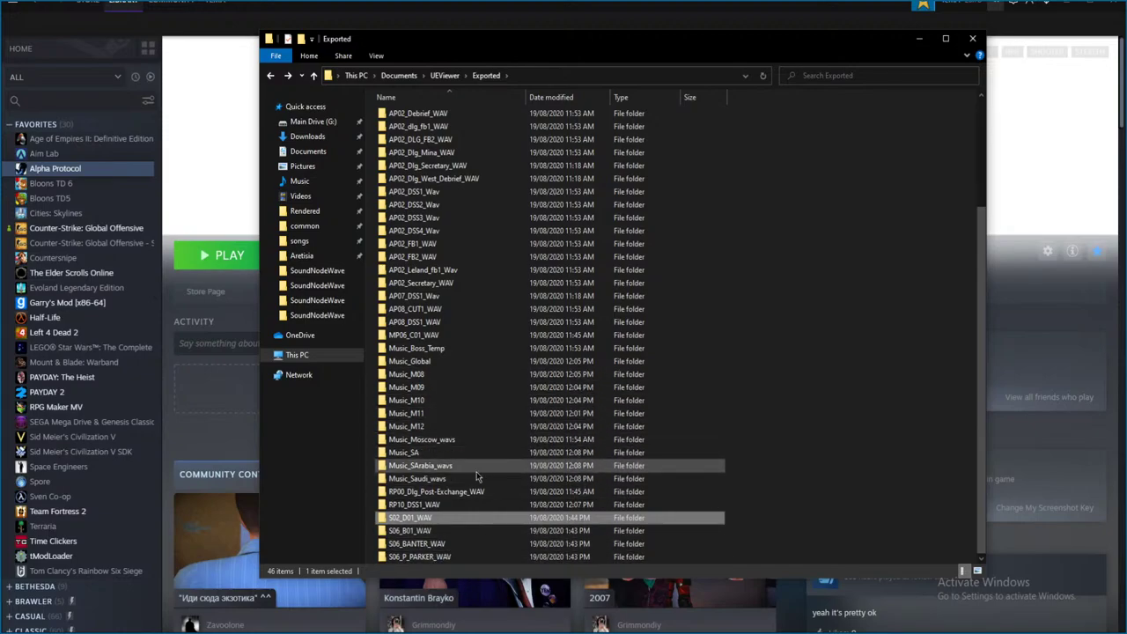
double_click(440, 530)
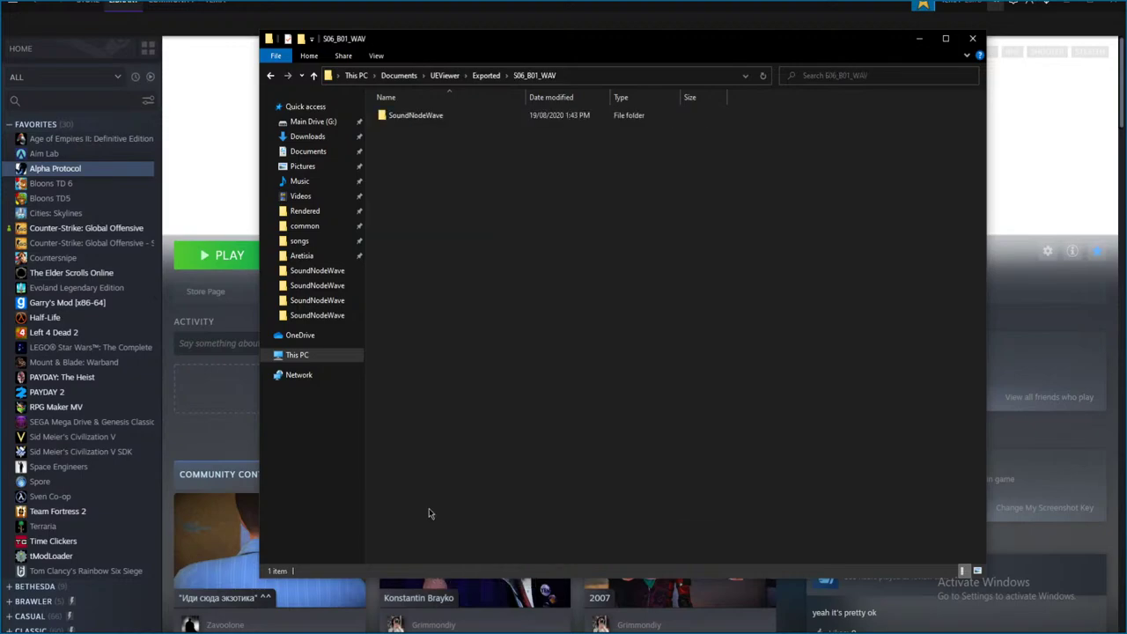
double_click(428, 116)
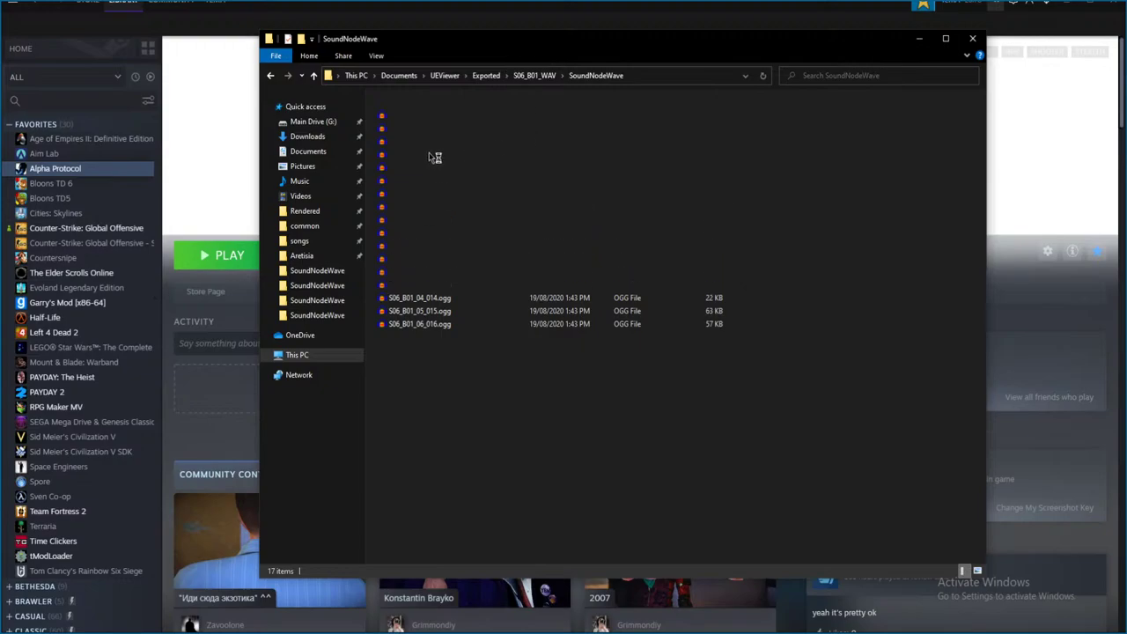
- Play S06_B01_01_000.ogg in Audacity and close it without saving
double_click(427, 117)
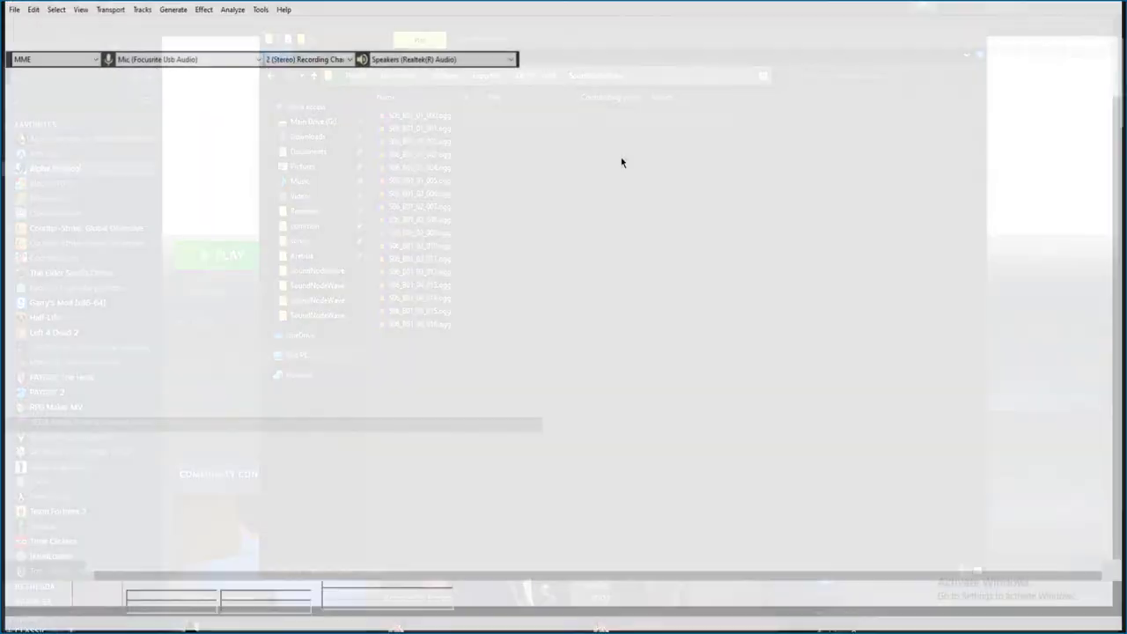
key(space)
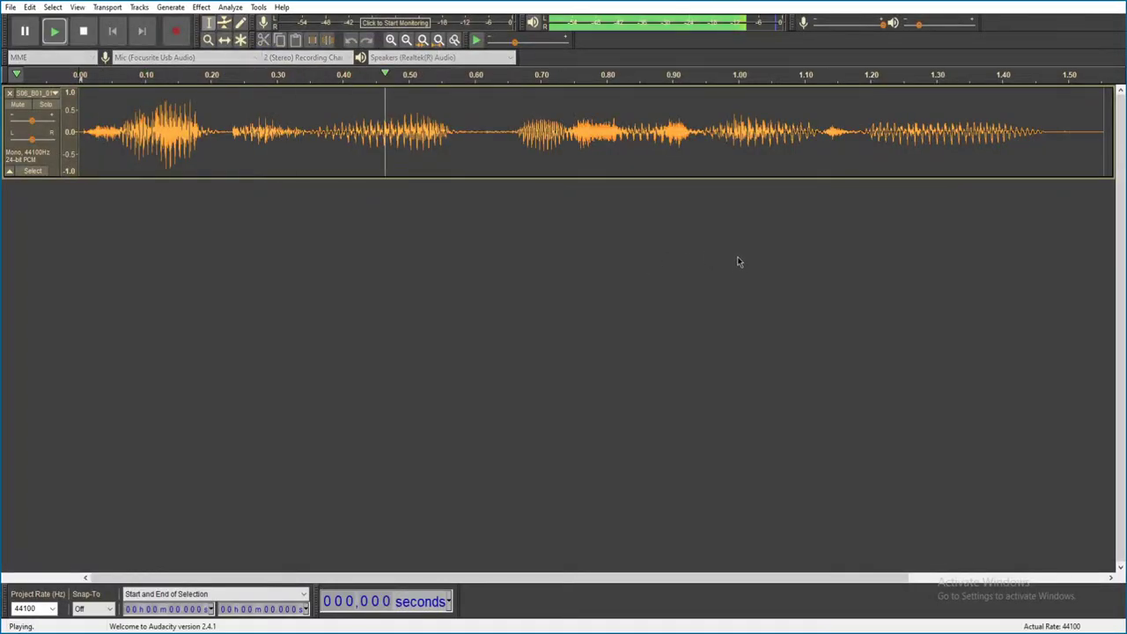
key(alt+F4)
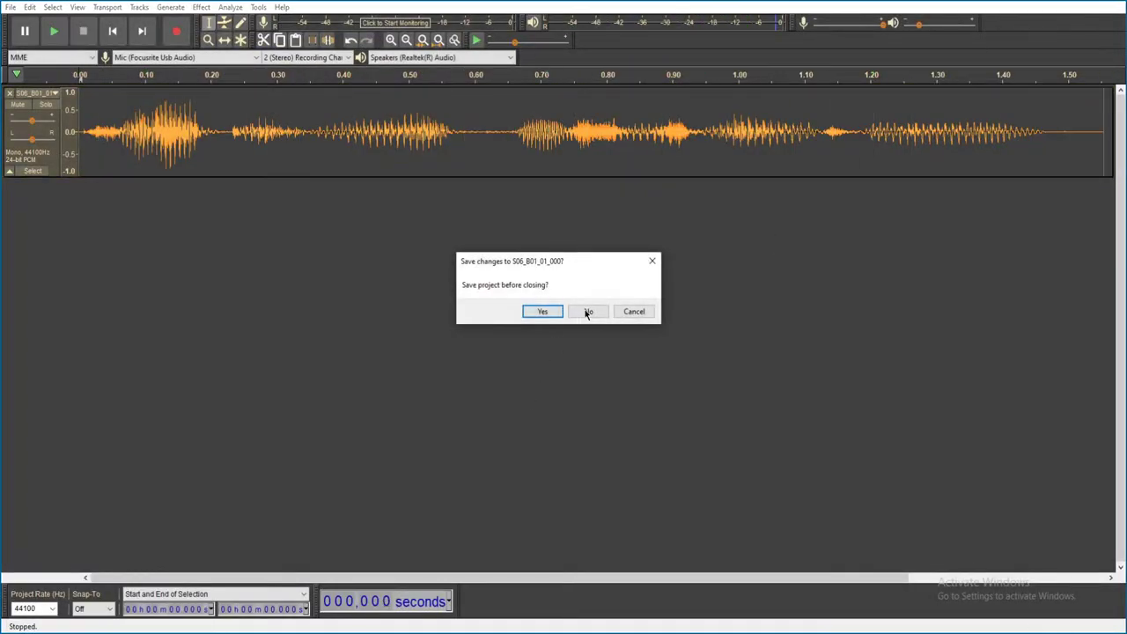
click(586, 312)
- Play S06_B01_01_001.ogg in Audacity, close it without saving, and go back up to the Exported folder
key(Down)
key(Return)
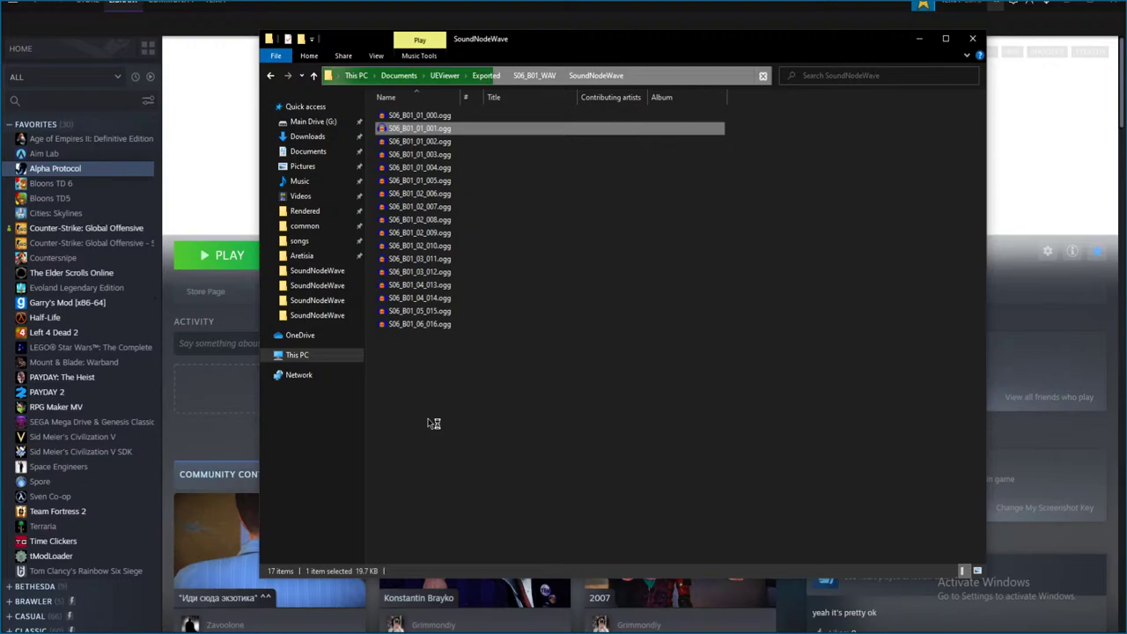
key(BackSpace)
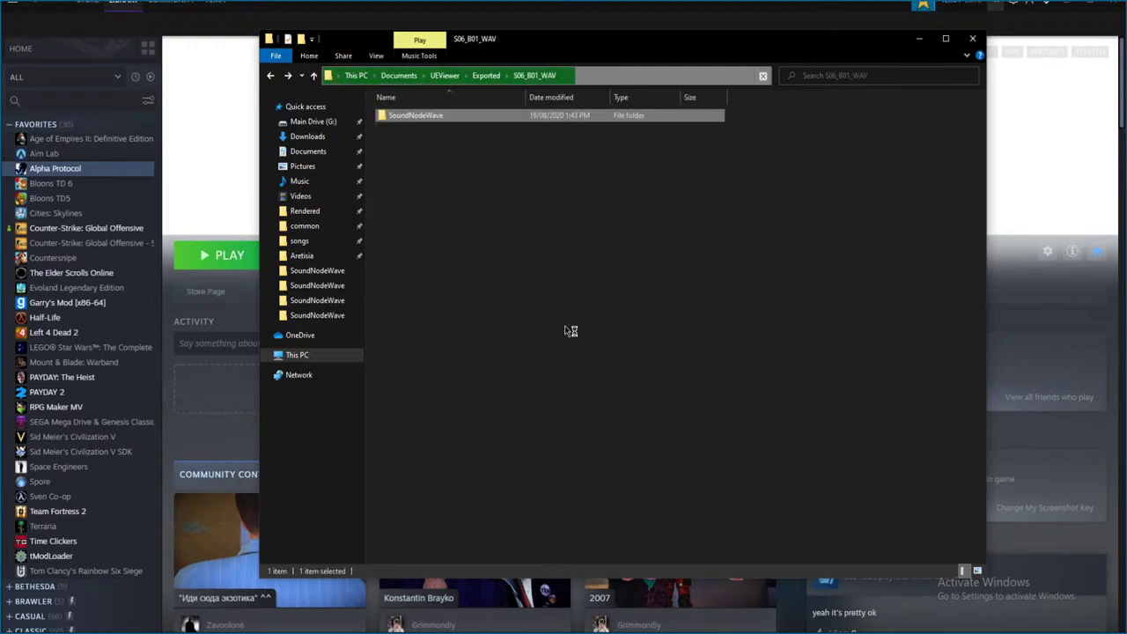
key(BackSpace)
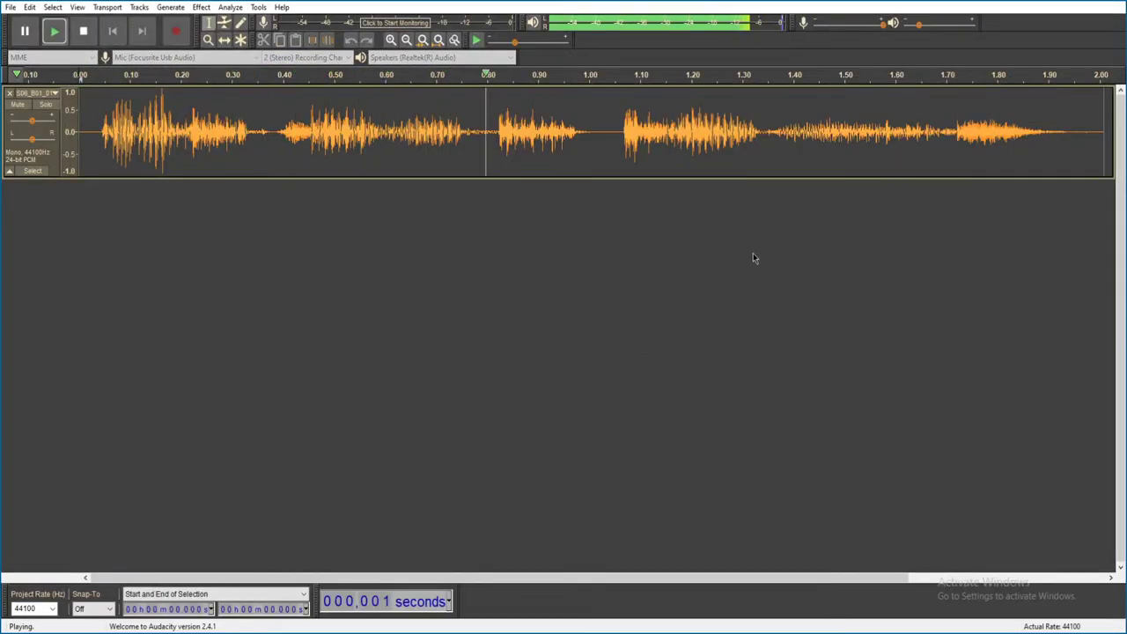
key(ctrl+w)
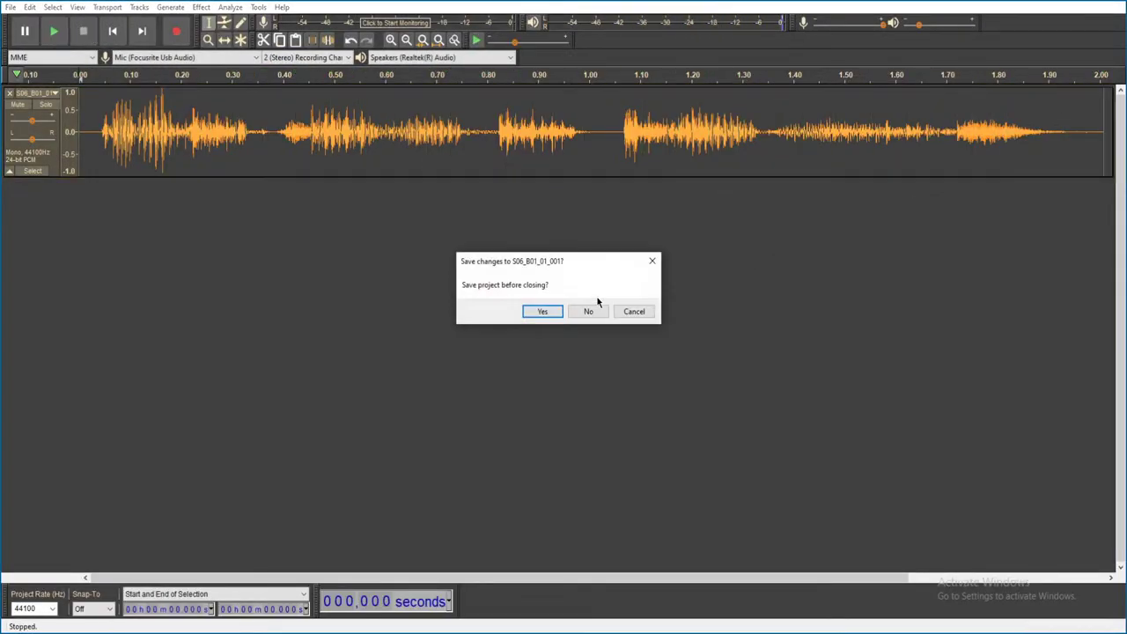
click(589, 310)
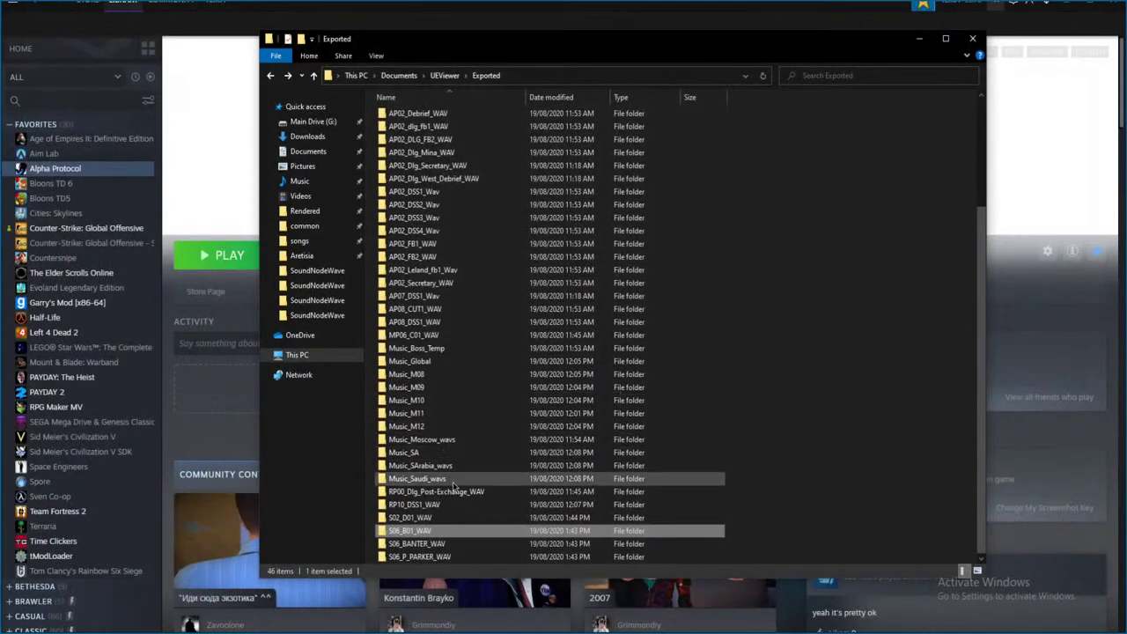
- Open the SoundNodeWave folder inside S06_BANTER_WAV, play S06_BANTER_01_000.ogg in Audacity, and close it without saving
double_click(421, 544)
double_click(459, 119)
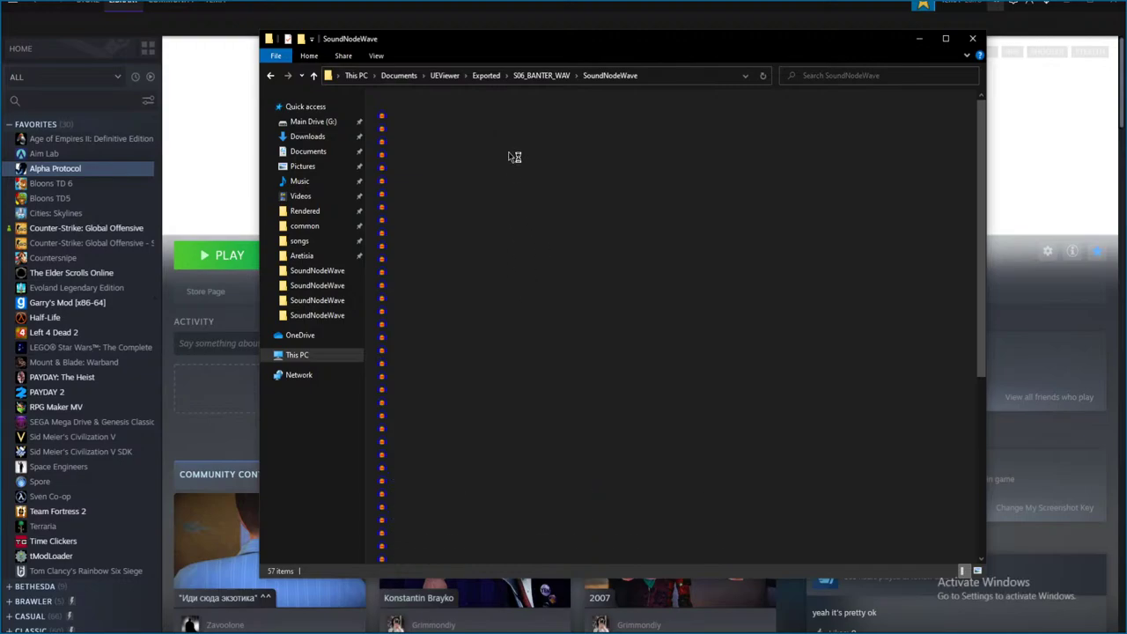
double_click(471, 117)
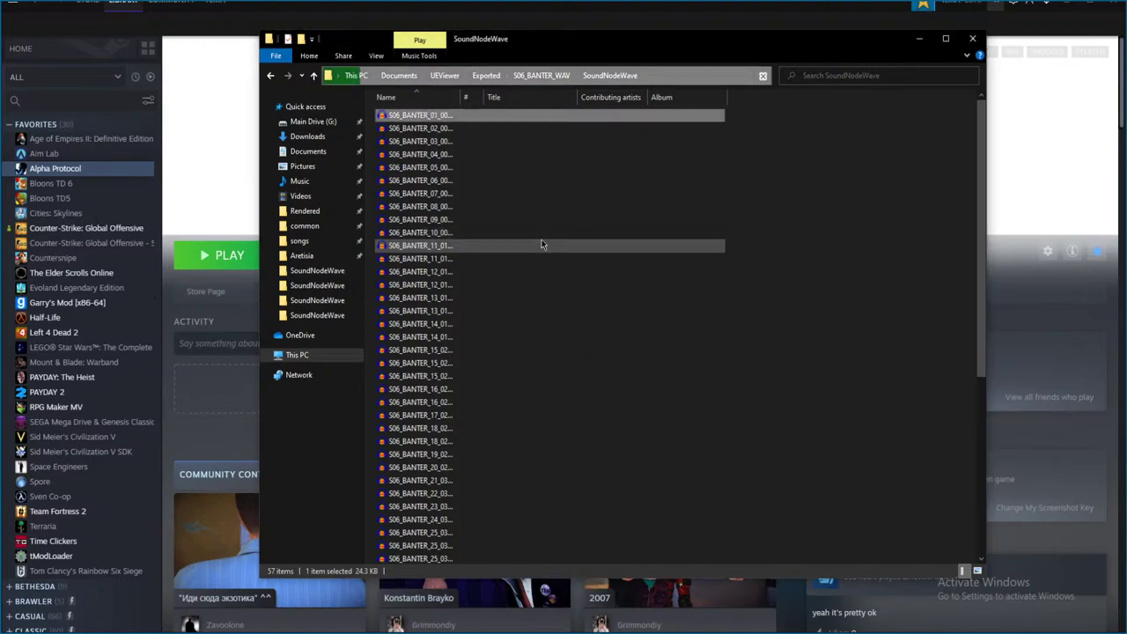
key(space)
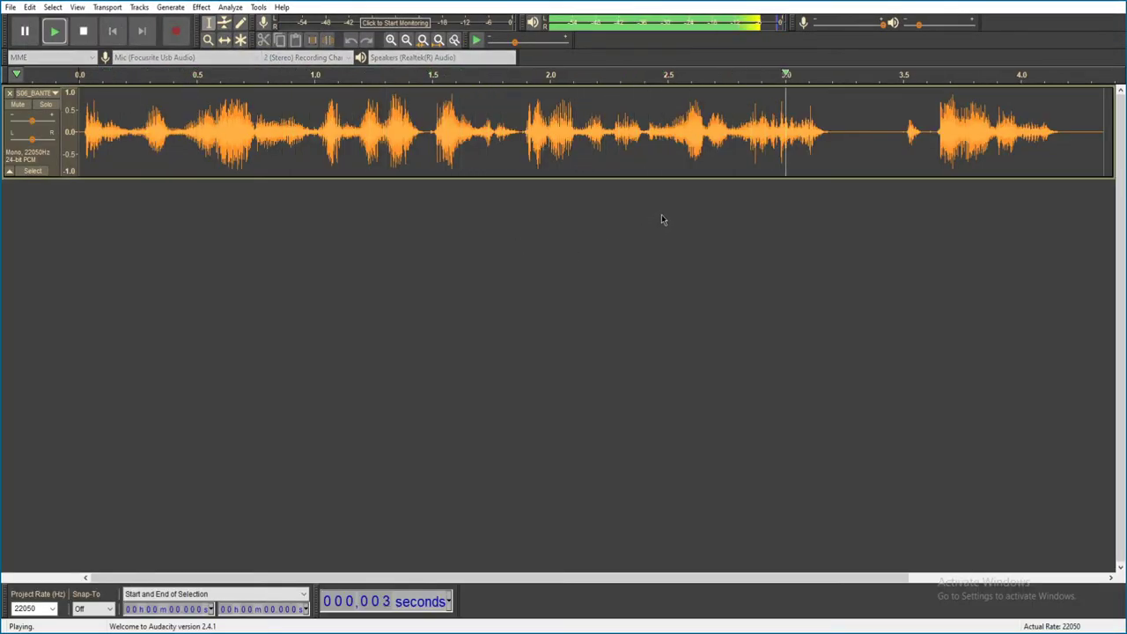
key(ctrl+w)
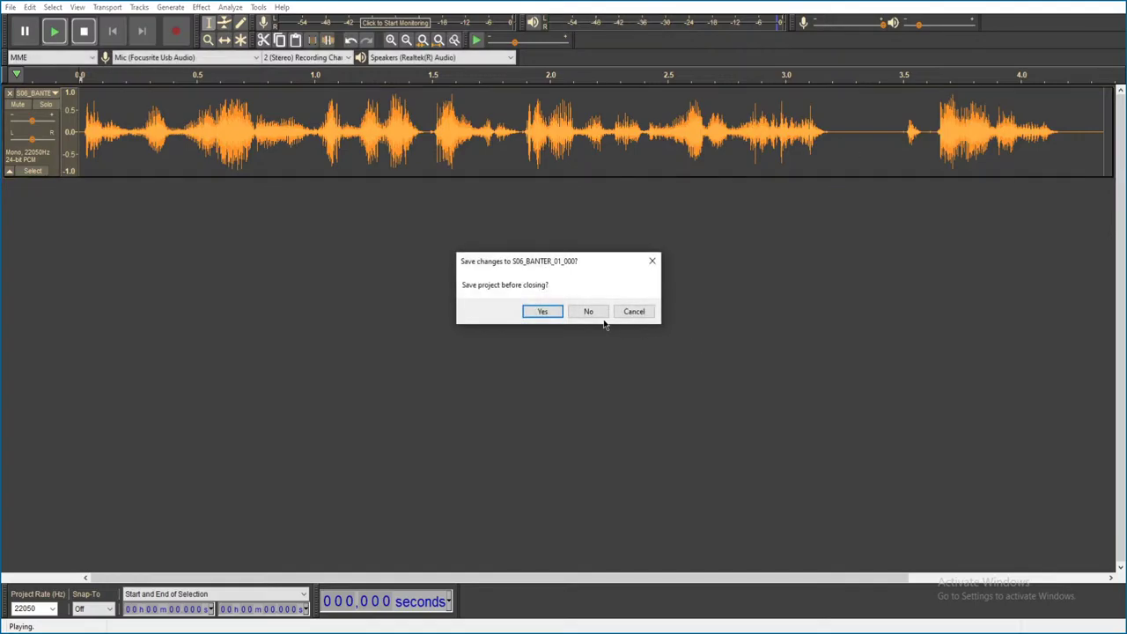
click(586, 311)
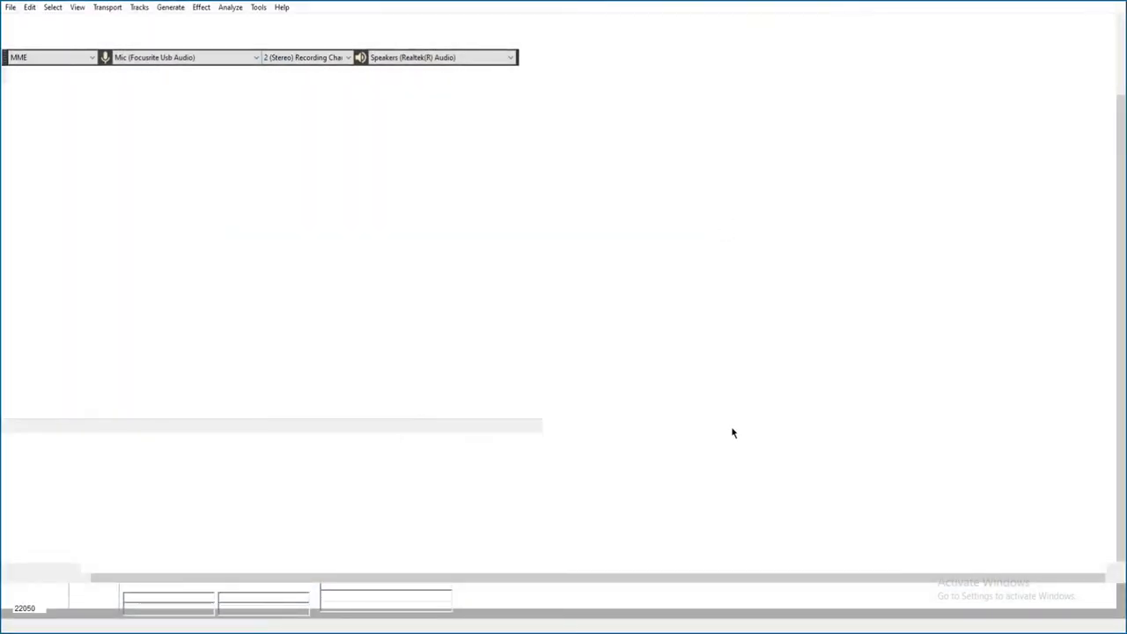
- Play another S06_BANTER clip in Audacity and close it without saving
key(space)
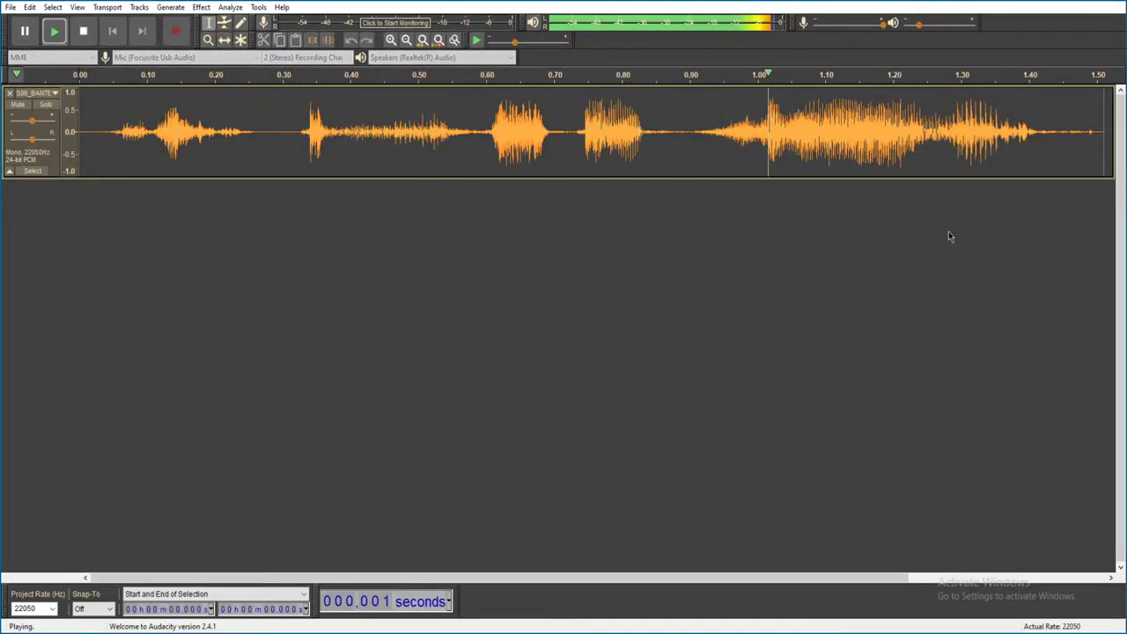
key(alt+F4)
click(587, 309)
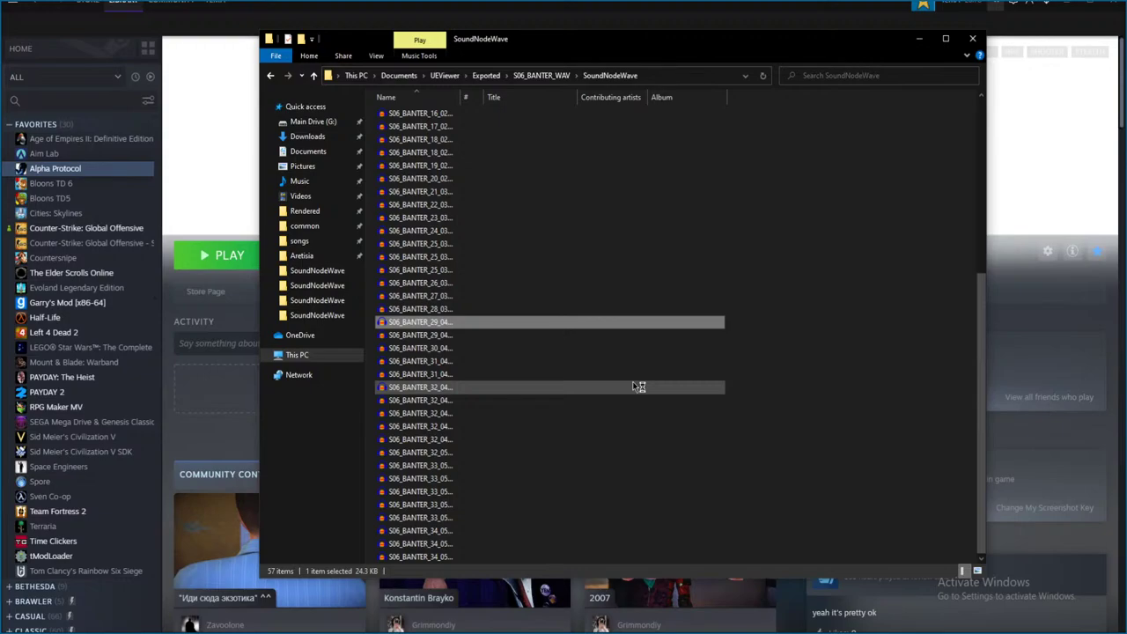
- Play S06_BANTER_29_040.ogg in Audacity and close it without saving
scroll(648, 362, up, 3)
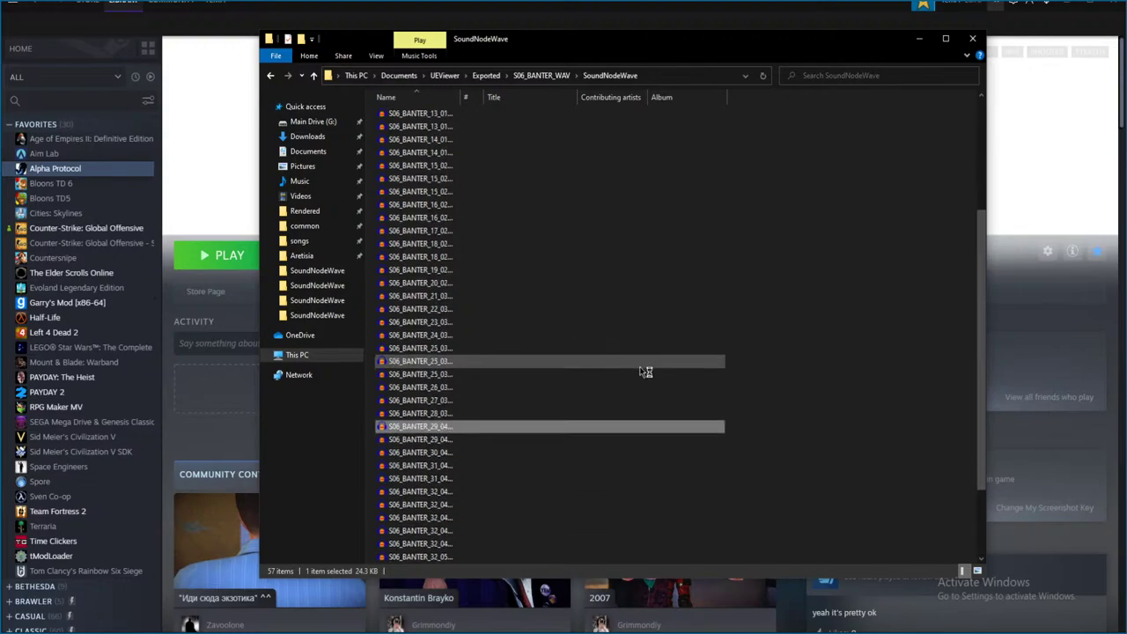
scroll(646, 371, up, 5)
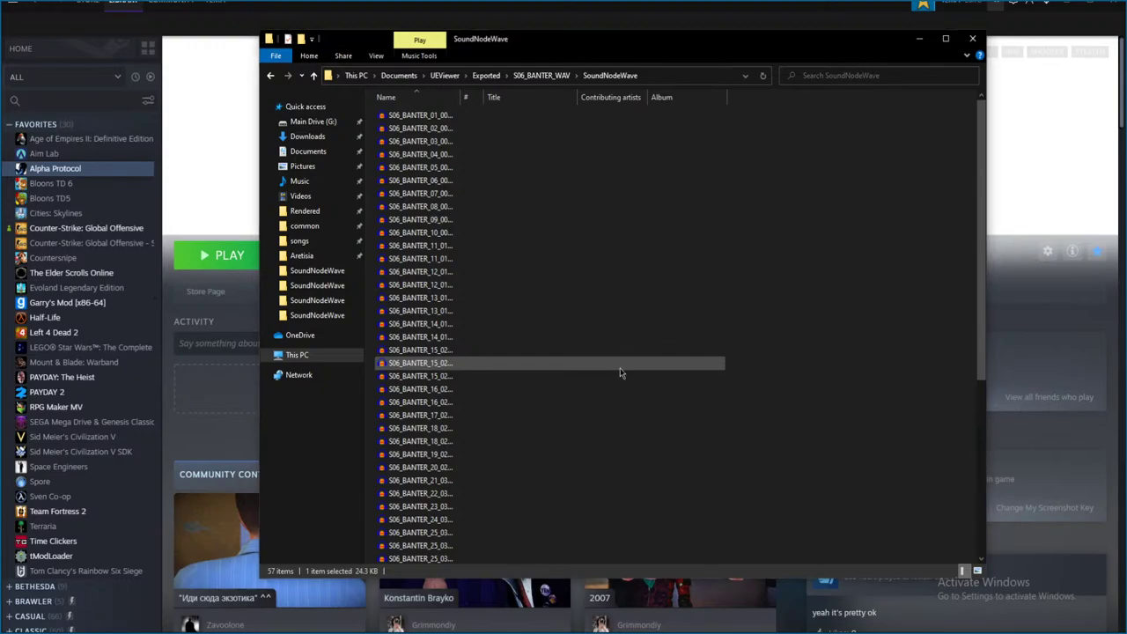
key(space)
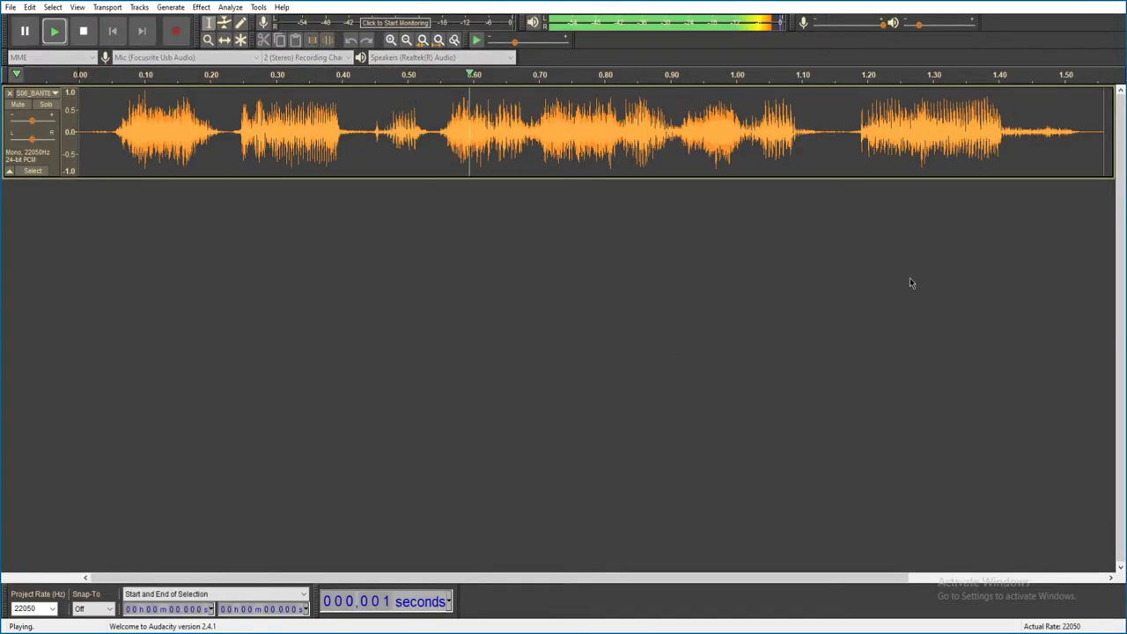
key(ctrl+w)
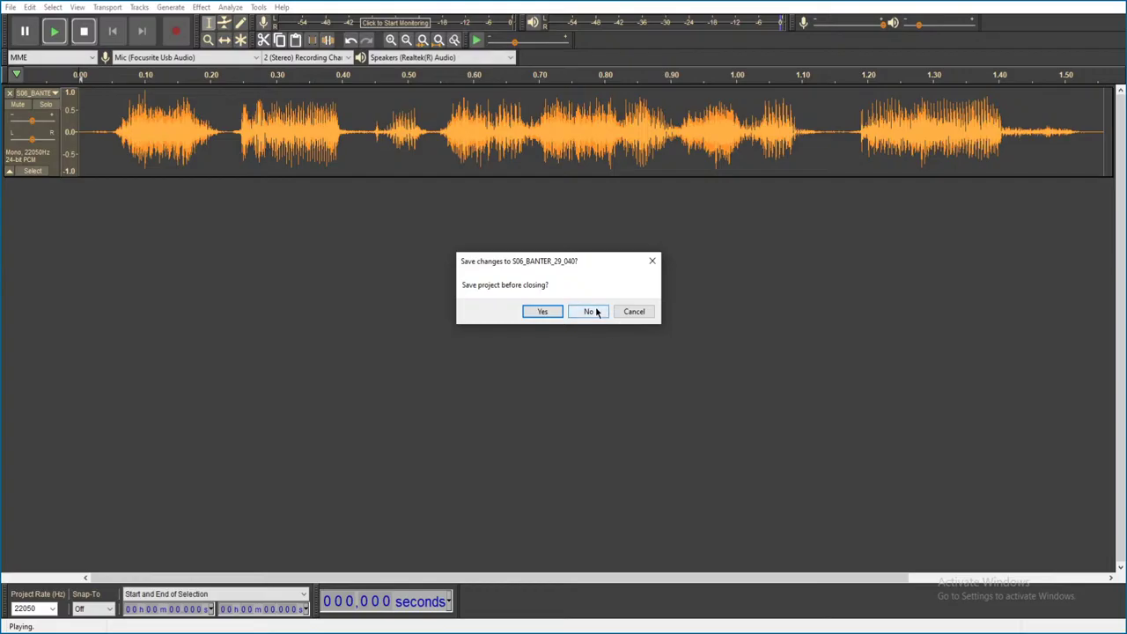
click(588, 311)
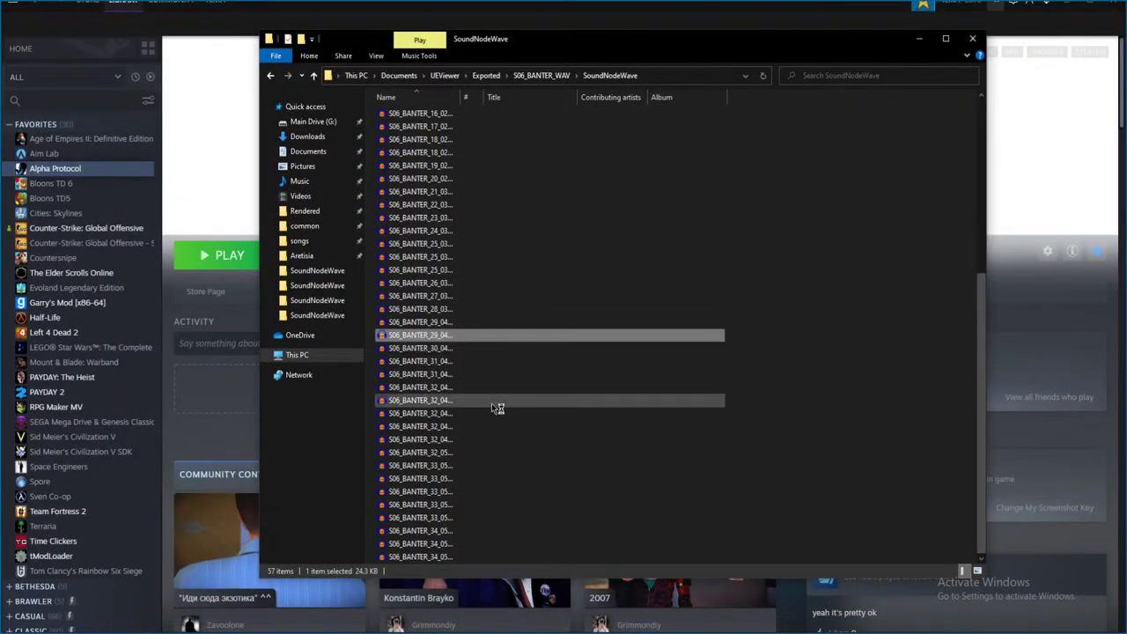
- Widen the Name column to show full file names, then play S06_BANTER_29_041.ogg in Audacity and close it without saving
drag(460, 99, 537, 103)
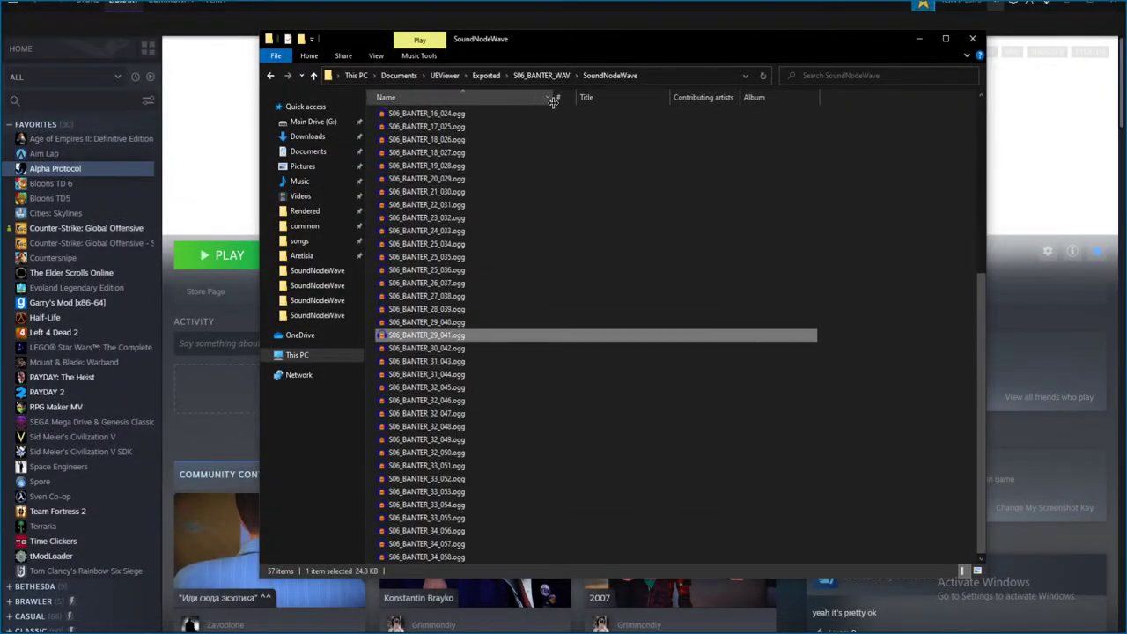
click(482, 334)
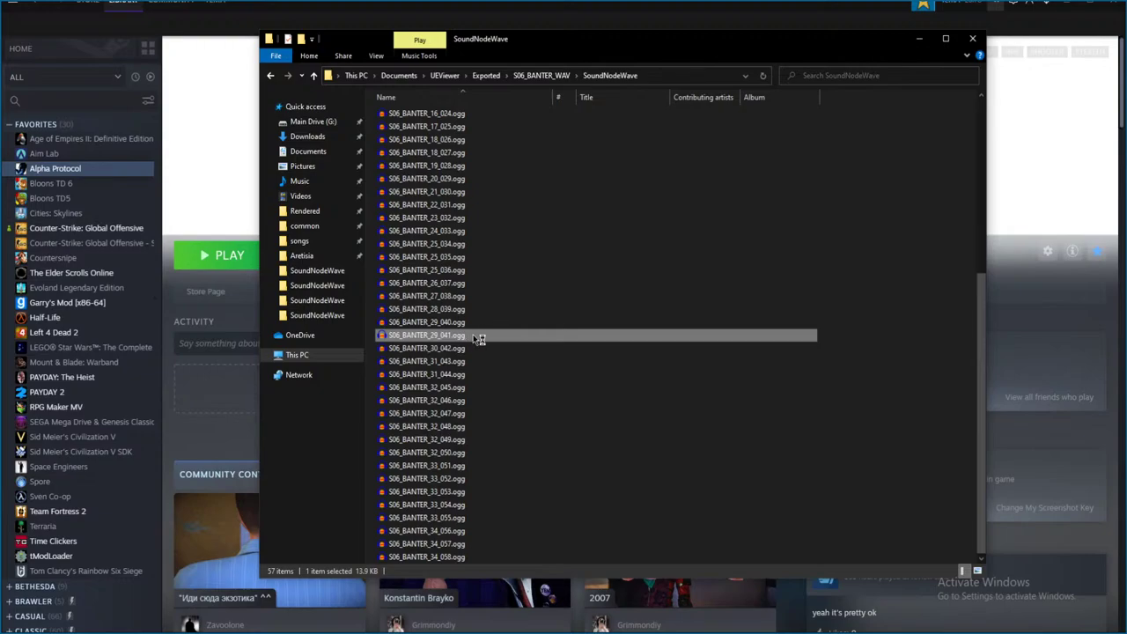
scroll(480, 338, up, 8)
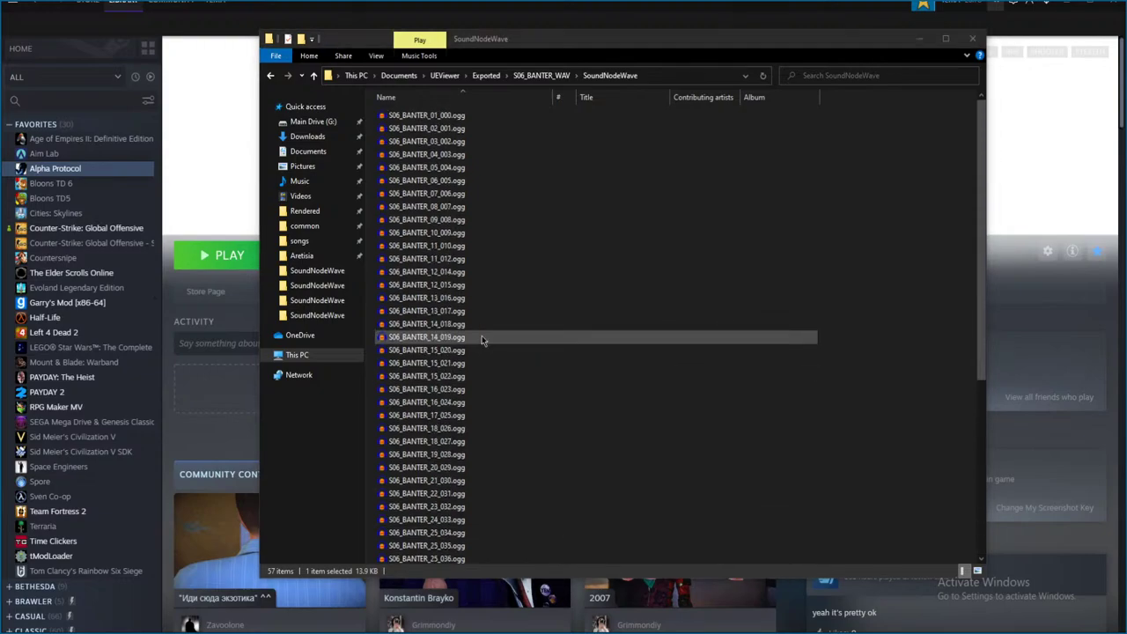
key(space)
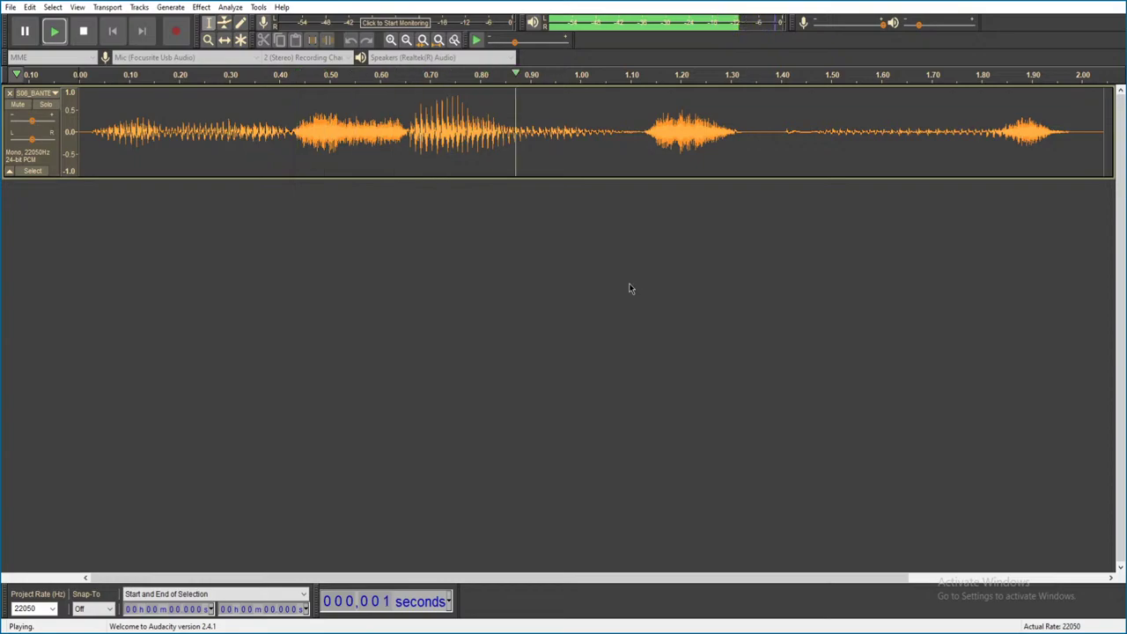
key(ctrl+w)
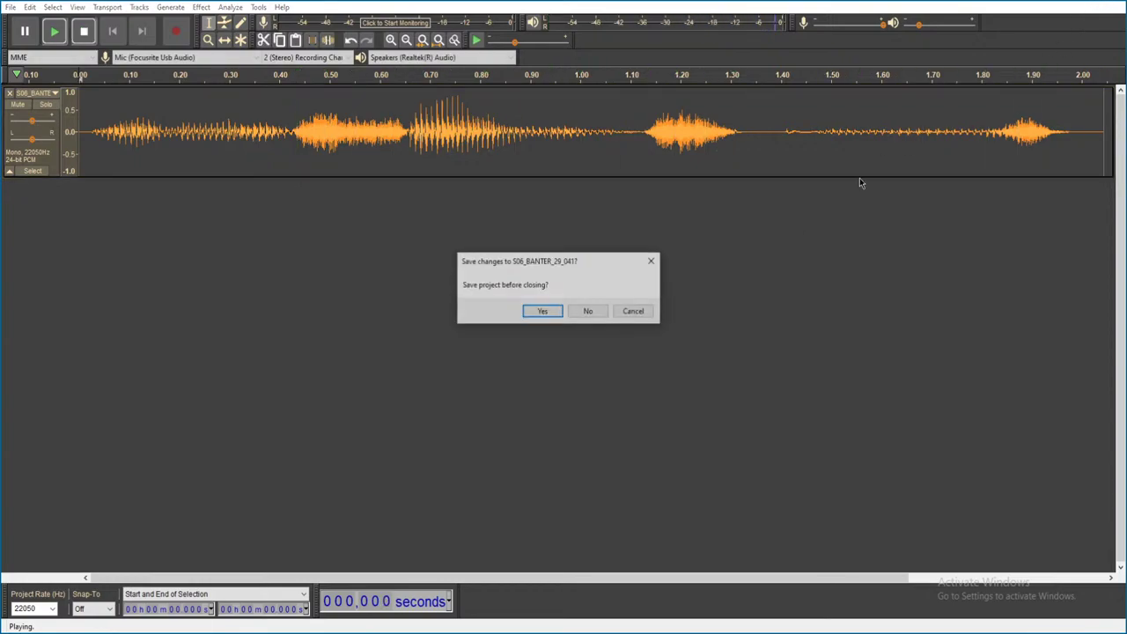
click(573, 313)
- Play S06_BANTER_11_010.ogg in Audacity and close it without saving
double_click(491, 245)
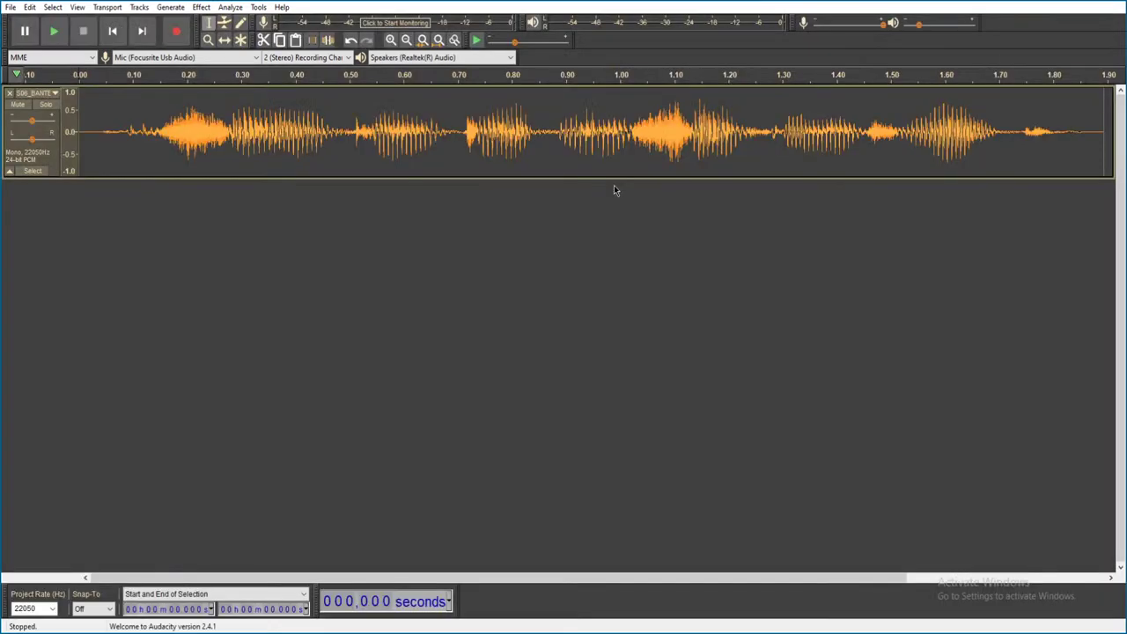
key(space)
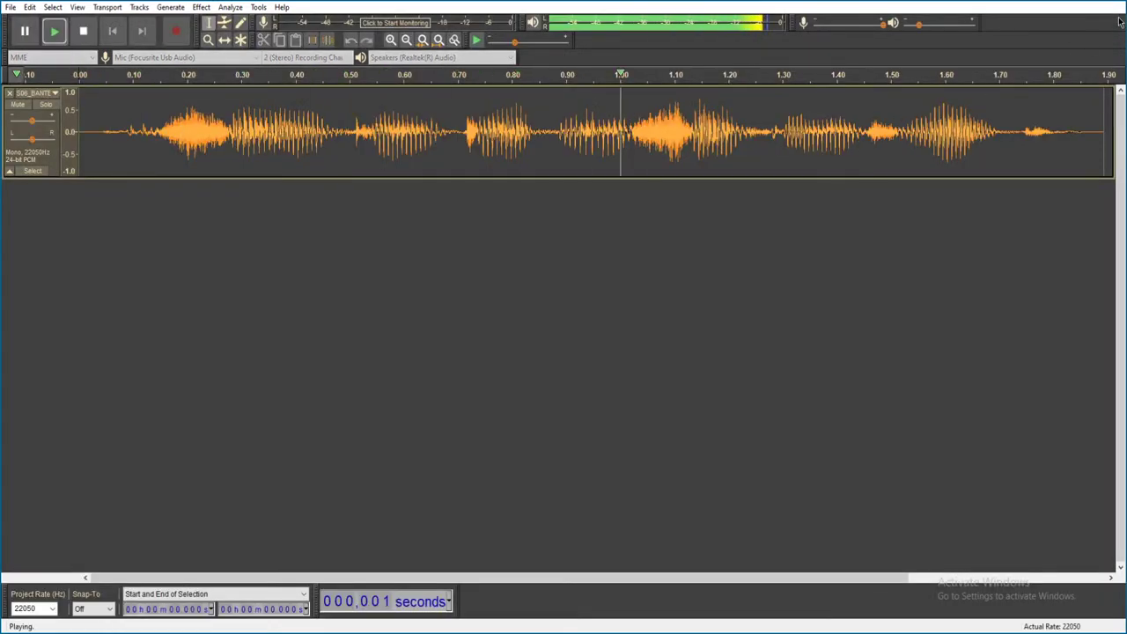
click(1114, 5)
click(581, 312)
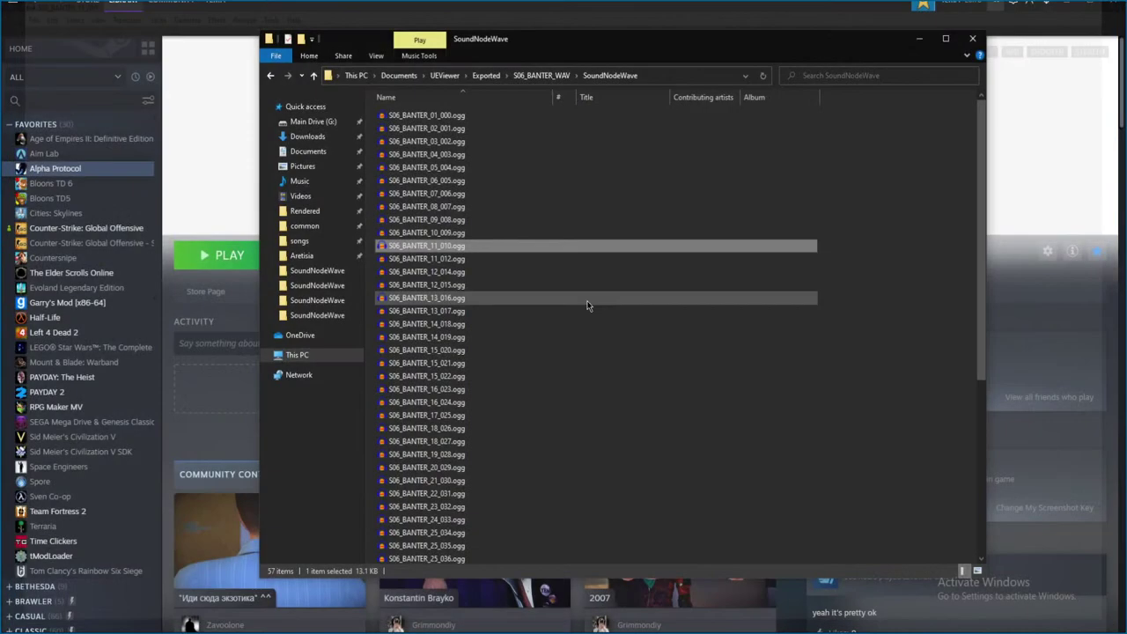
- Go back up to the Exported folder and open the SoundNodeWave folder inside S06_P_PARKER_WAV
key(BackSpace)
key(BackSpace)
key(Down)
key(Down)
key(Down)
key(Down)
key(Down)
key(Down)
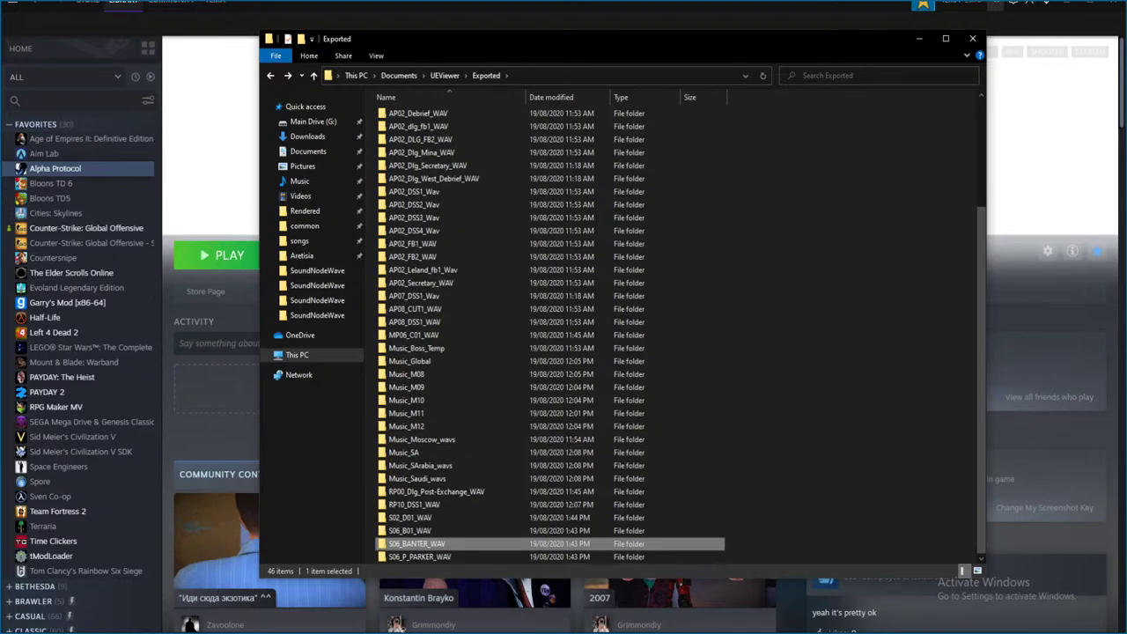
key(Return)
double_click(444, 116)
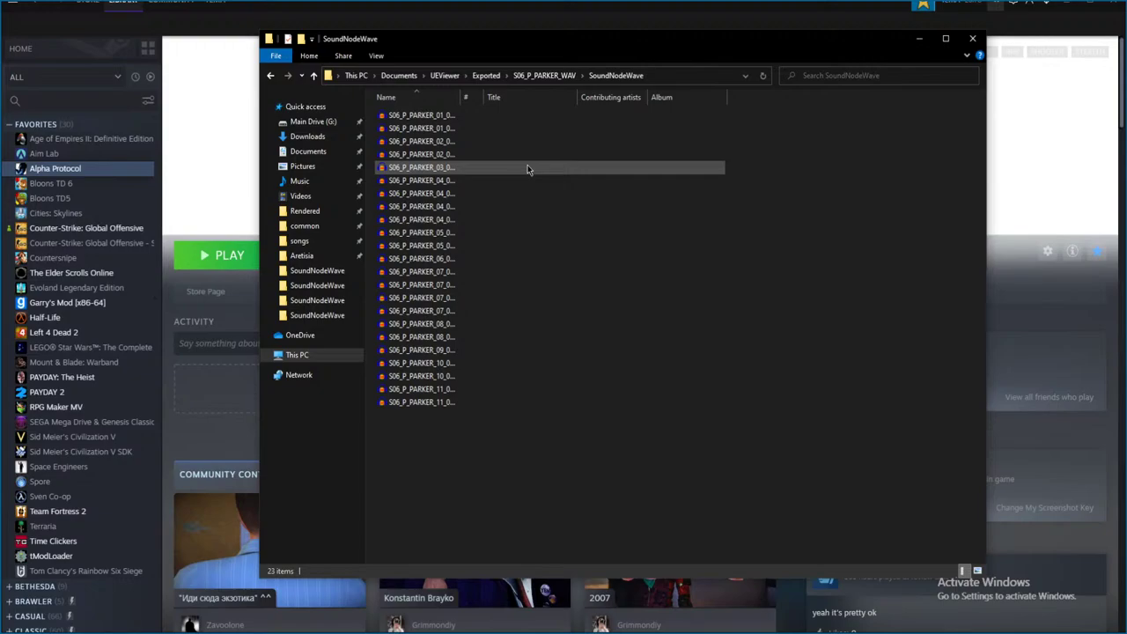
- Play the first S06_P_PARKER_01 clip in Audacity, restart it from the beginning, and close it without saving
click(508, 118)
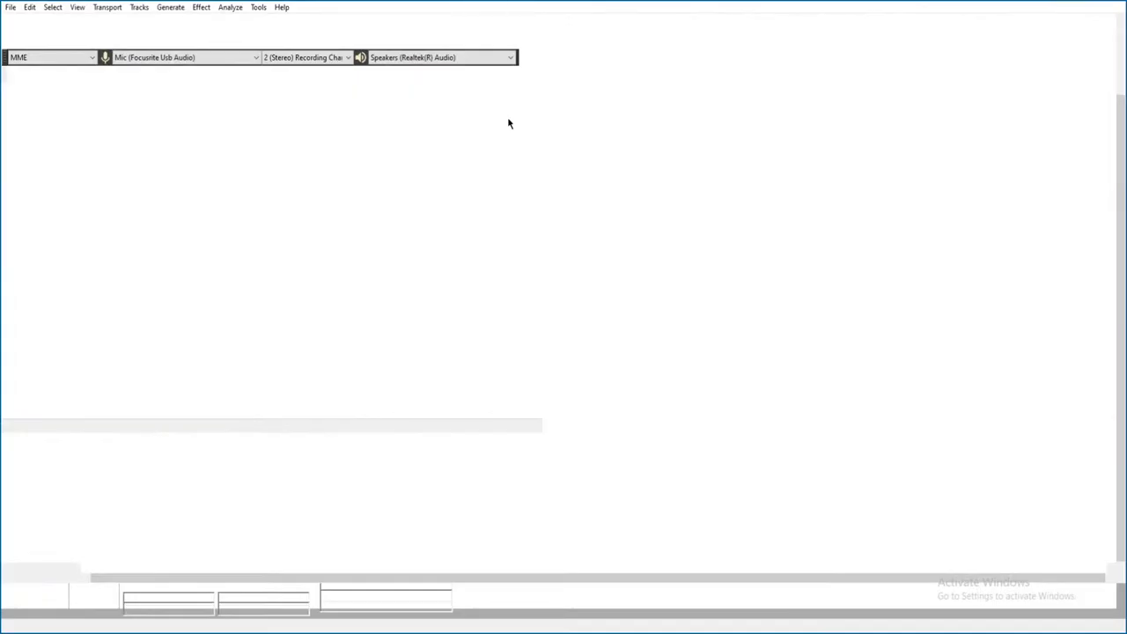
key(space)
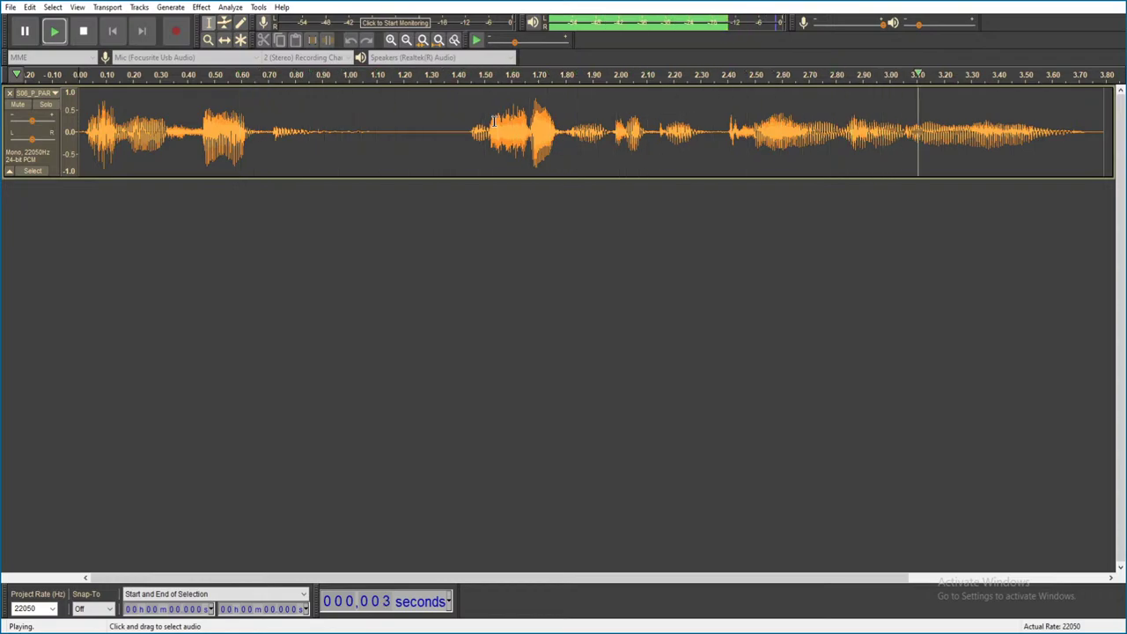
key(space)
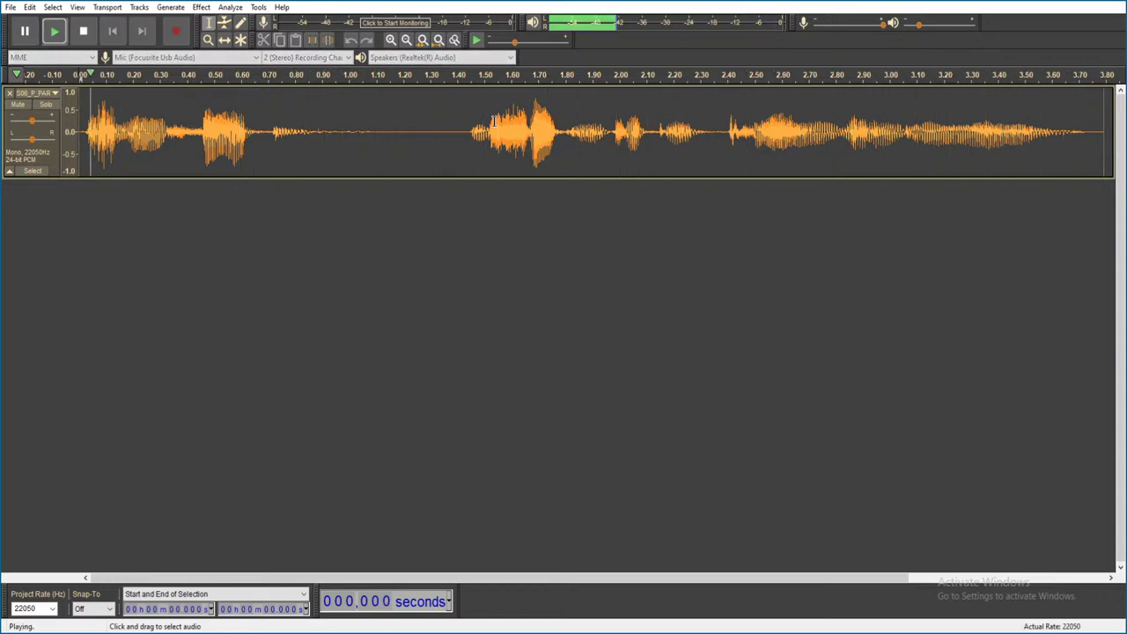
key(alt+F4)
click(593, 312)
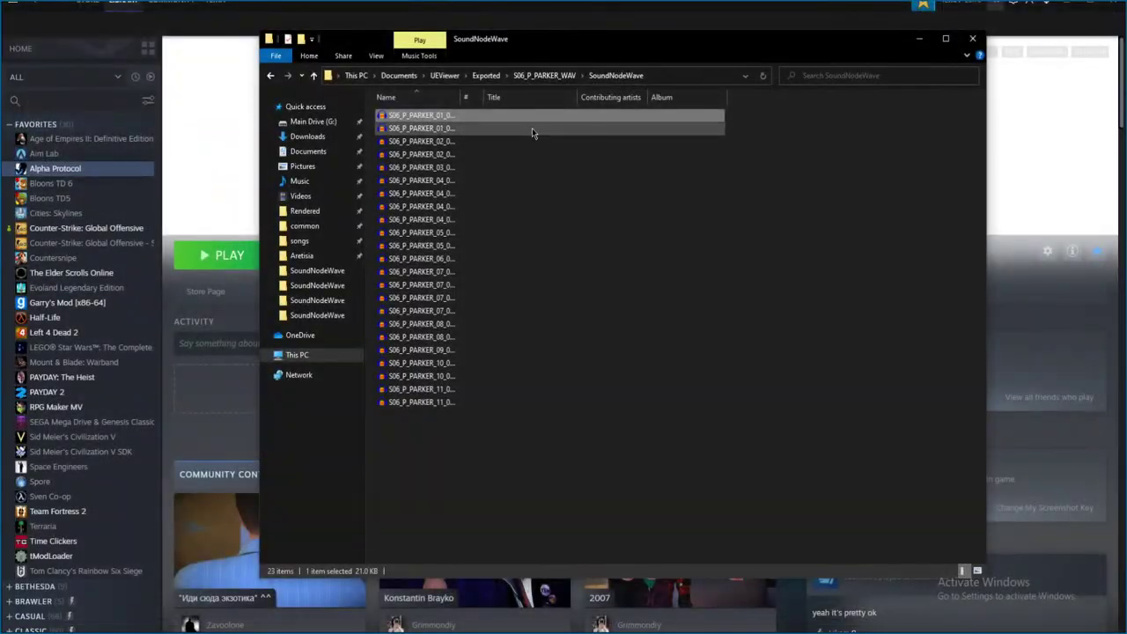
- Play the second S06_P_PARKER_01 clip in Audacity and close it without saving
click(535, 129)
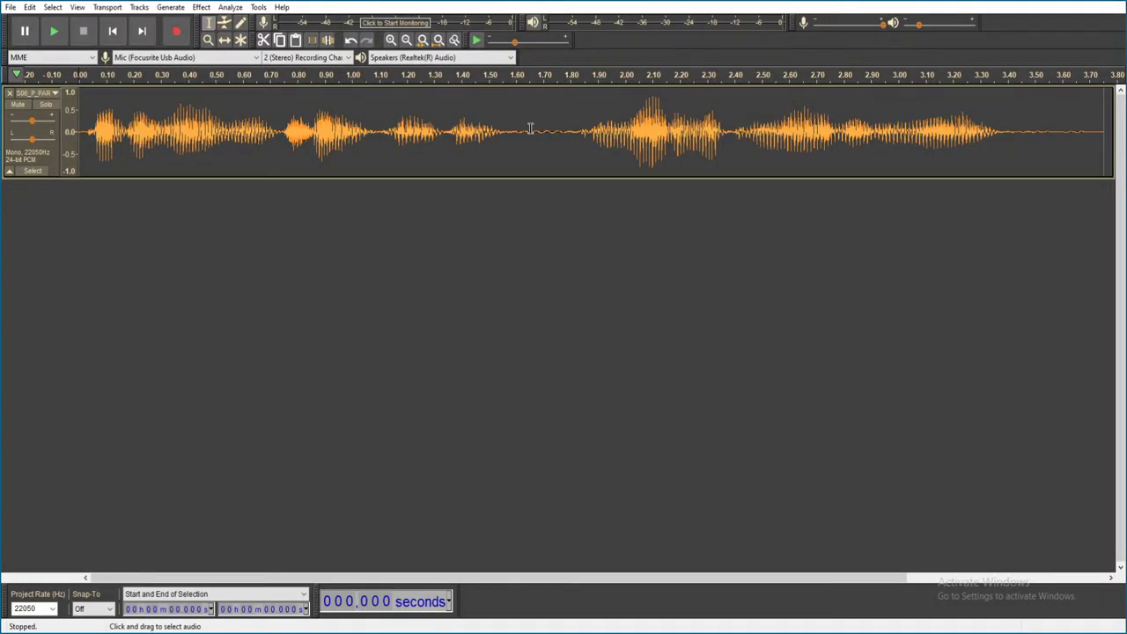
key(space)
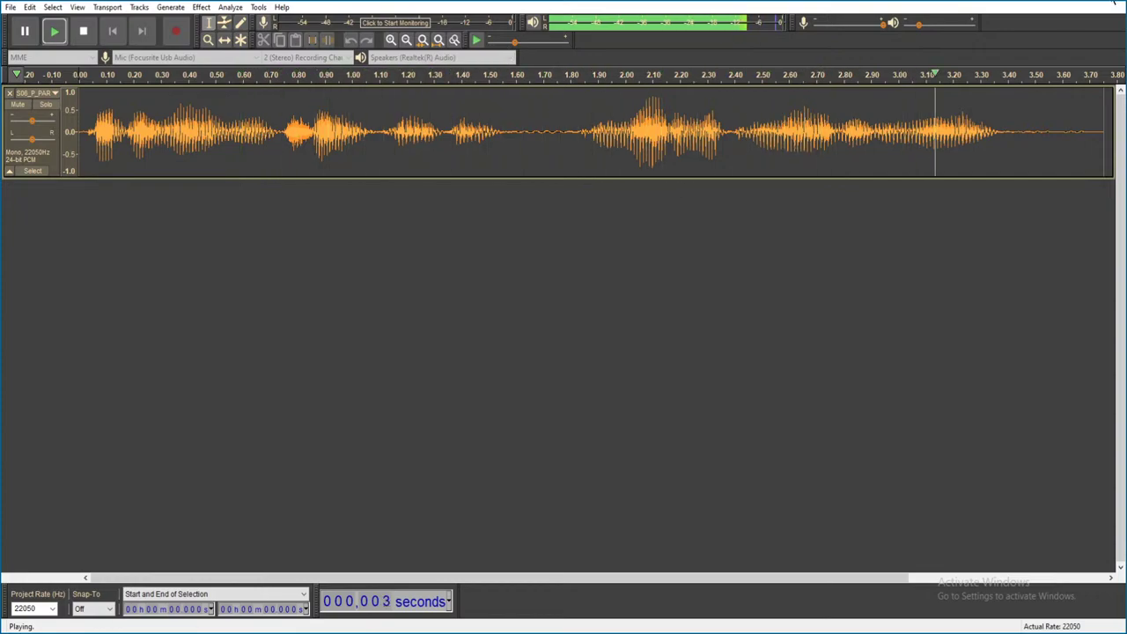
click(1115, 4)
click(587, 309)
- Play S06_P_PARKER_02_002.ogg in Audacity and close it without saving
click(437, 143)
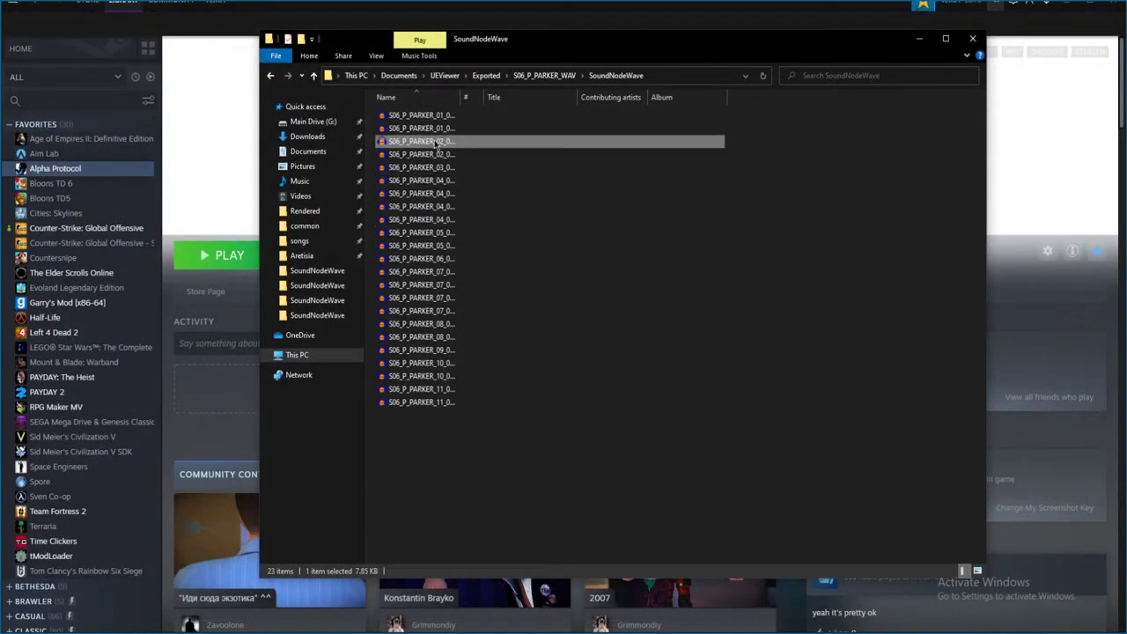
double_click(437, 143)
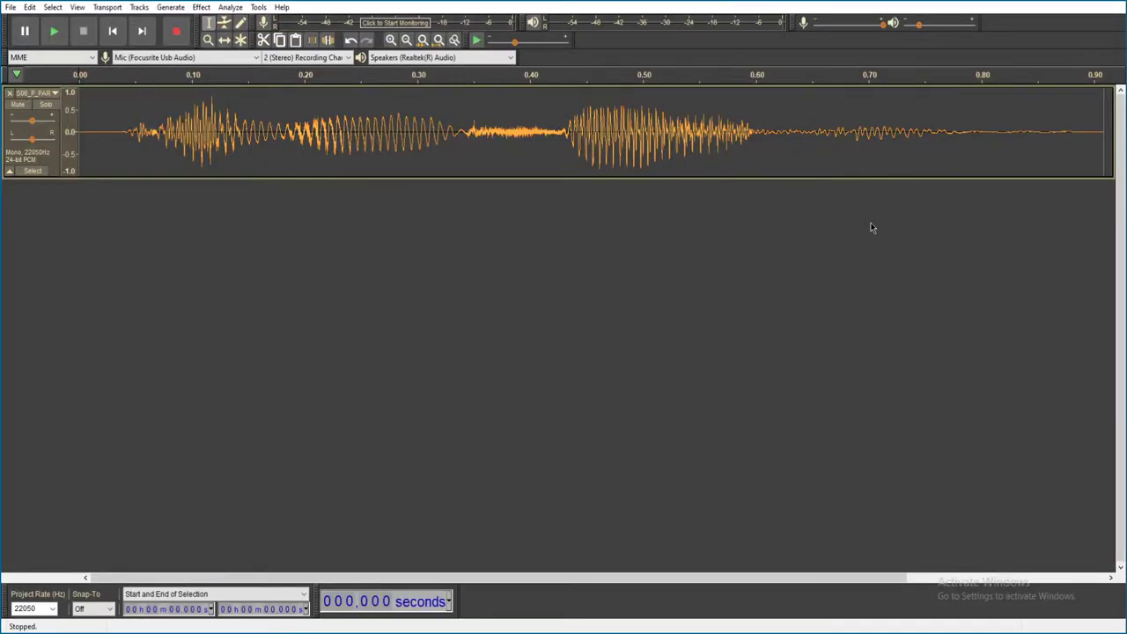
key(space)
key(ctrl+w)
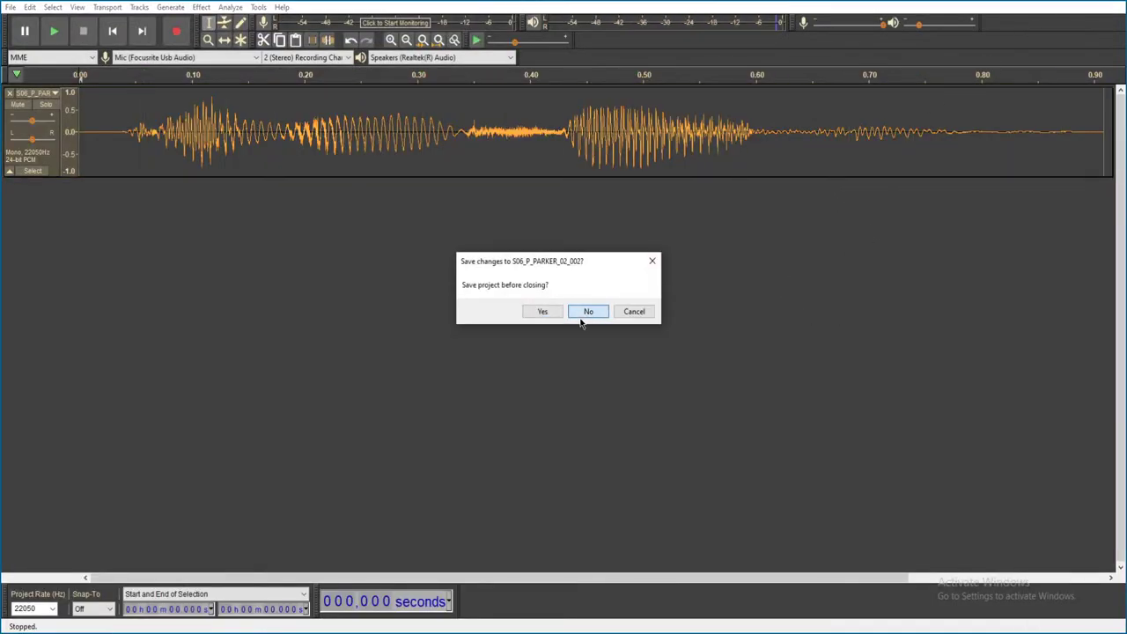
click(587, 311)
- Play S06_P_PARKER_02_003.ogg in Audacity and close it without saving
double_click(563, 154)
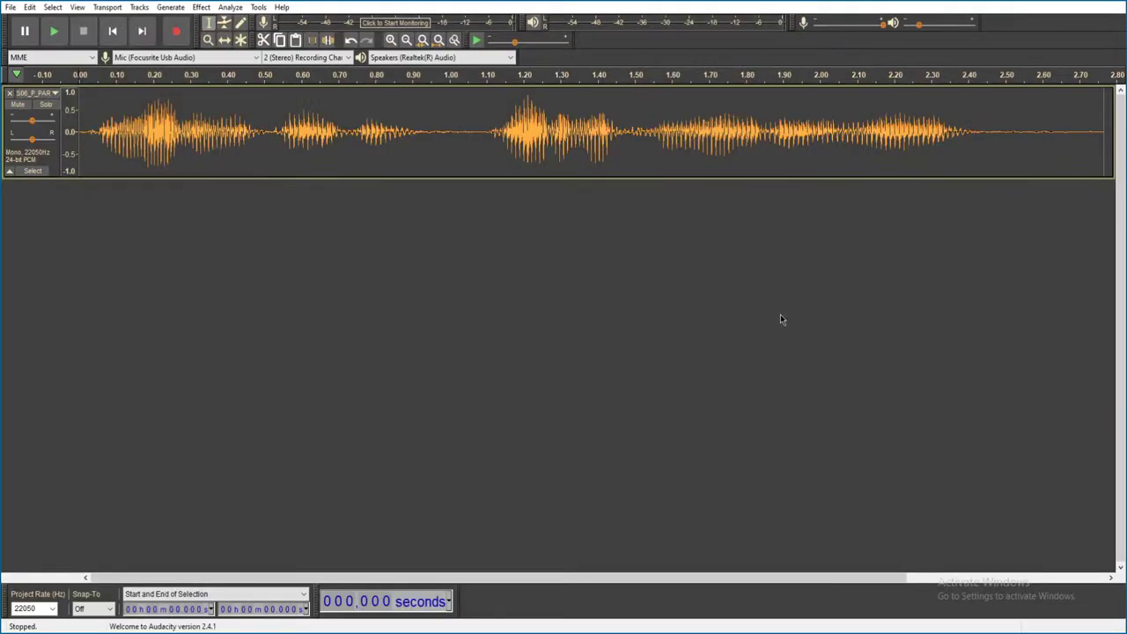
key(space)
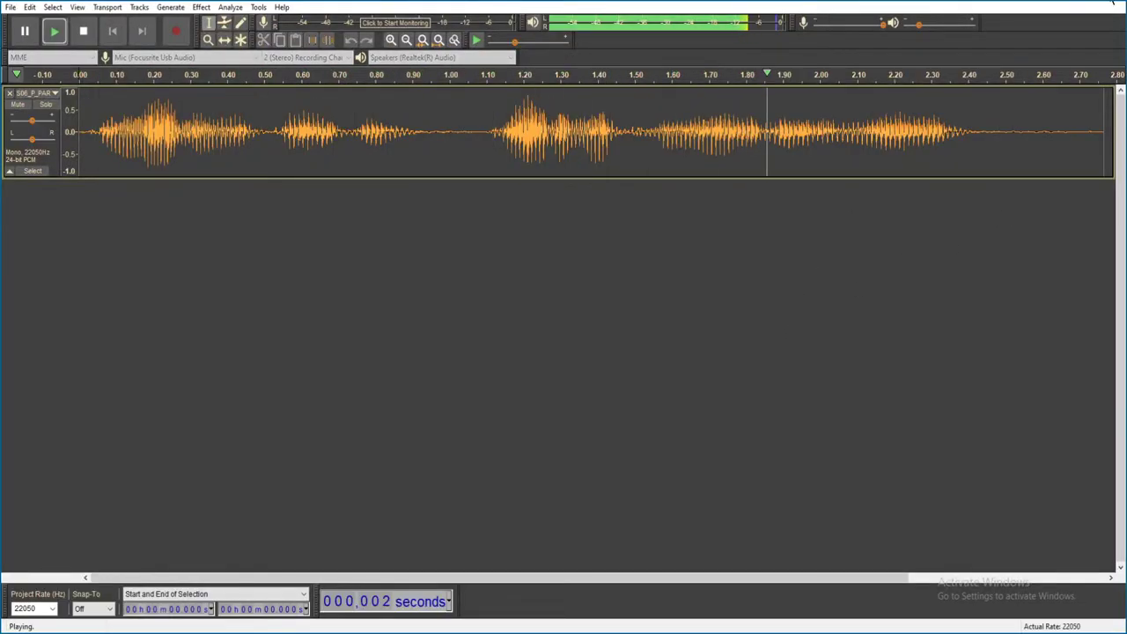
click(1113, 5)
click(586, 310)
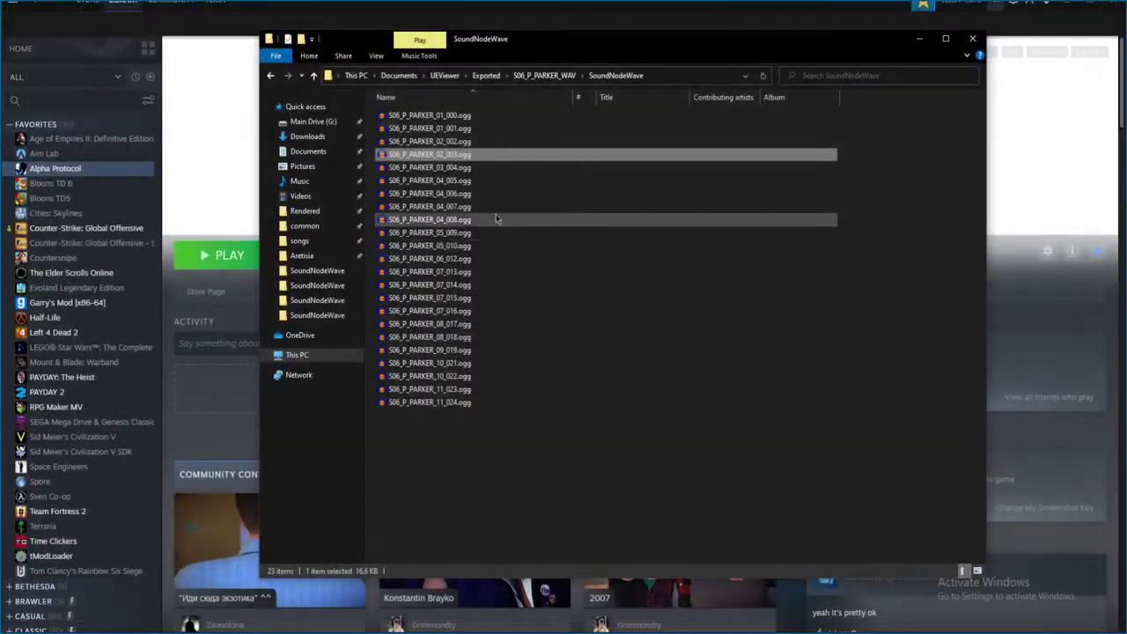
- Play S06_P_PARKER_03_004.ogg in Audacity and close it without saving
click(488, 169)
double_click(488, 169)
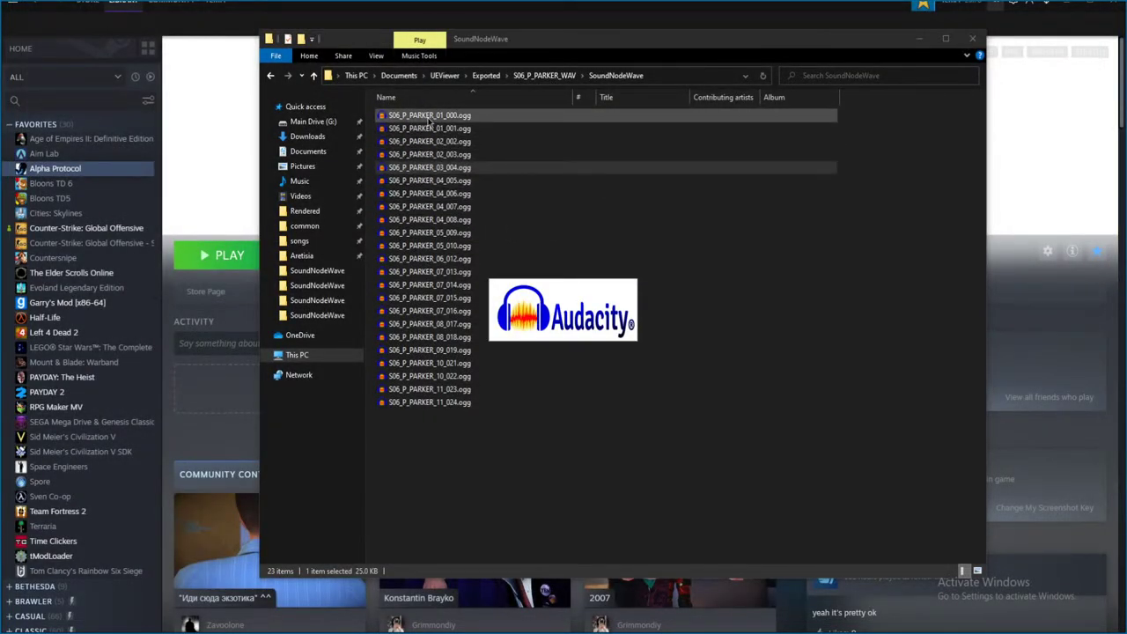
key(space)
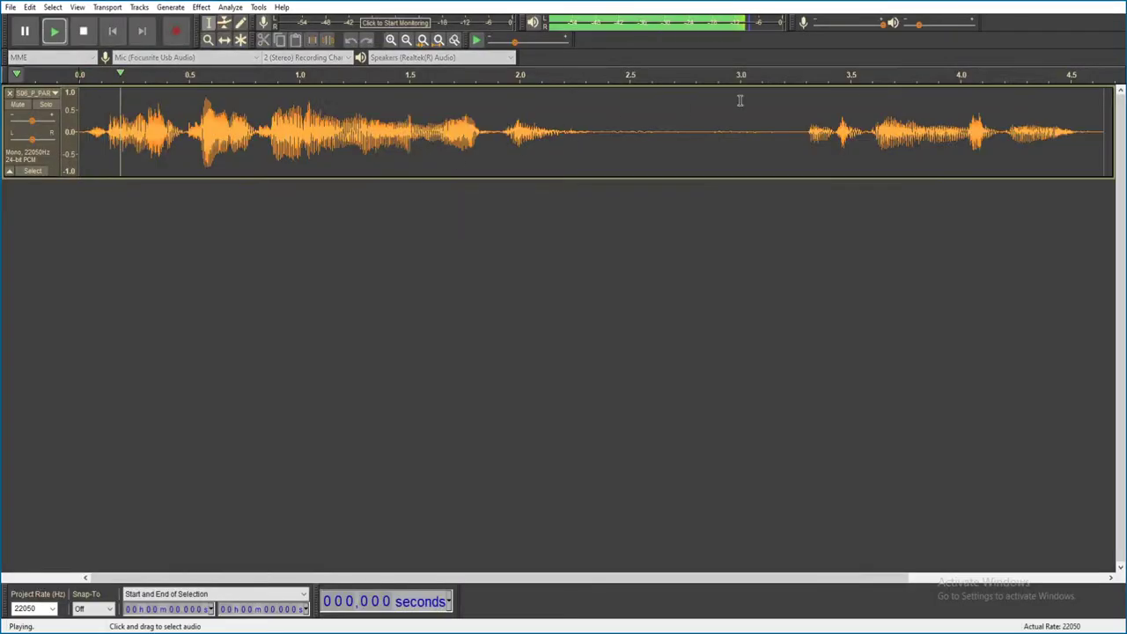
click(1117, 4)
click(589, 313)
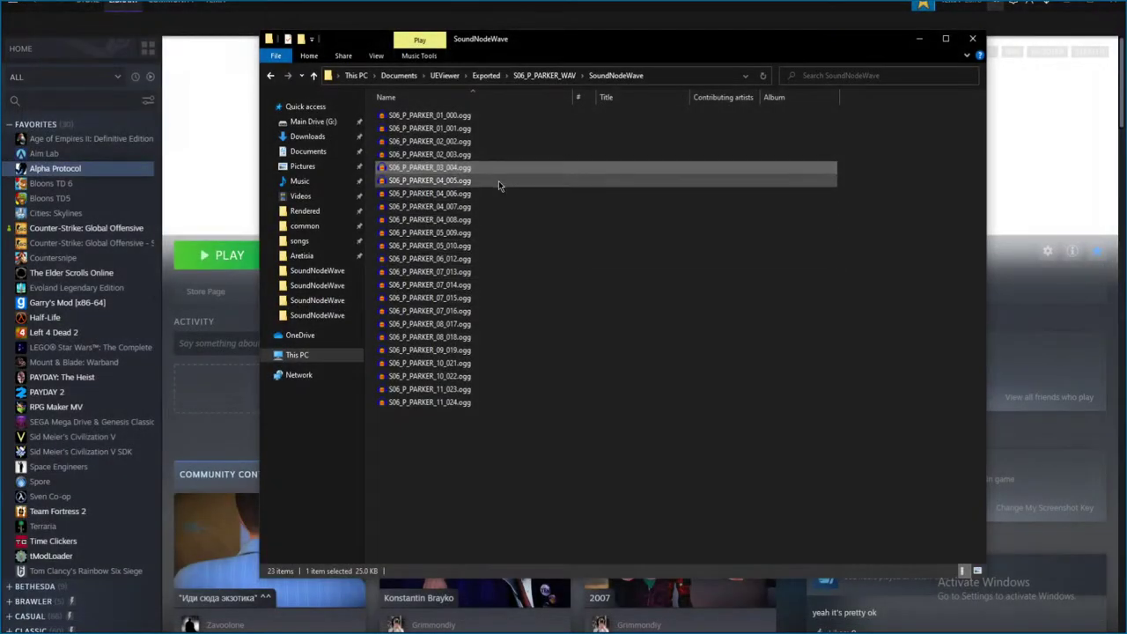
- Play S06_P_PARKER_04_005.ogg in Audacity and close it without saving
double_click(498, 181)
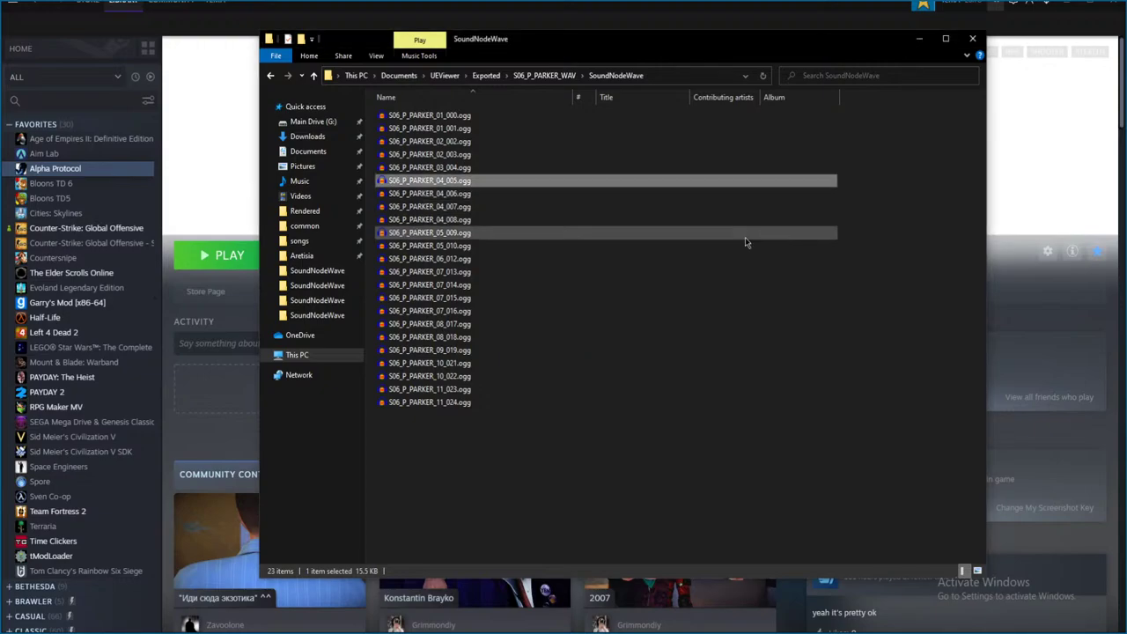
key(space)
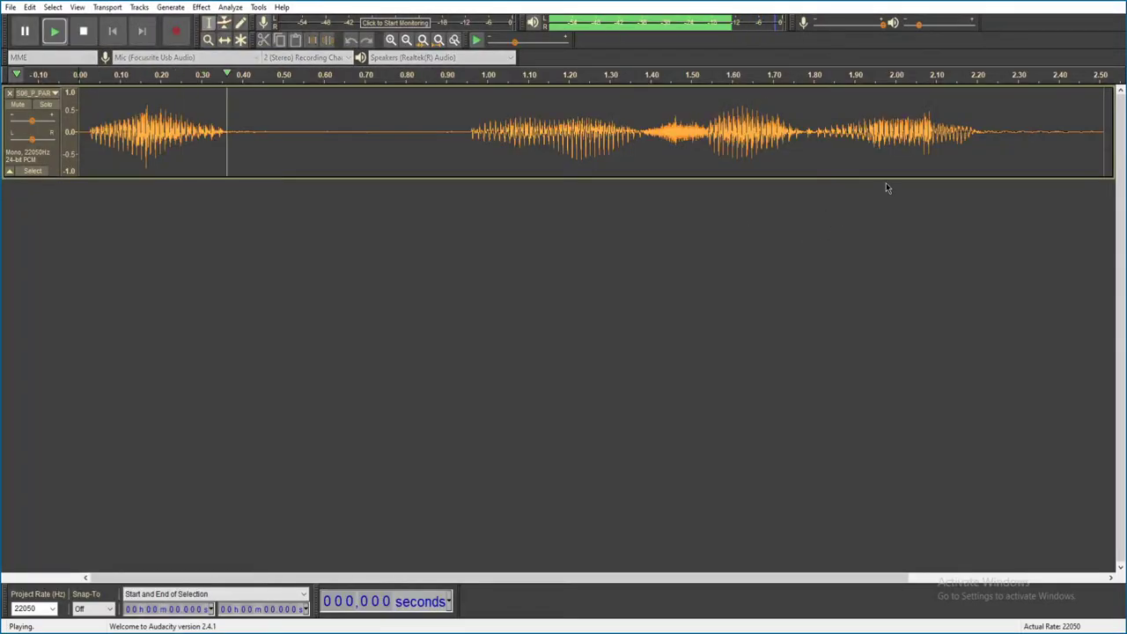
click(1113, 5)
click(589, 311)
- Play S06_P_PARKER_04_006.ogg in Audacity and close it without saving
key(Down)
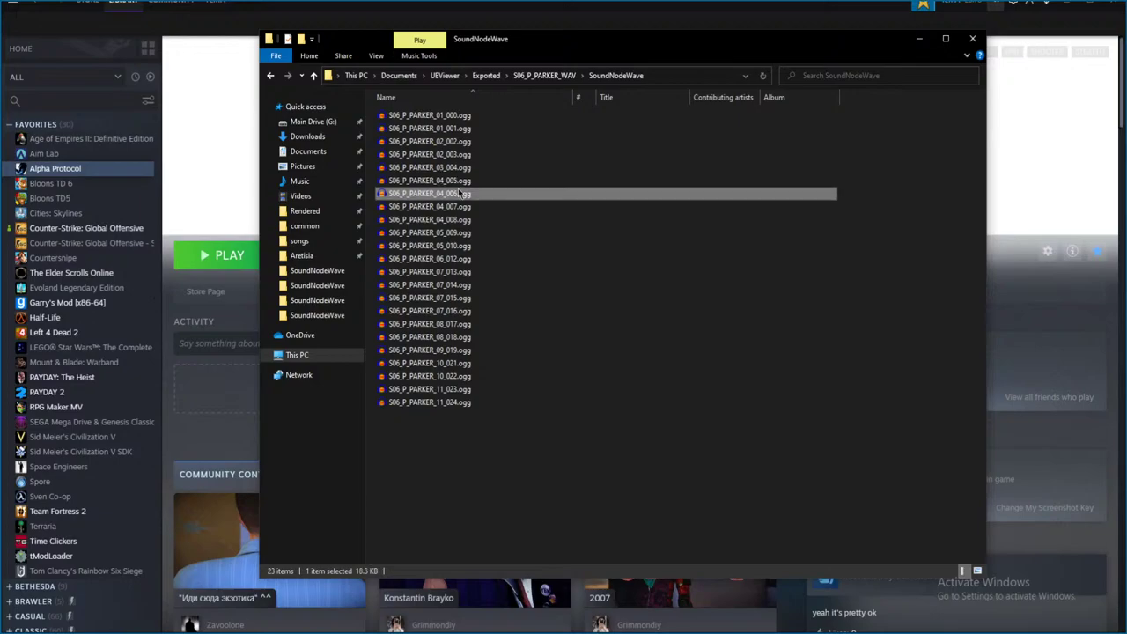
key(Return)
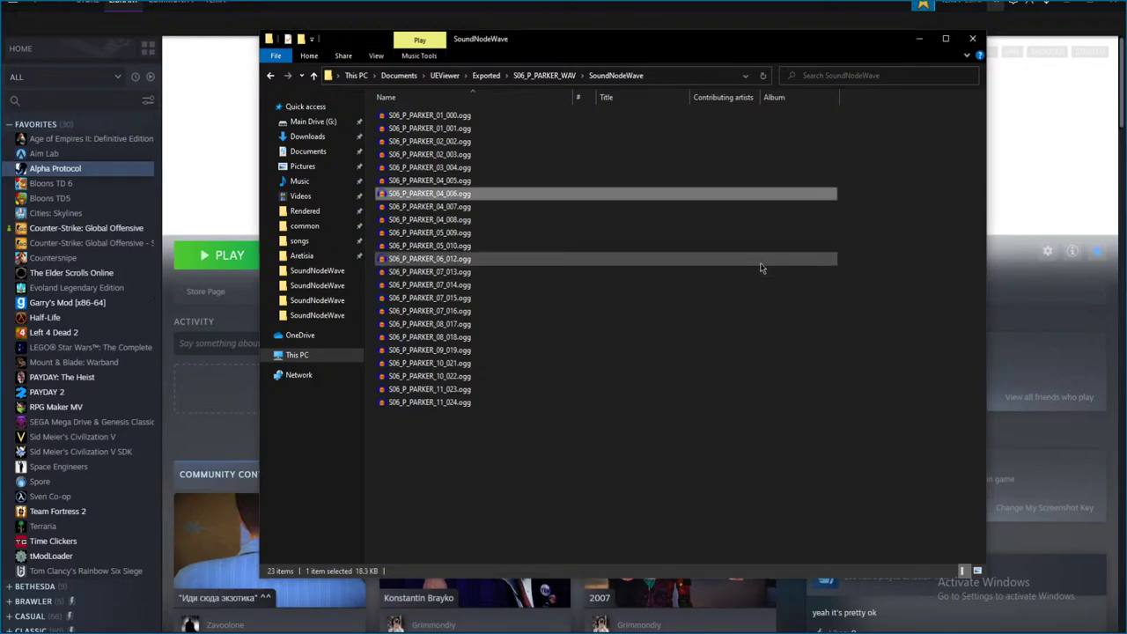
key(space)
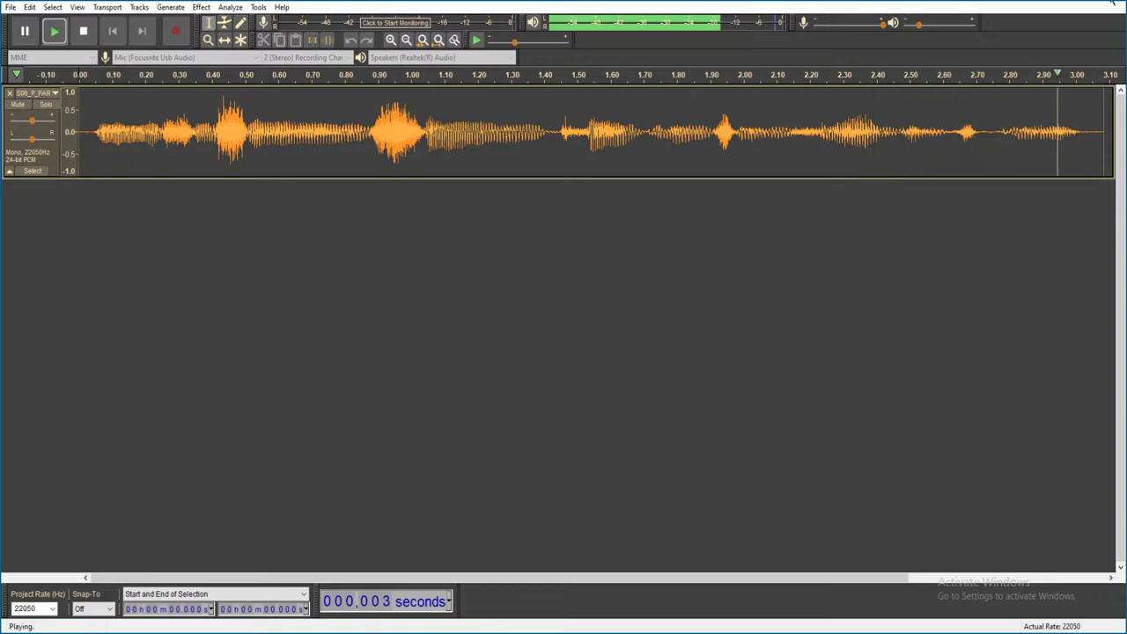
click(1113, 5)
click(585, 311)
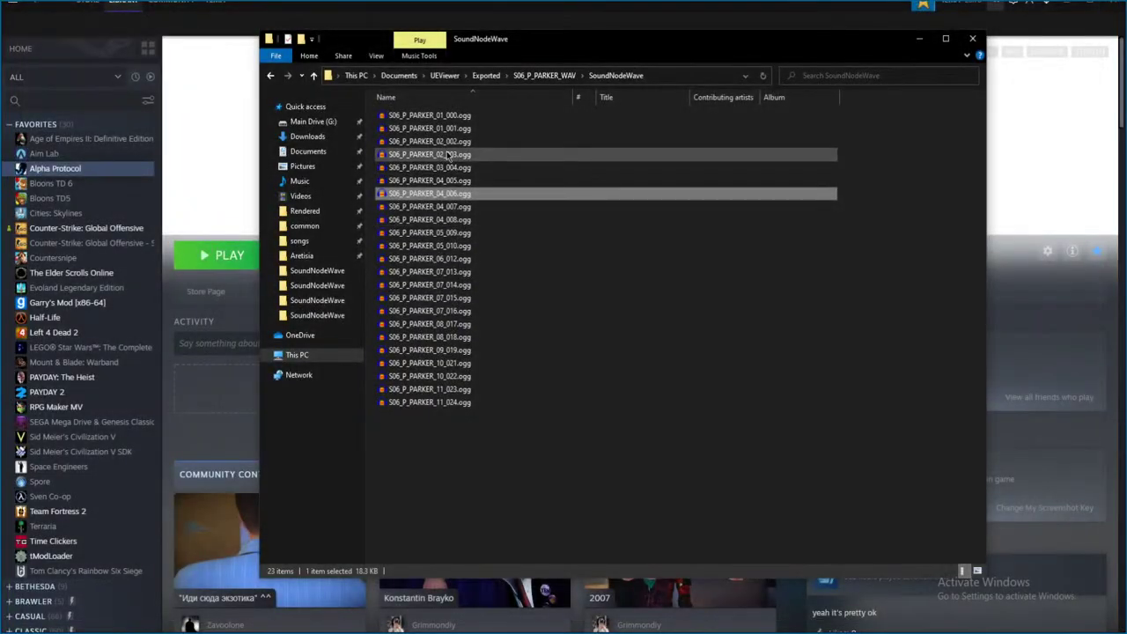
- Play S06_P_PARKER_04_007.ogg in Audacity and close it without saving
double_click(711, 259)
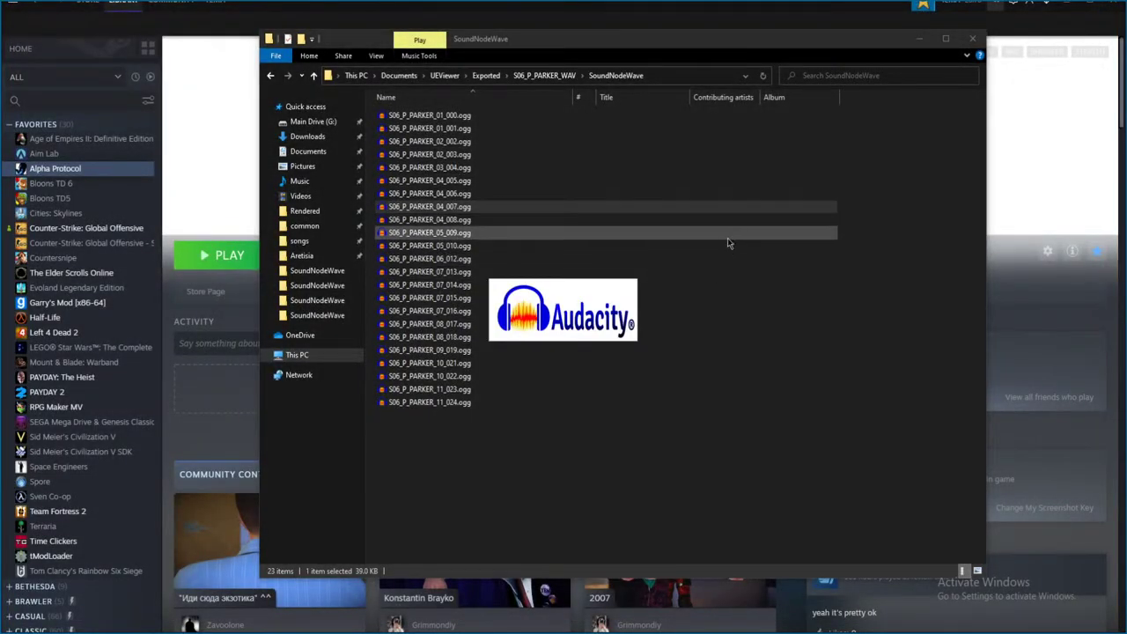
key(space)
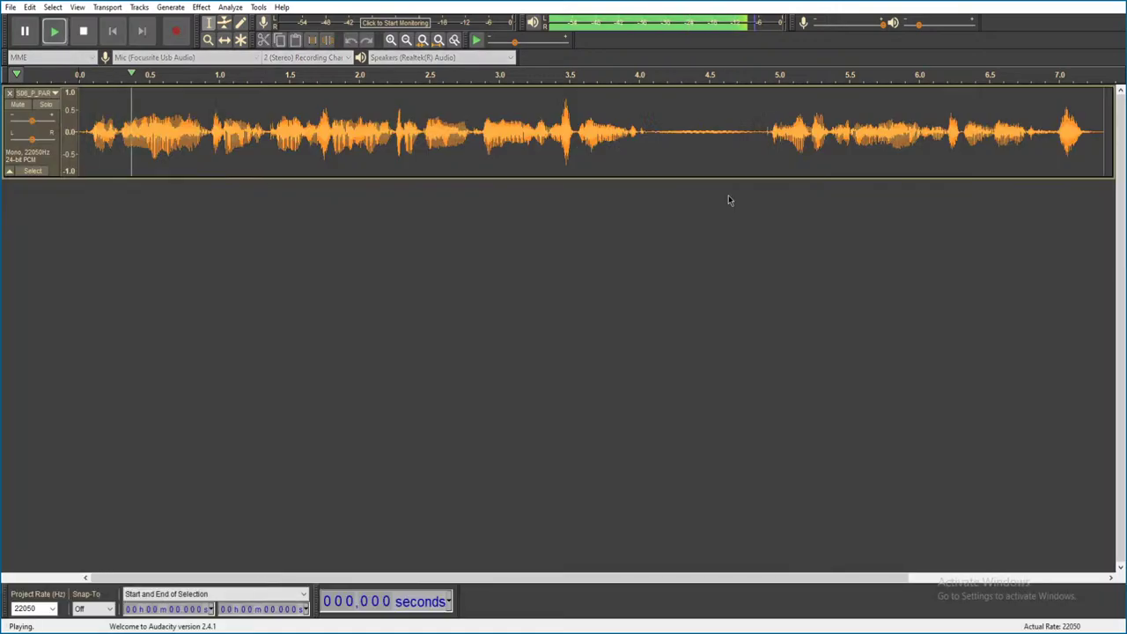
click(1112, 4)
click(589, 310)
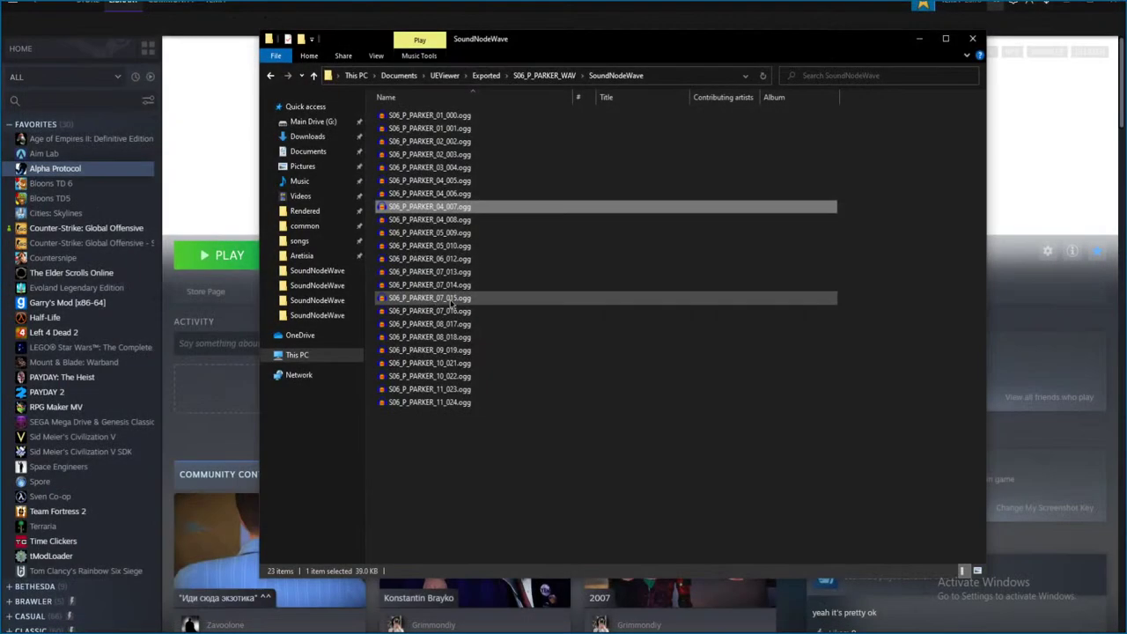
- Play S06_P_PARKER_04_008.ogg in Audacity and close it without saving
double_click(469, 219)
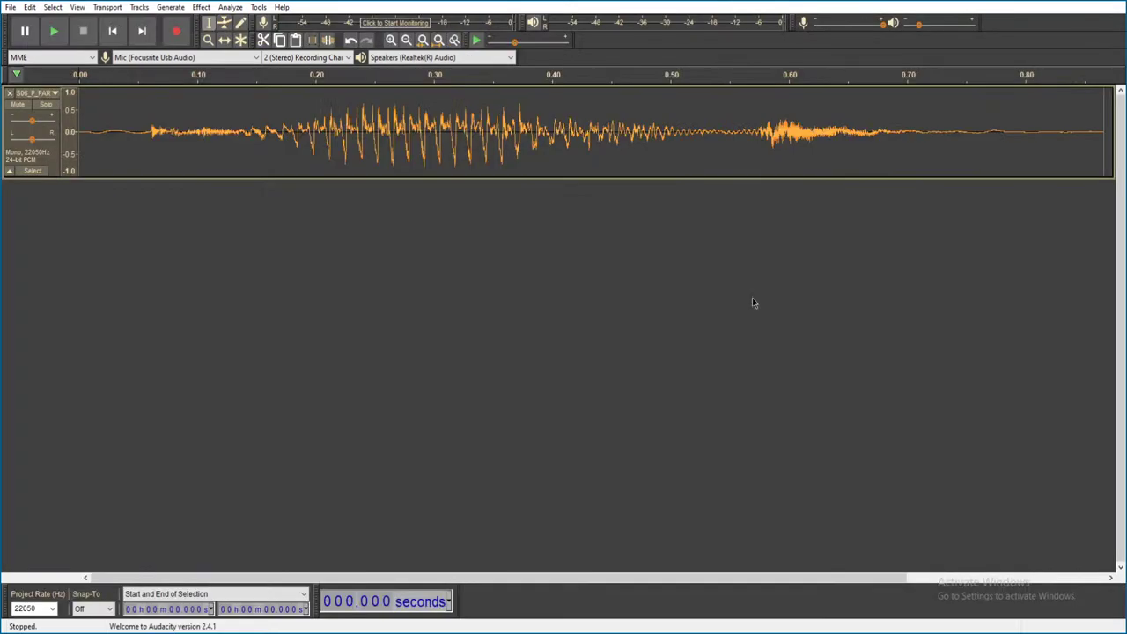
key(space)
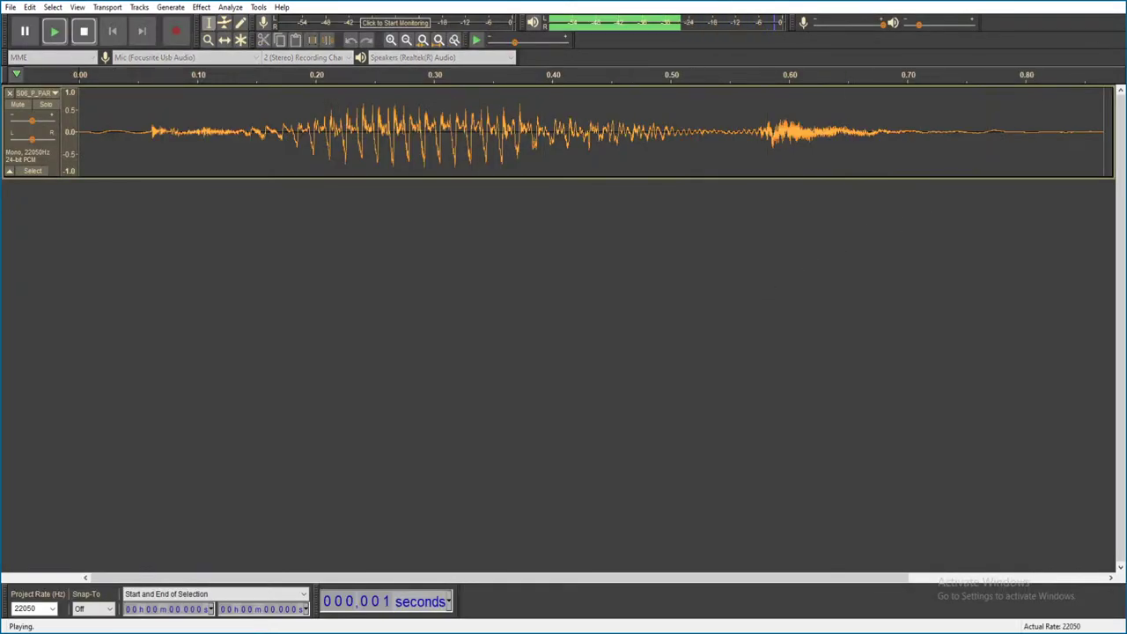
click(1113, 5)
click(589, 312)
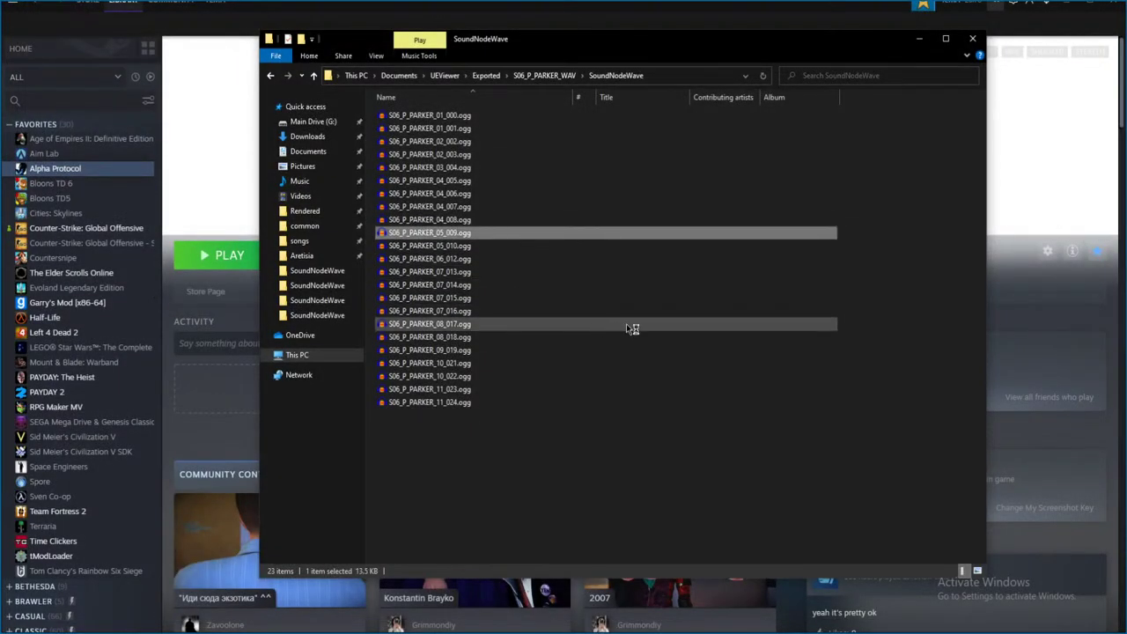
- Play S06_P_PARKER_05_009.ogg in Audacity and close it without saving
double_click(652, 323)
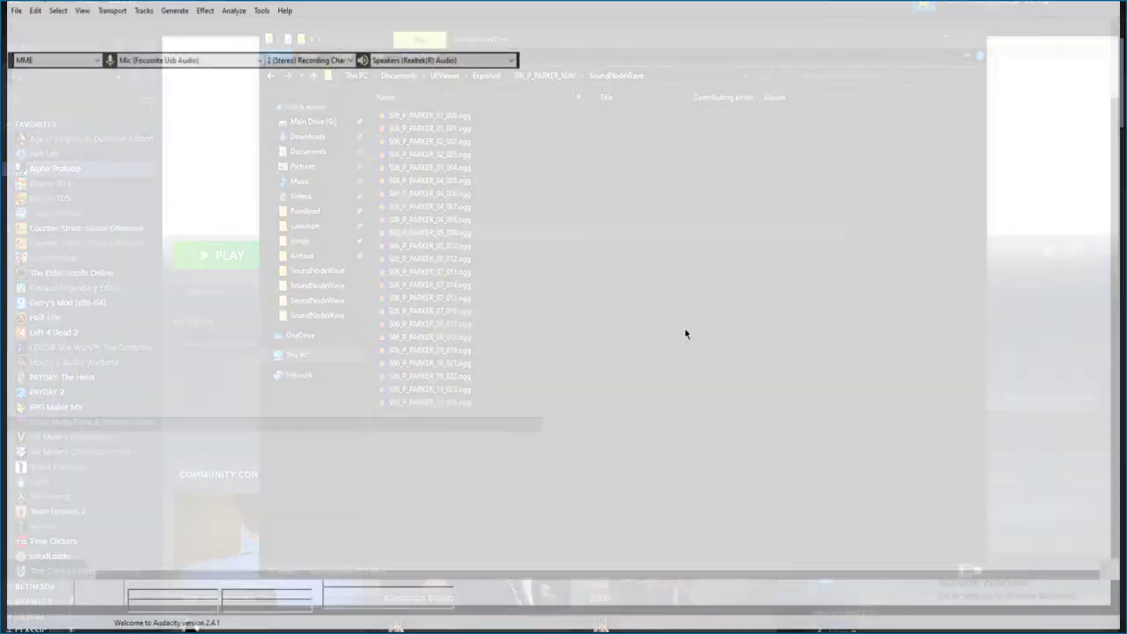
key(space)
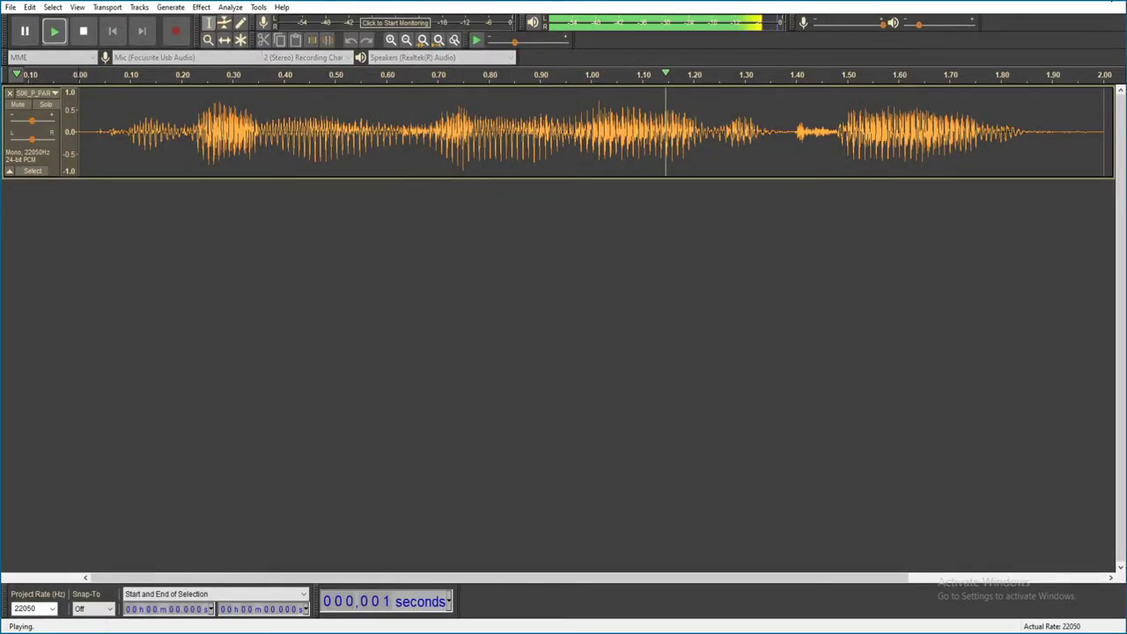
click(1111, 4)
click(588, 311)
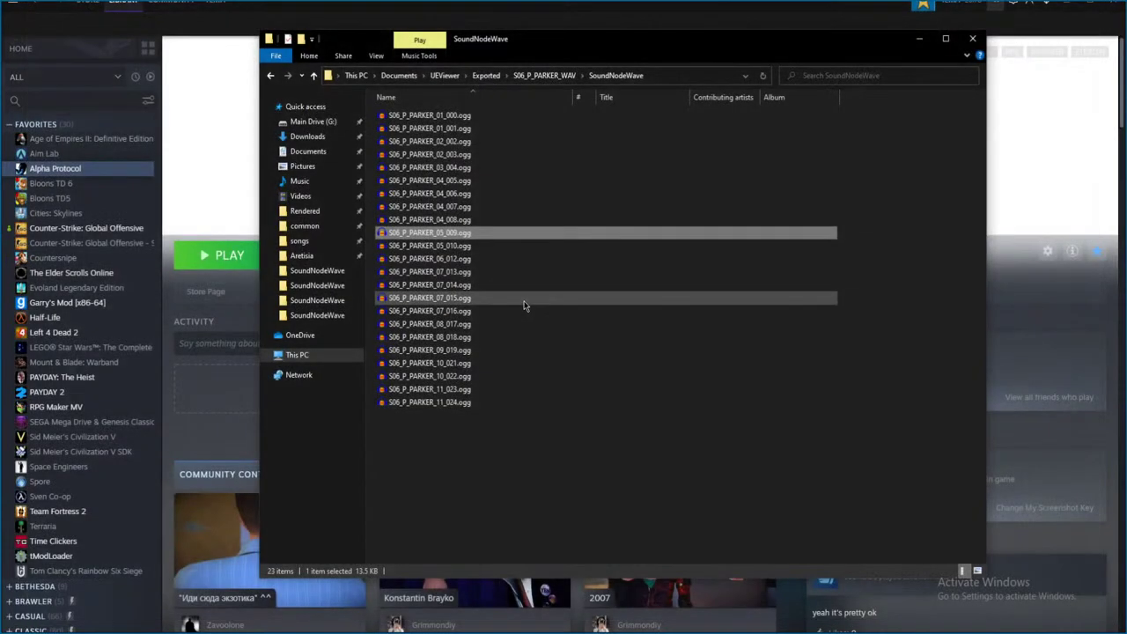
- Play S06_P_PARKER_05_010.ogg in Audacity and close it without saving
double_click(489, 245)
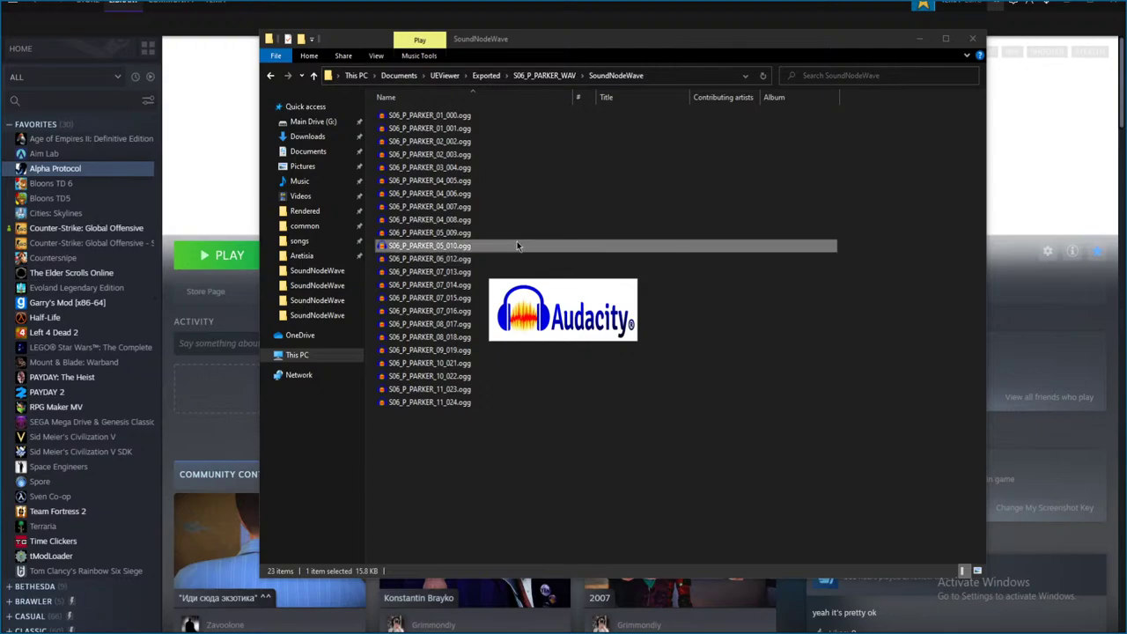
key(space)
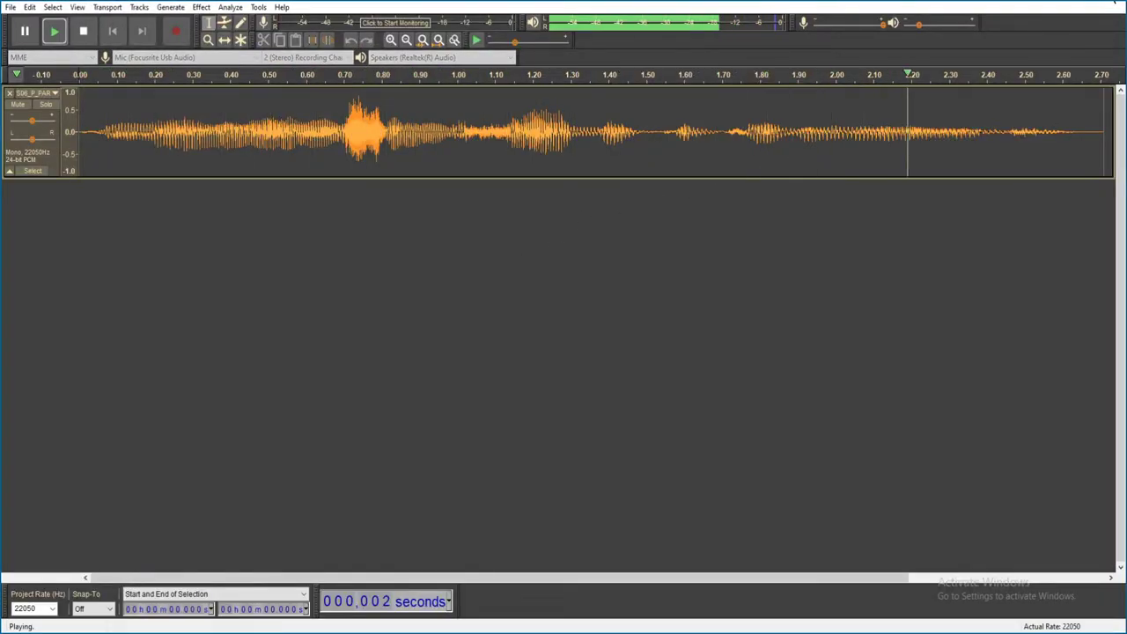
key(alt+F4)
click(587, 310)
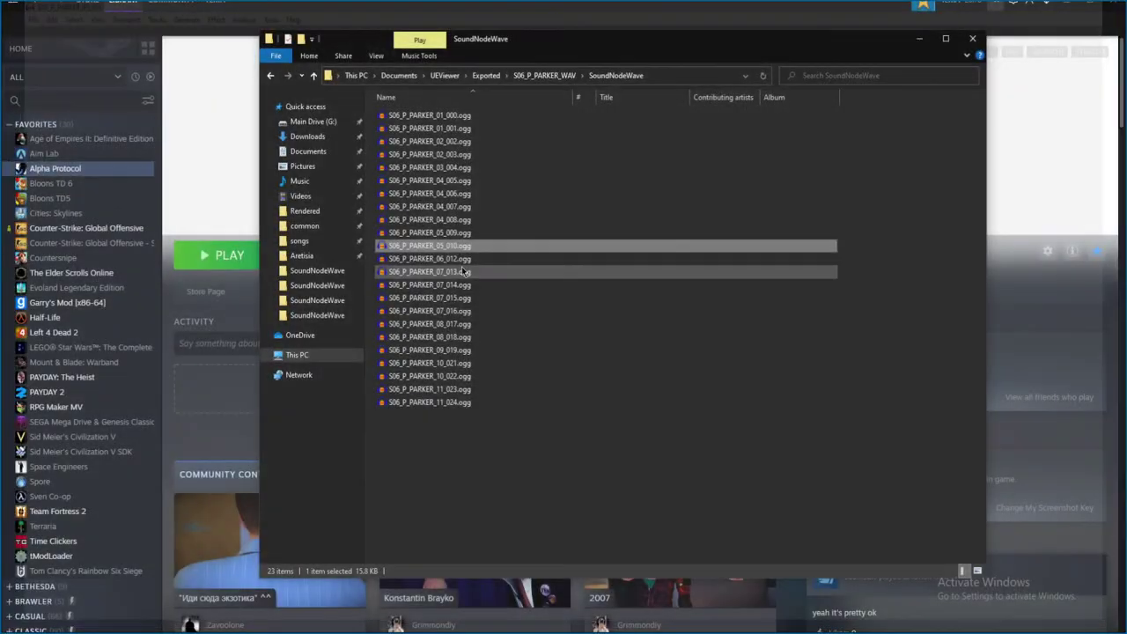
- Play S06_P_PARKER_06_012.ogg in Audacity and close it without saving
click(431, 259)
double_click(432, 258)
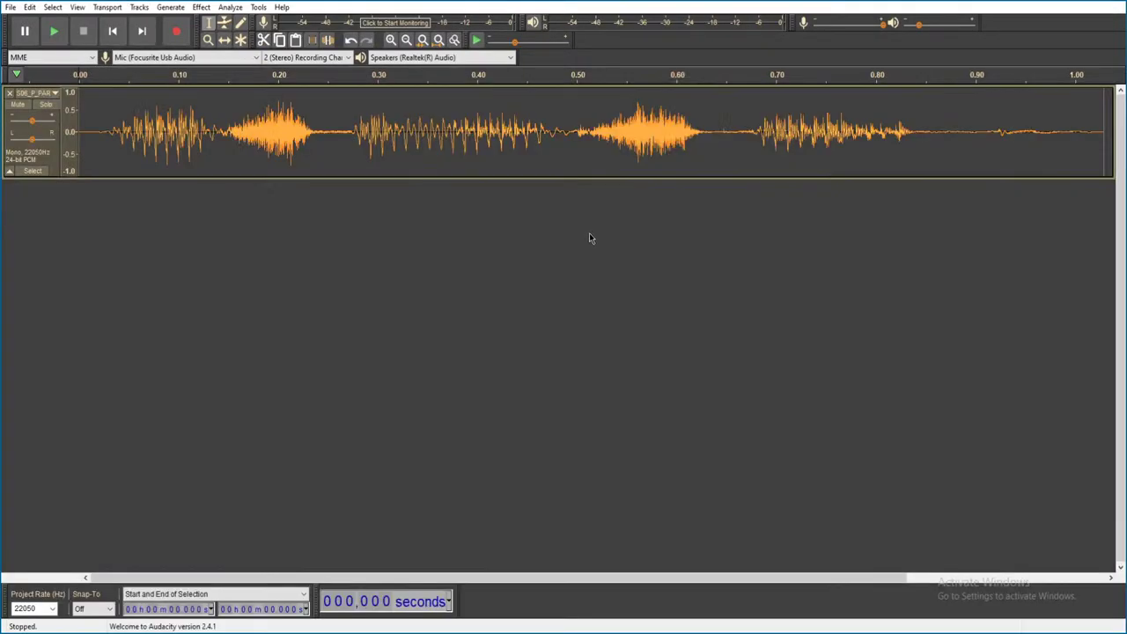
key(space)
key(alt+F4)
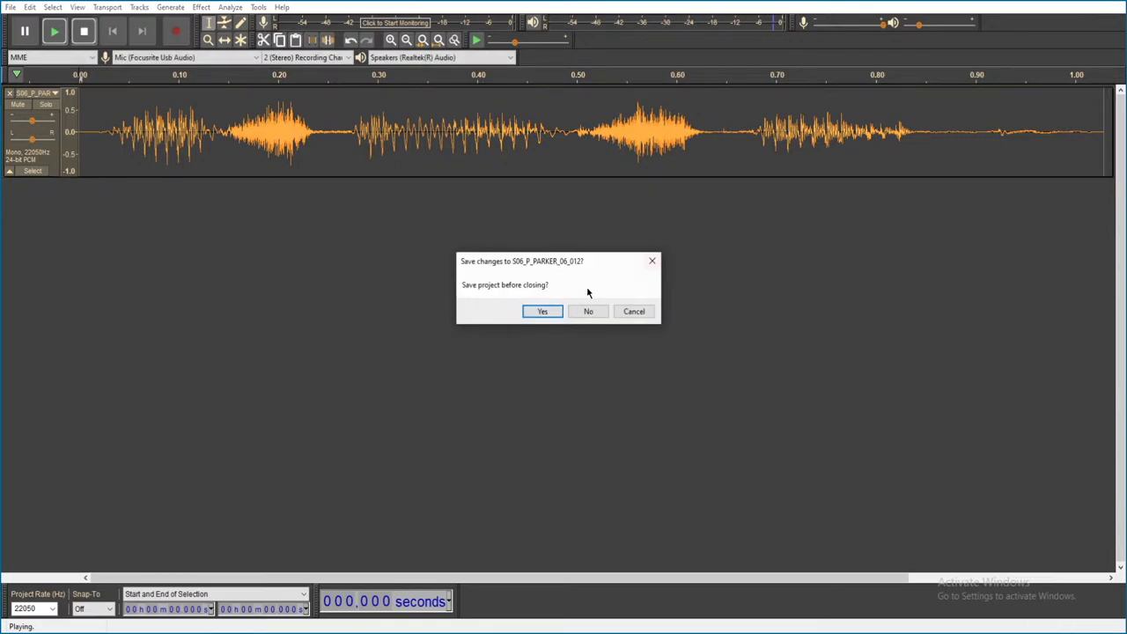
click(586, 312)
- Play S06_P_PARKER_07_013.ogg in Audacity and close it without saving
double_click(490, 273)
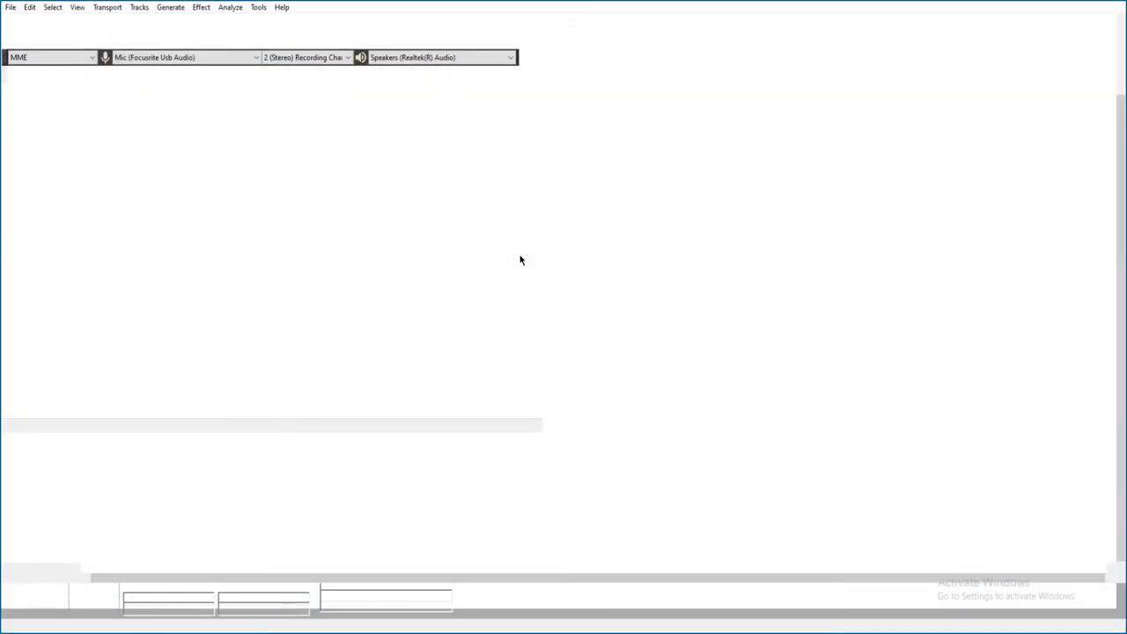
key(space)
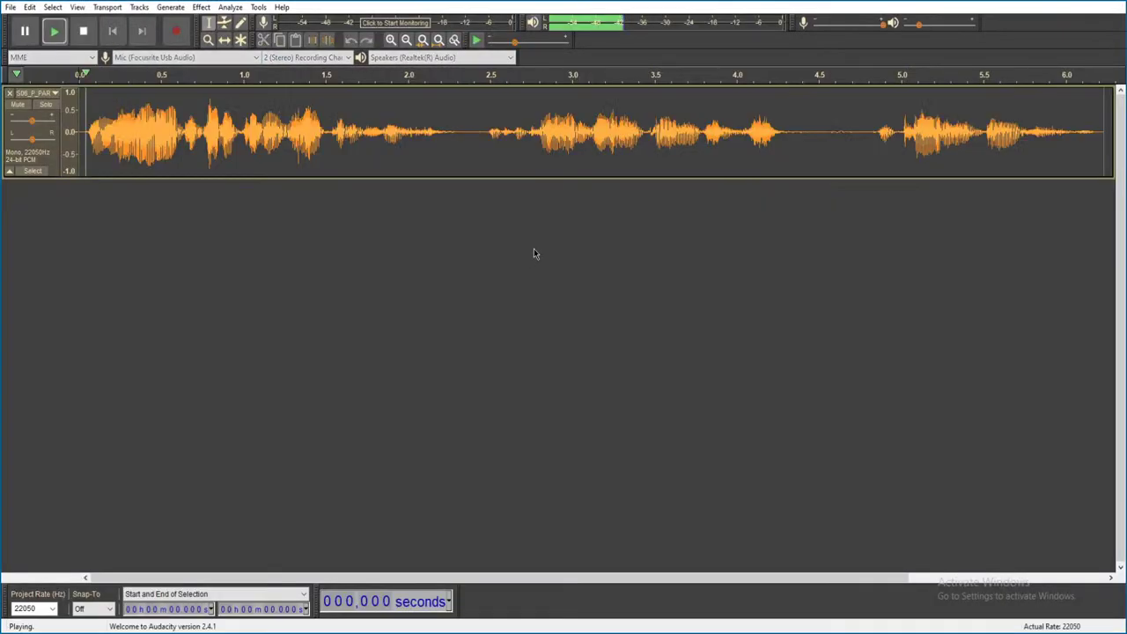
click(1113, 6)
click(588, 310)
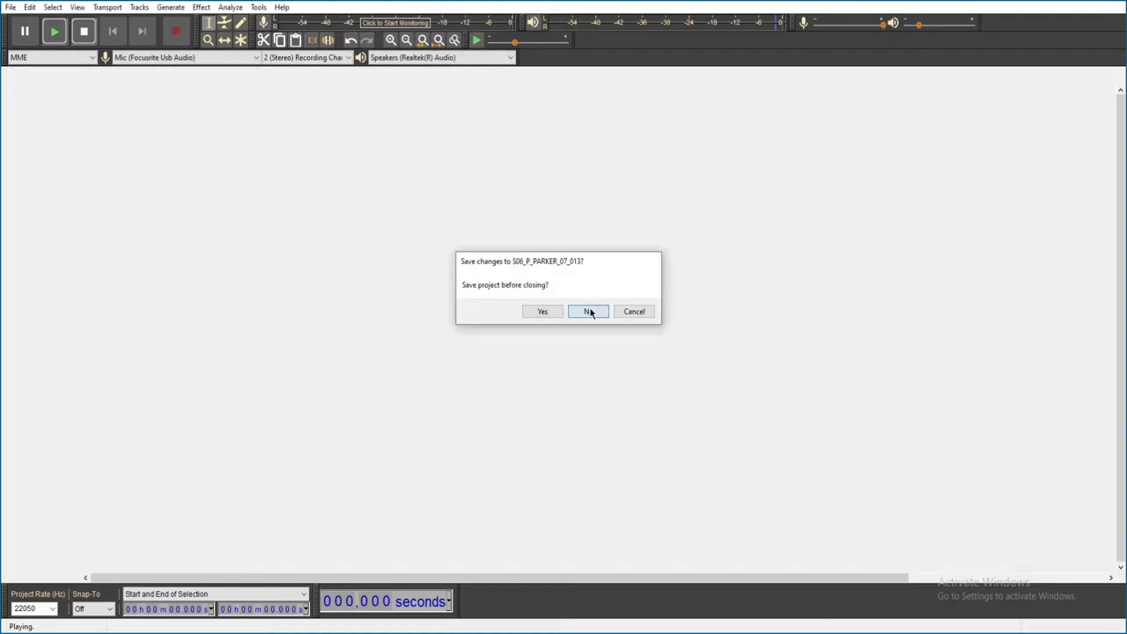
- Play S06_P_PARKER_07_014.ogg in Audacity and close it without saving
double_click(478, 284)
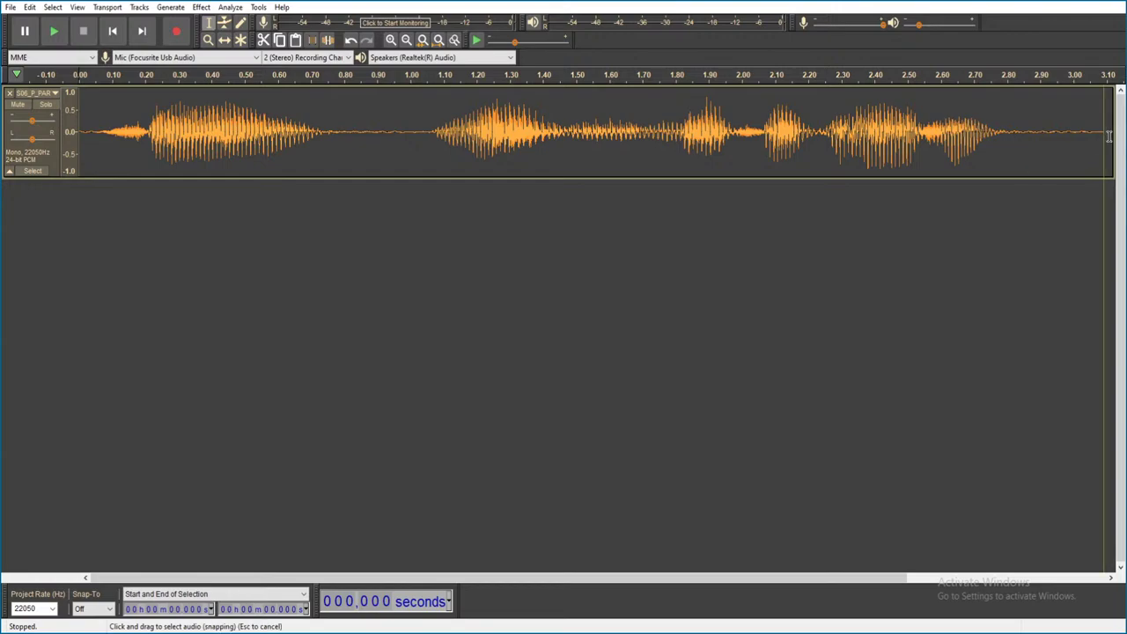
key(space)
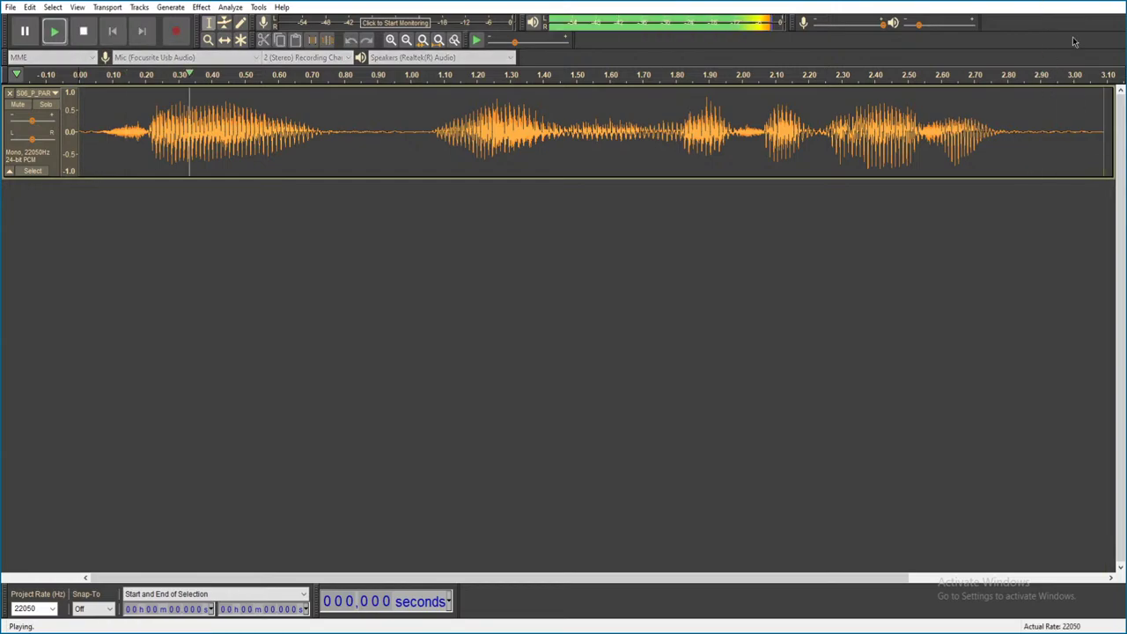
click(1113, 5)
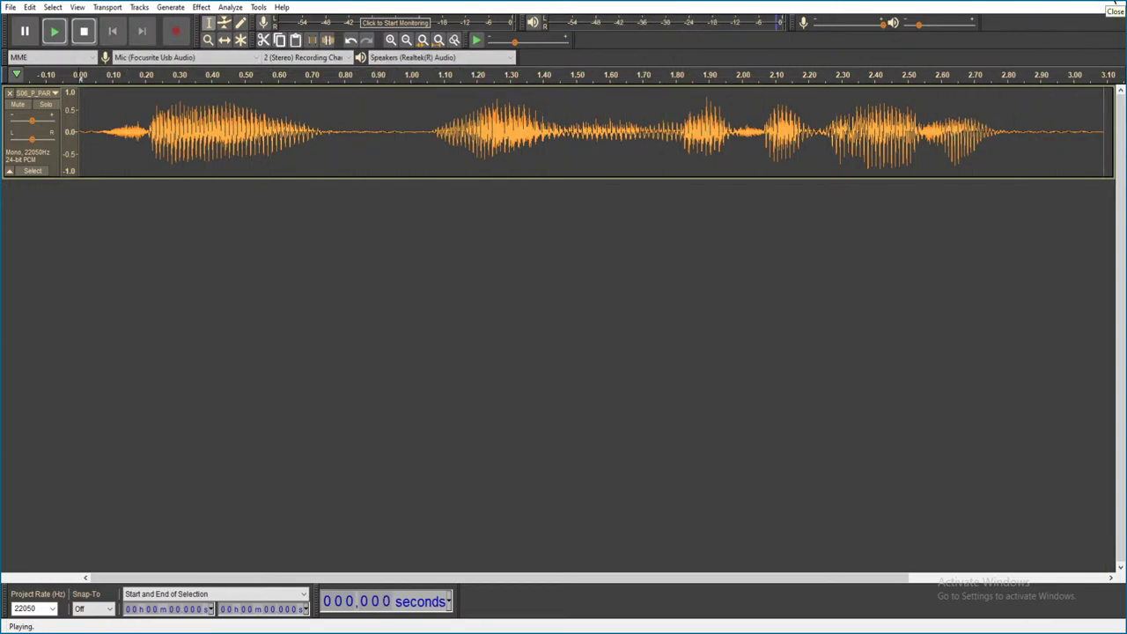
click(586, 311)
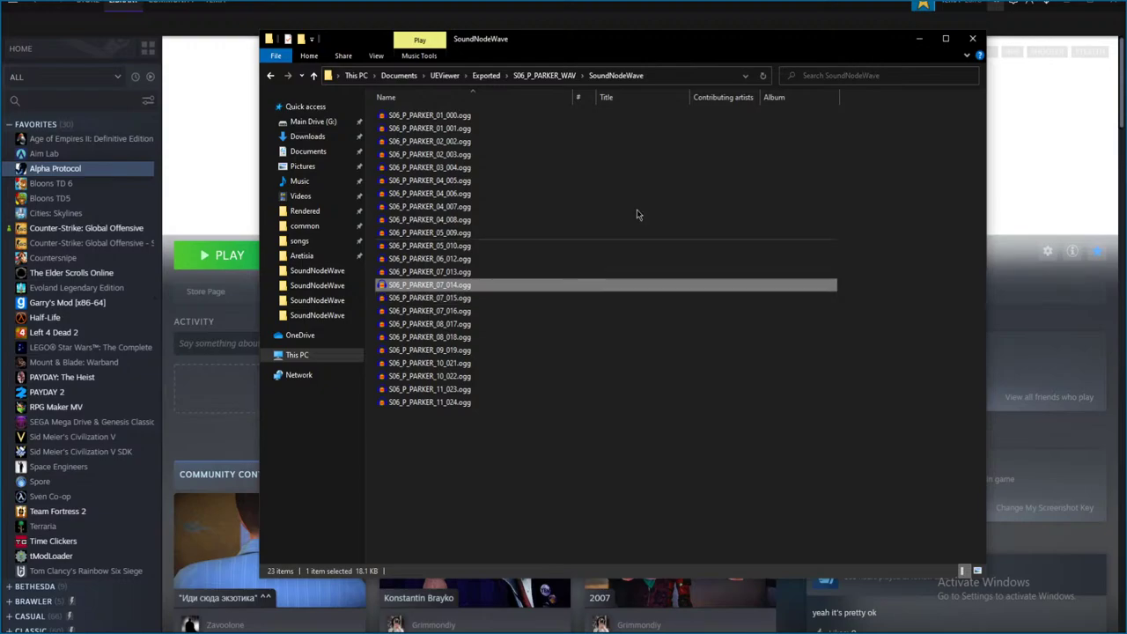
- Go back up to the Exported folder and close the File Explorer window
key(BackSpace)
key(BackSpace)
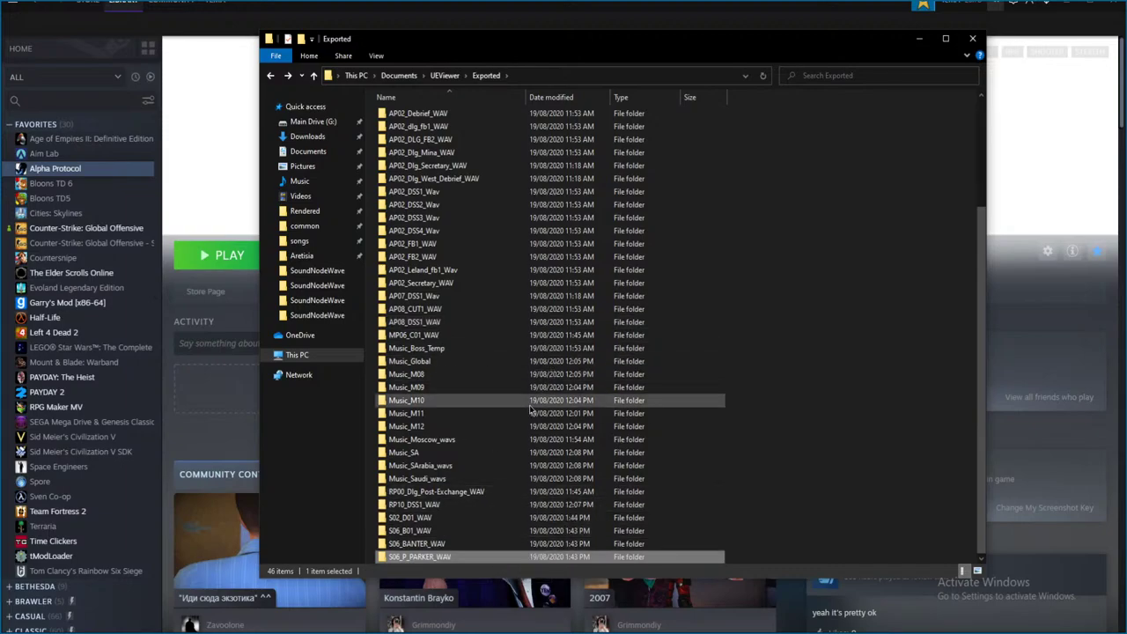
scroll(529, 408, up, 4)
click(972, 38)
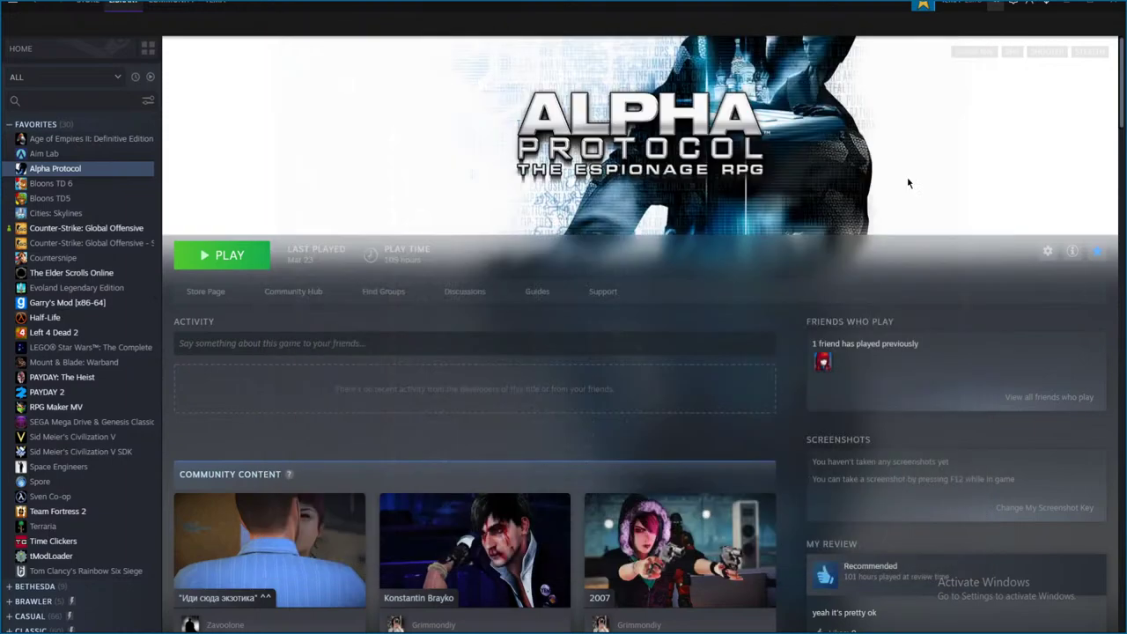